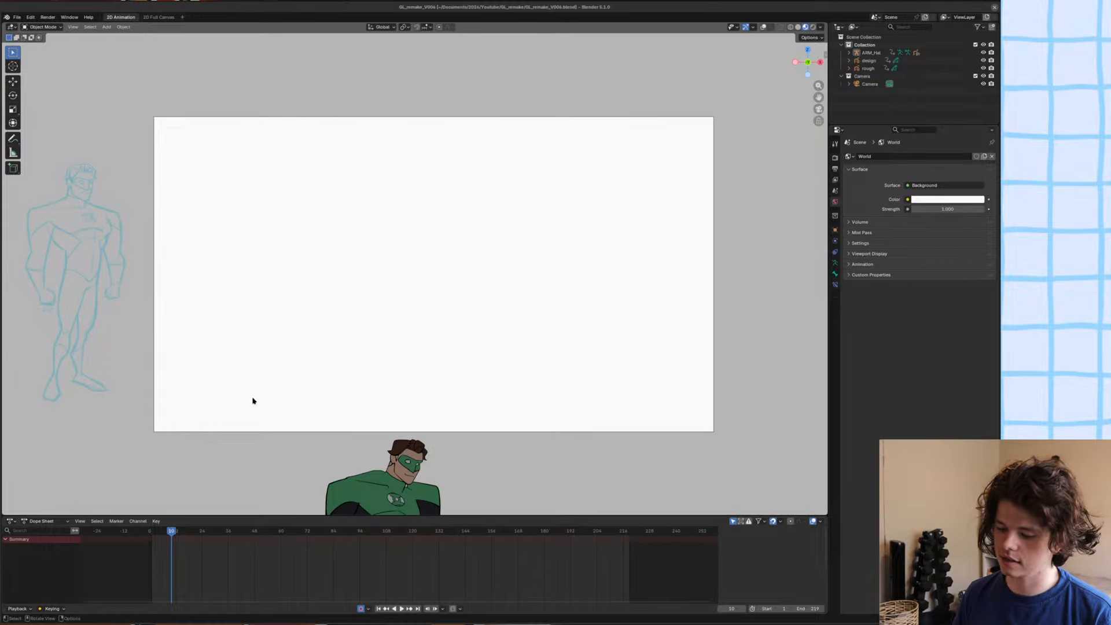
Review the character animation by playing and scrubbing it from the first frame to around frame 75.
left_click_drag(193, 534, 283, 539)
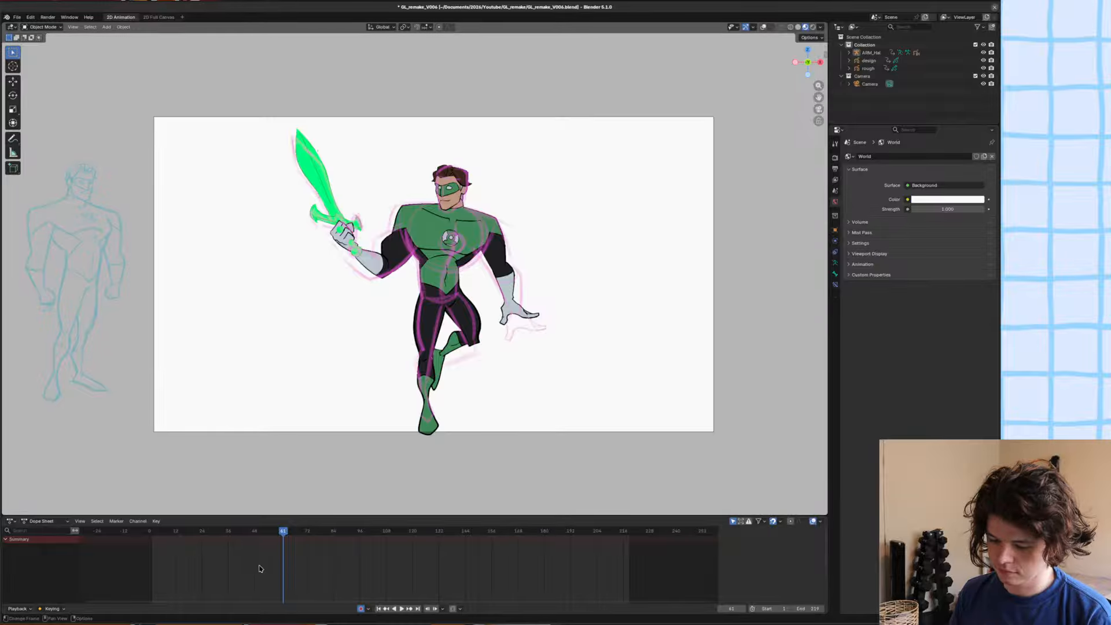
key("space")
key("space")
key("shift+Left")
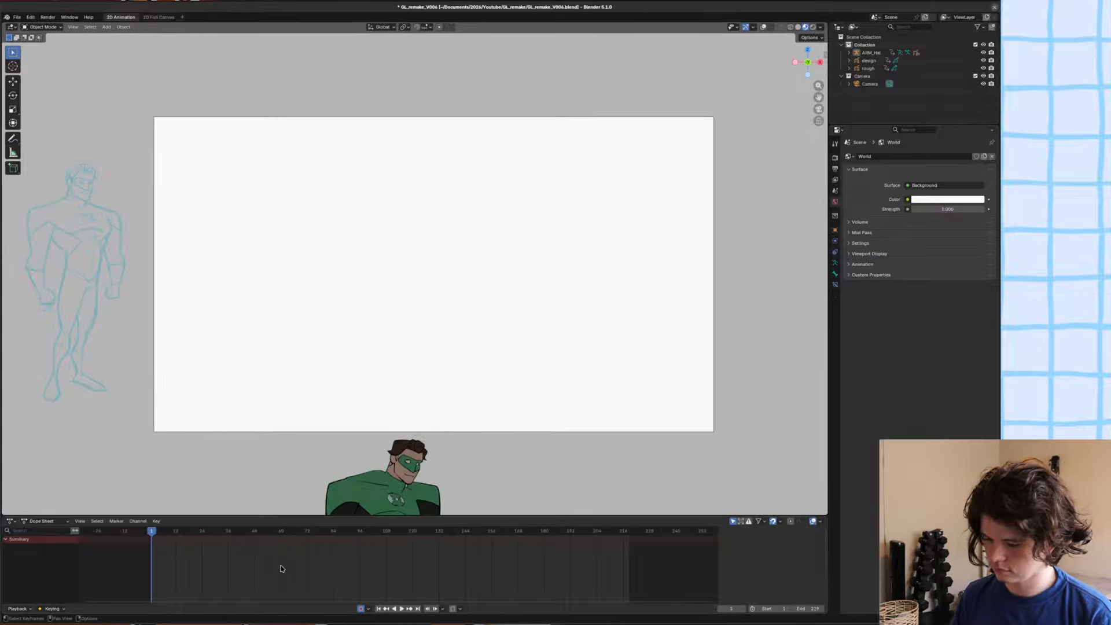
key("space")
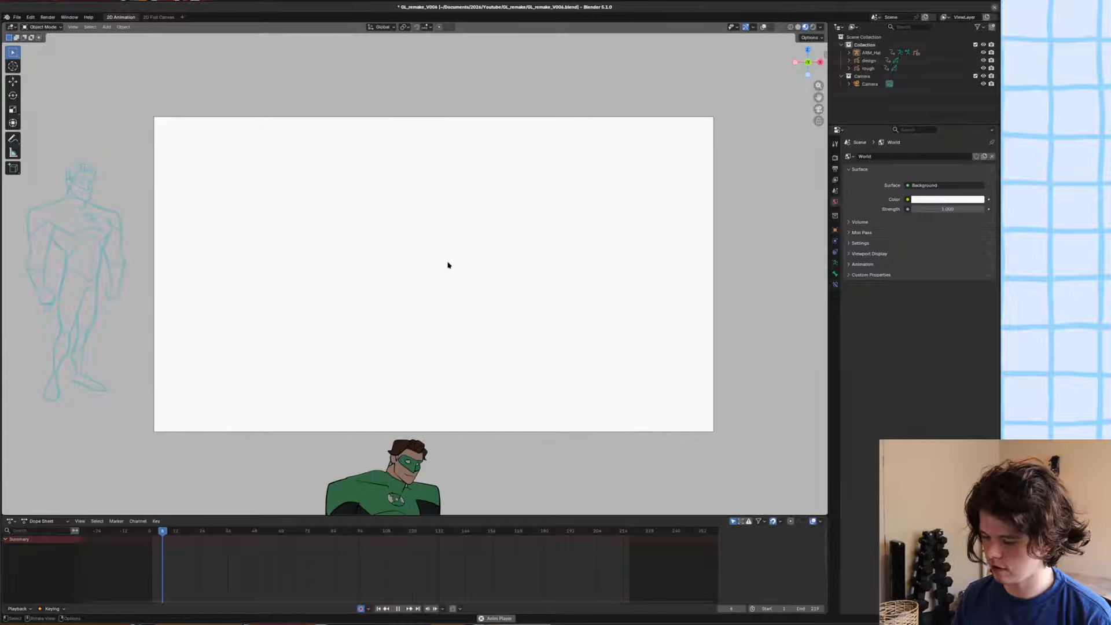
key("space")
middle_click_drag(266, 389, 474, 397, "alt")
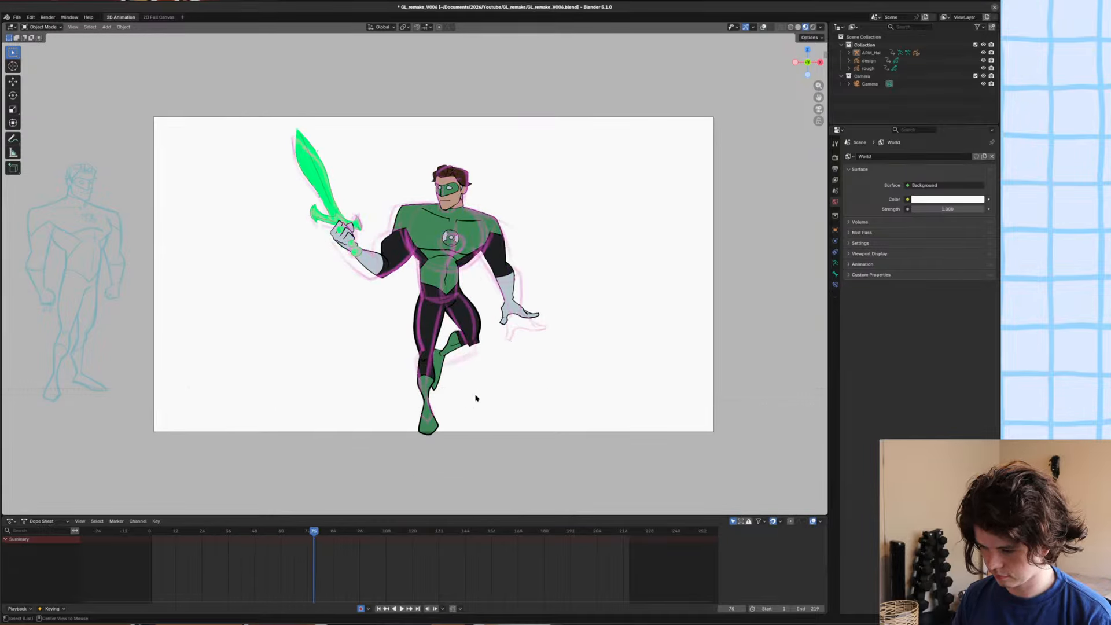
Show the viewport overlays, select the character armature and switch it to Pose Mode.
left_click(764, 28)
left_click(397, 376)
key("ctrl+Tab")
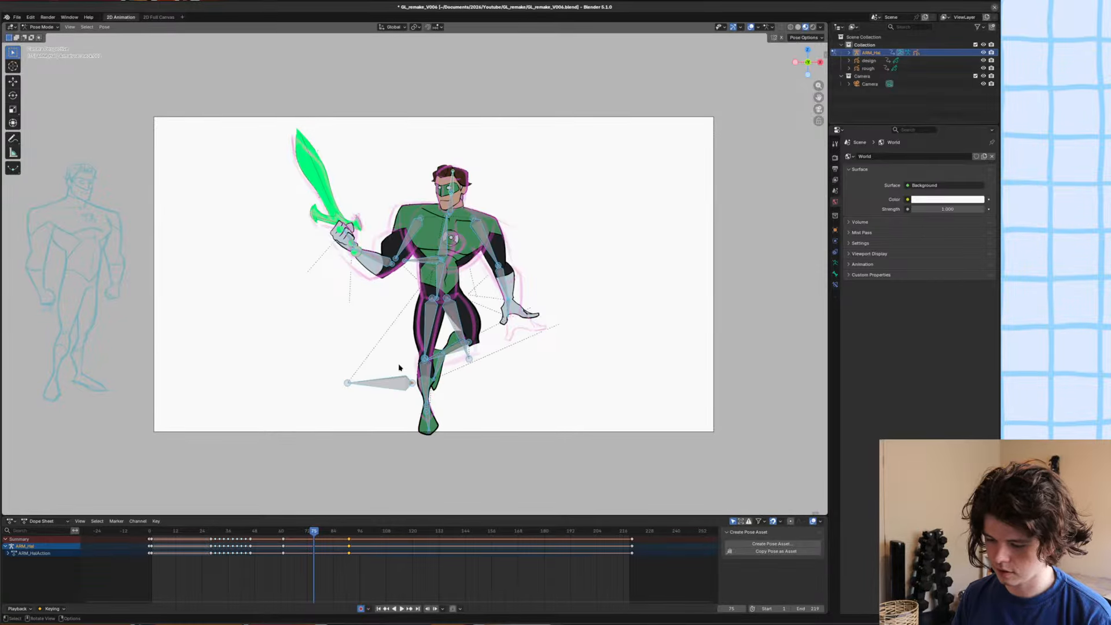
scroll(411, 346, "up", 2)
scroll(419, 278, "down", 14, "alt")
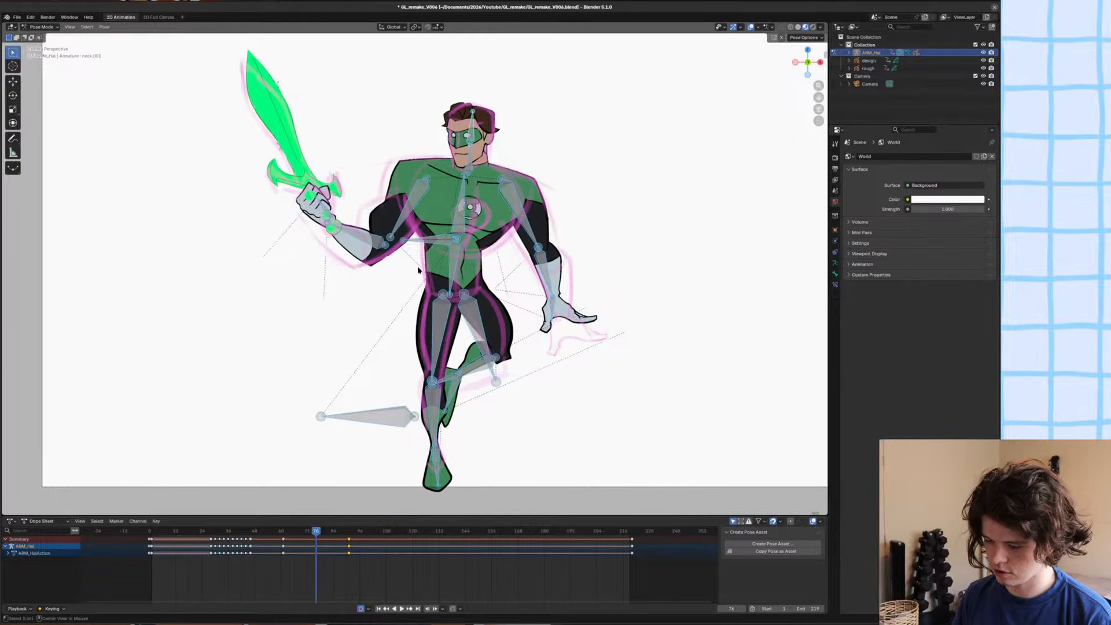
Compare the neighbouring key poses, go to frame 77 and insert a keyframe for the rig there.
key("Down")
key("Up")
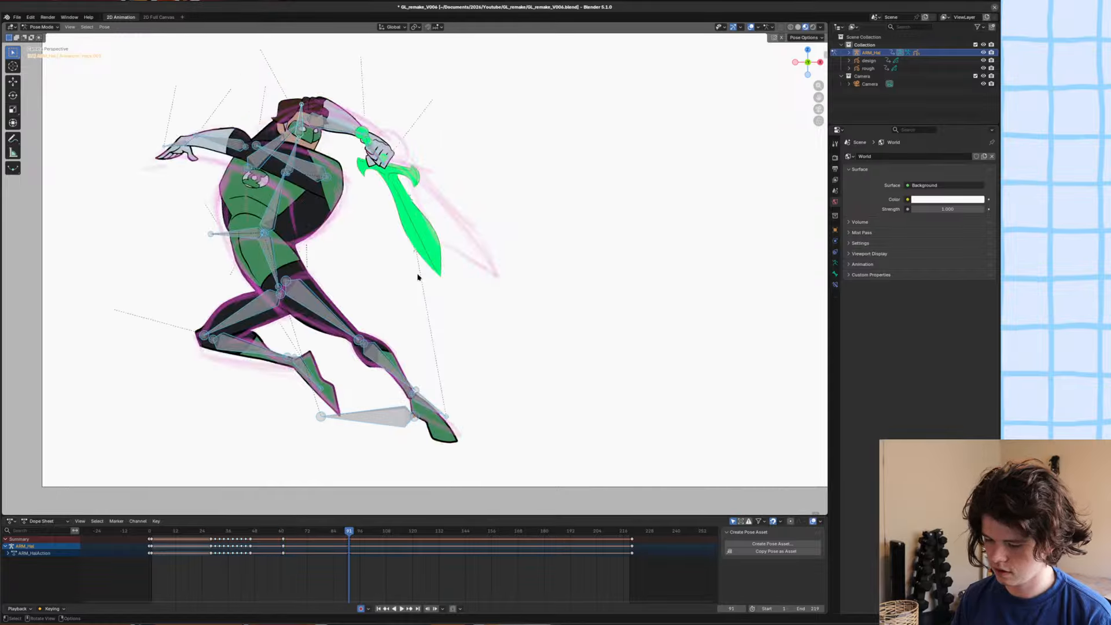
key("Down")
key("Right")
key("Right")
key("Right")
key("Right")
key("Right")
key("Right")
key("Right")
key("Right")
key("Right")
key("Right")
key("Right")
key("Right")
key("Right")
key("Right")
key("Right")
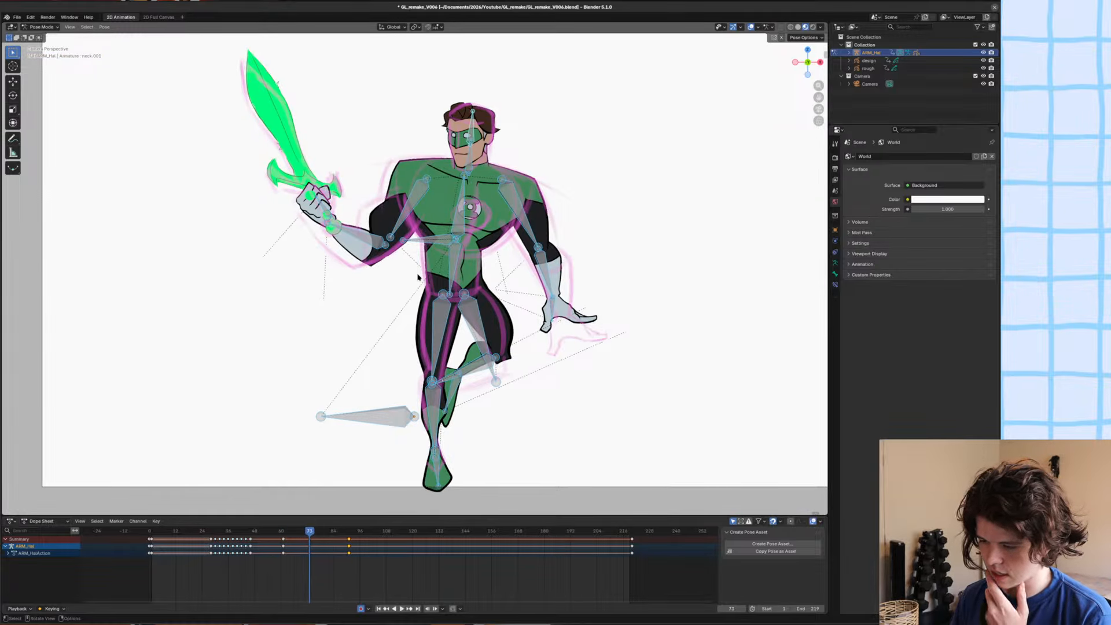
key("Right")
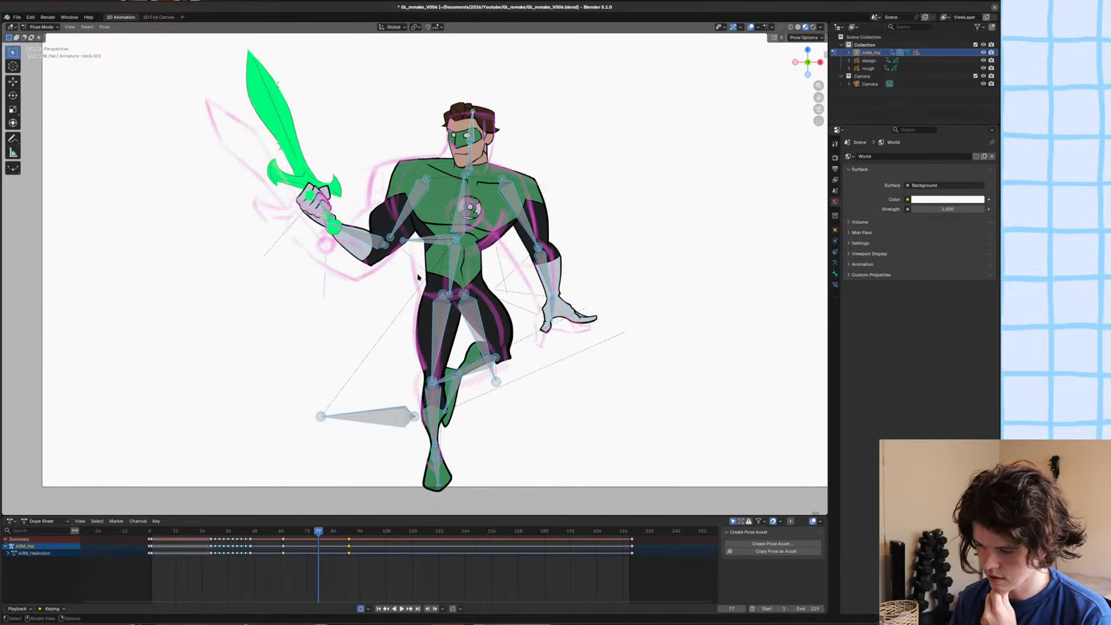
key("i")
Shift the body control bone at the waist along X and tilt it to match the pink rough drawing.
scroll(427, 251, "up", 1)
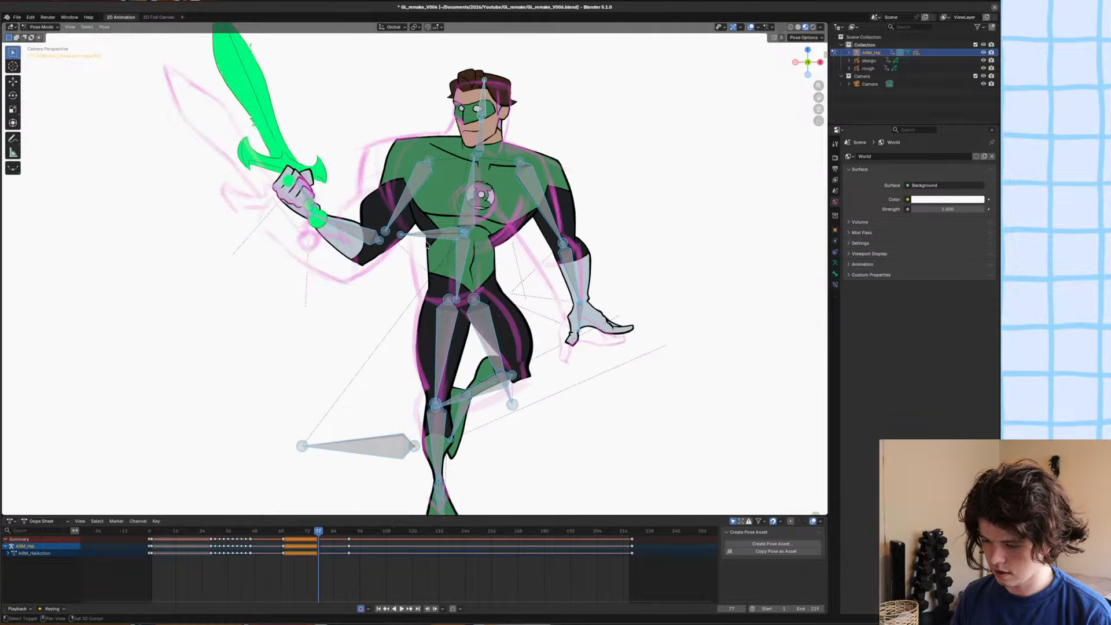
left_click(430, 234)
key("g")
key("x")
left_click(422, 234)
key("r")
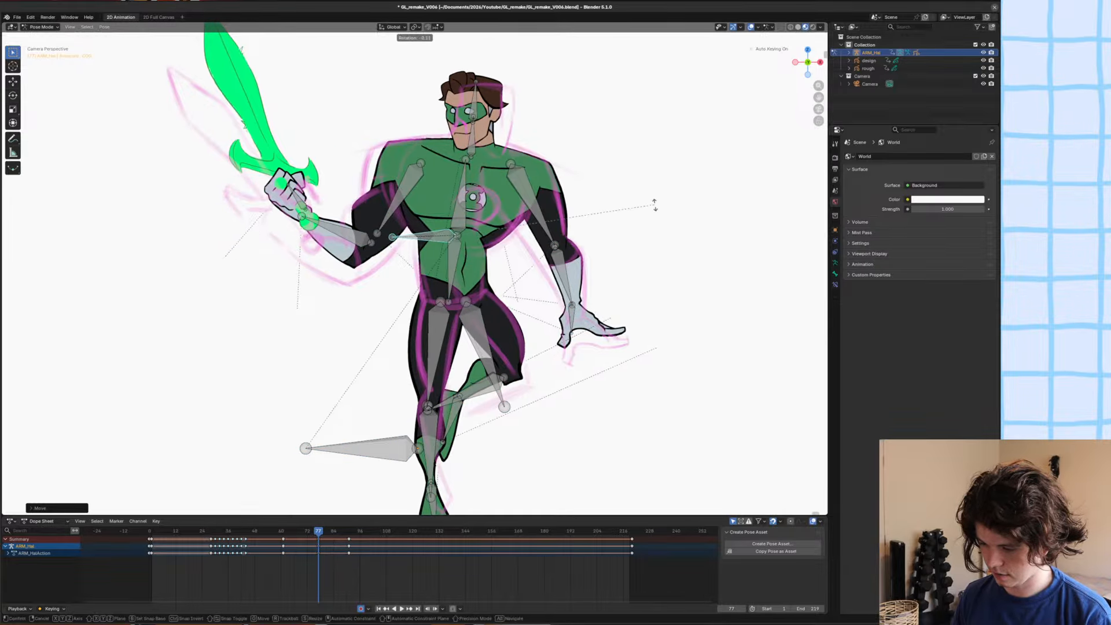
left_click(654, 200)
key("g")
key("x")
left_click(655, 199)
Rotate the leg bones so the standing and raised legs line up with the rough sketch.
middle_click_drag(498, 336, 492, 282, "shift")
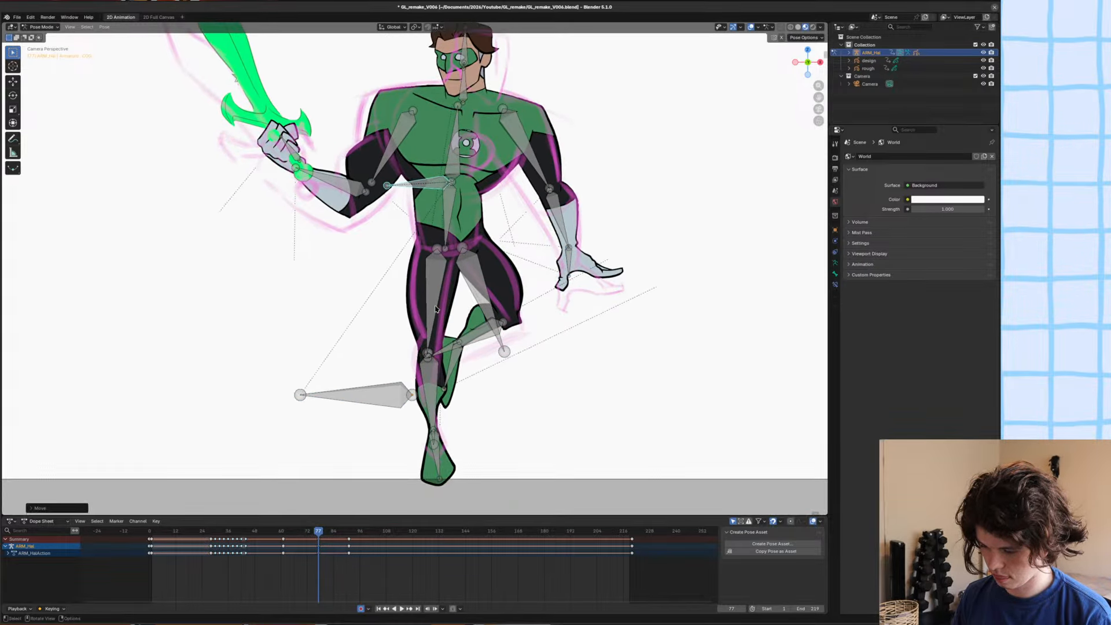
left_click(436, 298)
key("r")
left_click(502, 317)
left_click(501, 317)
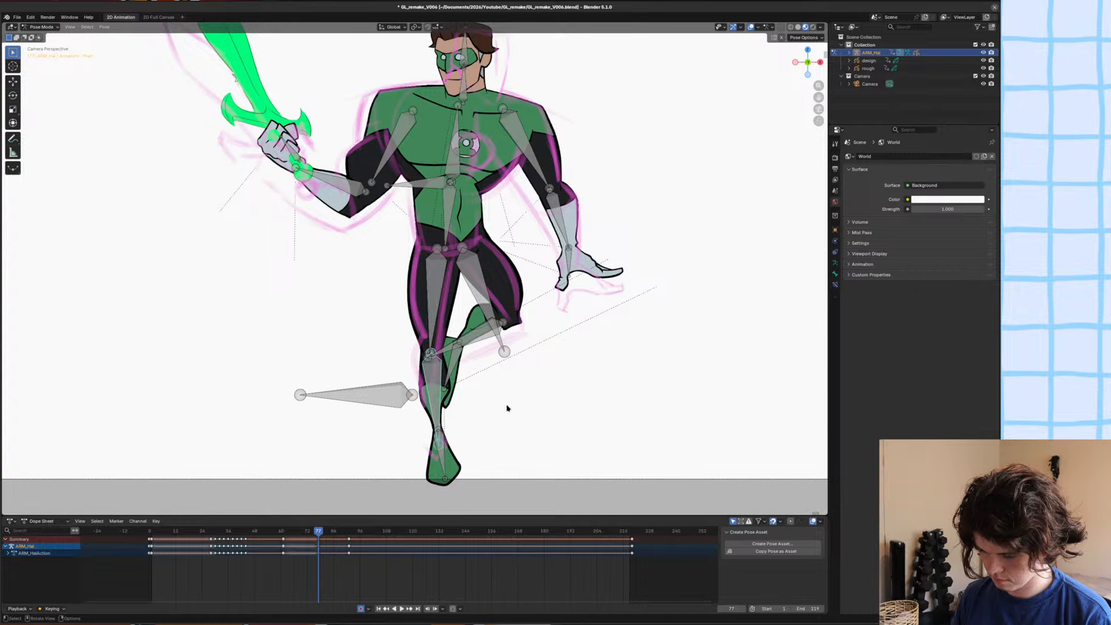
key("r")
left_click(465, 336)
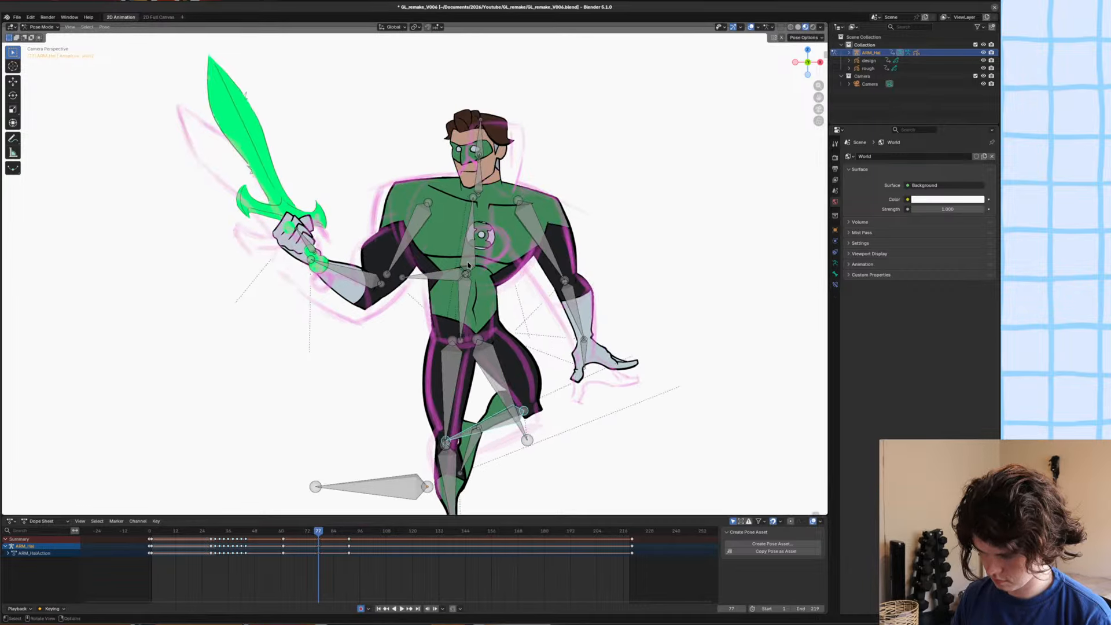
Move the upper-arm bone of the empty-handed arm slightly inward and rotate it toward the rough pose.
left_click(468, 265)
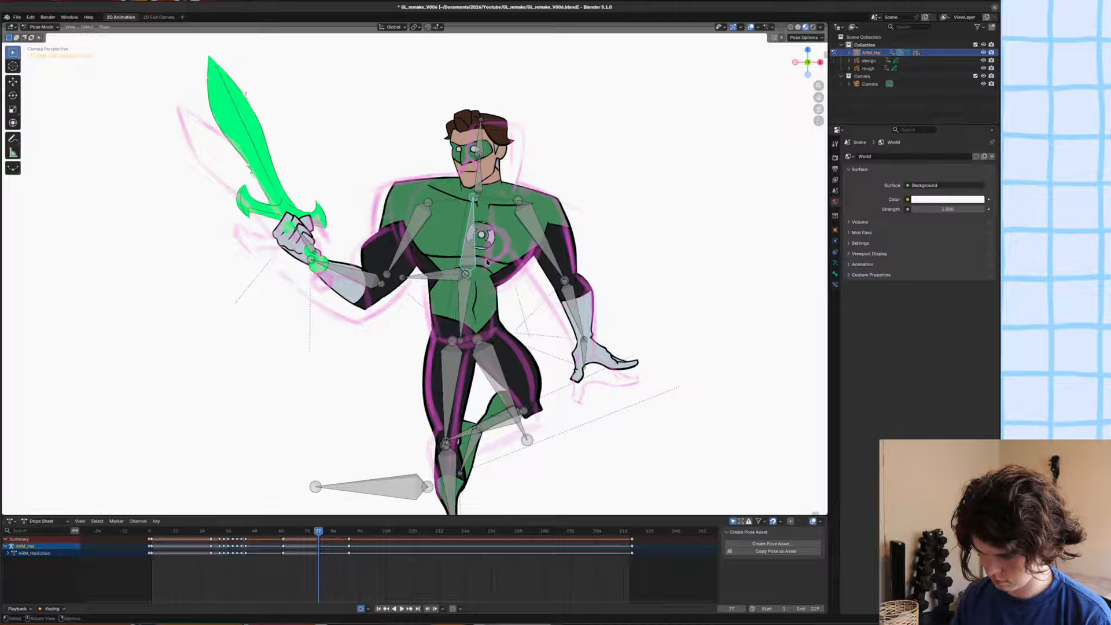
left_click(535, 241)
key("g")
key("x")
left_click(532, 239)
scroll(532, 239, "up", 3)
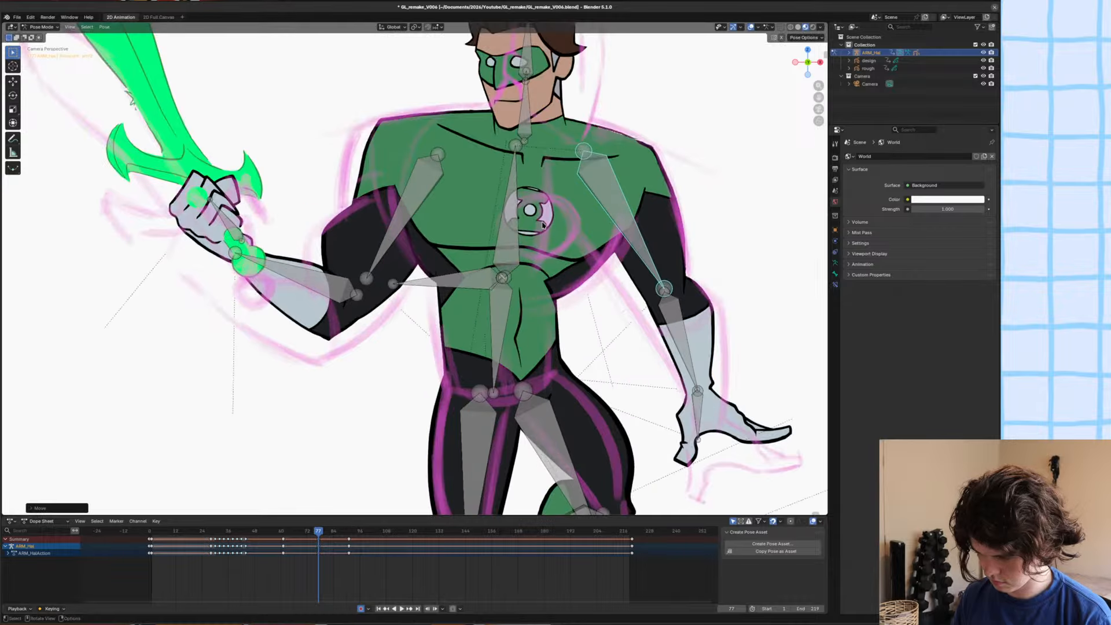
key("g")
left_click(541, 219)
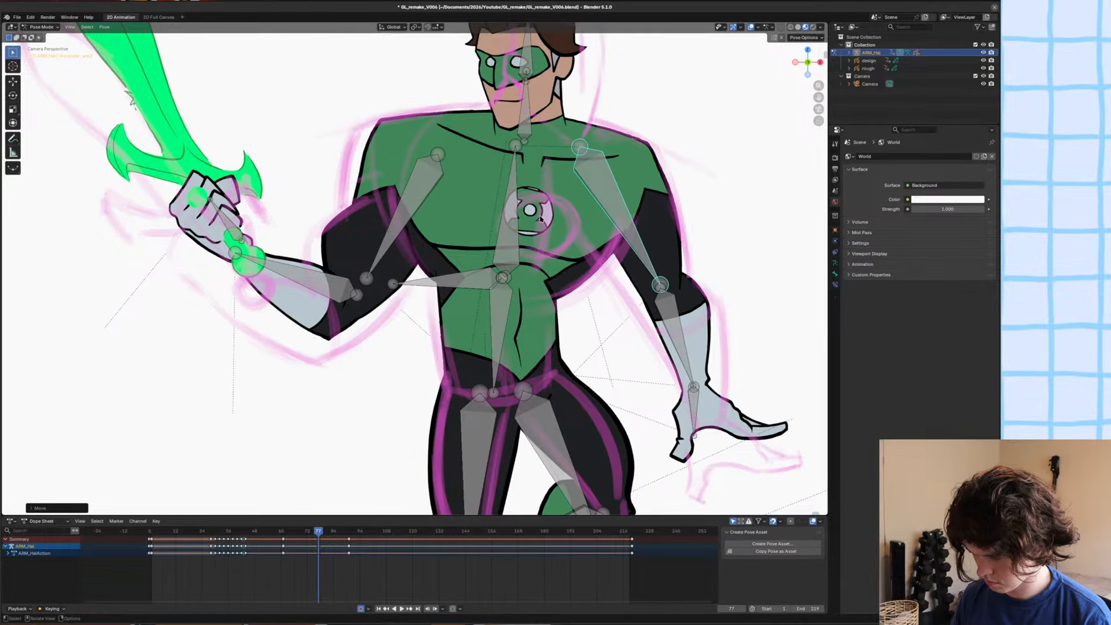
scroll(540, 223, "down", 3)
key("r")
left_click(627, 263)
Shift the sword arm's upper-arm bone along X, rotate it, and rotate the forearm to raise the sword.
left_click(406, 244)
key("g")
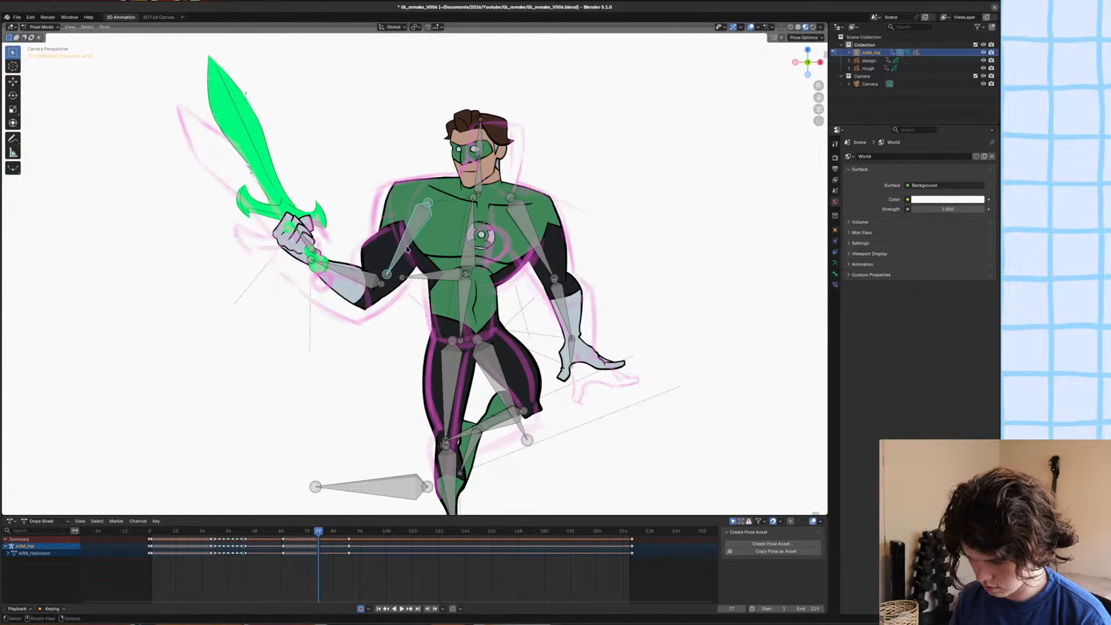
key("x")
left_click(405, 246)
key("r")
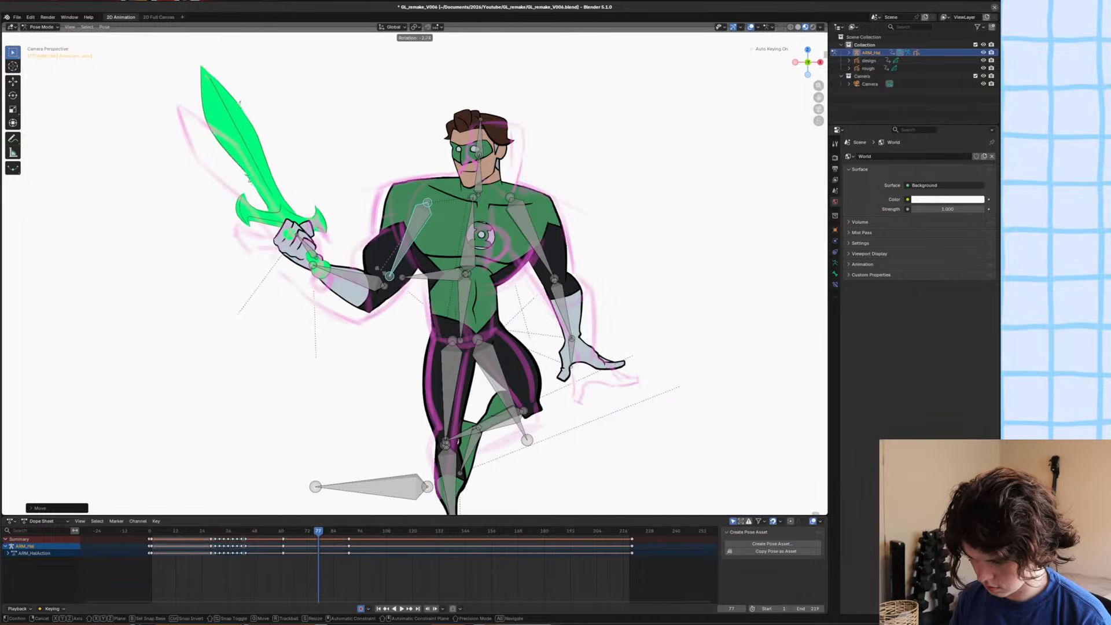
left_click(387, 268)
left_click(352, 272)
key("r")
left_click(351, 257)
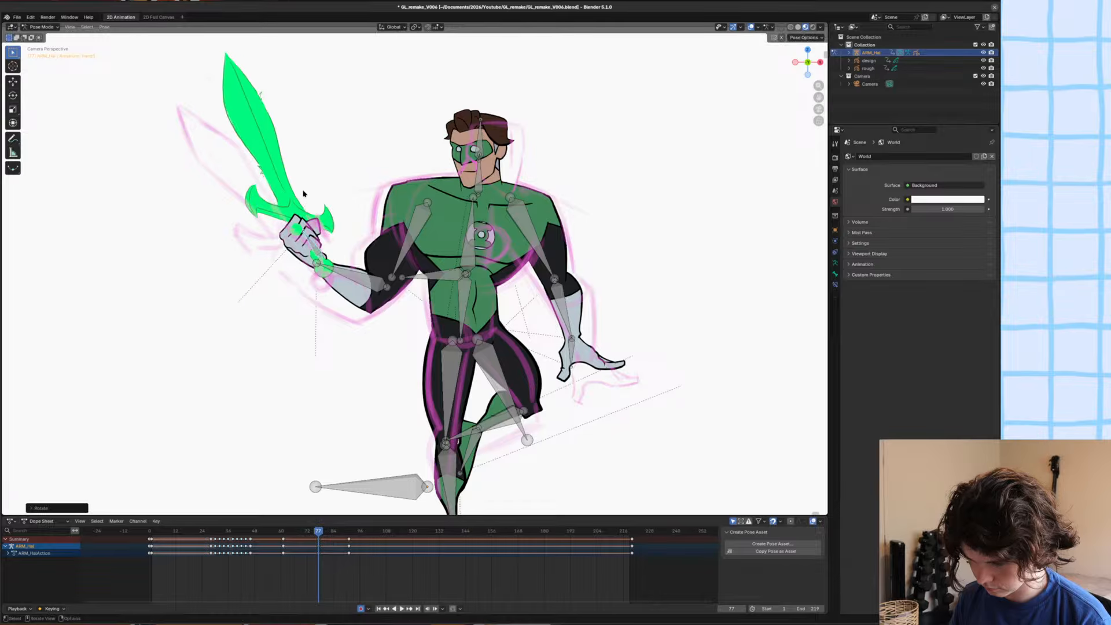
Rotate the head bone to tilt the head toward the empty-handed side.
scroll(305, 191, "up", 1, "alt")
scroll(305, 191, "down", 1, "alt")
scroll(543, 186, "up", 2)
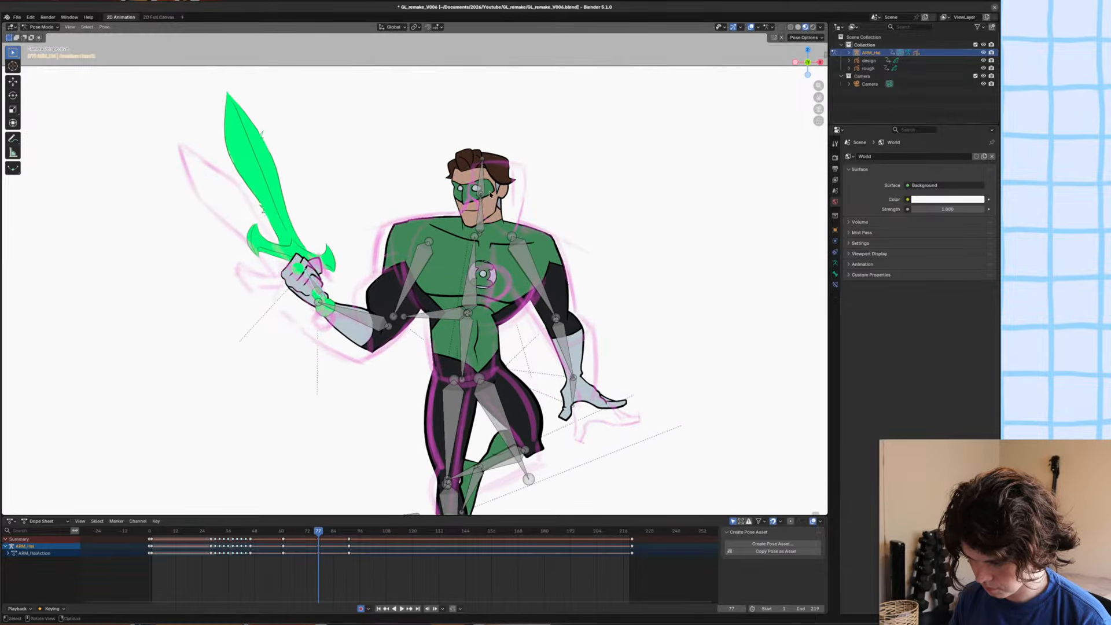
key("r")
left_click(571, 150)
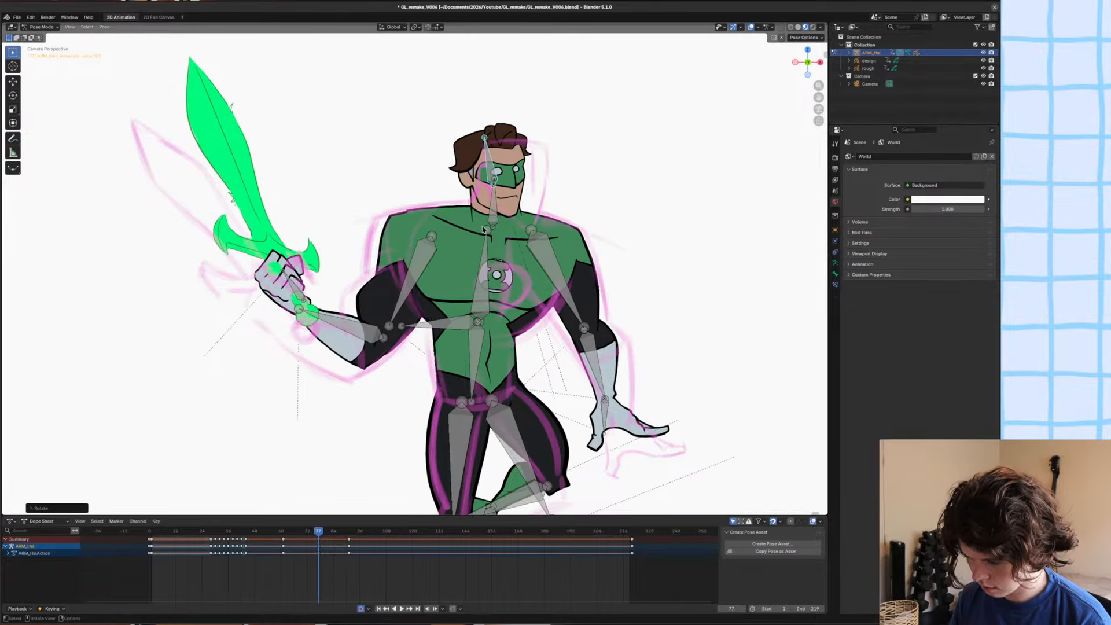
Rotate and reposition the neck bone so the head sits over the sketched head.
left_click(482, 227)
left_click(495, 210)
key("r")
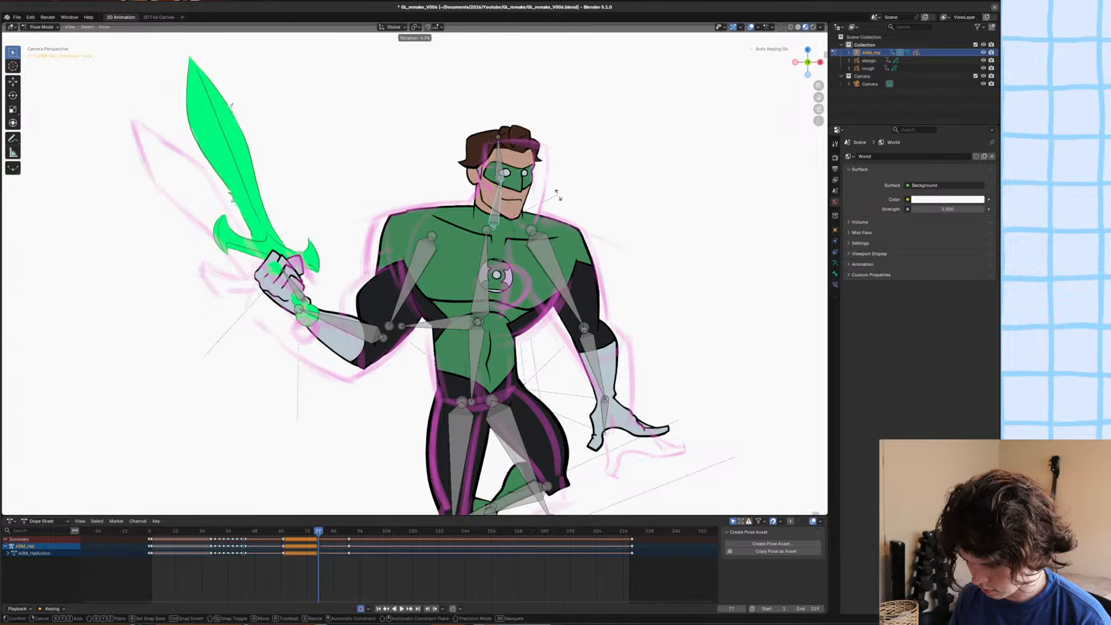
left_click(569, 201)
key("g")
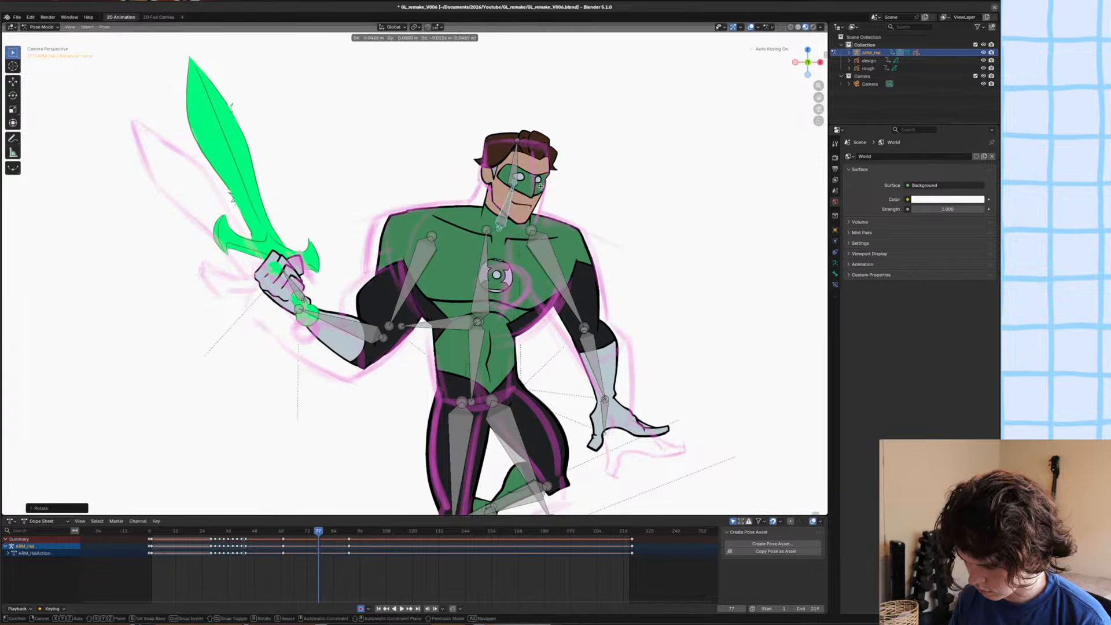
left_click(554, 176)
key("r")
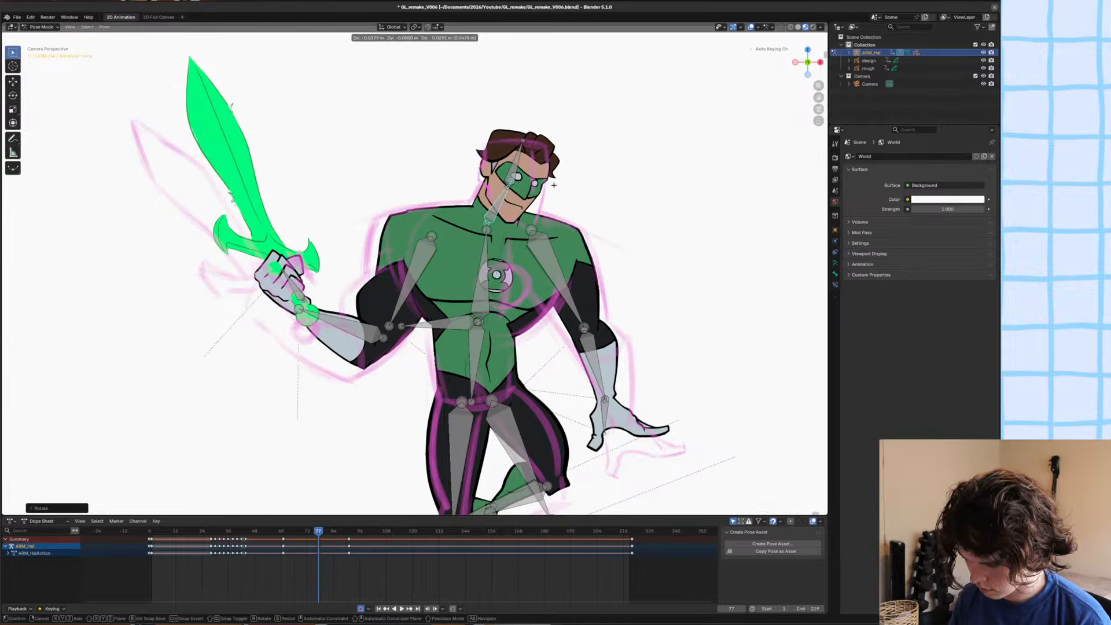
left_click(531, 143)
Fine-tune the head bone's position and rotation against the rough head outline.
key("g")
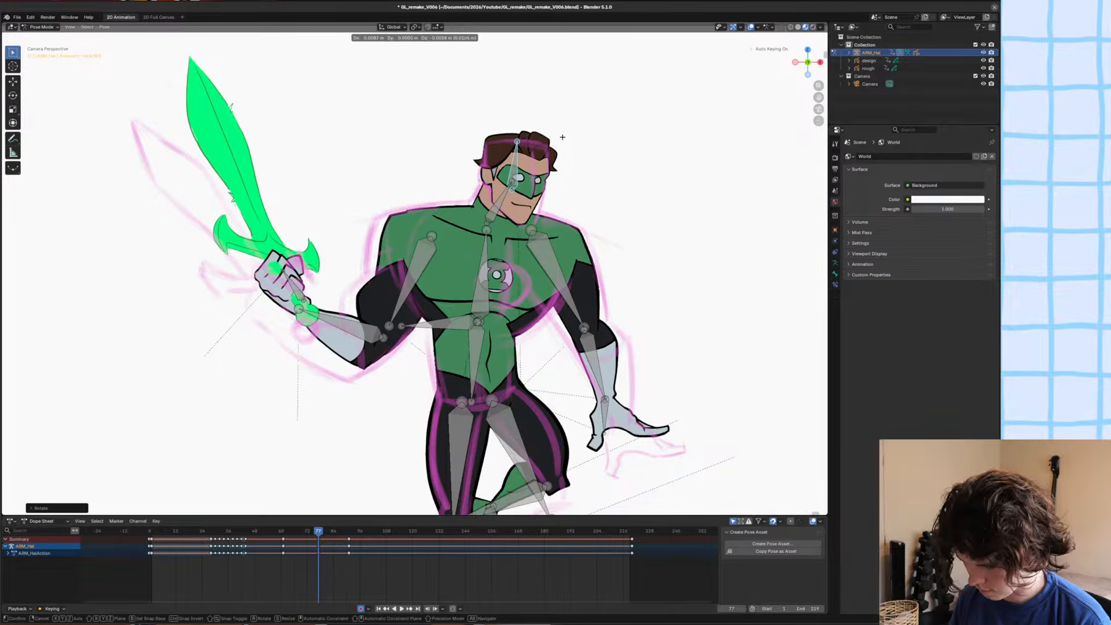
left_click(563, 136)
key("r")
left_click(570, 131)
key("g")
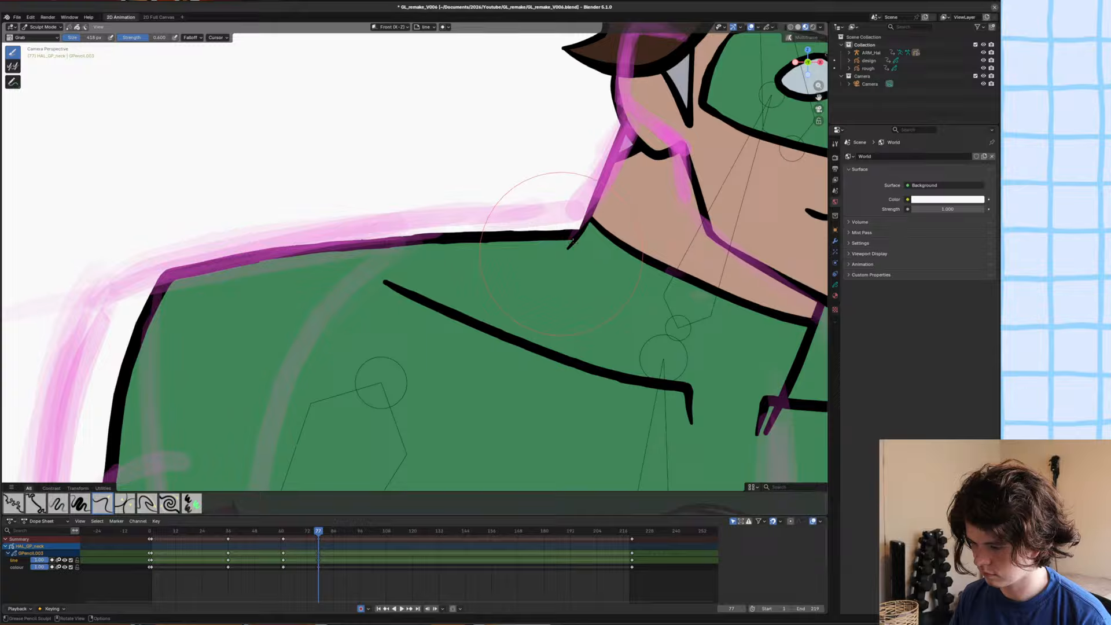
Sculpt the neck outline to meet the shoulder line cleanly with the Grab brush, and save the file.
mouse_move(556, 185)
left_mouse_down()
mouse_move(570, 191)
mouse_move(576, 230)
left_mouse_up()
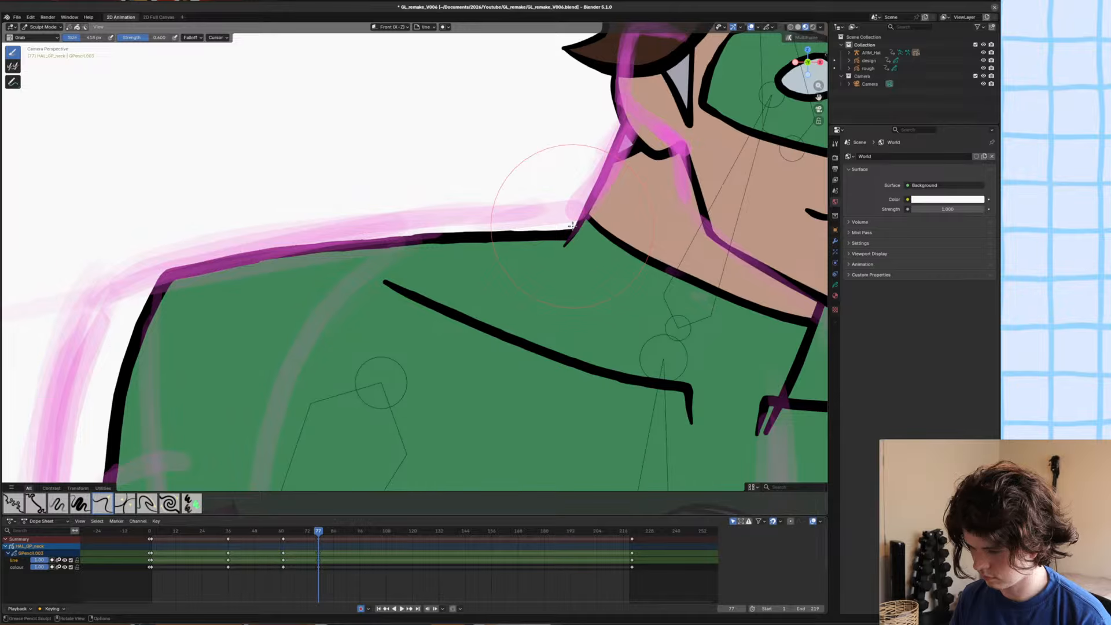
scroll(572, 226, "up", 1)
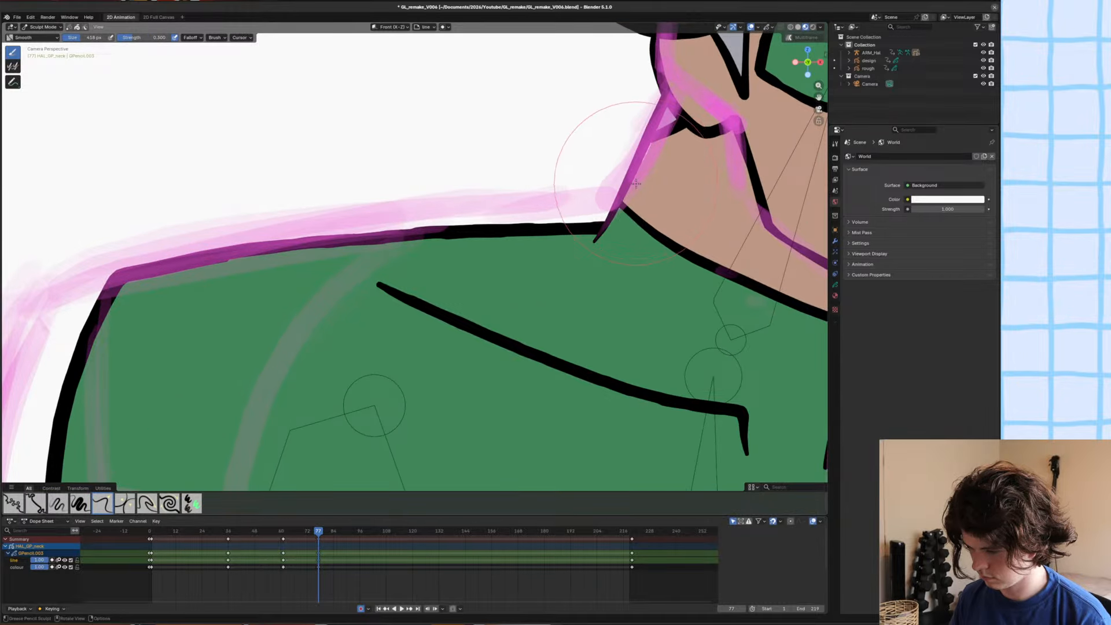
scroll(650, 163, "down", 5)
key("ctrl+s")
Reshape the collar line below the chin with the Grab brush.
scroll(573, 311, "up", 4)
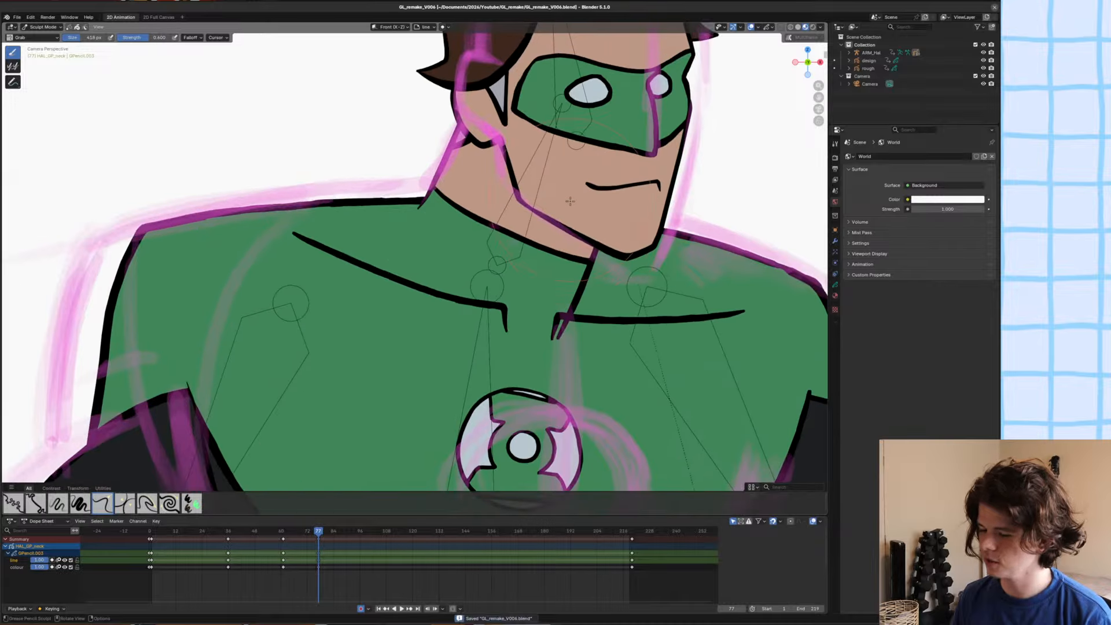
left_click_drag(573, 311, 603, 246)
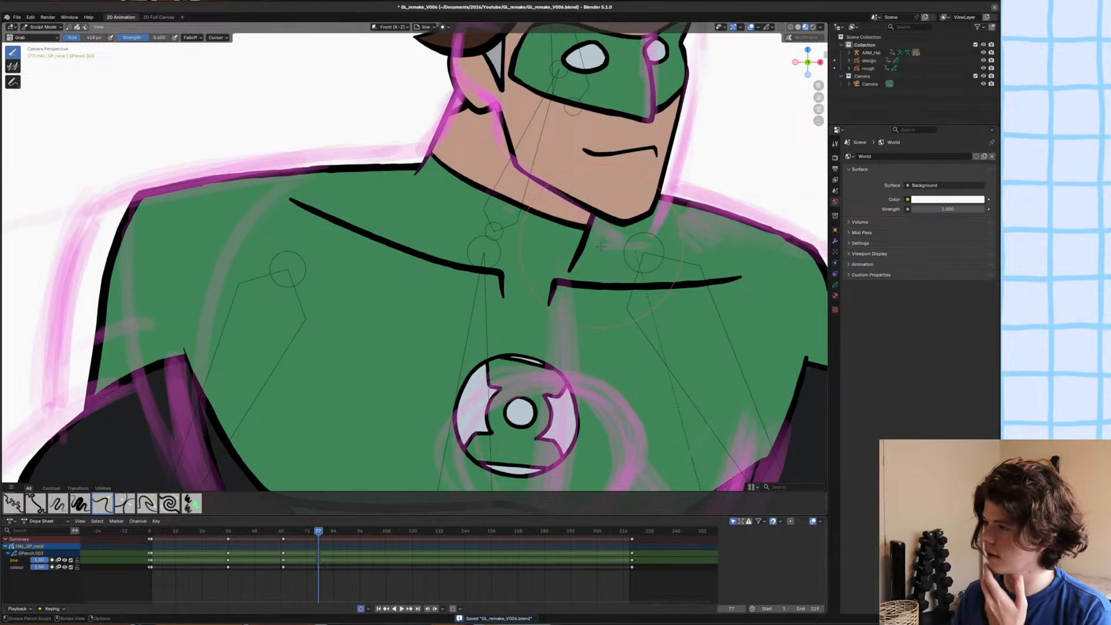
scroll(599, 260, "down", 4)
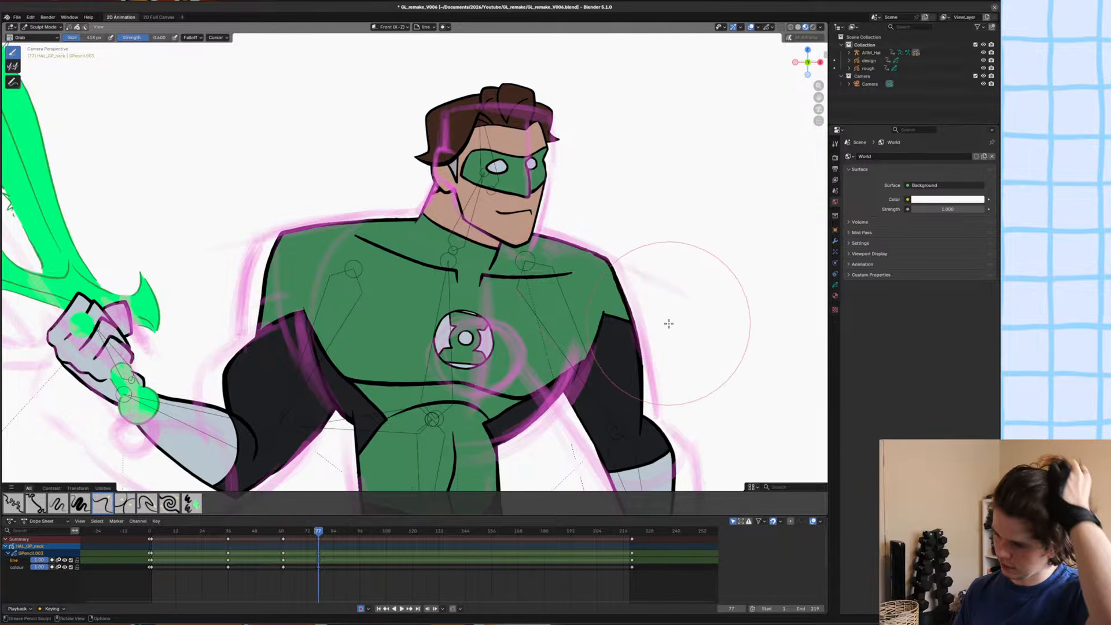
scroll(671, 313, "up", 5)
key("shift")
scroll(617, 259, "down", 4)
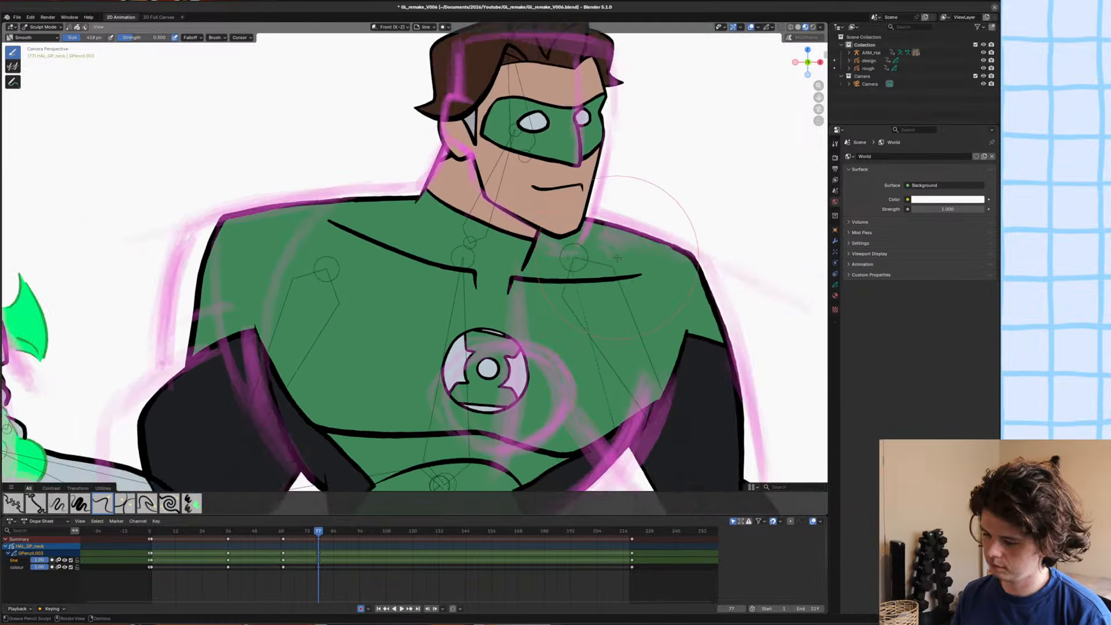
Adjust the stroke thickness at the neck line's lower end beside the shoulder with Shrink/Fatten, and save the file.
scroll(446, 204, "up", 4)
scroll(446, 204, "up", 3)
key("Tab")
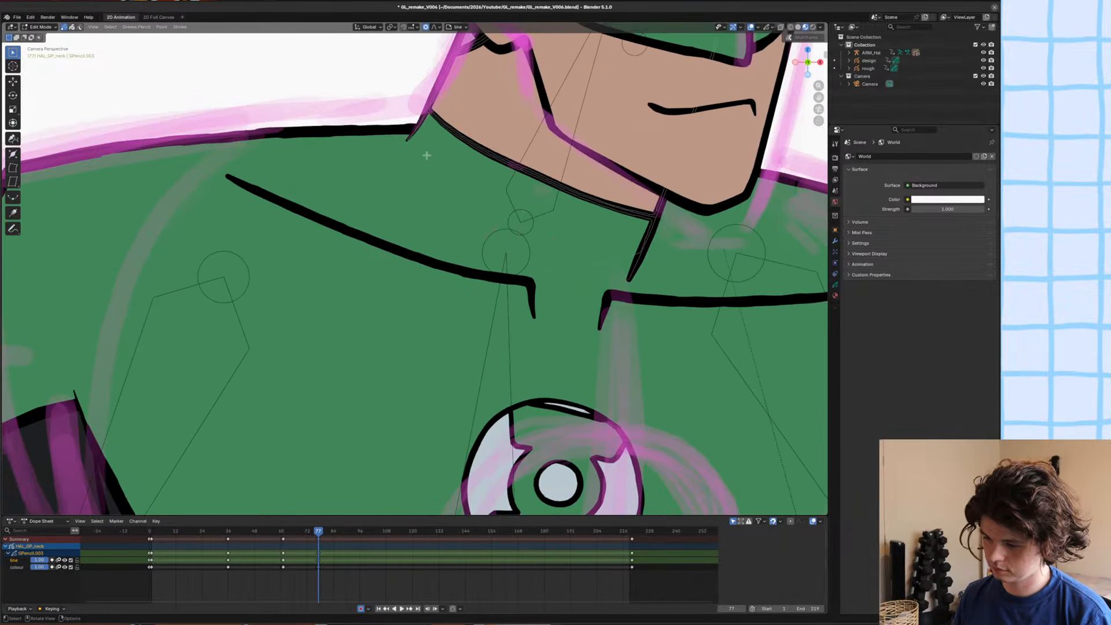
left_click(397, 141)
left_click(400, 133)
key("alt+s")
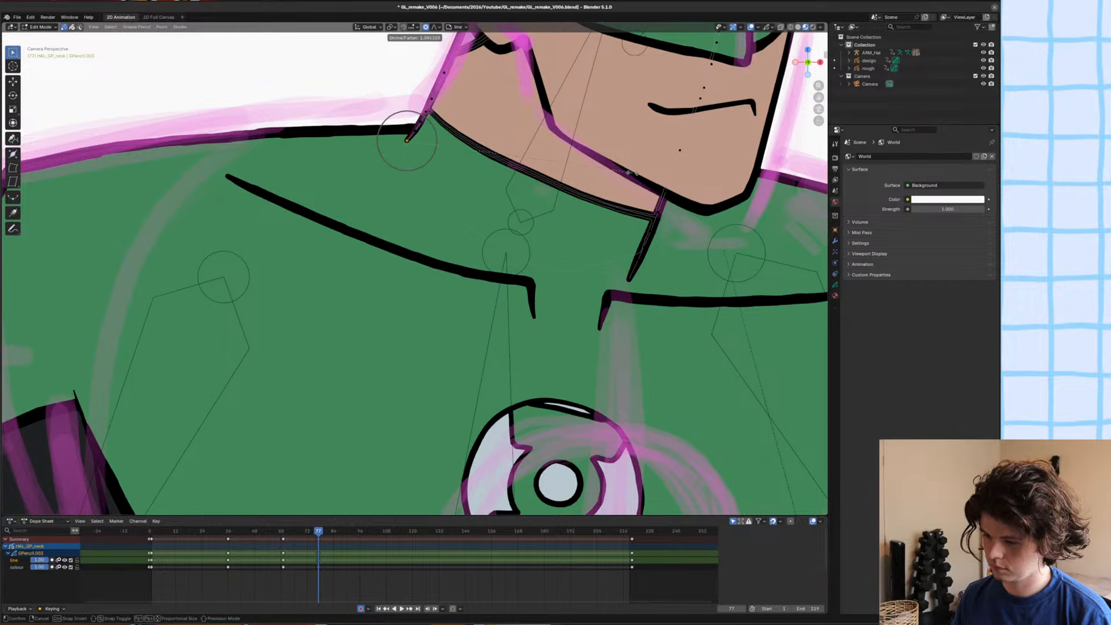
left_click(606, 169)
key("ctrl+s")
scroll(606, 169, "down", 5)
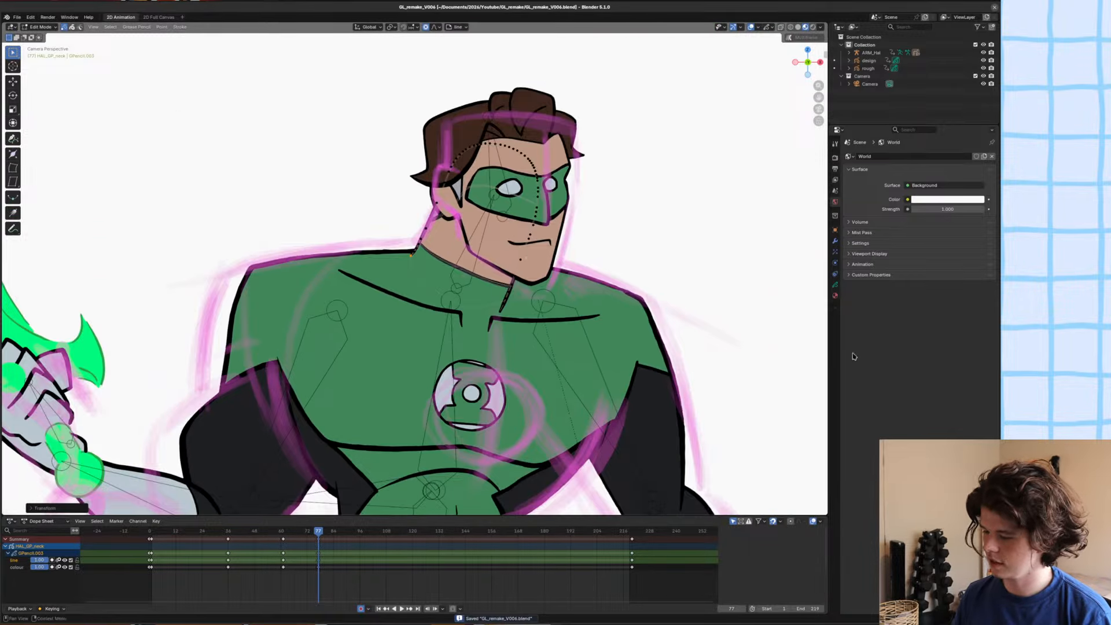
key("Tab")
scroll(449, 243, "down", 4)
Put the armature in Pose Mode and rotate the head bone slightly to follow the rough head outline.
left_click(447, 243)
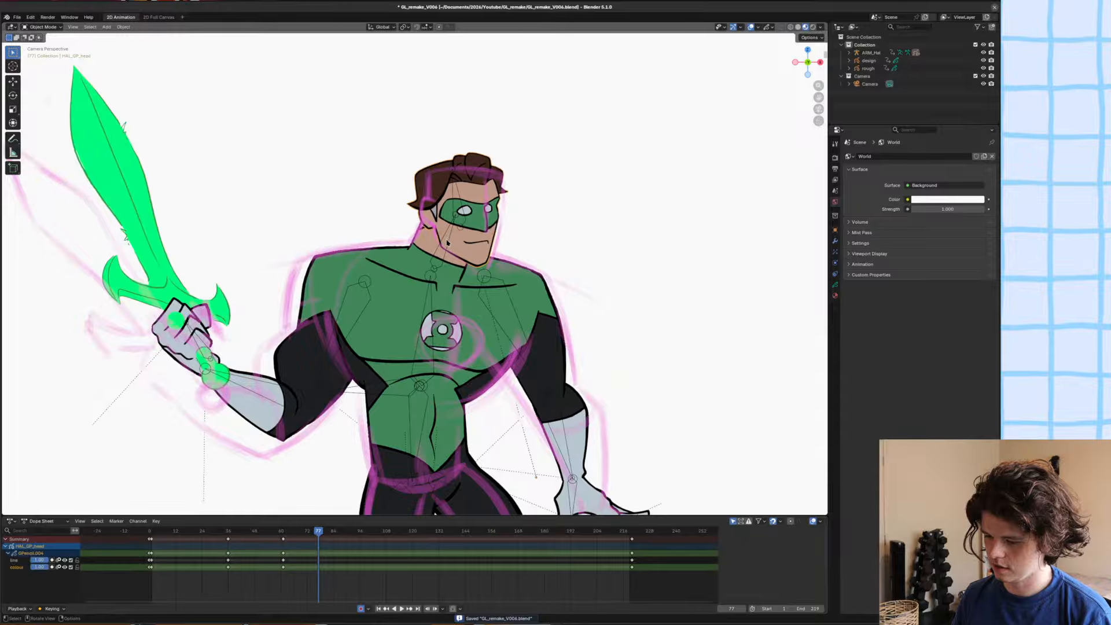
left_click(455, 212)
key("ctrl+Tab")
left_click(459, 197)
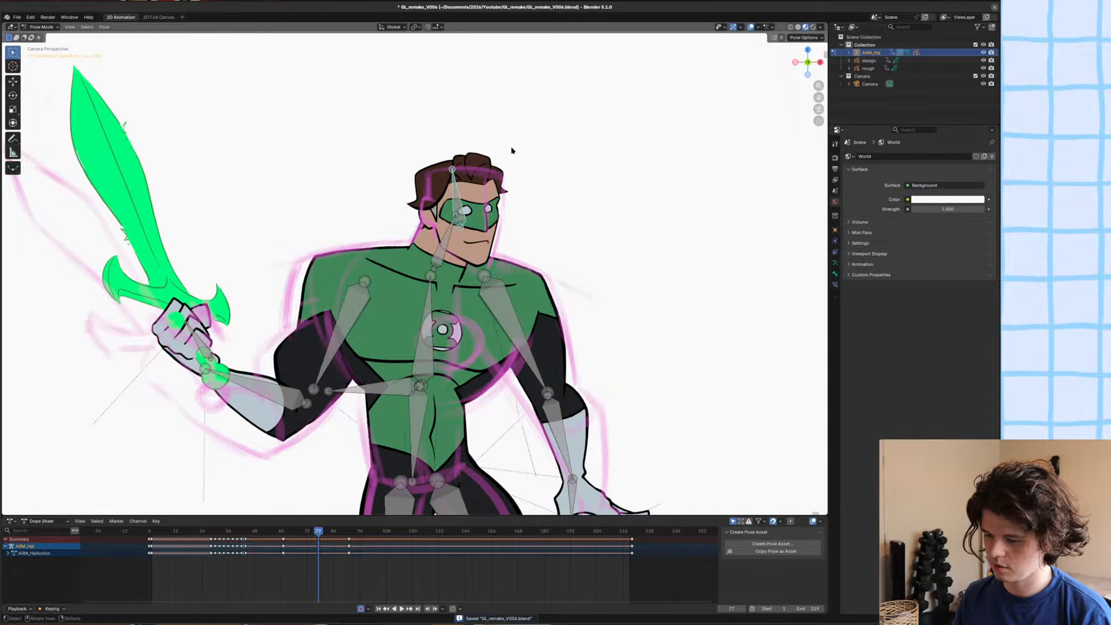
key("r")
left_click(545, 139)
Nudge the head bone along the X and Z axes to line the head up with the rough sketch.
key("g")
key("x")
left_click(541, 138)
key("g")
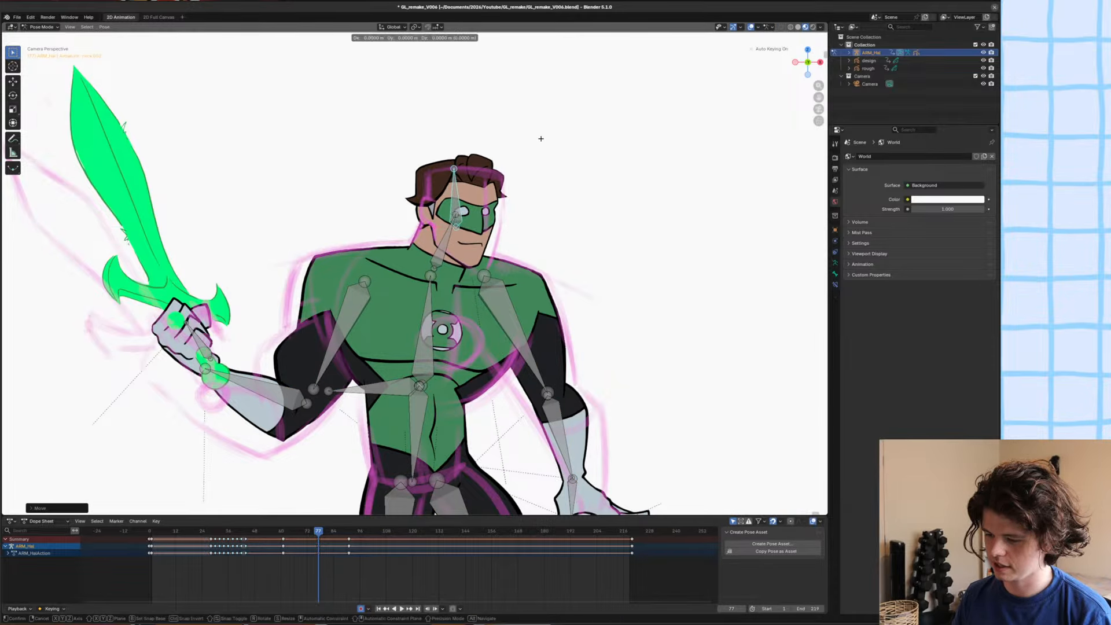
key("z")
left_click(540, 134)
key("g")
key("x")
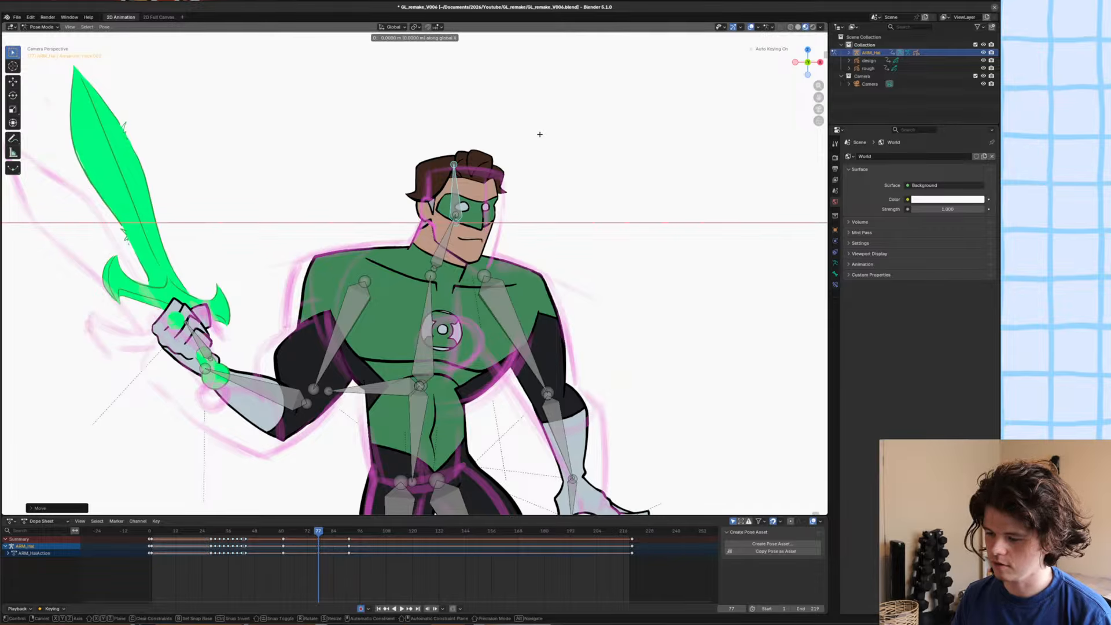
left_click(539, 135)
Reposition the neck bone slightly between the head and torso, and save the file.
left_click(444, 253)
key("g")
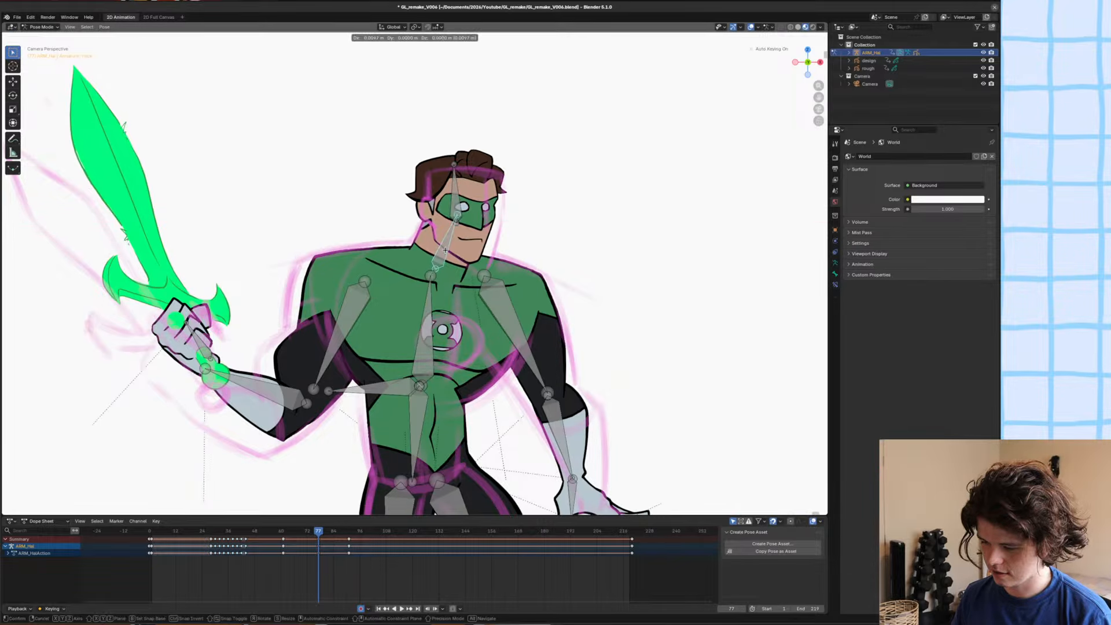
left_click(450, 252)
scroll(461, 249, "up", 4)
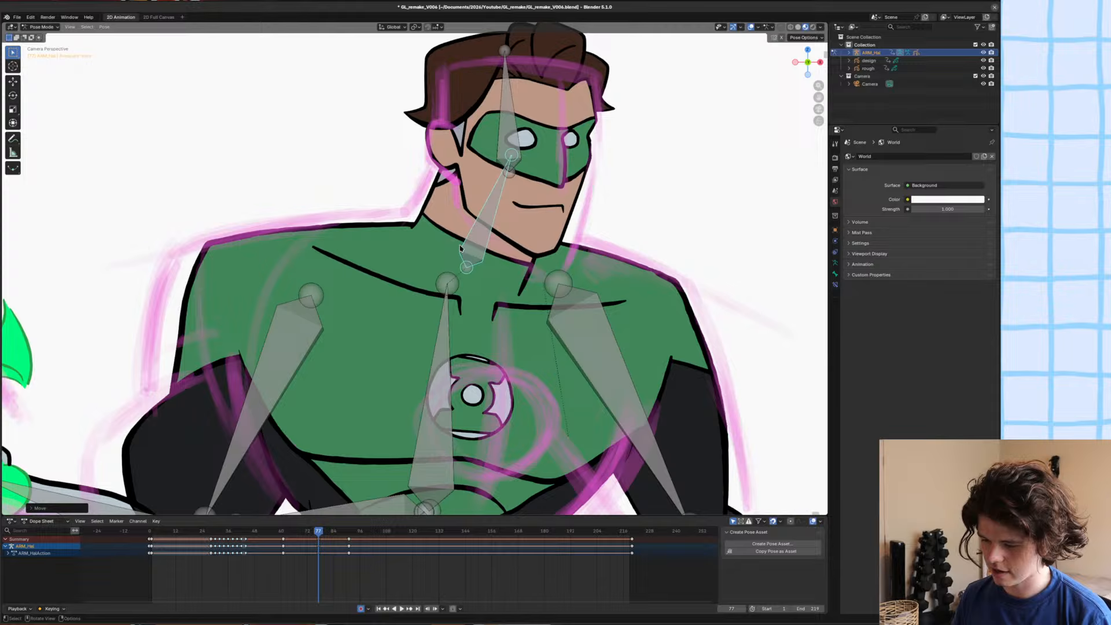
scroll(461, 249, "up", 2, "shift")
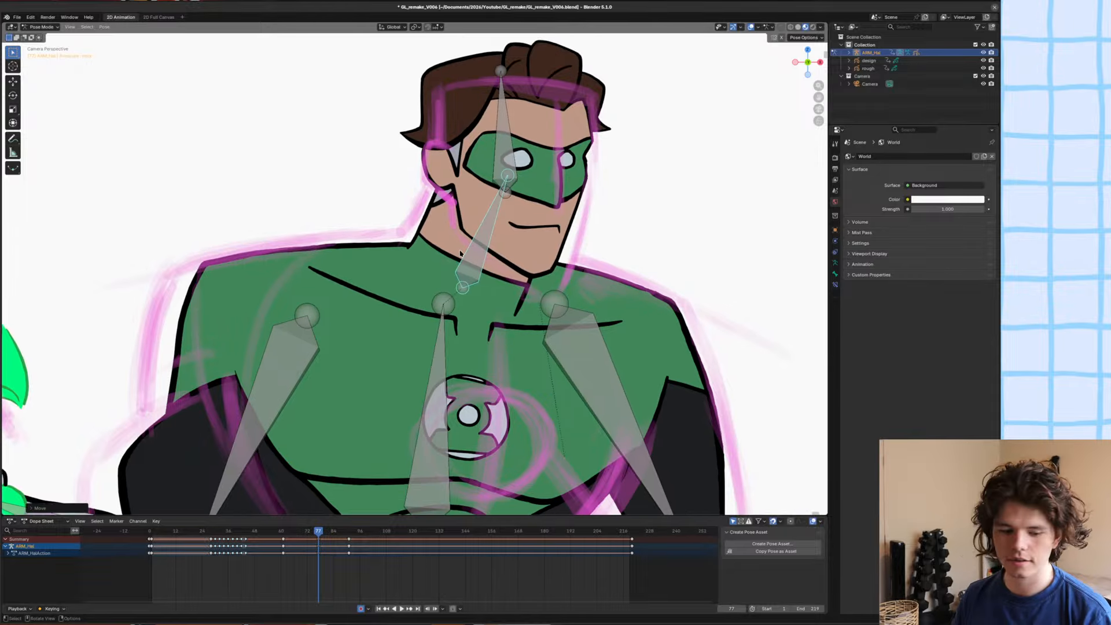
key("ctrl+s")
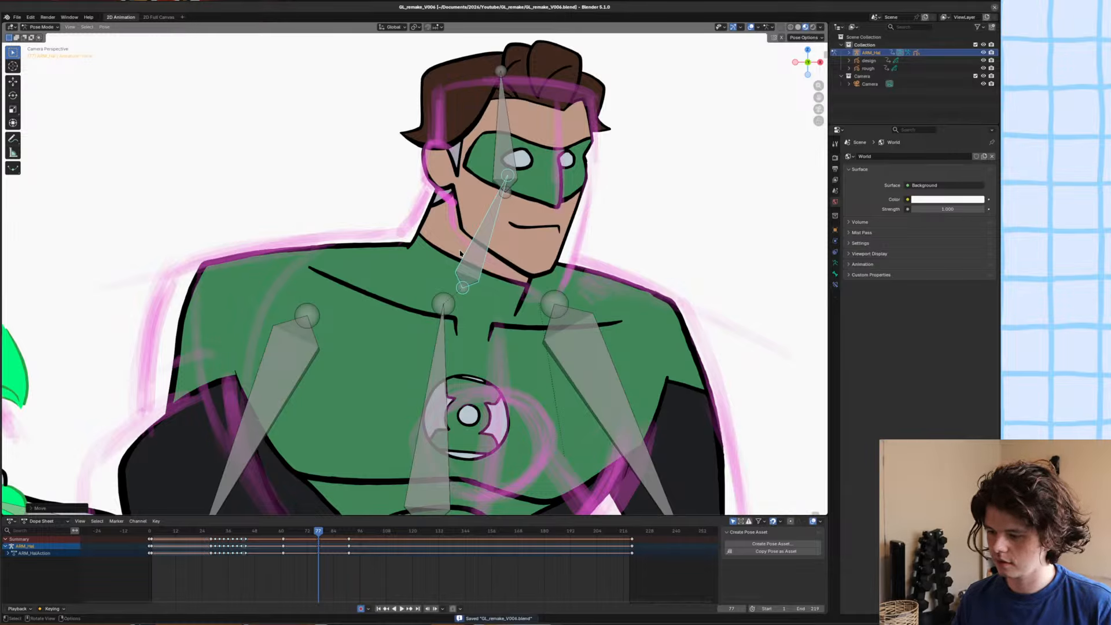
Save the file and shift the lowered arm's upper-arm bone slightly along the X axis.
scroll(460, 253, "down", 4)
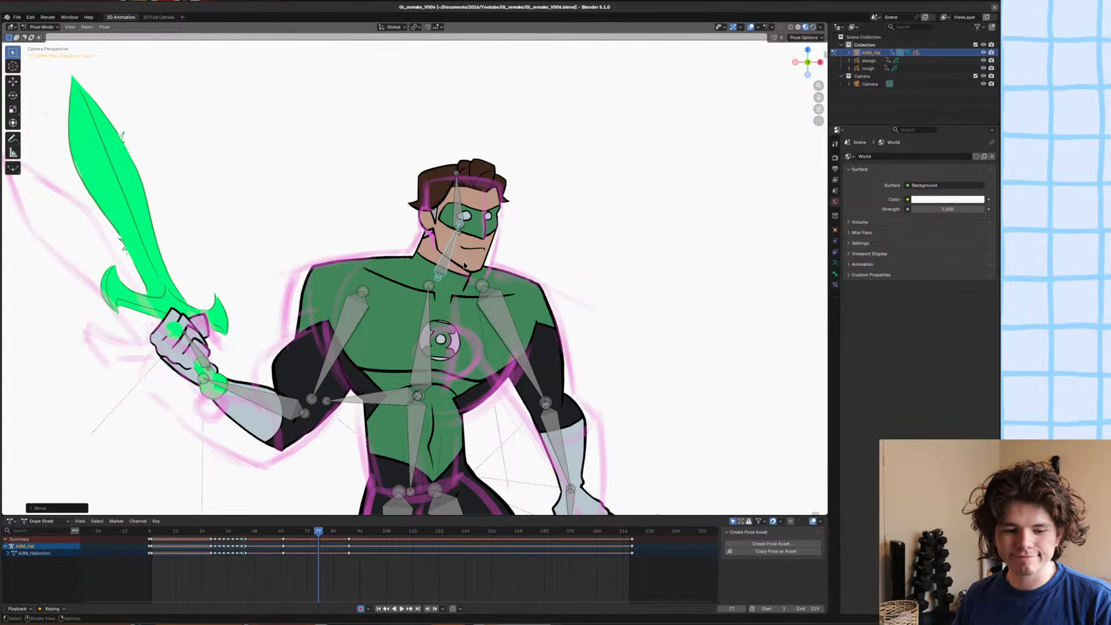
scroll(465, 278, "down", 1)
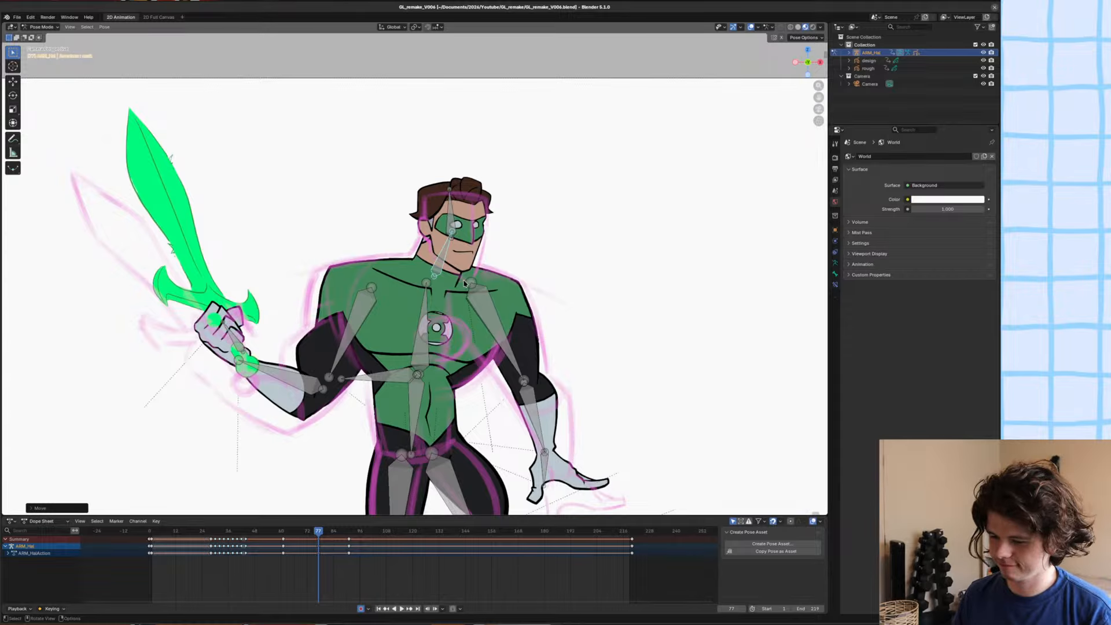
scroll(462, 279, "up", 1)
middle_click_drag(459, 274, 481, 242, "shift")
key("ctrl+s")
left_click(524, 267)
key("g")
key("x")
left_click(521, 275)
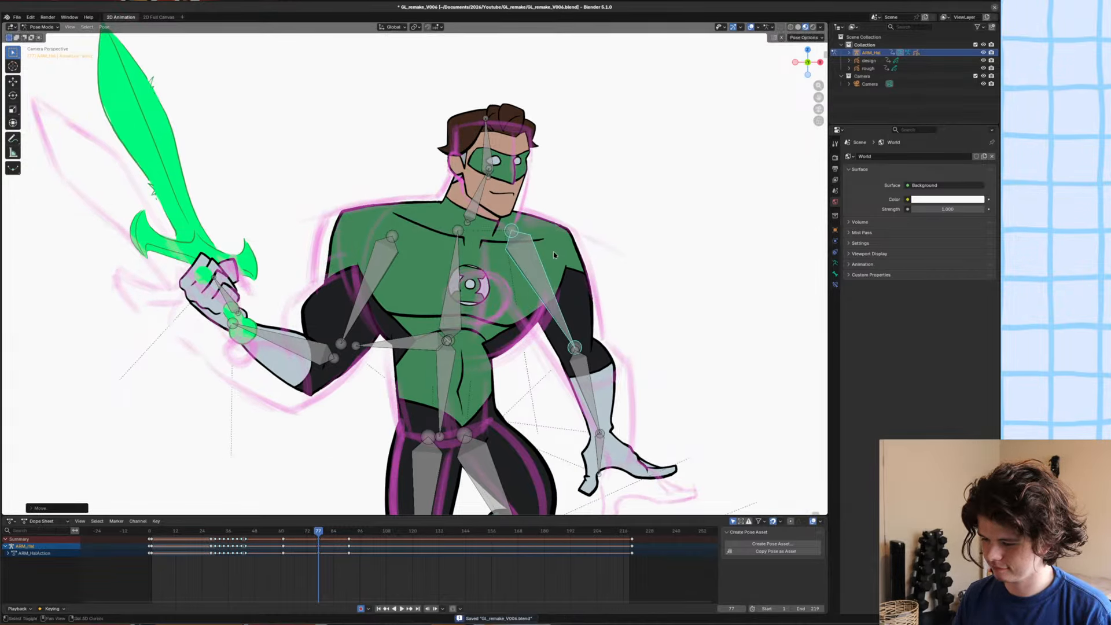
scroll(501, 313, "down", 4)
middle_click_drag(501, 313, 503, 295, "shift")
scroll(502, 295, "up", 3)
key("ctrl+Tab")
left_click(359, 207)
key("ctrl+Tab")
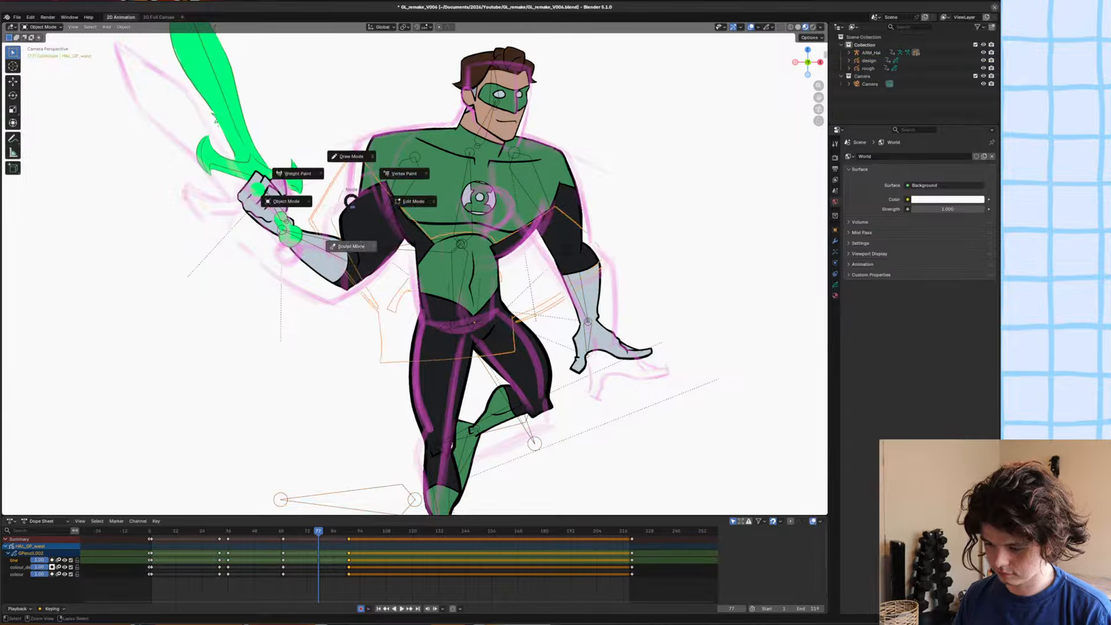
left_click(353, 245)
scroll(355, 207, "up", 7)
key("ctrl+Tab")
left_click(290, 200)
key("ctrl+Tab")
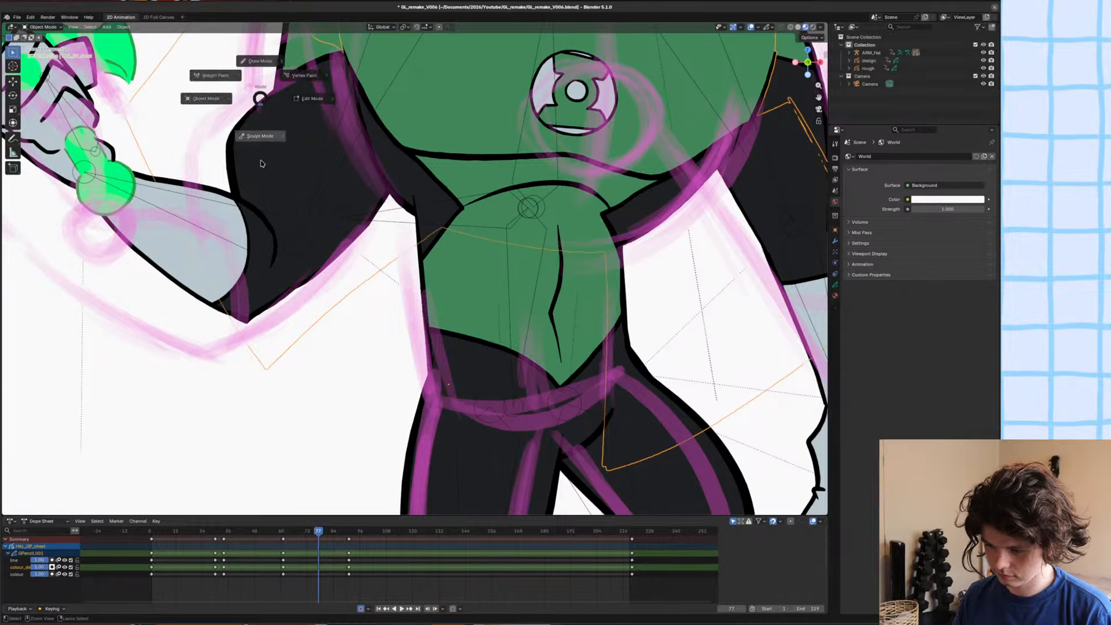
left_click(263, 164)
key("ctrl+Tab")
left_click(124, 134)
key("space")
mouse_move(240, 95)
middle_mouse_down("shift")
mouse_move(318, 138)
mouse_move(363, 194)
mouse_move(381, 262)
middle_mouse_up("shift")
key("space")
key("Down")
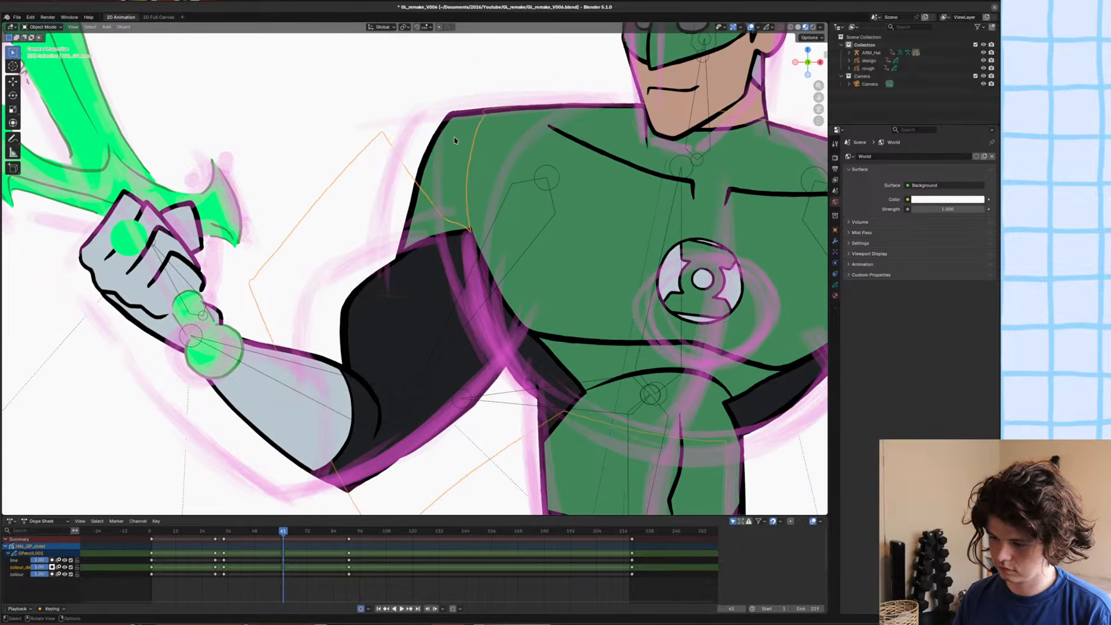
left_click(455, 135)
key("ctrl+Tab")
left_click(448, 184)
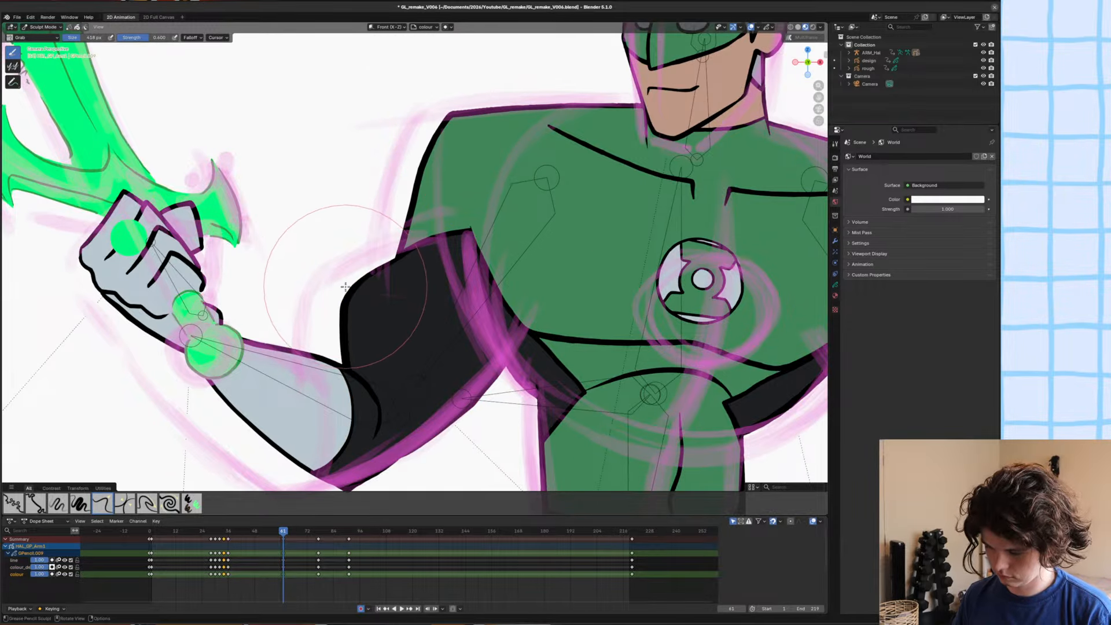
key("ctrl+Tab")
left_click(361, 311)
Step through the frames from 61 towards 77 with nothing selected to examine the character's pose.
key("Home")
key("alt+a")
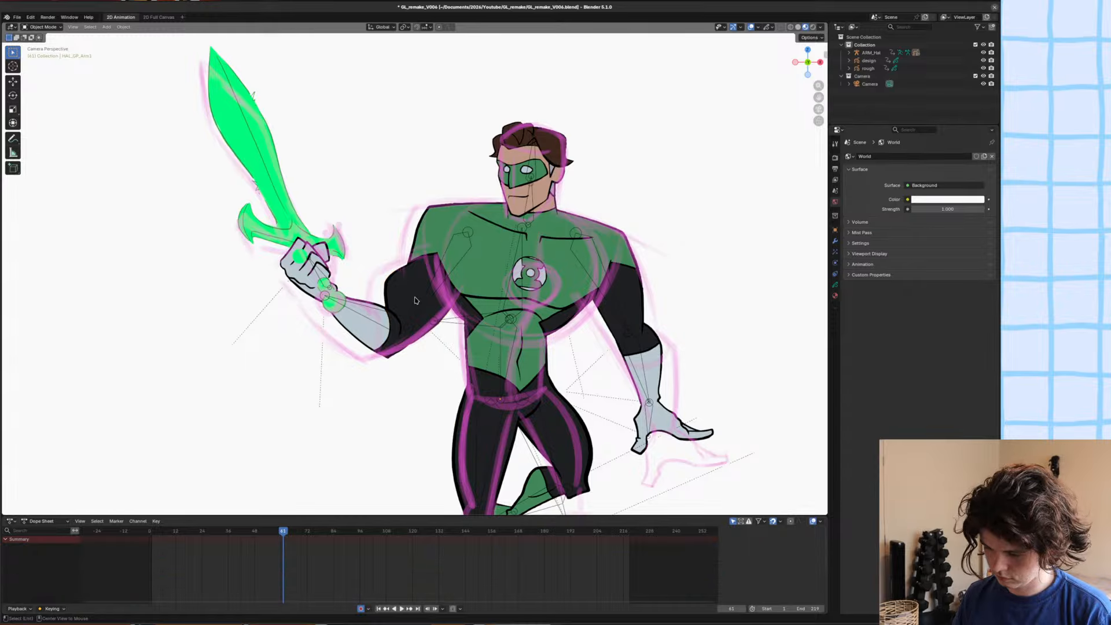
key("Left")
key("space")
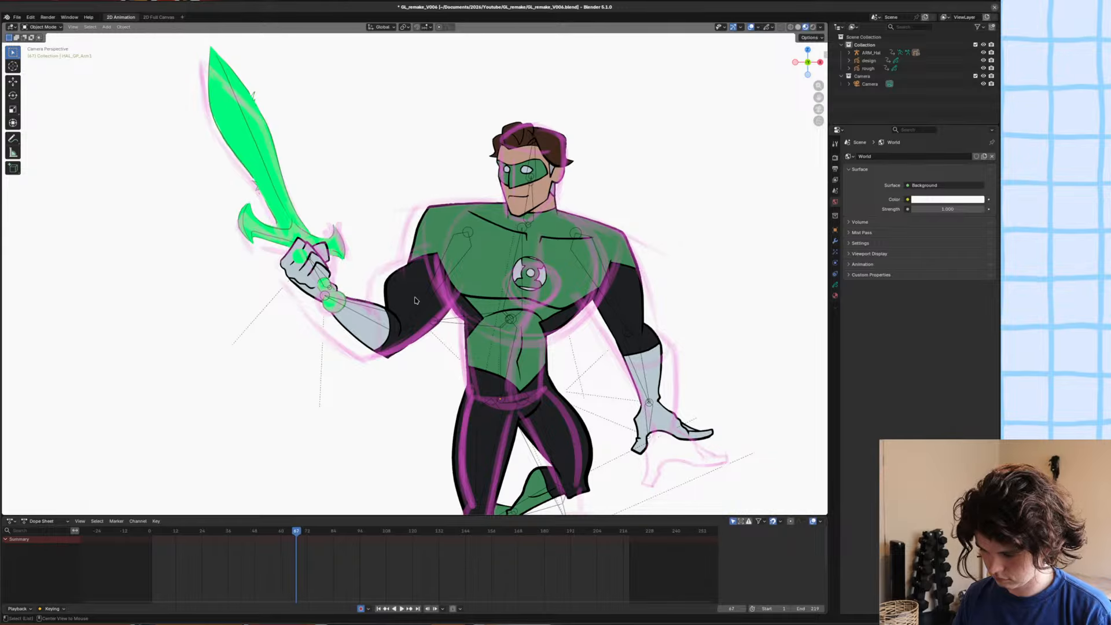
scroll(419, 297, "up", 5, "alt")
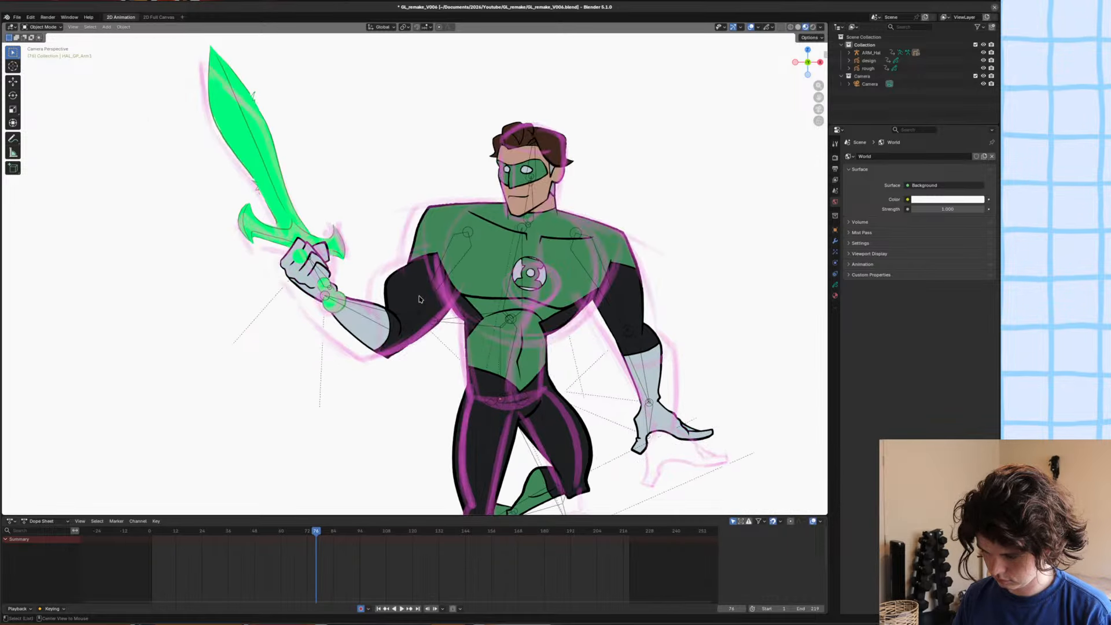
scroll(418, 297, "down", 2, "alt")
Undo the recent selection, mode and frame changes.
left_click(423, 284)
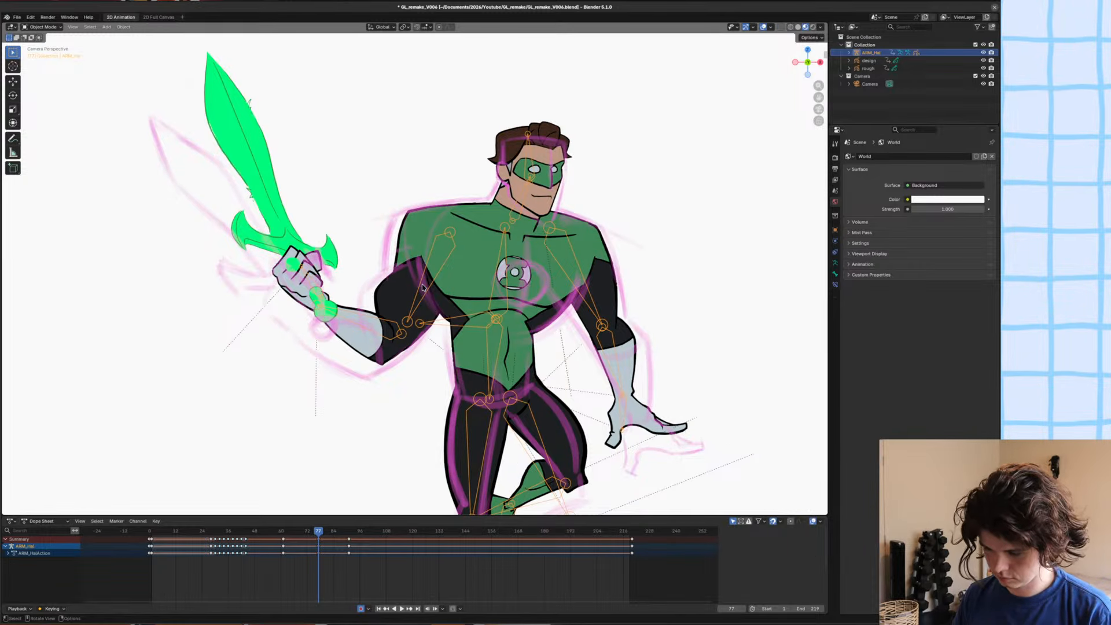
key("ctrl+Tab")
scroll(422, 287, "up", 5, "alt")
scroll(422, 287, "down", 5, "alt")
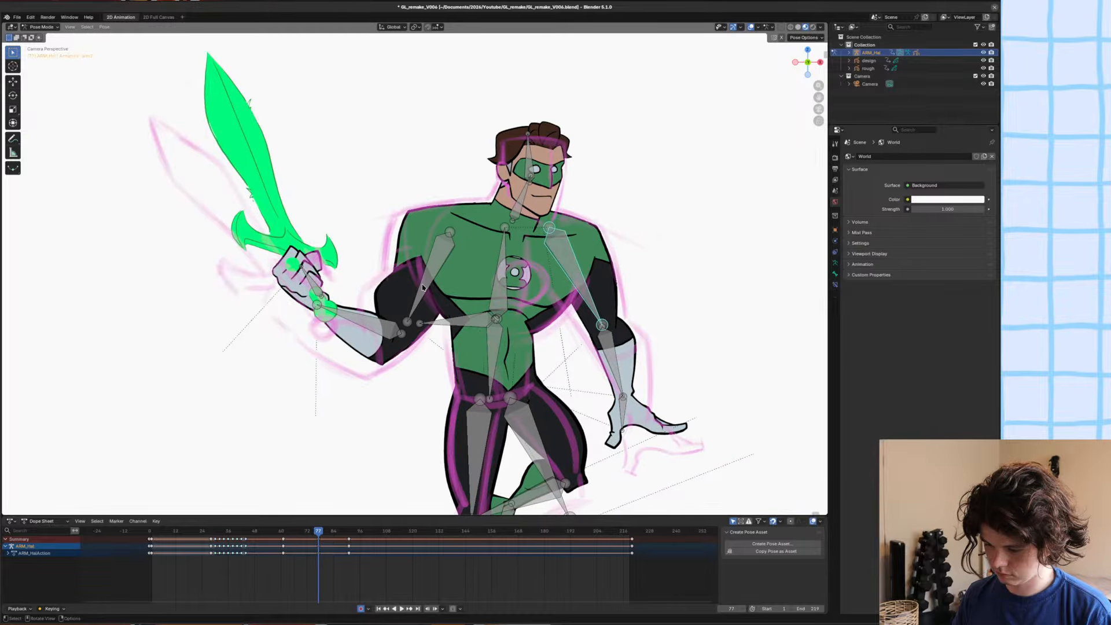
key("ctrl+z")
key("ctrl+z")
key("ctrl+z")
key("ctrl+z")
key("ctrl+z")
key("ctrl+z")
key("ctrl+z")
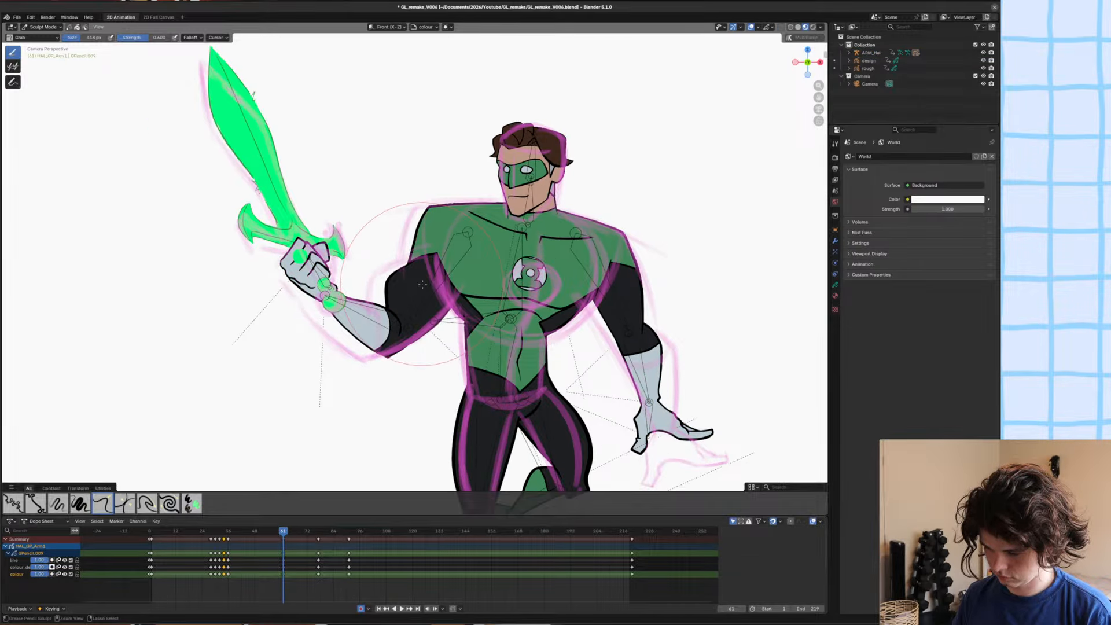
Return to frame 77, put the raised upper arm's drawing in Sculpt Mode, and save the file.
scroll(400, 351, "down", 16, "alt")
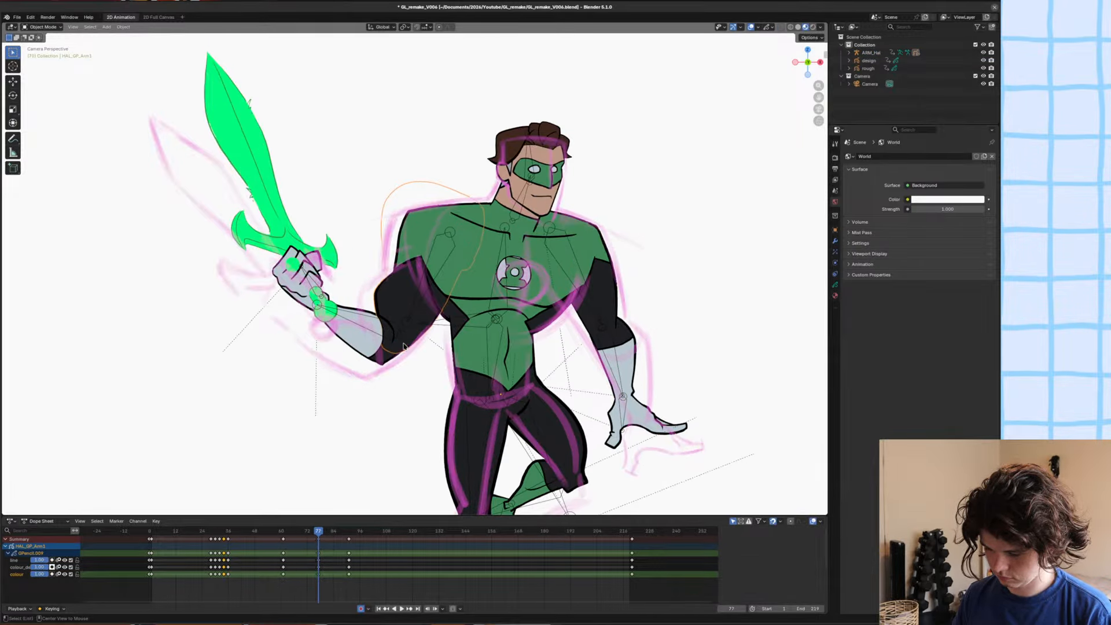
scroll(347, 273, "up", 3)
scroll(531, 303, "down", 3)
key("ctrl+Tab")
key("ctrl+s")
key("super")
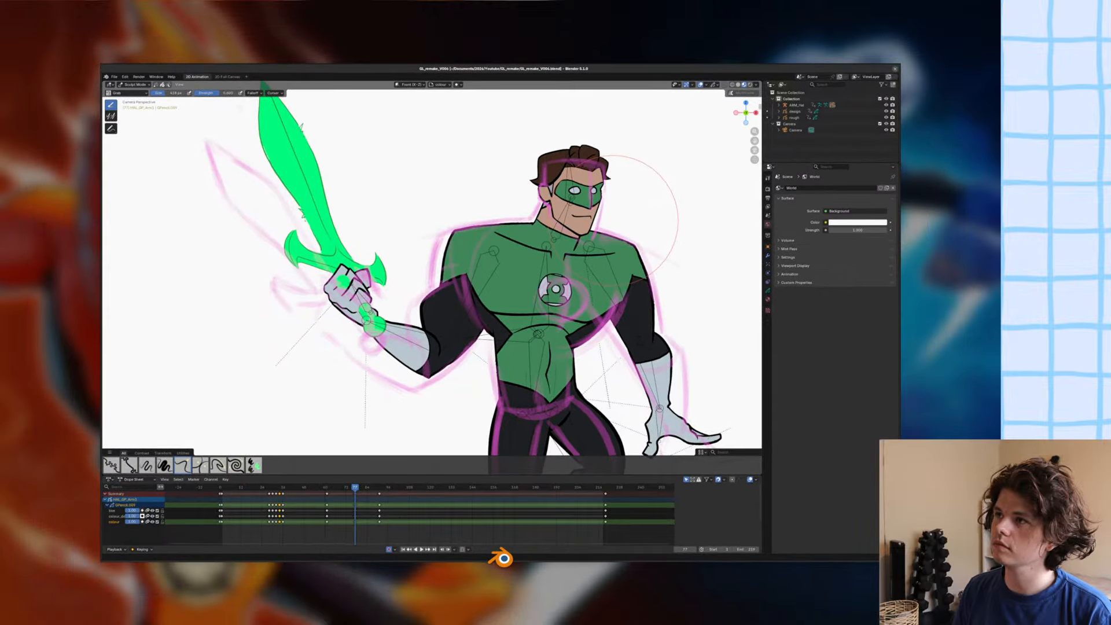
key("super")
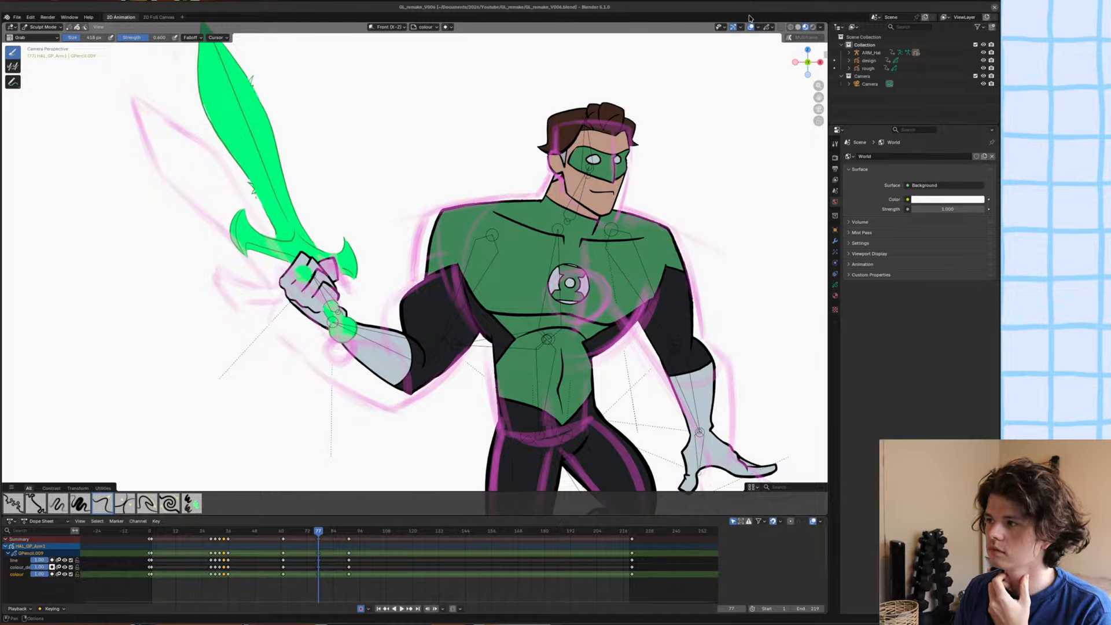
Save the file, deselect everything in Object Mode, and flip between frame 77 and neighbouring frames to compare the poses.
scroll(579, 249, "down", 5)
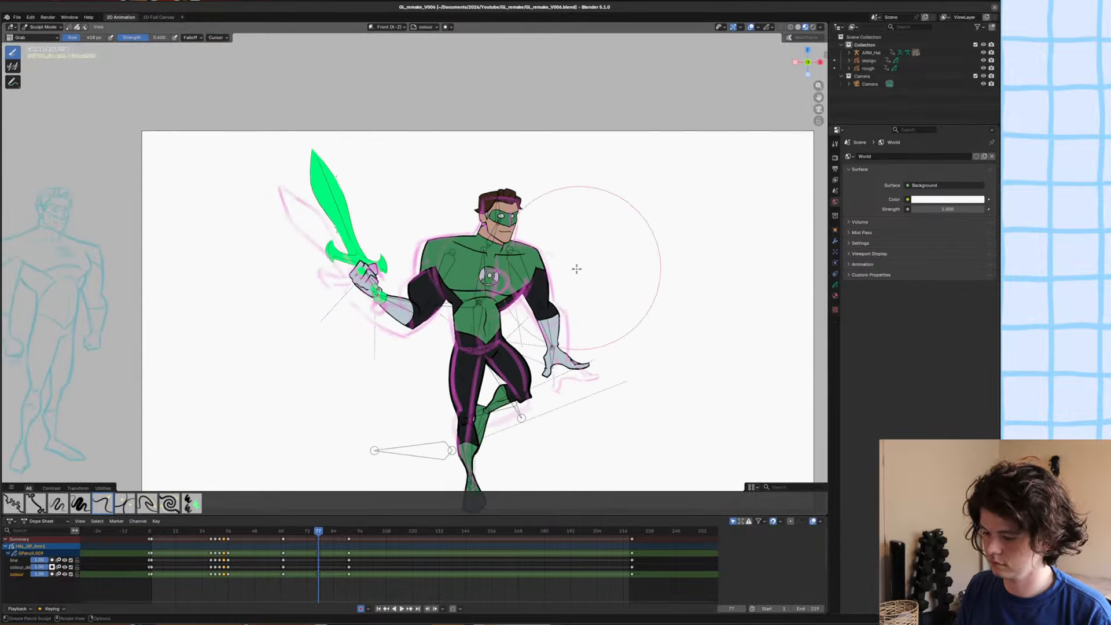
key("ctrl+s")
key("ctrl+Tab")
scroll(391, 228, "up", 3)
key("alt+a")
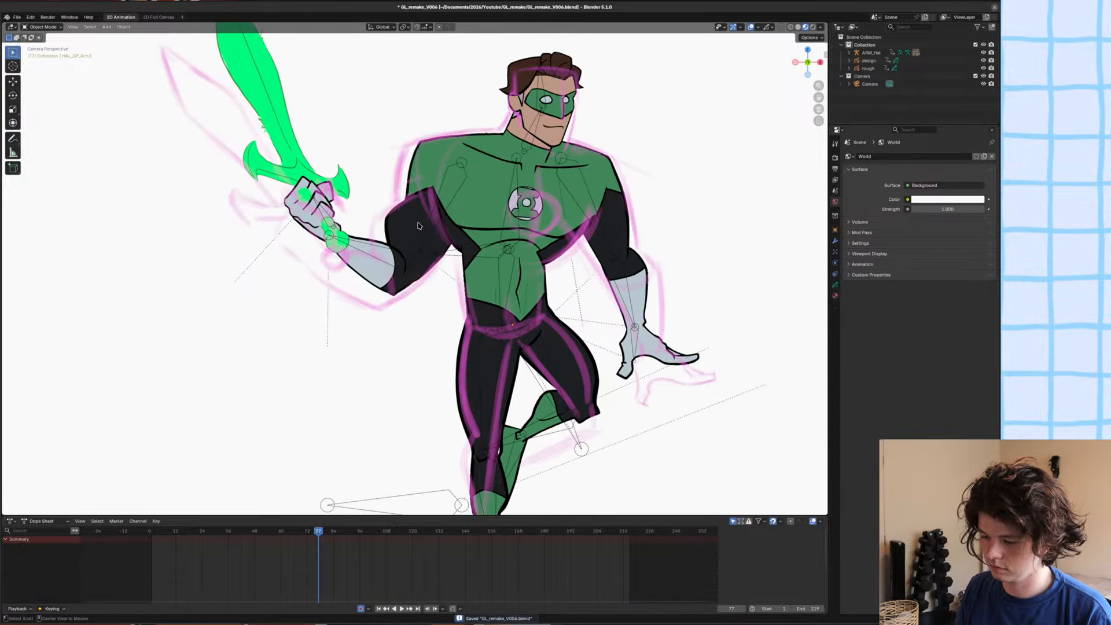
key("Left")
key("Left")
key("Right")
key("Right")
key("Left")
key("Right")
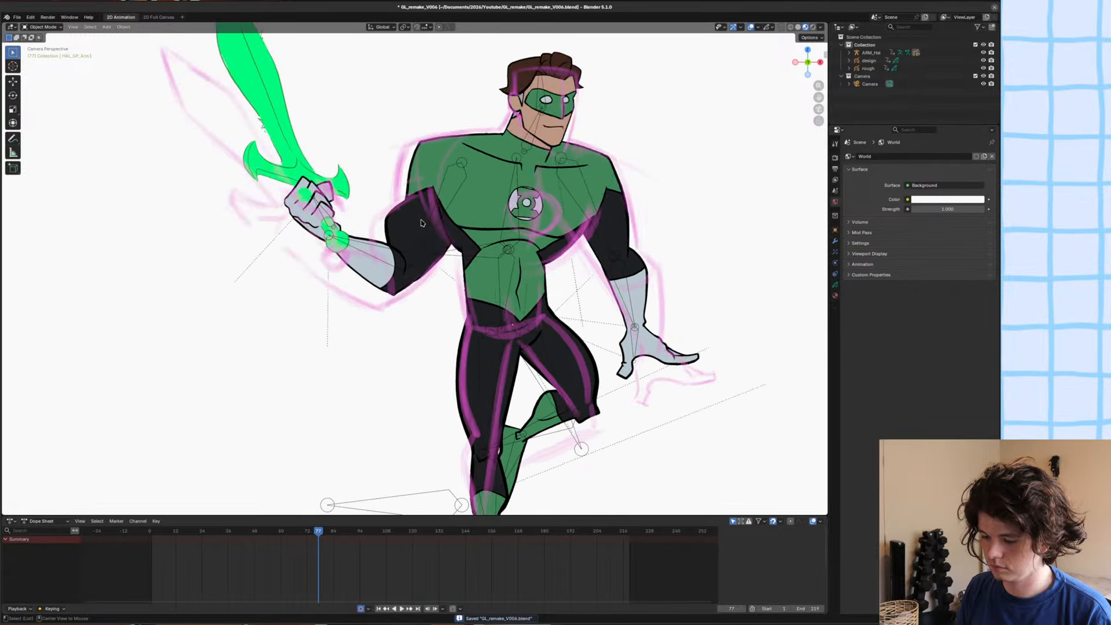
key("Left")
key("Right")
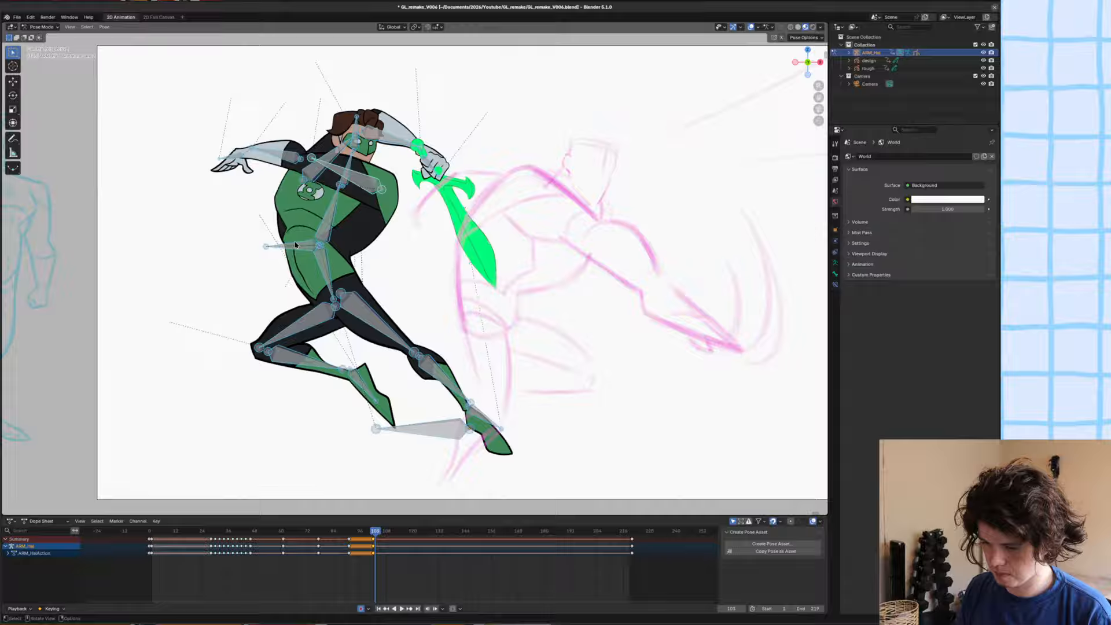
Move, rotate and scale the whole figure by its torso control bone so the body fits the rough lunging sketch.
left_click(284, 244)
key("g")
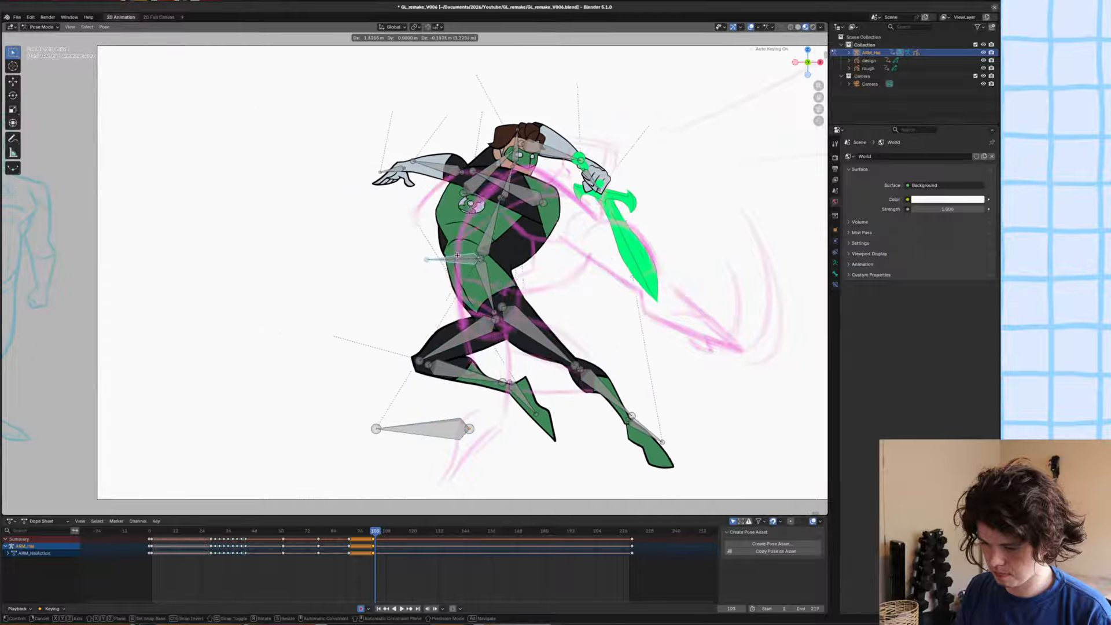
left_click(581, 269)
key("g")
left_click(583, 283)
key("r")
left_click(630, 299)
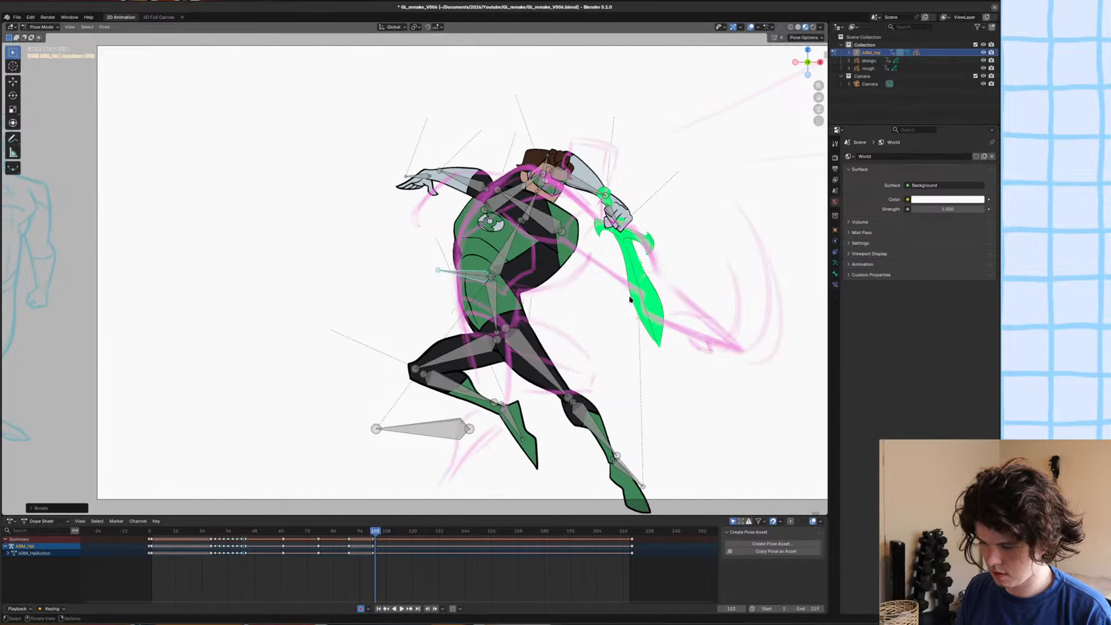
key("s")
left_click(641, 298)
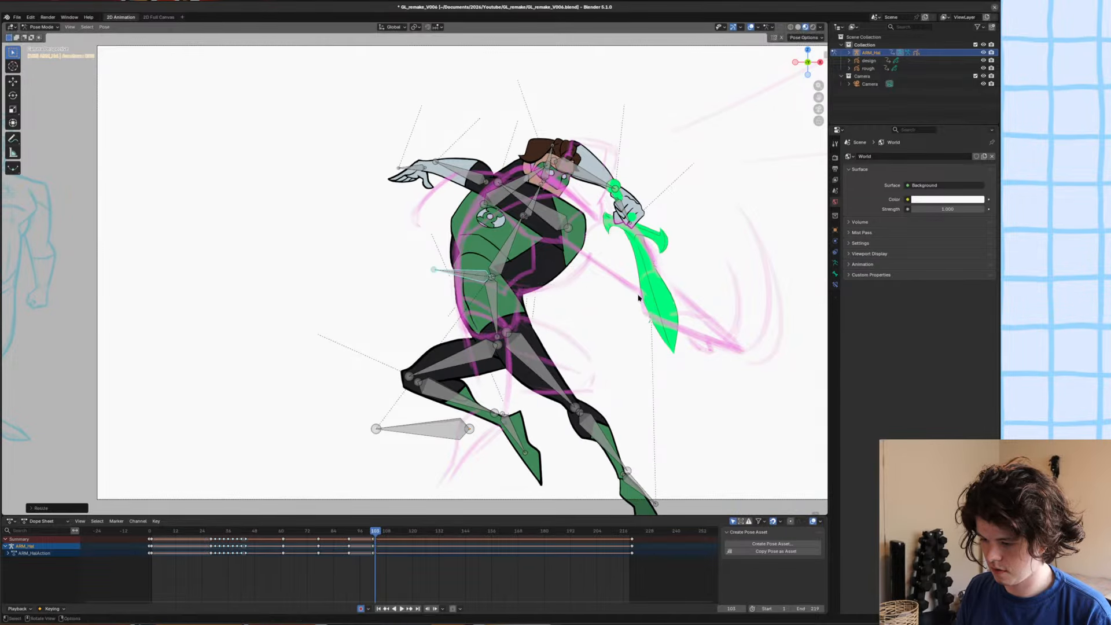
Clear the rotation of the bent leg's thigh and shin bones.
middle_click_drag(484, 356, 475, 320, "shift")
left_click(475, 320)
key("alt+r")
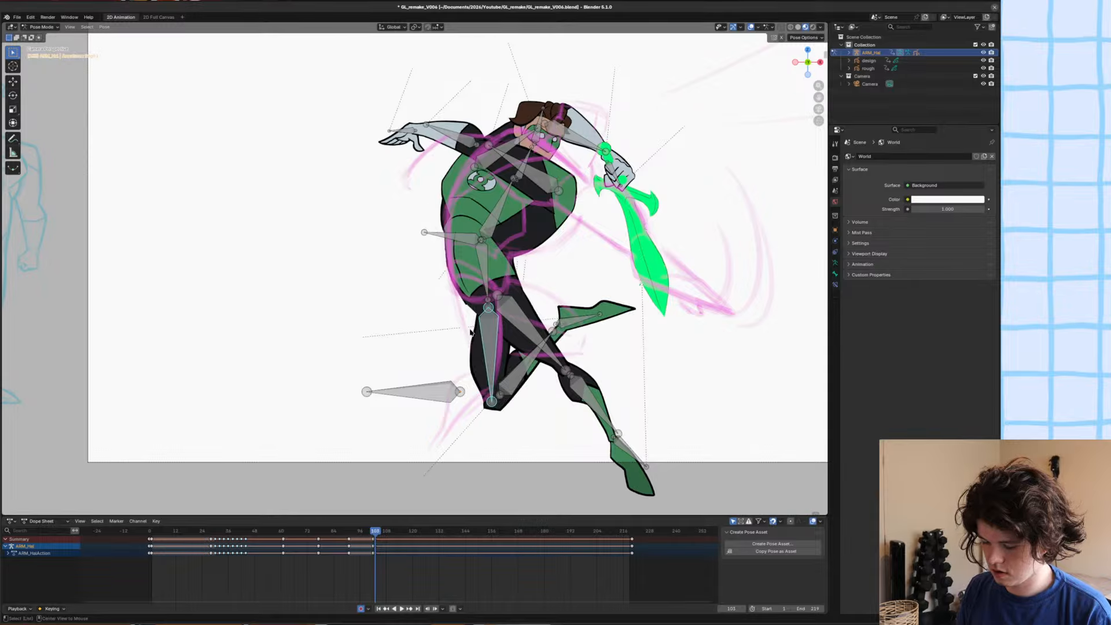
left_click(526, 367)
key("alt+r")
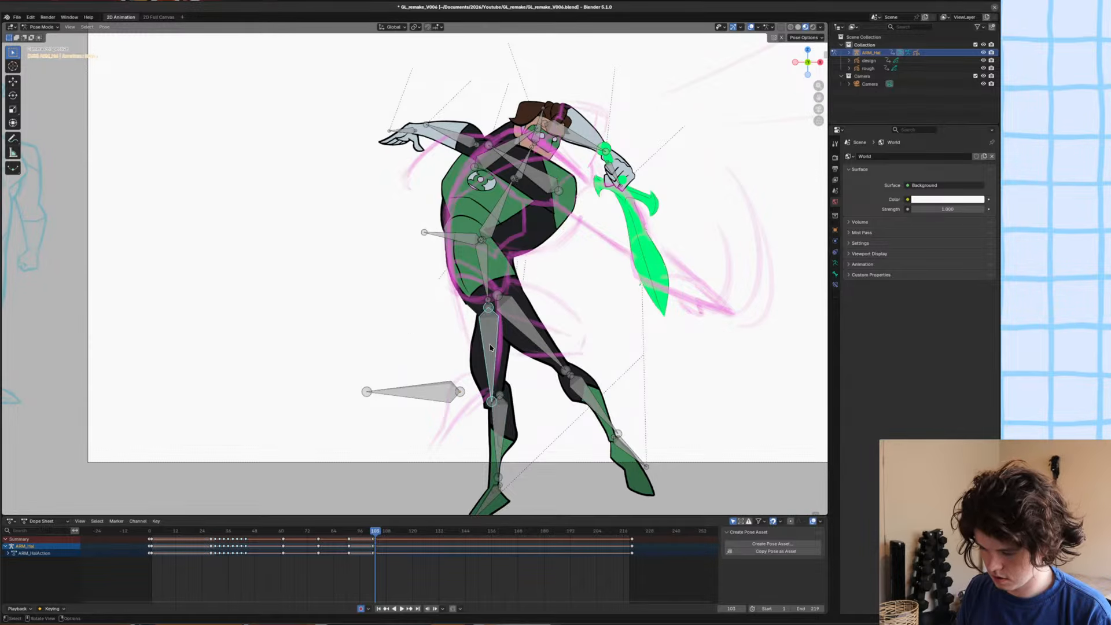
Rotate the torso and chest bones so the upper body follows the rough lunging sketch.
key("r")
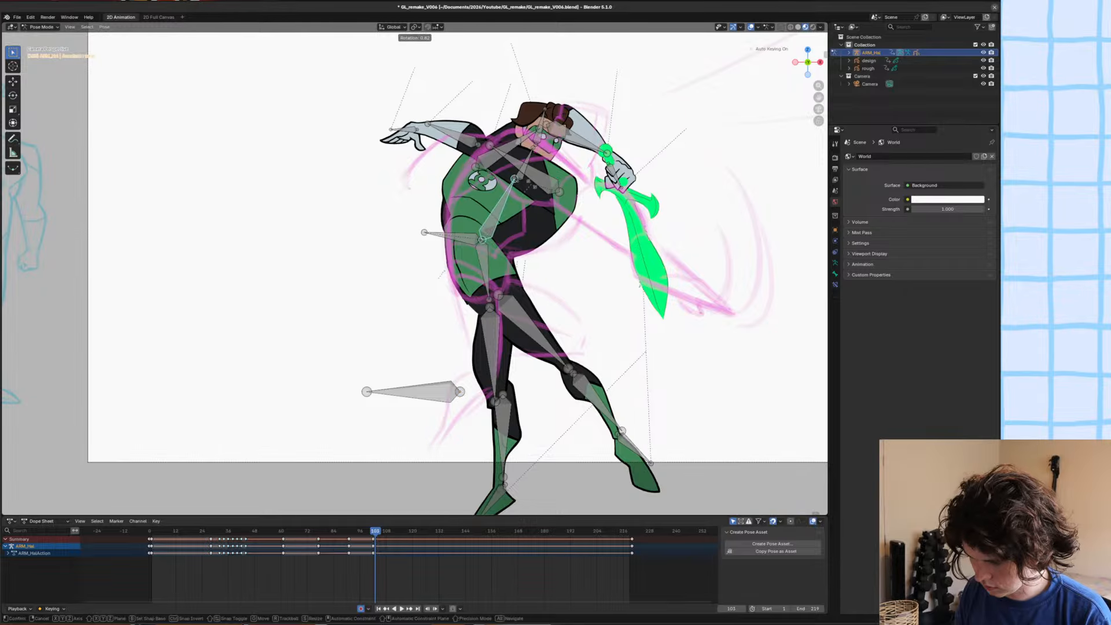
left_click(553, 146)
left_click(536, 176)
key("r")
left_click(521, 145)
left_click(532, 133)
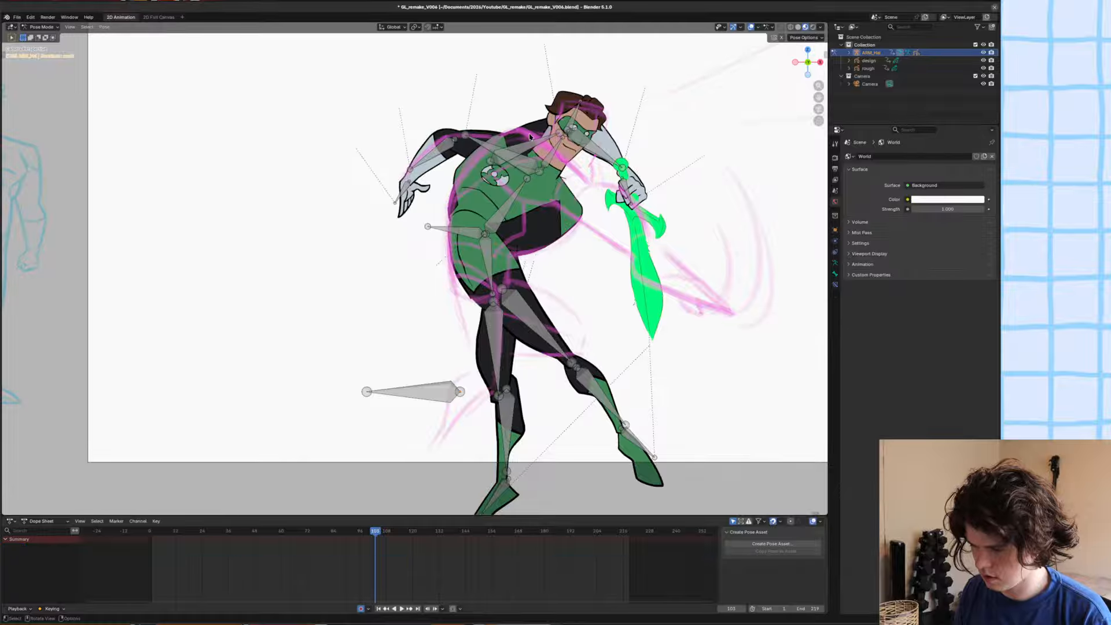
Shift the sword arm's upper arm along Y, then rotate and move the arm down over the rough sketch.
left_click(532, 139)
key("g")
key("y")
left_click(538, 139)
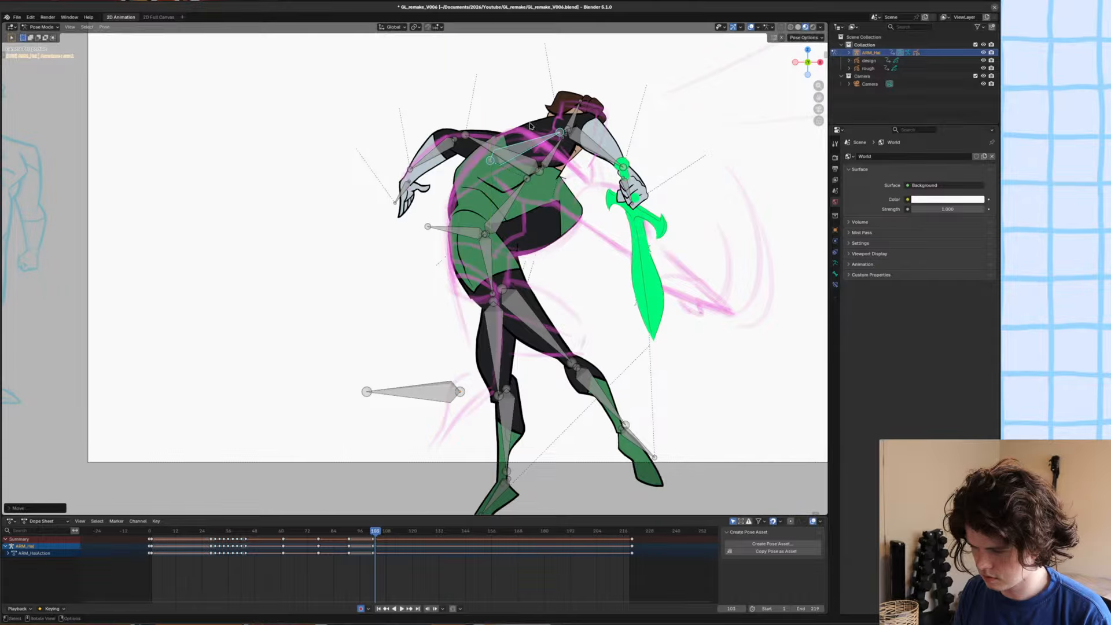
key("r")
left_click(609, 250)
key("g")
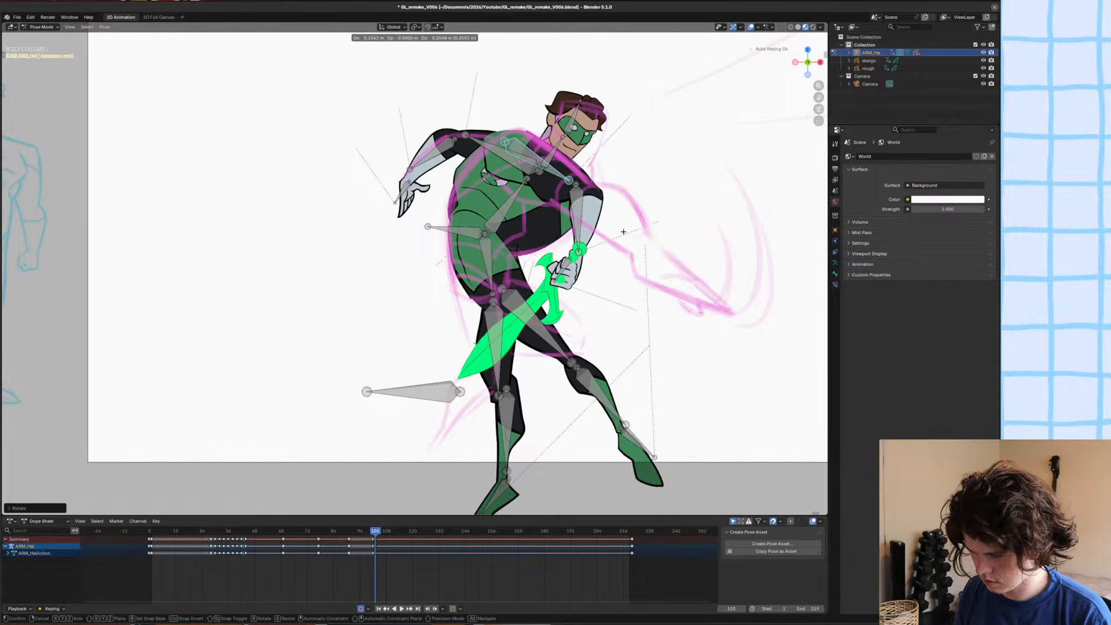
left_click(605, 249)
key("r")
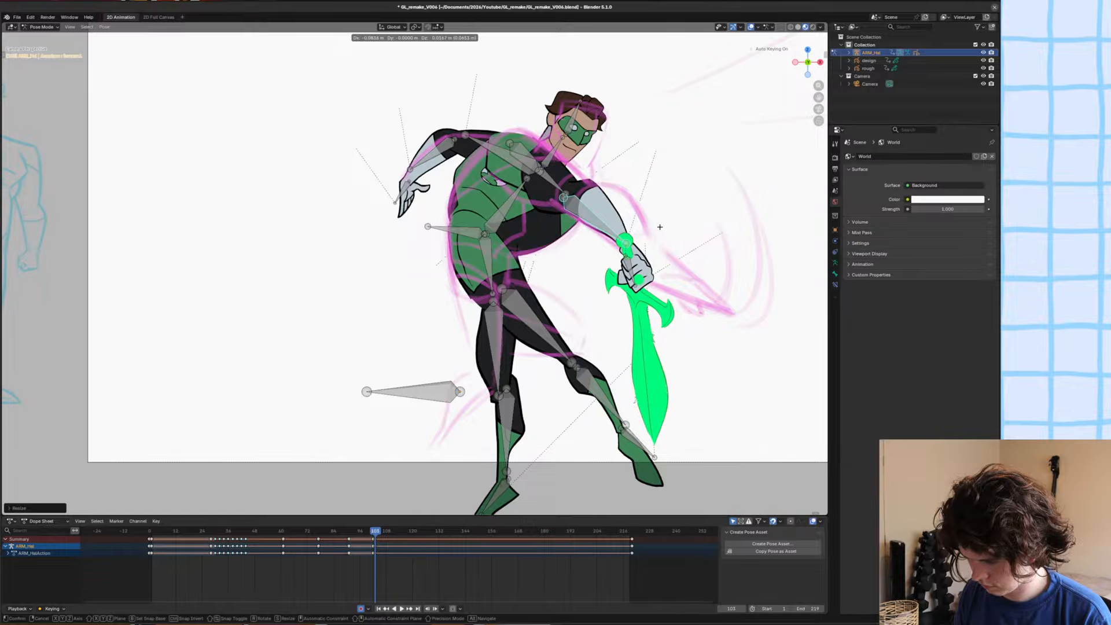
Rotate, move and scale the sword hand so the blade thrusts forward along the sketched line.
left_click(640, 274)
key("r")
left_click(710, 224)
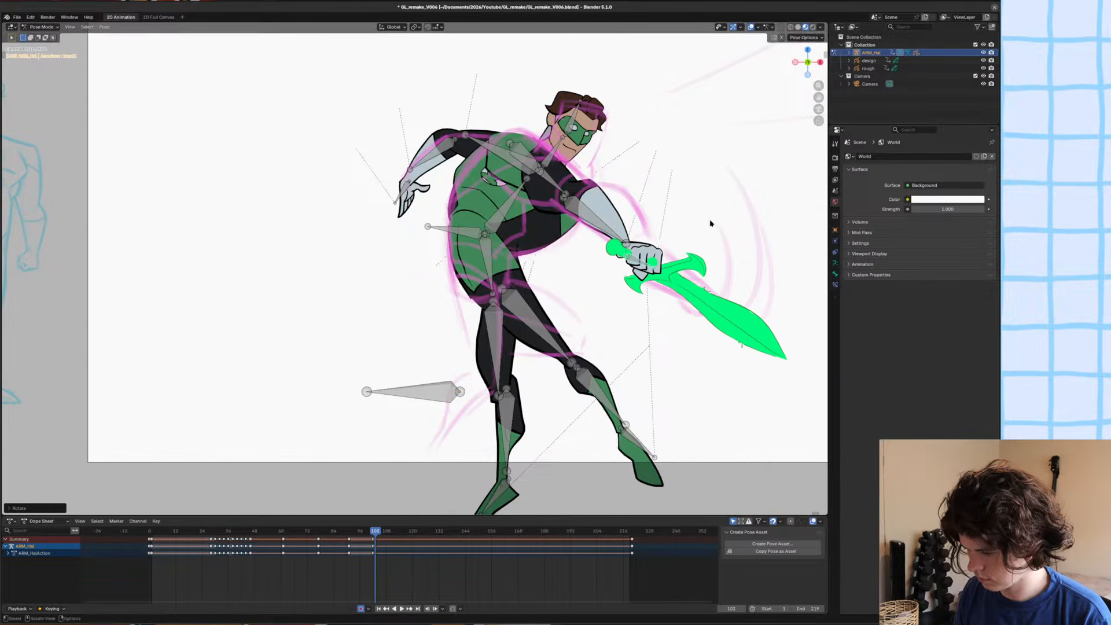
key("g")
left_click(711, 214)
key("s")
left_click(722, 214)
key("g")
left_click(722, 216)
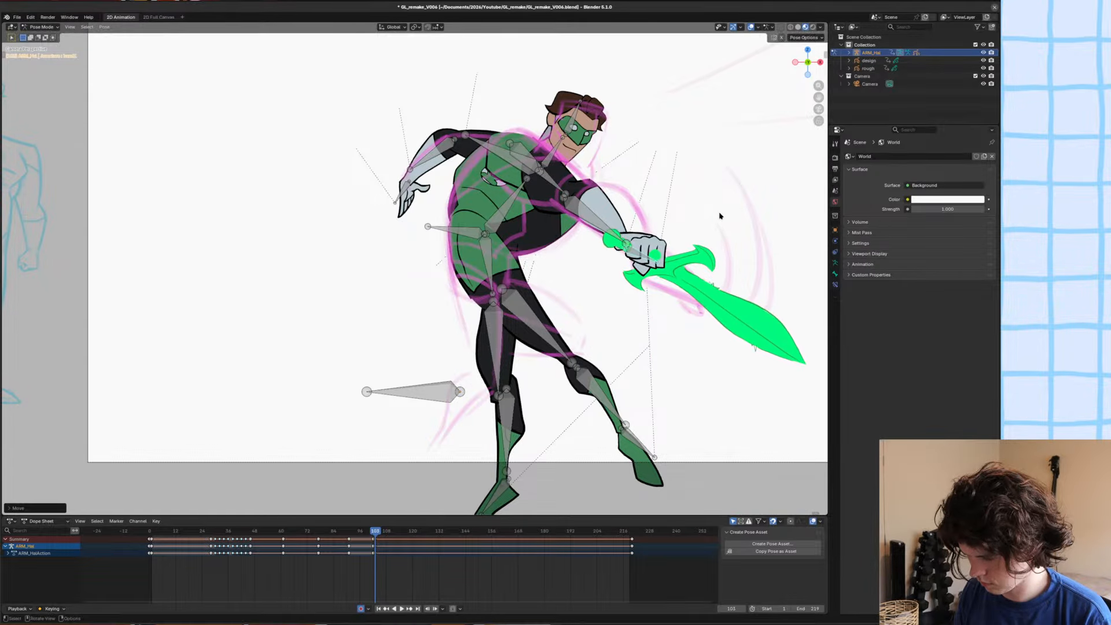
key("r")
left_click(725, 214)
Rotate the rear leg's thigh bone upward to match the raised thigh in the rough sketch.
middle_click_drag(724, 213, 613, 168, "ctrl")
left_click(578, 260)
key("r")
left_click(719, 253)
key("r")
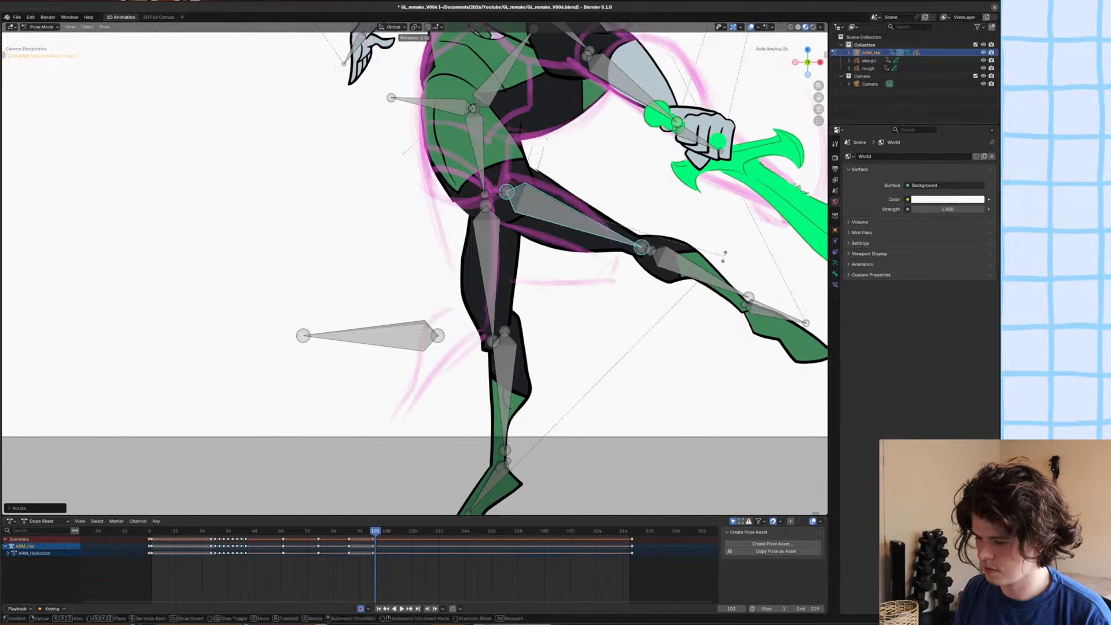
left_click(725, 265)
Rotate and move the raised leg's shin so it folds back under the thigh, and rotate its foot downward.
left_click(694, 281)
key("g")
left_click(643, 268)
key("r")
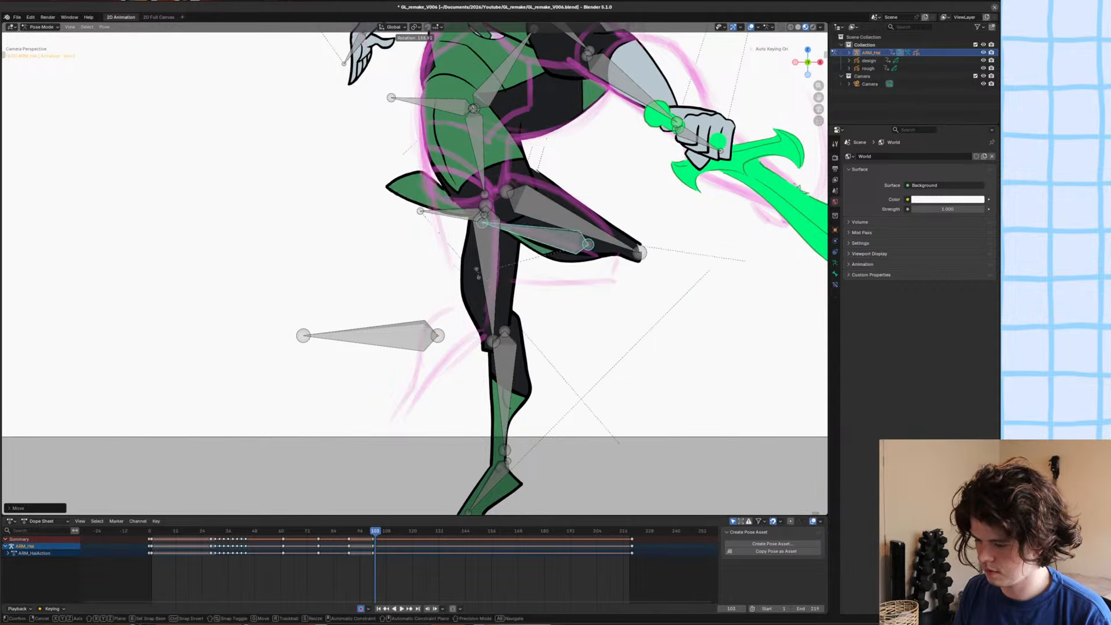
left_click(530, 285)
key("g")
left_click(539, 285)
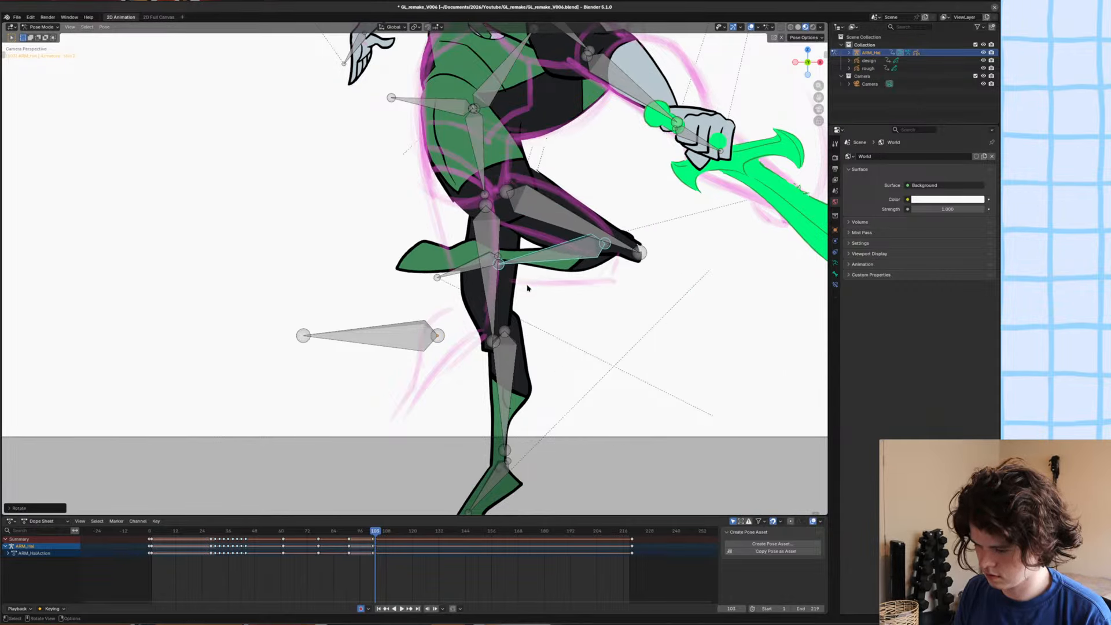
key("r")
left_click(502, 329)
Move the raised leg's thigh and then the standing leg's thigh along Y to adjust the legs' layering.
left_click(568, 214)
key("g")
key("y")
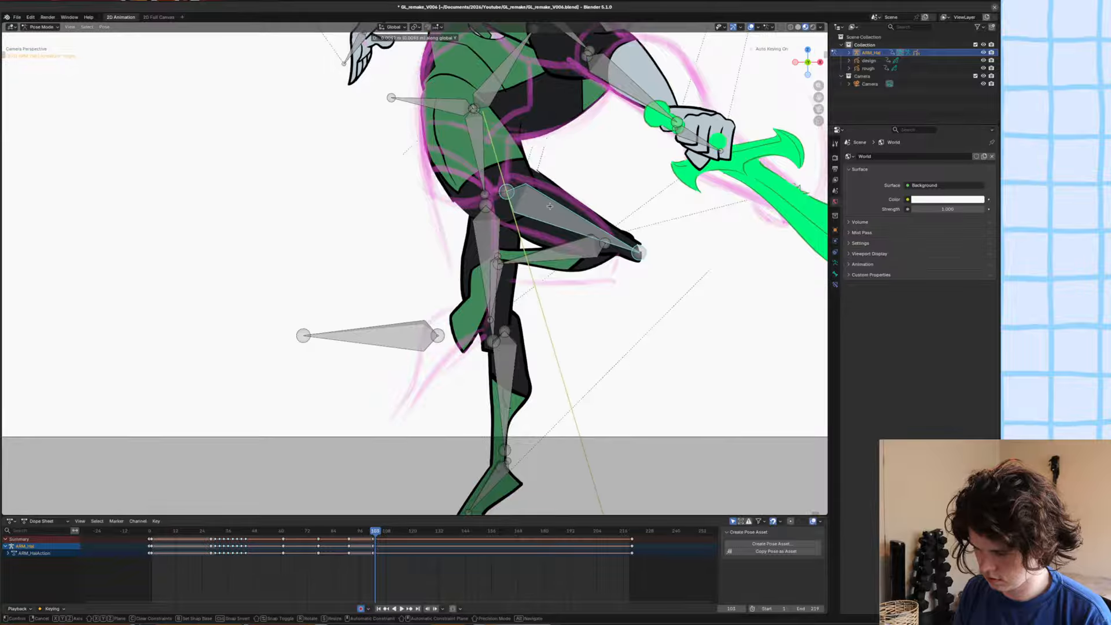
left_click(521, 243)
key("alt+a")
left_click(502, 243)
key("g")
key("y")
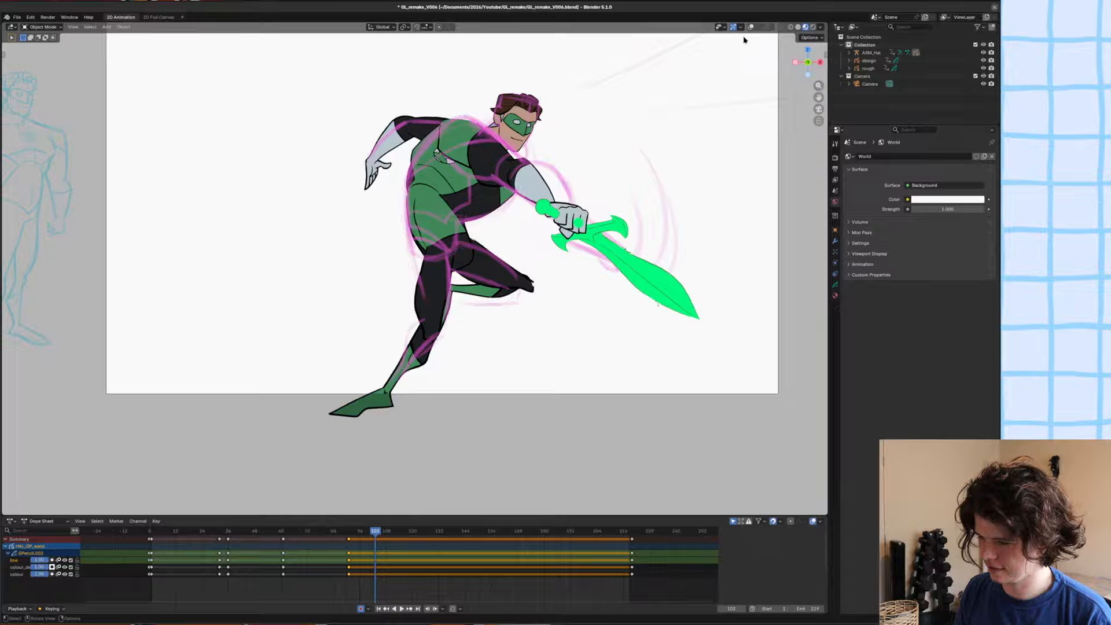
Turn the viewport overlays back on, deselect everything, and save the file.
left_click(751, 27)
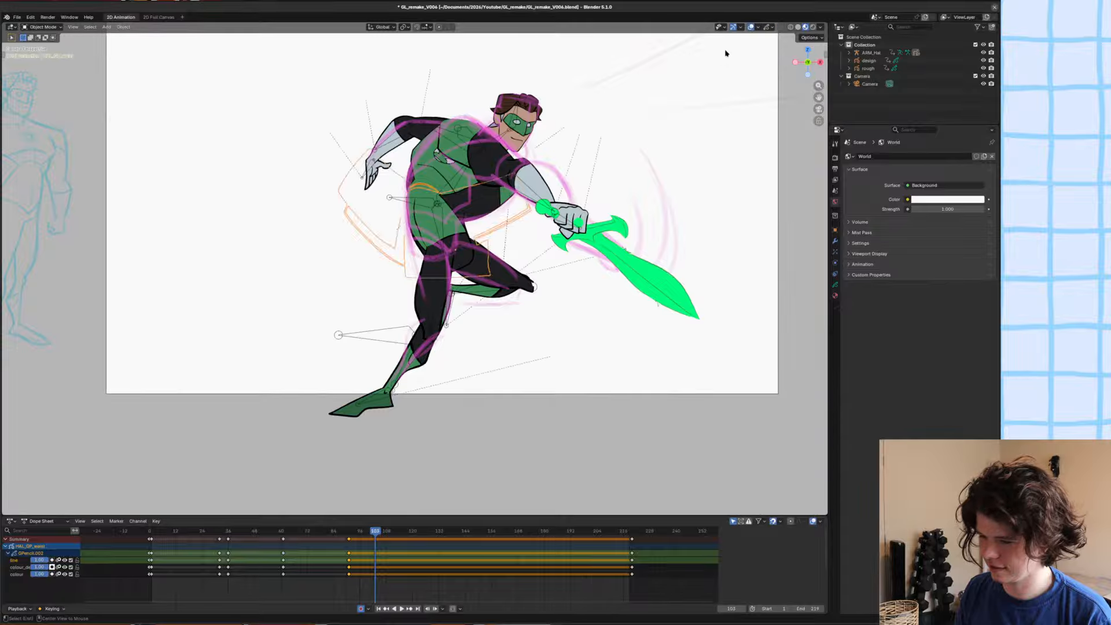
left_click(726, 52)
key("ctrl+s")
scroll(433, 185, "up", 1)
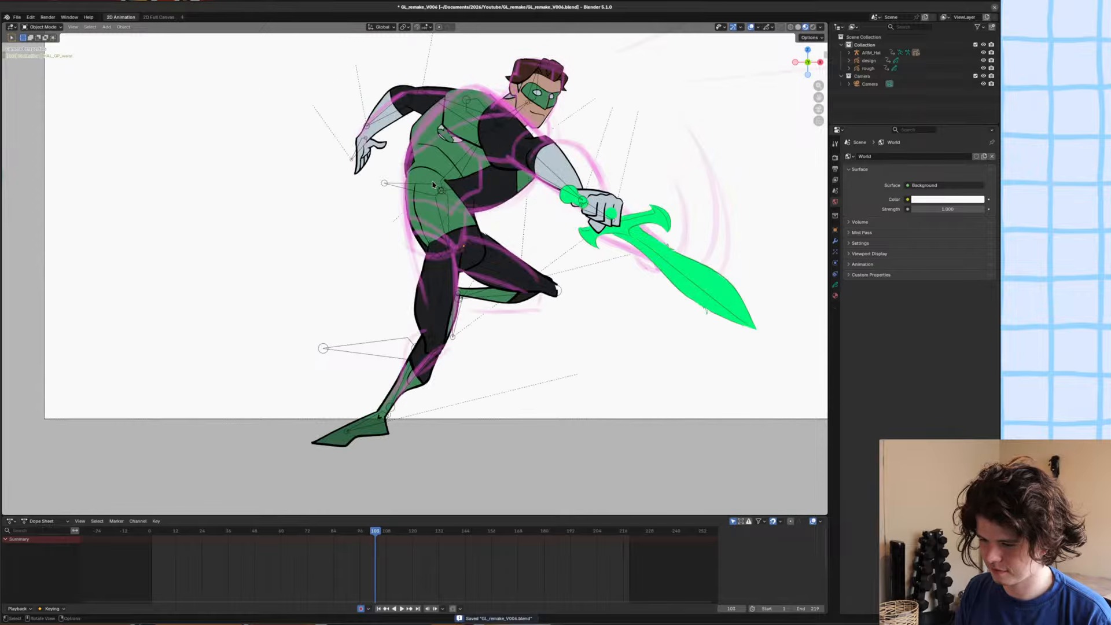
Select the chest and waist drawings, duplicate an earlier set of their keyframes, and snap the copies to the current frame.
left_click(433, 184)
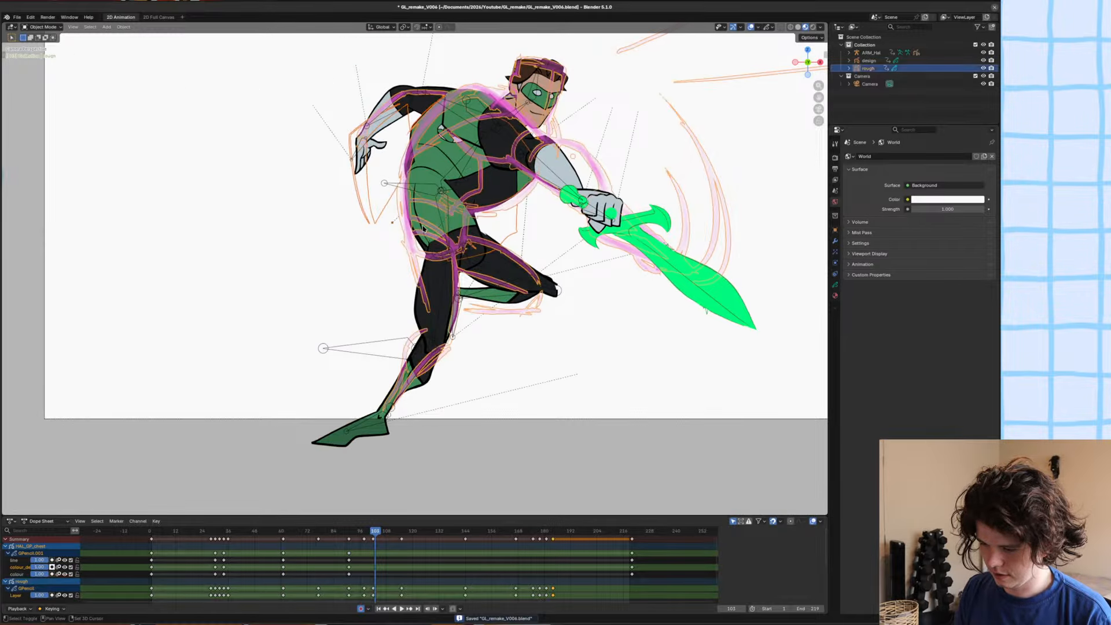
left_click(440, 152)
left_click(435, 269, "shift")
scroll(435, 269, "up", 1)
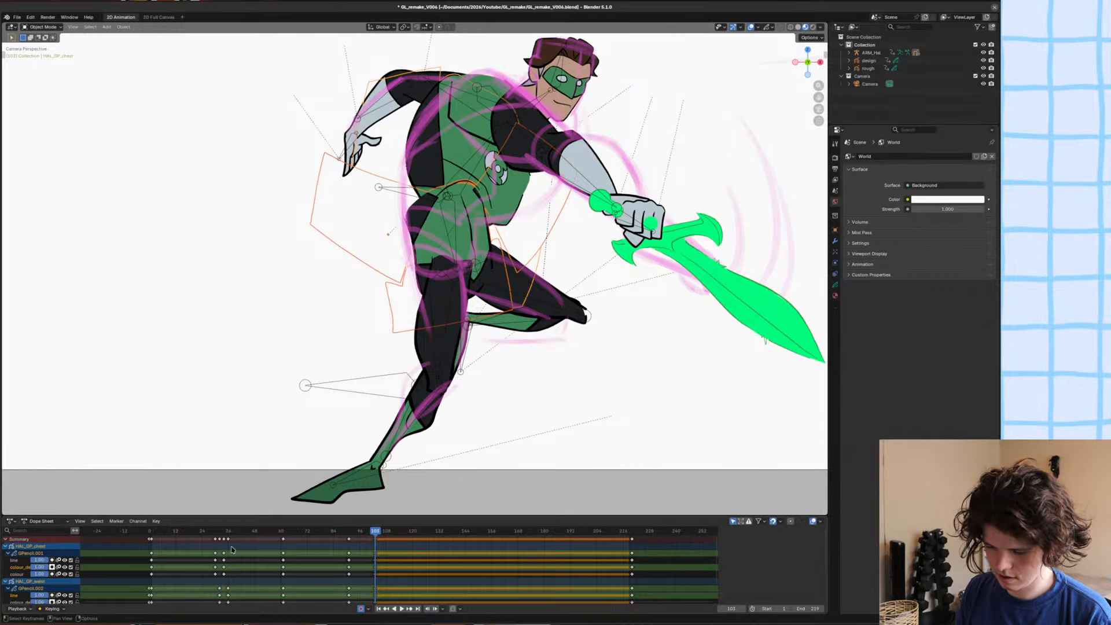
left_click(229, 540)
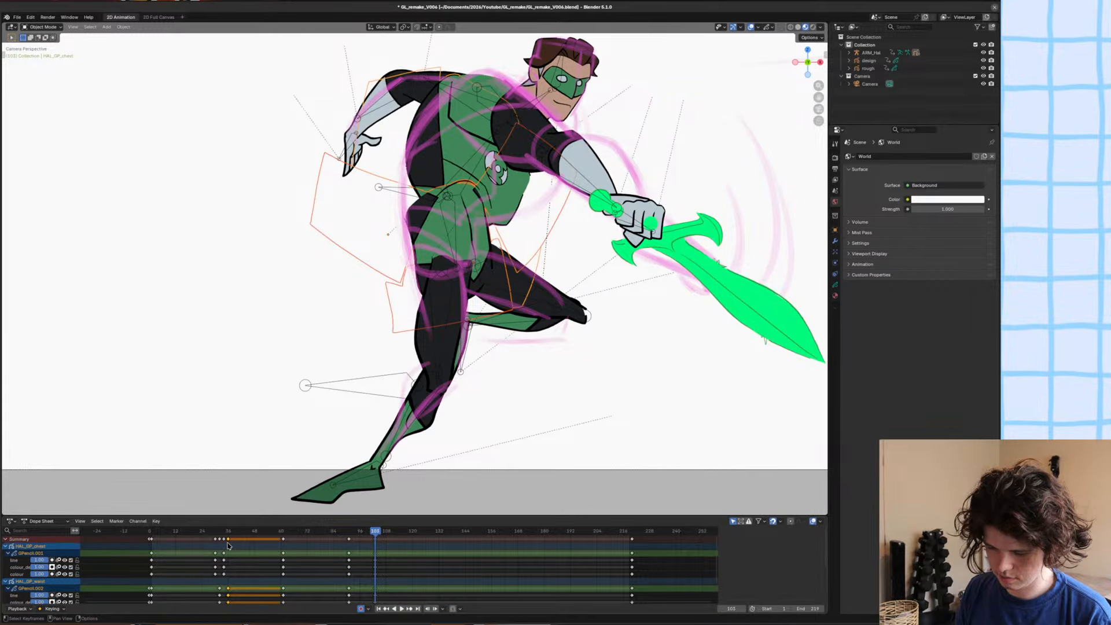
key("shift+d")
left_click(385, 564)
key("shift+s")
left_click(324, 567)
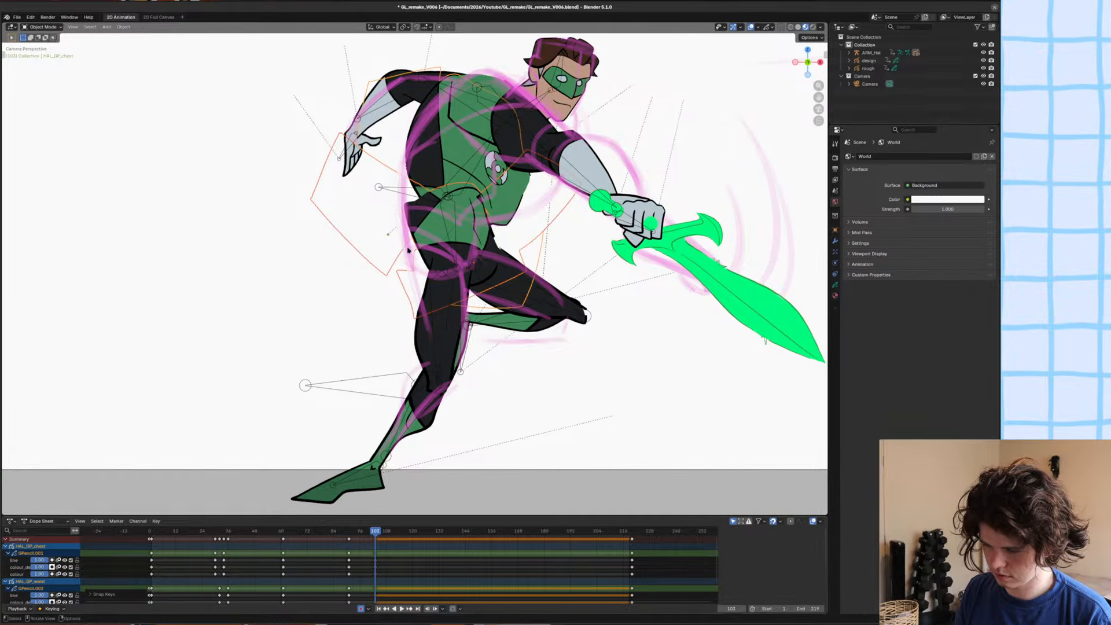
Clear the selection and select only the chest drawing.
key("alt+a")
left_click(464, 215)
left_click(471, 166)
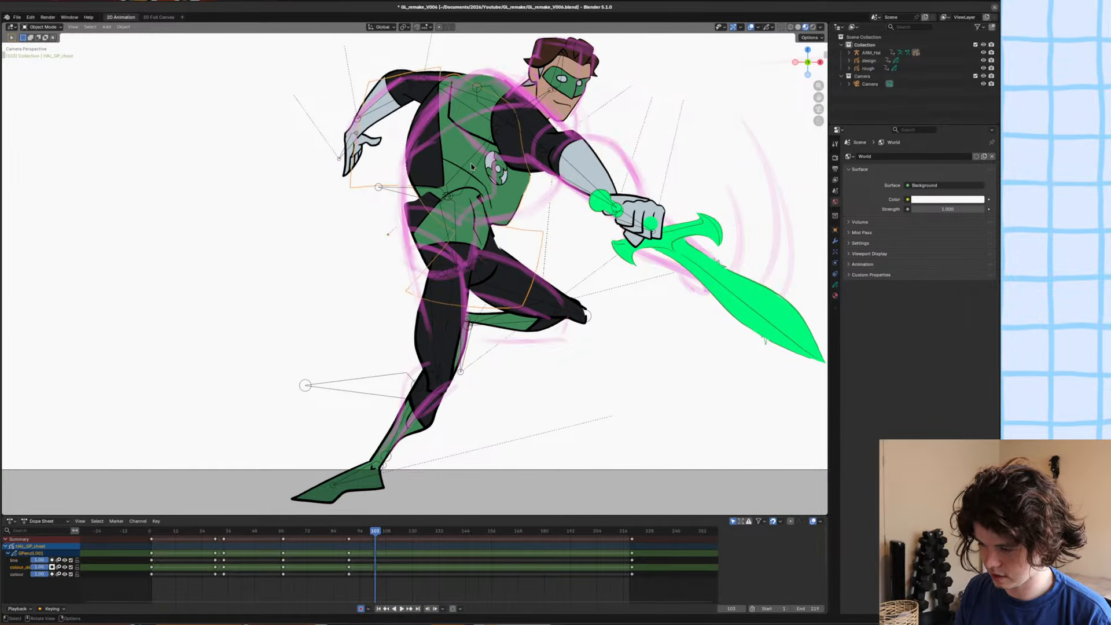
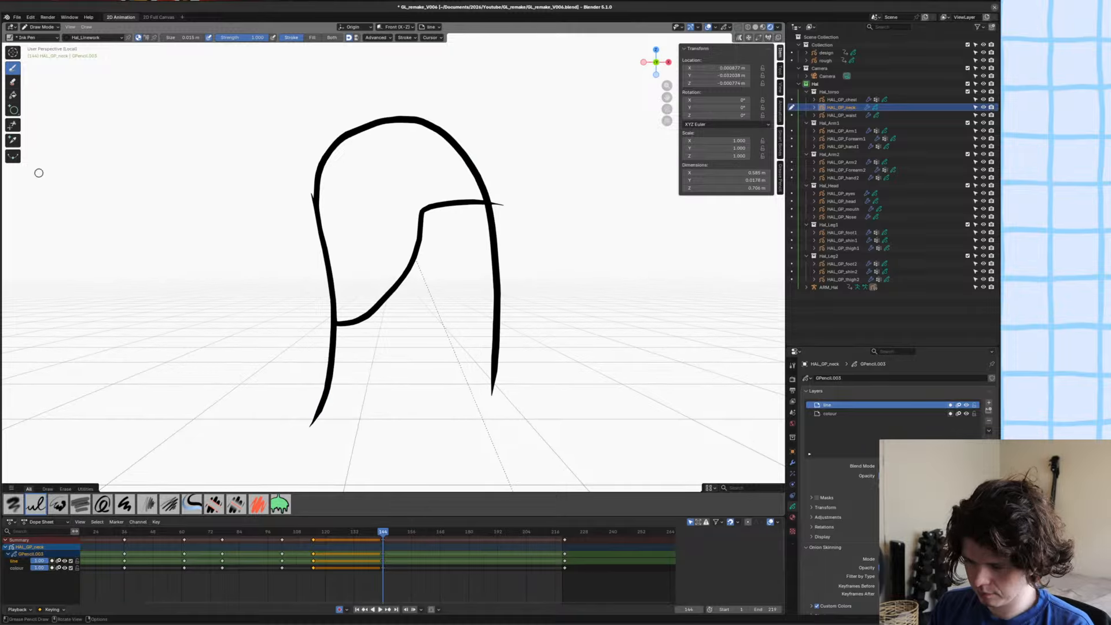
Trim the neck drawing's overshooting line ends, and close its open base with a curved stroke on the colour layer using the separator material.
left_click(12, 125)
left_click_drag(310, 192, 313, 199)
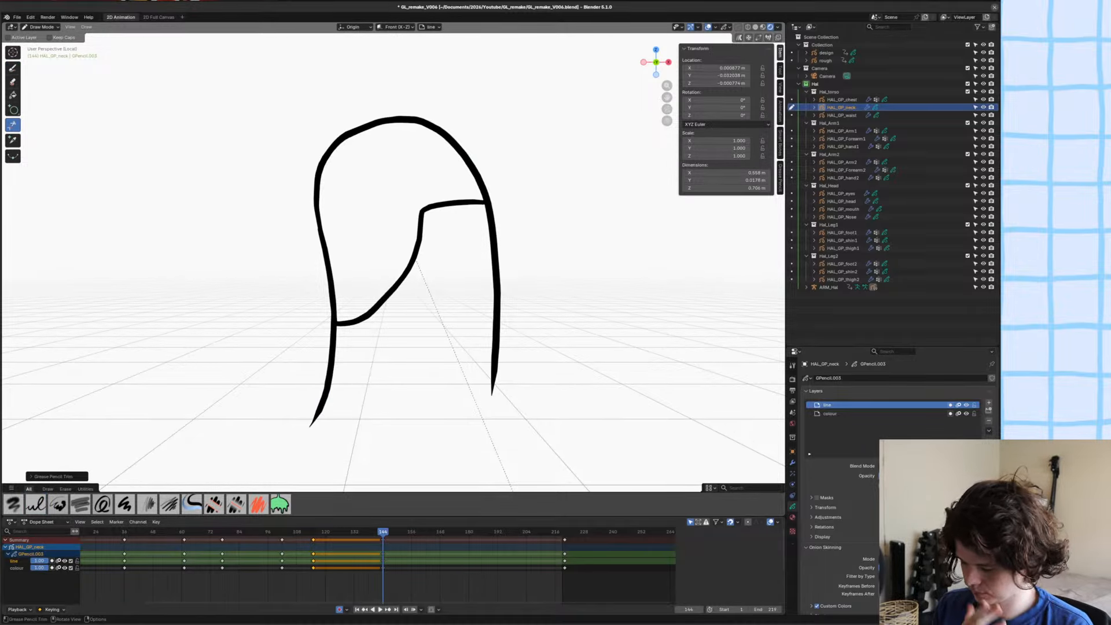
key("u")
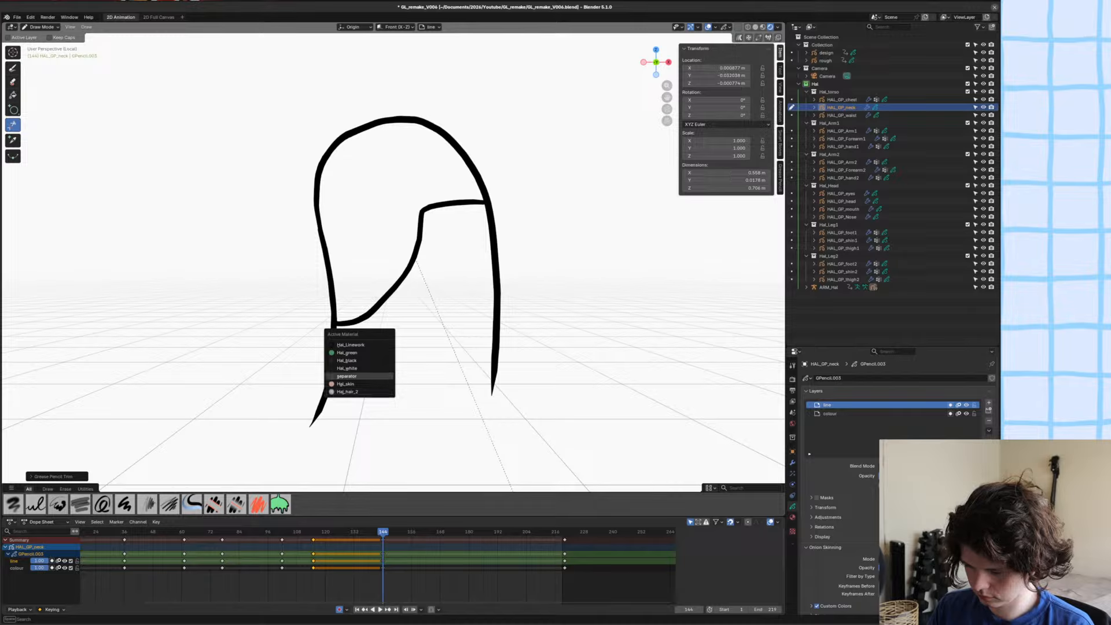
left_click(377, 376)
key("y")
left_click(376, 394)
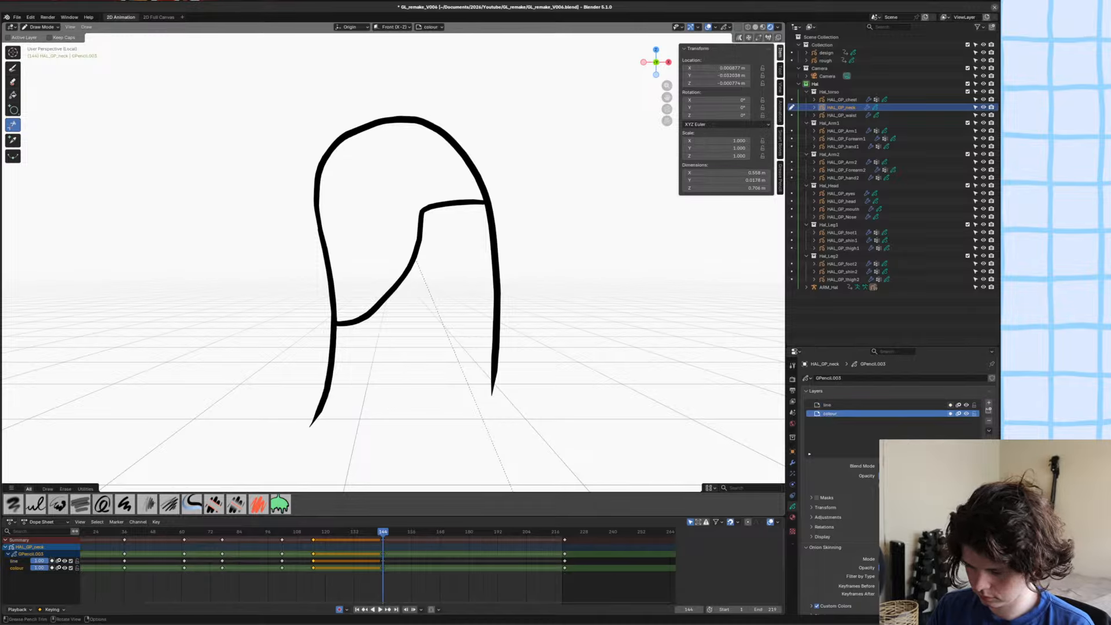
left_click(13, 68)
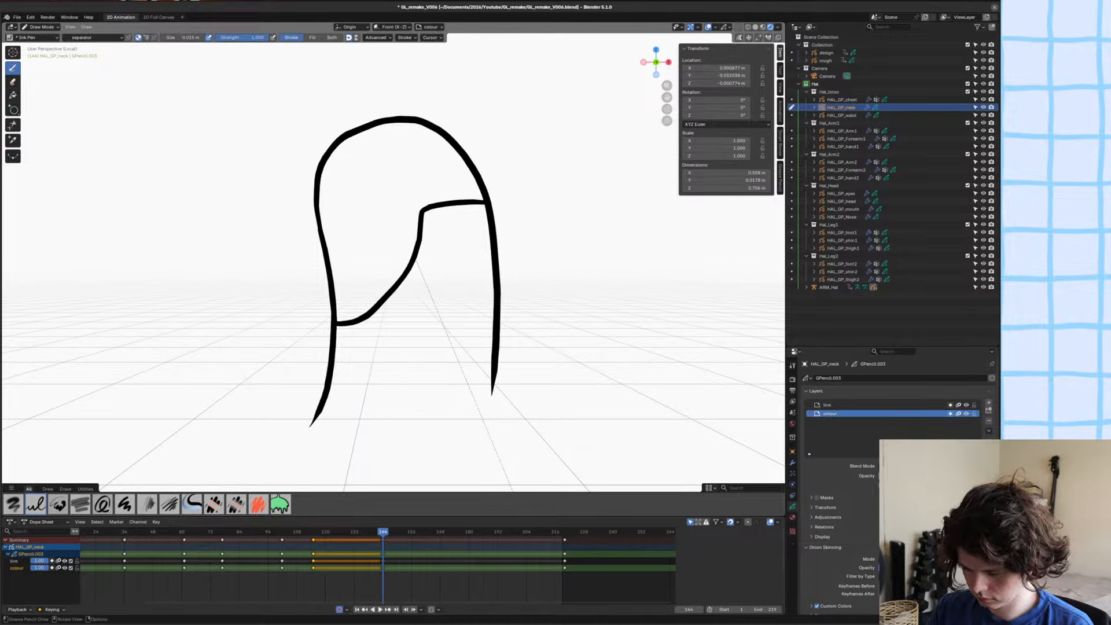
mouse_move(322, 416)
left_mouse_down()
mouse_move(417, 426)
mouse_move(492, 384)
left_mouse_up()
key("ctrl+z")
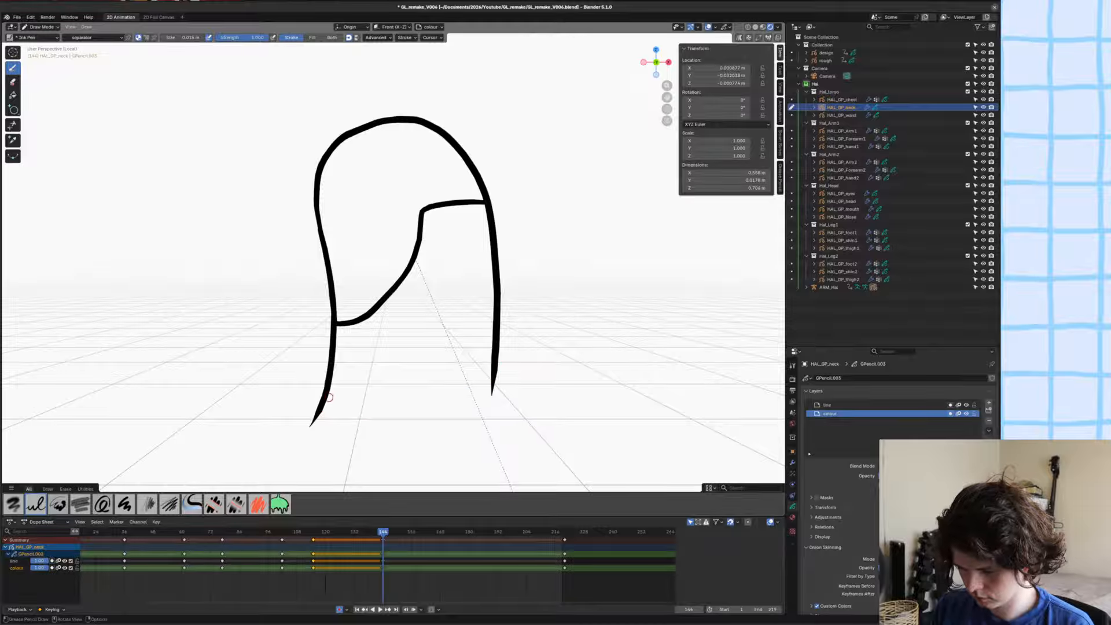
mouse_move(323, 410)
left_mouse_down()
mouse_move(476, 398)
mouse_move(491, 375)
left_mouse_up()
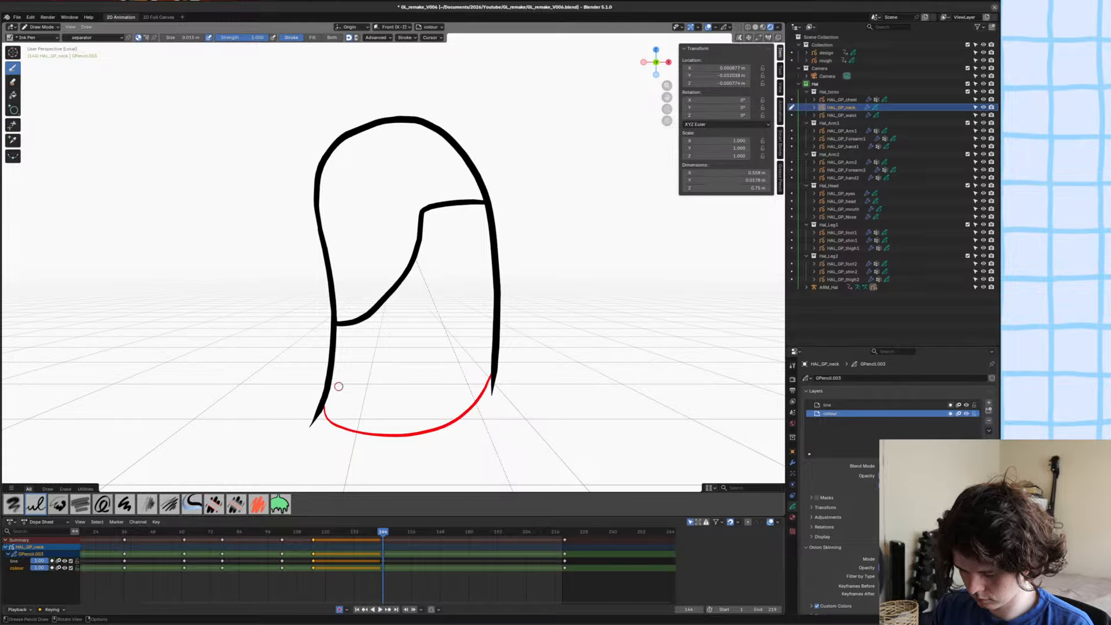
Draw a curved collar line across the lower neck on the line layer with the Hal_Linework material.
key("u")
left_click(305, 369)
key("y")
left_click(301, 370)
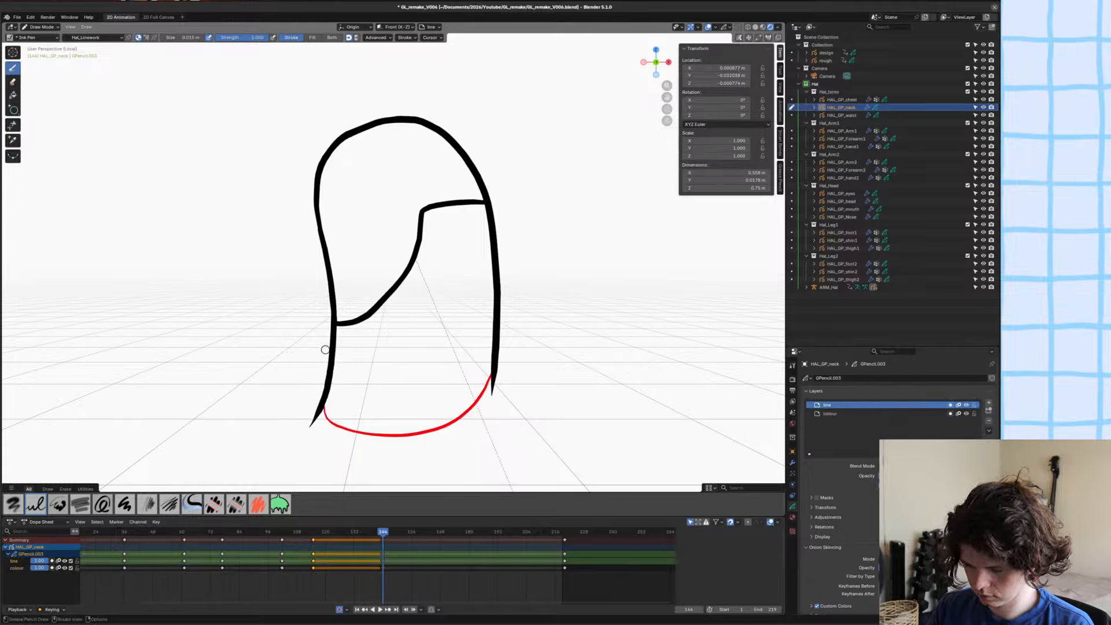
mouse_move(336, 338)
left_mouse_down()
mouse_move(471, 303)
mouse_move(502, 313)
left_mouse_up()
key("ctrl+z")
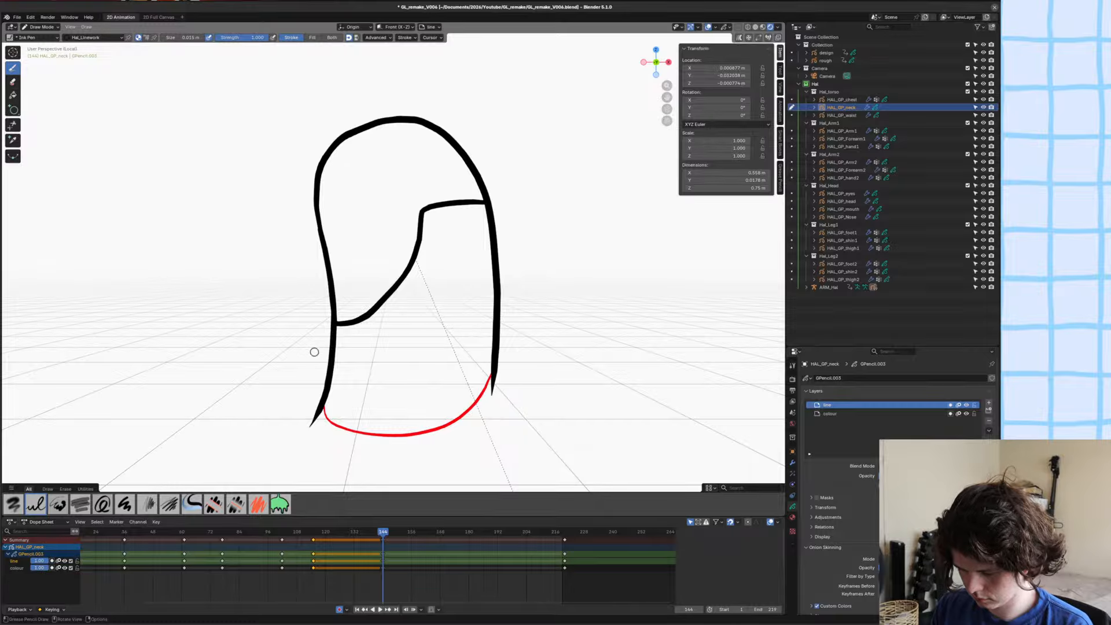
mouse_move(312, 355)
left_mouse_down()
mouse_move(435, 305)
mouse_move(518, 312)
left_mouse_up()
key("ctrl+z")
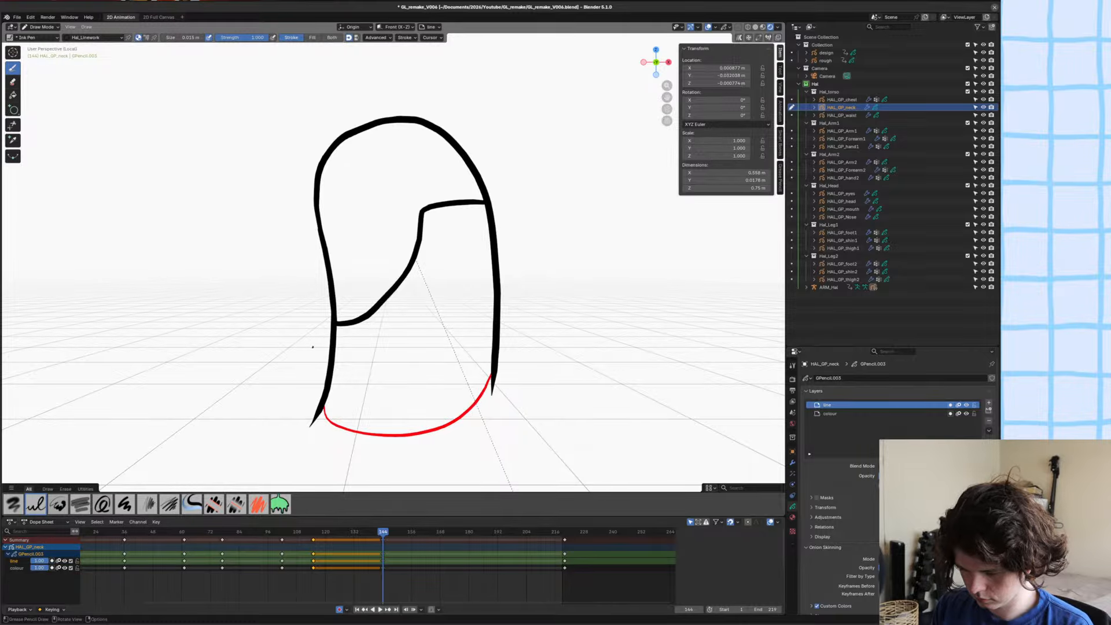
left_click_drag(313, 346, 521, 314)
Trim both overhanging ends of the collar line, leave the isolated view, and save the file.
left_click(12, 125)
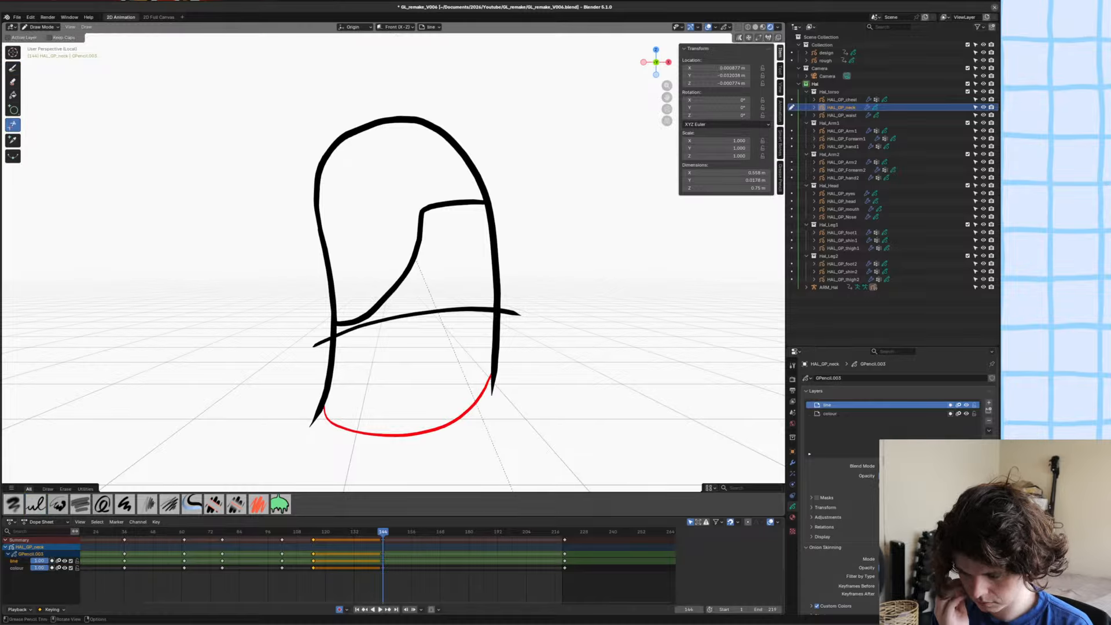
left_click(324, 342)
left_click(510, 312)
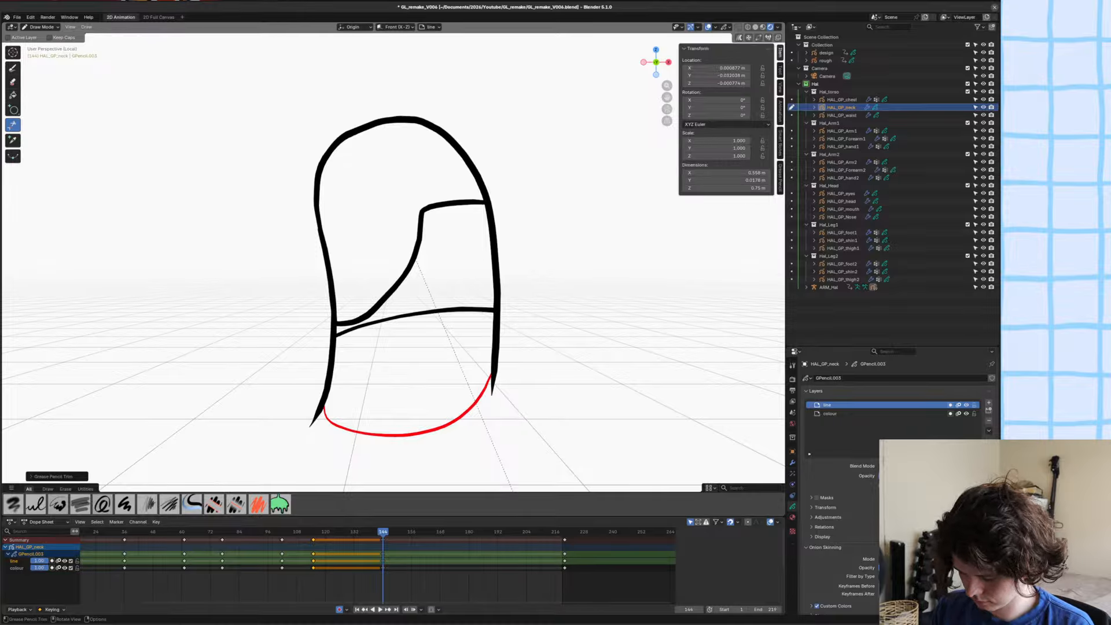
key("KP_Divide")
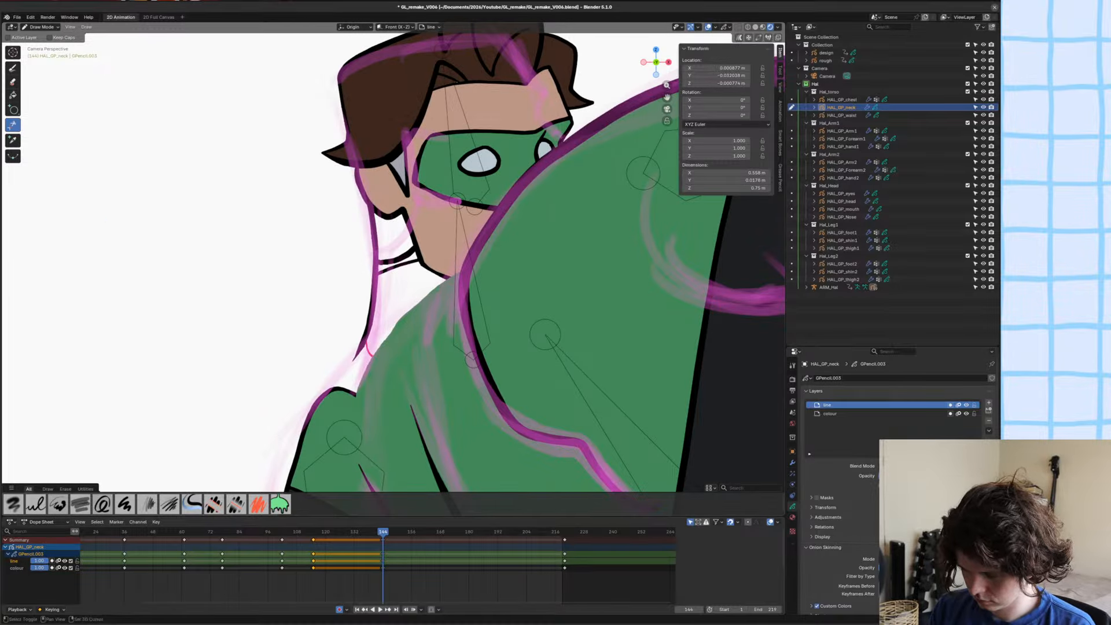
middle_click_drag(394, 313, 394, 337, "shift")
key("ctrl+s")
Fill the neck drawing on the colour layer: Hal_skin above the collar, Hal_hair_2 for the hair area and Hal_green below the collar.
left_click(831, 414)
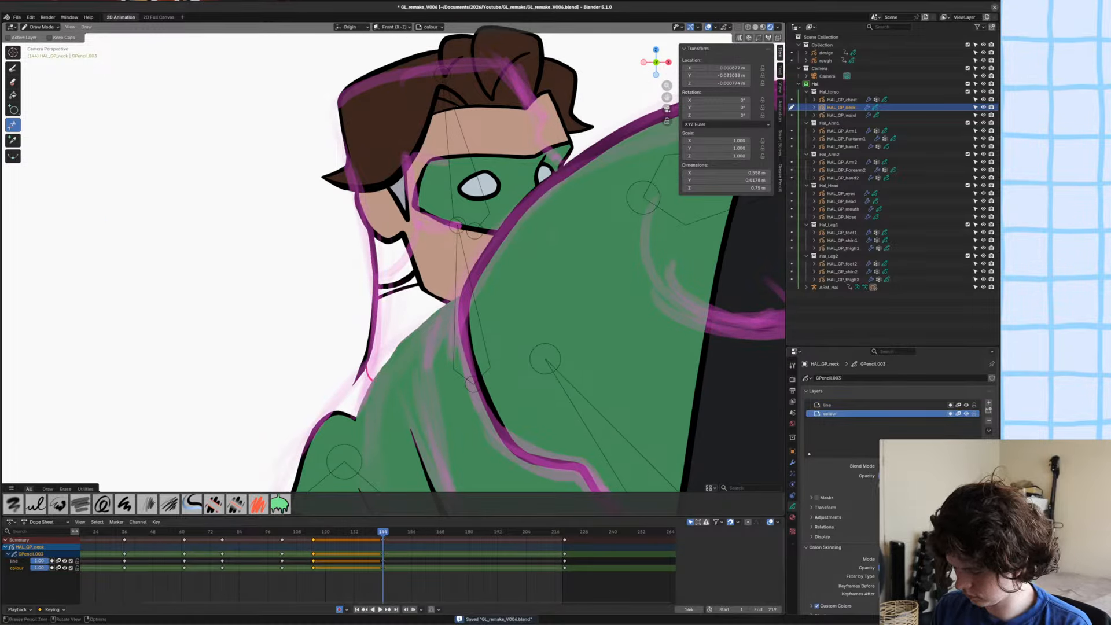
key("u")
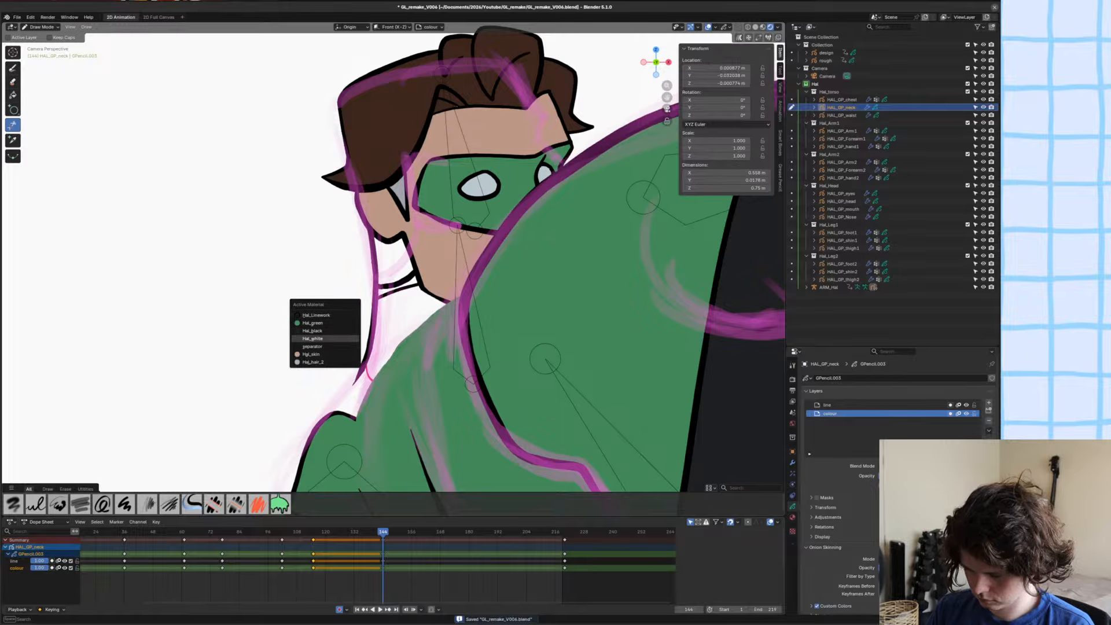
left_click(324, 355)
left_click(13, 94)
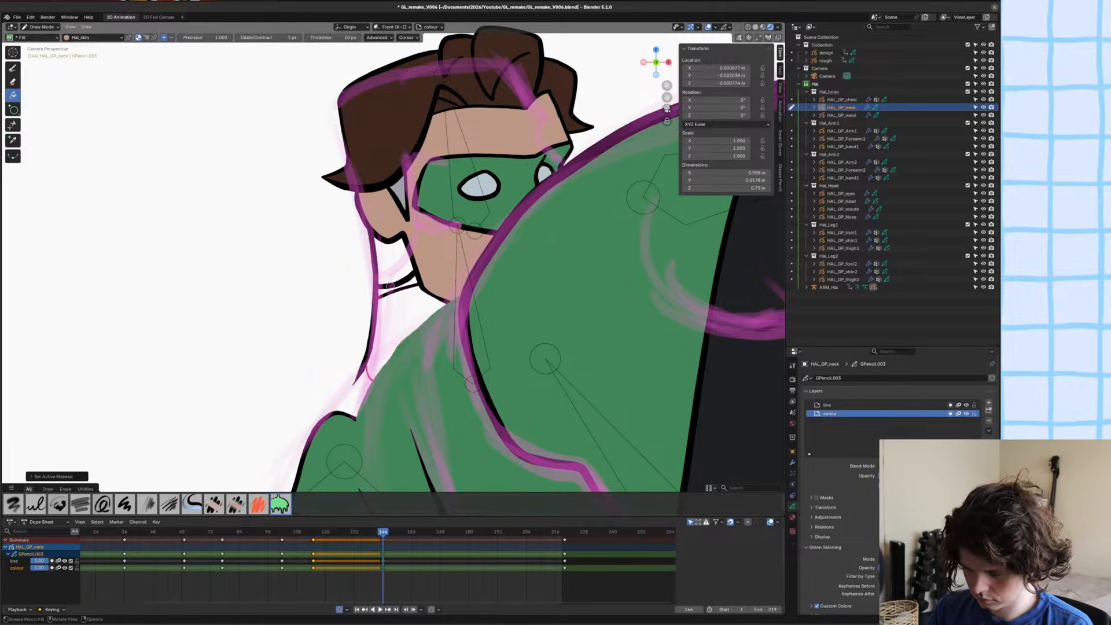
key("u")
left_click(335, 294)
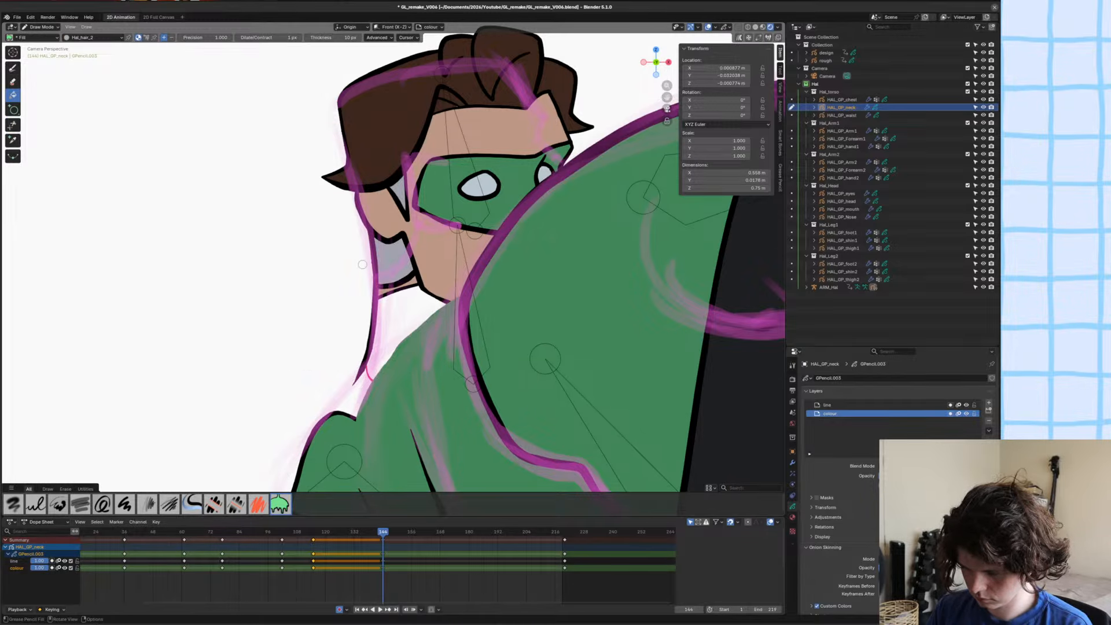
key("u")
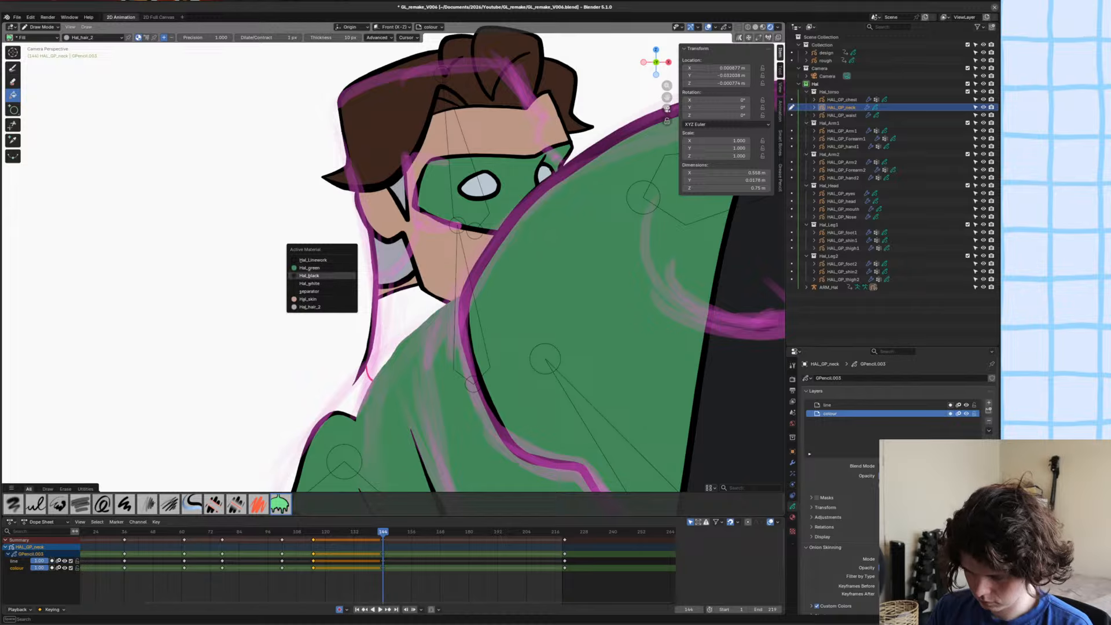
left_click(310, 268)
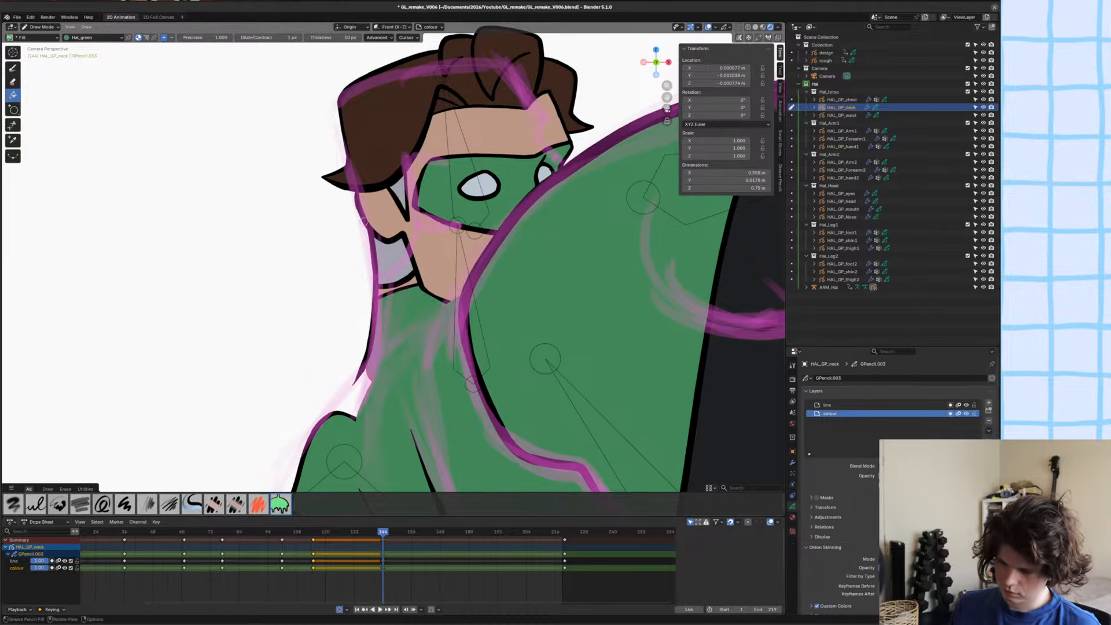
Delete the red separator stroke from the neck drawing in Edit Mode and save the file.
key("Tab")
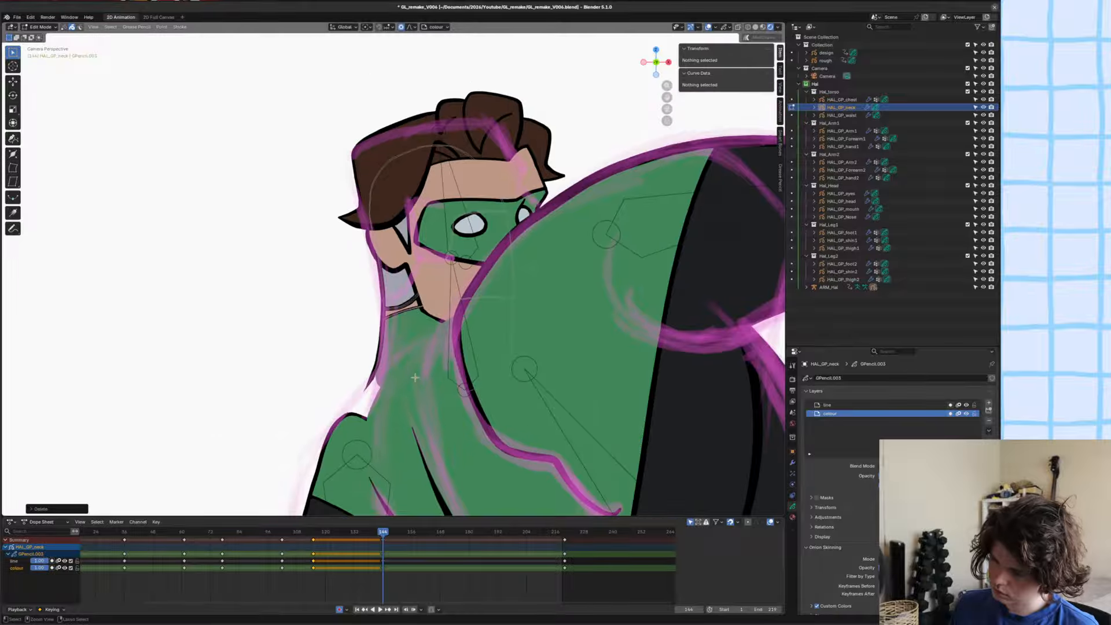
key("ctrl+s")
scroll(415, 377, "down", 3)
middle_click_drag(412, 361, 399, 363, "shift")
scroll(496, 295, "up", 3)
left_click(450, 262)
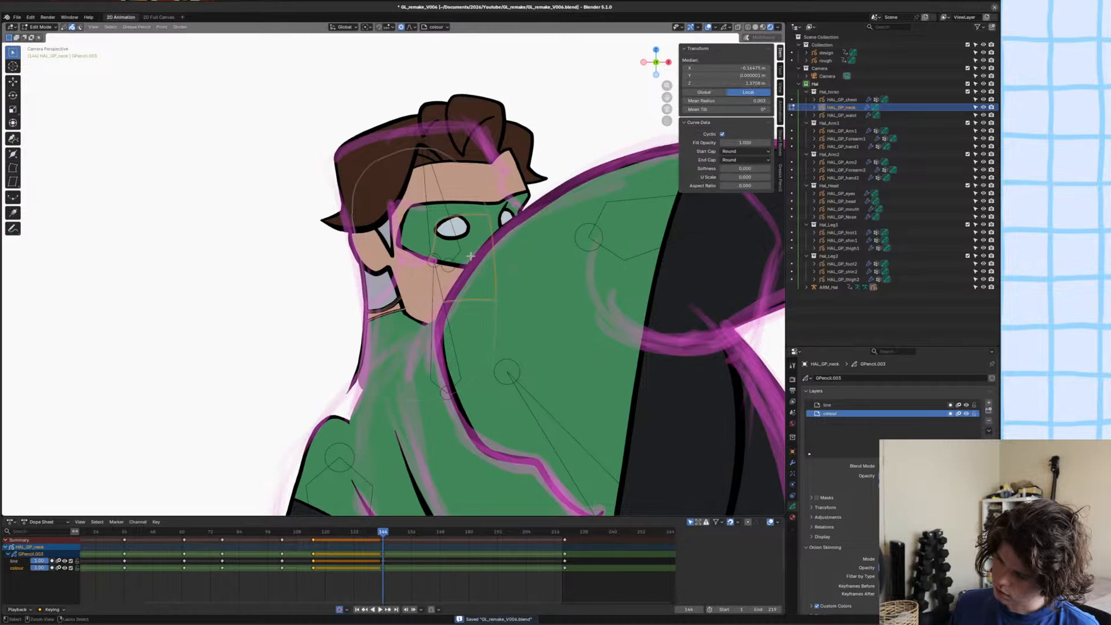
key("Tab")
left_click(454, 258)
left_click(455, 259)
key("ctrl+Tab")
left_click(455, 254)
key("g")
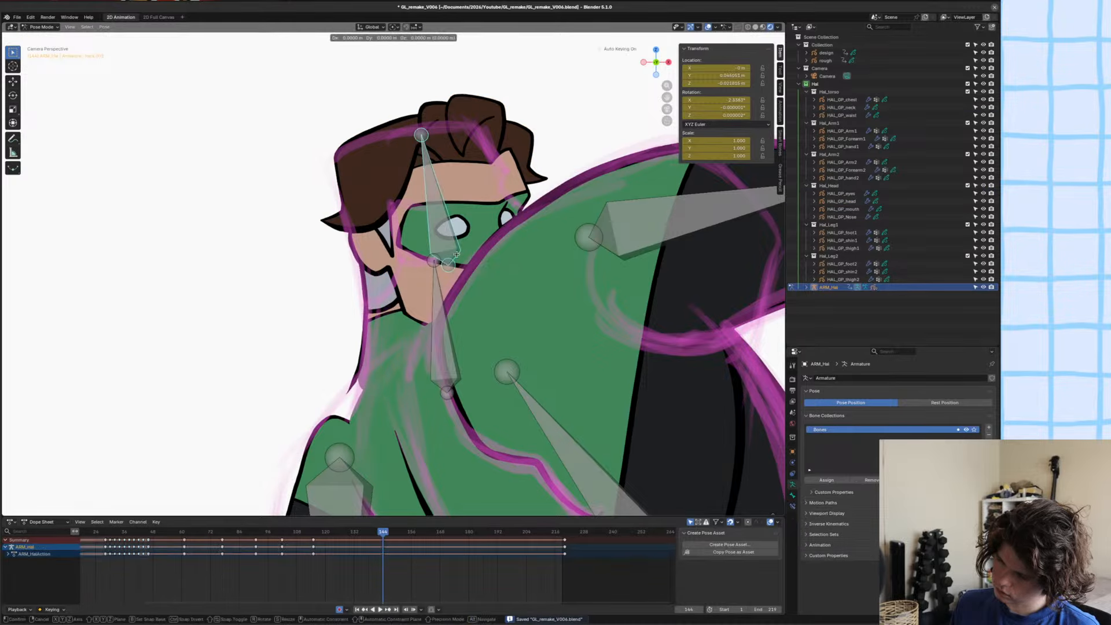
key("y")
key("Escape")
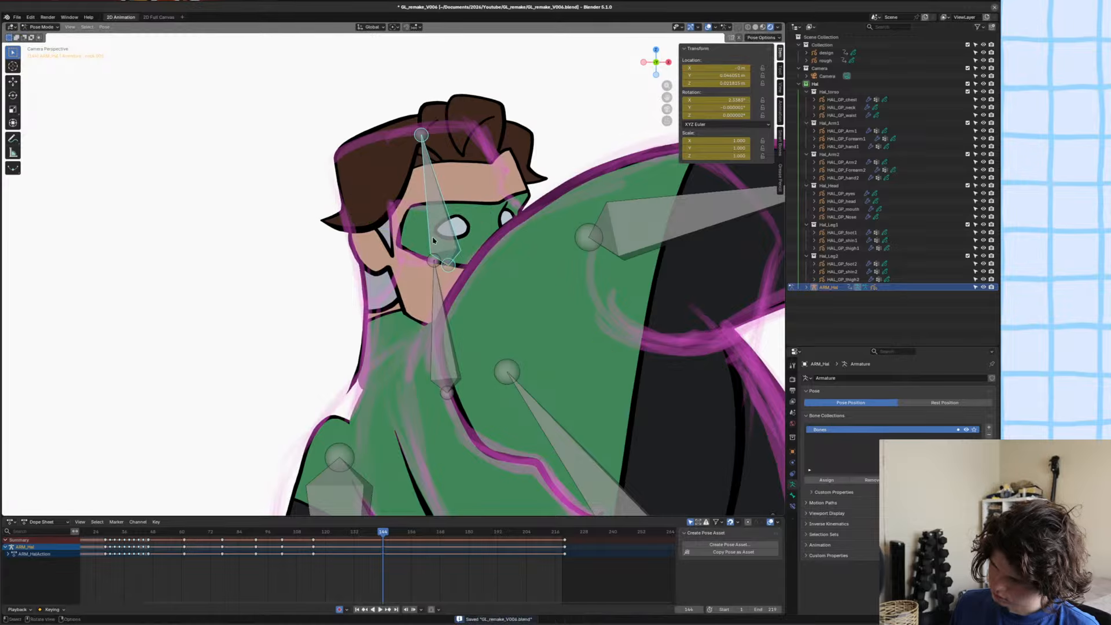
Save the file, then delete all strokes of the head drawing on the current frame.
middle_click_drag(450, 256, 466, 321, "shift")
key("ctrl+s")
key("alt+a")
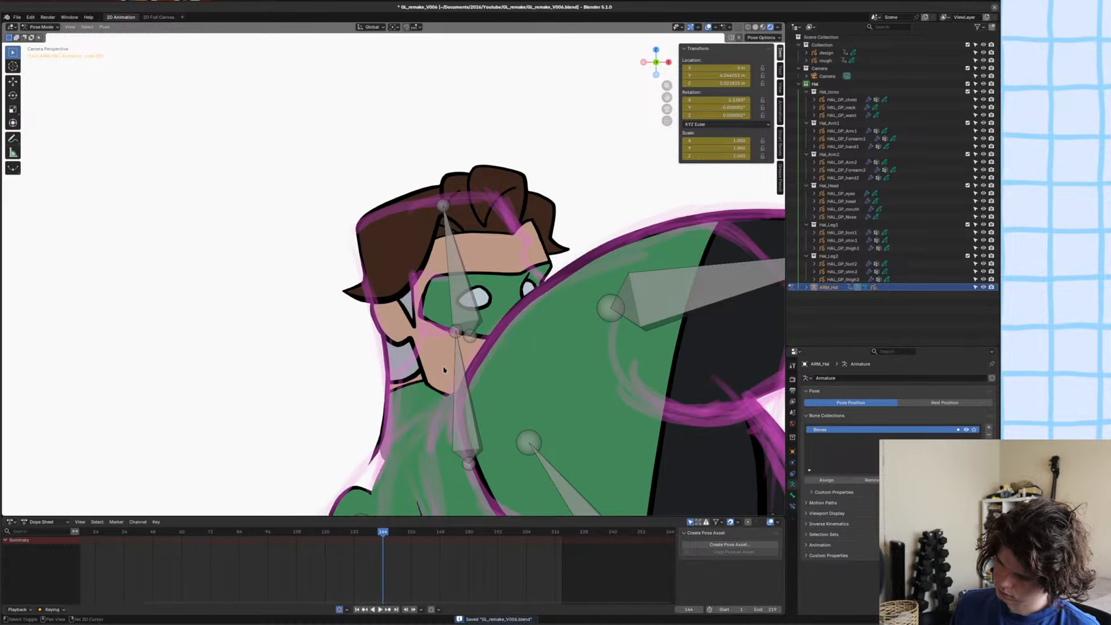
middle_click_drag(441, 363, 452, 364, "shift")
key("ctrl+Tab")
left_click(452, 364)
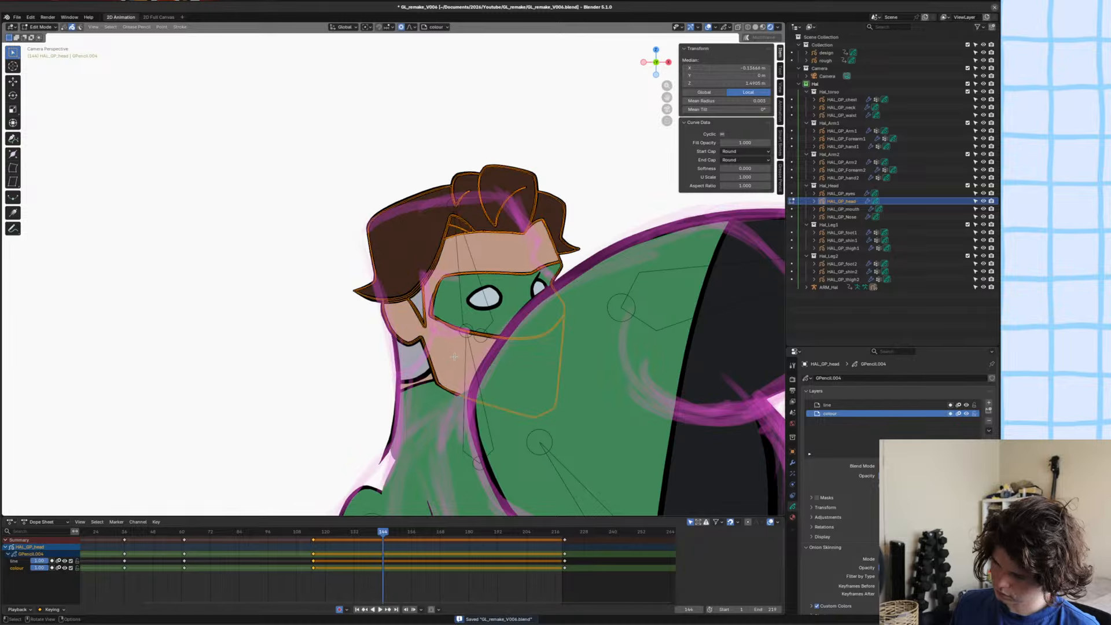
key("Tab")
key("a")
key("Delete")
Draw the hair's outer back edge and upper curve on the head drawing's line layer with the Ink Pen and Hal_Linework, following the rough sketch.
scroll(455, 341, "up", 4, "alt")
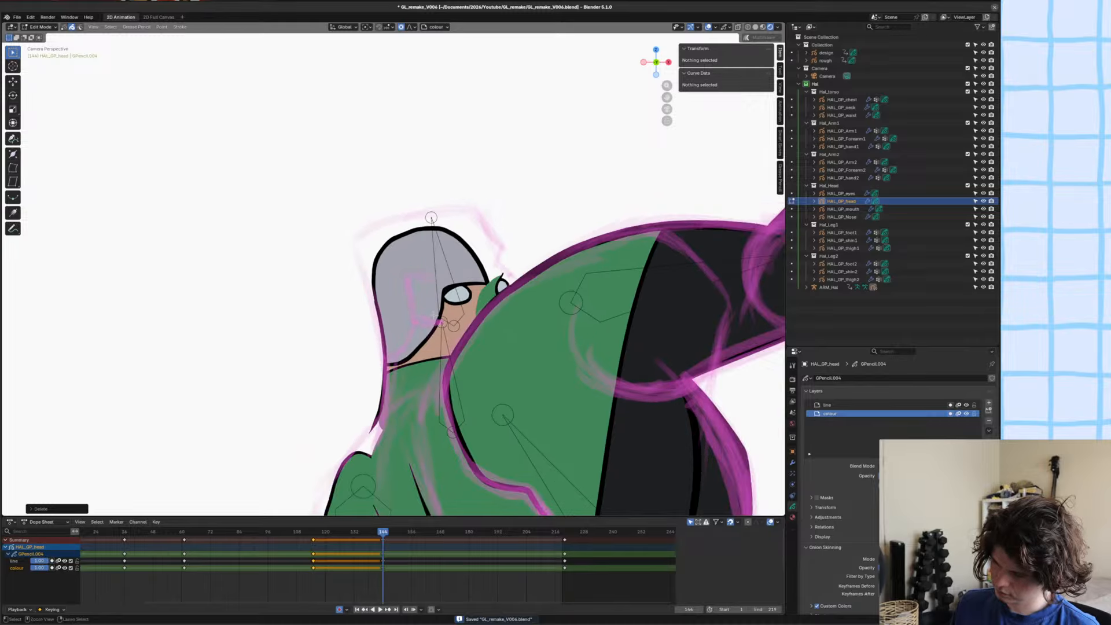
scroll(457, 323, "down", 3, "alt")
scroll(454, 330, "up", 2, "alt")
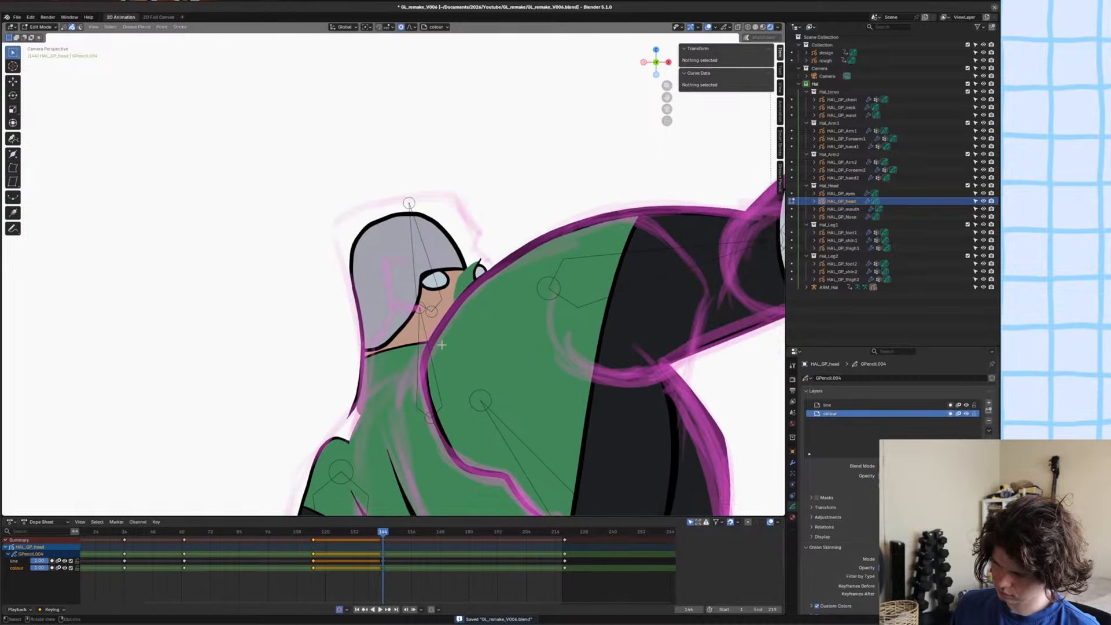
key("ctrl+Tab")
left_click(442, 289)
scroll(443, 288, "up", 3)
middle_click_drag(443, 289, 435, 286, "shift")
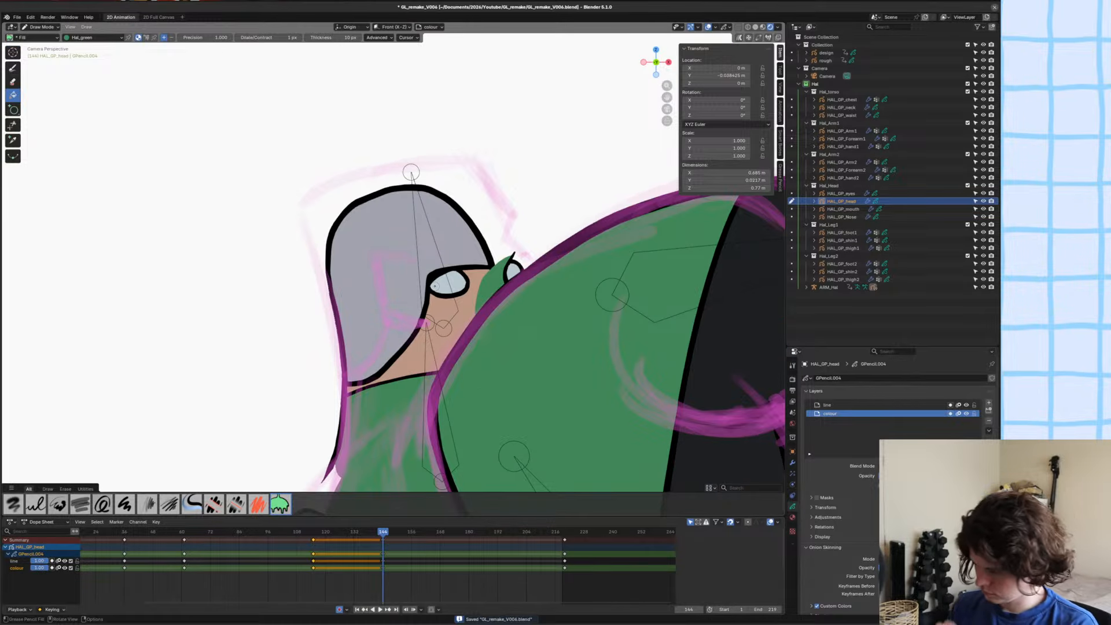
left_click(848, 405)
left_click(13, 69)
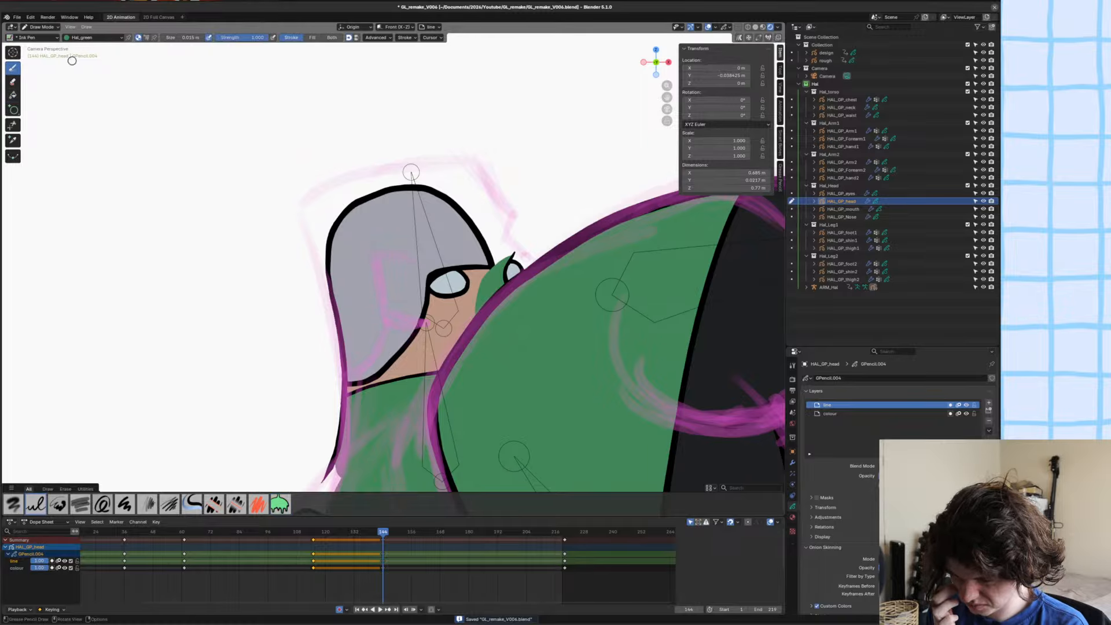
key("u")
left_click(232, 301)
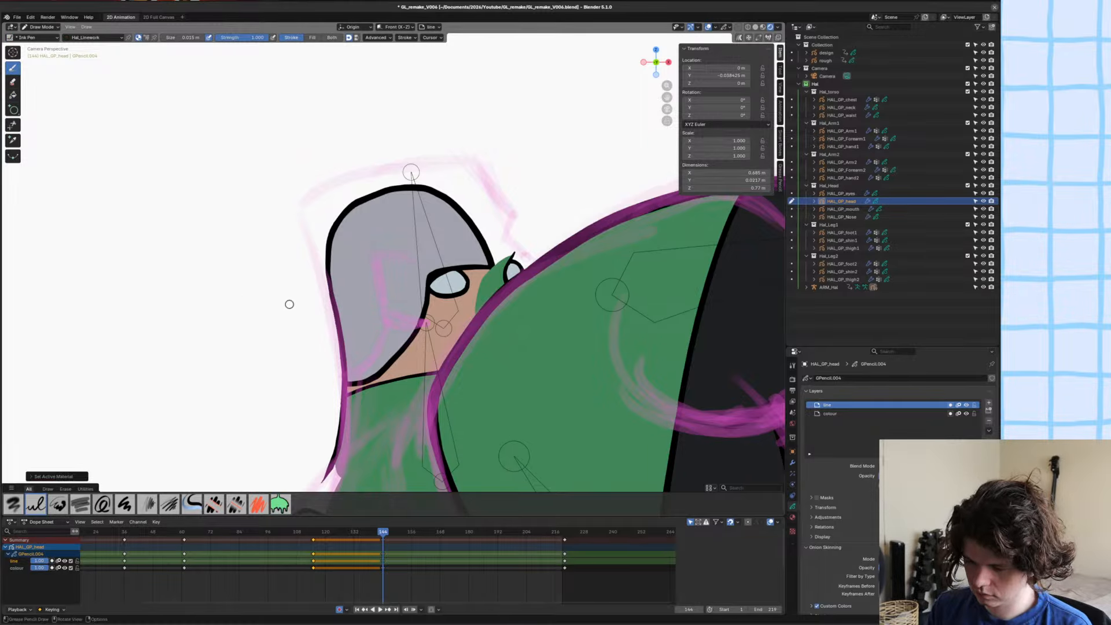
left_click_drag(333, 319, 302, 222)
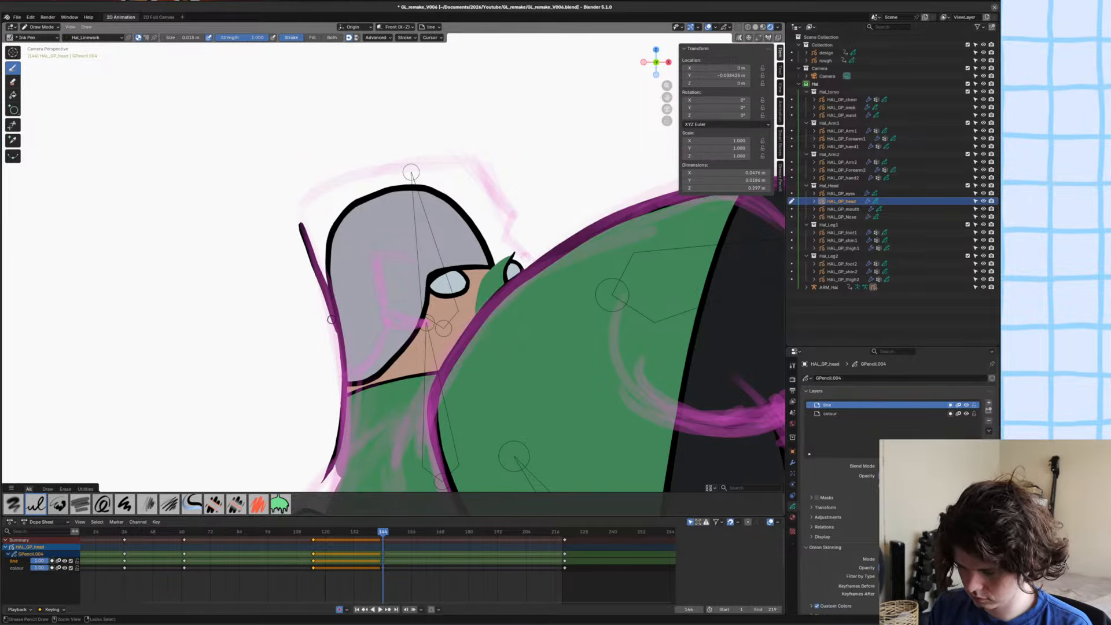
key("ctrl+z")
left_click_drag(332, 302, 304, 232)
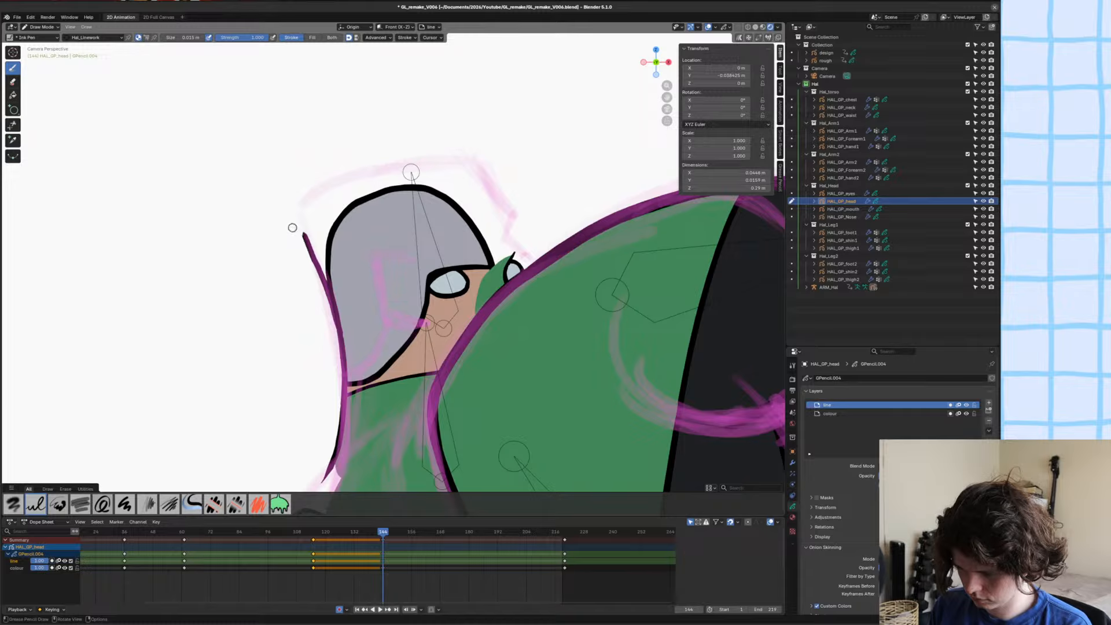
key("ctrl+z")
mouse_move(336, 330)
left_mouse_down()
mouse_move(299, 223)
mouse_move(294, 240)
mouse_move(293, 194)
mouse_move(377, 133)
left_mouse_up()
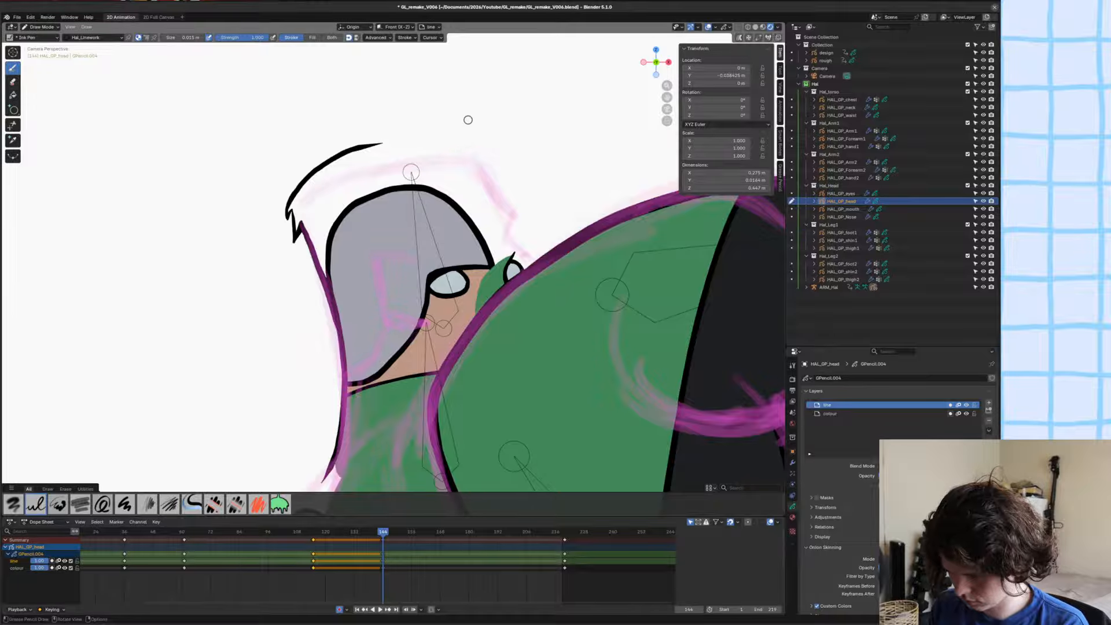
Add spiky ink strokes for the front of the hair and save the file.
mouse_move(490, 122)
left_mouse_down()
mouse_move(484, 161)
mouse_move(455, 195)
mouse_move(460, 143)
left_mouse_up()
scroll(359, 232, "down", 2, "ctrl")
scroll(295, 237, "up", 1)
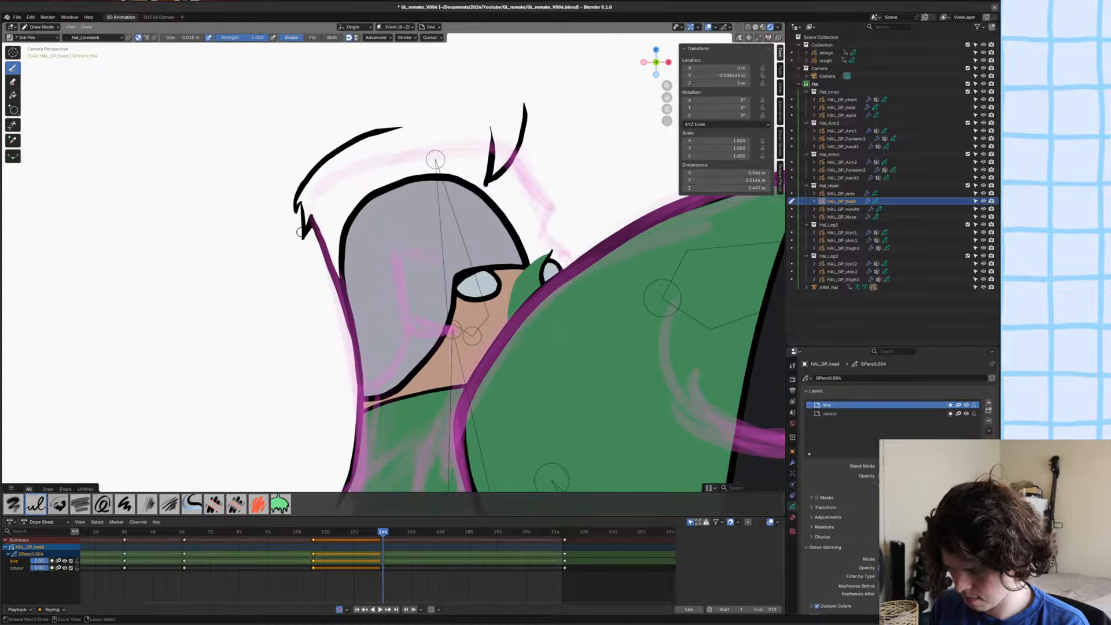
key("ctrl+s")
Sketch the front hair tuft and hairline of the head drawing on the colour layer with the separator material.
left_click(830, 413)
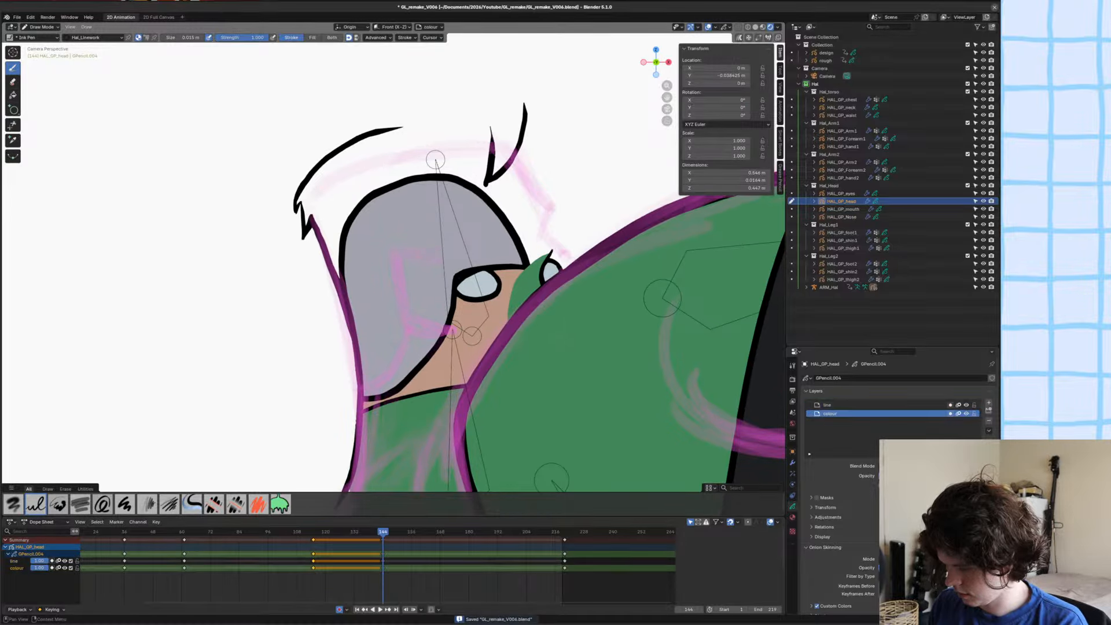
left_click(792, 517)
key("u")
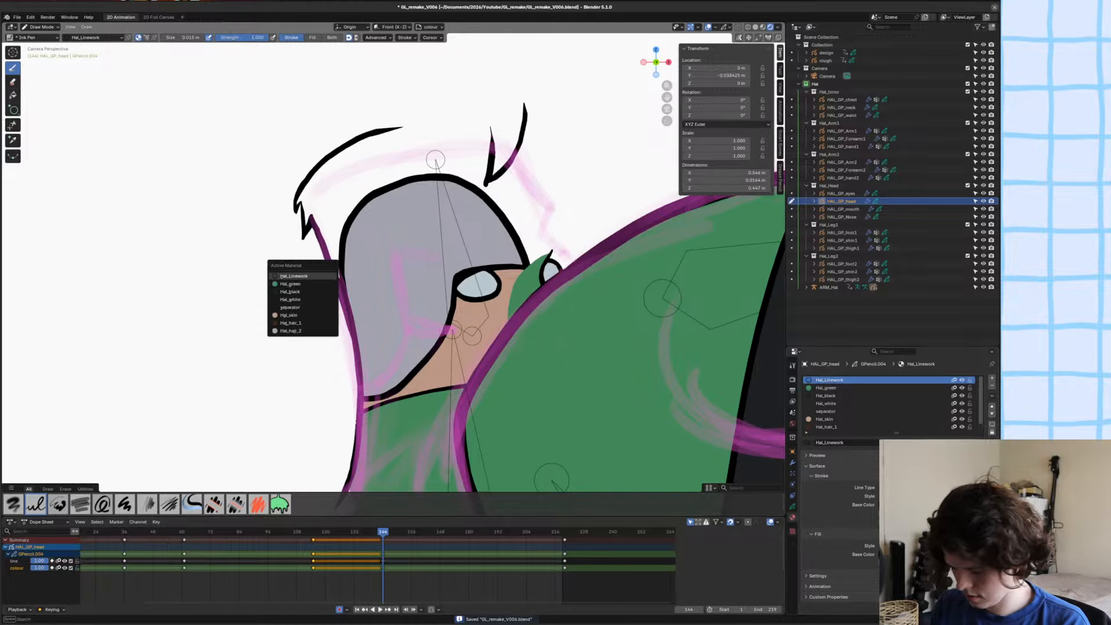
left_click(283, 309)
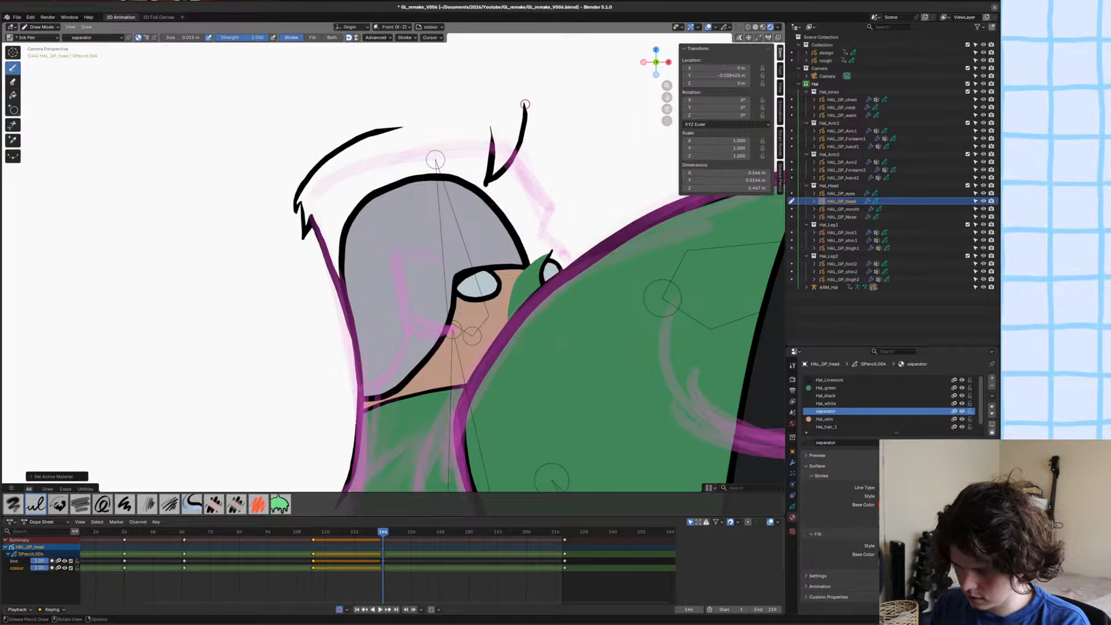
mouse_move(524, 104)
left_mouse_down()
mouse_move(478, 79)
mouse_move(440, 113)
mouse_move(427, 158)
mouse_move(451, 127)
mouse_move(434, 174)
mouse_move(397, 217)
mouse_move(445, 185)
left_mouse_up()
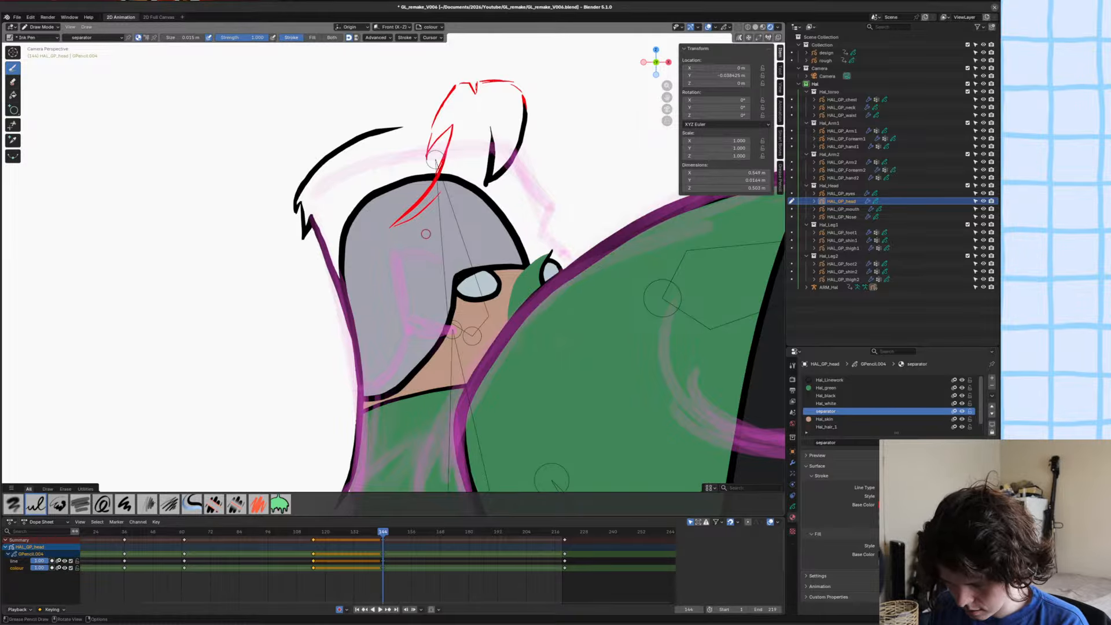
mouse_move(429, 234)
left_mouse_down()
mouse_move(402, 224)
mouse_move(421, 298)
mouse_move(403, 278)
left_mouse_up()
Turn on onion skinning and switch to Object Mode with solid viewport shading.
left_click(729, 27)
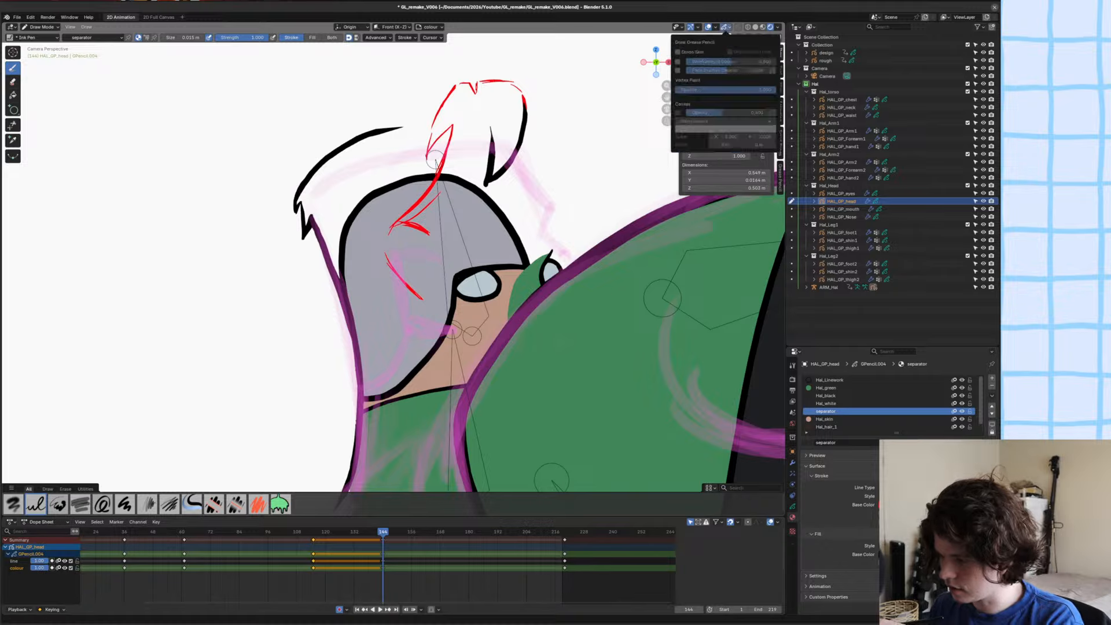
left_click(679, 52)
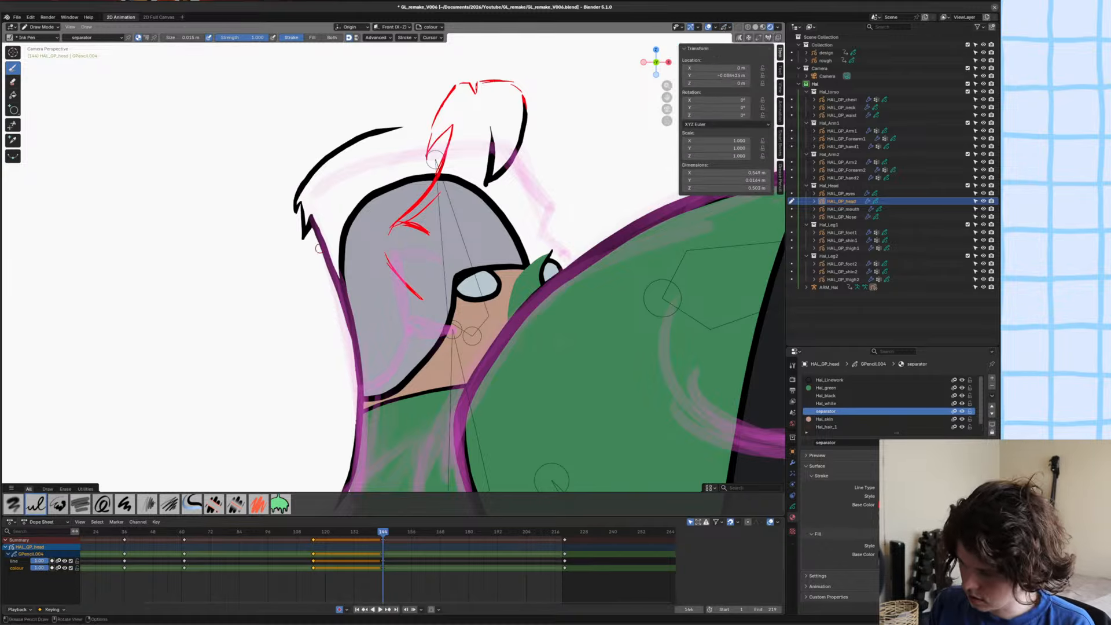
key("ctrl+Tab")
left_click(342, 261)
key("z")
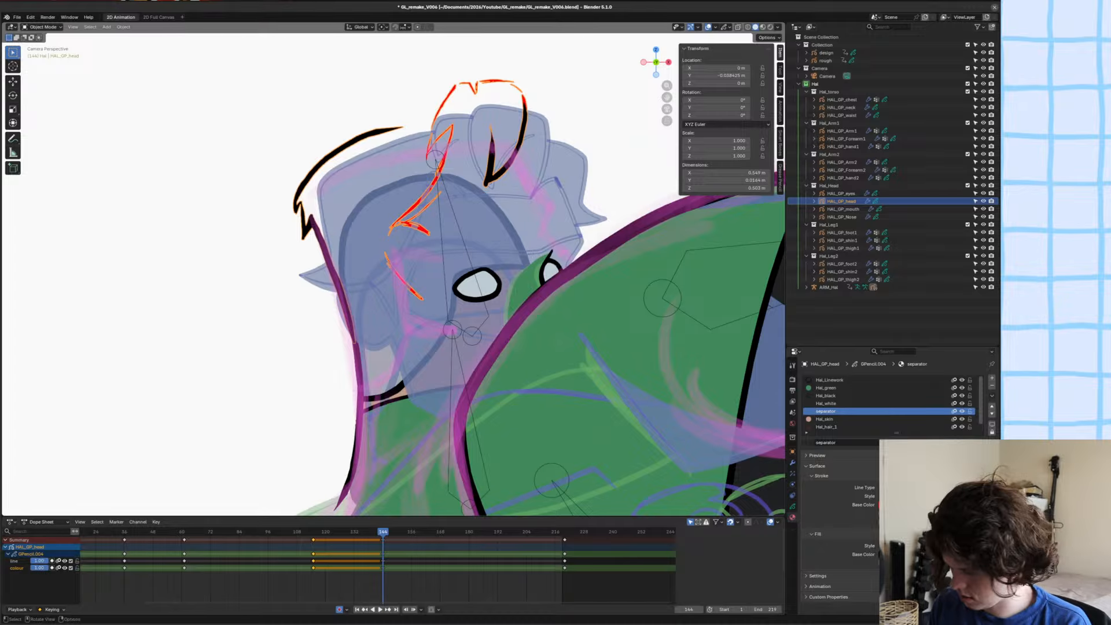
Disable onion skinning for the head's Hal_green, Hal_black, Hal_white, separator, Hal_skin and Hal_hair_1 materials.
left_click(954, 388)
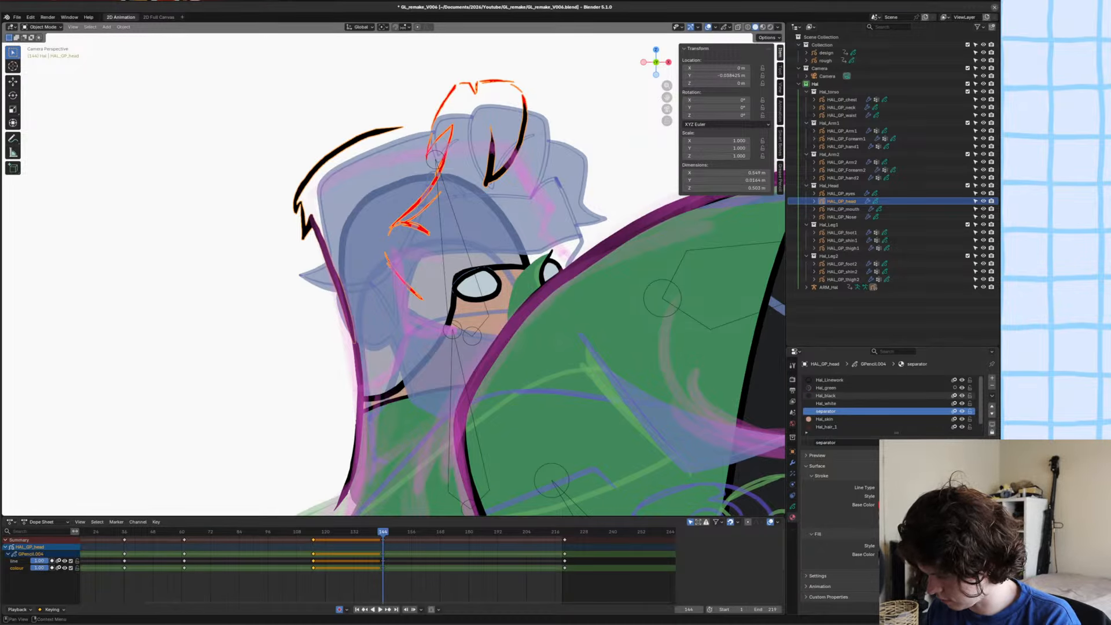
left_click(955, 396)
left_click(955, 403)
left_click(955, 412)
left_click(955, 419)
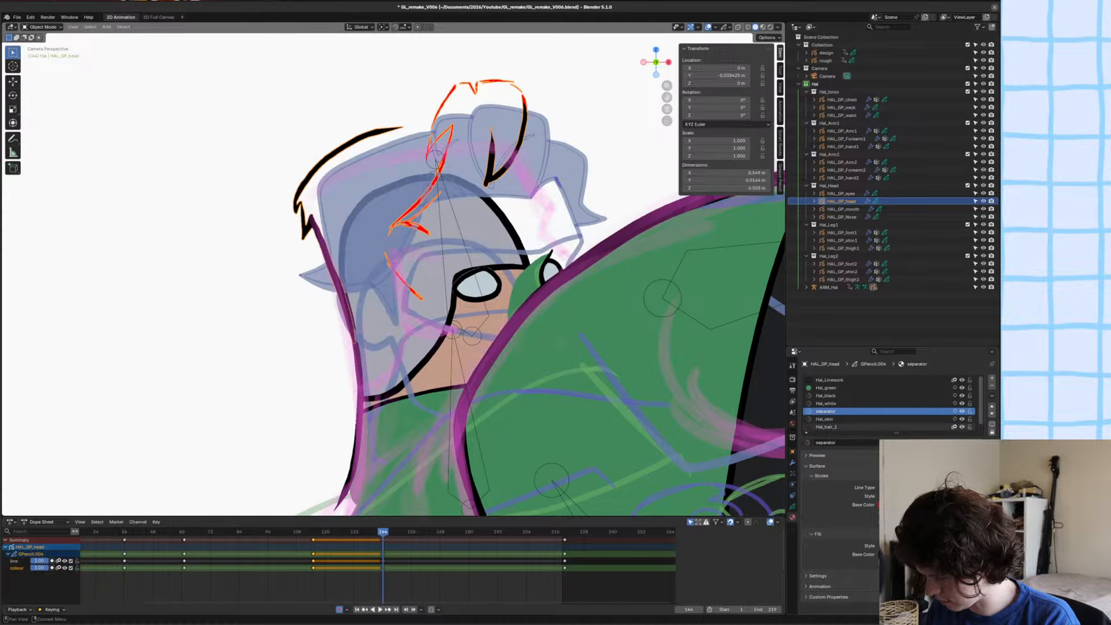
left_click(955, 427)
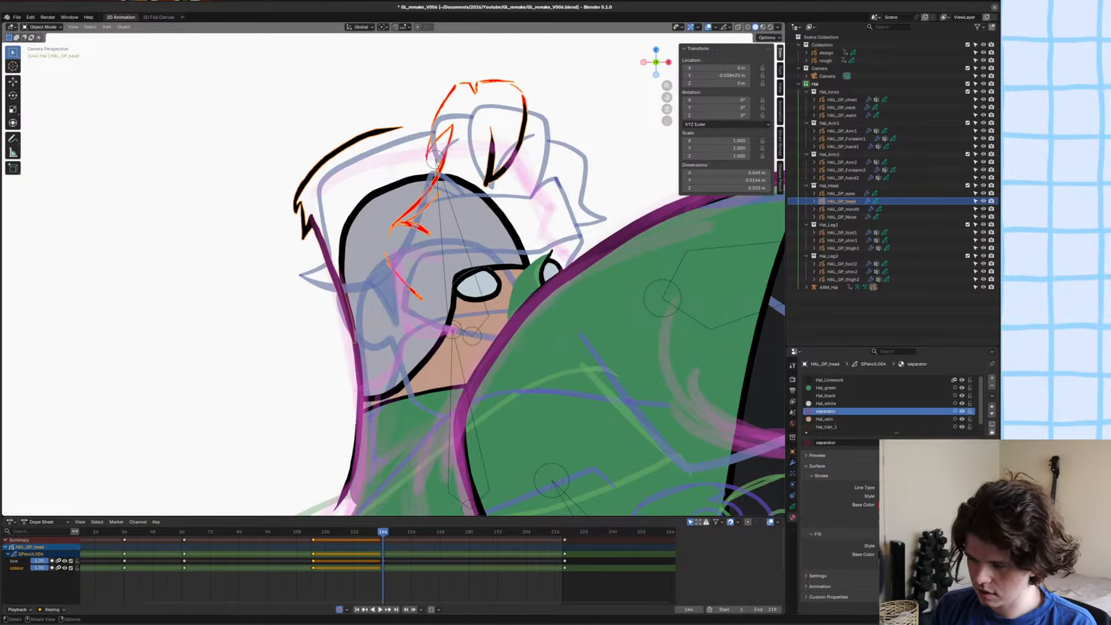
Isolate the head and rough drawings in local camera view, and return to Draw Mode on the head drawing.
left_click(546, 215, "shift")
key("KP_Divide")
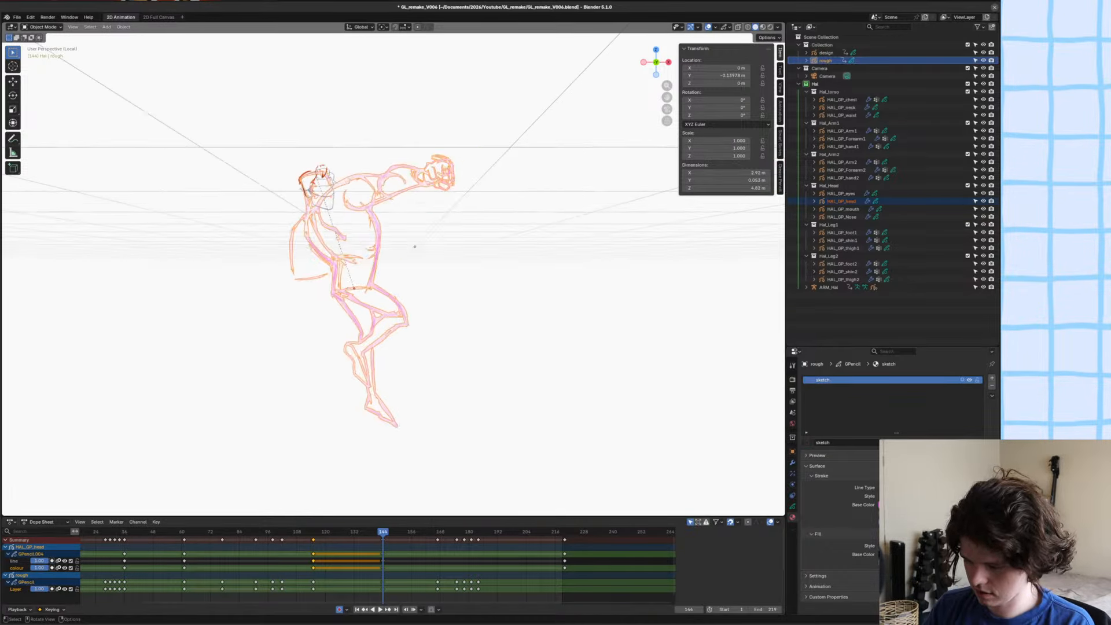
key("KP_0")
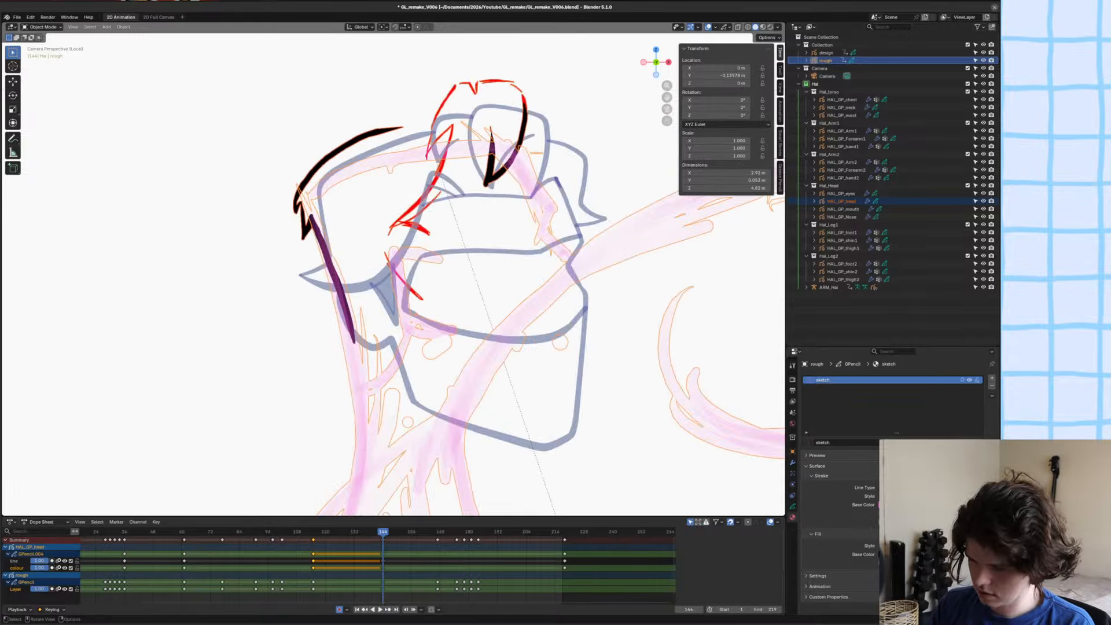
key("ctrl+z")
key("ctrl+Tab")
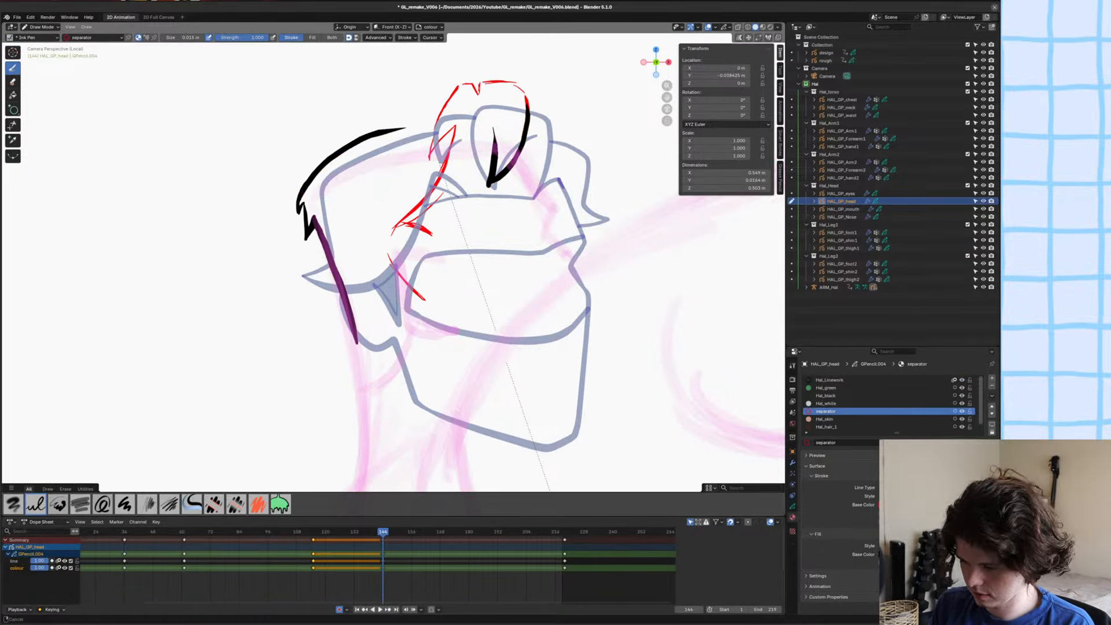
Sketch red separator strokes for the upper back edge of the hair, joining the back curve to the front tuft.
mouse_move(389, 200)
left_mouse_down()
mouse_move(462, 169)
mouse_move(429, 207)
left_mouse_up()
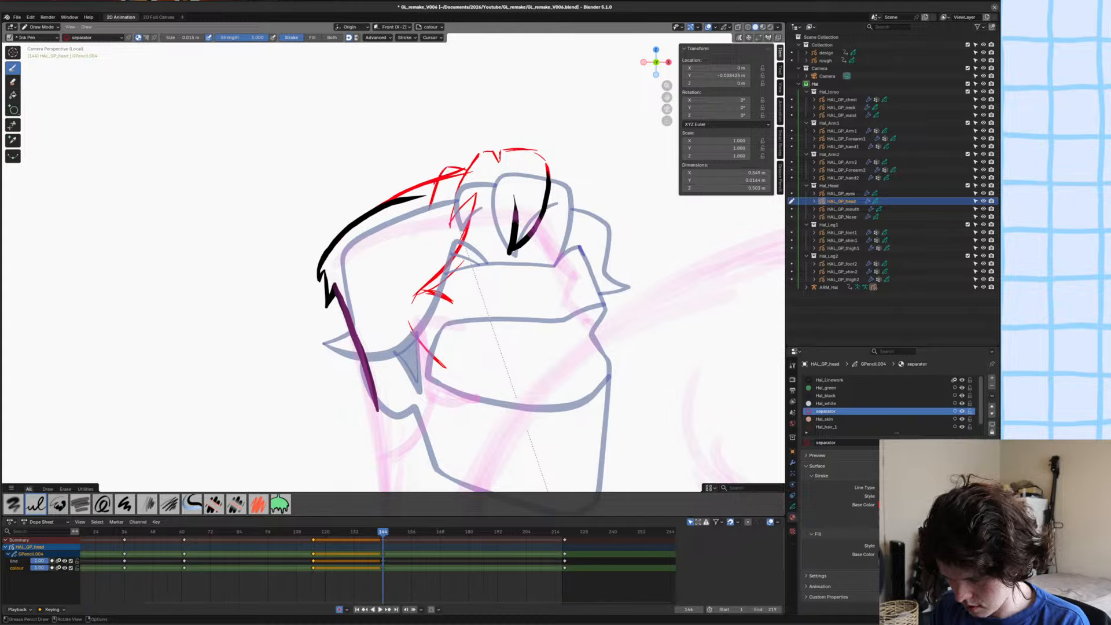
mouse_move(470, 165)
left_mouse_down()
mouse_move(440, 152)
mouse_move(389, 176)
mouse_move(412, 187)
mouse_move(346, 222)
mouse_move(326, 248)
left_mouse_up()
key("ctrl+z")
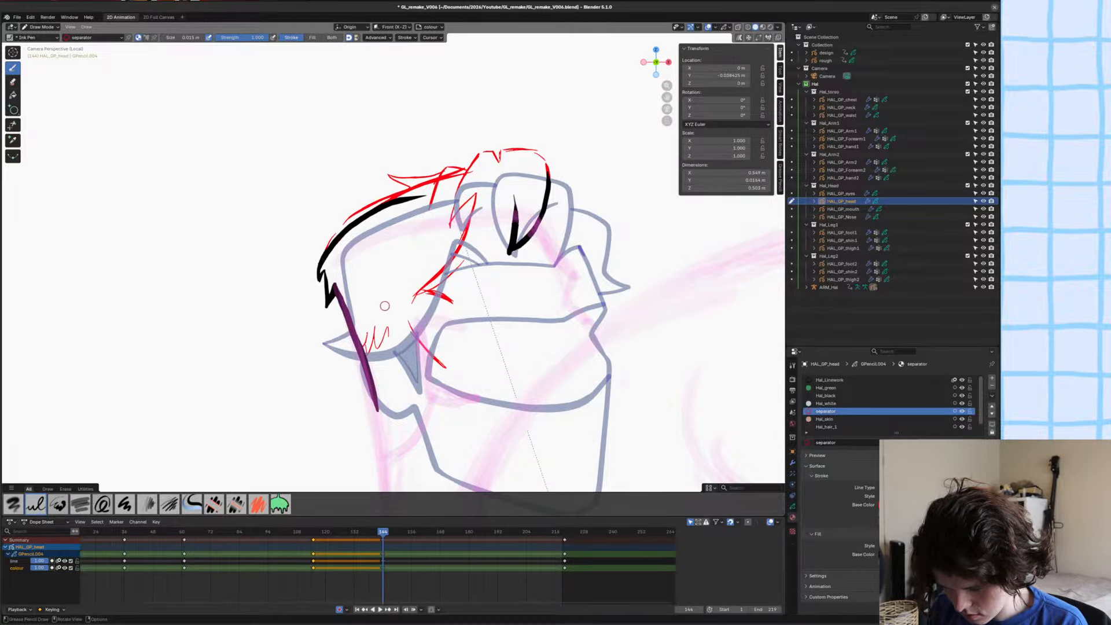
middle_click_drag(370, 341, 372, 287, "shift")
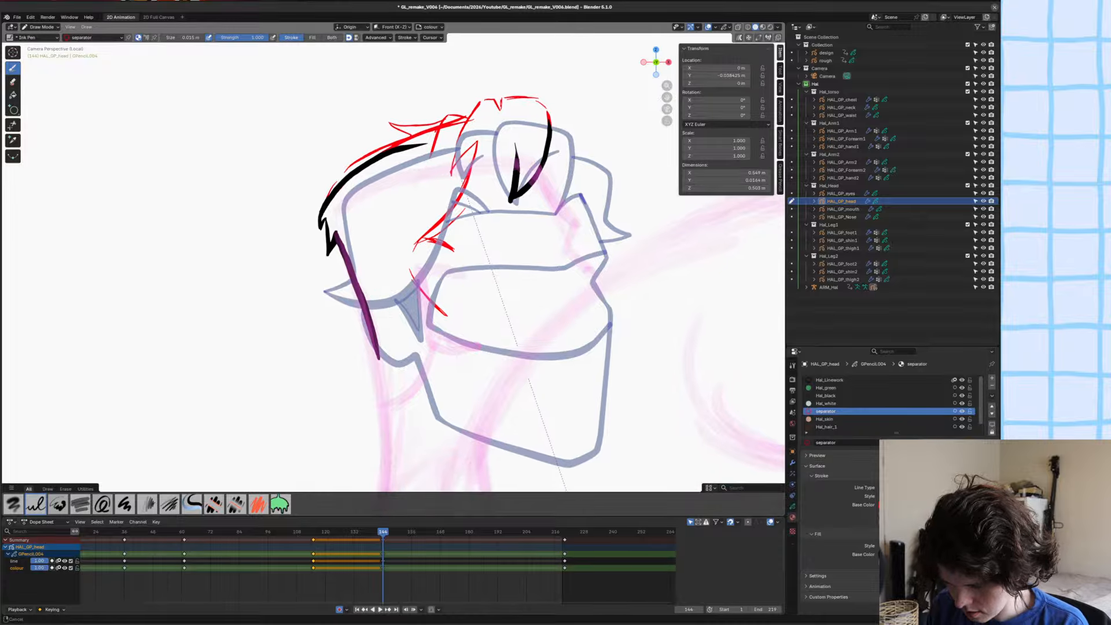
Redraw the side hairline in red, curving from beneath the front tuft down towards the ear.
mouse_move(445, 312)
left_mouse_down("ctrl")
mouse_move(413, 272)
mouse_move(449, 246)
mouse_move(427, 237)
left_mouse_up("ctrl")
mouse_move(499, 165)
left_mouse_down()
mouse_move(413, 274)
mouse_move(372, 275)
mouse_move(412, 278)
left_mouse_up()
left_click_drag(478, 224, 455, 280)
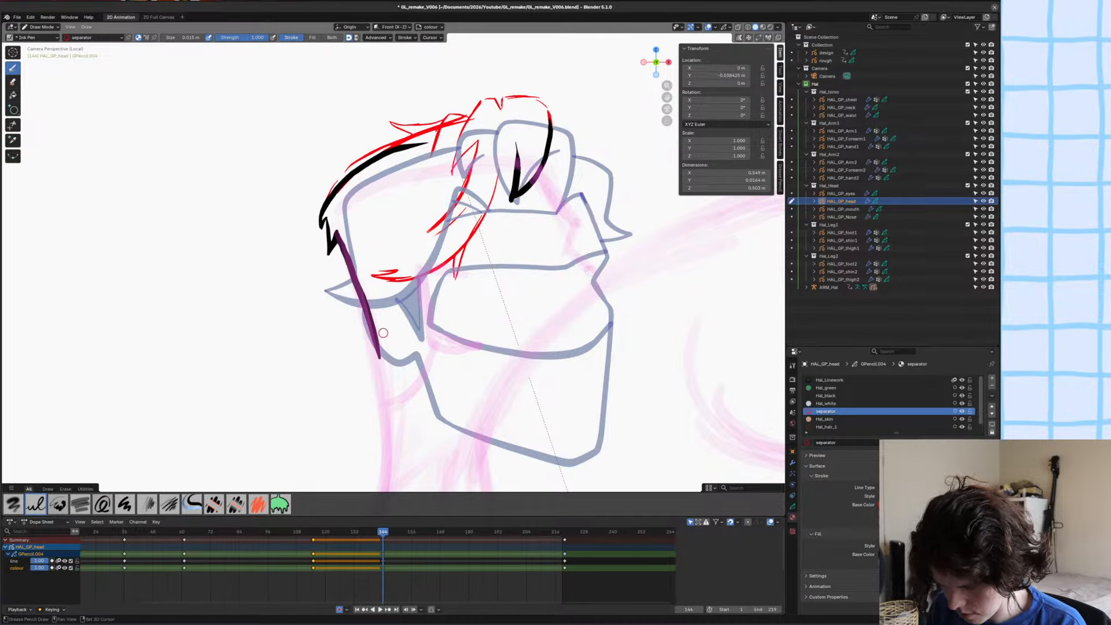
Sketch the ear in red beneath the side hairline and add the back and bottom edges of the jaw.
middle_click_drag(389, 328, 392, 312, "shift")
left_click_drag(400, 275, 433, 330)
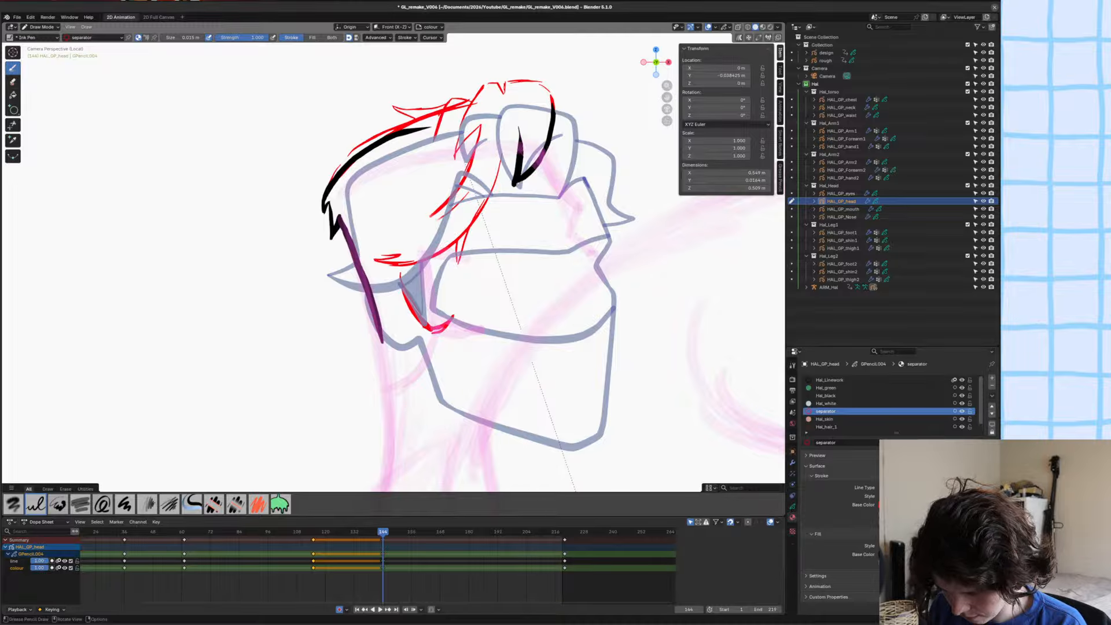
mouse_move(393, 291)
left_mouse_down()
mouse_move(428, 330)
mouse_move(423, 319)
left_mouse_up()
left_click_drag(397, 295, 395, 268)
left_click_drag(395, 268, 389, 288)
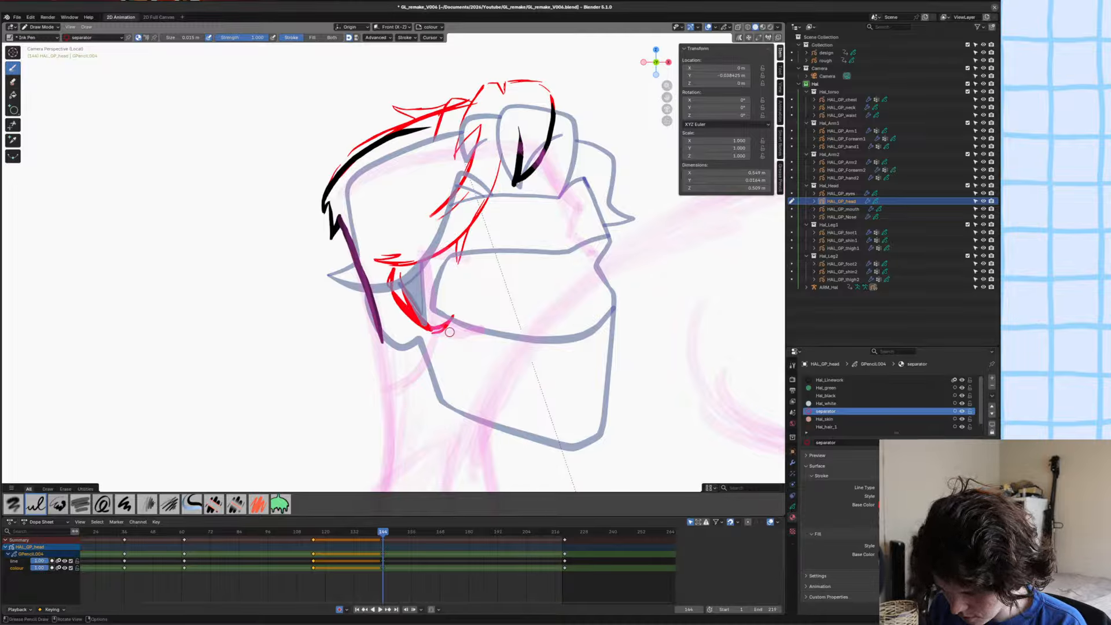
mouse_move(452, 317)
left_mouse_down()
mouse_move(460, 374)
mouse_move(608, 431)
left_mouse_up()
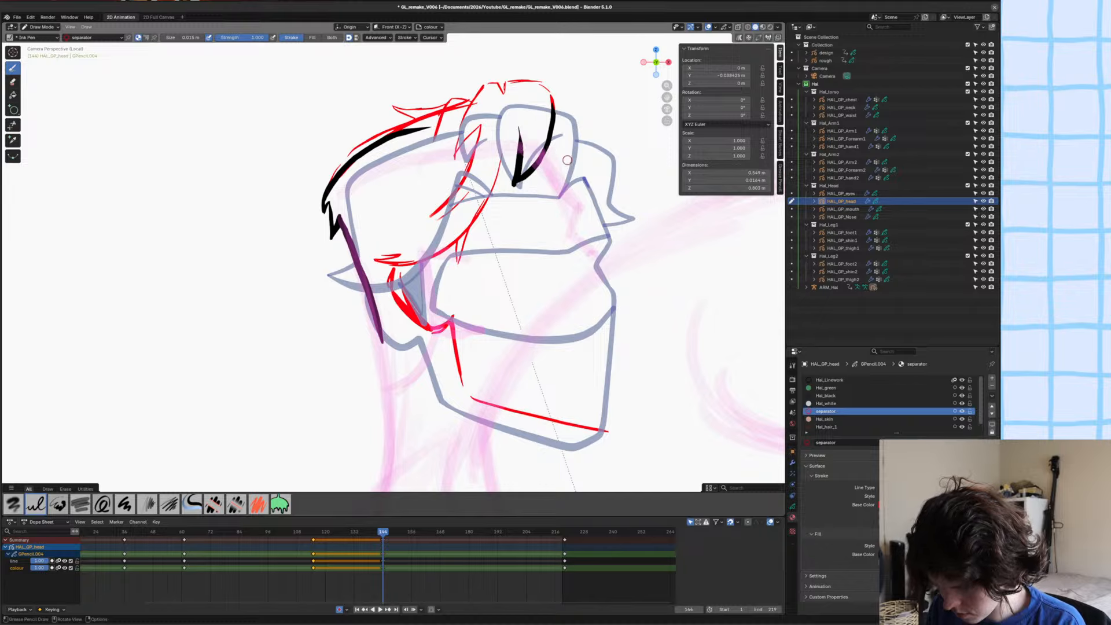
Sketch the front hair lock and the forehead contour in red down to the brow.
mouse_move(558, 101)
left_mouse_down()
mouse_move(596, 136)
mouse_move(596, 173)
left_mouse_up()
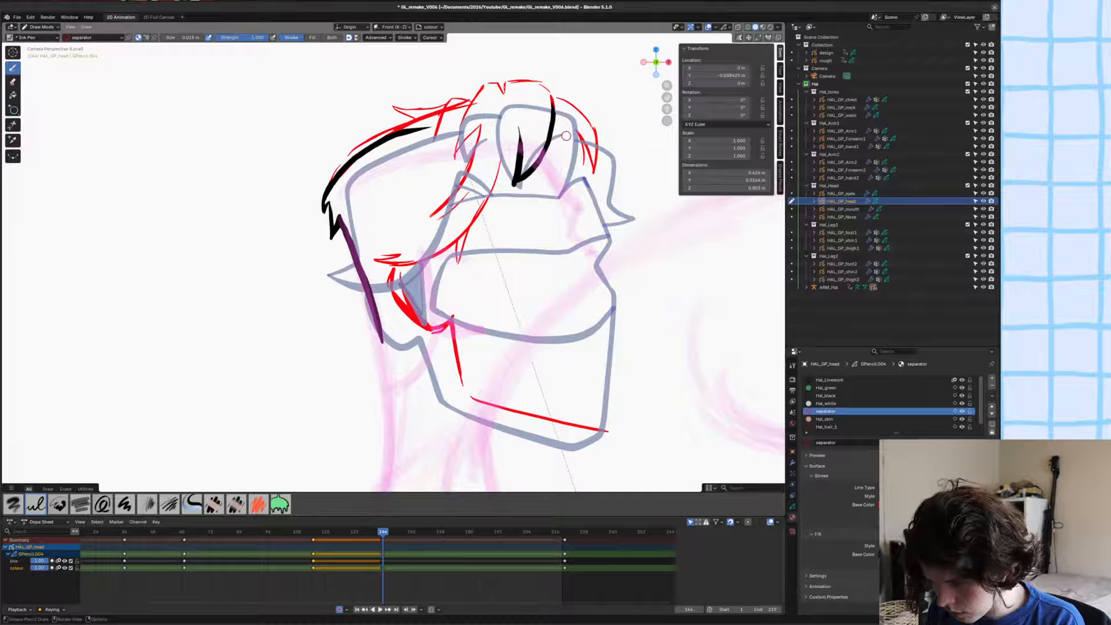
left_click_drag(566, 136, 578, 159)
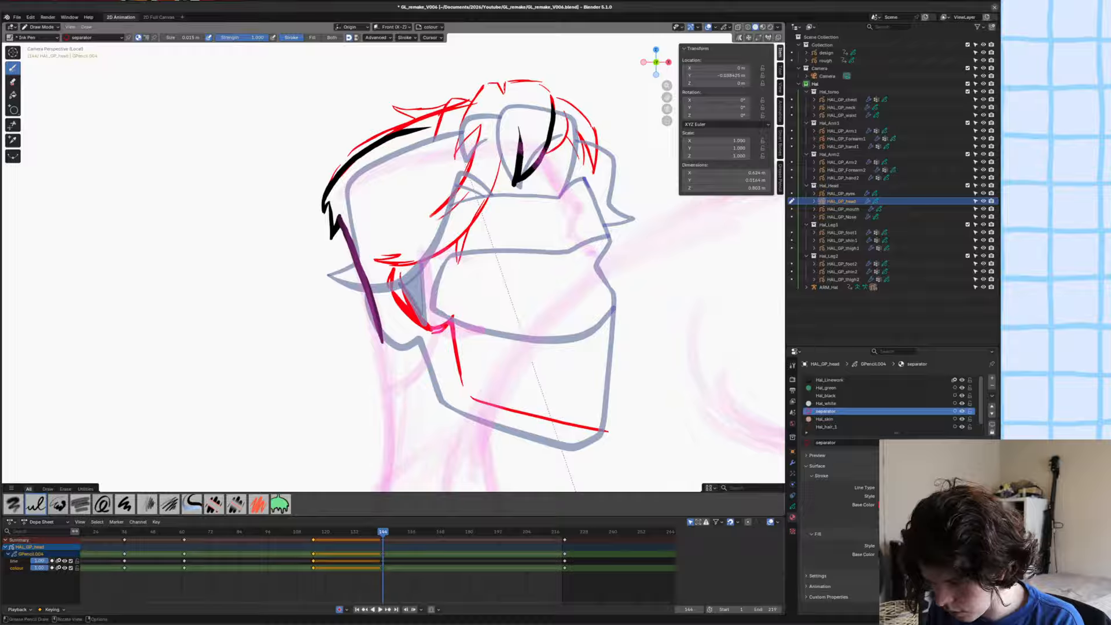
mouse_move(575, 152)
left_mouse_down()
mouse_move(606, 209)
mouse_move(594, 229)
left_mouse_up()
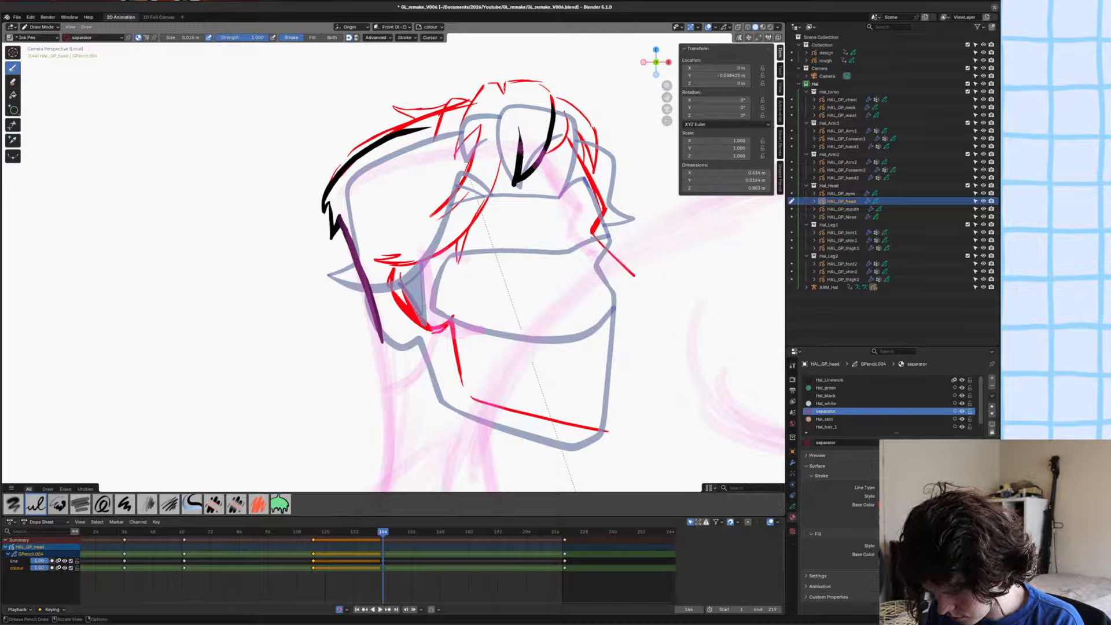
Sketch the nose, mouth line and chin in red along the front of the face.
mouse_move(596, 239)
left_mouse_down()
mouse_move(644, 281)
mouse_move(617, 309)
mouse_move(588, 234)
left_mouse_up()
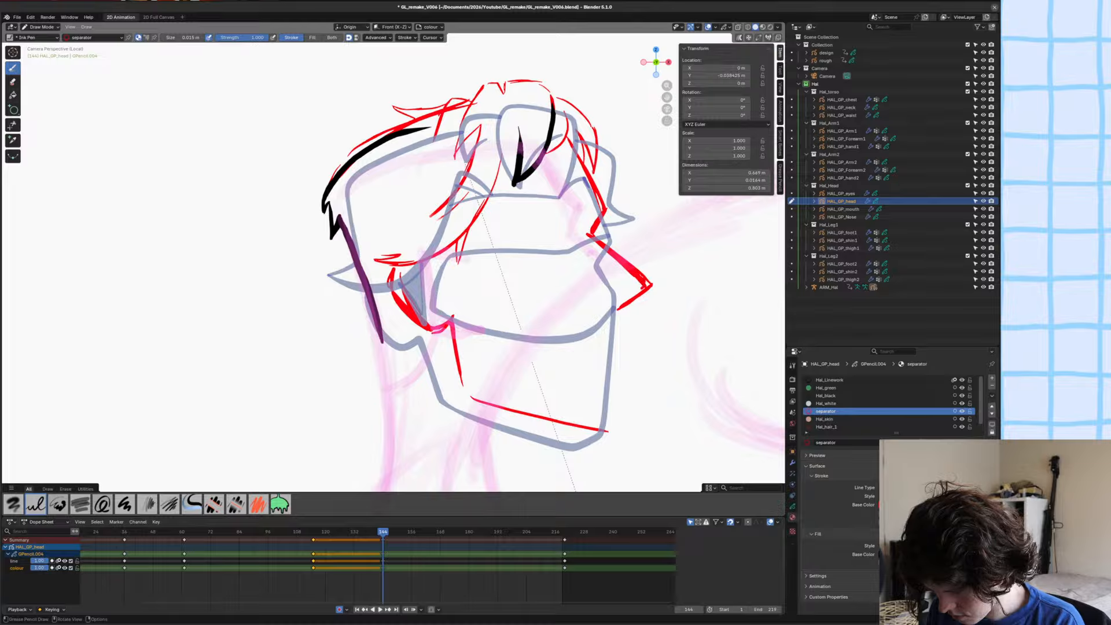
left_click_drag(645, 287, 618, 305)
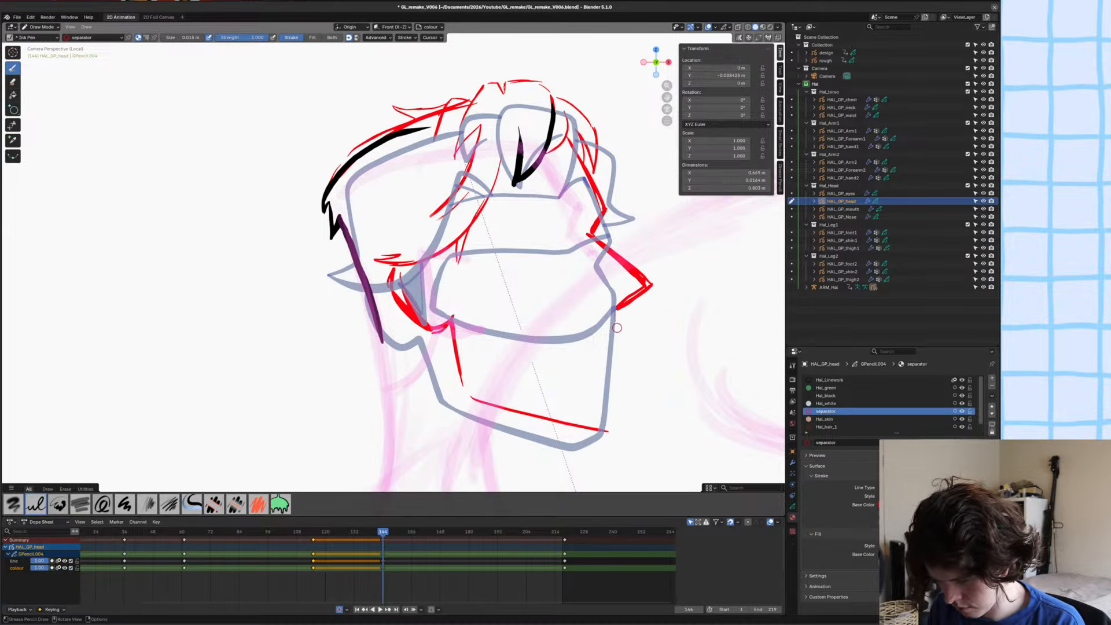
left_click_drag(619, 336, 617, 317)
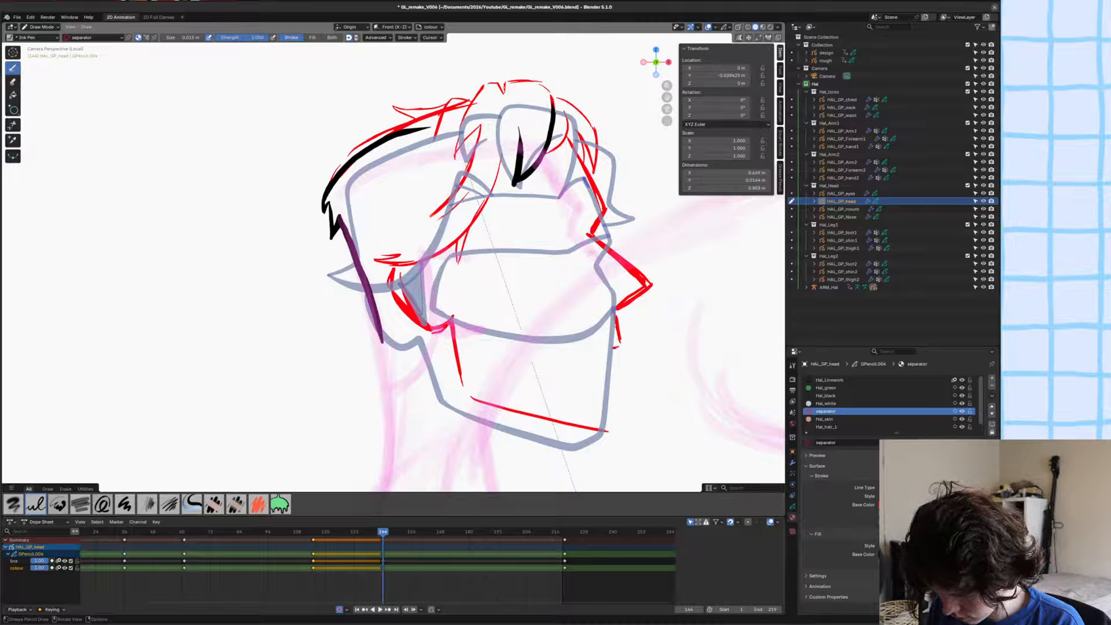
mouse_move(590, 348)
left_mouse_down()
mouse_move(619, 346)
mouse_move(579, 348)
mouse_move(615, 364)
mouse_move(614, 415)
left_mouse_up()
left_click_drag(613, 378, 616, 417)
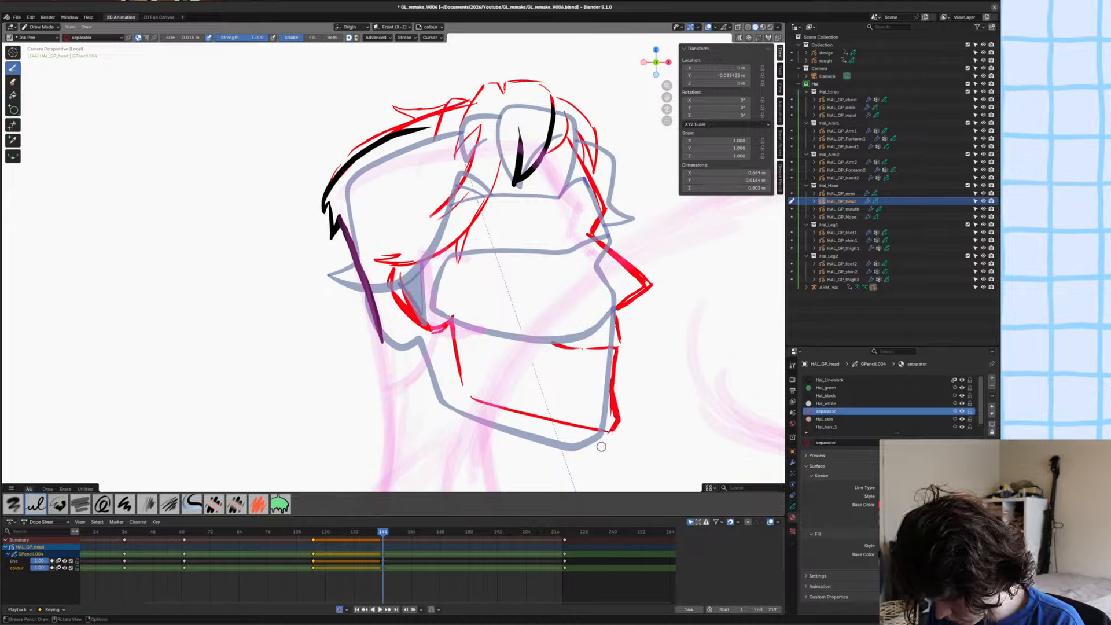
Thicken the red jawline and sketch the nape section between the ear and the back of the neck.
mouse_move(602, 431)
left_mouse_down()
mouse_move(469, 394)
mouse_move(456, 341)
left_mouse_up()
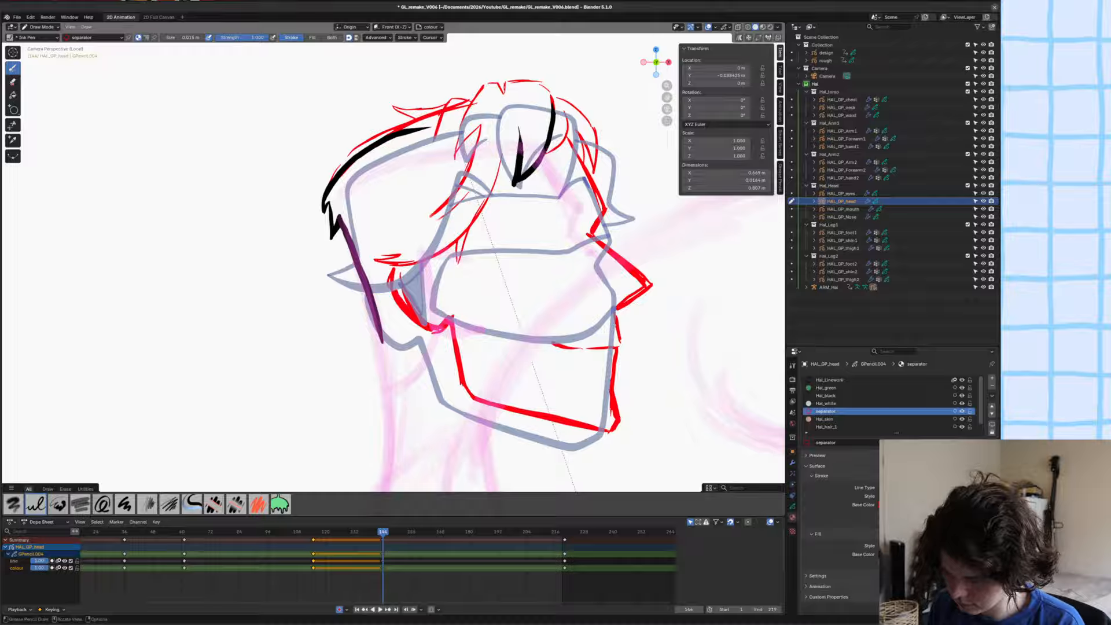
left_click_drag(404, 382, 449, 324)
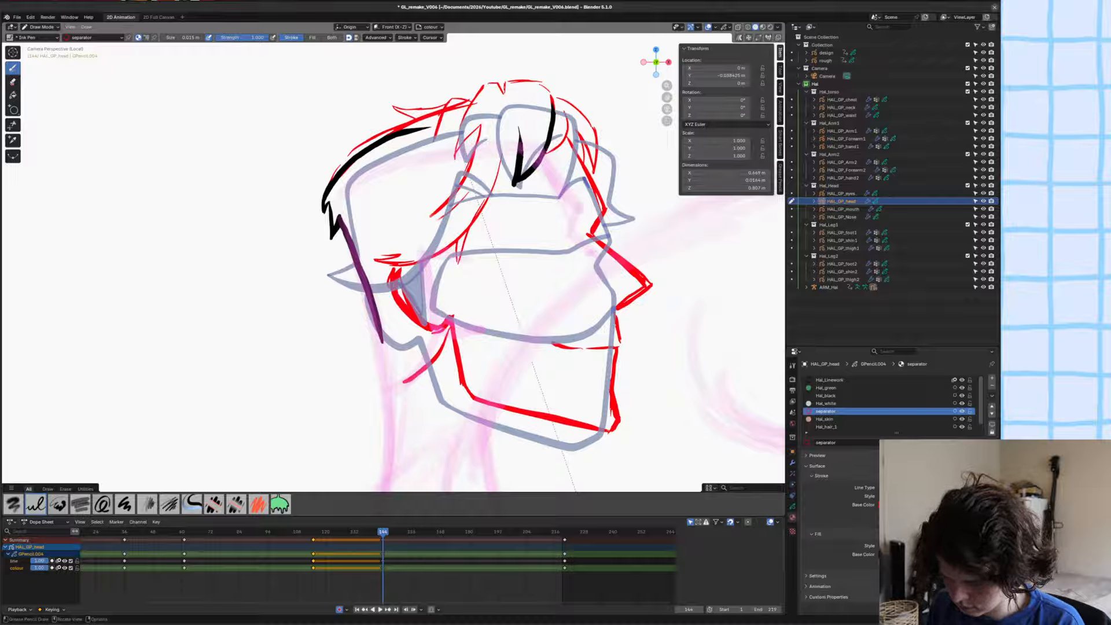
left_click_drag(392, 383, 382, 340)
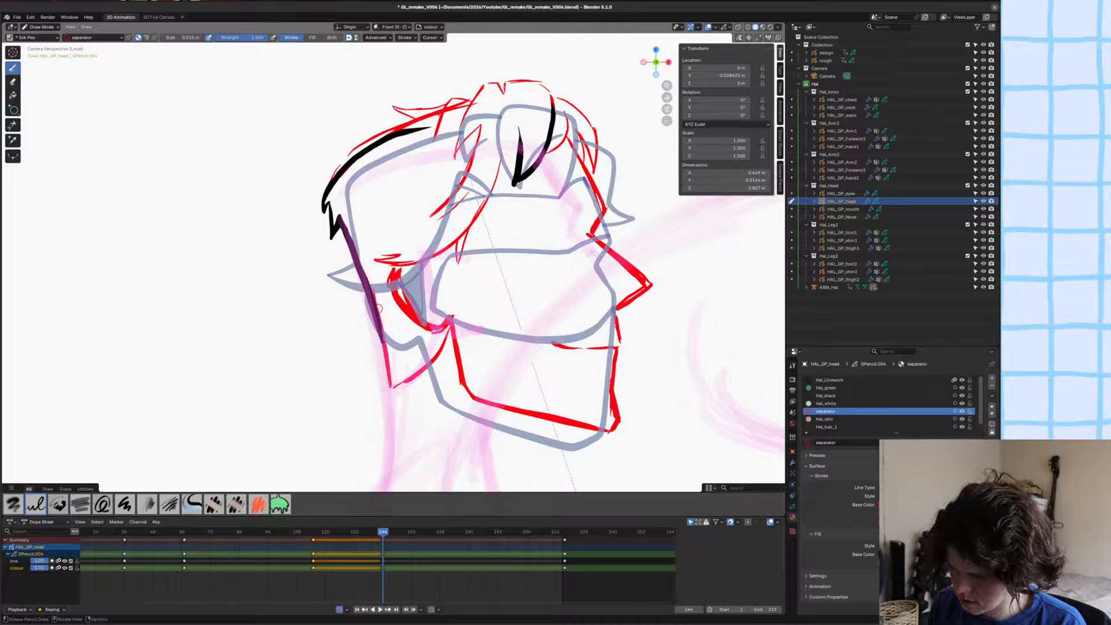
Sketch the eye mask outline in red across the face from the brow to the nose.
left_click_drag(591, 214, 535, 198)
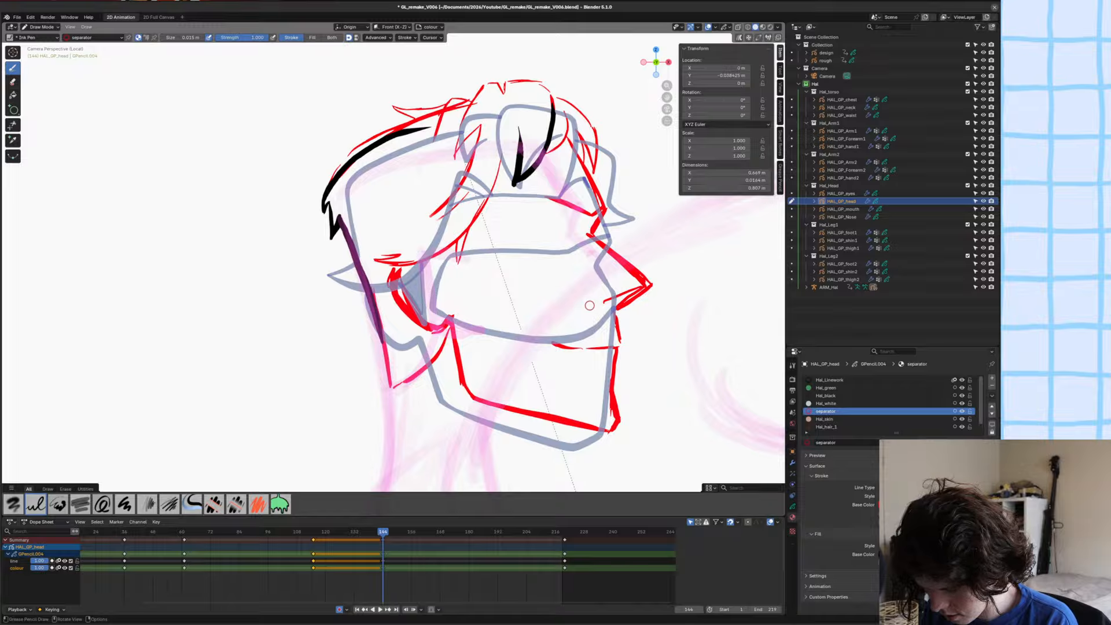
mouse_move(590, 306)
left_mouse_down()
mouse_move(487, 276)
mouse_move(507, 212)
left_mouse_up()
key("ctrl+z")
mouse_move(482, 271)
left_mouse_down()
mouse_move(523, 201)
mouse_move(594, 215)
left_mouse_up()
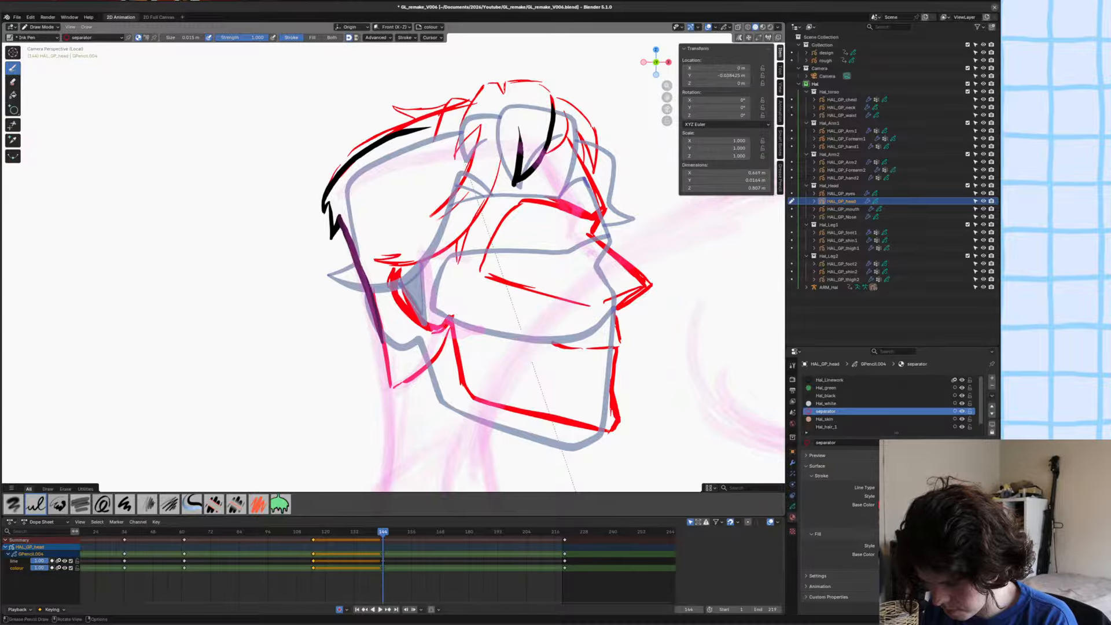
mouse_move(507, 218)
left_mouse_down()
mouse_move(480, 271)
mouse_move(586, 307)
mouse_move(641, 284)
left_mouse_up()
middle_click_drag(642, 285, 641, 312, "ctrl")
Adjust the proportions of the red head sketch around the jaw and chin, and return to Draw Mode.
scroll(497, 339, "down", 3)
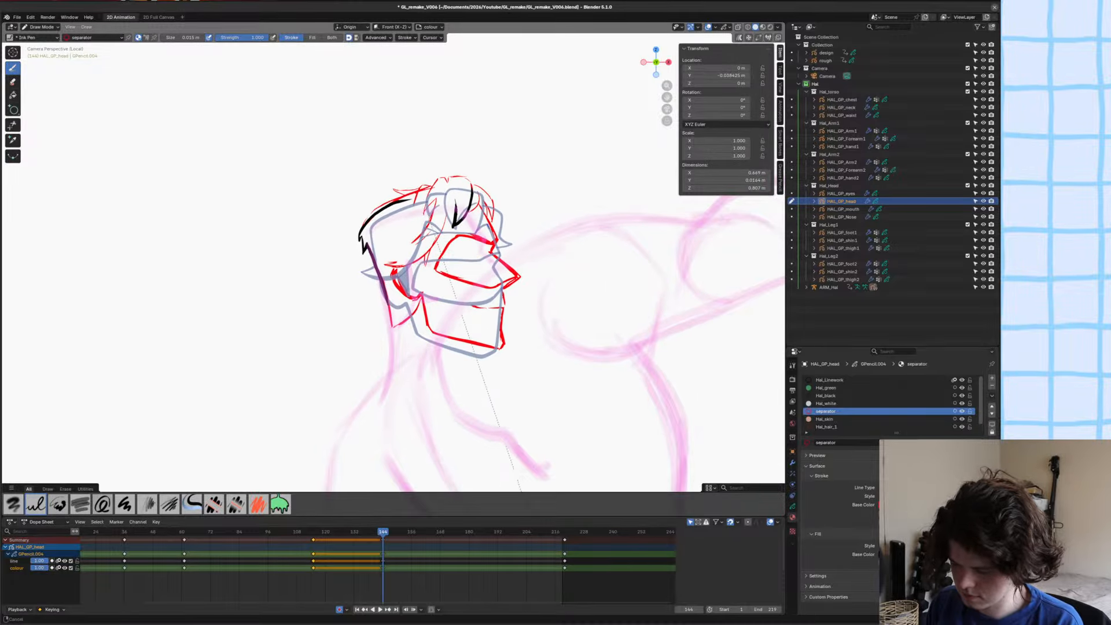
key("ctrl+Tab")
mouse_move(496, 339)
left_mouse_down()
mouse_move(521, 365)
mouse_move(510, 364)
left_mouse_up()
mouse_move(359, 322)
middle_mouse_down("ctrl")
mouse_move(404, 379)
mouse_move(359, 295)
mouse_move(397, 259)
middle_mouse_up("ctrl")
key("ctrl+Tab")
left_click(395, 334)
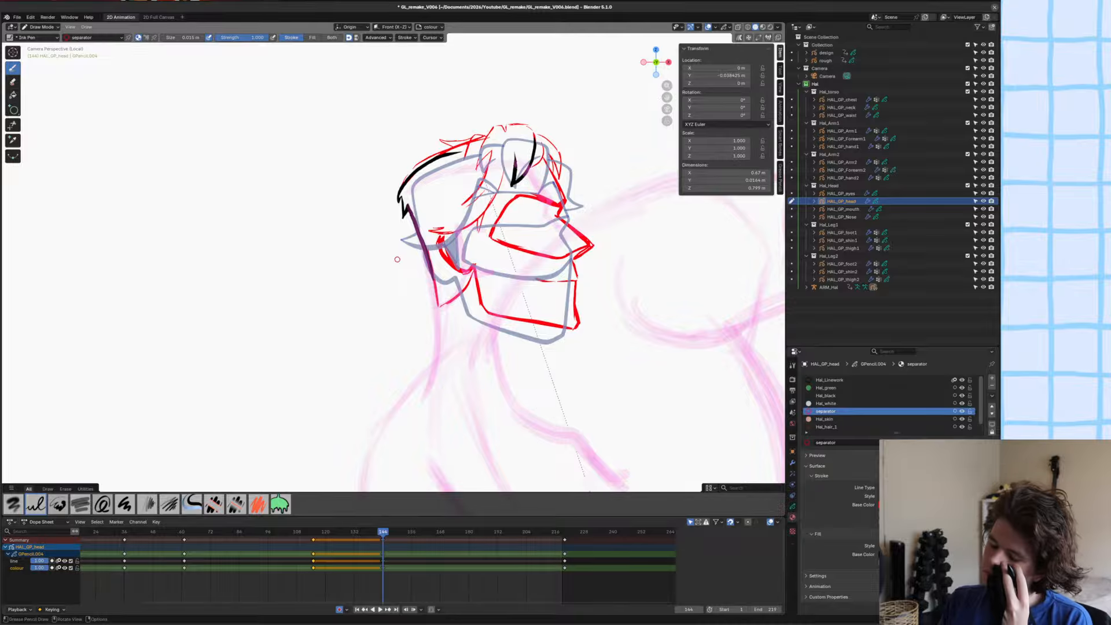
Switch to the Hal_Linework material and ink the pointed hair tufts along the upper back of the head in black.
mouse_move(482, 311)
middle_mouse_down("shift")
mouse_move(466, 352)
mouse_move(466, 319)
mouse_move(429, 321)
middle_mouse_up("shift")
left_click(831, 380)
key("u")
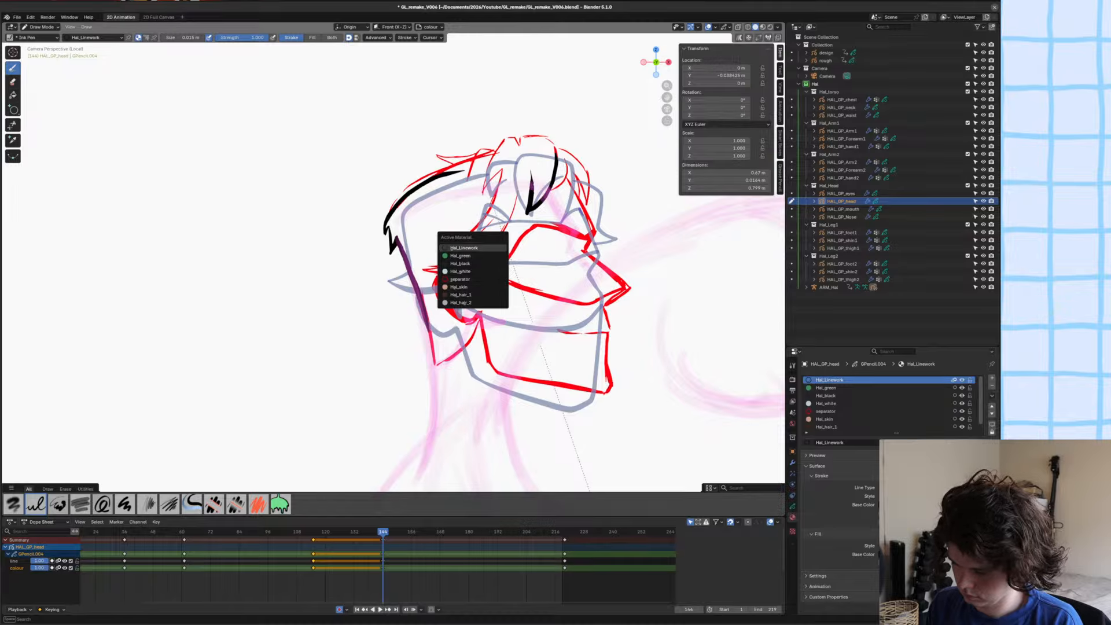
left_click(472, 278)
middle_click_drag(515, 327, 382, 294, "shift")
middle_click_drag(388, 252, 401, 198, "ctrl")
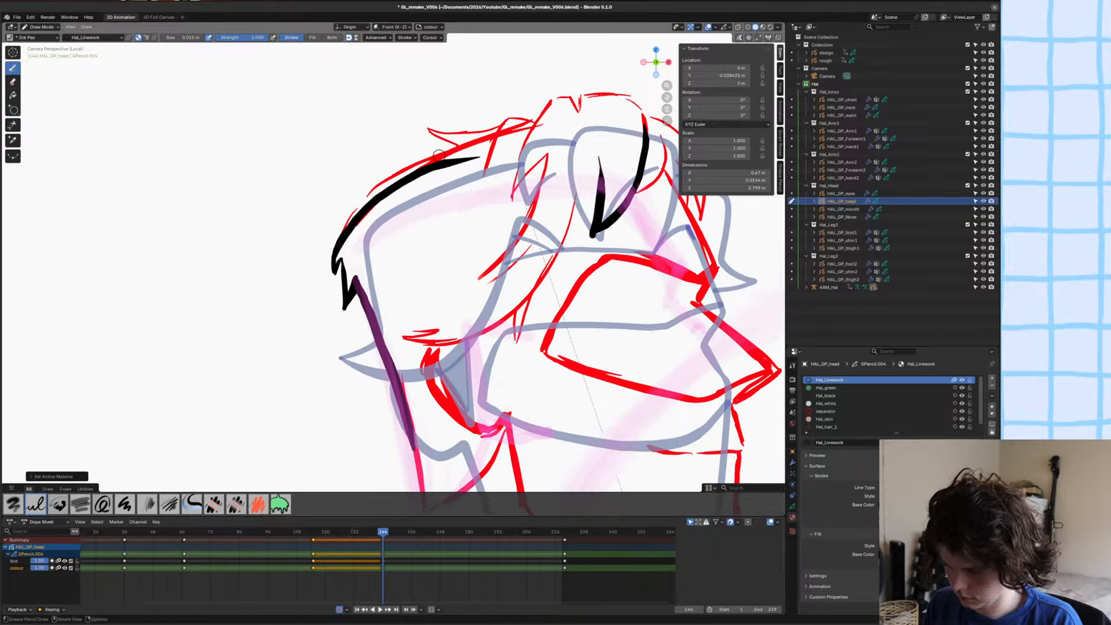
mouse_move(470, 152)
left_mouse_down()
mouse_move(418, 134)
mouse_move(546, 129)
mouse_move(461, 233)
left_mouse_up()
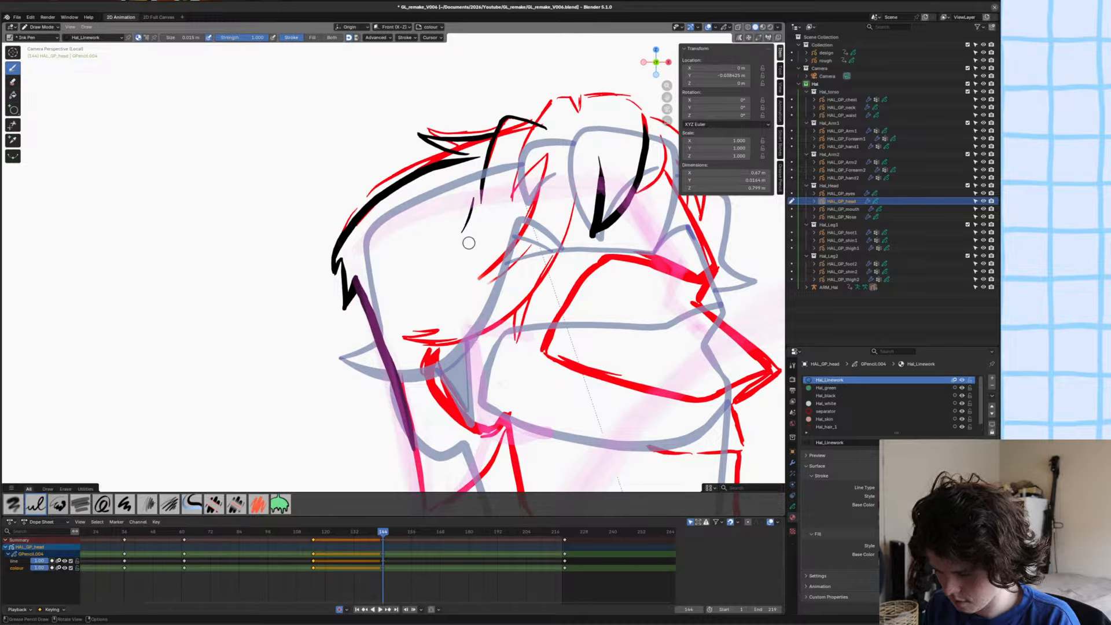
key("ctrl+z")
left_click_drag(491, 184, 490, 228)
key("ctrl+z")
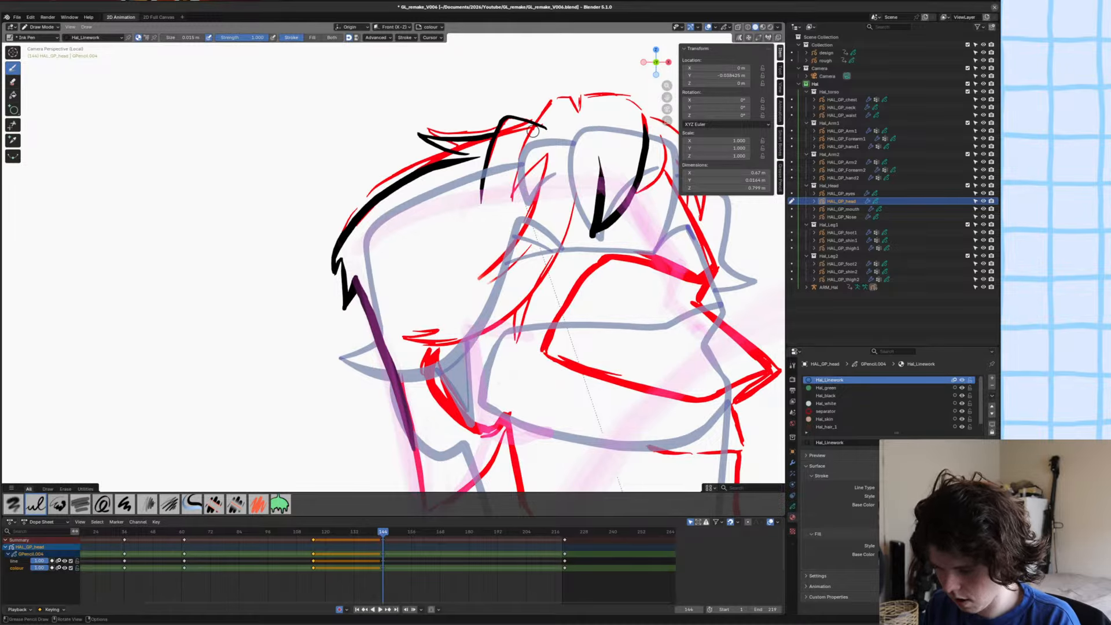
Ink the rising lock at the crown and the inner hair strands sweeping down toward the ear.
mouse_move(568, 97)
left_mouse_down()
mouse_move(578, 113)
mouse_move(525, 144)
mouse_move(507, 209)
left_mouse_up()
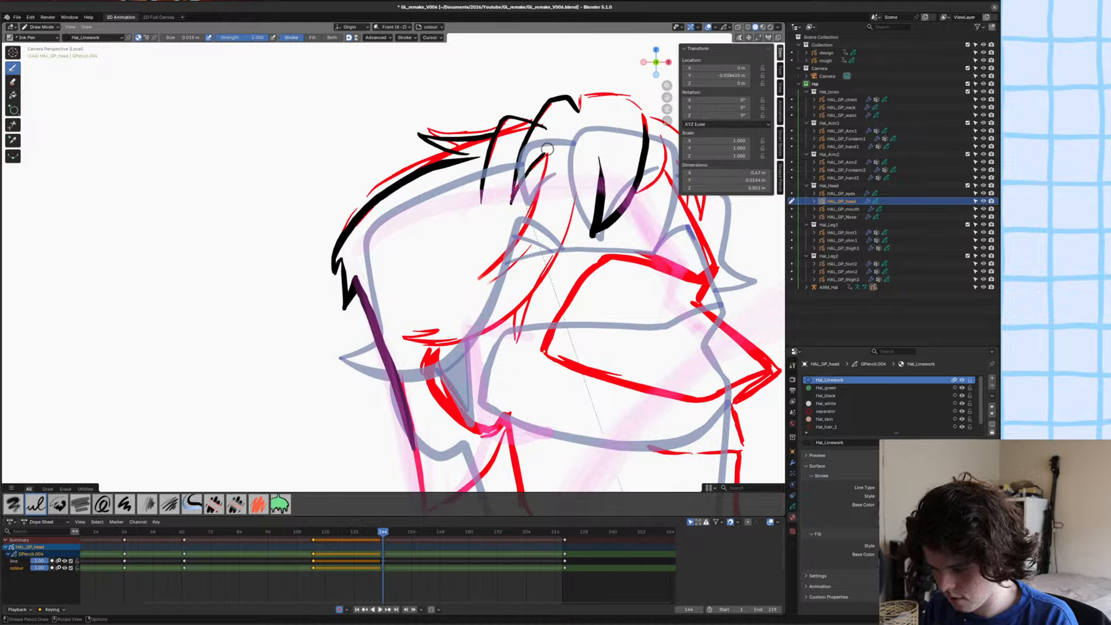
left_click_drag(545, 173, 522, 226)
key("ctrl+z")
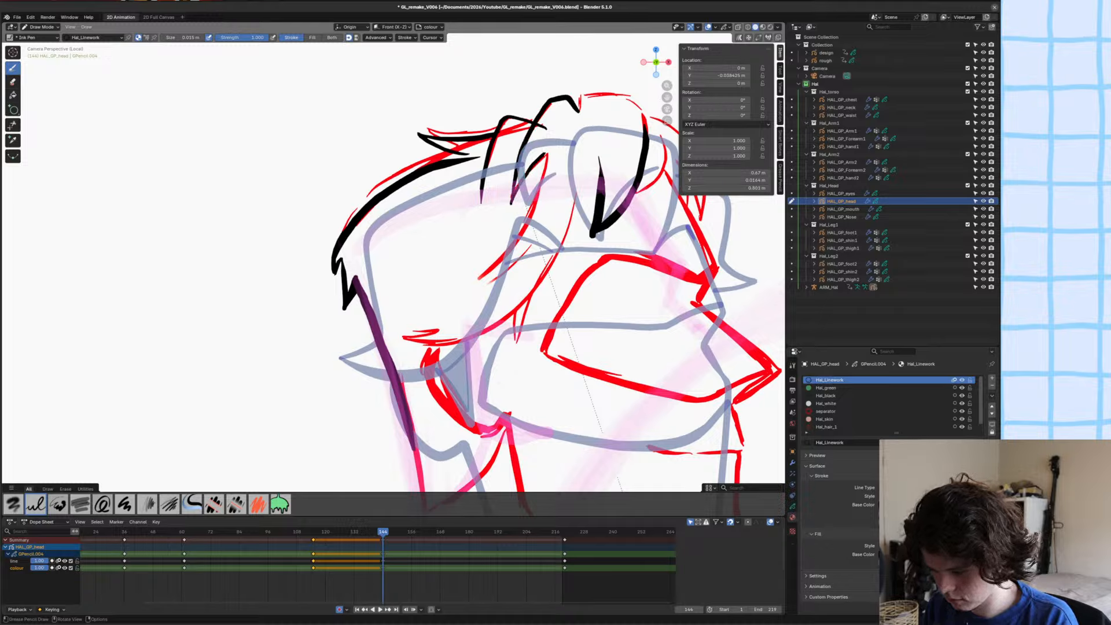
mouse_move(544, 153)
left_mouse_down()
mouse_move(527, 211)
mouse_move(460, 285)
left_mouse_up()
left_click_drag(526, 239, 475, 291)
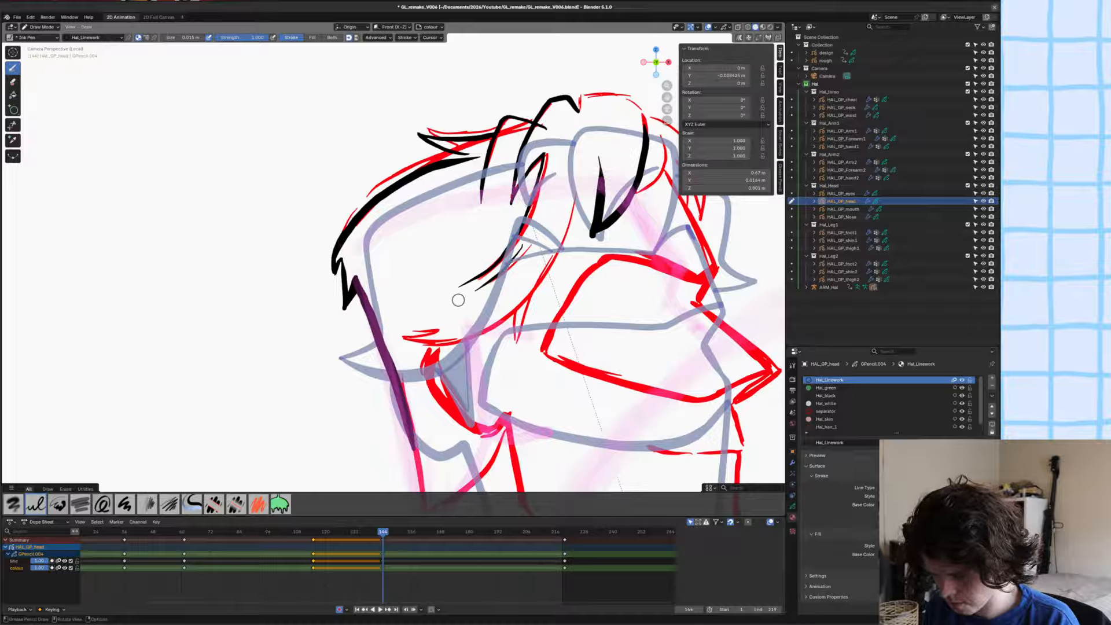
key("ctrl+z")
left_click_drag(534, 226, 501, 268)
middle_click_drag(448, 305, 475, 286, "shift")
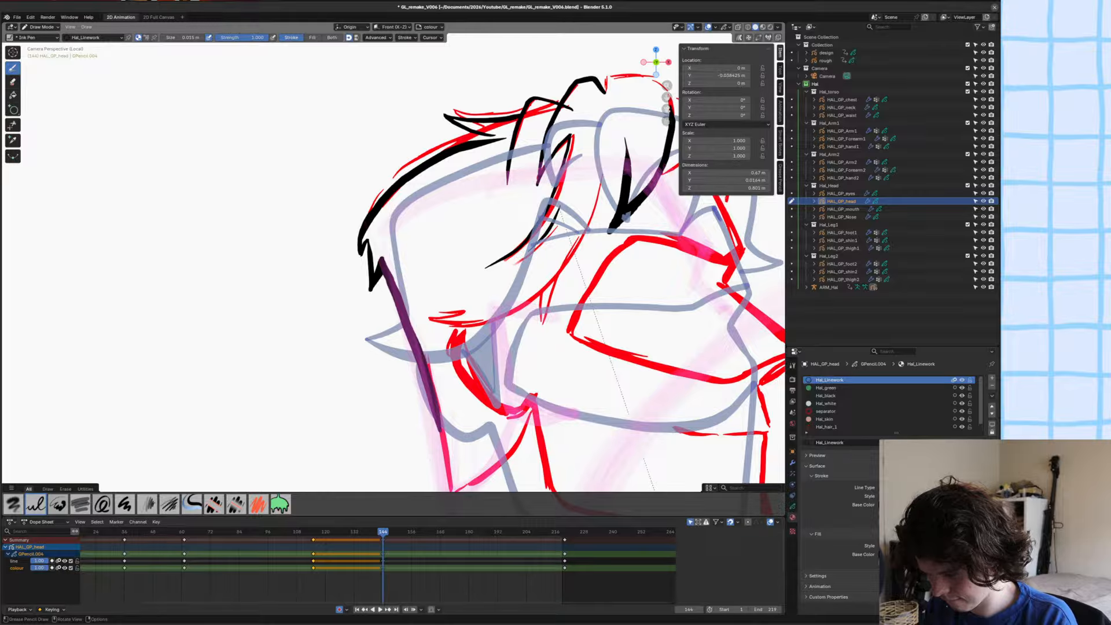
Ink the hairline from the forelock down to the ear, with short hair strands just above the ear.
mouse_move(645, 170)
middle_mouse_down("shift")
mouse_move(652, 161)
mouse_move(635, 162)
middle_mouse_up("shift")
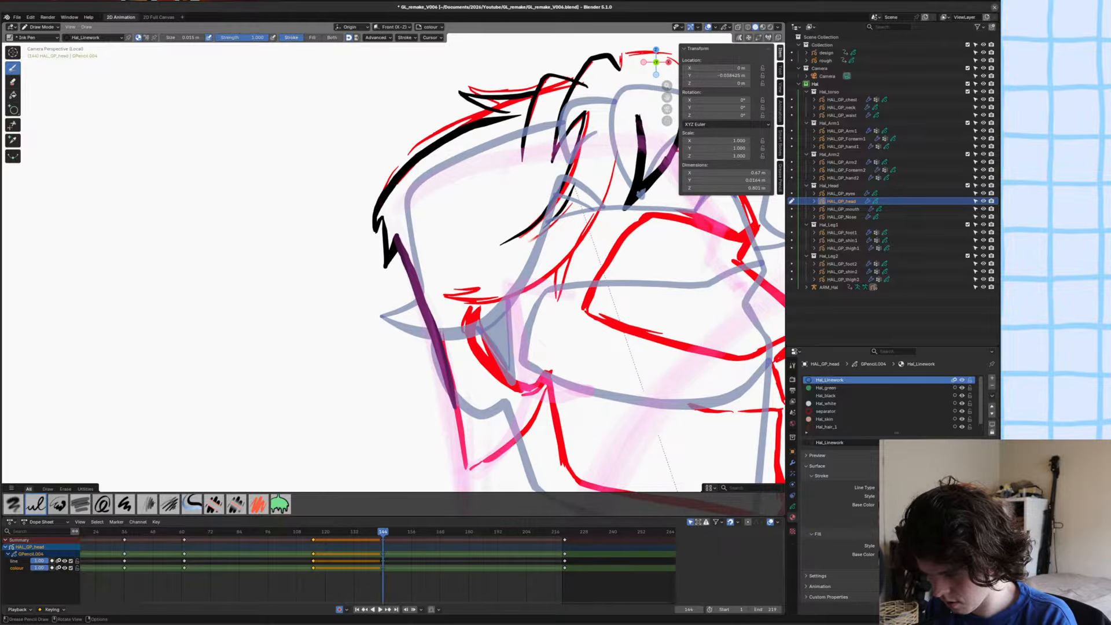
mouse_move(636, 151)
left_mouse_down()
mouse_move(581, 243)
mouse_move(515, 293)
mouse_move(433, 303)
mouse_move(482, 301)
mouse_move(605, 216)
mouse_move(640, 115)
left_mouse_up()
key("ctrl+z")
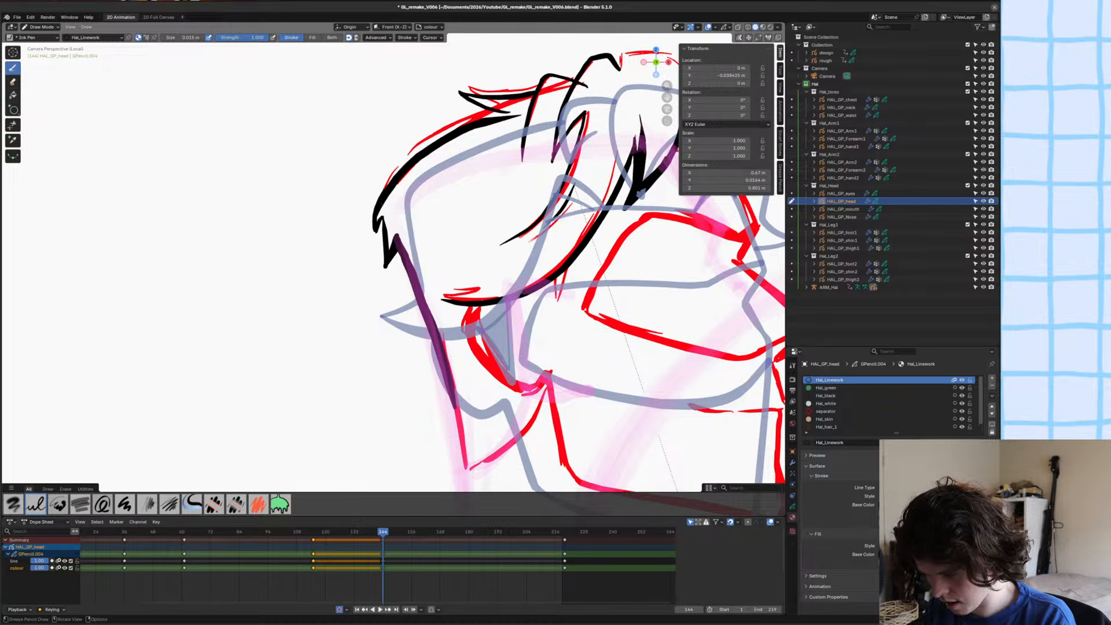
middle_click_drag(500, 229, 457, 259, "shift")
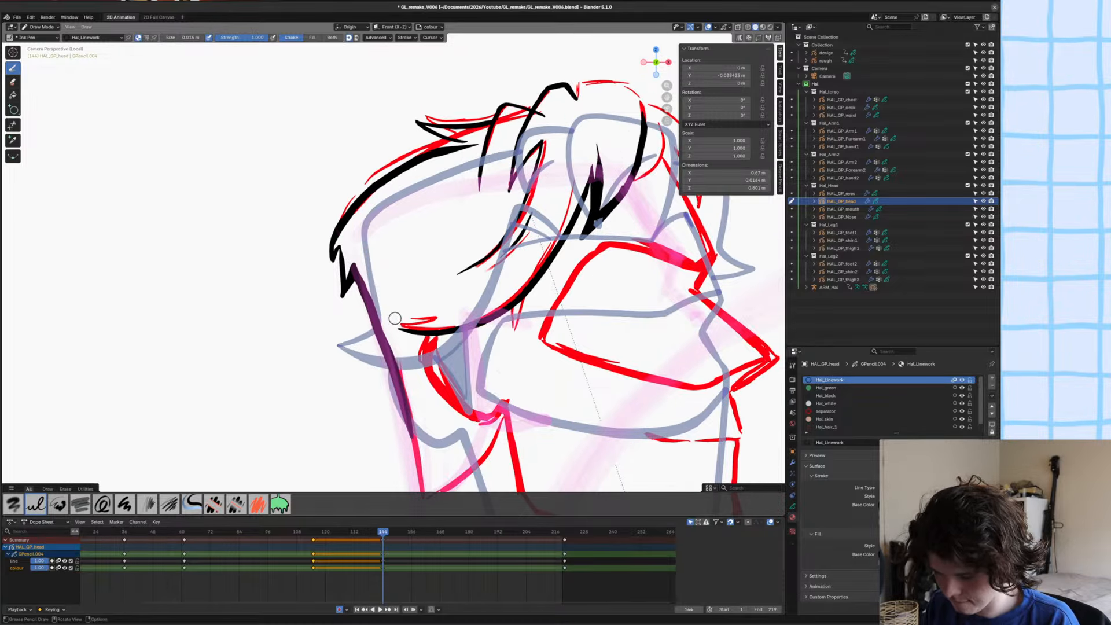
mouse_move(418, 327)
left_mouse_down()
mouse_move(481, 296)
mouse_move(407, 311)
left_mouse_up()
key("ctrl+z")
Ink the ear edge, jawline, chin and mouth line in black over the red sketch.
mouse_move(383, 359)
middle_mouse_down("shift")
mouse_move(382, 257)
mouse_move(365, 270)
middle_mouse_up("shift")
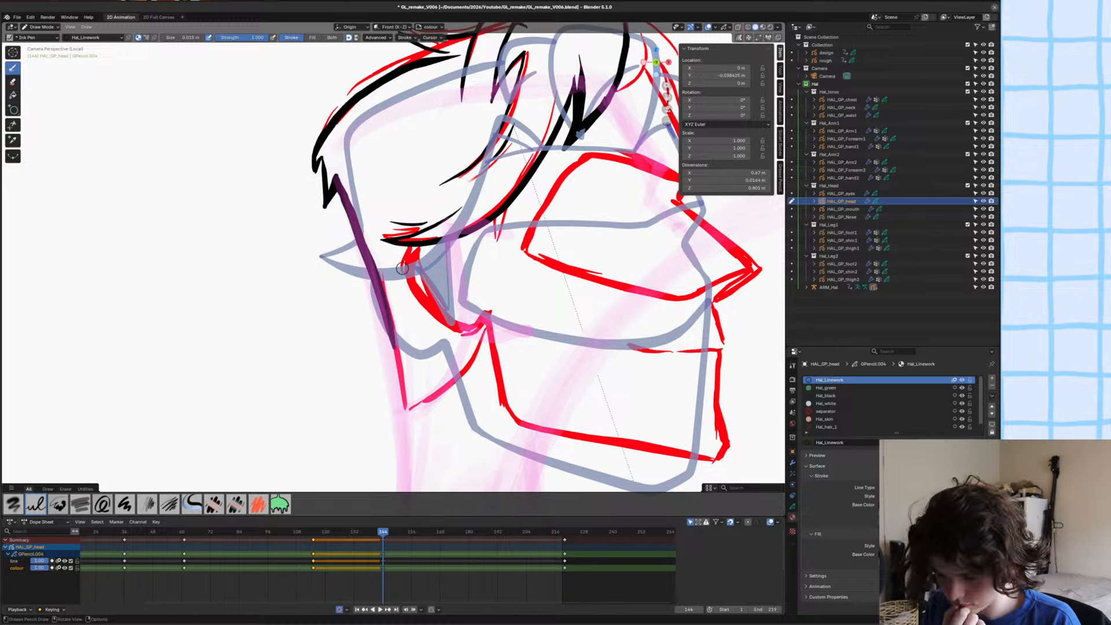
mouse_move(413, 279)
left_mouse_down()
mouse_move(505, 370)
mouse_move(520, 415)
mouse_move(553, 430)
mouse_move(688, 458)
mouse_move(726, 447)
mouse_move(716, 346)
left_mouse_up()
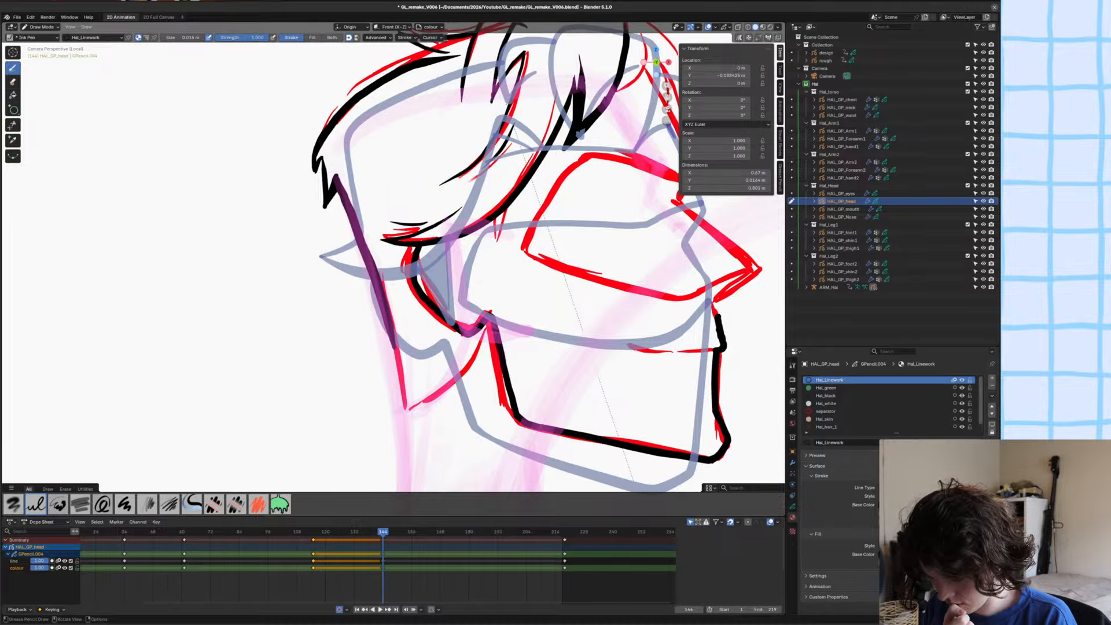
middle_click_drag(569, 322, 446, 326, "shift")
left_click_drag(583, 353, 525, 352)
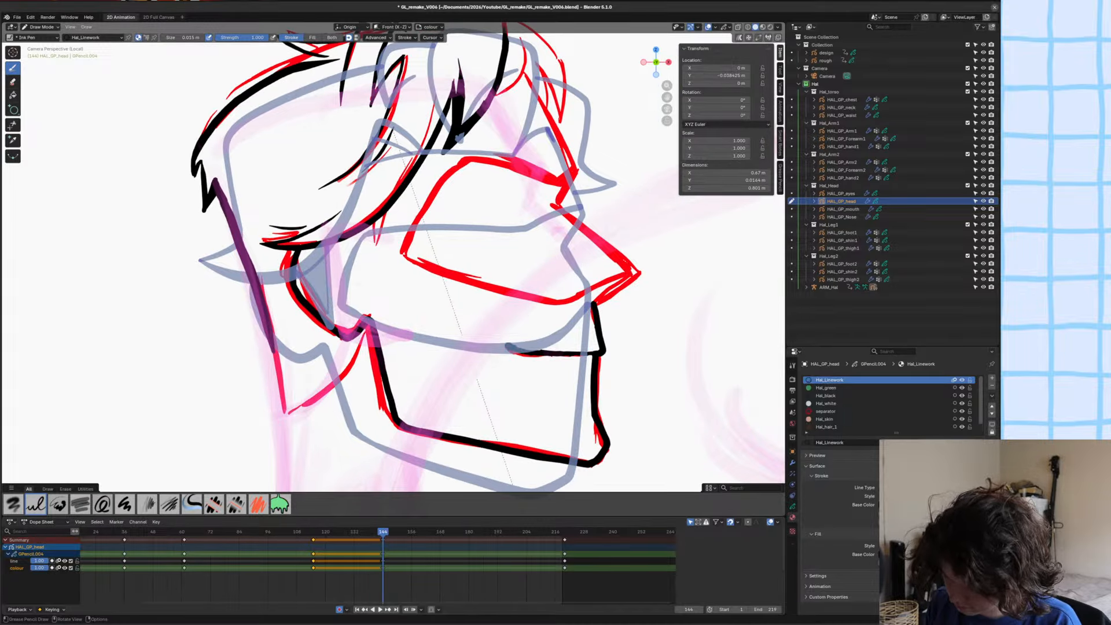
Ink the nose, the brow notch and the forehead profile in black, and save the file.
middle_click_drag(525, 386, 413, 372, "shift")
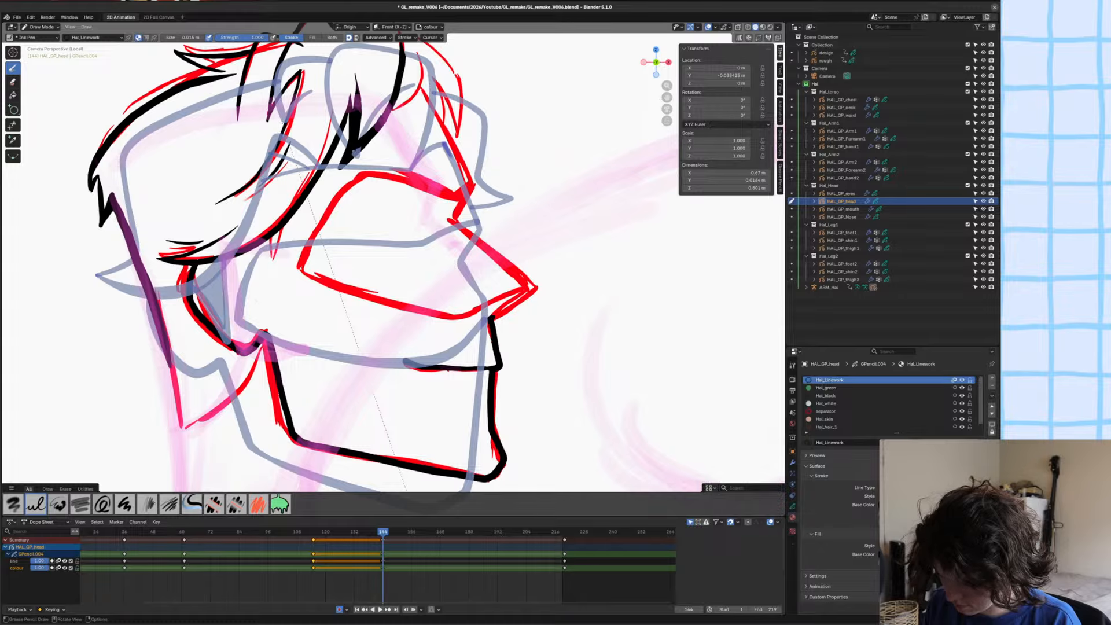
mouse_move(492, 318)
left_mouse_down()
mouse_move(524, 293)
mouse_move(442, 209)
left_mouse_up()
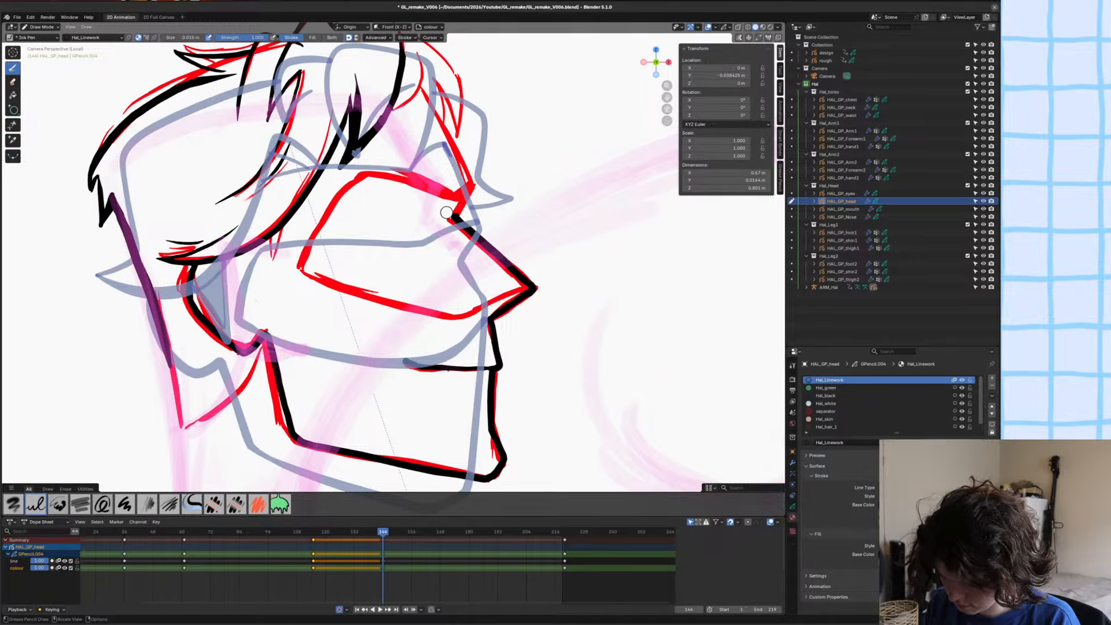
middle_click_drag(443, 208, 479, 248, "shift")
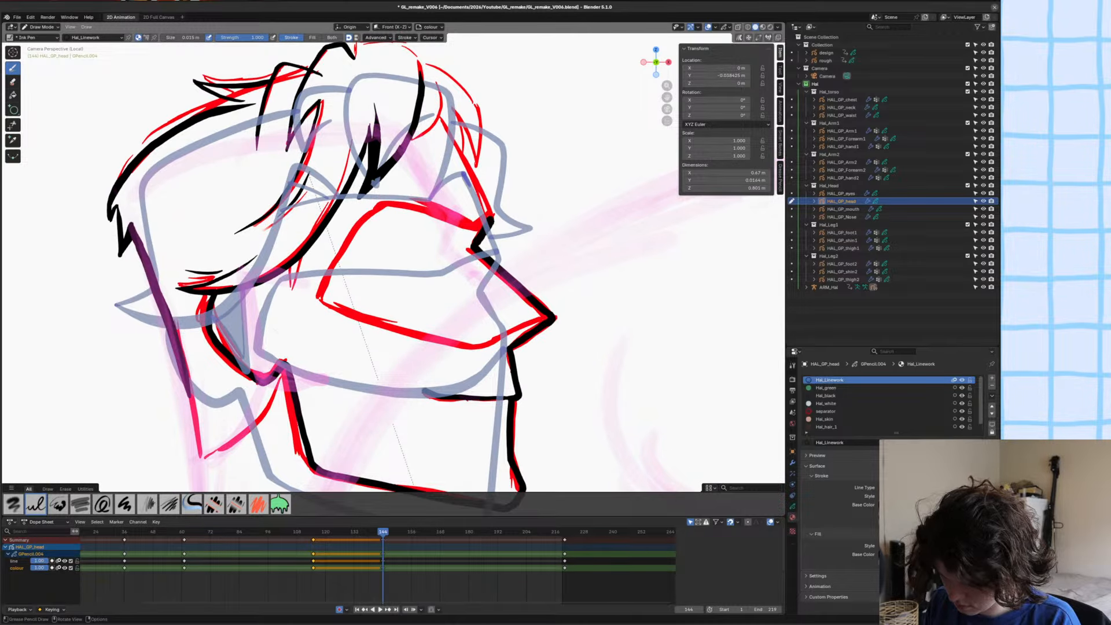
left_click_drag(491, 230, 433, 119)
mouse_move(386, 258)
middle_mouse_down("shift")
mouse_move(394, 278)
mouse_move(296, 300)
mouse_move(287, 277)
middle_mouse_up("shift")
key("ctrl+s")
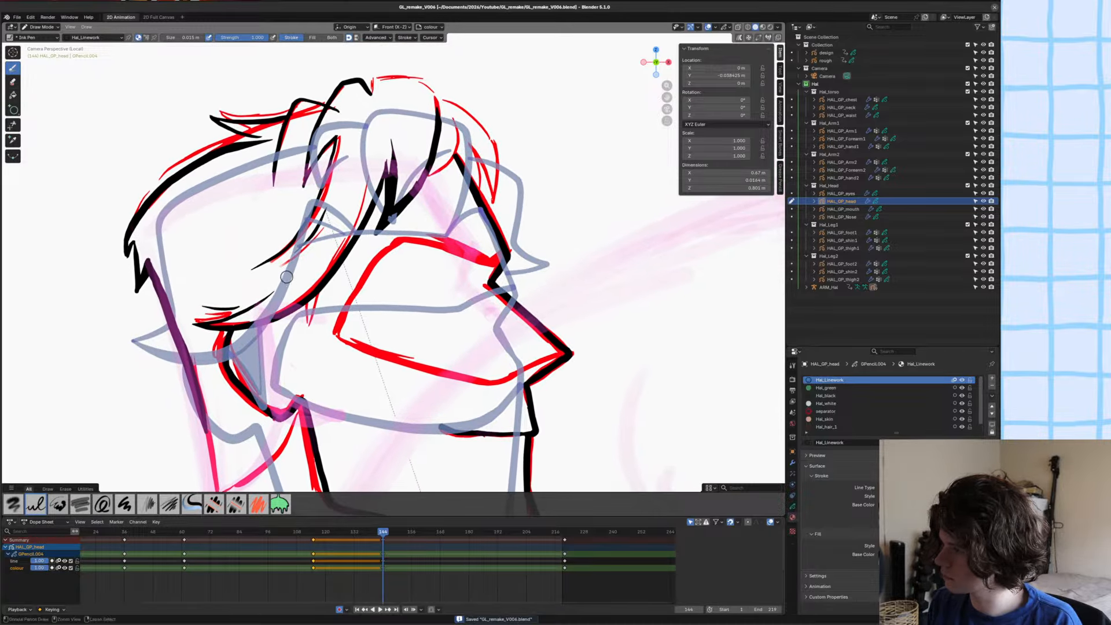
Ink the top of the forelock and the hair locks over the forehead in black, and save the file.
scroll(287, 277, "down", 1)
scroll(299, 321, "down", 1)
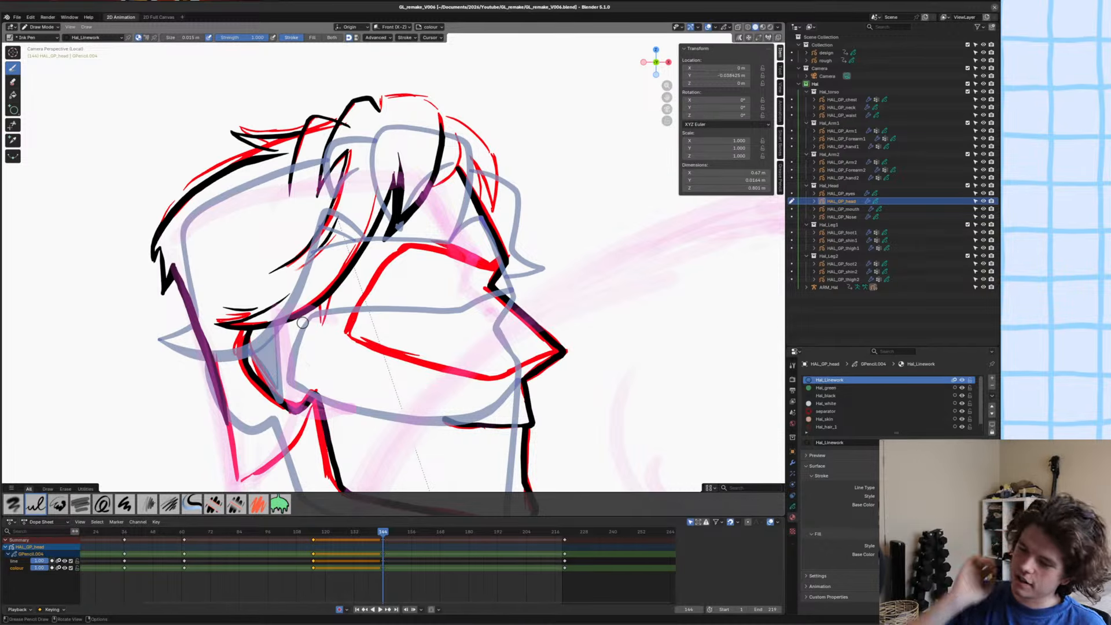
scroll(370, 267, "up", 4)
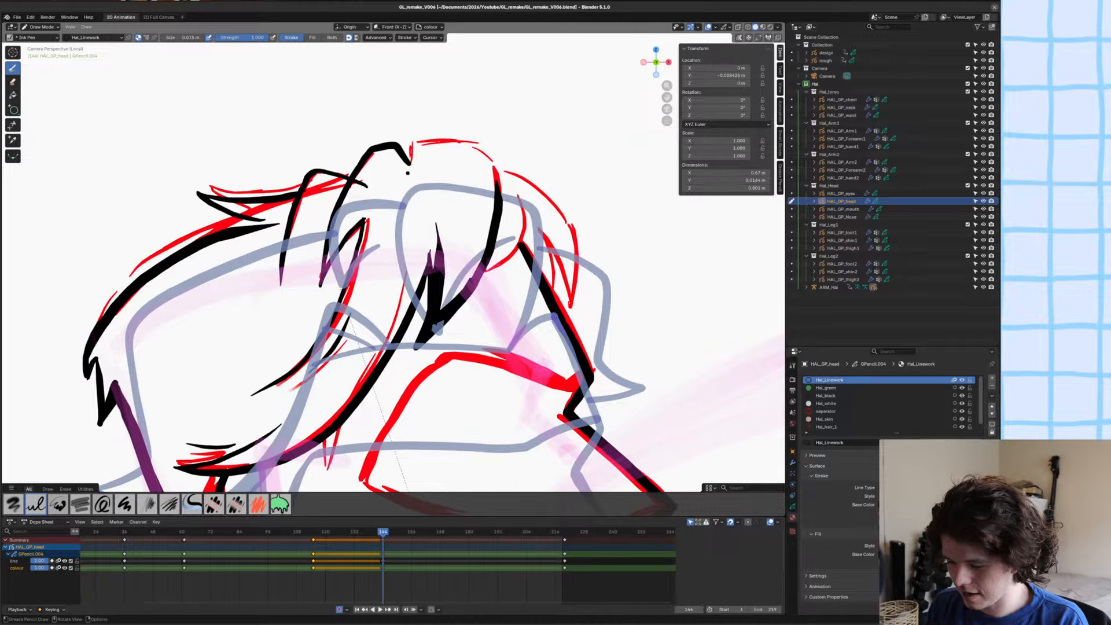
mouse_move(408, 172)
left_mouse_down()
mouse_move(412, 145)
mouse_move(485, 152)
mouse_move(474, 282)
left_mouse_up()
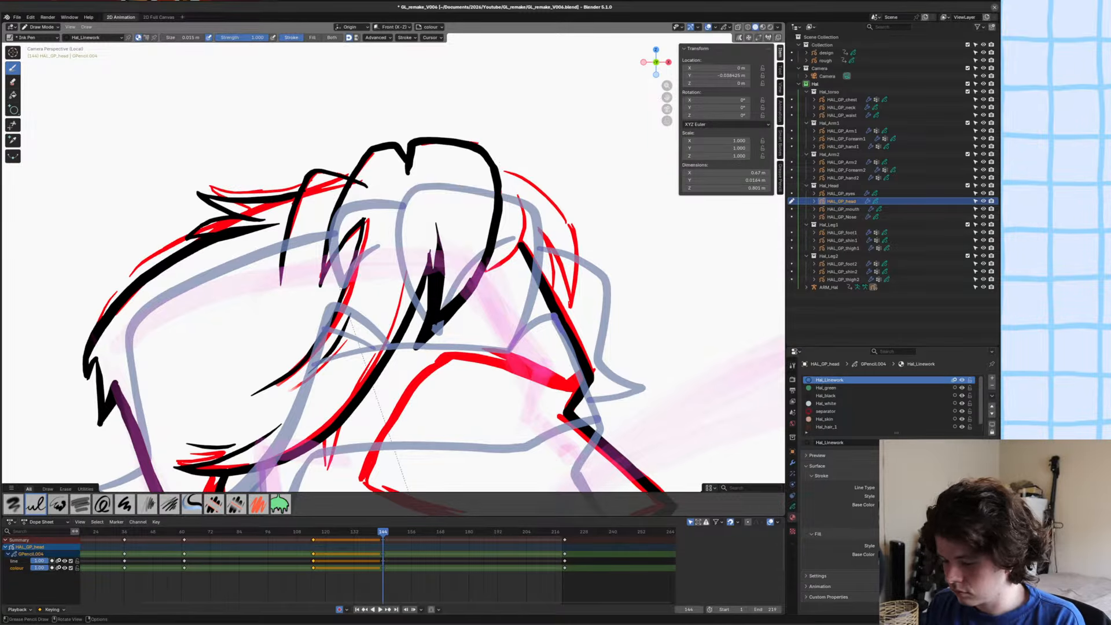
mouse_move(497, 166)
left_mouse_down()
mouse_move(561, 194)
mouse_move(582, 301)
mouse_move(545, 229)
mouse_move(554, 296)
left_mouse_up()
scroll(547, 305, "up", 2)
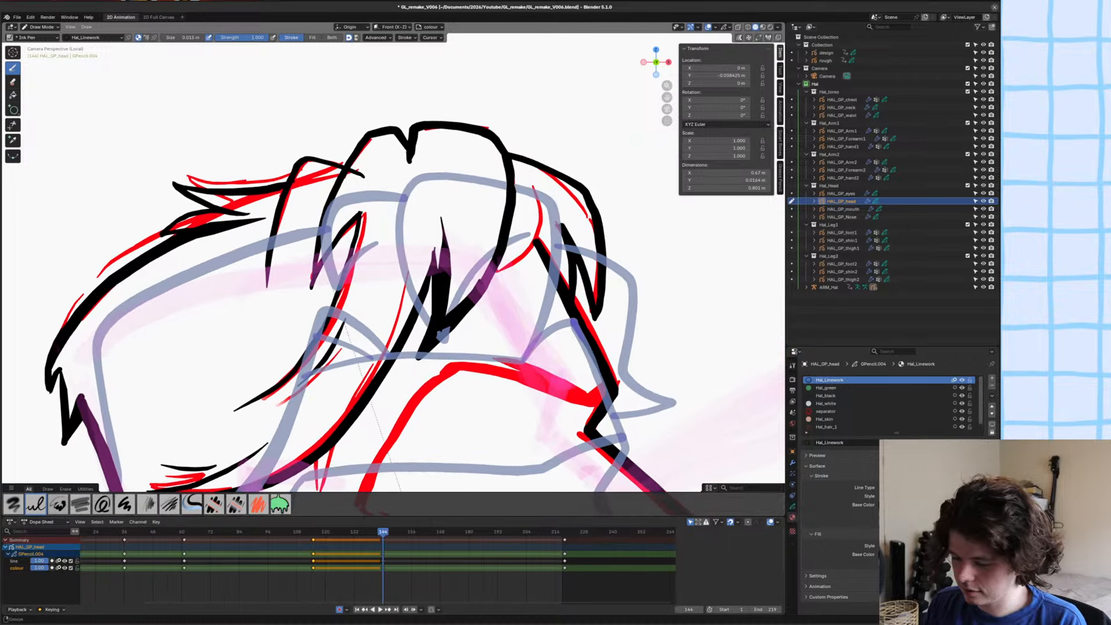
mouse_move(538, 212)
left_mouse_down()
mouse_move(519, 257)
mouse_move(490, 284)
left_mouse_up()
middle_click_drag(320, 374, 353, 289, "shift")
middle_click_drag(353, 289, 316, 325, "ctrl")
key("ctrl+s")
mouse_move(316, 325)
middle_mouse_down("ctrl")
mouse_move(325, 289)
mouse_move(298, 310)
middle_mouse_up("ctrl")
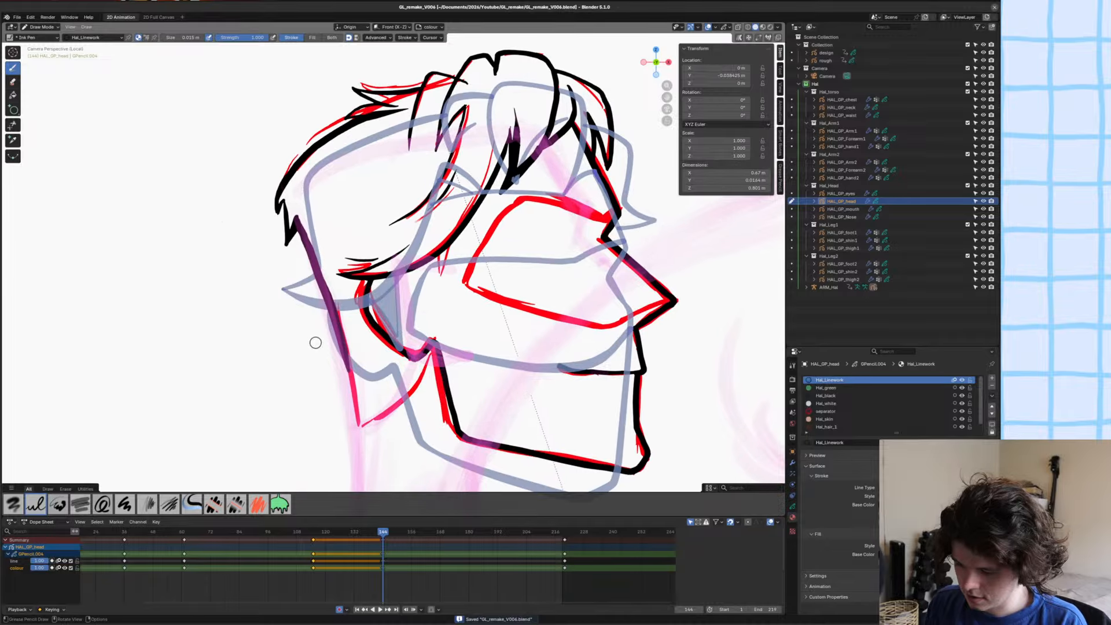
Ink the eye mask outline in black from the brow around to the nose tip, and save the file.
mouse_move(337, 362)
middle_mouse_down("shift")
mouse_move(282, 398)
mouse_move(372, 351)
mouse_move(356, 383)
mouse_move(379, 330)
middle_mouse_up("shift")
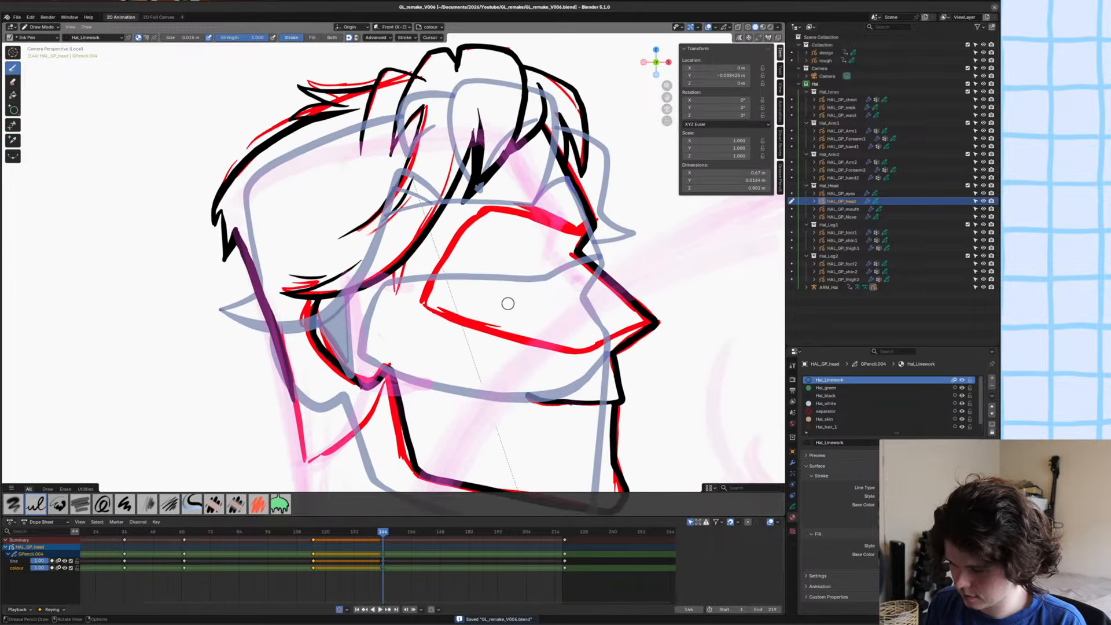
key("KP_0")
key("KP_0")
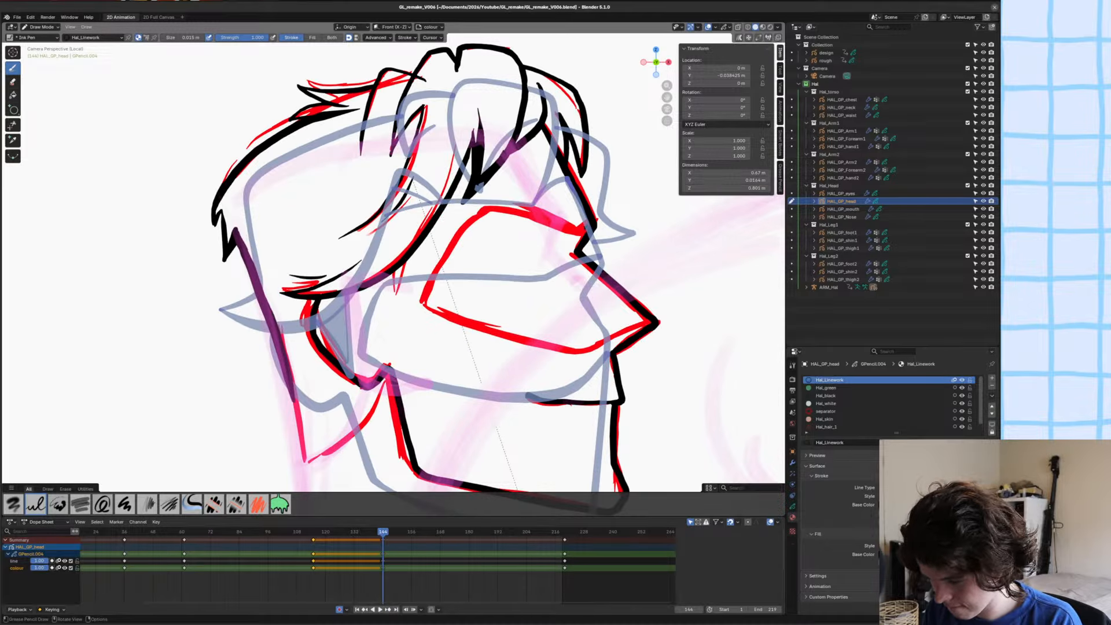
mouse_move(553, 219)
left_mouse_down()
mouse_move(483, 204)
mouse_move(412, 304)
mouse_move(520, 344)
mouse_move(581, 350)
mouse_move(650, 323)
left_mouse_up()
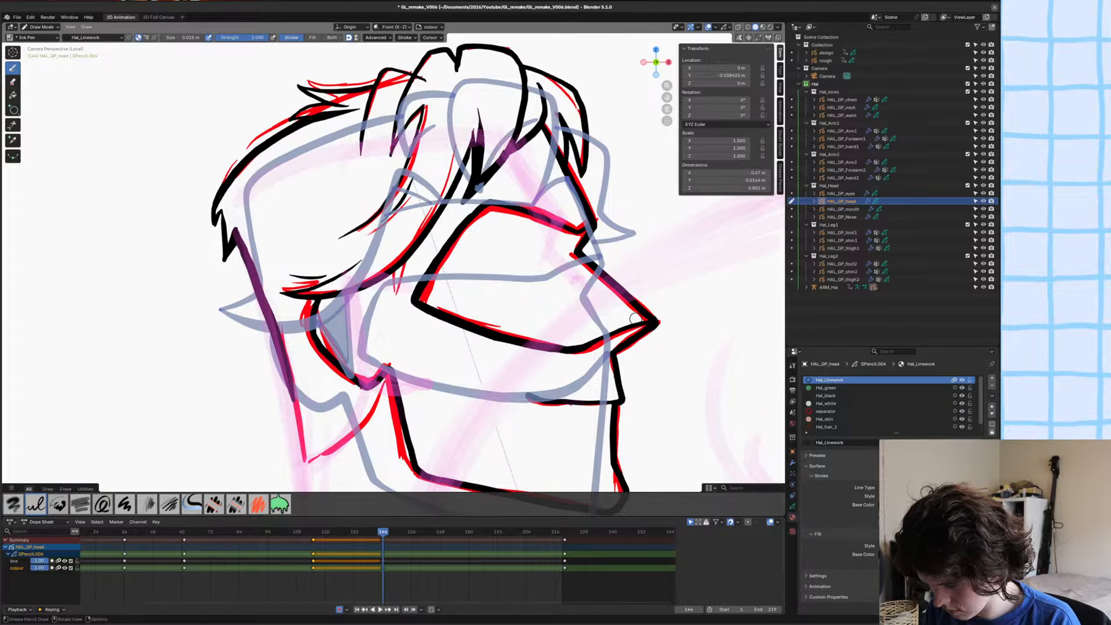
middle_click_drag(396, 313, 396, 370, "ctrl")
key("ctrl+s")
mouse_move(396, 301)
middle_mouse_down("shift")
mouse_move(448, 274)
mouse_move(435, 371)
mouse_move(424, 311)
middle_mouse_up("shift")
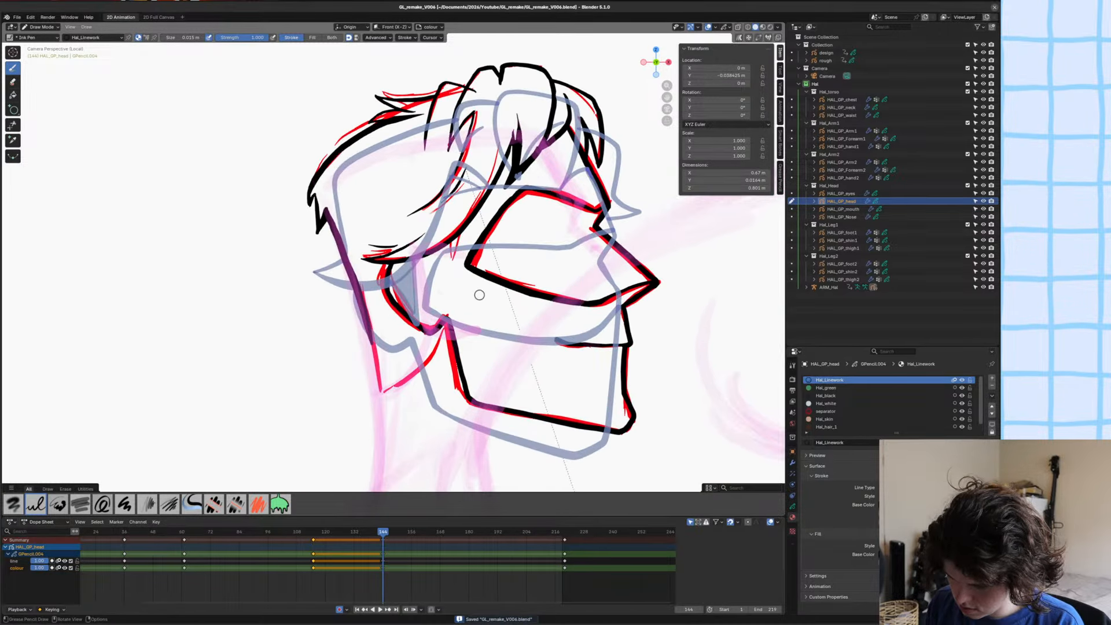
Leave local view and compare the inked head with the full character and the neighbouring frame.
mouse_move(461, 279)
left_mouse_down()
mouse_move(519, 324)
mouse_move(559, 376)
left_mouse_up()
key("ctrl+z")
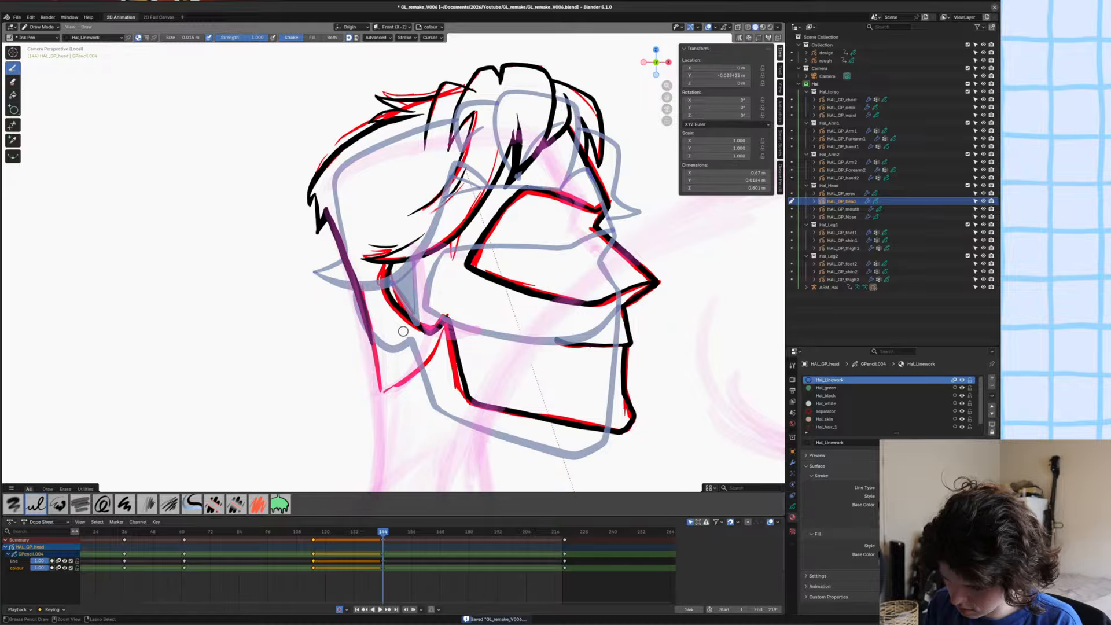
mouse_move(397, 336)
middle_mouse_down("ctrl")
mouse_move(342, 385)
mouse_move(343, 416)
mouse_move(334, 366)
middle_mouse_up("ctrl")
key("KP_Divide")
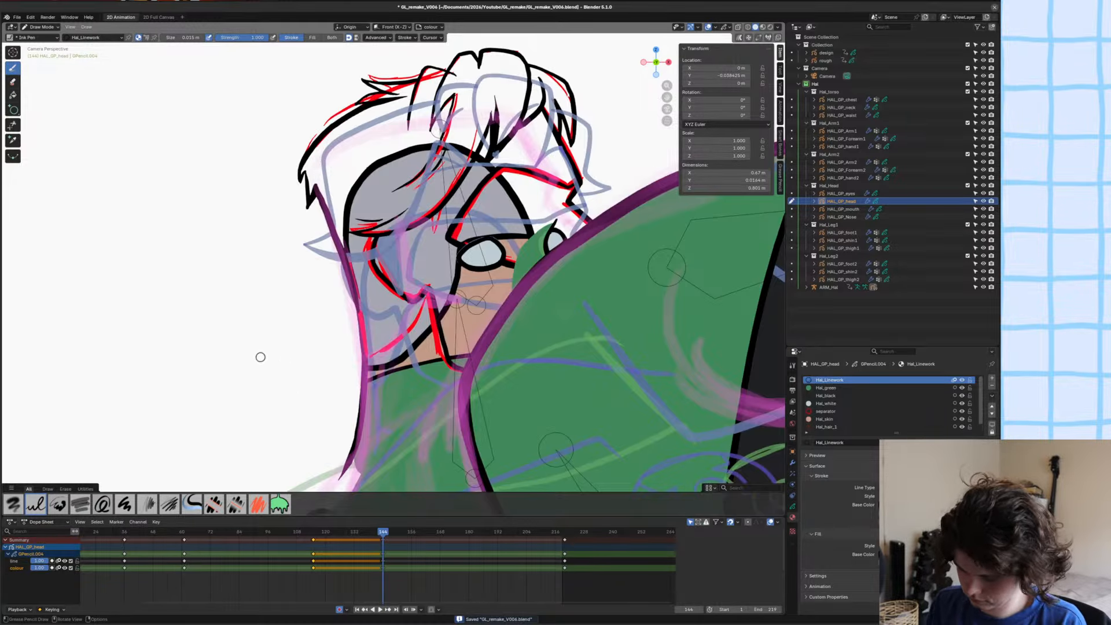
key("Left")
middle_click_drag(613, 393, 616, 367, "ctrl")
key("Right")
mouse_move(260, 321)
middle_mouse_down("ctrl")
mouse_move(333, 314)
mouse_move(414, 353)
middle_mouse_up("ctrl")
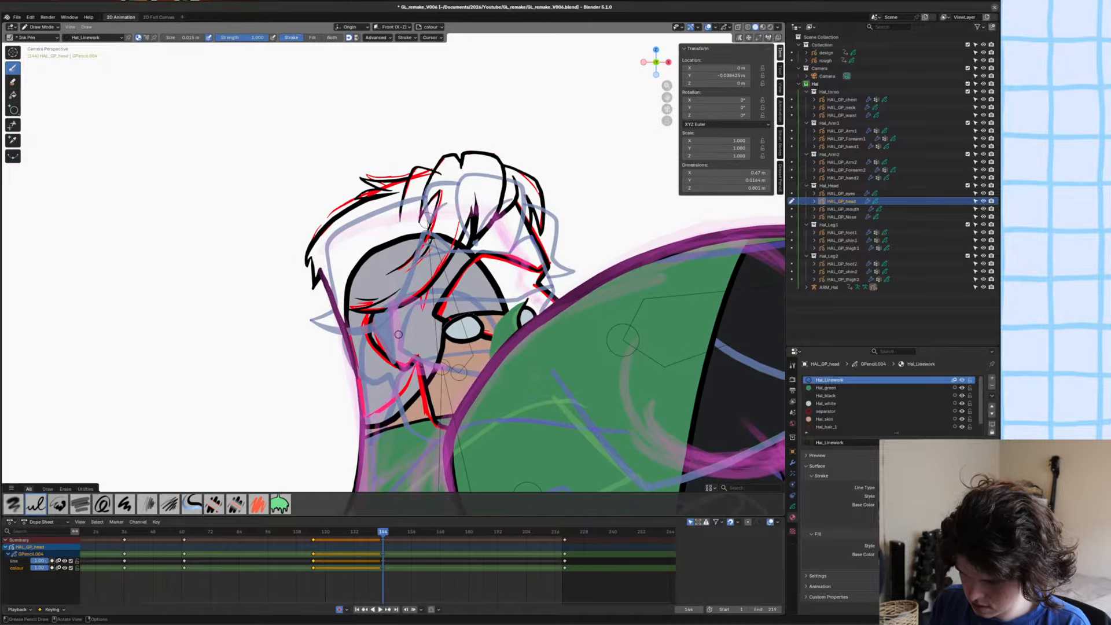
Try to delete strokes from the head drawing in Edit Mode, save the file and return to Draw Mode.
key("Tab")
left_click(346, 301)
key("x")
left_click(346, 301)
left_click(346, 301)
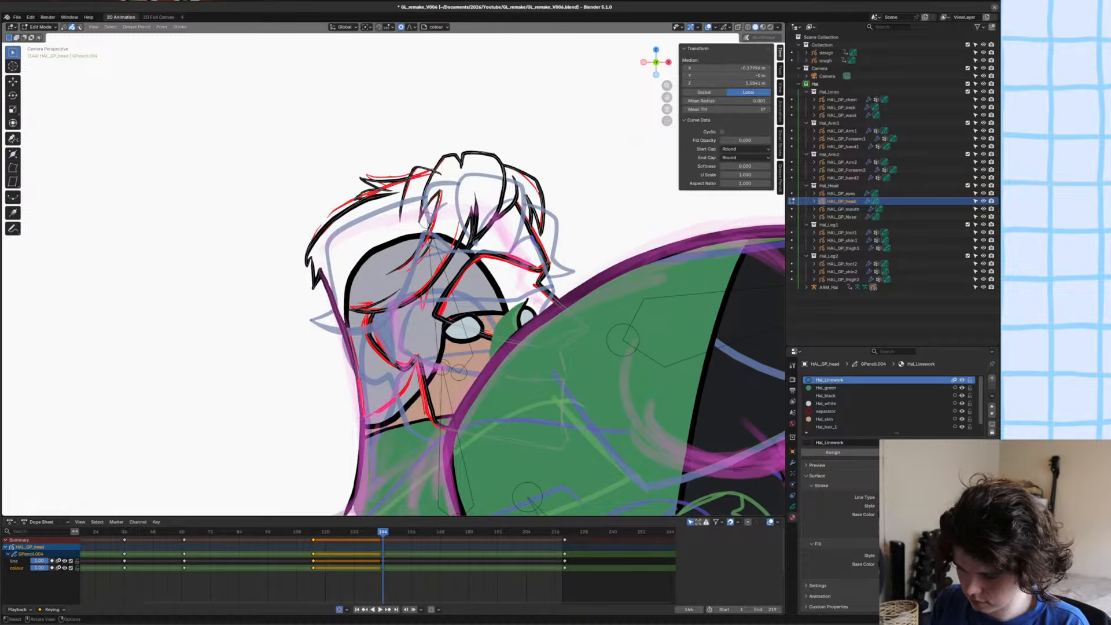
key("x")
left_click(346, 301)
middle_click_drag(346, 301, 346, 308, "ctrl")
key("ctrl+s")
mouse_move(311, 250)
middle_mouse_down("shift")
mouse_move(349, 292)
mouse_move(357, 236)
middle_mouse_up("shift")
key("Tab")
middle_click_drag(359, 314, 362, 311, "shift")
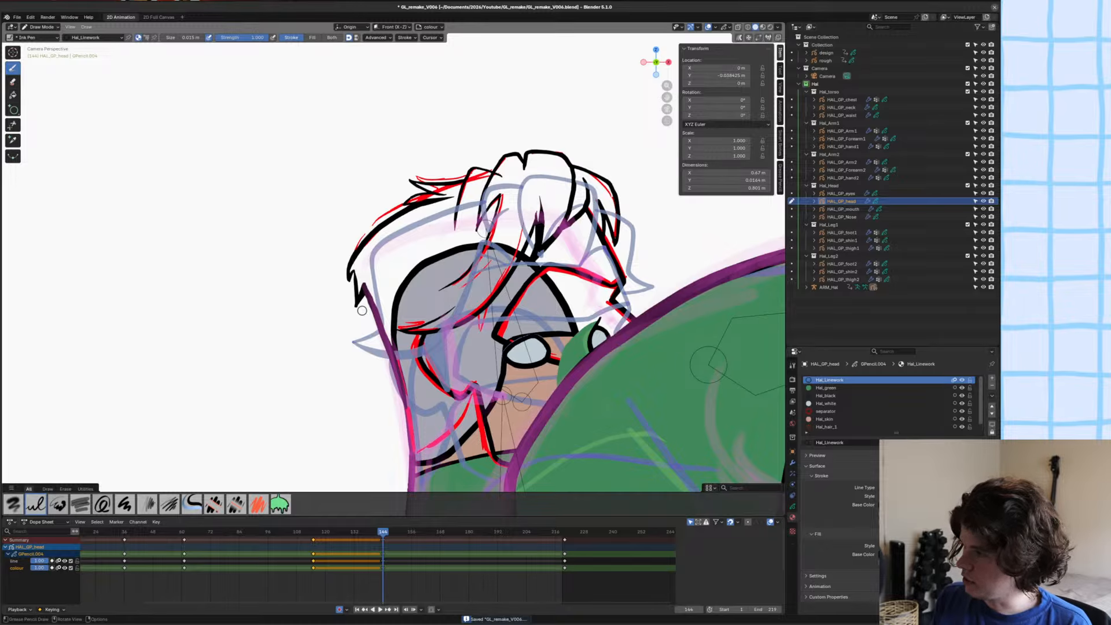
Make Hal_white the active material for the head drawing and save the file.
key("ctrl+s")
middle_click_drag(410, 372, 346, 364, "shift")
middle_click_drag(357, 272, 228, 386, "ctrl")
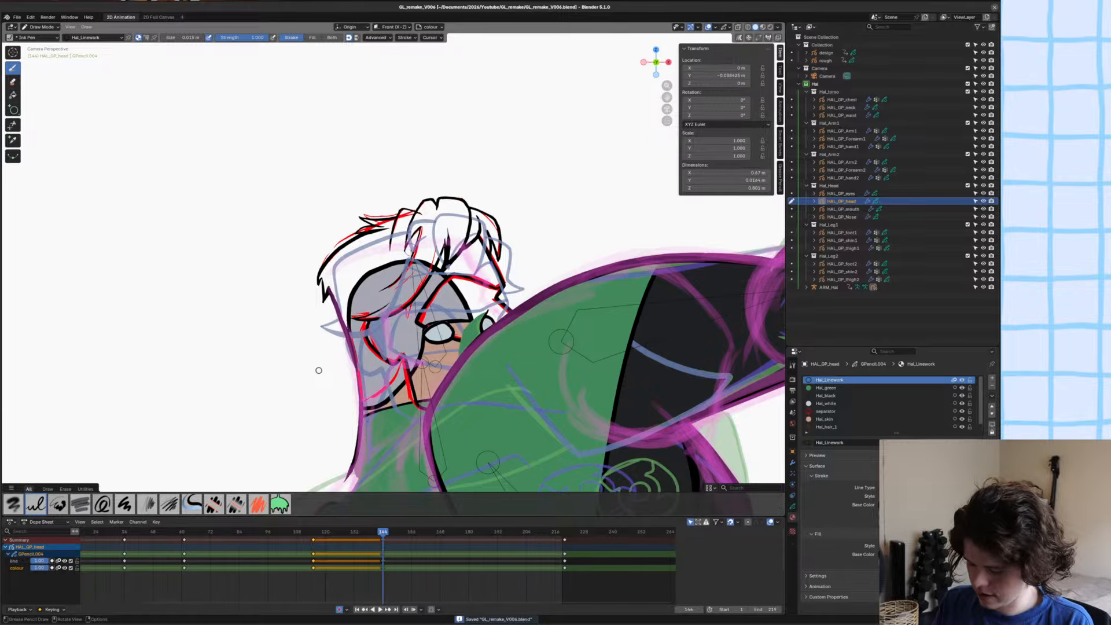
key("KP_Divide")
key("KP_Divide")
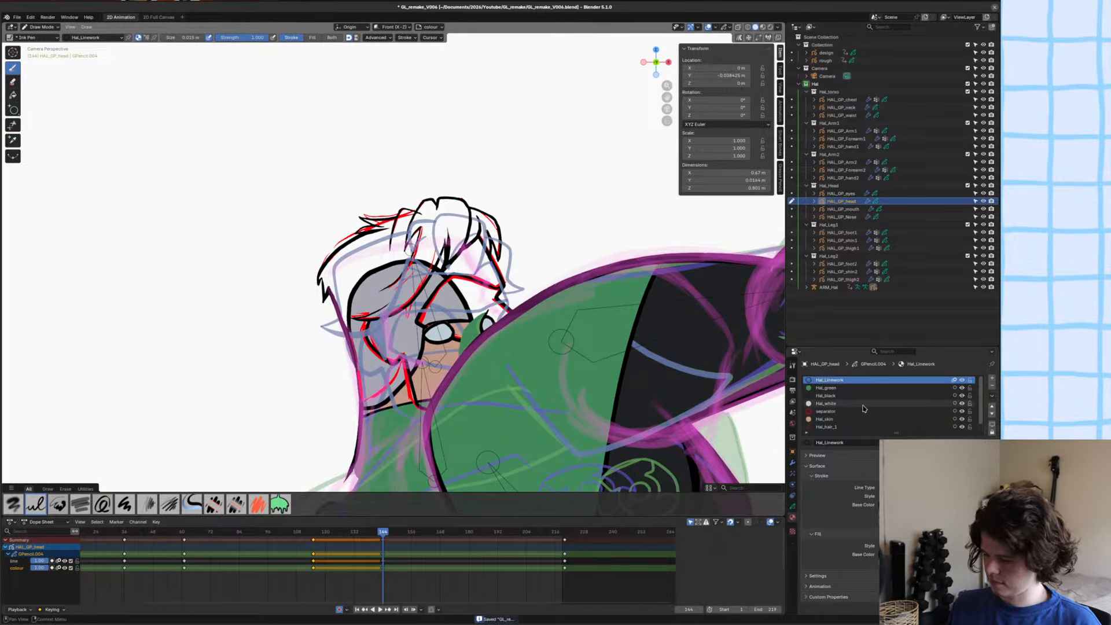
left_click(827, 404)
key("ctrl+s")
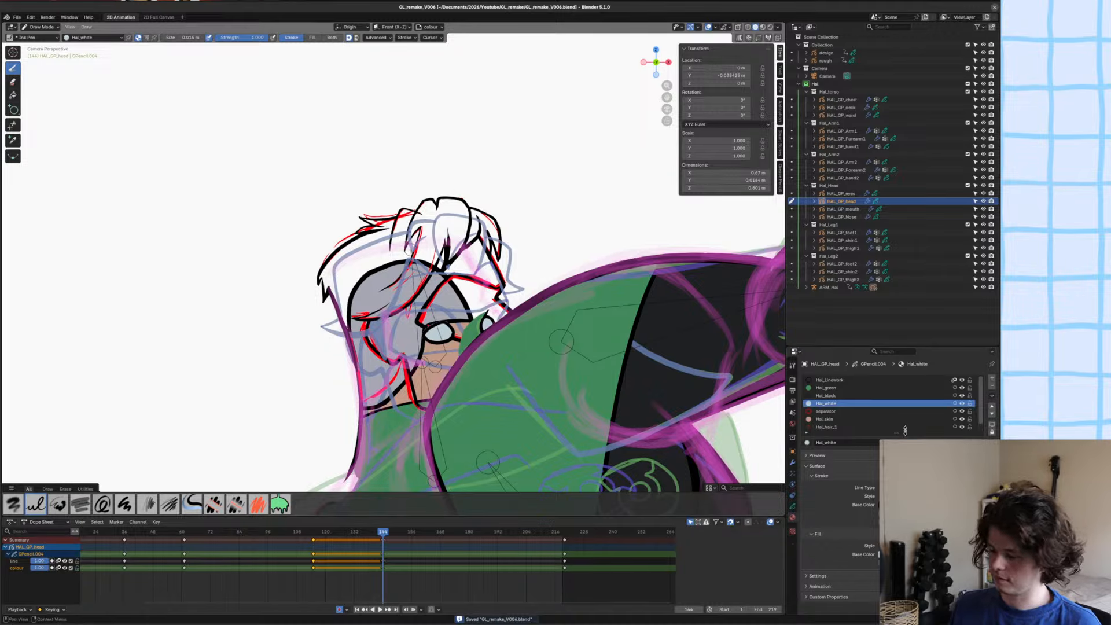
Try the Hal_skin material on the head drawing, return to Hal_Linework as the active material, and save the file.
scroll(384, 264, "up", 5)
key("ctrl+s")
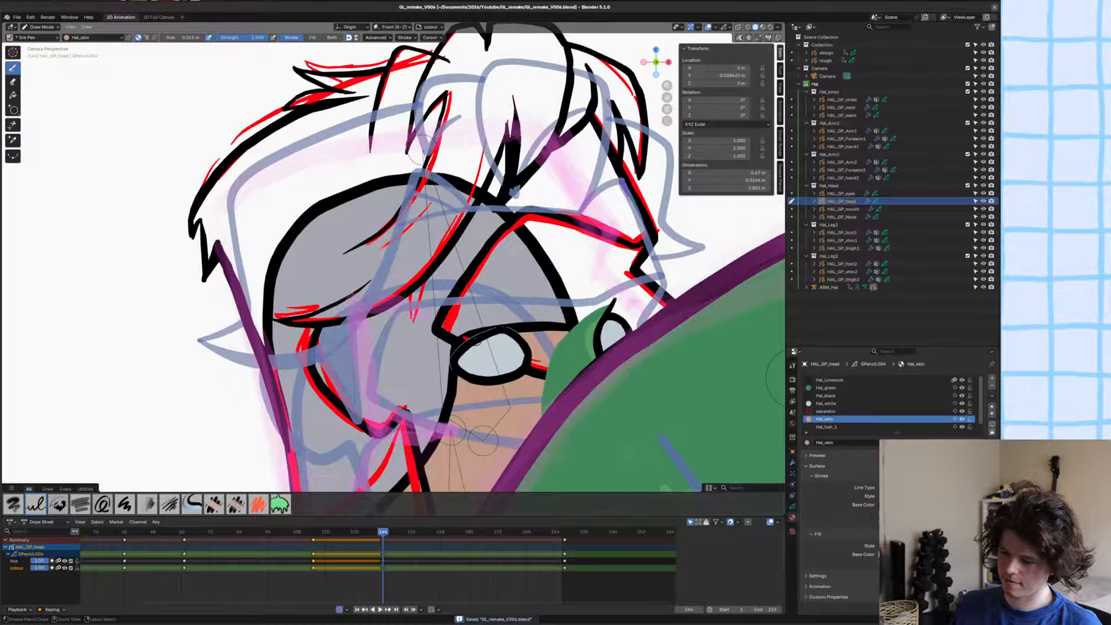
scroll(455, 303, "up", 2)
scroll(443, 265, "down", 3)
middle_click_drag(456, 304, 443, 285, "shift")
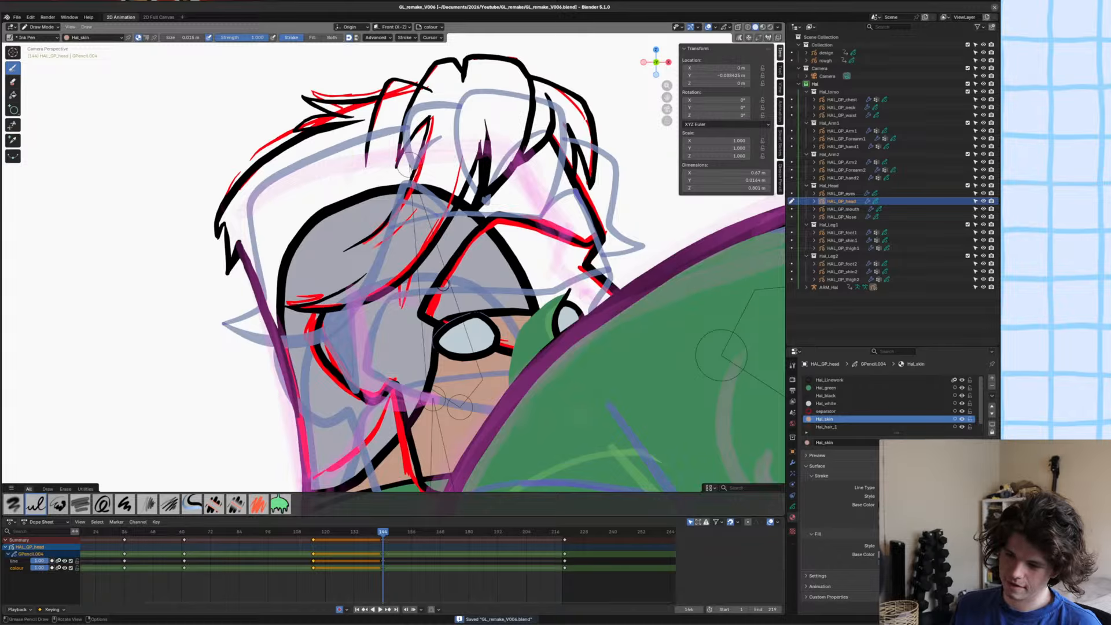
key("ctrl+z")
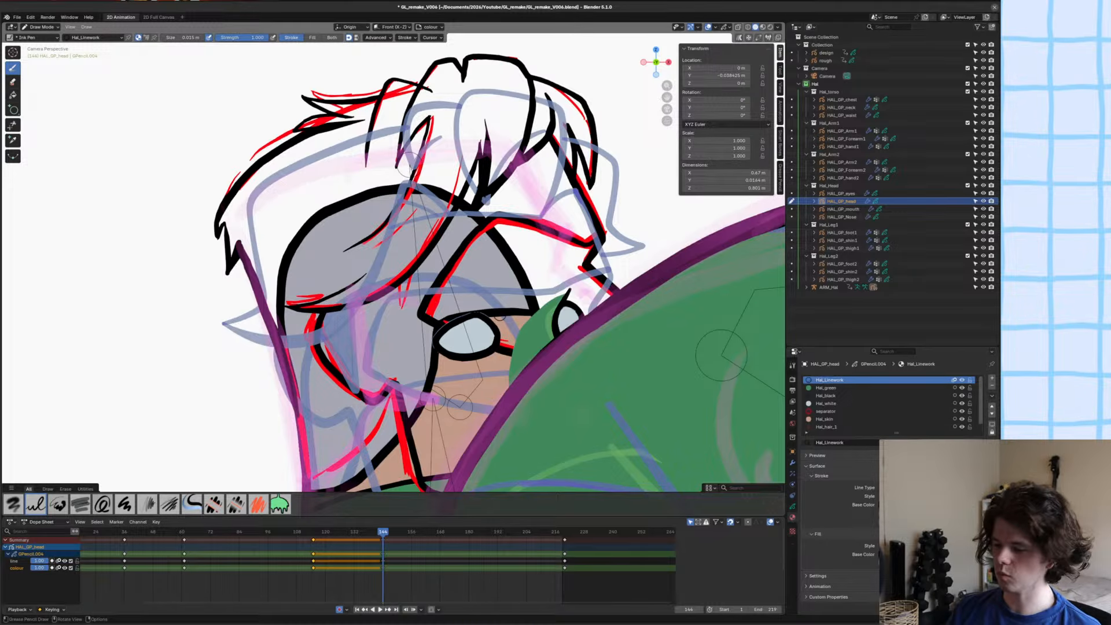
key("ctrl+s")
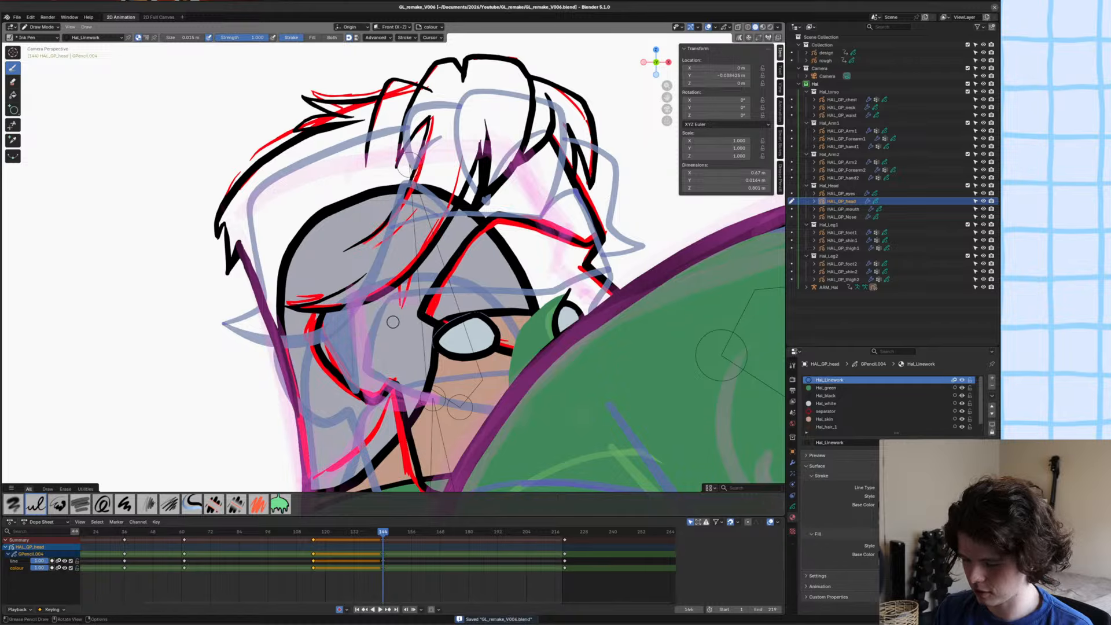
Compare the inked head at frame 144 with the head on the preceding frame 143.
middle_click_drag(274, 321, 259, 306, "shift")
middle_click_drag(367, 336, 360, 356, "shift")
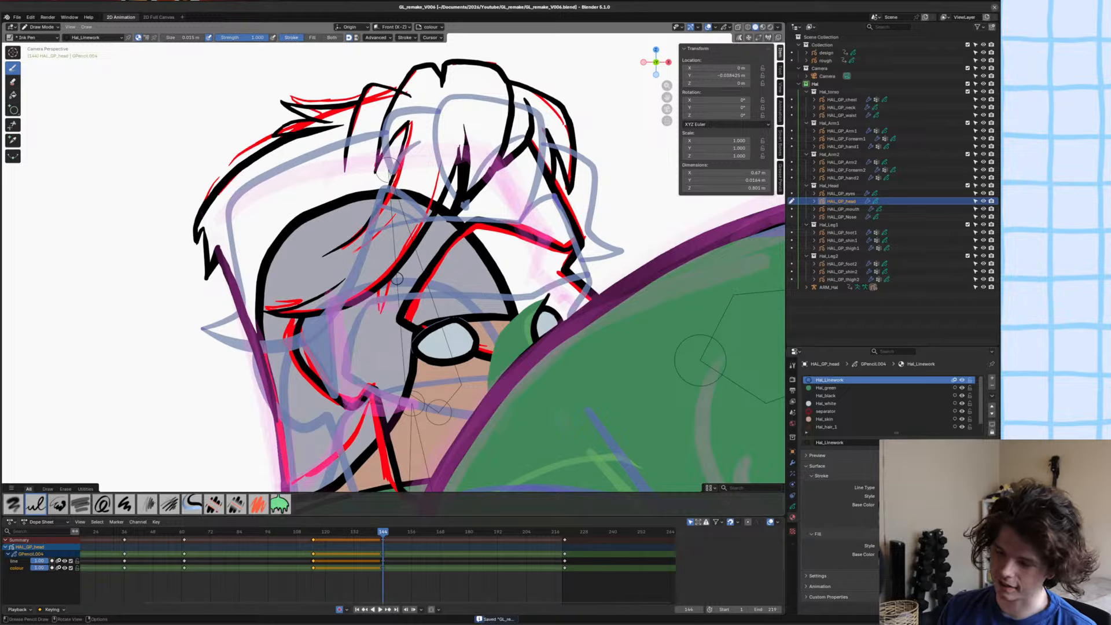
scroll(397, 279, "down", 3)
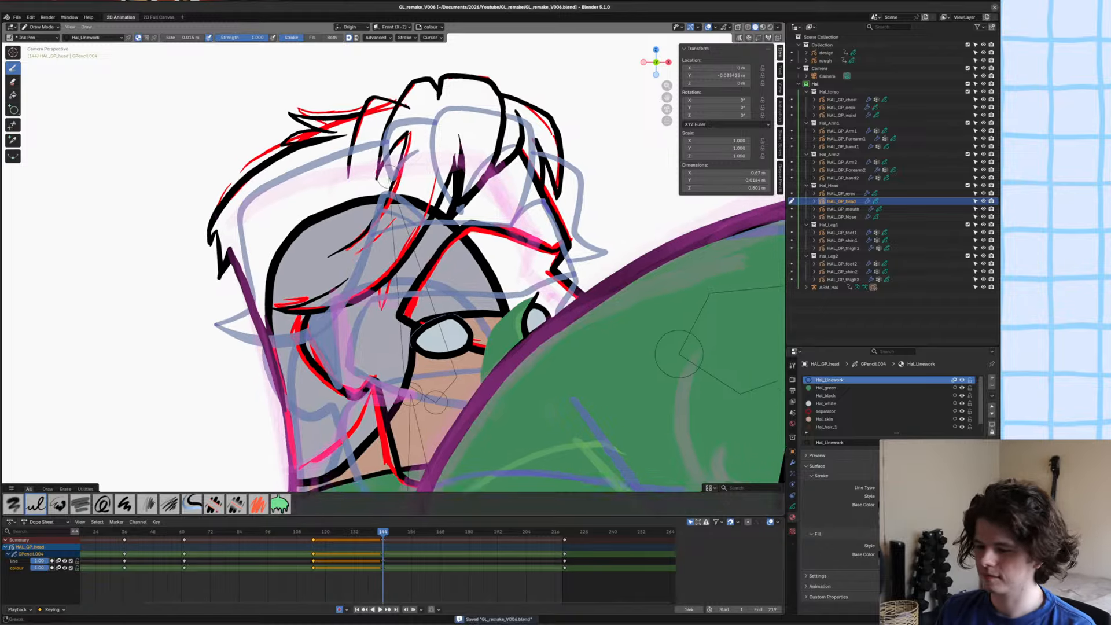
scroll(337, 324, "up", 1)
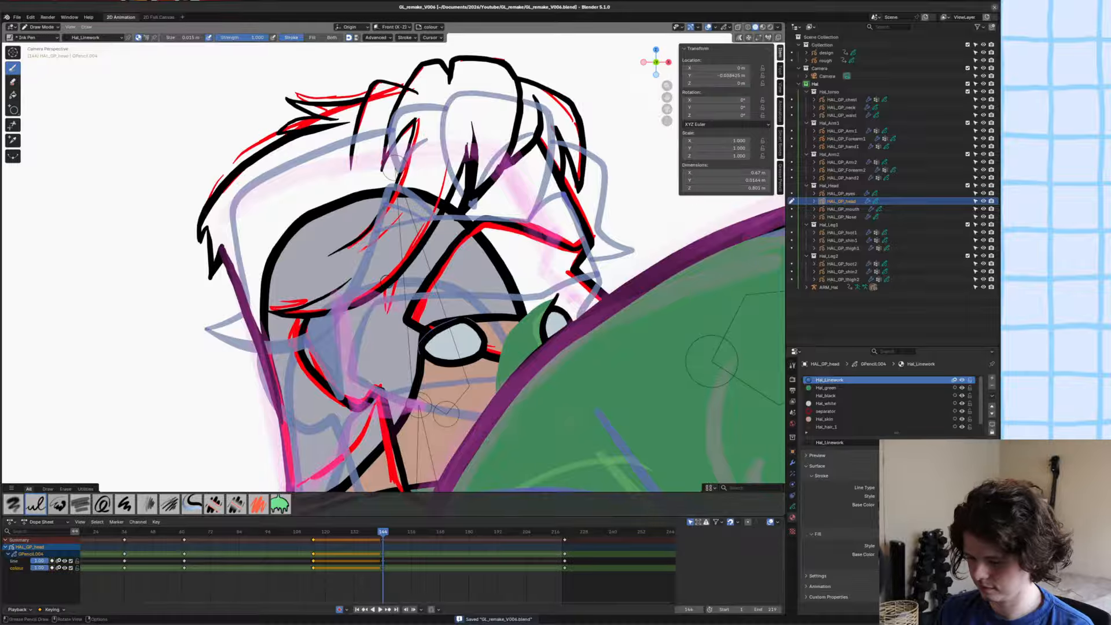
key("Left")
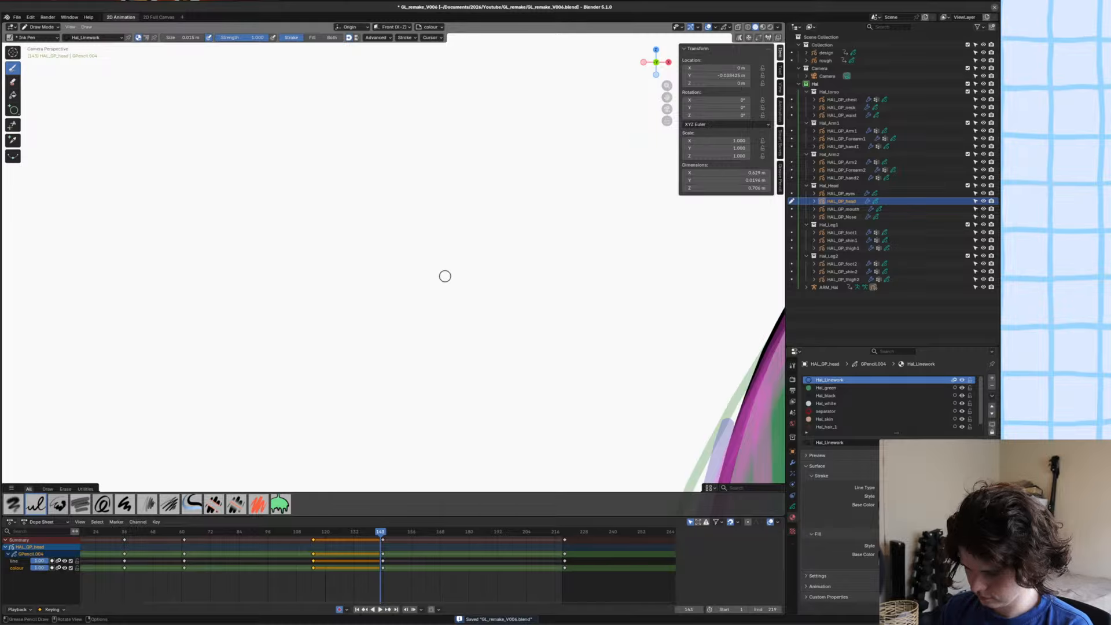
scroll(204, 312, "down", 2)
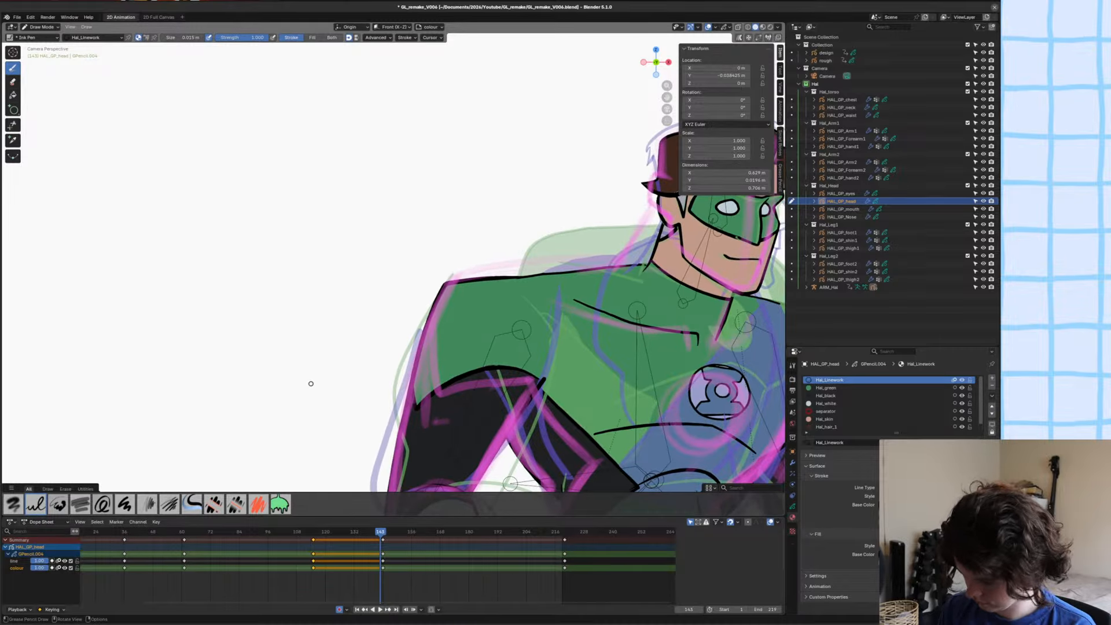
key("Right")
scroll(263, 319, "up", 5)
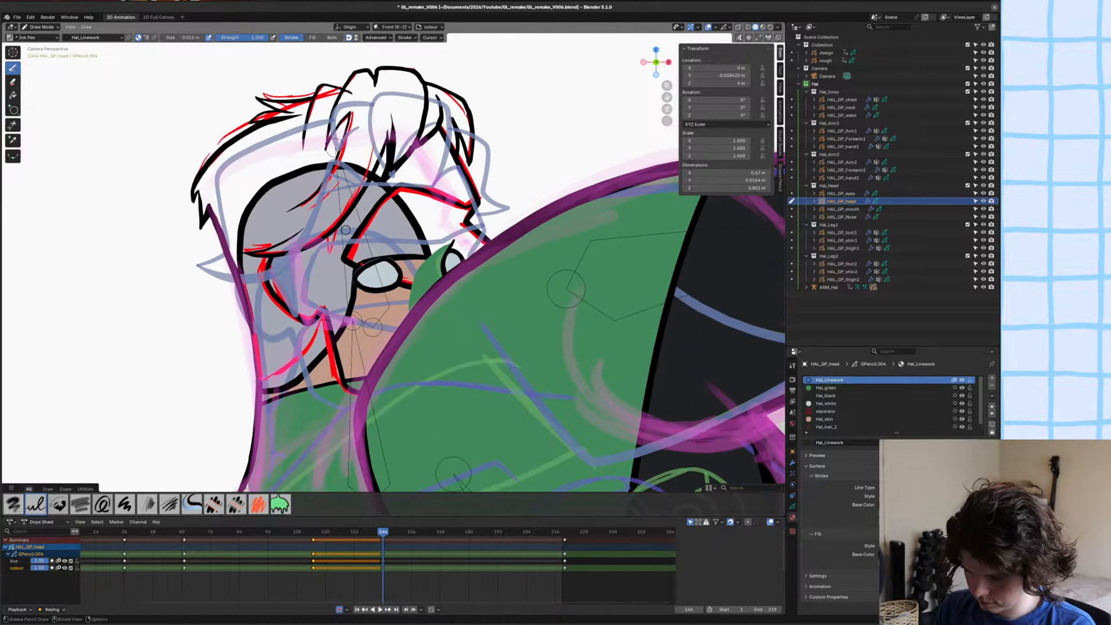
Ink a pointed V-shaped sideburn in black below the side hair, beside the eye, and save the file.
mouse_move(316, 222)
left_mouse_down()
mouse_move(345, 291)
mouse_move(340, 230)
mouse_move(353, 200)
mouse_move(348, 292)
left_mouse_up()
key("ctrl+z")
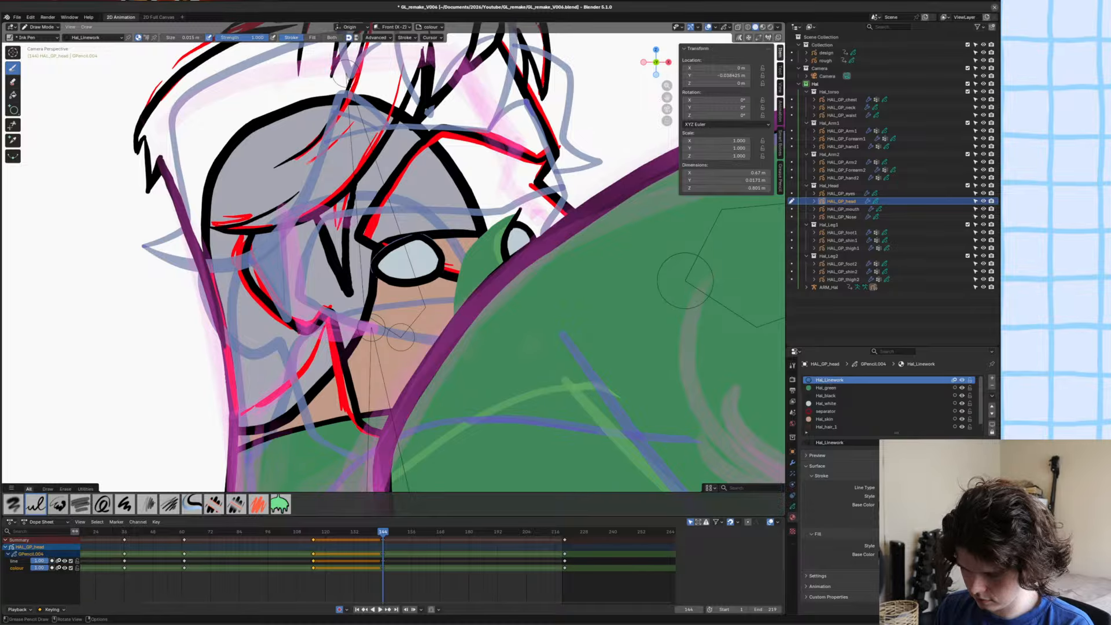
mouse_move(260, 226)
middle_mouse_down("shift")
mouse_move(297, 311)
mouse_move(292, 364)
mouse_move(355, 362)
middle_mouse_up("shift")
key("ctrl+s")
mouse_move(300, 318)
middle_mouse_down("ctrl")
mouse_move(306, 365)
mouse_move(226, 335)
mouse_move(228, 406)
mouse_move(280, 379)
middle_mouse_up("ctrl")
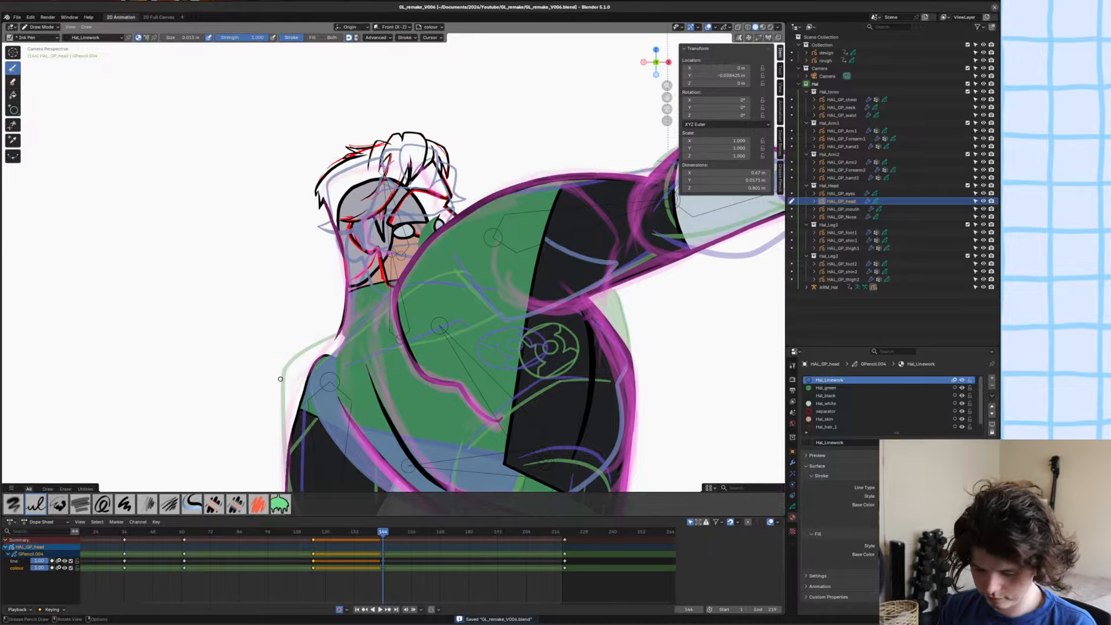
Trim the overshooting line ends where the upper hair tufts cross, using the Trim tool.
mouse_move(430, 177)
middle_mouse_down("ctrl")
mouse_move(417, 164)
mouse_move(437, 195)
middle_mouse_up("ctrl")
mouse_move(437, 194)
middle_mouse_down("ctrl")
mouse_move(439, 166)
mouse_move(450, 198)
middle_mouse_up("ctrl")
mouse_move(451, 198)
middle_mouse_down("ctrl")
mouse_move(451, 162)
mouse_move(476, 285)
middle_mouse_up("ctrl")
middle_click_drag(476, 285, 477, 273, "ctrl")
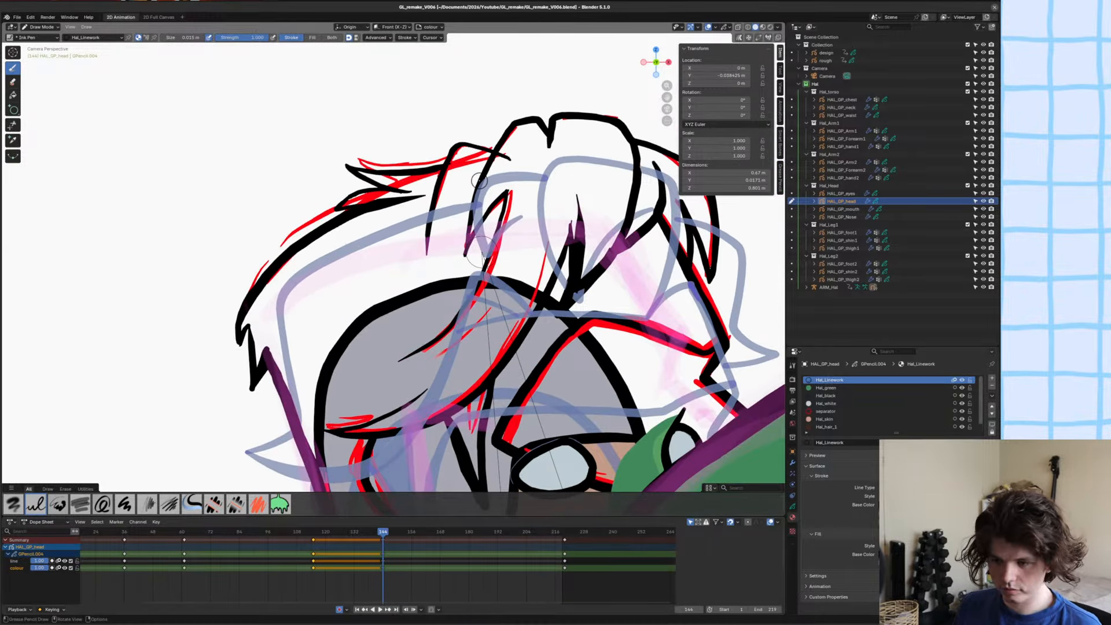
left_click(13, 125)
left_click_drag(507, 149, 501, 164)
mouse_move(483, 164)
middle_mouse_down("ctrl")
mouse_move(483, 177)
mouse_move(484, 154)
middle_mouse_up("ctrl")
middle_click_drag(484, 155, 484, 177, "shift")
middle_click_drag(521, 141, 525, 110, "ctrl")
middle_click_drag(526, 110, 545, 286, "shift")
middle_click_drag(545, 286, 554, 251, "ctrl")
key("Tab")
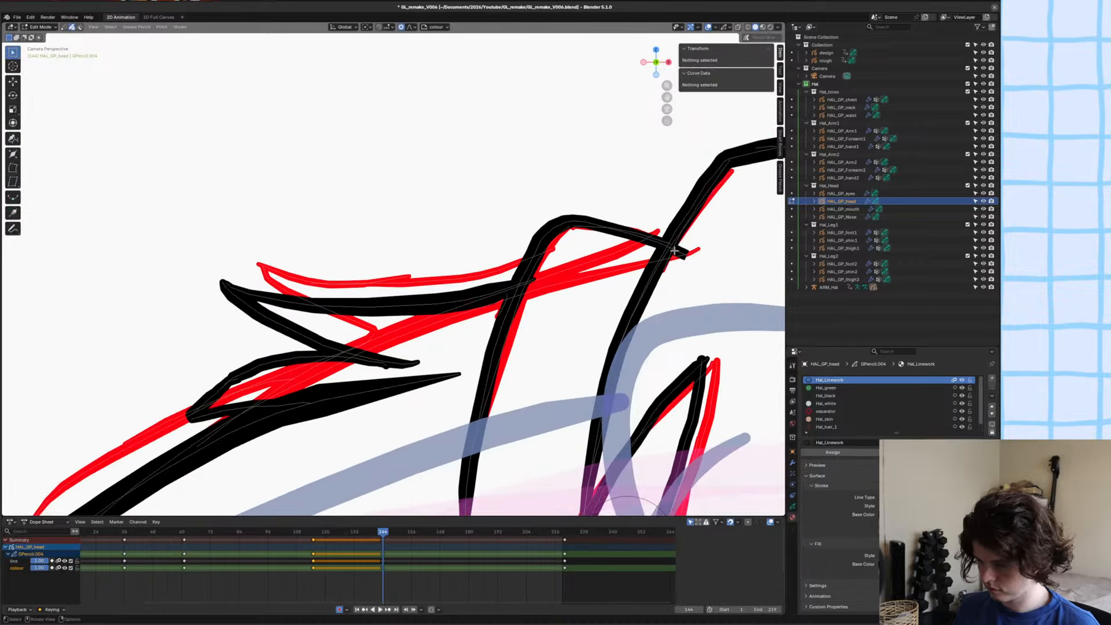
key("Tab")
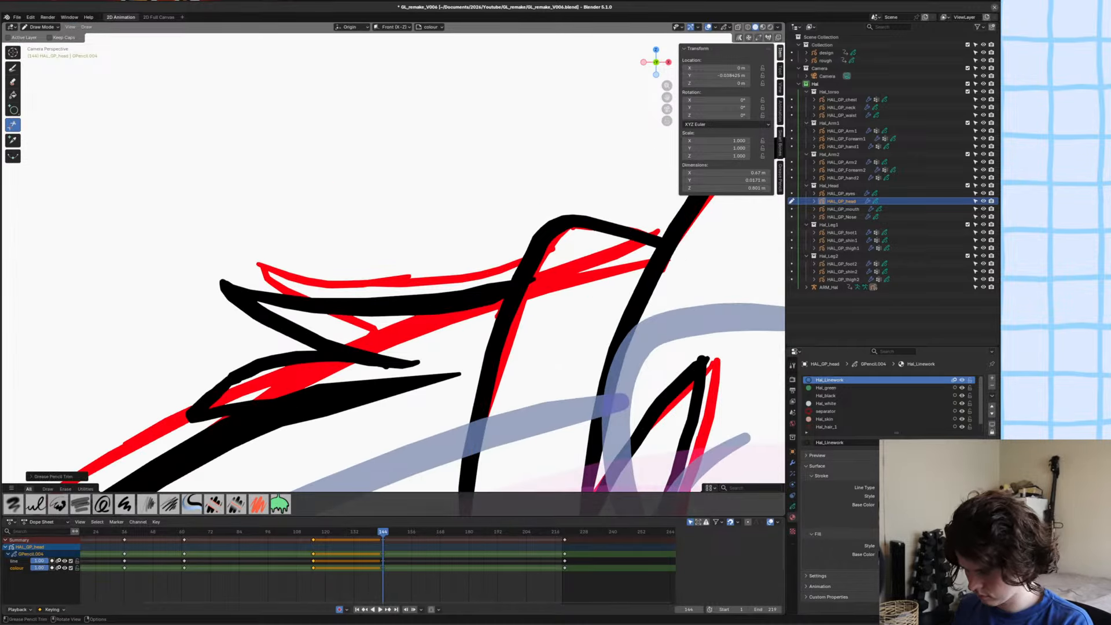
scroll(685, 245, "down", 6)
Delete the red sketch strokes that use the separator material from the head drawing in Edit Mode, and save the file.
key("Tab")
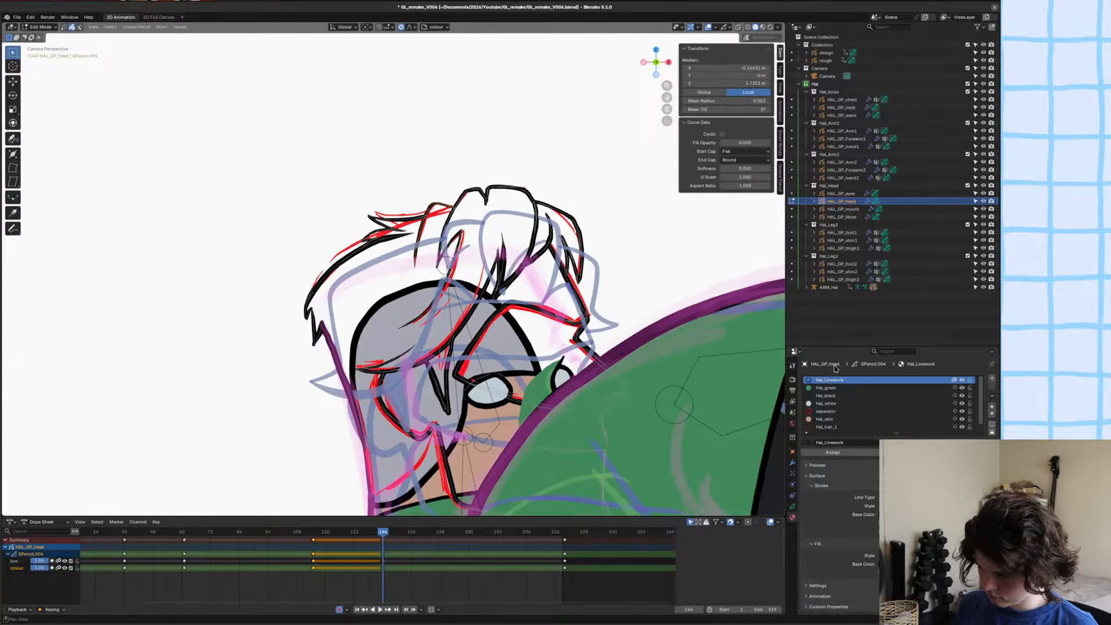
left_click(826, 411)
left_click(873, 452)
key("x")
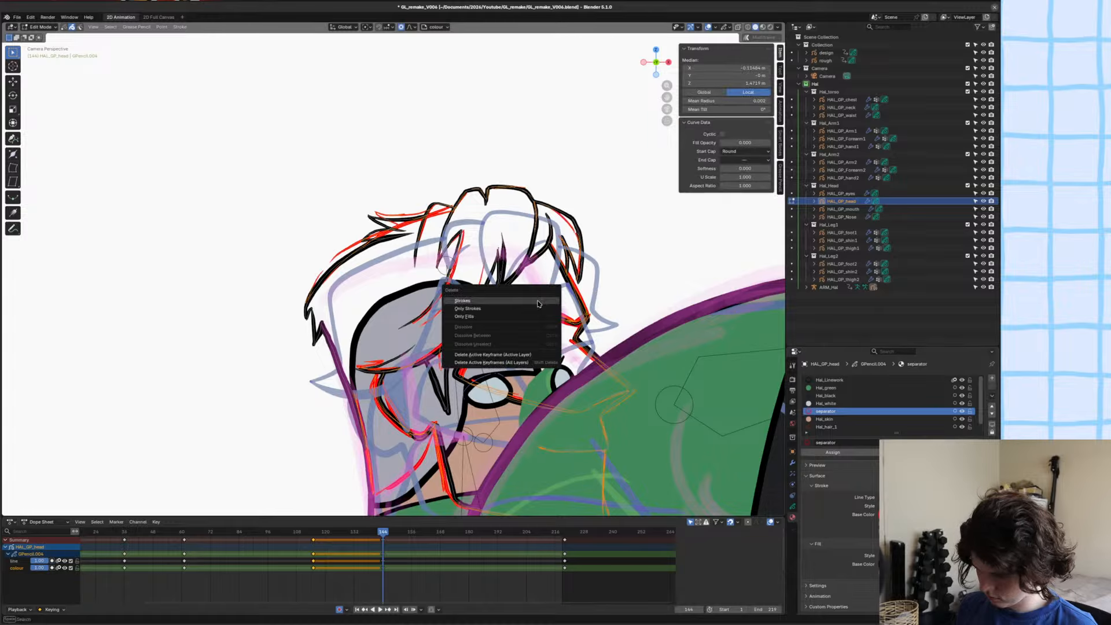
left_click(475, 297)
scroll(462, 265, "down", 4)
key("ctrl+s")
scroll(462, 267, "down", 1)
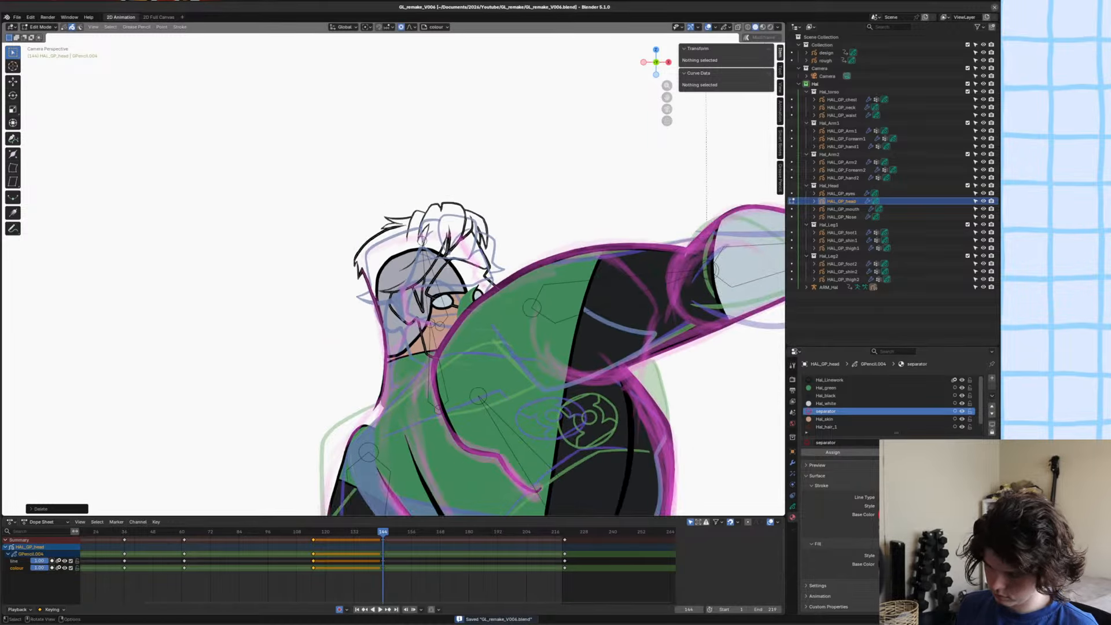
Delete the small spiky tuft strokes above the back hair line in Edit Mode, and return to Draw Mode.
scroll(458, 289, "up", 6)
left_click(454, 312)
key("x")
left_click(454, 308)
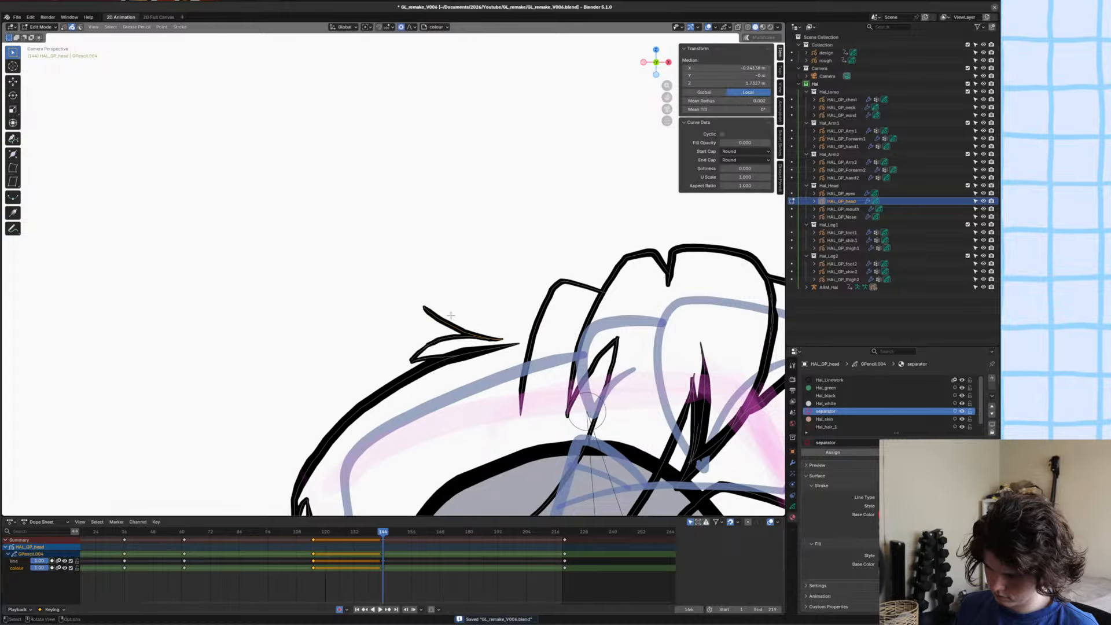
key("Tab")
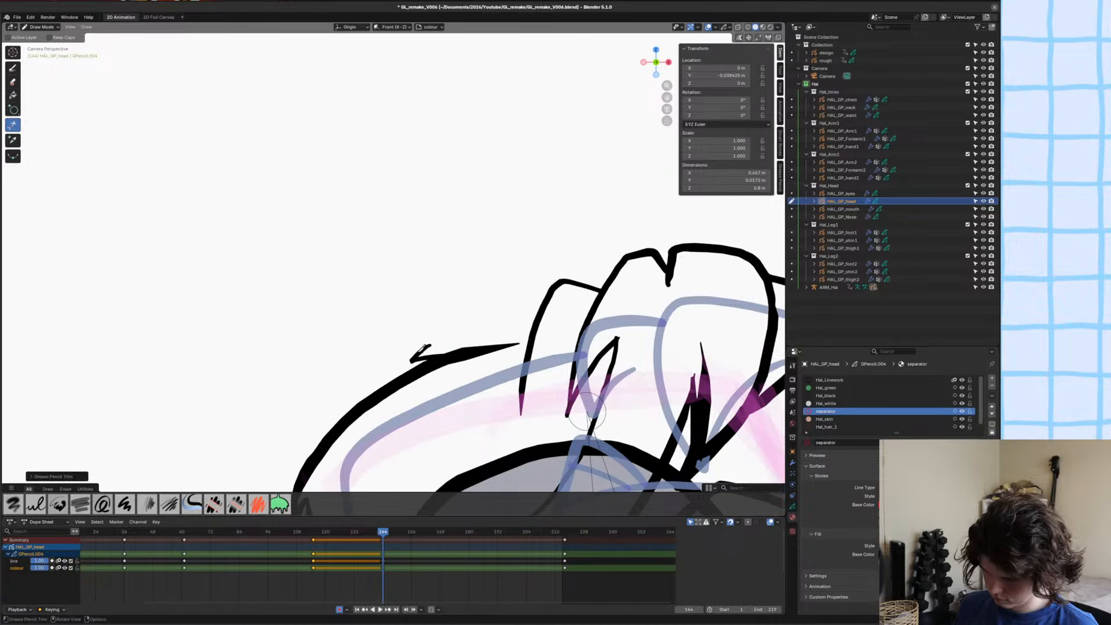
key("Tab")
left_click(427, 340)
key("x")
left_click(427, 341)
left_click(437, 360)
key("x")
left_click(440, 363)
key("Tab")
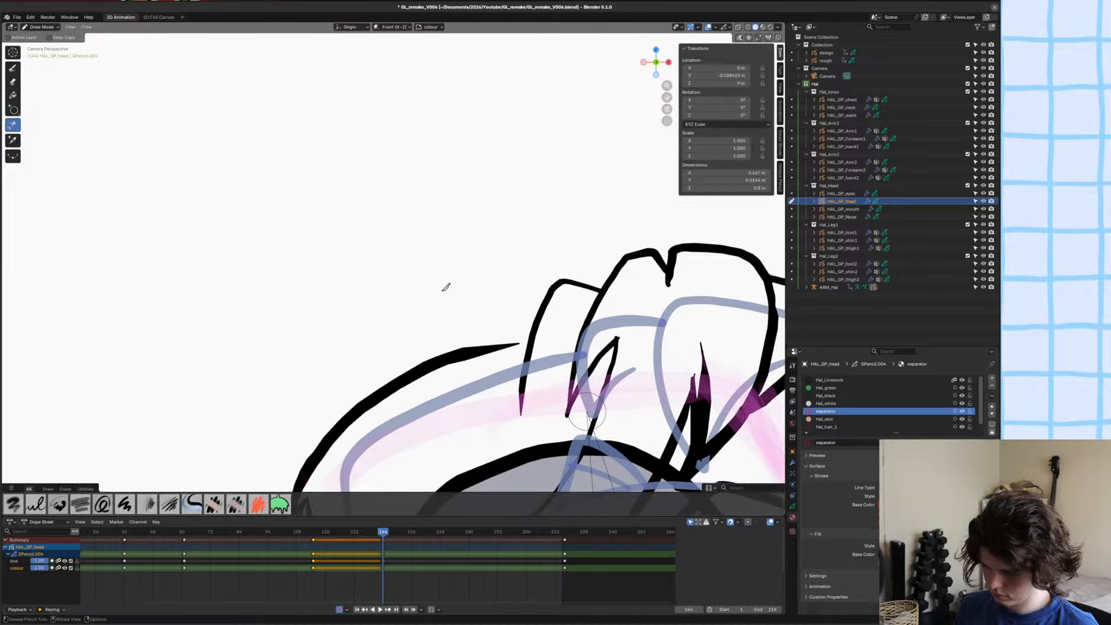
Extend the back hair line in Hal_Linework with the Draw tool until it joins the neighbouring front tuft.
left_click(12, 68)
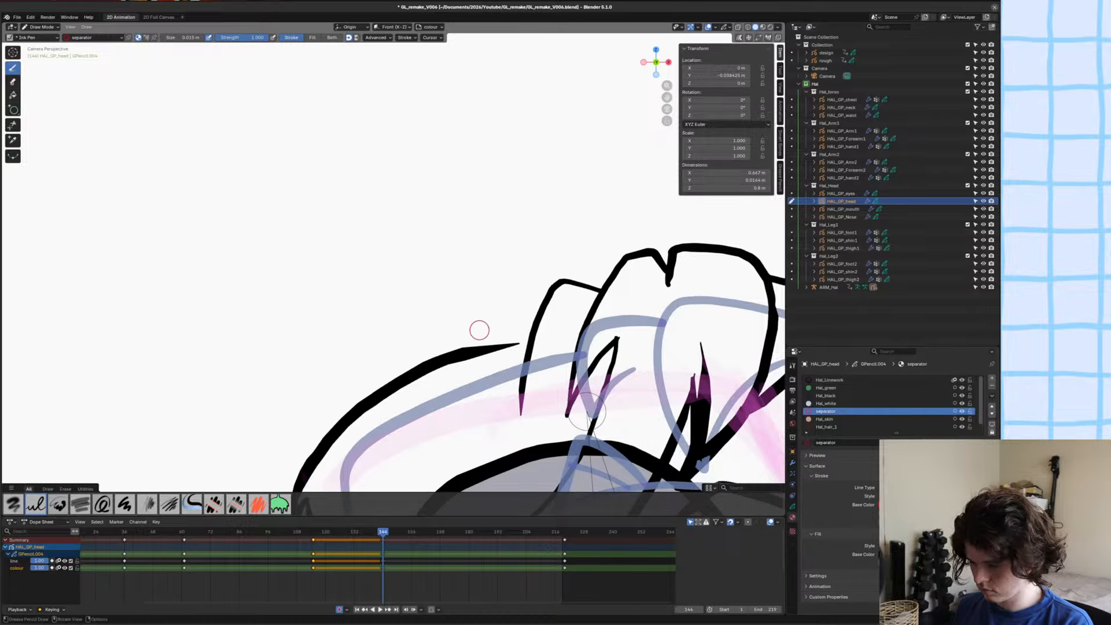
left_click(831, 380)
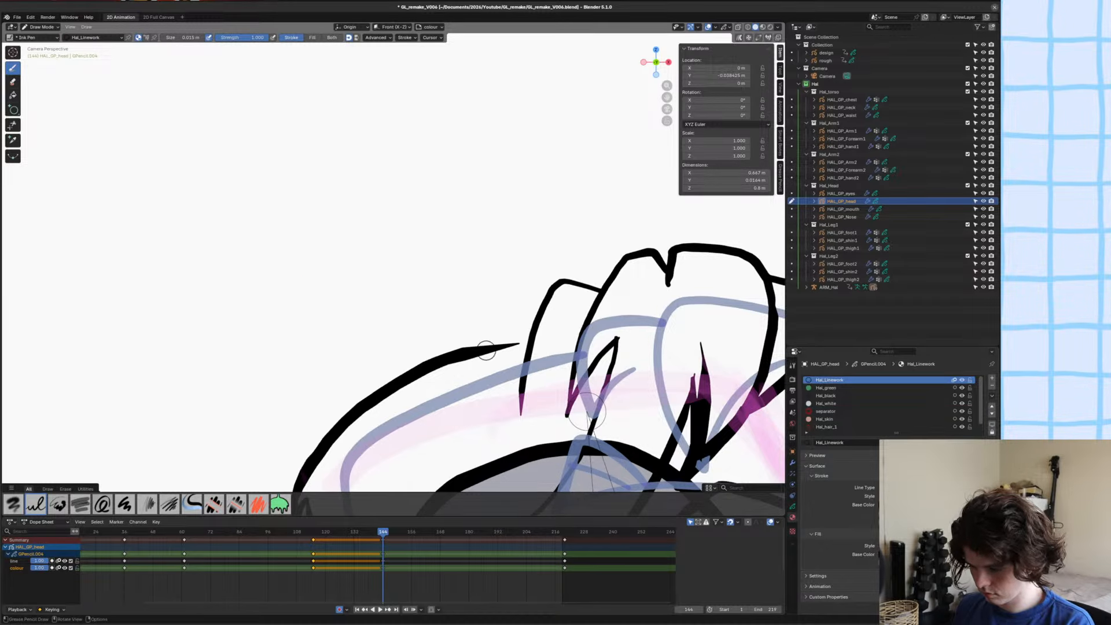
left_click_drag(486, 349, 501, 346)
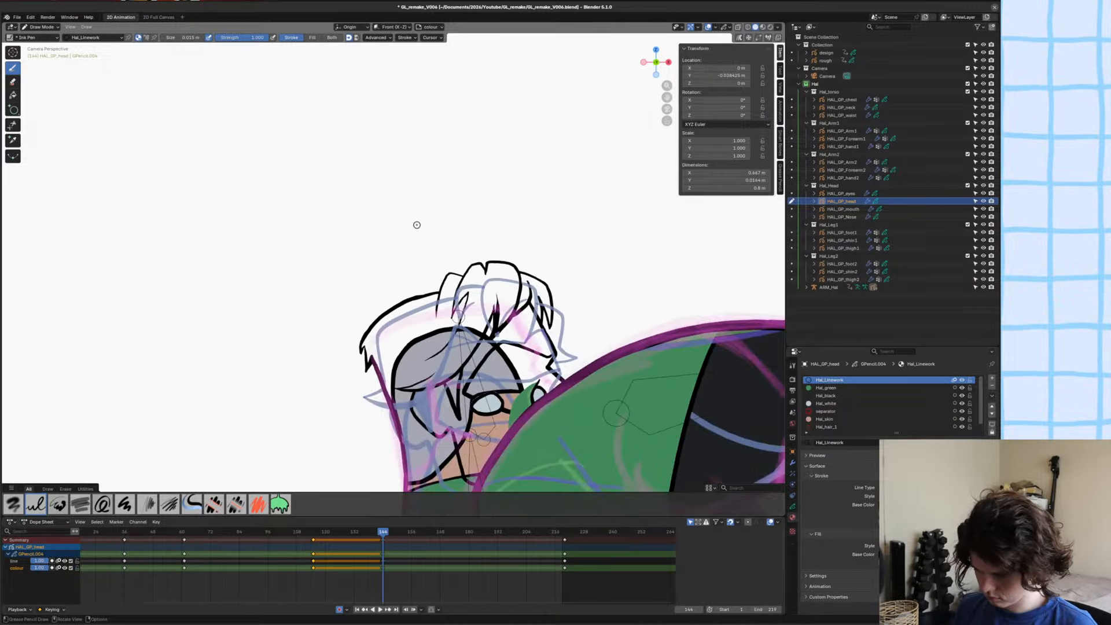
scroll(415, 231, "down", 5)
middle_click_drag(425, 290, 438, 249, "shift")
scroll(449, 252, "up", 4)
Bend the lower tip of the tuft's hair strand towards the back of the head by moving its end point with proportional editing.
key("Tab")
key("1")
left_click(504, 283)
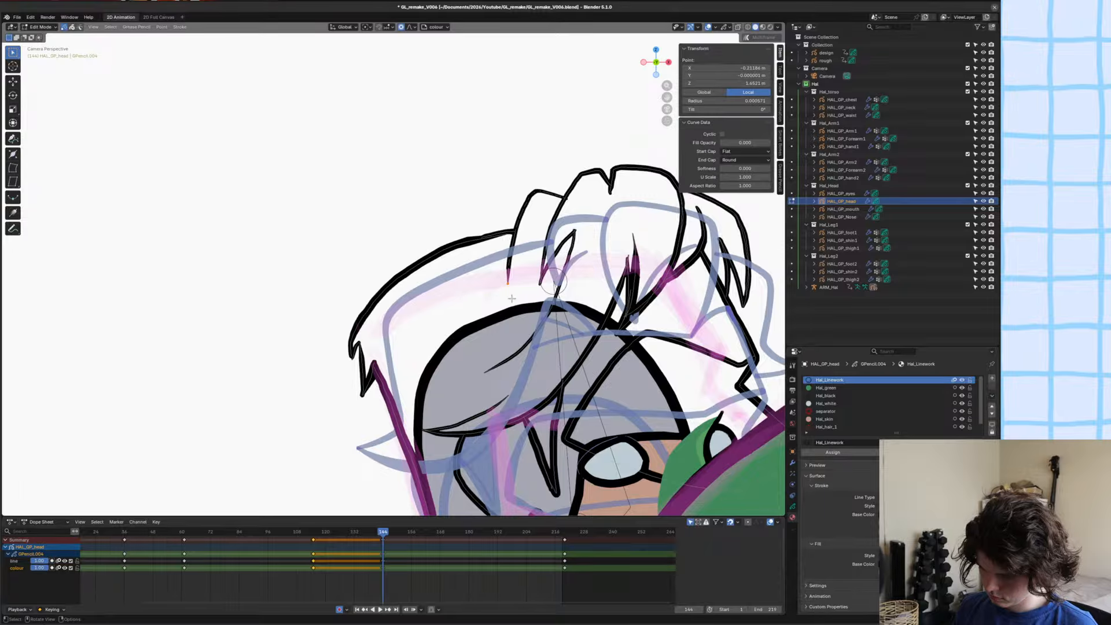
key("g")
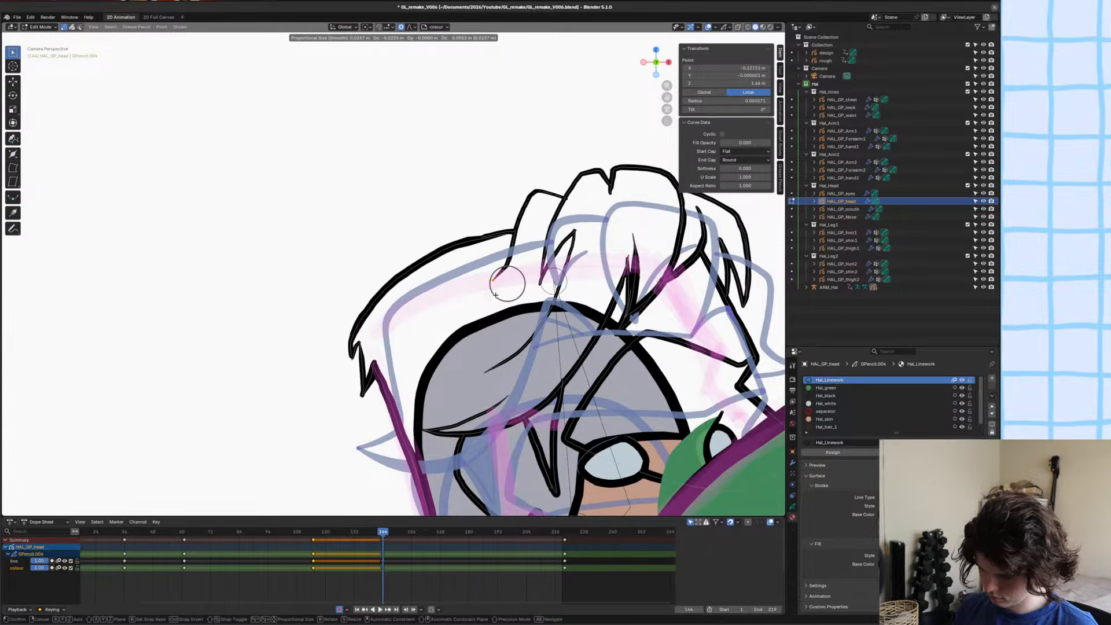
left_click(497, 296)
key("ctrl+Tab")
left_click(454, 294)
scroll(454, 293, "down", 1)
left_click(454, 293)
scroll(454, 290, "down", 2)
scroll(475, 255, "up", 2)
key("Tab")
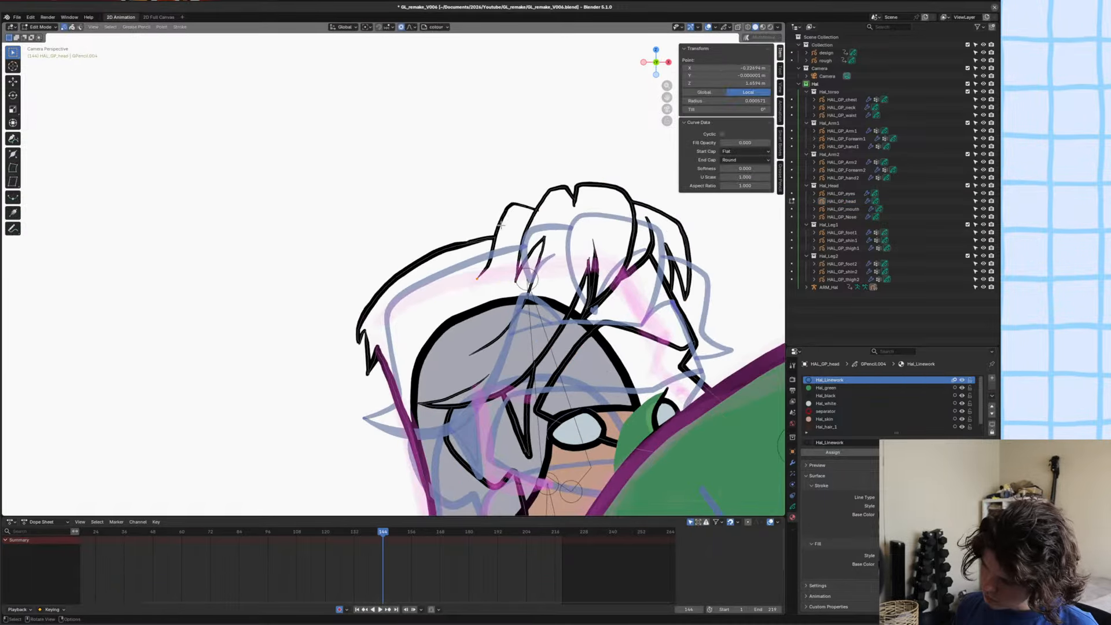
Lower the tuft's upper corner with a wider proportional falloff, adjust its side line, save the file and return to Object Mode.
left_click(506, 212)
scroll(516, 181, "up", 3)
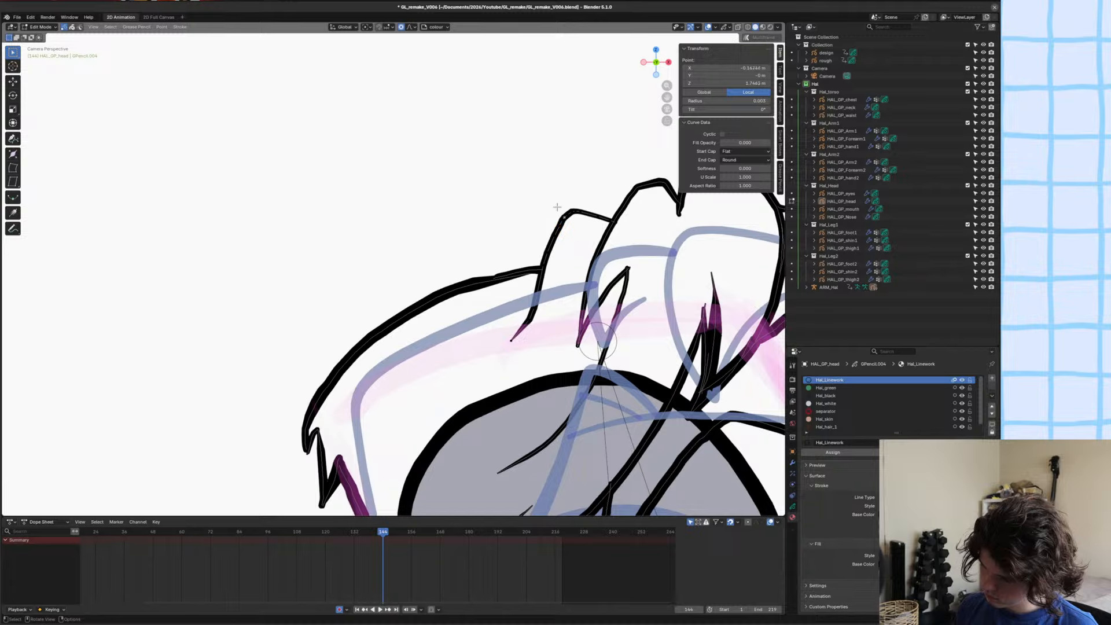
key("g")
scroll(552, 229, "up", 3)
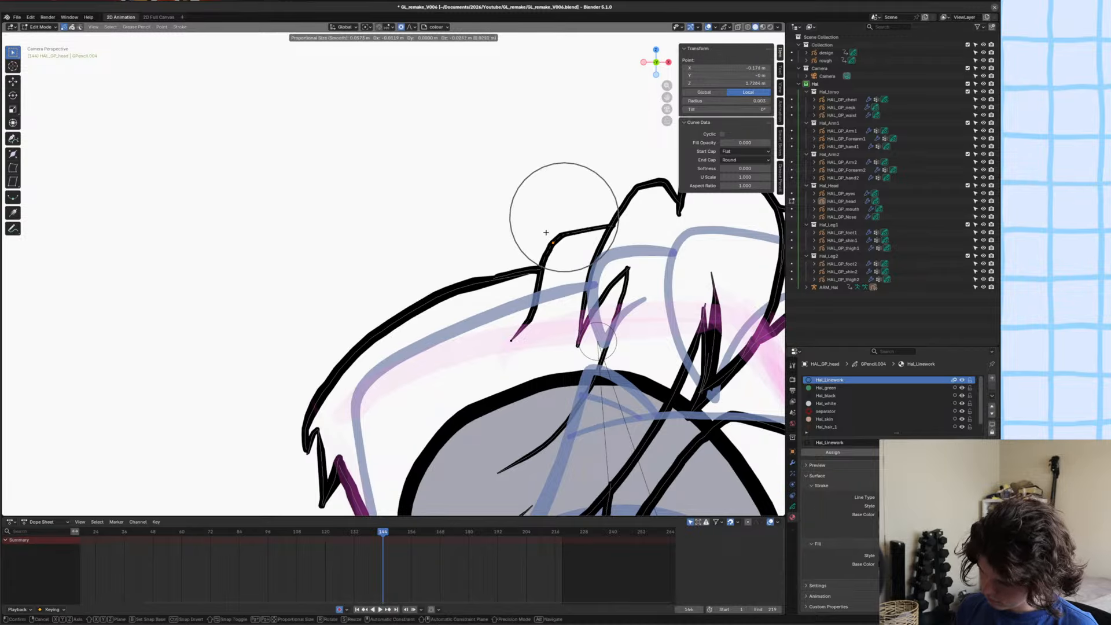
left_click(546, 233)
left_click(535, 288)
key("g")
left_click(533, 294)
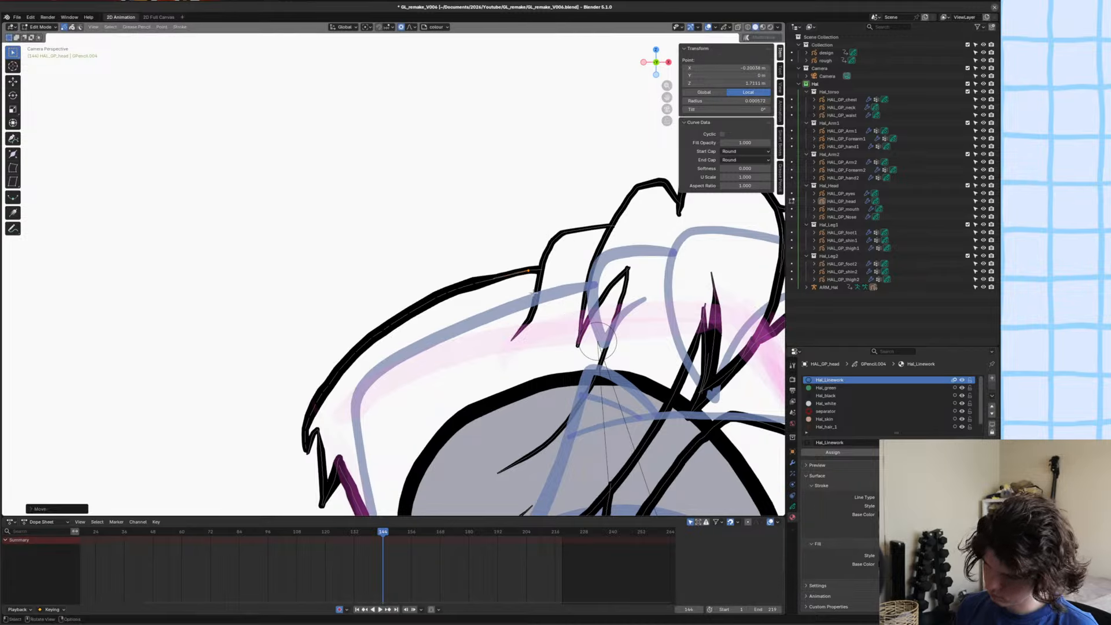
key("ctrl+s")
key("Tab")
scroll(464, 265, "down", 2)
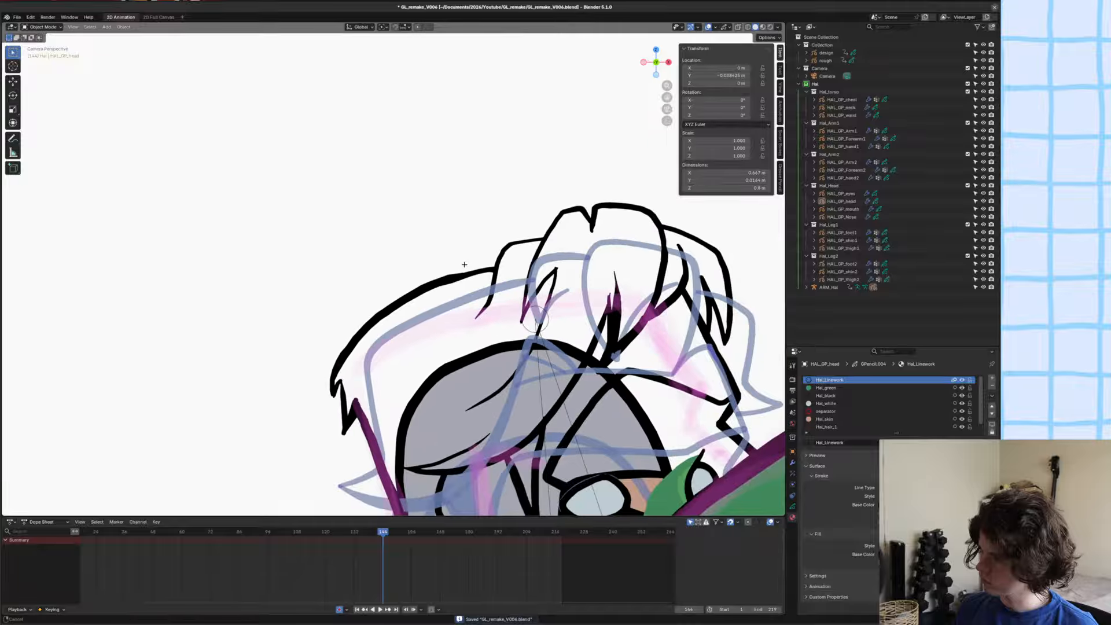
Save the file and review the cleaned-up head line art against the shoulder, arm and torso.
scroll(464, 265, "down", 3)
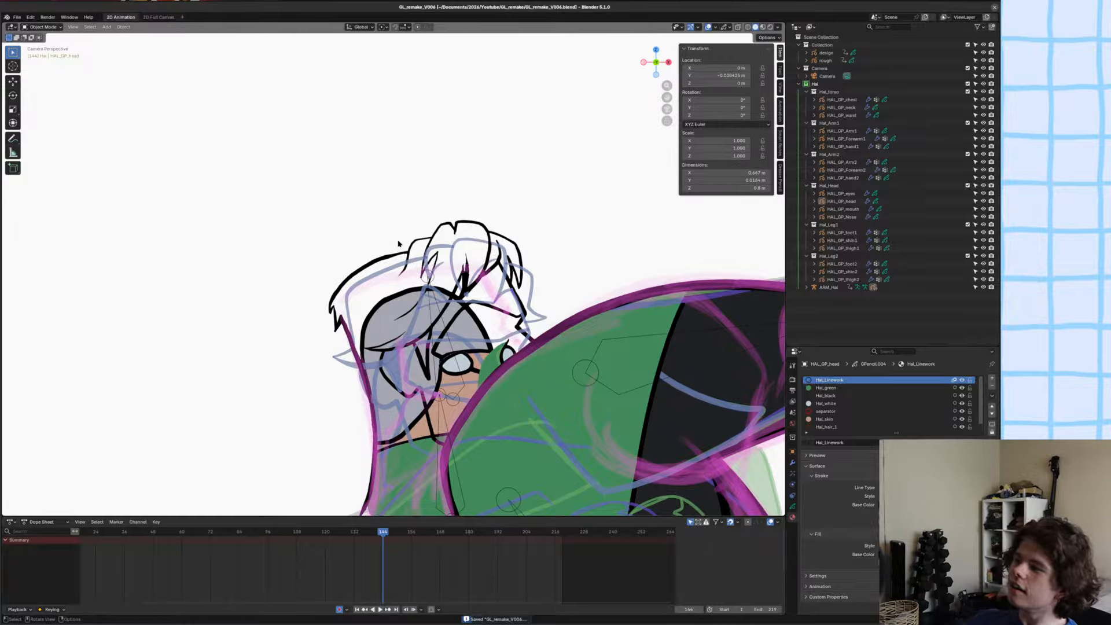
scroll(398, 244, "down", 2)
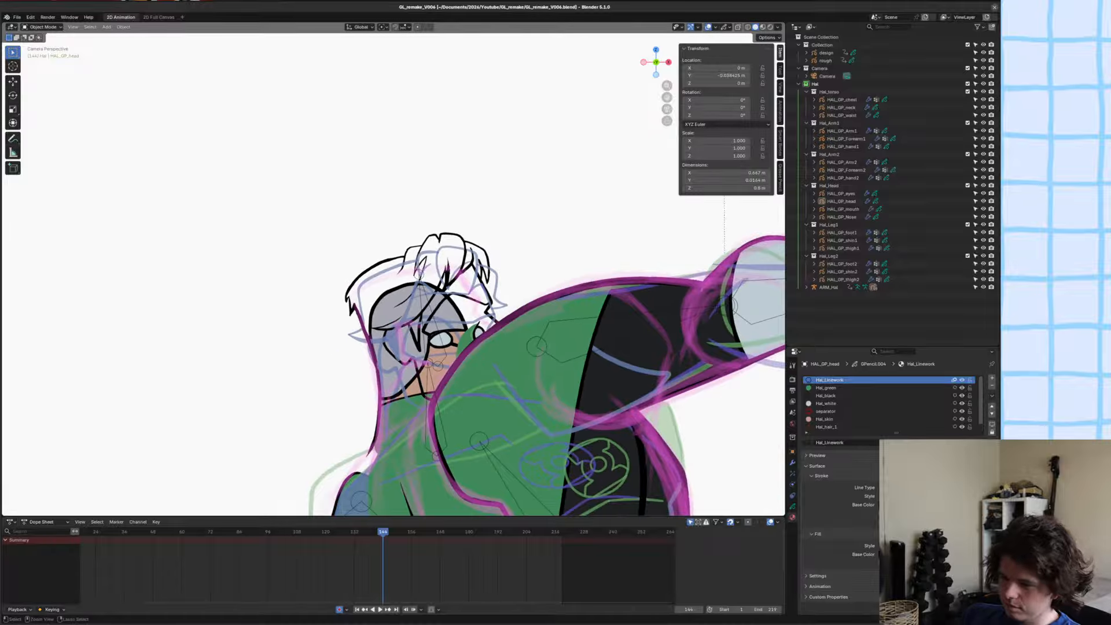
key("ctrl+s")
middle_click_drag(398, 244, 421, 223, "shift")
scroll(394, 275, "down", 1)
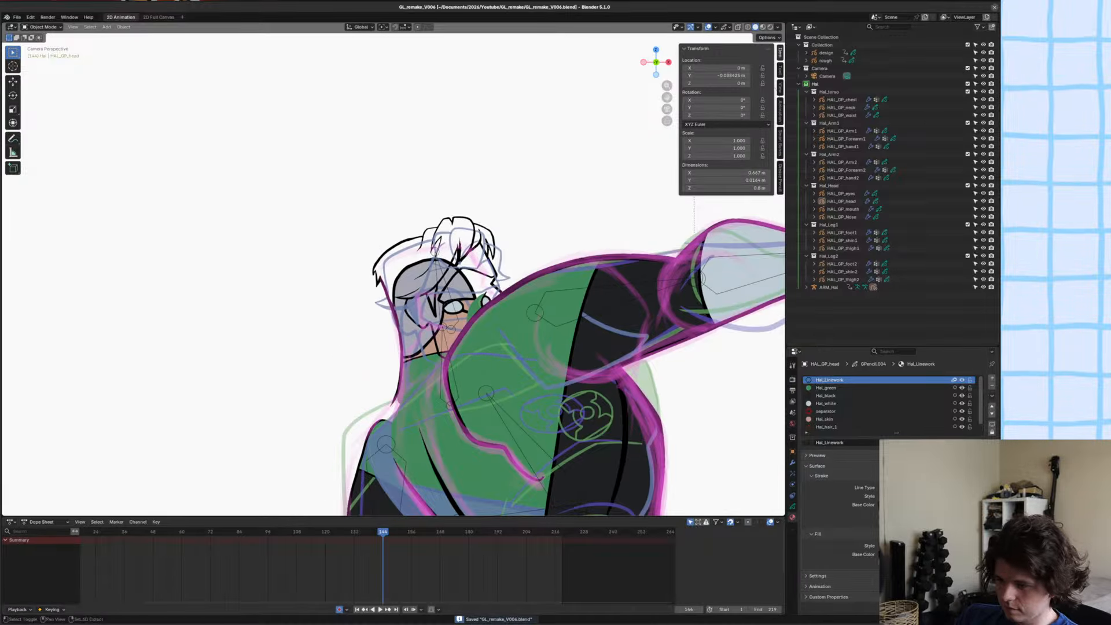
middle_click_drag(394, 275, 405, 304, "shift")
scroll(403, 305, "up", 3)
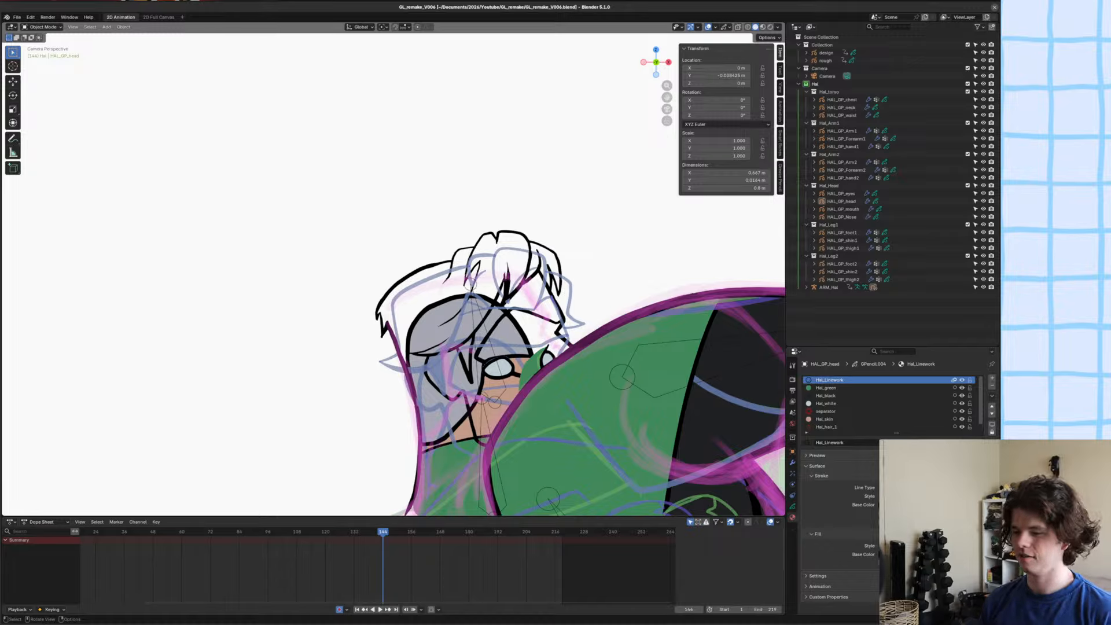
Save the file, shift both eyes in HAL_GP_eyes towards the front of the face and delete the far eye.
key("ctrl+s")
middle_click_drag(498, 347, 431, 272, "shift")
middle_click_drag(431, 328, 395, 299, "shift")
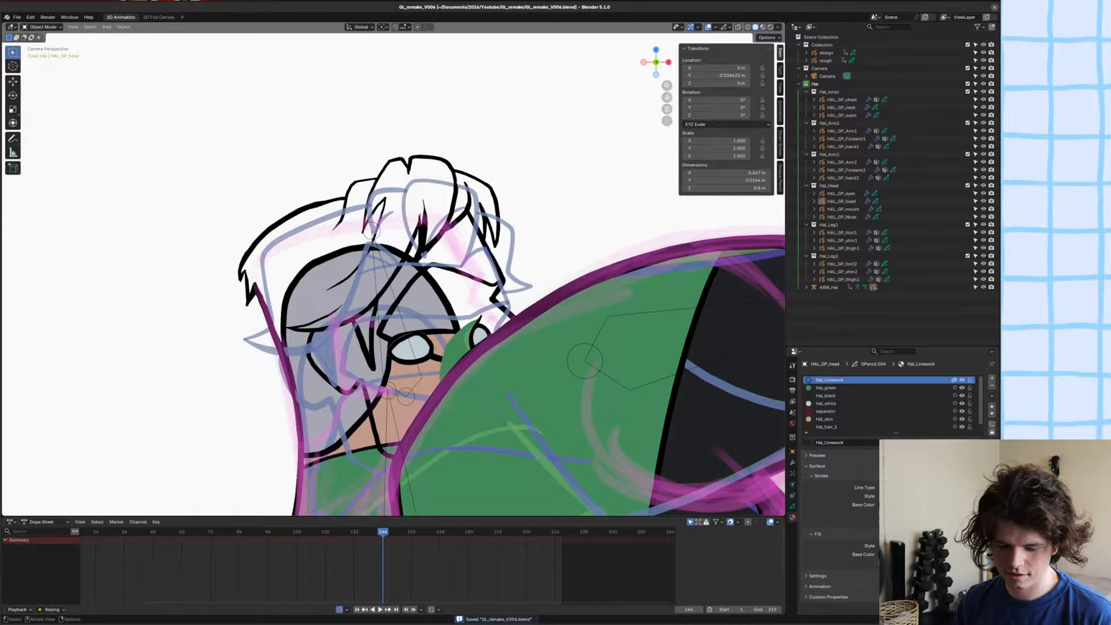
scroll(404, 374, "down", 2)
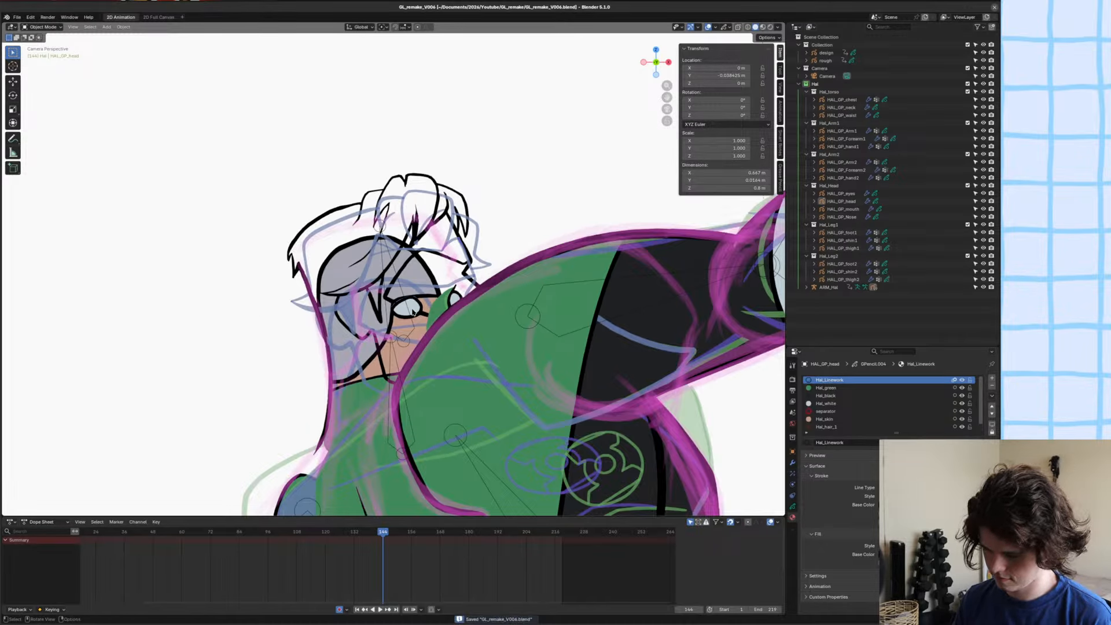
scroll(415, 313, "up", 2)
left_click(419, 328)
key("Tab")
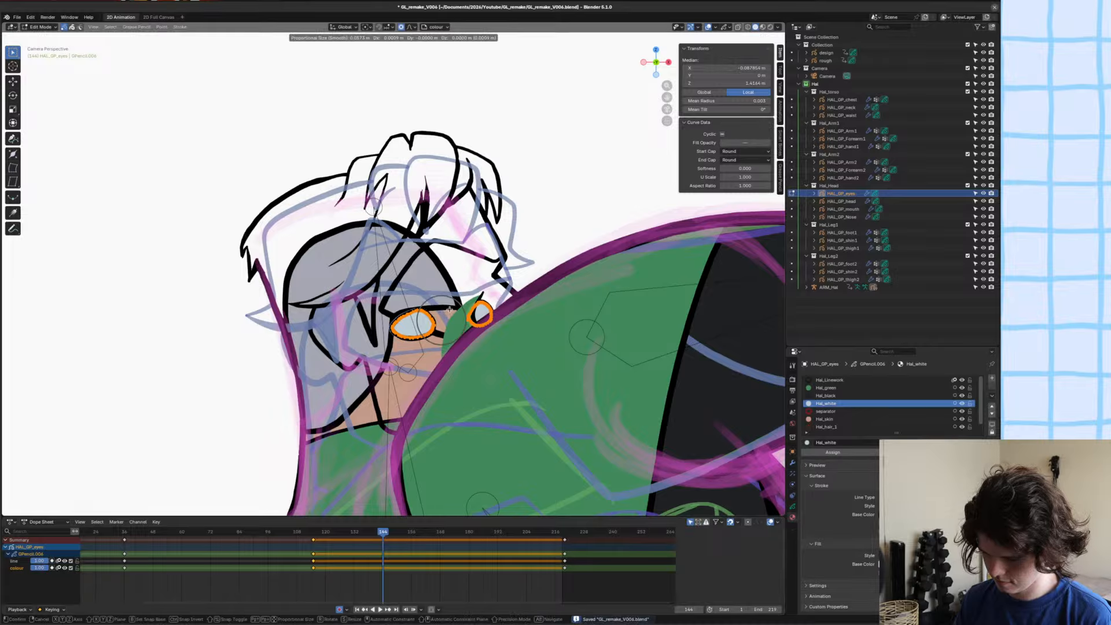
key("g")
left_click(458, 301)
left_click(503, 294)
left_click(493, 302)
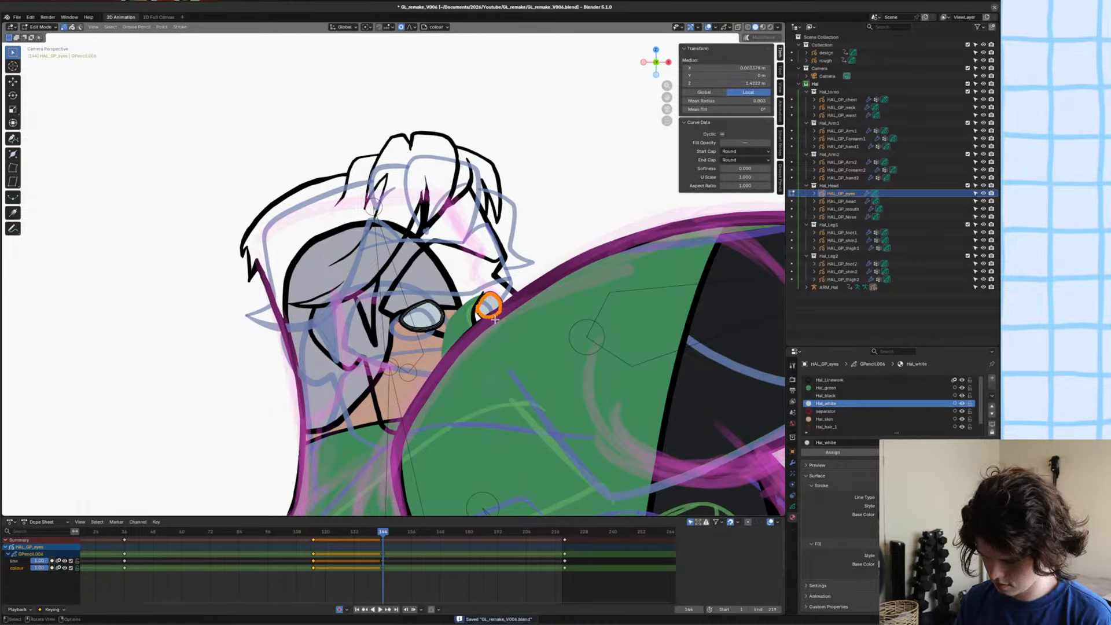
key("Delete")
Move the remaining eye up and forward to the front of the mask, narrow it along X and rotate it.
left_click(431, 311)
scroll(431, 311, "up", 2)
key("s")
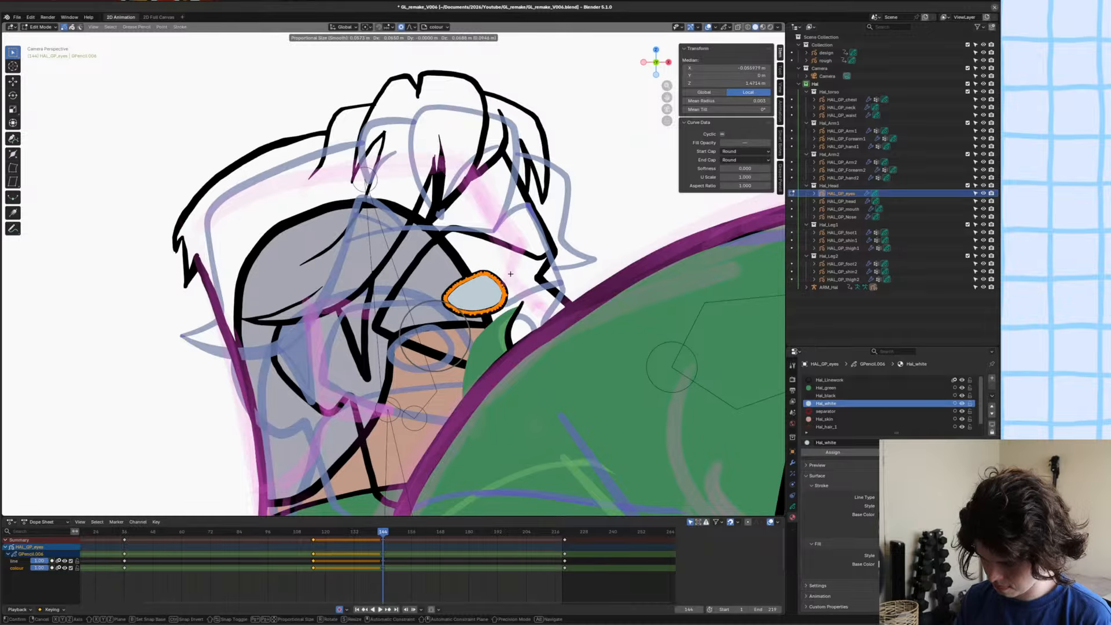
key("x")
left_click(568, 280)
scroll(550, 262, "up", 2)
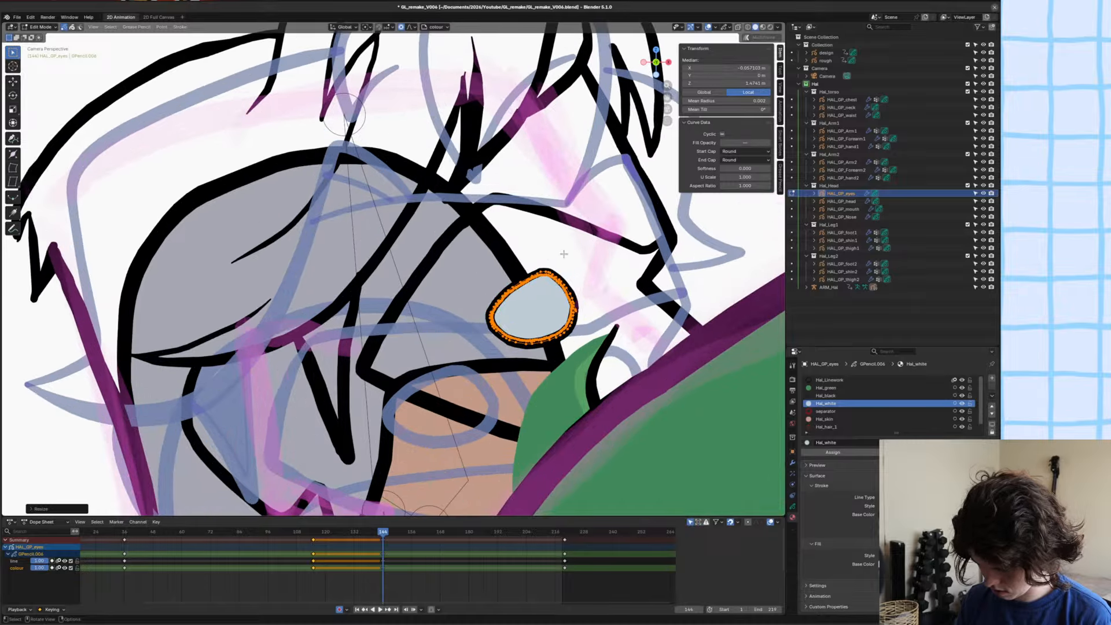
key("r")
left_click(600, 255)
Reshape the eye into a pointed wedge with the Grab brush in Sculpt Mode, flattening its lower edge.
key("ctrl+Tab")
left_click_drag(496, 279, 511, 283)
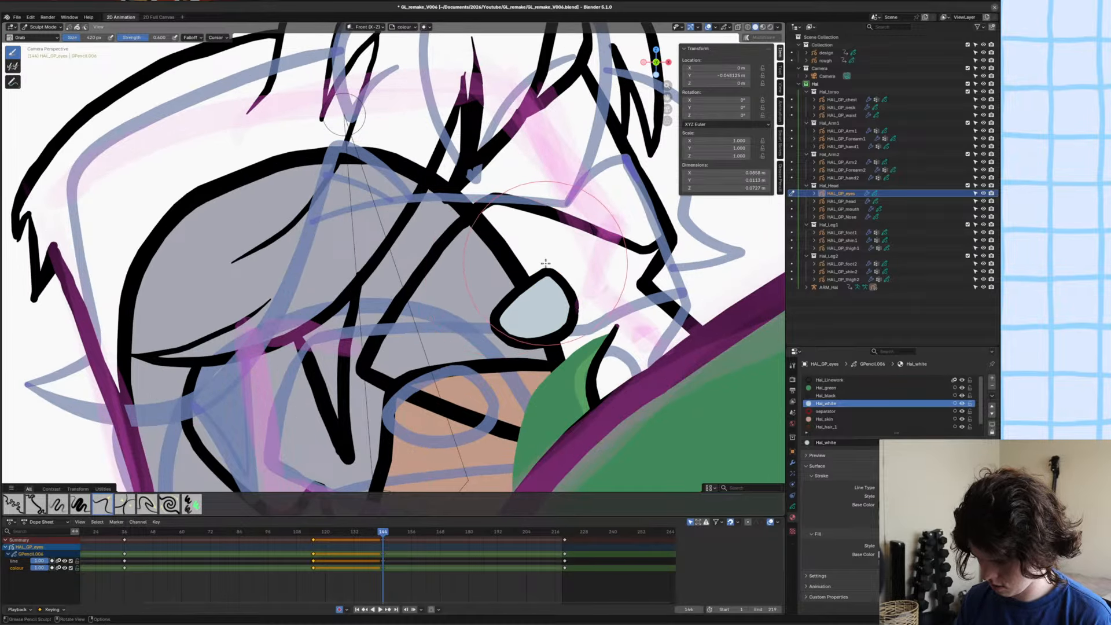
left_click_drag(547, 251, 555, 247)
left_click_drag(508, 354, 579, 316)
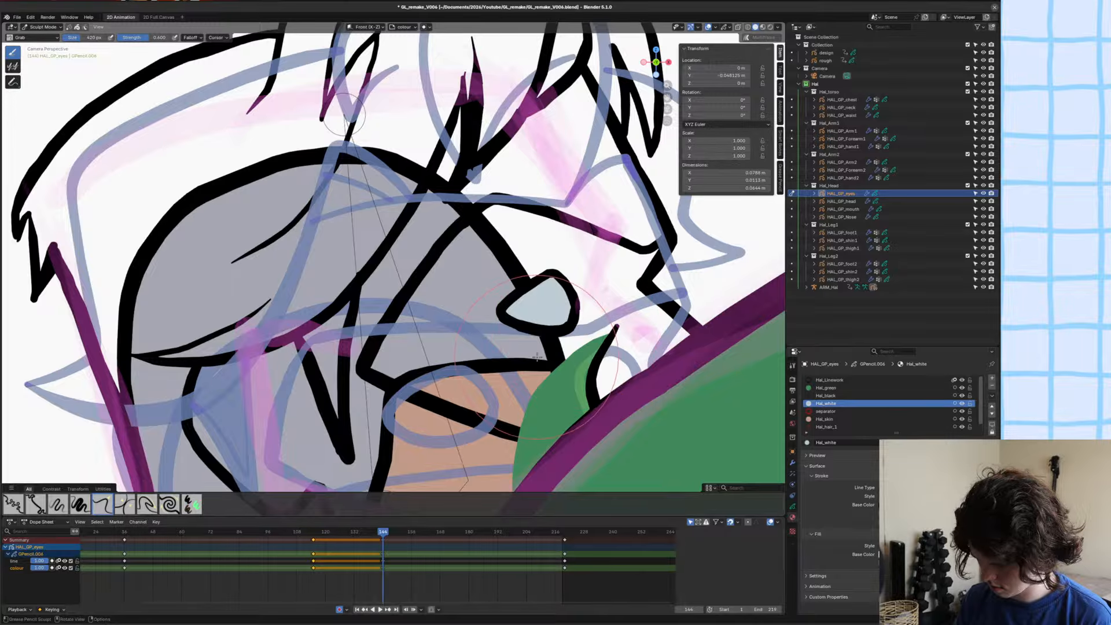
scroll(573, 350, "up", 3)
middle_click_drag(605, 393, 505, 369, "shift")
mouse_move(505, 370)
left_mouse_down()
mouse_move(513, 354)
mouse_move(550, 348)
left_mouse_up()
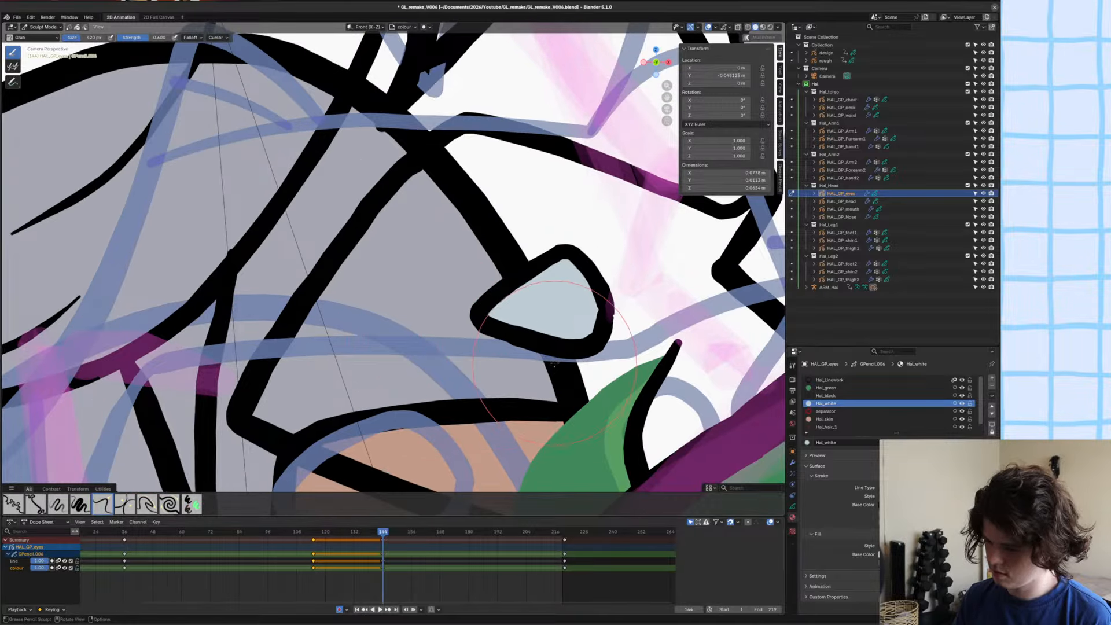
scroll(547, 342, "down", 4)
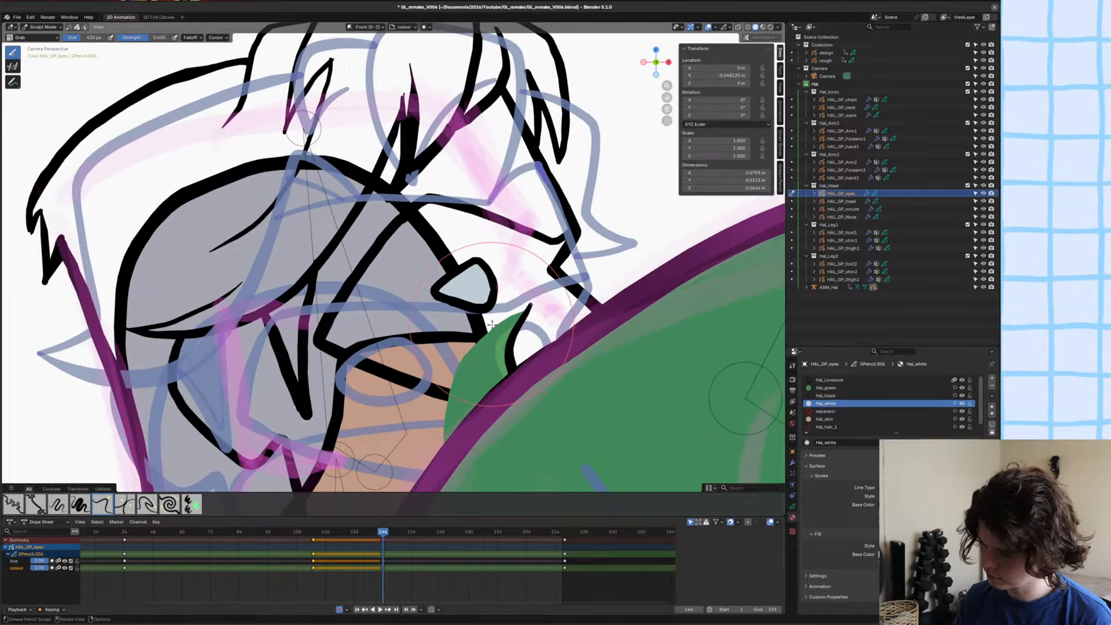
left_click_drag(473, 253, 480, 248)
Reposition and rescale the whole eye in Edit Mode at the front edge of the mask and save the file.
scroll(481, 247, "down", 4)
key("Tab")
middle_click_drag(481, 247, 496, 268, "shift")
scroll(579, 273, "up", 4)
key("g")
left_click(582, 279)
key("s")
left_click(584, 279)
scroll(496, 269, "down", 4)
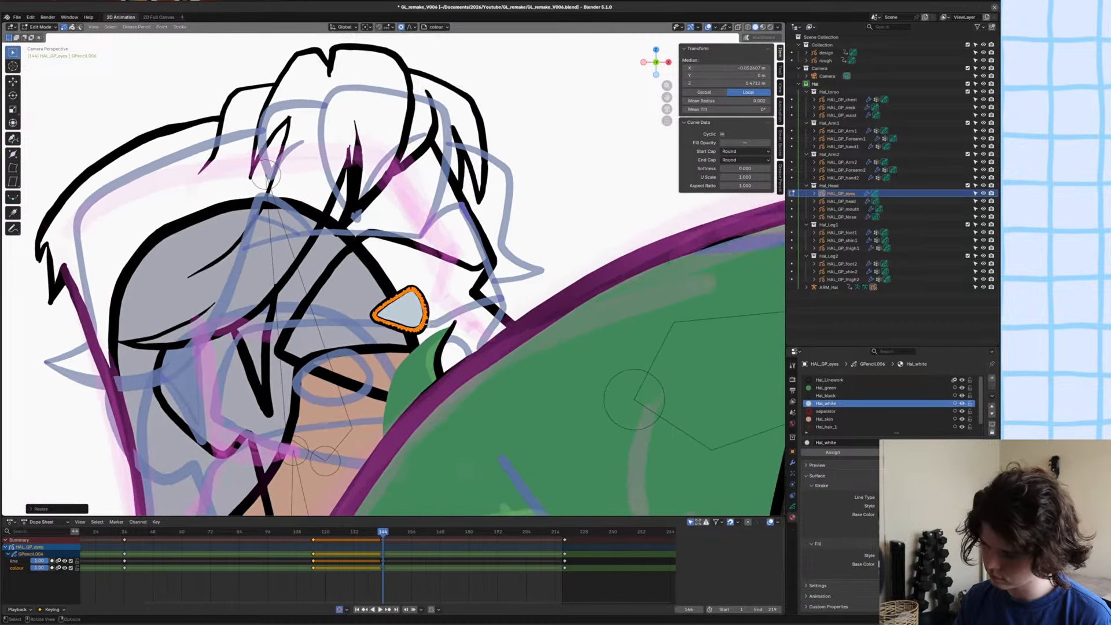
left_click(496, 268)
scroll(496, 268, "up", 1, "alt")
scroll(496, 268, "down", 1, "alt")
key("ctrl+s")
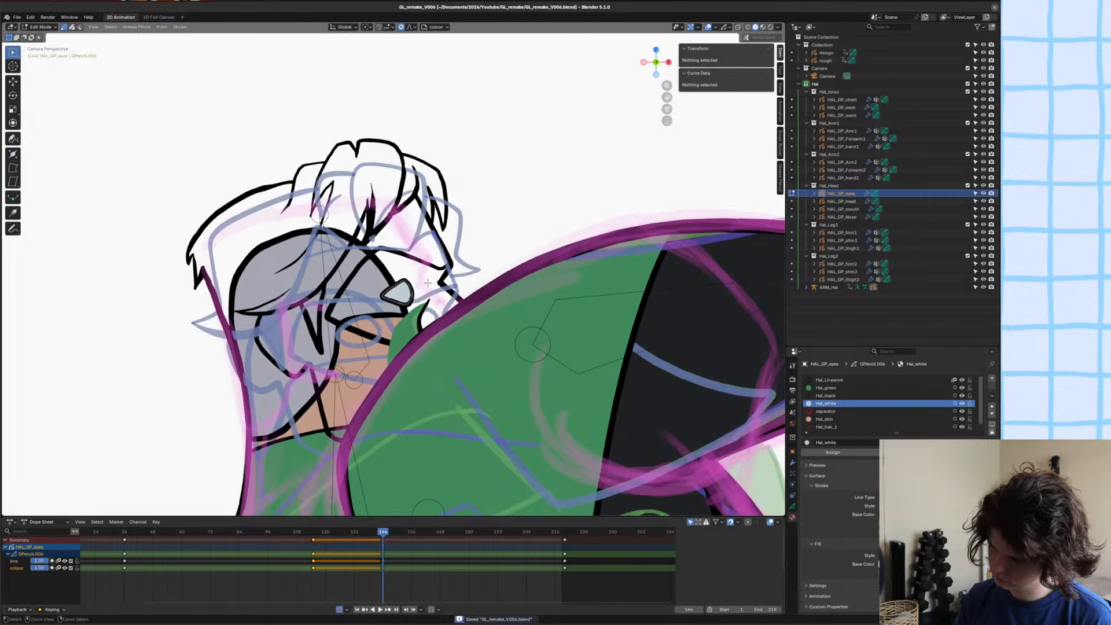
Delete the old nose drawing in HAL_GP_Nose at frame 144, return to Object Mode and save the file.
left_click(424, 320)
key("Tab")
left_click(420, 319)
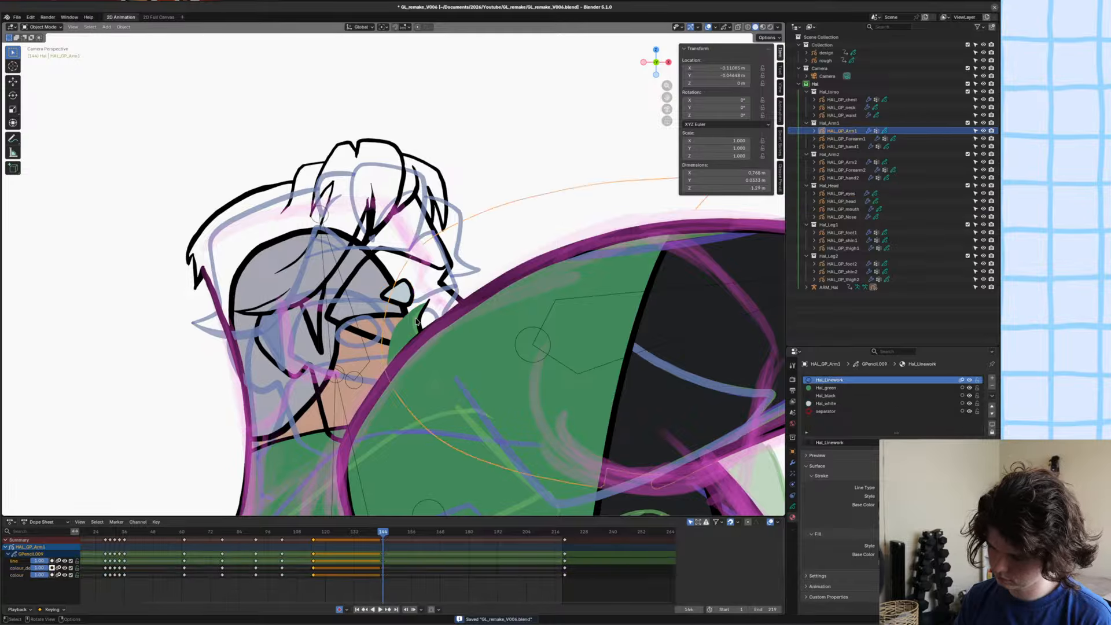
left_click(416, 318)
key("Tab")
key("g")
left_click(436, 341)
key("alt+a")
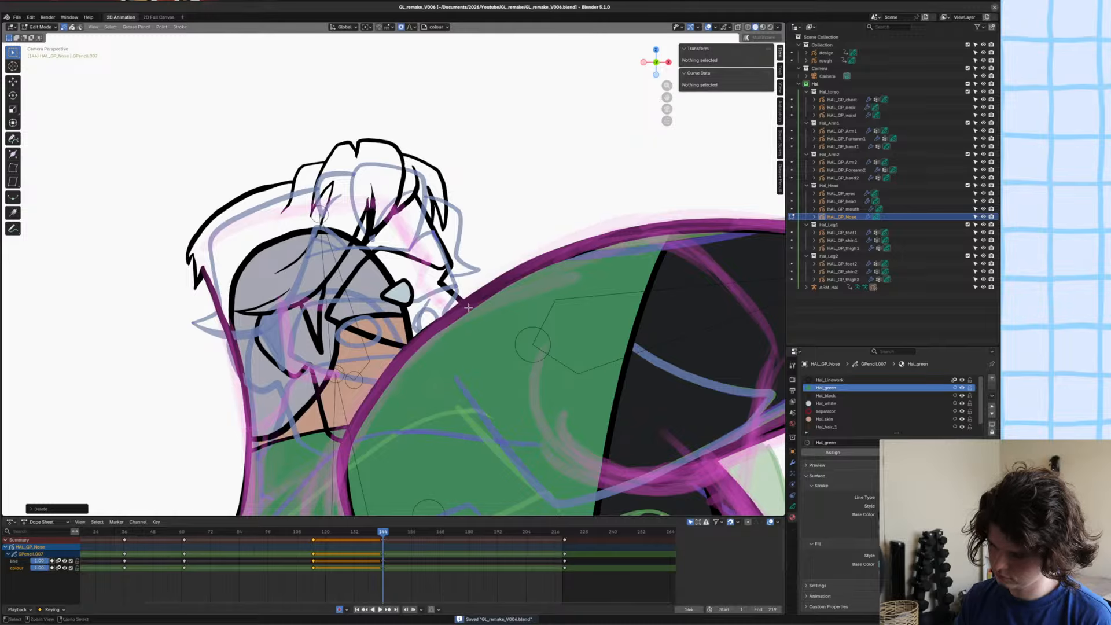
key("Tab")
scroll(426, 301, "down", 2)
middle_click_drag(426, 301, 425, 294, "shift")
key("alt+a")
key("ctrl+s")
scroll(425, 293, "down", 1)
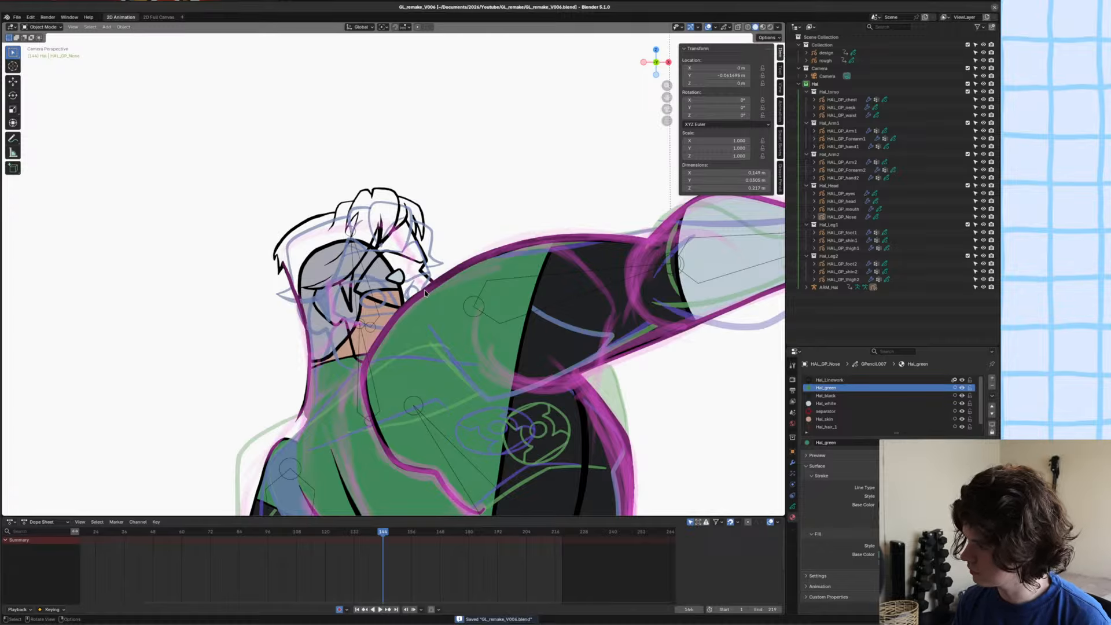
scroll(425, 293, "up", 4)
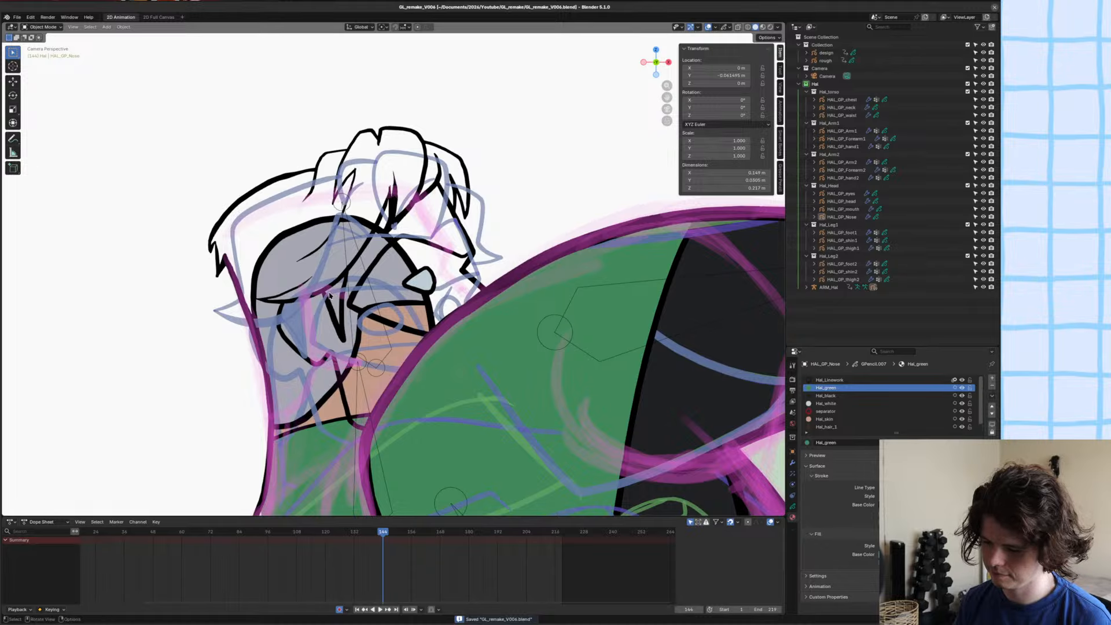
Select HAL_GP_head, make separator its active material and save the file.
scroll(338, 292, "down", 1)
left_click(364, 257)
left_click(368, 253)
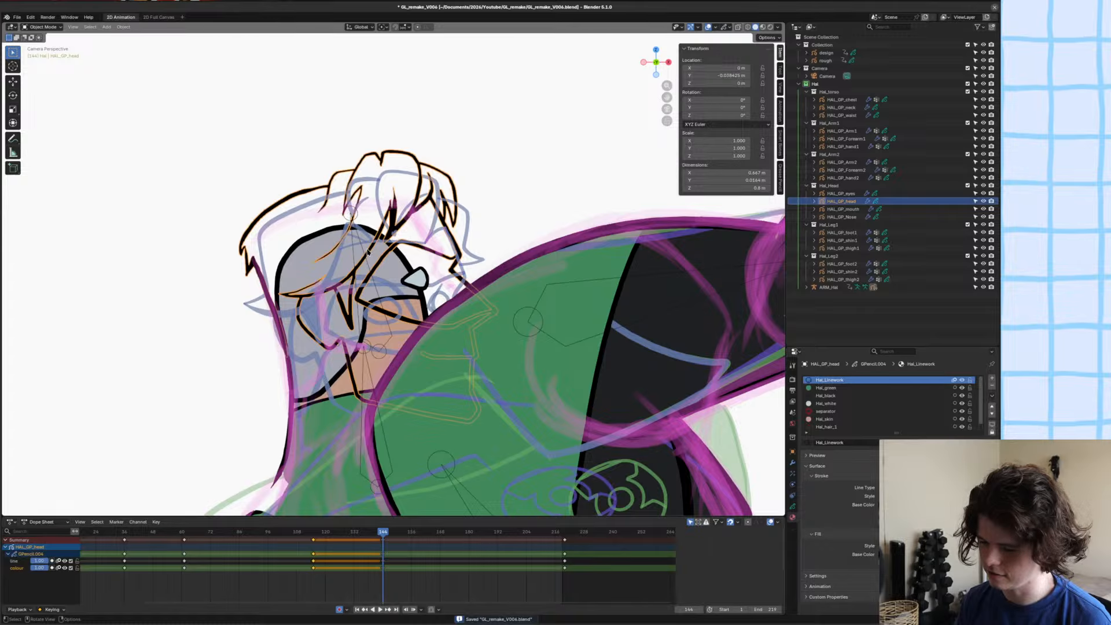
scroll(368, 252, "down", 5)
key("ctrl+s")
scroll(466, 323, "up", 4)
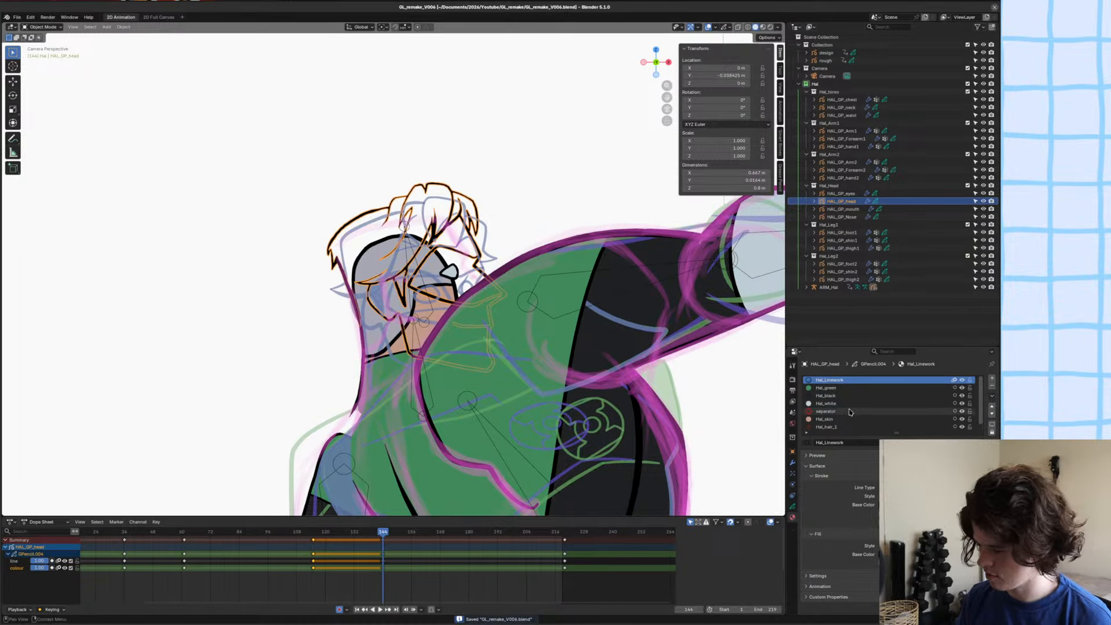
left_click(826, 411)
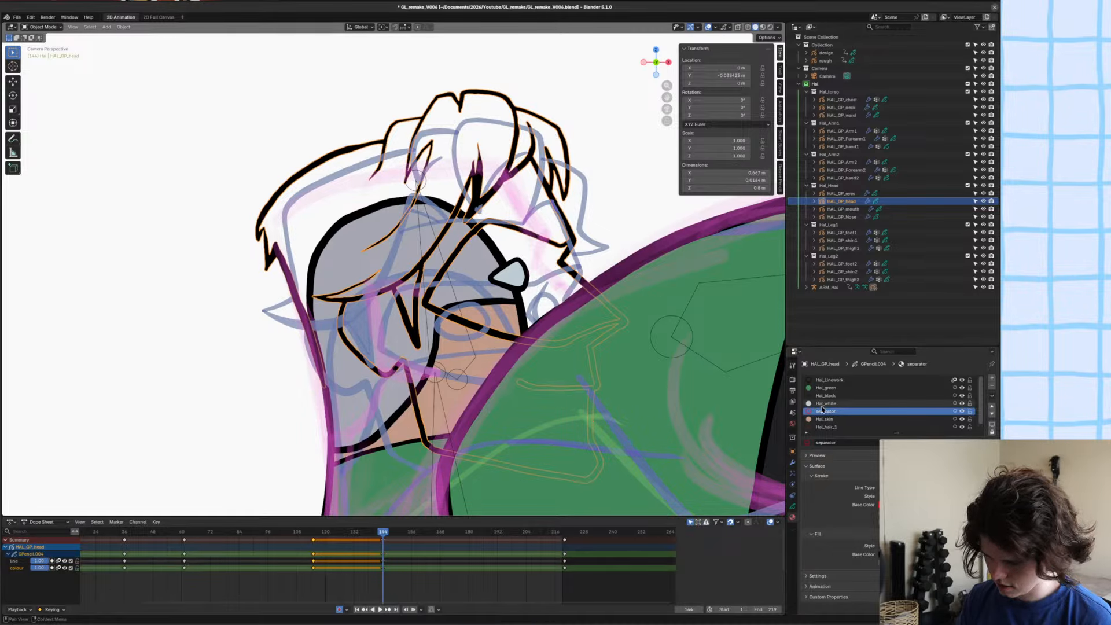
scroll(354, 361, "up", 1)
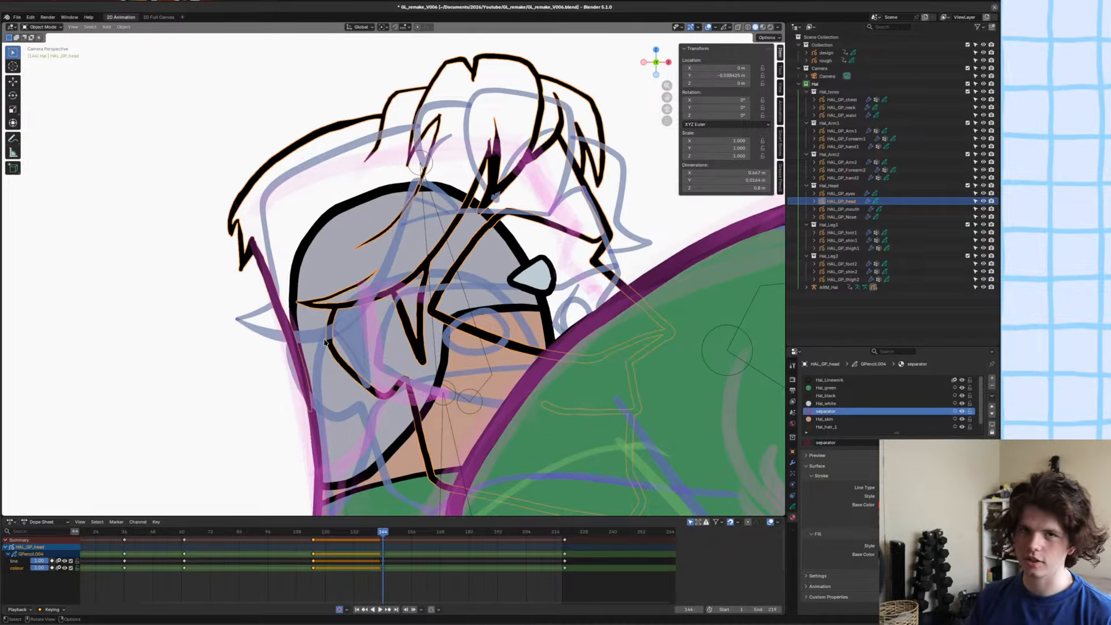
key("ctrl+s")
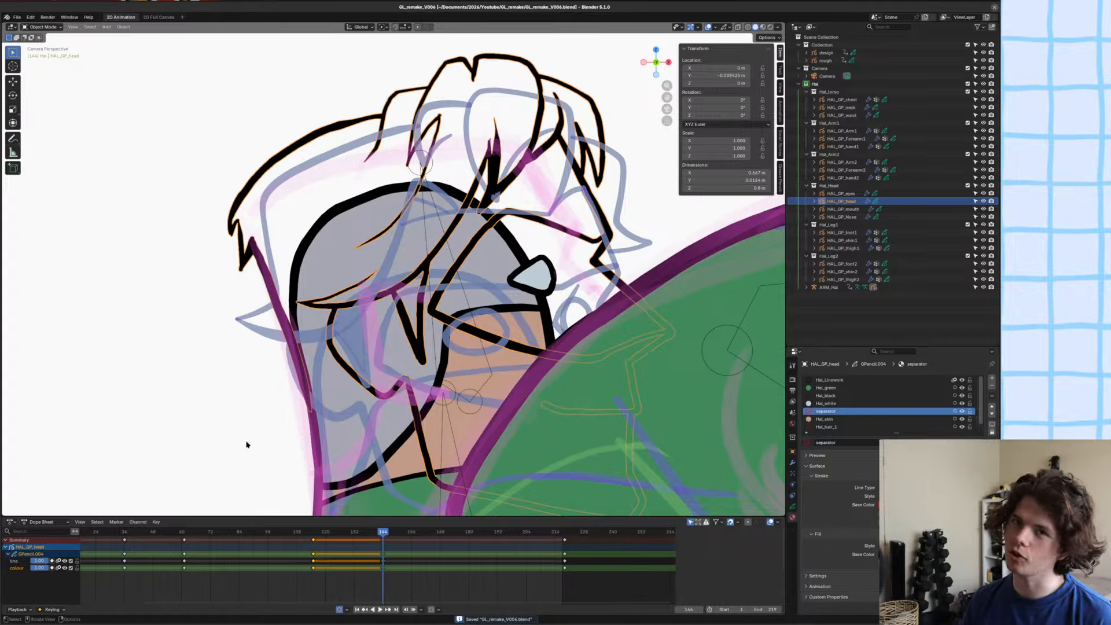
Review the redrawn head against the character's full pose at frame 144.
scroll(285, 418, "down", 1)
middle_click_drag(307, 395, 379, 352, "shift")
key("ctrl+Tab")
key("ctrl+Tab")
scroll(400, 323, "down", 3)
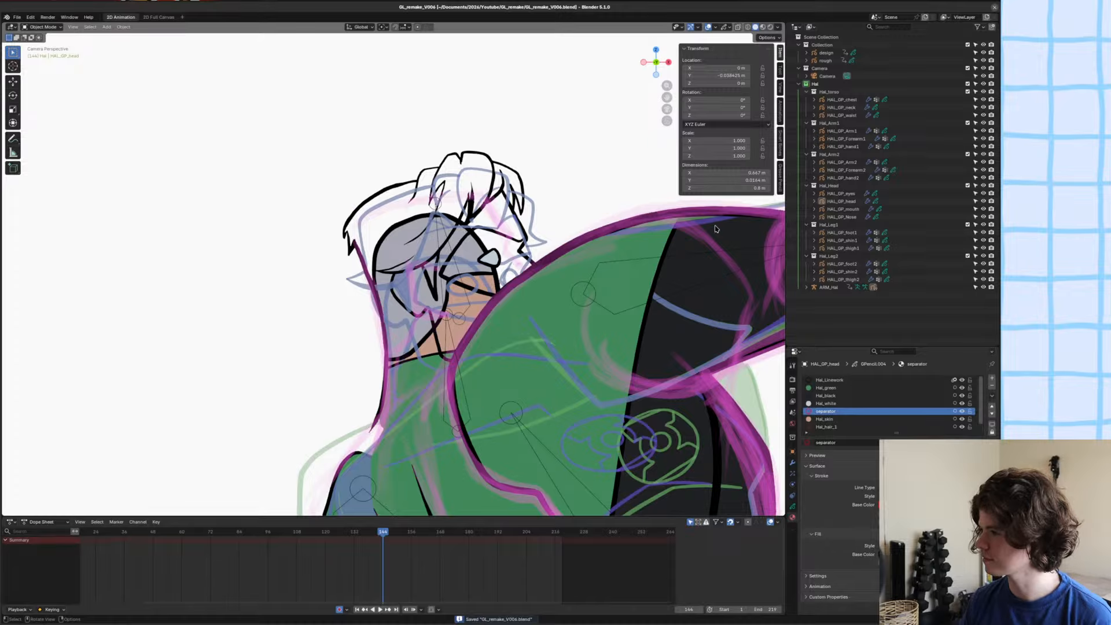
scroll(716, 229, "down", 1)
scroll(396, 315, "down", 5)
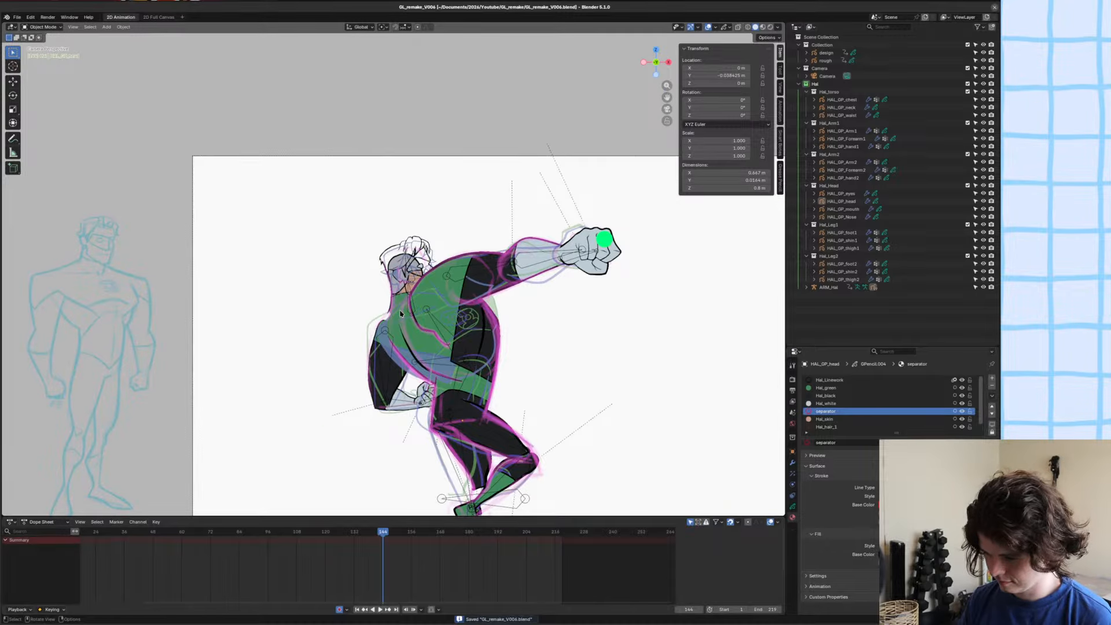
scroll(400, 313, "up", 6)
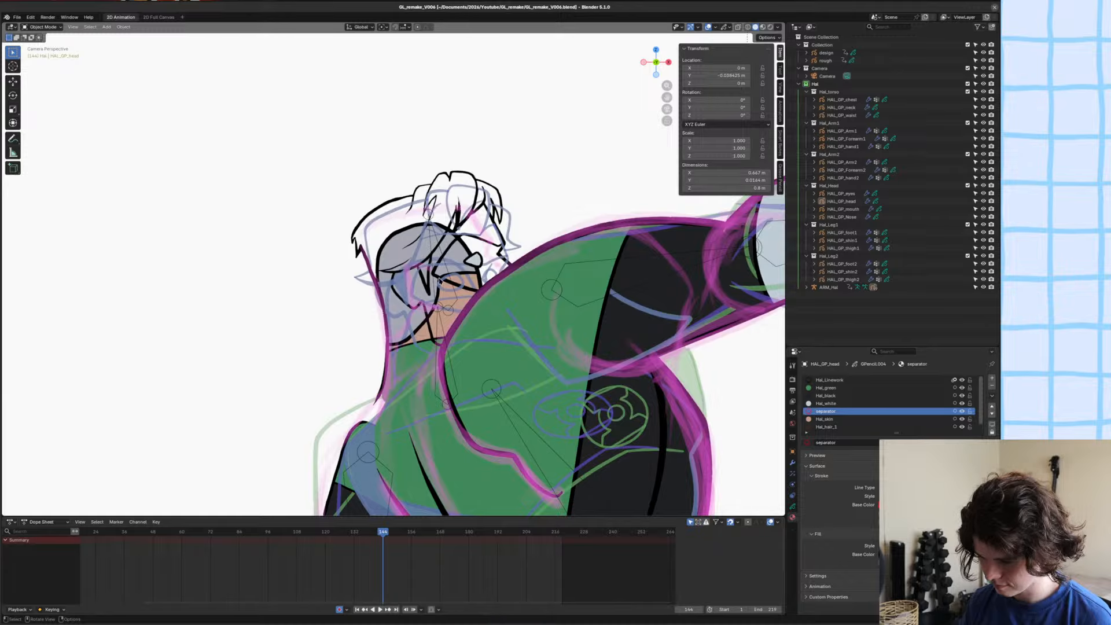
Move all of HAL_GP_head's strokes at frame 144 to the line layer and save the file.
left_click(439, 280)
scroll(439, 281, "up", 2)
middle_click_drag(418, 254, 390, 301, "shift")
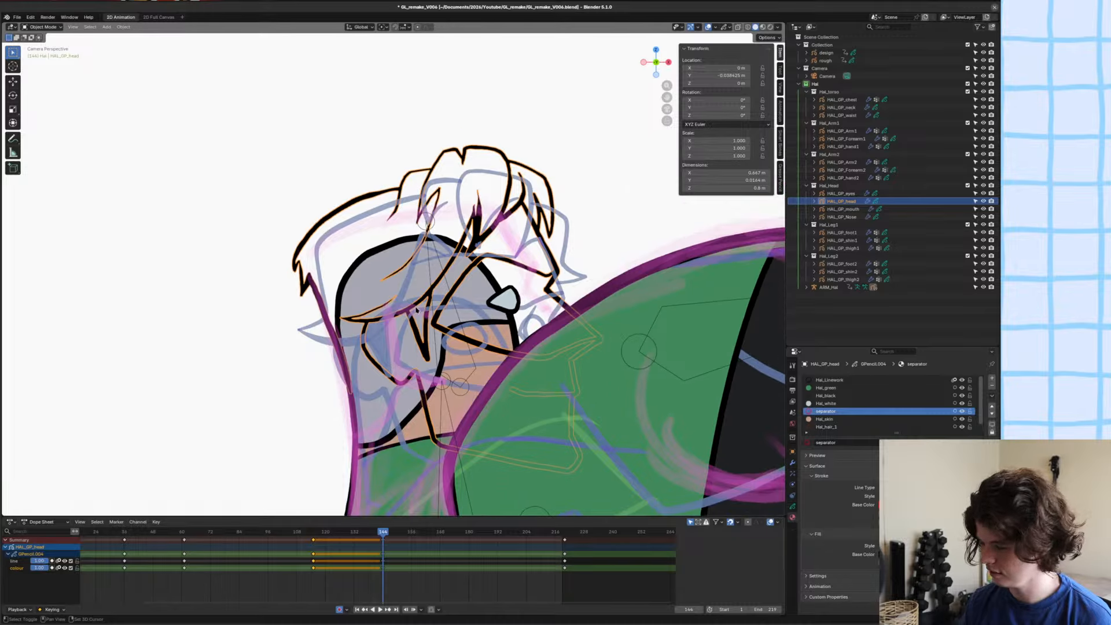
key("ctrl+s")
left_click(793, 505)
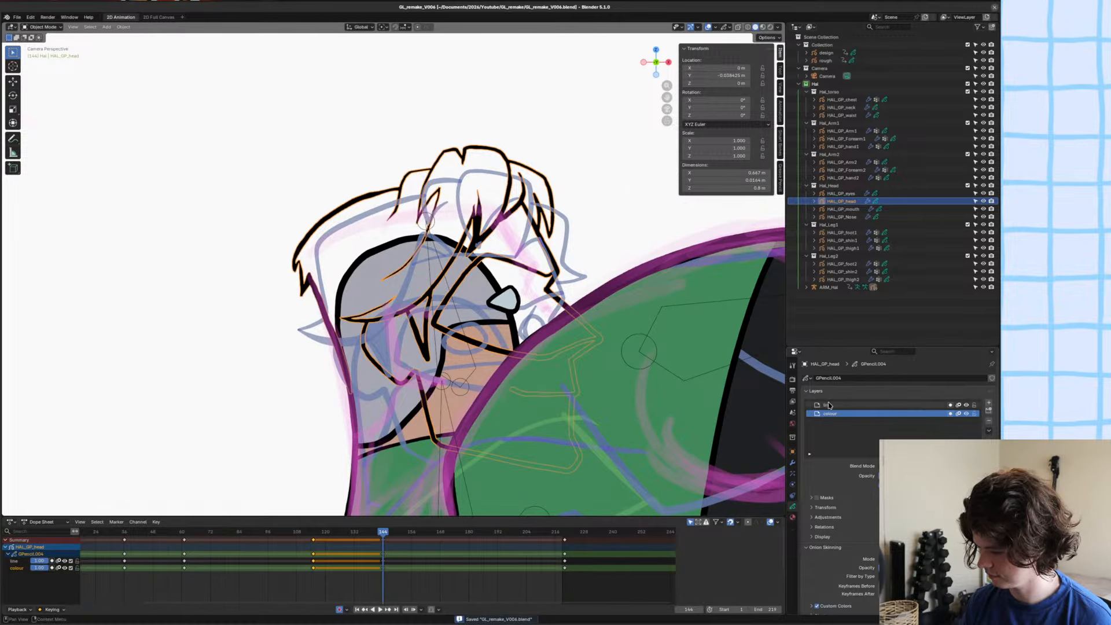
left_click(829, 405)
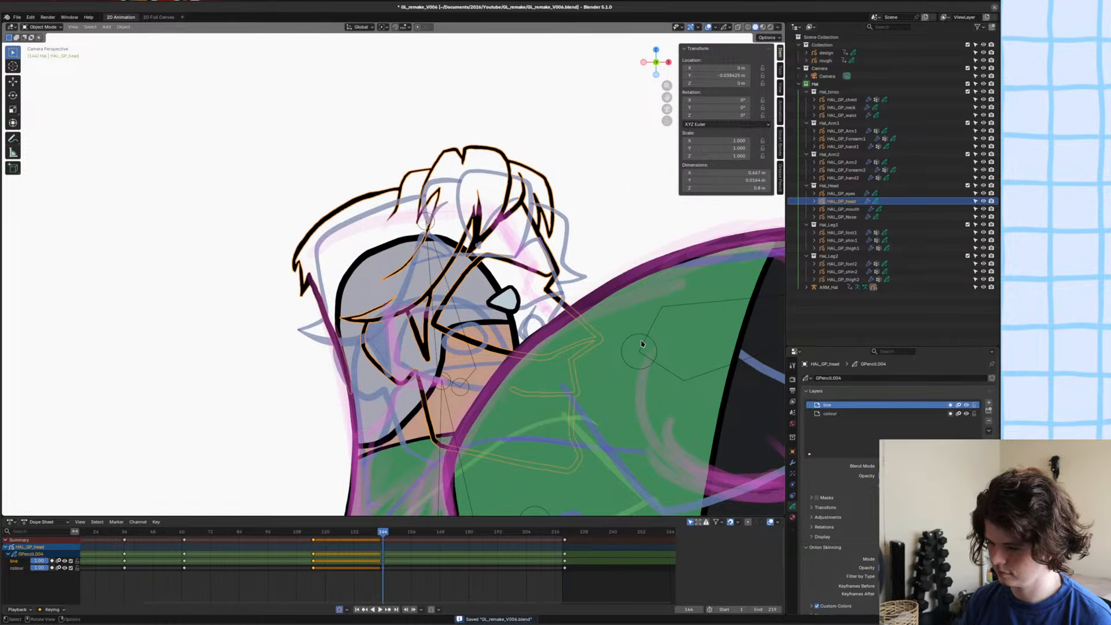
key("Tab")
key("a")
key("m")
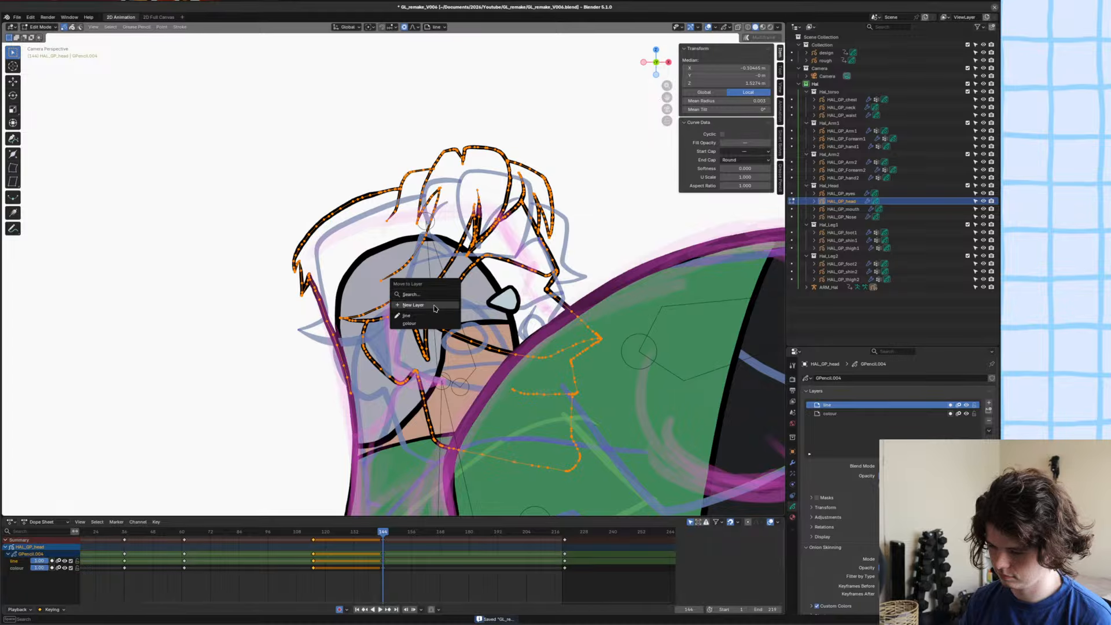
left_click(412, 316)
key("ctrl+s")
Isolate HAL_GP_head in local view through the camera and switch to Draw Mode on the colour layer.
key("KP_Divide")
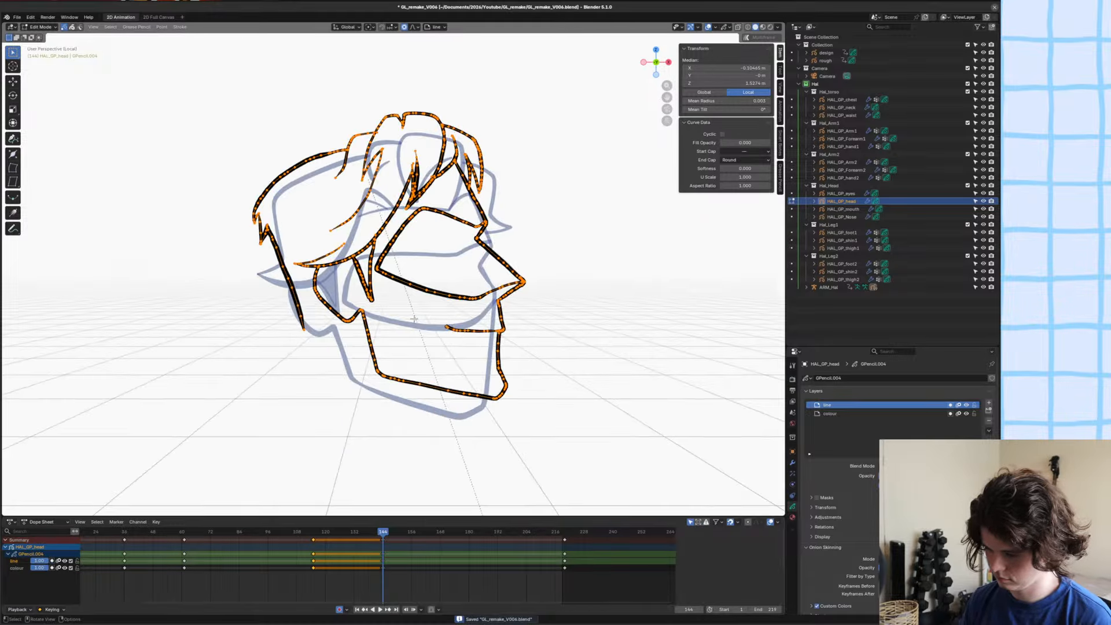
key("KP_0")
key("ctrl+Tab")
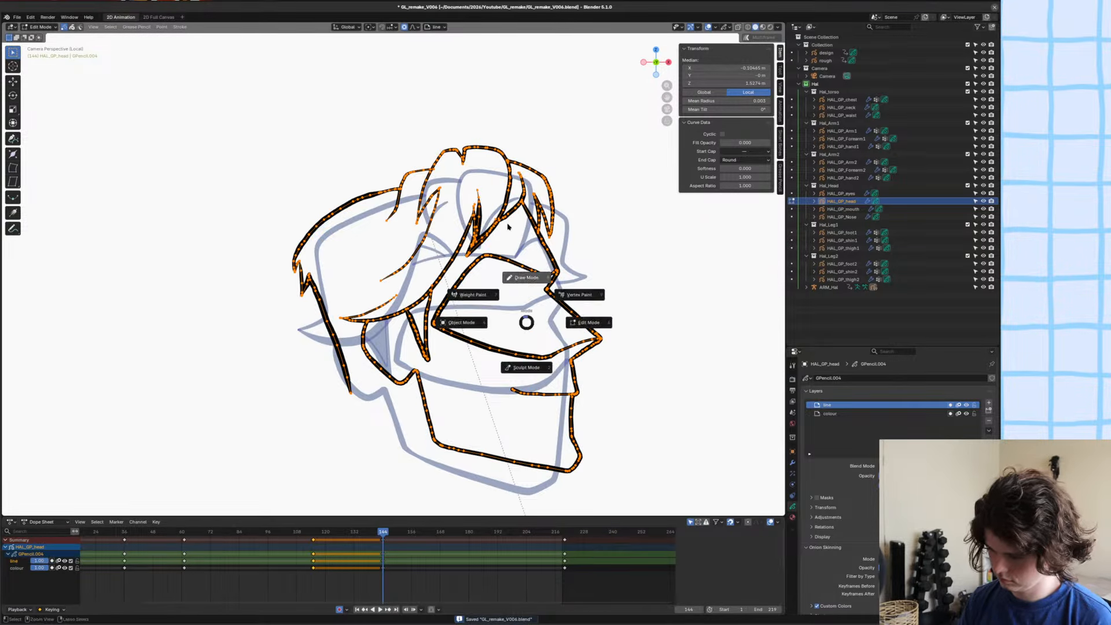
left_click(458, 306)
scroll(631, 378, "up", 2)
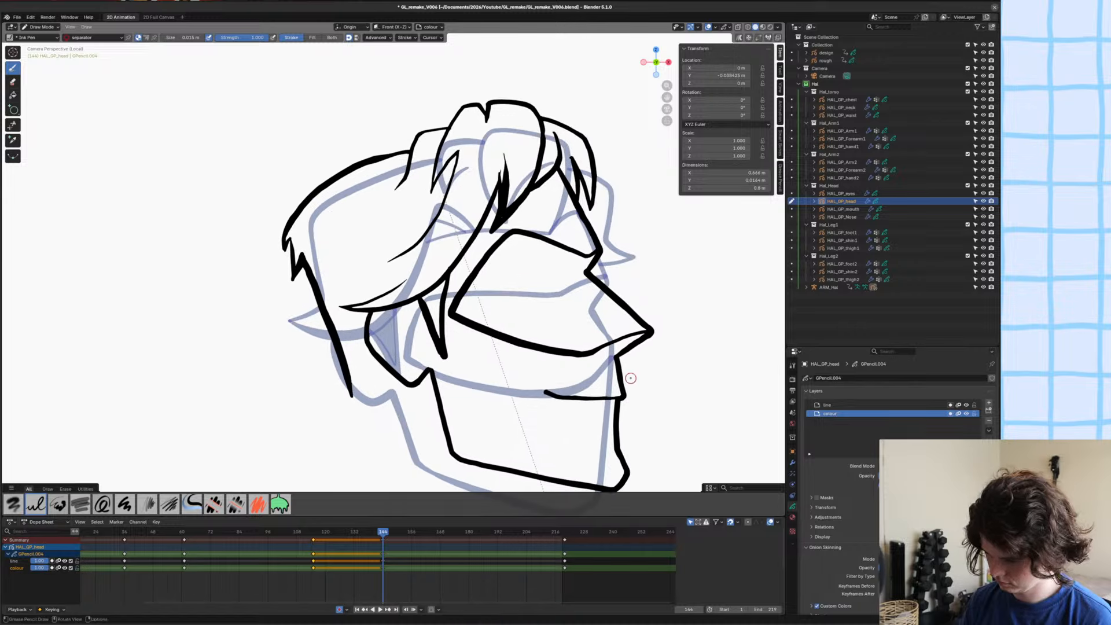
Draw separator lines behind the ear, a jagged one for the sideburn edge and one closing the bottom, and save.
left_click(794, 531)
scroll(208, 302, "up", 1)
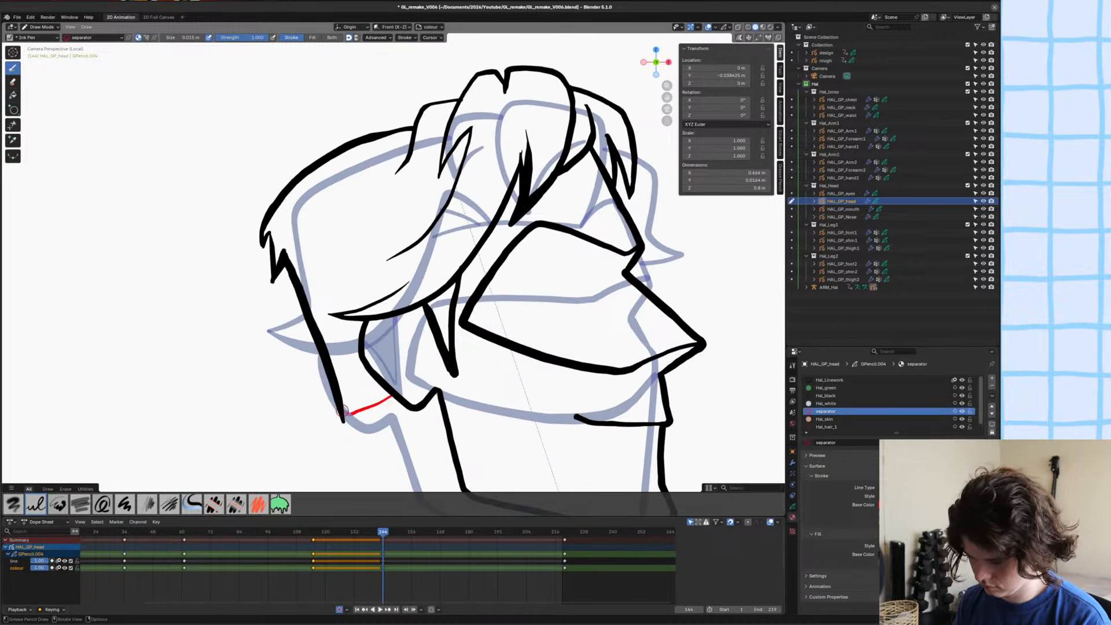
scroll(219, 268, "down", 1)
middle_click_drag(430, 325, 452, 299, "shift")
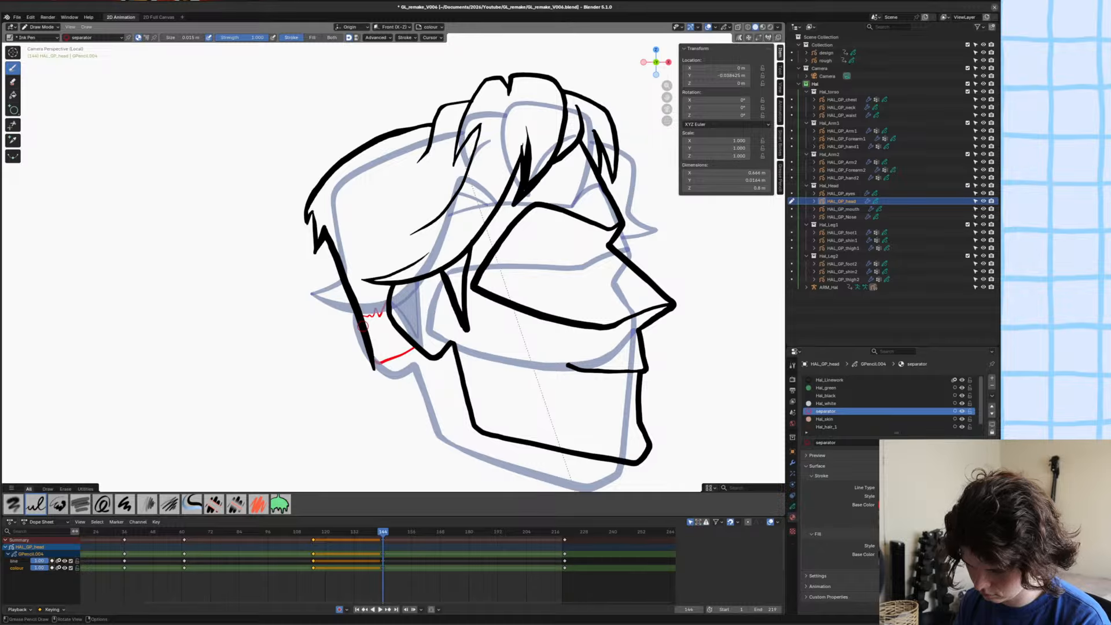
key("ctrl+s")
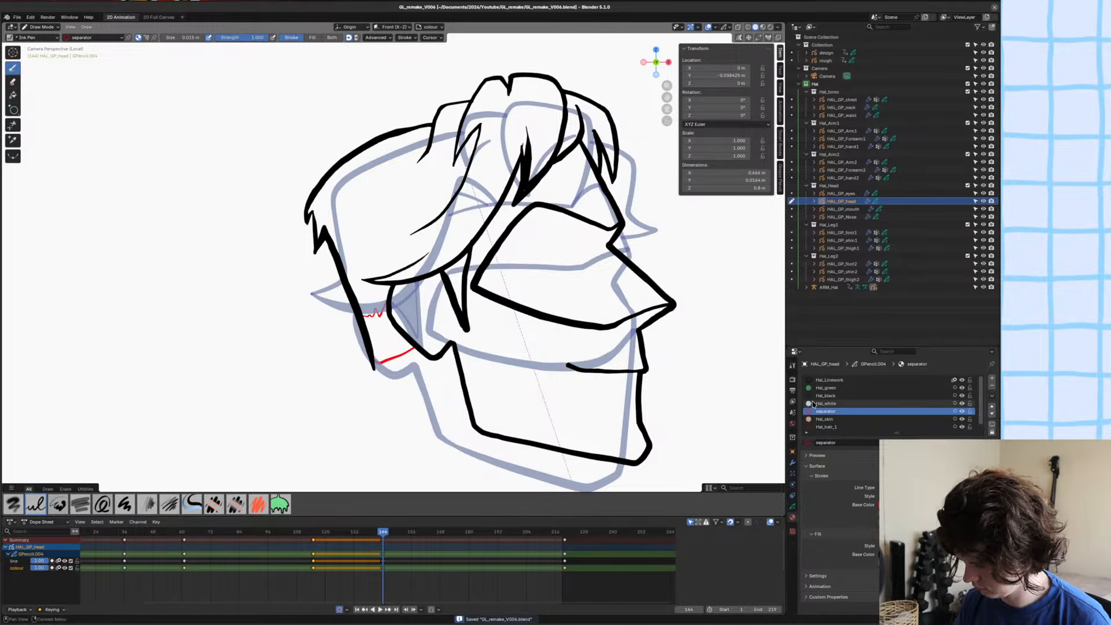
Fill the area between the two separator lines behind the ear with Hal_white.
left_click(814, 404)
left_click(12, 95)
left_click(382, 332)
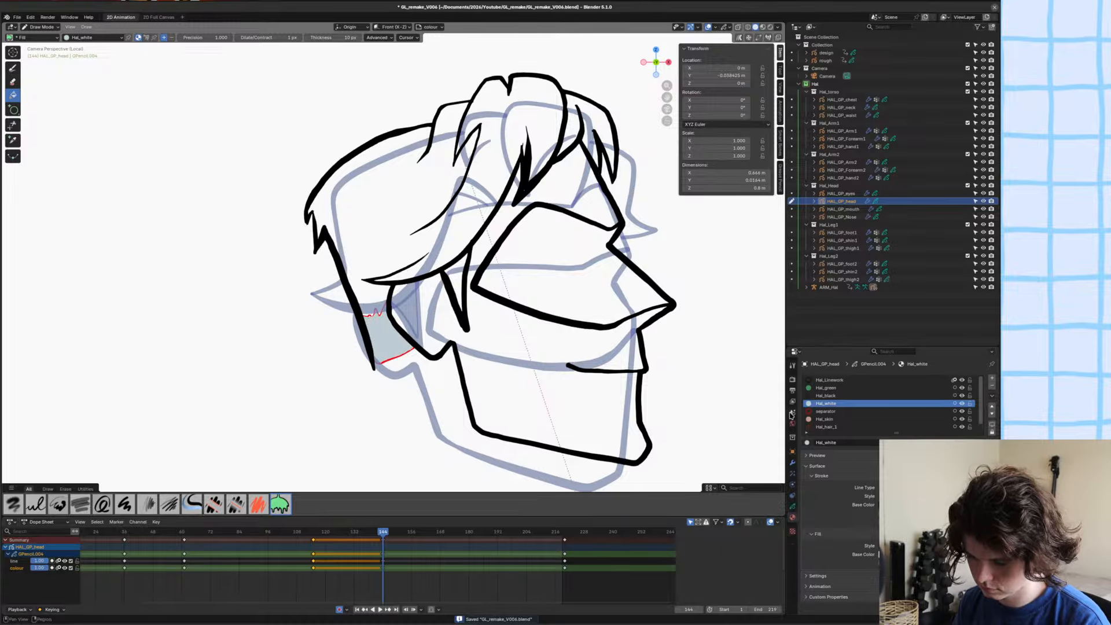
key("Tab")
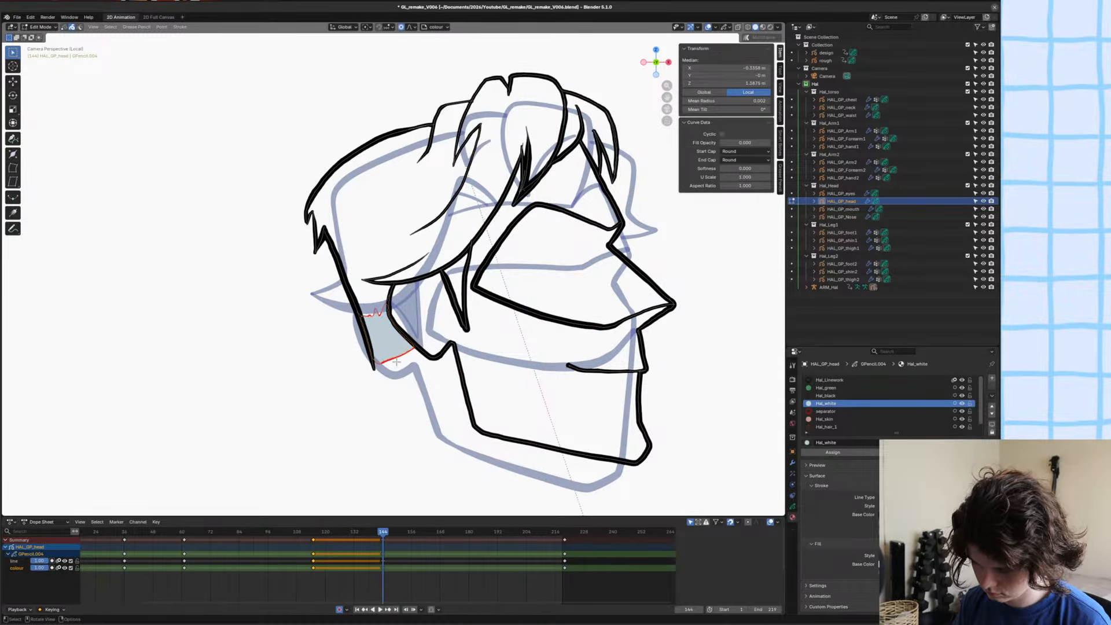
key("x")
left_click(380, 314)
key("x")
middle_click_drag(393, 328, 418, 329, "shift")
key("ctrl+z")
key("ctrl+z")
key("ctrl+z")
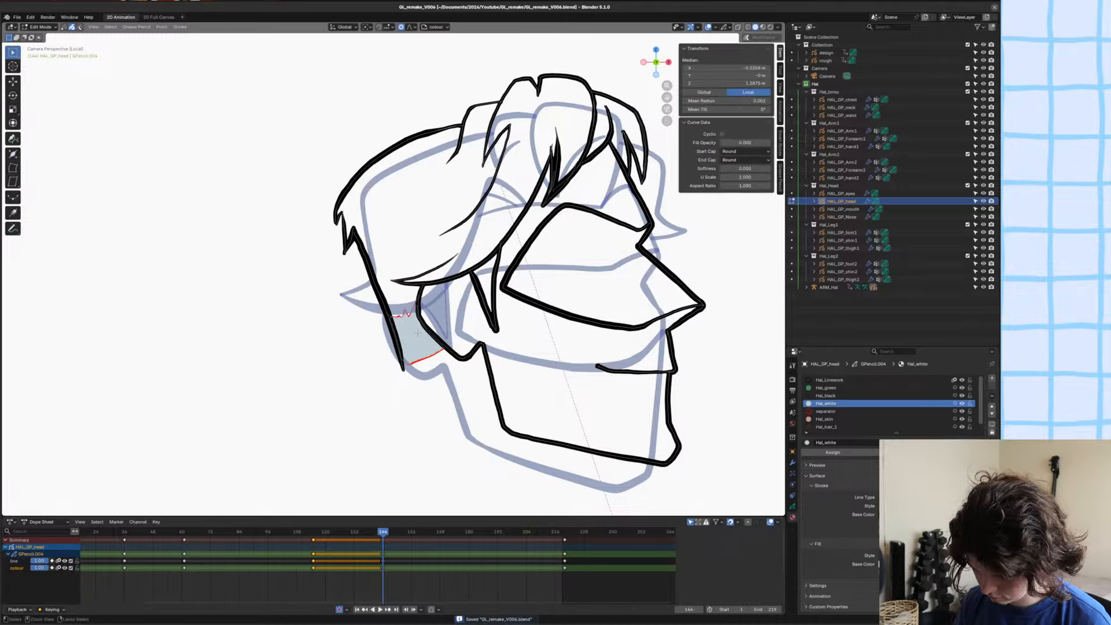
Delete the jagged separator line behind the ear, hide the Hal_white material and save the file.
key("x")
left_click(423, 330)
left_click(410, 316)
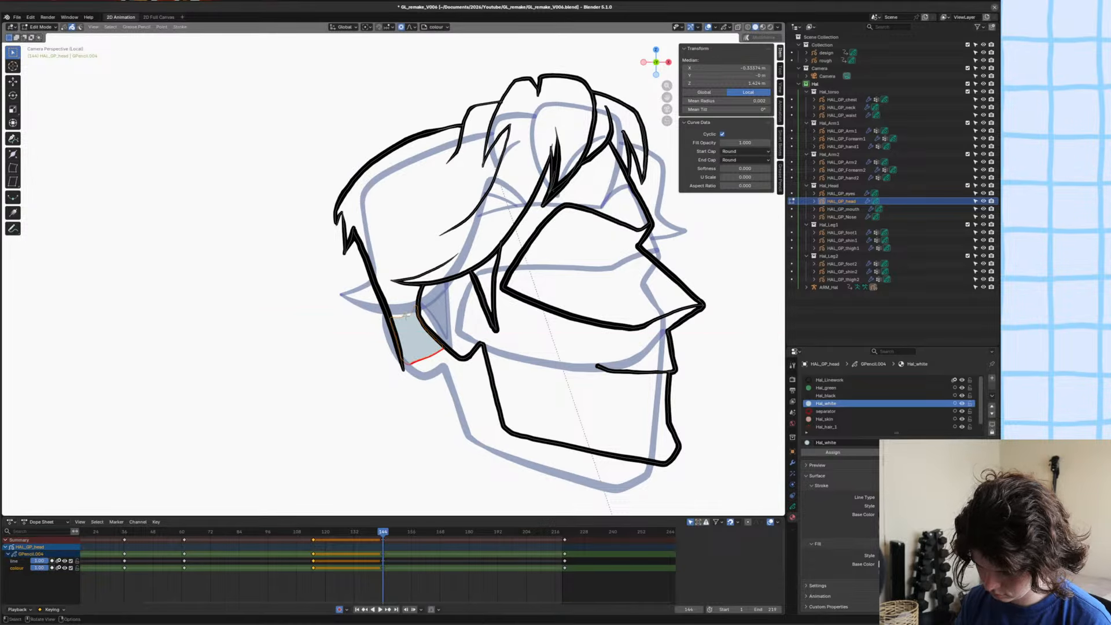
left_click(962, 404)
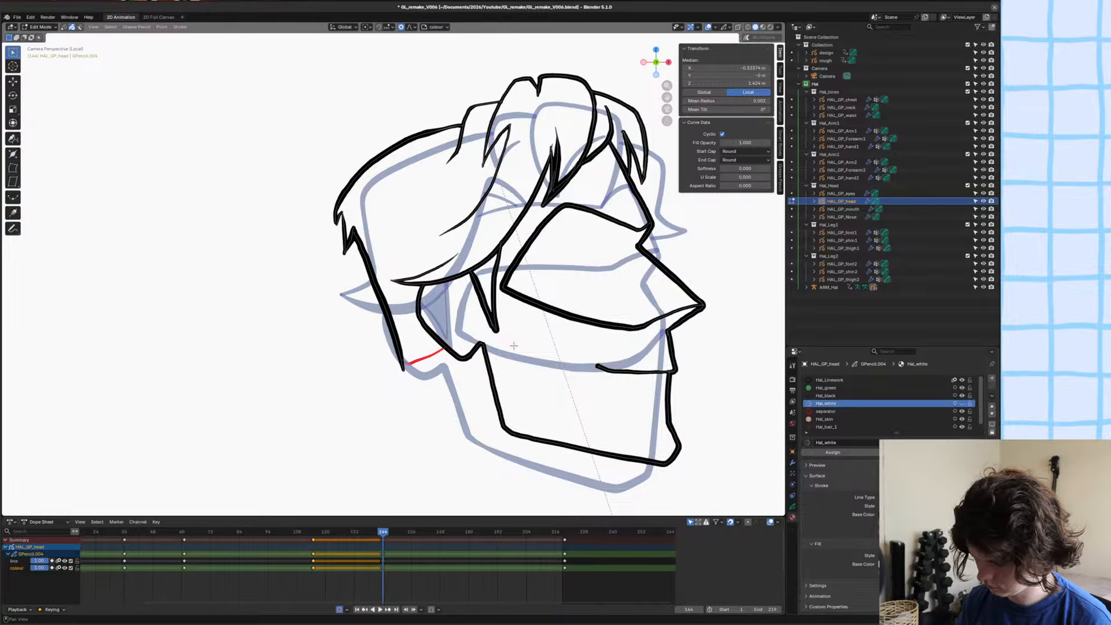
key("ctrl+s")
Move the remaining separator line slightly up so it closes the area between the back of the neck and the ear.
key("Tab")
middle_click_drag(502, 288, 510, 291, "shift")
key("Tab")
scroll(408, 325, "up", 1)
left_click(433, 379)
key("g")
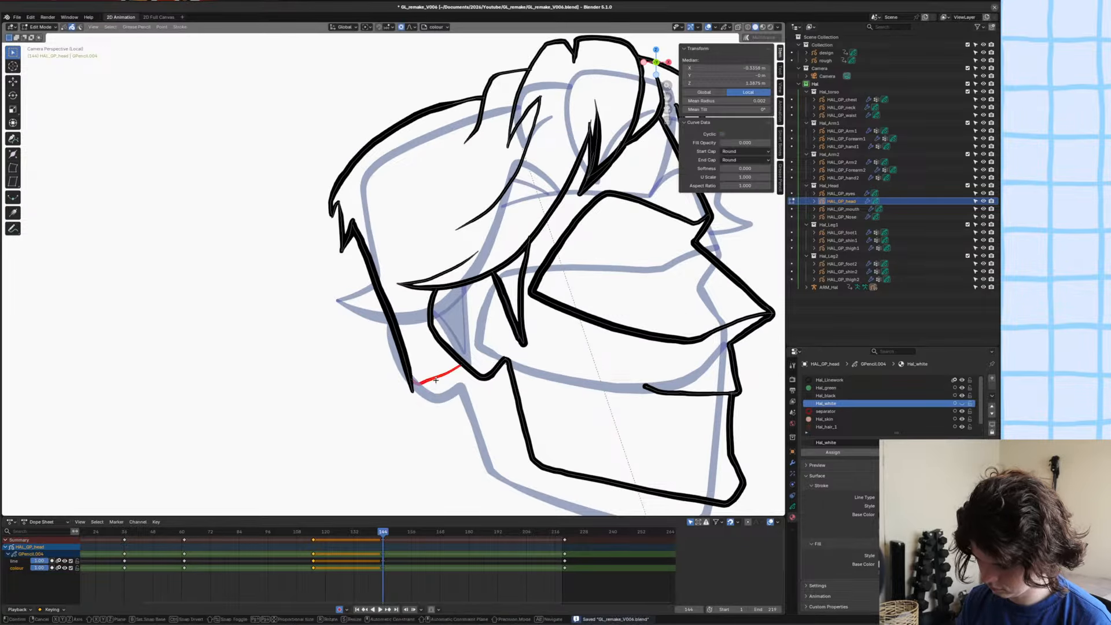
key("z")
left_click(433, 374)
key("g")
left_click(438, 371)
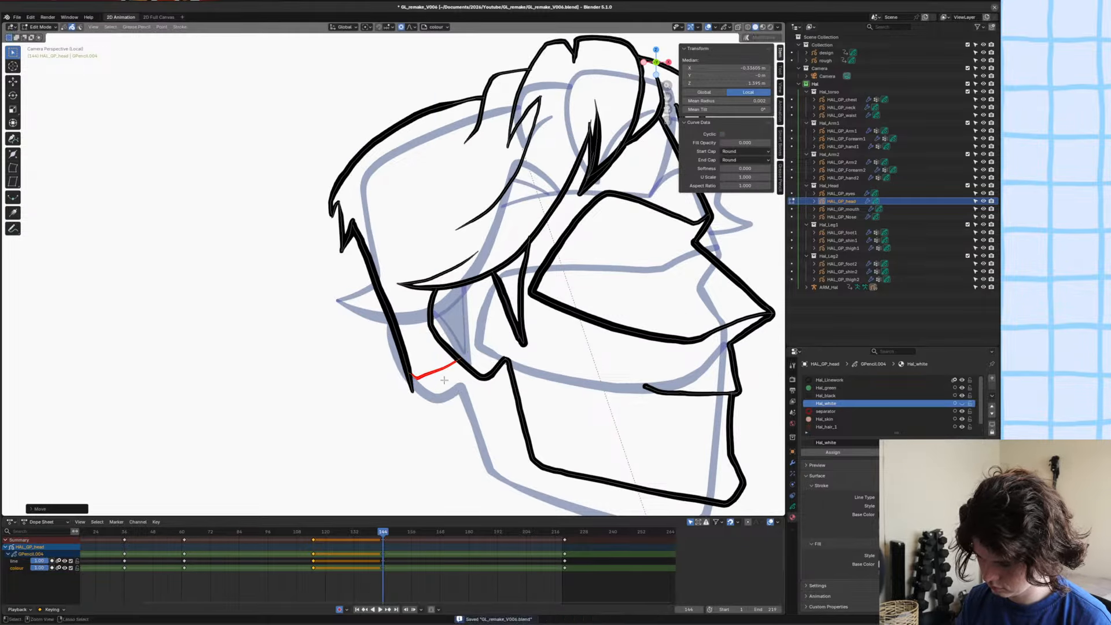
Fill the main hair mass and the front locks with Hal_hair_1 down to the separator line.
key("Tab")
scroll(952, 389, "down", 3, "ctrl")
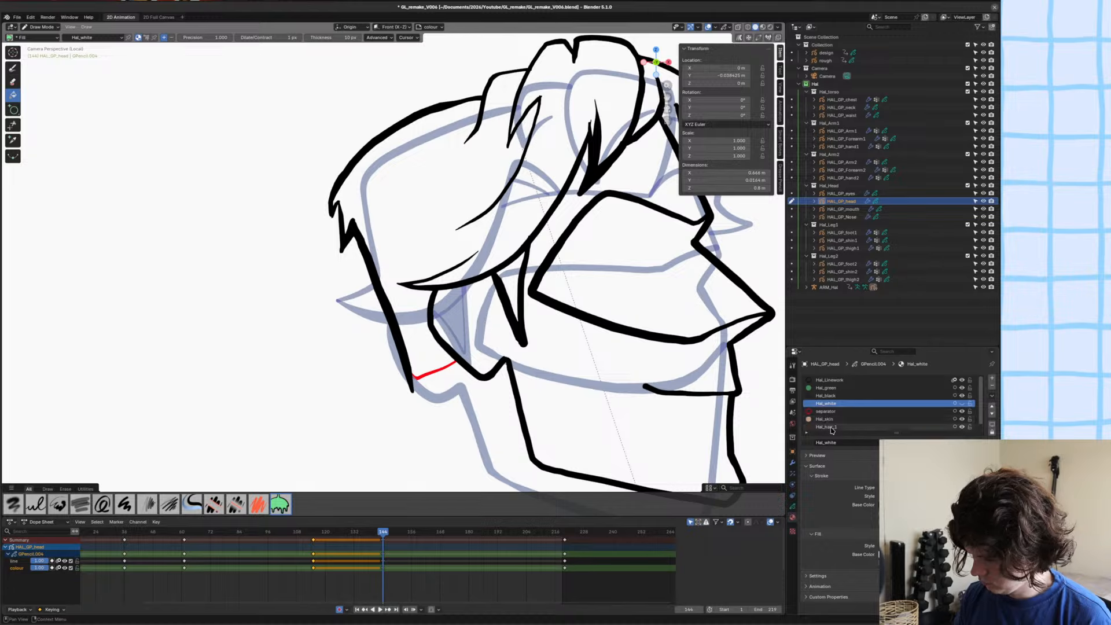
scroll(457, 268, "down", 1)
scroll(457, 268, "down", 1)
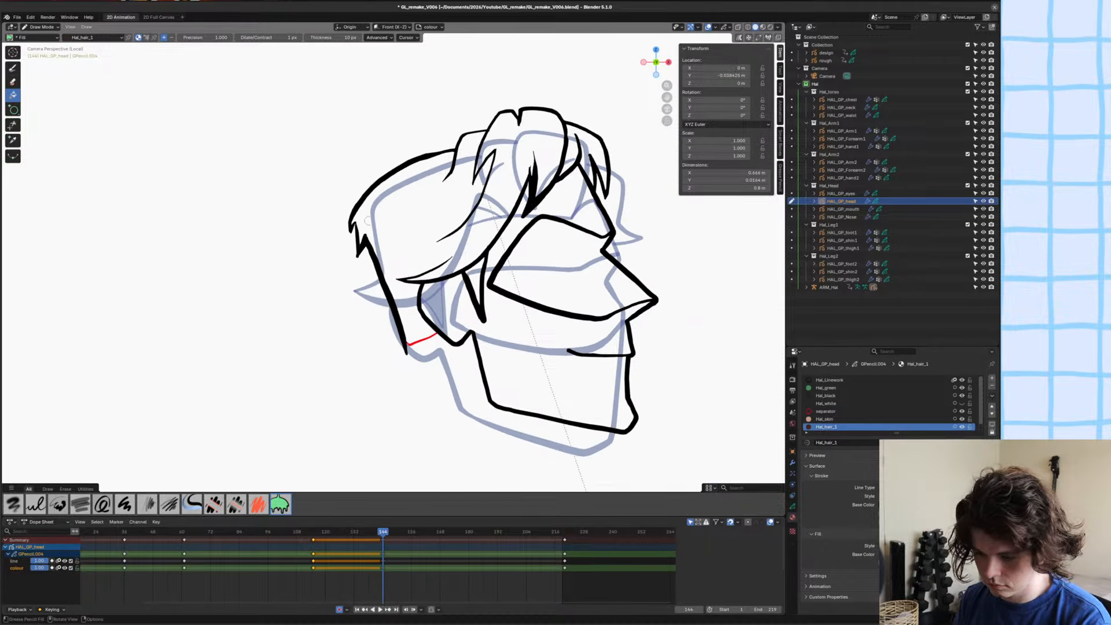
left_click(393, 261)
left_click(568, 145)
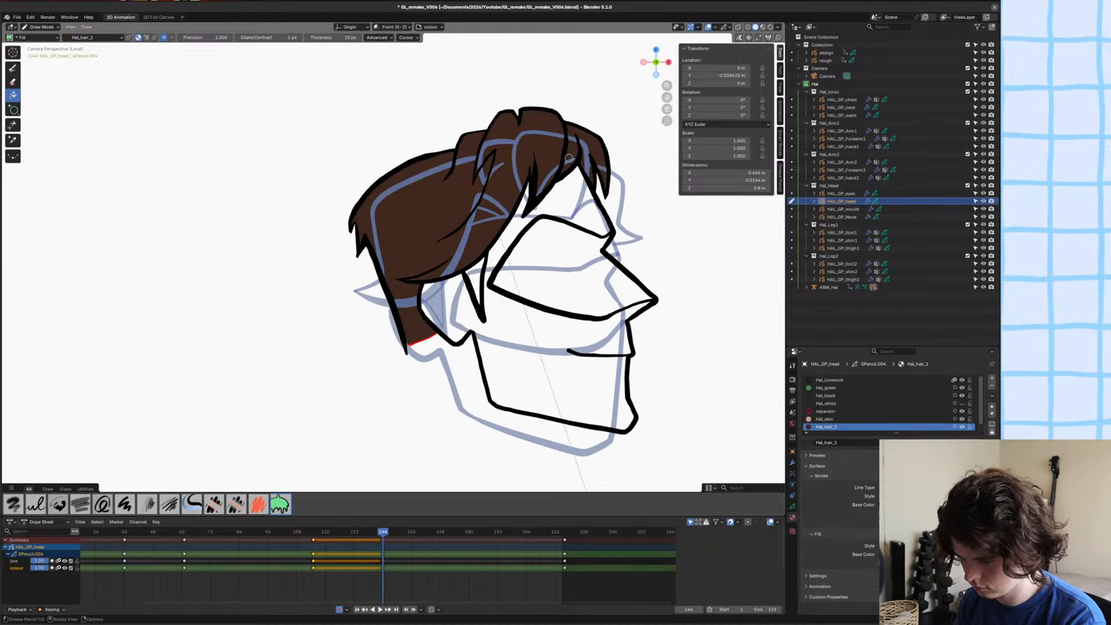
scroll(405, 298, "up", 5)
scroll(403, 302, "down", 4)
Delete the separator line behind the ear, then unhide and lock the Hal_white material.
left_click(13, 68)
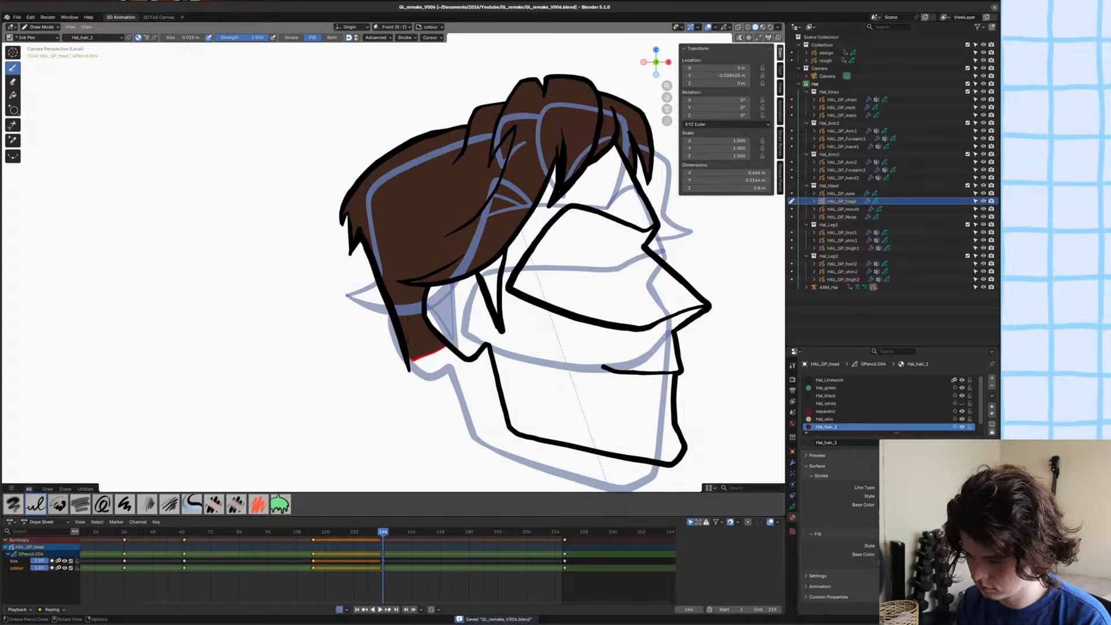
key("Tab")
key("Delete")
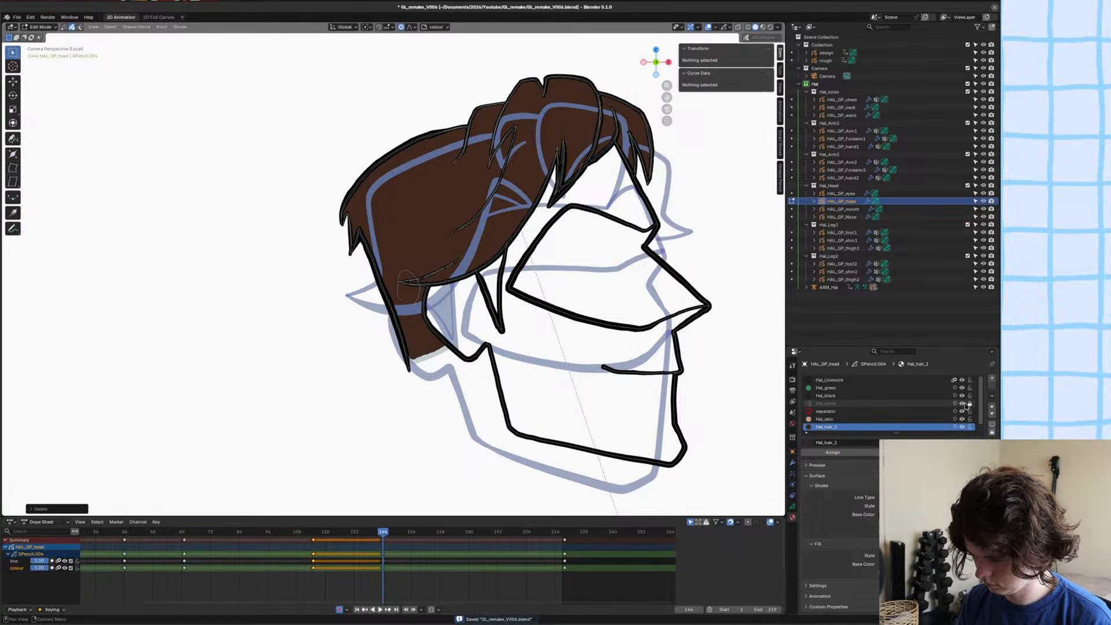
key("Tab")
Reorder the Hal_hair_1 fill so it lies behind the white patch behind the ear, and save the file.
key("Tab")
key("ctrl+Tab")
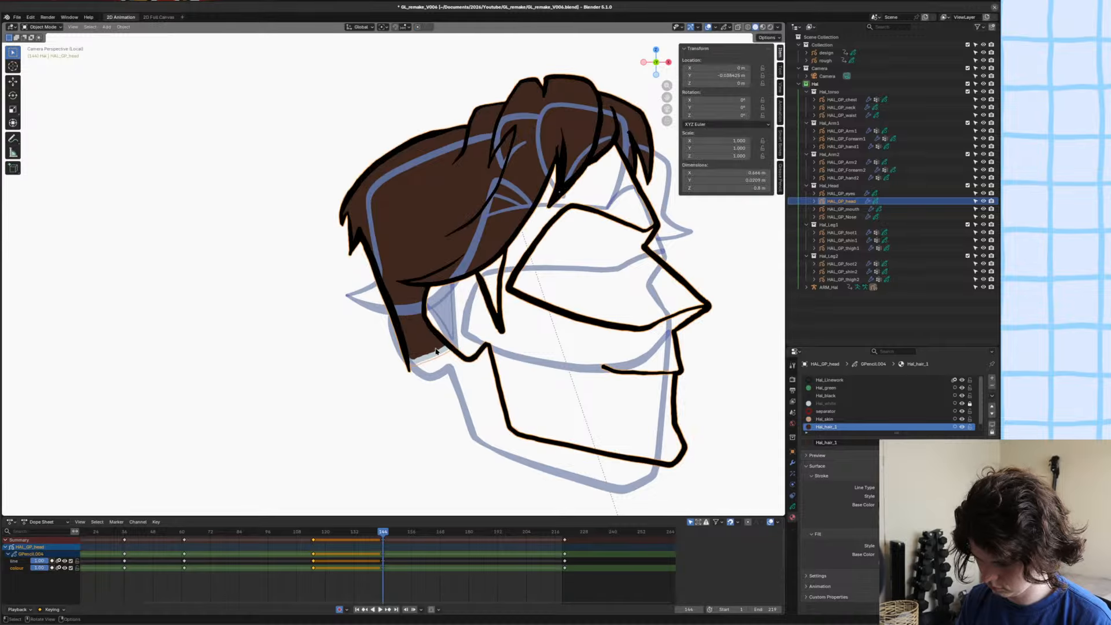
key("Tab")
left_click(436, 348)
key("ctrl+shift+Down")
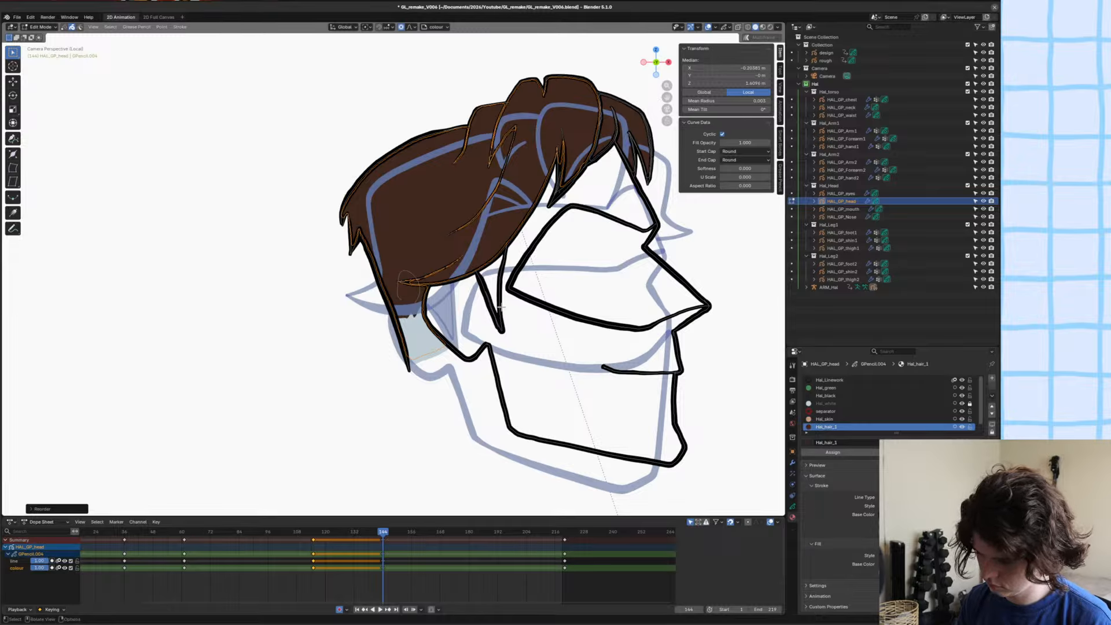
key("ctrl+s")
scroll(521, 174, "up", 3)
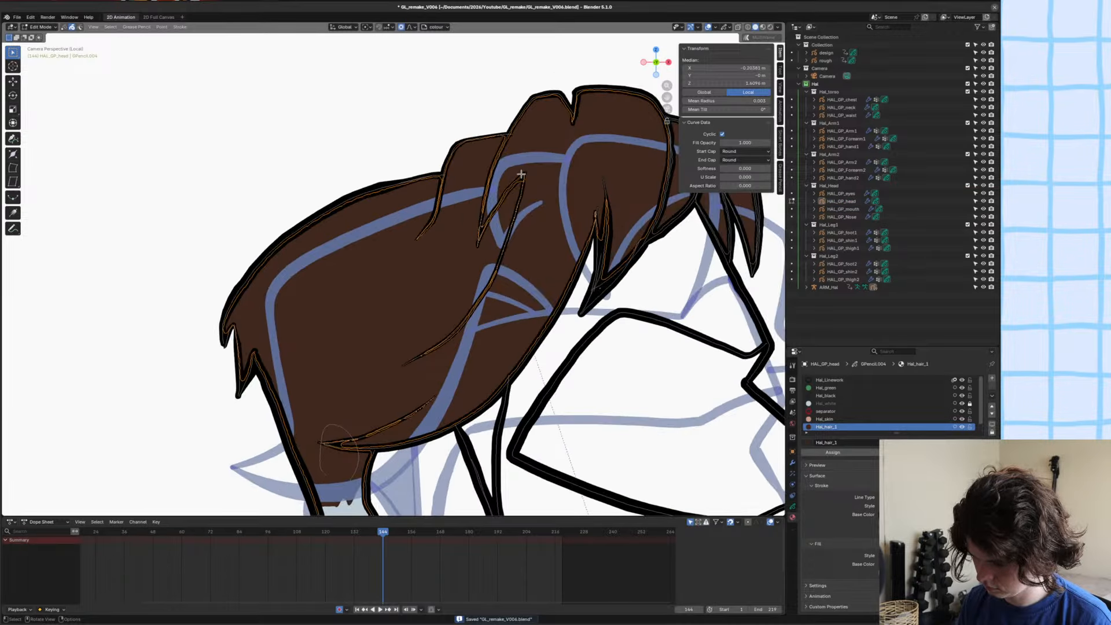
Separate the hair's merged fills, select the one inside the narrow lock and save the file.
key("ctrl+Tab")
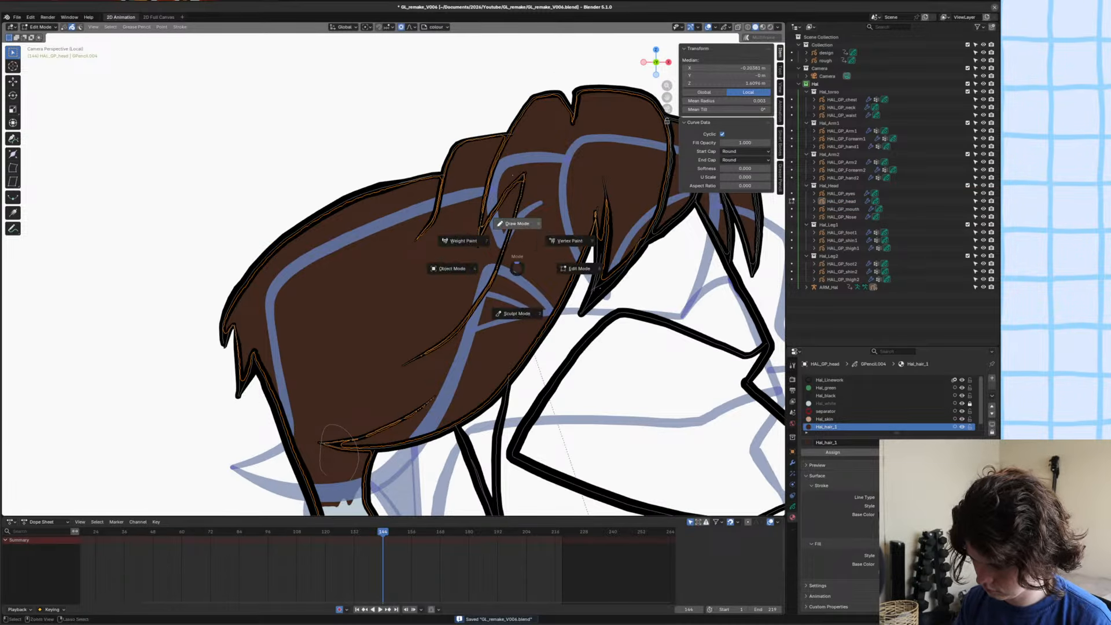
left_click(517, 224)
scroll(509, 203, "down", 1)
scroll(503, 194, "up", 1)
key("Tab")
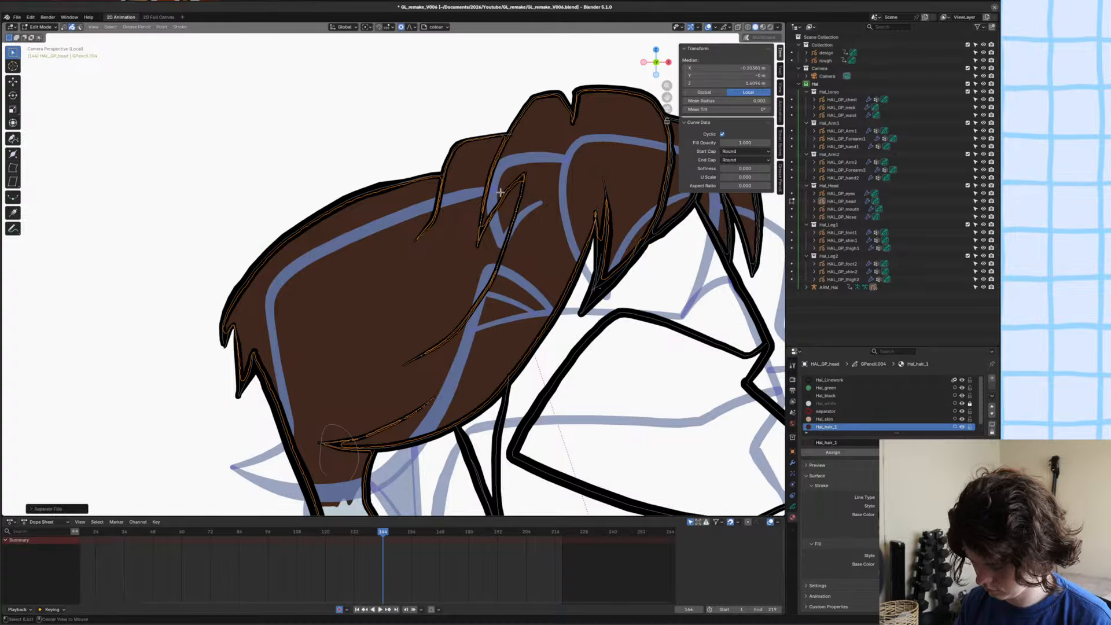
left_click(500, 192)
scroll(476, 238, "up", 3)
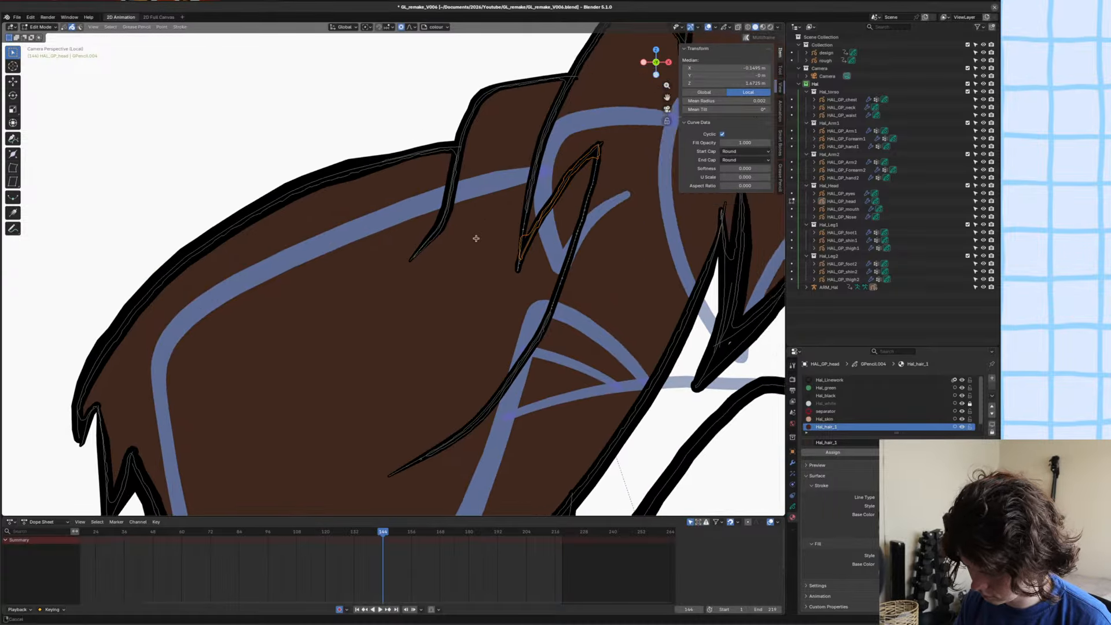
scroll(476, 238, "down", 1)
key("Tab")
scroll(479, 255, "down", 6)
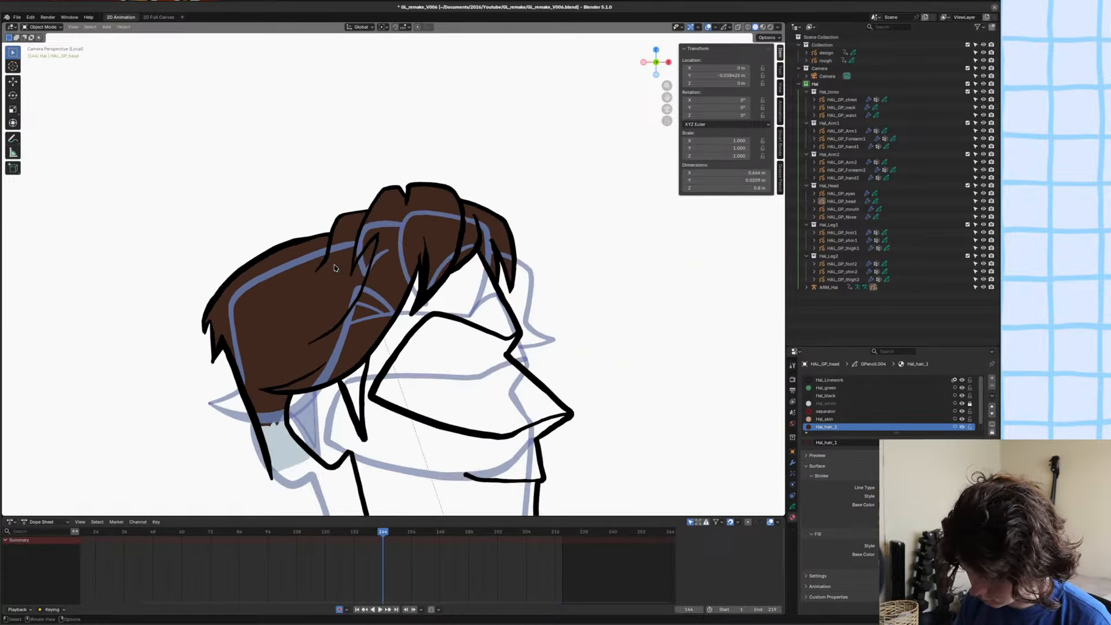
key("ctrl+s")
Examine the hair fills around the front locks up close, return to Draw Mode and save.
scroll(334, 268, "up", 2)
scroll(348, 272, "down", 1)
key("Tab")
scroll(533, 338, "up", 5)
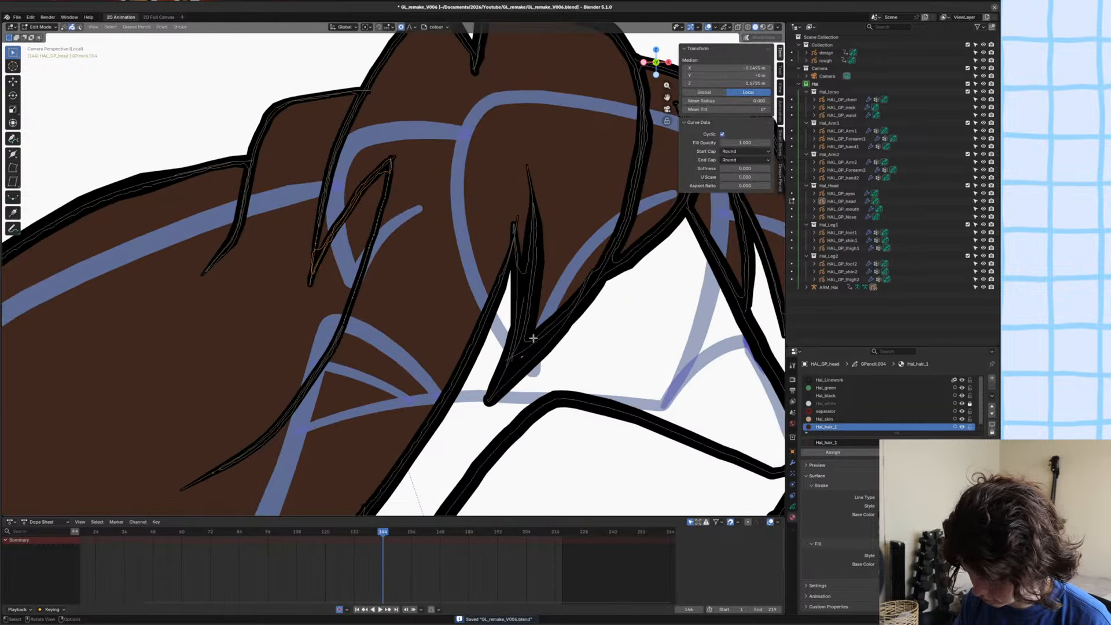
scroll(525, 352, "up", 1)
key("ctrl+Tab")
scroll(551, 334, "down", 3)
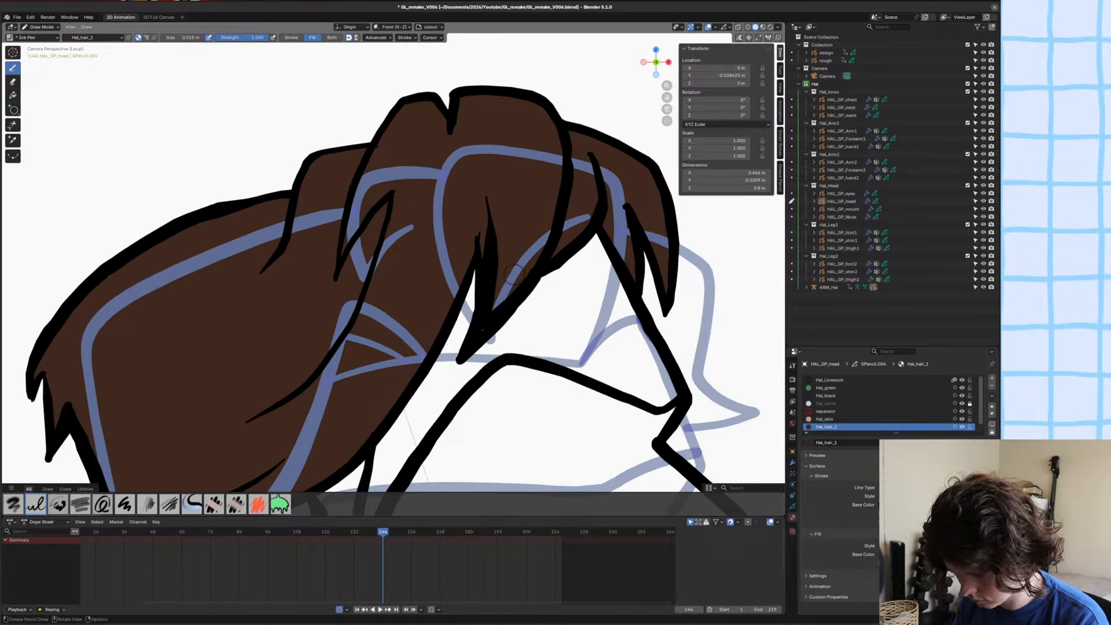
scroll(544, 331, "down", 6)
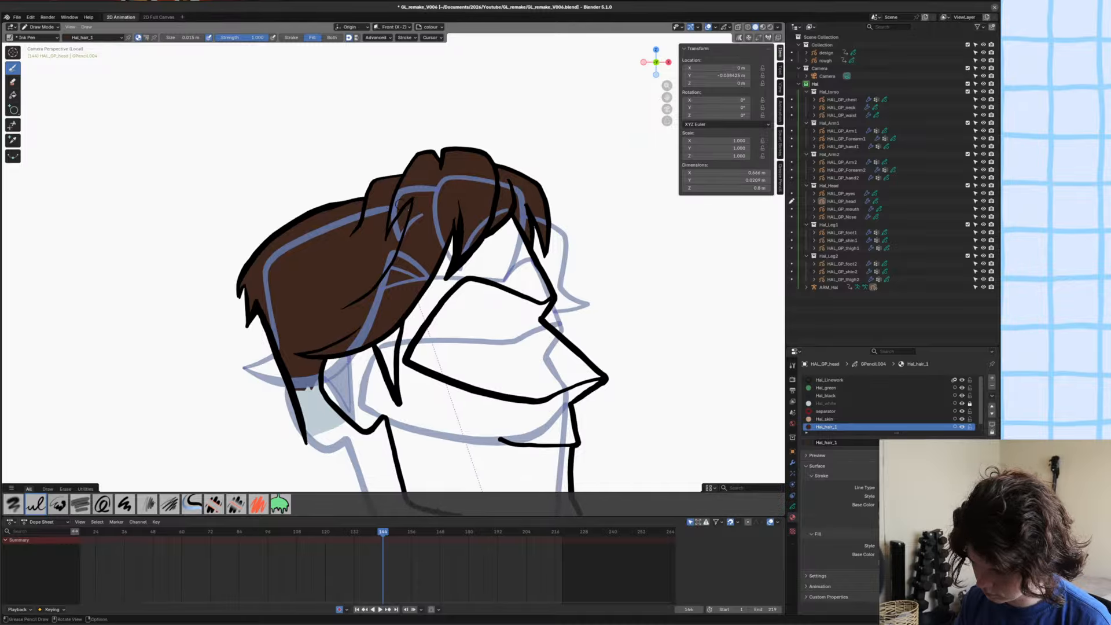
key("ctrl+s")
scroll(432, 233, "up", 3)
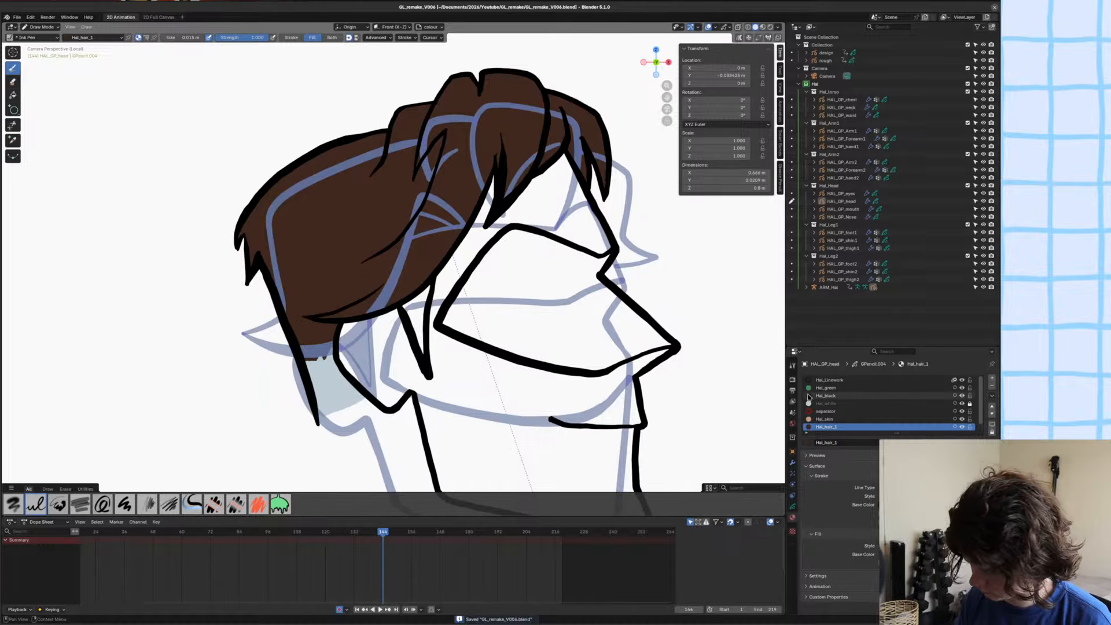
Fill the sideburn with Hal_white and the face, ear and forehead with Hal_skin, and save the file.
left_click(830, 405)
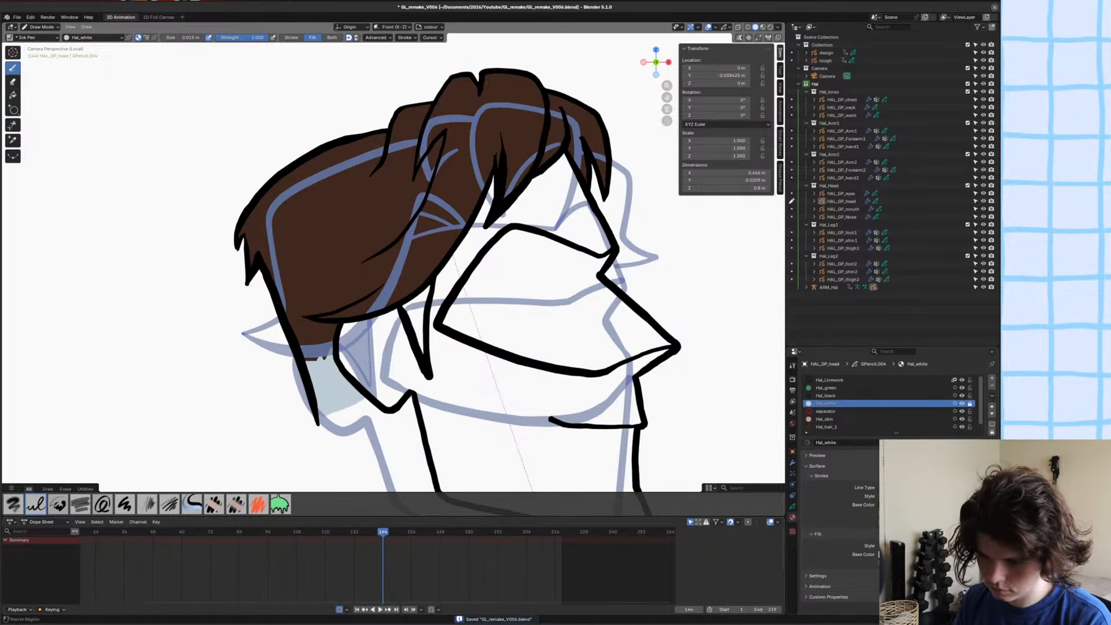
left_click(13, 95)
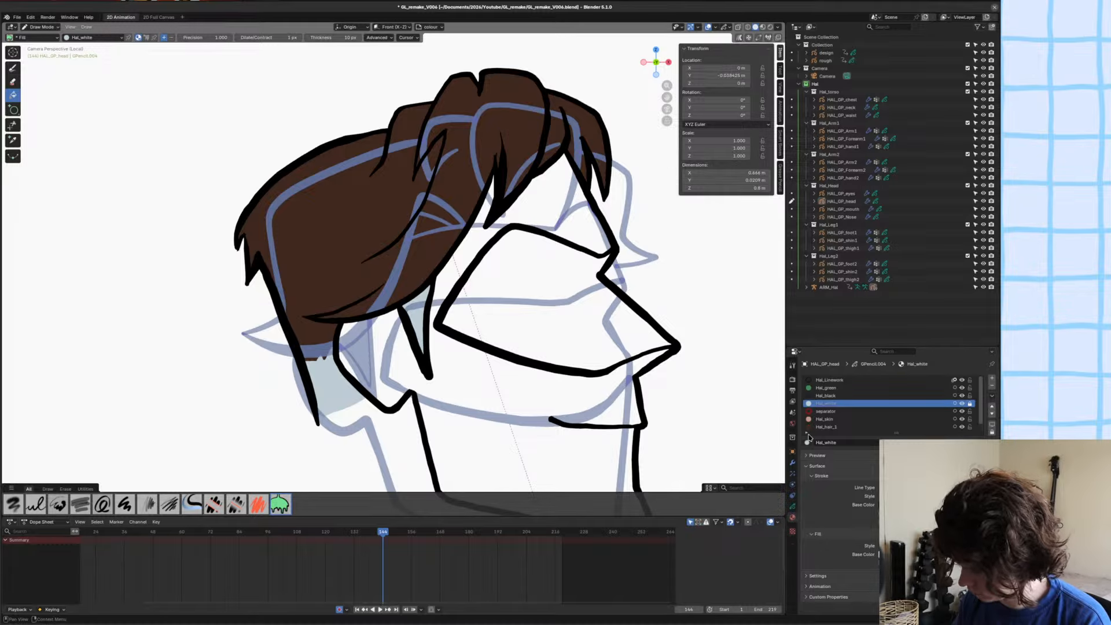
left_click(810, 419)
left_click(470, 419)
scroll(554, 271, "down", 2)
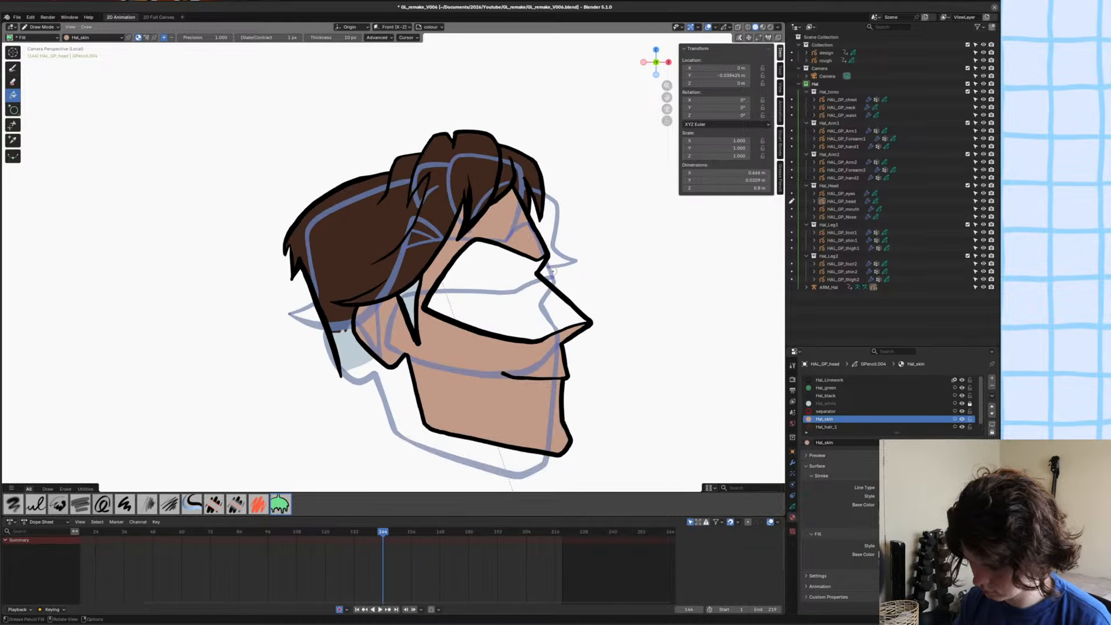
key("ctrl+s")
Fill the mask with Hal_green.
left_click(826, 388)
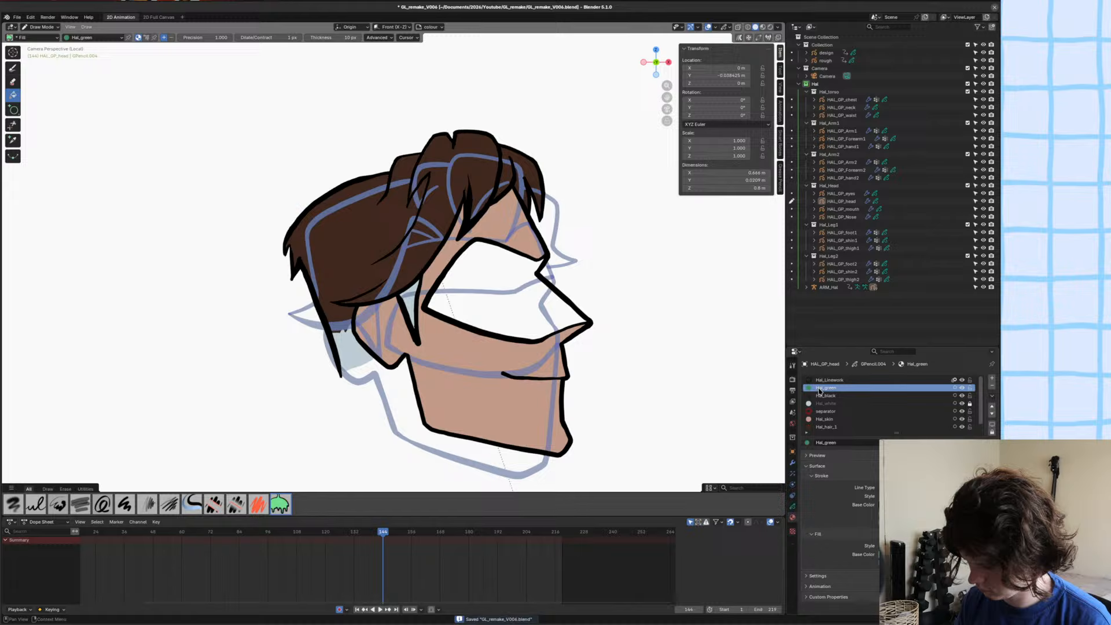
left_click(487, 290)
scroll(443, 330, "up", 2)
middle_click_drag(459, 332, 456, 297, "shift")
scroll(456, 297, "down", 4)
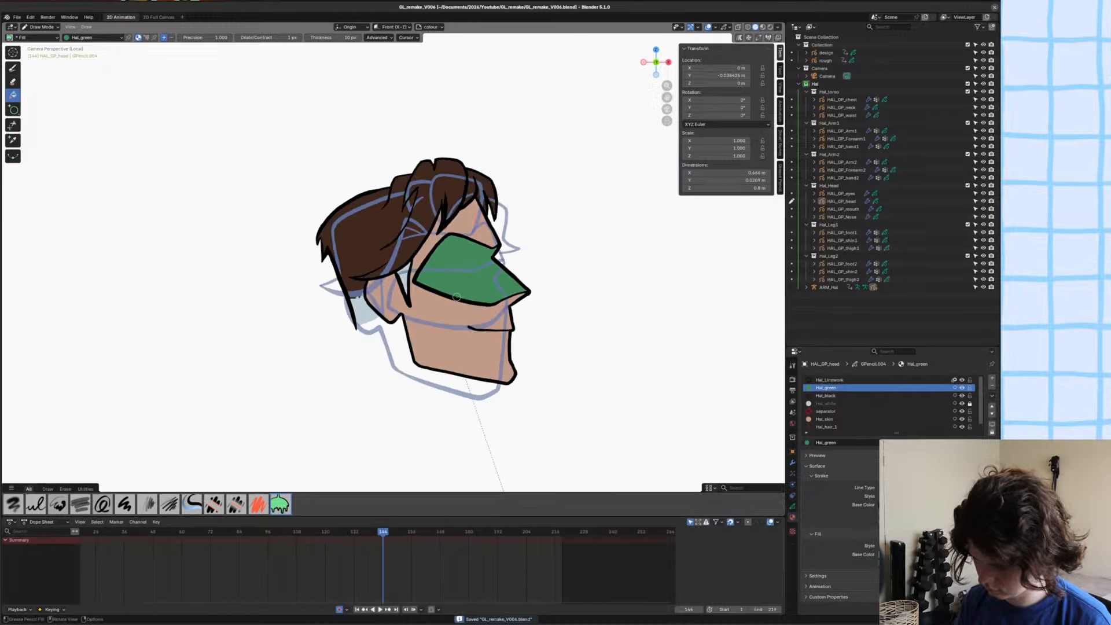
scroll(456, 297, "up", 2)
Leave local view, return to Object Mode and compare the coloured head with the pose at frame 142.
key("slash")
scroll(409, 254, "down", 2)
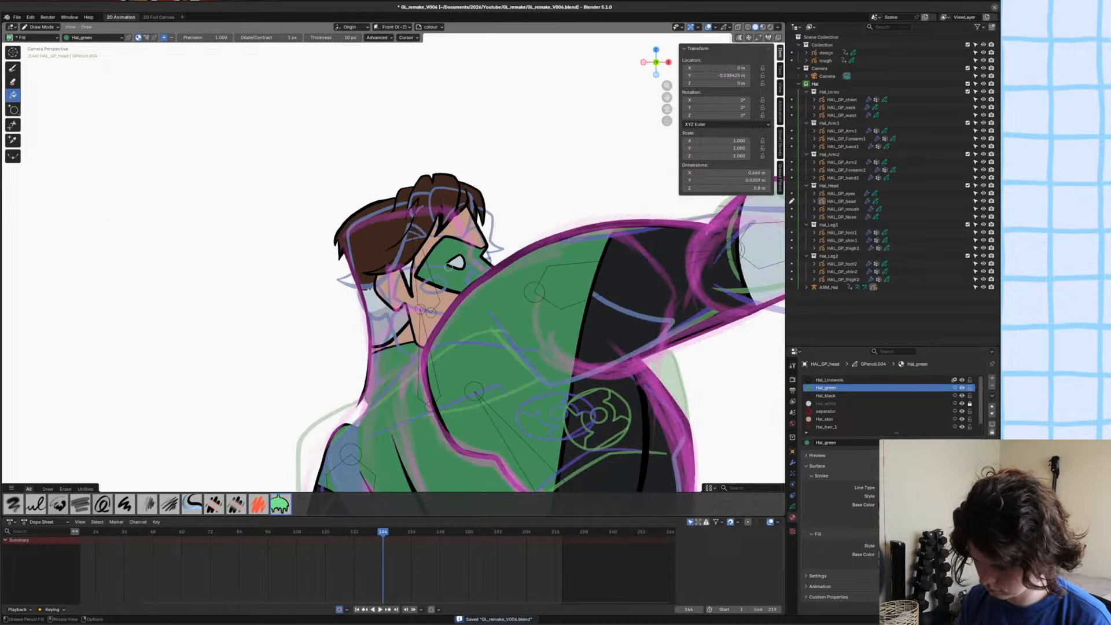
key("ctrl+Tab")
scroll(458, 281, "down", 2)
scroll(457, 281, "down", 2)
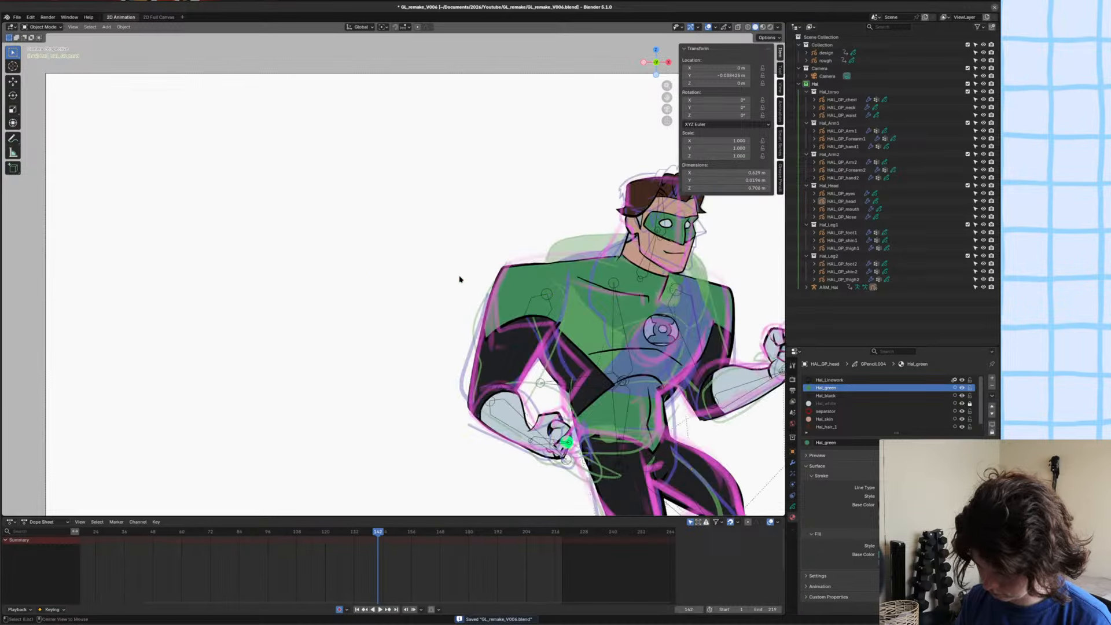
scroll(461, 278, "up", 2)
scroll(450, 268, "down", 2)
scroll(460, 269, "up", 3)
middle_click_drag(450, 268, 468, 274, "shift")
key("Left")
key("Left")
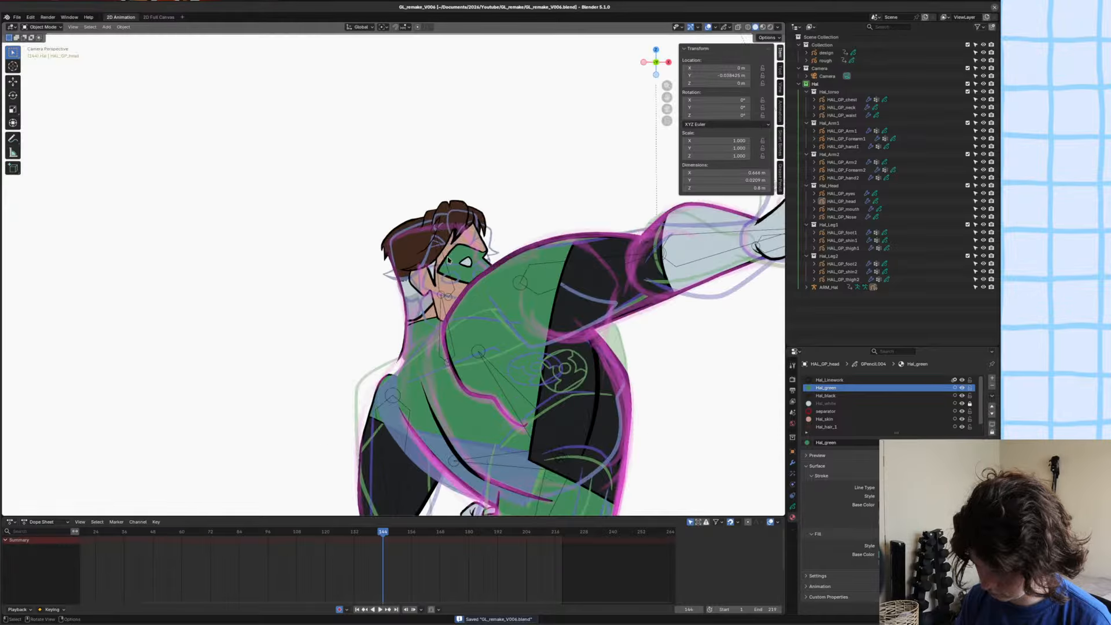
Delete HAL_GP_mouth's strokes at frame 144, leave all objects deselected and save the file.
left_click(758, 256)
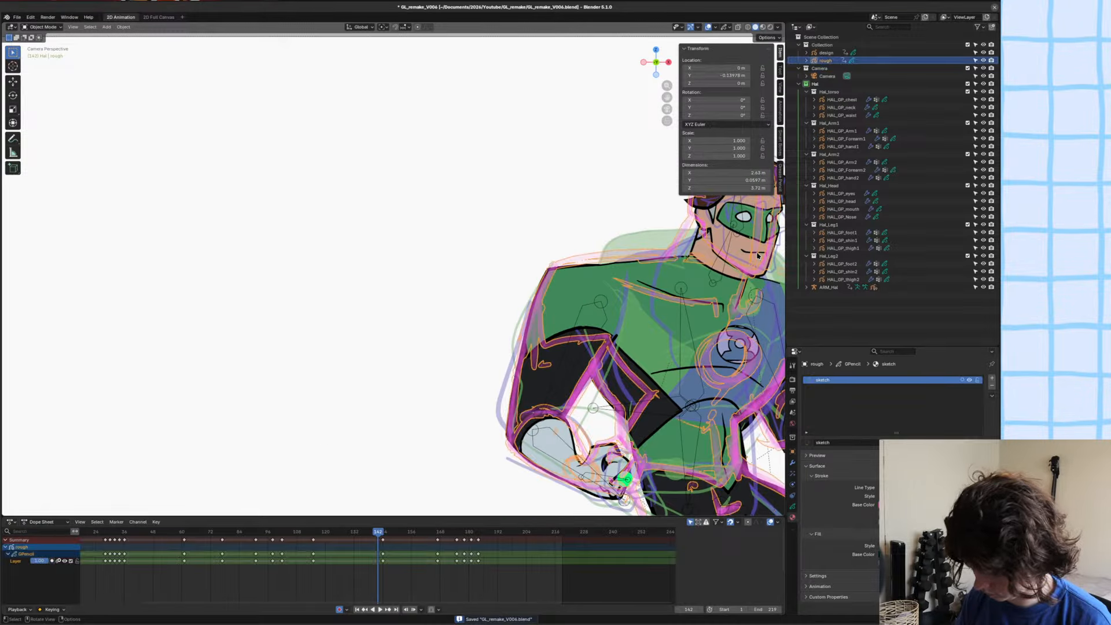
key("Right")
key("Tab")
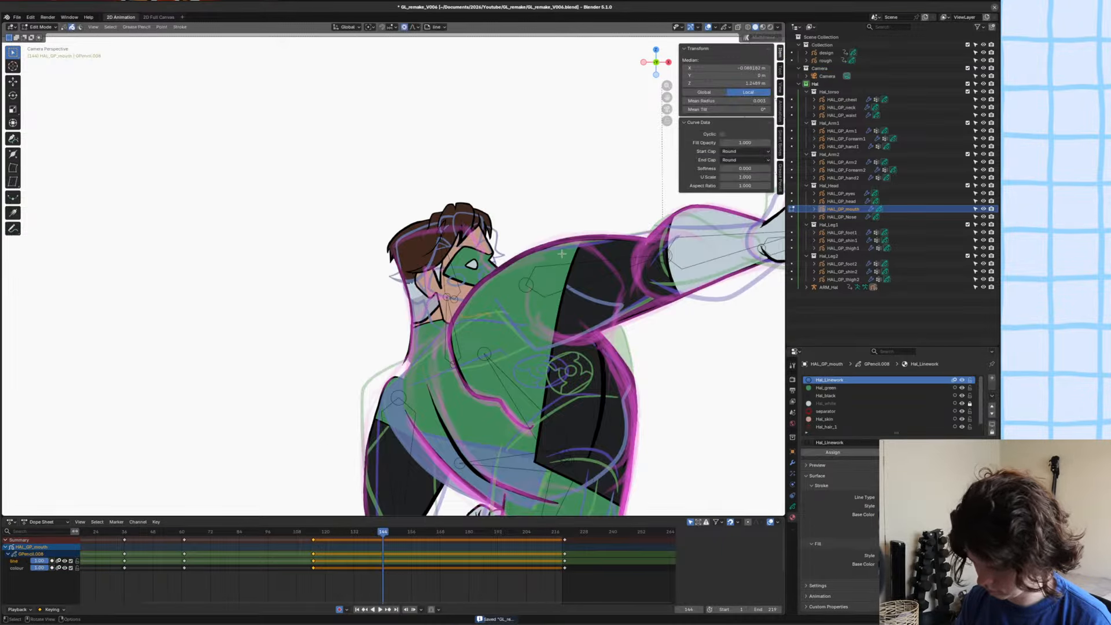
key("Delete")
key("Tab")
key("a")
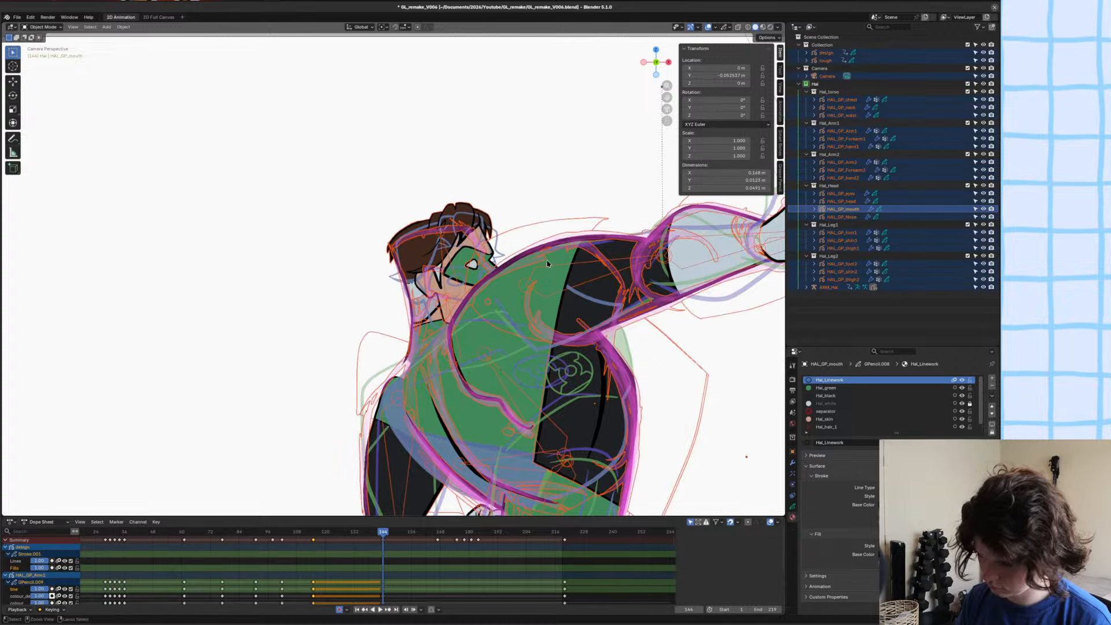
key("ctrl+s")
scroll(523, 243, "down", 4)
key("alt+a")
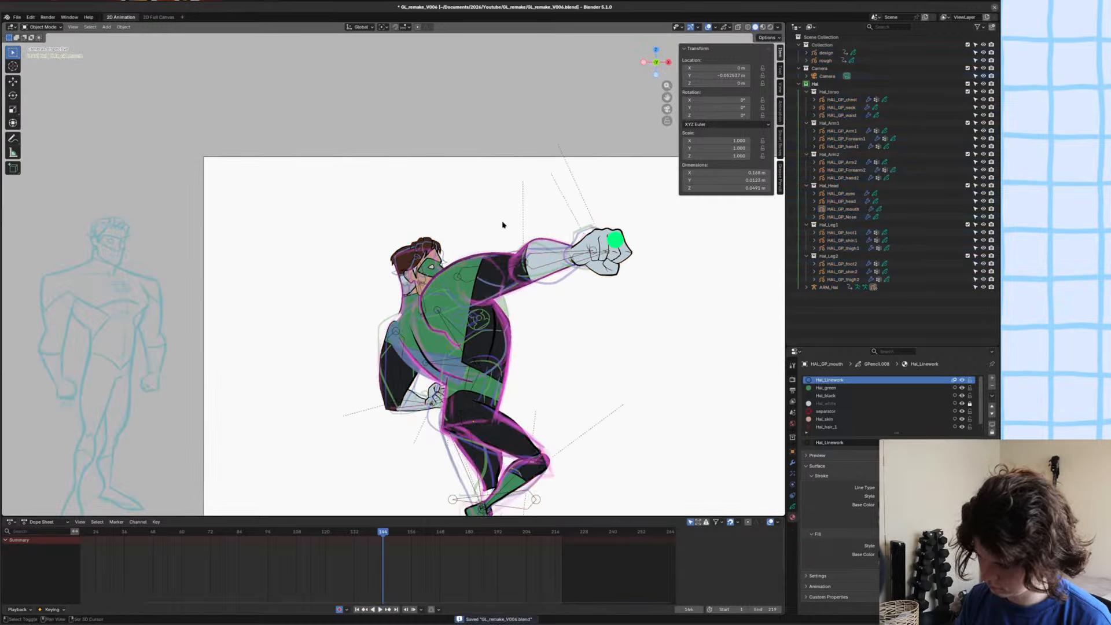
key("ctrl+s")
Examine the full pose in the camera frame and step between frame 144 and its neighbouring frames.
middle_click_drag(503, 225, 485, 212, "shift")
scroll(490, 215, "up", 2)
scroll(524, 214, "down", 3)
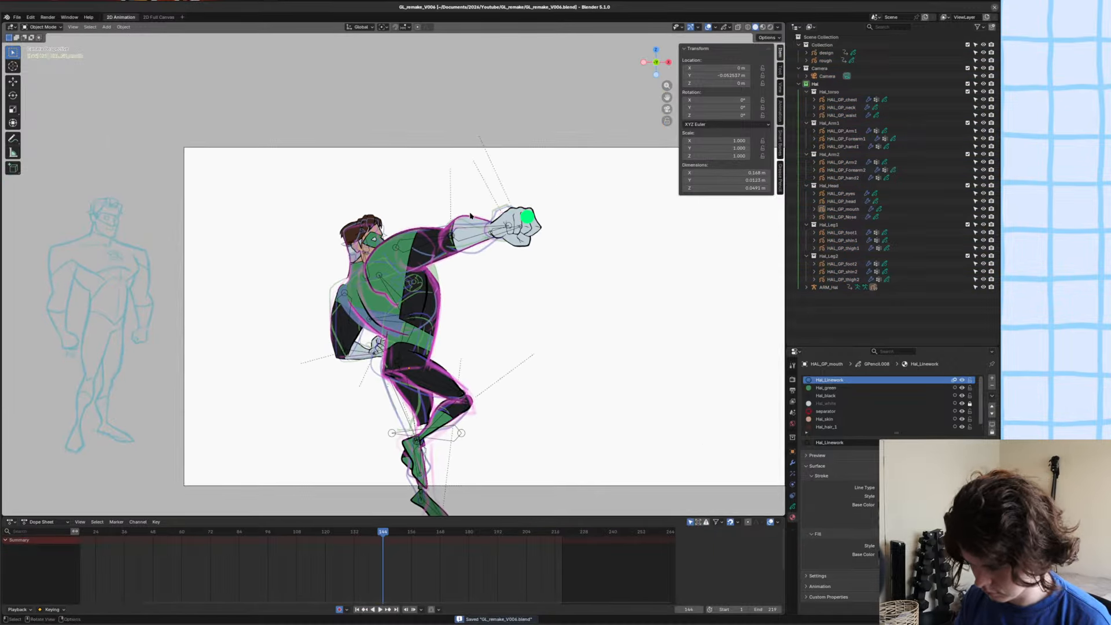
scroll(471, 216, "down", 1)
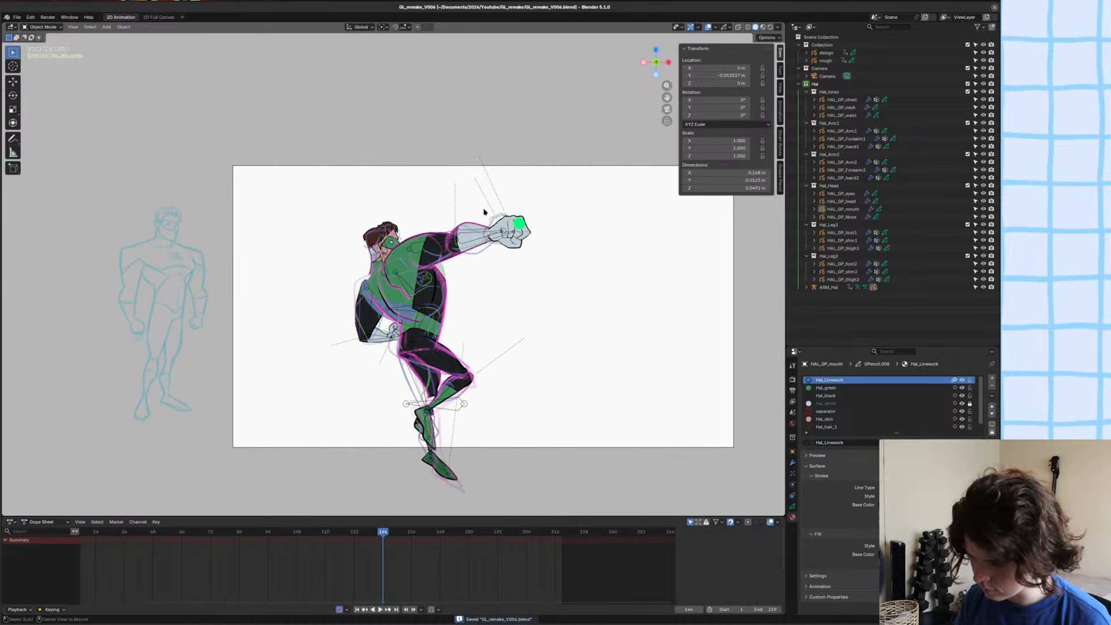
key("Left")
key("Right")
key("Right")
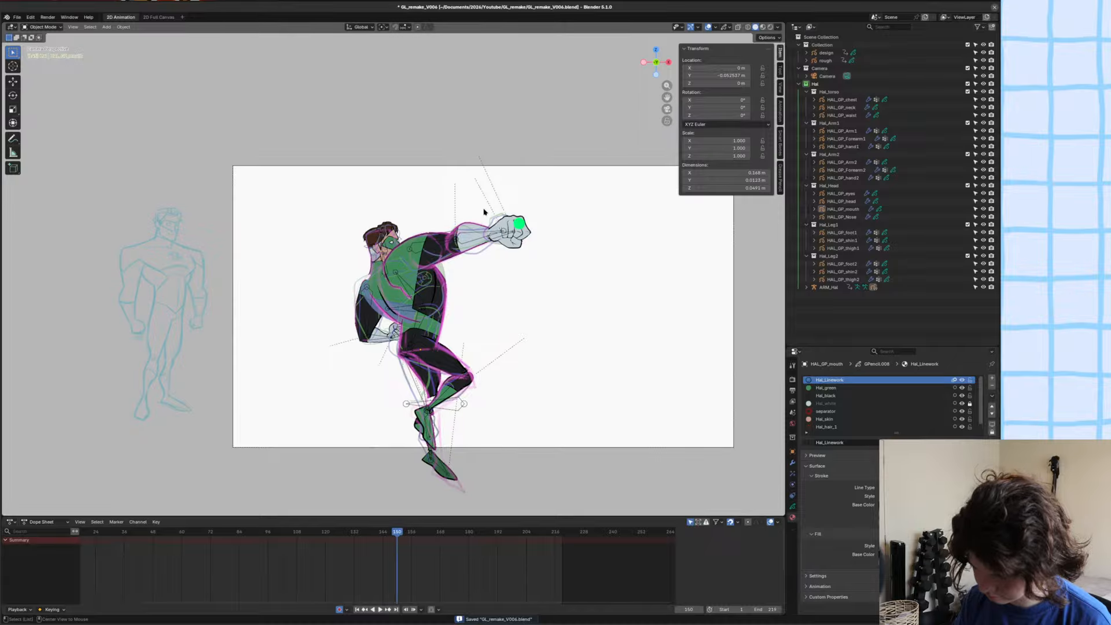
key("Left")
key("Left")
key("Left")
key("Right")
scroll(394, 268, "up", 5)
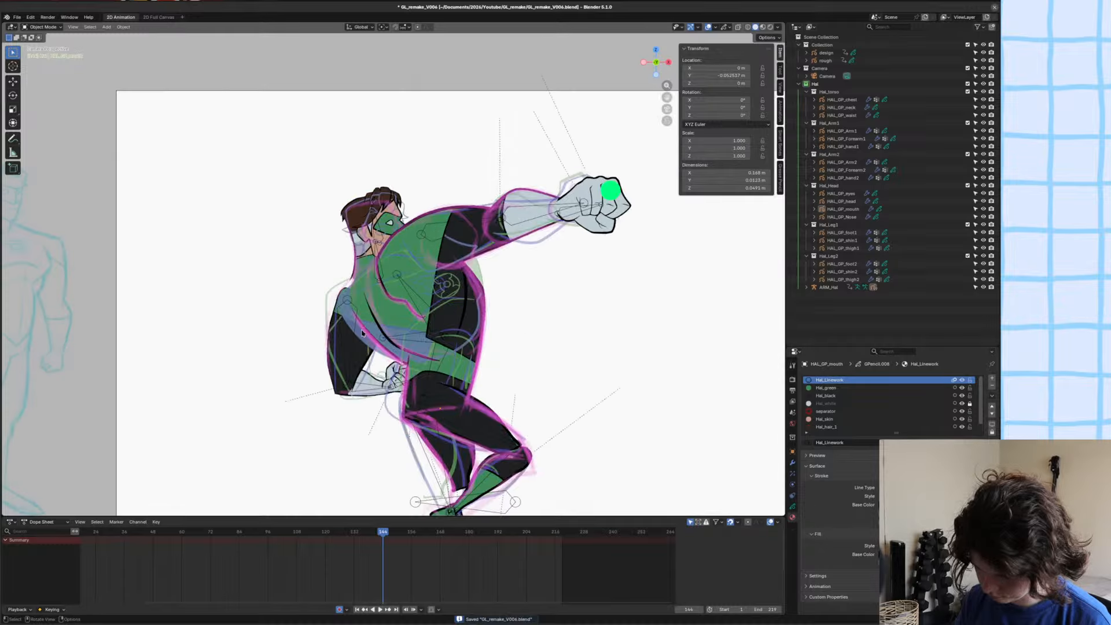
Rotate and move the back upper-arm bone at frame 144 in Pose Mode to fit the arm to the pink rough sketch.
left_click(346, 396)
scroll(424, 263, "up", 4)
key("ctrl+s")
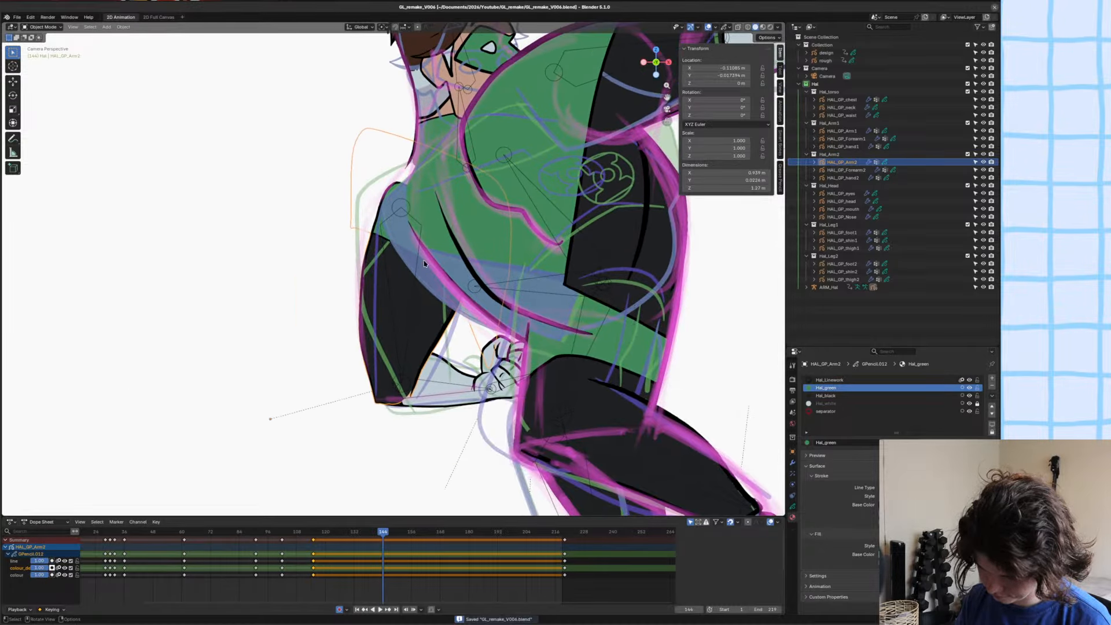
left_click(400, 316)
key("ctrl+Tab")
key("r")
left_click(406, 320)
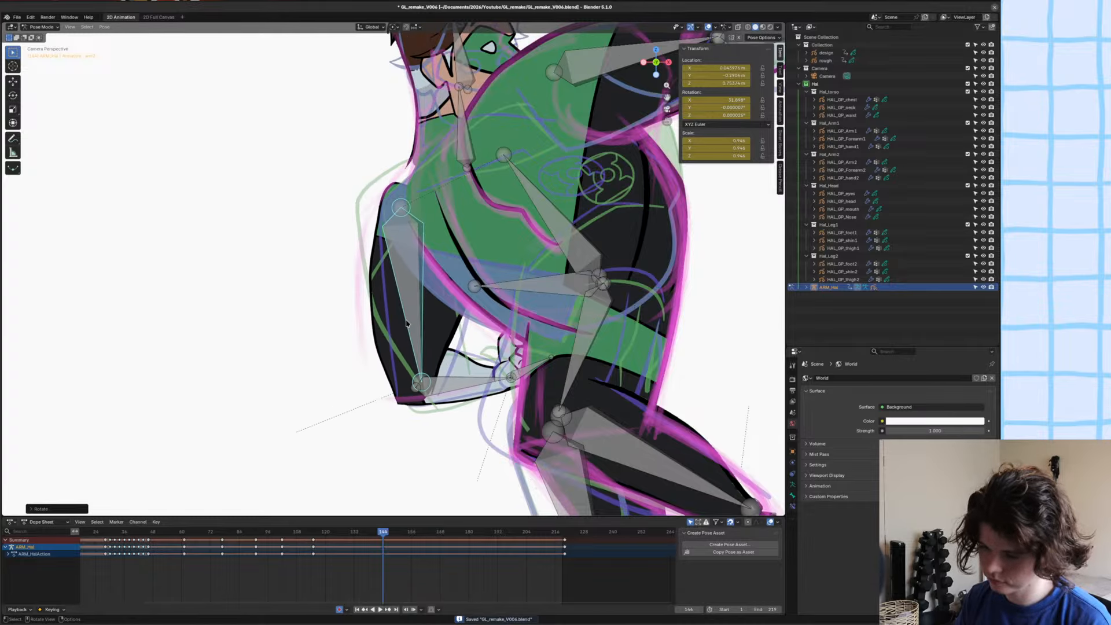
key("g")
left_click(392, 321)
key("r")
left_click(389, 320)
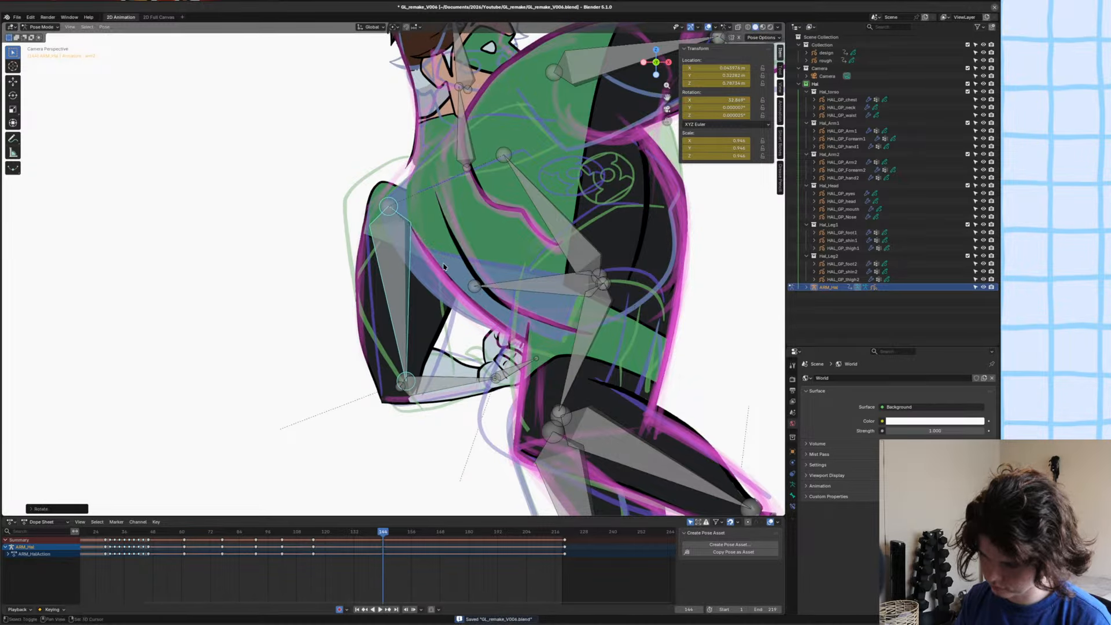
middle_click_drag(373, 303, 398, 344, "shift")
left_click(397, 344)
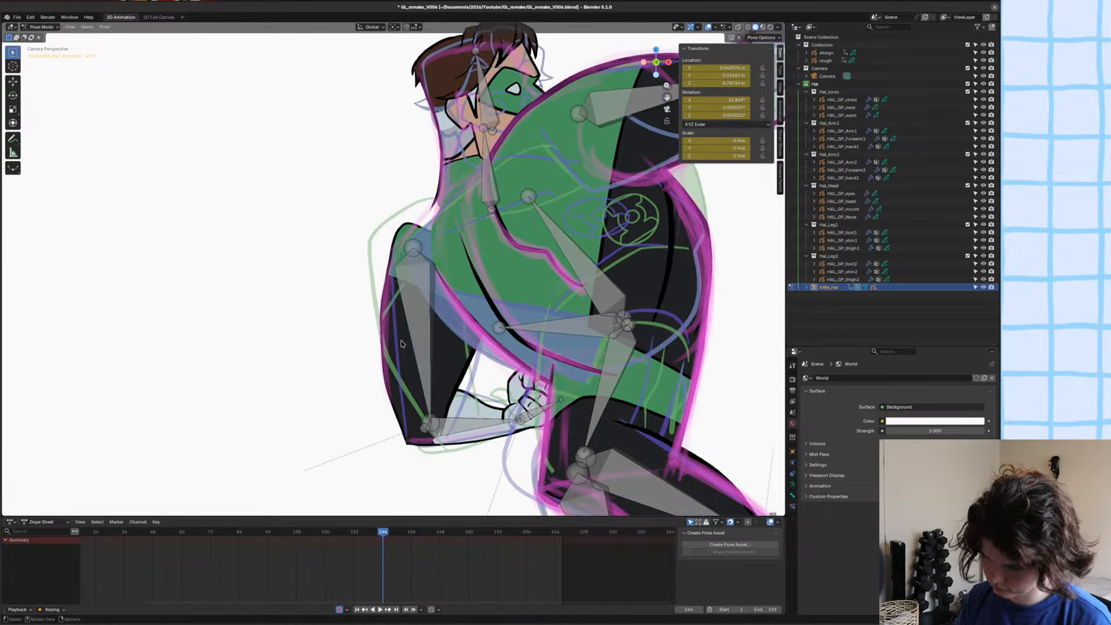
Grab-sculpt the shoulder outline of HAL_GP_Arm2 in Sculpt Mode so it slopes up into the neckline of the sketch.
key("ctrl+Tab")
left_click(413, 227)
left_click(409, 223)
key("ctrl+Tab")
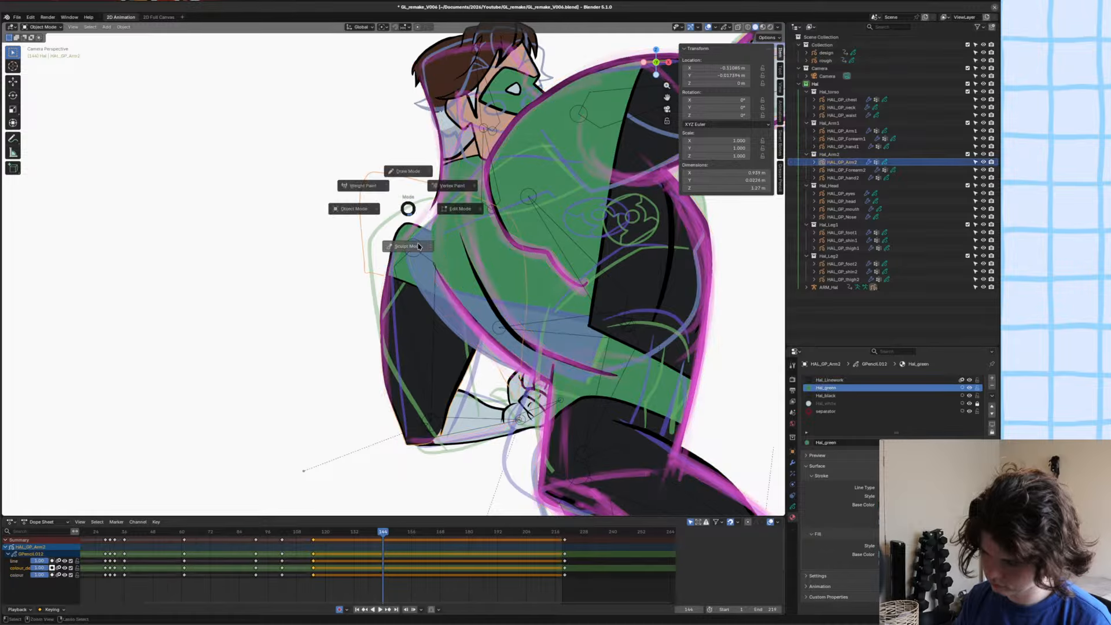
left_click(408, 225)
scroll(393, 268, "up", 3)
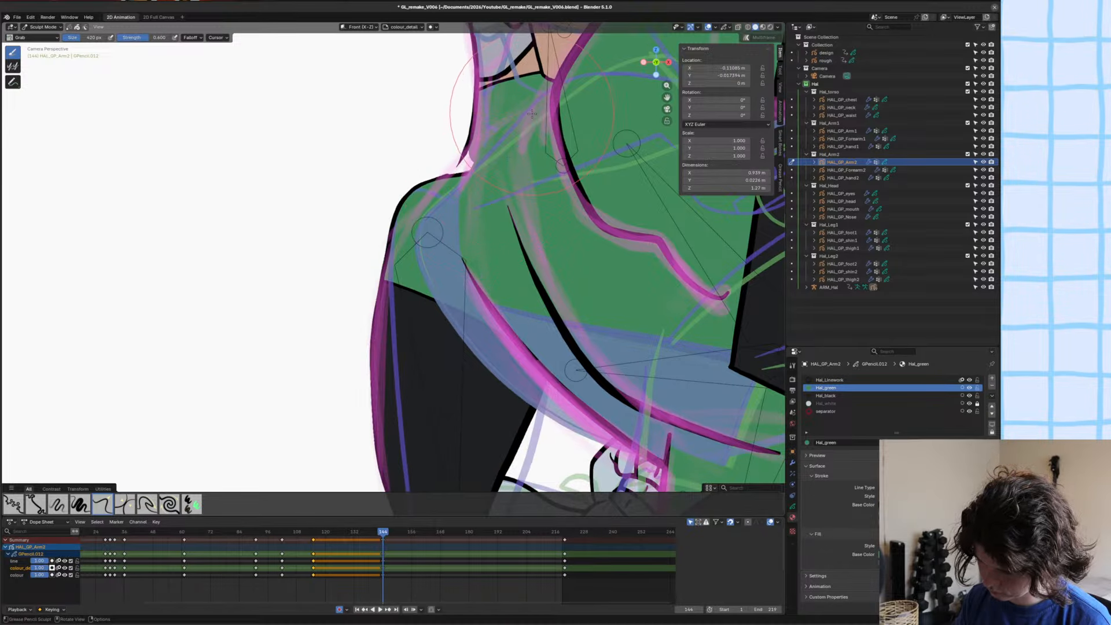
left_click_drag(427, 172, 488, 162)
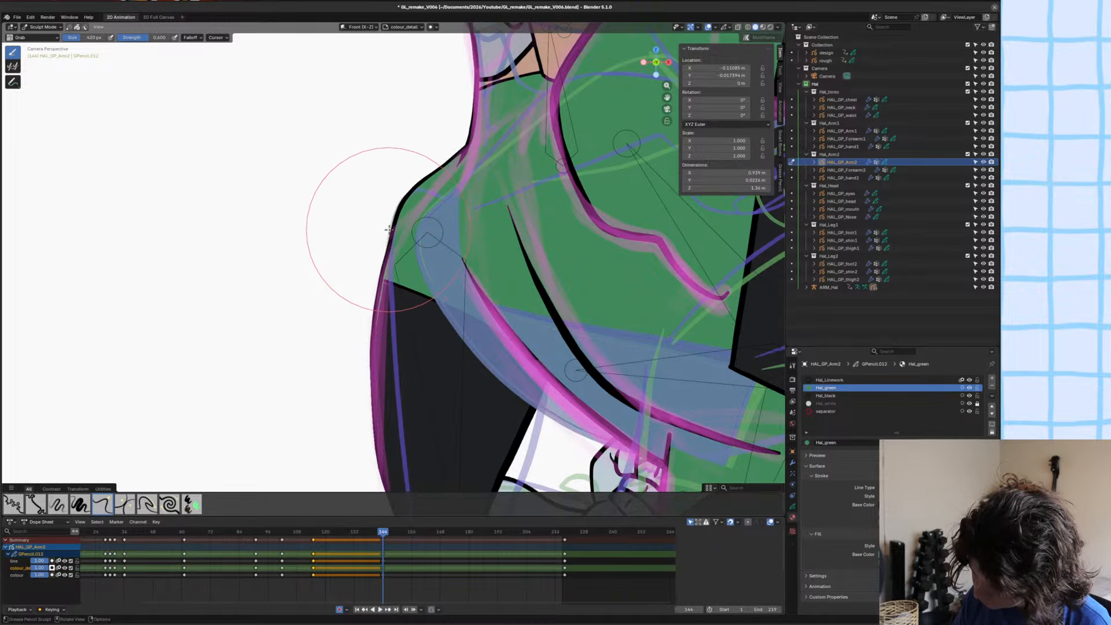
scroll(442, 159, "down", 3)
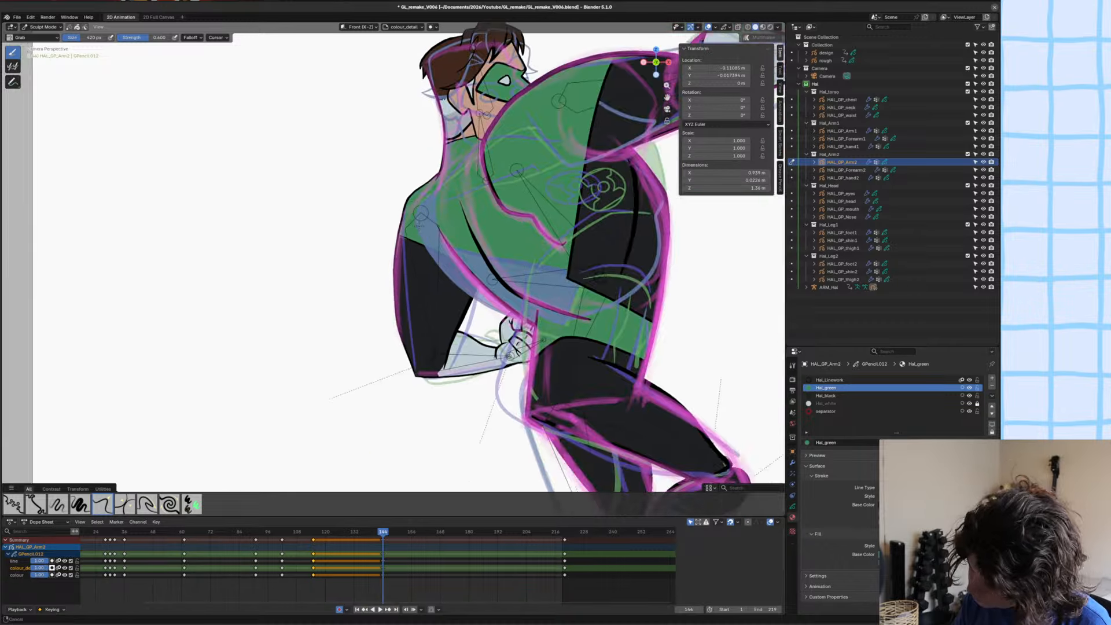
scroll(385, 210, "up", 3)
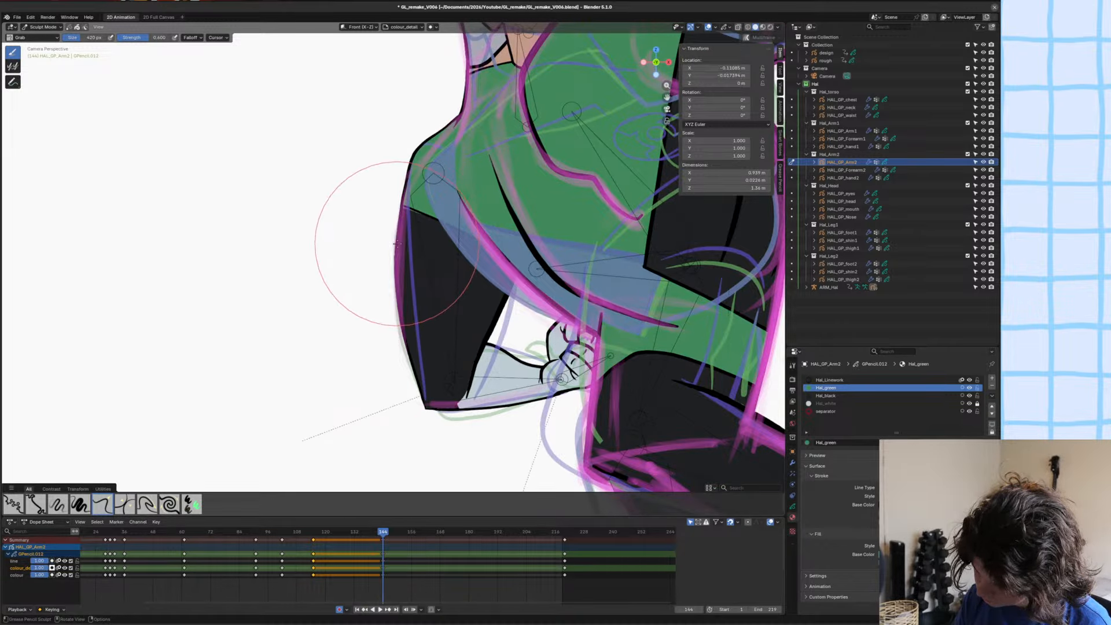
Inspect HAL_GP_Arm2's strokes in Edit Mode, return to Object Mode in rendered viewport shading and save the file.
scroll(394, 244, "up", 2)
key("Tab")
scroll(443, 225, "up", 2)
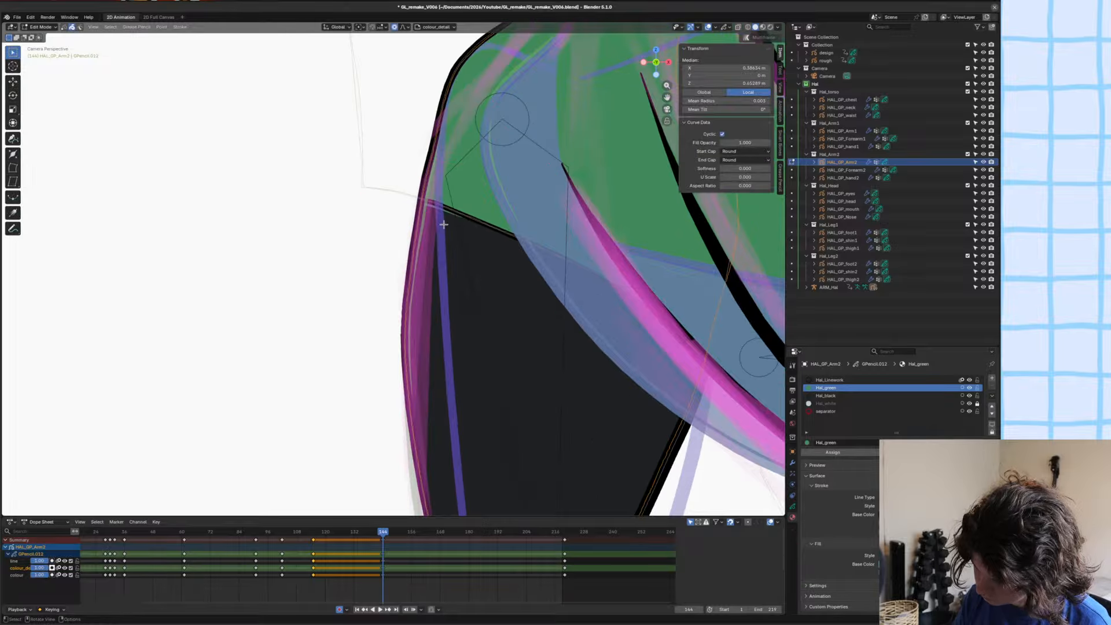
scroll(445, 210, "down", 4)
key("Tab")
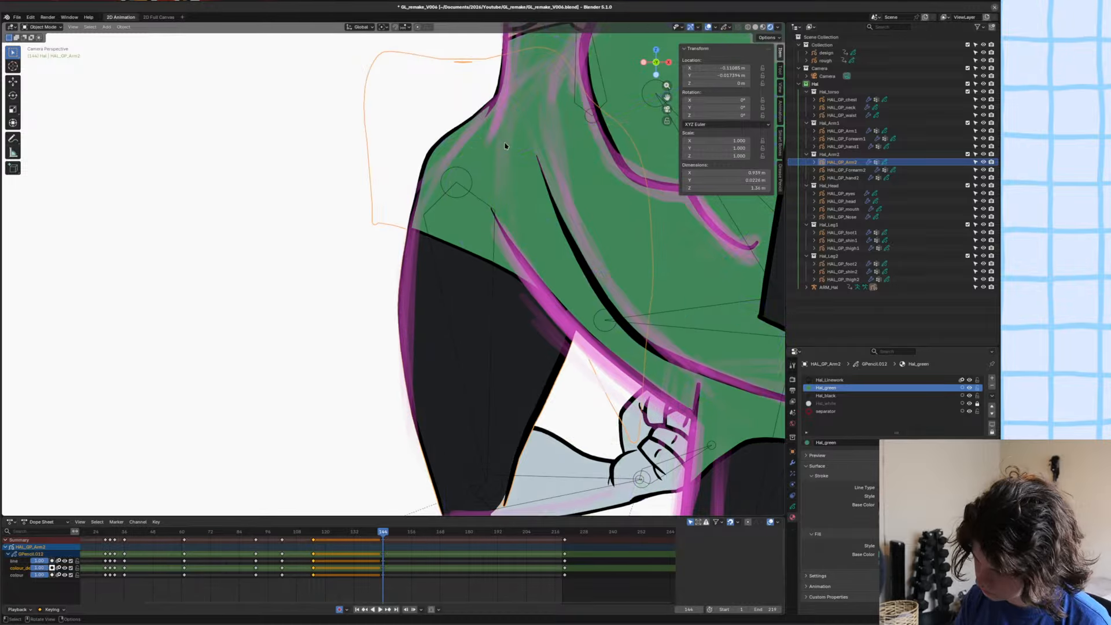
scroll(440, 278, "down", 2)
key("ctrl+s")
Grab-sculpt the inner edge of HAL_GP_Arm2's upper arm outwards towards the torso.
key("ctrl+Tab")
scroll(492, 254, "up", 2)
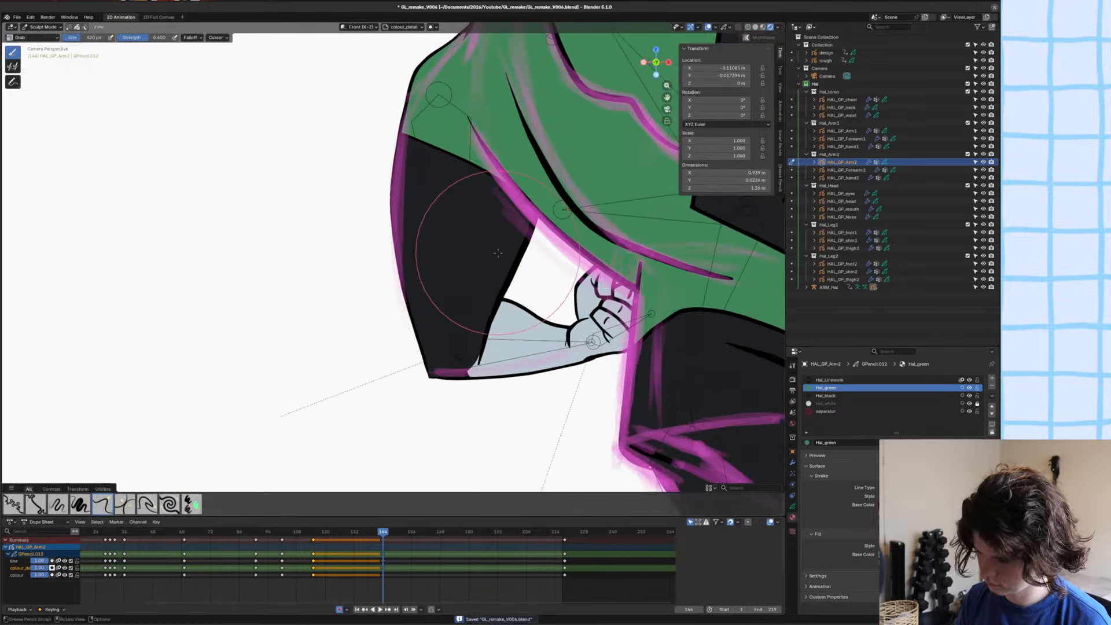
mouse_move(511, 245)
left_mouse_down()
mouse_move(542, 253)
mouse_move(512, 271)
mouse_move(531, 239)
left_mouse_up()
Rotate and move the green shoulder patch of HAL_GP_Arm2 so its border slopes upwards to the torso, then save in Object Mode.
key("Tab")
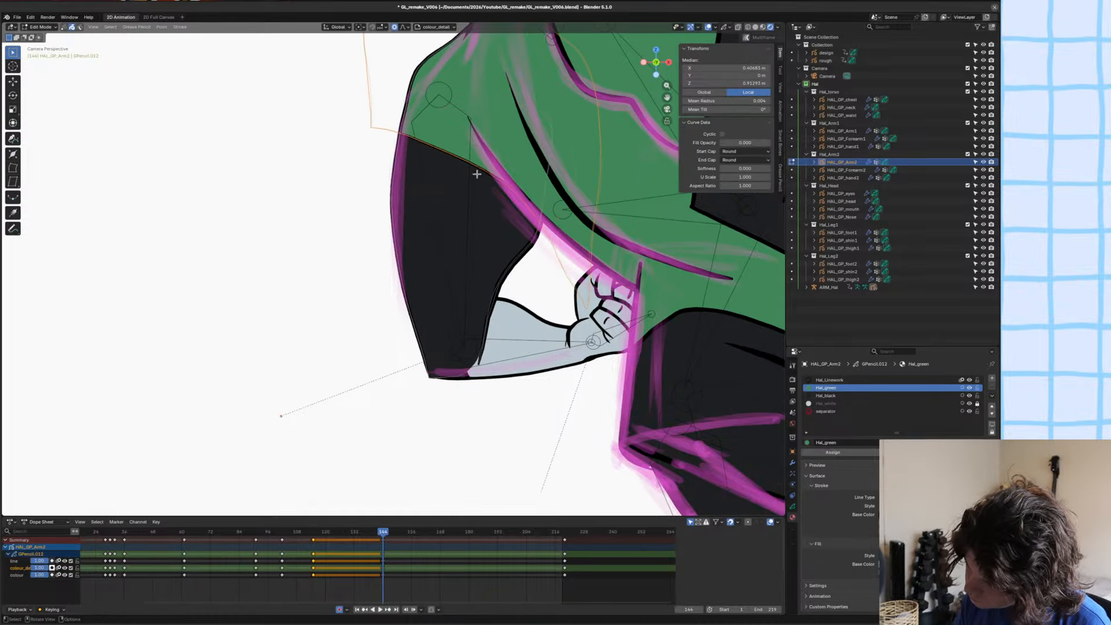
scroll(464, 159, "down", 2)
key("g")
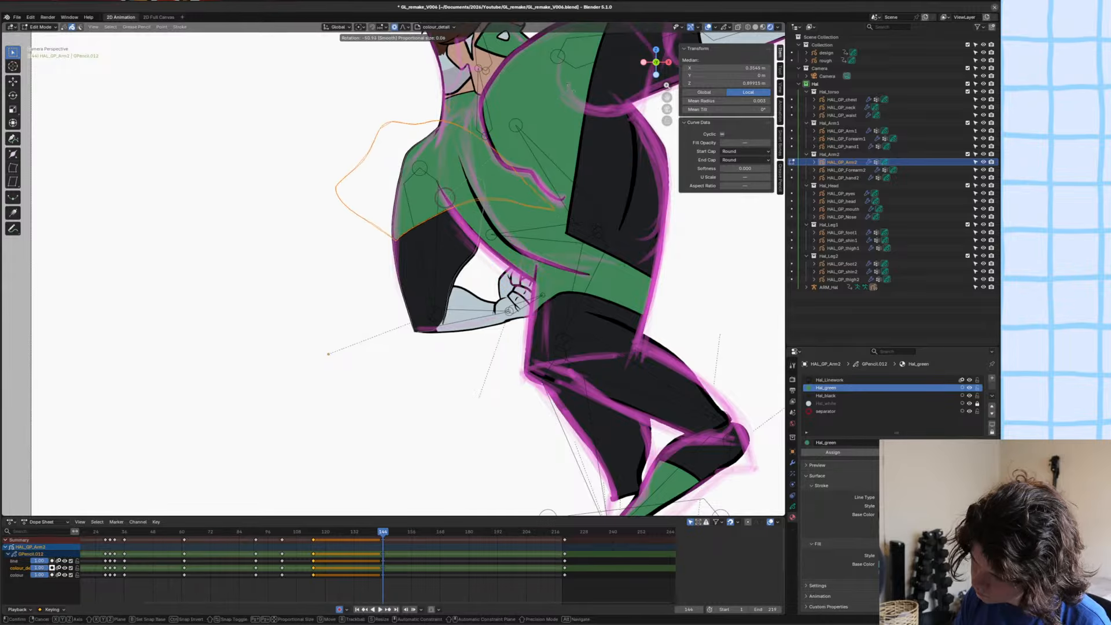
left_click(561, 68)
scroll(570, 101, "up", 2)
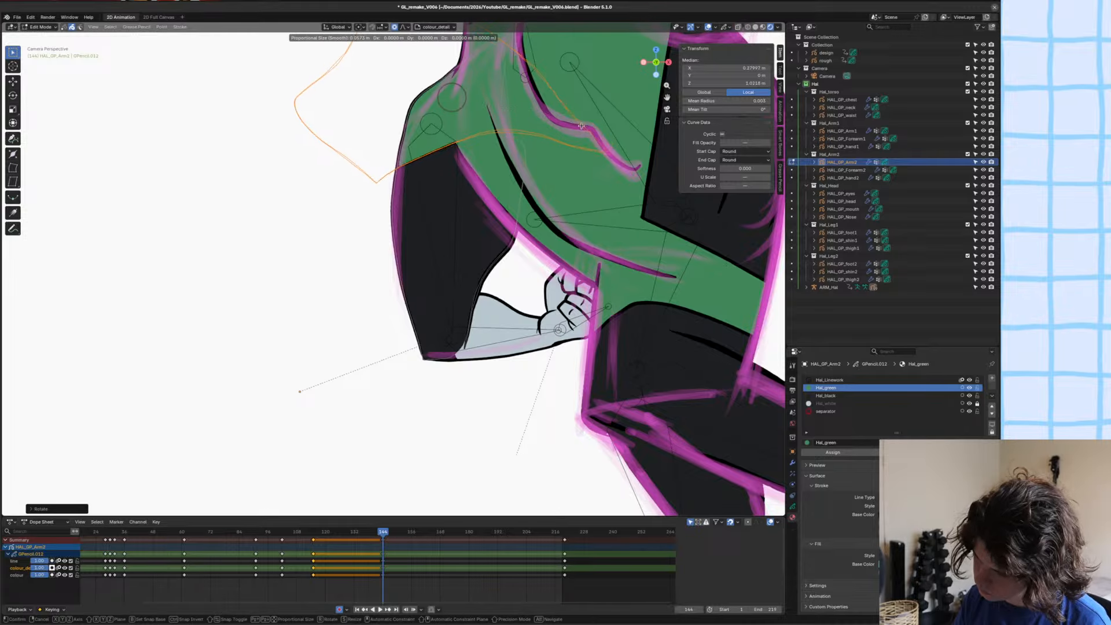
key("ctrl+s")
key("Tab")
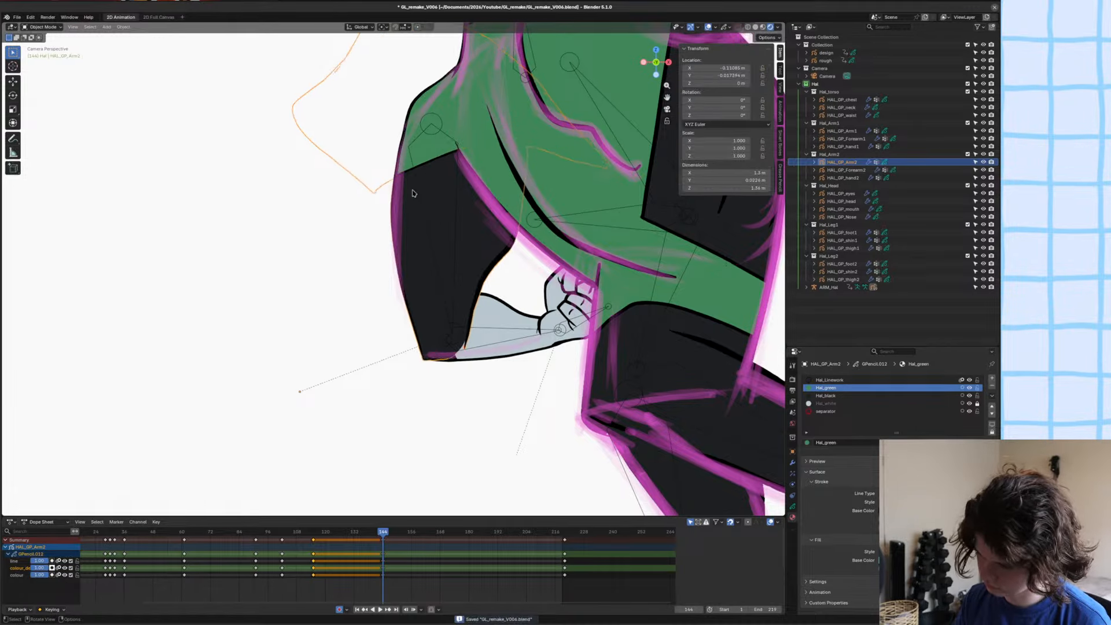
Grab-sculpt HAL_GP_Arm2's inner edge into a straighter line and reshape it around the elbow.
scroll(391, 284, "down", 3)
scroll(391, 284, "up", 2)
left_click(450, 251)
key("ctrl+Tab")
scroll(509, 255, "up", 1)
mouse_move(528, 236)
left_mouse_down()
mouse_move(514, 231)
mouse_move(488, 291)
left_mouse_up()
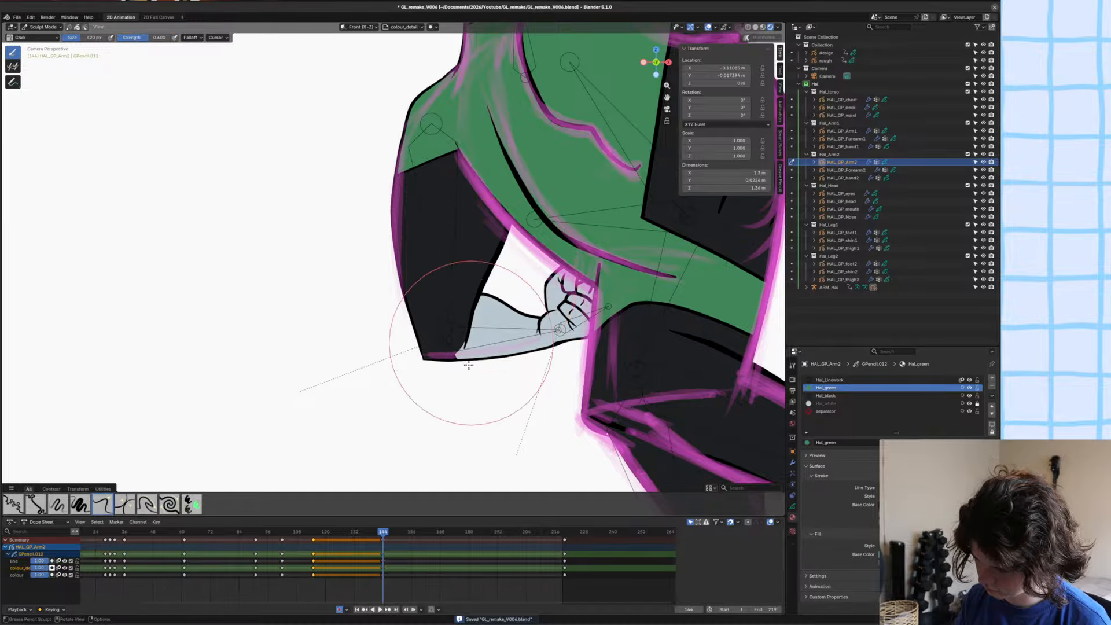
scroll(464, 330, "up", 3)
mouse_move(463, 326)
middle_mouse_down("shift")
mouse_move(507, 349)
mouse_move(528, 316)
middle_mouse_up("shift")
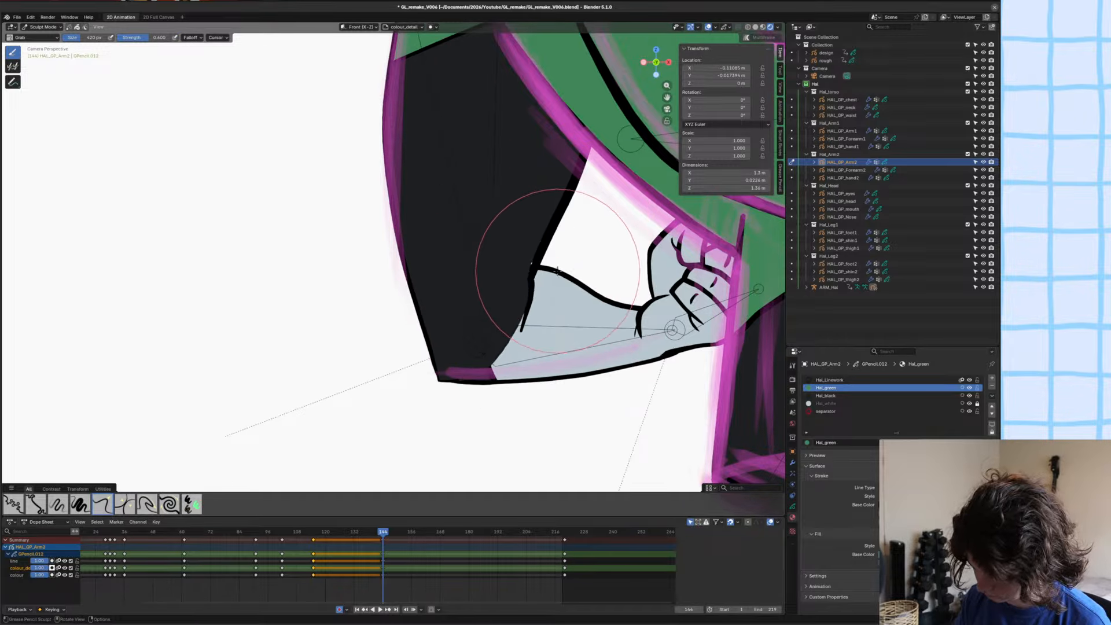
Move an inner-edge point of the upper arm's black fill with proportional editing so the fill follows the arm outline.
key("Tab")
left_click(561, 236)
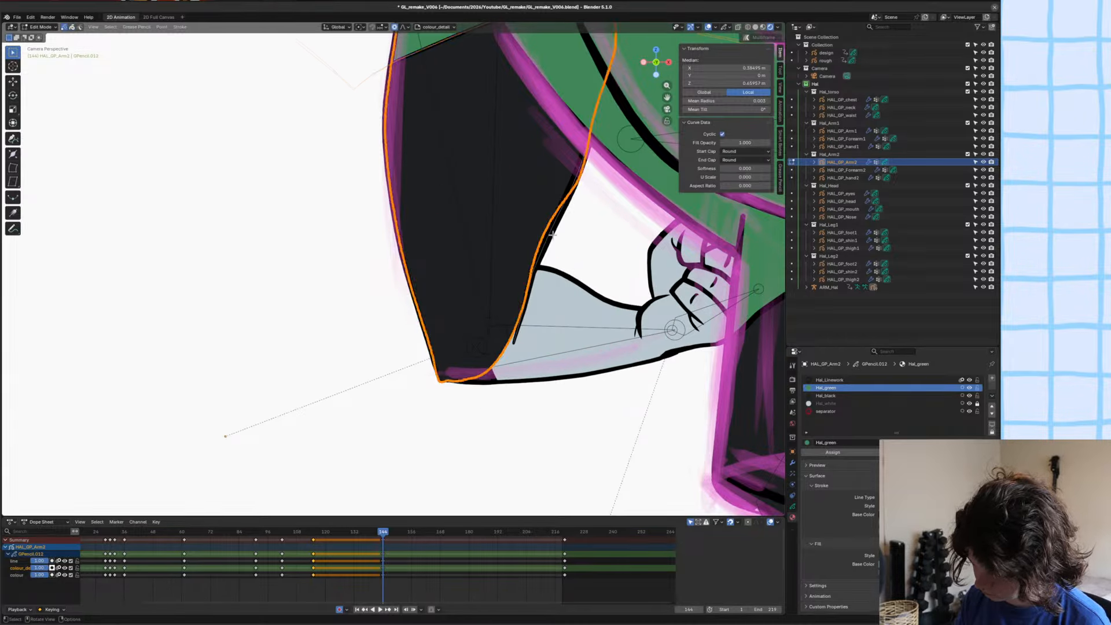
scroll(561, 236, "up", 3)
left_click(623, 212)
key("g")
scroll(648, 212, "down", 15)
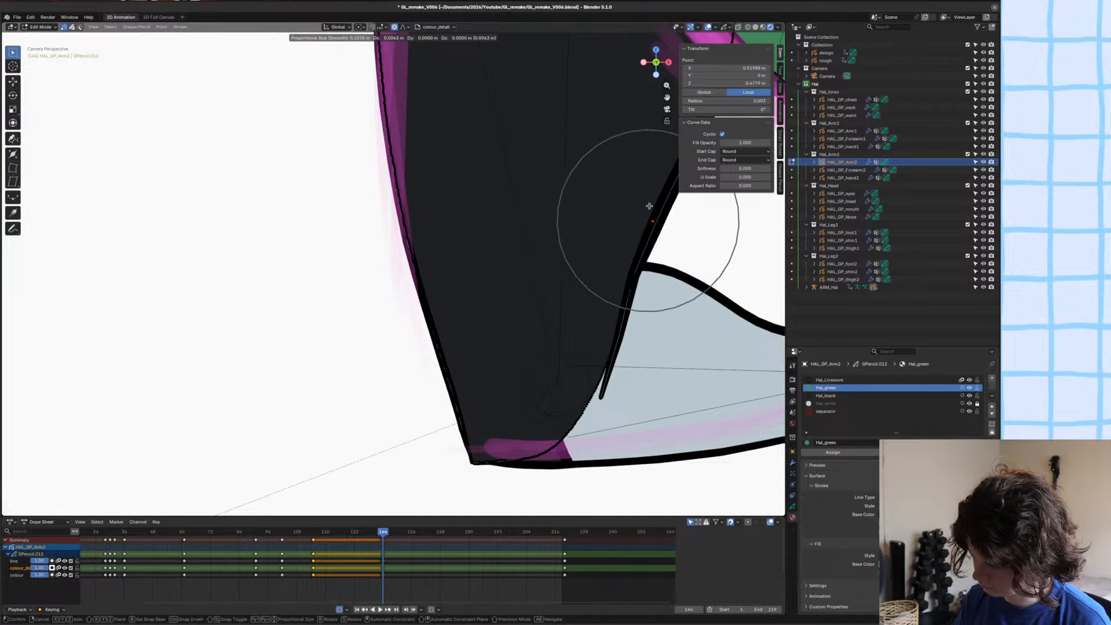
left_click(651, 207)
Scale the selected upper-arm fill point along the X axis and save the file.
scroll(608, 226, "down", 8)
scroll(496, 203, "up", 7)
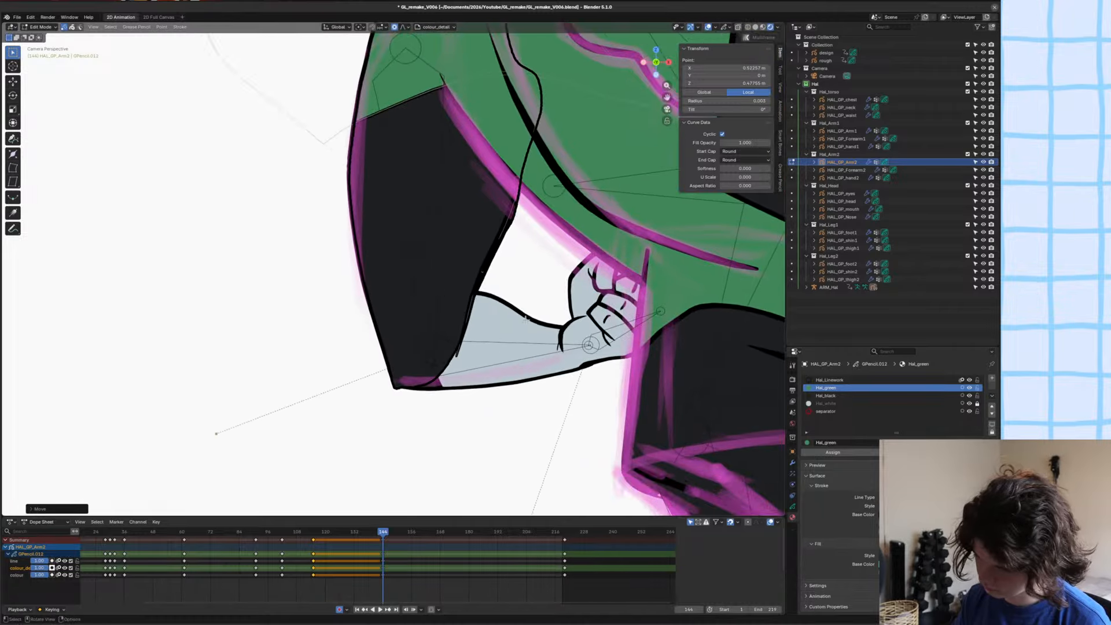
key("s")
key("x")
left_click(563, 284)
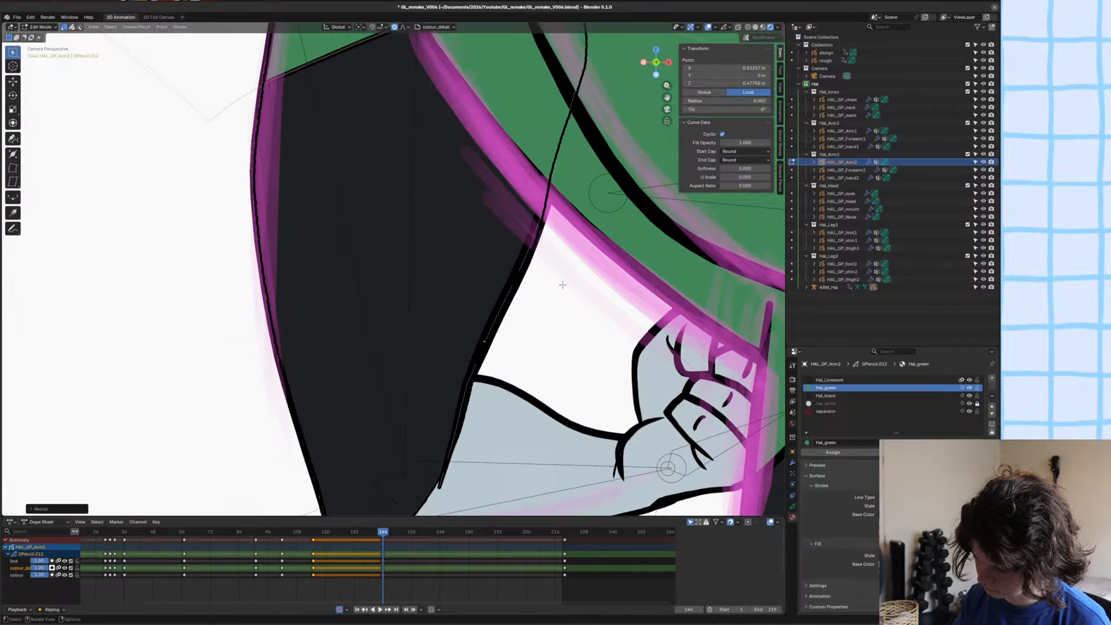
middle_click_drag(450, 382, 450, 492, "ctrl")
key("ctrl+s")
Mirror HAL_GP_Forearm2's curved cuff line with an X scale of -1 and shift it along X towards the hand.
left_click(448, 297)
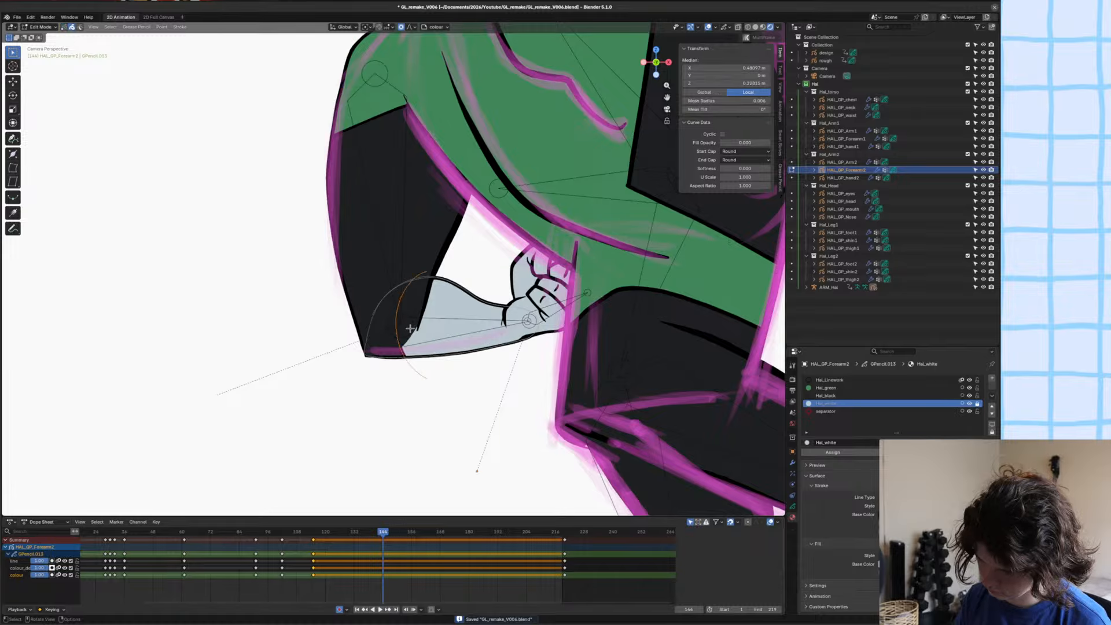
type("sx-1")
key("Return")
key("g")
key("x")
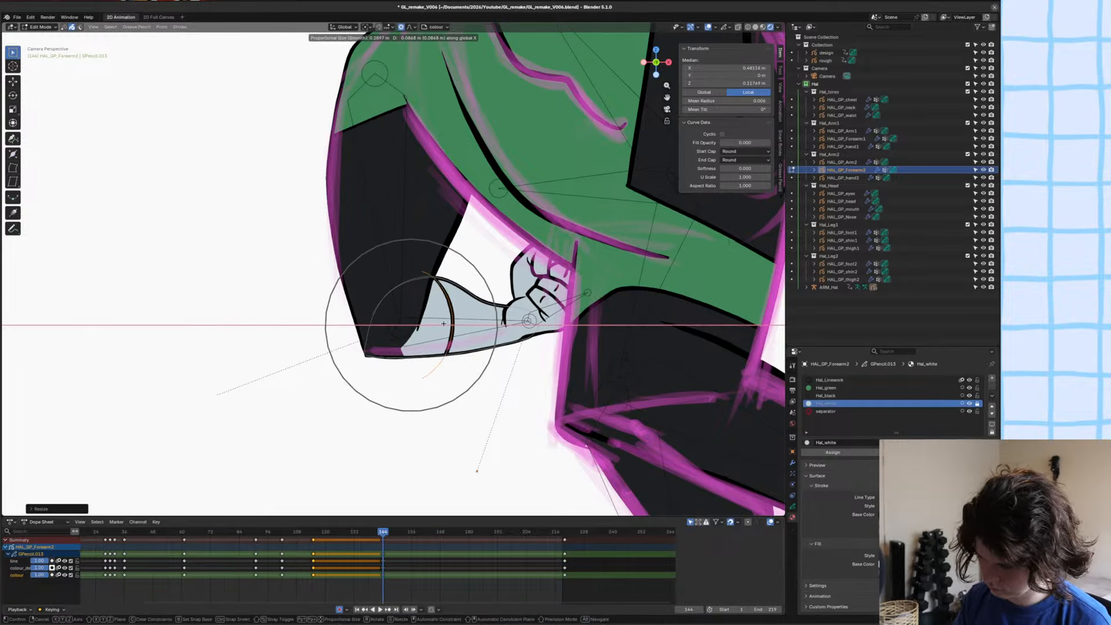
left_click(453, 321)
left_click(394, 341)
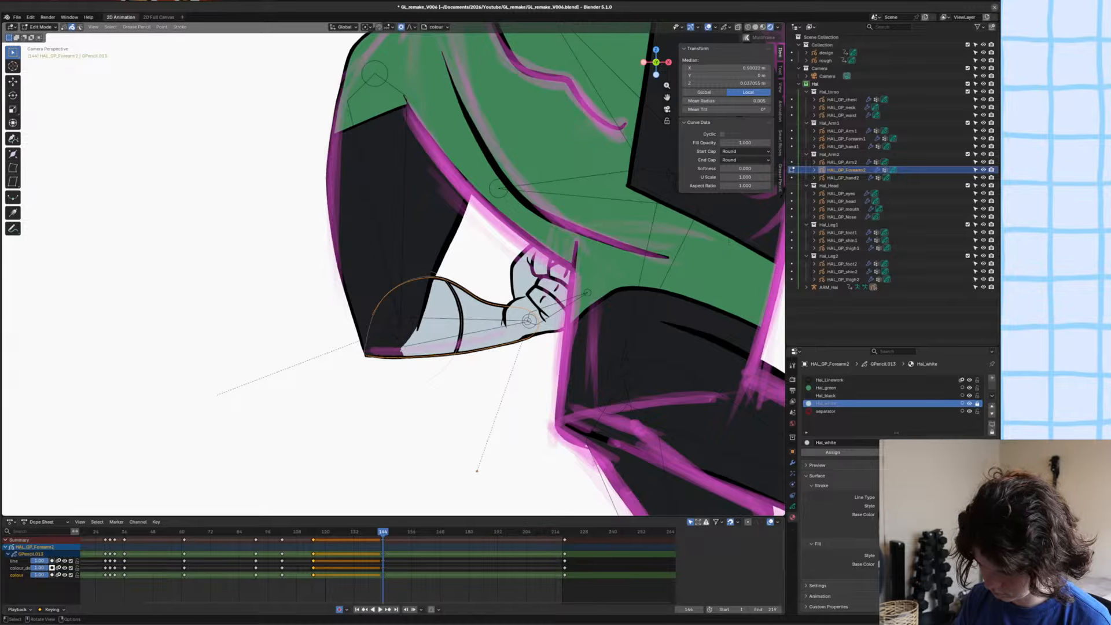
key("alt+a")
scroll(415, 347, "up", 1)
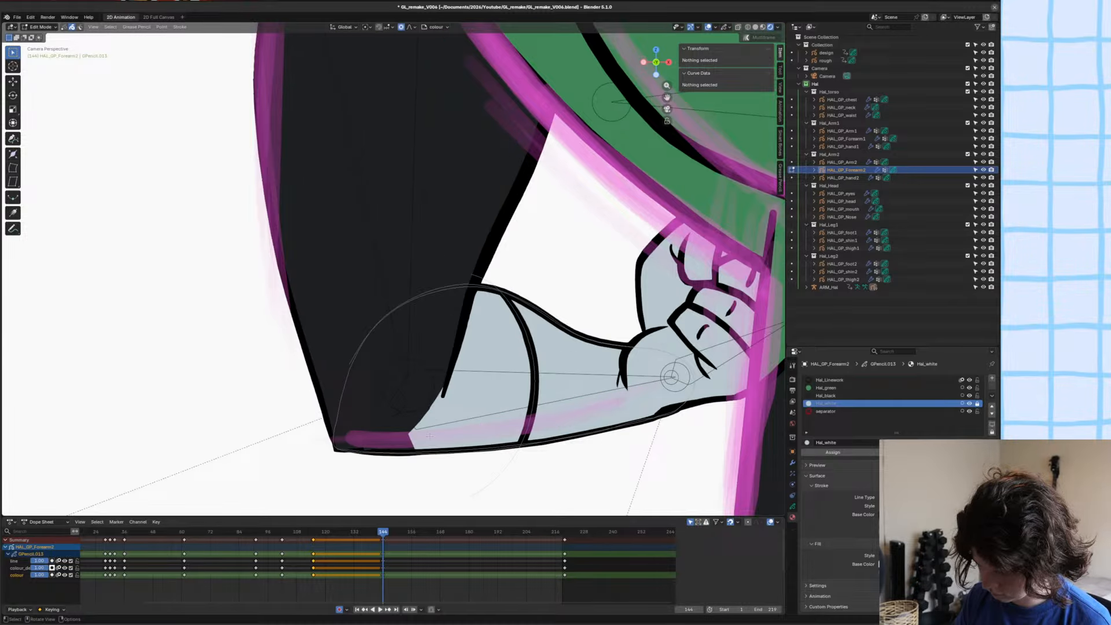
middle_click_drag(430, 436, 435, 401, "shift")
key("a")
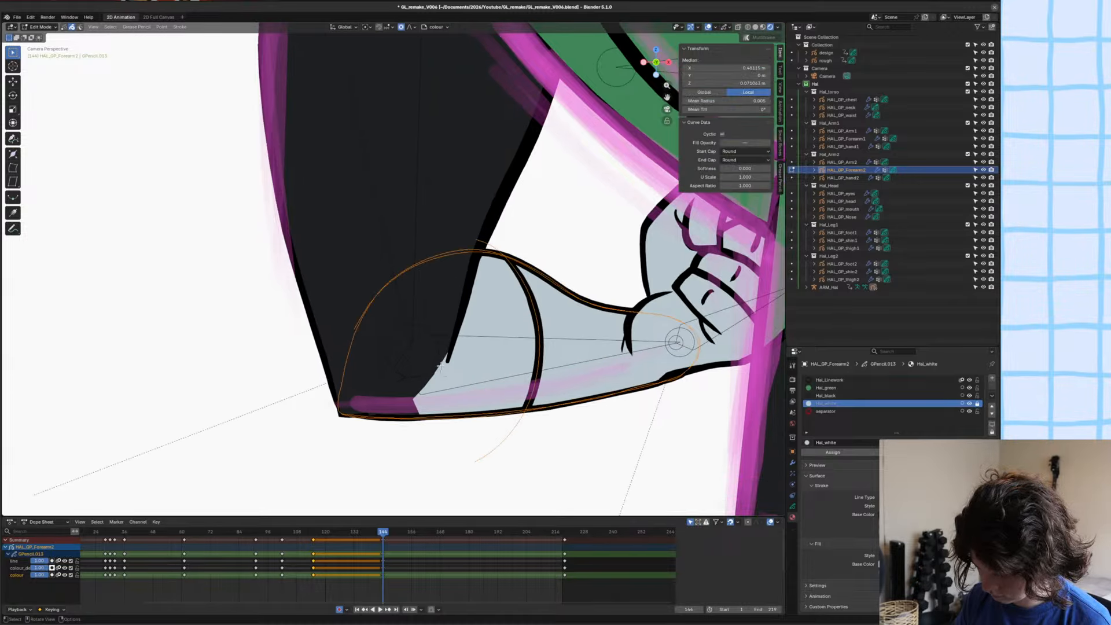
key("g")
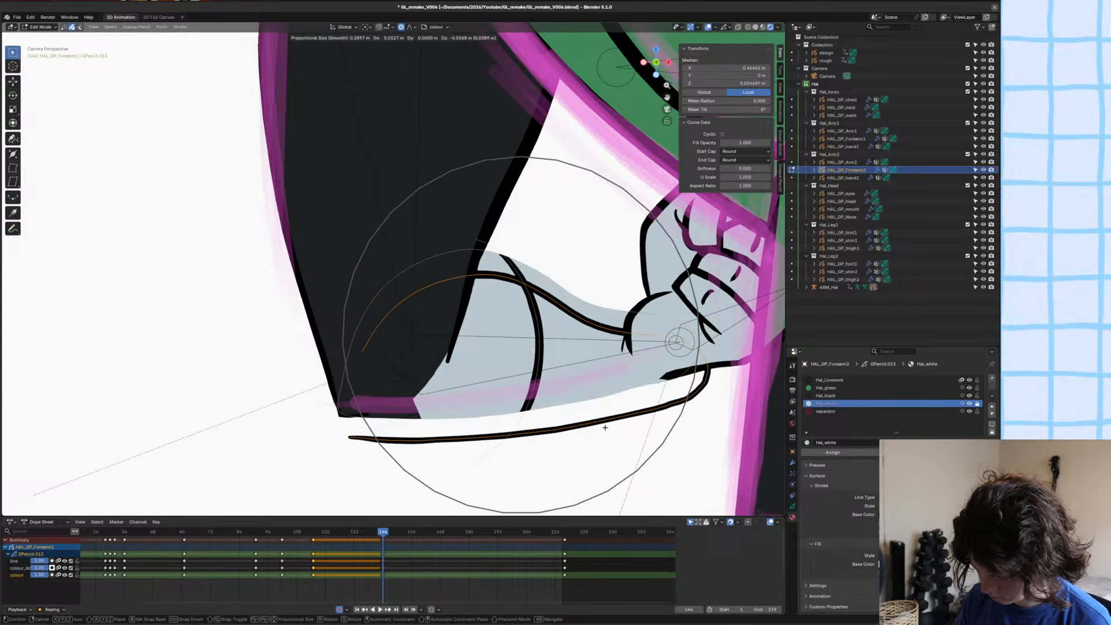
key("Escape")
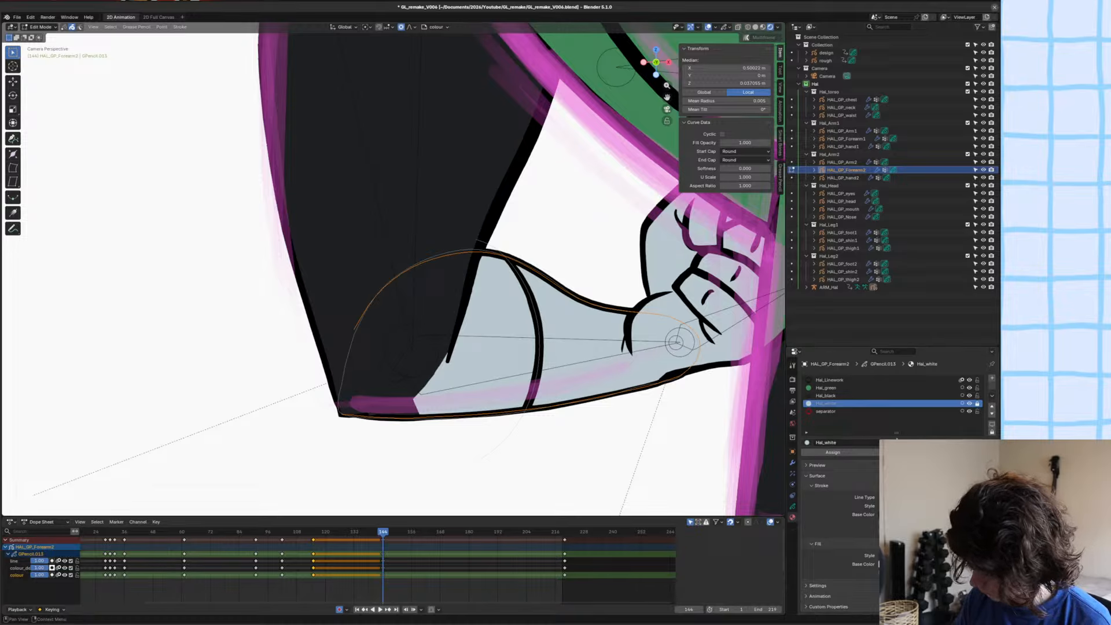
Delete the Hal_white fill stroke from HAL_GP_Forearm2 and save the file.
left_click(426, 365)
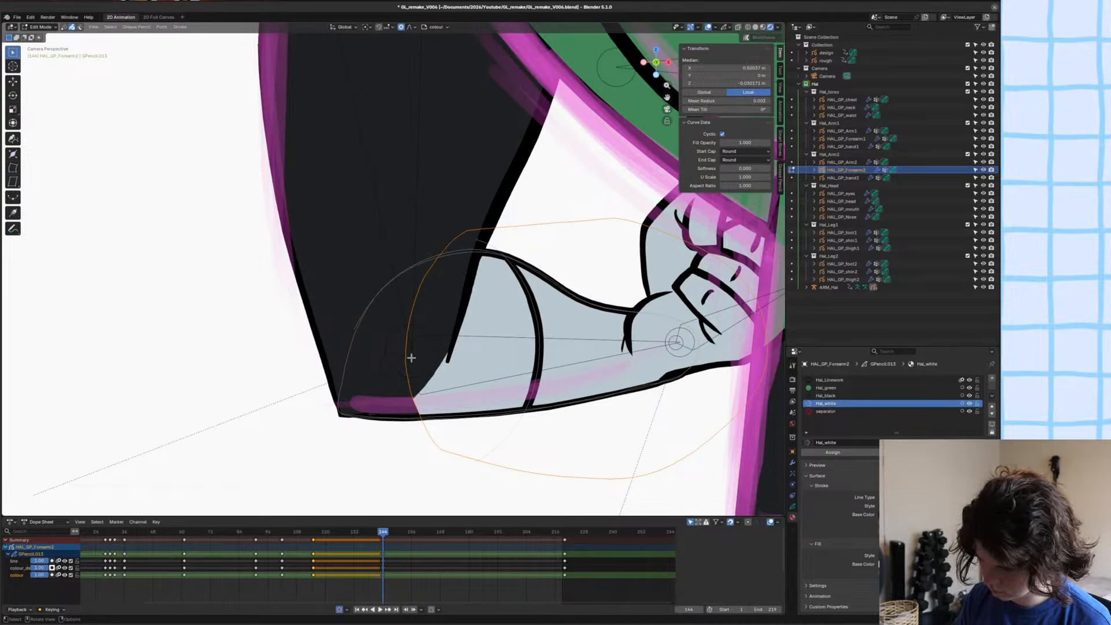
key("g")
key("Escape")
key("Delete")
middle_click_drag(540, 371, 490, 347, "shift")
key("ctrl+s")
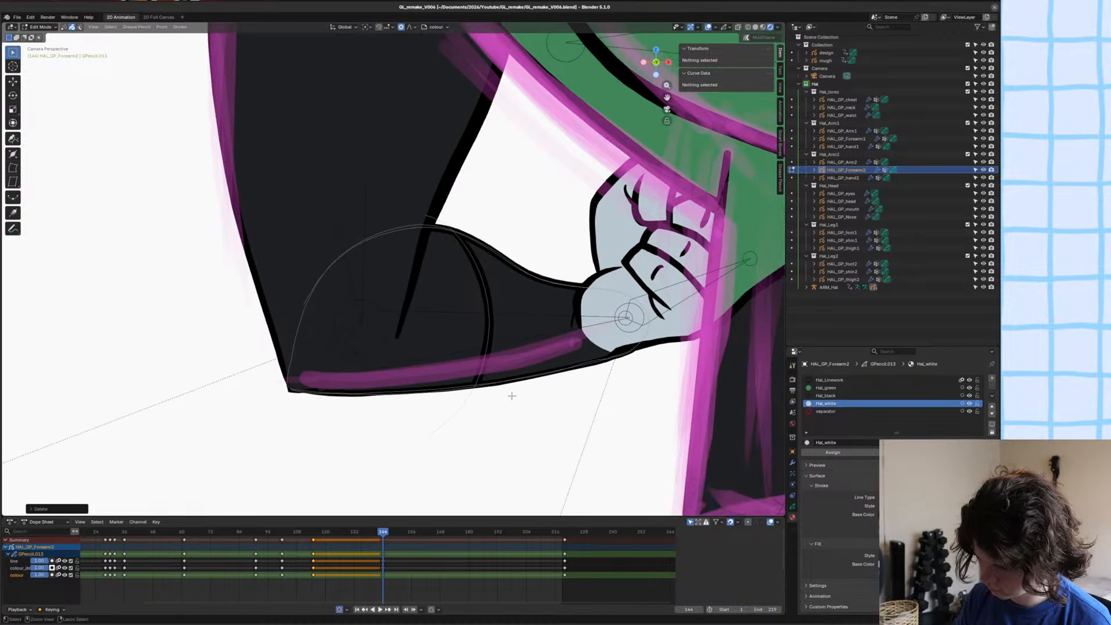
Draw a new Hal_white glove shape from the cuff line to the wrist on HAL_GP_Forearm2's colour_detail layer with the Ink Pen.
key("Tab")
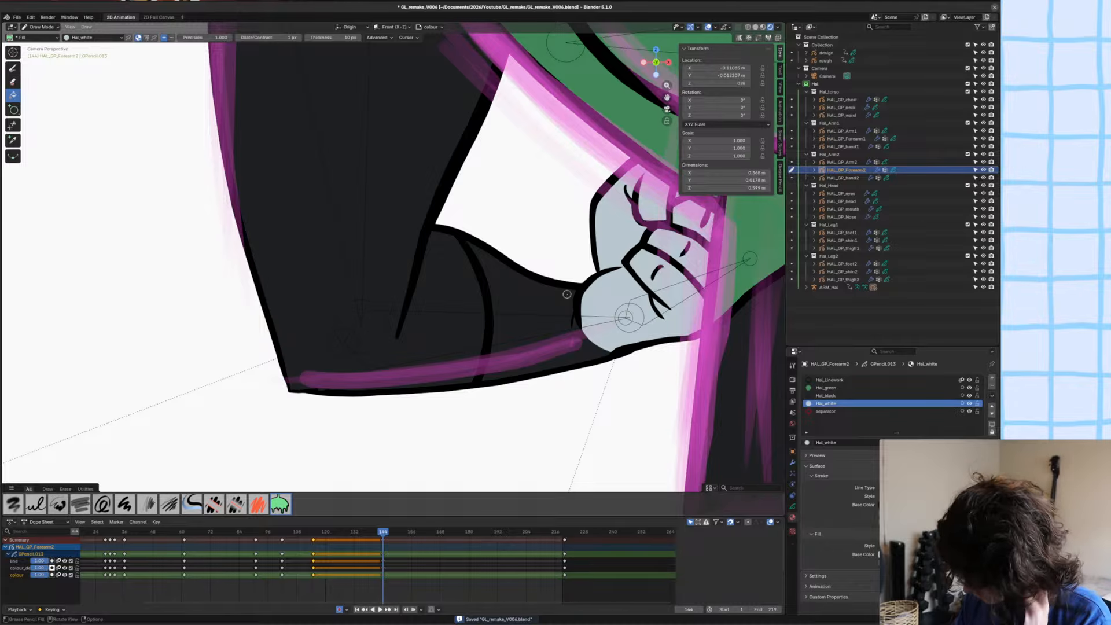
left_click(792, 507)
left_click(836, 413)
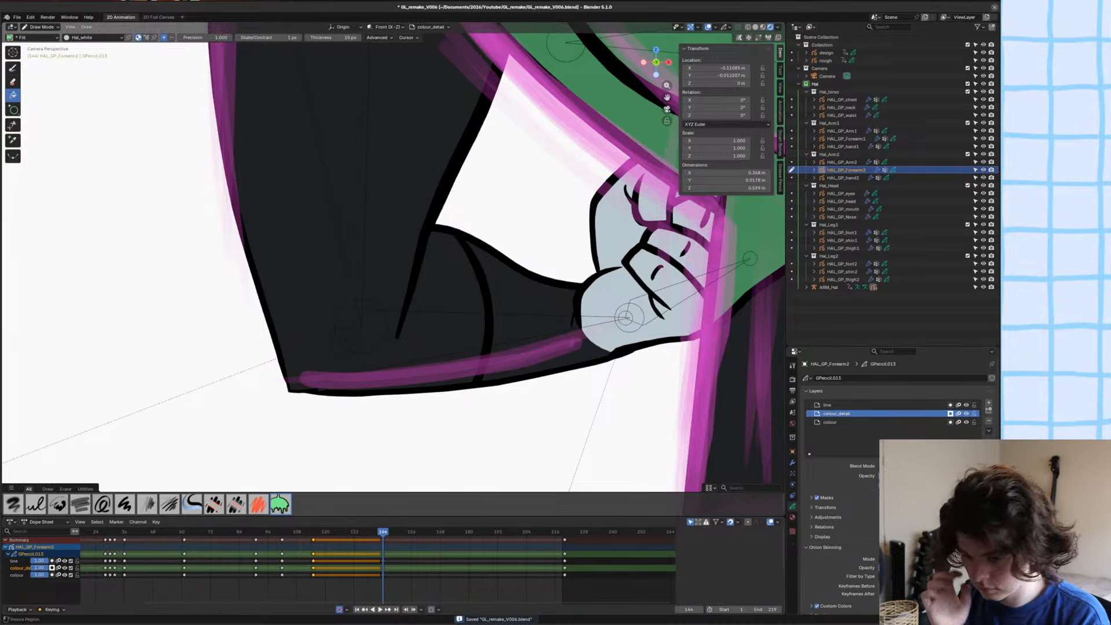
left_click(13, 68)
mouse_move(455, 236)
left_mouse_down()
mouse_move(476, 267)
mouse_move(490, 333)
mouse_move(484, 377)
mouse_move(565, 293)
left_mouse_up()
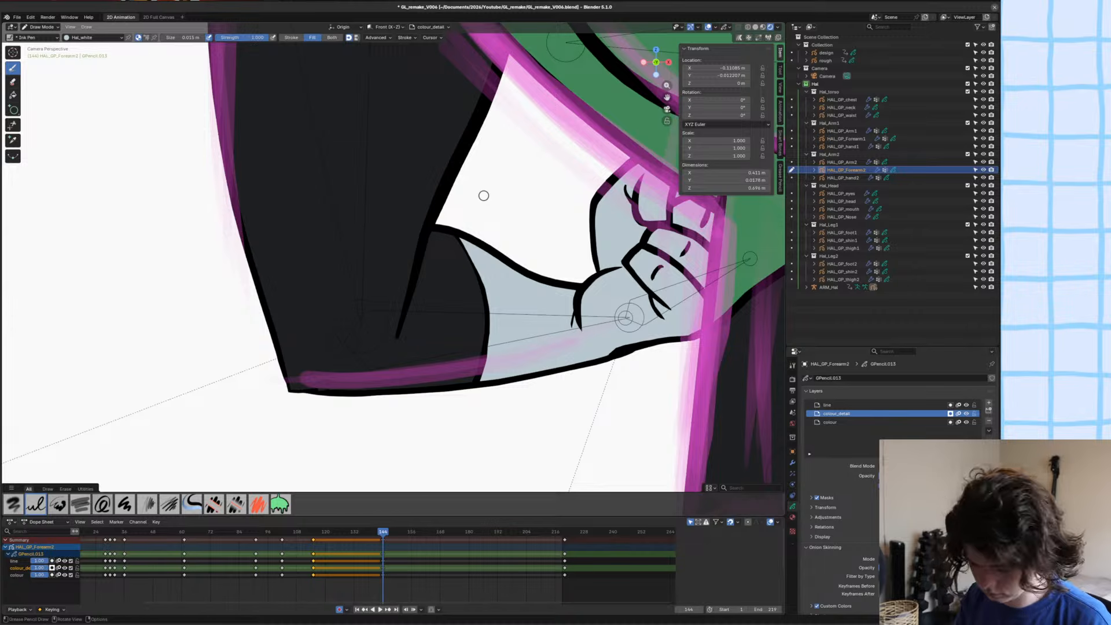
Send the new glove shape to the back of its layer, return to Object Mode and save the file.
key("Tab")
key("ctrl+shift+Down")
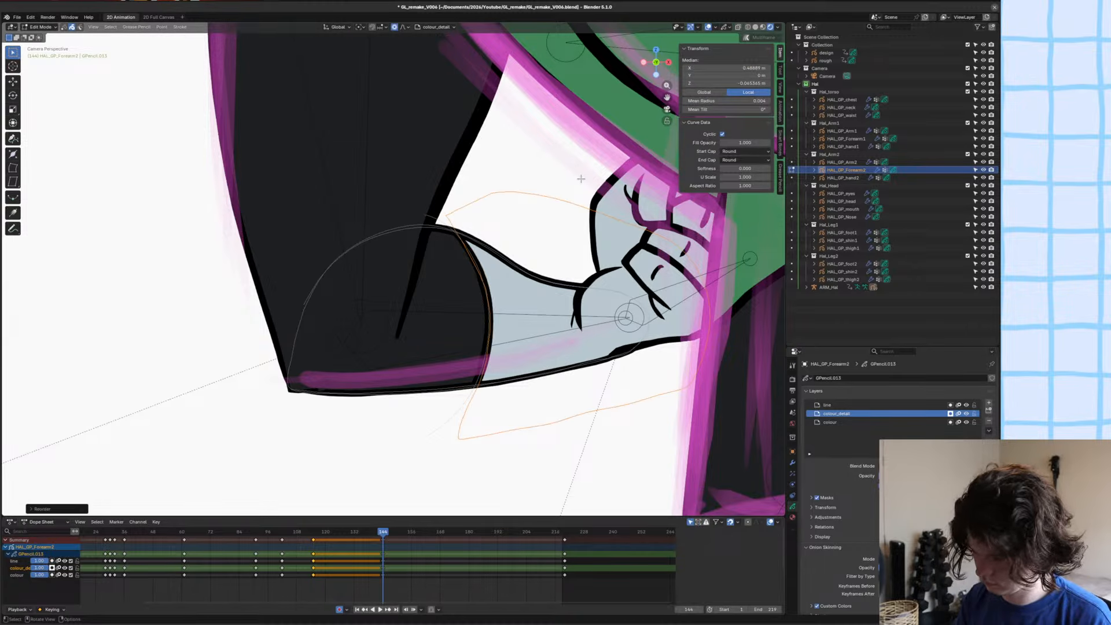
key("ctrl+Tab")
left_click(484, 228)
key("ctrl+s")
scroll(426, 267, "down", 10)
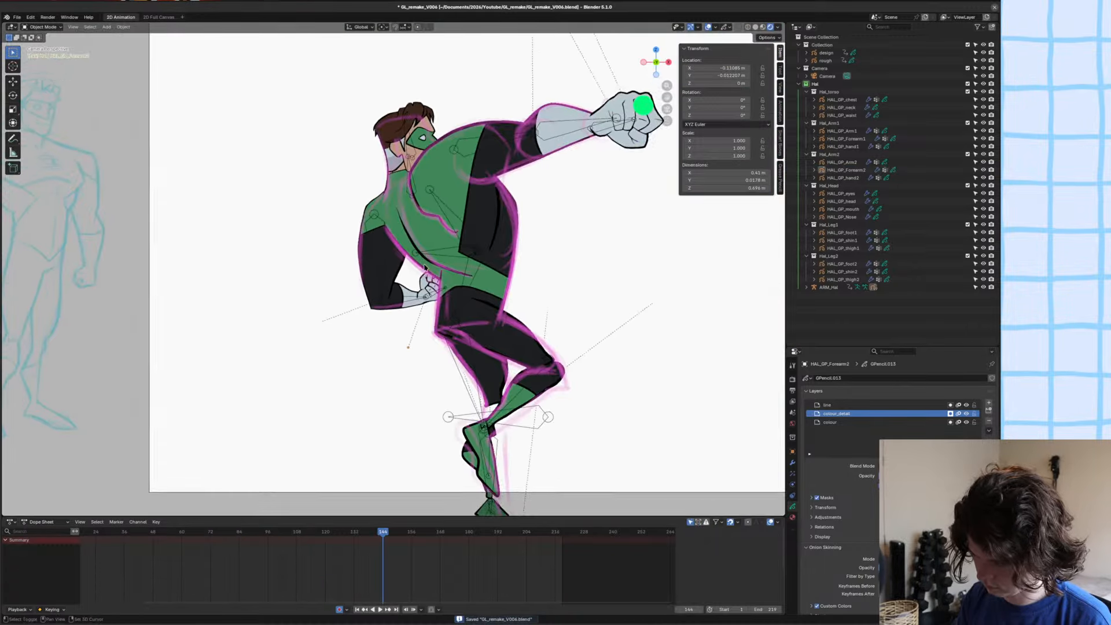
Select the back hand object HAL_GP_hand2 and save the file.
scroll(426, 268, "up", 6)
left_click(489, 290)
middle_click_drag(485, 305, 394, 292, "shift")
scroll(459, 291, "down", 6)
scroll(393, 292, "up", 6)
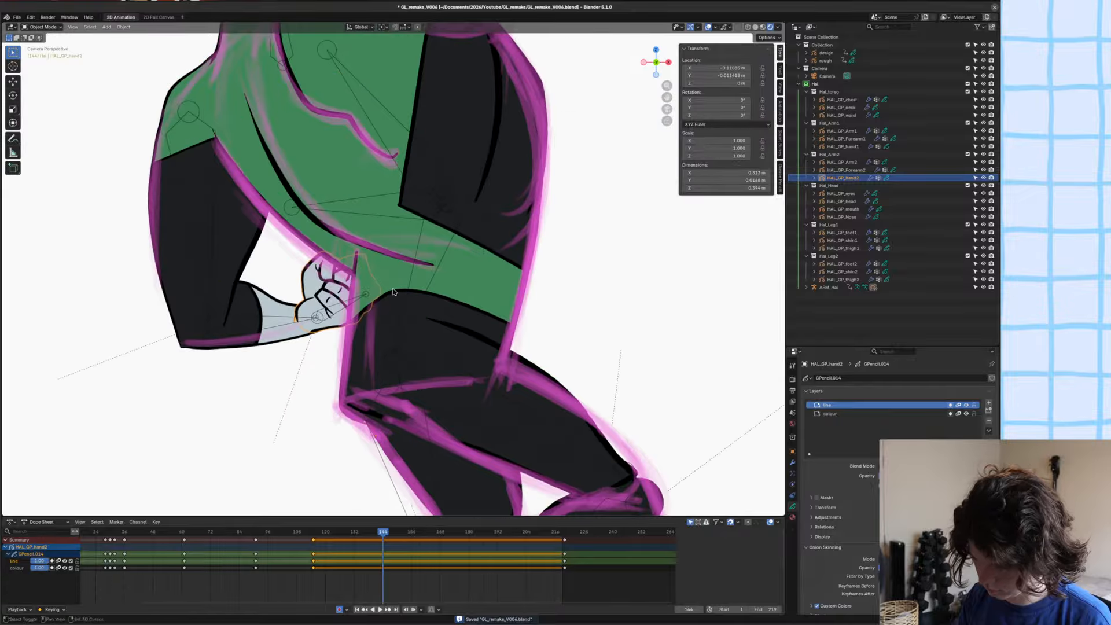
scroll(394, 292, "down", 8)
key("ctrl+s")
Delete all existing line and colour strokes of HAL_GP_hand2 at frame 144 in Edit Mode.
scroll(450, 308, "up", 5)
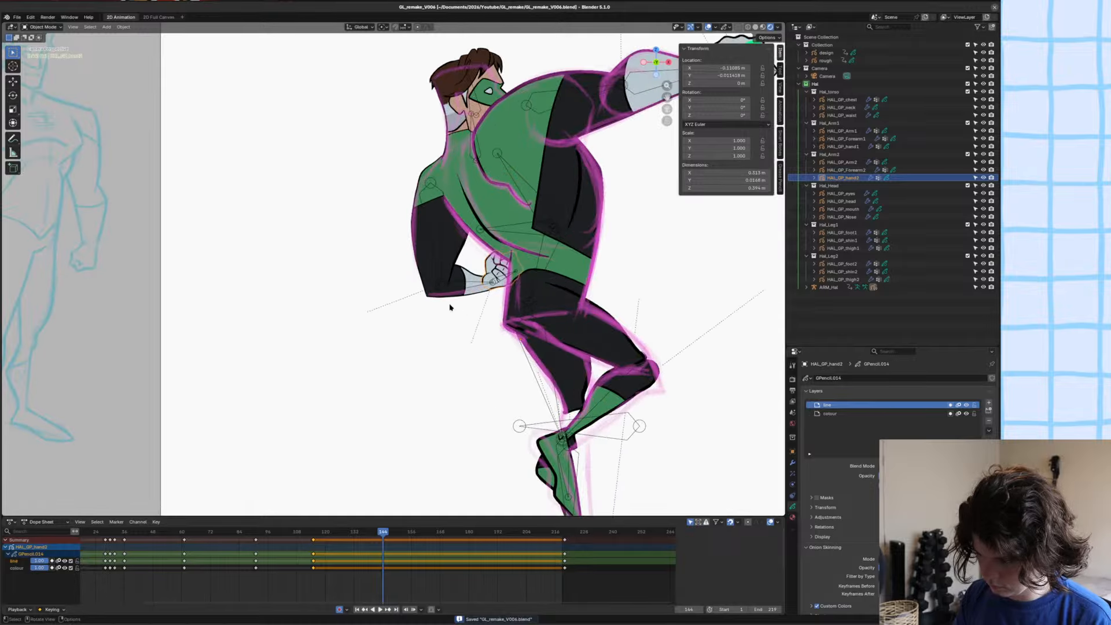
scroll(395, 272, "up", 5)
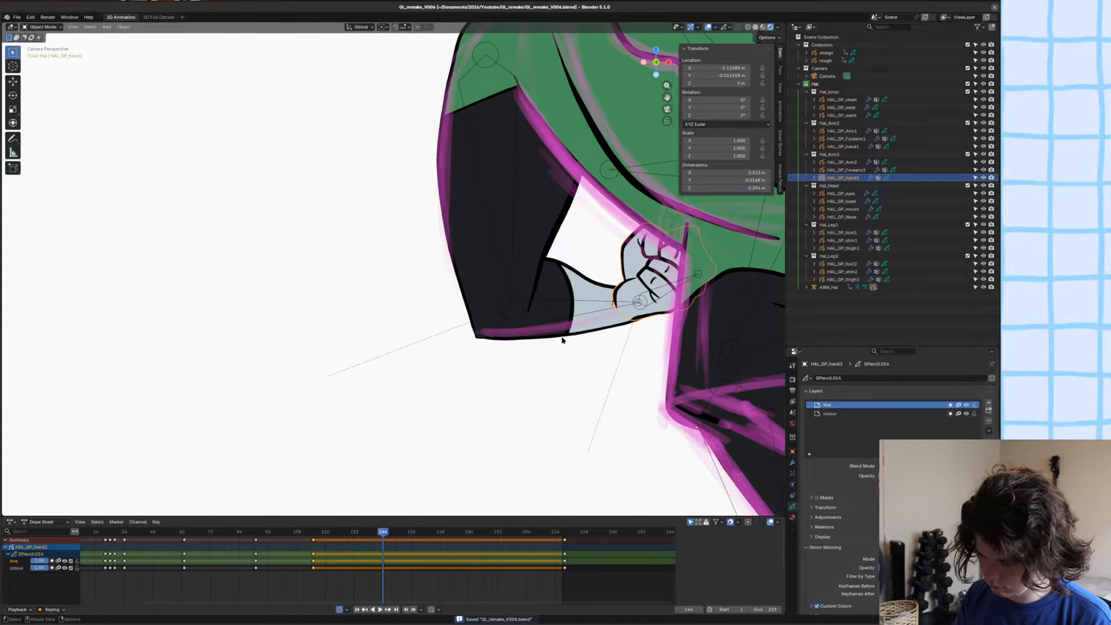
key("Tab")
key("g")
left_click(584, 312)
key("x")
left_click(584, 312)
scroll(649, 325, "up", 3)
mouse_move(648, 325)
middle_mouse_down("shift")
mouse_move(592, 390)
mouse_move(560, 383)
middle_mouse_up("shift")
Start outlining a new fist above the wrist on HAL_GP_hand2's colour layer in Draw Mode, using the separator material and Ink Pen.
key("ctrl+Tab")
left_click(566, 308)
key("u")
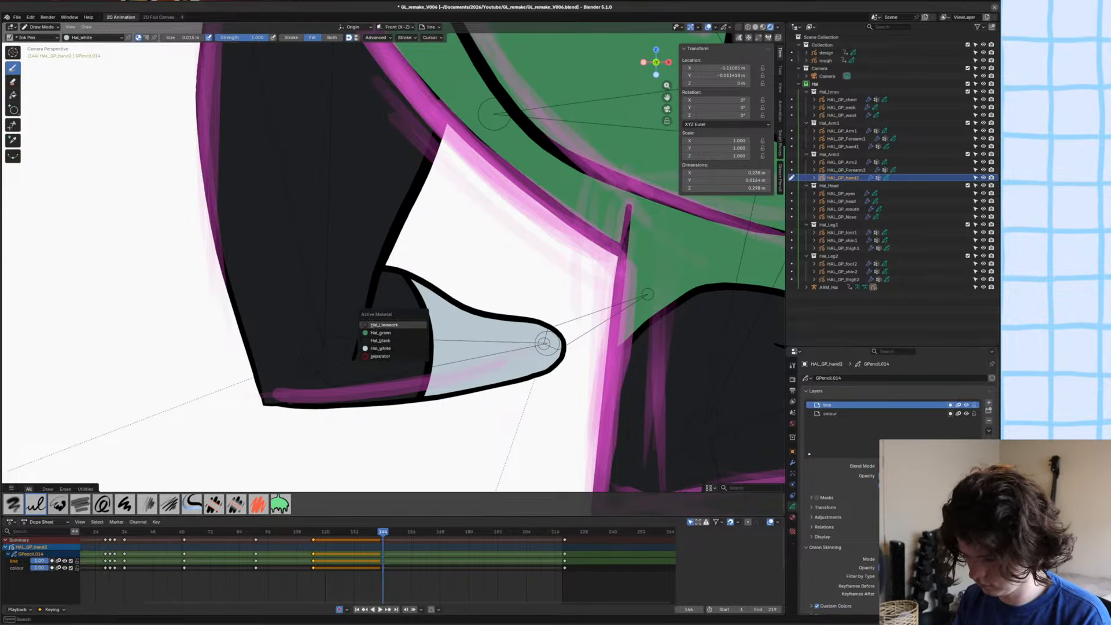
left_click(381, 356)
key("Page_Down")
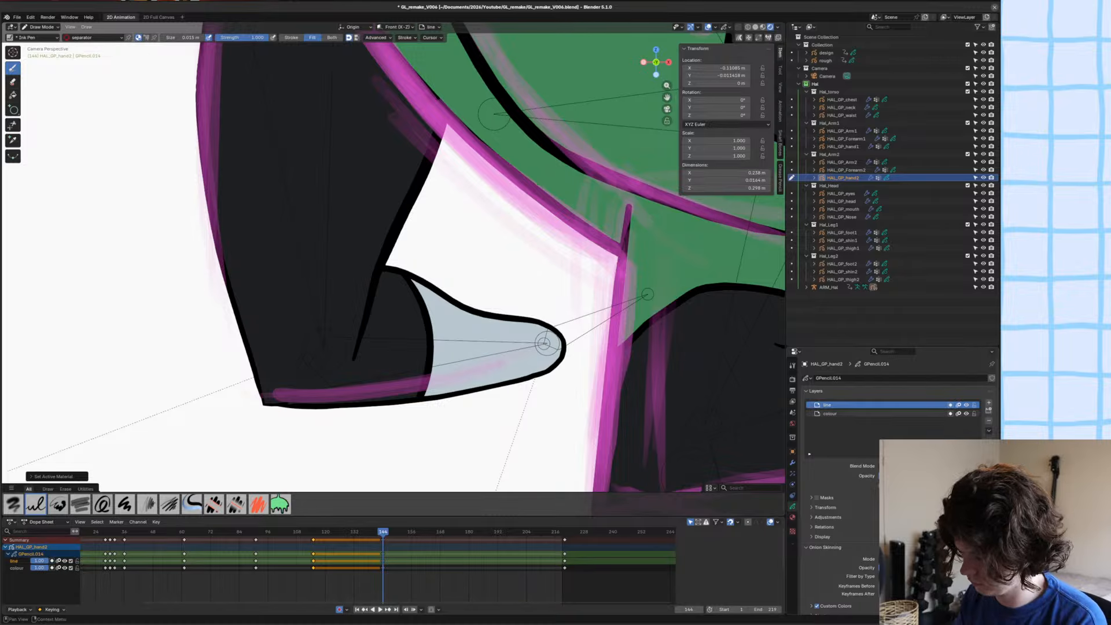
mouse_move(521, 320)
left_mouse_down()
mouse_move(515, 270)
mouse_move(590, 294)
left_mouse_up()
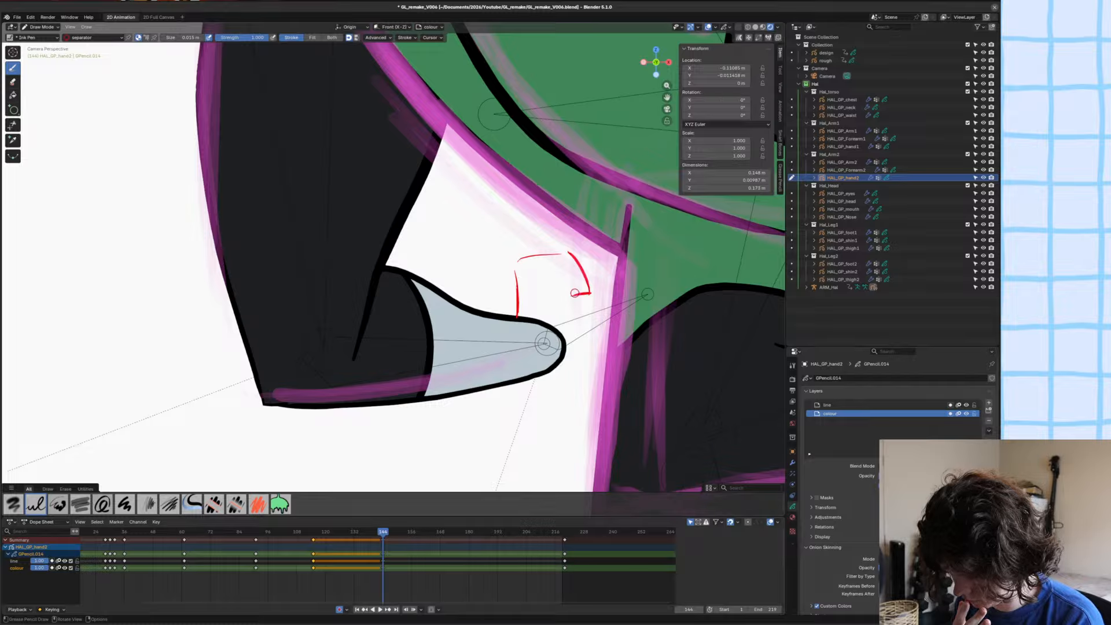
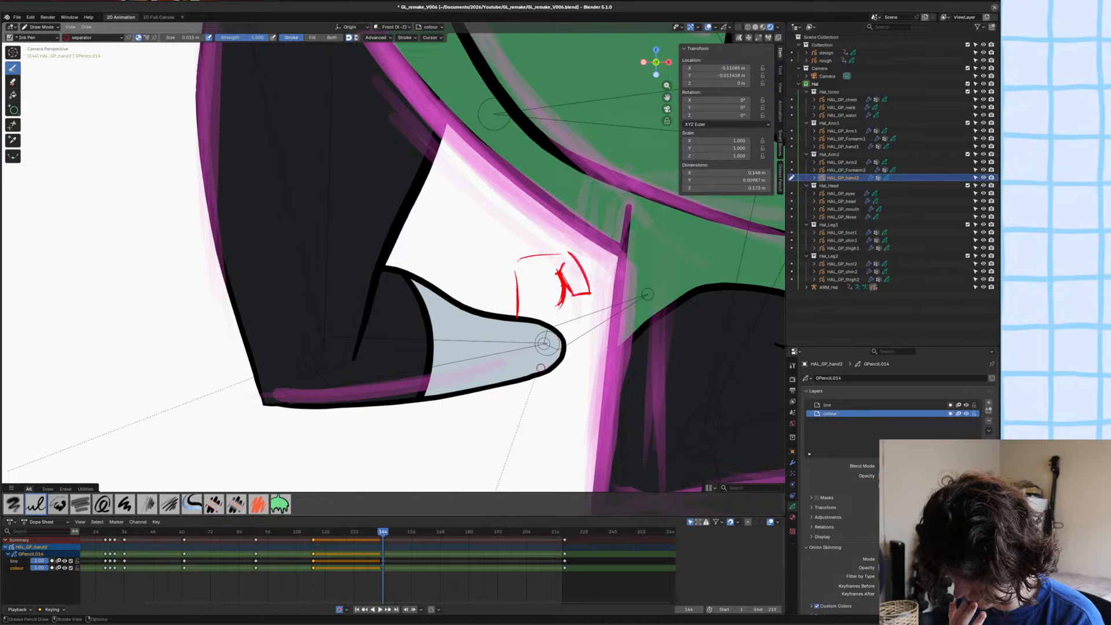
Rough in the fist's knuckle side and lower corner with separator strokes, isolating HAL_GP_hand2 in local view.
left_click_drag(582, 267, 614, 261)
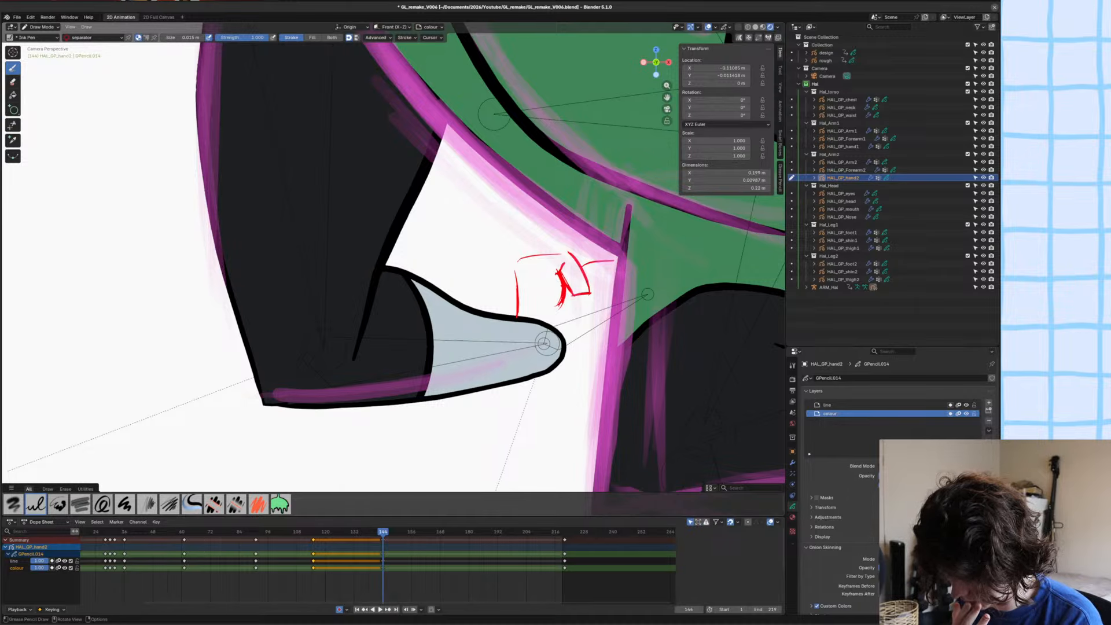
key("KP_Divide")
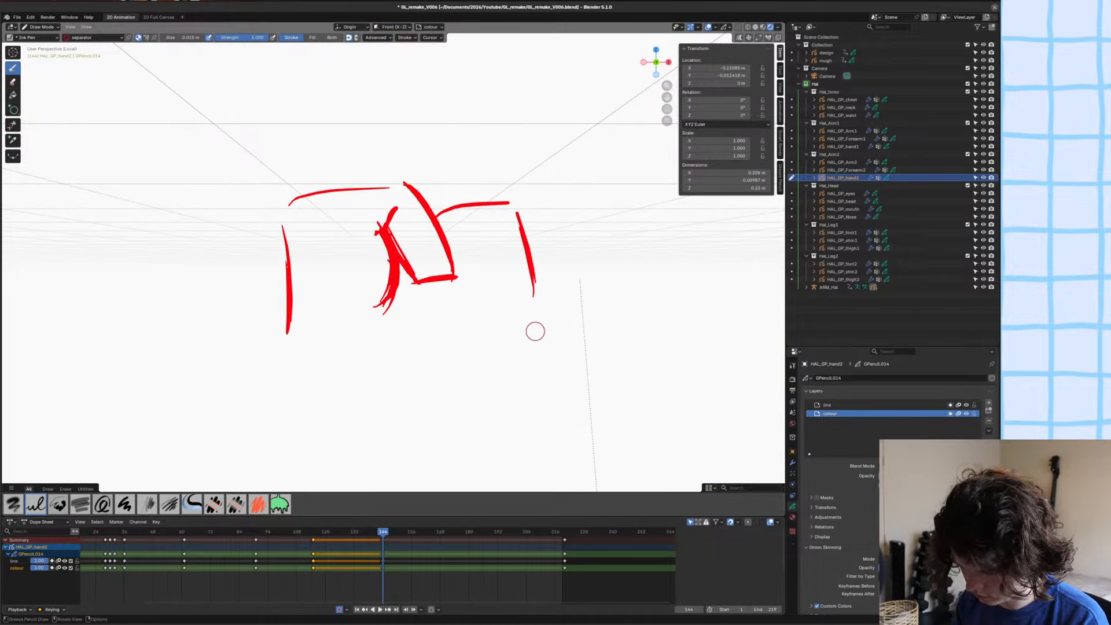
mouse_move(535, 329)
left_mouse_down()
mouse_move(519, 398)
mouse_move(441, 398)
left_mouse_up()
scroll(558, 280, "down", 5)
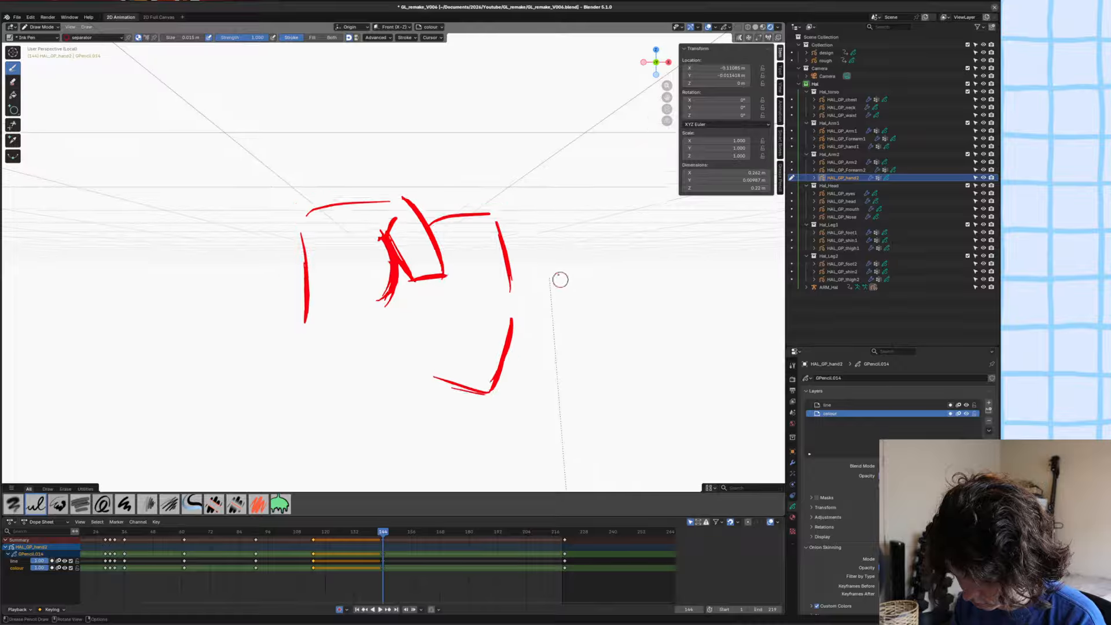
key("KP_0")
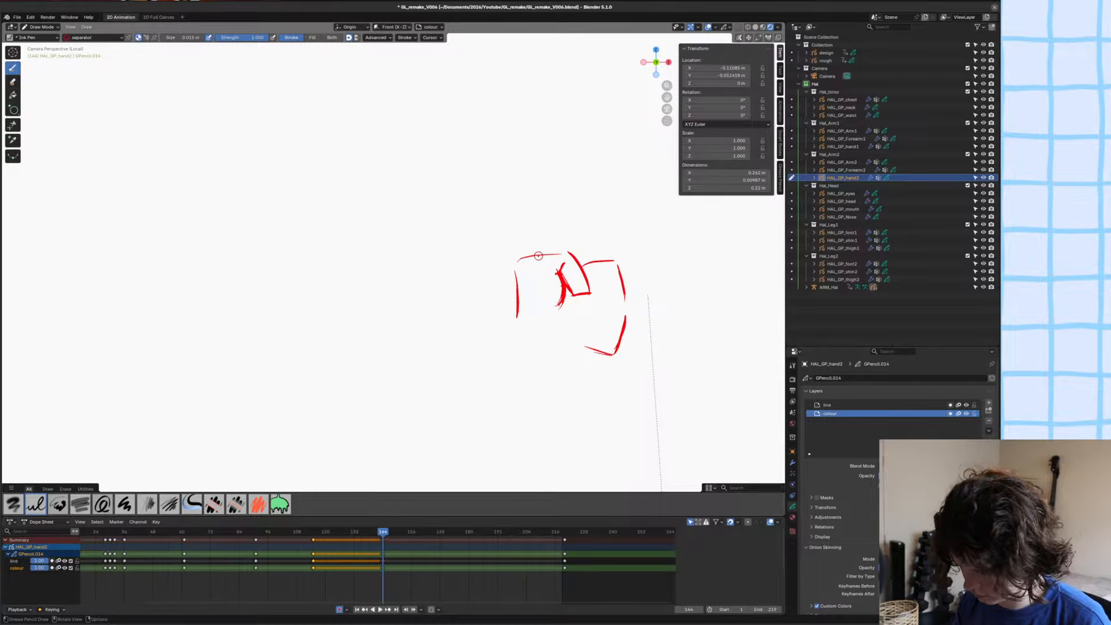
Sketch the folded knuckle creases and the two lower curled fingers of the fist on the colour layer.
middle_click_drag(538, 256, 648, 307, "ctrl")
middle_click_drag(649, 307, 537, 232, "shift")
mouse_move(582, 185)
left_mouse_down()
mouse_move(607, 222)
mouse_move(588, 301)
left_mouse_up()
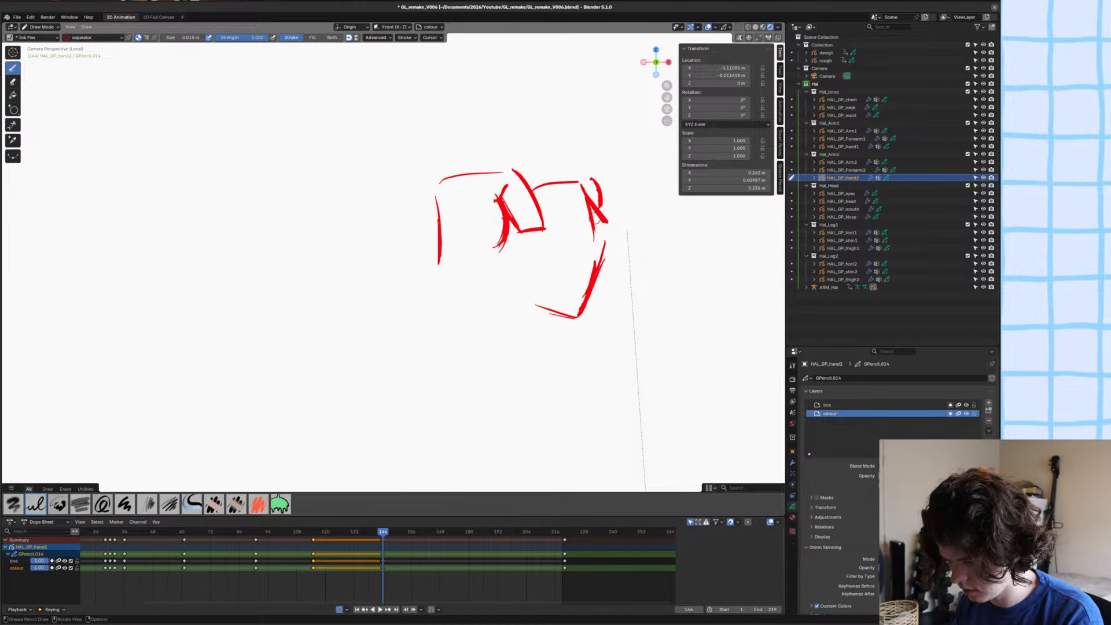
left_click_drag(589, 219, 593, 241)
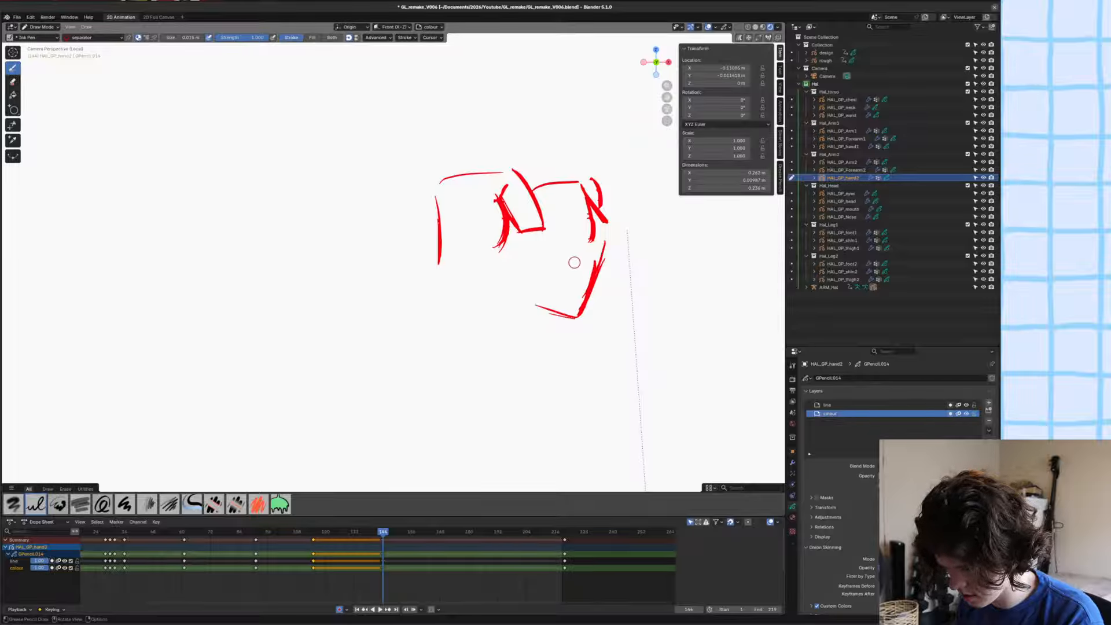
mouse_move(555, 294)
left_mouse_down()
mouse_move(547, 308)
mouse_move(512, 282)
mouse_move(524, 268)
mouse_move(578, 298)
mouse_move(520, 267)
left_mouse_up()
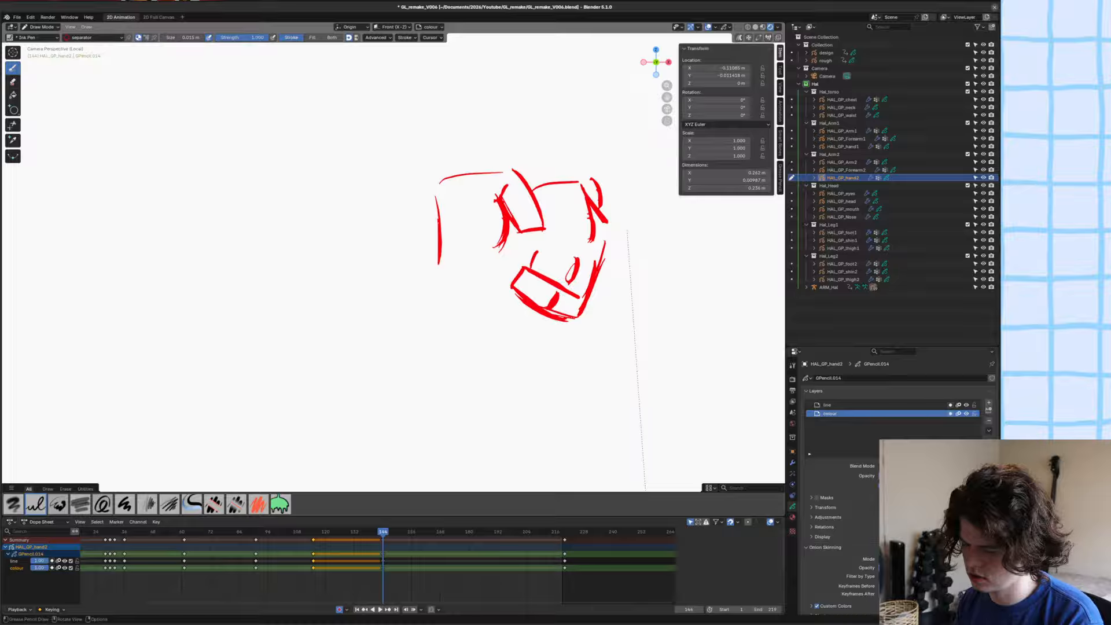
left_click_drag(536, 245, 592, 267)
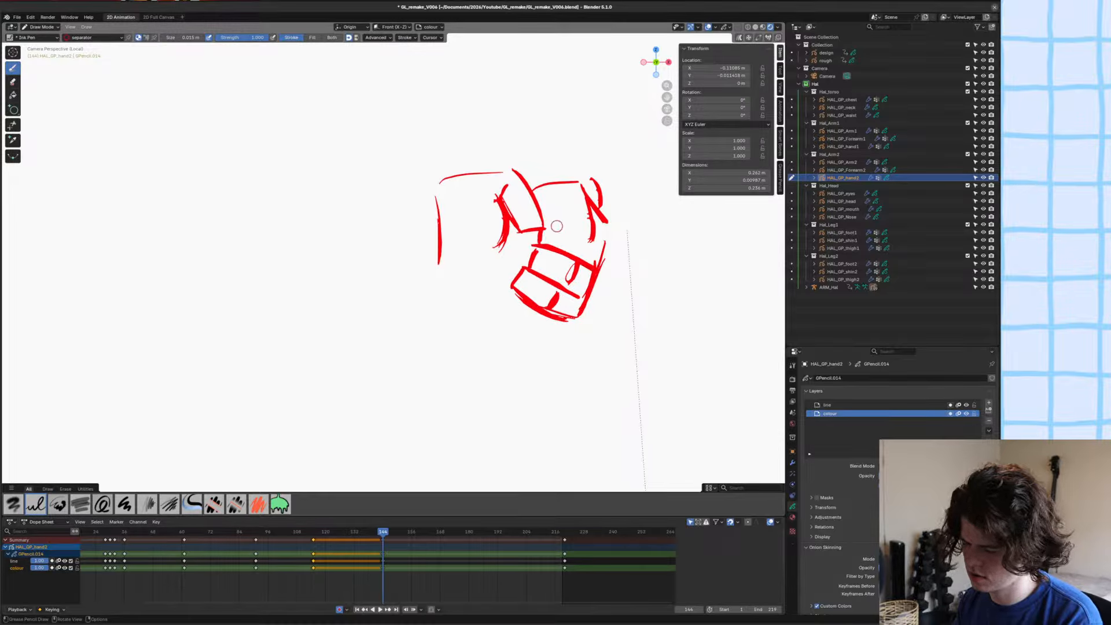
Sketch the two upper curled fingers beside the thumb, undo the stray knuckle stroke and thicken the top finger's edge.
left_click_drag(548, 221, 589, 224)
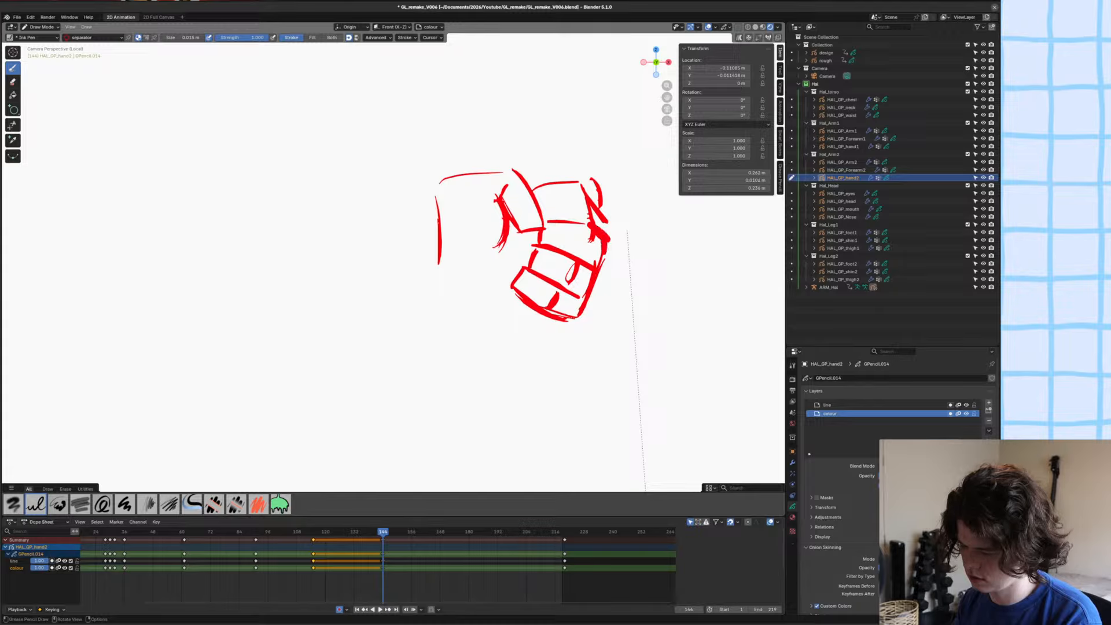
key("ctrl+z")
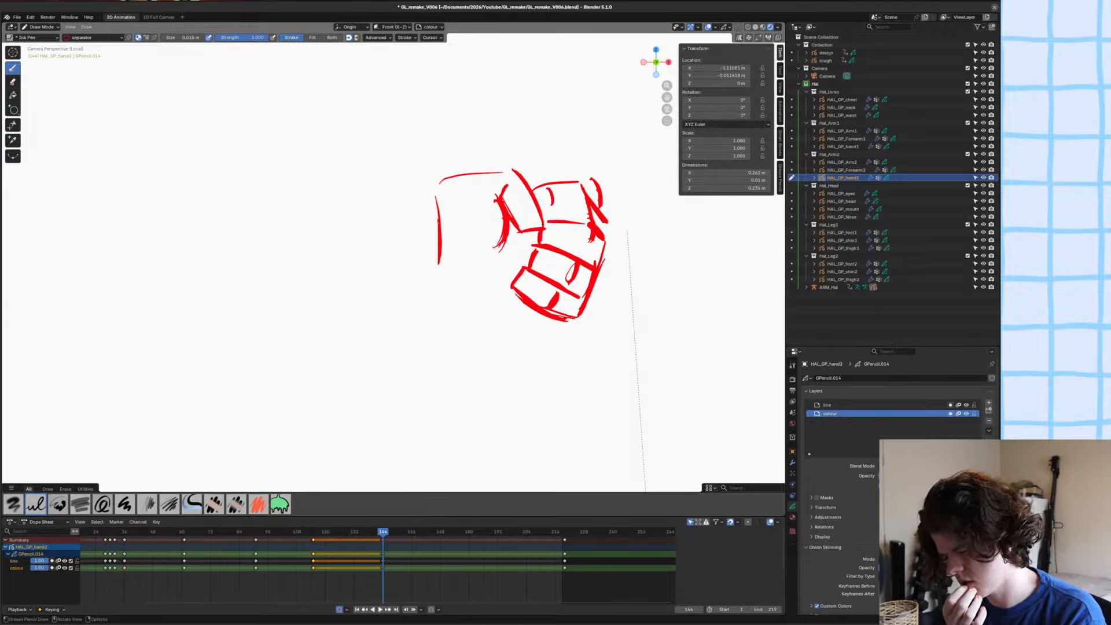
left_click_drag(552, 225, 547, 241)
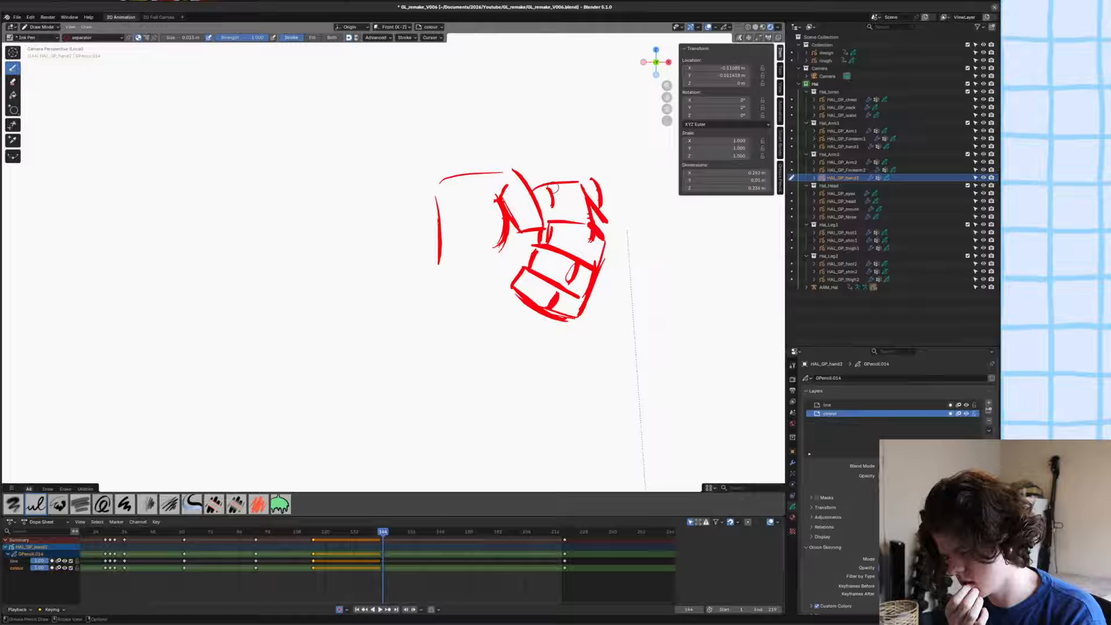
left_click_drag(549, 190, 602, 184)
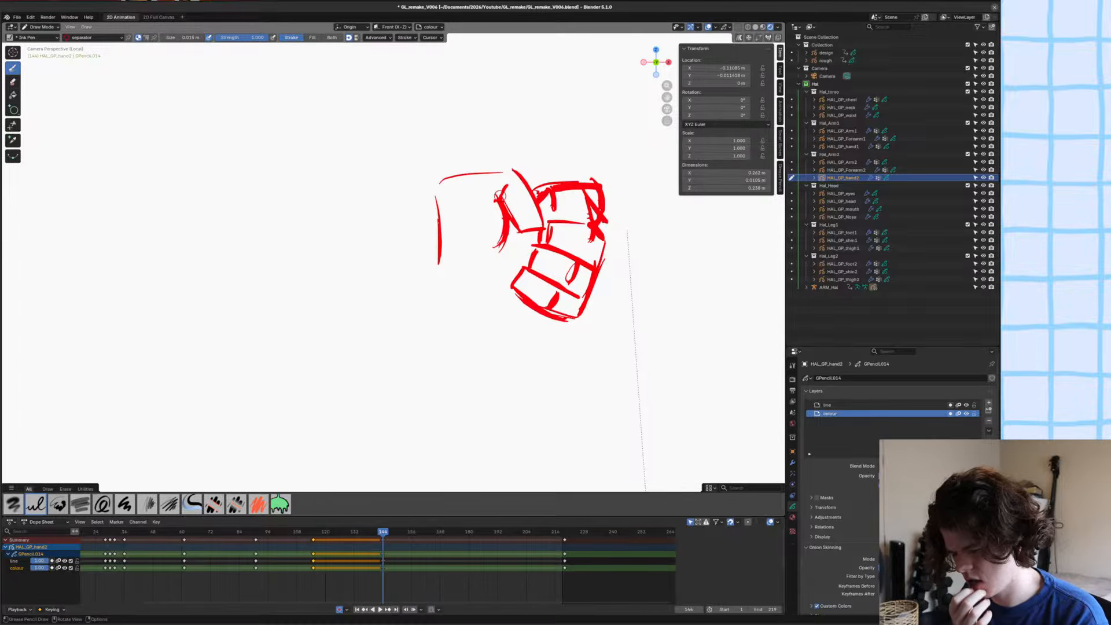
Select the finger strokes in Edit Mode and move them along global X towards the palm, then return to Draw Mode.
key("Tab")
key("c")
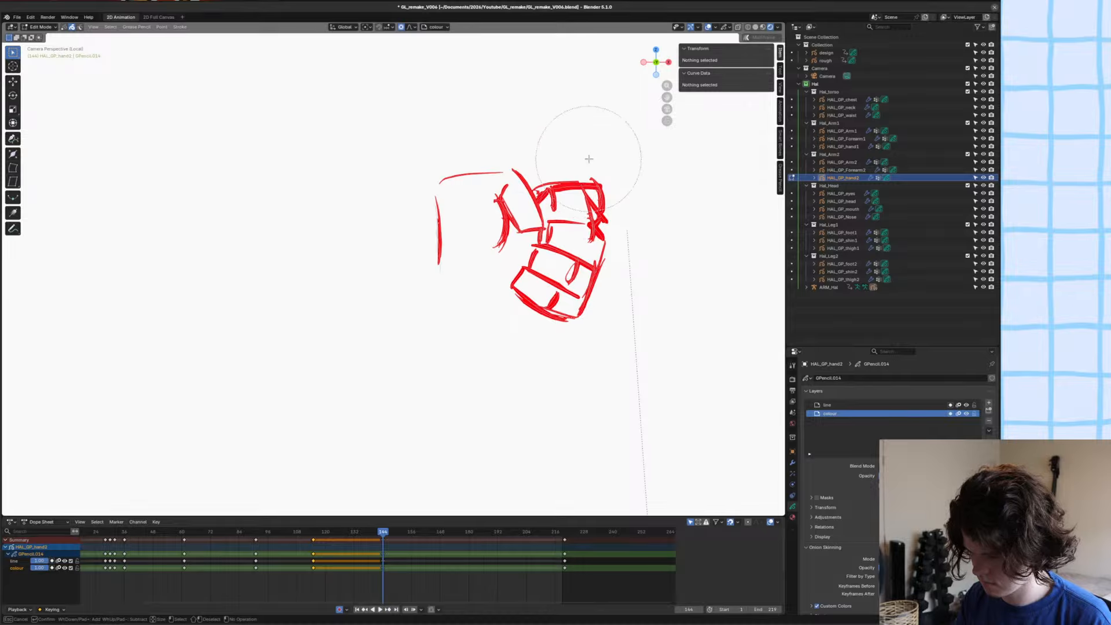
mouse_move(588, 166)
left_mouse_down()
mouse_move(615, 285)
mouse_move(558, 278)
mouse_move(599, 272)
left_mouse_up()
key("Escape")
key("g")
key("x")
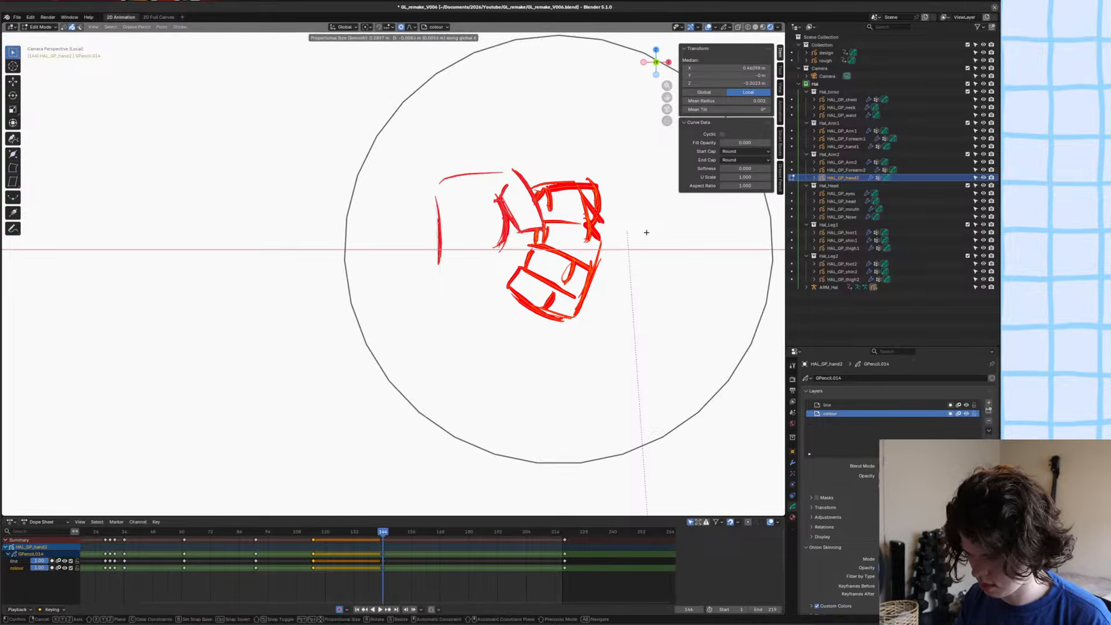
scroll(634, 232, "up", 3)
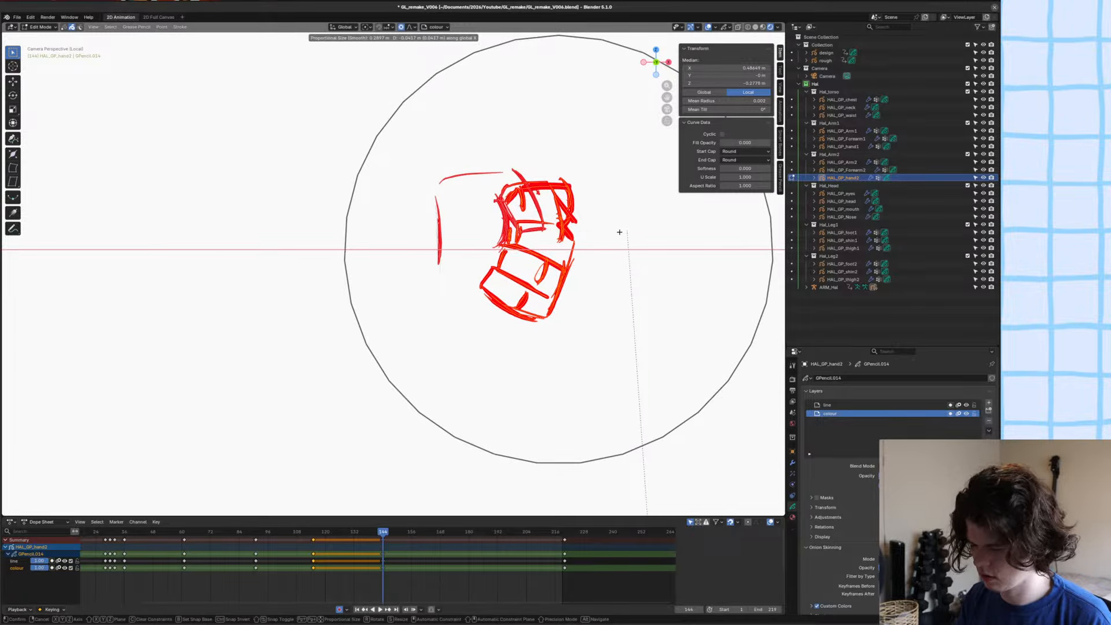
left_click(623, 231)
key("Tab")
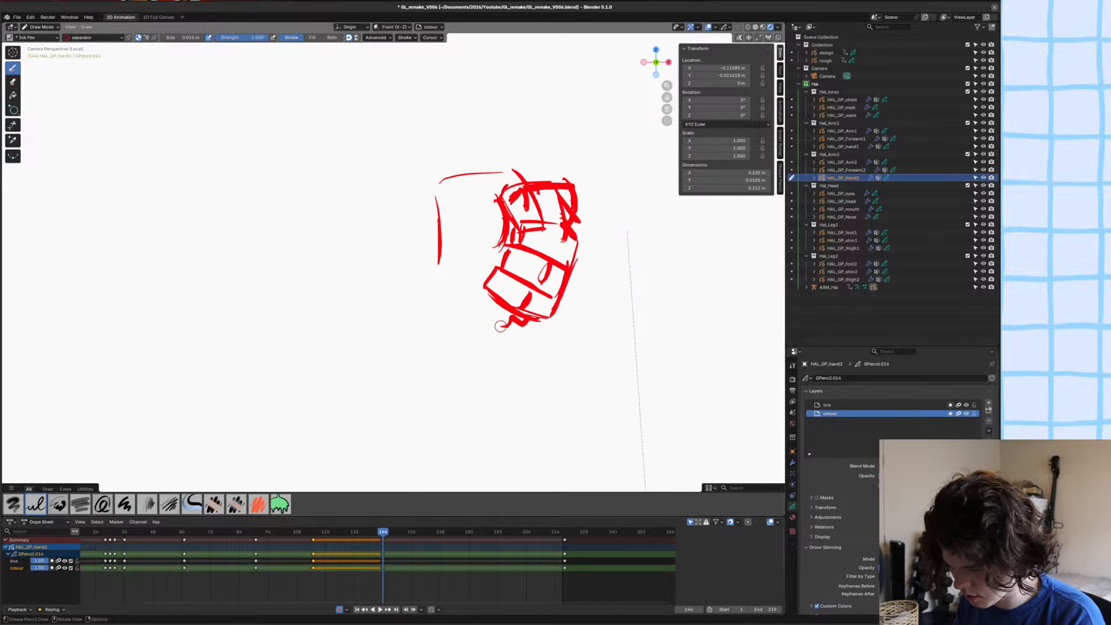
Sketch the heel and wrist side of the palm, redefine the thumb over the fingers and close the fist's lower contour.
mouse_move(500, 326)
left_mouse_down()
mouse_move(464, 325)
mouse_move(453, 307)
mouse_move(439, 196)
left_mouse_up()
left_click_drag(431, 257, 447, 193)
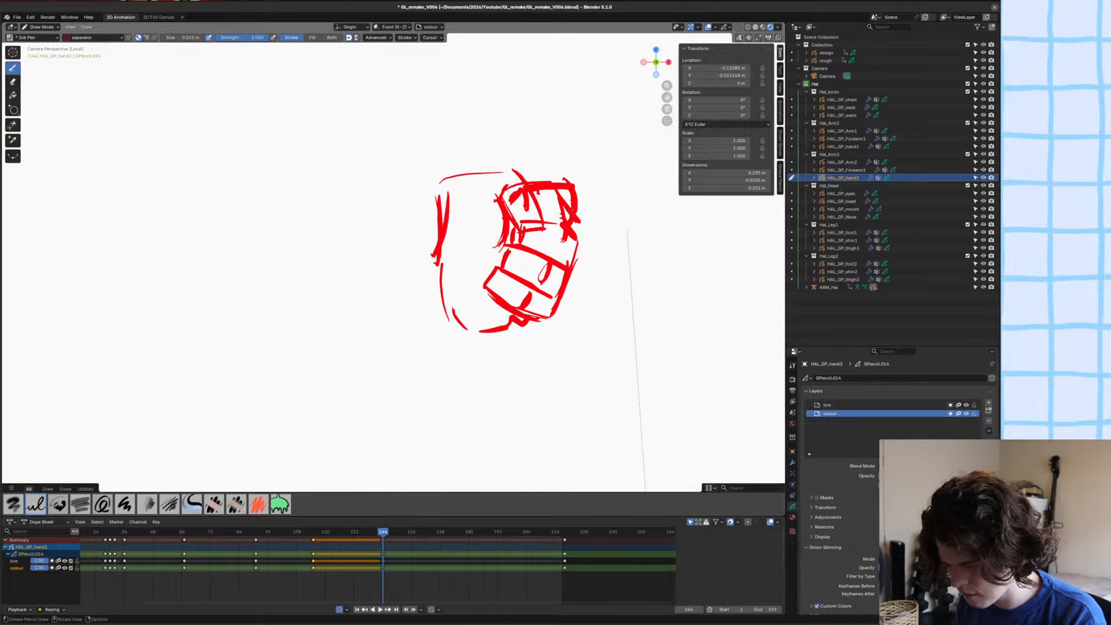
mouse_move(444, 238)
left_mouse_down()
mouse_move(452, 187)
mouse_move(503, 173)
mouse_move(518, 214)
mouse_move(544, 219)
mouse_move(540, 232)
left_mouse_up()
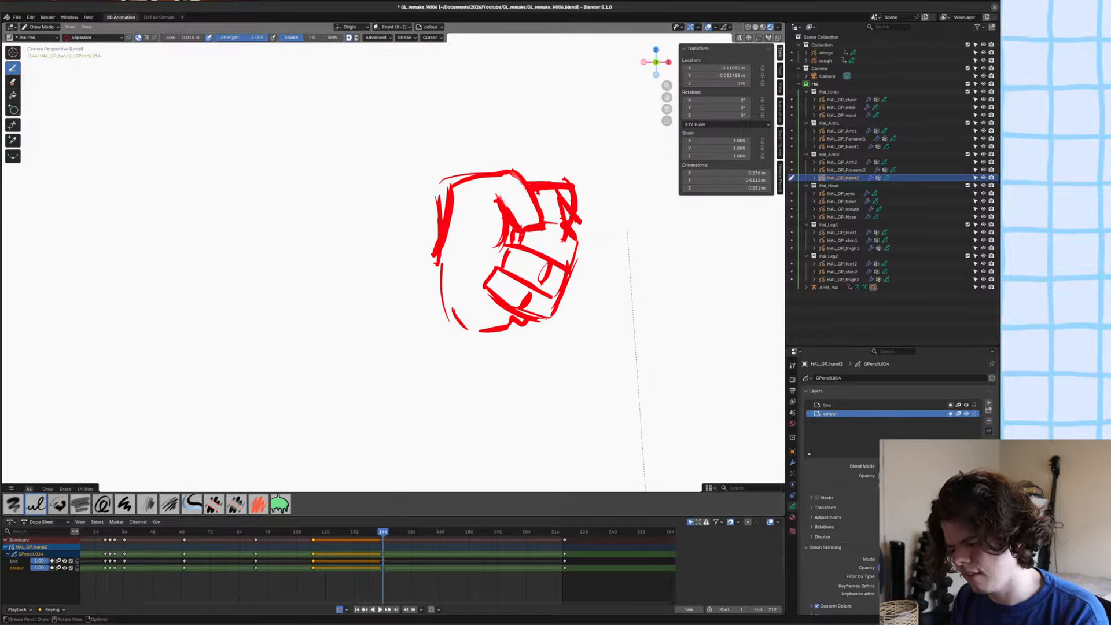
left_click_drag(498, 213, 480, 253)
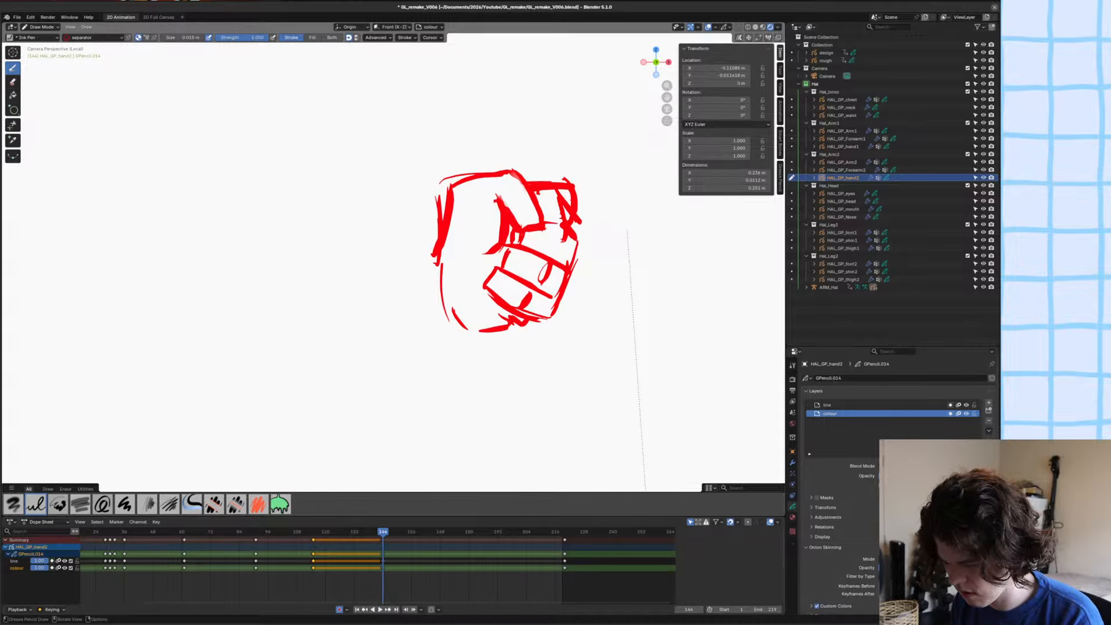
left_click_drag(444, 299, 470, 331)
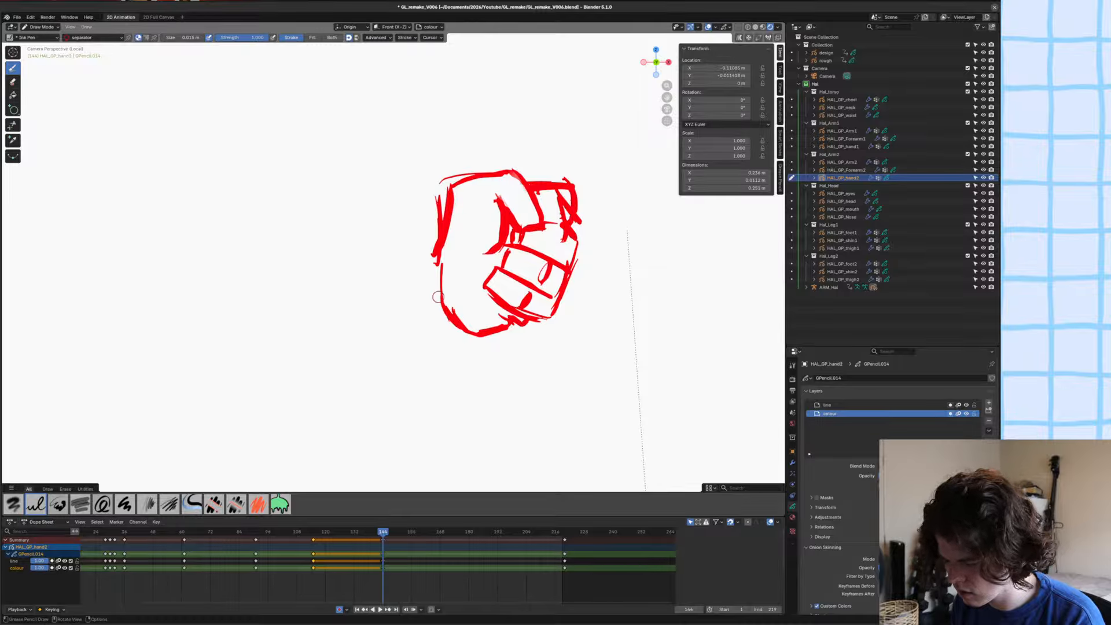
middle_click_drag(445, 254, 469, 274, "ctrl")
Reshape the fist's fingers, lower palm and wrist-side contour with the Grab brush in Sculpt Mode.
key("ctrl+Tab")
left_click_drag(472, 287, 483, 289)
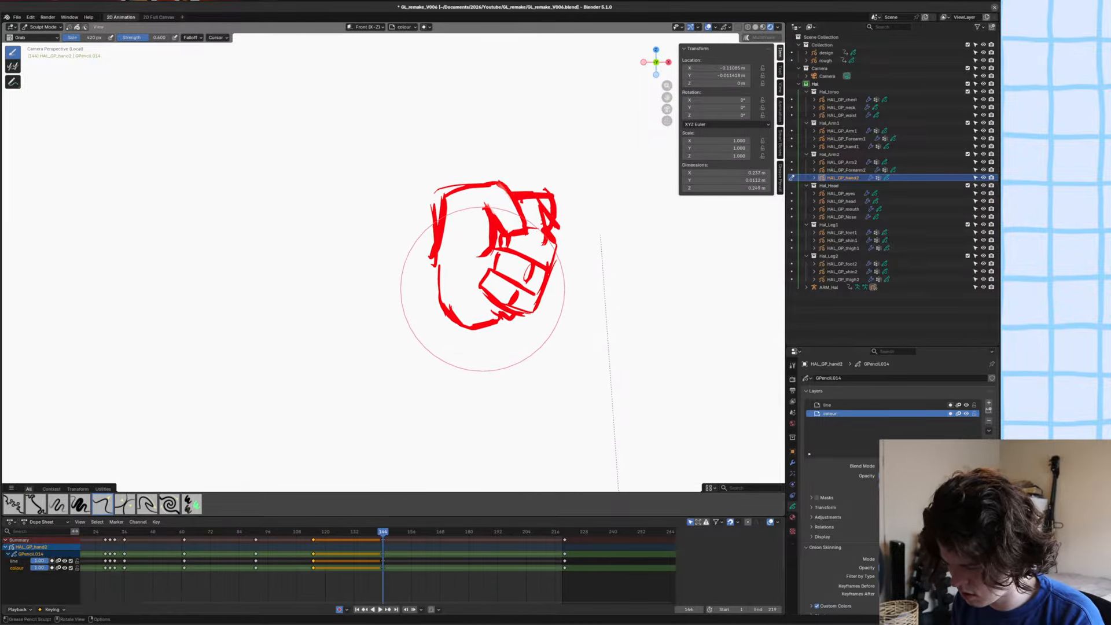
scroll(455, 249, "up", 1)
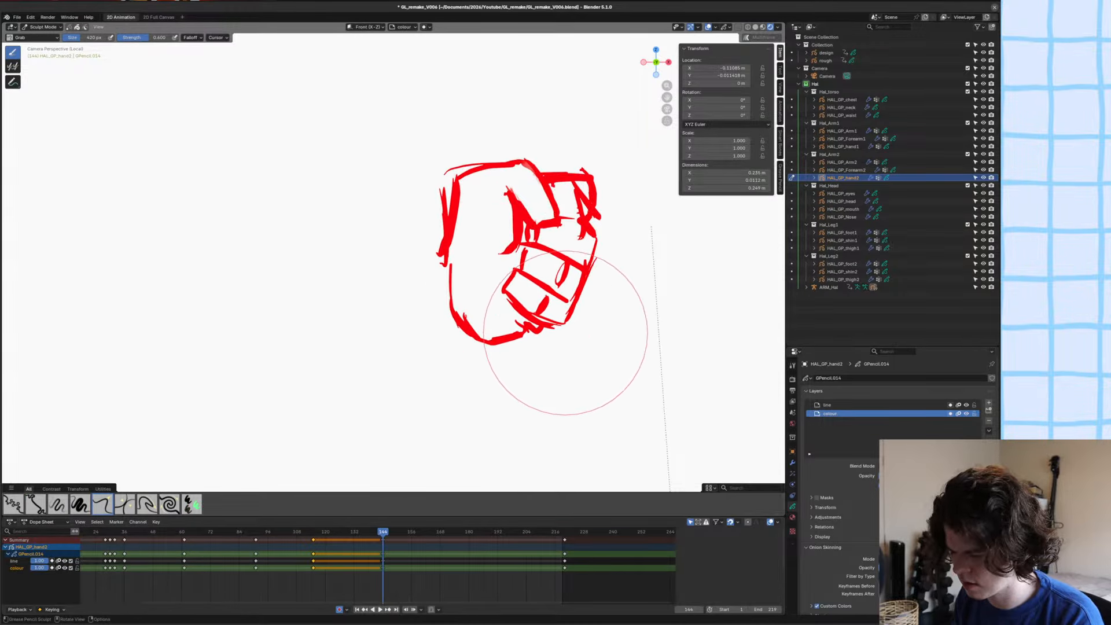
left_click_drag(566, 332, 554, 347)
left_click_drag(591, 261, 608, 249)
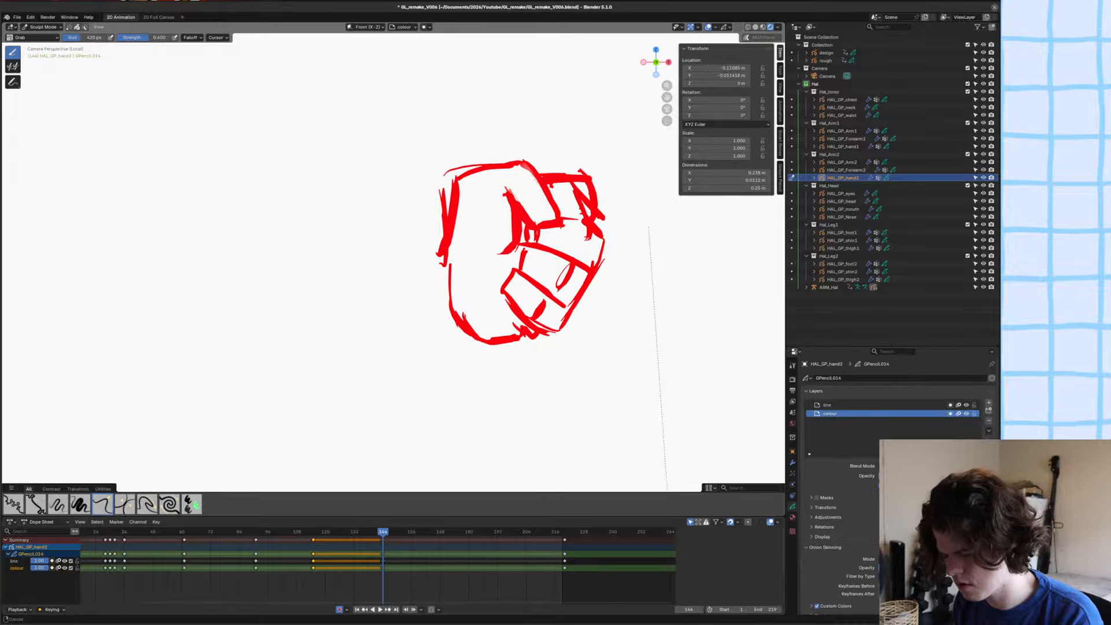
middle_click_drag(430, 278, 432, 320, "ctrl")
left_click_drag(458, 331, 450, 310)
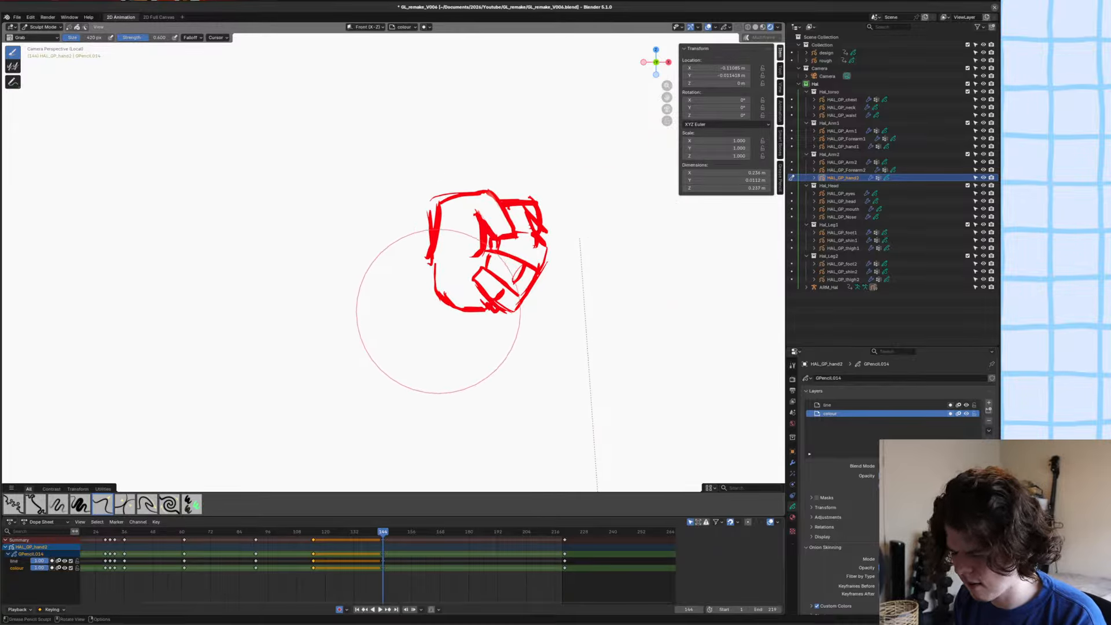
mouse_move(427, 211)
left_mouse_down()
mouse_move(440, 204)
mouse_move(433, 210)
left_mouse_up()
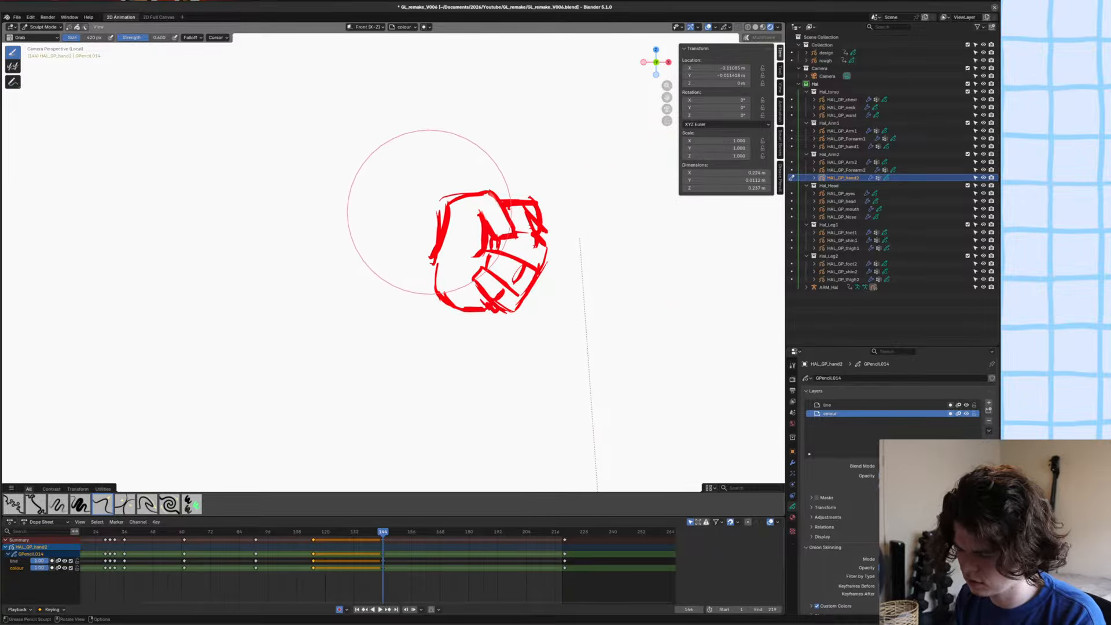
Return to Draw Mode, make the line layer active and choose the Hal_Linework material.
key("ctrl+Tab")
left_click(415, 278)
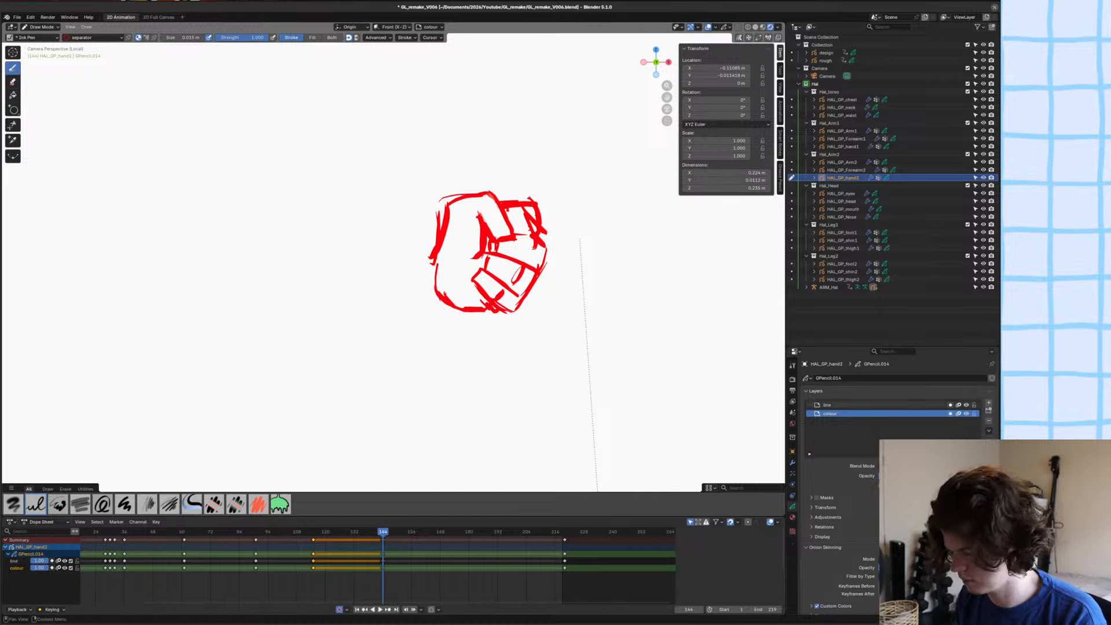
left_click(839, 405)
middle_click_drag(450, 302, 445, 257, "ctrl")
key("u")
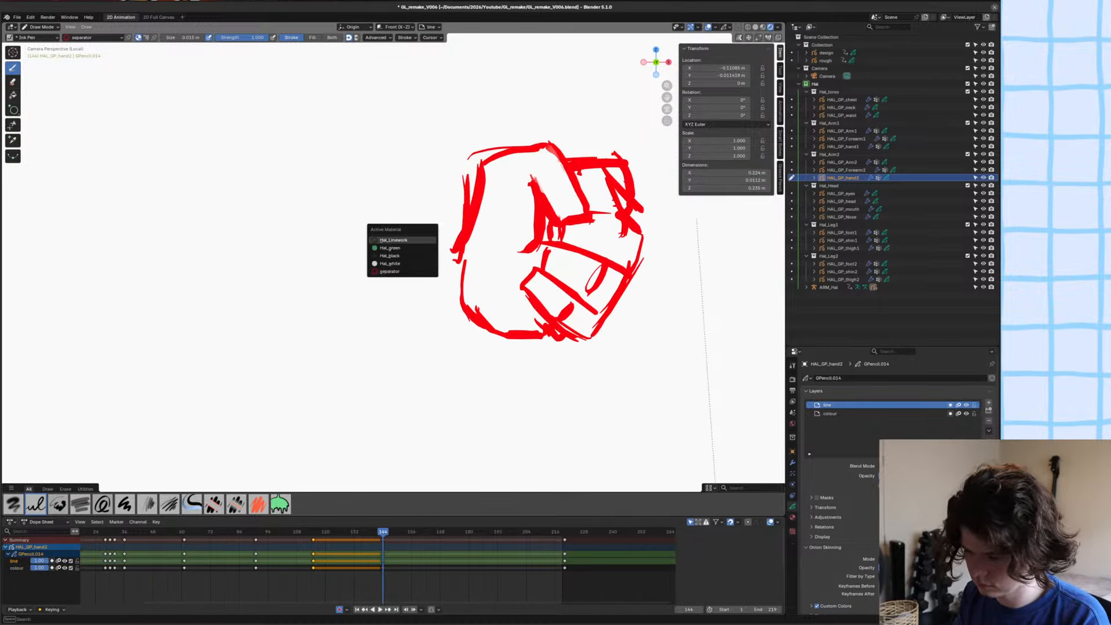
left_click(388, 241)
Leave local view, scale up the whole fist sketch over the wrist in Edit Mode and return to Draw Mode.
middle_click_drag(498, 319, 426, 313, "shift")
key("KP_Divide")
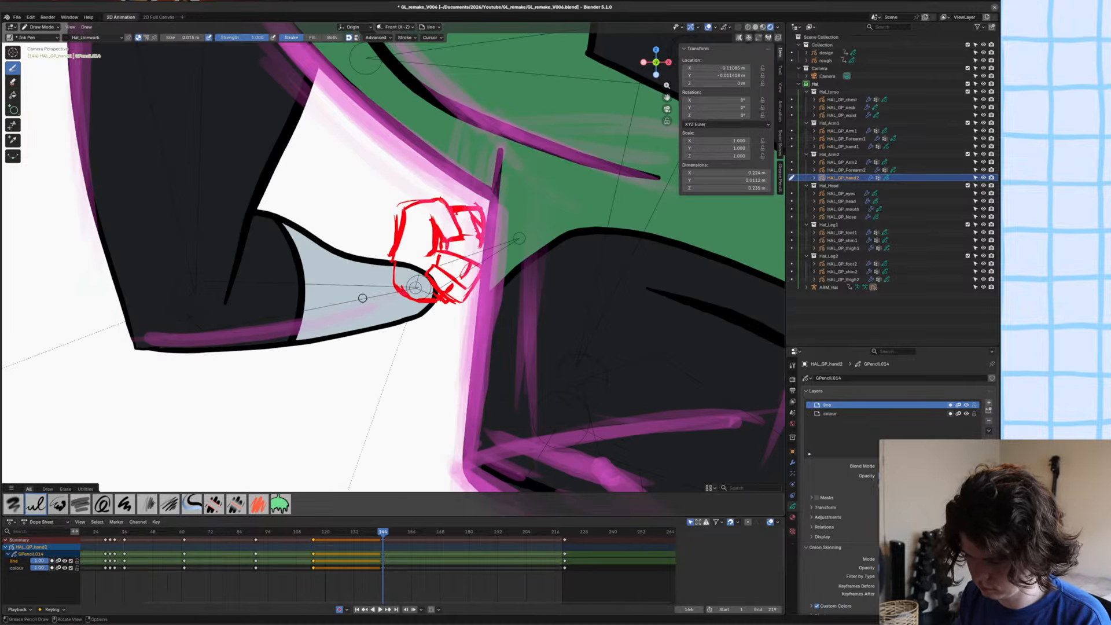
key("Tab")
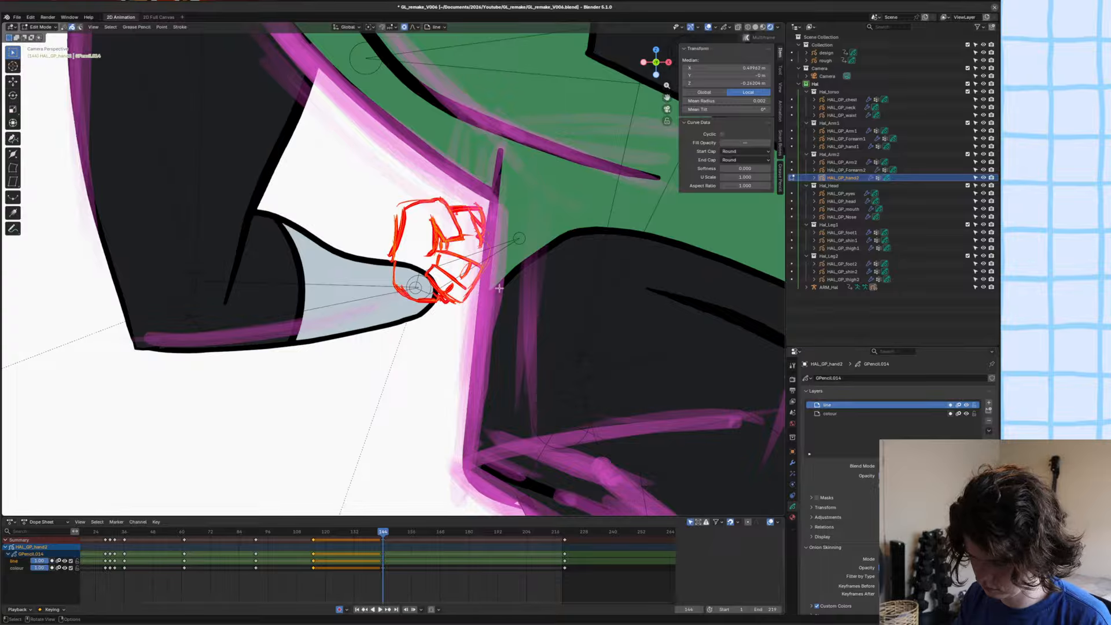
key("s")
left_click(525, 308)
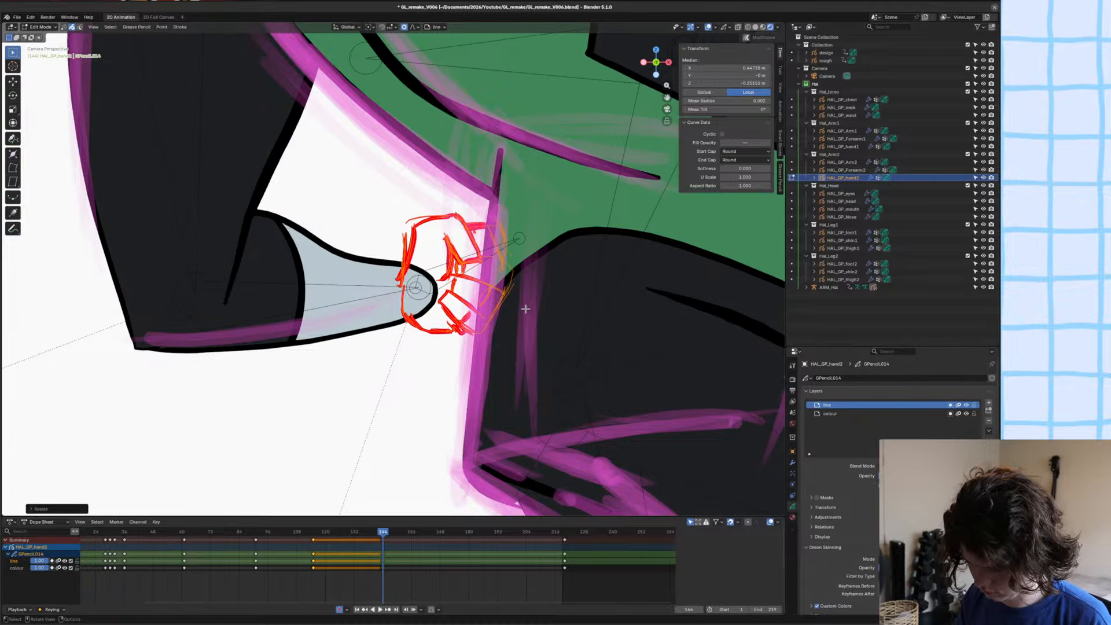
scroll(526, 309, "up", 1)
mouse_move(525, 310)
middle_mouse_down("shift")
mouse_move(537, 309)
mouse_move(371, 284)
middle_mouse_up("shift")
scroll(537, 309, "up", 2)
scroll(527, 295, "down", 4)
scroll(538, 336, "up", 2)
key("Tab")
scroll(530, 289, "up", 2)
scroll(373, 278, "down", 3)
scroll(384, 265, "up", 2)
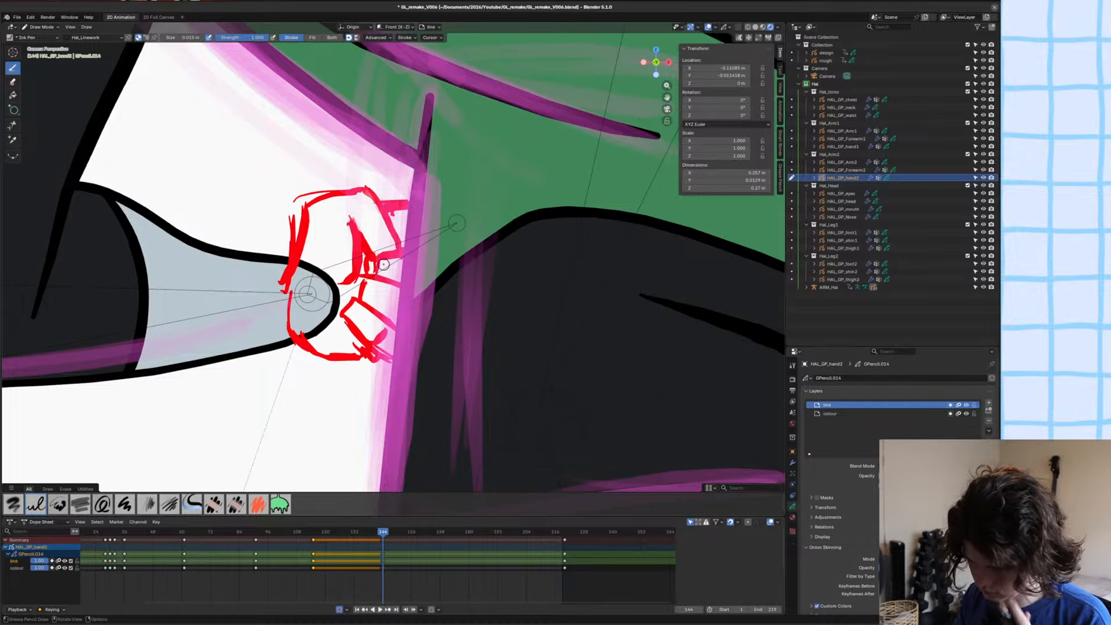
Isolate the back hand in local view and ink the upper hand and thumb contour plus the thumb's inner crease.
key("KP_Divide")
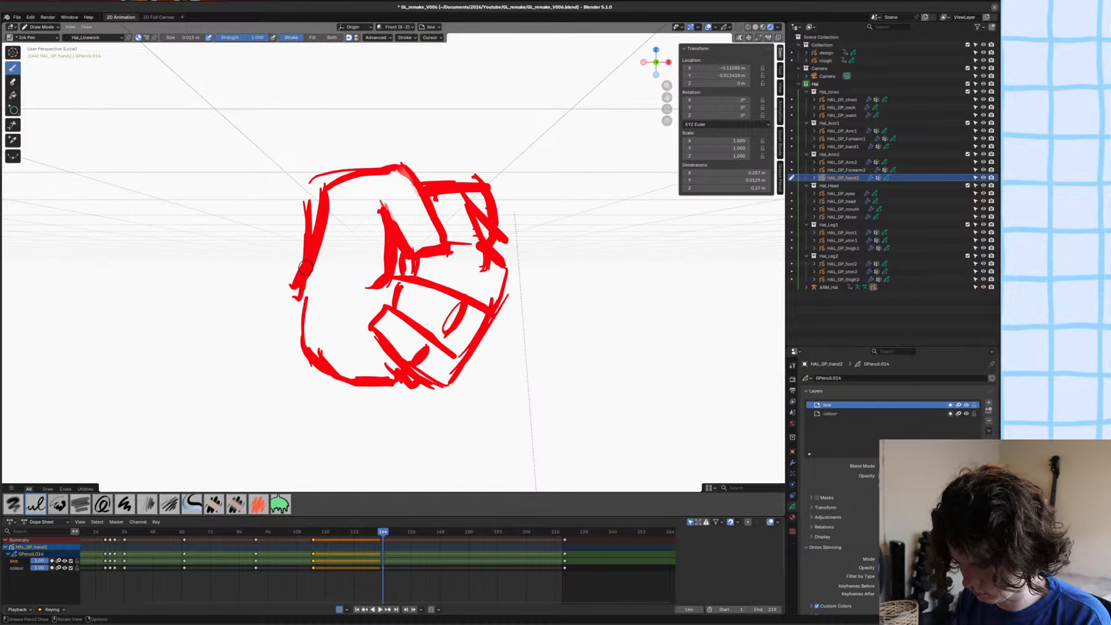
left_click_drag(305, 267, 327, 187)
key("ctrl+z")
mouse_move(305, 267)
left_mouse_down()
mouse_move(327, 184)
mouse_move(400, 165)
mouse_move(446, 244)
mouse_move(406, 259)
mouse_move(380, 203)
mouse_move(373, 287)
left_mouse_up()
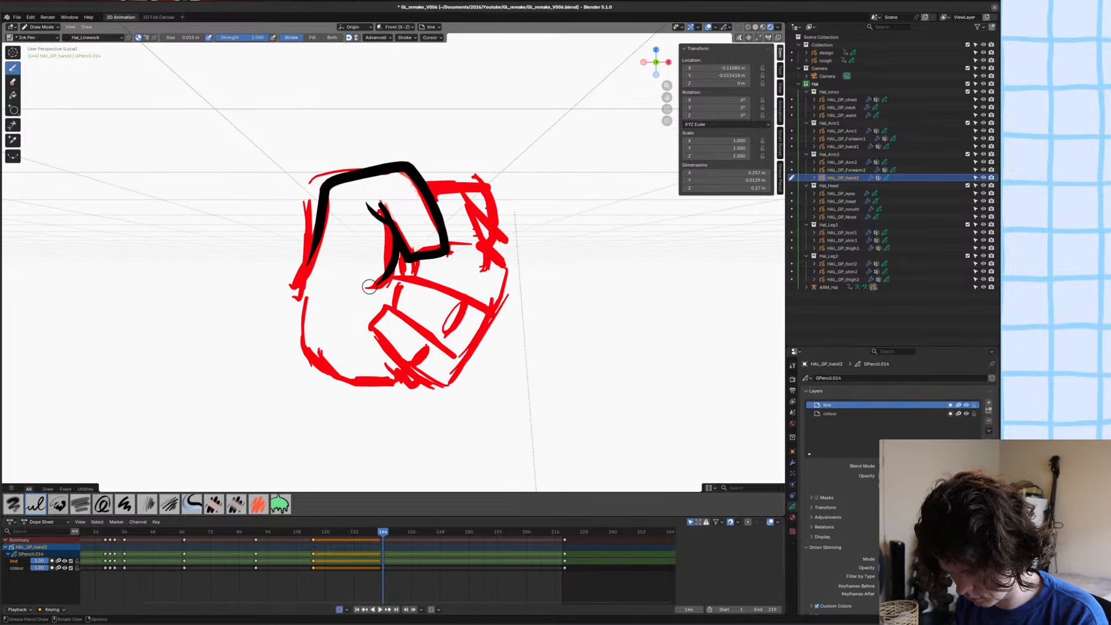
mouse_move(428, 187)
left_mouse_down()
mouse_move(488, 188)
mouse_move(498, 219)
left_mouse_up()
key("ctrl+z")
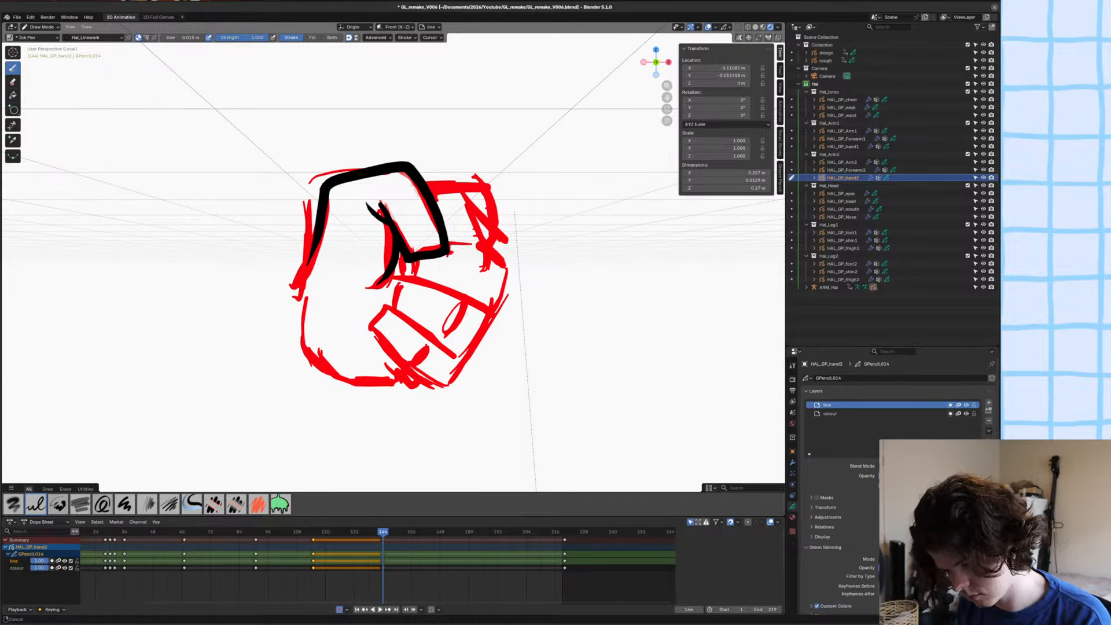
middle_click_drag(368, 270, 371, 274, "shift")
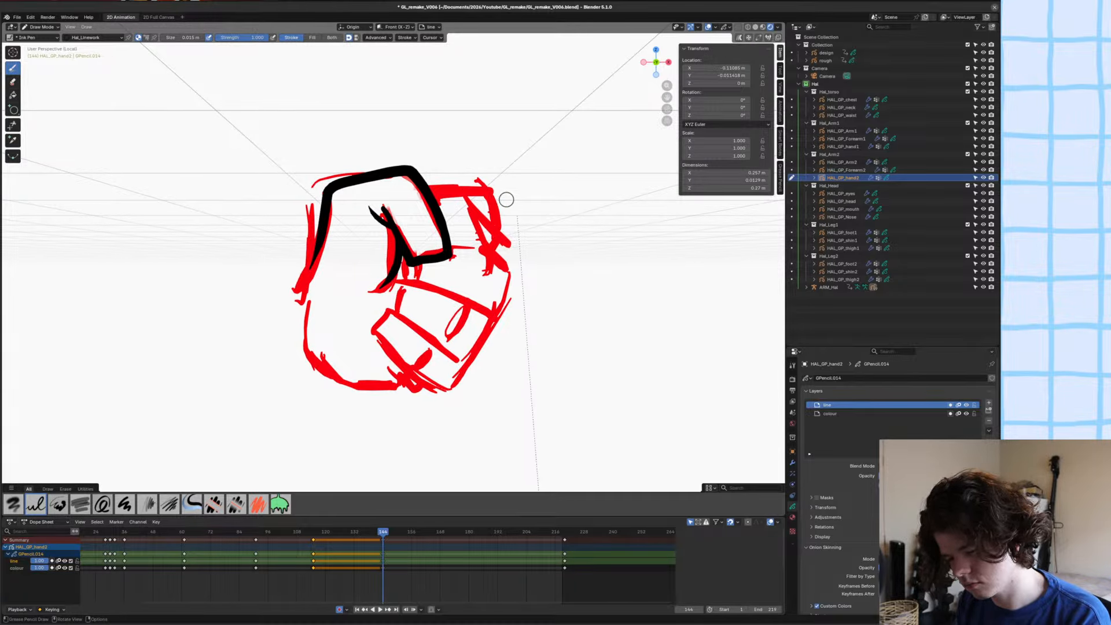
Ink the top finger's rounded outline and continue the wavy knuckle contour down to the fist's base.
left_click_drag(501, 190, 512, 234)
left_click_drag(500, 190, 437, 200)
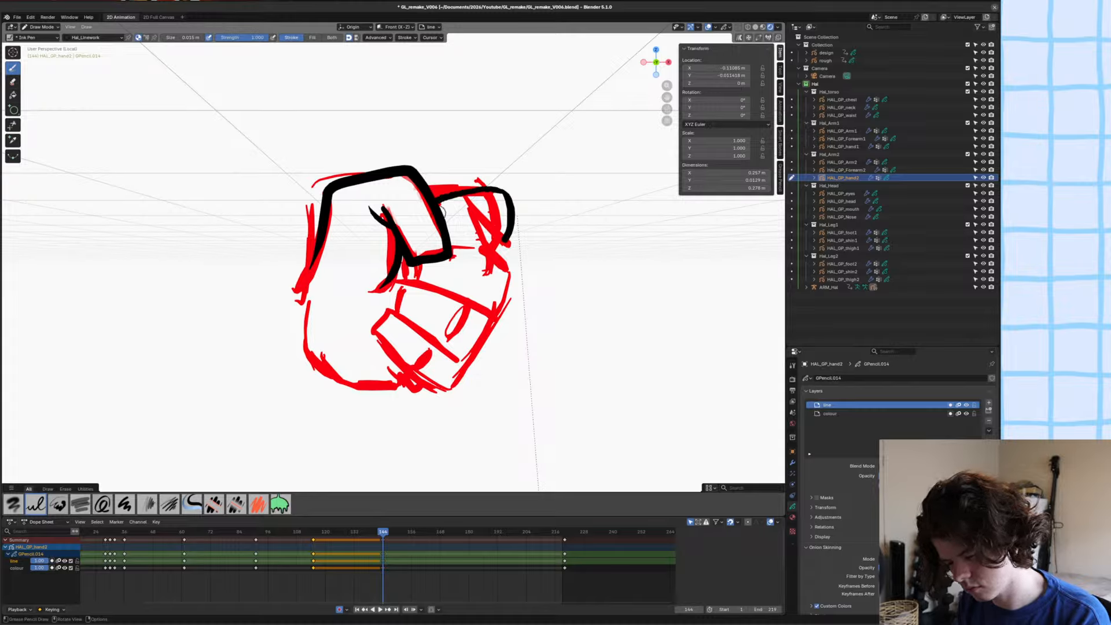
key("ctrl+z")
left_click_drag(502, 191, 437, 198)
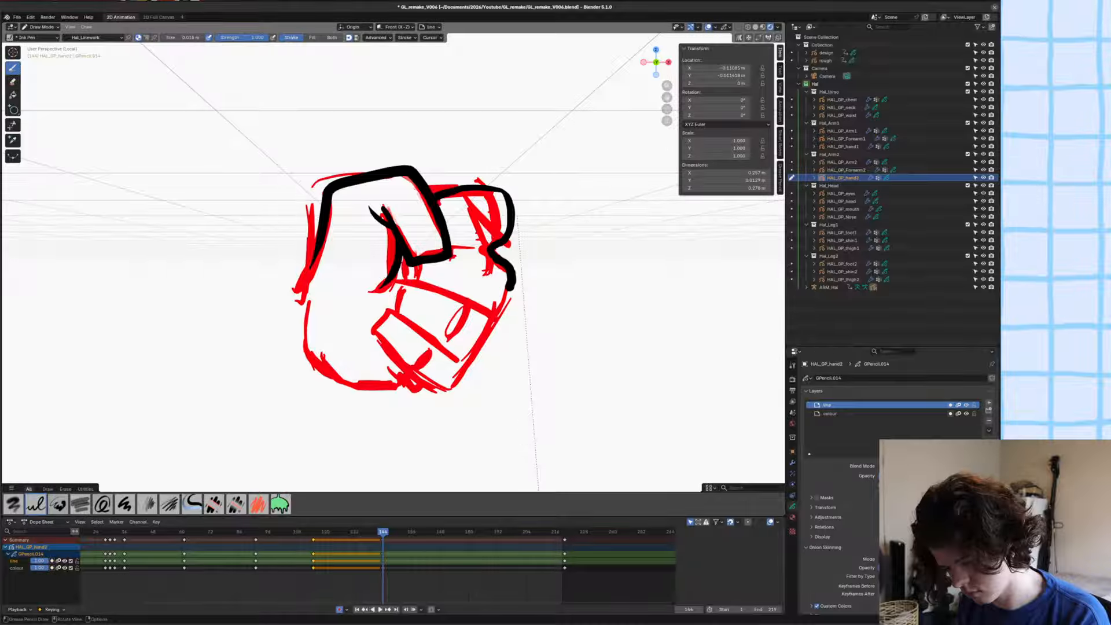
mouse_move(493, 250)
left_mouse_down()
mouse_move(487, 341)
mouse_move(460, 356)
mouse_move(447, 382)
left_mouse_up()
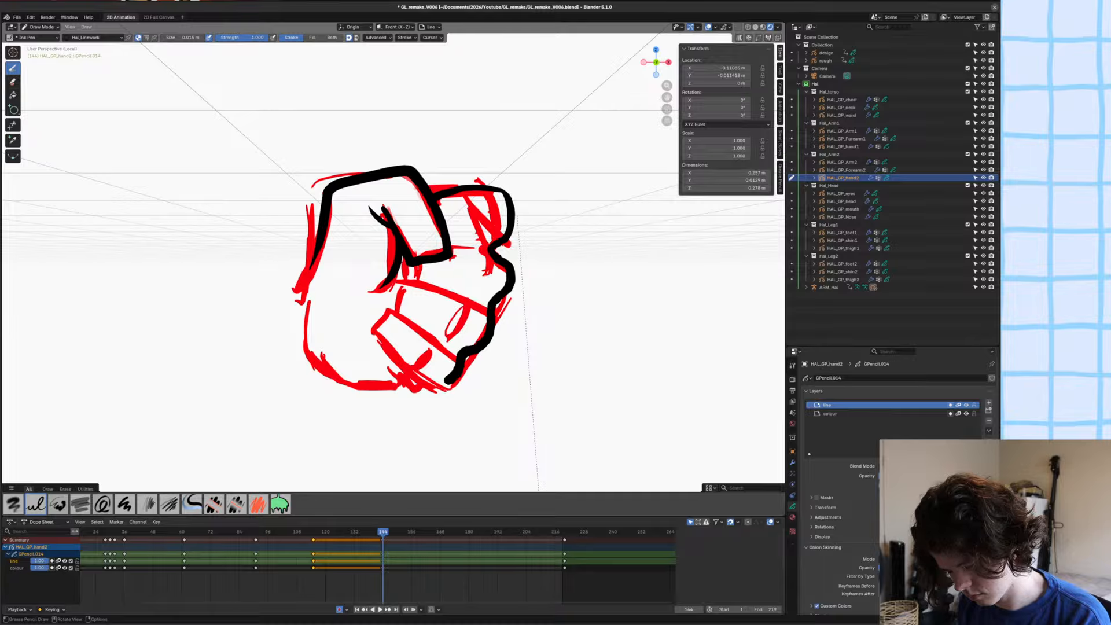
middle_click_drag(432, 388, 471, 343, "shift")
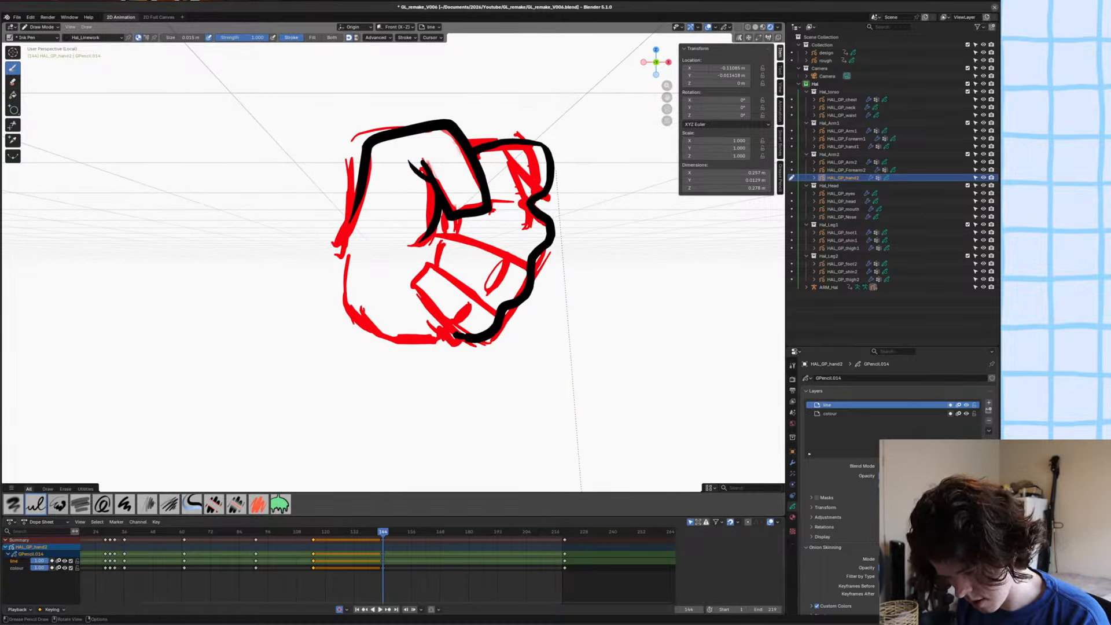
Ink the palm's lower contour and the two lower curled fingers with their small creases and connecting lines.
mouse_move(434, 340)
left_mouse_down()
mouse_move(373, 340)
mouse_move(347, 279)
left_mouse_up()
mouse_move(358, 298)
middle_mouse_down("shift")
mouse_move(369, 330)
mouse_move(400, 296)
middle_mouse_up("shift")
left_click_drag(407, 298, 460, 345)
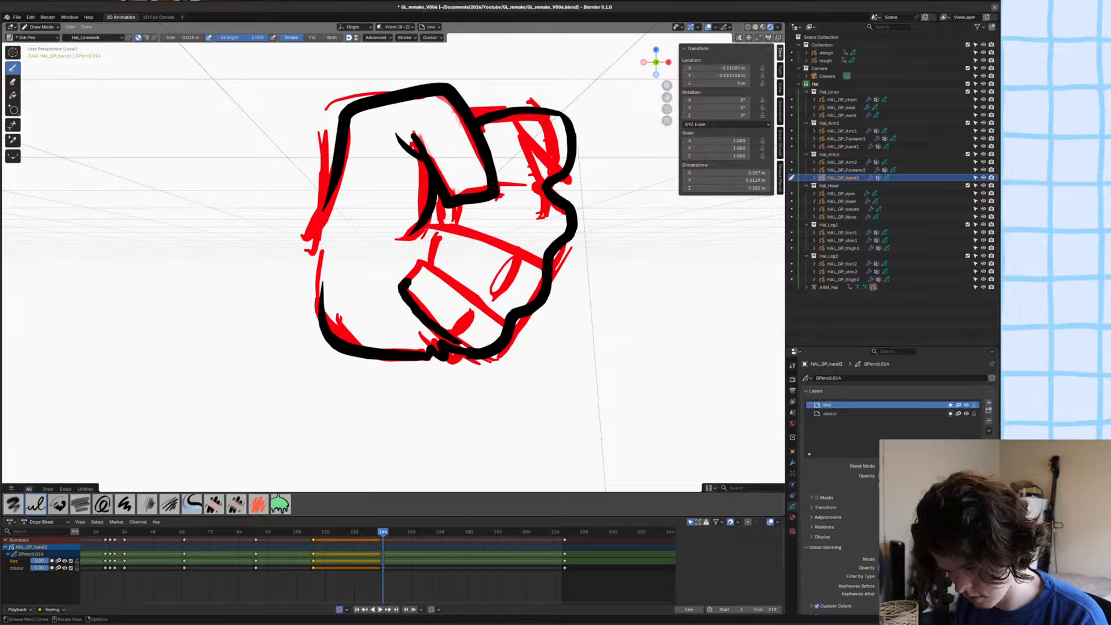
mouse_move(408, 282)
left_mouse_down()
mouse_move(429, 265)
mouse_move(500, 322)
mouse_move(450, 324)
left_mouse_up()
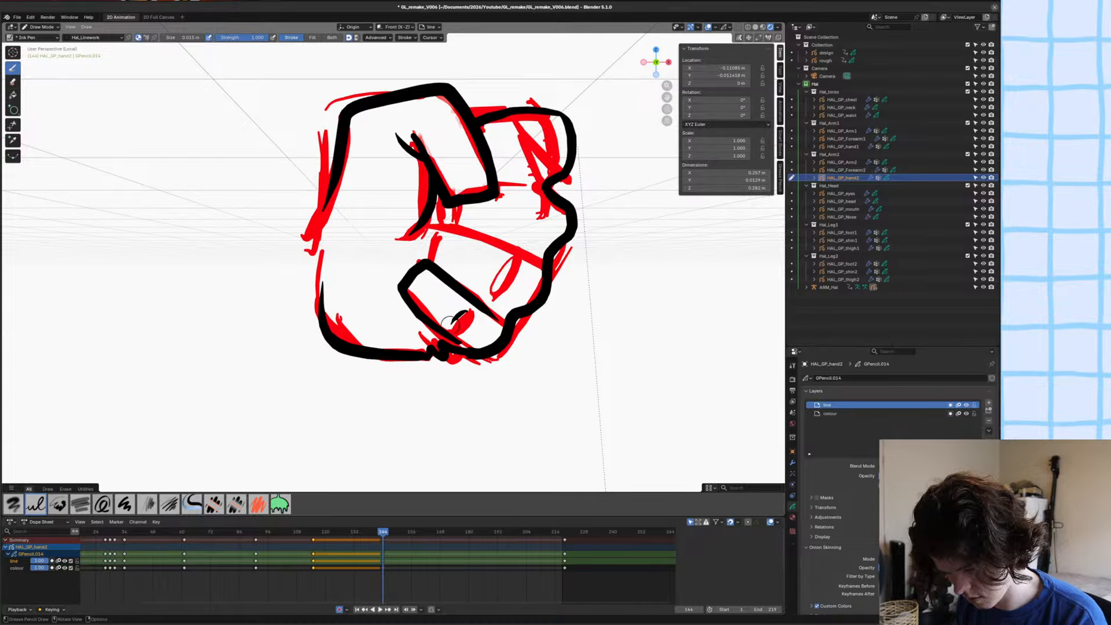
mouse_move(434, 221)
left_mouse_down()
mouse_move(428, 260)
mouse_move(541, 262)
mouse_move(492, 292)
left_mouse_up()
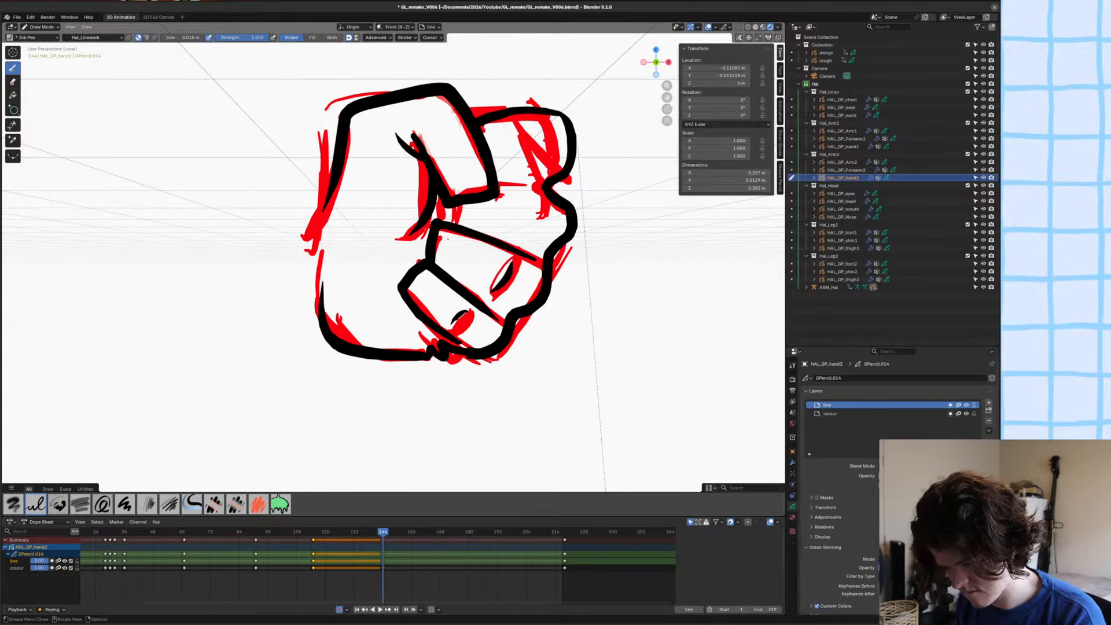
left_click_drag(444, 202, 446, 221)
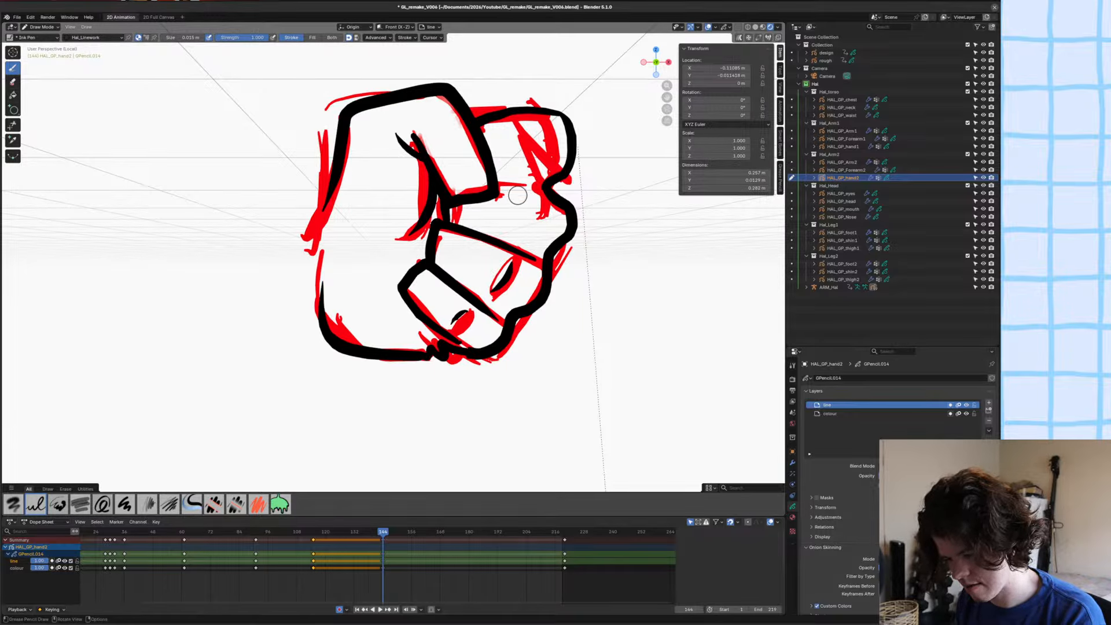
Ink the crease on the middle finger and the lower edge of the top finger.
left_click_drag(523, 182, 528, 242)
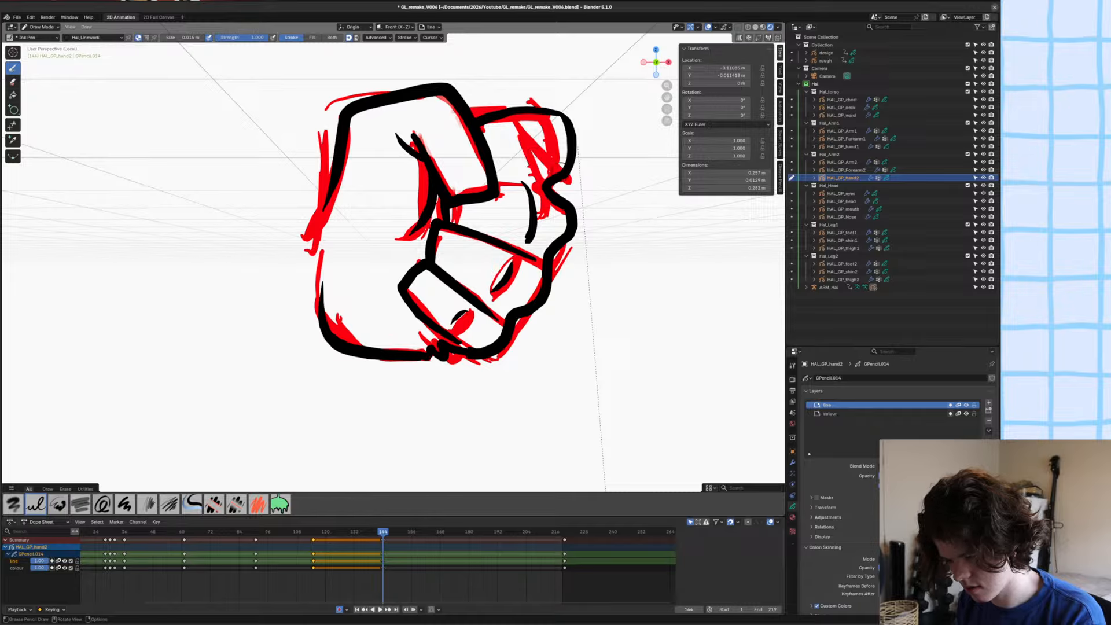
left_click_drag(539, 178, 499, 190)
key("ctrl+z")
left_click_drag(565, 169, 498, 186)
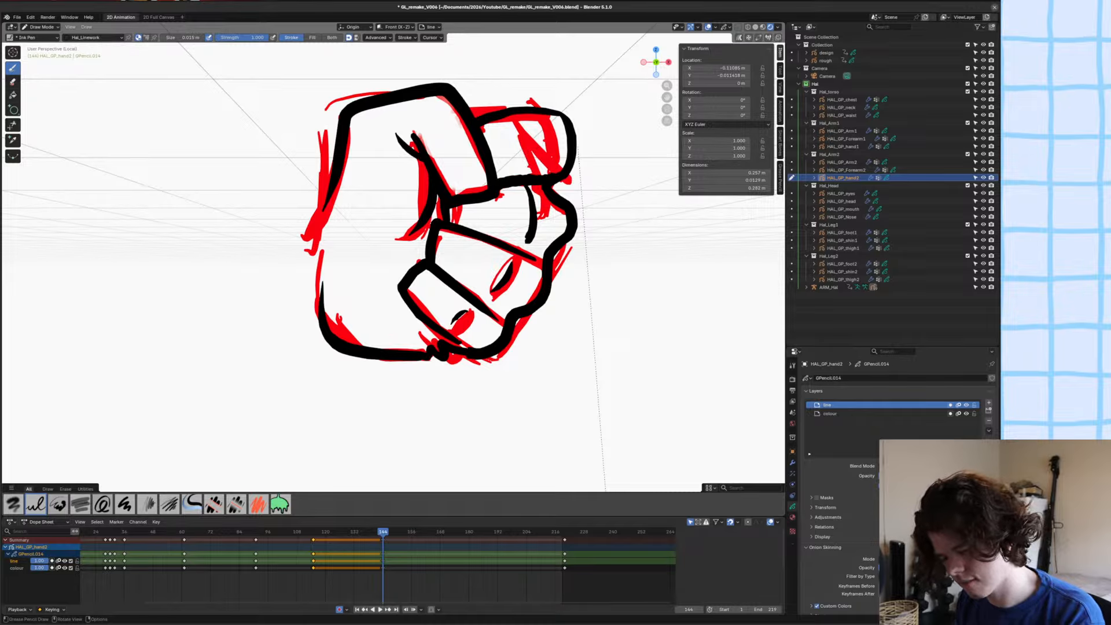
mouse_move(351, 212)
middle_mouse_down("shift")
mouse_move(410, 211)
mouse_move(316, 330)
middle_mouse_up("shift")
Make the colour layer active and delete all red rough strokes that use the separator material, returning to Draw Mode.
left_click(857, 414)
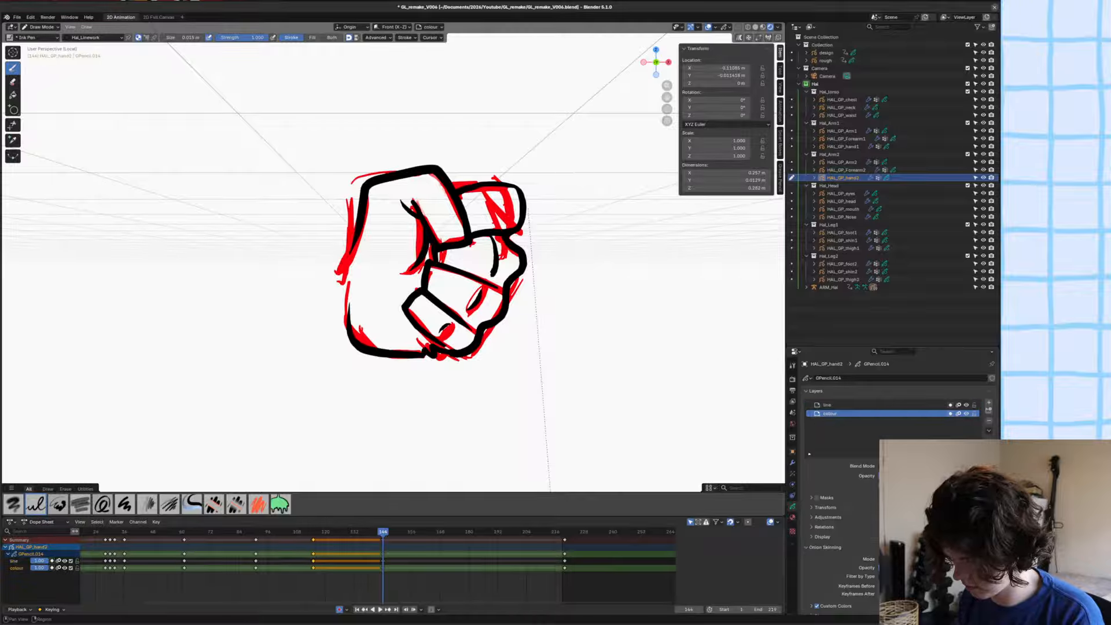
key("Tab")
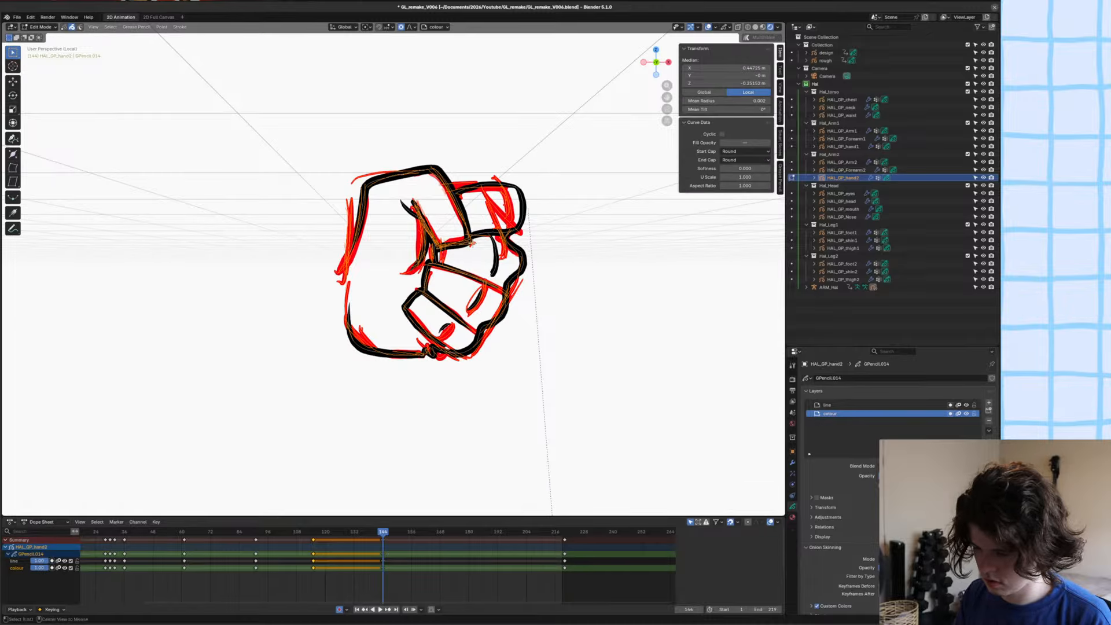
left_click(792, 517)
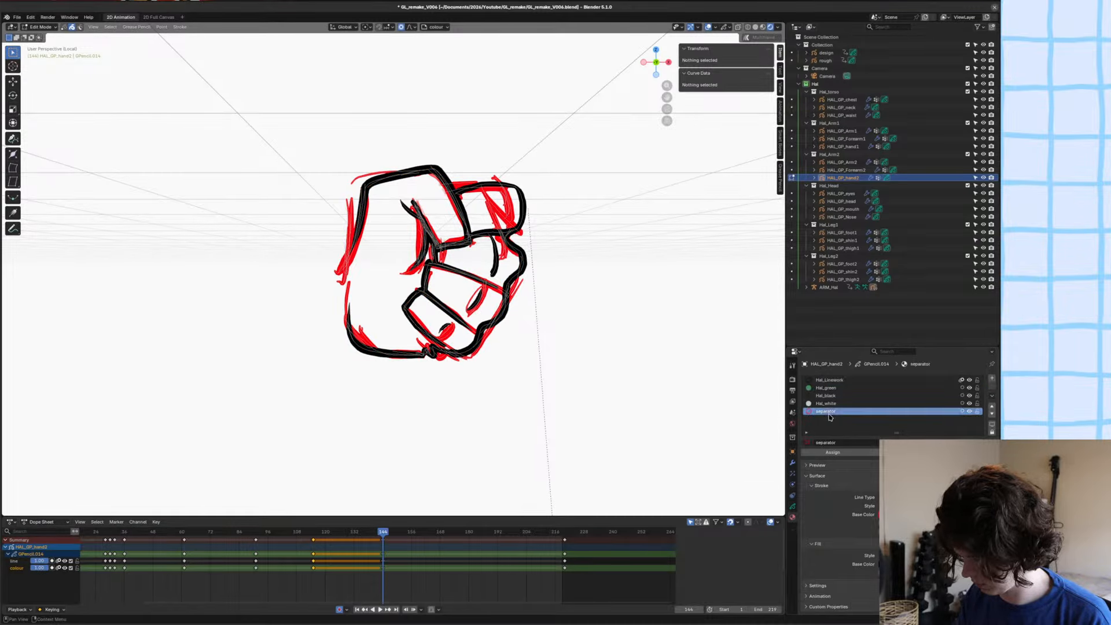
left_click(869, 451)
key("x")
left_click(461, 302)
key("Tab")
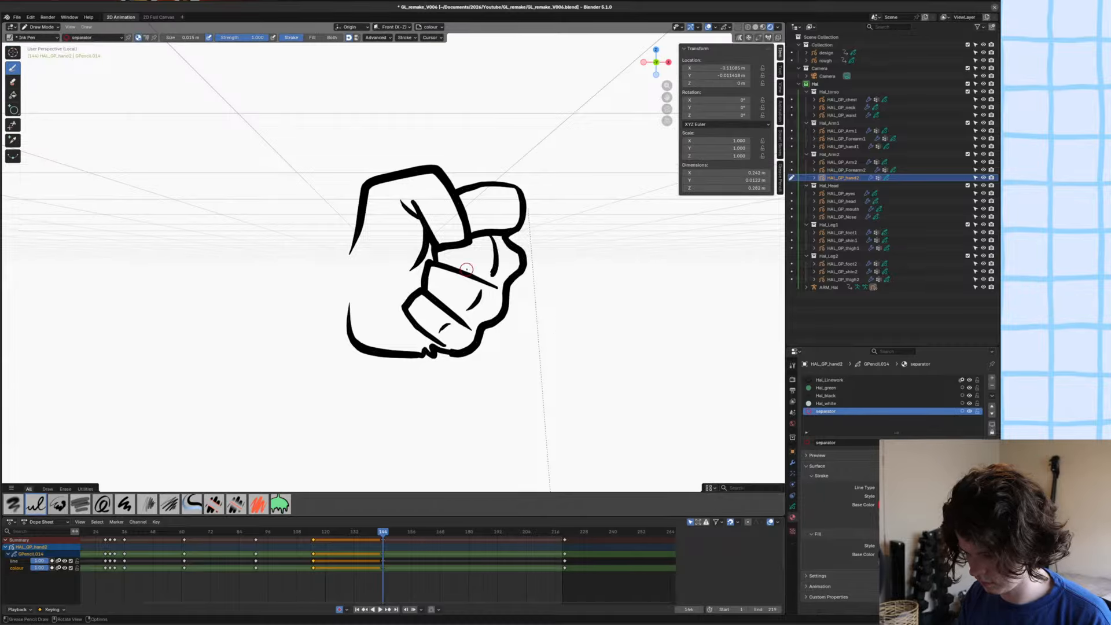
Close the gap on the fist's wrist side with a separator stroke and save the file.
scroll(458, 263, "up", 2)
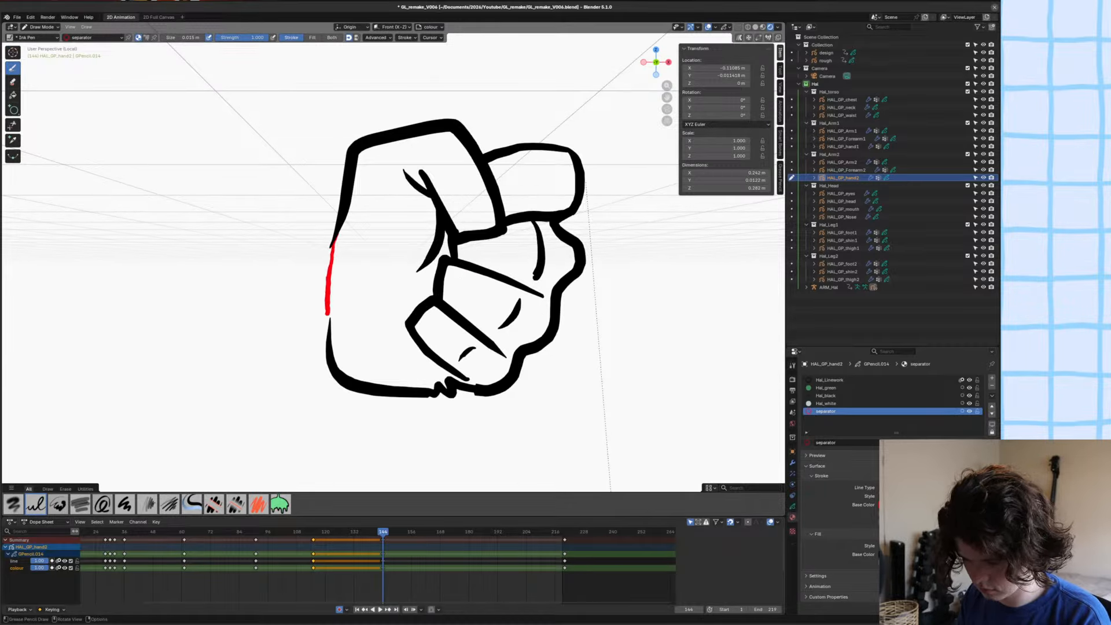
scroll(457, 226, "down", 4)
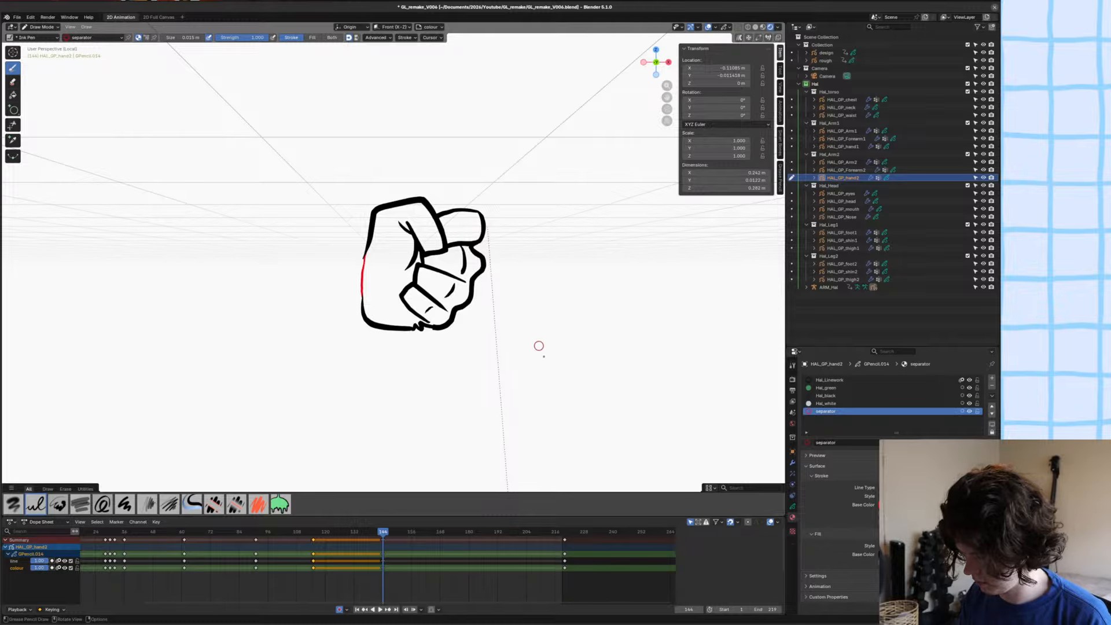
key("ctrl+s")
Fill the whole fist with the Hal_white material using the Fill tool with inverted direction.
left_click(830, 403)
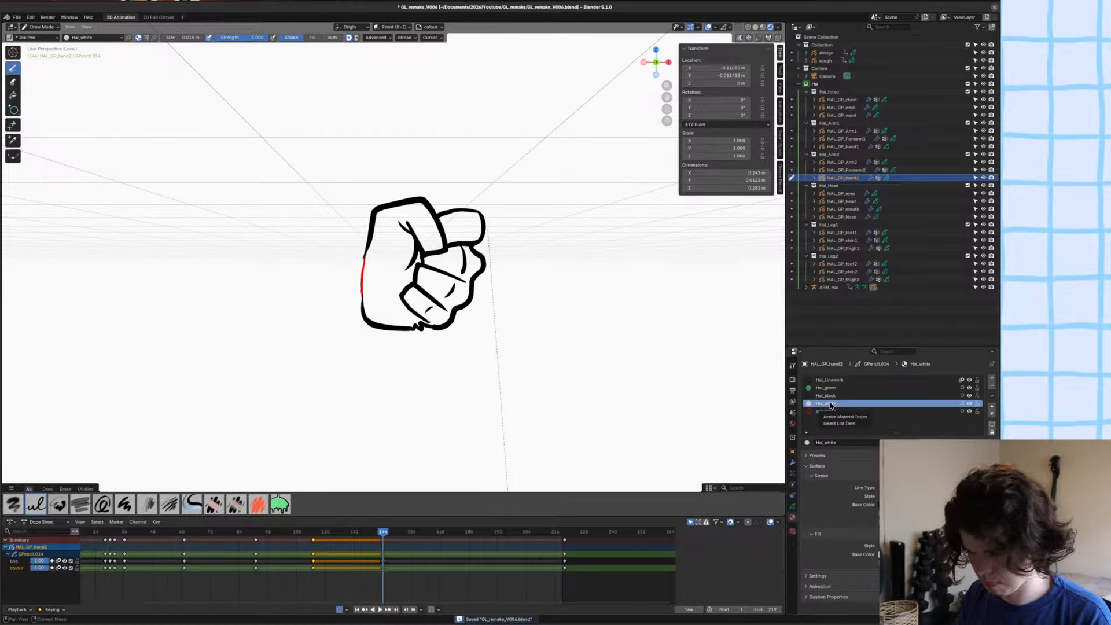
left_click(13, 94)
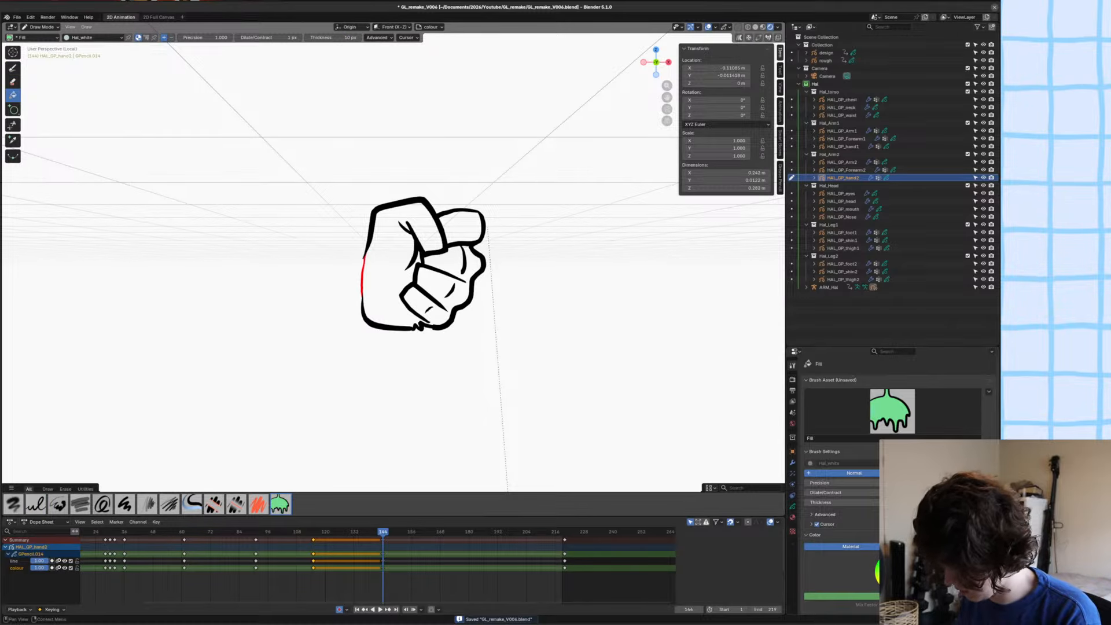
left_click(172, 38)
left_click(454, 338)
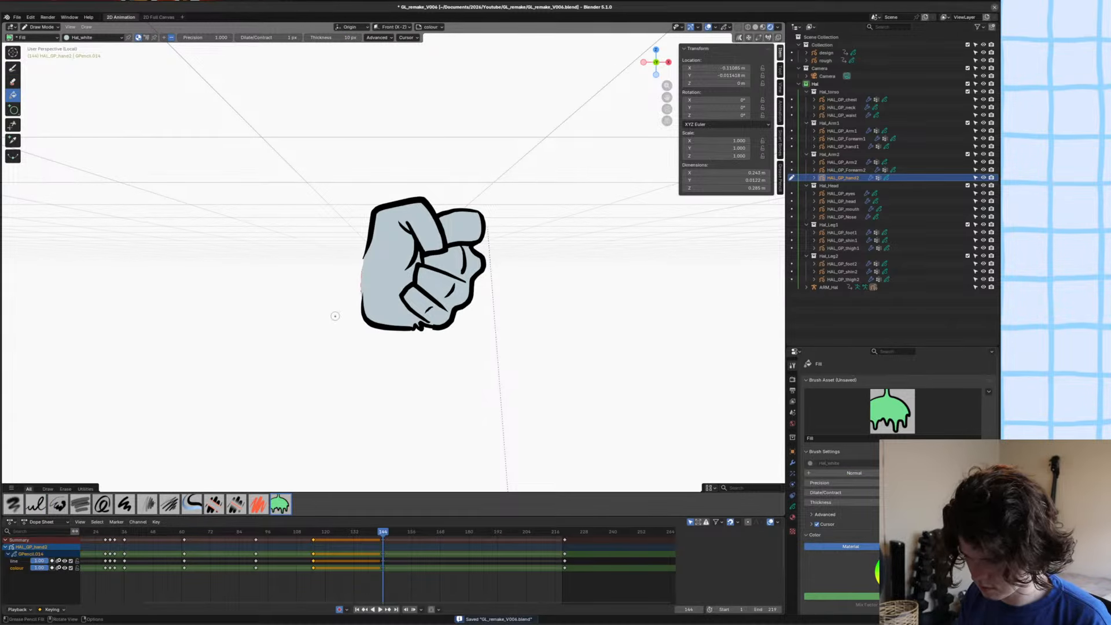
Delete the separator stroke on the wrist side in Edit Mode, save the file and leave local view.
key("Tab")
scroll(355, 278, "up", 2)
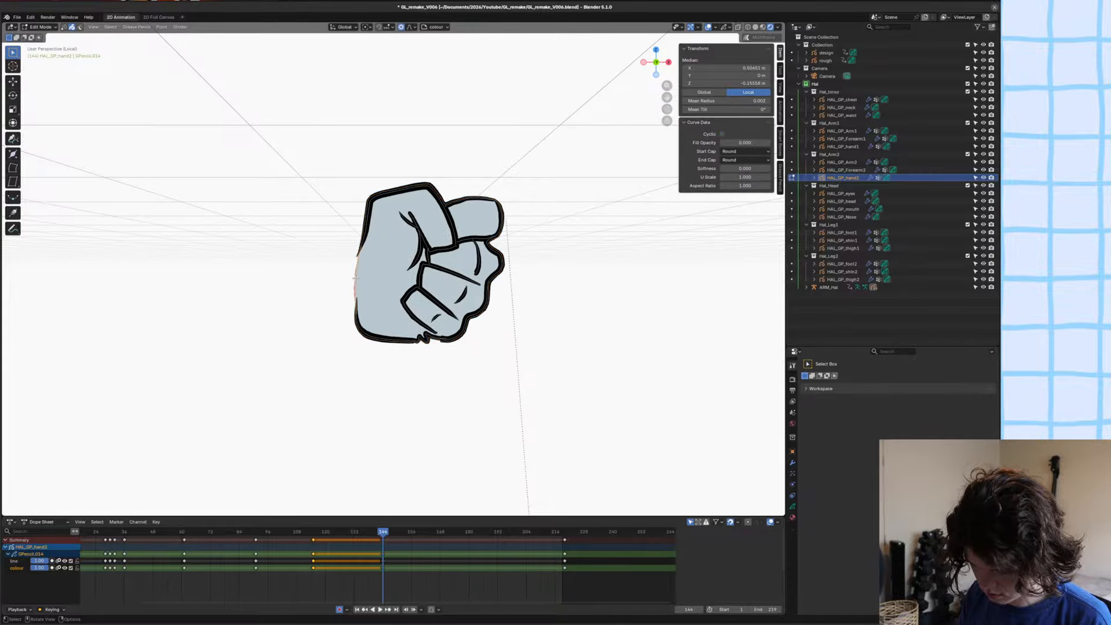
key("x")
scroll(433, 287, "down", 4)
key("ctrl+s")
key("slash")
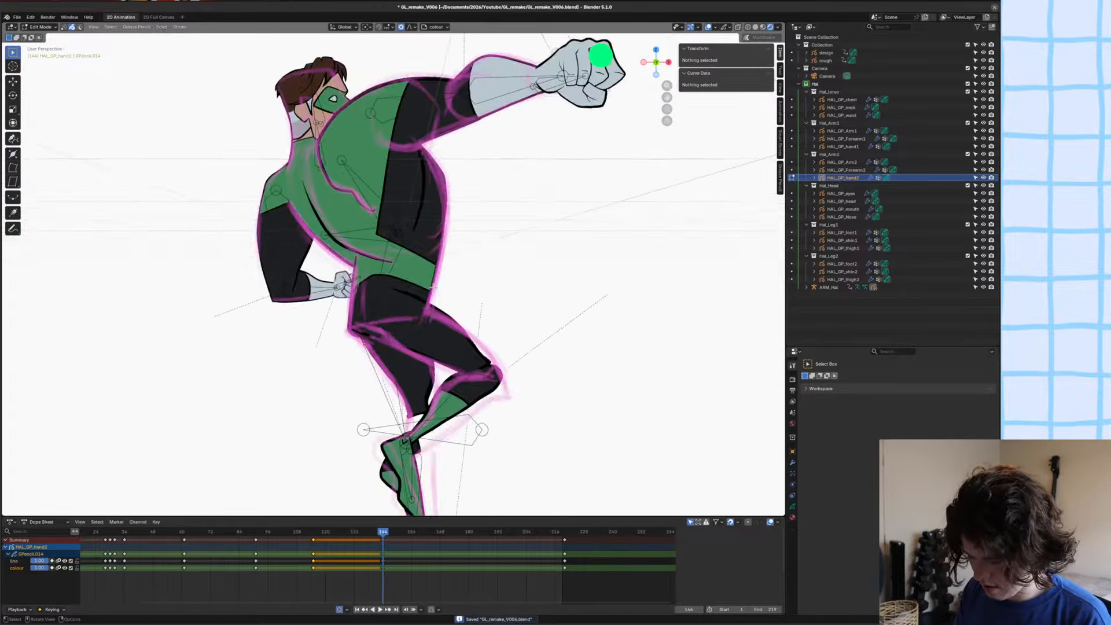
Examine the coloured fist in place on the full figure in the camera view.
scroll(433, 287, "down", 7)
key("a")
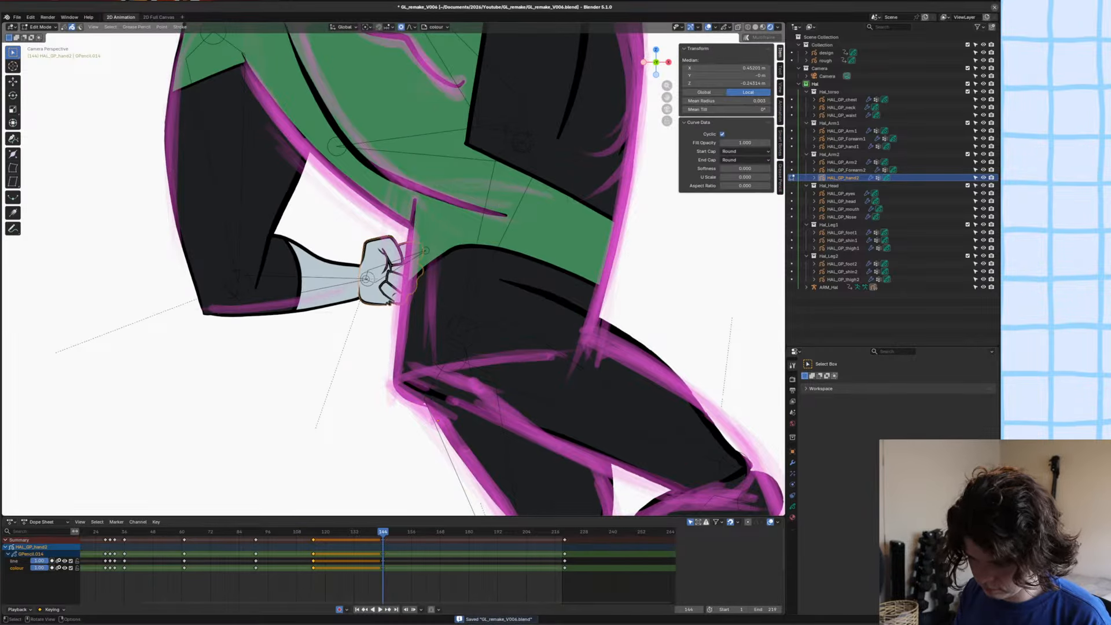
scroll(389, 286, "down", 7)
key("alt+a")
mouse_move(389, 286)
middle_mouse_down("shift")
mouse_move(400, 316)
mouse_move(363, 328)
middle_mouse_up("shift")
scroll(364, 327, "down", 1)
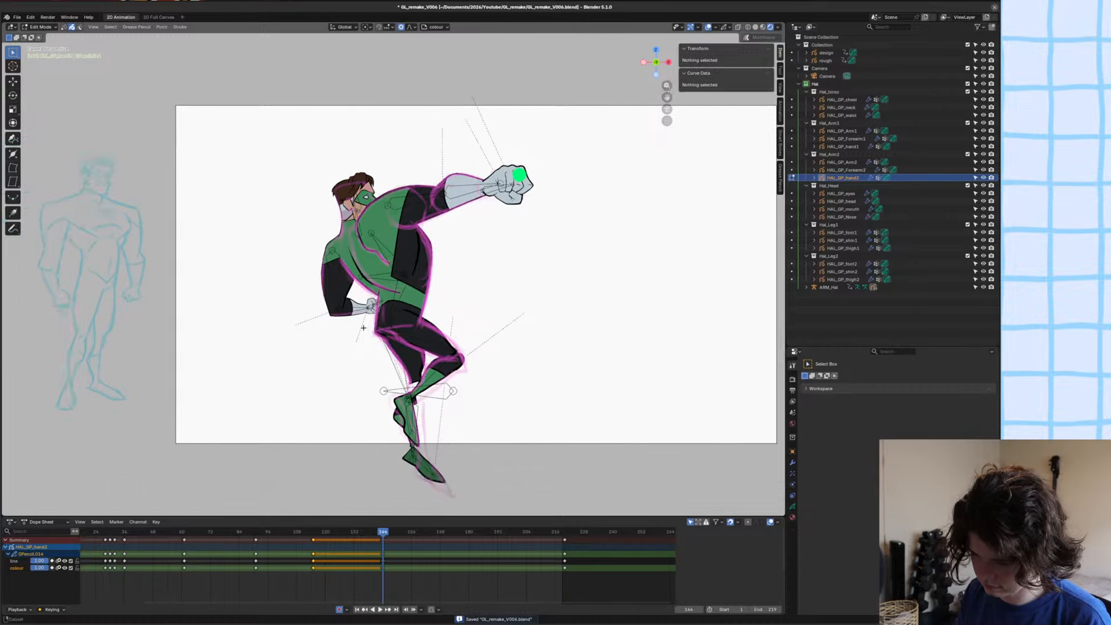
scroll(364, 327, "up", 2)
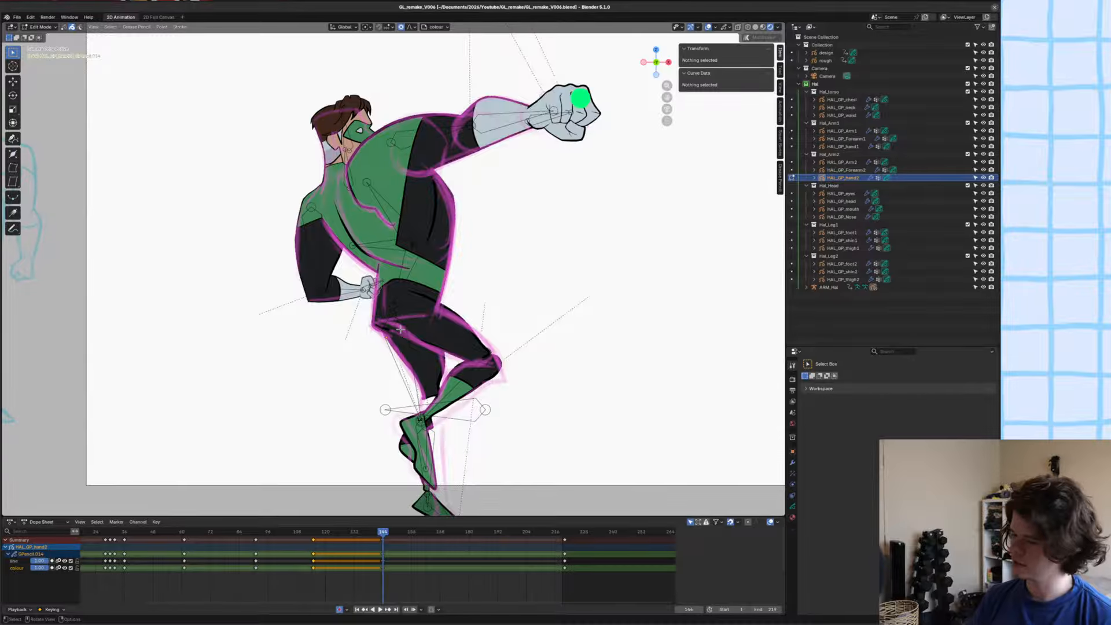
Save the file and pull the upper line of HAL_GP_thigh1 towards the outer hip edge with the Grab brush in Sculpt Mode.
scroll(463, 319, "up", 3)
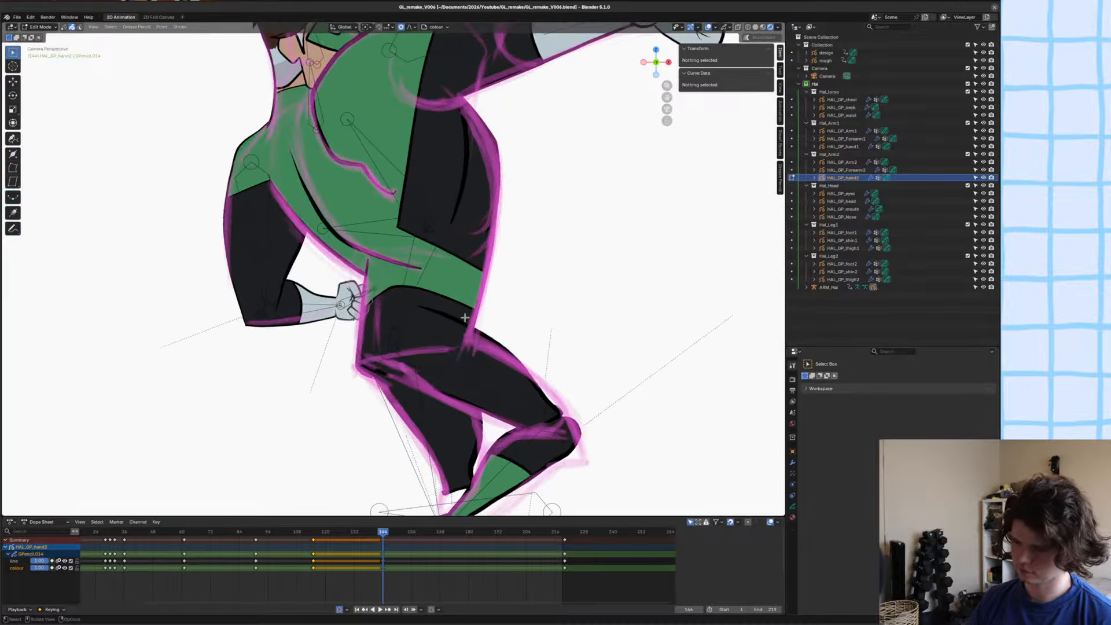
key("ctrl+s")
key("Tab")
left_click(455, 373)
scroll(455, 374, "up", 3)
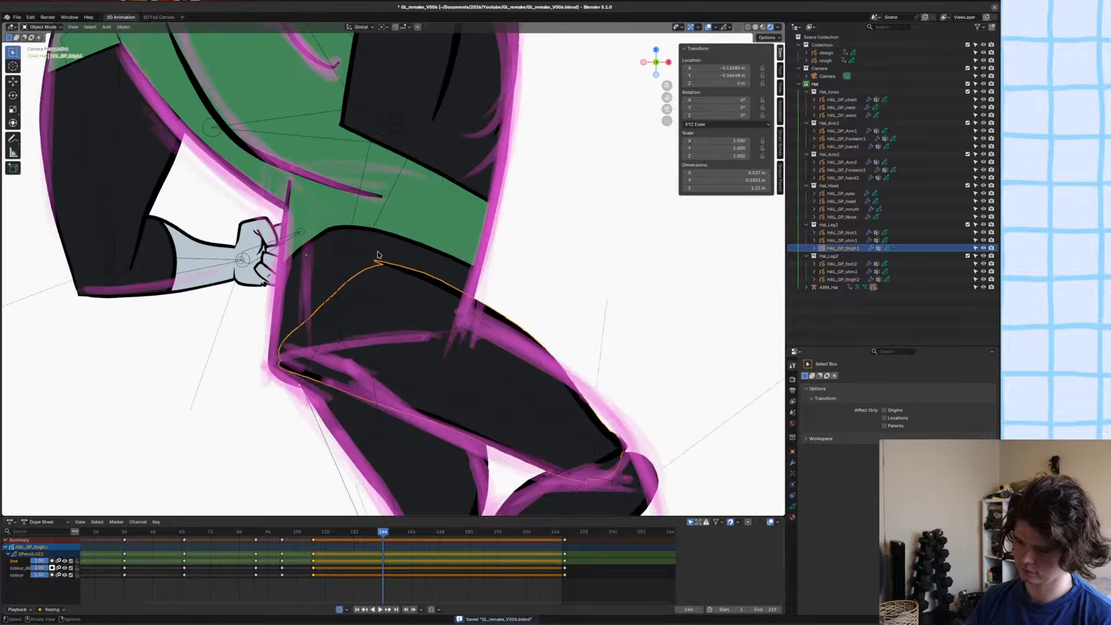
key("Tab")
key("c")
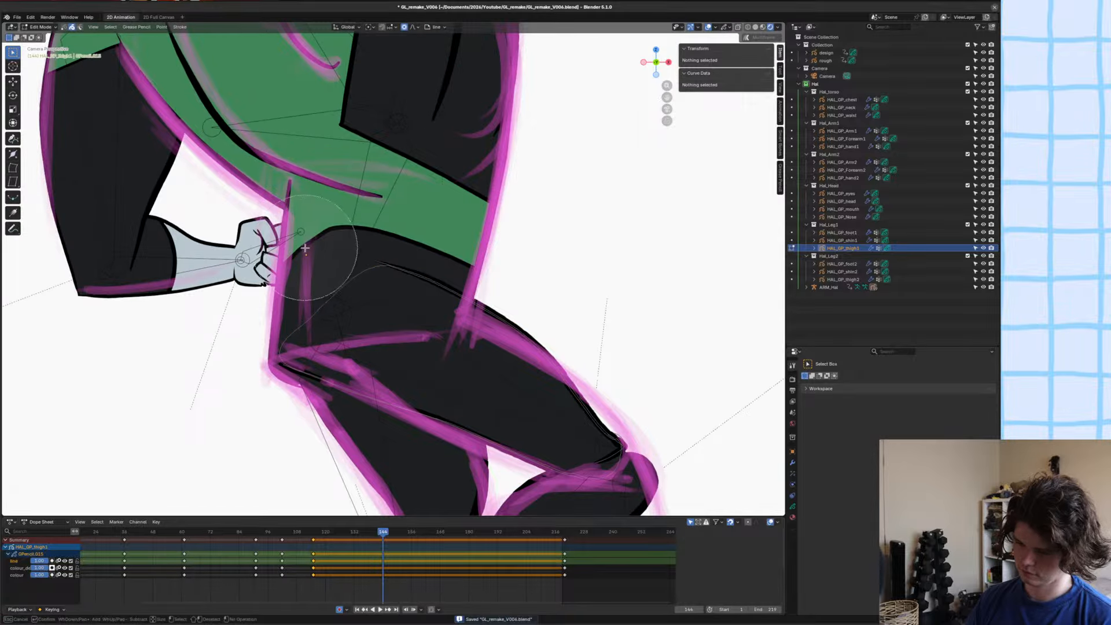
key("Escape")
key("ctrl+Tab")
left_click_drag(401, 266, 514, 306)
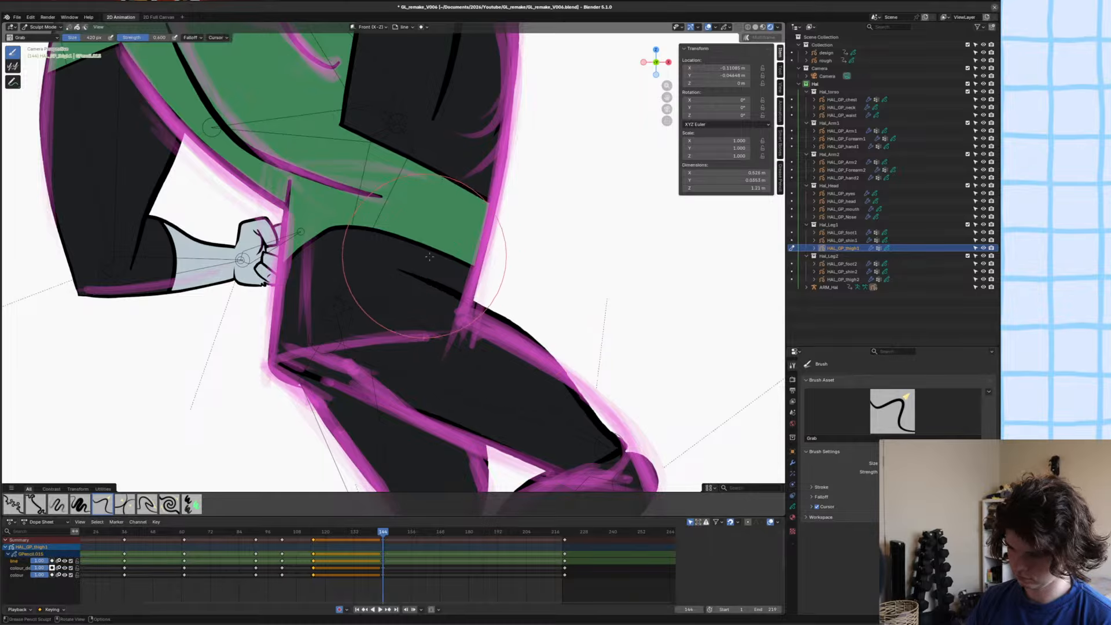
left_click_drag(427, 261, 497, 286)
Adjust and smooth the upper line of HAL_GP_thigh1 at the outer hip edge in Sculpt Mode, finishing in Object Mode.
scroll(509, 295, "up", 3)
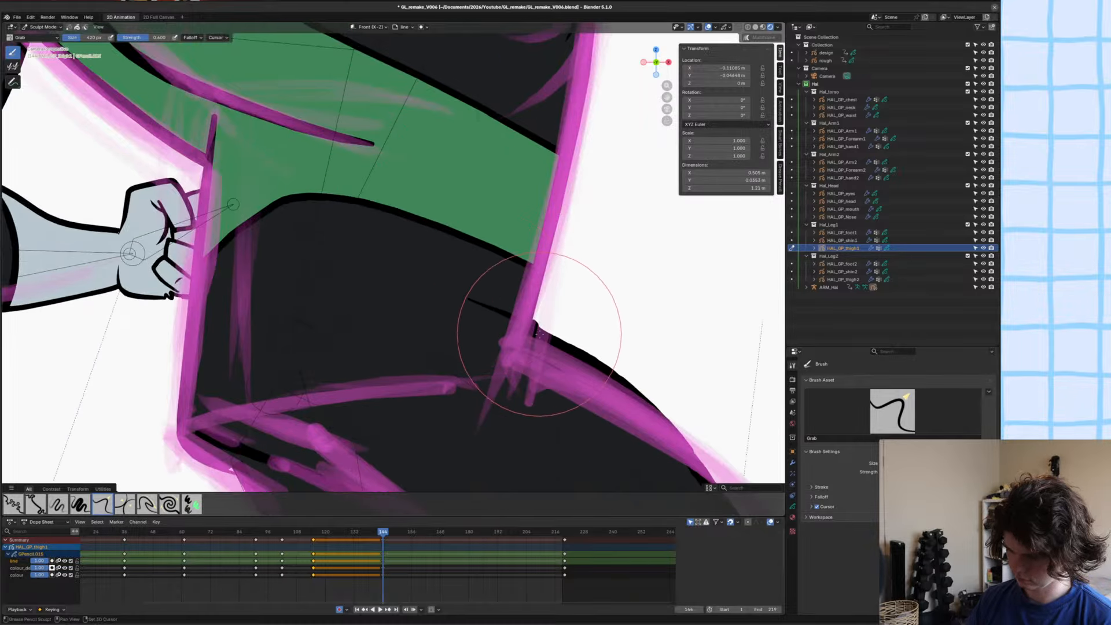
key("shift+s")
key("ctrl+Tab")
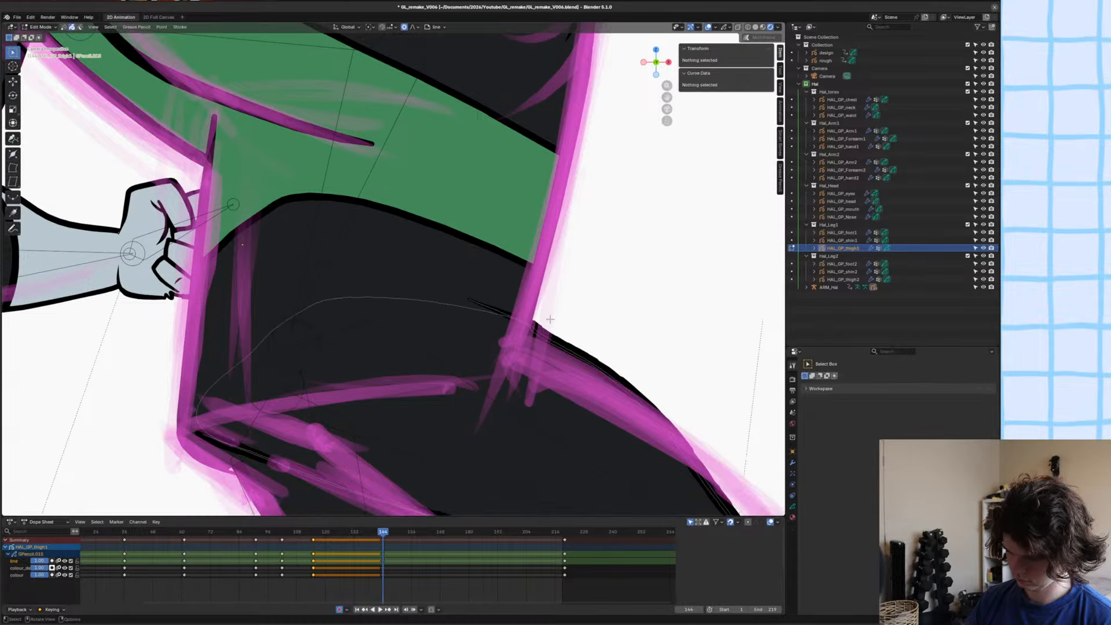
scroll(547, 326, "up", 4)
key("ctrl+Tab")
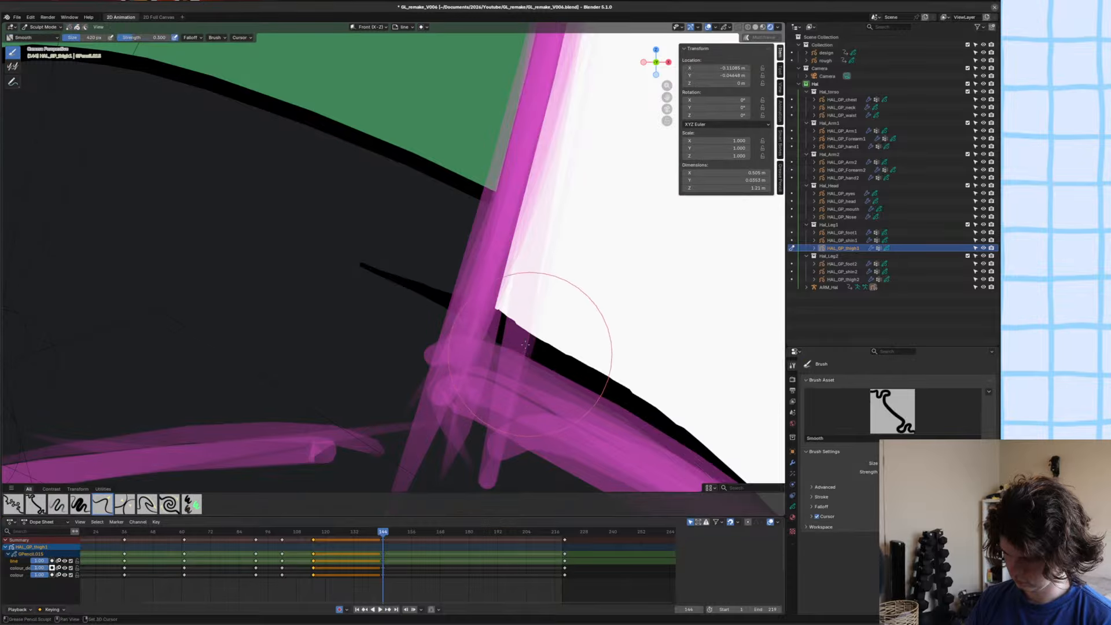
key("ctrl+Tab")
scroll(771, 433, "down", 4)
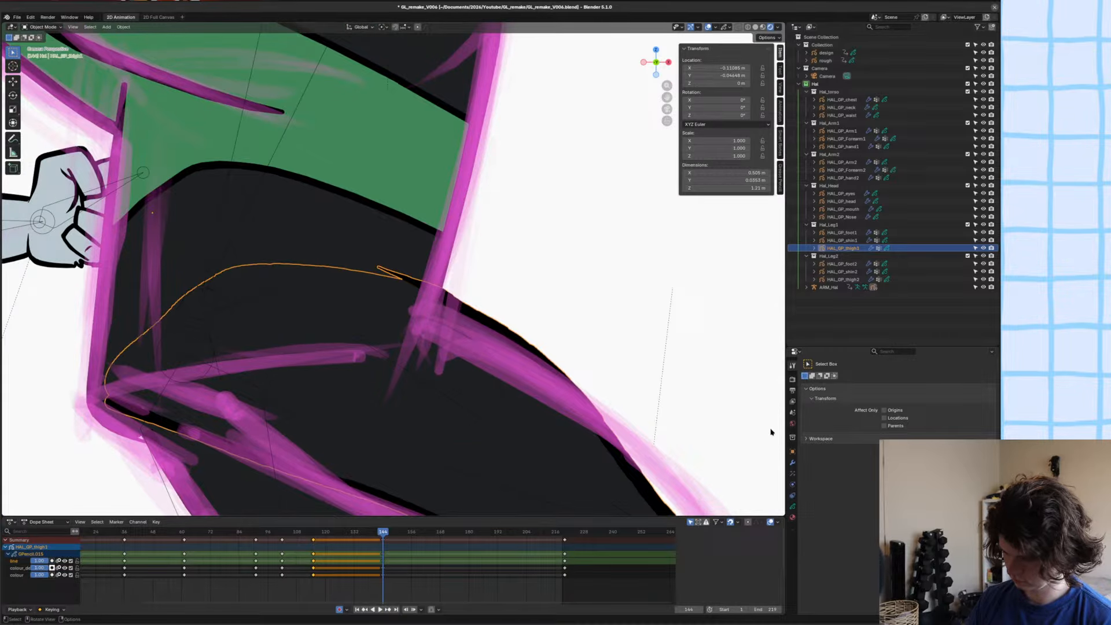
Duplicate a modifier on HAL_GP_thigh1, apply the copy to its strokes and enter Edit Mode.
left_click(794, 463)
key("shift+d")
key("ctrl+a")
key("Tab")
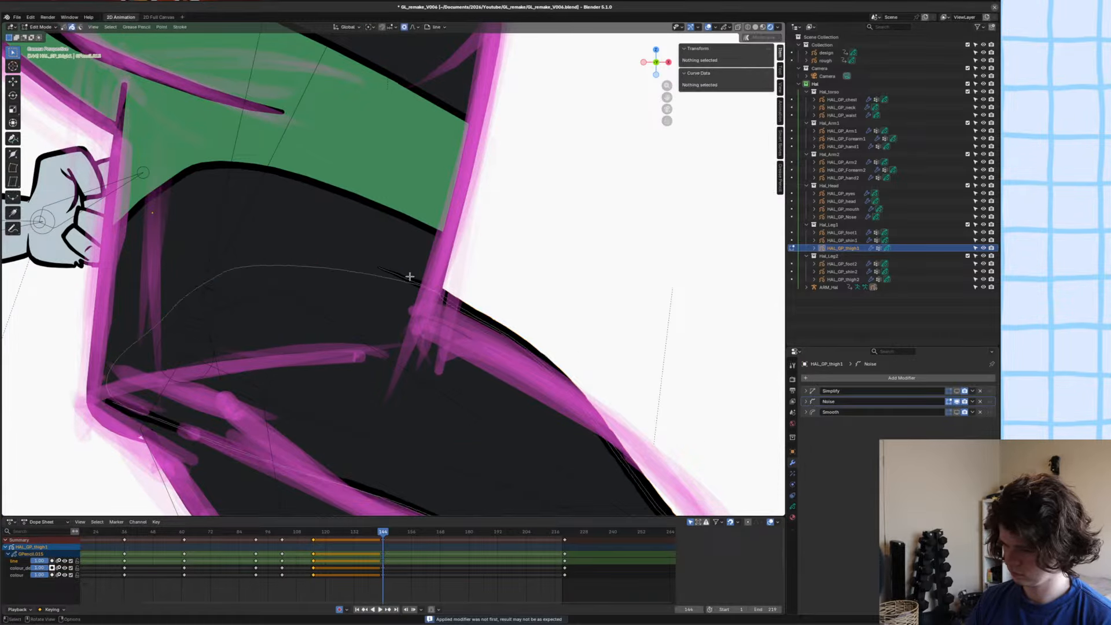
Pull the upper thigh line and the knee end towards the rough sketch with the Grab brush in Sculpt Mode.
key("ctrl+Tab")
scroll(432, 316, "down", 3)
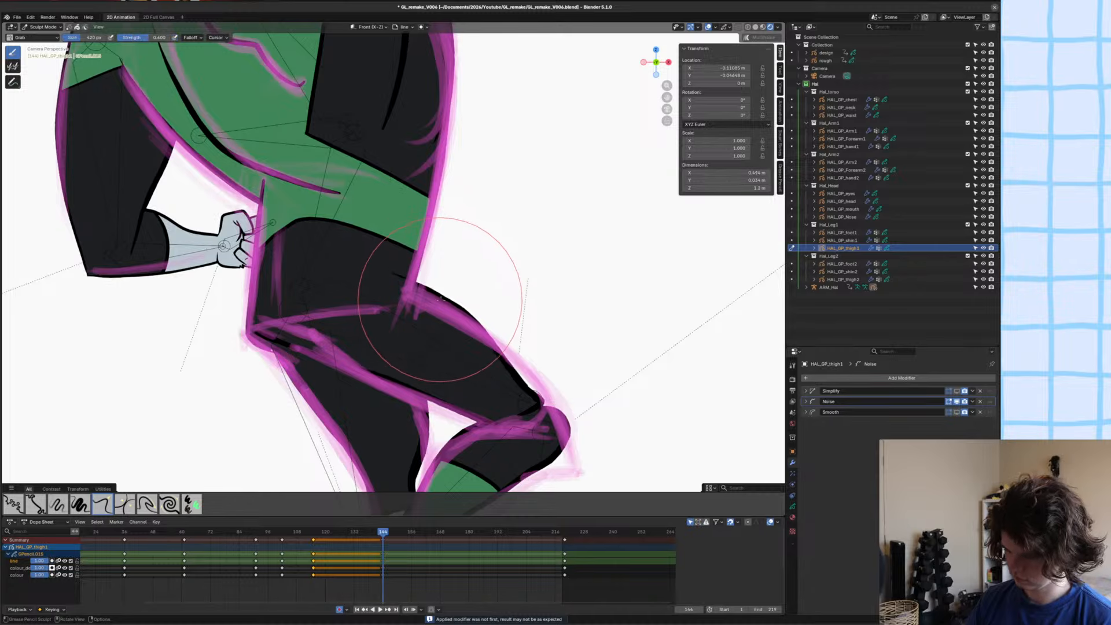
scroll(406, 278, "up", 4)
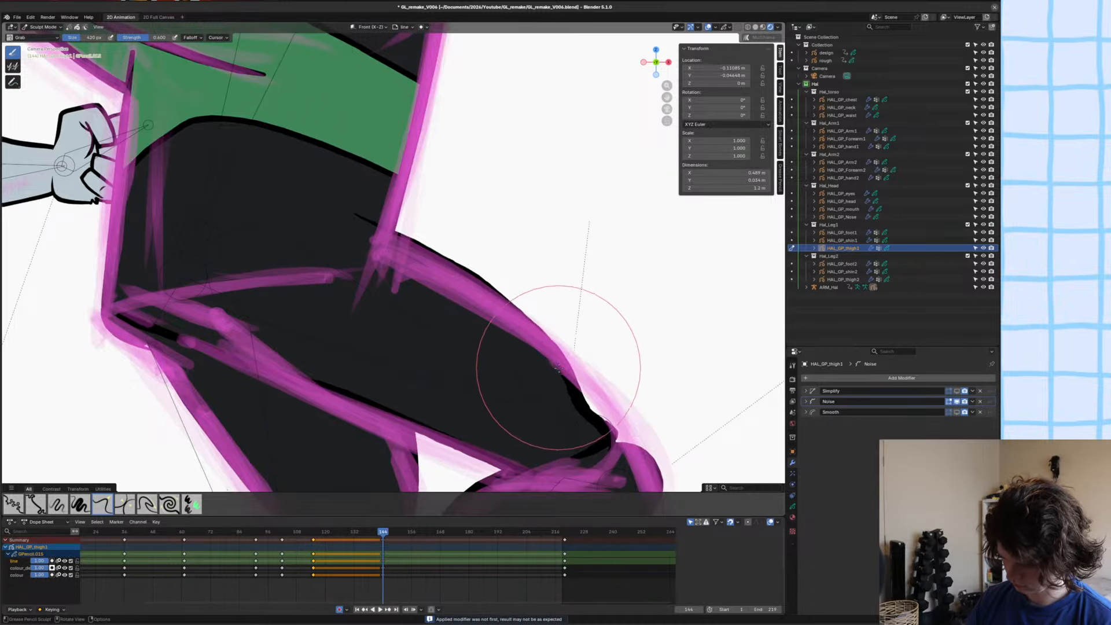
scroll(558, 377, "down", 5)
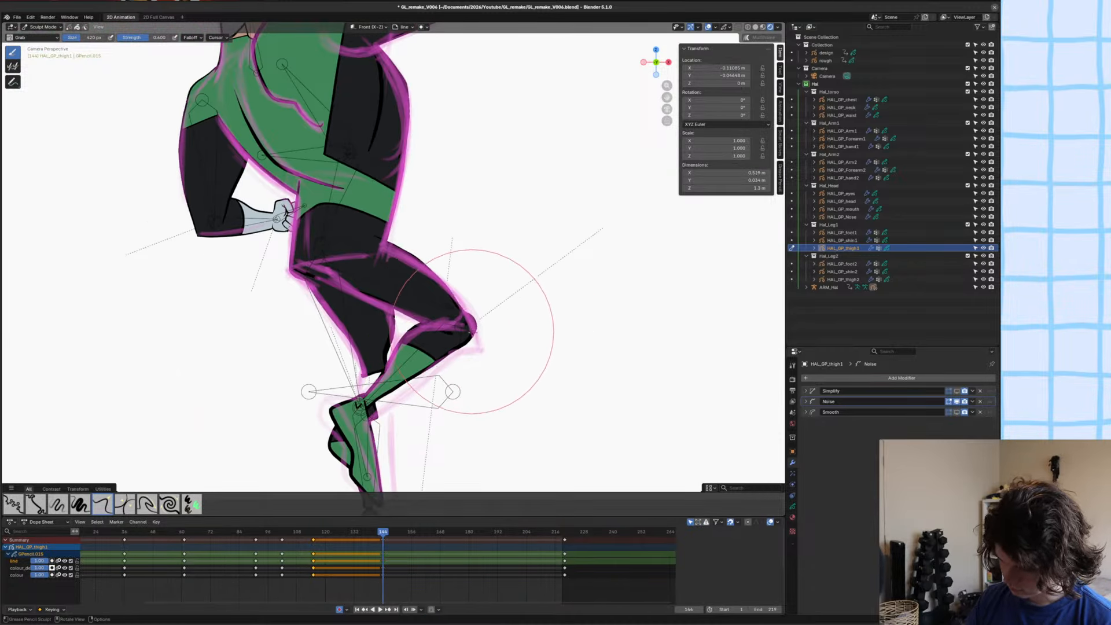
mouse_move(473, 332)
left_mouse_down()
mouse_move(486, 359)
mouse_move(481, 349)
left_mouse_up()
scroll(481, 349, "up", 7)
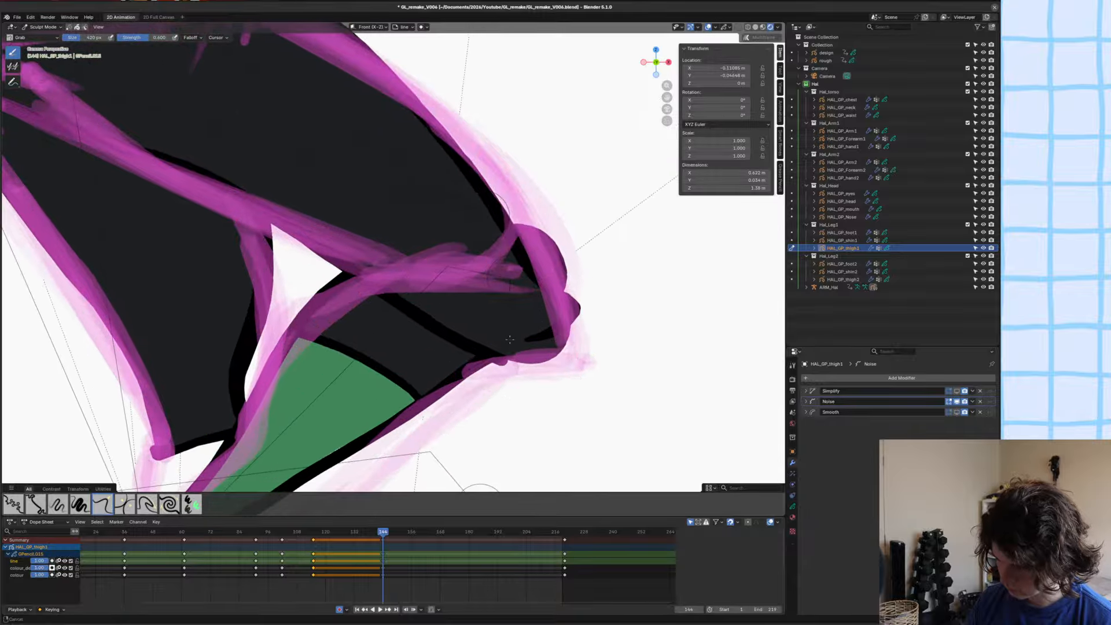
middle_click_drag(510, 340, 509, 340, "shift")
Move the thigh's fill points at the knee tip in Edit Mode with proportional editing to match the rough sketch.
key("Tab")
left_click(559, 352)
key("g")
left_click(537, 339)
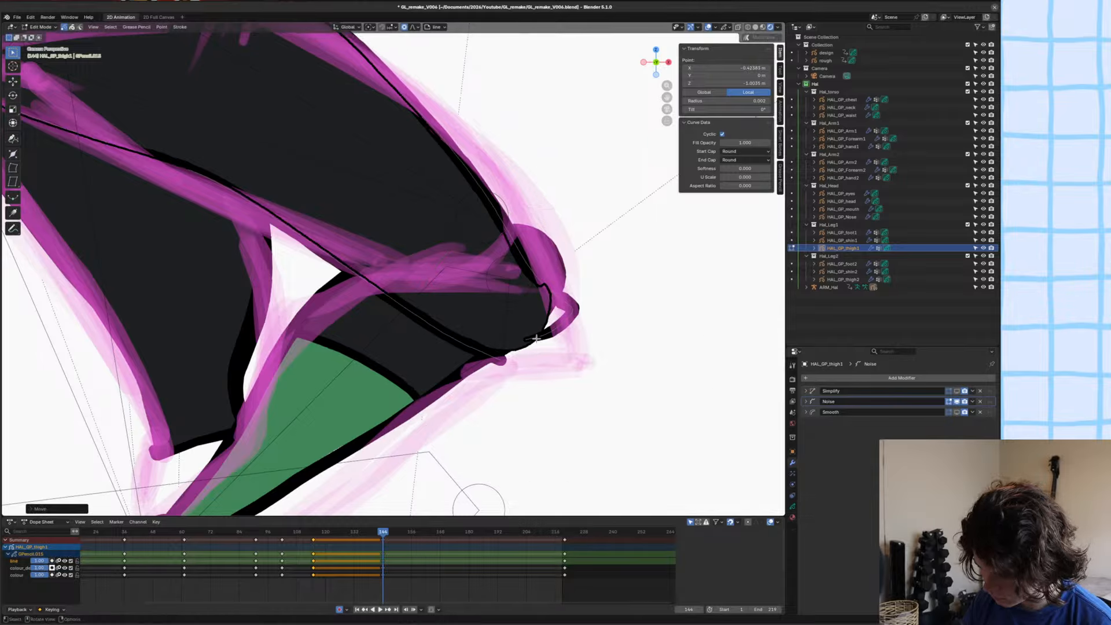
key("g")
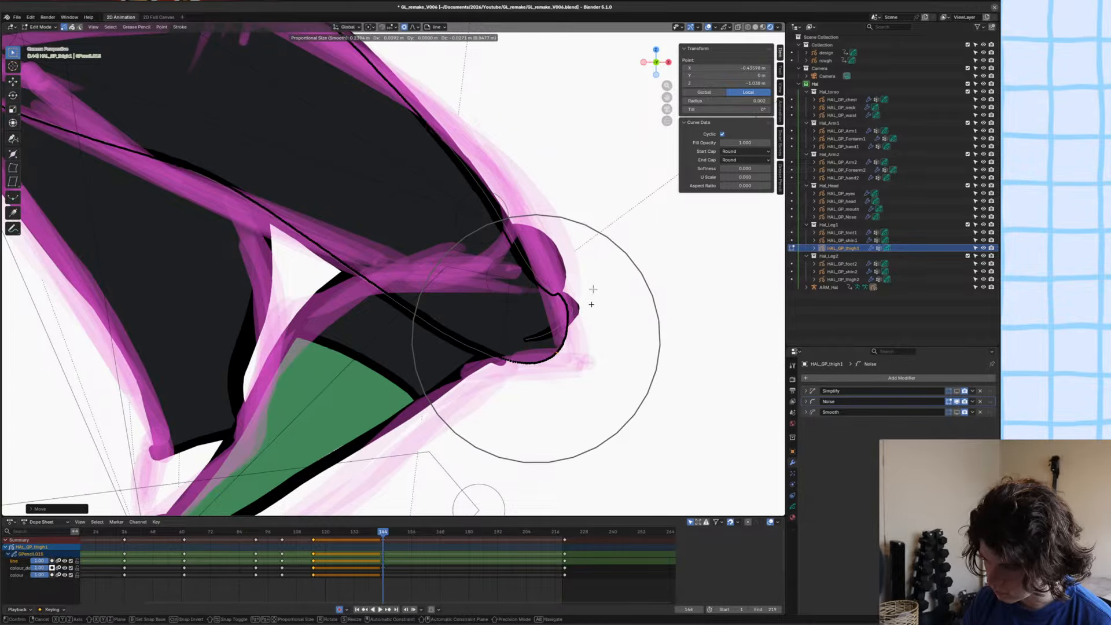
scroll(591, 305, "up", 12)
left_click(587, 283)
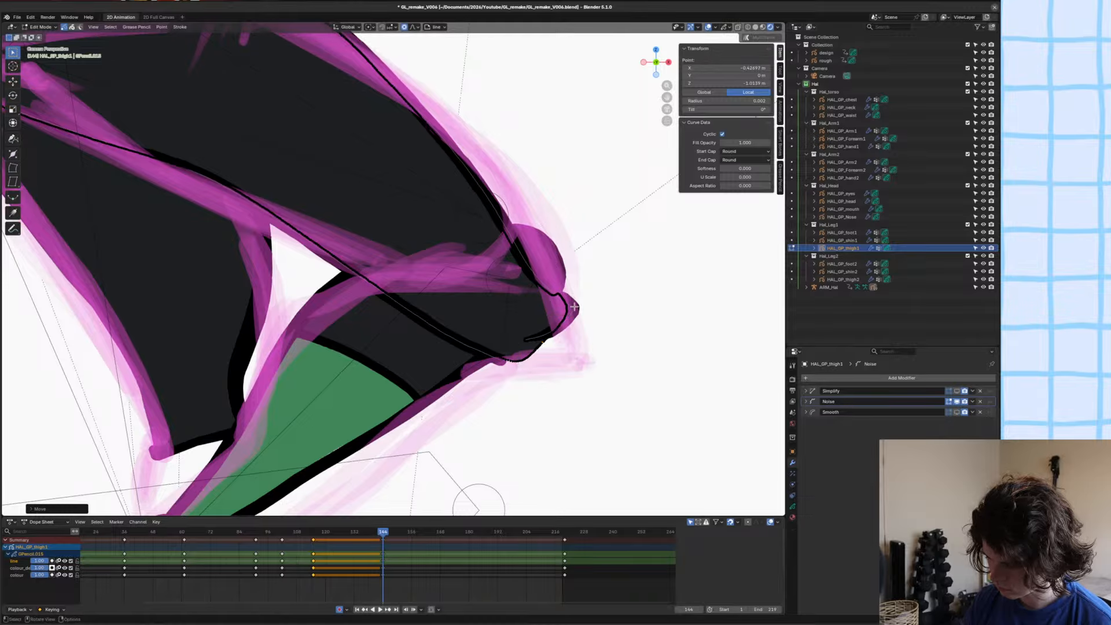
Move the knee outline stroke with an enlarged proportional editing radius so it wraps around the kneecap.
left_click(575, 307)
key("g")
scroll(579, 316, "down", 9)
scroll(583, 324, "down", 16)
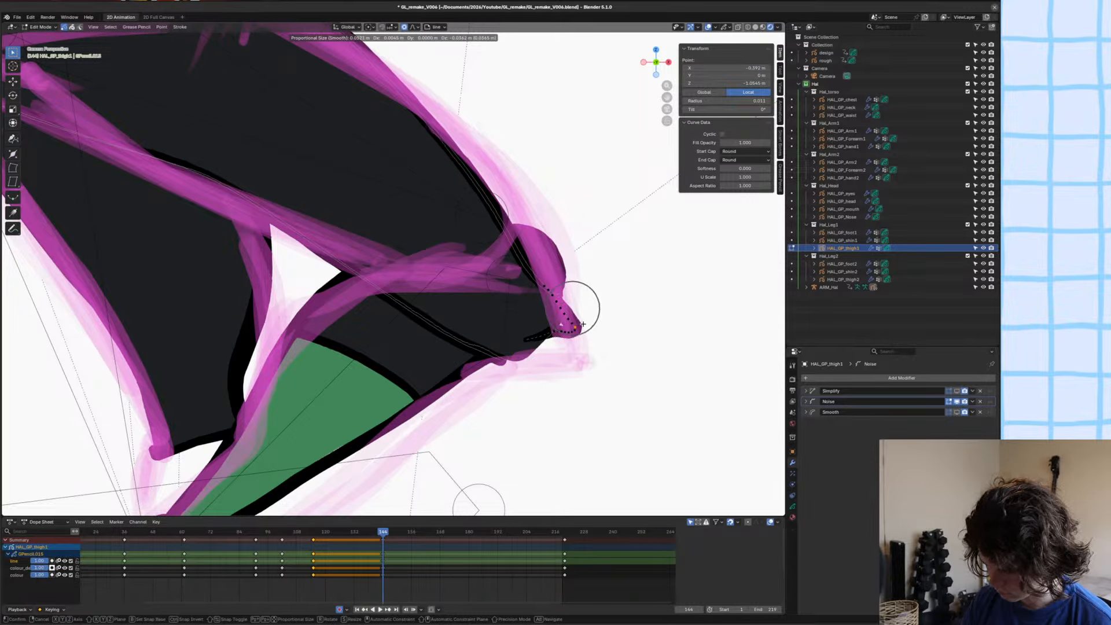
scroll(583, 324, "down", 10)
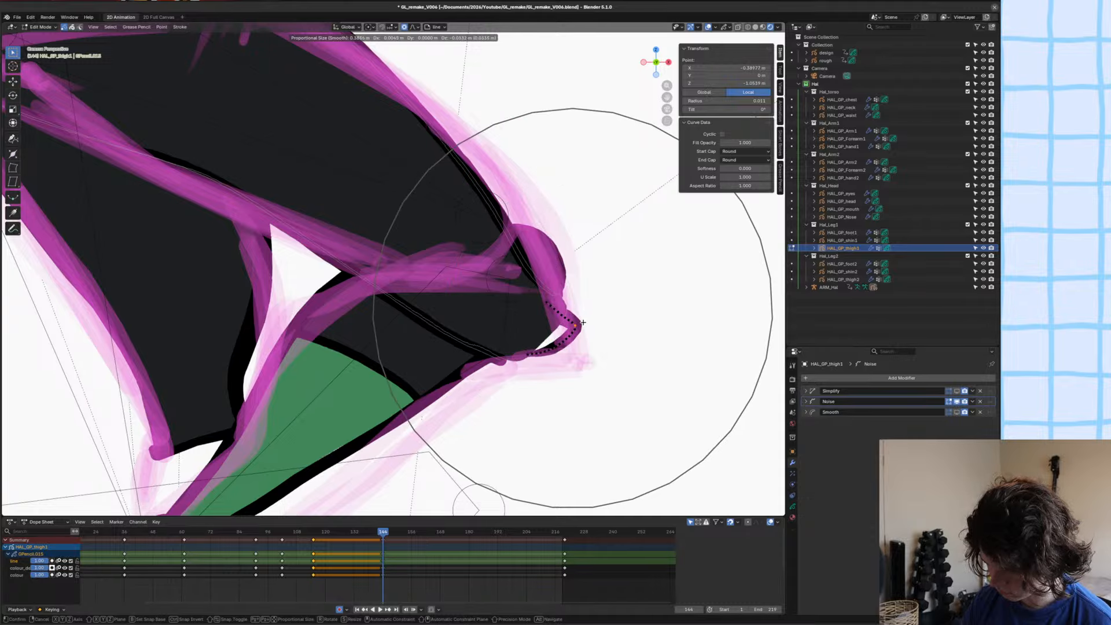
left_click(571, 307)
Refine the knee outline's curve by moving its upper, outer and lower points with proportional editing.
scroll(570, 307, "up", 3)
left_click(652, 316)
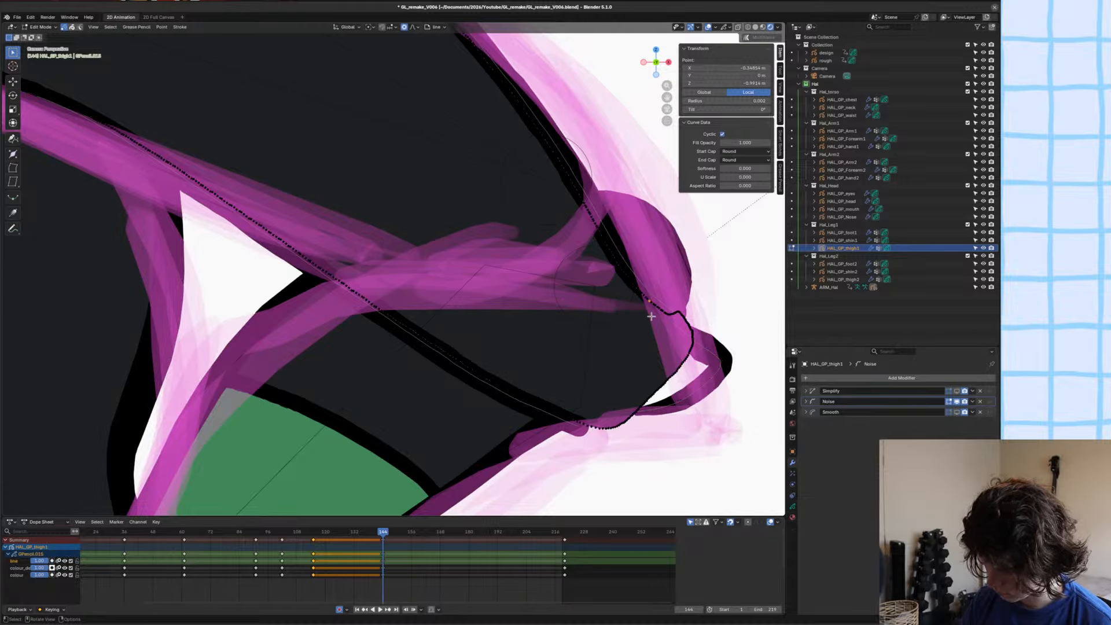
left_click(667, 322)
key("g")
scroll(667, 315, "up", 4)
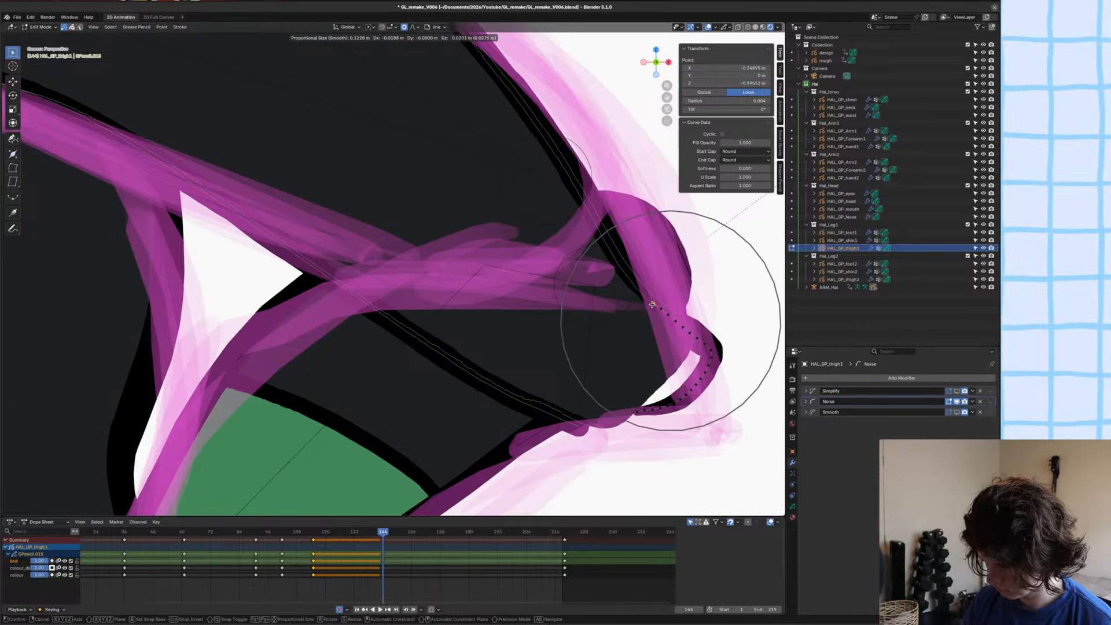
left_click(670, 316)
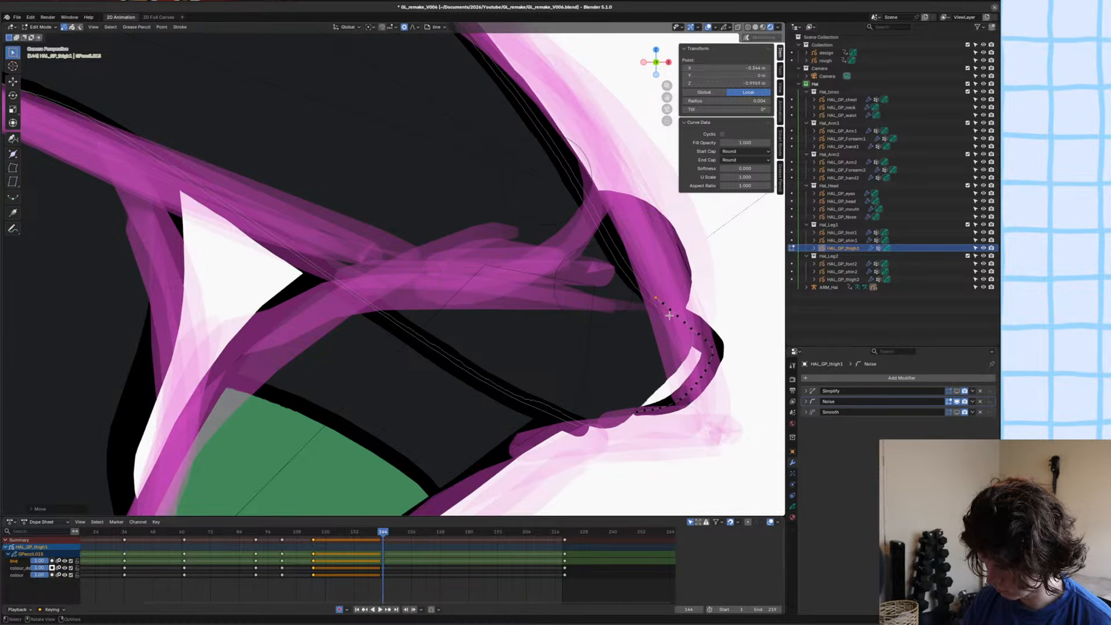
key("g")
scroll(720, 350, "up", 3)
left_click(720, 357)
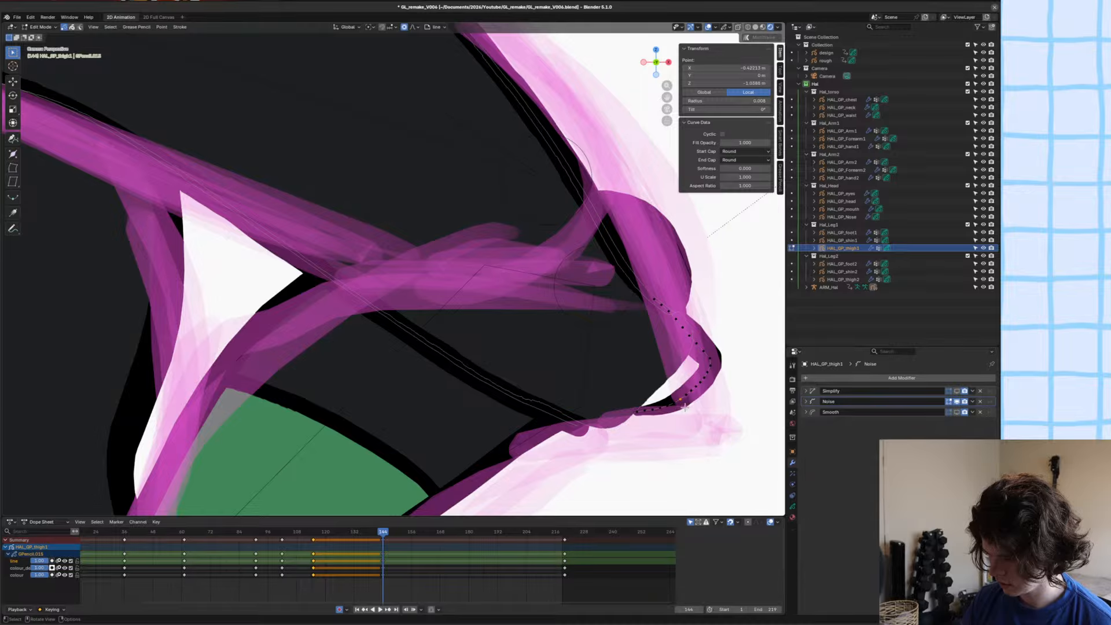
key("g")
scroll(677, 394, "down", 2)
left_click(651, 400)
Move the lower end of the knee outline to the underside of the knee and rotate it to follow the contour.
left_click(631, 403)
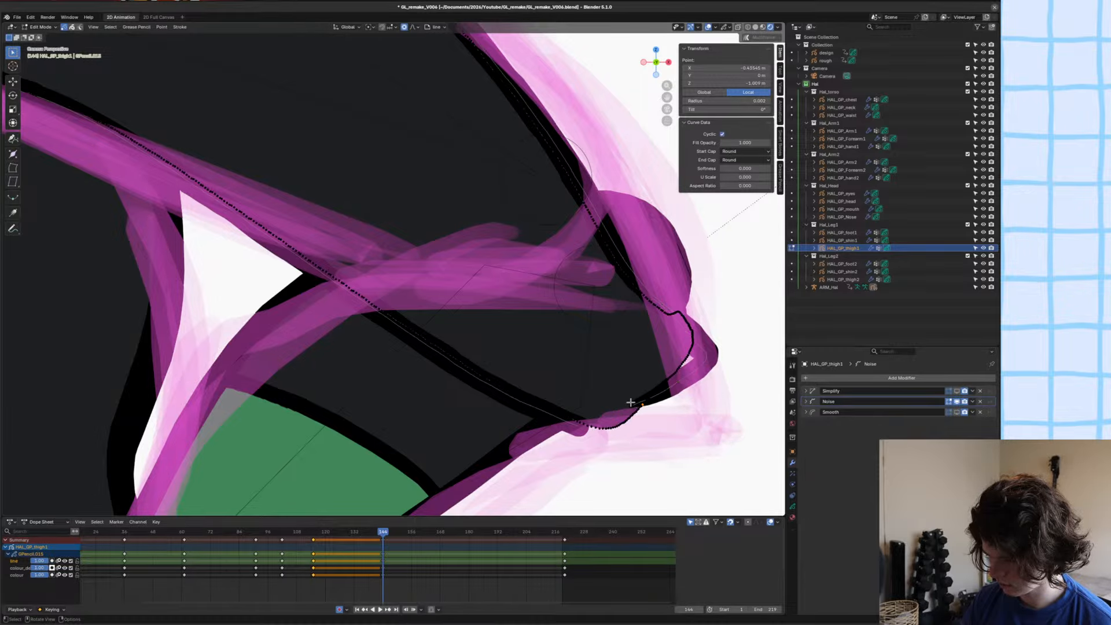
left_click(632, 405)
key("g")
left_click(634, 410)
key("r")
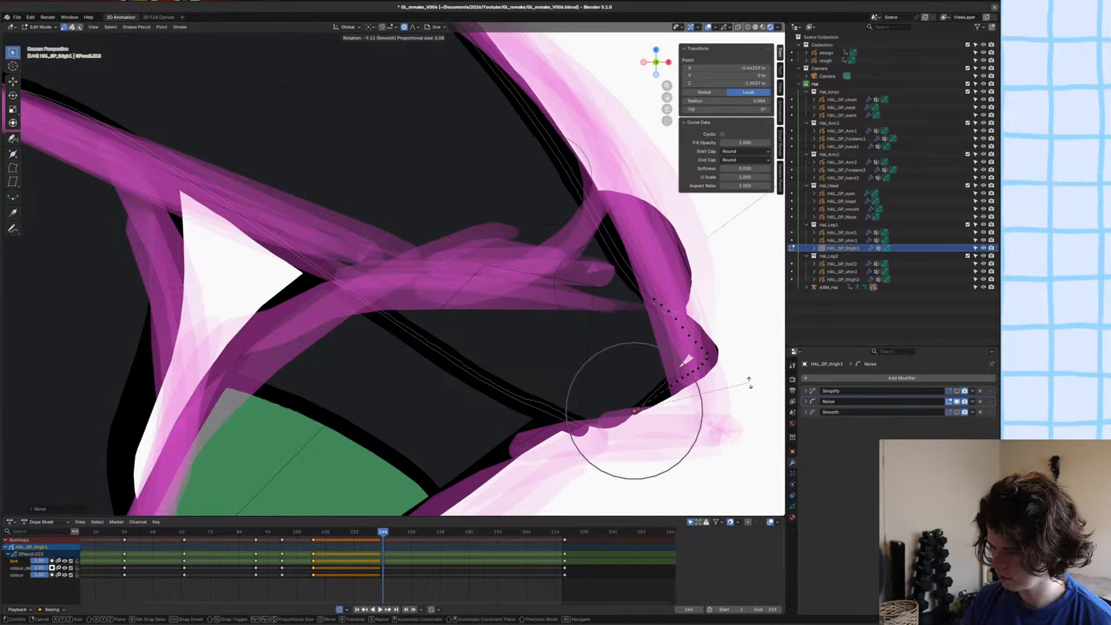
left_click(749, 384)
Move the thigh's fill edge at the knee tip out to meet the knee outline and save the file.
scroll(623, 387, "down", 4)
middle_click_drag(623, 387, 611, 382, "shift")
scroll(500, 304, "up", 3)
left_click(623, 317)
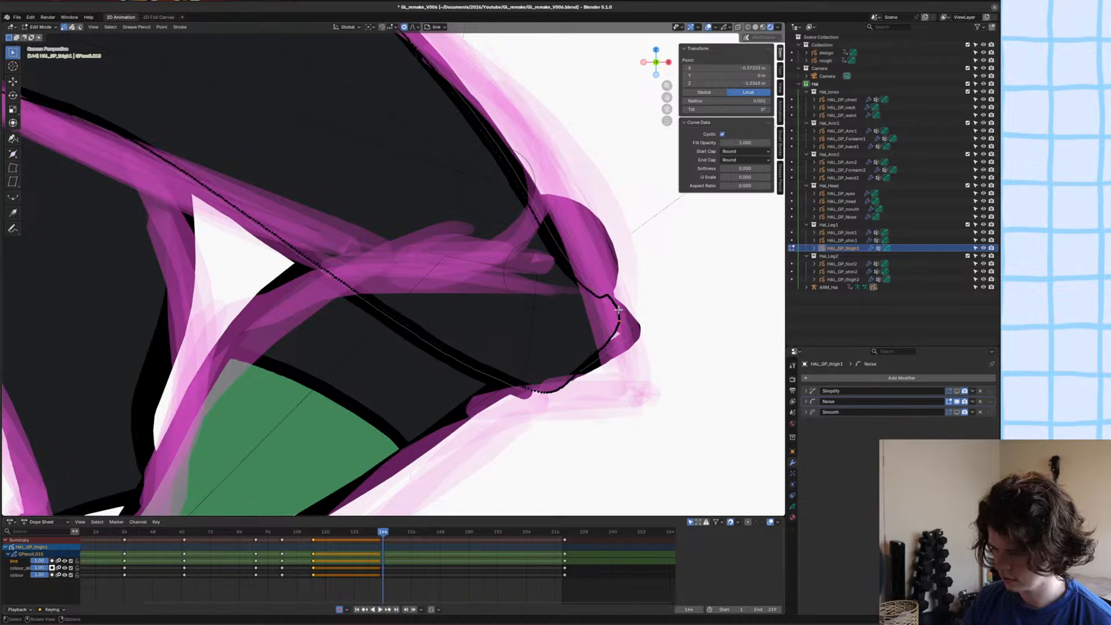
key("g")
left_click(619, 320)
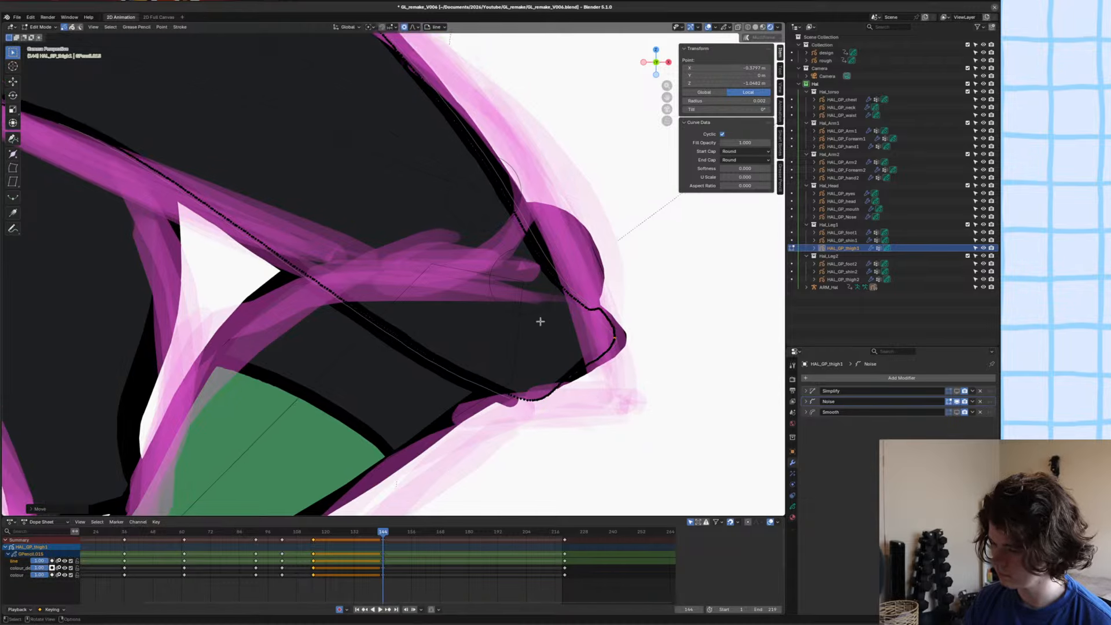
key("ctrl+s")
Move the end of the lower thigh line back from the underside of the knee with proportional editing.
scroll(538, 318, "down", 3)
scroll(467, 318, "up", 3)
left_click(532, 341)
key("g")
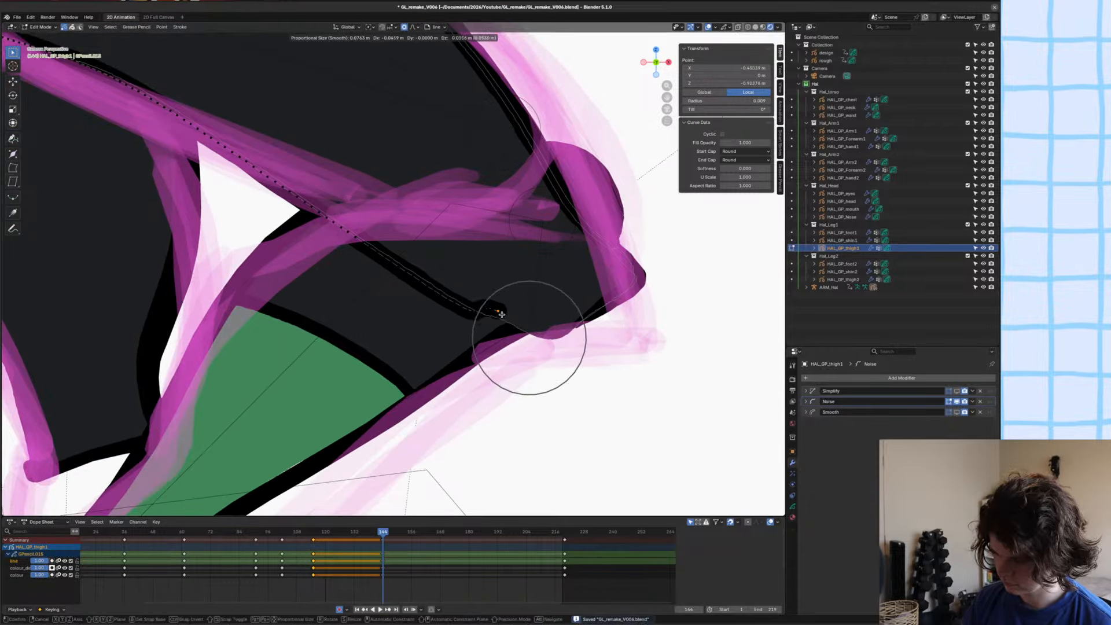
scroll(475, 295, "down", 5)
left_click(428, 278)
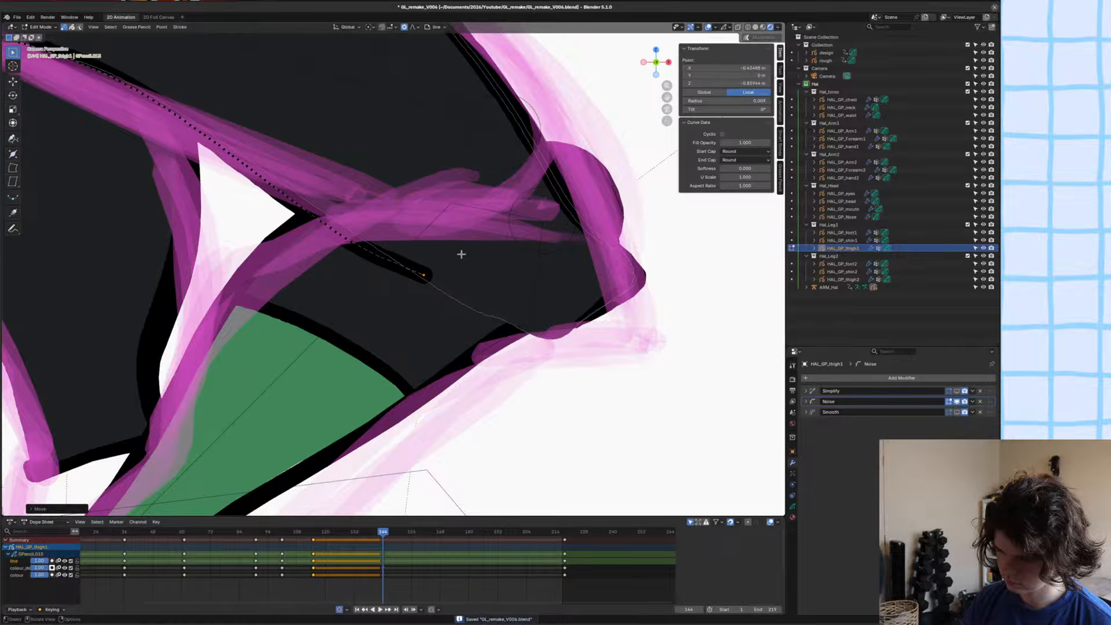
Rotate and reposition the lower thigh line's end, and taper its tip by shrinking the point radius.
key("r")
scroll(485, 234, "up", 6)
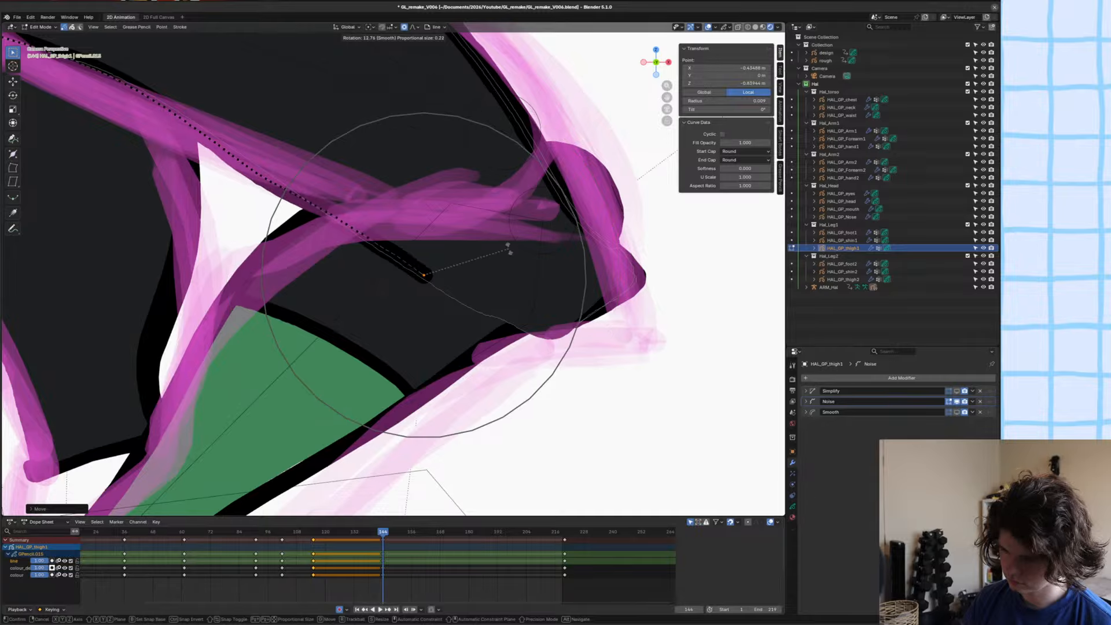
left_click(490, 234)
key("g")
scroll(497, 233, "down", 5)
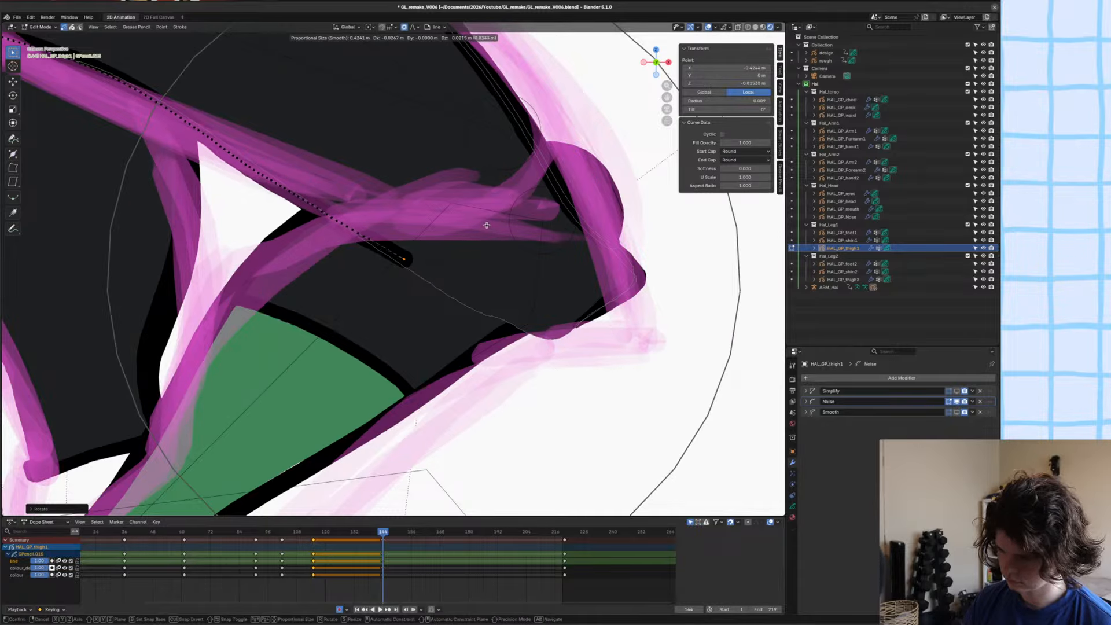
left_click(498, 235)
key("alt+s")
scroll(457, 250, "up", 2)
left_click(461, 250)
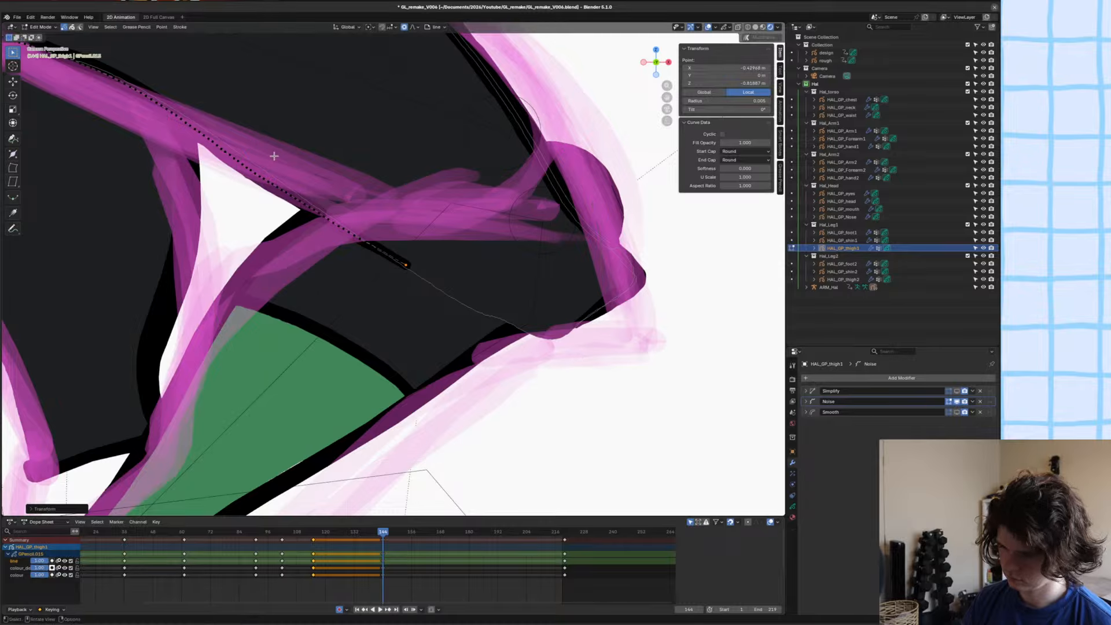
Move the thigh's lower fill edge to align with the lower thigh line and save the file.
left_click(249, 155)
key("g")
left_click(253, 154)
scroll(253, 156, "down", 5)
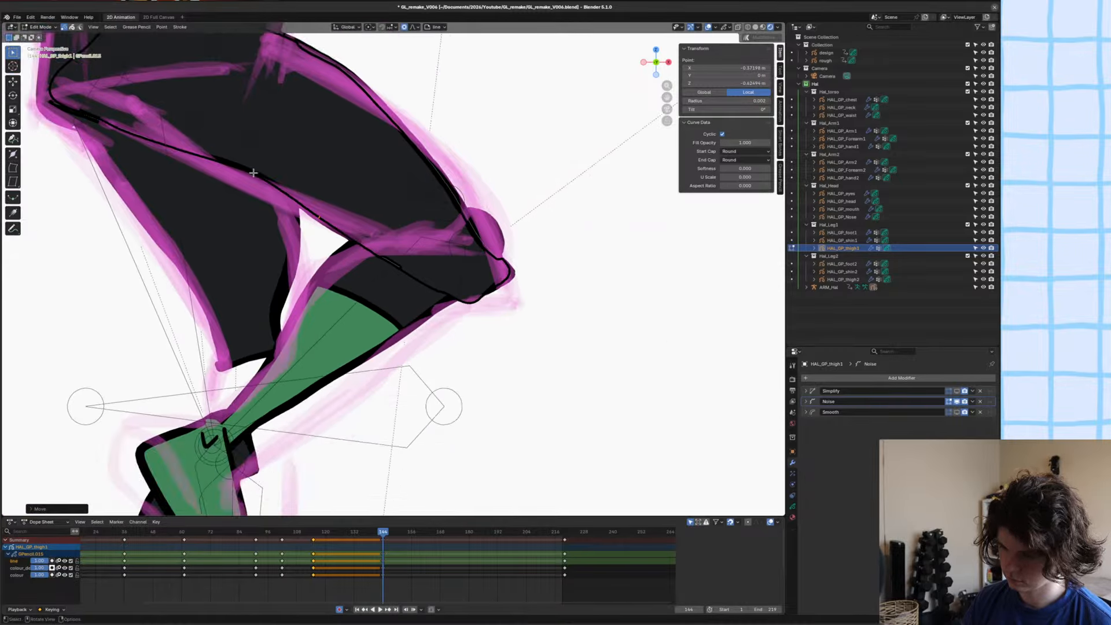
middle_click_drag(288, 183, 386, 266, "shift")
scroll(386, 266, "down", 3)
key("ctrl+s")
Touch up the lower thigh line with the Grab brush in Sculpt Mode and save the file.
scroll(385, 267, "up", 3)
scroll(390, 254, "down", 1, "ctrl")
key("ctrl+Tab")
left_click(400, 271)
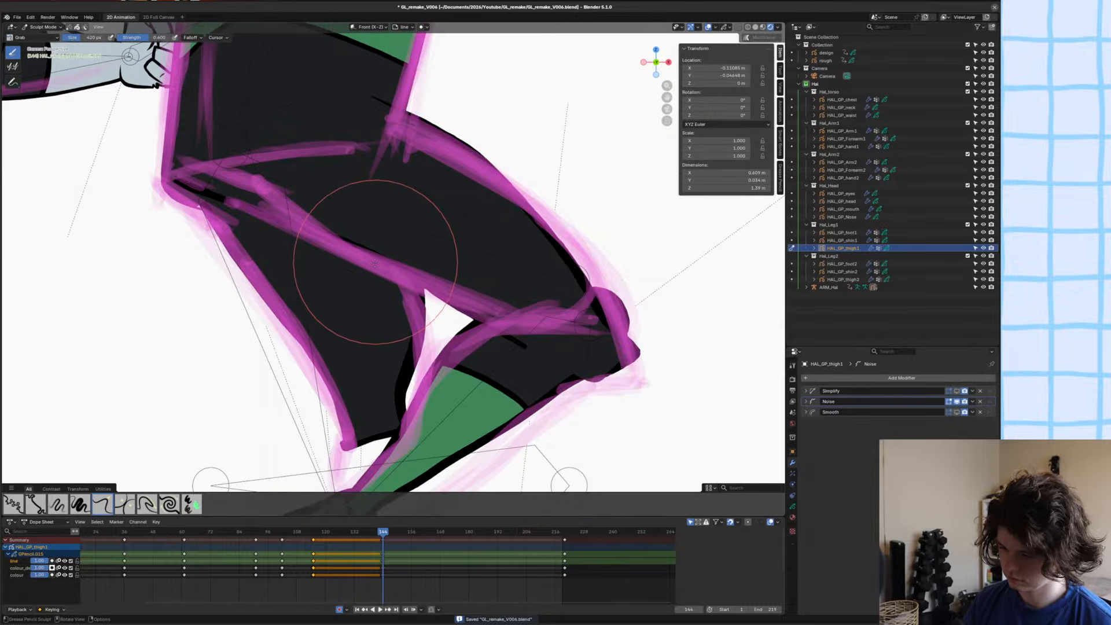
scroll(375, 262, "down", 3)
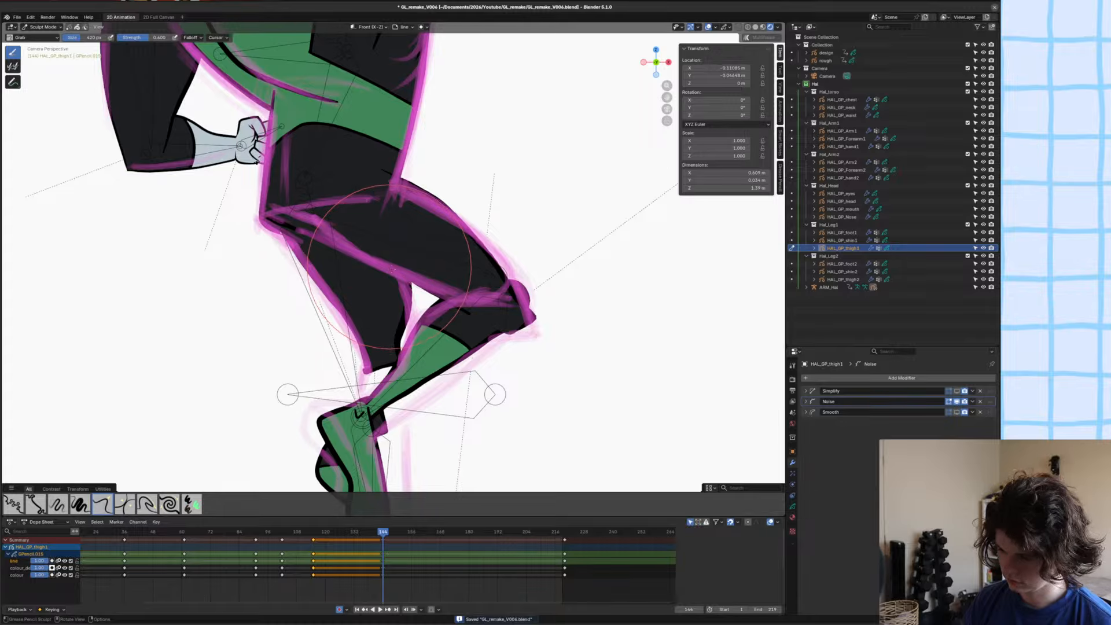
scroll(382, 261, "down", 2)
key("ctrl+s")
scroll(414, 280, "up", 2)
scroll(382, 291, "down", 4)
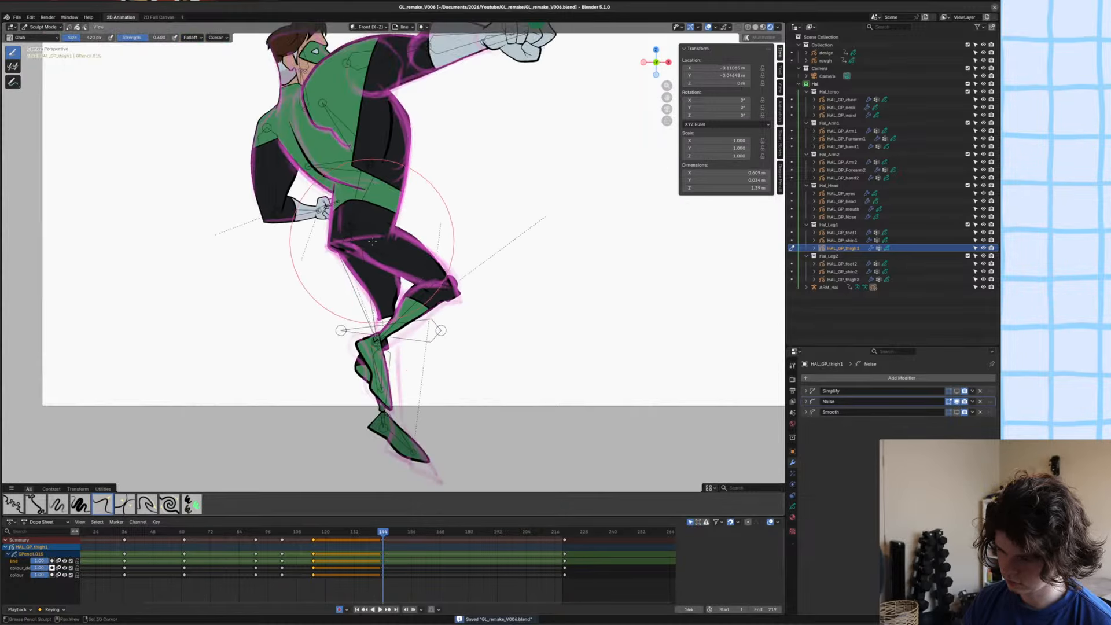
Examine the reshaped leg on the full figure at frame 144 against the rough sketch and save the file.
key("Left")
key("Right")
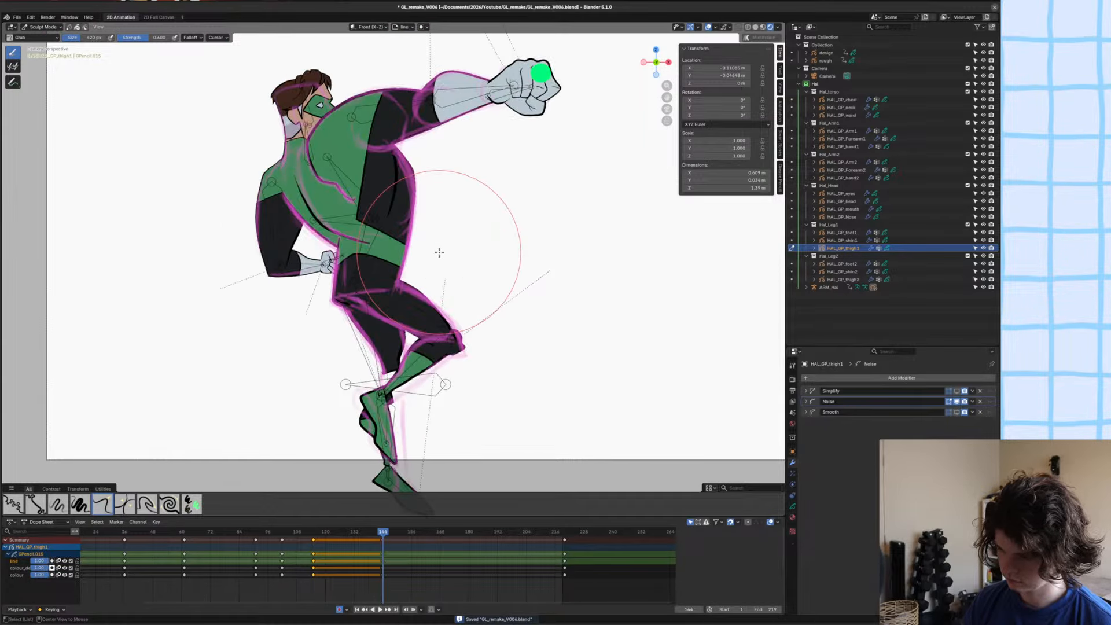
scroll(439, 250, "down", 2)
middle_click_drag(440, 251, 427, 275, "shift")
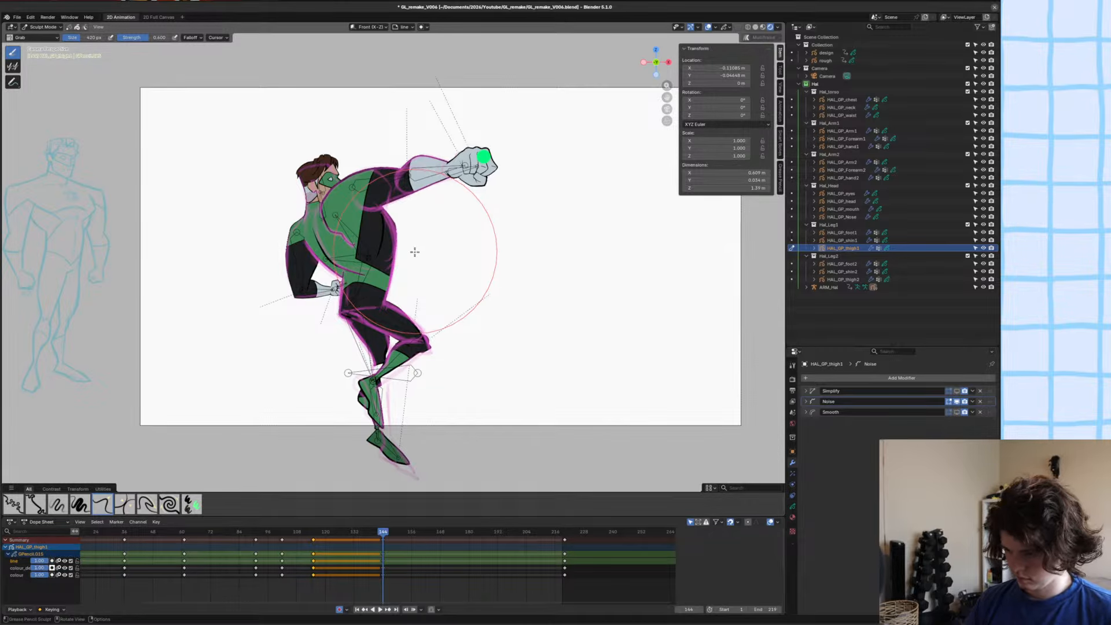
scroll(415, 251, "up", 2)
scroll(408, 263, "down", 1)
scroll(402, 272, "up", 3)
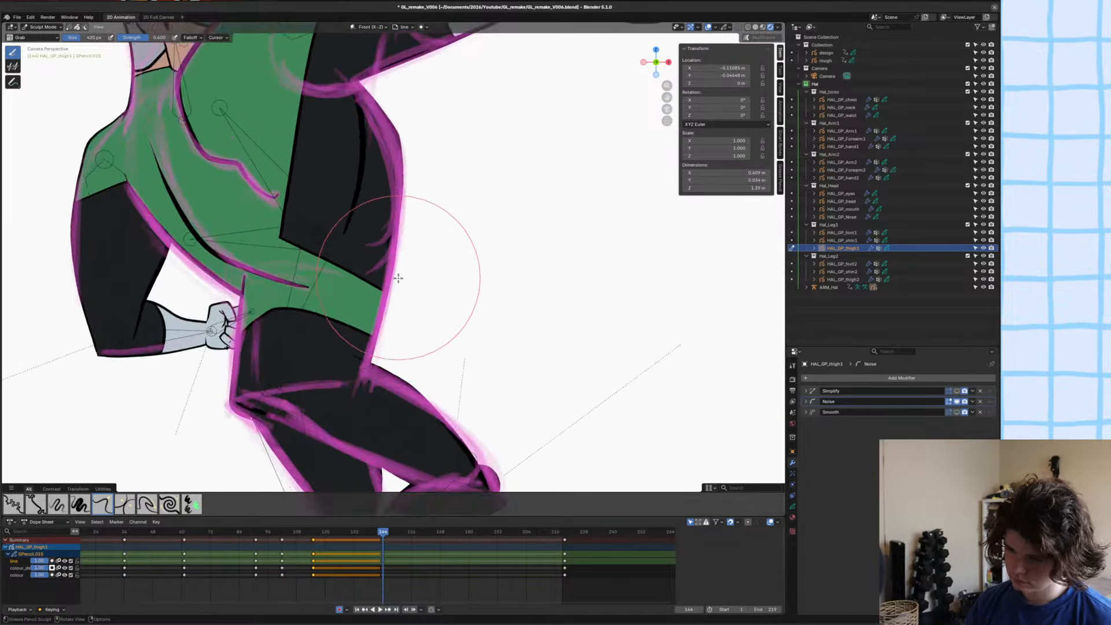
scroll(398, 278, "down", 7)
scroll(475, 276, "up", 6)
key("ctrl+s")
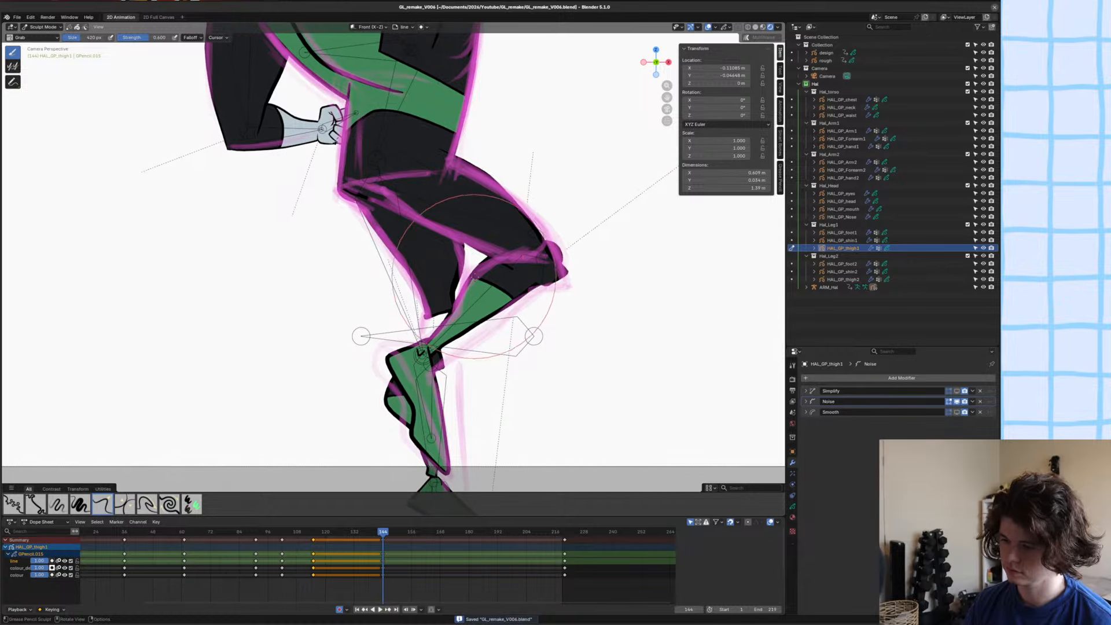
Move the front shin bone down and rotate it so the knee matches the rough sketch, and save the file.
key("ctrl+Tab")
left_click(491, 291)
left_click(496, 296)
key("ctrl+Tab")
scroll(637, 283, "up", 5)
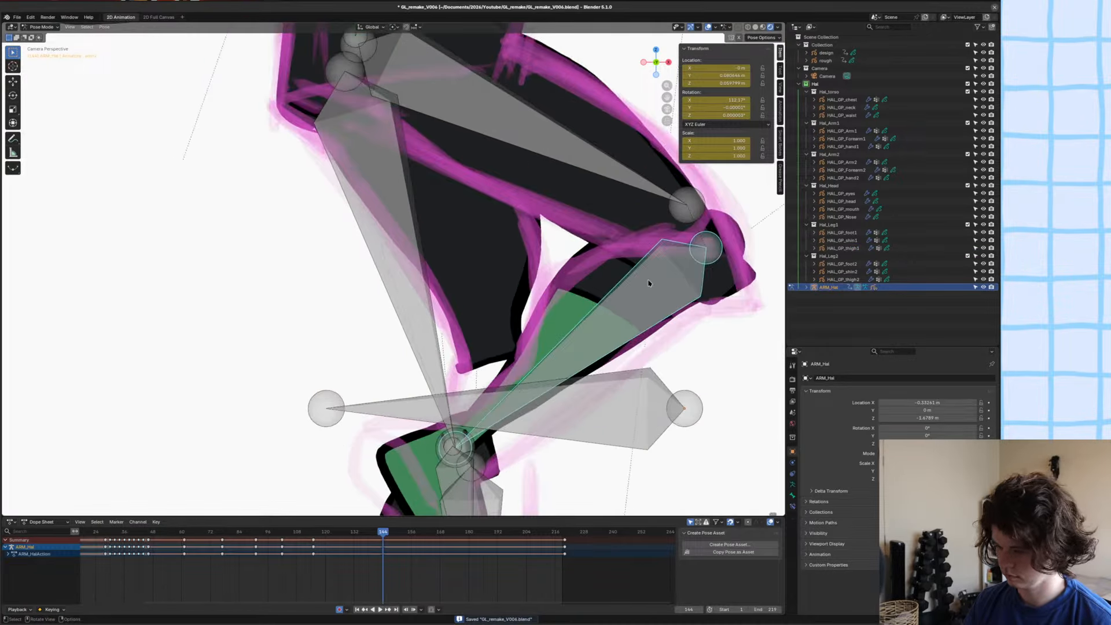
left_click_drag(649, 283, 650, 306)
key("r")
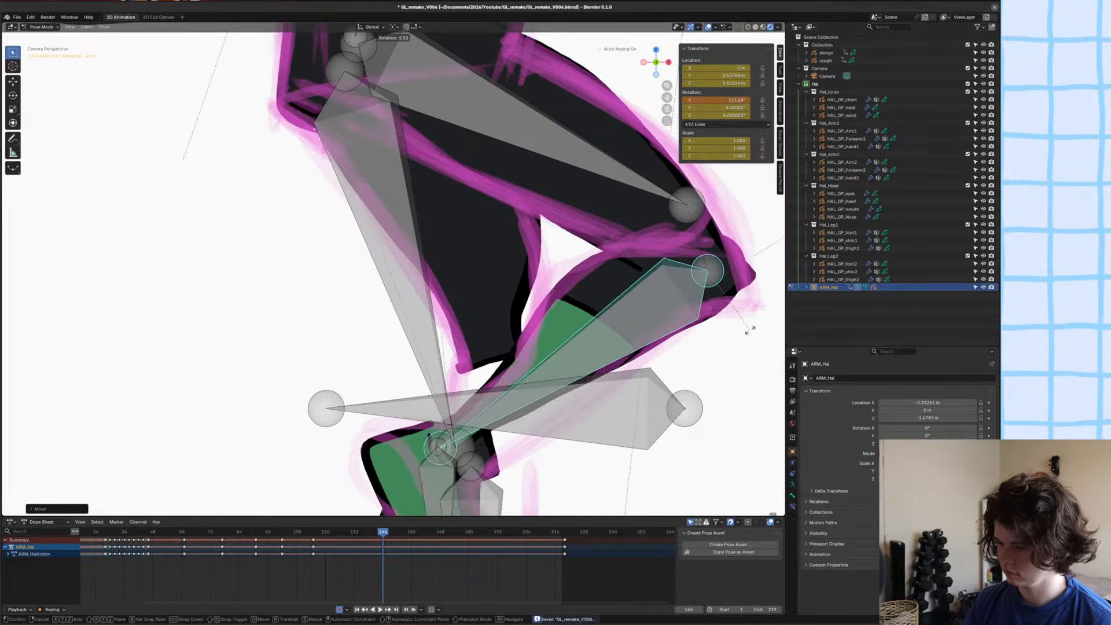
left_click(749, 322)
scroll(657, 318, "down", 3)
scroll(558, 301, "up", 2)
key("ctrl+s")
Examine the adjusted leg on the full figure at frame 144 against the rough sketch and save the file.
scroll(559, 300, "up", 3)
scroll(413, 308, "down", 4)
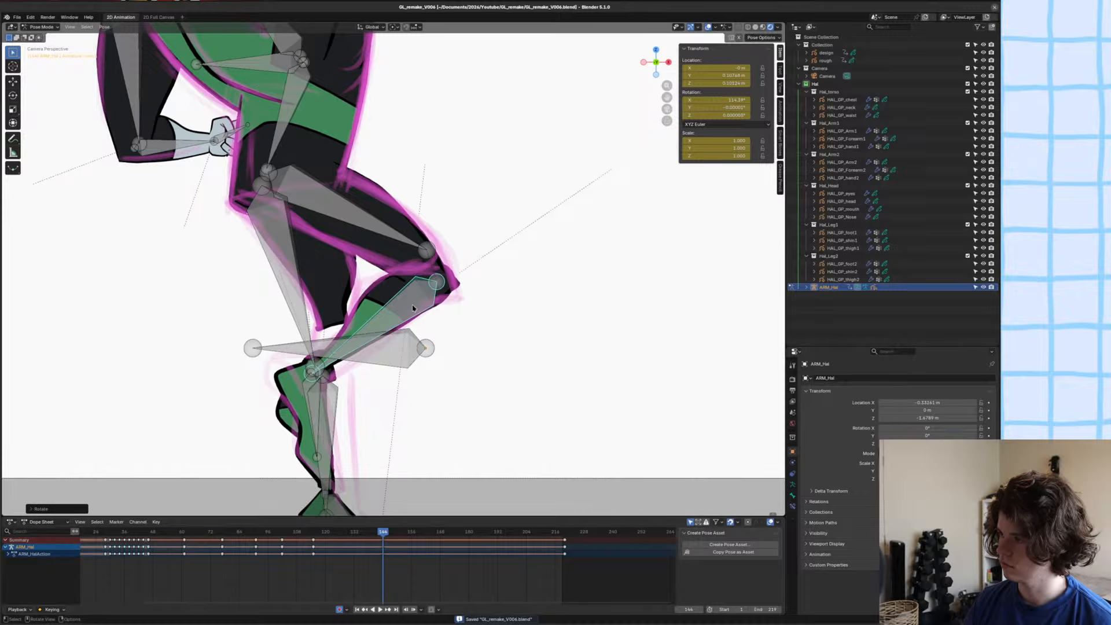
scroll(413, 308, "down", 5)
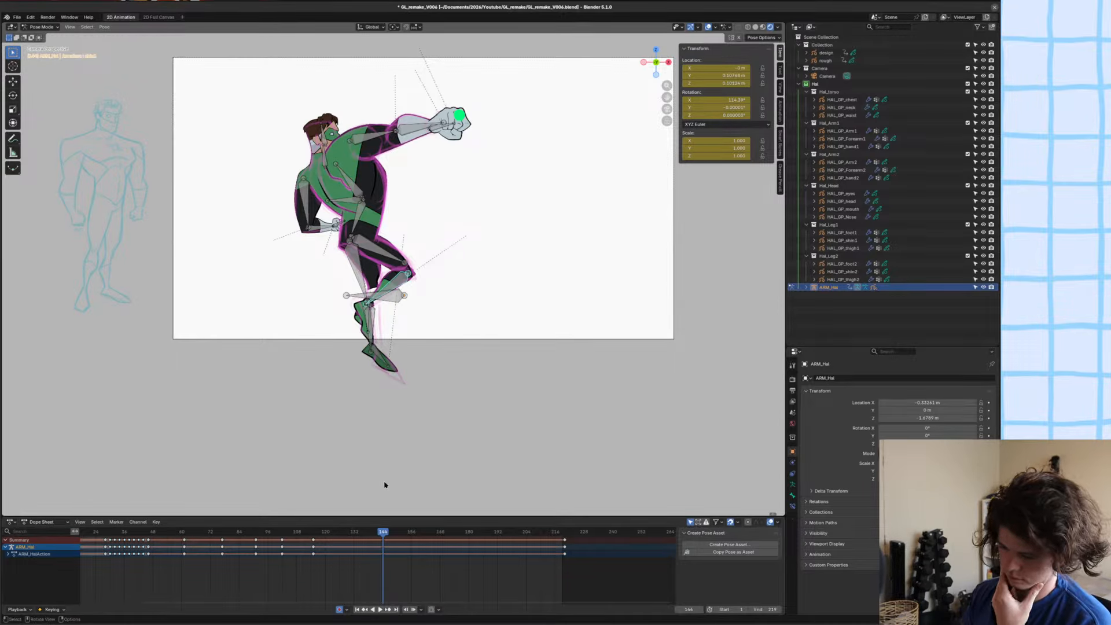
scroll(423, 382, "down", 2)
scroll(425, 327, "up", 8)
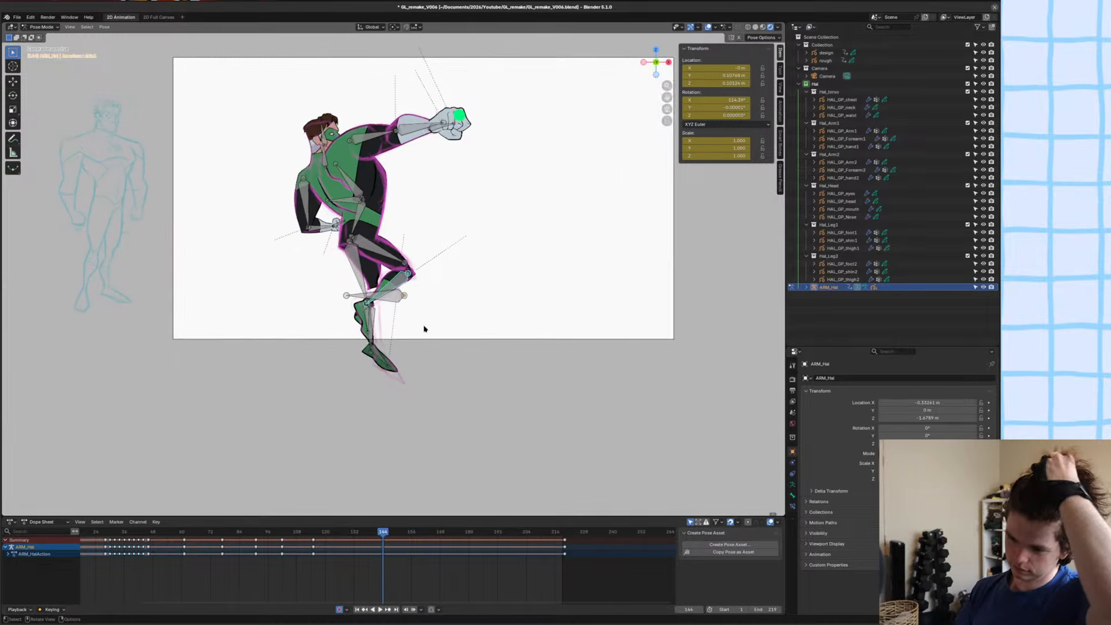
middle_click_drag(446, 331, 548, 245, "shift")
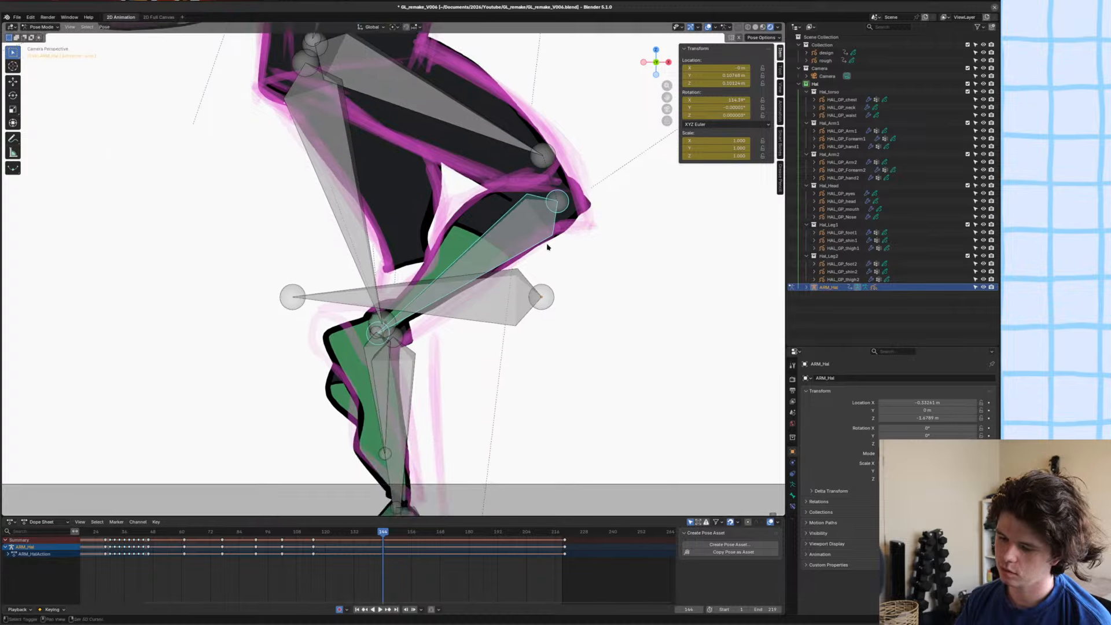
key("ctrl+s")
Move the back leg's shin bone up toward the knee, rotate it to follow the sketch, and save the file.
left_click(395, 334)
left_click(399, 350)
key("g")
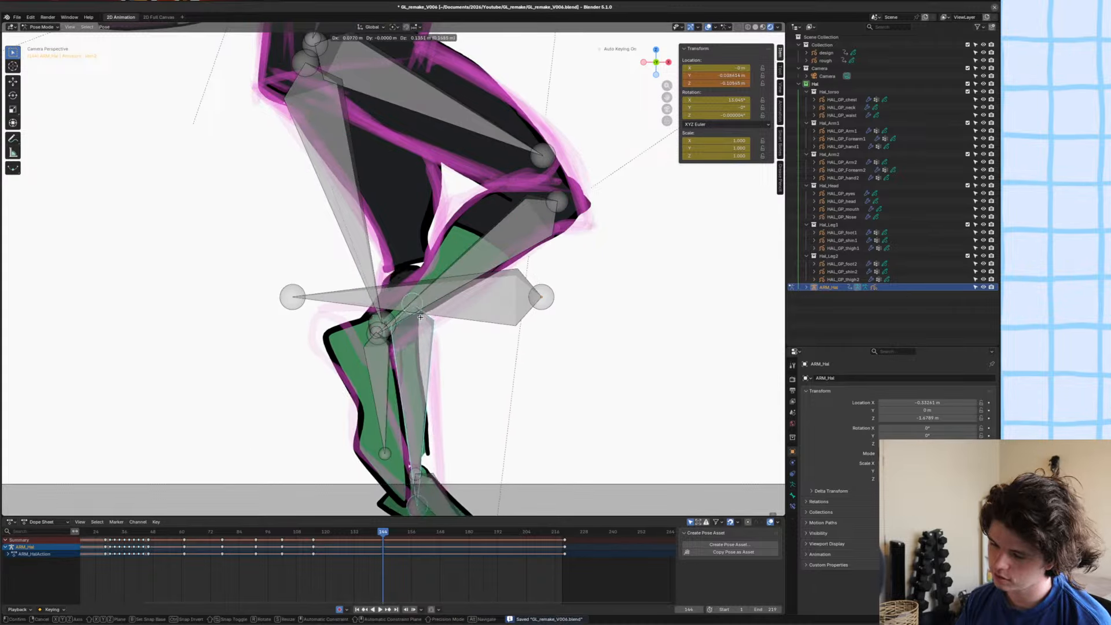
left_click(420, 353)
scroll(457, 330, "down", 2)
key("r")
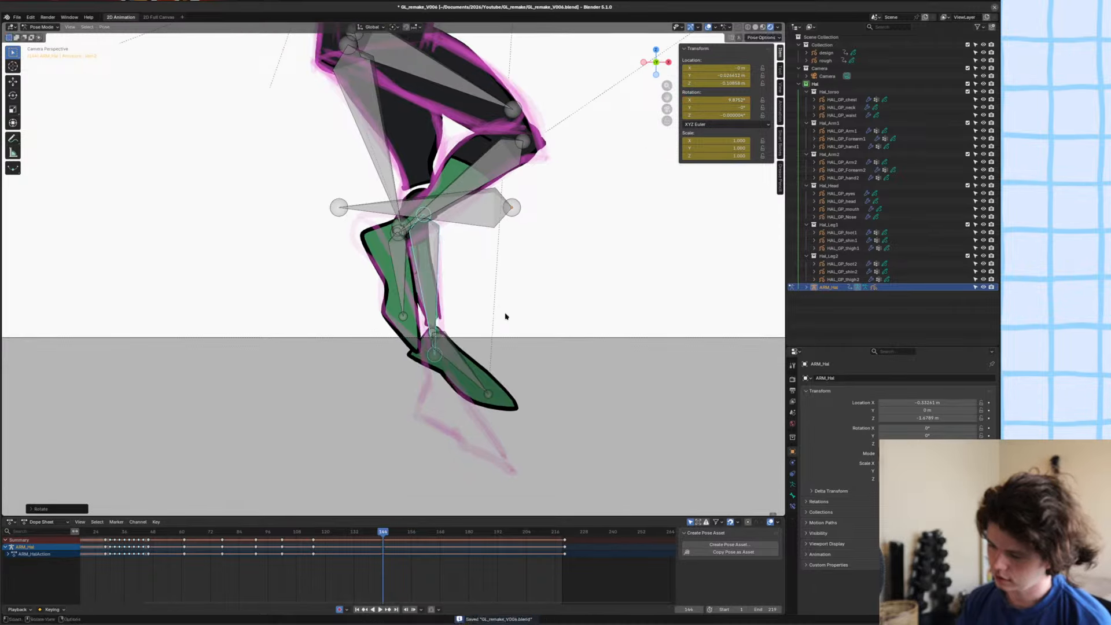
left_click(485, 359)
scroll(483, 359, "down", 4)
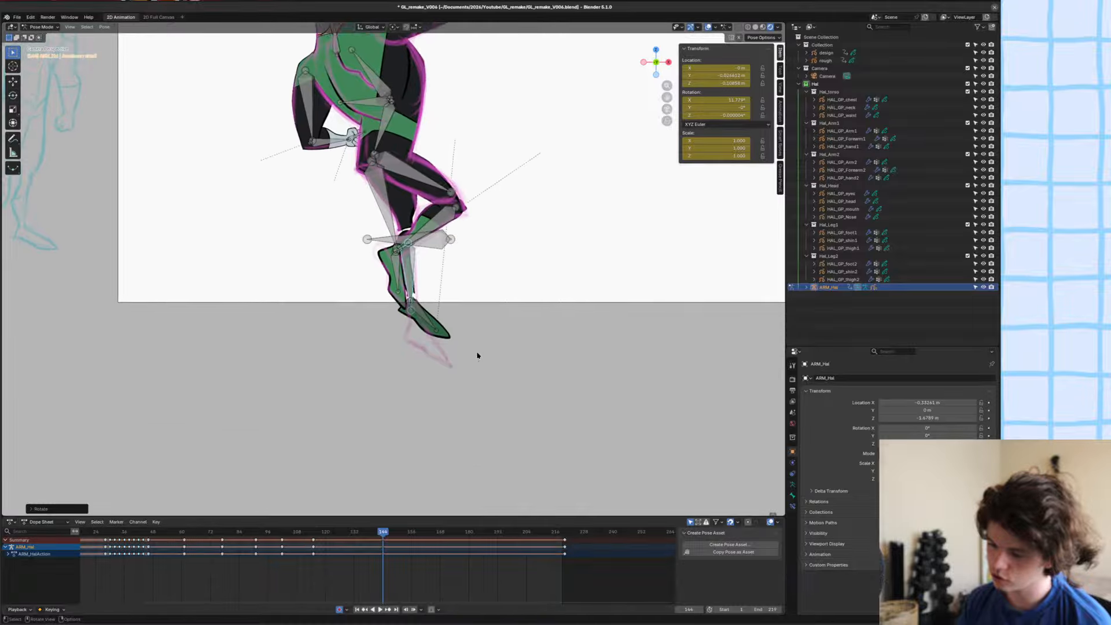
middle_click_drag(423, 278, 428, 350, "shift")
key("ctrl+s")
Rotate the front shin bone slightly to line up with the sketched lower leg and save the file.
left_click(432, 305)
key("r")
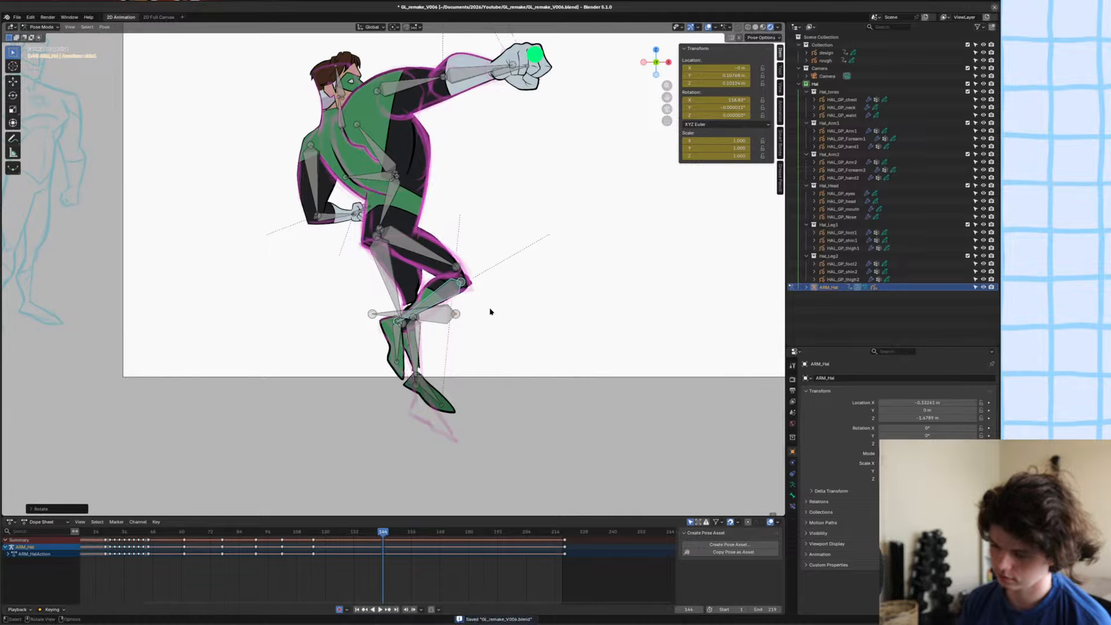
left_click(488, 305)
scroll(468, 311, "up", 3)
key("ctrl+s")
scroll(463, 310, "up", 4)
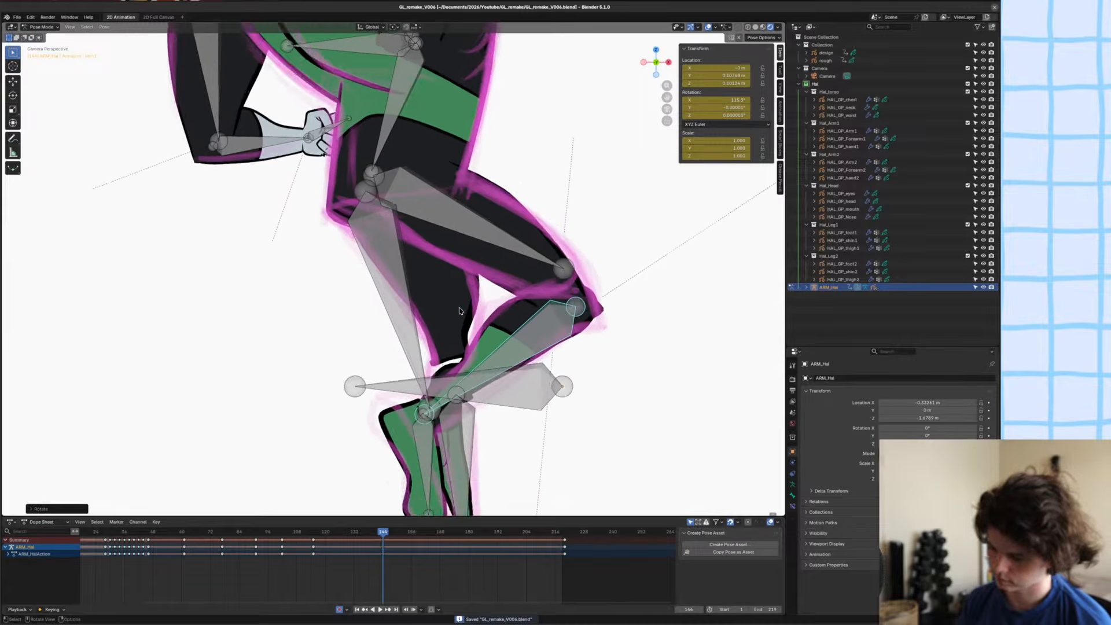
Move the front shin's boot-top curve toward the knee with proportional editing and save the file.
left_click(513, 334)
key("Tab")
key("Tab")
left_click(514, 340)
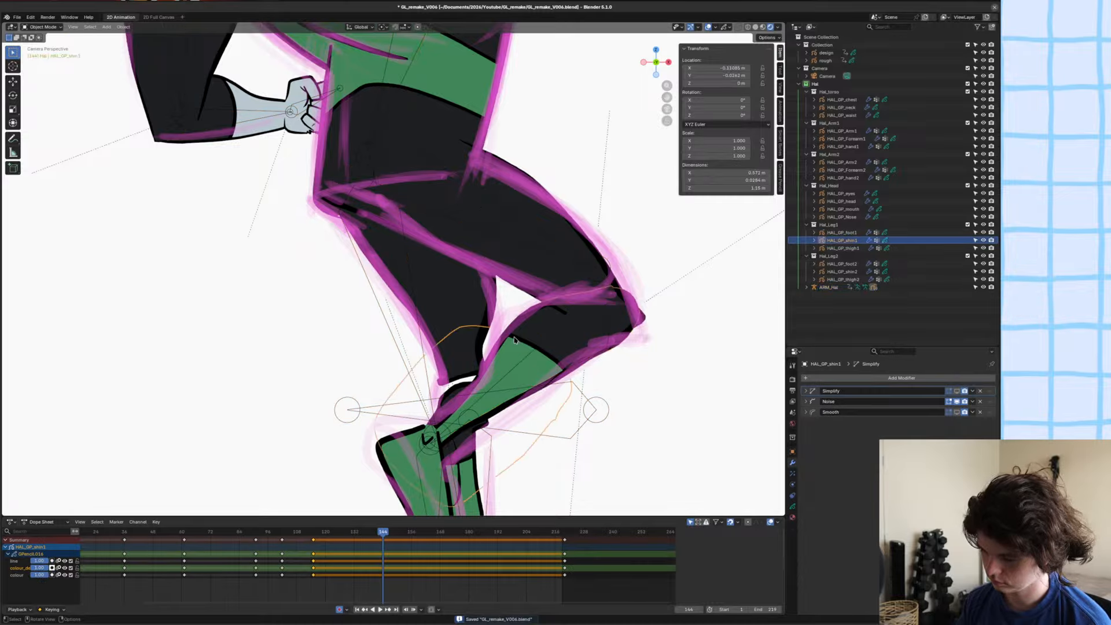
key("Tab")
key("g")
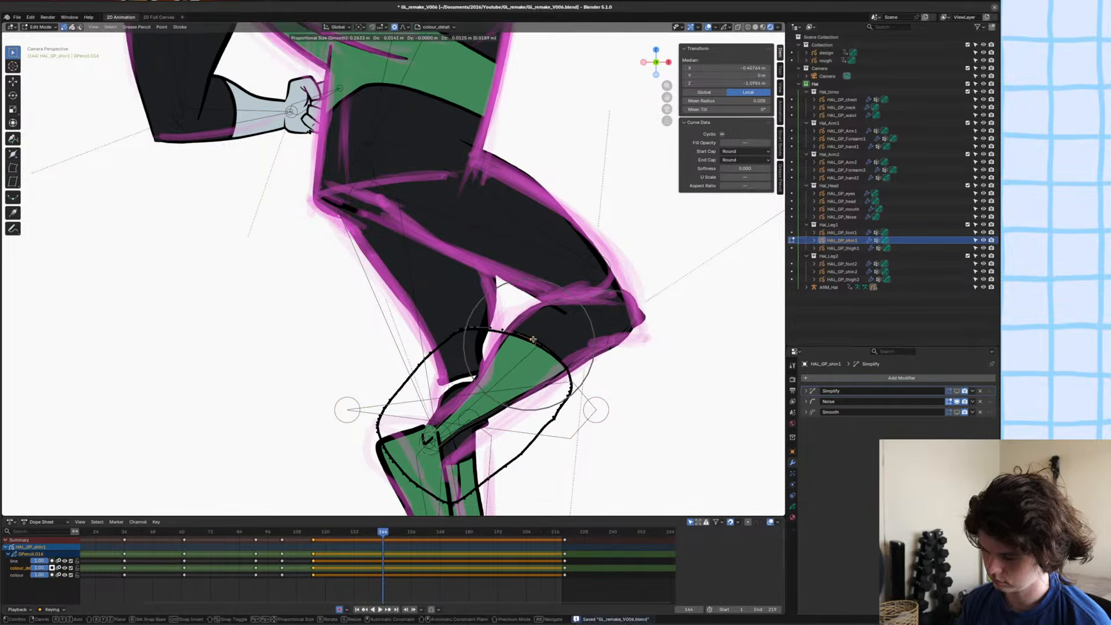
left_click(547, 332)
key("ctrl+s")
Shift the front shin bone in depth along the global Y axis in Pose Mode.
key("Tab")
left_click(516, 320)
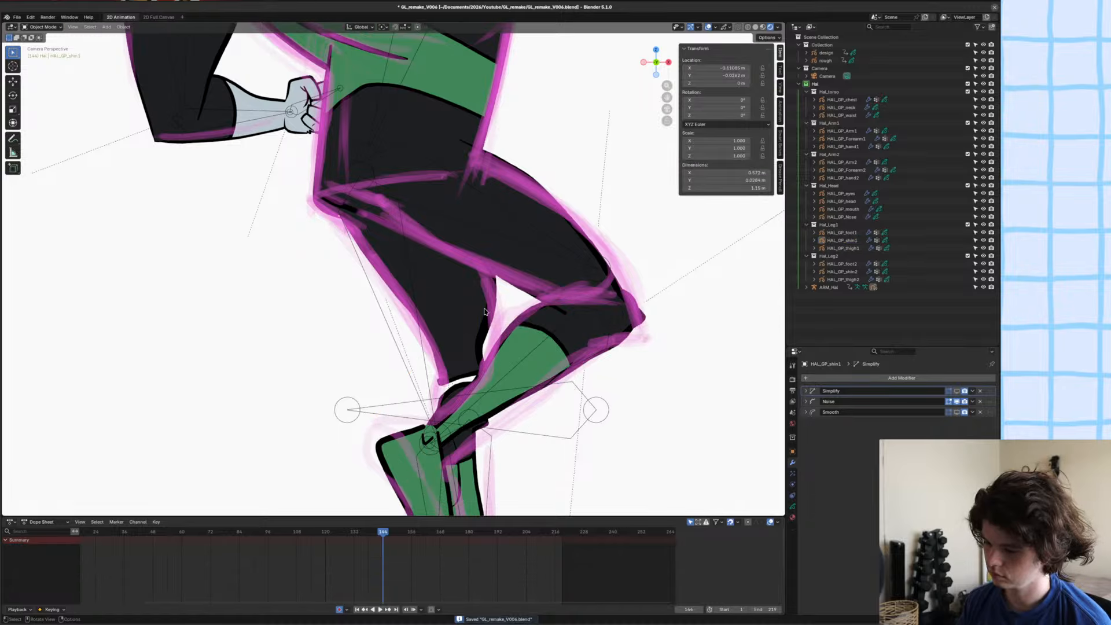
scroll(513, 322, "down", 1)
left_click(512, 326)
left_click(520, 331)
key("ctrl+Tab")
key("g")
key("y")
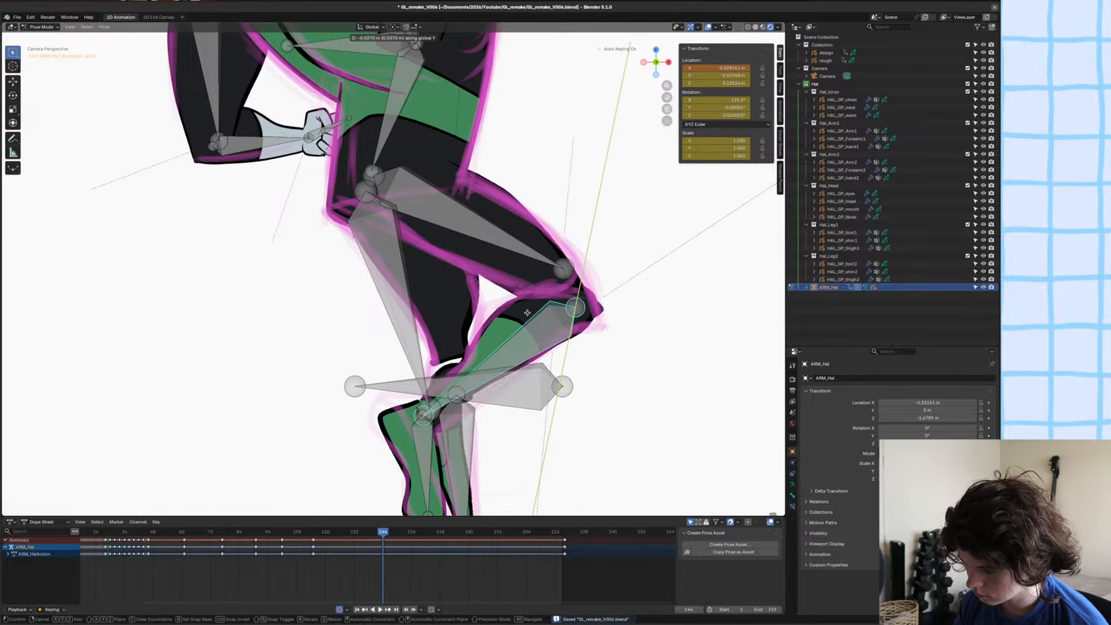
left_click(528, 315)
Isolate the front shin drawing in local view and dissolve the outline points around its rounded knee end.
middle_click_drag(526, 315, 388, 130, "shift")
middle_click_drag(389, 130, 392, 212, "shift")
left_click(392, 211)
key("Tab")
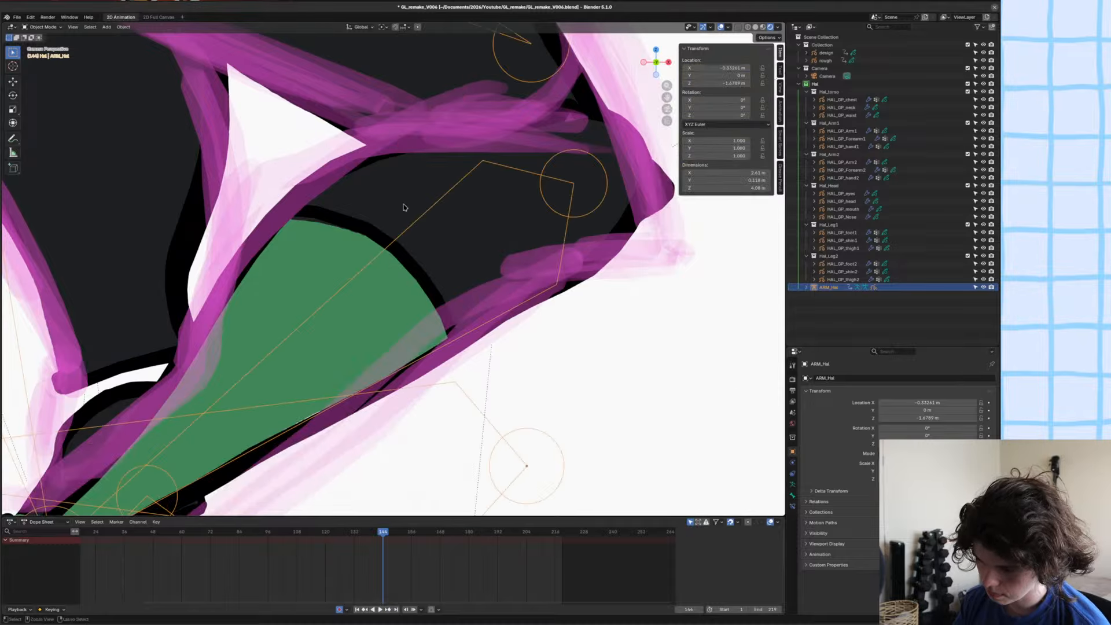
left_click(373, 193)
key("KP_Divide")
scroll(486, 203, "up", 4)
key("Tab")
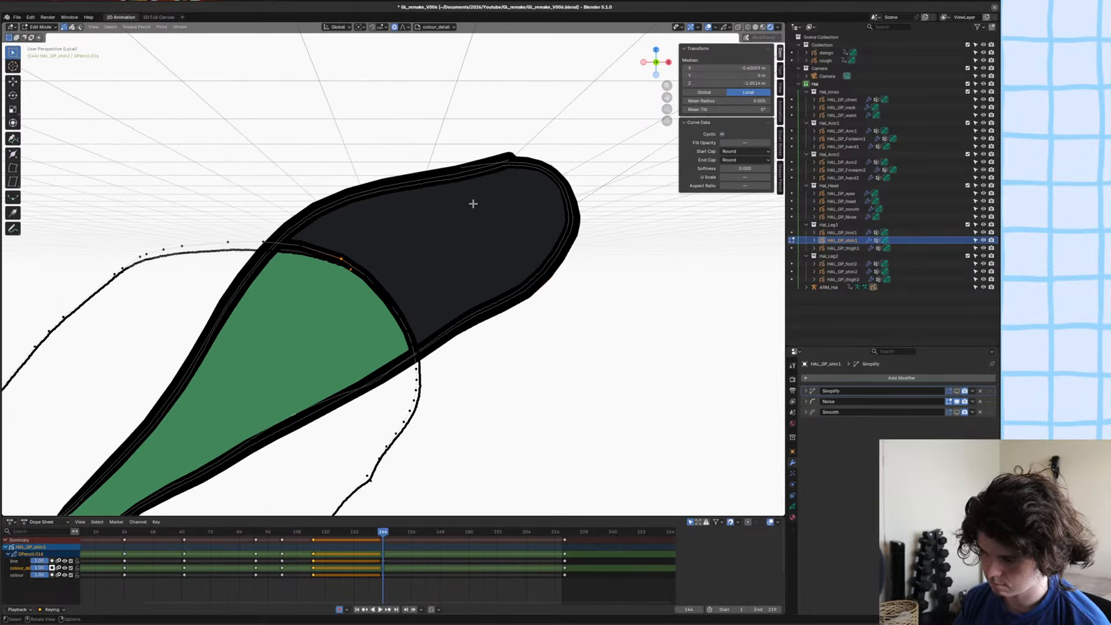
left_click(507, 154)
key("ctrl+x")
left_click(503, 155)
left_click(470, 155, "ctrl")
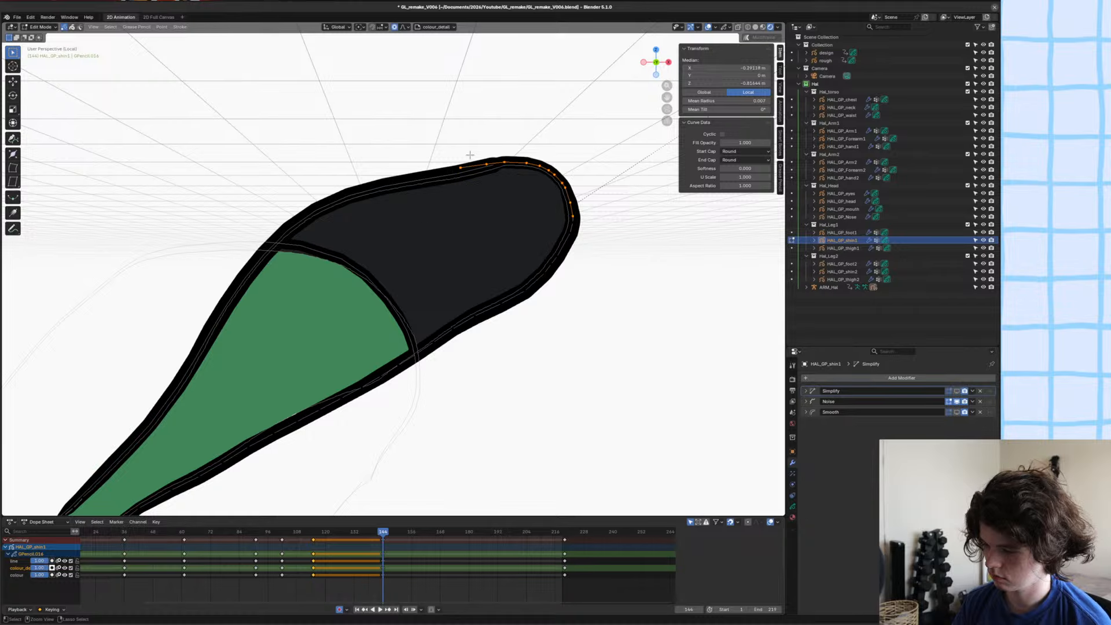
key("ctrl+x")
Extend the knee end of the lower shin line and its fill outward with proportional editing, and rotate the tip.
left_click(578, 218)
key("g")
right_click(582, 217)
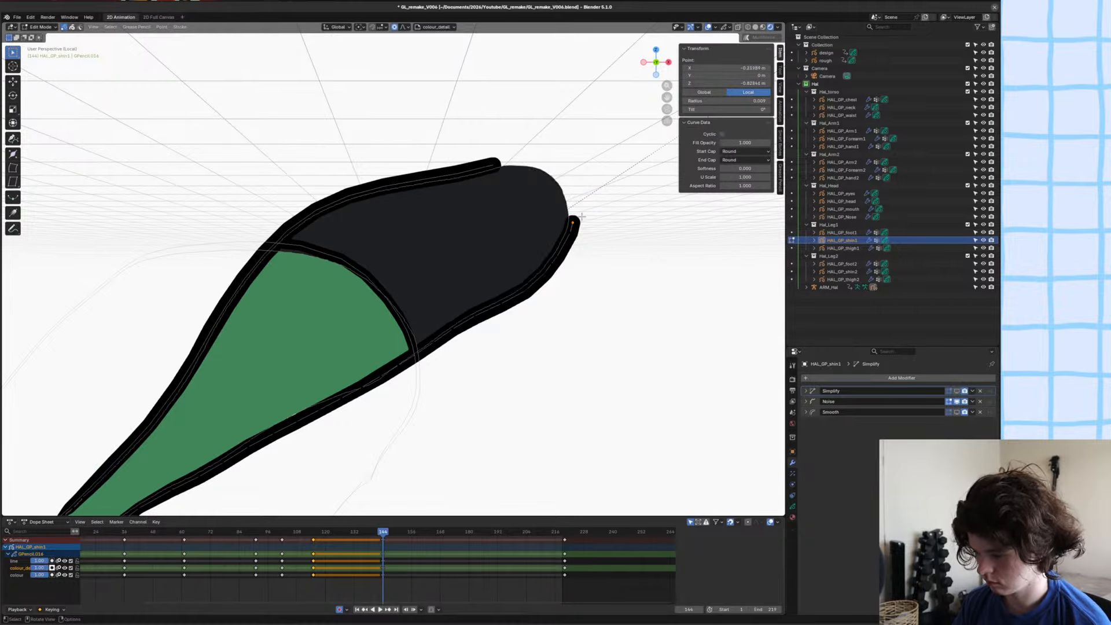
key("g")
right_click(584, 218)
key("g")
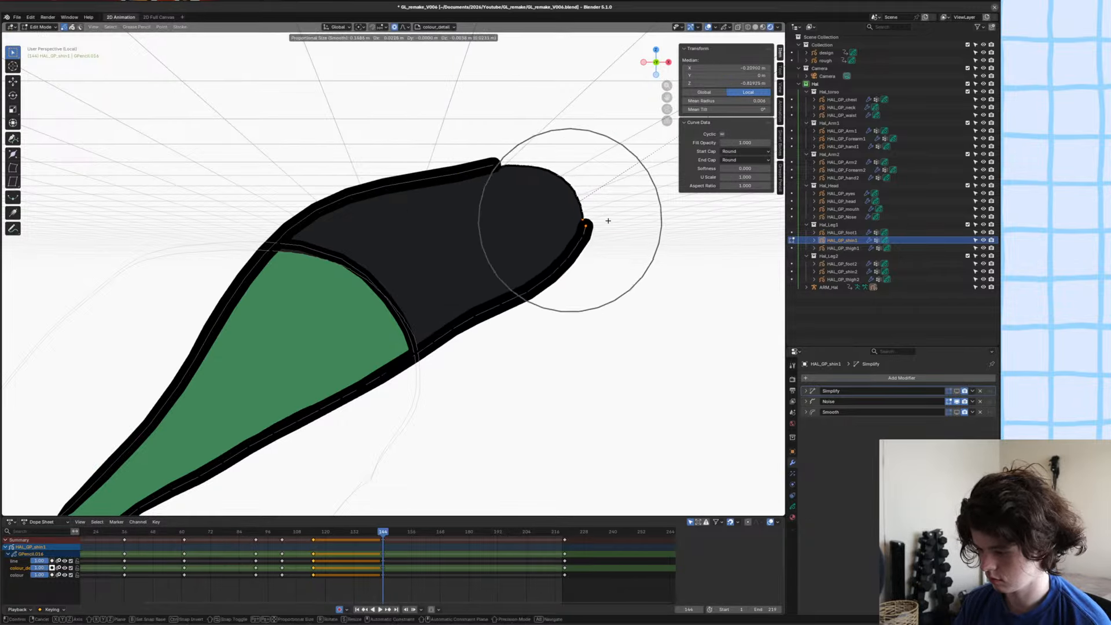
scroll(609, 221, "up", 5)
left_click(619, 222)
key("r")
left_click(640, 238)
key("g")
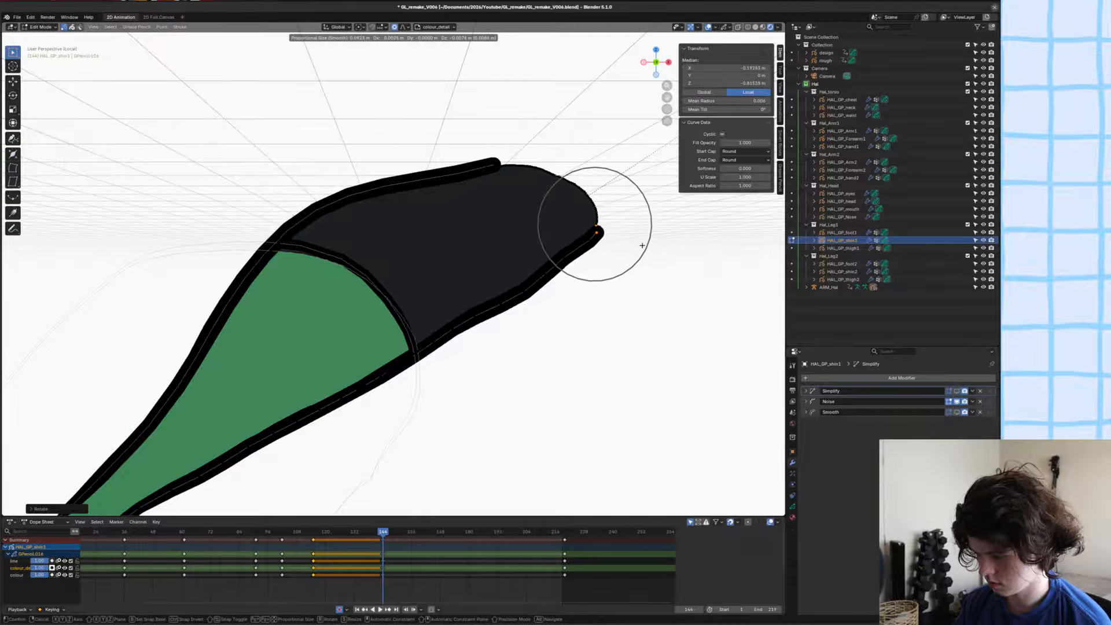
scroll(643, 246, "down", 6)
left_click(642, 249)
Smooth the lower shin line in Sculpt Mode, switch to the Grab brush, leave local view and save the file.
key("ctrl+Tab")
left_click_drag(563, 313, 534, 303)
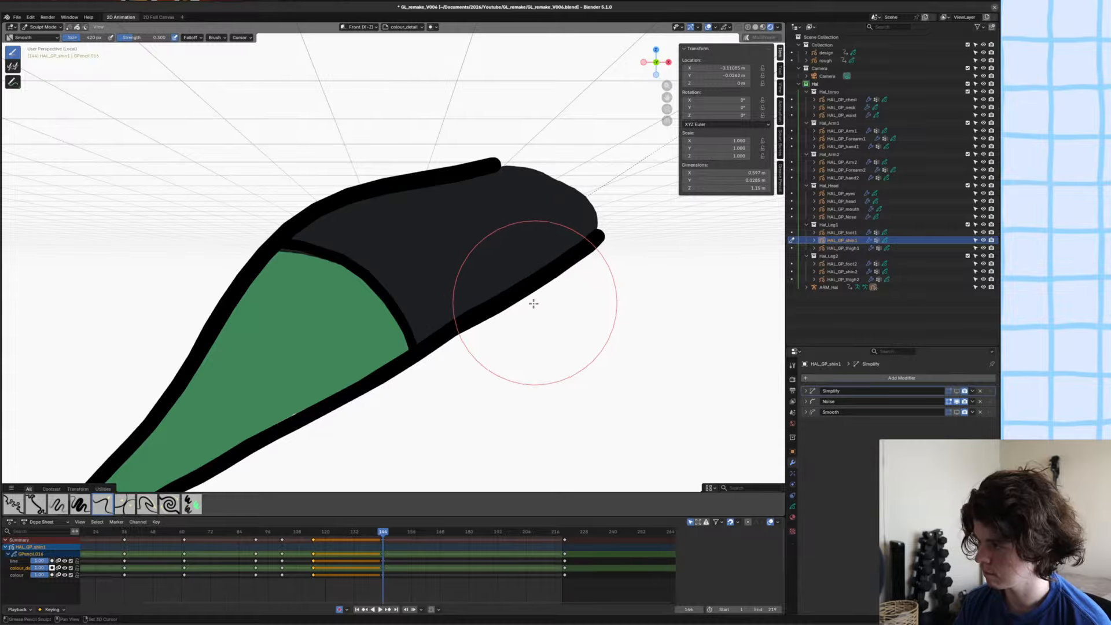
key("g")
key("ctrl+s")
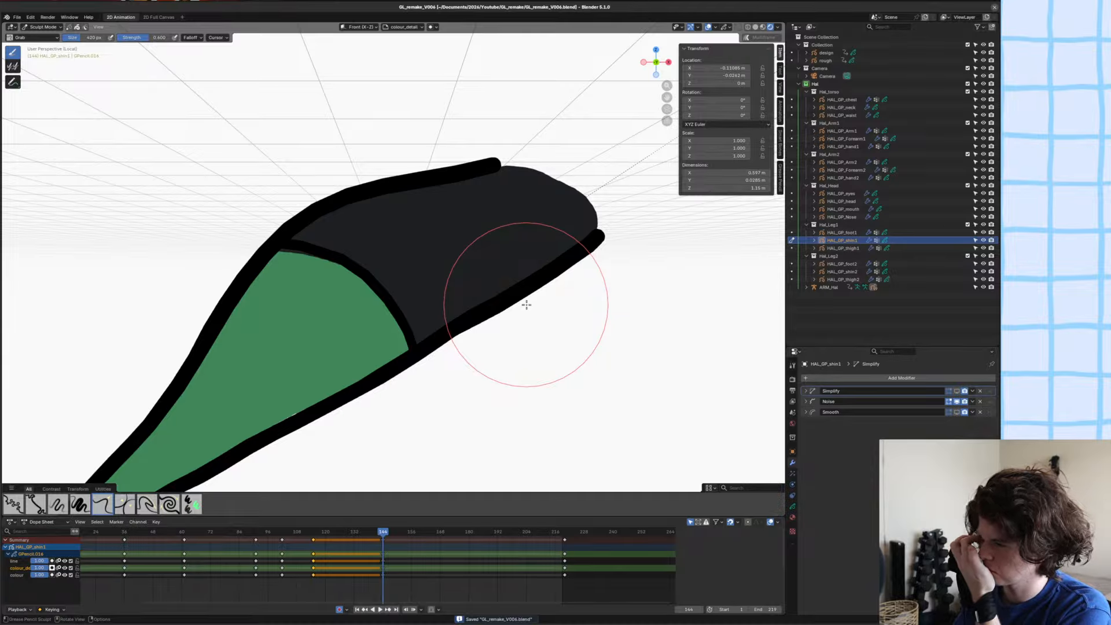
scroll(515, 300, "down", 4)
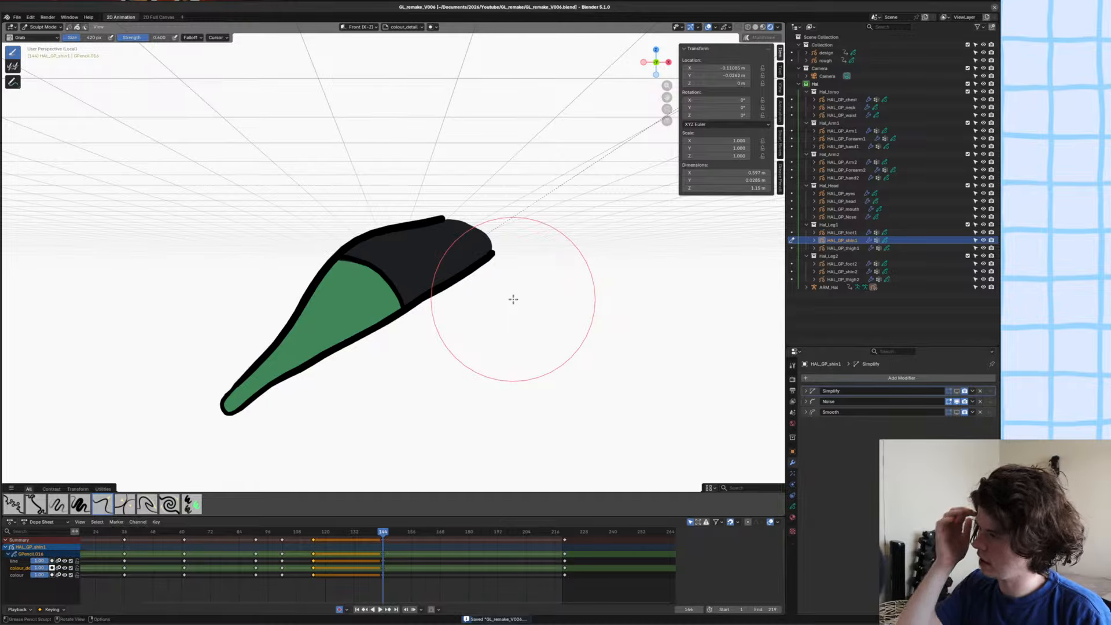
key("KP_Divide")
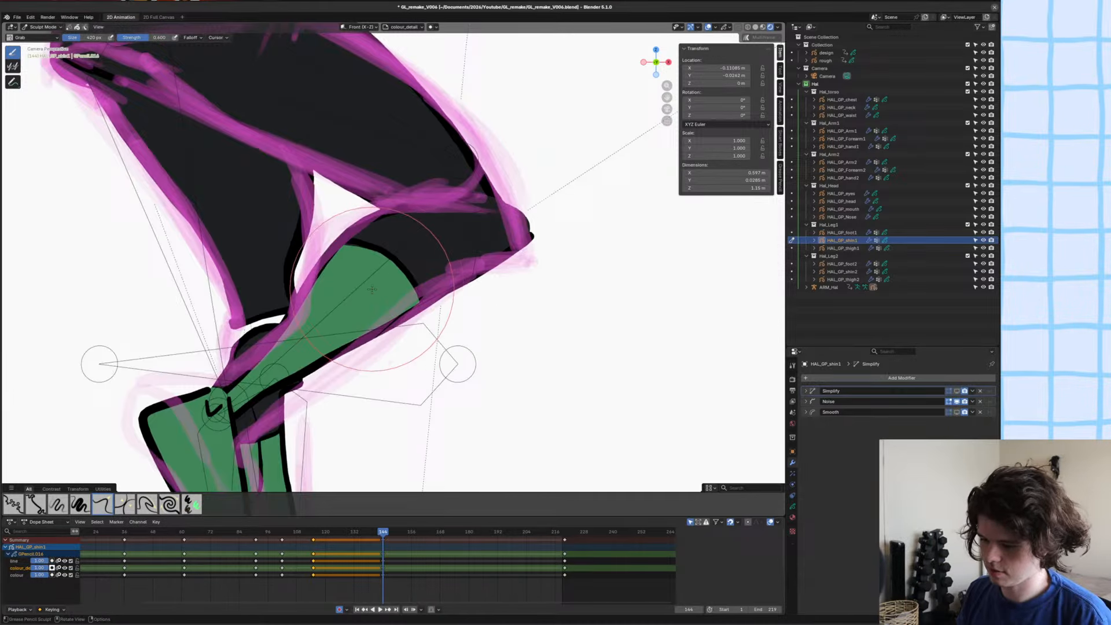
middle_click_drag(372, 290, 384, 331, "shift")
key("ctrl+s")
Return to Object Mode, deselect everything and examine the full figure against the rough sketch.
scroll(434, 305, "down", 8)
key("ctrl+Tab")
scroll(347, 279, "down", 5)
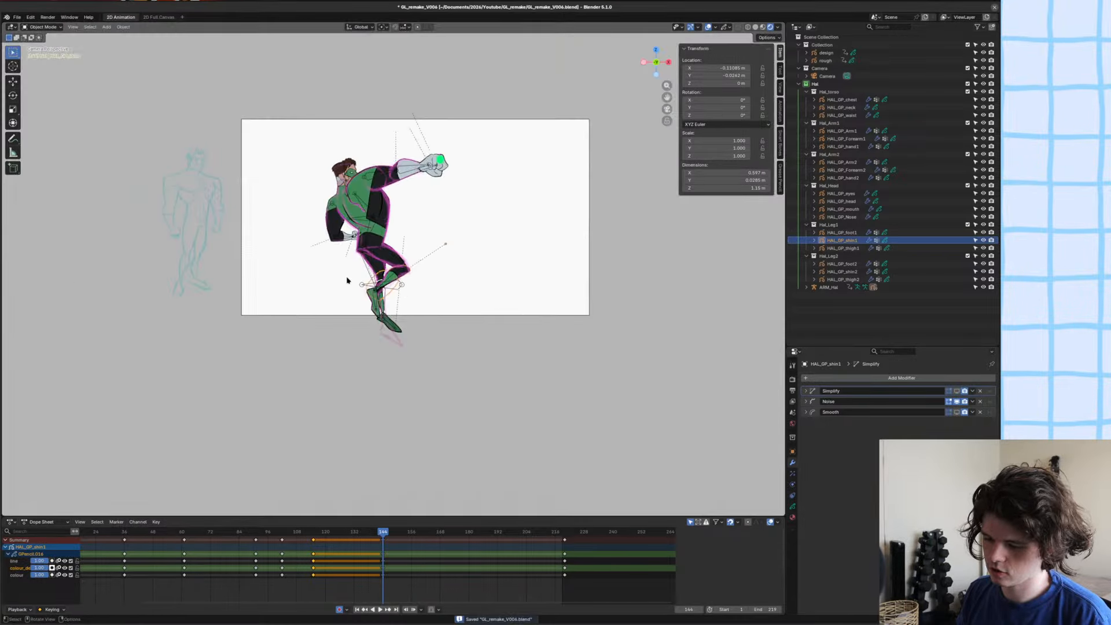
middle_click_drag(348, 279, 357, 328, "shift")
key("alt+a")
scroll(355, 329, "up", 5)
scroll(384, 294, "down", 2)
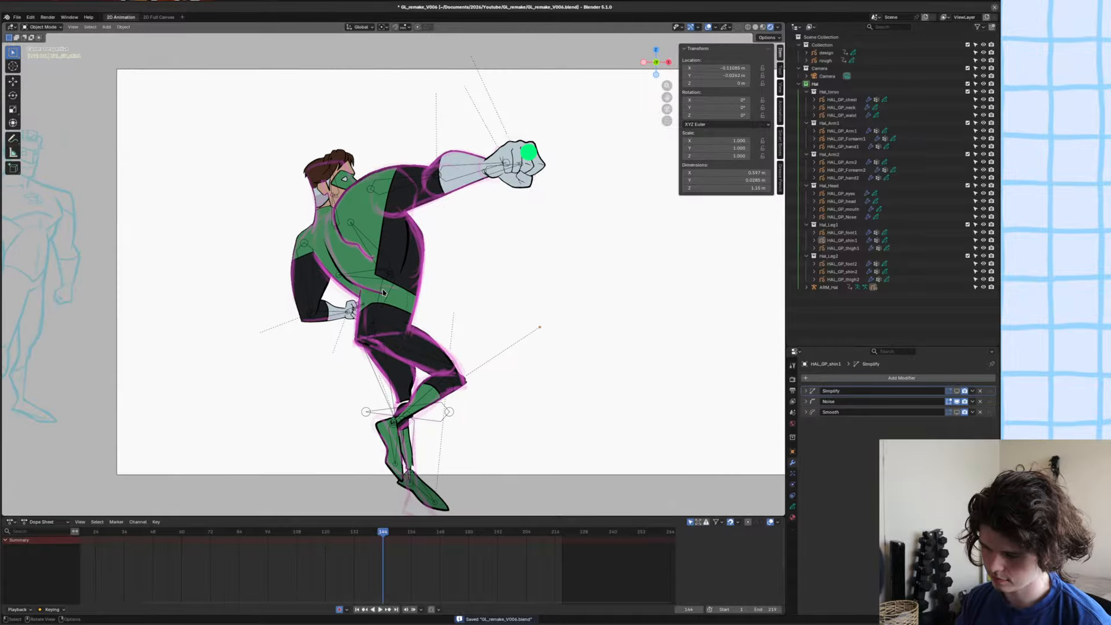
Reorder the outstretched fist's outline strokes, move them to the line layer, and save the file.
scroll(533, 167, "up", 2)
left_click(532, 168)
scroll(533, 168, "up", 2)
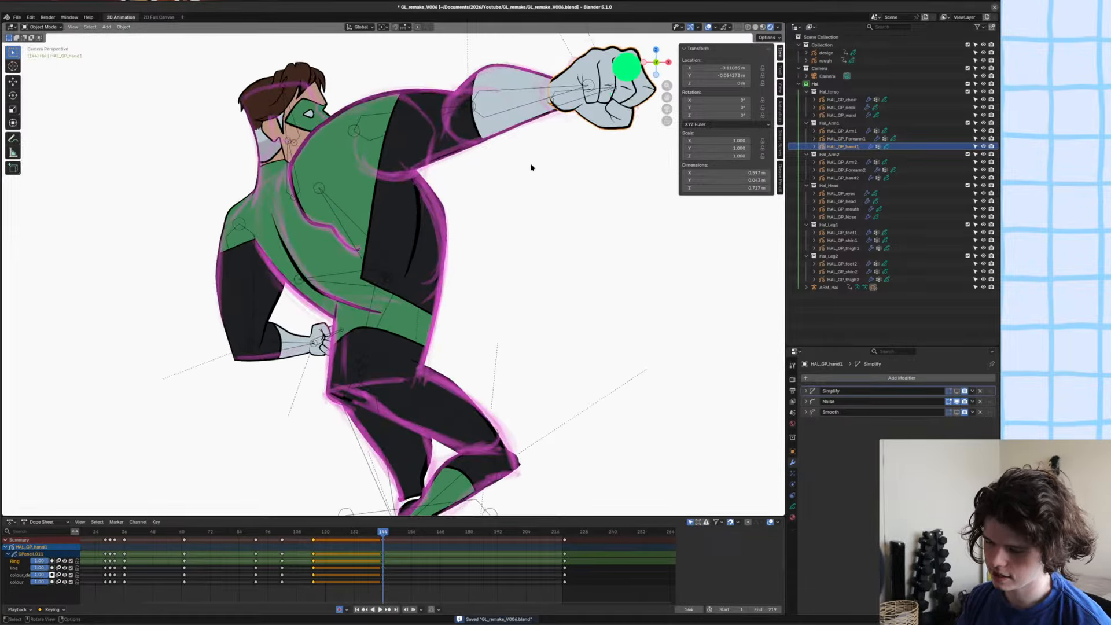
scroll(532, 168, "down", 2)
scroll(520, 209, "up", 5)
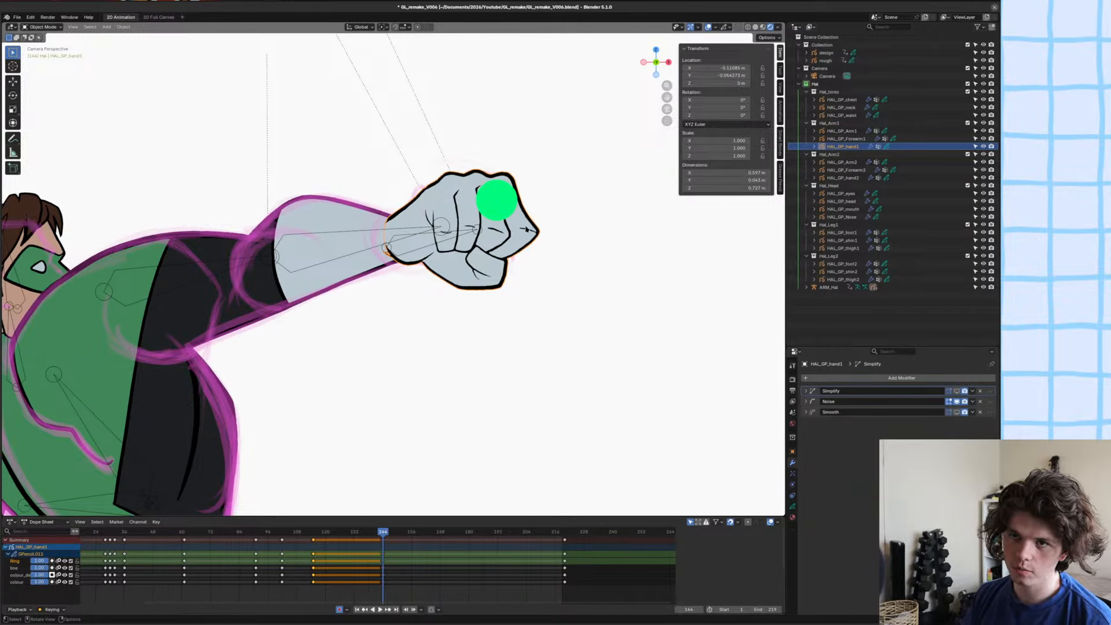
scroll(567, 194, "up", 4)
key("Tab")
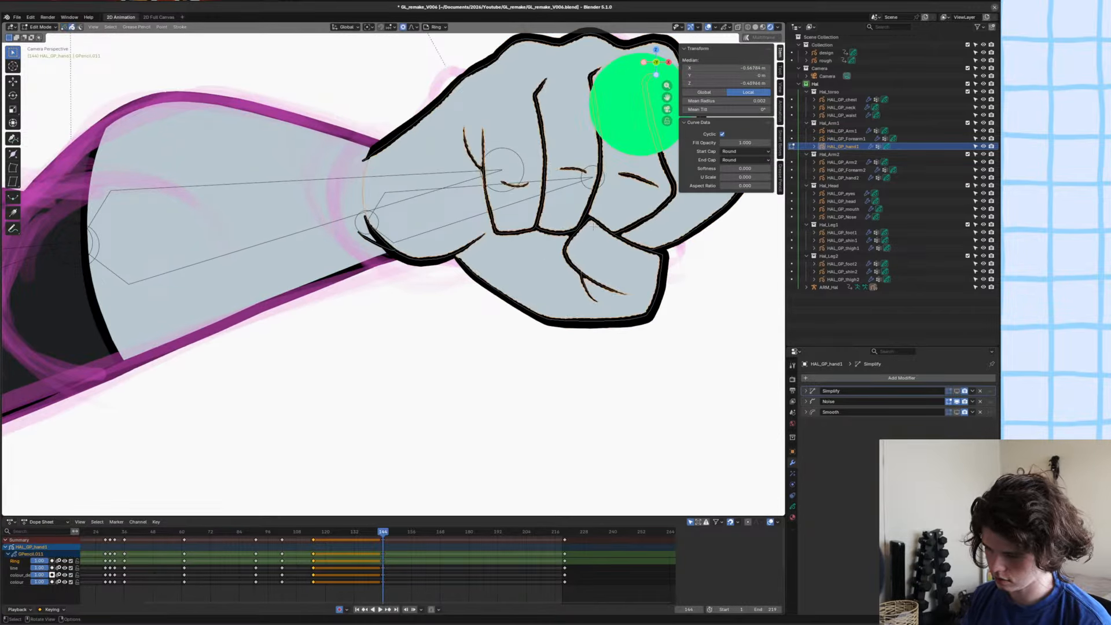
key("a")
key("m")
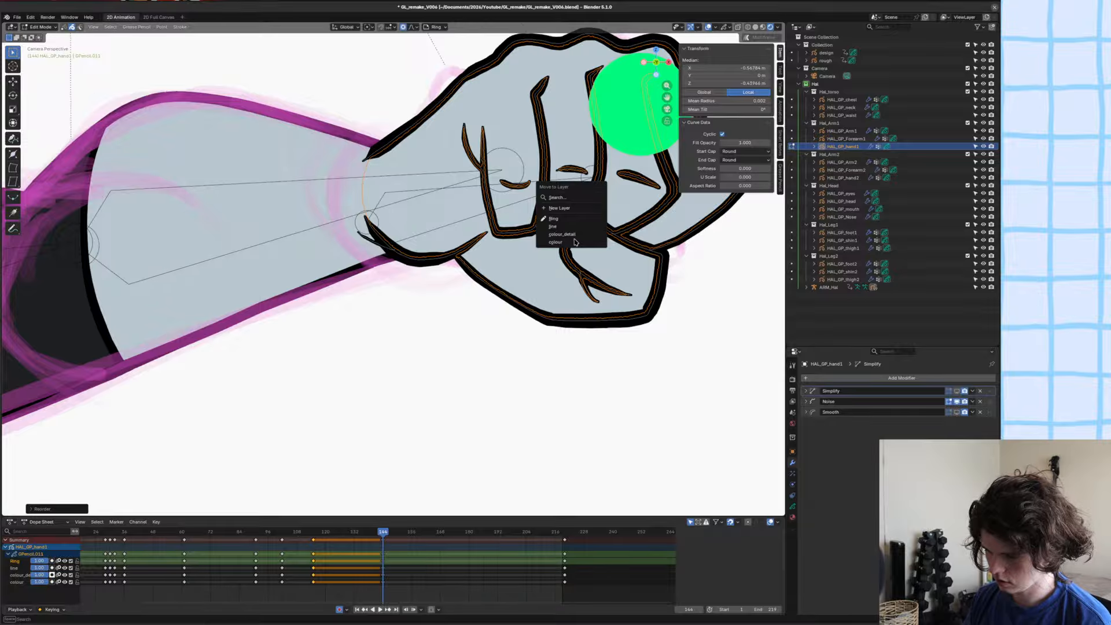
left_click(595, 228)
scroll(594, 232, "down", 2)
key("ctrl+s")
key("Tab")
key("alt+a")
scroll(480, 229, "down", 4)
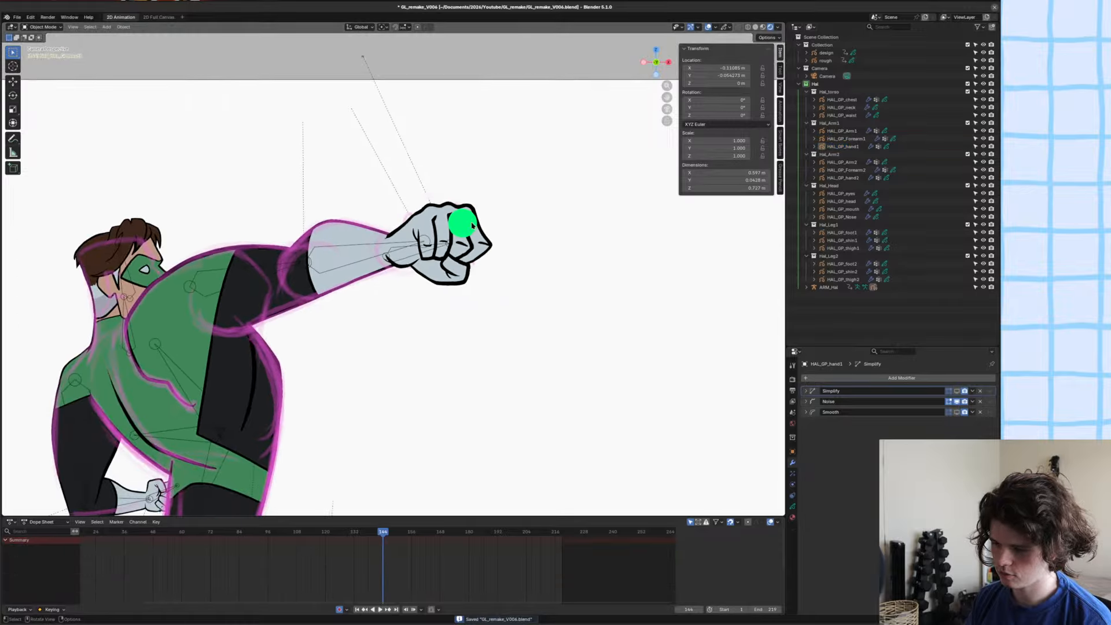
key("ctrl+s")
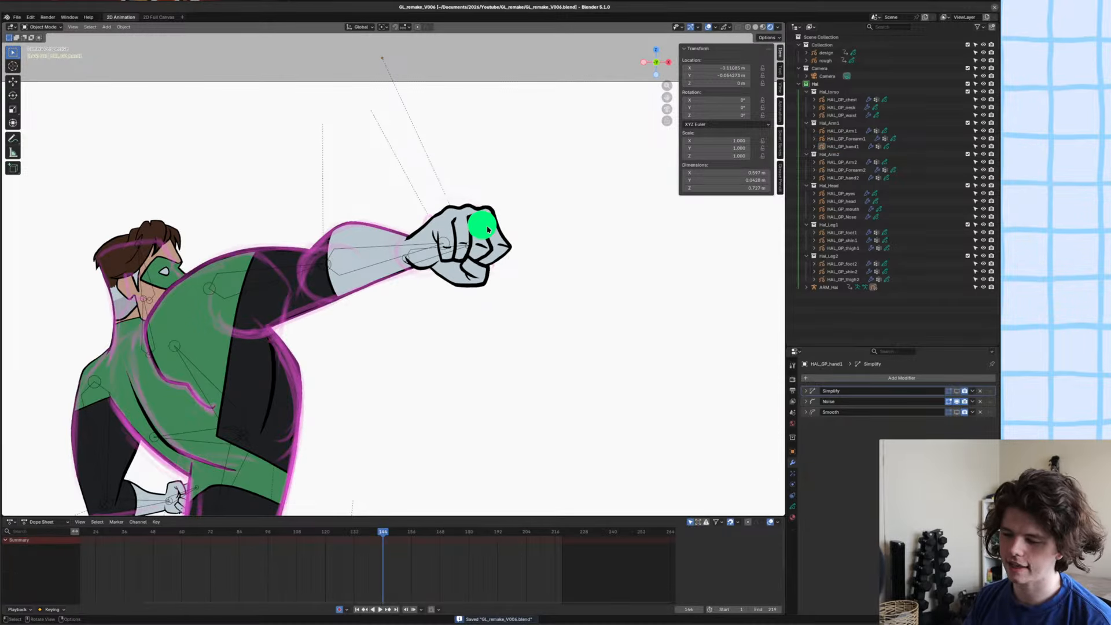
Compare the fist drawing at frame 144 with the preceding pose at frame 143.
scroll(488, 230, "up", 1)
left_click(478, 253)
scroll(479, 254, "up", 1, "alt")
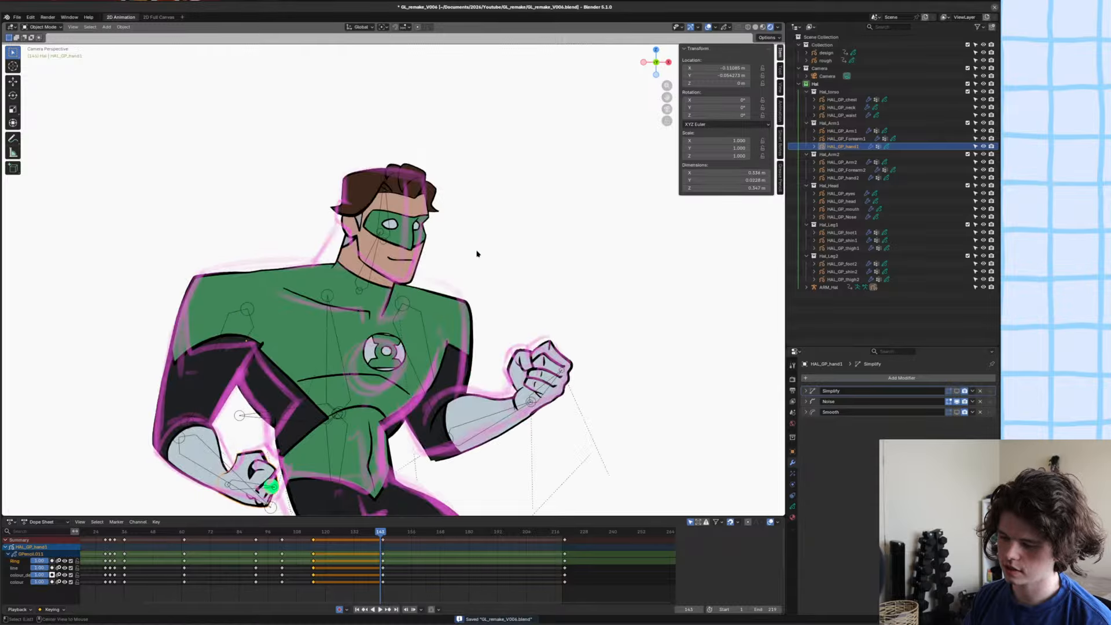
scroll(477, 252, "down", 1, "alt")
key("alt+a")
left_click(475, 253)
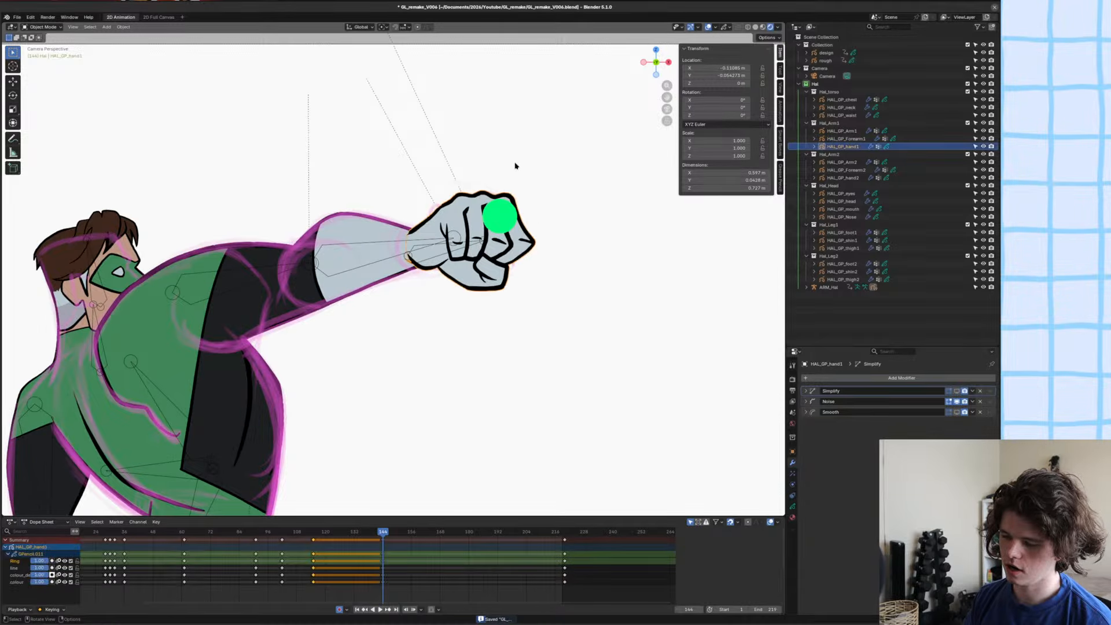
Inspect the hand's keyframes around frame 144, then play back the animation and return to frame 144.
scroll(533, 573, "left", 3, "ctrl")
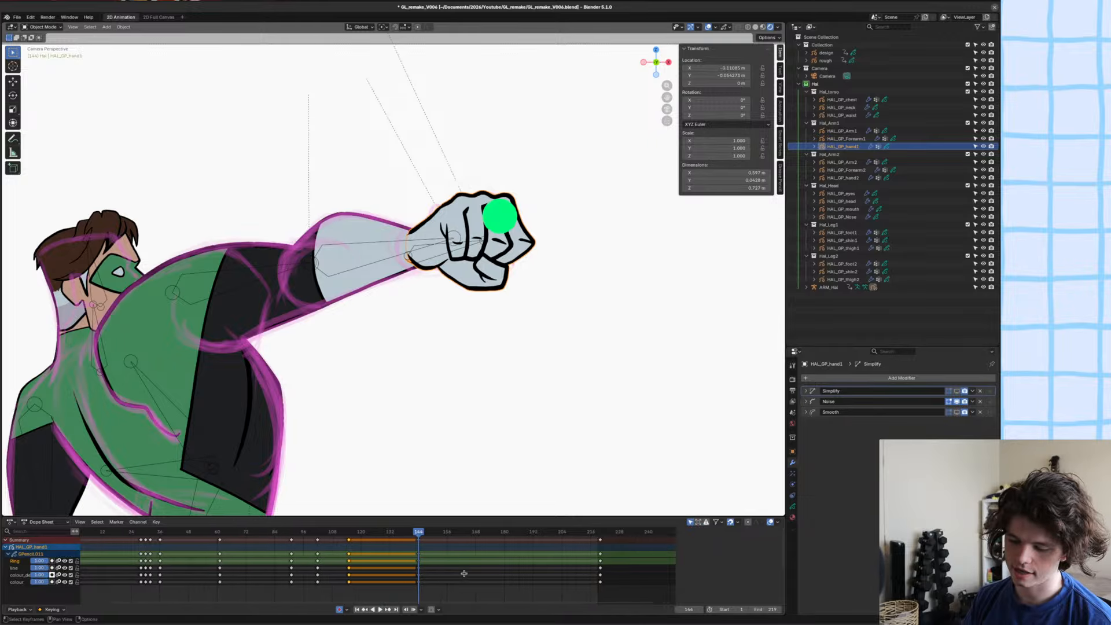
left_click_drag(533, 572, 427, 576)
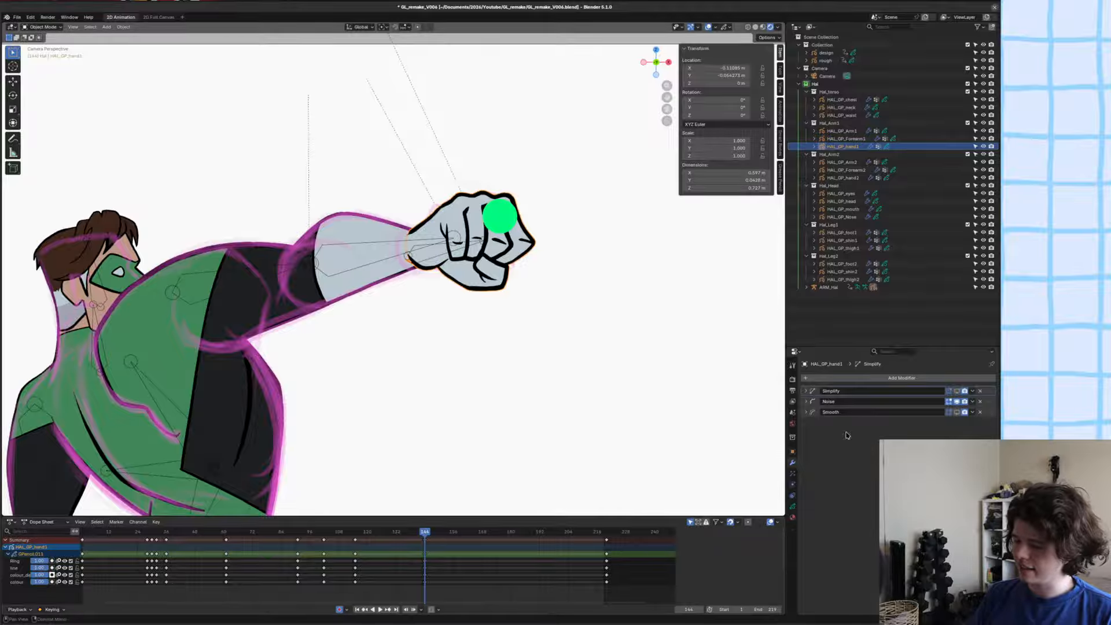
left_click(472, 277)
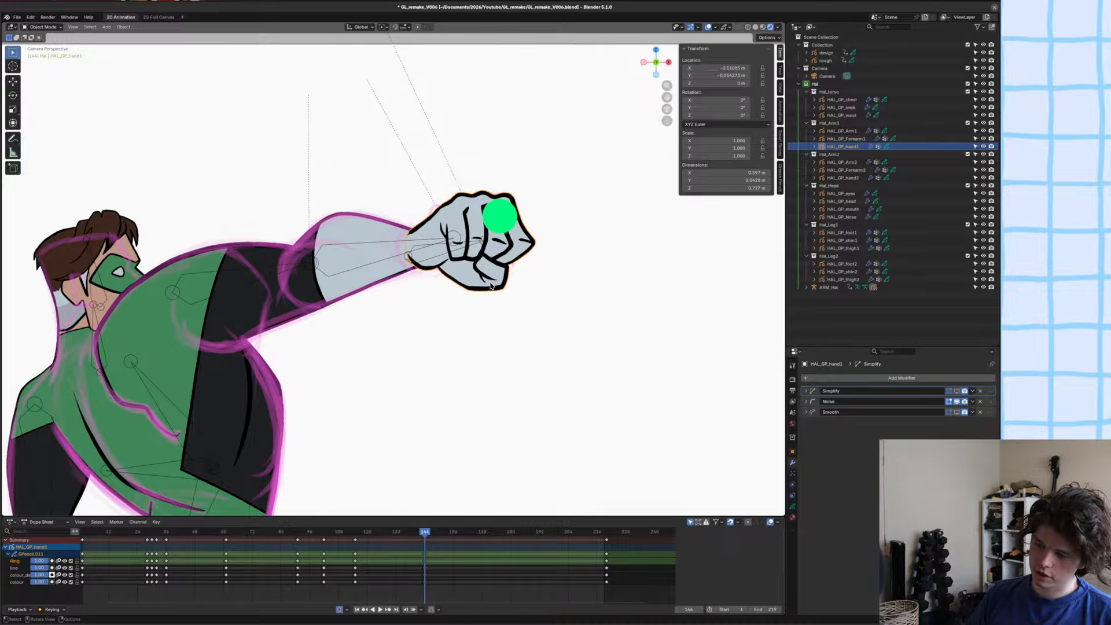
left_click_drag(468, 583, 379, 515)
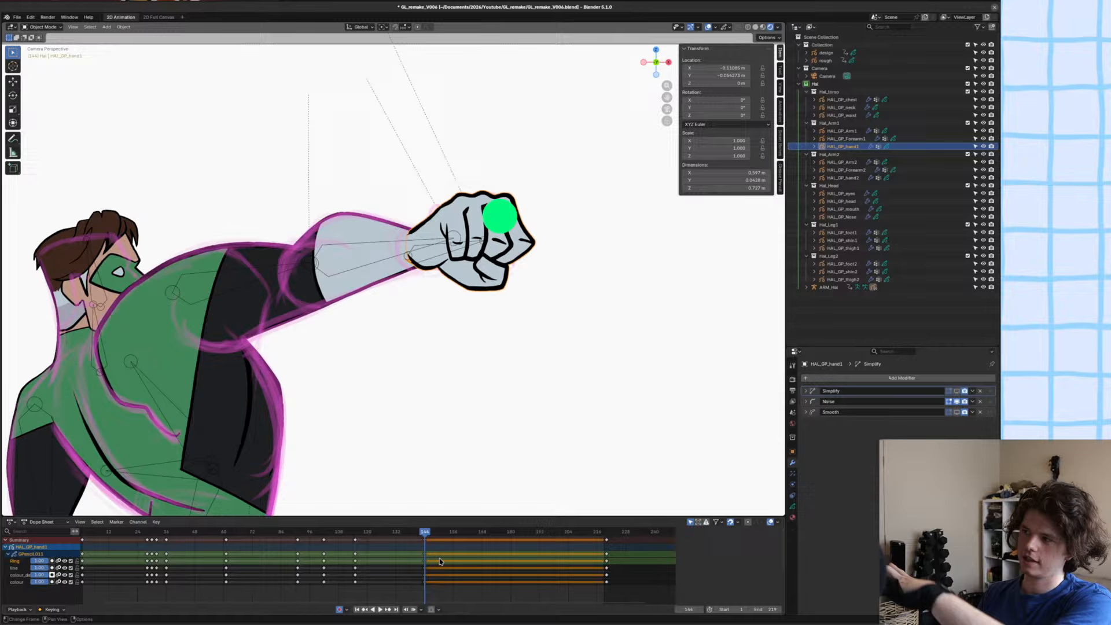
scroll(427, 452, "down", 2)
scroll(423, 408, "up", 3)
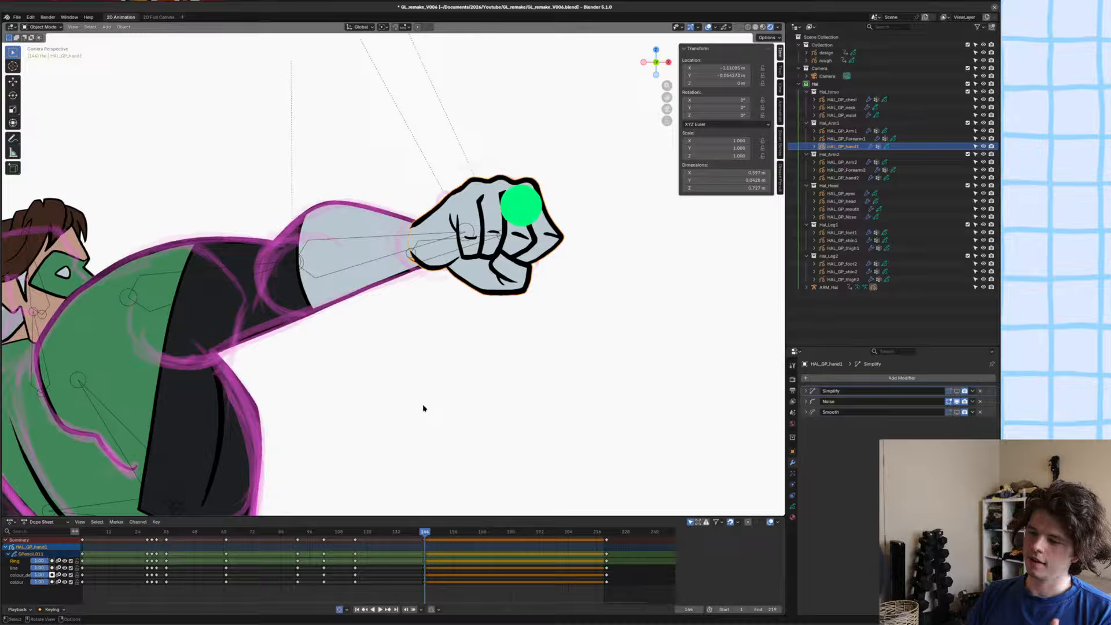
scroll(424, 378, "down", 2)
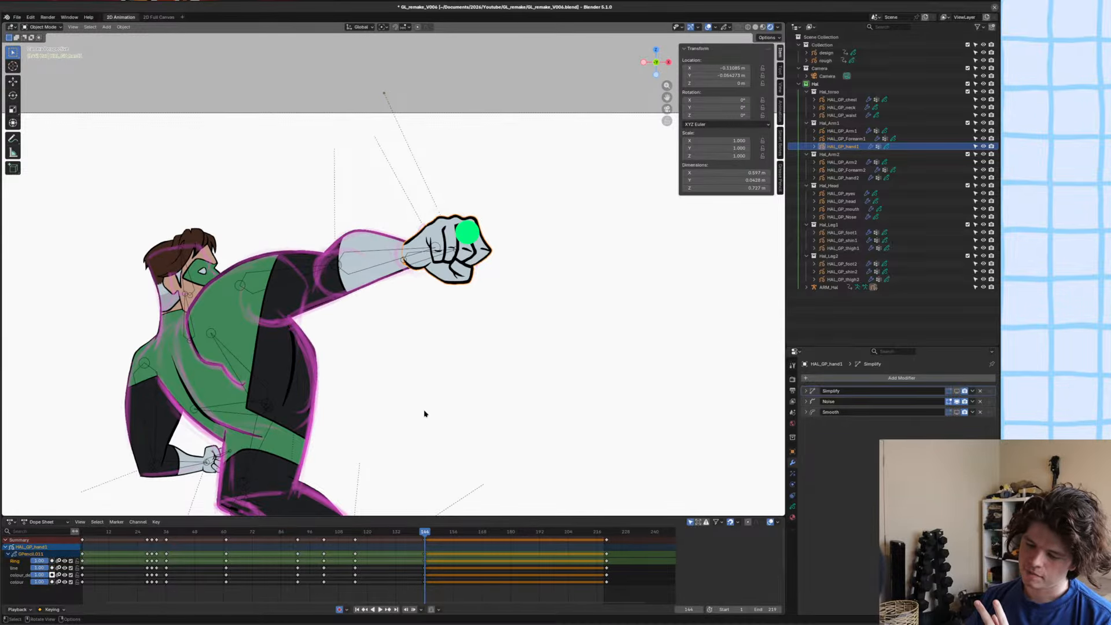
left_click(431, 553)
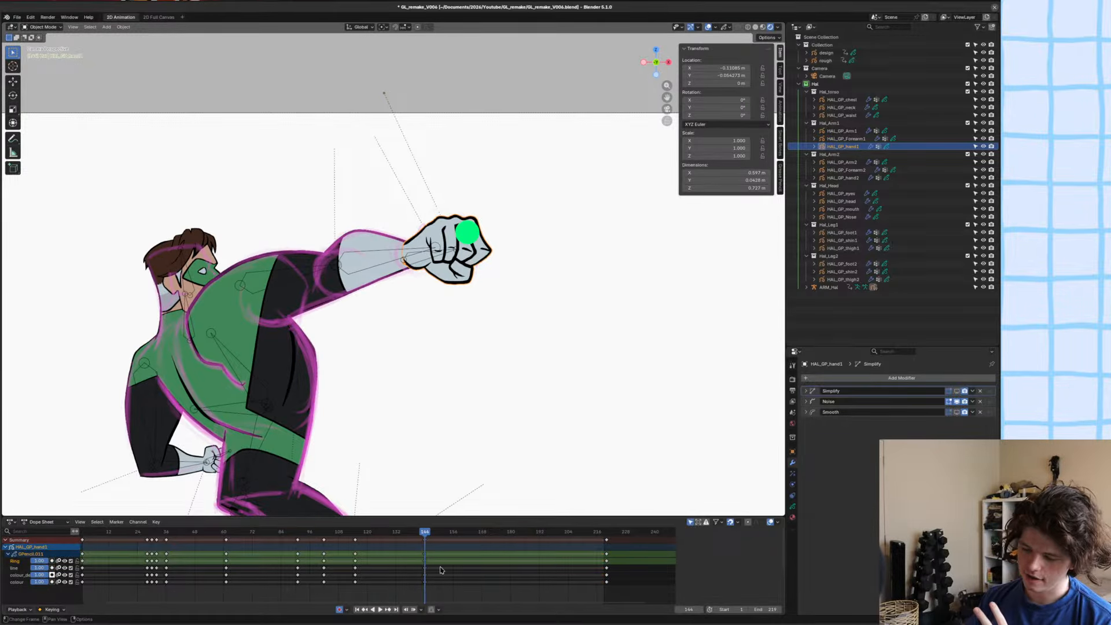
key("space")
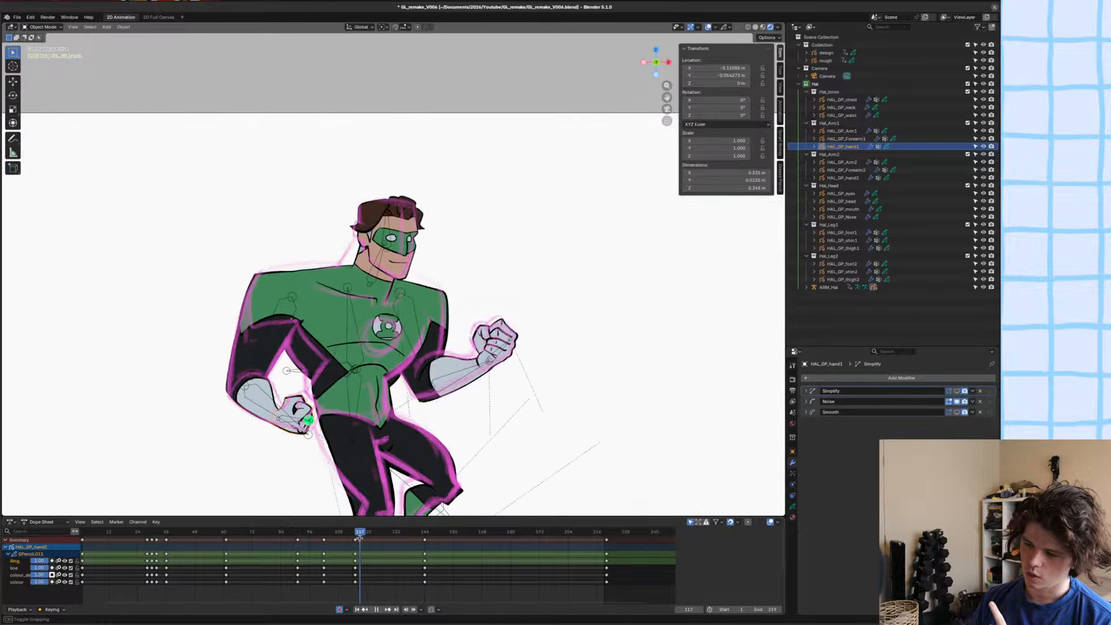
left_click_drag(431, 553, 425, 531)
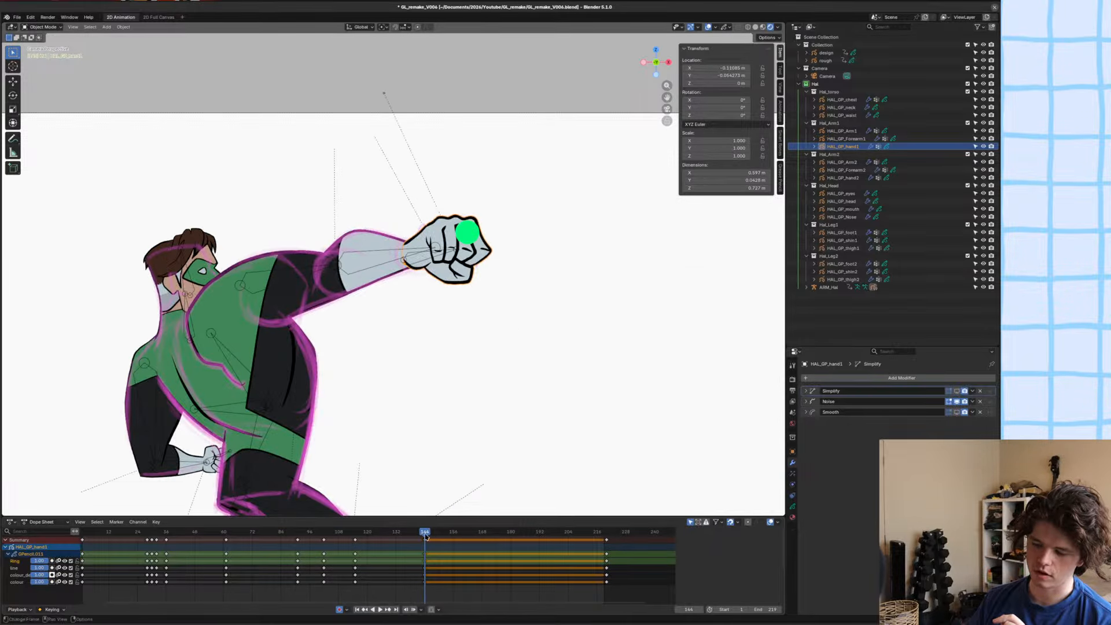
Examine the whole figure and outstretched fist at frame 144, and save the file.
scroll(370, 346, "down", 1)
scroll(370, 346, "down", 1)
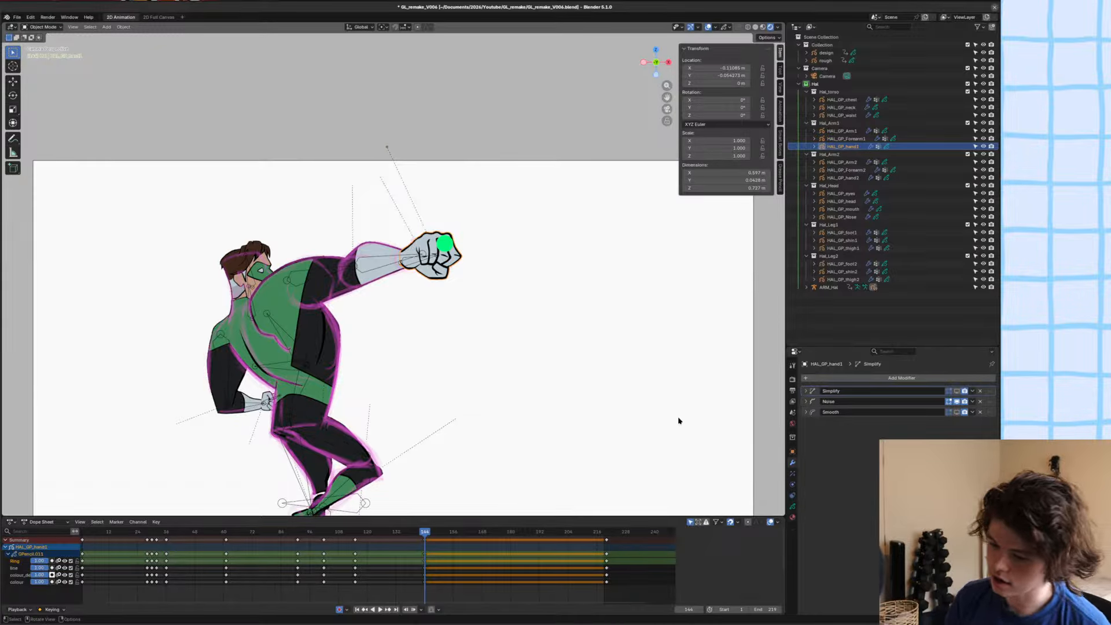
scroll(411, 219, "up", 2)
key("ctrl+s")
scroll(449, 233, "up", 2)
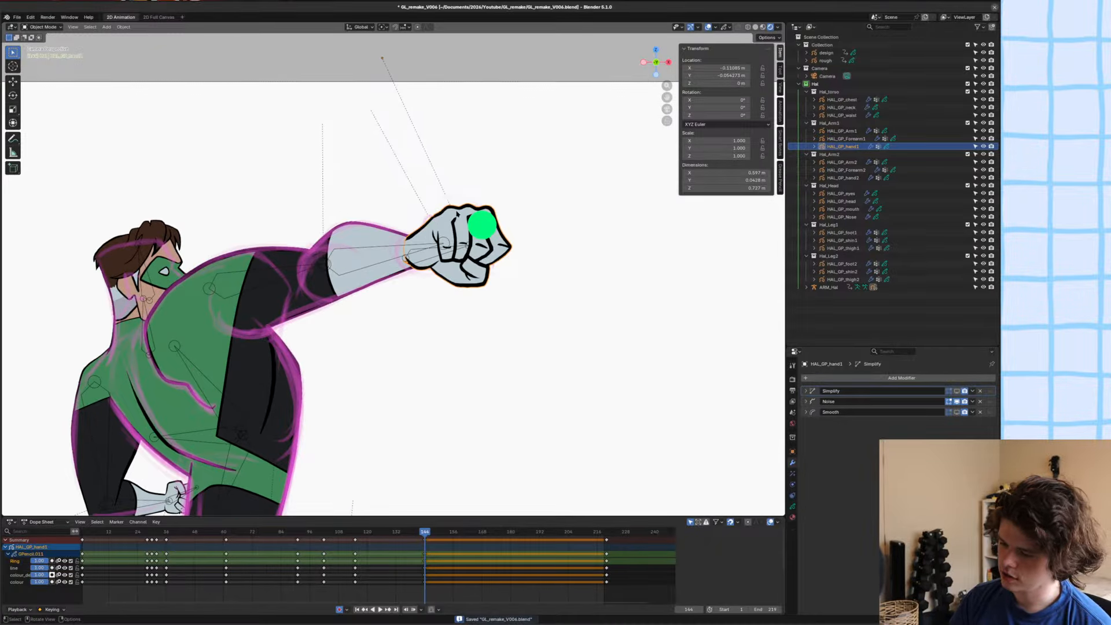
middle_click_drag(457, 214, 444, 231, "shift")
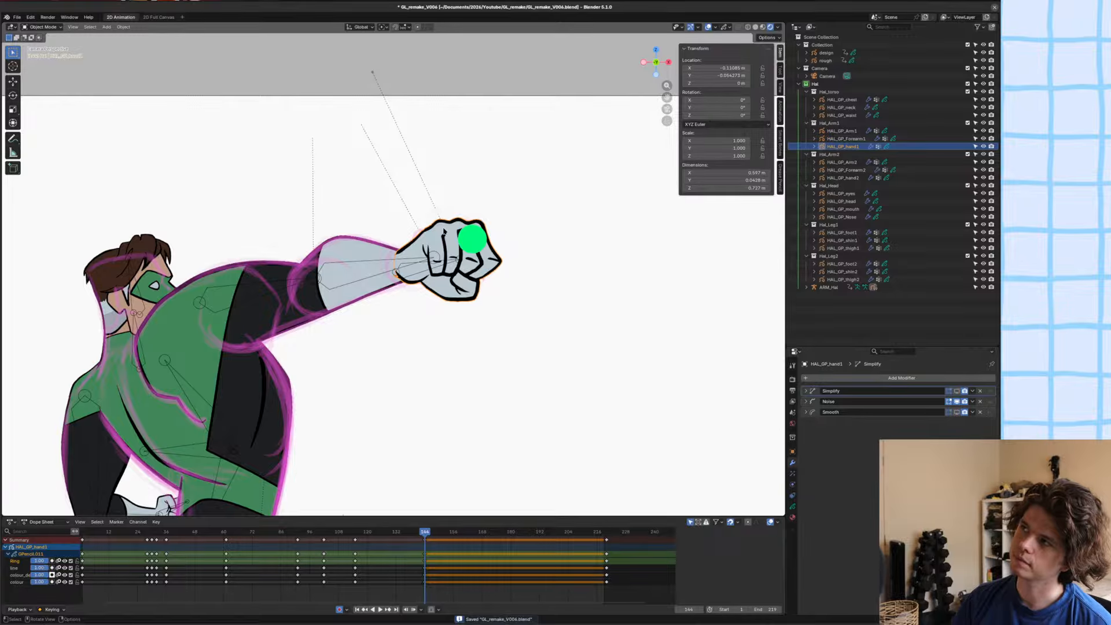
scroll(492, 202, "up", 1)
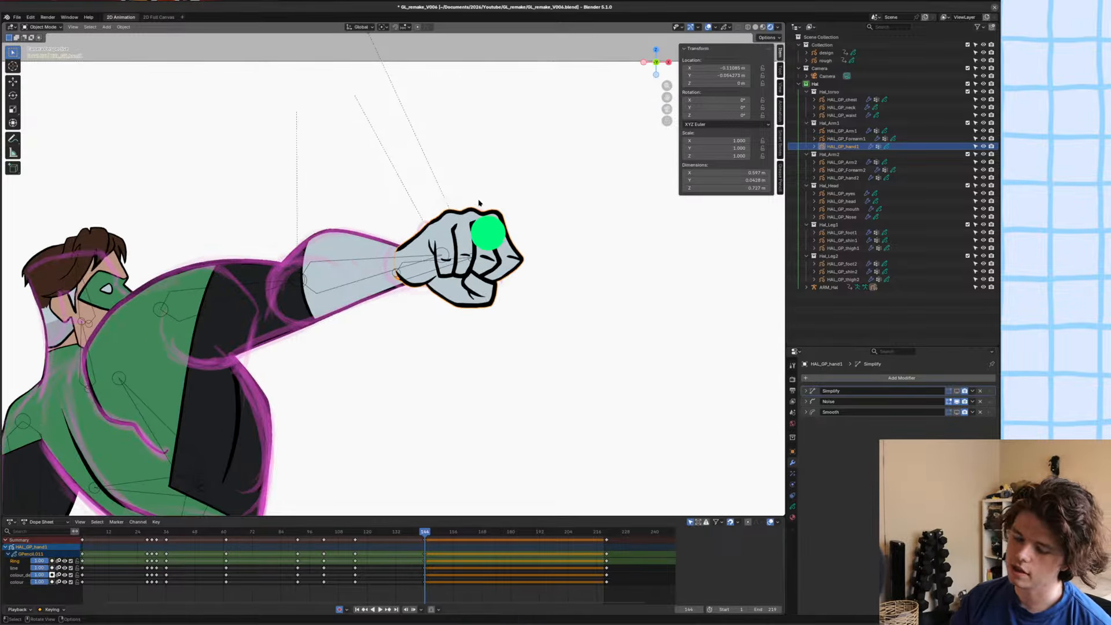
Try a Box Deform on all the fist's strokes in Edit Mode, stretching the cage's two knuckle-side corners outward.
key("Tab")
left_click(529, 213)
key("a")
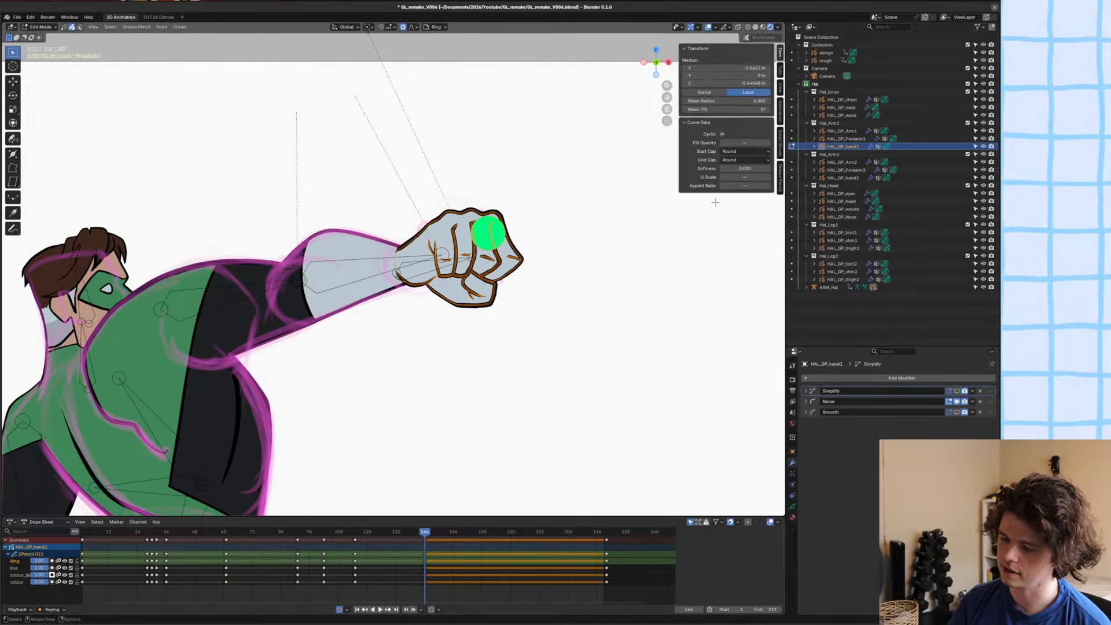
left_click(780, 174)
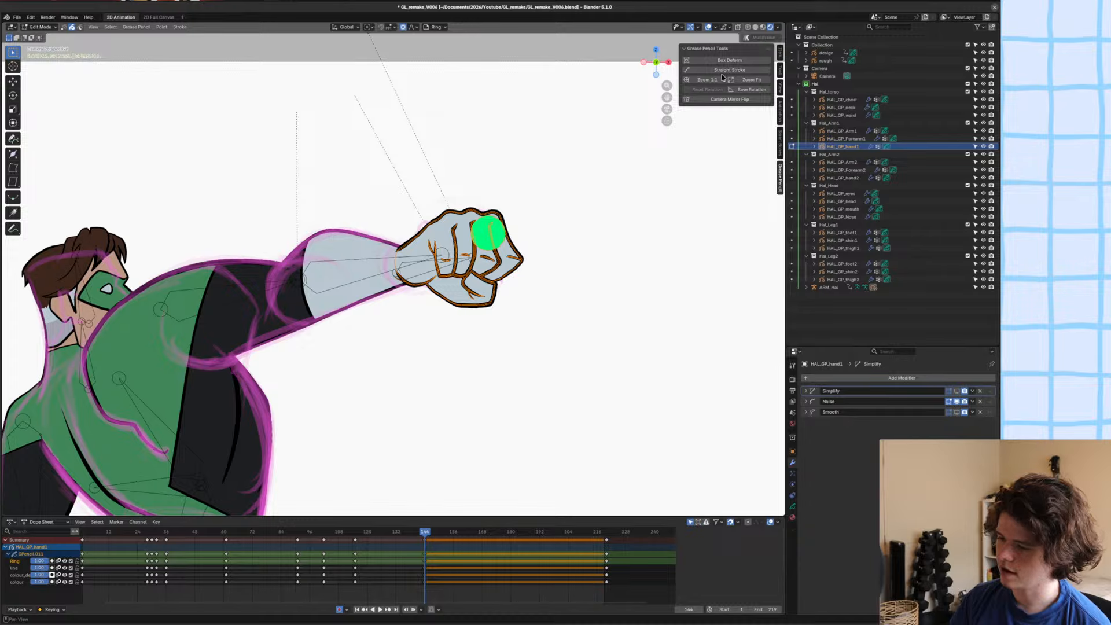
left_click(721, 61)
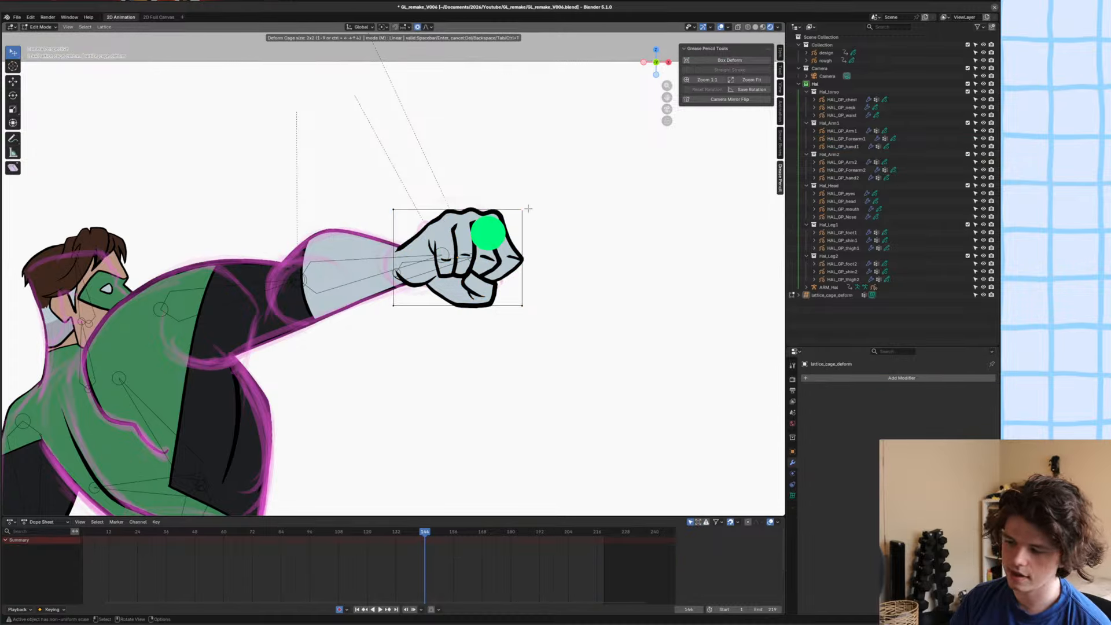
left_click_drag(529, 208, 565, 163)
left_click_drag(524, 301, 576, 321)
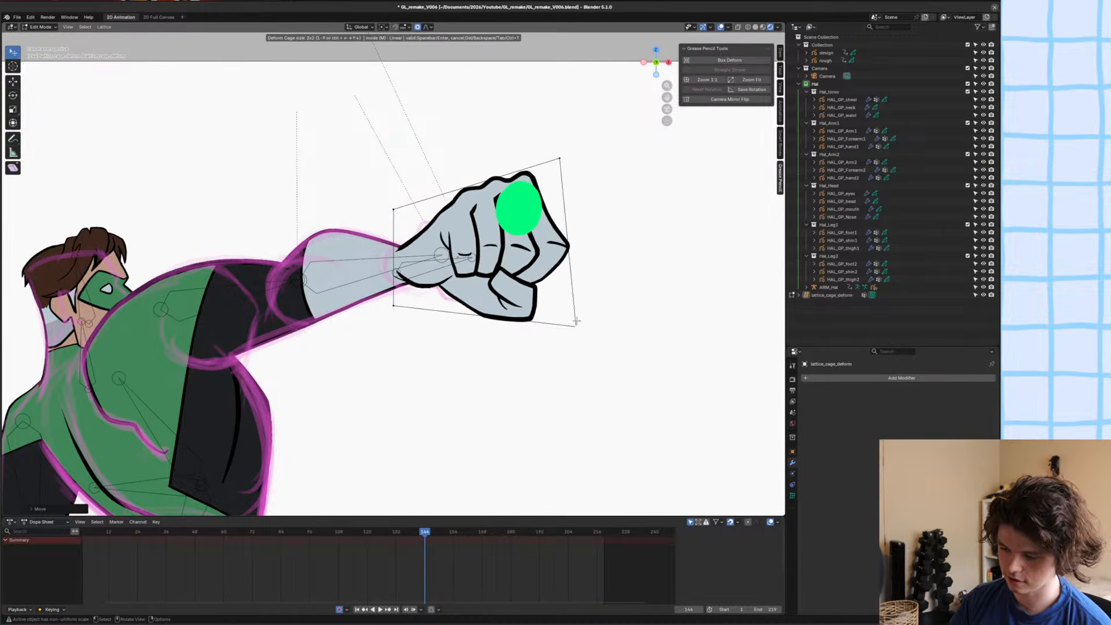
Subdivide the deform cage to 4x4, pull its knuckle-side points into a pointed shape, and apply the deformation.
key("ctrl+Right")
key("ctrl+Right")
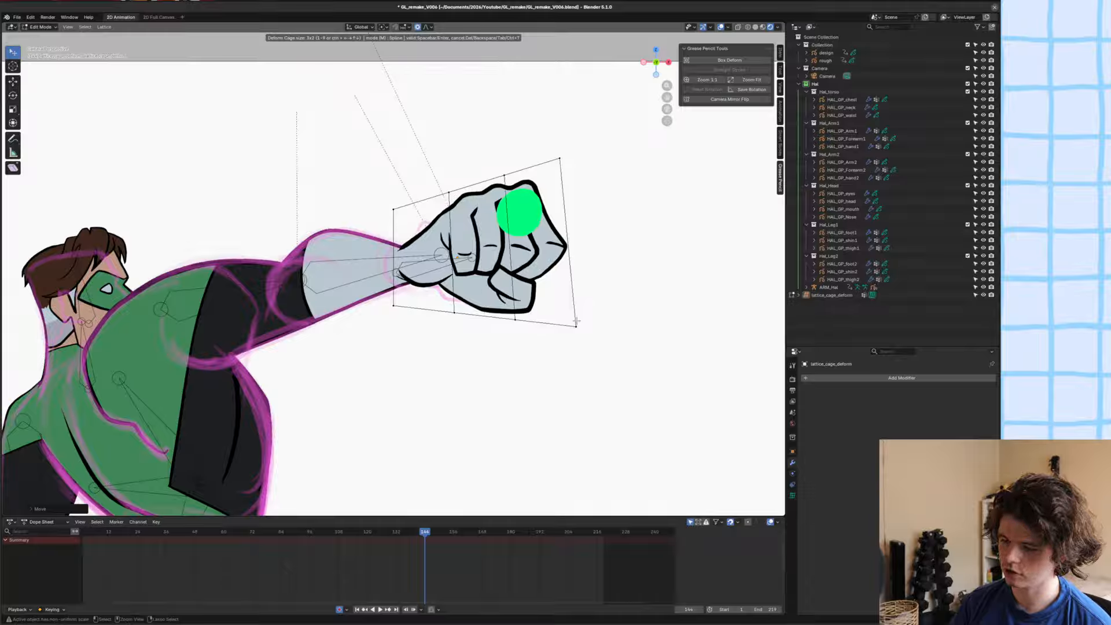
key("ctrl+Up")
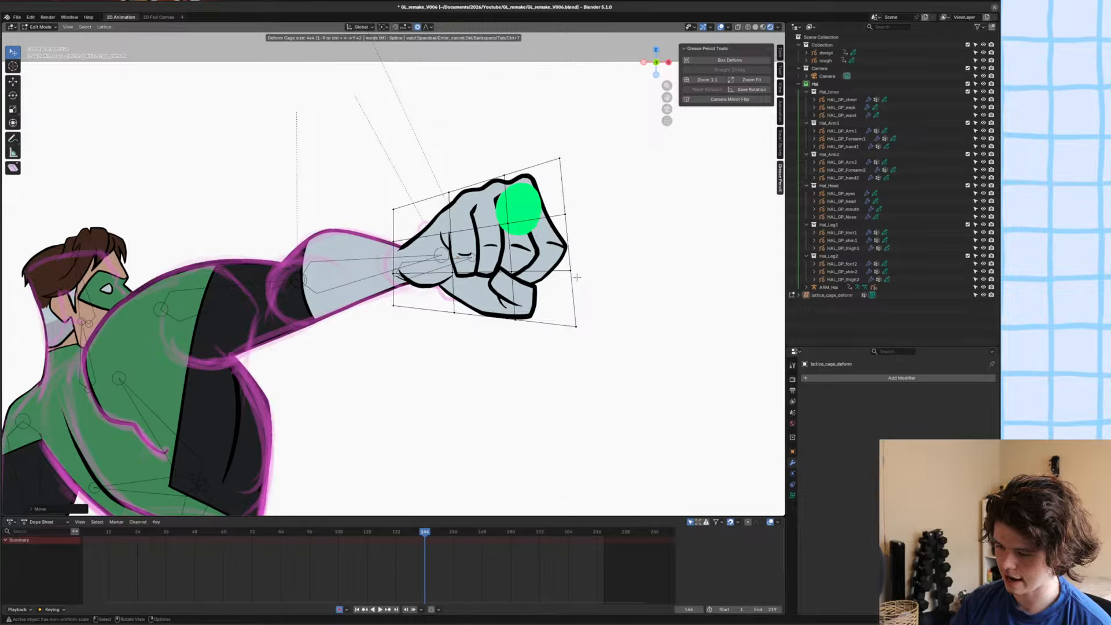
left_click_drag(576, 277, 538, 231)
left_click_drag(598, 250, 647, 245)
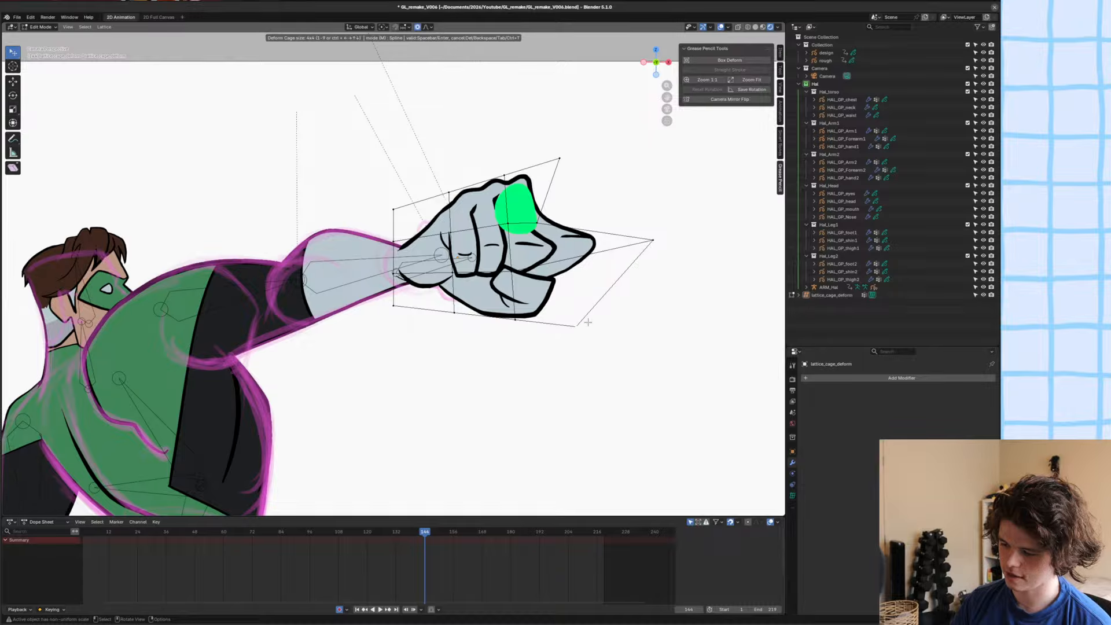
key("Return")
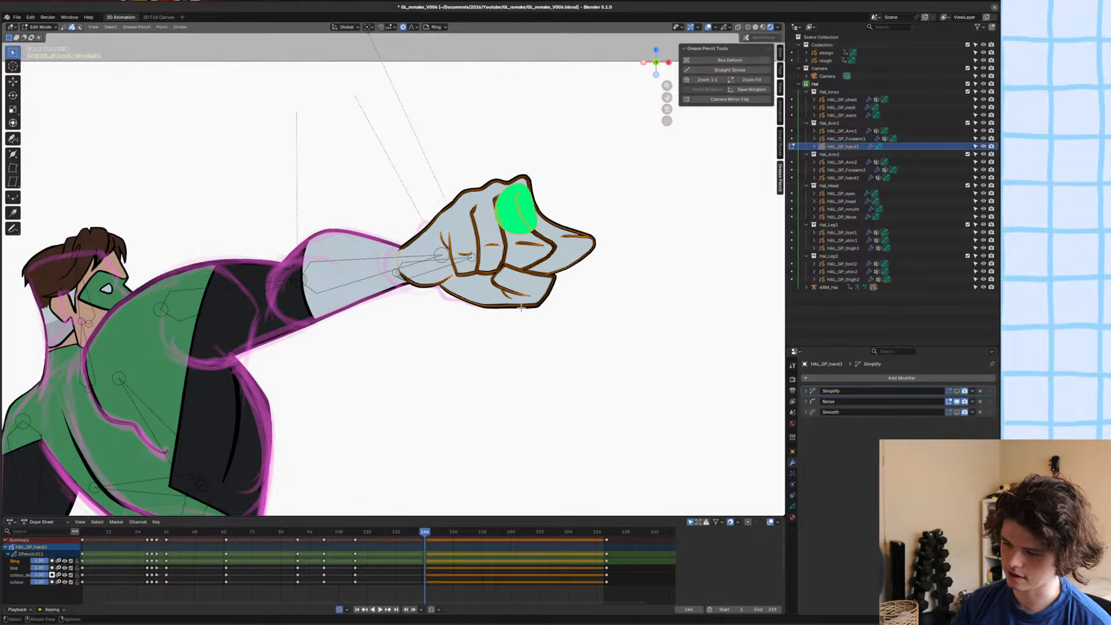
Reopen the fist's deform cage and undo the whole Box Deform on the drawing.
scroll(556, 250, "down", 1)
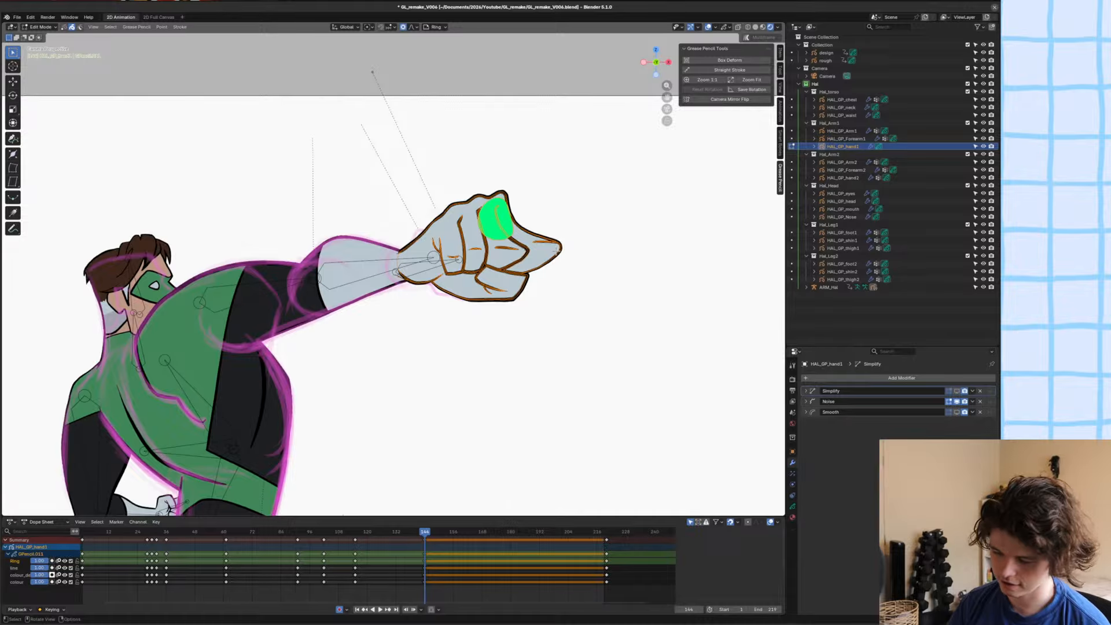
scroll(556, 250, "up", 2)
scroll(527, 259, "down", 3)
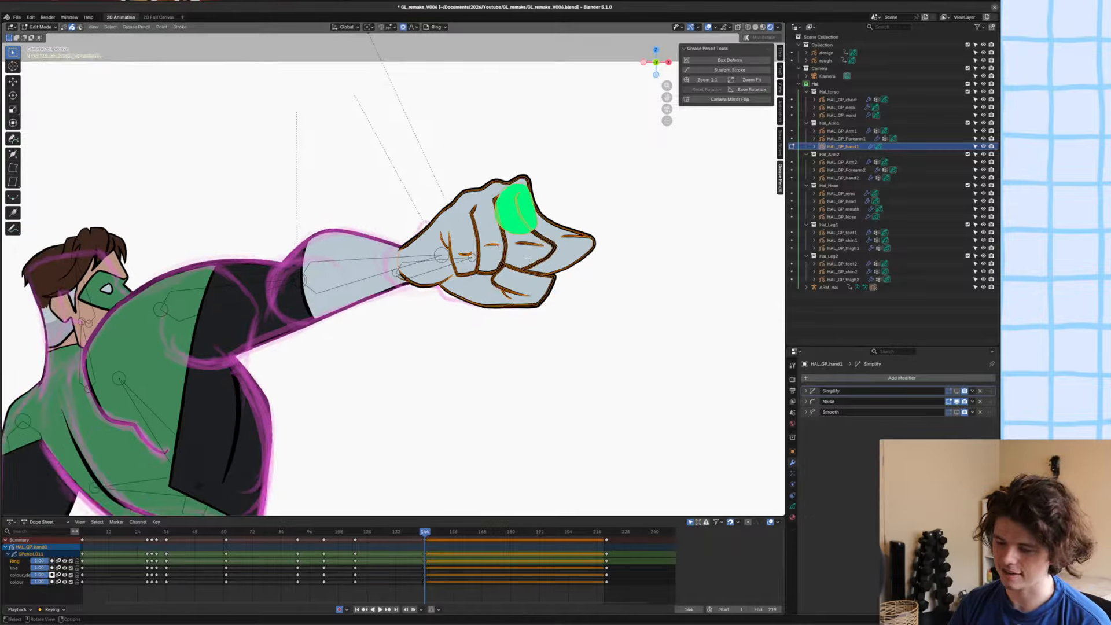
scroll(528, 259, "up", 2)
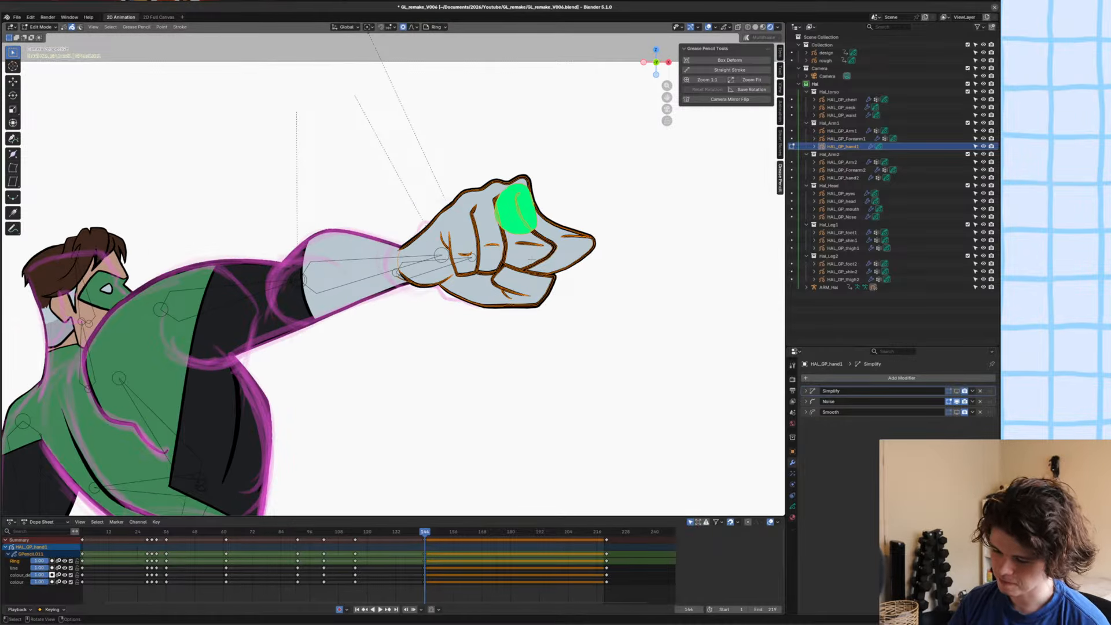
key("ctrl+t")
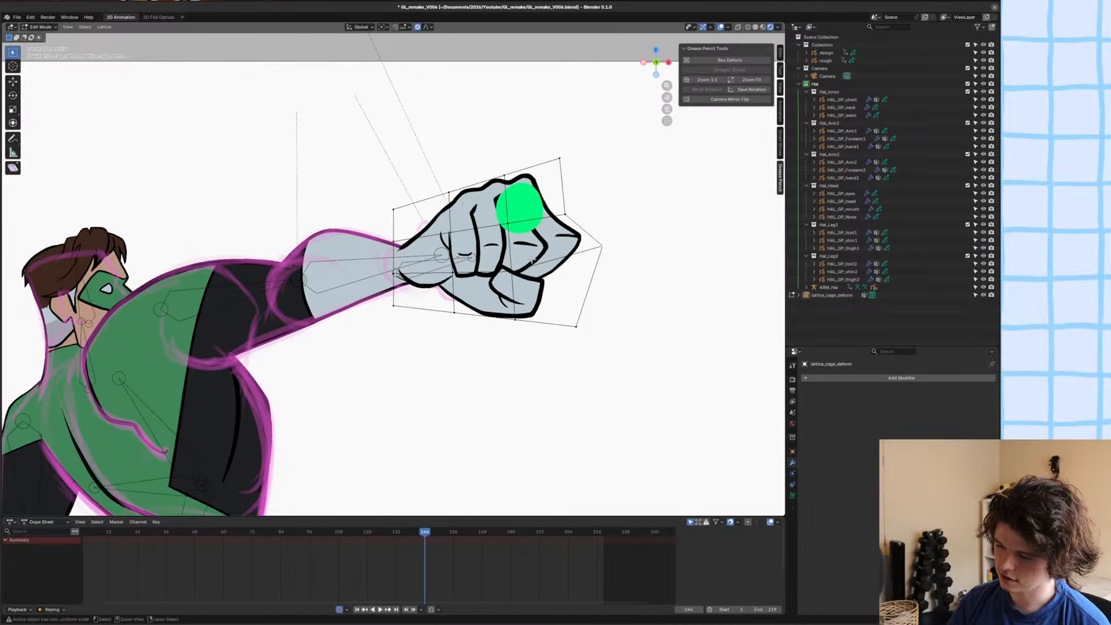
key("ctrl+z")
key("ctrl+z")
key("ctrl+z")
key("Escape")
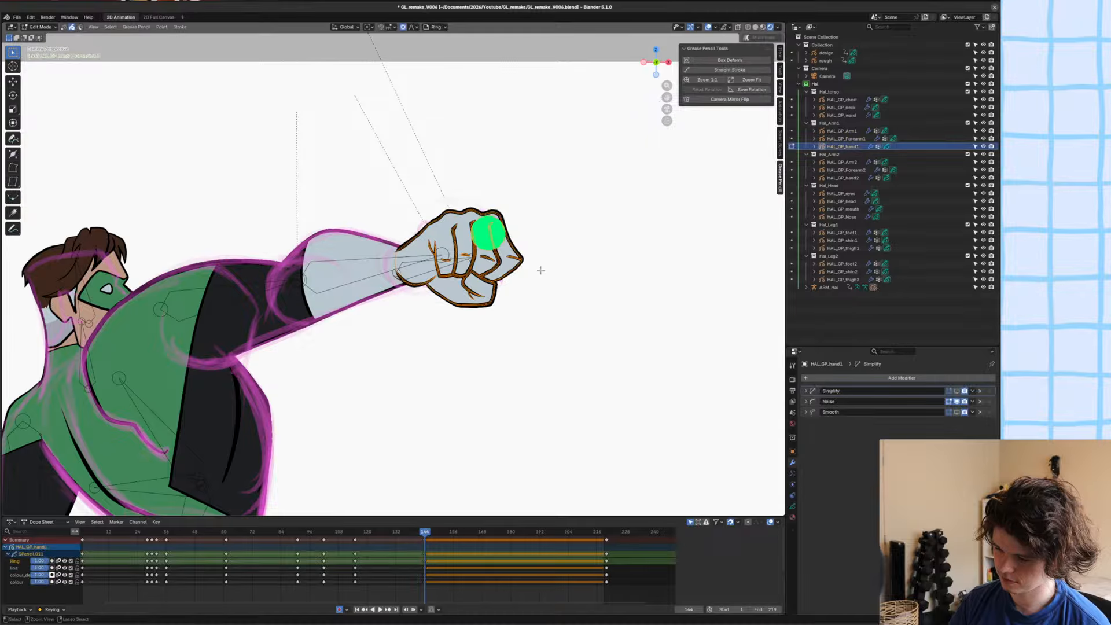
Save the file, return to Object Mode with nothing selected, and compare the pose at frame 144 with frame 143.
key("ctrl+s")
key("Tab")
key("Left")
key("Left")
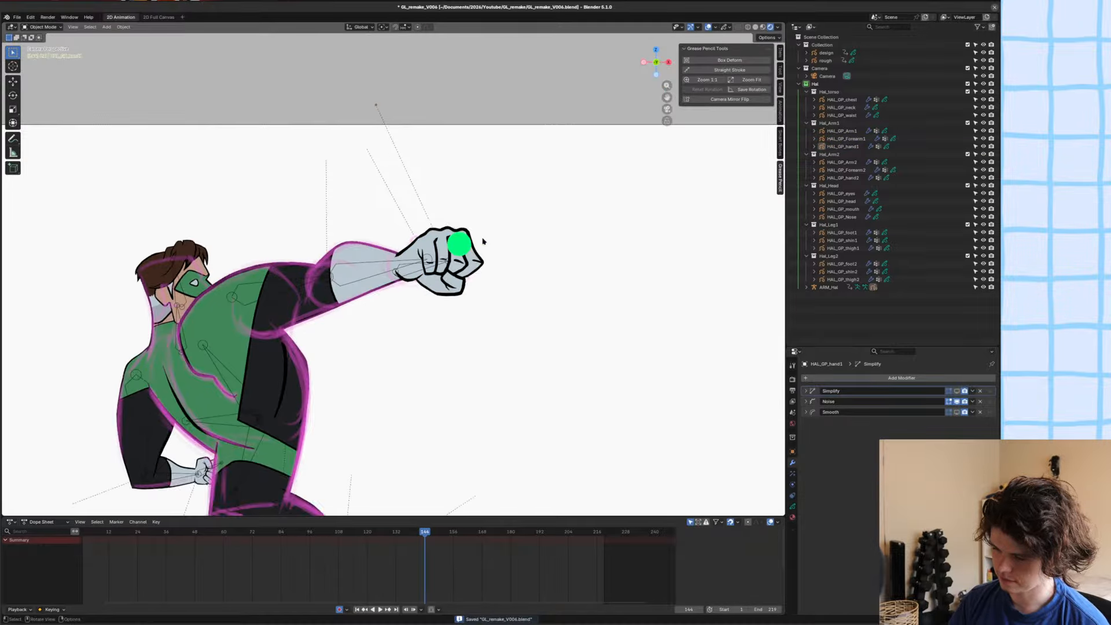
key("Right")
key("Right")
key("Right")
key("Right")
key("Left")
key("Left")
key("Left")
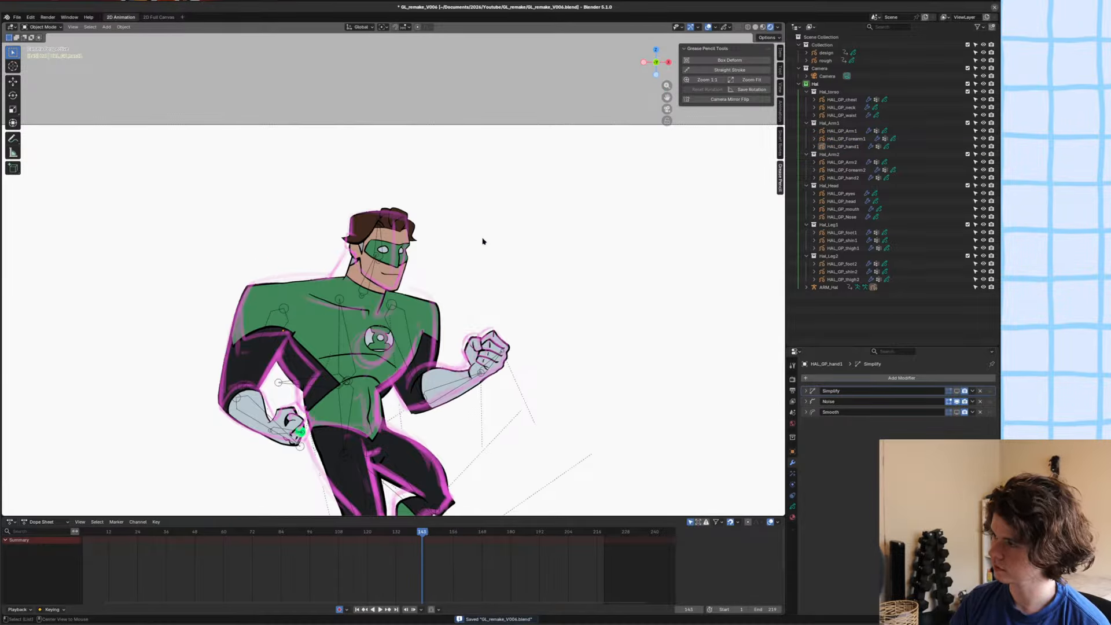
key("Right")
Save the file and flip between frames 142 and 144 to compare the full-figure poses.
key("ctrl+s")
scroll(483, 242, "down", 4)
scroll(512, 212, "up", 2)
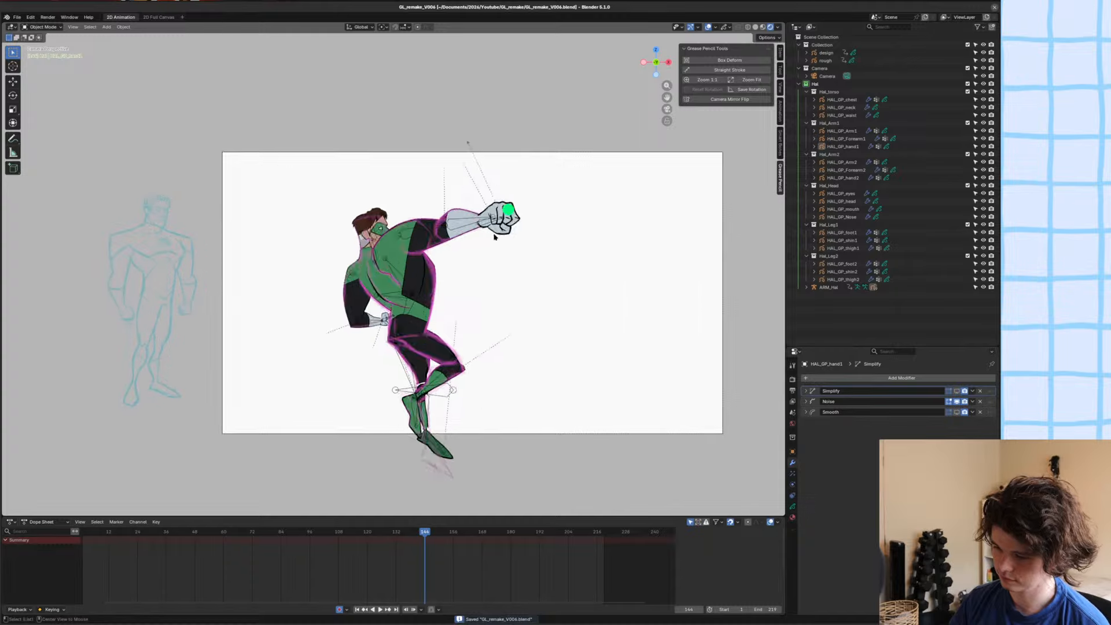
key("Left")
key("Left")
key("Right")
key("Right")
key("Right")
key("Right")
middle_click_drag(495, 236, 473, 282, "alt")
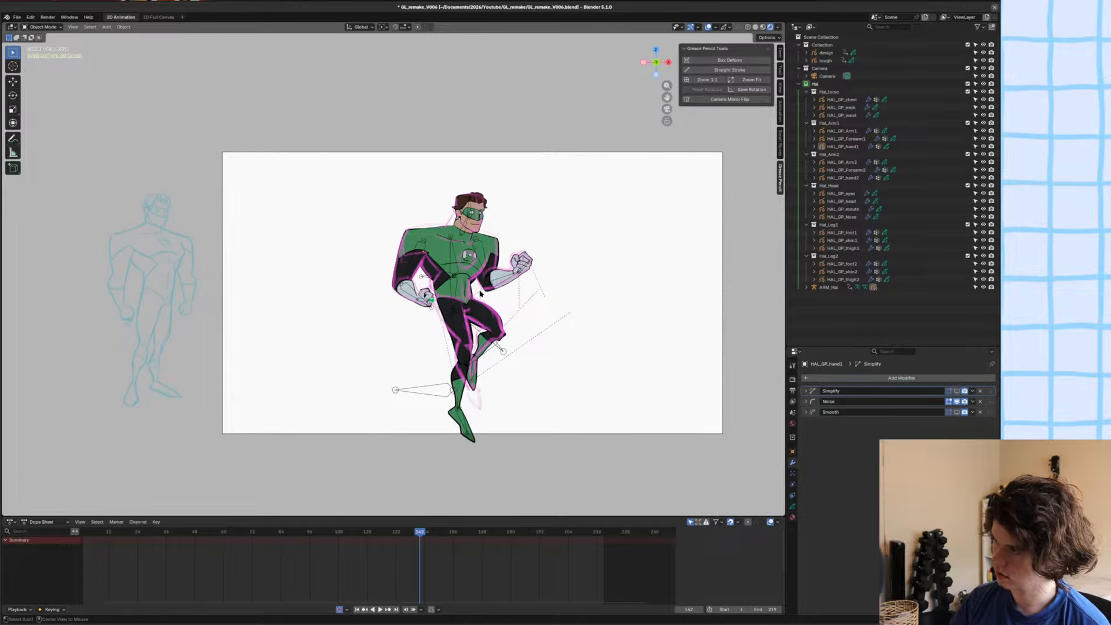
key("ctrl+s")
key("Up")
key("Down")
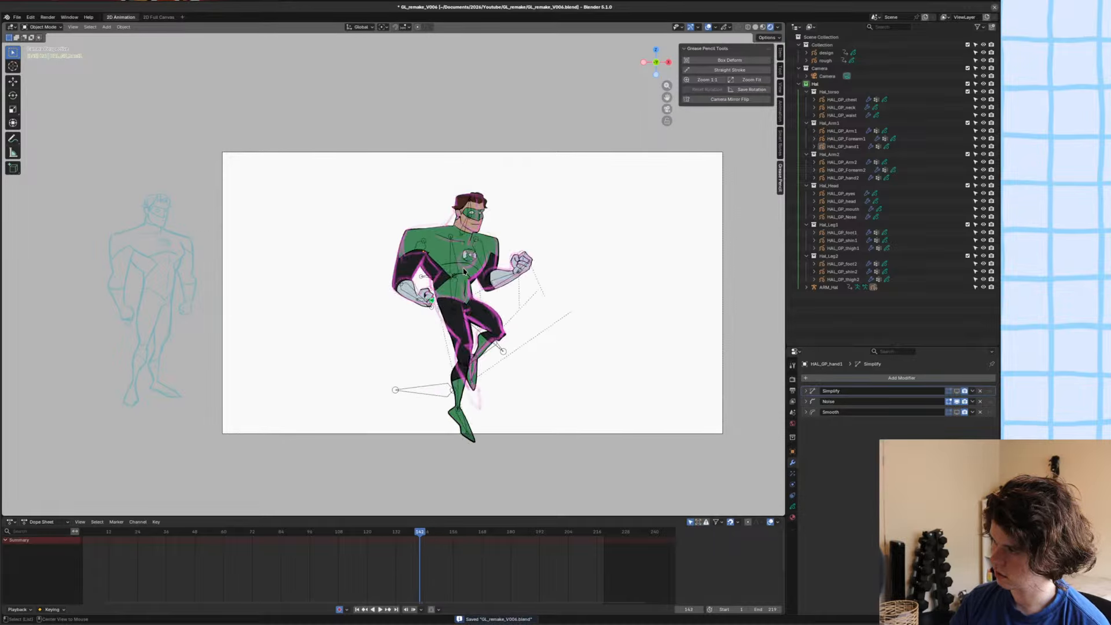
key("Right")
key("Right")
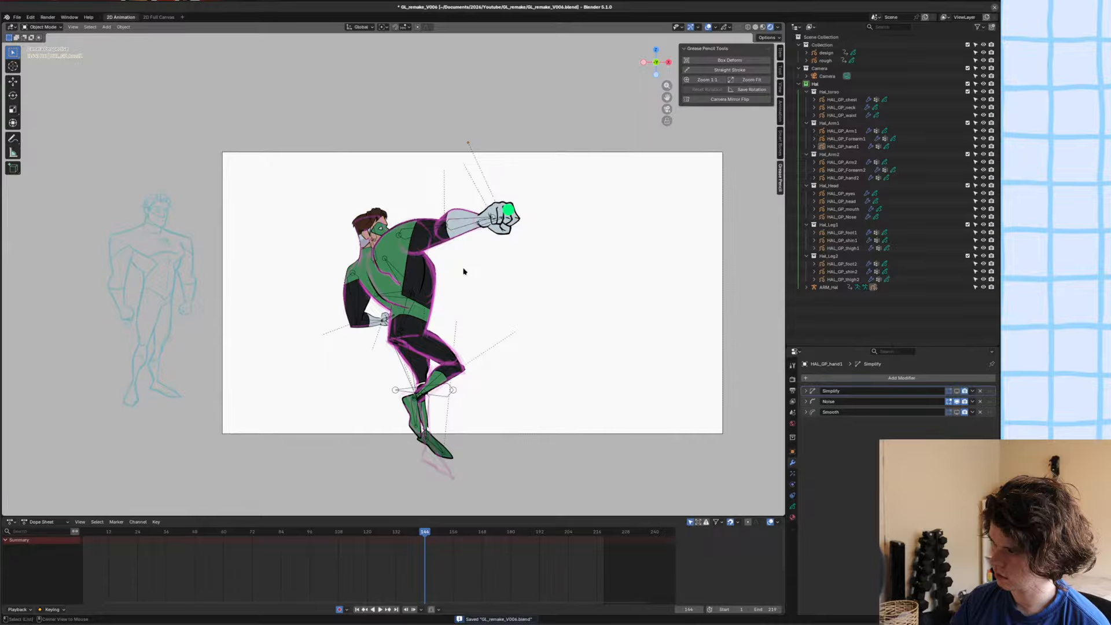
Open the neck drawing for editing and check its material slots for the nape fill, ending on Hal_hair_2.
scroll(373, 240, "up", 10)
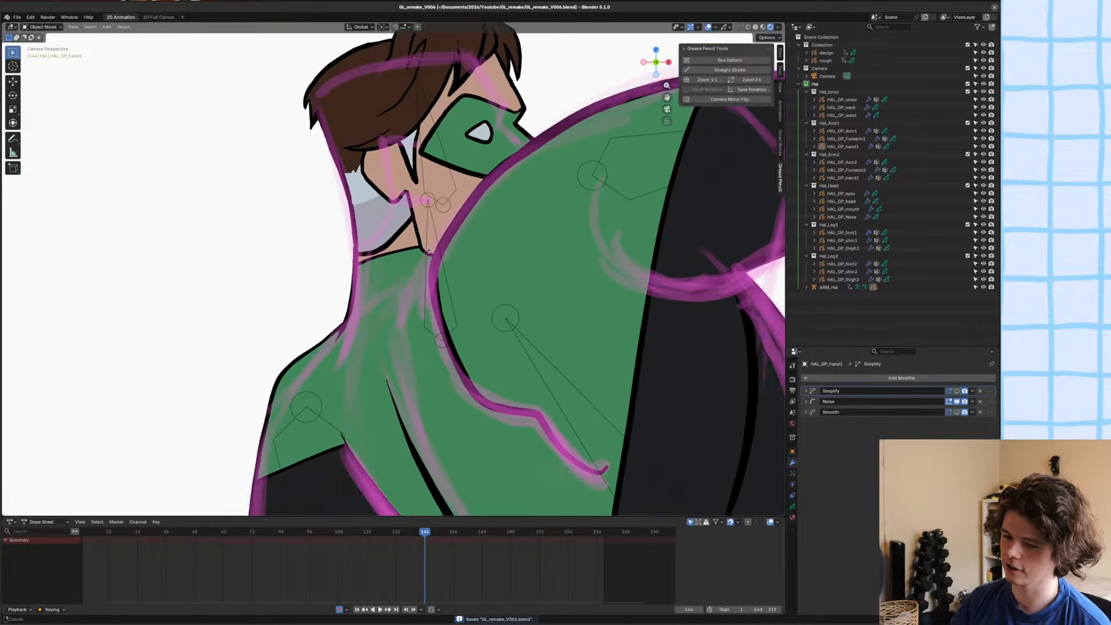
left_click(437, 271)
left_click(437, 271)
key("Tab")
scroll(421, 262, "up", 2)
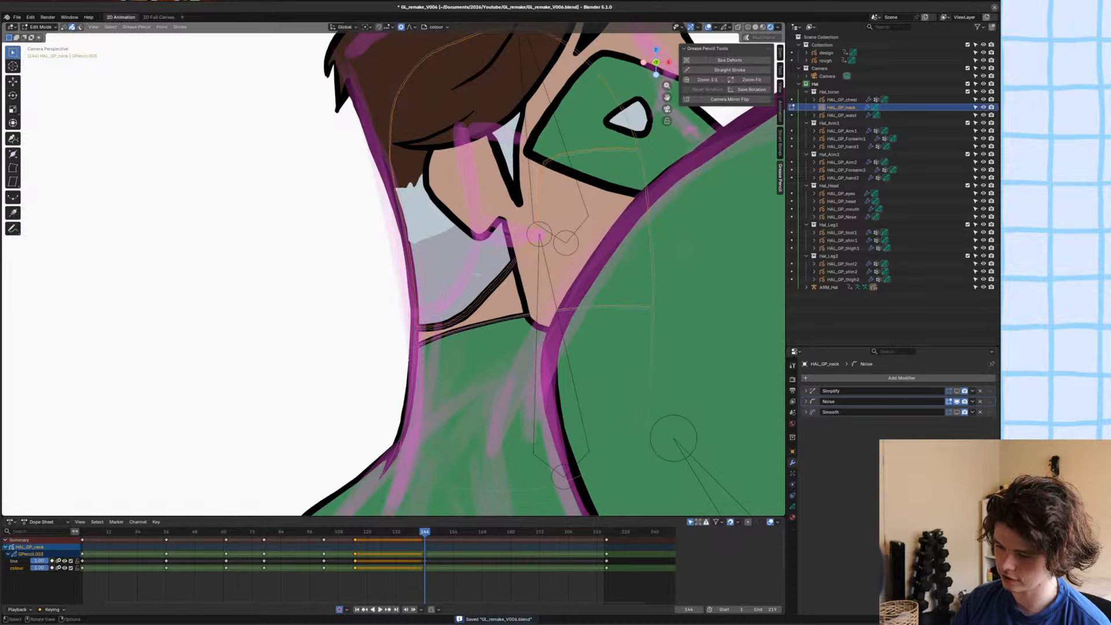
left_click(793, 518)
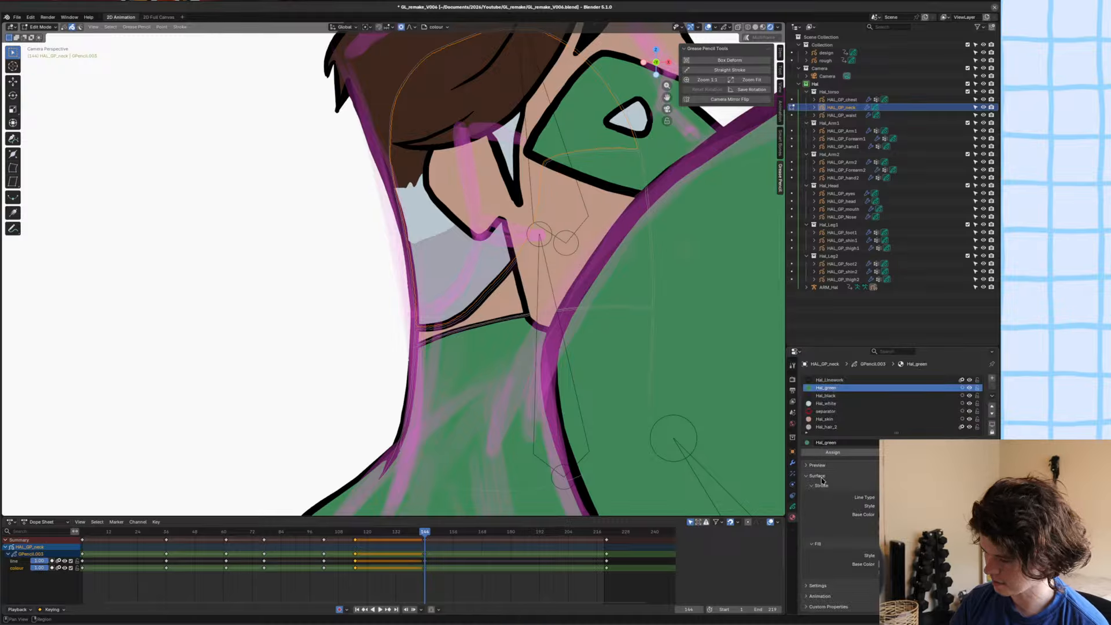
left_click(834, 403)
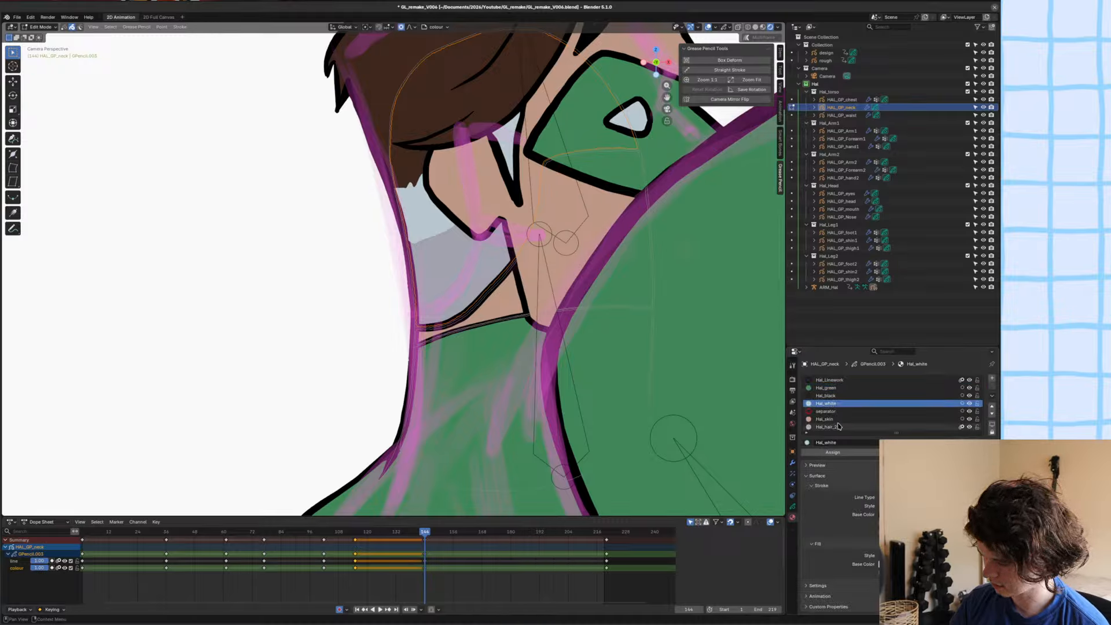
left_click(829, 426)
key("Tab")
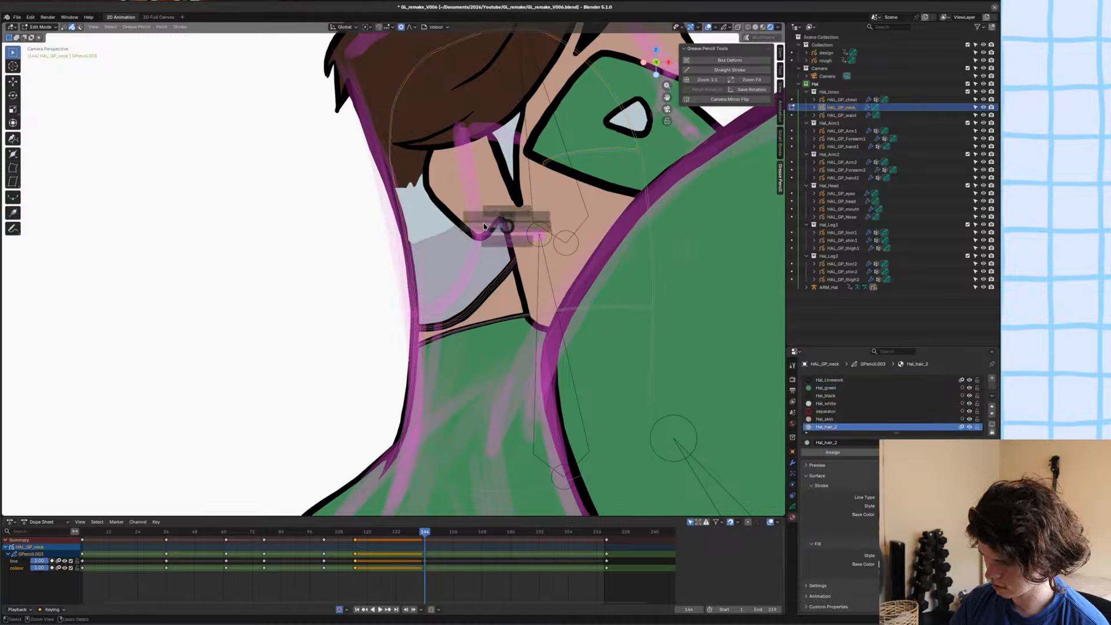
Assign the Hal_hair_2 material to the pale fill behind the ear in the head drawing, then return to Object Mode.
left_click(429, 224)
key("Tab")
scroll(440, 255, "up", 2)
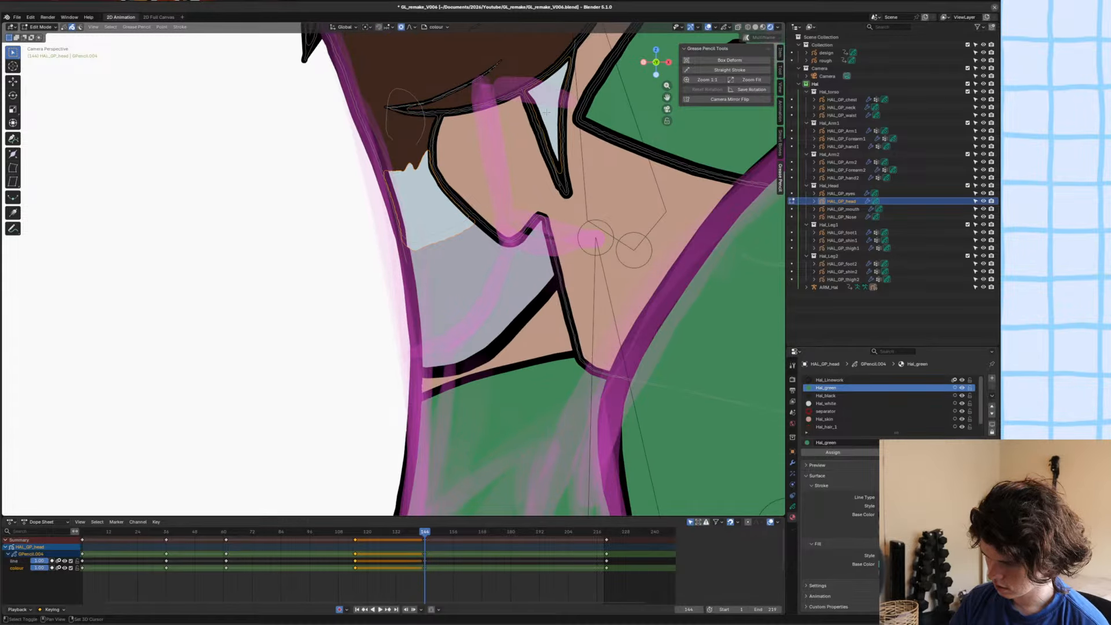
scroll(868, 405, "down", 1)
left_click(827, 427)
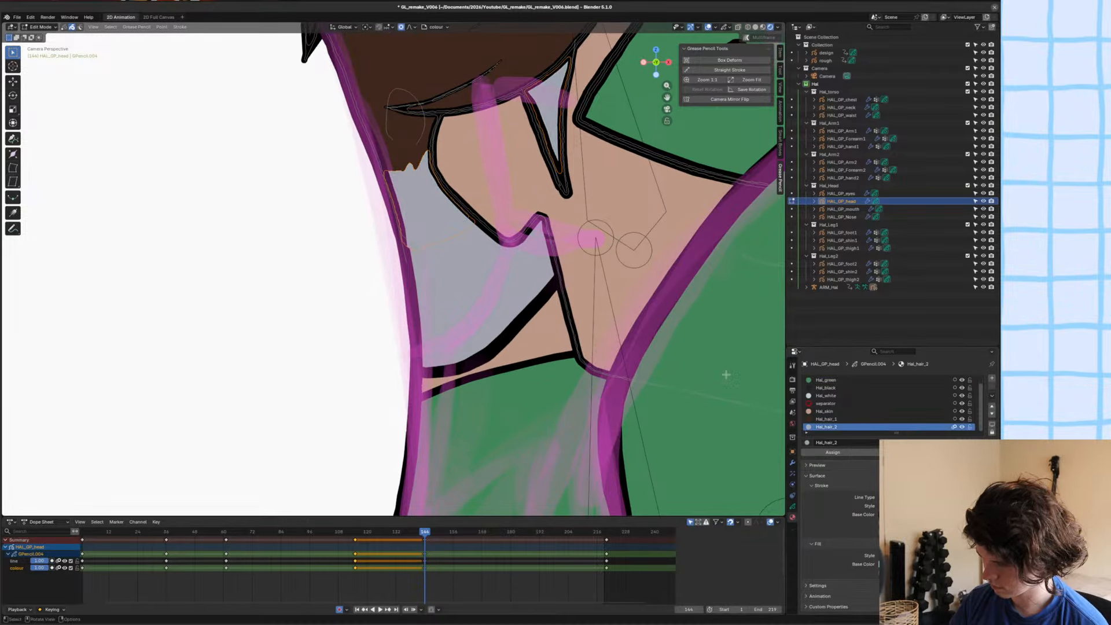
scroll(727, 375, "down", 5)
middle_click_drag(642, 232, 583, 280, "shift")
key("Tab")
Deselect everything, save the file, and step through the frames after 143 with the full figure in view.
key("Left")
key("alt+a")
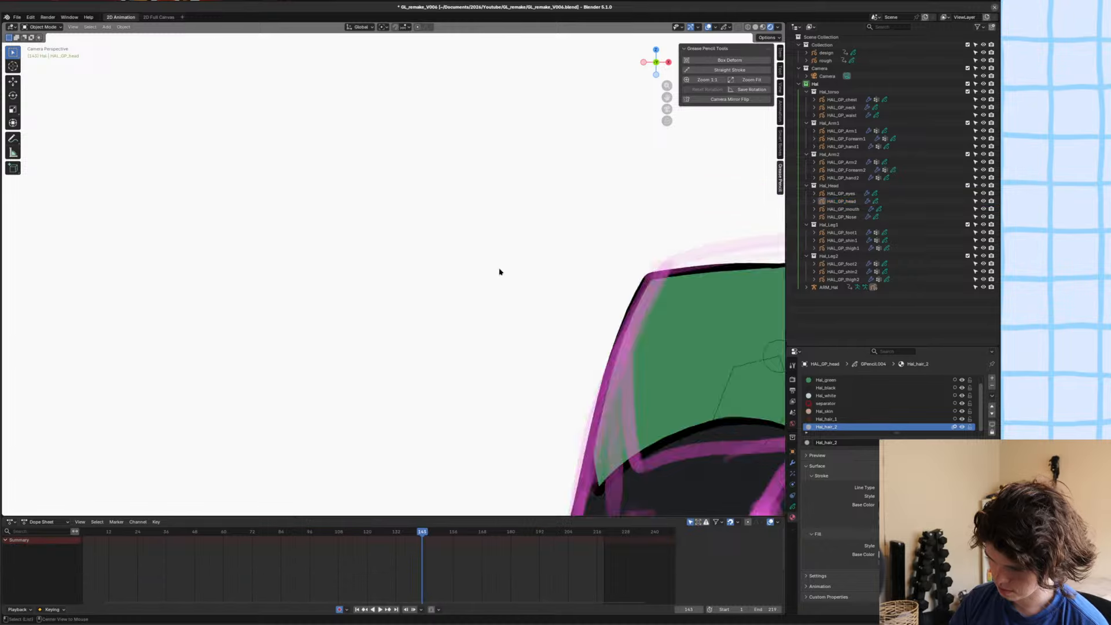
scroll(501, 272, "down", 10)
middle_click_drag(501, 272, 414, 284, "shift")
key("ctrl+s")
key("Right")
scroll(368, 322, "down", 5)
middle_click_drag(369, 322, 501, 225, "shift")
key("Right")
key("Right")
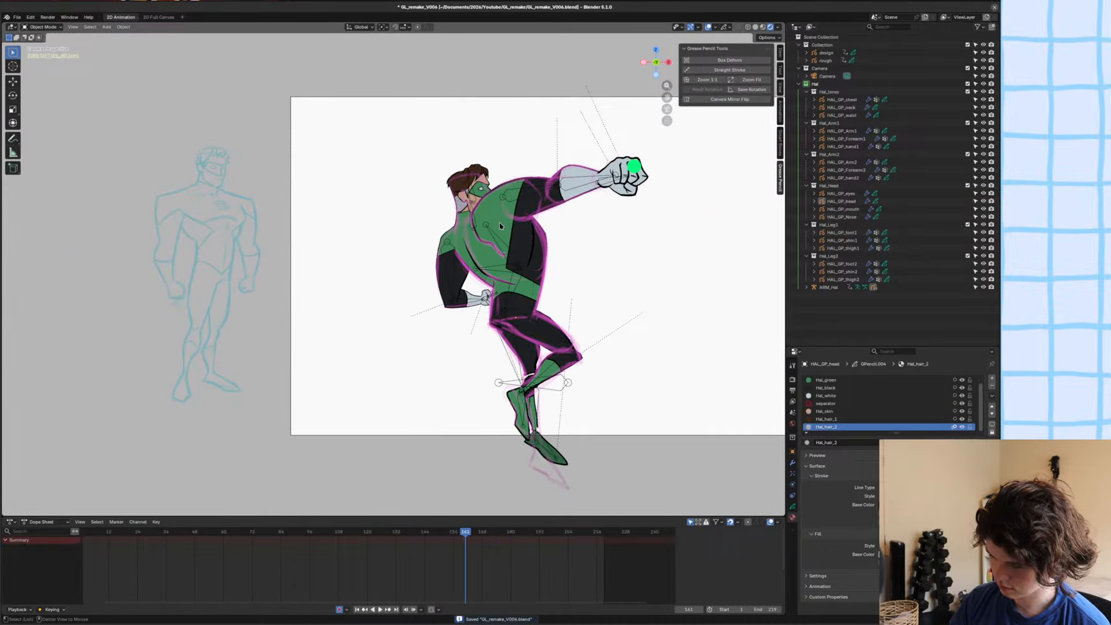
key("Left")
key("Left")
key("Left")
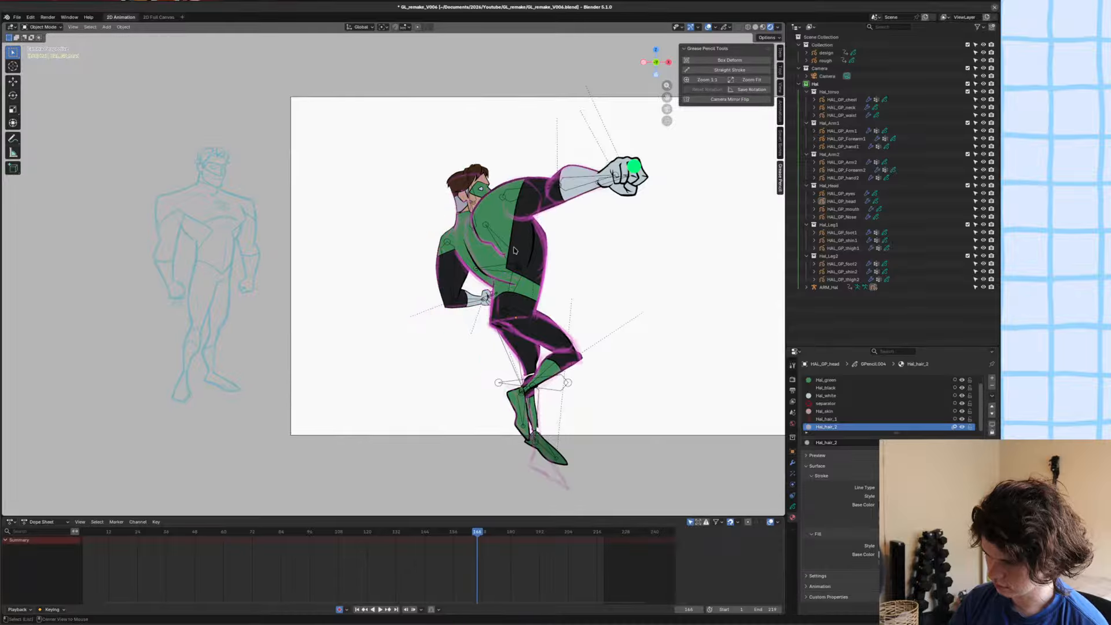
Select all bones of the character's armature in Pose Mode and advance to the rough sketch at frame 167.
left_click(513, 251)
key("ctrl+Tab")
key("a")
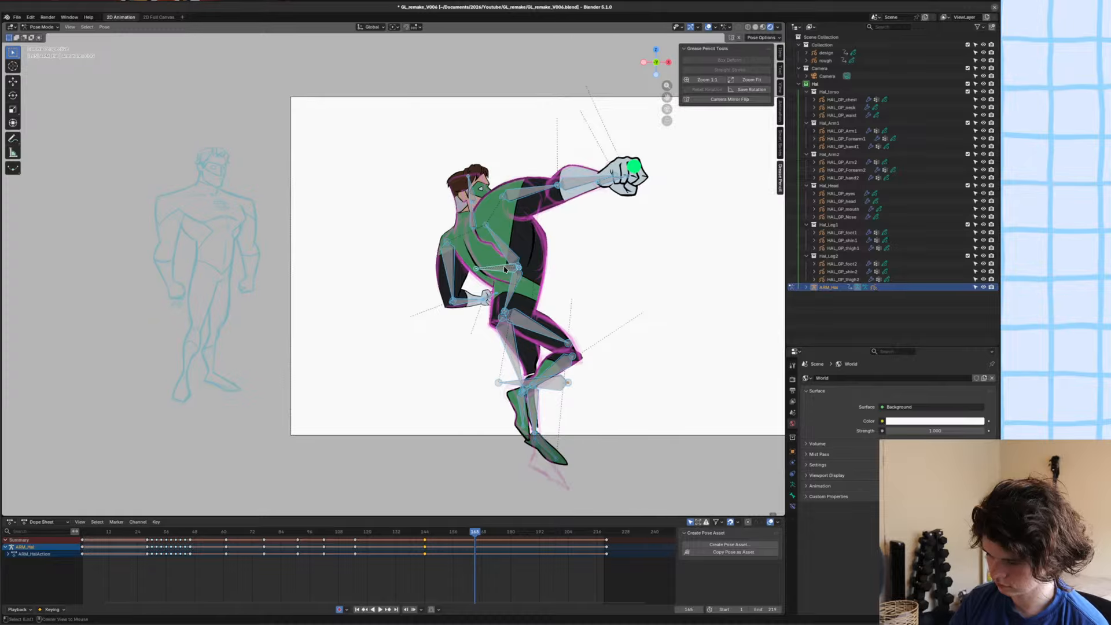
key("Right")
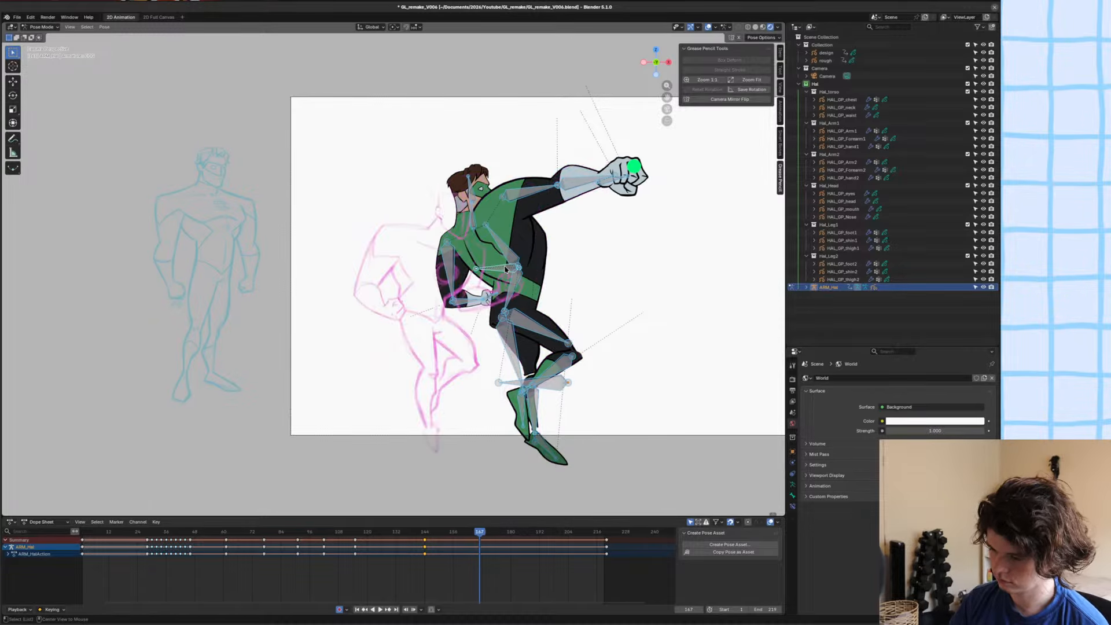
Select all the character's drawings with the armature, and duplicate an earlier front-facing pose's keyframes onto frame 167.
key("ctrl+Tab")
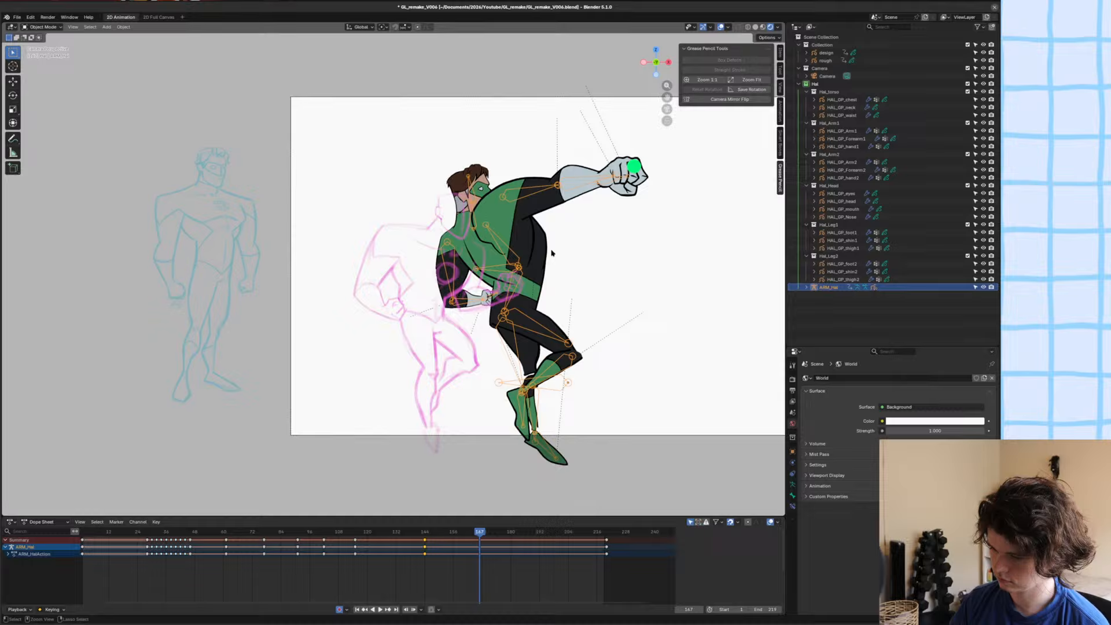
left_click(842, 100)
left_click(843, 279, "shift")
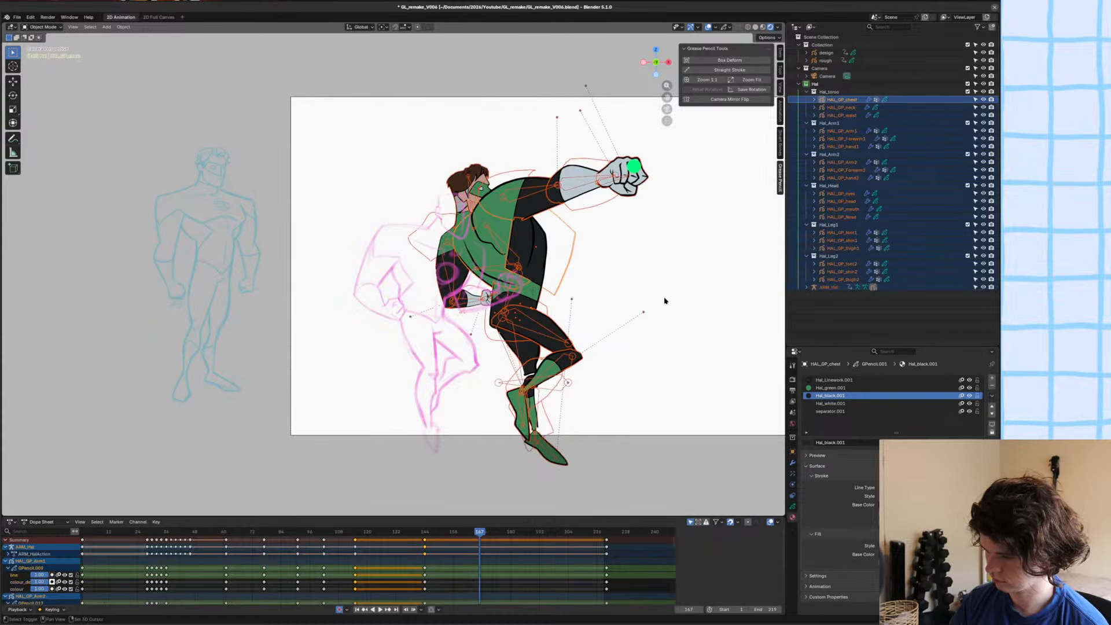
middle_click_drag(423, 578, 532, 580)
left_click_drag(492, 570, 462, 533)
key("shift+s")
left_click(396, 561)
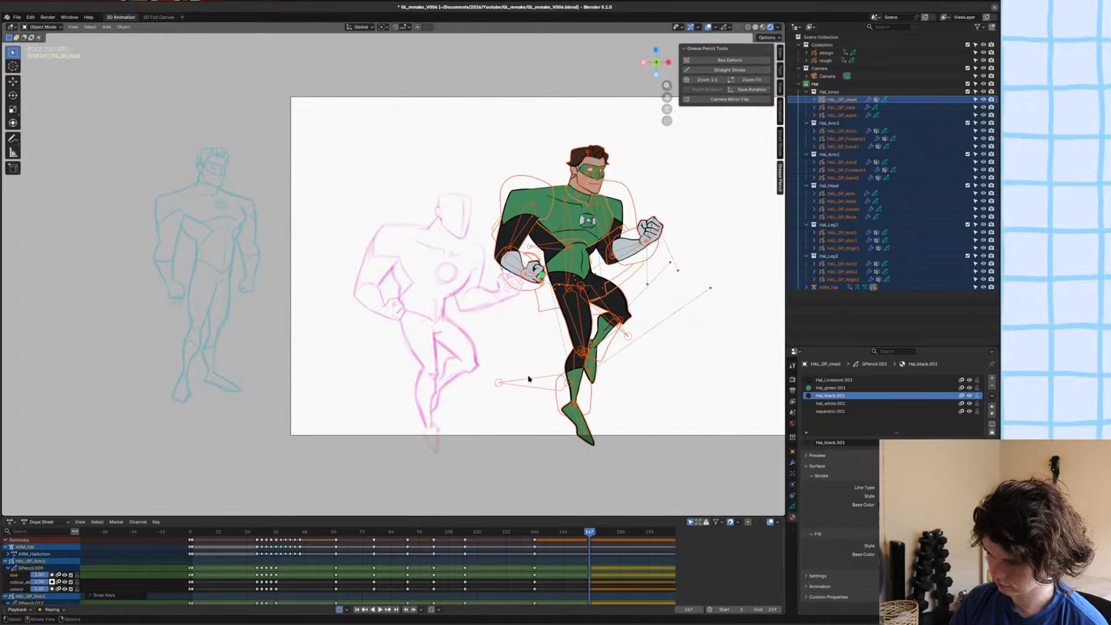
In the armature's Pose Mode, move and slightly rotate the whole figure by its root bone onto the rough sketch.
key("alt+a")
left_click(548, 242)
left_click(549, 243)
left_click(548, 244)
key("ctrl+Tab")
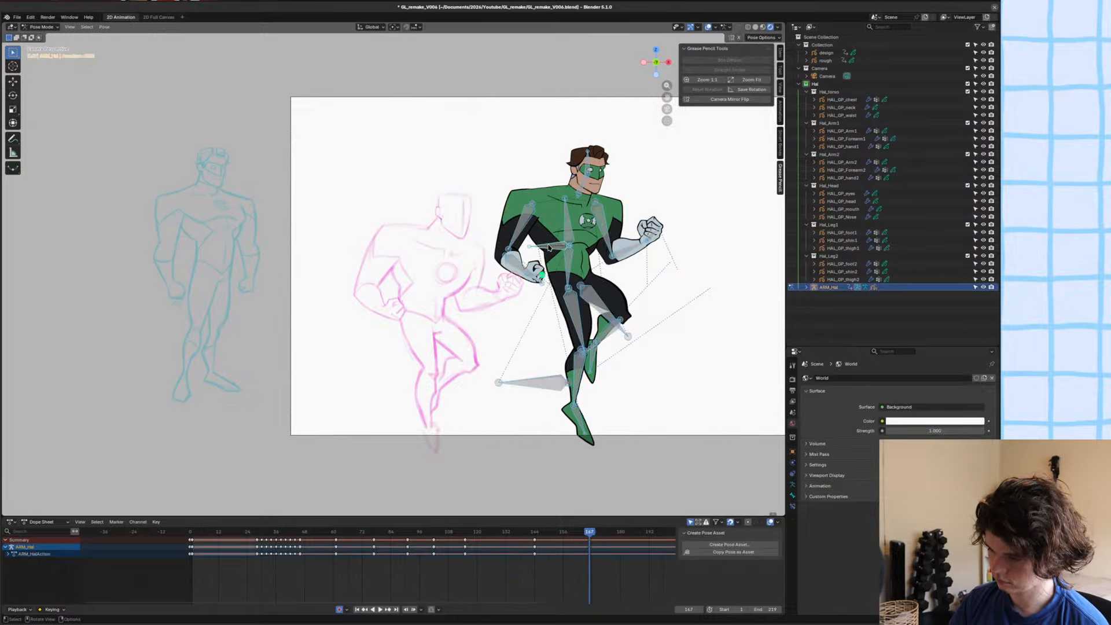
key("g")
left_click(523, 243)
key("r")
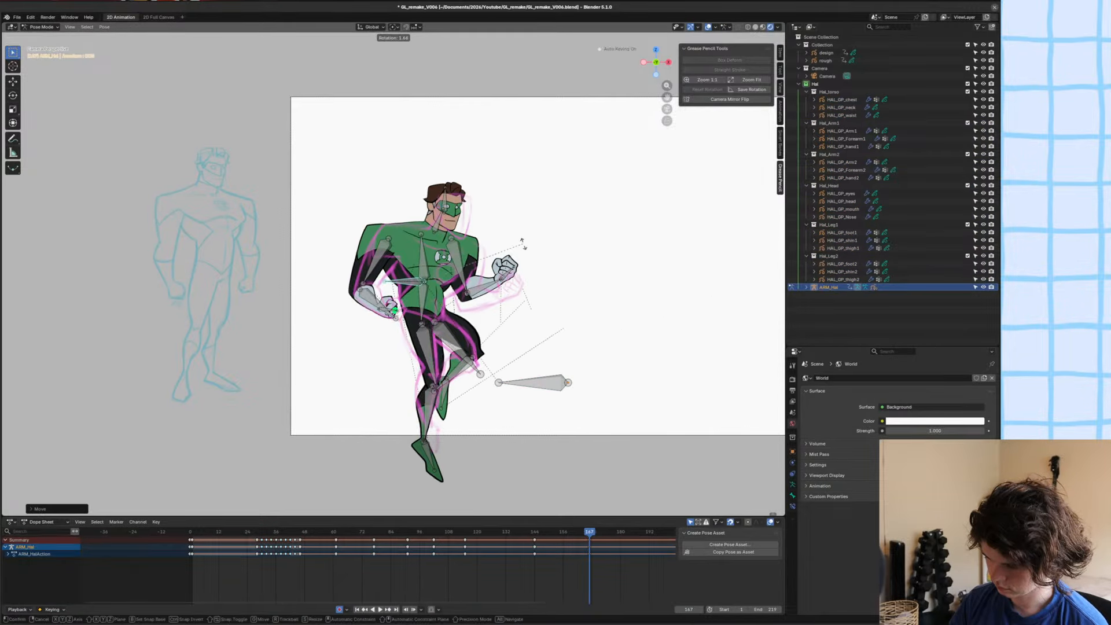
left_click(522, 240)
Rotate the chest and waist bones to match the lean of the sketched torso.
left_click(421, 273)
key("r")
left_click(407, 304)
scroll(407, 303, "up", 1)
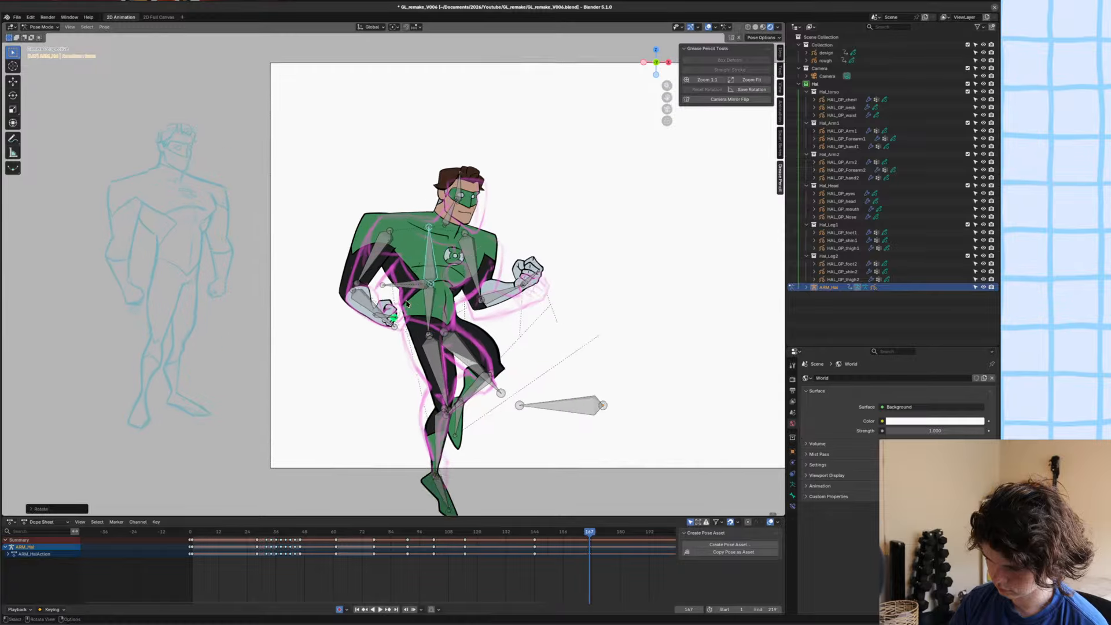
scroll(407, 304, "up", 1)
left_click(438, 314)
key("r")
left_click(443, 308)
Move the whole figure by its root bone to sit closer to the rough sketch.
left_click(423, 287)
key("g")
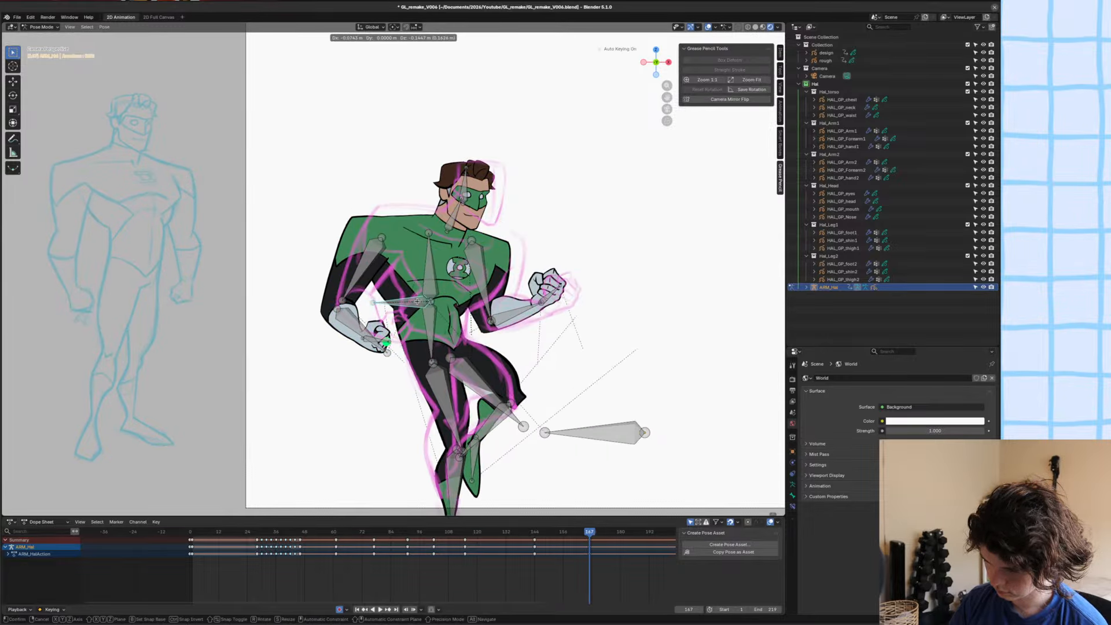
left_click(427, 304)
Try moving and rotating the whole figure further against the sketch, and undo the attempt.
key("g")
left_click(524, 244)
key("r")
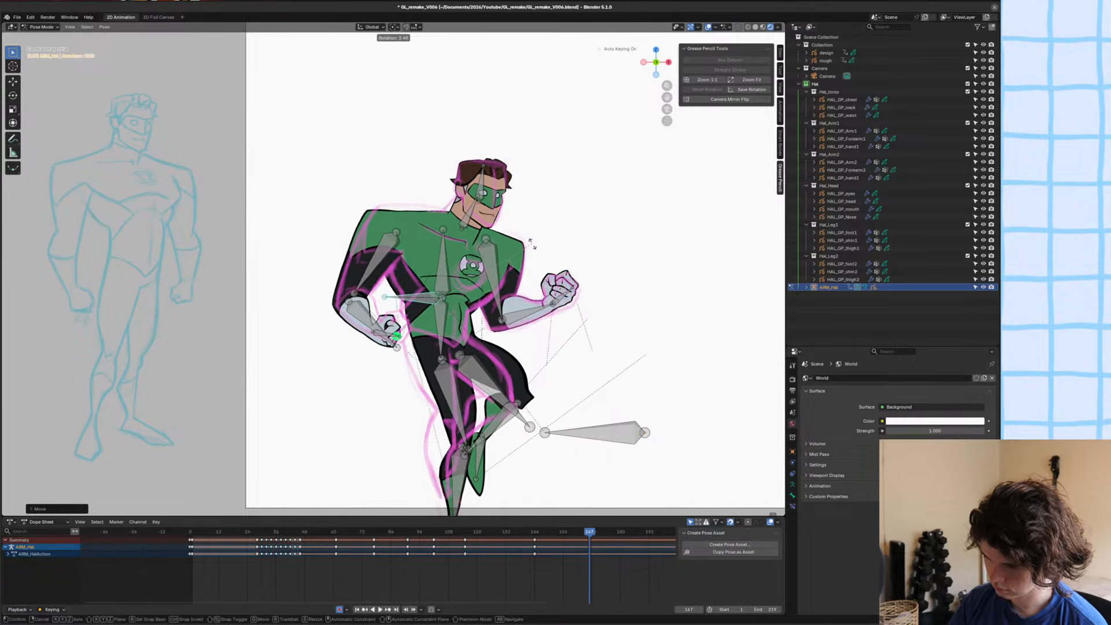
right_click(535, 247)
right_click(536, 249)
key("ctrl+z")
key("ctrl+z")
Rotate the waist bone slightly and move the root bone so the shoulders line up with the sketch.
left_click(447, 273)
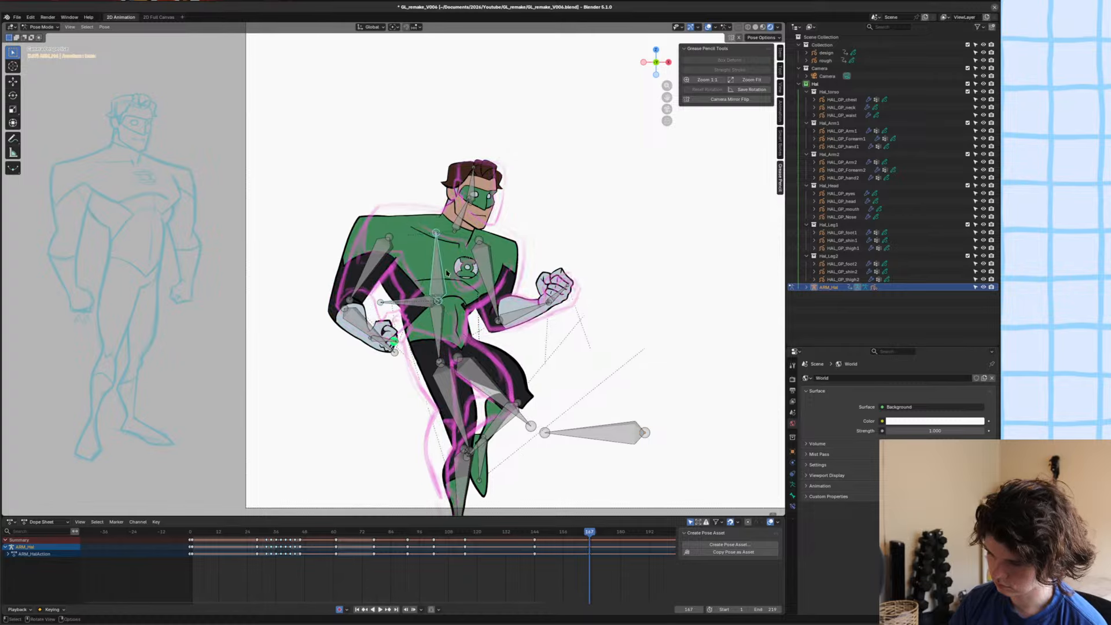
left_click(431, 301)
left_click(437, 315, "shift")
left_click(439, 290)
left_click(439, 315, "shift")
key("r")
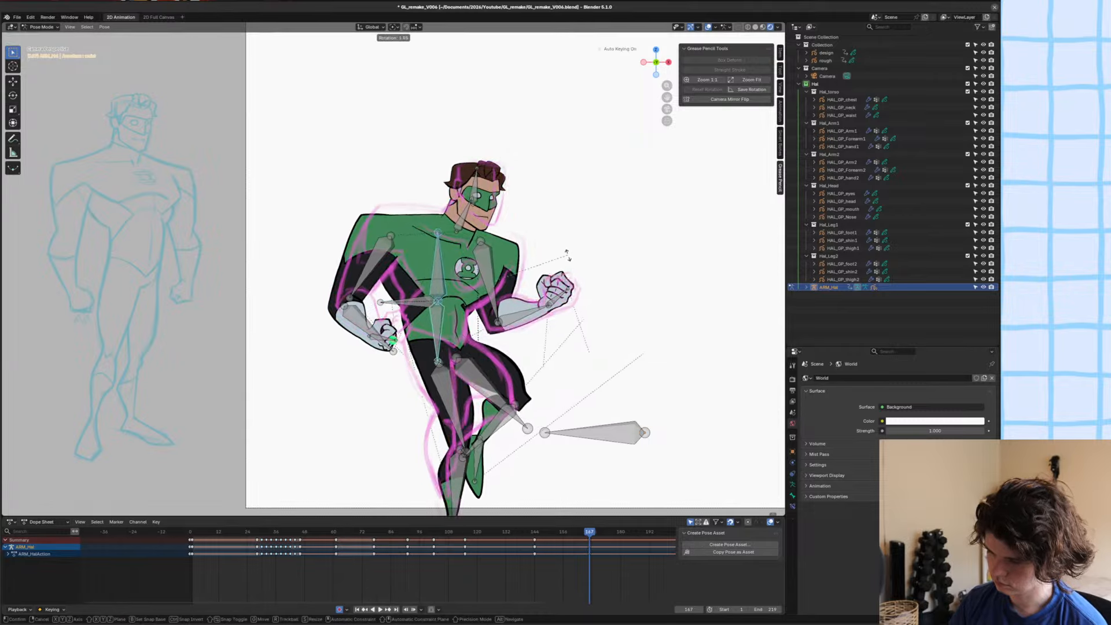
left_click(572, 262)
left_click(413, 304)
key("g")
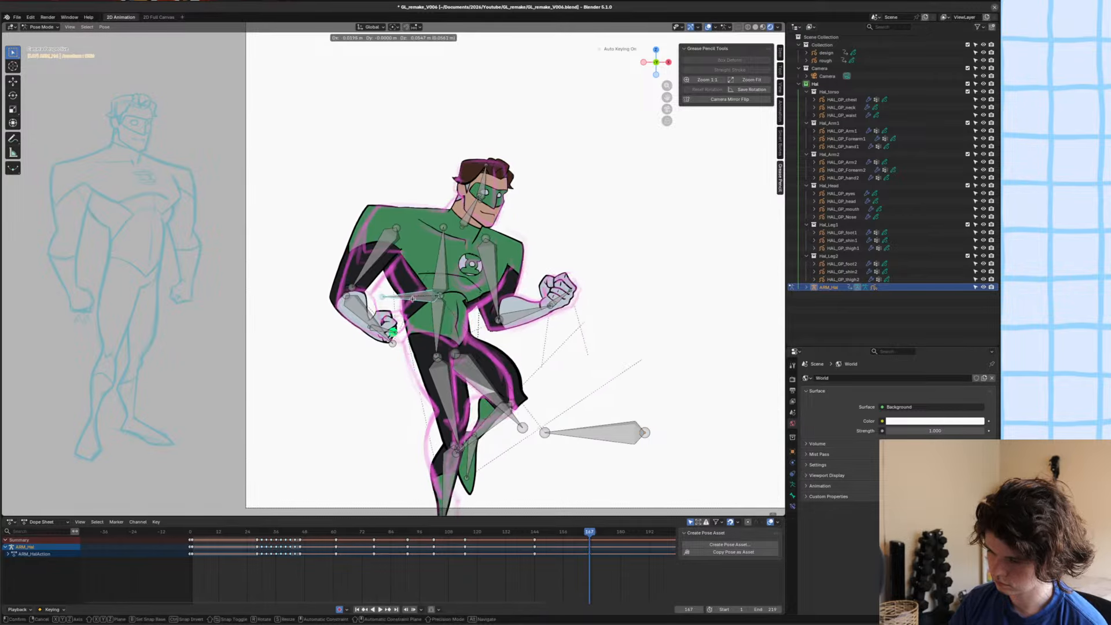
left_click(417, 298)
Move and rotate the upper arm bone on the ring-hand side until the arm follows the sketched arm.
left_click(373, 258)
key("g")
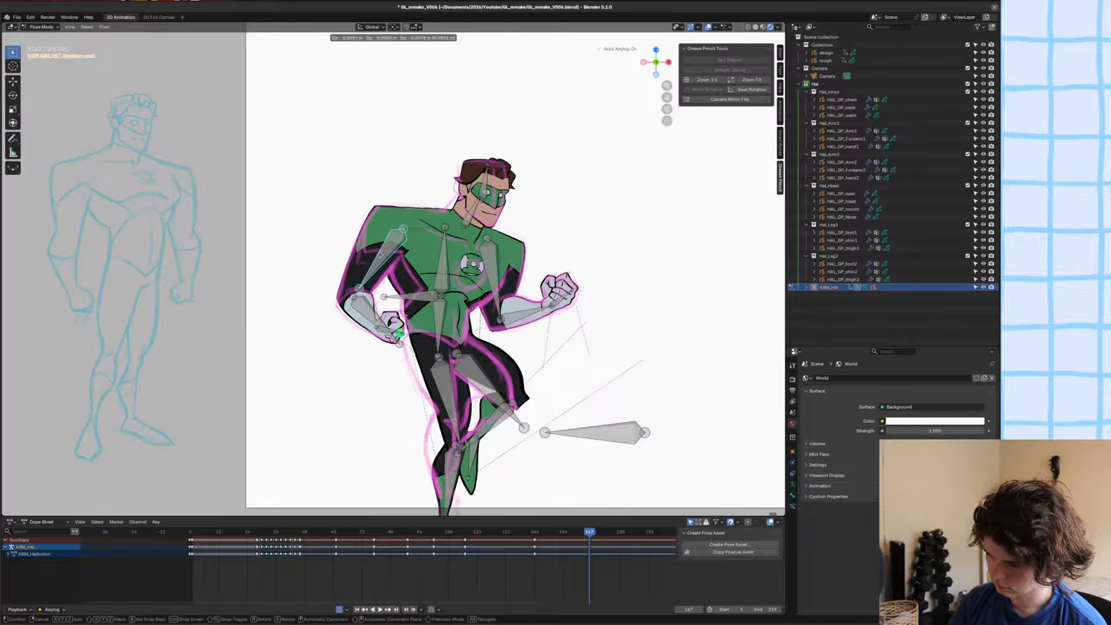
left_click(380, 258)
key("r")
left_click(545, 247)
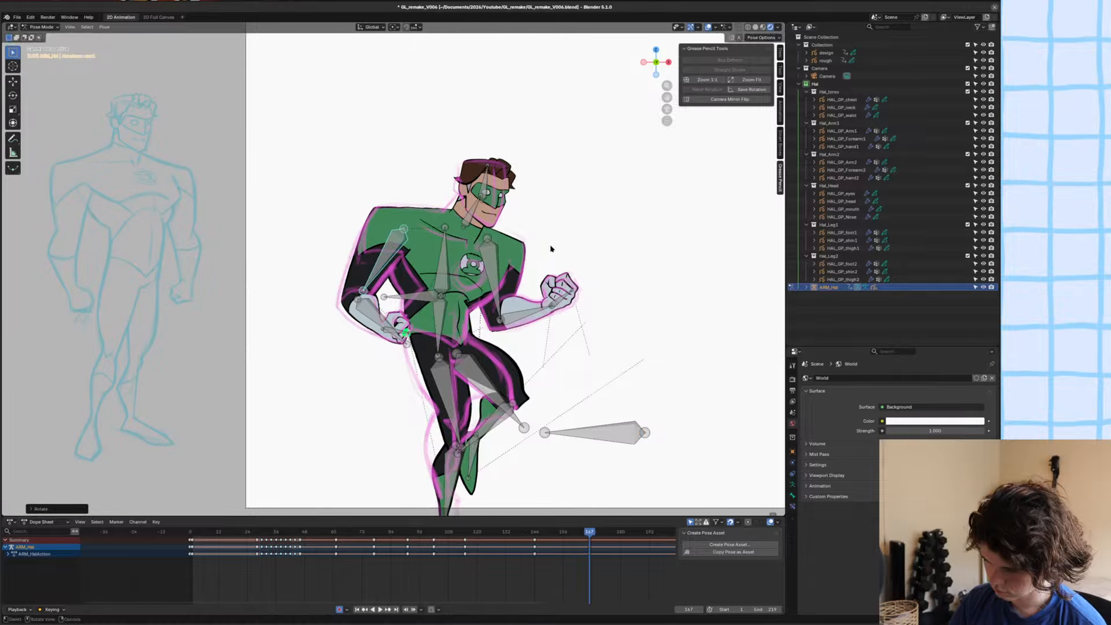
key("r")
left_click(537, 267)
key("r")
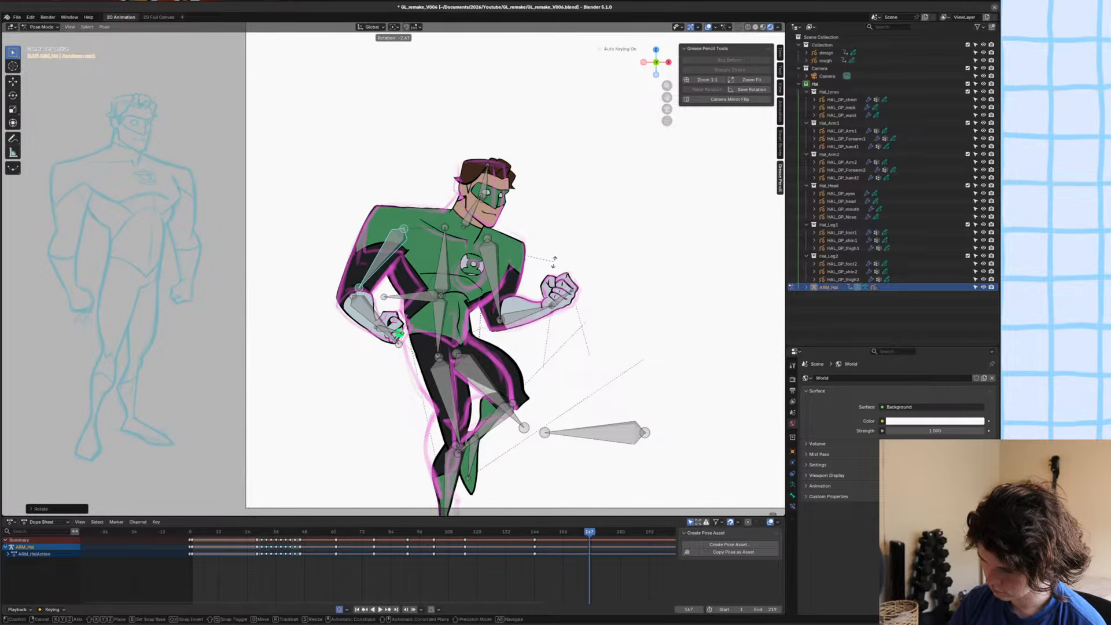
left_click(534, 262)
Rotate the head bone and shift the neck bone so the head fits the sketched head.
left_click(551, 306)
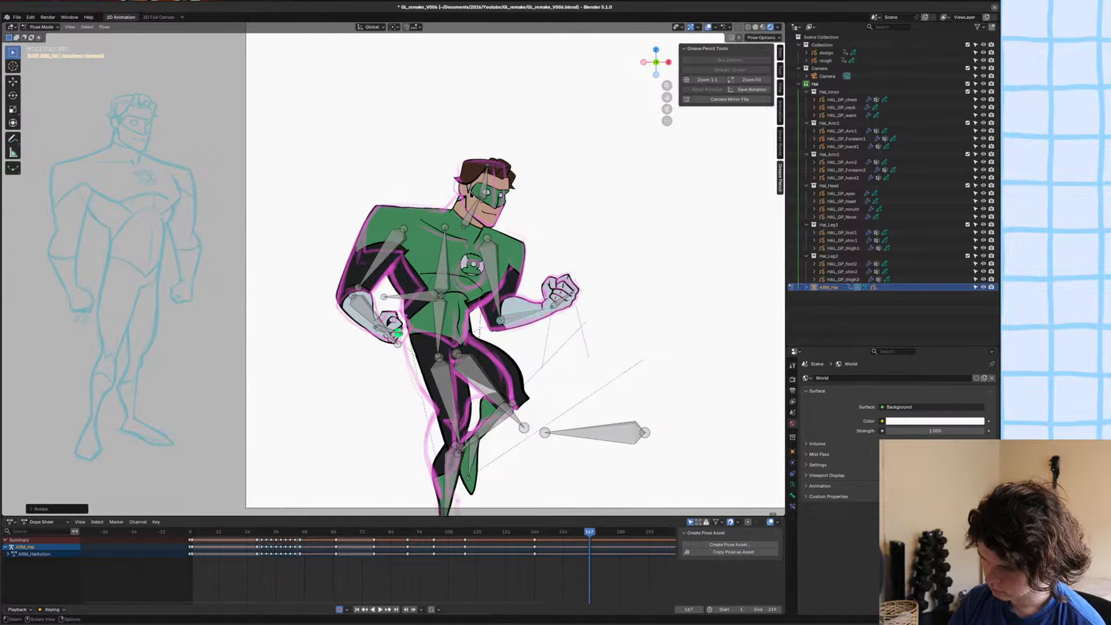
scroll(574, 120, "up", 2)
key("r")
left_click(566, 104)
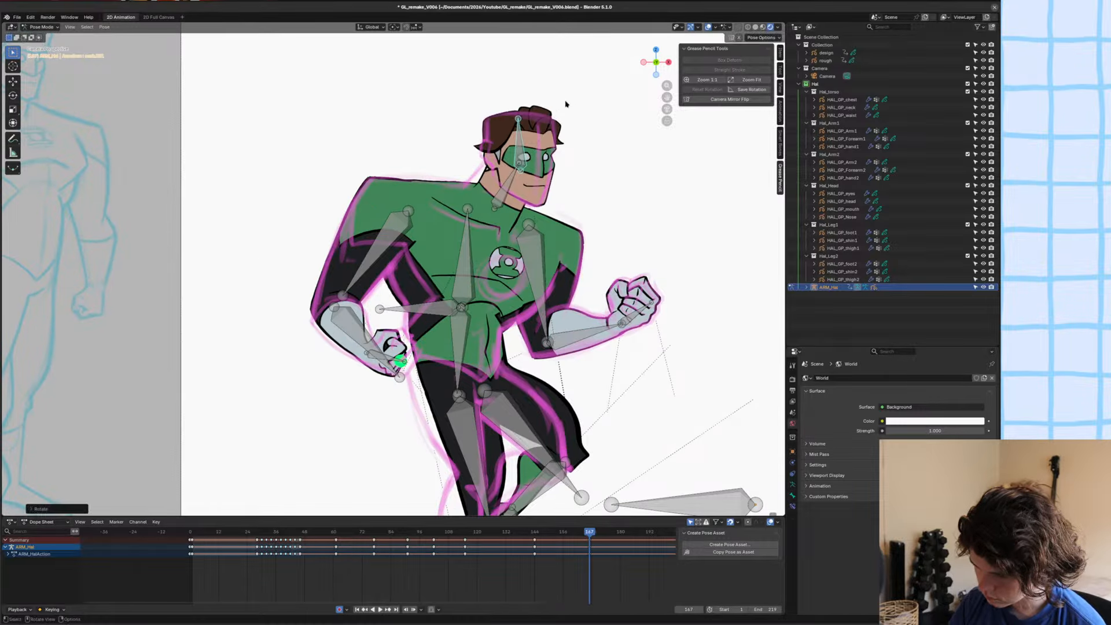
key("g")
left_click(528, 208)
key("g")
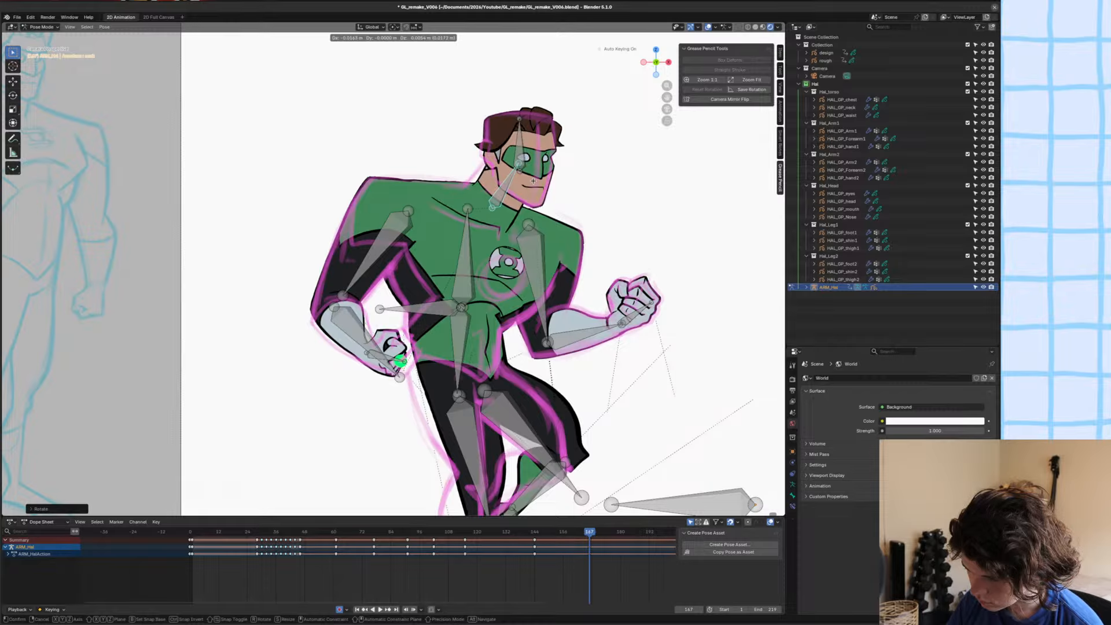
left_click(544, 239)
Return to Object Mode, save the file, and compare the pose at frame 167 with the preceding frames.
scroll(544, 239, "up", 3)
scroll(492, 237, "down", 3)
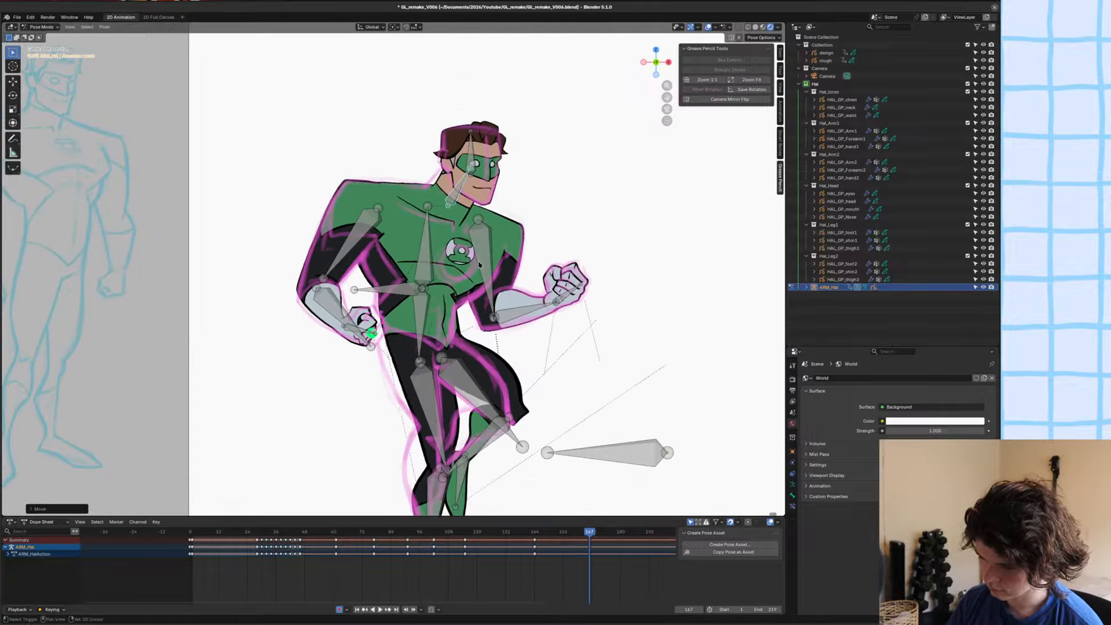
scroll(435, 235, "up", 4)
key("ctrl+Tab")
key("ctrl+s")
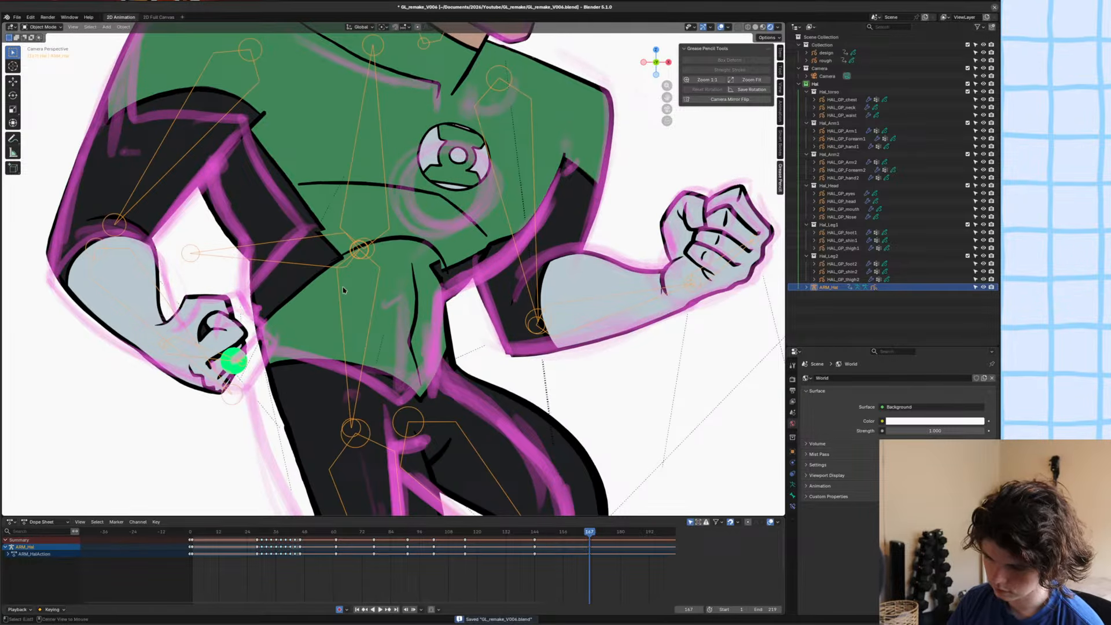
key("Left")
key("Left")
key("Right")
In the waist drawing, select the black side panel's points and rotate and move them toward the sketched waist with proportional editing.
left_click(292, 317)
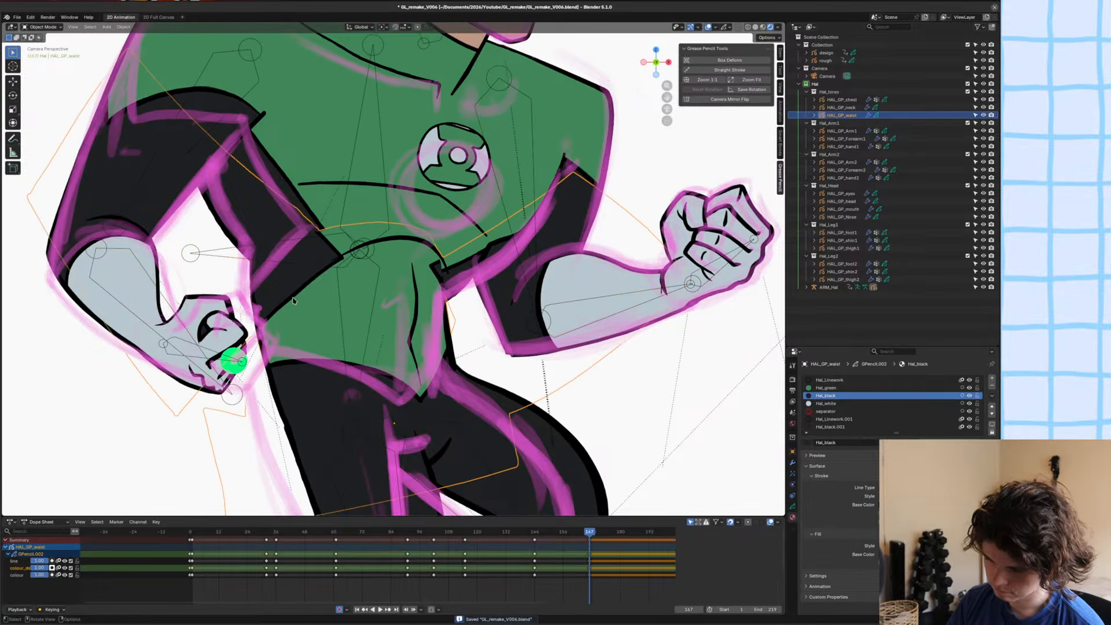
key("Tab")
key("c")
mouse_move(301, 302)
left_mouse_down()
mouse_move(273, 190)
mouse_move(107, 97)
left_mouse_up()
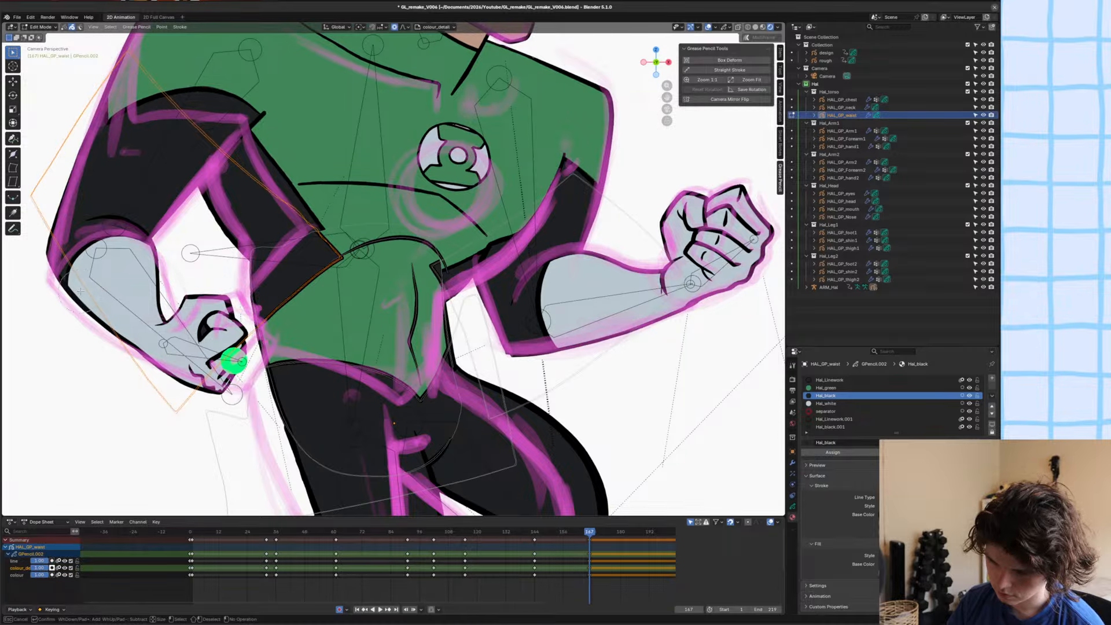
key("Escape")
scroll(397, 208, "up", 4)
middle_click_drag(397, 208, 427, 231, "shift")
key("r")
left_click(478, 272)
key("g")
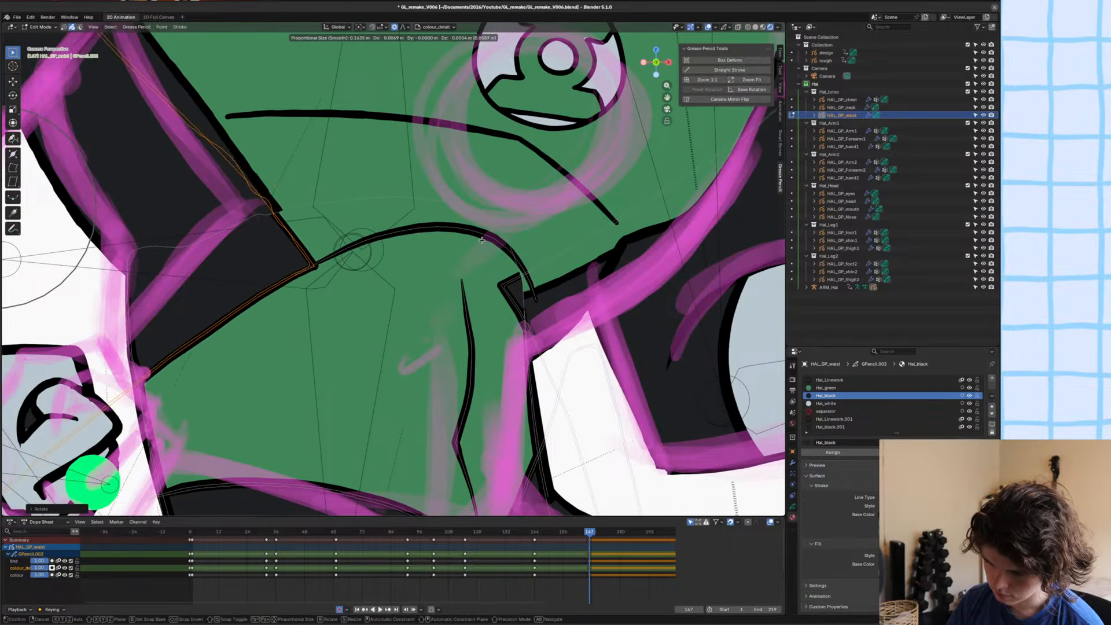
left_click(510, 267)
scroll(521, 278, "up", 3)
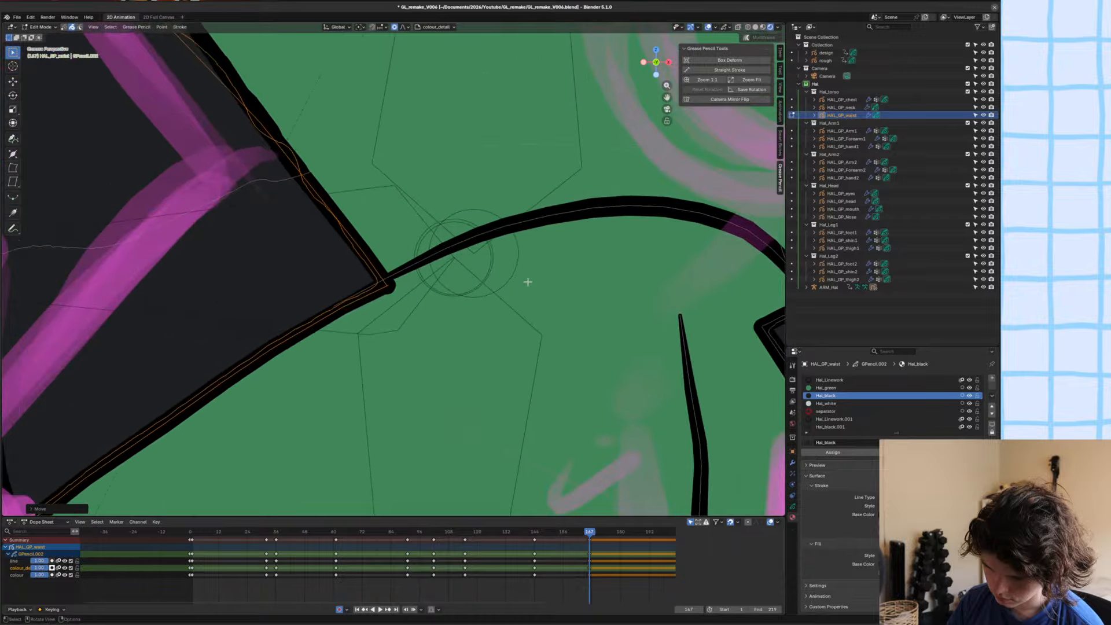
Move the black side panel's inner corner to the end of the curved abdominal line and turn on X-ray display.
key("g")
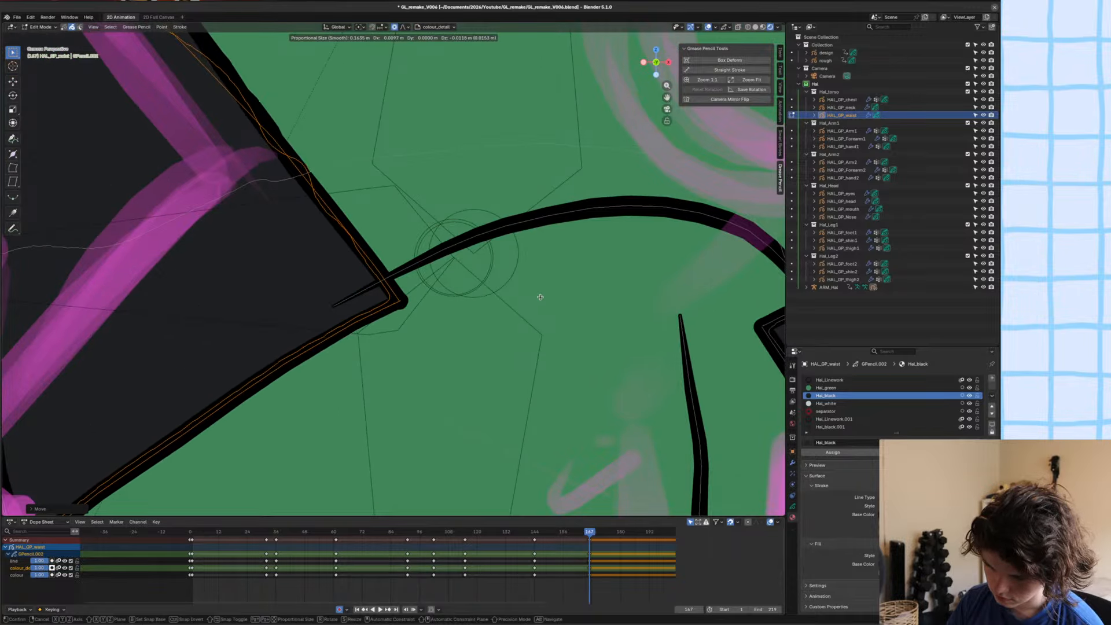
left_click(540, 297)
scroll(540, 296, "down", 3)
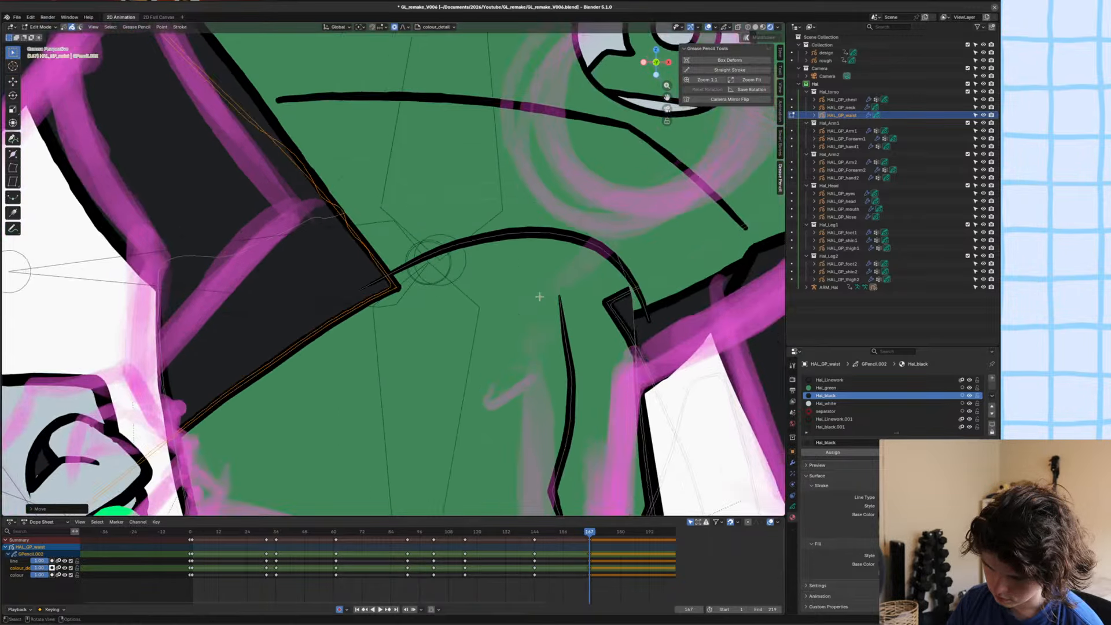
key("shift+z")
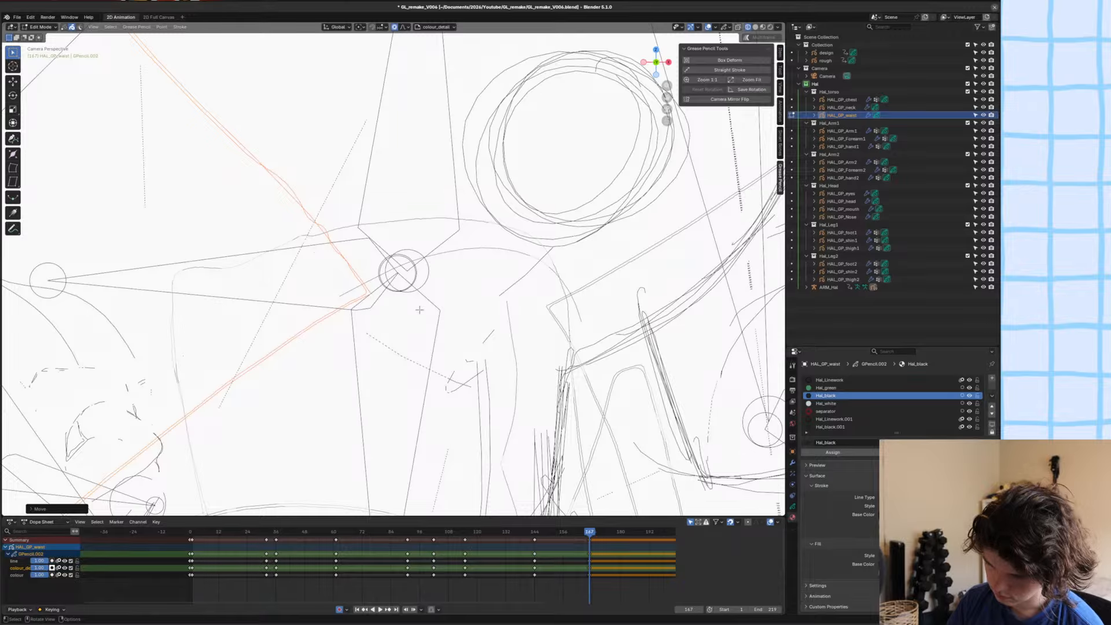
scroll(420, 309, "down", 4)
key("alt+z")
scroll(397, 305, "up", 4)
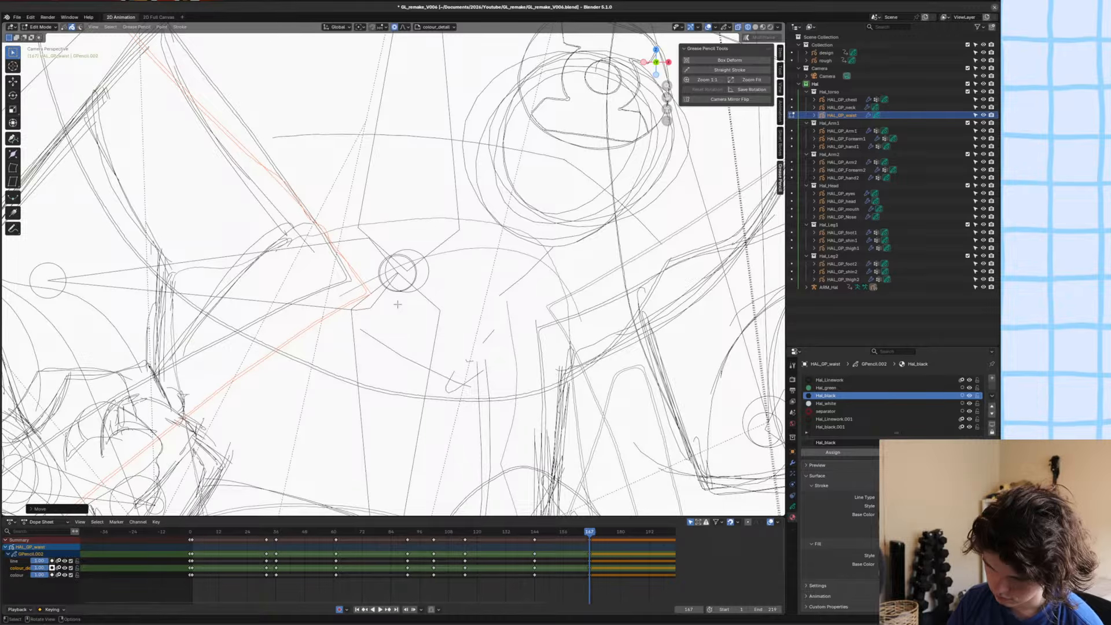
key("shift+z")
scroll(397, 305, "down", 2)
key("alt+z")
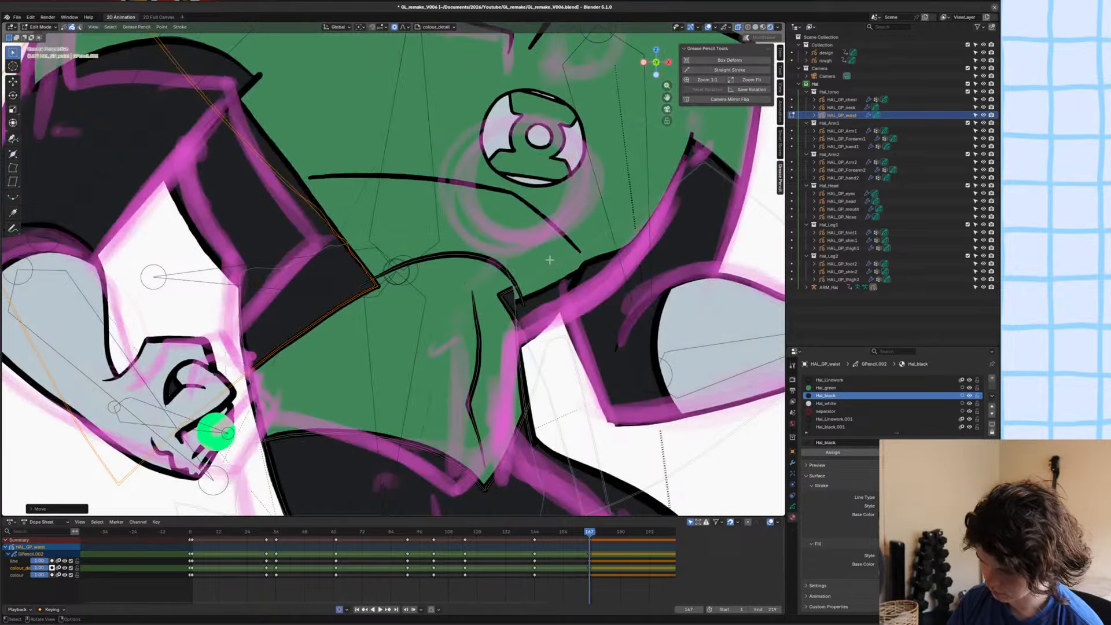
Circle-select the black panel stroke on the opposite side of the waist and delete it.
key("c")
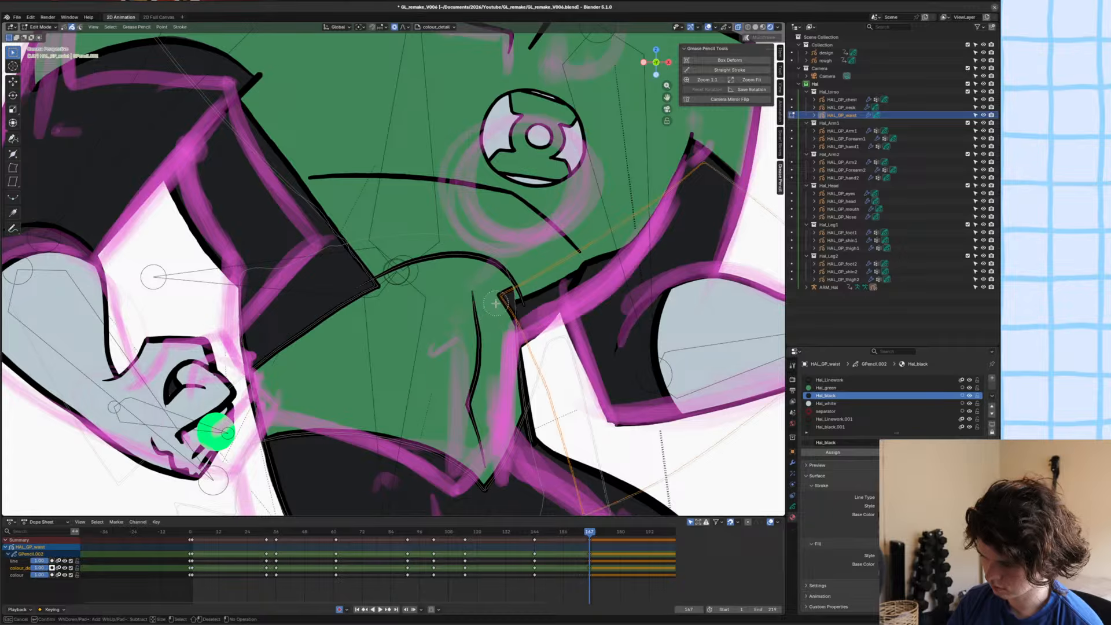
scroll(496, 304, "down", 3)
middle_click_drag(496, 303, 590, 239, "ctrl")
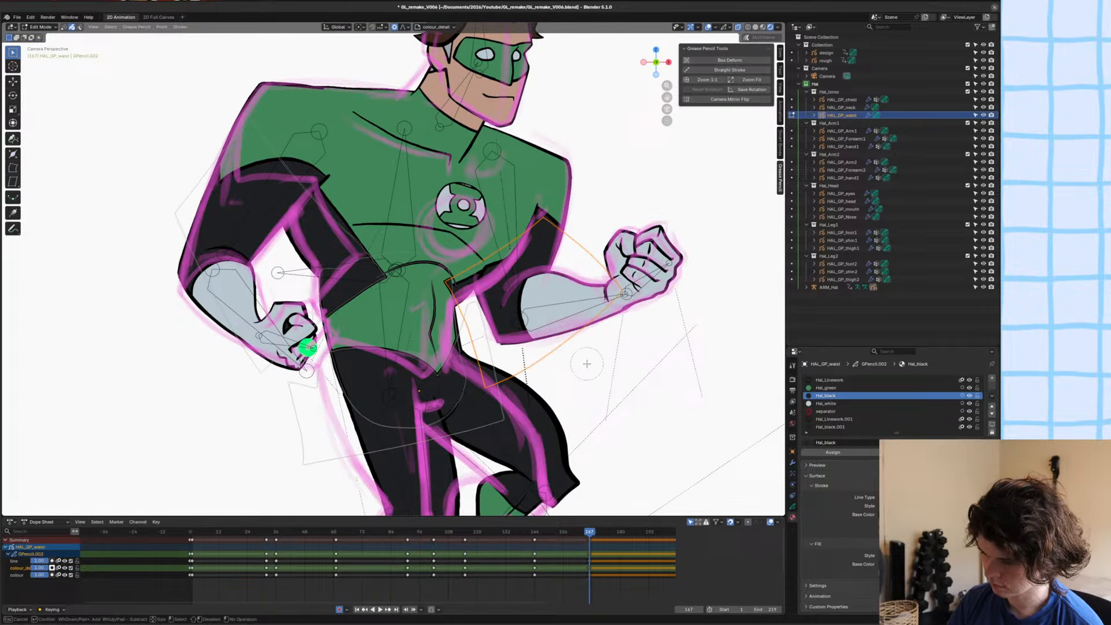
key("Escape")
scroll(587, 363, "up", 6)
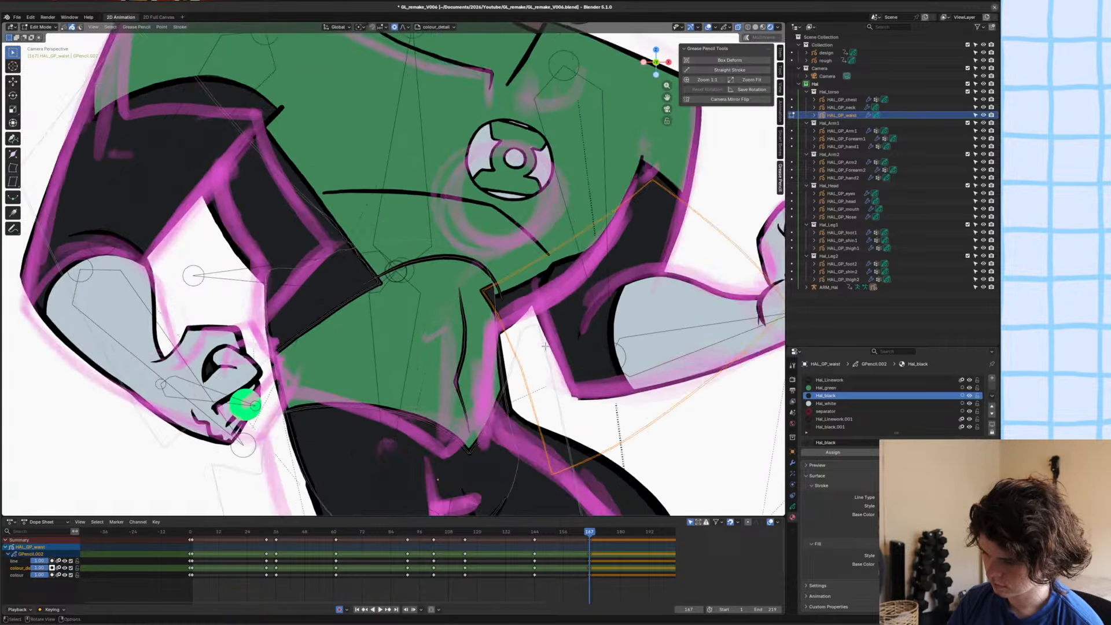
scroll(654, 293, "up", 2)
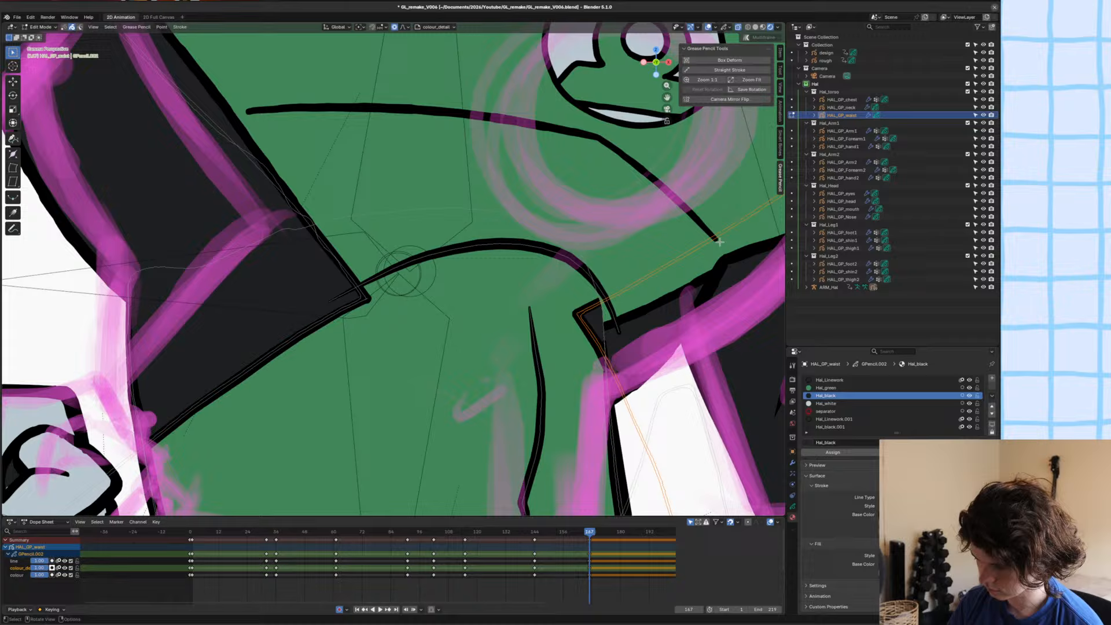
key("g")
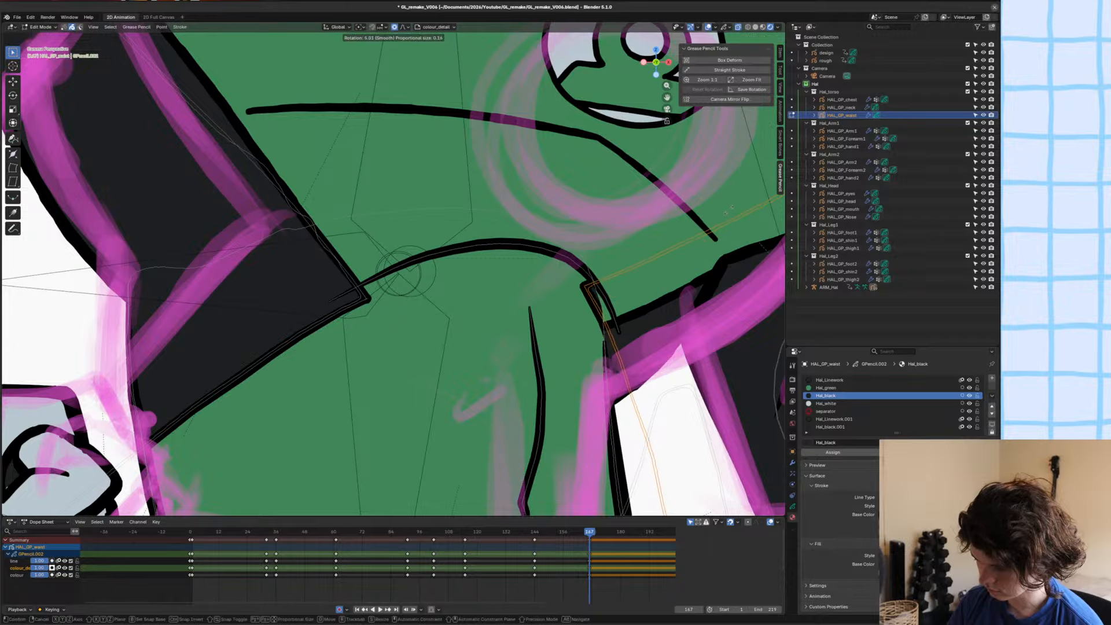
left_click(771, 277)
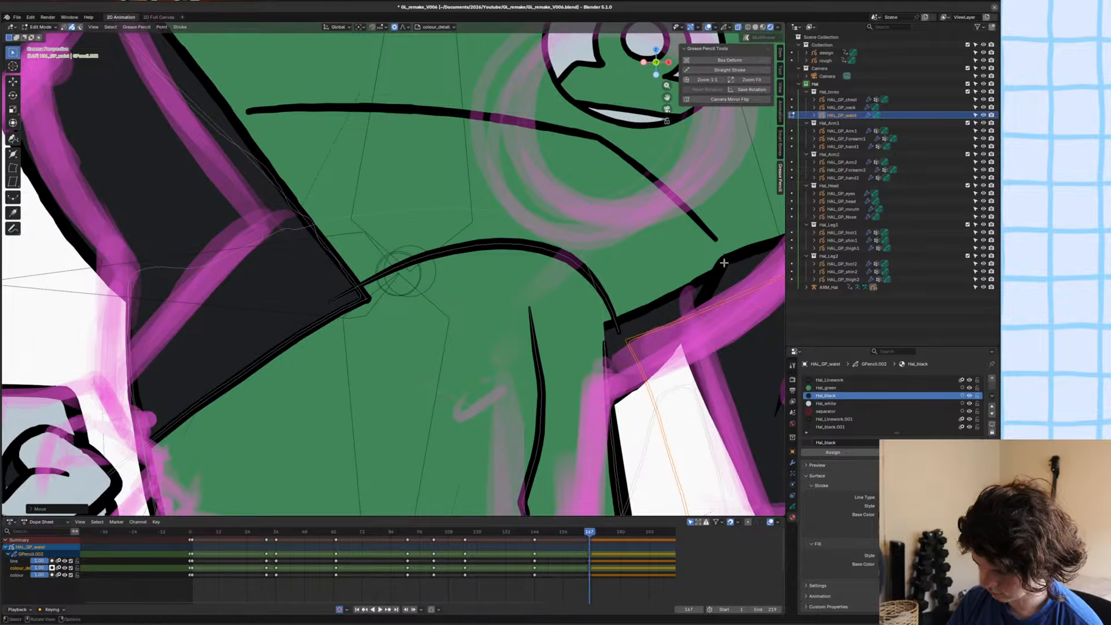
key("x")
left_click(663, 301)
Try to move the waist outline's edge points beside the bent arm.
left_click(609, 340)
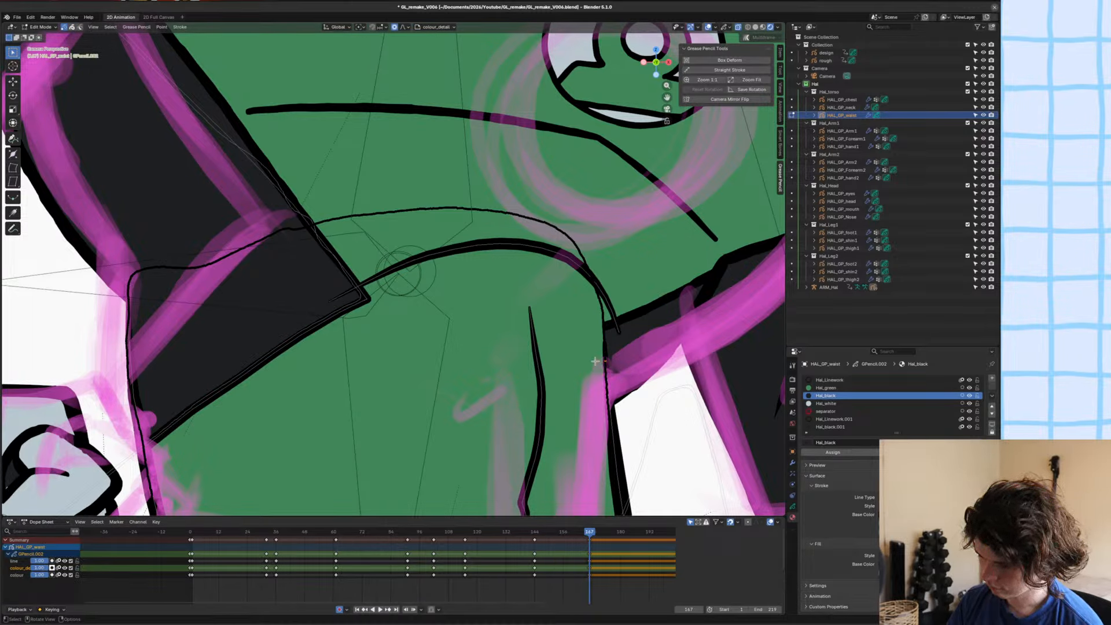
key("g")
left_click(618, 334)
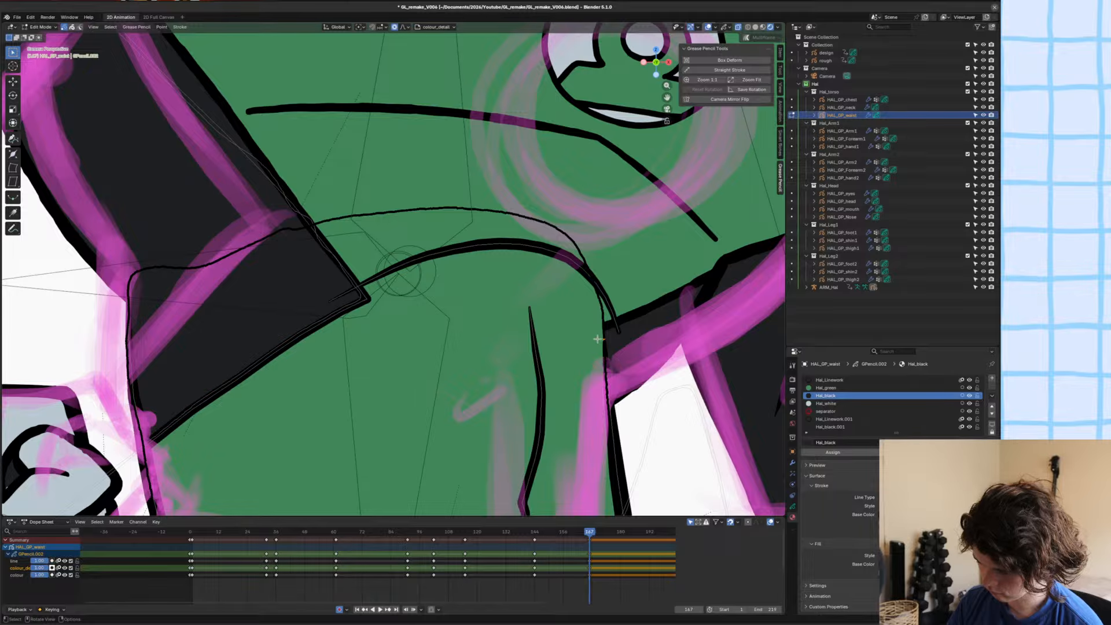
key("a")
scroll(618, 365, "up", 2)
mouse_move(618, 365)
middle_mouse_down("shift")
mouse_move(664, 341)
mouse_move(570, 261)
middle_mouse_up("shift")
left_click(571, 415)
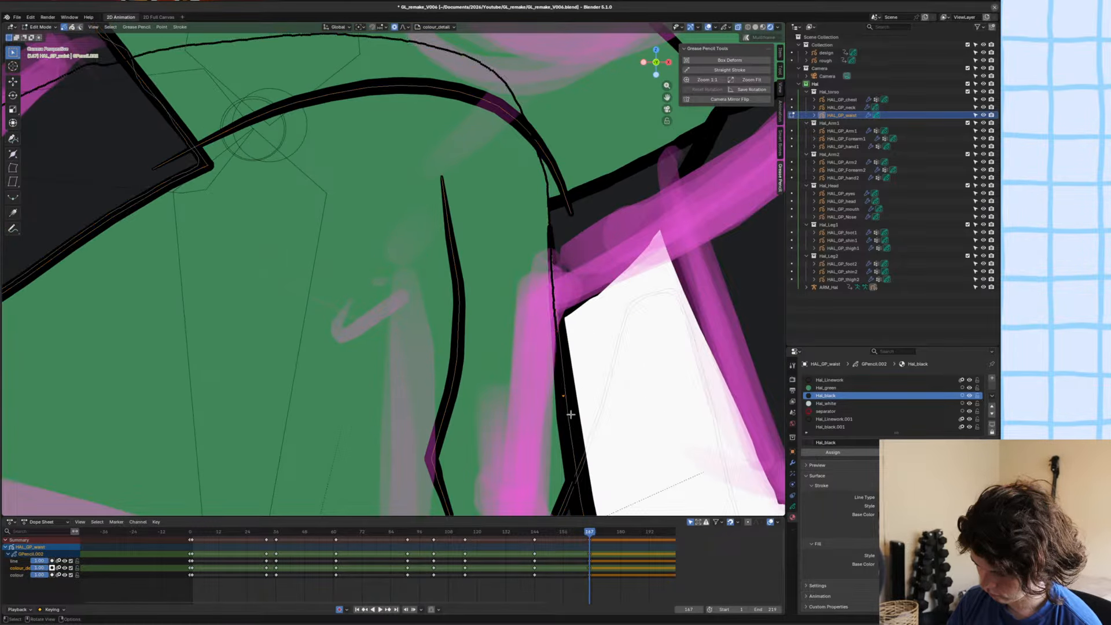
Duplicate the waist drawing's Simplify modifier in Object Mode, apply the copy, and return to editing the drawing.
key("ctrl+Tab")
left_click(494, 376)
scroll(494, 376, "down", 4)
left_click(793, 464)
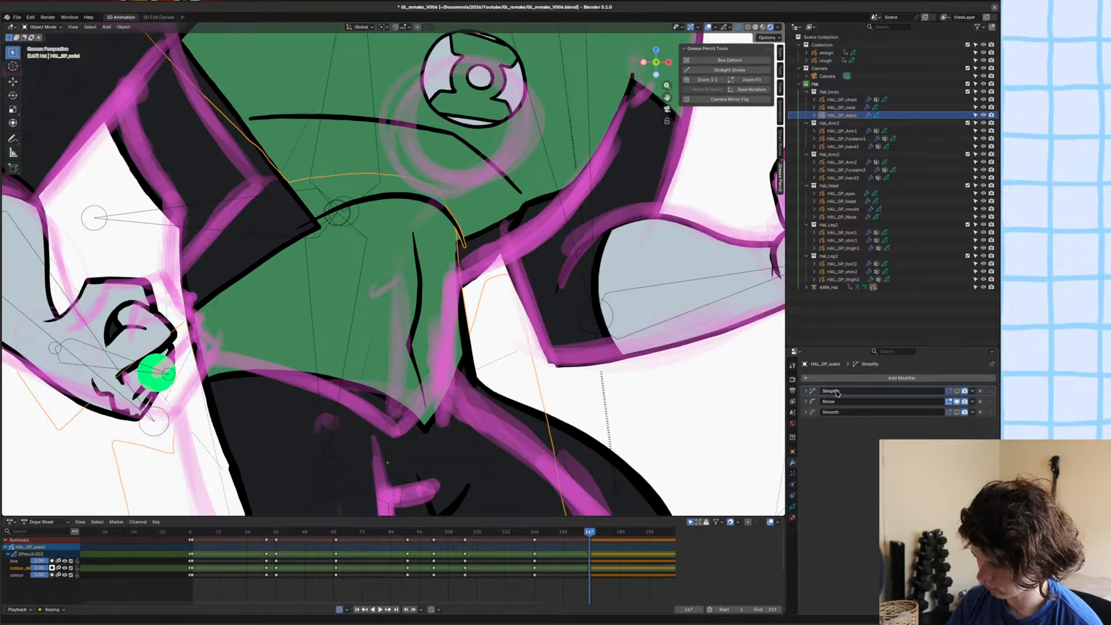
key("shift+d")
key("ctrl+a")
key("Tab")
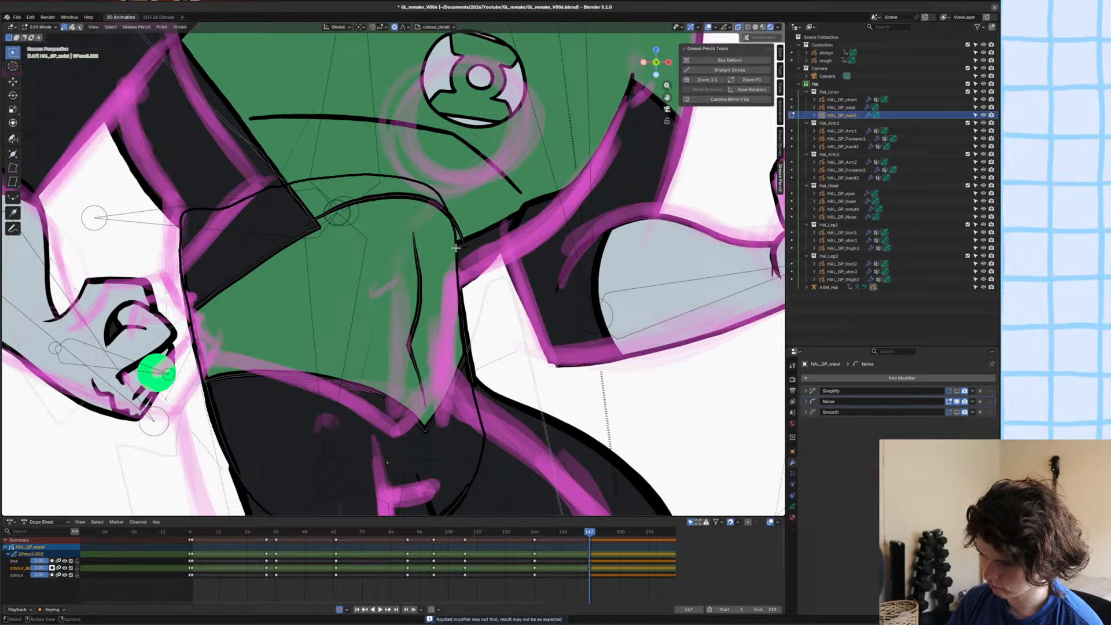
Move and rotate the waist drawing's edge points so the corner meets the end of the curved abdominal line.
scroll(457, 255, "up", 4)
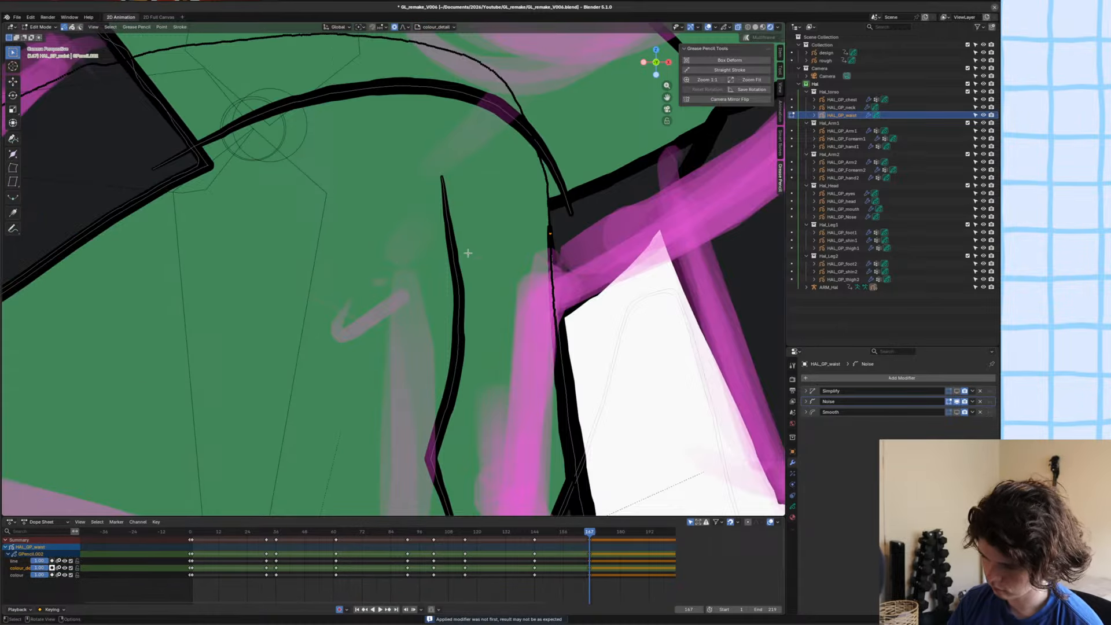
key("g")
left_click(561, 225)
left_click(552, 227)
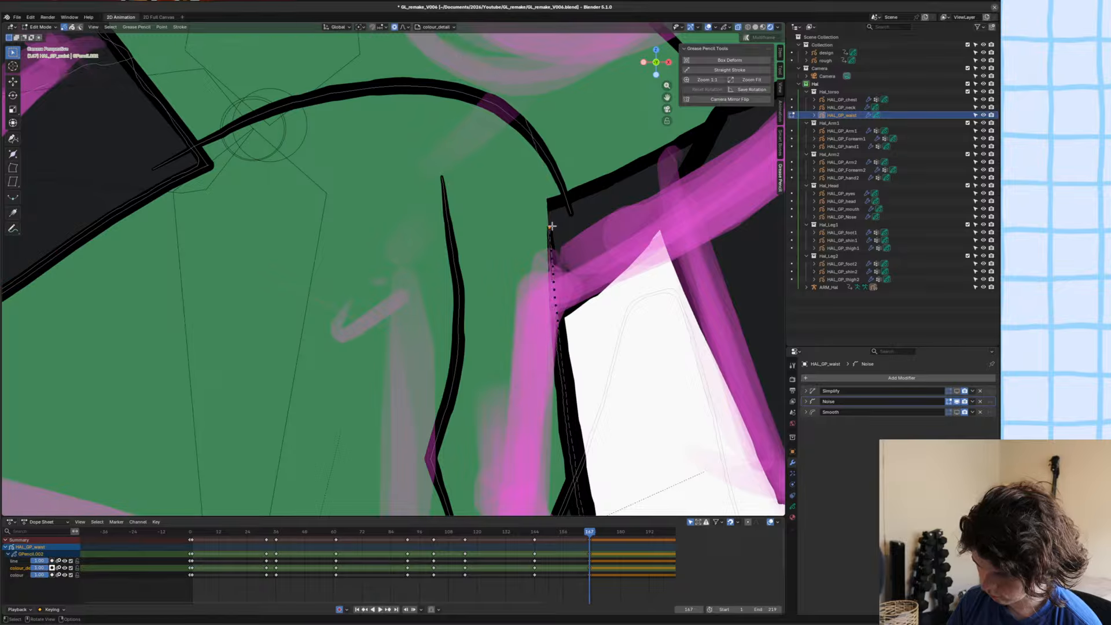
key("g")
left_click(548, 197)
key("r")
left_click(618, 182)
scroll(521, 212, "down", 4)
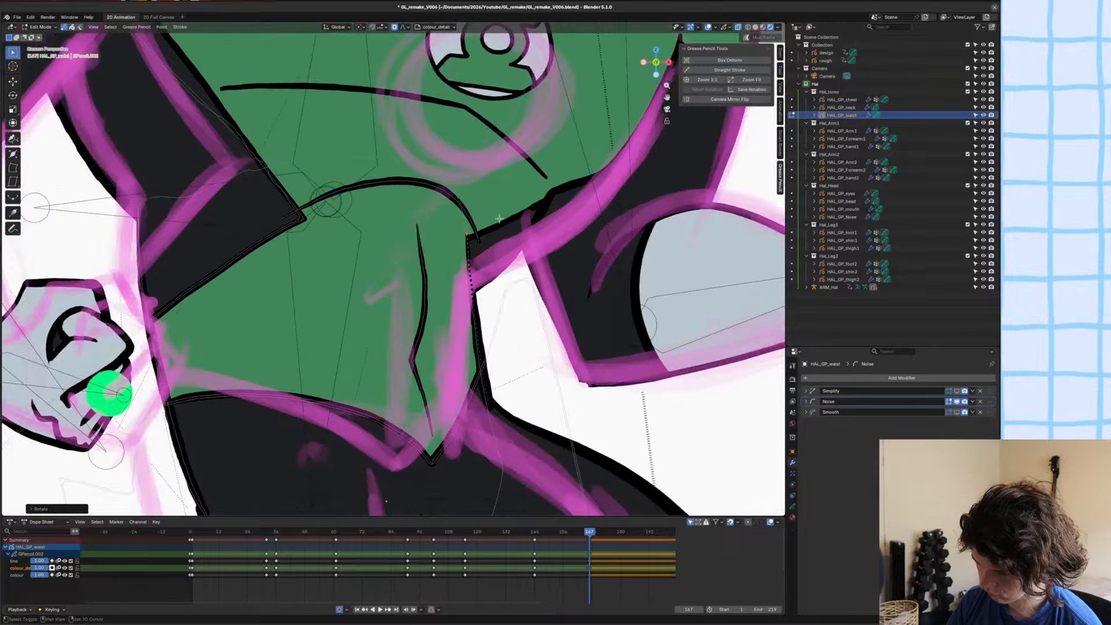
scroll(499, 219, "down", 6)
Save the file, return to Object Mode, and go to frame 175 with the next rough sketch.
key("ctrl+s")
key("Tab")
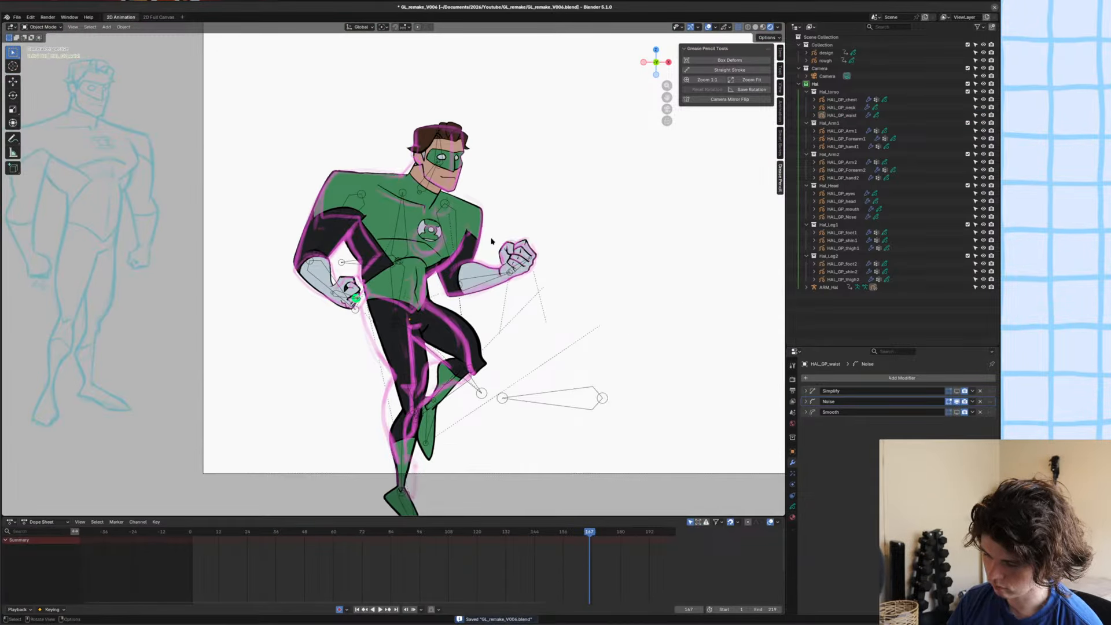
scroll(491, 238, "down", 1)
scroll(491, 238, "up", 1, "alt")
scroll(490, 238, "down", 1, "alt")
scroll(491, 238, "down", 1)
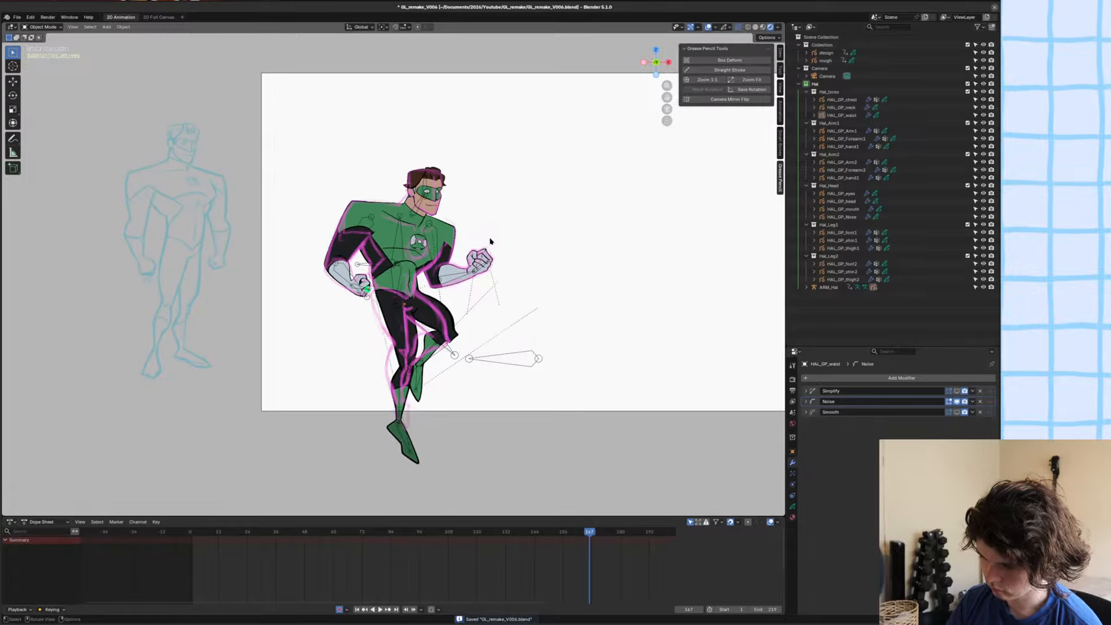
middle_click_drag(490, 241, 440, 263, "shift")
middle_click_drag(509, 270, 545, 269, "alt")
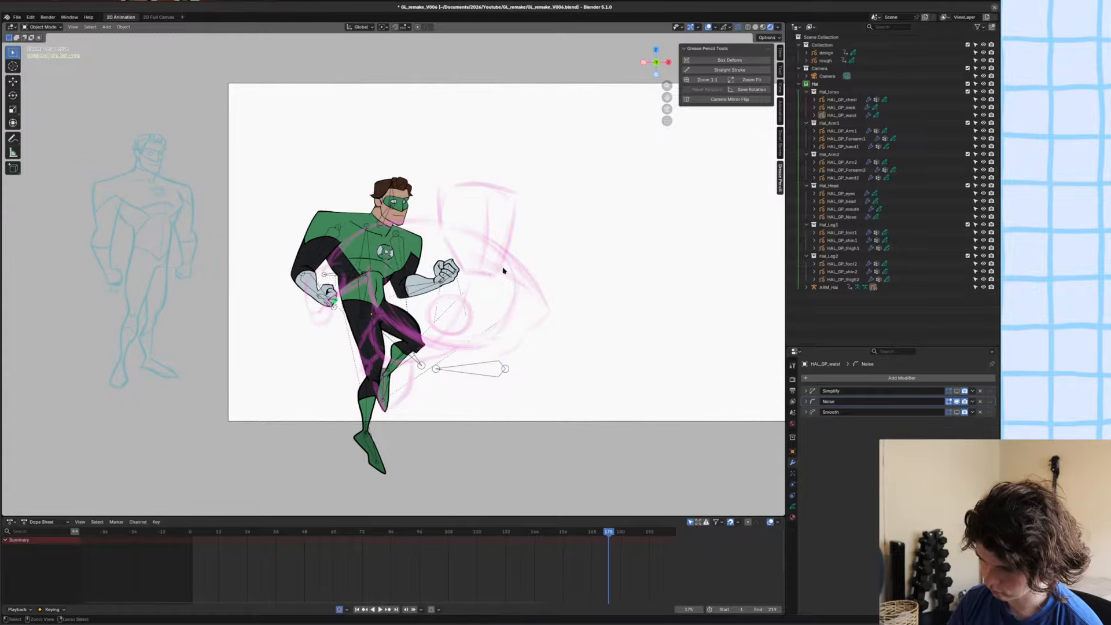
Put the armature in Pose Mode and move, enlarge and rotate the whole character toward the sketch at frame 175.
left_click(378, 276)
left_click(354, 273)
key("ctrl+Tab")
left_click(353, 275)
key("g")
left_click(485, 303)
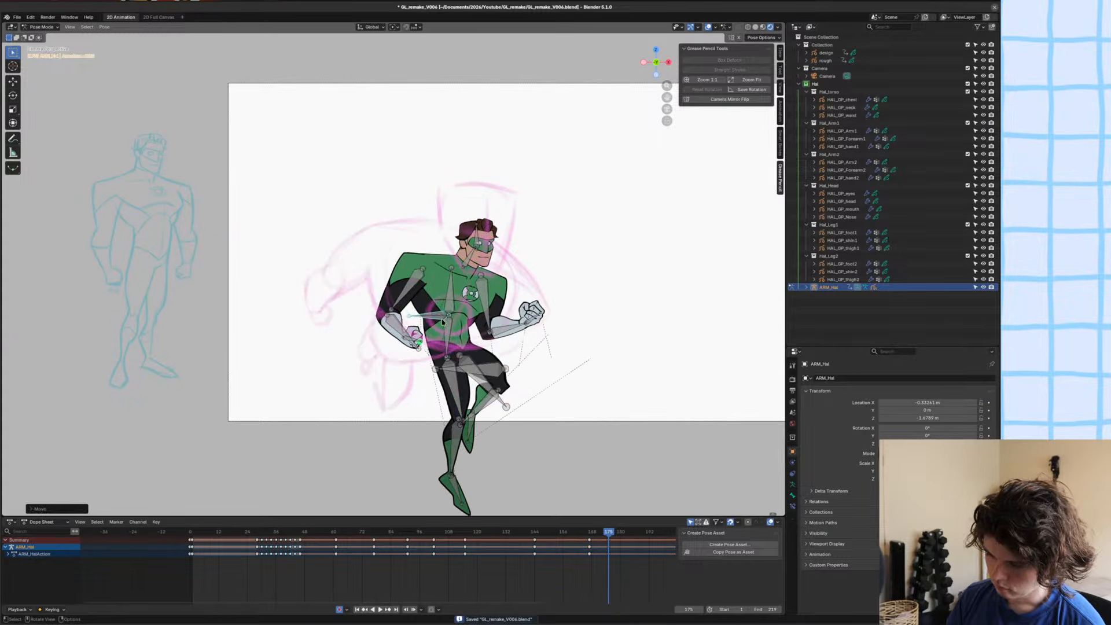
key("s")
left_click(533, 307)
key("g")
left_click(511, 307)
key("r")
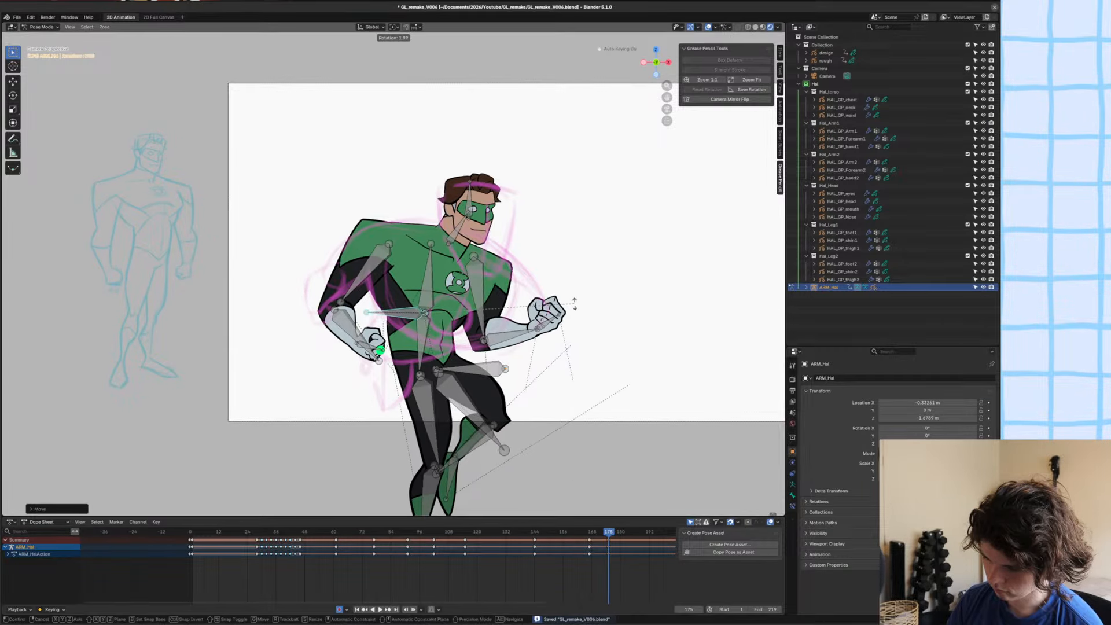
left_click(588, 313)
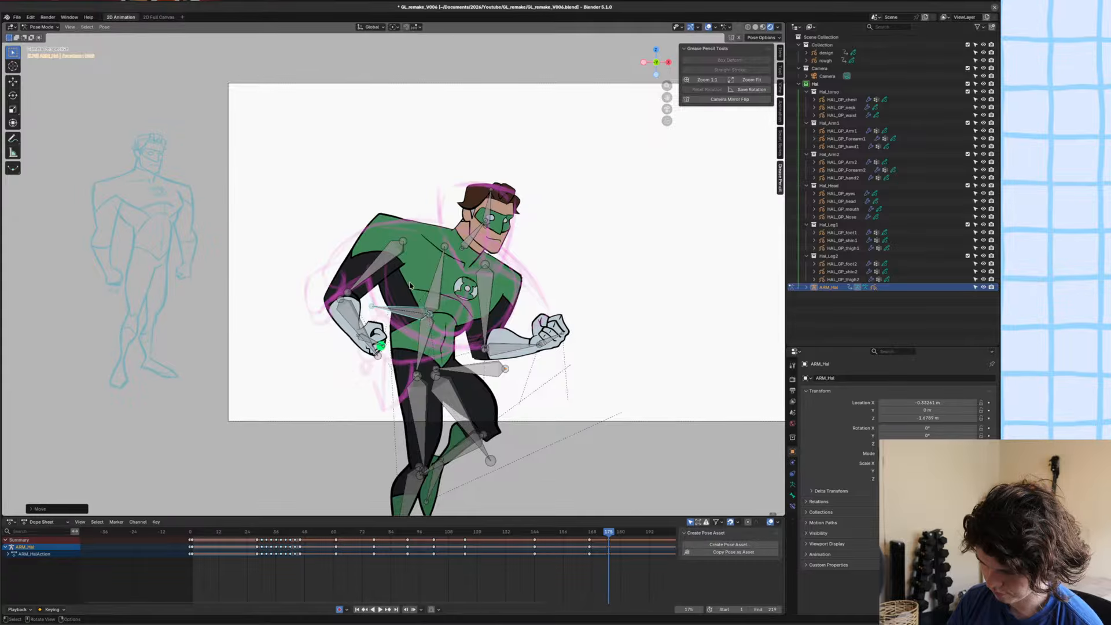
Rotate the waist control to lean the body forward, and rotate the chest bone back toward the sketched torso.
key("r")
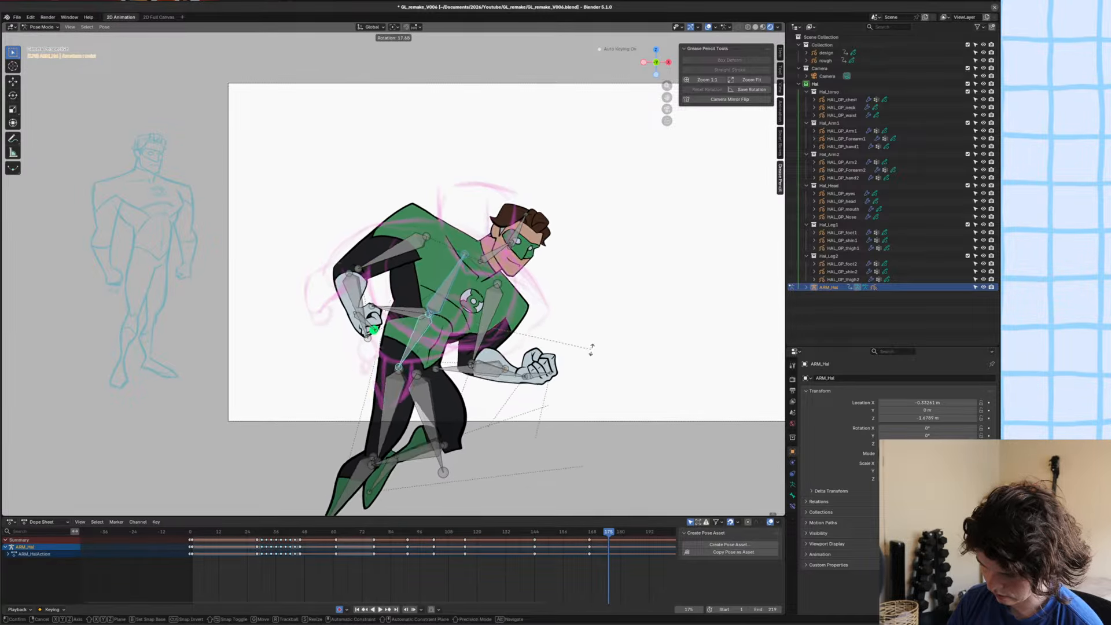
left_click(589, 366)
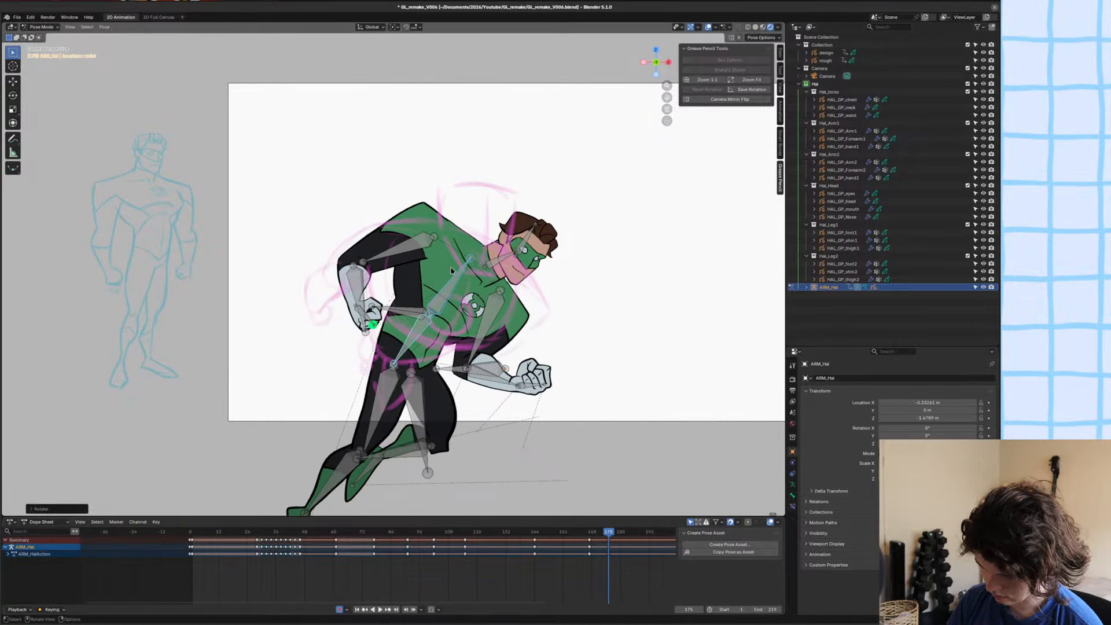
key("r")
left_click(511, 250)
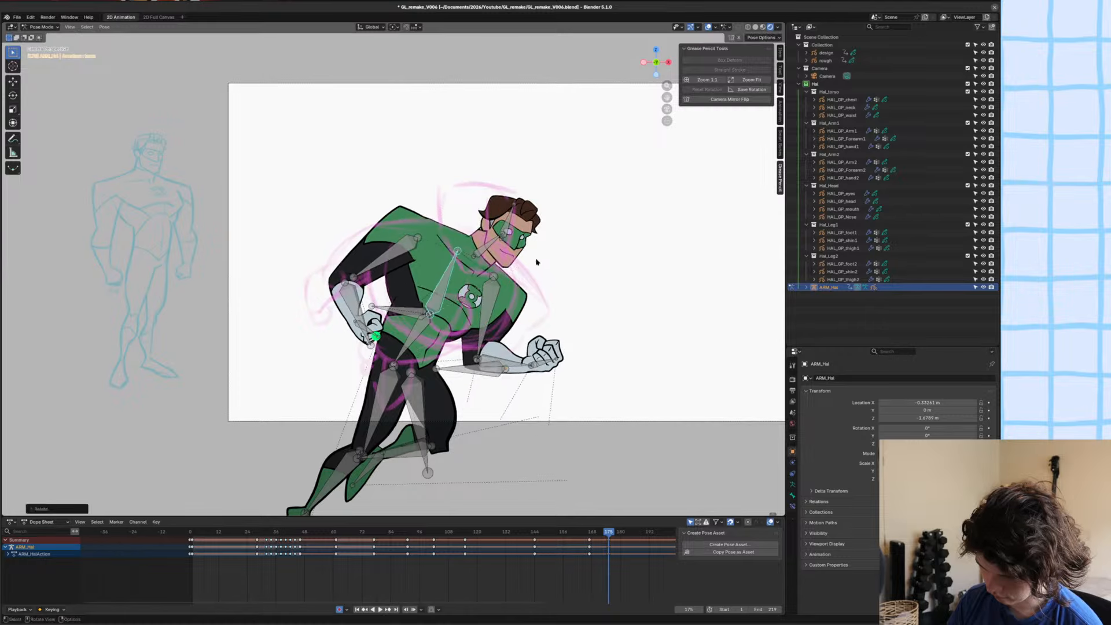
Move, scale and rotate the neck and head bones so the head fills the sketched head shape.
key("g")
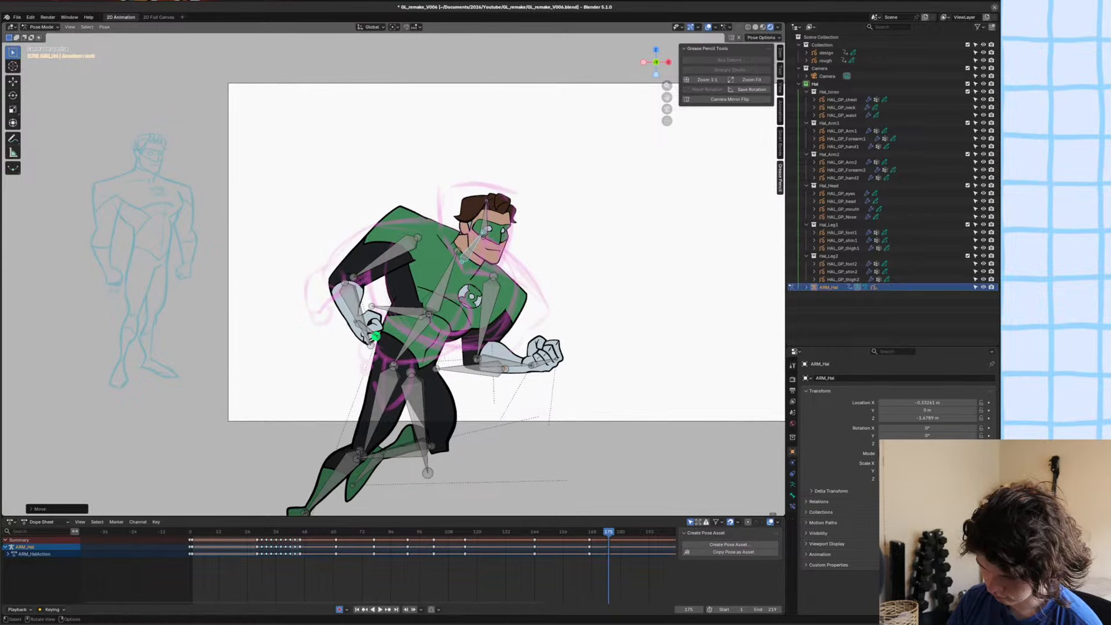
left_click(490, 229)
left_click(579, 238)
key("g")
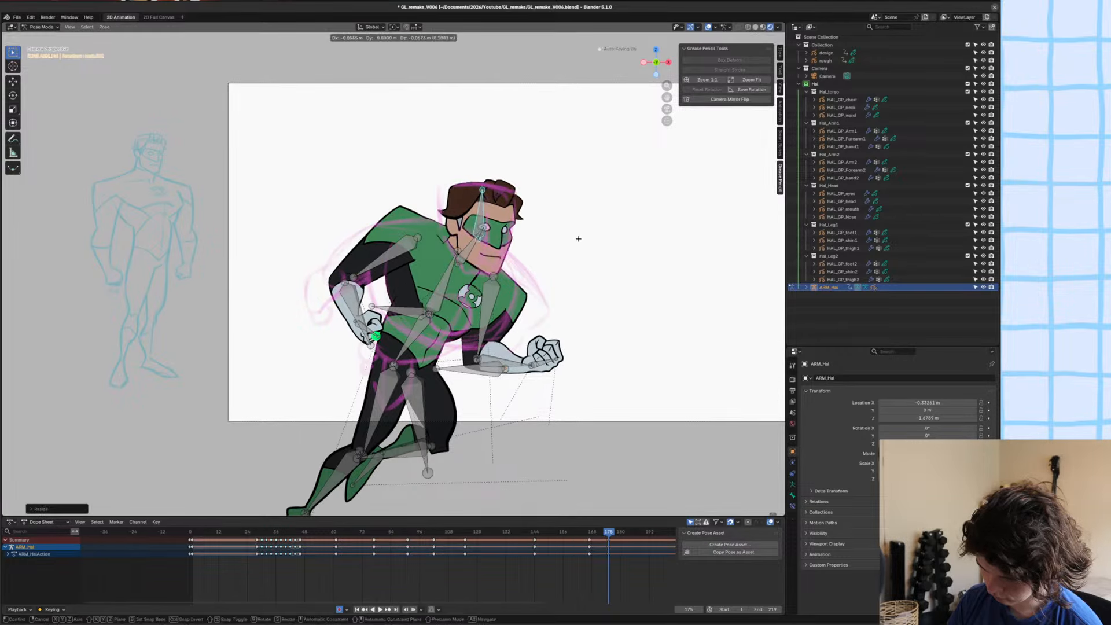
left_click(575, 241)
key("s")
left_click(577, 241)
key("g")
left_click(583, 242)
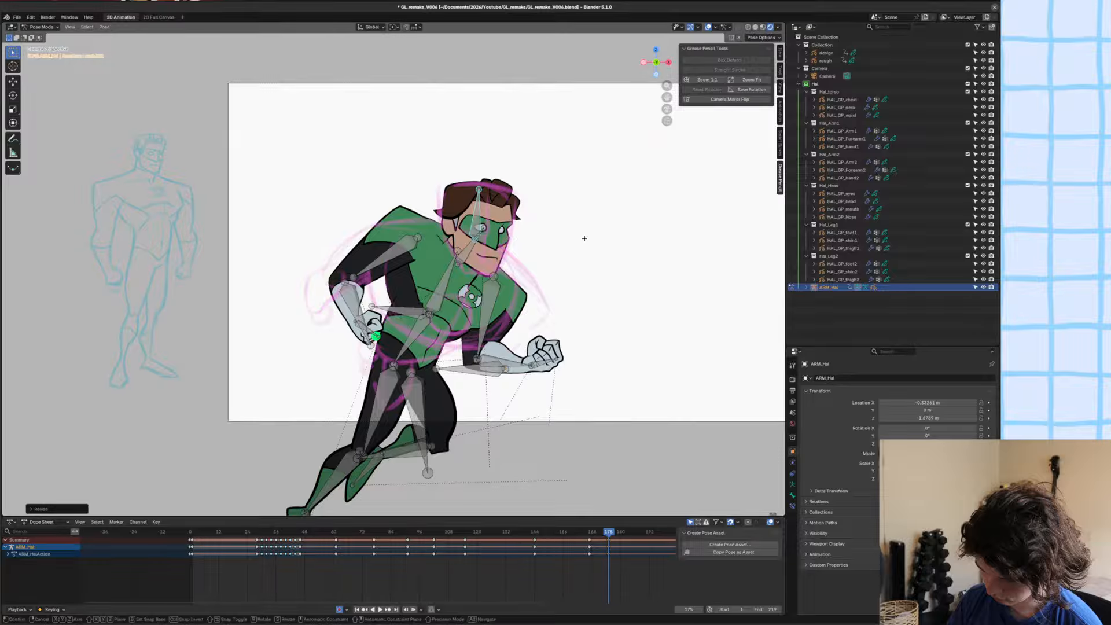
key("r")
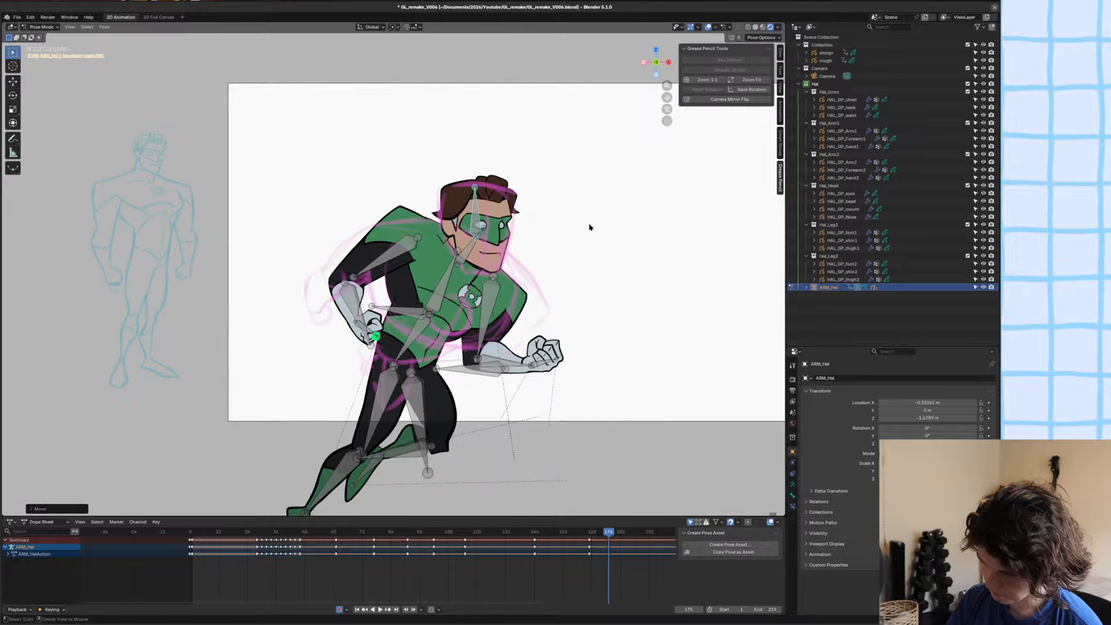
Compare the pose at frame 175 with the neighbouring frame and save the file.
key("Left")
key("Right")
scroll(560, 249, "up", 3)
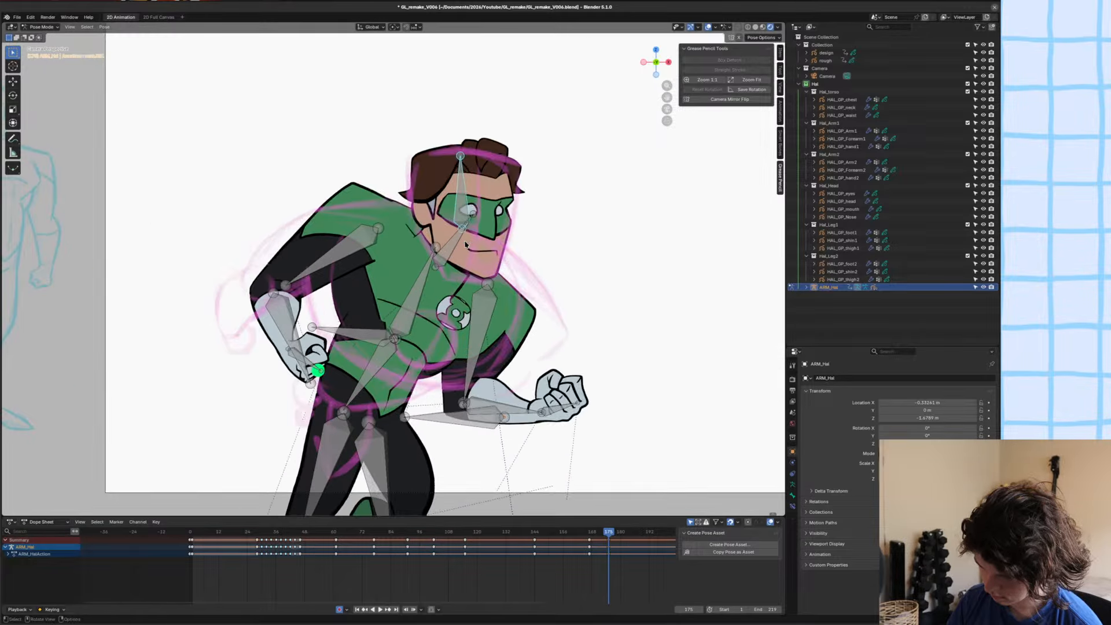
key("ctrl+s")
Rotate the ring-hand side's upper arm bone, push it back along Y behind the chest, and fit it to the sketched shoulder.
key("r")
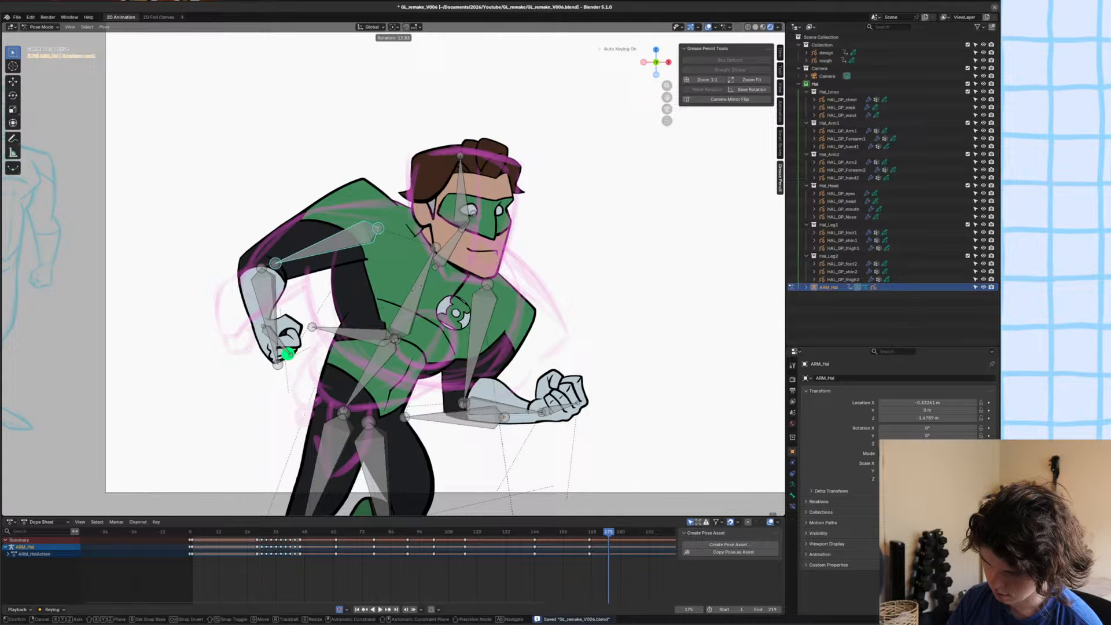
left_click(417, 286)
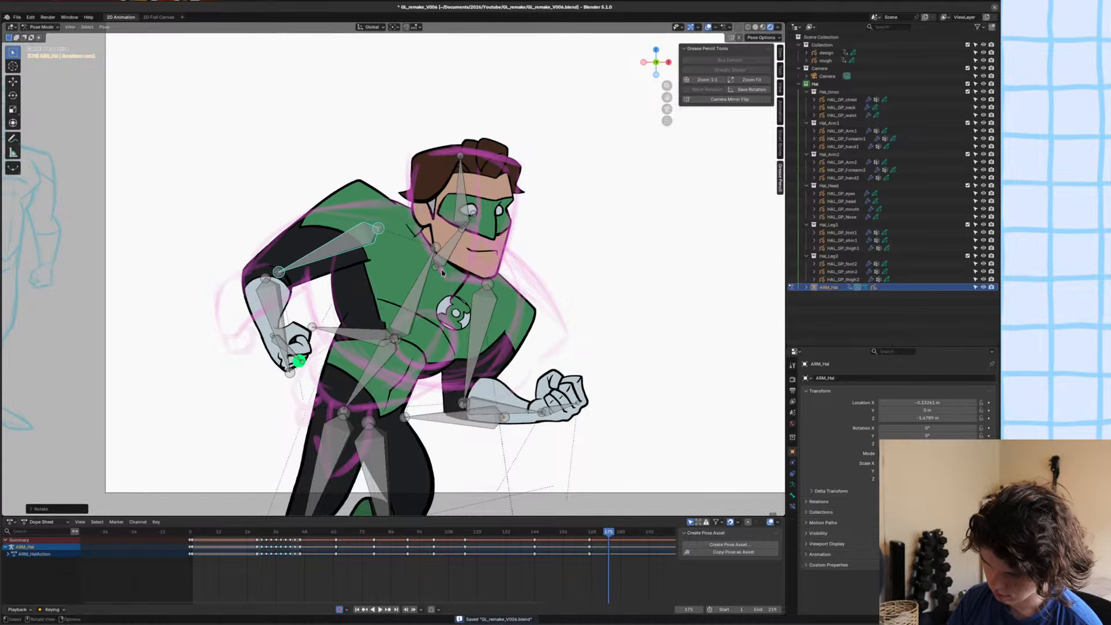
key("g")
key("y")
left_click(435, 283)
key("g")
key("r")
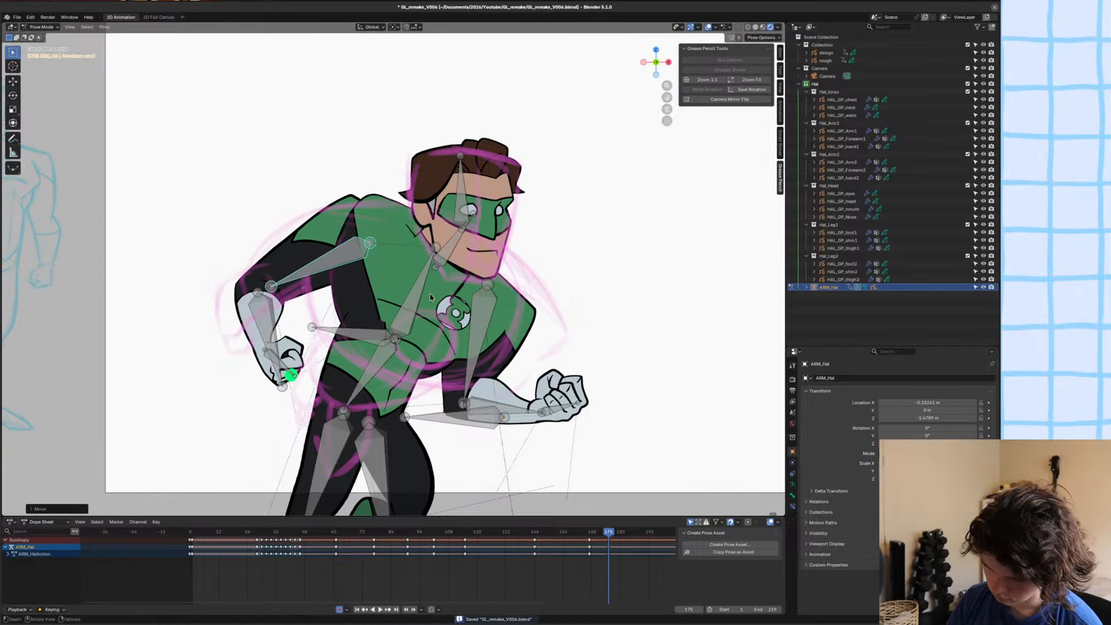
left_click(432, 294)
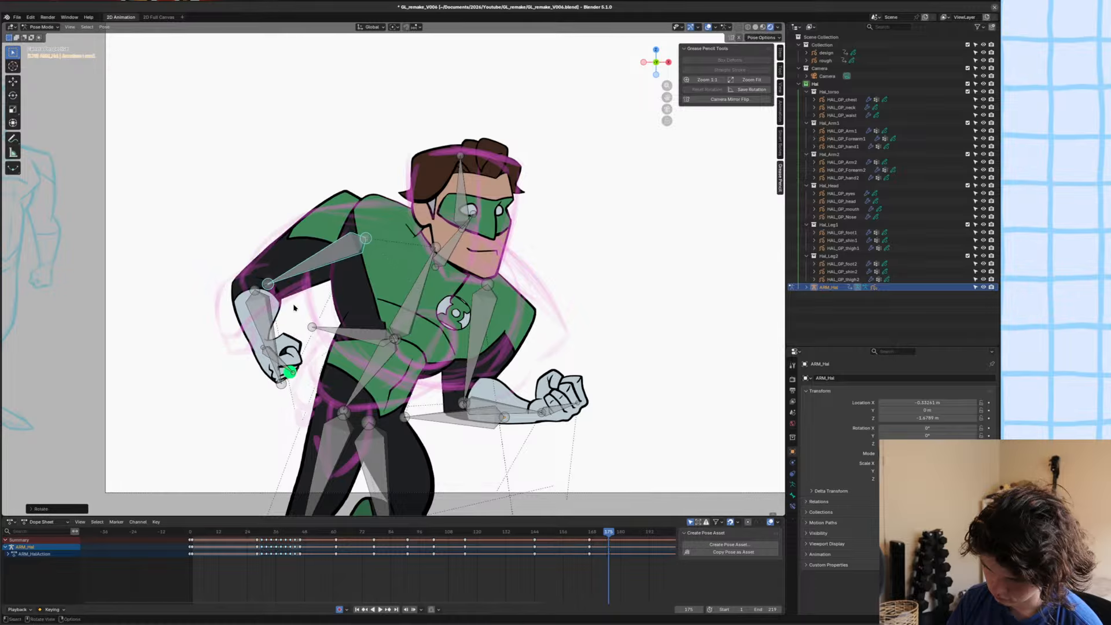
Shift the ring-hand side's forearm bone along Y, rotate it outward, and move and scale it to fit the sketched forearm.
left_click(267, 315)
key("g")
key("y")
left_click(326, 315)
key("r")
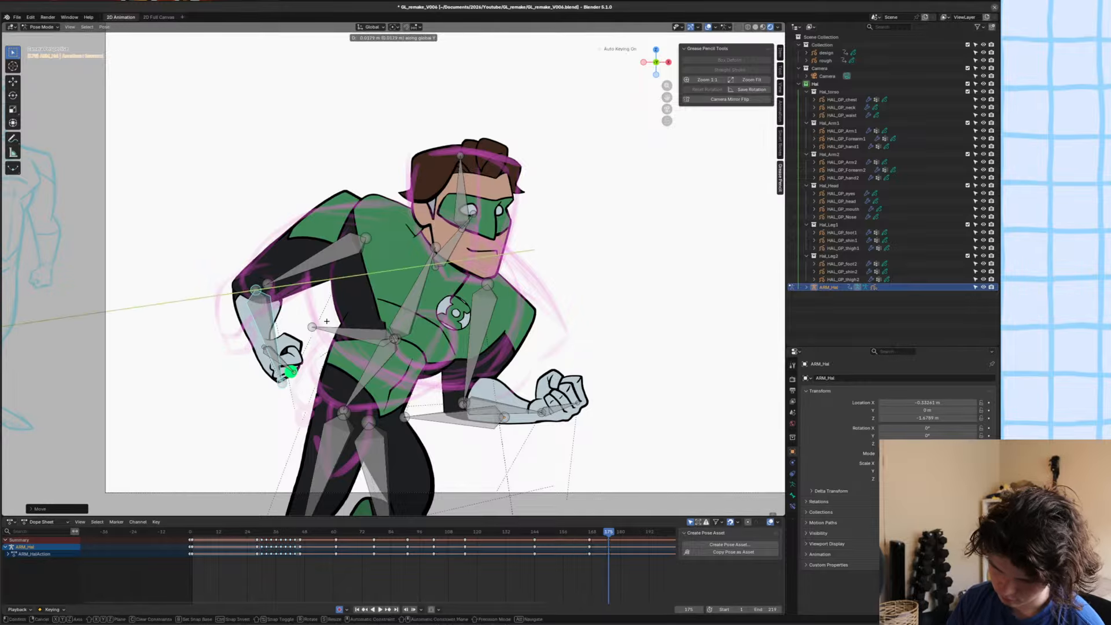
left_click(333, 368)
key("g")
left_click(333, 365)
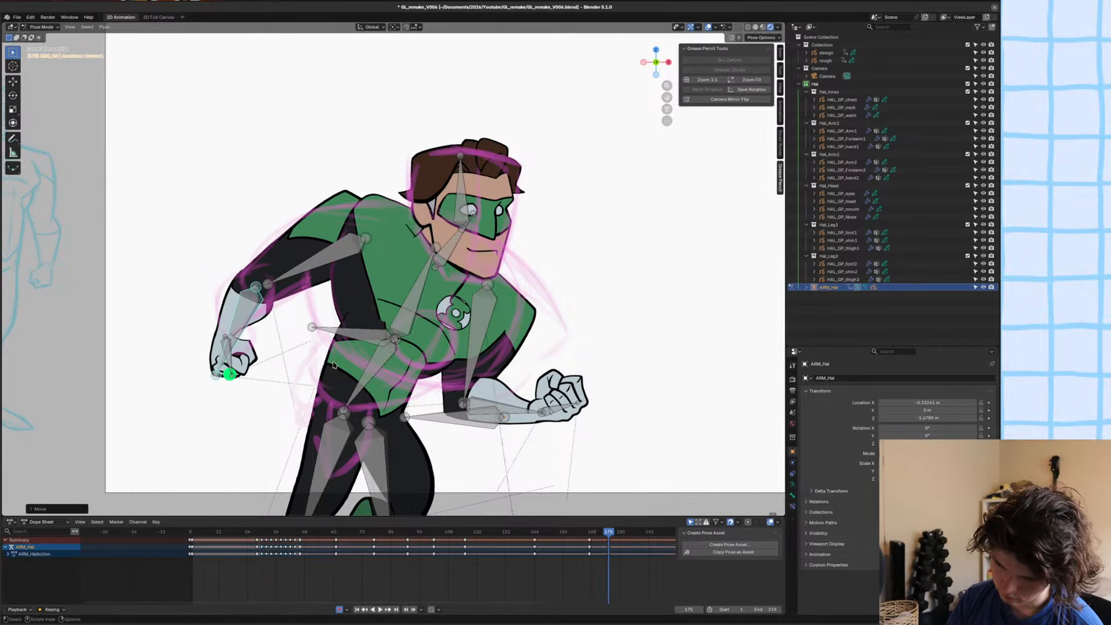
key("s")
left_click(317, 361)
key("g")
left_click(312, 360)
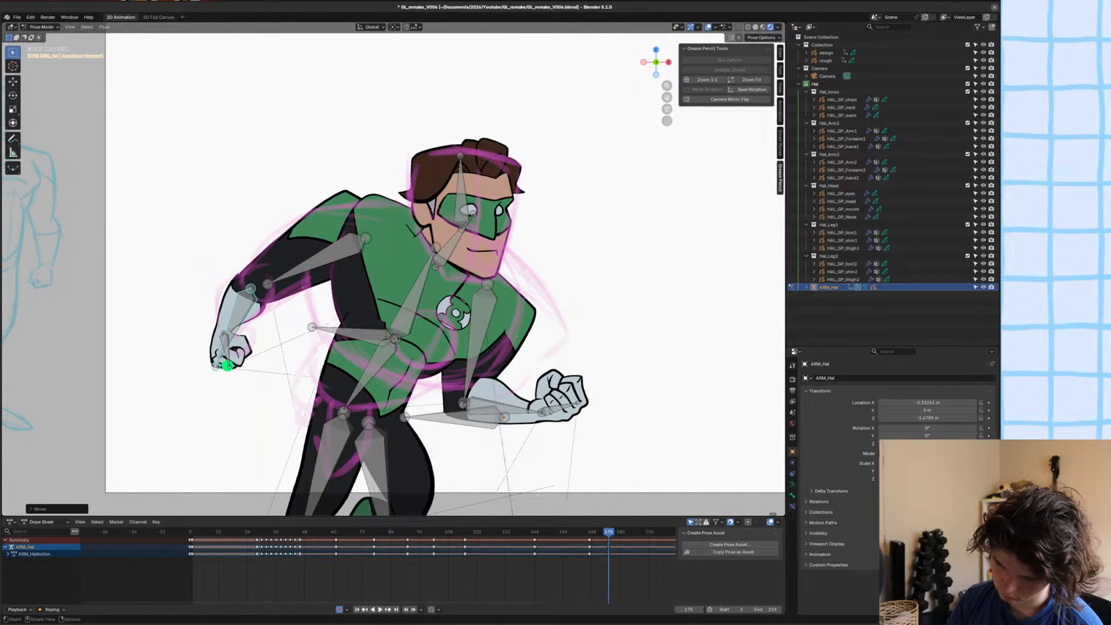
Fine-tune the rotation and position of the ring-hand side's forearm at the elbow.
key("r")
left_click(362, 325)
key("g")
left_click(362, 328)
key("r")
left_click(354, 328)
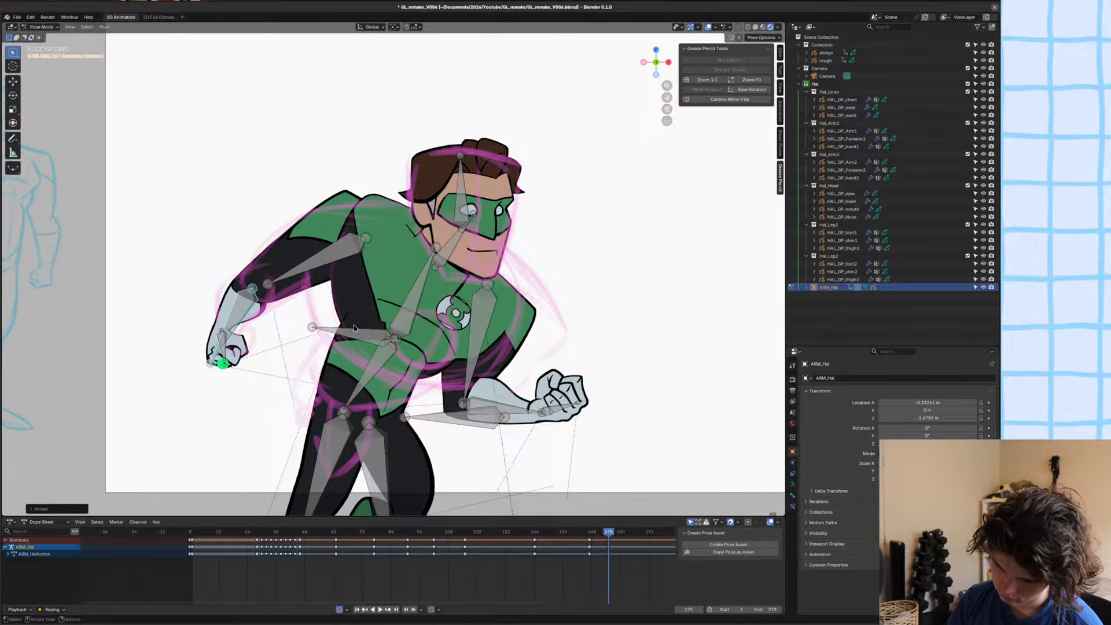
Adjust the ring-hand side's forearm depth along Y, scale down the ring hand, and save the file.
key("g")
key("y")
left_click(227, 353)
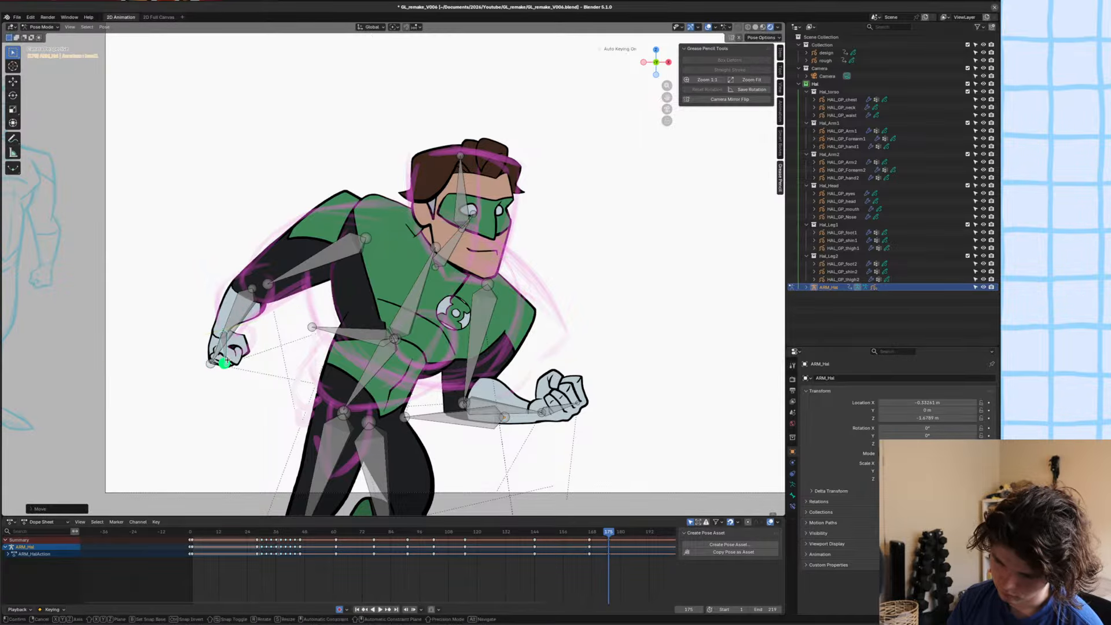
key("s")
left_click(295, 338)
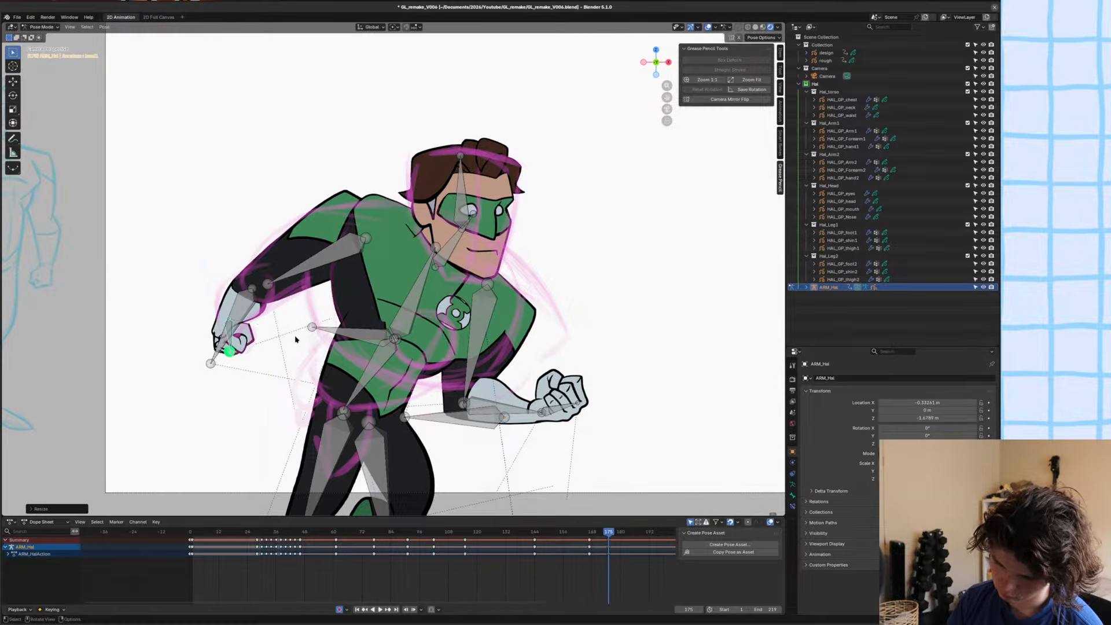
scroll(296, 340, "down", 3)
middle_click_drag(295, 340, 310, 315, "shift")
scroll(312, 315, "up", 4)
key("ctrl+s")
Move, rotate and scale the opposite upper arm bone outward to fit the sketched shoulder.
scroll(477, 261, "down", 2)
middle_click_drag(477, 262, 481, 260, "shift")
scroll(481, 261, "down", 1)
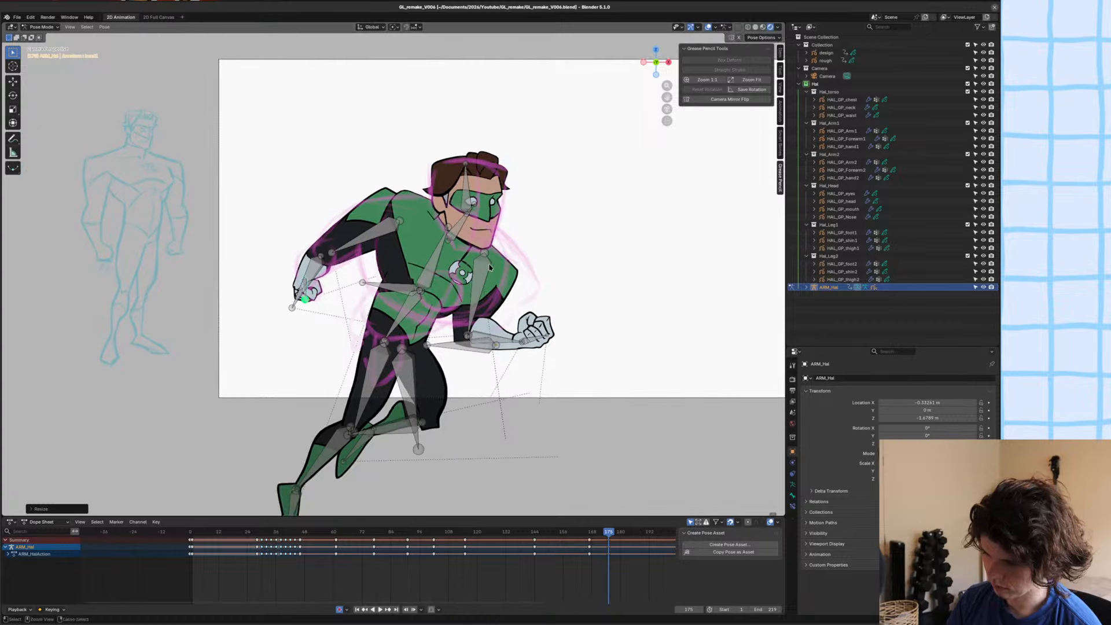
left_click(492, 269)
key("g")
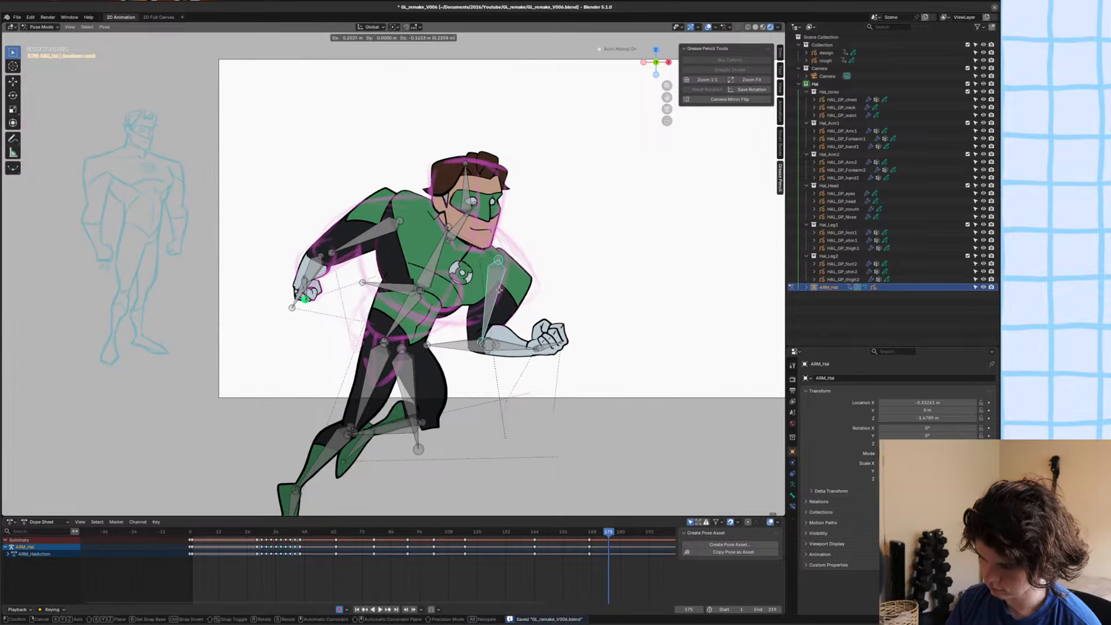
left_click(505, 293)
key("r")
left_click(571, 308)
scroll(571, 308, "up", 2)
key("r")
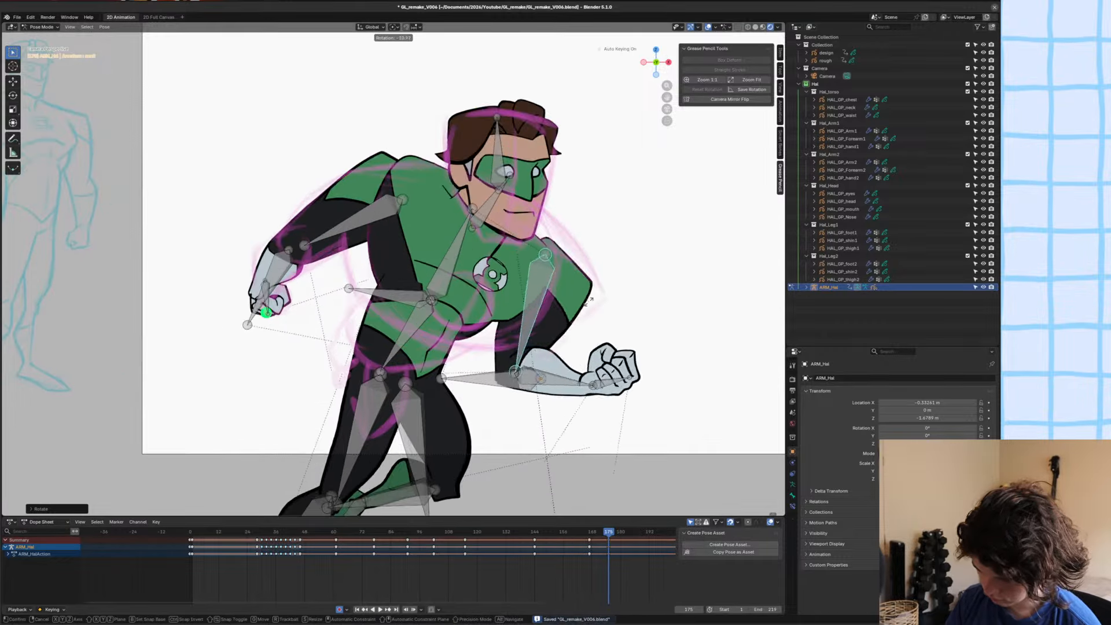
left_click(598, 308)
key("s")
left_click(635, 323)
Rotate the opposite forearm to hang down, attach it at the elbow, scale it down, and shift it along Y behind the upper arm.
key("r")
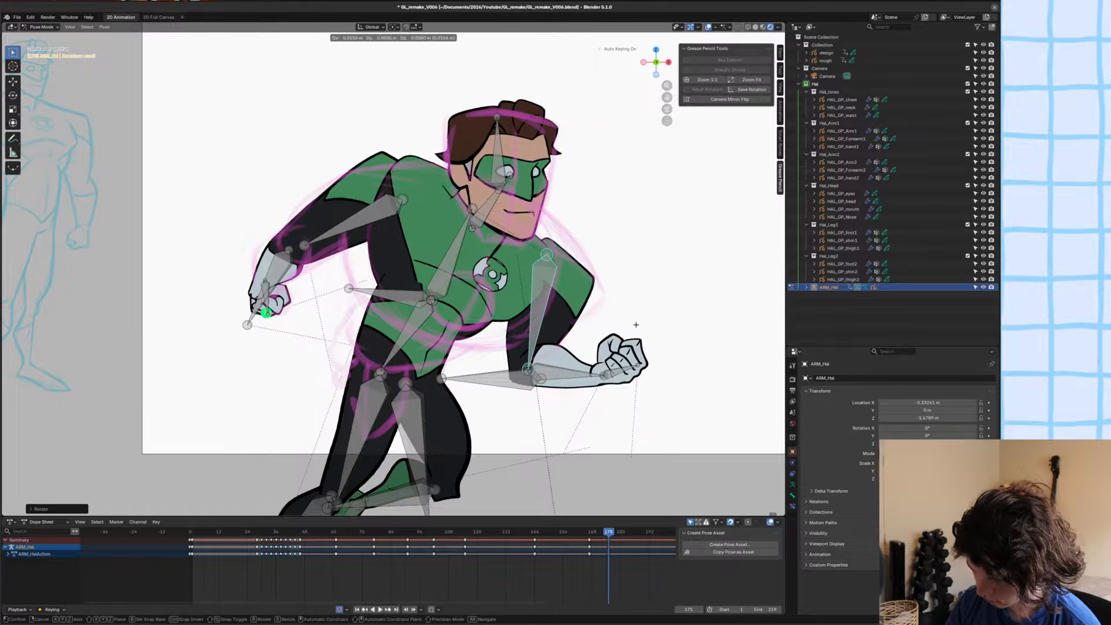
left_click(581, 416)
key("g")
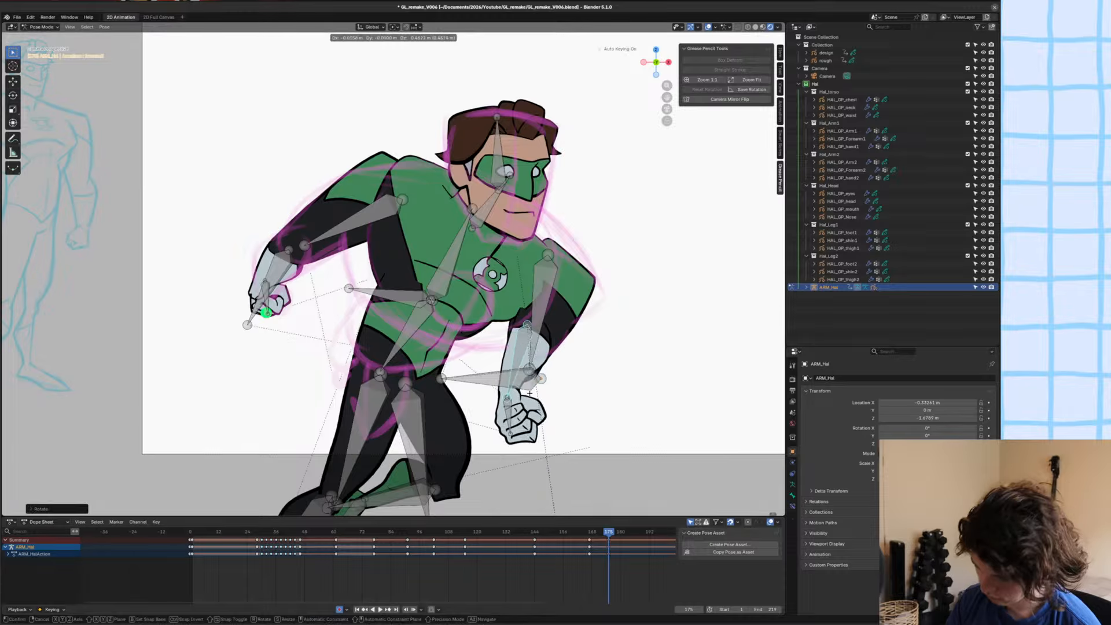
left_click(596, 371)
key("s")
left_click(585, 359)
key("g")
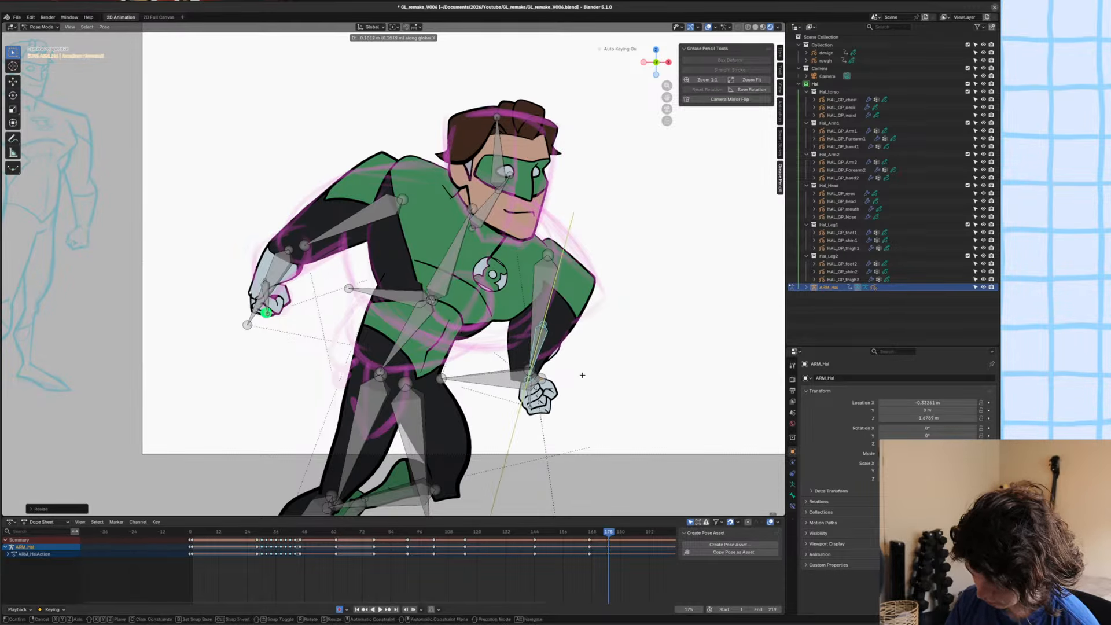
left_click(535, 399)
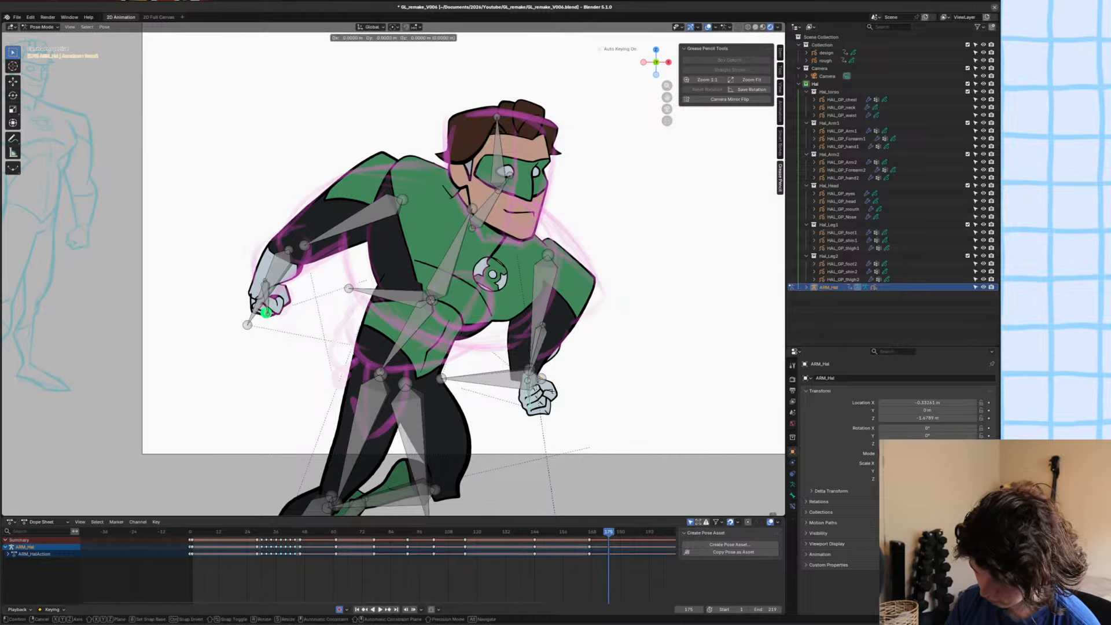
Reposition the opposite fist and rotate the forearm inward toward the waist.
key("g")
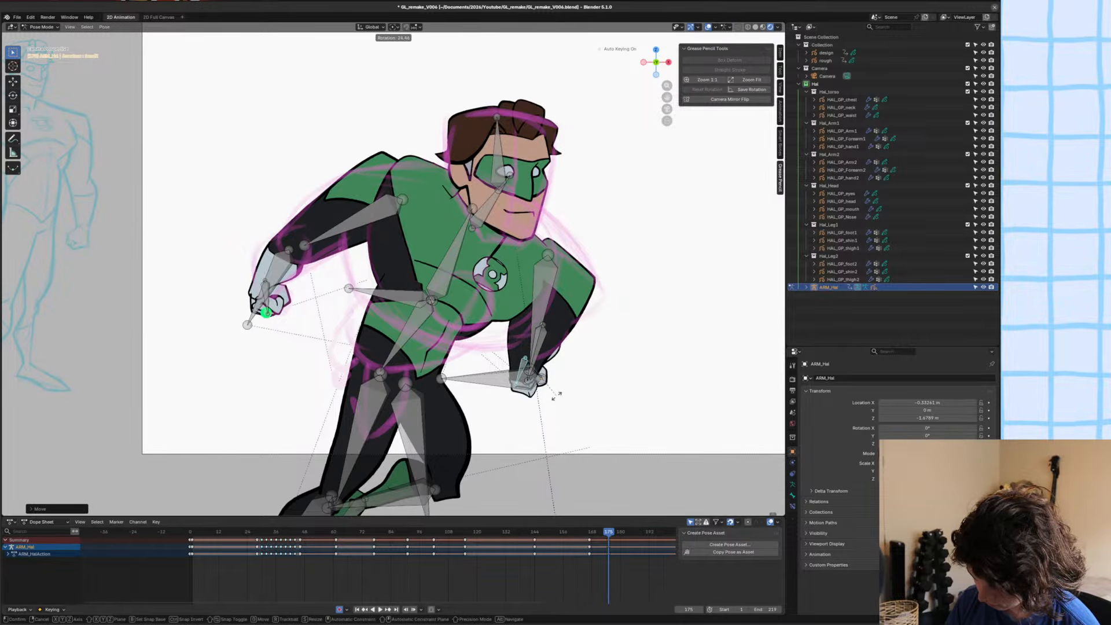
left_click(573, 353)
key("r")
left_click(577, 377)
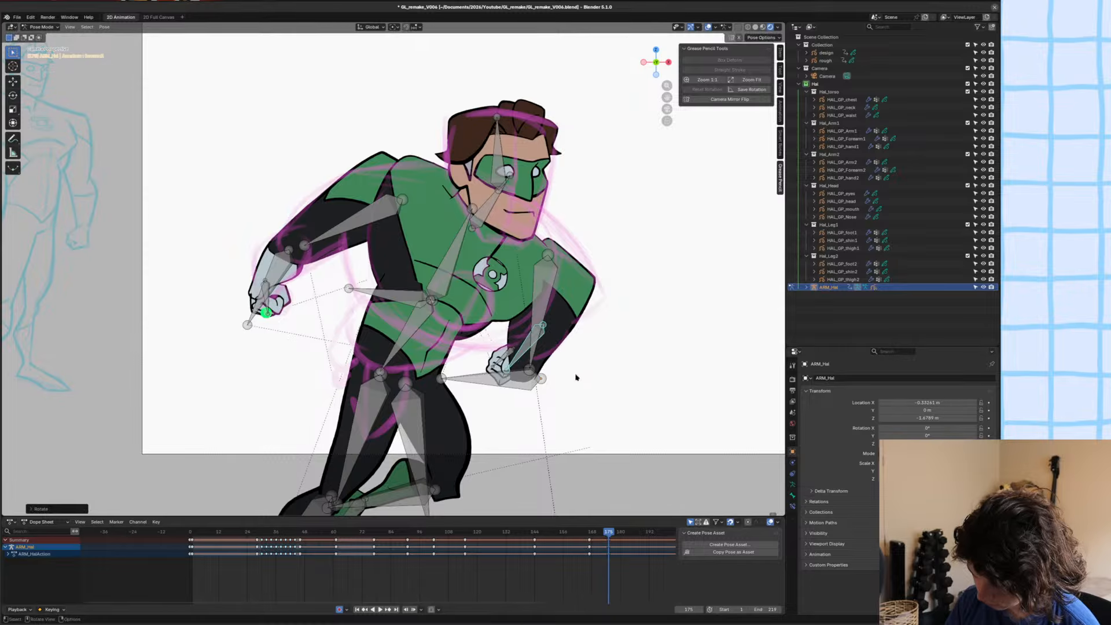
Scale, rotate and move the opposite hand bone to fit the end of the bent forearm, and save the file.
left_click(548, 311)
middle_click_drag(546, 347, 558, 305, "shift")
left_click(522, 324)
left_click(534, 316)
left_click_drag(523, 327, 525, 326)
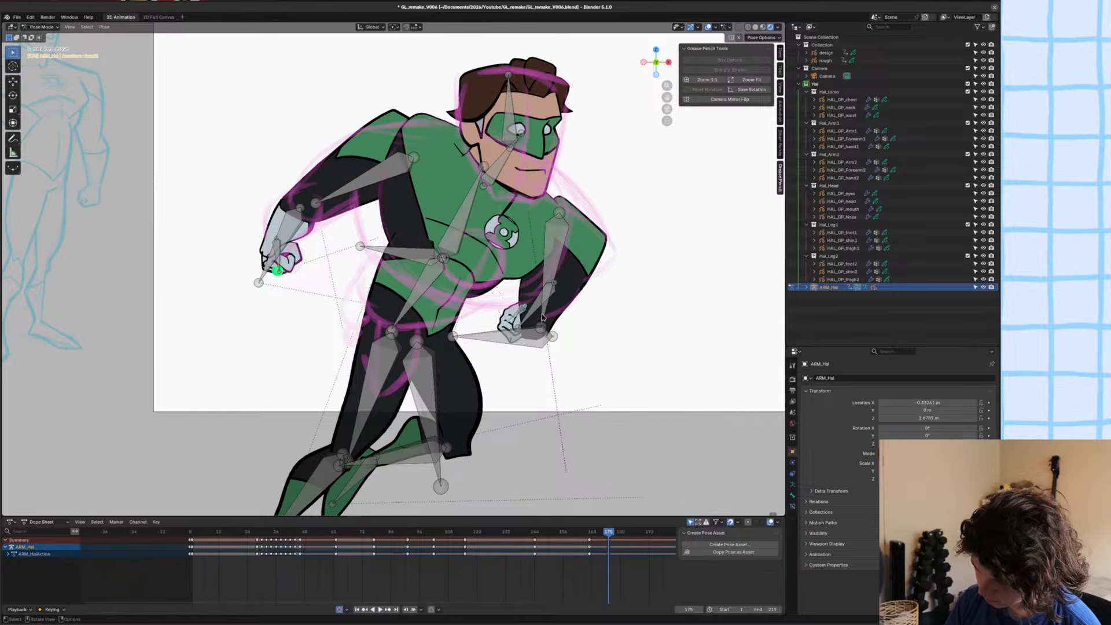
key("s")
left_click(623, 311)
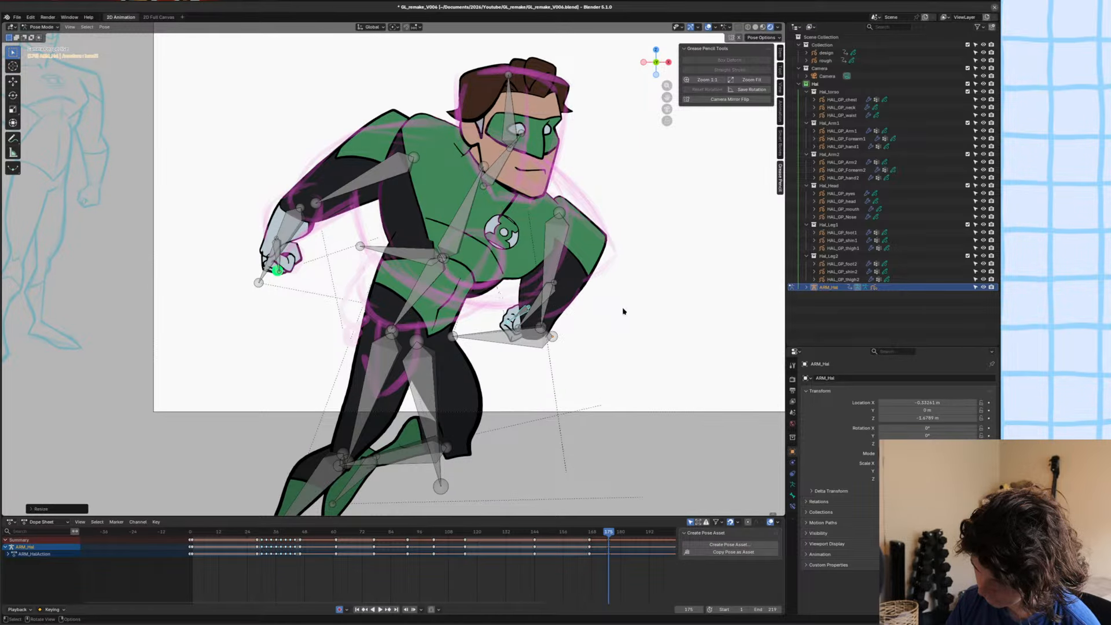
key("r")
left_click(615, 313)
key("g")
left_click(615, 310)
middle_click_drag(614, 310, 597, 282, "shift")
scroll(596, 283, "down", 1)
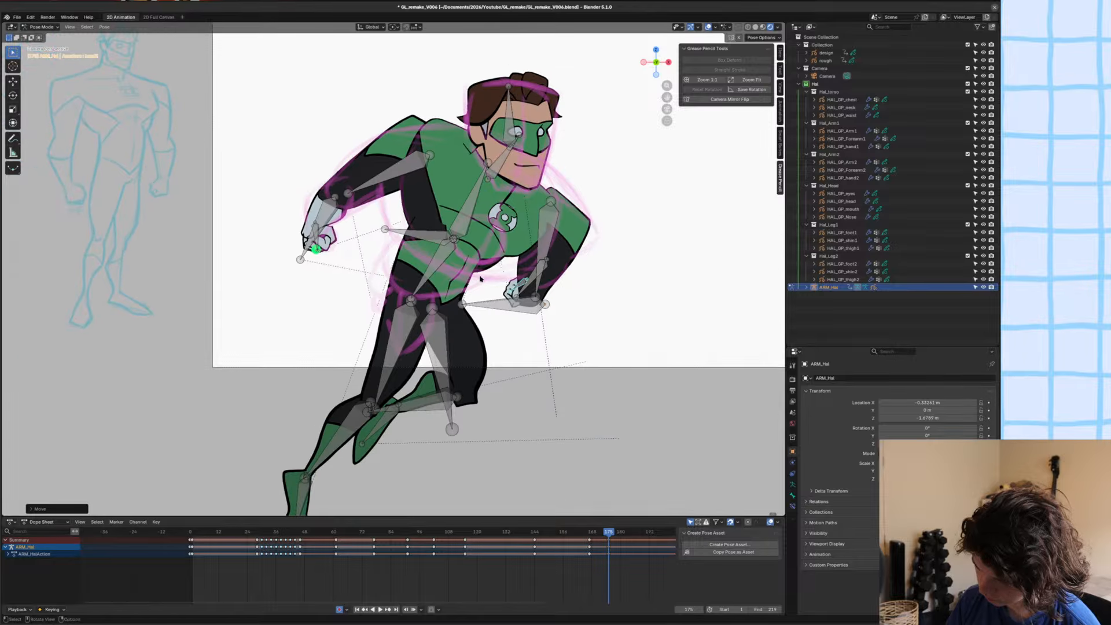
key("ctrl+s")
Adjust the waist bone along Y, rotate it so the legs trail backward, and reposition it under the chest.
left_click(425, 273)
key("g")
key("y")
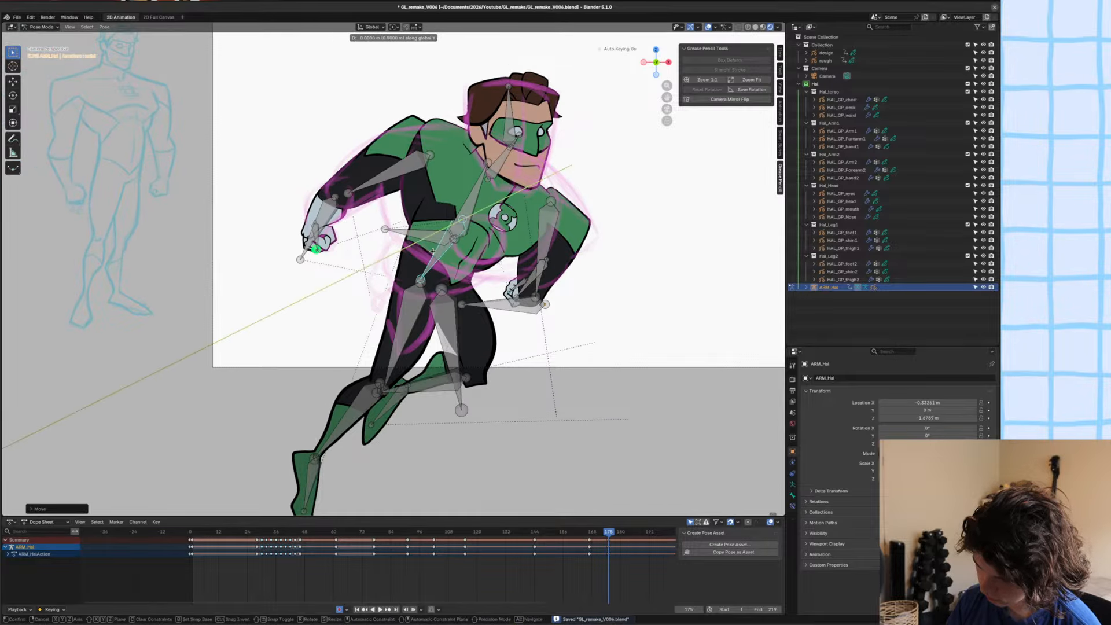
left_click(435, 260)
key("r")
left_click(517, 274)
key("g")
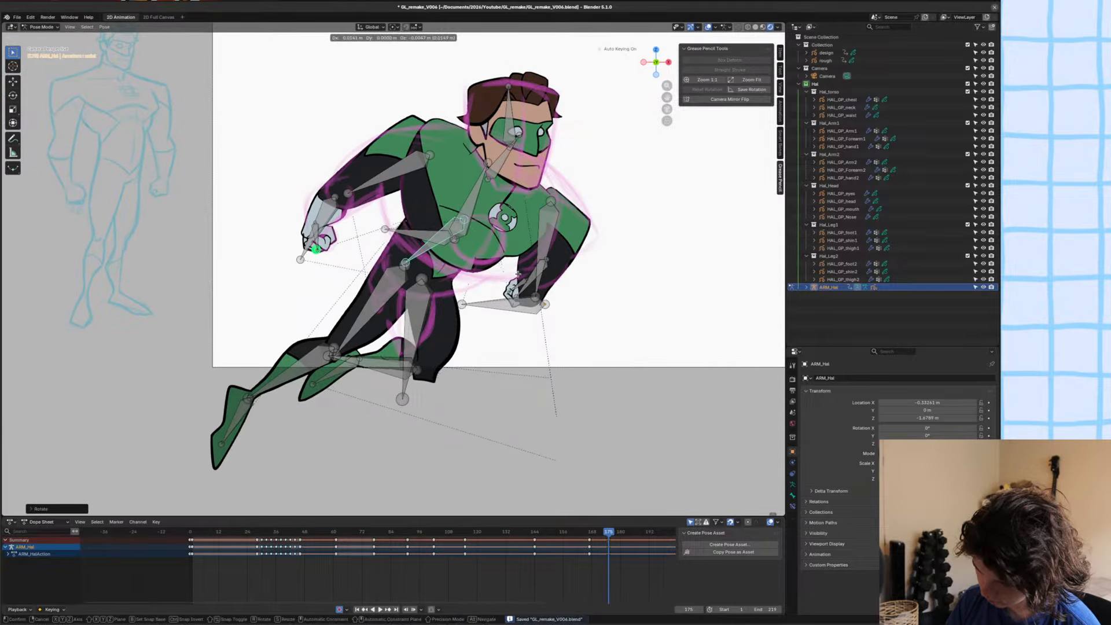
left_click(531, 279)
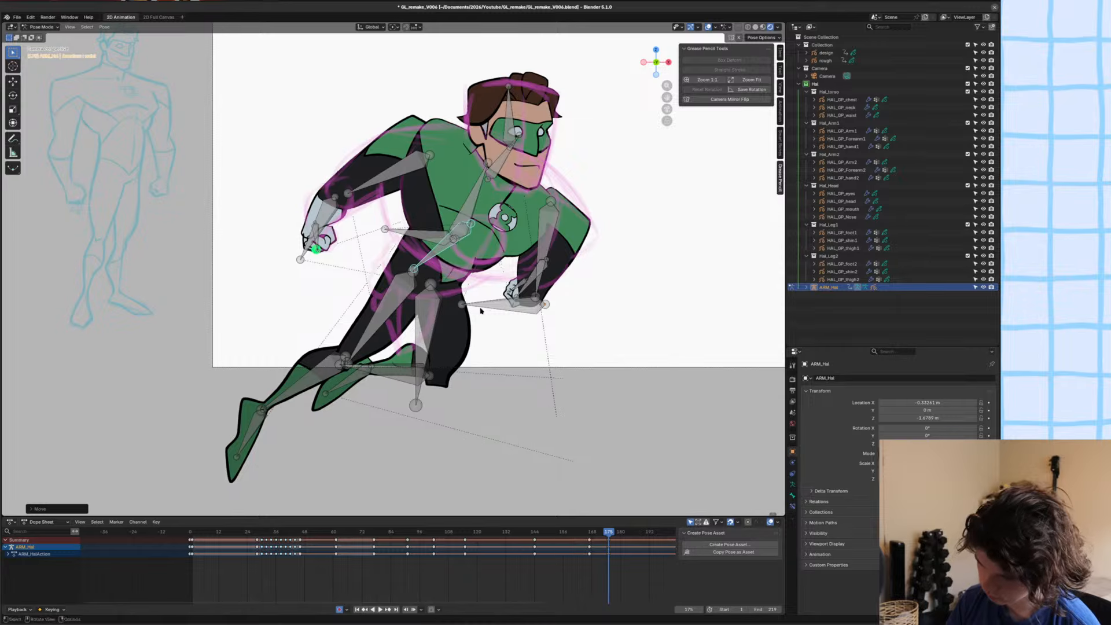
key("r")
left_click(474, 318)
Rotate and move the bent leg's thigh bone, shortening it to fit the sketched thigh.
left_click(450, 325)
left_click(430, 324)
key("r")
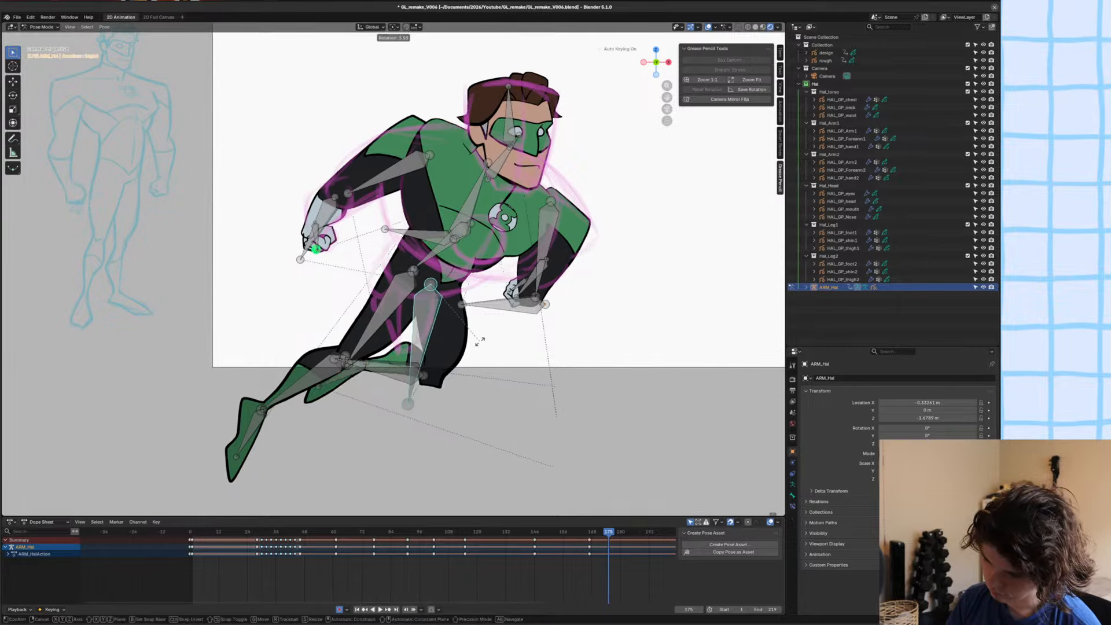
left_click(469, 353)
key("g")
left_click(436, 319)
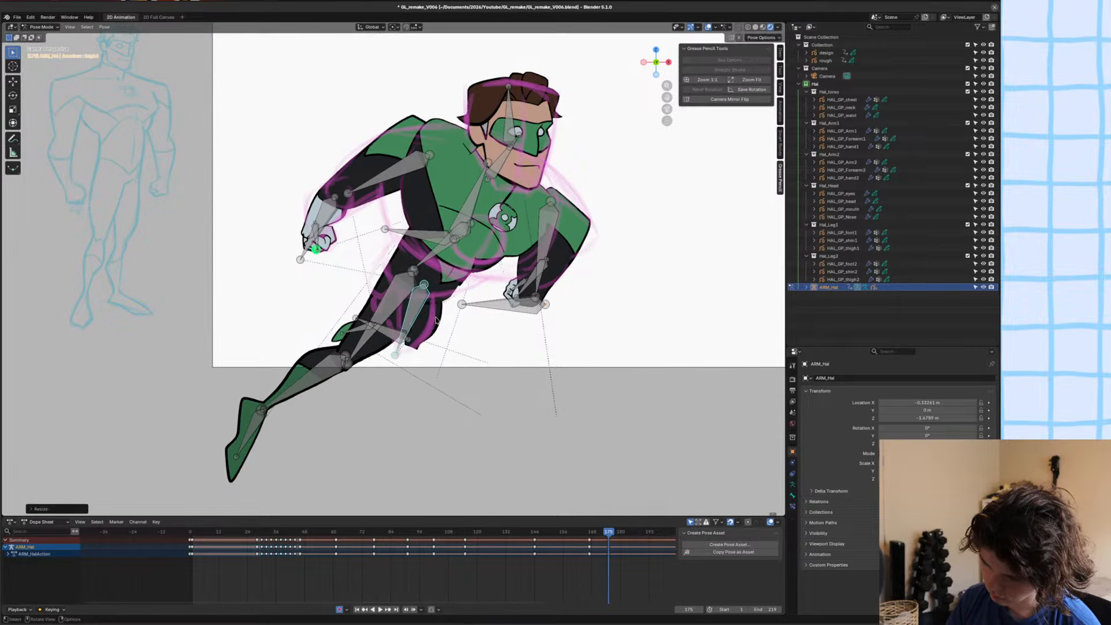
Nudge the waist bone into its final position under the torso and save the file.
key("g")
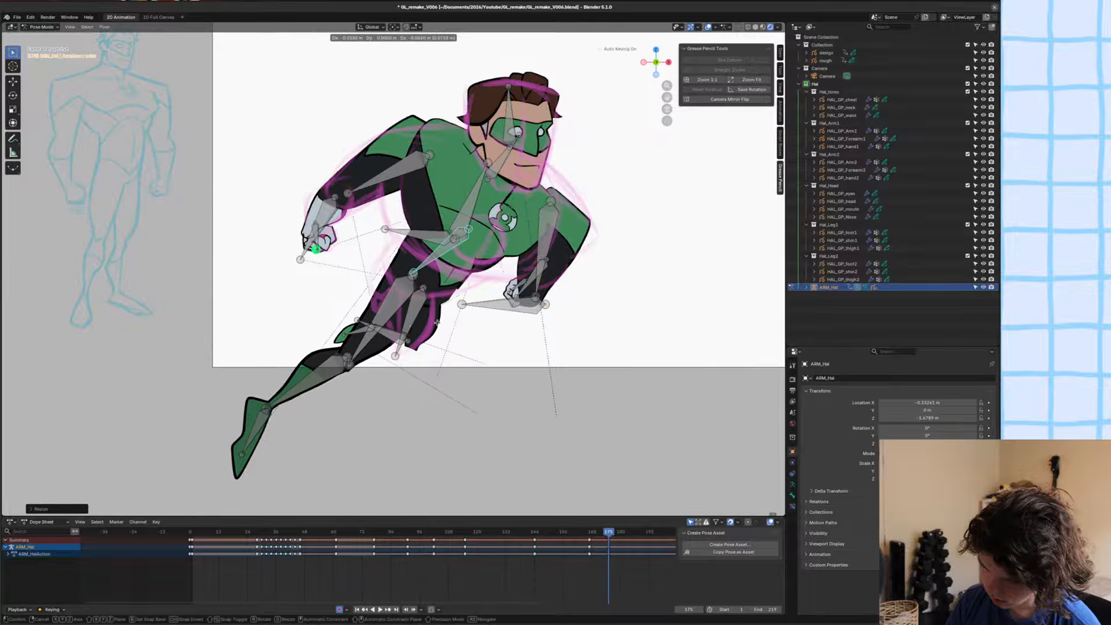
left_click(434, 321)
scroll(429, 315, "down", 1)
key("ctrl+s")
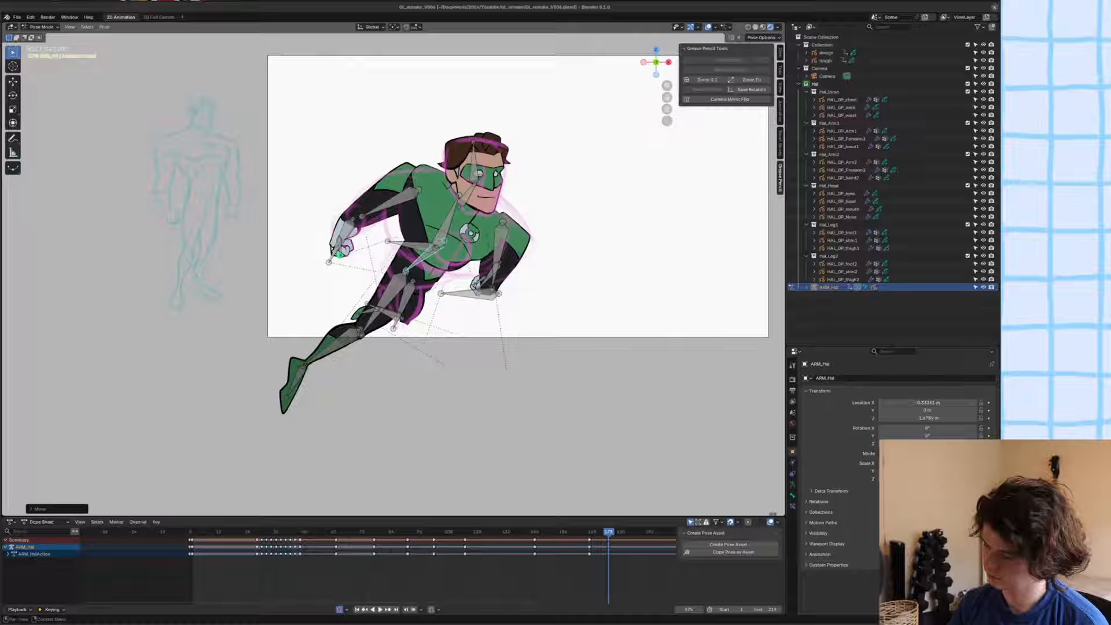
left_click(849, 332)
key("ctrl+s")
Play back the animation through the camera with the viewport overlays hidden to review the key poses.
scroll(478, 291, "down", 1)
key("space")
middle_click_drag(477, 290, 451, 301)
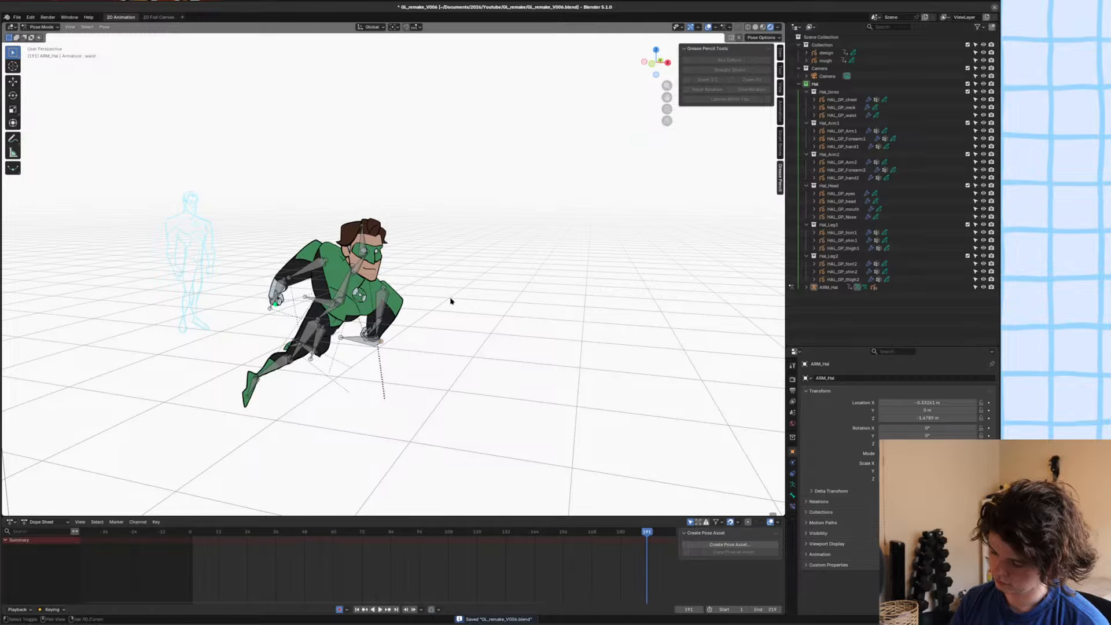
key("KP_0")
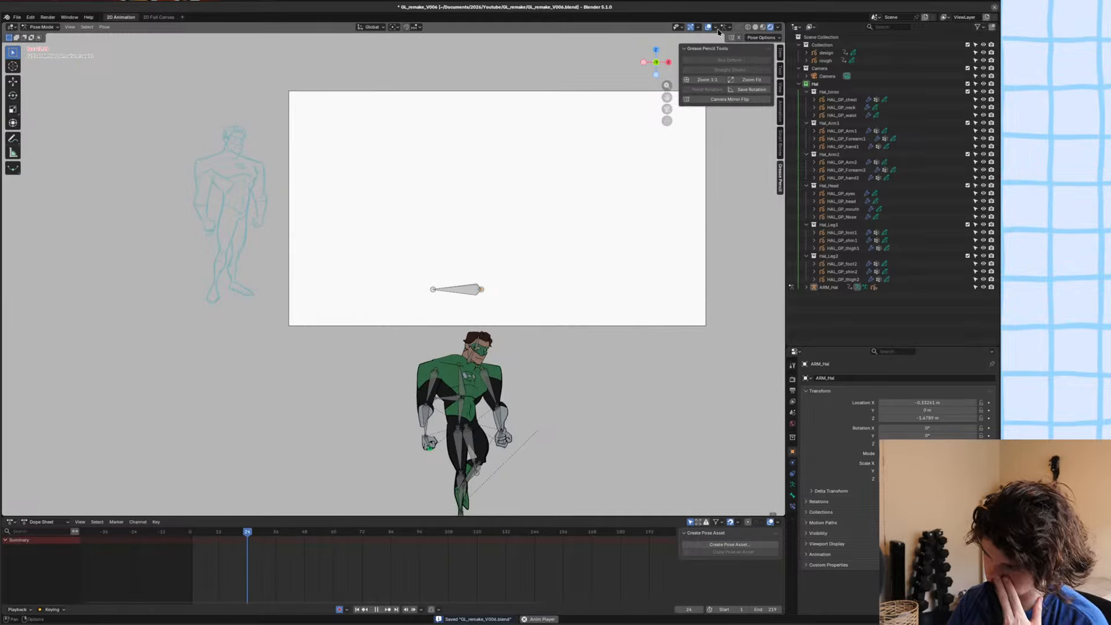
left_click(708, 26)
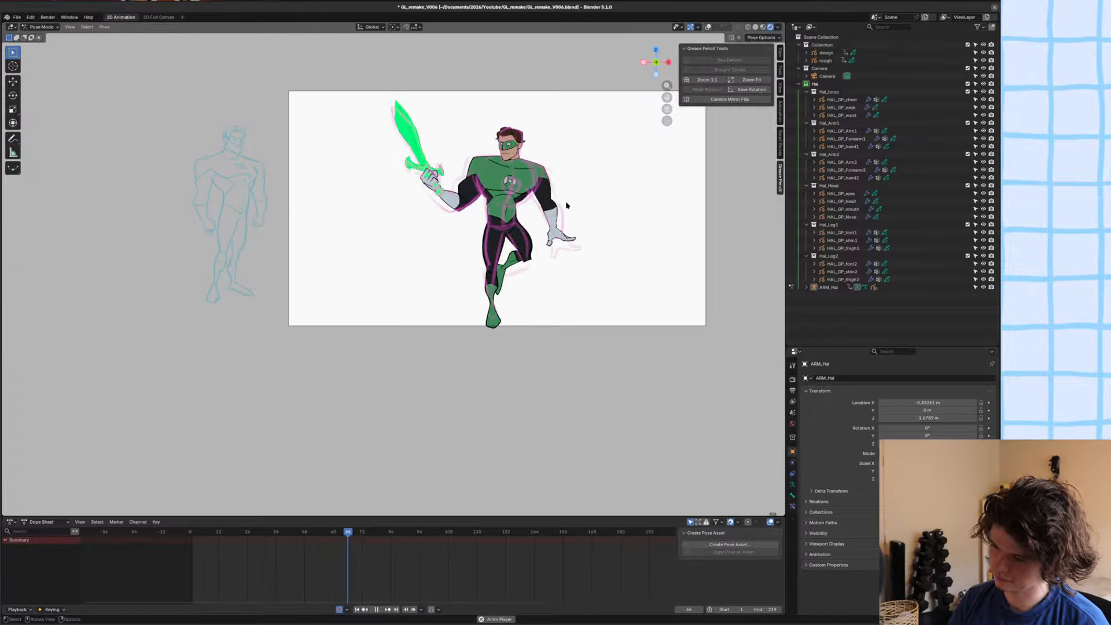
scroll(558, 206, "up", 1)
middle_click_drag(534, 202, 501, 227, "shift")
key("space")
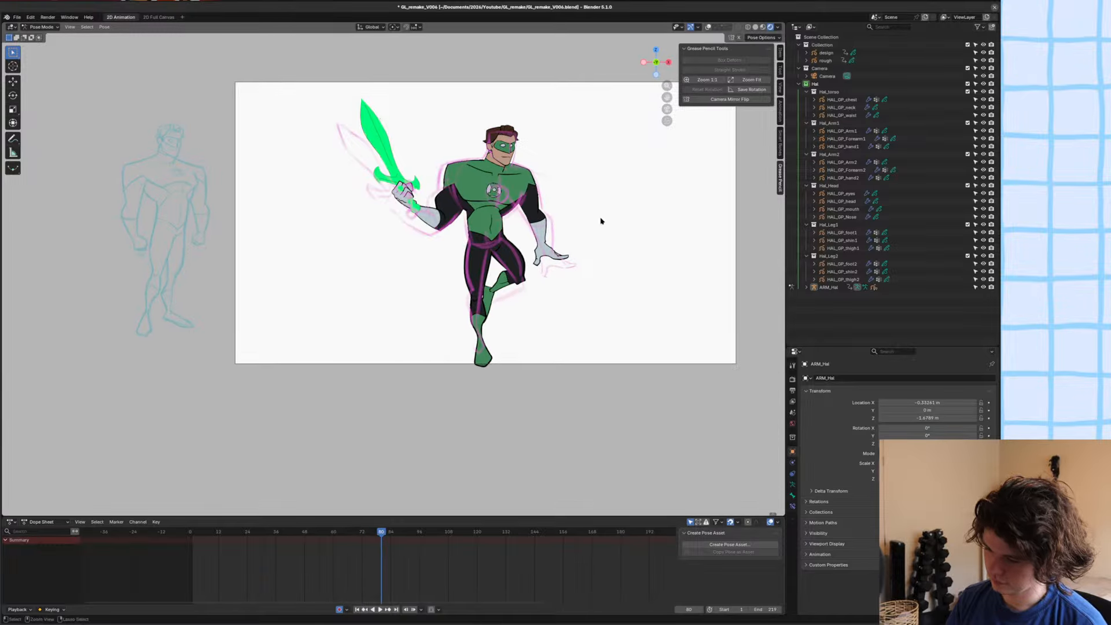
Switch to Object Mode with overlays on, hide the rough sketch object, and save the file.
key("ctrl+Tab")
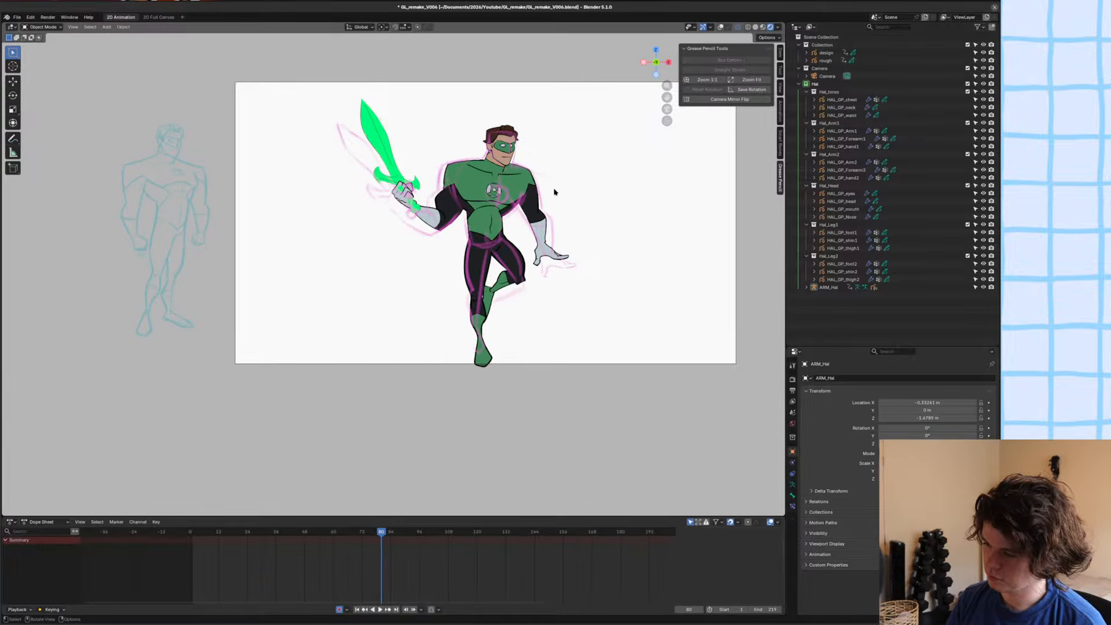
left_click(721, 27)
left_click(514, 213)
key("h")
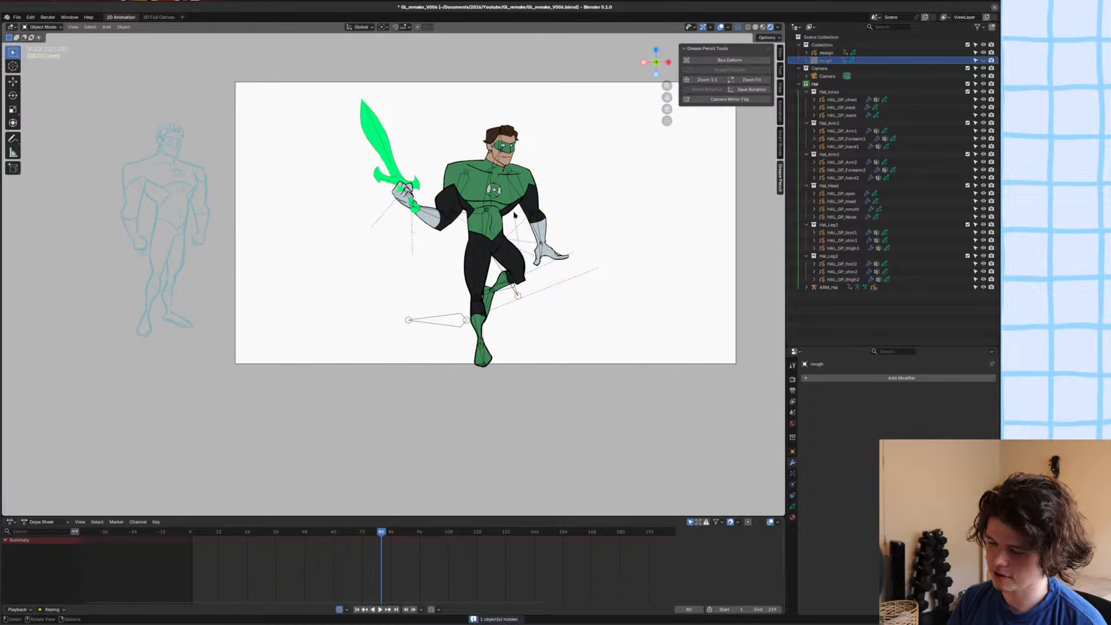
key("ctrl+s")
Hide the viewport overlays and the sidebar, and play the animation from the first frame.
key("shift+alt+z")
middle_click_drag(524, 193, 411, 278, "shift")
scroll(503, 209, "up", 2)
key("n")
middle_click_drag(411, 278, 416, 290, "ctrl")
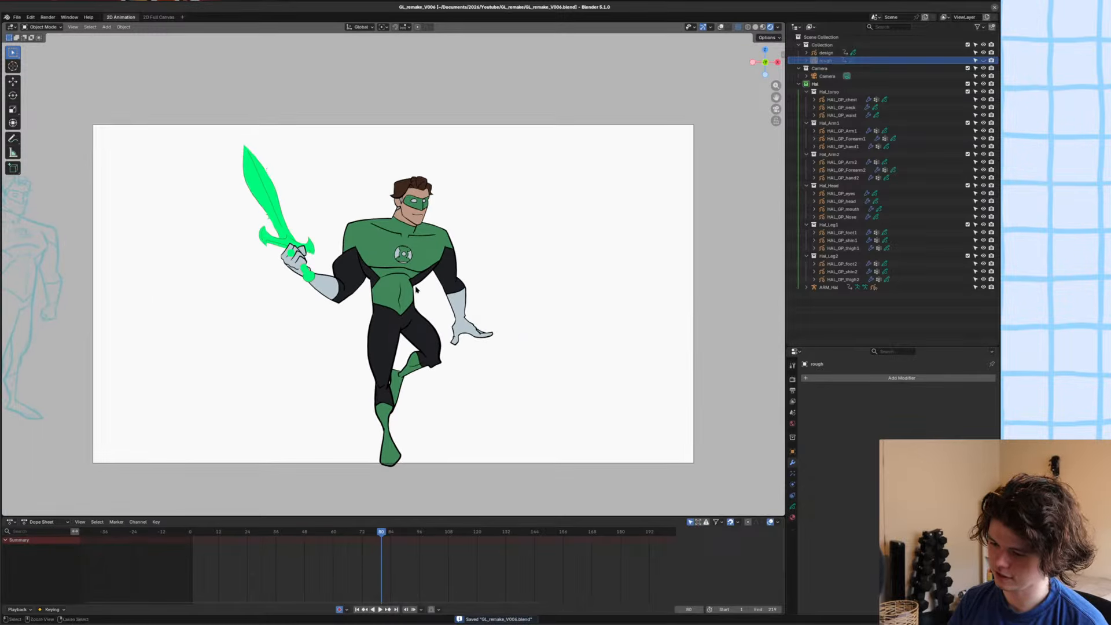
key("shift+Left")
key("space")
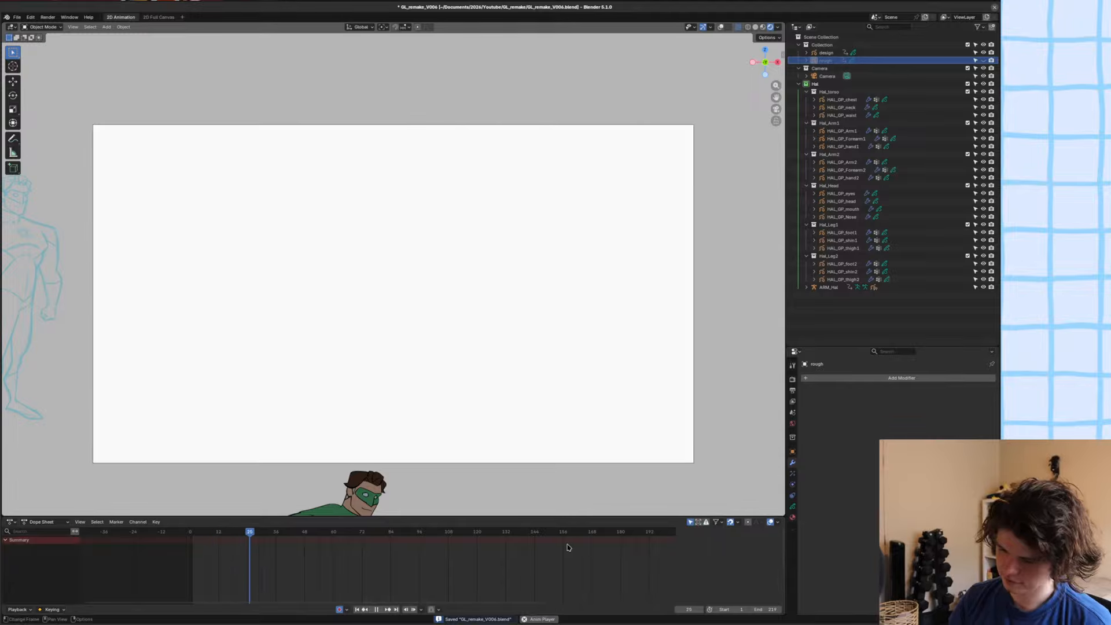
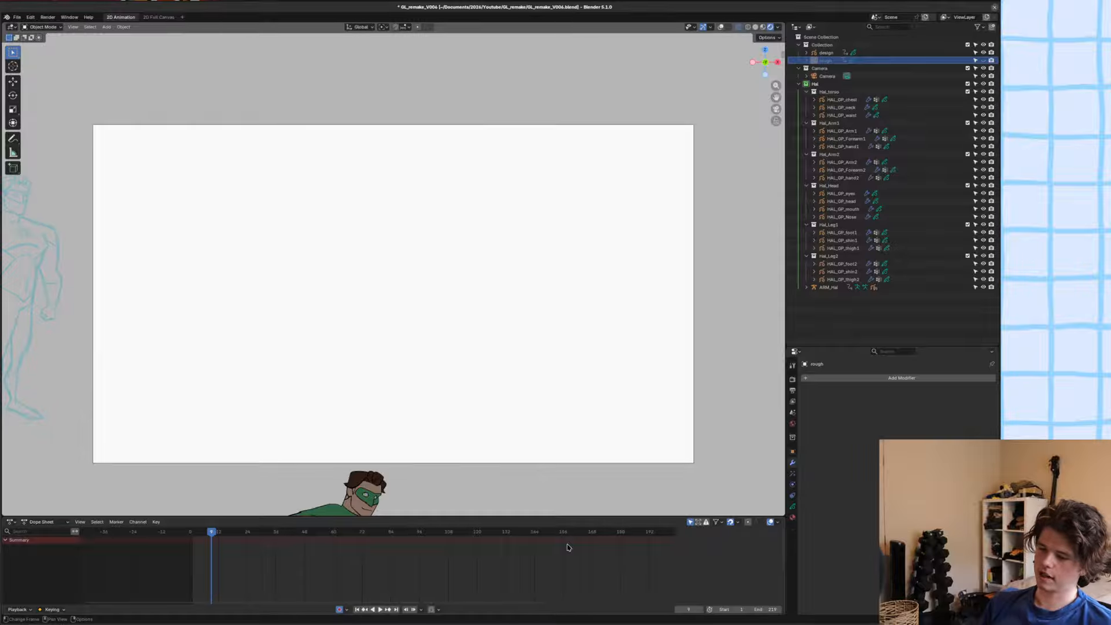
Turn the viewport overlays back on and enter Pose Mode on the character armature with all bones selected.
middle_click_drag(329, 476, 507, 469, "alt")
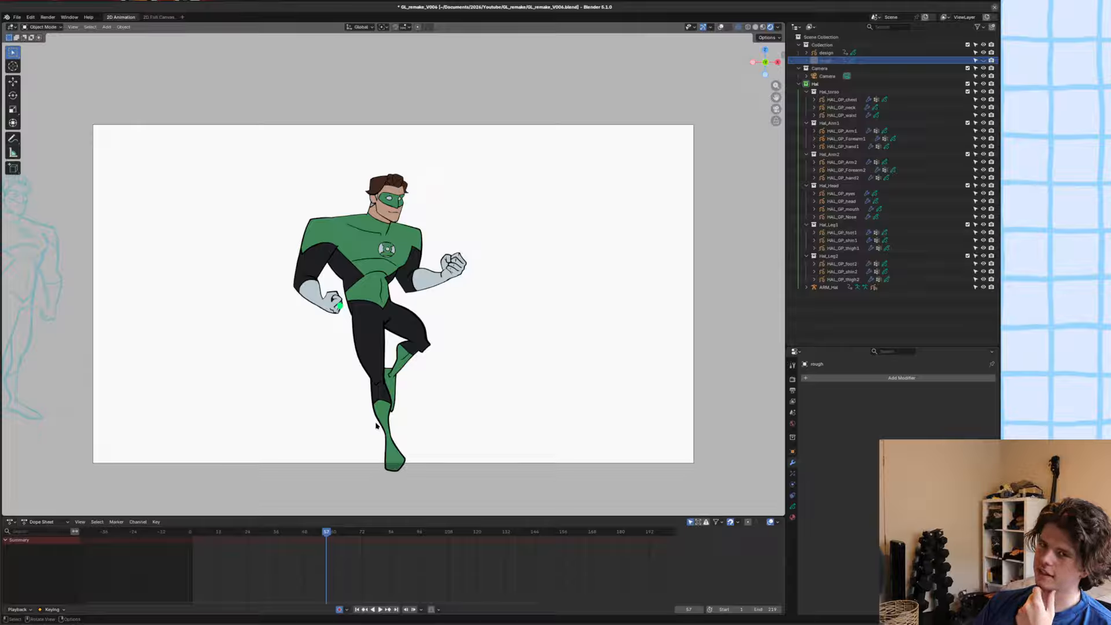
left_click(721, 27)
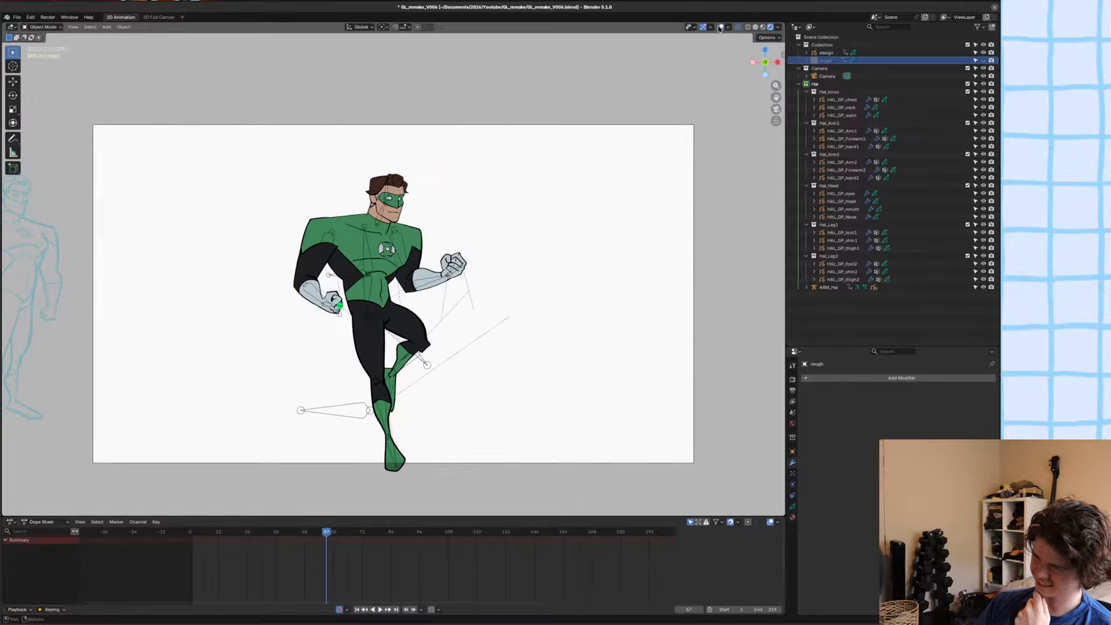
left_click(319, 420)
key("ctrl+Tab")
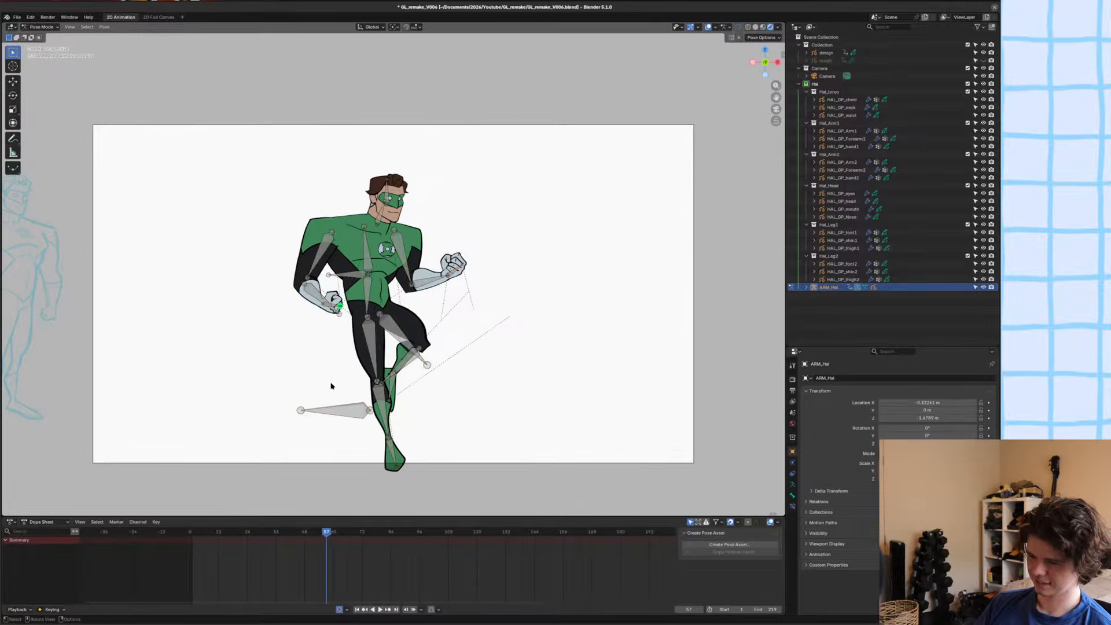
key("a")
Scrub through the key poses in the Dope Sheet and stop at frame 175.
left_click_drag(332, 389, 667, 406, "alt")
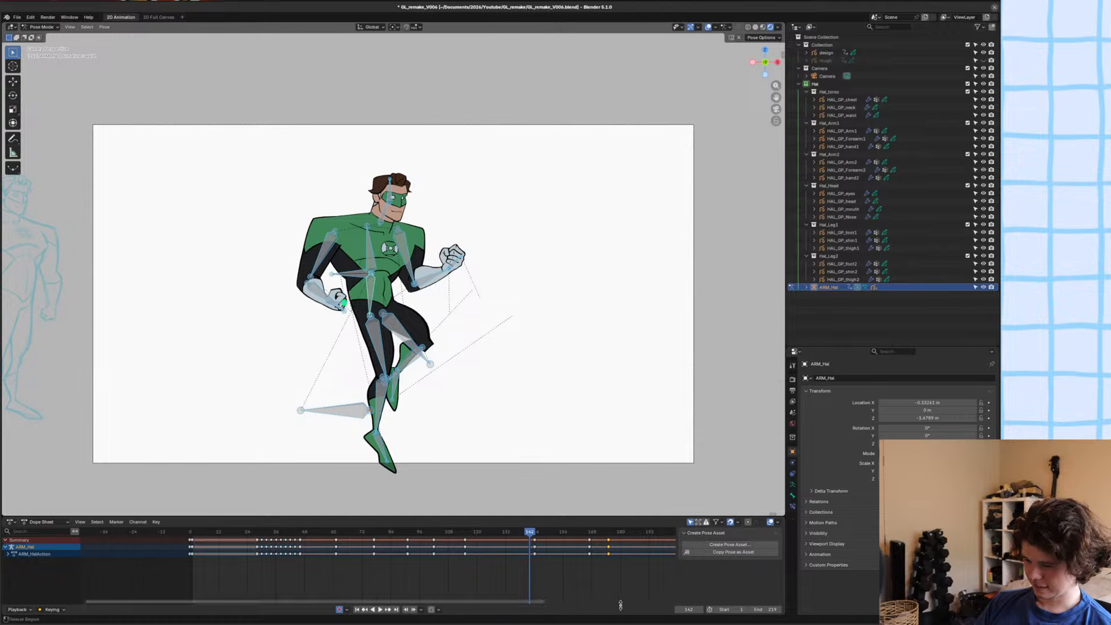
middle_click_drag(593, 594, 453, 559)
scroll(453, 558, "up", 3)
scroll(473, 536, "up", 1)
left_click_drag(481, 533, 499, 534)
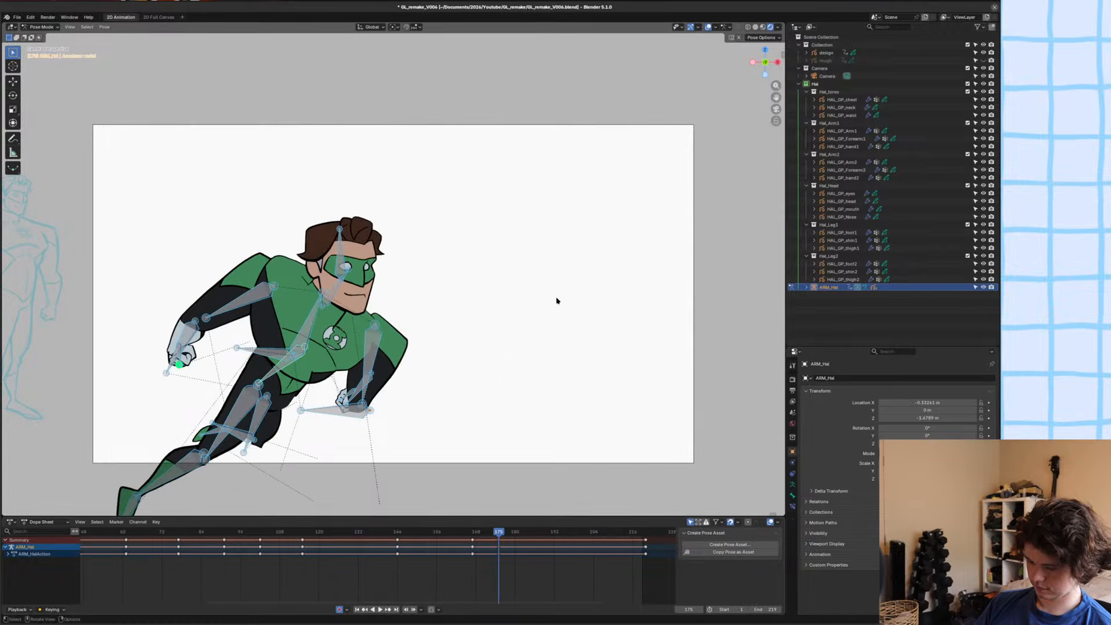
Return to Object Mode, unhide the rough sketch object, and save the file.
key("ctrl+Tab")
key("alt+h")
left_click(442, 293)
scroll(388, 307, "up", 3)
middle_click_drag(345, 327, 386, 311, "shift")
key("ctrl+s")
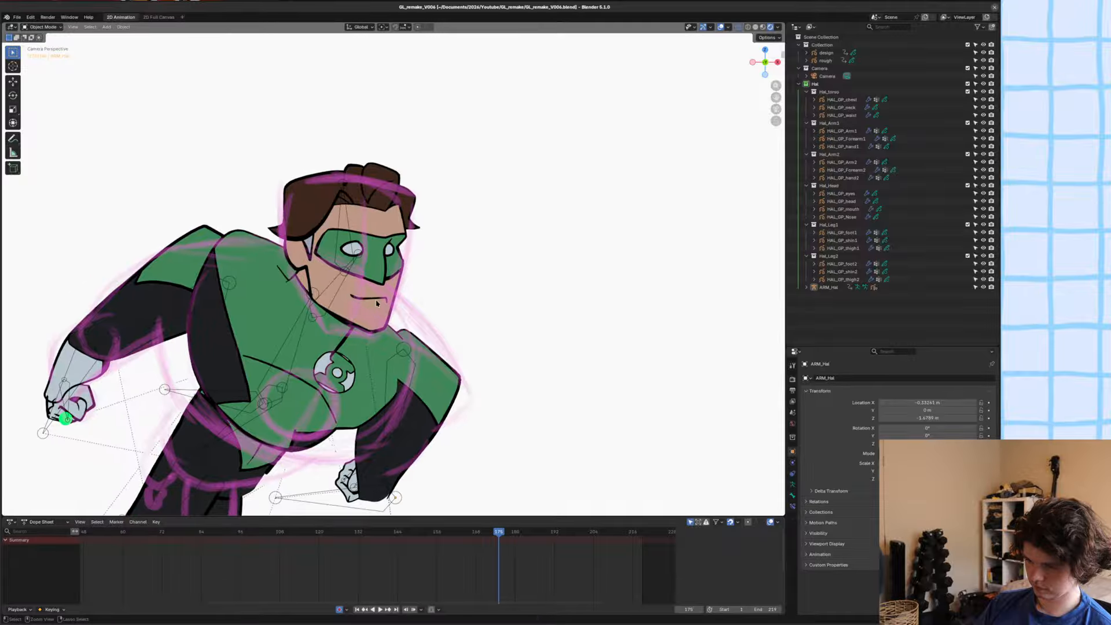
Examine how the head and chest line up with the rough sketch at frame 175, and save the file.
left_click(310, 265)
left_click(346, 262)
left_click(346, 270)
scroll(346, 324, "up", 2)
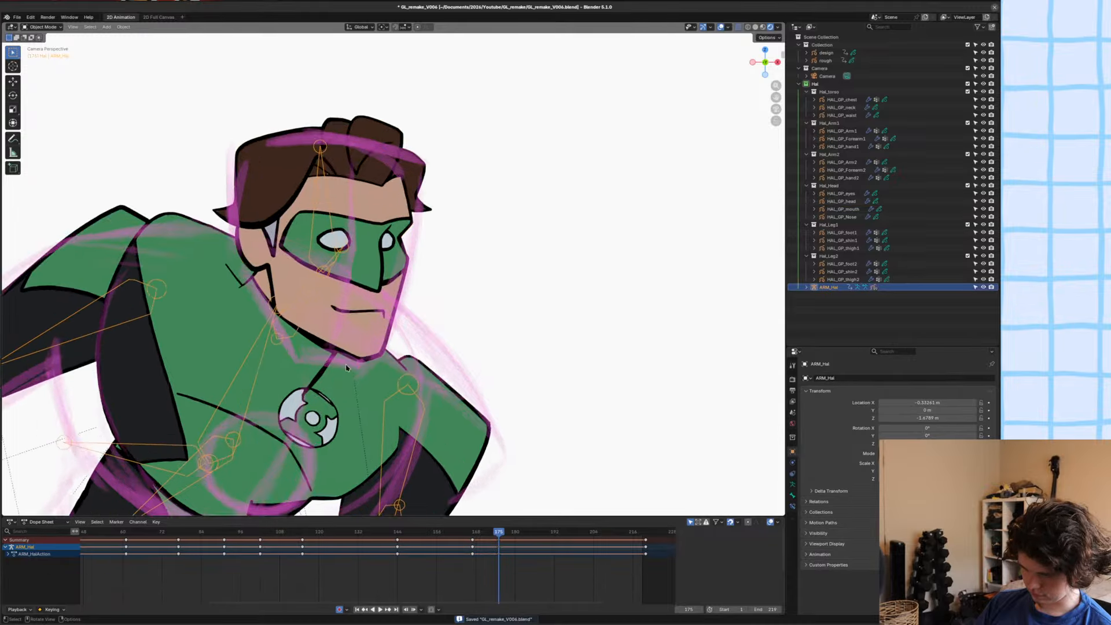
scroll(346, 380, "down", 3)
middle_click_drag(345, 380, 366, 381, "shift")
key("ctrl+s")
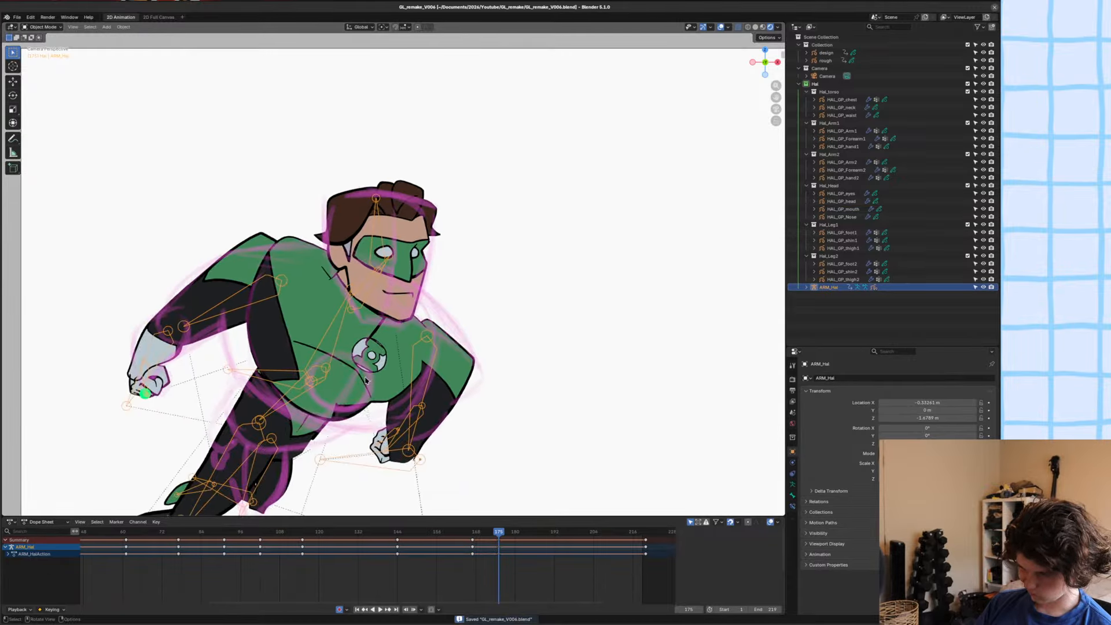
left_click(366, 380)
left_click(338, 346)
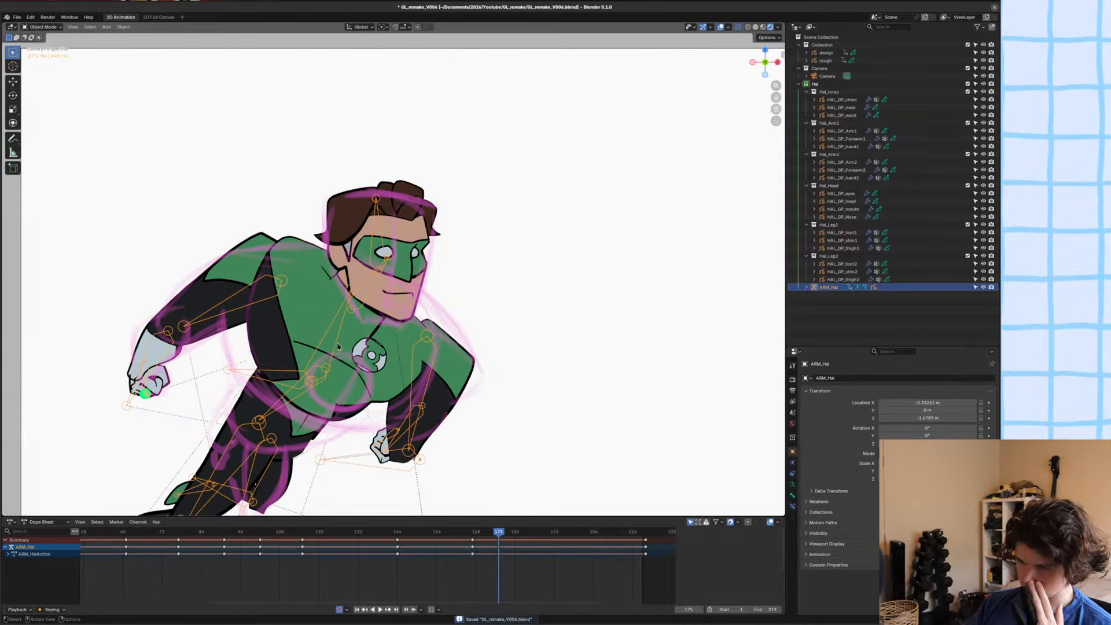
Isolate the chest Grease Pencil object and the rough sketch in local view, looking through the camera with the chest selected.
left_click(325, 330)
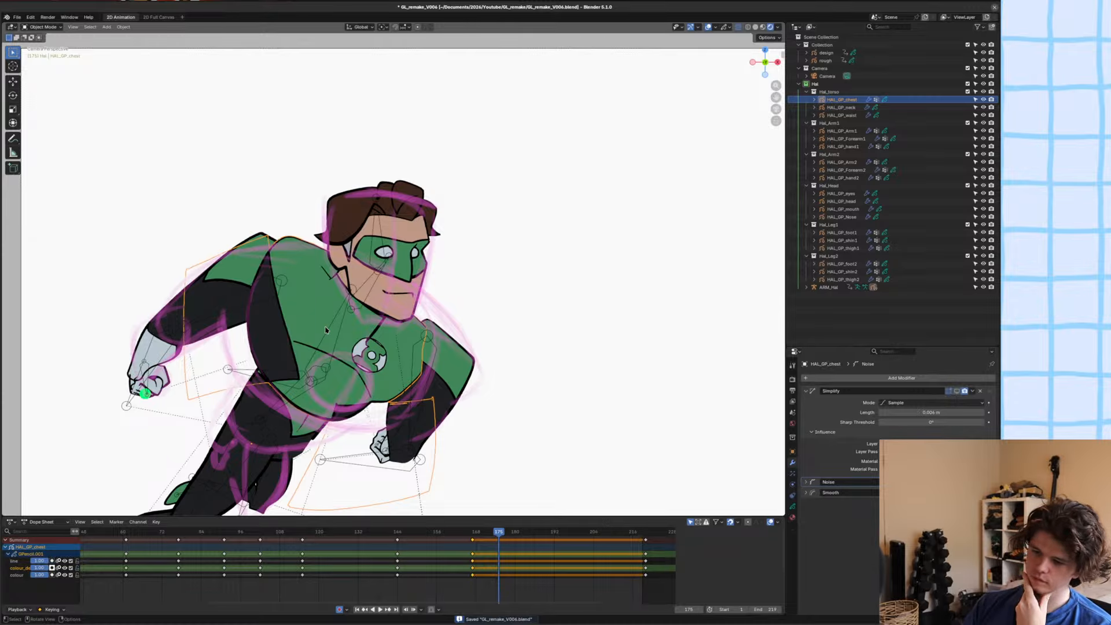
left_click(345, 356, "shift")
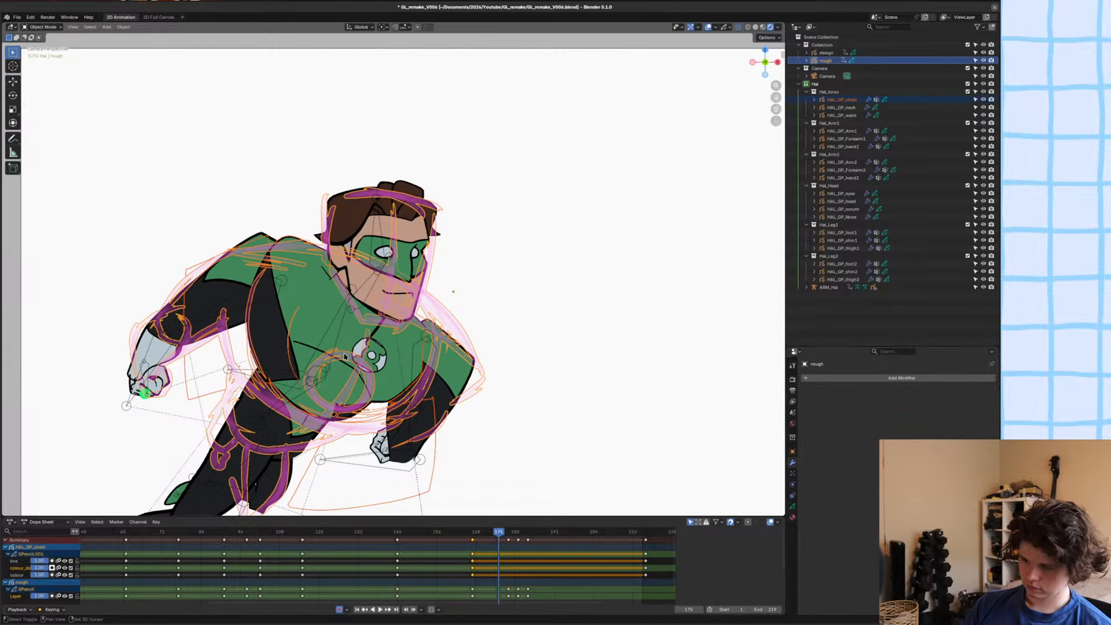
key("KP_Divide")
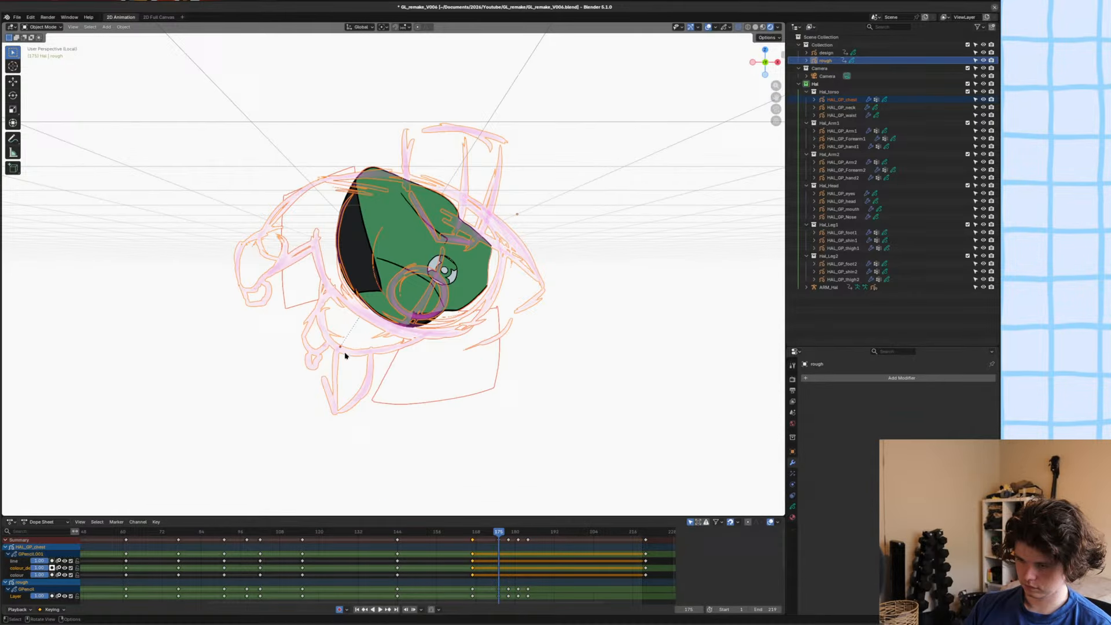
left_click(384, 308)
key("KP_0")
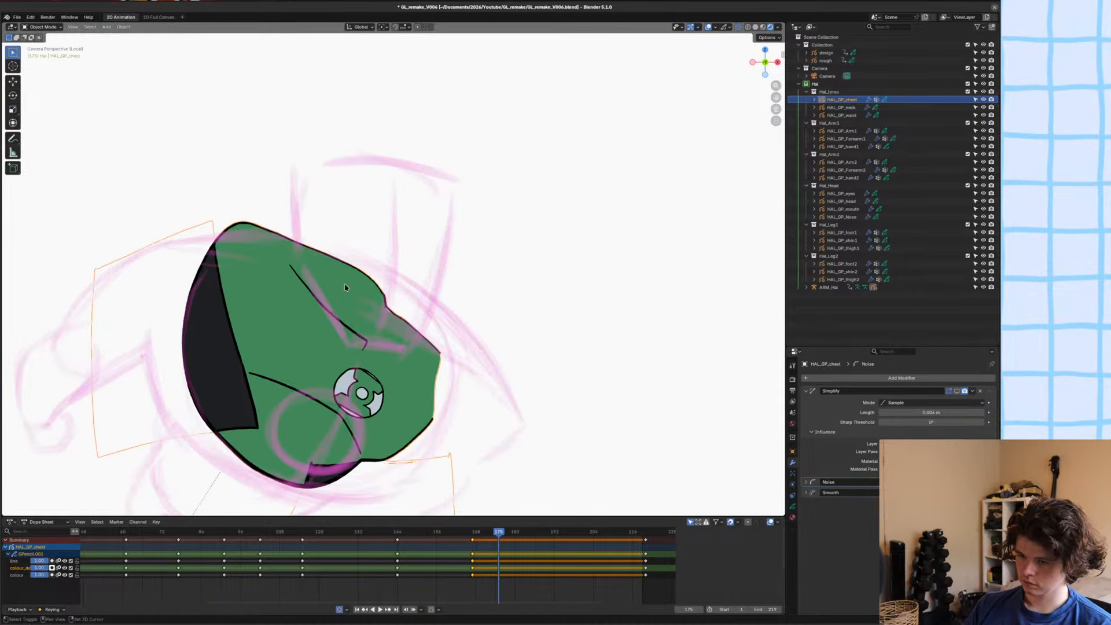
Save the file and delete all points of the chest drawing at frame 175 in Edit Mode.
key("ctrl+s")
key("Tab")
key("x")
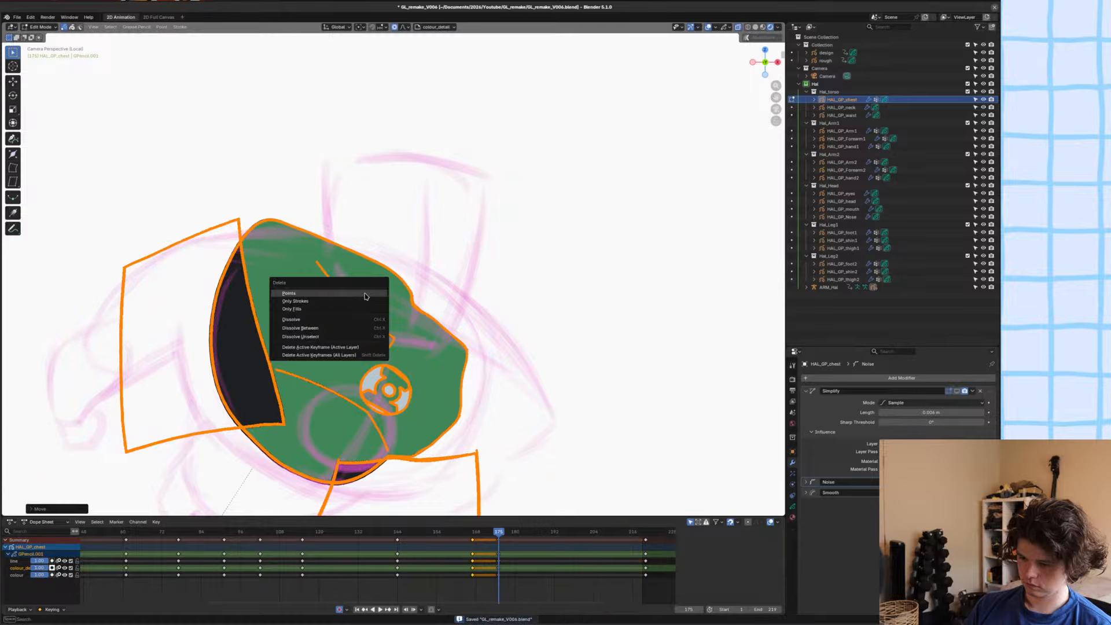
left_click(364, 293)
Enter Draw Mode on the chest object with the Hal_Linework.001 material and the line layer active.
key("ctrl+Tab")
key("u")
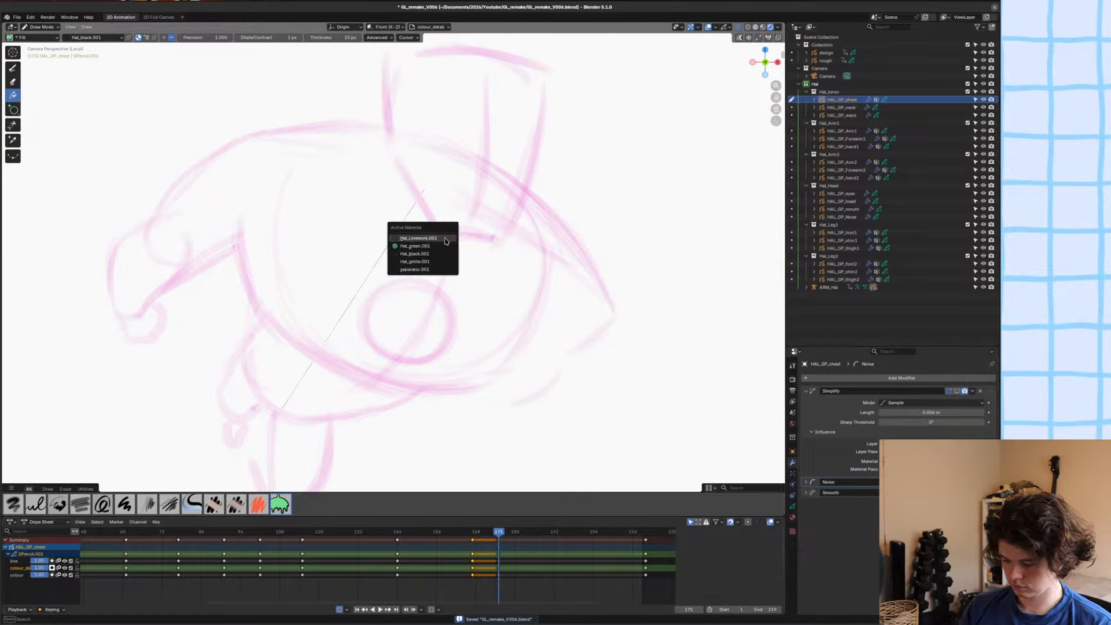
left_click(446, 242)
key("y")
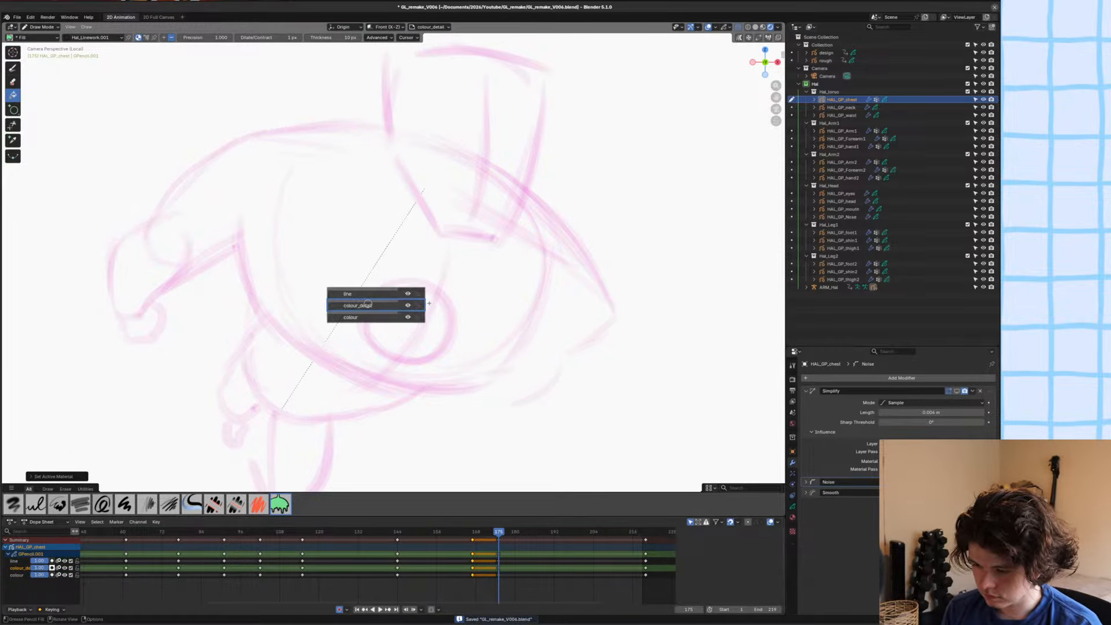
left_click(358, 294)
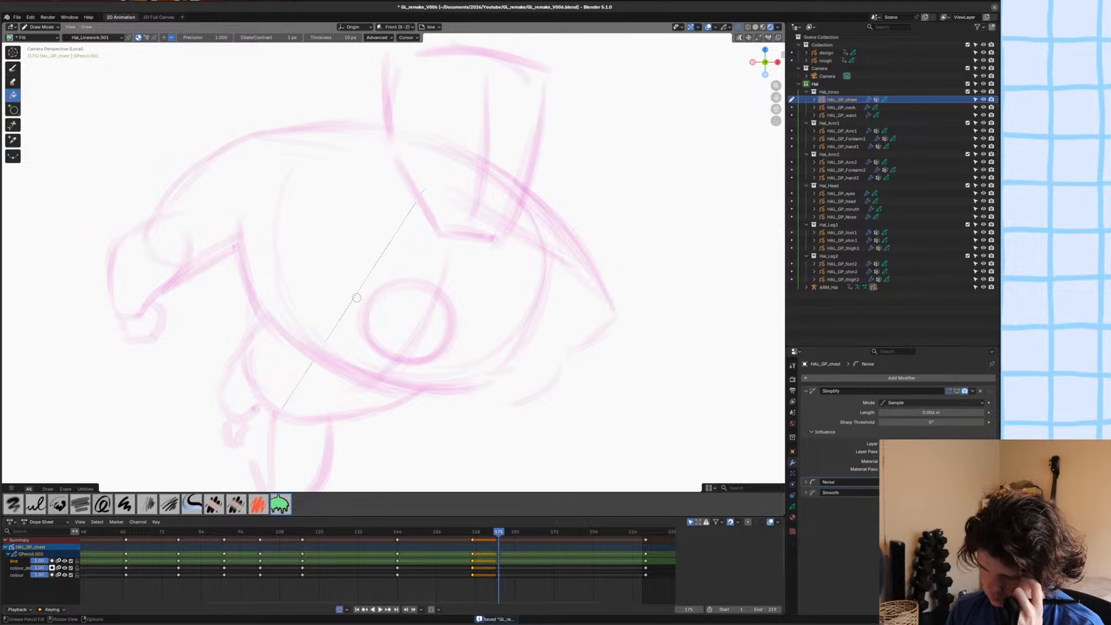
Switch to Solid shading, turn off onion skinning for the Hal_green.001, Hal_black.001 and Hal_white.001 materials, and save the file.
key("z")
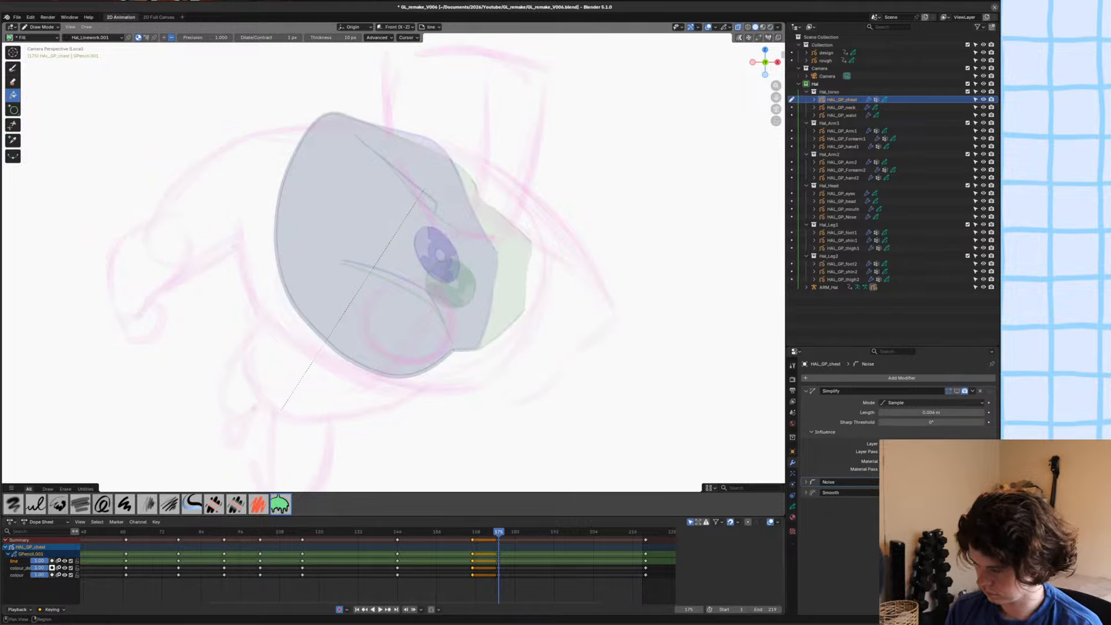
left_click(792, 517)
left_click(962, 388)
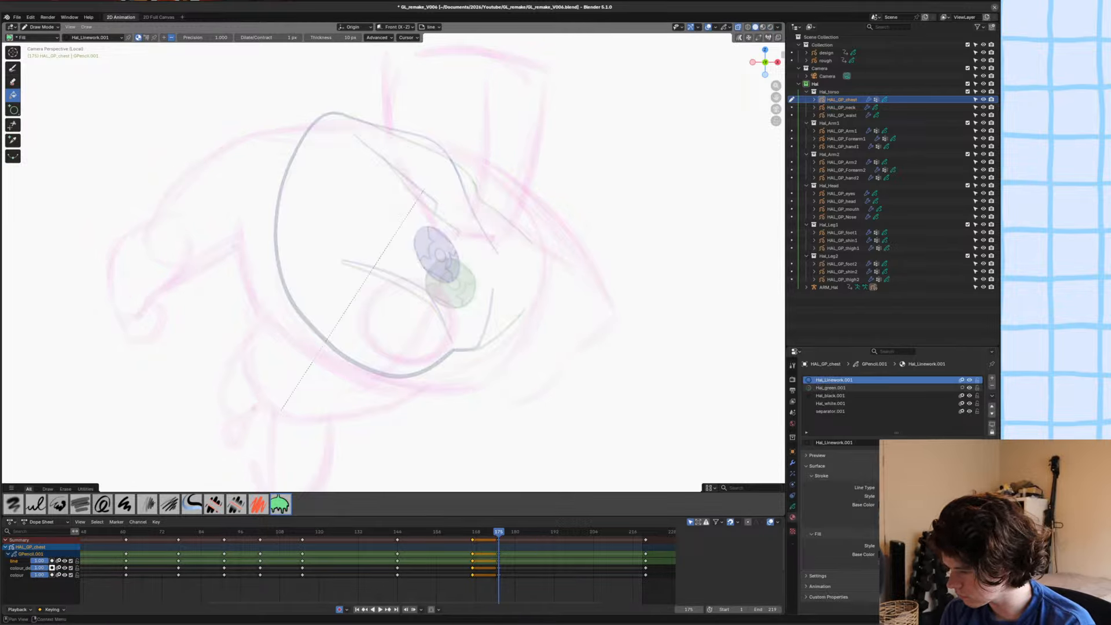
left_click(962, 396)
left_click(962, 404)
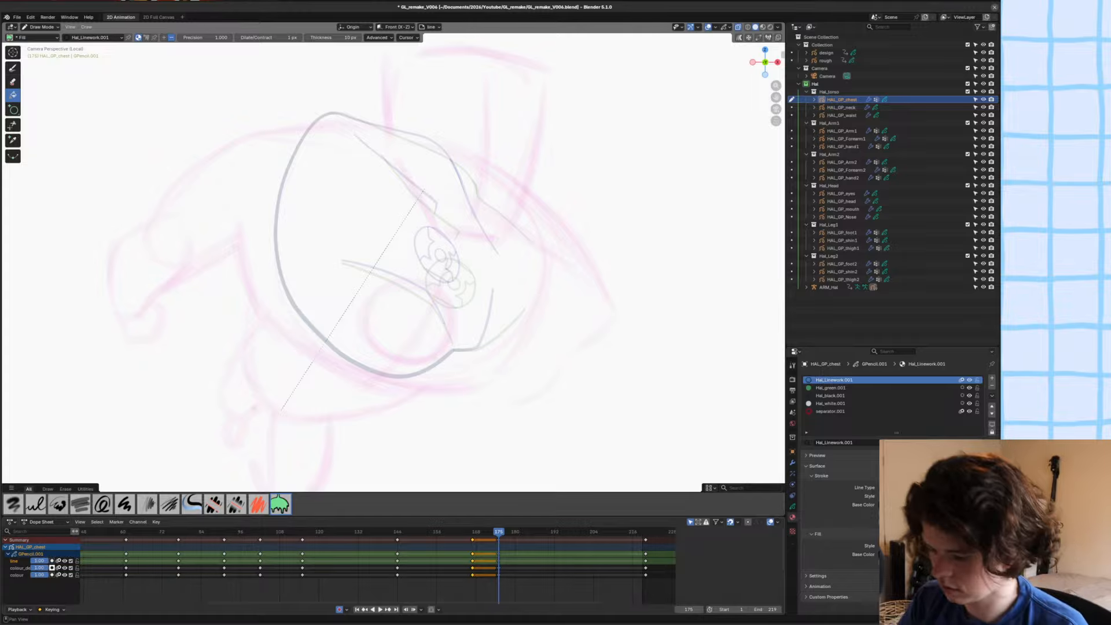
key("ctrl+s")
Switch from the Fill tool to the Ink Pen brush, undo a trial stroke on the chest, and save the file.
left_click(371, 197)
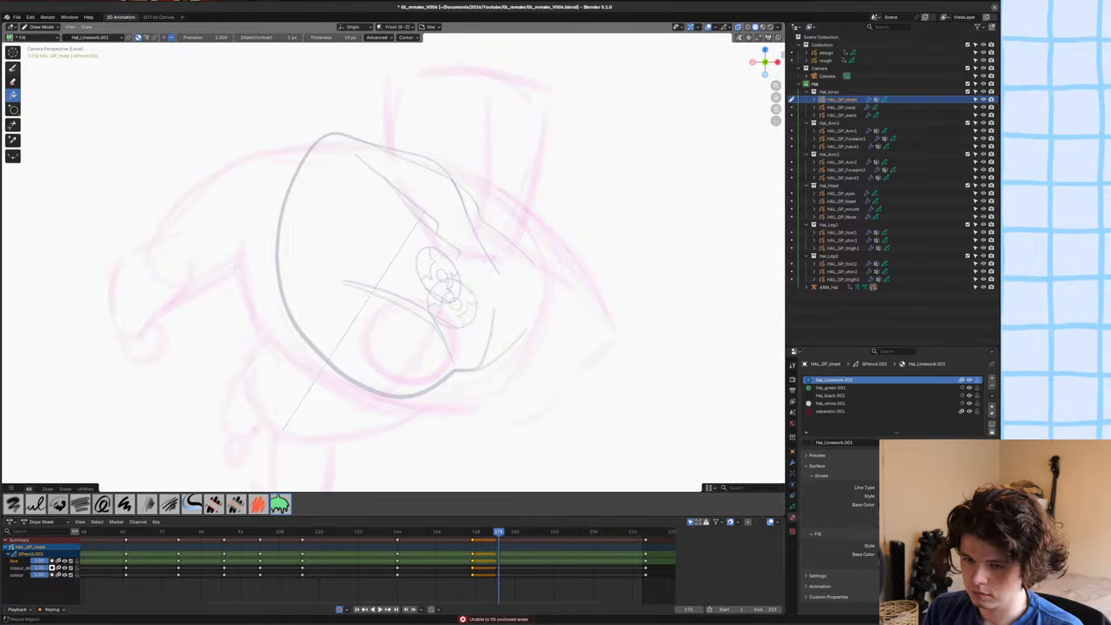
left_click(12, 68)
mouse_move(408, 193)
left_mouse_down()
mouse_move(412, 244)
mouse_move(374, 299)
mouse_move(362, 252)
mouse_move(318, 342)
left_mouse_up()
key("ctrl+z")
key("ctrl+z")
scroll(289, 243, "up", 1)
key("ctrl+s")
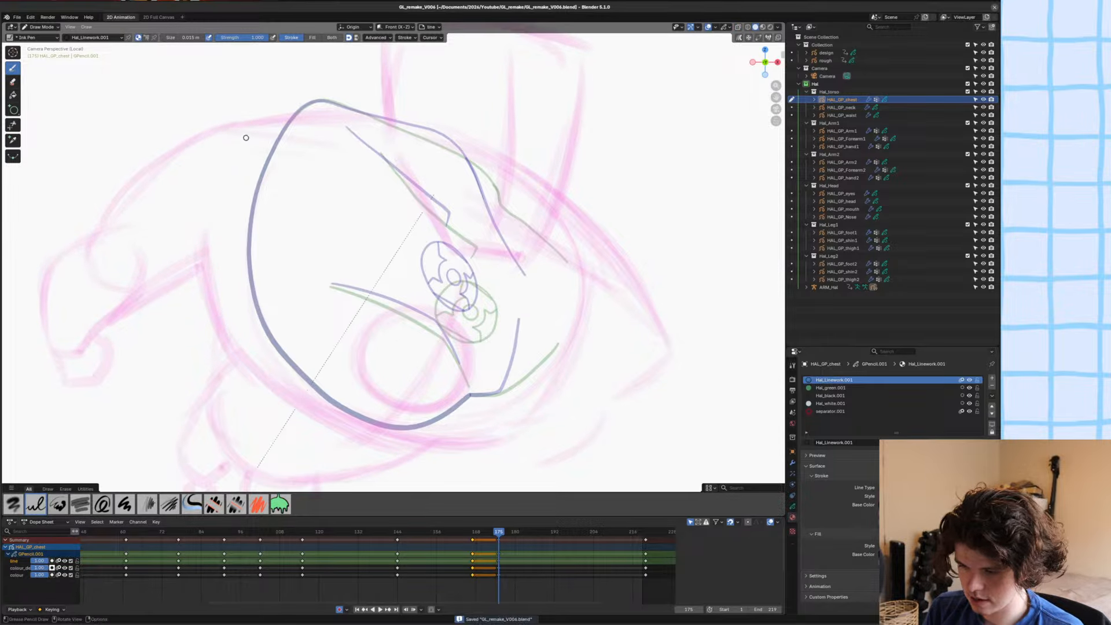
Ink the long upper shoulder contour and the two angled collar lines of the chest over the rough sketch.
mouse_move(244, 124)
left_mouse_down()
mouse_move(463, 124)
mouse_move(530, 160)
mouse_move(640, 308)
left_mouse_up()
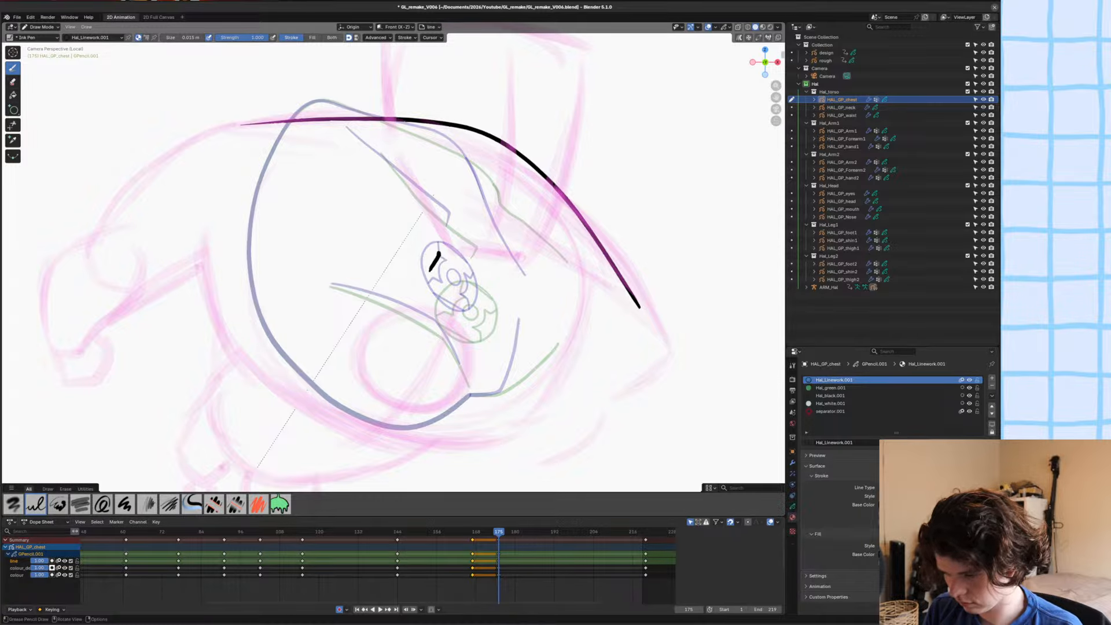
left_click_drag(439, 253, 353, 141)
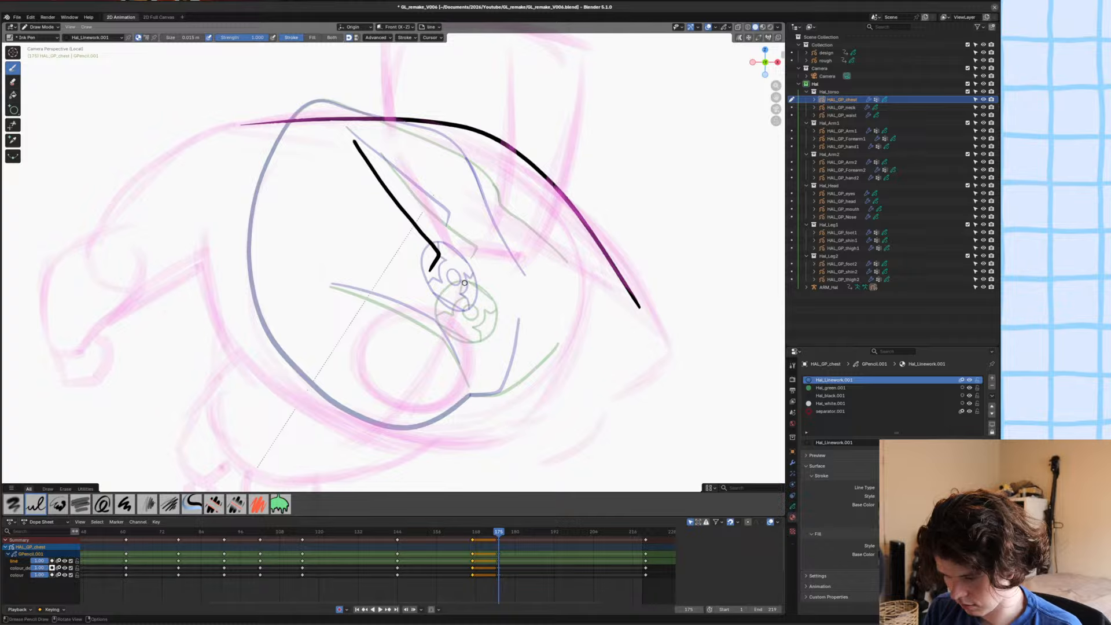
left_click_drag(483, 273, 611, 292)
Ink the circular outline of the chest emblem over the rough sketch and trim its overlapping line end.
middle_click_drag(348, 272, 368, 271, "shift")
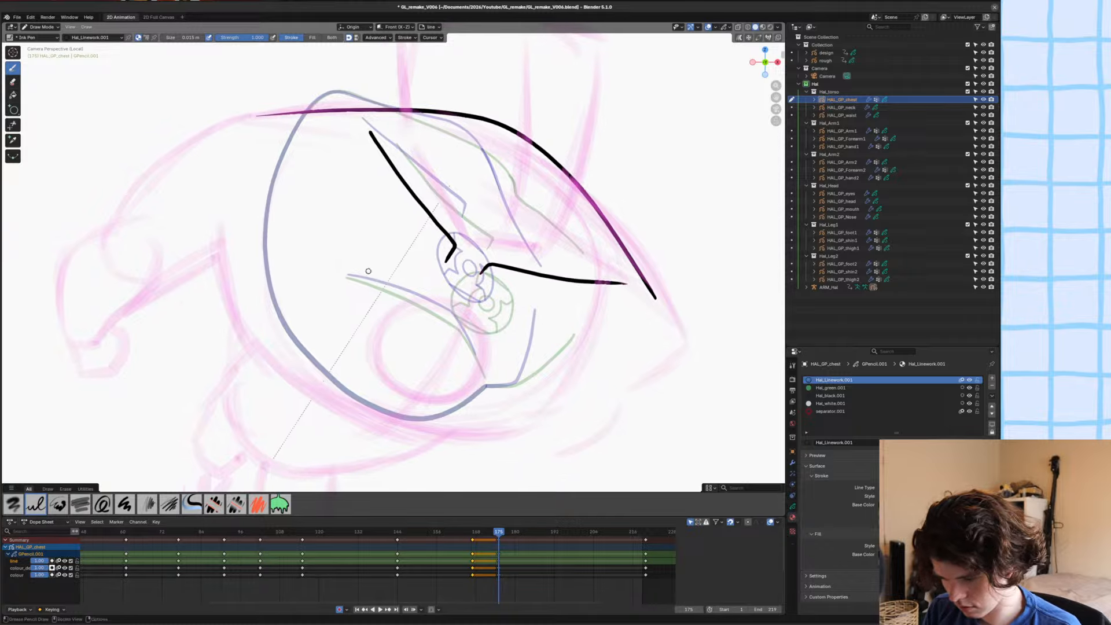
mouse_move(372, 315)
middle_mouse_down("ctrl")
mouse_move(367, 325)
mouse_move(410, 305)
middle_mouse_up("ctrl")
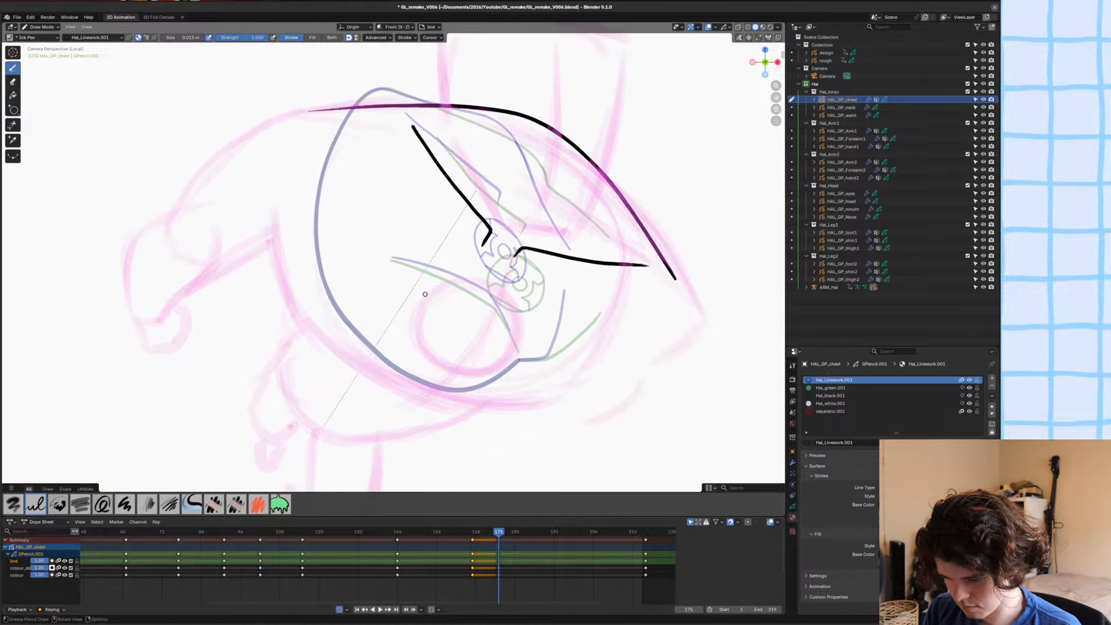
mouse_move(412, 317)
left_mouse_down()
mouse_move(450, 287)
mouse_move(487, 358)
mouse_move(417, 342)
mouse_move(466, 284)
mouse_move(524, 385)
mouse_move(426, 370)
mouse_move(415, 313)
mouse_move(473, 276)
left_mouse_up()
scroll(417, 342, "up", 2)
key("ctrl+z")
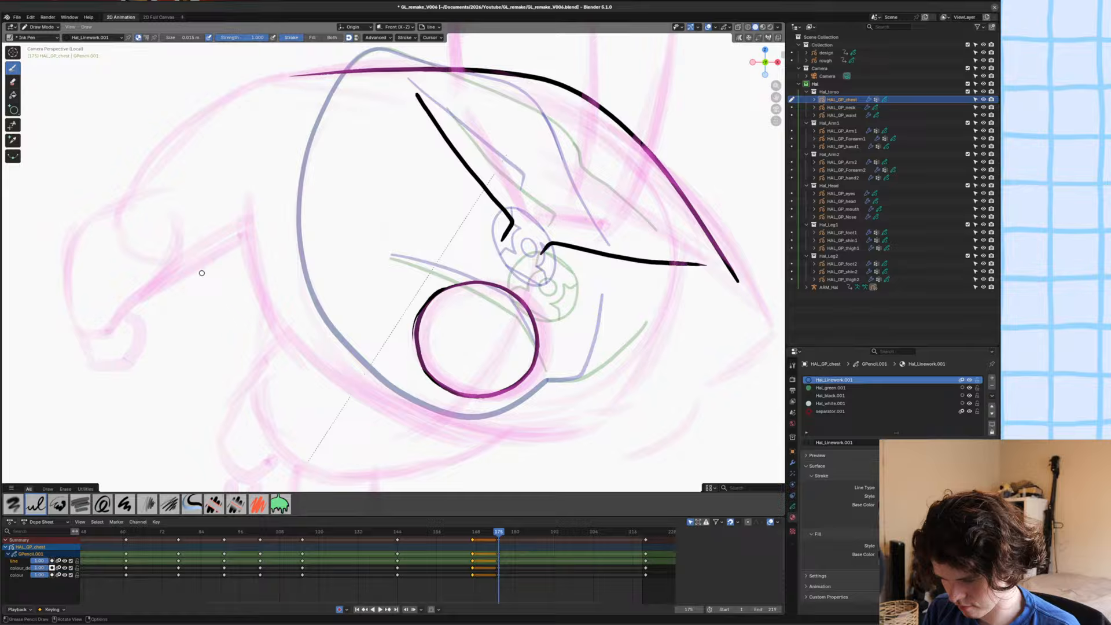
left_click(12, 125)
left_click_drag(406, 323, 407, 336)
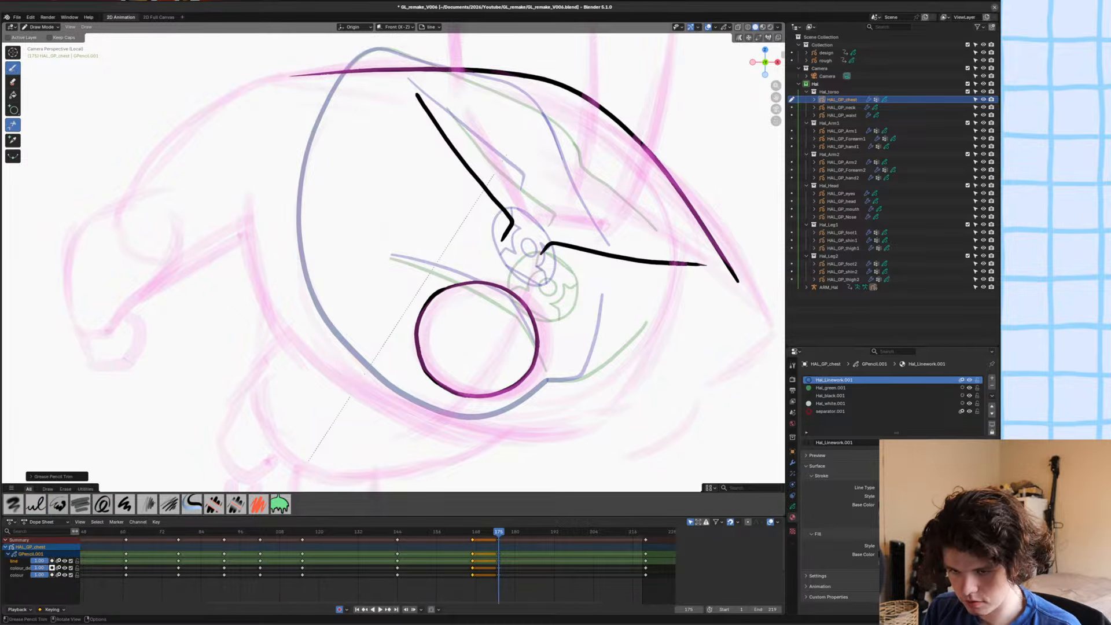
Ink the two straight lines cutting across the upper-right and lower-left of the emblem circle and start its left notch.
left_click(12, 68)
scroll(621, 355, "up", 3)
left_click_drag(621, 354, 511, 295)
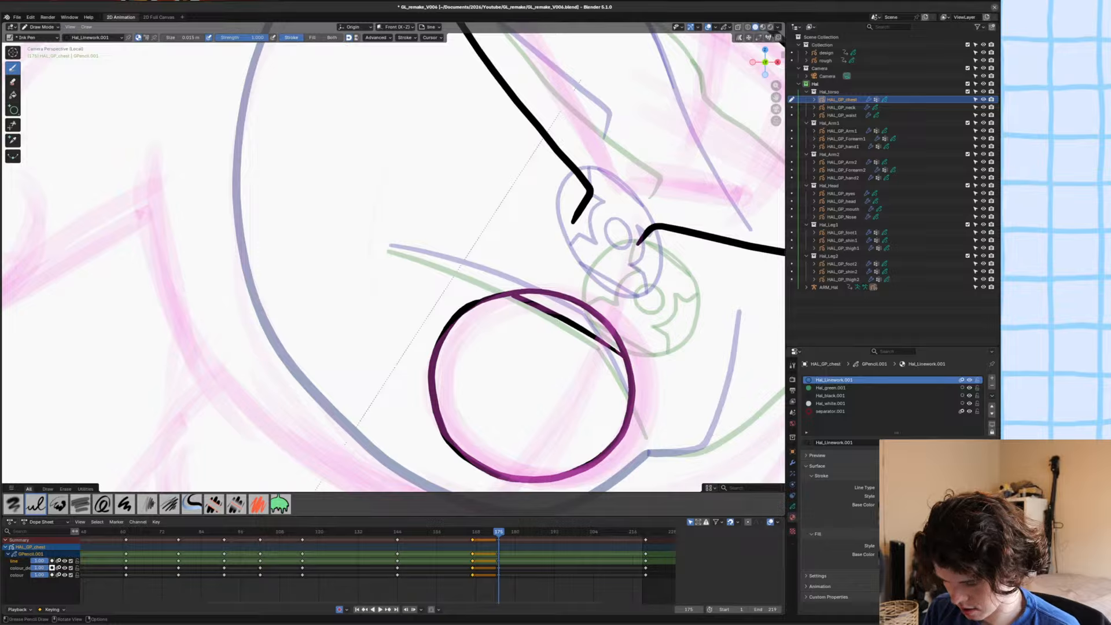
mouse_move(555, 476)
left_mouse_down()
mouse_move(440, 416)
mouse_move(474, 398)
mouse_move(500, 345)
mouse_move(492, 359)
left_mouse_up()
key("ctrl+z")
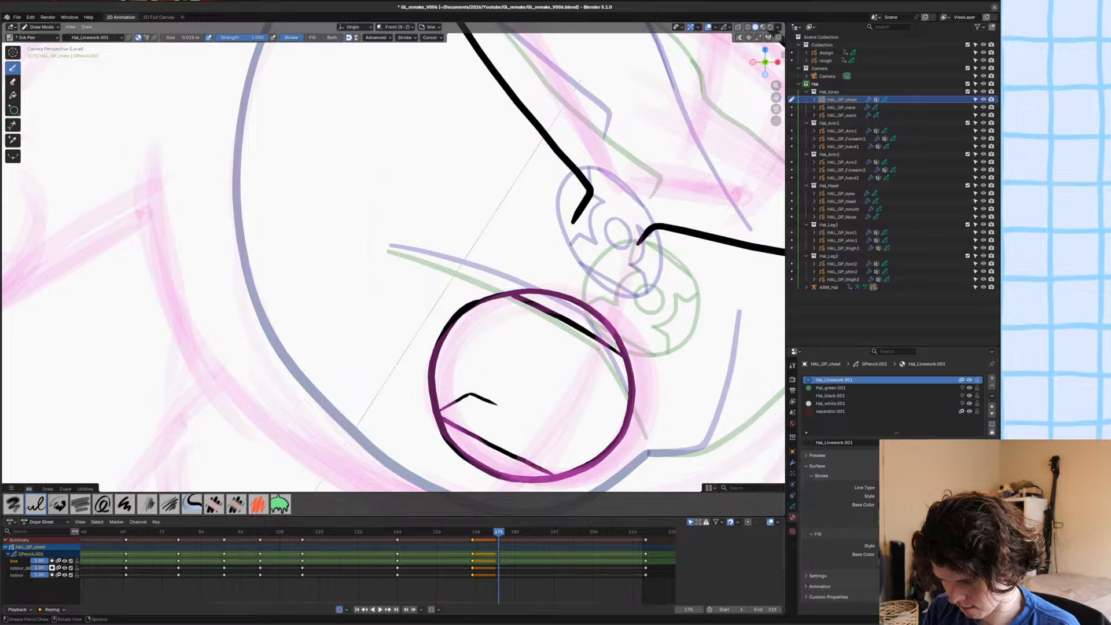
Ink the emblem's upper and right notches over the sketch and undo the trial stroke for the lower notch.
mouse_move(508, 296)
left_mouse_down()
mouse_move(501, 327)
mouse_move(520, 341)
left_mouse_up()
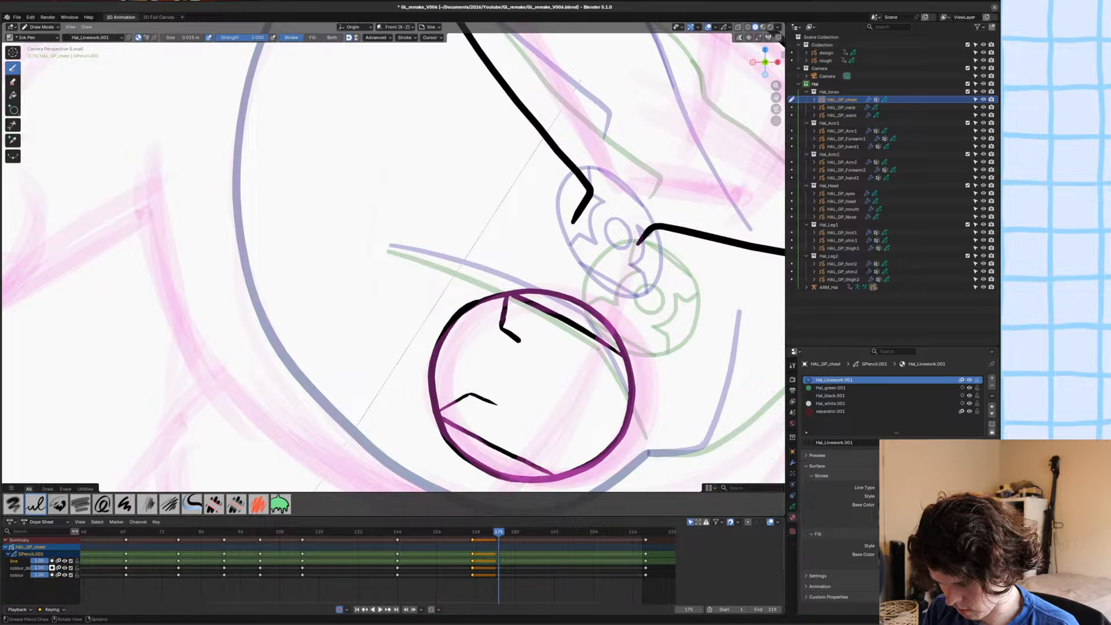
mouse_move(626, 370)
left_mouse_down()
mouse_move(605, 386)
mouse_move(585, 374)
left_mouse_up()
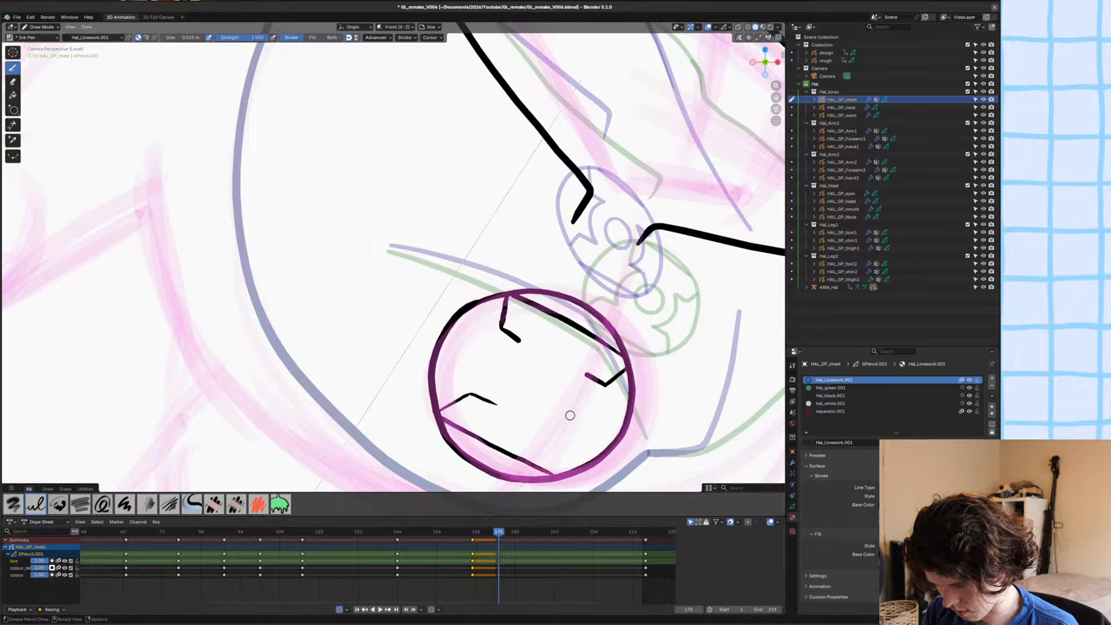
mouse_move(566, 472)
left_mouse_down()
mouse_move(568, 439)
mouse_move(556, 433)
left_mouse_up()
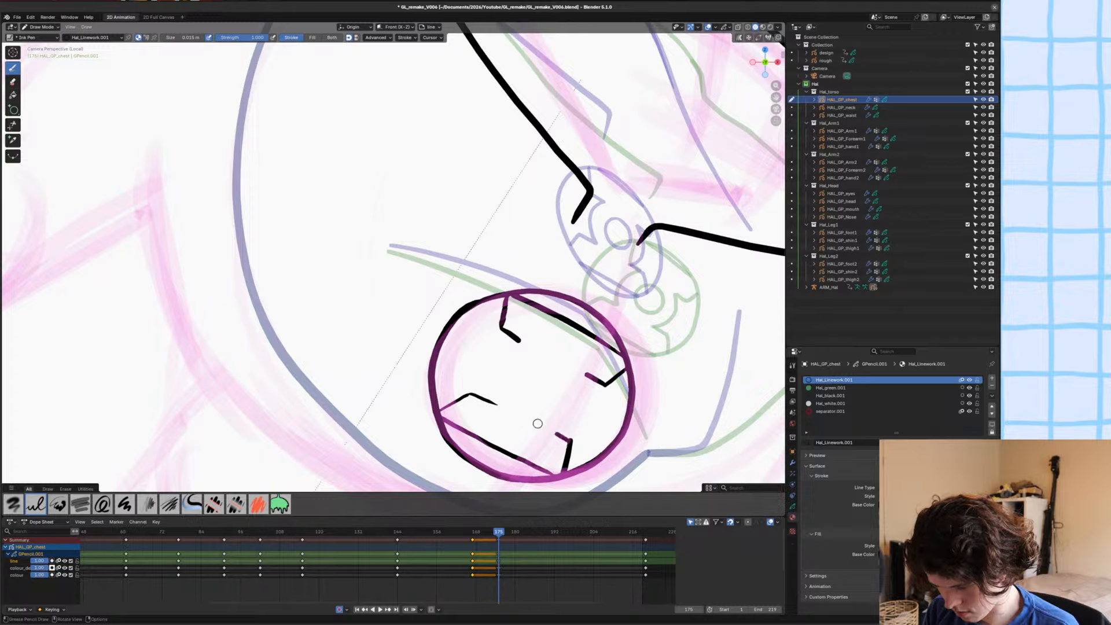
key("ctrl+z")
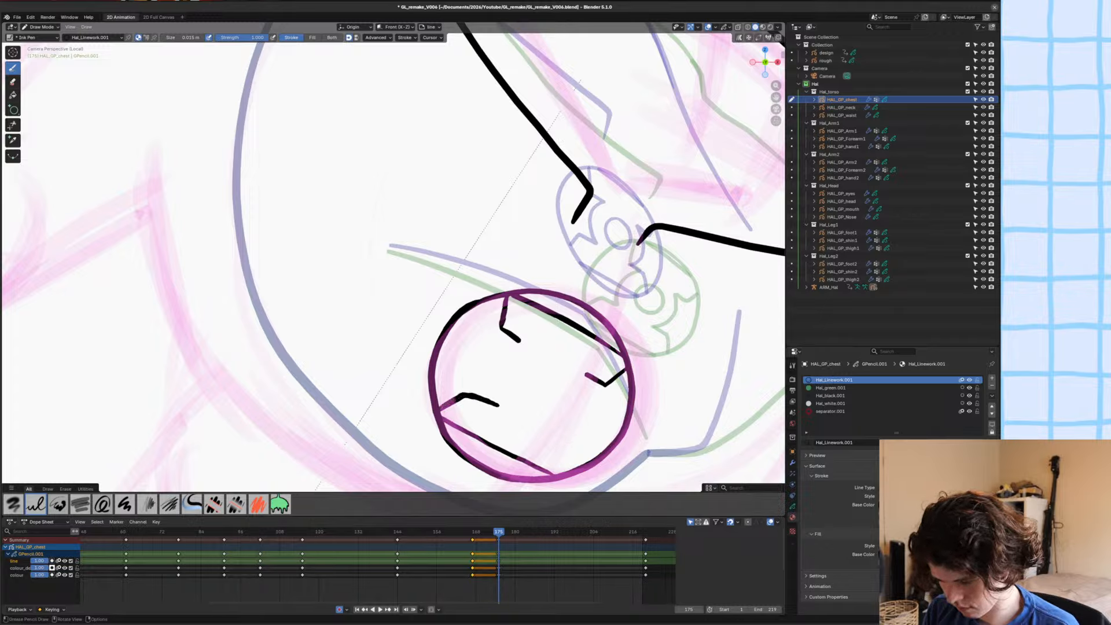
mouse_move(494, 401)
left_mouse_down()
mouse_move(491, 365)
mouse_move(528, 346)
left_mouse_up()
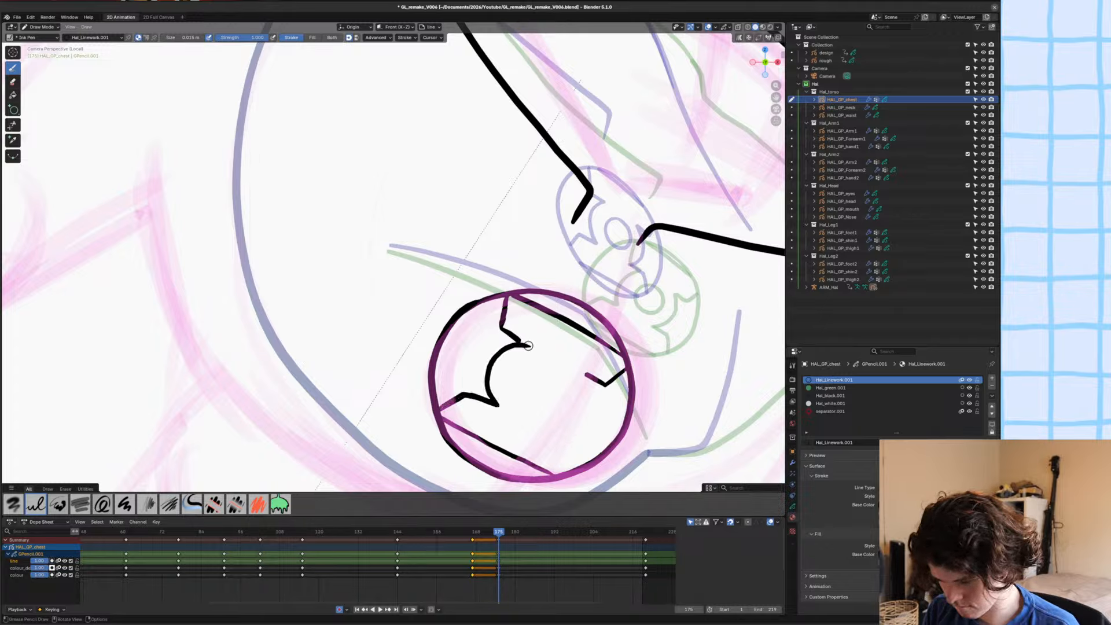
left_click_drag(588, 379, 577, 427)
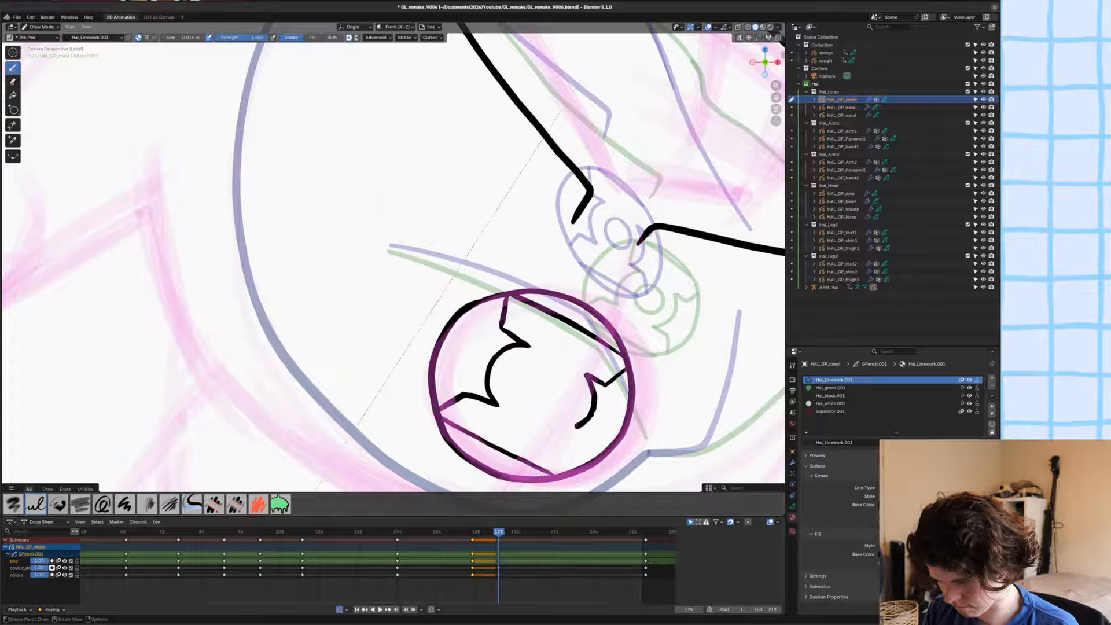
key("ctrl+z")
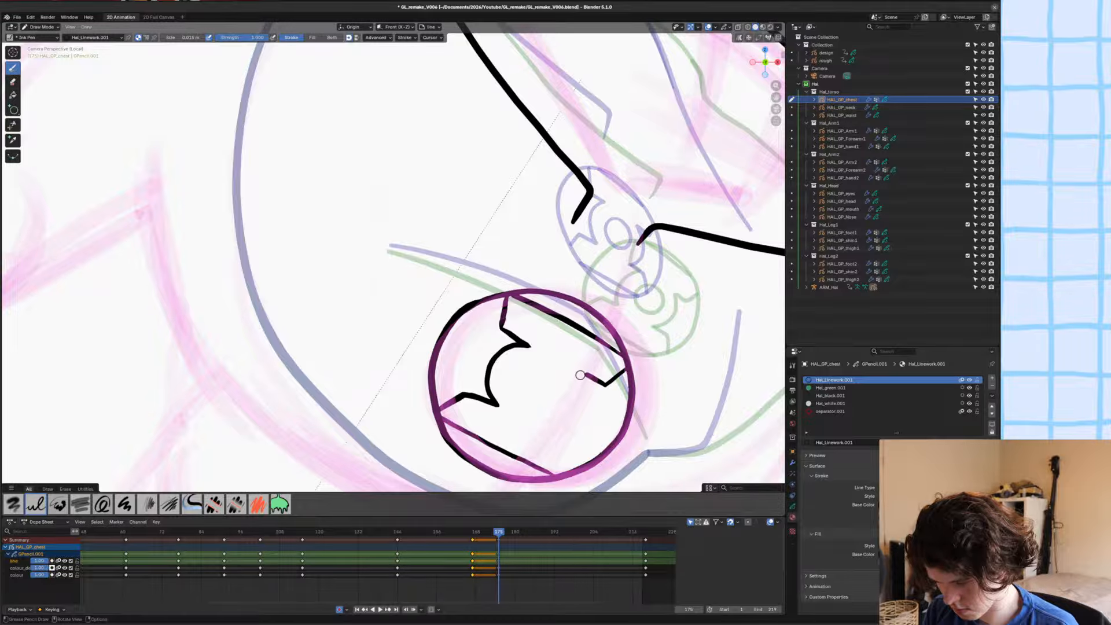
key("ctrl+z")
mouse_move(551, 428)
left_mouse_down()
mouse_move(499, 394)
mouse_move(519, 344)
mouse_move(579, 356)
mouse_move(588, 403)
mouse_move(532, 428)
mouse_move(499, 393)
left_mouse_up()
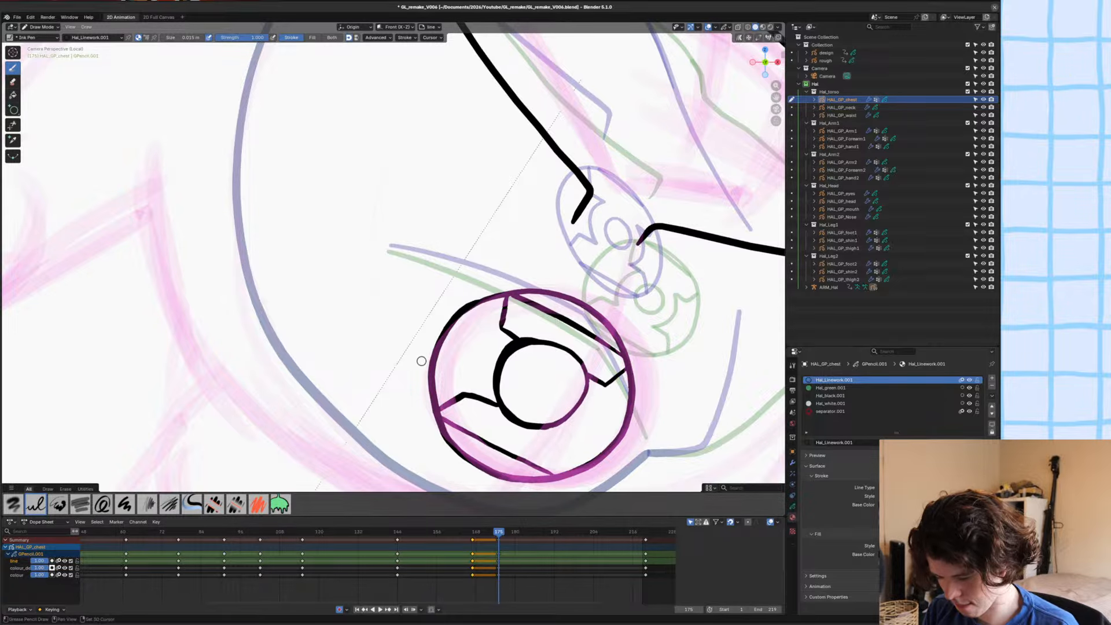
key("ctrl+z")
key("ctrl+z")
scroll(441, 360, "up", 1)
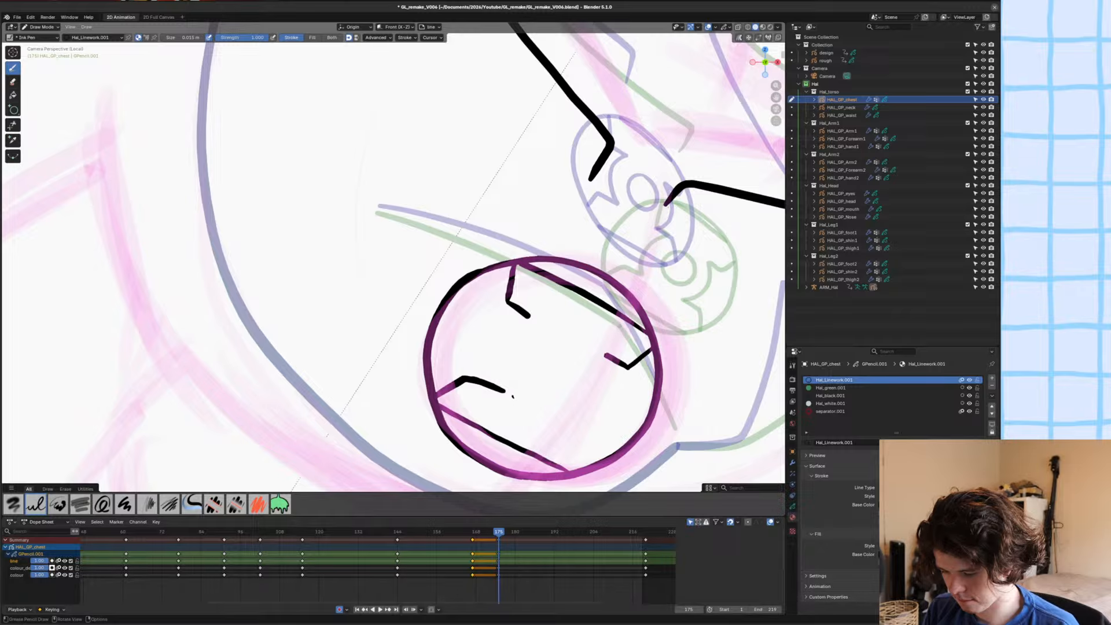
mouse_move(512, 397)
left_mouse_down()
mouse_move(514, 349)
mouse_move(572, 338)
mouse_move(586, 414)
mouse_move(504, 389)
mouse_move(513, 342)
left_mouse_up()
key("ctrl+z")
mouse_move(561, 417)
left_mouse_down()
mouse_move(501, 354)
mouse_move(573, 327)
mouse_move(570, 414)
mouse_move(511, 389)
mouse_move(602, 359)
mouse_move(538, 415)
mouse_move(504, 348)
mouse_move(602, 394)
mouse_move(513, 397)
mouse_move(518, 333)
mouse_move(585, 414)
mouse_move(507, 399)
mouse_move(602, 353)
mouse_move(537, 409)
mouse_move(506, 399)
mouse_move(597, 348)
mouse_move(515, 414)
mouse_move(521, 327)
mouse_move(599, 400)
mouse_move(533, 416)
left_mouse_up()
key("ctrl+z")
key("ctrl+z")
key("ctrl+z")
key("ctrl+z")
key("ctrl+z")
key("ctrl+z")
key("ctrl+z")
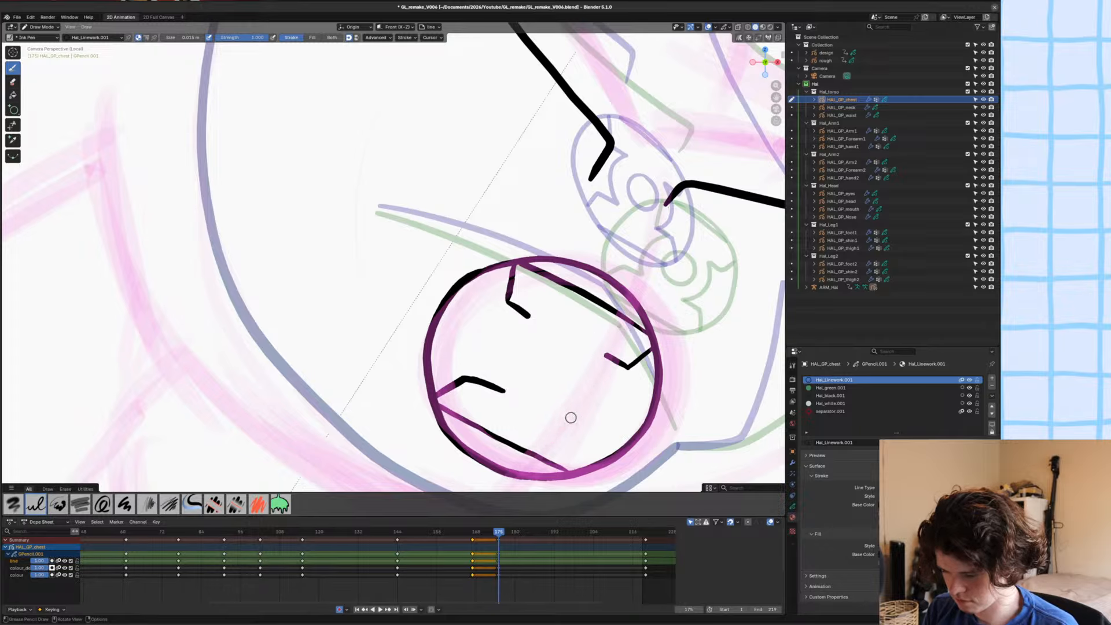
mouse_move(488, 373)
left_mouse_down()
mouse_move(574, 418)
mouse_move(602, 402)
mouse_move(519, 418)
mouse_move(492, 389)
mouse_move(603, 377)
mouse_move(510, 347)
mouse_move(599, 399)
mouse_move(521, 417)
left_mouse_up()
key("ctrl+z")
key("ctrl+z")
Ink the emblem's inner ring, add the lower-right notch, and join the notch lines to the ring.
middle_click_drag(437, 388, 541, 365, "shift")
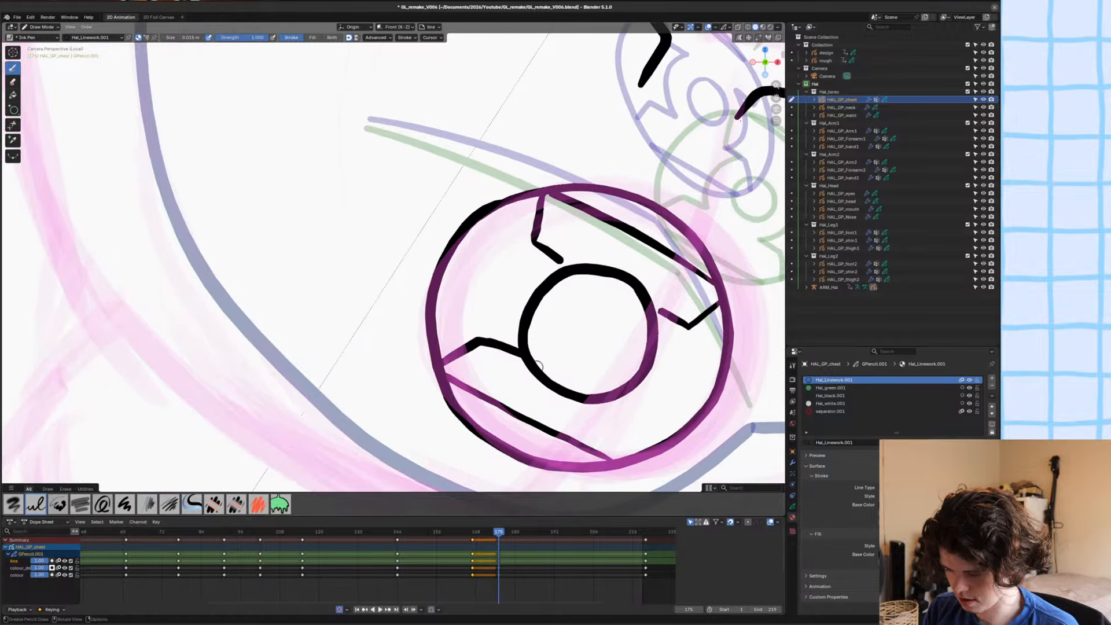
mouse_move(602, 398)
left_mouse_down()
mouse_move(639, 420)
mouse_move(624, 458)
left_mouse_up()
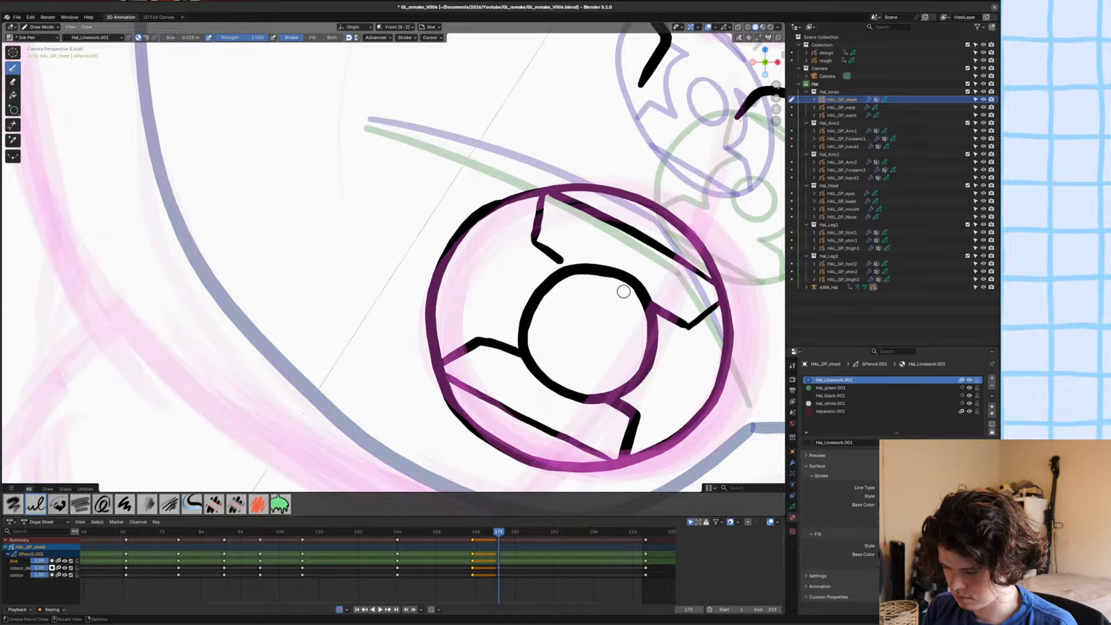
left_click_drag(545, 255, 579, 265)
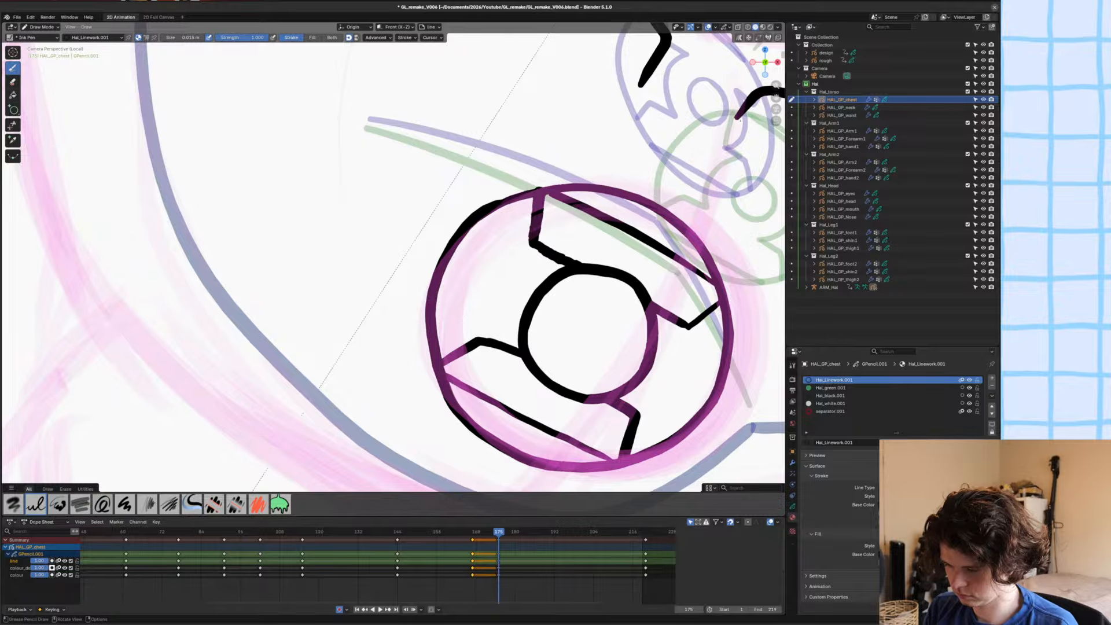
Trim away the upper-right and lower-left arcs of the inner ring between the notches.
left_click(13, 124)
left_click_drag(602, 292, 616, 258)
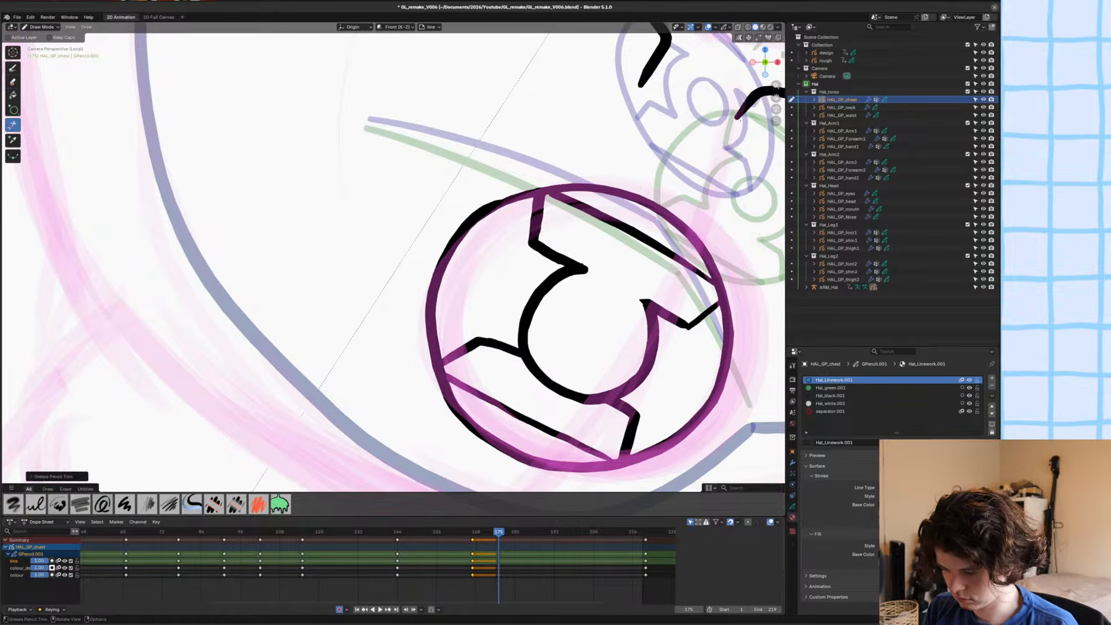
left_click_drag(566, 379, 584, 407)
middle_click_drag(583, 400, 581, 353, "shift")
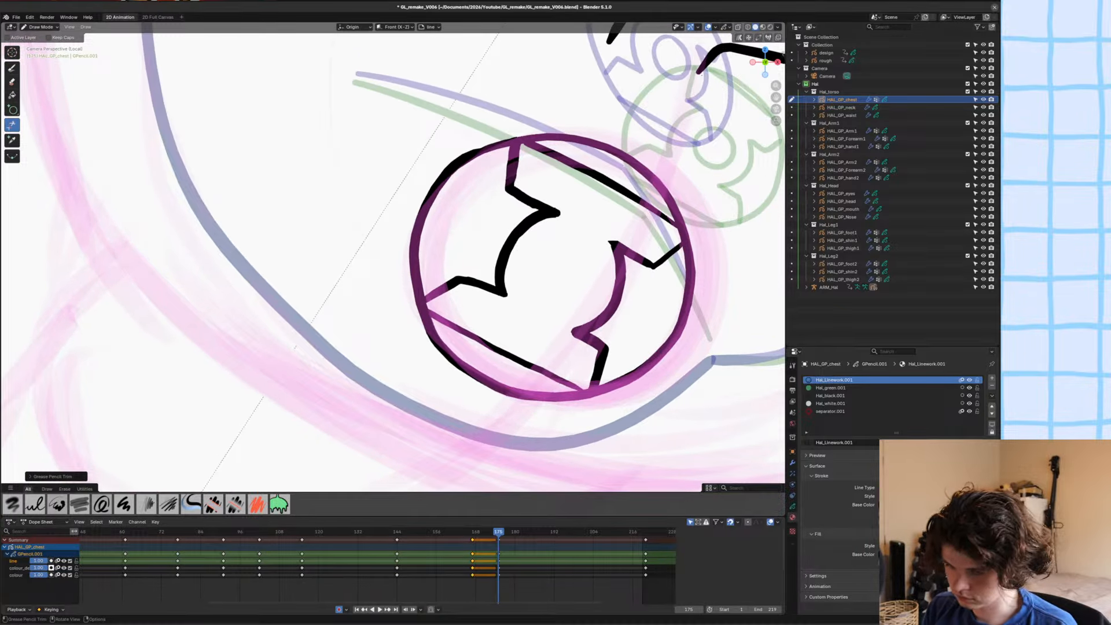
Thicken the emblem's lower-left straight line with the Ink Pen, ink a small circle at its centre, and save the file.
left_click(12, 68)
left_click_drag(585, 390, 428, 310)
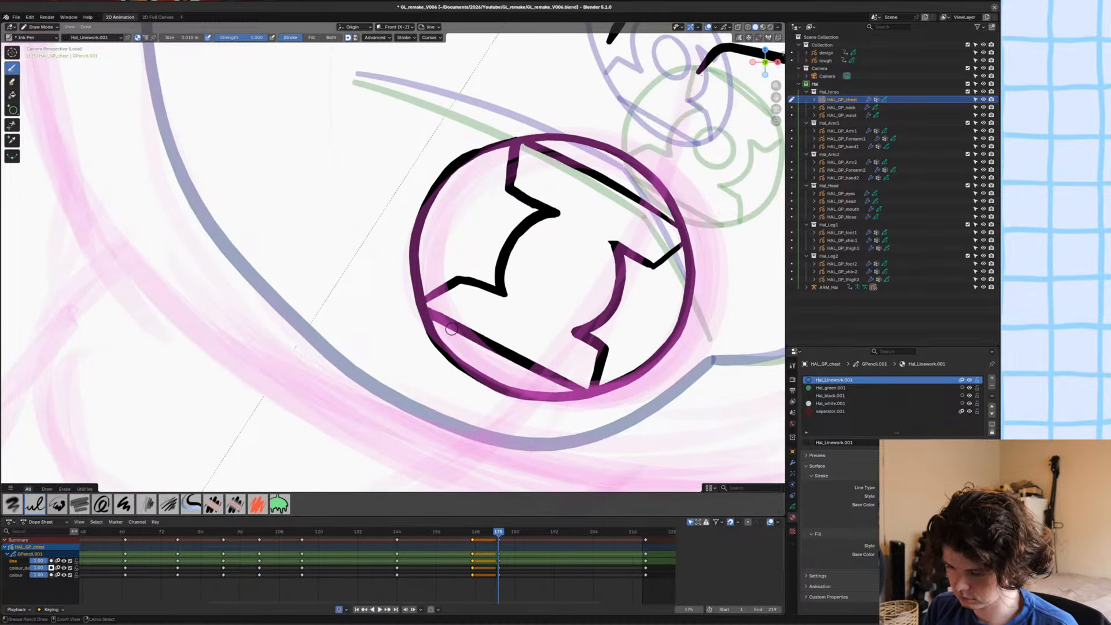
key("ctrl+s")
mouse_move(547, 258)
left_mouse_down()
mouse_move(582, 298)
mouse_move(543, 278)
mouse_move(569, 254)
mouse_move(541, 296)
mouse_move(537, 262)
left_mouse_up()
key("ctrl+z")
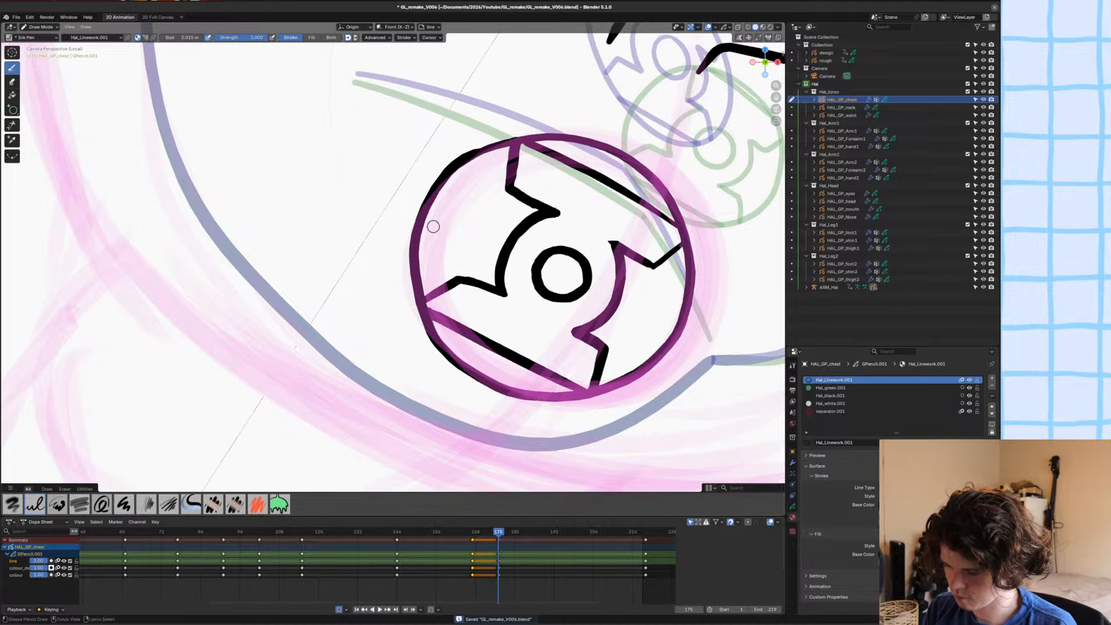
scroll(392, 316, "down", 6)
key("ctrl+s")
scroll(342, 350, "down", 3)
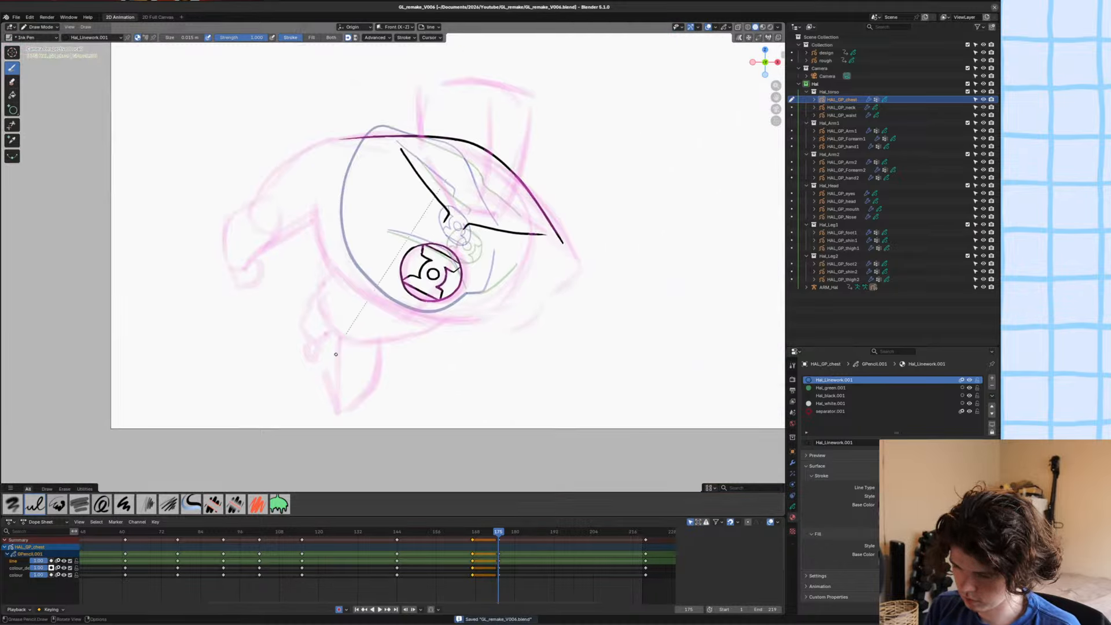
Ink the lower chest contour from the right side beneath the emblem up to the left armpit, and save the file.
middle_click_drag(336, 354, 356, 399, "shift")
scroll(356, 398, "up", 3)
middle_click_drag(594, 347, 599, 344, "shift")
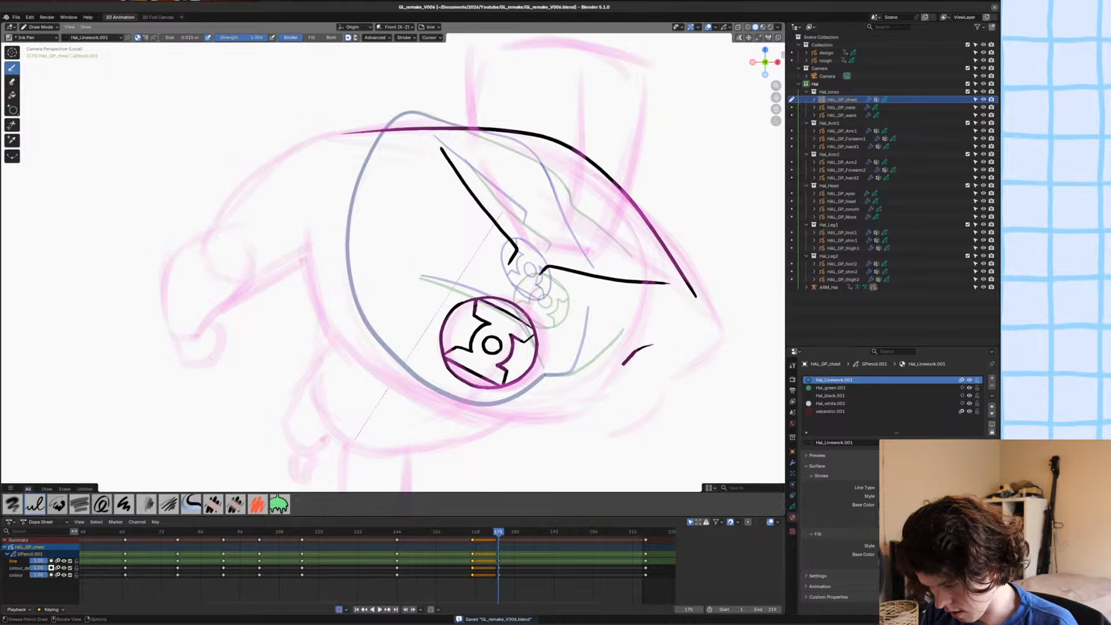
mouse_move(622, 365)
left_mouse_down()
mouse_move(562, 409)
mouse_move(480, 400)
mouse_move(350, 322)
mouse_move(329, 255)
left_mouse_up()
left_click_drag(415, 371, 474, 400)
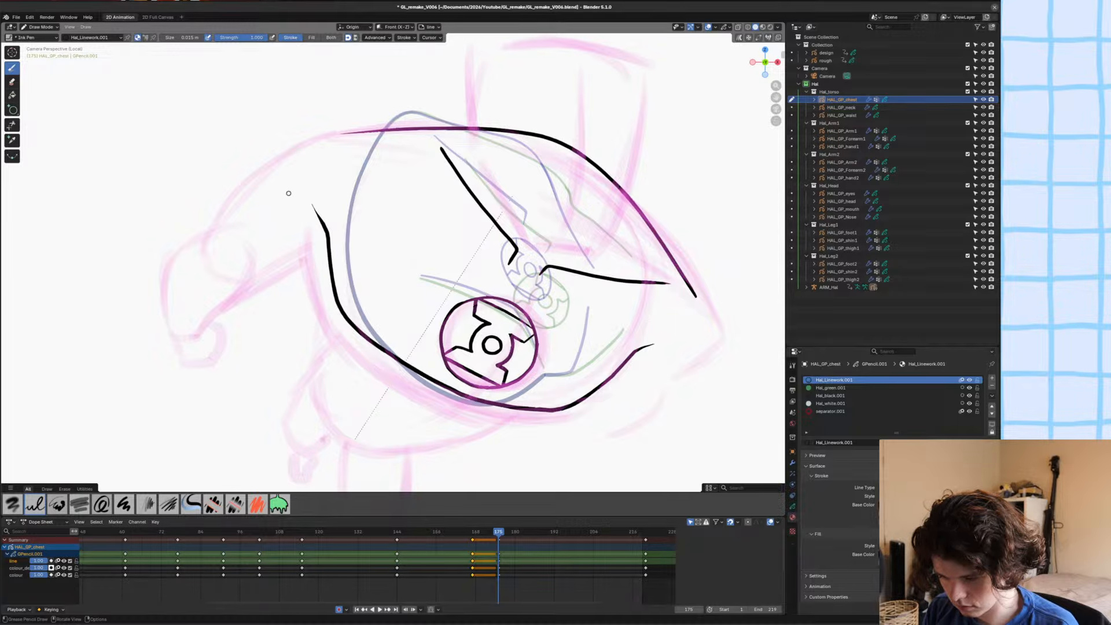
middle_click_drag(288, 193, 293, 159, "shift")
middle_click_drag(293, 158, 293, 249, "ctrl")
middle_click_drag(354, 341, 353, 394, "ctrl")
key("ctrl+s")
Make the colour layer active and select the Hal_green.001 material for the chest.
middle_click_drag(341, 316, 397, 318, "shift")
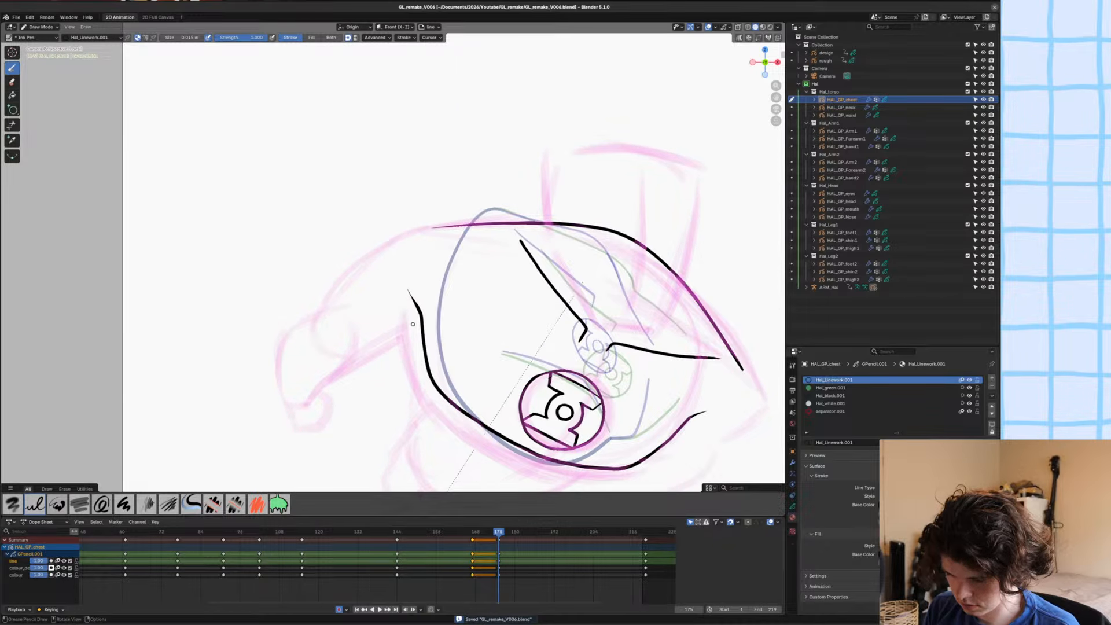
middle_click_drag(300, 370, 293, 357, "shift")
middle_click_drag(293, 357, 312, 327, "ctrl")
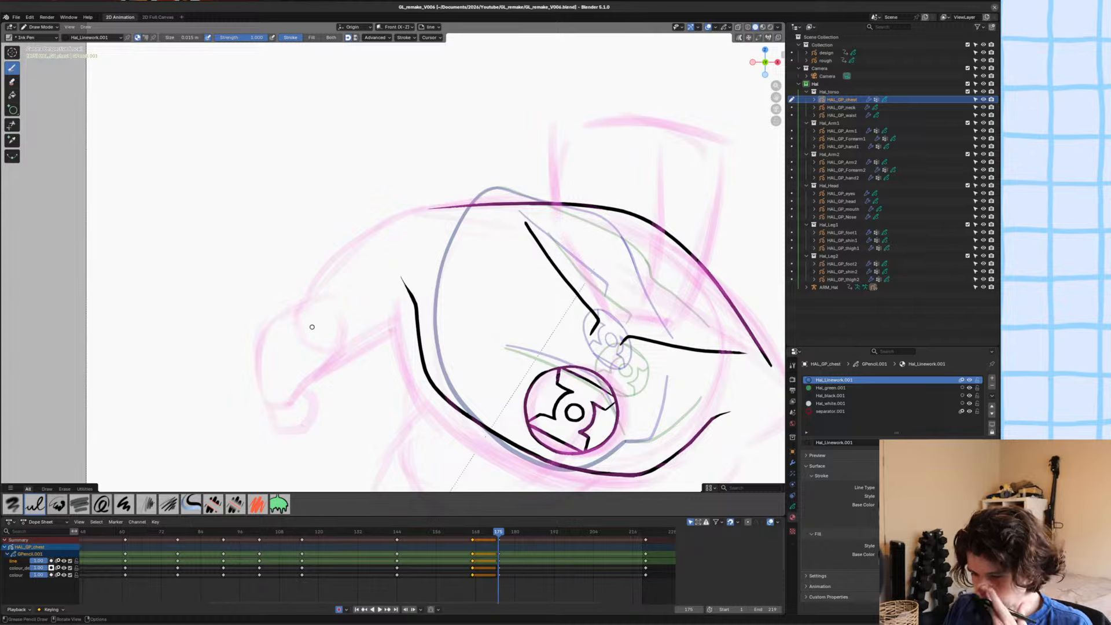
left_click(833, 388)
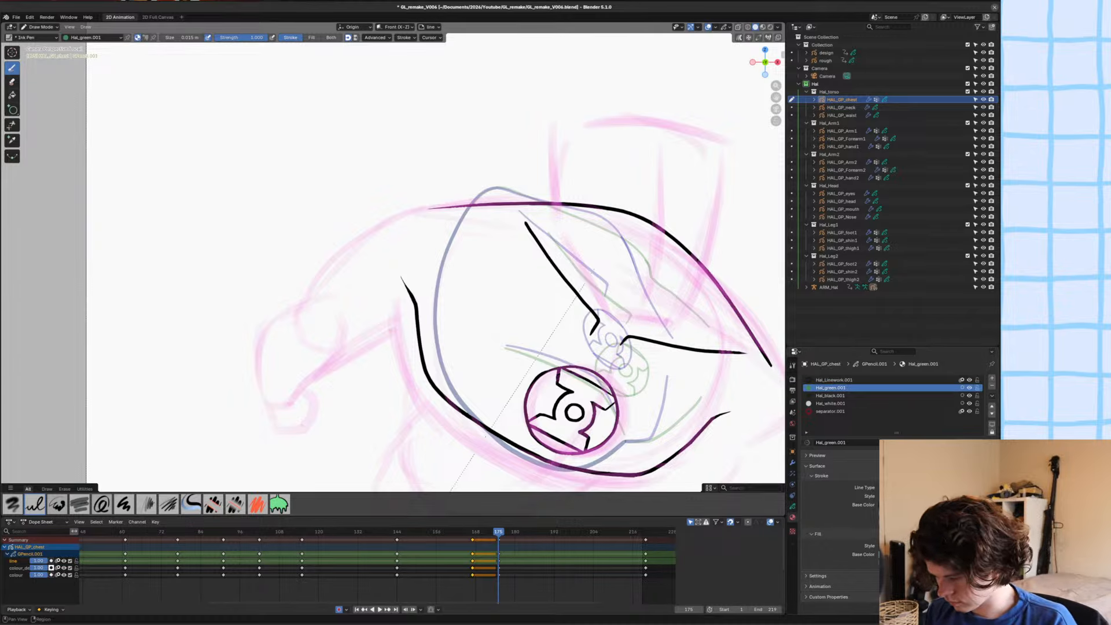
left_click(793, 506)
left_click(834, 421)
left_click(792, 518)
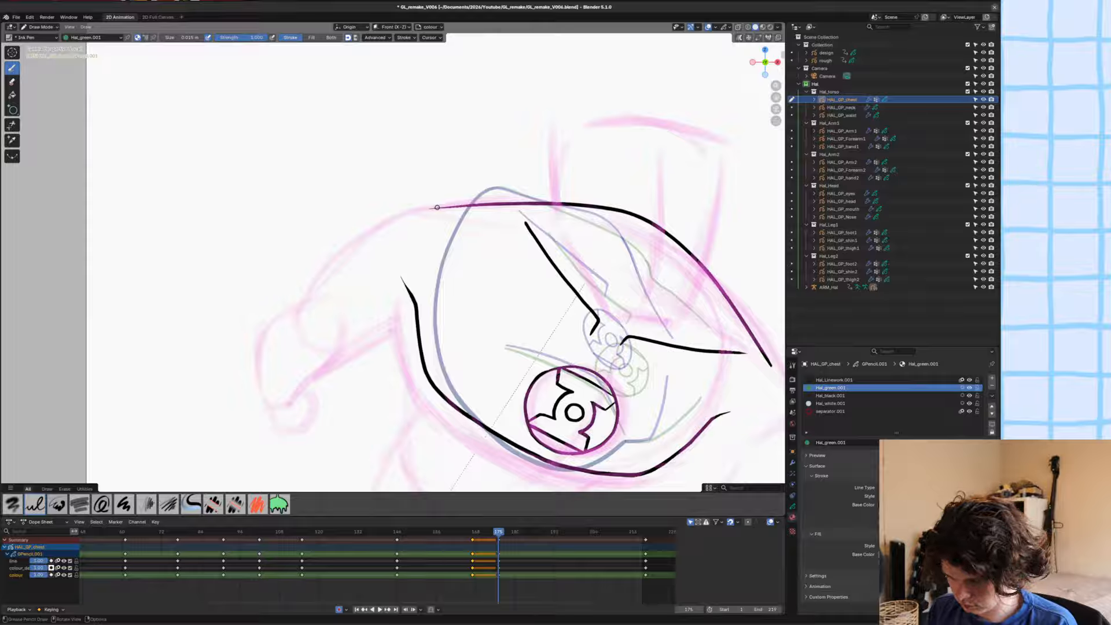
Close the left shoulder gap in the chest outline with a separator.001 stroke on the colour layer.
left_click_drag(437, 207, 412, 222)
middle_click_drag(271, 172, 271, 145, "ctrl")
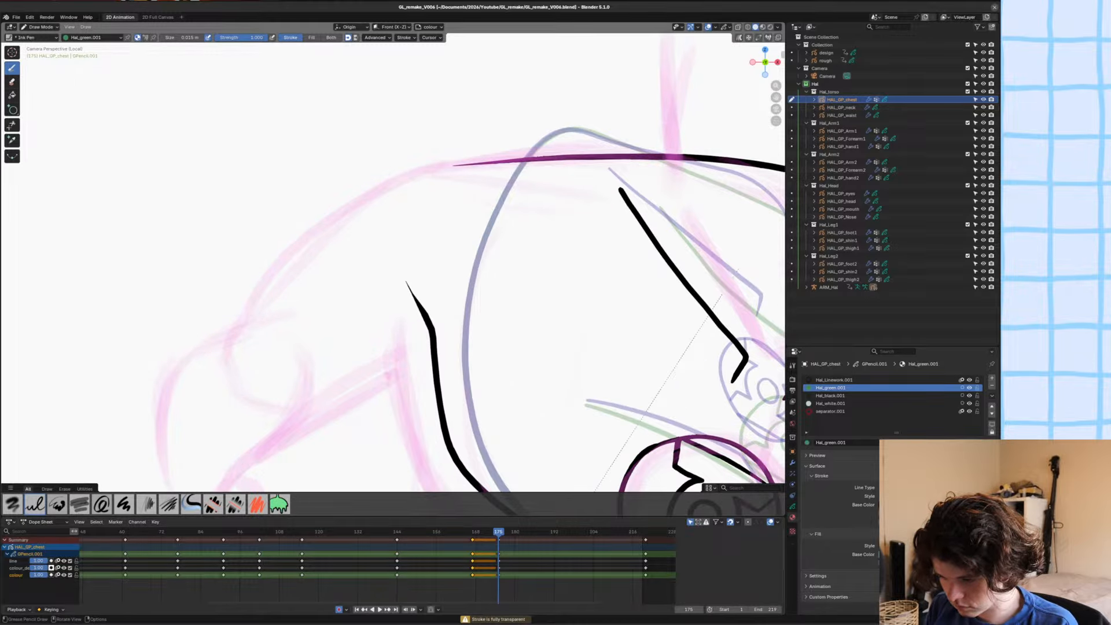
left_click_drag(462, 165, 400, 285)
left_click(846, 412)
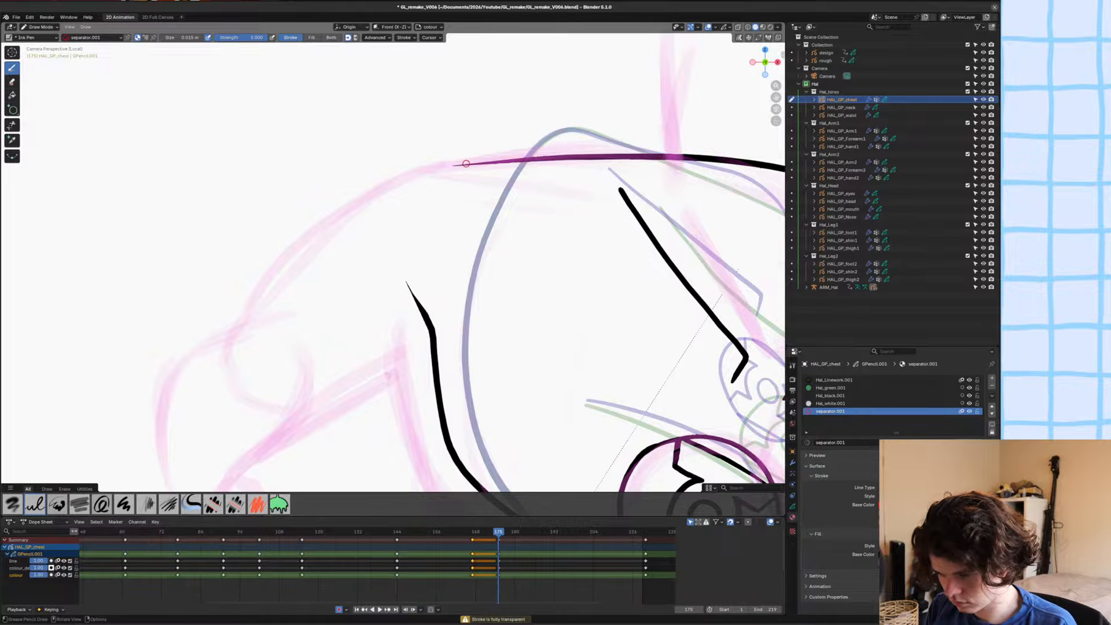
mouse_move(466, 164)
left_mouse_down()
mouse_move(392, 203)
mouse_move(396, 272)
mouse_move(431, 334)
left_mouse_up()
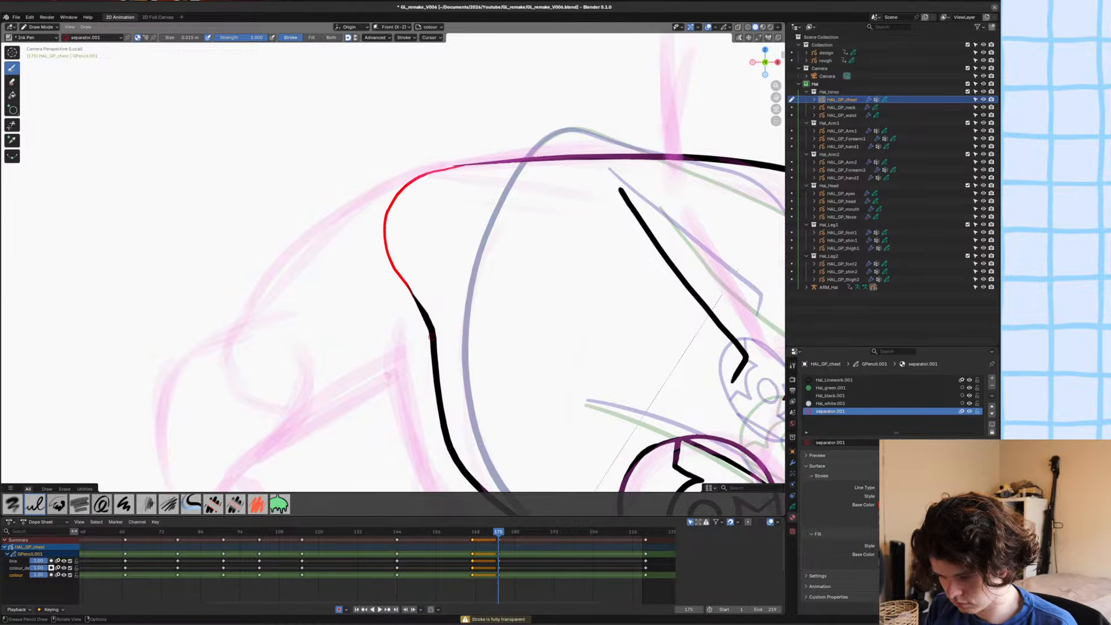
Close the gap at the chest outline's right end with a separator.001 stroke and save the file.
middle_click_drag(527, 411, 345, 353, "shift")
middle_click_drag(706, 451, 497, 338, "shift")
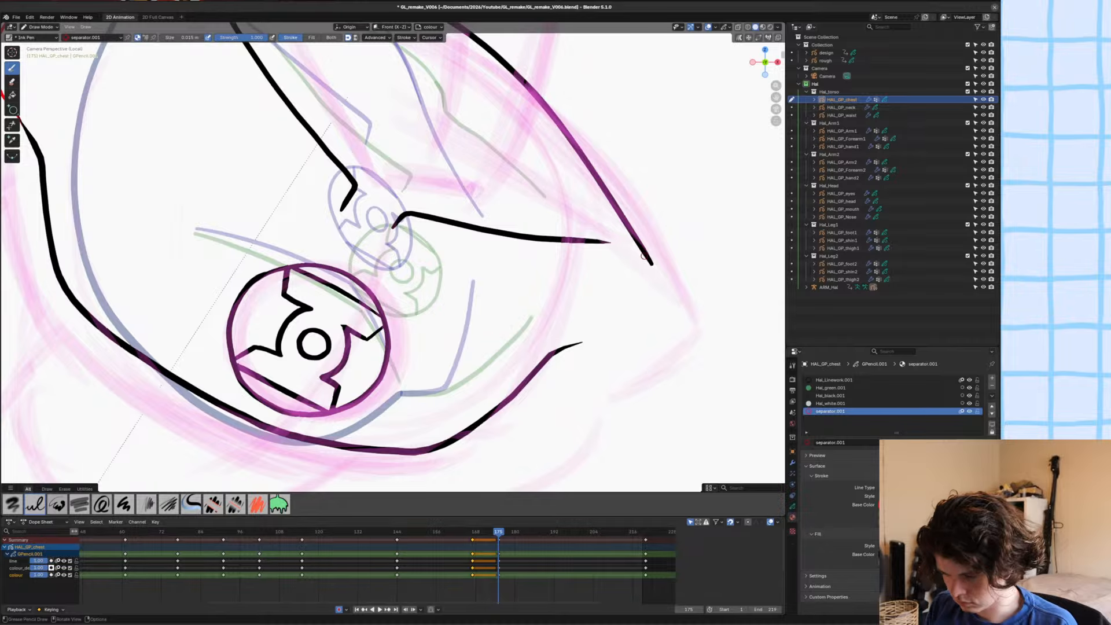
mouse_move(652, 265)
left_mouse_down()
mouse_move(654, 319)
mouse_move(574, 346)
left_mouse_up()
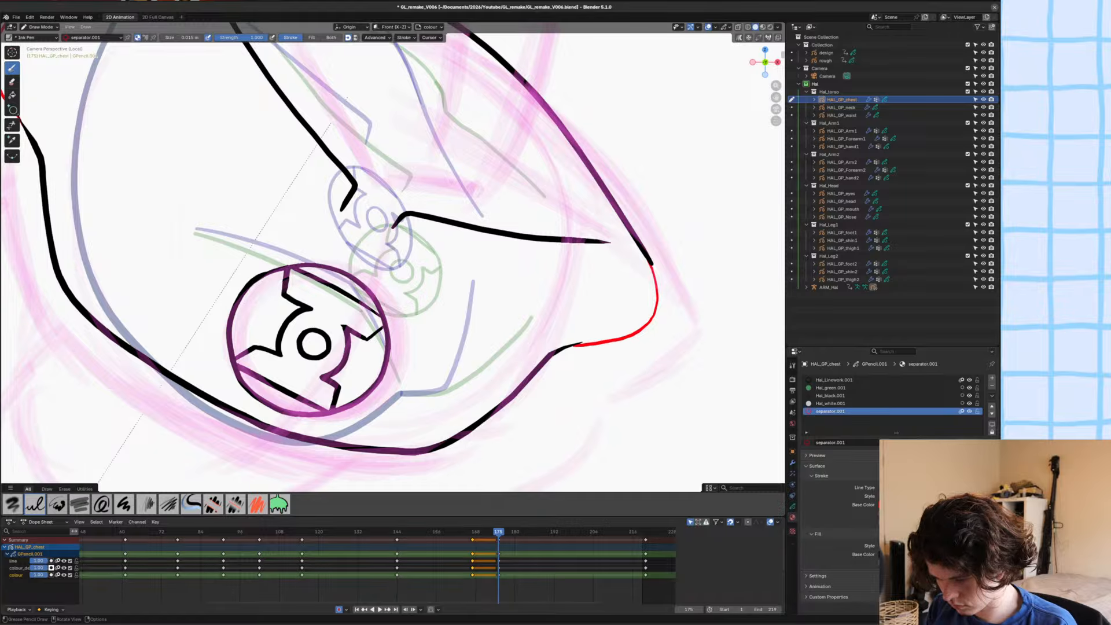
mouse_move(353, 320)
middle_mouse_down("shift")
mouse_move(419, 281)
mouse_move(347, 335)
mouse_move(368, 369)
mouse_move(443, 391)
middle_mouse_up("shift")
key("ctrl+s")
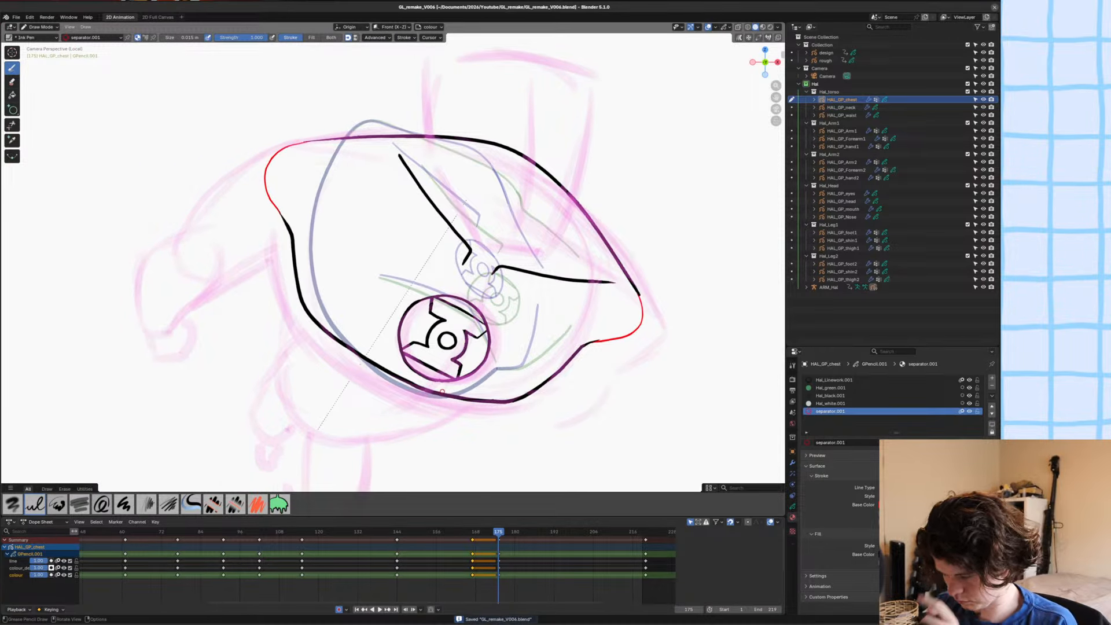
Fill the enclosed chest shape with the Hal_green.001 material using the Fill tool.
left_click(831, 388)
left_click(793, 366)
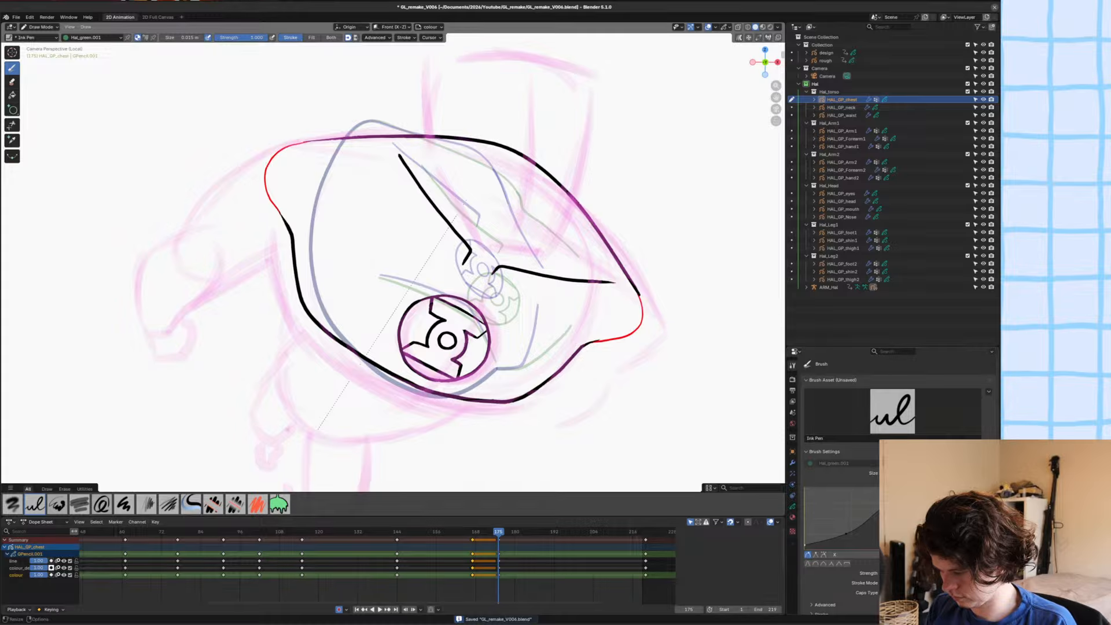
left_click(12, 95)
left_click(793, 380)
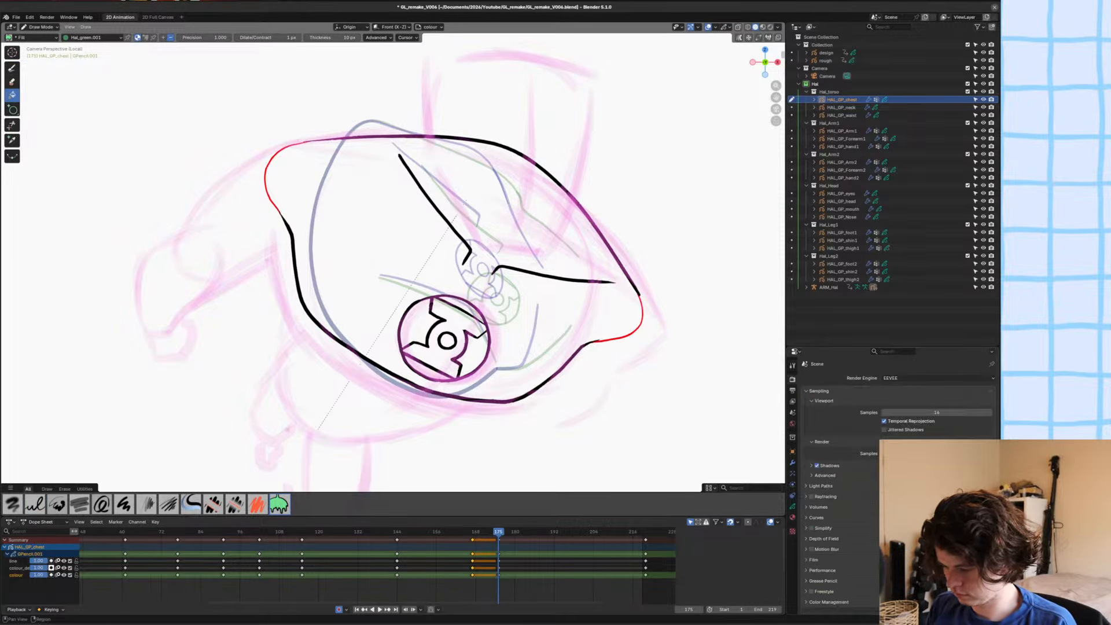
left_click(793, 366)
left_click(652, 330)
Switch to Edit Mode and delete the separator stroke at the chest's right end.
key("Tab")
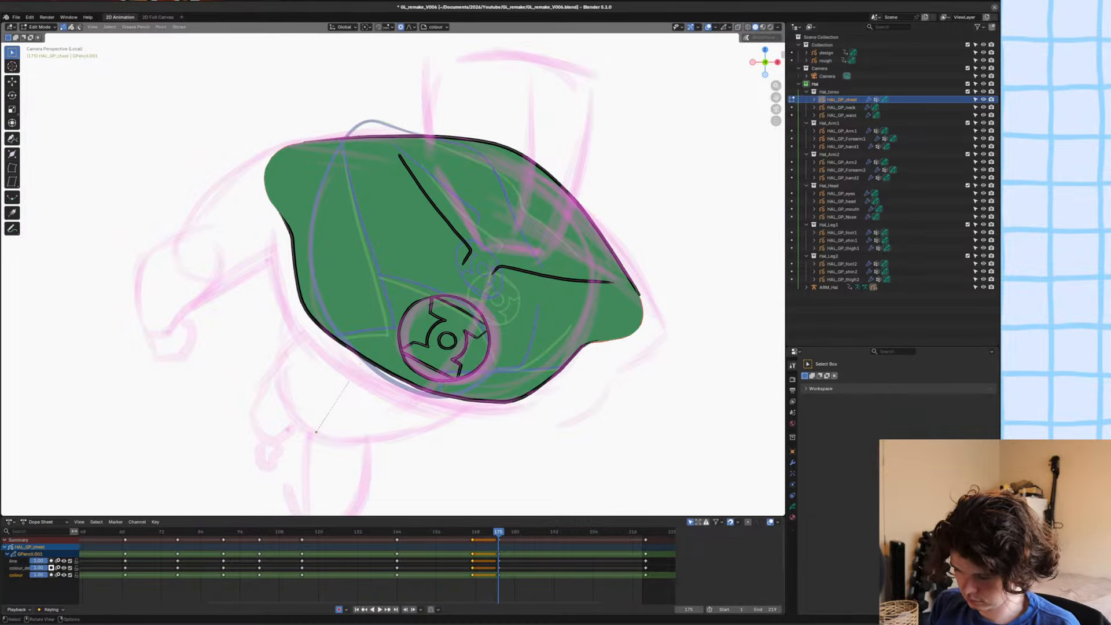
left_click(611, 341)
key("2")
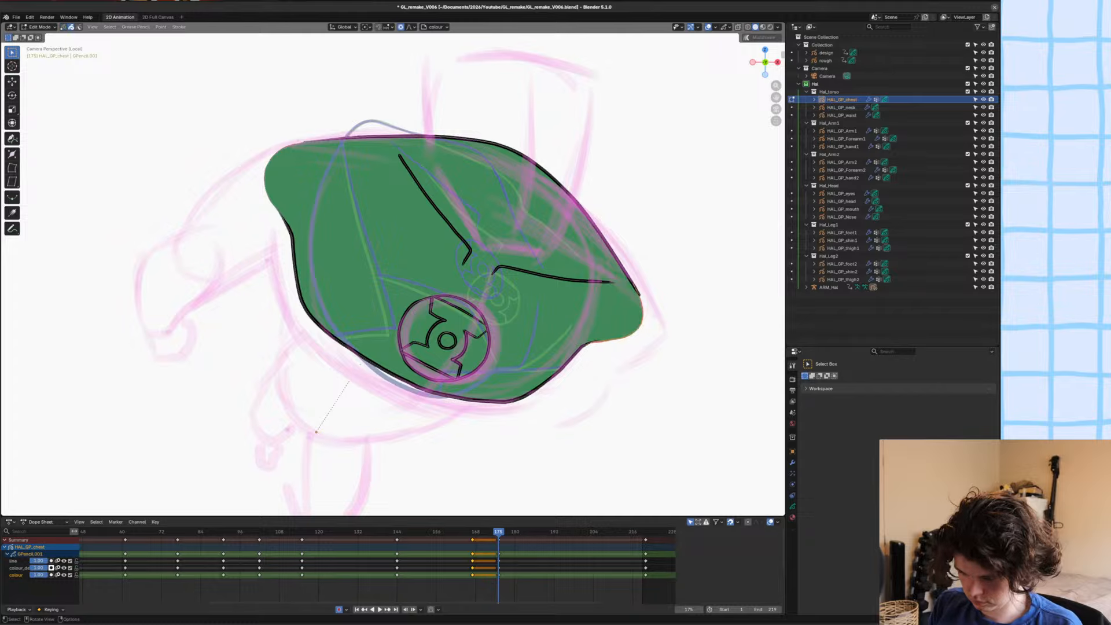
key("x")
left_click(376, 277)
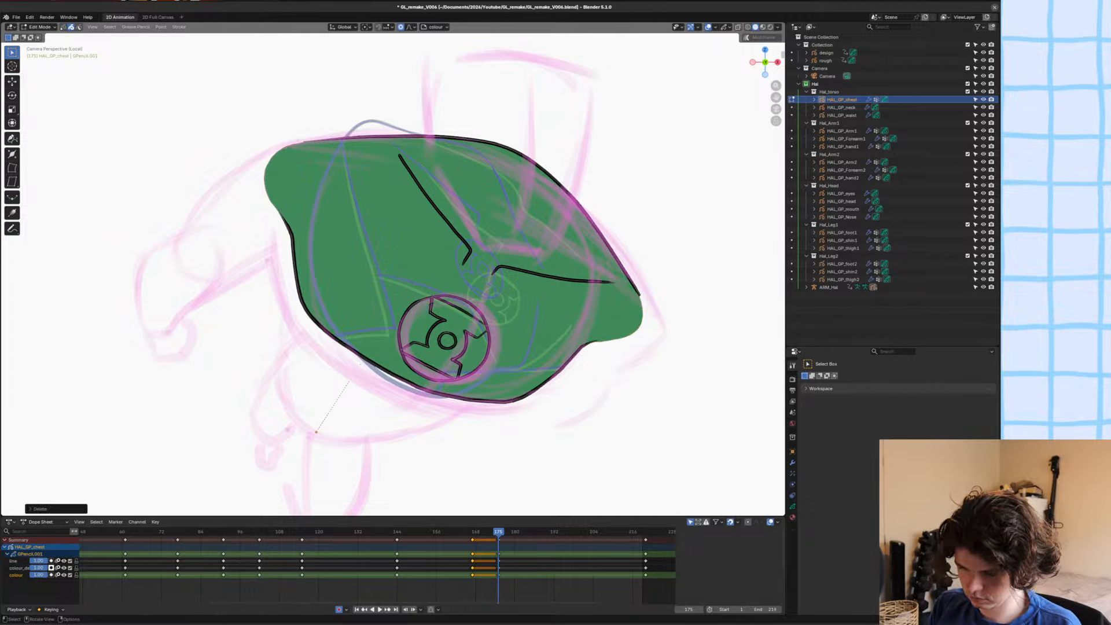
Delete the separator stroke at the chest's left shoulder, return to Draw Mode and save the file.
left_click(273, 195)
key("x")
left_click(273, 196)
key("ctrl+Tab")
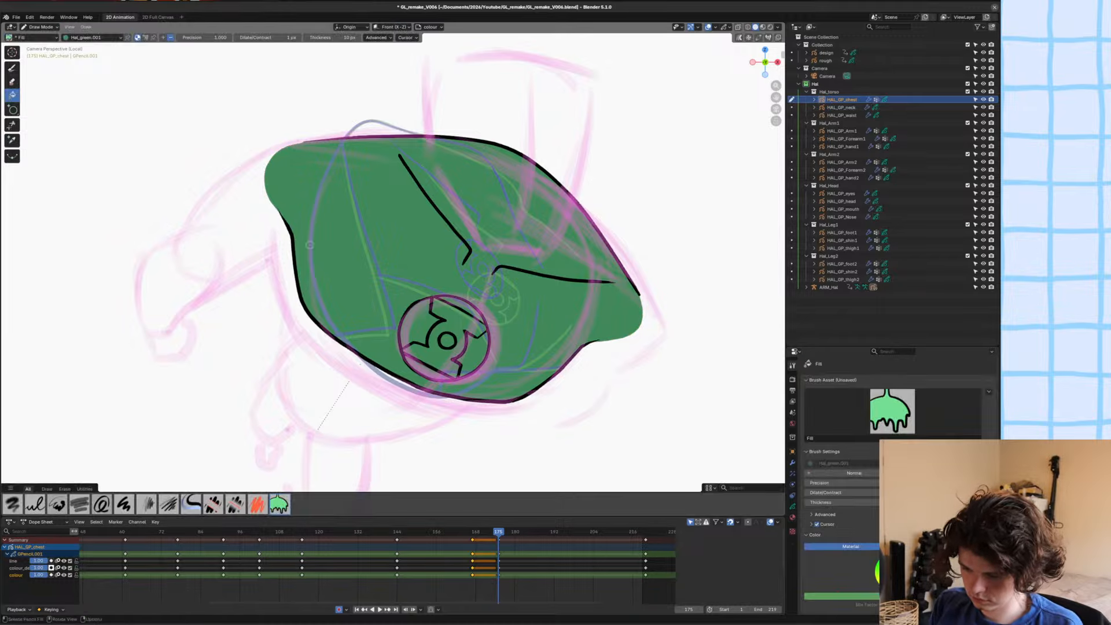
middle_click_drag(324, 261, 329, 265, "shift")
key("ctrl+s")
Fill the lantern emblem's outer segments and centre circle with the Hal_white.001 material and save the file.
middle_click_drag(460, 405, 528, 360, "shift")
left_click(793, 517)
left_click(831, 404)
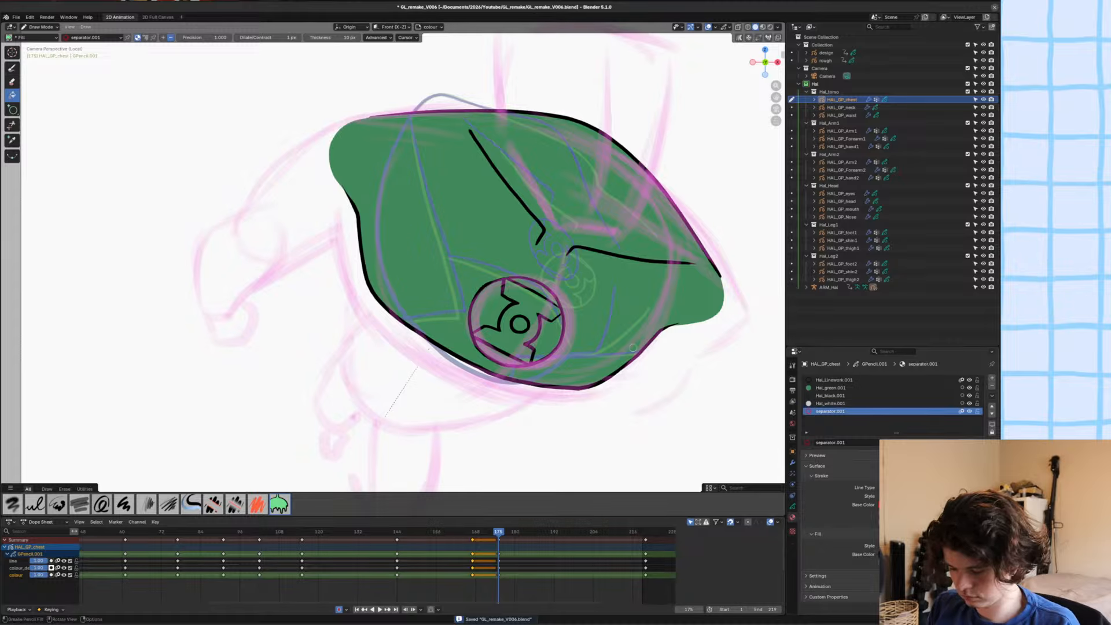
scroll(540, 322, "up", 3)
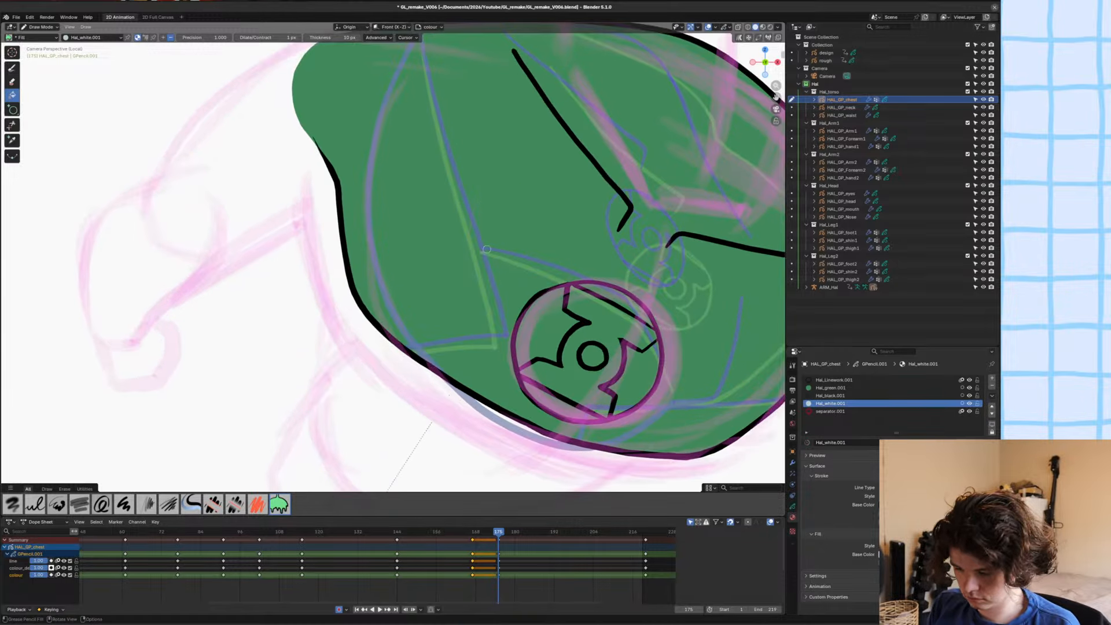
left_click(540, 322)
left_click(624, 375)
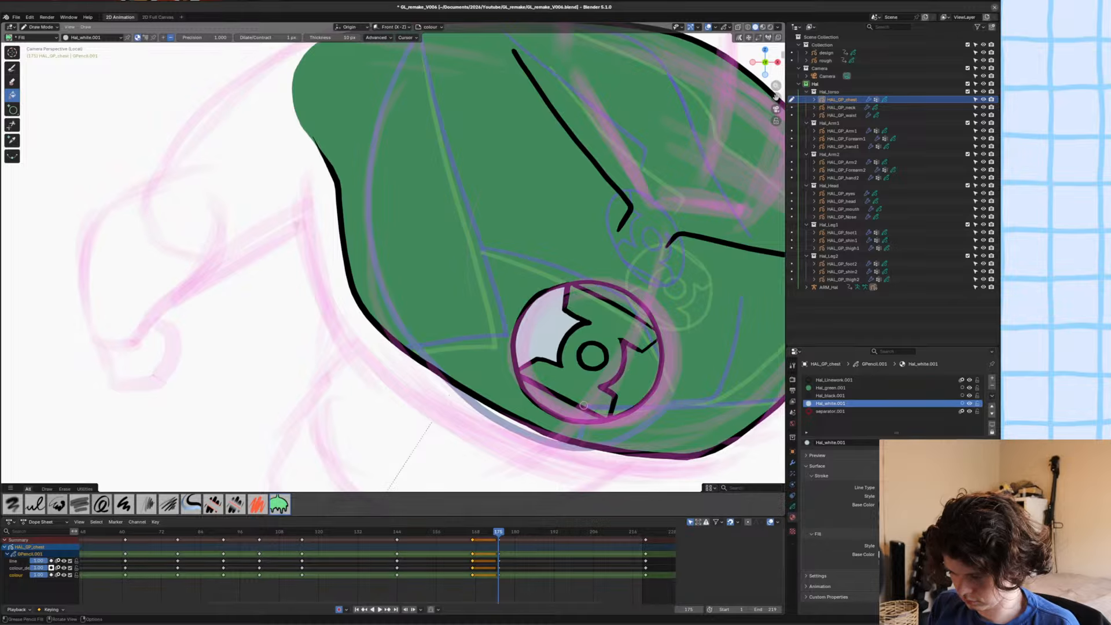
left_click(572, 409)
left_click(609, 308)
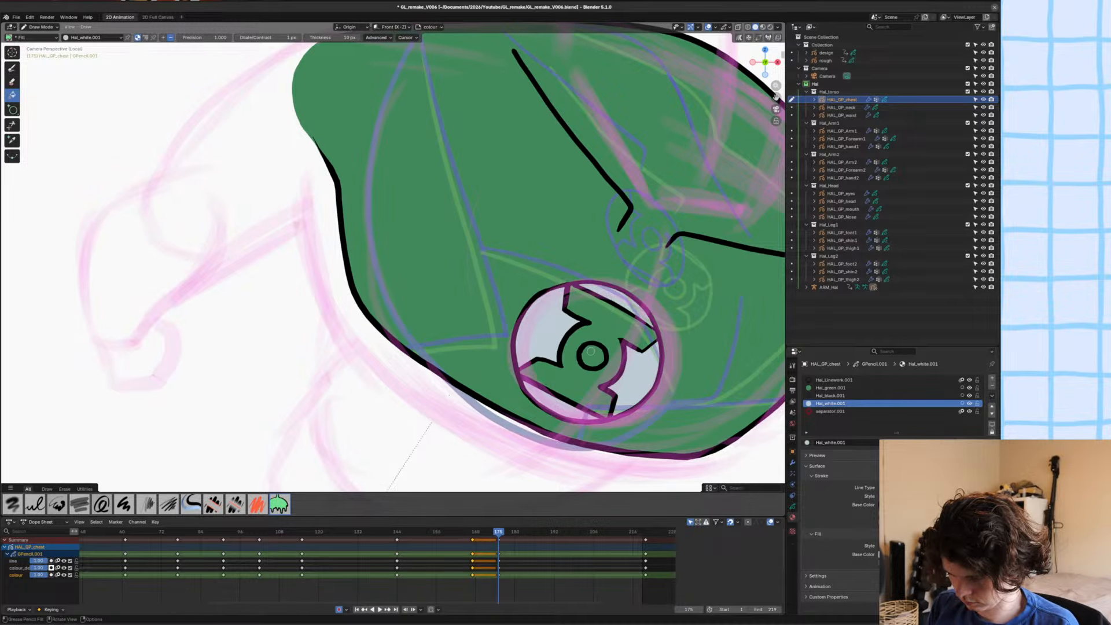
left_click(592, 353)
scroll(511, 338, "down", 2)
key("ctrl+s")
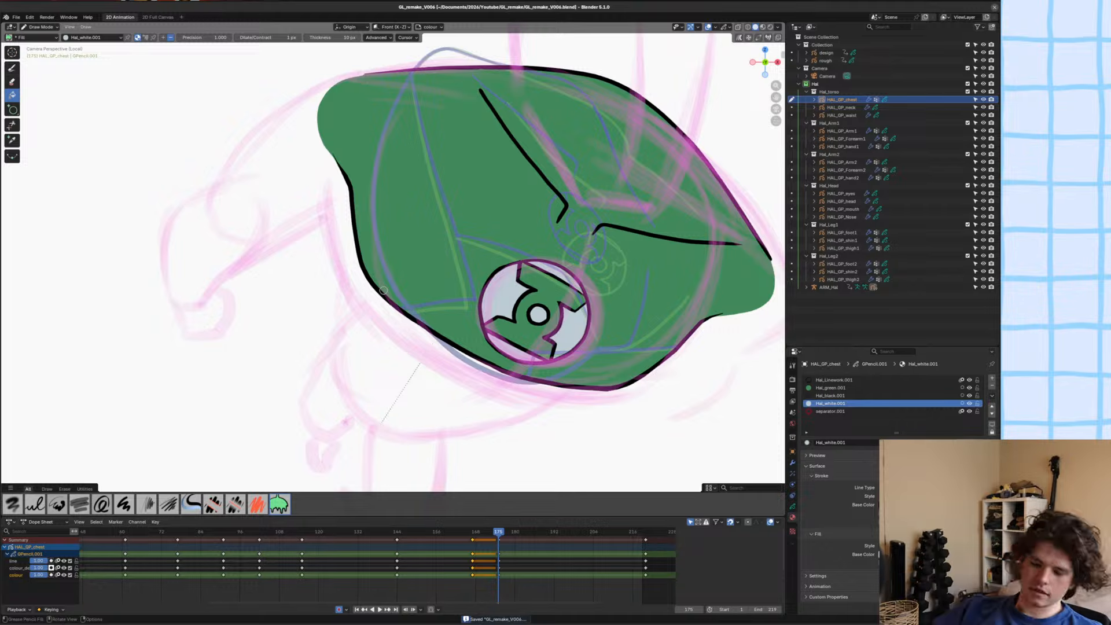
Examine the chest's keyframes in Grease Pencil mode while stepping through frames around 175, and return to the Dope Sheet mode.
left_click(44, 522)
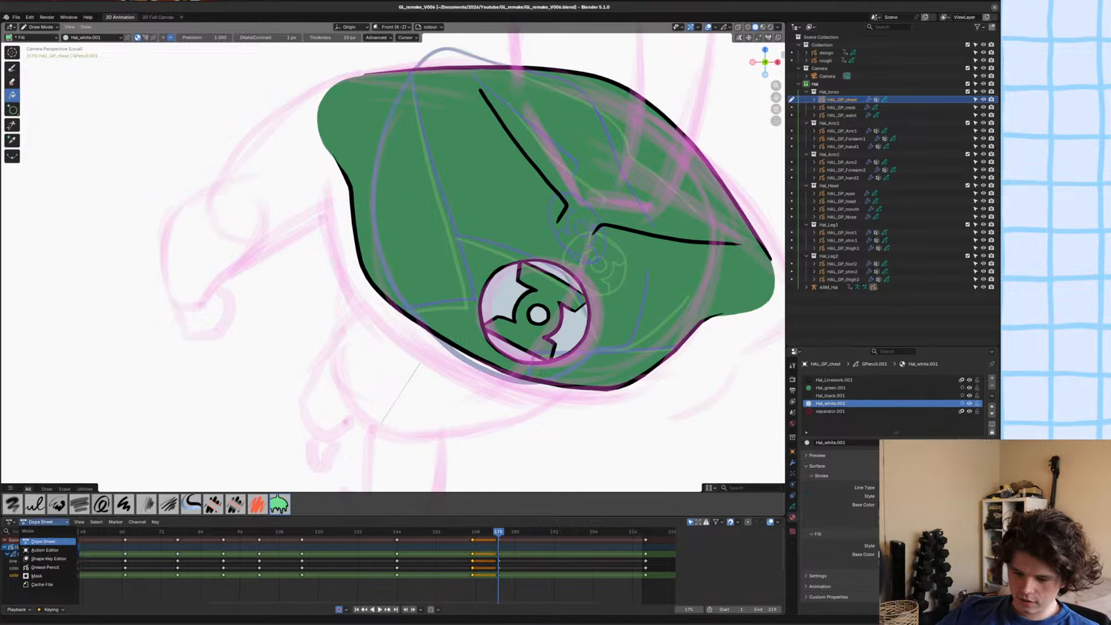
left_click(46, 567)
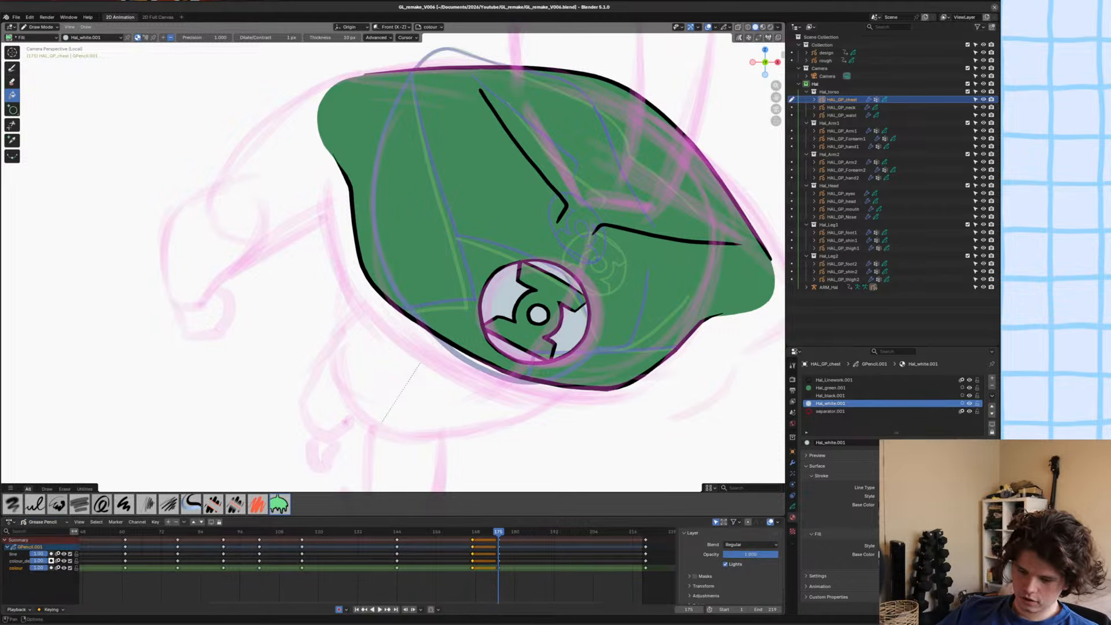
left_click_drag(541, 582, 114, 536)
key("space")
left_click_drag(284, 593, 275, 595)
key("space")
key("Down")
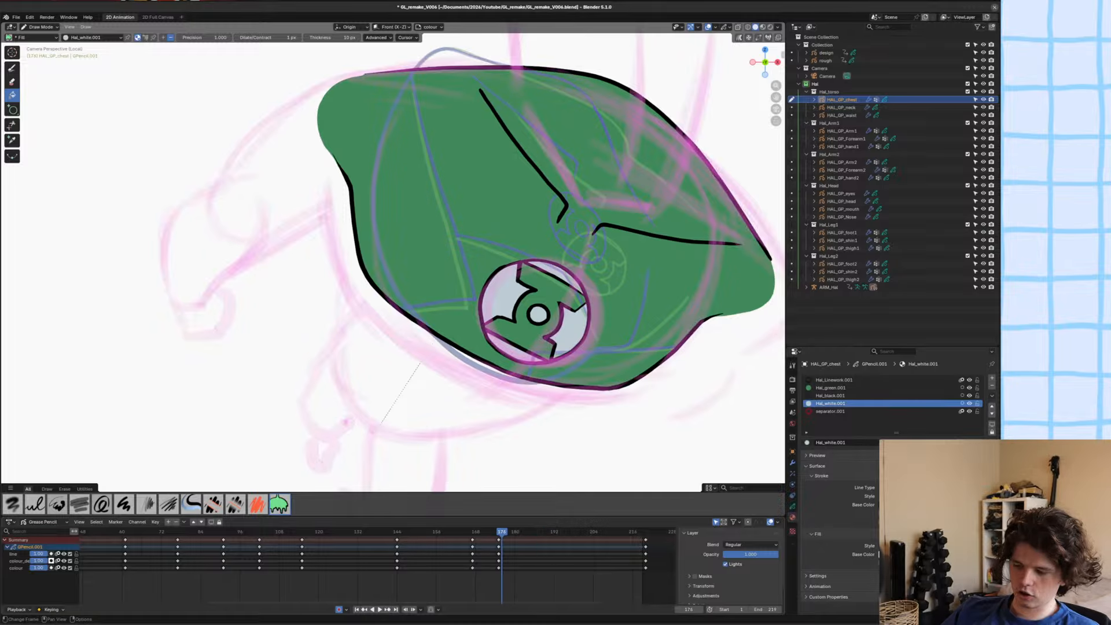
key("Up")
key("Down")
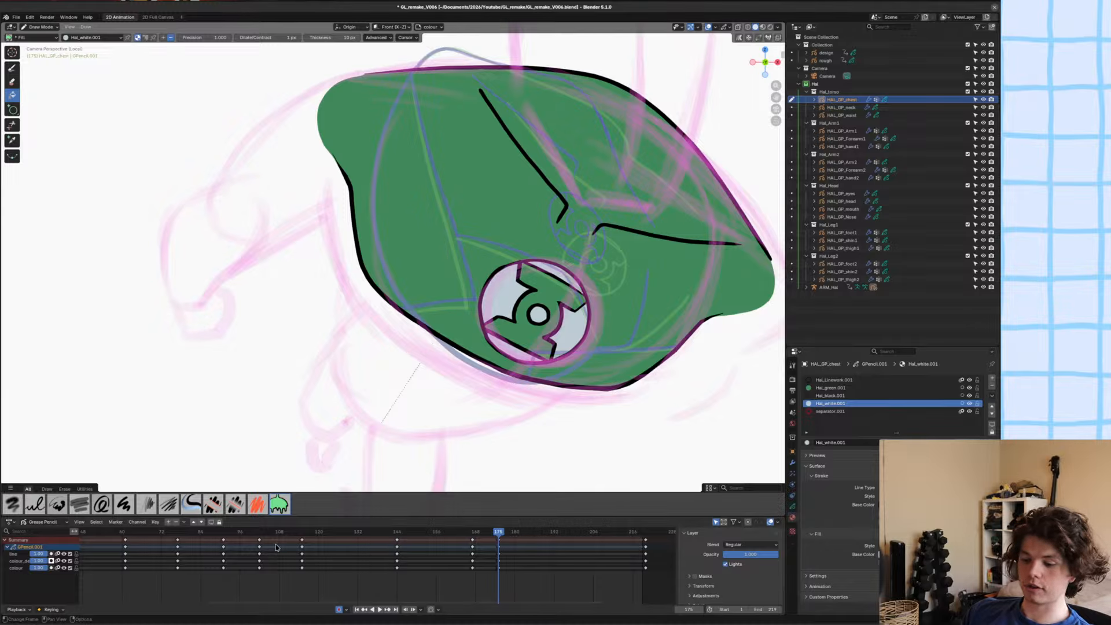
scroll(285, 549, "down", 3)
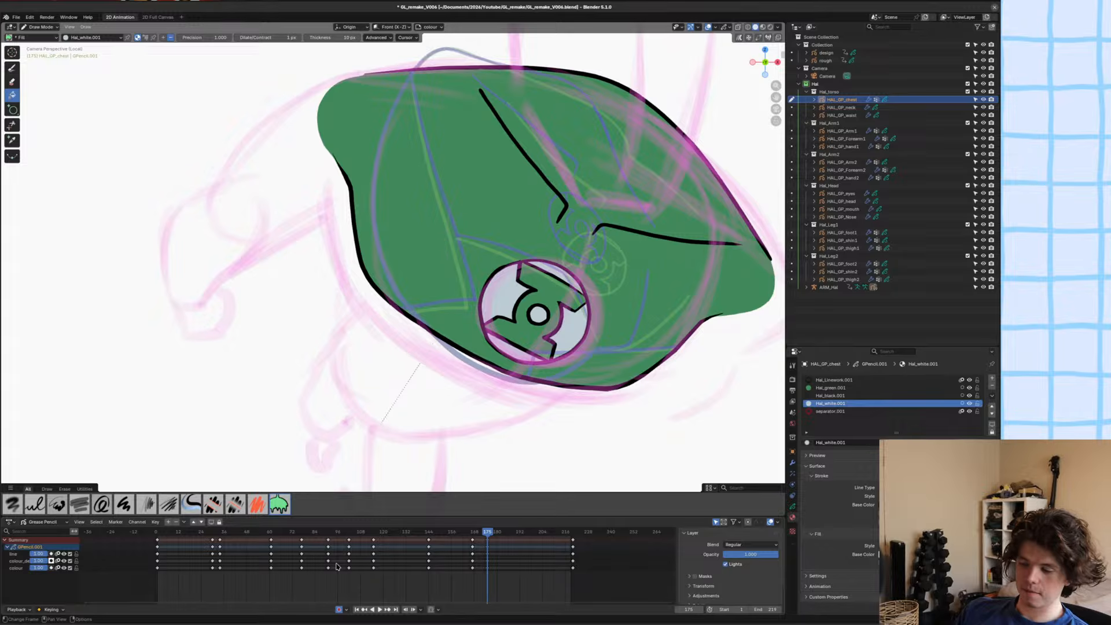
left_click(51, 525)
left_click(39, 546)
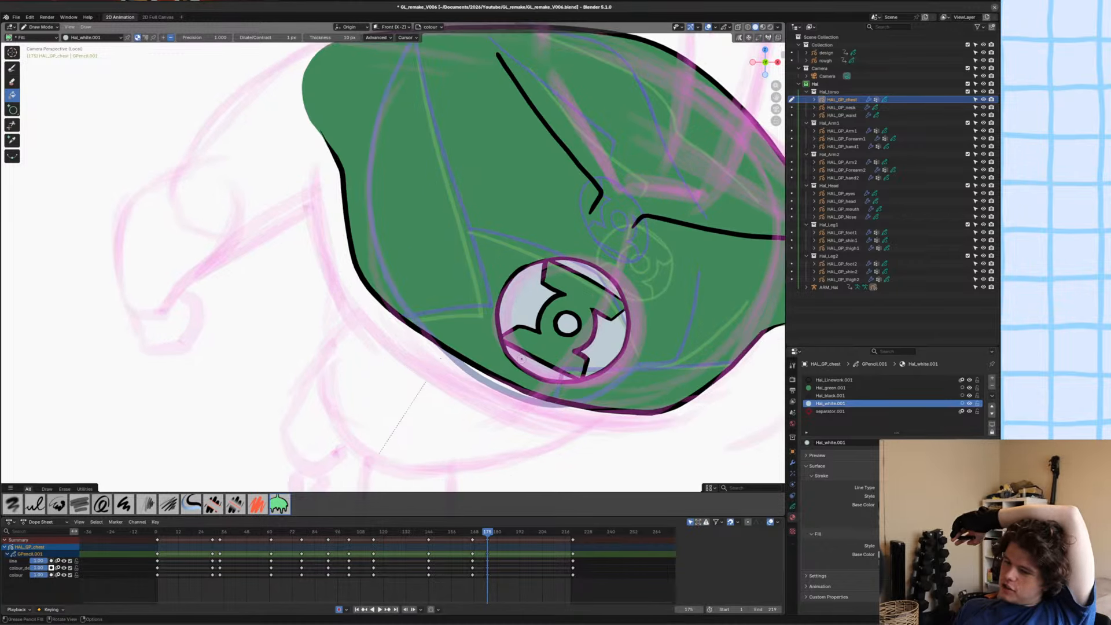
Switch to Sculpt Mode with the Grab brush at the chest's lower outline and save the file.
scroll(540, 319, "up", 1)
scroll(540, 319, "up", 2)
mouse_move(595, 483)
middle_mouse_down("shift")
mouse_move(550, 428)
mouse_move(467, 398)
middle_mouse_up("shift")
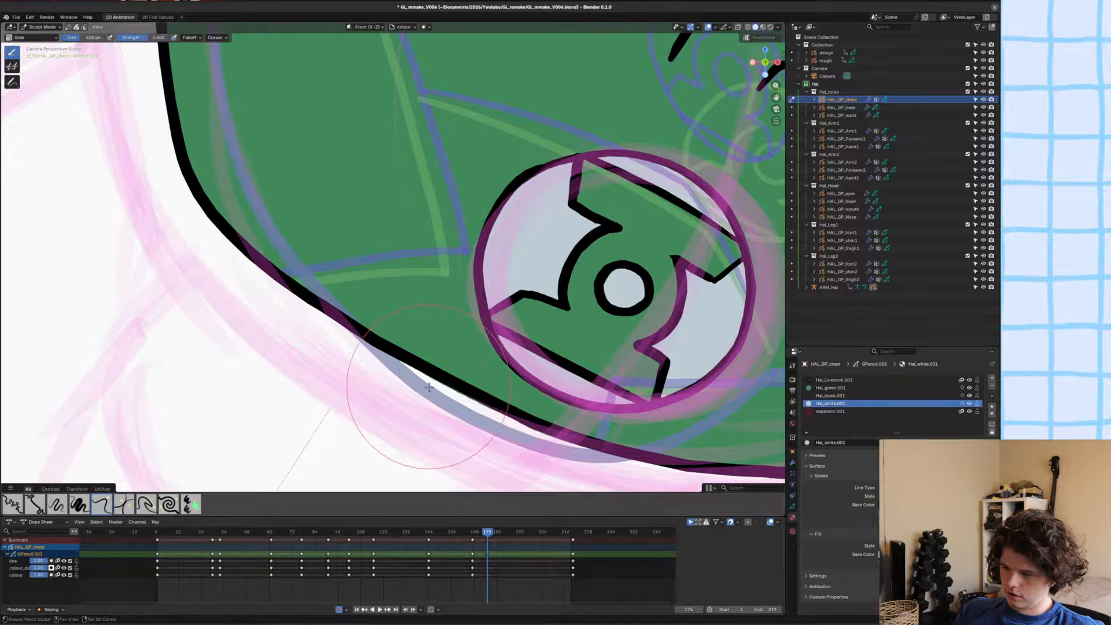
scroll(359, 354, "down", 8)
key("ctrl+s")
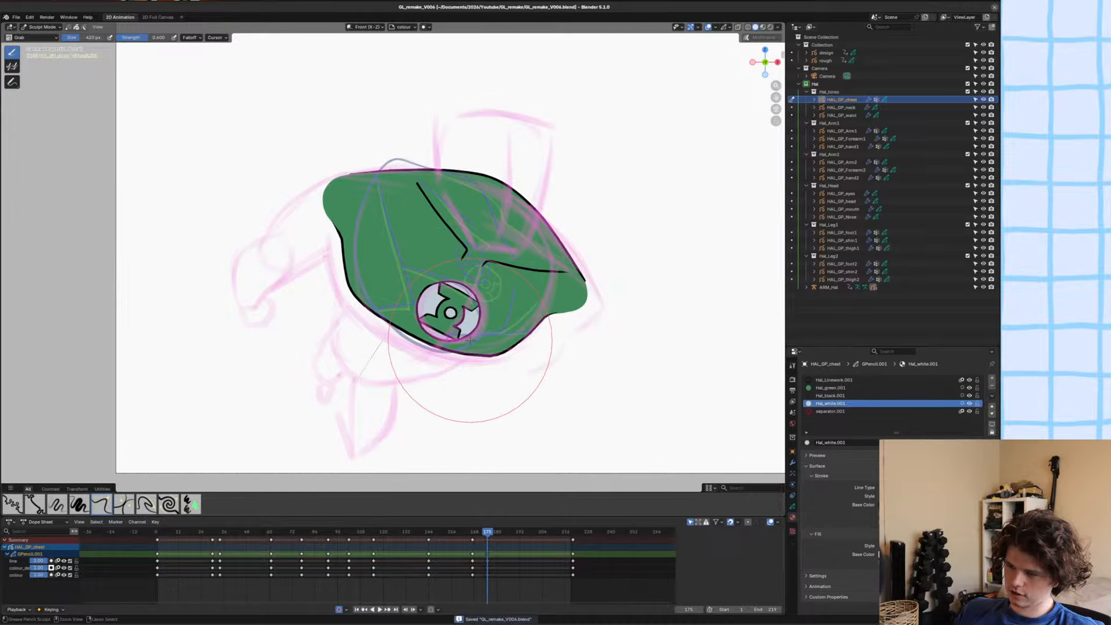
Switch to Edit Mode and move and rotate the chest's left collar line away from the neck.
scroll(389, 263, "up", 2)
mouse_move(390, 263)
middle_mouse_down("shift")
mouse_move(440, 243)
mouse_move(455, 252)
mouse_move(431, 288)
middle_mouse_up("shift")
key("Tab")
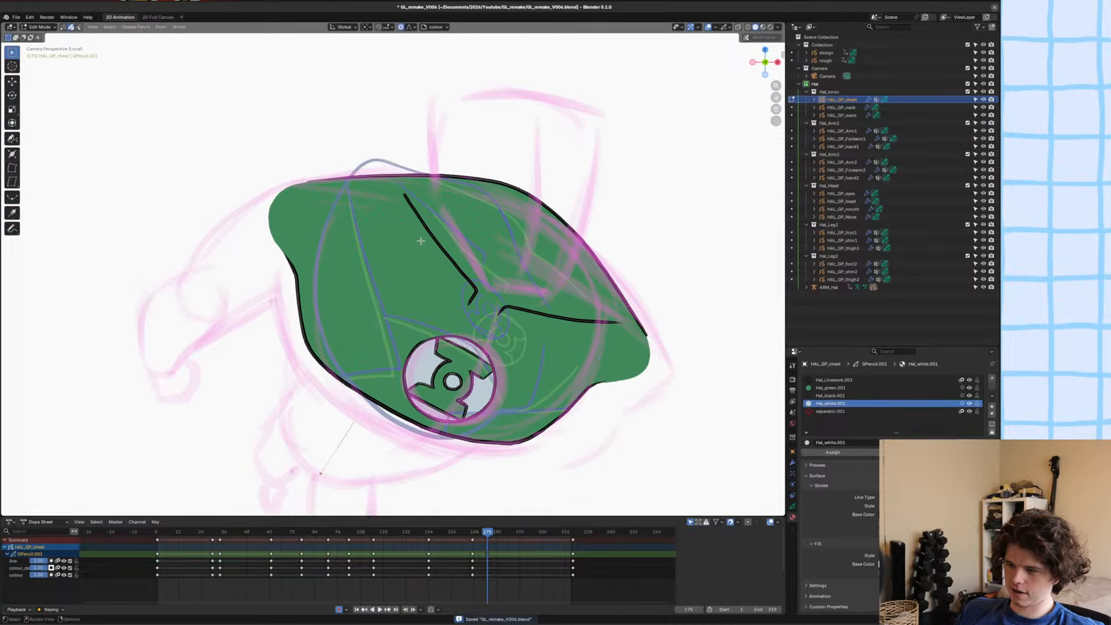
left_click(420, 240)
key("g")
left_click(457, 242)
key("r")
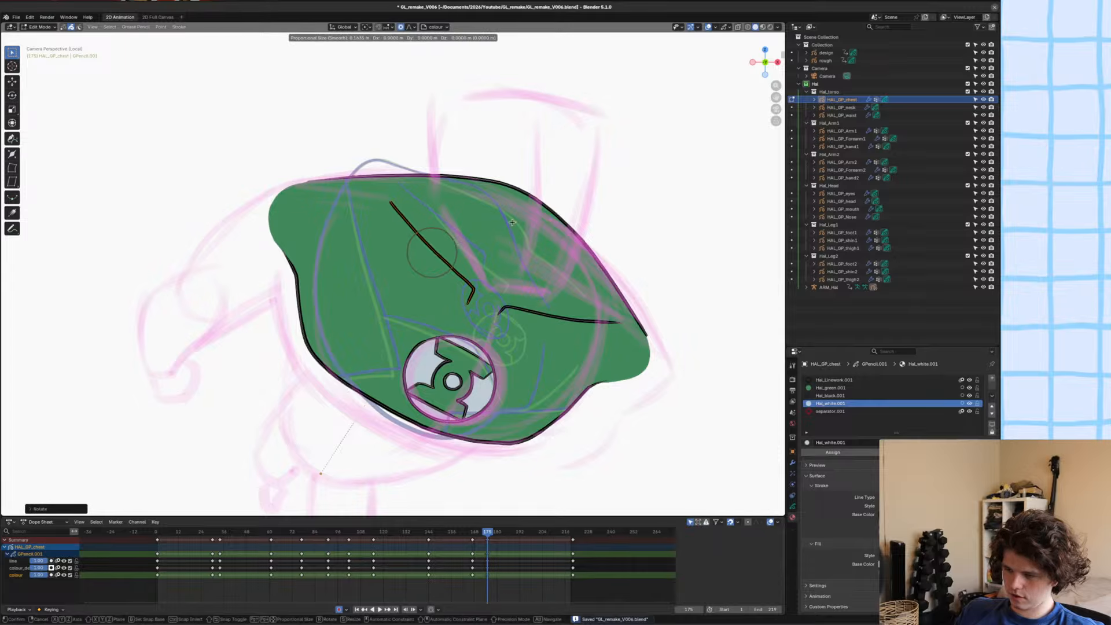
left_click(521, 263)
Rotate and move the chest's right collar line slightly to match the left one, and save the file.
key("r")
left_click(657, 307)
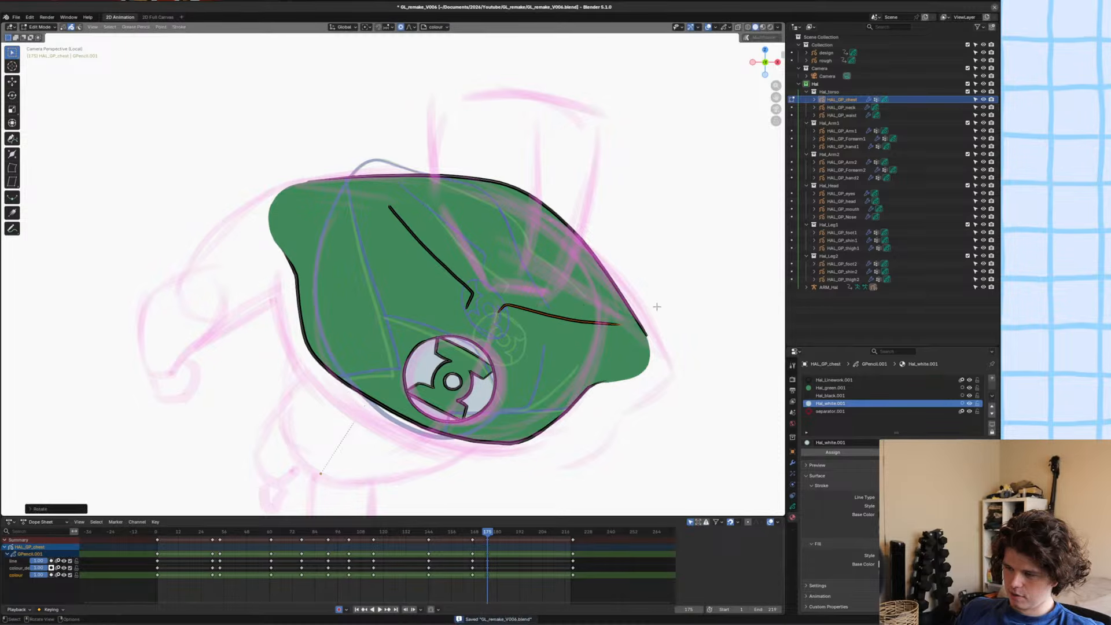
key("g")
left_click(653, 314)
middle_click_drag(624, 306, 531, 334, "shift")
key("ctrl+s")
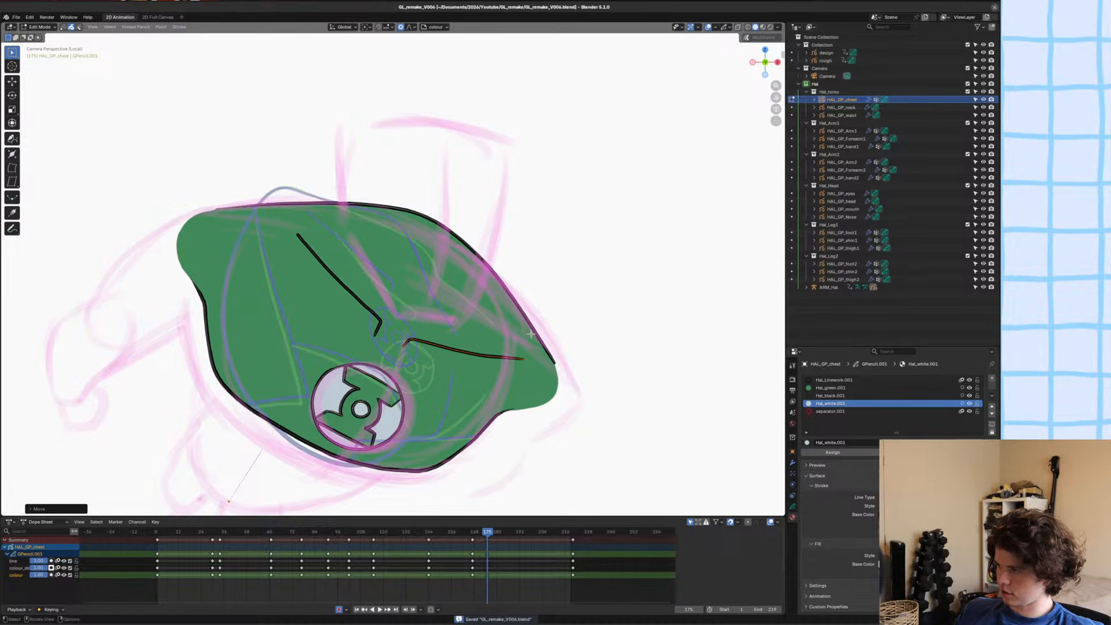
scroll(532, 334, "down", 3)
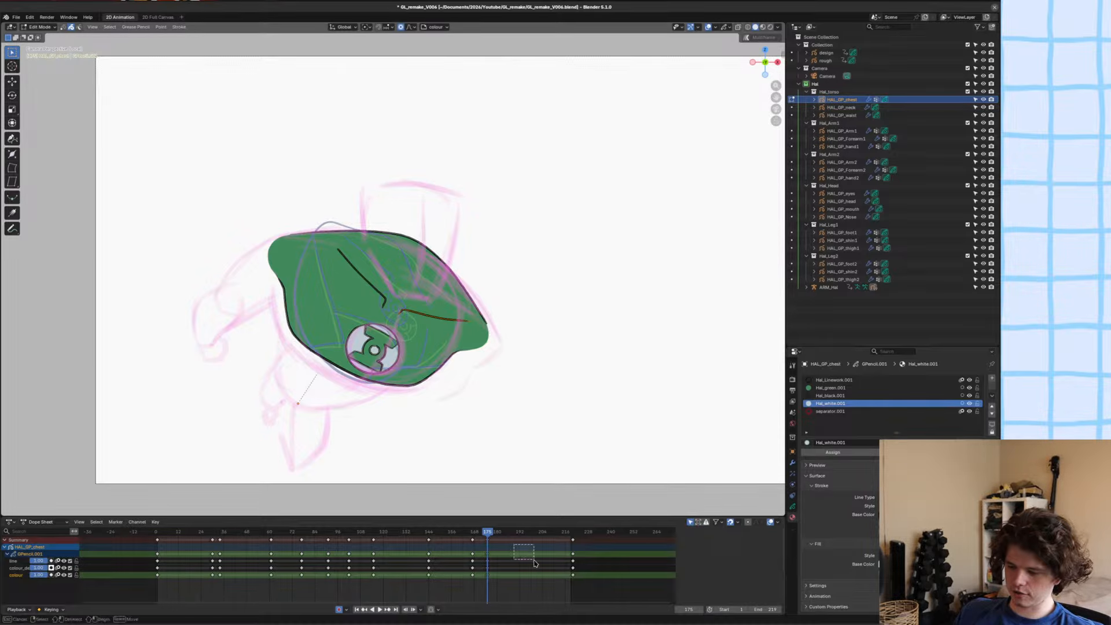
key("ctrl+s")
Check the chest against the full character outside local view, and isolate the chest again.
scroll(354, 341, "up", 3)
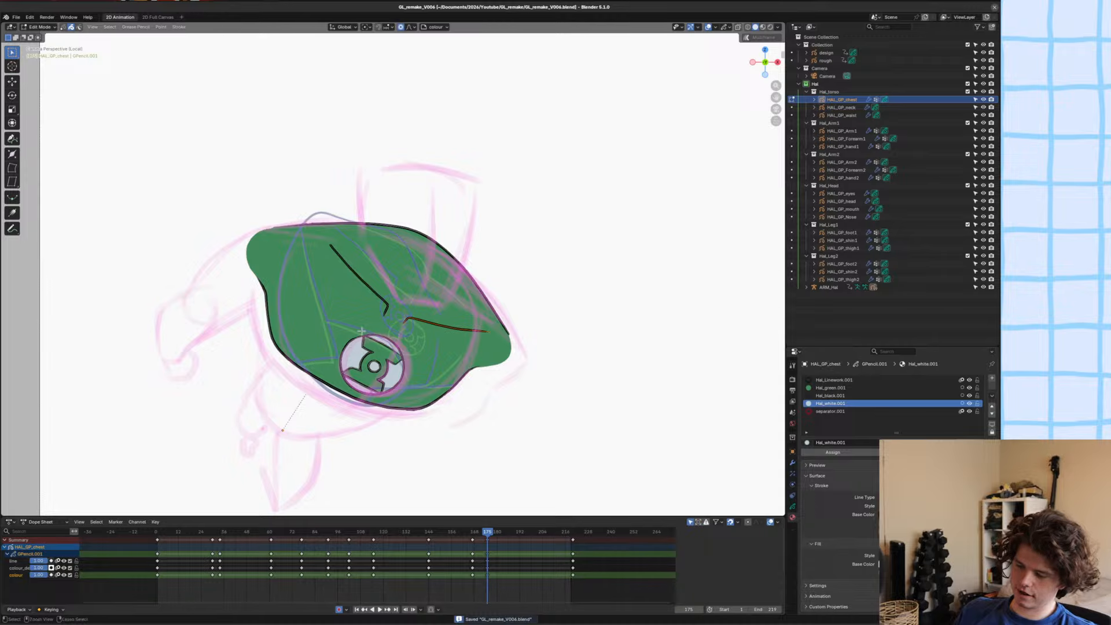
scroll(361, 330, "down", 2)
key("KP_Divide")
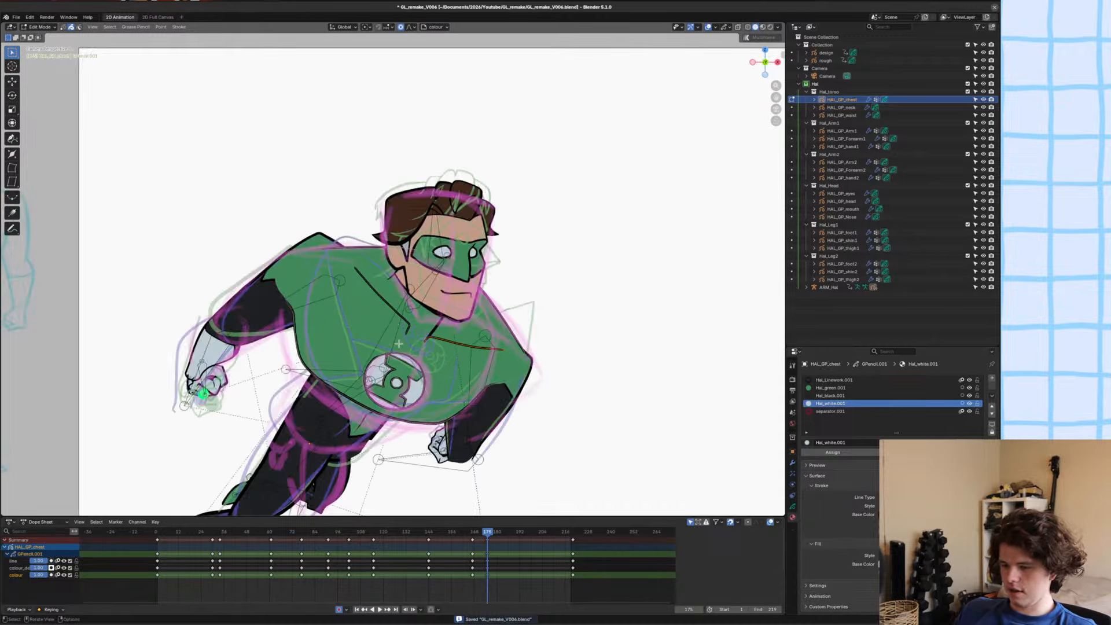
scroll(393, 322, "down", 2)
left_click_drag(393, 321, 404, 319, "shift")
scroll(404, 319, "up", 2)
key("KP_Divide")
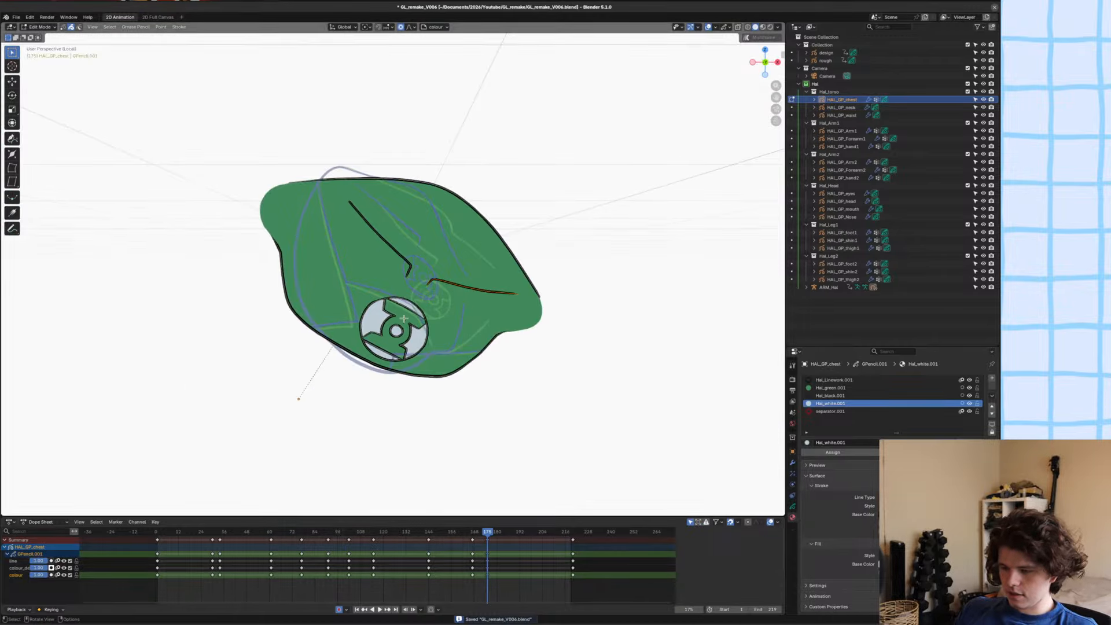
Grab the chest's upper right outline inward in Sculpt Mode, exit local view and save the file.
middle_click_drag(433, 268, 428, 306, "shift")
key("ctrl+Tab")
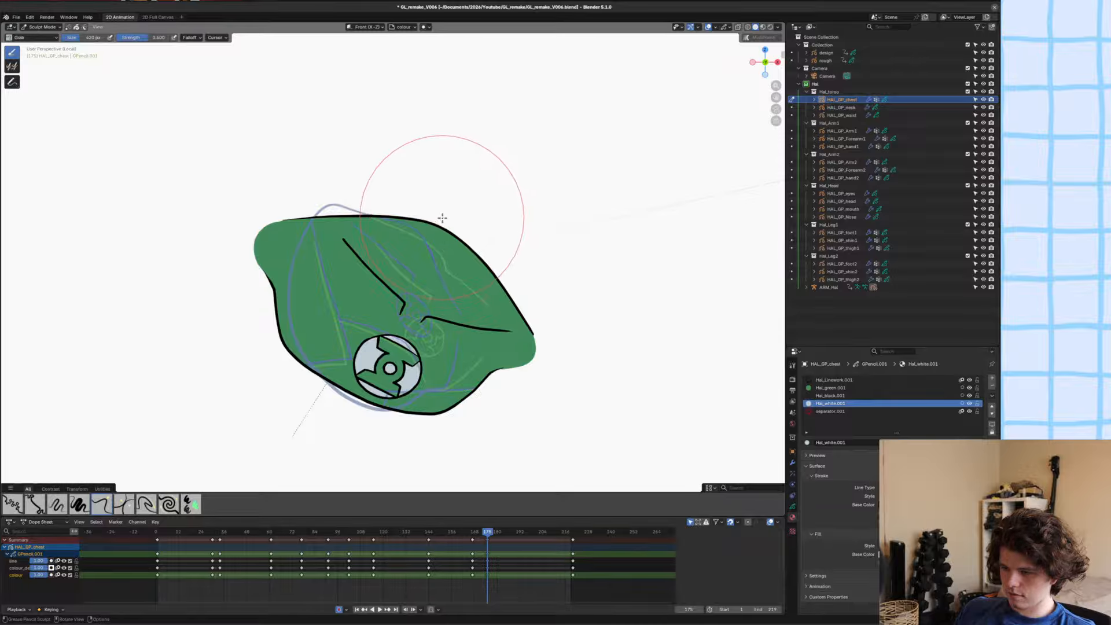
left_click_drag(442, 218, 441, 232)
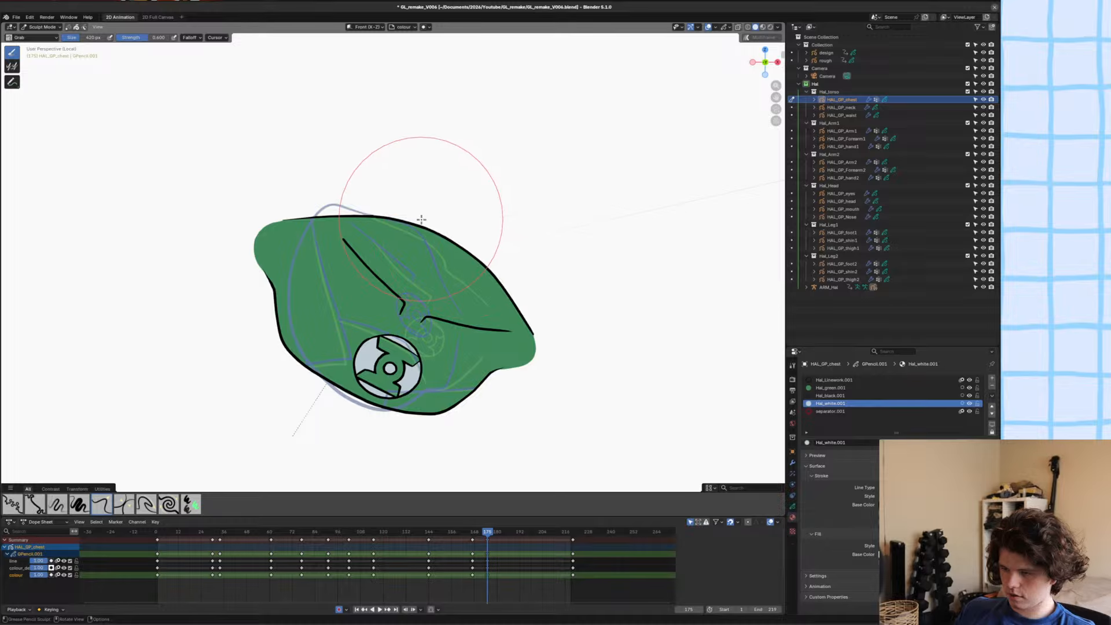
key("KP_Divide")
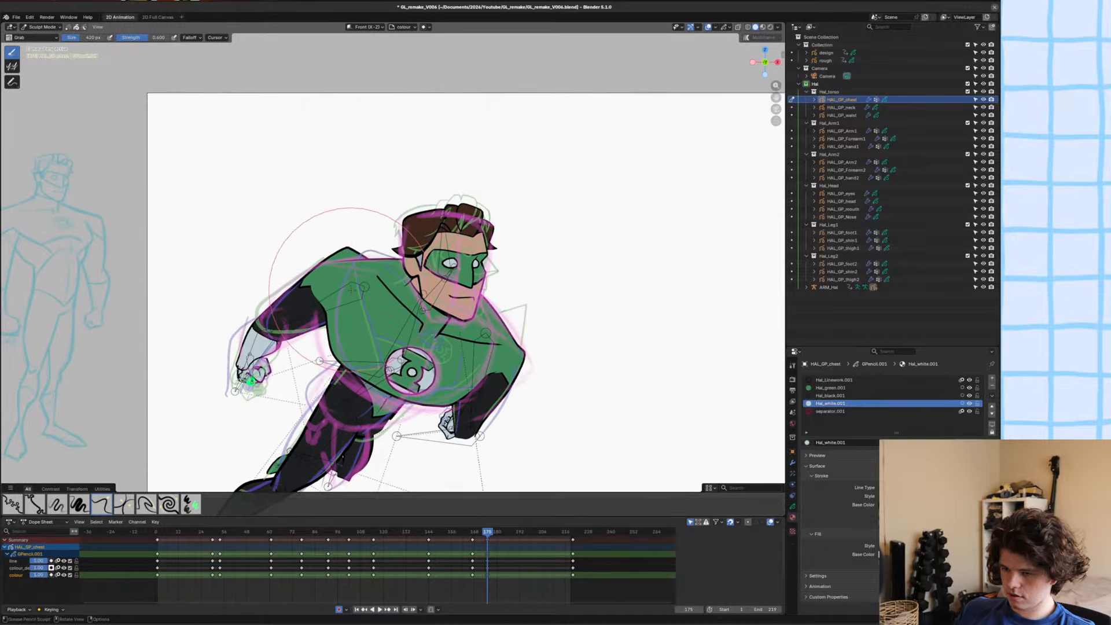
key("ctrl+s")
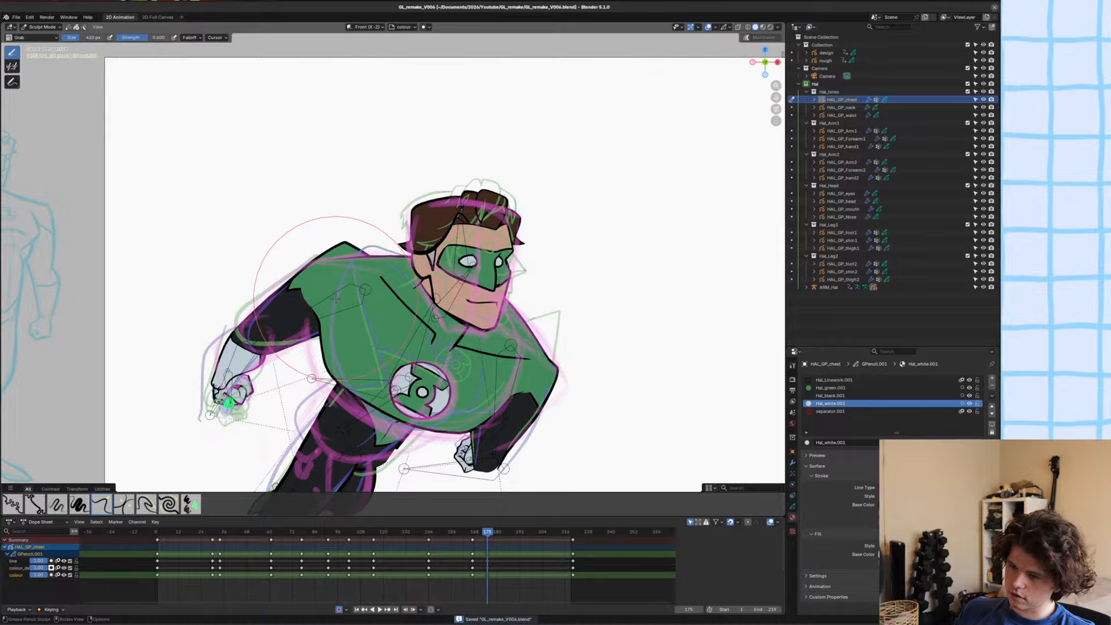
Examine the reshaped chest against the whole character and the rough sketch at frame 175.
scroll(347, 290, "up", 2)
scroll(361, 245, "down", 5)
scroll(348, 249, "up", 5)
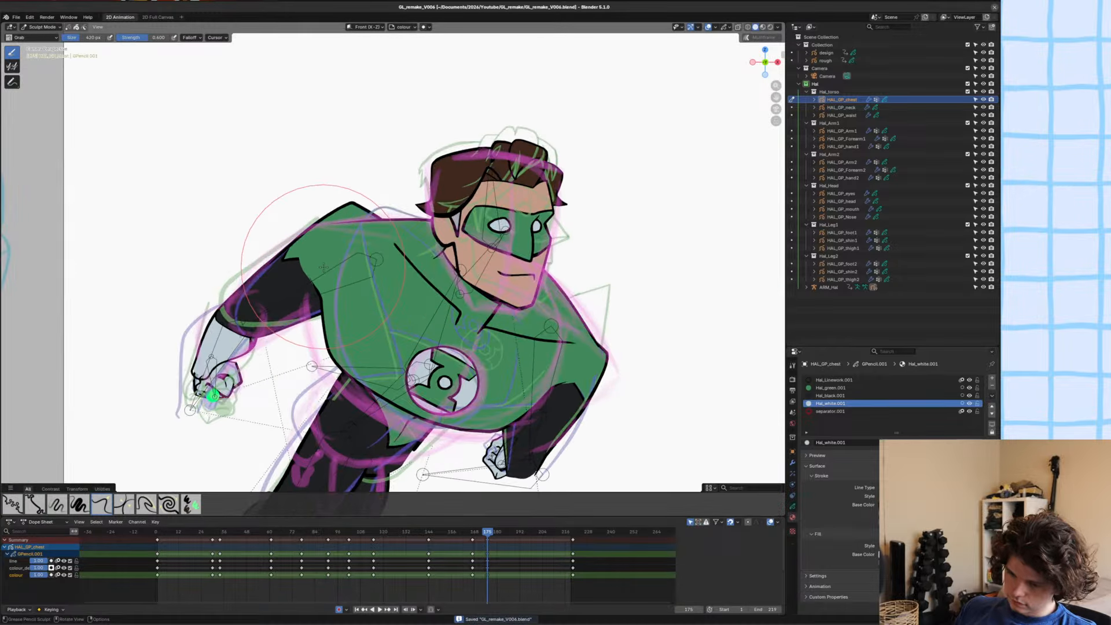
scroll(324, 267, "down", 2)
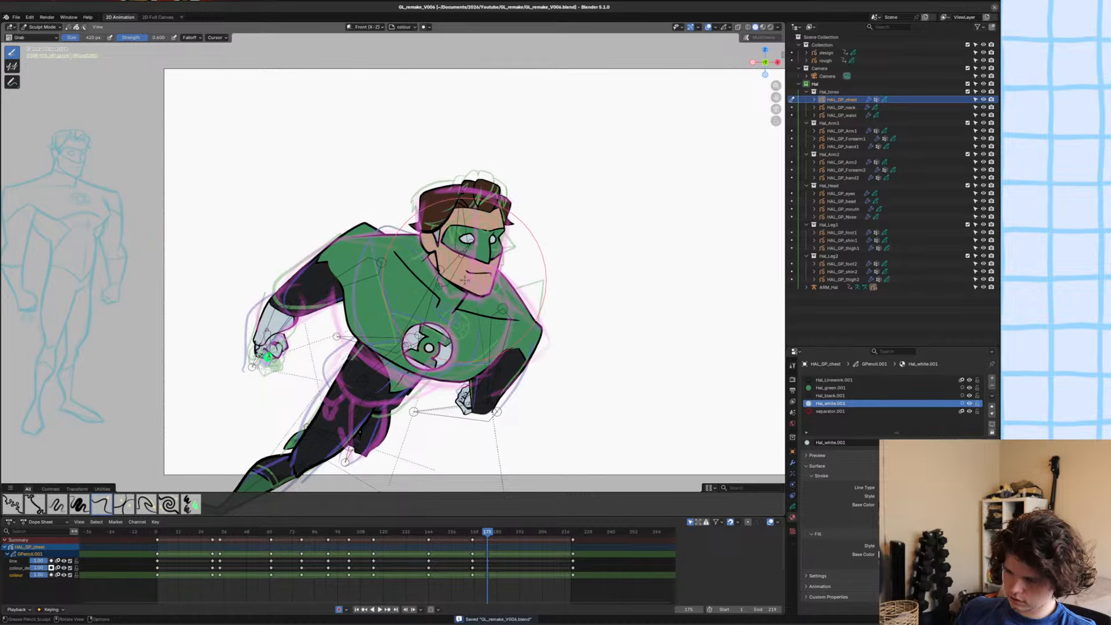
scroll(464, 279, "up", 1, "alt")
scroll(465, 280, "down", 1, "alt")
scroll(465, 280, "up", 1, "alt")
scroll(465, 280, "down", 1, "alt")
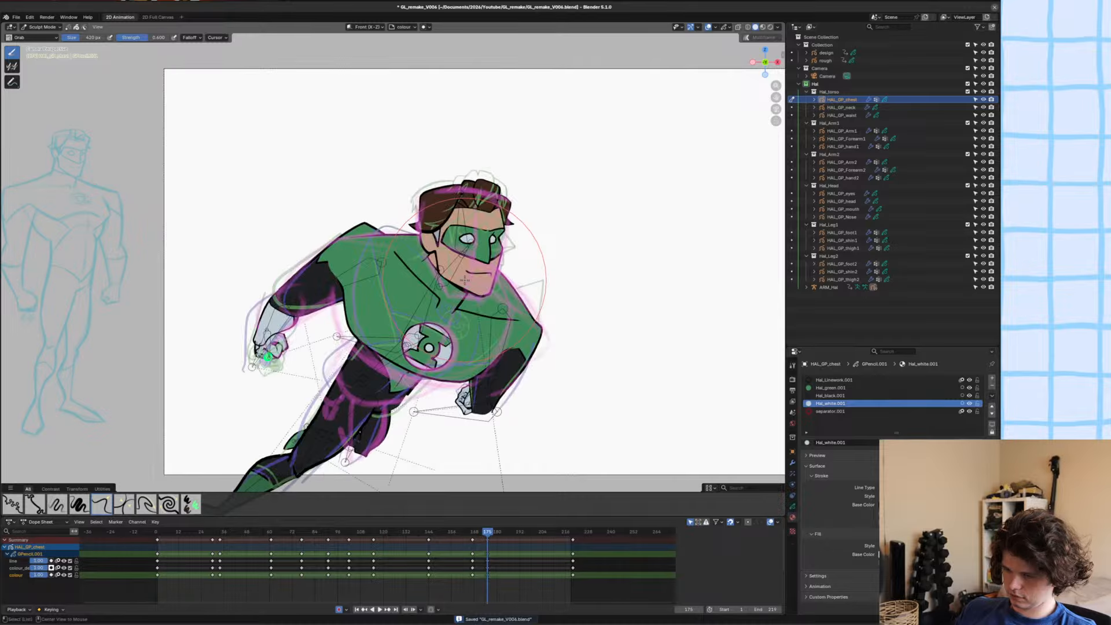
scroll(492, 287, "up", 3)
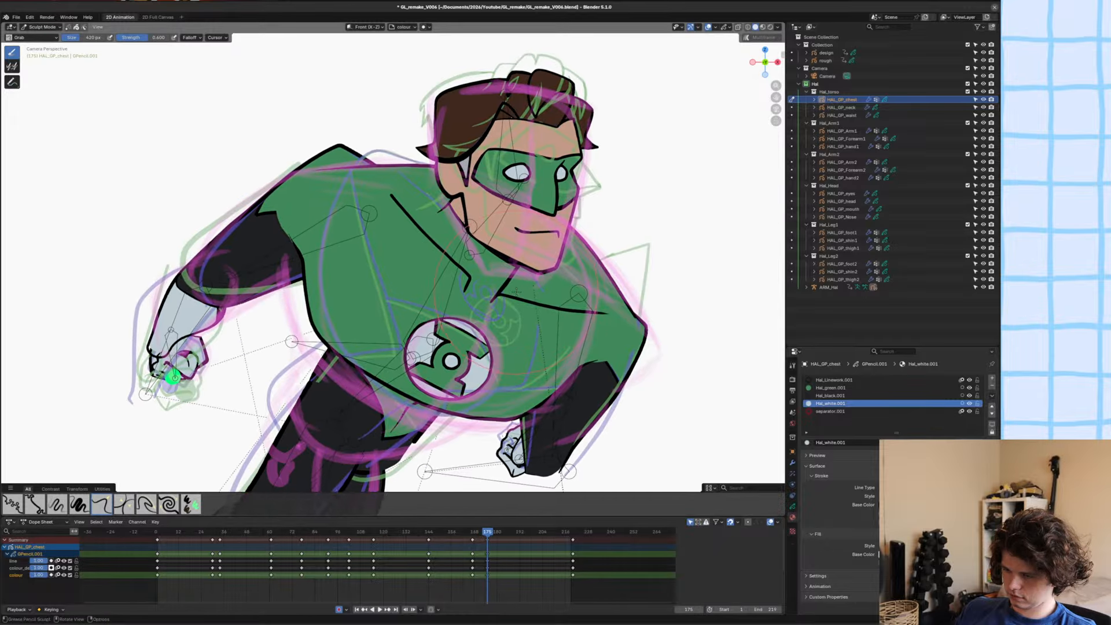
Save the file, leave the chest's edit mode and put the ARM_Hal armature in Pose Mode.
key("Tab")
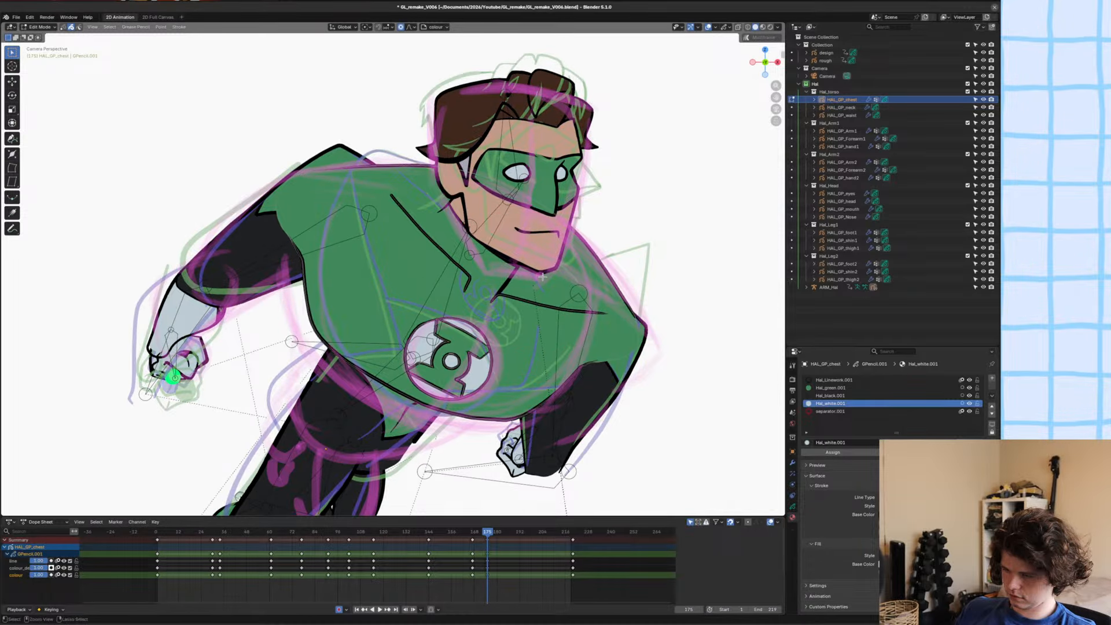
key("ctrl+s")
key("Tab")
left_click(491, 275)
left_click(491, 274)
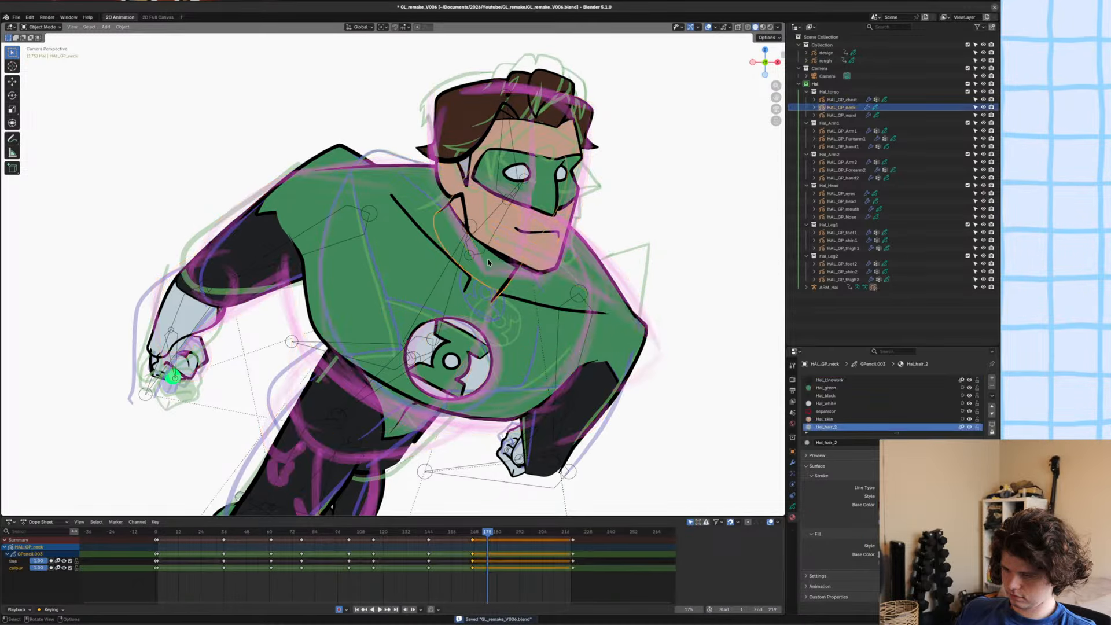
left_click(485, 245)
left_click(486, 253)
key("ctrl+Tab")
Move and rotate the neck bone to settle the head onto the rough sketch, and save the file.
left_click(485, 254)
key("g")
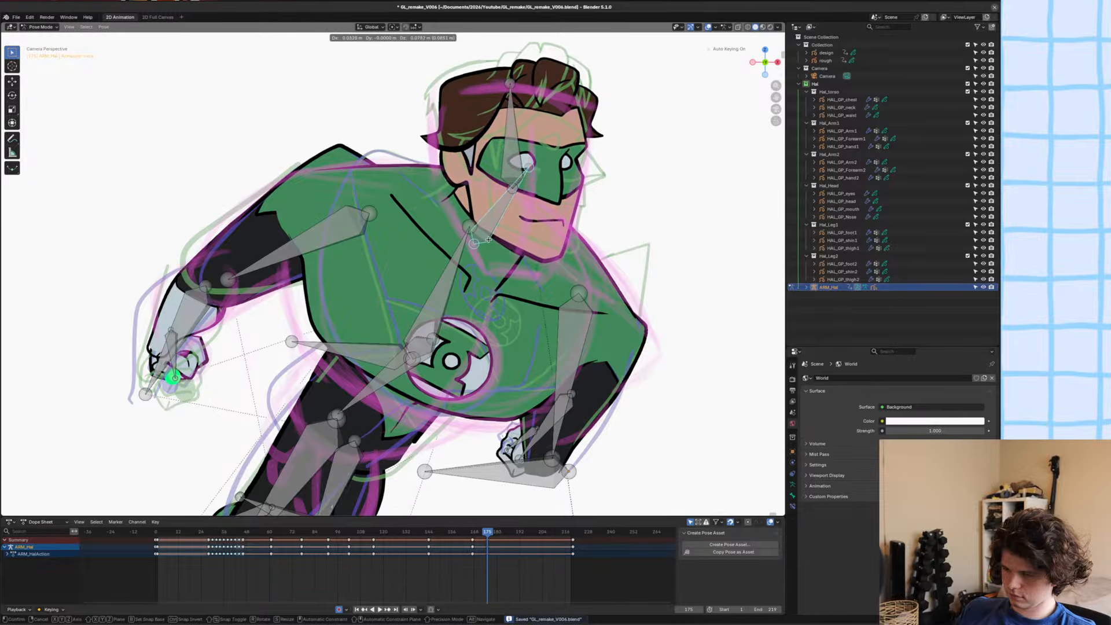
left_click(513, 184)
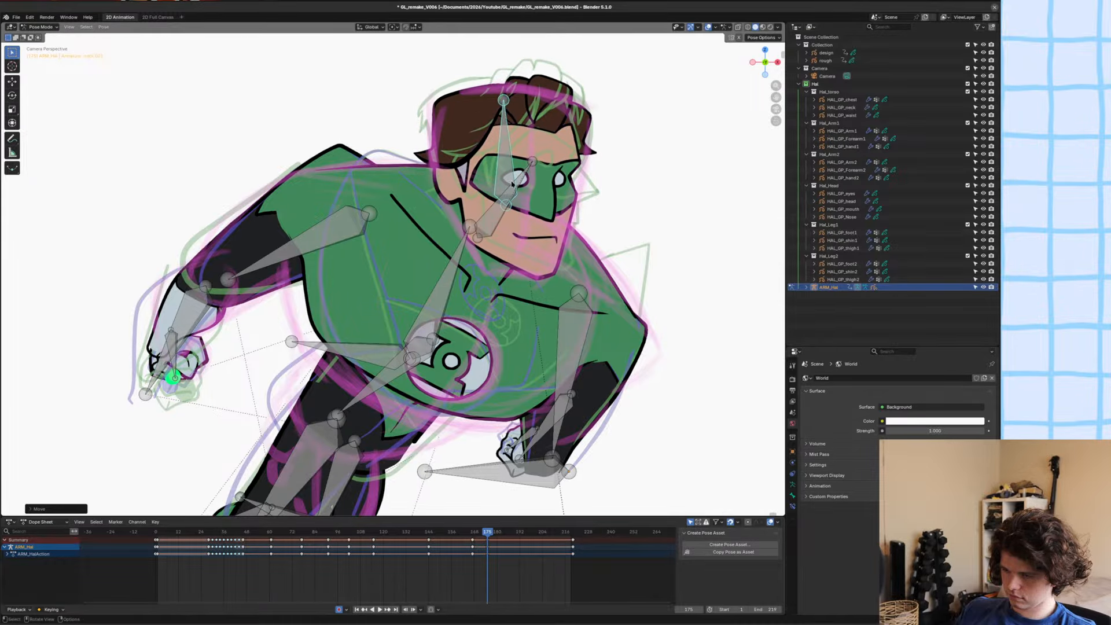
key("r")
left_click(626, 164)
key("g")
left_click(624, 158)
scroll(594, 192, "down", 4)
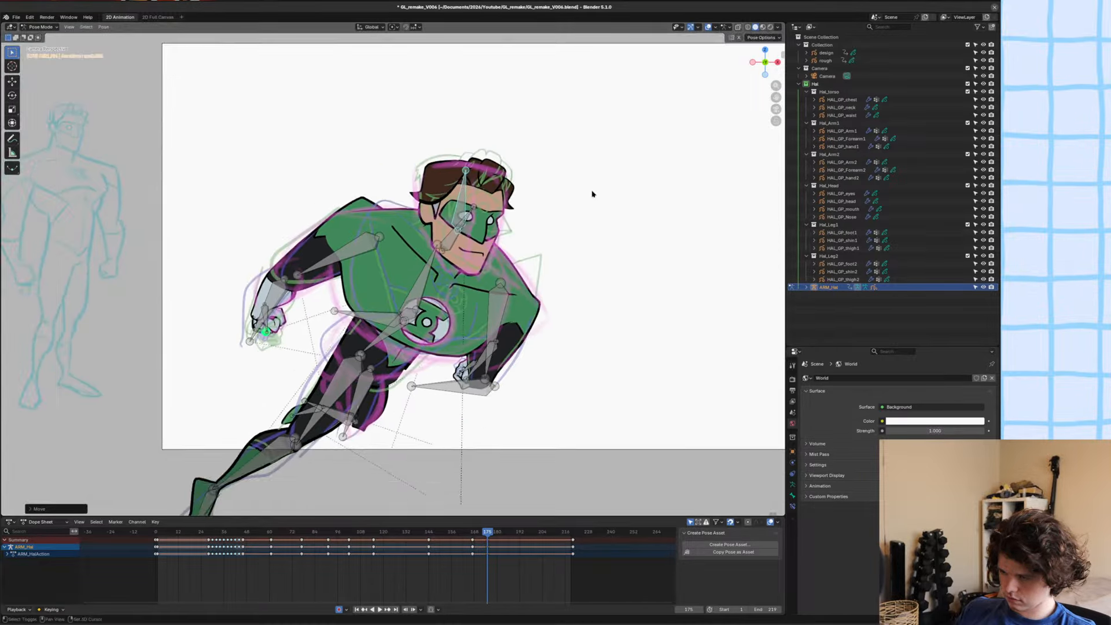
middle_click_drag(593, 194, 504, 273, "shift")
scroll(503, 273, "up", 3)
key("ctrl+s")
Leave Pose Mode, open the nose artwork HAL_GP_Nose in Edit Mode and move it along X toward the near eye.
scroll(520, 299, "up", 4)
key("ctrl+Tab")
left_click(480, 322)
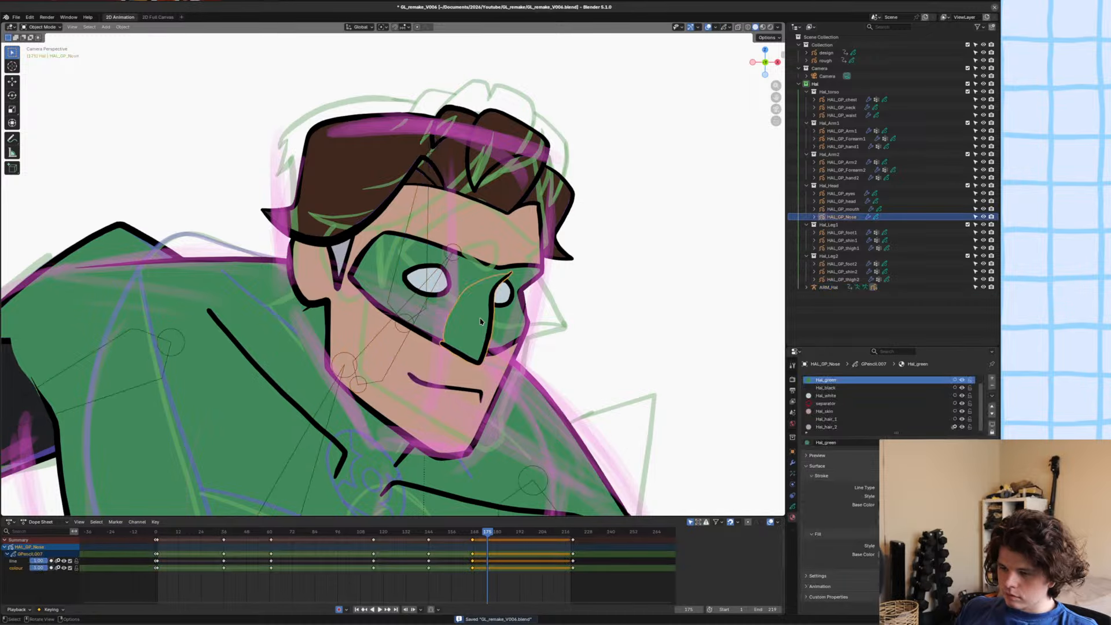
key("Tab")
key("g")
key("x")
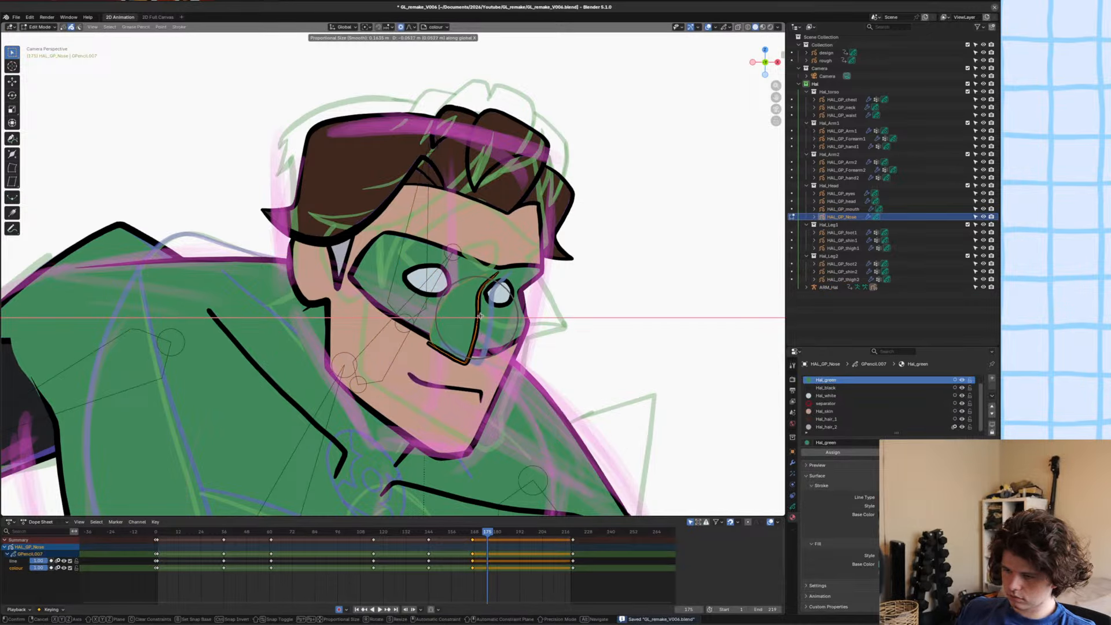
left_click(483, 316)
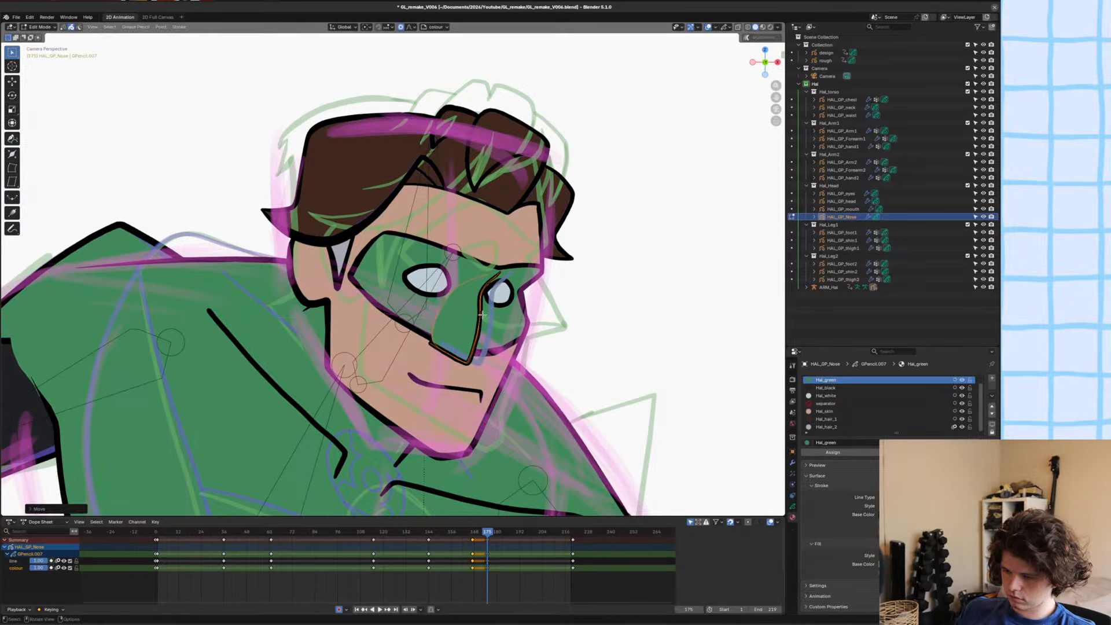
Select the mouth artwork HAL_GP_mouth, open it in Edit Mode and shift it along X to line up with the moved nose.
key("ctrl+Tab")
left_click(444, 387)
left_click(443, 387)
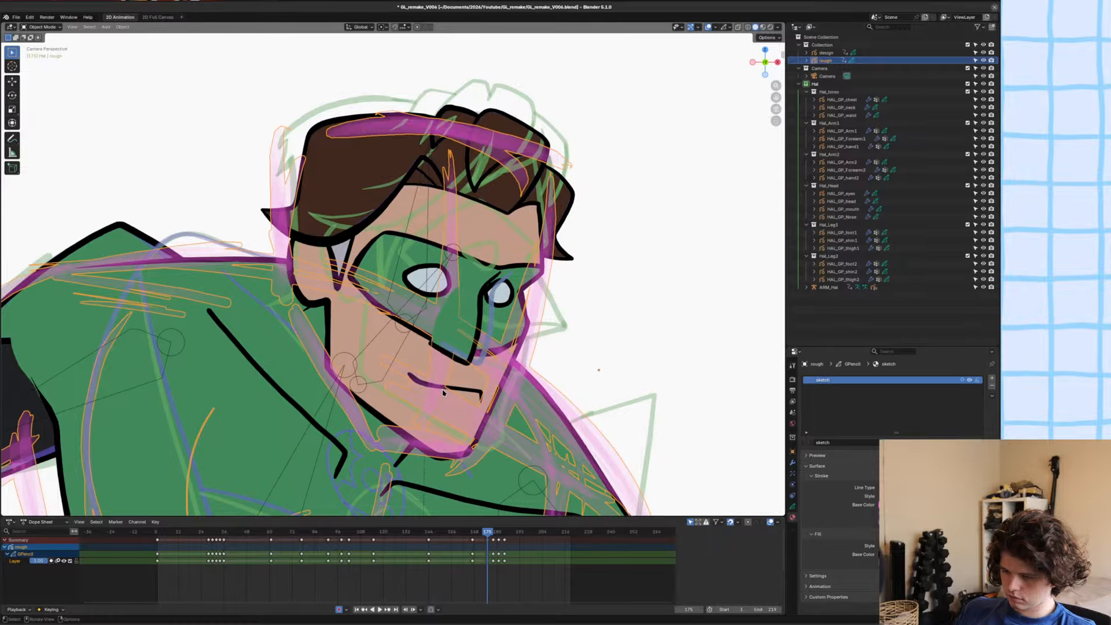
left_click(444, 391)
key("Tab")
key("g")
key("x")
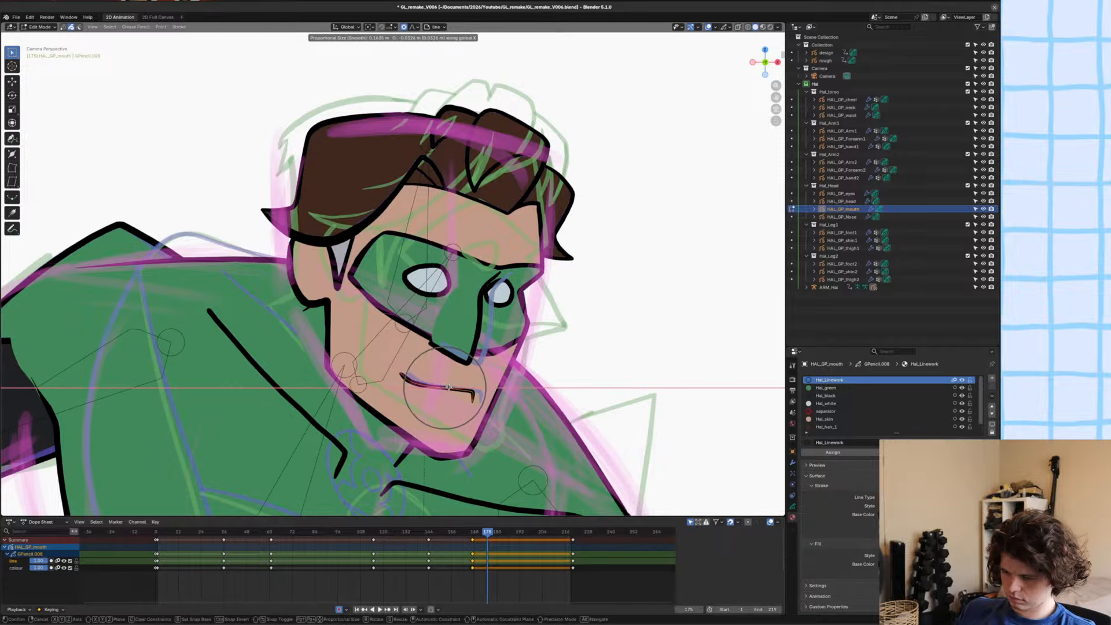
left_click(449, 388)
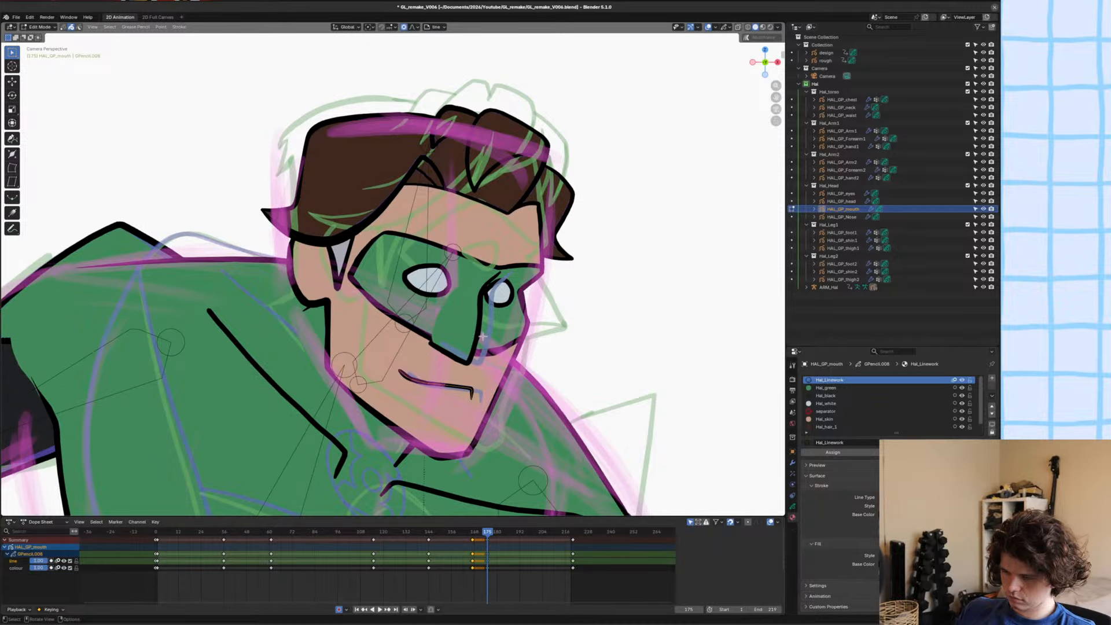
Reopen the nose artwork in Edit Mode, nudge it slightly along Z and return to Object Mode.
key("ctrl+Tab")
left_click(443, 333)
left_click(478, 334)
key("Tab")
key("g")
key("z")
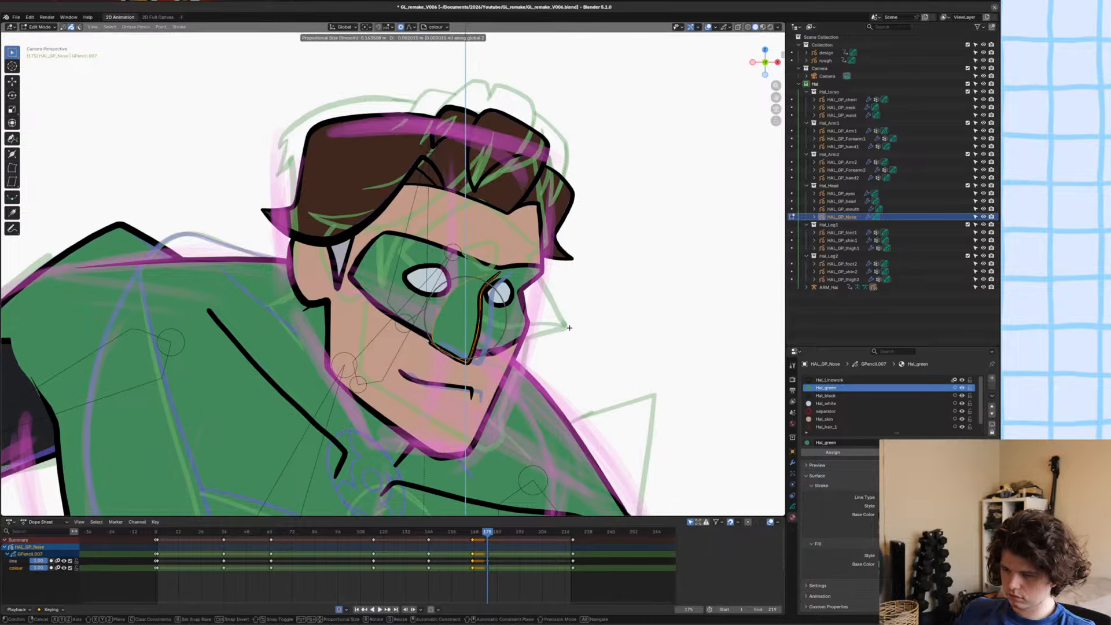
left_click(567, 316)
key("Tab")
Put HAL_GP_head in Sculpt Mode and grab the hair outline and the forehead hairline to fit the head's new angle.
left_click(396, 305)
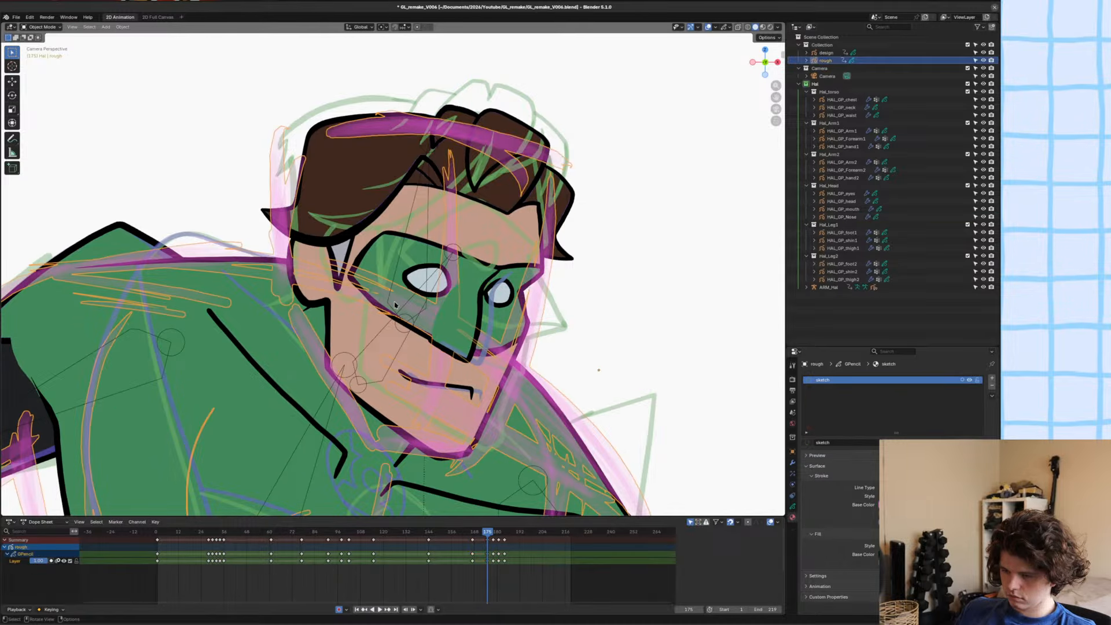
left_click(381, 250)
left_click(378, 246)
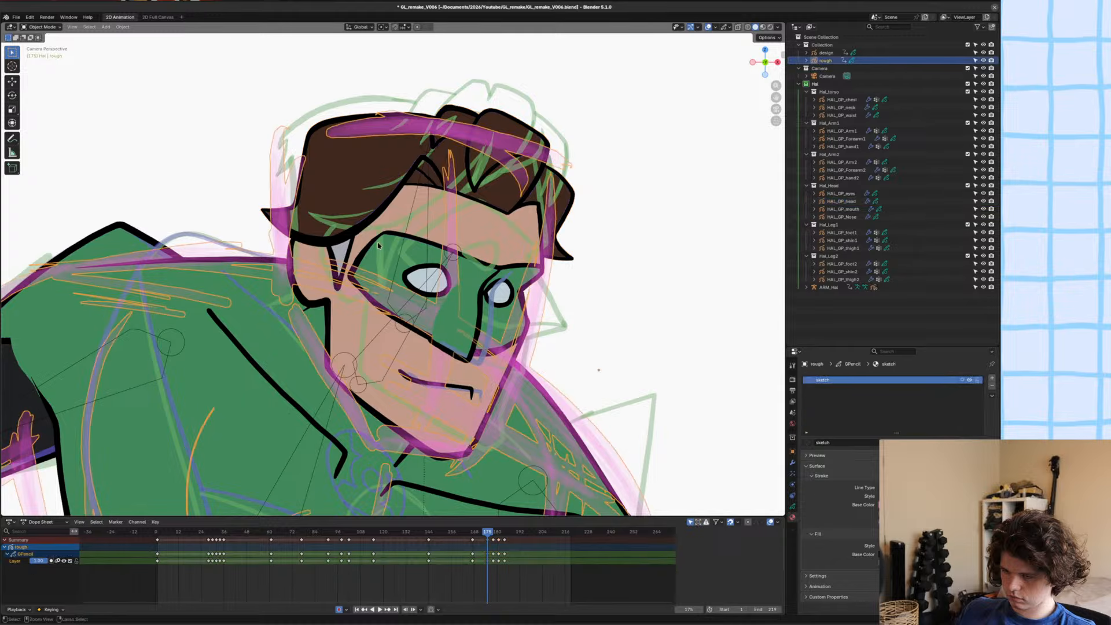
key("ctrl+z")
key("ctrl+Tab")
scroll(443, 413, "down", 2)
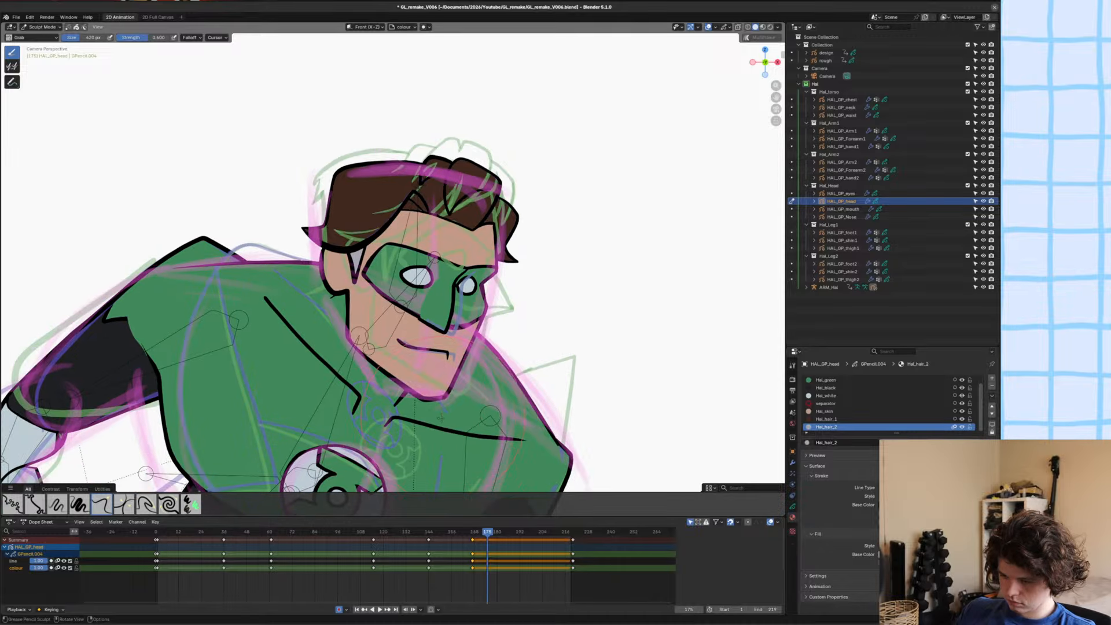
scroll(370, 399, "up", 2)
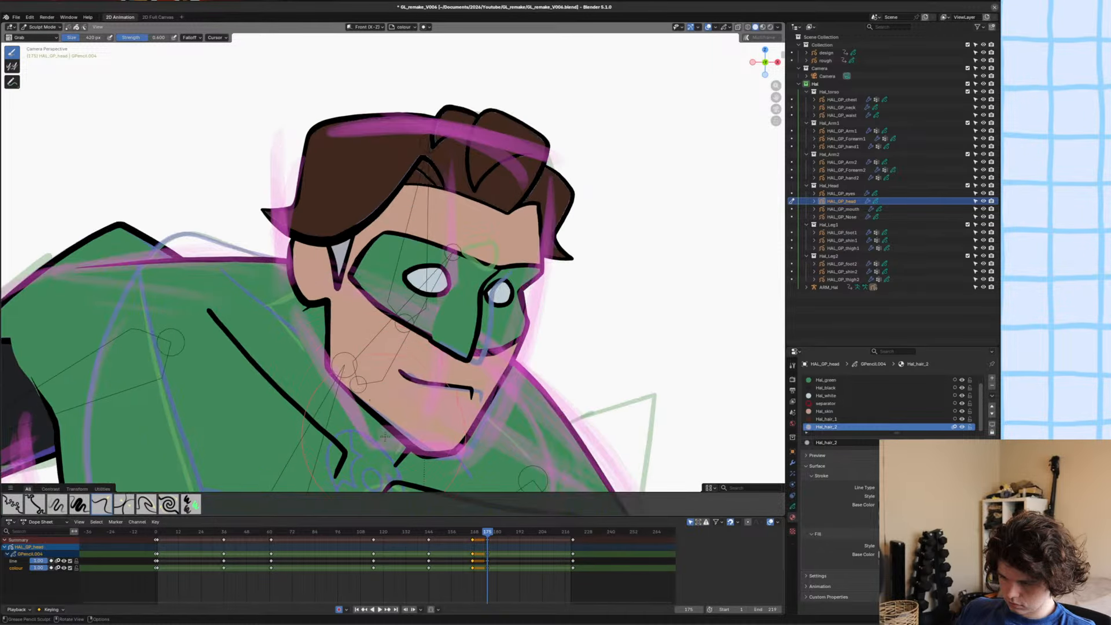
scroll(249, 237, "up", 1)
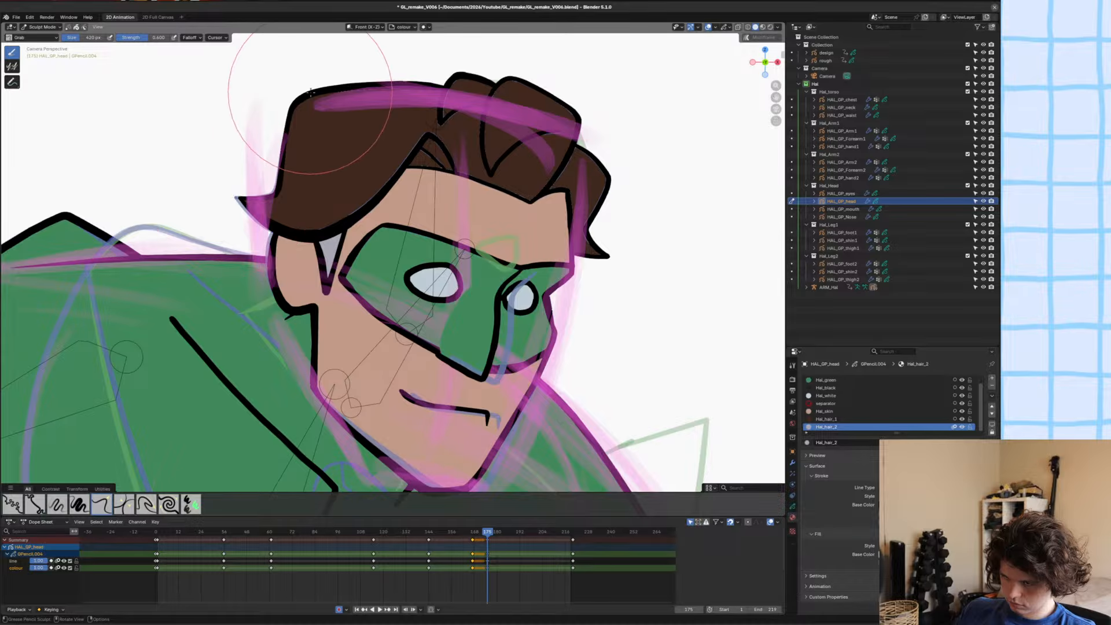
scroll(486, 124, "down", 2)
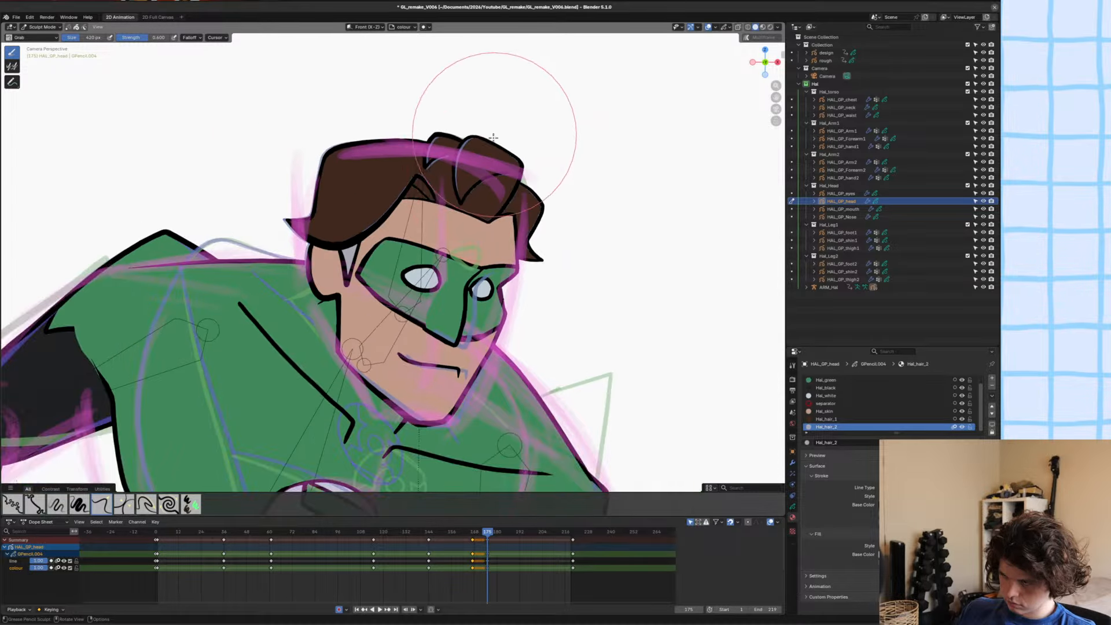
scroll(480, 180, "up", 5)
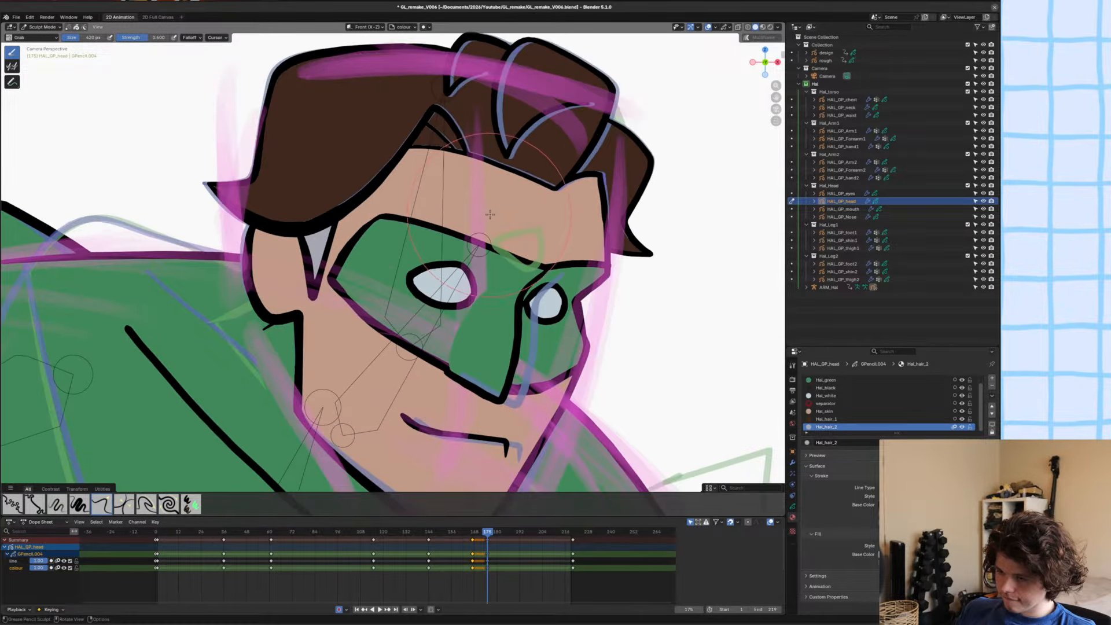
left_click_drag(639, 190, 657, 186)
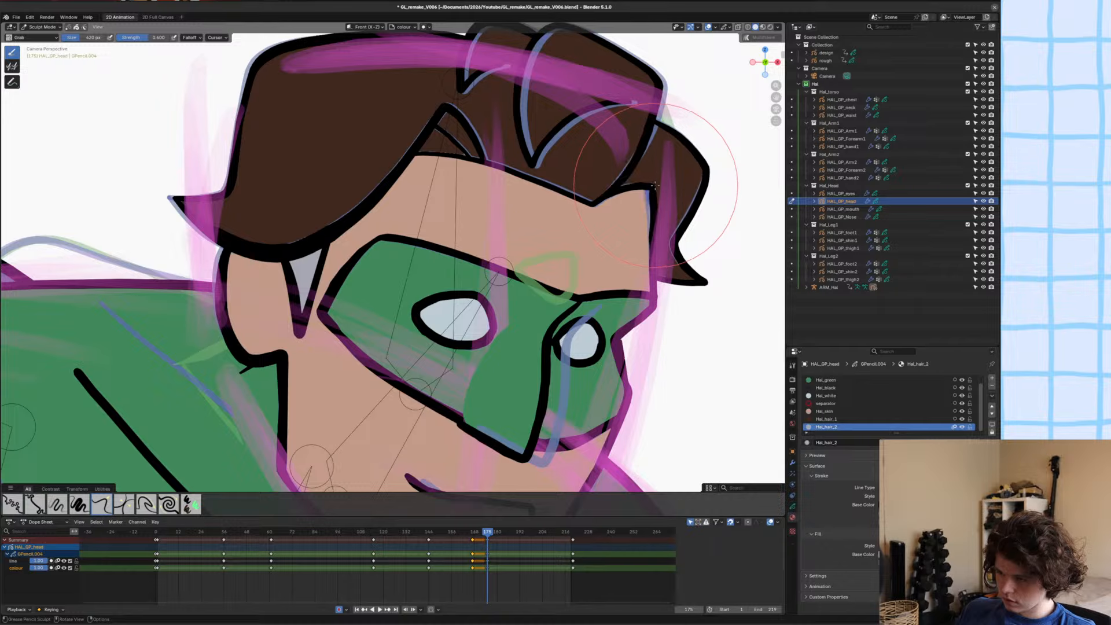
left_click_drag(574, 203, 551, 203)
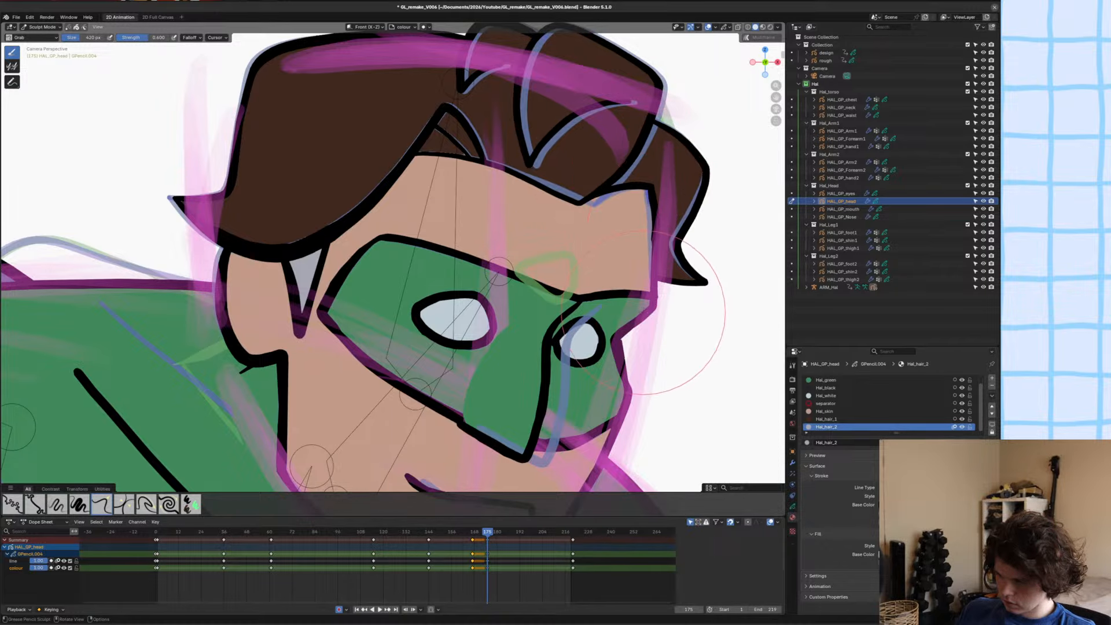
Grab the far cheek and lower jaw outline of the head to refine the face contour against the rough sketch.
scroll(666, 371, "up", 3)
middle_click_drag(663, 363, 501, 346, "shift")
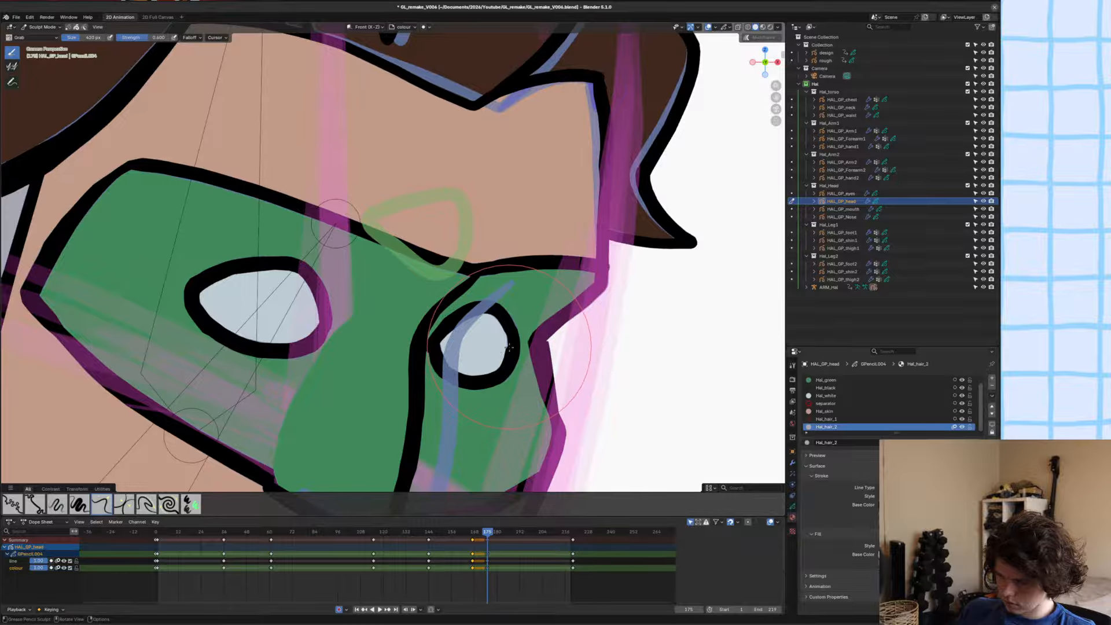
scroll(506, 354, "down", 1)
scroll(504, 356, "down", 5)
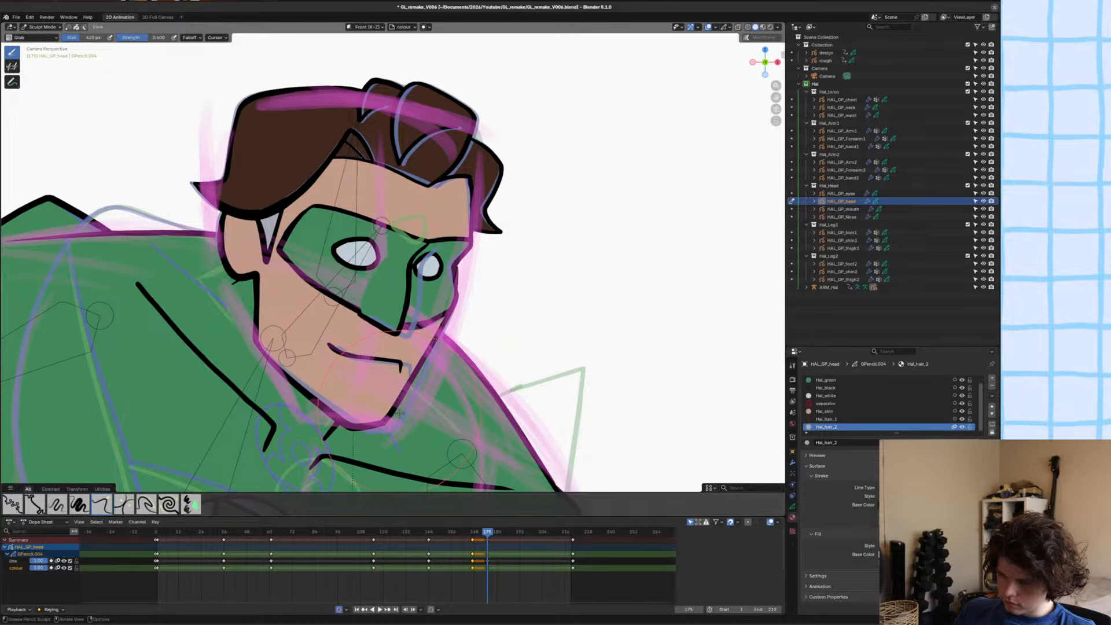
scroll(391, 413, "up", 2)
left_click_drag(394, 338, 383, 321)
scroll(385, 284, "down", 3)
middle_click_drag(509, 129, 483, 314, "shift")
Grab the front hair strands and the parting above the forehead to reshape the hair.
scroll(483, 314, "up", 4)
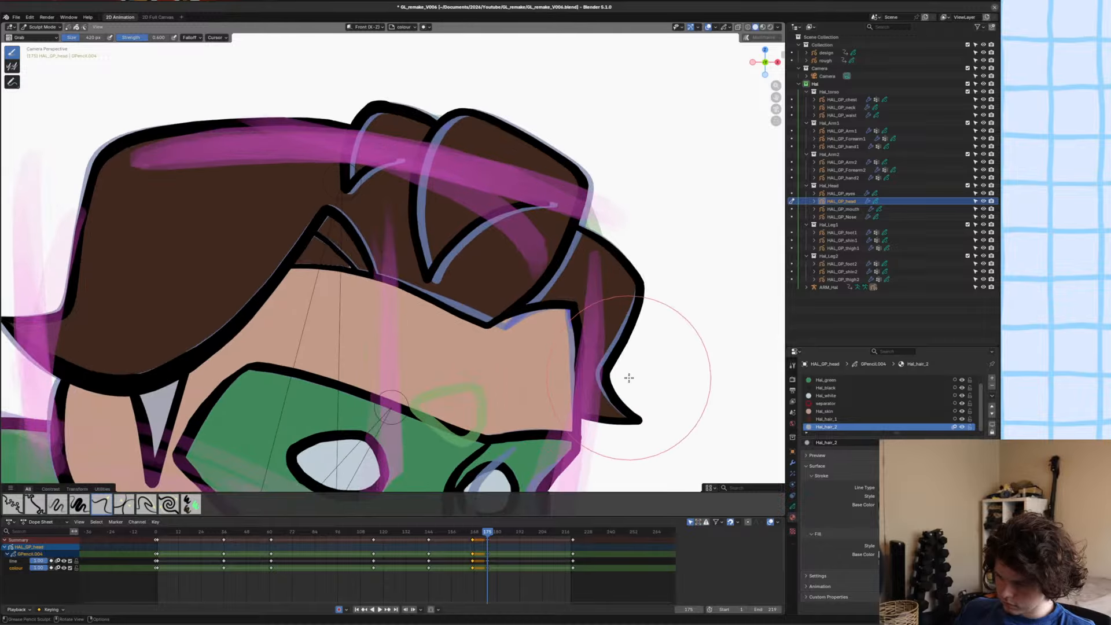
scroll(636, 246, "down", 1)
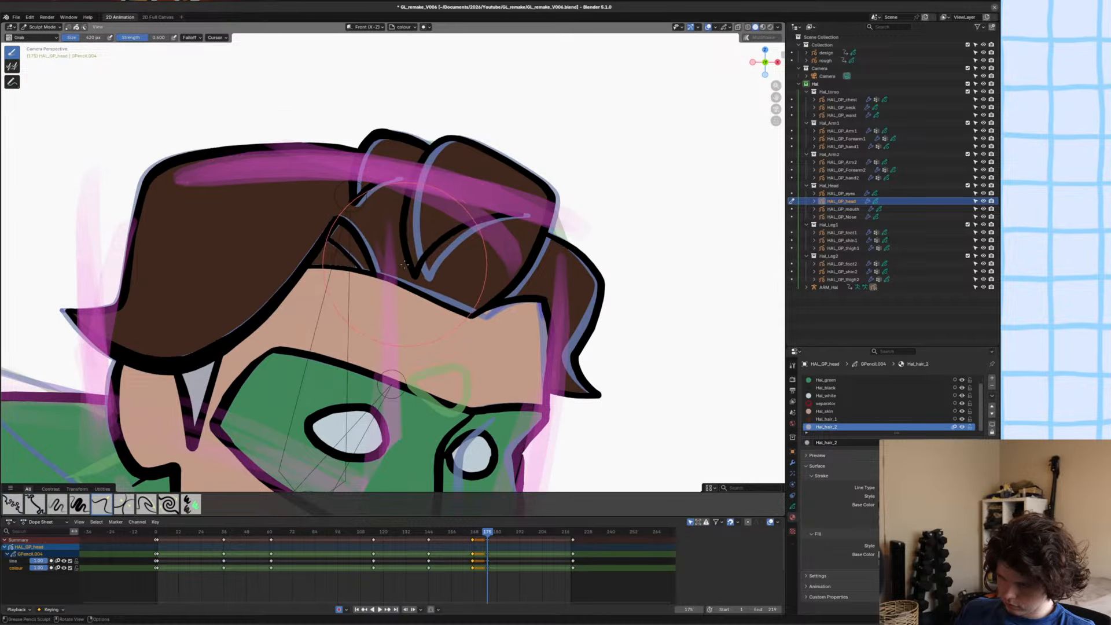
mouse_move(349, 232)
left_mouse_down()
mouse_move(301, 254)
mouse_move(302, 243)
left_mouse_up()
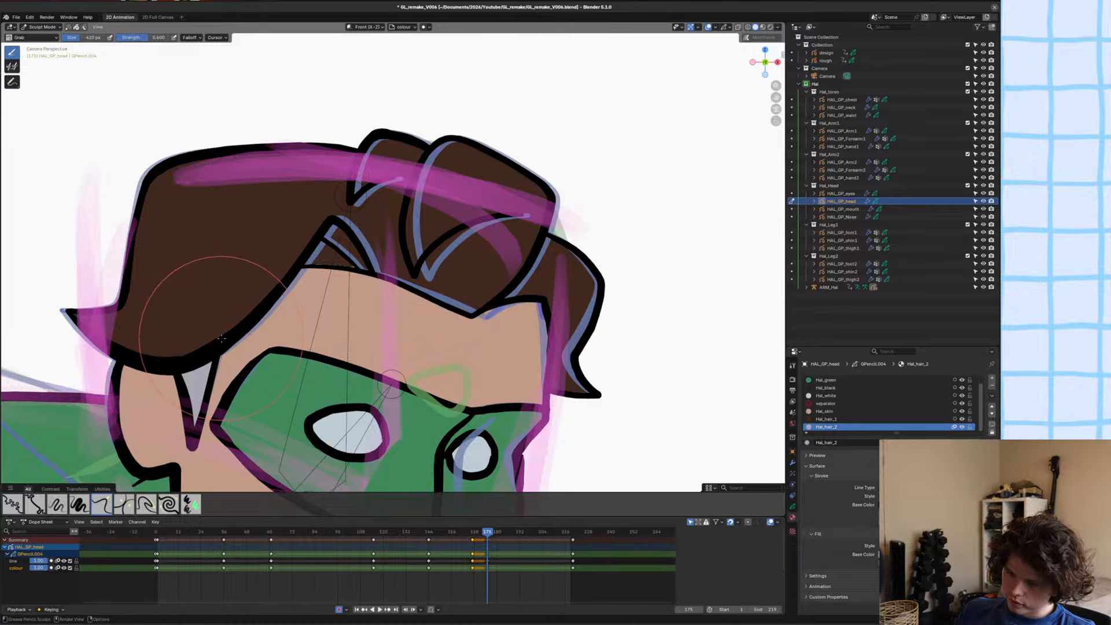
middle_click_drag(301, 411, 295, 348, "shift")
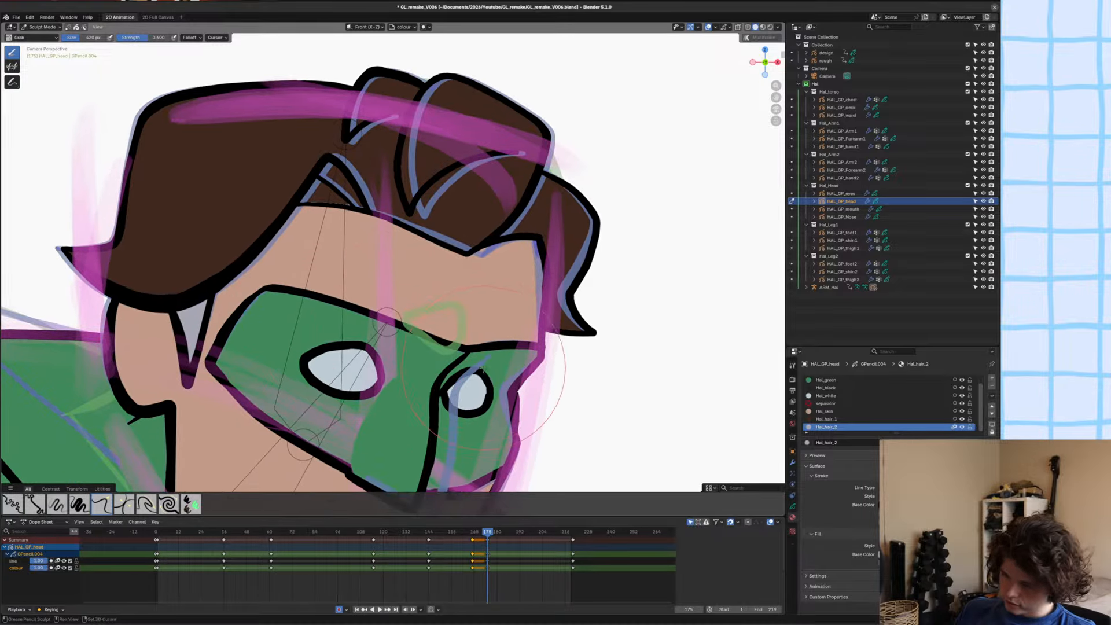
Grab the mask's brow line and lower edge so the mask fits around the repositioned nose.
middle_click_drag(487, 357, 487, 349, "shift")
middle_click_drag(452, 448, 473, 319, "shift")
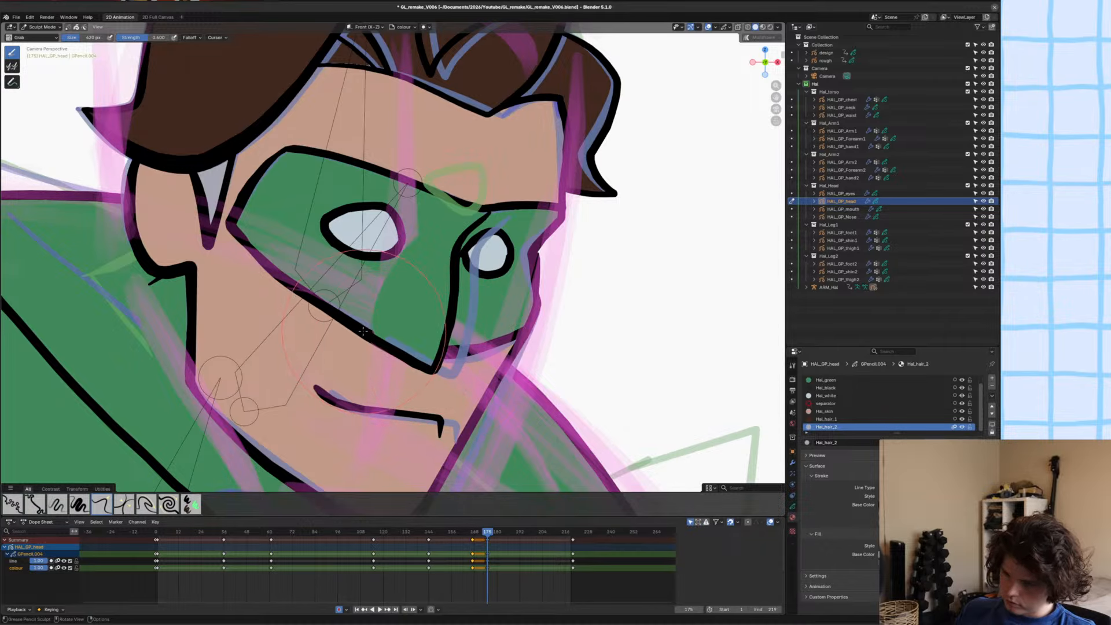
scroll(460, 348, "up", 3)
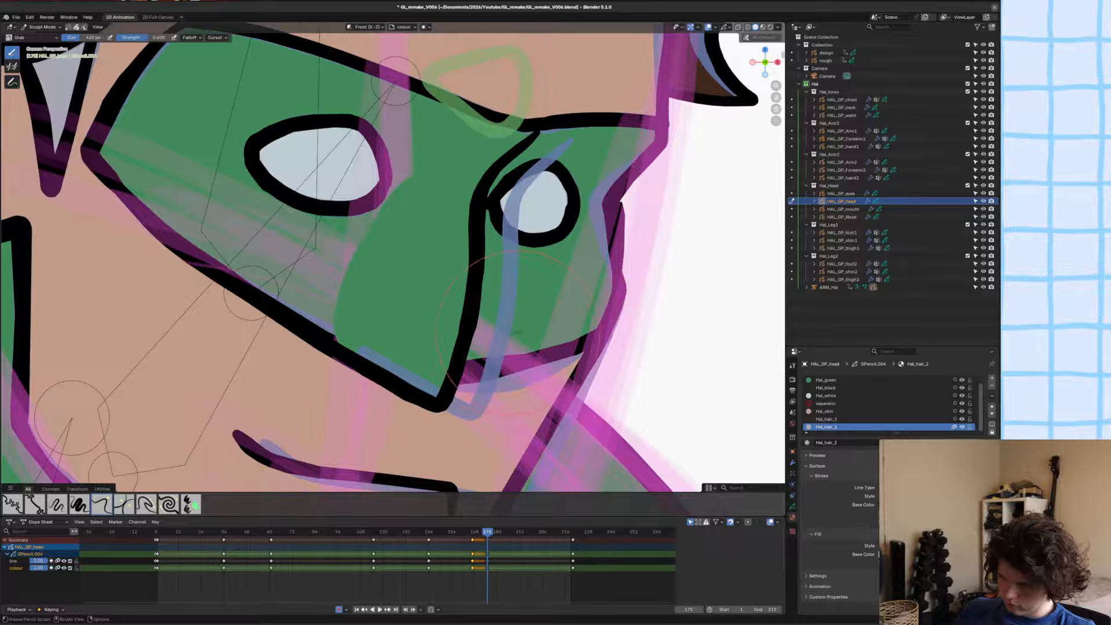
scroll(475, 307, "down", 4)
Open HAL_GP_eyes in Edit Mode, move the near eye along X toward the ear and adjust the far eye's angle.
key("ctrl+Tab")
left_click(438, 280)
left_click(355, 243)
key("Tab")
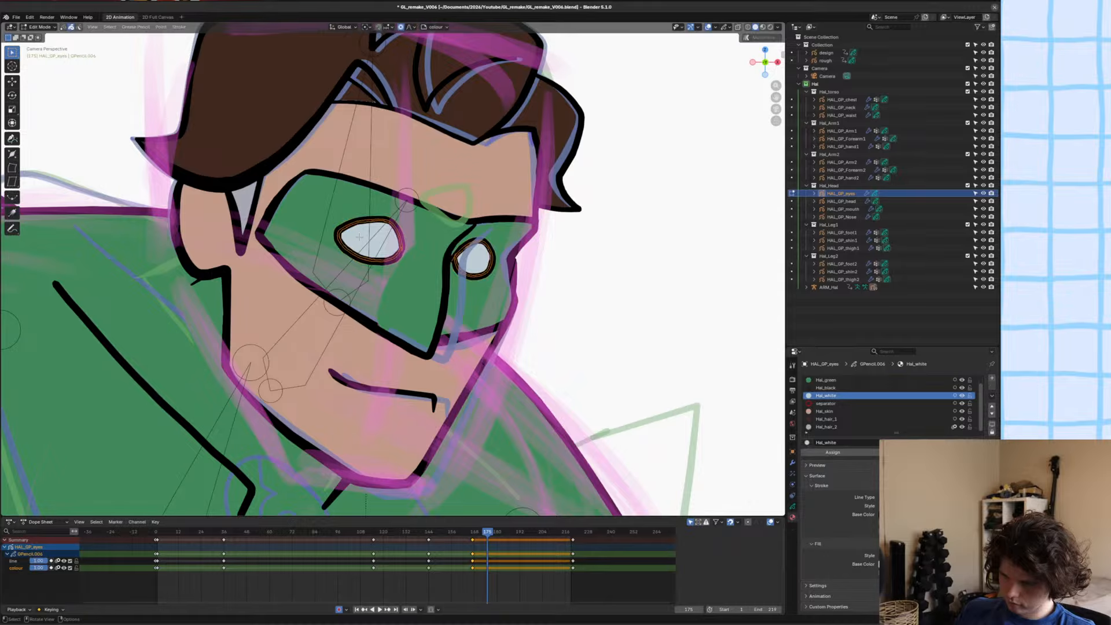
key("r")
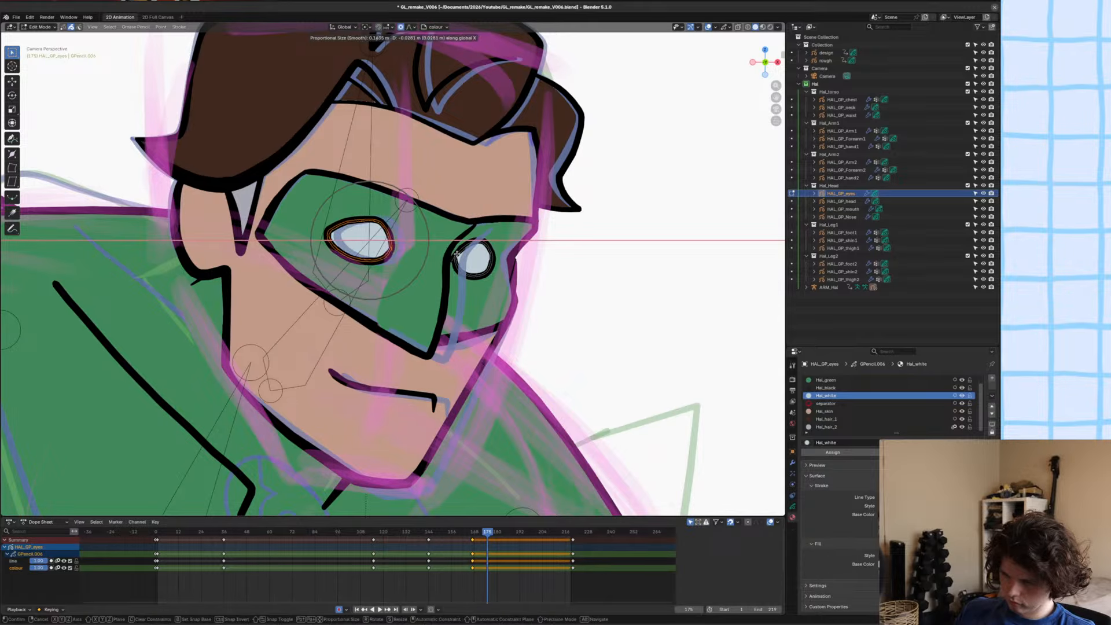
left_click(470, 253)
left_click(483, 271)
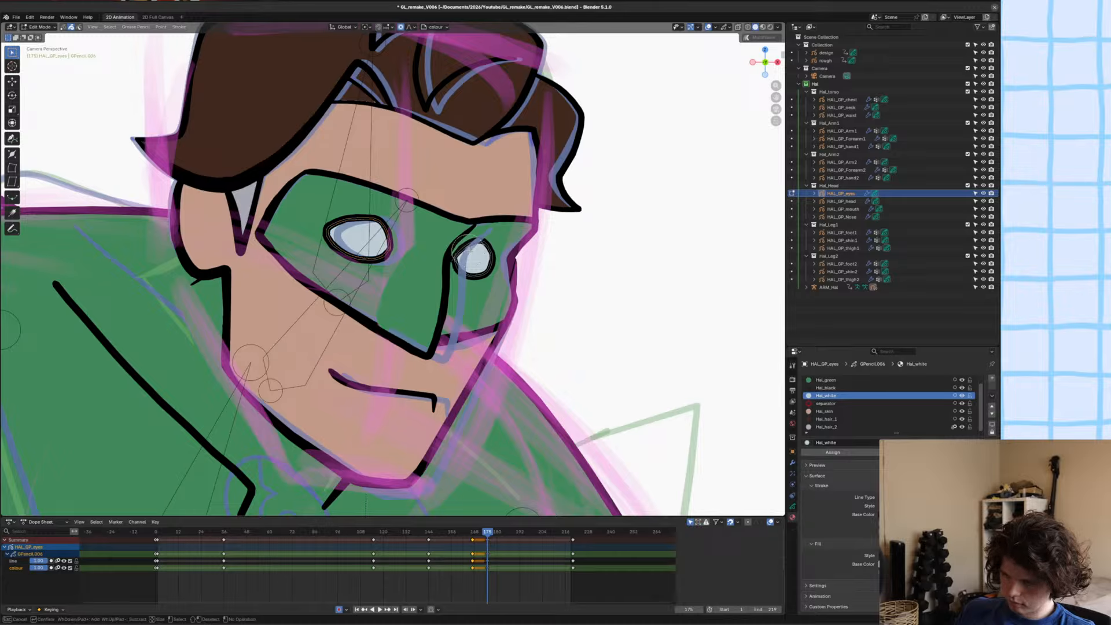
key("g")
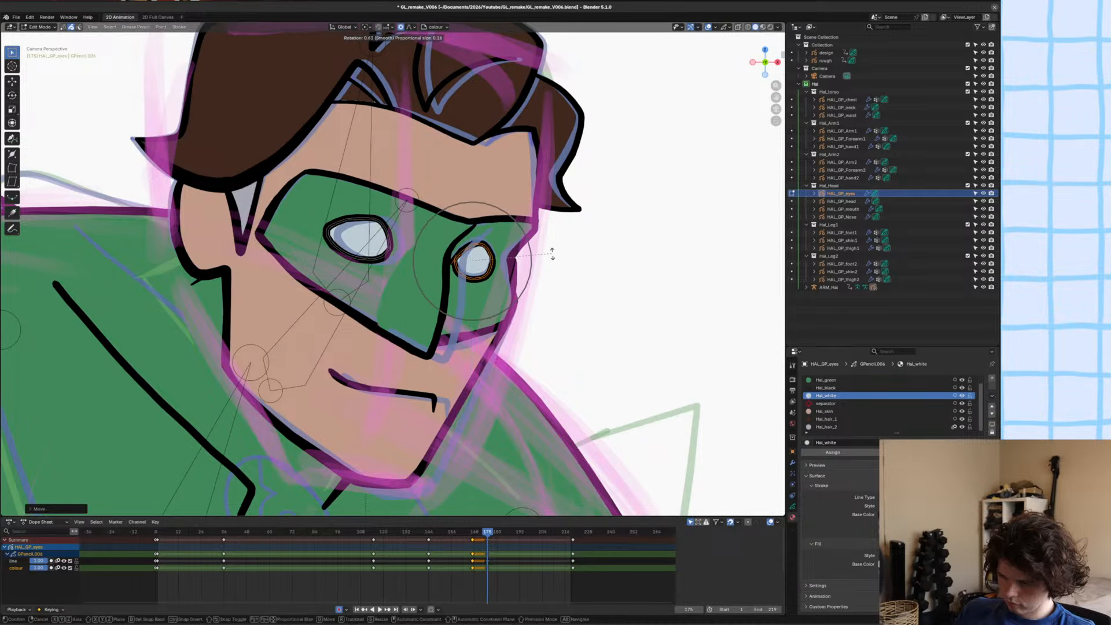
key("x")
left_click(554, 258)
Return to Object Mode, deselect everything and save the file.
key("ctrl+Tab")
left_click(527, 263)
scroll(525, 267, "down", 3)
key("alt+a")
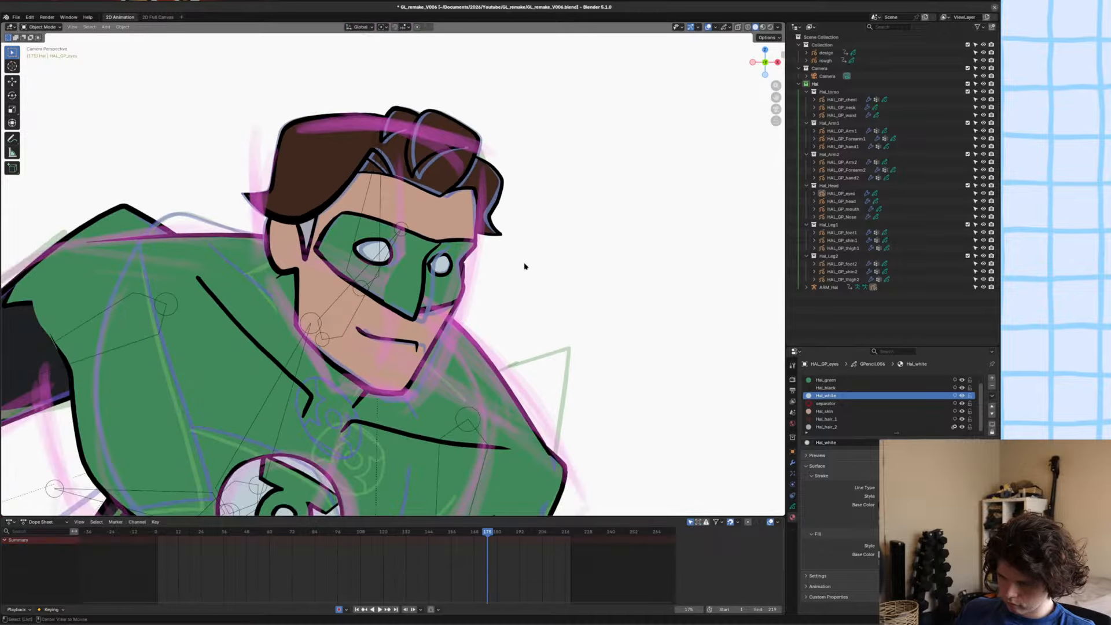
key("space")
key("Escape")
scroll(502, 266, "down", 3)
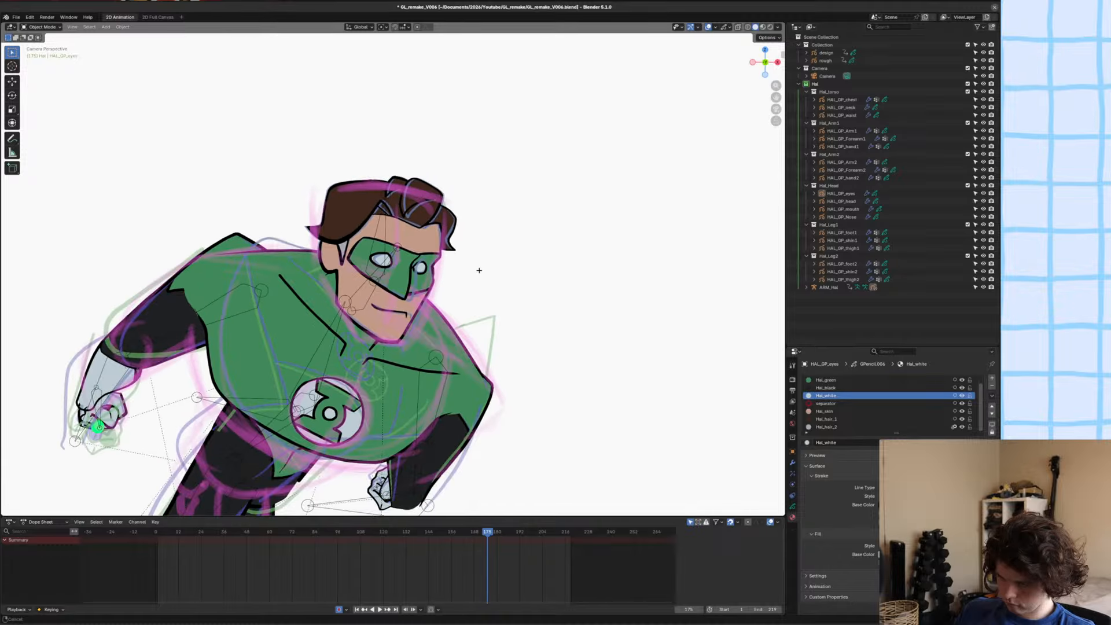
key("ctrl+s")
scroll(491, 276, "down", 1)
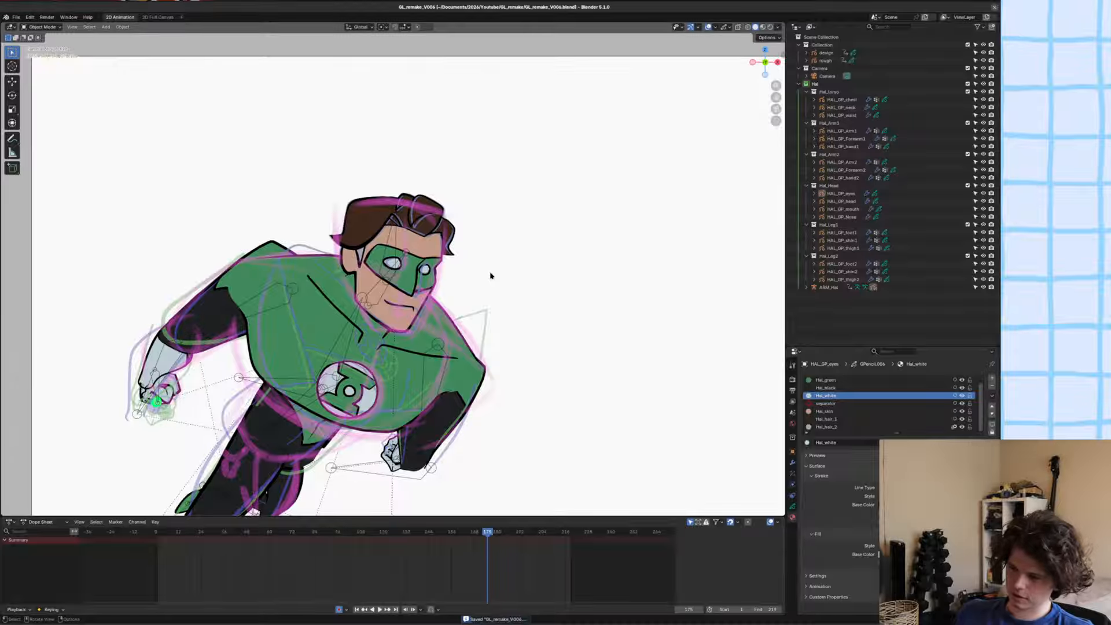
Examine the full character against the rough sketch, compare the poses at frames 174 and 175, and save the file.
middle_click_drag(491, 257, 488, 289, "ctrl")
middle_click_drag(489, 400, 523, 329, "ctrl")
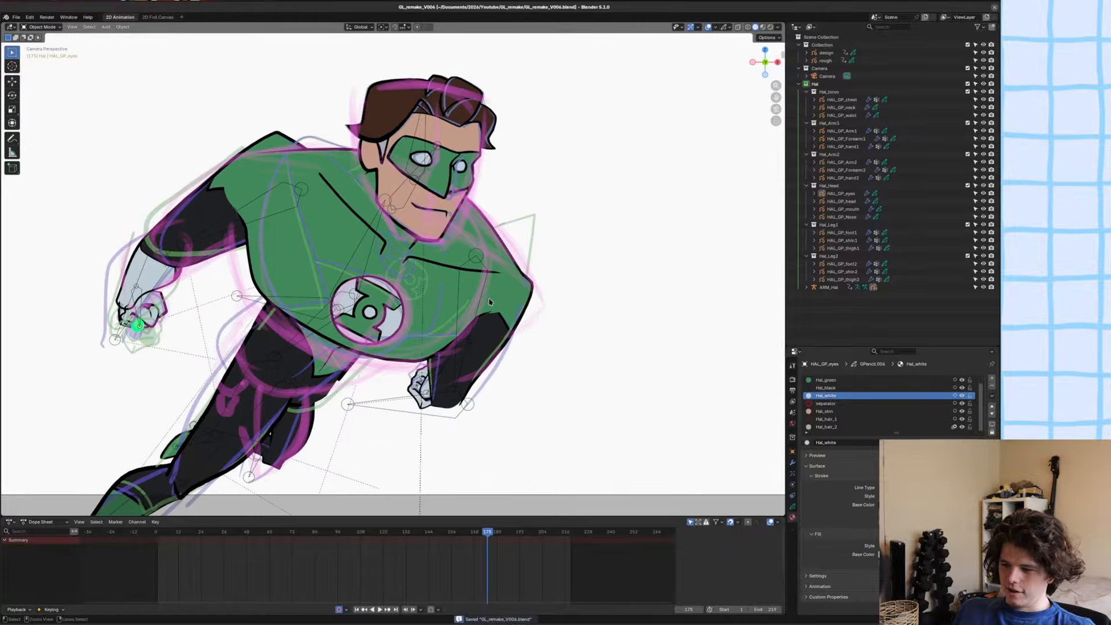
left_click(498, 301)
left_click(503, 317)
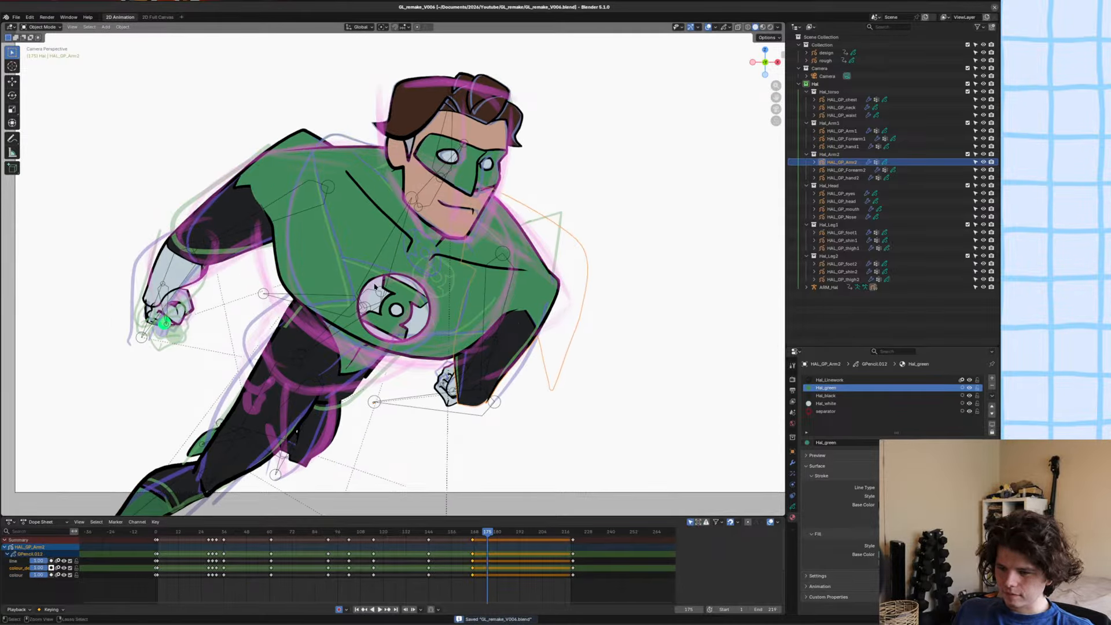
middle_click_drag(374, 286, 377, 310, "ctrl")
middle_click_drag(376, 310, 402, 308, "shift")
middle_click_drag(403, 223, 425, 284, "ctrl")
scroll(426, 284, "up", 1, "alt")
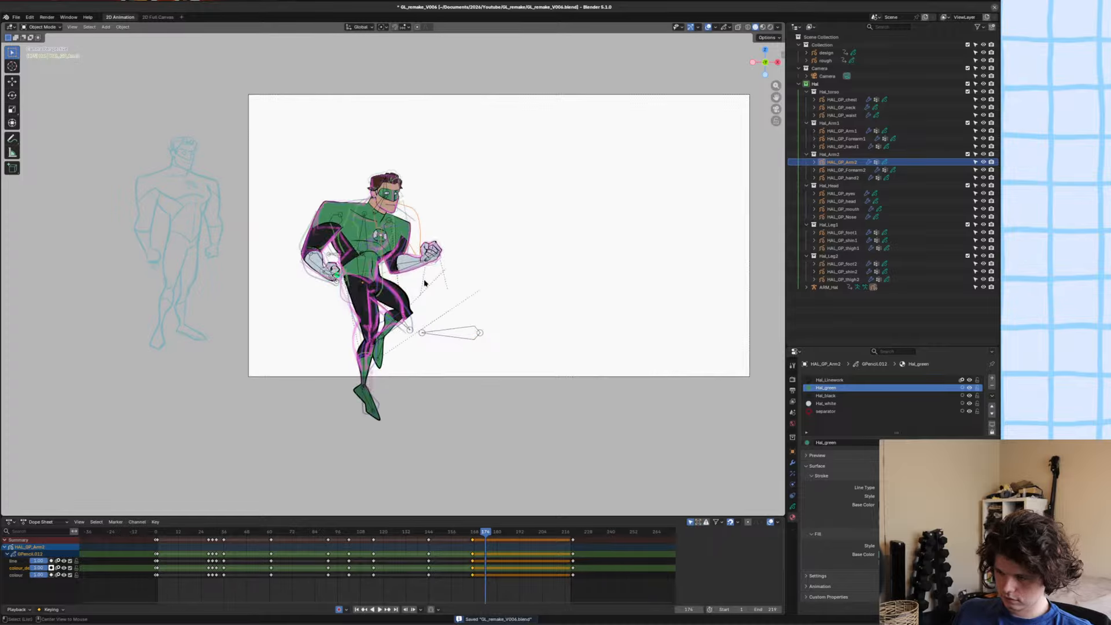
scroll(425, 284, "down", 1, "alt")
scroll(426, 294, "up", 2)
key("ctrl+s")
scroll(439, 328, "up", 2)
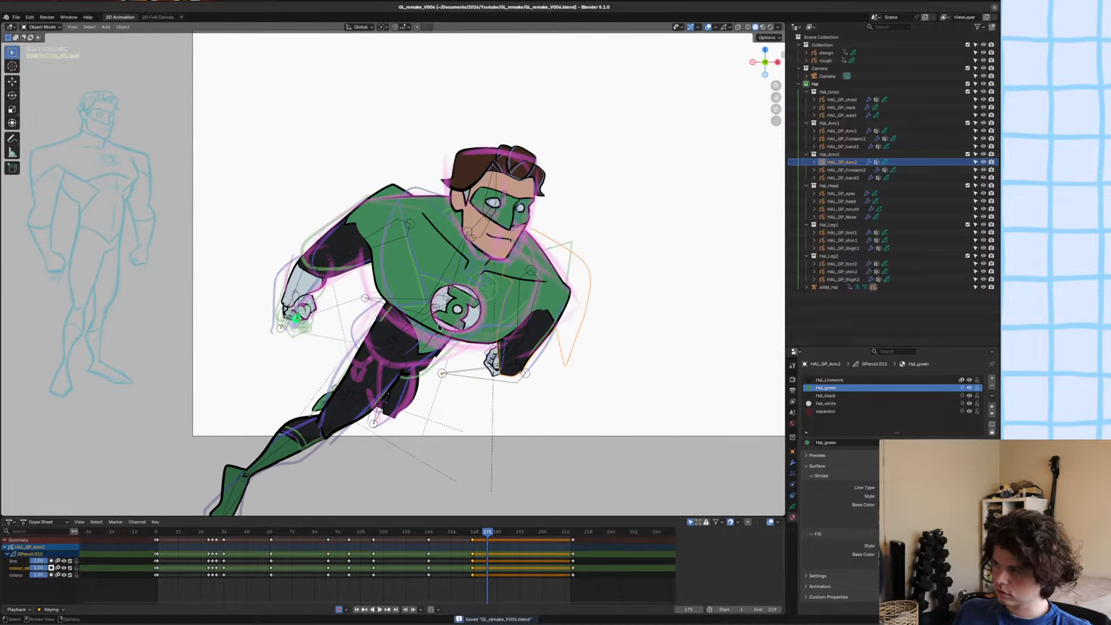
scroll(406, 339, "down", 2)
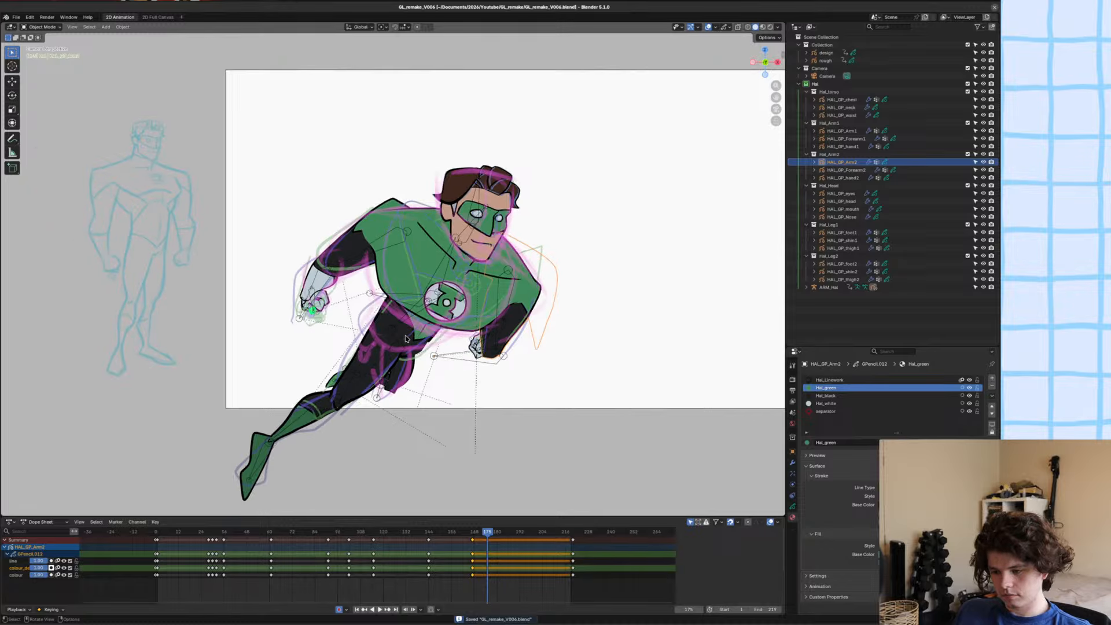
Open HAL_GP_chest in Sculpt Mode and grab the chest emblem upward, away from the torso's lower edge.
left_click(400, 319)
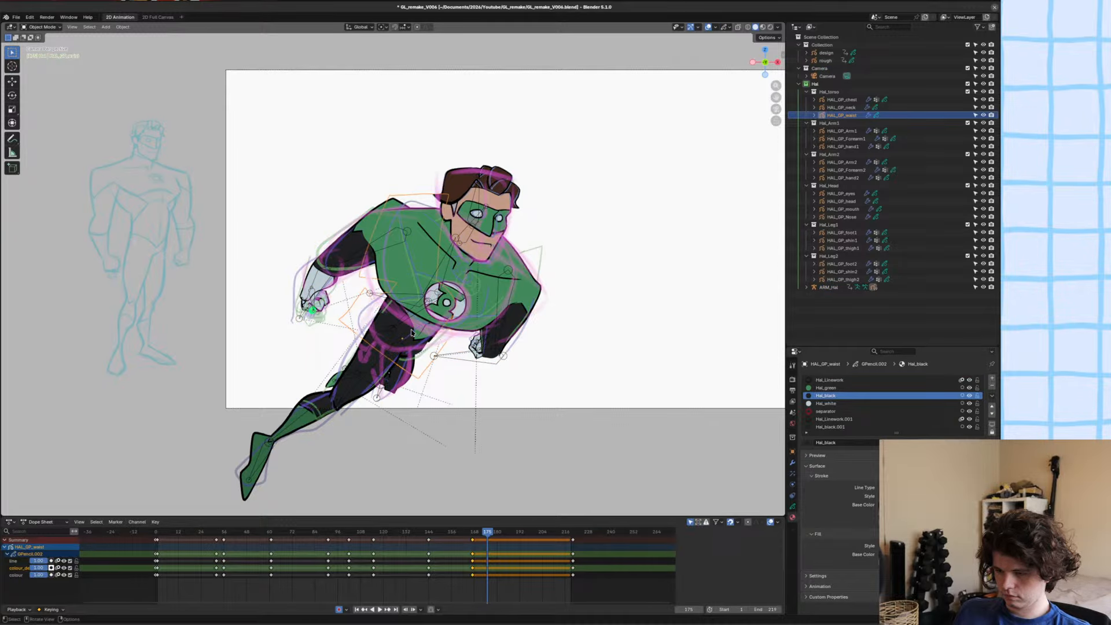
key("ctrl+s")
scroll(413, 331, "up", 1)
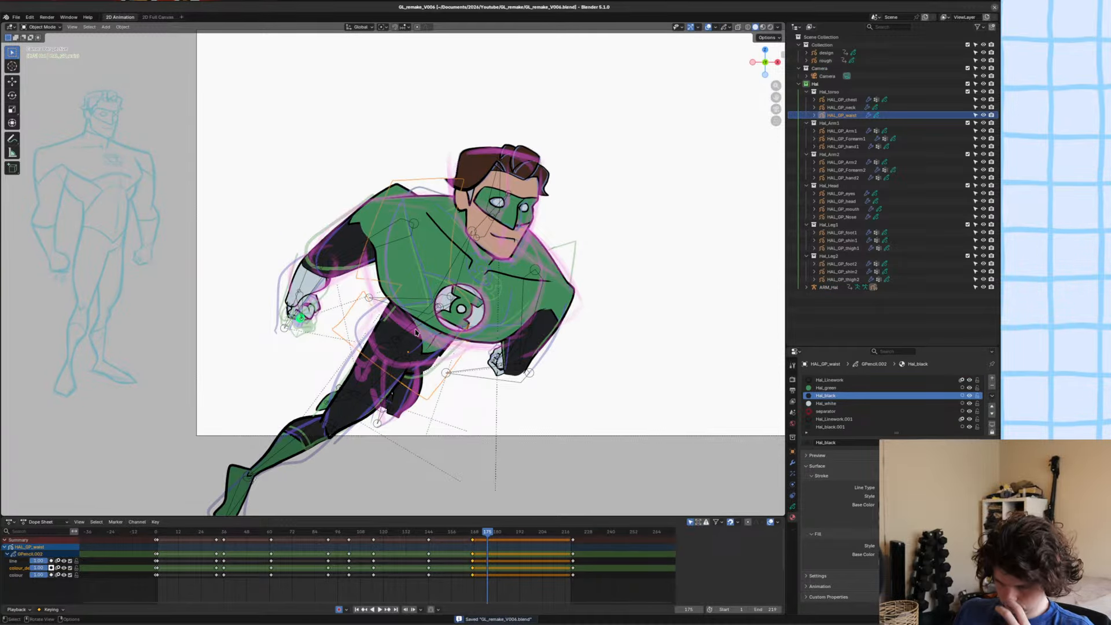
scroll(414, 314, "down", 1)
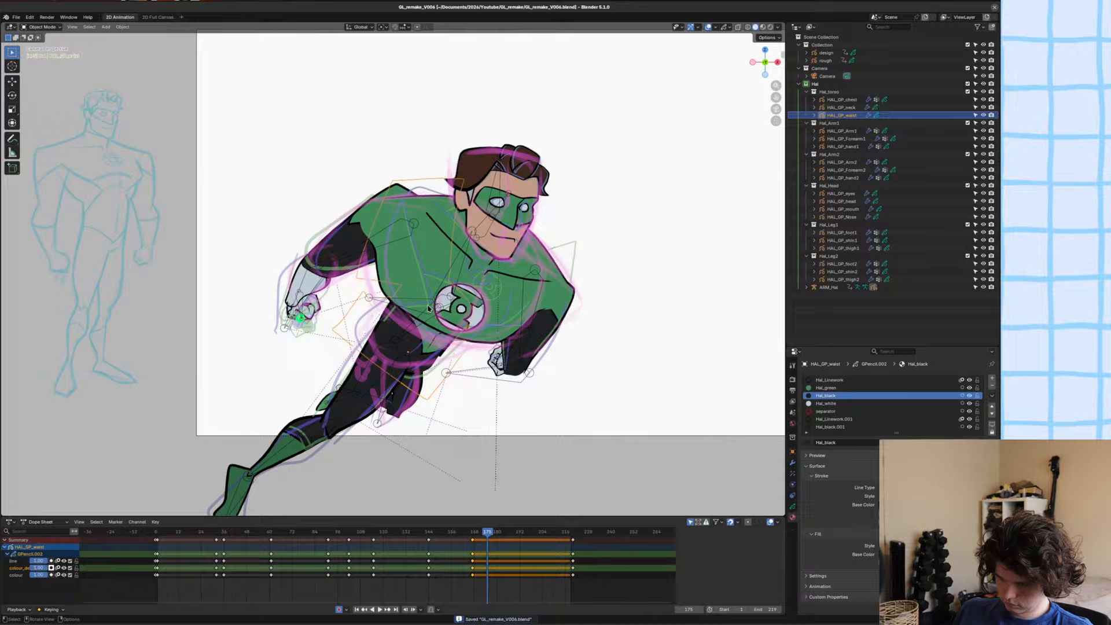
left_click(377, 268)
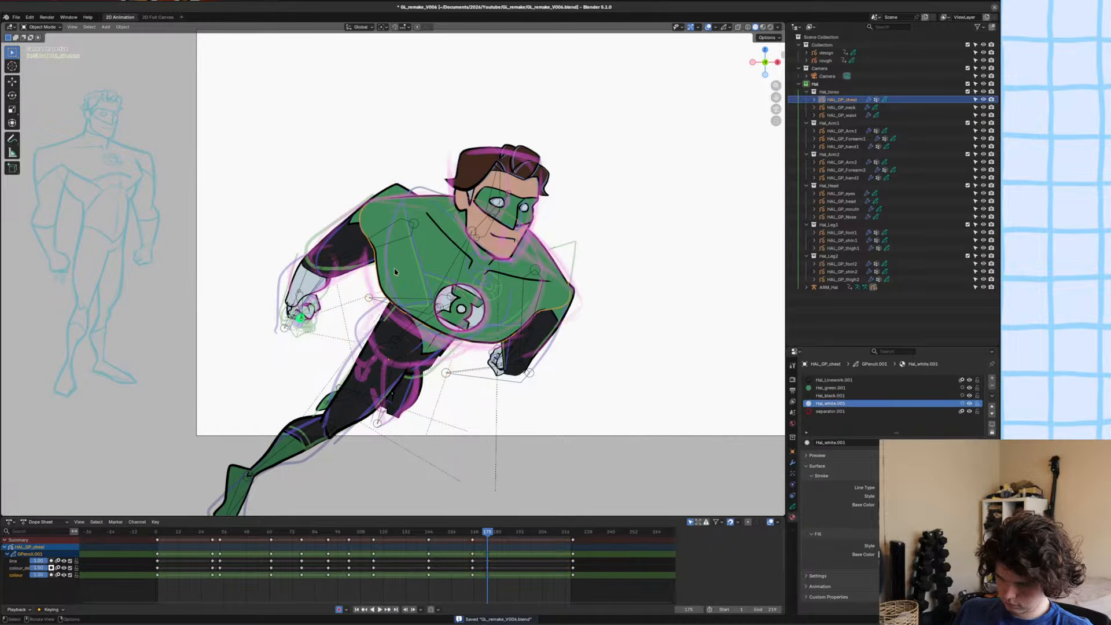
key("ctrl+Tab")
left_click_drag(372, 294, 382, 287)
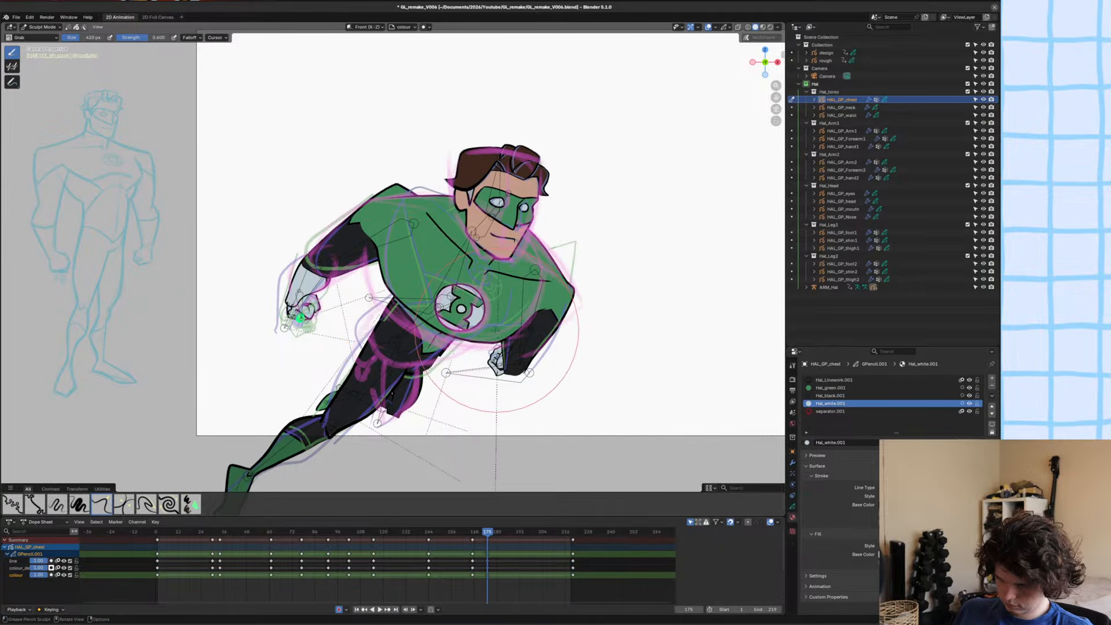
left_click_drag(454, 328, 456, 313)
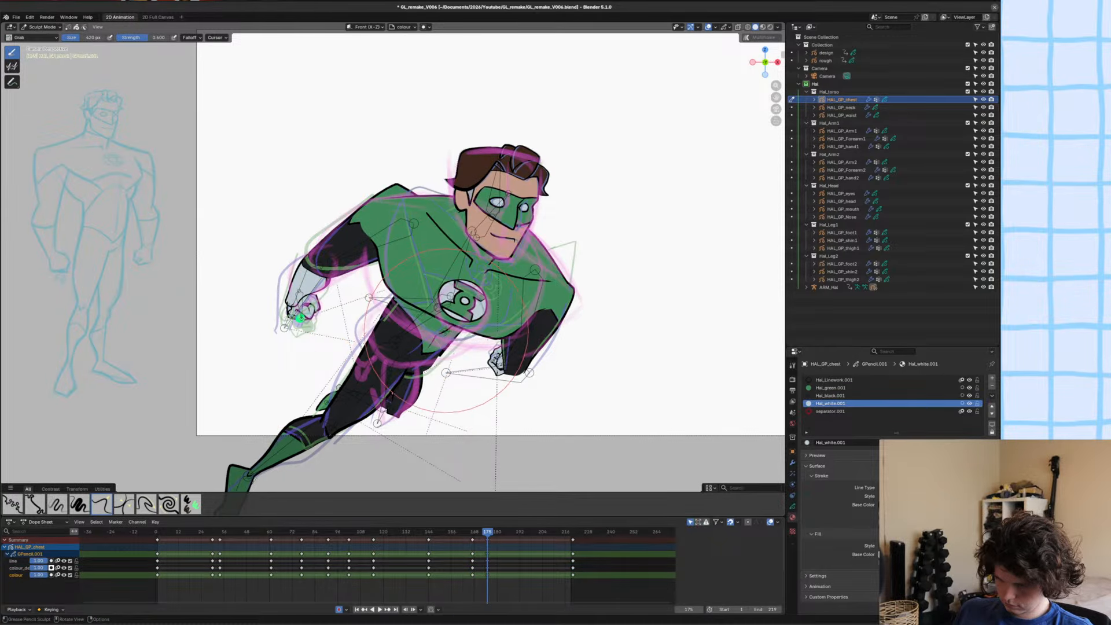
scroll(443, 333, "up", 5)
mouse_move(549, 337)
left_mouse_down()
mouse_move(586, 365)
mouse_move(580, 336)
left_mouse_up()
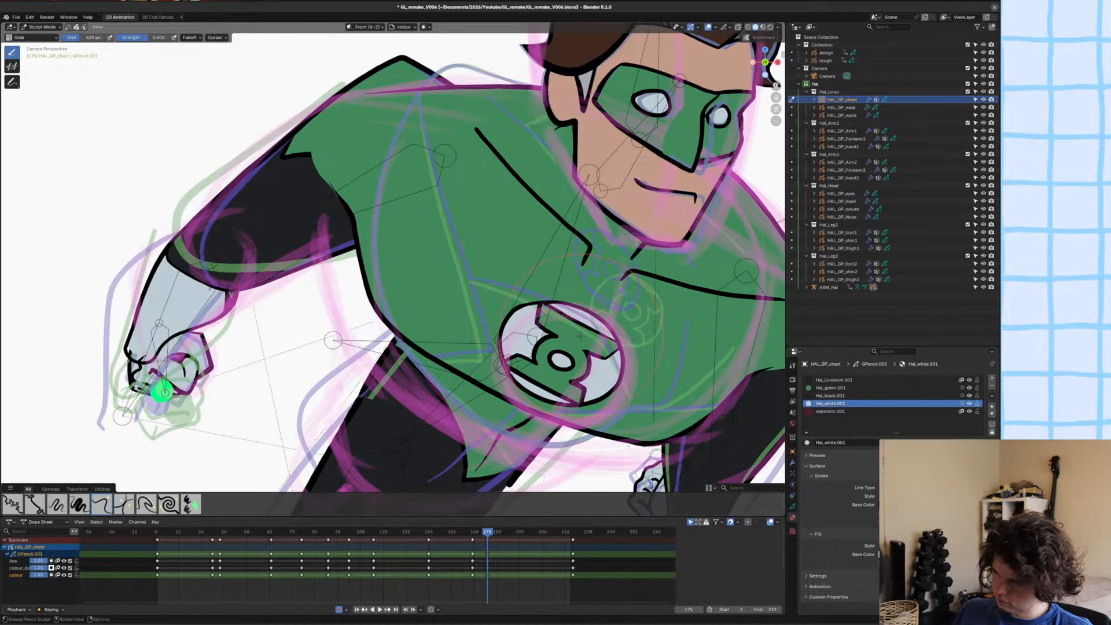
Grab the chest's lower edge slightly upward below the emblem, return to Object Mode, deselect everything and save the file.
scroll(479, 379, "down", 5)
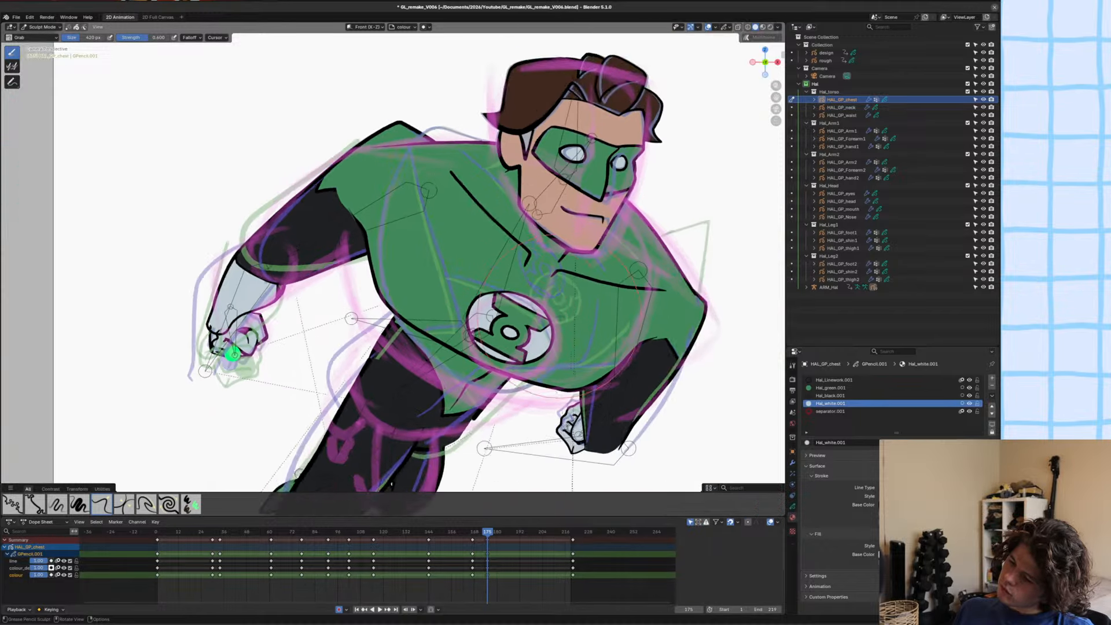
left_click_drag(532, 383, 527, 373)
scroll(527, 373, "down", 2)
key("ctrl+s")
key("ctrl+Tab")
scroll(614, 337, "down", 3)
left_click(613, 337)
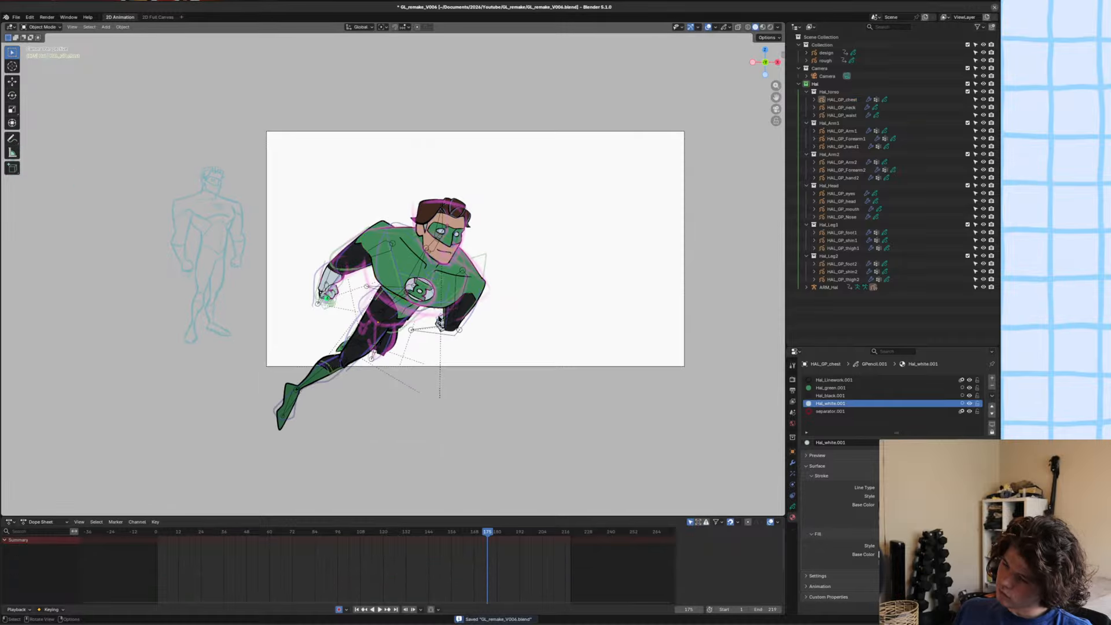
scroll(440, 313, "up", 2)
middle_click_drag(439, 312, 447, 317, "shift")
key("ctrl+s")
scroll(459, 286, "up", 2)
scroll(459, 286, "down", 2)
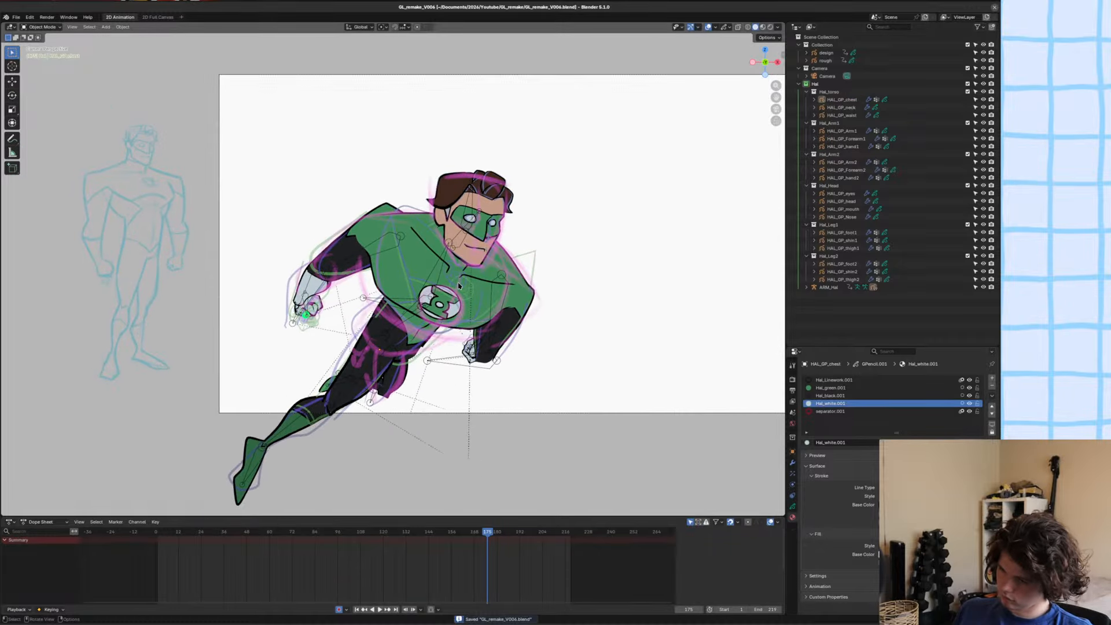
Open HAL_GP_Arm1 in Sculpt Mode and grab the top shoulder and upper-arm outline outward to match the rough sketch.
left_click(325, 261)
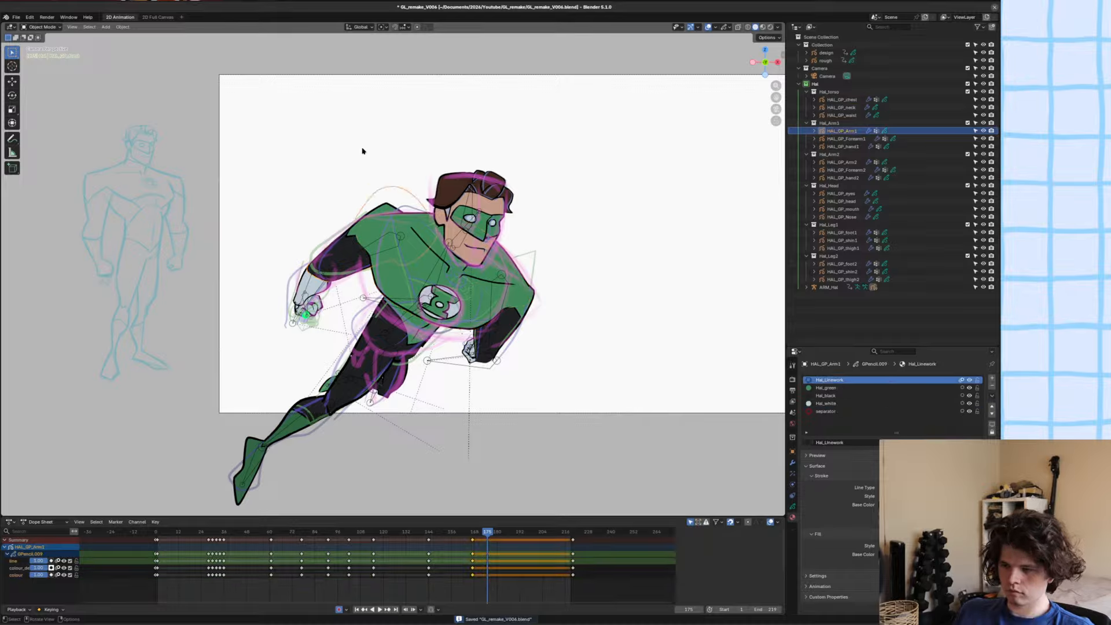
key("ctrl+Tab")
scroll(383, 232, "up", 2)
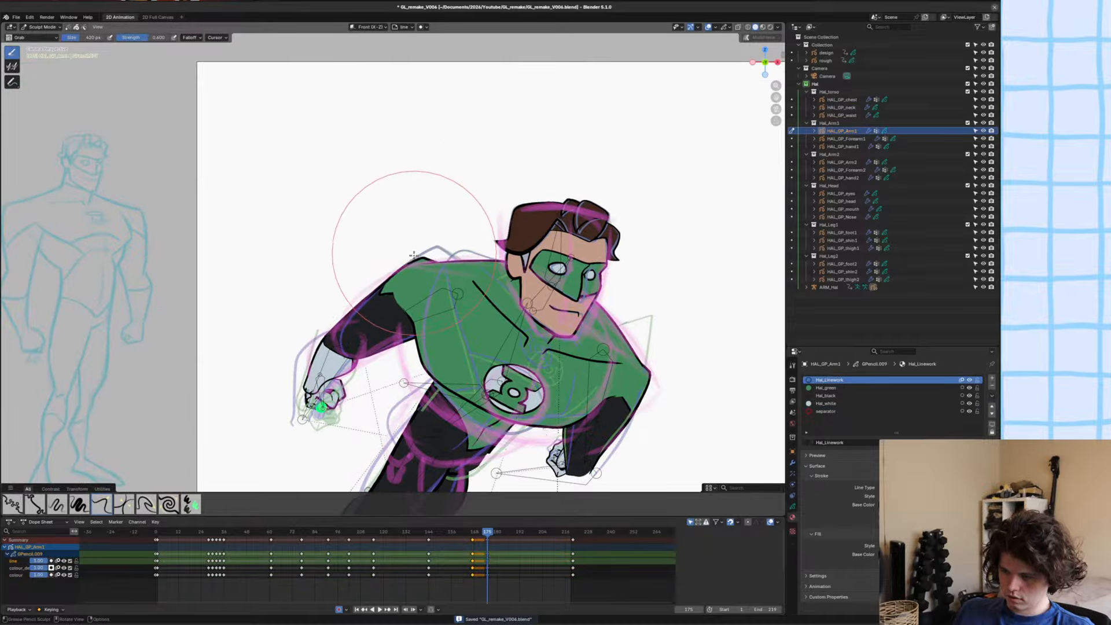
scroll(408, 261, "up", 5)
scroll(509, 226, "down", 3)
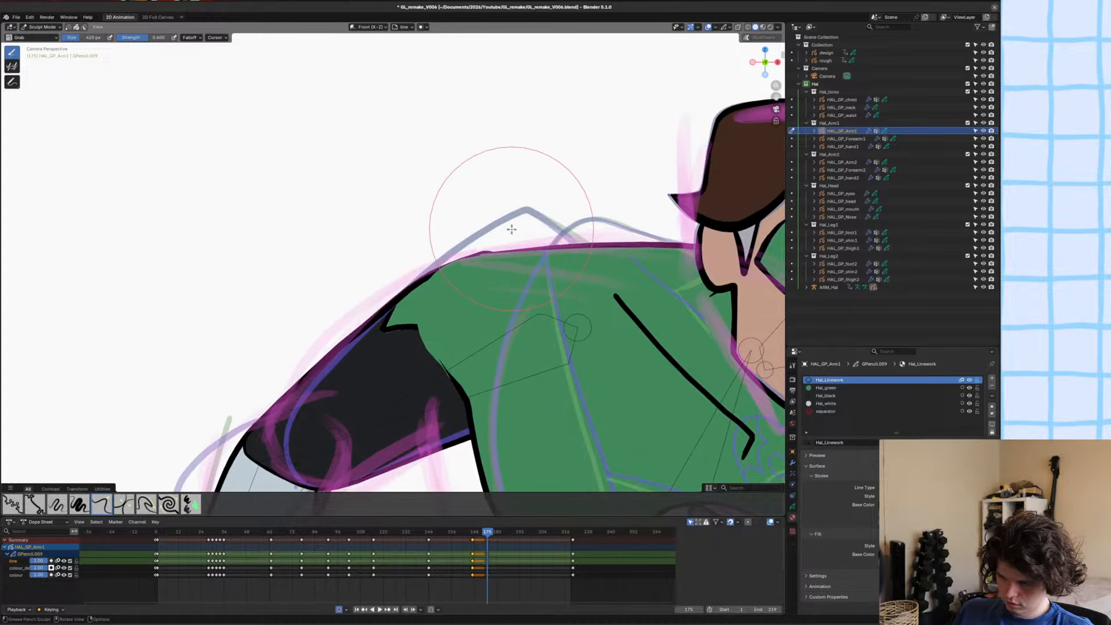
left_click_drag(439, 269, 428, 259)
left_click_drag(366, 310, 360, 304)
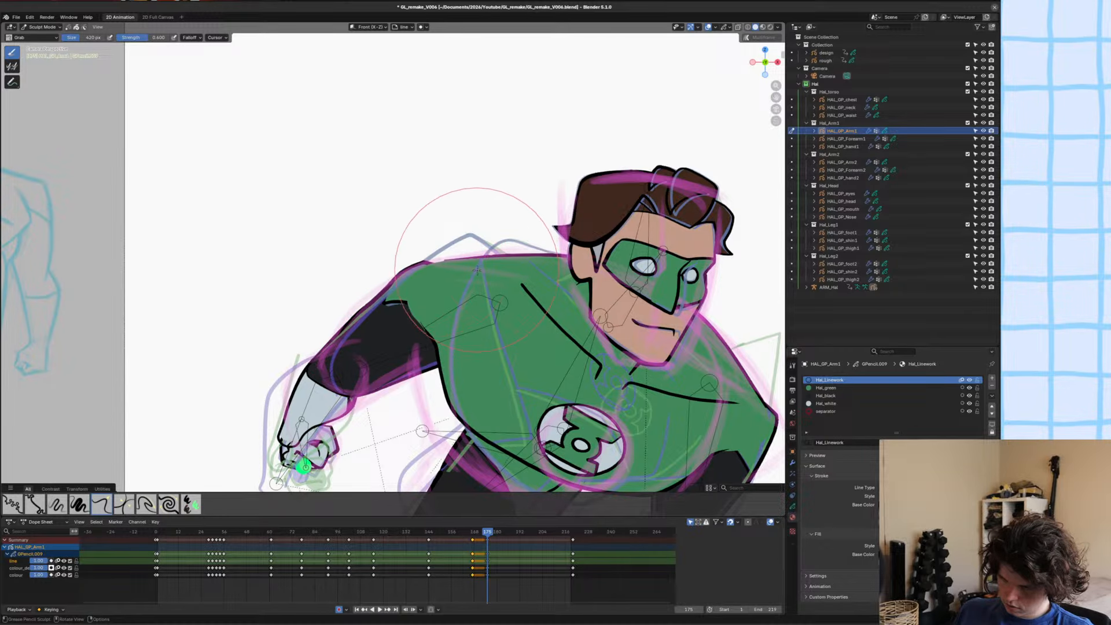
Smooth and grab the HAL_GP_Arm1 shoulder contour with X-ray on, then switch the viewport to rendered shading.
key("alt+z")
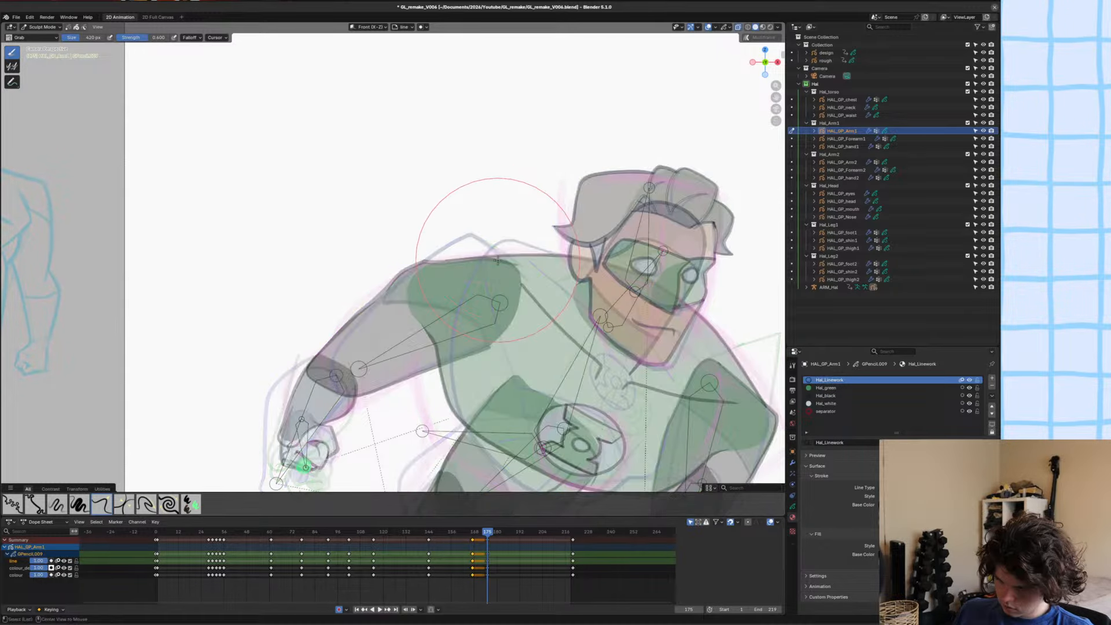
scroll(471, 255, "up", 4)
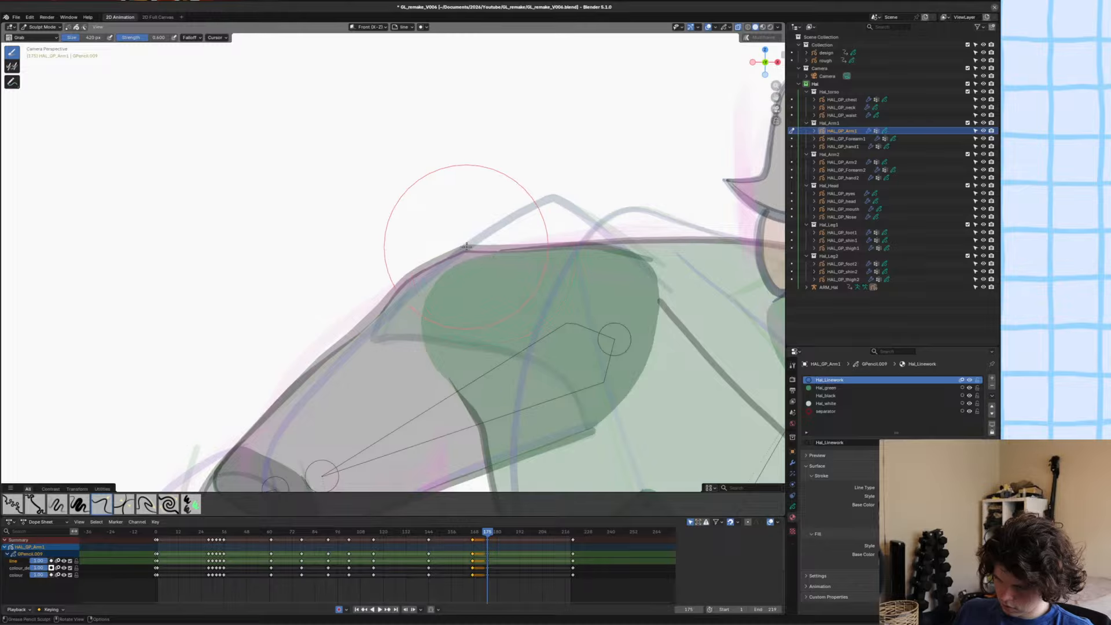
key("s")
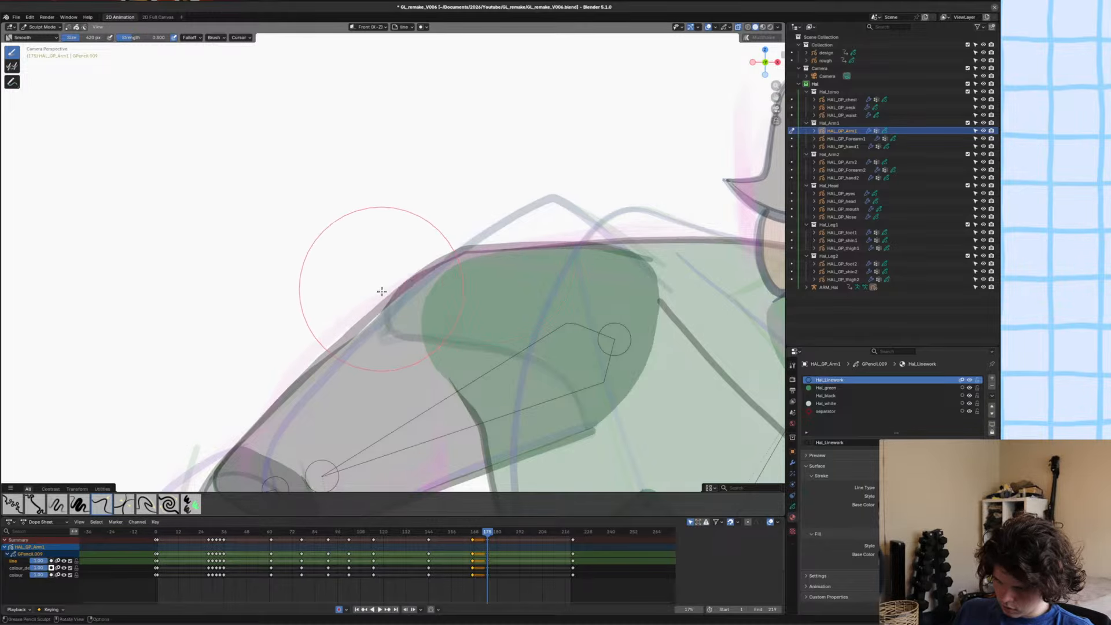
scroll(383, 291, "up", 3)
key("g")
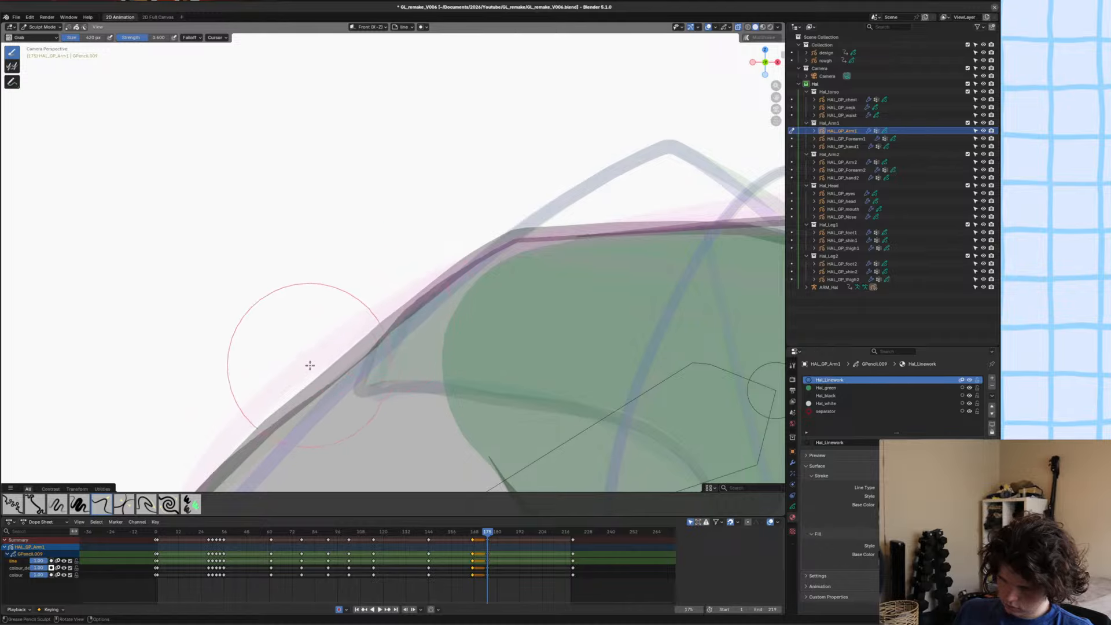
scroll(317, 343, "down", 5)
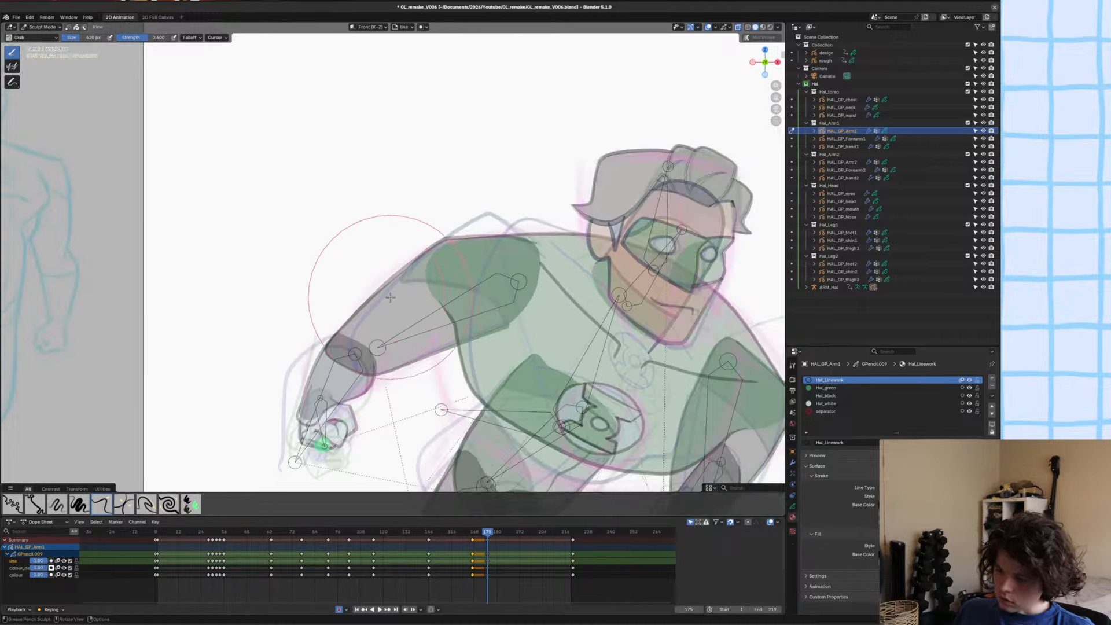
scroll(468, 253, "up", 2)
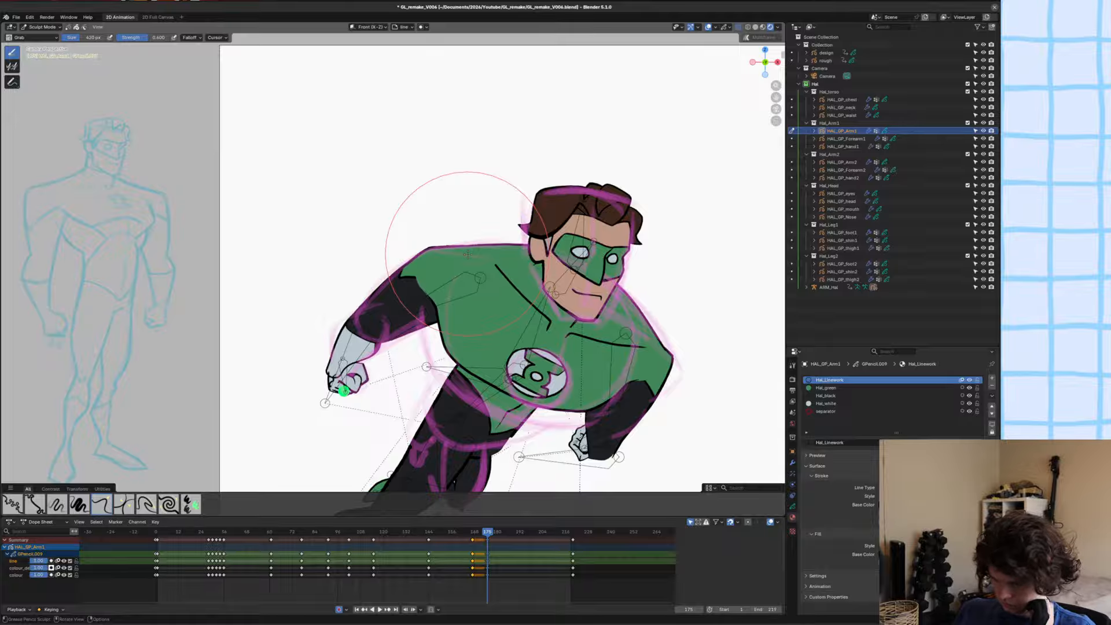
scroll(469, 257, "up", 5)
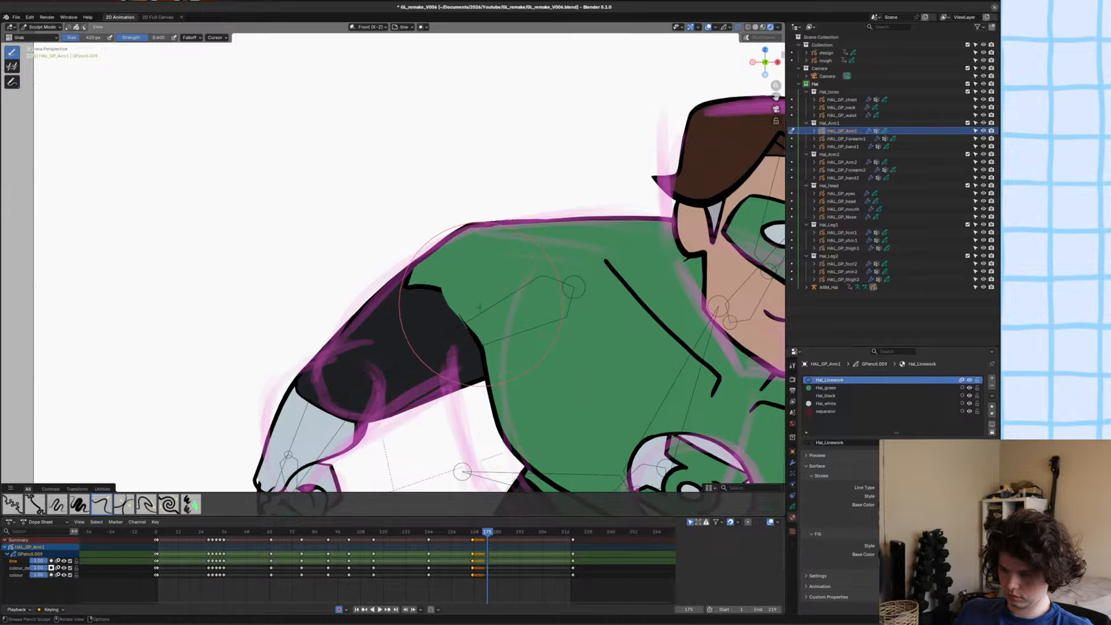
scroll(394, 269, "up", 2)
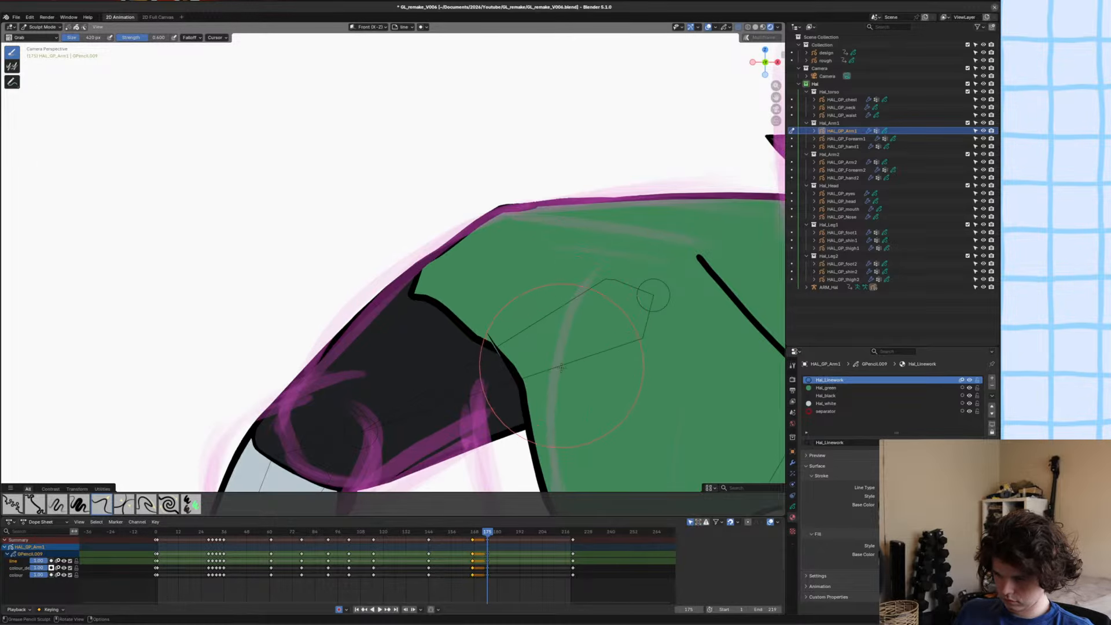
Delete the green shoulder-cap strokes at the black sleeve boundary of HAL_GP_Arm1 in Edit Mode and save the file.
key("Tab")
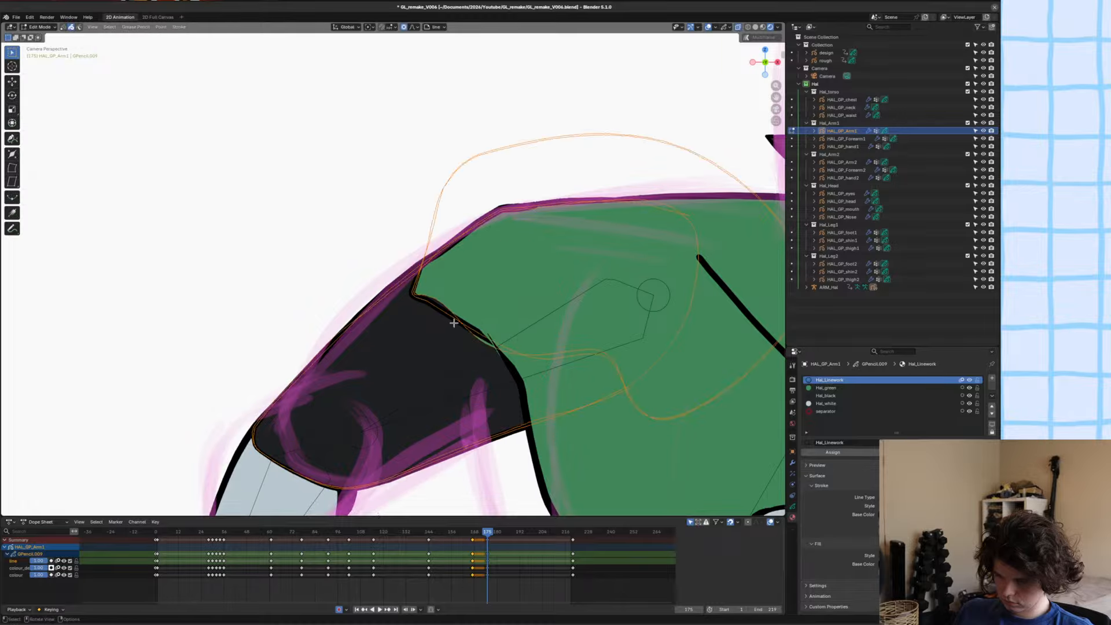
key("c")
key("Escape")
key("x")
left_click(461, 319)
scroll(457, 322, "down", 4)
middle_click_drag(449, 362, 439, 372, "shift")
key("ctrl+s")
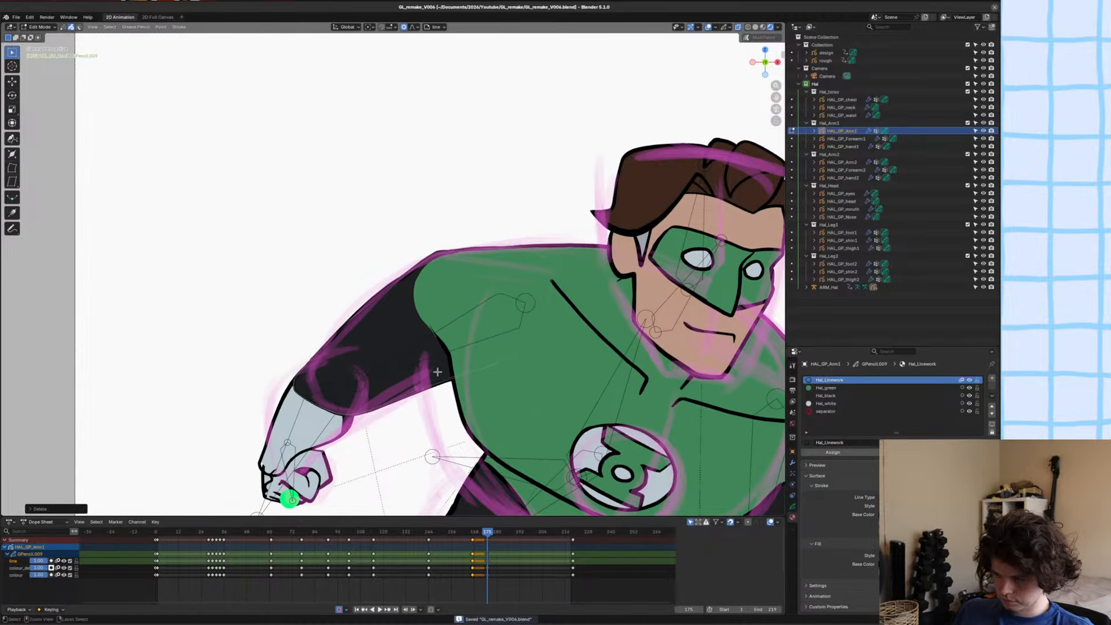
key("ctrl+Tab")
scroll(451, 308, "up", 3)
scroll(451, 308, "down", 5)
scroll(495, 296, "up", 6)
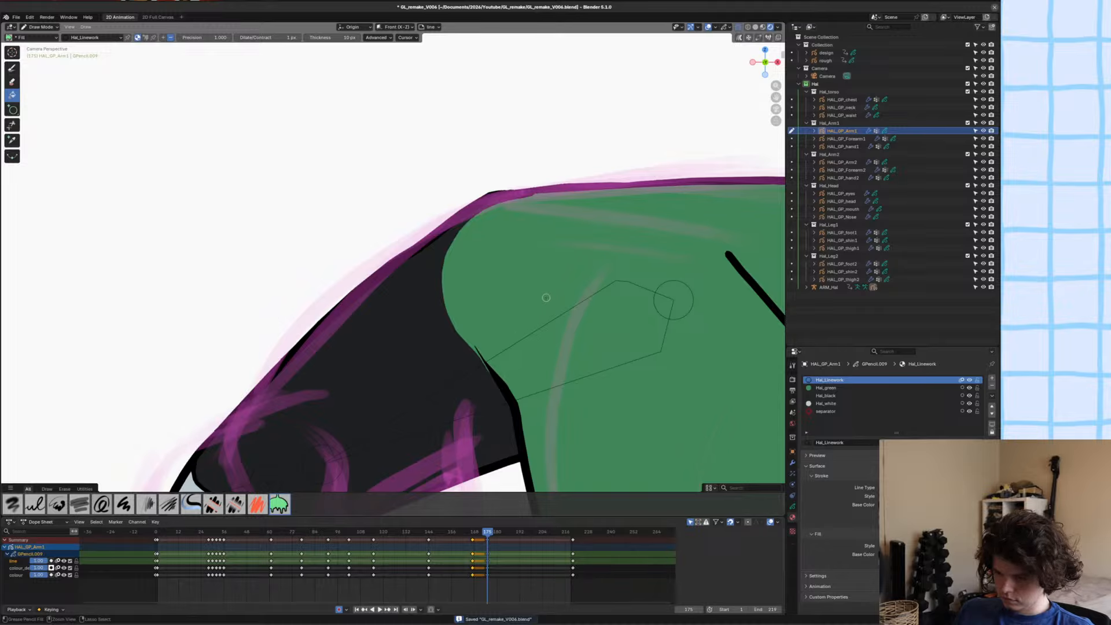
Open HAL_GP_chest in Edit Mode, move a shoulder-edge point inward with proportional editing, save and return to Object Mode.
key("ctrl+Tab")
left_click(465, 310)
key("Tab")
left_click(447, 309)
key("1")
left_click(447, 309)
key("g")
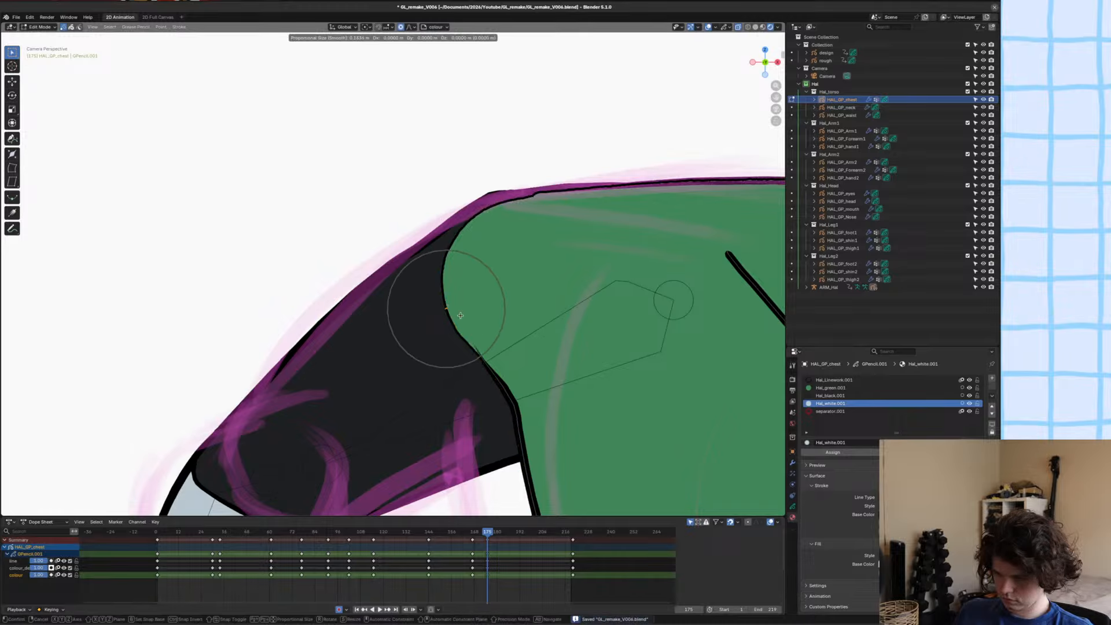
left_click(460, 315)
key("ctrl+s")
key("ctrl+Tab")
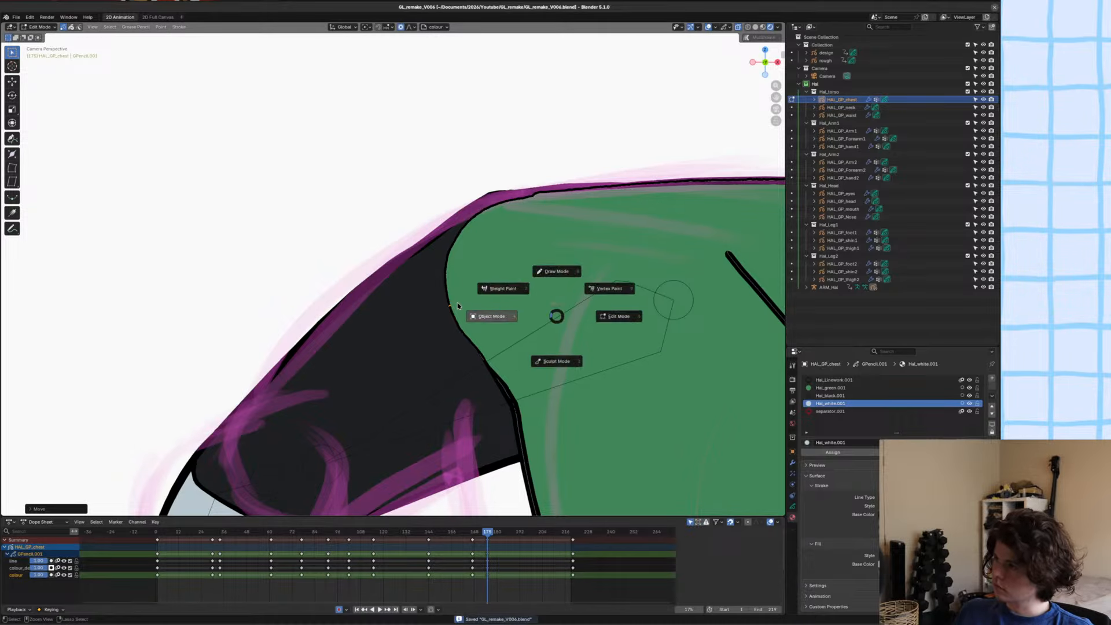
left_click(458, 306)
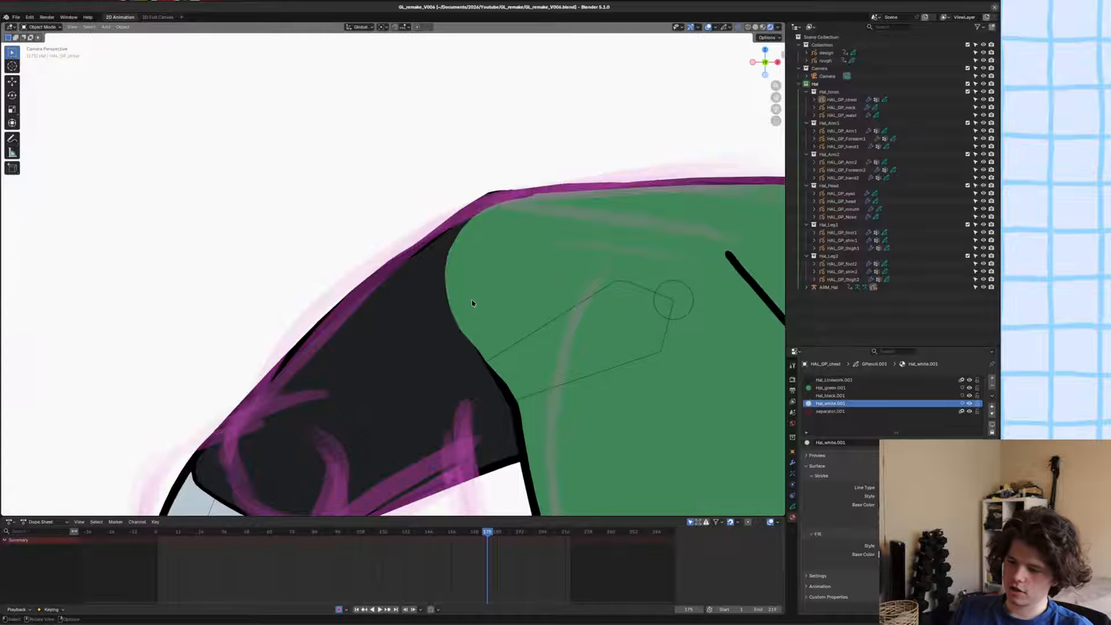
Select HAL_GP_Arm1, save the file and switch the arm to Draw Mode at the shoulder.
scroll(472, 303, "down", 10)
scroll(472, 303, "up", 5)
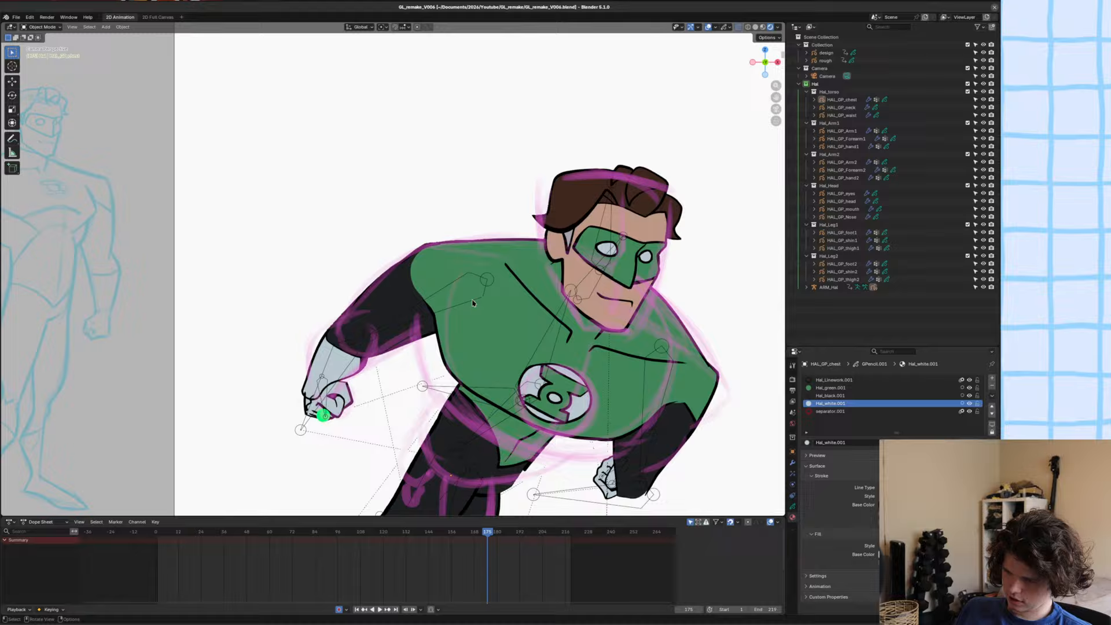
scroll(370, 323, "up", 3)
left_click(372, 325)
scroll(422, 340, "up", 3)
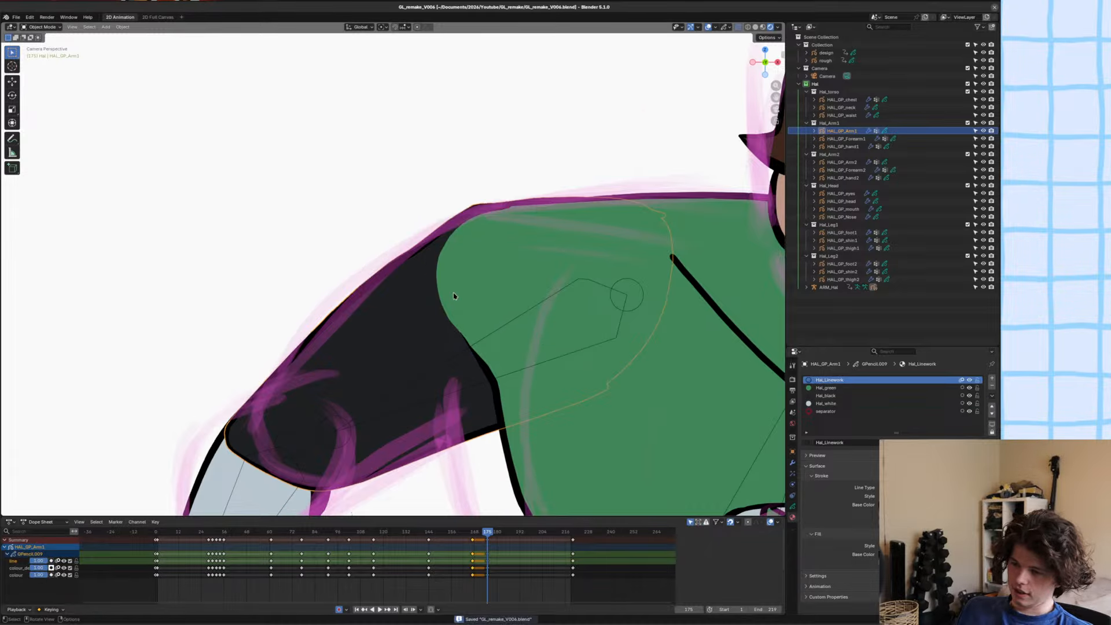
scroll(454, 296, "down", 5)
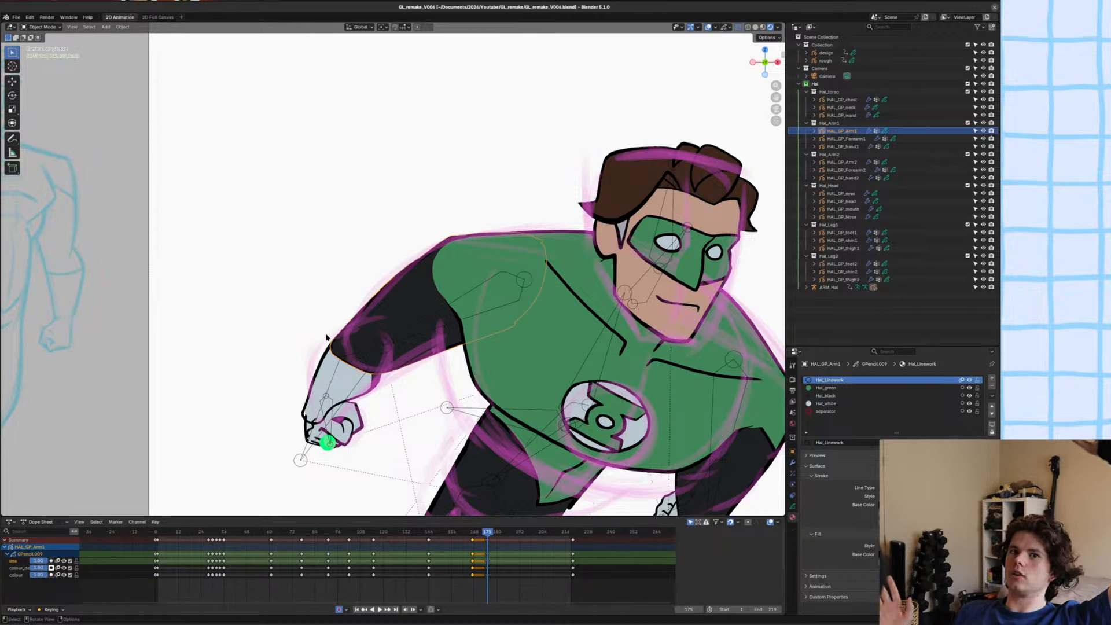
scroll(327, 336, "down", 3)
scroll(327, 334, "down", 1)
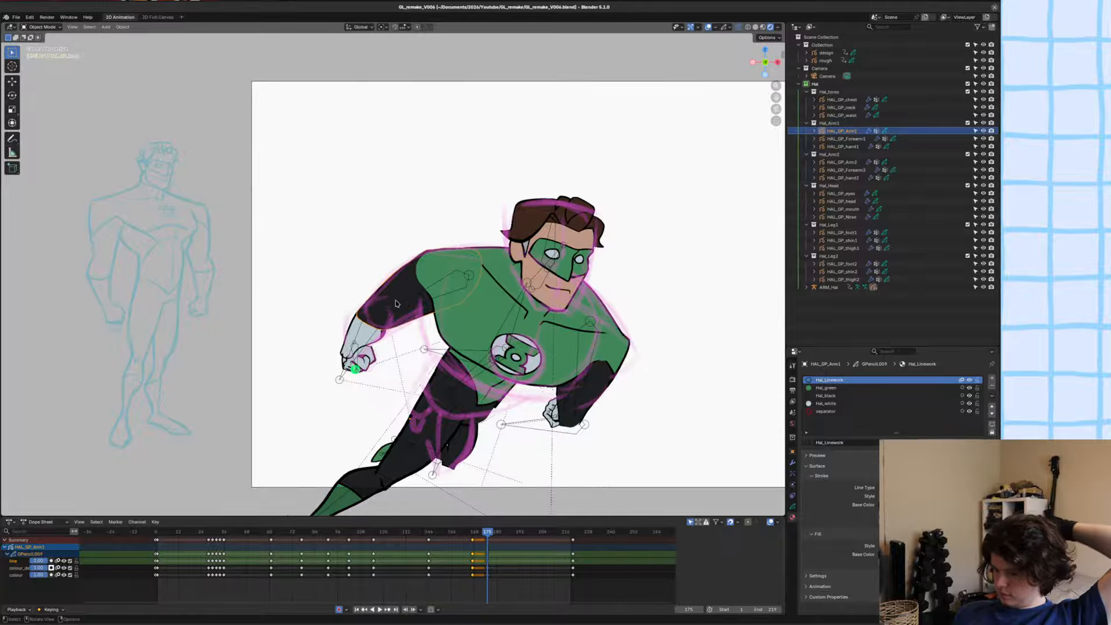
scroll(396, 304, "up", 5)
key("ctrl+s")
key("ctrl+Tab")
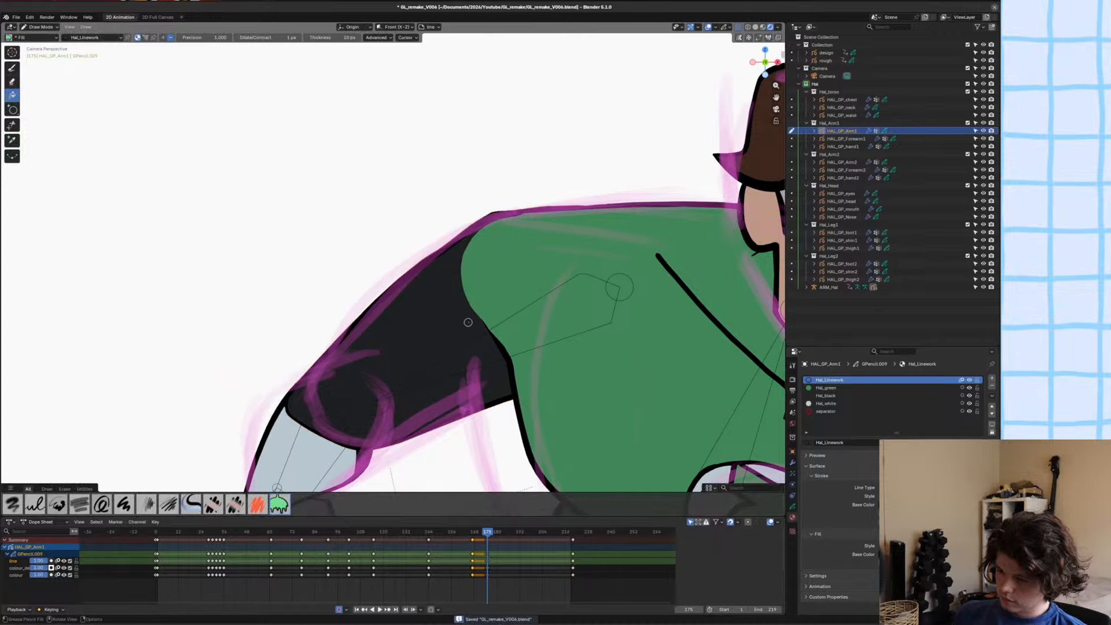
Make colour_detail the active layer of HAL_GP_Arm1 and choose the active material for the shoulder fill.
scroll(351, 267, "down", 3)
left_click(794, 507)
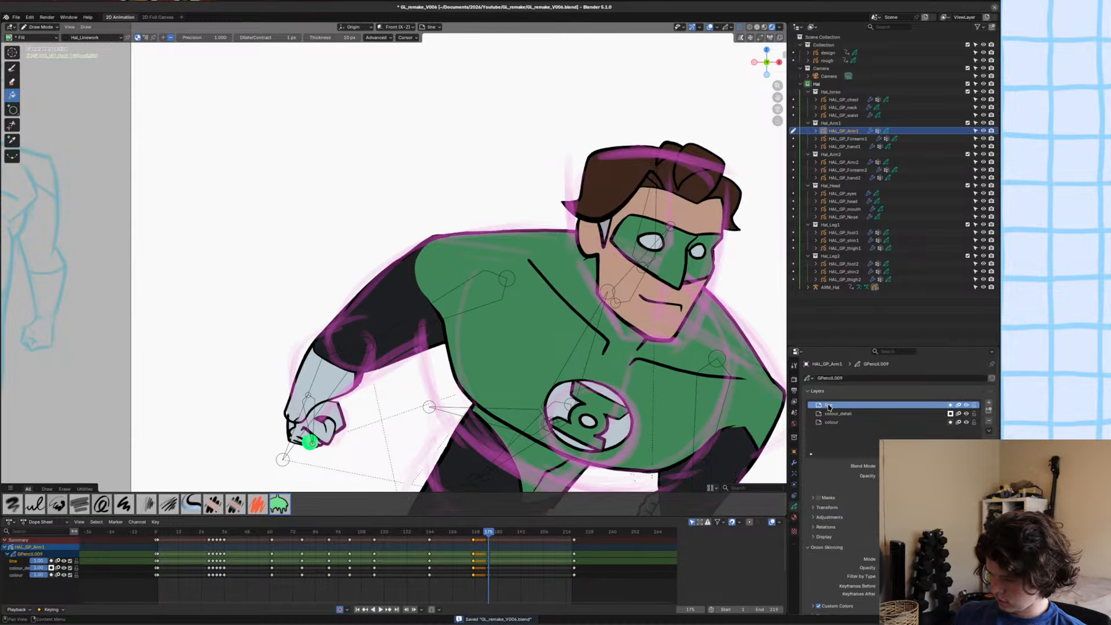
left_click(836, 413)
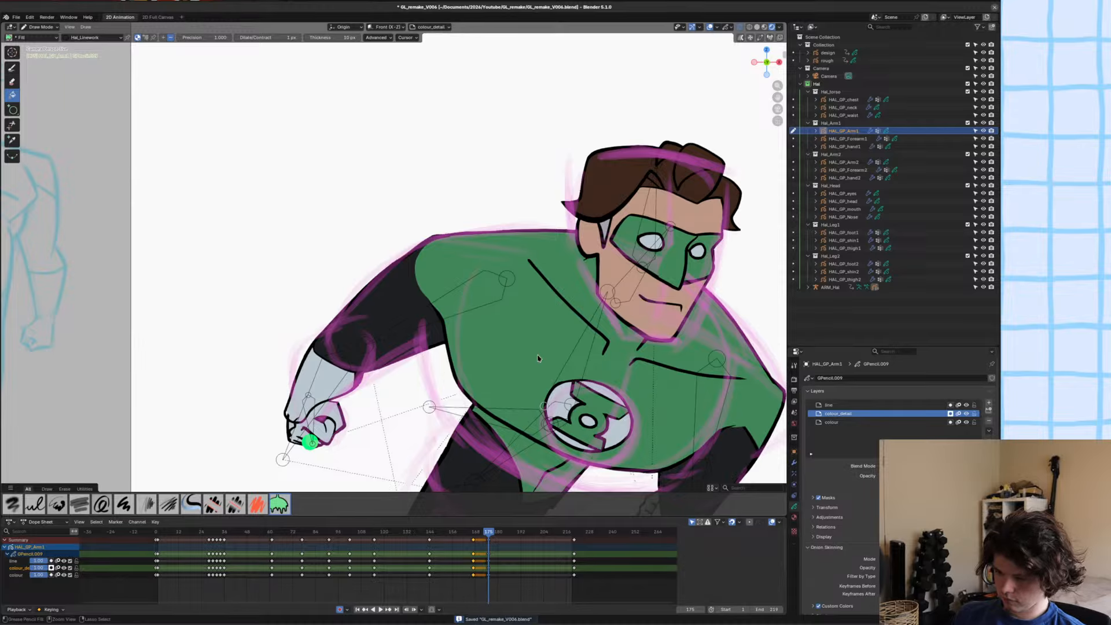
key("u")
left_click(516, 403)
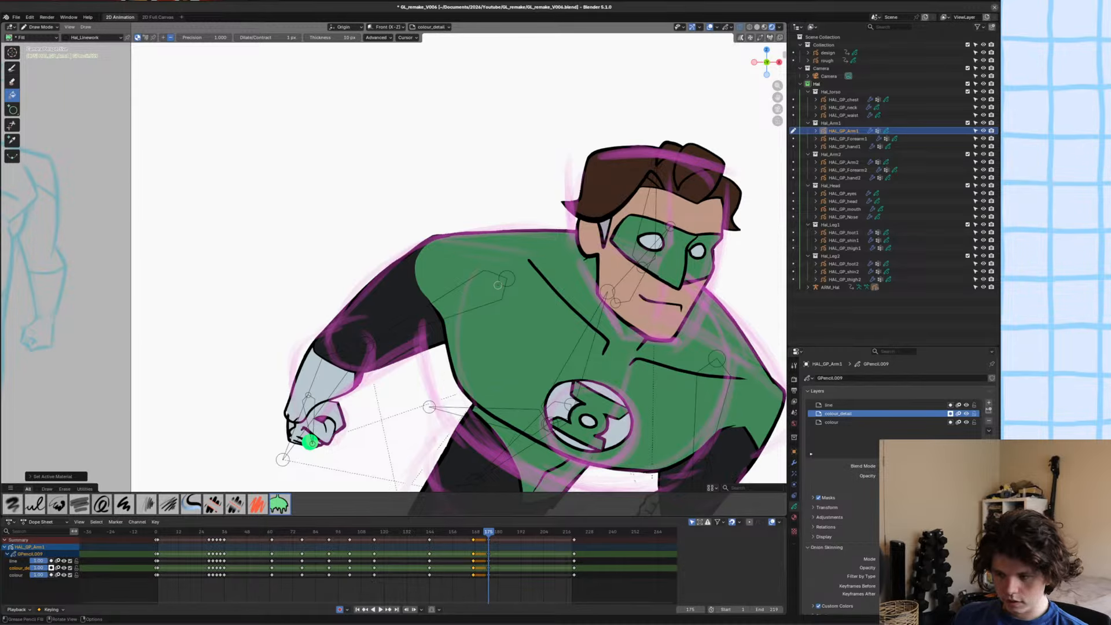
Draw a closed shoulder loop on HAL_GP_Arm1's colour_detail layer with the line and colour layers hidden, and trim its overshooting ends.
left_click(12, 69)
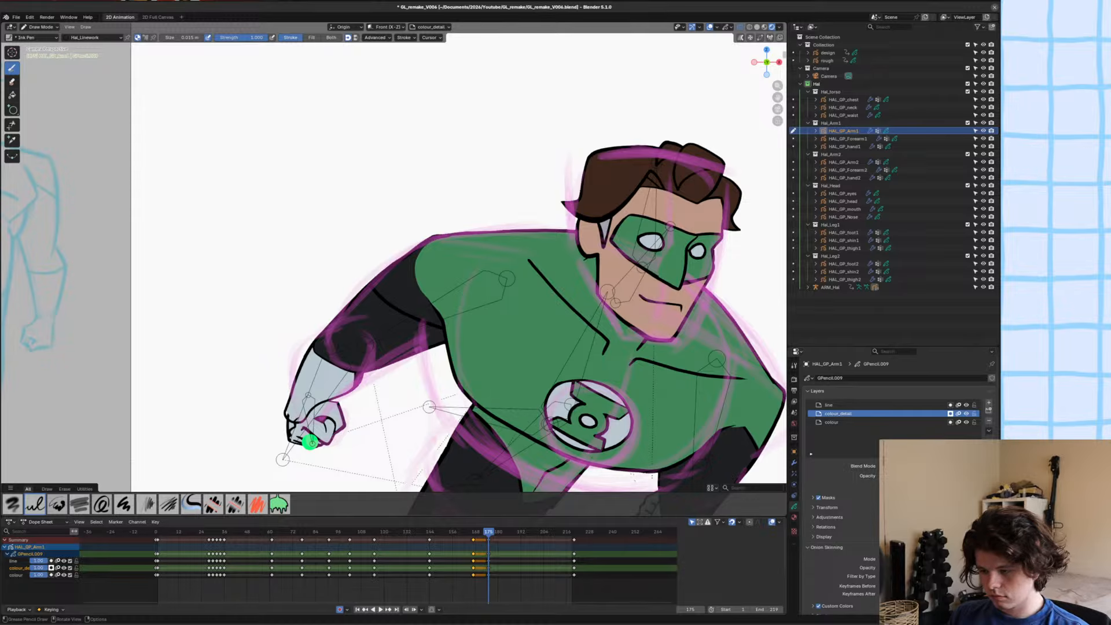
key("KP_Divide")
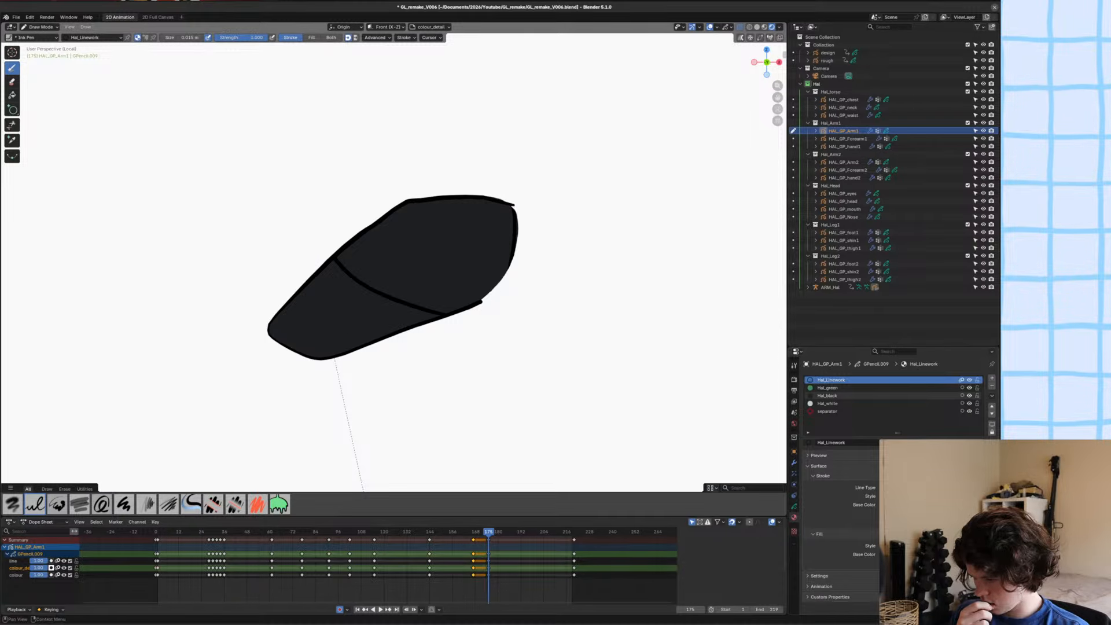
left_click(967, 423)
left_click(966, 405)
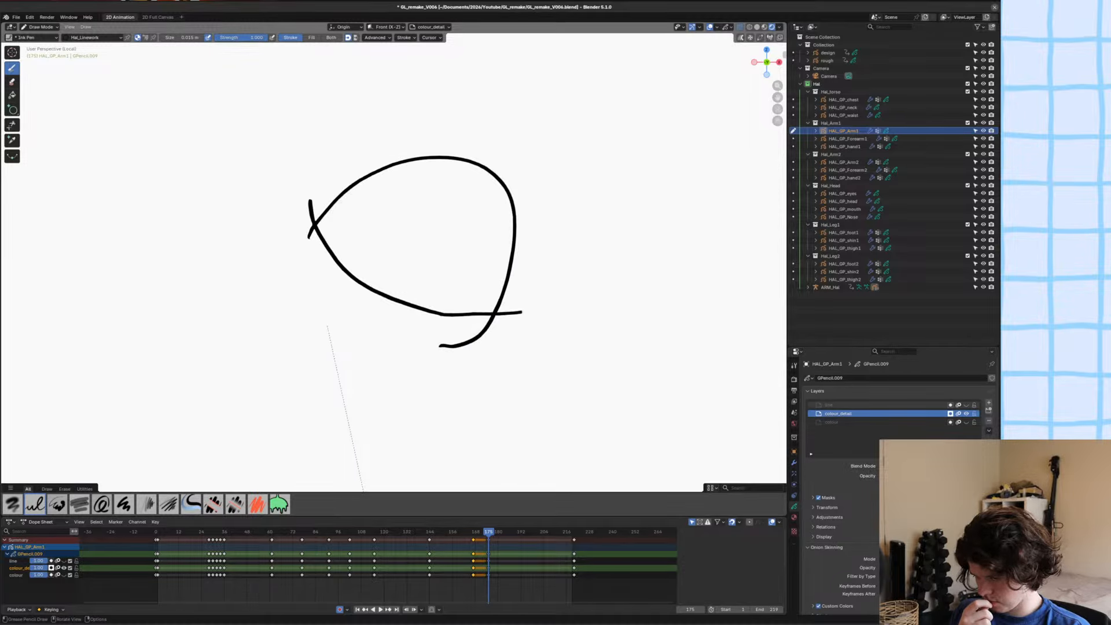
key("shift+t")
left_click_drag(457, 331, 447, 361)
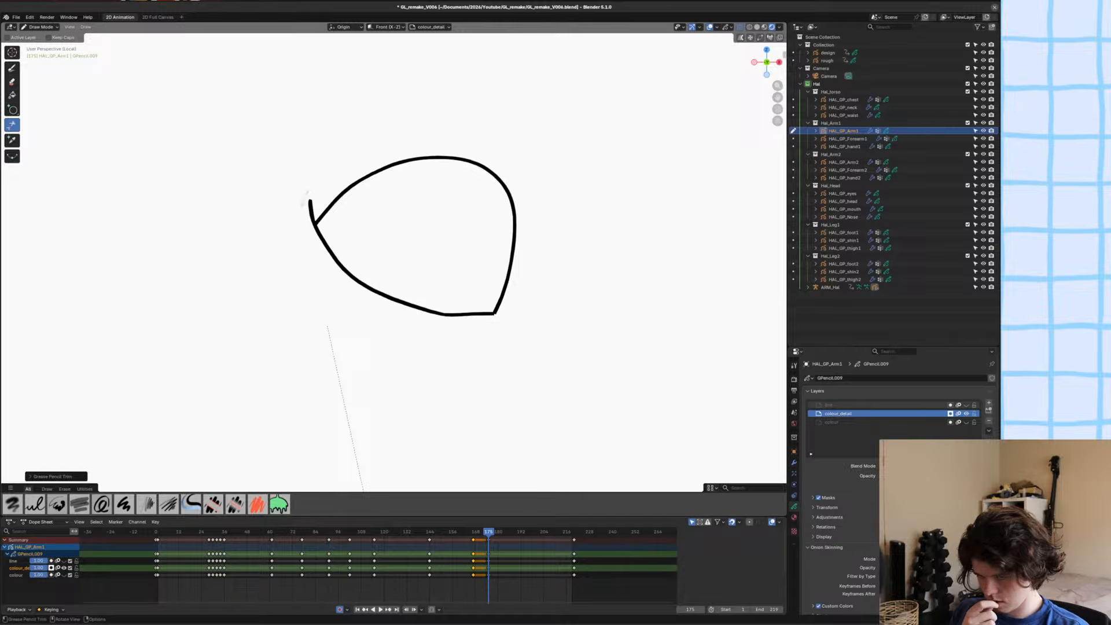
Fill the closed shoulder loop with the Hal_green material.
left_click(794, 518)
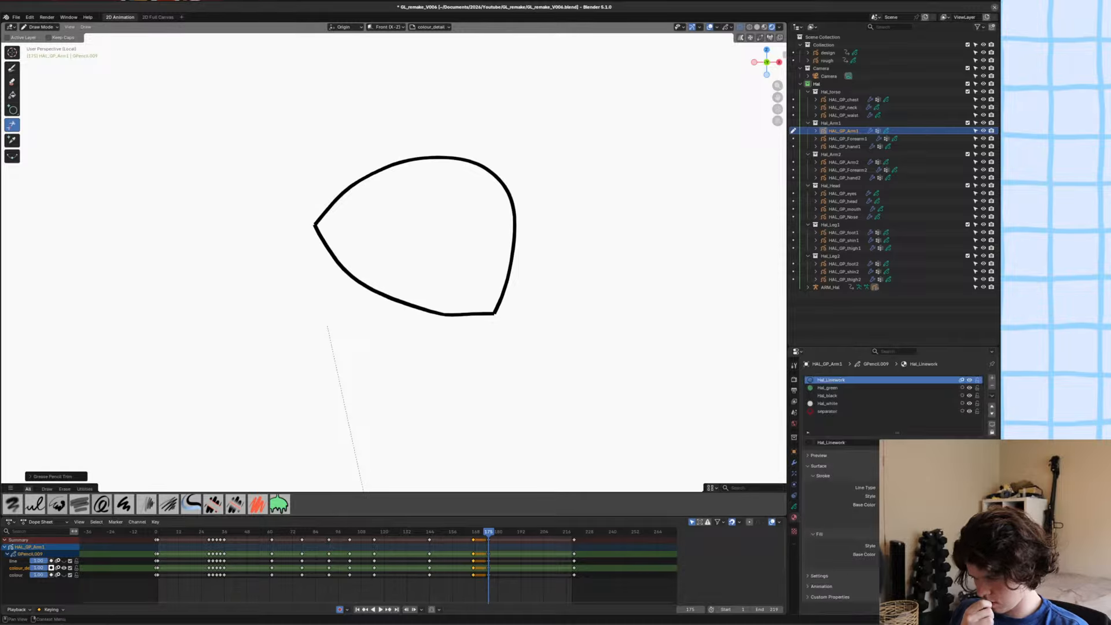
left_click(831, 380)
left_click(832, 388)
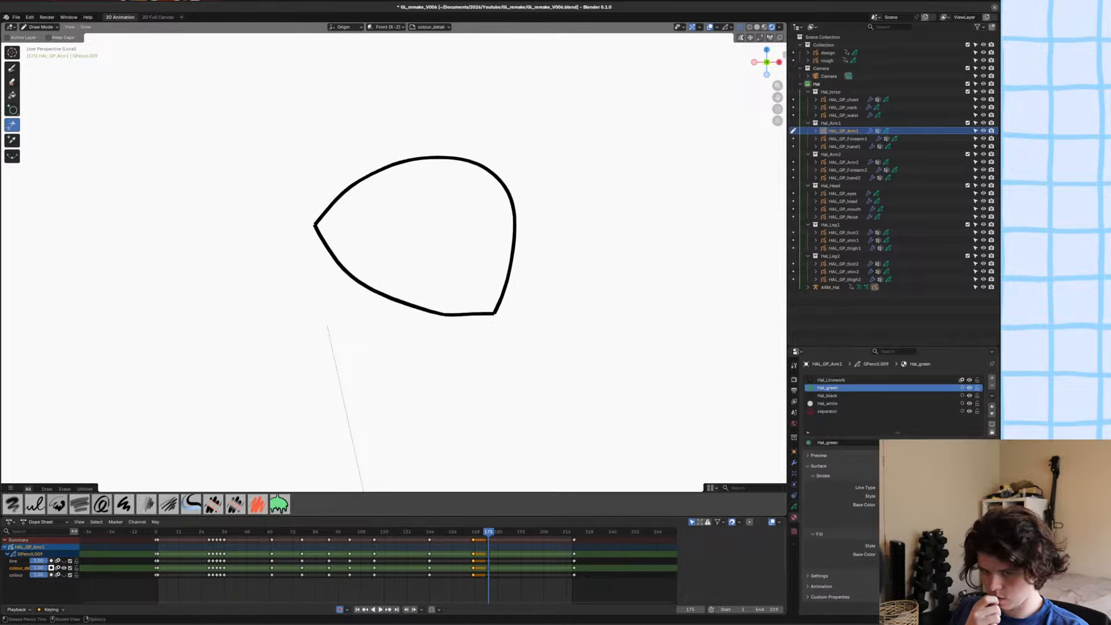
key("shift+f")
left_click(794, 365)
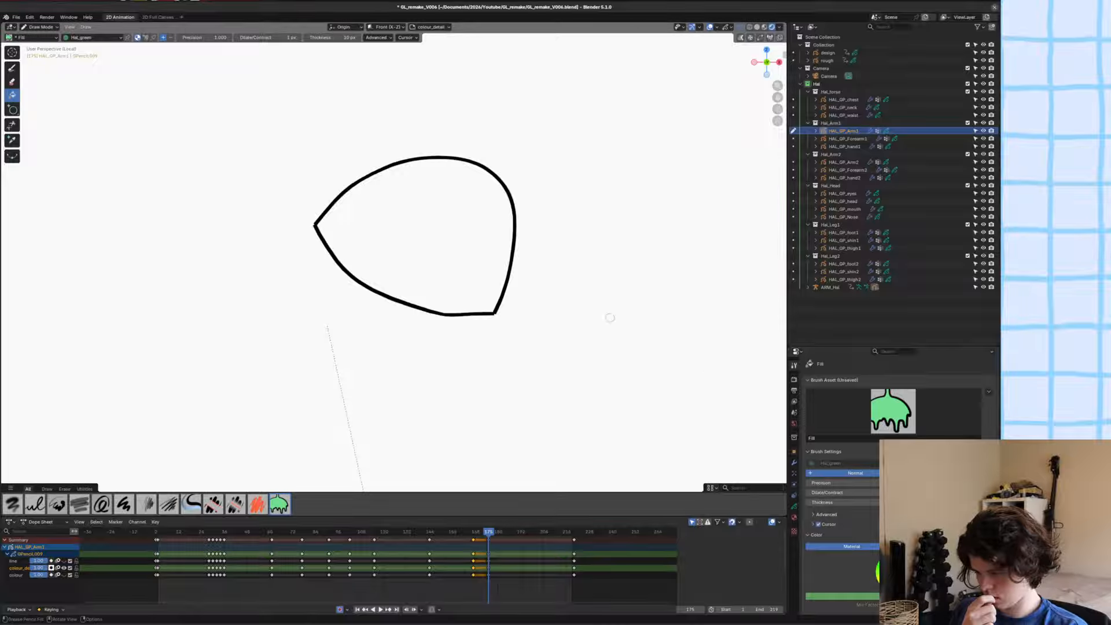
left_click(466, 256)
Reorder the green shoulder fill behind its outline in Edit Mode and show the line and colour layers again.
key("Tab")
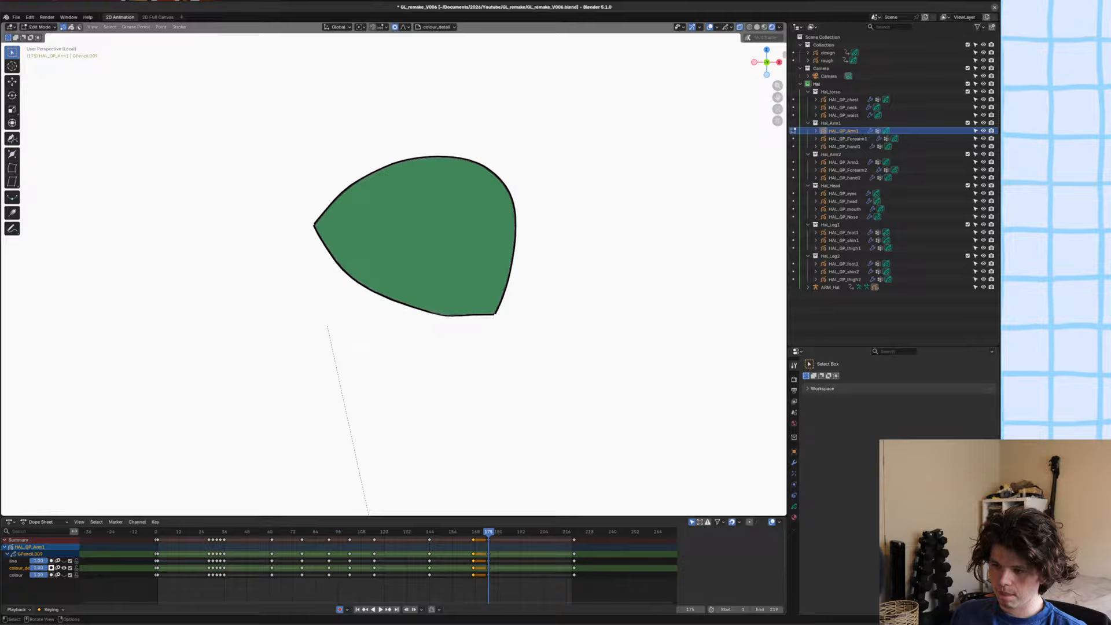
left_click(477, 181)
key("2")
key("ctrl+shift+Down")
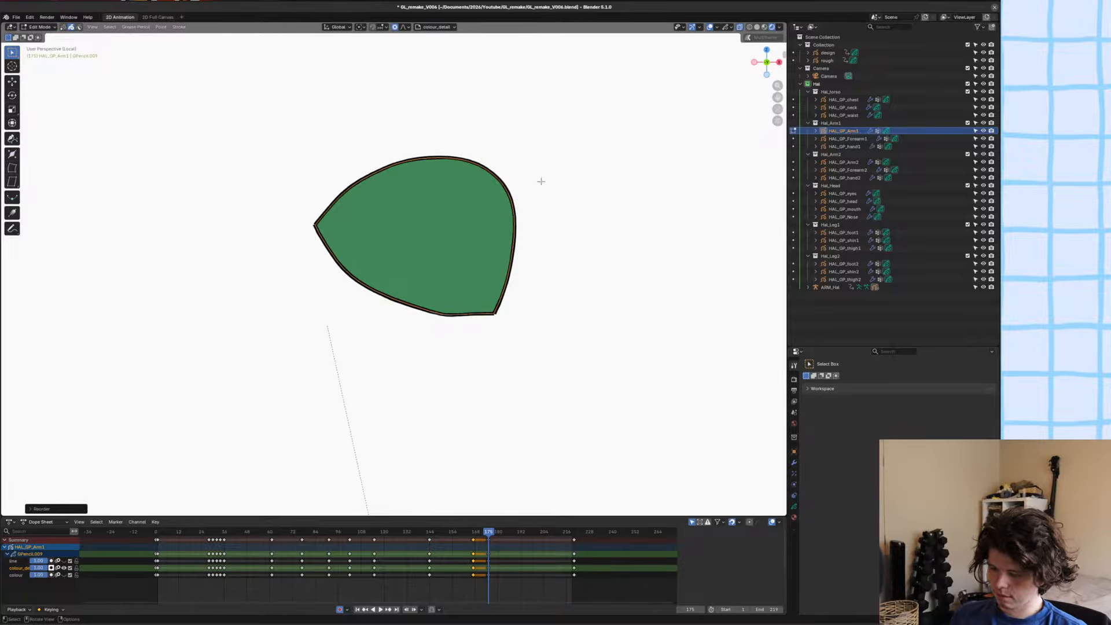
left_click(796, 507)
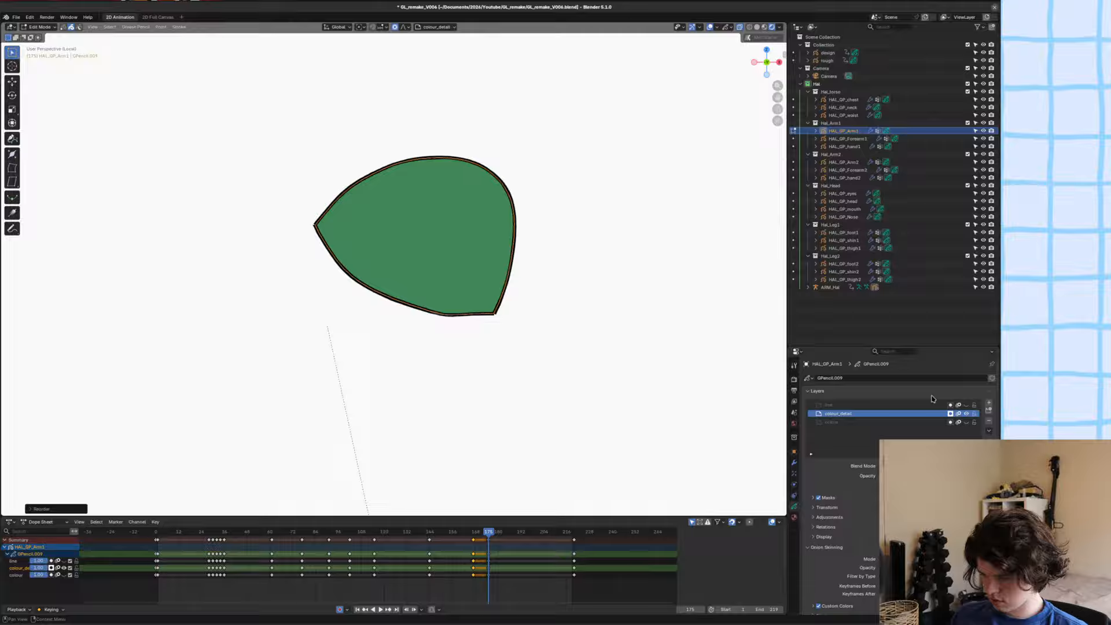
left_click(968, 406)
left_click(967, 423)
scroll(454, 284, "down", 3)
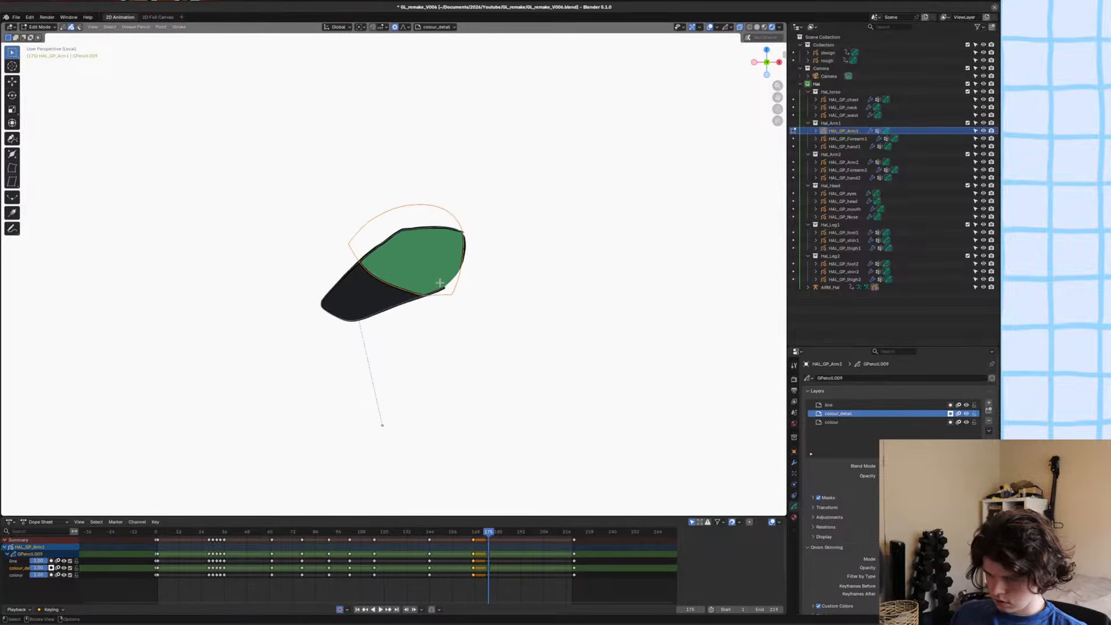
Move the green shoulder shape slightly so its lower curve forms the boundary with the black sleeve.
scroll(440, 283, "up", 4)
key("g")
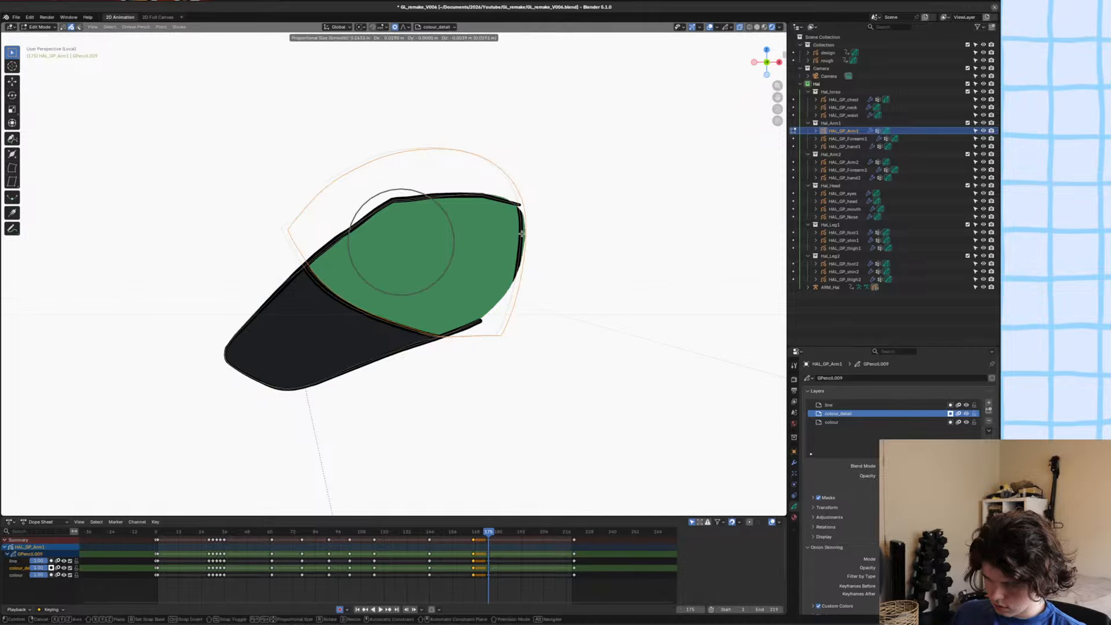
right_click(525, 234)
scroll(518, 173, "down", 10)
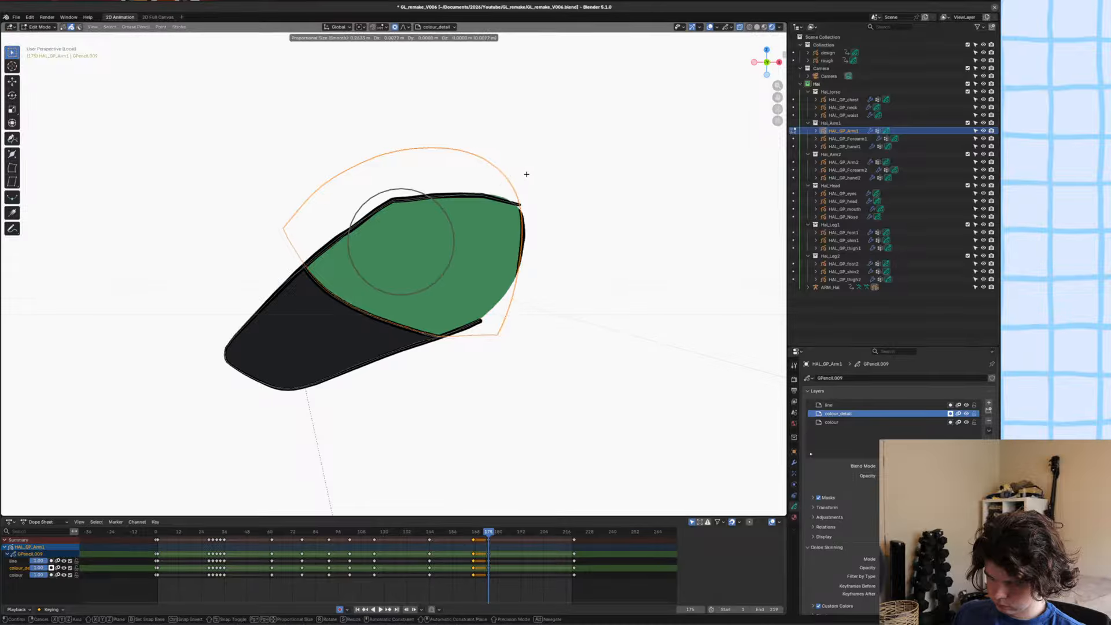
left_click(533, 179)
scroll(505, 245, "down", 1)
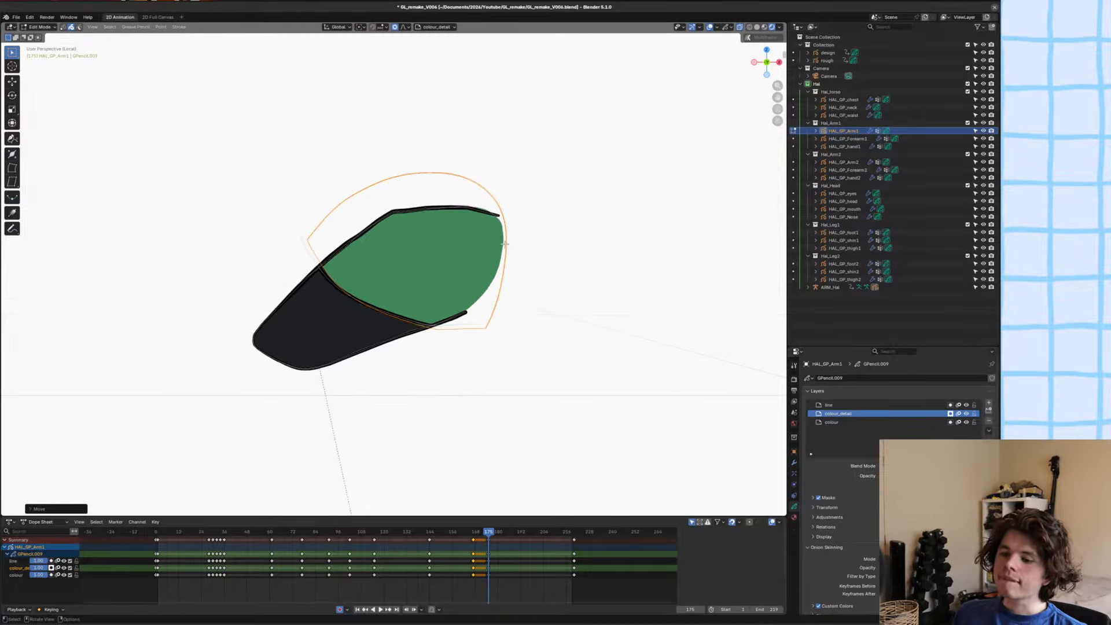
scroll(417, 277, "up", 3)
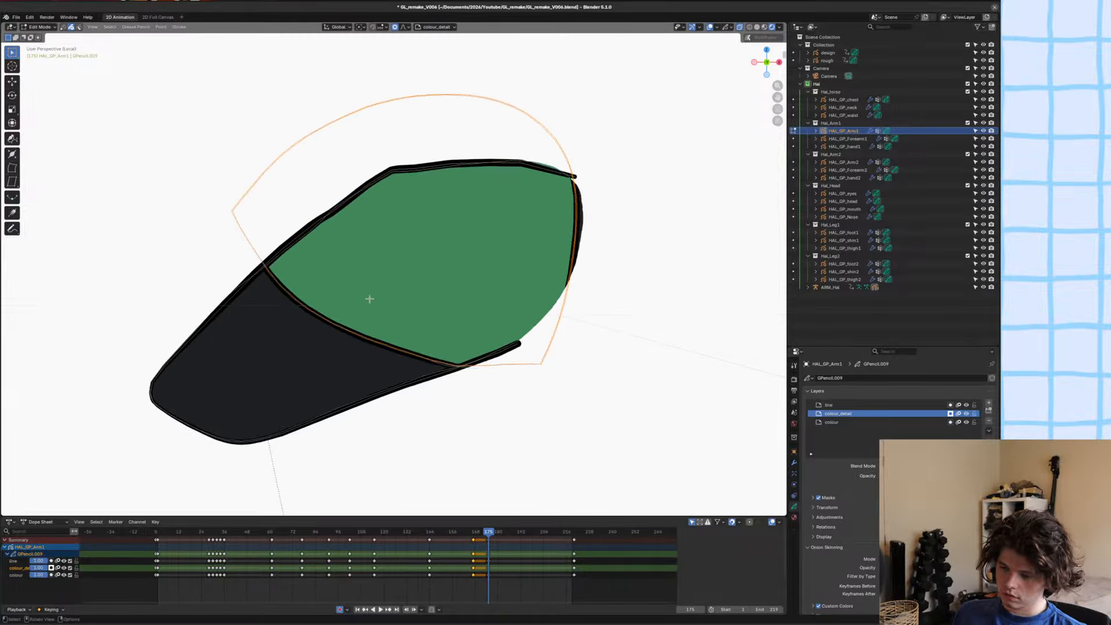
Nudge the green shoulder shape along the X axis and fine-tune its position, leave local view and save the file.
key("g")
key("x")
left_click(468, 288)
key("g")
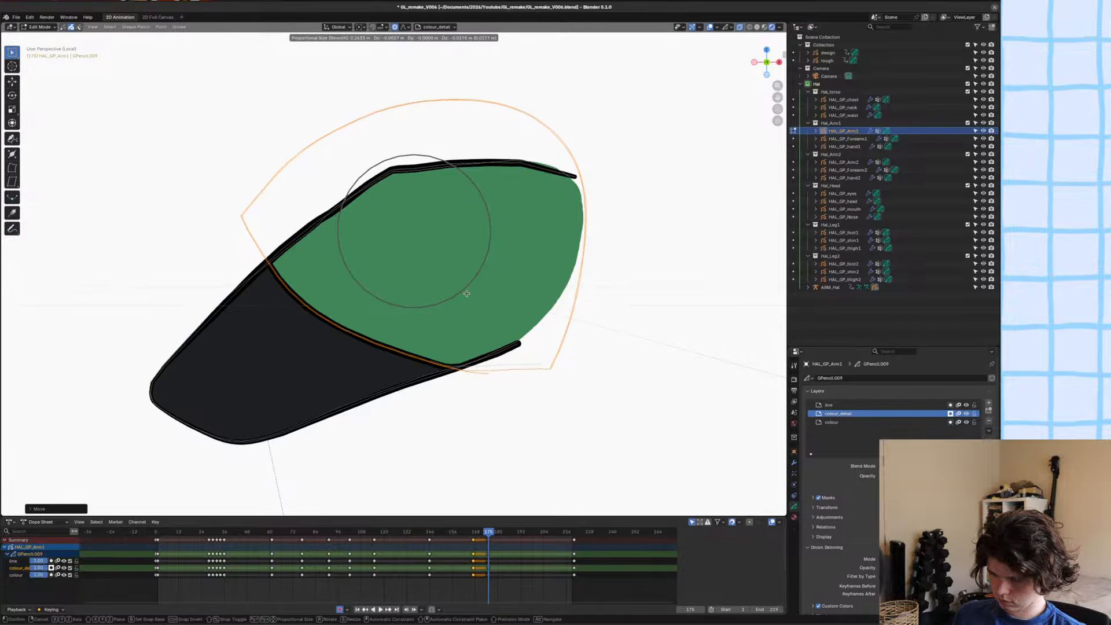
left_click(468, 290)
scroll(475, 307, "down", 4)
key("KP_Divide")
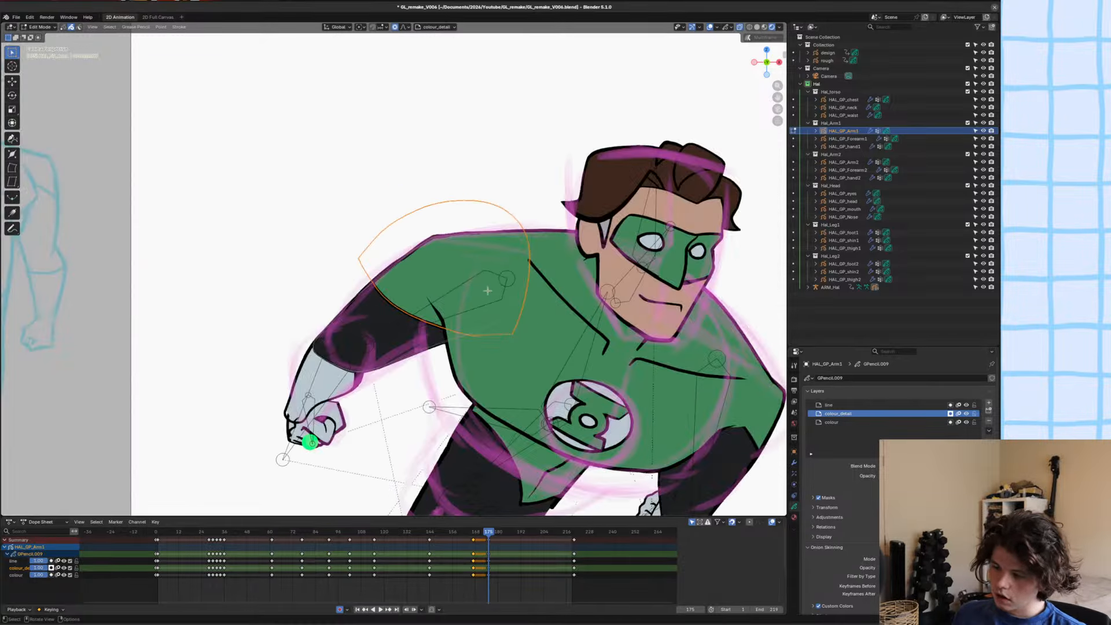
key("Tab")
key("ctrl+s")
Smooth the outer shoulder contour of HAL_GP_Arm1 in Sculpt Mode and save the file.
scroll(409, 292, "up", 5)
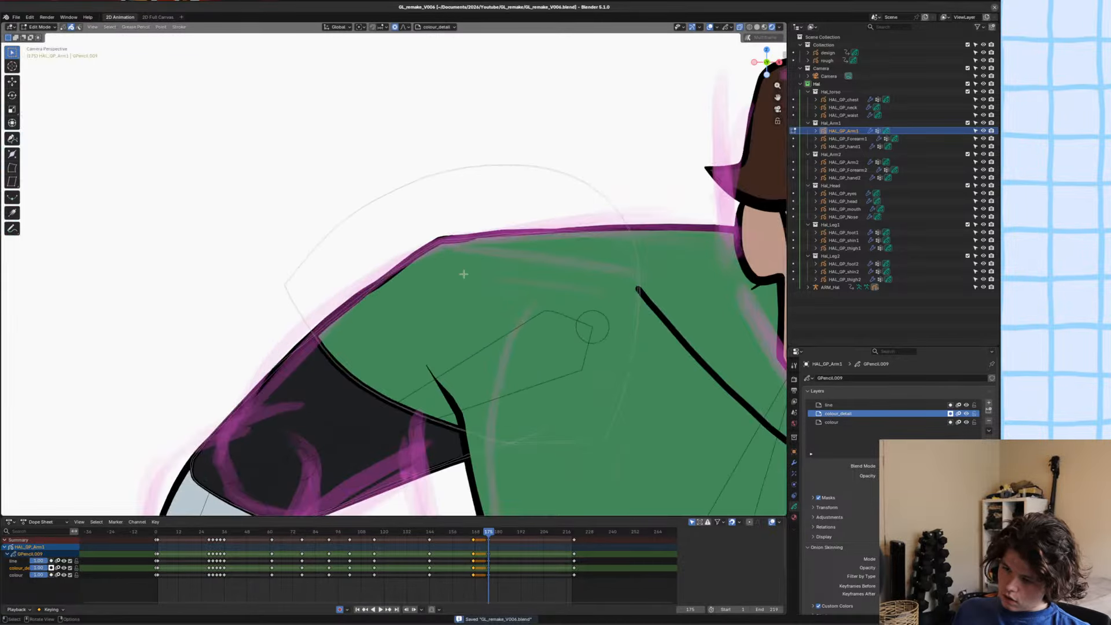
left_click(407, 292)
left_click(393, 291)
key("ctrl+Tab")
scroll(378, 290, "up", 4)
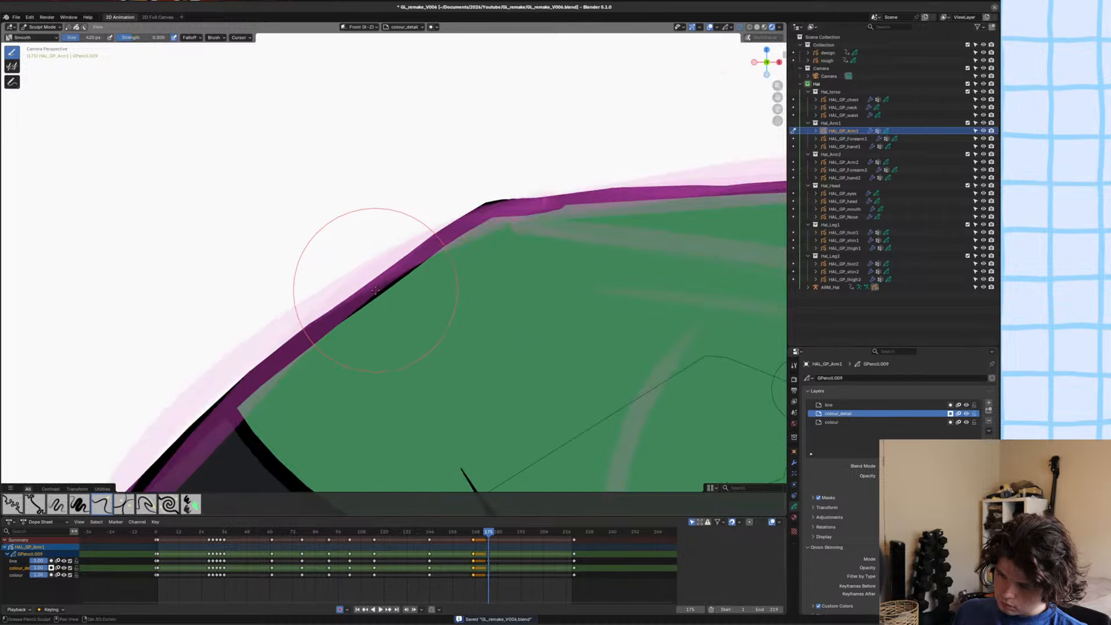
mouse_move(377, 290)
left_mouse_down()
mouse_move(544, 186)
mouse_move(565, 198)
left_mouse_up()
scroll(600, 218, "down", 4)
key("ctrl+s")
Reshape the curve between the green shoulder and black sleeve with the Grab sculpt brush.
scroll(600, 216, "down", 5)
middle_click_drag(476, 286, 483, 281, "shift")
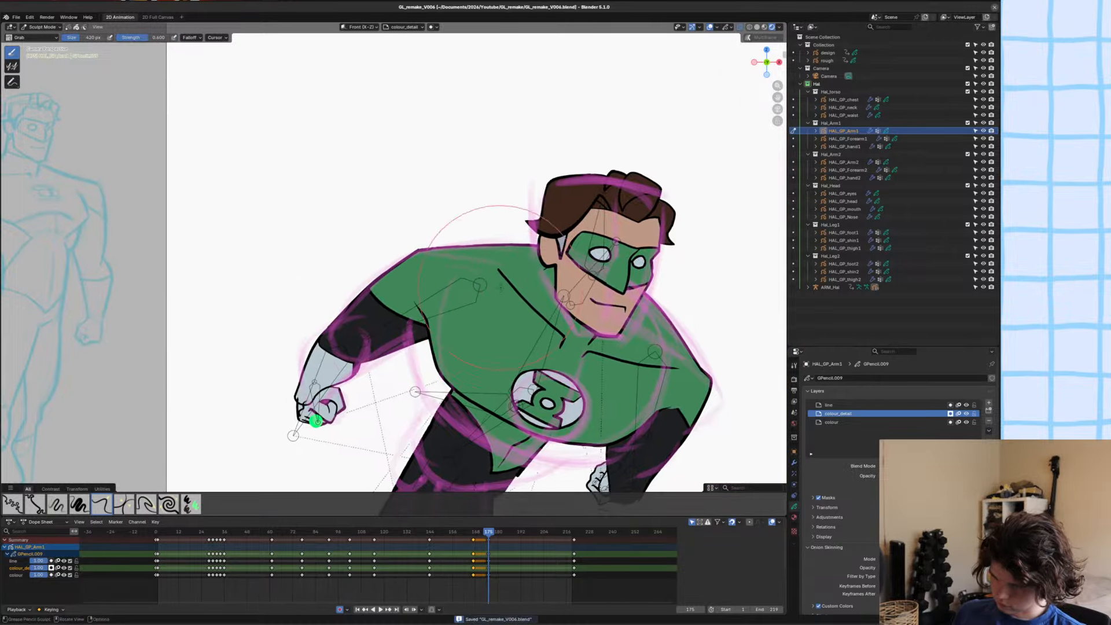
scroll(388, 341, "up", 4)
scroll(387, 341, "up", 2)
middle_click_drag(387, 341, 514, 238, "shift")
key("ctrl+Tab")
key("ctrl+Tab")
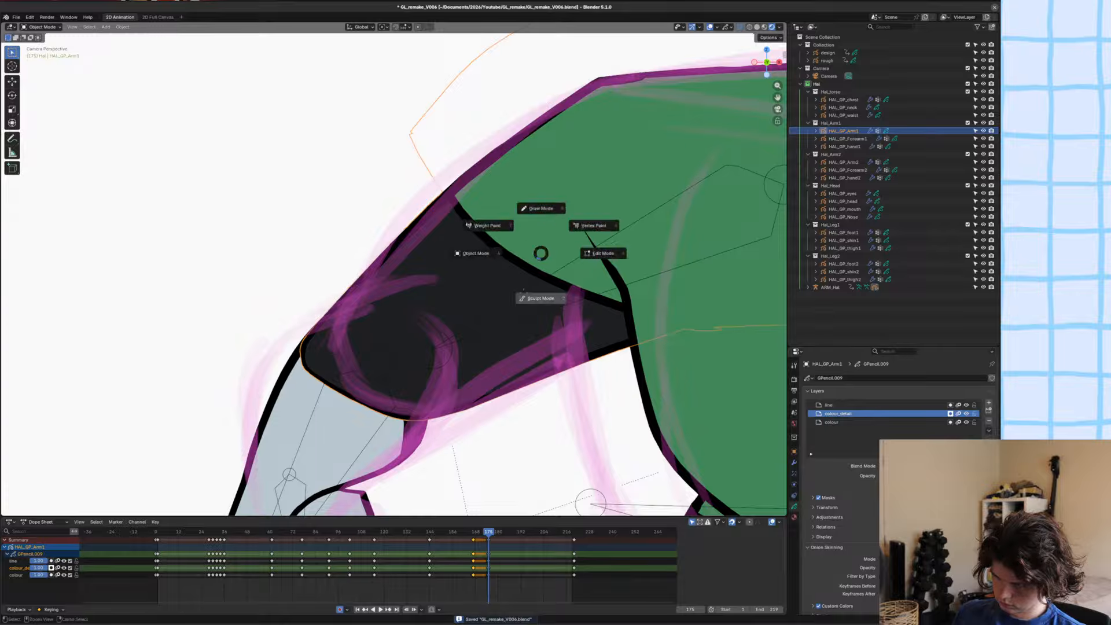
mouse_move(516, 279)
left_mouse_down()
mouse_move(497, 264)
mouse_move(587, 307)
mouse_move(612, 304)
mouse_move(578, 284)
left_mouse_up()
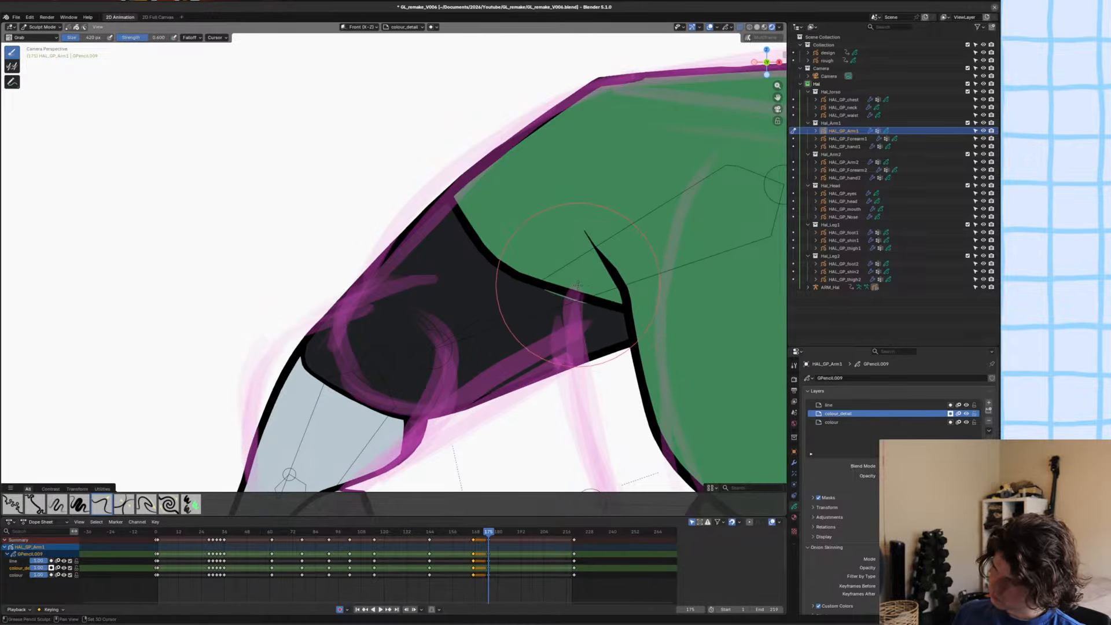
Duplicate the Simplify modifier on HAL_GP_Arm1 and apply the copy to reduce the stroke points.
key("ctrl+Tab")
left_click(795, 464)
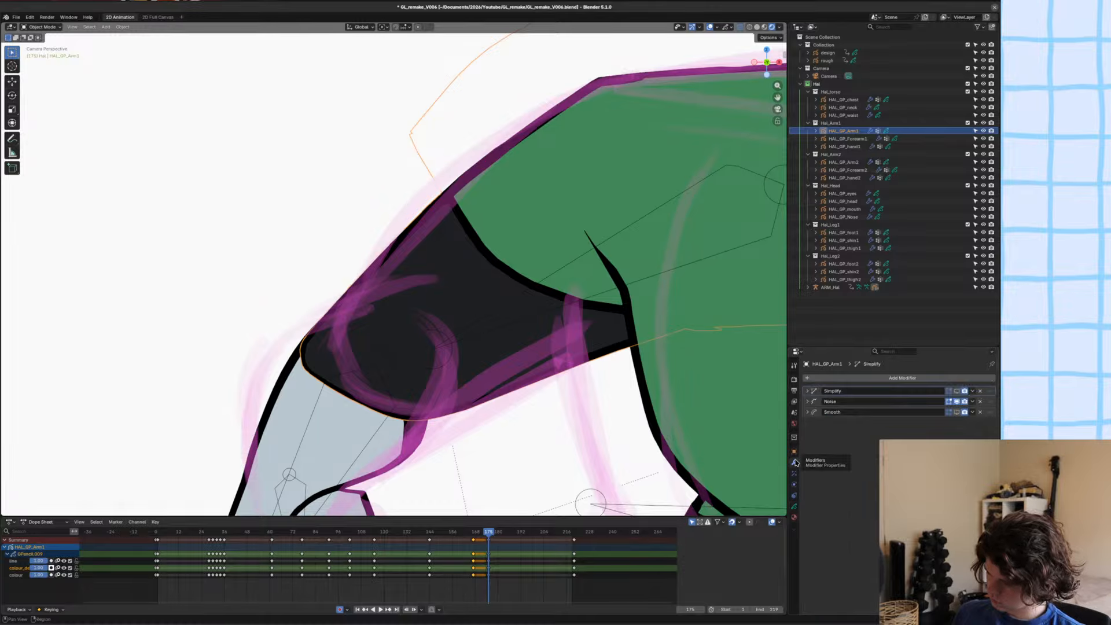
key("shift+d")
key("ctrl+a")
Adjust a point on the sleeve boundary with proportional editing in Edit Mode, return to Object Mode and save the file.
key("ctrl+Tab")
key("s")
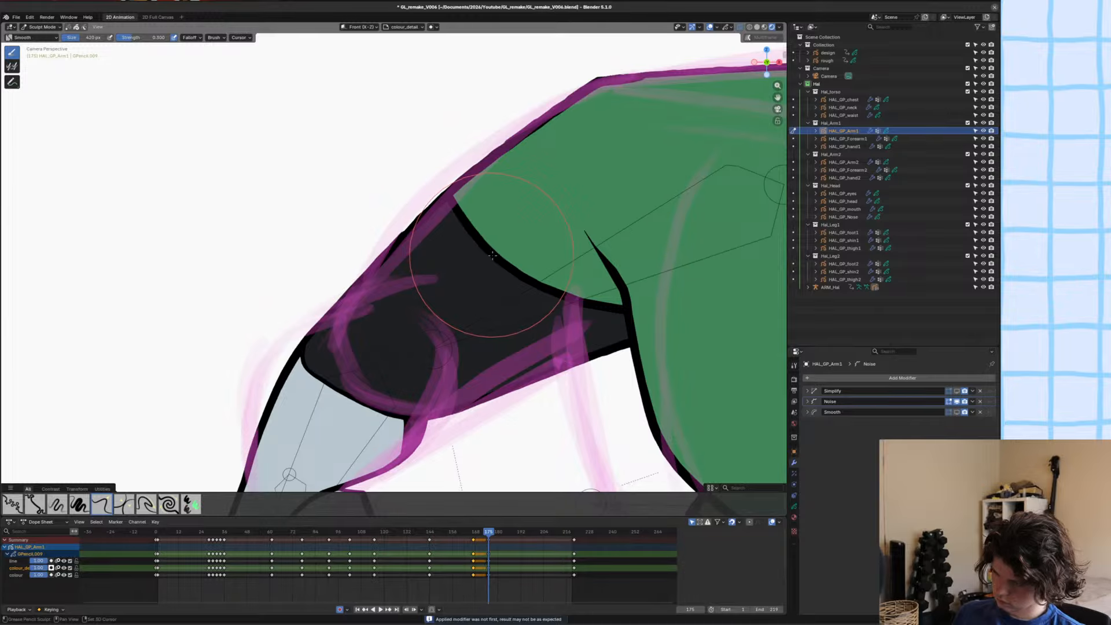
scroll(521, 258, "up", 5)
key("Tab")
key("g")
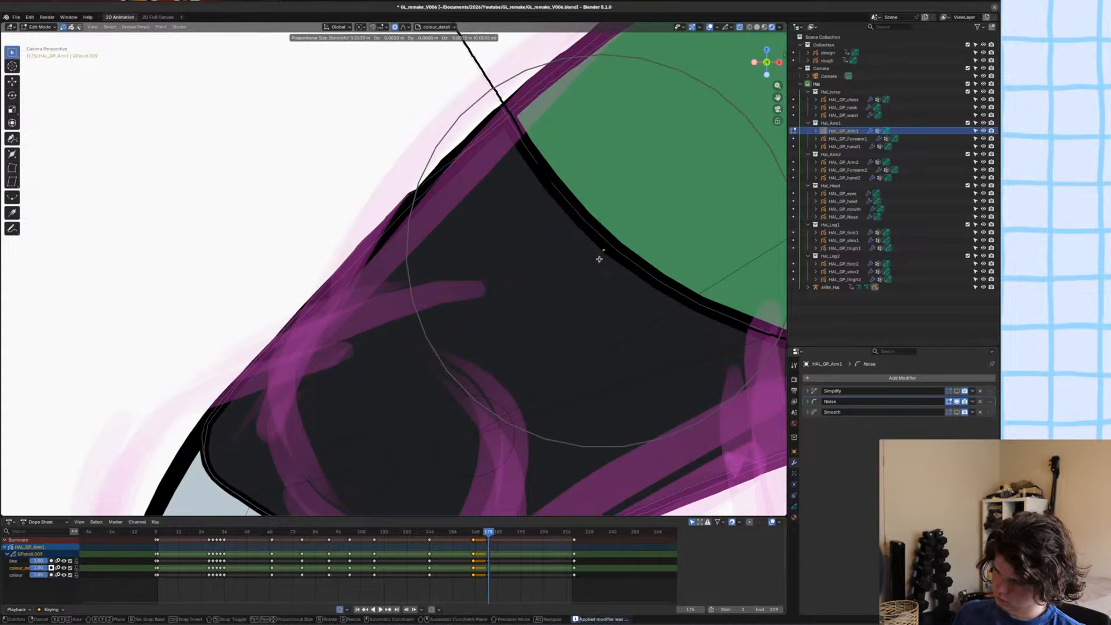
scroll(603, 255, "up", 6)
left_click(604, 254)
key("Tab")
key("ctrl+s")
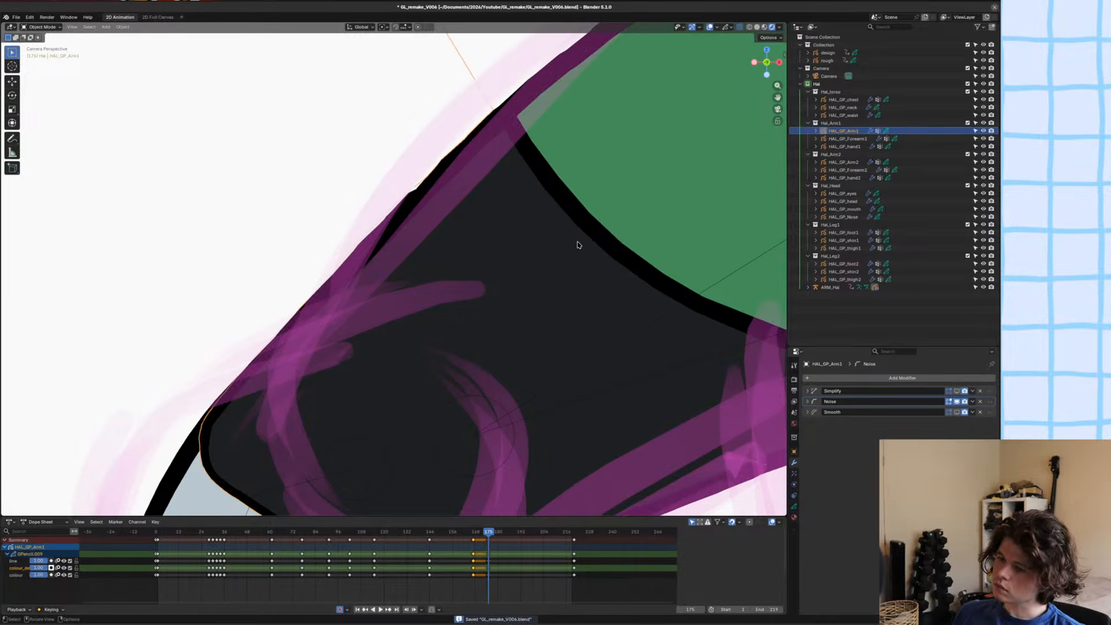
Advance to frame 176 and put HAL_GP_Arm1 into Sculpt Mode.
key("alt+a")
key("Right")
scroll(551, 253, "down", 10)
scroll(435, 284, "up", 4)
left_click(429, 260)
key("ctrl+Tab")
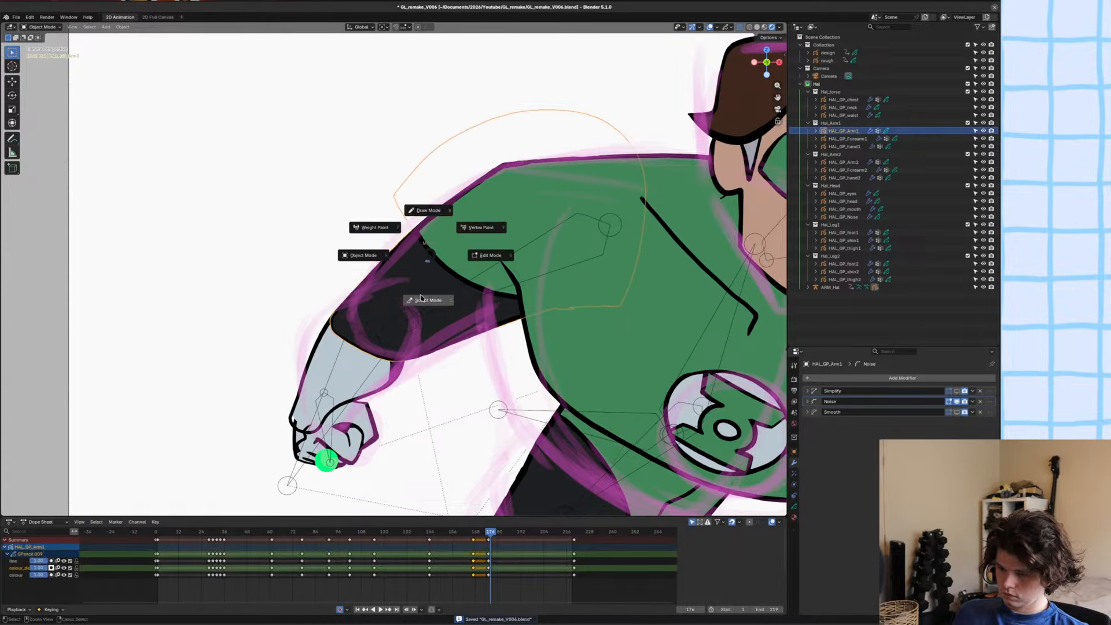
left_click(428, 300)
Switch the viewport to Solid shading with X-ray and pull HAL_GP_Arm1's elbow edge inward in Sculpt Mode.
scroll(394, 307, "up", 4)
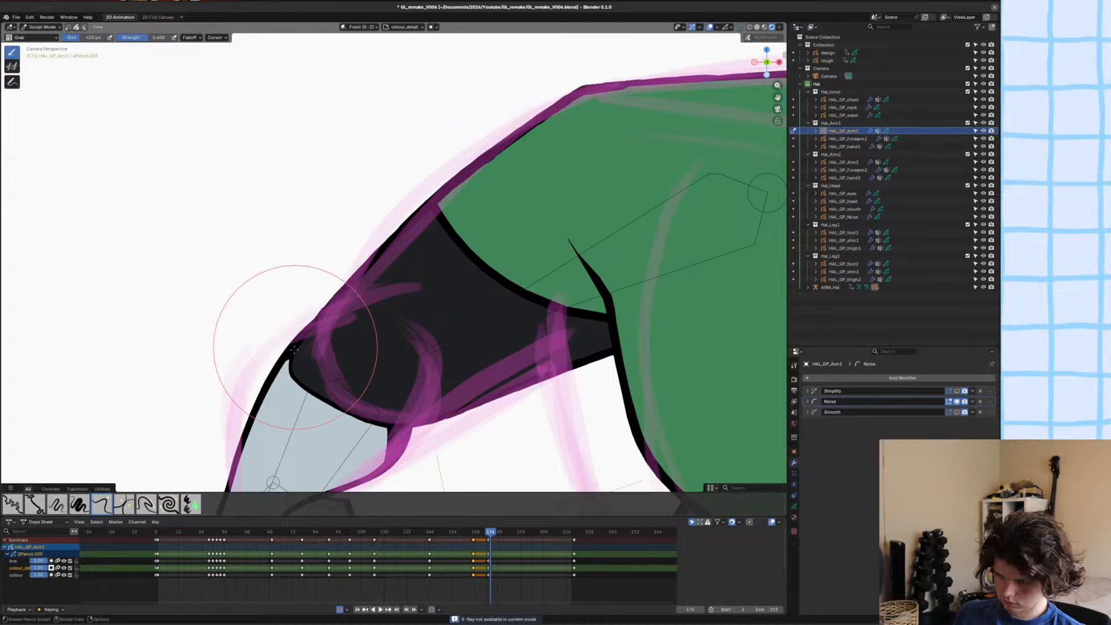
key("alt+z")
middle_click_drag(313, 354, 325, 352, "shift")
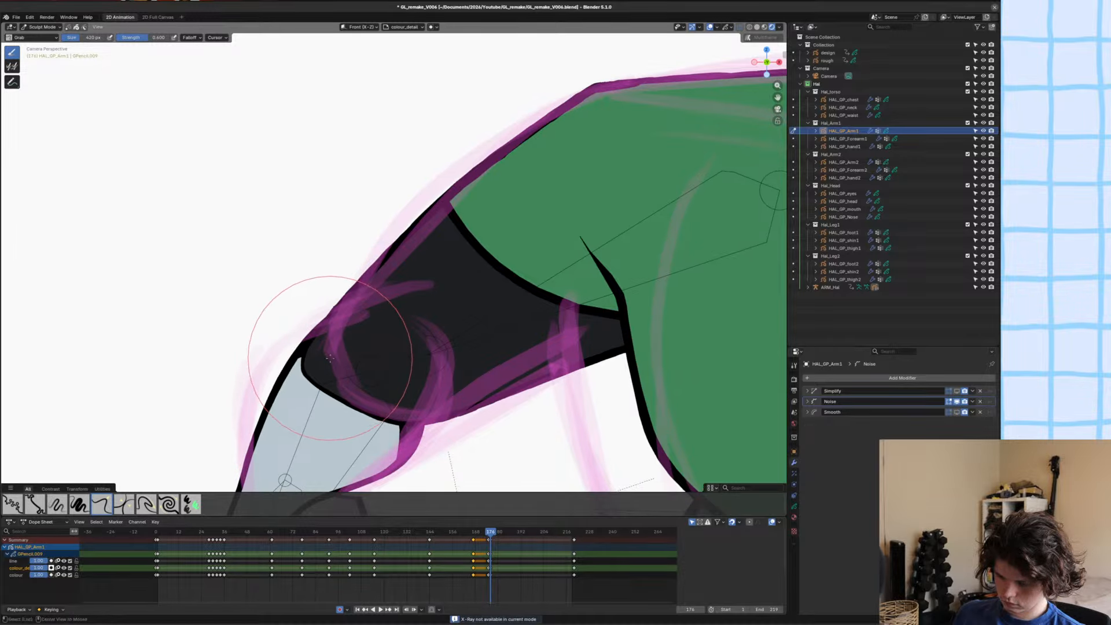
key("z")
key("ctrl+Tab")
key("alt+z")
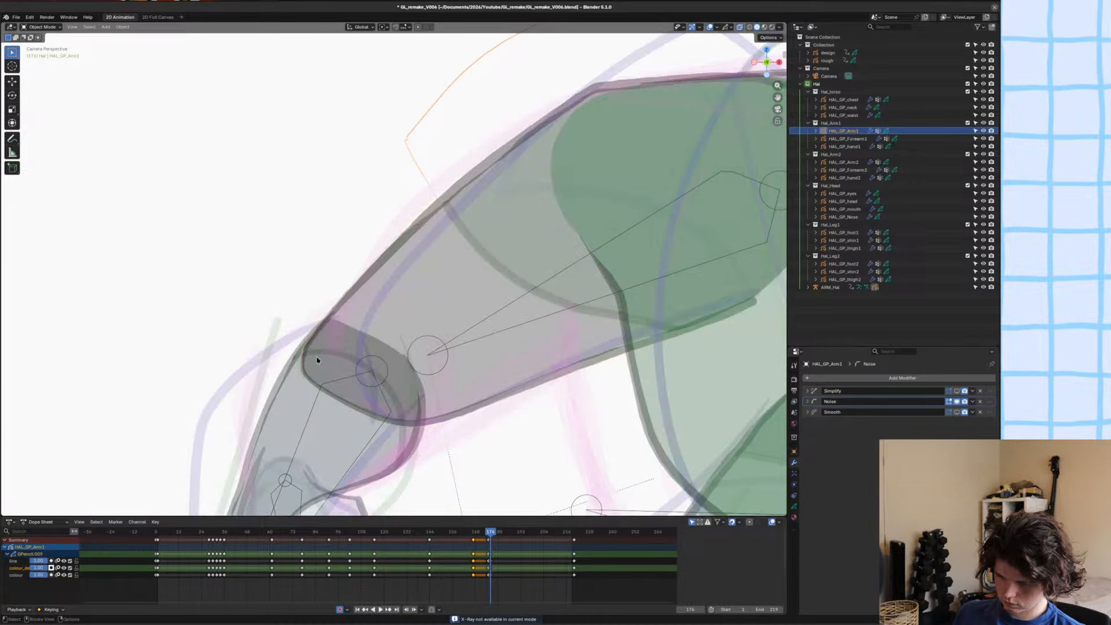
key("ctrl+Tab")
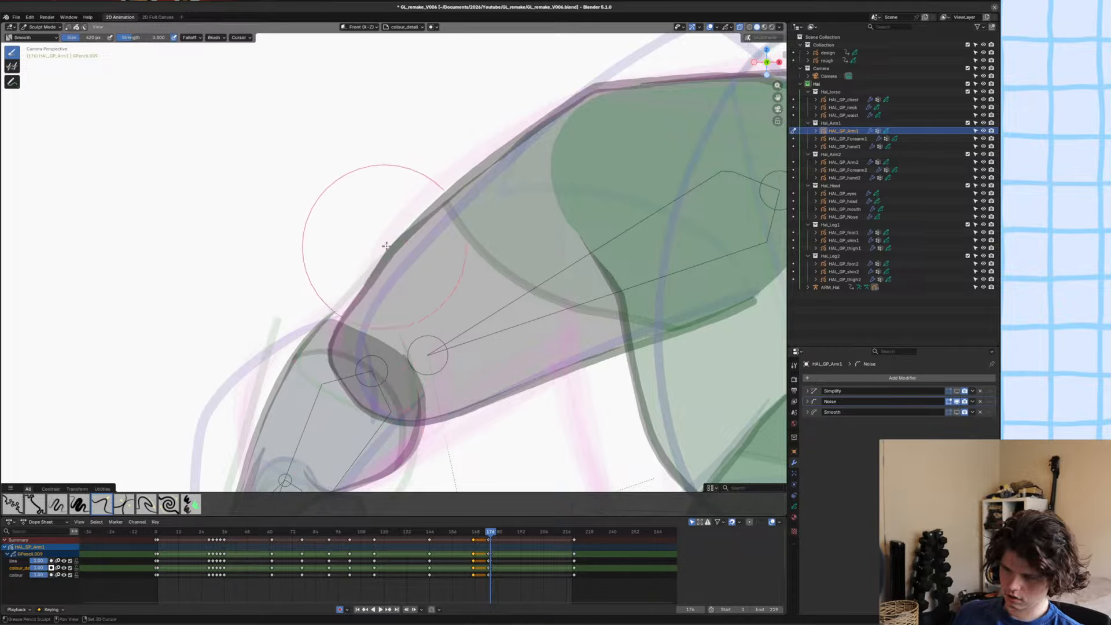
Reshape HAL_GP_Arm1 with the Grab brush, adjusting the upper arm outline and pulling the elbow tip inward.
scroll(398, 253, "down", 2)
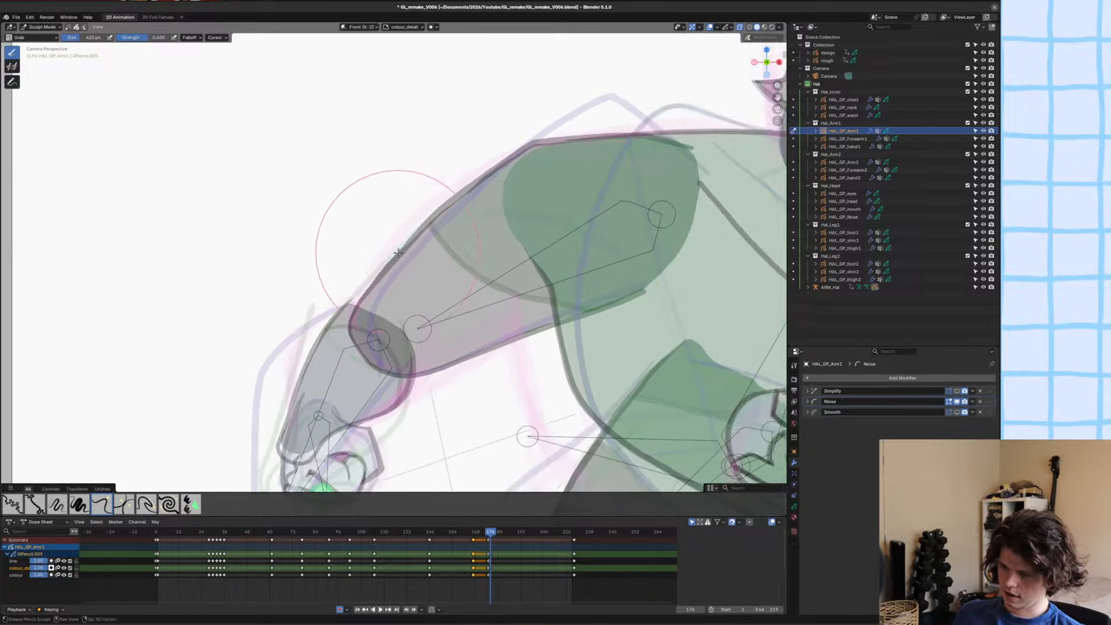
middle_click_drag(398, 253, 416, 223, "shift")
scroll(418, 231, "up", 1)
mouse_move(439, 352)
left_mouse_down()
mouse_move(450, 327)
mouse_move(395, 348)
left_mouse_up()
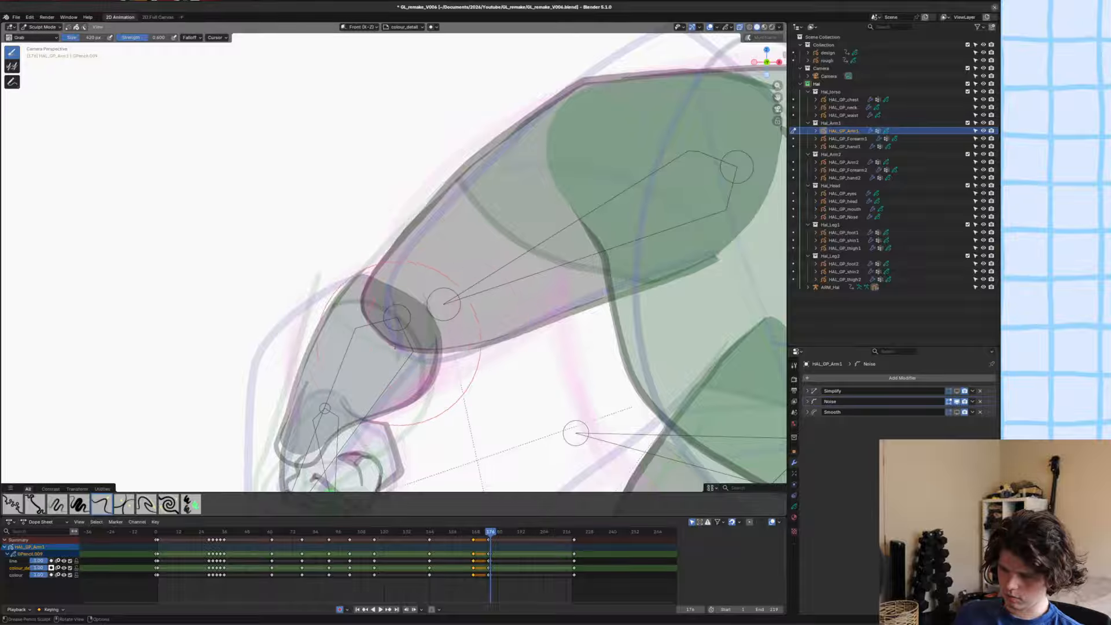
left_click_drag(362, 305, 375, 298)
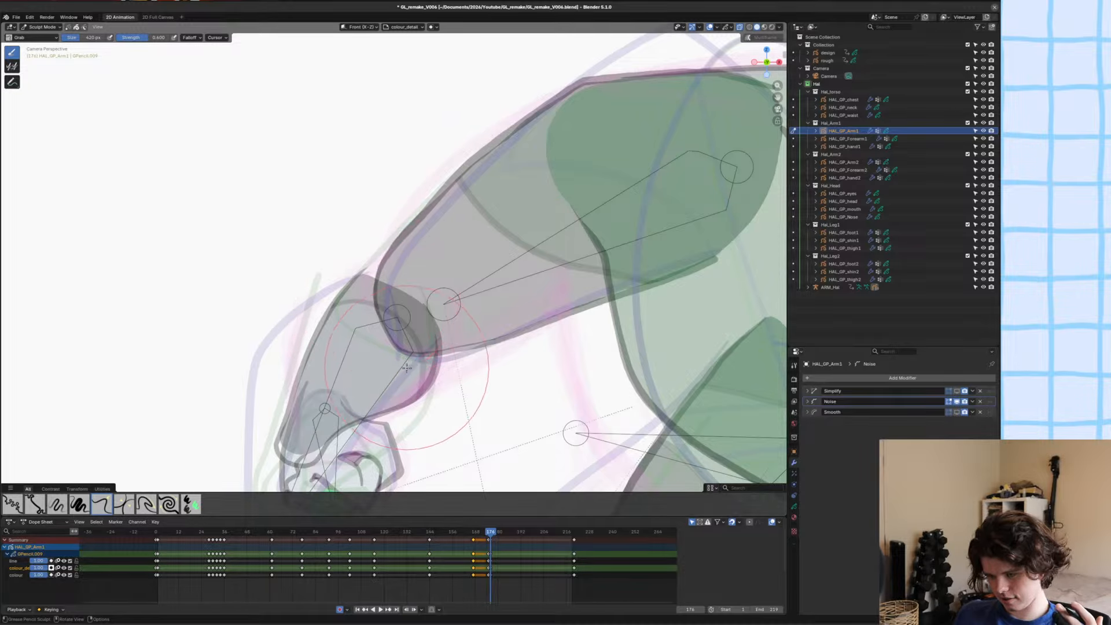
Smooth the elbow curve of HAL_GP_Arm1 in Sculpt Mode and turn off X-ray.
scroll(431, 356, "up", 4)
key("shift")
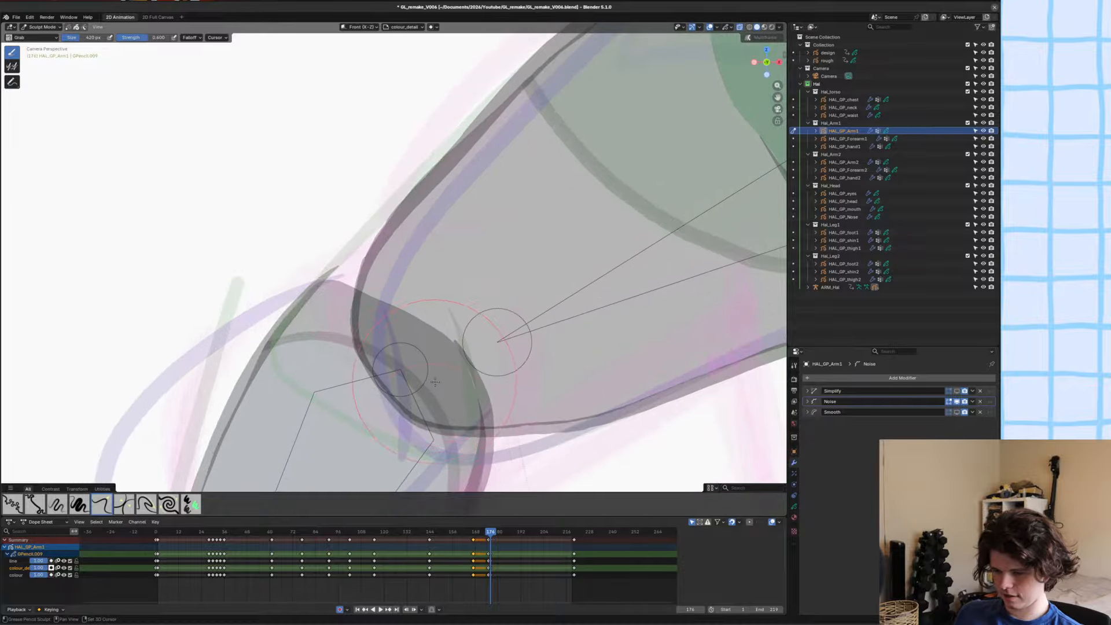
scroll(592, 390, "down", 5)
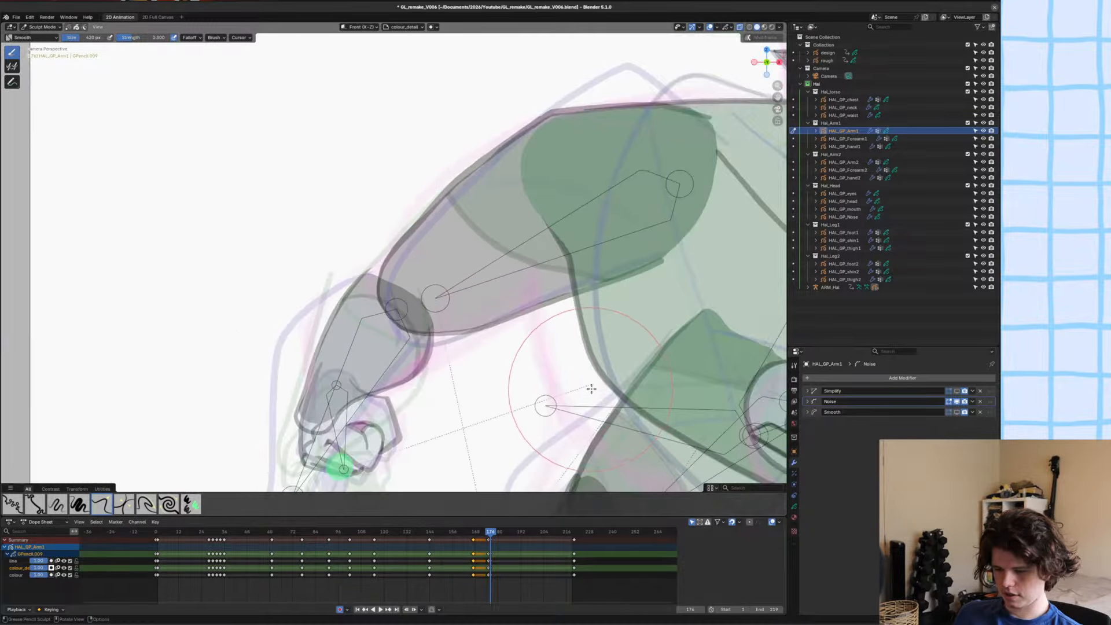
key("alt+z")
scroll(547, 359, "down", 3)
key("alt+z")
key("alt+z")
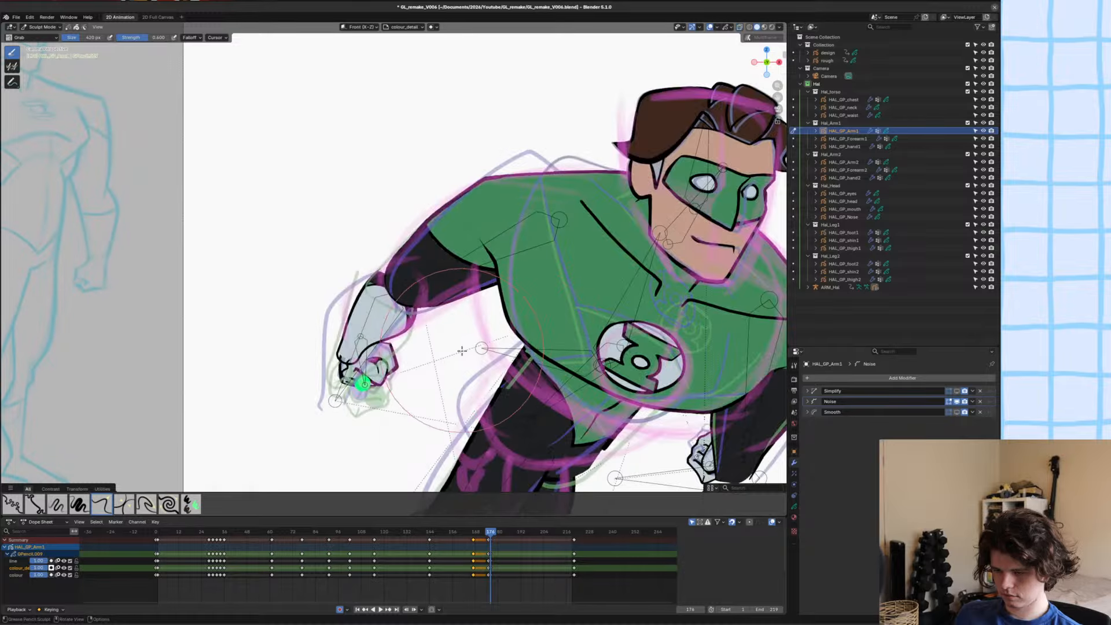
key("ctrl+Tab")
left_click(446, 279)
key("alt+z")
key("alt+z")
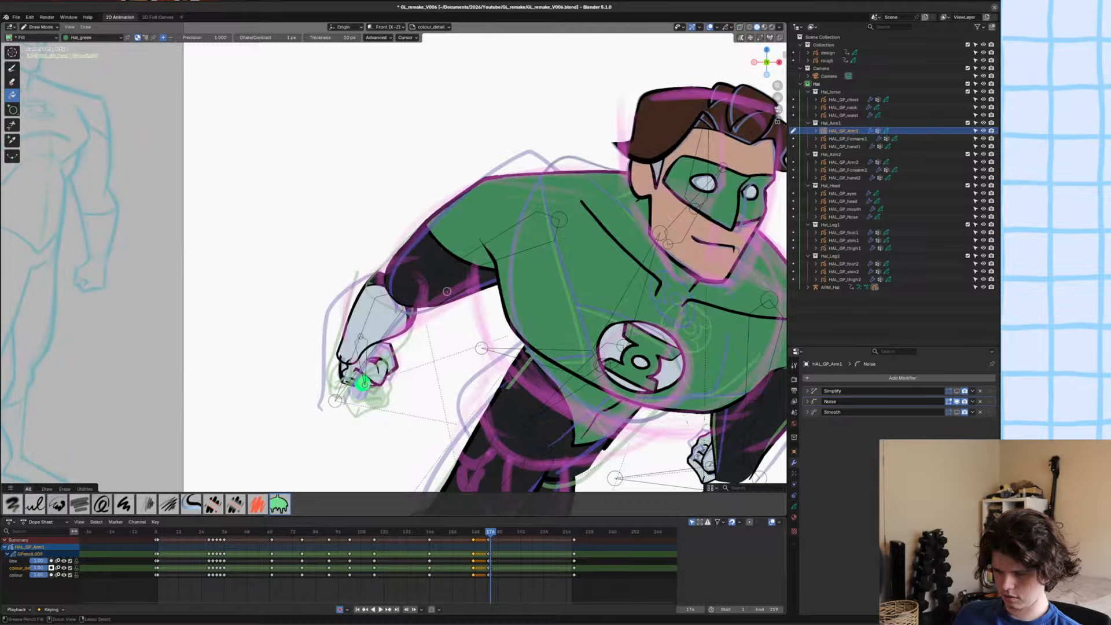
key("ctrl+Tab")
left_click(495, 260)
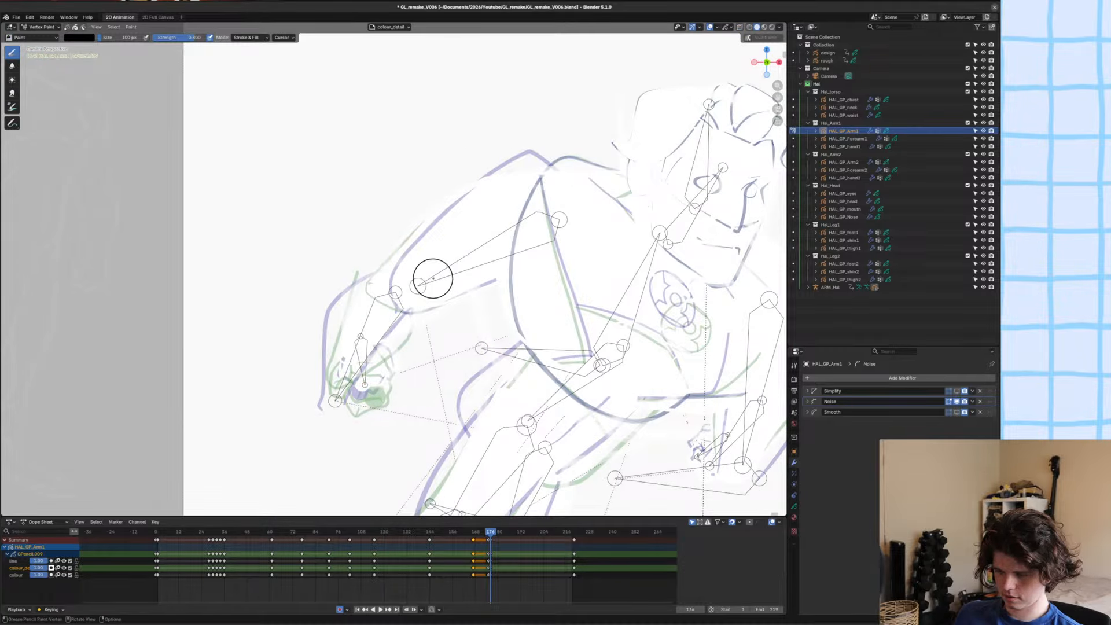
key("ctrl+Tab")
left_click(434, 335)
key("alt+z")
key("alt+z")
Return HAL_GP_Arm1 to Object Mode, deselect everything and save the file.
key("ctrl+s")
key("ctrl+Tab")
left_click(382, 334)
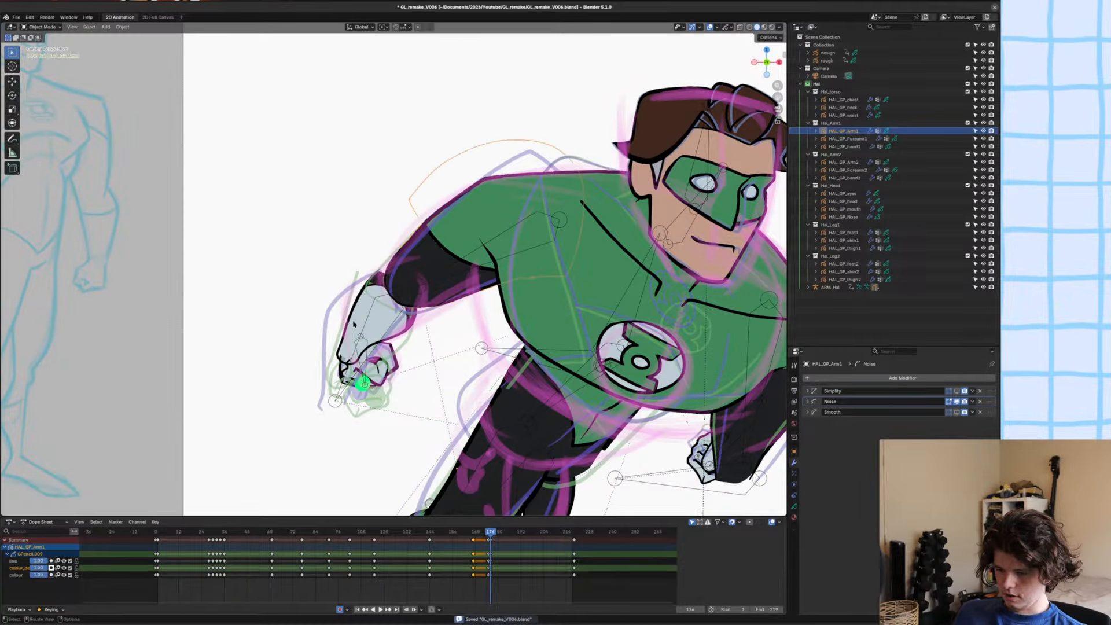
key("alt+a")
scroll(376, 324, "down", 3)
middle_click_drag(375, 323, 364, 331, "shift")
key("ctrl+s")
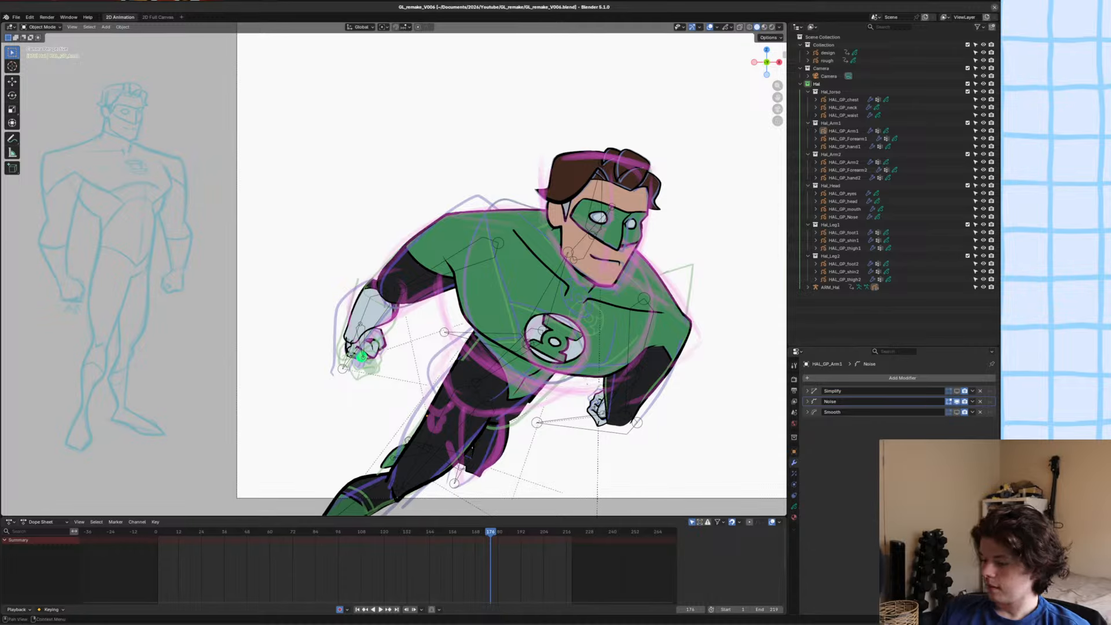
Inspect the whole figure outside and through the camera, step back to frame 175 and save the file.
mouse_move(440, 278)
middle_mouse_down()
mouse_move(399, 278)
mouse_move(426, 275)
middle_mouse_up()
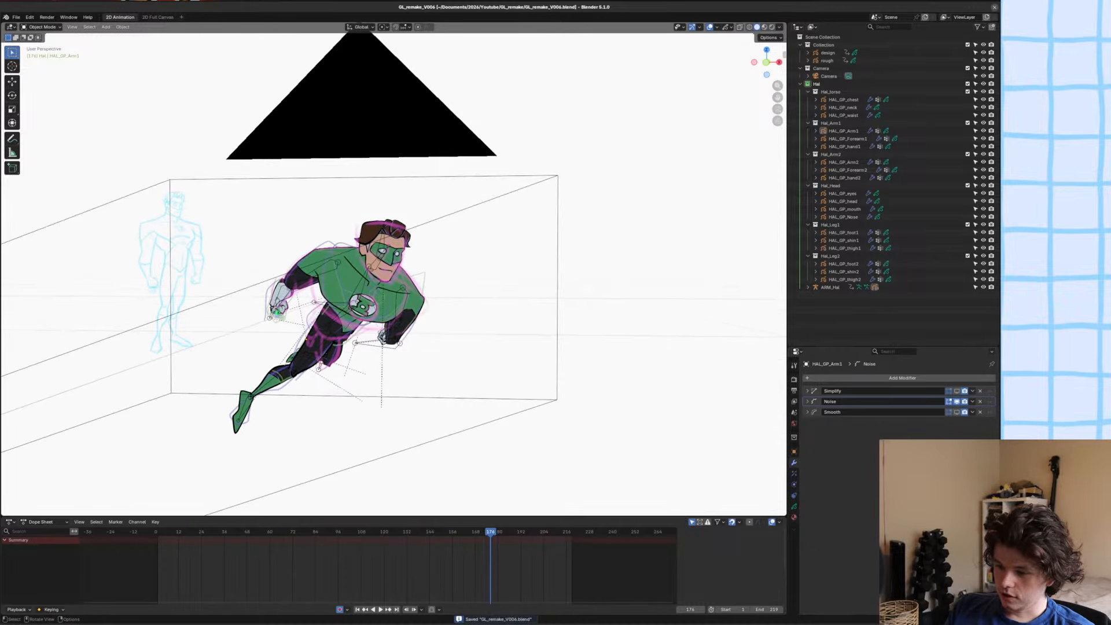
key("KP_0")
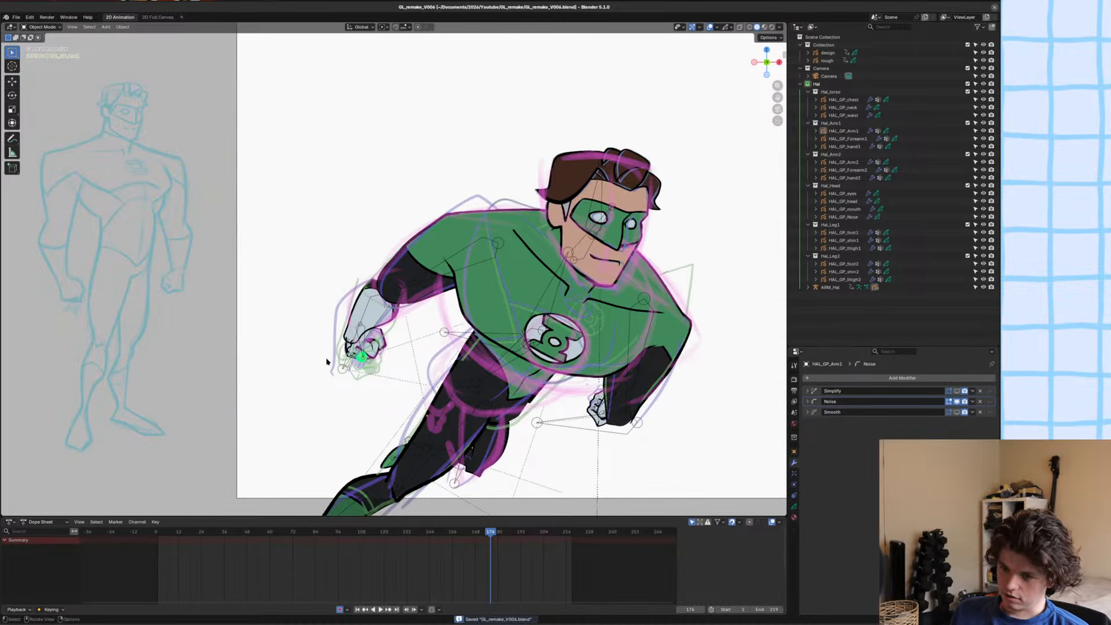
middle_click_drag(327, 362, 354, 364, "shift")
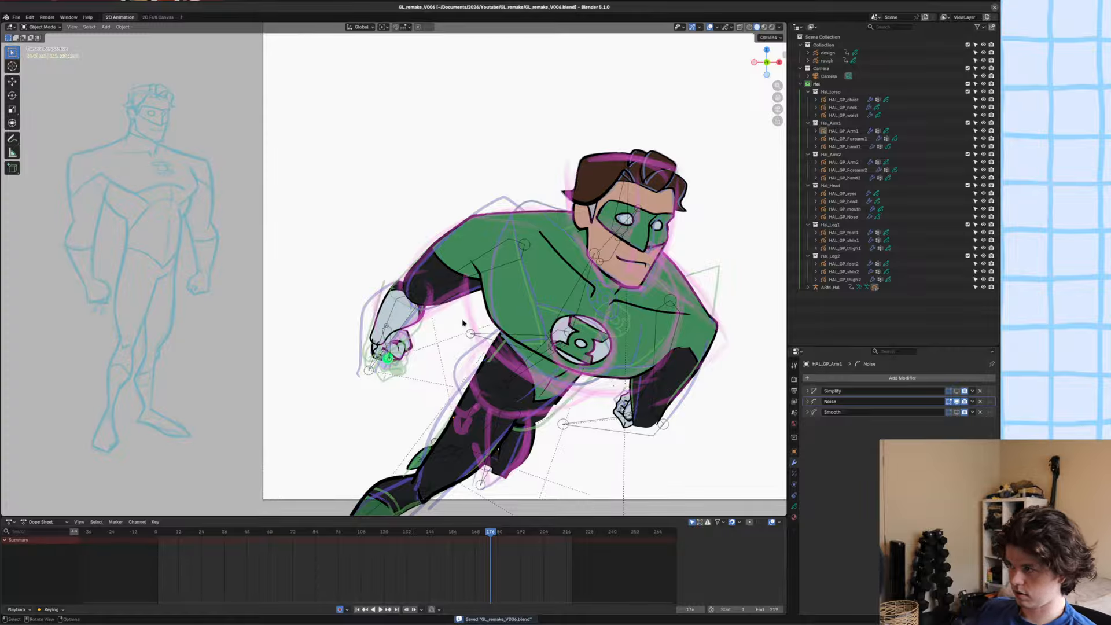
scroll(464, 323, "down", 2)
scroll(440, 307, "up", 1)
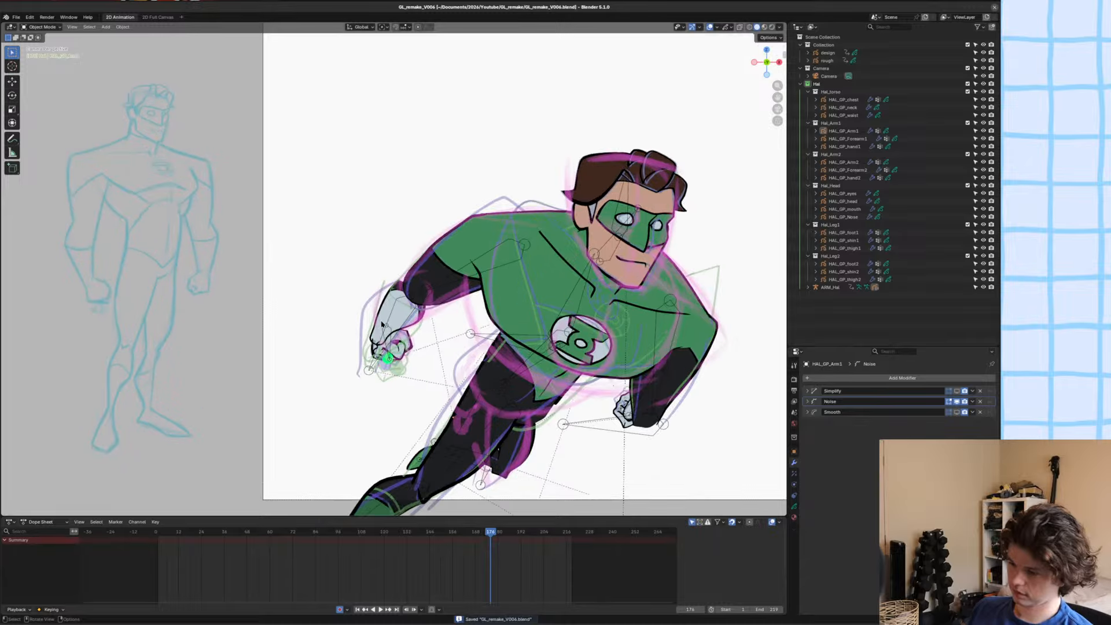
scroll(405, 290, "down", 2)
scroll(388, 280, "down", 2)
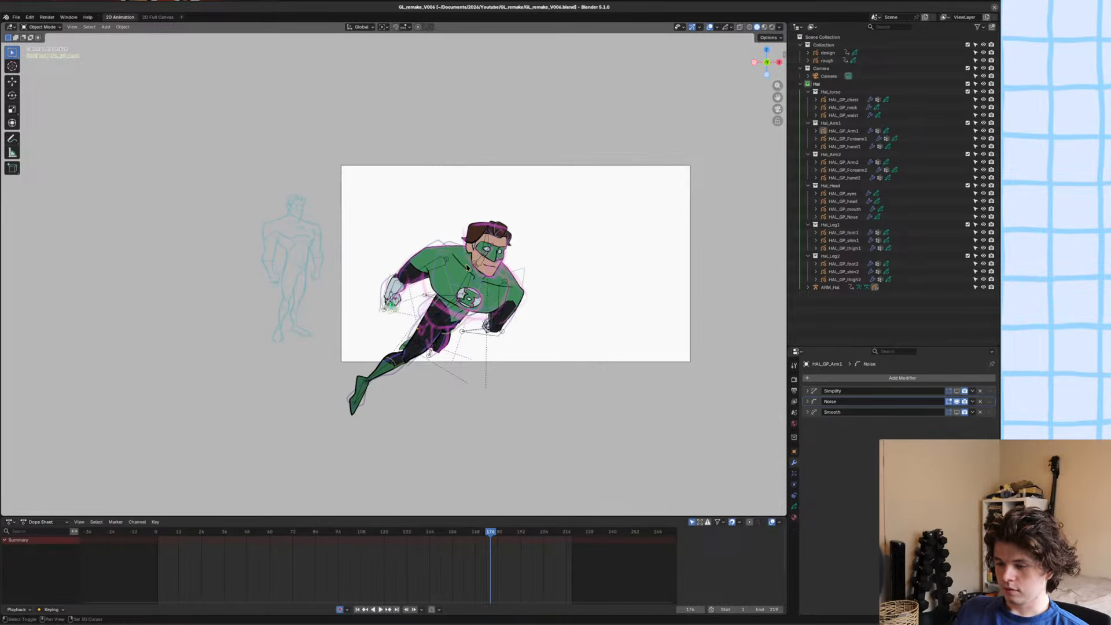
scroll(384, 269, "up", 4)
scroll(394, 269, "up", 2, "alt")
scroll(415, 270, "down", 1, "alt")
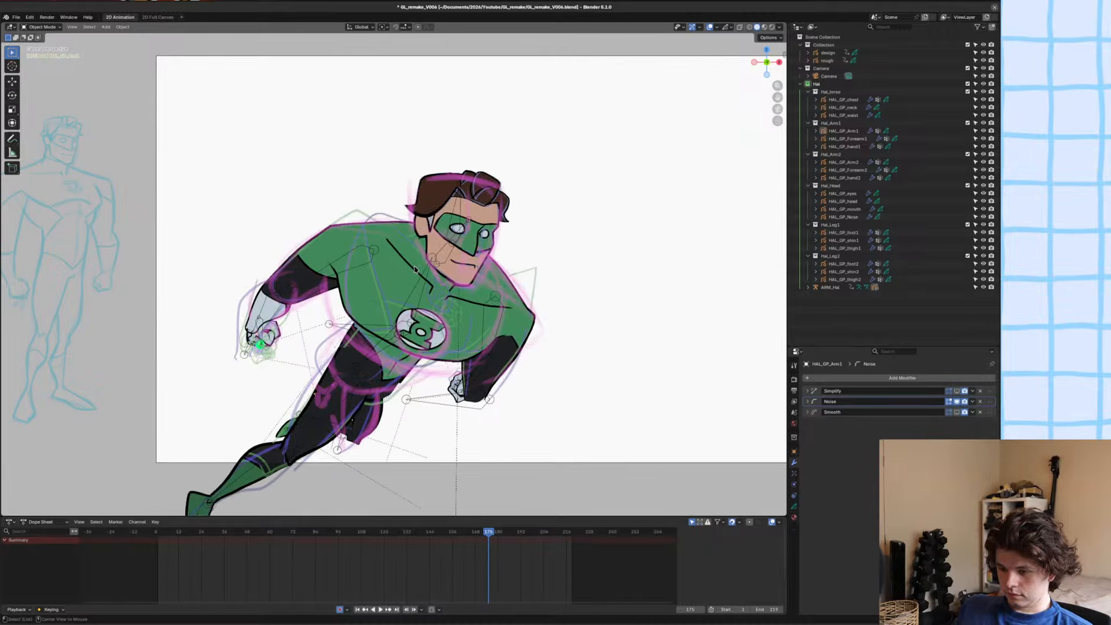
scroll(415, 270, "up", 1, "alt")
scroll(415, 269, "down", 1, "alt")
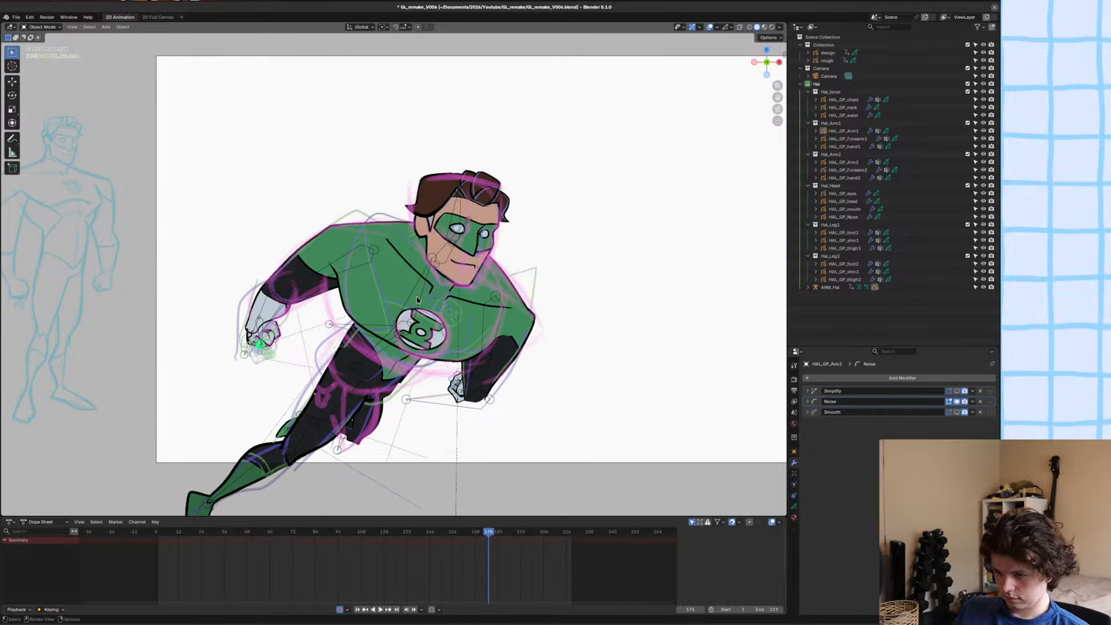
middle_click_drag(414, 300, 423, 305, "shift")
key("ctrl+s")
Scrub and play through the animation to review the motion, return to frame 175 and save the file.
scroll(423, 277, "up", 5)
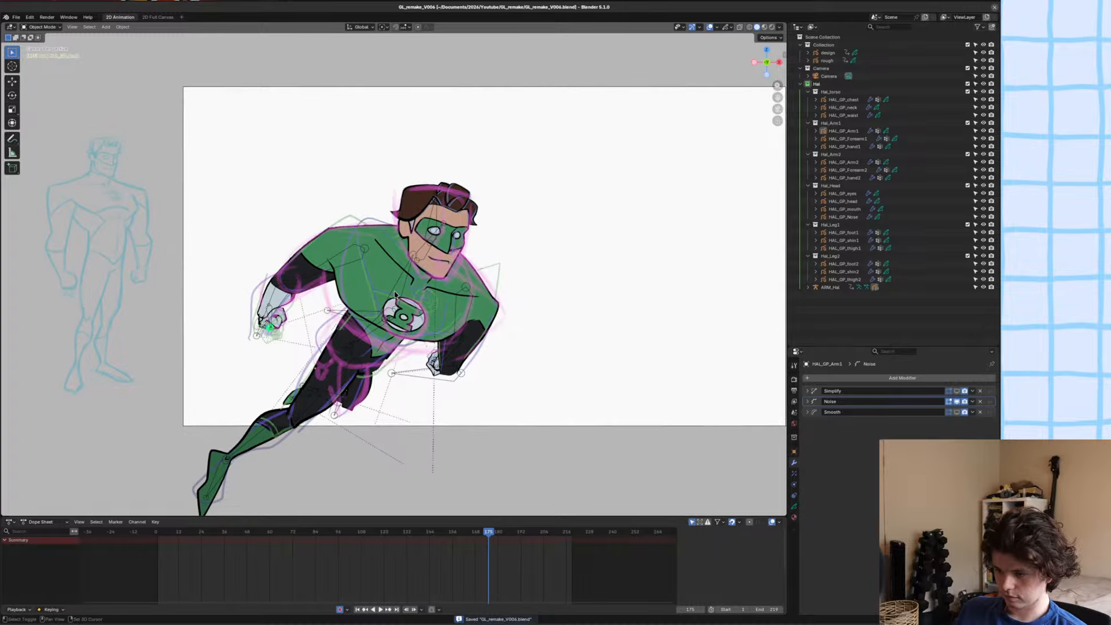
scroll(434, 272, "down", 8)
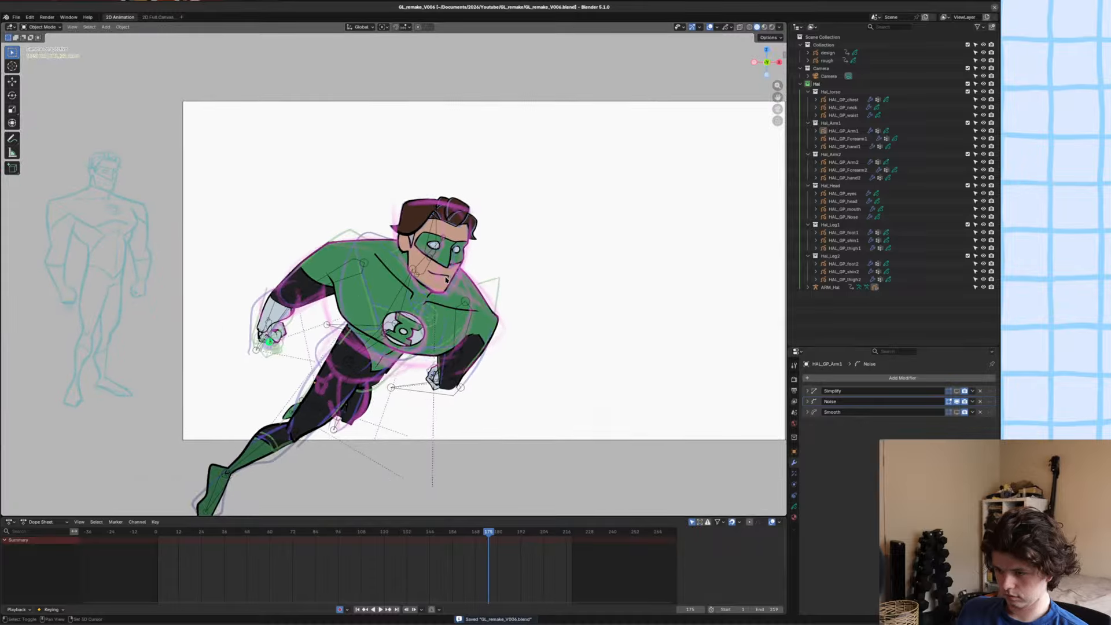
scroll(451, 280, "up", 3)
middle_click_drag(450, 281, 464, 276, "shift")
scroll(464, 276, "up", 1, "alt")
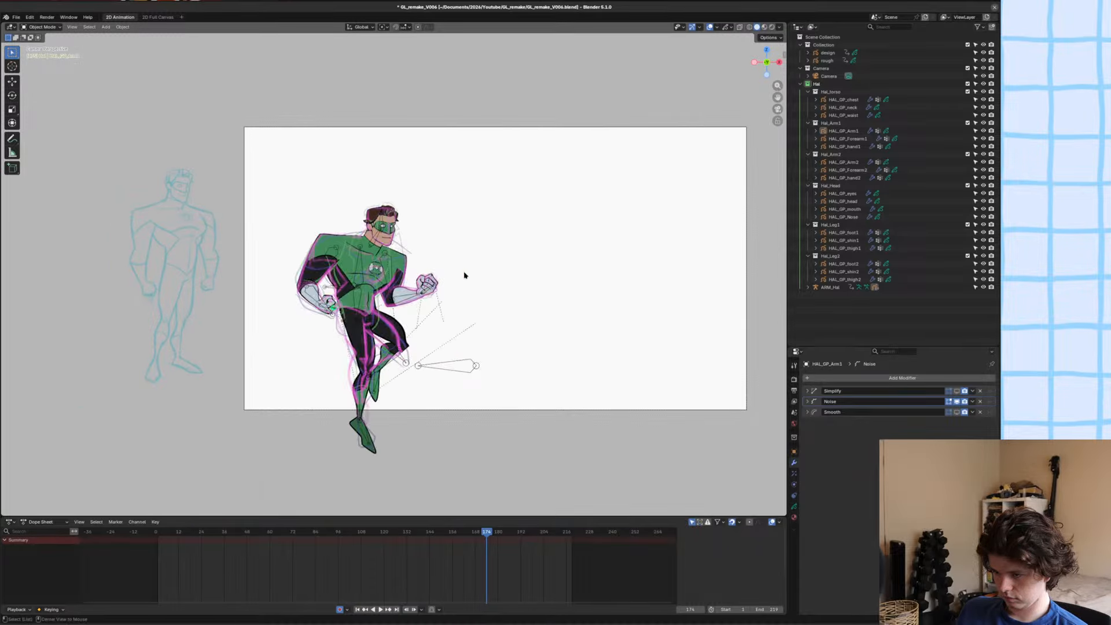
scroll(465, 276, "down", 1, "alt")
left_click_drag(465, 275, 1, 320)
key("ctrl+s")
key("space")
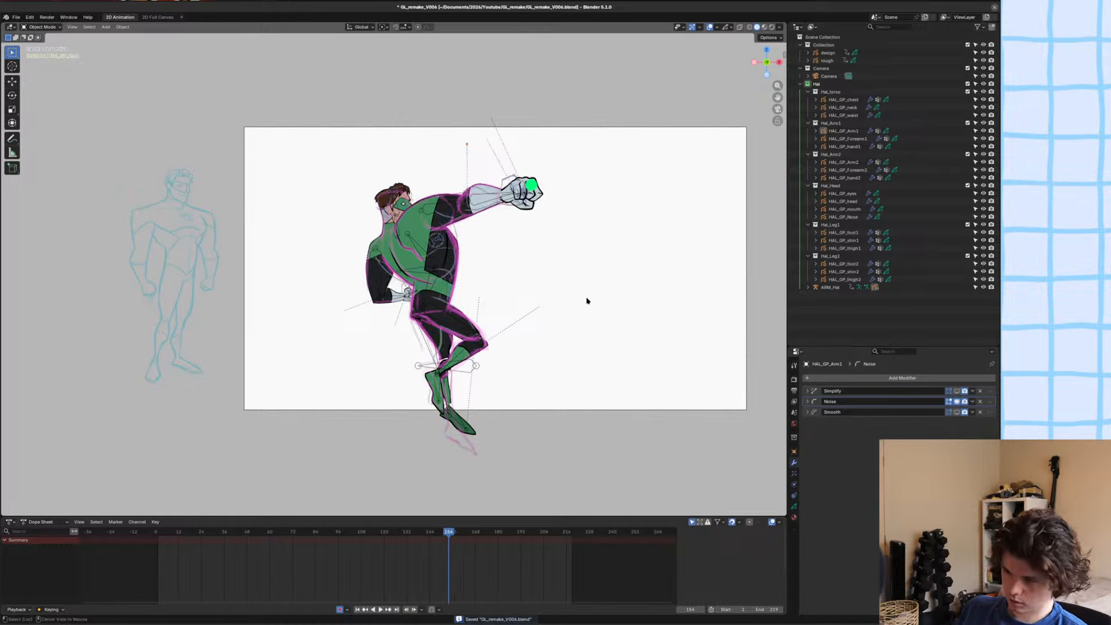
left_click_drag(586, 300, 365, 315, "alt")
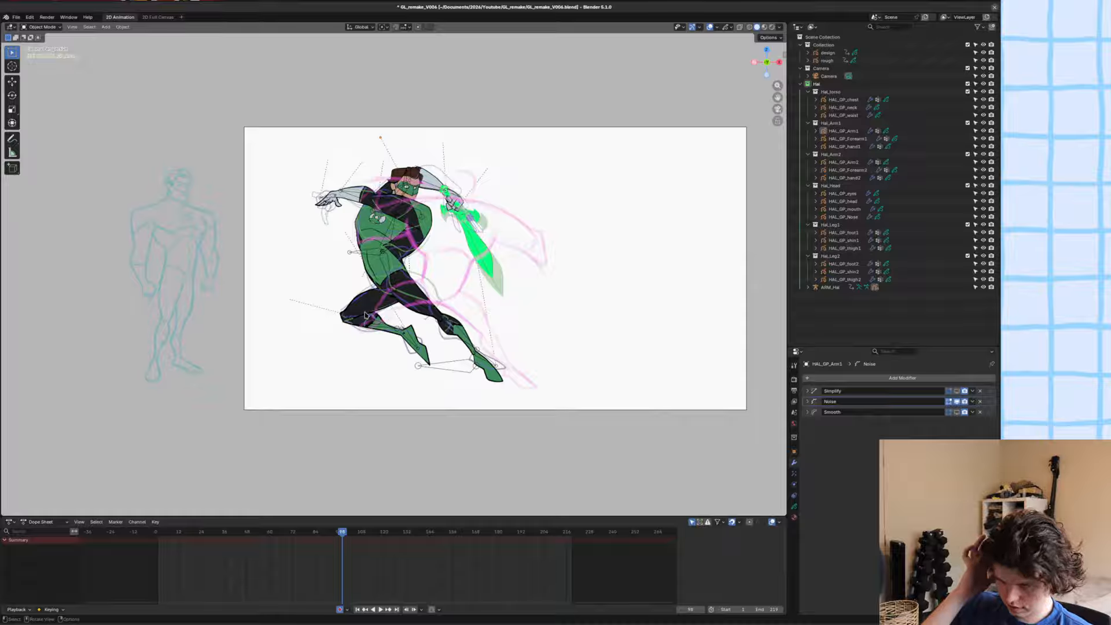
key("space")
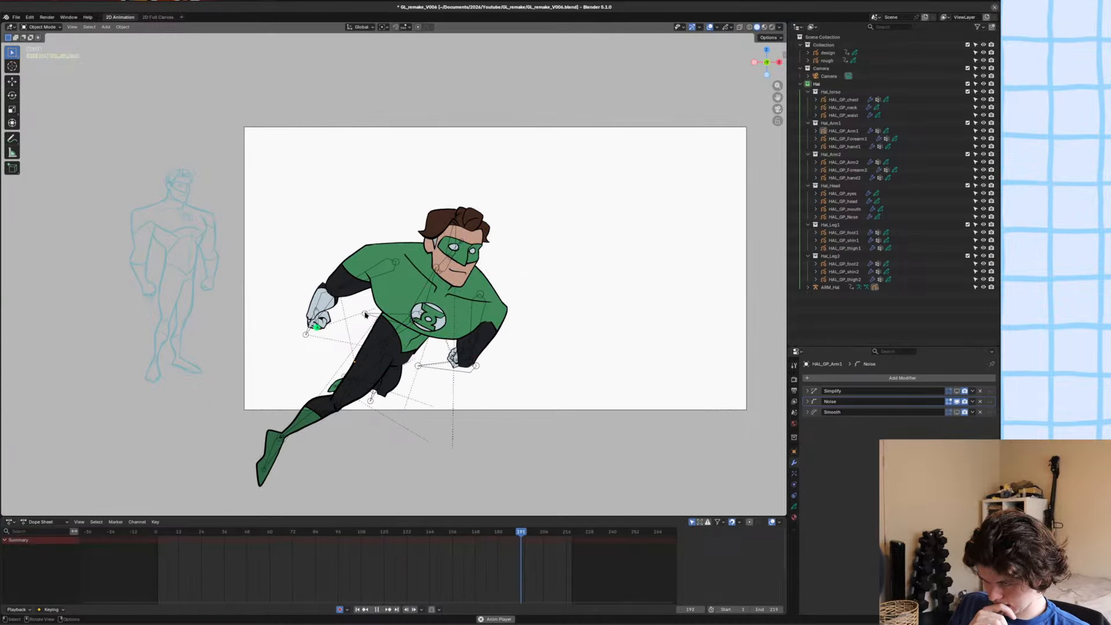
key("space")
middle_click_drag(531, 276, 411, 293, "alt")
middle_click_drag(399, 267, 430, 339, "ctrl")
key("ctrl+s")
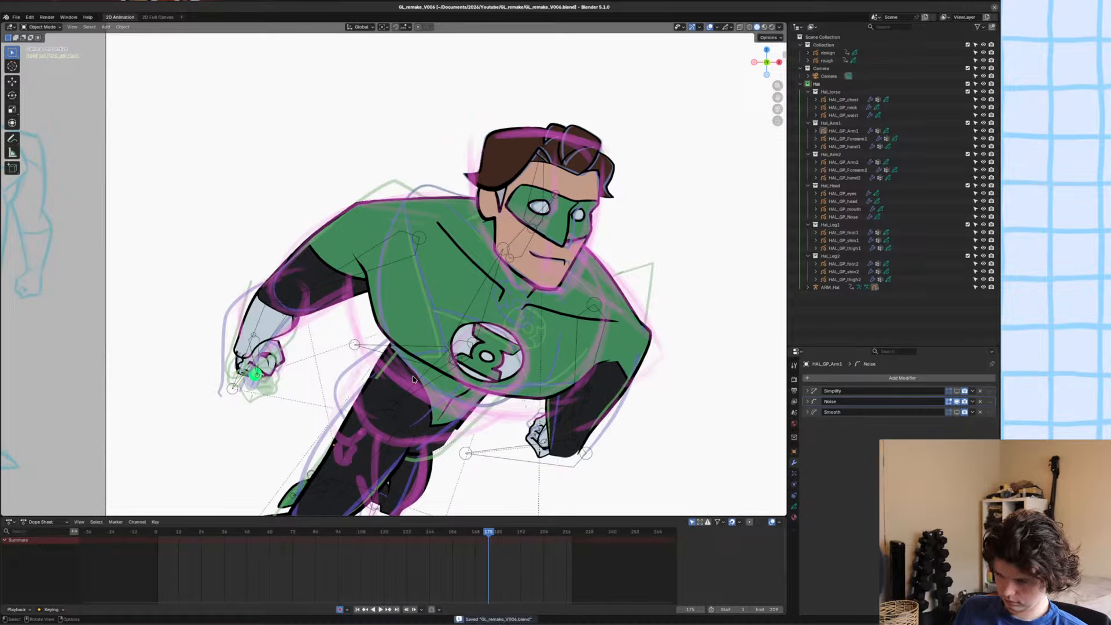
Put the ARM_Hal armature into Pose Mode and move the bare forearm bone slightly down and outward from the elbow.
left_click(252, 324)
left_click(252, 324)
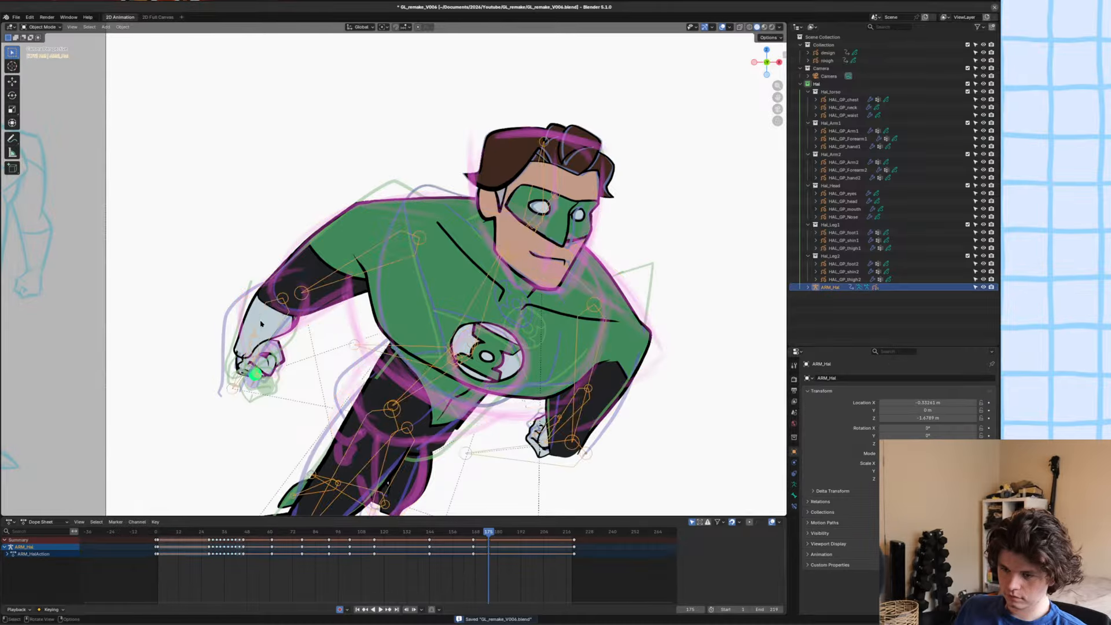
key("ctrl+Tab")
key("g")
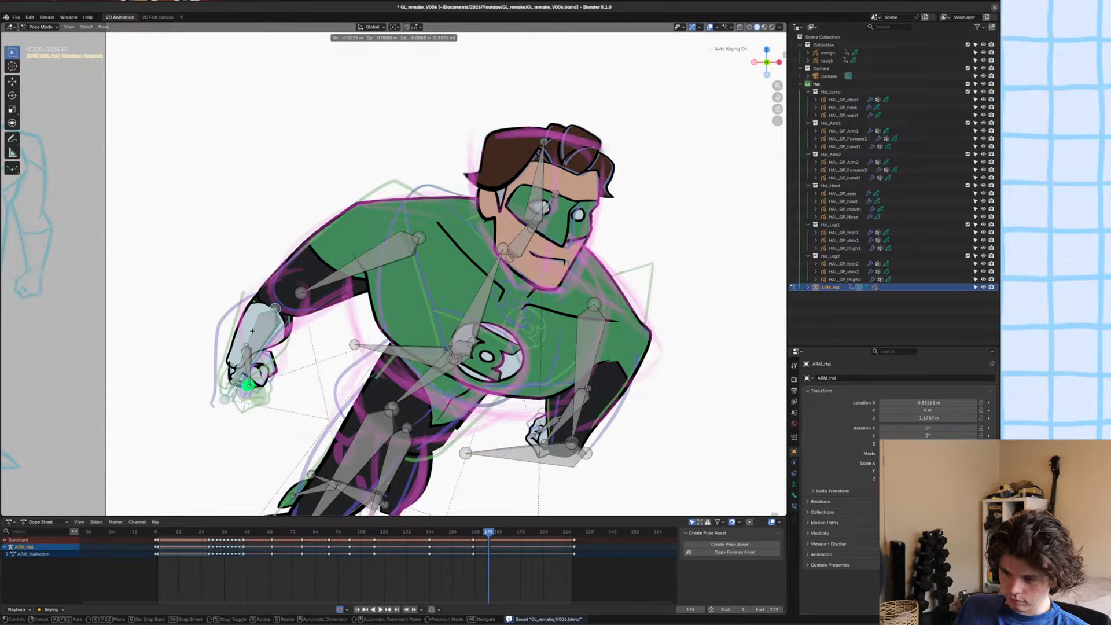
left_click(254, 328)
scroll(255, 331, "up", 2)
middle_click_drag(255, 331, 562, 253, "shift")
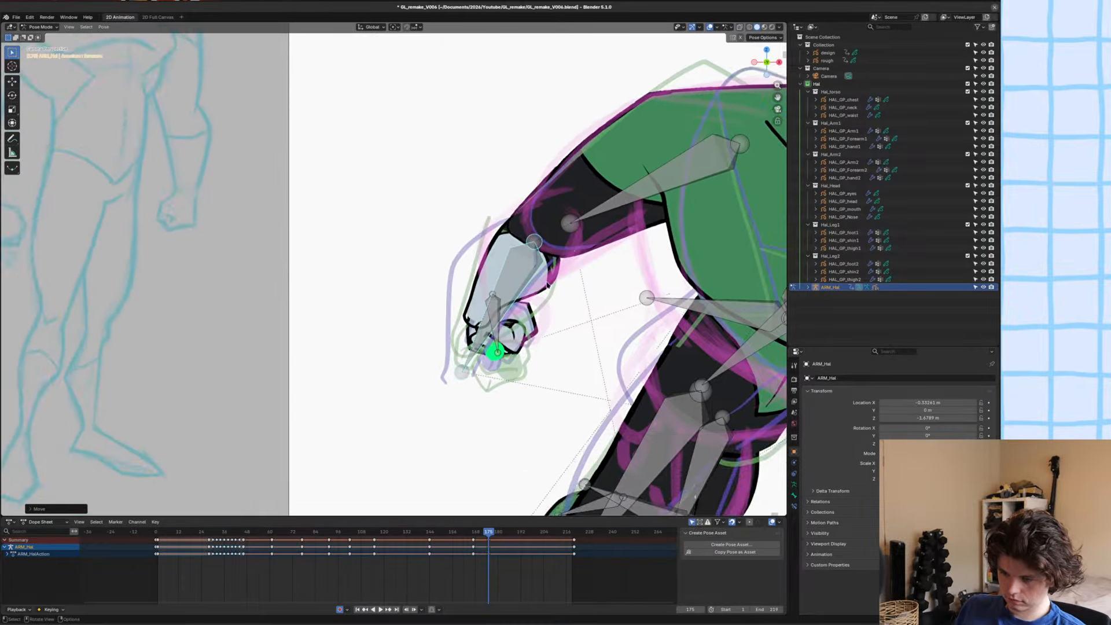
Scale the forearm bone down slightly, reposition it at the elbow, rotate it closer to vertical and save the file.
scroll(545, 289, "up", 5)
scroll(530, 305, "down", 2)
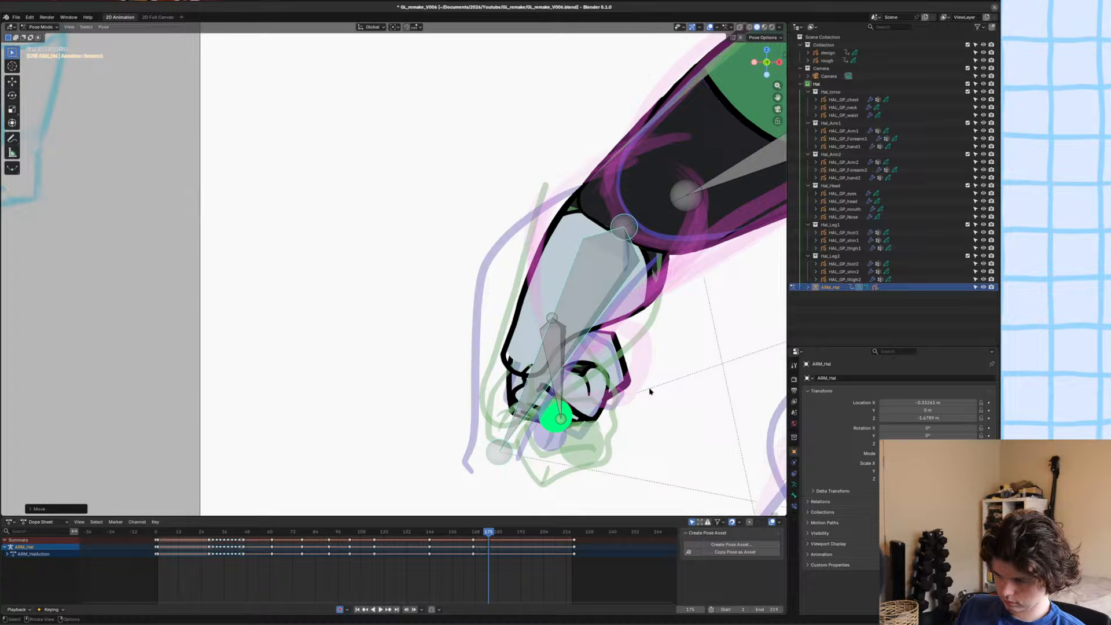
key("s")
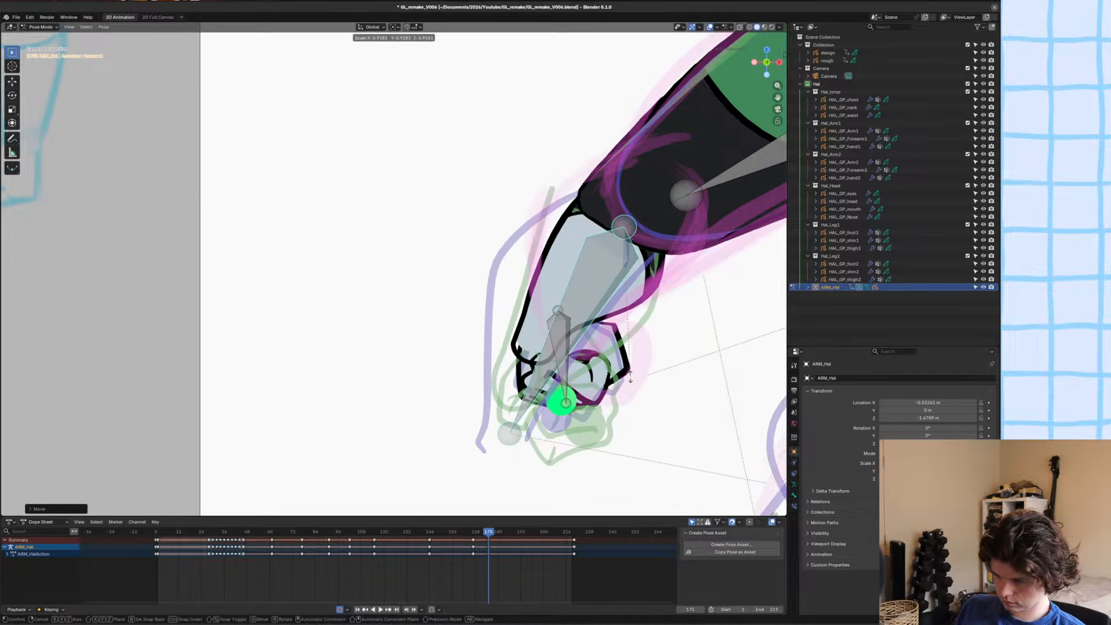
left_click(642, 379)
key("g")
key("r")
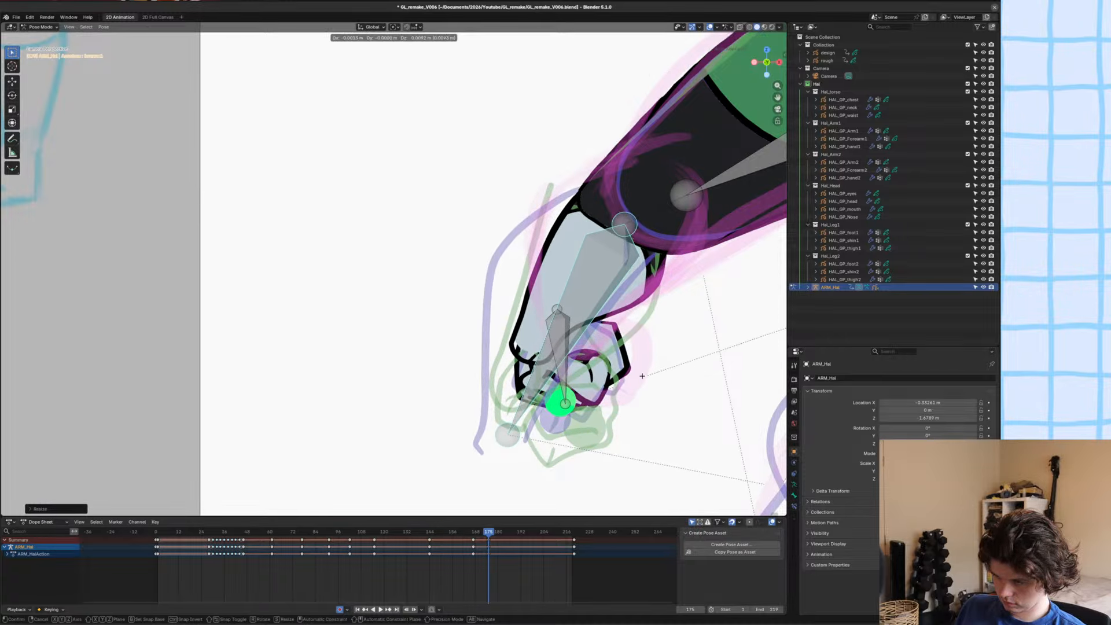
left_click(675, 378)
key("ctrl+s")
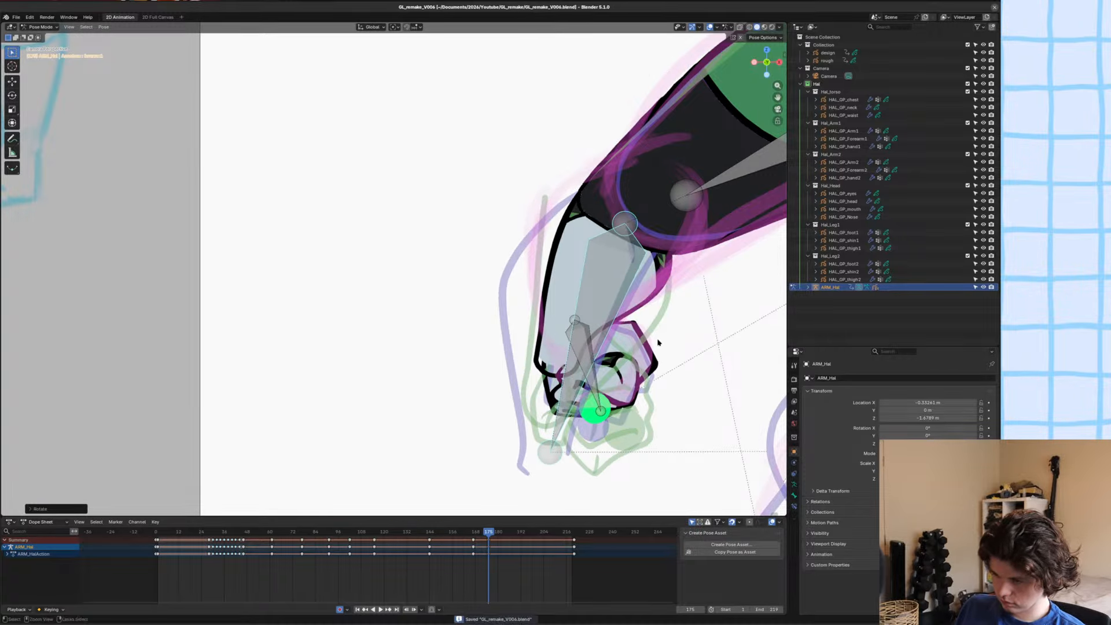
Leave Pose Mode, put HAL_GP_Arm1 into Sculpt Mode and pull its elbow edge upward with the Grab brush.
scroll(636, 336, "down", 6)
scroll(449, 318, "up", 1)
scroll(449, 317, "down", 2)
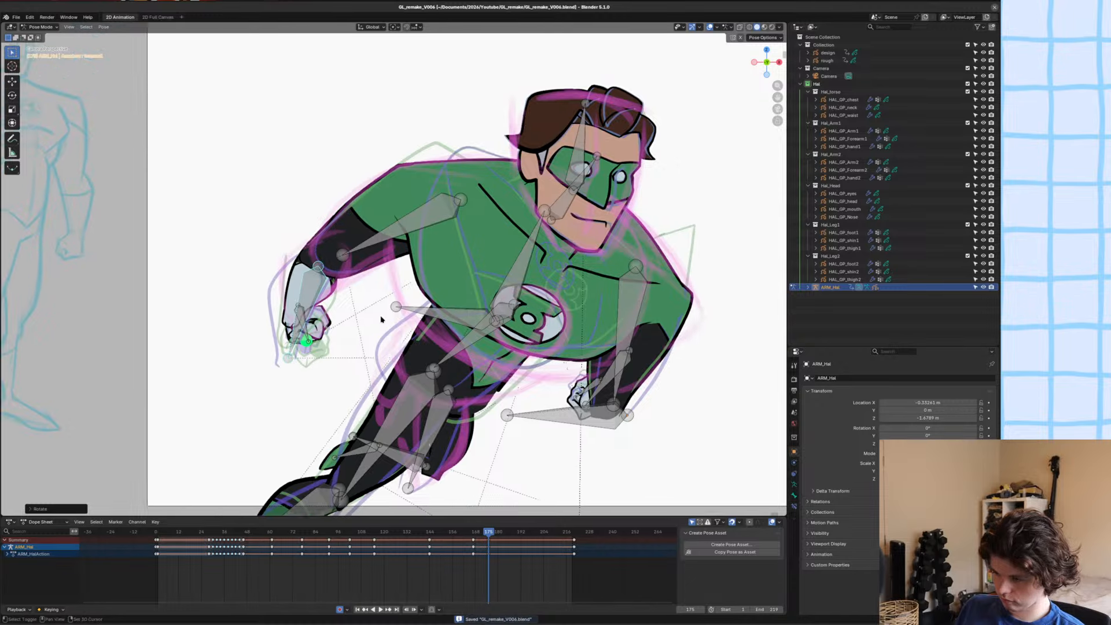
scroll(376, 309, "up", 2)
scroll(377, 308, "up", 5)
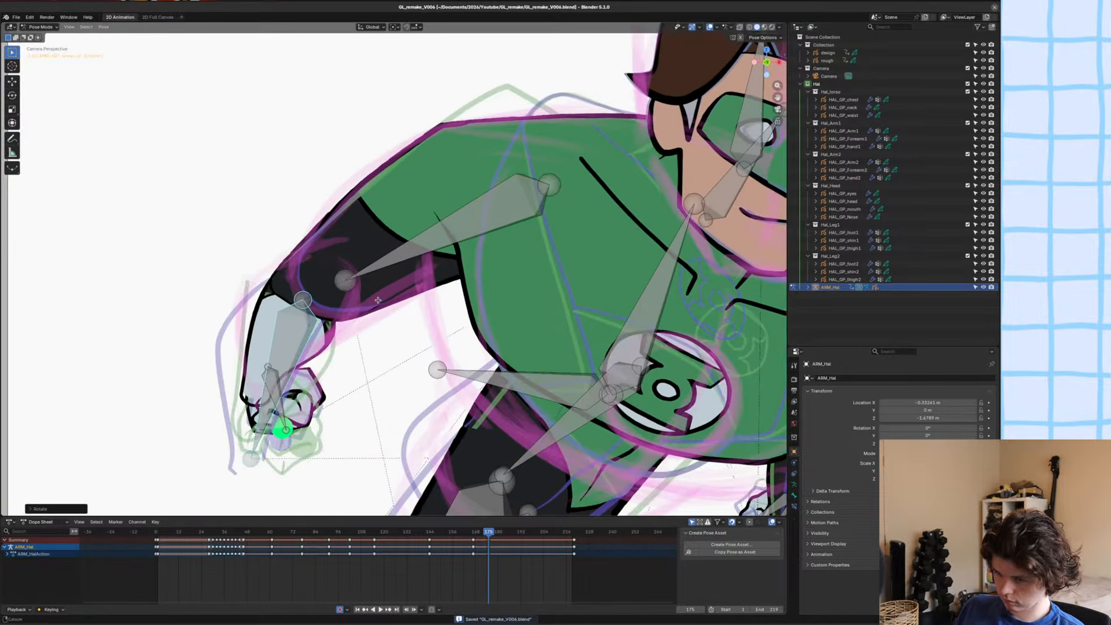
key("ctrl+Tab")
left_click(391, 288)
key("ctrl+Tab")
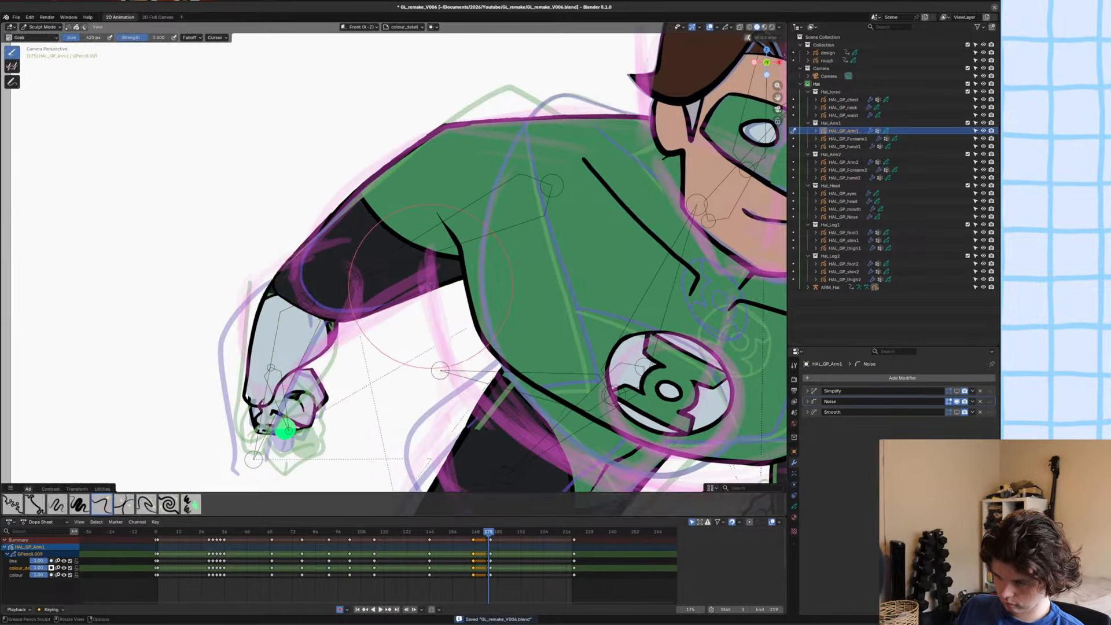
scroll(310, 303, "down", 1)
mouse_move(309, 303)
left_mouse_down()
mouse_move(326, 298)
mouse_move(313, 266)
left_mouse_up()
scroll(314, 265, "up", 3)
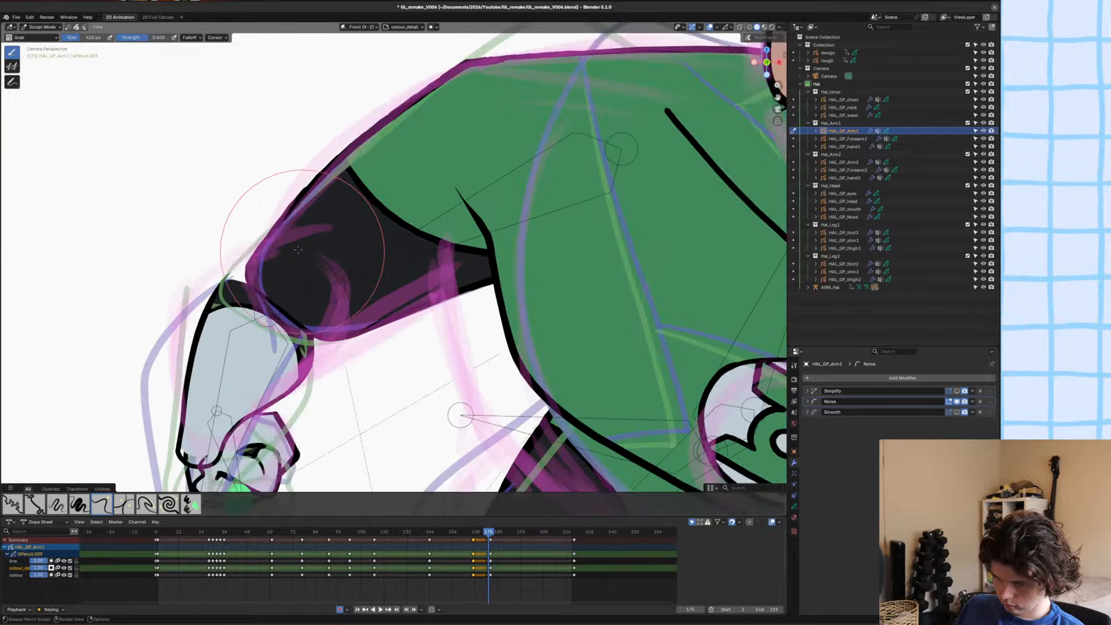
Put HAL_GP_Arm1 into Edit Mode and isolate it in local view.
scroll(283, 347, "up", 2)
key("Tab")
scroll(283, 346, "up", 3)
left_click(241, 384)
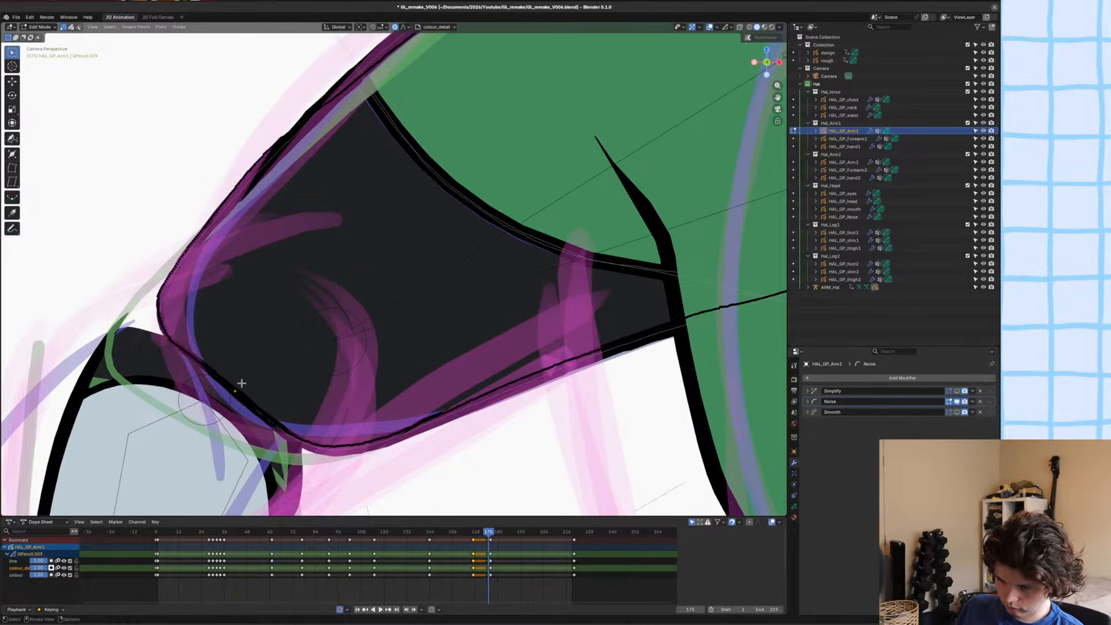
key("KP_Divide")
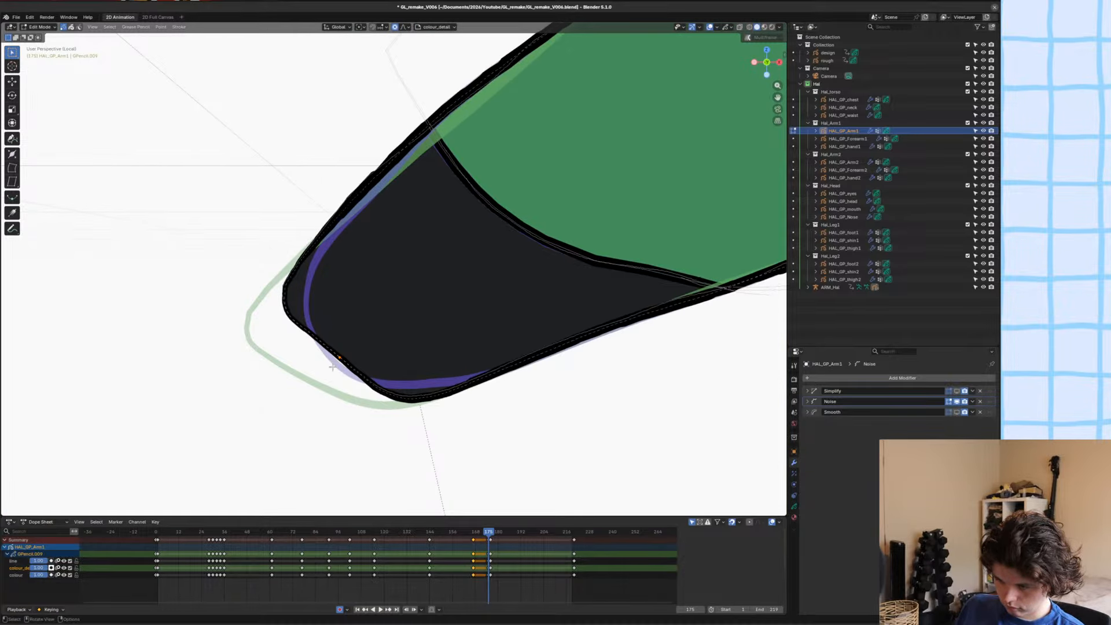
Select the outline points from the middle of the elbow's lower edge up around its outer corner and delete them.
left_click(336, 358, "shift")
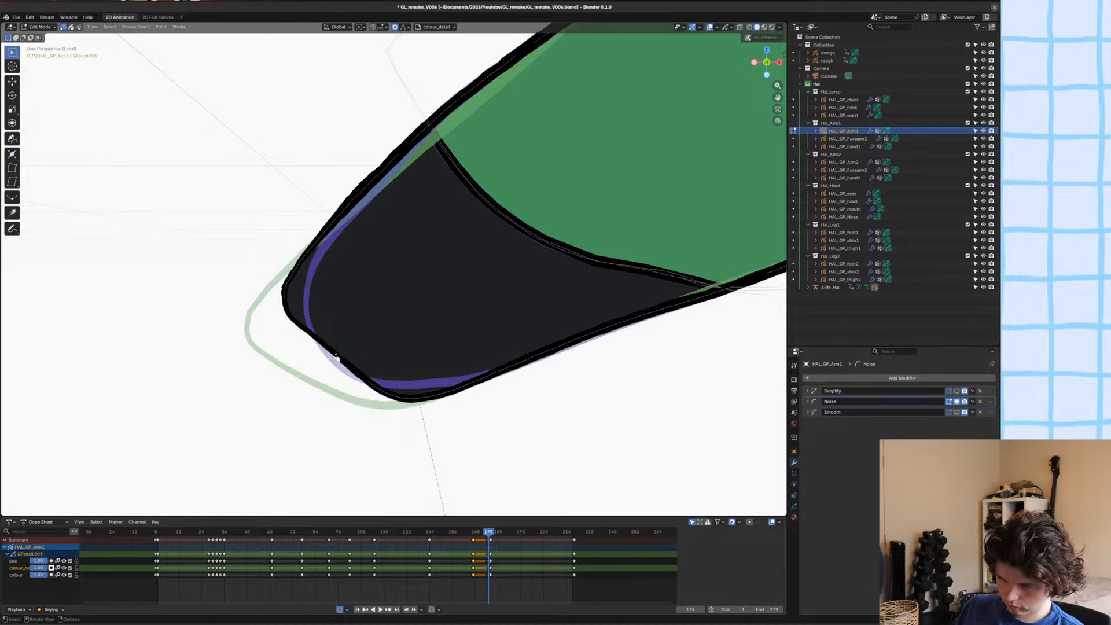
key("ctrl+KP_Add")
key("ctrl+KP_Add")
key("ctrl+KP_Subtract")
key("ctrl+KP_Subtract")
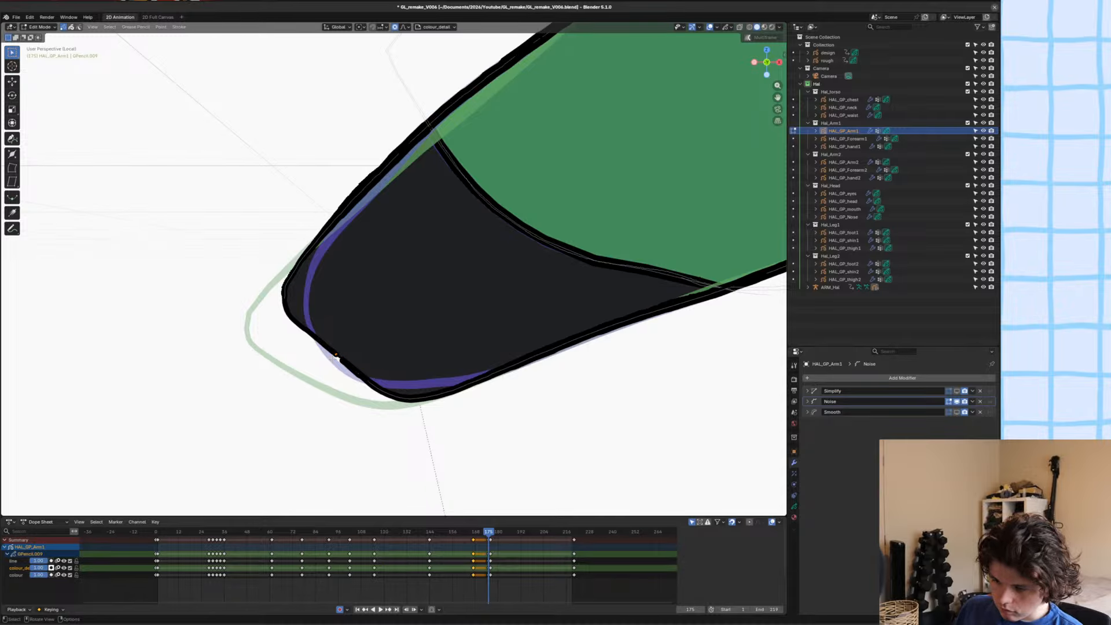
scroll(333, 359, "up", 8)
middle_click_drag(332, 359, 634, 104, "shift")
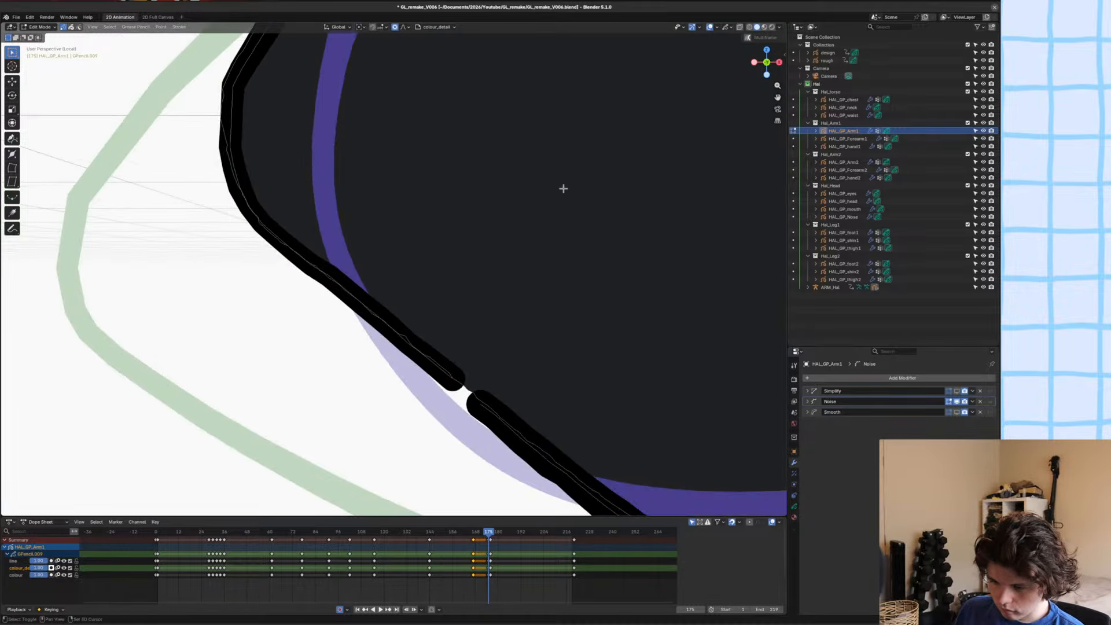
key("ctrl+KP_Add")
key("ctrl+KP_Add")
key("ctrl+KP_Add")
key("ctrl+KP_Add")
key("ctrl+KP_Add")
left_click(441, 373)
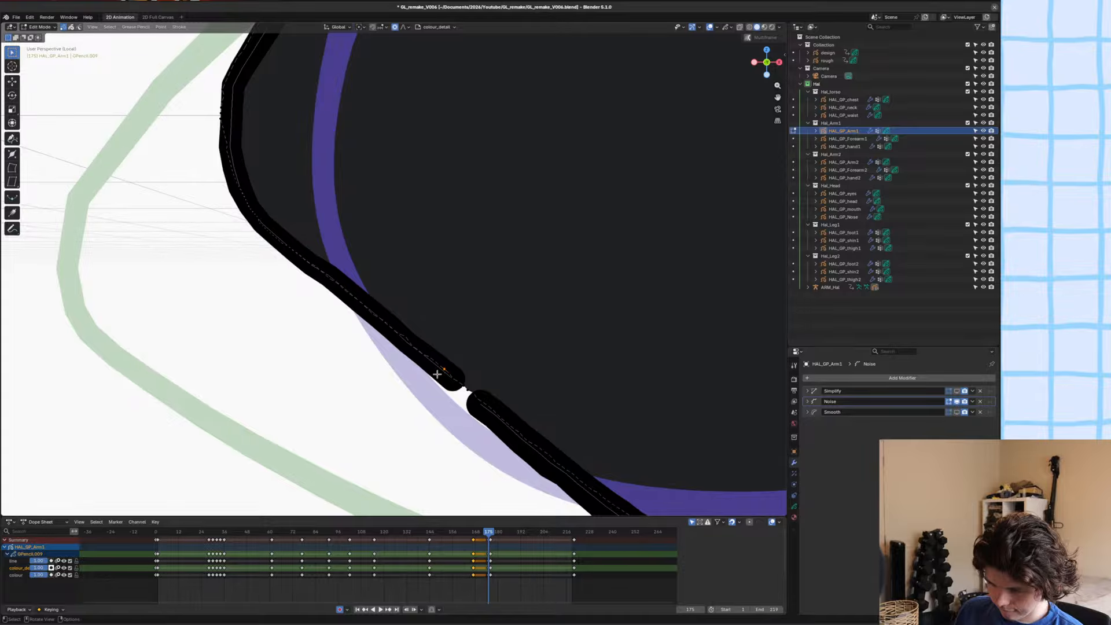
left_click(433, 368)
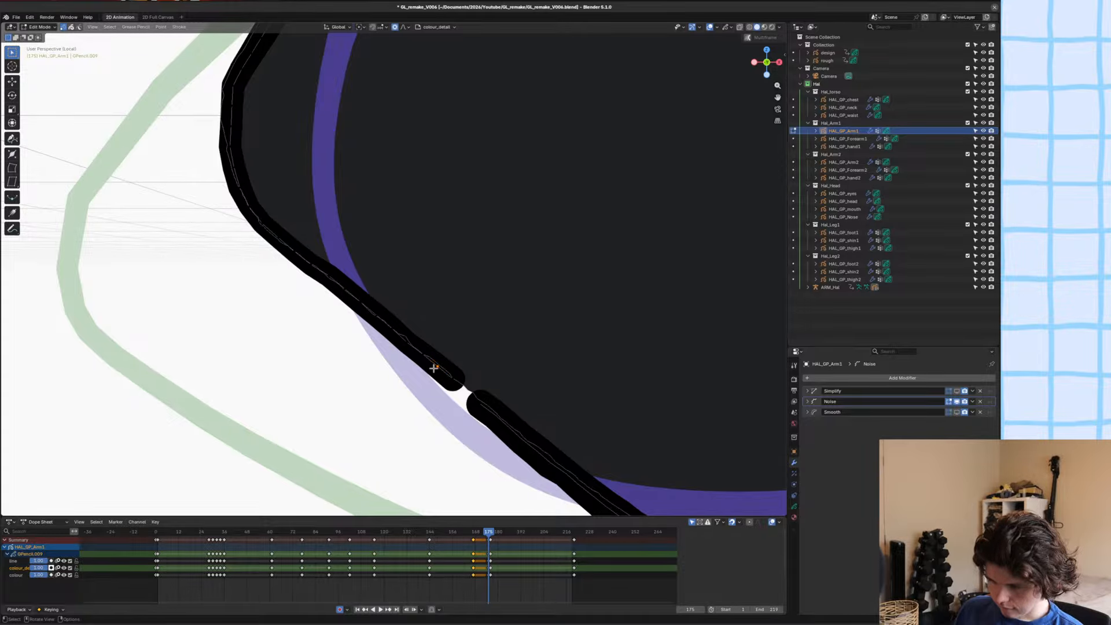
key("ctrl+KP_Add")
key("ctrl+KP_Add")
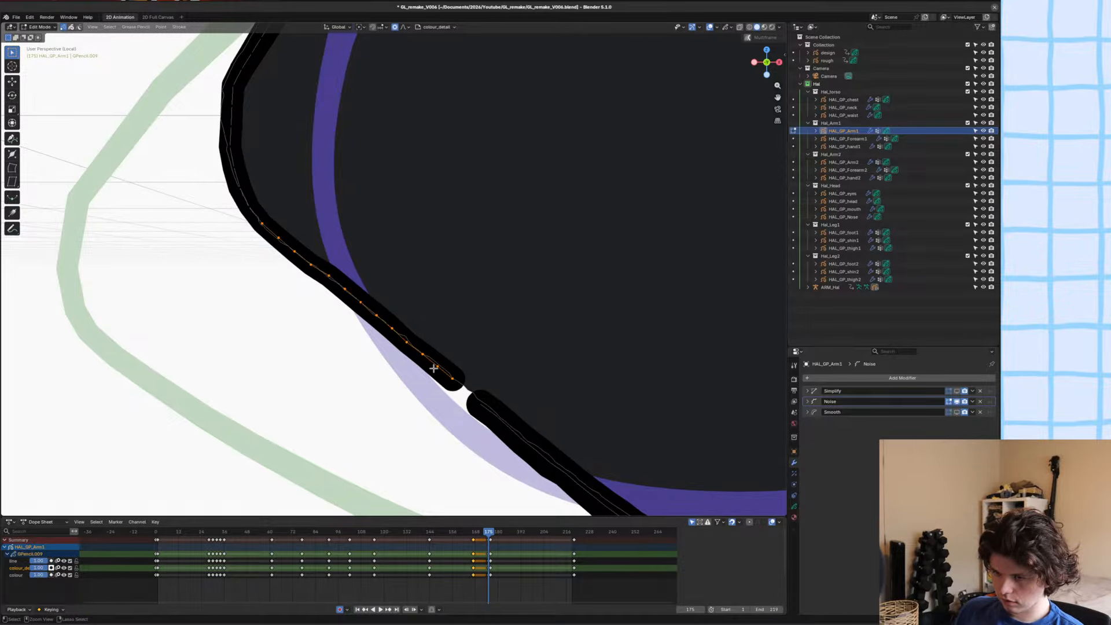
key("Delete")
scroll(426, 328, "down", 5)
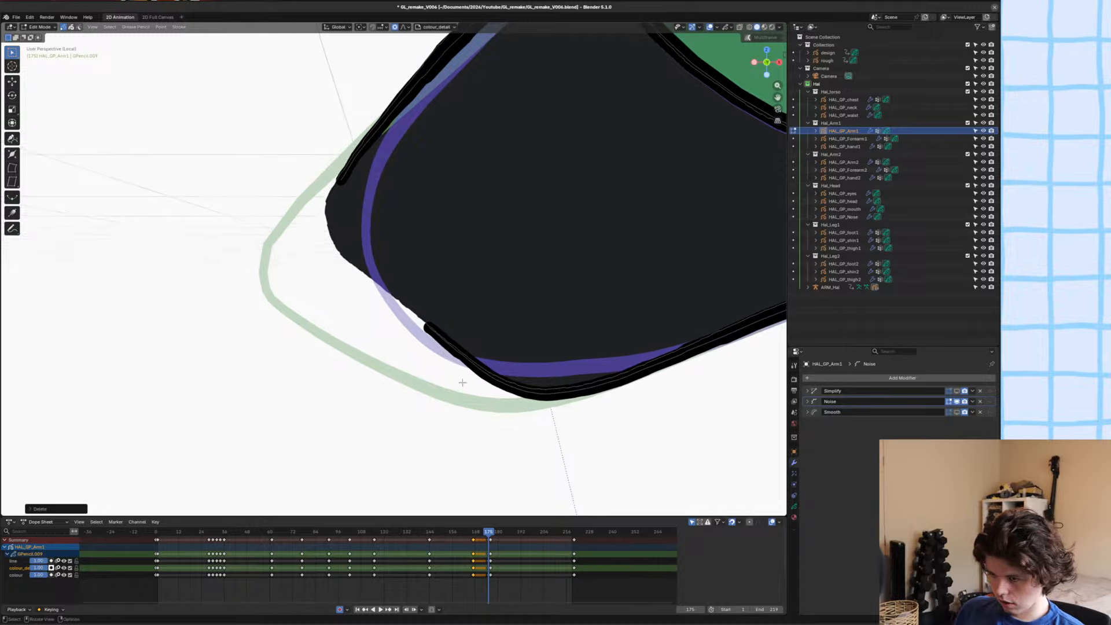
Delete the remaining outline points along the elbow's lower edge, up to the start of the forearm-side underside line.
scroll(457, 367, "up", 5)
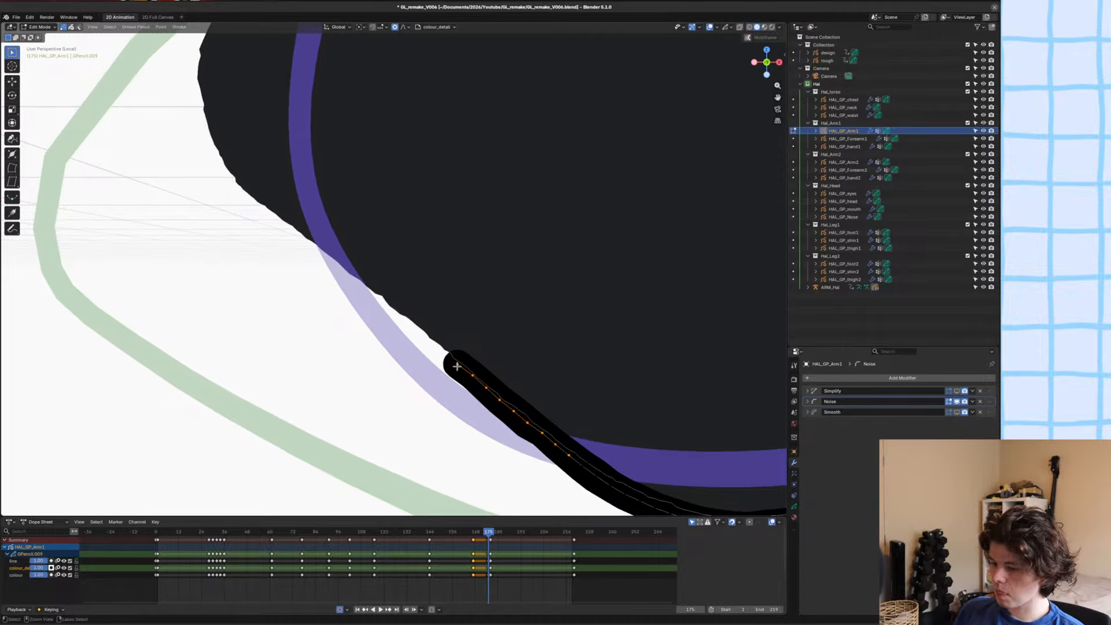
scroll(458, 366, "down", 4)
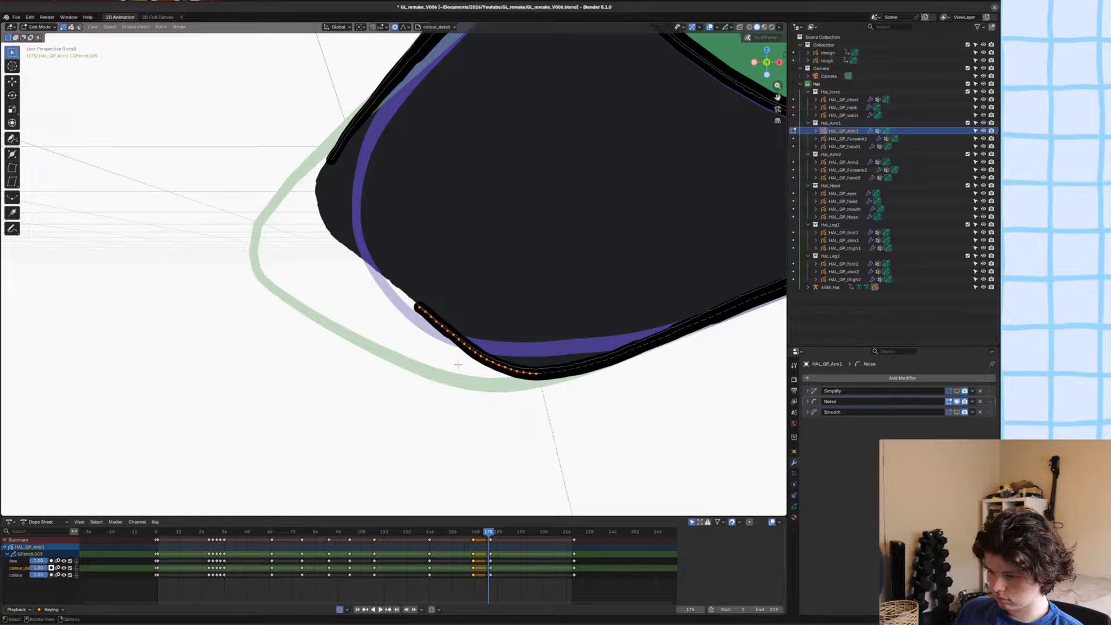
key("x")
left_click(500, 332)
middle_click_drag(499, 332, 512, 330, "ctrl")
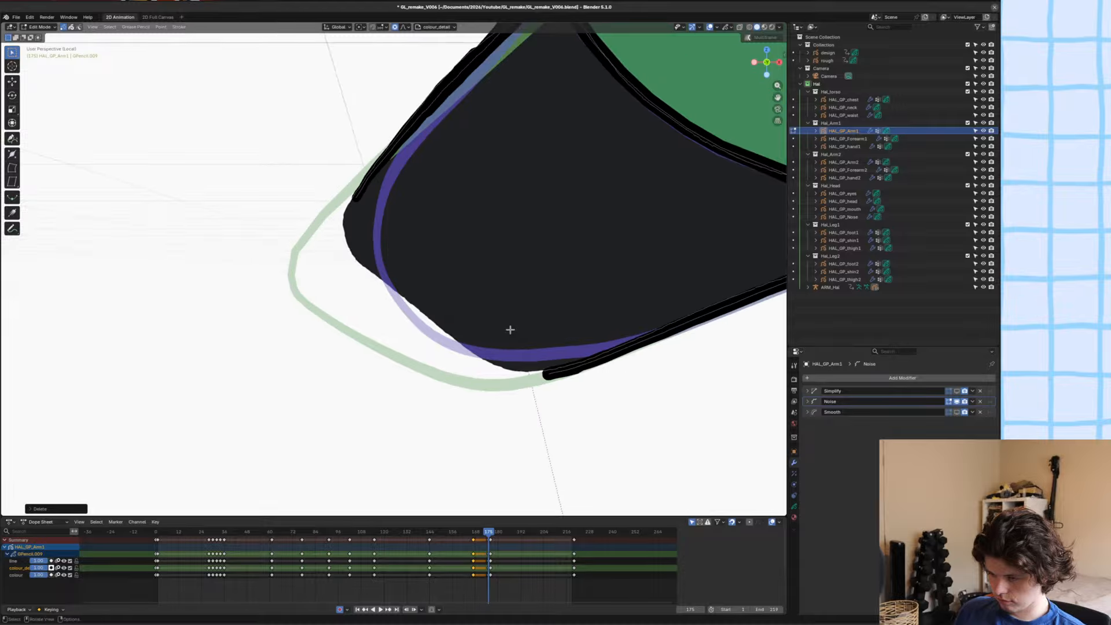
Return the arm to Sculpt Mode, grab the black fill's elbow edge into a rounder curve and save the file.
key("ctrl+Tab")
left_click(504, 302)
left_click_drag(413, 313, 402, 330)
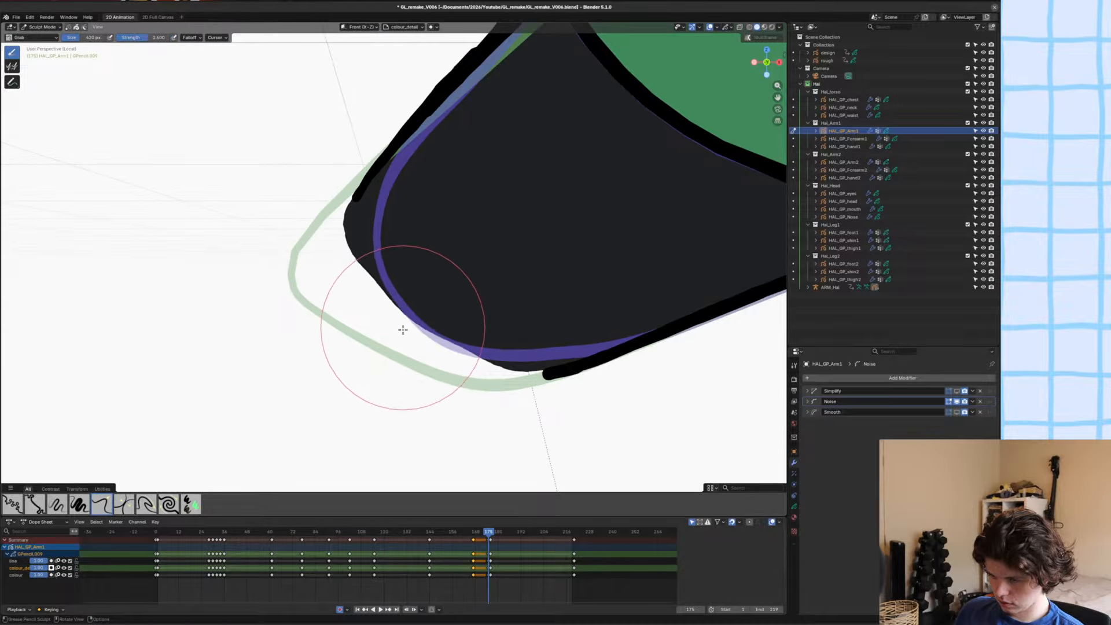
left_click_drag(346, 198, 356, 178)
left_click_drag(337, 241, 353, 220)
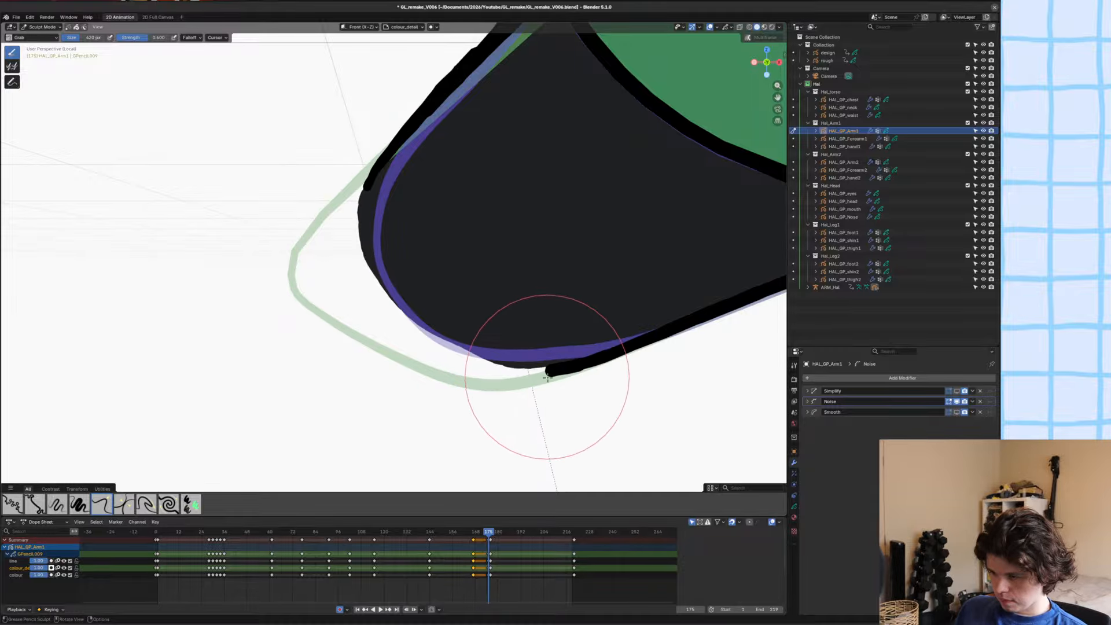
key("ctrl+s")
scroll(550, 357, "down", 2)
middle_click_drag(550, 358, 474, 353, "shift")
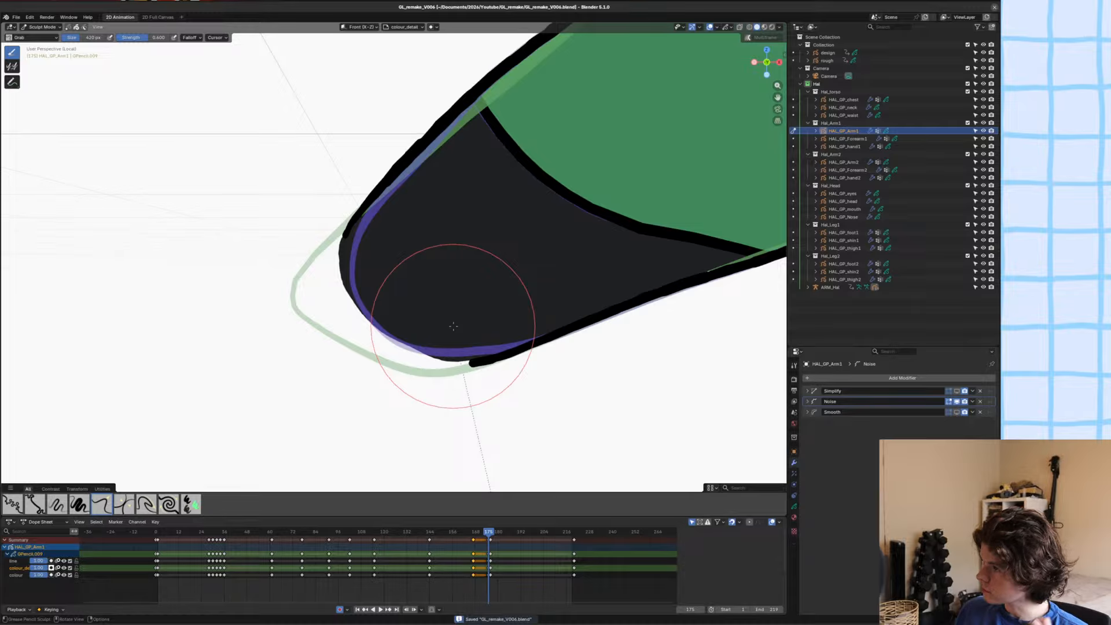
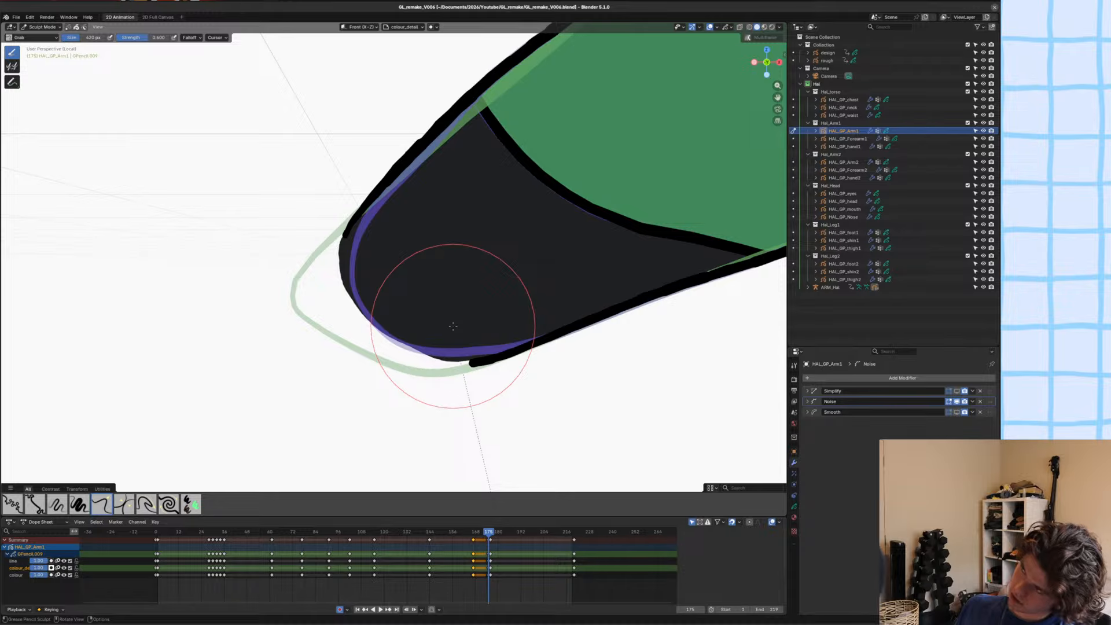
Return to the camera view, check the upper arm artwork against the rough sketch, and save the file.
scroll(453, 326, "down", 2)
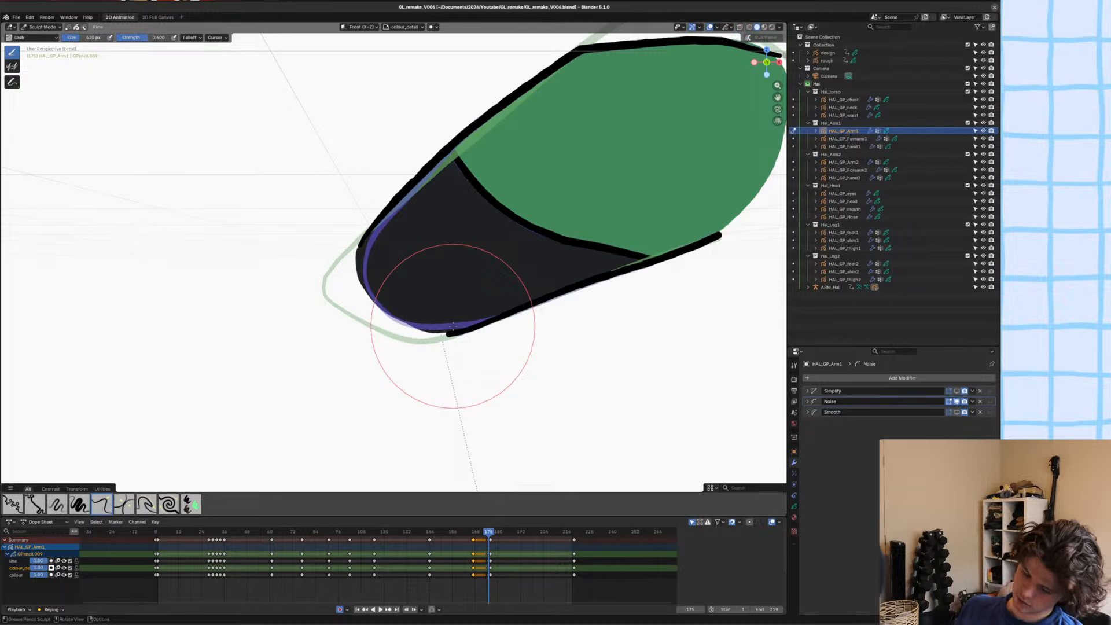
key("KP_0")
scroll(454, 326, "down", 3)
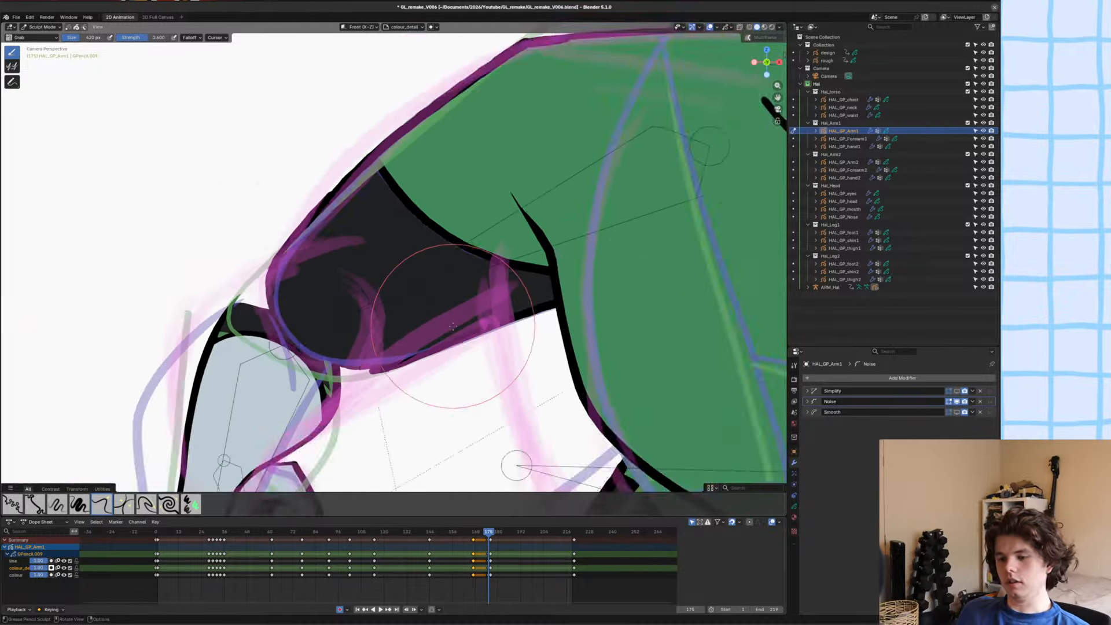
scroll(454, 326, "up", 3)
middle_click_drag(328, 340, 430, 278, "shift")
scroll(434, 241, "down", 3)
key("ctrl+s")
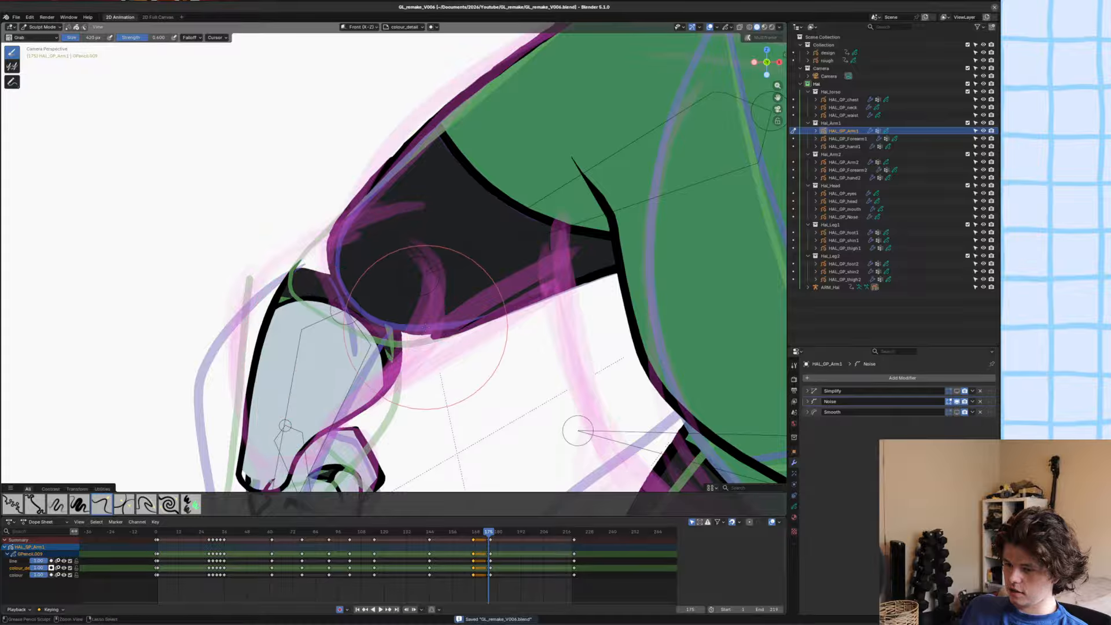
Switch to posing the ARM_Hal armature, rotate and move the gloved forearm bone to match the rough at frame 175, and save.
key("ctrl+Tab")
left_click(315, 327)
left_click(313, 328)
key("ctrl+Tab")
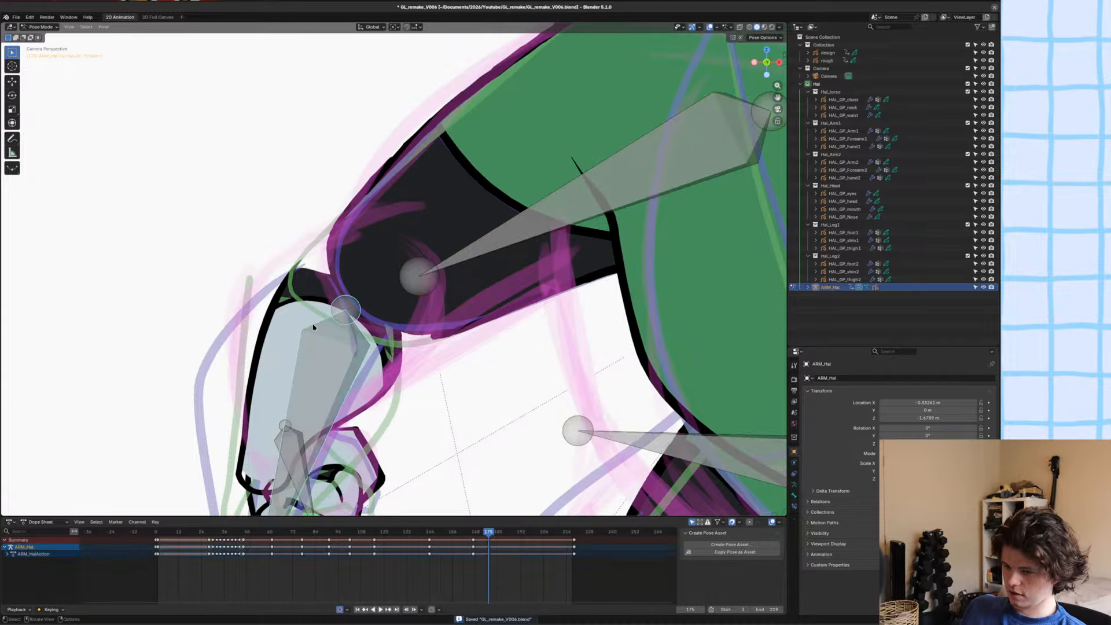
key("r")
left_click(546, 392)
key("r")
left_click(559, 382)
key("g")
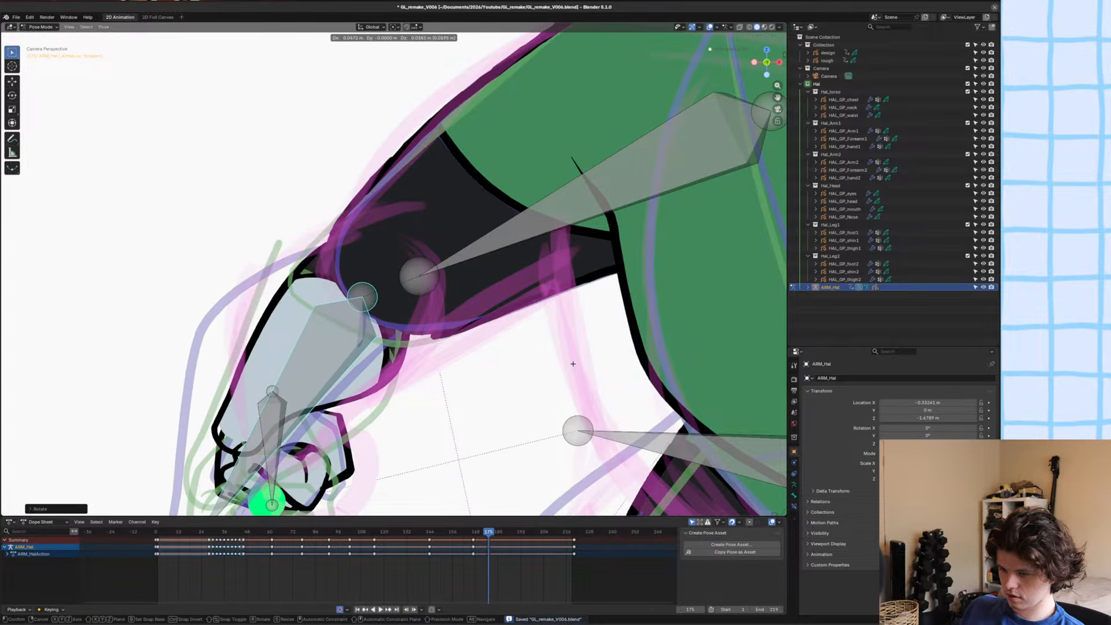
left_click(576, 366)
scroll(352, 380, "down", 2)
key("ctrl+s")
Examine how the running pose at frame 175 changes from the preceding frames.
scroll(352, 380, "down", 6)
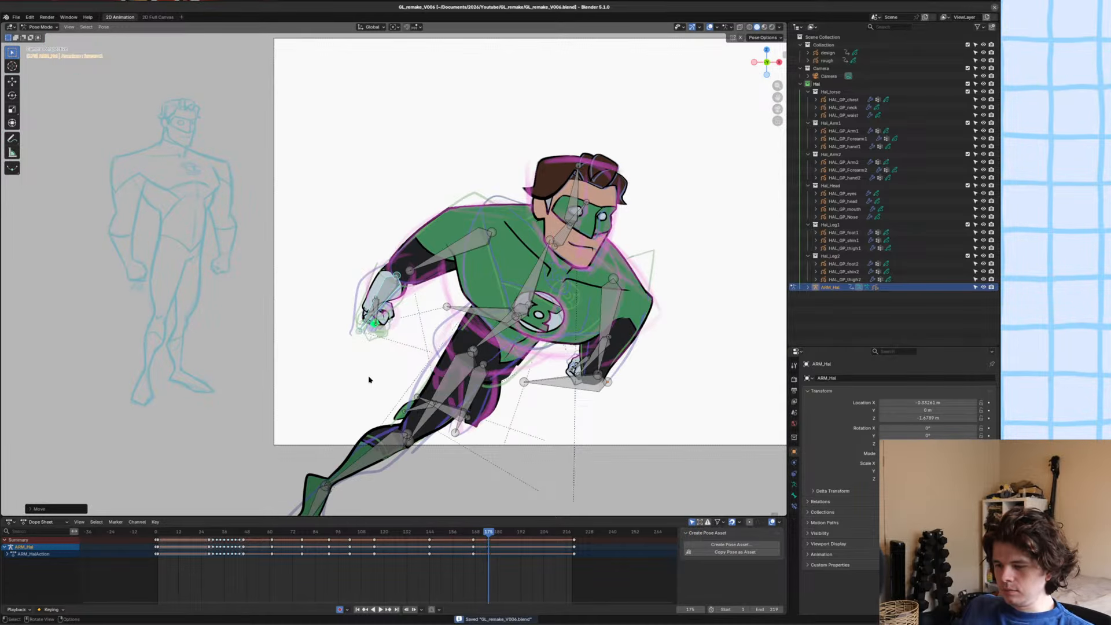
scroll(463, 366, "down", 1)
scroll(566, 333, "up", 1, "alt")
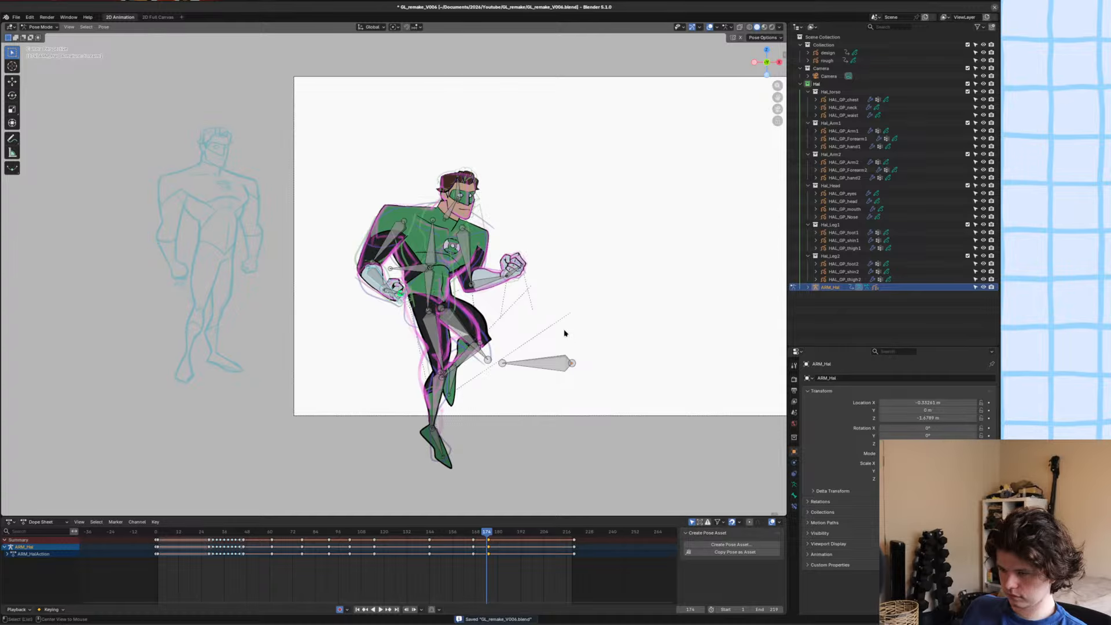
scroll(565, 333, "down", 1, "alt")
scroll(566, 333, "up", 1, "alt")
scroll(565, 333, "down", 1, "alt")
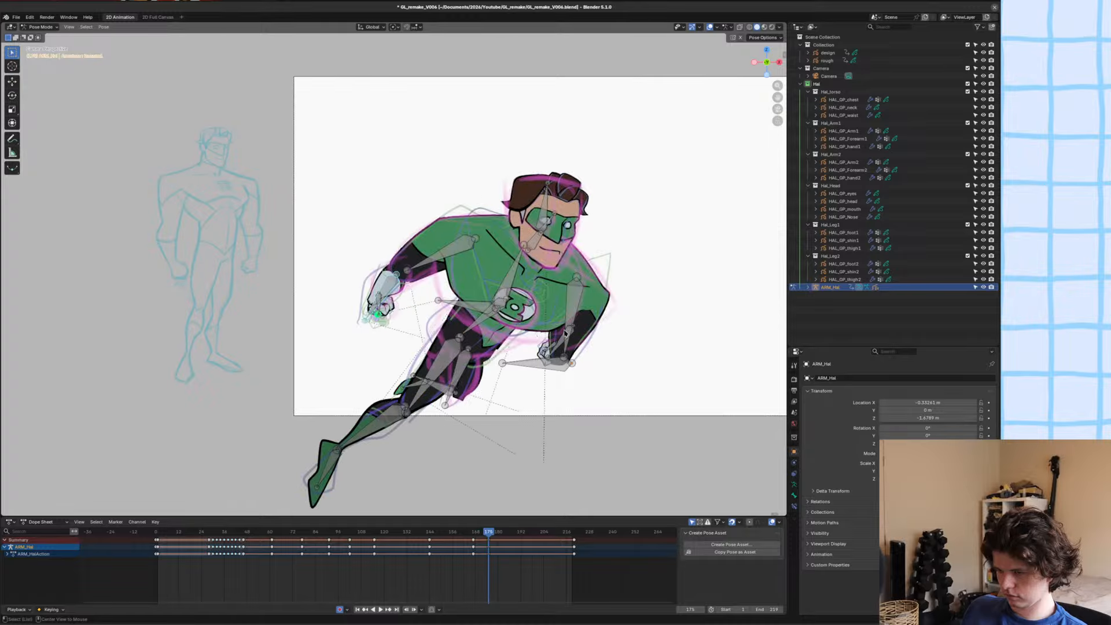
scroll(566, 333, "up", 1, "alt")
Play the animation through to review the motion, and save the file.
middle_click_drag(565, 333, 227, 363, "alt")
key("space")
scroll(394, 334, "down", 1)
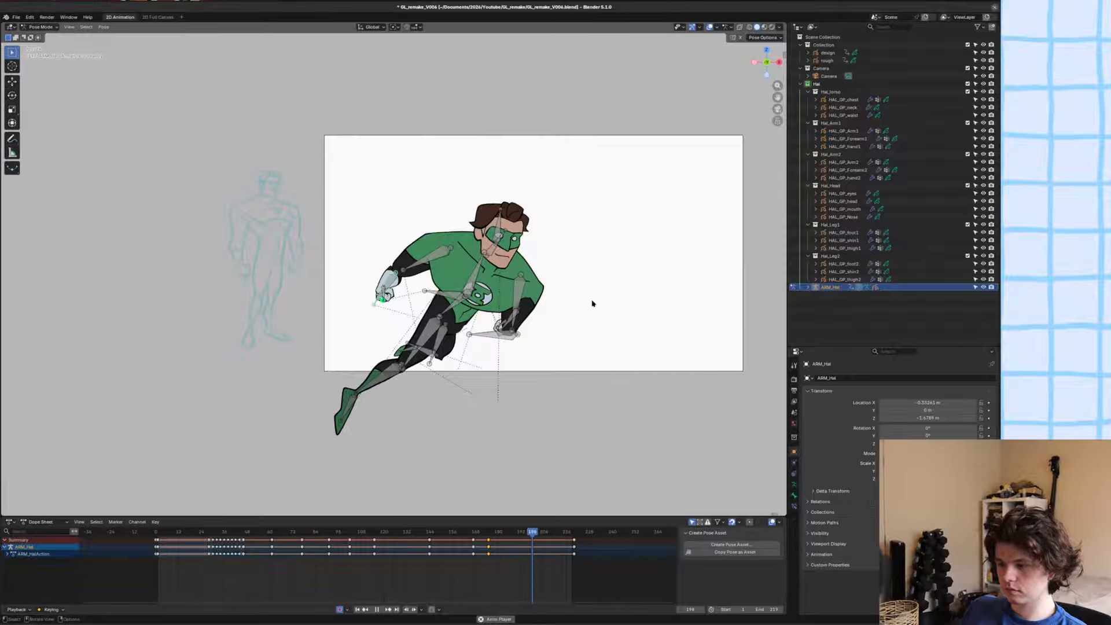
key("space")
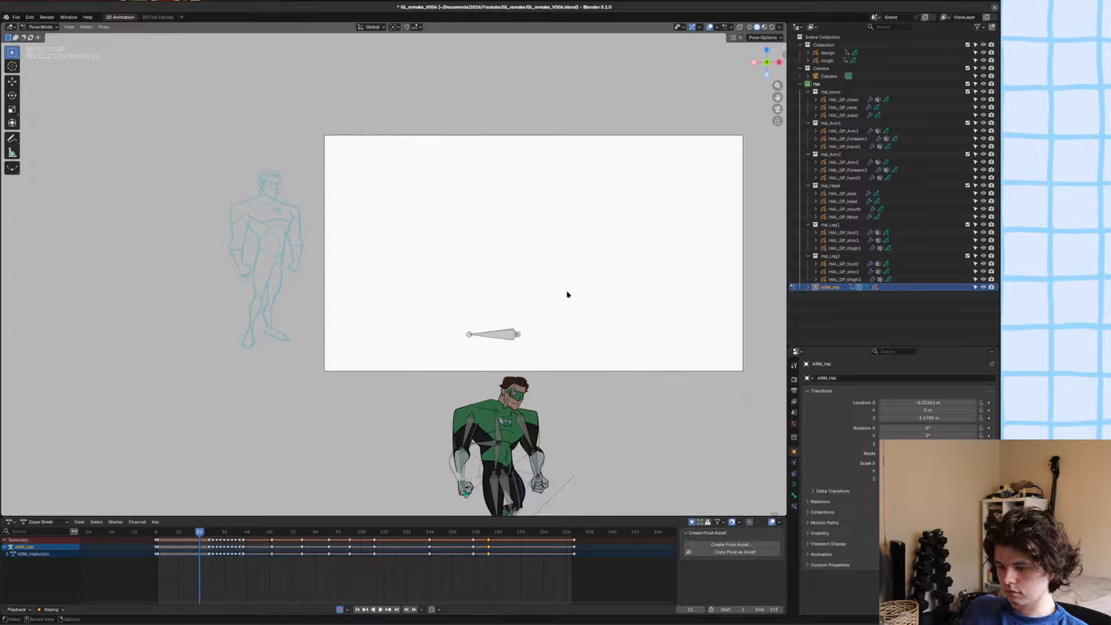
key("ctrl+s")
key("space")
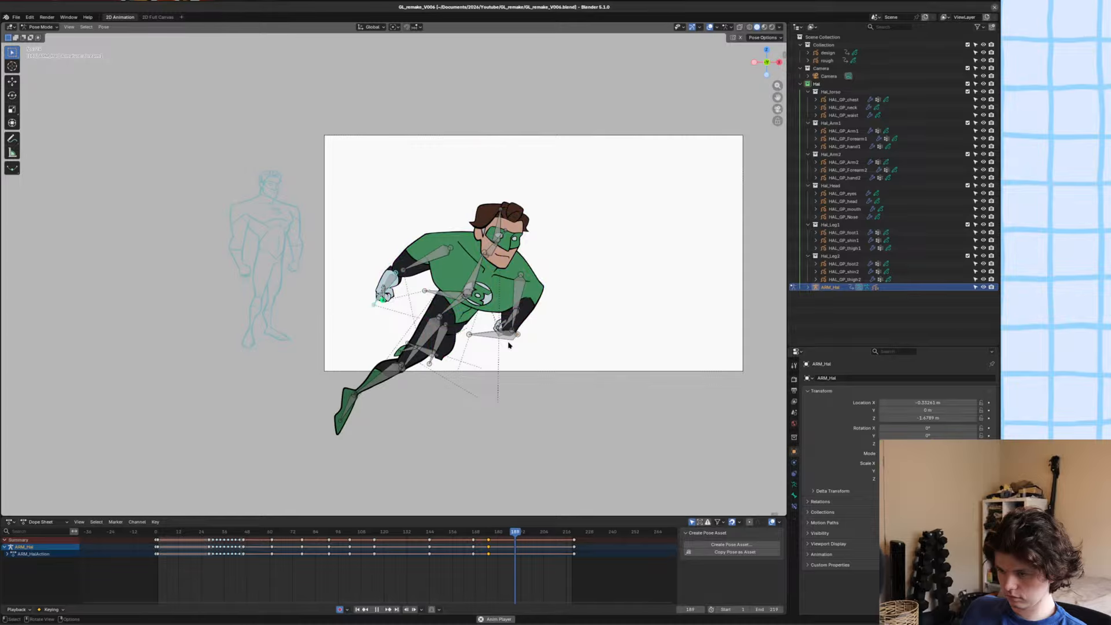
key("space")
Go back to frame 175 and compare its pose with the frame 169 pose.
middle_click_drag(628, 355, 565, 355, "alt")
scroll(565, 355, "up", 1)
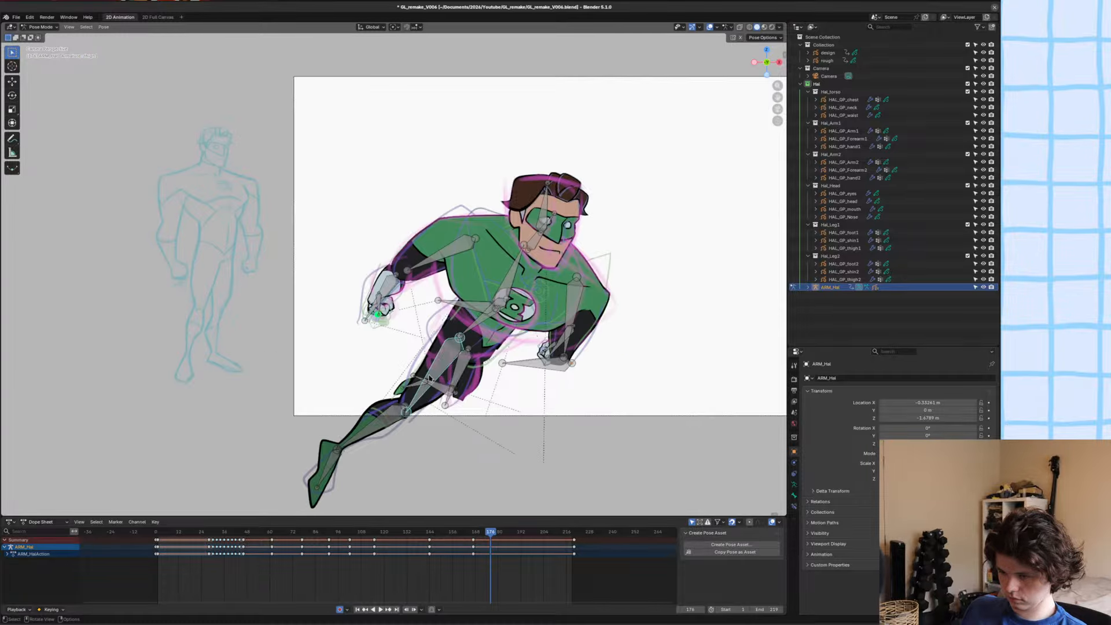
scroll(520, 384, "up", 4)
scroll(520, 385, "down", 4)
key("Left")
key("Left")
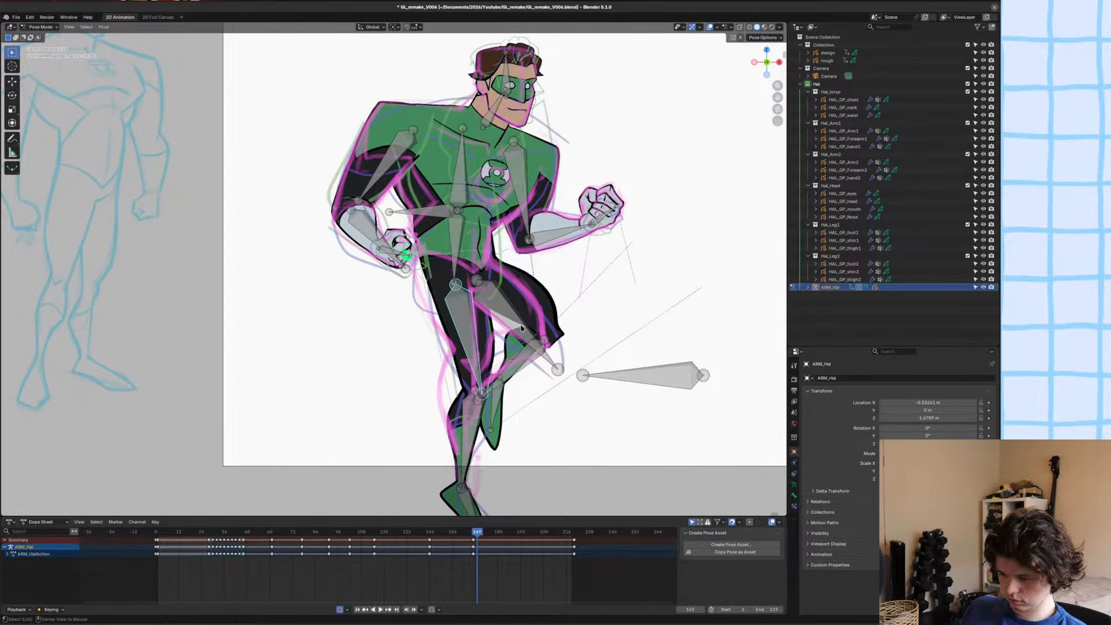
key("Right")
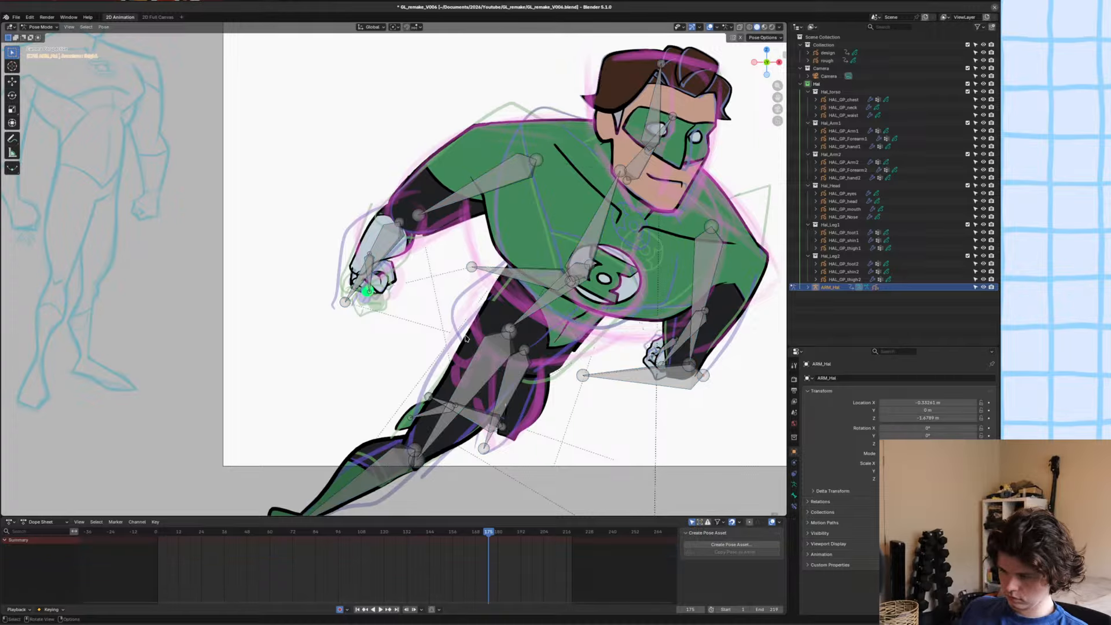
Scale, rotate and move the extended rear leg's thigh bone to foreshorten it over the rough sketch at frame 175.
scroll(499, 348, "up", 4)
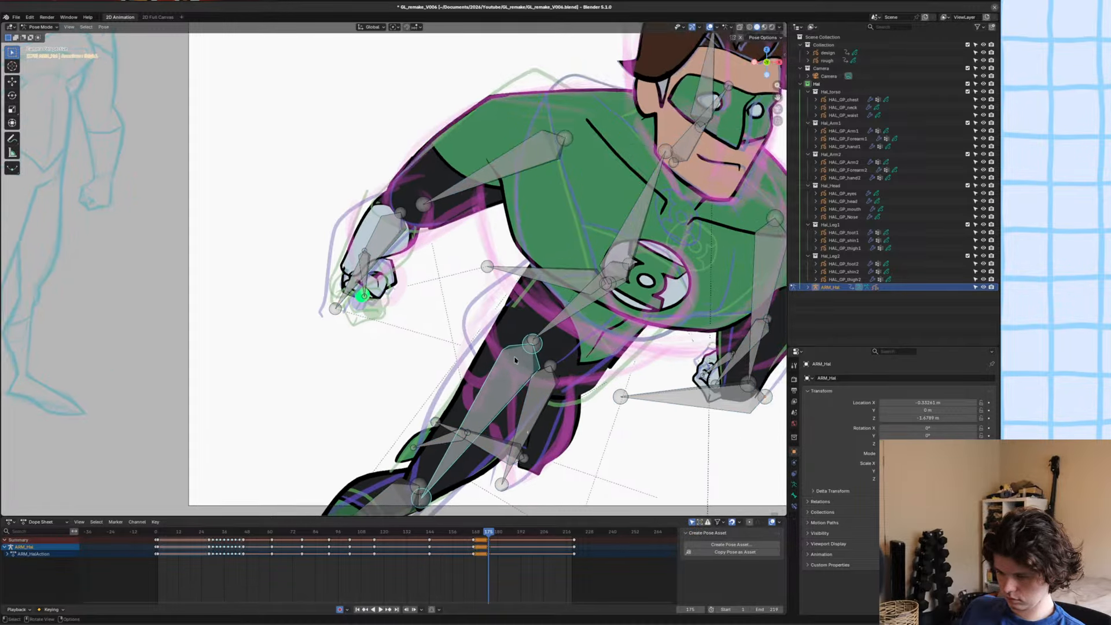
key("s")
left_click(615, 256)
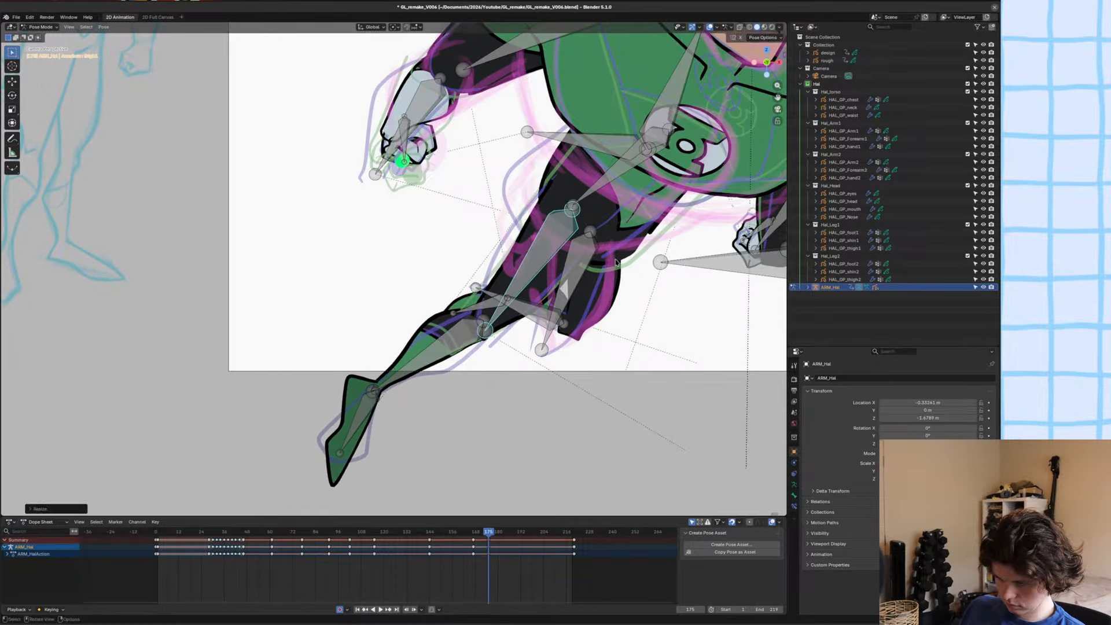
key("r")
left_click(619, 247)
key("g")
left_click(604, 228)
key("s")
left_click(598, 231)
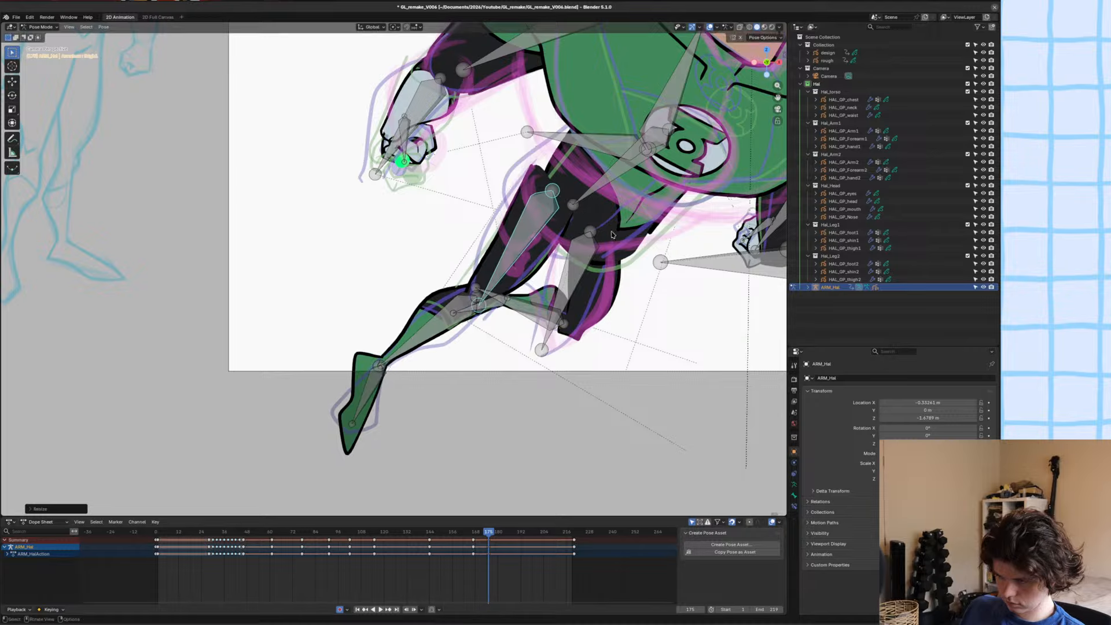
key("s")
left_click(620, 277)
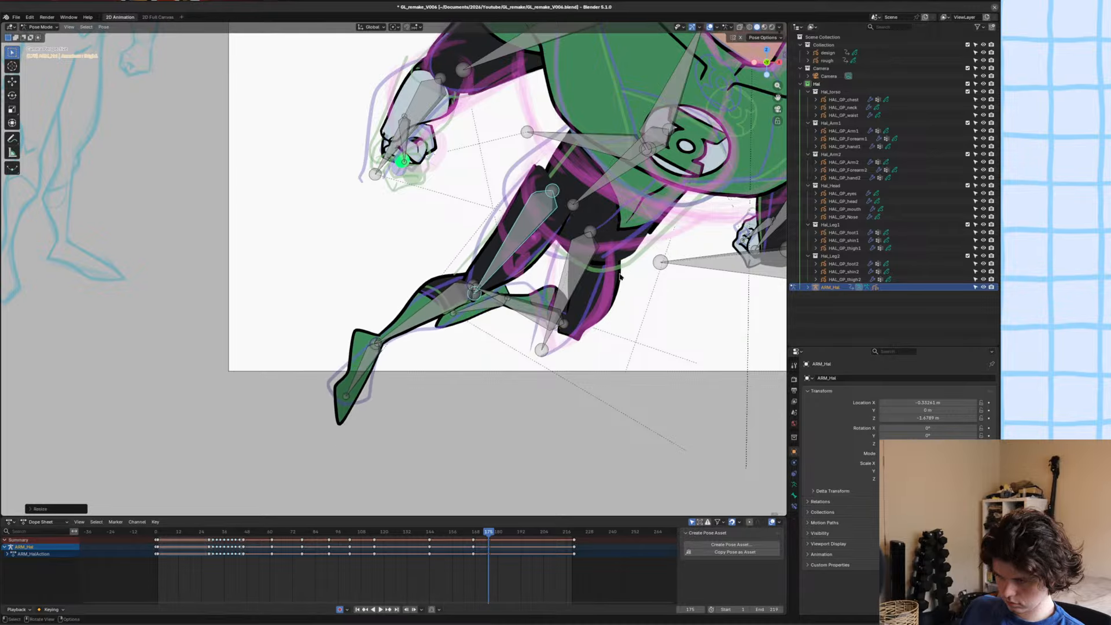
Move, shorten and rotate the rear leg's shin and foot so they tuck behind its thigh.
key("g")
left_click(492, 235)
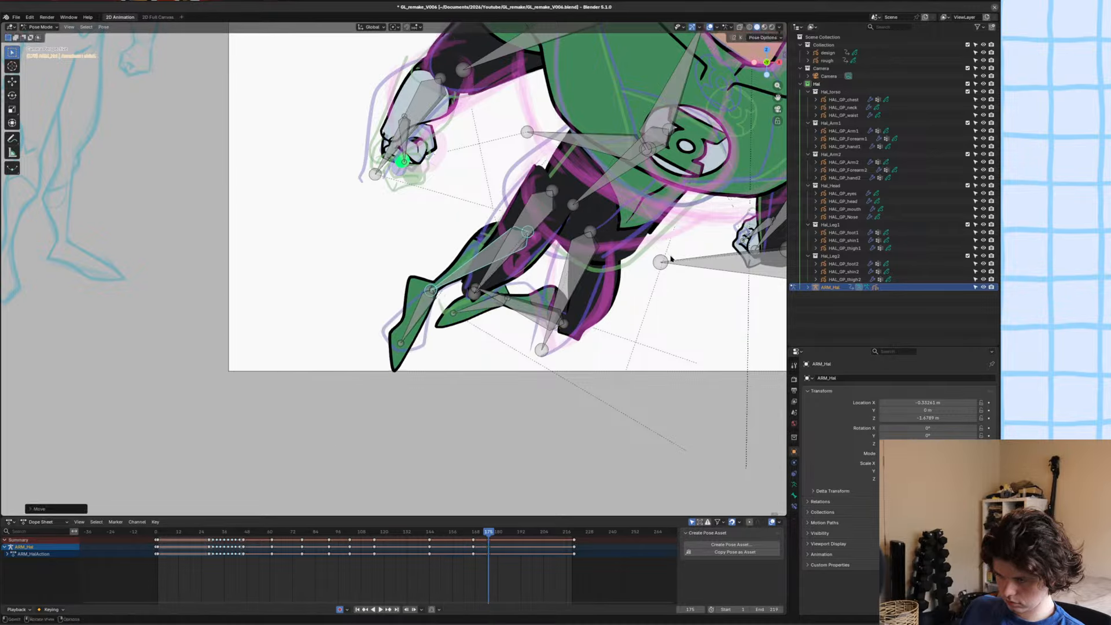
key("s")
left_click(577, 303)
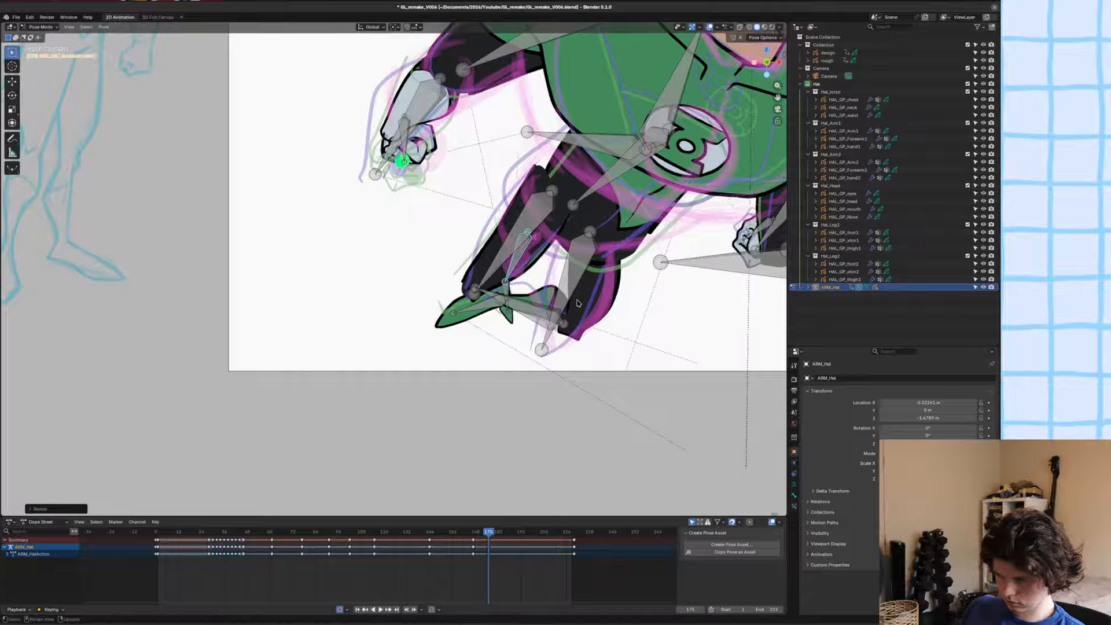
key("g")
left_click(519, 257)
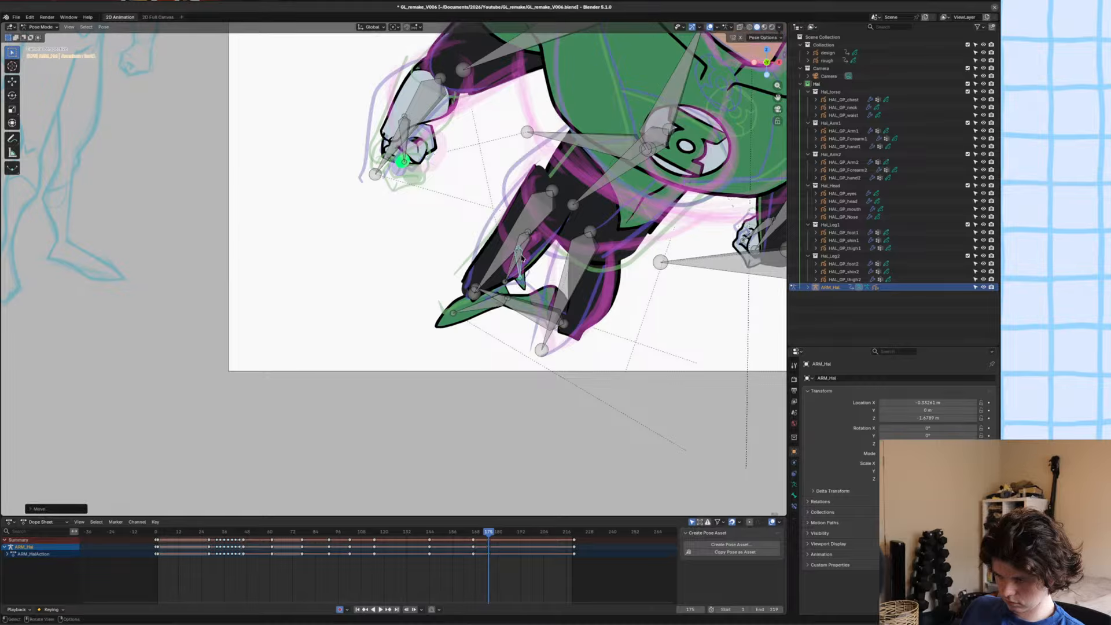
key("r")
left_click(524, 261)
scroll(543, 276, "down", 4)
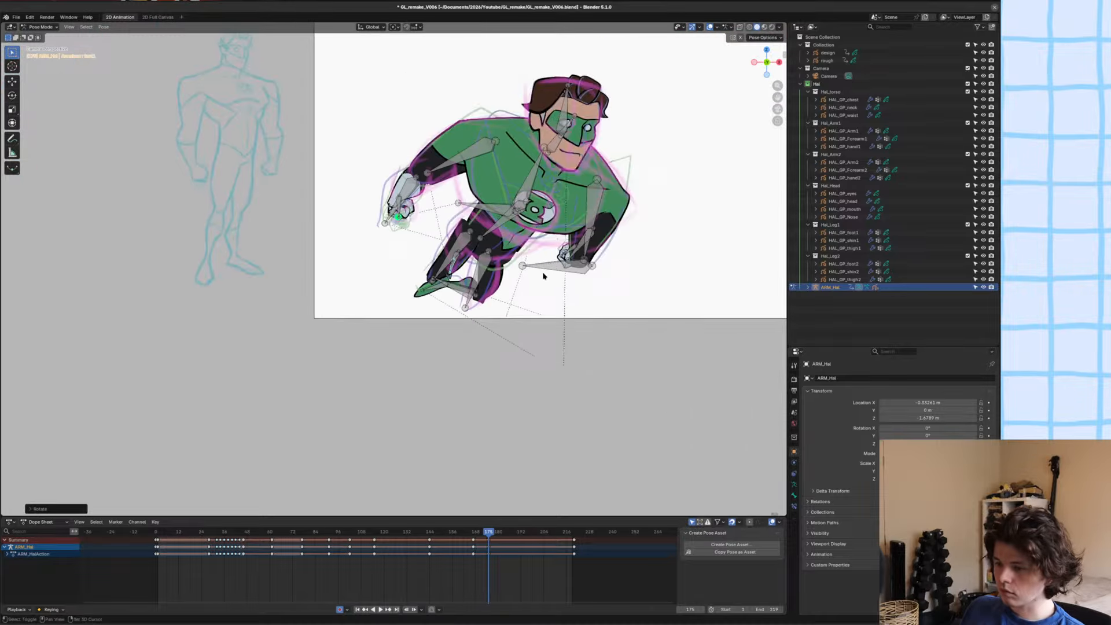
scroll(543, 275, "up", 2)
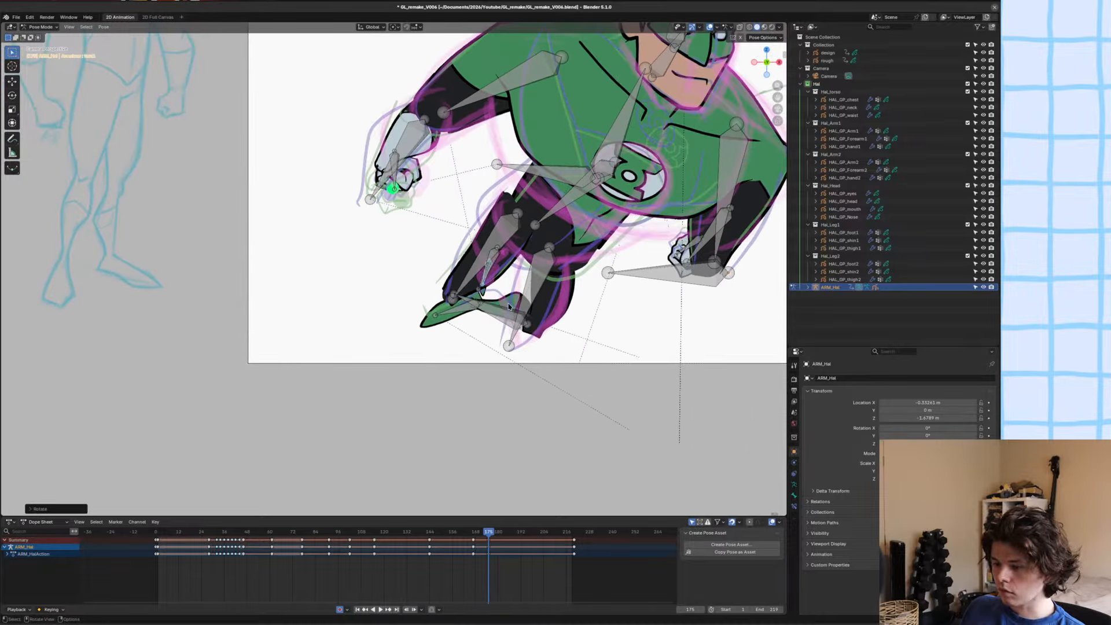
Rotate the other leg's shin up behind its thigh, move its foot in between the legs, and save the file.
scroll(543, 275, "up", 3)
key("r")
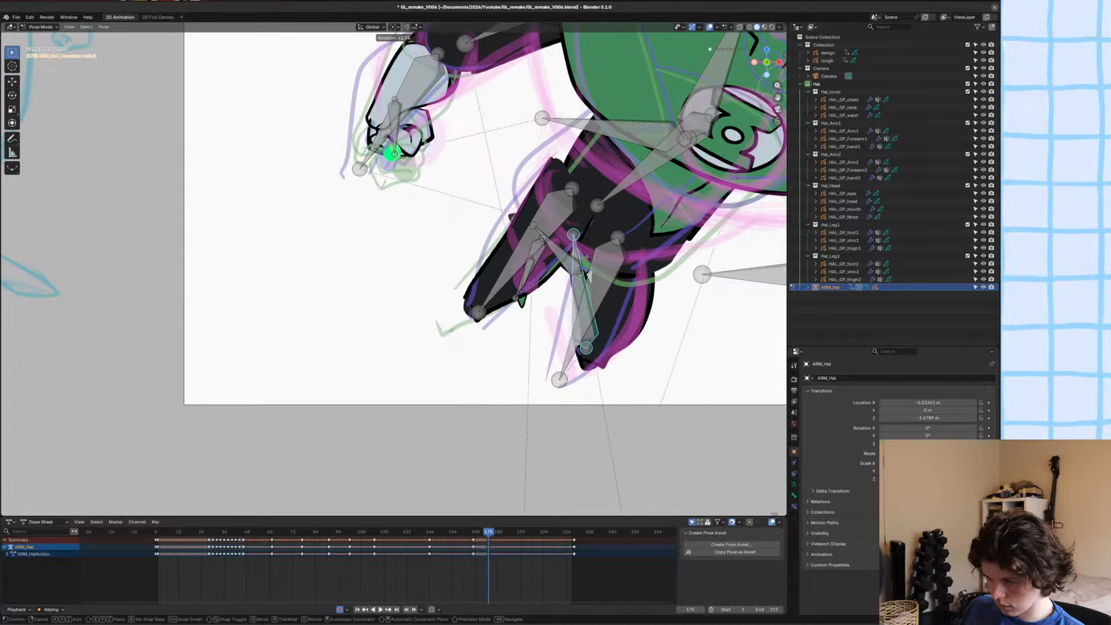
left_click(574, 258)
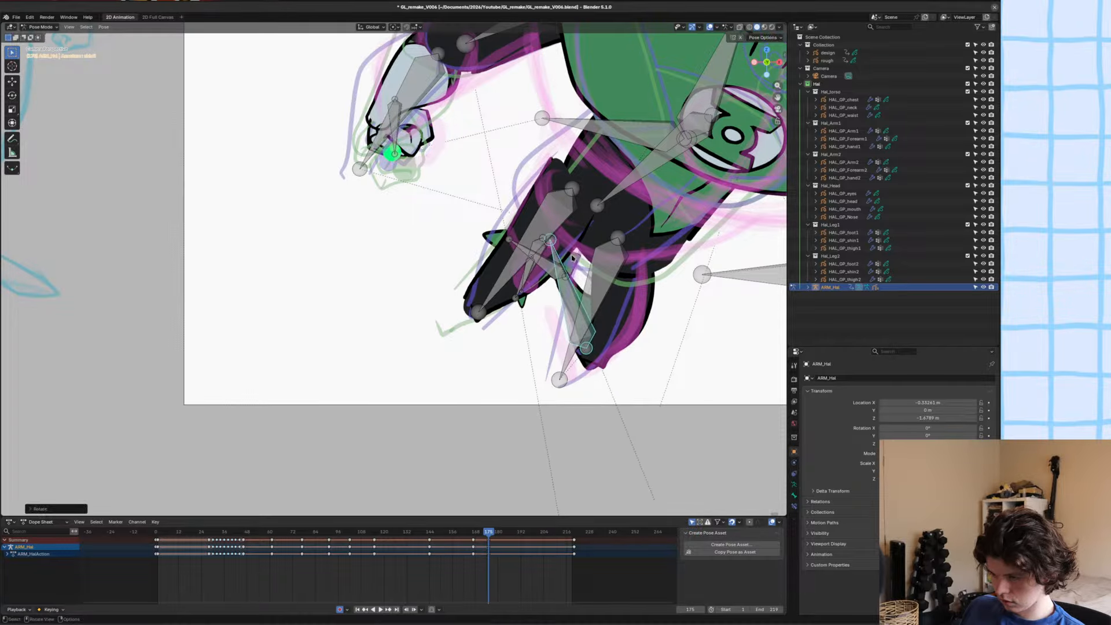
scroll(548, 270, "down", 3)
left_click(499, 273)
key("g")
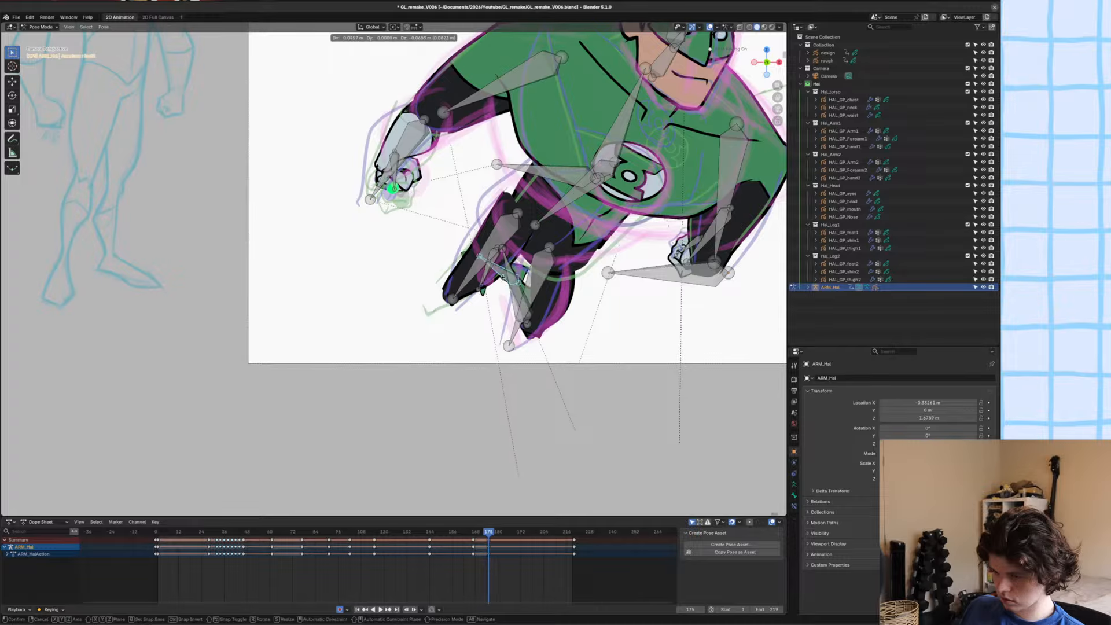
left_click(500, 273)
scroll(501, 273, "down", 3)
scroll(498, 324, "up", 4)
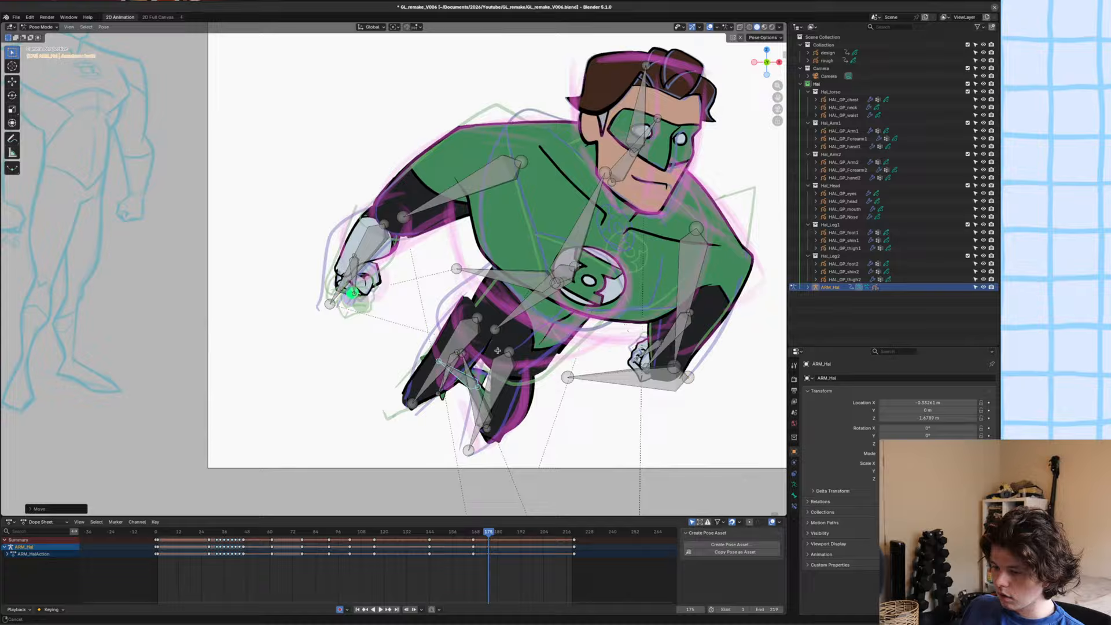
scroll(498, 351, "down", 2)
key("ctrl+s")
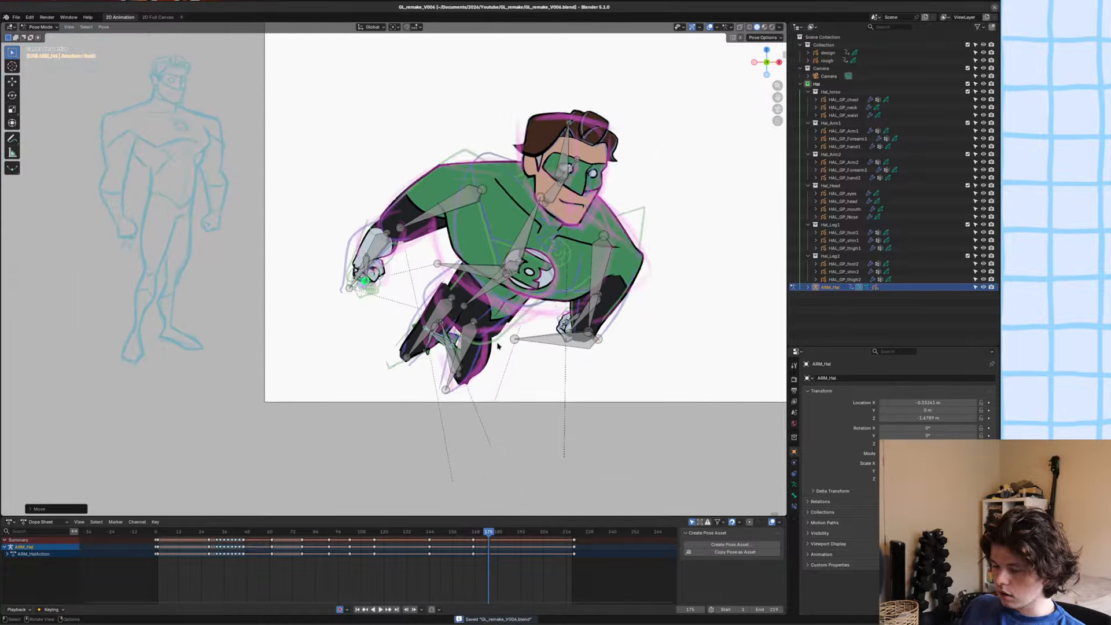
Compare with the neighbouring pose, and move the front leg's thigh bone slightly up towards the hip at frame 175.
scroll(498, 351, "up", 1)
scroll(497, 351, "down", 1)
middle_click_drag(498, 351, 510, 351, "shift")
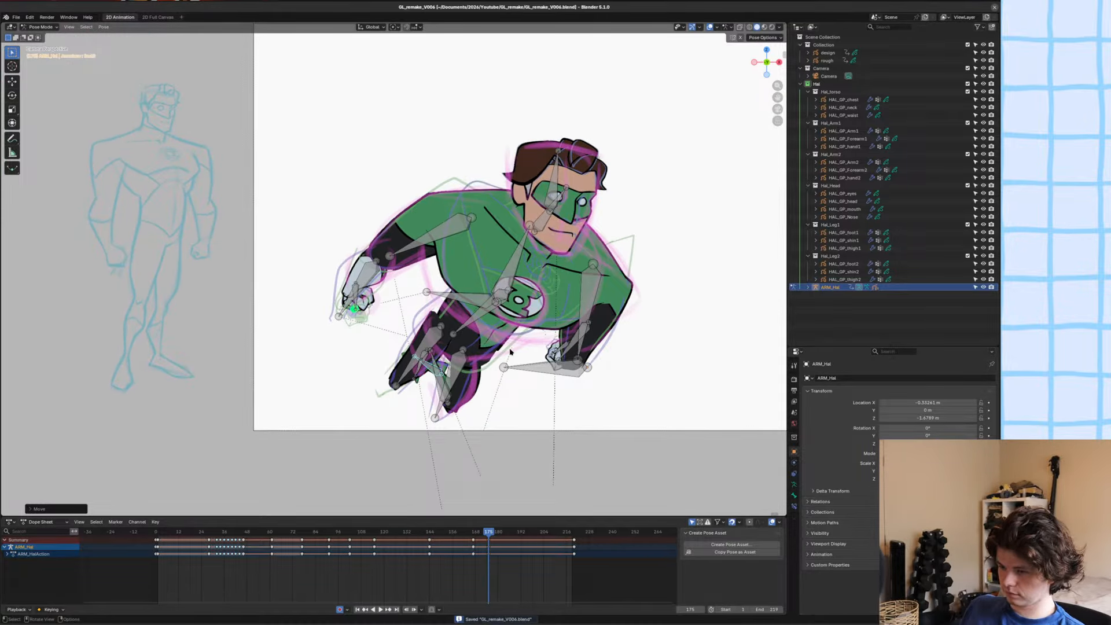
key("Left")
key("Right")
left_click(452, 356)
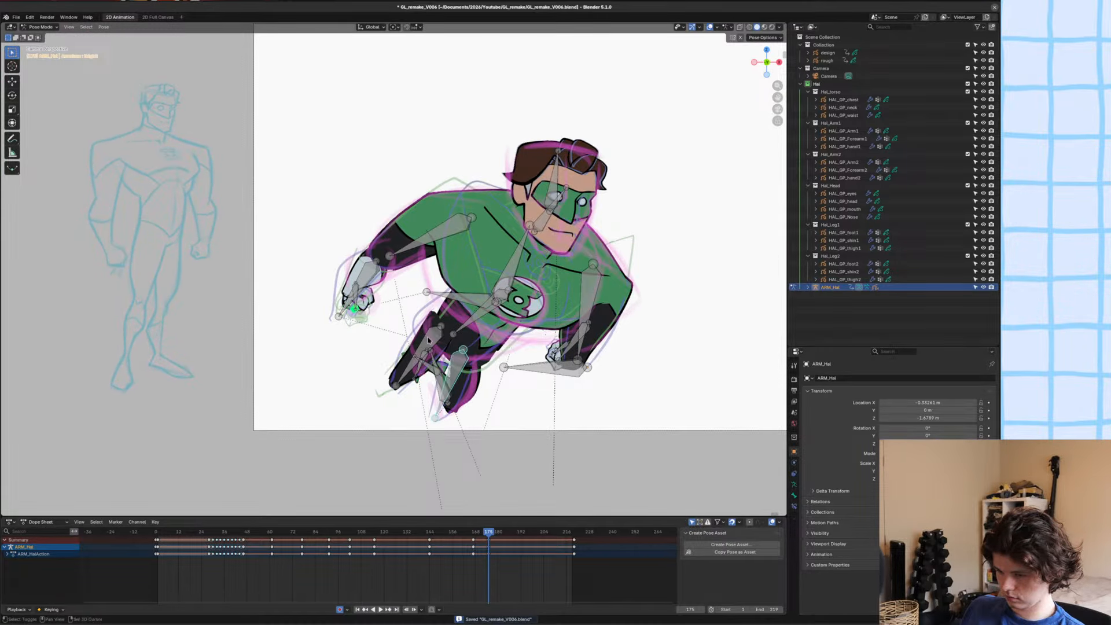
scroll(428, 340, "up", 1)
key("g")
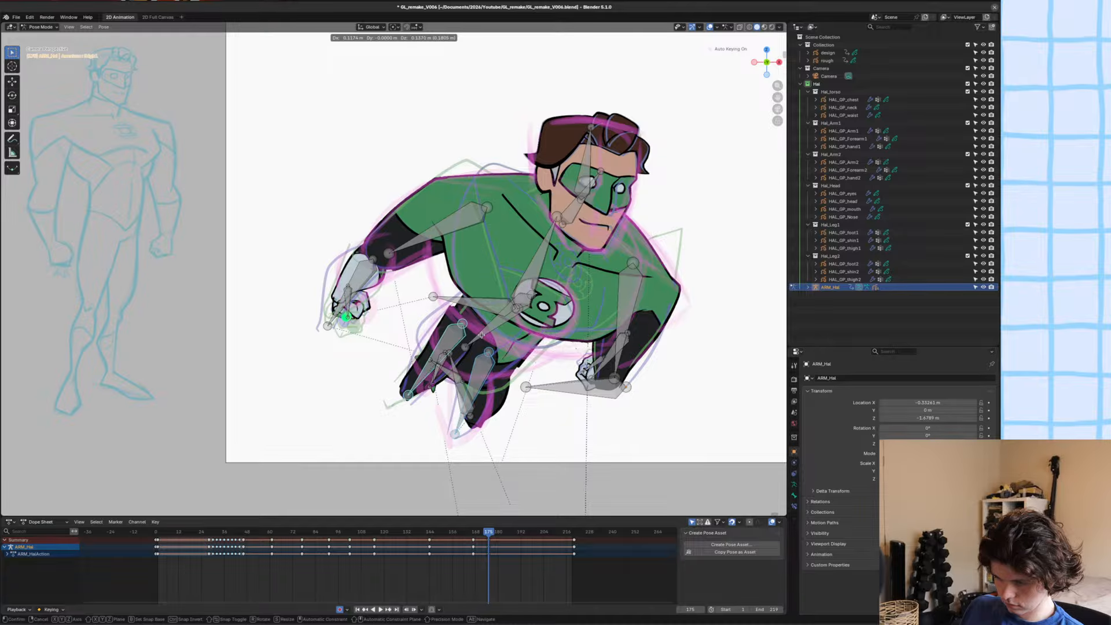
left_click(482, 336)
scroll(481, 340, "up", 1)
middle_click_drag(476, 351, 485, 341, "shift")
scroll(486, 341, "down", 1)
left_click(441, 368)
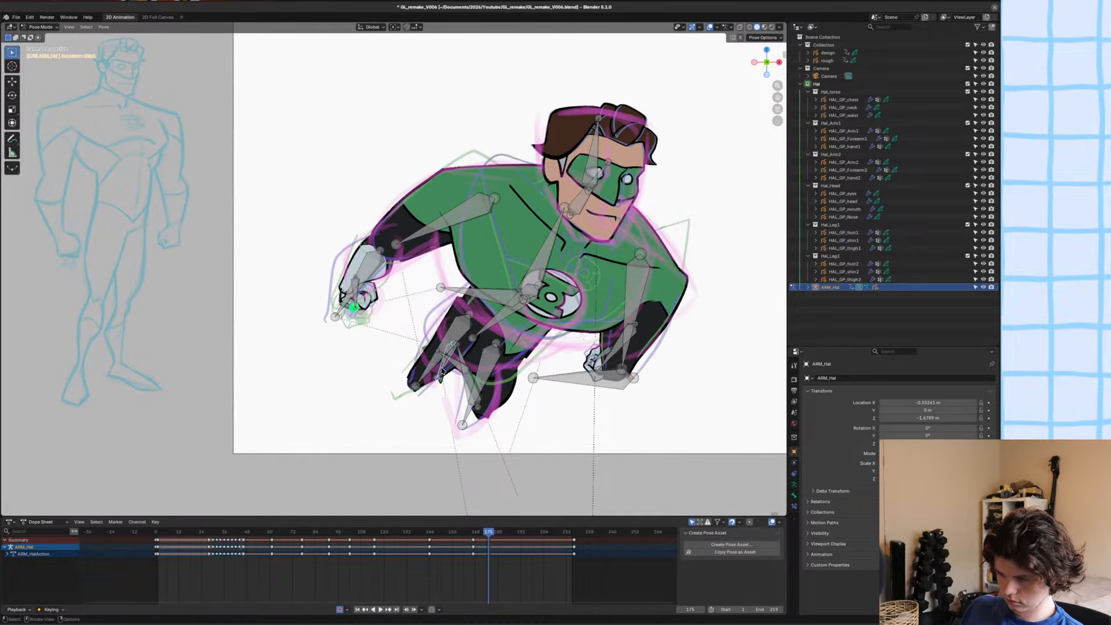
key("g")
right_click(443, 366)
left_click(451, 362)
key("g")
right_click(444, 367)
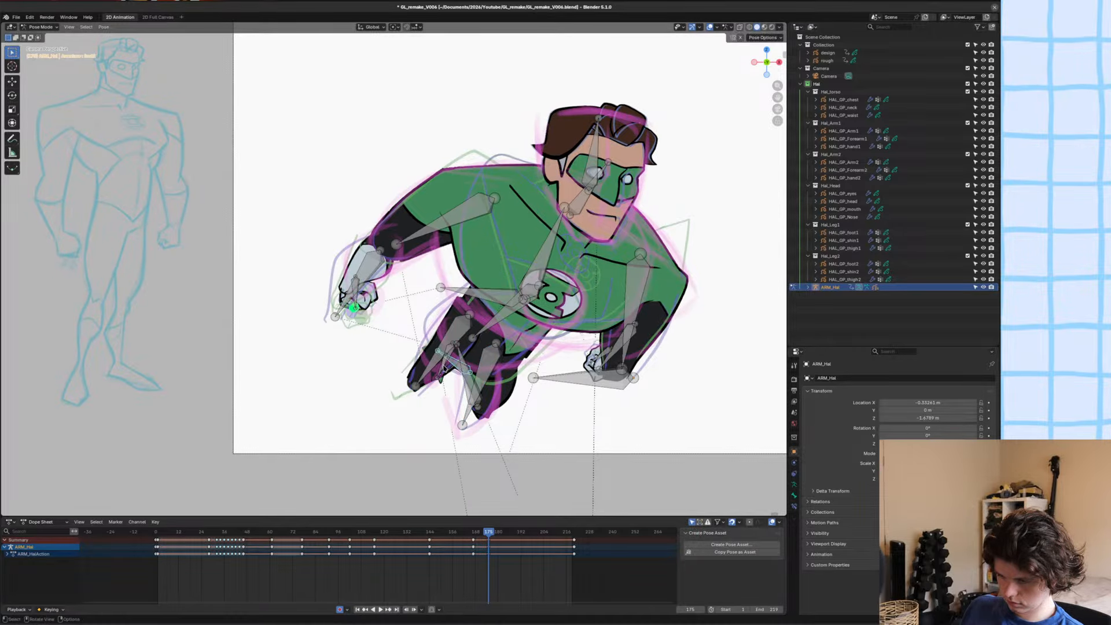
left_click(450, 352)
left_click(450, 352)
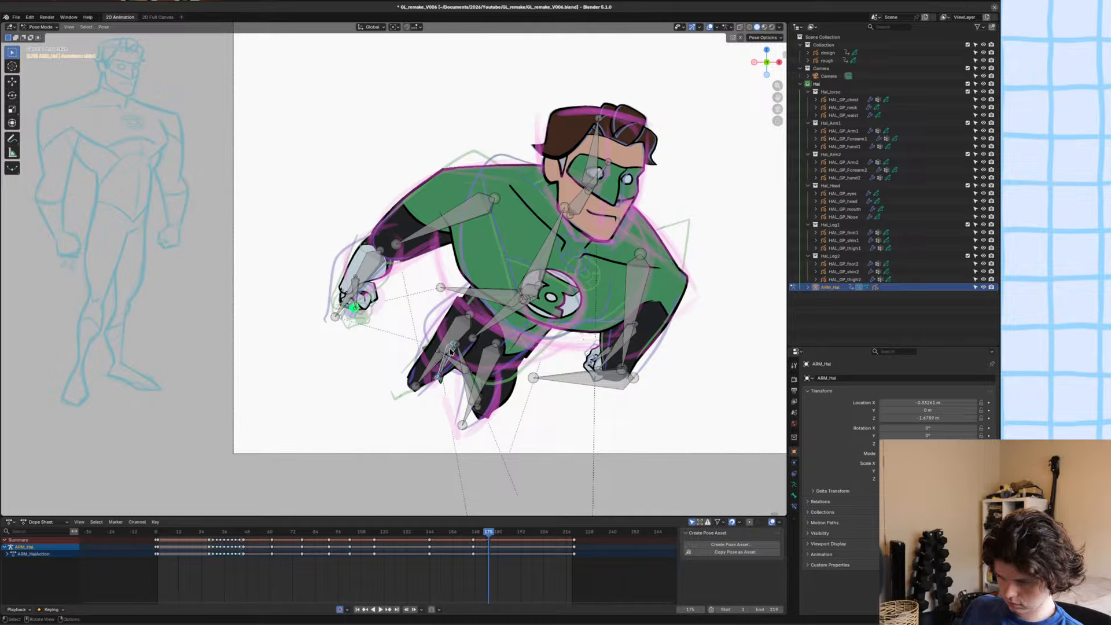
left_click(450, 341)
key("r")
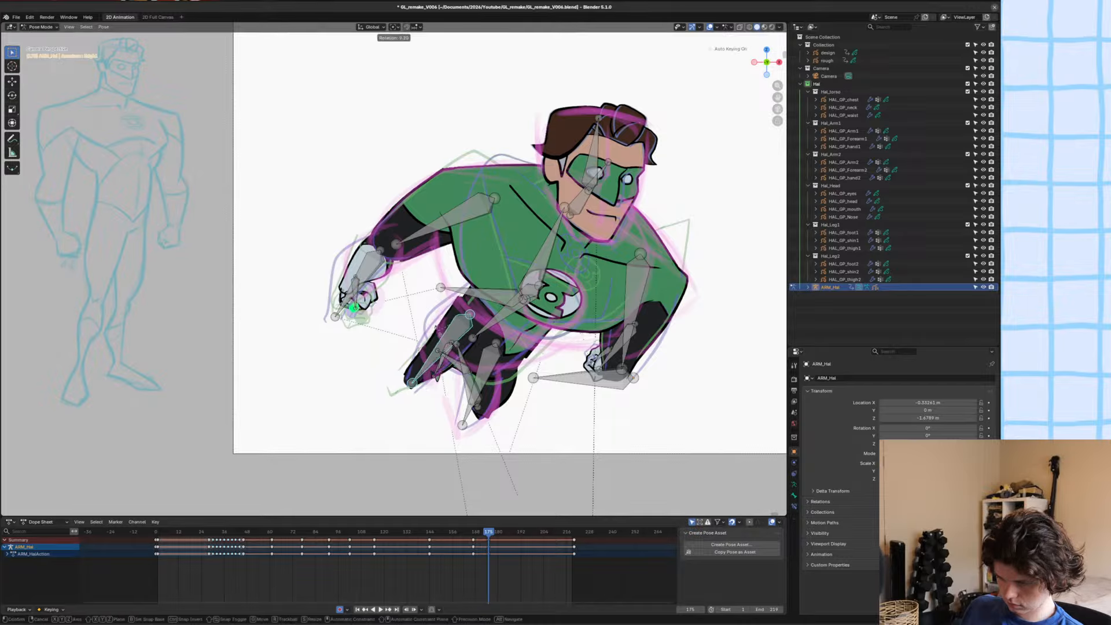
left_click(436, 330)
Nudge the rear leg's tucked lower-leg bone in two small moves to hide it better behind the thigh.
left_click(457, 354)
key("g")
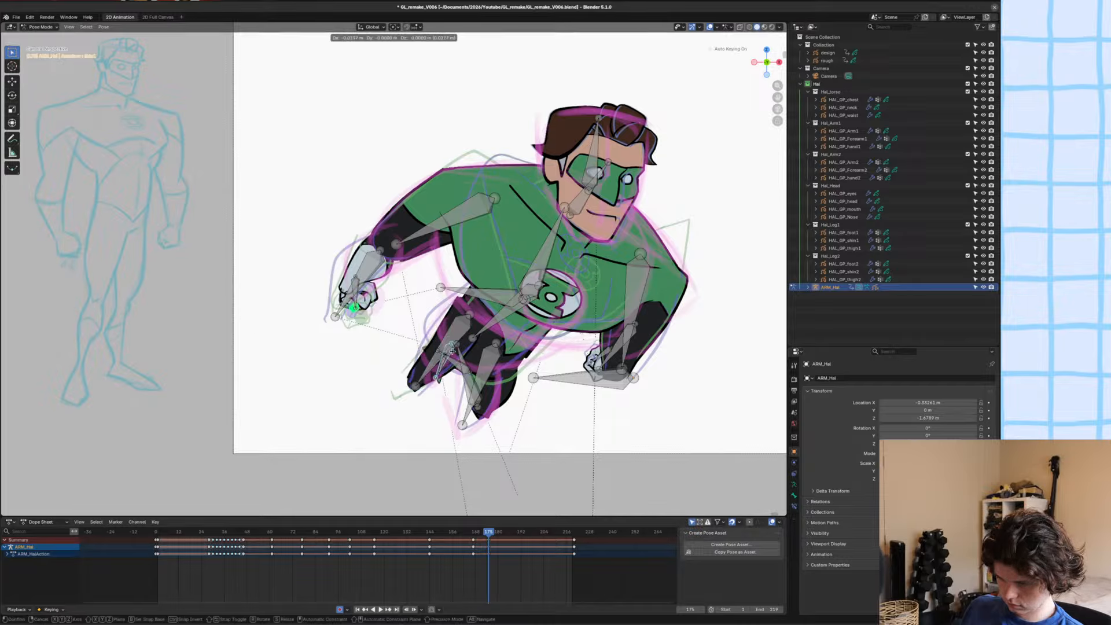
left_click(448, 351)
key("g")
left_click(445, 354)
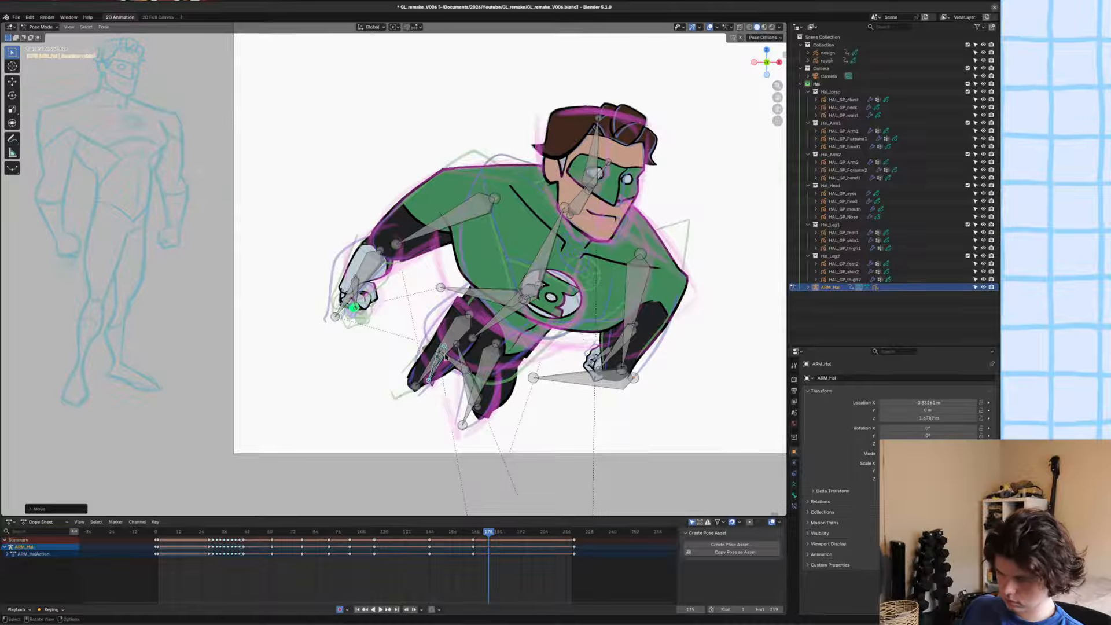
Save the file with the adjusted leg pose.
middle_click_drag(454, 358, 464, 359, "shift")
key("ctrl+s")
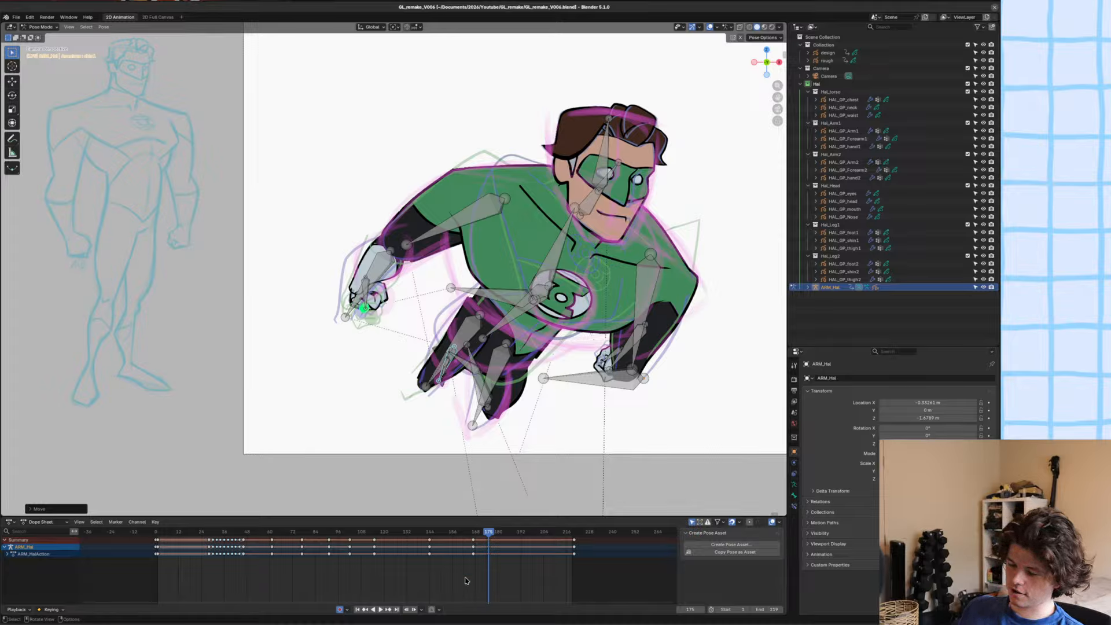
key("ctrl+s")
left_click(521, 314)
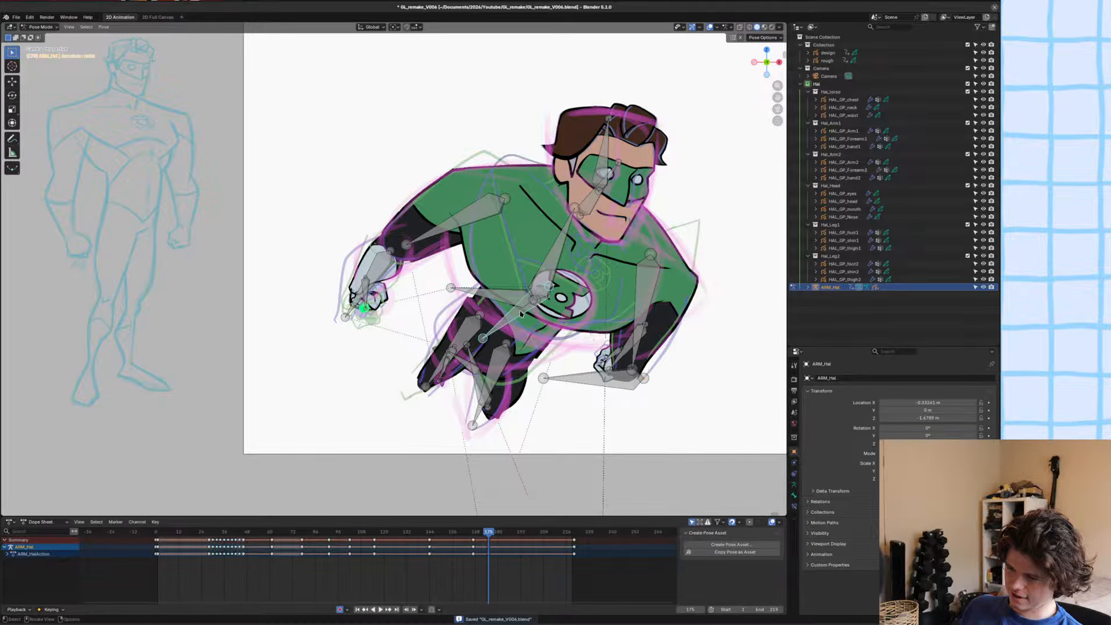
key("g")
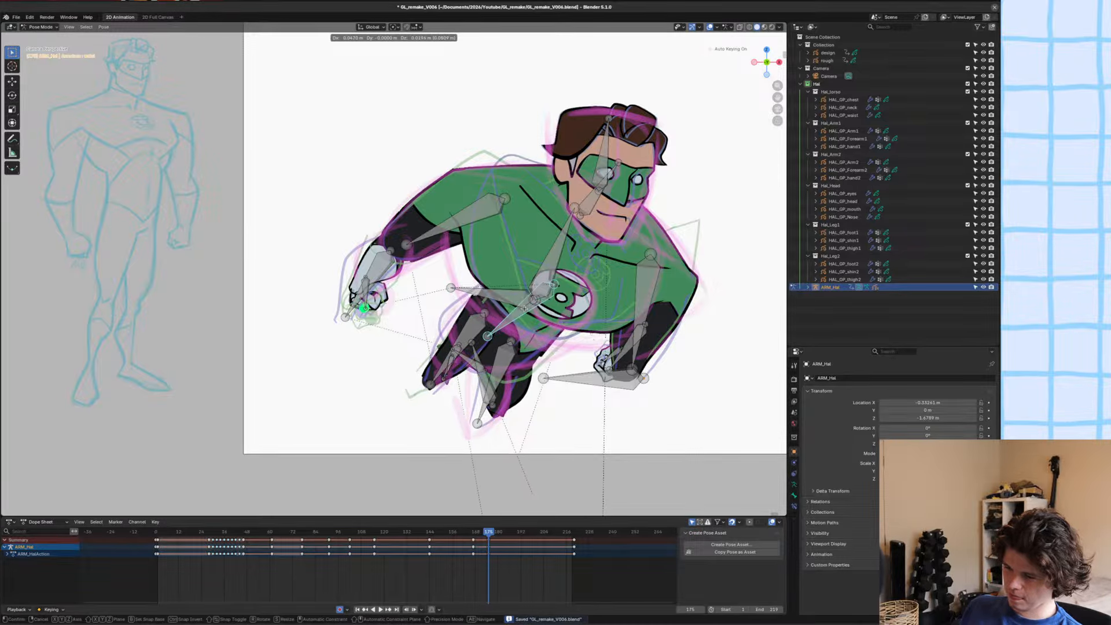
right_click(523, 303)
scroll(533, 316, "down", 1)
middle_click_drag(533, 316, 496, 386, "shift")
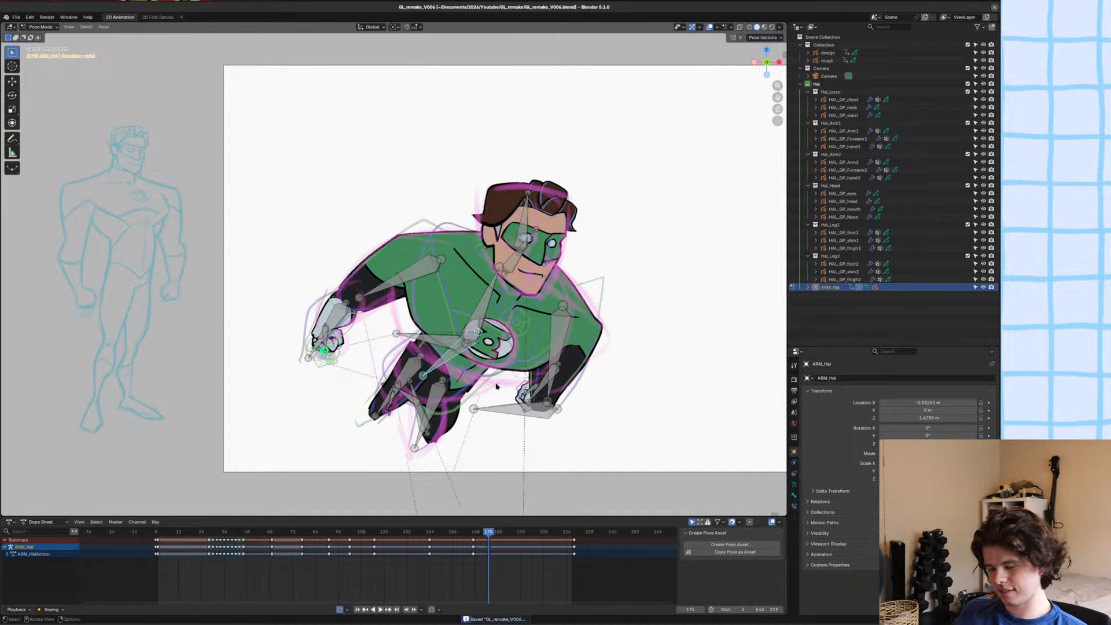
scroll(537, 379, "down", 1)
Select the upper-arm bone of the bent arm, check the arm against the rough sketch, and save the file.
left_click(415, 262)
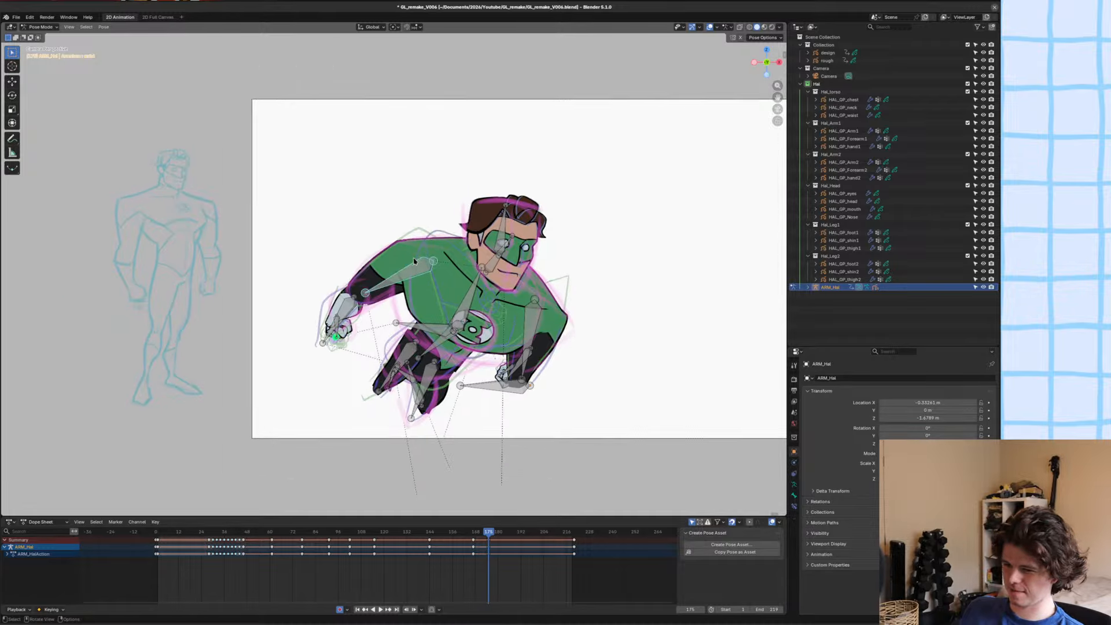
scroll(415, 271, "up", 3)
scroll(292, 358, "down", 2)
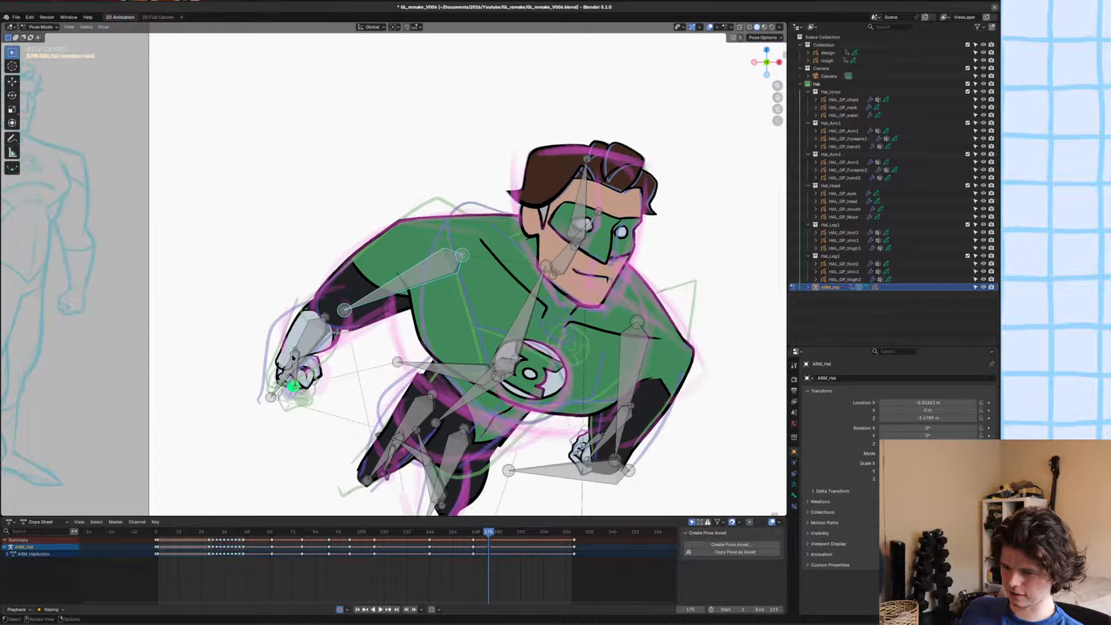
scroll(292, 358, "down", 1)
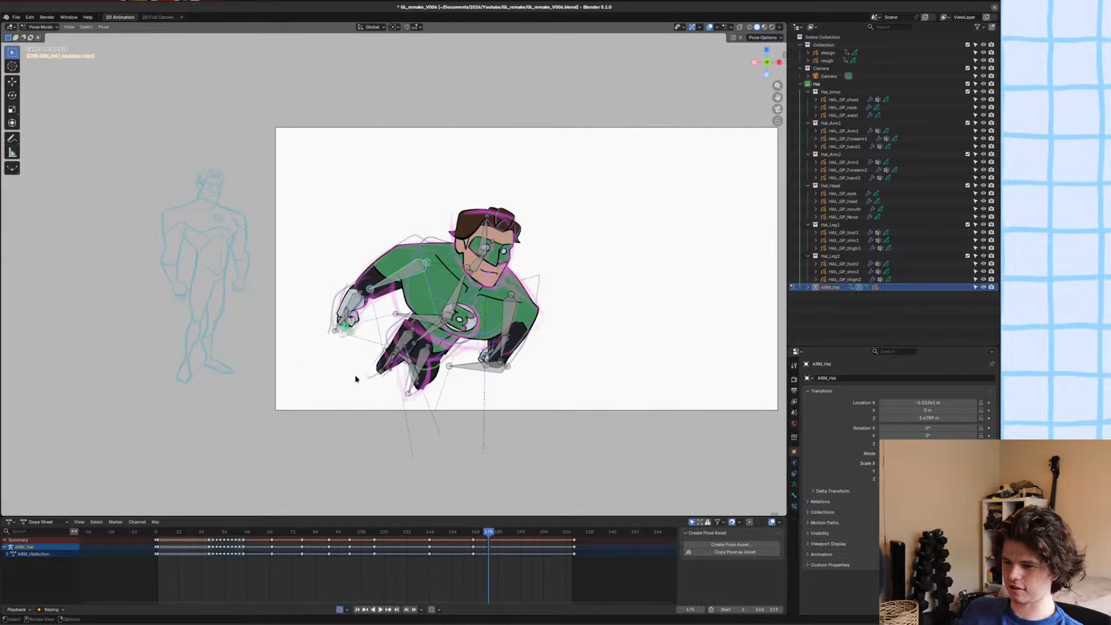
scroll(355, 378, "up", 4)
scroll(371, 343, "down", 2)
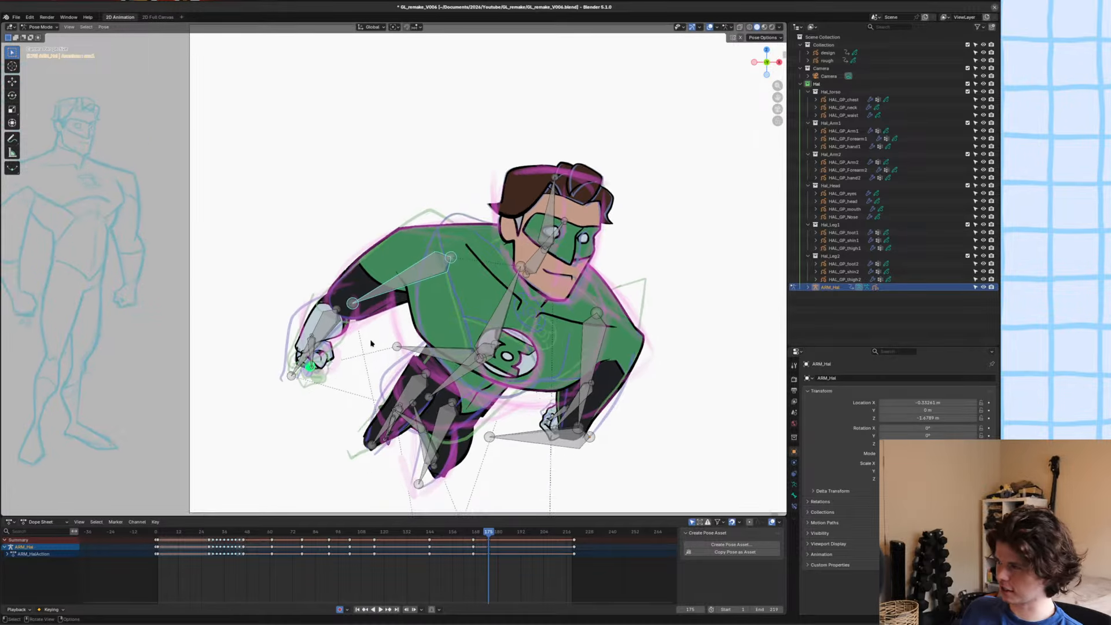
key("ctrl+s")
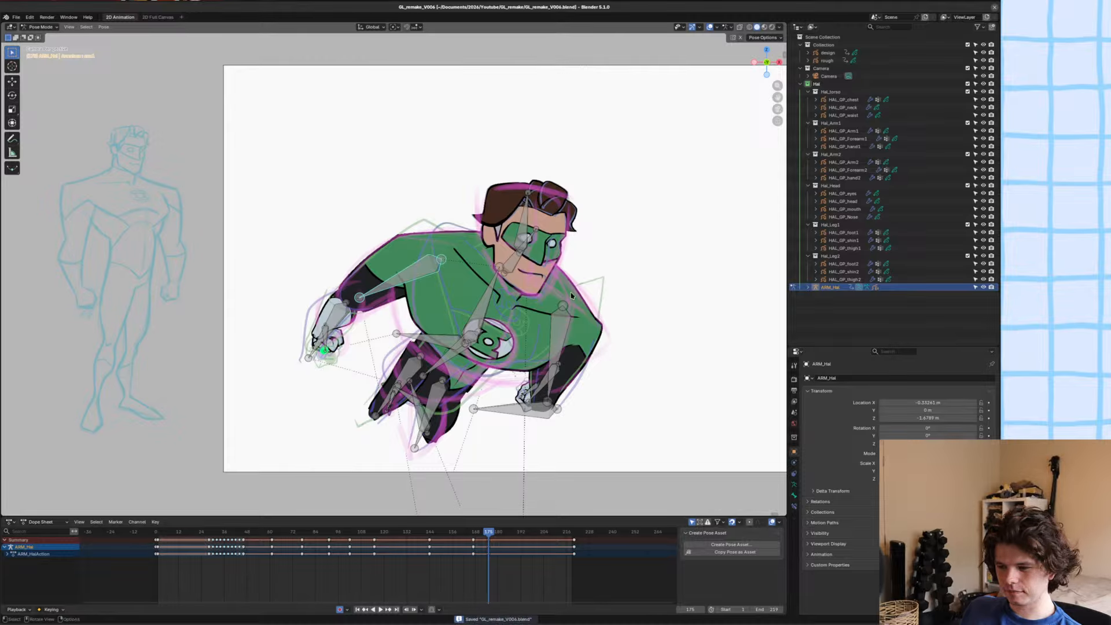
Examine the whole character's silhouette at frame 175 against the pink rough sketch.
middle_click_drag(573, 296, 547, 276, "shift")
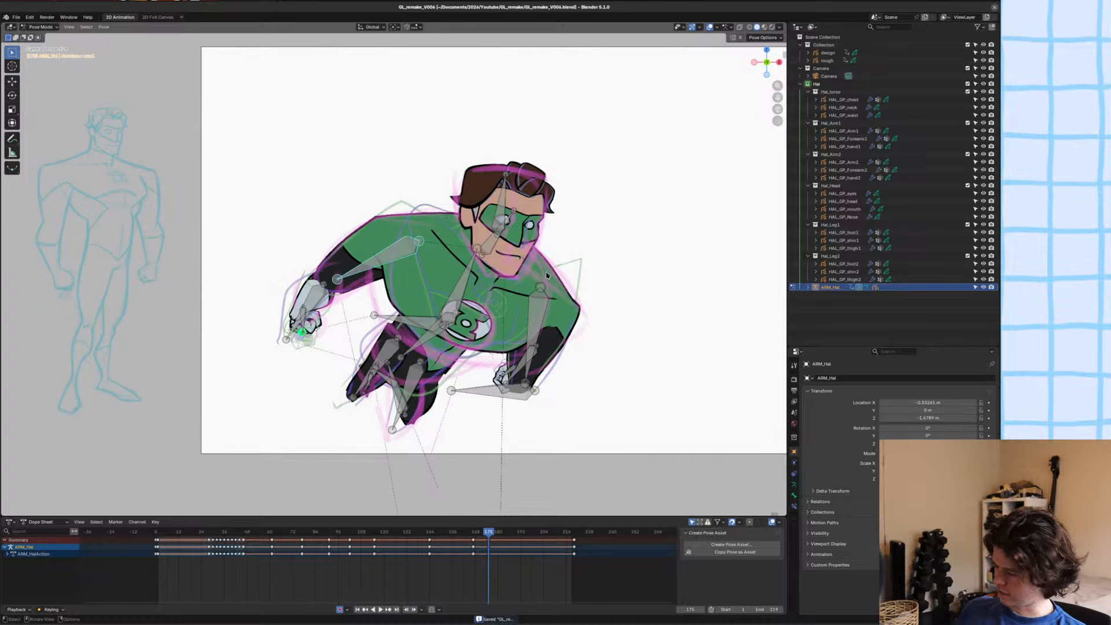
scroll(550, 273, "down", 1)
middle_click_drag(541, 276, 516, 273, "shift")
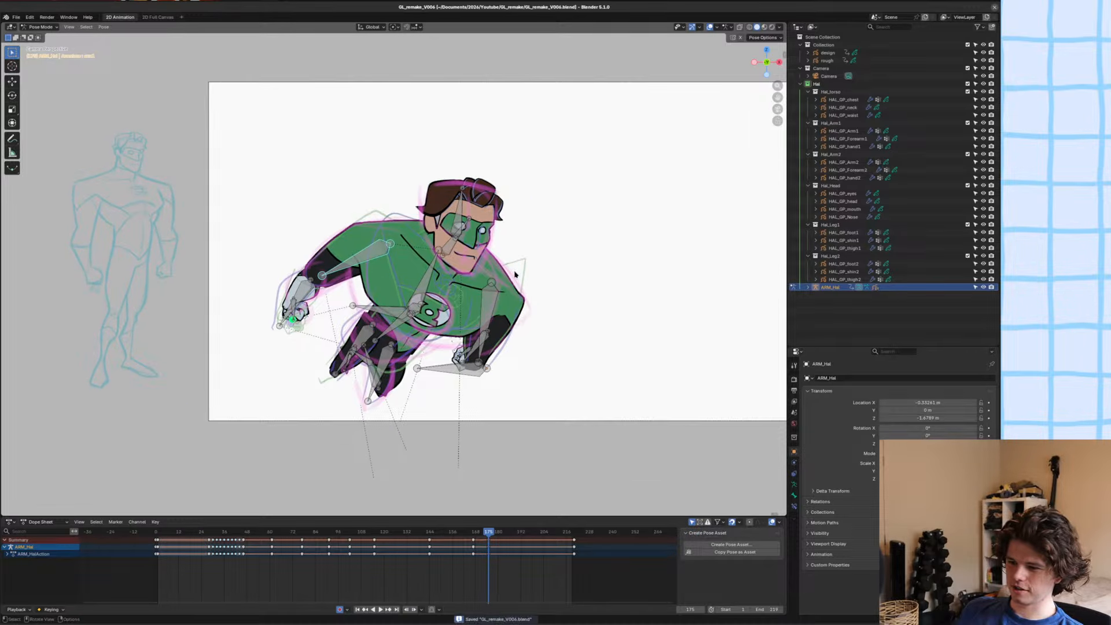
middle_click_drag(447, 273, 425, 279, "shift")
middle_click_drag(504, 263, 519, 265, "shift")
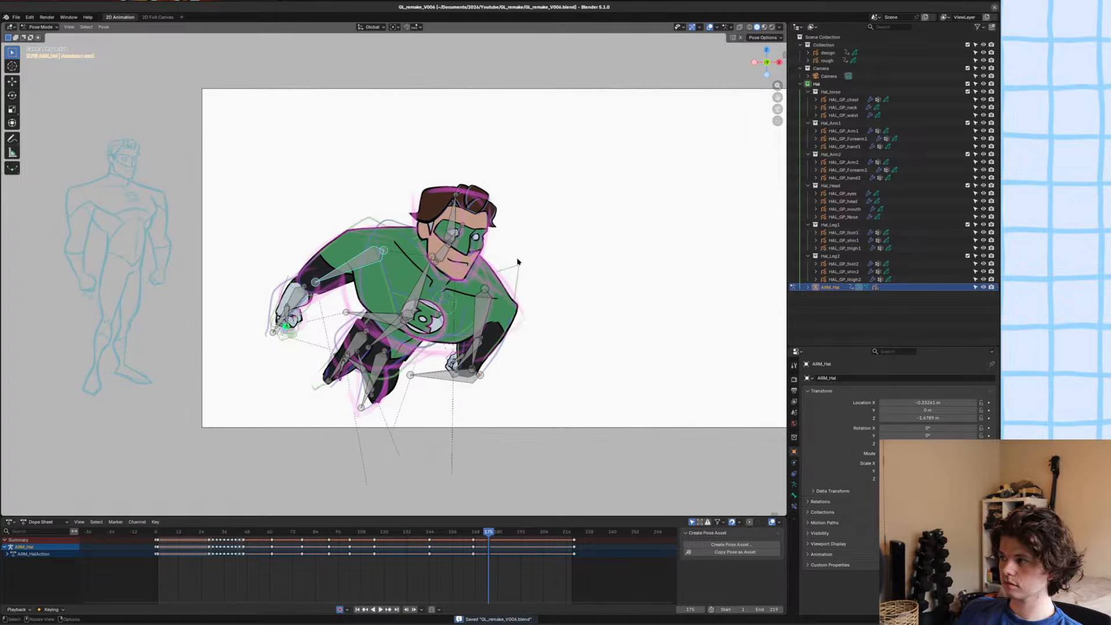
scroll(518, 262, "up", 3)
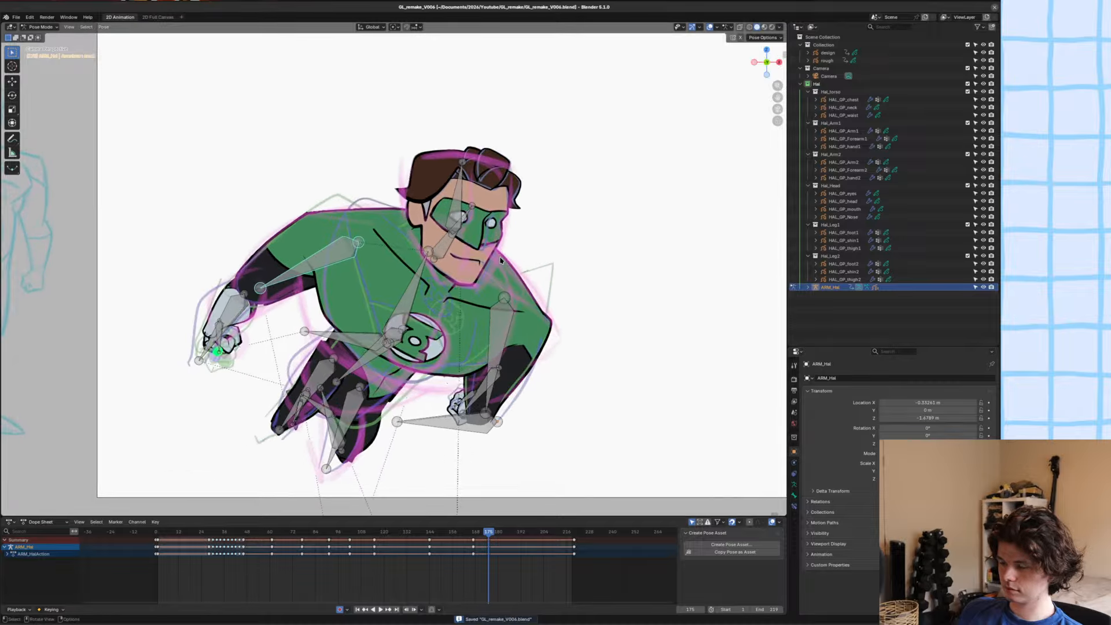
mouse_move(501, 261)
middle_mouse_down("shift")
mouse_move(476, 265)
mouse_move(496, 263)
middle_mouse_up("shift")
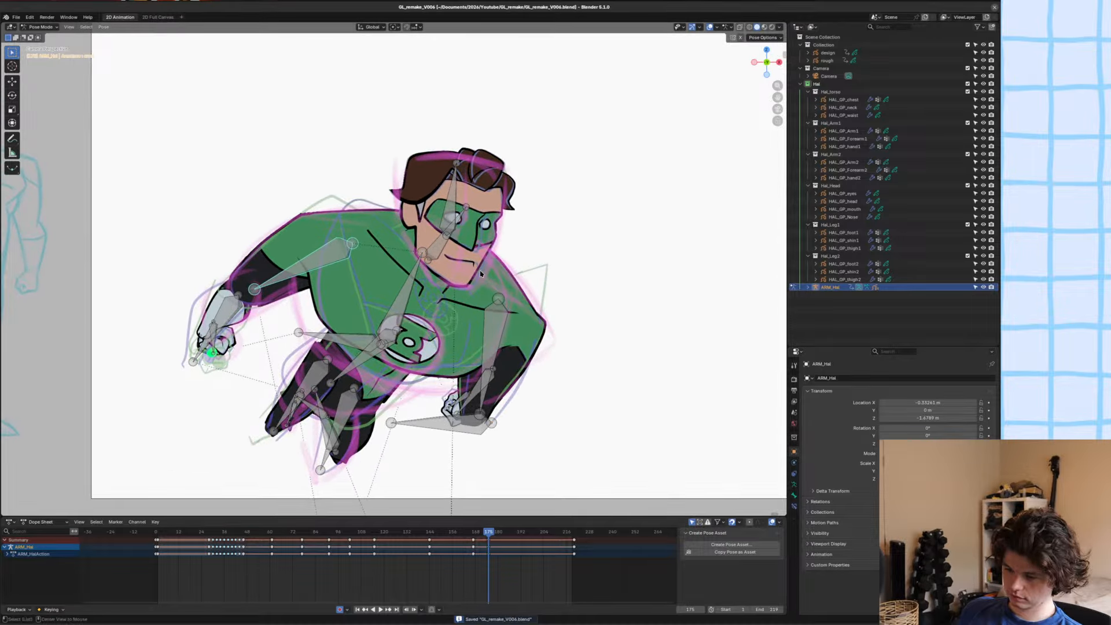
scroll(481, 274, "up", 1, "alt")
scroll(481, 274, "down", 1, "alt")
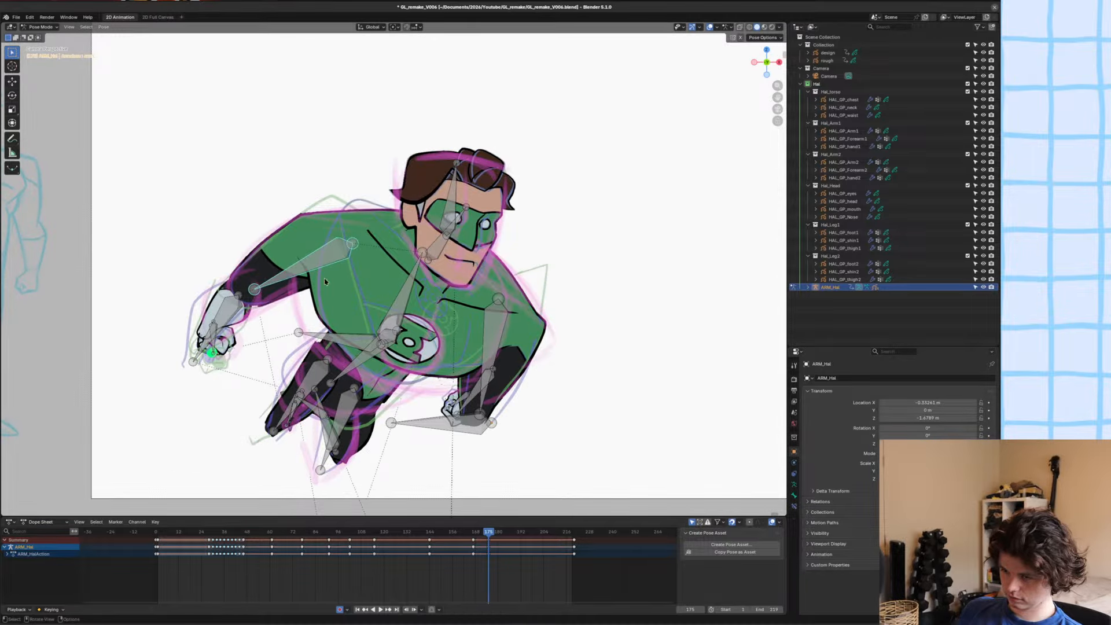
Nudge the hand bone of the arm with the ring slightly outward to fit the rough sketch, and save the file.
middle_click_drag(309, 257, 339, 167, "shift")
scroll(340, 166, "up", 5)
middle_click_drag(184, 246, 485, 229, "shift")
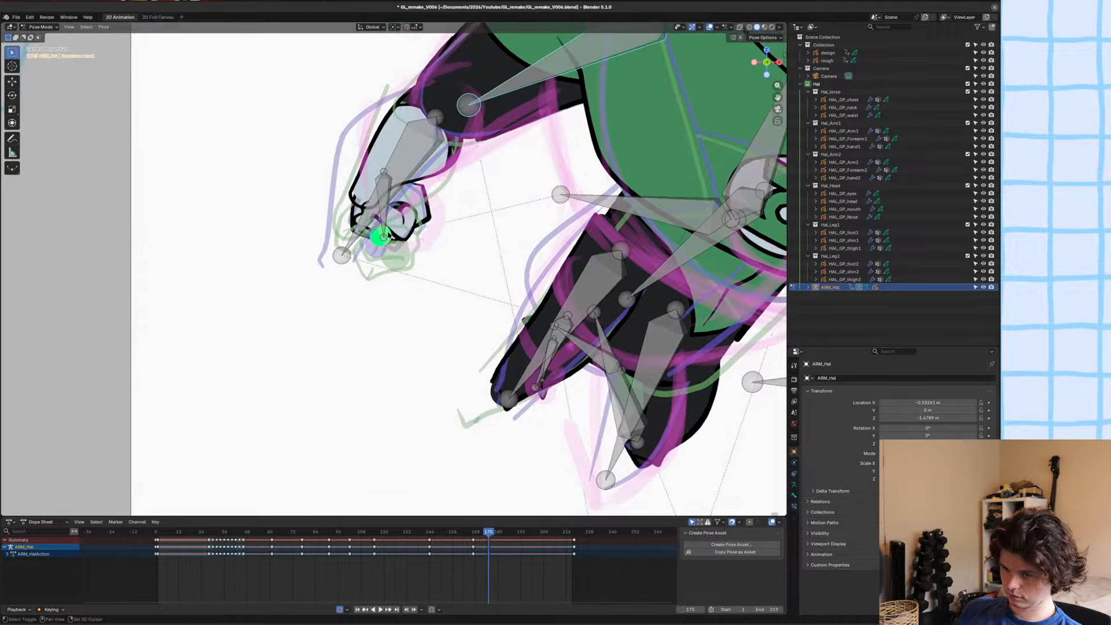
left_click(389, 224)
key("g")
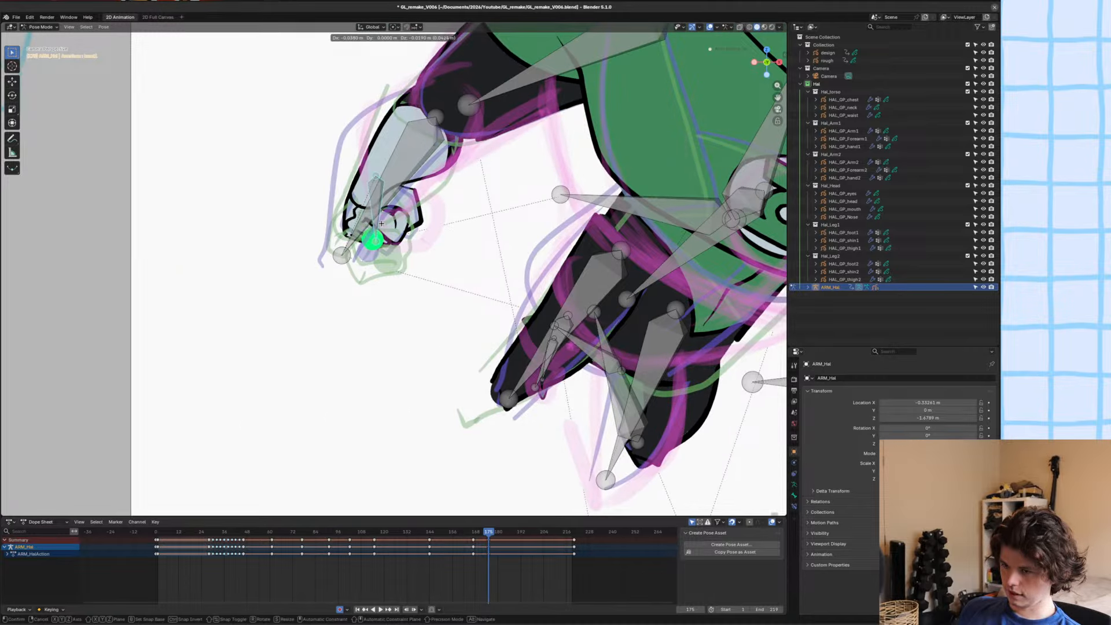
left_click(378, 227)
middle_click_drag(456, 193, 466, 193, "shift")
scroll(466, 193, "down", 5)
key("ctrl+s")
scroll(486, 199, "up", 8)
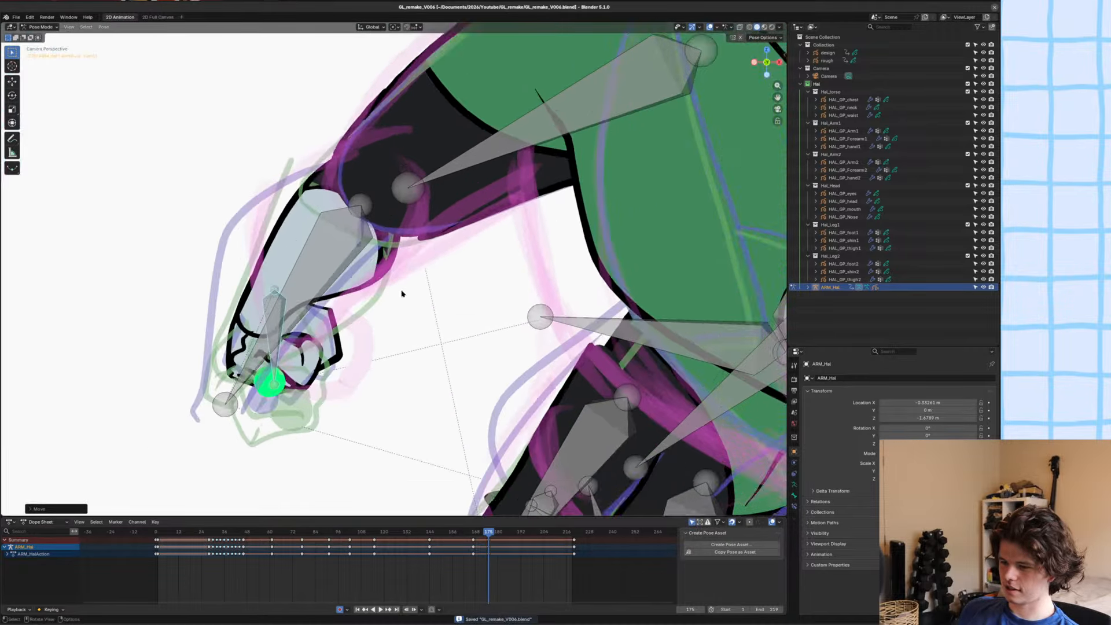
key("g")
left_click(406, 292)
scroll(282, 303, "down", 8)
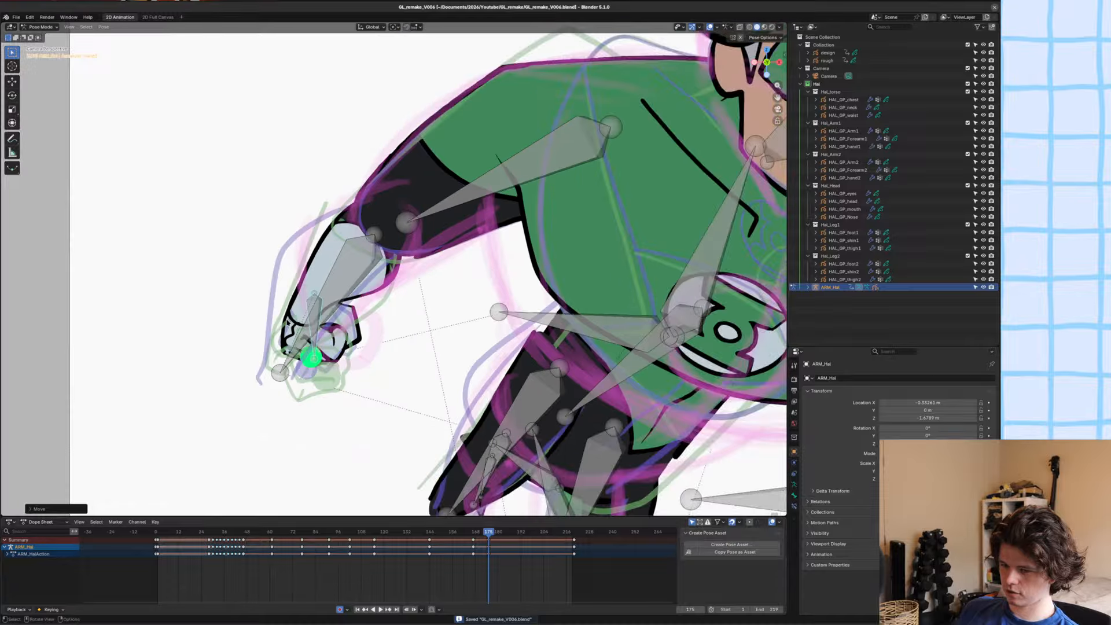
Shift the same arm's forearm bone slightly up towards the elbow, and save the file.
scroll(570, 349, "up", 3)
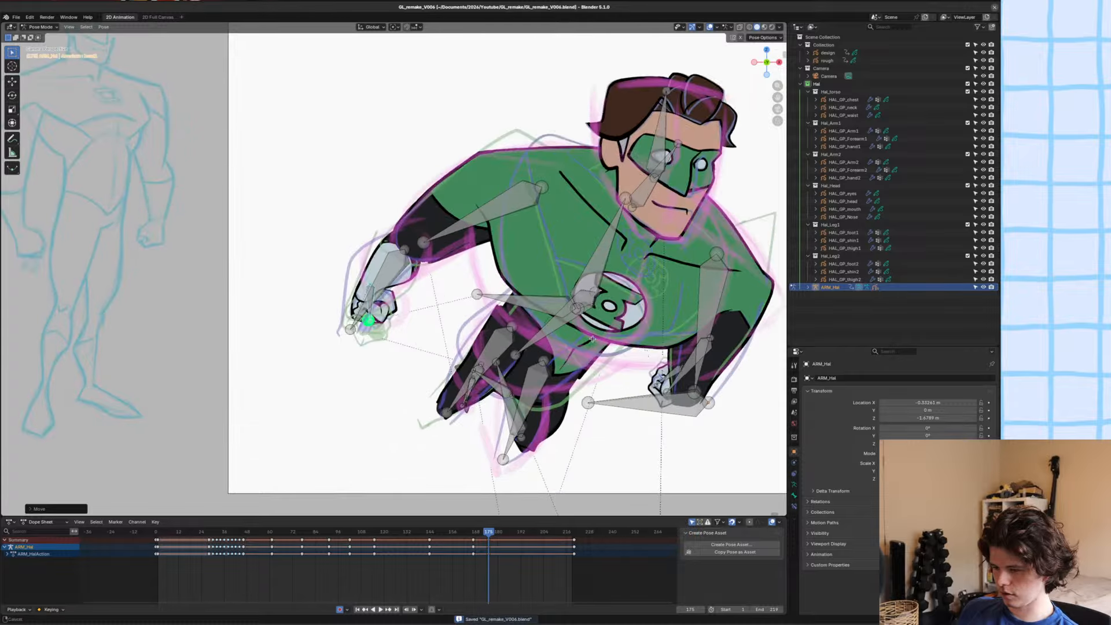
left_click(366, 248)
scroll(382, 245, "up", 2)
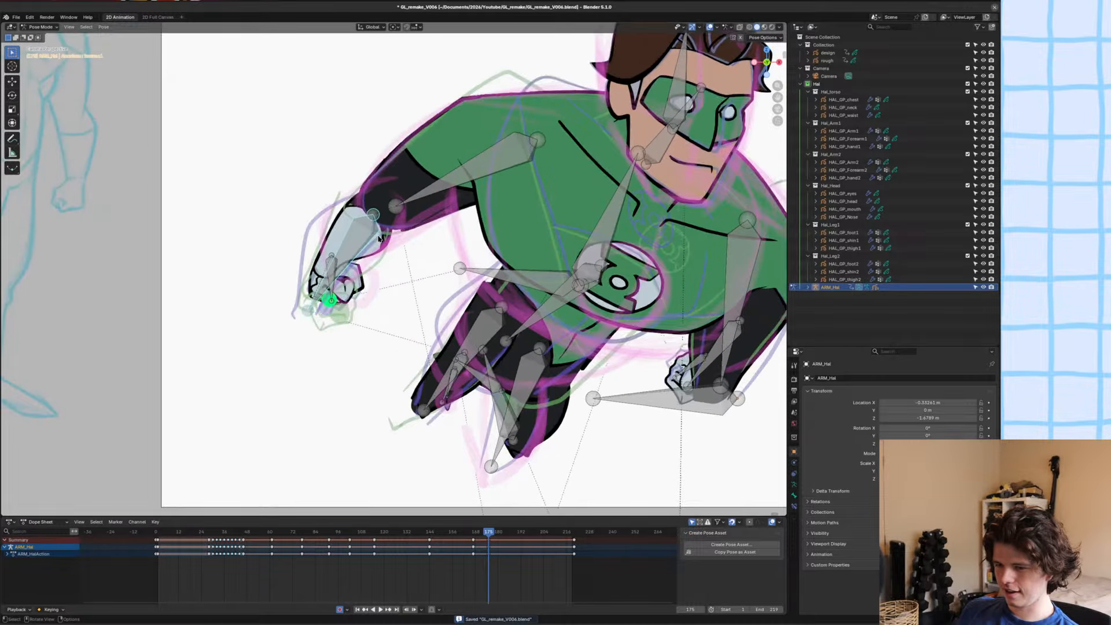
key("g")
left_click(380, 231)
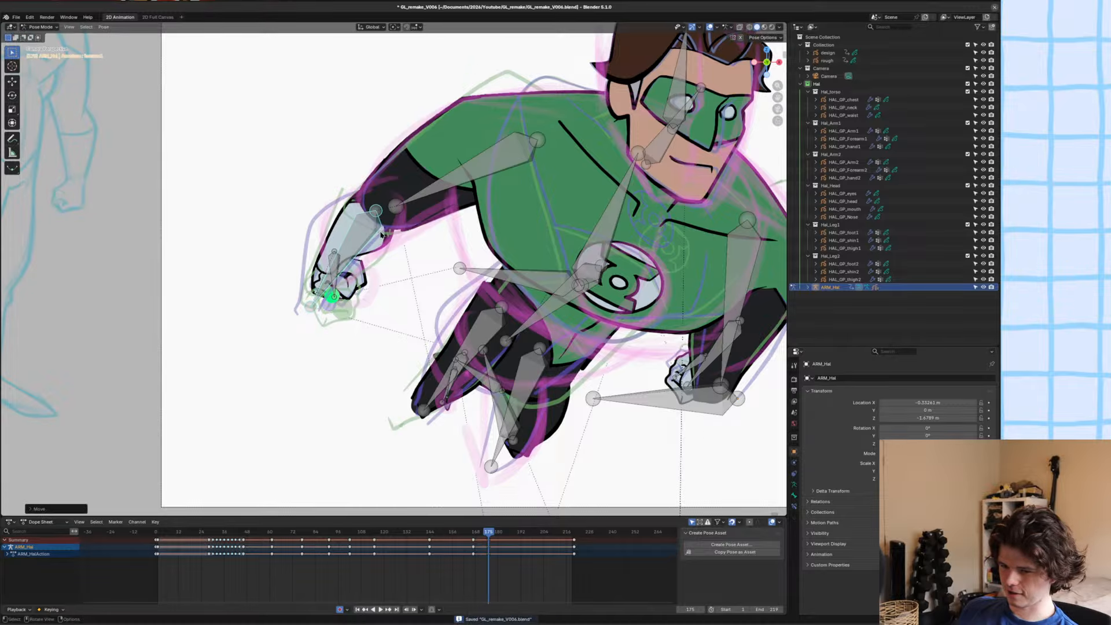
scroll(394, 278, "down", 2)
key("ctrl+s")
Compare the pose with the one at frame 174, return to frame 175, and save the file.
scroll(401, 312, "down", 2)
key("space")
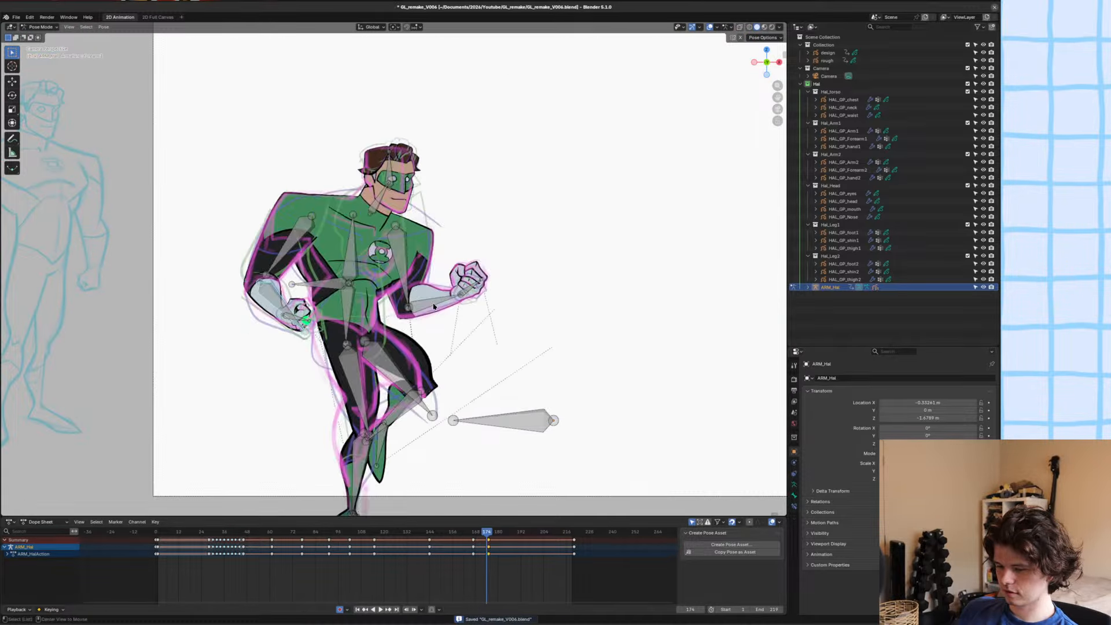
key("Escape")
key("ctrl+z")
key("ctrl+z")
key("ctrl+s")
middle_click_drag(433, 306, 438, 272, "shift")
scroll(424, 231, "down", 1)
scroll(428, 235, "down", 1)
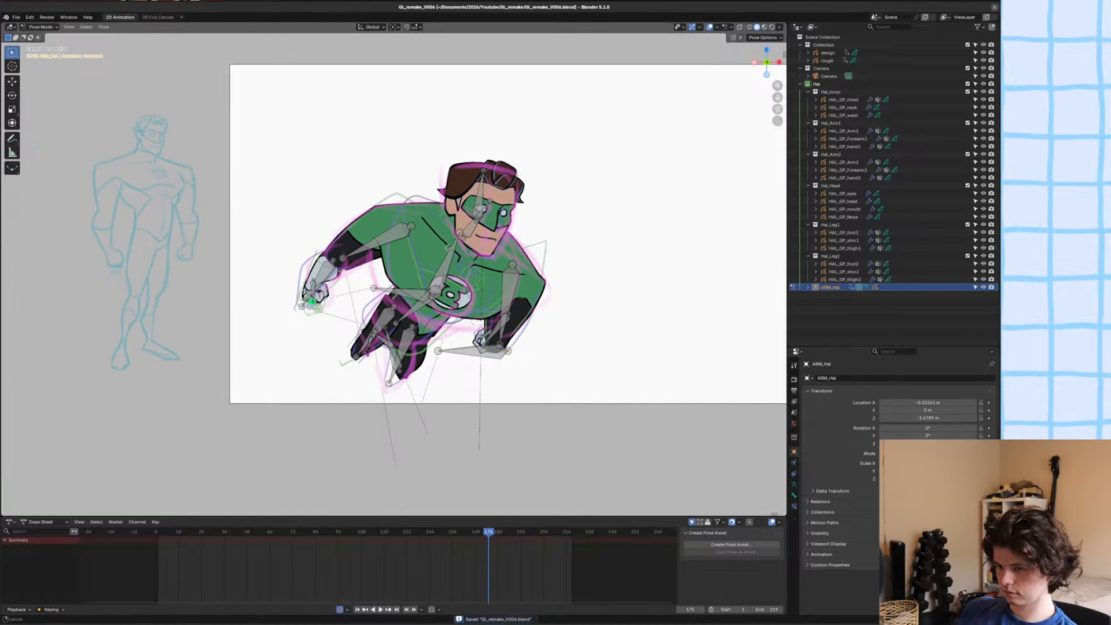
middle_click_drag(450, 320, 459, 282, "shift")
scroll(459, 282, "up", 2)
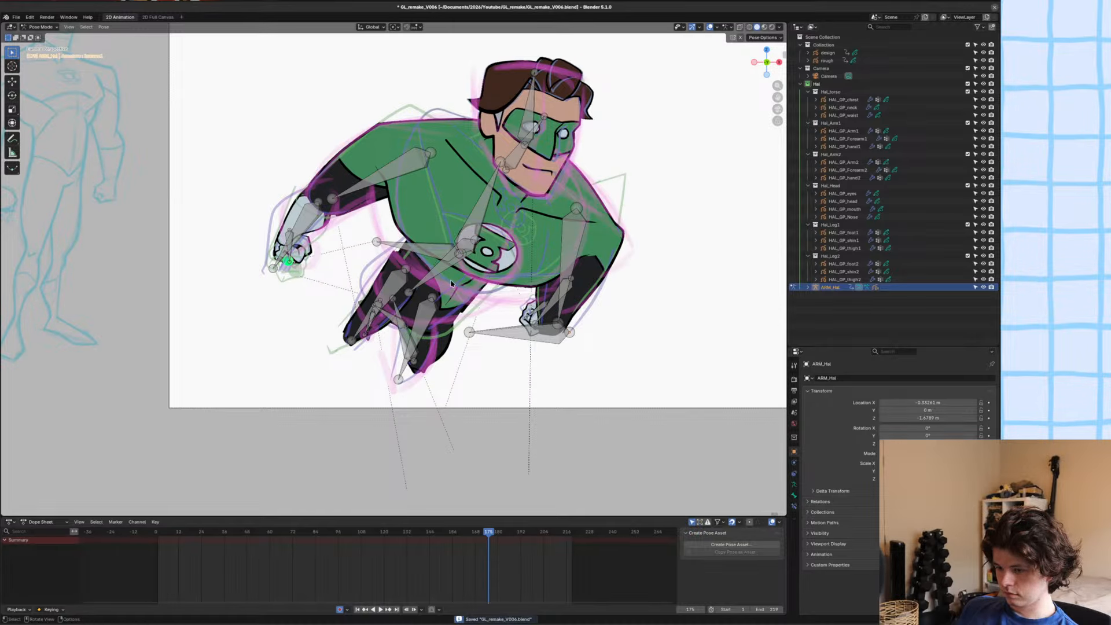
Switch to Object Mode, select the waist drawing together with the rough sketch, and isolate both in local view.
key("ctrl+Tab")
left_click(453, 280)
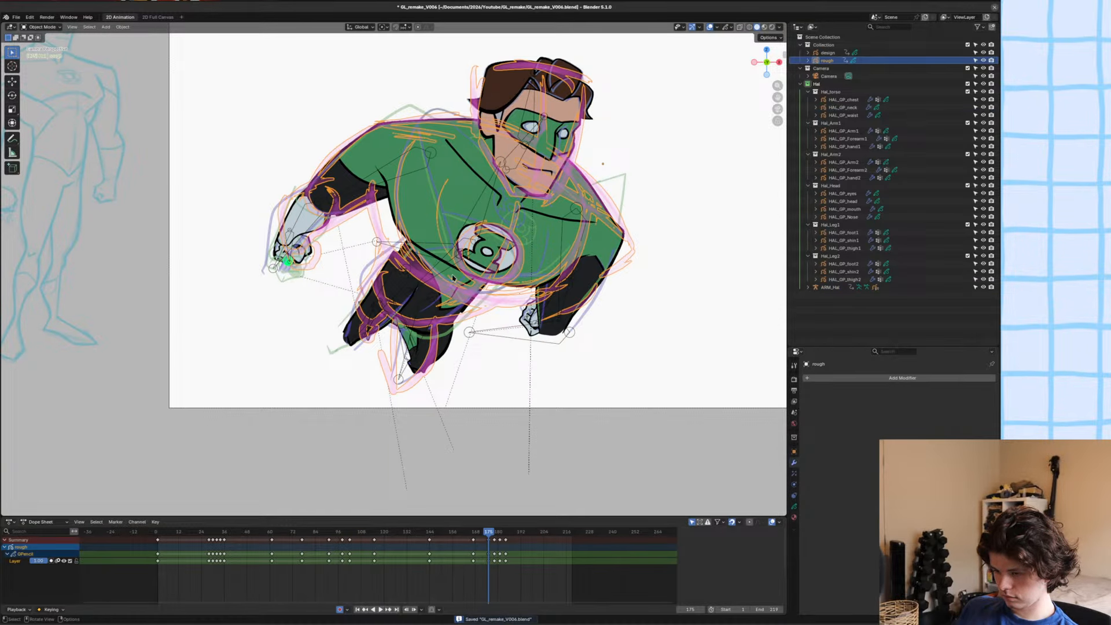
left_click(454, 279)
key("KP_Divide")
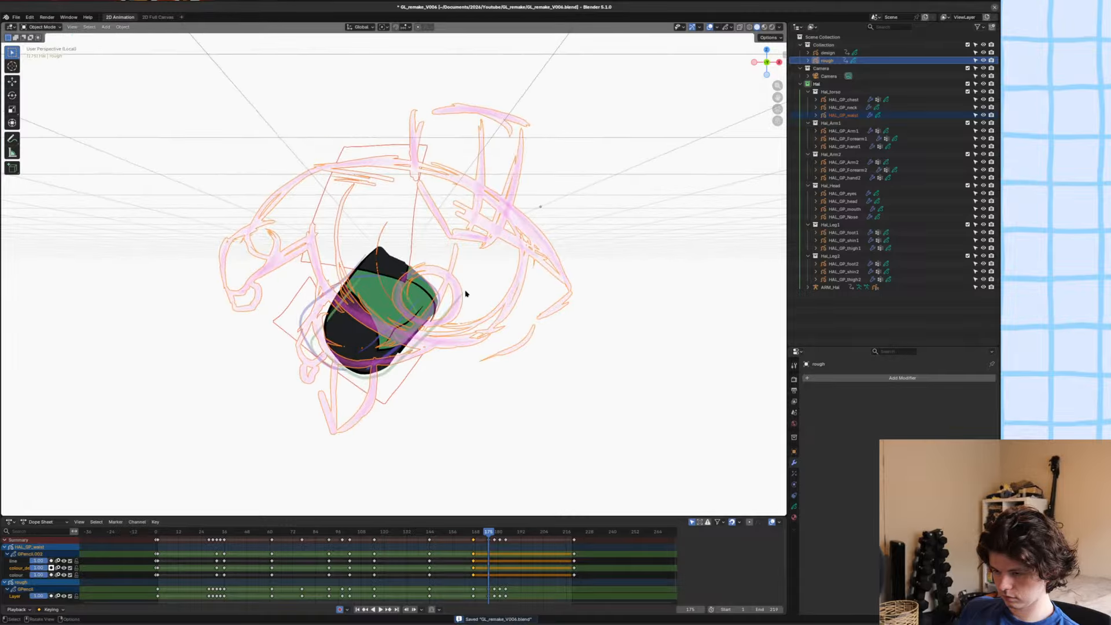
Delete all of the waist drawing's strokes at frame 175 in Edit Mode, and return to the camera view.
key("Tab")
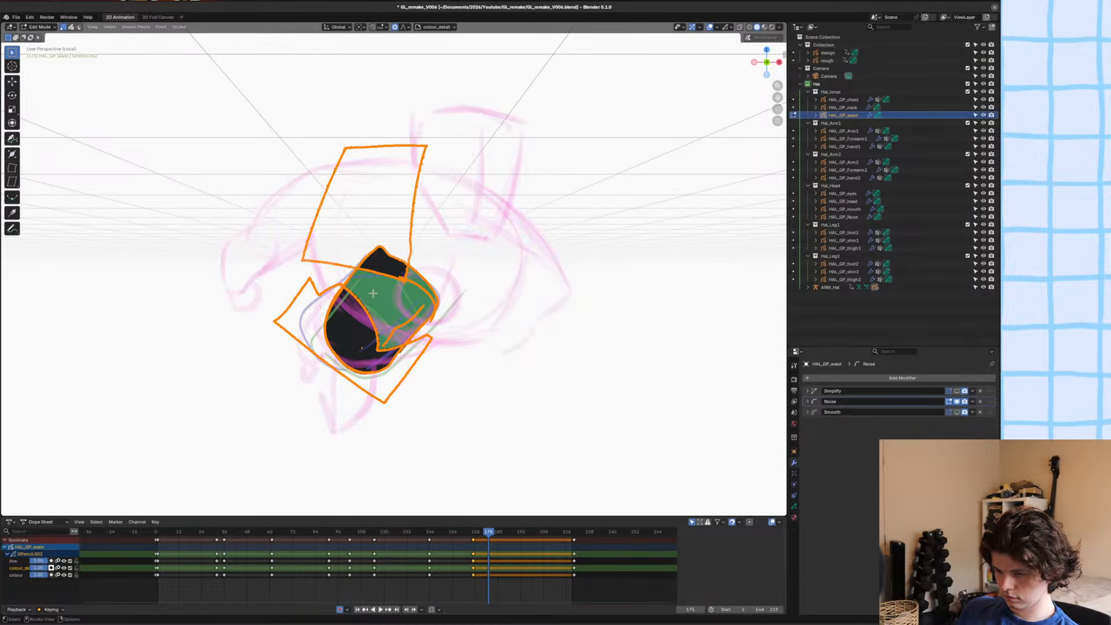
key("Delete")
scroll(440, 348, "up", 5)
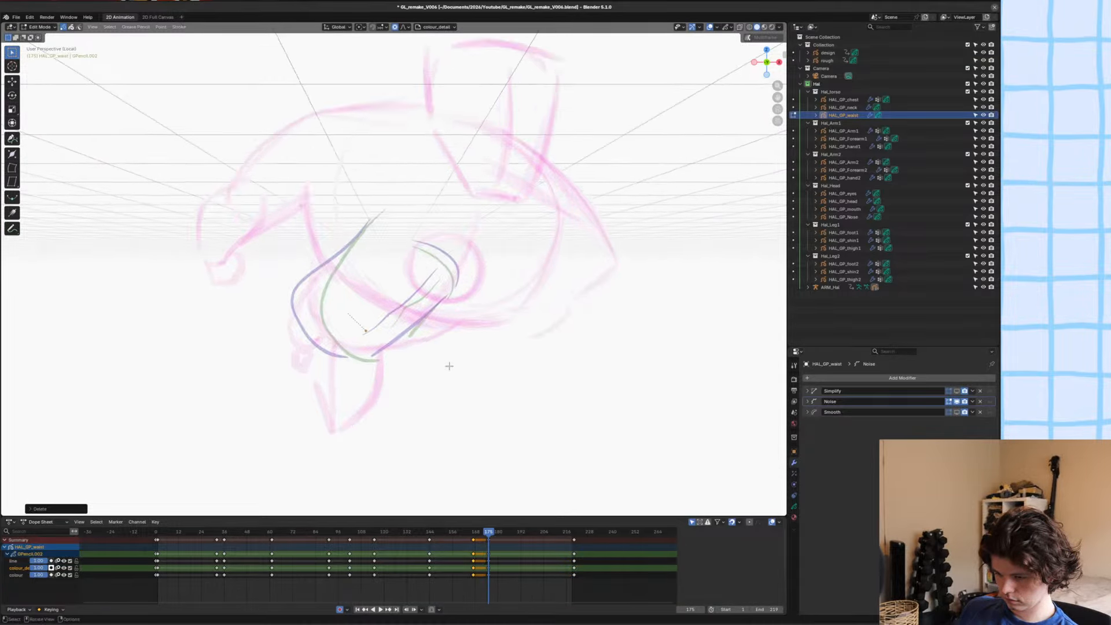
key("KP_0")
Switch the waist drawing to Draw Mode and set up the Ink Pen brush with the Hal_Linework material on the line layer.
key("Tab")
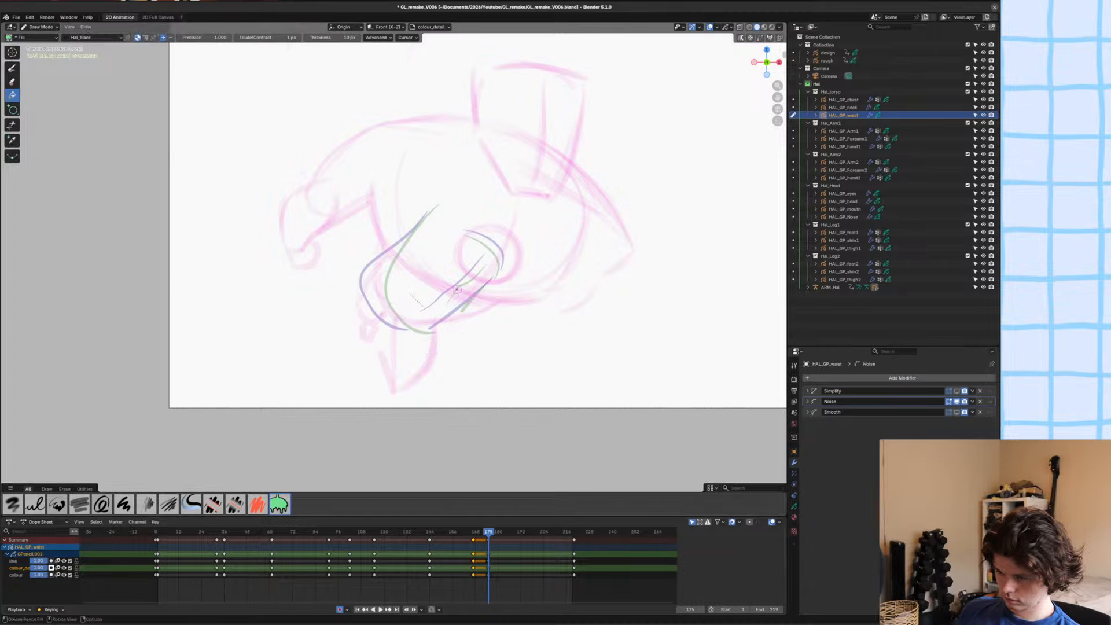
scroll(452, 334, "up", 3)
scroll(454, 360, "up", 1)
key("u")
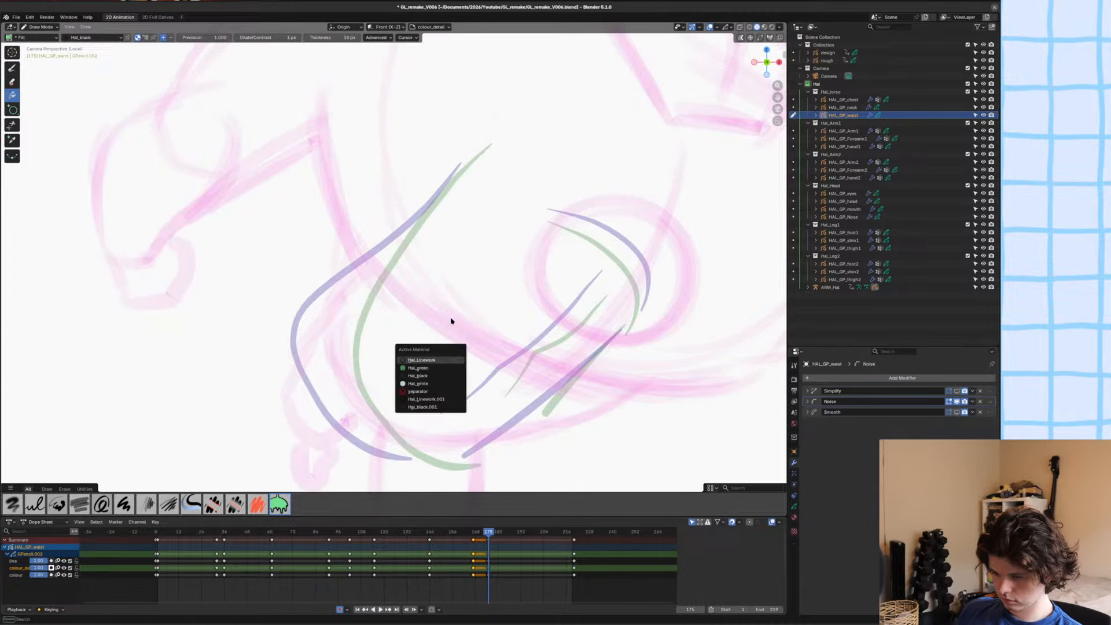
left_click(423, 367)
scroll(480, 338, "down", 3)
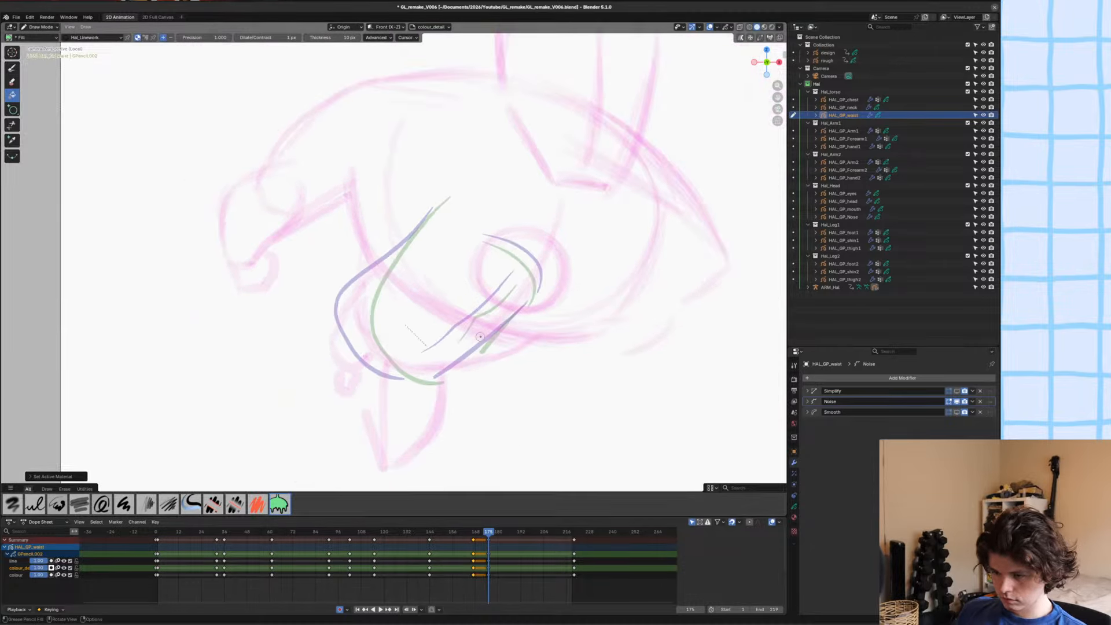
left_click(34, 504)
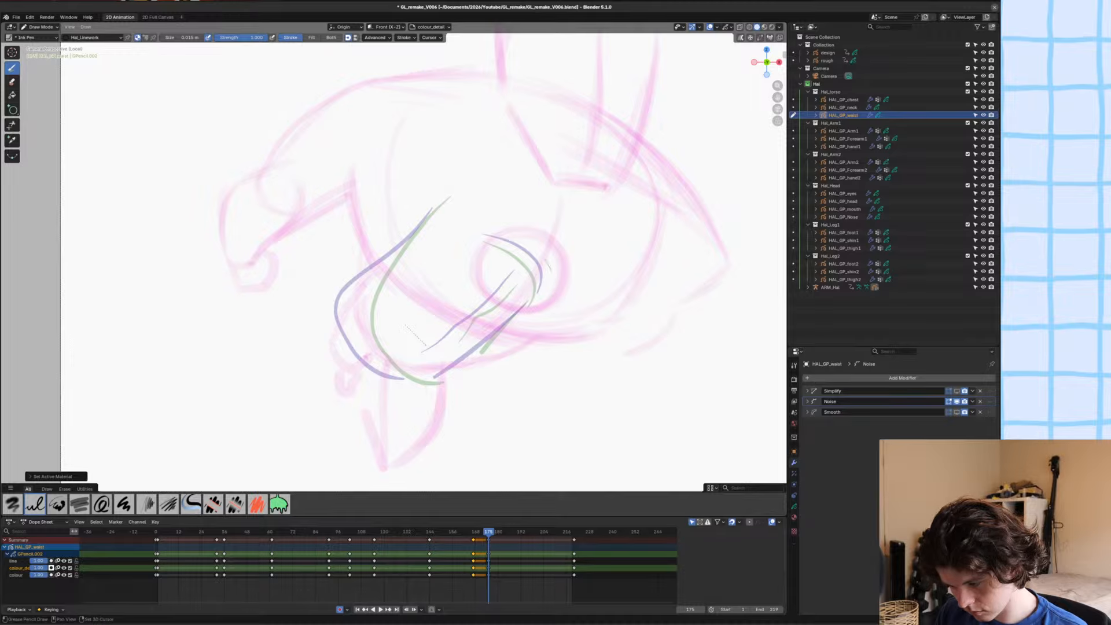
key("u")
left_click(426, 272)
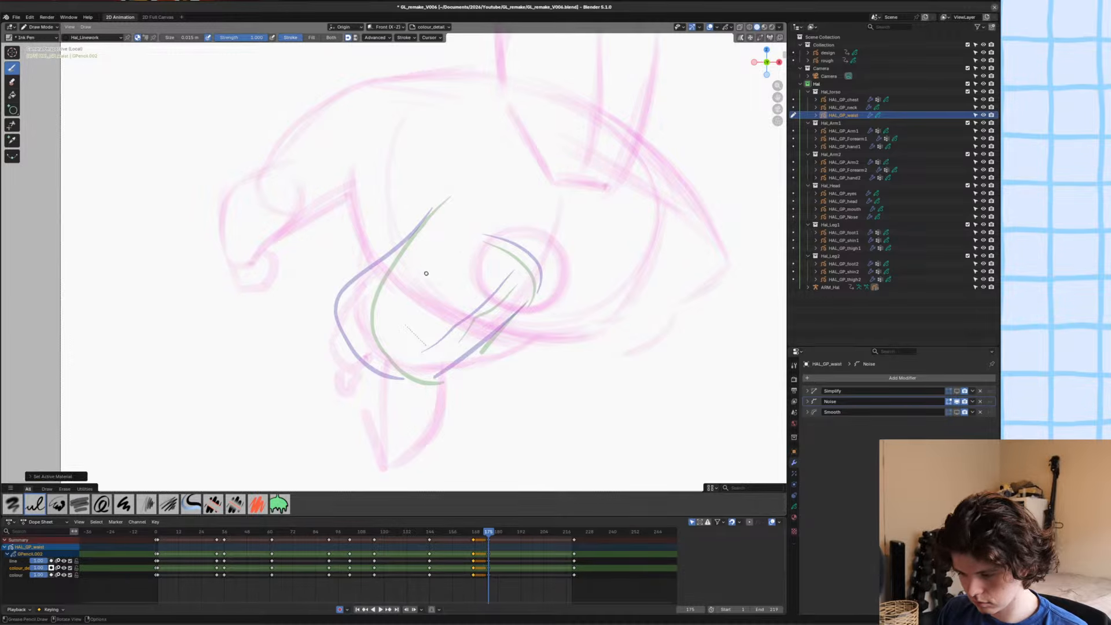
key("y")
left_click(426, 264)
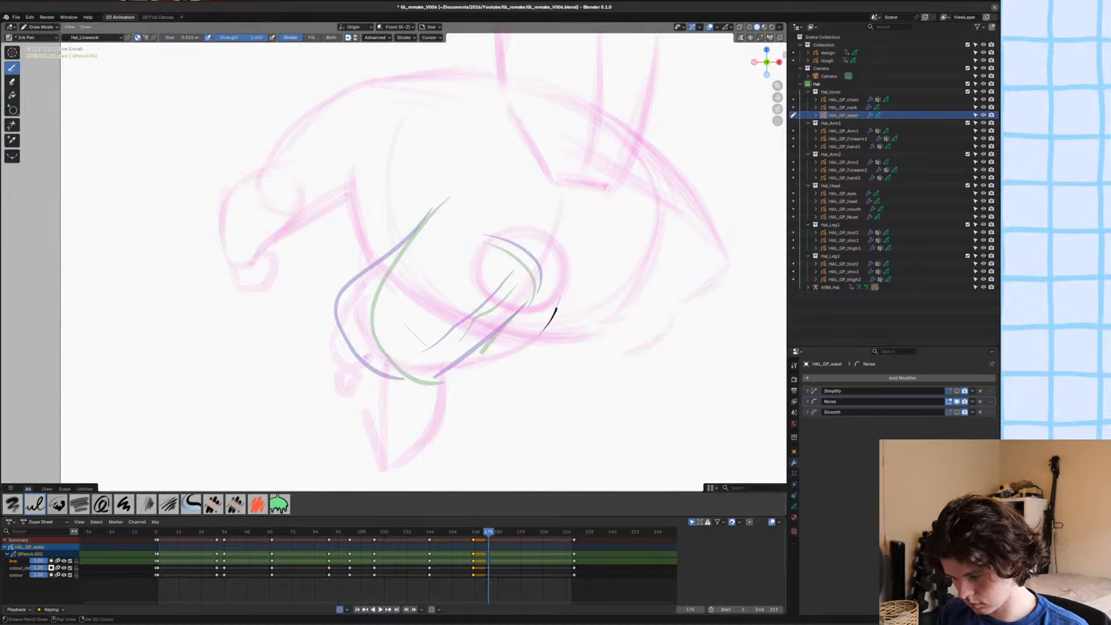
Undo the stray ink stroke and draw one closed oval outline for the waist over the rough sketch.
key("ctrl+z")
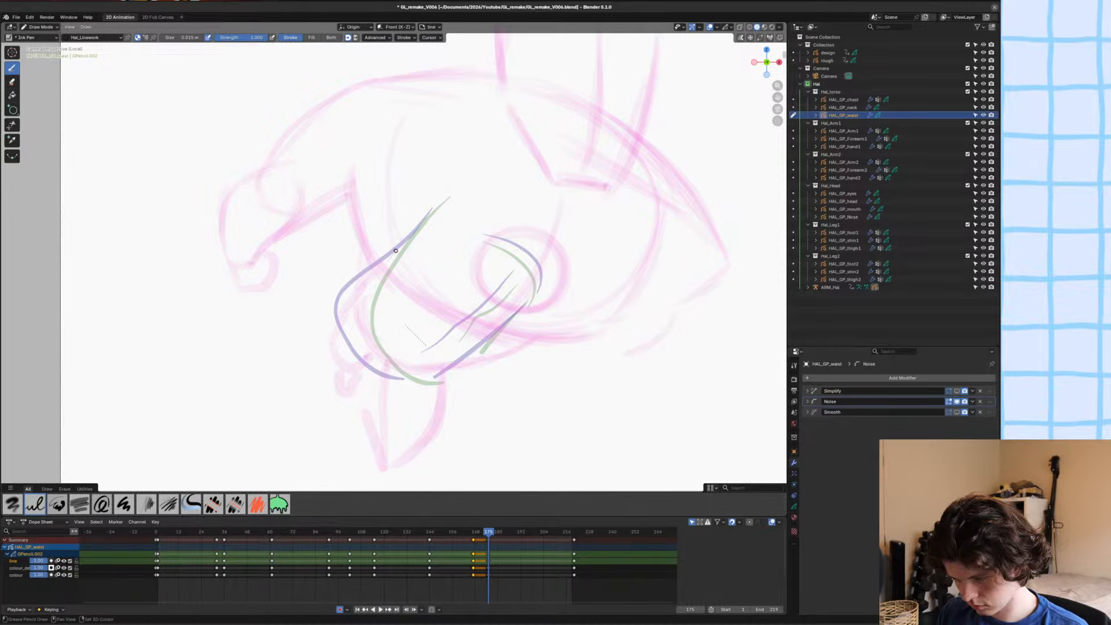
left_click_drag(396, 250, 526, 190)
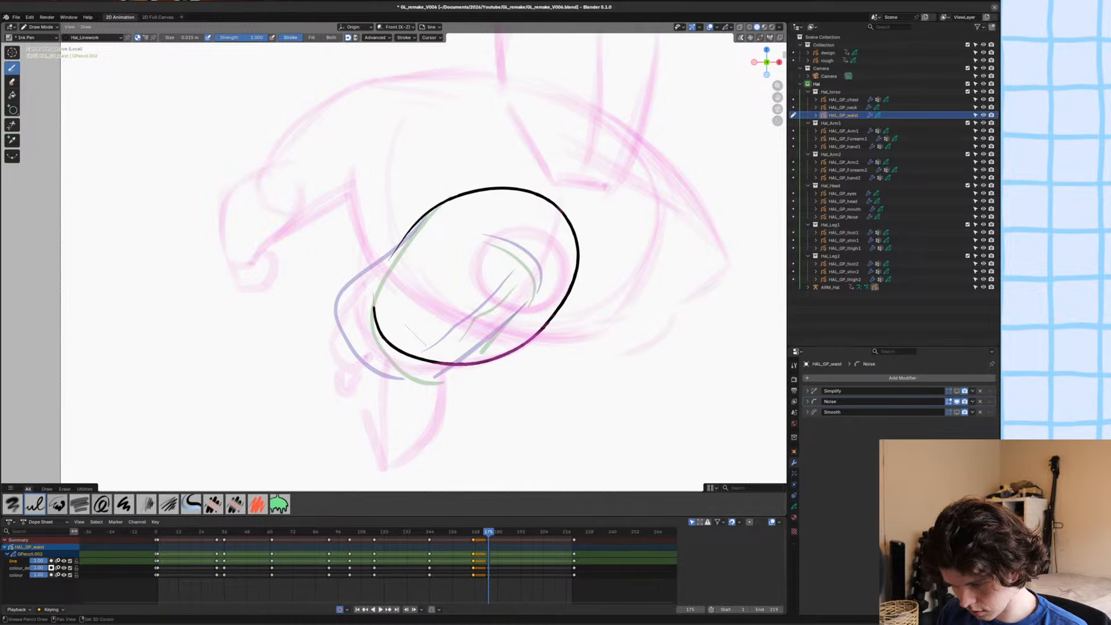
left_click_drag(400, 247, 464, 196, "shift")
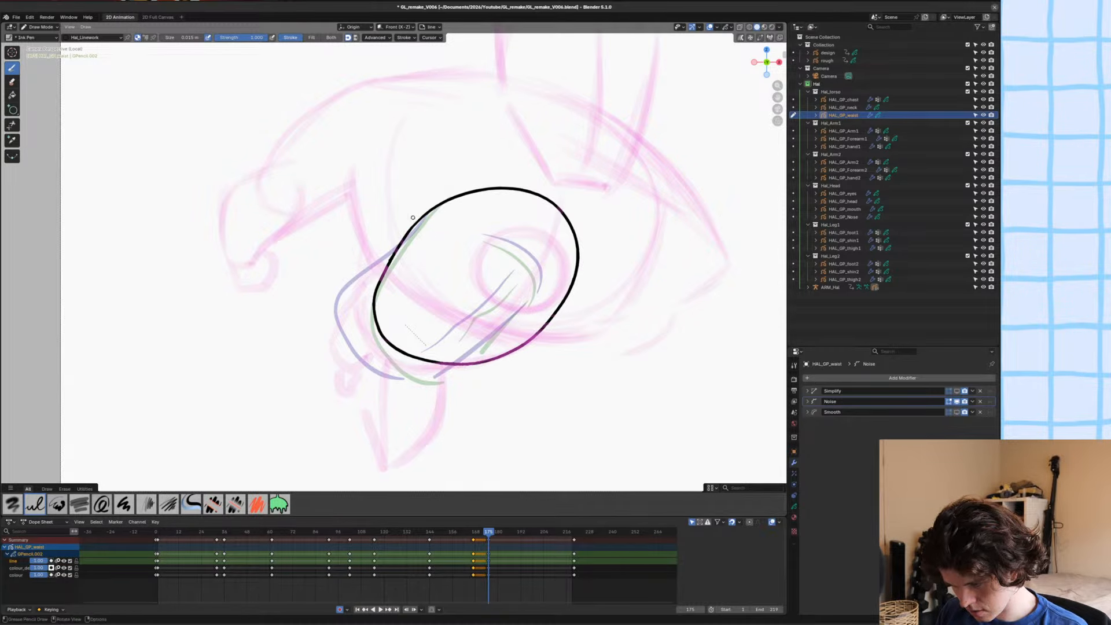
Ink a short curved crease line inside the lower part of the waist oval.
middle_click_drag(465, 196, 464, 227, "ctrl")
middle_click_drag(464, 227, 469, 254, "shift")
middle_click_drag(410, 347, 428, 293, "ctrl")
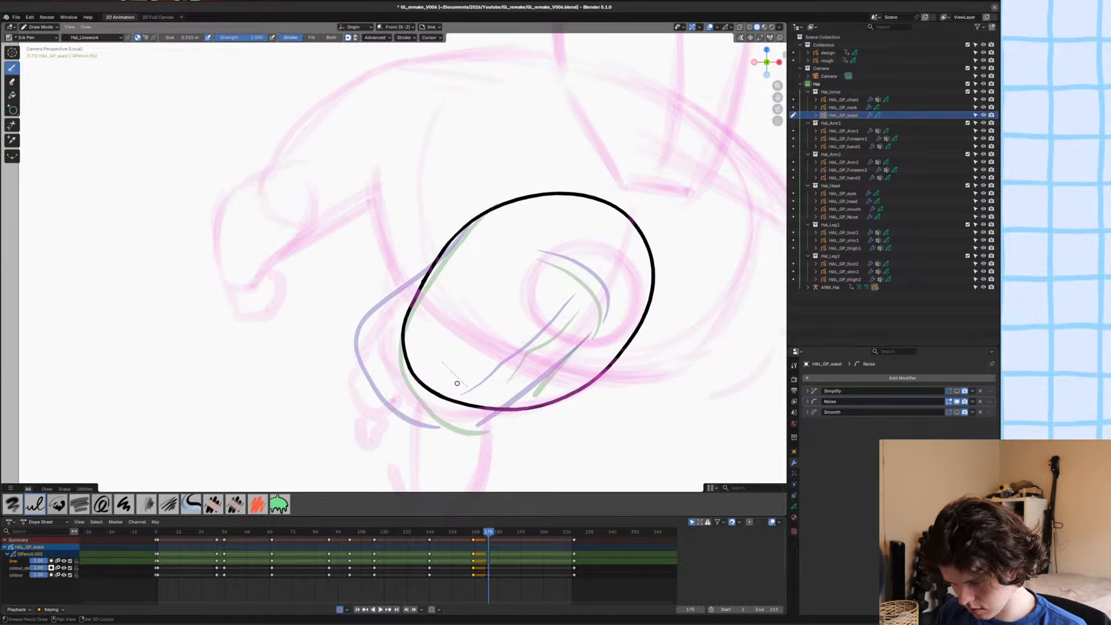
left_click_drag(497, 367, 542, 346)
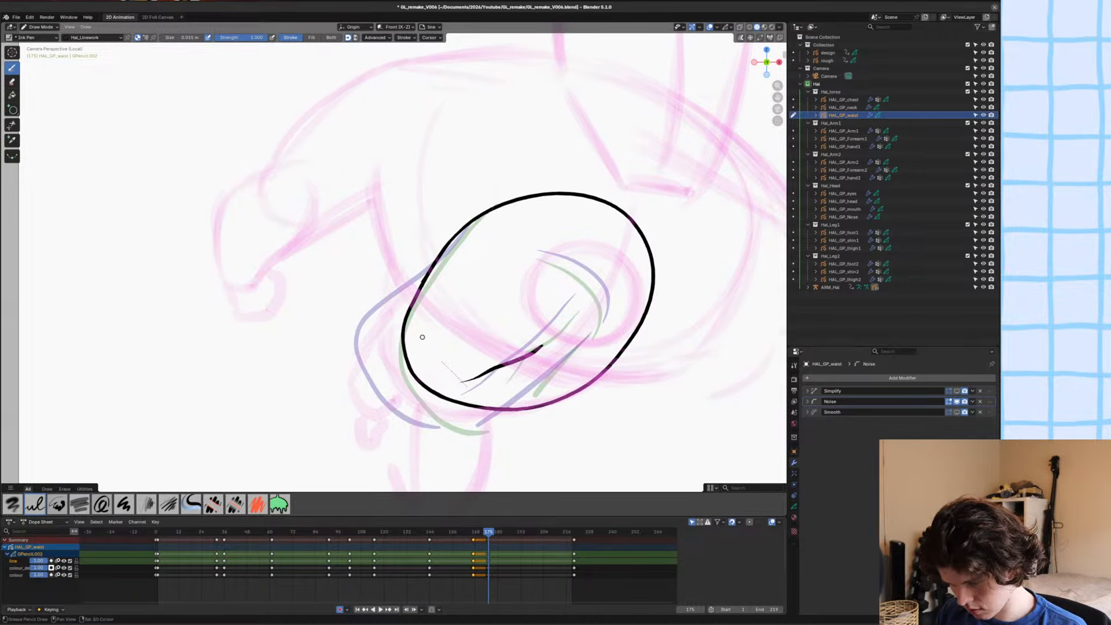
mouse_move(431, 344)
middle_mouse_down("shift")
mouse_move(441, 325)
mouse_move(438, 334)
middle_mouse_up("shift")
Fill the waist oval with the Hal_green material on the colour layer.
left_click(795, 506)
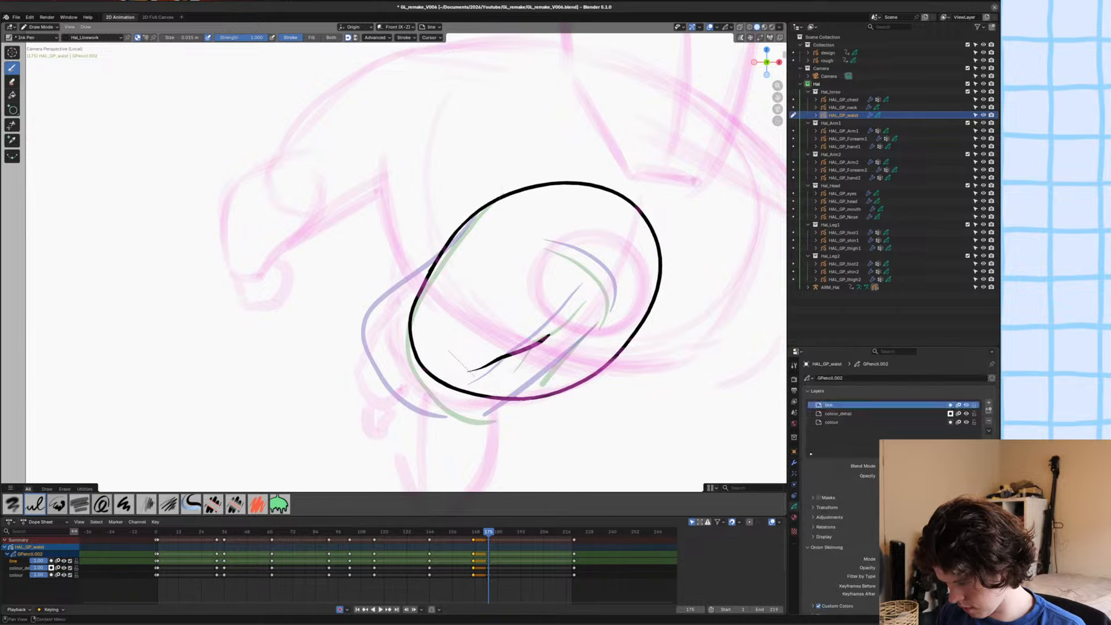
left_click(833, 423)
left_click(794, 517)
left_click(834, 388)
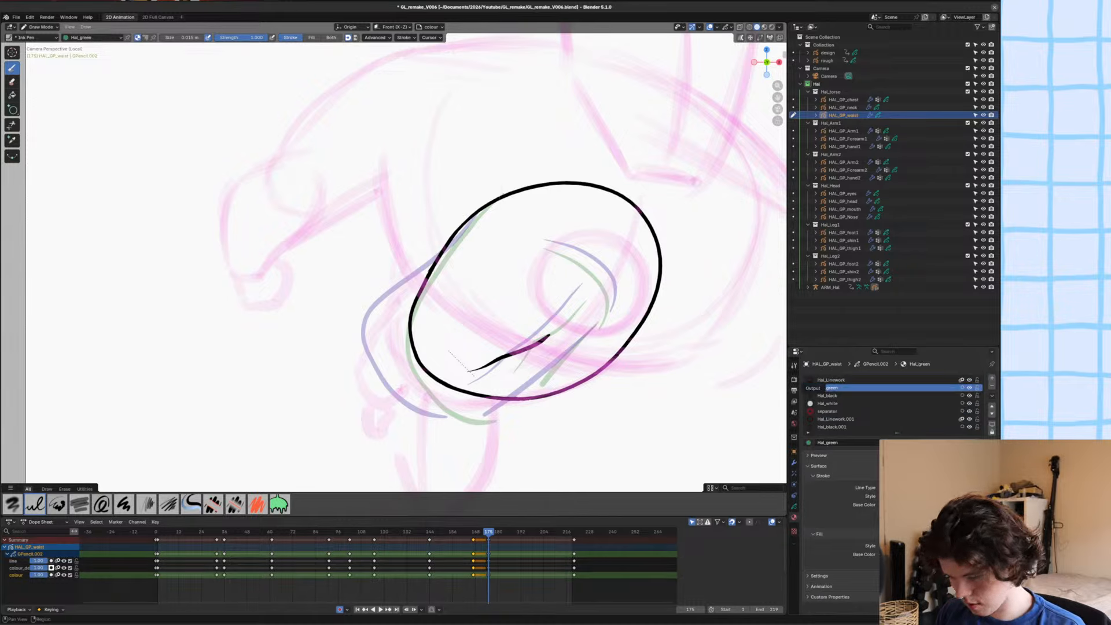
left_click(12, 95)
left_click(517, 336)
Delete the extra fill stroke around the crease line in Edit Mode and save the file.
key("Tab")
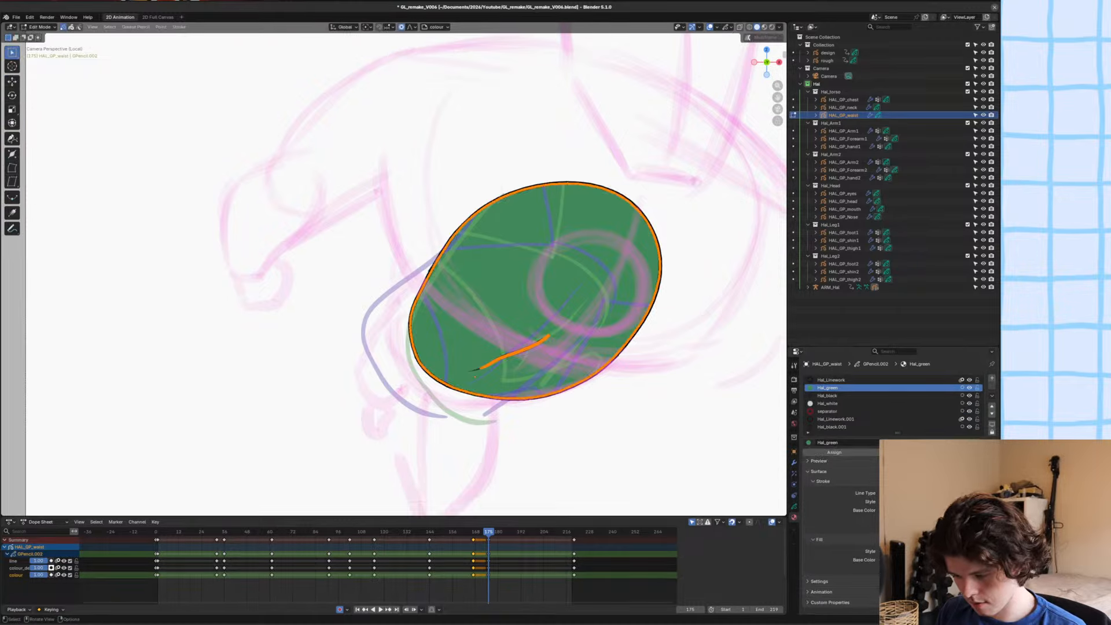
key("alt+a")
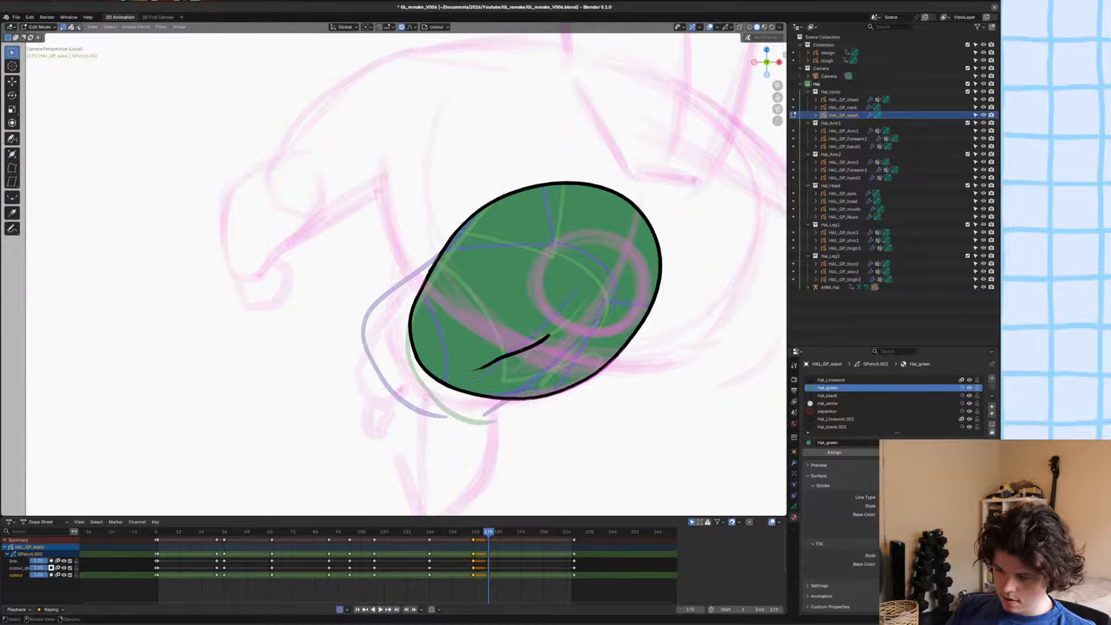
key("F2")
key("Escape")
key("a")
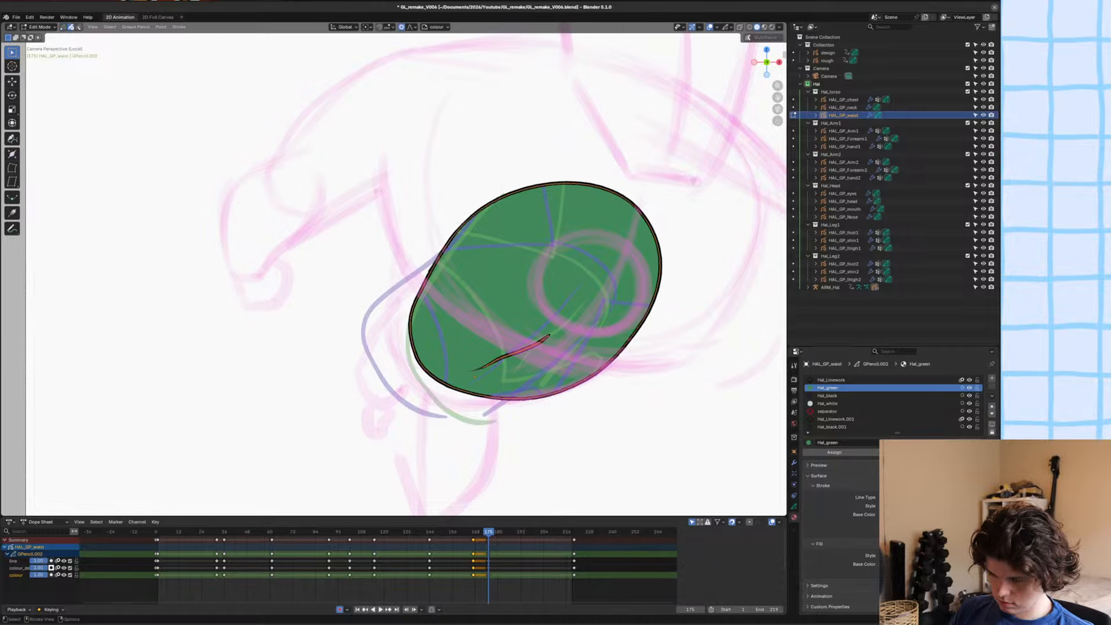
key("alt+f")
key("ctrl+z")
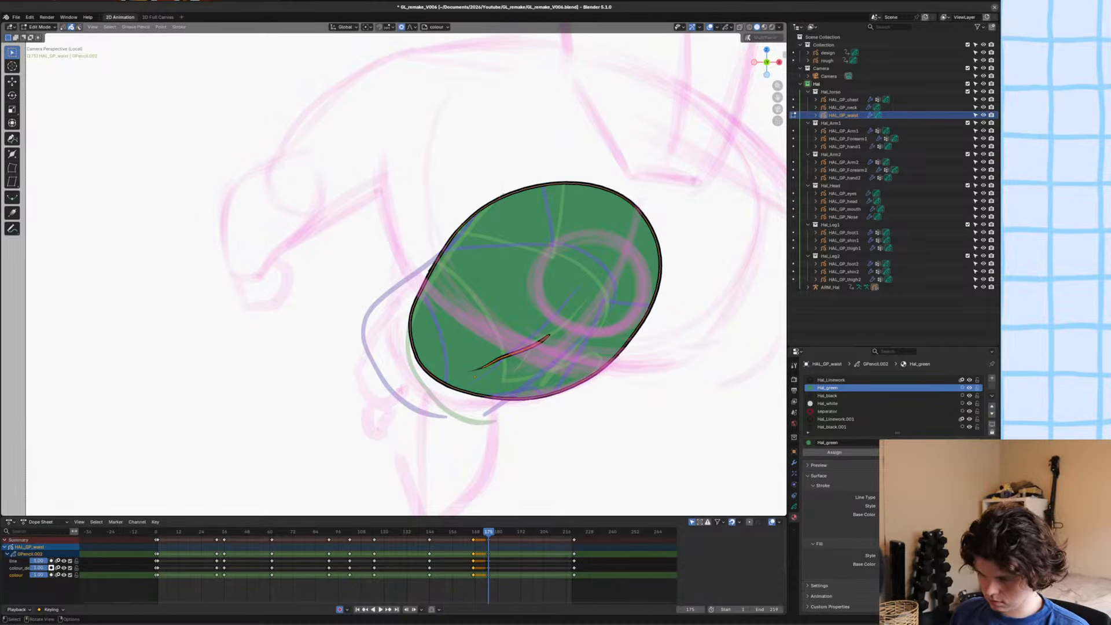
key("x")
left_click(521, 292)
middle_click_drag(521, 293, 509, 286, "shift")
key("ctrl+s")
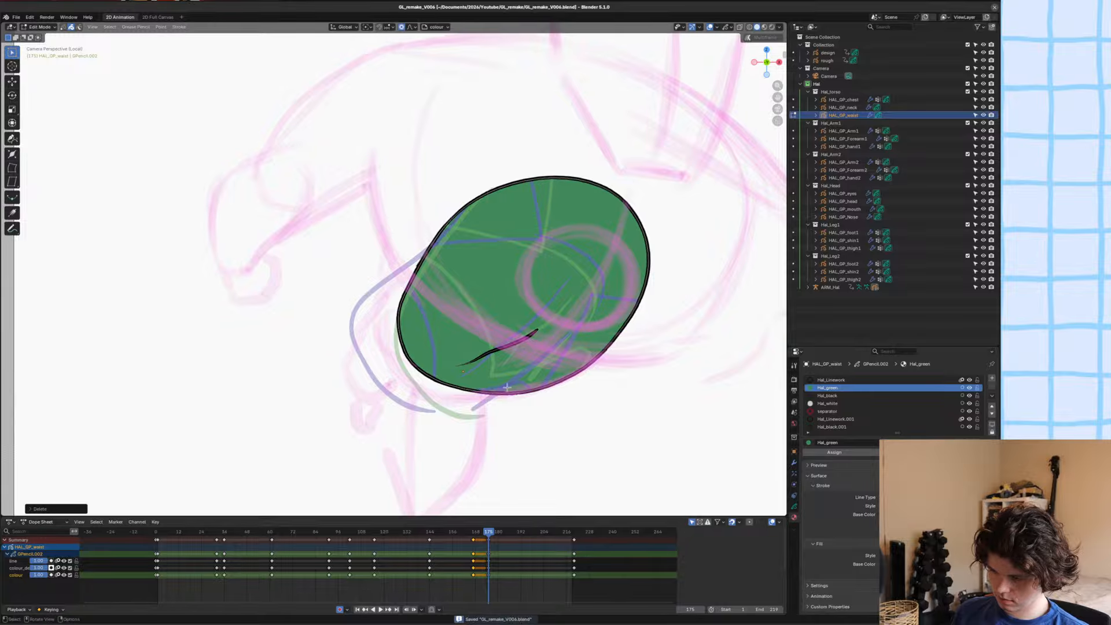
Check the waist's outline and fill up close in Edit Mode and save the file.
key("ctrl+Tab")
mouse_move(513, 354)
middle_mouse_down("ctrl")
mouse_move(516, 328)
mouse_move(510, 354)
middle_mouse_up("ctrl")
scroll(507, 363, "down", 4)
key("ctrl+s")
scroll(466, 296, "up", 4)
key("Tab")
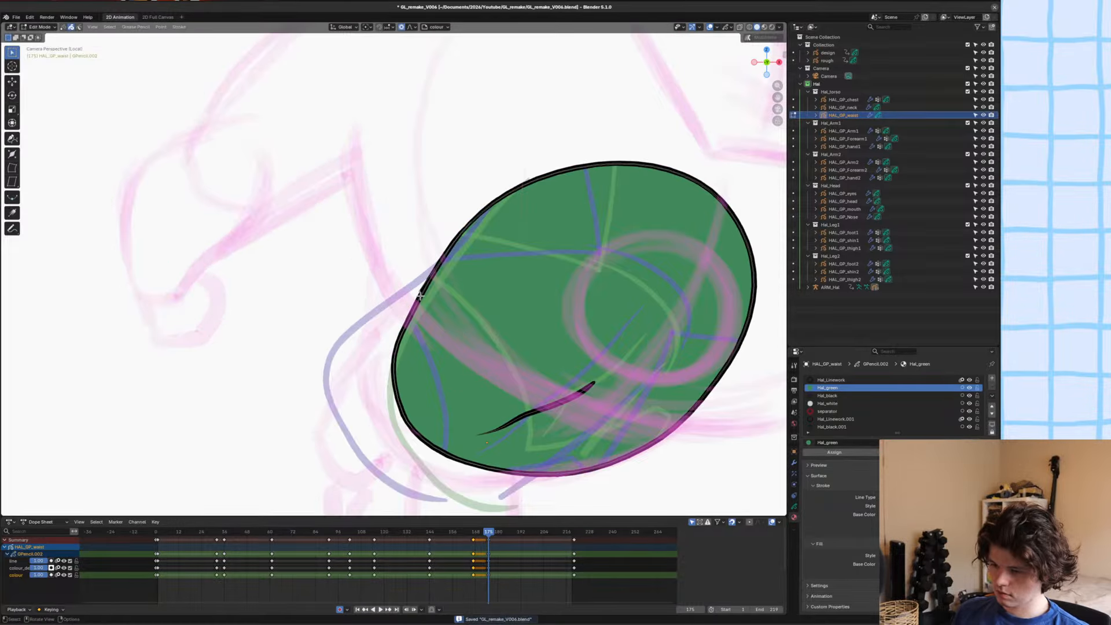
key("1")
left_click(417, 288)
scroll(416, 289, "down", 4)
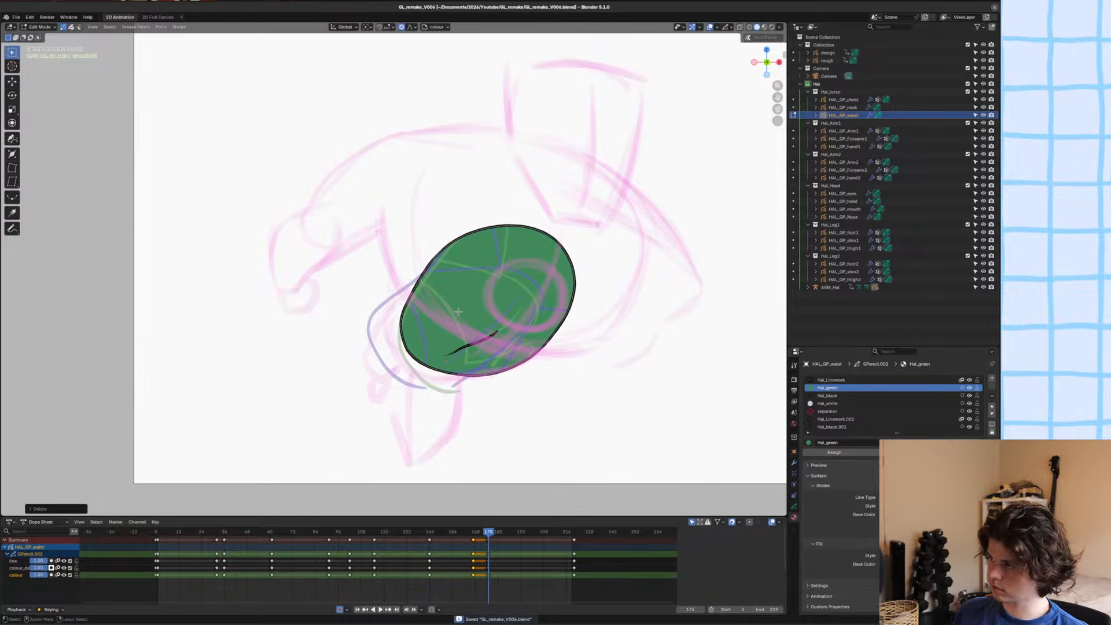
Draw a closed crescent over the waist's lower-left edge with the Ink Pen and Hal_Linework material on the colour_detail layer.
key("ctrl+Tab")
scroll(426, 430, "up", 2)
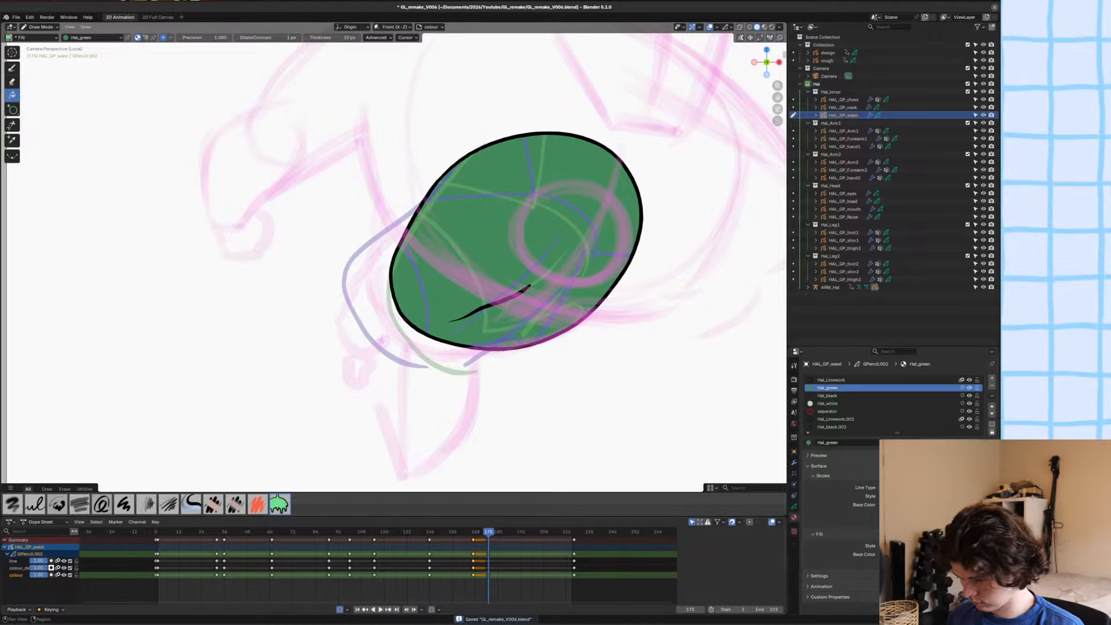
left_click(794, 506)
left_click(838, 413)
left_click(795, 517)
left_click(832, 379)
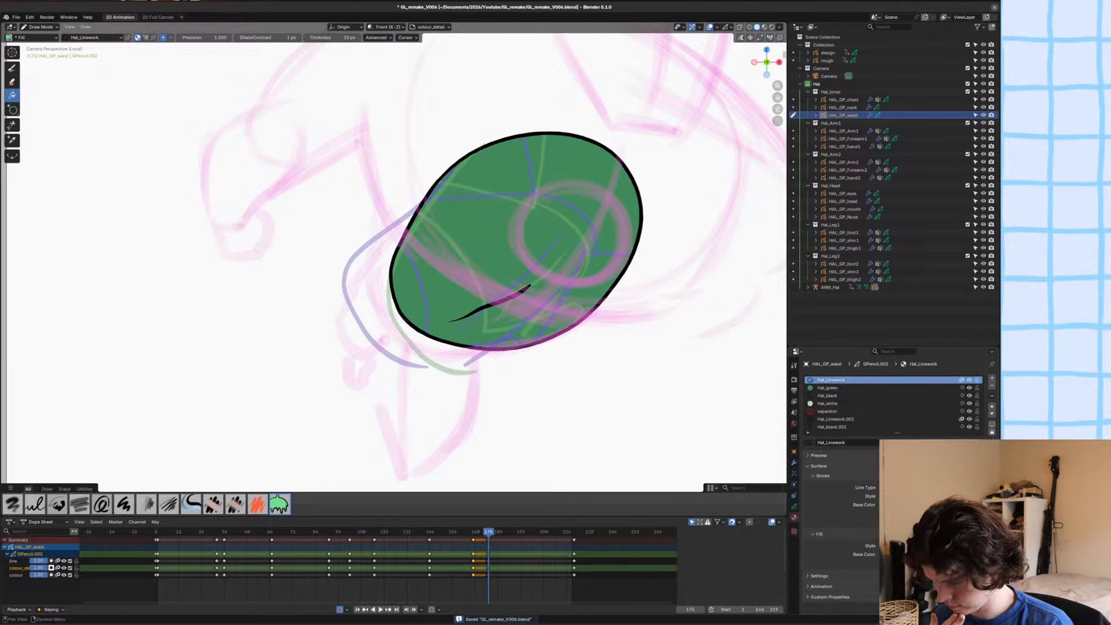
left_click(13, 69)
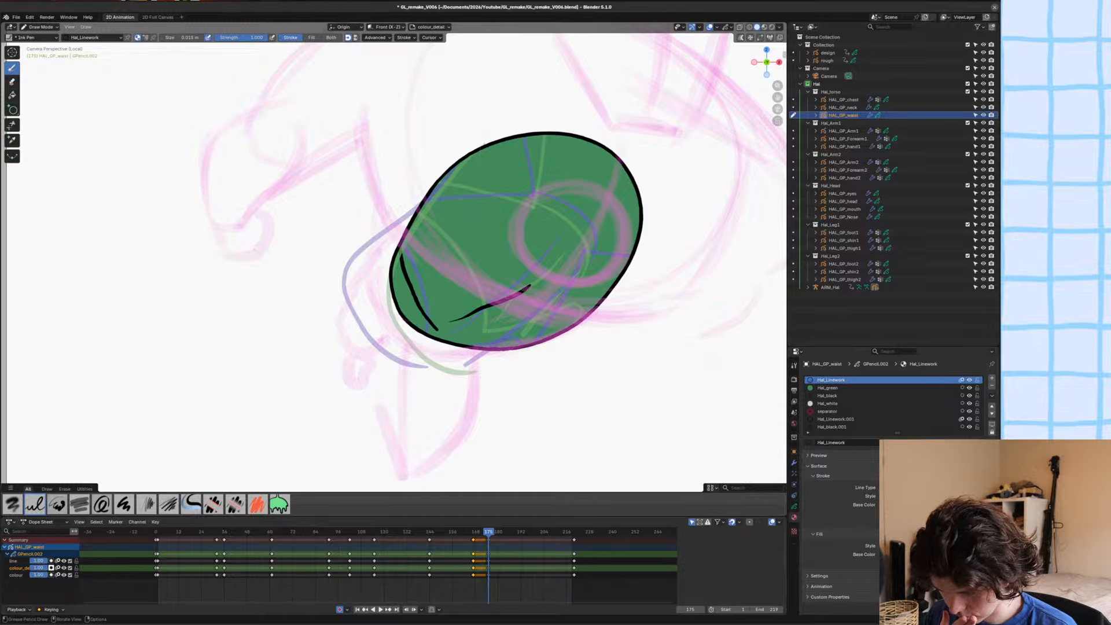
left_click_drag(436, 328, 520, 348)
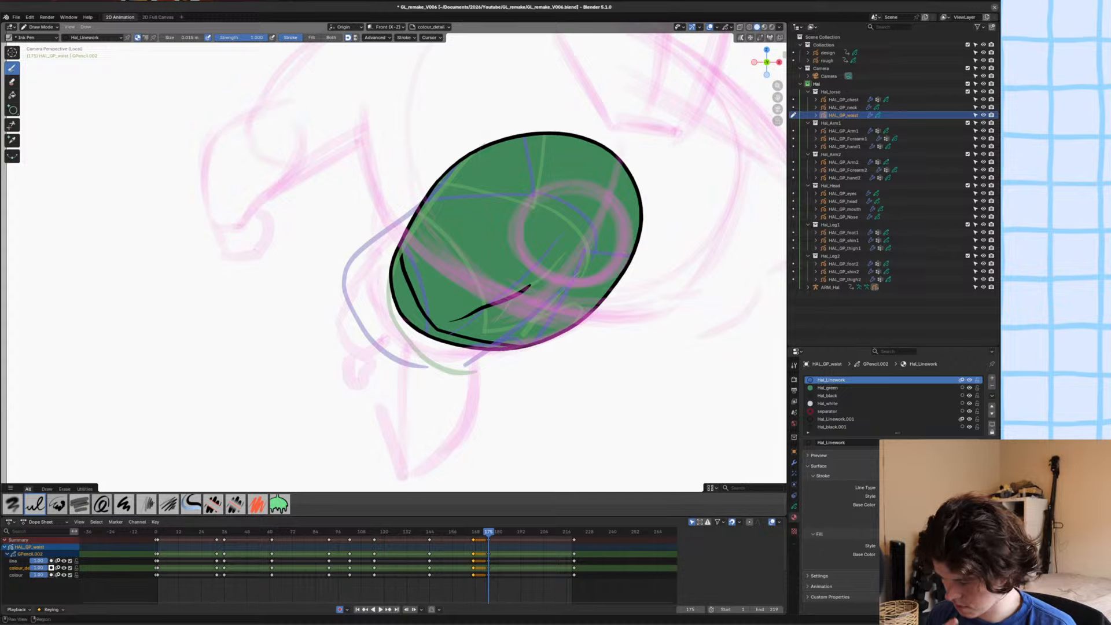
Fill the crescent with Hal_black while the line and colour layers are hidden, and show both layers again.
left_click(794, 507)
left_click(967, 422)
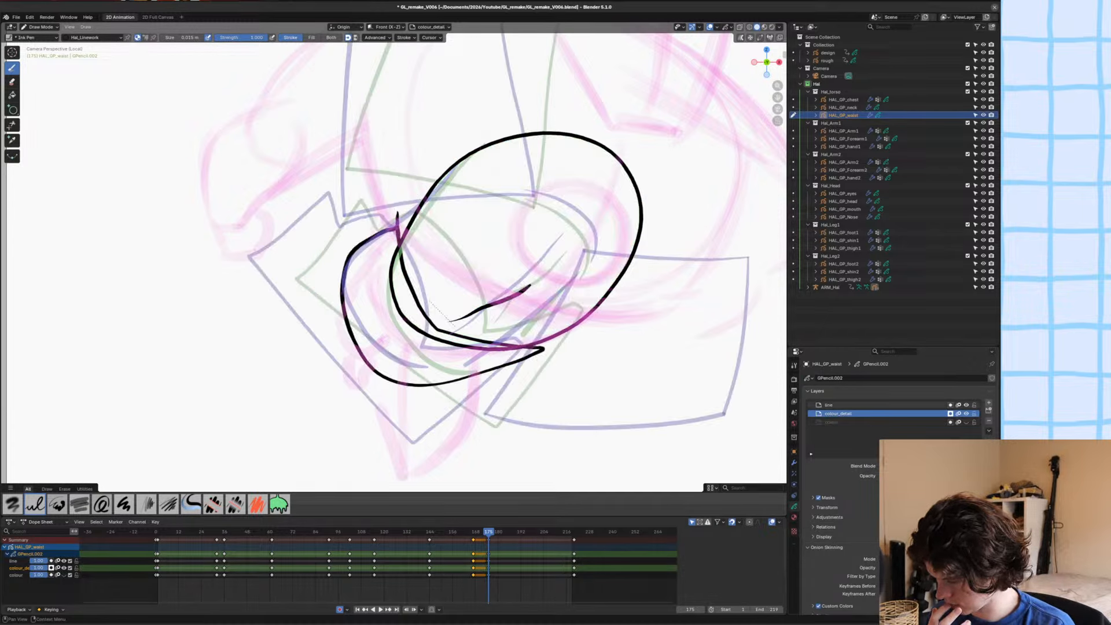
left_click(967, 405)
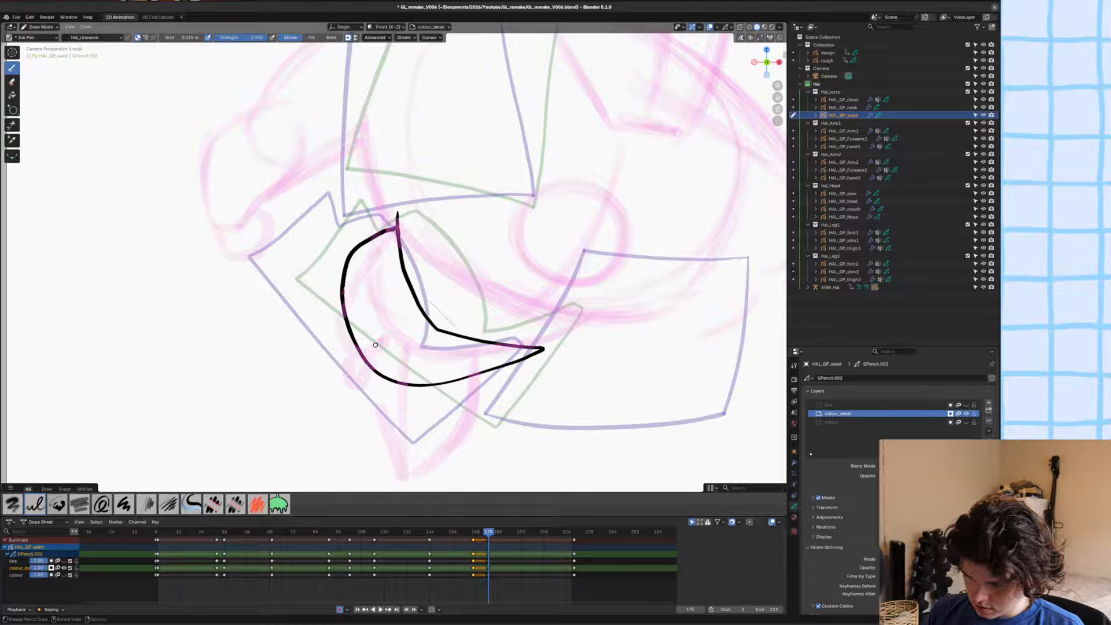
key("u")
left_click(351, 363)
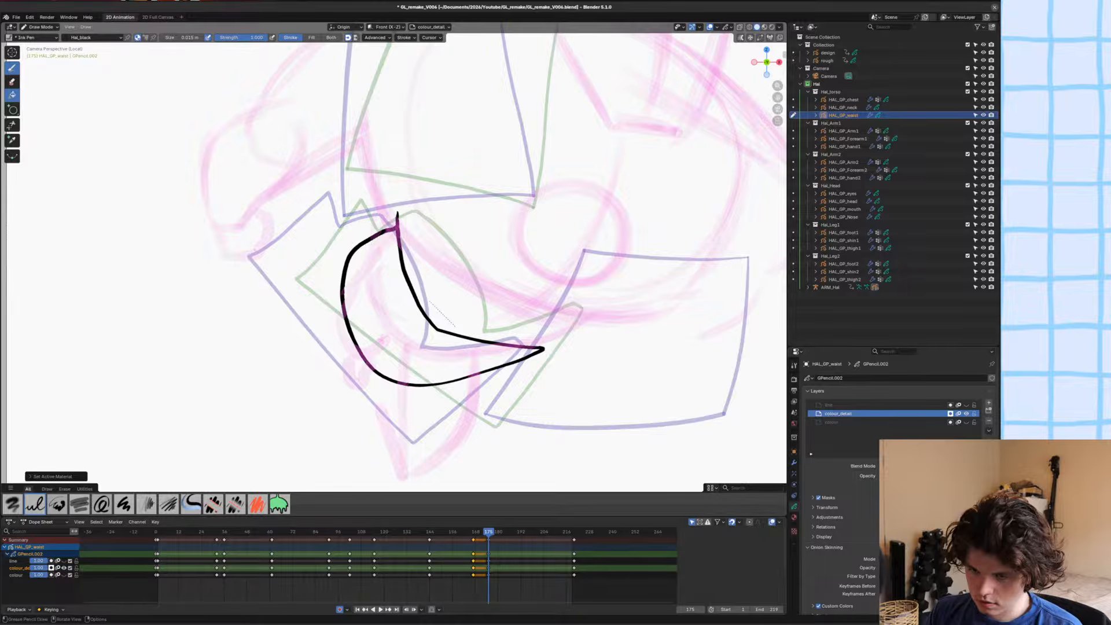
left_click(12, 95)
left_click(391, 329)
left_click(967, 405)
left_click(967, 423)
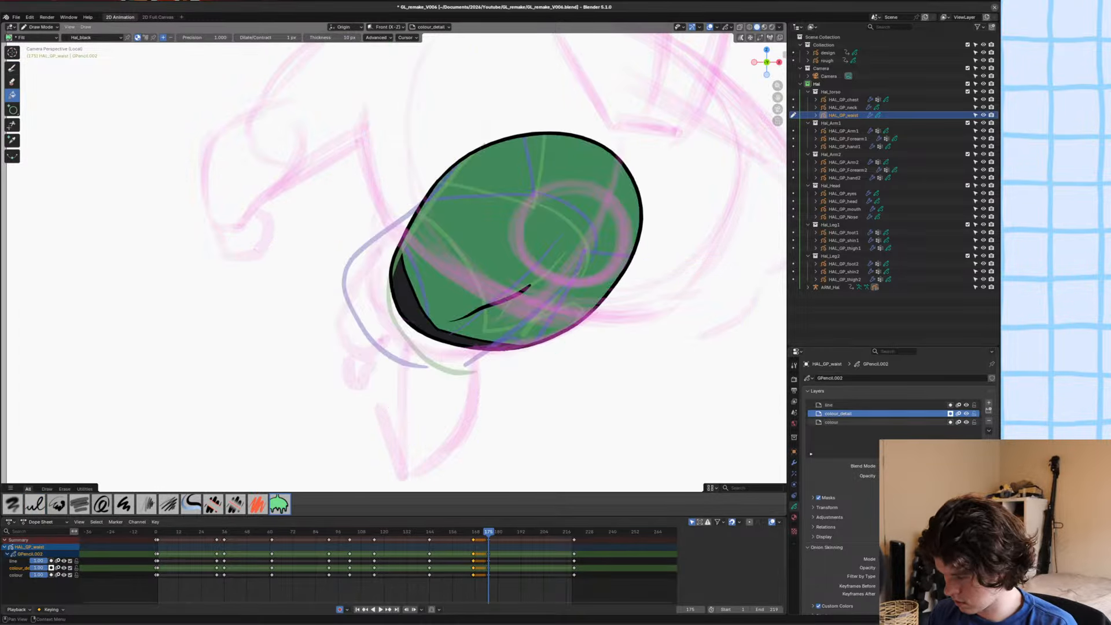
Send the crescent's outline stroke to the back in Edit Mode, save the file, and return to Object Mode.
key("Tab")
left_click(409, 278)
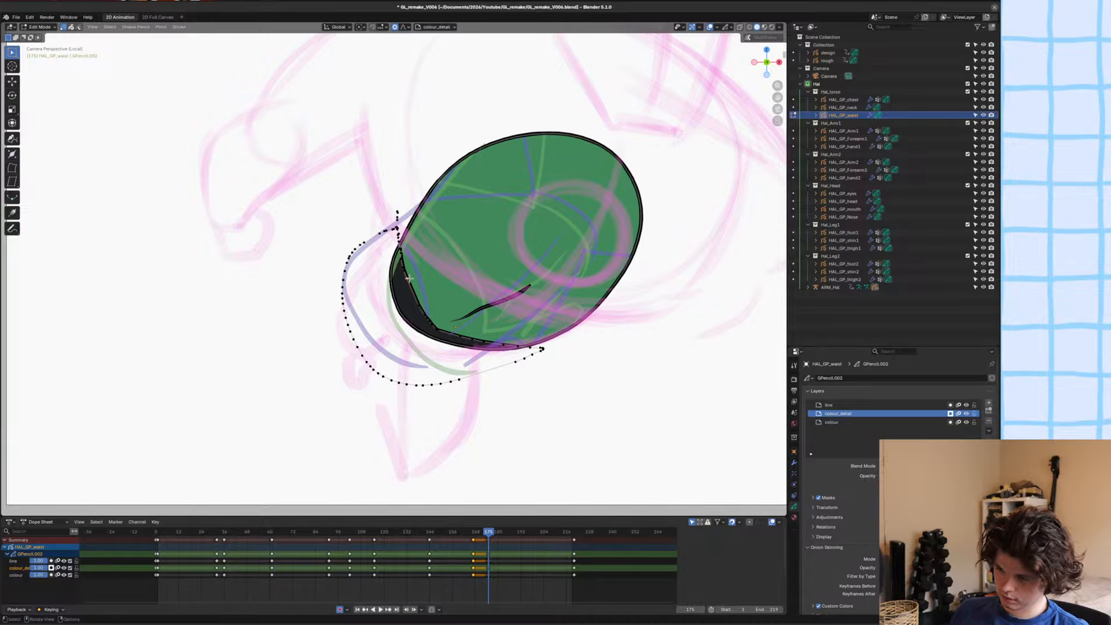
key("2")
key("ctrl+shift+Down")
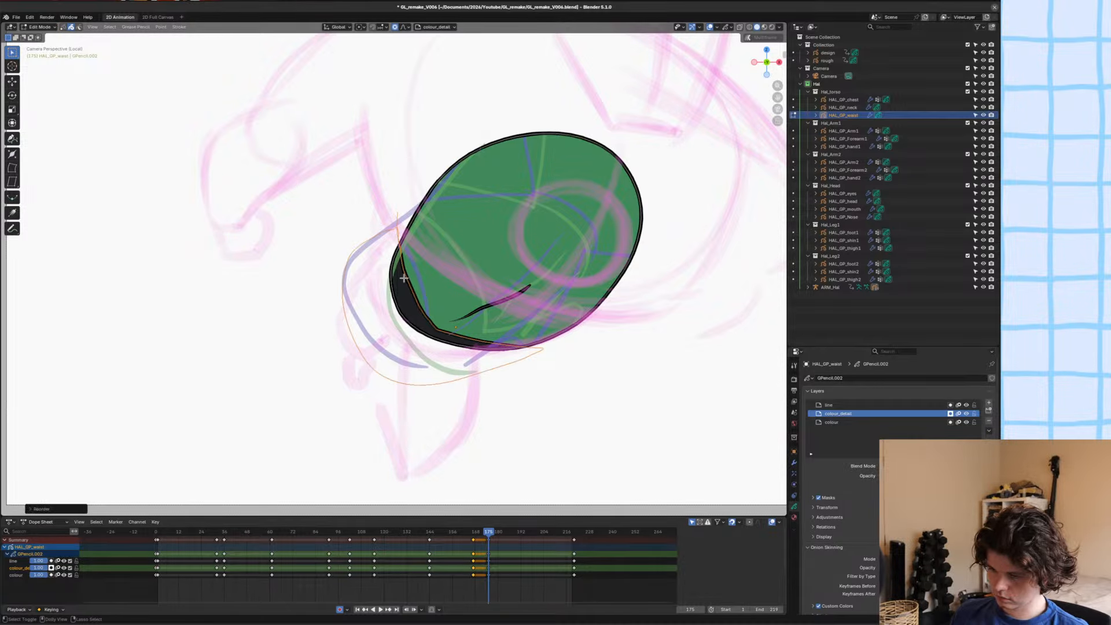
scroll(404, 278, "up", 6)
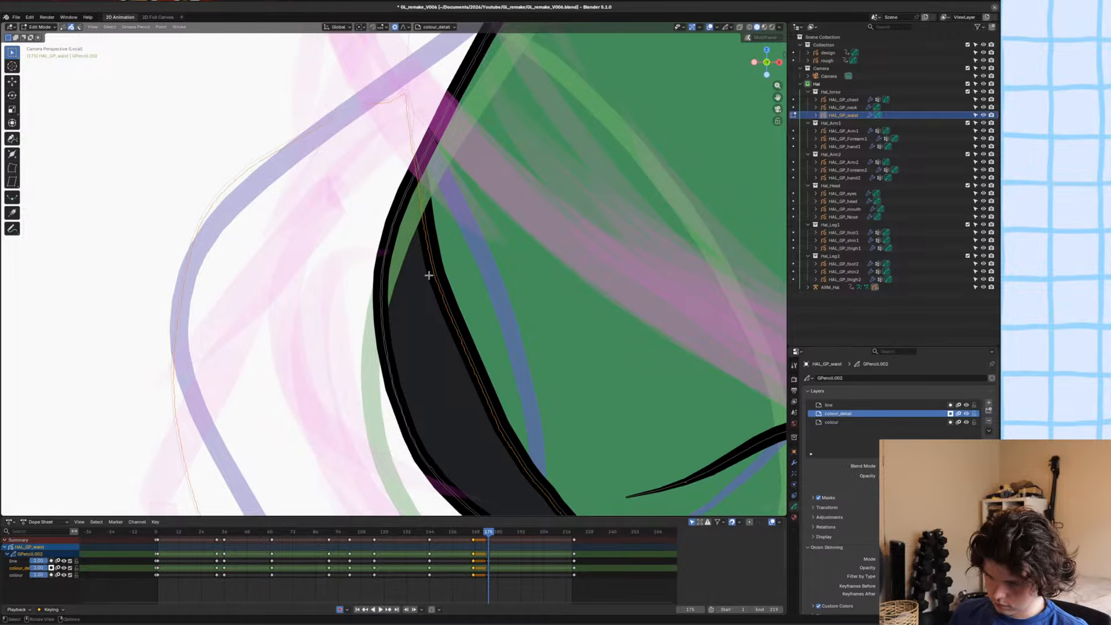
scroll(429, 275, "down", 5)
key("ctrl+s")
key("Tab")
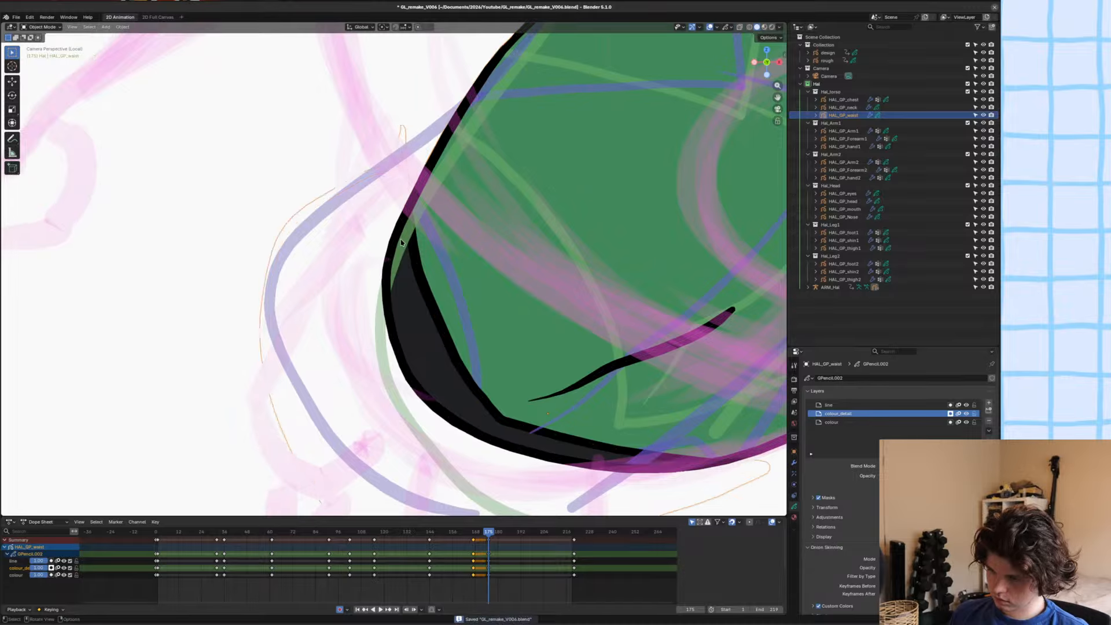
Deselect everything, compare frame 175 with the previous frame, and leave local view to show the full character.
key("alt+a")
scroll(402, 243, "down", 6)
middle_click_drag(402, 243, 414, 238, "shift")
key("Left")
key("Right")
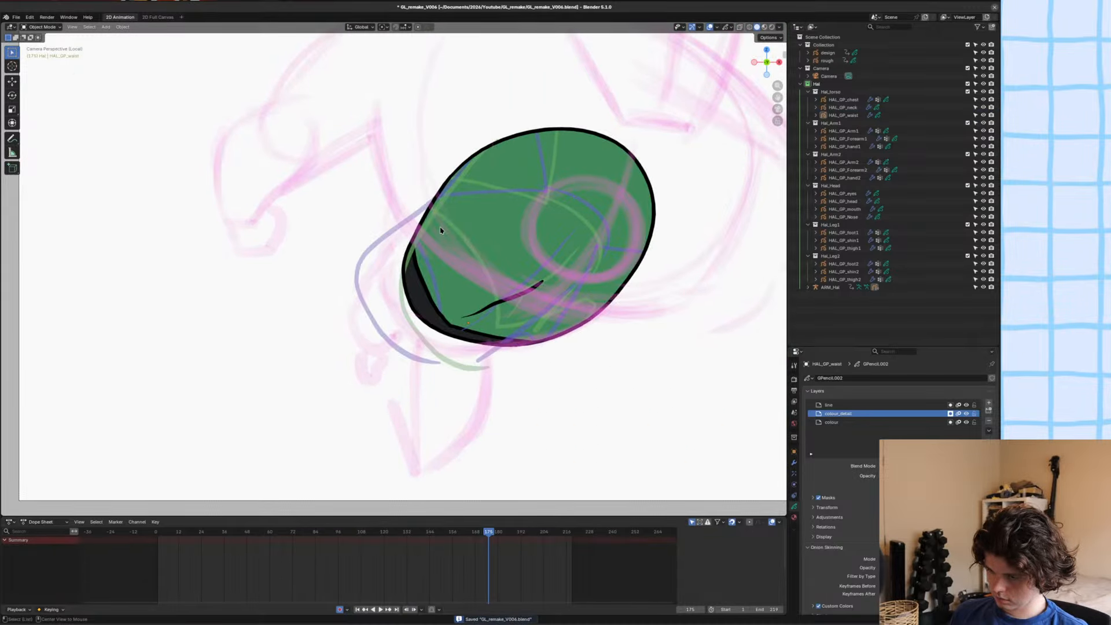
key("slash")
scroll(441, 231, "down", 4)
middle_click_drag(459, 257, 429, 287, "shift")
scroll(429, 288, "up", 2)
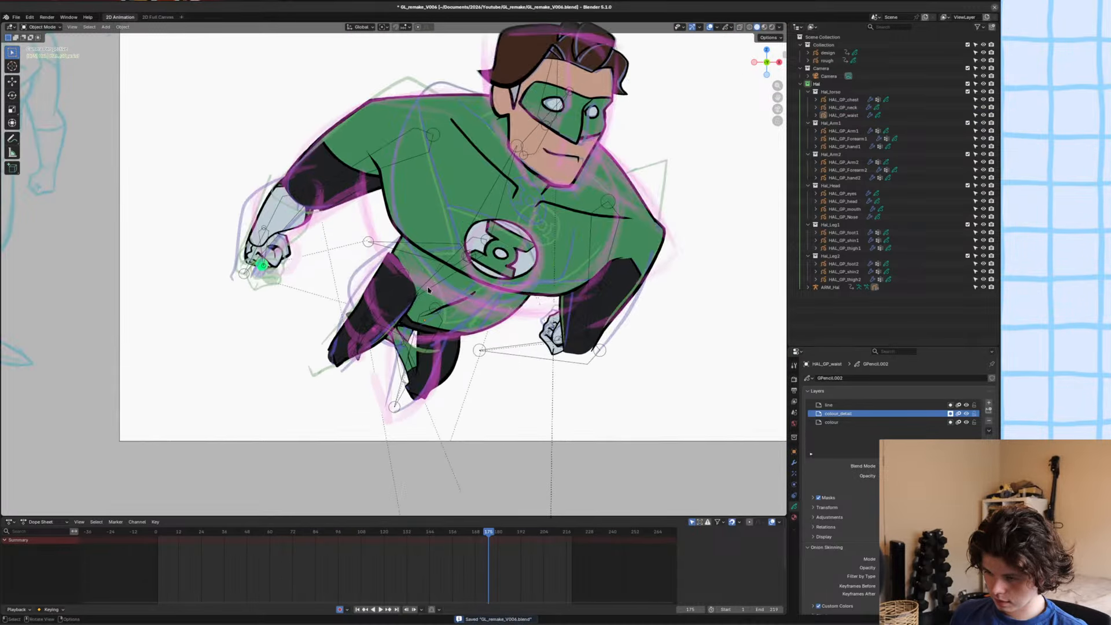
Move the waist strokes up beneath the chest in Edit Mode with proportional editing.
key("Tab")
scroll(476, 299, "up", 2)
key("g")
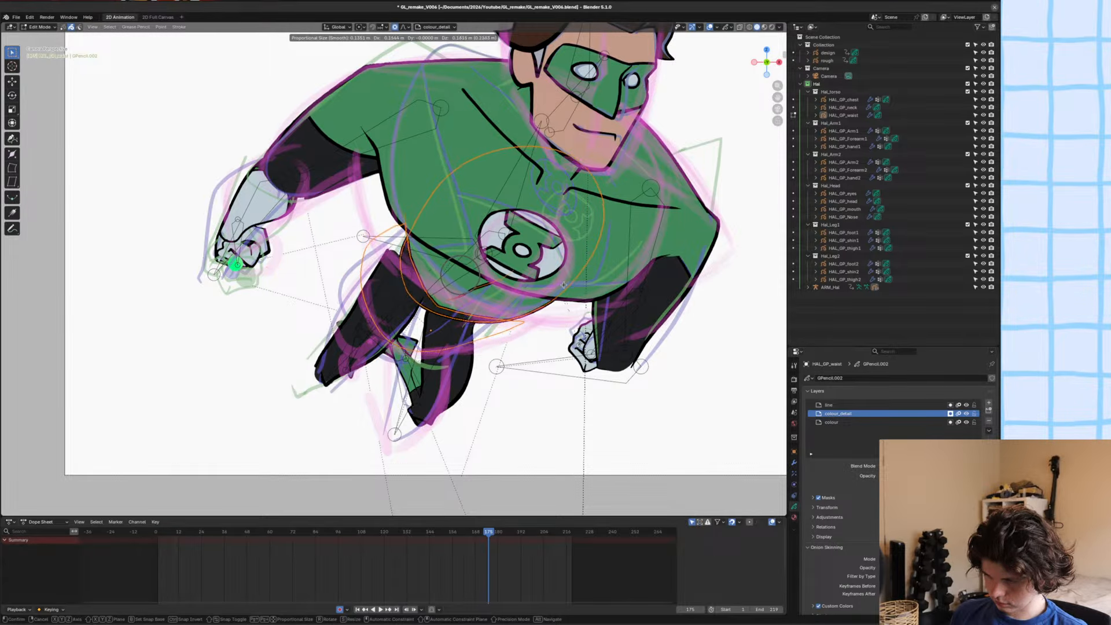
left_click(562, 281)
Reshape the waist's lower edge with the Grab brush in Sculpt Mode to follow the rough sketch, and save the file.
key("ctrl+Tab")
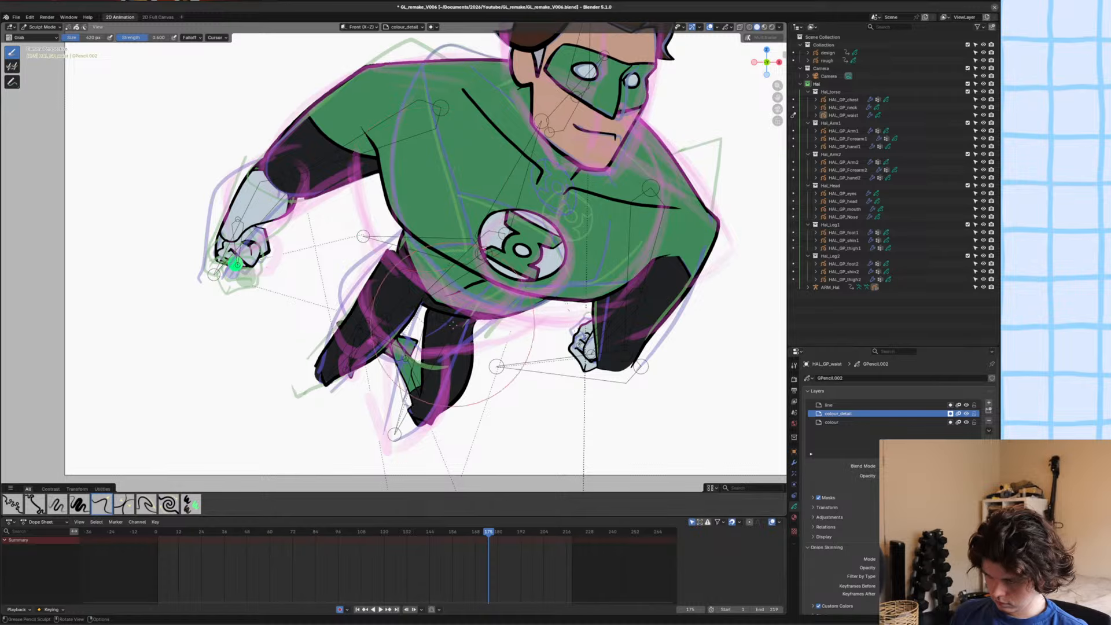
mouse_move(456, 313)
left_mouse_down()
mouse_move(501, 324)
mouse_move(520, 311)
left_mouse_up()
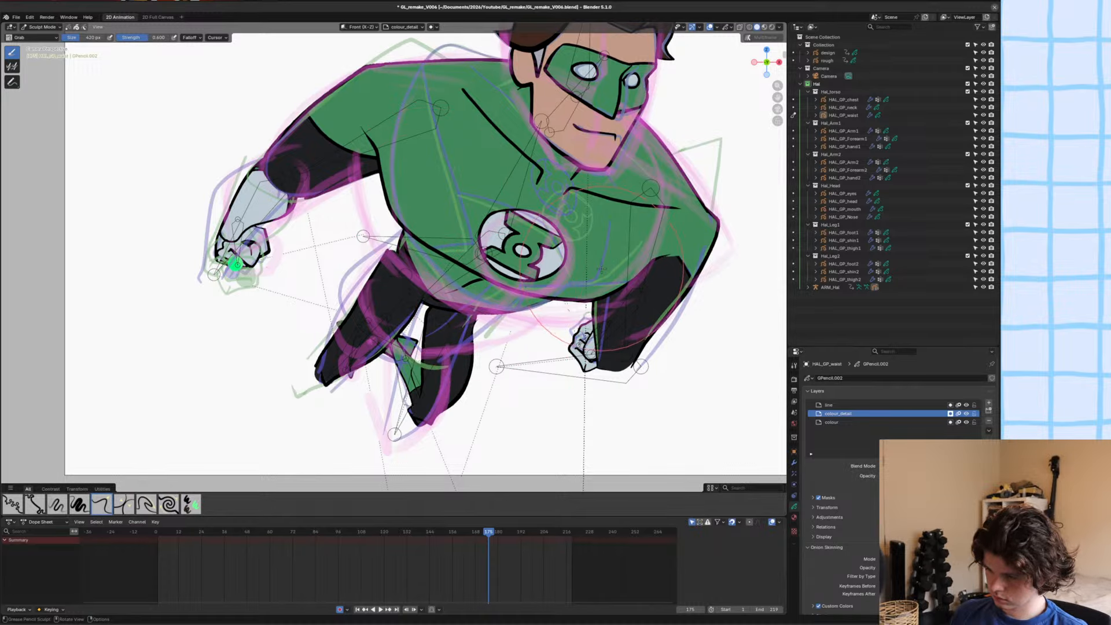
key("ctrl+s")
scroll(420, 181, "down", 1)
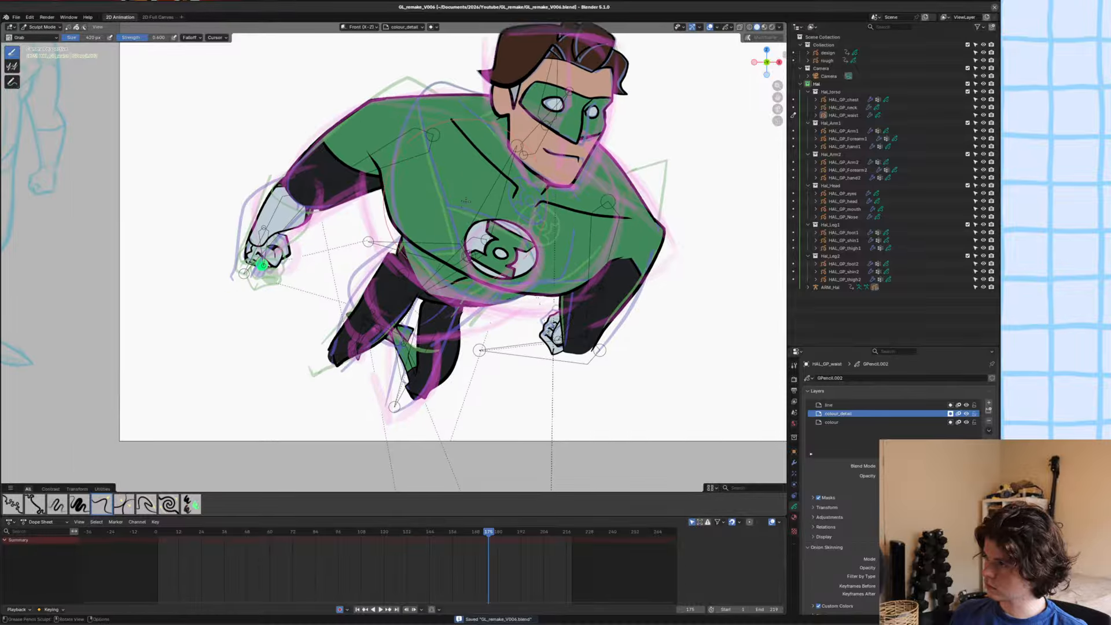
middle_click_drag(467, 207, 467, 224, "shift")
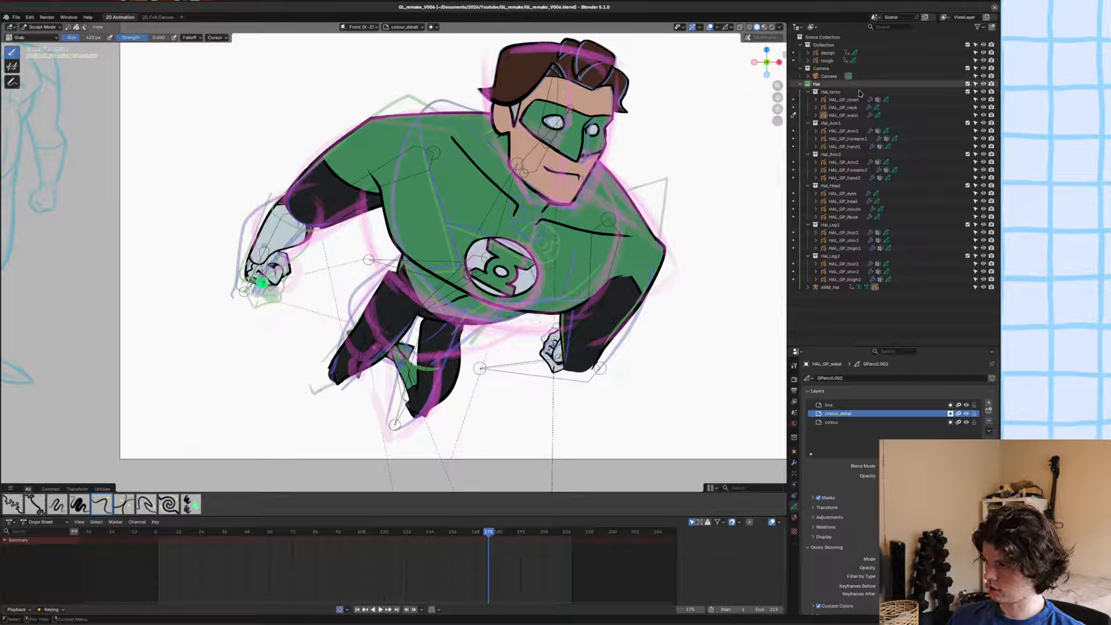
left_click_drag(891, 338, 845, 330)
key("ctrl+s")
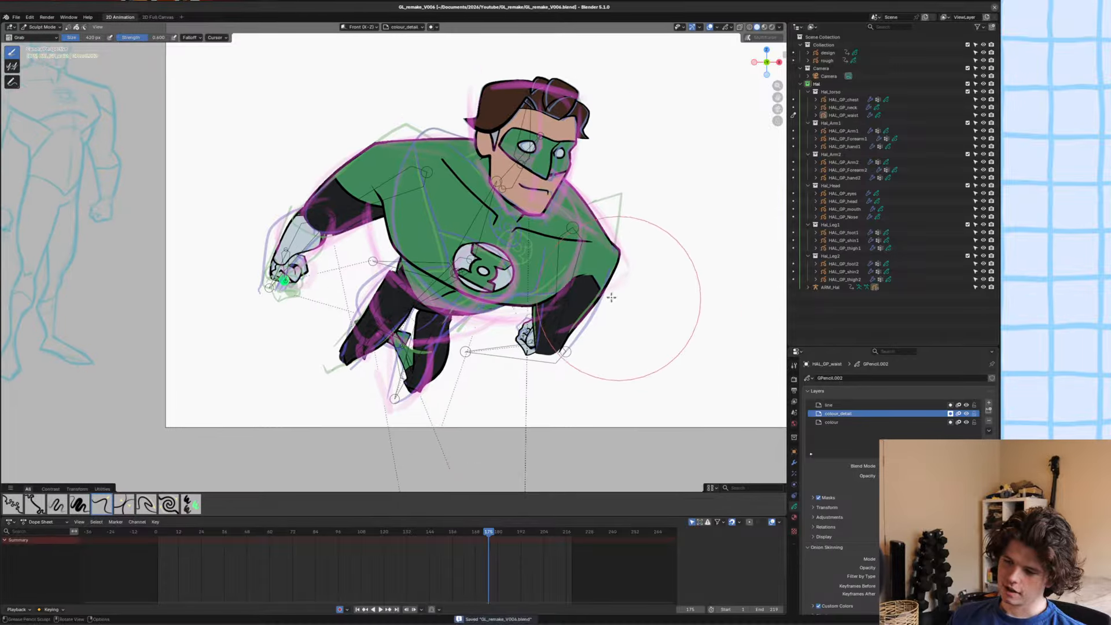
scroll(579, 347, "up", 3)
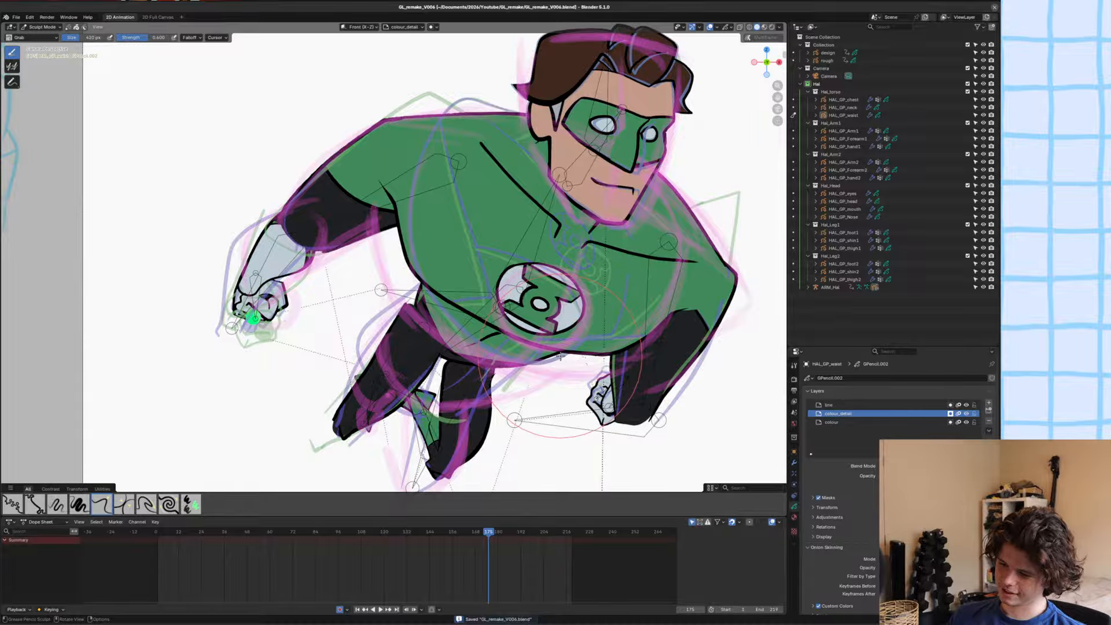
Nudge and rotate the selected waist stroke beneath the chest with proportional editing in Edit Mode, save the file, and return to Object Mode.
scroll(528, 364, "up", 4)
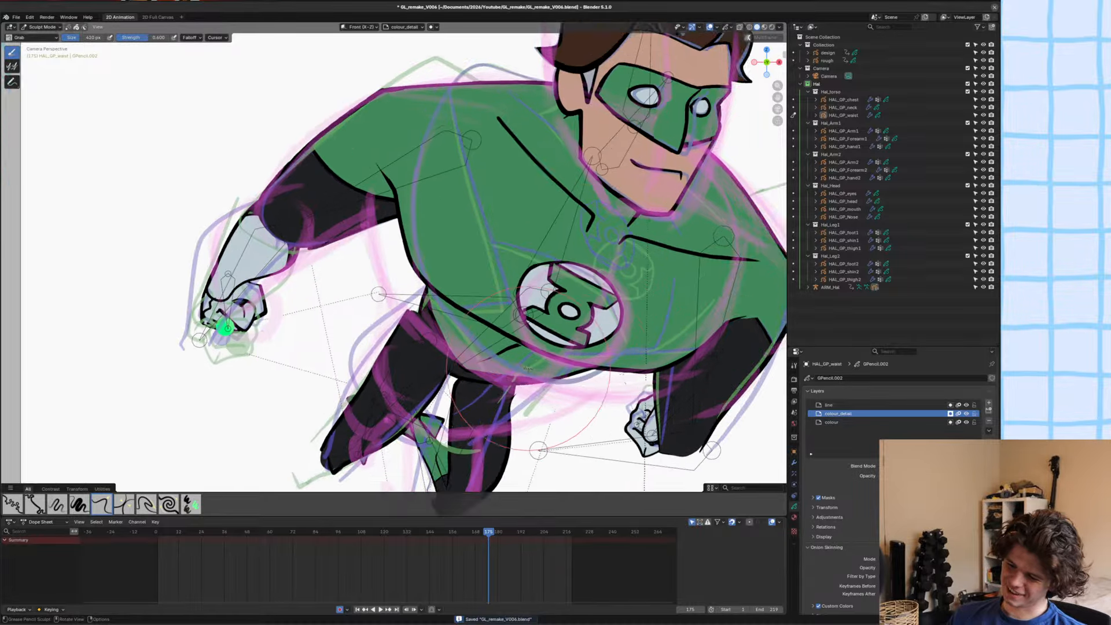
key("Tab")
key("g")
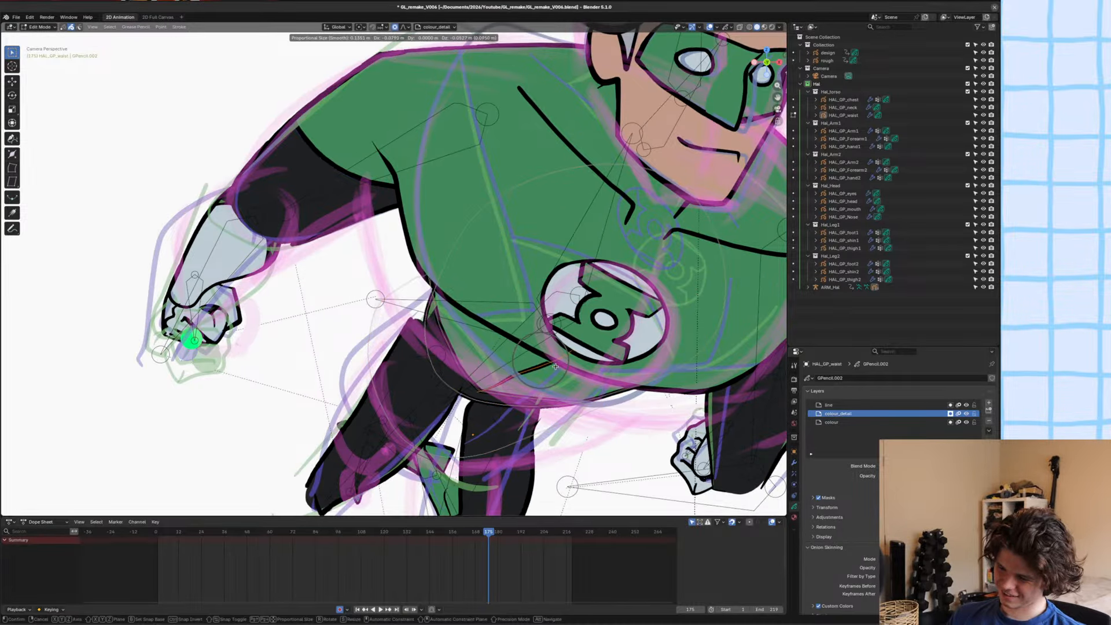
left_click(547, 376)
key("r")
left_click(646, 355)
key("g")
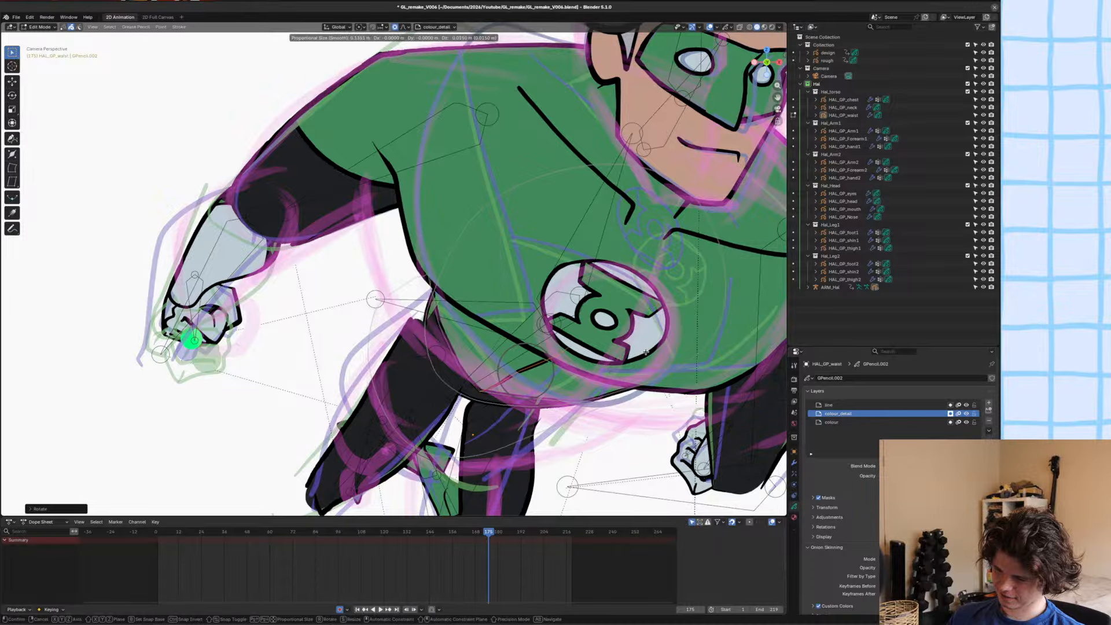
left_click(646, 352)
key("g")
left_click(646, 351)
scroll(585, 342, "down", 6)
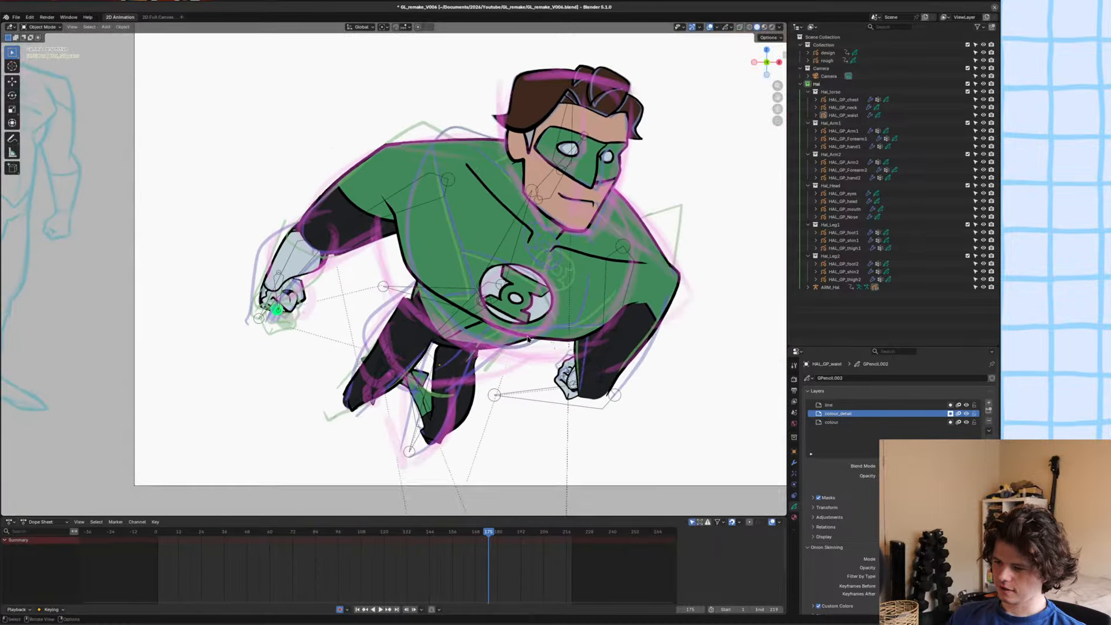
key("ctrl+s")
key("Tab")
Flip back and forth between frame 175 and the previous frame to compare the two poses.
key("Left")
key("Right")
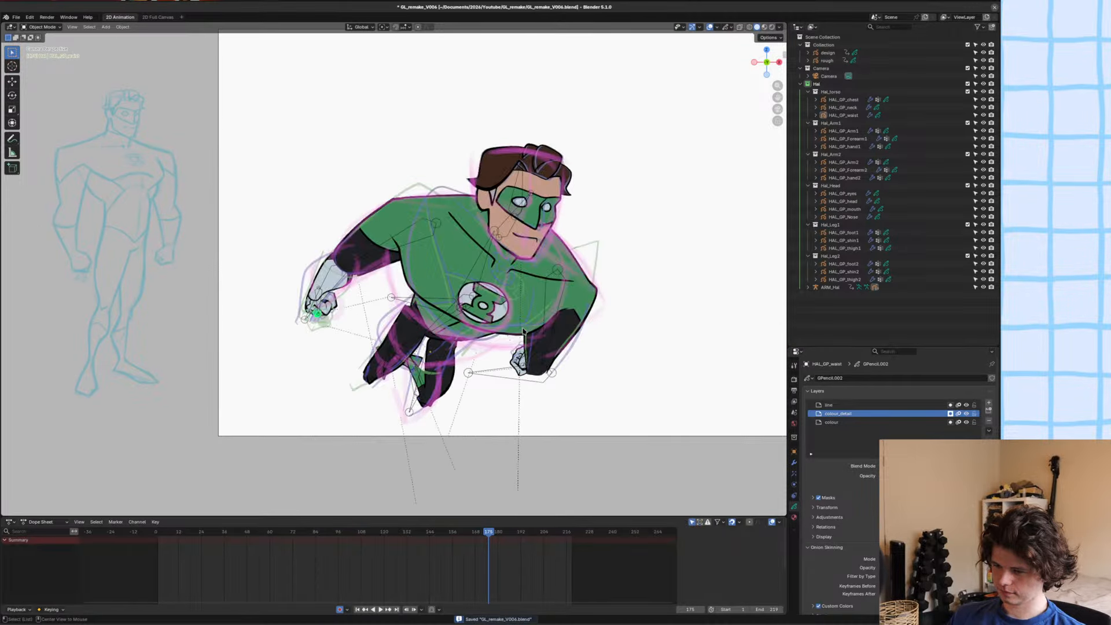
key("Left")
key("Right")
key("Left")
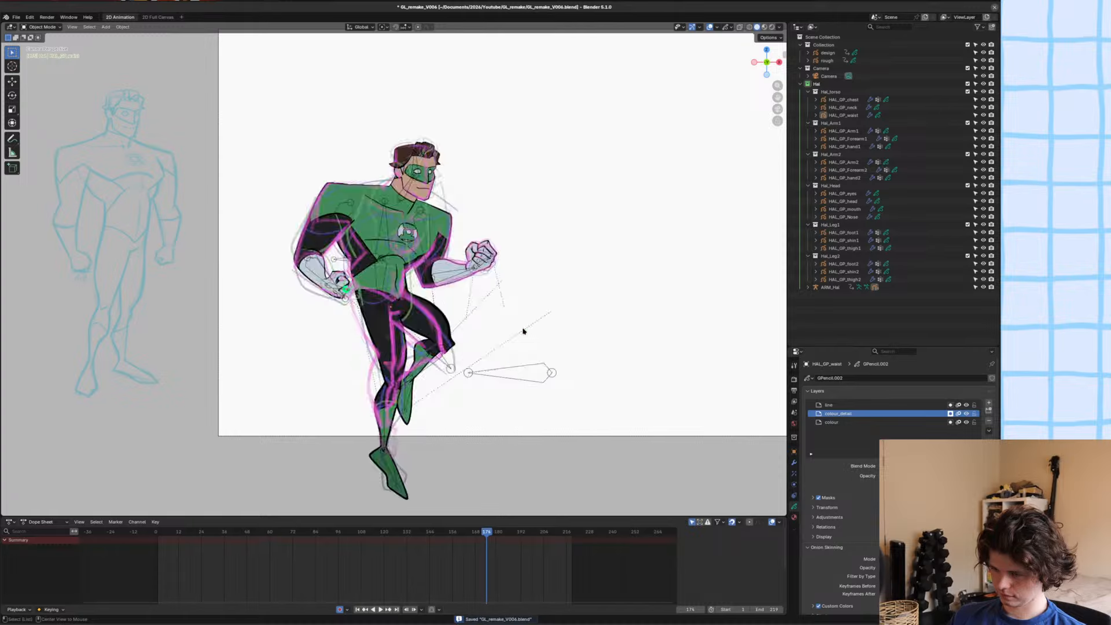
key("Right")
key("Left")
key("Right")
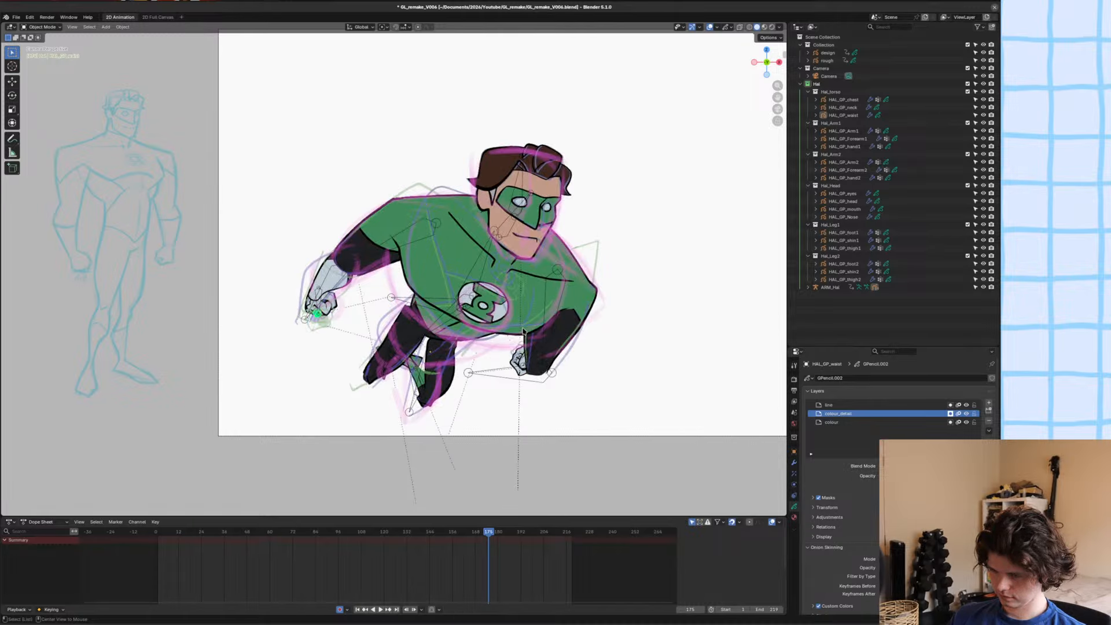
key("Left")
key("Right")
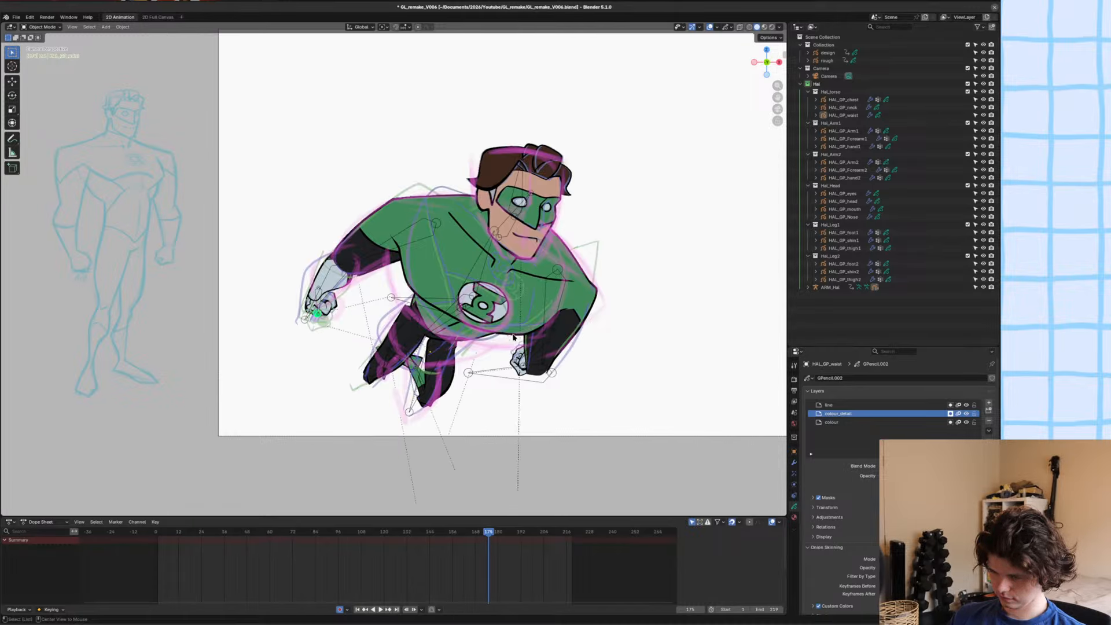
Move and rotate the thigh bone driving HAL_GP_thigh2 in Pose Mode so the thigh sits under the waist as in the rough sketch.
middle_click_drag(452, 377, 450, 342, "shift")
left_click(435, 340)
left_click(425, 340)
key("ctrl+Tab")
left_click(425, 340)
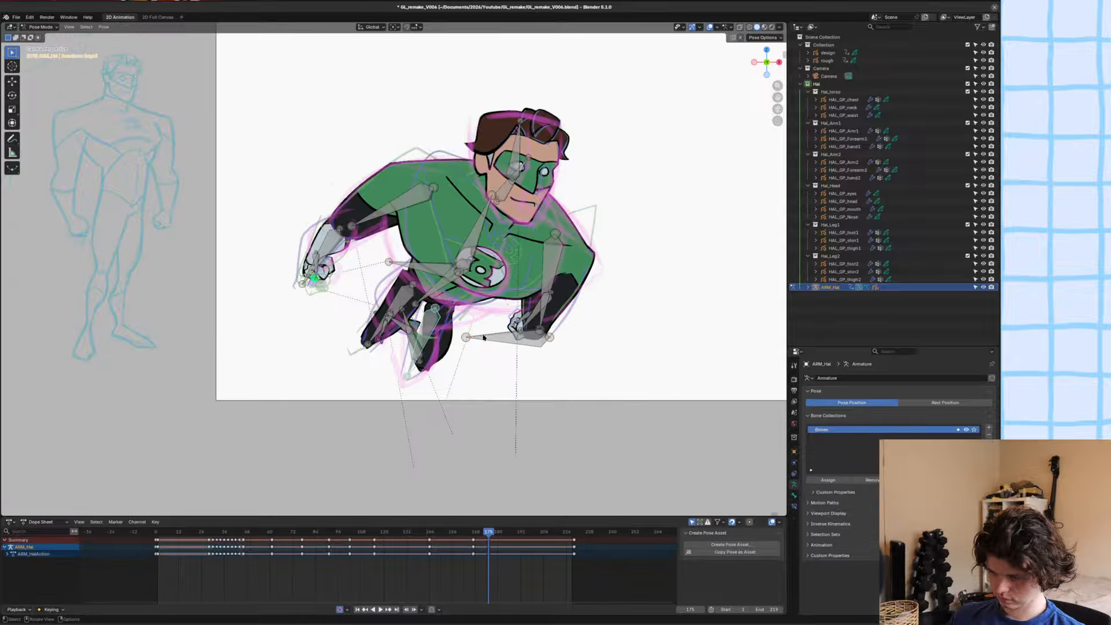
scroll(551, 335, "up", 2)
key("g")
left_click(552, 321)
key("r")
left_click(554, 331)
key("g")
left_click(555, 338)
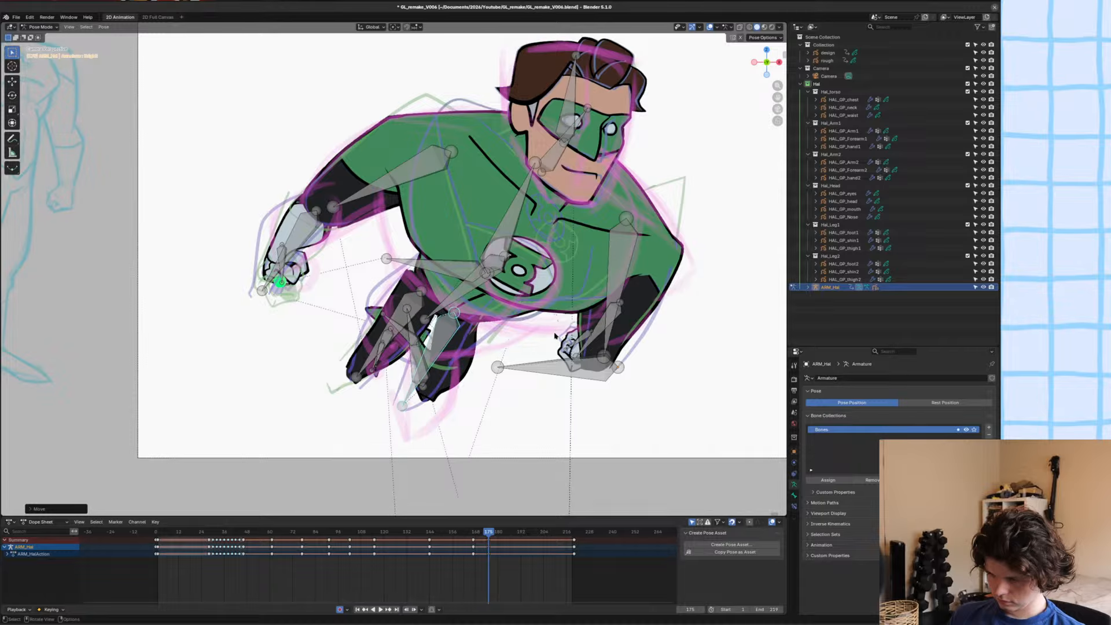
key("r")
left_click(534, 349)
scroll(455, 321, "up", 4)
middle_click_drag(455, 321, 556, 224, "shift")
left_click(606, 305)
key("ctrl+Tab")
left_click(588, 291)
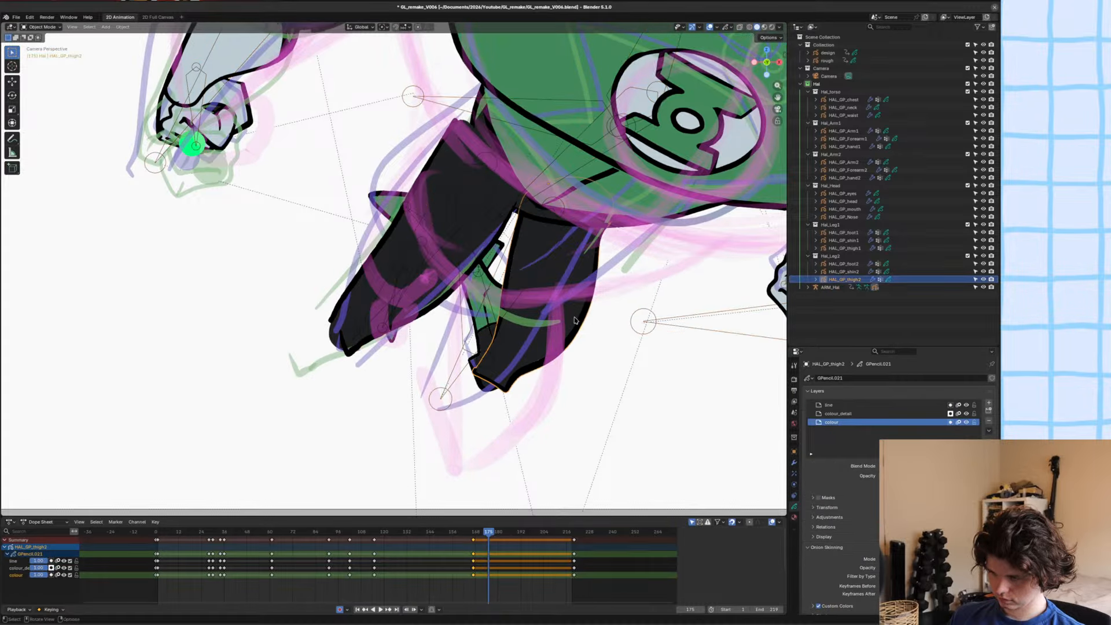
key("ctrl+Tab")
left_click(538, 337)
middle_click_drag(481, 336, 484, 290, "shift")
scroll(484, 289, "up", 3)
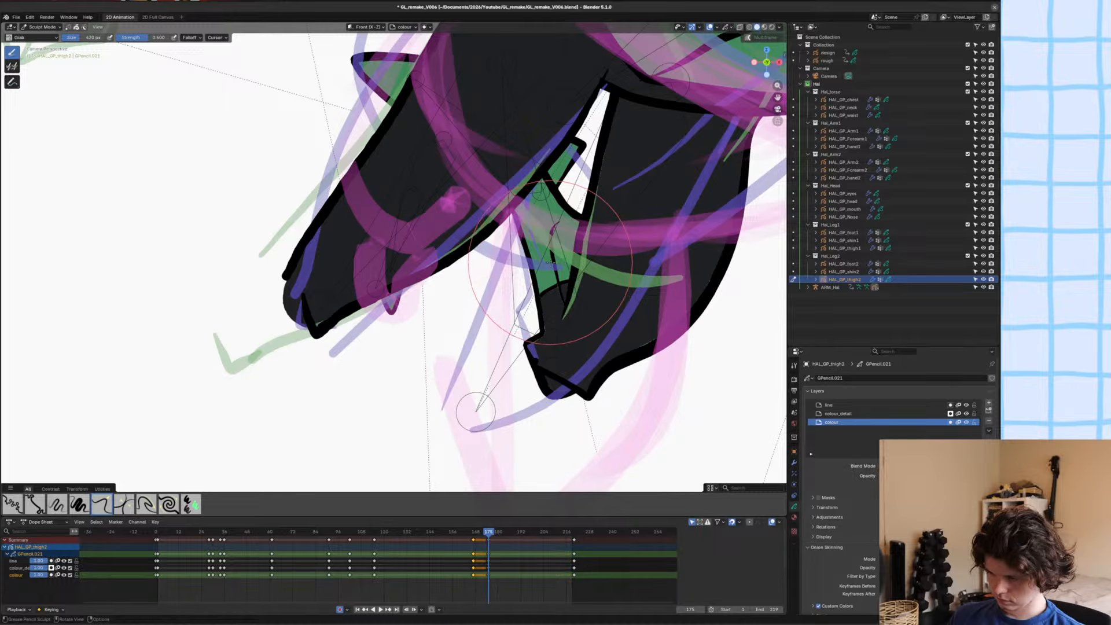
key("ctrl+Tab")
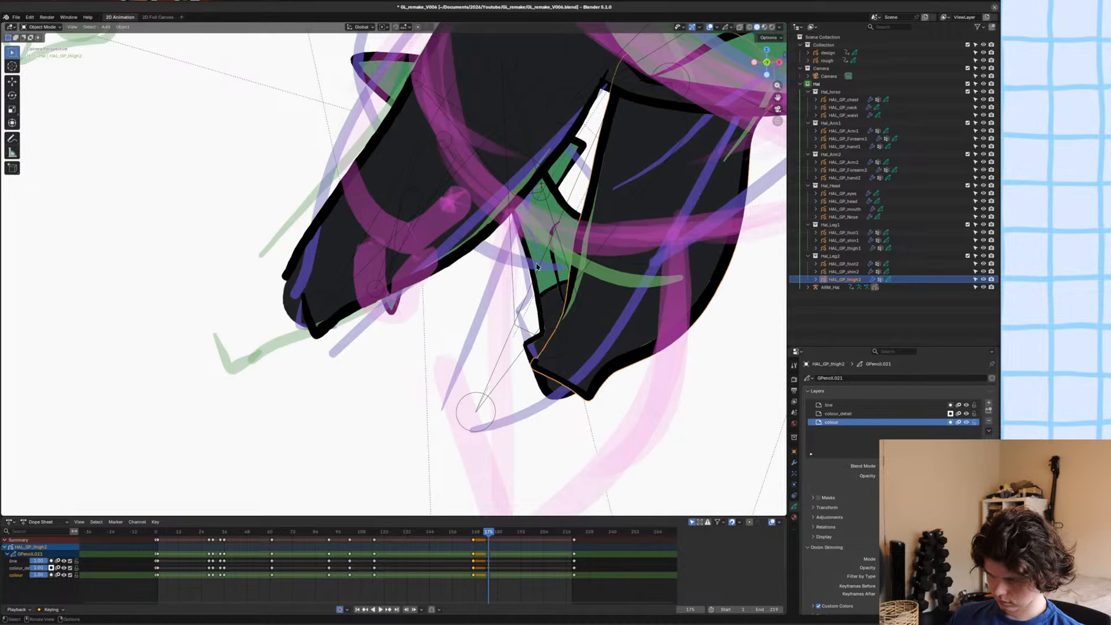
key("ctrl+z")
key("ctrl+z")
key("ctrl+z")
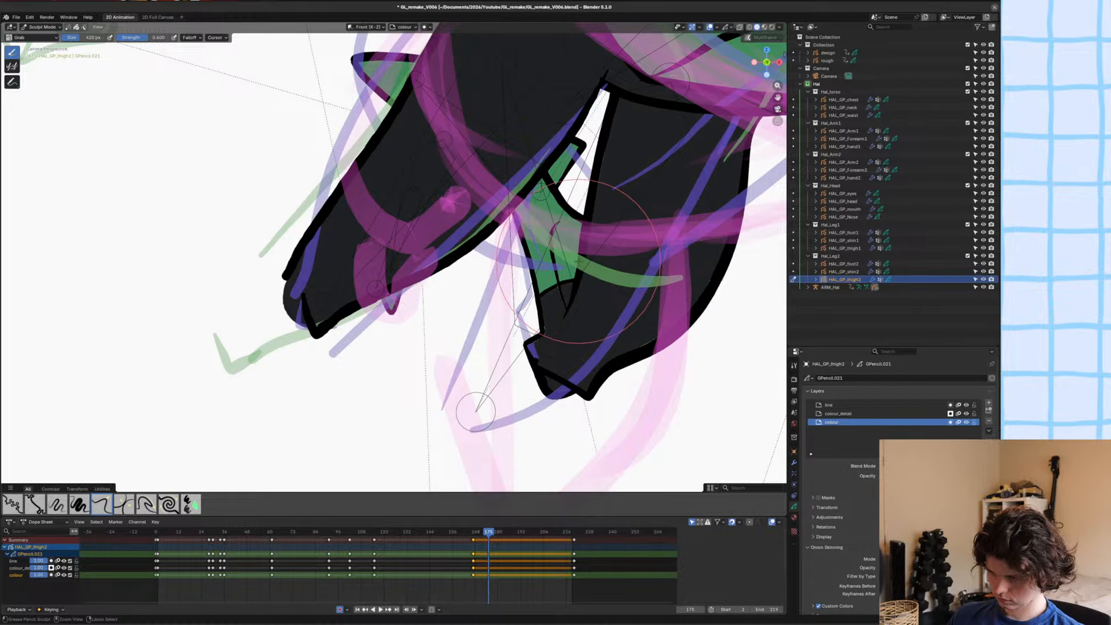
Reposition the shin bone driving HAL_GP_shin2 in Pose Mode to bring the folded shin in line with the thigh's lower end.
left_click(538, 313)
left_click(568, 273)
key("ctrl+Tab")
left_click(565, 268)
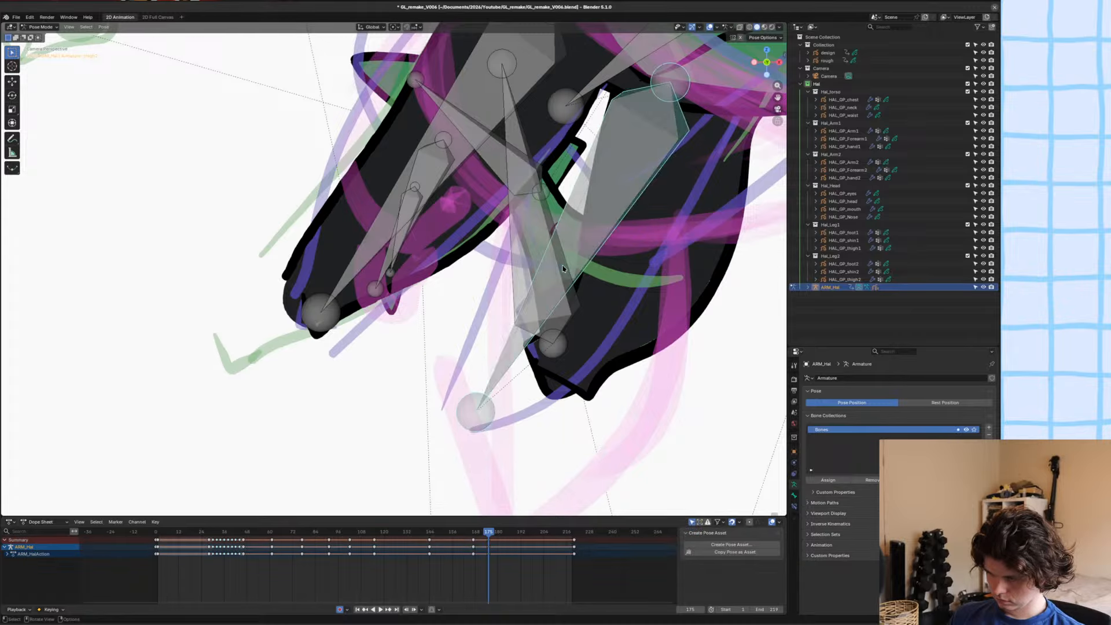
left_click(562, 265)
key("g")
left_click(589, 255)
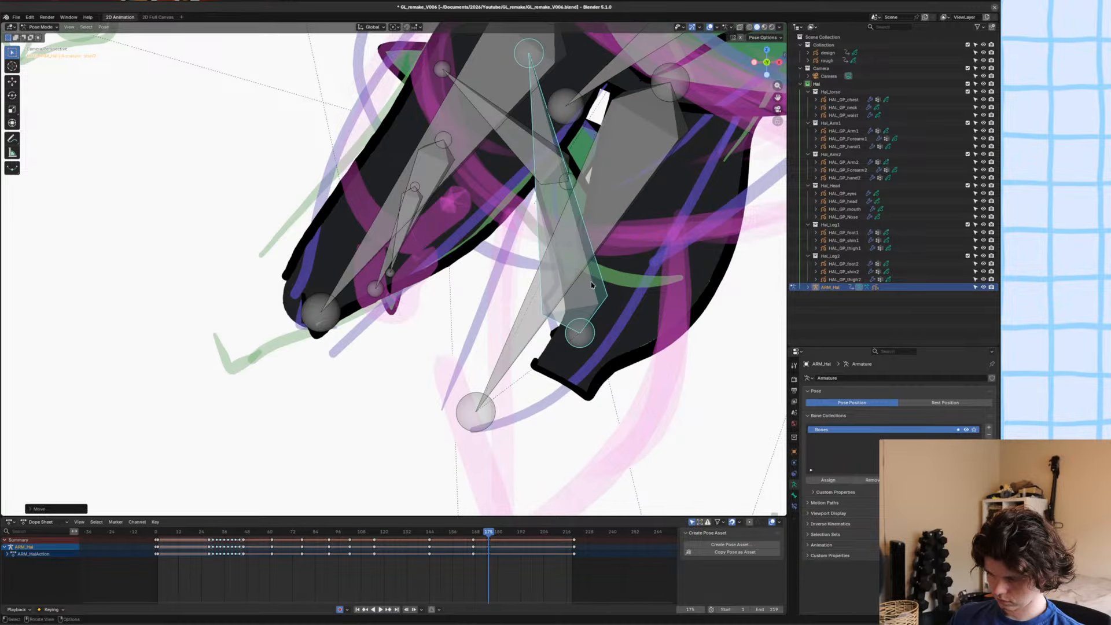
scroll(593, 253, "up", 3)
key("ctrl+Tab")
Reshape the HAL_GP_shin2 artwork with the Grab brush in Sculpt Mode so its knee outline tucks into the thigh, and save the file.
key("ctrl+Tab")
key("g")
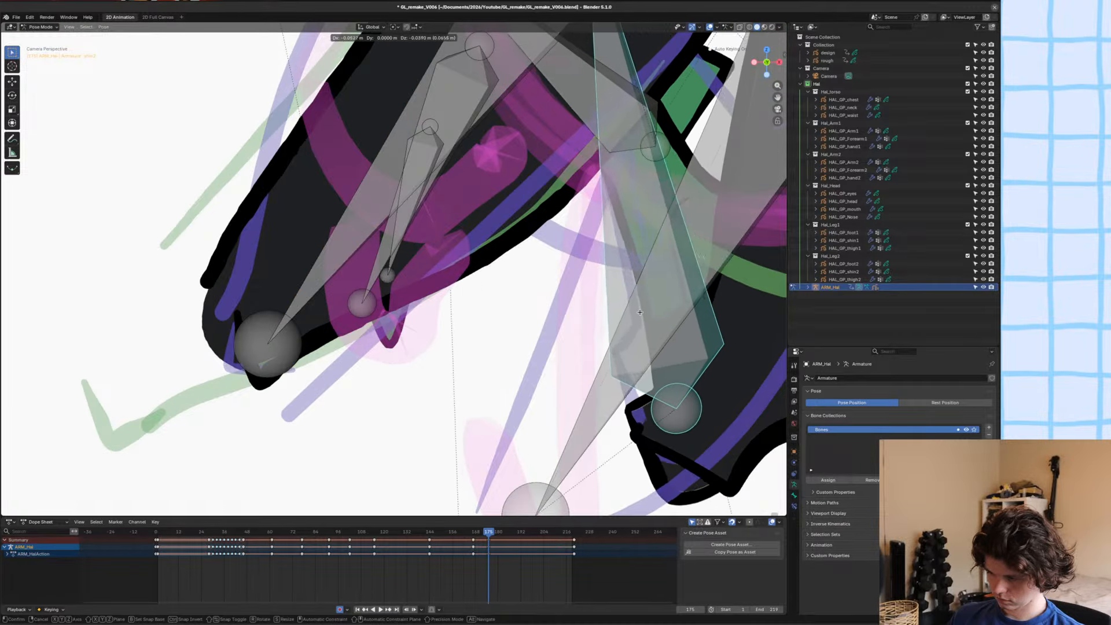
left_click(630, 320)
key("ctrl+Tab")
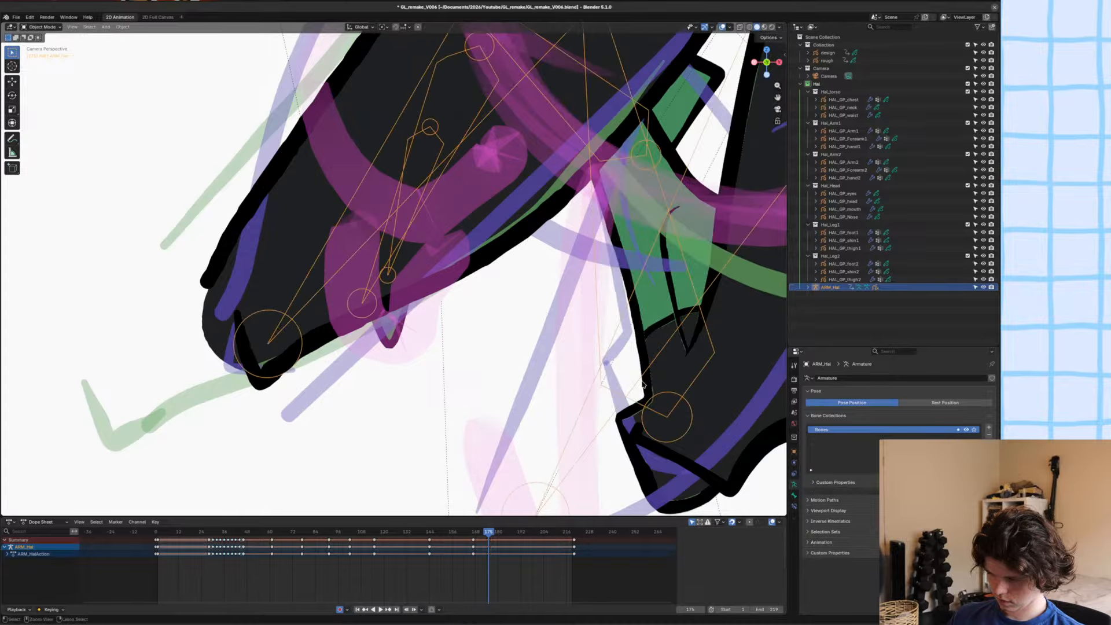
left_click(652, 401)
key("ctrl+Tab")
middle_click_drag(694, 427, 666, 270, "shift")
left_click_drag(642, 366, 685, 342)
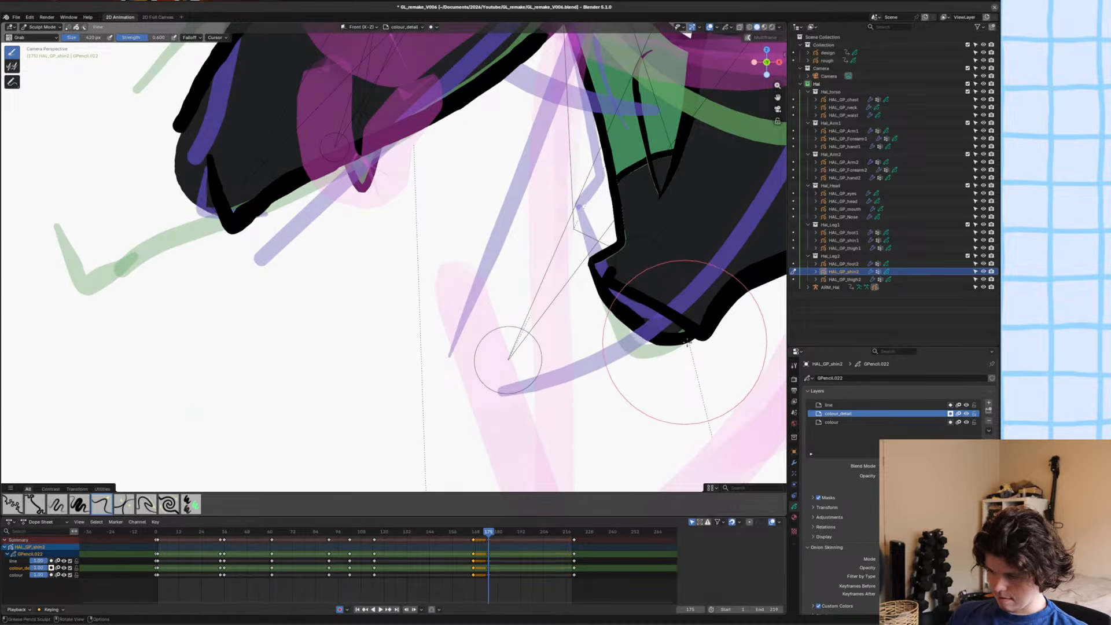
left_click_drag(619, 310, 650, 290)
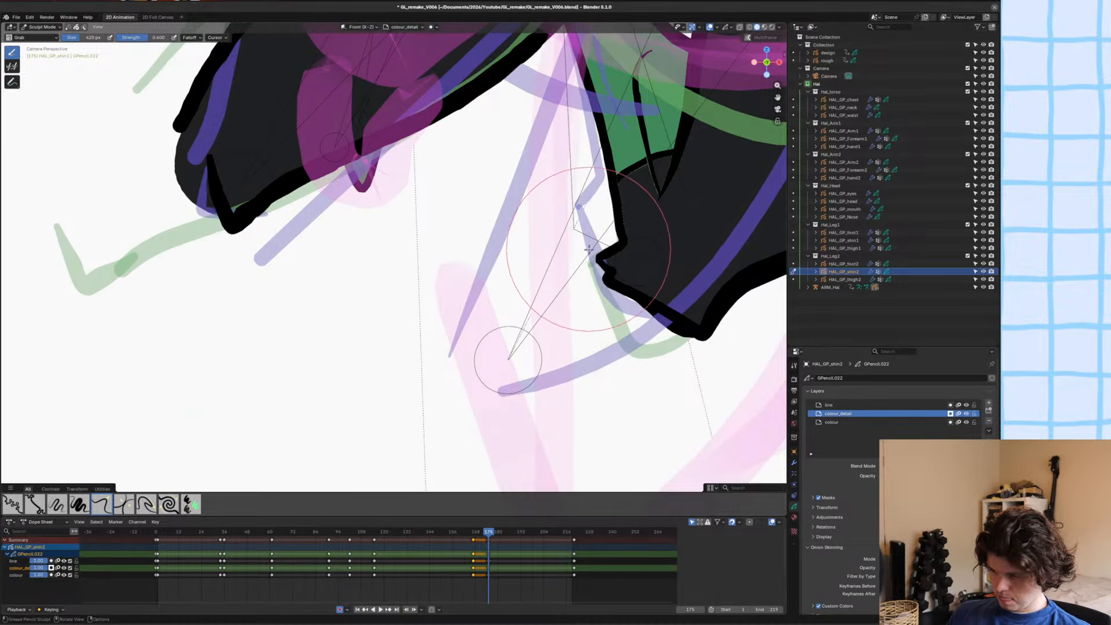
left_click_drag(588, 250, 608, 273)
left_click_drag(657, 329, 669, 314)
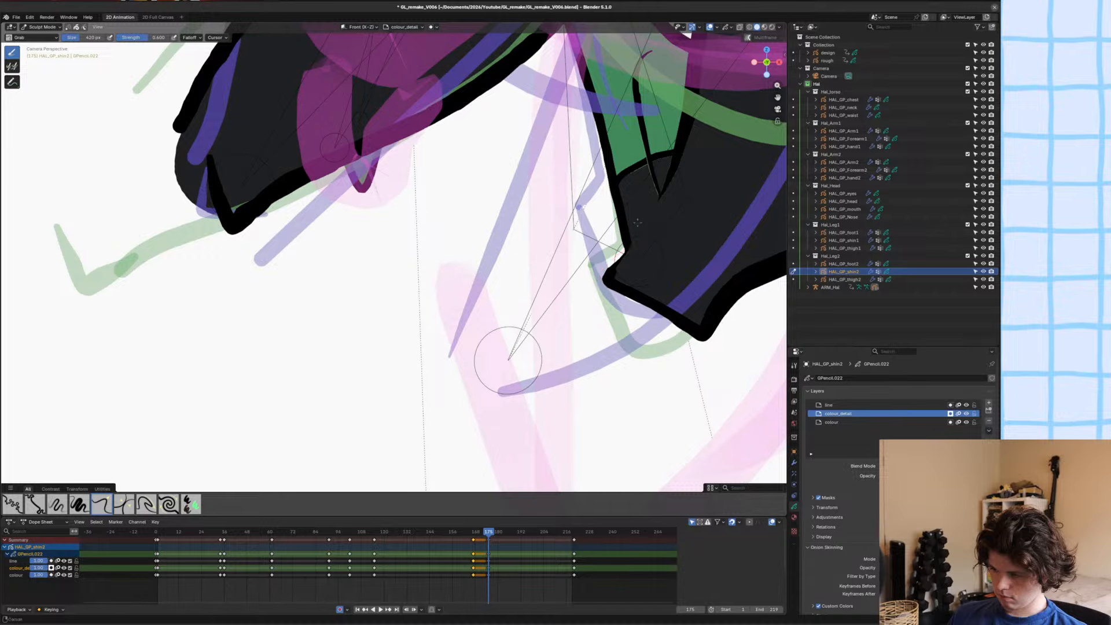
middle_click_drag(667, 320, 670, 352, "shift")
mouse_move(617, 282)
left_mouse_down()
mouse_move(608, 282)
mouse_move(625, 286)
mouse_move(618, 239)
left_mouse_up()
scroll(618, 239, "down", 7)
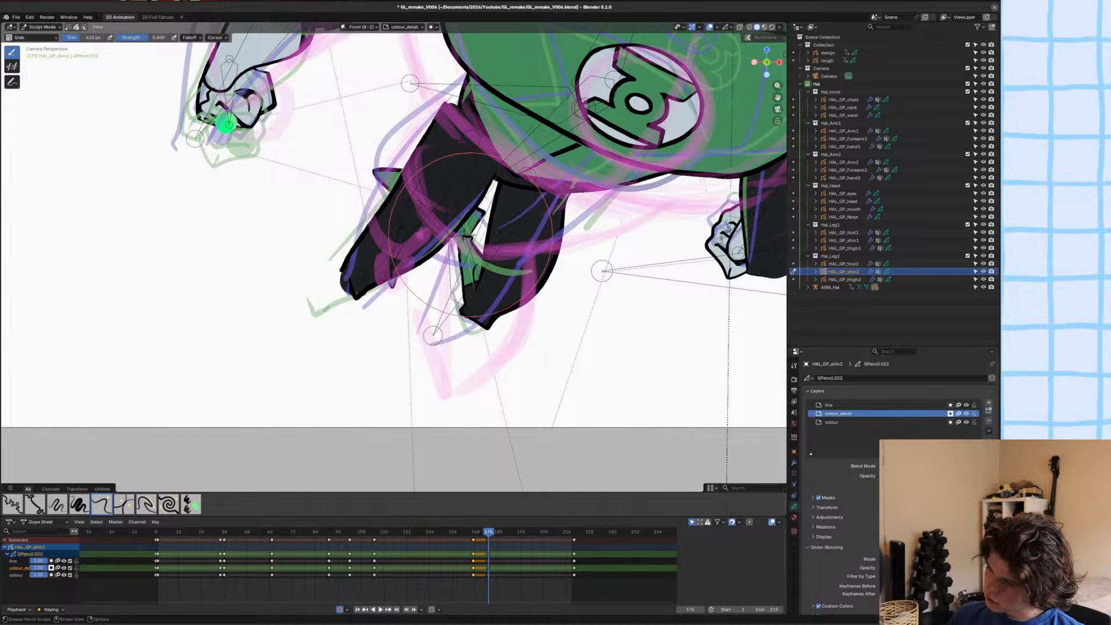
scroll(466, 237, "up", 4)
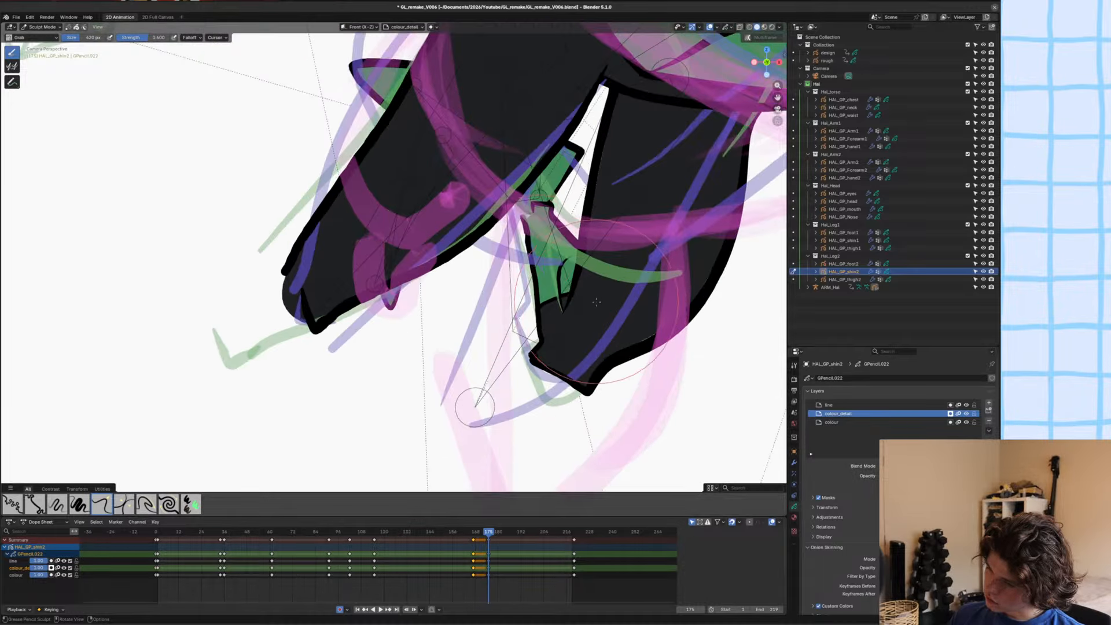
scroll(600, 267, "up", 3)
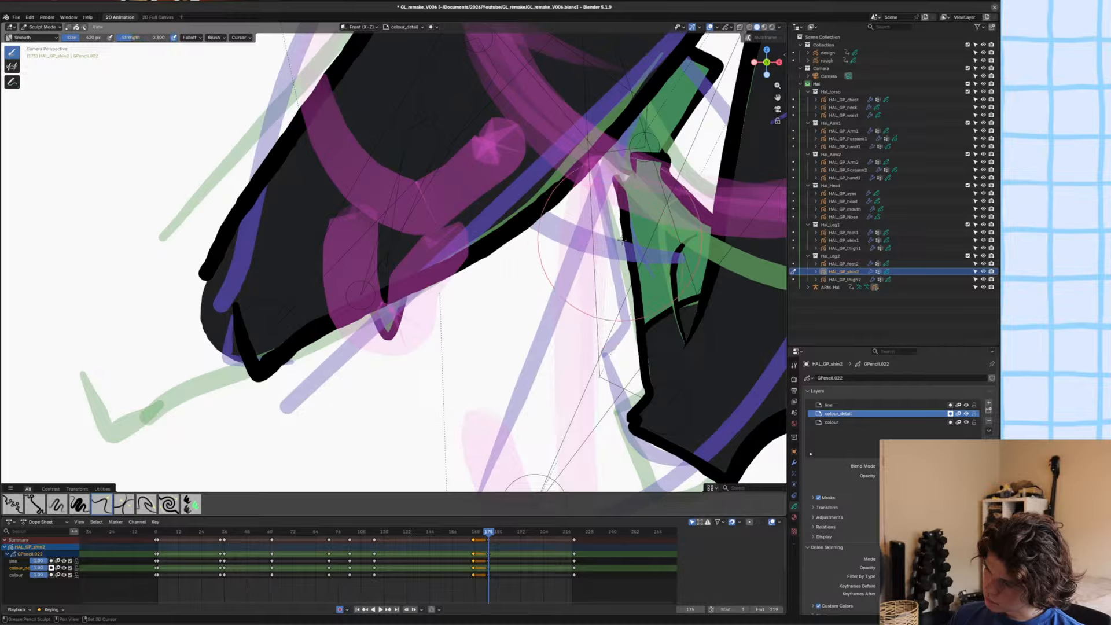
scroll(490, 293, "down", 3)
key("ctrl+s")
Move, rotate and scale down the foot bone at the end of HAL_GP_shin2 in Pose Mode to tuck the foot behind the legs, and save.
key("ctrl+Tab")
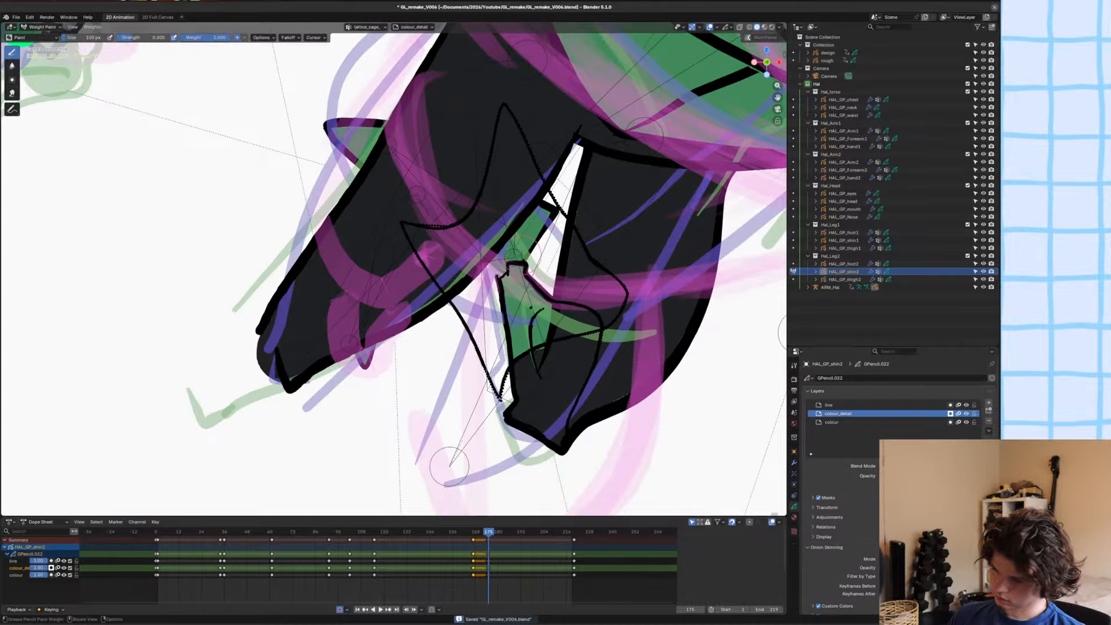
key("ctrl+Tab")
left_click(537, 248)
left_click(537, 248)
key("ctrl+Tab")
left_click(529, 247)
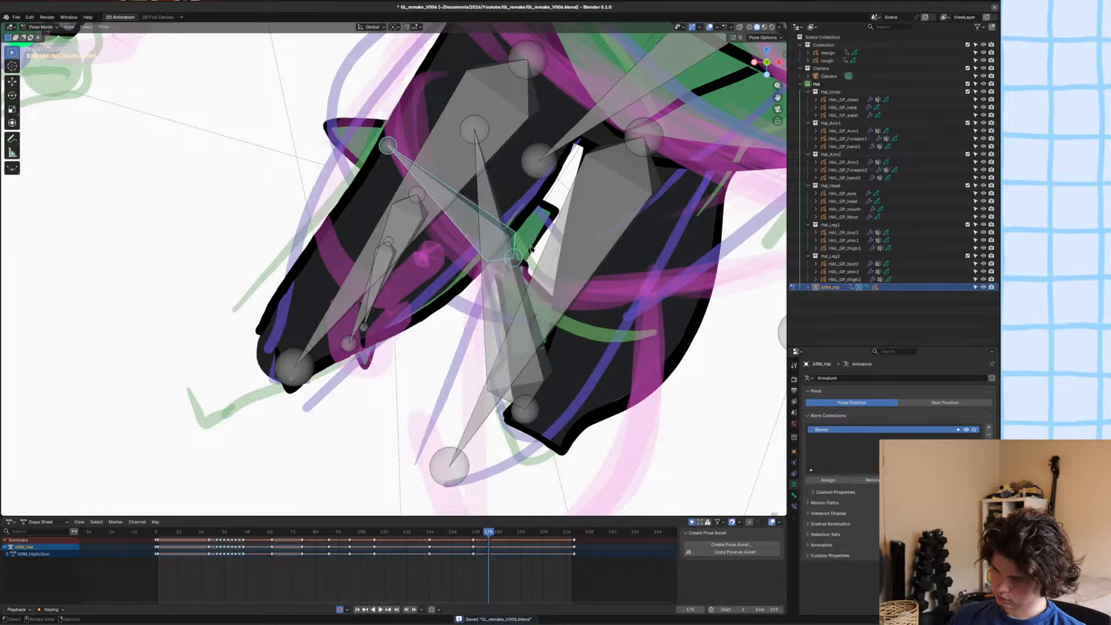
key("g")
left_click(532, 261)
key("r")
left_click(602, 194)
key("s")
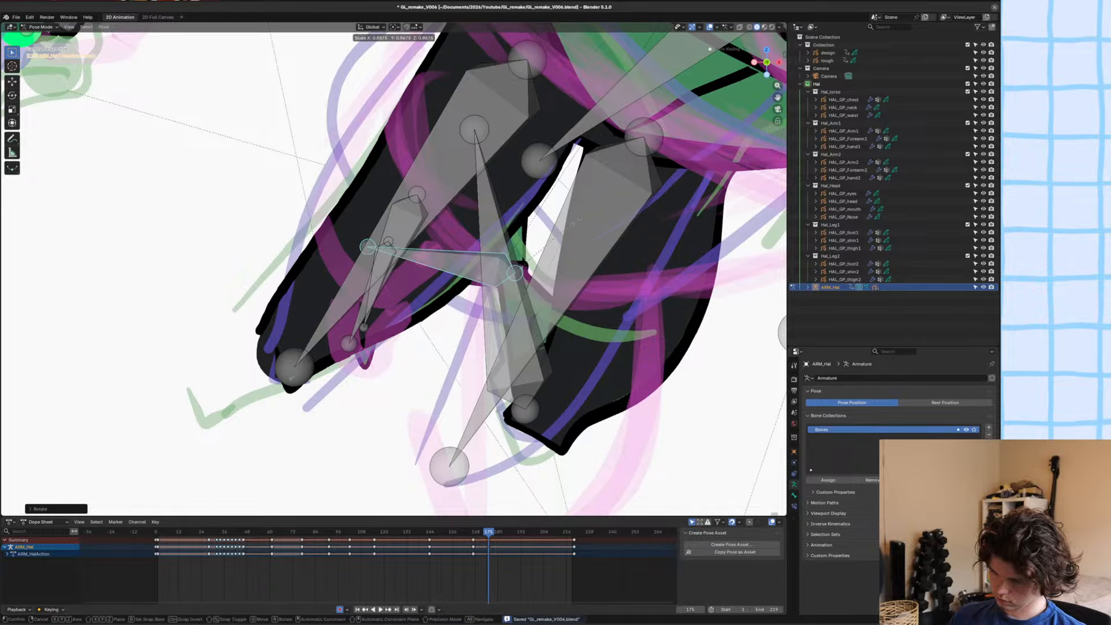
left_click(587, 238)
key("r")
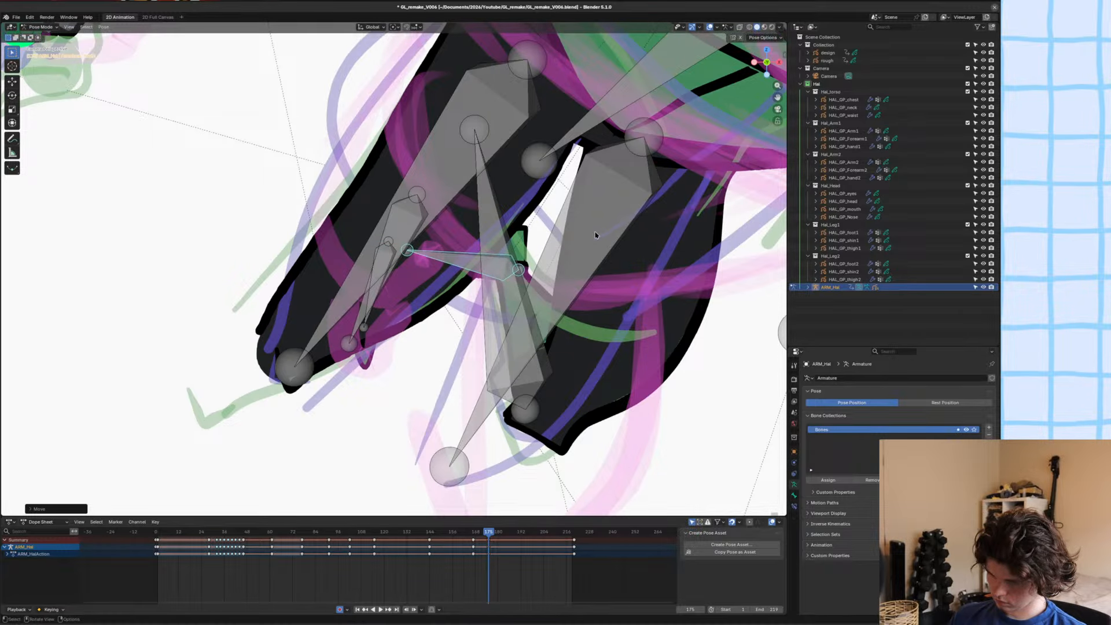
left_click(605, 244)
scroll(605, 244, "down", 4)
key("ctrl+s")
scroll(447, 294, "down", 4)
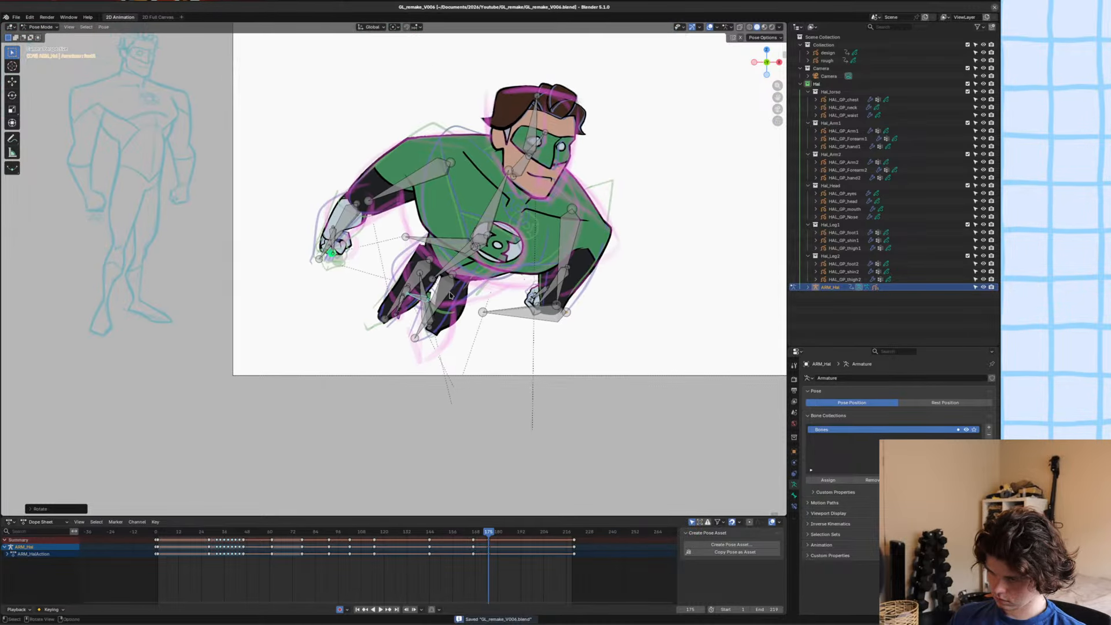
Hide the viewport overlays to review the pose without bones, show them again, and save the file.
scroll(447, 294, "down", 2)
left_click(711, 27)
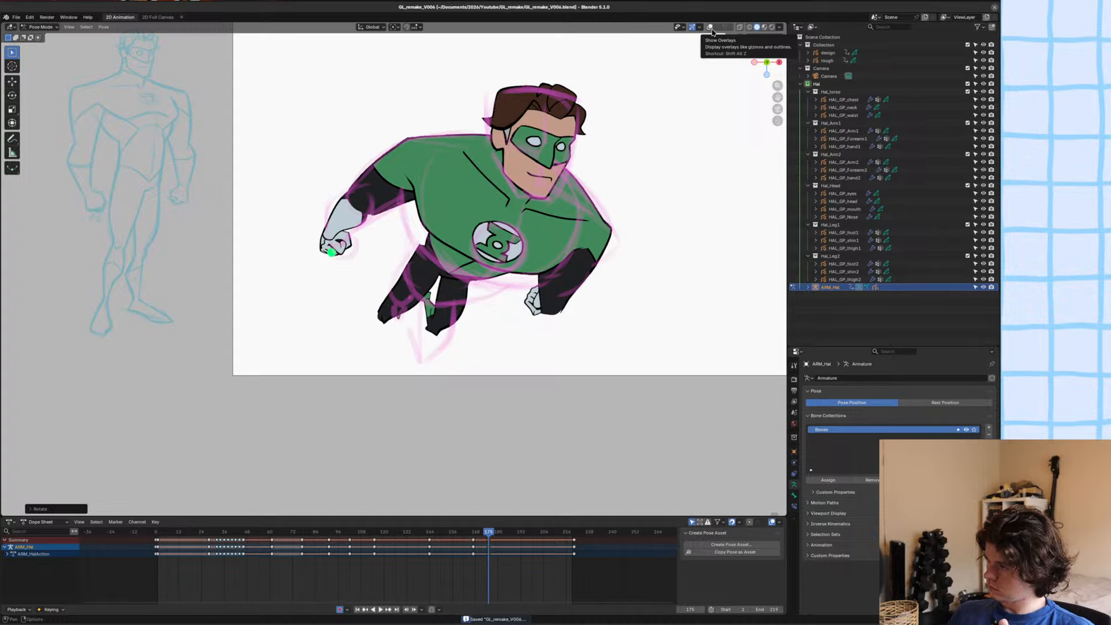
left_click(711, 28)
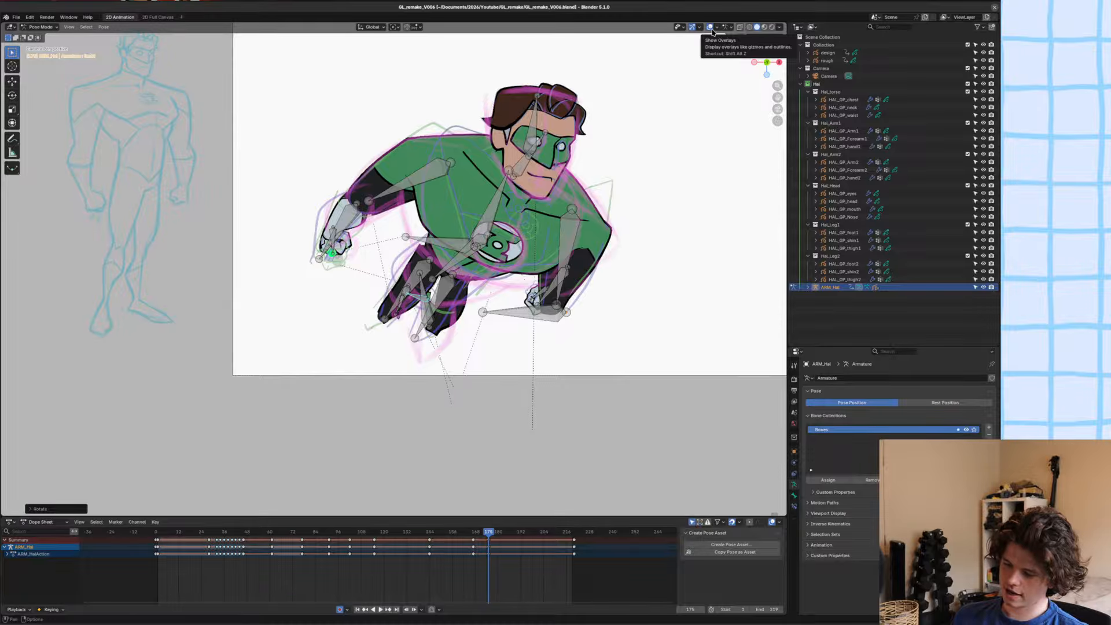
key("ctrl+s")
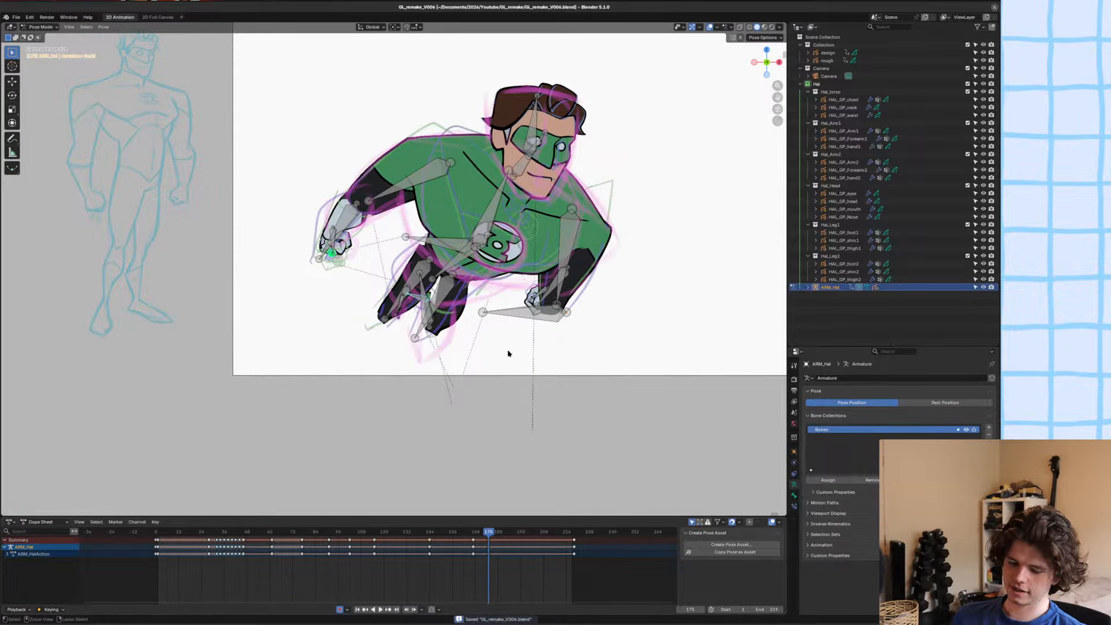
scroll(391, 255, "up", 4)
scroll(382, 282, "down", 3)
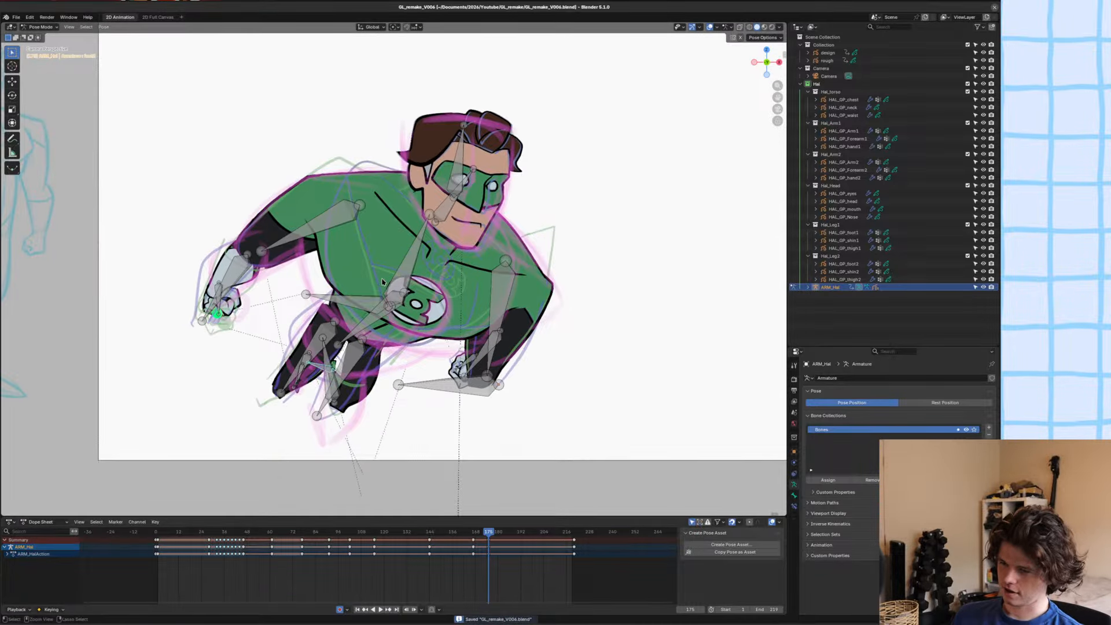
scroll(382, 282, "up", 3)
scroll(440, 287, "down", 4)
scroll(497, 289, "up", 1)
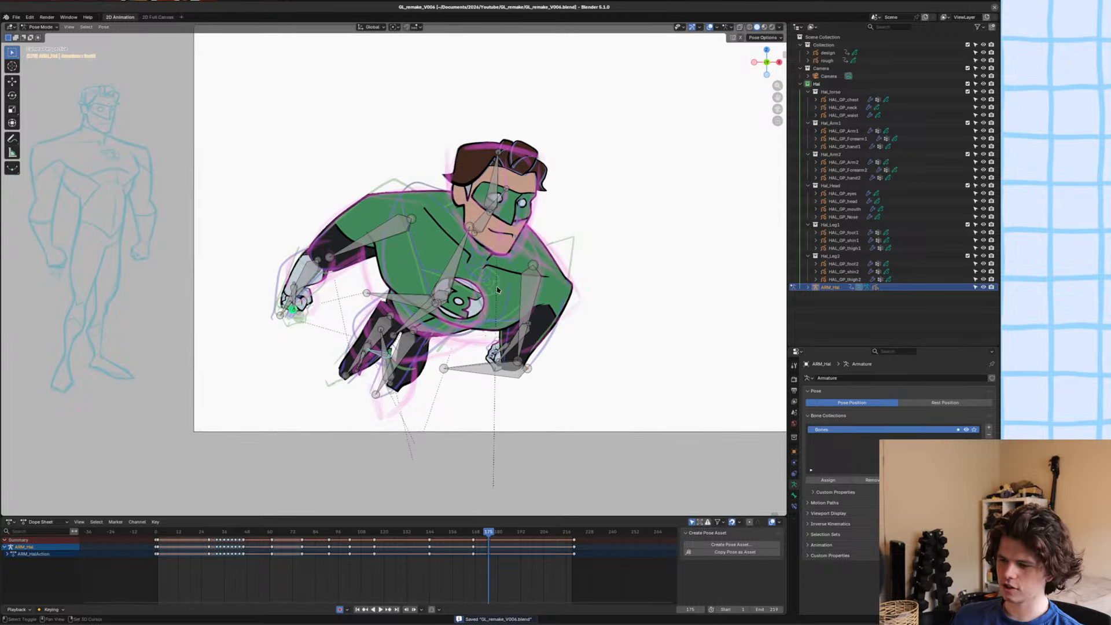
key("ctrl+Tab")
scroll(431, 292, "up", 5)
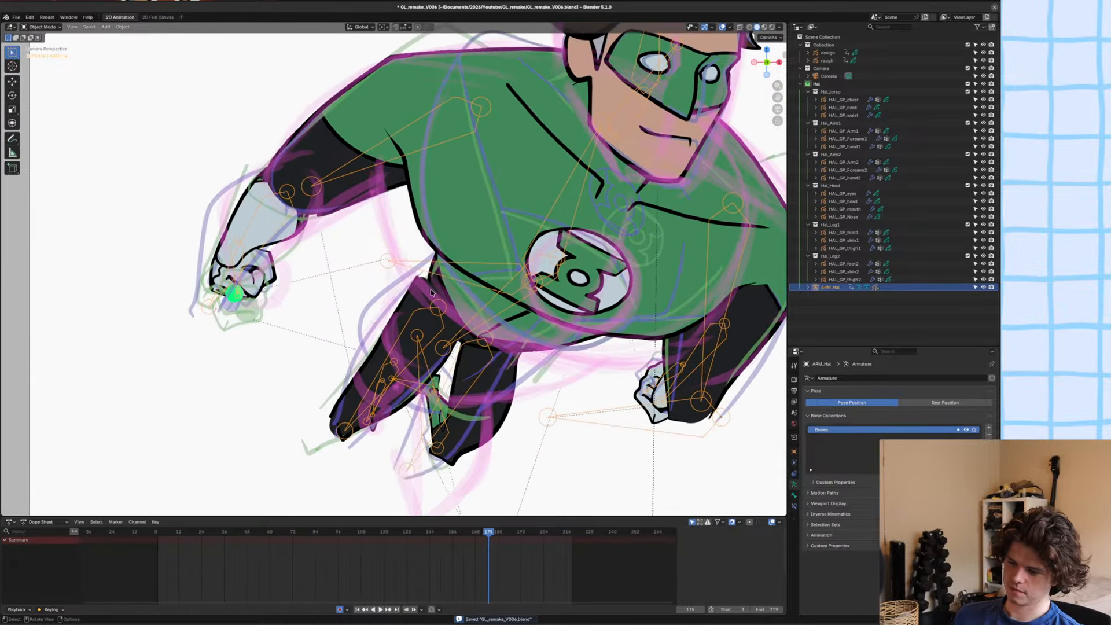
key("ctrl+Tab")
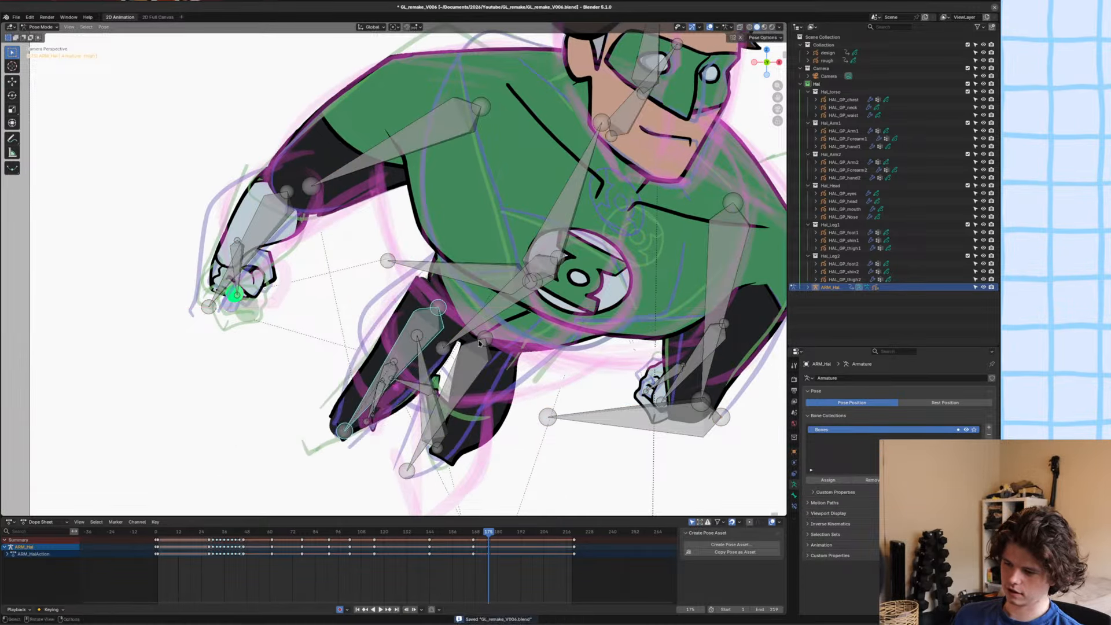
middle_click_drag(479, 343, 509, 326, "shift")
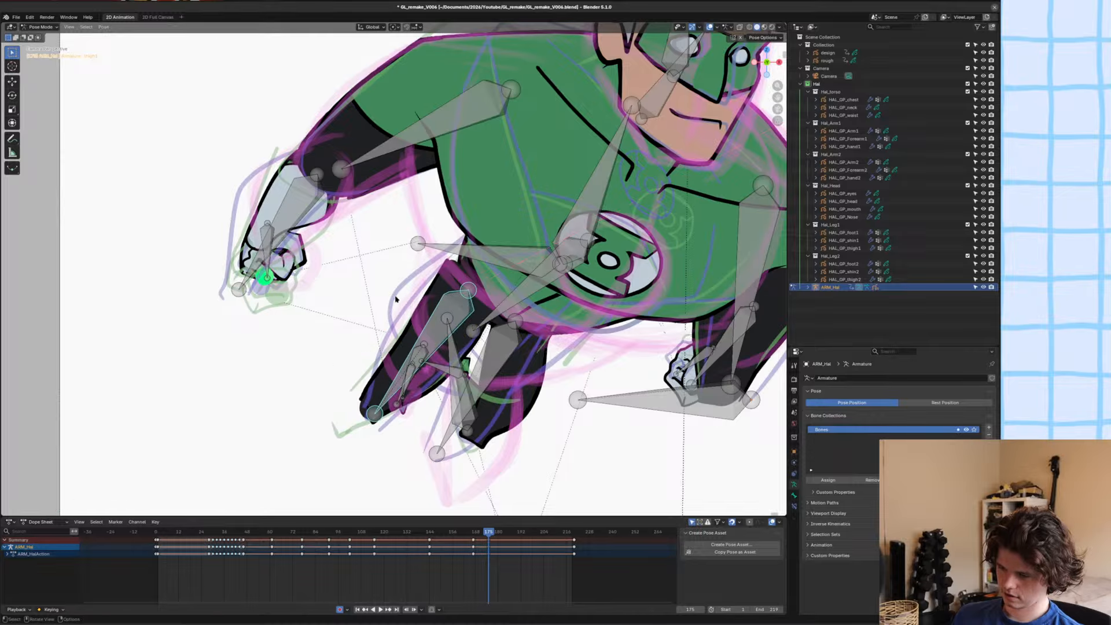
key("s")
key("x")
key("Escape")
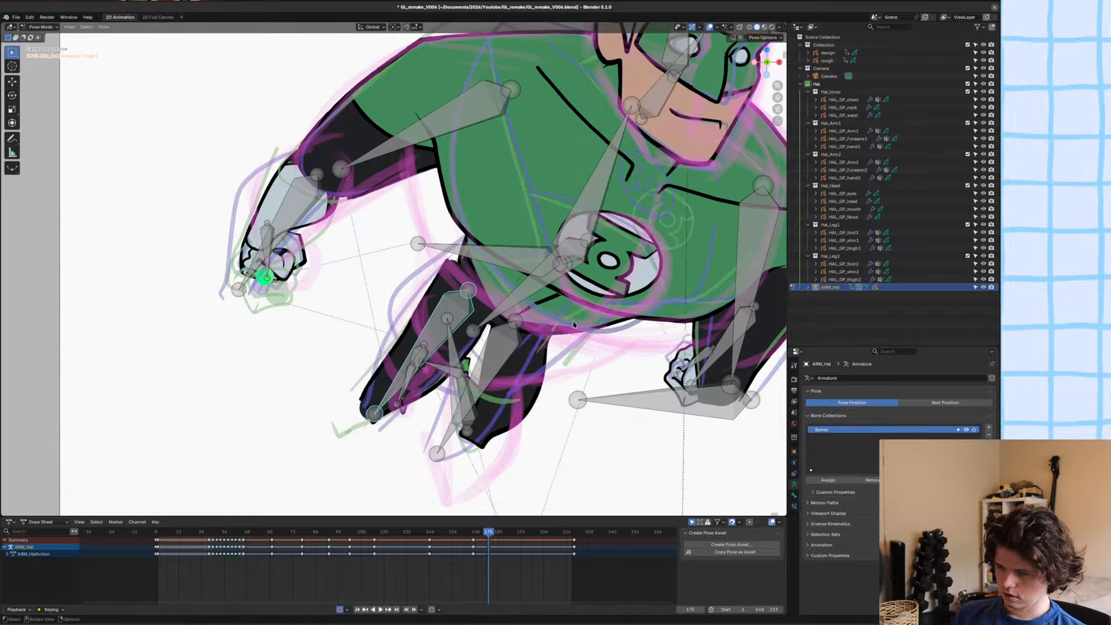
Save the file with the current leg pose.
middle_click_drag(563, 286, 596, 259, "shift")
key("ctrl+s")
scroll(509, 281, "down", 1)
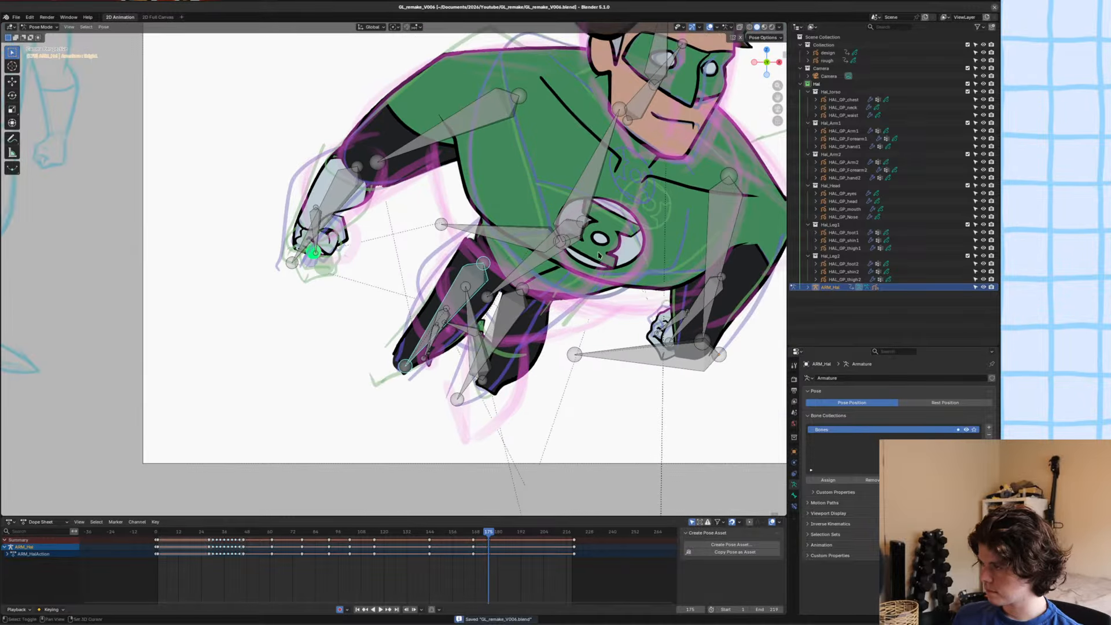
Undo the accidental switch to Object Mode, then scale down the character's right thigh bone and move it up toward the hip.
middle_click_drag(495, 285, 485, 286, "shift")
scroll(485, 286, "up", 3)
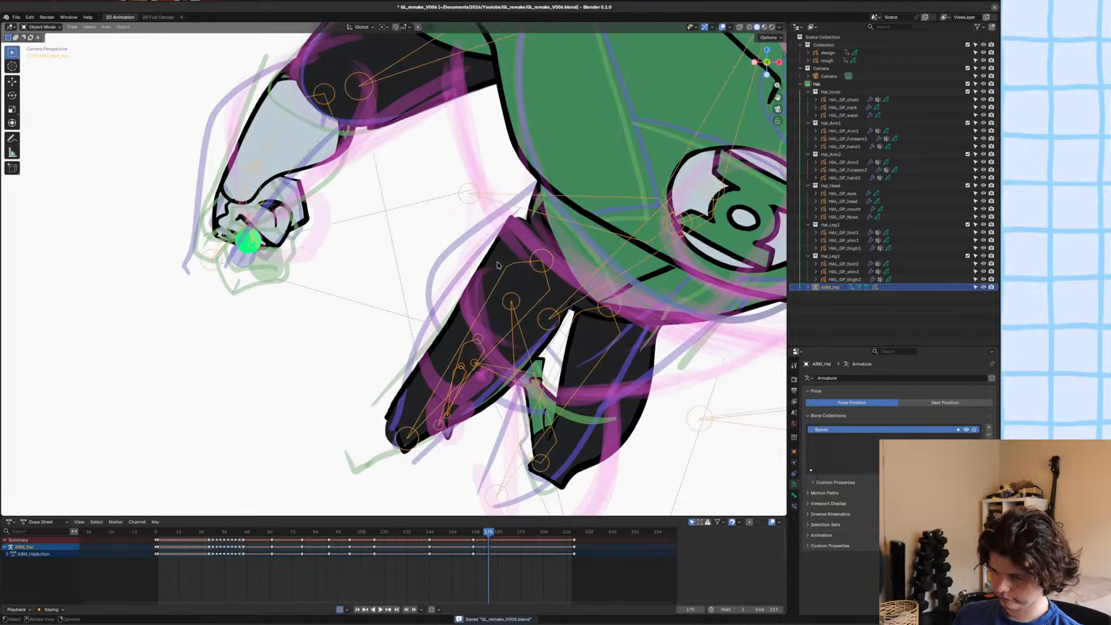
key("ctrl+z")
key("ctrl+z")
key("s")
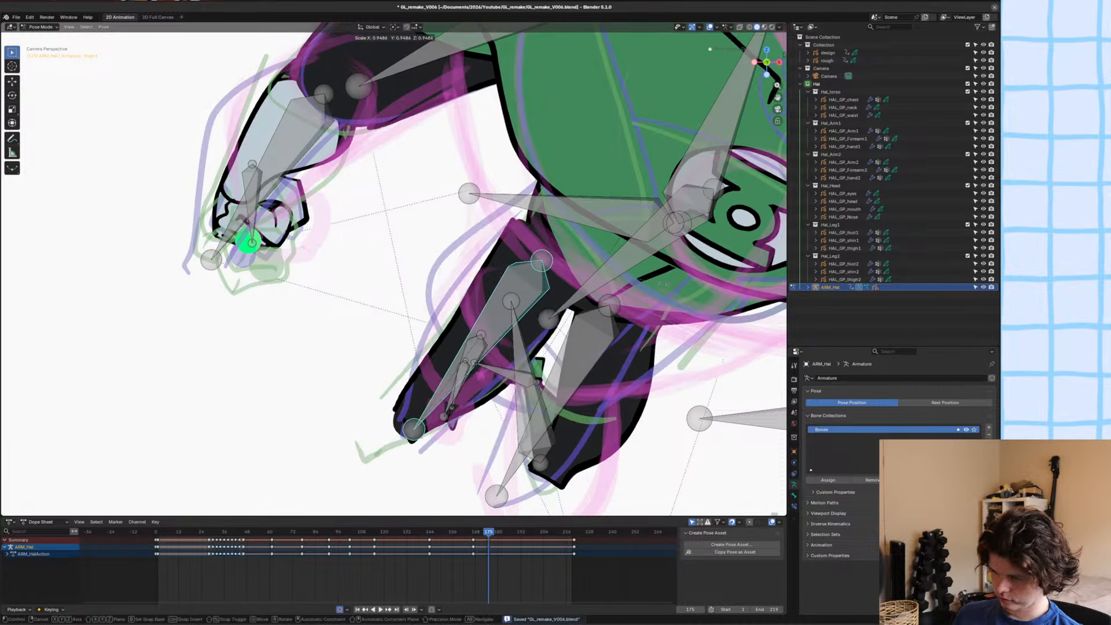
left_click(642, 290)
key("g")
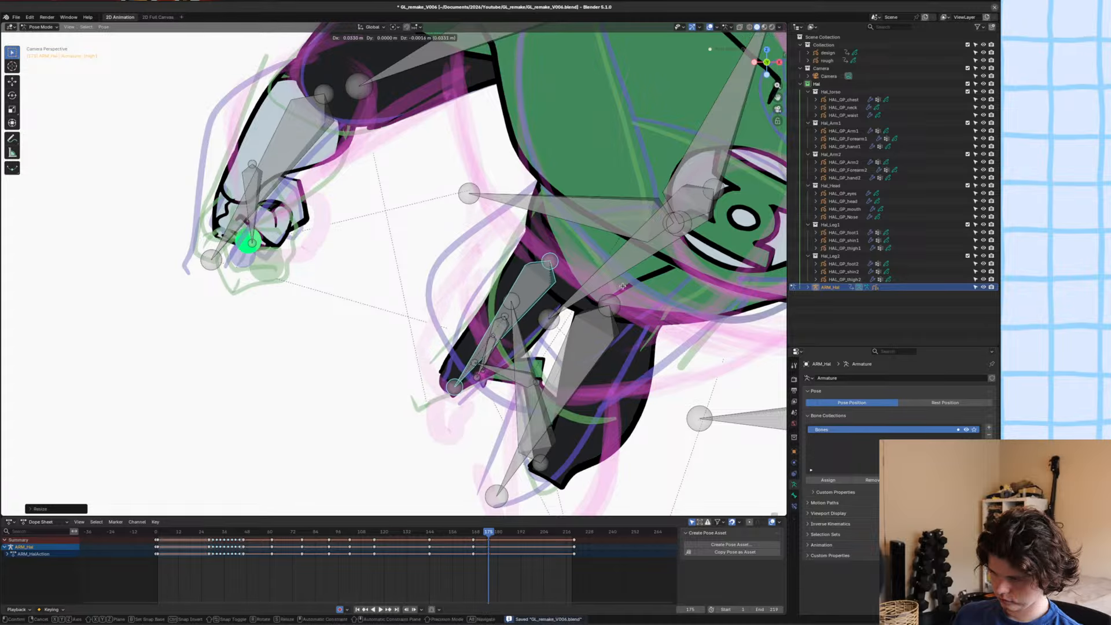
left_click(571, 289)
Fine-tune the character's right thigh bone along the global Y axis to seat the leg under the waist.
scroll(514, 290, "up", 1)
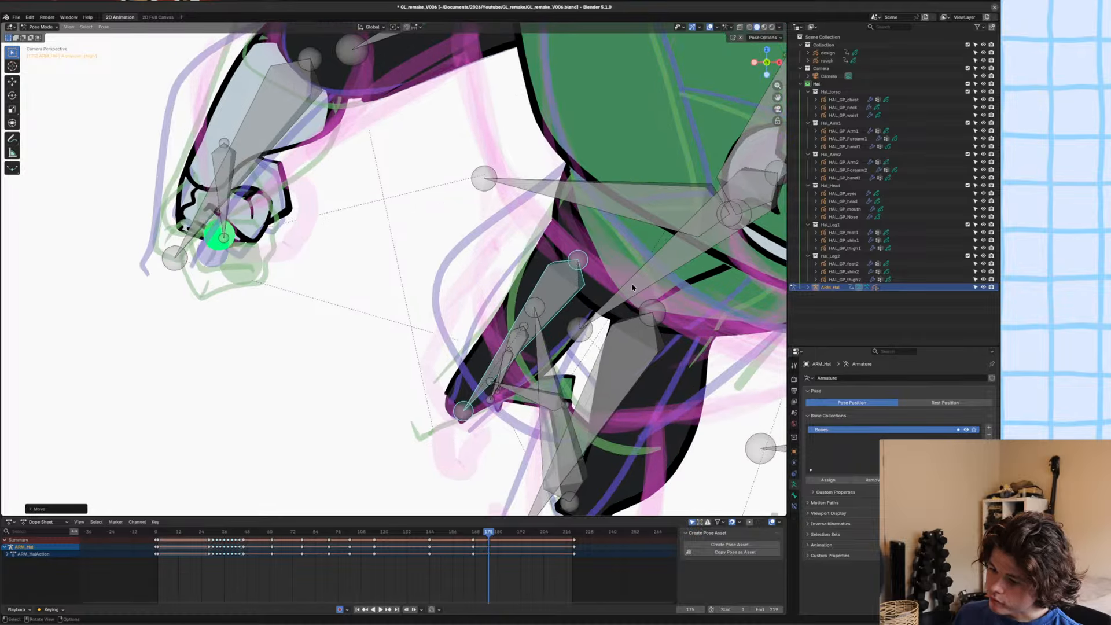
key("g")
key("y")
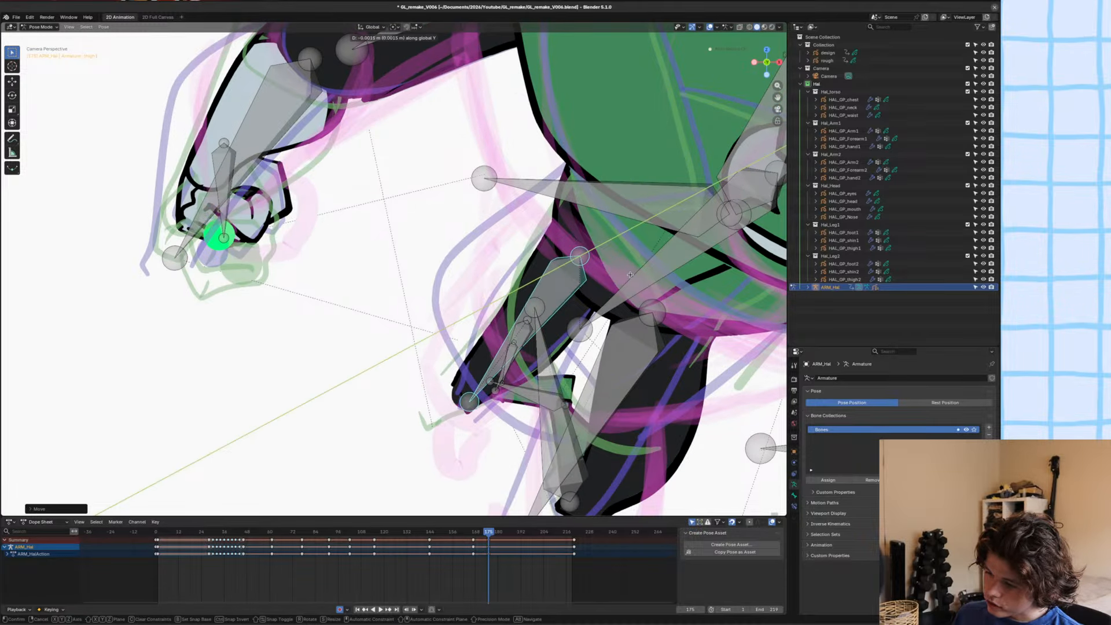
left_click(631, 276)
key("ctrl+a")
left_click(647, 322)
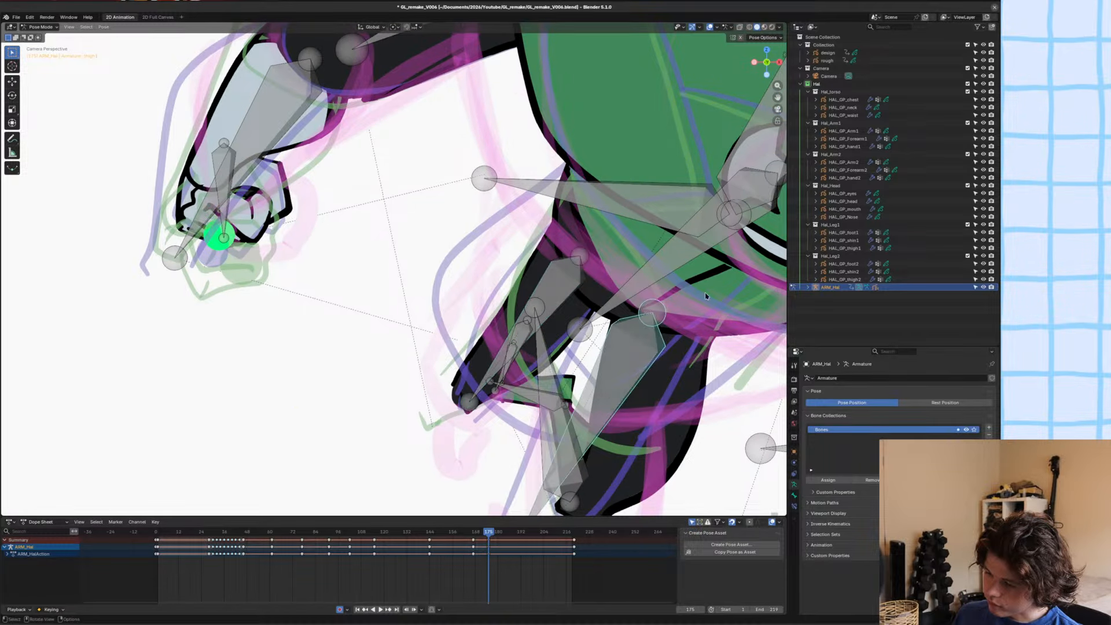
Delete the HAL_GP_waist outline points crossing the top of the character's right thigh in Edit Mode, and save the file.
key("ctrl+Tab")
left_click(608, 287)
left_click(600, 295)
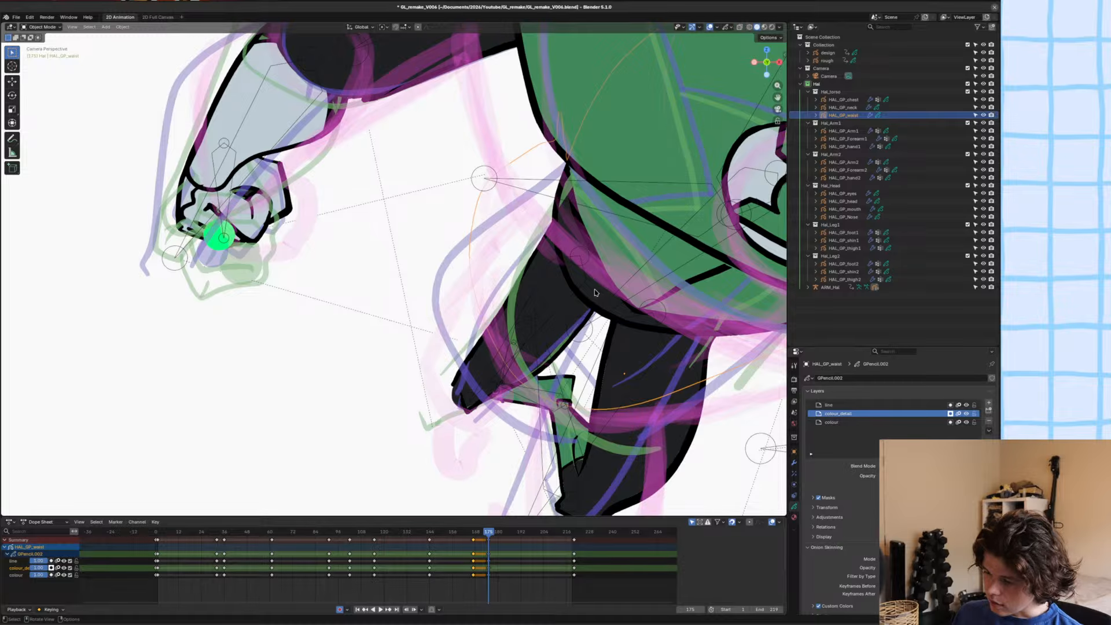
left_click(594, 293)
left_click(595, 293)
key("Tab")
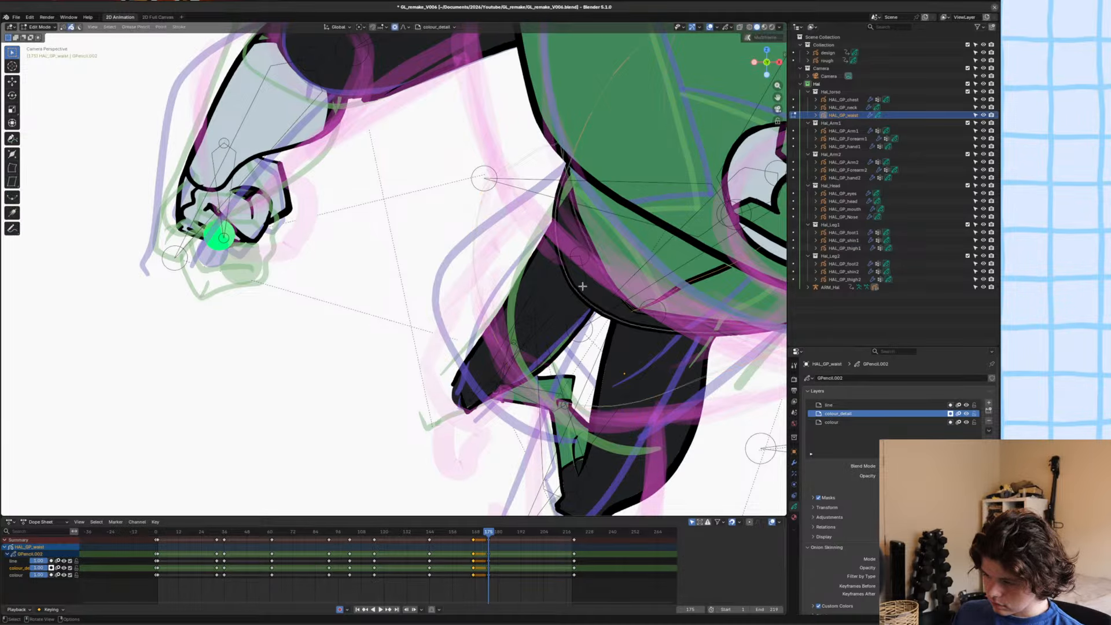
scroll(597, 249, "up", 2)
key("x")
left_click(607, 225)
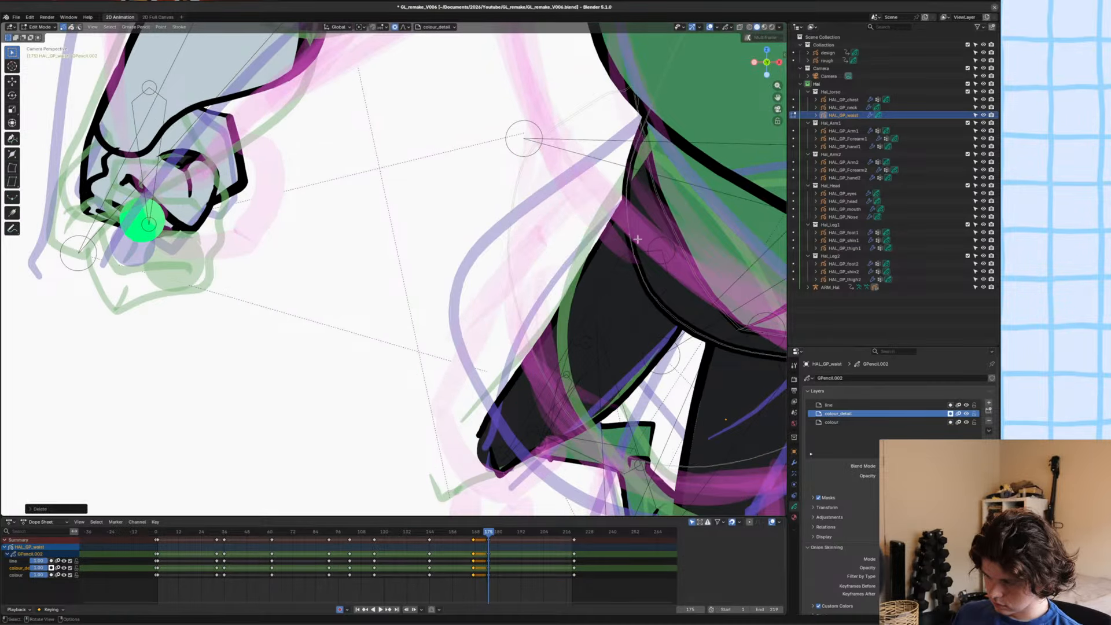
left_click(628, 238)
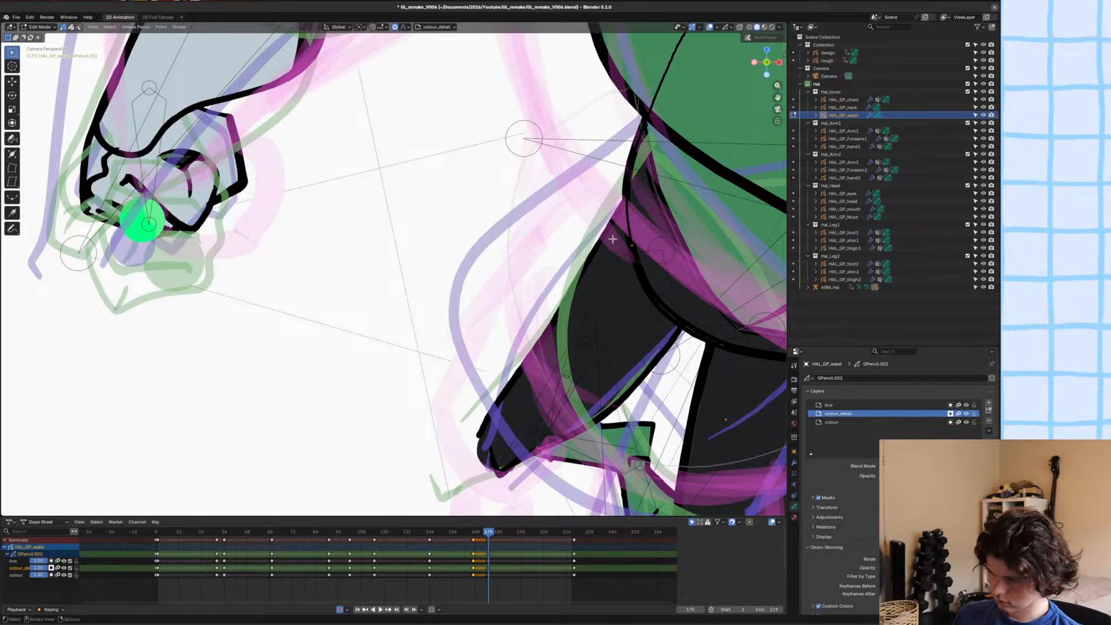
scroll(642, 253, "up", 1)
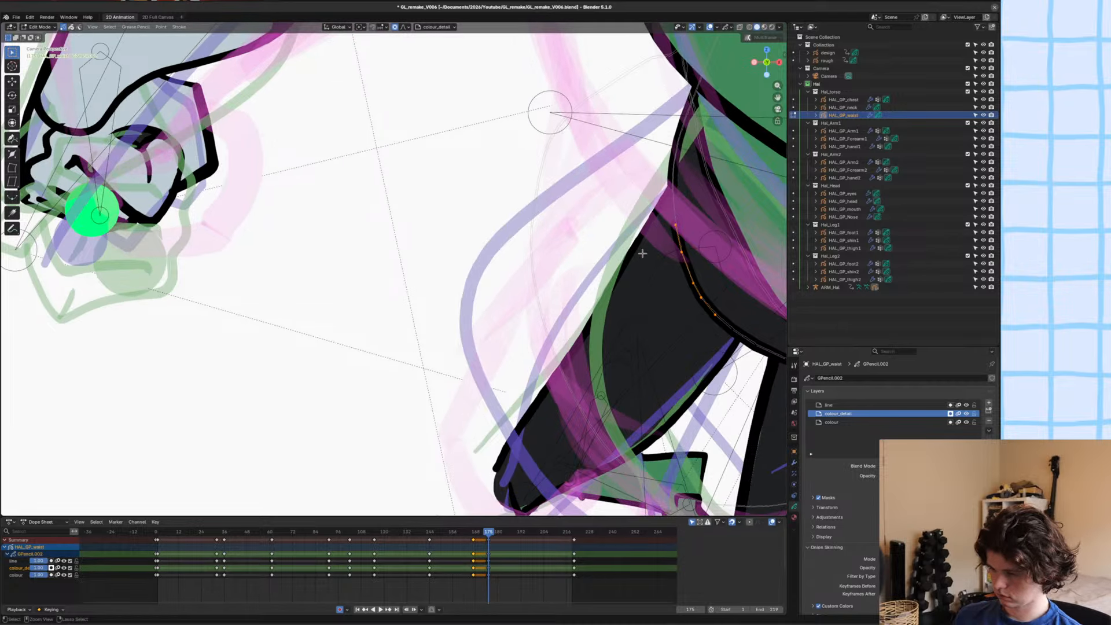
key("Delete")
key("ctrl+s")
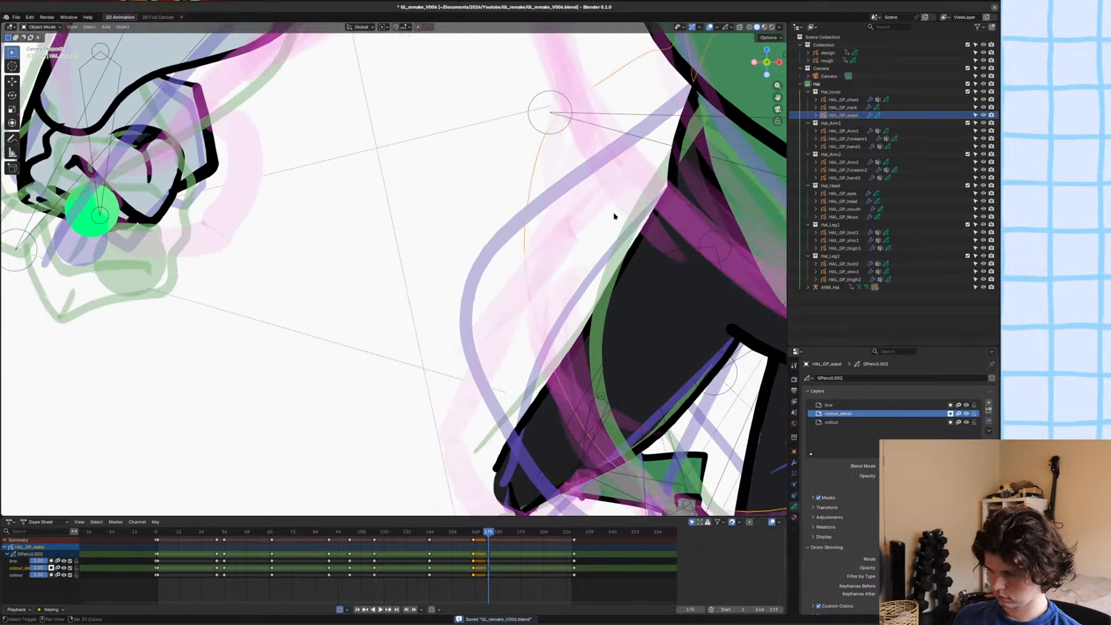
Adjust the HAL_GP_waist outline at the hip with the Grab brush in Sculpt Mode to meet the thigh, and save the file.
key("ctrl+Tab")
left_click(630, 223)
left_click_drag(629, 222, 639, 232)
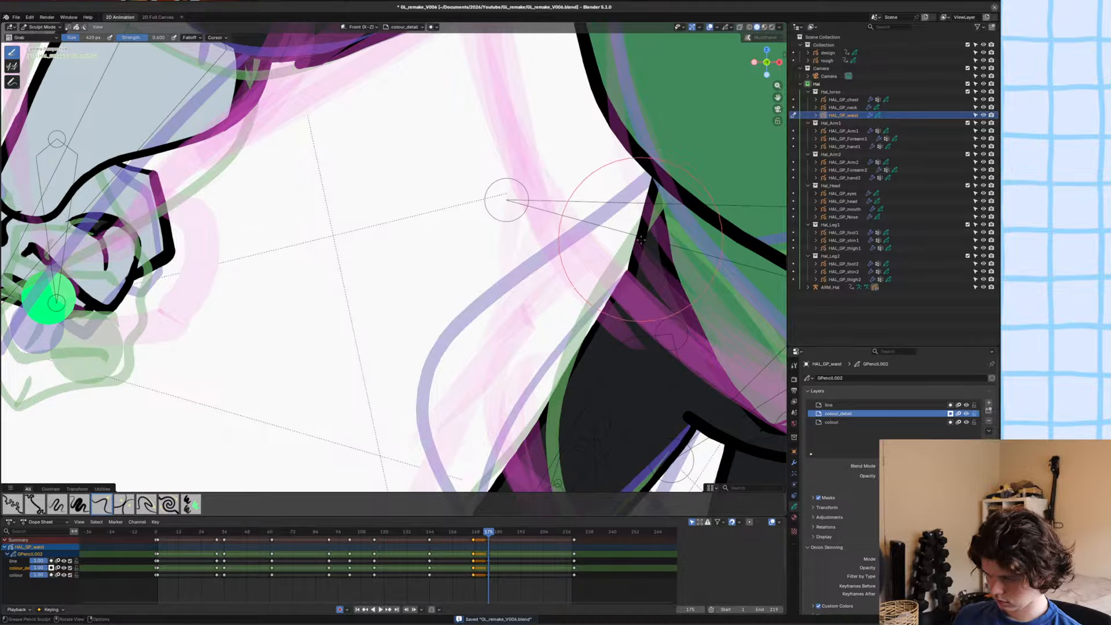
scroll(636, 252, "up", 4)
middle_click_drag(661, 313, 363, 289, "shift")
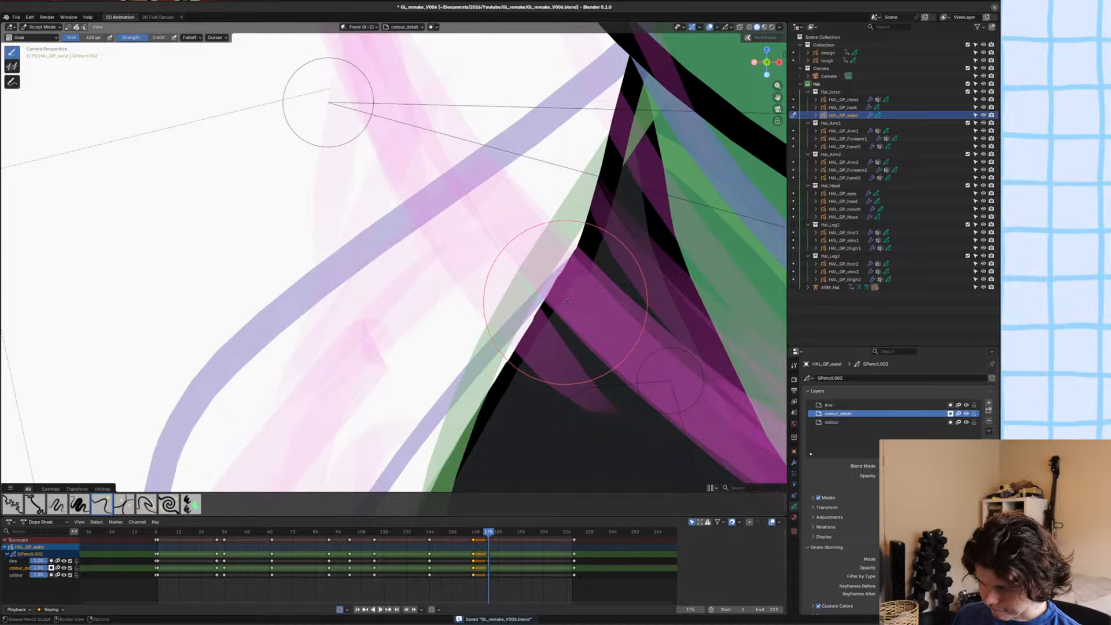
scroll(579, 248, "down", 5)
key("ctrl+s")
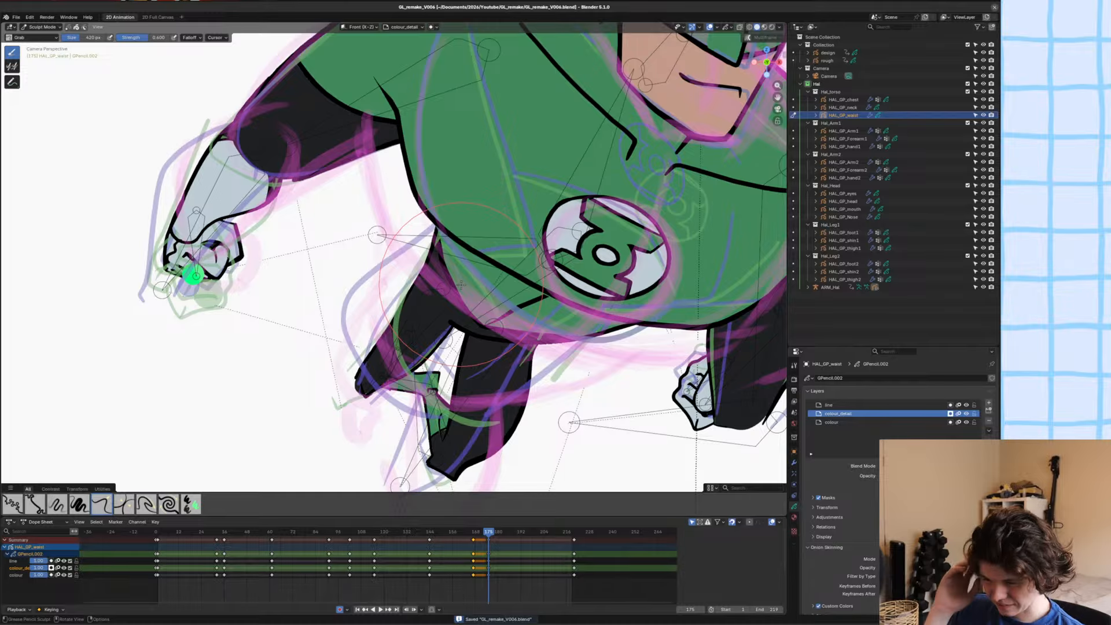
Return to Object Mode, deselect the waist artwork, and save the file.
key("ctrl+Tab")
scroll(338, 307, "down", 1)
left_click(337, 307)
scroll(338, 307, "down", 5)
middle_click_drag(380, 305, 386, 315, "shift")
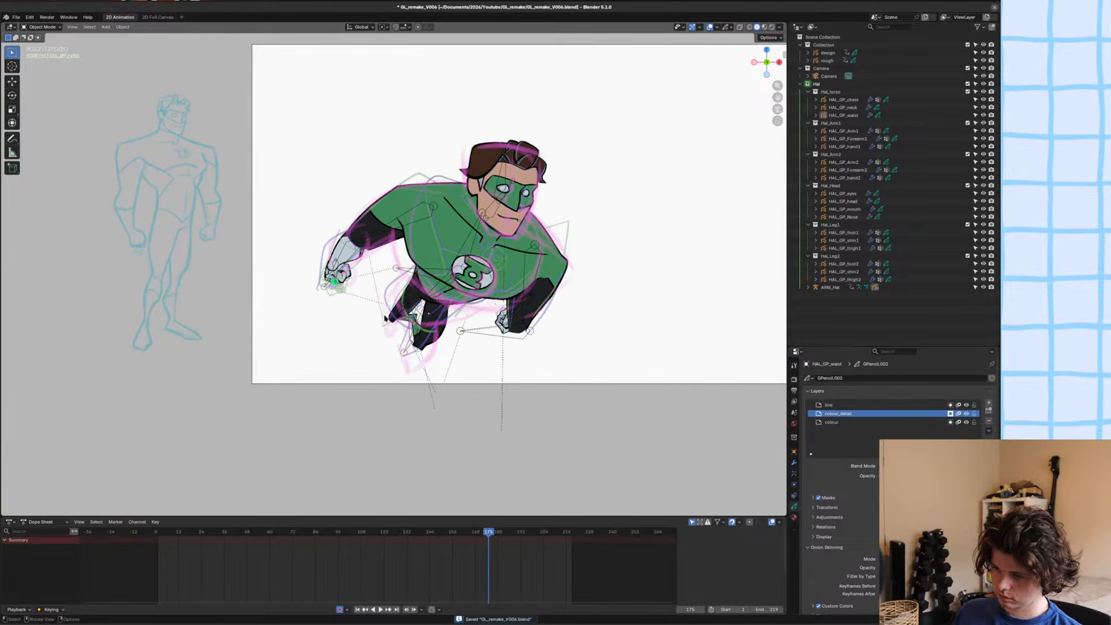
key("ctrl+s")
Step through the frames around 175 to compare the new pose with the preceding pose and the following rough sketch.
middle_click_drag(543, 300, 504, 311, "shift")
scroll(504, 310, "up", 1, "alt")
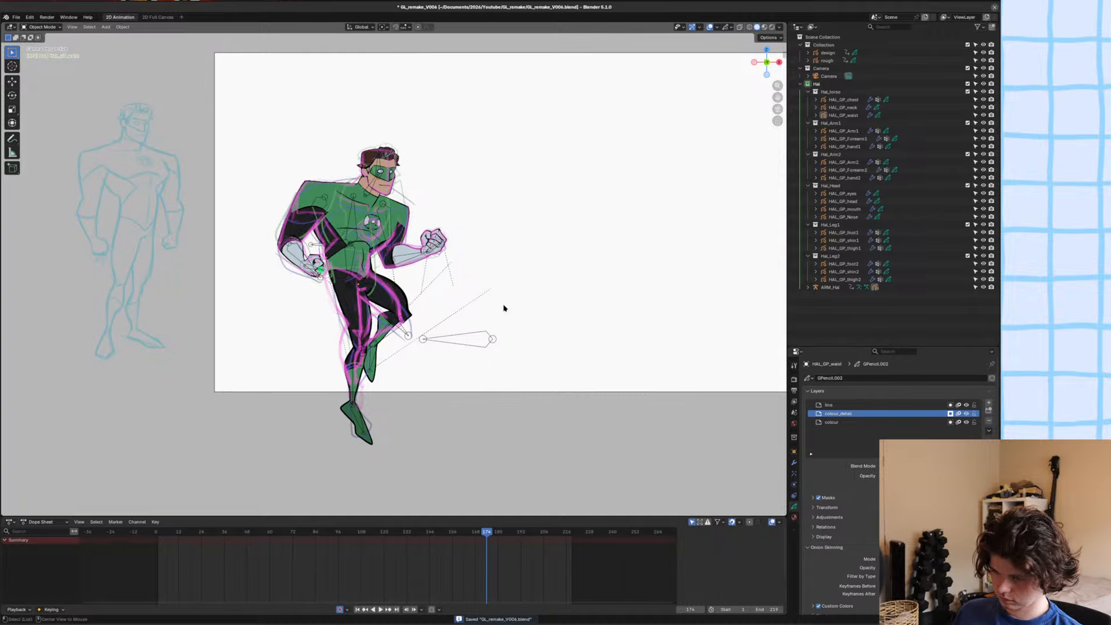
scroll(504, 308, "down", 1, "alt")
scroll(504, 308, "up", 1, "alt")
scroll(505, 309, "down", 1, "alt")
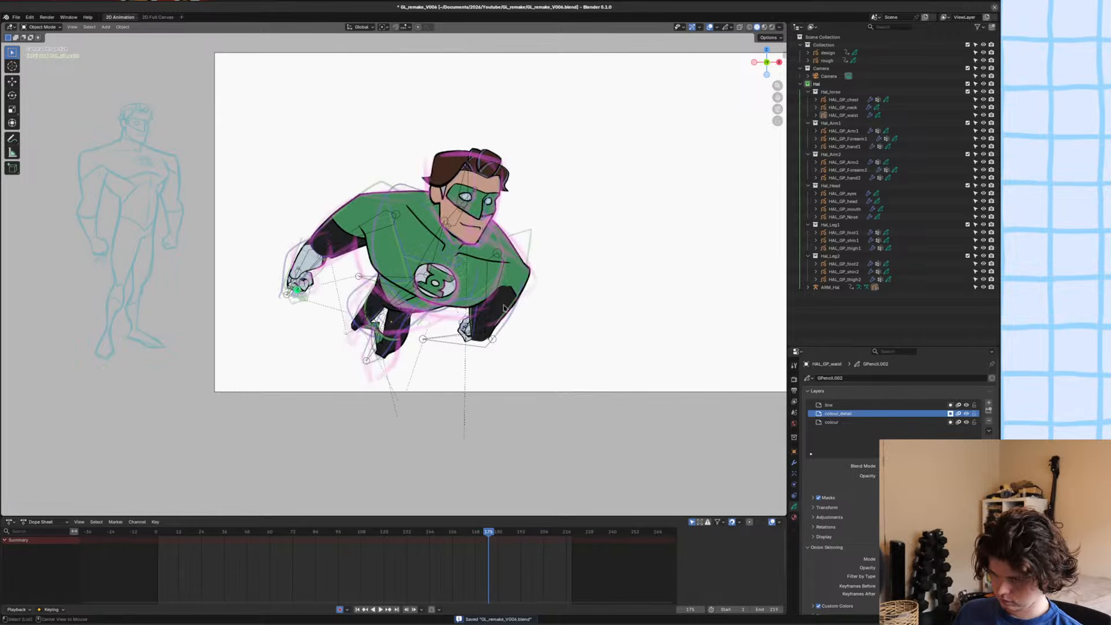
scroll(504, 309, "up", 1, "alt")
scroll(504, 309, "down", 1)
scroll(504, 308, "down", 1, "alt")
scroll(463, 313, "down", 2)
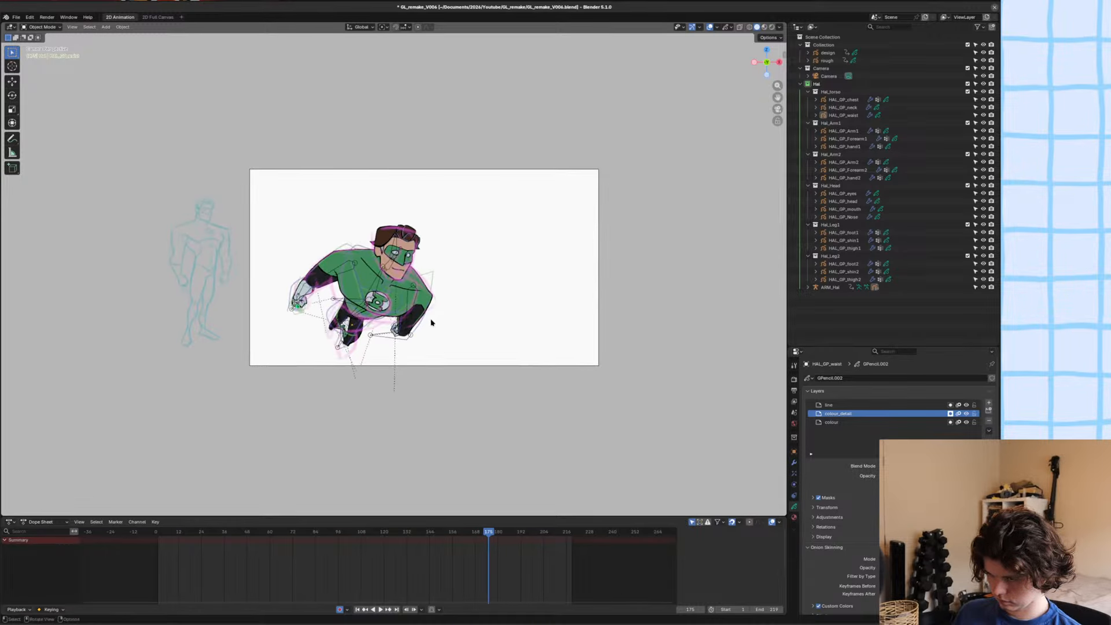
scroll(438, 320, "up", 1, "alt")
scroll(437, 320, "down", 1, "alt")
scroll(438, 319, "down", 8, "alt")
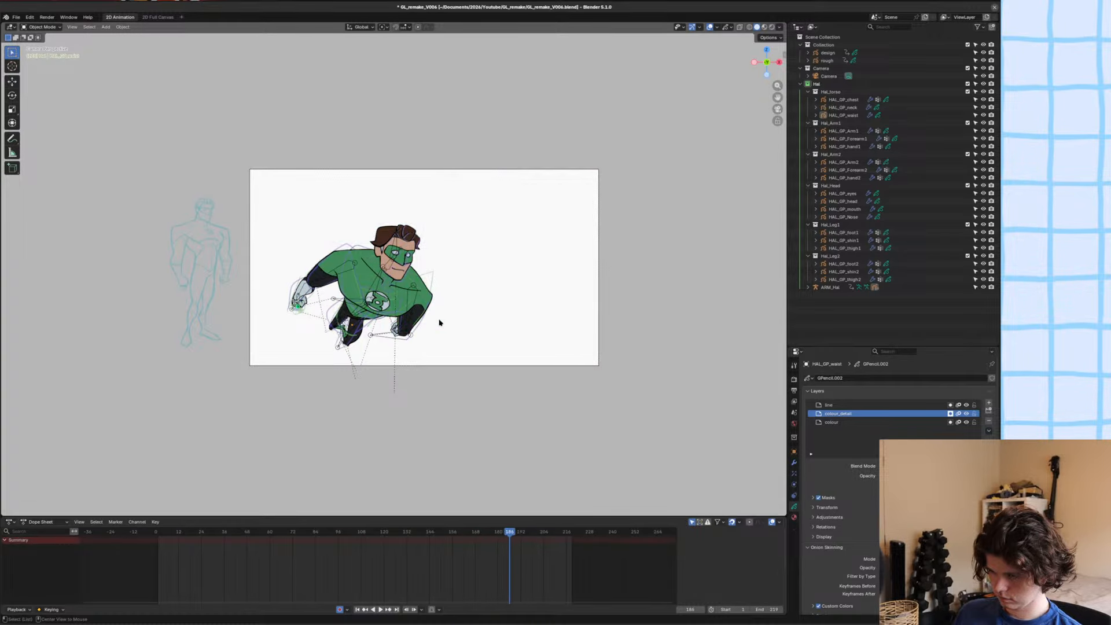
scroll(462, 342, "up", 18, "alt")
scroll(464, 347, "down", 18, "alt")
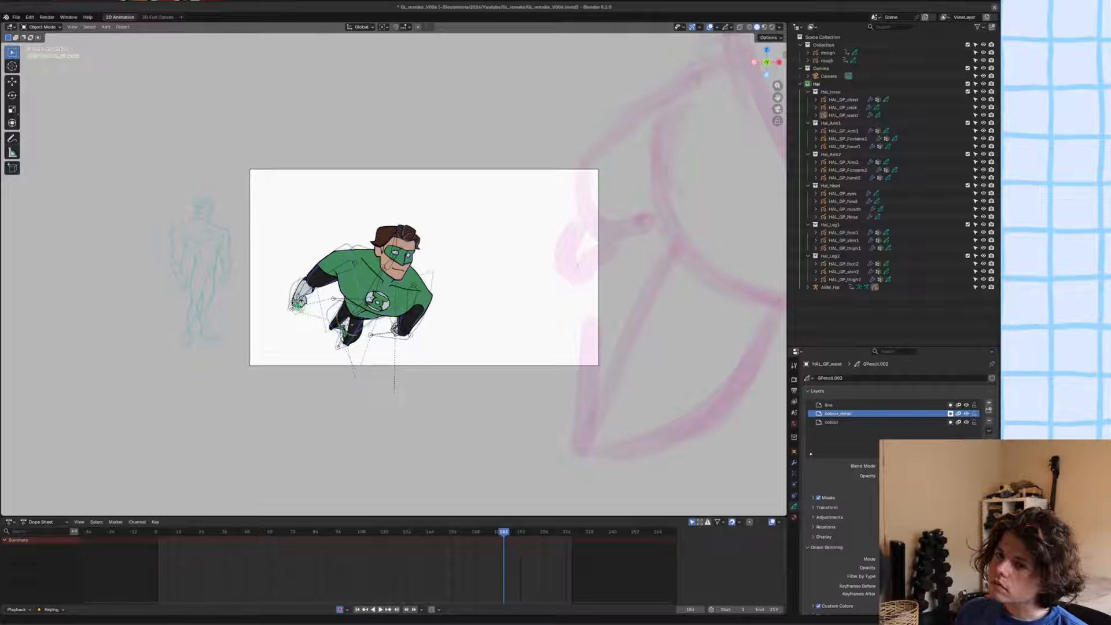
Switch to the browser and play part of the YouTube tutorial "How to rig GREASE PENCIL objects in Blender!", then return to Blender.
left_click_drag(157, 0, 297, 45)
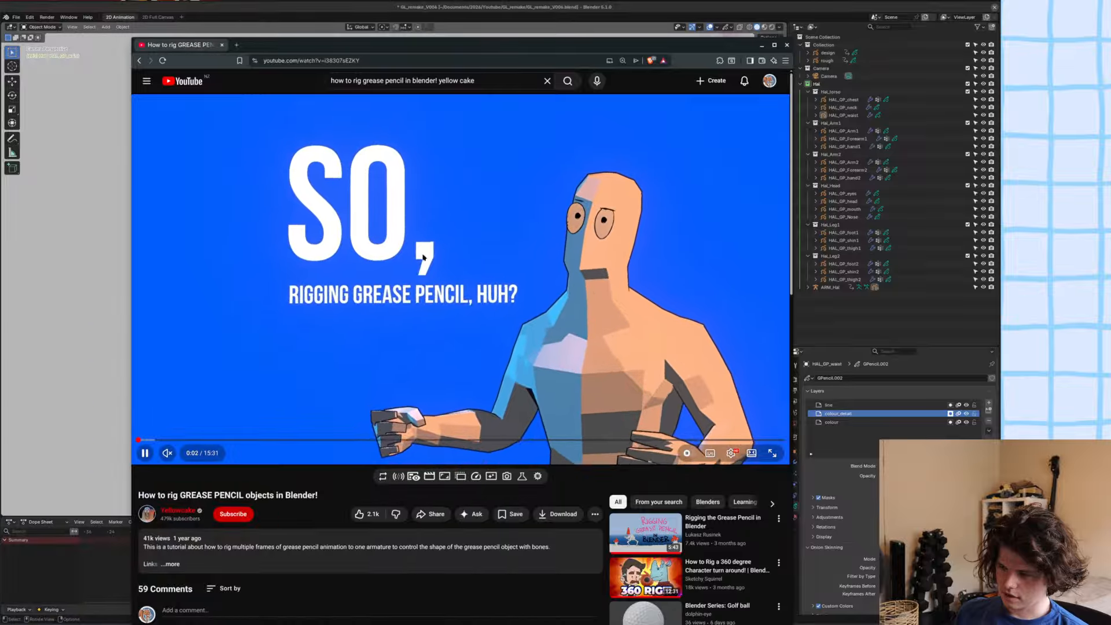
left_click(426, 271)
left_click(348, 372)
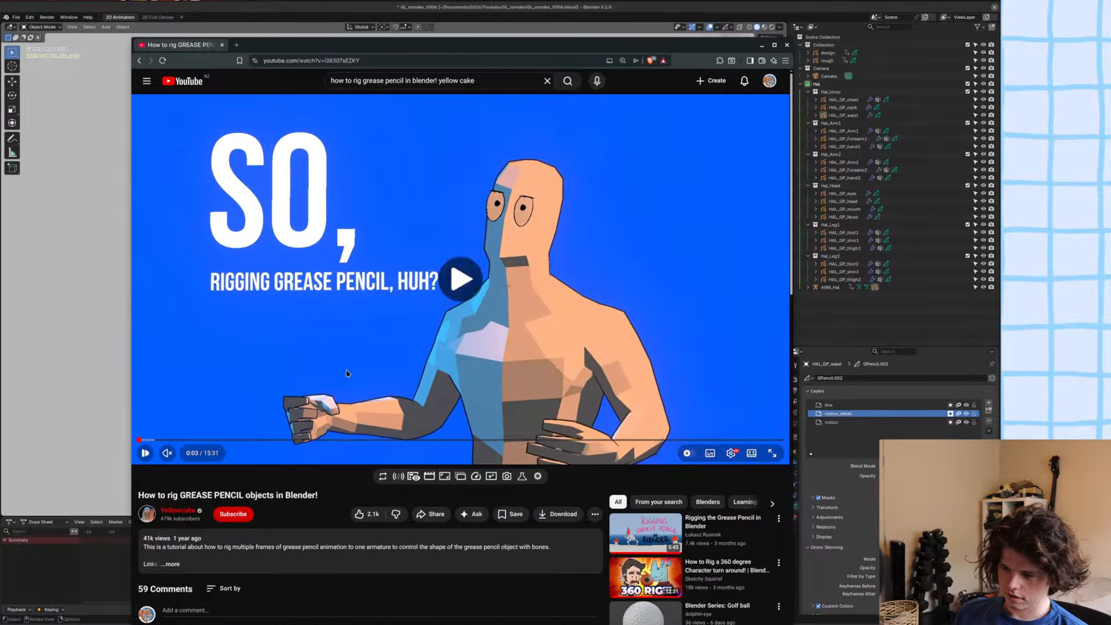
left_click(358, 344)
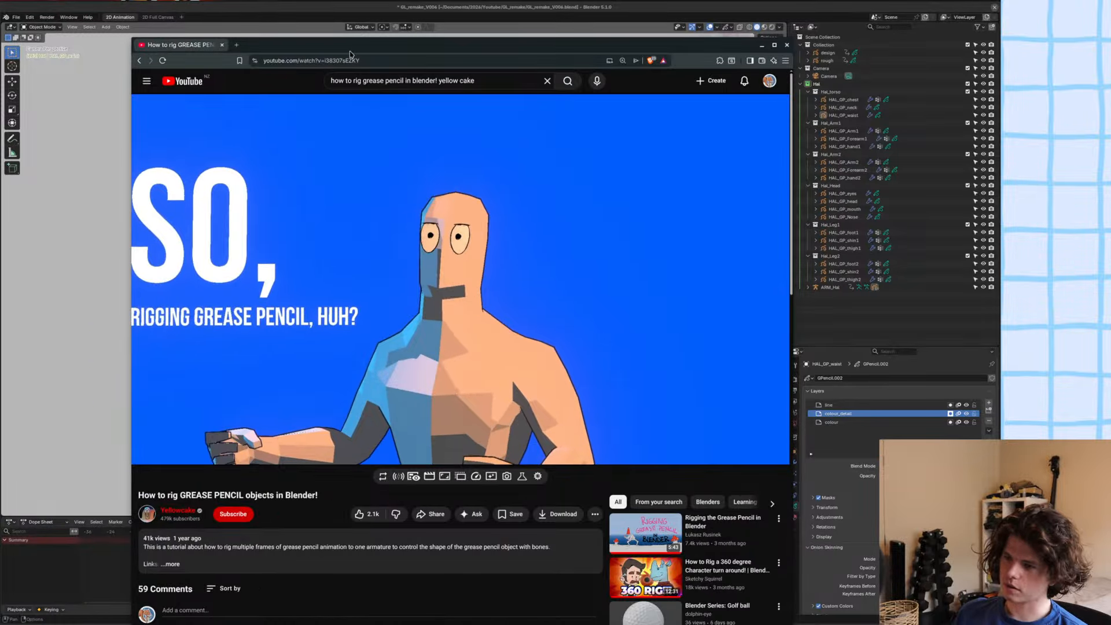
left_click_drag(350, 46, 495, 0)
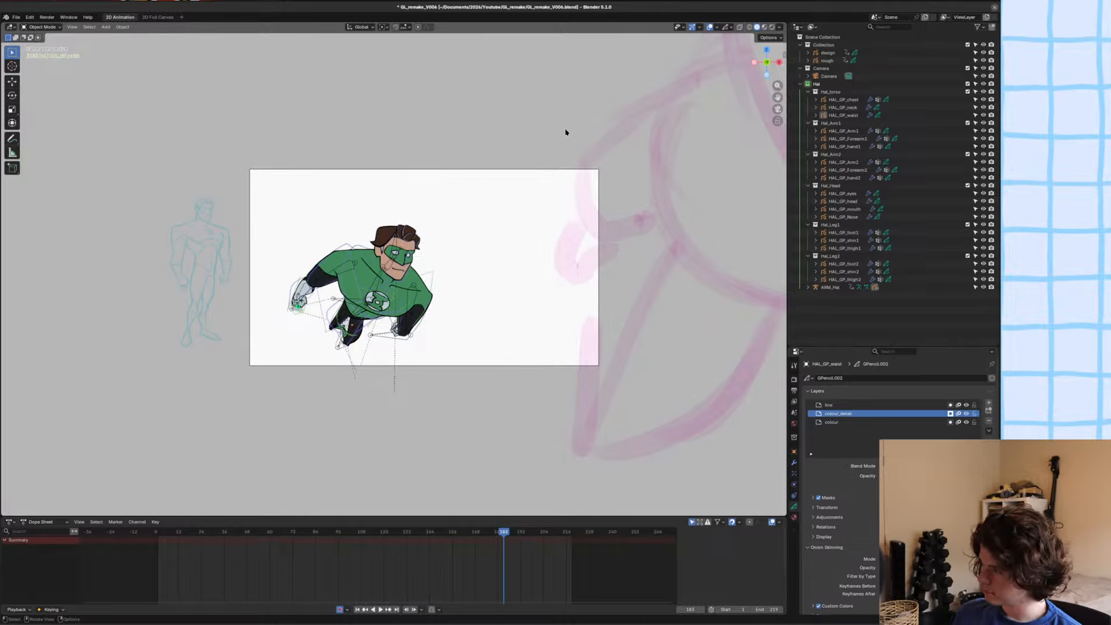
Save the file and go back to frame 175 in the timeline.
key("ctrl+s")
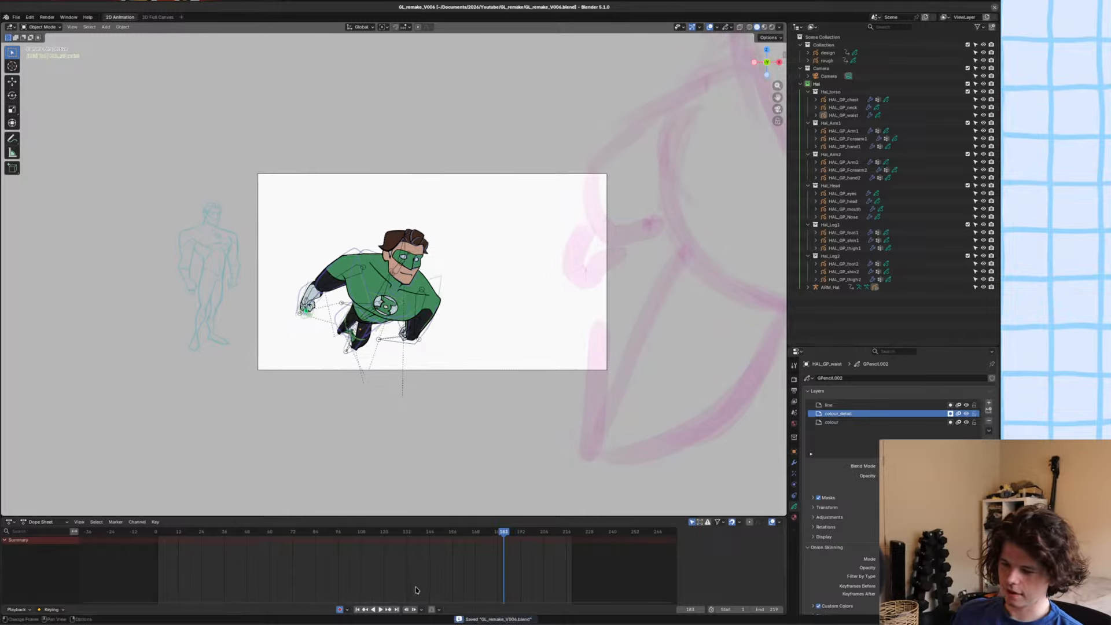
scroll(397, 272, "up", 2)
key("Left")
key("Left")
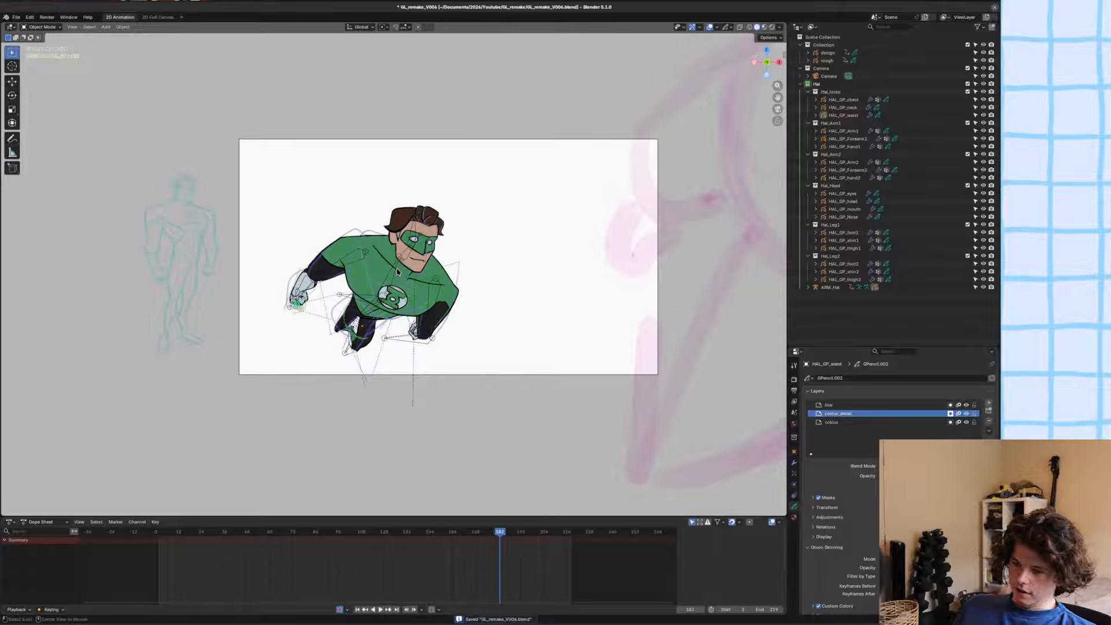
key("Left")
key("Left")
key("Left")
key("Left")
key("Left")
key("Left")
key("Left")
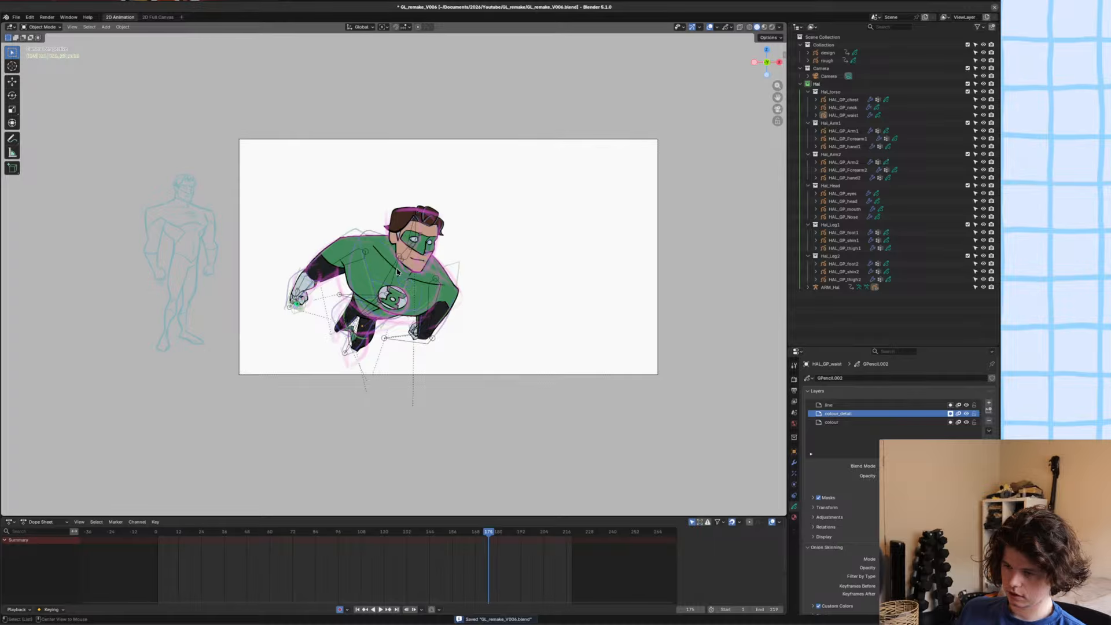
Check the posed character at frame 175 against the rough sketch and save the file.
scroll(397, 272, "up", 1, "alt")
scroll(397, 272, "down", 1, "alt")
middle_click_drag(398, 272, 463, 233, "shift")
scroll(356, 241, "up", 4)
key("ctrl+s")
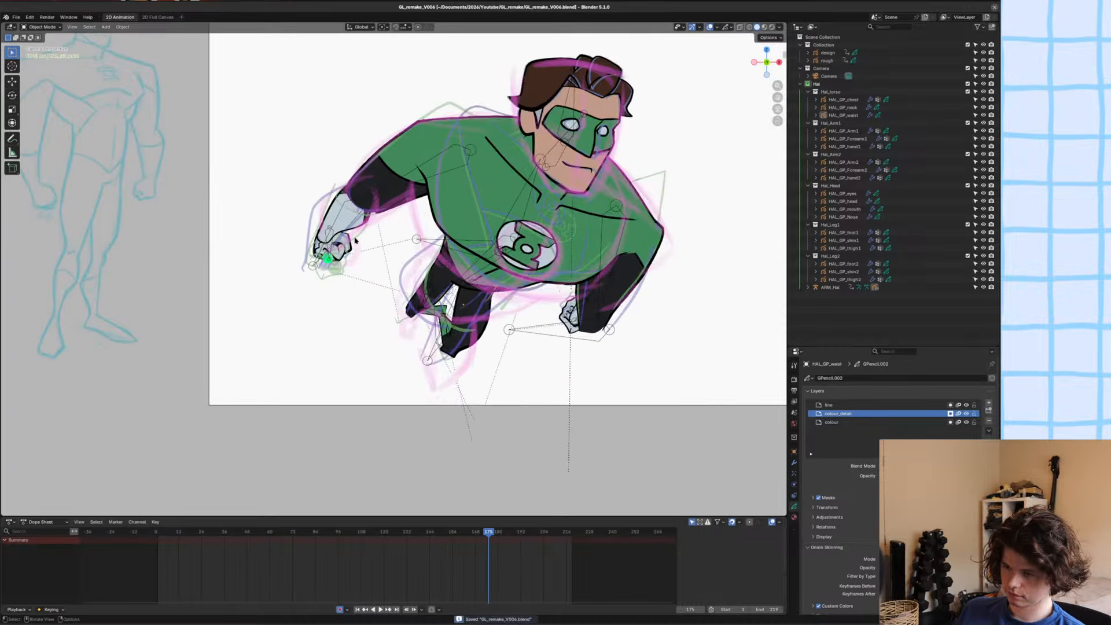
Select the HAL_GP_Forearm1 artwork and enter Edit Mode on it.
scroll(356, 241, "up", 5)
left_click_drag(356, 240, 402, 321)
middle_click_drag(403, 321, 406, 325, "shift")
left_click(359, 228)
scroll(359, 228, "up", 4)
middle_click_drag(332, 126, 410, 152, "shift")
key("Tab")
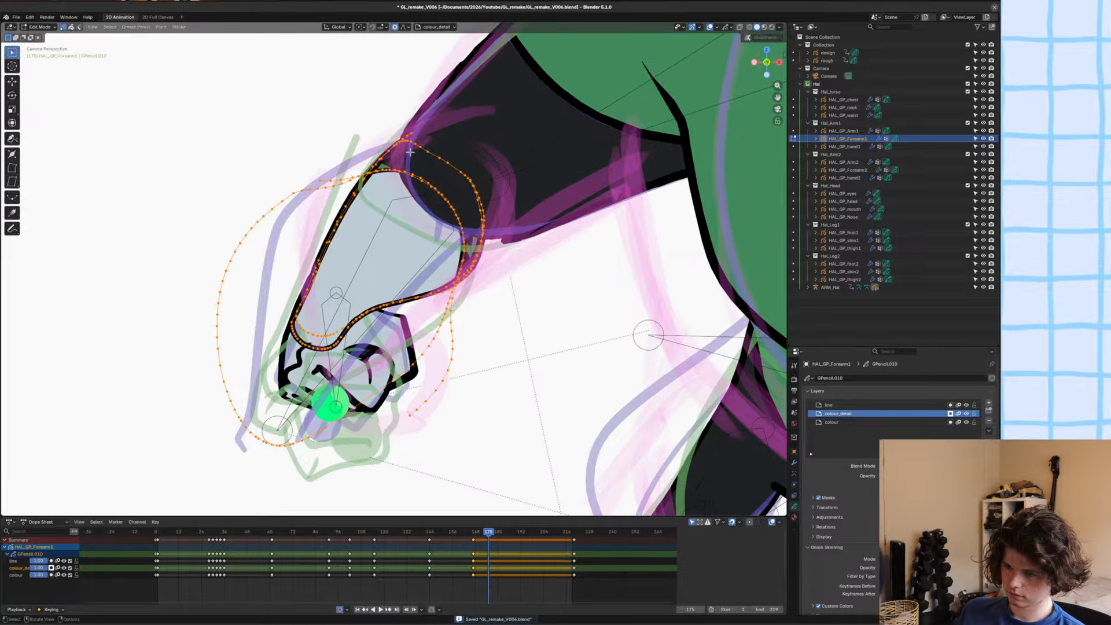
Select the whole pale glove-colour stroke on HAL_GP_Forearm1, delete it, and return to Object Mode.
key("alt+a")
scroll(411, 152, "up", 2)
key("c")
mouse_move(442, 144)
left_mouse_down()
mouse_move(475, 191)
mouse_move(492, 255)
mouse_move(407, 142)
mouse_move(382, 137)
left_mouse_up()
key("Escape")
scroll(394, 166, "down", 1)
middle_click_drag(394, 166, 408, 192, "shift")
scroll(408, 192, "down", 1)
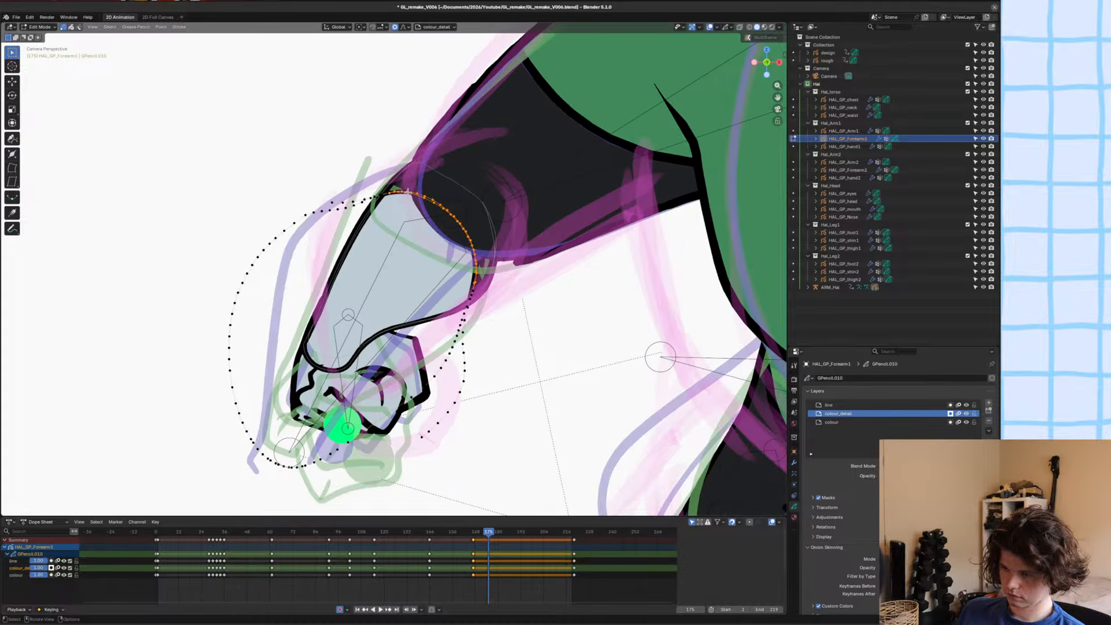
key("2")
scroll(407, 192, "down", 2)
key("g")
right_click(400, 212)
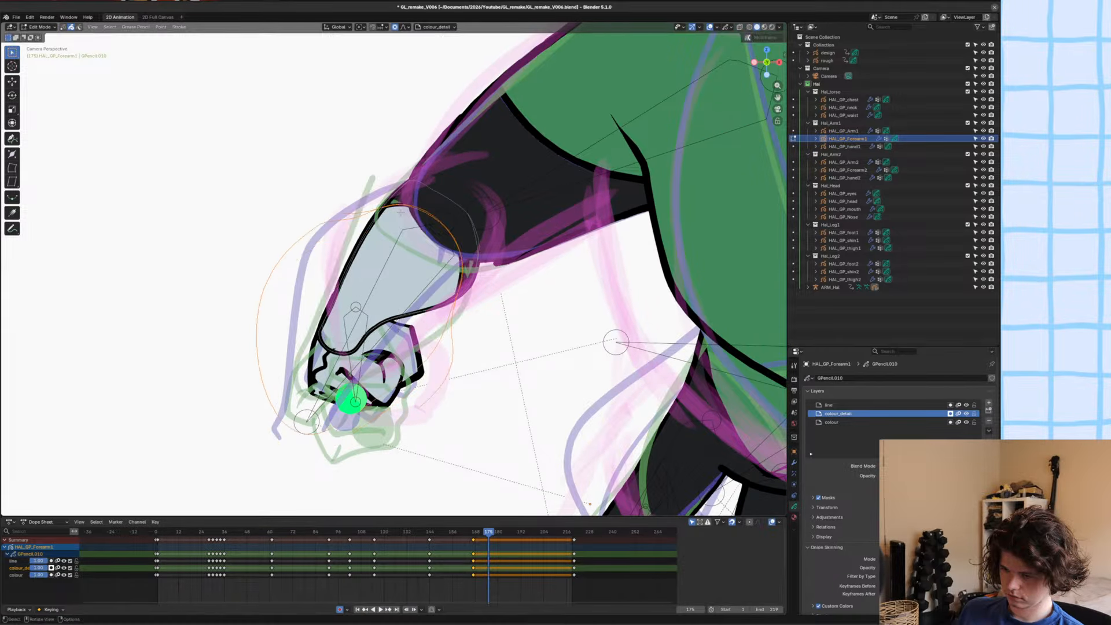
key("Tab")
scroll(460, 166, "up", 2)
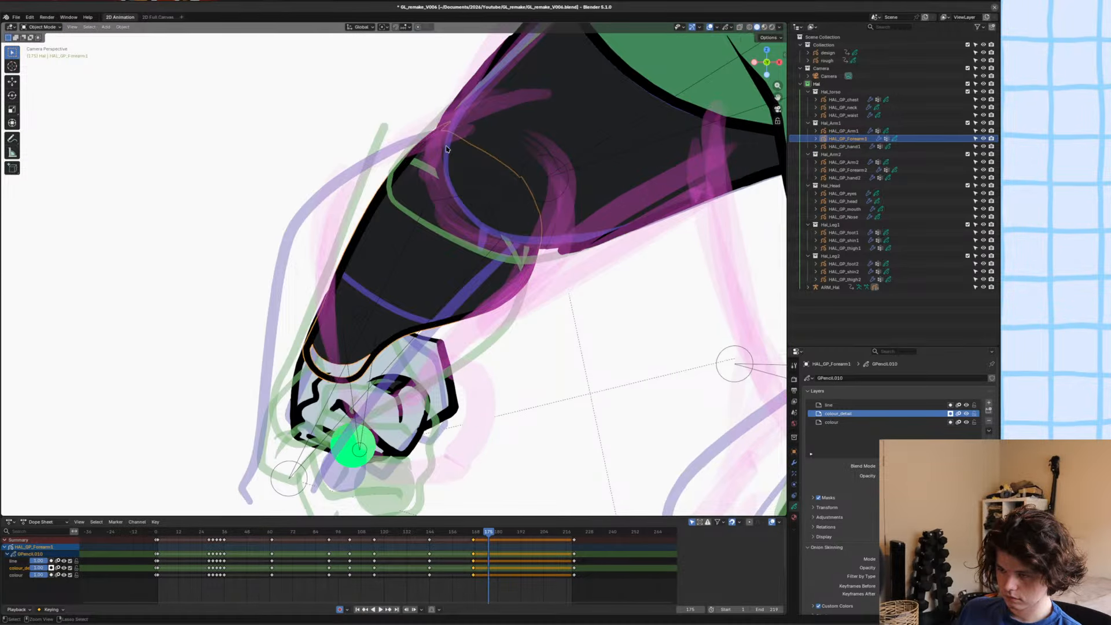
Sculpt the forearm's outer contour outward with the Grab brush to follow the rough sketch from elbow to wrist.
key("ctrl+Tab")
left_click_drag(456, 149, 449, 119)
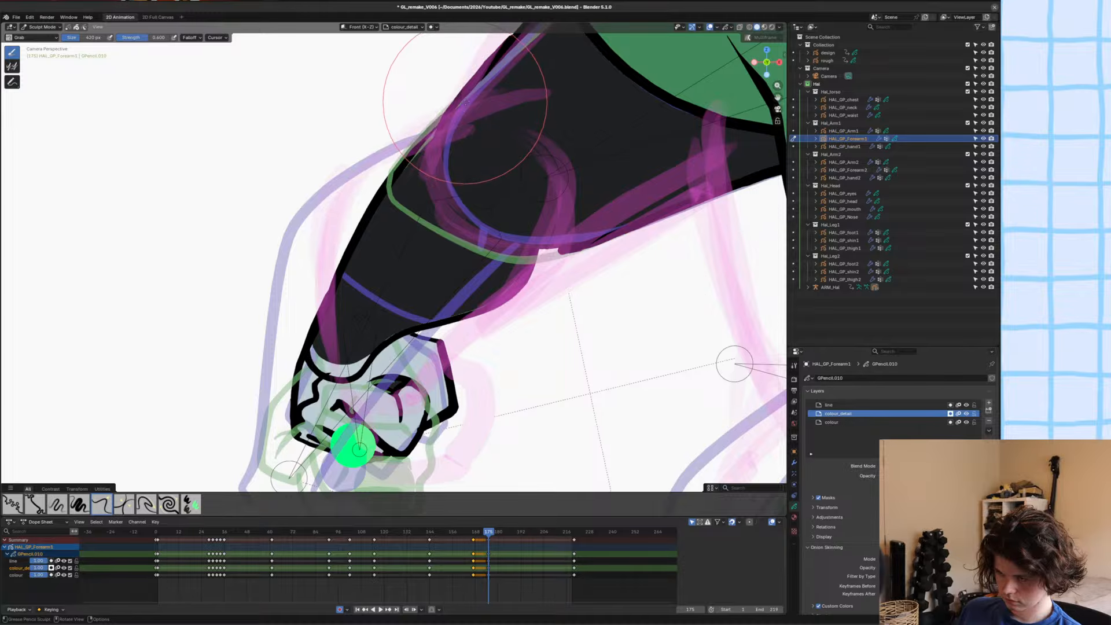
scroll(332, 308, "down", 2)
scroll(350, 246, "up", 2)
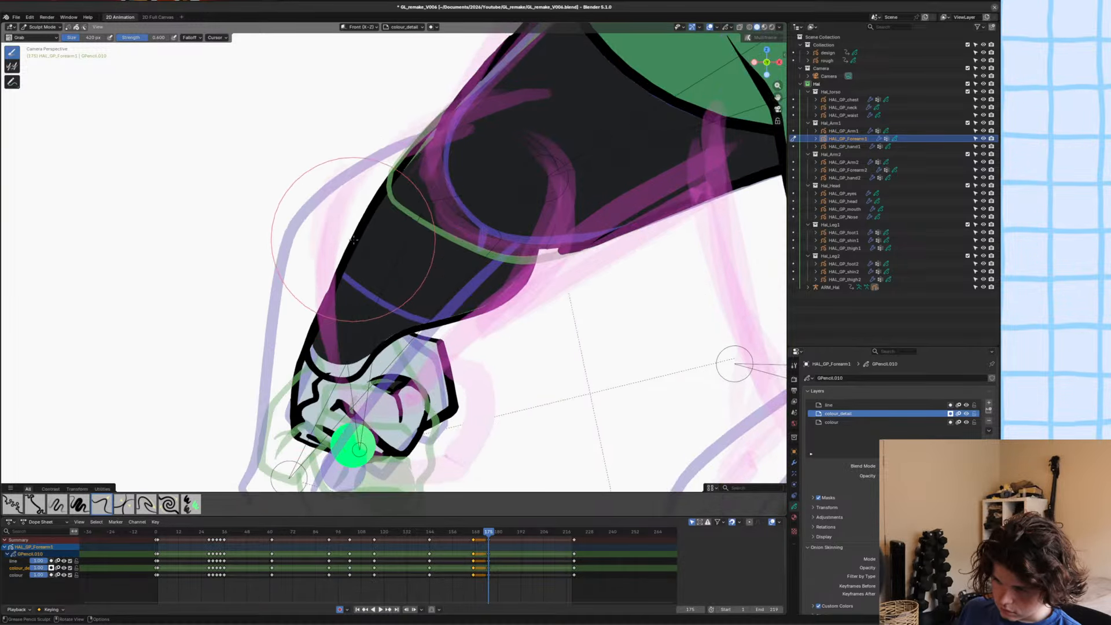
mouse_move(353, 238)
left_mouse_down()
mouse_move(360, 186)
mouse_move(335, 174)
mouse_move(431, 123)
left_mouse_up()
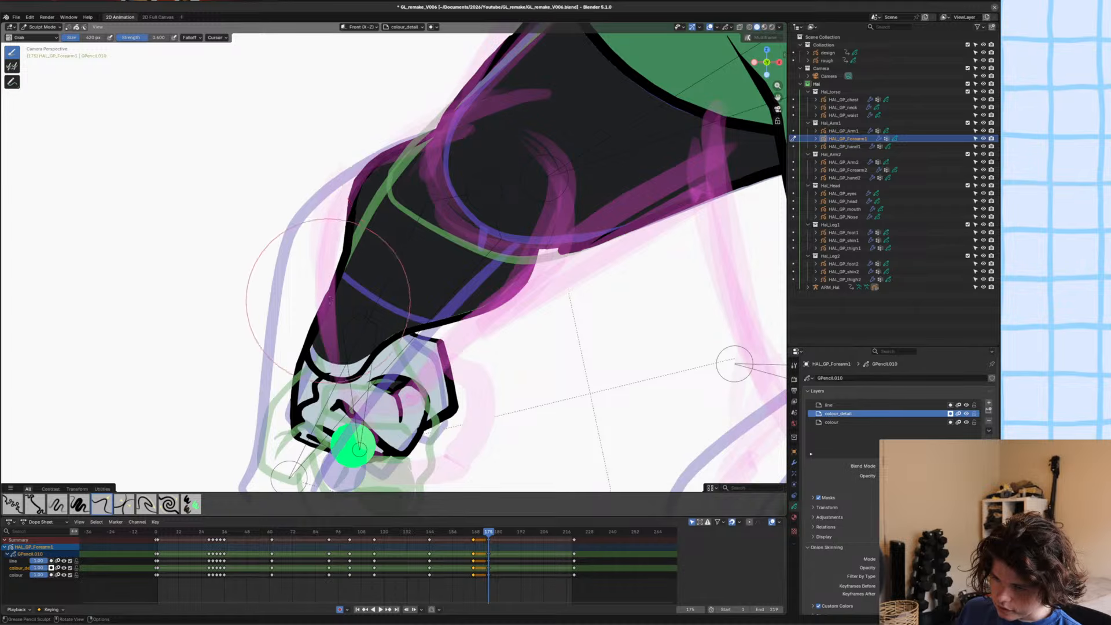
left_click_drag(337, 281, 314, 260)
left_click_drag(376, 242, 342, 227)
mouse_move(344, 268)
left_mouse_down("shift")
mouse_move(377, 183)
mouse_move(355, 179)
left_mouse_up("shift")
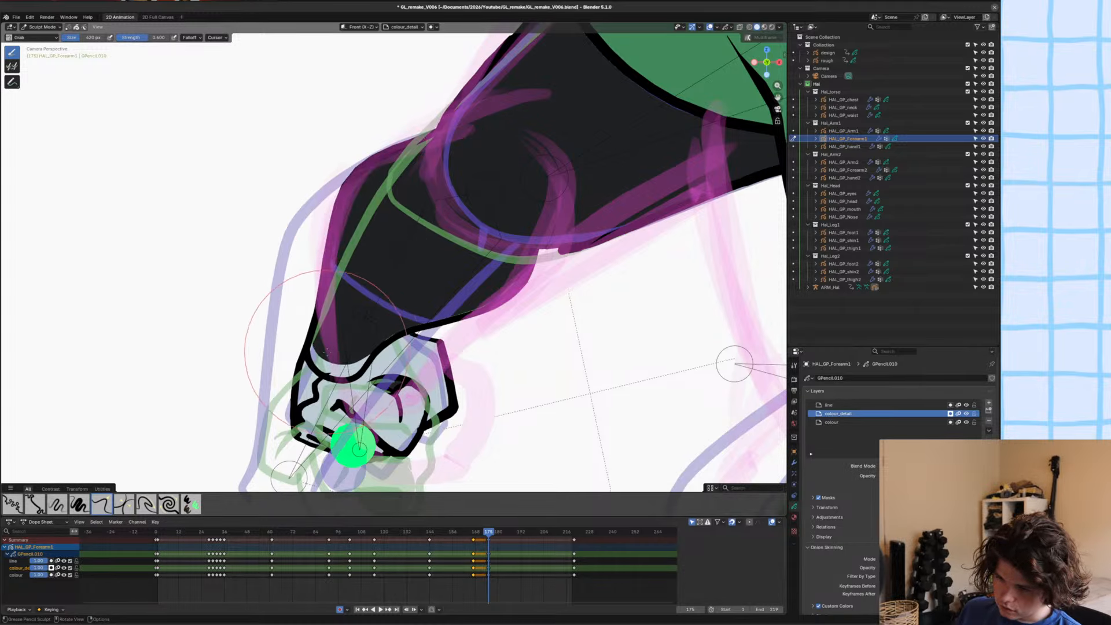
scroll(333, 342, "down", 2)
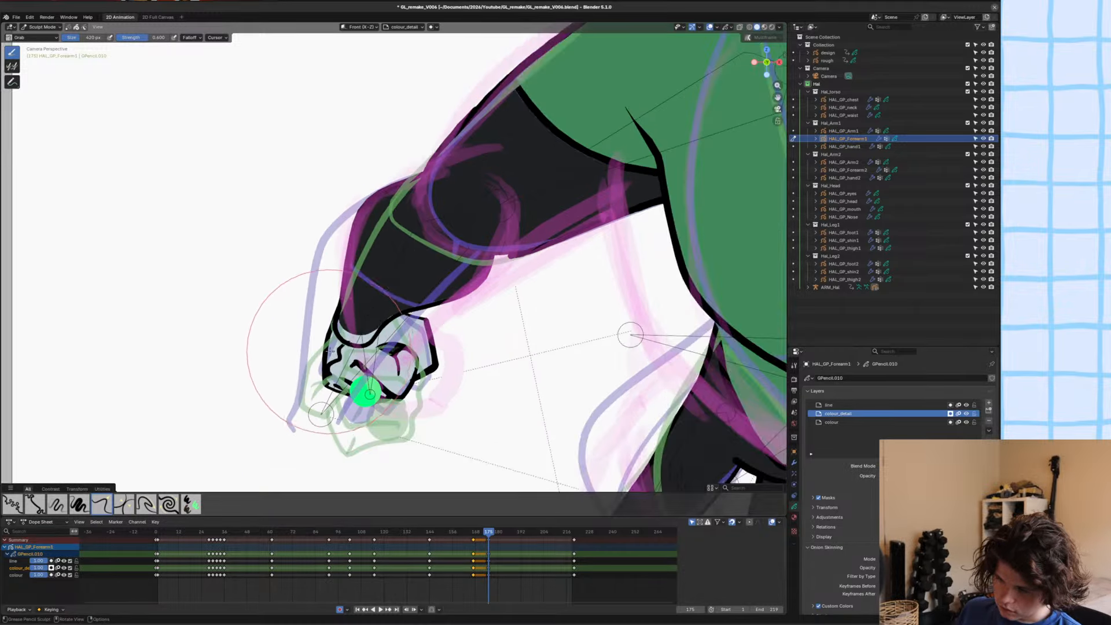
In Edit Mode, move points along the forearm's wrist end with proportional editing to round off its lower edge.
scroll(348, 322, "up", 3)
key("Tab")
left_click(357, 314)
key("g")
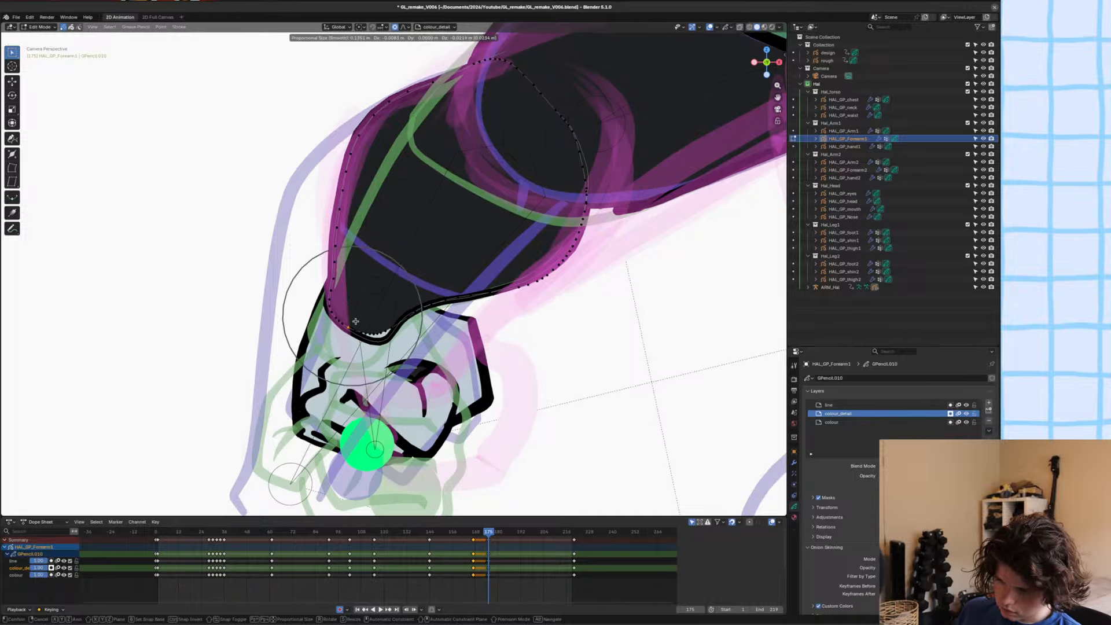
left_click(356, 325)
scroll(377, 353, "up", 4)
left_click(380, 382)
key("g")
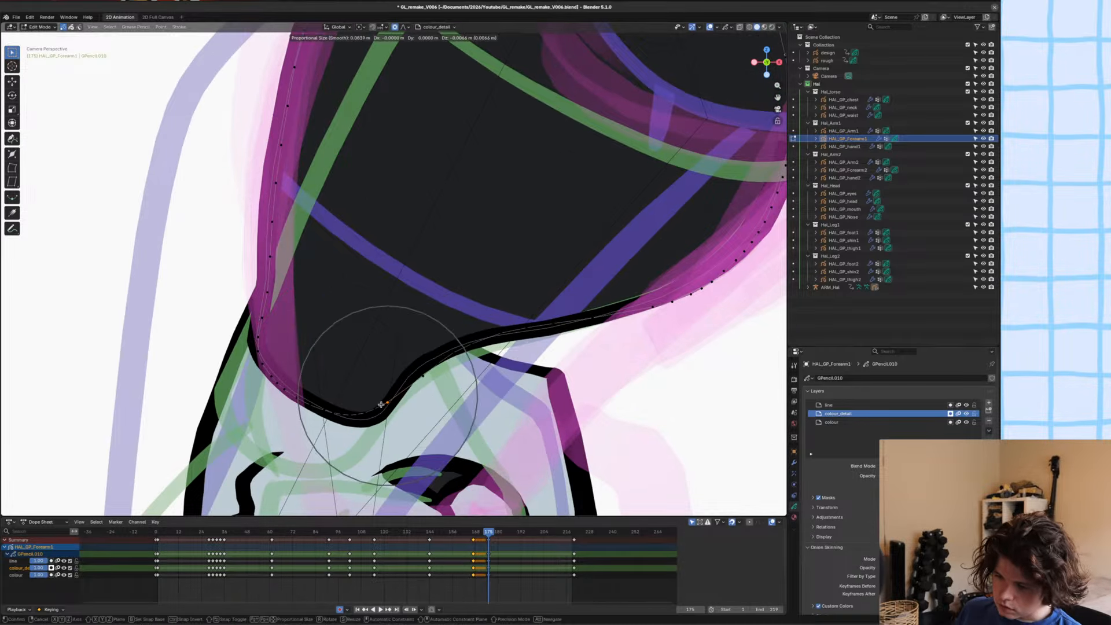
left_click(373, 399)
Reposition the stray points on the inner wrist curve so they sit on the forearm outline.
left_click(448, 369)
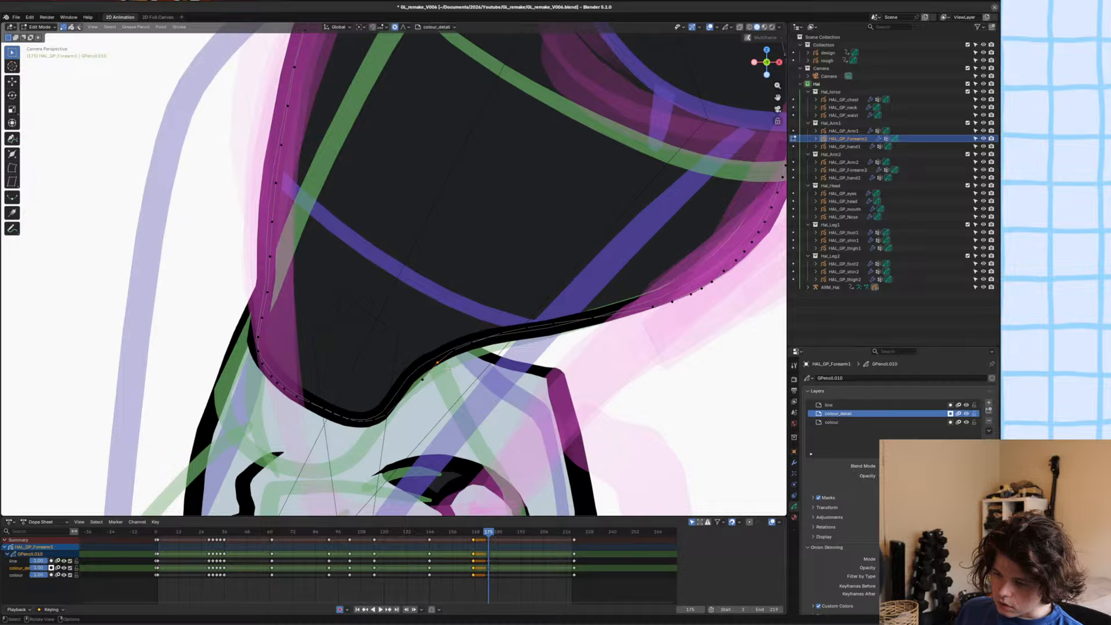
key("g")
left_click(414, 383)
key("g")
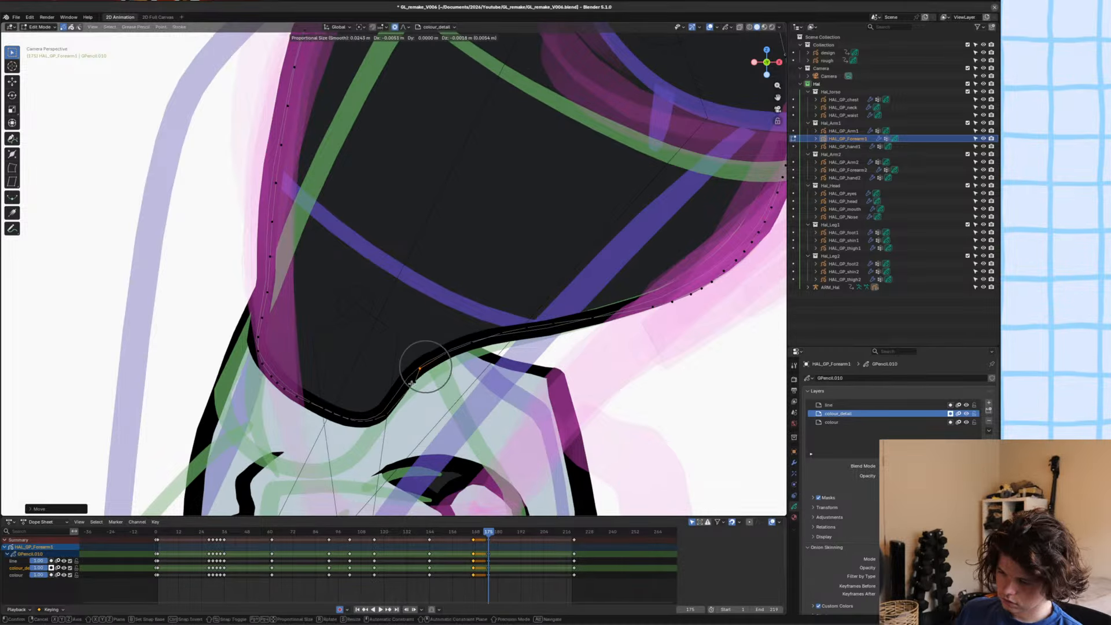
scroll(412, 384, "up", 2)
left_click(411, 383)
left_click(413, 383)
key("g")
scroll(409, 385, "up", 8)
left_click(407, 385)
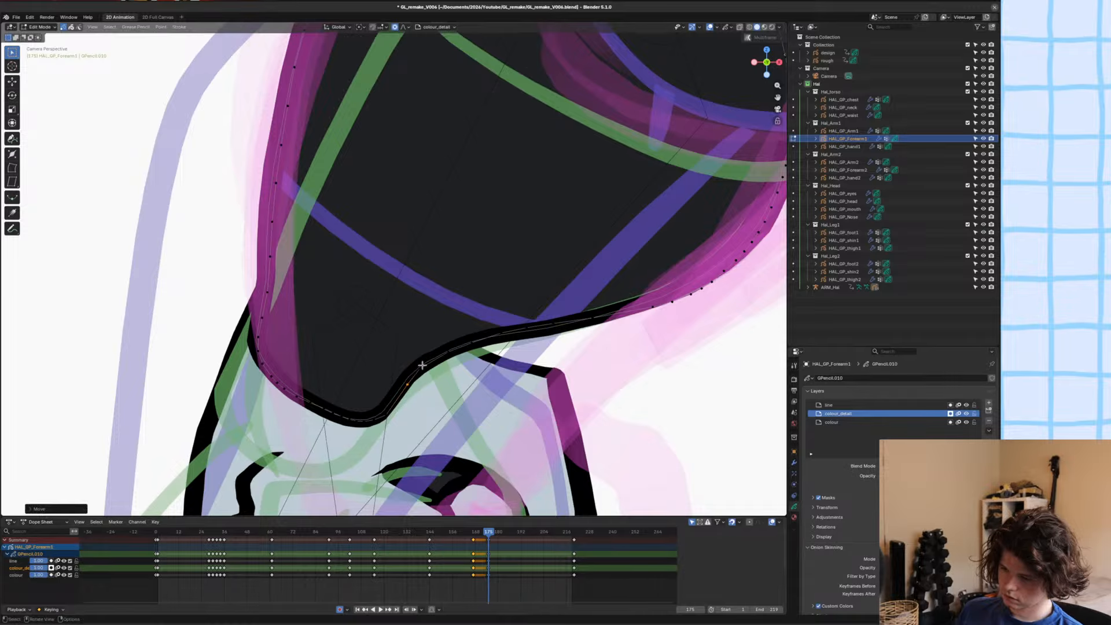
scroll(423, 365, "down", 8)
Inspect the reshaped forearm and wrist outline in Sculpt Mode and save the file.
key("ctrl+Tab")
scroll(478, 312, "down", 3)
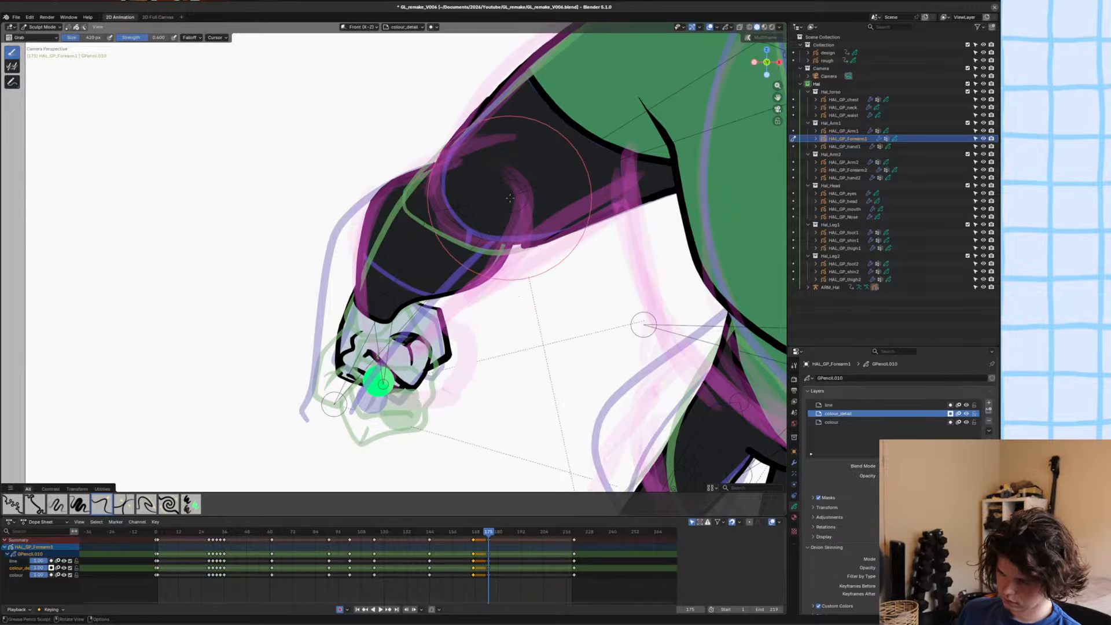
scroll(508, 325, "up", 4)
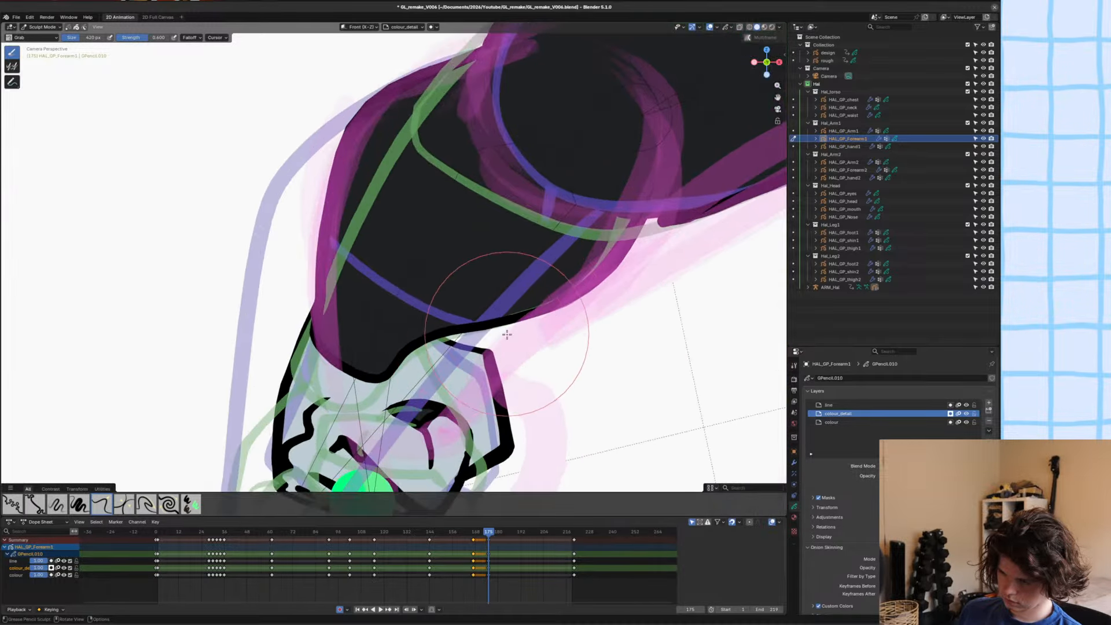
scroll(382, 334, "down", 2)
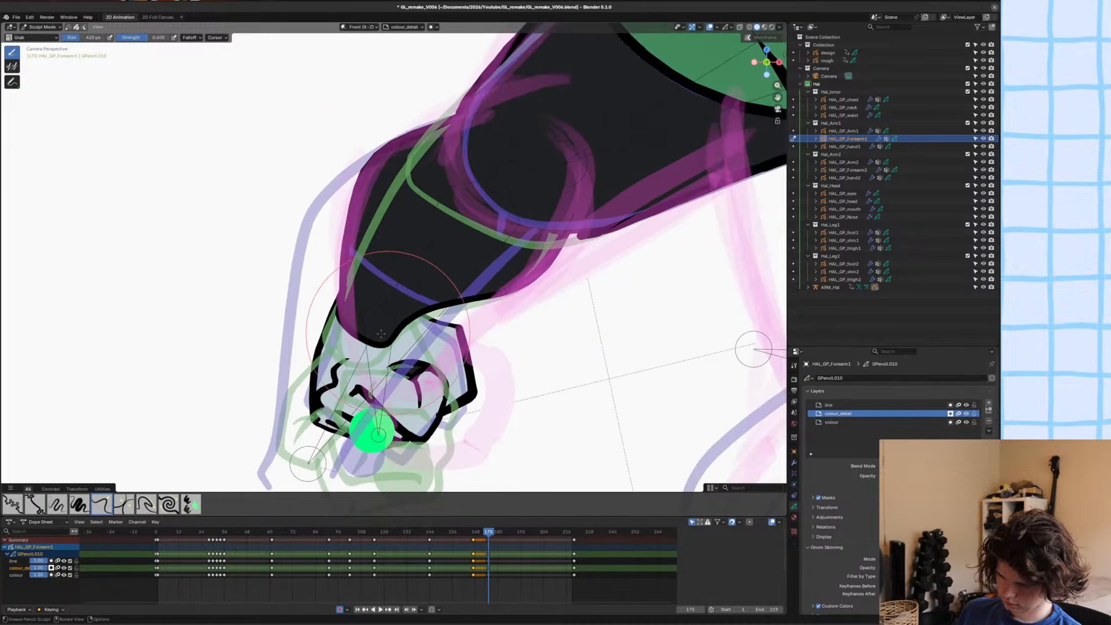
scroll(370, 331, "up", 2)
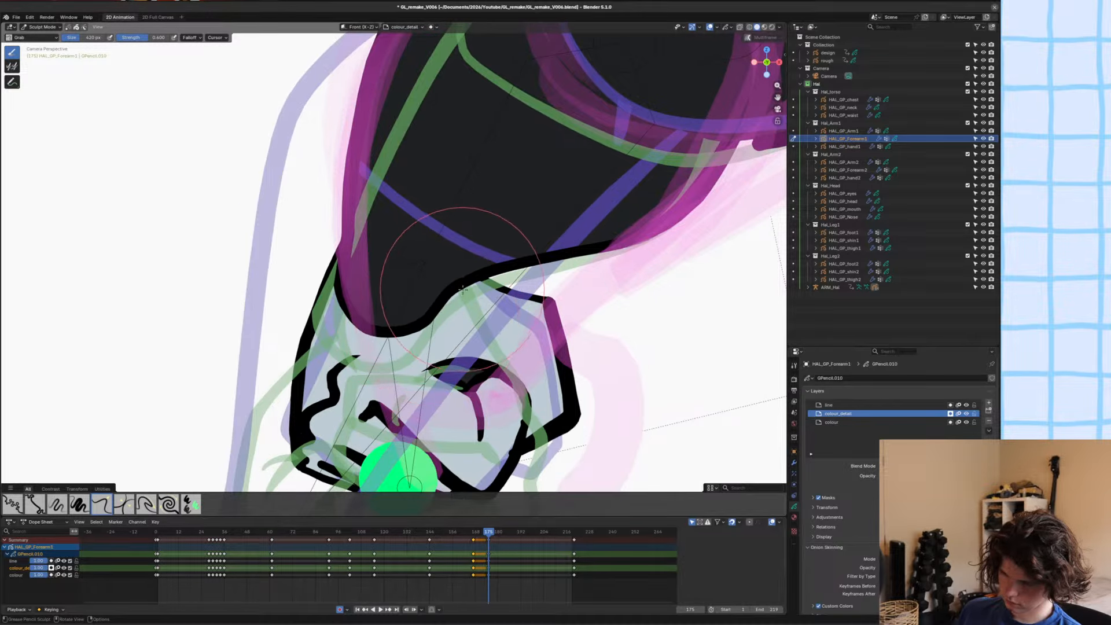
scroll(462, 288, "down", 5)
key("ctrl+s")
In Edit Mode, delete a point of the forearm's line at the wrist to break the outline there.
scroll(414, 267, "up", 2)
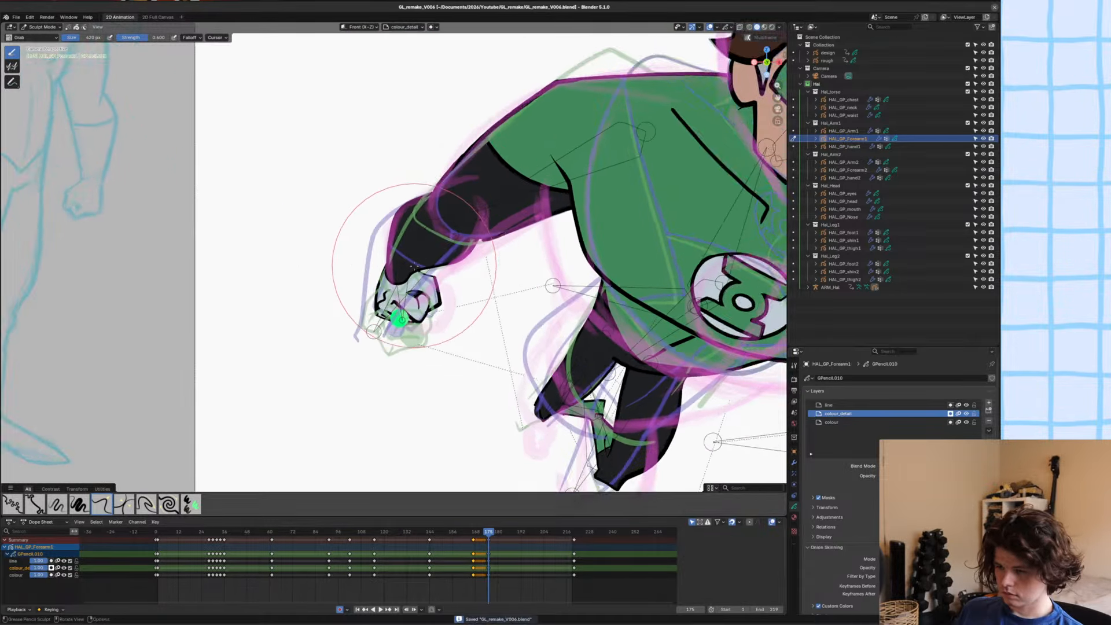
scroll(413, 290, "up", 6)
key("Tab")
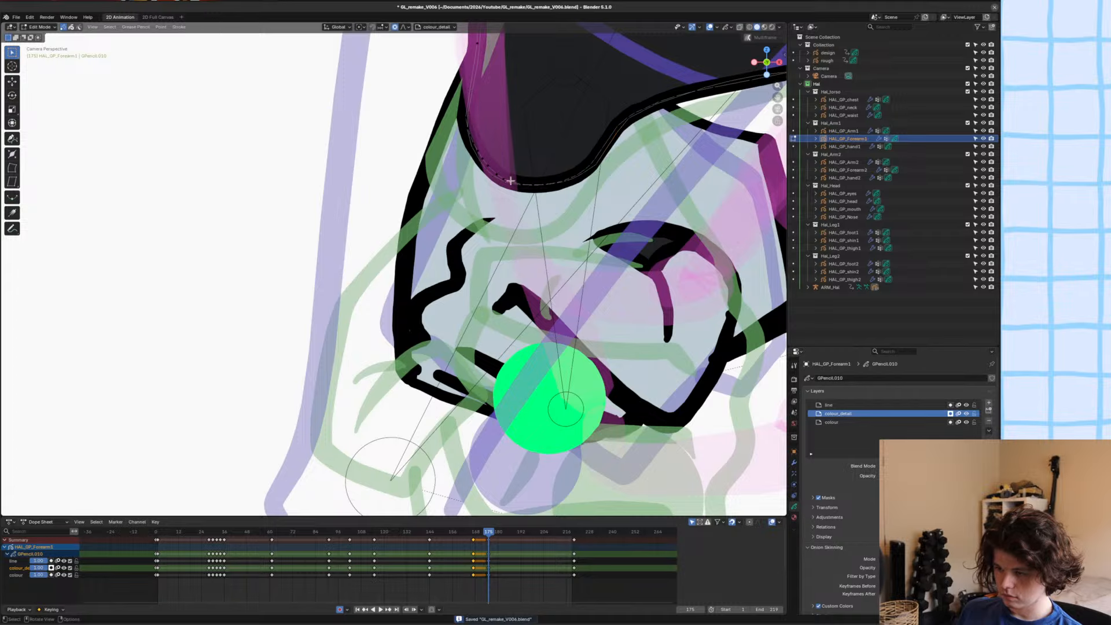
key("x")
left_click(504, 185)
key("ctrl+z")
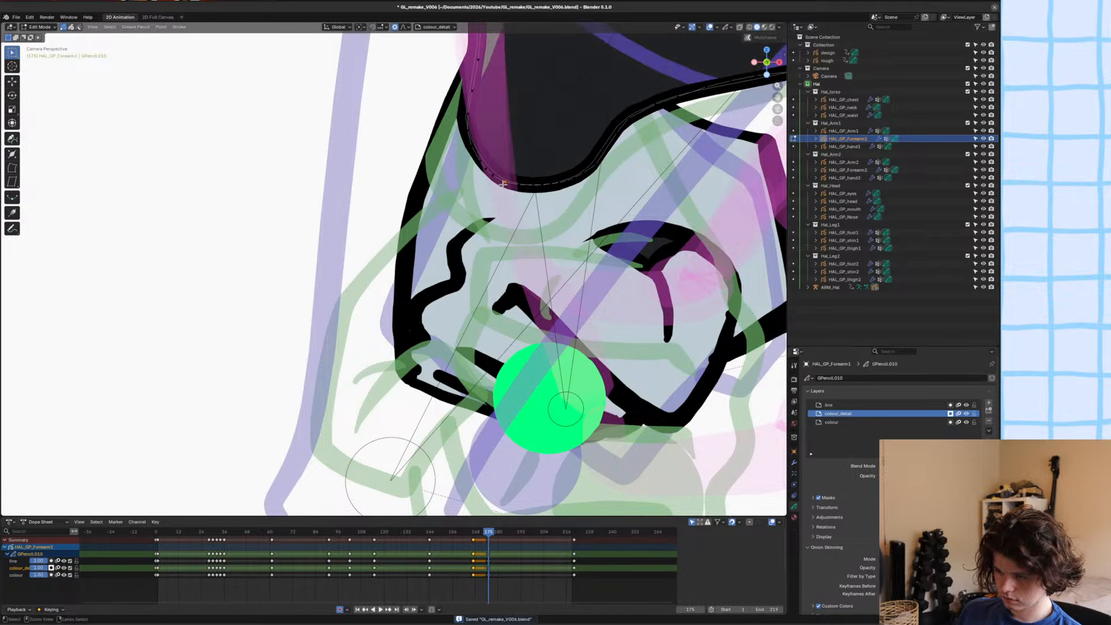
scroll(507, 184, "up", 5)
middle_click_drag(586, 98, 476, 261, "shift")
key("x")
left_click(498, 234)
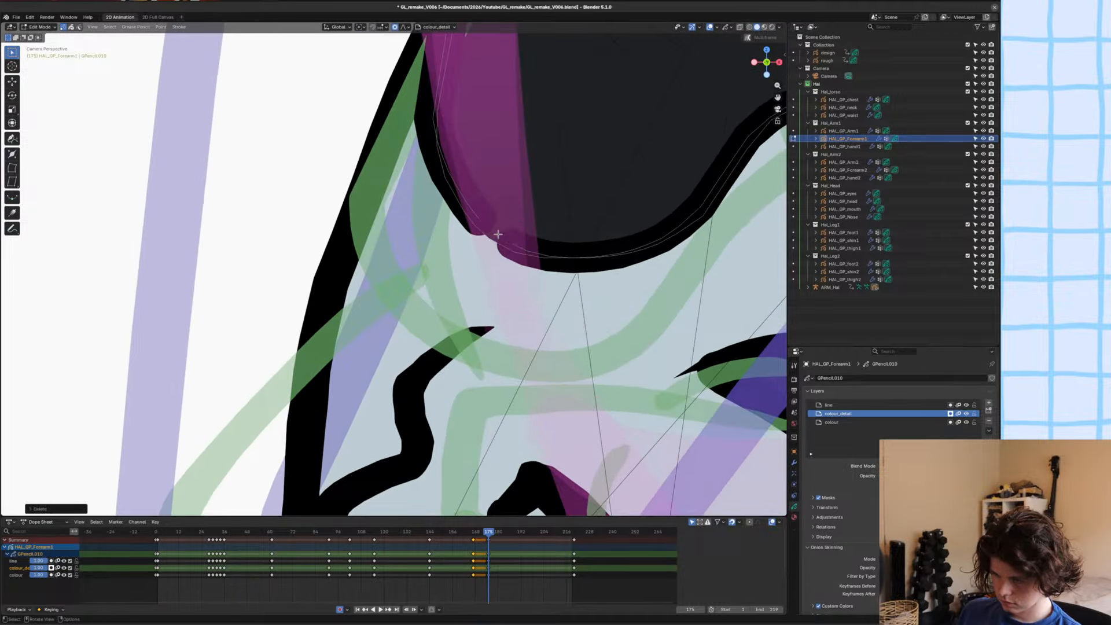
Delete the line segments on both sides of the break so no black line crosses the wrist.
left_click(498, 234)
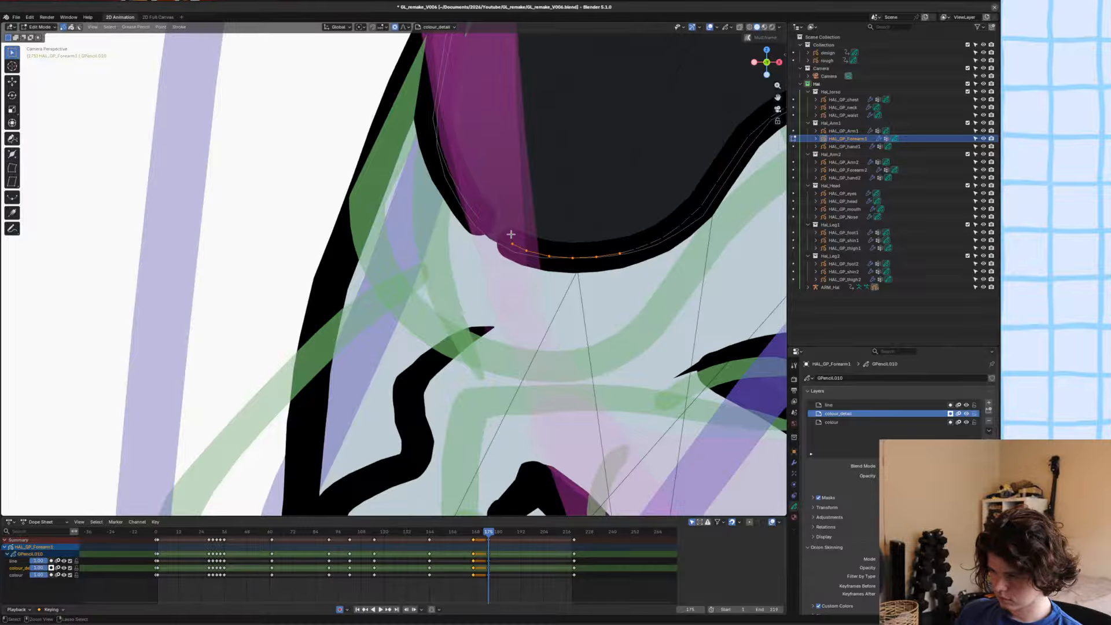
key("x")
left_click(509, 233)
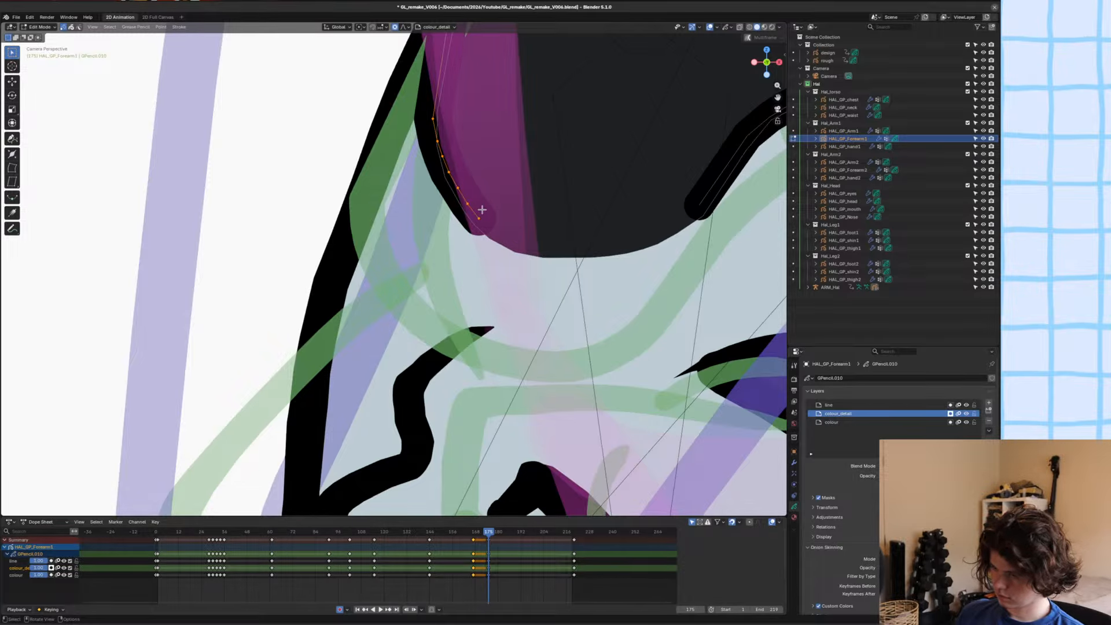
key("x")
left_click(430, 97)
Thin the stroke at the two open line ends beside the wrist and adjust the inner end point's position.
middle_click_drag(595, 162, 451, 211, "shift")
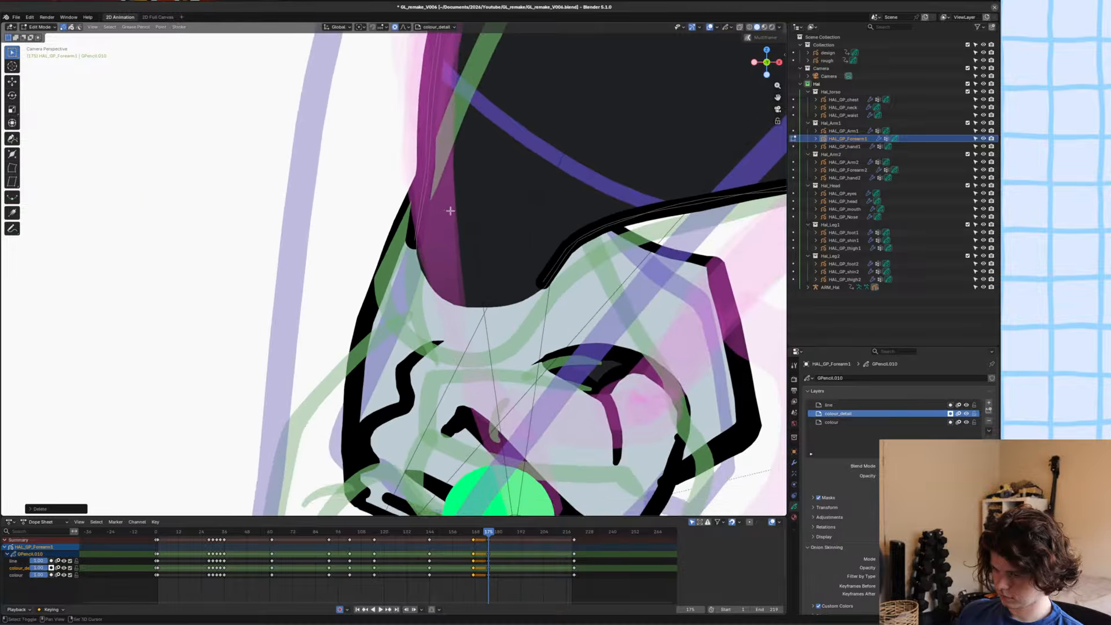
scroll(450, 211, "up", 2)
left_click(427, 242)
left_click(415, 247)
key("alt+s")
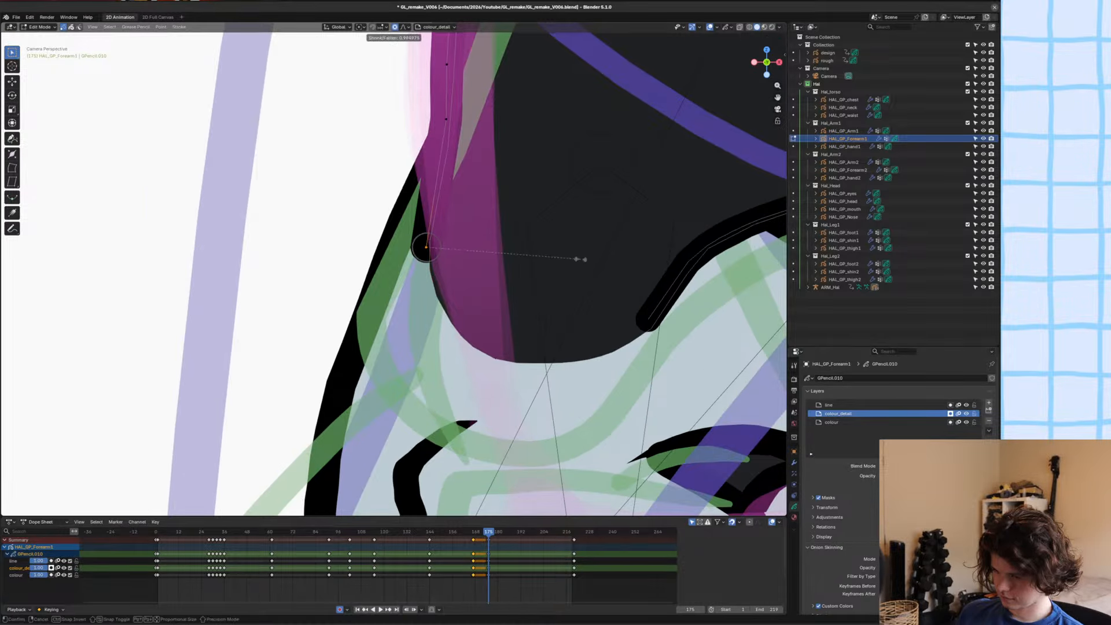
left_click(523, 263)
left_click(656, 314)
key("alt+s")
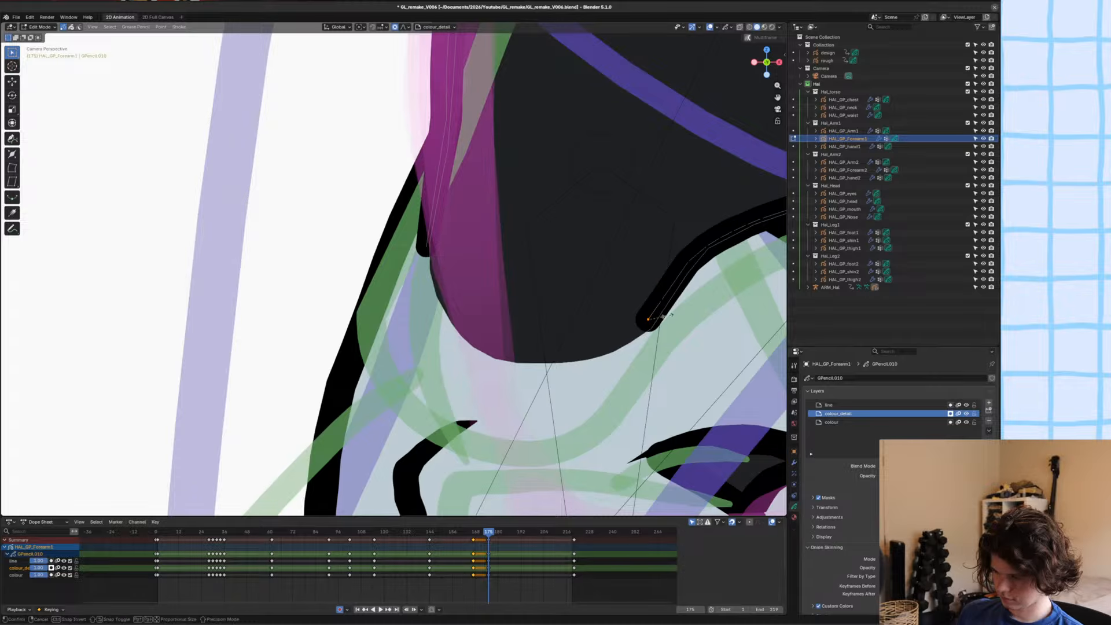
left_click(664, 322)
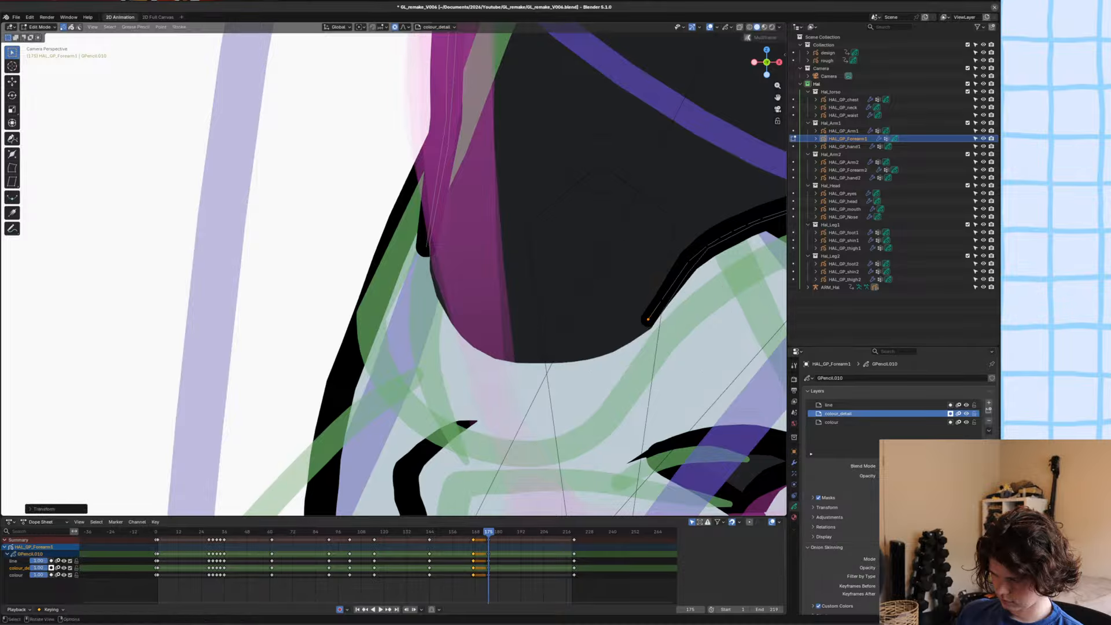
key("g")
left_click(666, 322)
Save the file and review the cleaned-up forearm within the full character pose.
scroll(654, 318, "down", 12)
key("ctrl+s")
scroll(510, 298, "up", 3)
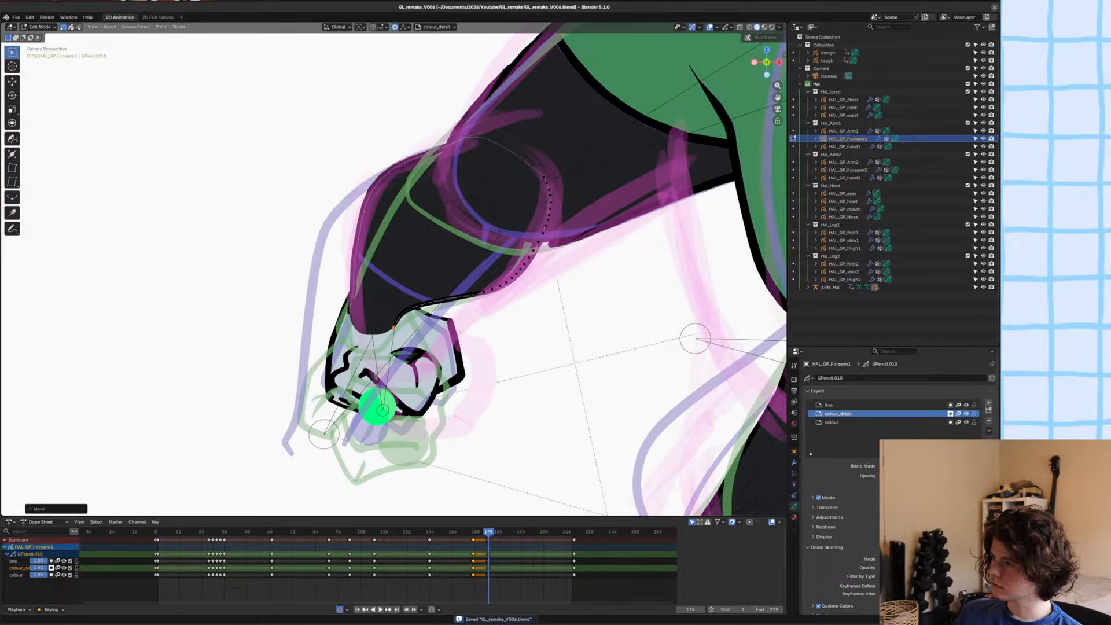
scroll(651, 407, "down", 2)
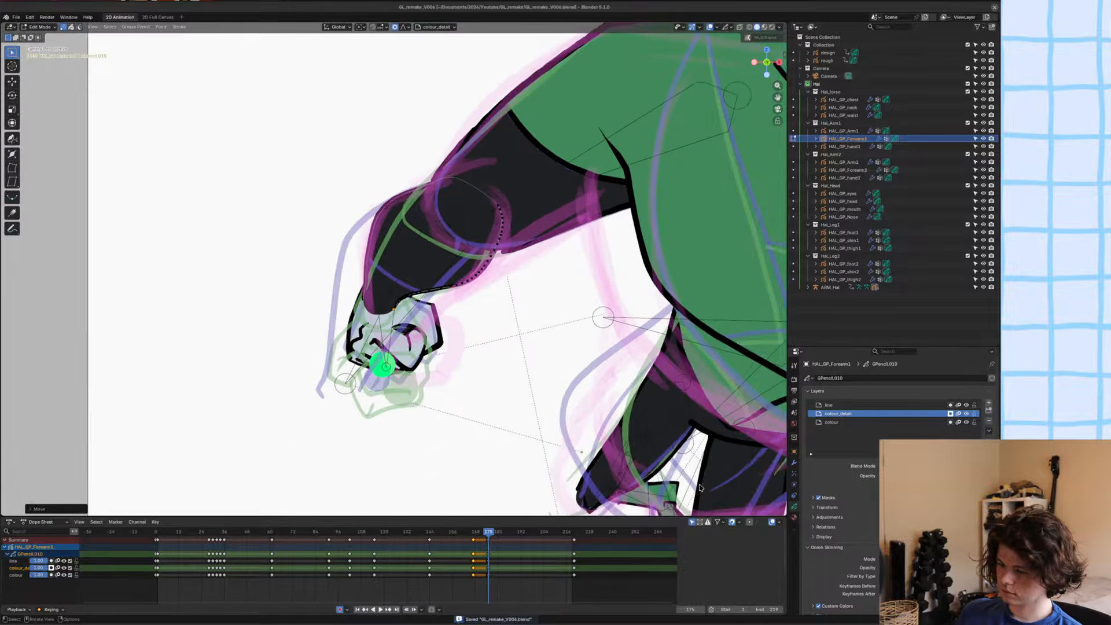
scroll(651, 407, "down", 4)
scroll(382, 286, "up", 4)
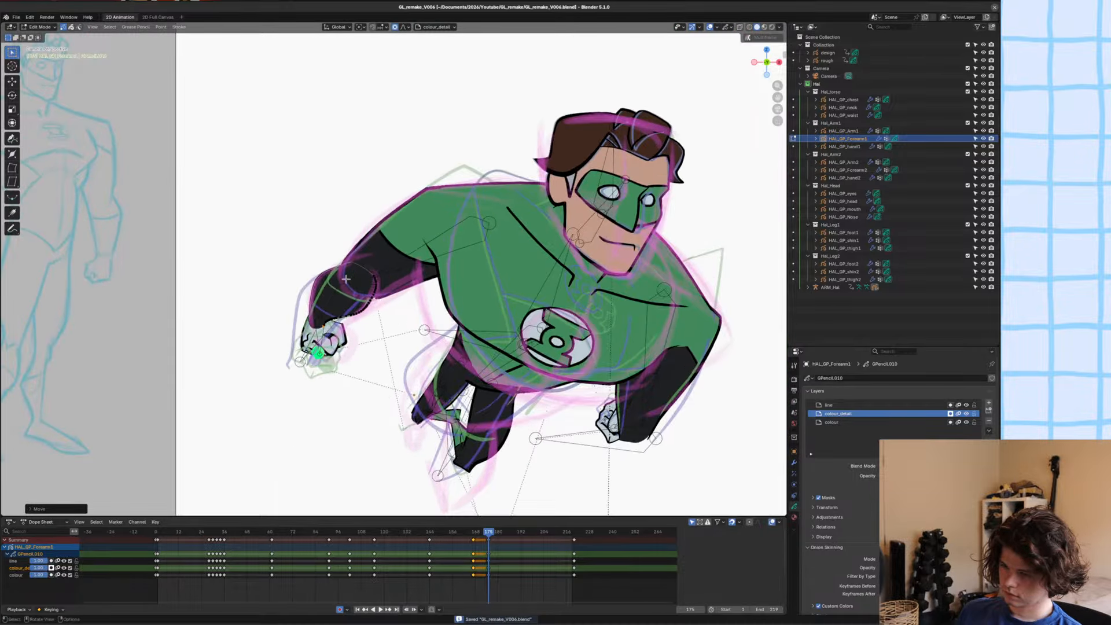
scroll(382, 285, "down", 4)
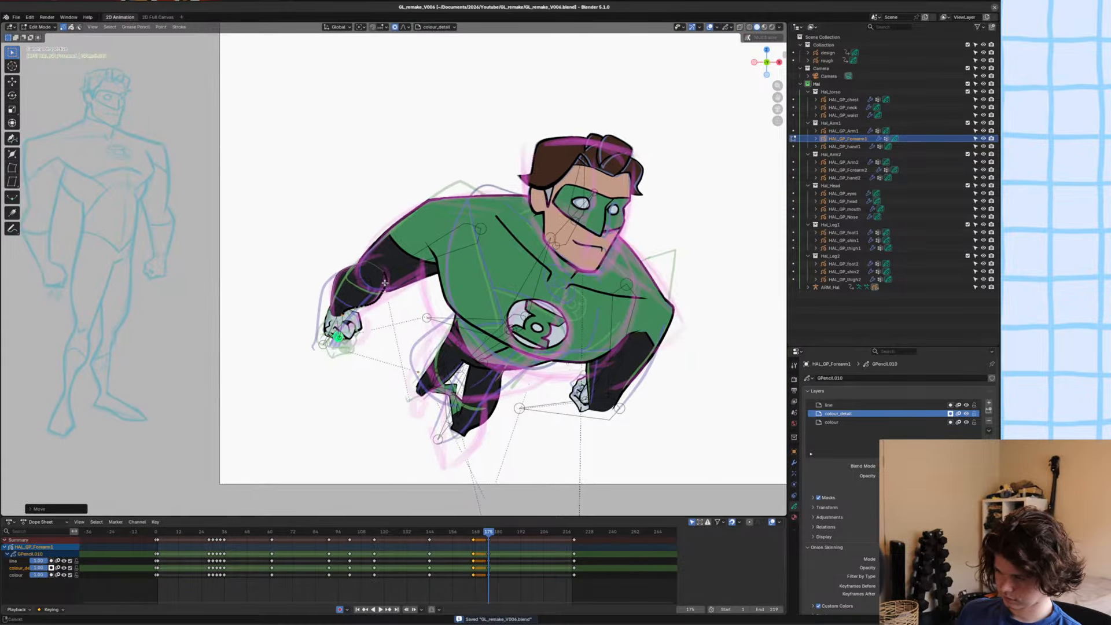
Switch the forearm artwork to Draw Mode with the Fill tool and the Hal_white material.
scroll(458, 200, "up", 4)
scroll(546, 231, "up", 5)
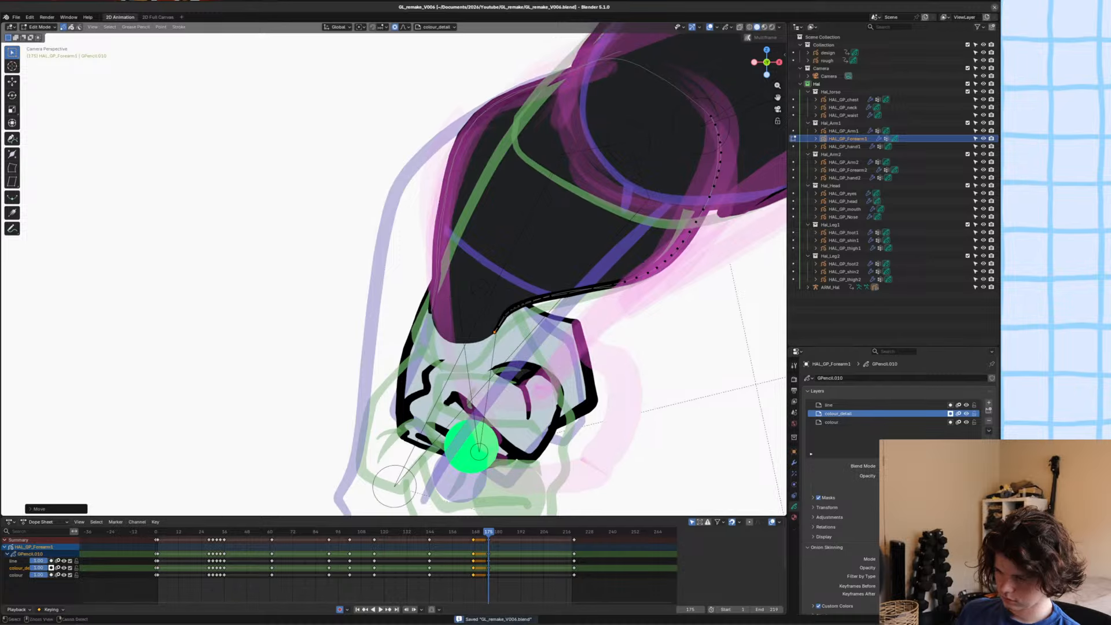
key("Tab")
middle_click_drag(545, 231, 516, 242, "shift")
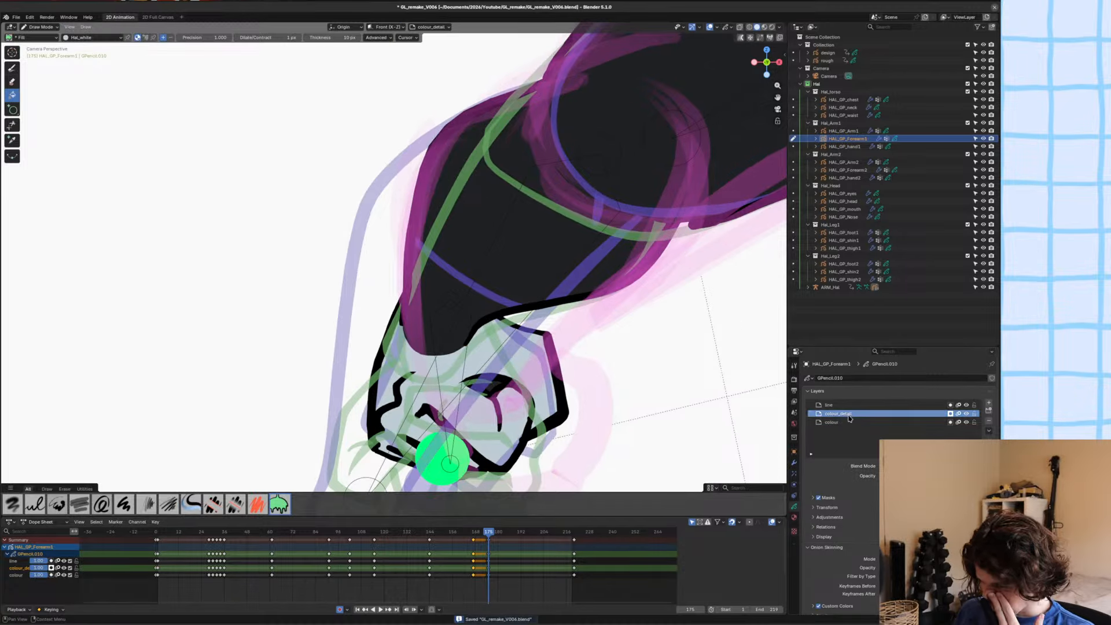
Draw a curved glove cuff line across the forearm with the Ink Pen and the Hal_Linework material, redoing the first attempt.
left_click(794, 517)
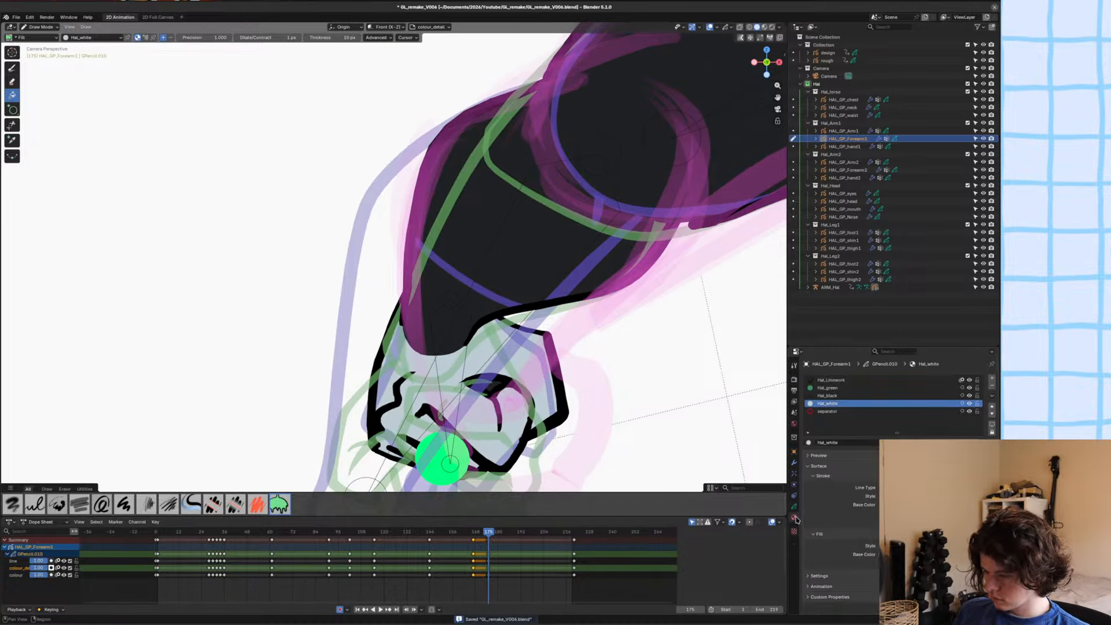
left_click(831, 379)
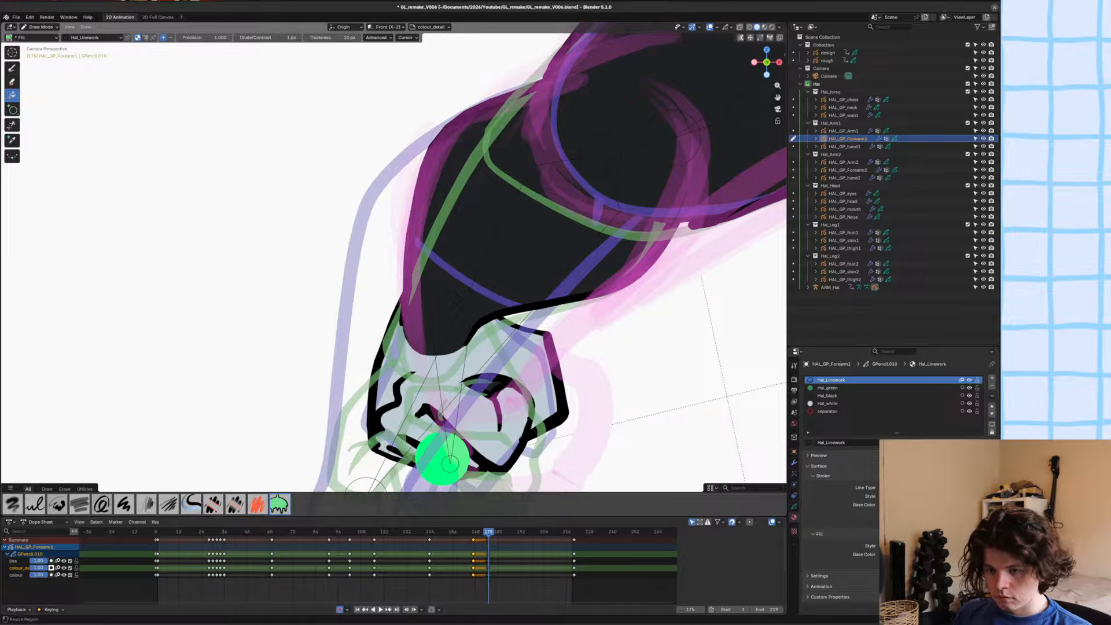
key("d")
left_click_drag(425, 201, 504, 311)
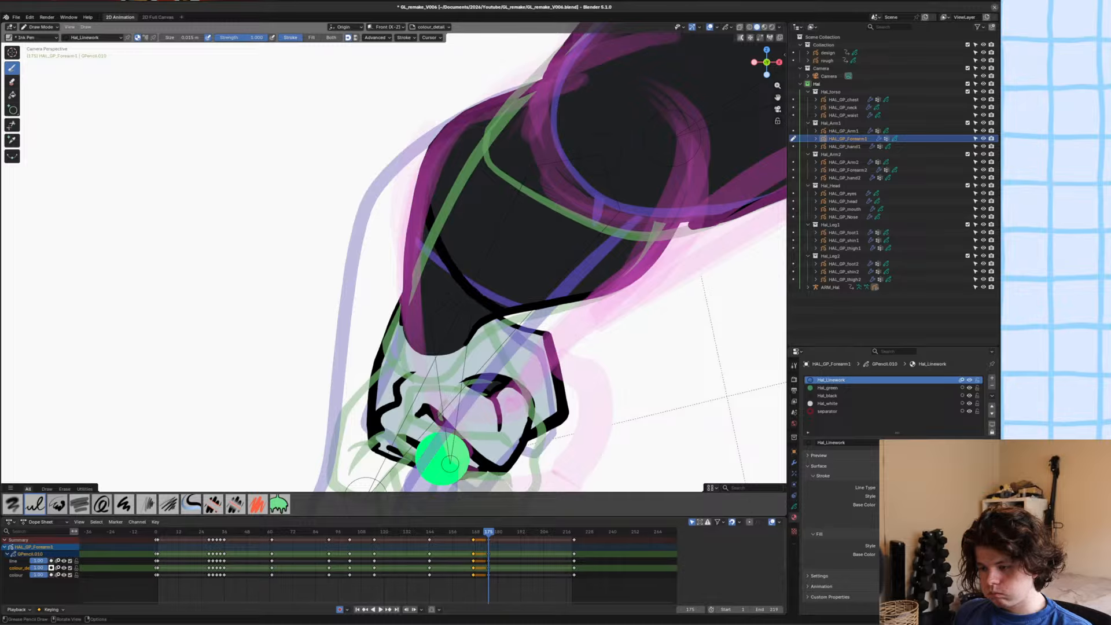
key("ctrl+z")
left_click_drag(428, 229, 547, 300)
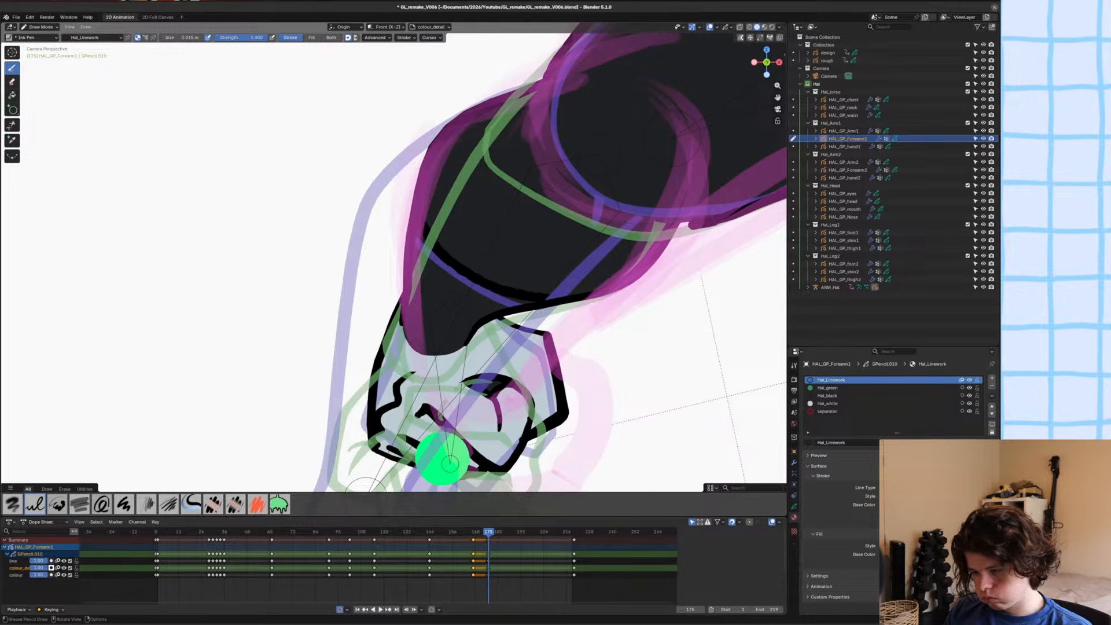
Isolate the forearm, draw a fill-only Hal_white shape covering the glove below the cuff line, save, and leave the isolated view.
left_click(834, 403)
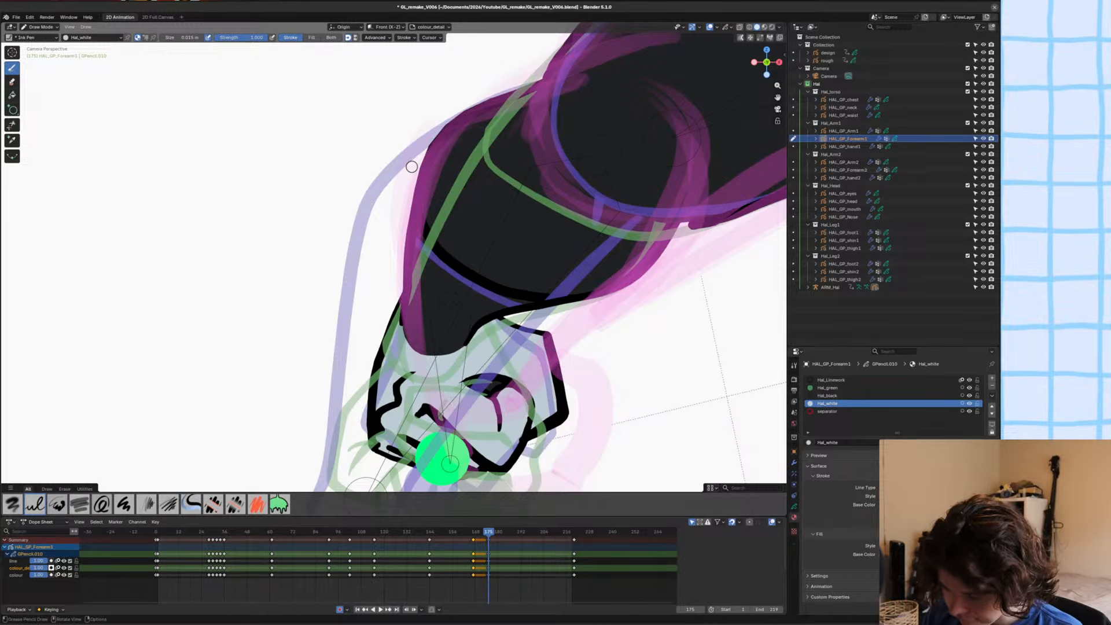
key("KP_Divide")
left_click_drag(287, 254, 301, 211)
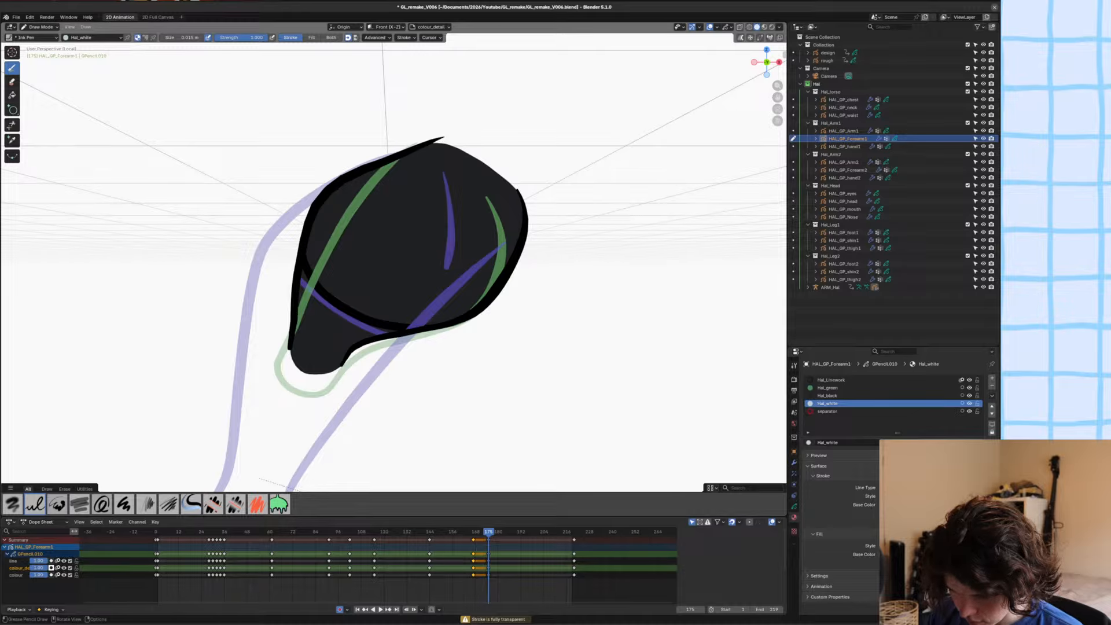
left_click(312, 38)
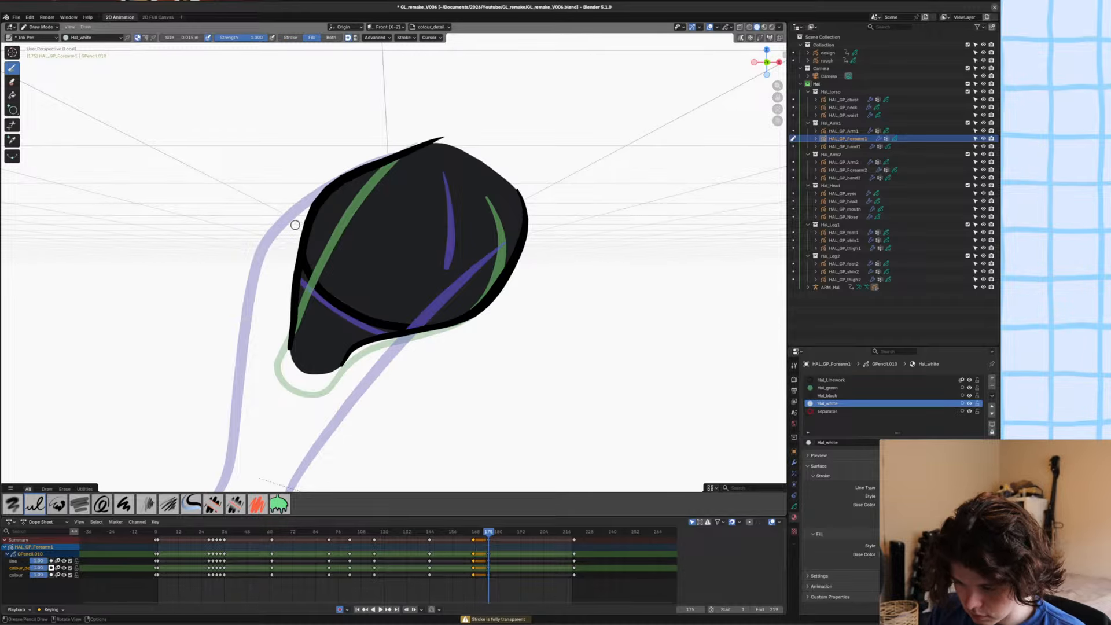
mouse_move(309, 274)
left_mouse_down()
mouse_move(346, 309)
mouse_move(409, 328)
mouse_move(373, 338)
mouse_move(264, 309)
left_mouse_up()
key("ctrl+s")
key("KP_Divide")
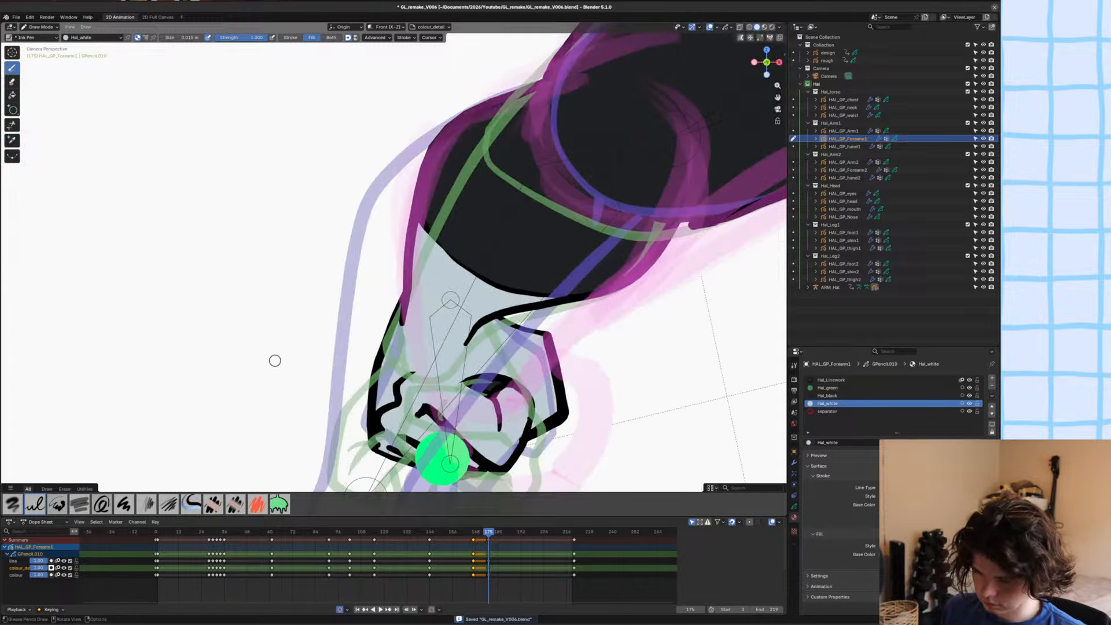
Send the white glove fill behind the cuff line in the stroke order and save the file.
key("Tab")
key("2")
left_click(459, 284)
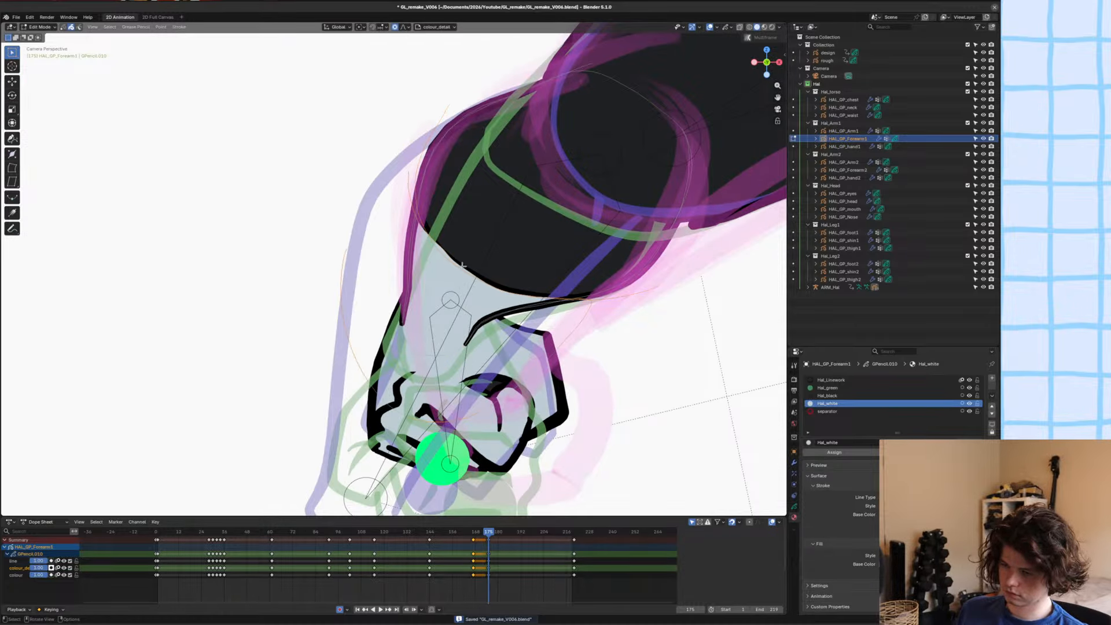
key("ctrl+shift+Down")
key("ctrl+s")
key("Tab")
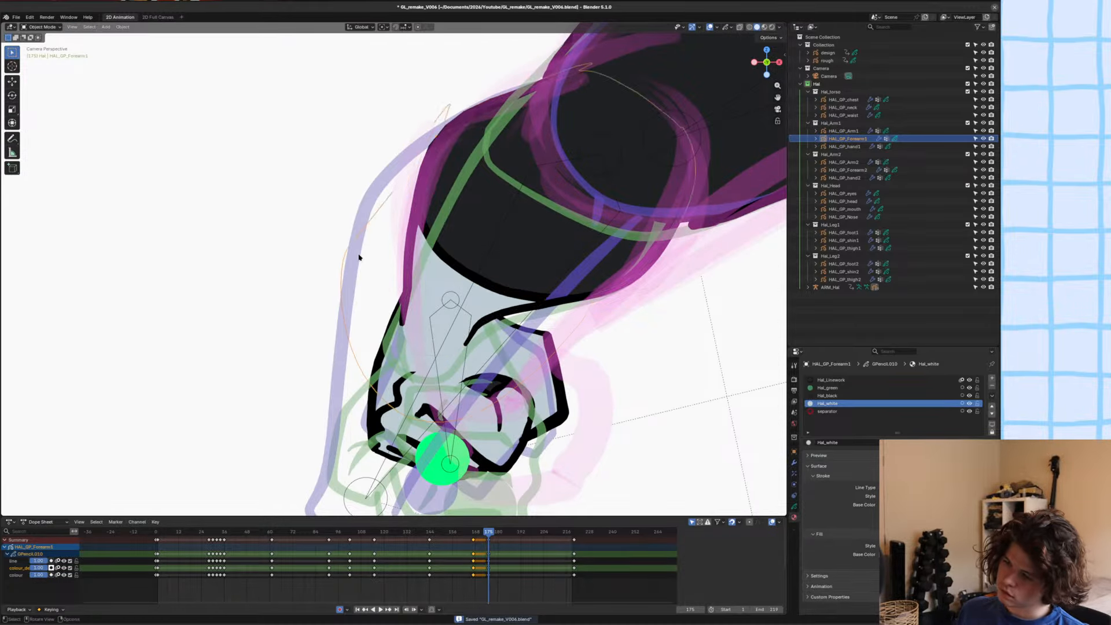
Move the cuff line into place across the forearm with proportional editing, adjust its stroke thickness, and save the file.
left_click(359, 256)
scroll(369, 256, "down", 4)
scroll(369, 255, "down", 4)
middle_click_drag(380, 267, 372, 275, "shift")
scroll(393, 313, "up", 6)
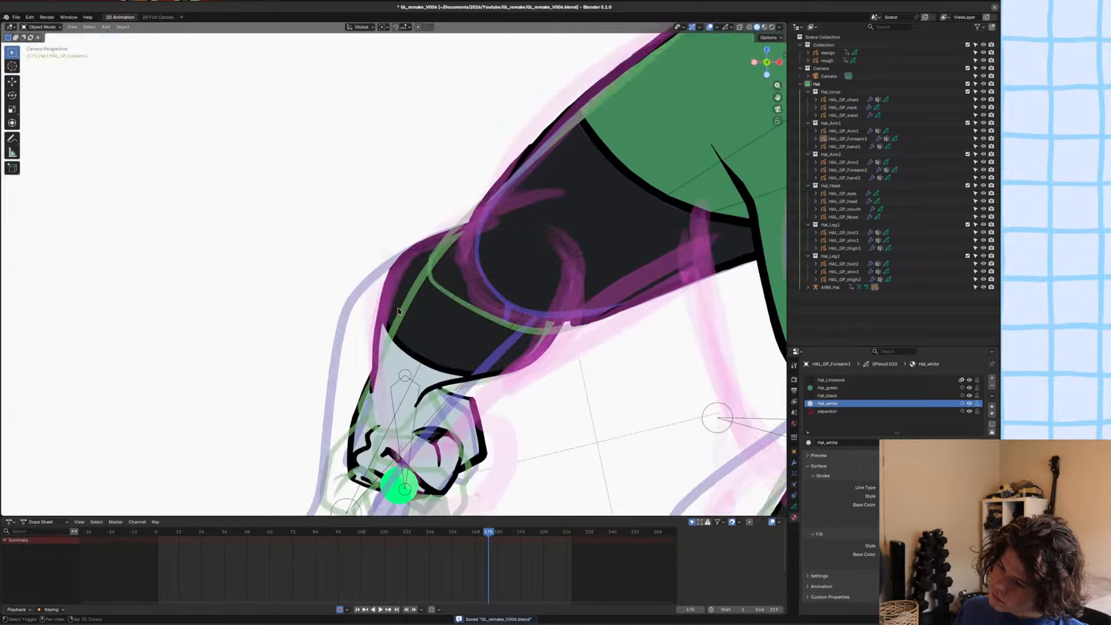
middle_click_drag(410, 340, 421, 336, "shift")
key("Tab")
key("g")
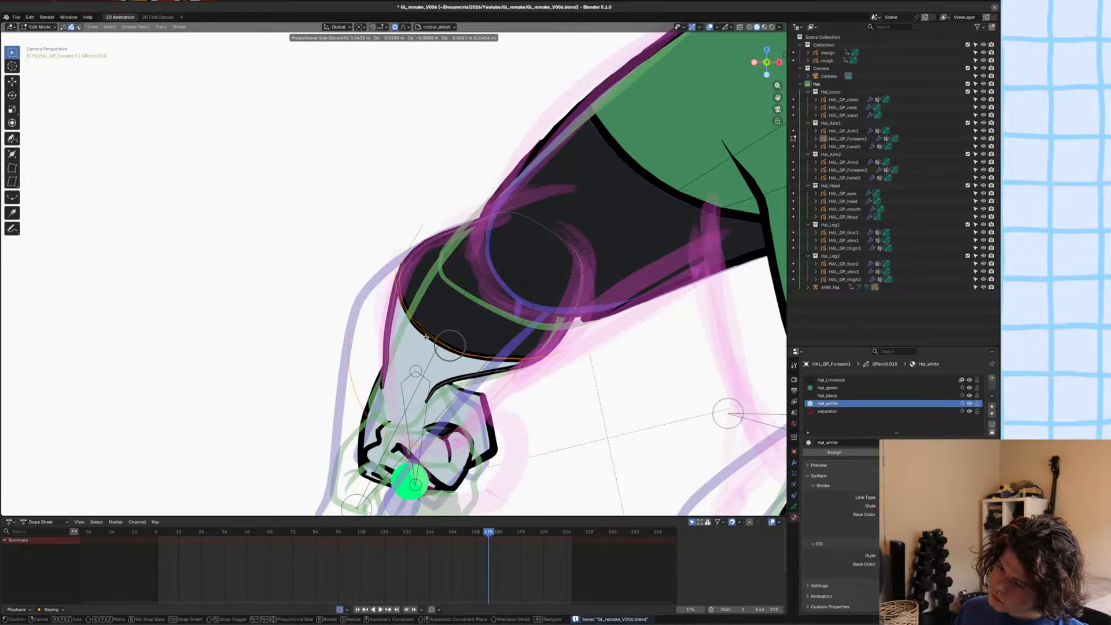
left_click(457, 333)
key("alt+s")
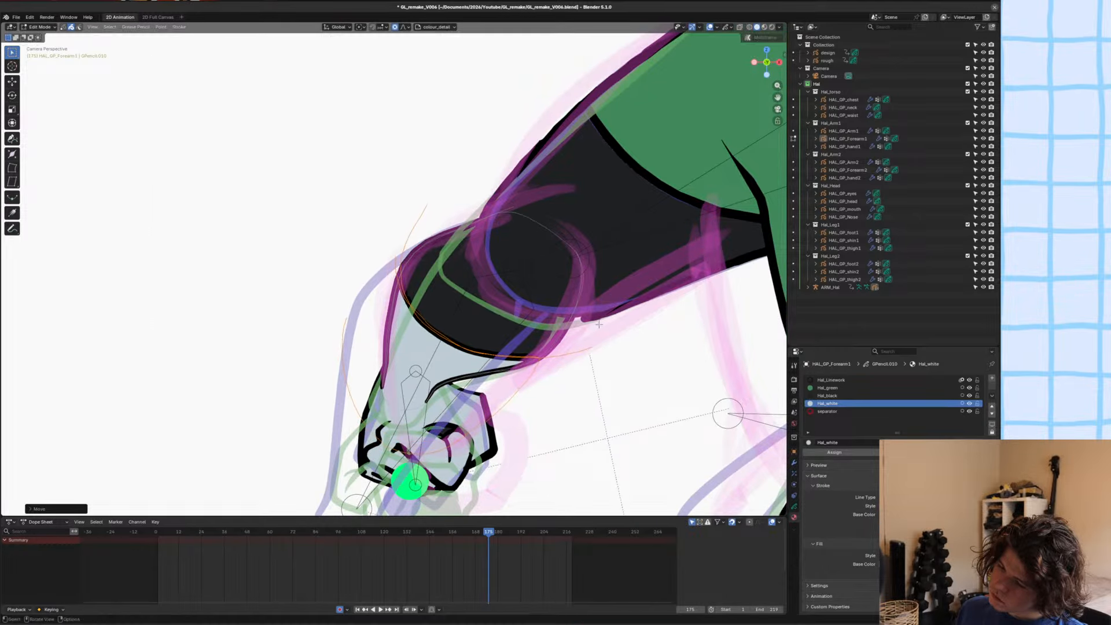
left_click(578, 324)
key("ctrl+s")
key("Tab")
scroll(454, 315, "down", 4)
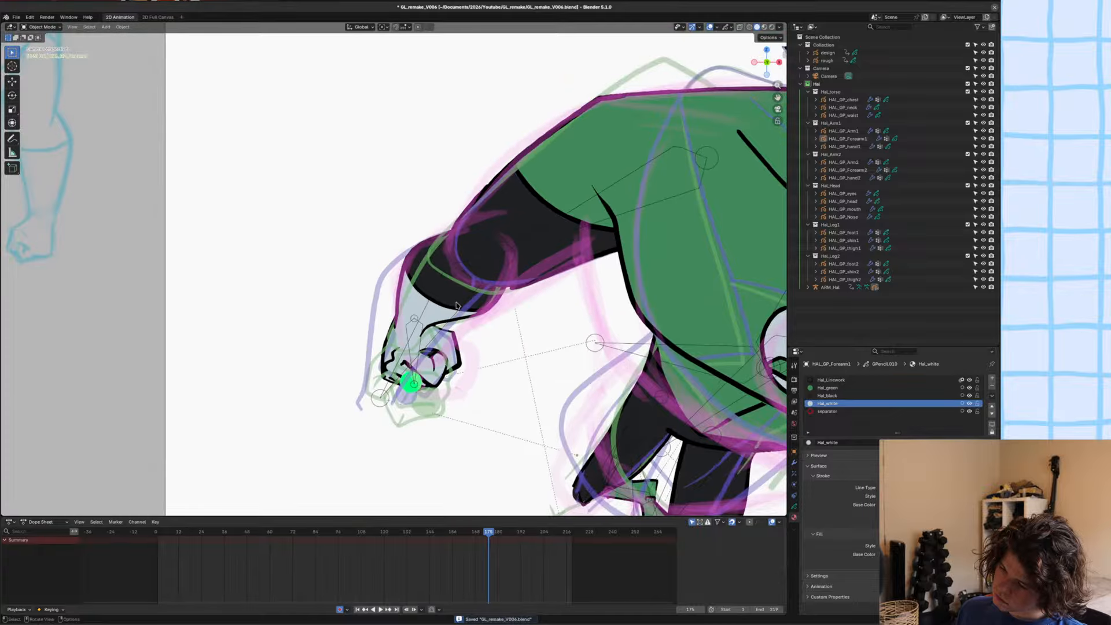
Move the points at both ends of the cuff line to meet the forearm outline, and save the file.
scroll(501, 336, "up", 8)
key("Tab")
mouse_move(501, 336)
middle_mouse_down("shift")
mouse_move(481, 294)
mouse_move(464, 318)
middle_mouse_up("shift")
key("1")
left_click(547, 353)
key("g")
left_click(548, 363)
scroll(544, 359, "down", 5)
scroll(464, 318, "up", 5)
left_click(440, 270)
key("g")
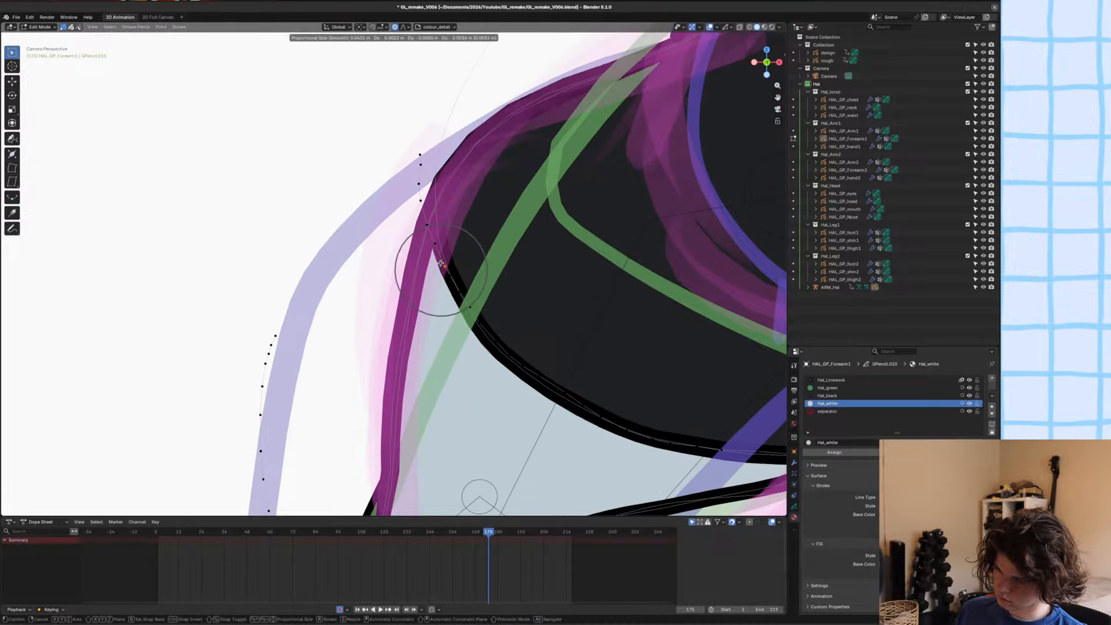
left_click(442, 266)
scroll(567, 268, "down", 5)
key("ctrl+s")
scroll(509, 272, "down", 6)
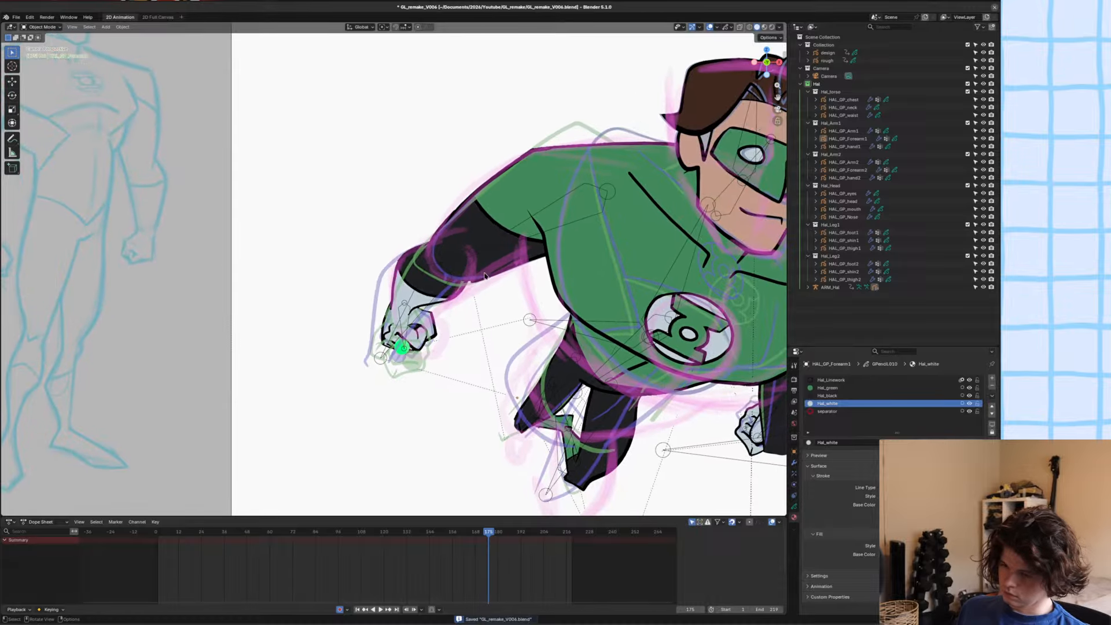
Examine the glove cuff and forearm up close and within the full pose against the rough sketch.
scroll(463, 279, "up", 2)
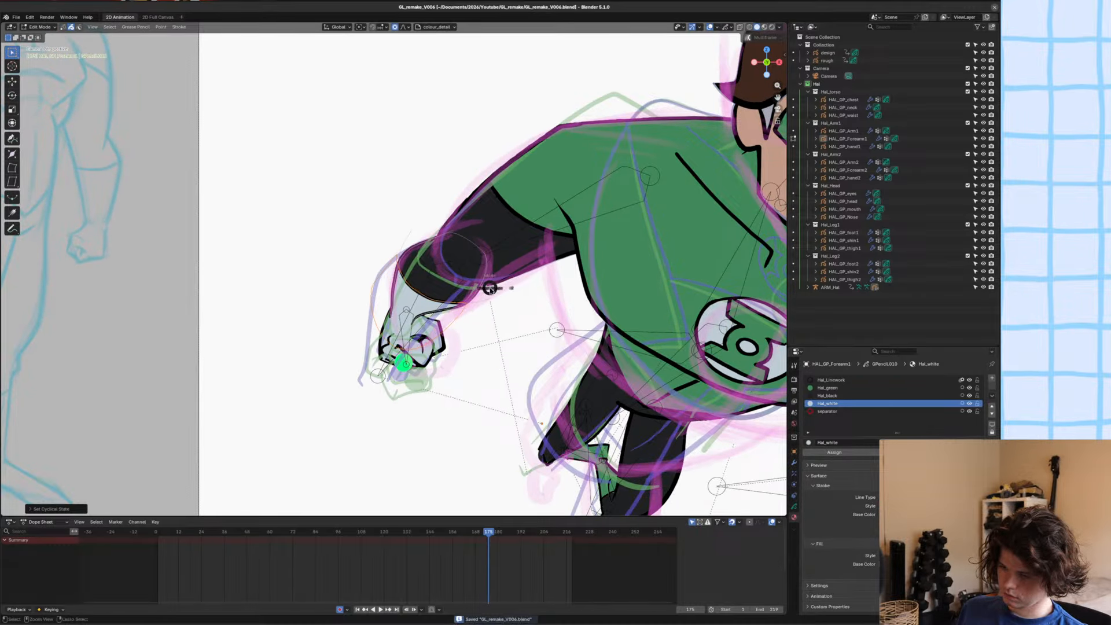
key("Tab")
scroll(393, 285, "up", 4)
scroll(405, 278, "down", 4)
scroll(429, 269, "up", 3)
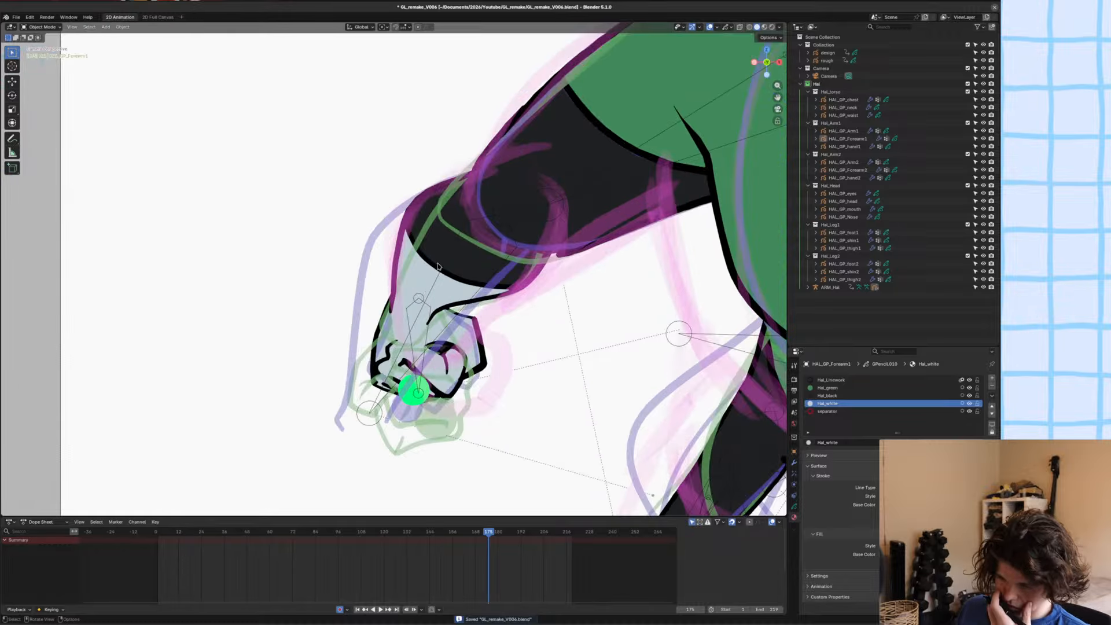
scroll(435, 265, "down", 5)
scroll(431, 264, "down", 2)
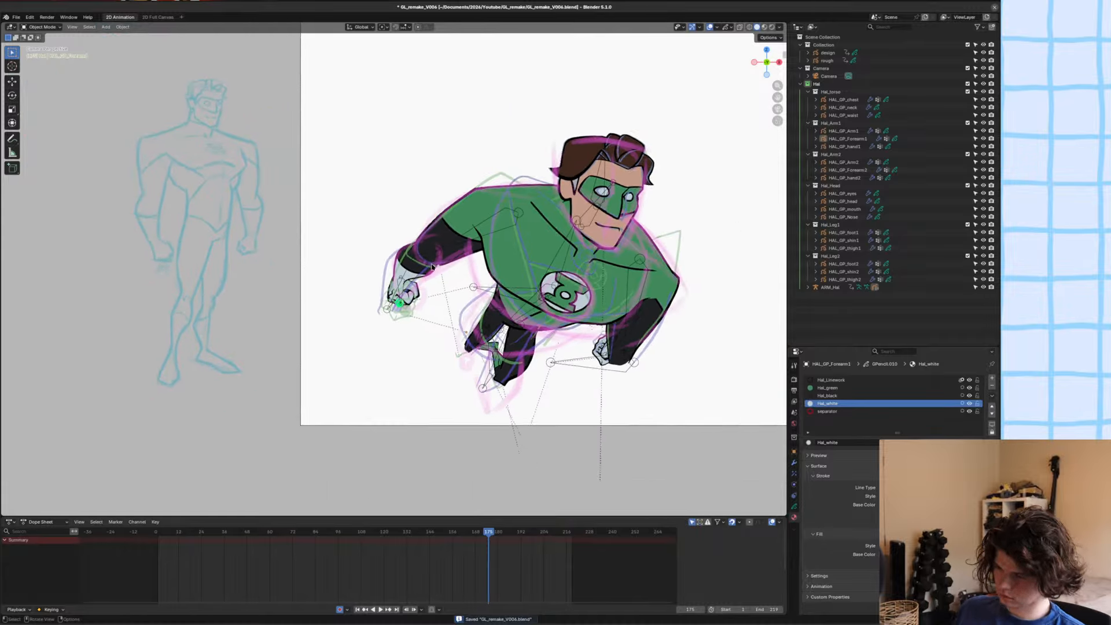
scroll(423, 247, "up", 3)
scroll(450, 234, "up", 1, "alt")
scroll(449, 234, "down", 1, "alt")
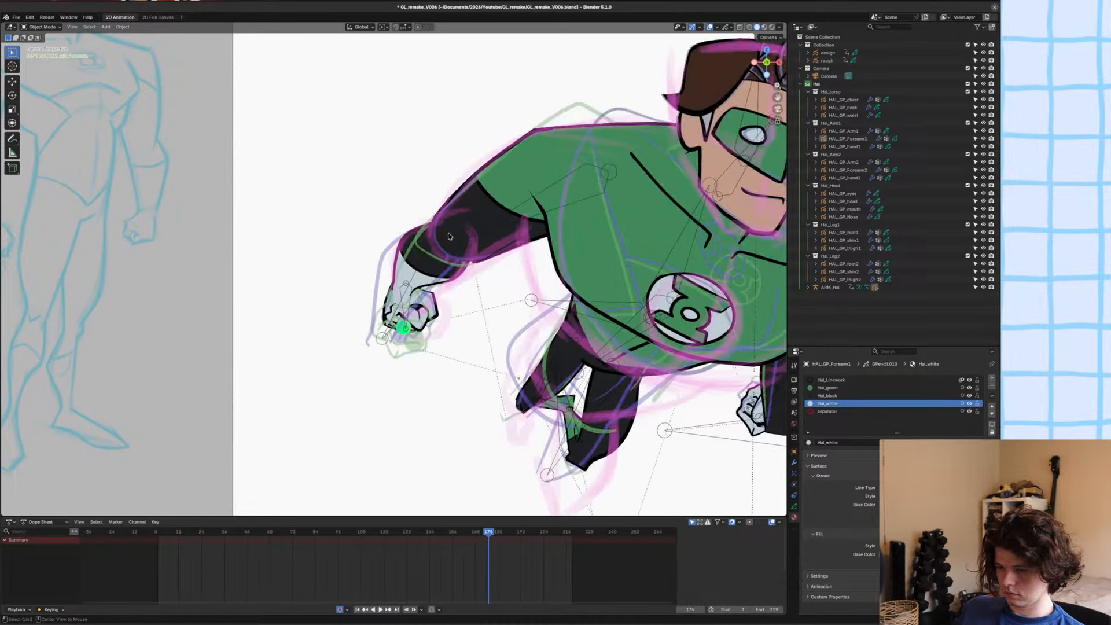
Save the file and check the whole figure within the camera frame.
key("ctrl+s")
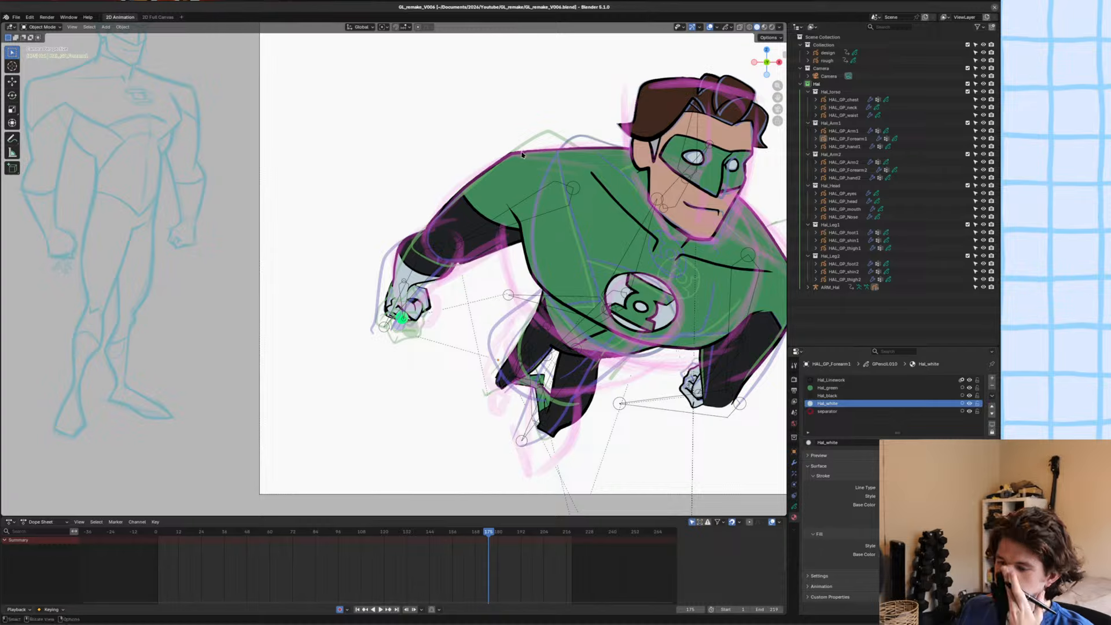
scroll(504, 165, "down", 2)
scroll(503, 165, "down", 2)
middle_click_drag(475, 211, 444, 228, "shift")
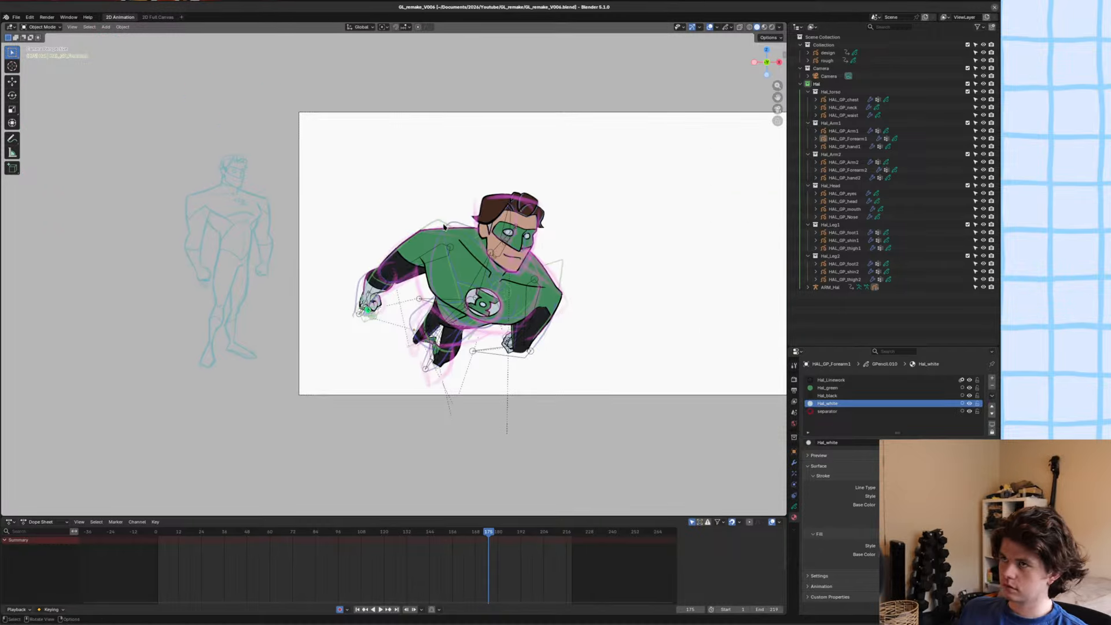
key("ctrl+s")
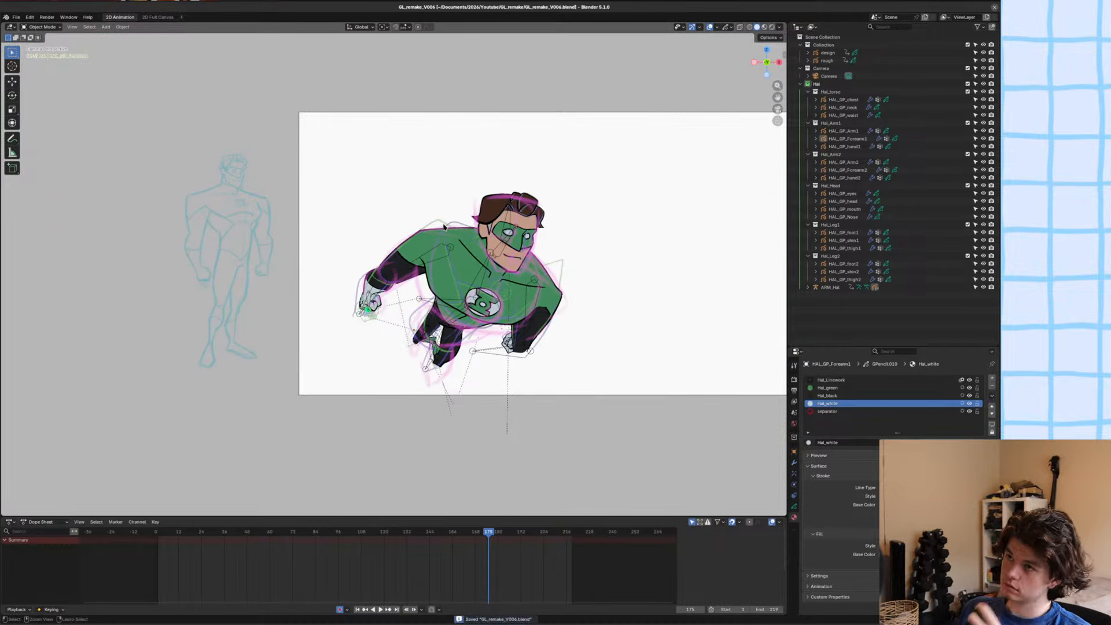
Delete all strokes of the hand artwork HAL_GP_hand1 at frame 175.
scroll(436, 302, "up", 8)
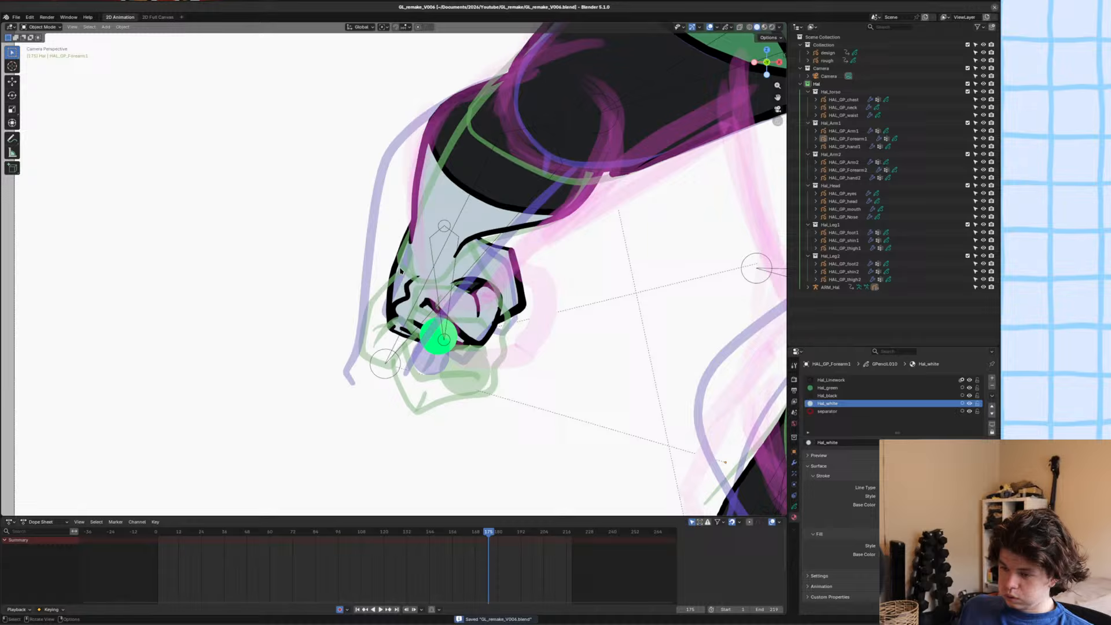
left_click(401, 270)
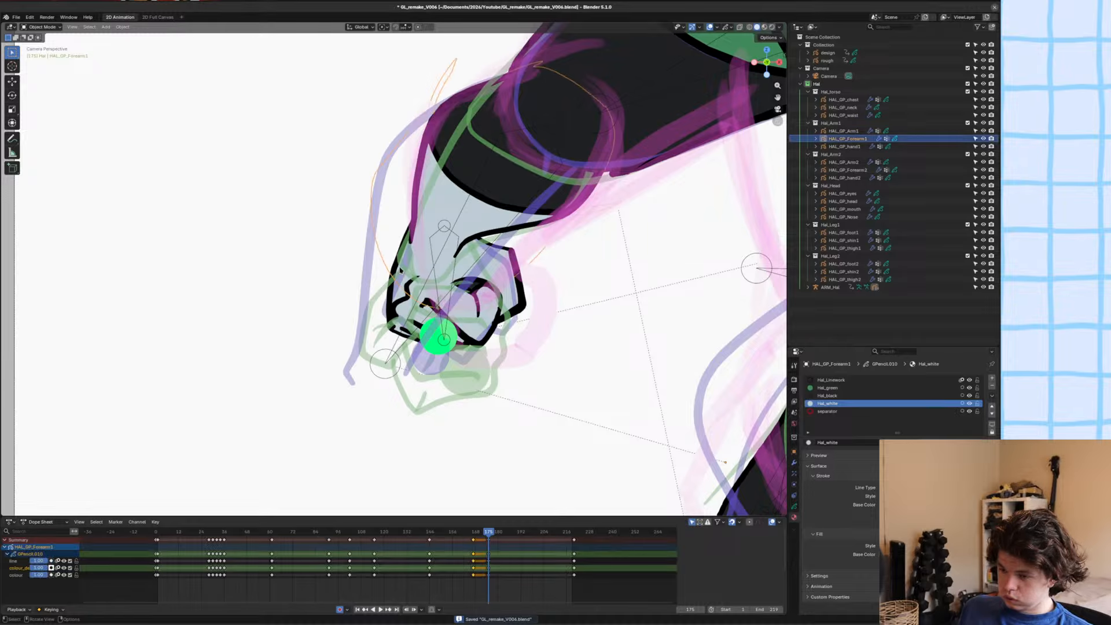
left_click(395, 293)
key("Tab")
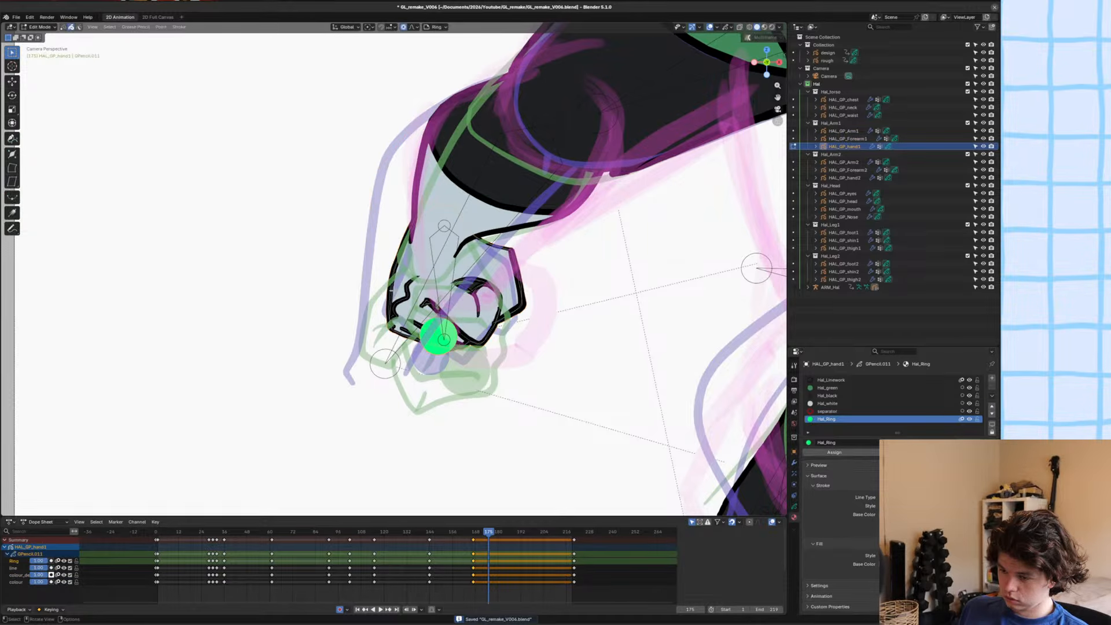
key("Delete")
scroll(431, 320, "up", 3)
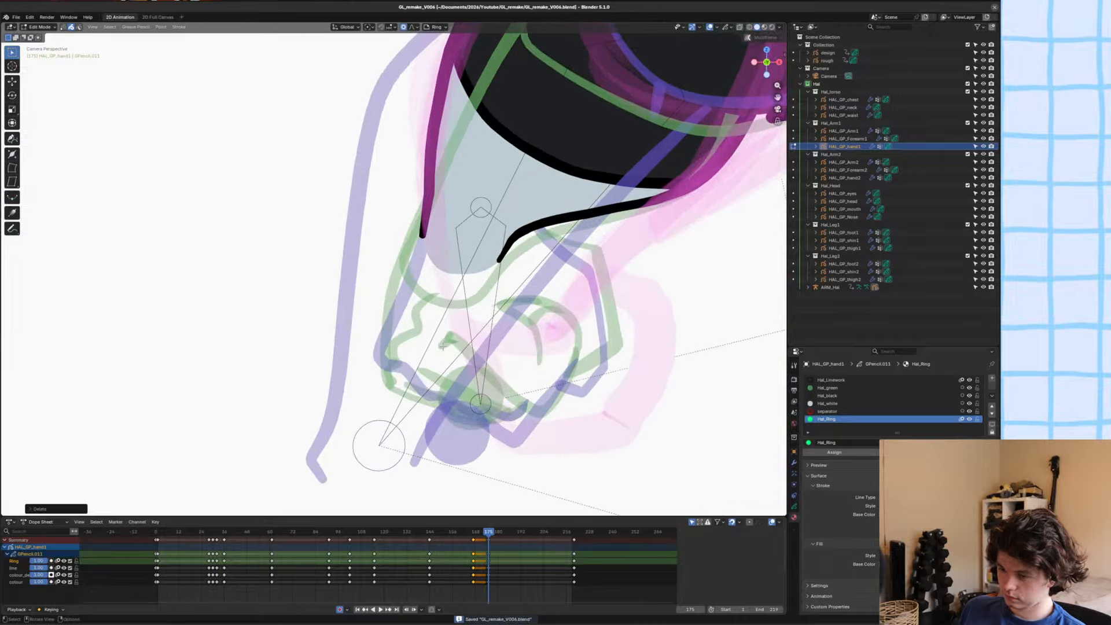
Set up the hand artwork for drawing stroke-only lines with the separator material on the line layer.
key("ctrl+Tab")
scroll(463, 288, "up", 2)
scroll(465, 286, "down", 3)
middle_click_drag(469, 280, 485, 266, "shift")
scroll(485, 266, "down", 1)
scroll(484, 265, "up", 3)
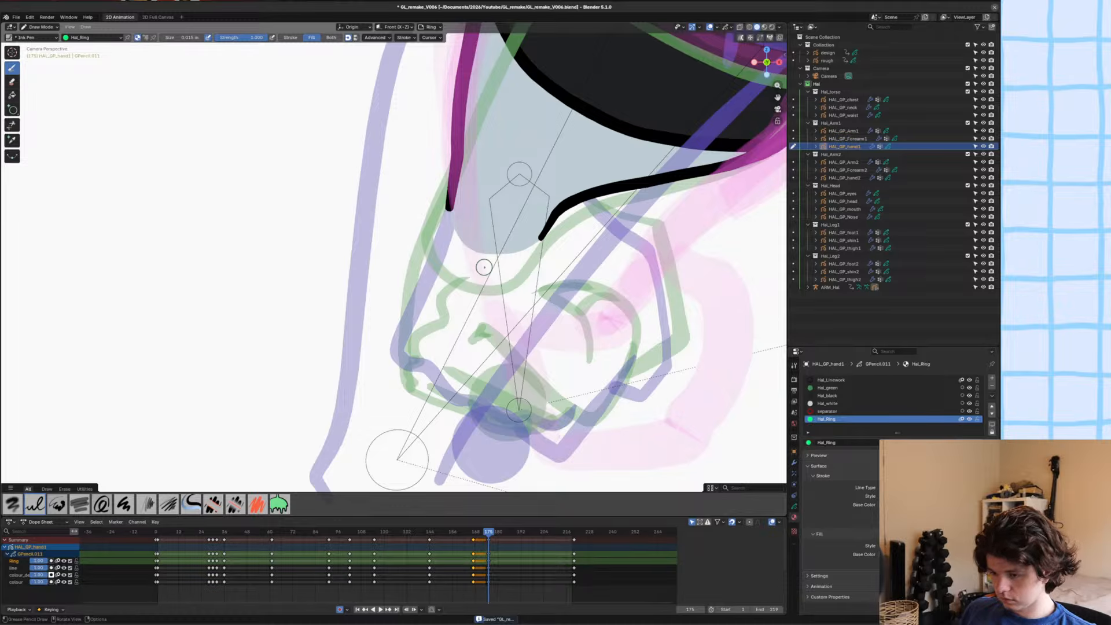
left_click(827, 411)
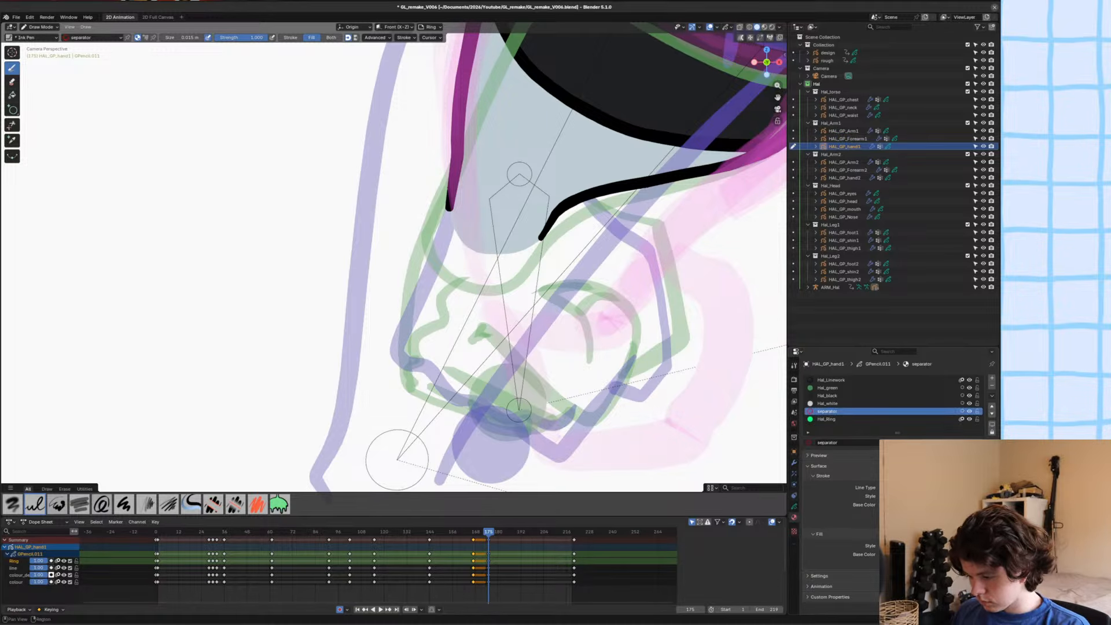
left_click(794, 507)
left_click(839, 413)
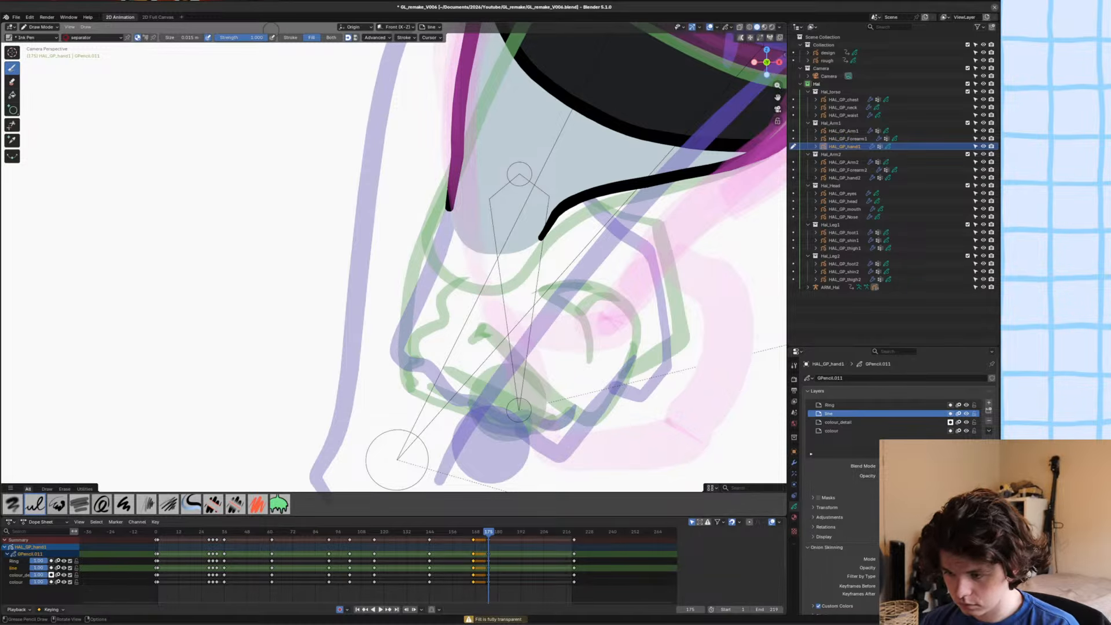
left_click(291, 37)
Sketch the hand's contours, fingertip edge and thumb in red separator strokes below the glove cuff, following the rough drawing.
mouse_move(450, 209)
left_mouse_down()
mouse_move(430, 292)
mouse_move(435, 317)
mouse_move(479, 364)
left_mouse_up()
left_click_drag(544, 238, 564, 288)
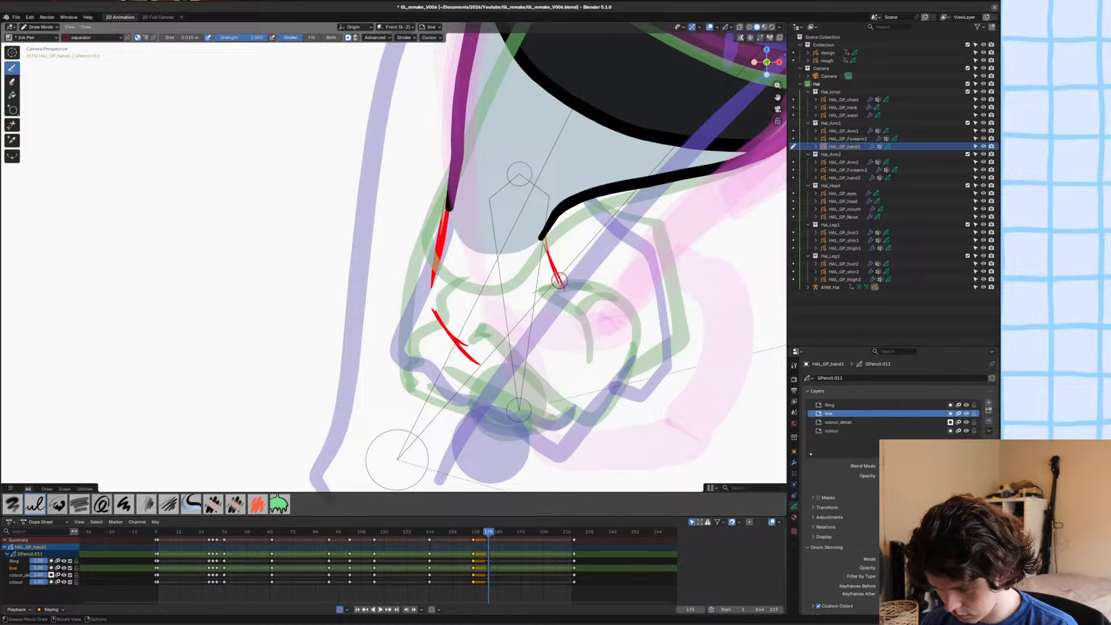
mouse_move(546, 240)
left_mouse_down()
mouse_move(568, 324)
mouse_move(558, 342)
mouse_move(533, 341)
mouse_move(503, 376)
mouse_move(470, 357)
mouse_move(486, 352)
left_mouse_up()
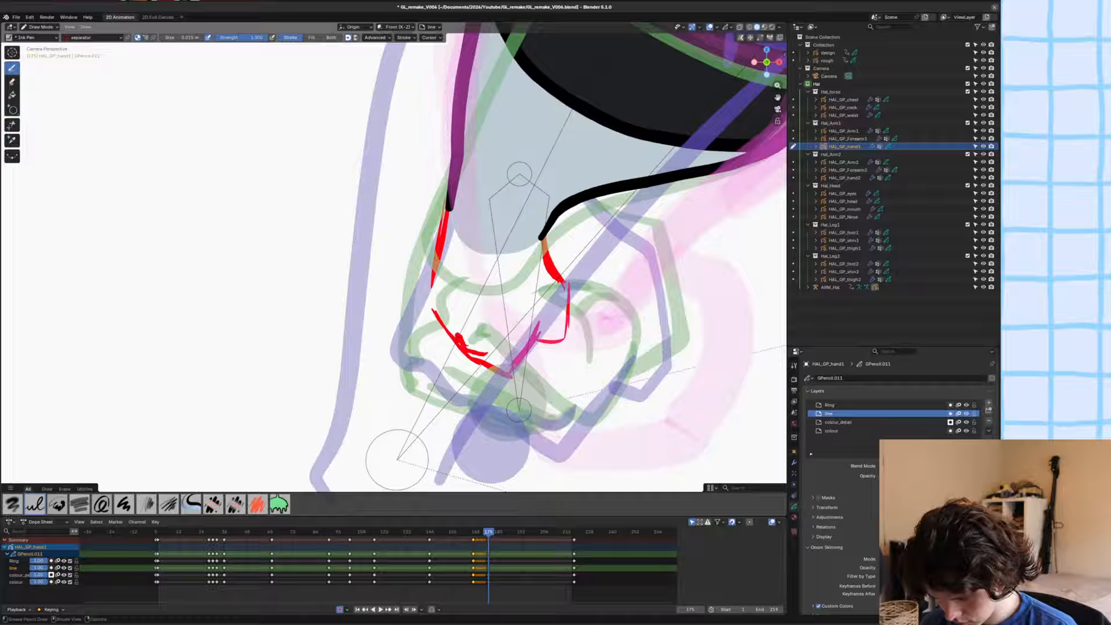
left_click_drag(434, 313, 431, 295)
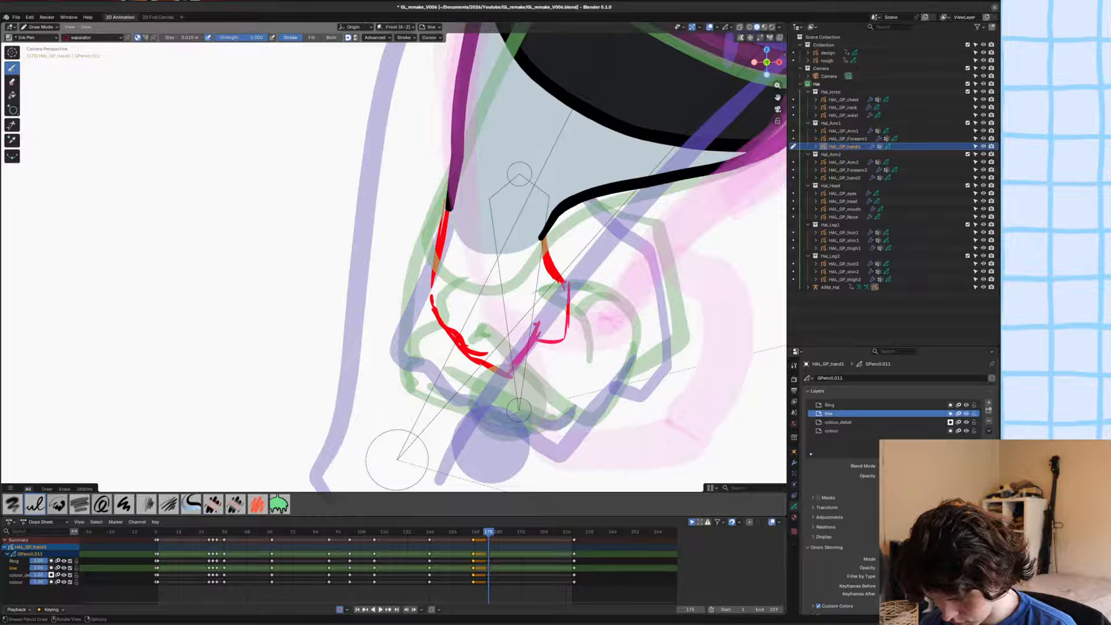
left_click_drag(549, 330, 501, 337)
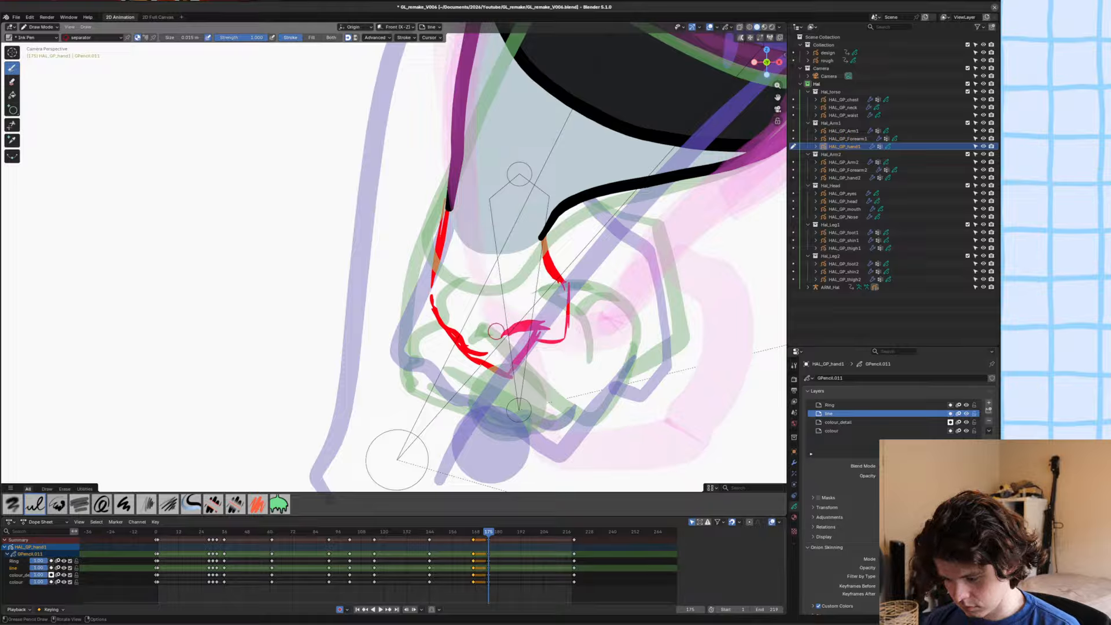
left_click_drag(505, 342, 510, 359)
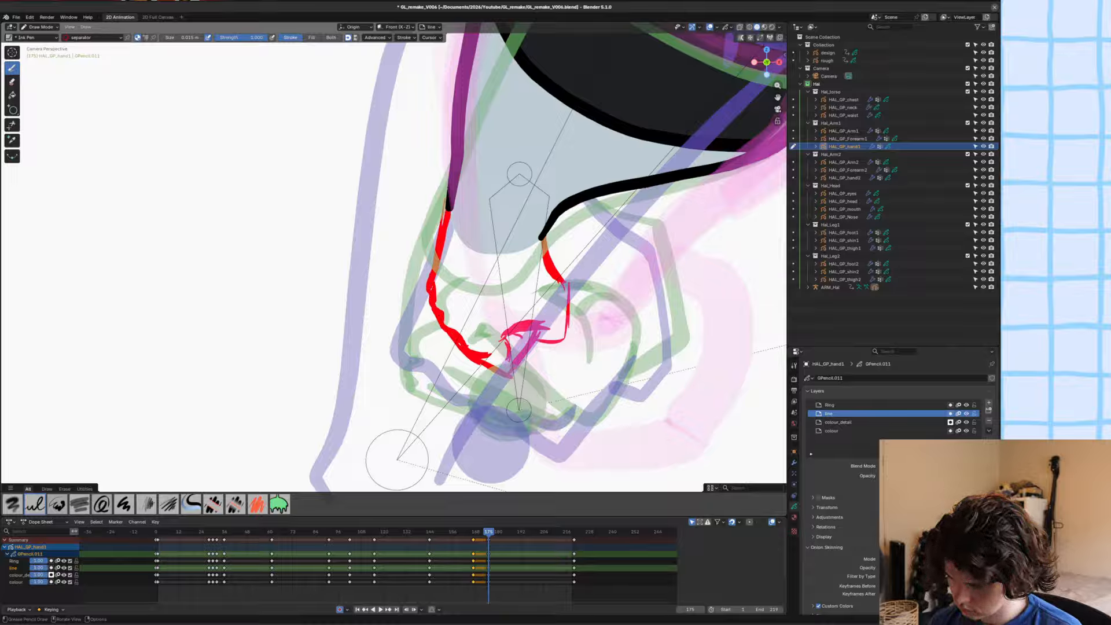
Isolate the hand artwork and ink its closed outline and thumb lines over the red sketch with the Hal_Linework material.
key("KP_Divide")
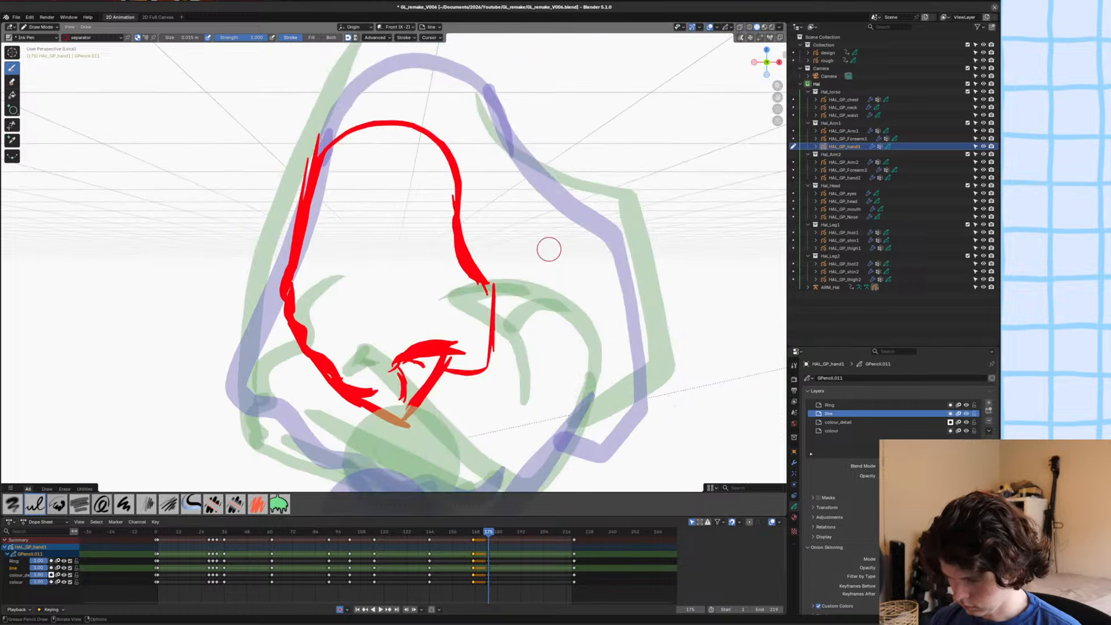
left_click(794, 517)
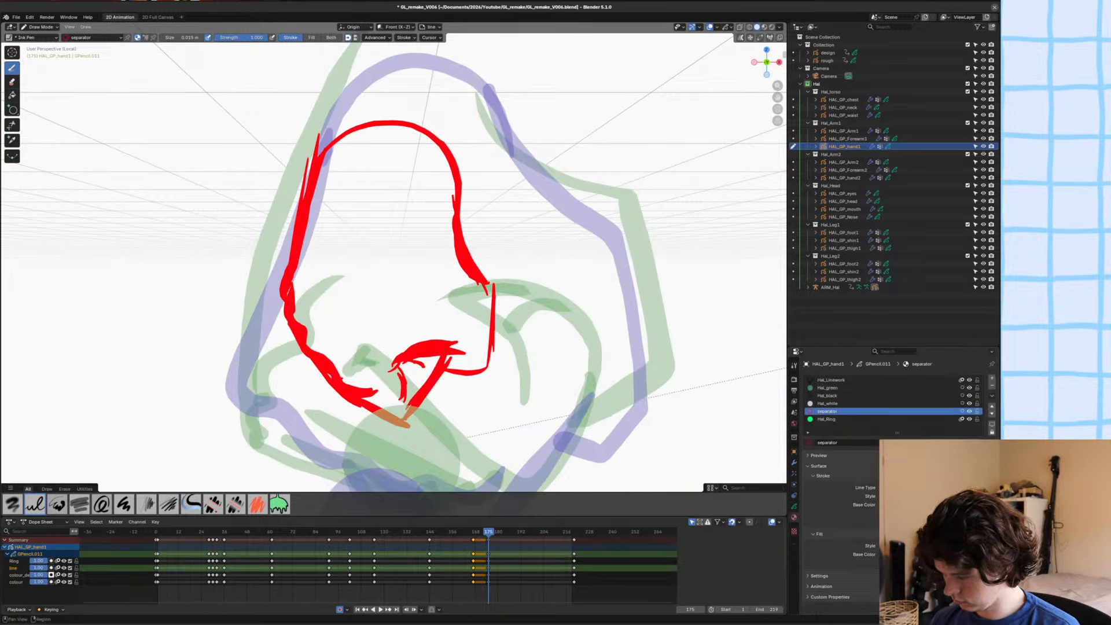
mouse_move(324, 165)
left_mouse_down()
mouse_move(288, 281)
mouse_move(324, 151)
mouse_move(411, 120)
mouse_move(498, 295)
mouse_move(494, 350)
mouse_move(475, 377)
mouse_move(431, 376)
mouse_move(405, 357)
mouse_move(389, 377)
mouse_move(401, 404)
left_mouse_up()
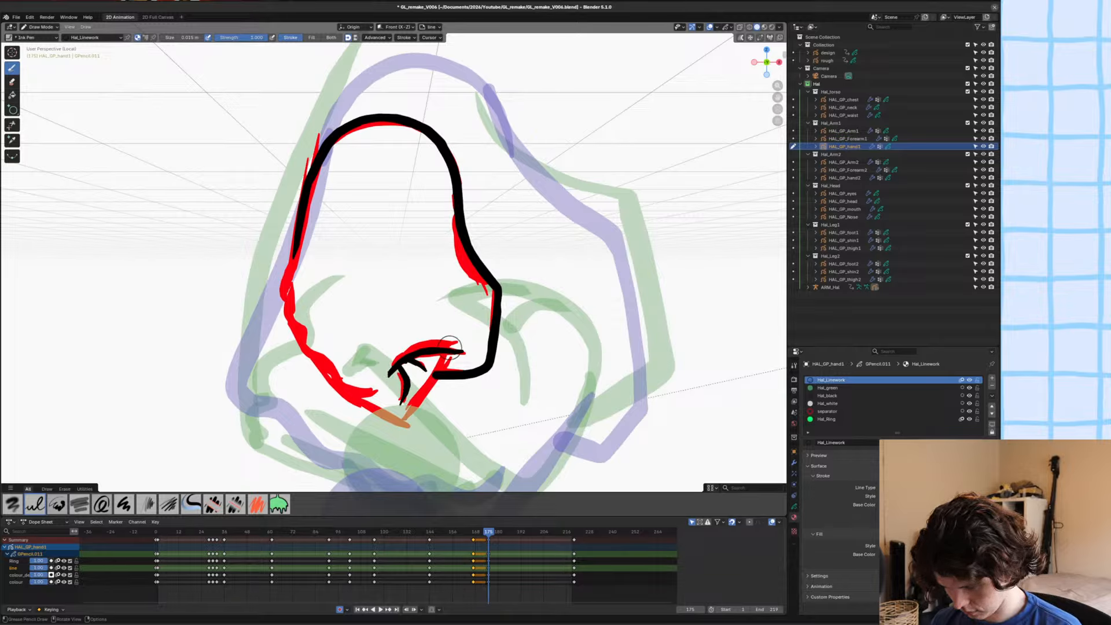
mouse_move(448, 353)
left_mouse_down()
mouse_move(405, 423)
mouse_move(335, 389)
left_mouse_up()
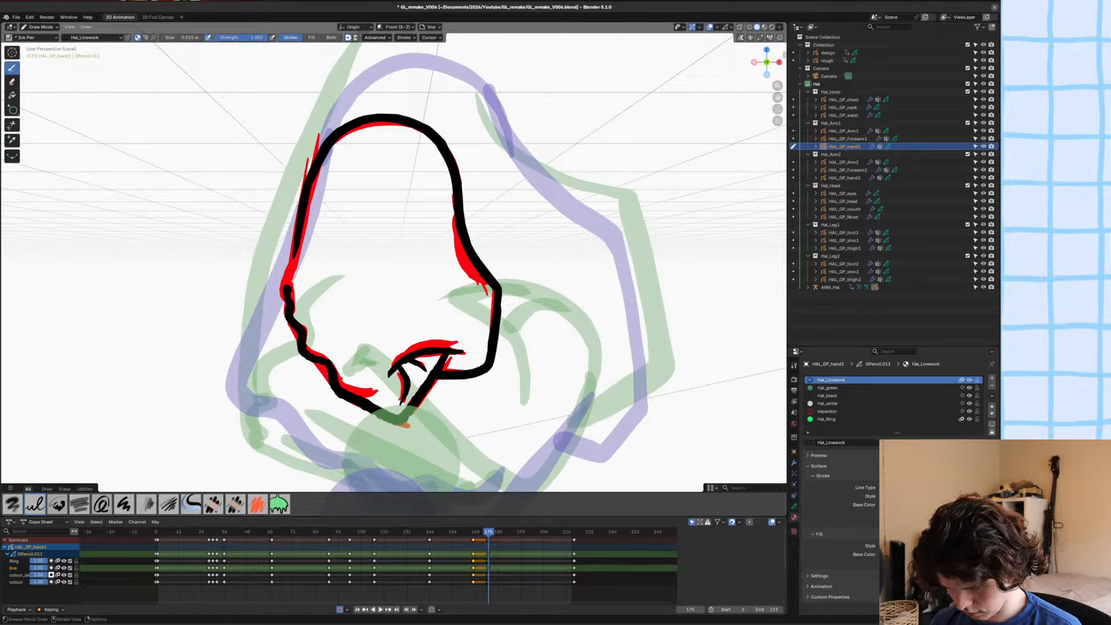
left_click_drag(287, 288, 319, 158)
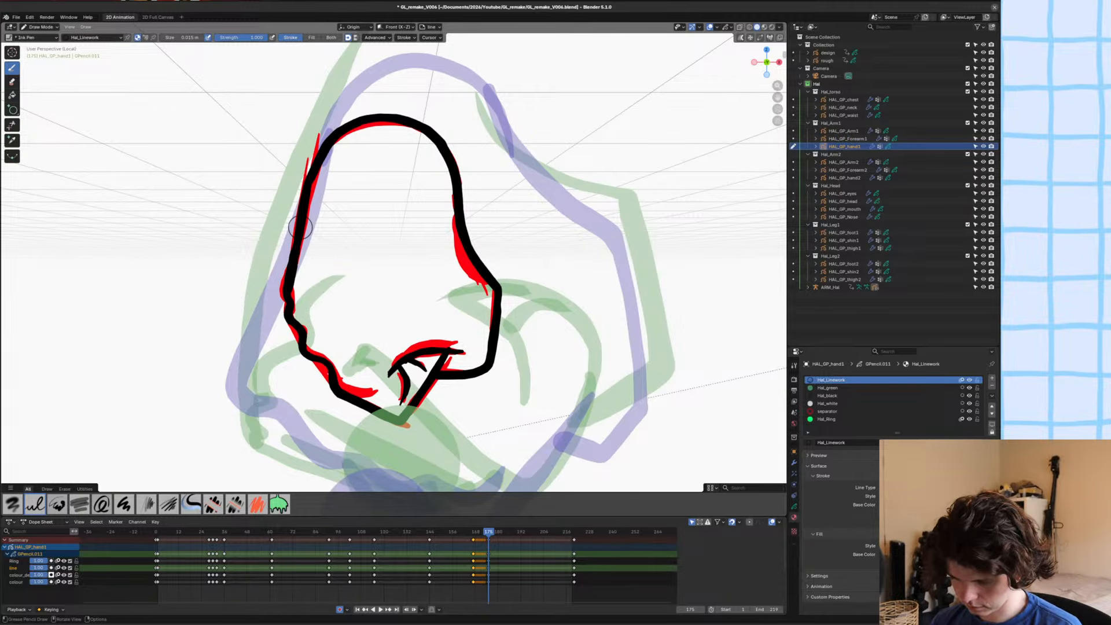
Select all strokes using the separator material in the hand artwork and delete them.
left_click(828, 403)
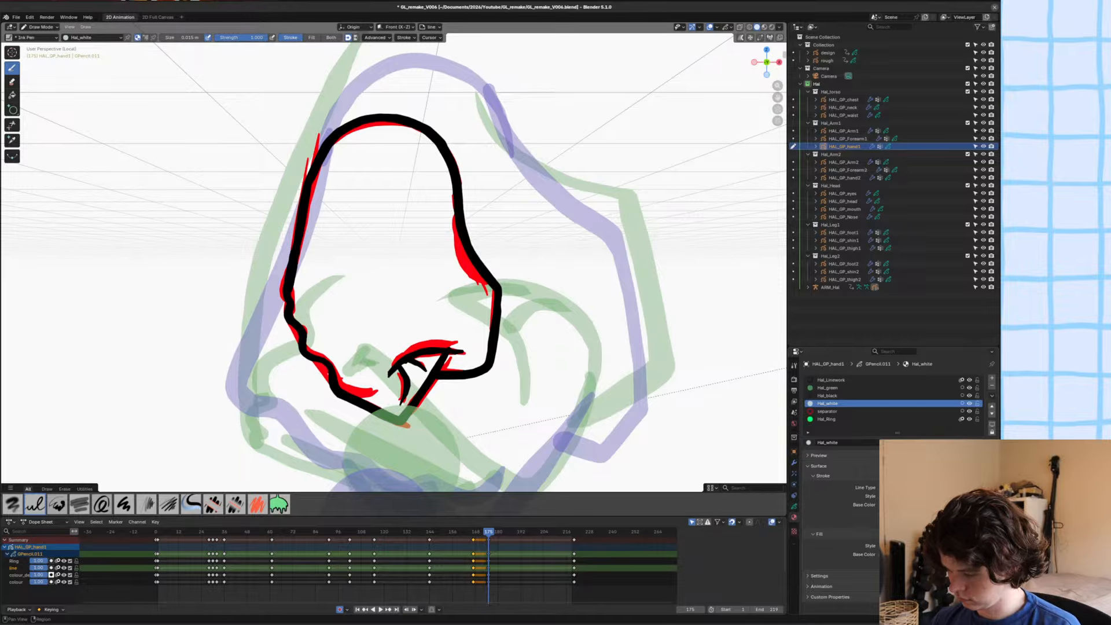
key("Tab")
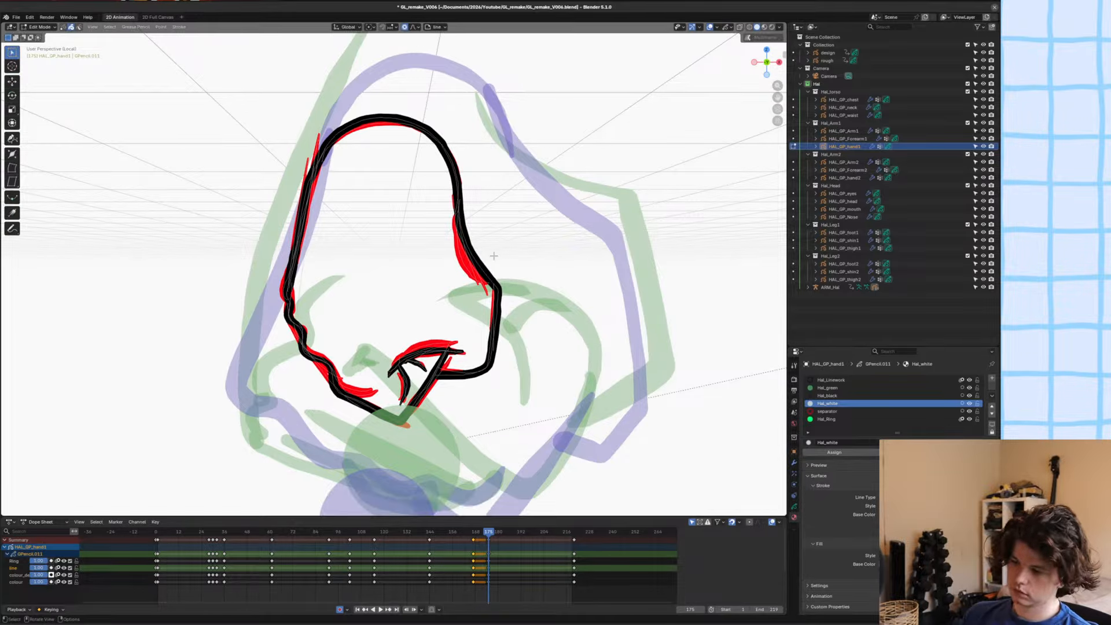
left_click(833, 412)
left_click(888, 453)
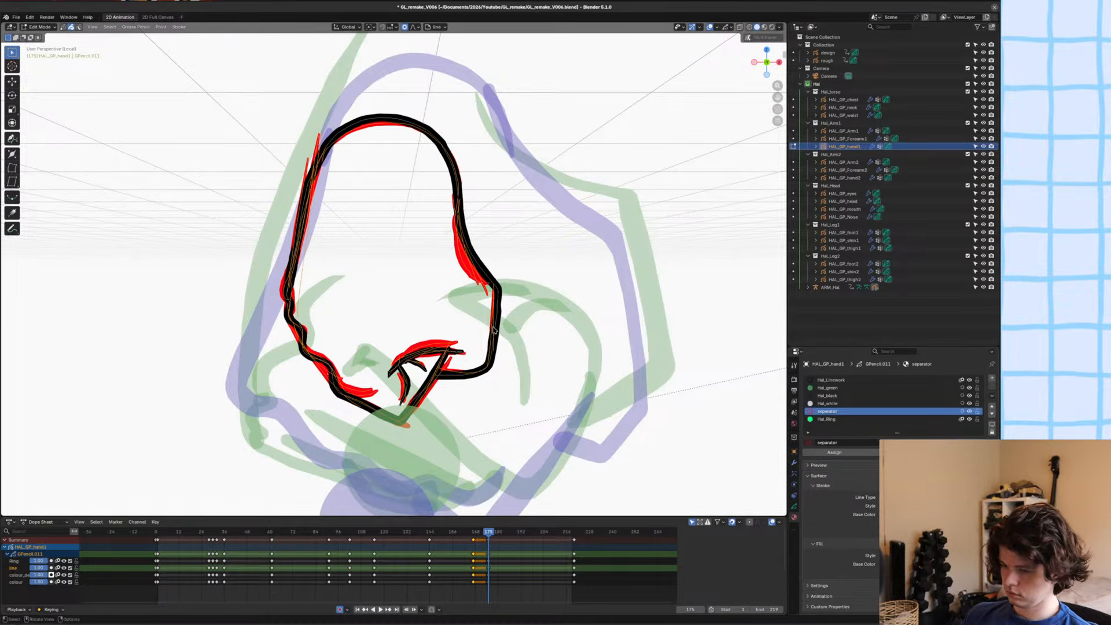
key("Delete")
Smooth the wobbly outer contour of the hand with the Grab sculpt brush and save the file.
key("ctrl+Tab")
scroll(550, 170, "down", 2)
key("ctrl+Tab")
scroll(324, 238, "up", 3)
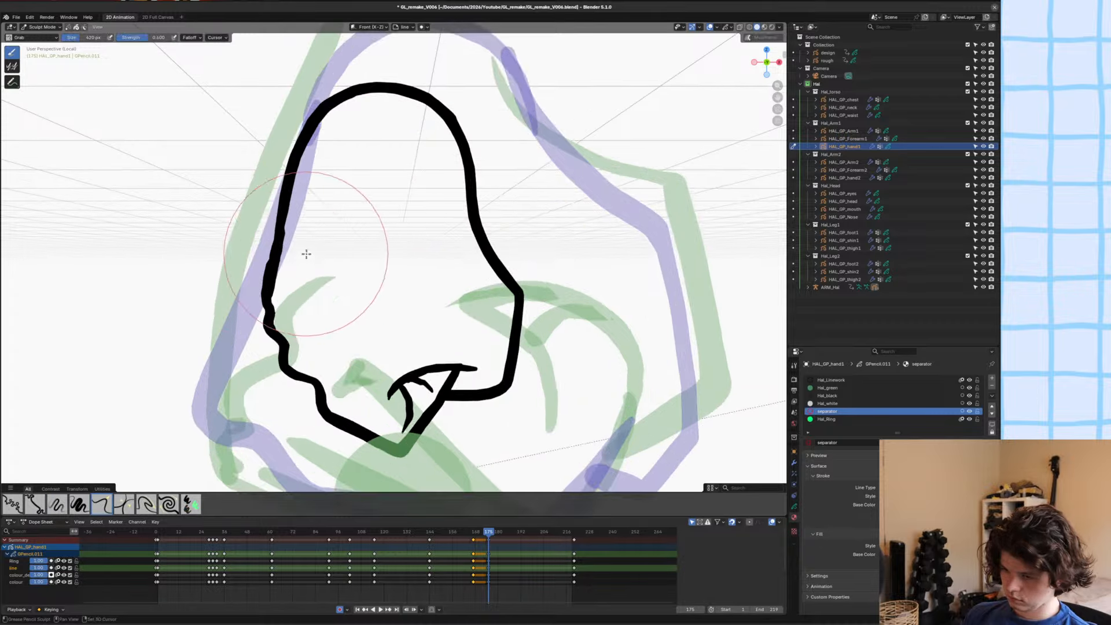
left_click_drag(306, 254, 266, 244, "shift")
middle_click_drag(267, 243, 357, 260, "ctrl")
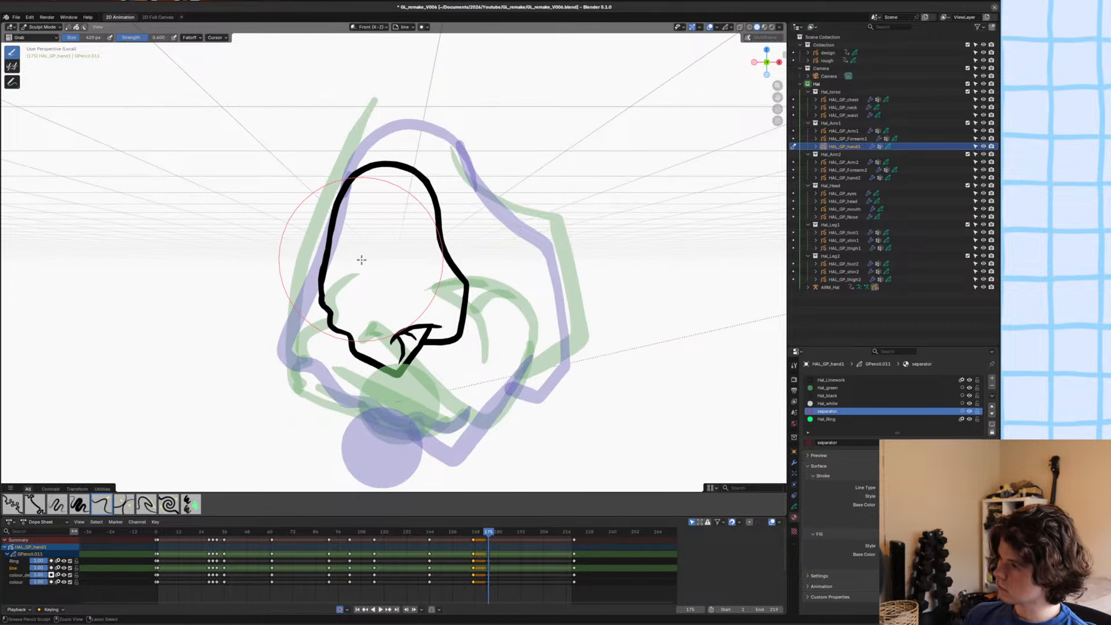
key("ctrl+s")
Clear the keyframe selection, check the hand outline with the Grab brush, undo the last adjustment and save the file.
middle_click_drag(450, 259, 470, 274, "shift")
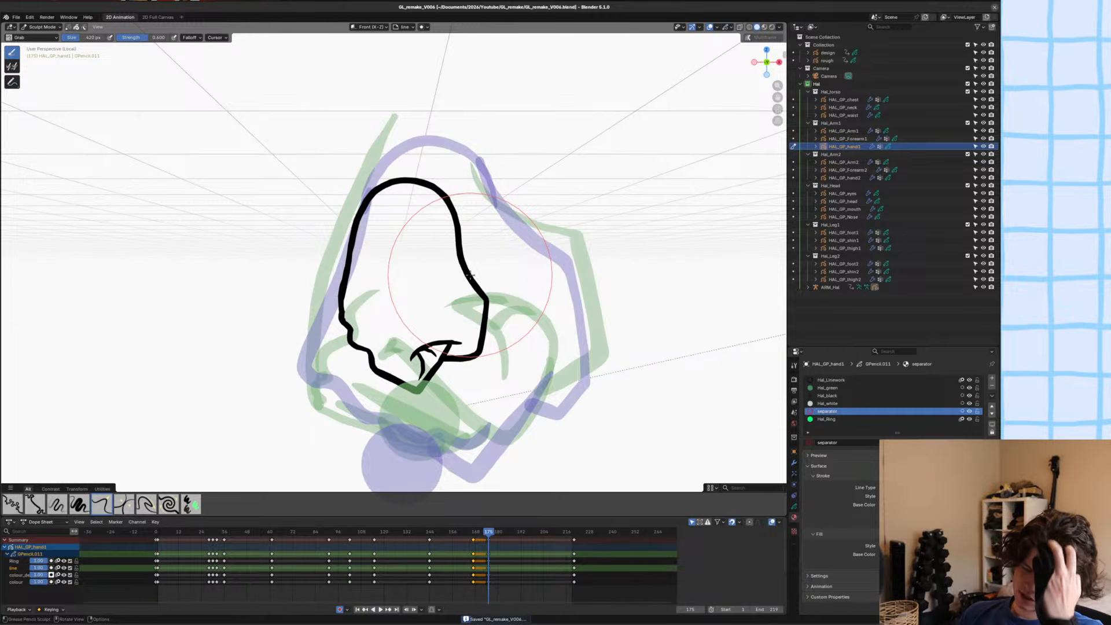
left_click(528, 565)
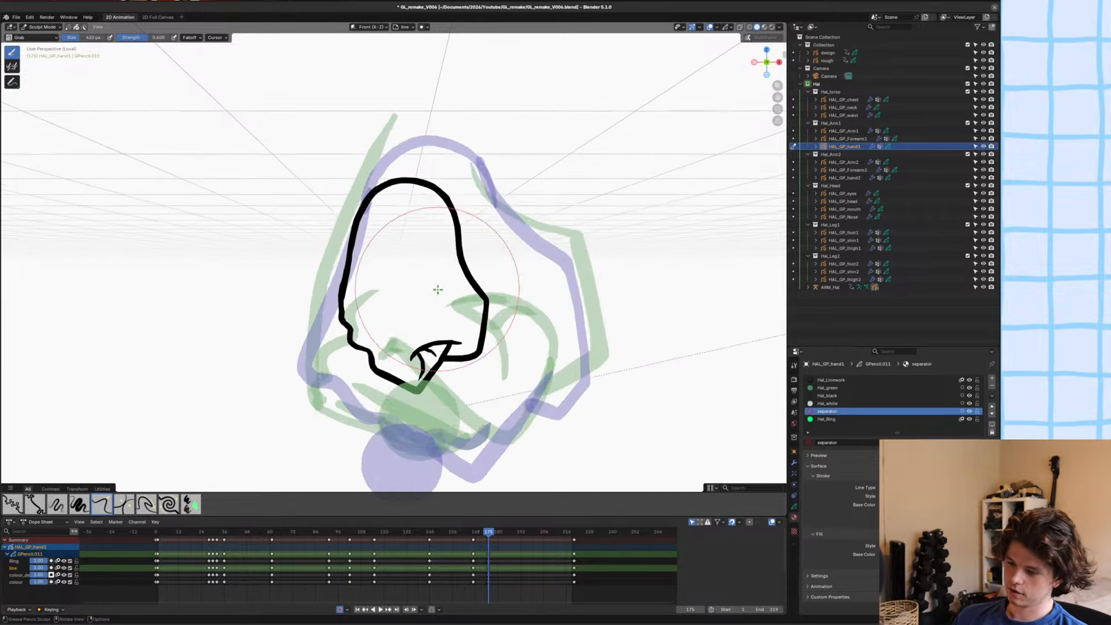
scroll(442, 293, "up", 3)
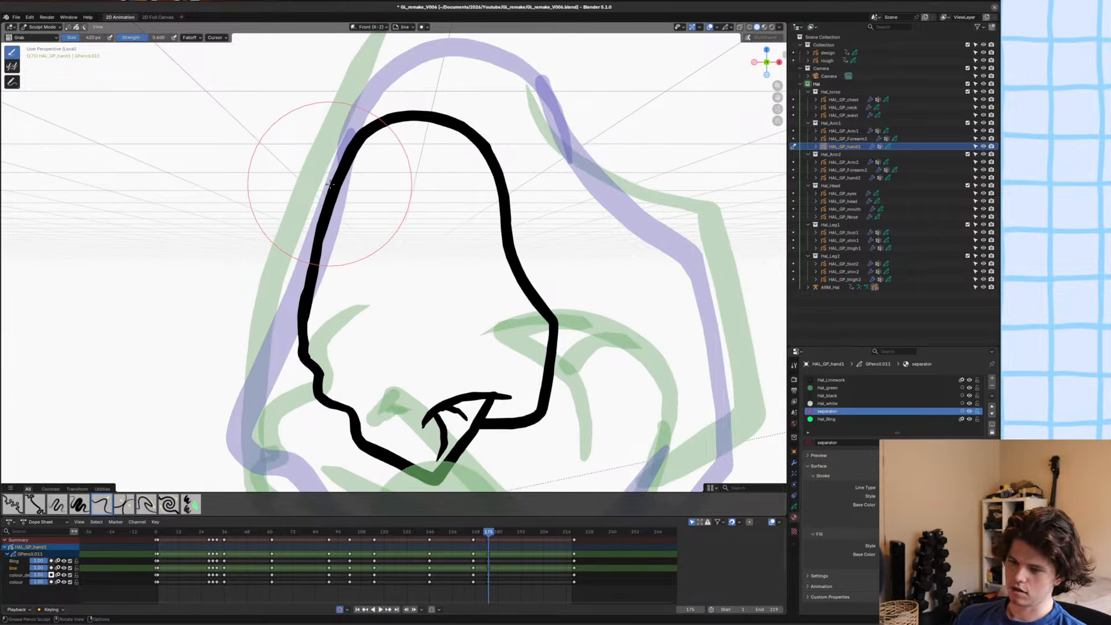
key("ctrl+z")
scroll(321, 195, "down", 4)
scroll(487, 268, "up", 2)
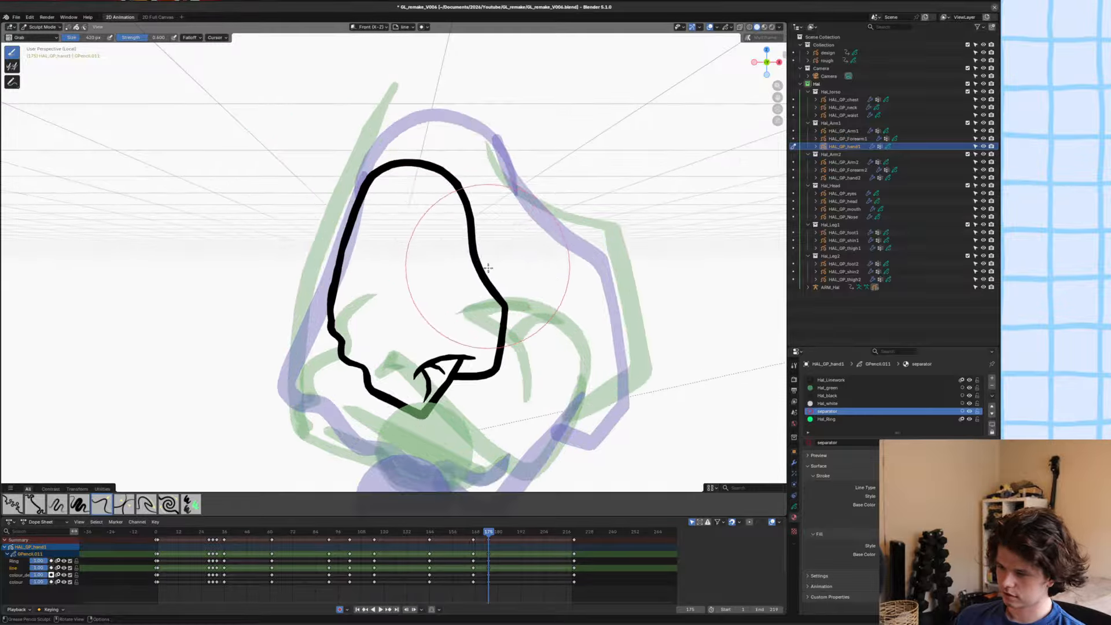
scroll(498, 283, "down", 3)
key("ctrl+Tab")
key("ctrl+s")
Fill the hand outline with the Hal_white material on the colour layer and save the file.
left_click(795, 507)
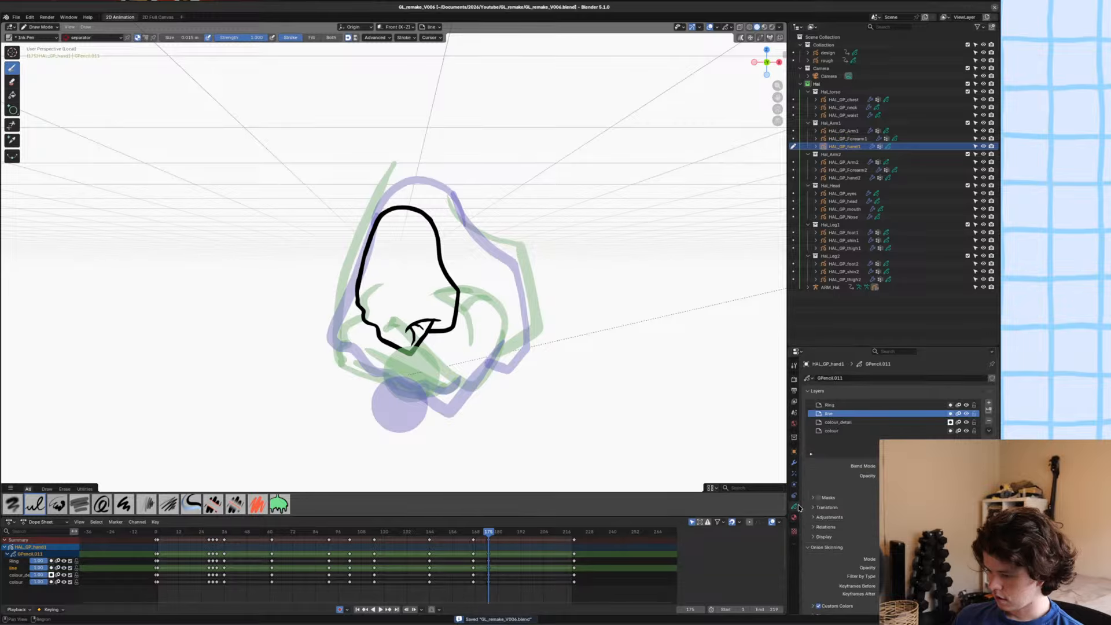
left_click(831, 431)
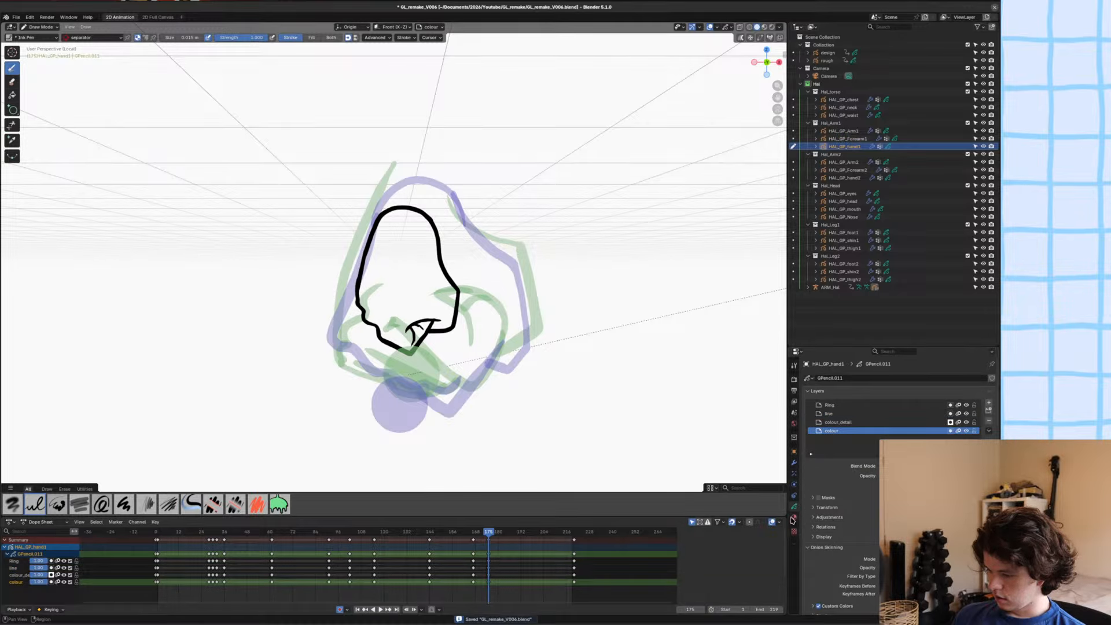
left_click(795, 368)
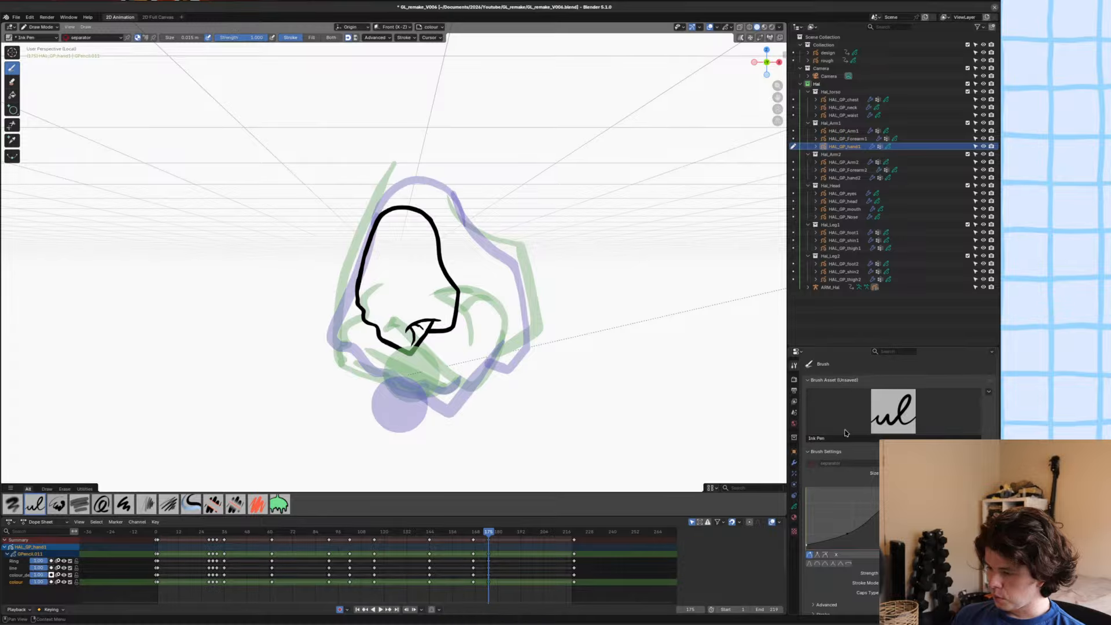
left_click(11, 96)
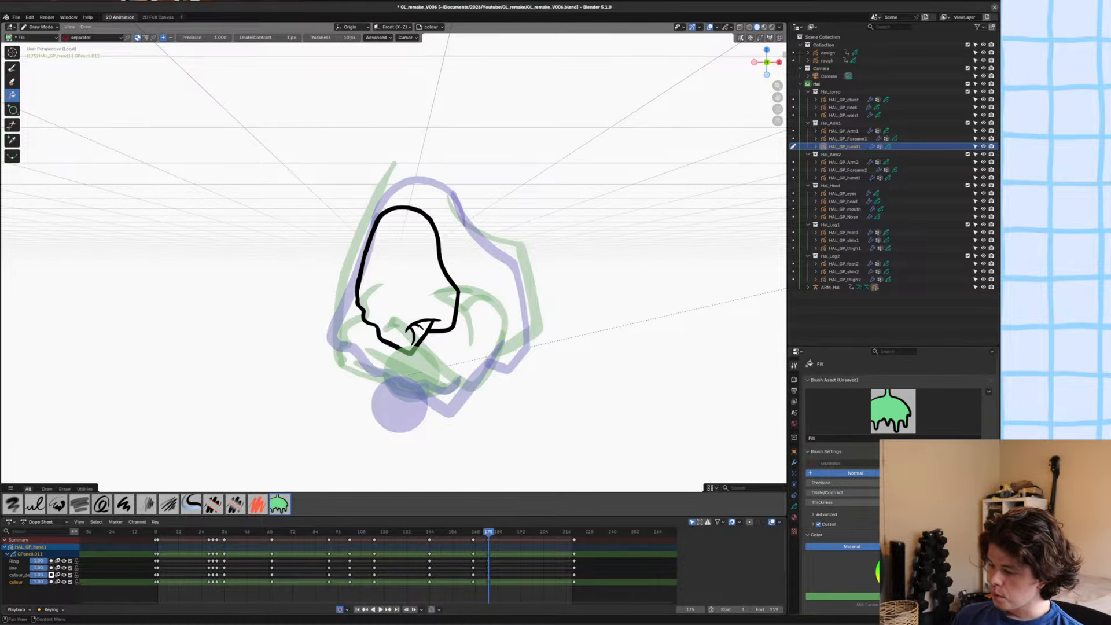
left_click(442, 283)
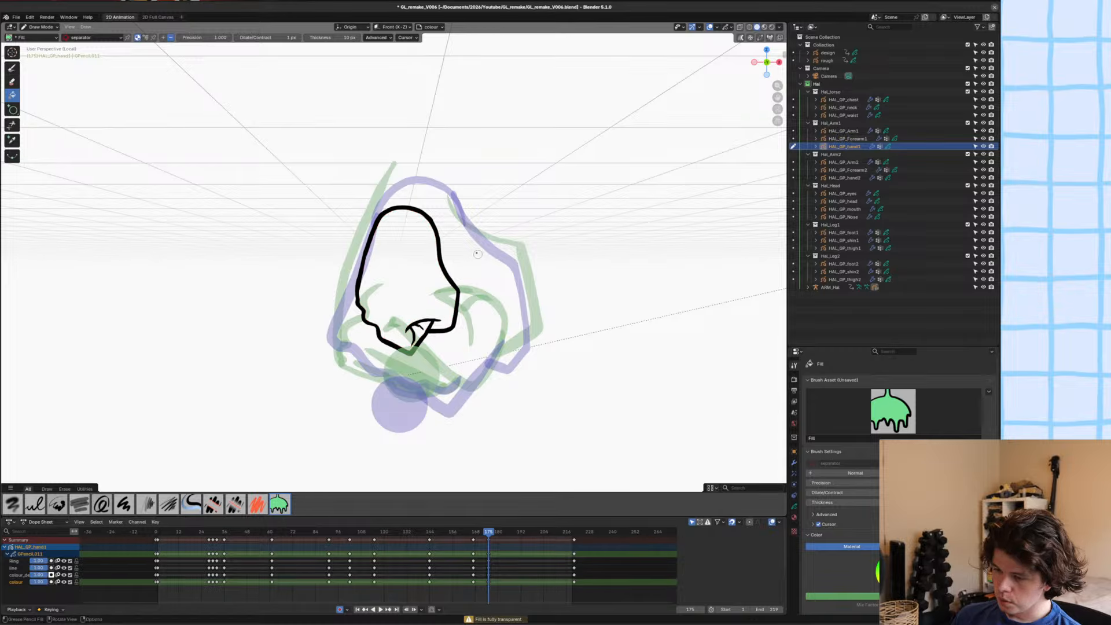
key("u")
left_click(452, 258)
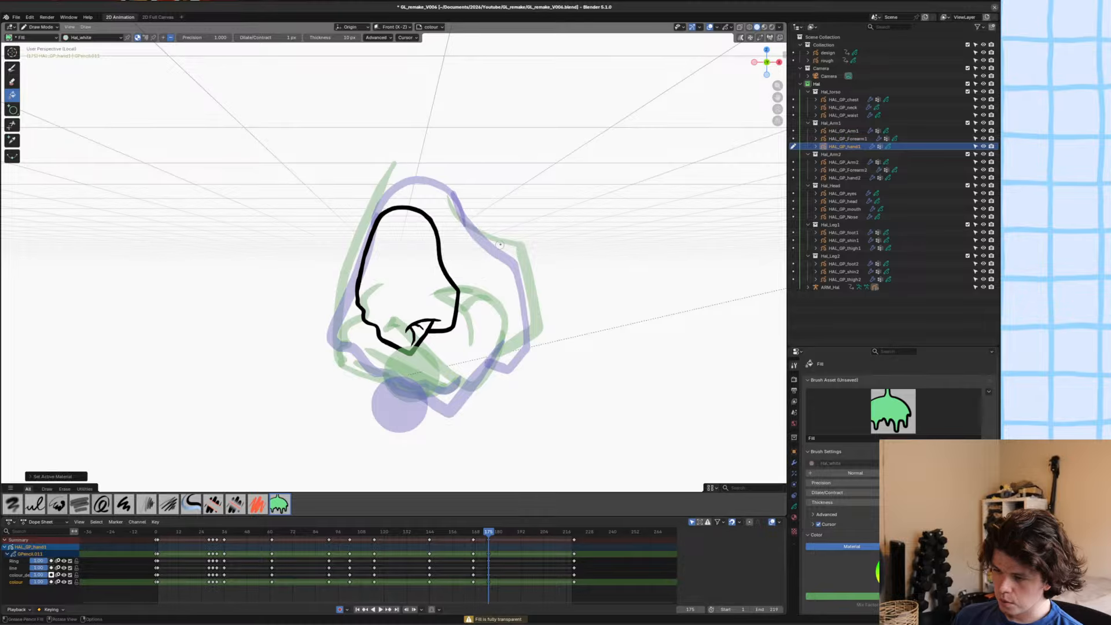
left_click(500, 245)
key("ctrl+s")
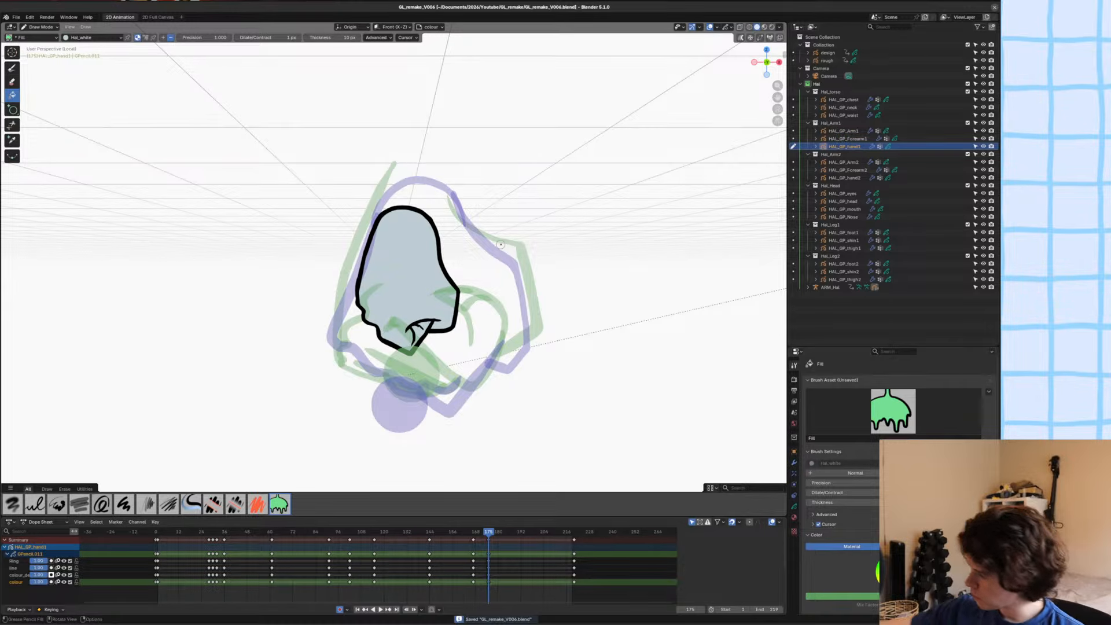
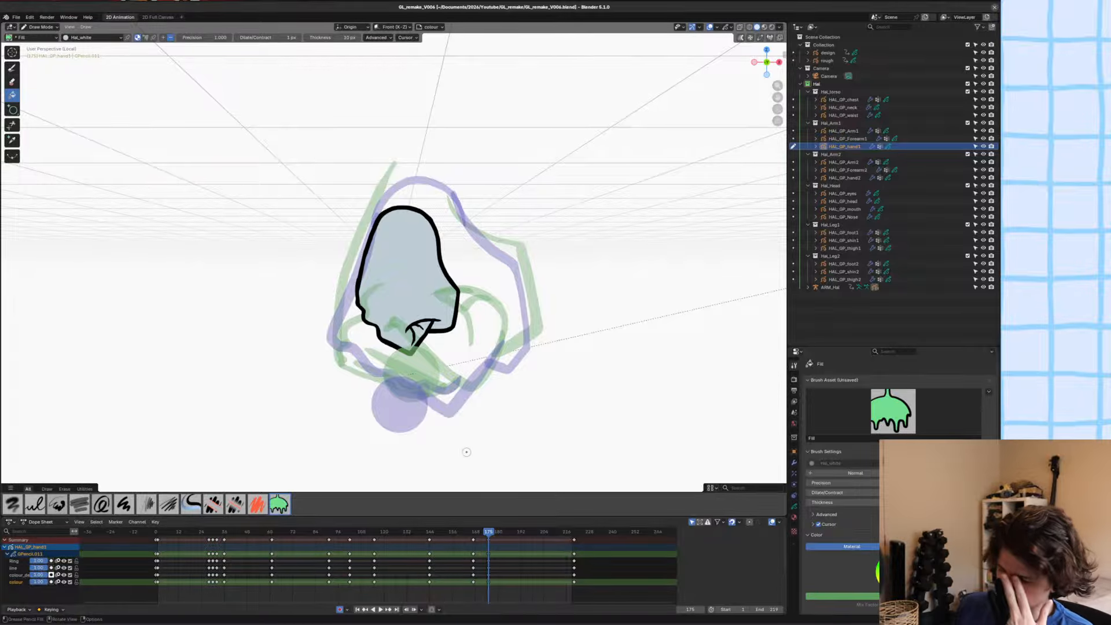
Save the file, return to Object Mode and leave the hand's isolated view to show the whole arm.
left_click(521, 548)
scroll(473, 257, "down", 3)
scroll(473, 257, "up", 4)
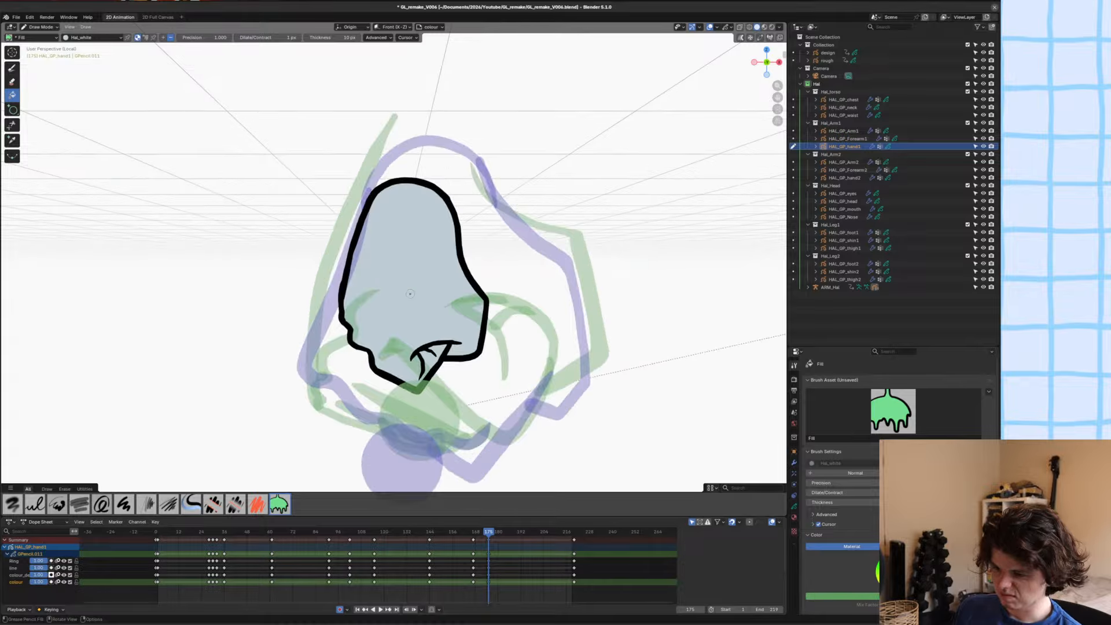
scroll(473, 257, "down", 1)
key("ctrl+s")
key("ctrl+Tab")
left_click(385, 256)
scroll(393, 256, "down", 3)
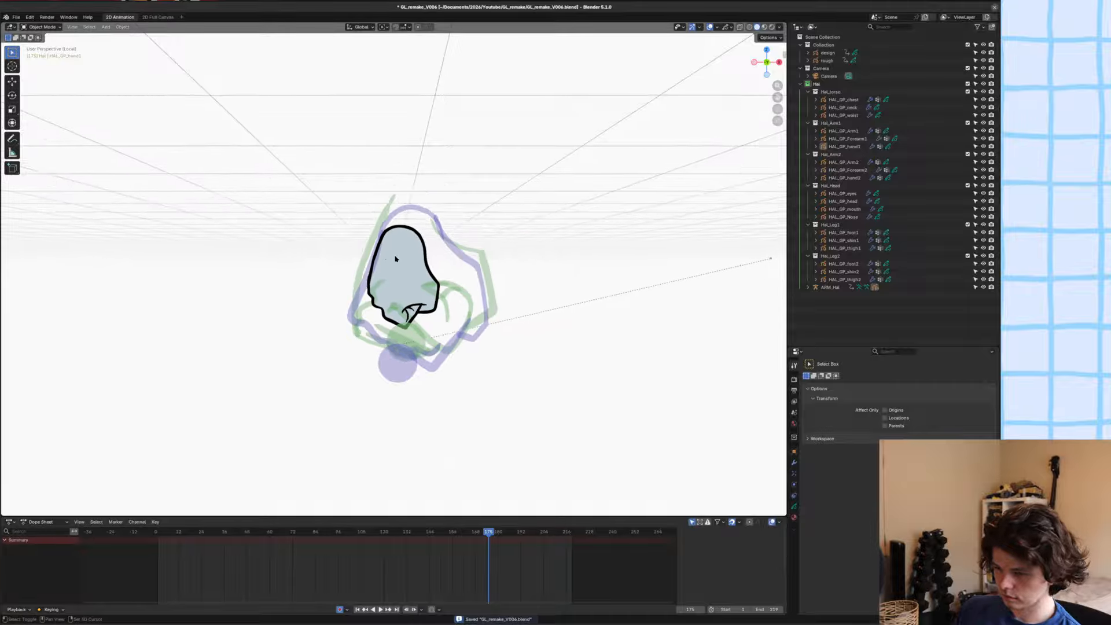
left_click(398, 273)
scroll(398, 273, "down", 1)
key("slash")
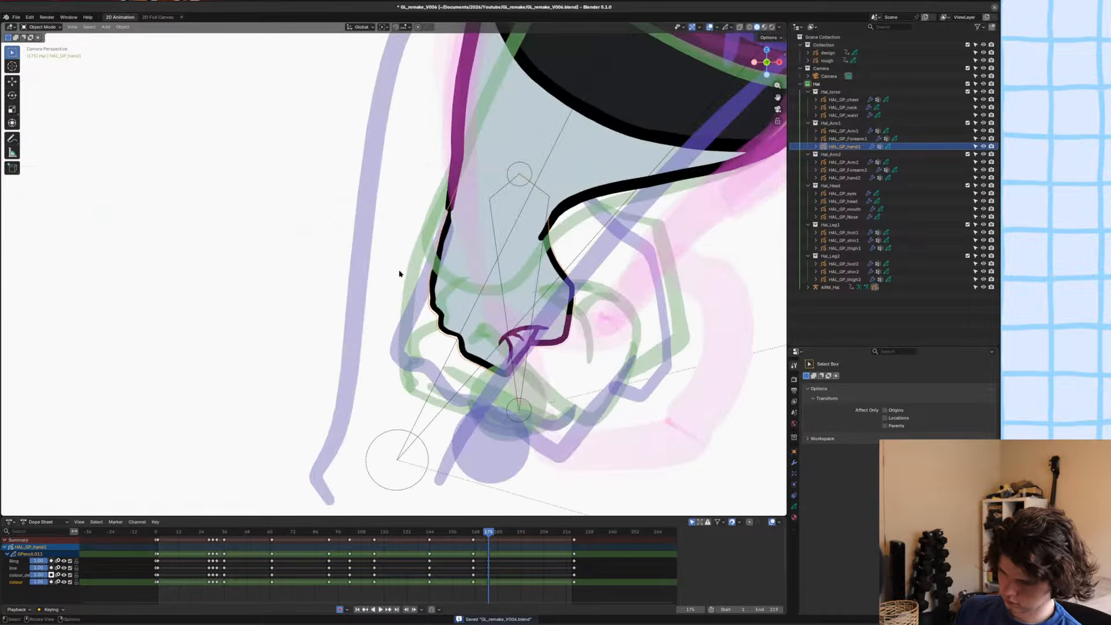
In Edit Mode, nudge the HAL_GP_hand1 strokes at the wrist, adjust their line thickness with Shrink/Fatten and save the file.
scroll(386, 297, "up", 3)
middle_click_drag(499, 313, 454, 292, "shift")
key("Tab")
scroll(454, 292, "down", 4)
scroll(475, 290, "up", 3)
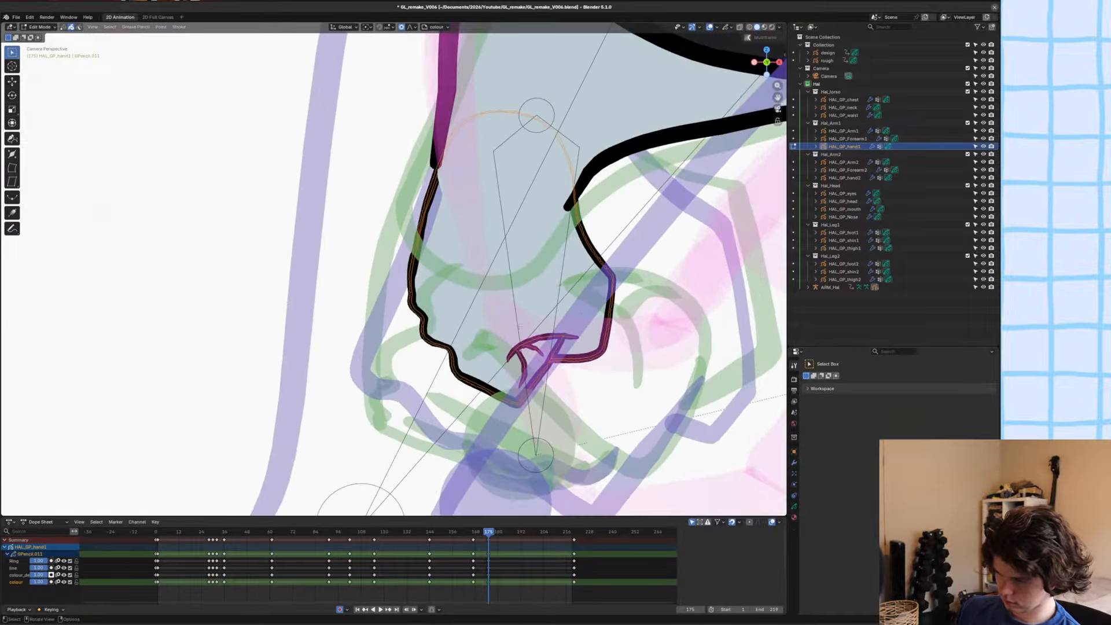
middle_click_drag(479, 232, 576, 276, "shift")
scroll(576, 276, "up", 3)
key("g")
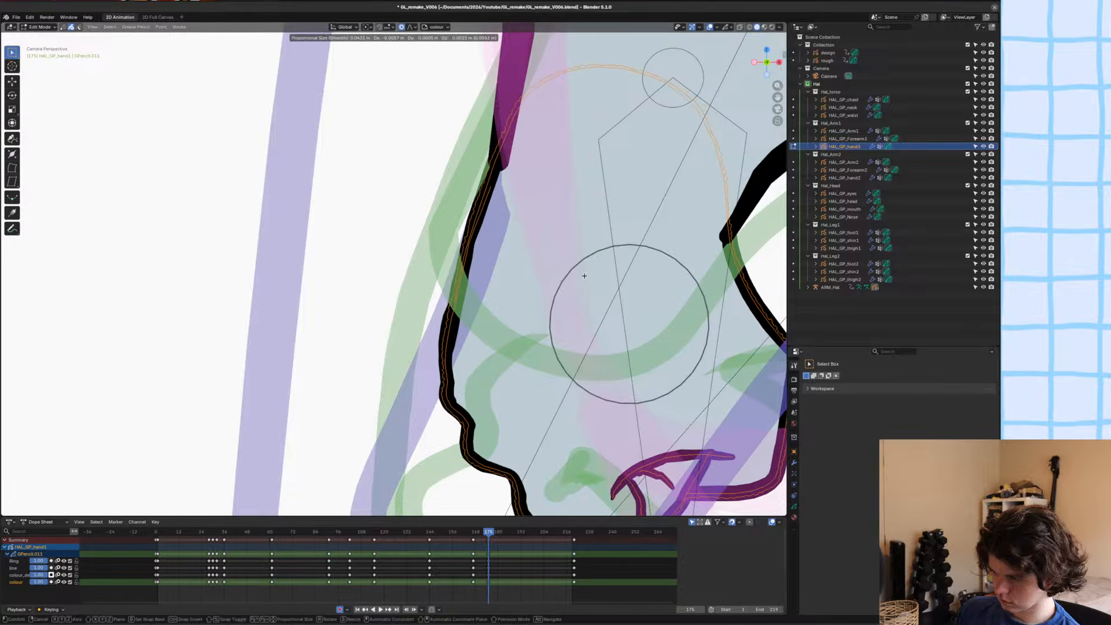
left_click(582, 276)
key("alt+s")
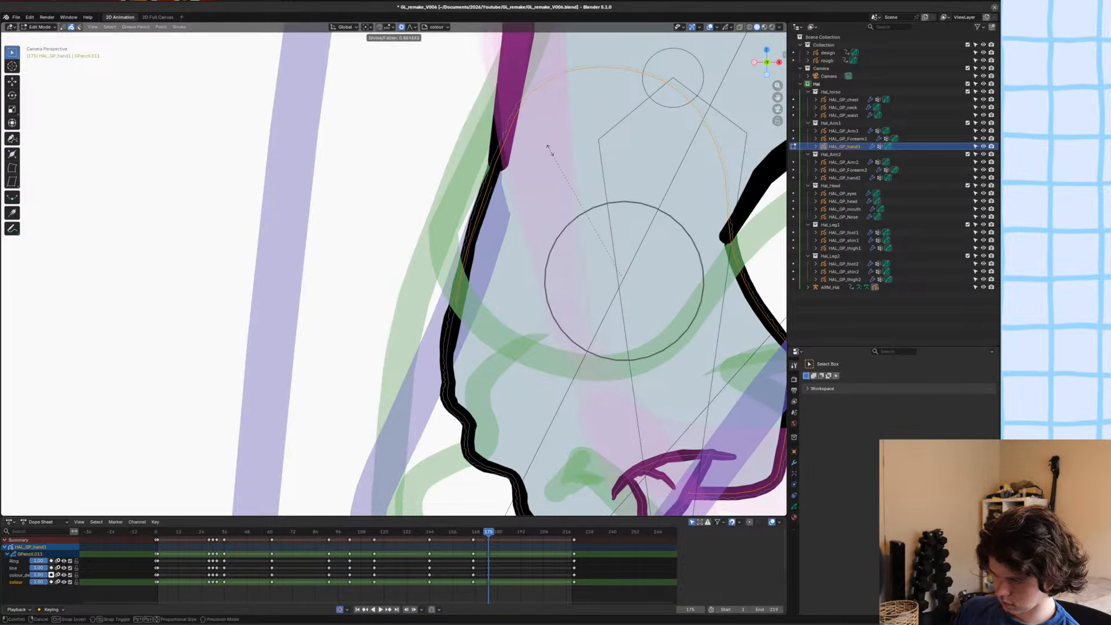
left_click(600, 249)
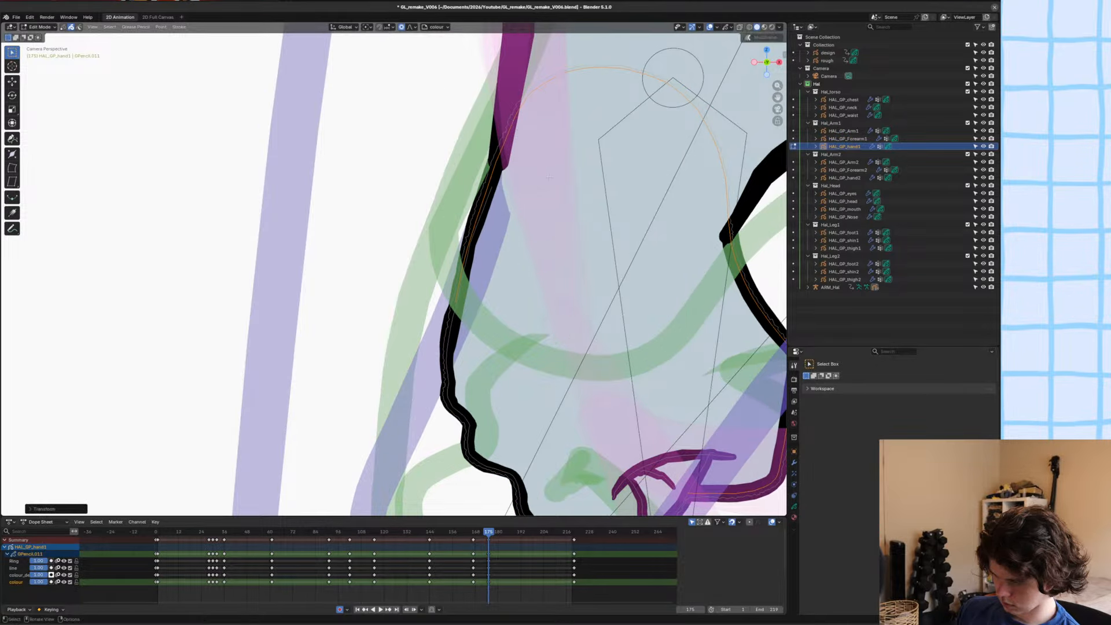
scroll(600, 248, "down", 4)
key("ctrl+s")
key("Tab")
left_click(564, 271)
scroll(564, 270, "down", 12)
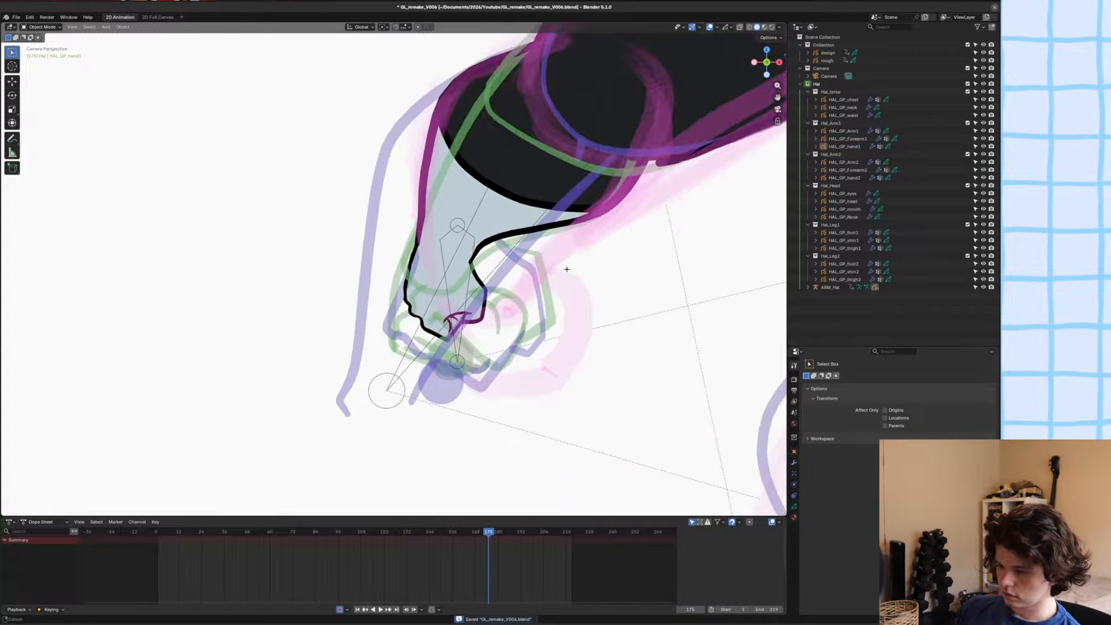
Fine-tune the rotation and position of the hand strokes in Edit Mode, ending back in Object Mode.
scroll(536, 281, "up", 8)
scroll(504, 293, "up", 2)
left_click(466, 315)
key("Tab")
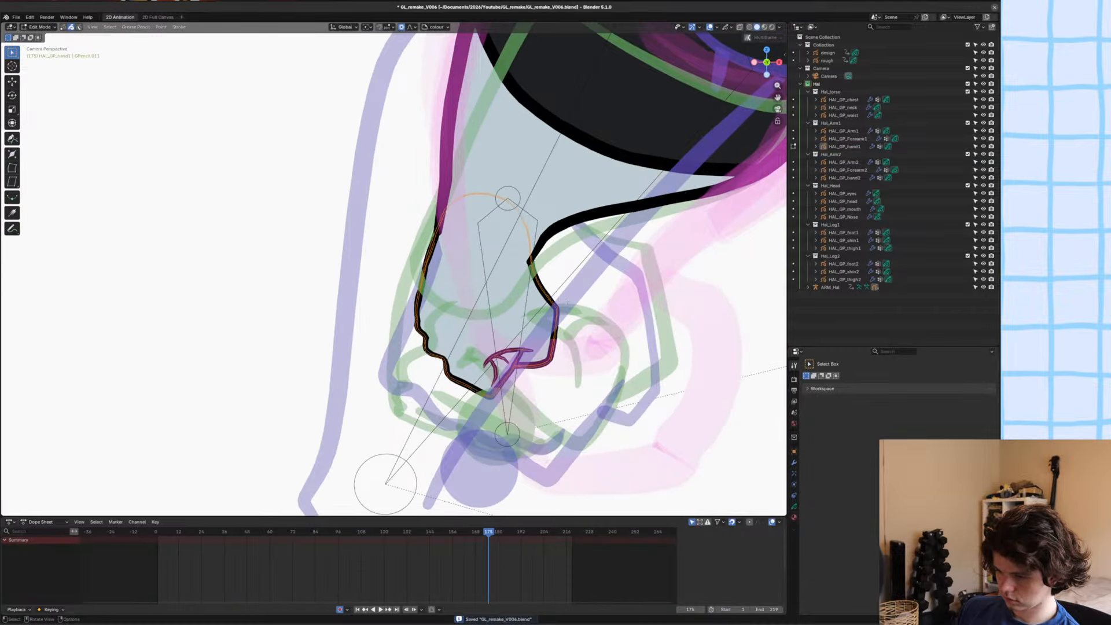
key("r")
left_click(588, 301)
key("g")
left_click(585, 301)
key("Tab")
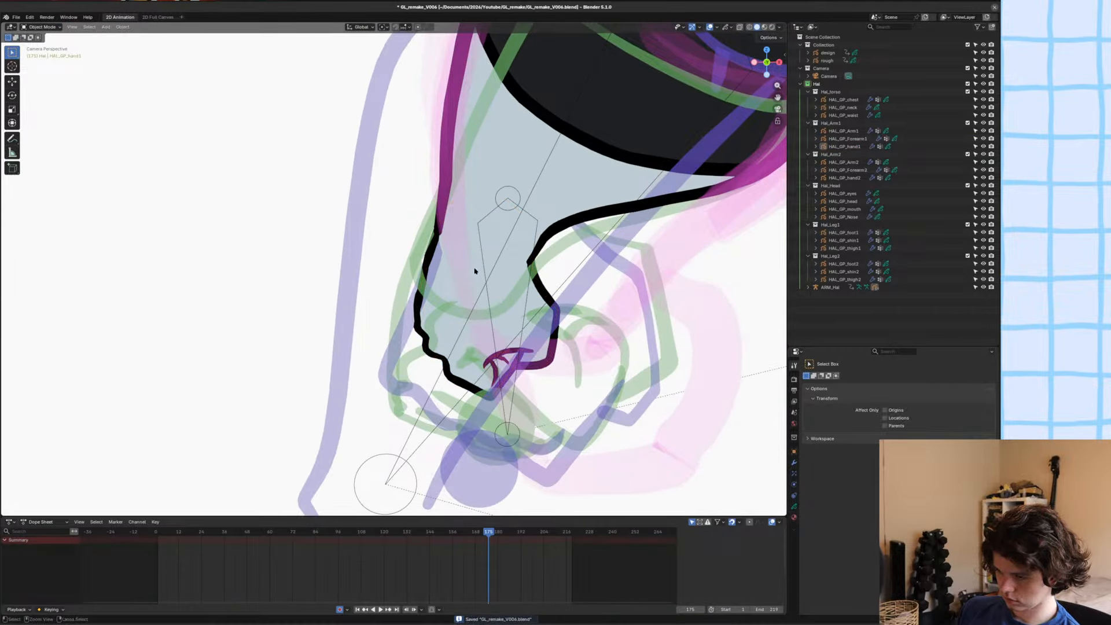
Edit the HAL_GP_Forearm1 artwork point by point and shift the end point of its outer outline at the wrist.
left_click(452, 243)
key("Tab")
key("Tab")
left_click(475, 212)
key("Tab")
scroll(491, 237, "up", 4)
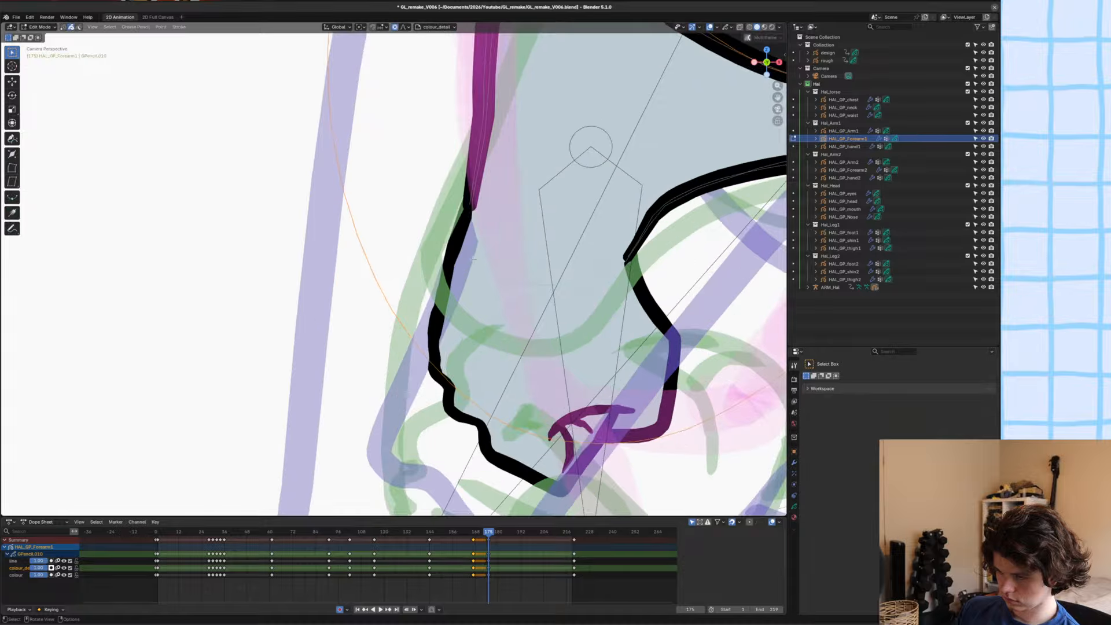
key("1")
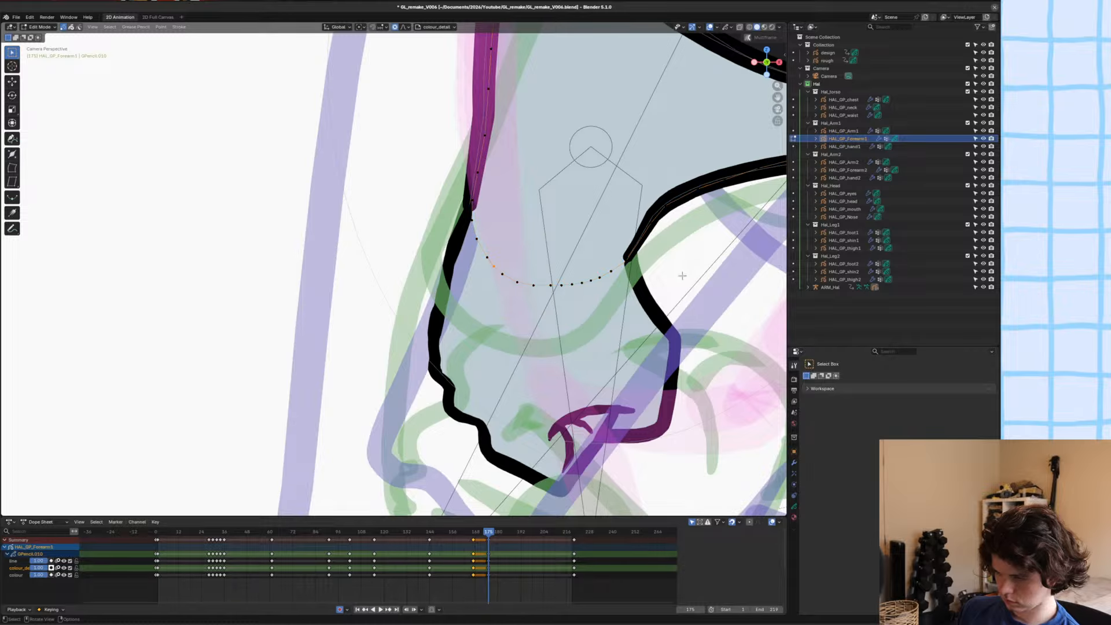
key("g")
right_click(663, 274)
key("g")
right_click(476, 202)
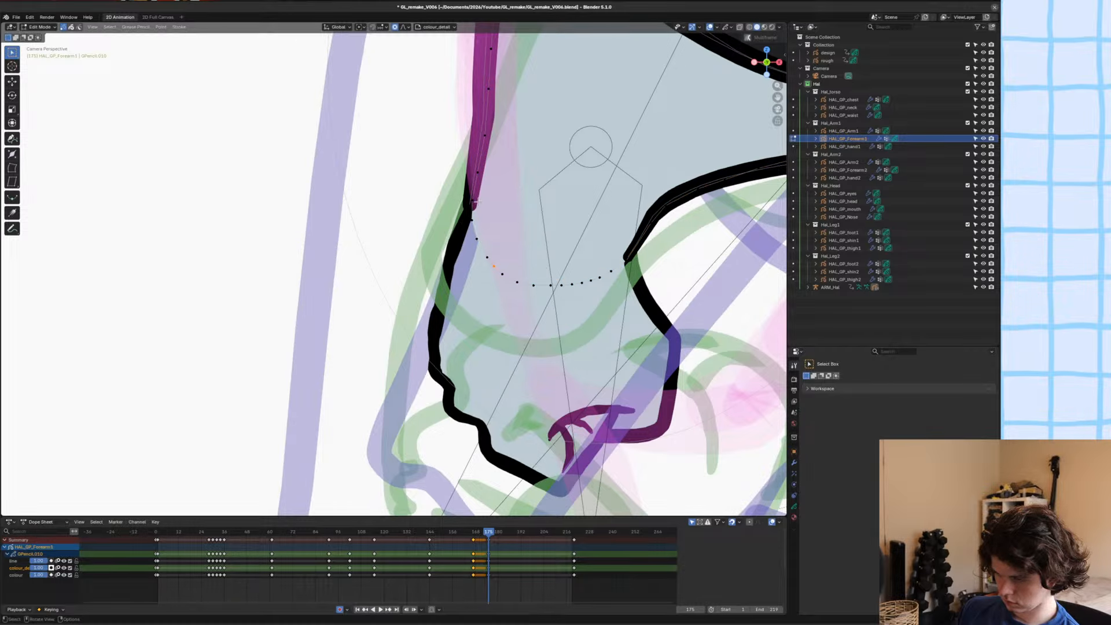
left_click(476, 202)
key("g")
left_click(478, 201)
key("Tab")
Adjust the thickness of the forearm outline's end point, reposition it and extrude a short extension into the hand outline.
scroll(503, 197, "up", 1)
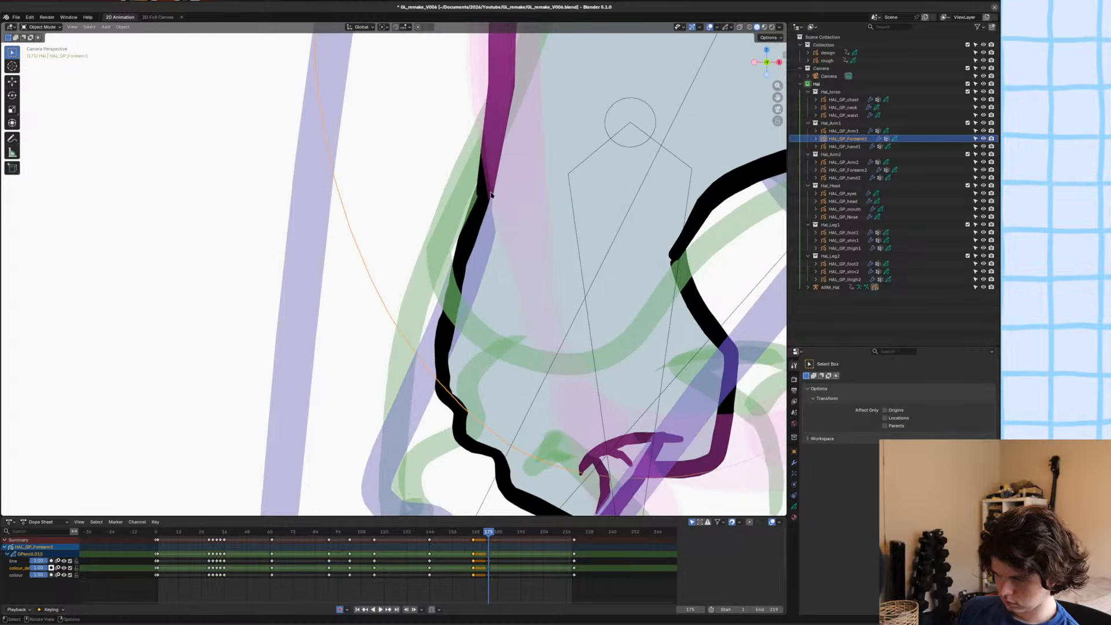
left_click(493, 189)
left_click(524, 180)
key("Tab")
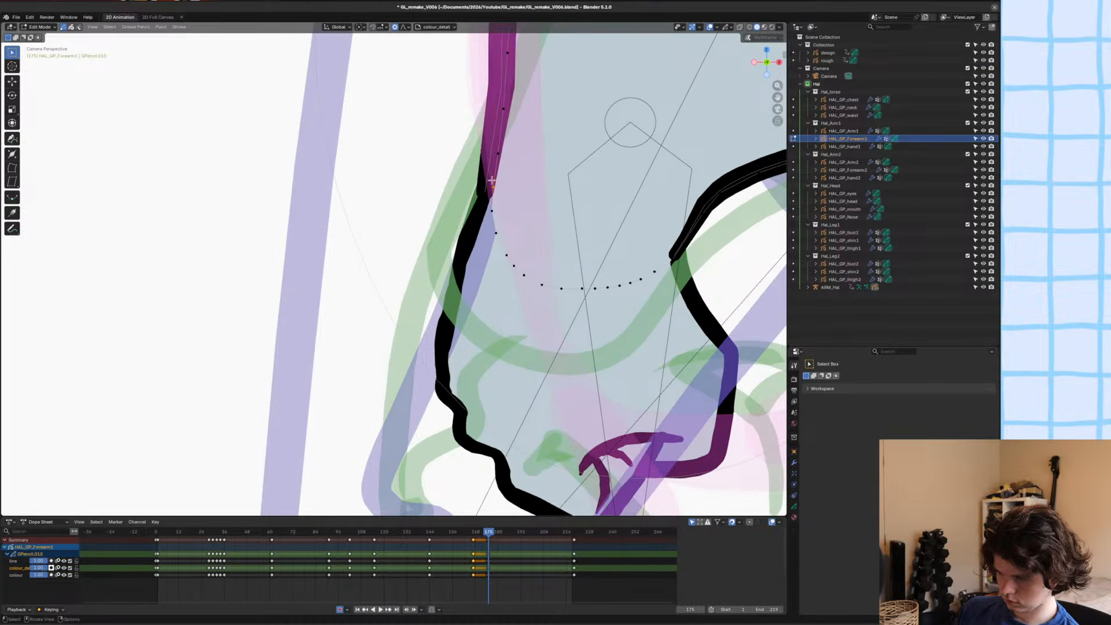
left_click(484, 193)
key("alt+s")
left_click(547, 191)
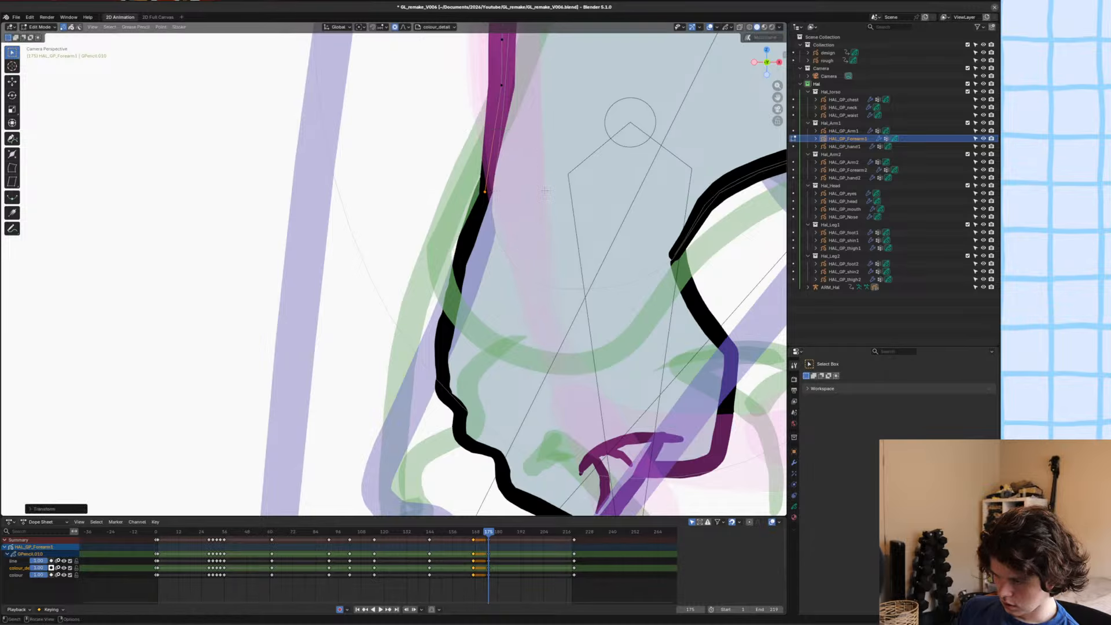
key("g")
left_click(548, 190)
key("e")
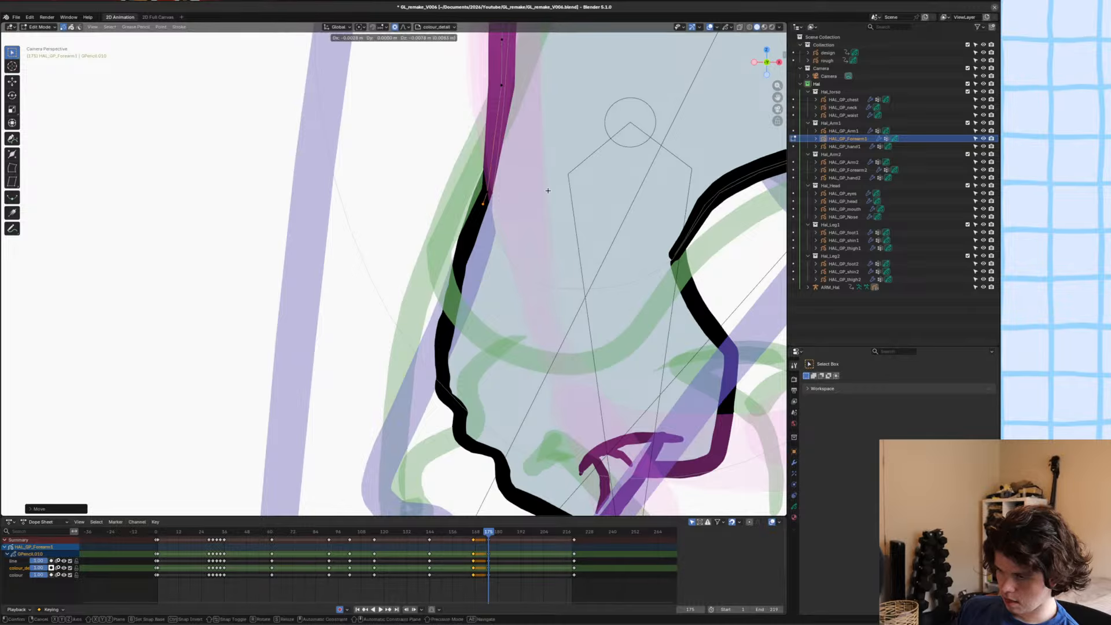
left_click(548, 191)
Move a point on the forearm's outer outline above the wrist with proportional editing, return to Object Mode and save the file.
left_click(506, 86, "shift")
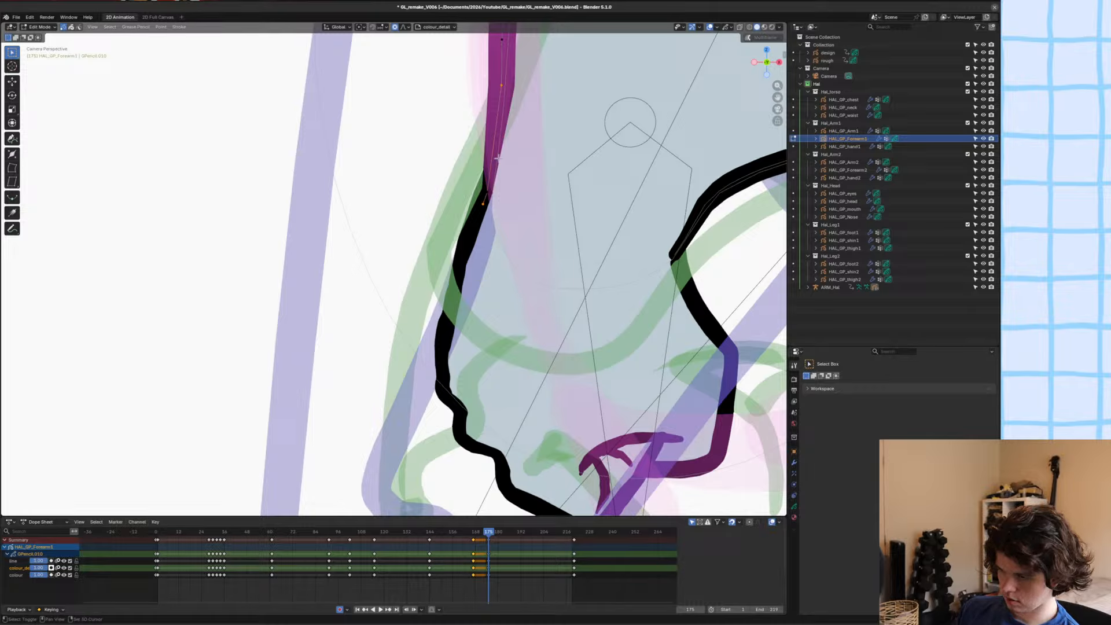
right_click(484, 192)
left_click(483, 190)
key("g")
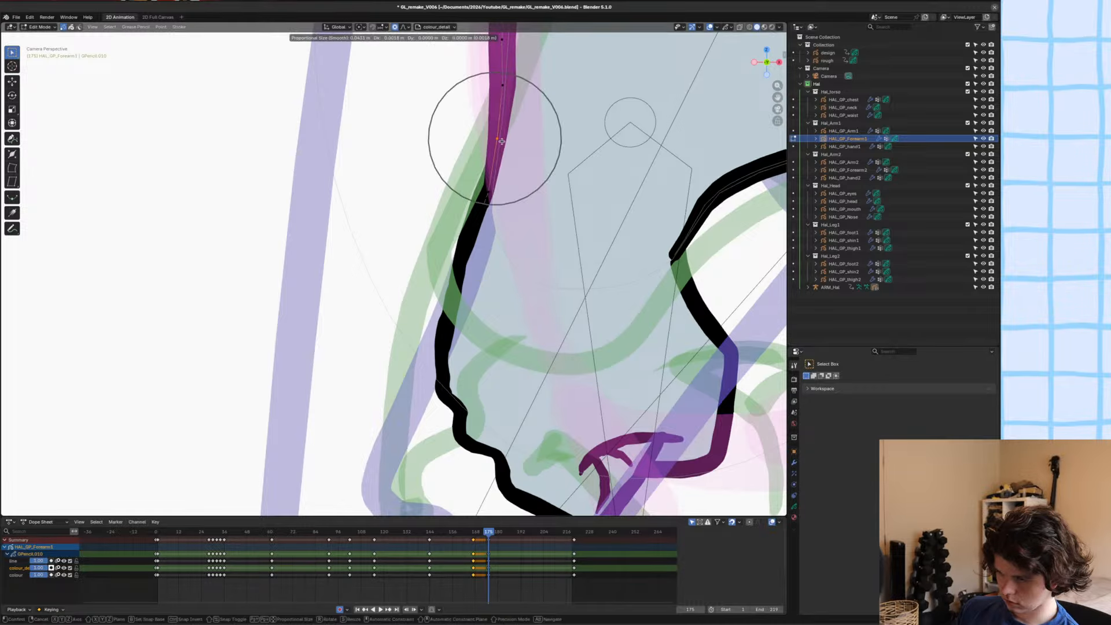
left_click(501, 140)
key("ctrl+Tab")
left_click(447, 172)
key("ctrl+s")
scroll(446, 174, "down", 8)
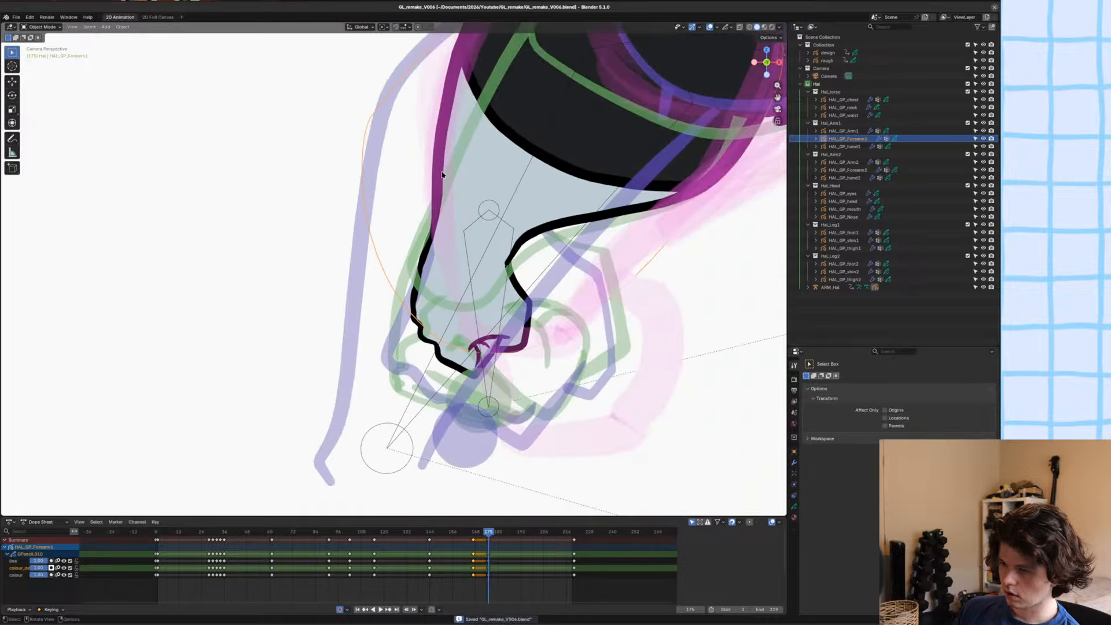
key("alt+a")
scroll(483, 229, "down", 4)
middle_click_drag(482, 230, 475, 247, "shift")
scroll(476, 247, "down", 2)
key("ctrl+s")
scroll(475, 247, "down", 5)
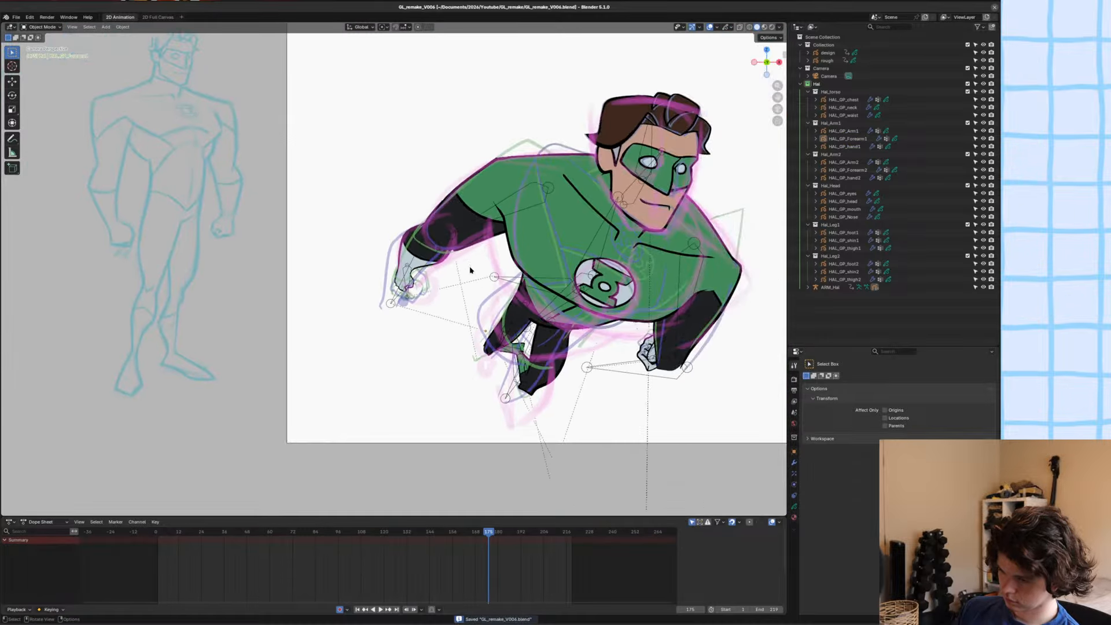
Pull the forearm's outer outline slightly outward above the wrist with the Grab sculpt brush.
scroll(477, 284, "up", 5)
left_click(422, 269)
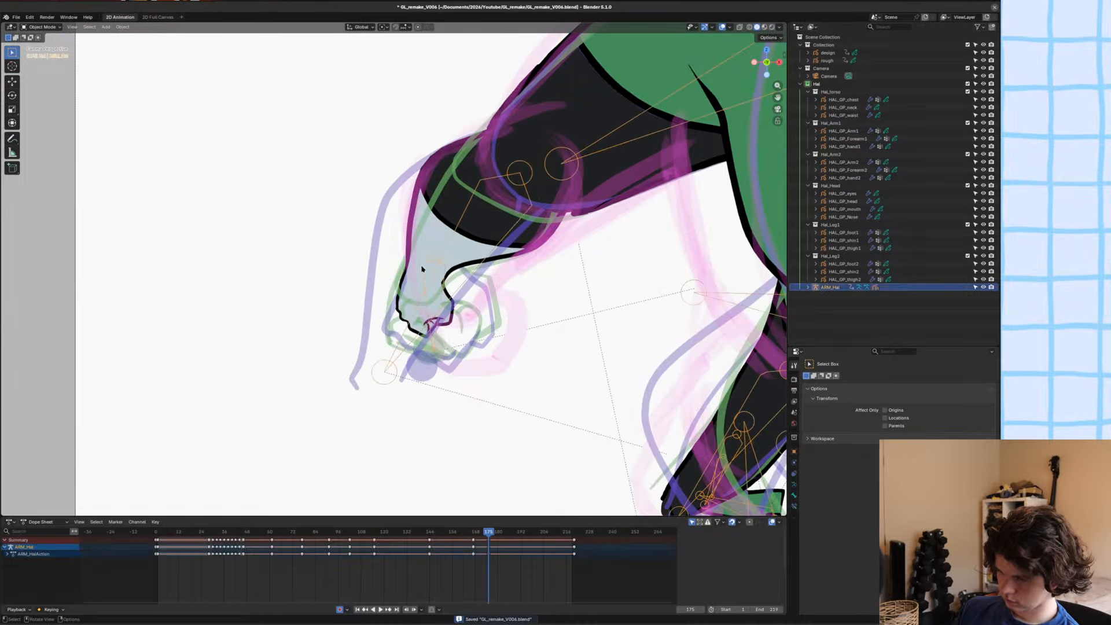
left_click(429, 229)
key("ctrl+Tab")
left_click(407, 263)
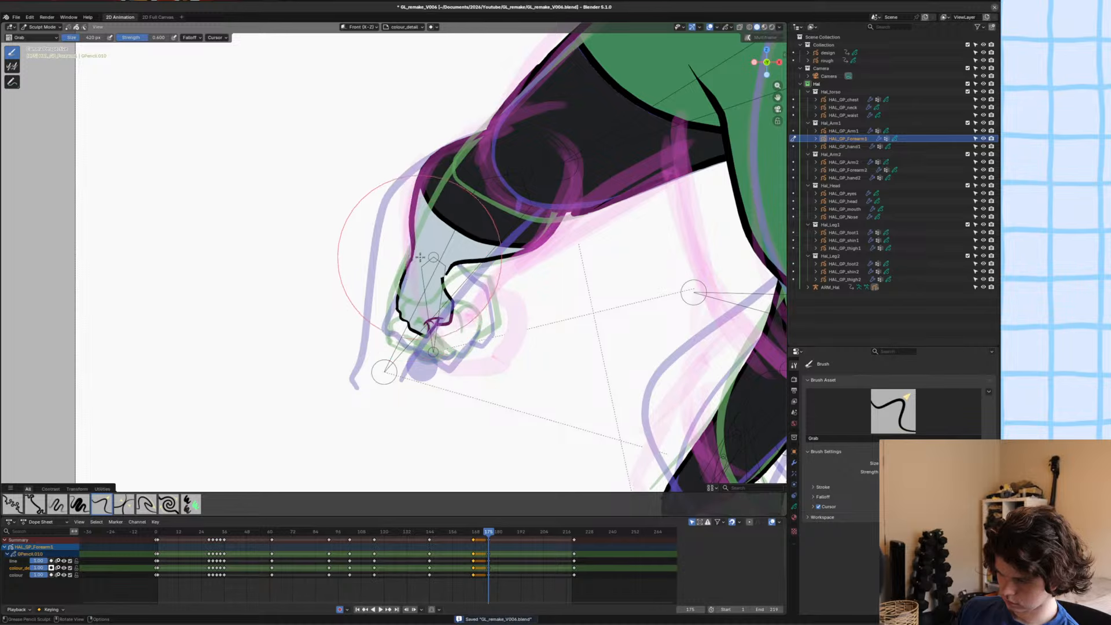
scroll(463, 272, "up", 3)
scroll(503, 244, "up", 3)
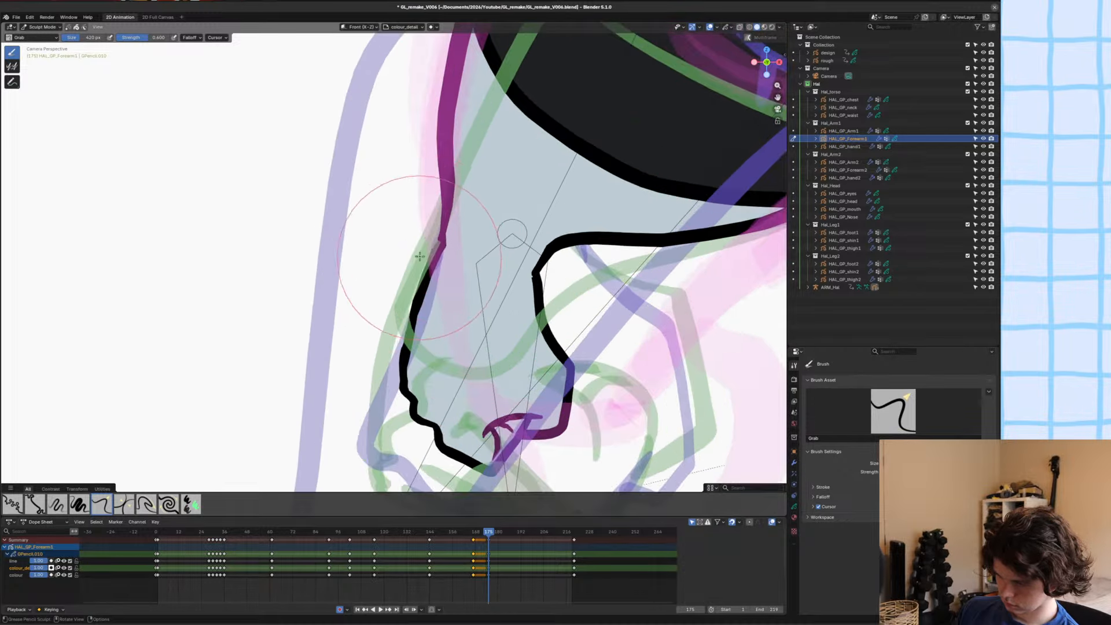
left_click_drag(449, 199, 444, 198)
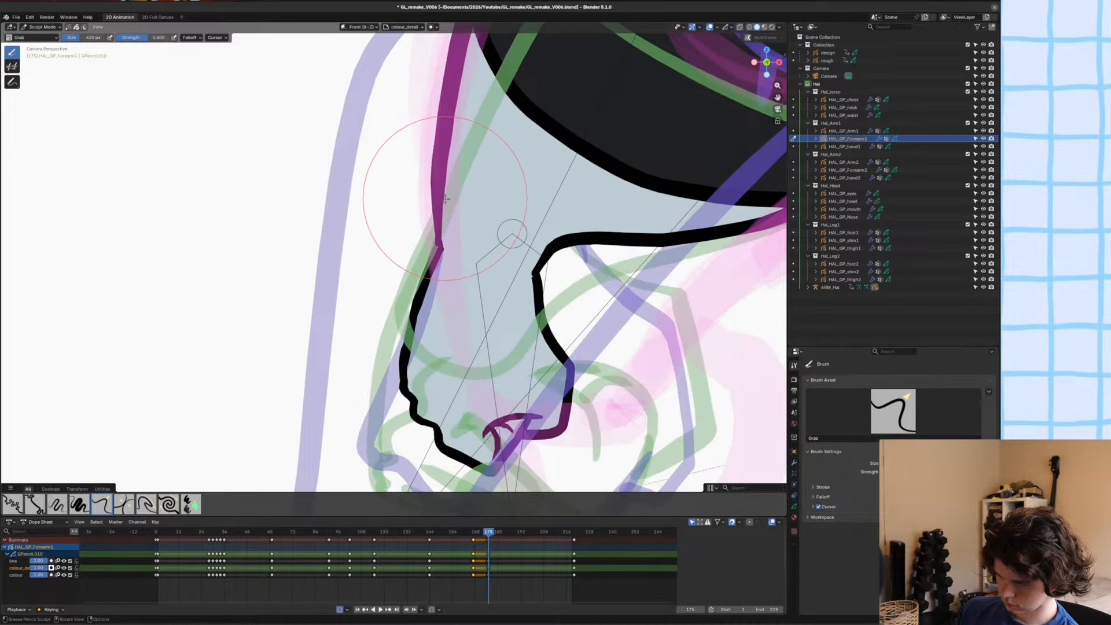
key("ctrl+Tab")
left_click(451, 237)
In the armature's Pose Mode, move the hand bone up into the forearm and rotate it to realign the hand.
left_click(478, 275)
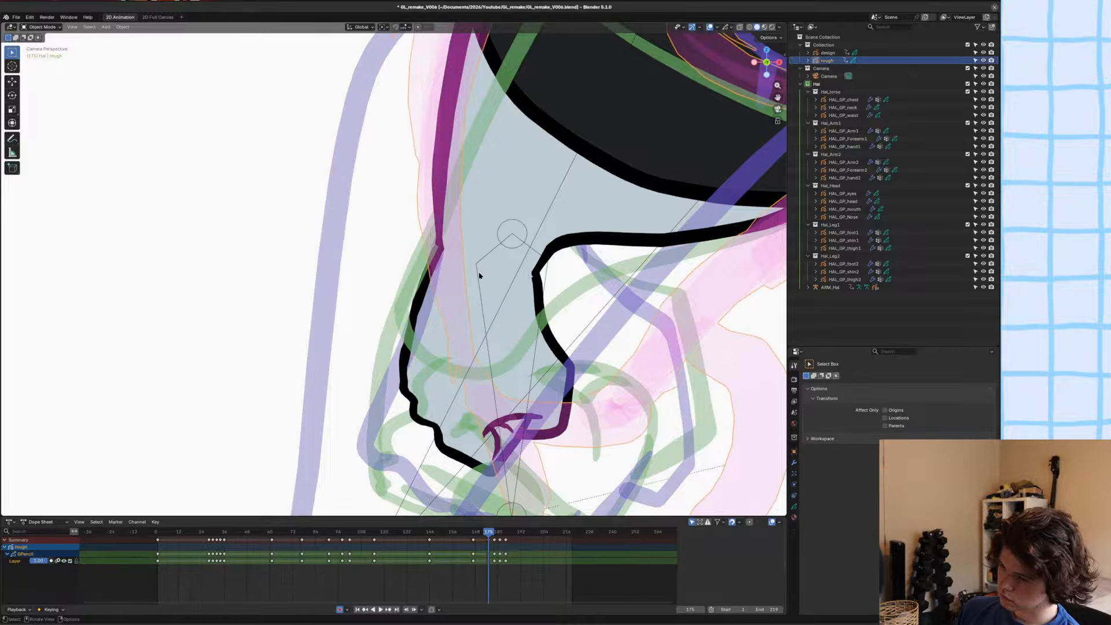
left_click(479, 274)
key("ctrl+Tab")
left_click(505, 297)
key("g")
left_click(514, 253)
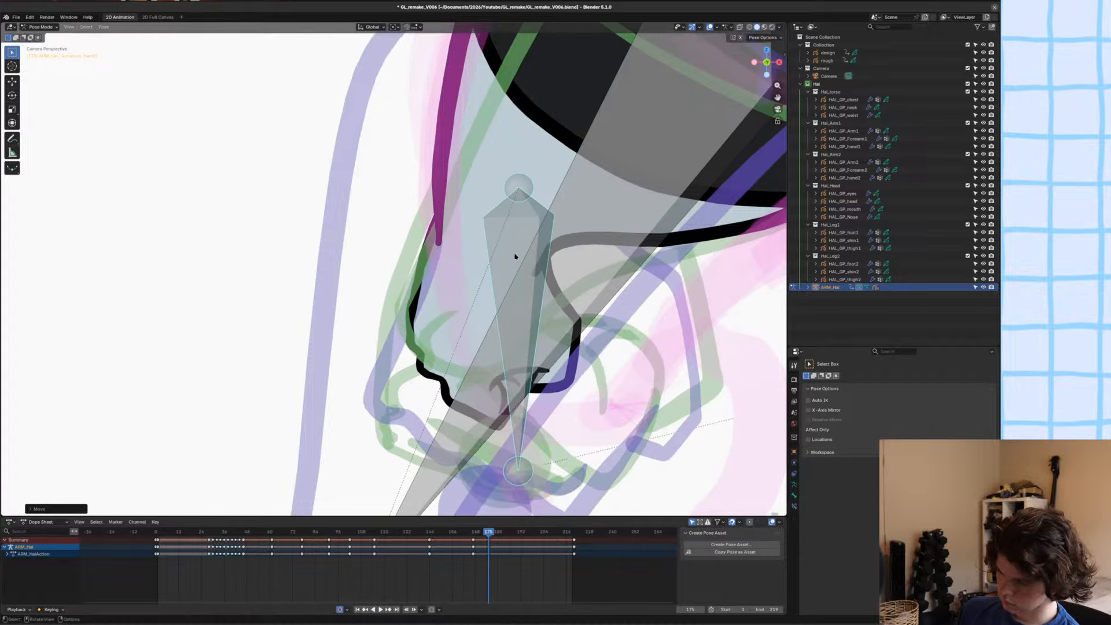
key("r")
left_click(648, 279)
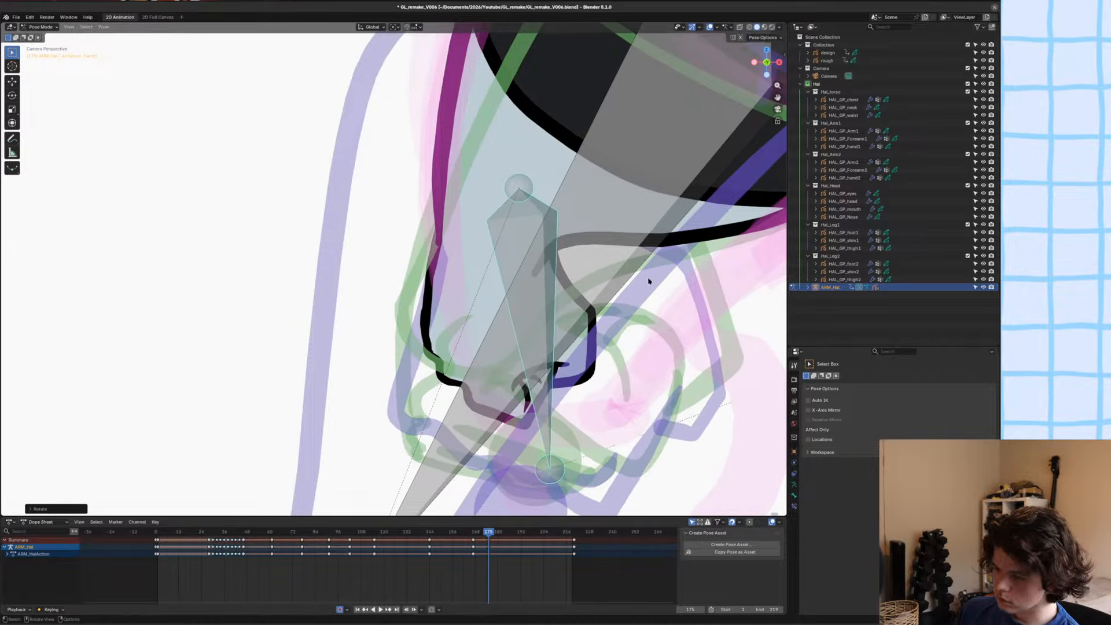
Shorten the hand bone by scaling it along global Z and reposition it at the wrist.
key("s")
key("z")
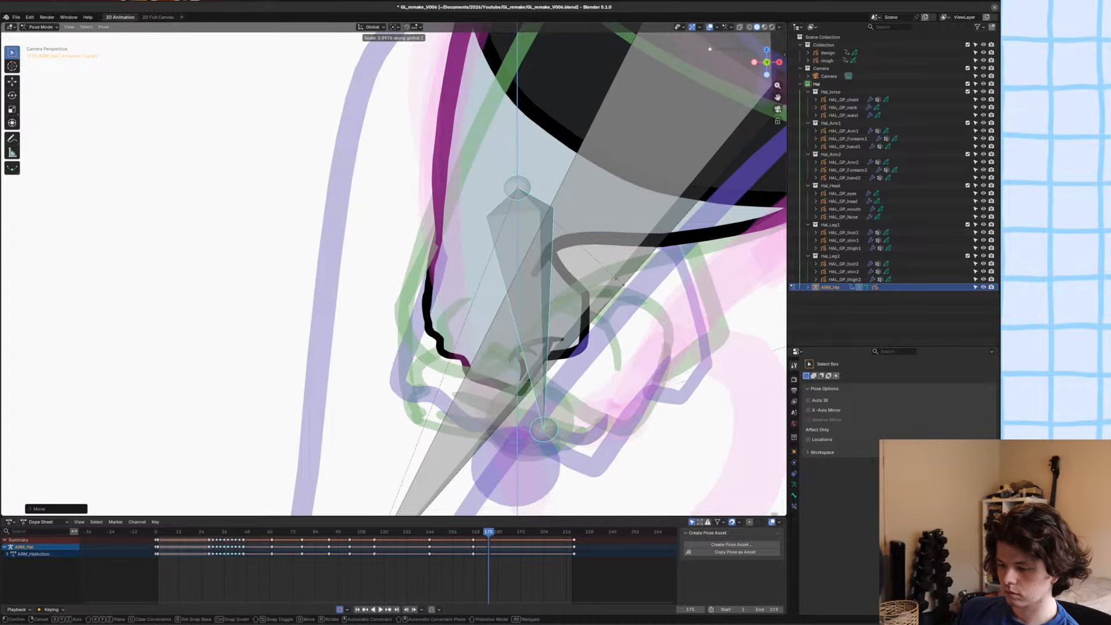
left_click(623, 280)
scroll(614, 279, "down", 6)
scroll(541, 267, "up", 4)
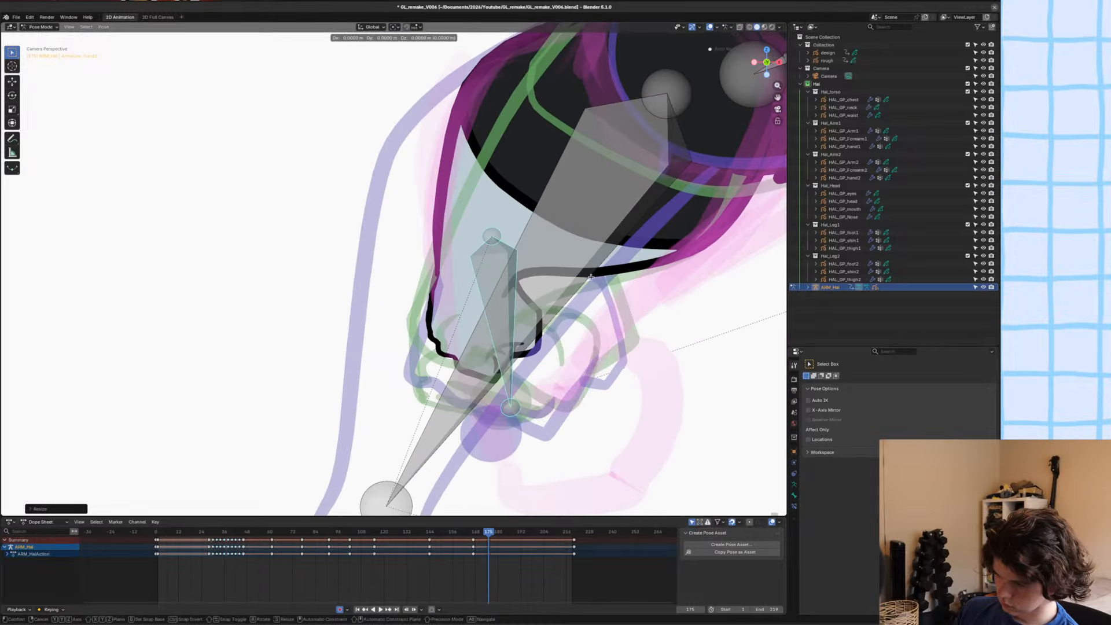
key("g")
left_click(591, 277)
scroll(591, 277, "down", 10)
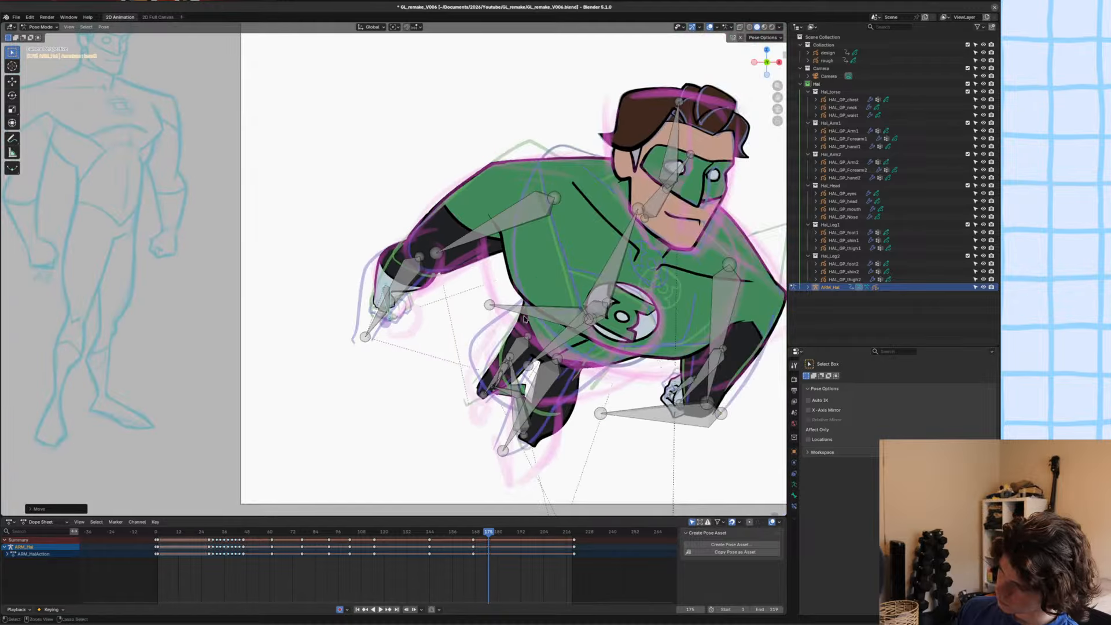
Return from Pose Mode to Object Mode and save the file, checking the whole character's pose.
key("ctrl+s")
key("ctrl+Tab")
left_click(428, 297)
scroll(428, 297, "down", 2)
scroll(427, 301, "down", 3)
key("ctrl+s")
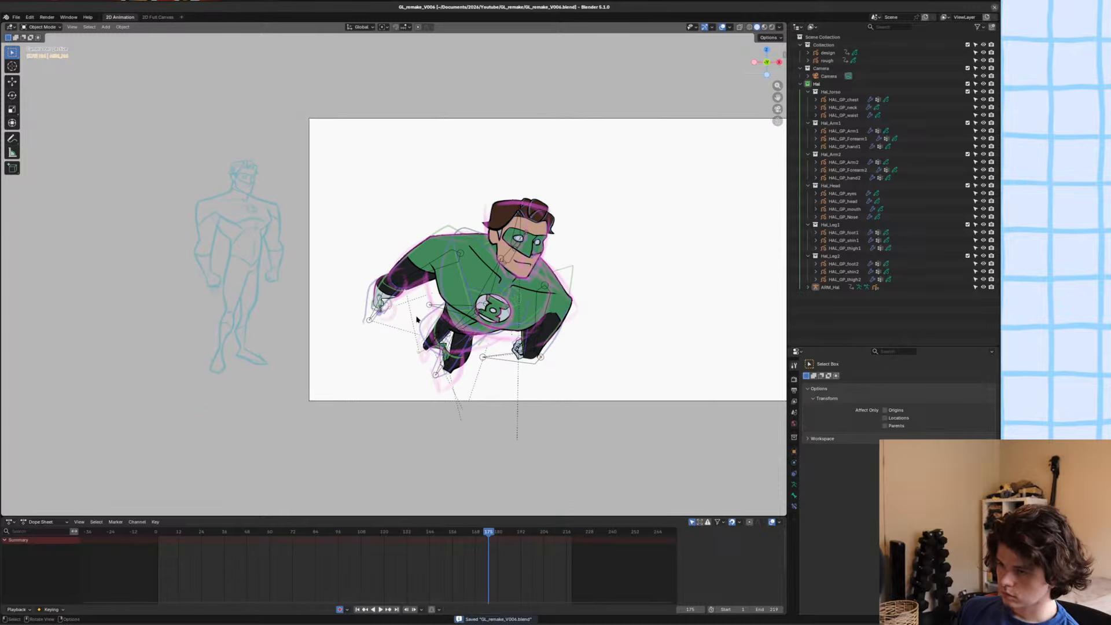
scroll(417, 319, "up", 2)
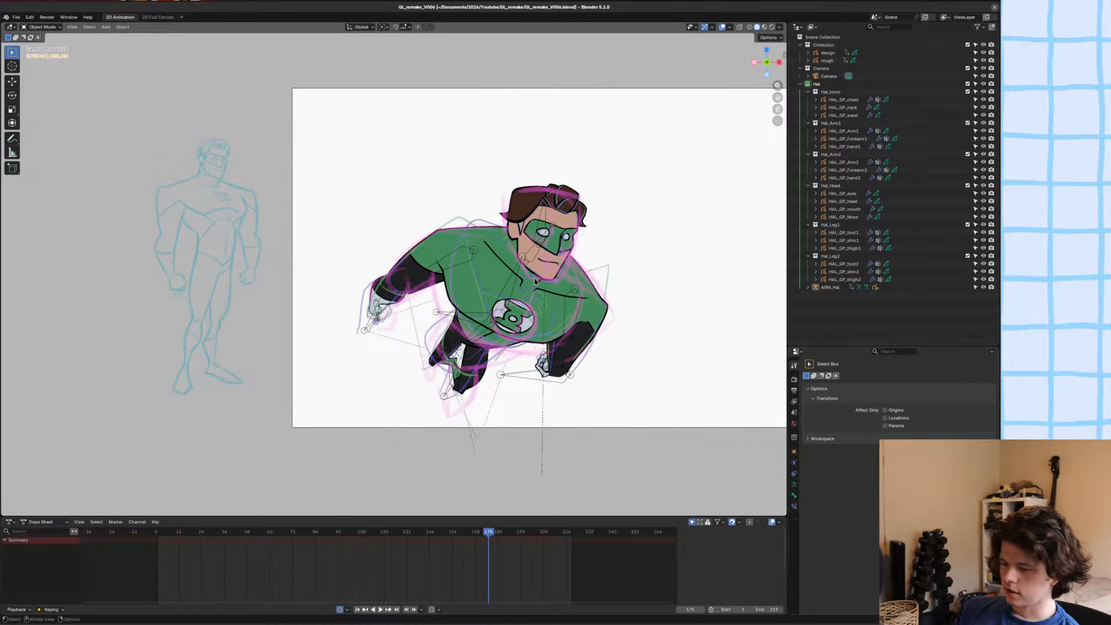
scroll(537, 282, "up", 1)
key("ctrl+s")
scroll(542, 298, "up", 2)
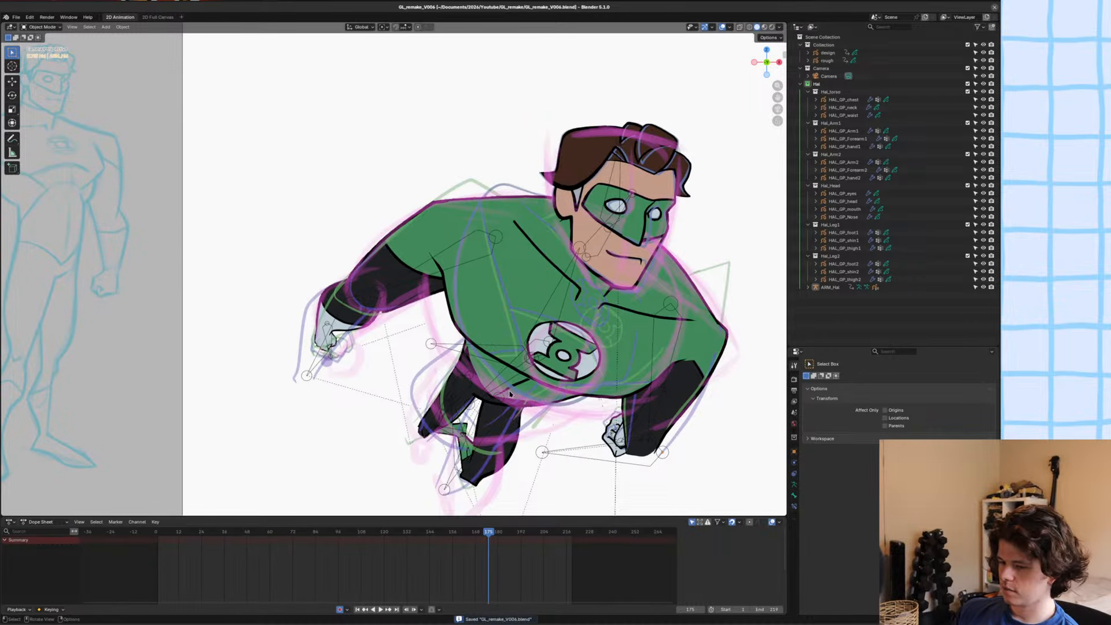
left_click(324, 331)
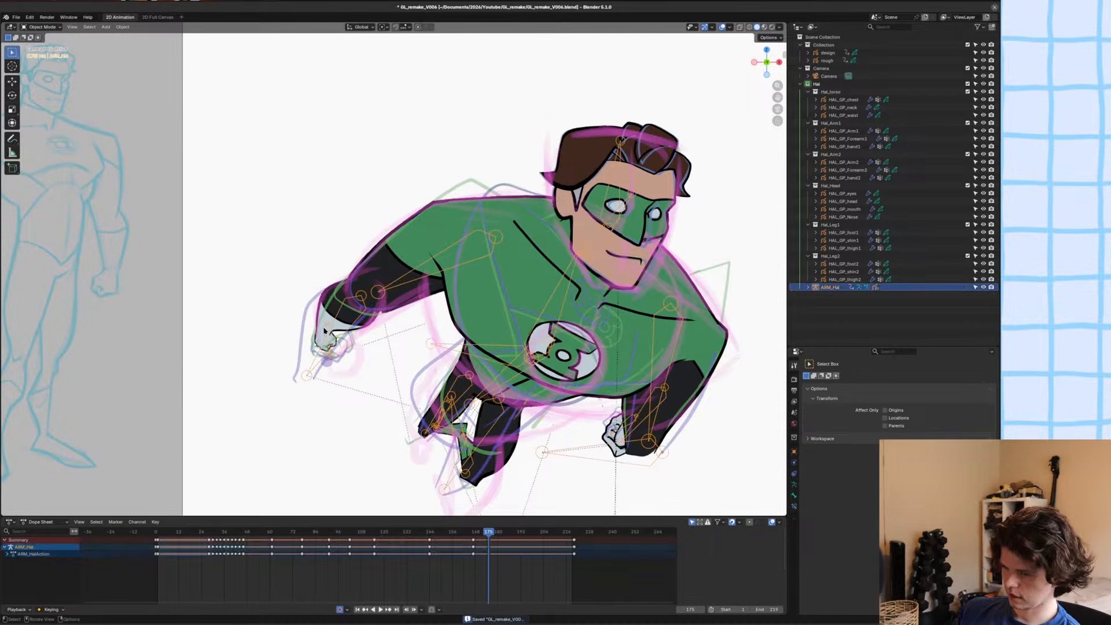
key("ctrl+s")
middle_click_drag(391, 339, 331, 235, "shift")
key("ctrl+Tab")
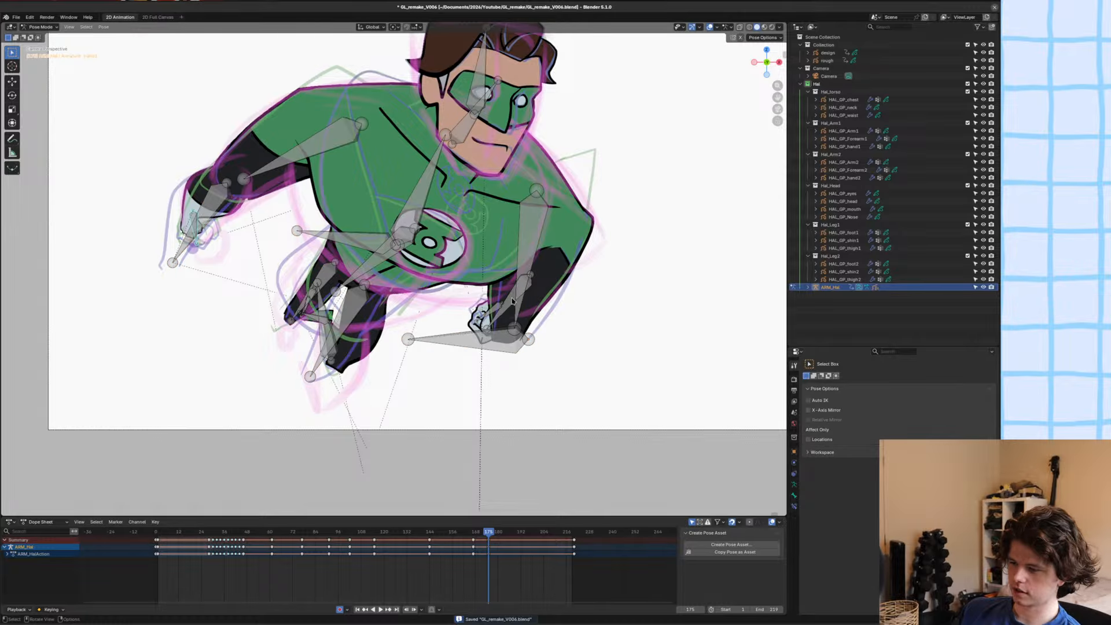
left_click(513, 301)
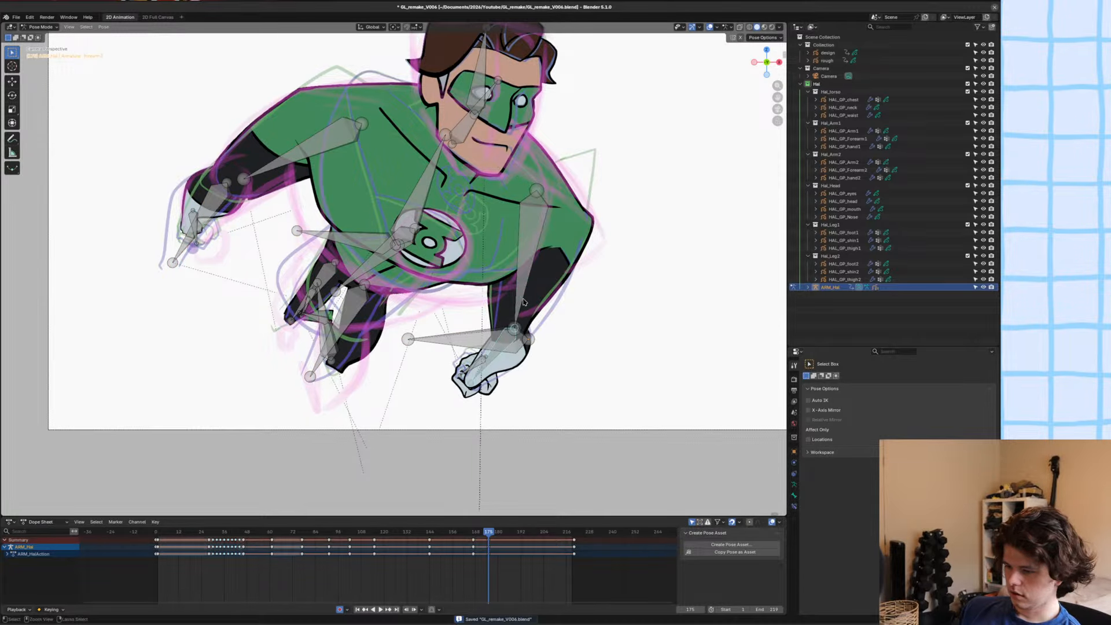
left_click(528, 274)
key("ctrl+Tab")
Try to delete the strokes of the HAL_GP_Arm2 drawing at frame 175 and look at the arm in Draw Mode.
left_click(557, 272)
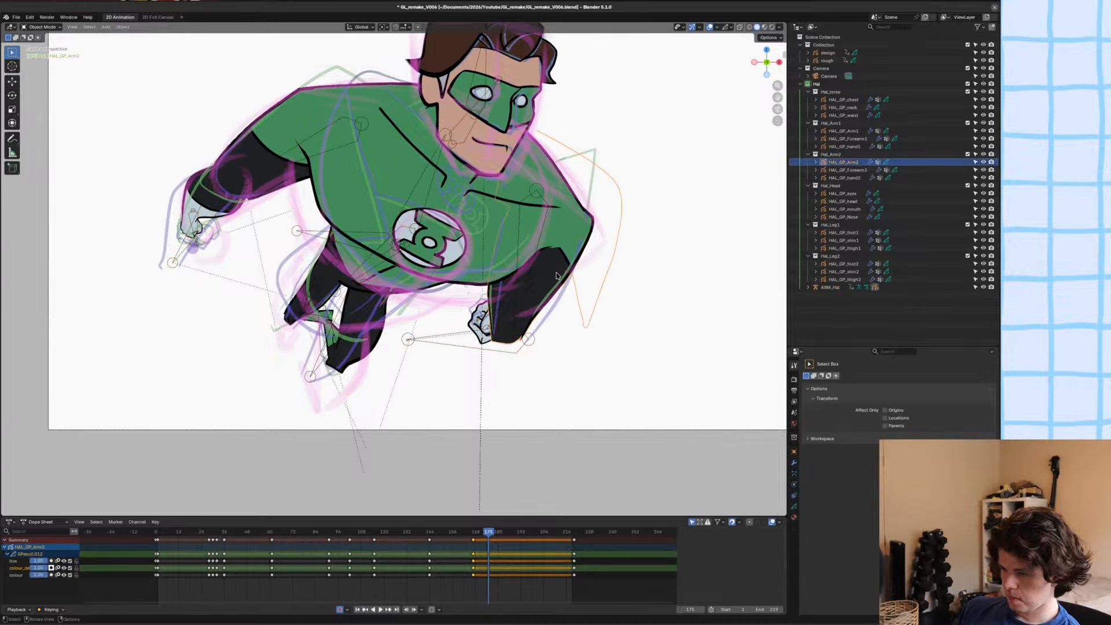
mouse_move(557, 272)
middle_mouse_down("shift")
mouse_move(479, 298)
mouse_move(492, 217)
mouse_move(499, 229)
middle_mouse_up("shift")
key("Tab")
key("g")
left_click(483, 288)
key("x")
left_click(483, 289)
key("ctrl+s")
key("ctrl+Tab")
left_click(492, 285)
middle_click_drag(500, 229, 416, 233, "shift")
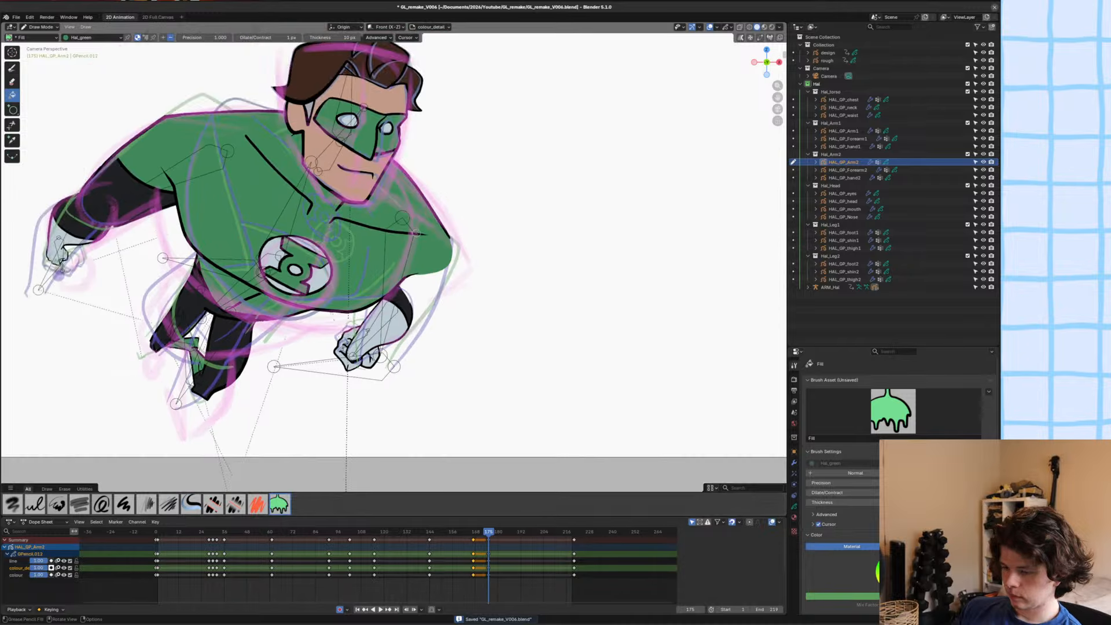
scroll(445, 253, "up", 2)
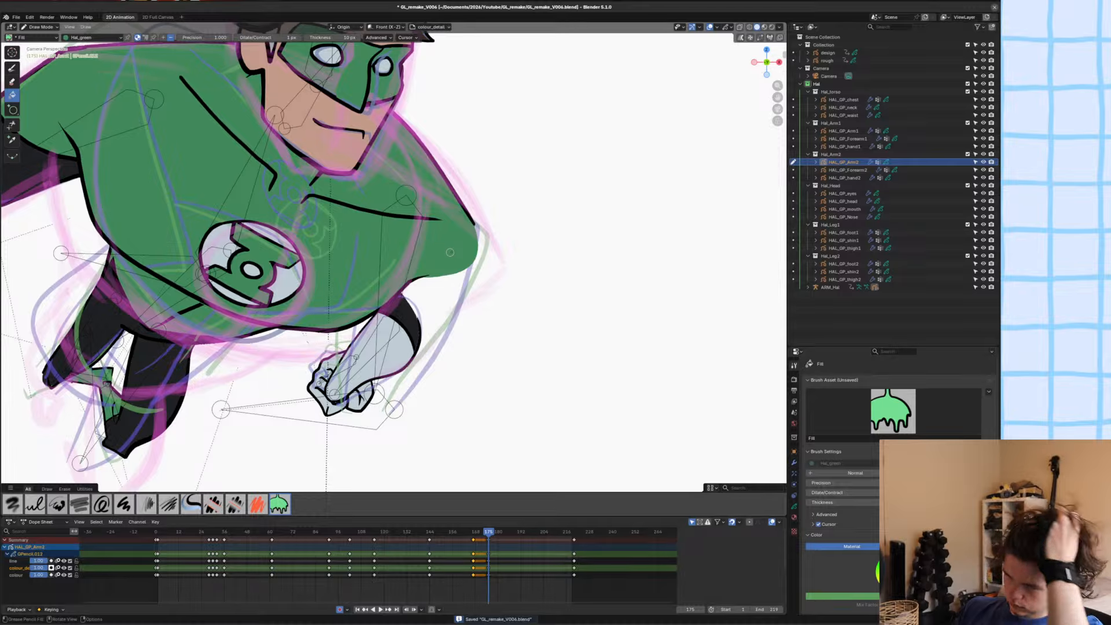
key("Tab")
key("Tab")
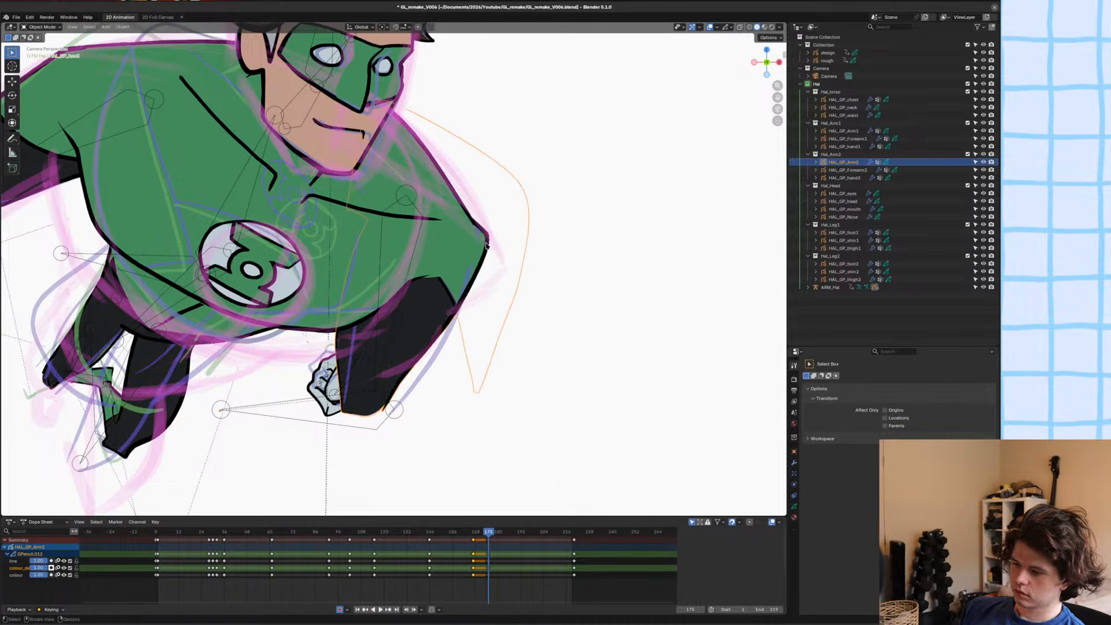
Isolate HAL_GP_Arm2 in local view, delete all its strokes at frame 175 in Edit Mode, and return to the camera view.
left_click(494, 244, "shift")
key("KP_Divide")
left_click(498, 307)
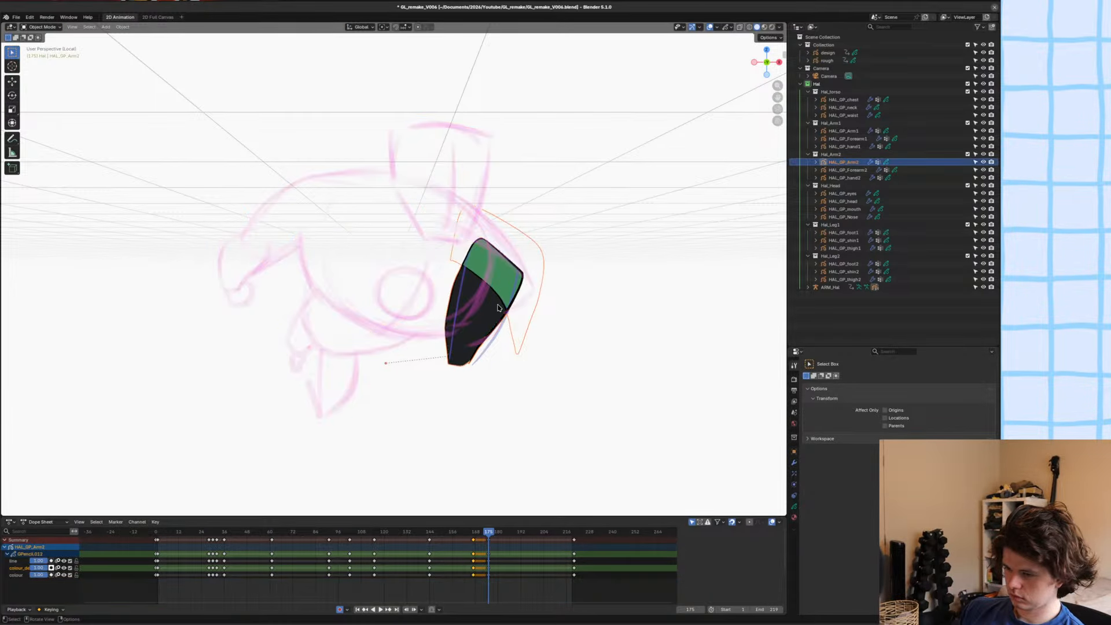
key("ctrl+Tab")
key("Tab")
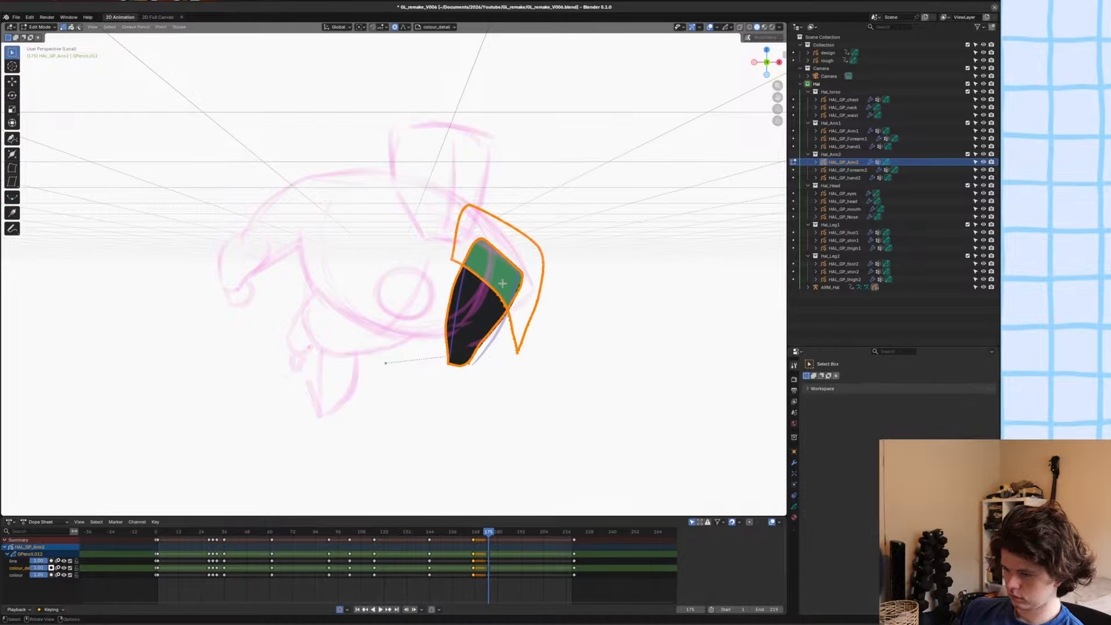
key("g")
left_click(502, 283)
key("Delete")
key("KP_0")
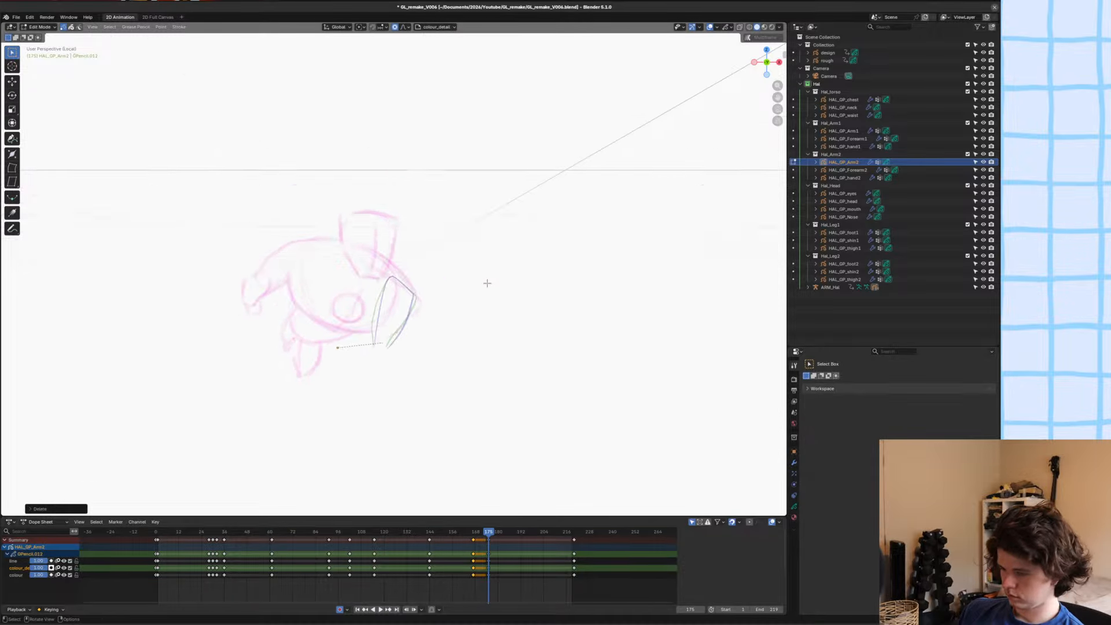
Set up Draw Mode for HAL_GP_Arm2 on the line layer with the Ink Pen brush and the Hal_Linework material.
key("Tab")
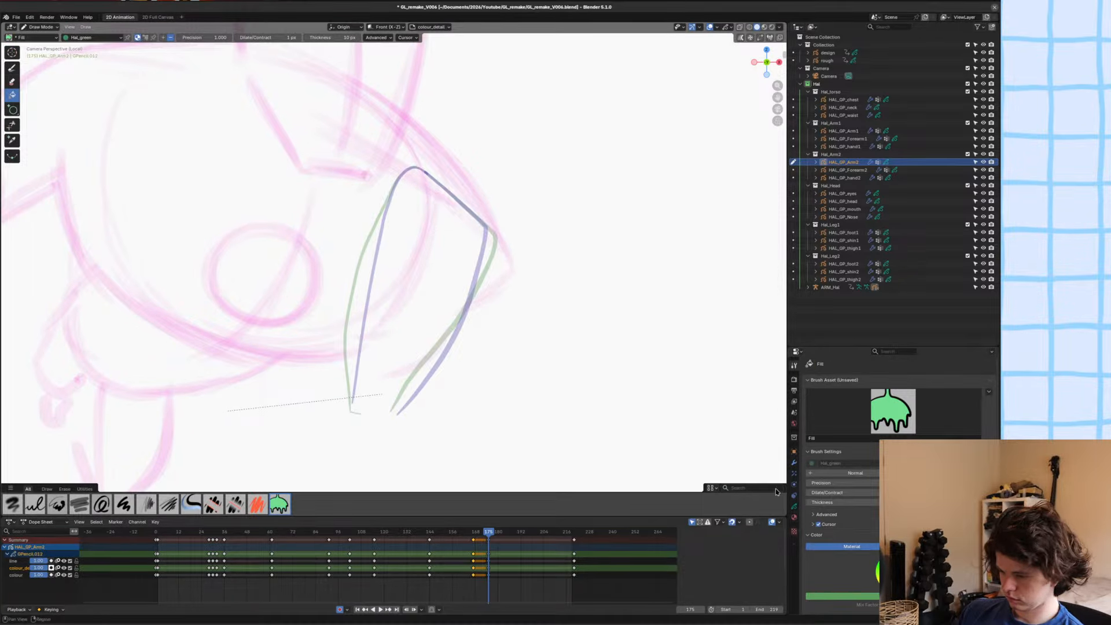
left_click(794, 506)
left_click(829, 404)
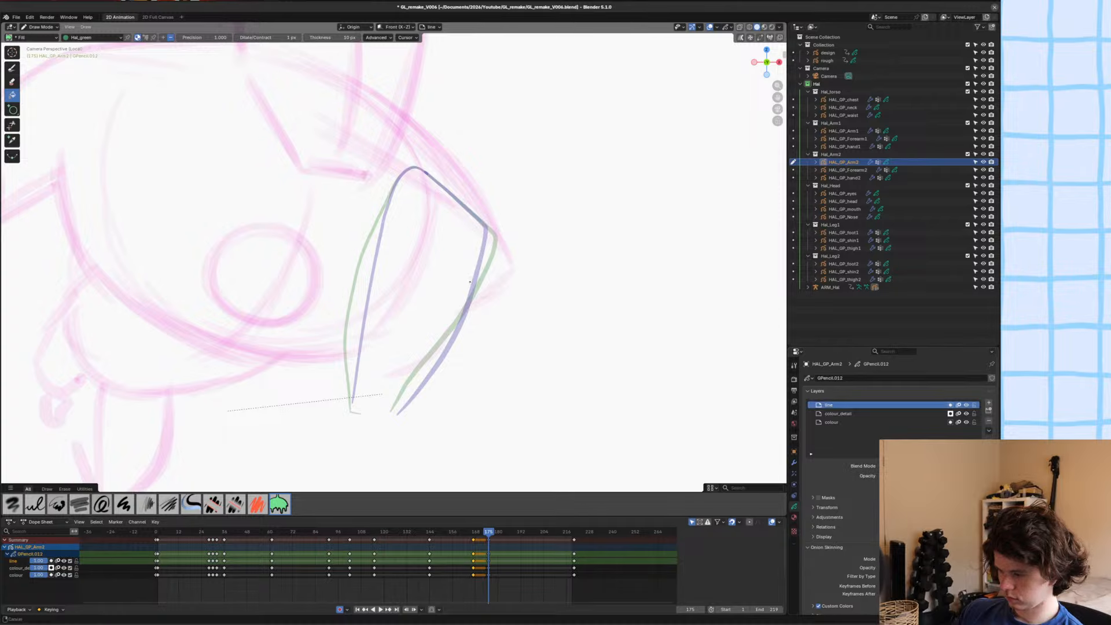
scroll(450, 268, "right", 1)
middle_click_drag(457, 189, 481, 216, "ctrl")
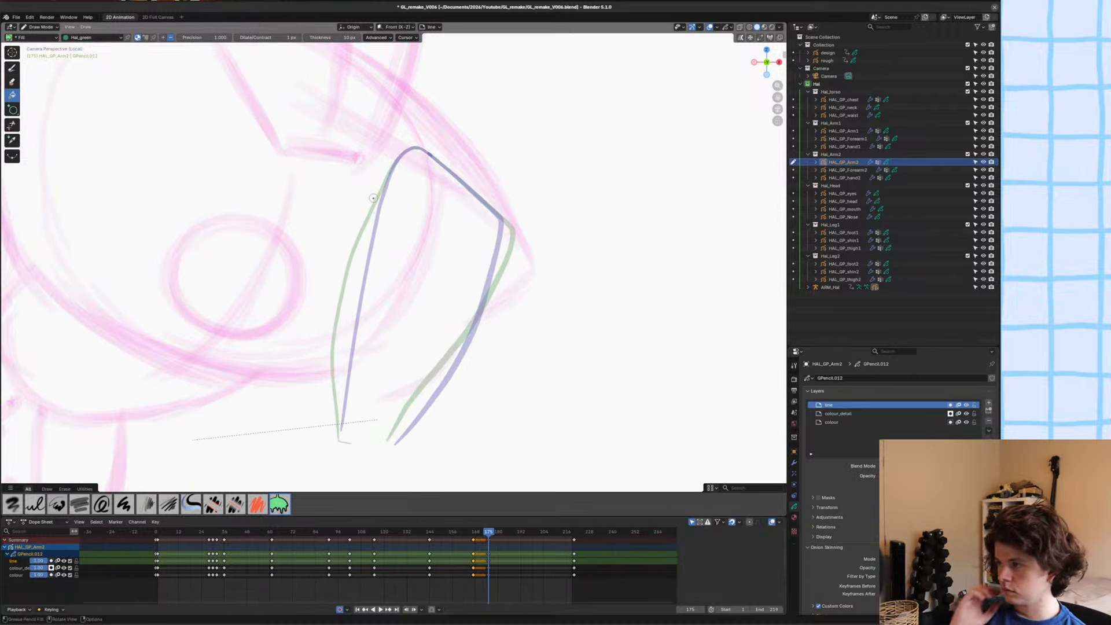
left_click(13, 68)
left_click(92, 38)
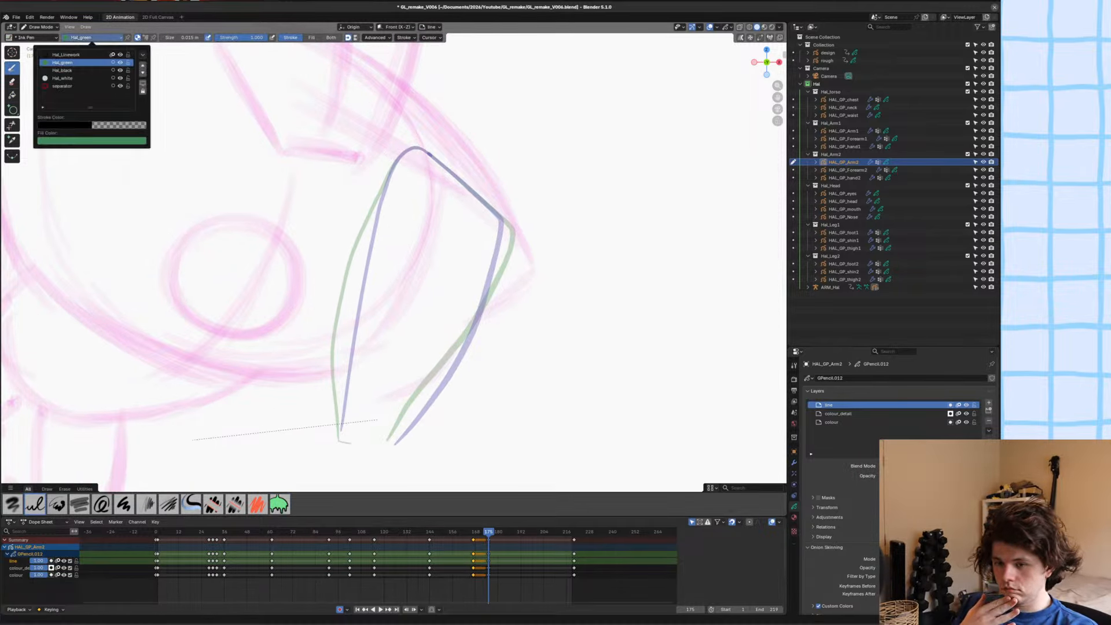
left_click(75, 54)
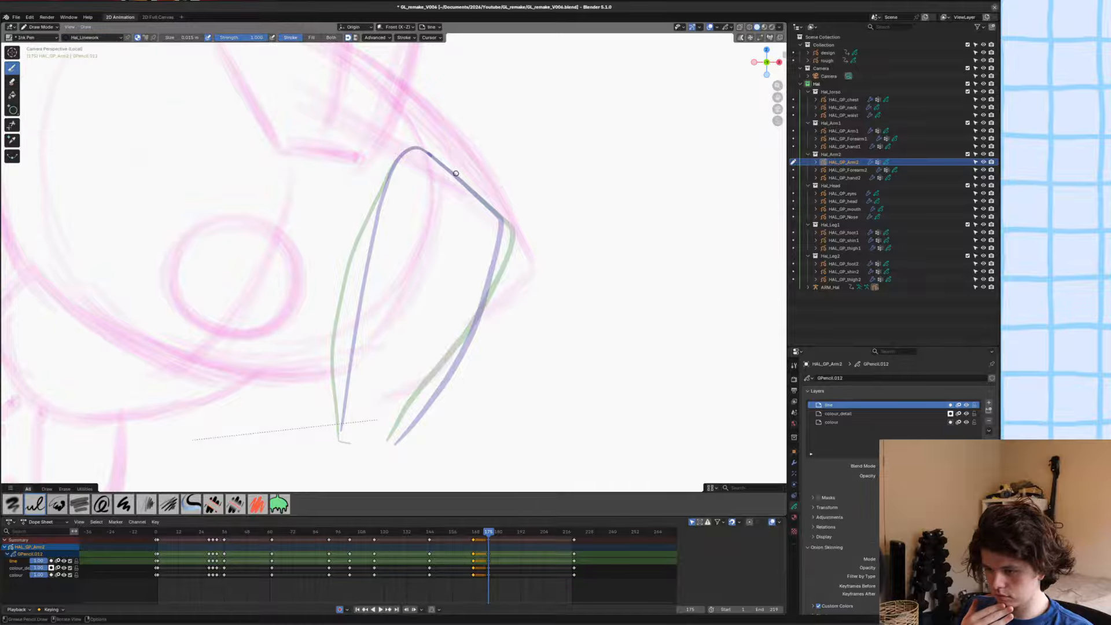
Try out line strokes for the upper arm's contour over the rough sketch, undo them, and save the file.
left_click_drag(434, 141, 502, 263)
key("ctrl+z")
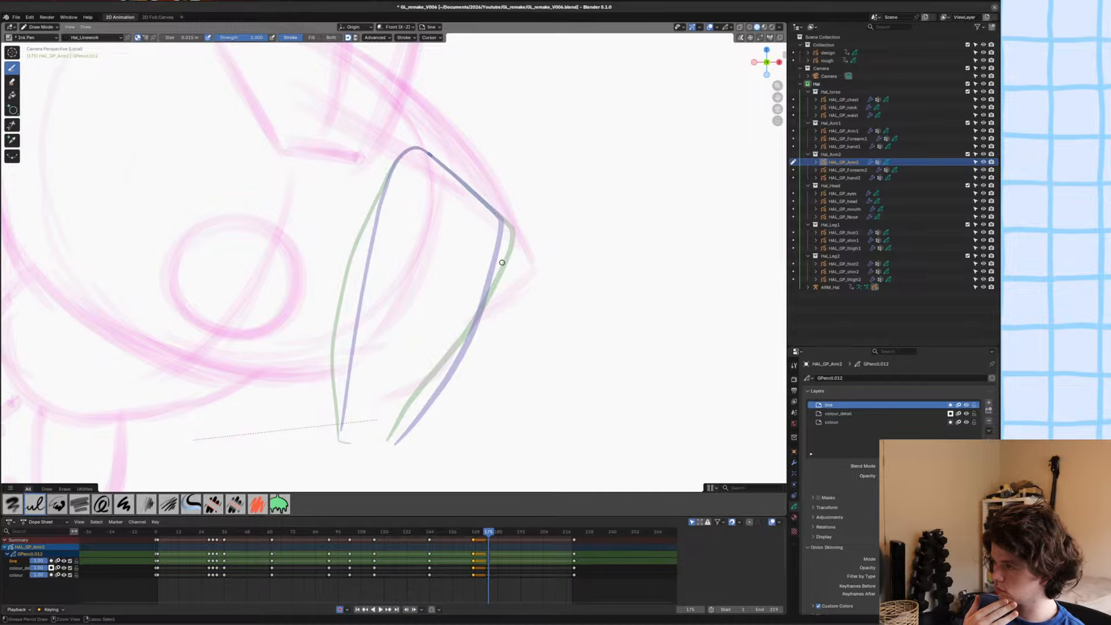
key("ctrl+s")
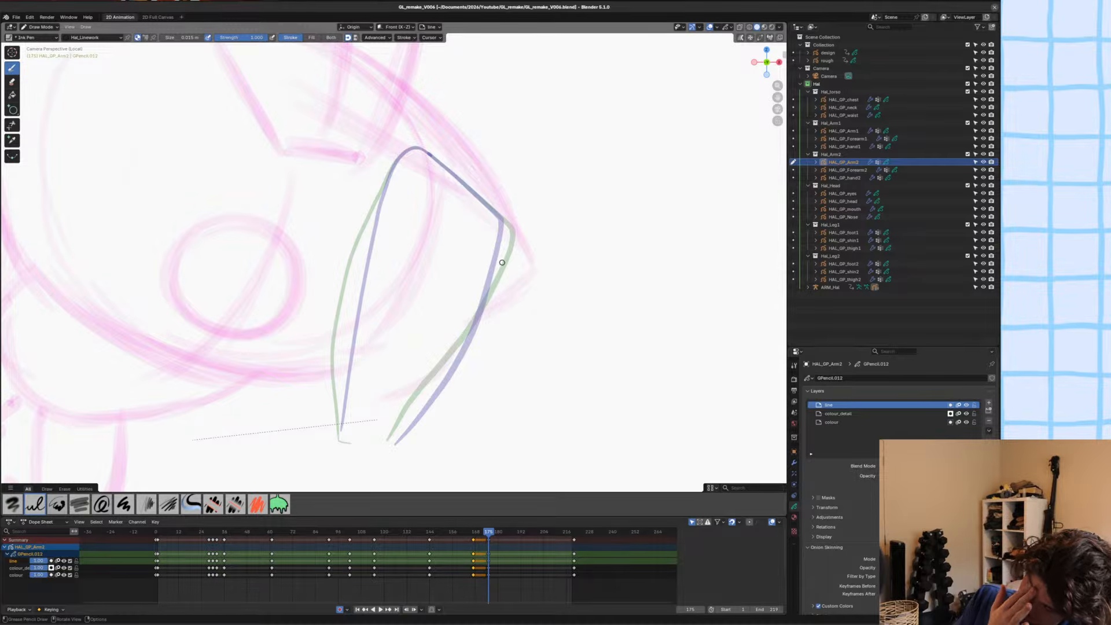
key("ctrl+s")
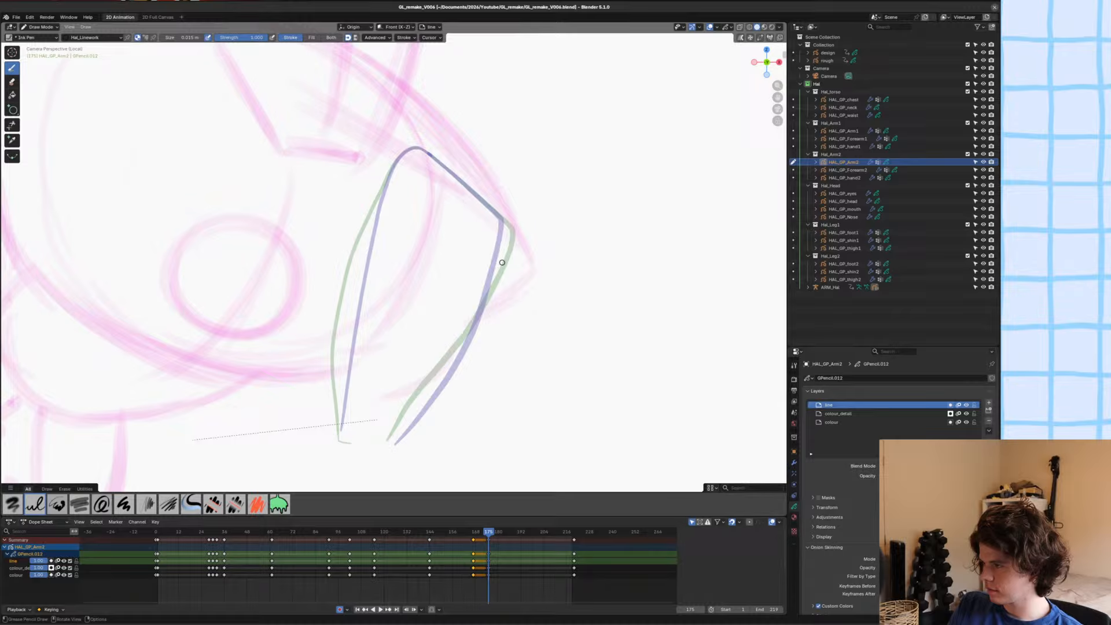
key("ctrl+s")
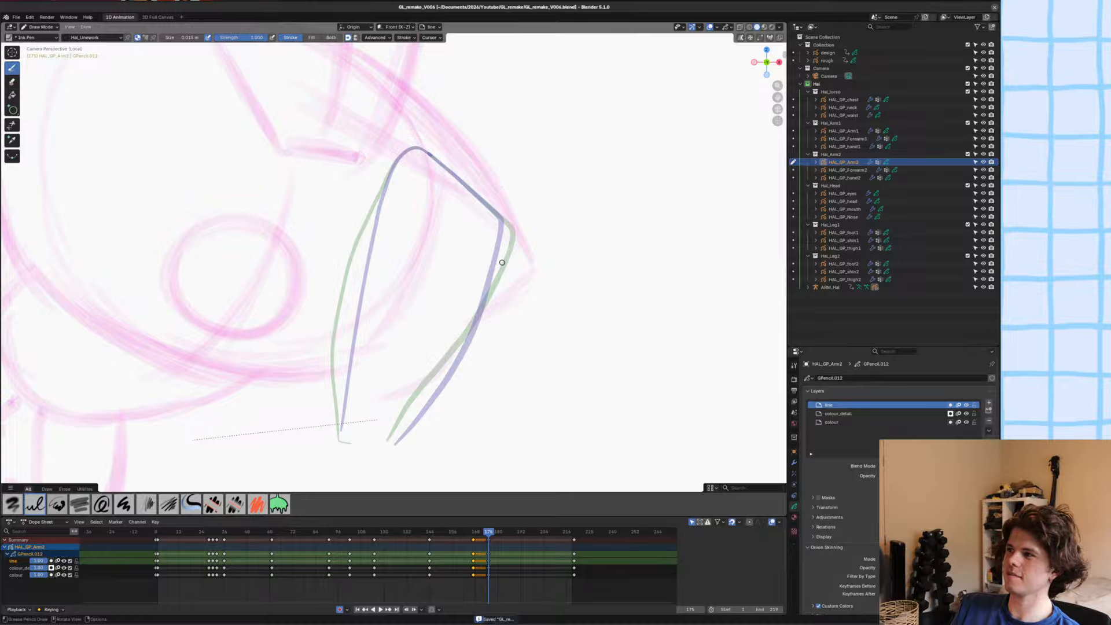
key("ctrl+s")
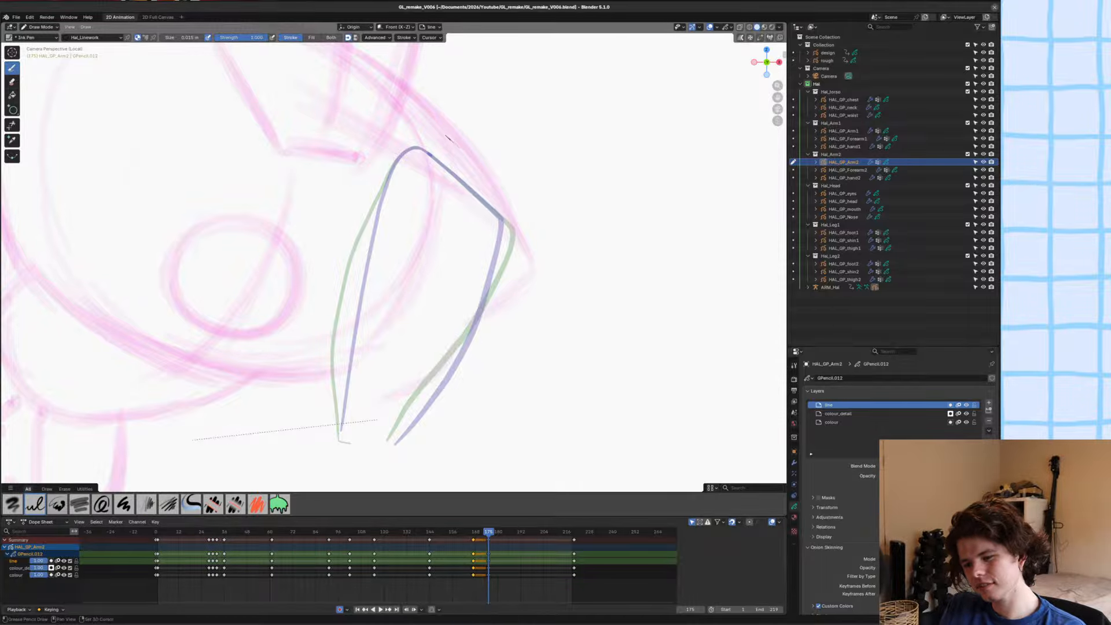
mouse_move(453, 145)
left_mouse_down()
mouse_move(501, 202)
mouse_move(526, 266)
mouse_move(470, 163)
mouse_move(520, 242)
mouse_move(520, 294)
mouse_move(426, 343)
mouse_move(355, 357)
left_mouse_up()
key("ctrl+z")
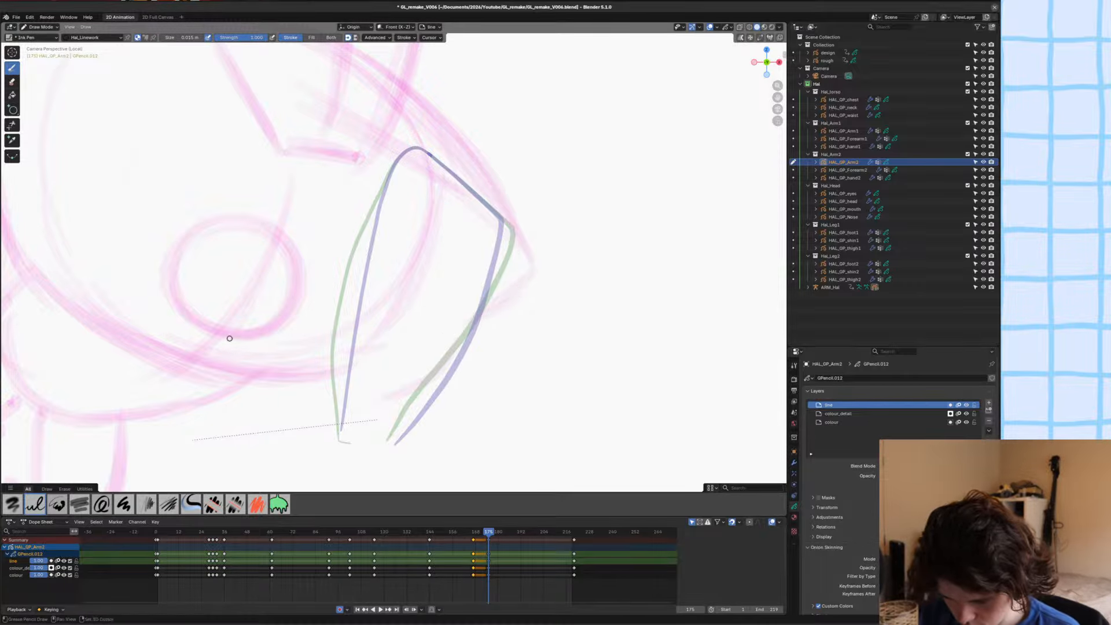
Switch the viewport to rendered shading to hide the onion-skin ghosts, and save the file.
mouse_move(228, 337)
middle_mouse_down("shift")
mouse_move(280, 253)
mouse_move(281, 316)
middle_mouse_up("shift")
mouse_move(409, 313)
middle_mouse_down("ctrl")
mouse_move(414, 282)
mouse_move(406, 331)
middle_mouse_up("ctrl")
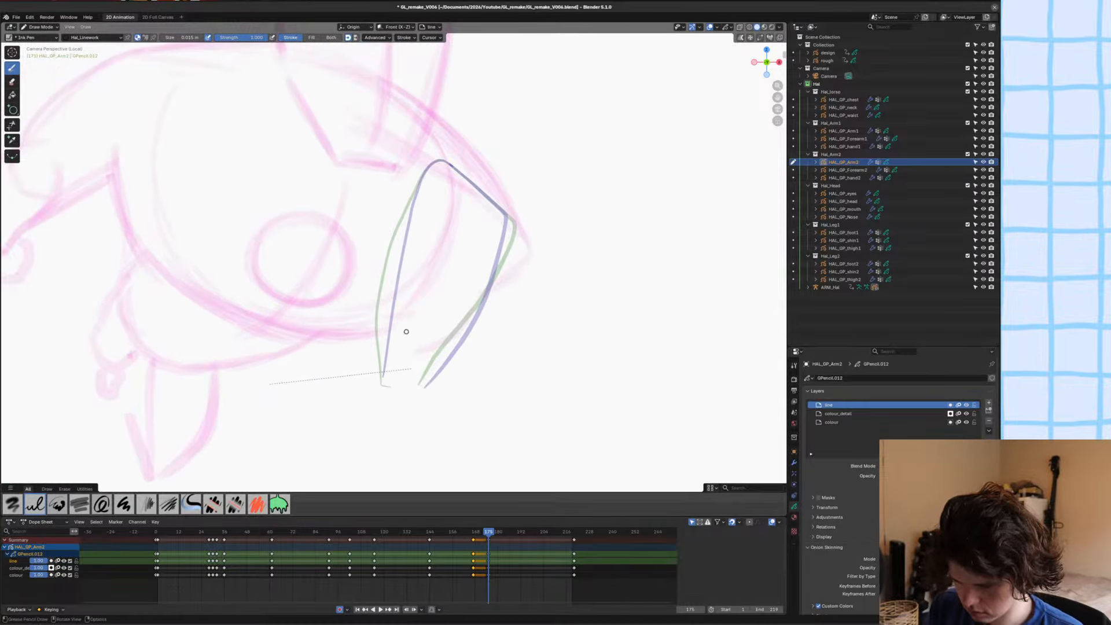
key("ctrl+z")
middle_click_drag(437, 260, 454, 203, "ctrl")
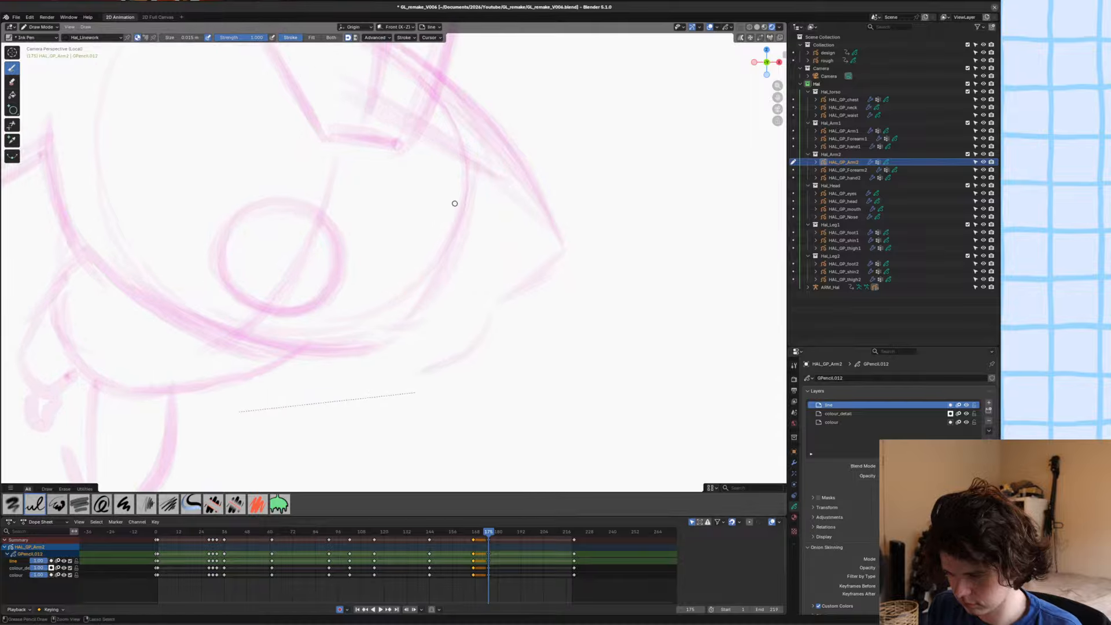
key("ctrl+s")
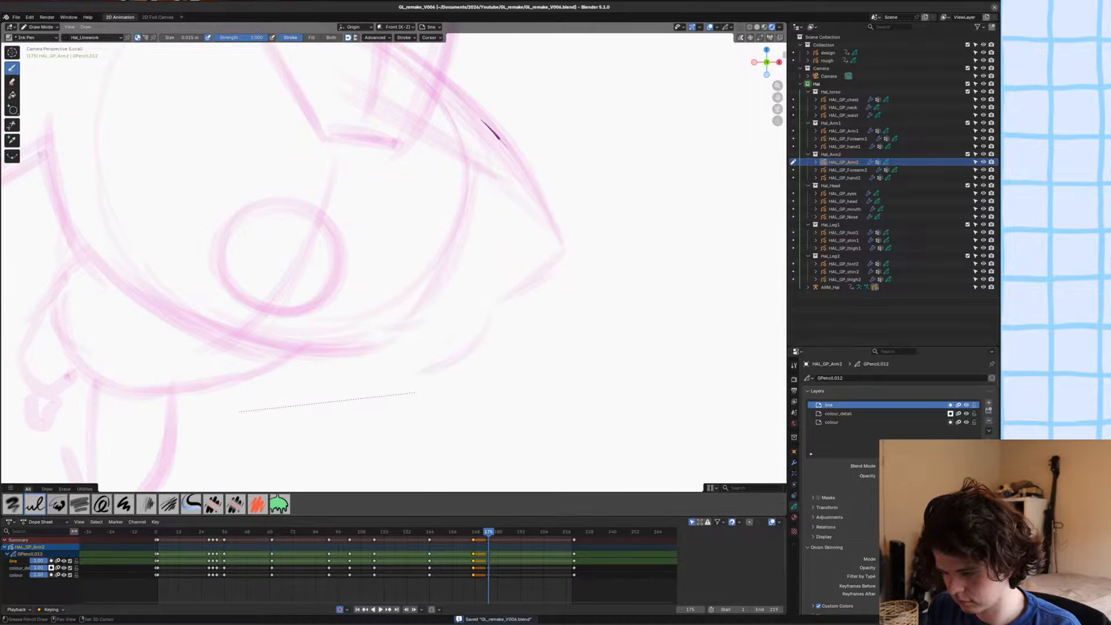
Draw the upper arm's outline around the shoulder and elbow following the rough sketch, leaving its lower end open.
left_click_drag(499, 139, 553, 230)
key("ctrl+z")
mouse_move(481, 118)
left_mouse_down()
mouse_move(555, 234)
mouse_move(558, 257)
mouse_move(460, 317)
mouse_move(436, 237)
mouse_move(443, 132)
mouse_move(459, 120)
left_mouse_up()
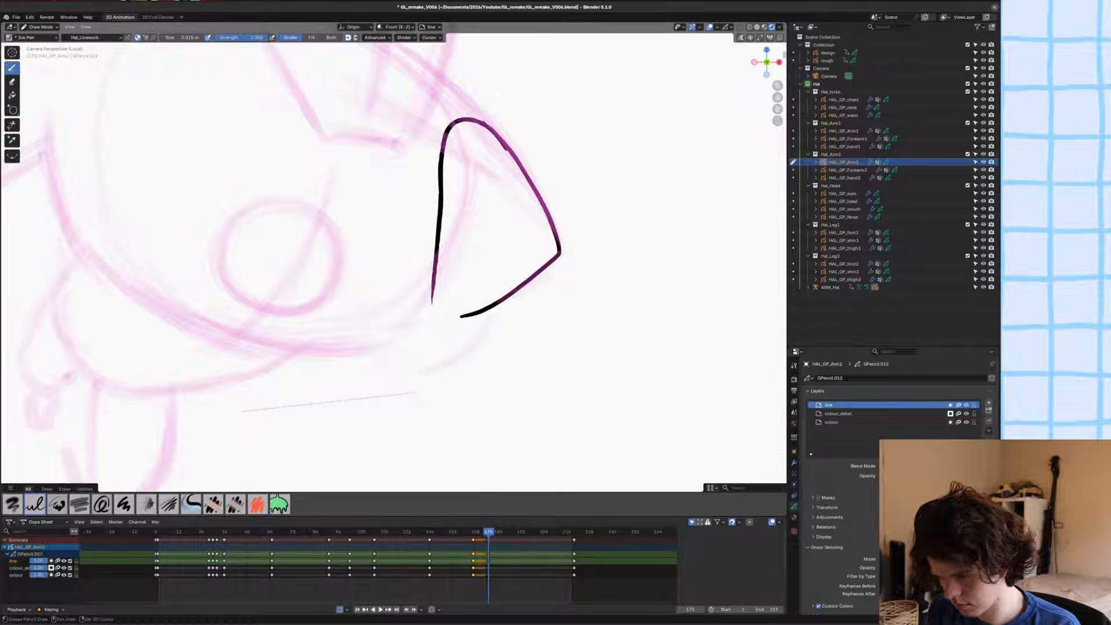
left_click_drag(507, 150, 517, 164)
mouse_move(479, 217)
middle_mouse_down("shift")
mouse_move(500, 191)
mouse_move(444, 238)
middle_mouse_up("shift")
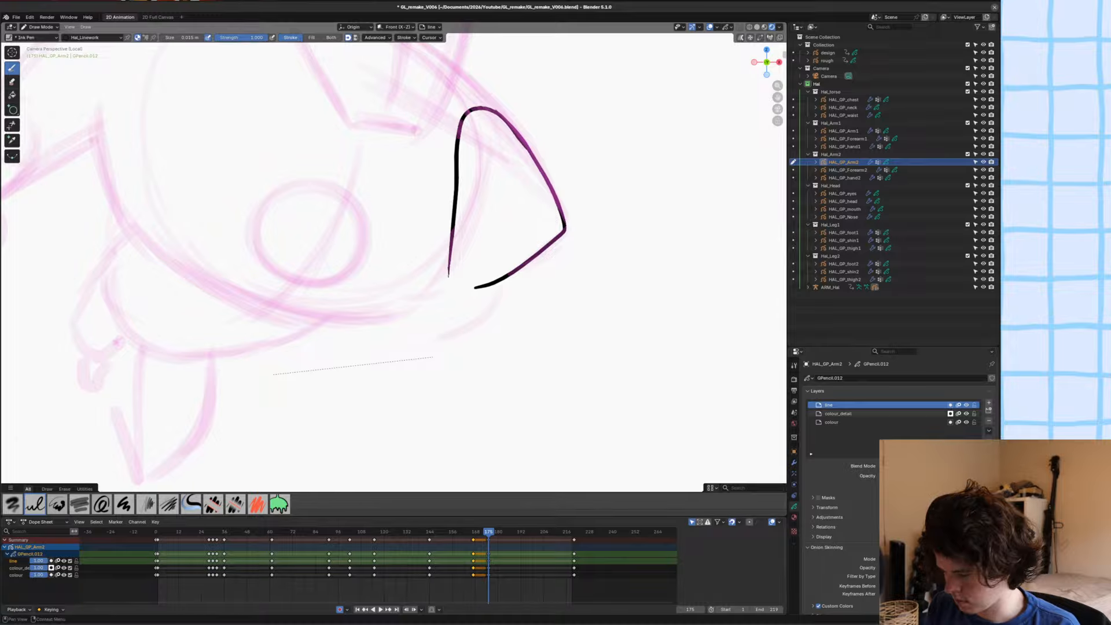
On the colour layer, close the gap at the outline's lower end with a stroke in the separator material.
left_click(838, 414)
left_click(832, 422)
key("u")
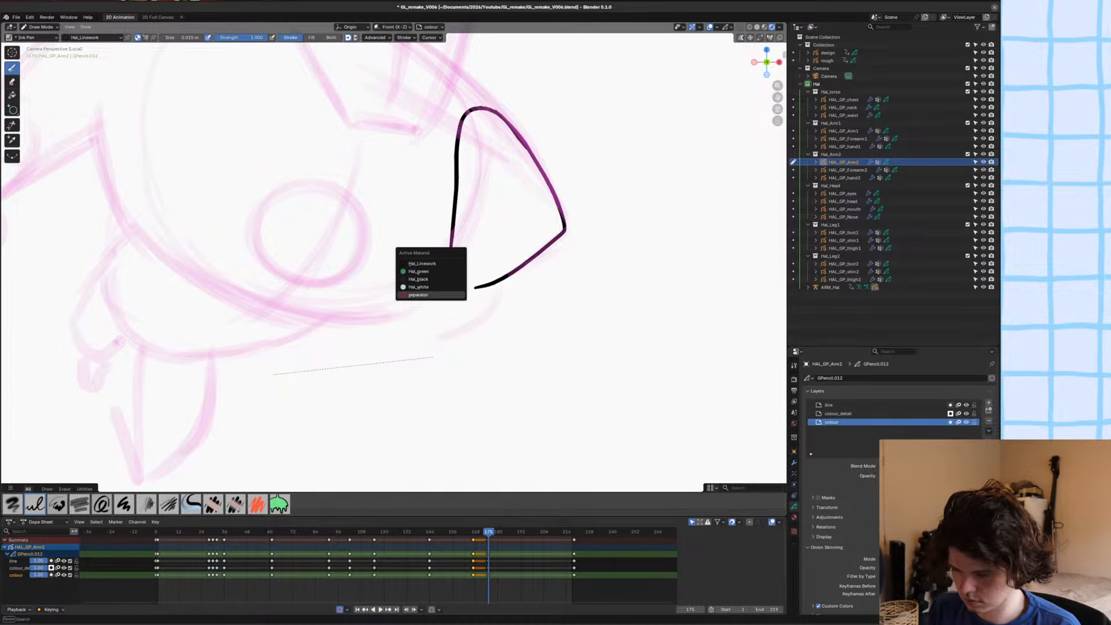
left_click(440, 295)
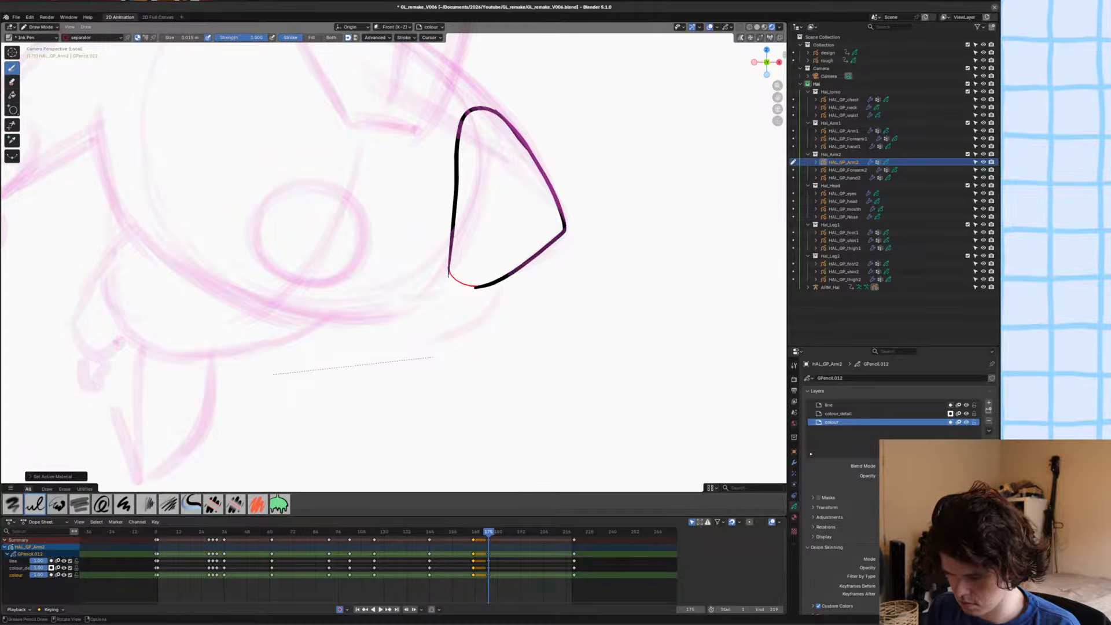
left_click_drag(449, 274, 450, 275)
Fill the closed upper-arm shape on the colour layer with the Hal_black material.
key("u")
left_click(395, 274)
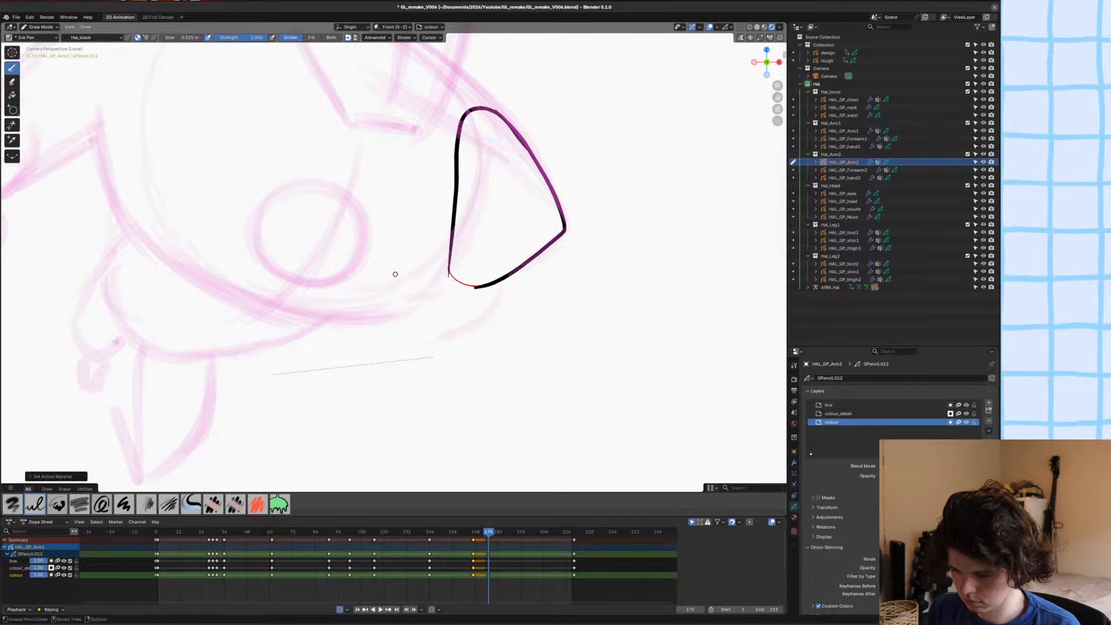
key("g")
left_click(507, 224)
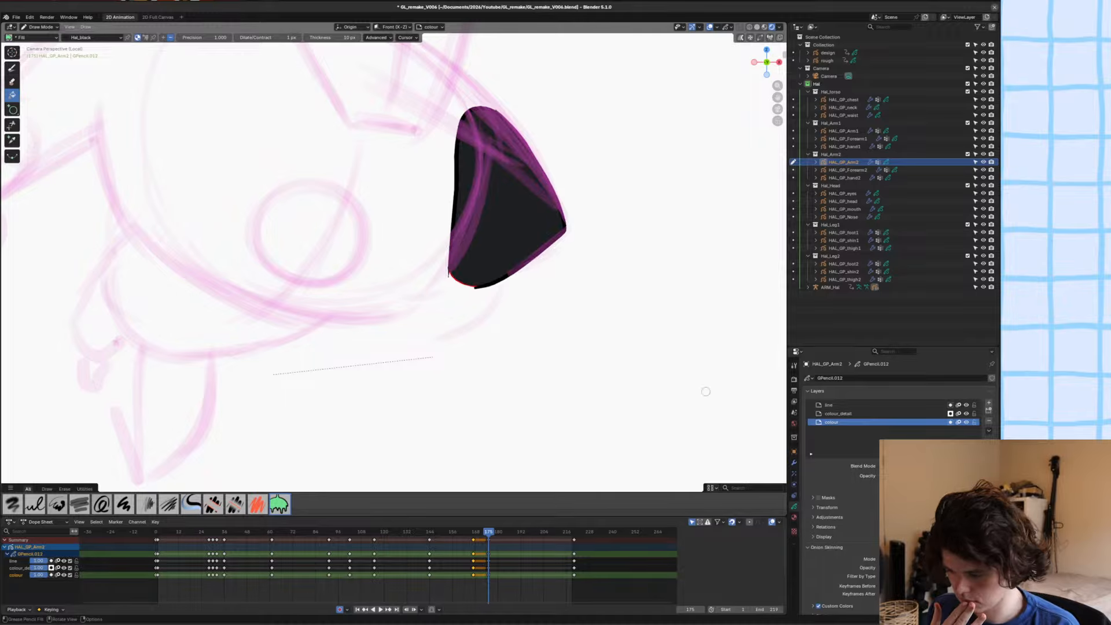
Draw the sleeve edge across the upper arm on the colour_detail layer with the Hal_Linework material.
key("u")
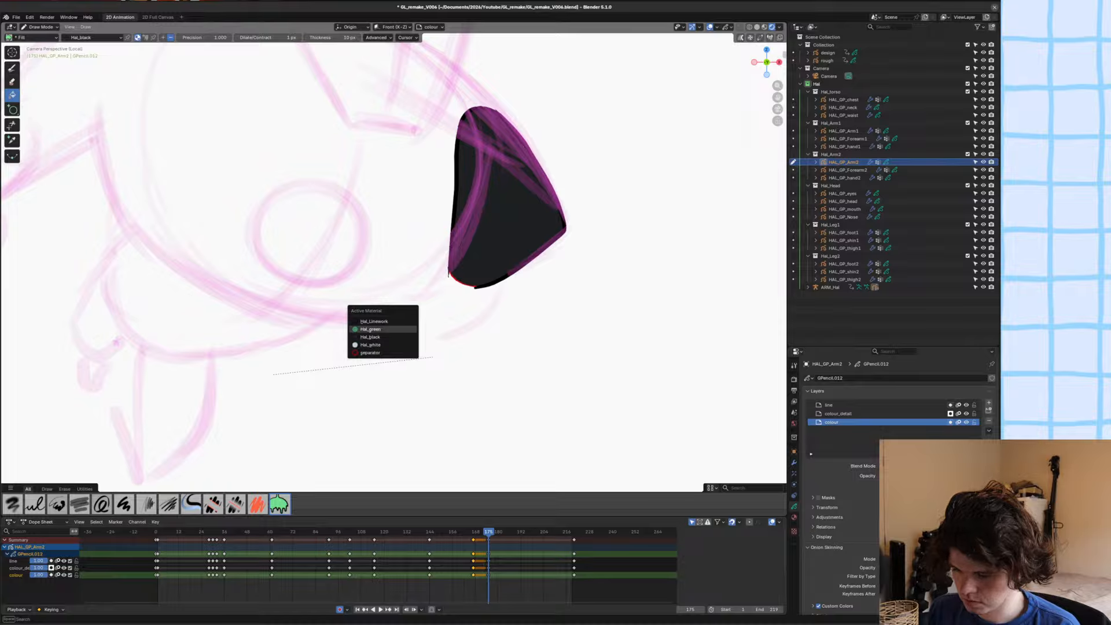
left_click(353, 321)
key("y")
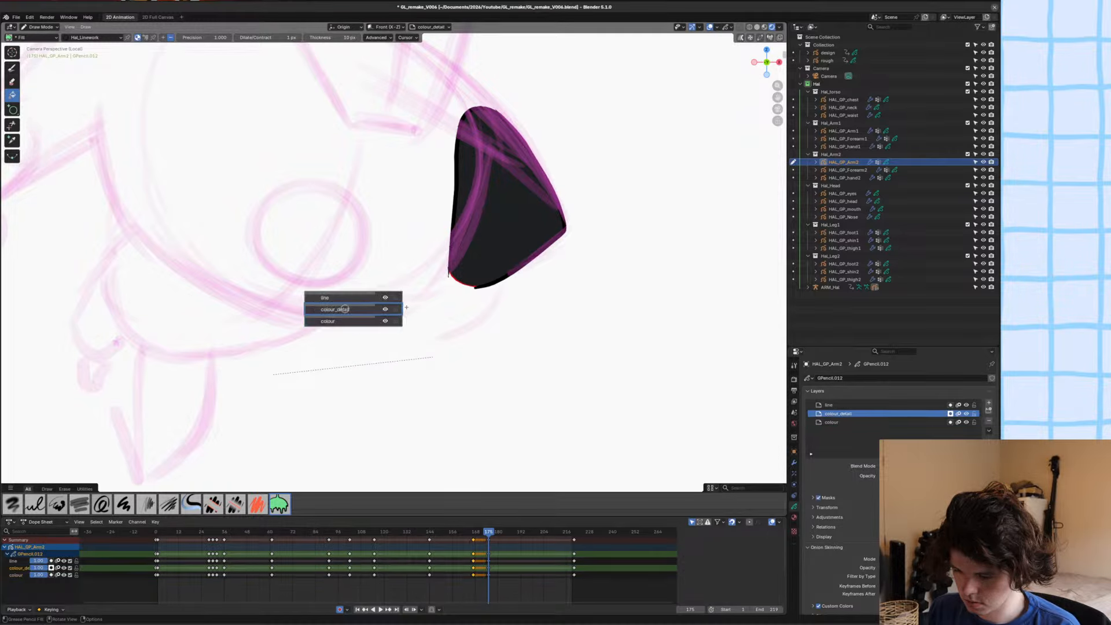
left_click(364, 312)
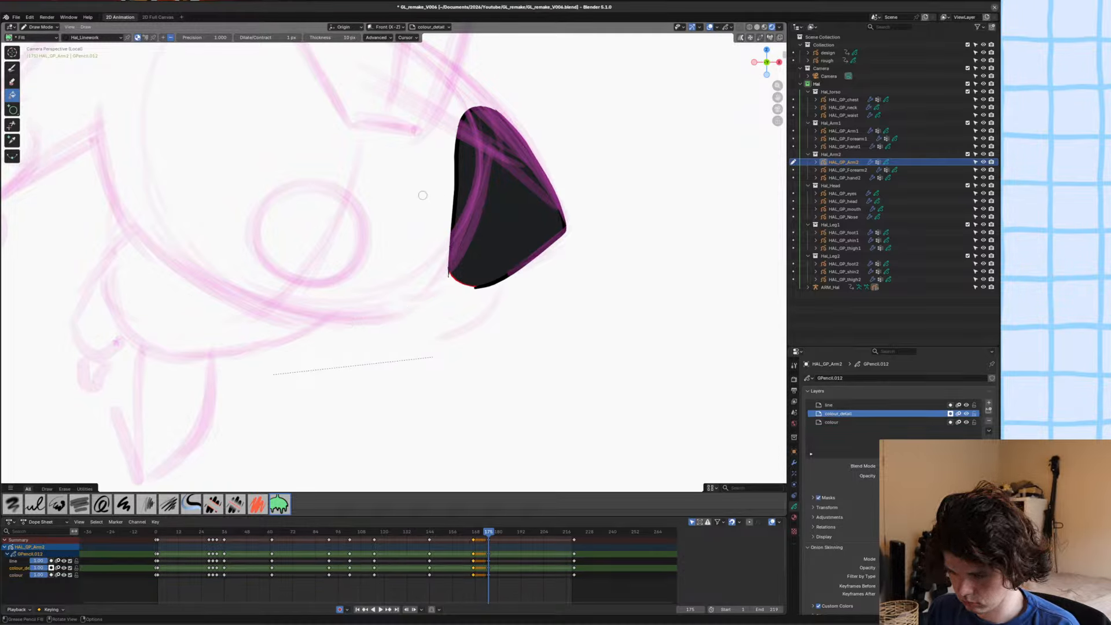
key("d")
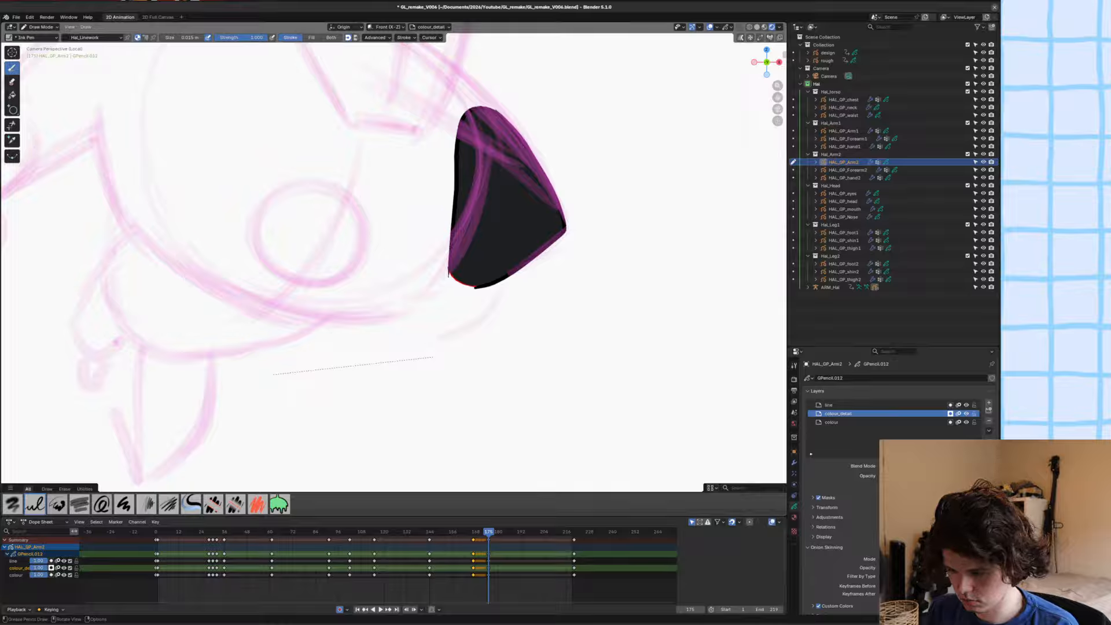
left_click_drag(482, 213, 537, 251)
key("ctrl+z")
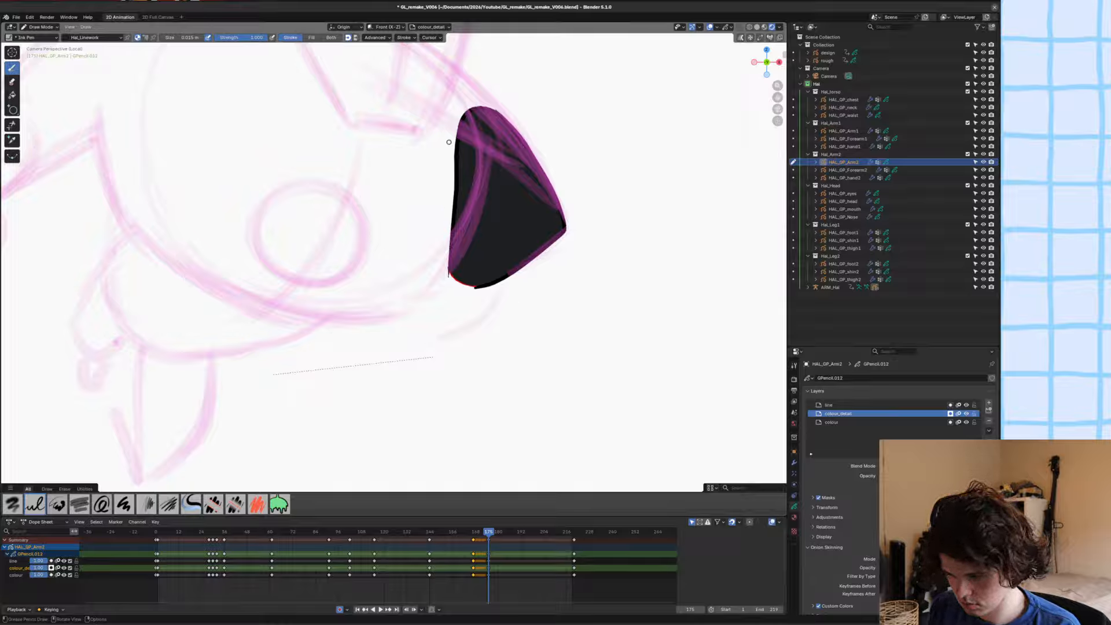
left_click_drag(462, 174, 530, 258)
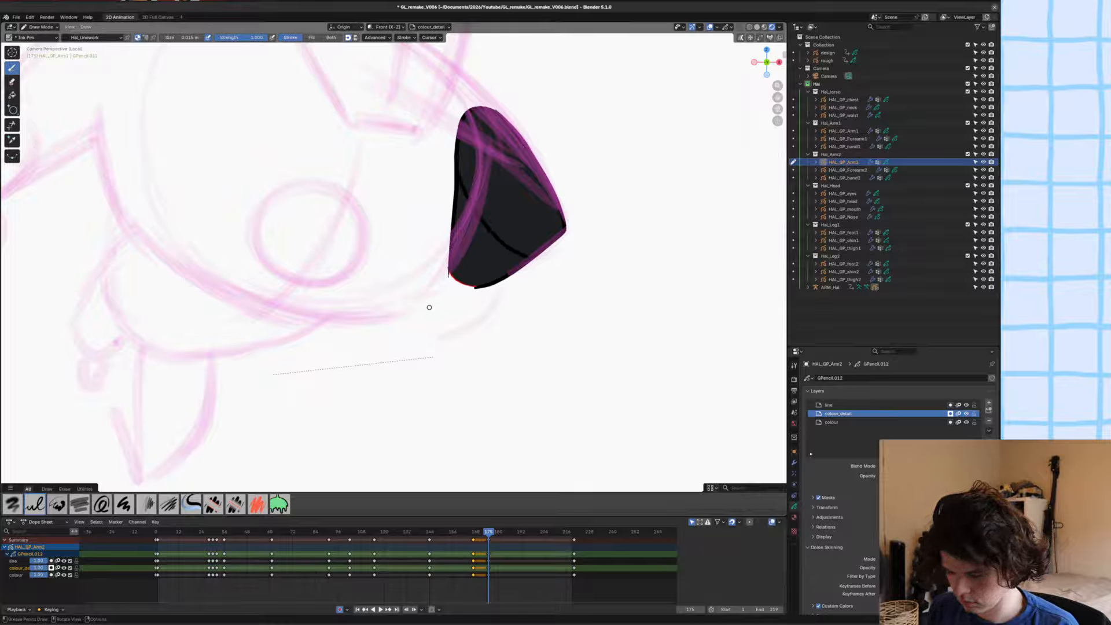
Draw a fill-only Hal_green shape covering the upper arm above the sleeve edge on the colour_detail layer.
key("u")
left_click(386, 318)
mouse_move(464, 223)
middle_mouse_down("shift")
mouse_move(422, 324)
mouse_move(390, 188)
middle_mouse_up("shift")
left_click_drag(409, 210, 546, 205)
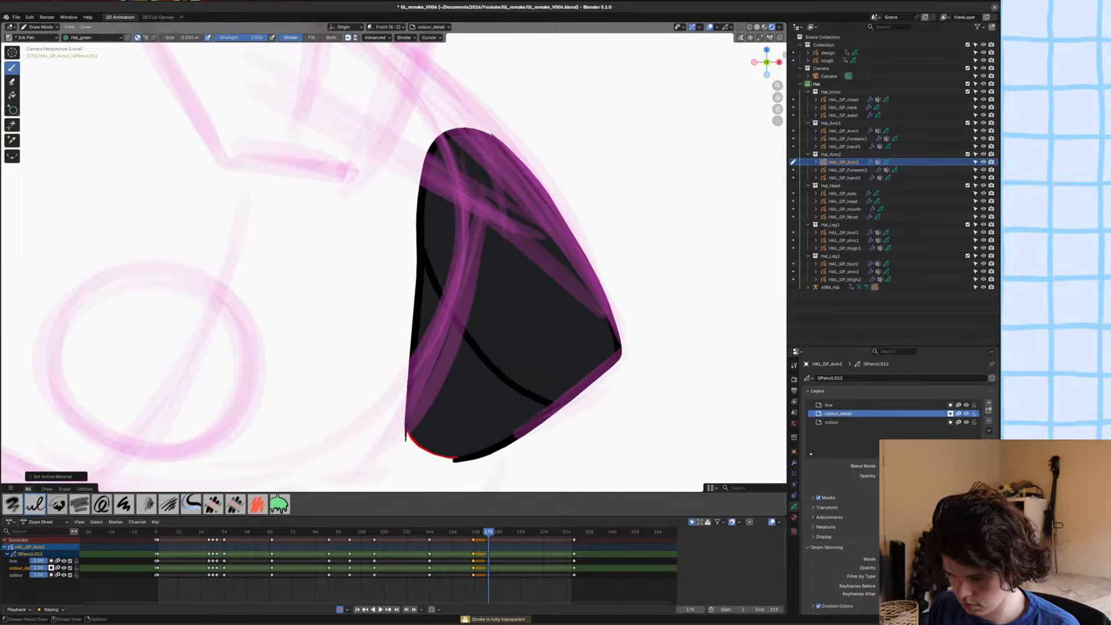
left_click(311, 37)
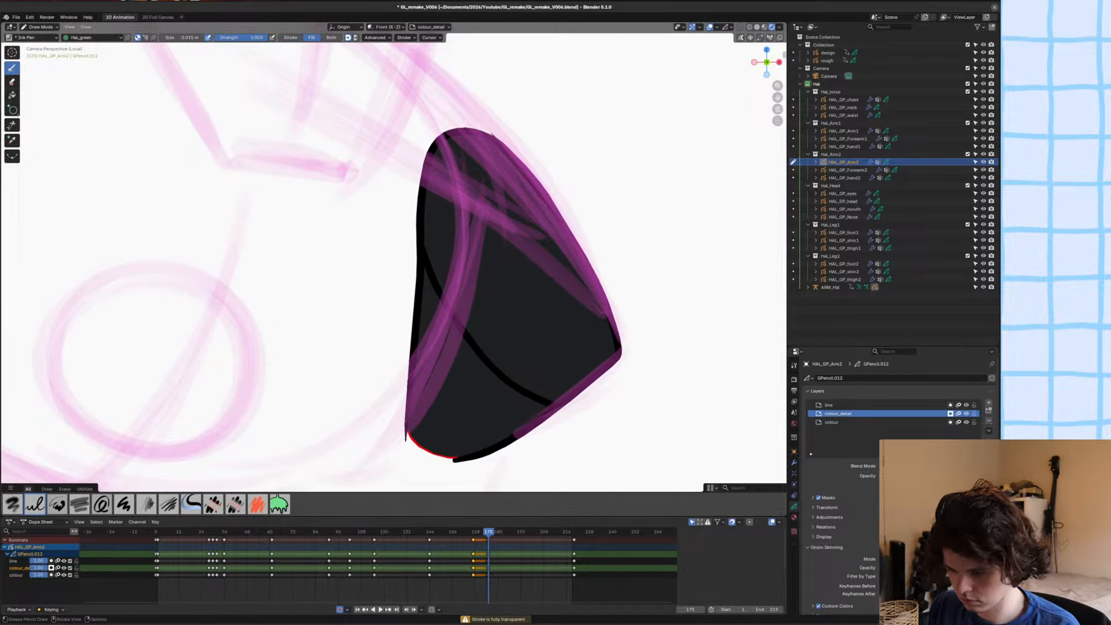
mouse_move(458, 137)
left_mouse_down()
mouse_move(441, 259)
mouse_move(478, 351)
mouse_move(541, 400)
mouse_move(614, 347)
left_mouse_up()
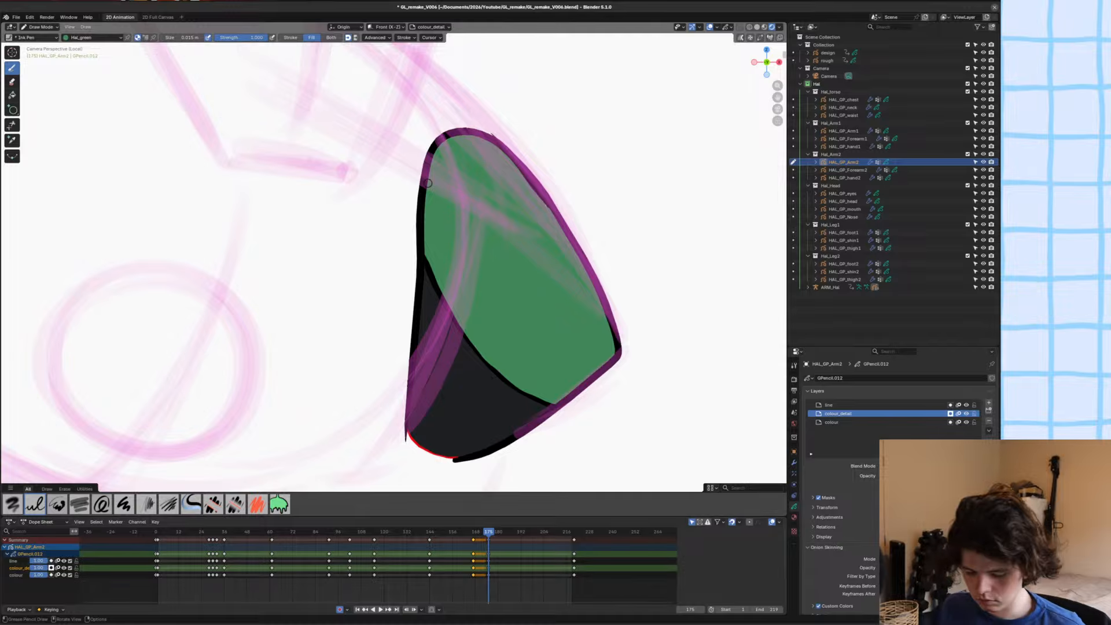
Reorder the green sleeve fill among the colour_detail strokes in Edit Mode, and save the file.
key("Tab")
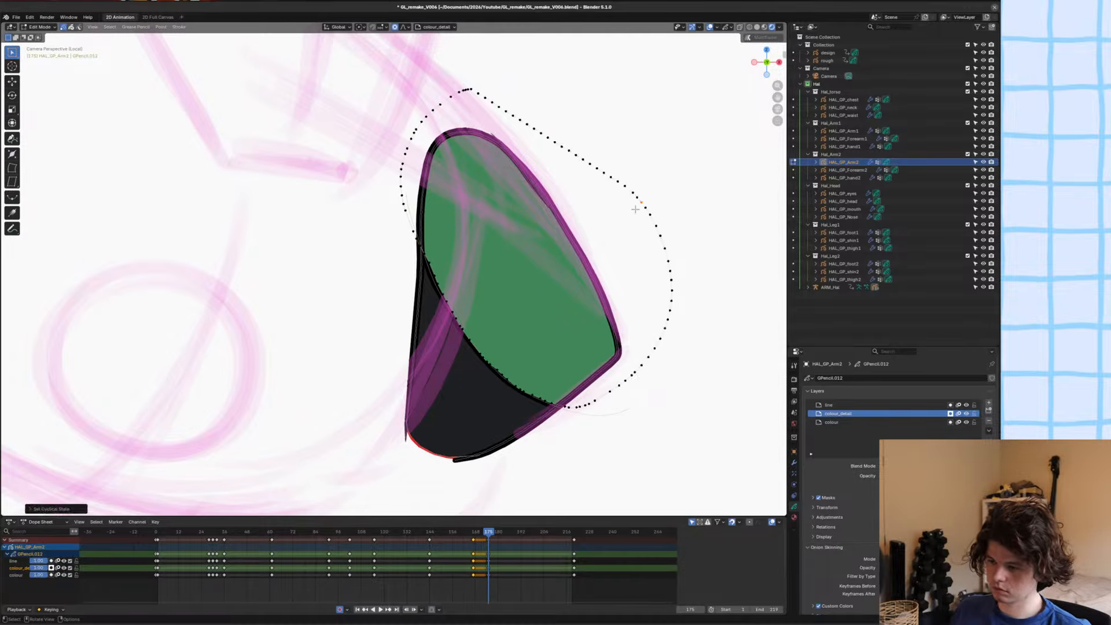
key("2")
key("ctrl+Down")
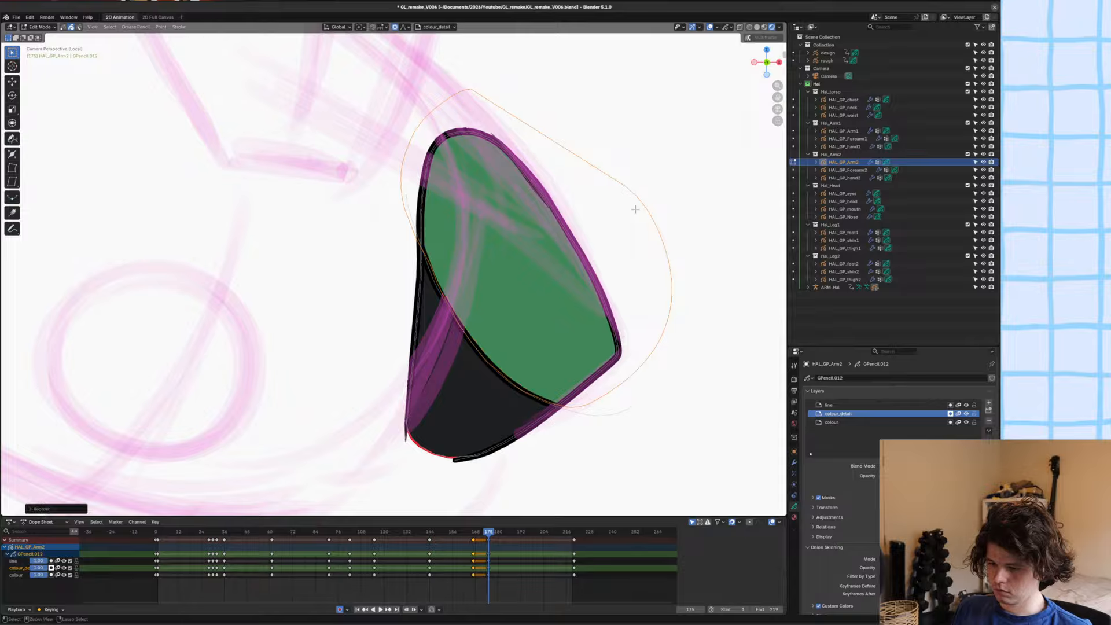
key("ctrl+s")
key("Tab")
key("alt+a")
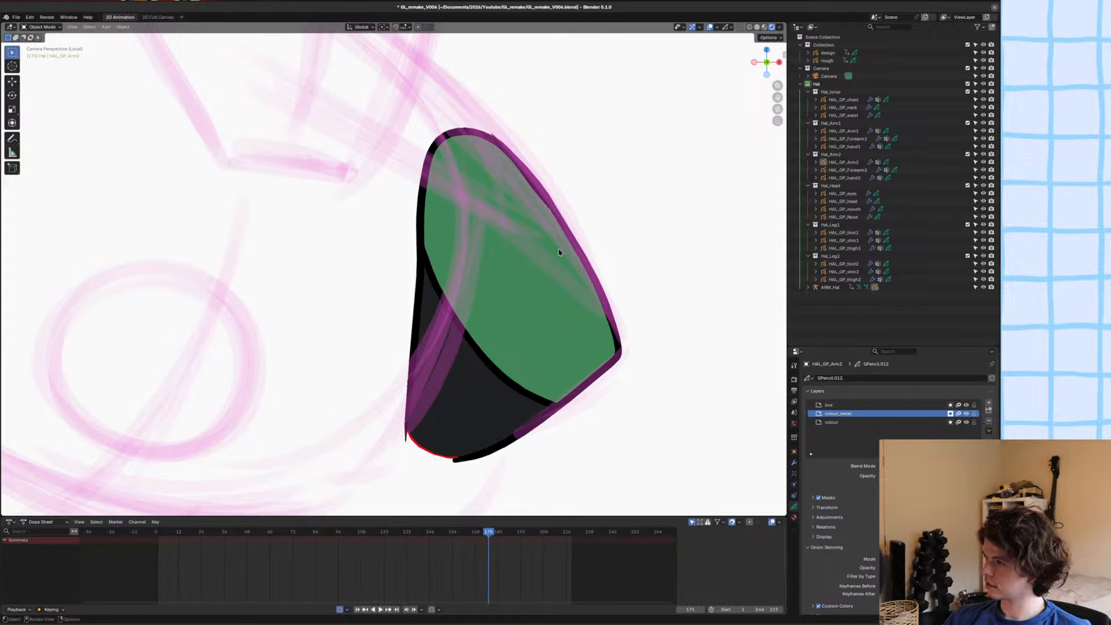
Try to move the stray scribble's points onto the upper arm's outer outline using proportional editing.
scroll(556, 253, "down", 6)
scroll(556, 252, "up", 6)
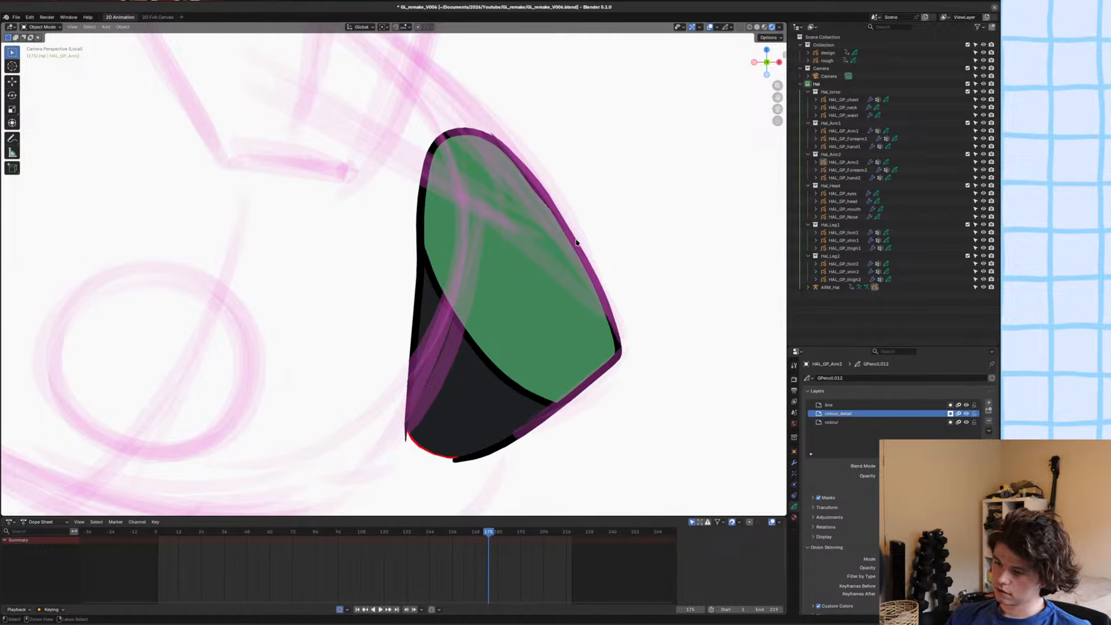
scroll(574, 232, "up", 3)
key("ctrl+s")
key("Tab")
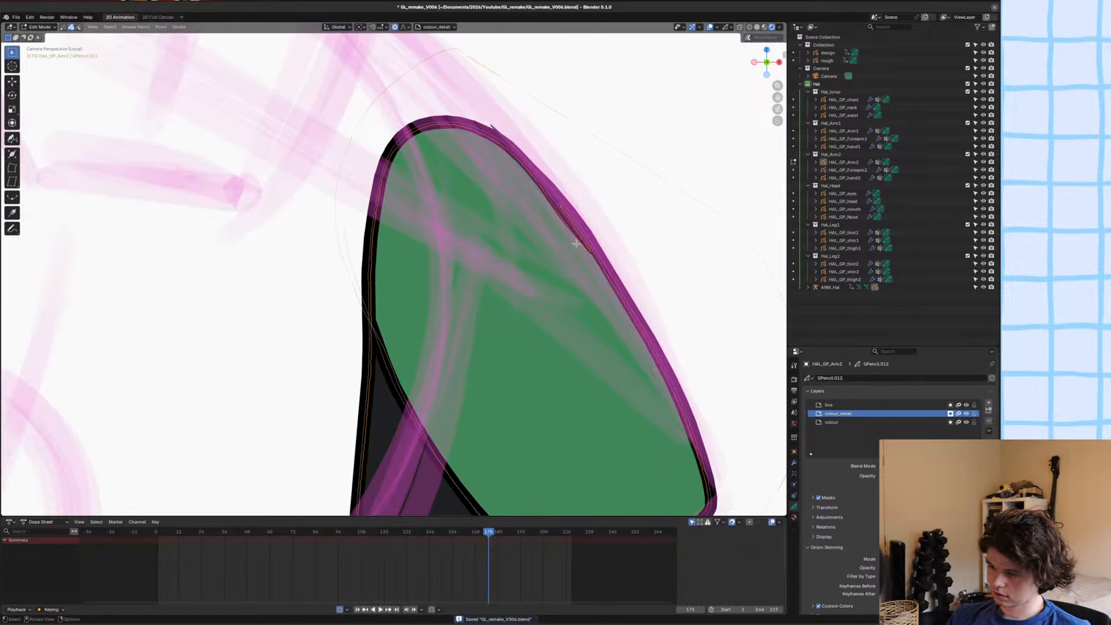
scroll(580, 244, "up", 5)
middle_click_drag(585, 261, 439, 376, "shift")
key("1")
left_click(600, 272)
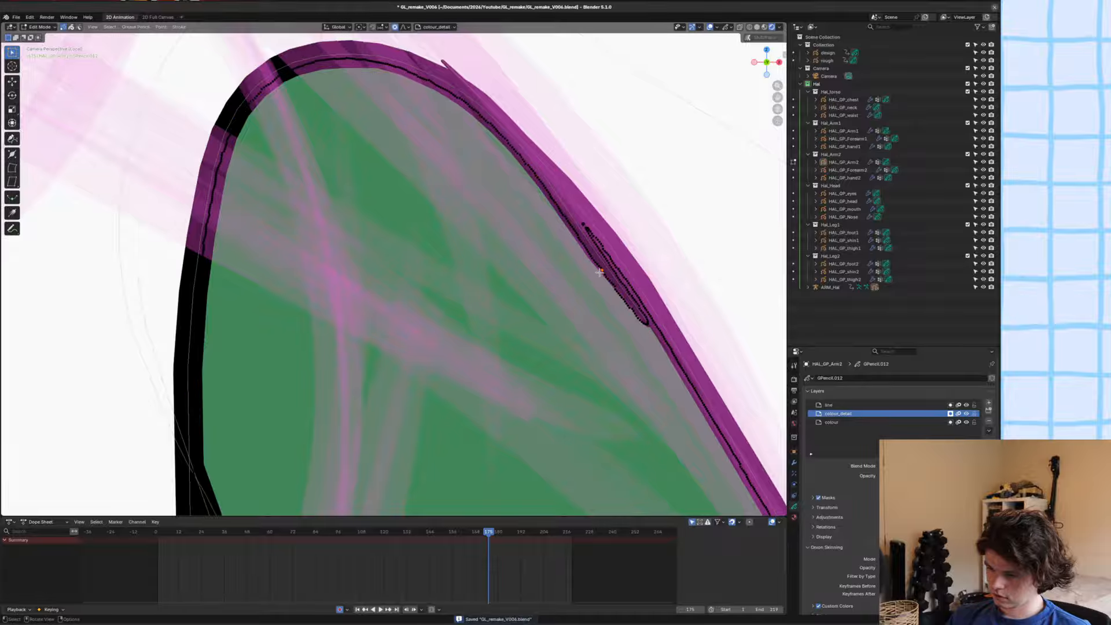
key("g")
scroll(602, 271, "down", 15)
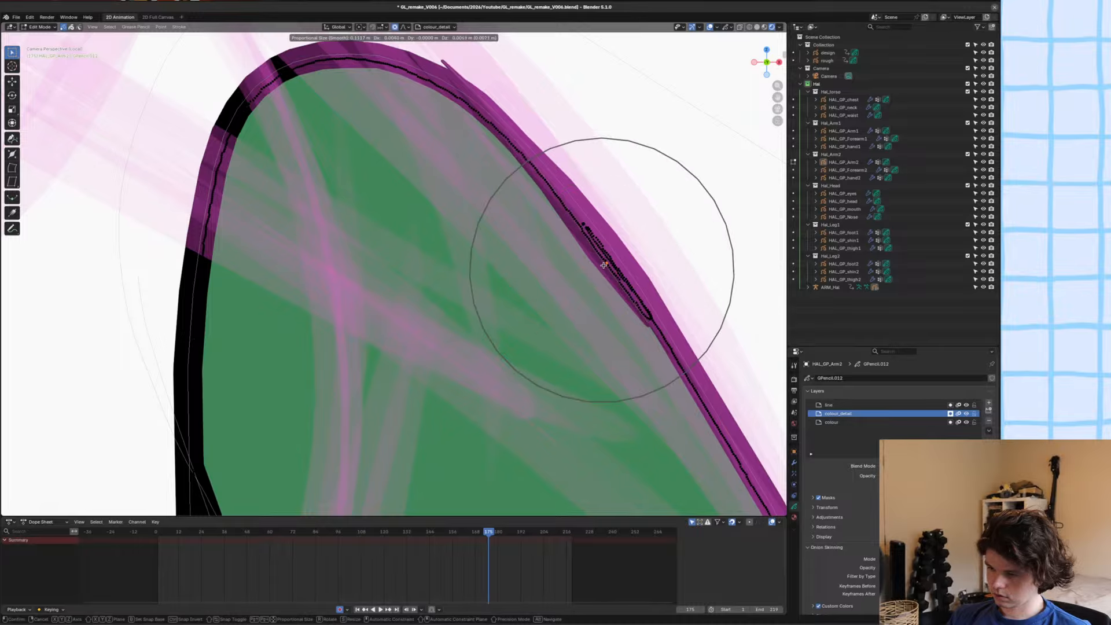
left_click(602, 238)
key("a")
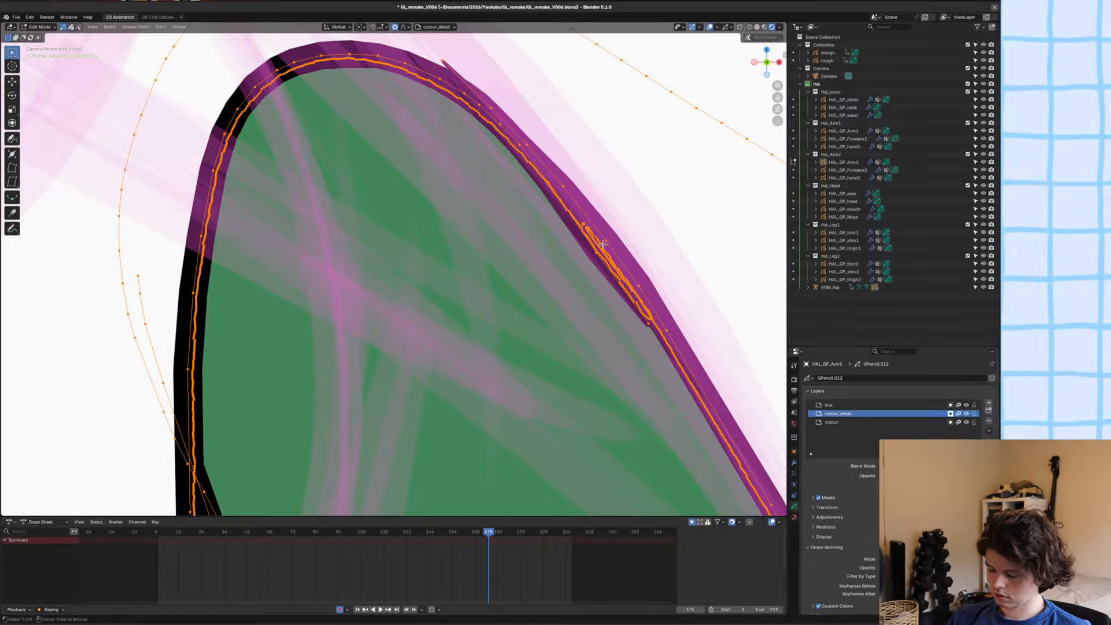
key("alt+a")
Delete the stray scribble stroke on the upper arm's outer outline, and save the file.
scroll(602, 245, "up", 8)
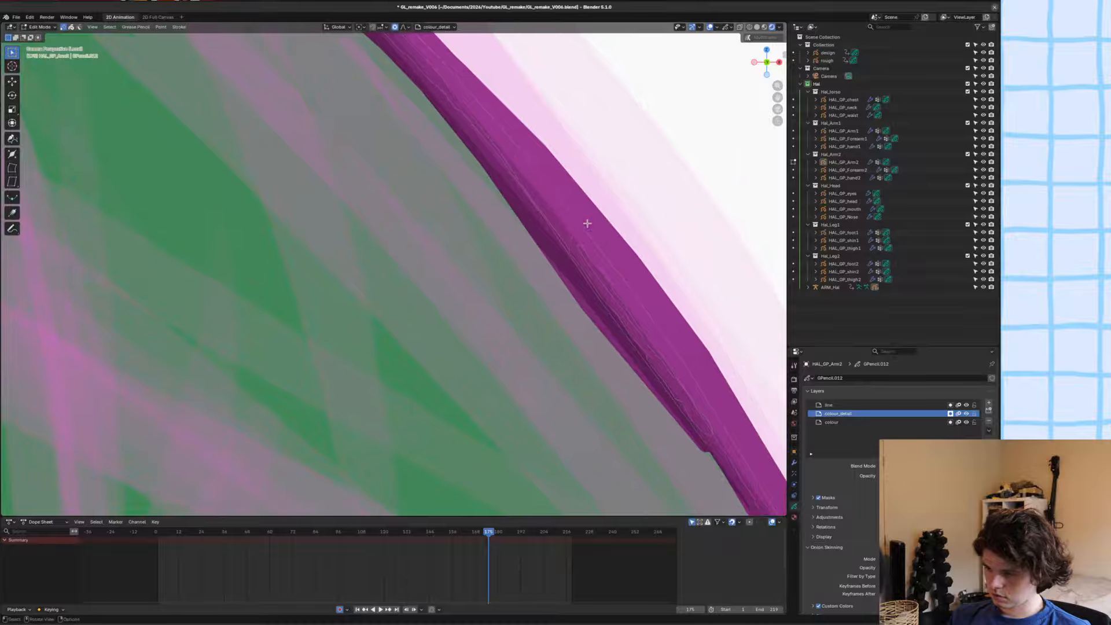
key("2")
key("x")
left_click(570, 230)
scroll(563, 231, "down", 12)
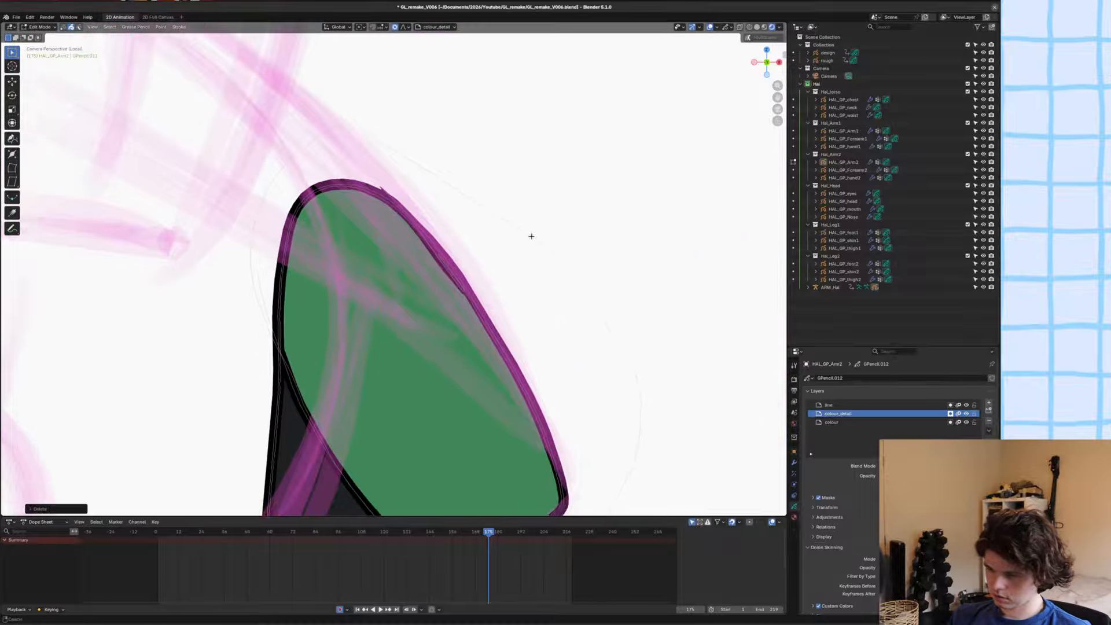
key("ctrl+s")
key("Tab")
scroll(533, 282, "down", 2, "alt")
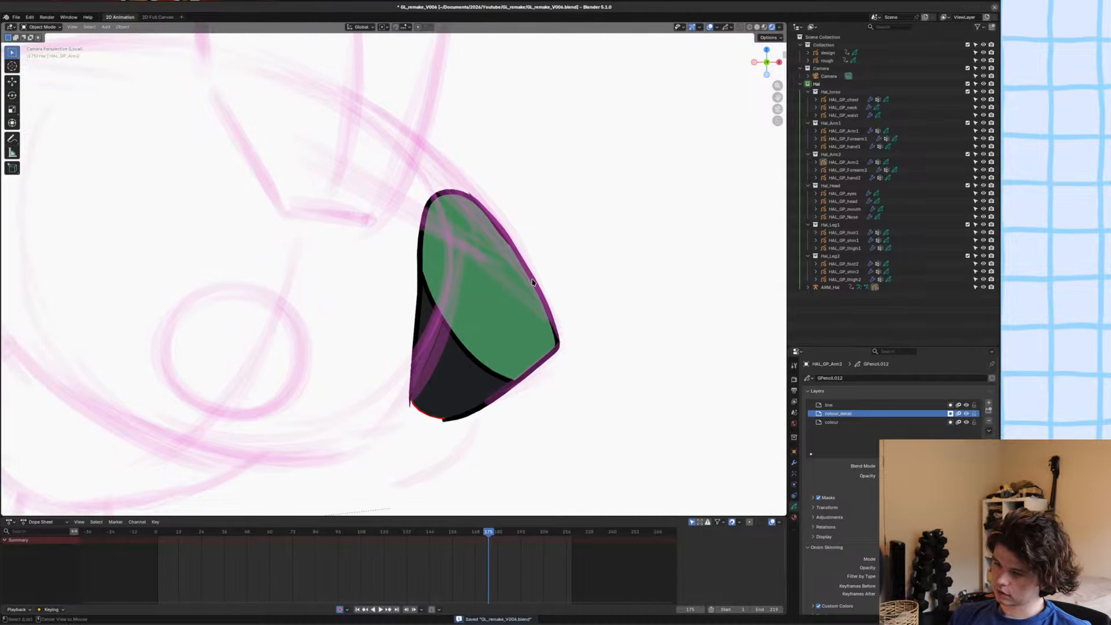
scroll(533, 282, "up", 3, "alt")
scroll(533, 282, "down", 4, "alt")
scroll(534, 283, "up", 1, "alt")
scroll(532, 284, "up", 1, "alt")
key("ctrl+s")
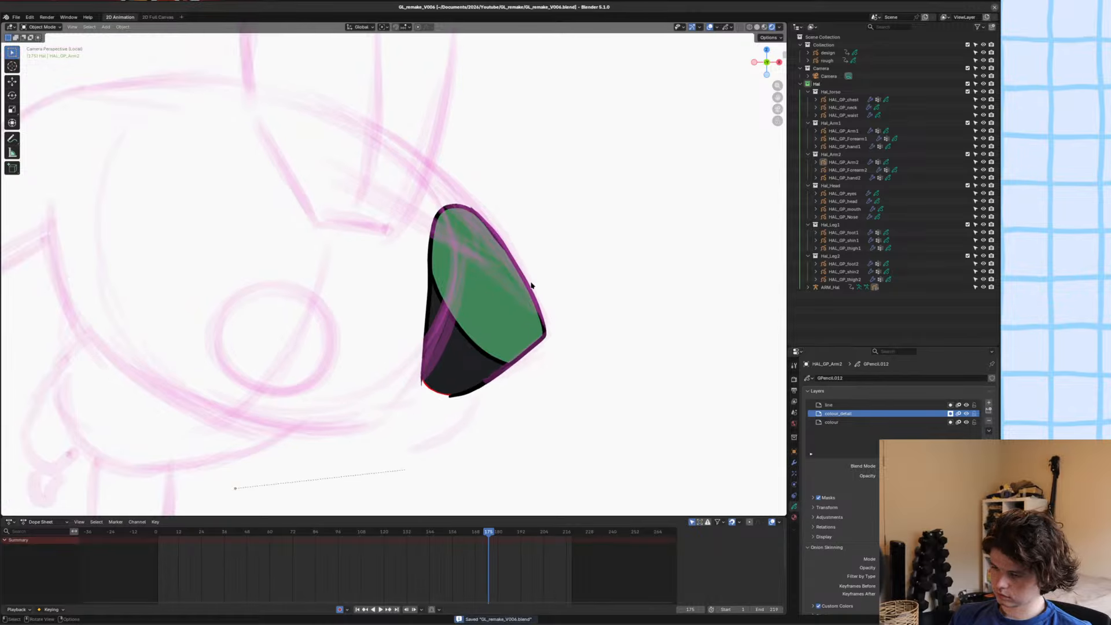
Try deleting the green sleeve fill in Edit Mode, and undo the deletion.
scroll(527, 295, "up", 1, "alt")
key("Tab")
scroll(523, 286, "up", 2)
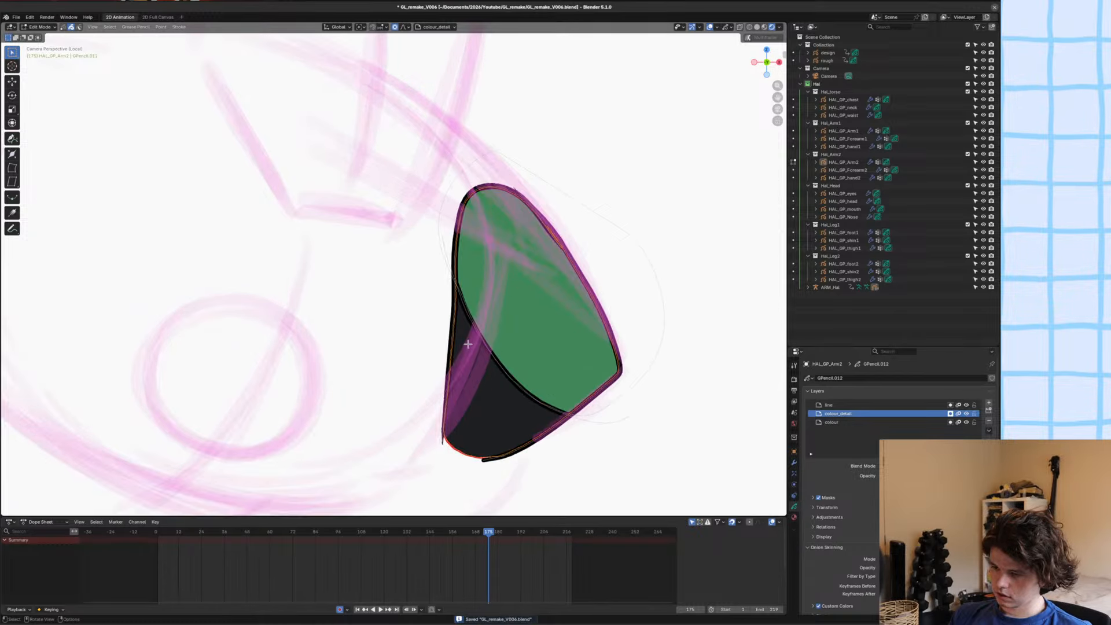
left_click(486, 328)
key("x")
left_click(486, 327)
key("ctrl+Tab")
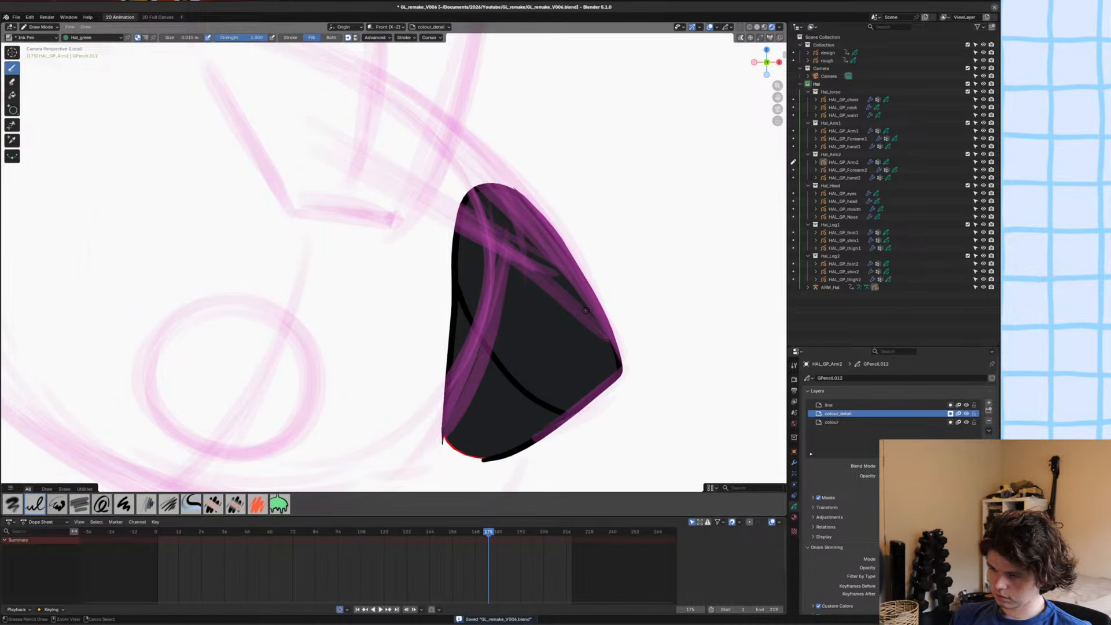
key("ctrl+z")
Compare the redrawn upper arm at frame 175 with the arm drawing at frame 174.
scroll(602, 237, "down", 3)
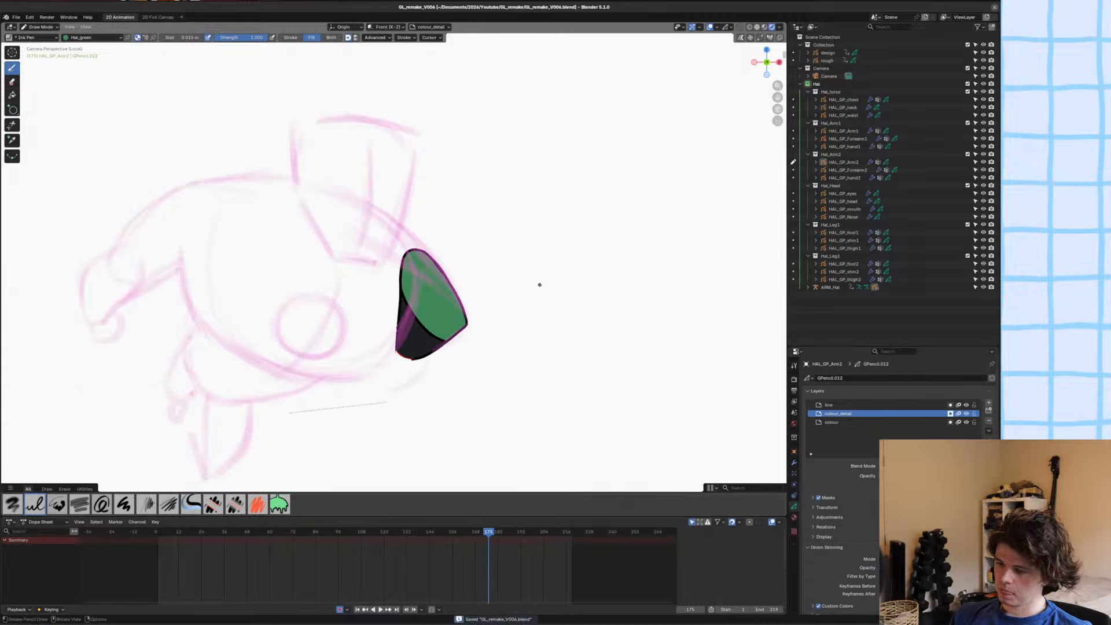
middle_click_drag(540, 284, 548, 284, "shift")
scroll(548, 284, "up", 1, "alt")
scroll(548, 284, "down", 2, "alt")
scroll(548, 284, "up", 2, "alt")
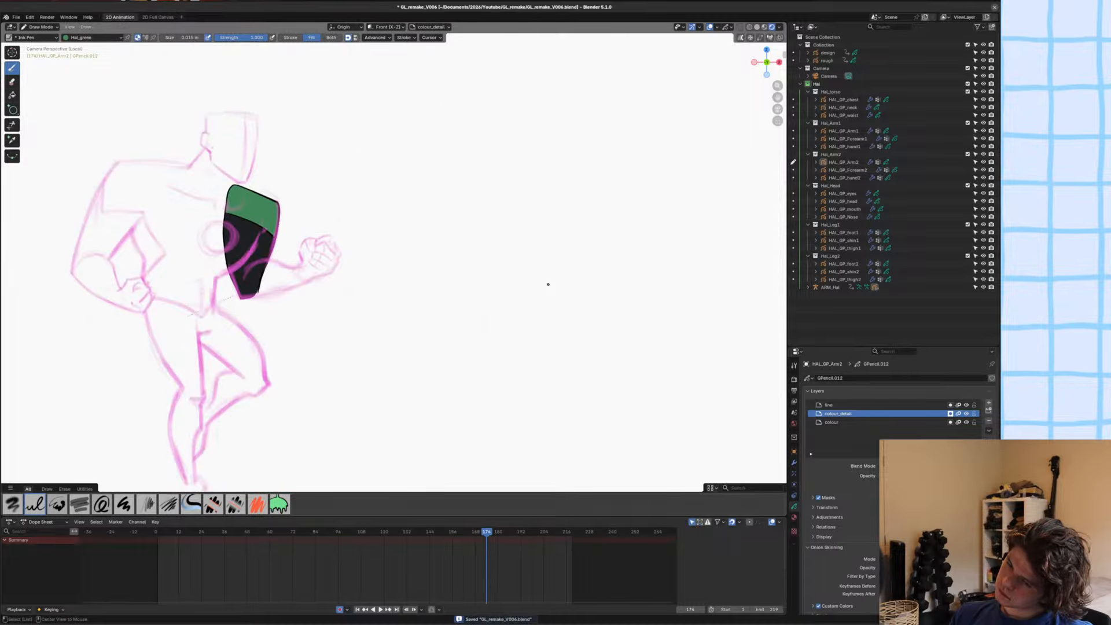
scroll(548, 285, "down", 1, "alt")
scroll(548, 284, "up", 1, "alt")
scroll(548, 285, "down", 1, "alt")
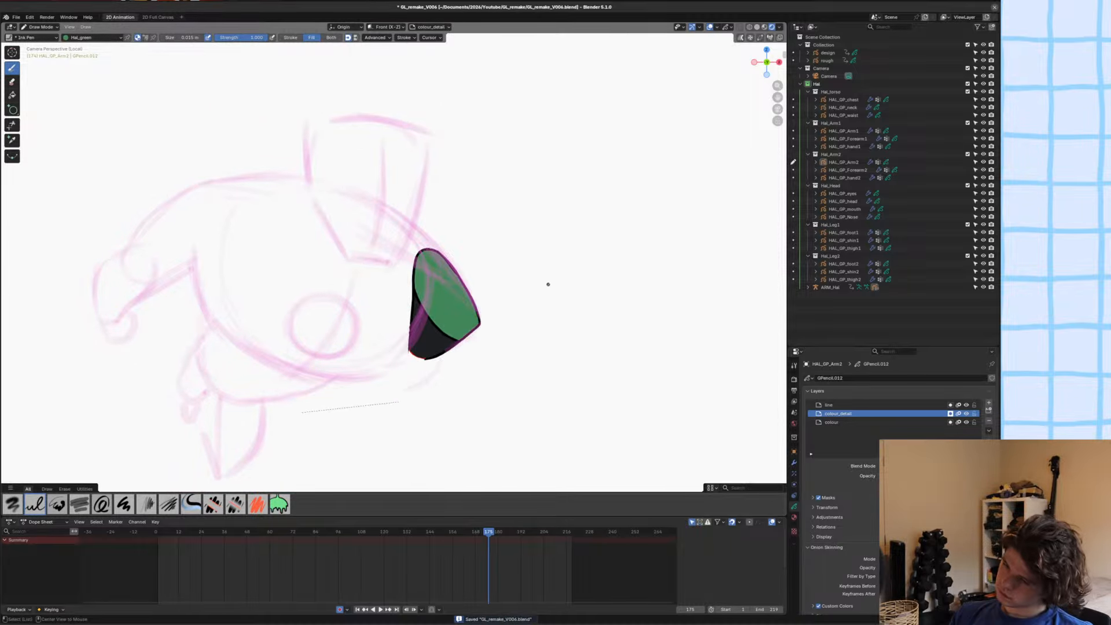
scroll(548, 284, "up", 1, "alt")
scroll(548, 284, "down", 1, "alt")
Leave local view, delete the red separator stroke at the upper arm's lower end, and save the file.
key("KP_Divide")
scroll(531, 293, "up", 4)
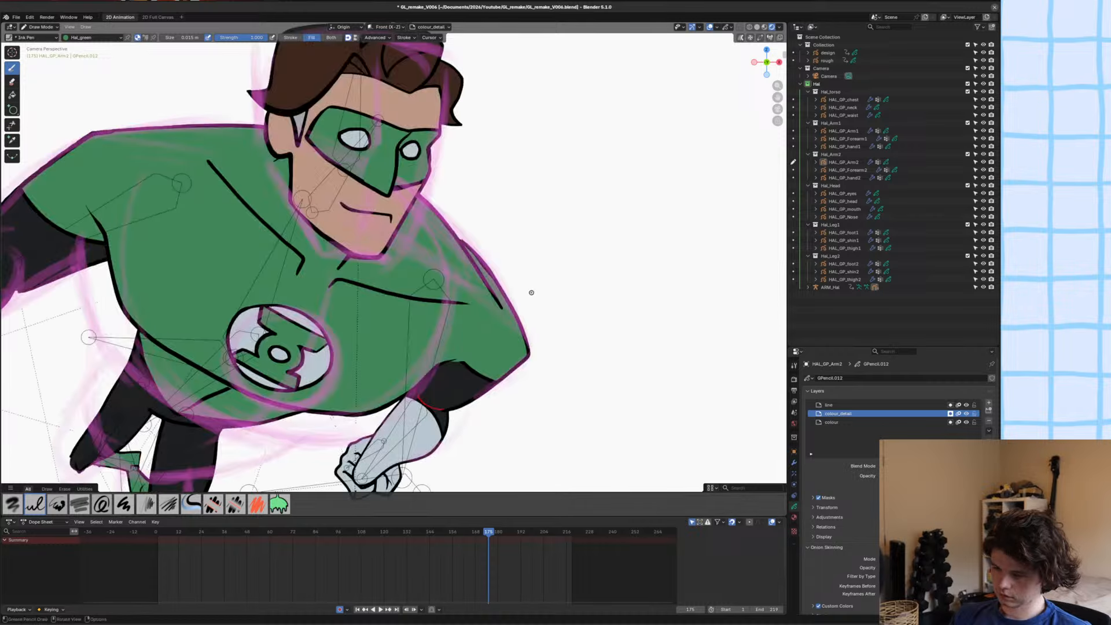
middle_click_drag(531, 293, 553, 105, "shift")
scroll(516, 289, "up", 1)
key("Tab")
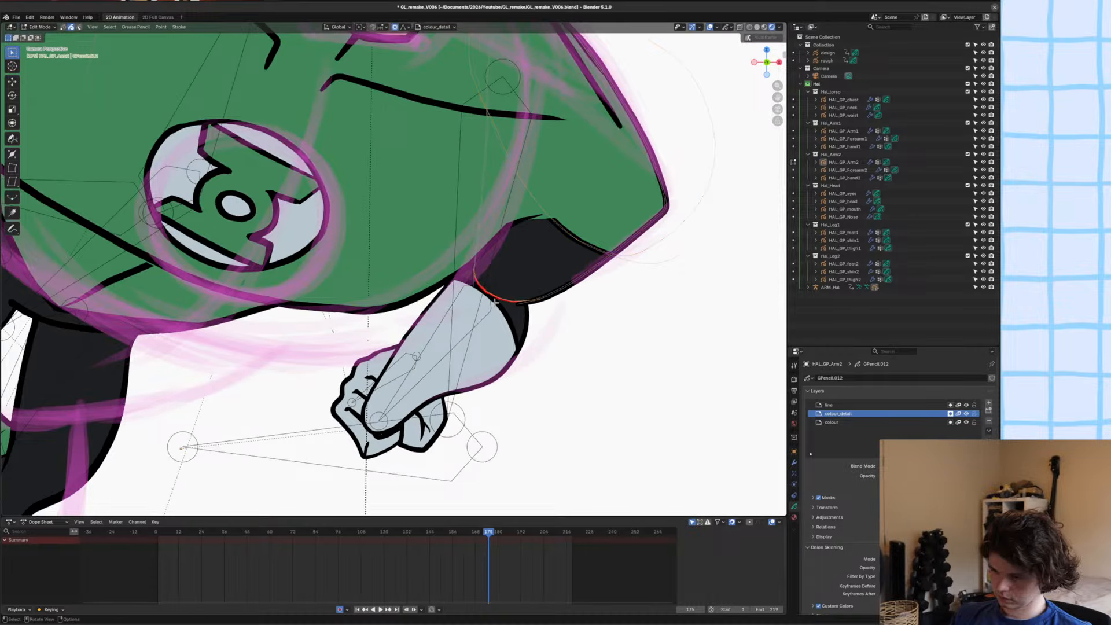
key("Delete")
scroll(492, 312, "down", 3)
key("ctrl+s")
scroll(488, 320, "up", 3)
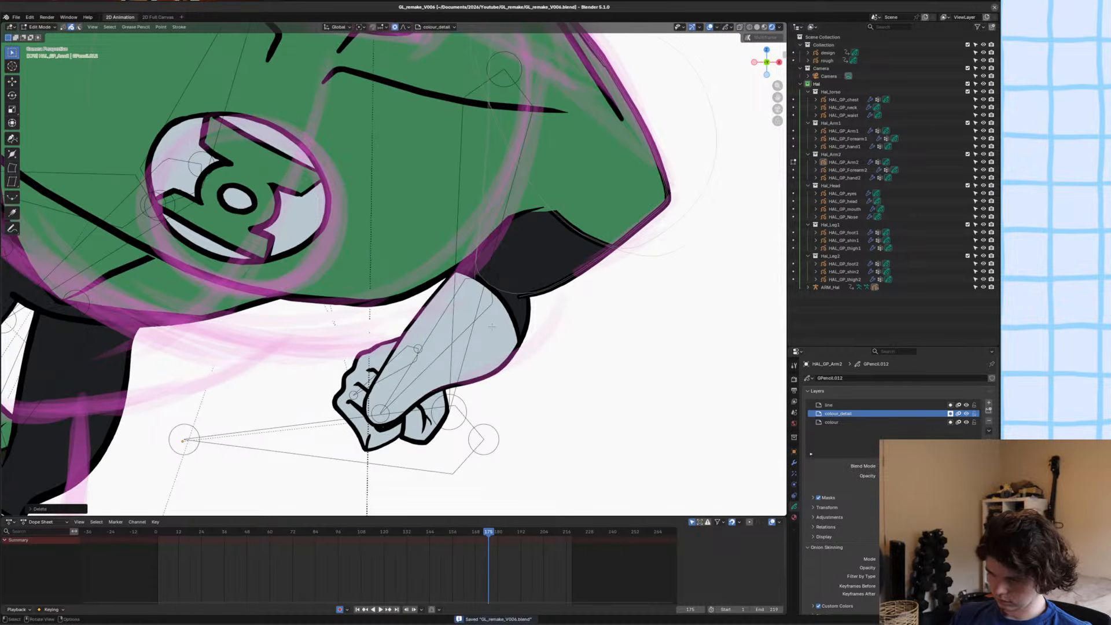
key("Tab")
middle_click_drag(492, 327, 548, 329, "shift")
left_click(509, 339)
key("Tab")
key("a")
key("g")
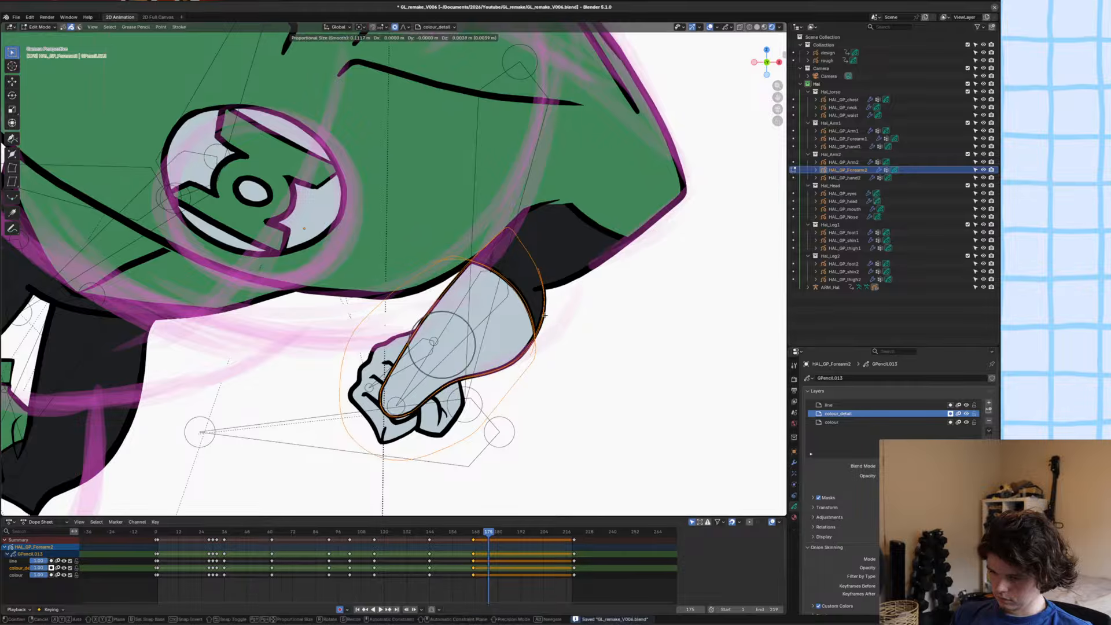
key("Escape")
key("Tab")
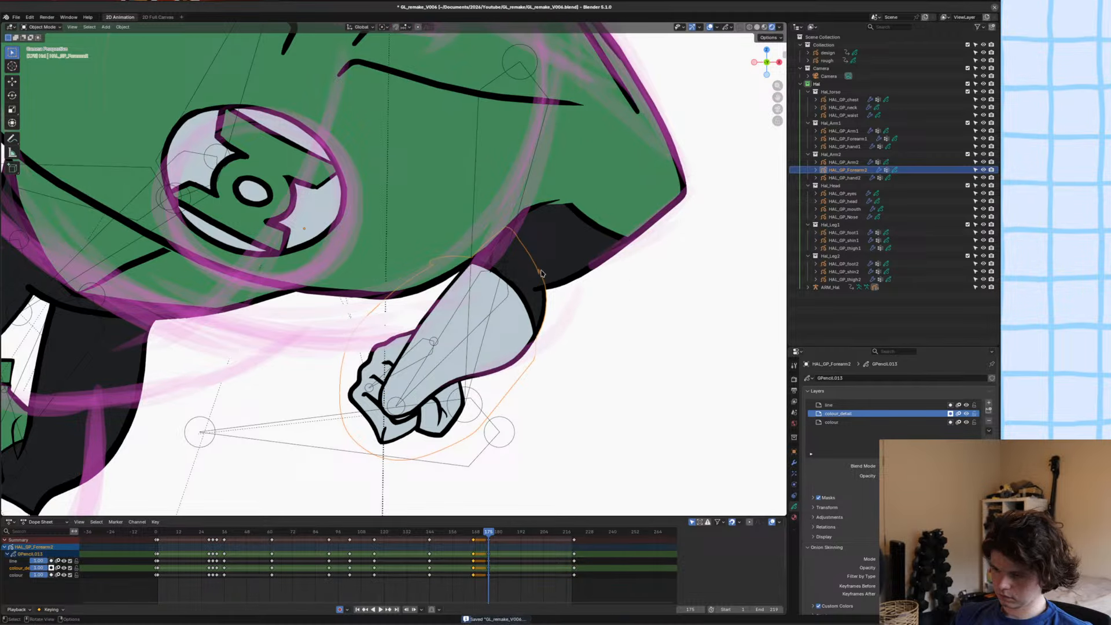
Isolate the forearm, upper arm and rough sketch in local view, and select the forearm.
left_click(596, 255, "shift")
left_click(613, 253, "shift")
key("KP_Divide")
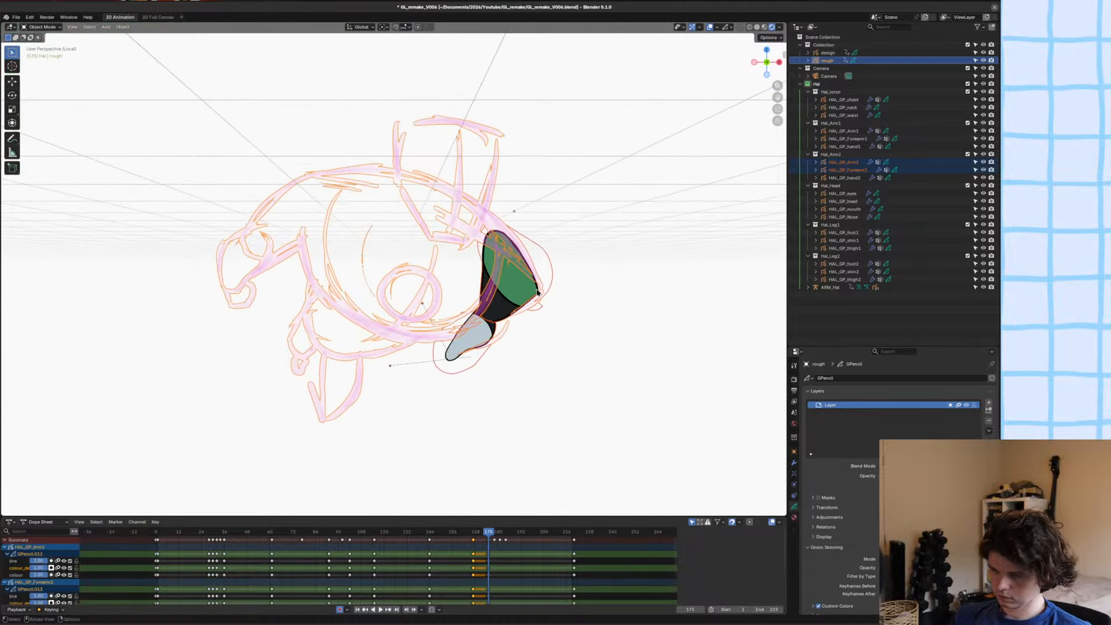
left_click(473, 336)
scroll(415, 296, "up", 5)
Delete the forearm's existing strokes at frame 175, return to Draw Mode, and save the file.
key("Tab")
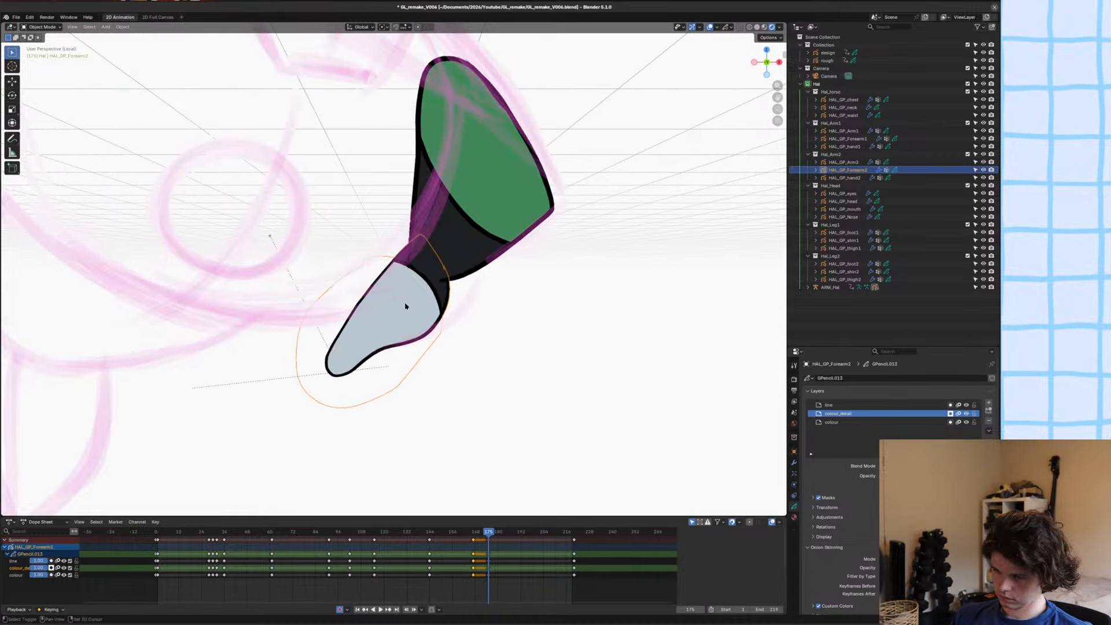
key("r")
left_click(416, 295)
key("x")
middle_click_drag(417, 296, 424, 277, "shift")
key("ctrl+Tab")
key("ctrl+s")
Make the forearm's line layer active and set the pen to draw Hal_Linework in Stroke mode.
scroll(442, 241, "up", 4)
middle_click_drag(441, 240, 427, 259, "shift")
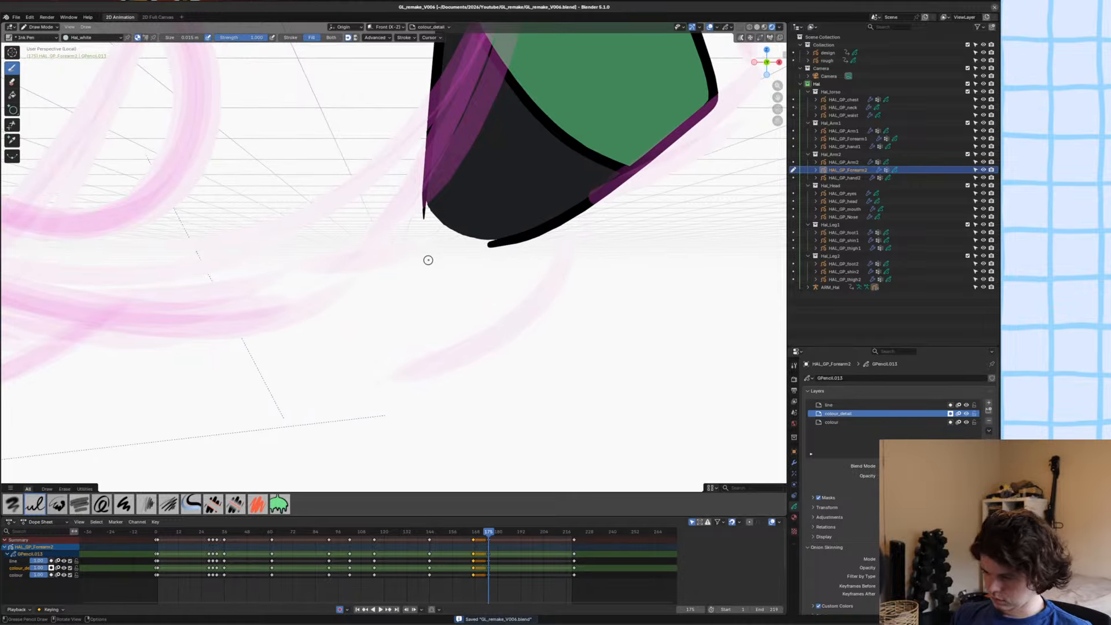
left_click(848, 405)
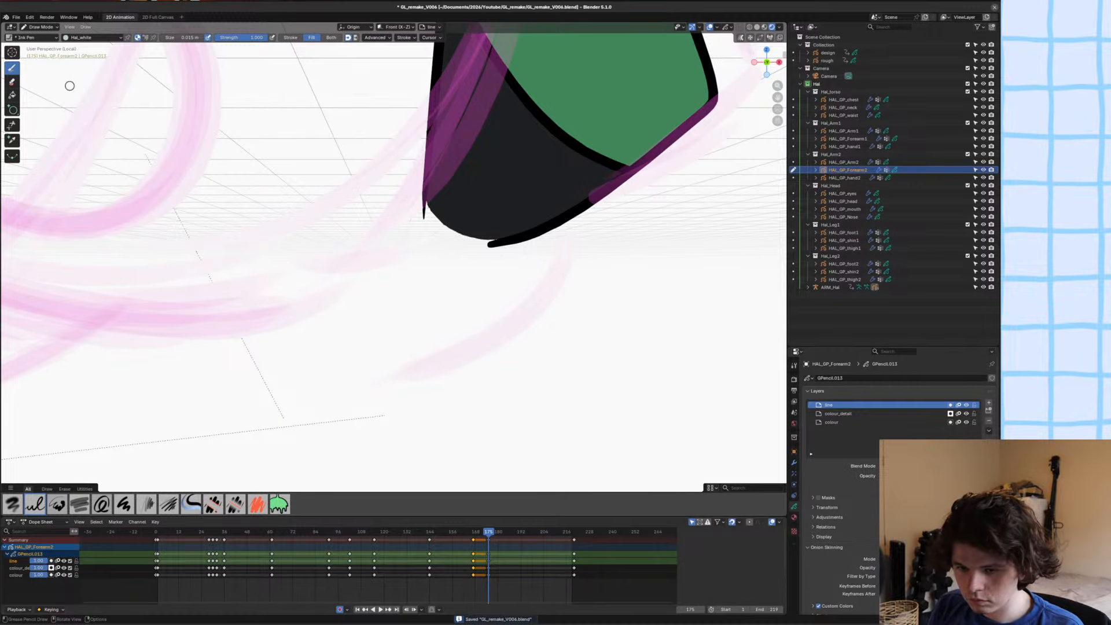
left_click(92, 37)
left_click(65, 54)
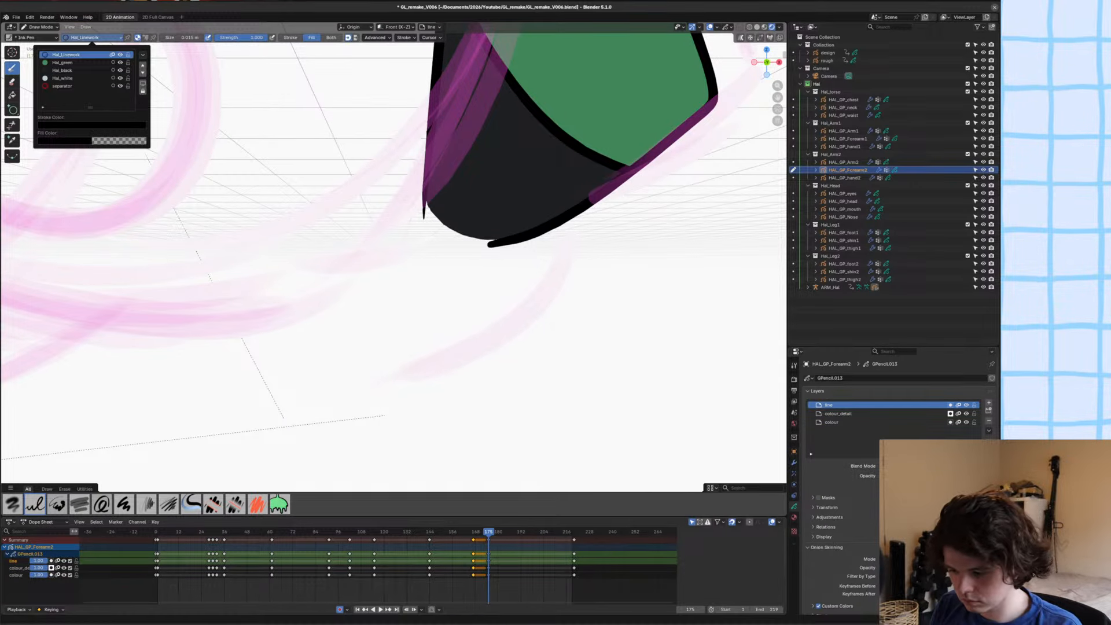
left_click_drag(529, 227, 532, 213)
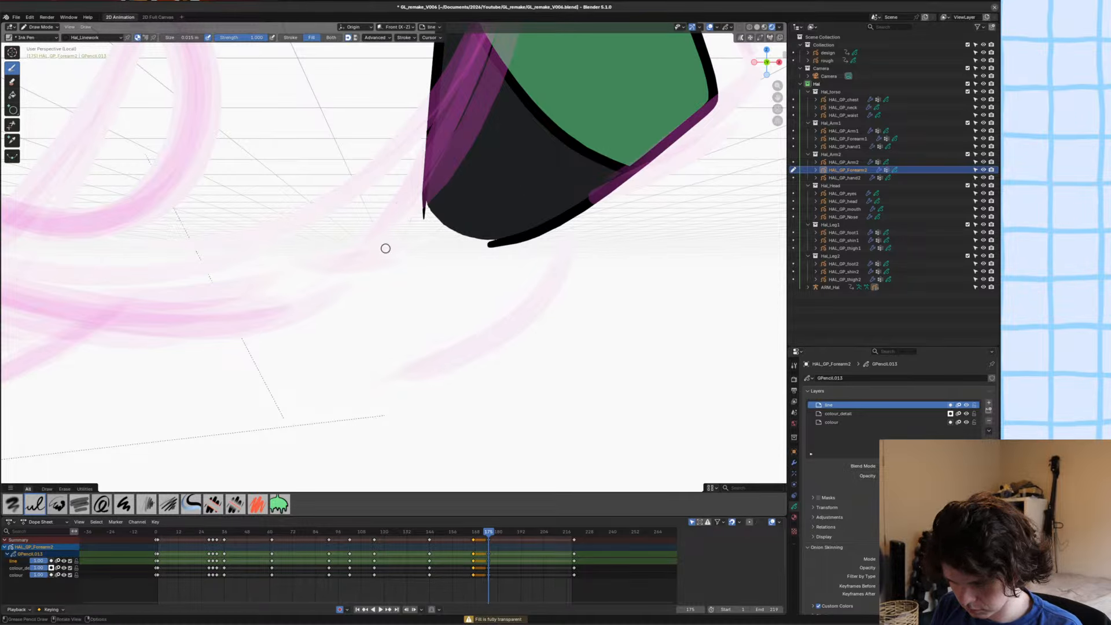
left_click(291, 37)
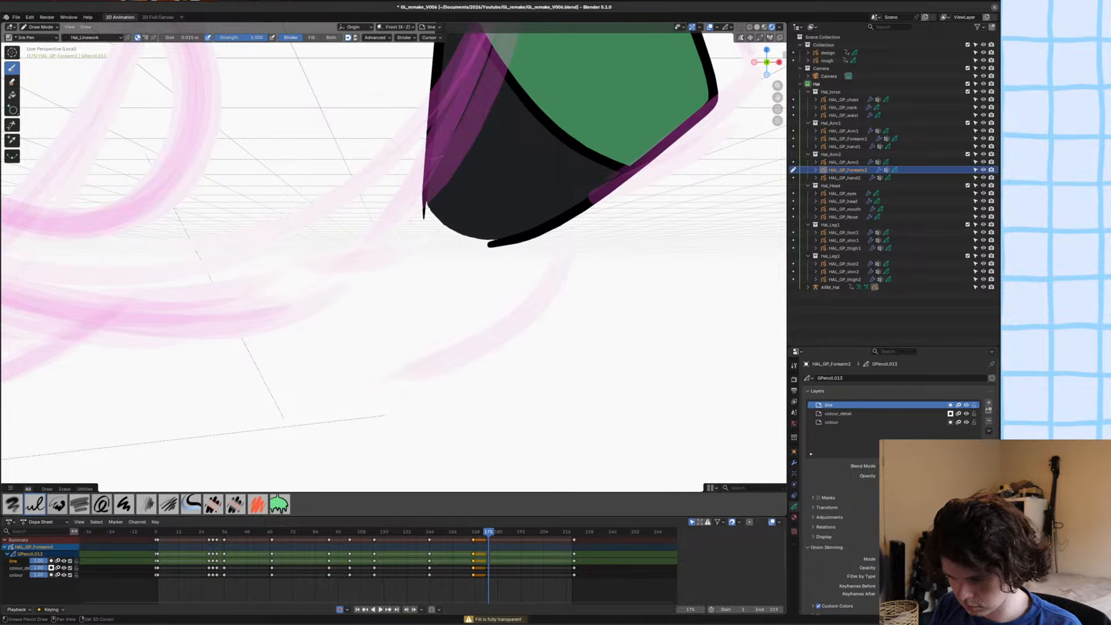
Draw the forearm's inner outline and elbow arc over the rough sketch at frame 175, undoing the outer curve.
mouse_move(426, 164)
left_mouse_down()
mouse_move(394, 218)
mouse_move(402, 296)
mouse_move(384, 348)
mouse_move(503, 307)
mouse_move(549, 229)
left_mouse_up()
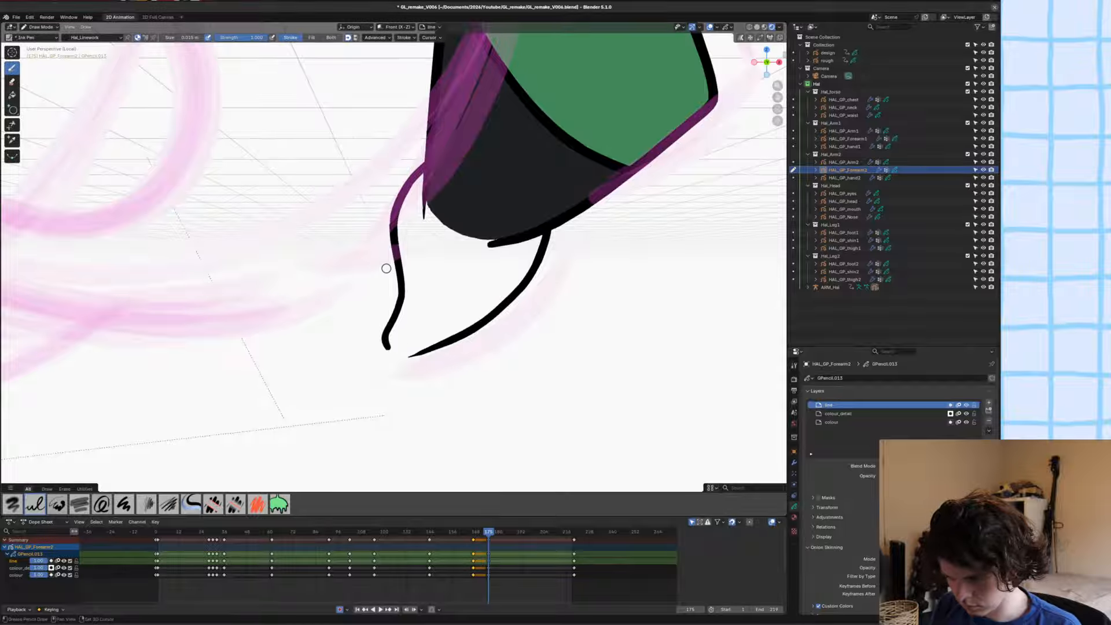
middle_click_drag(407, 255, 413, 256, "shift")
key("ctrl+z")
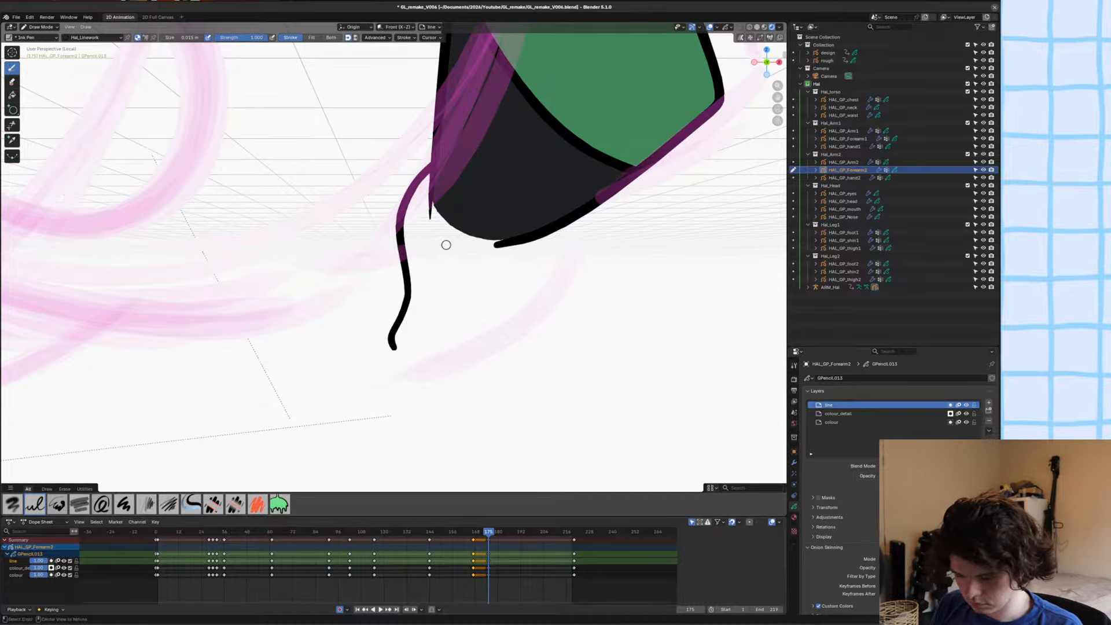
Leave local view in Object Mode and isolate the forearm, upper arm and rough sketch again.
key("alt+z")
key("ctrl+Tab")
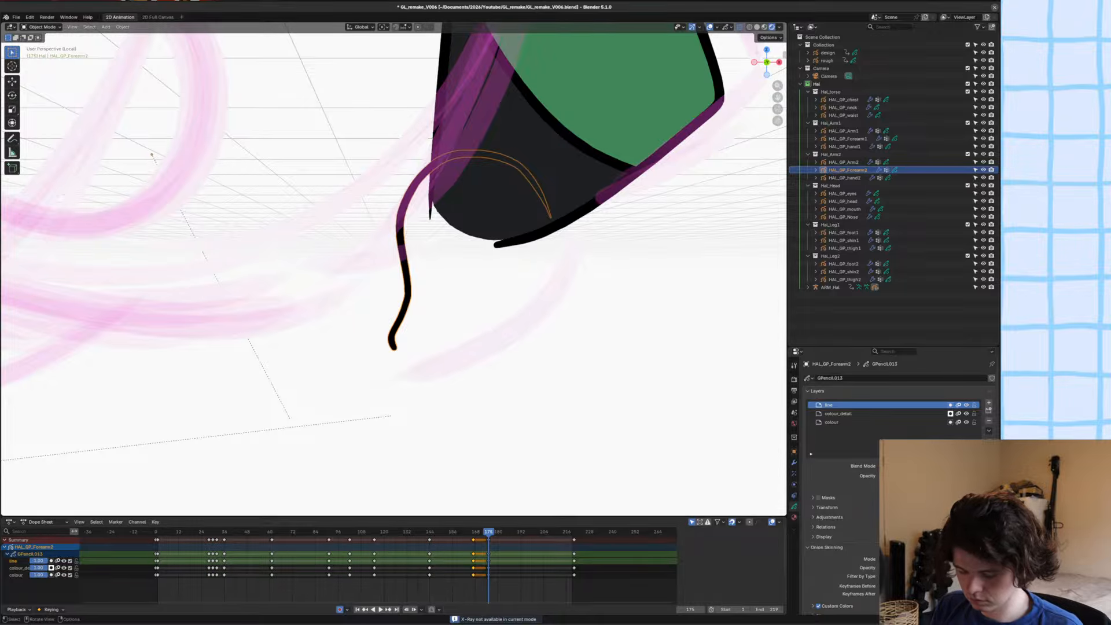
key("KP_Divide")
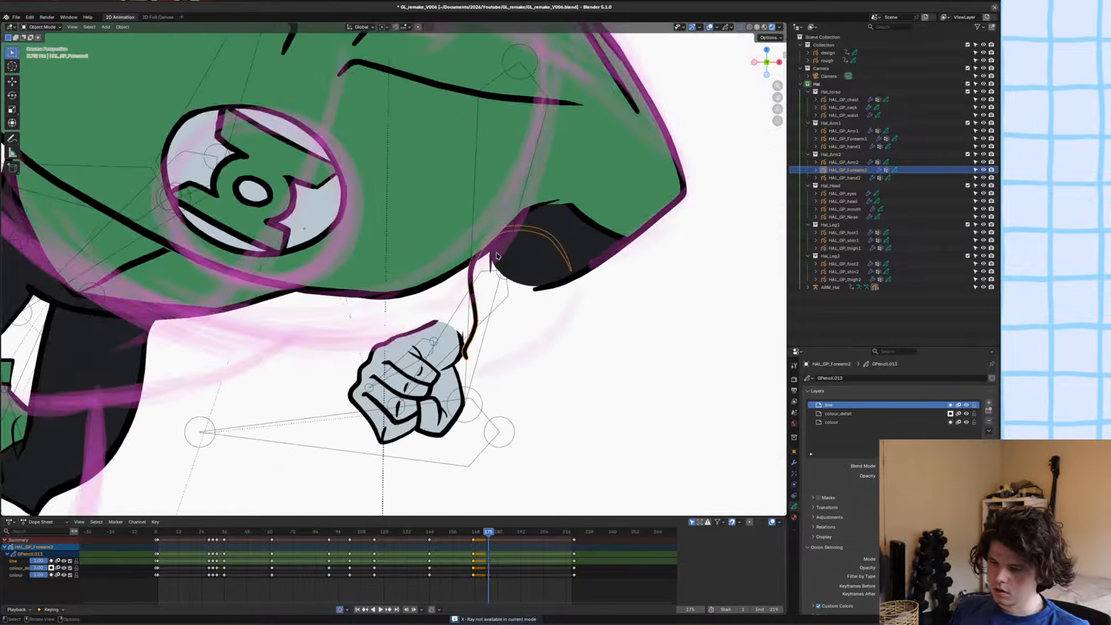
scroll(536, 301, "down", 3)
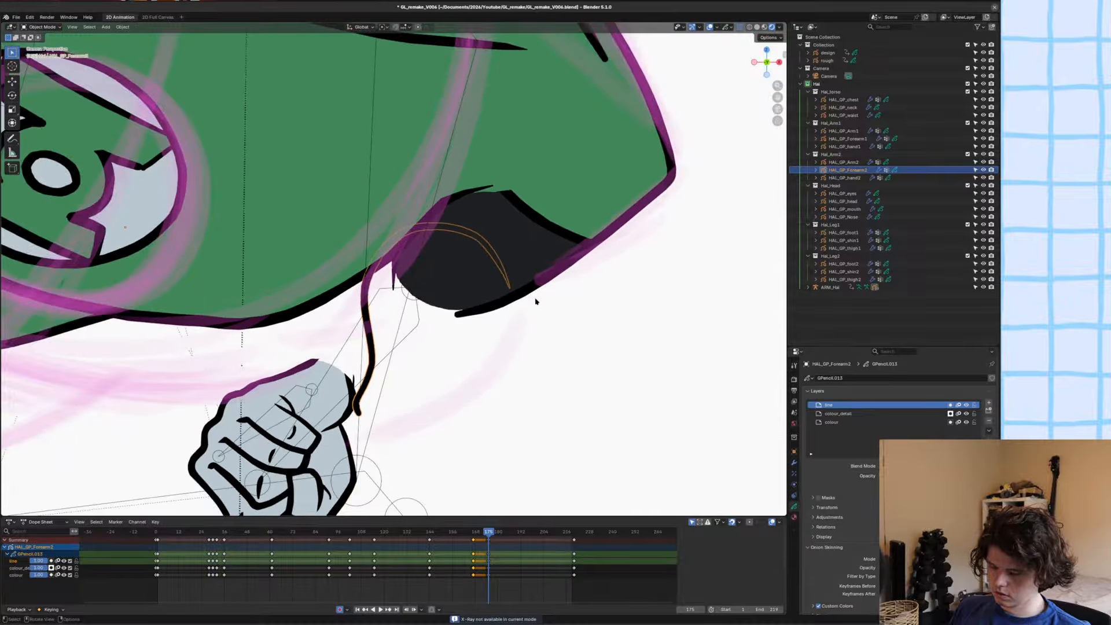
left_click(553, 216, "shift")
left_click(563, 266, "shift")
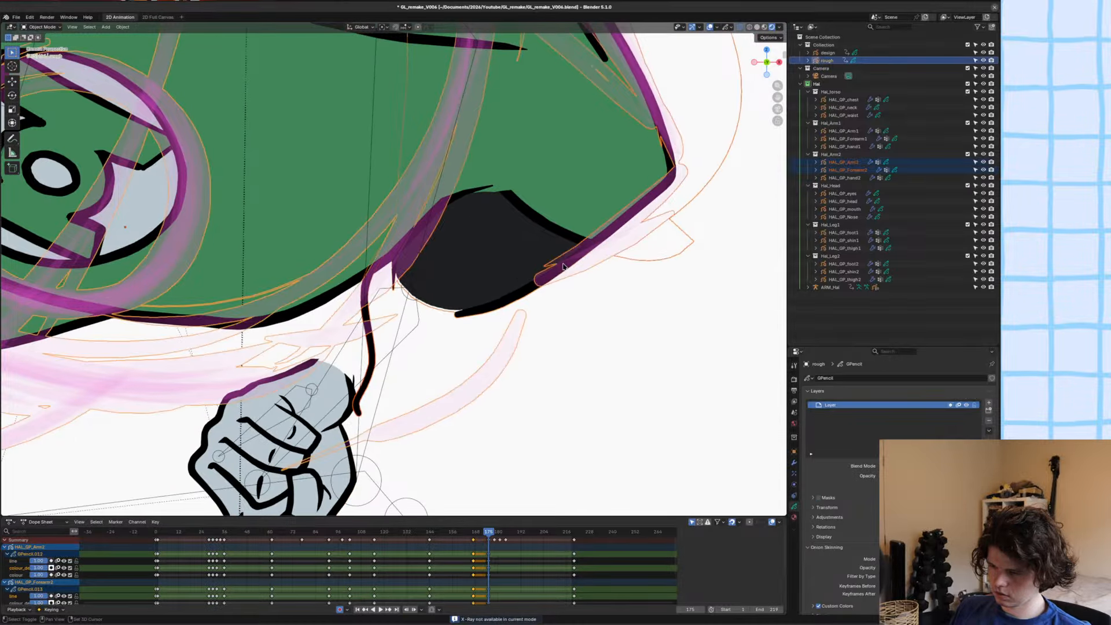
key("KP_Divide")
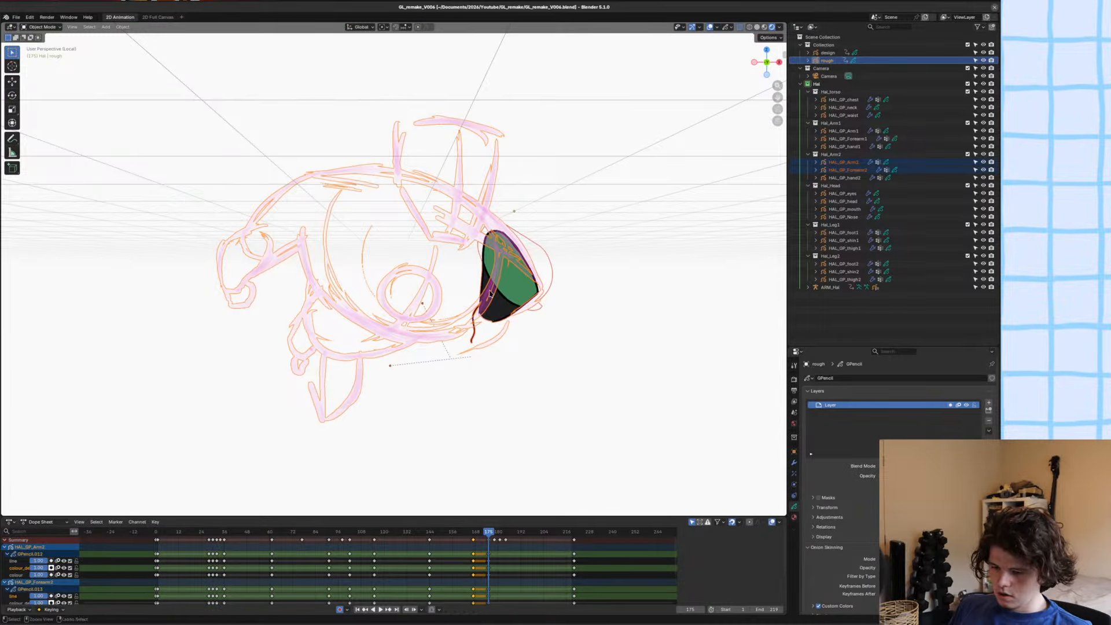
Make the forearm the only selected object, save the file, and return to Object Mode.
left_click(514, 282)
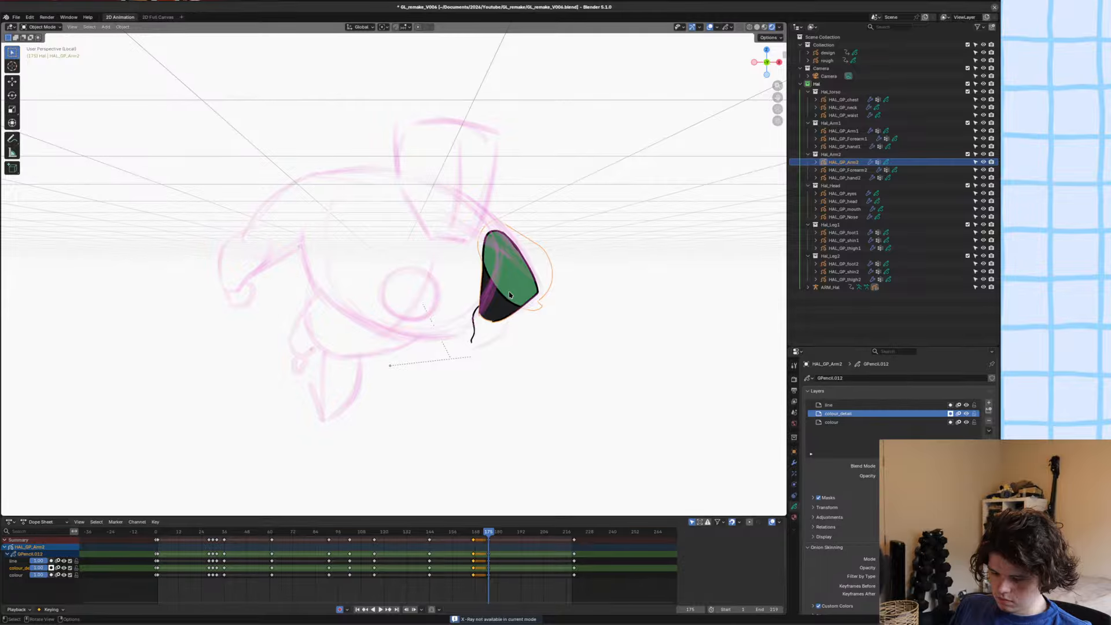
scroll(509, 295, "up", 4)
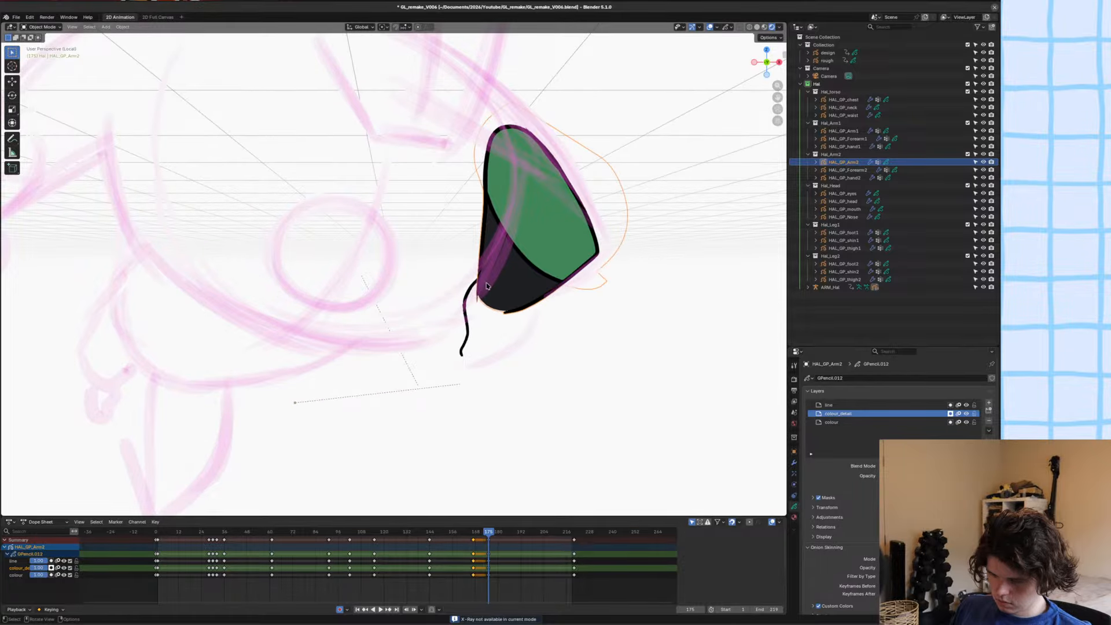
left_click(465, 305)
left_click(464, 299)
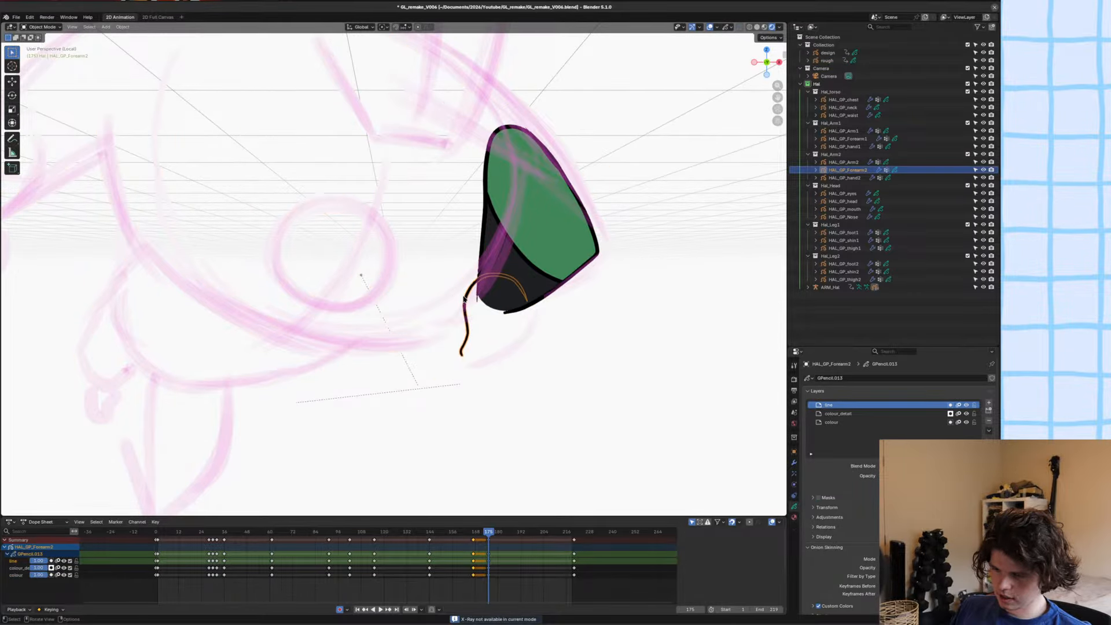
key("Tab")
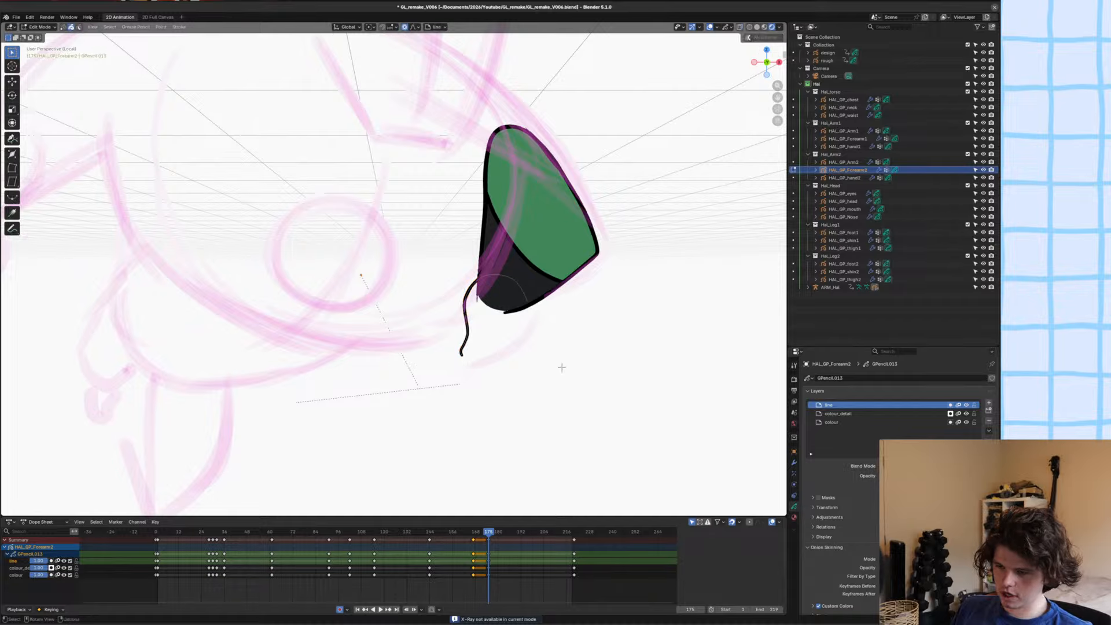
key("ctrl+Tab")
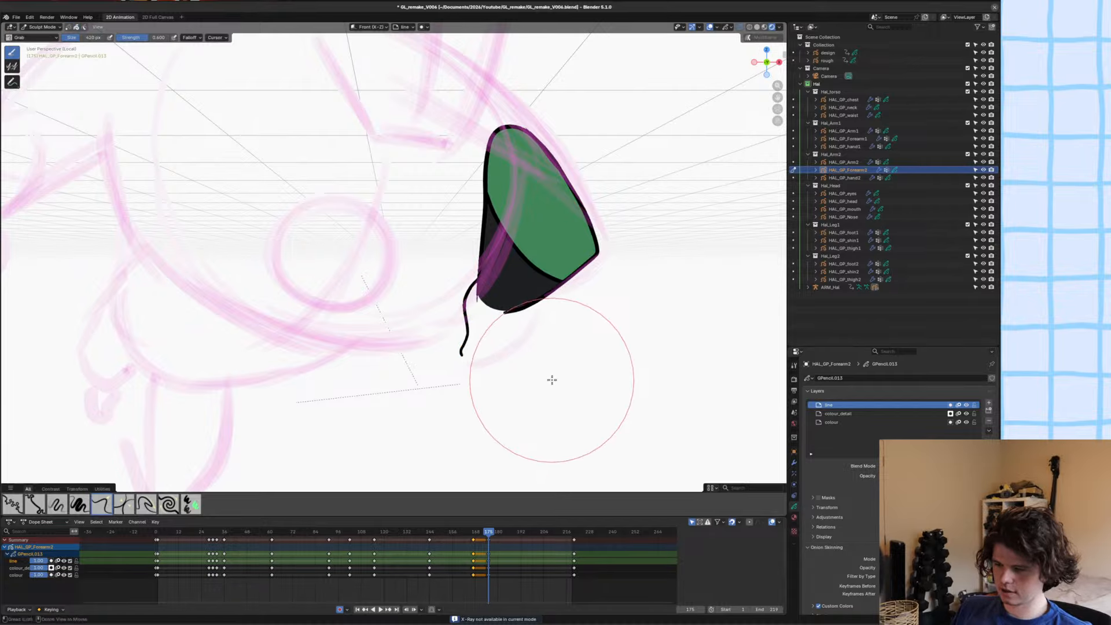
key("ctrl+s")
key("ctrl+Tab")
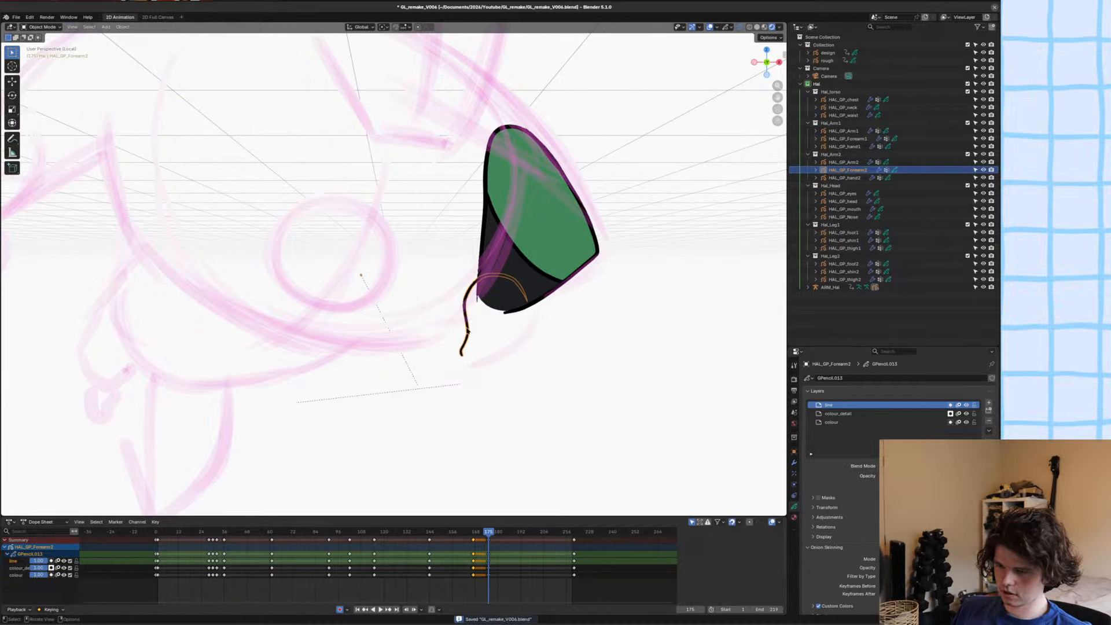
Change the viewport to Solid shading with X-ray and return the forearm to Draw Mode.
middle_click_drag(467, 331, 421, 280, "shift")
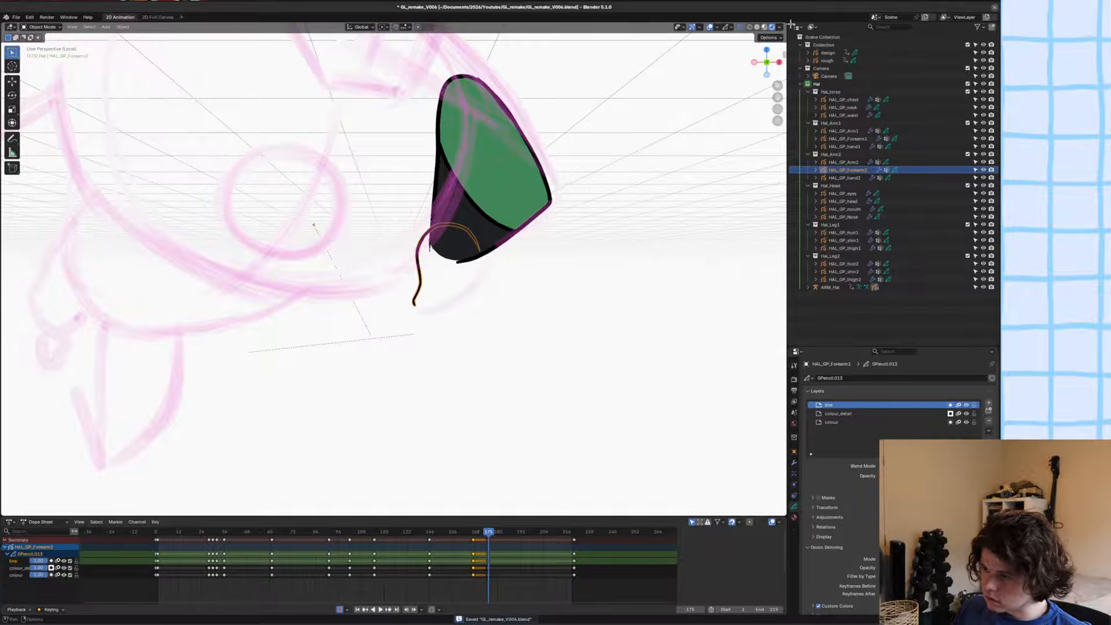
left_click(764, 27)
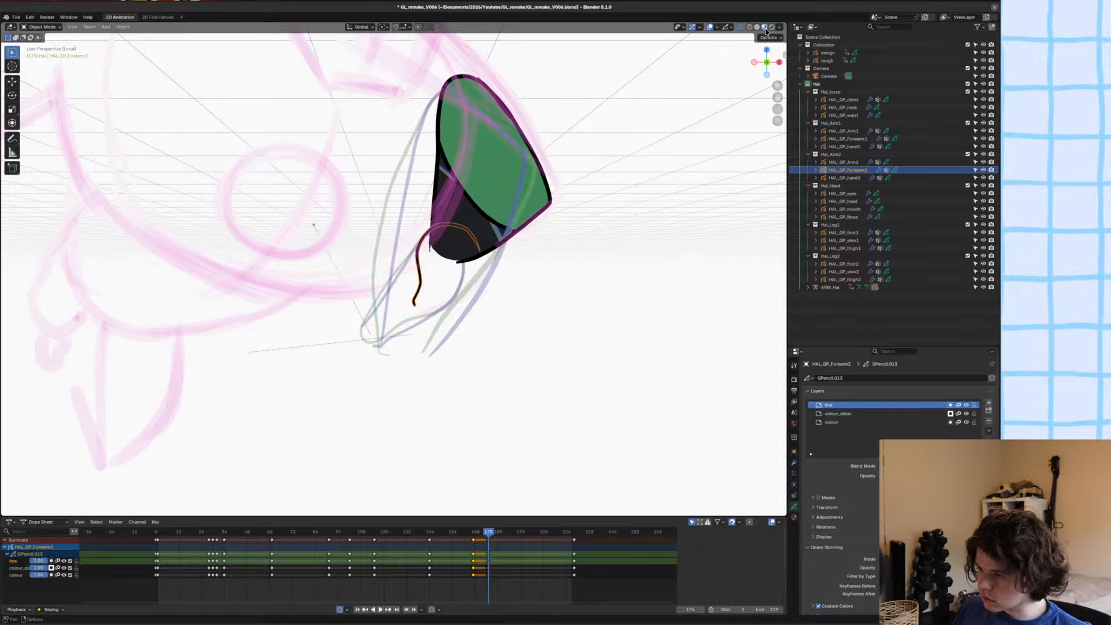
left_click(772, 27)
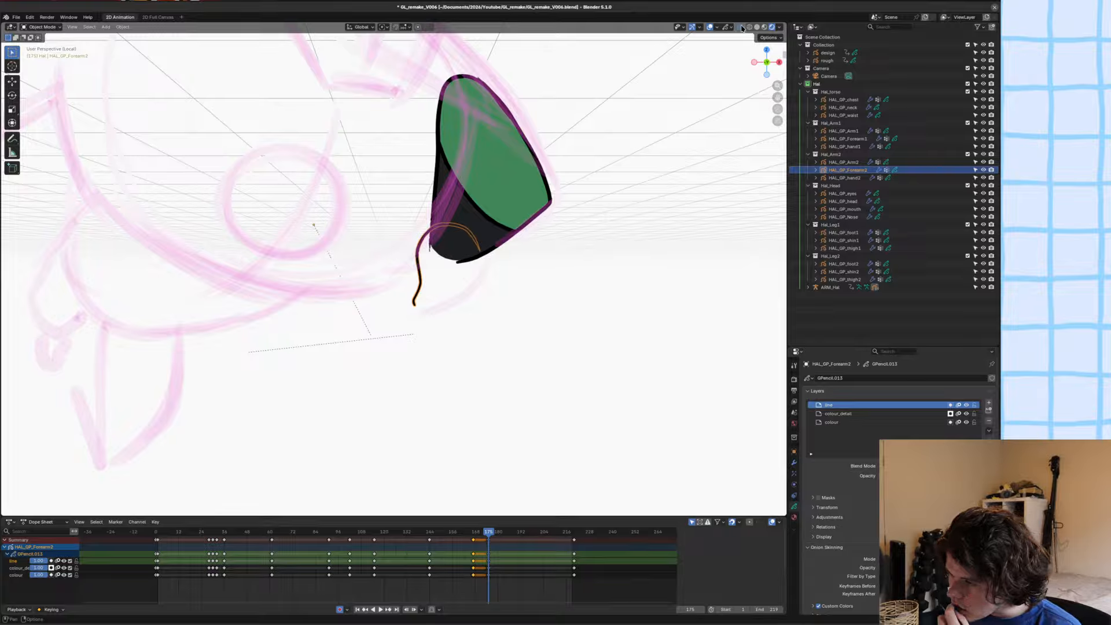
left_click(743, 27)
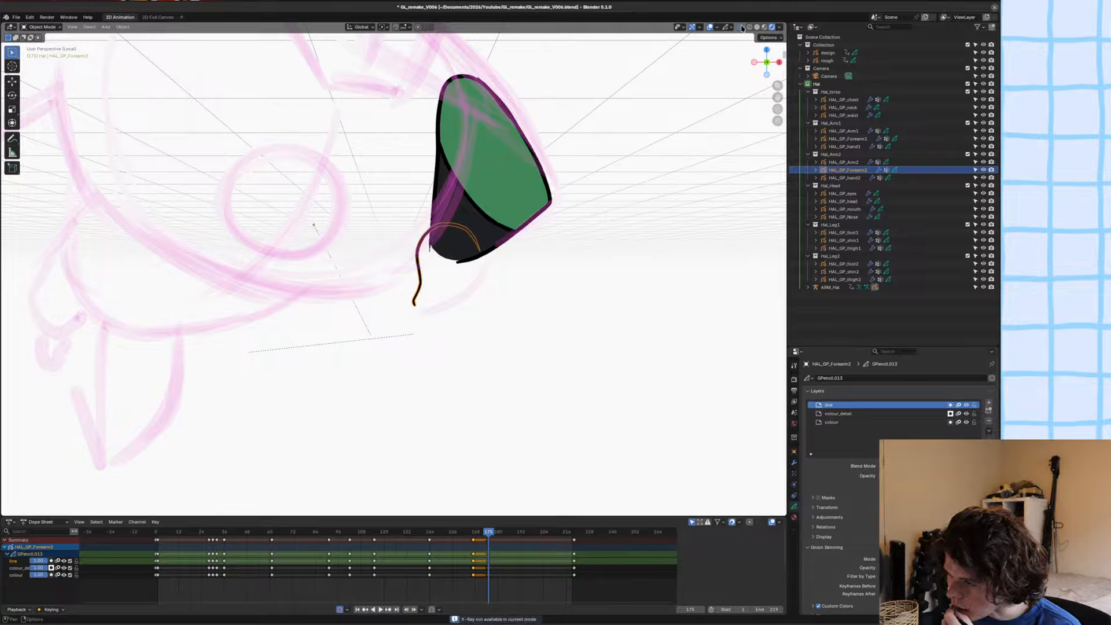
left_click(750, 28)
left_click(758, 27)
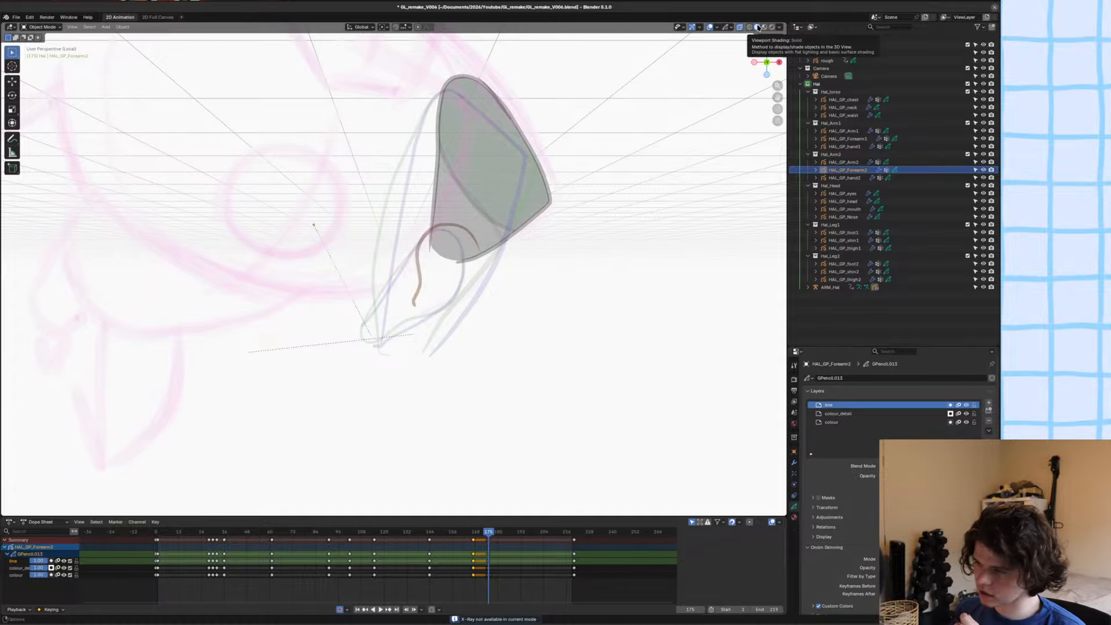
scroll(537, 119, "up", 2)
scroll(471, 293, "up", 2)
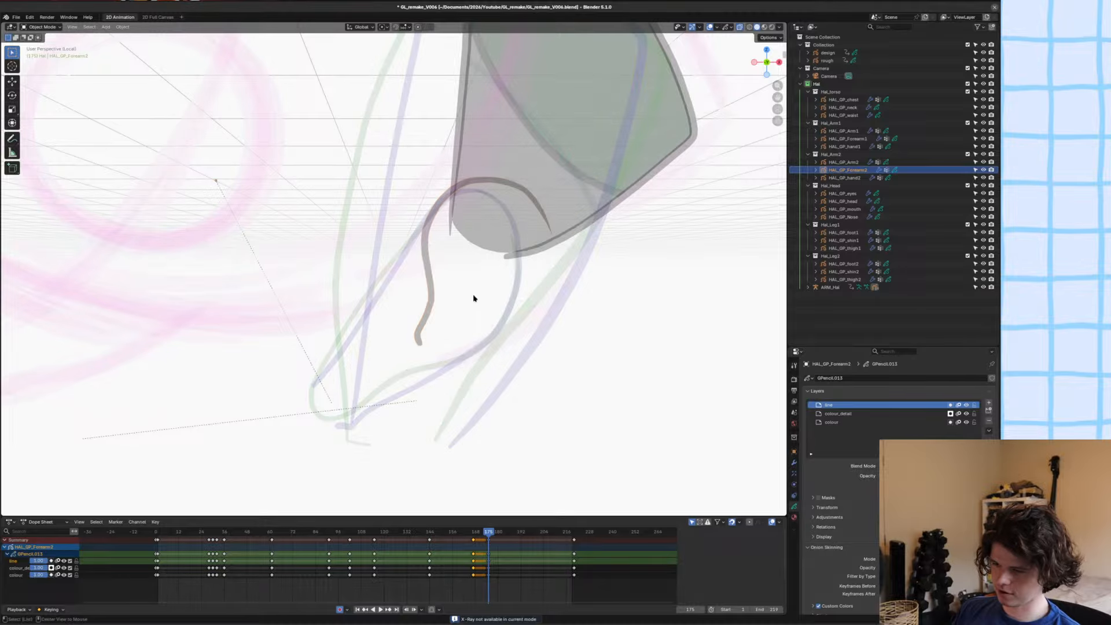
key("ctrl+Tab")
scroll(498, 276, "up", 3)
middle_click_drag(498, 276, 389, 243, "shift")
scroll(393, 249, "down", 2)
scroll(395, 251, "up", 1)
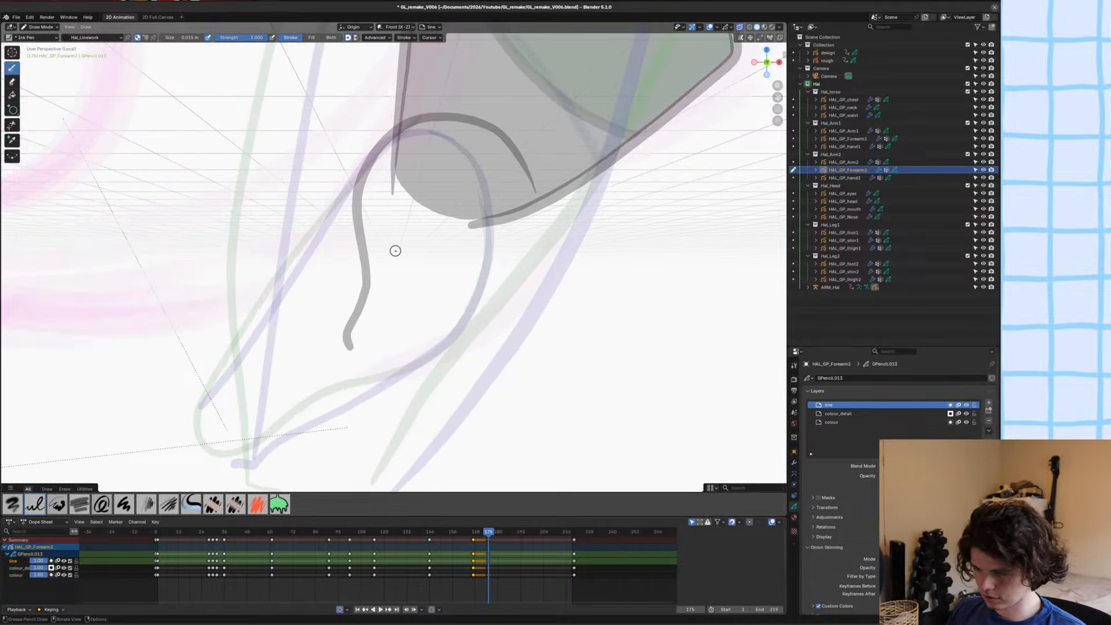
Try to draw the forearm's outer curve from the elbow arc down towards the wrist.
mouse_move(521, 165)
left_mouse_down()
mouse_move(537, 204)
mouse_move(534, 246)
mouse_move(505, 290)
mouse_move(431, 349)
left_mouse_up()
scroll(395, 255, "down", 3)
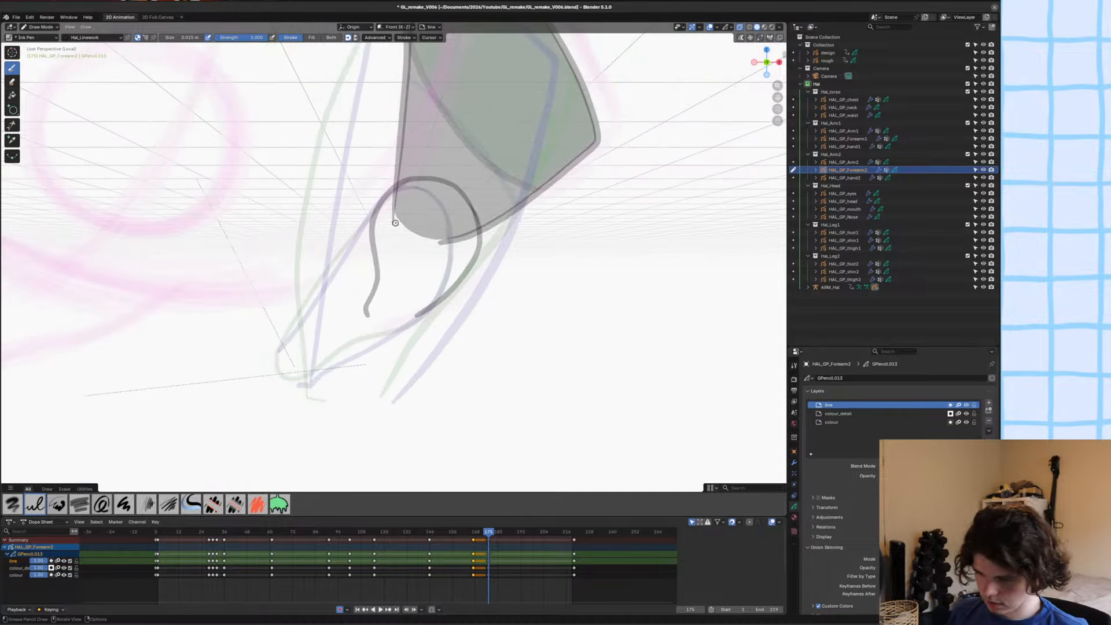
key("ctrl+z")
Turn off onion skinning in the viewport overlays.
scroll(407, 233, "down", 4)
scroll(412, 238, "up", 4)
key("alt+z")
scroll(427, 249, "up", 1)
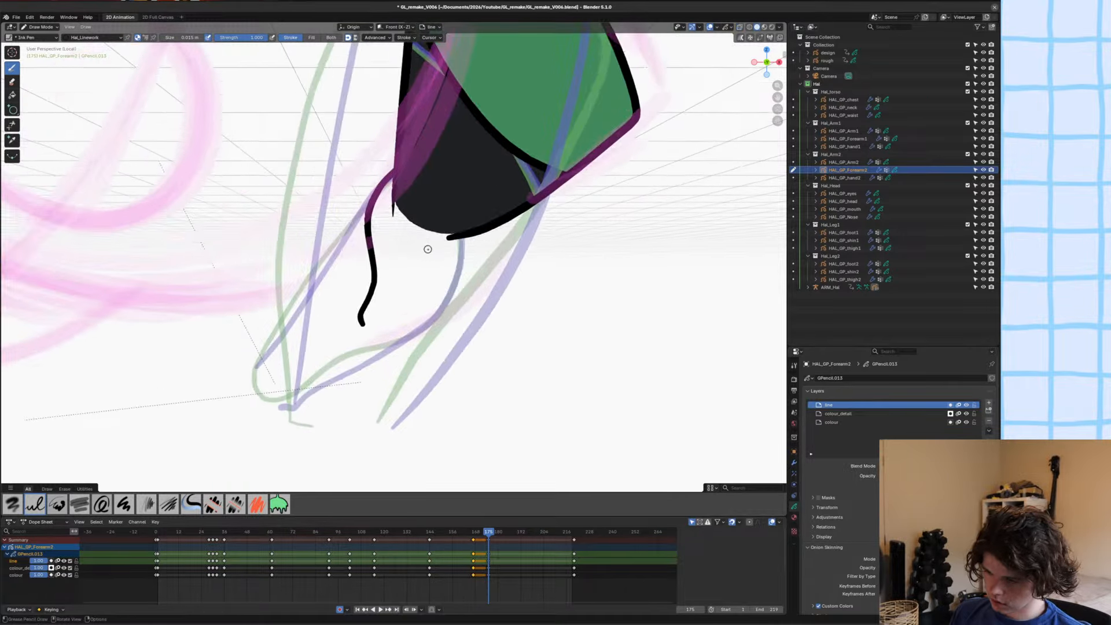
left_click(730, 27)
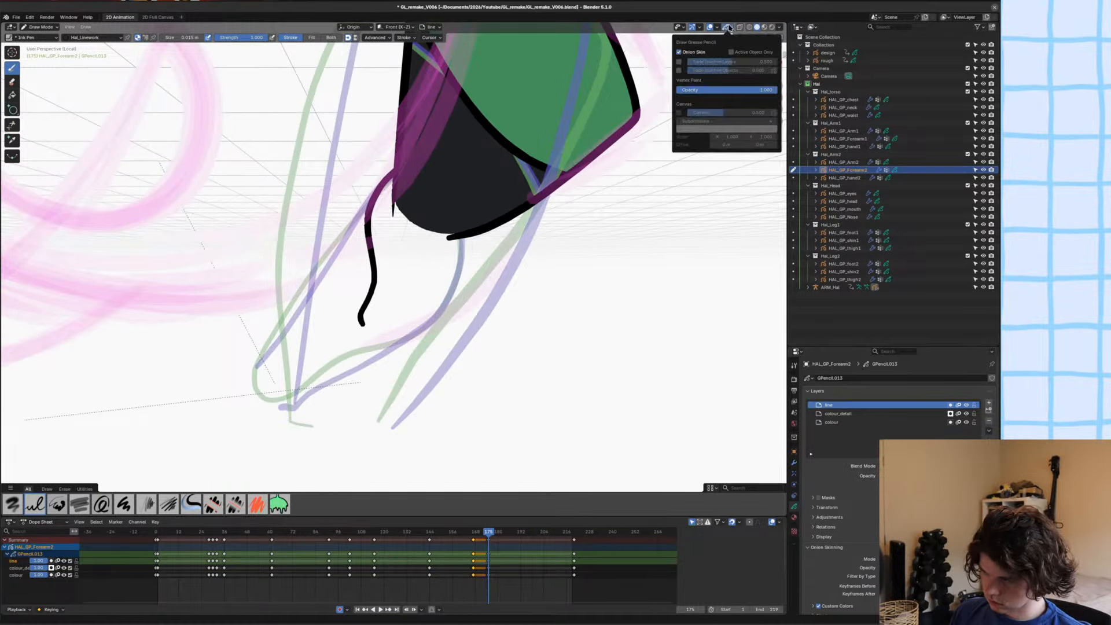
left_click(689, 52)
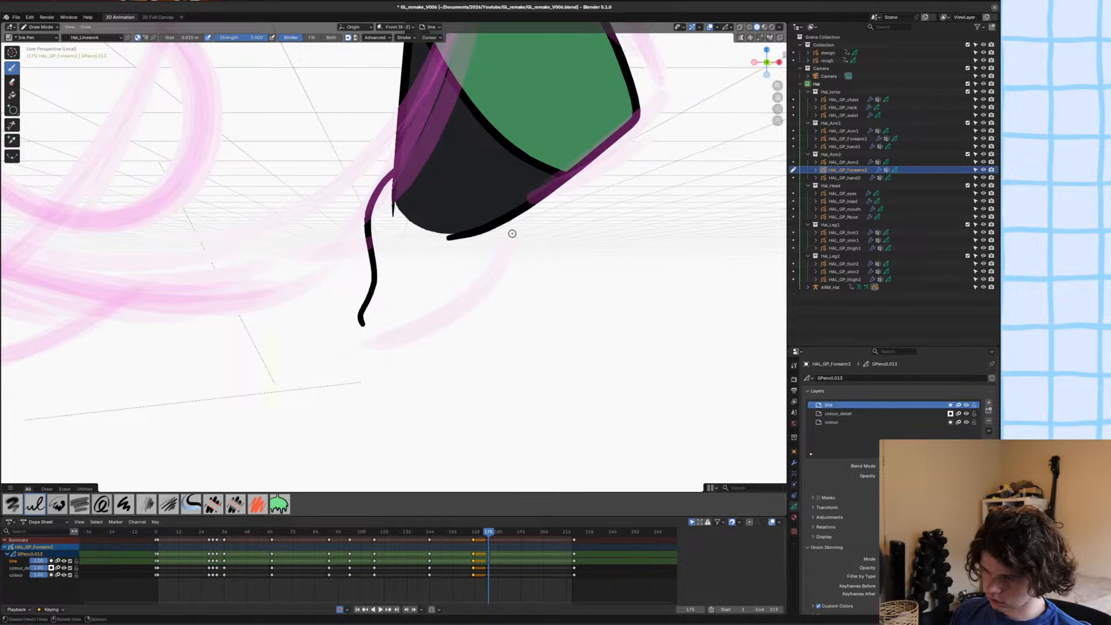
In X-ray view, draw the forearm's outer curve from the elbow arc down to the wrist along the rough sketch.
key("alt+z")
scroll(523, 236, "up", 1)
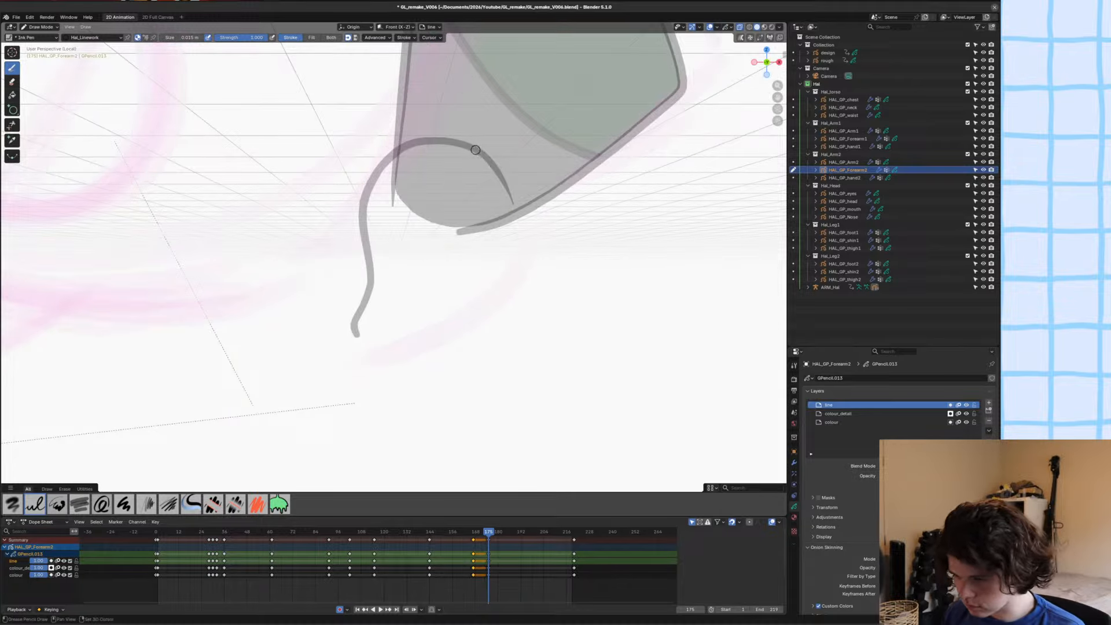
mouse_move(477, 149)
left_mouse_down()
mouse_move(514, 205)
mouse_move(520, 243)
left_mouse_up()
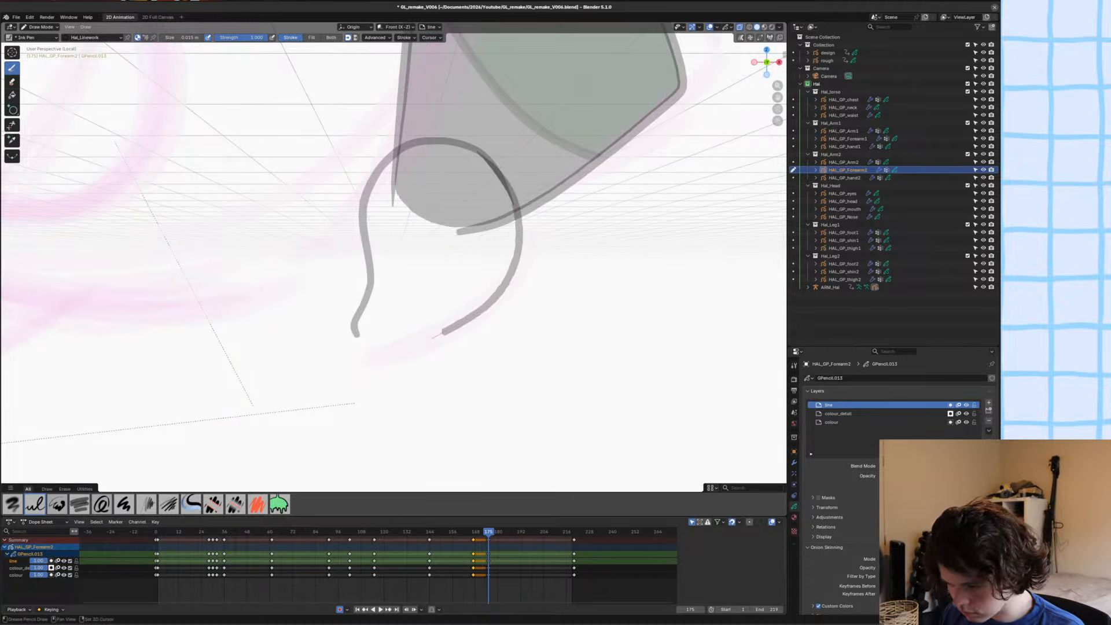
Adjust the line thickness at the inner outline's wrist end with proportional Shrink/Fatten, and save the file.
key("Tab")
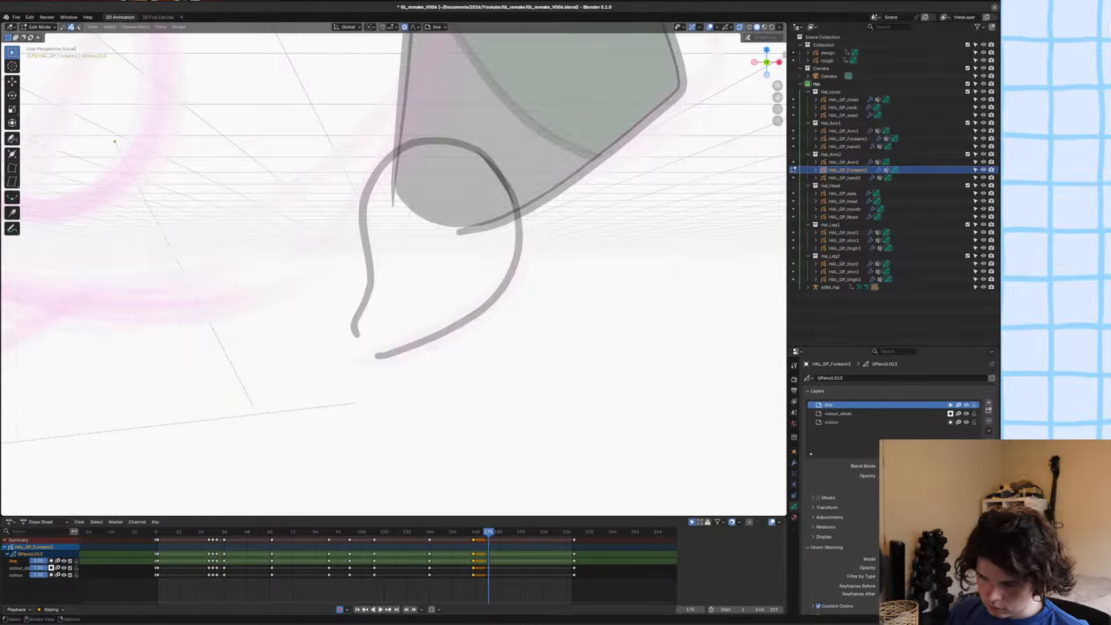
scroll(399, 325, "up", 4)
key("1")
key("alt+s")
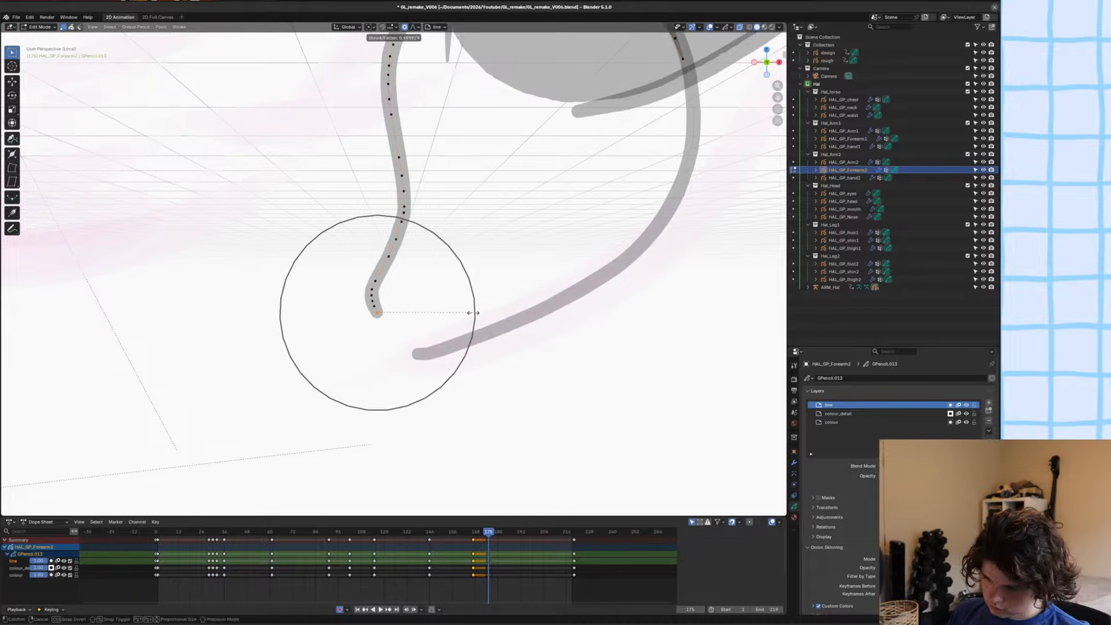
left_click(443, 321)
scroll(452, 322, "down", 4)
key("ctrl+s")
Back in Draw Mode, close the gap at the forearm's wrist with a separator stroke on the colour layer.
middle_click_drag(503, 311, 525, 303, "shift")
key("Tab")
left_click(832, 422)
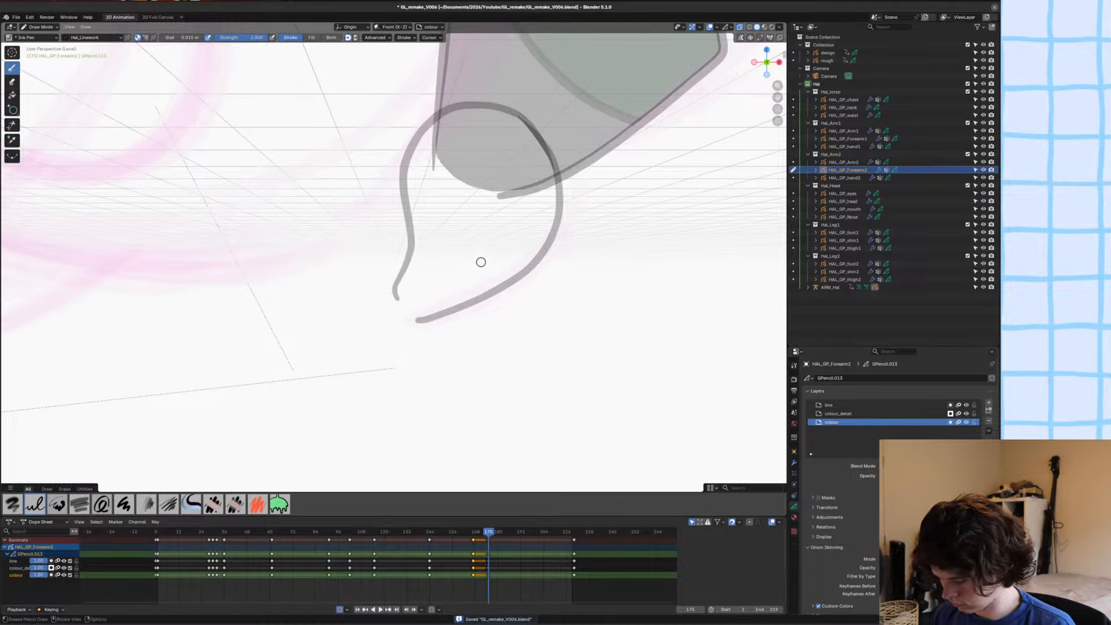
key("u")
left_click(405, 298)
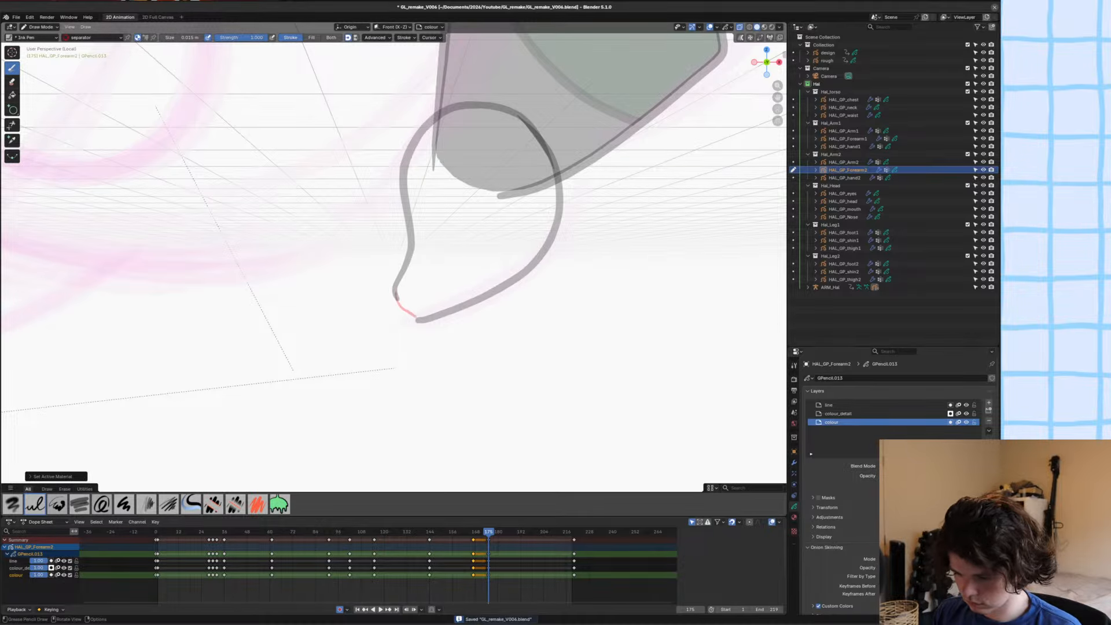
Fill the closed forearm outline with the Hal_black material on the colour layer.
key("u")
left_click(376, 301)
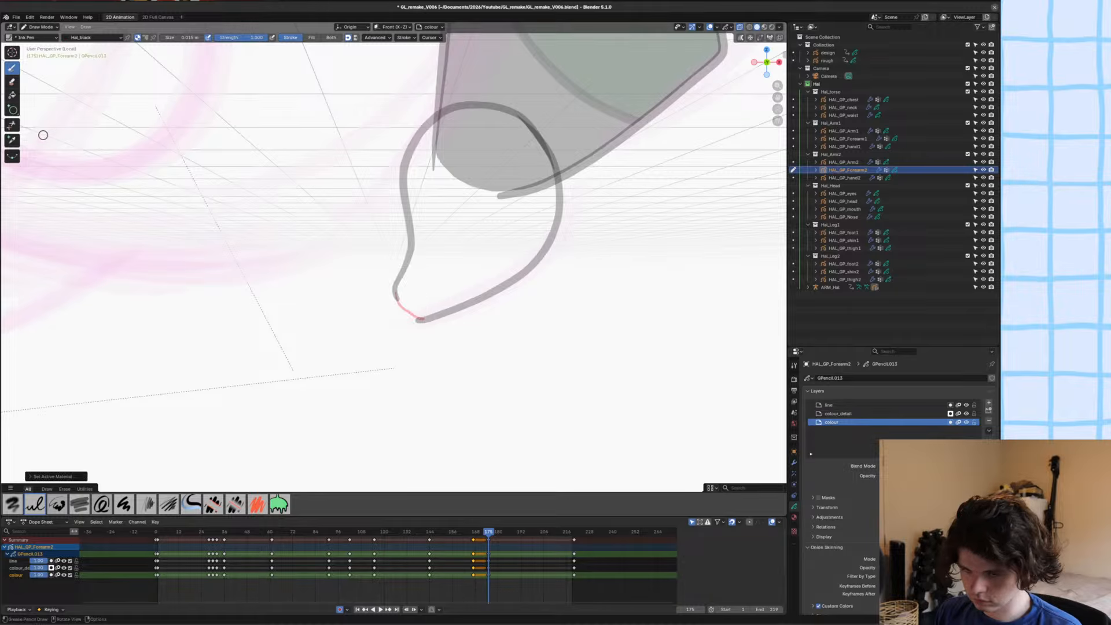
left_click(13, 95)
left_click(471, 232)
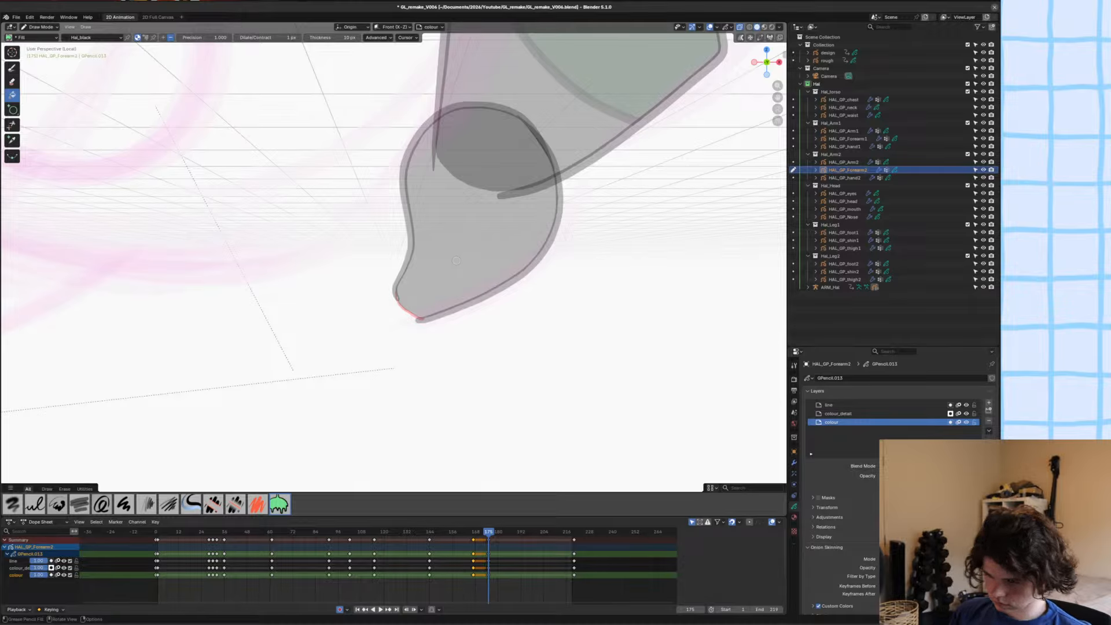
Delete the red separator stroke at the forearm's wrist in Edit Mode, save the file and return to Draw Mode.
key("Tab")
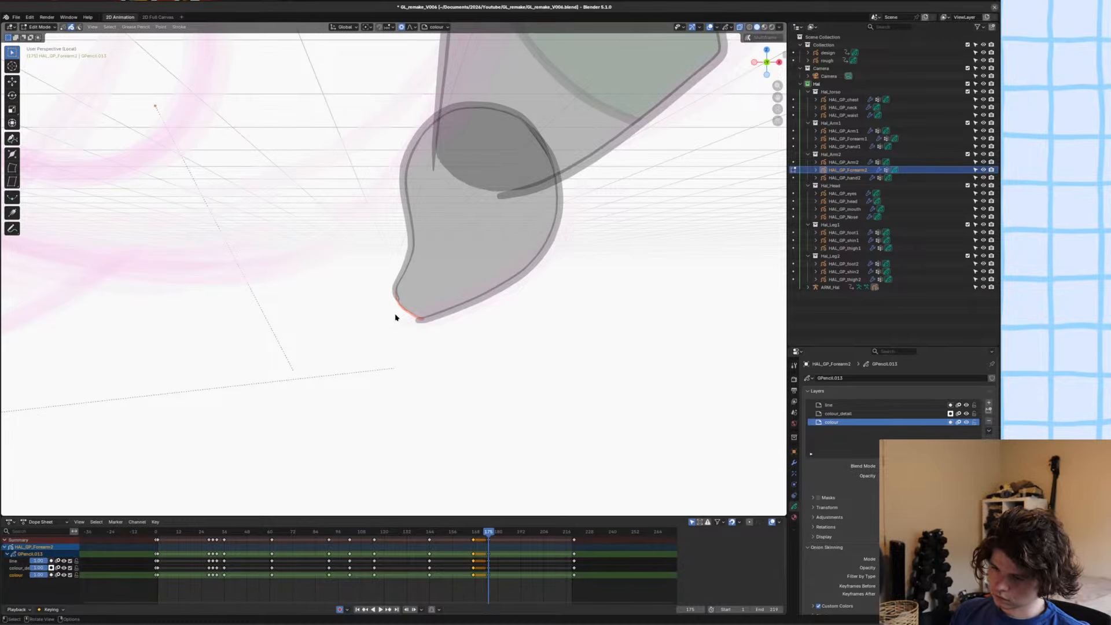
key("x")
left_click(396, 318)
middle_click_drag(409, 330, 429, 330, "shift")
key("ctrl+s")
key("Tab")
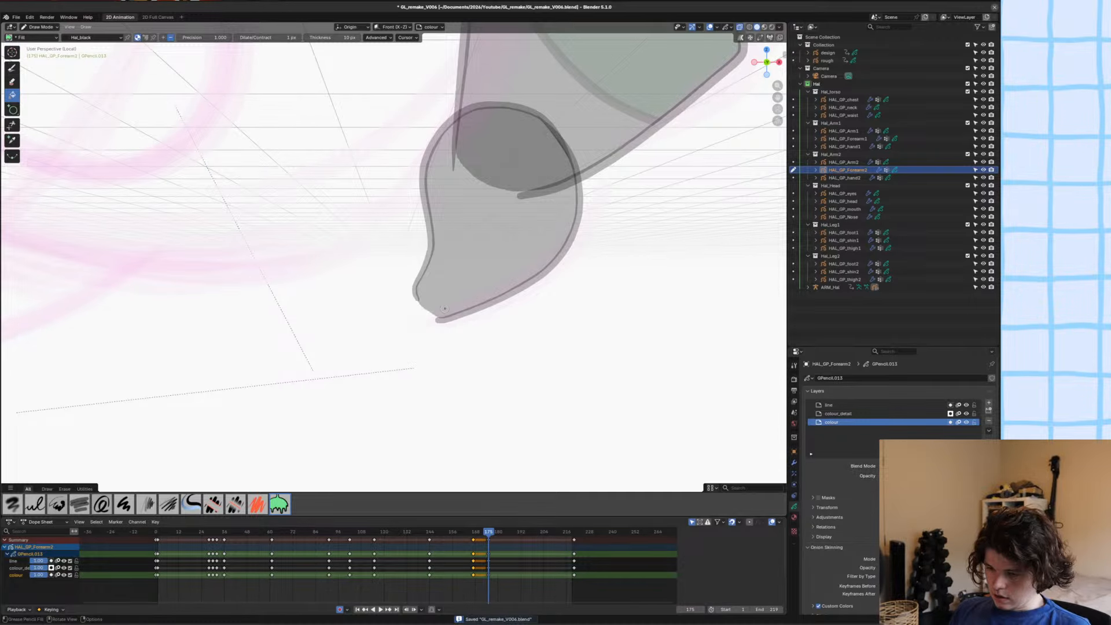
On the colour_detail layer, draw the curved glove cuff line across the lower forearm with the Ink Pen in Hal_Linework.
key("y")
left_click(443, 297)
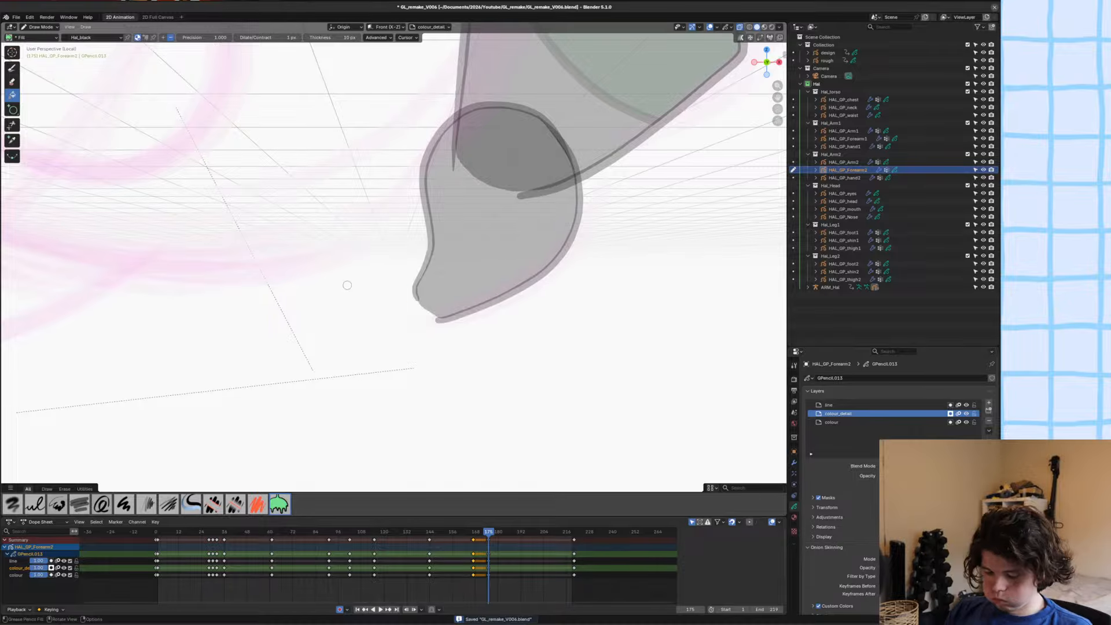
key("u")
left_click(379, 264)
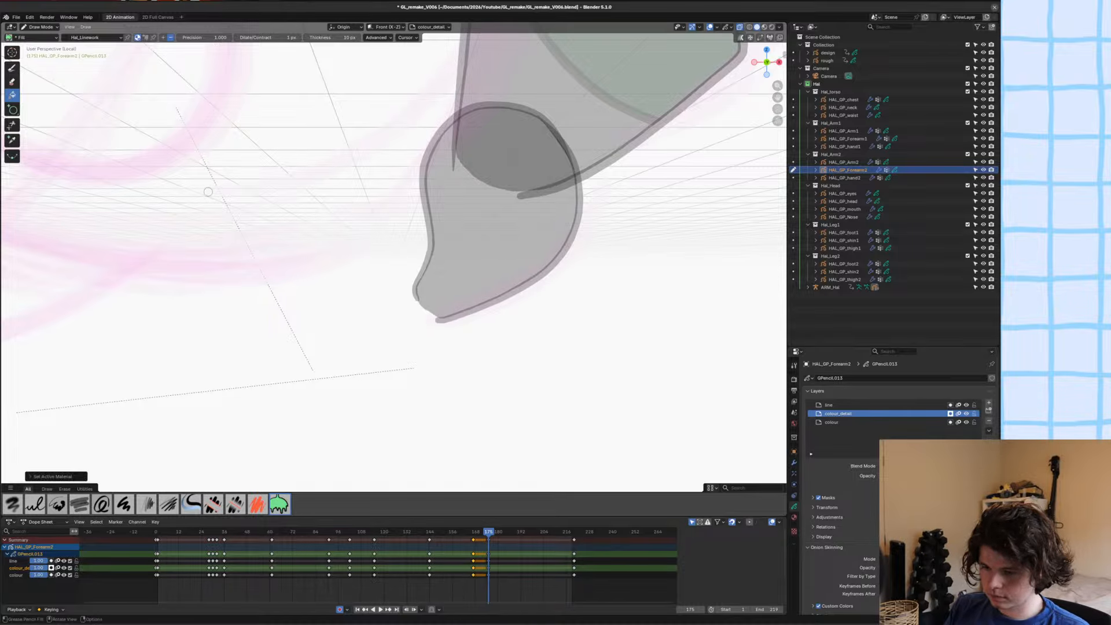
key("d")
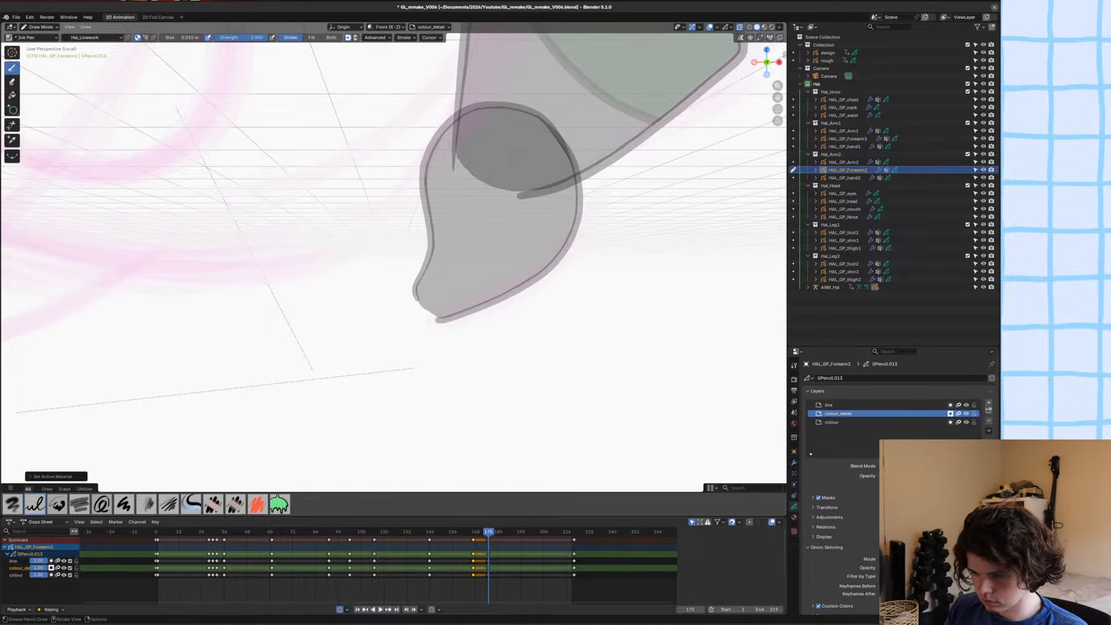
left_click_drag(521, 268, 550, 263)
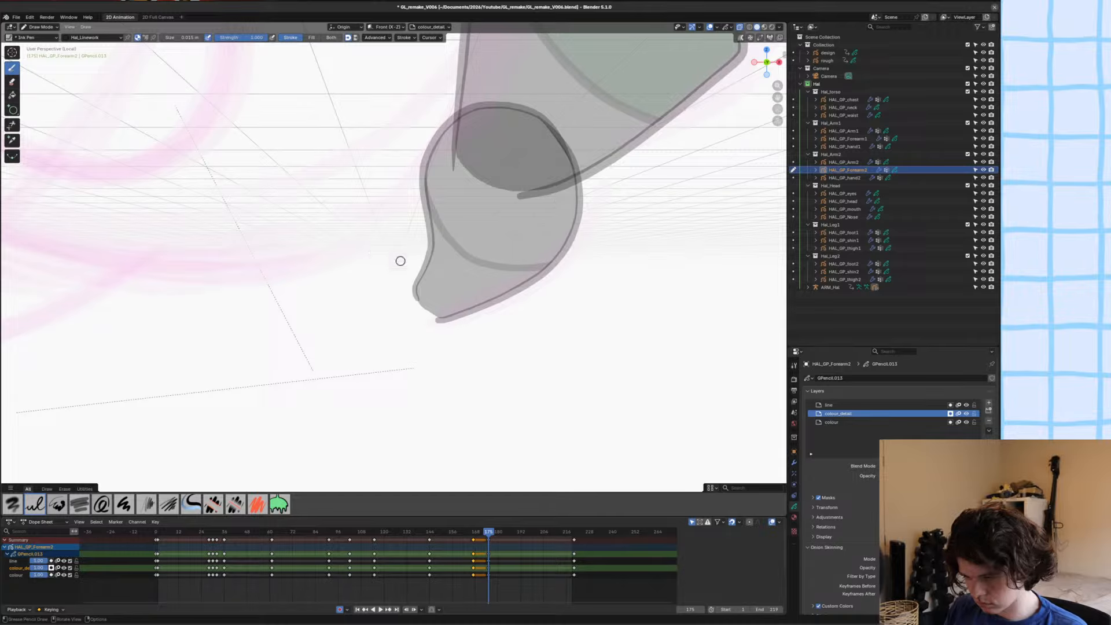
Draw a Hal_white filled shape along the cuff line and around the wrist to colour the forearm's glove area.
key("u")
left_click(368, 292)
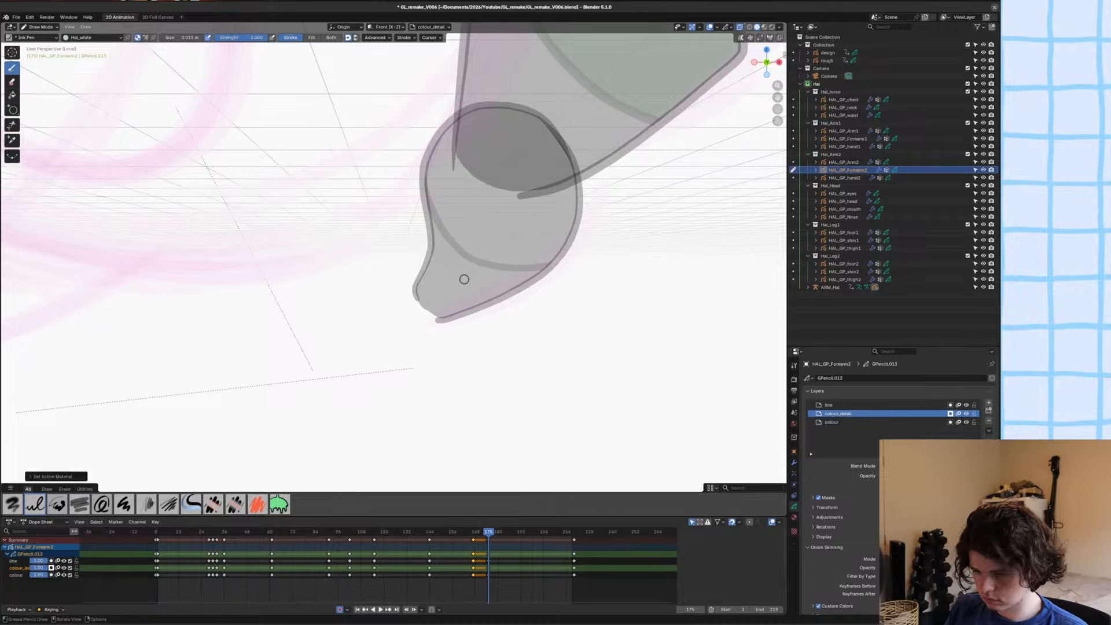
left_click(418, 159)
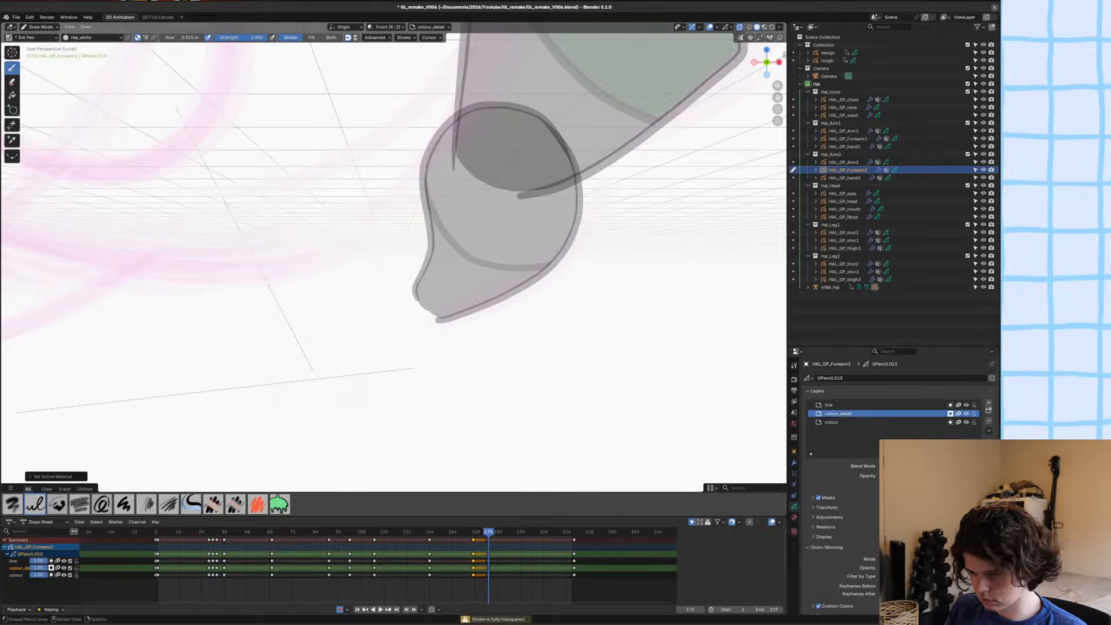
left_click_drag(418, 159, 553, 259)
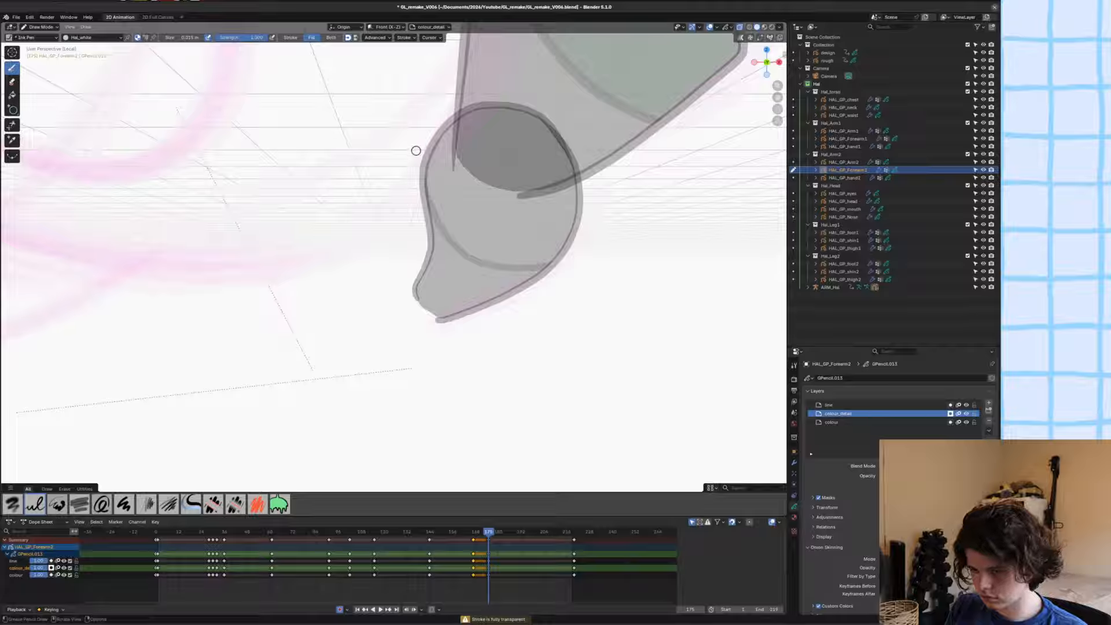
mouse_move(489, 262)
left_mouse_down()
mouse_move(538, 268)
mouse_move(406, 304)
left_mouse_up()
Reorder the white glove shape behind the cuff line in Edit Mode and save the file.
key("Tab")
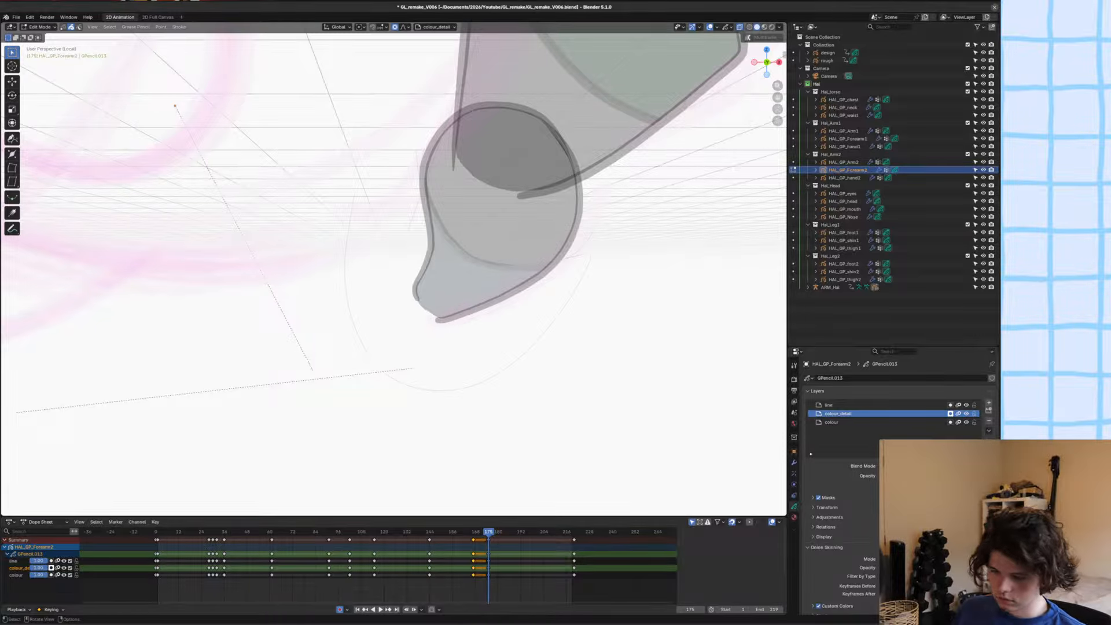
left_click(389, 379)
key("f")
key("ctrl+shift+Down")
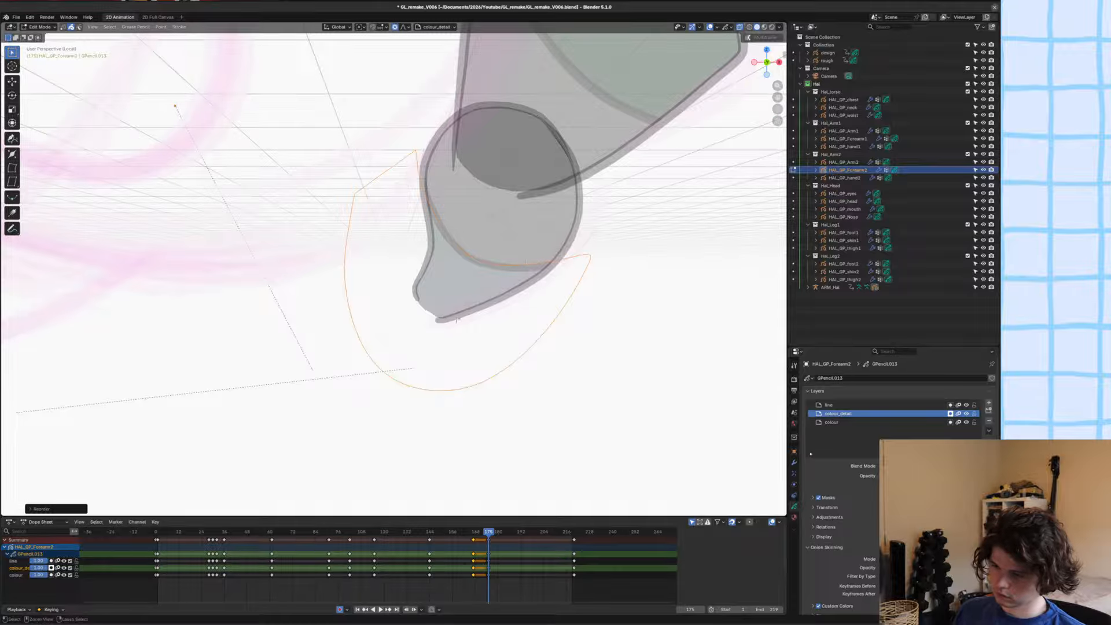
key("ctrl+s")
Return to Object Mode in the camera view with nothing selected and turn off X-ray.
key("Tab")
key("KP_0")
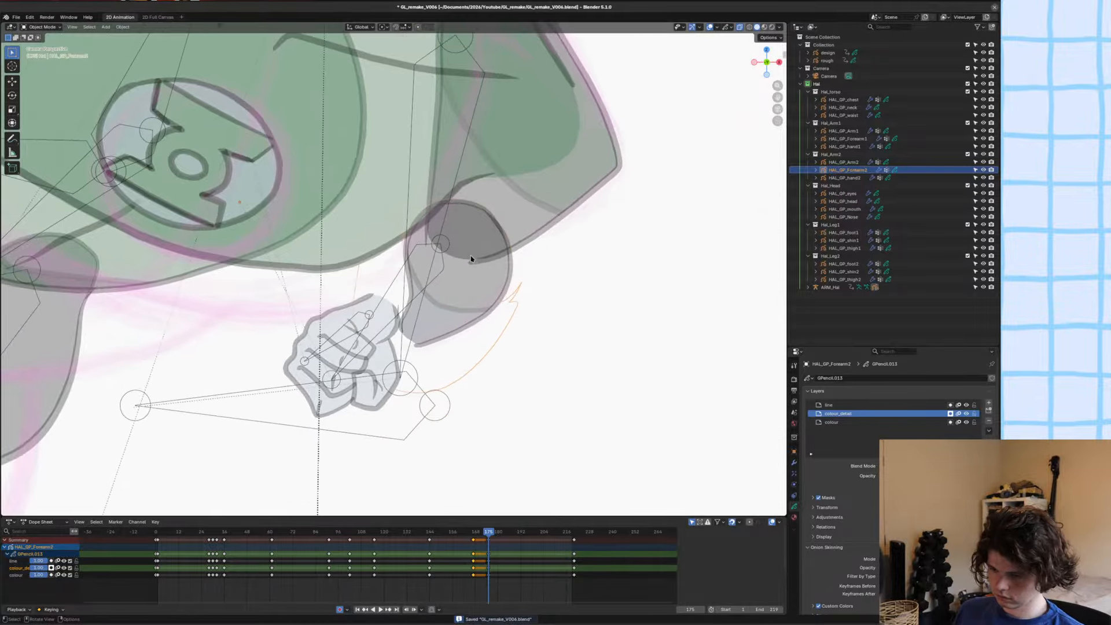
key("alt+a")
scroll(471, 259, "down", 6)
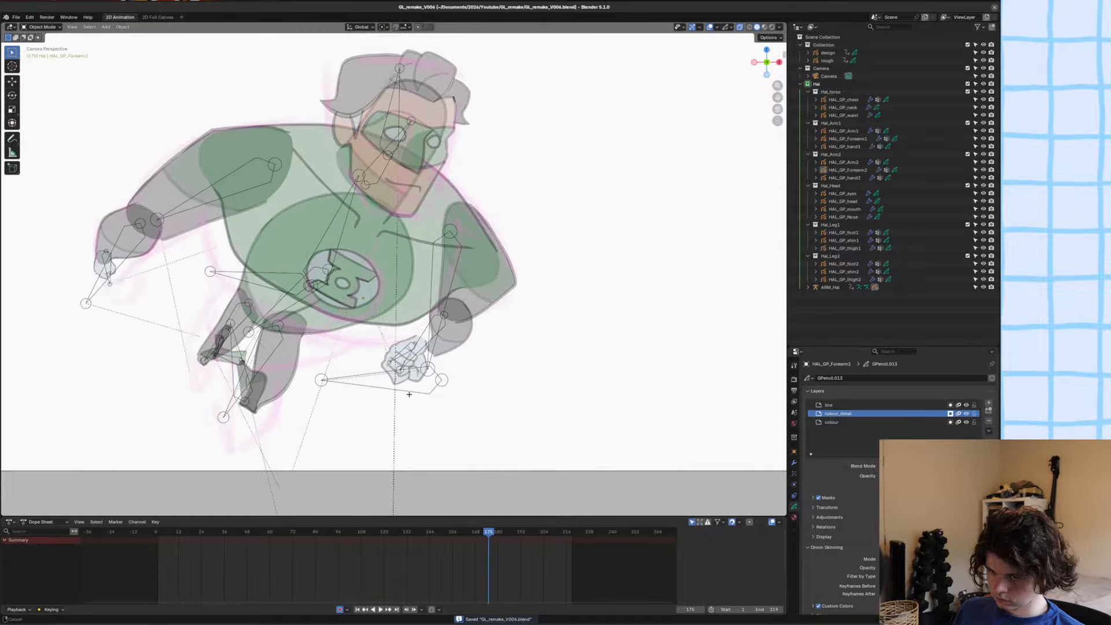
middle_click_drag(409, 395, 470, 279, "shift")
scroll(553, 237, "up", 3)
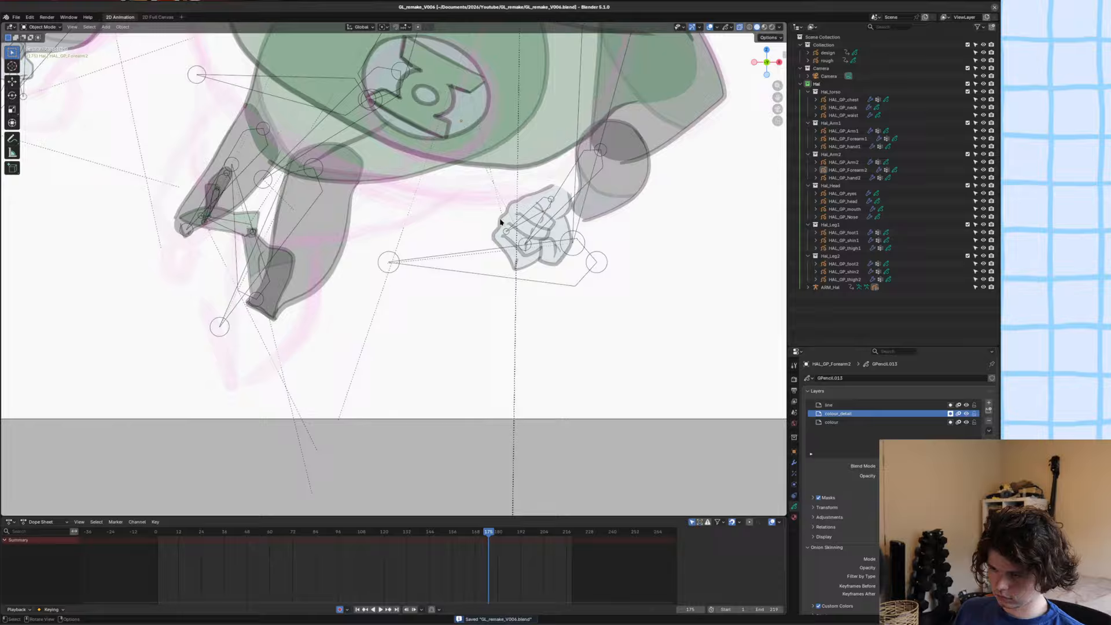
key("alt+z")
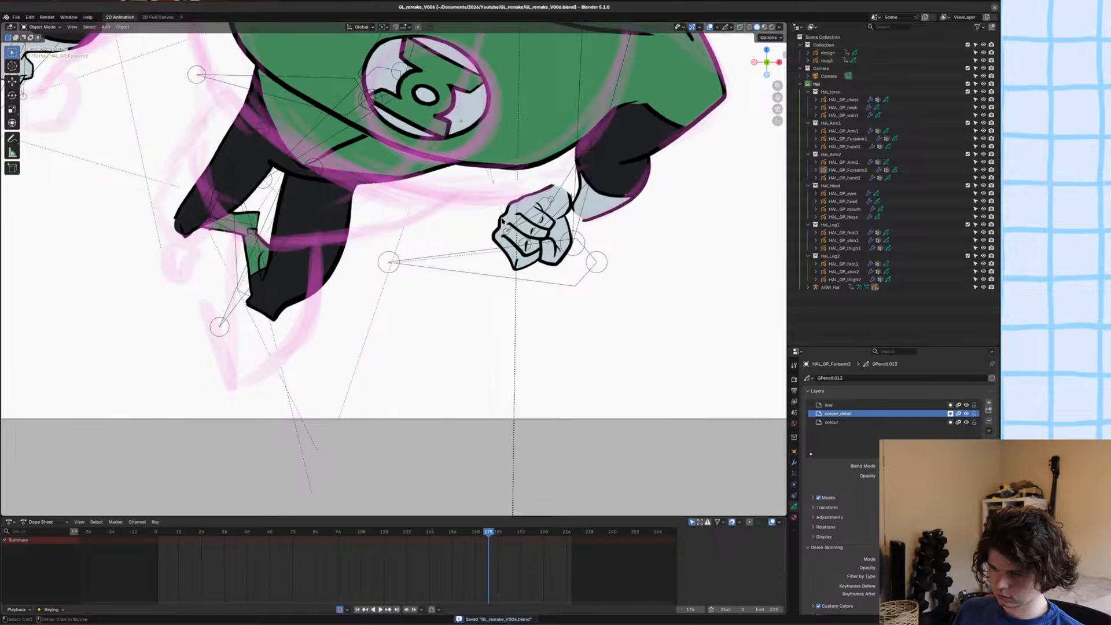
scroll(402, 216, "down", 1)
middle_click_drag(402, 216, 584, 227, "shift")
Copy all strokes of HAL_GP_hand1 in Edit Mode and return to Object Mode.
left_click(263, 119)
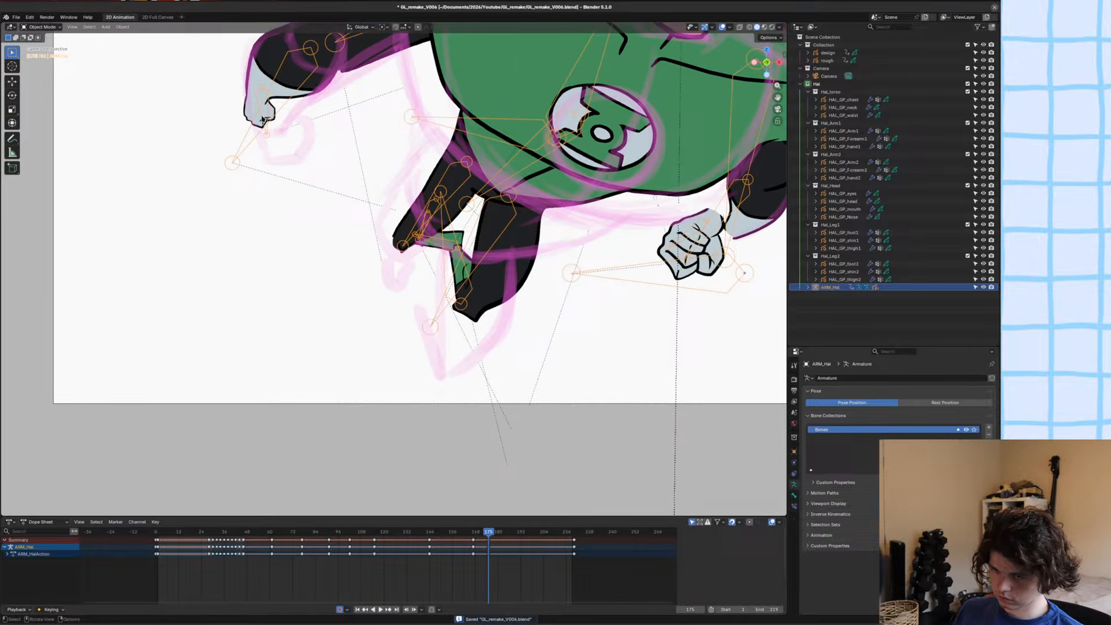
left_click(246, 113)
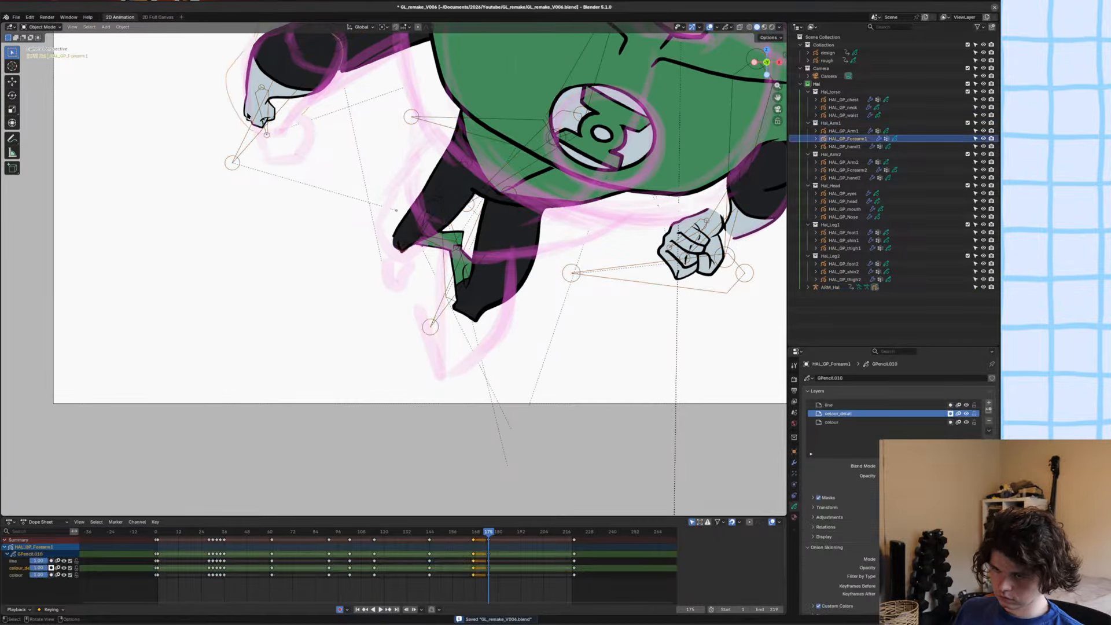
left_click(247, 112)
left_click(247, 113)
key("Tab")
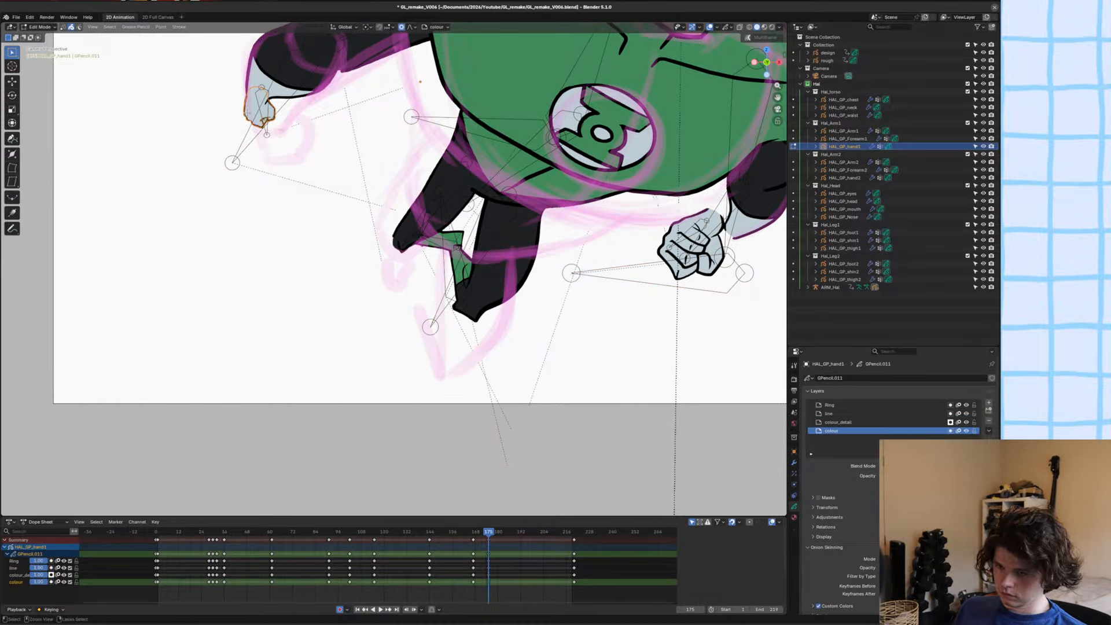
key("ctrl+c")
key("Tab")
Replace all strokes of HAL_GP_hand2 at frame 175 with the copied hand strokes.
middle_click_drag(681, 234, 611, 246, "shift")
left_click(611, 246)
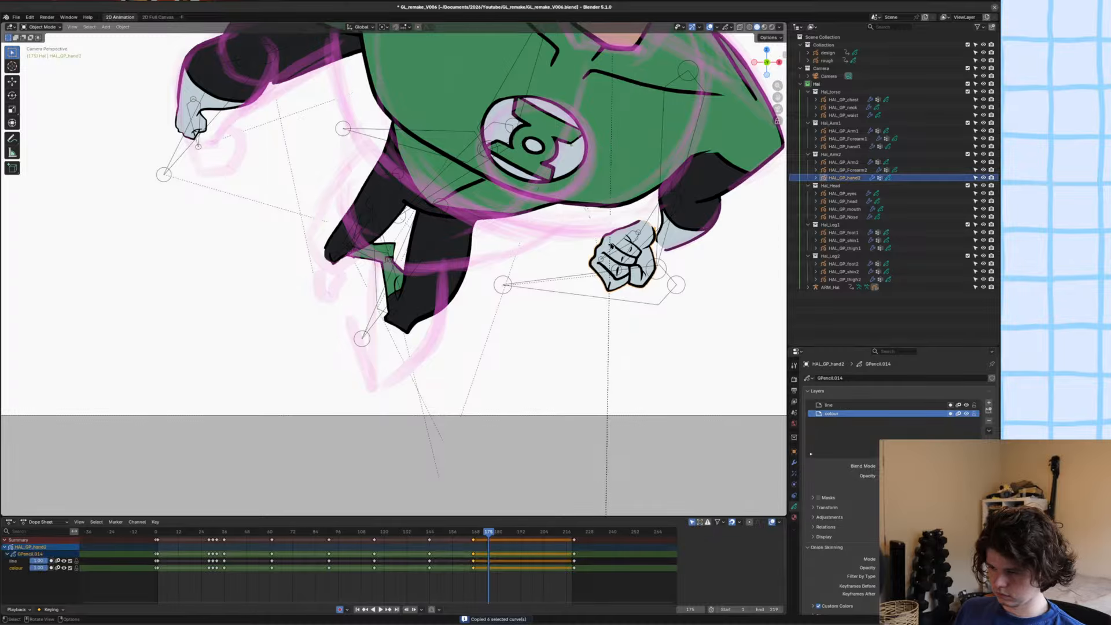
key("Tab")
key("a")
key("Delete")
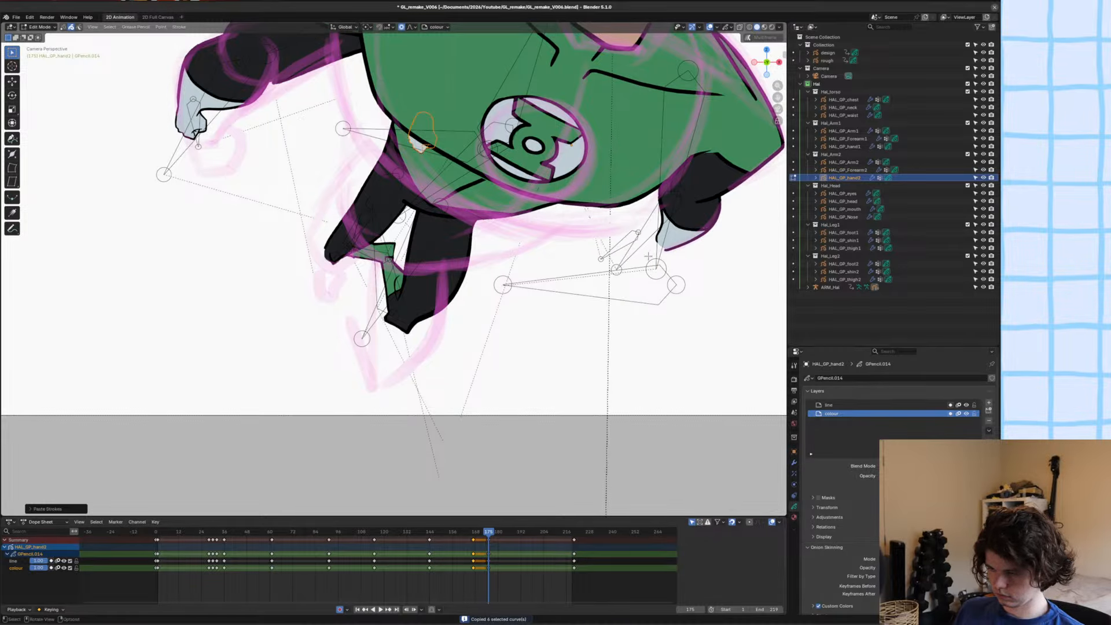
Move the pasted hand closer to the second arm, scale it along the global X axis and rotate it.
middle_click_drag(648, 256, 615, 280, "shift")
key("g")
left_click(689, 296)
key("s")
key("x")
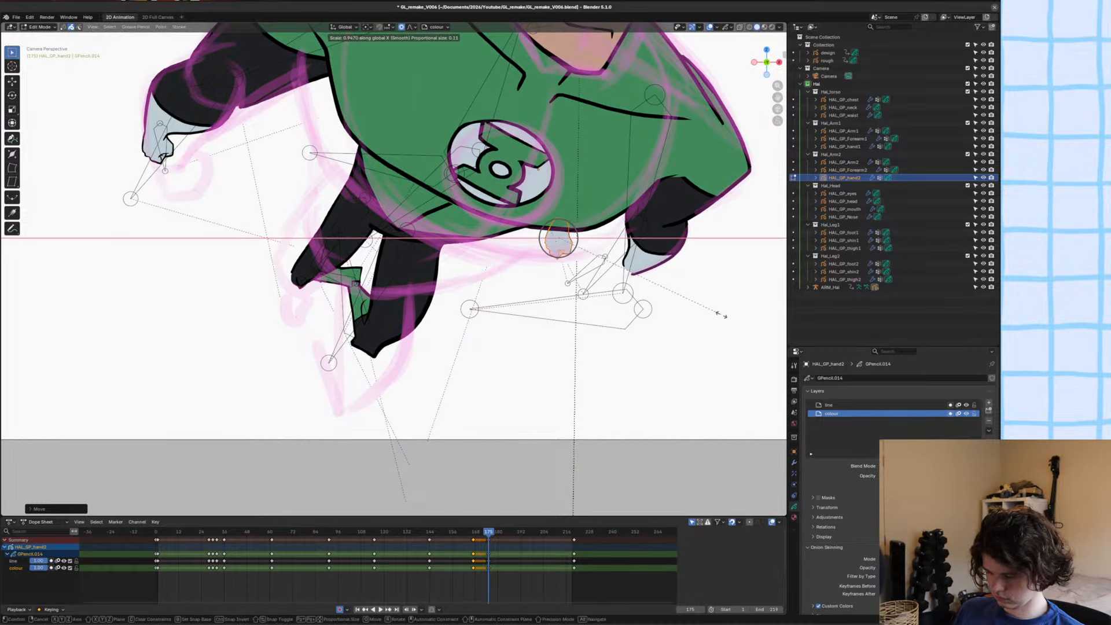
left_click(721, 314)
scroll(722, 314, "up", 3)
key("r")
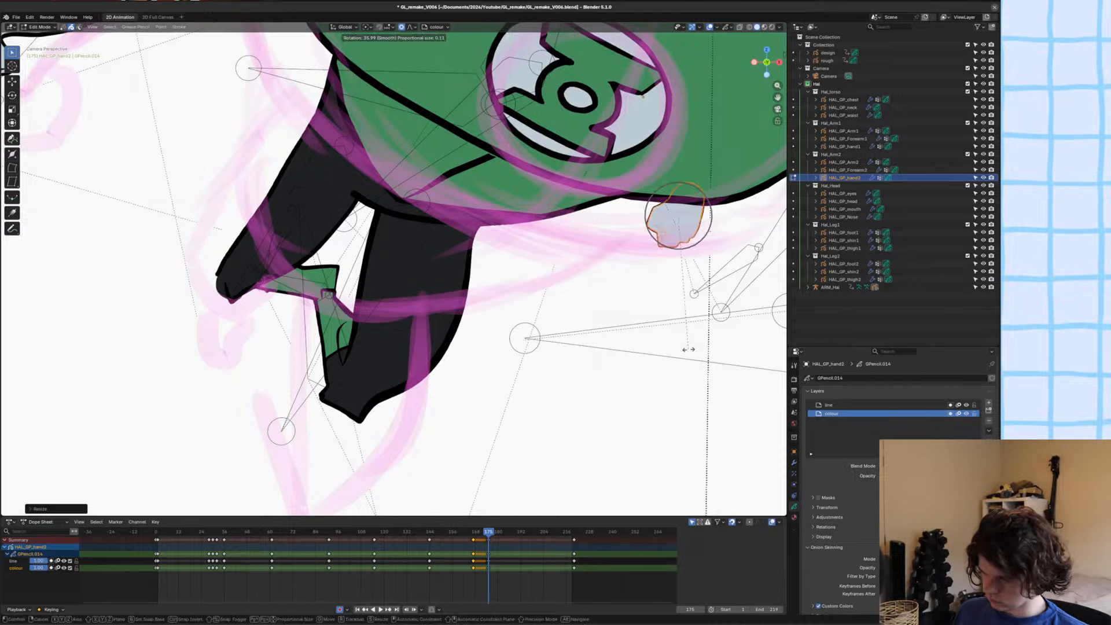
left_click(690, 344)
Move the pasted hand onto the second arm's hand bone and scale it up slightly.
middle_click_drag(698, 287, 447, 277, "shift")
scroll(570, 272, "up", 4)
key("g")
left_click(623, 329)
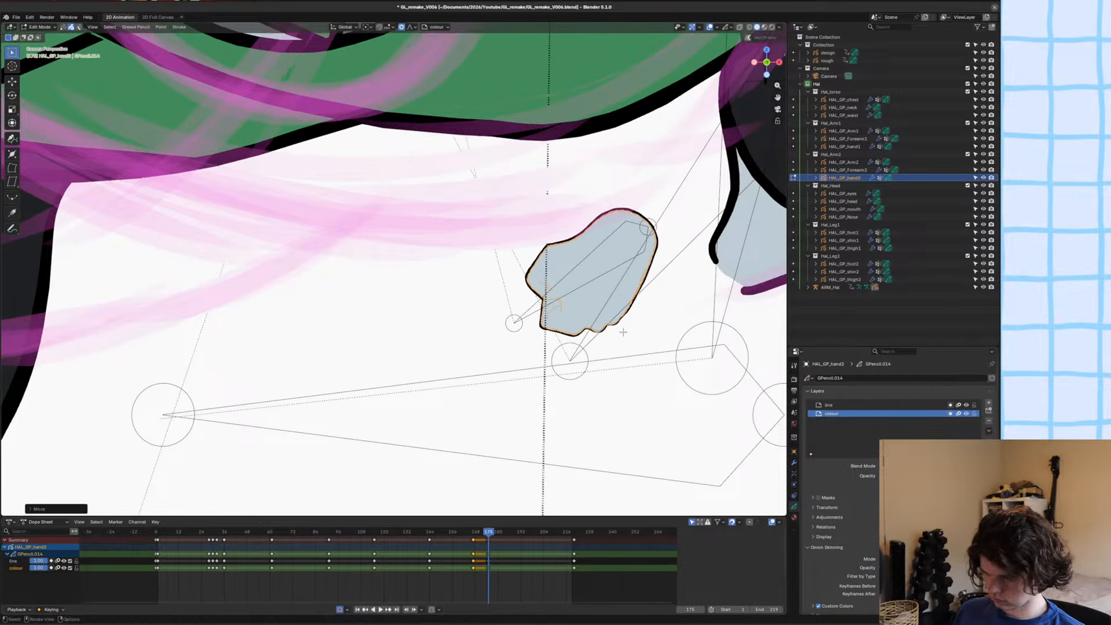
key("s")
left_click(658, 325)
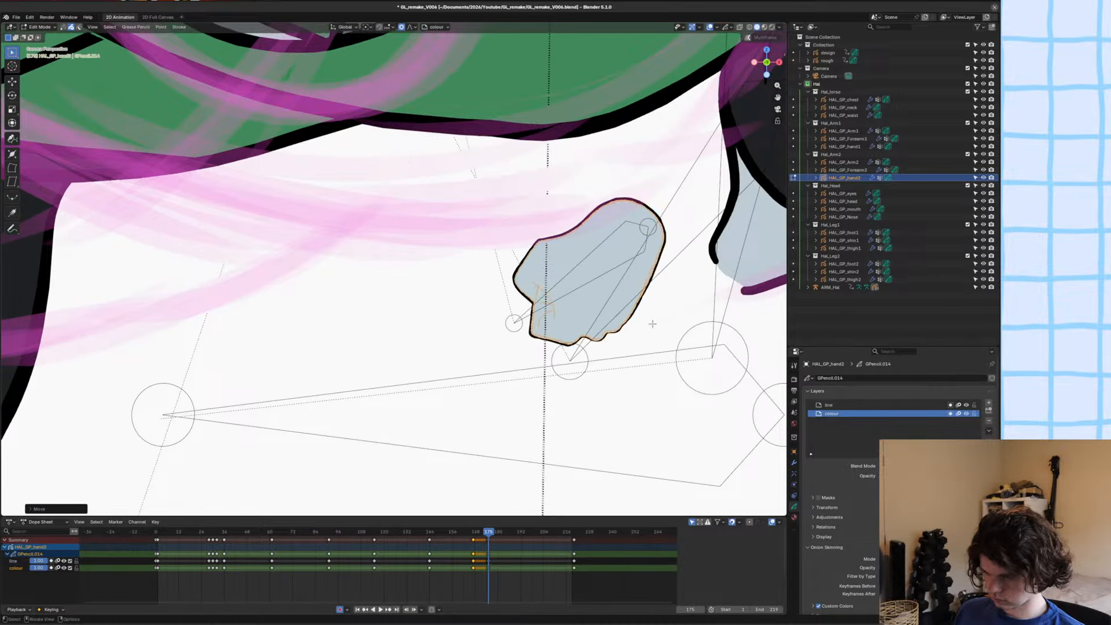
key("m")
left_click(613, 318)
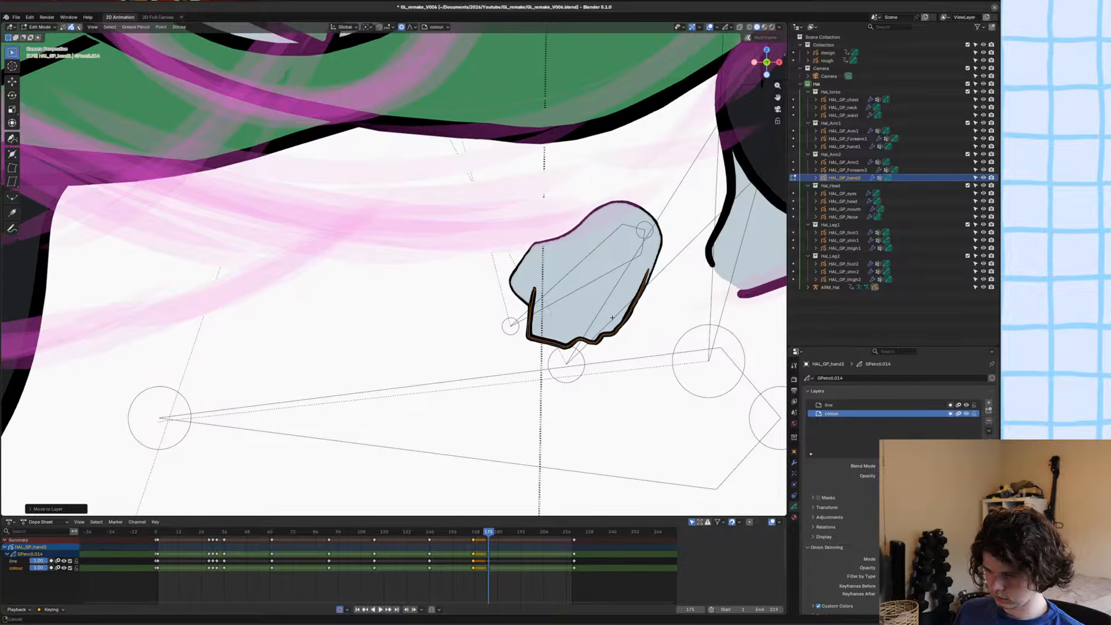
middle_click_drag(613, 318, 608, 322, "shift")
key("ctrl+z")
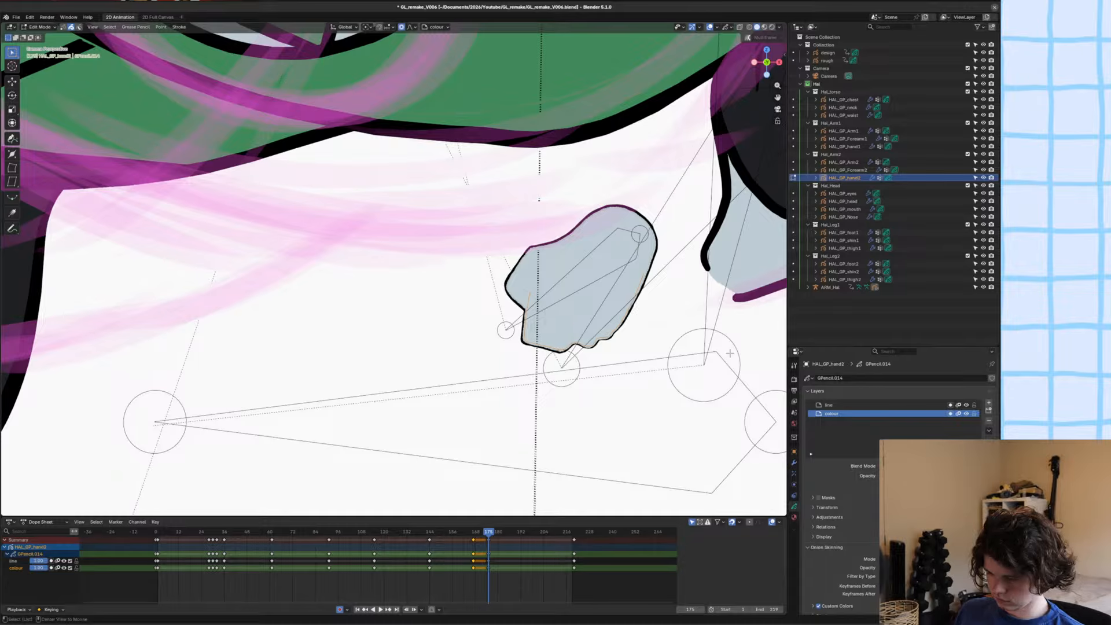
Select the pasted hand's strokes by the Hal_Linework material, move them to the line layer and save the file.
left_click(795, 518)
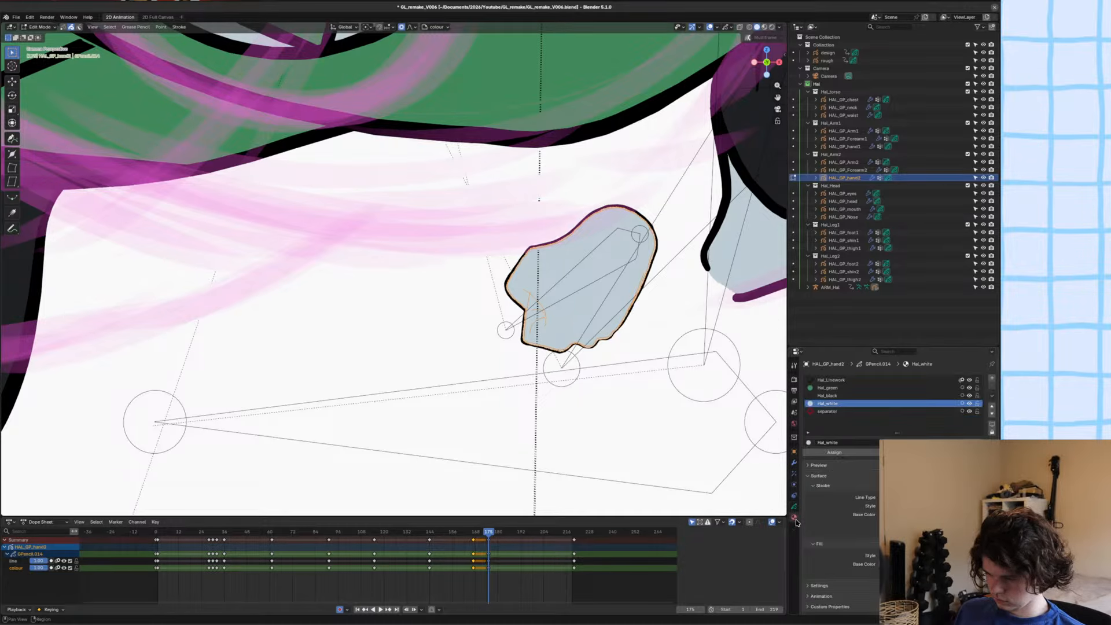
left_click(831, 380)
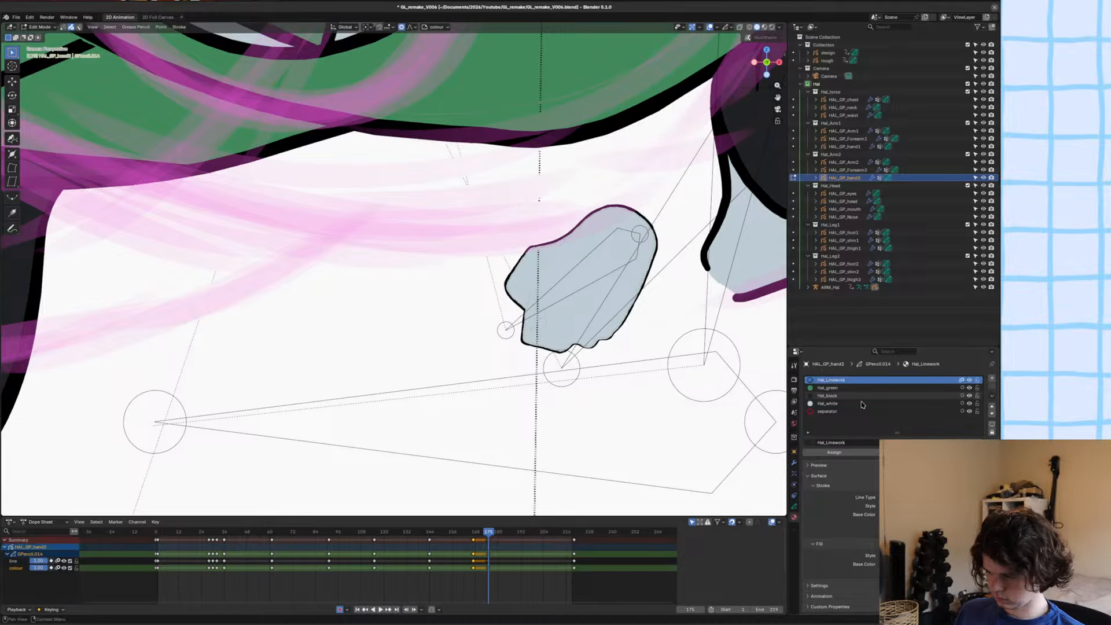
key("m")
left_click(617, 364)
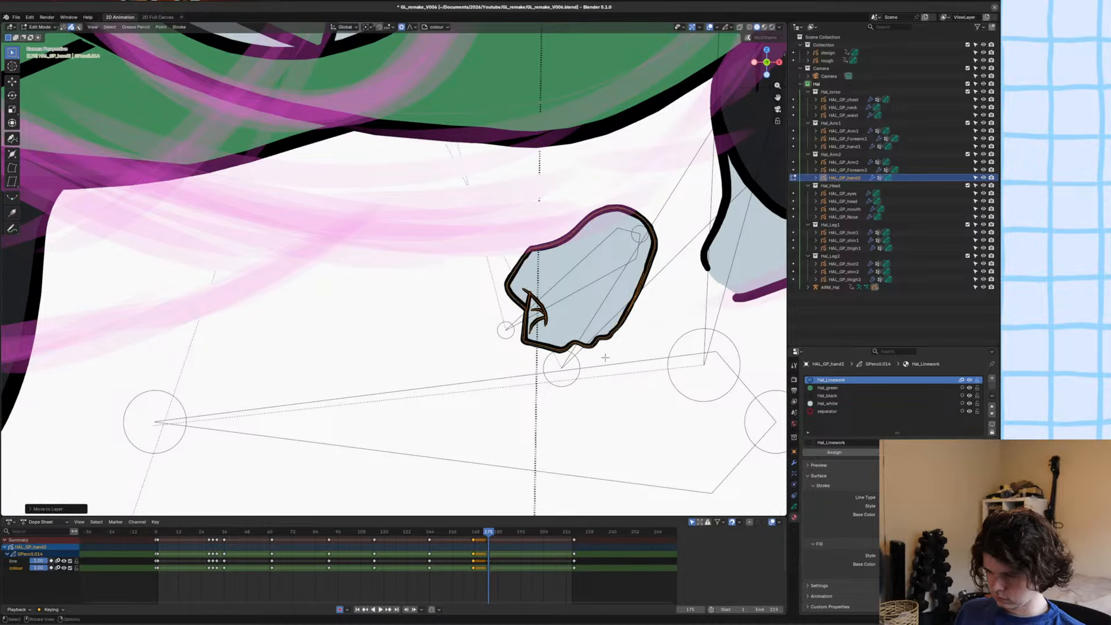
scroll(556, 325, "up", 3)
key("ctrl+s")
Adjust the placement of the pasted hand strokes around the hand bone.
key("g")
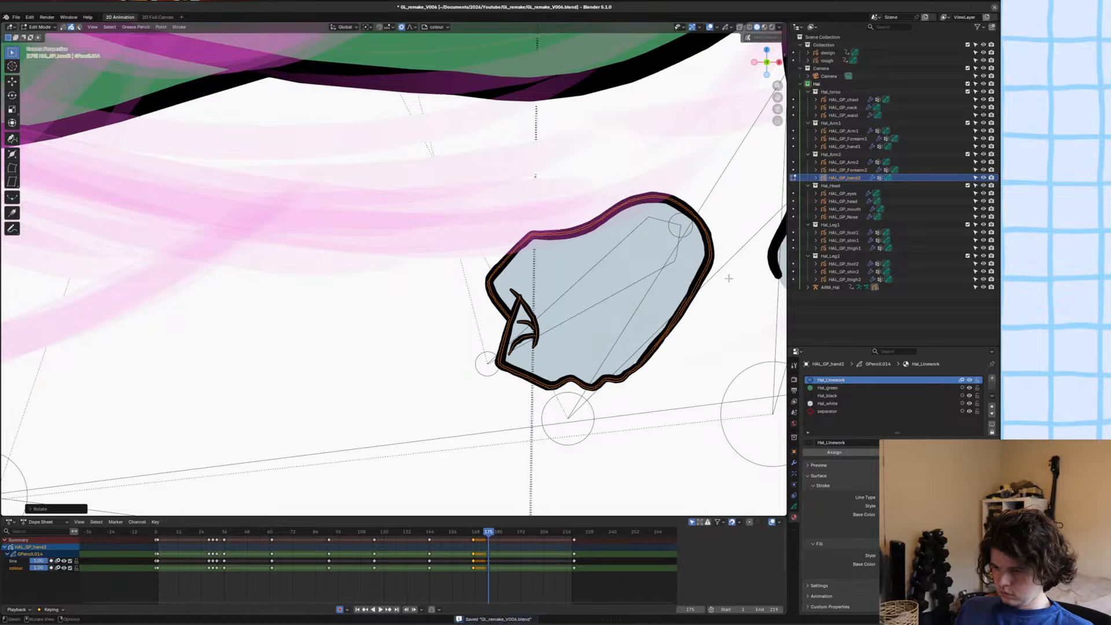
left_click(525, 260)
scroll(556, 283, "down", 2)
middle_click_drag(556, 282, 484, 298, "shift")
Switch to posing the ARM_Hal armature and move the second hand's bone over to the forearm's wrist.
key("Tab")
left_click(484, 297)
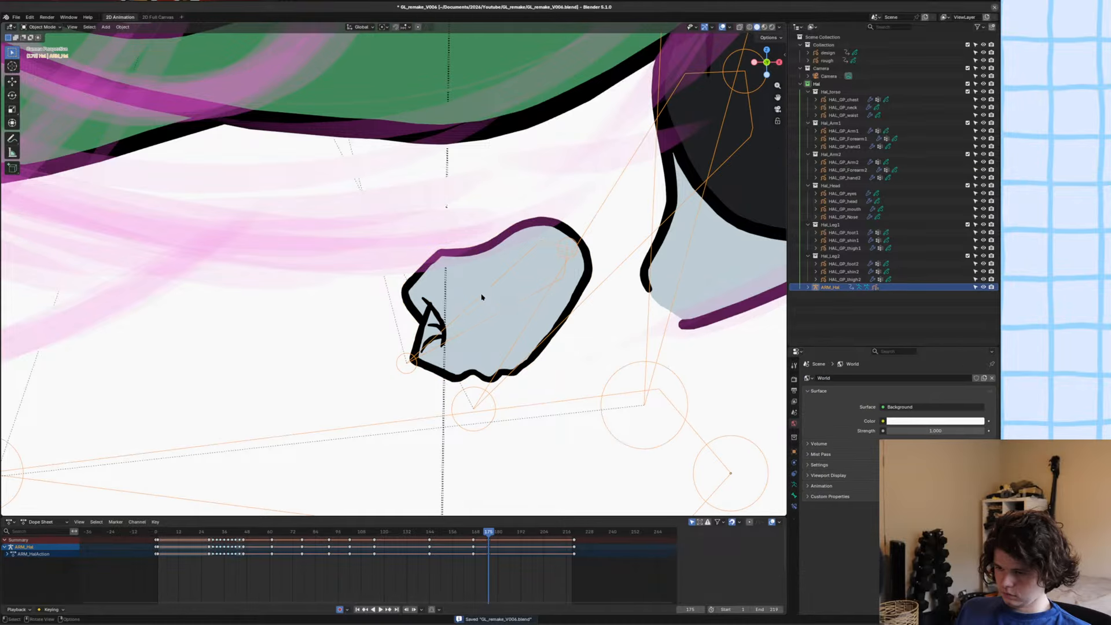
key("ctrl+Tab")
left_click(494, 289)
key("g")
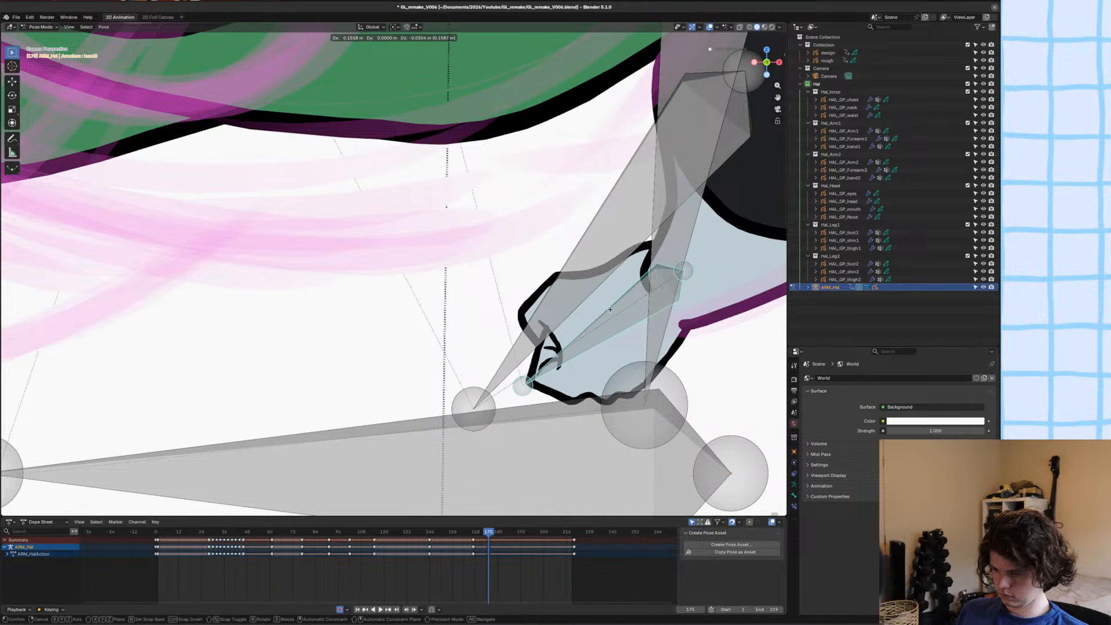
left_click(625, 307)
key("g")
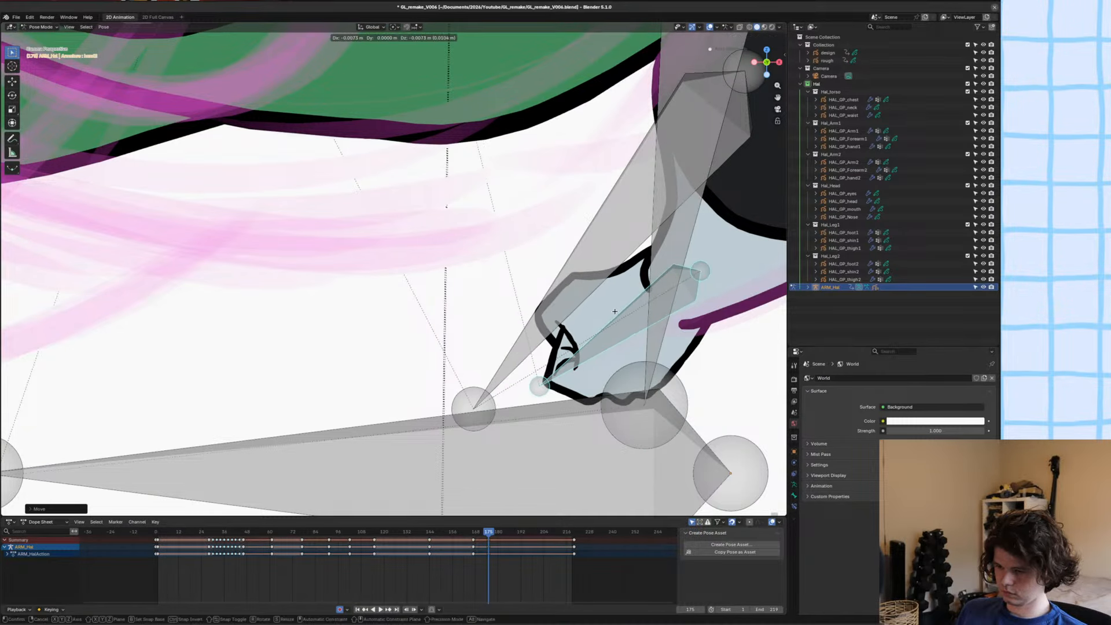
left_click(617, 311)
Rotate the second hand's bone upward and nudge it so the hand's outline meets the forearm's wrist.
key("r")
left_click(586, 273)
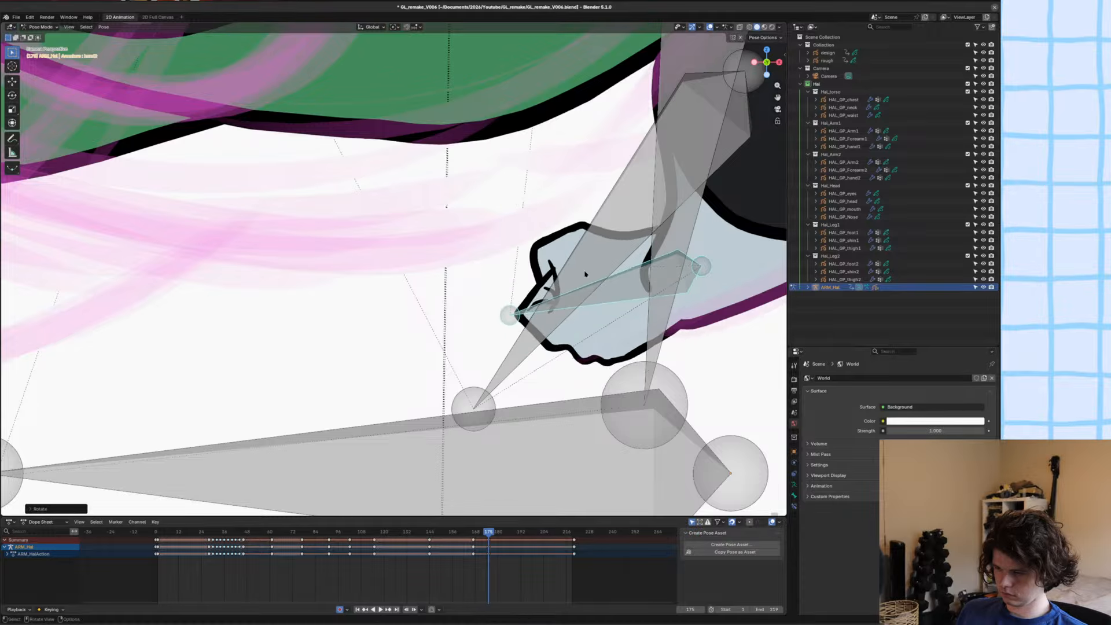
key("g")
left_click(593, 276)
scroll(592, 276, "up", 3)
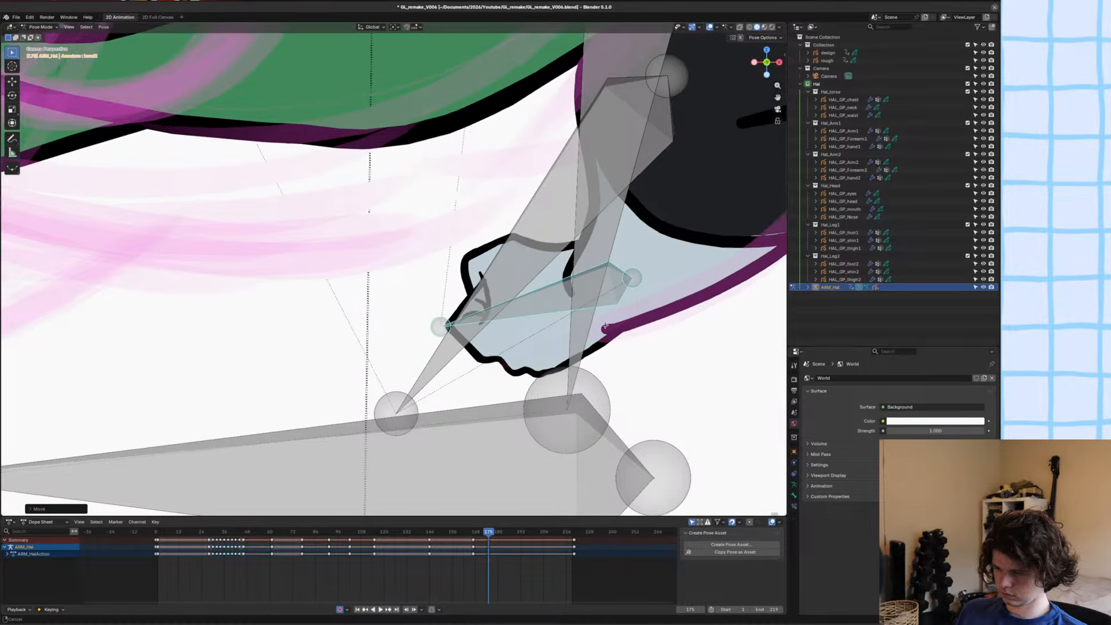
Taper the wrist end of the second forearm's lower outline and move its end point to meet the hand's outline.
key("ctrl+Tab")
left_click(639, 323)
key("Tab")
middle_click_drag(640, 323, 579, 322, "shift")
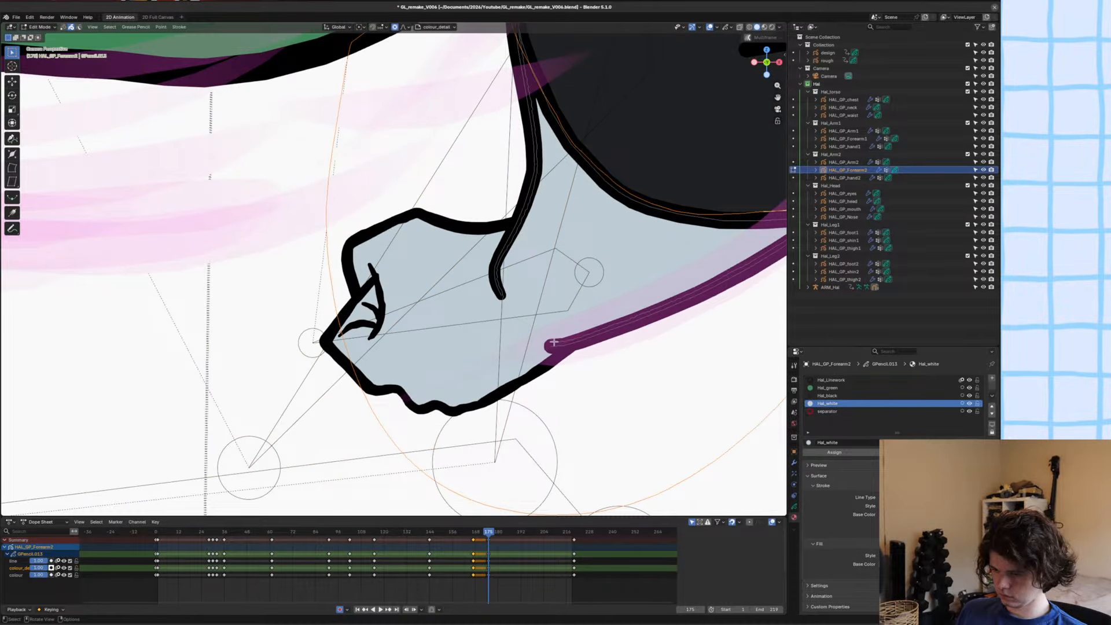
key("g")
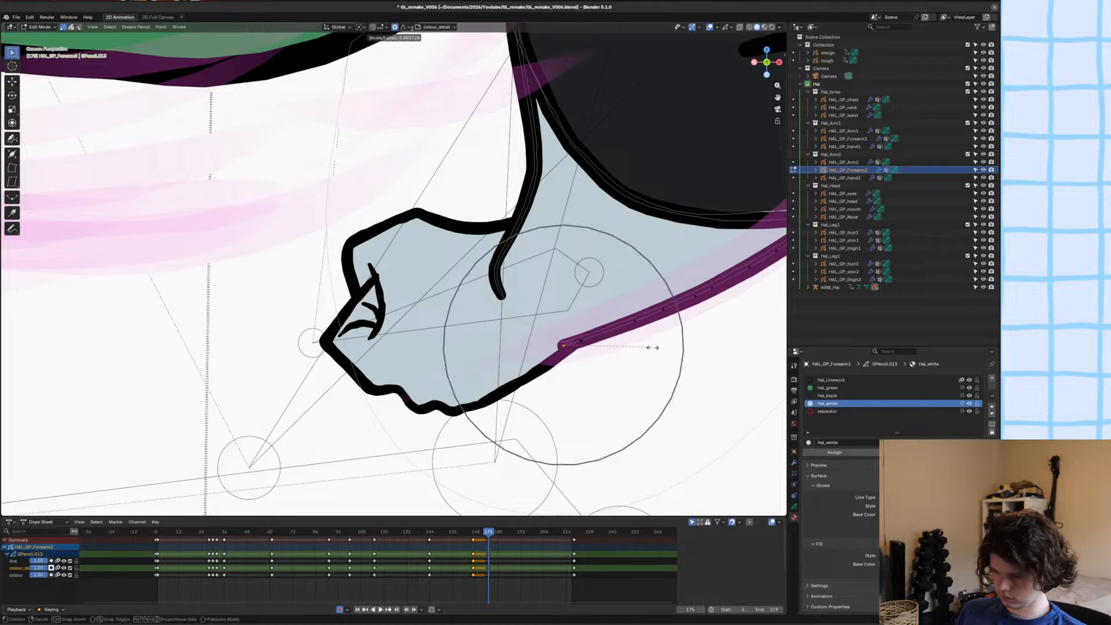
left_click(643, 349)
key("g")
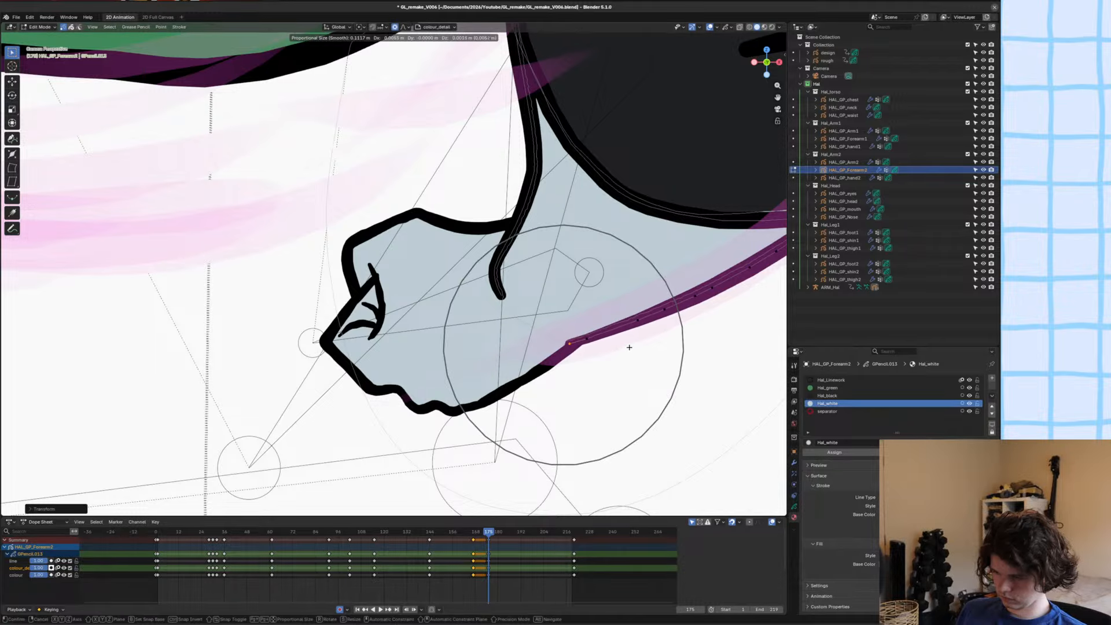
left_click(629, 347)
key("Tab")
Try repositioning the second hand's bone at the wrist in the armature's pose, and undo the change.
left_click(487, 323)
key("ctrl+Tab")
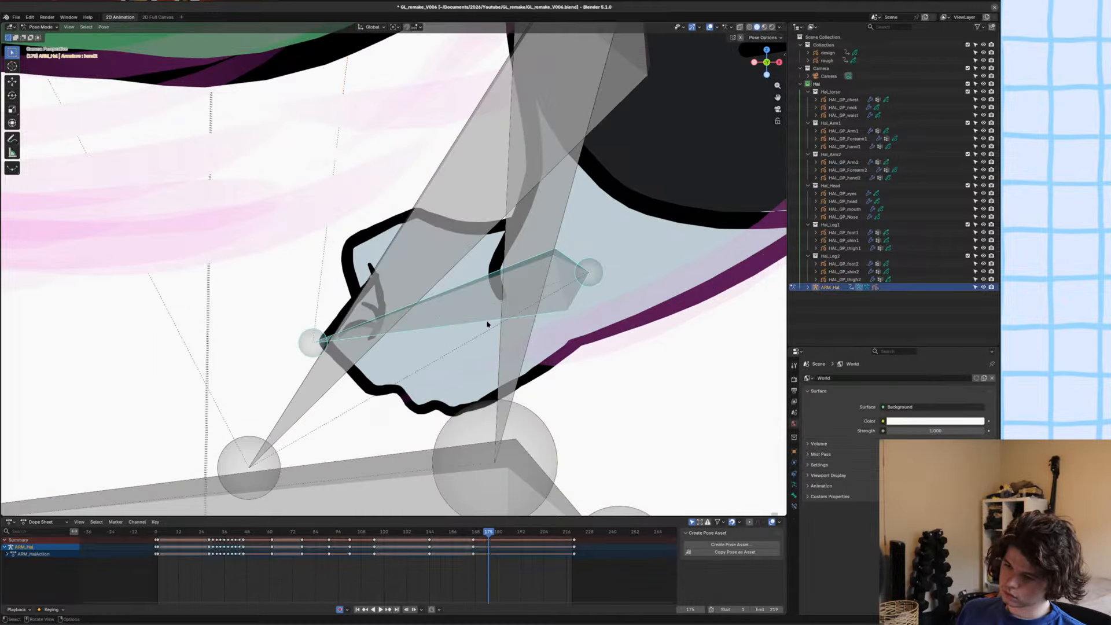
key("g")
left_click(442, 294)
scroll(429, 307, "down", 5)
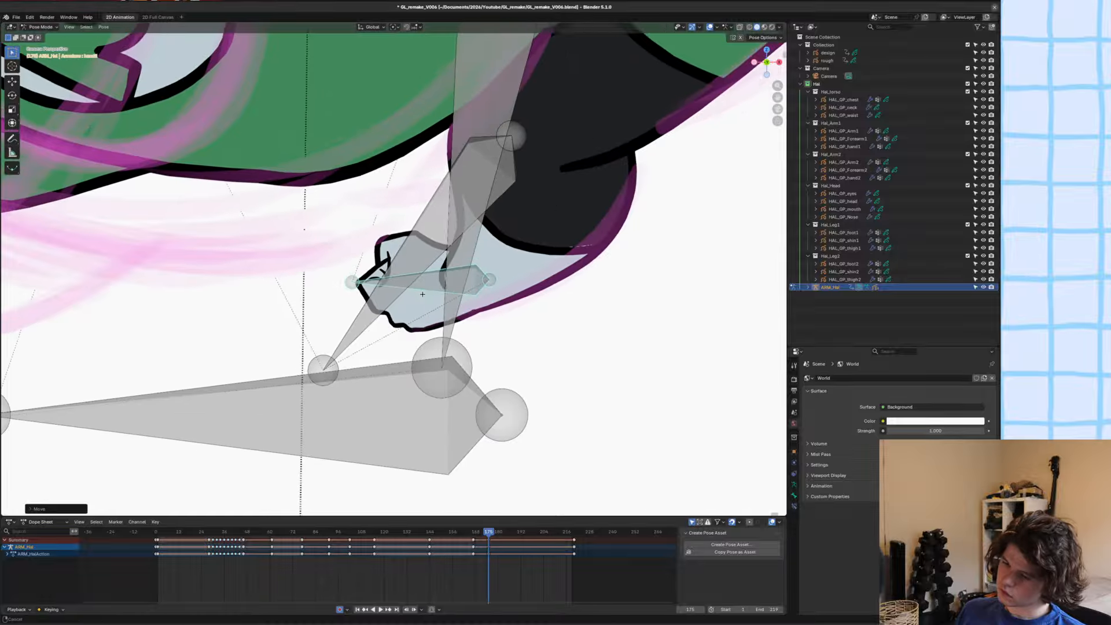
scroll(443, 341, "up", 3)
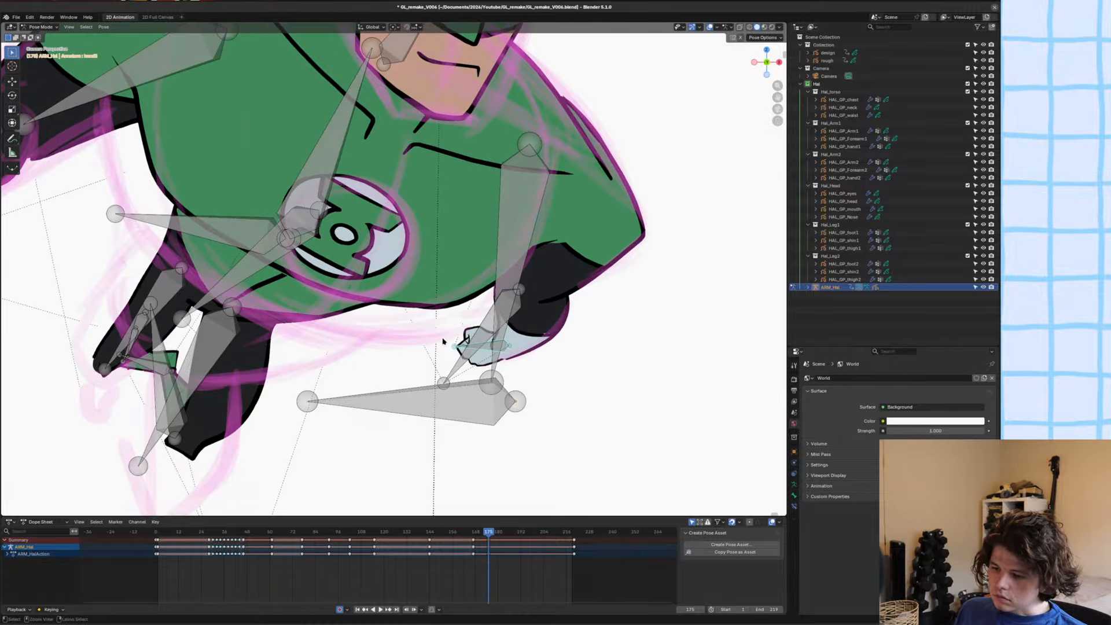
key("ctrl+z")
Save the file and leave the armature's pose mode.
key("ctrl+s")
key("ctrl+Tab")
scroll(445, 323, "down", 5)
left_click(448, 323)
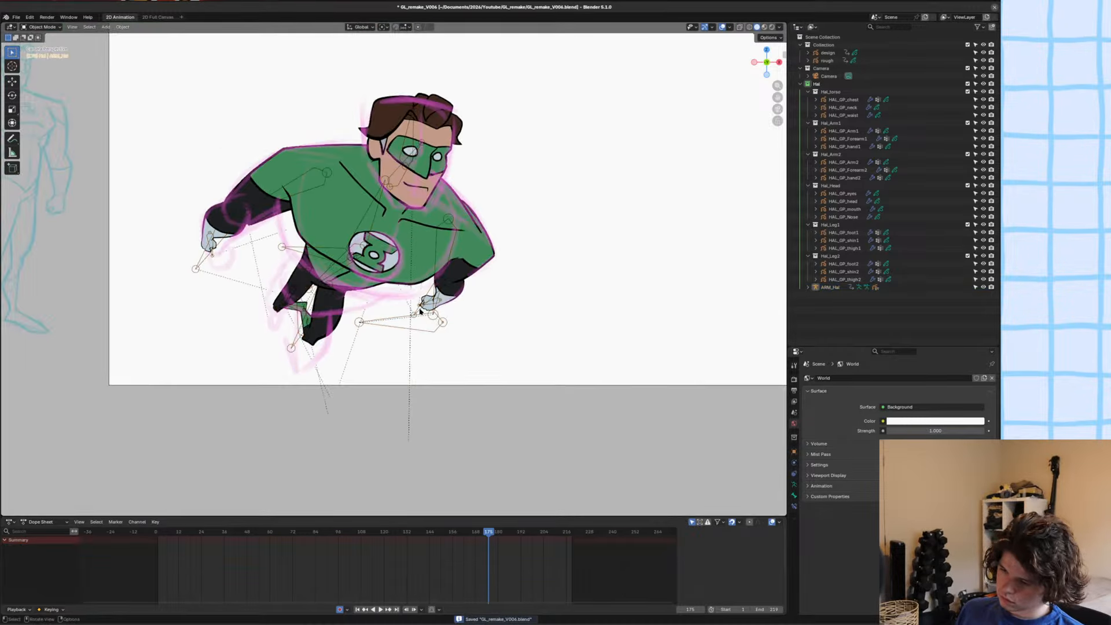
Try moving the second forearm's bone to a new position, and undo the moves.
scroll(458, 321, "up", 2)
scroll(459, 321, "up", 4)
left_click(515, 327)
key("ctrl+Tab")
left_click(515, 327)
key("g")
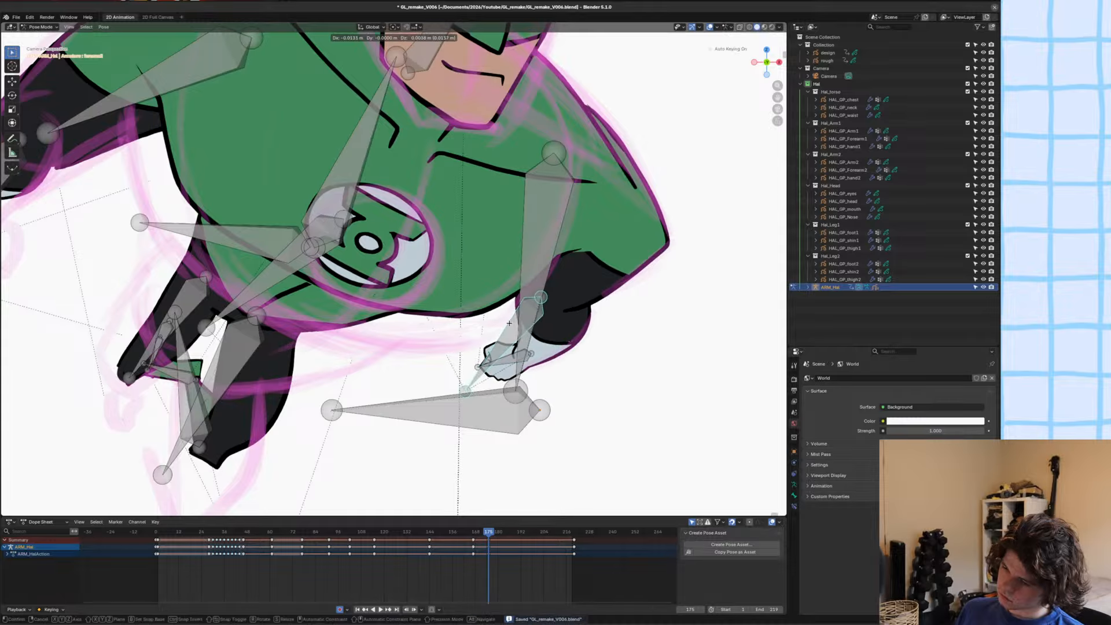
left_click(524, 323)
key("g")
left_click(528, 322)
key("ctrl+z")
key("ctrl+z")
key("ctrl+z")
key("ctrl+z")
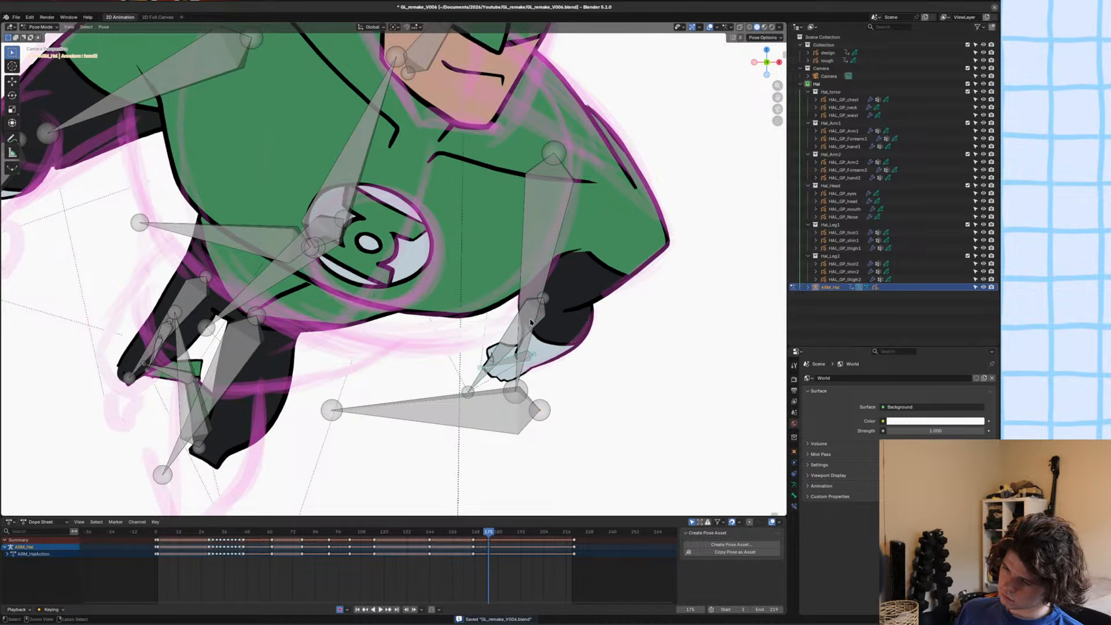
Move and rotate all strokes of the second forearm drawing to change how it sits relative to its bone.
key("ctrl+Tab")
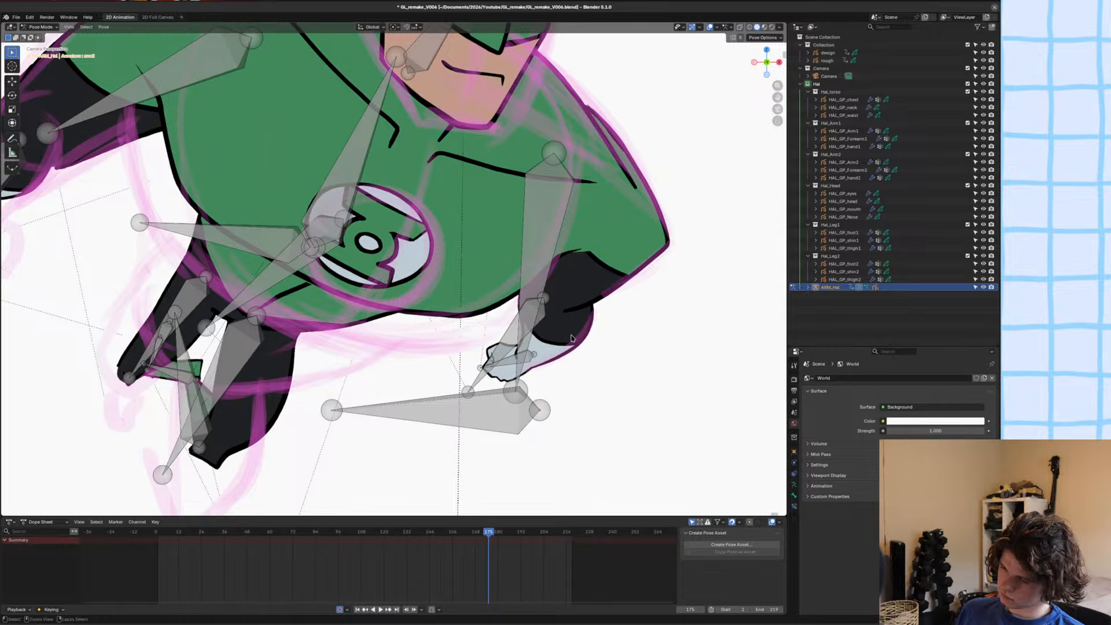
left_click(571, 339)
key("Tab")
key("g")
left_click(633, 321)
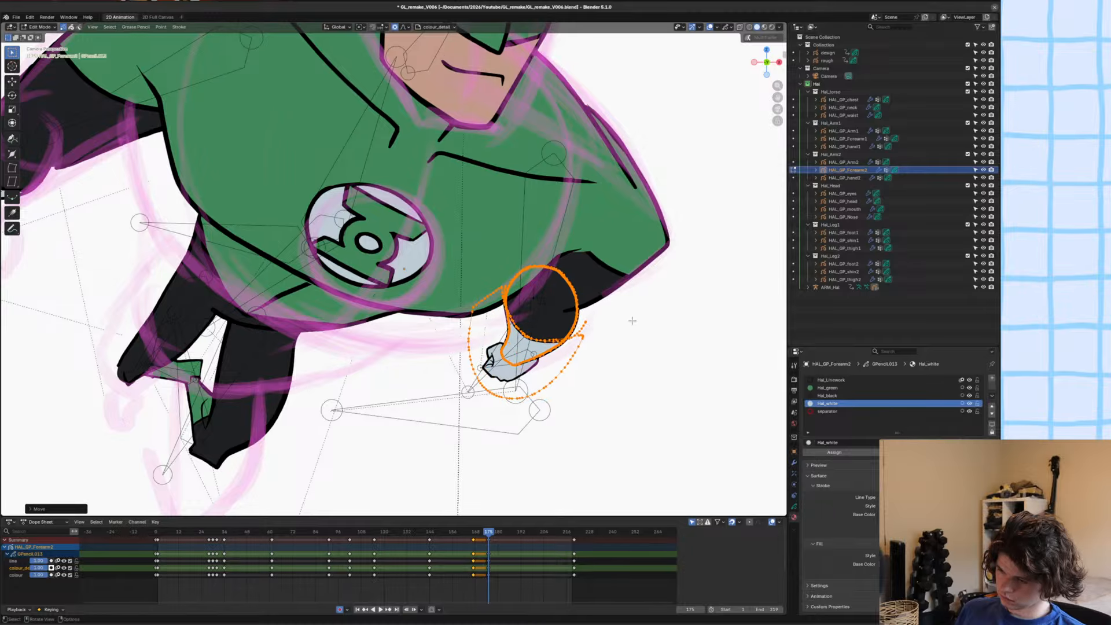
key("r")
left_click(640, 343)
key("g")
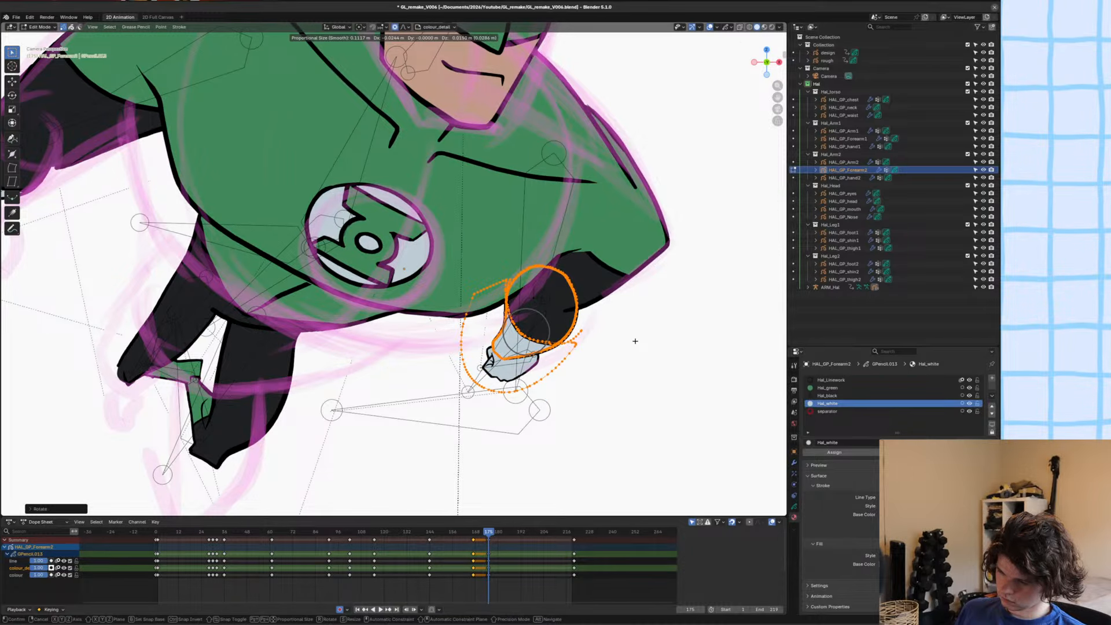
left_click(636, 341)
key("Tab")
Move and rotate the second forearm's bone so the realigned drawing fits the rough sketch.
left_click(512, 334)
key("ctrl+Tab")
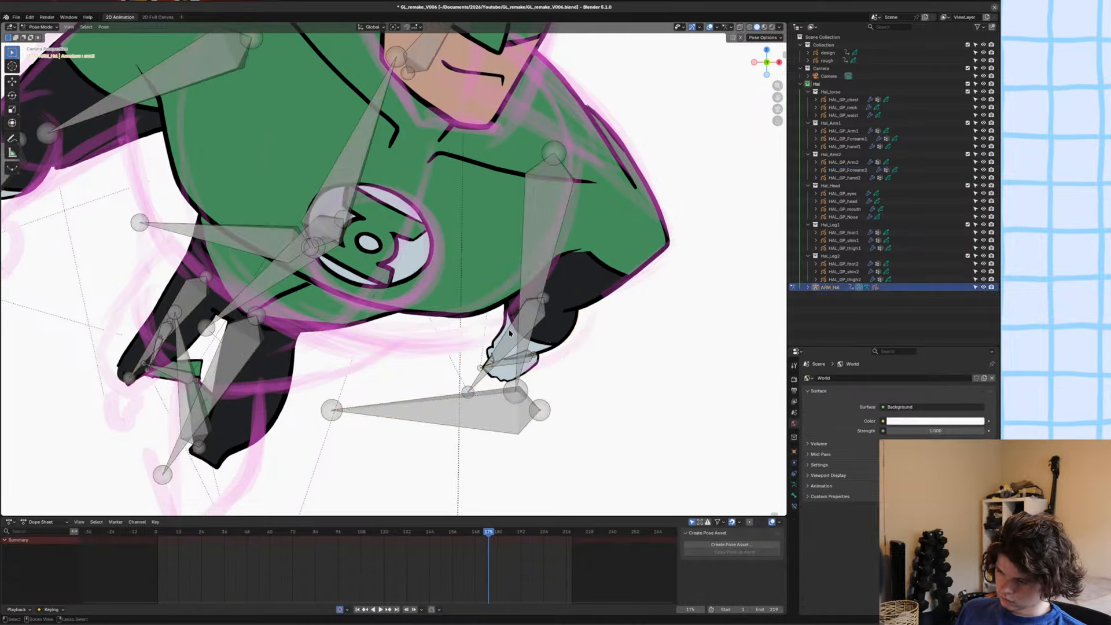
left_click(514, 338)
key("g")
left_click(579, 341)
key("r")
left_click(610, 332)
Move the second hand's bone back to the forearm's wrist and save the file.
key("g")
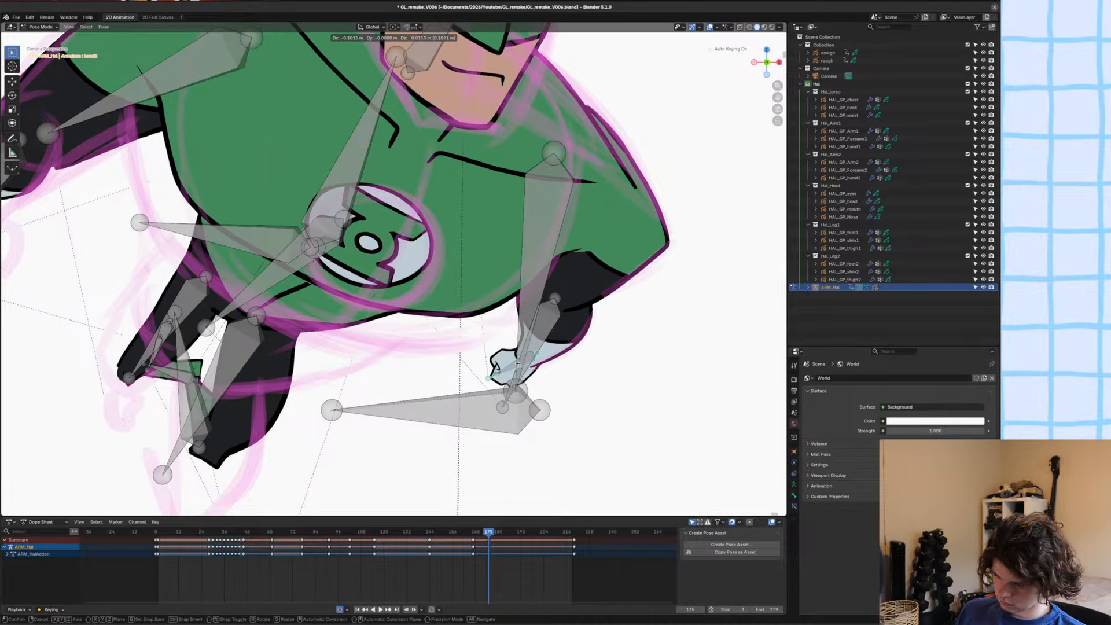
left_click(478, 360)
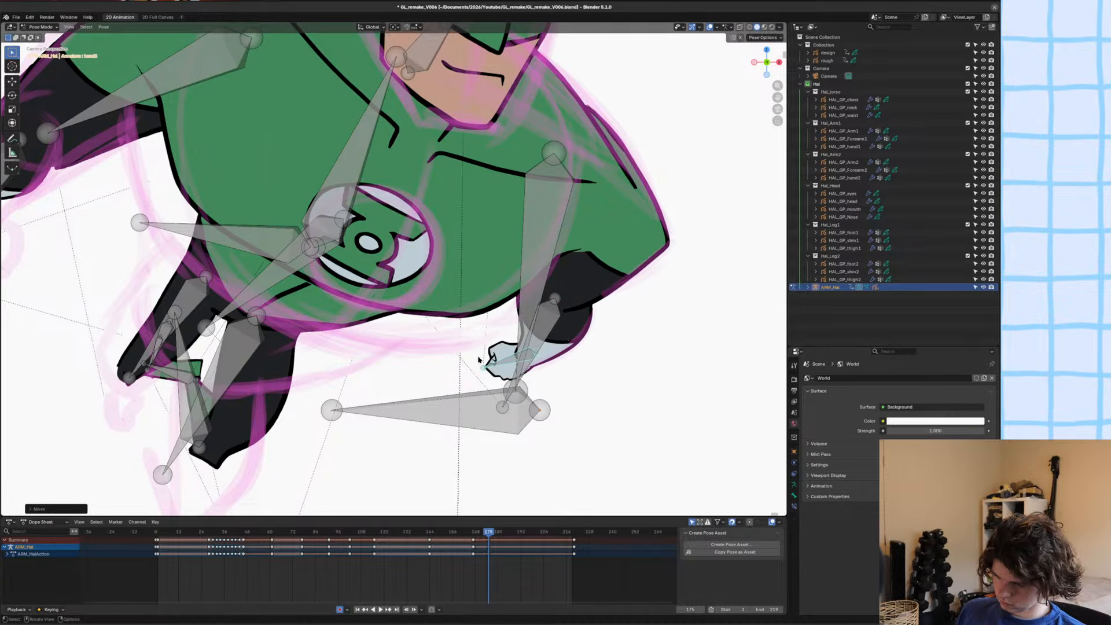
scroll(479, 360, "down", 6)
key("ctrl+s")
scroll(492, 351, "up", 8)
scroll(502, 332, "down", 7)
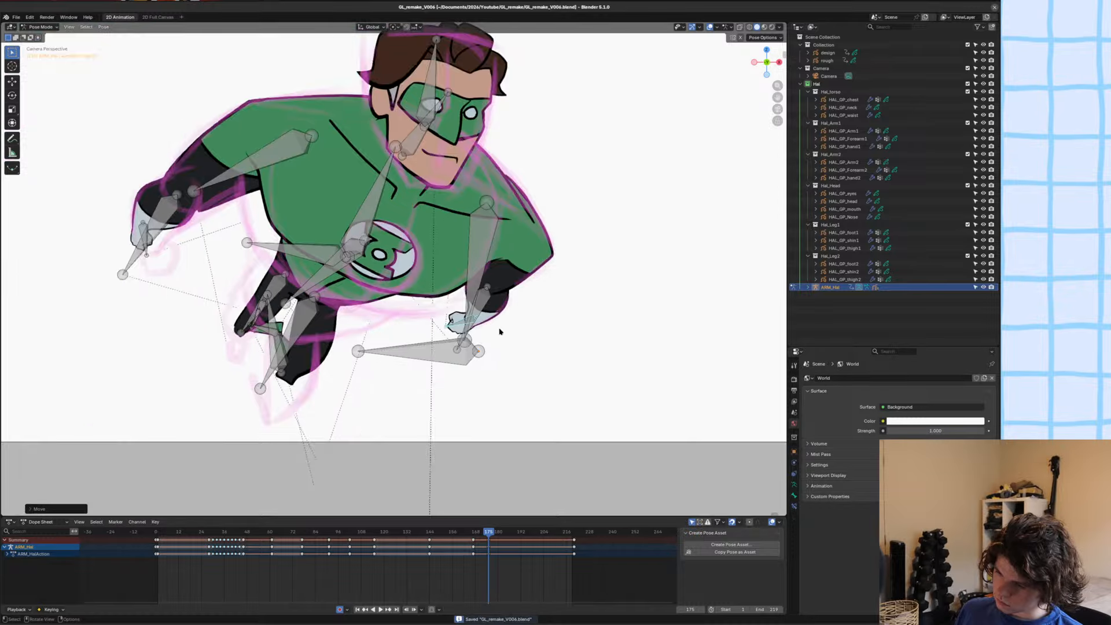
Reshape the second forearm's inner outline between elbow and wrist with the Grab sculpt brush.
scroll(501, 332, "up", 5)
left_click(618, 339)
key("ctrl+Tab")
left_click(618, 339)
key("ctrl+Tab")
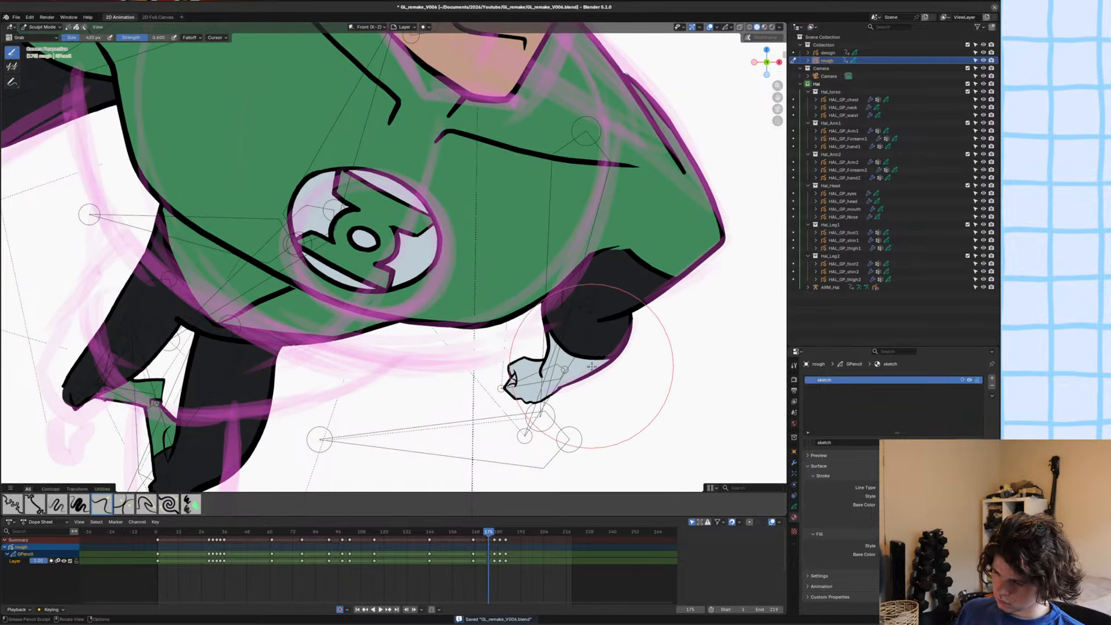
key("ctrl+Tab")
left_click(617, 341)
key("ctrl+Tab")
scroll(618, 342, "up", 4)
middle_click_drag(648, 409, 521, 340, "shift")
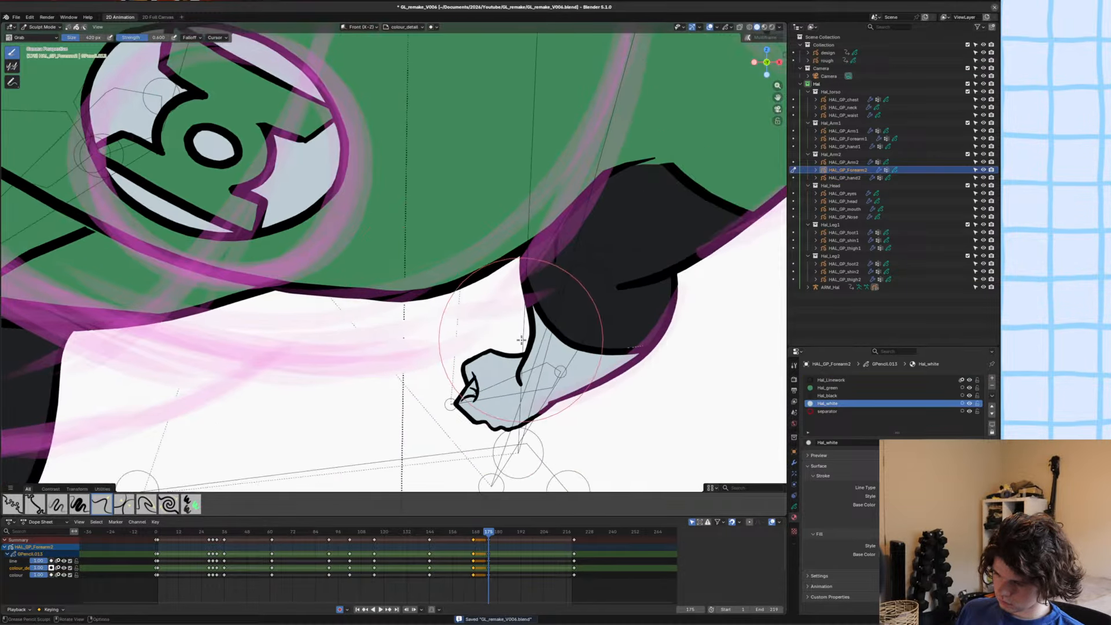
scroll(514, 324, "up", 2)
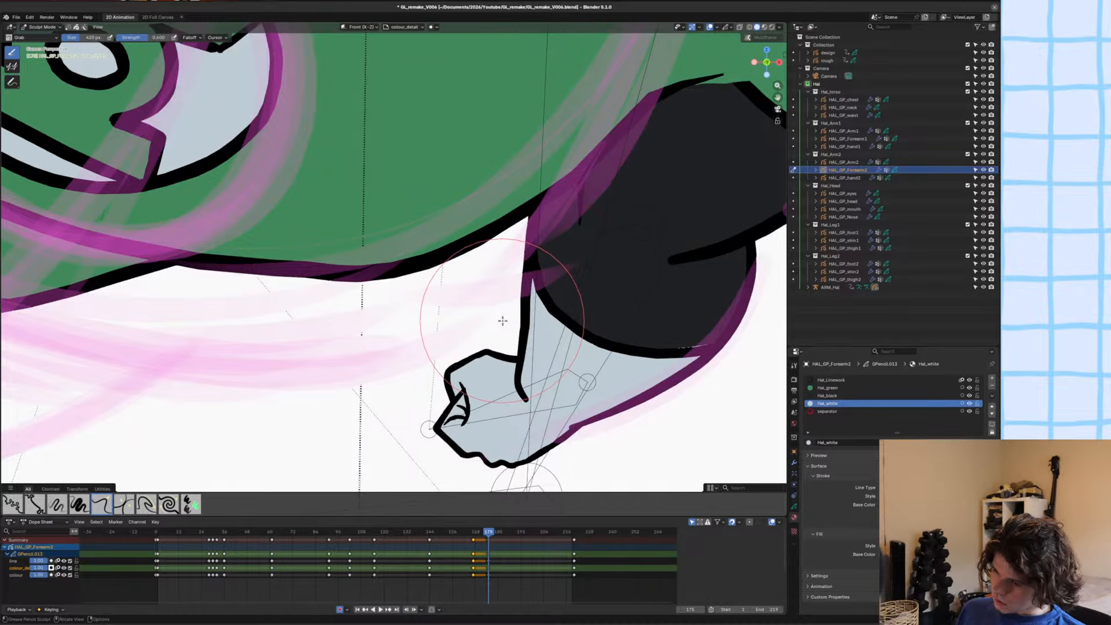
left_click_drag(519, 259, 529, 225)
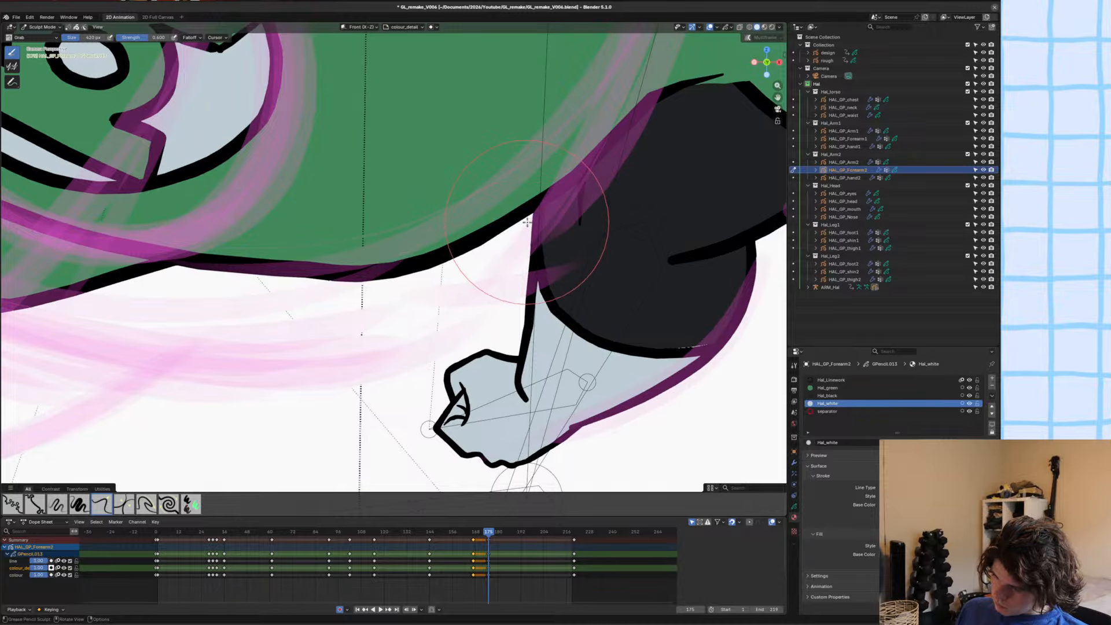
Smooth and refine the forearm's inner outline down to where it overlaps the hand, and save the file.
scroll(513, 339, "up", 3)
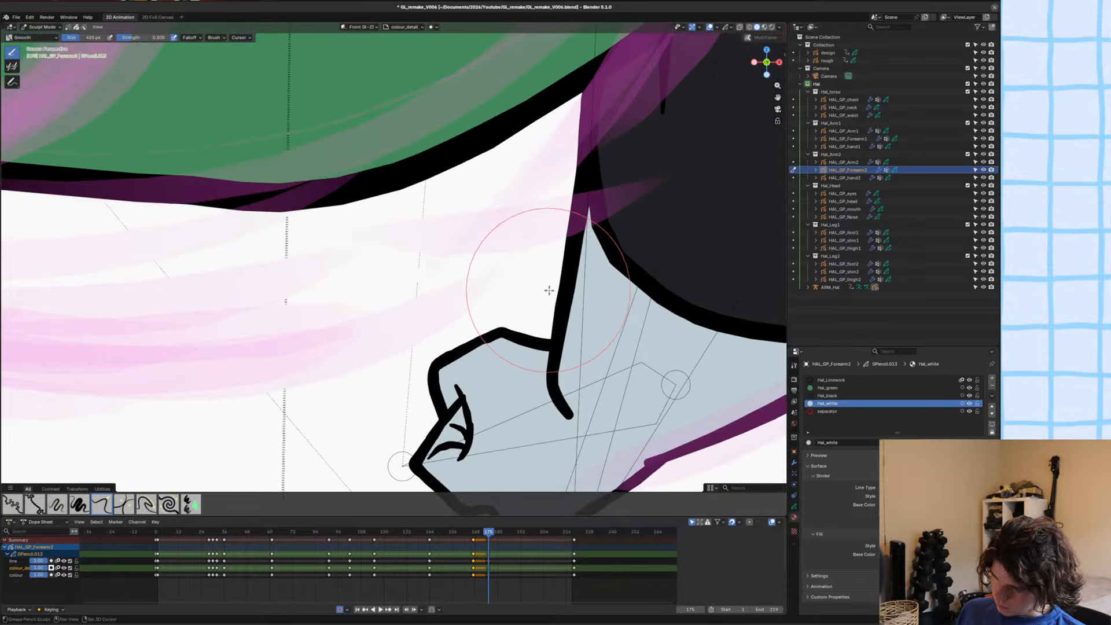
left_click_drag(533, 309, 541, 313)
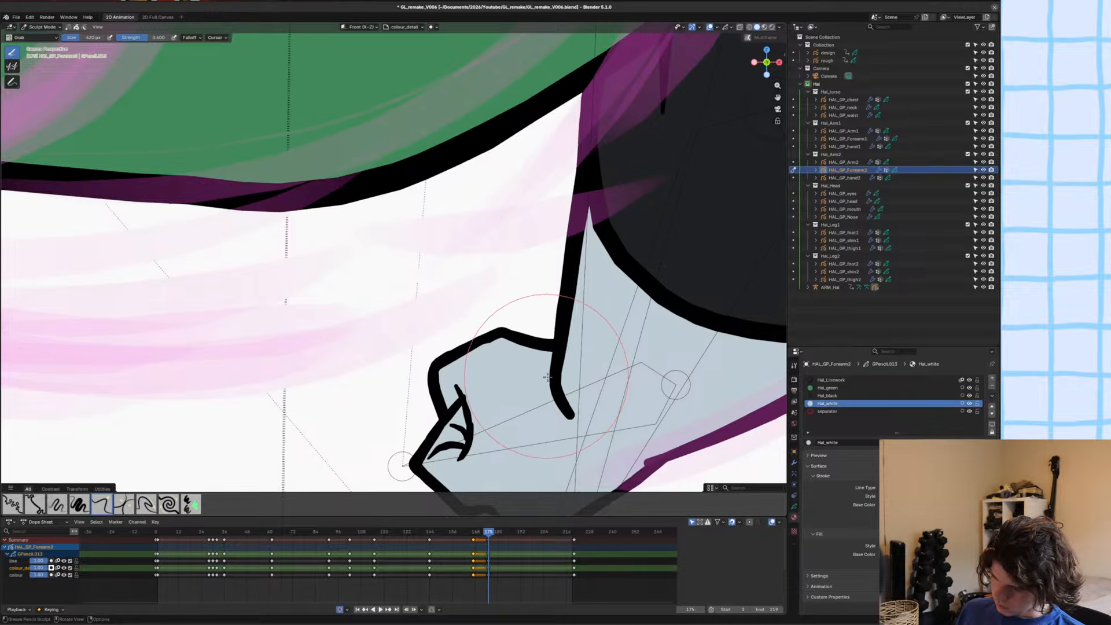
left_click_drag(545, 376, 552, 383)
scroll(476, 384, "down", 3)
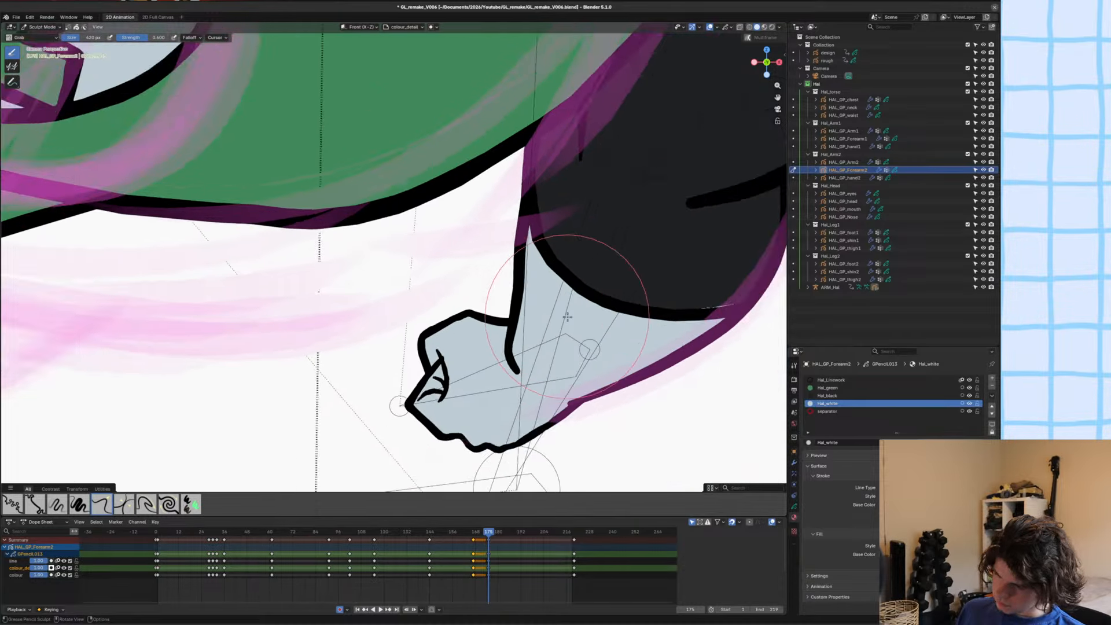
scroll(476, 383, "down", 5)
key("ctrl+s")
Taper the end of the second forearm's inner outline over the hand by changing its stroke thickness, and save the file.
key("ctrl+Tab")
scroll(353, 307, "down", 5)
left_click(353, 308)
scroll(373, 301, "up", 11)
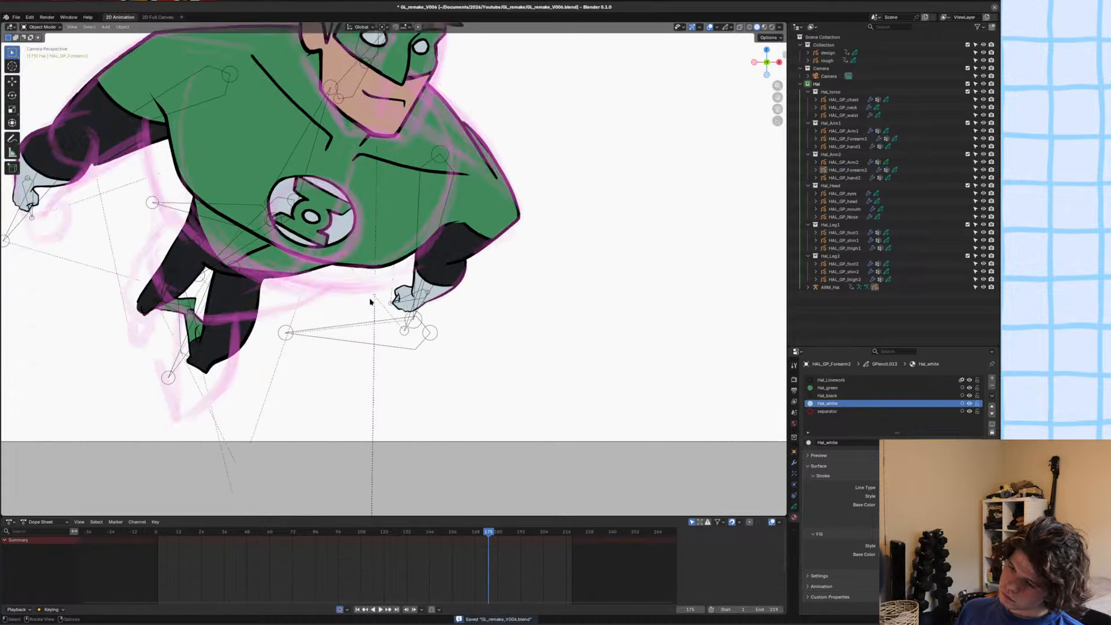
scroll(435, 327, "up", 3)
key("Tab")
left_click(538, 473)
key("alt+s")
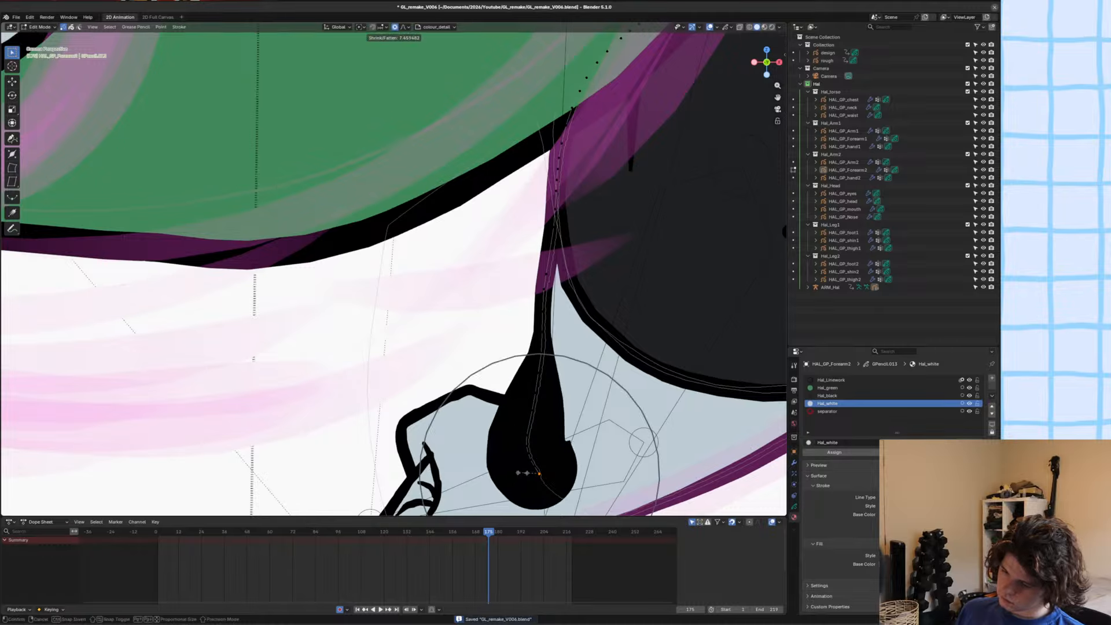
right_click(525, 472)
key("alt+s")
left_click(648, 438)
key("Tab")
scroll(344, 282, "down", 10)
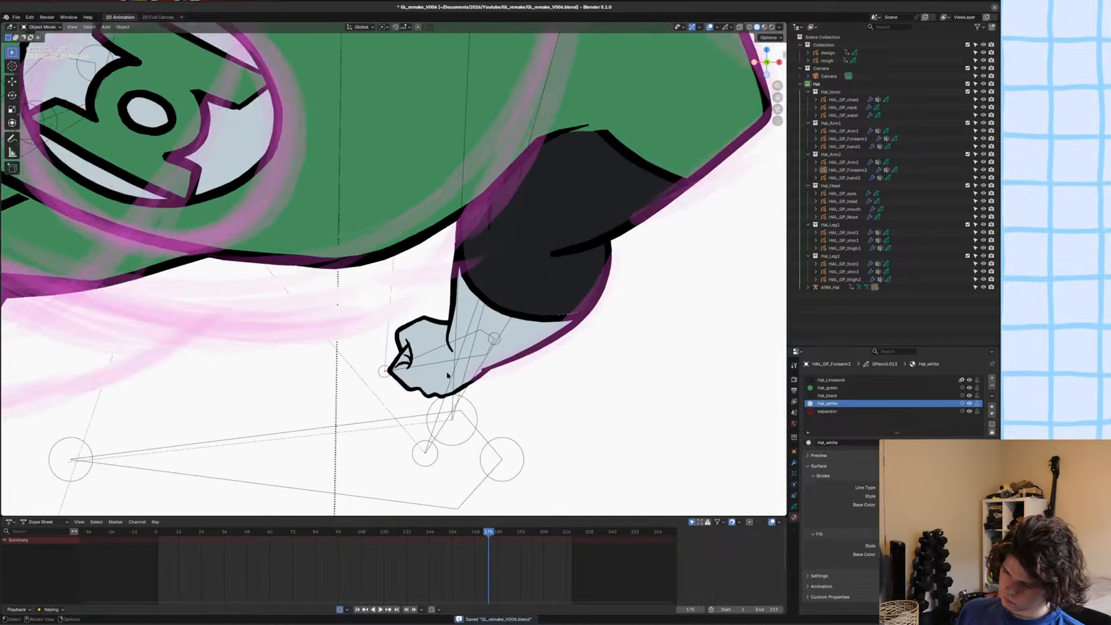
scroll(341, 281, "down", 3)
key("ctrl+s")
scroll(355, 313, "down", 5)
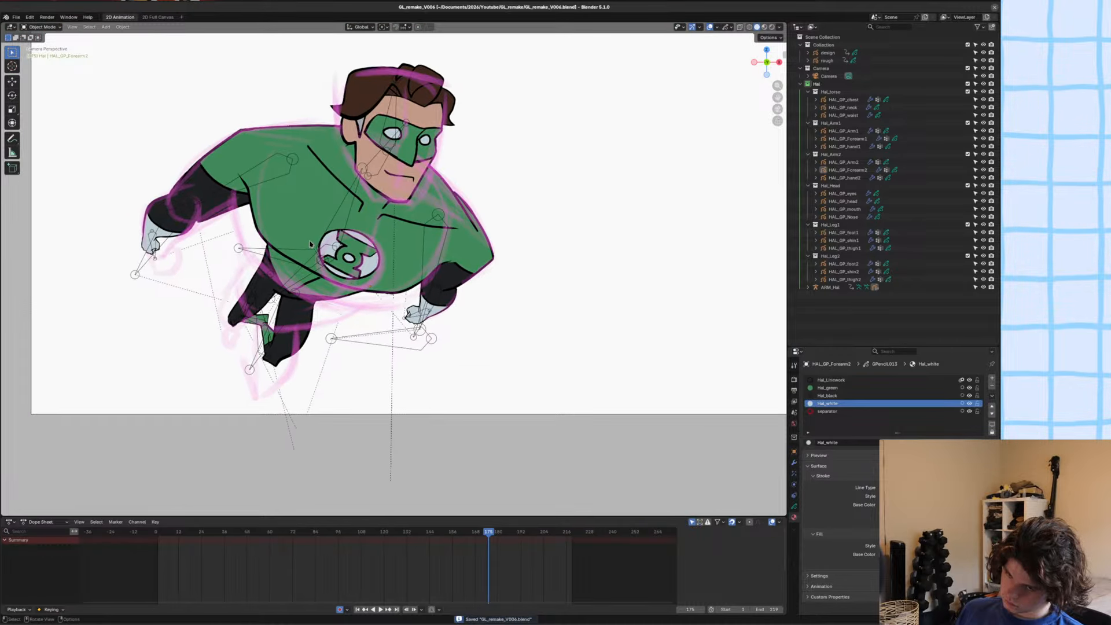
middle_click_drag(307, 237, 310, 251, "shift")
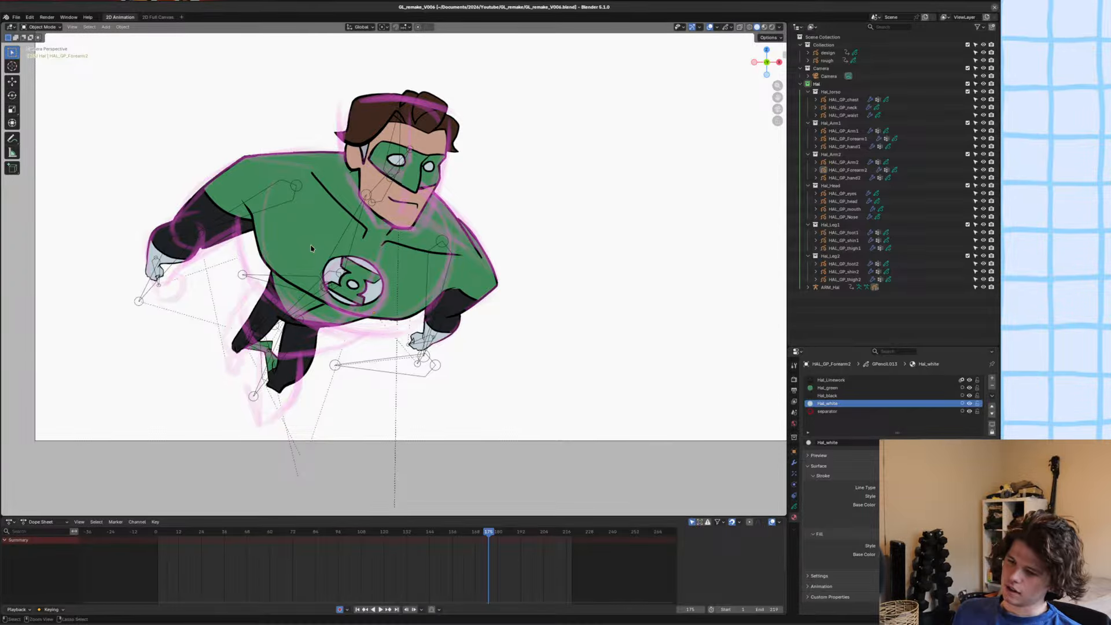
key("ctrl+s")
scroll(311, 289, "down", 2)
middle_click_drag(324, 289, 352, 370, "shift")
scroll(371, 377, "up", 2)
middle_click_drag(471, 386, 471, 366, "shift")
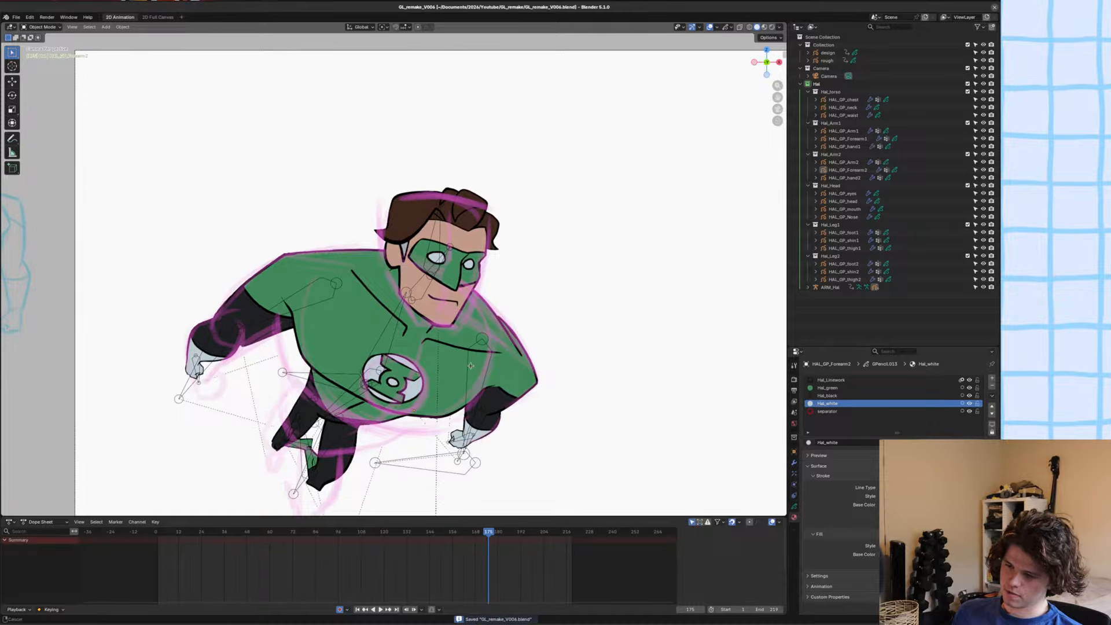
scroll(471, 366, "up", 3)
left_click(559, 298)
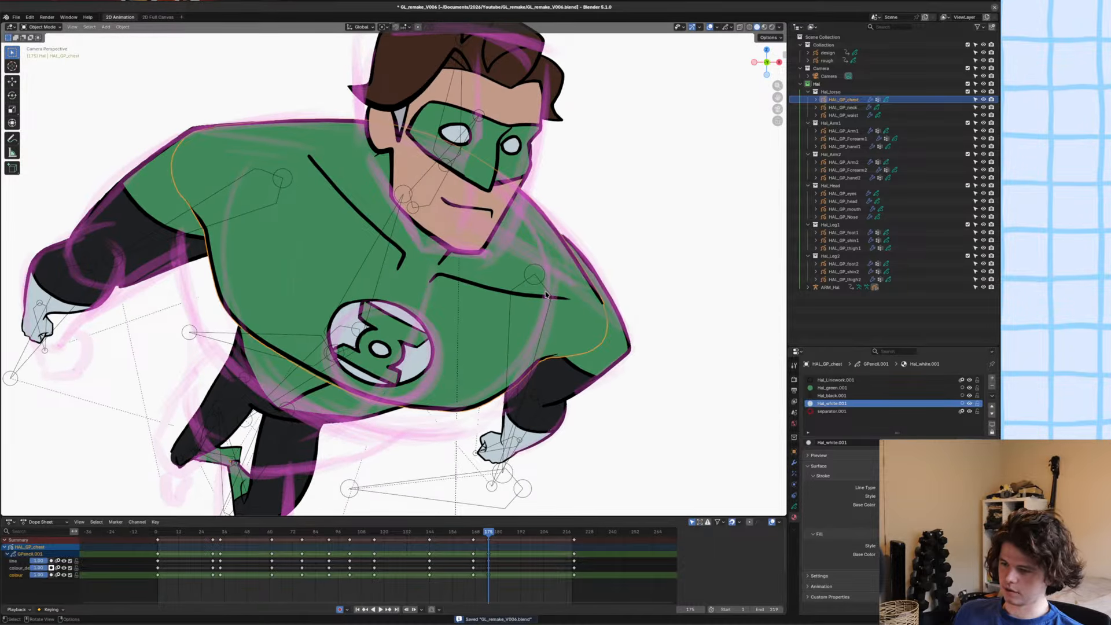
left_click(546, 295)
key("ctrl+Tab")
left_click(544, 288)
key("g")
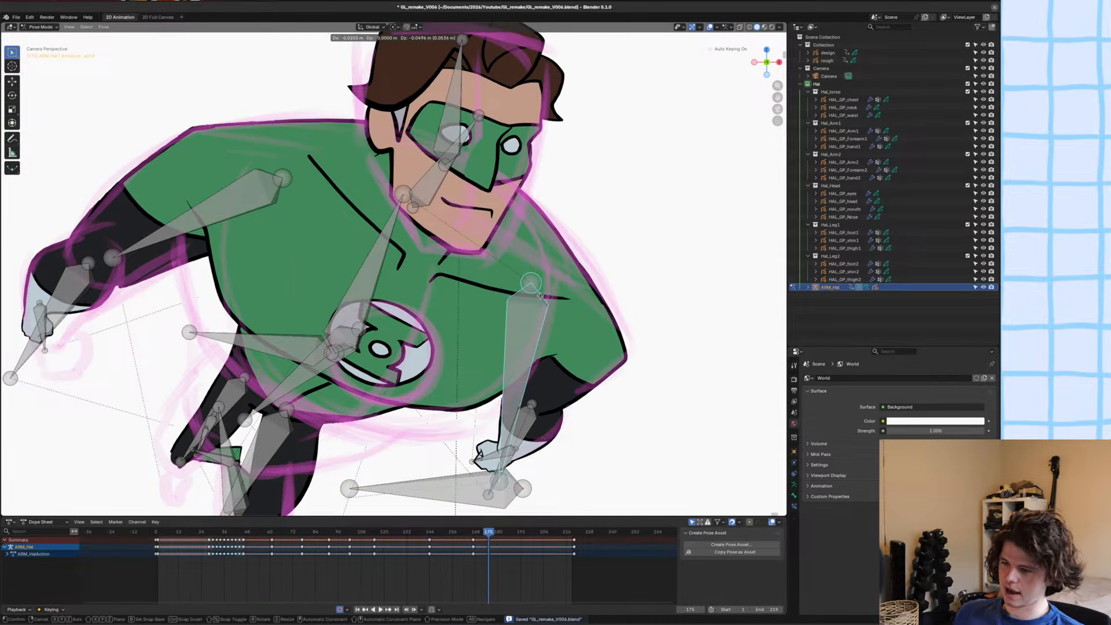
left_click(544, 287)
Reshape the chest's outer outline at the second shoulder with the Grab sculpt brush.
key("ctrl+Tab")
left_click(537, 249)
left_click(539, 248)
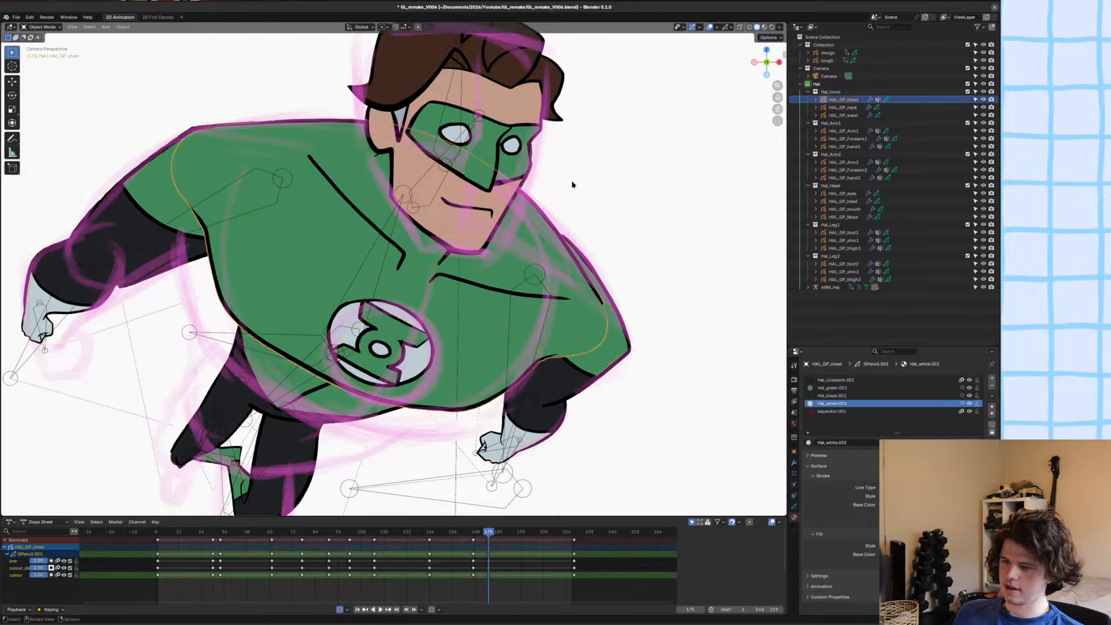
key("ctrl+Tab")
left_click_drag(601, 288, 605, 267)
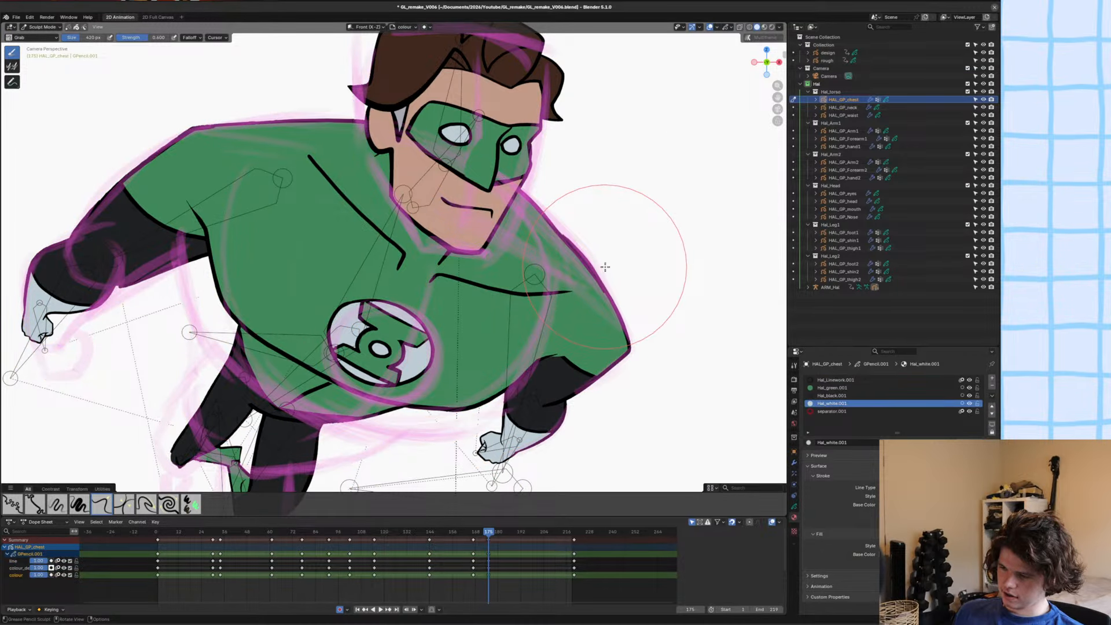
Pull down the middle of the chest muscle line near the second shoulder with the Grab brush, and save the file.
scroll(605, 267, "up", 3)
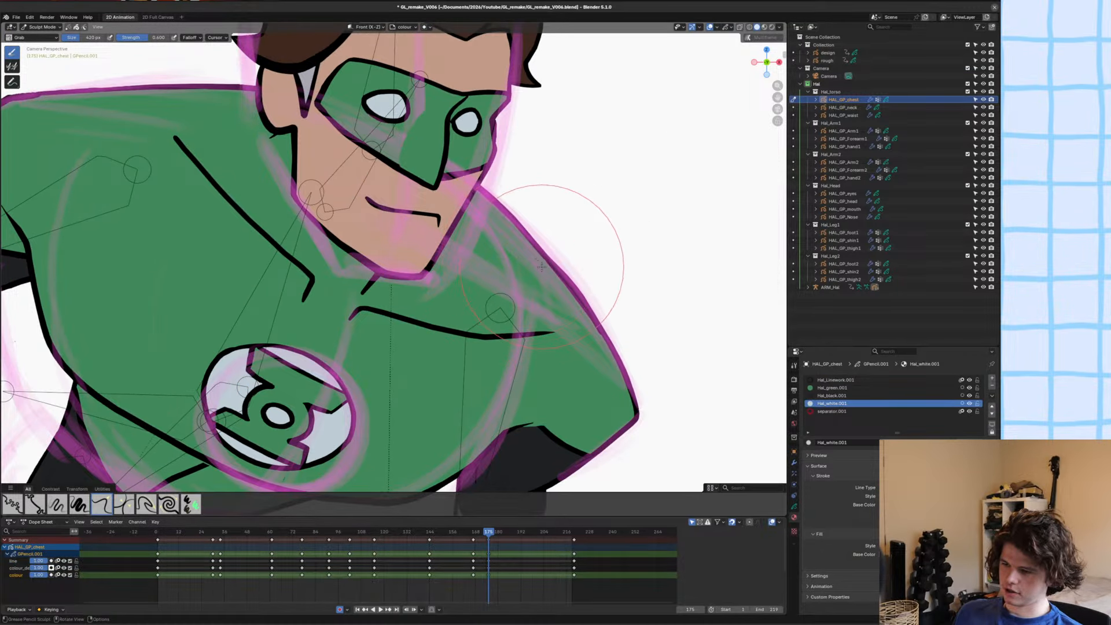
scroll(541, 290, "up", 2)
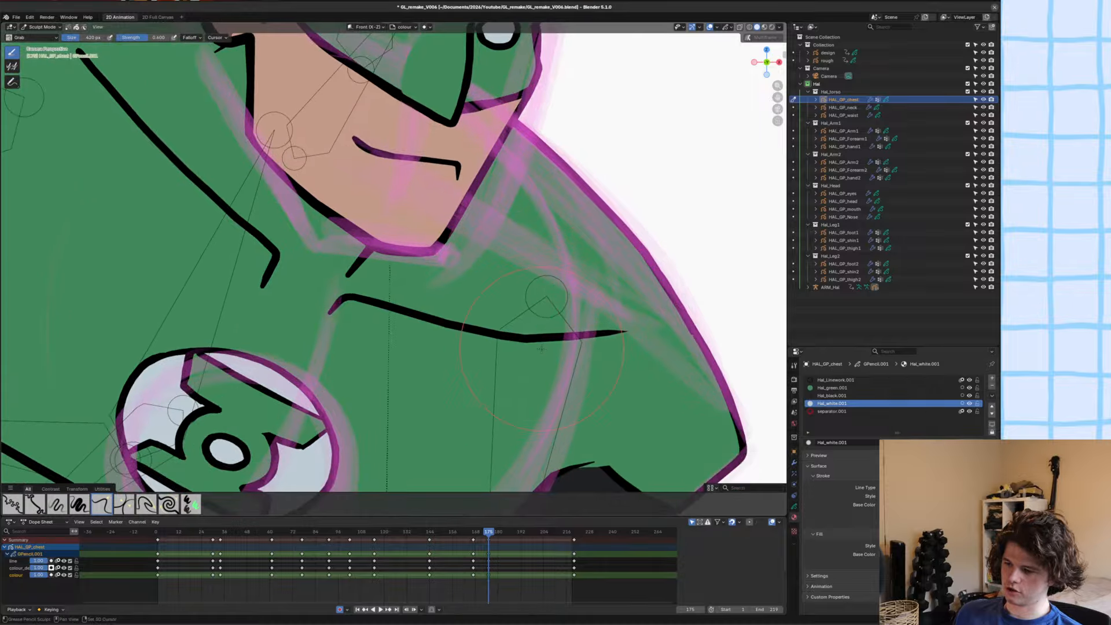
left_click_drag(531, 330, 526, 338)
scroll(567, 319, "down", 5)
key("ctrl+s")
key("ctrl+Tab")
scroll(426, 315, "down", 6)
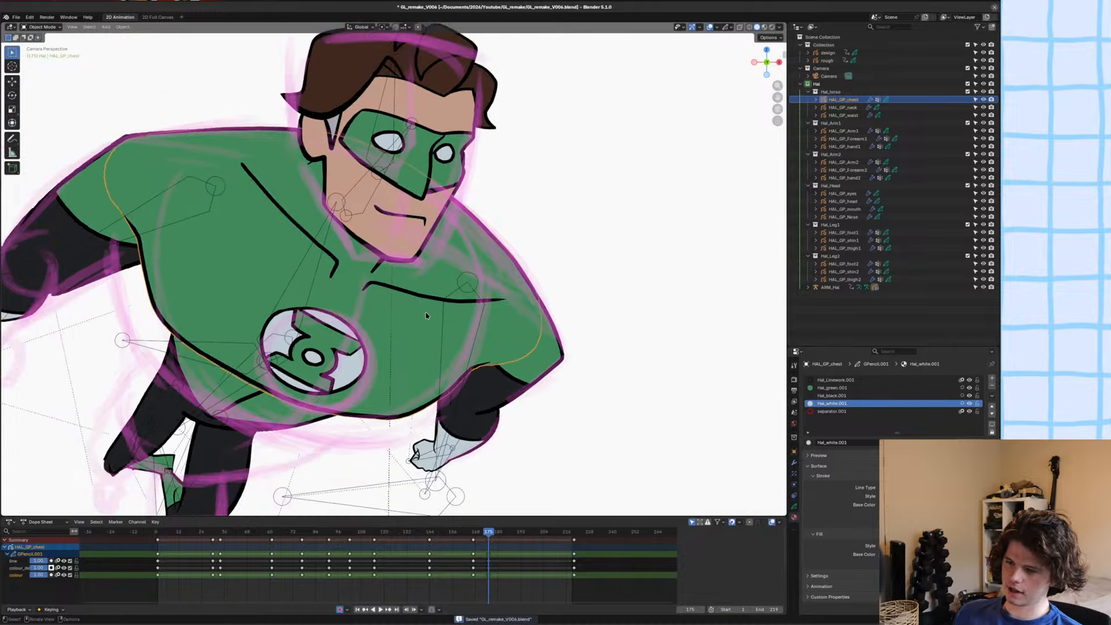
Duplicate a modifier on the chest drawing, apply the copy, and save the file.
left_click(474, 329)
scroll(772, 452, "up", 1)
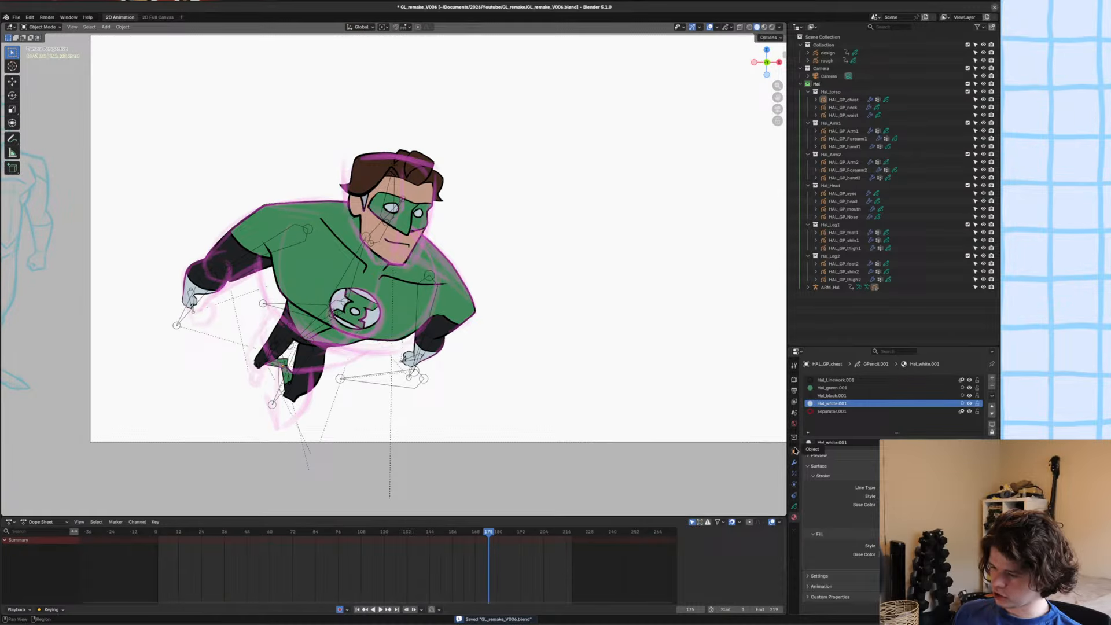
left_click(795, 463)
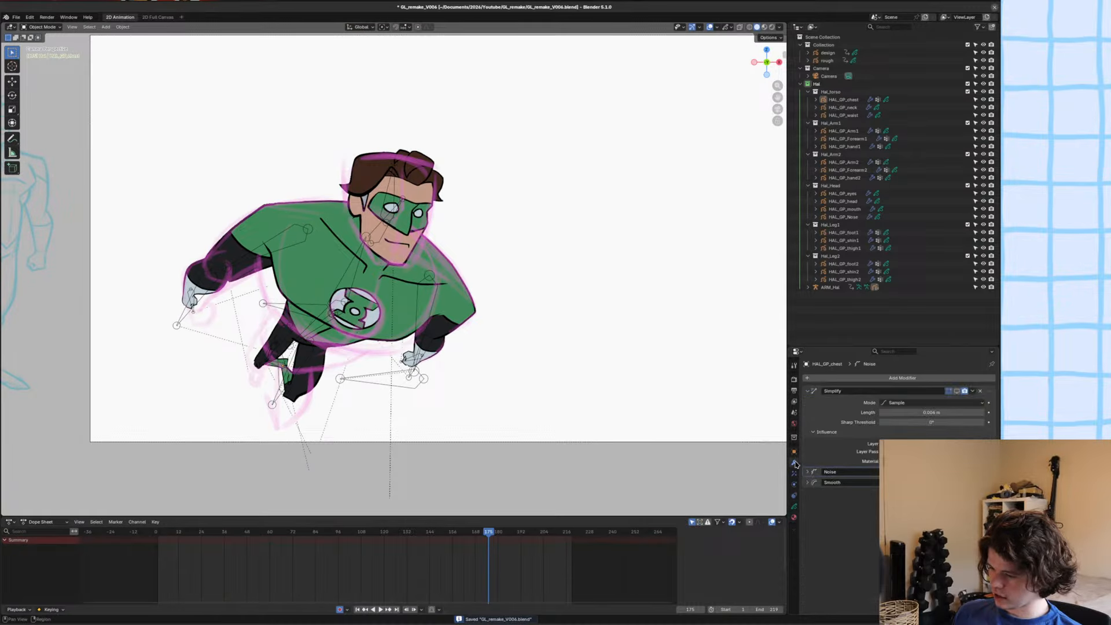
key("shift+d")
key("ctrl+a")
scroll(418, 280, "up", 3)
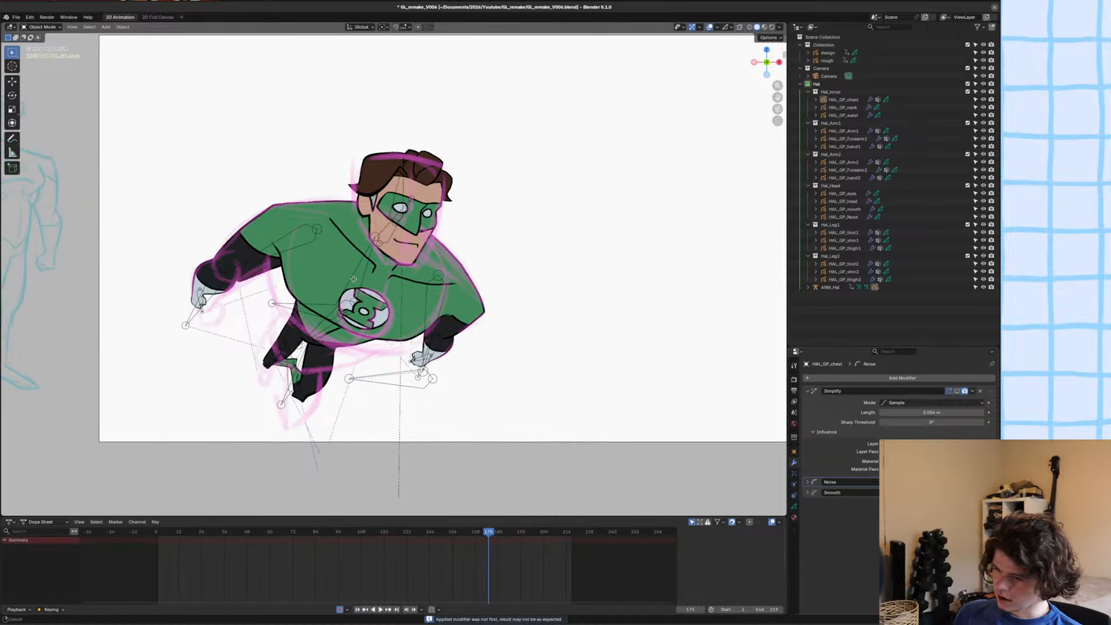
key("ctrl+s")
Move and rotate the end of the chest's lower outline with proportional editing to meet the second sleeve's edge, and save the file.
scroll(419, 280, "down", 1)
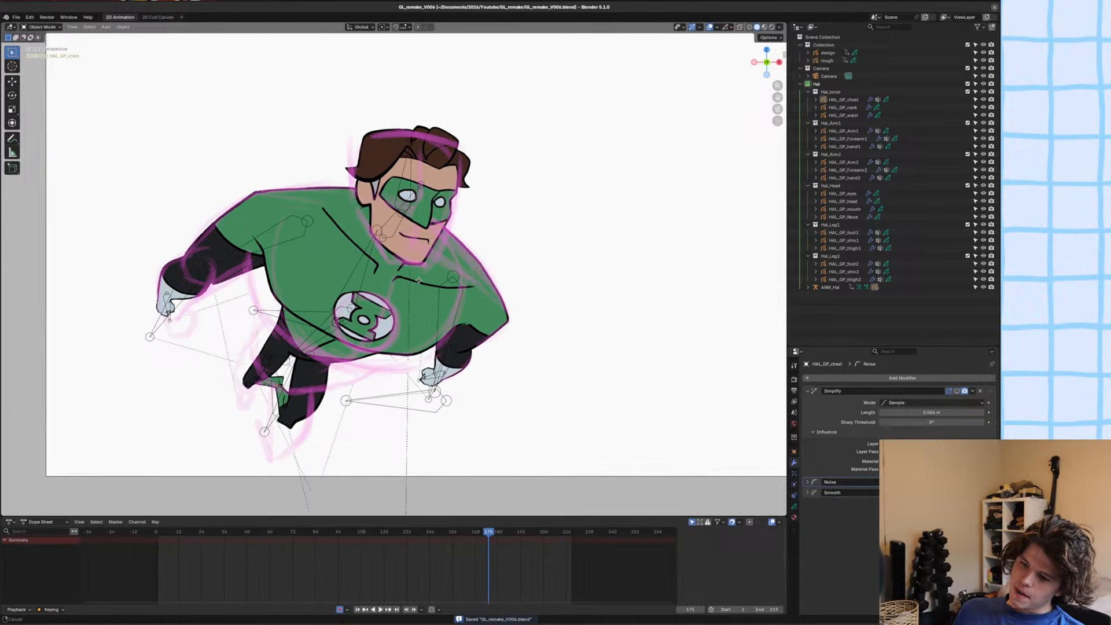
key("Tab")
scroll(521, 372, "up", 8)
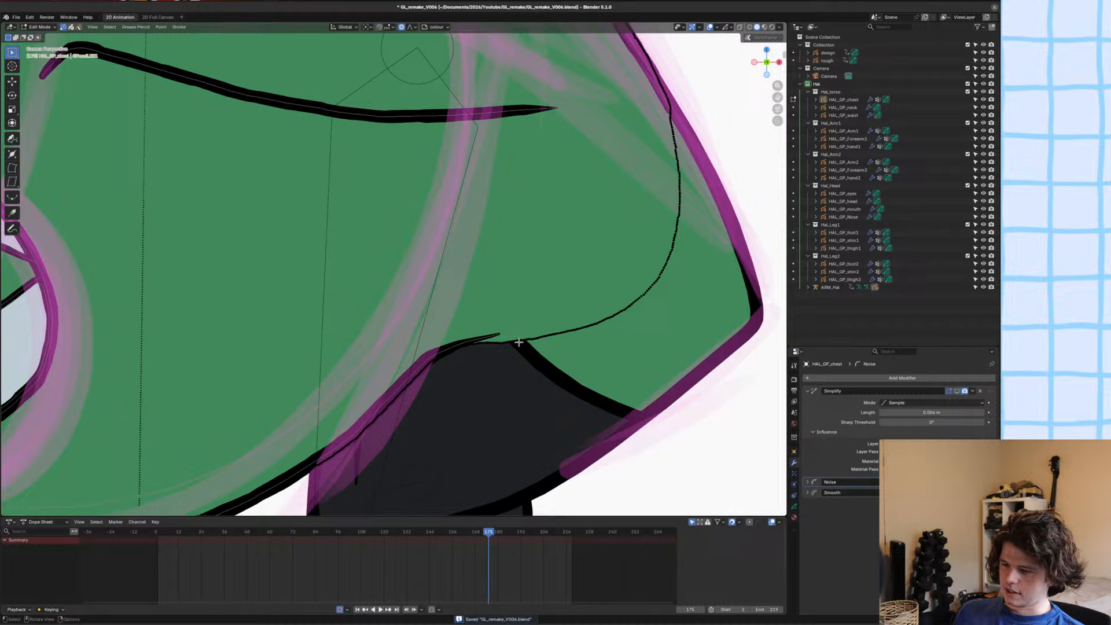
left_click(501, 336)
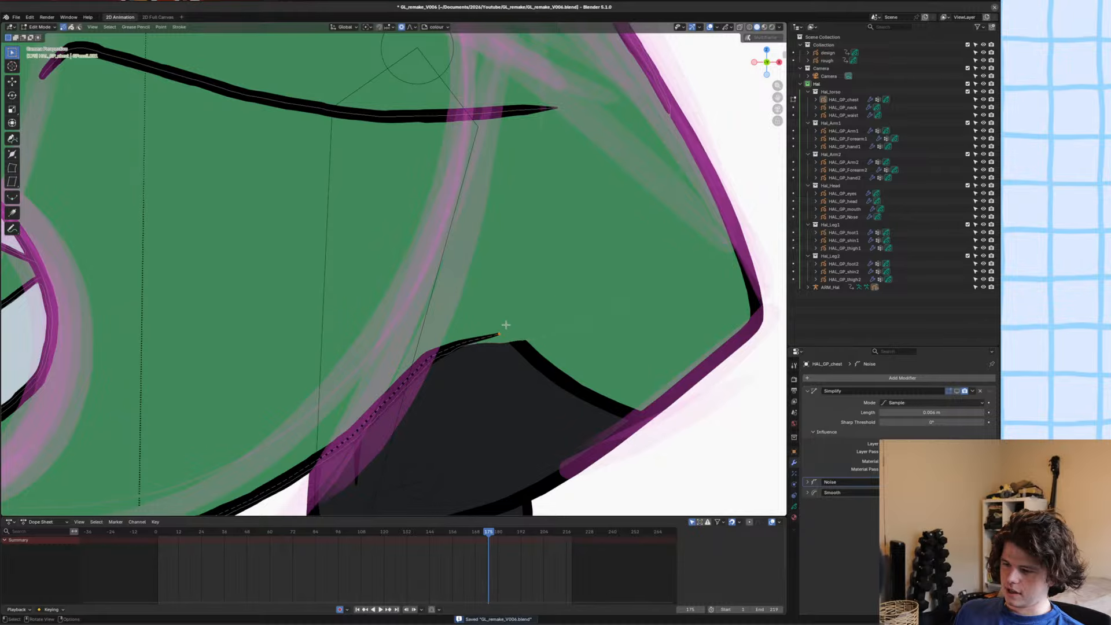
key("g")
left_click(507, 343)
key("r")
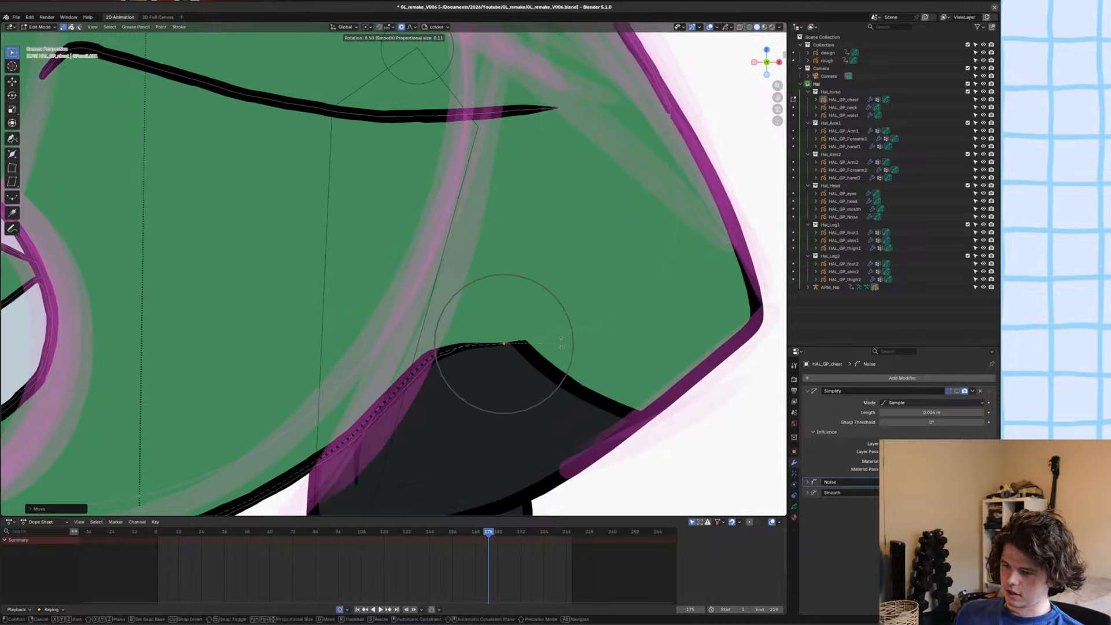
left_click(562, 343)
key("g")
left_click(587, 337)
scroll(584, 335, "down", 1)
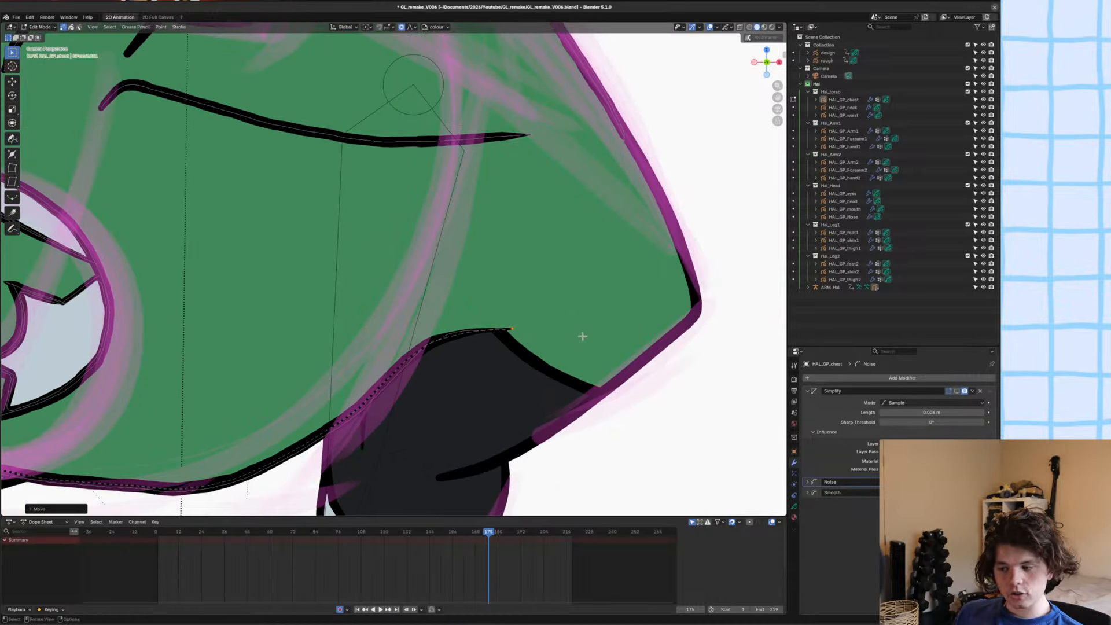
key("ctrl+s")
key("ctrl+Tab")
Examine the whole character's pose against the rough sketch at frame 175.
left_click(513, 332)
scroll(455, 316, "down", 9)
scroll(294, 262, "up", 3)
middle_click_drag(242, 194, 503, 230, "shift")
scroll(428, 216, "down", 3)
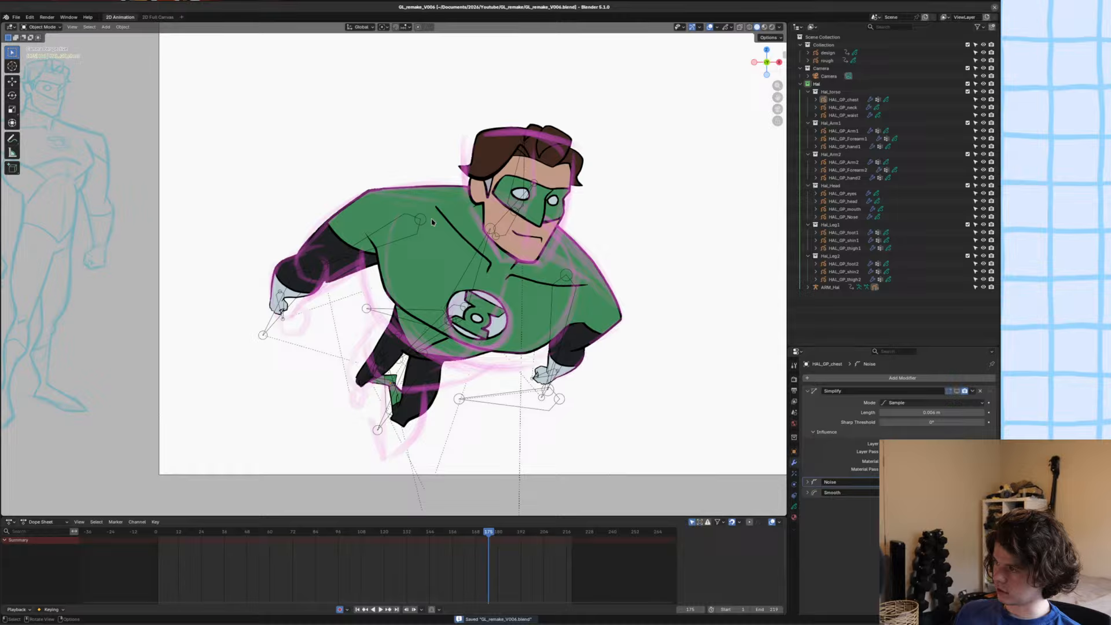
middle_click_drag(432, 222, 416, 247, "shift")
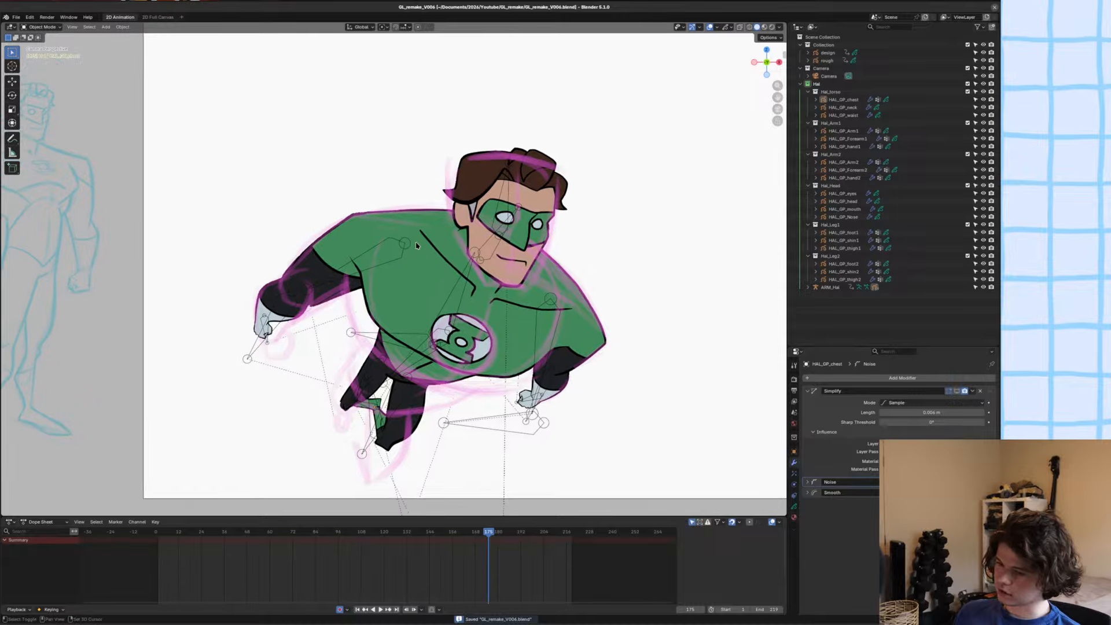
scroll(521, 285, "down", 1)
scroll(521, 285, "up", 1, "alt")
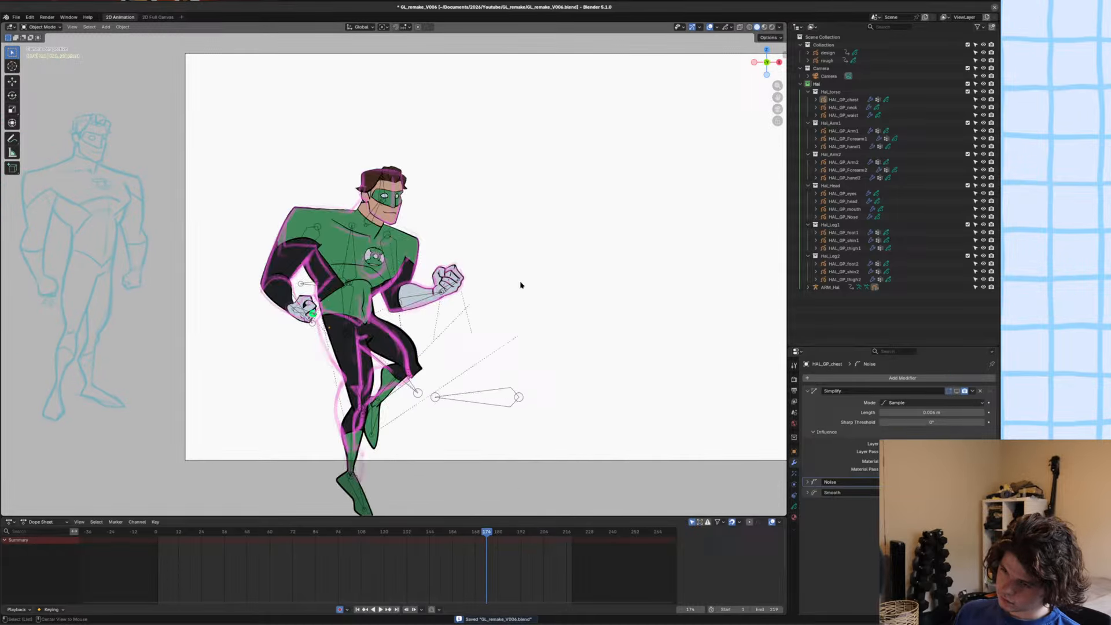
scroll(521, 286, "down", 1, "alt")
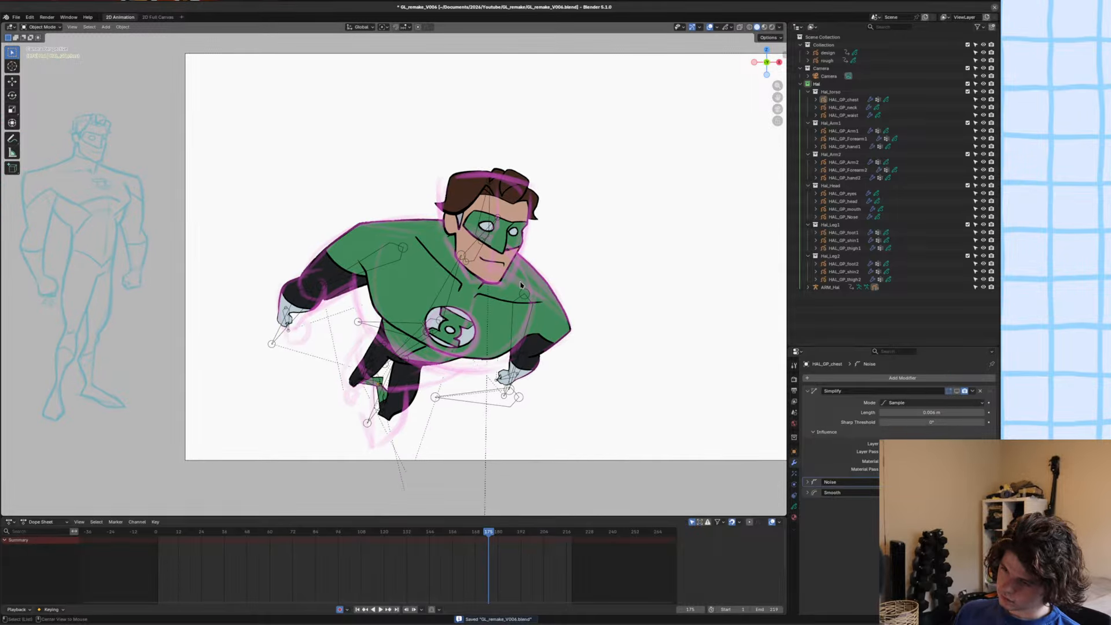
scroll(521, 285, "down", 1)
scroll(521, 286, "up", 1, "alt")
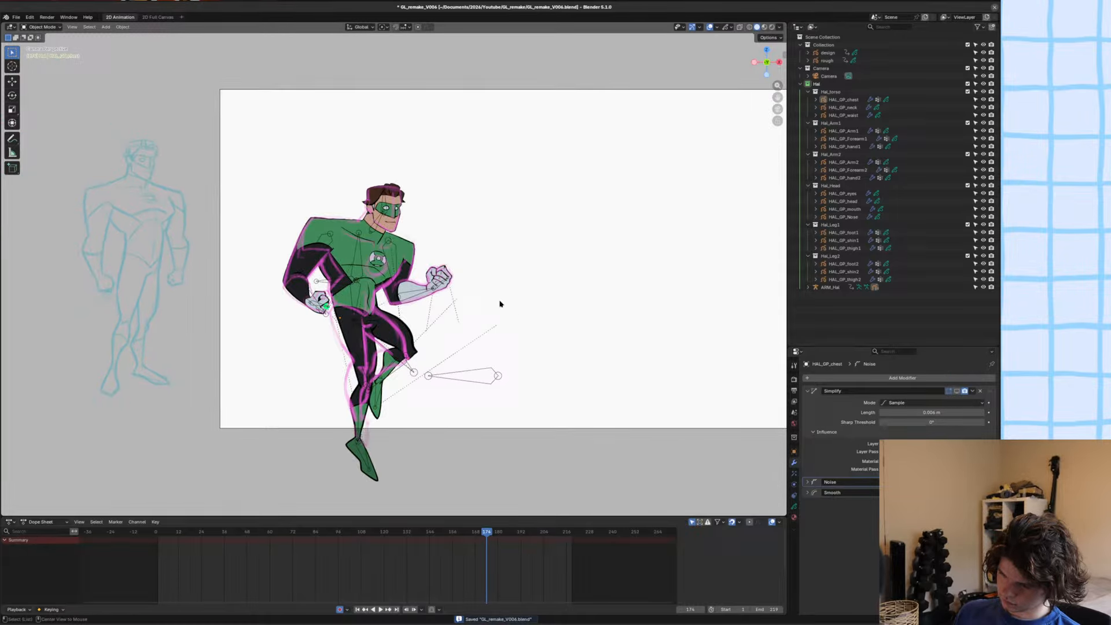
scroll(501, 304, "down", 1, "alt")
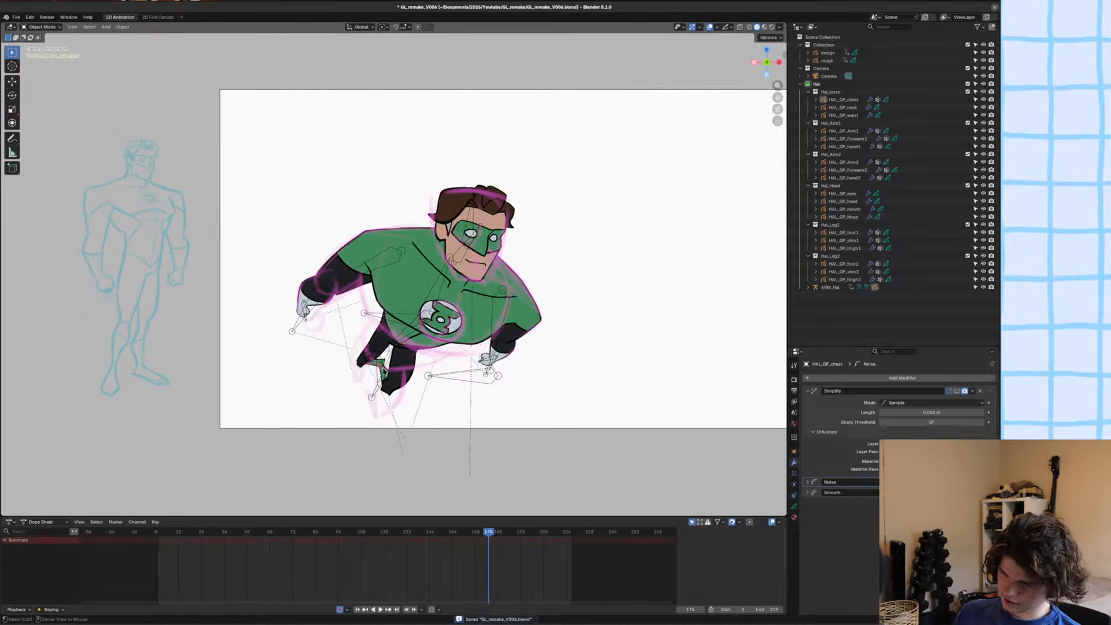
Move and rotate the hip bone so the waist and legs fit the rough sketch better, and save the file.
left_click(396, 352)
key("ctrl+Tab")
key("g")
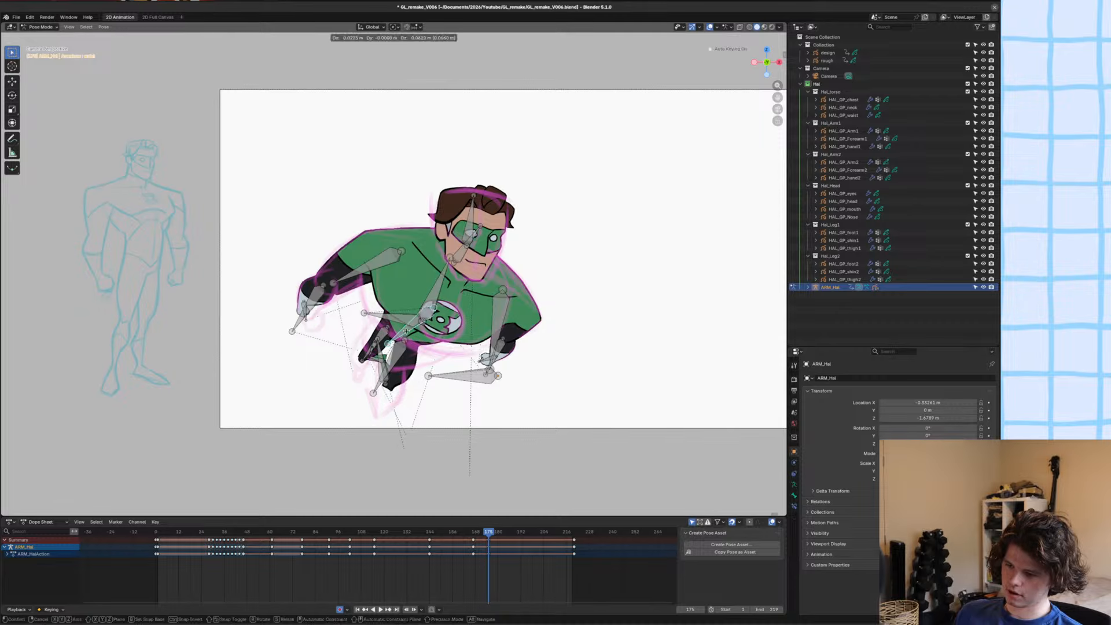
left_click(406, 338)
key("r")
left_click(407, 365)
key("g")
left_click(407, 368)
scroll(407, 369, "up", 3)
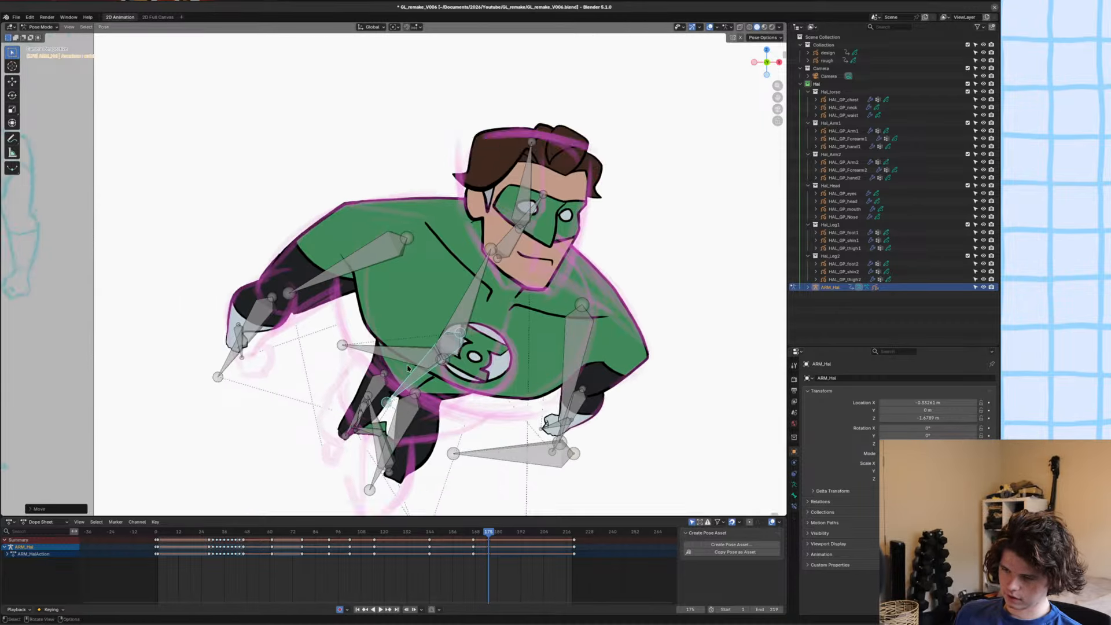
middle_click_drag(408, 369, 446, 238, "shift")
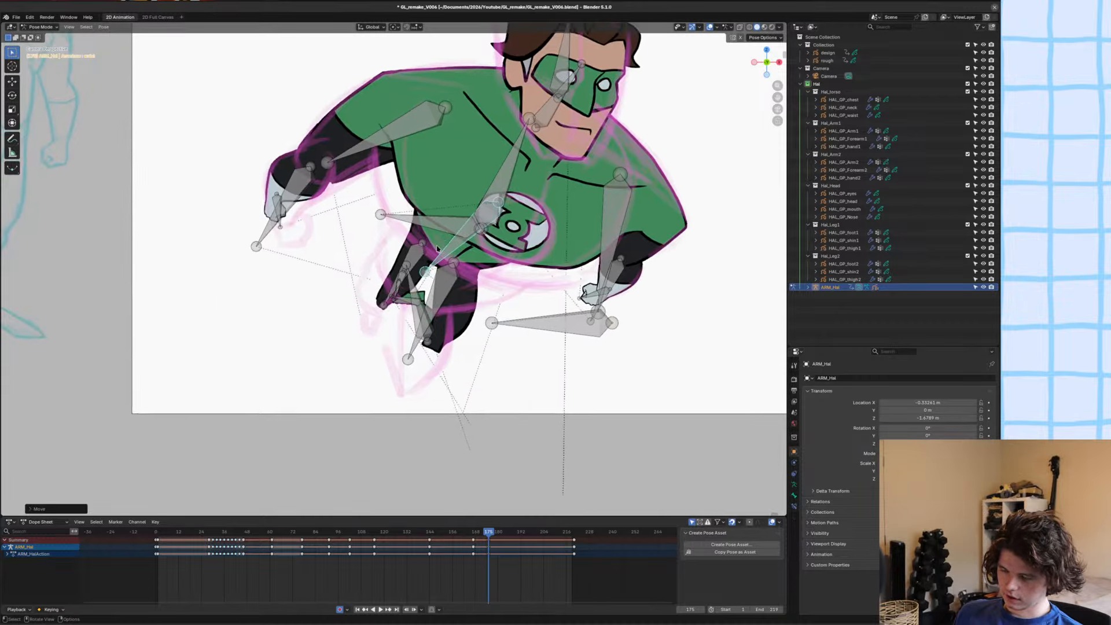
scroll(429, 269, "up", 5)
left_click(413, 298)
key("ctrl+Tab")
key("ctrl+s")
Try to mirror the first thigh's strokes by scaling them -1 along X and rotating them to fit the leg.
left_click(423, 220)
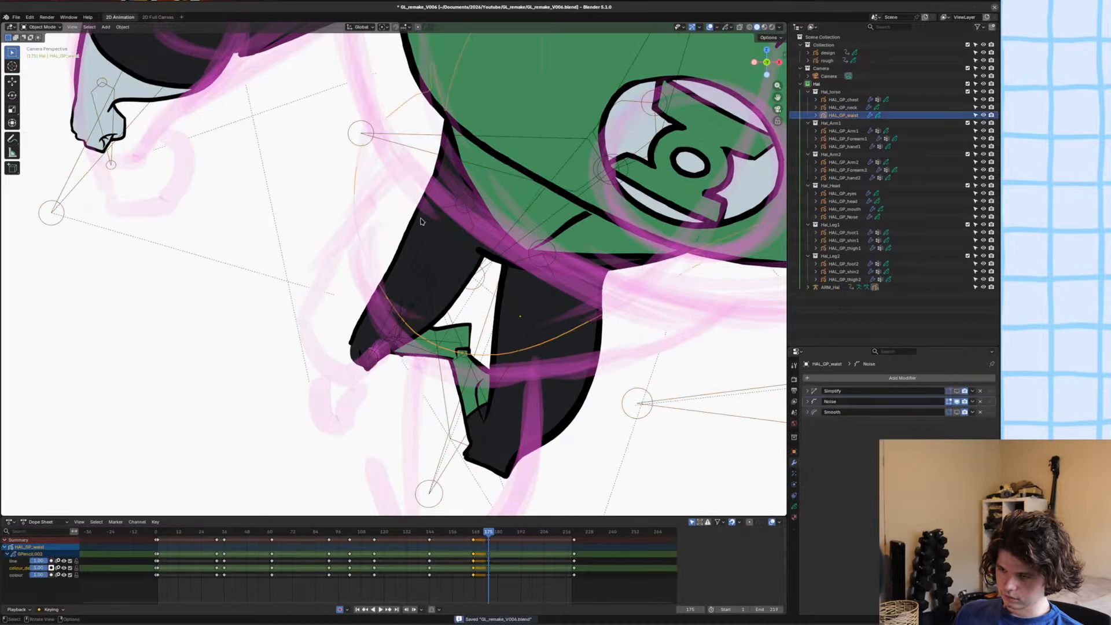
left_click(423, 220)
key("Tab")
type("asx")
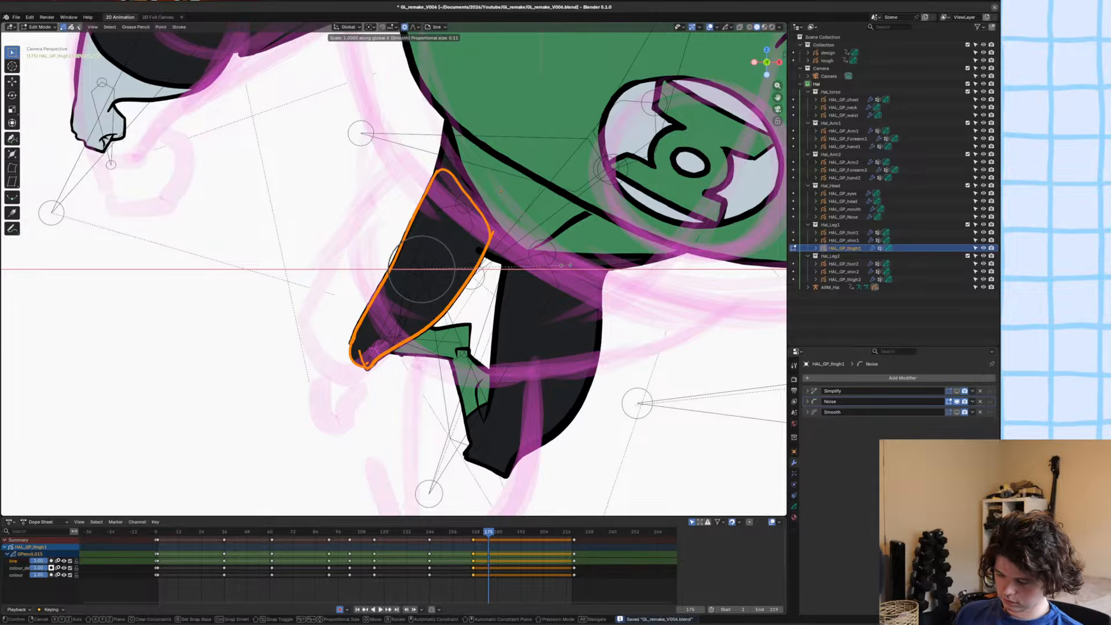
type("-1")
key("Return")
key("r")
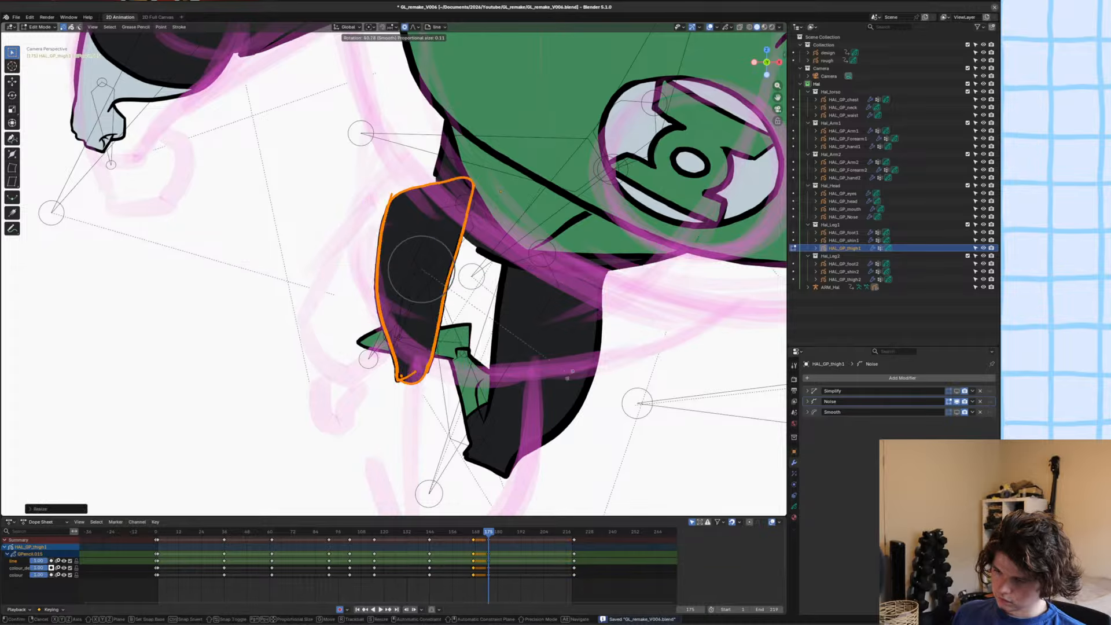
left_click(551, 322)
scroll(526, 267, "up", 1)
key("g")
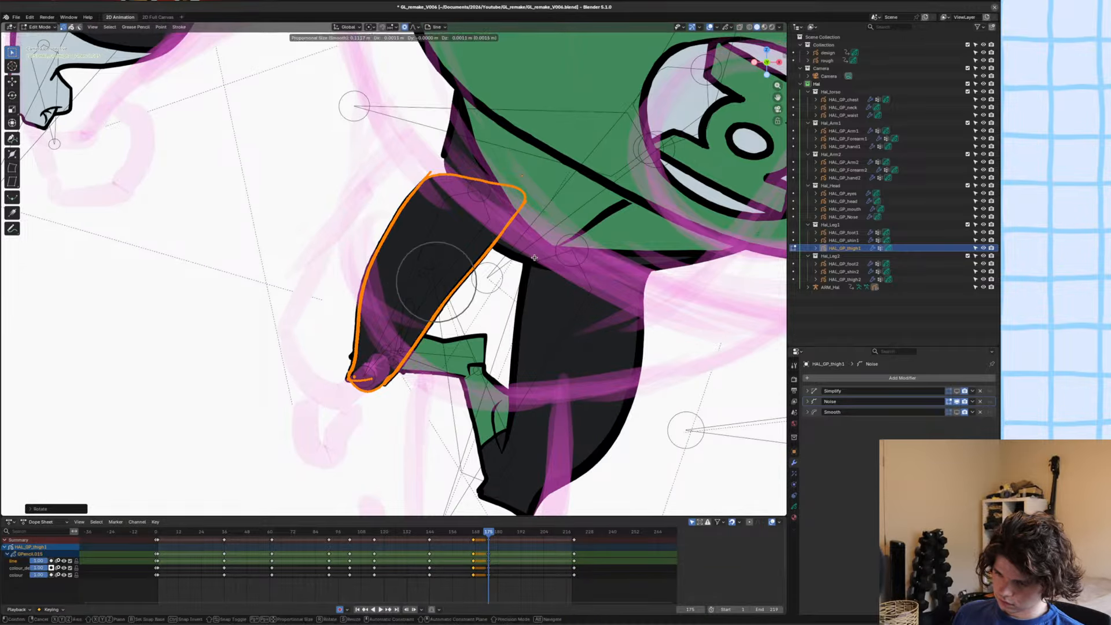
right_click(536, 260)
Delete all of the first thigh's strokes at frame 175 and switch its drawing object to Draw Mode.
key("x")
left_click(536, 260)
key("ctrl+Tab")
left_click(514, 278)
scroll(513, 217, "up", 2)
middle_click_drag(512, 218, 521, 218, "shift")
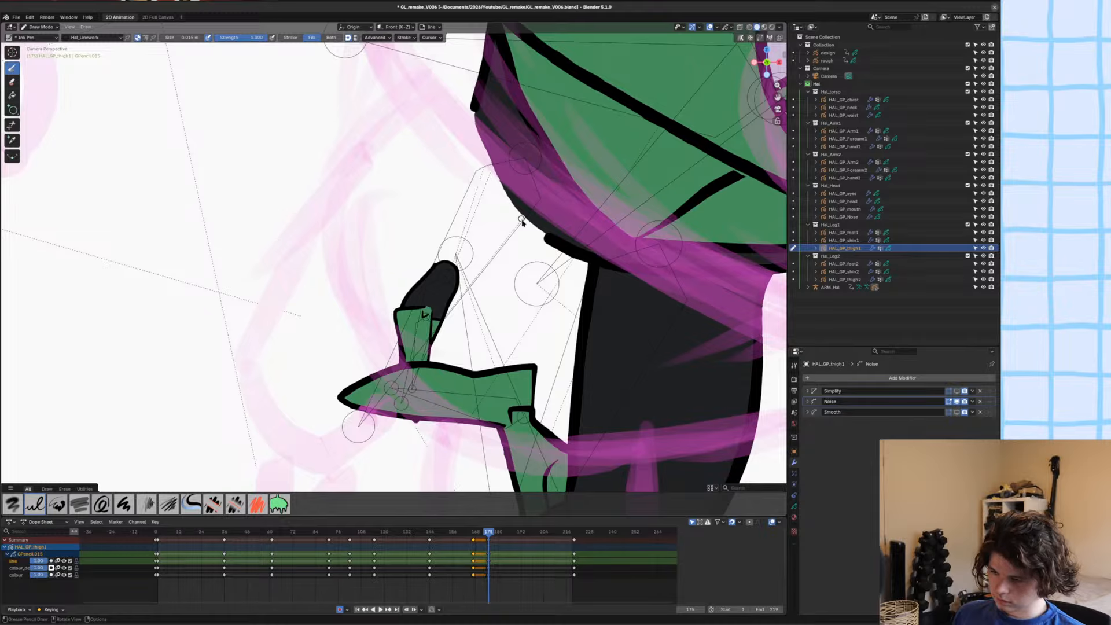
Redraw the first thigh's outline from the hip around the knee to the crotch with a resized Ink Pen and the Hal_Linework material.
key("u")
left_click(520, 199)
scroll(282, 239, "down", 2)
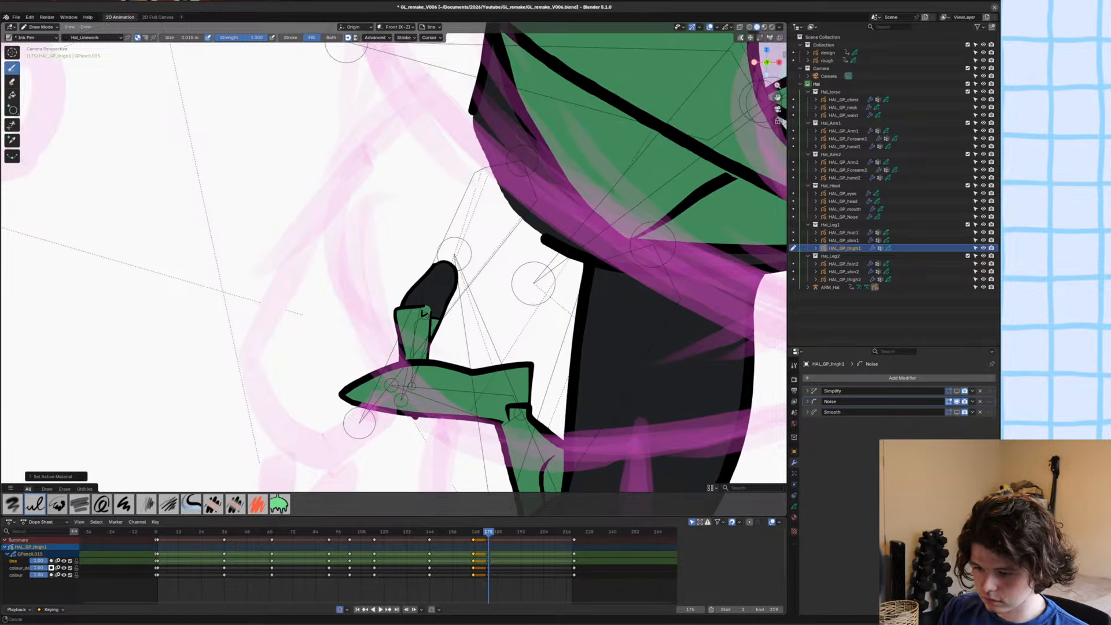
key("ctrl+s")
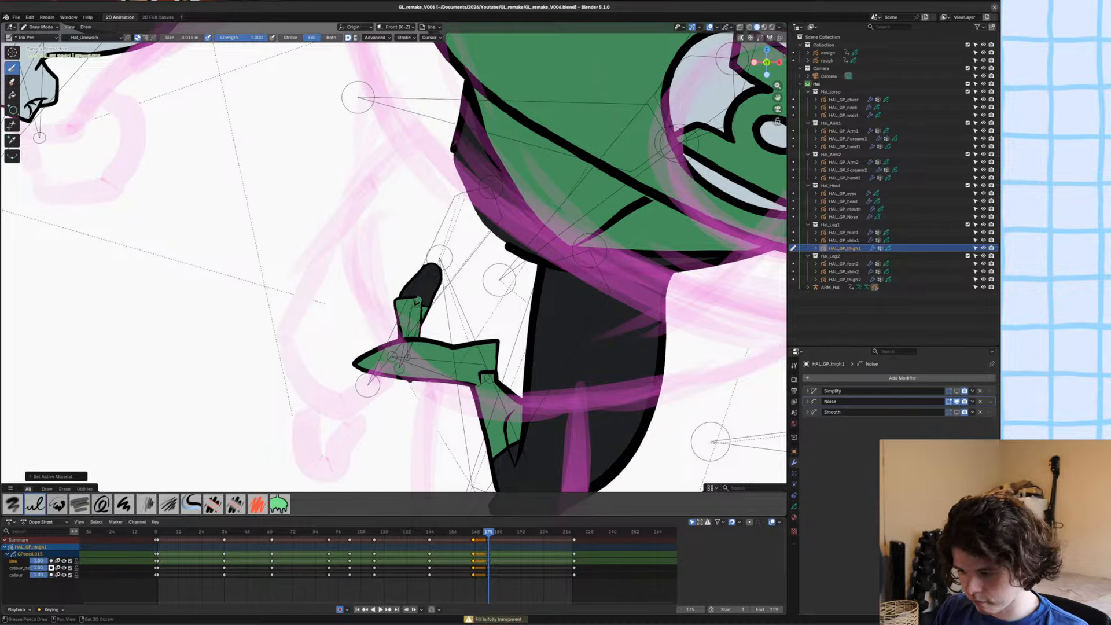
key("ctrl+z")
key("u")
left_click(348, 286)
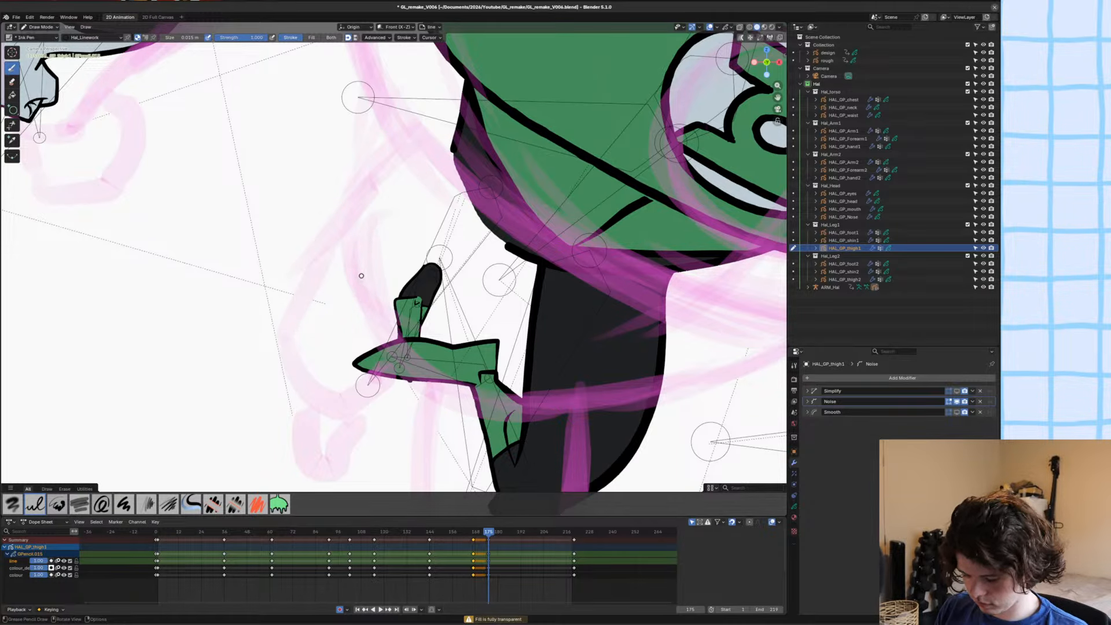
key("u")
left_click(319, 291)
key("f")
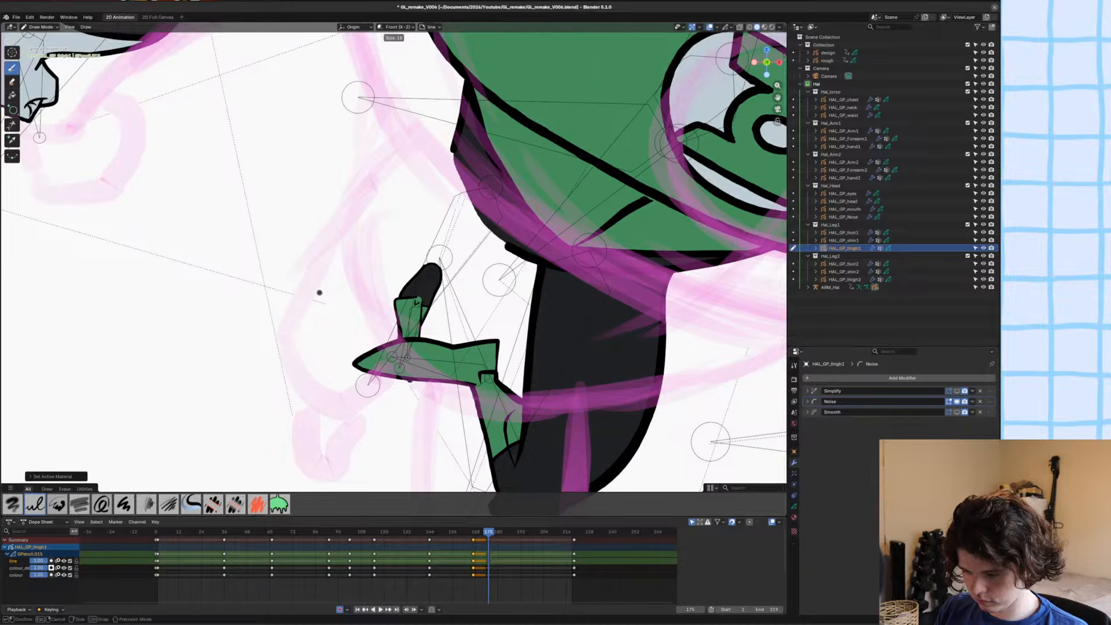
left_click(403, 240)
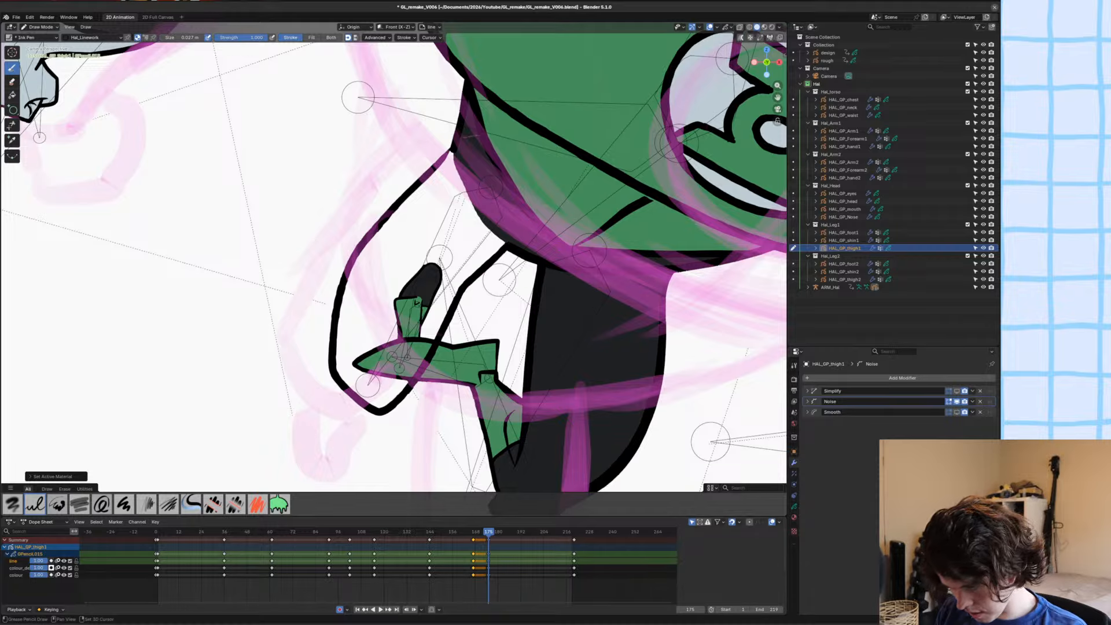
middle_click_drag(292, 326, 290, 334, "shift")
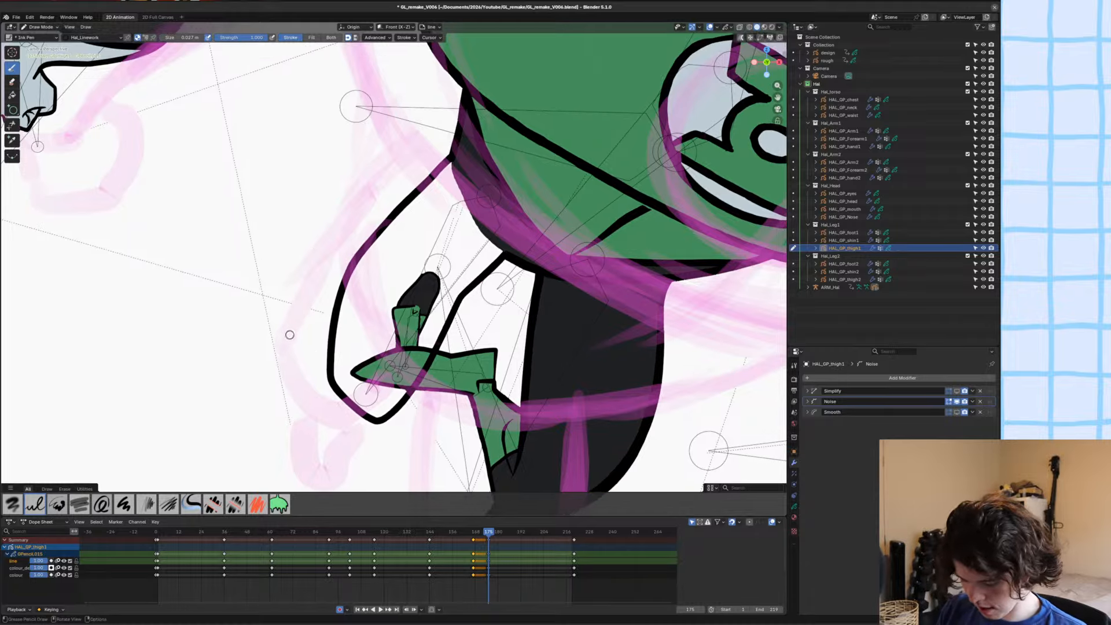
Fill the new first thigh outline with the Hal_black material on the colour layer.
key("u")
left_click(265, 362)
key("y")
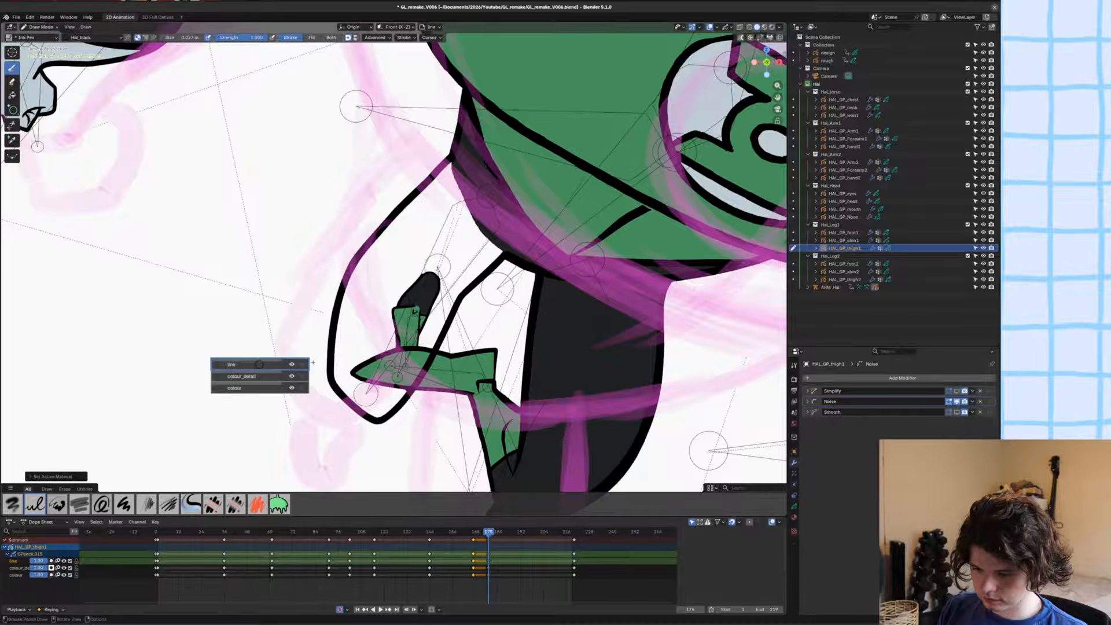
left_click(252, 377)
key("y")
left_click(224, 378)
left_click(12, 95)
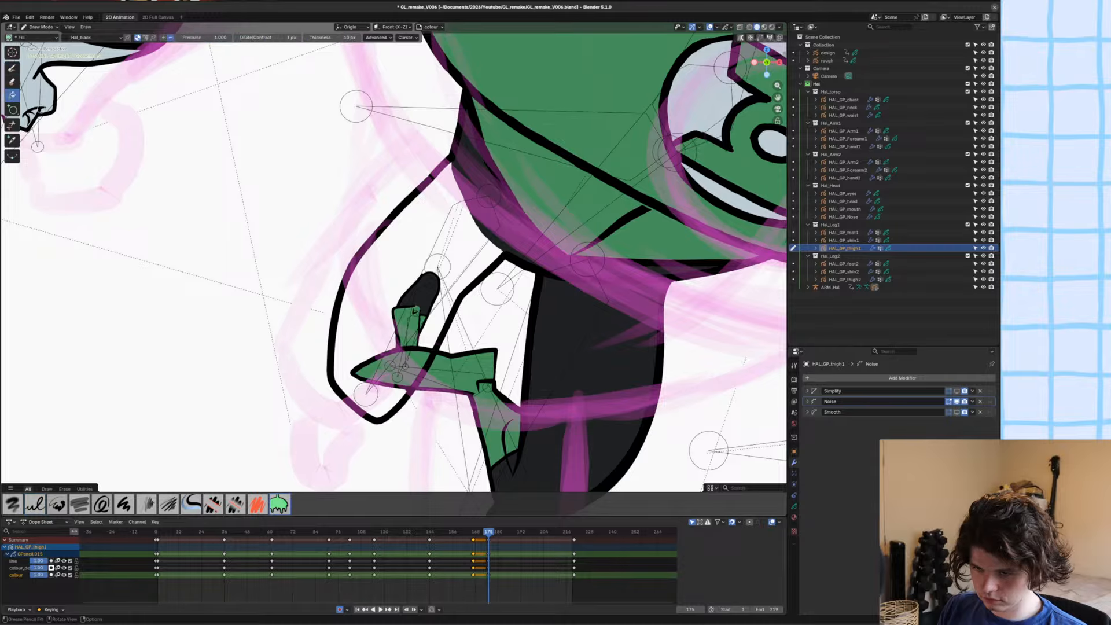
left_click(405, 291)
middle_click_drag(279, 232, 339, 321, "shift")
Nudge the first thigh's outer edge near the knee inward with the Grab sculpt brush, and save the file.
key("ctrl+Tab")
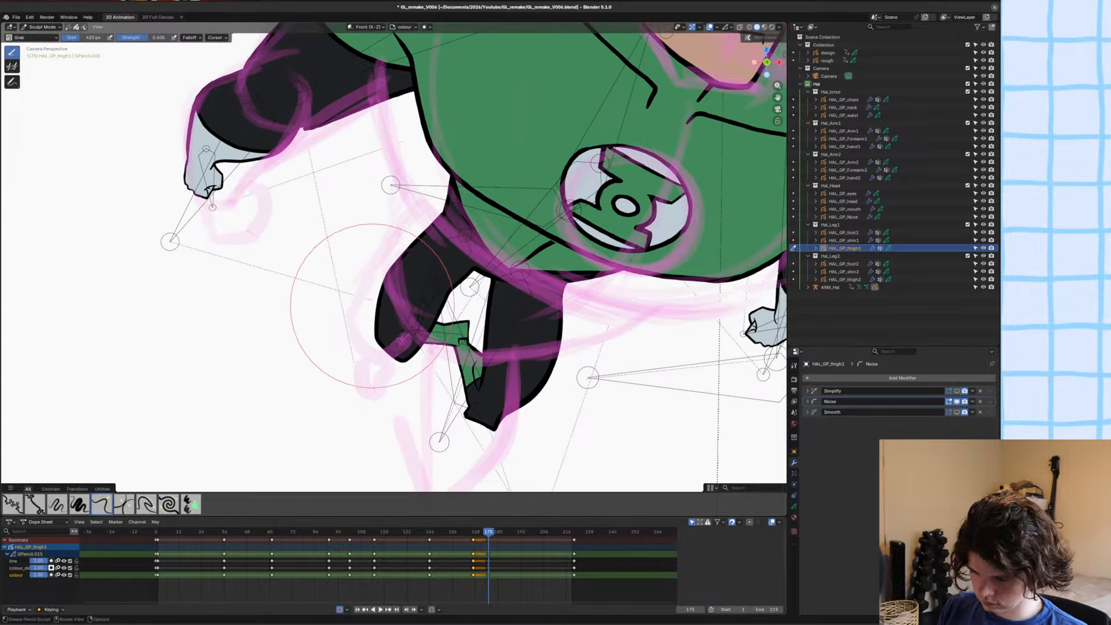
left_click_drag(366, 345, 374, 344)
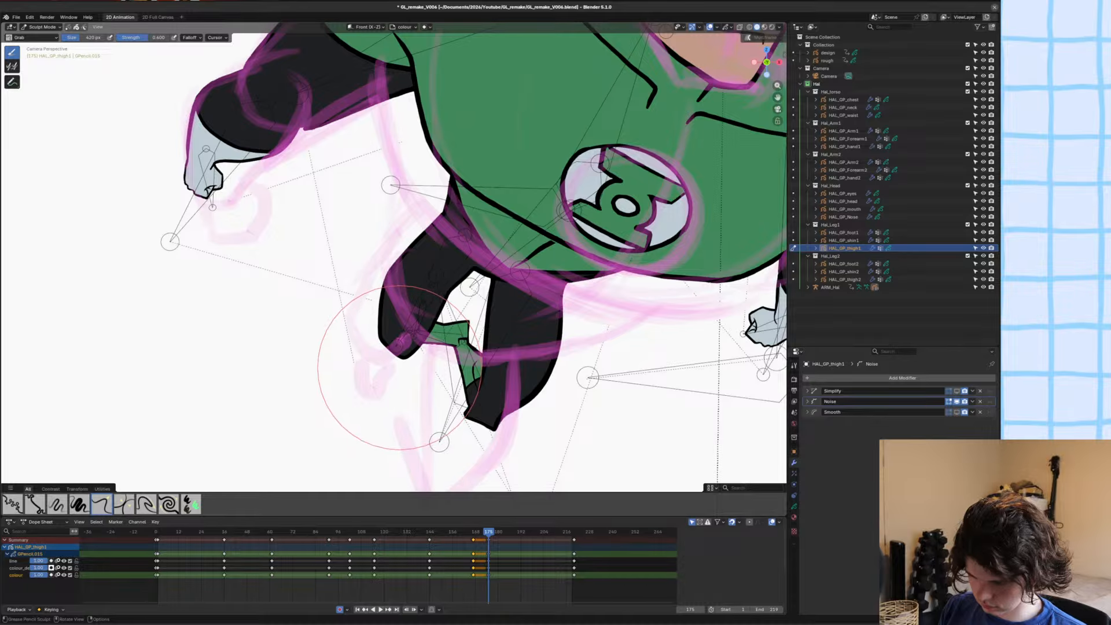
scroll(377, 382, "down", 3)
key("ctrl+s")
Shorten and slim the first thigh around the knee with the Grab brush, save the file, and return to Object Mode.
mouse_move(360, 373)
middle_mouse_down("shift")
mouse_move(371, 399)
mouse_move(379, 306)
mouse_move(386, 313)
mouse_move(396, 297)
middle_mouse_up("shift")
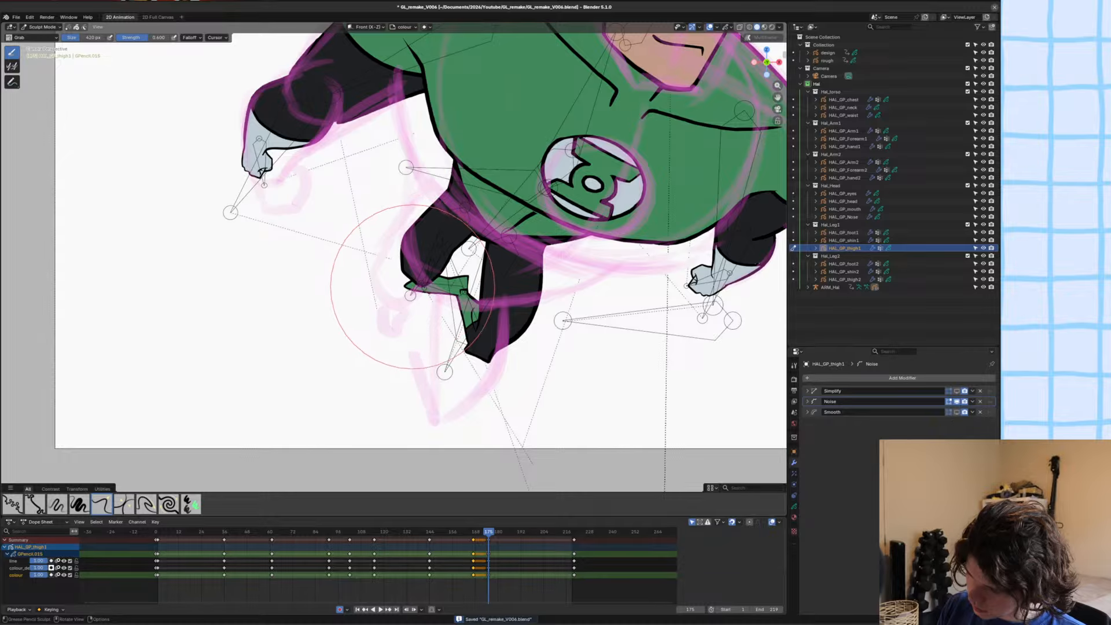
left_click_drag(397, 244, 407, 239)
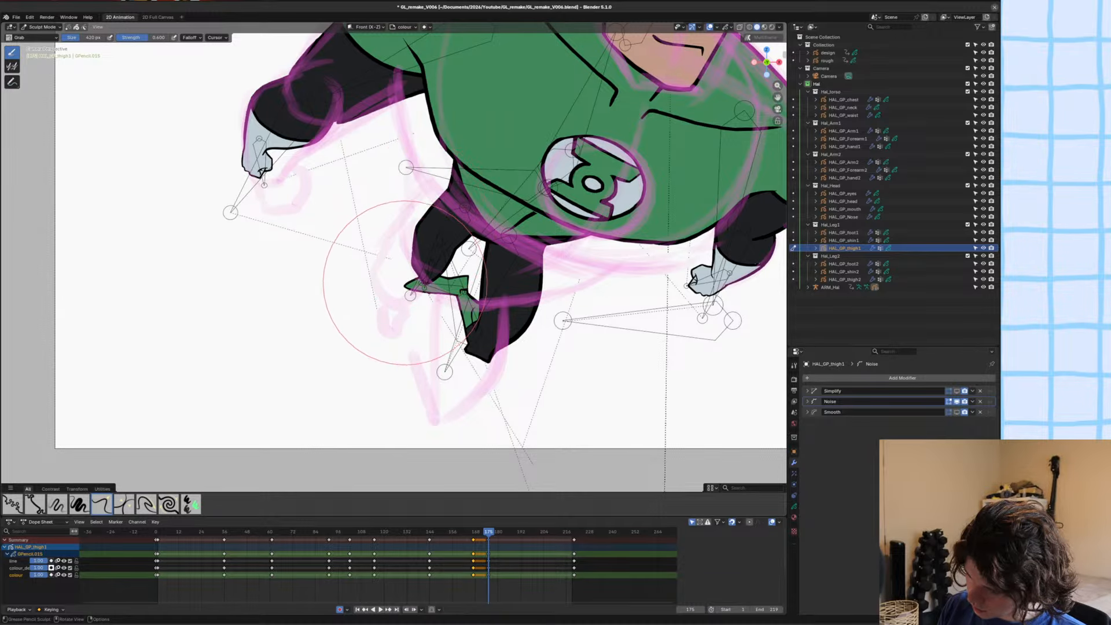
mouse_move(425, 292)
left_mouse_down()
mouse_move(431, 271)
mouse_move(424, 277)
left_mouse_up()
mouse_move(392, 272)
middle_mouse_down("ctrl")
mouse_move(393, 262)
mouse_move(398, 314)
mouse_move(337, 342)
middle_mouse_up("ctrl")
key("ctrl+s")
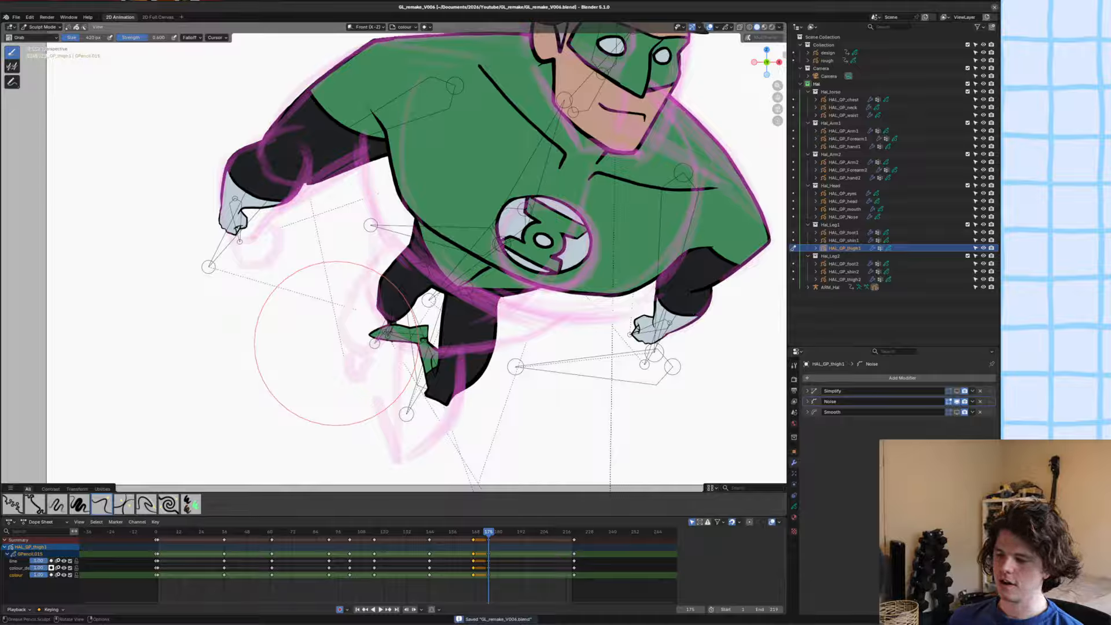
key("ctrl+Tab")
left_click(407, 222)
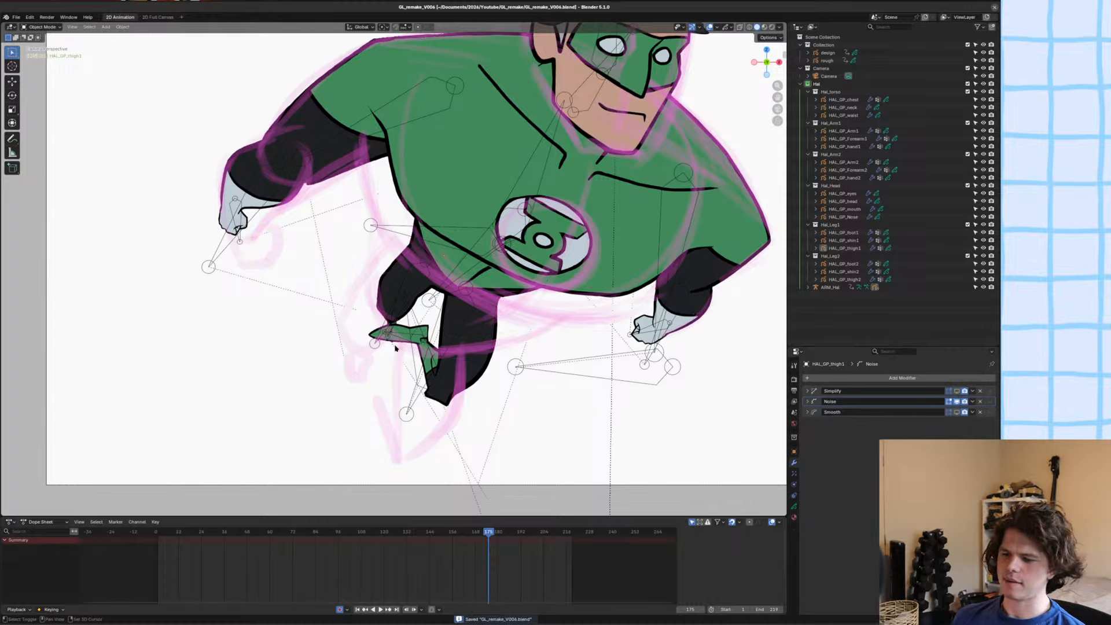
Reshape the first thigh's outer edge and underside above the knee with the Grab brush, and save the file.
middle_click_drag(396, 348, 404, 329, "shift")
left_click(376, 268)
left_click(406, 263)
left_click(407, 263)
left_click(405, 262)
middle_click_drag(404, 262, 464, 213, "shift")
left_click(416, 261)
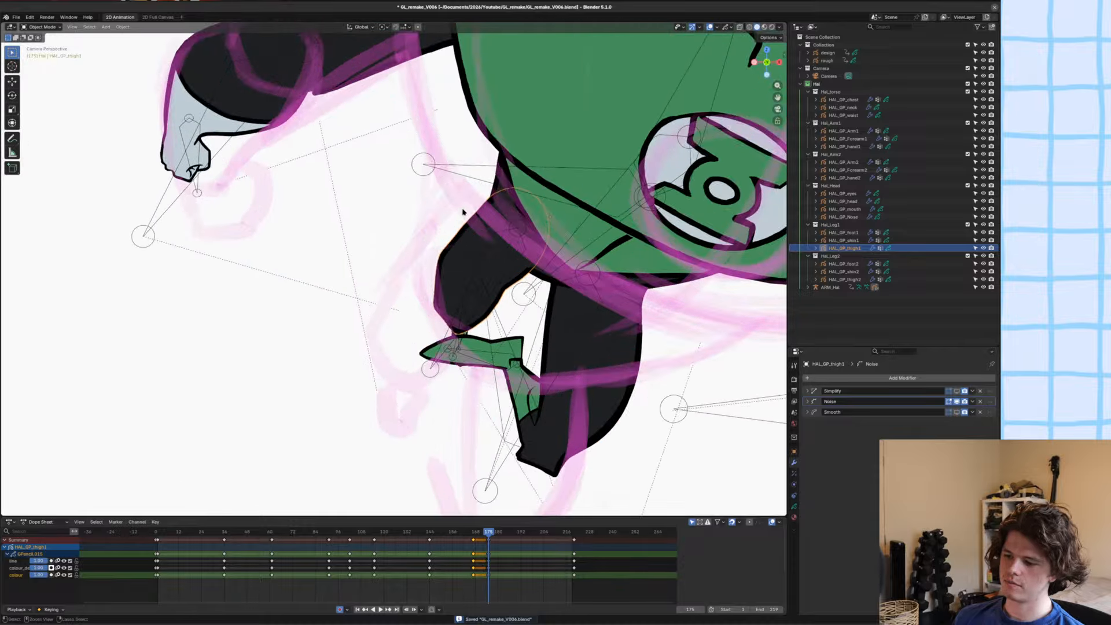
key("ctrl+Tab")
middle_click_drag(518, 297, 488, 281, "ctrl")
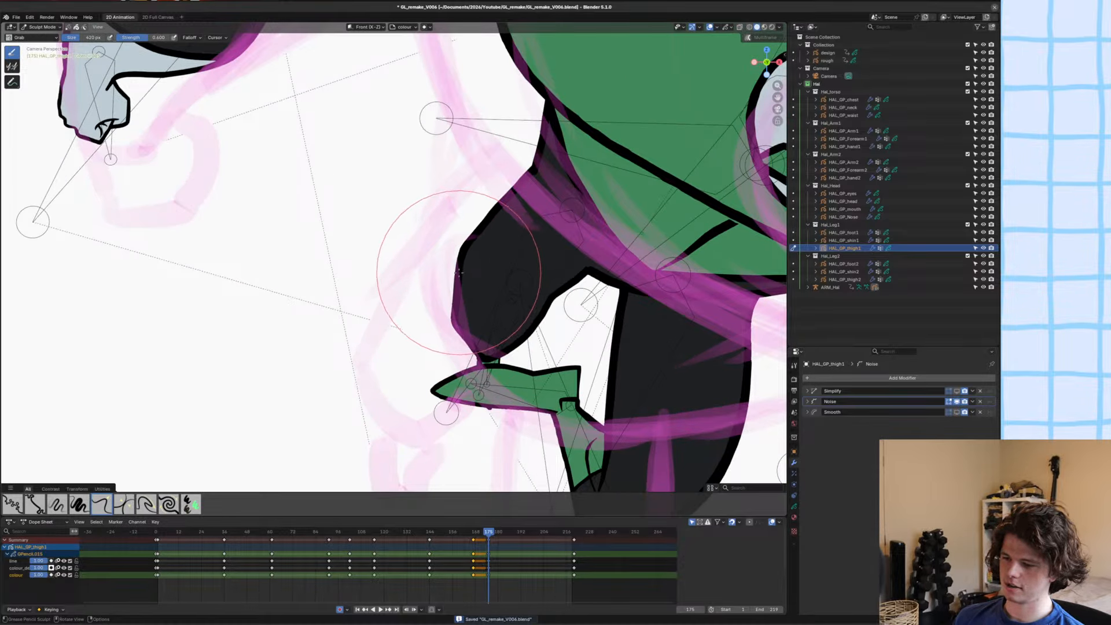
left_click_drag(459, 272, 501, 358)
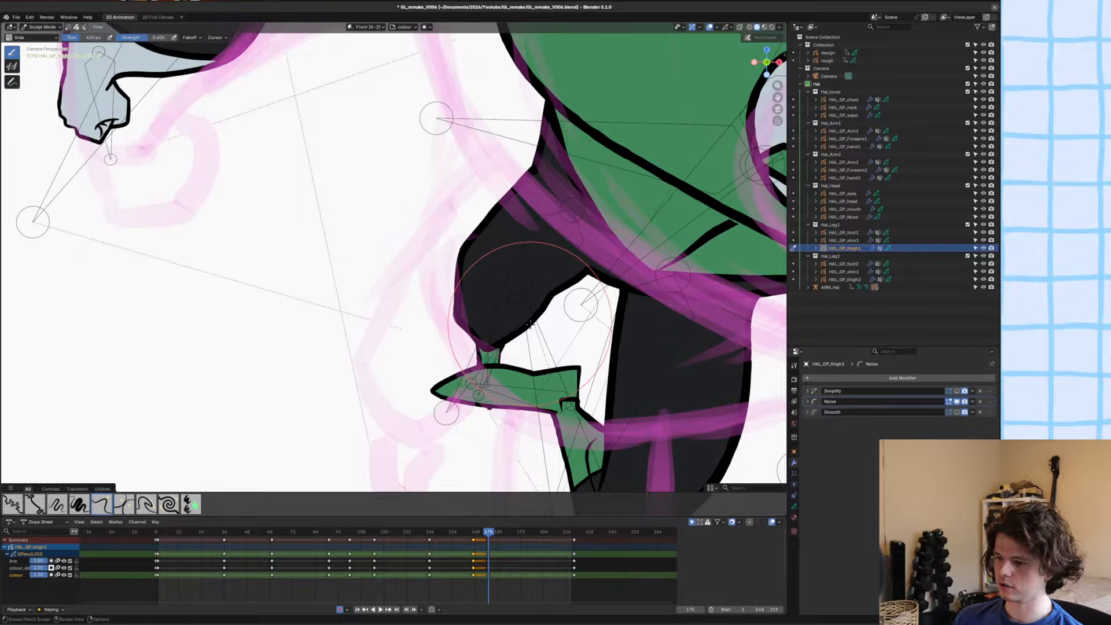
scroll(617, 249, "down", 3)
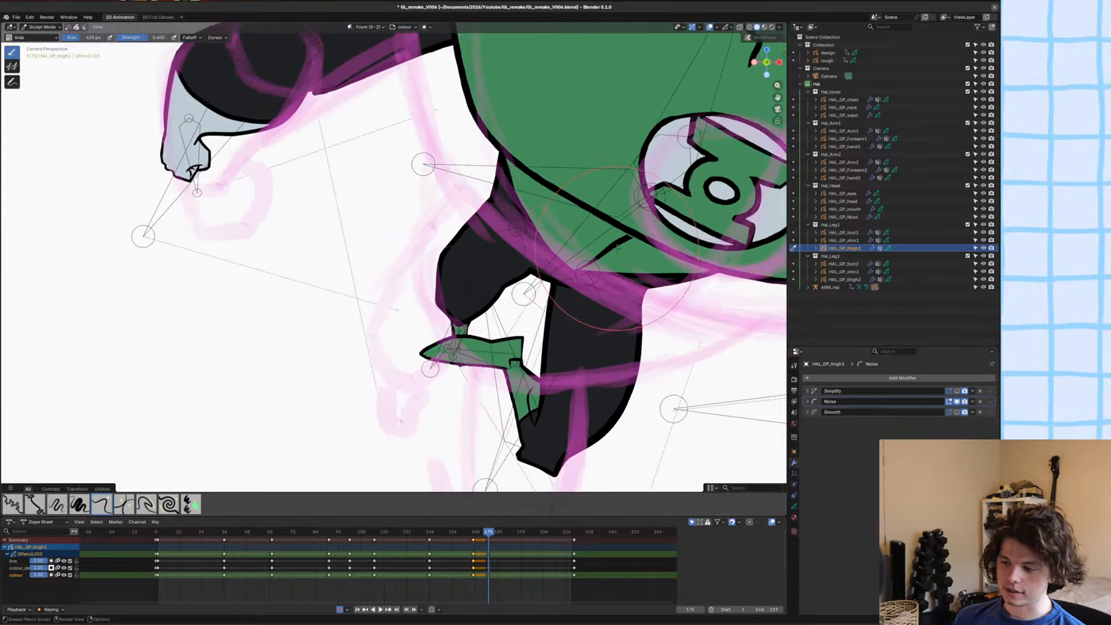
key("ctrl+s")
key("ctrl+Tab")
Move the first leg's small shin bone of the ARM_Hal armature up behind the first thigh in Pose Mode.
left_click(485, 285)
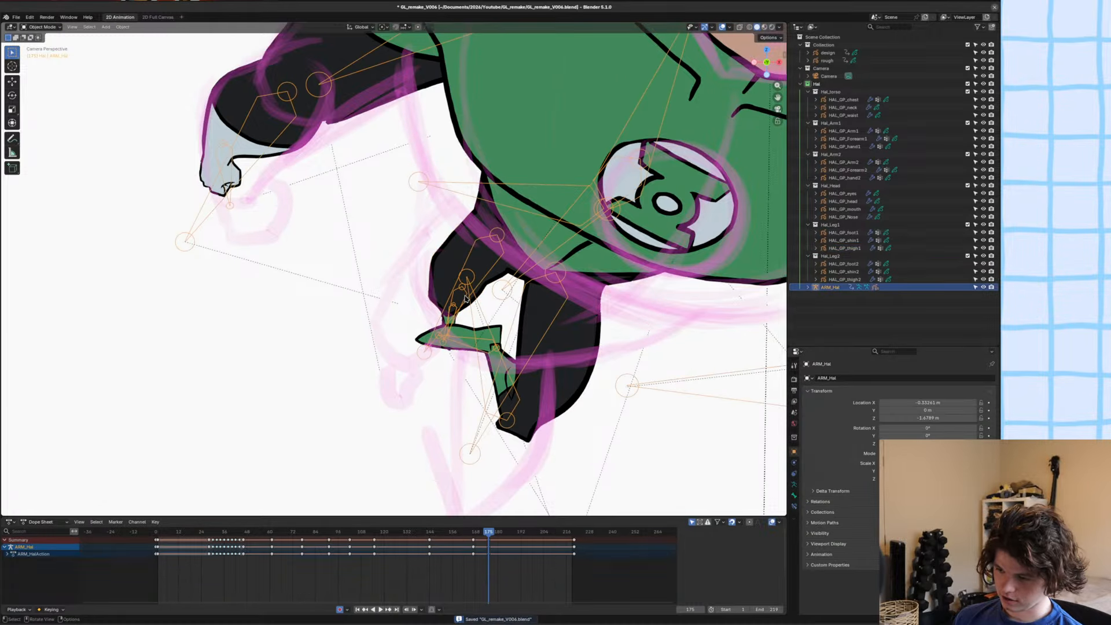
key("ctrl+Tab")
left_click(465, 296)
left_click(464, 295)
key("g")
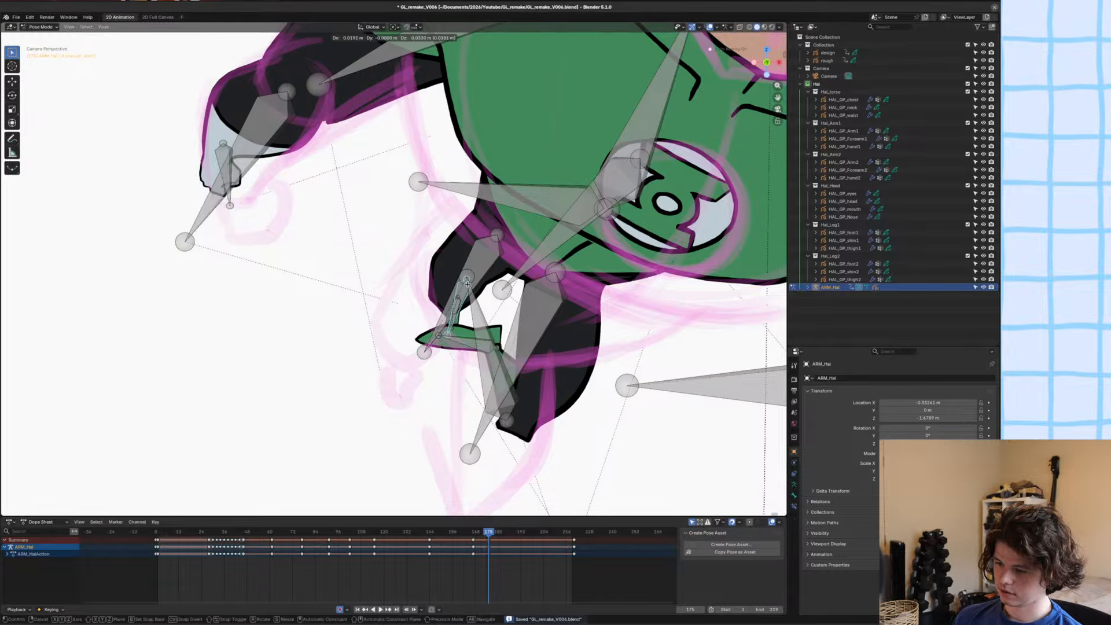
left_click(492, 312)
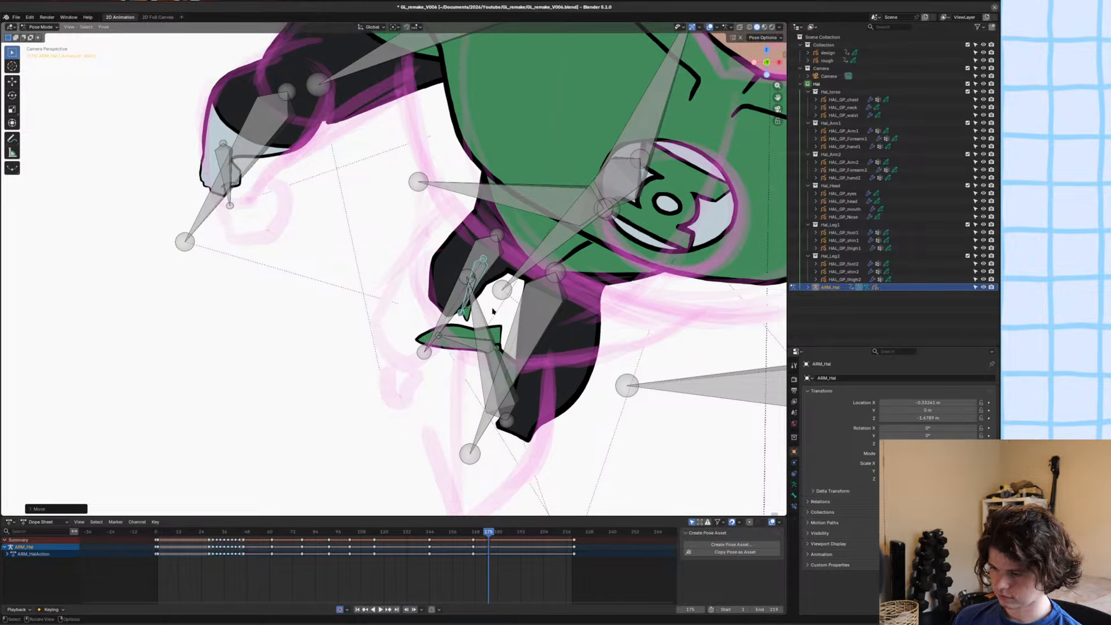
Rotate the first leg's small shin bone and shift it so the boot tucks in behind the thigh.
scroll(488, 311, "up", 1)
left_click(480, 315)
key("r")
left_click(521, 318)
key("r")
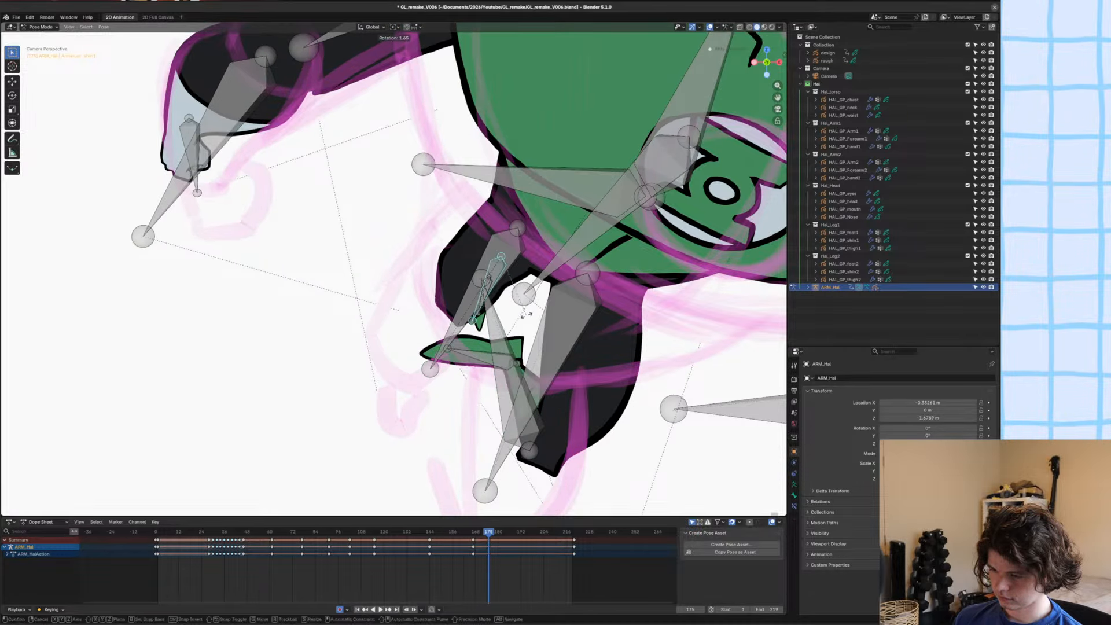
left_click(523, 314)
key("g")
left_click(504, 303)
scroll(504, 303, "down", 1)
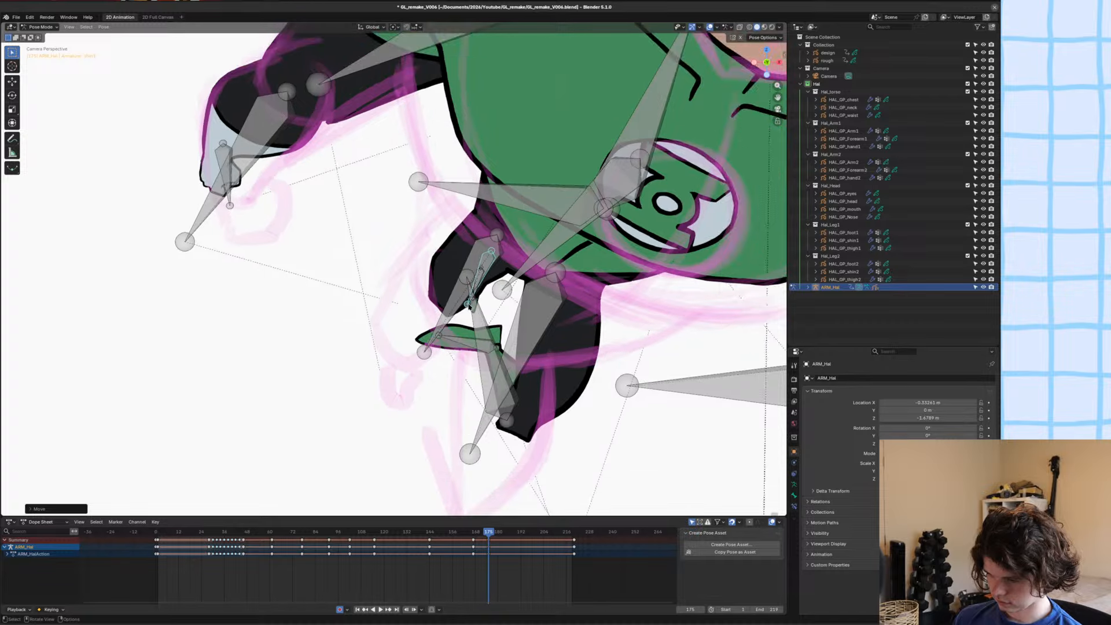
Rotate the first lower leg further to hide it behind the thigh, save the file, and return to Object Mode with nothing selected.
left_click(472, 301)
left_click(476, 287)
key("r")
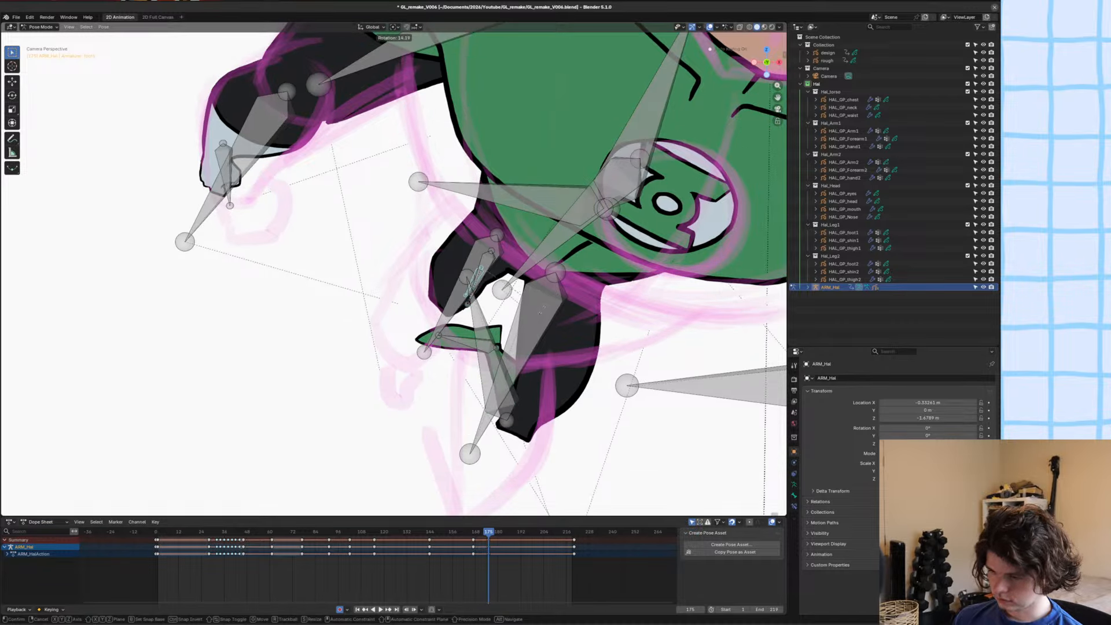
left_click(413, 309)
key("ctrl+s")
scroll(412, 309, "down", 5)
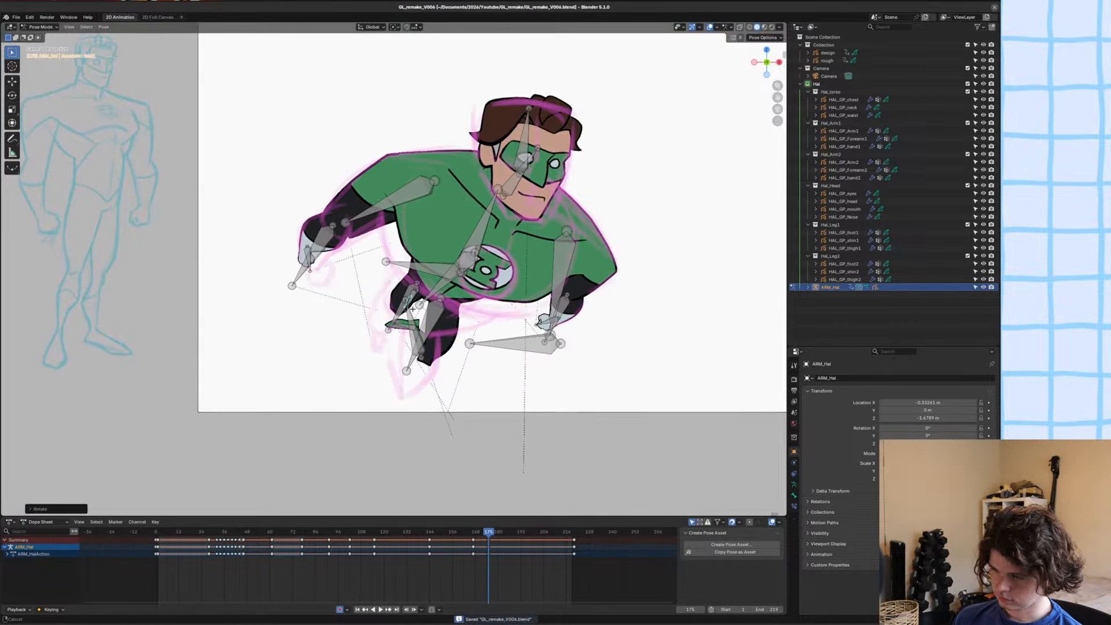
key("ctrl+Tab")
key("alt+a")
middle_click_drag(431, 241, 404, 323, "ctrl")
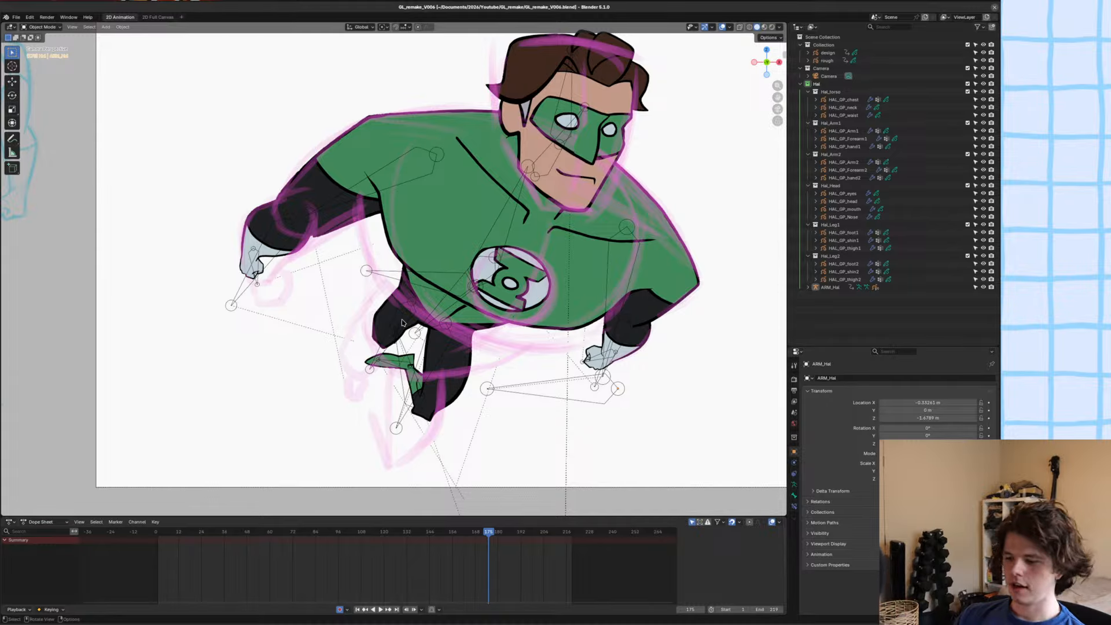
key("ctrl+s")
Rotate the second leg's shin bone slightly toward the thigh and shift it into line with the knee.
middle_click_drag(498, 281, 512, 245, "shift")
left_click(502, 272)
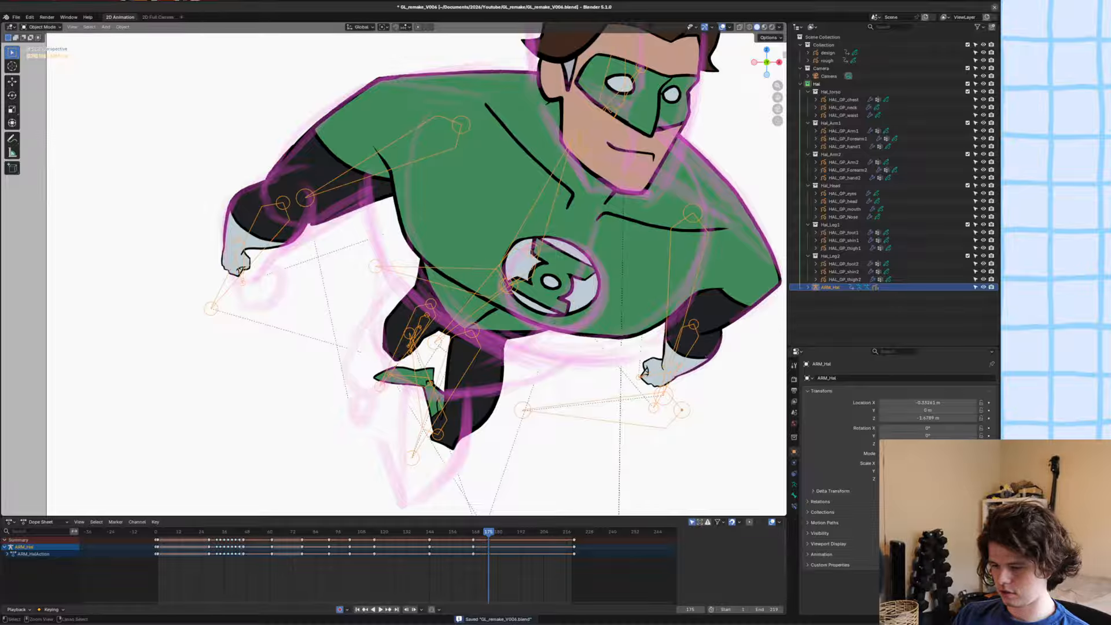
key("ctrl+Tab")
middle_click_drag(473, 415, 458, 324, "shift")
middle_click_drag(458, 325, 478, 306, "ctrl")
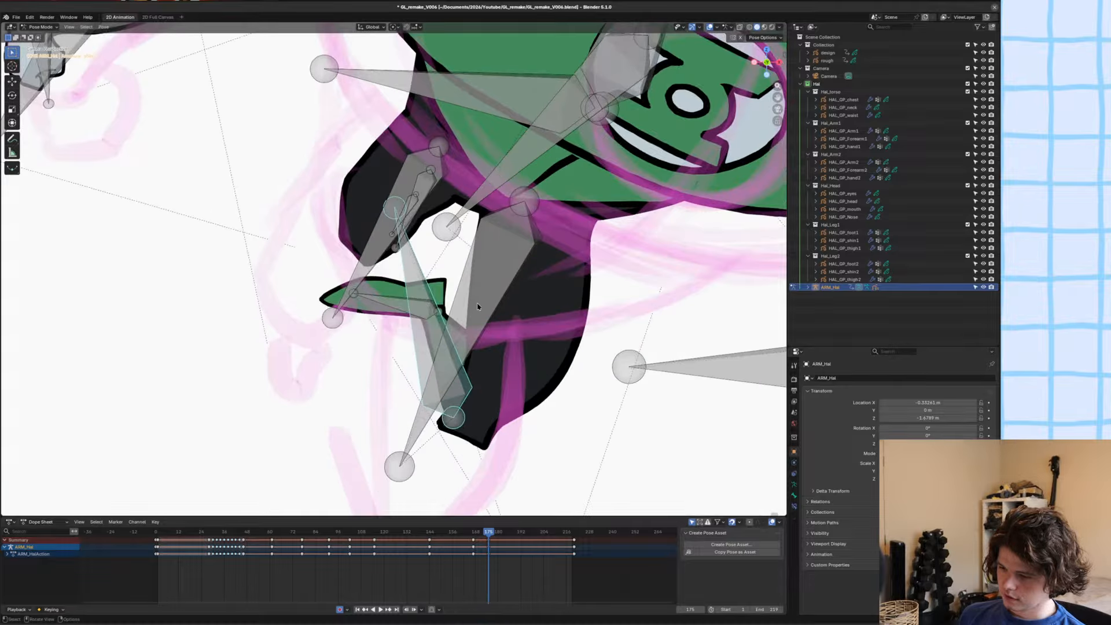
key("r")
left_click(538, 274)
key("g")
left_click(540, 275)
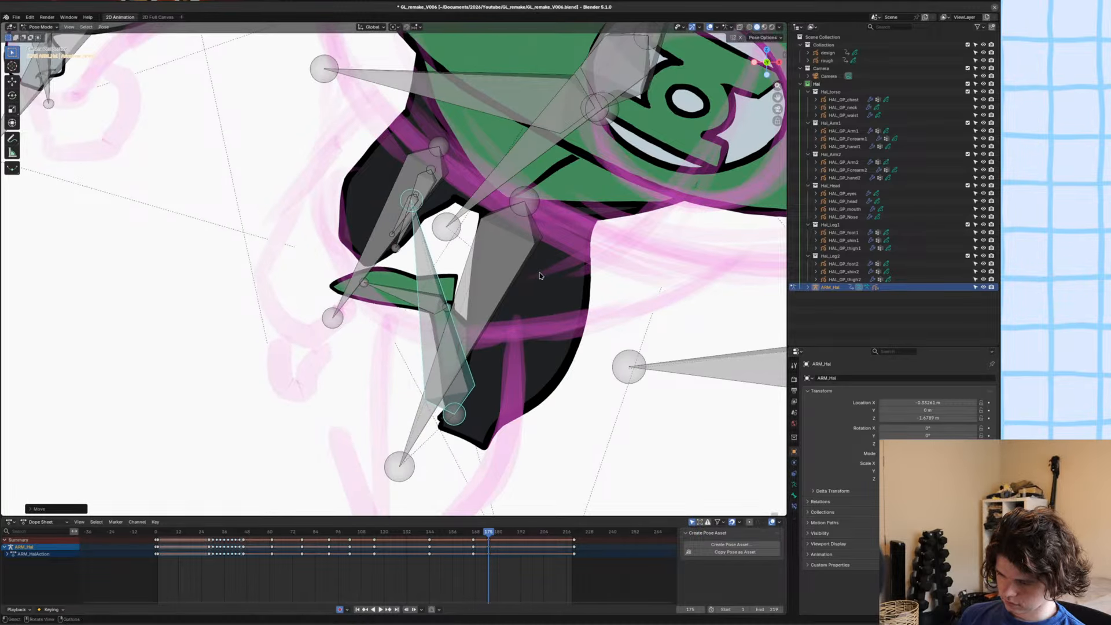
key("r")
left_click(543, 293)
Adjust the second shin's outer edge near the knee with the Grab brush, and save the file.
key("ctrl+Tab")
middle_click_drag(504, 440, 480, 305, "ctrl")
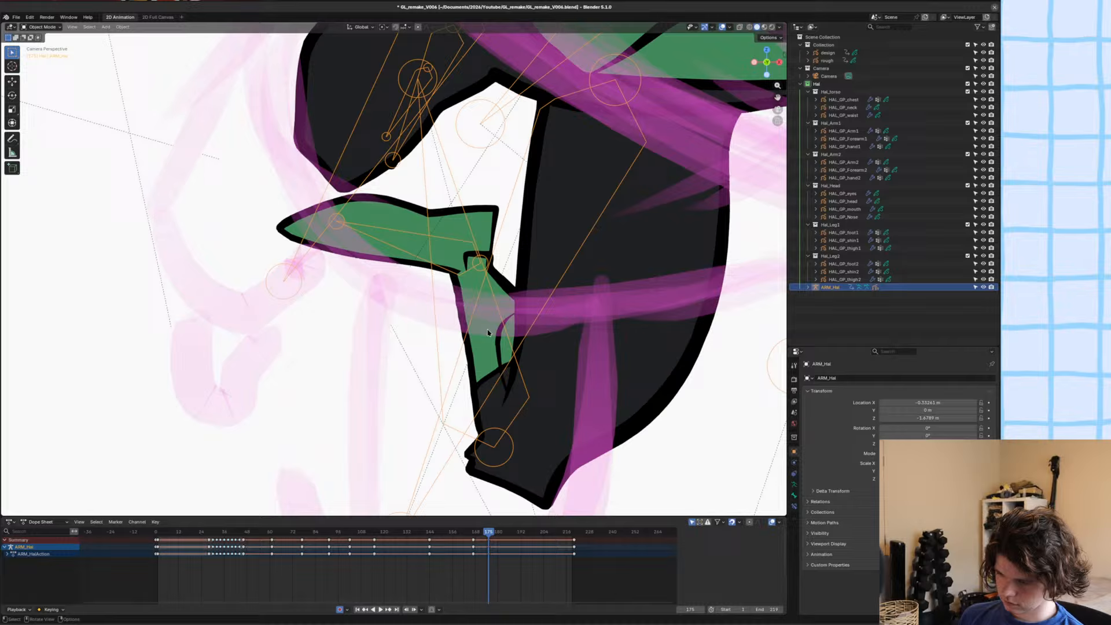
left_click(488, 333)
left_click(487, 373)
middle_click_drag(487, 374, 471, 290, "shift")
key("ctrl+Tab")
left_click(472, 337)
middle_click_drag(475, 405, 476, 375, "ctrl")
middle_click_drag(476, 375, 457, 297, "shift")
left_click_drag(471, 337, 480, 372)
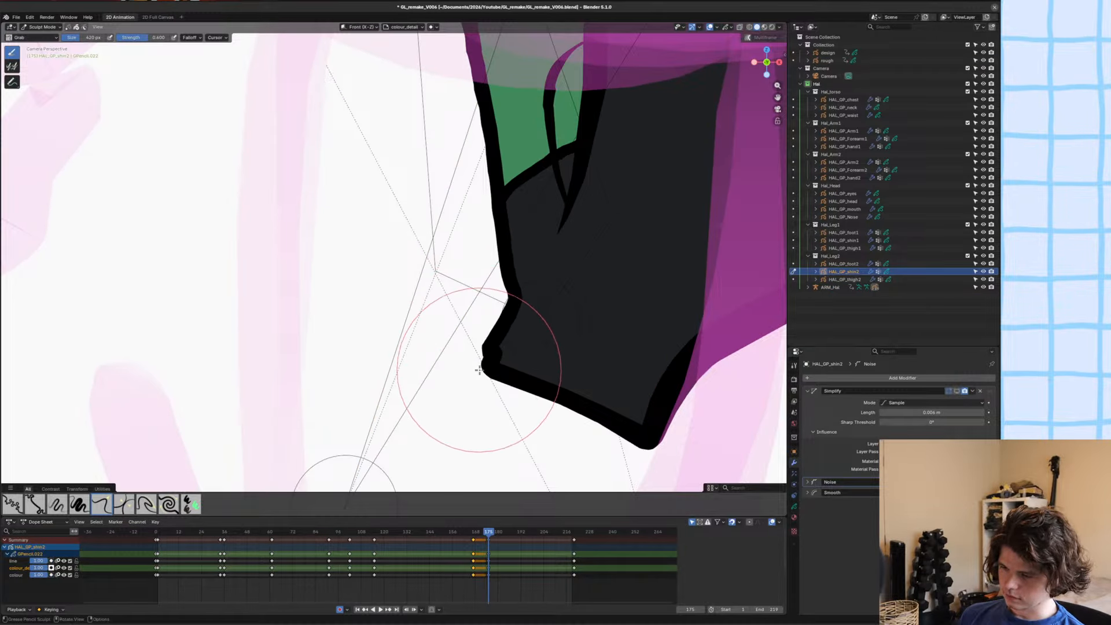
mouse_move(516, 296)
left_mouse_down()
mouse_move(501, 304)
mouse_move(502, 274)
mouse_move(548, 270)
left_mouse_up()
scroll(502, 280, "up", 3)
key("ctrl+z")
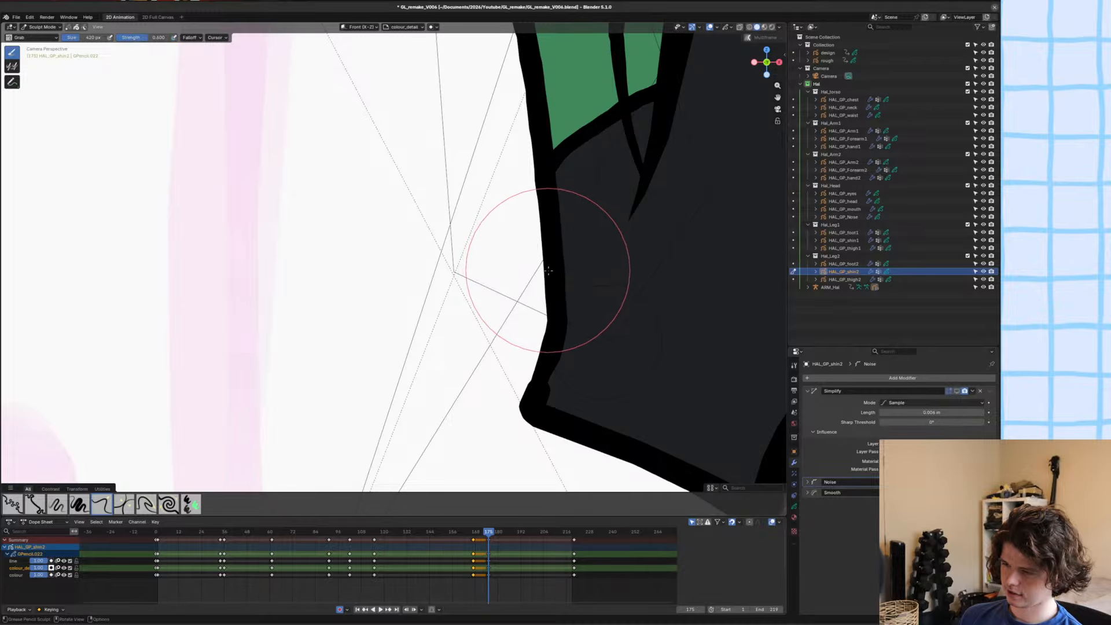
scroll(547, 271, "down", 8)
middle_click_drag(524, 236, 514, 293, "shift")
scroll(497, 287, "up", 1)
key("ctrl+s")
Delete the extra curved detail line at the top of the second shin's boot in Edit Mode.
key("Tab")
left_click(471, 255)
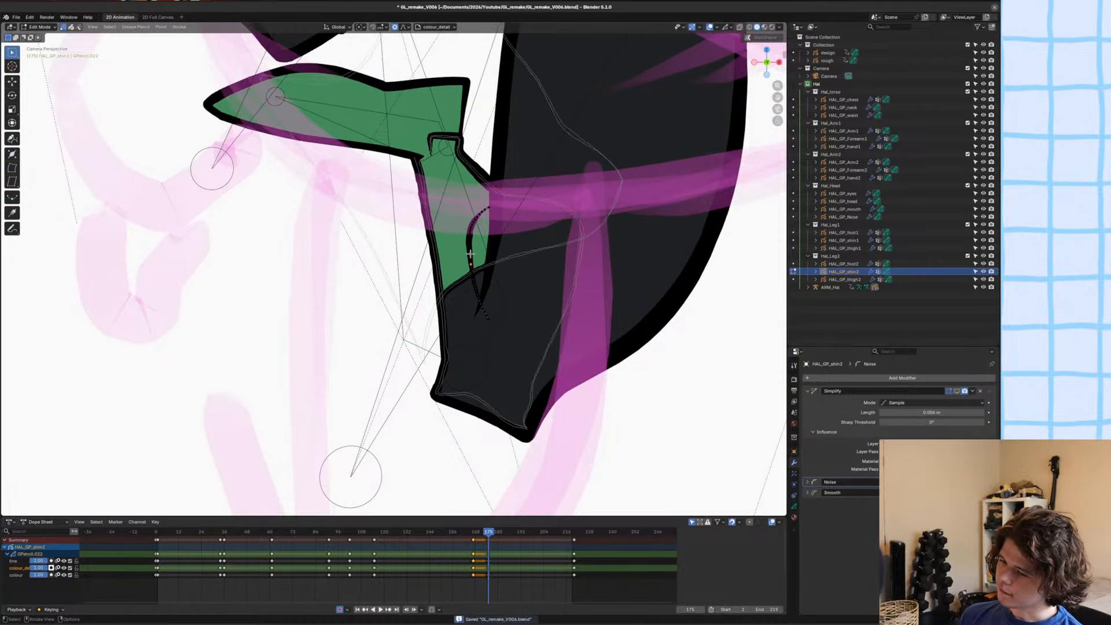
key("Delete")
scroll(452, 277, "down", 2)
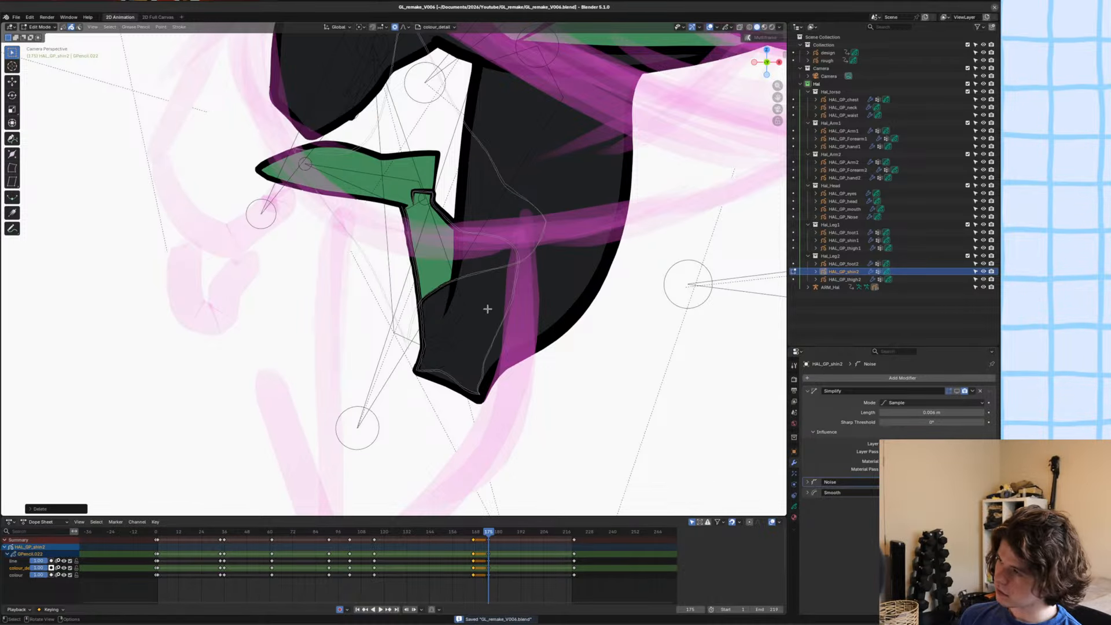
middle_click_drag(487, 309, 471, 316, "shift")
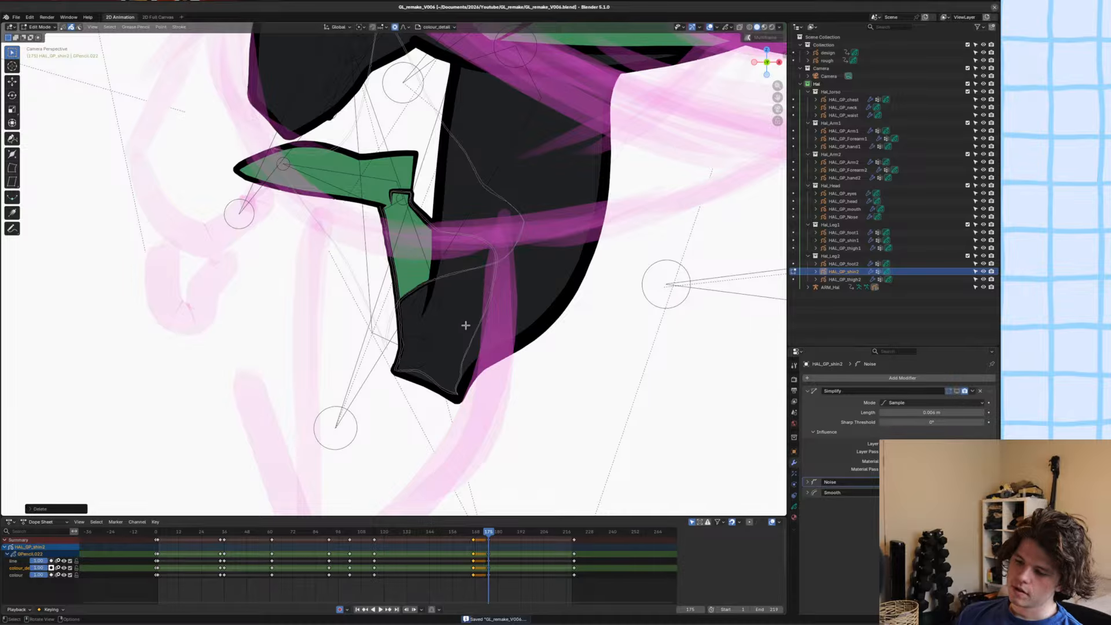
Nudge the second shin's lower edge at the knee slightly outward with the Grab brush, and save the file.
scroll(467, 347, "up", 2)
scroll(461, 401, "down", 1)
middle_click_drag(454, 401, 436, 323, "shift")
scroll(463, 307, "up", 3)
key("ctrl+Tab")
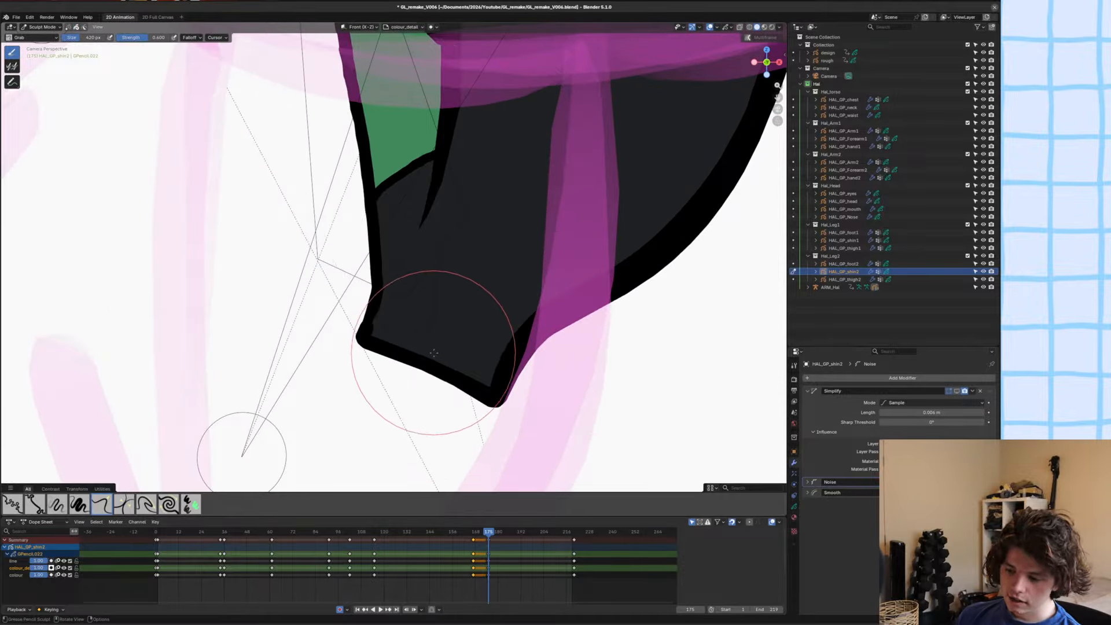
left_click_drag(430, 363, 437, 371)
scroll(472, 342, "down", 4)
key("ctrl+s")
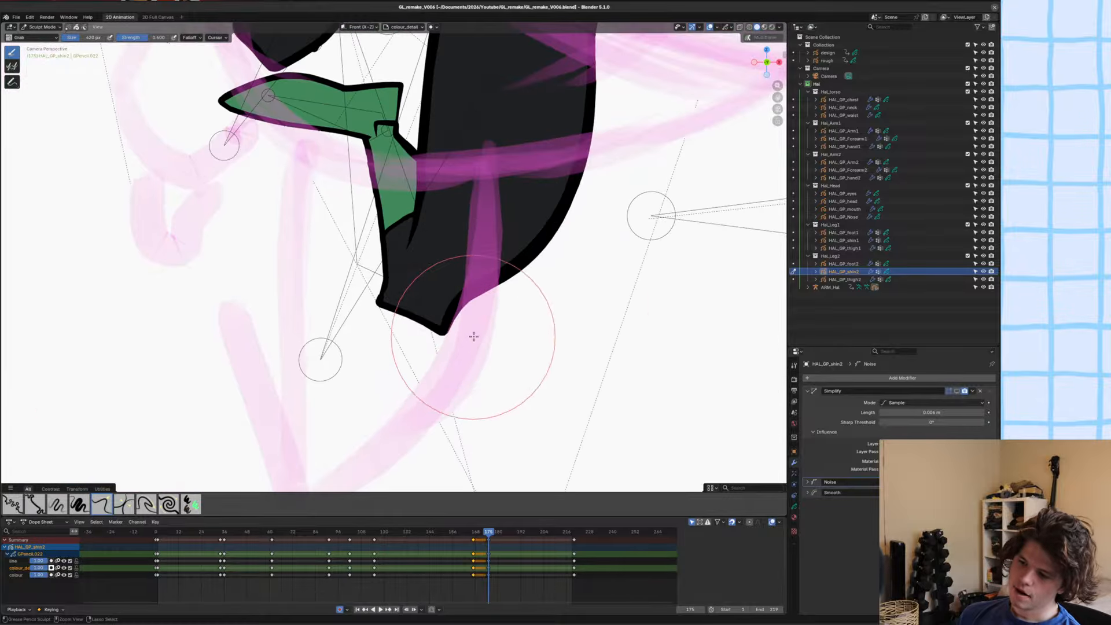
Rotate the second foot's bone in Pose Mode so the toe points further down.
key("ctrl+Tab")
scroll(370, 306, "down", 5)
left_click(359, 303)
scroll(359, 244, "up", 4)
middle_click_drag(355, 175, 363, 197, "shift")
left_click(341, 165)
key("ctrl+Tab")
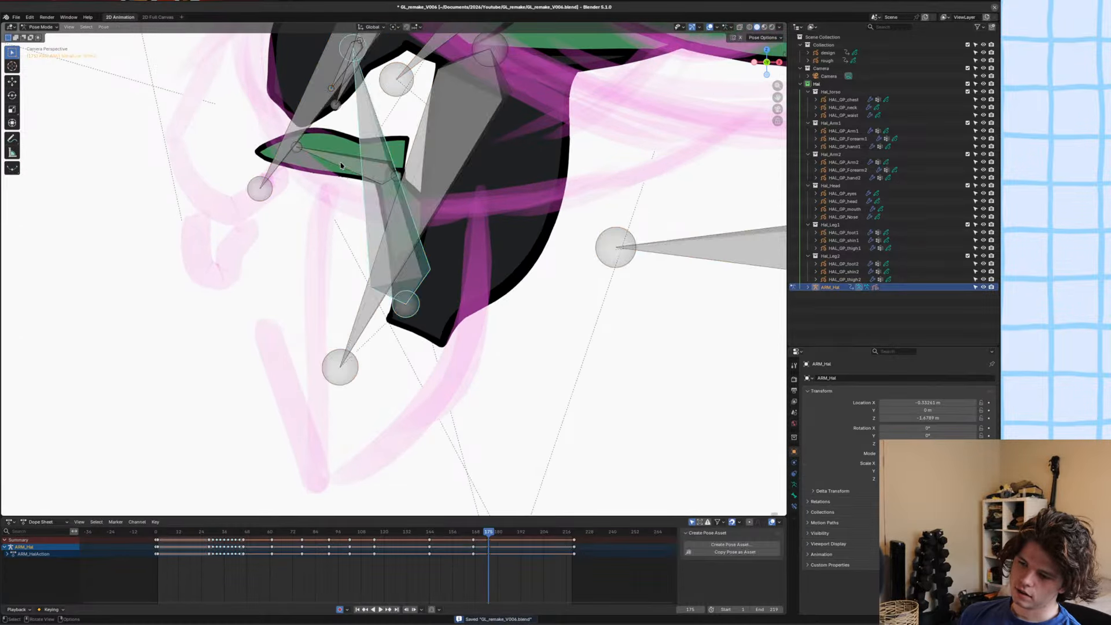
left_click(341, 165)
key("r")
right_click(347, 198)
scroll(342, 188, "up", 3)
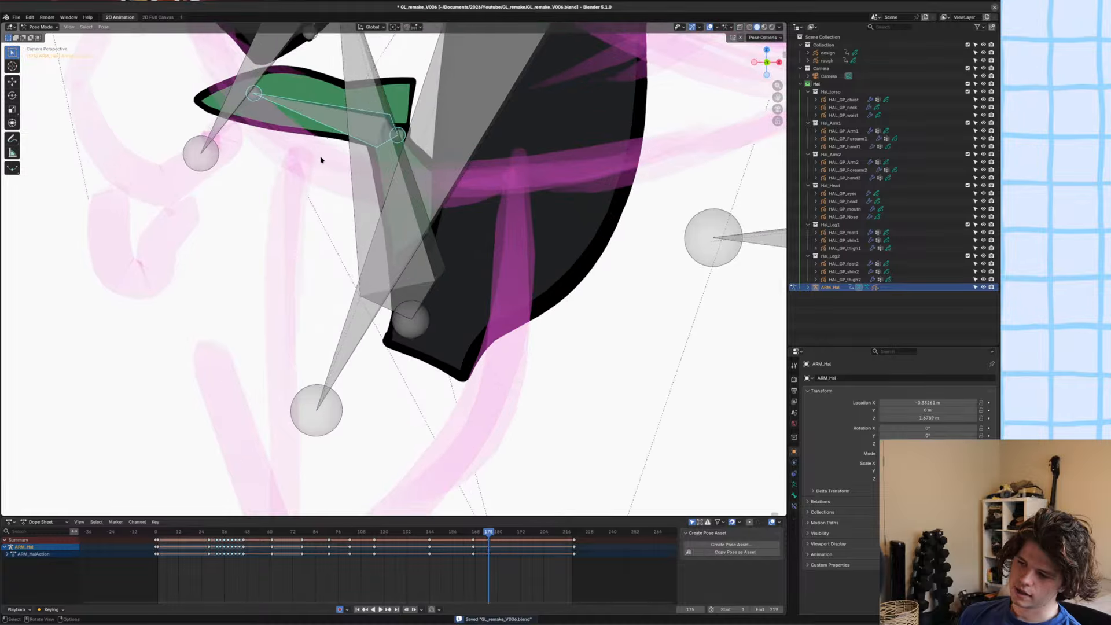
key("r")
left_click(332, 198)
Move the second foot's bone so the foot lines up with the ankle.
key("g")
left_click(346, 194)
scroll(355, 184, "up", 2)
key("g")
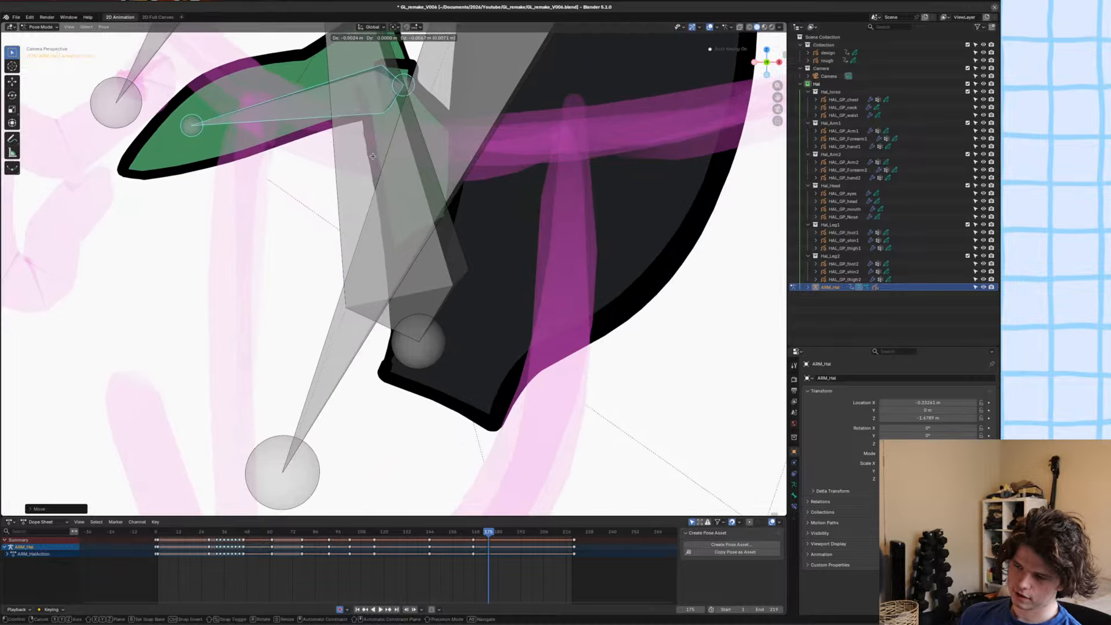
left_click(371, 155)
Reshape the second foot's heel and sole outline with the Grab sculpt brush, and save the file.
middle_click_drag(380, 108, 420, 274, "shift")
key("ctrl+Tab")
left_click(328, 233)
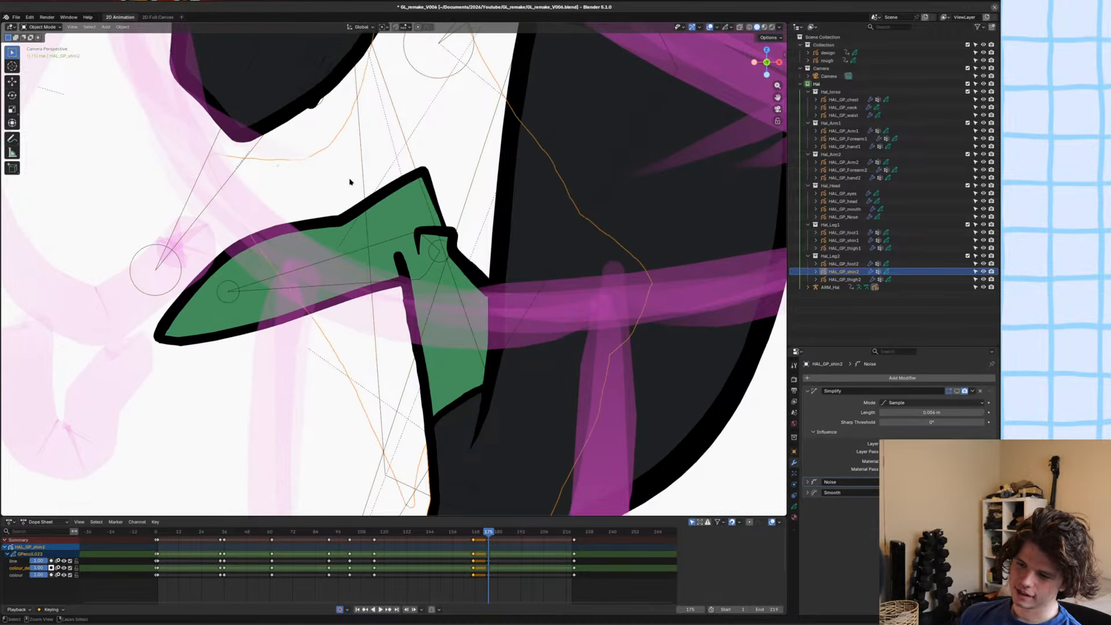
left_click(187, 298)
key("ctrl+Tab")
scroll(243, 296, "down", 6)
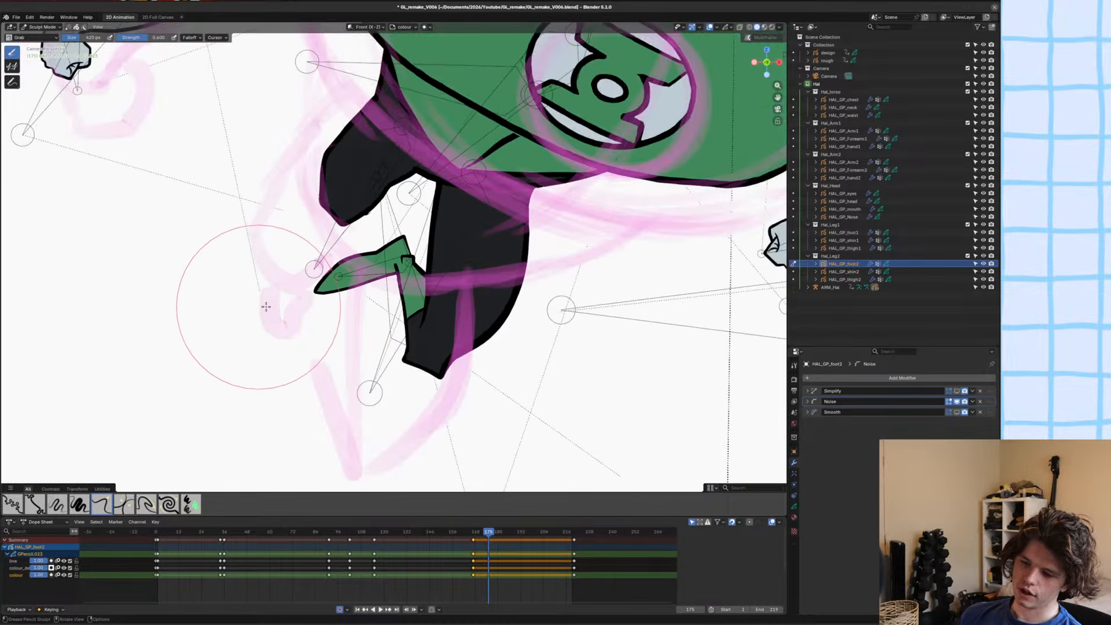
scroll(388, 255, "up", 8)
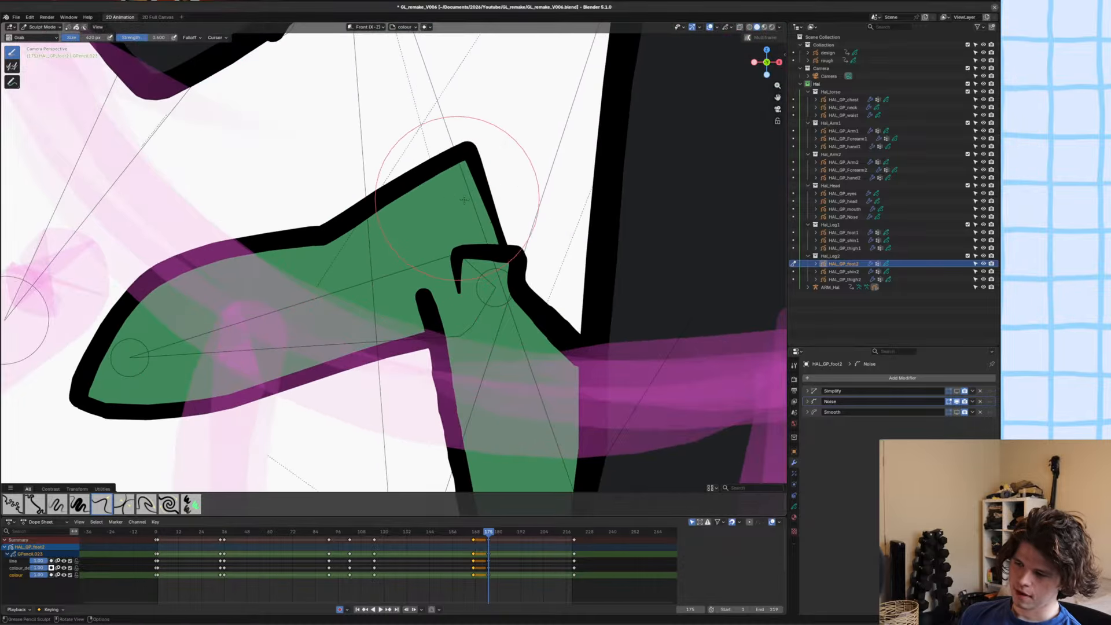
mouse_move(465, 200)
left_mouse_down()
mouse_move(509, 212)
mouse_move(489, 155)
left_mouse_up()
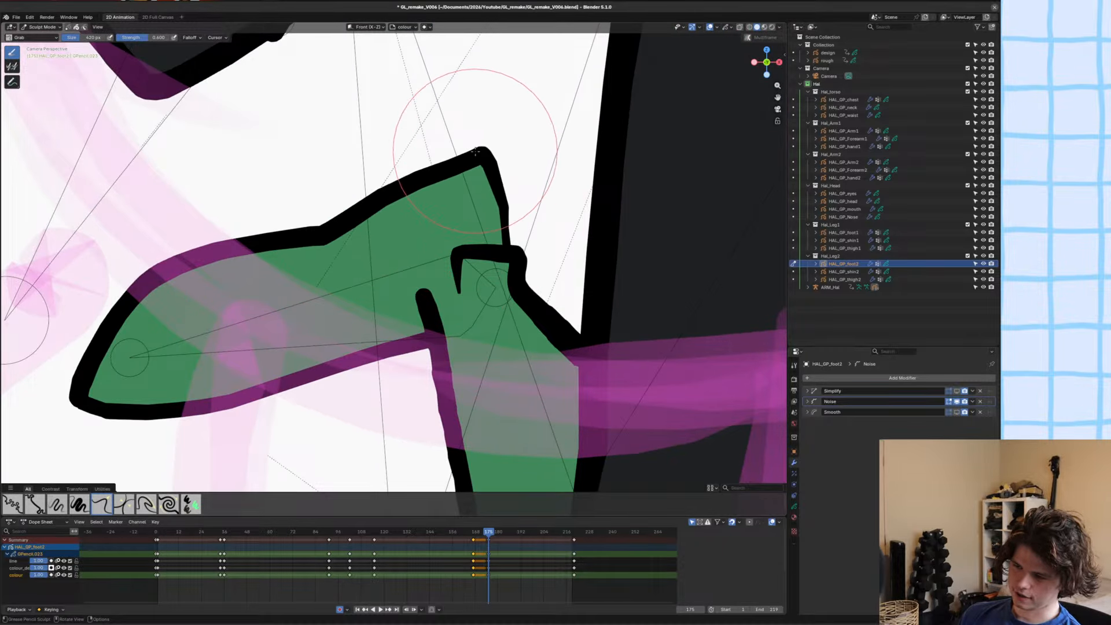
scroll(473, 95, "up", 3)
scroll(477, 88, "down", 2)
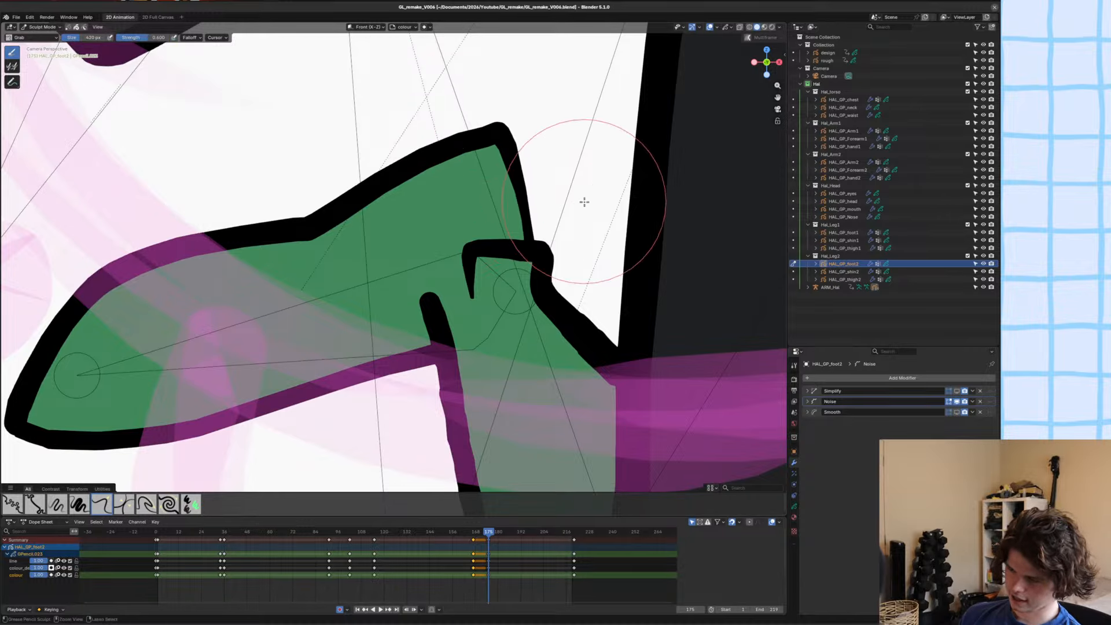
key("ctrl+s")
Duplicate the second foot's Simplify modifier and apply the copy in Object Mode.
key("ctrl+Tab")
scroll(565, 327, "down", 5)
key("shift+d")
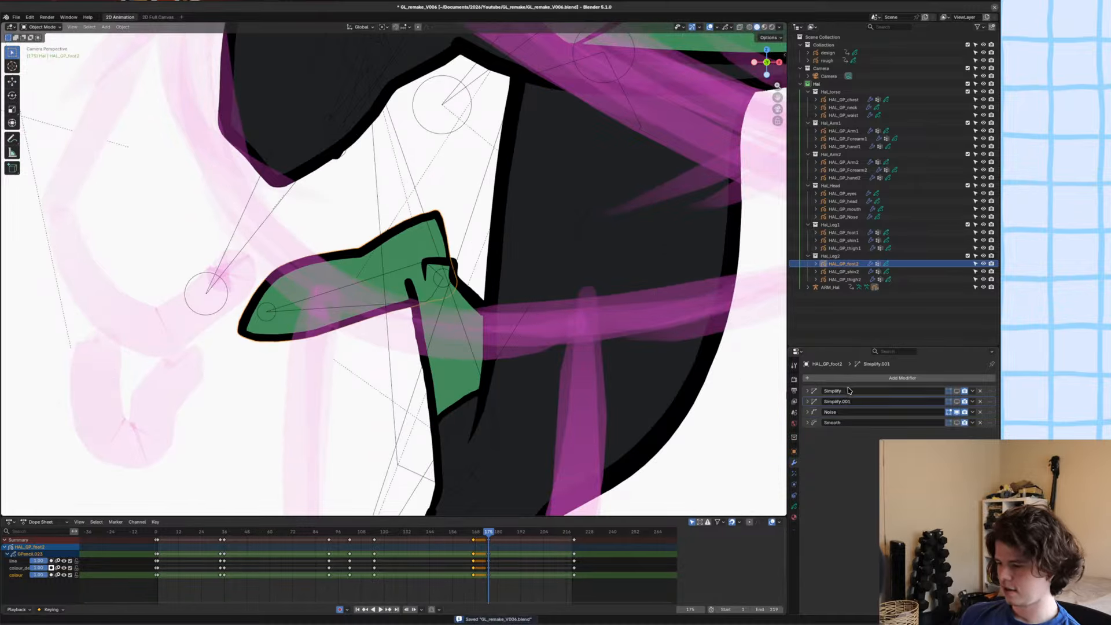
key("ctrl+a")
middle_click_drag(415, 238, 422, 286, "shift")
scroll(421, 286, "down", 5)
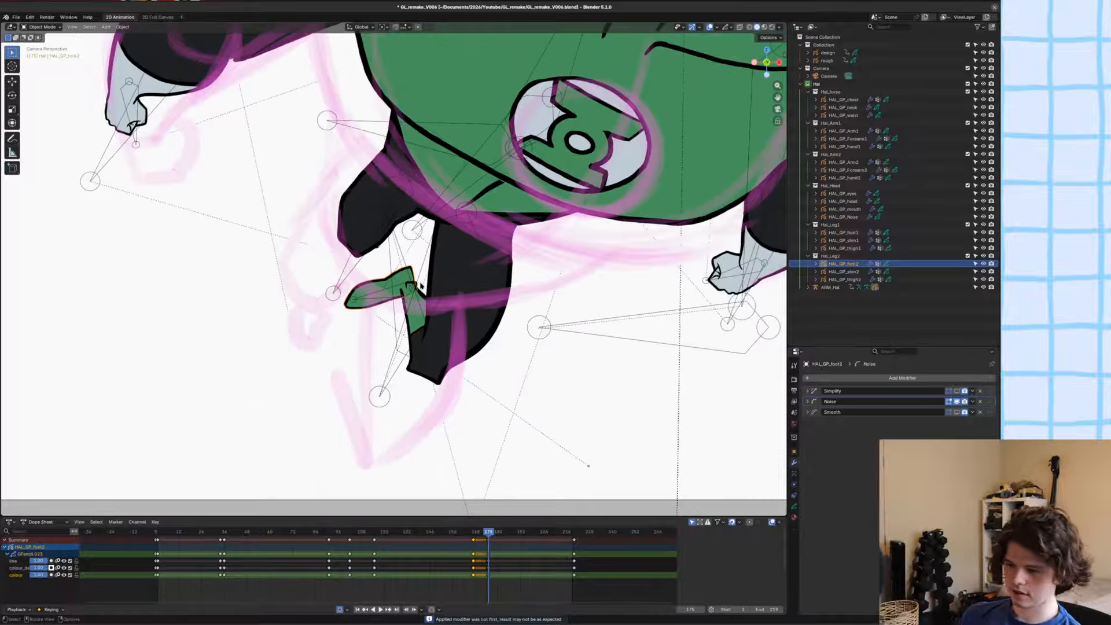
Smooth the upper outline and heel corner of the second foot with the Smooth sculpt brush, and save the file.
scroll(421, 286, "up", 4)
scroll(421, 285, "up", 3)
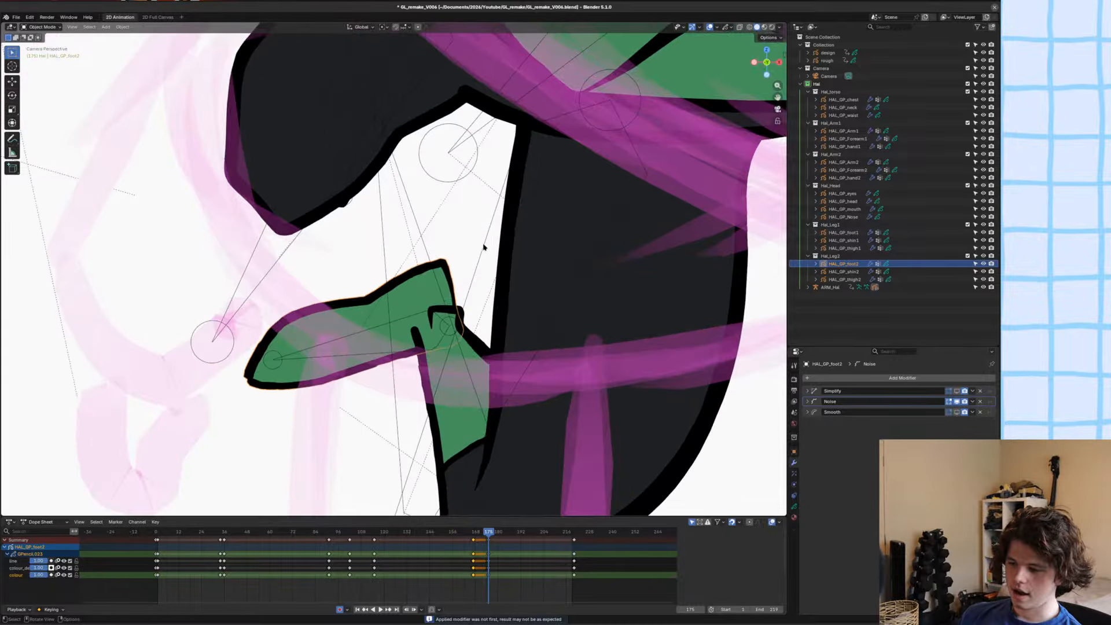
key("ctrl+Tab")
scroll(483, 254, "up", 3)
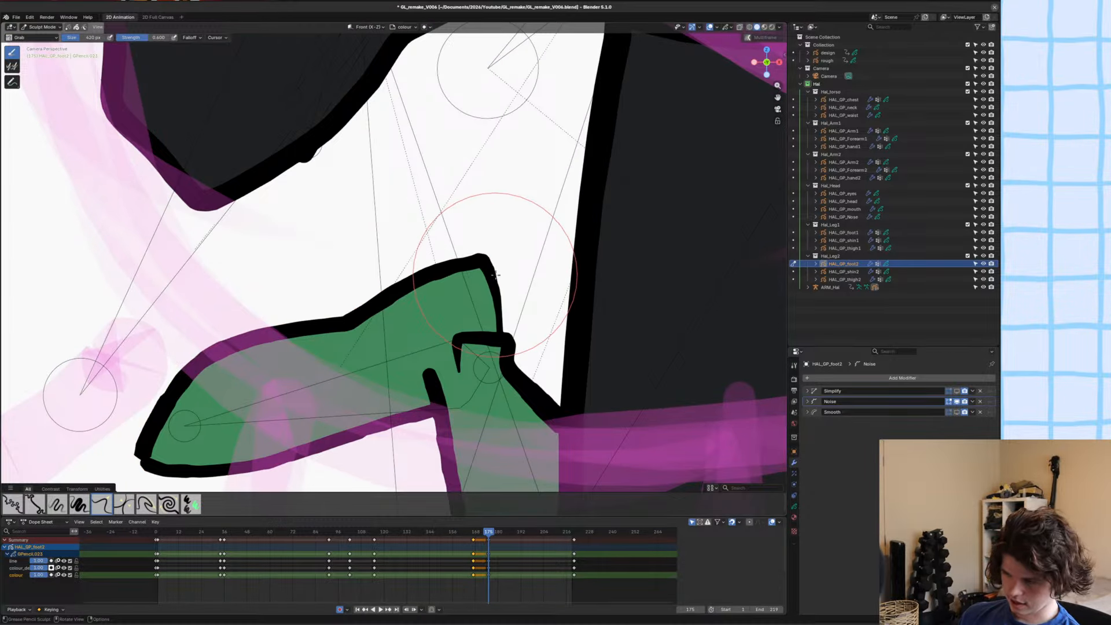
scroll(490, 270, "up", 3)
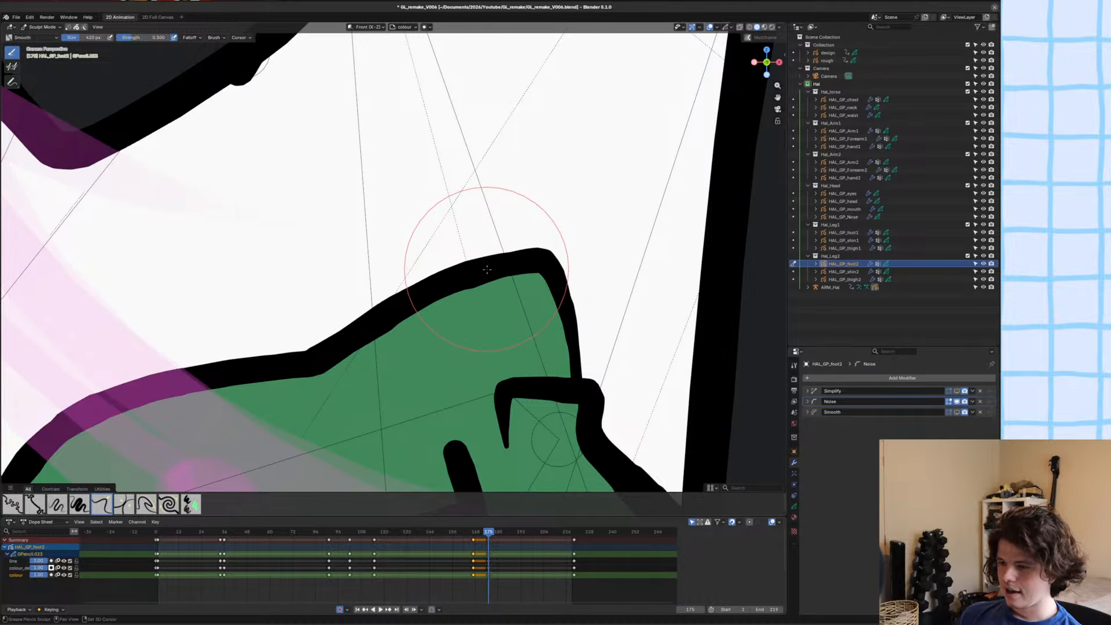
scroll(484, 269, "down", 7)
left_click_drag(475, 289, 473, 292, "shift")
key("ctrl+s")
key("ctrl+Tab")
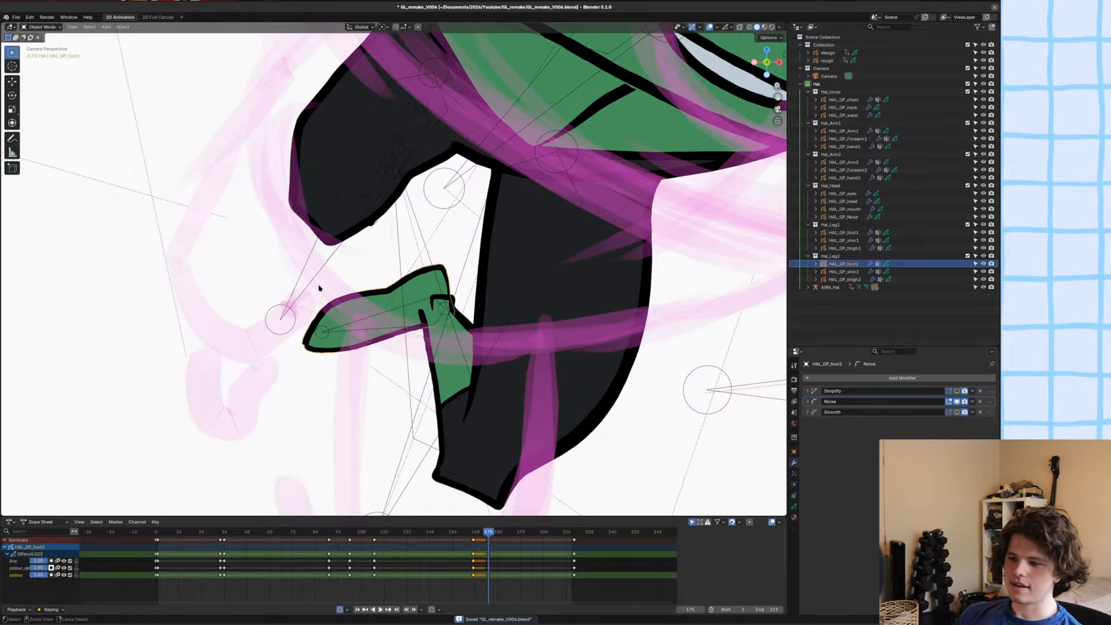
Rotate the second foot's bone in Pose Mode so the toe tips upward and the foot lies nearly level.
scroll(327, 304, "down", 4)
left_click(363, 305)
key("ctrl+Tab")
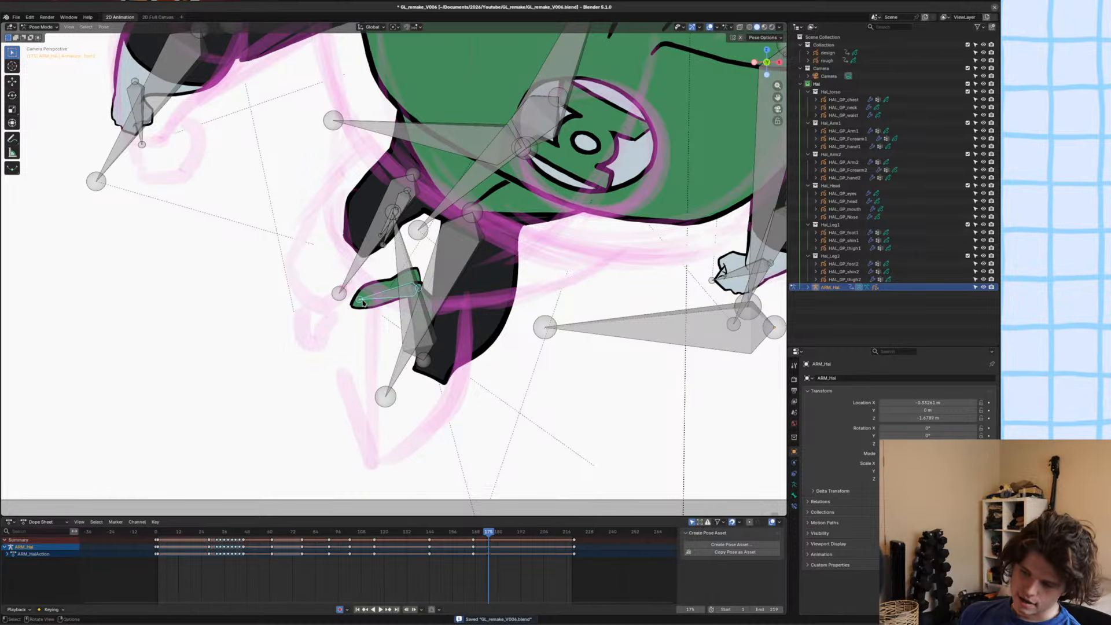
key("r")
left_click(362, 282)
scroll(362, 282, "down", 2)
middle_click_drag(362, 283, 388, 286, "shift")
scroll(388, 286, "up", 3)
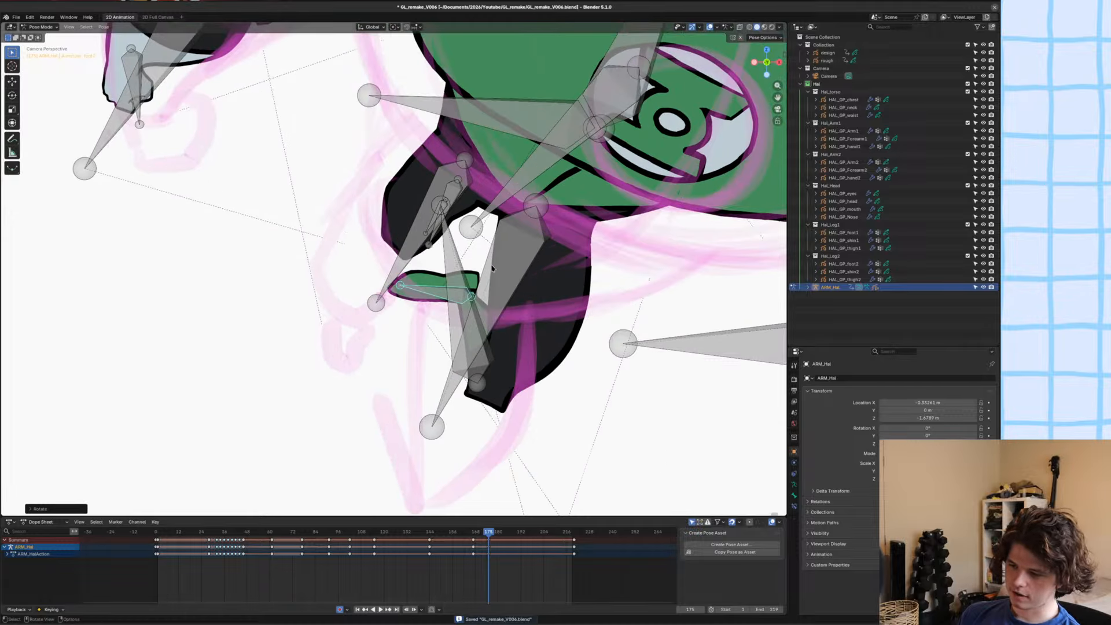
Reshape the second foot's toe and upper outline with the Grab sculpt brush, and save the file.
key("ctrl+Tab")
left_click(414, 275)
left_click(431, 274)
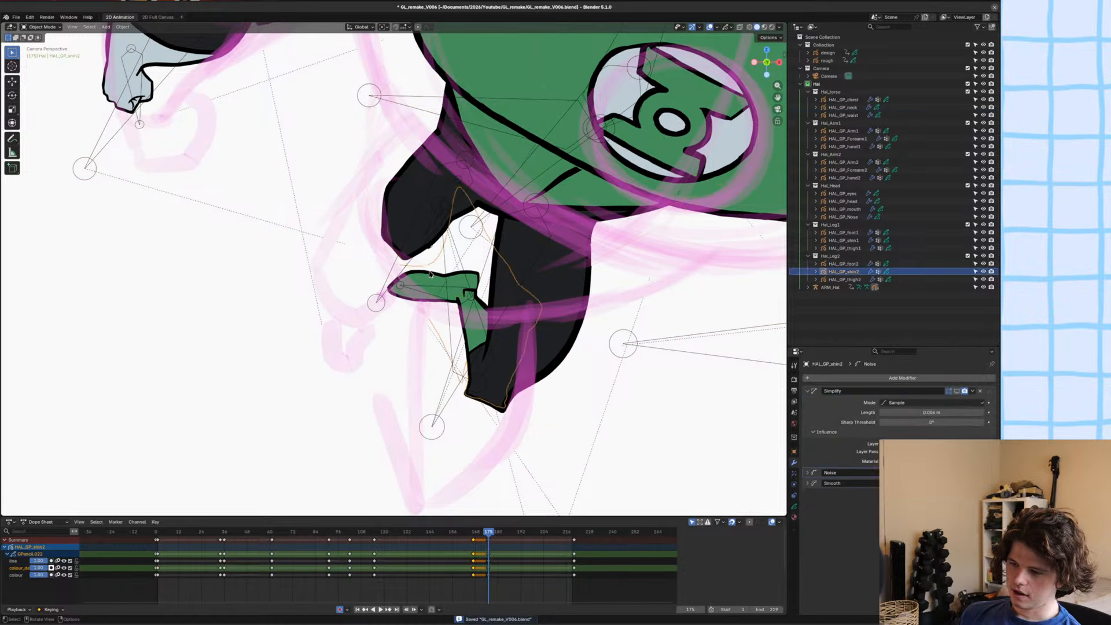
key("ctrl+Tab")
key("ctrl+Tab")
left_click(394, 302)
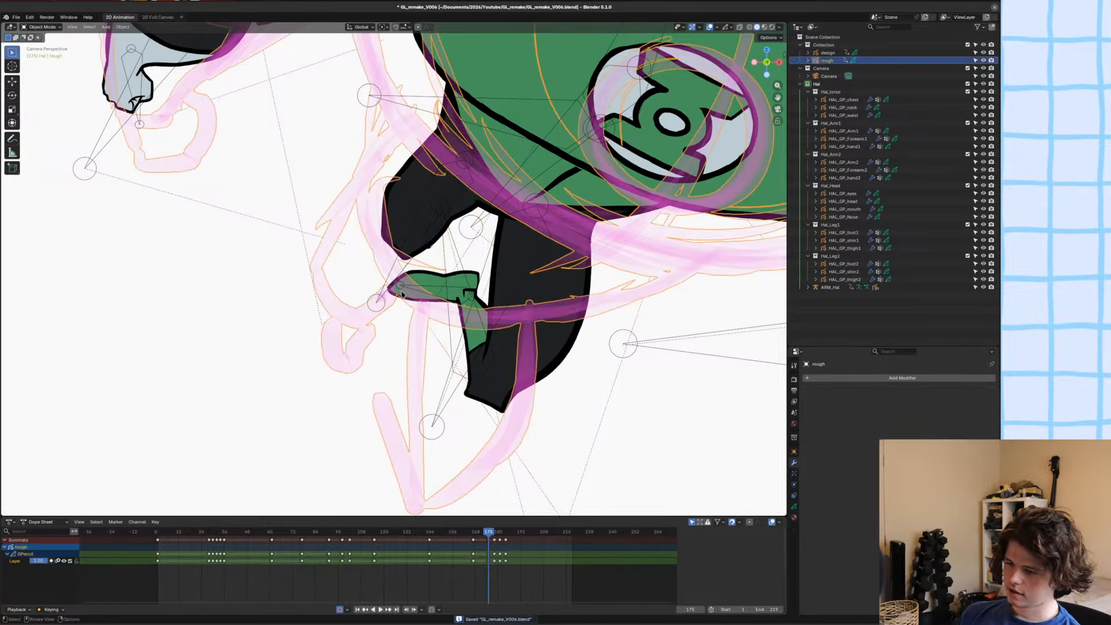
left_click(398, 299)
left_click(399, 298)
left_click(402, 297)
scroll(422, 266, "up", 3)
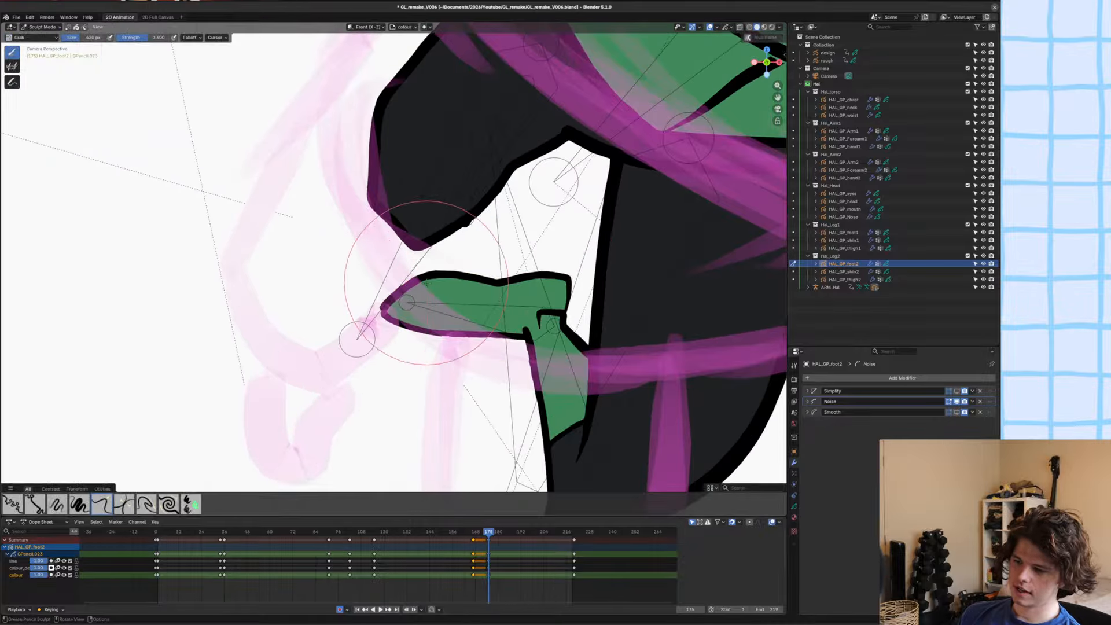
key("ctrl+Tab")
scroll(411, 284, "down", 2)
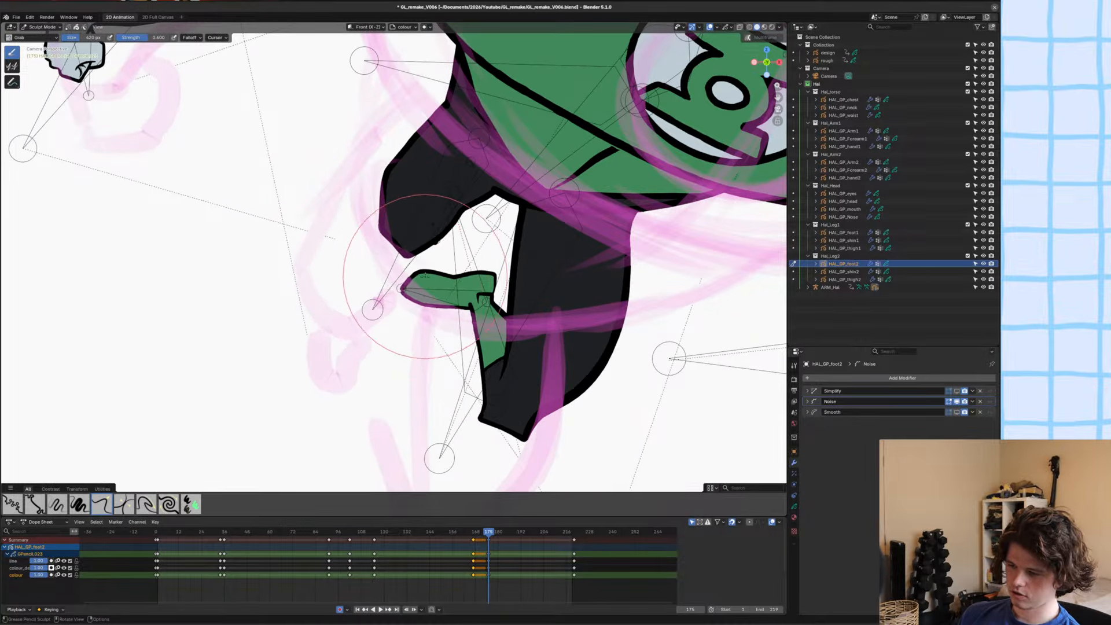
scroll(405, 288, "up", 2)
scroll(452, 275, "up", 3)
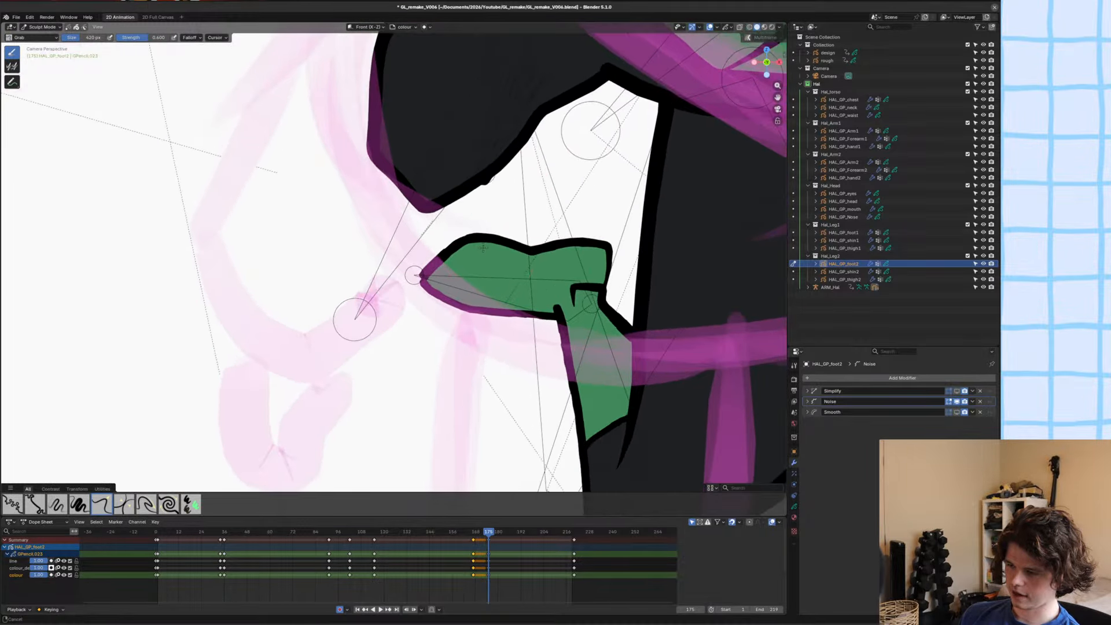
scroll(457, 260, "down", 4)
key("ctrl+s")
scroll(404, 259, "down", 6)
Return to Object Mode, clear the selection, check the full pose against the rough sketch and save the file.
key("ctrl+Tab")
left_click(401, 258)
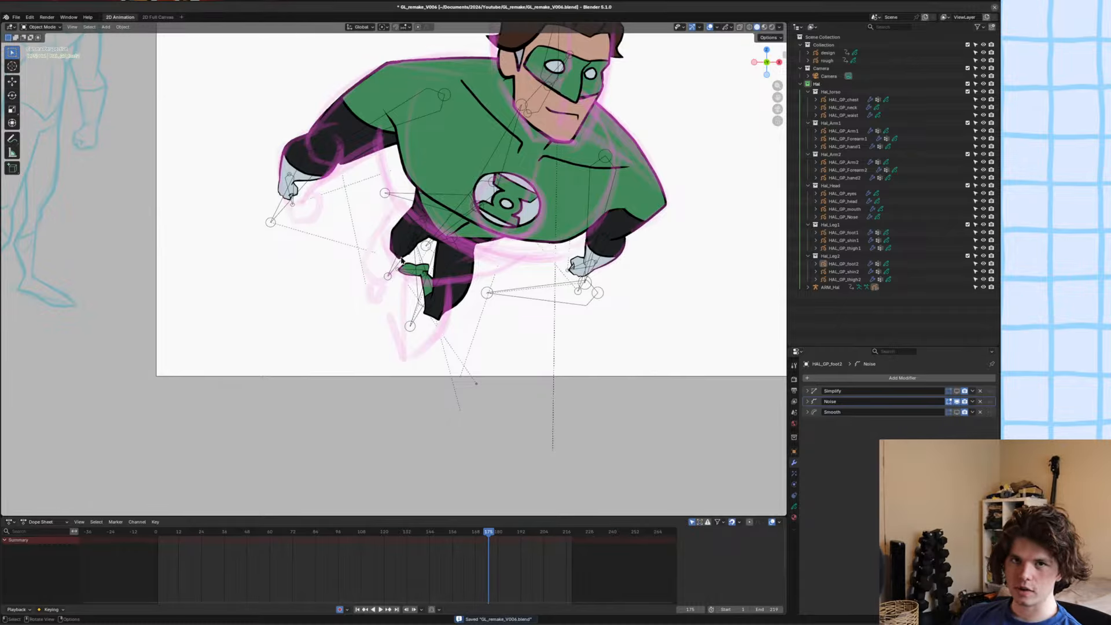
scroll(402, 260, "down", 2)
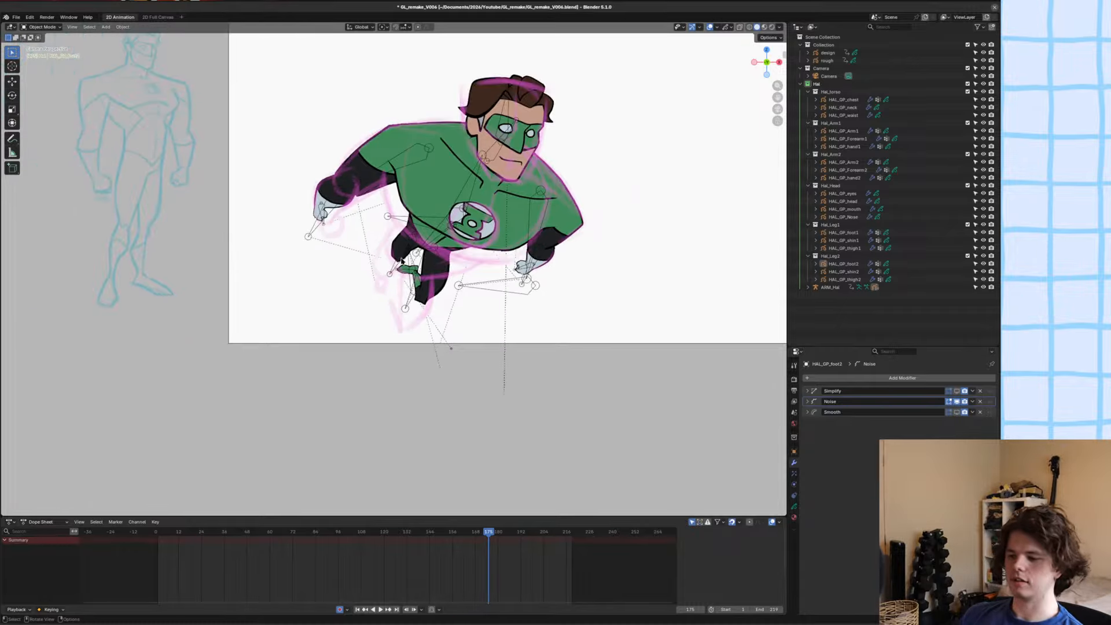
scroll(440, 278, "up", 6)
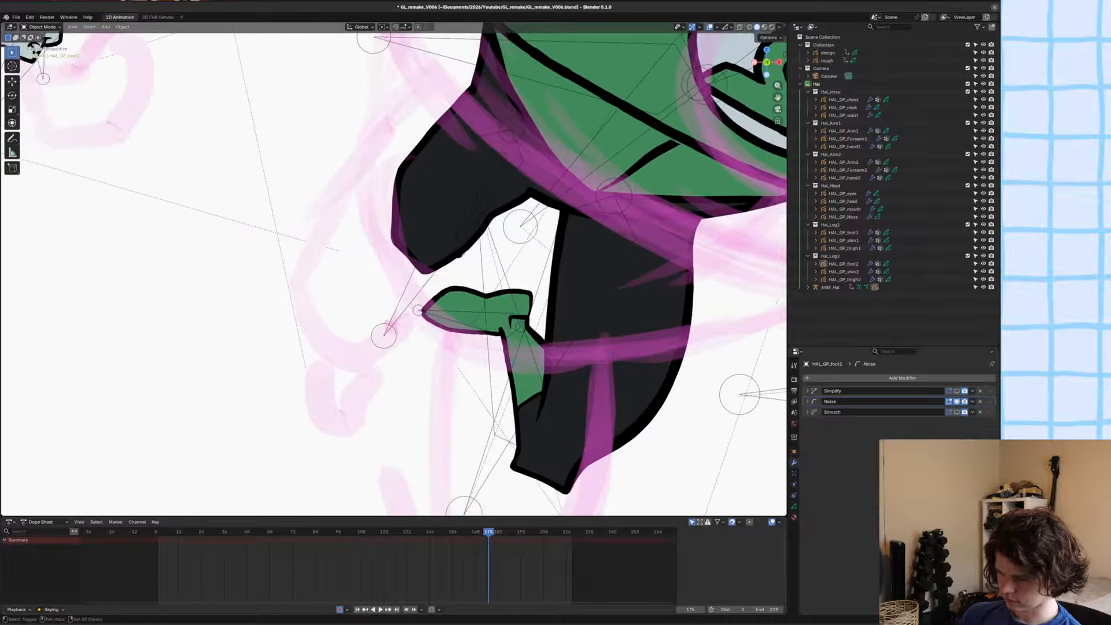
key("ctrl+s")
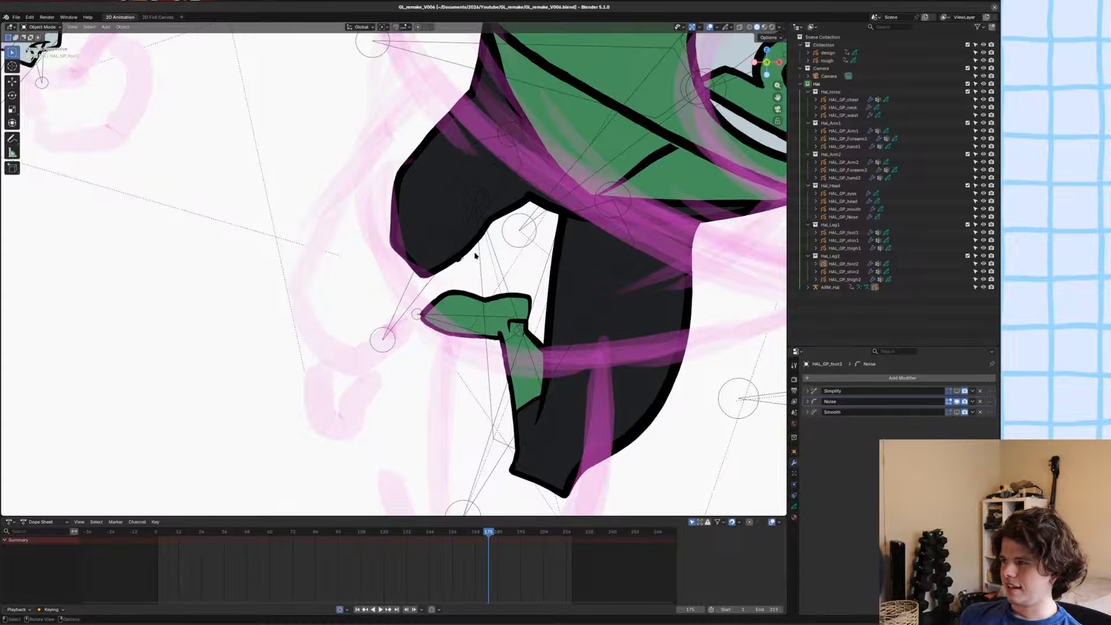
key("ctrl+s")
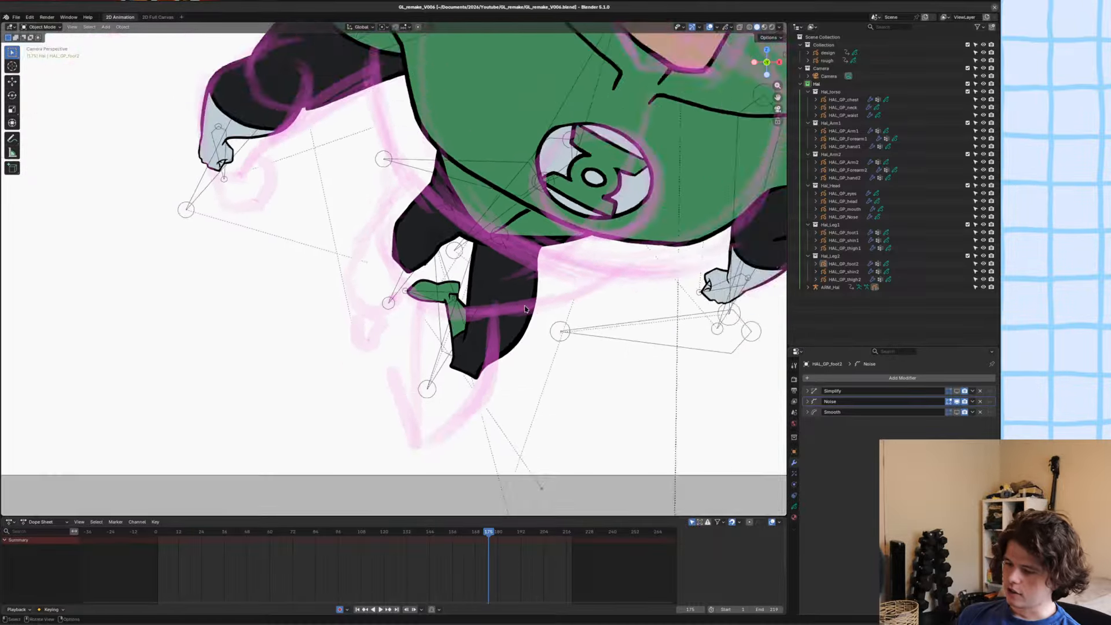
Rotate the second foot's bone in Pose Mode so the toe dips slightly, and nudge the foot slightly away from the ankle.
left_click(456, 318)
key("ctrl+Tab")
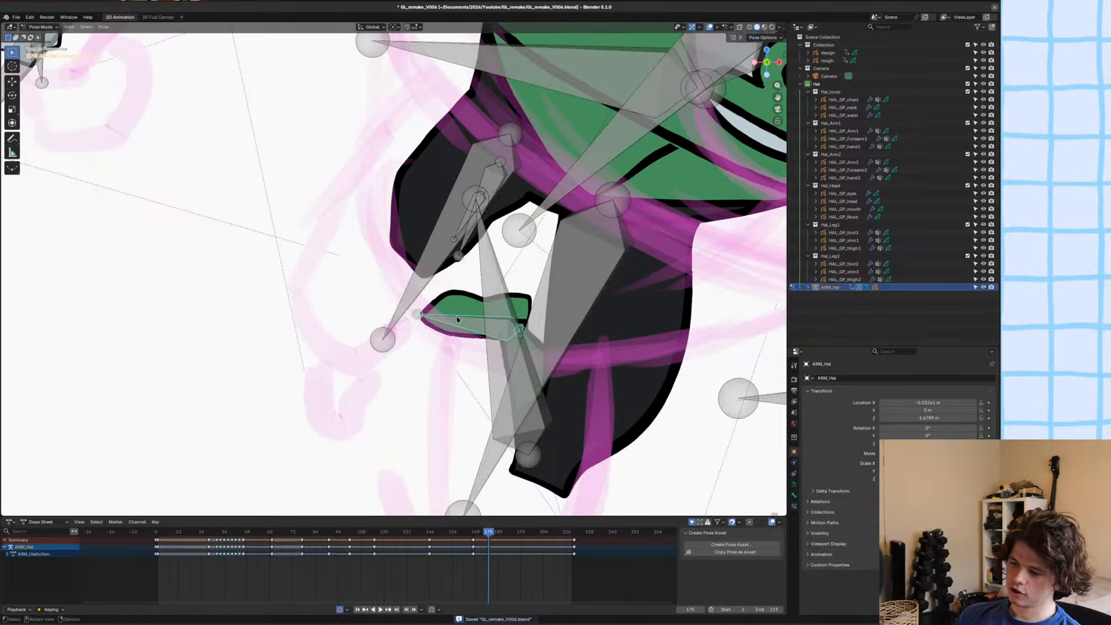
key("r")
left_click(459, 327)
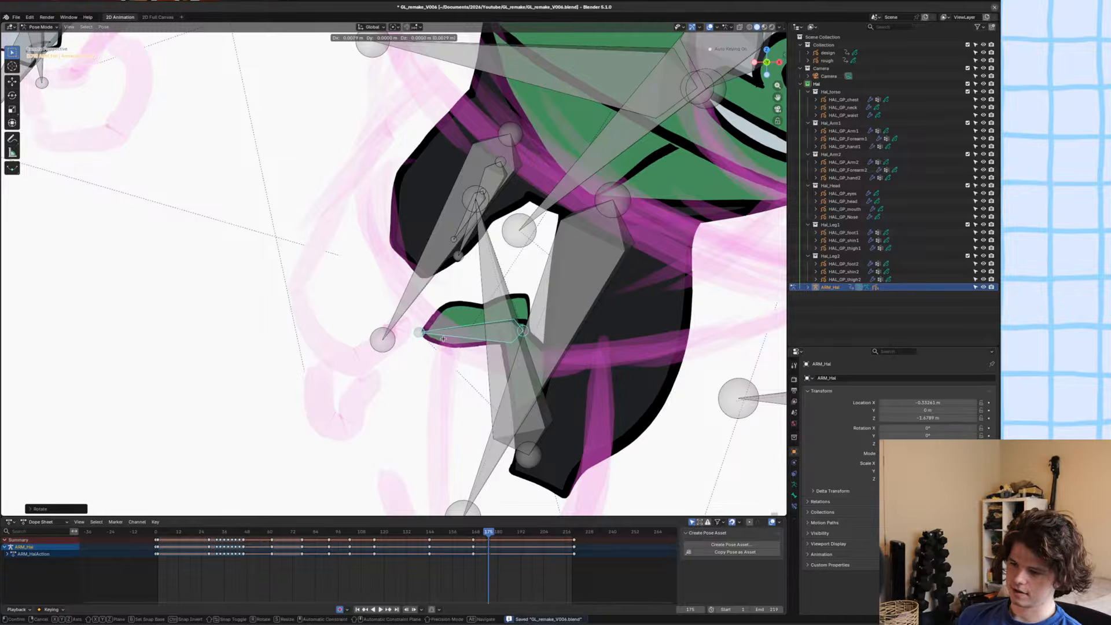
key("g")
left_click(463, 330)
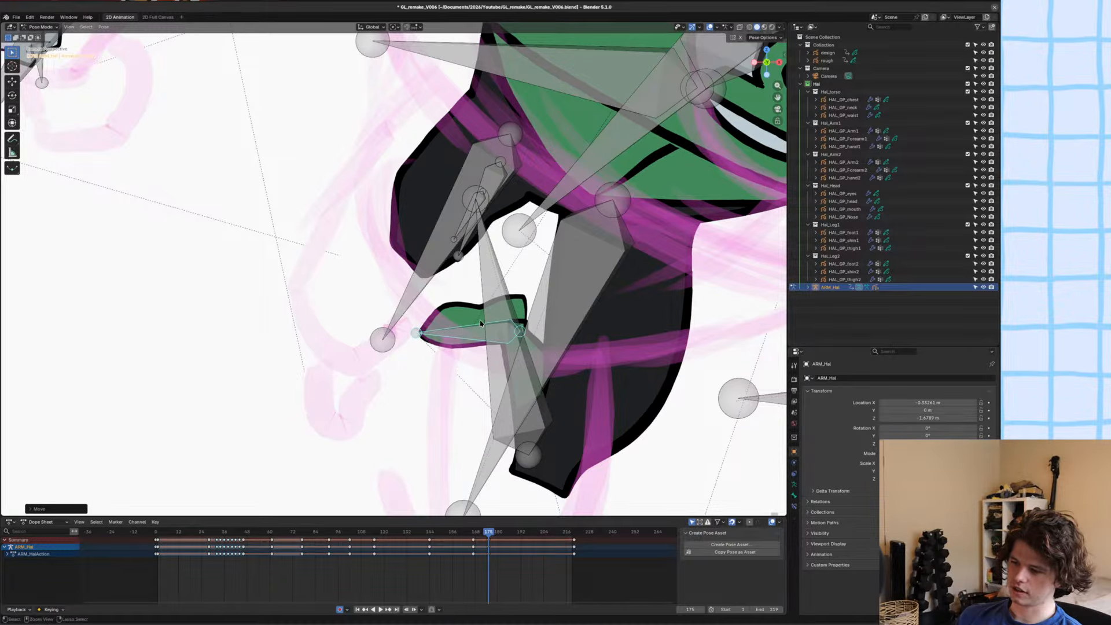
Leave Pose Mode, deselect everything and save the file with the whole character in view.
key("ctrl+s")
key("ctrl+Tab")
key("alt+a")
scroll(557, 313, "down", 10)
middle_click_drag(412, 271, 410, 305, "shift")
key("ctrl+s")
scroll(412, 301, "down", 3)
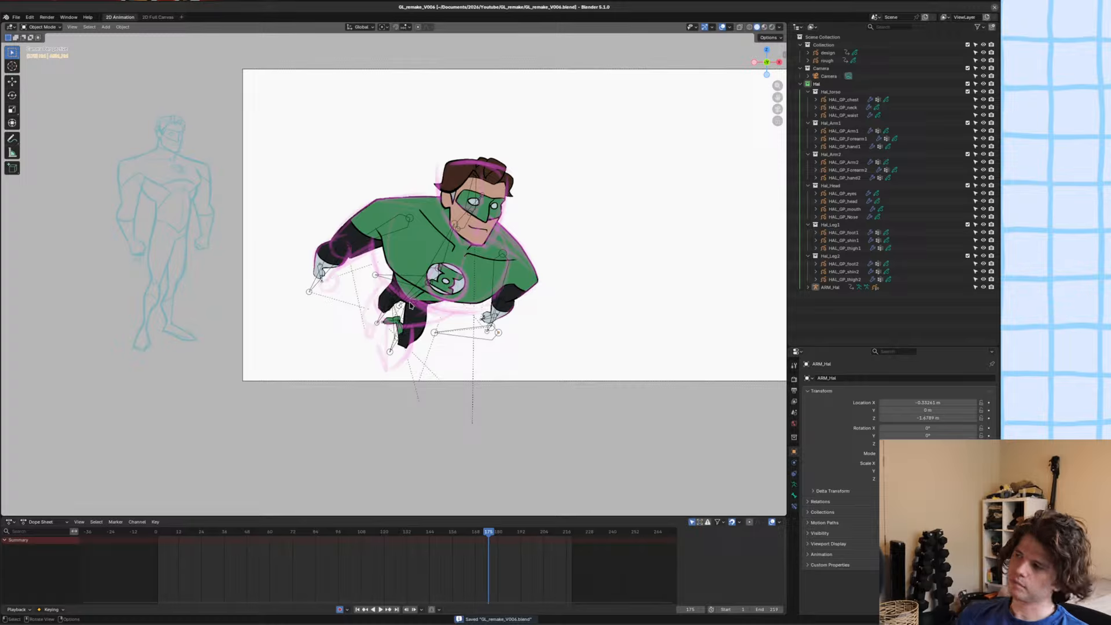
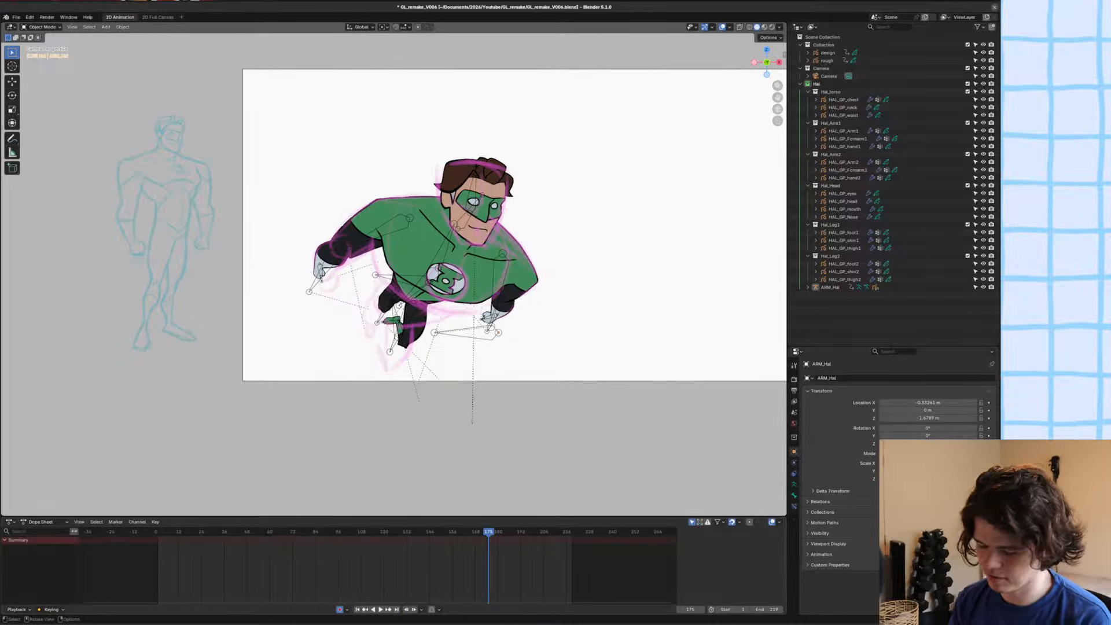
Save the file, nudge the far leg's lower bone slightly in Pose Mode, and return to Object Mode to check the leg.
key("ctrl+s")
scroll(493, 205, "up", 3)
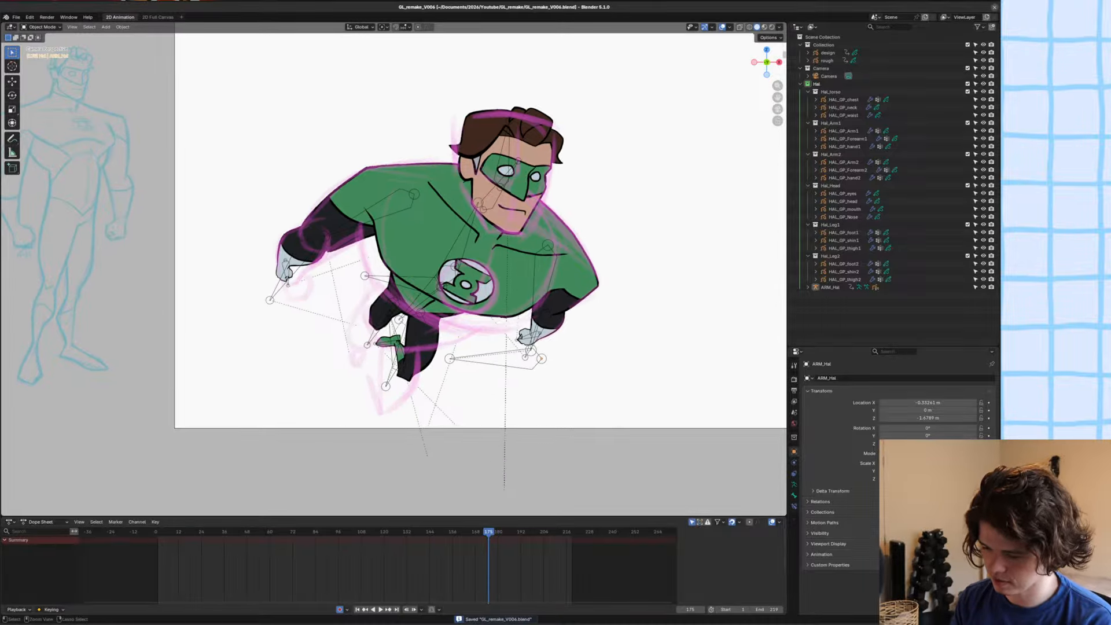
key("ctrl+Tab")
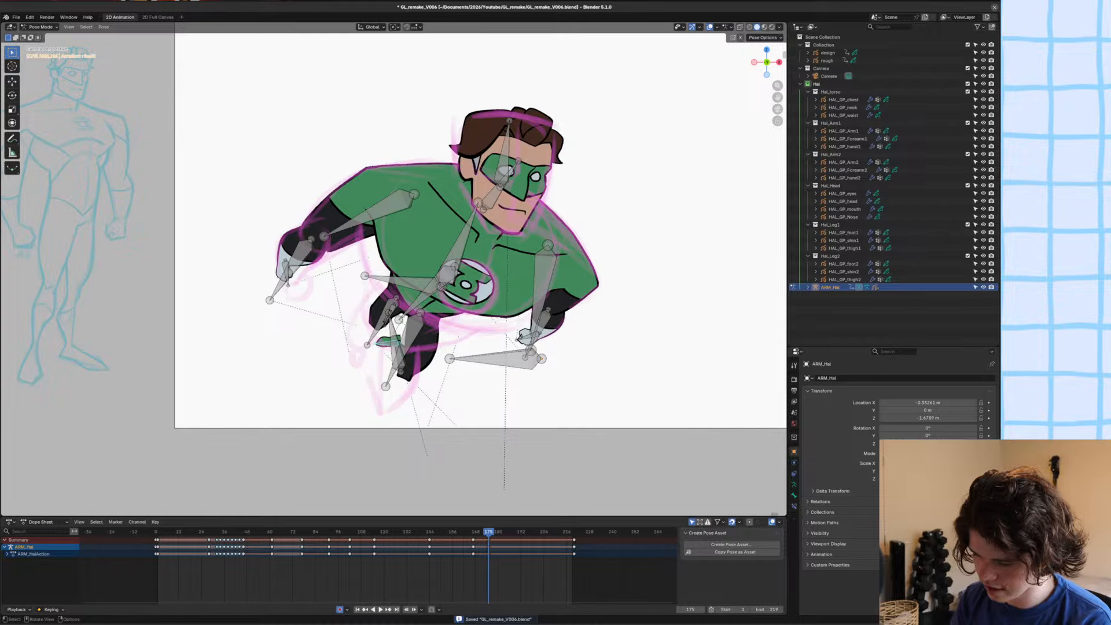
left_click(378, 328)
left_click(390, 311)
key("g")
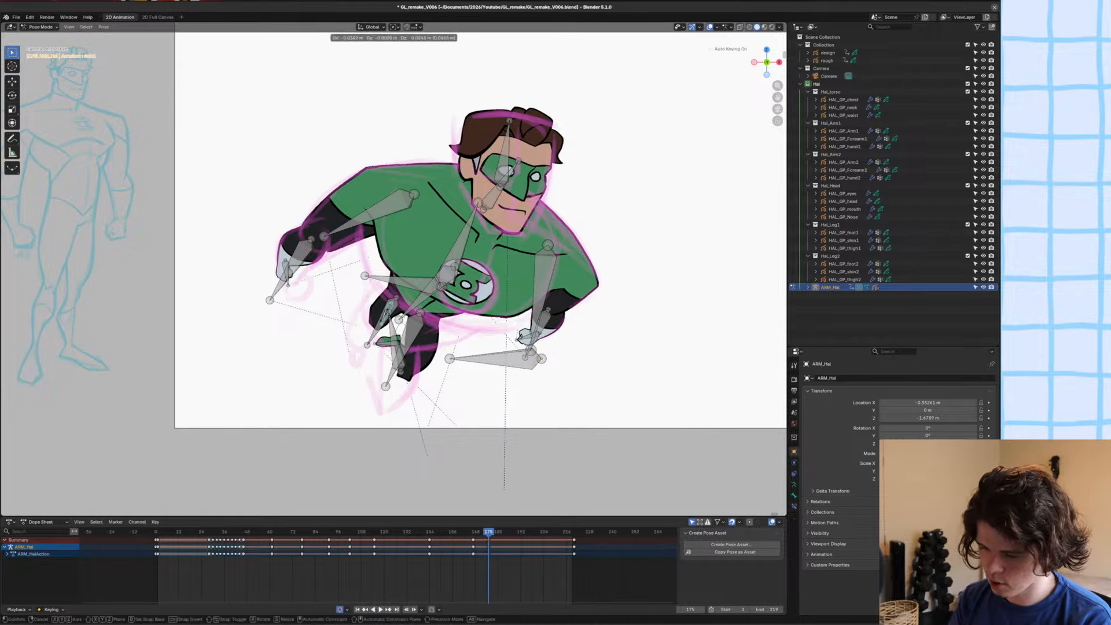
left_click(390, 311)
key("ctrl+Tab")
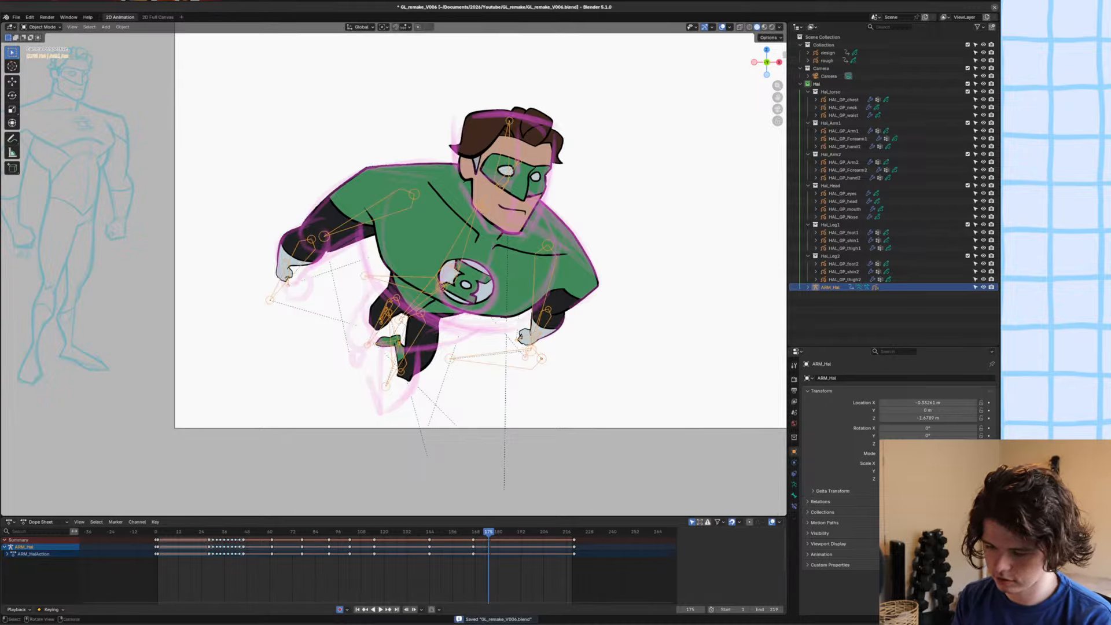
middle_click_drag(440, 254, 469, 288, "shift")
middle_click_drag(470, 287, 469, 318, "ctrl")
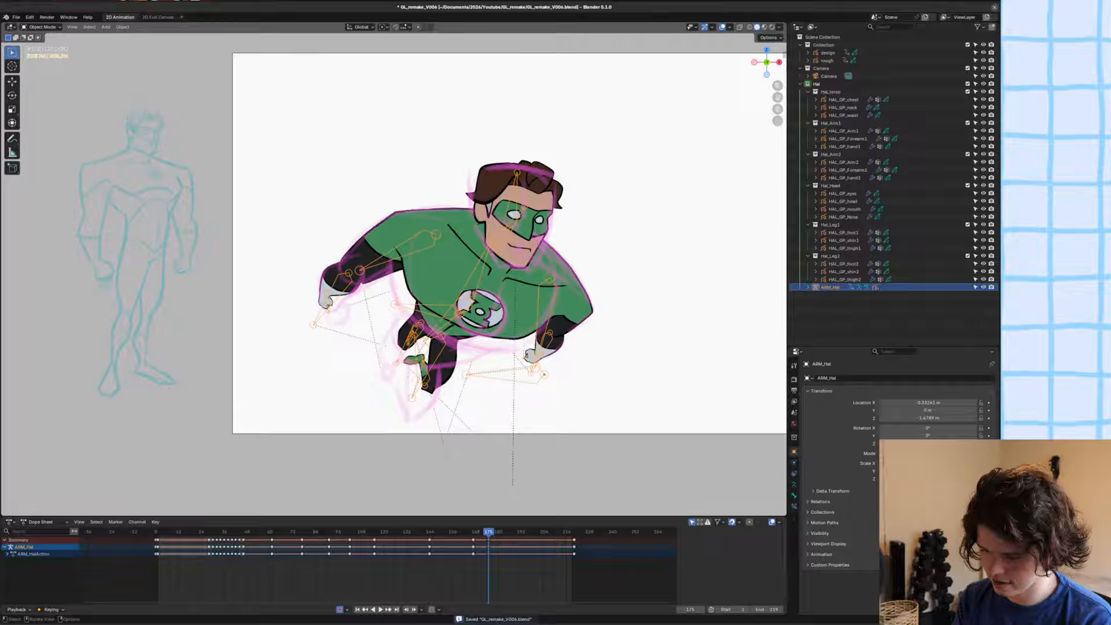
Rotate the raised arm's hand bone slightly inward in Pose Mode, return to Object Mode and save the file.
key("ctrl+Tab")
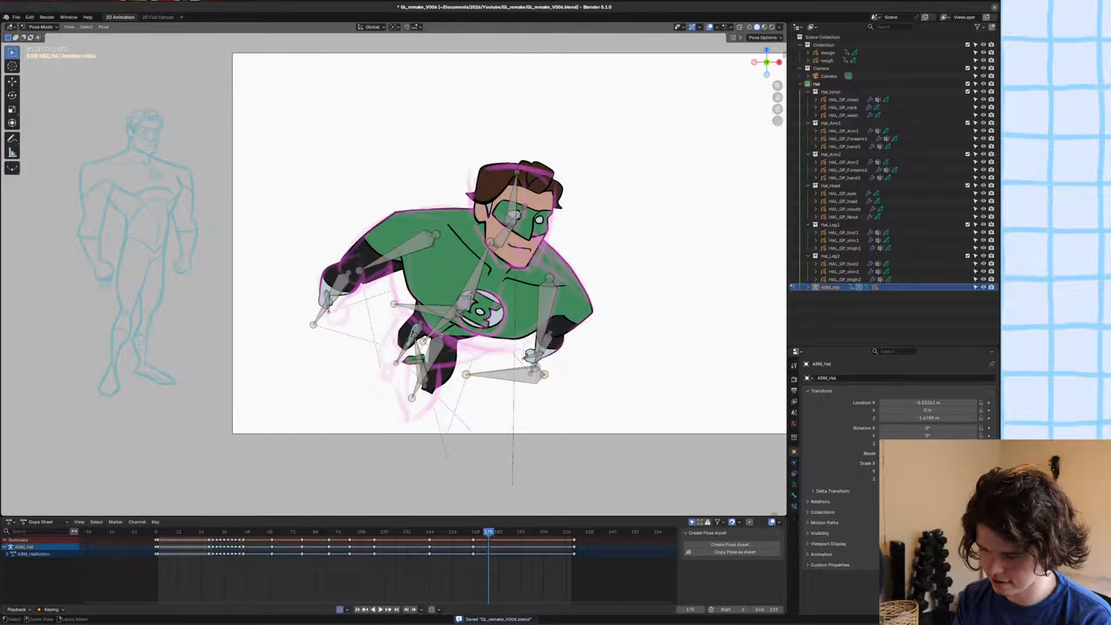
key("r")
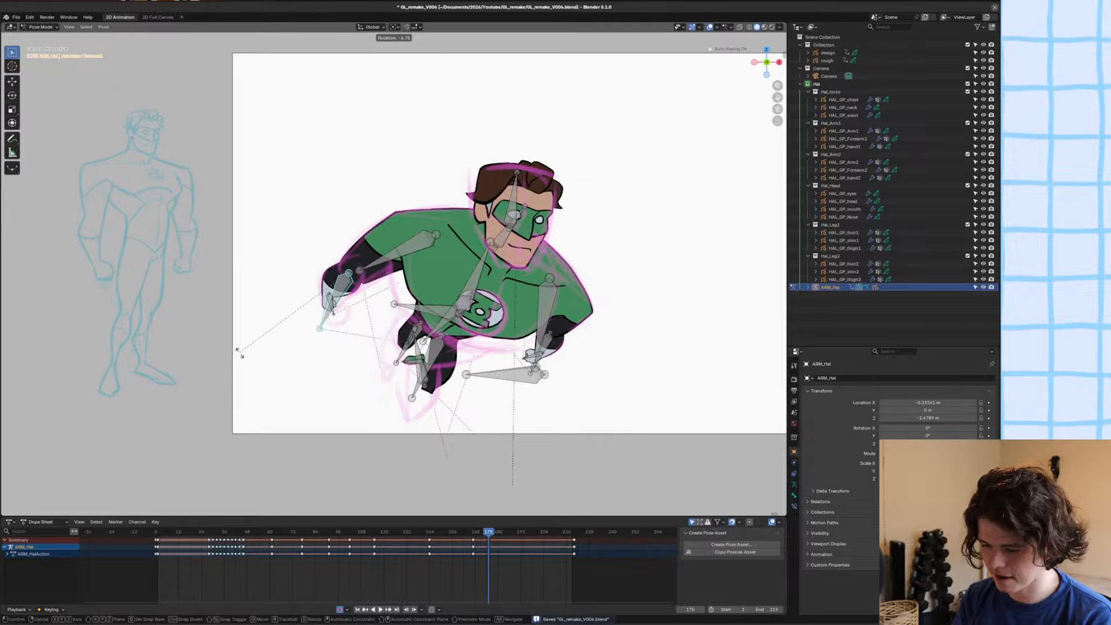
left_click(235, 351)
key("ctrl+Tab")
middle_click_drag(235, 351, 182, 377, "shift")
key("ctrl+s")
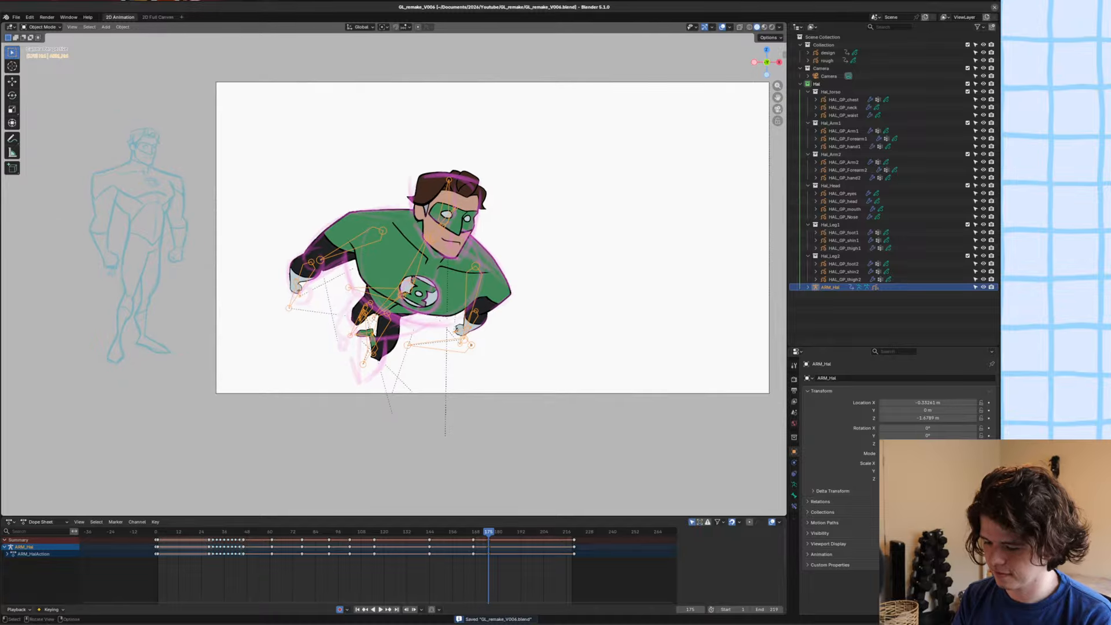
Select the HAL_GP_Arm1 drawing and shift its keyframe from frame 176 onto frame 175 in the Dope Sheet.
left_click_drag(489, 531, 491, 531)
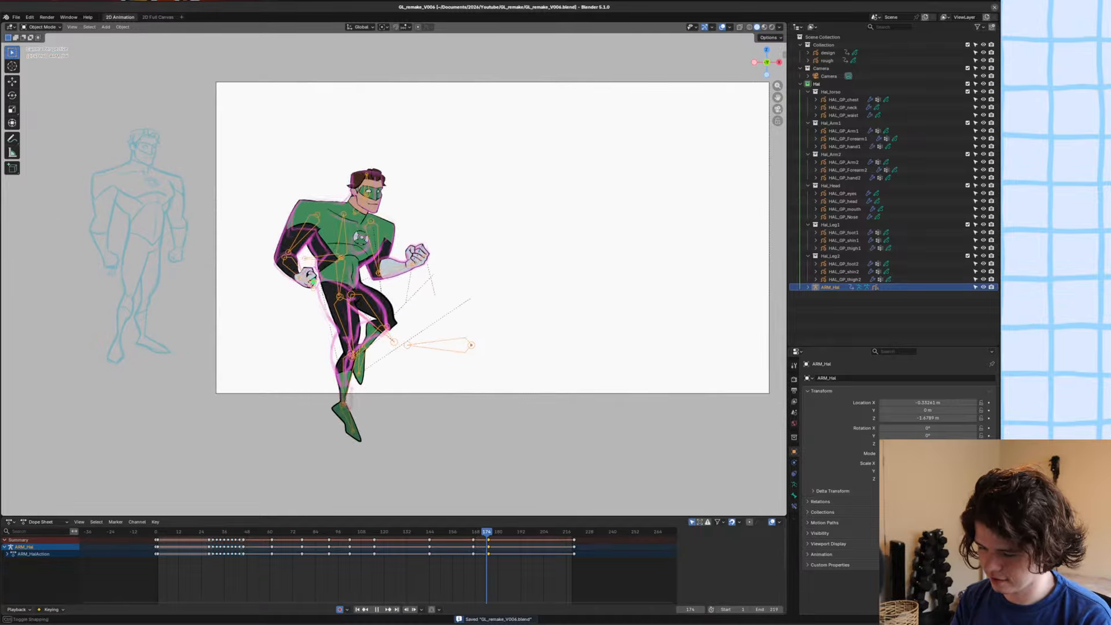
left_click(335, 250)
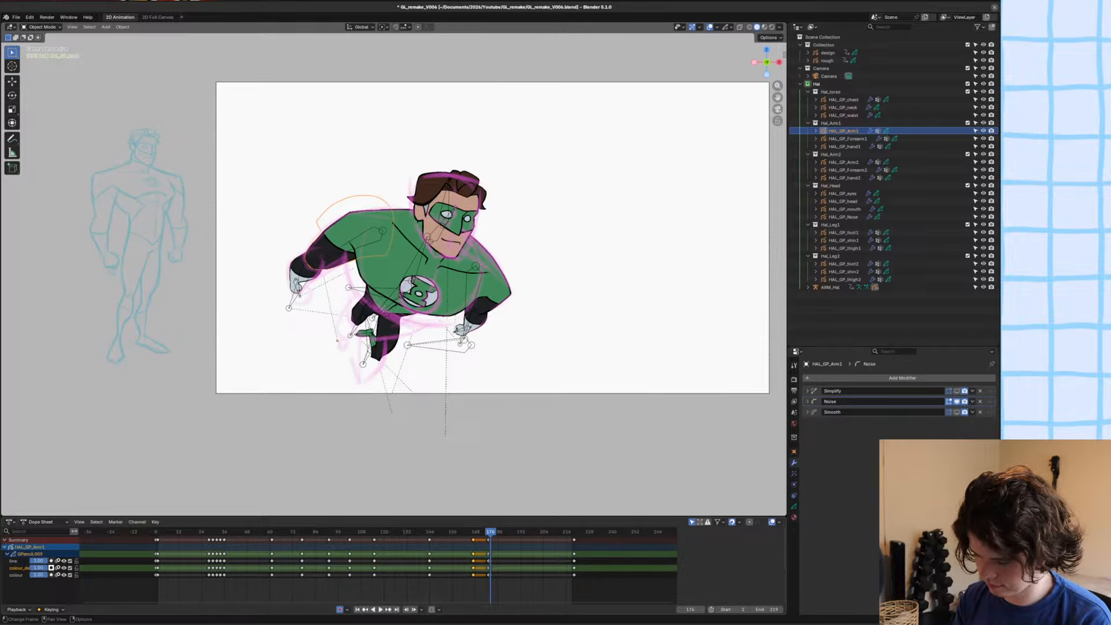
scroll(378, 555, "up", 3)
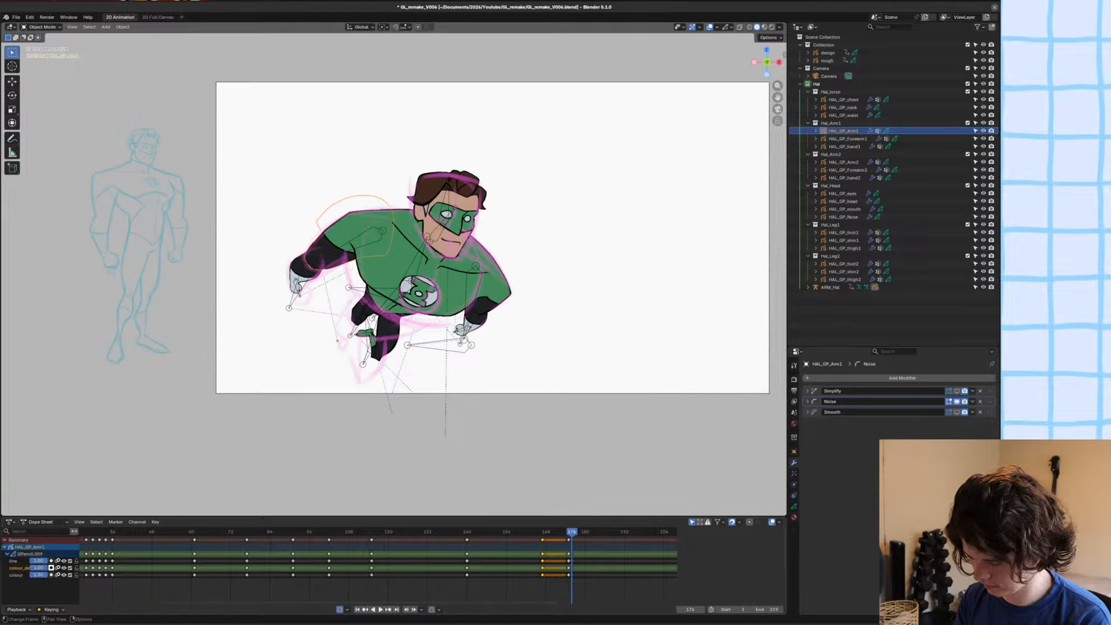
scroll(577, 556, "up", 5)
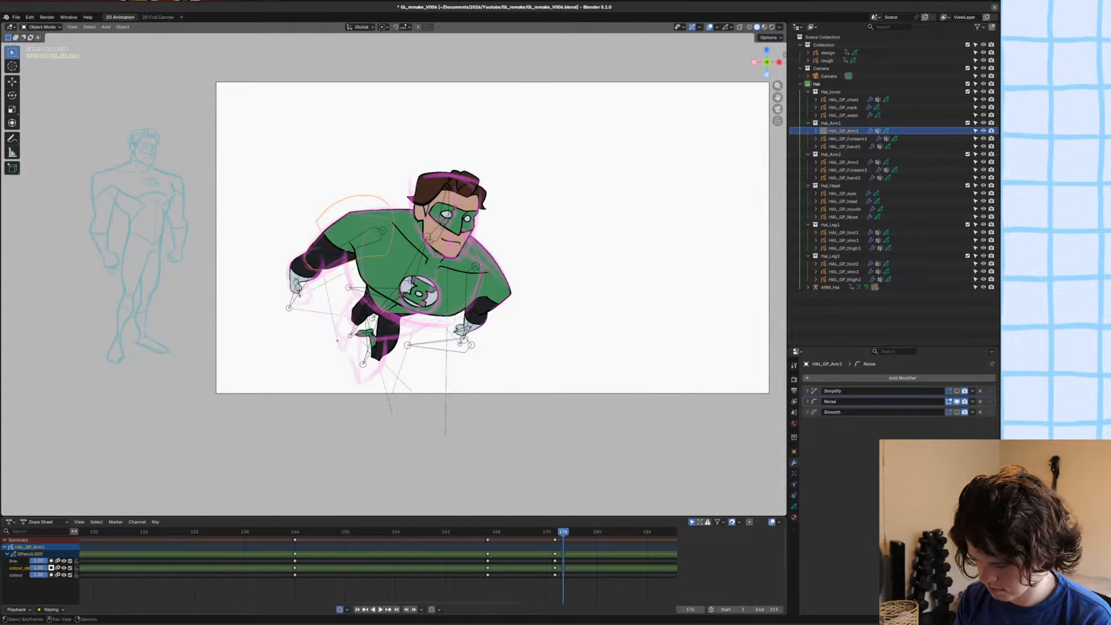
left_click(563, 540)
key("g")
left_click(555, 540)
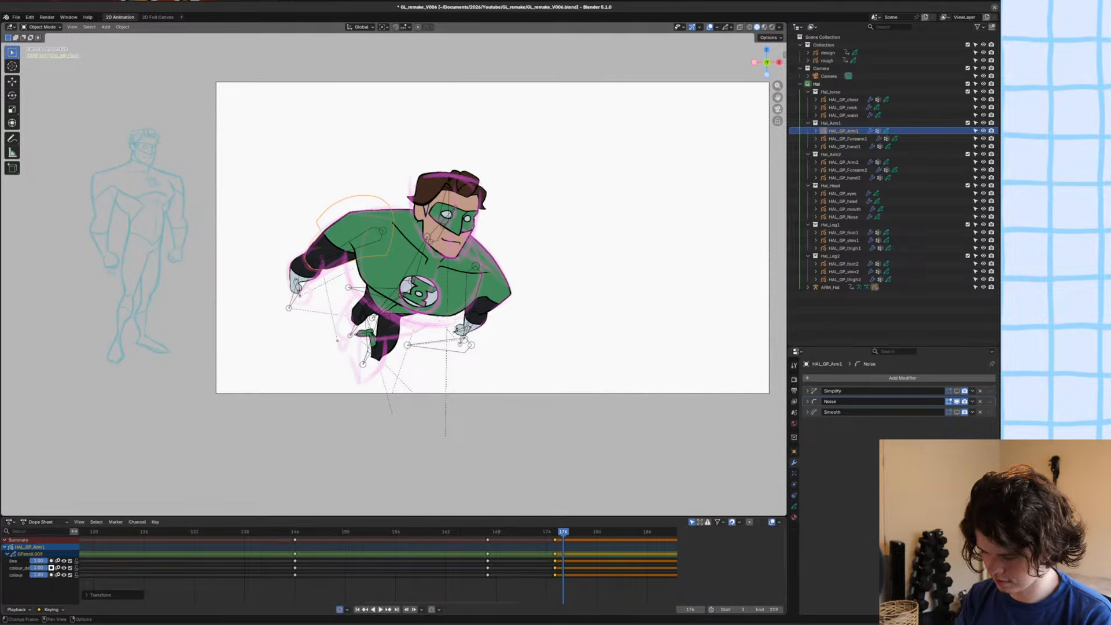
Play the frames following 175 to check the motion, and save the file.
key("space")
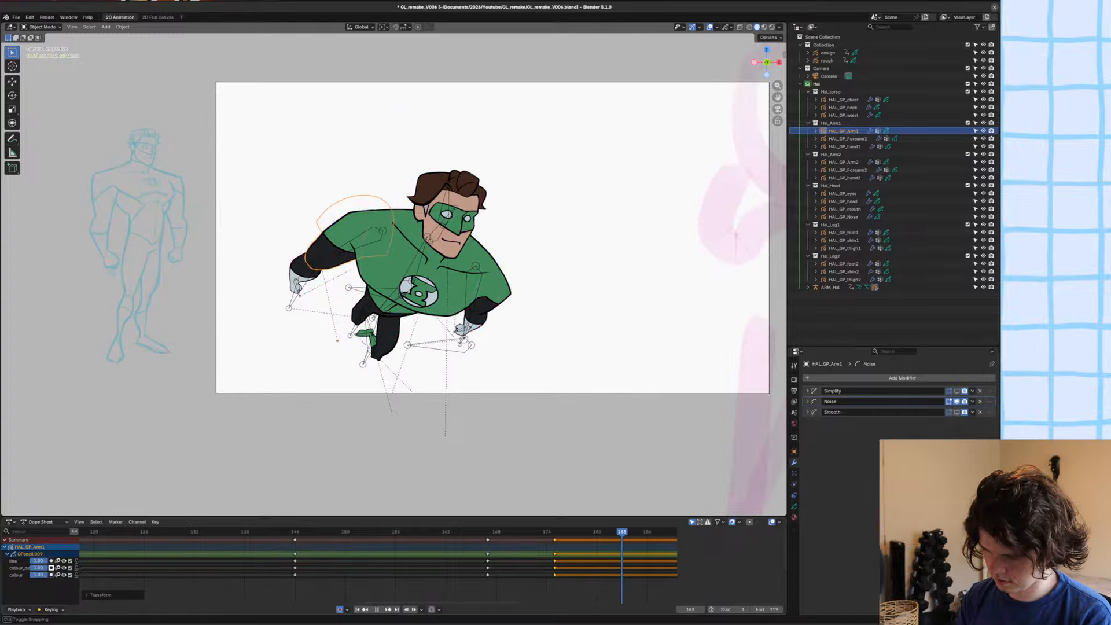
key("space")
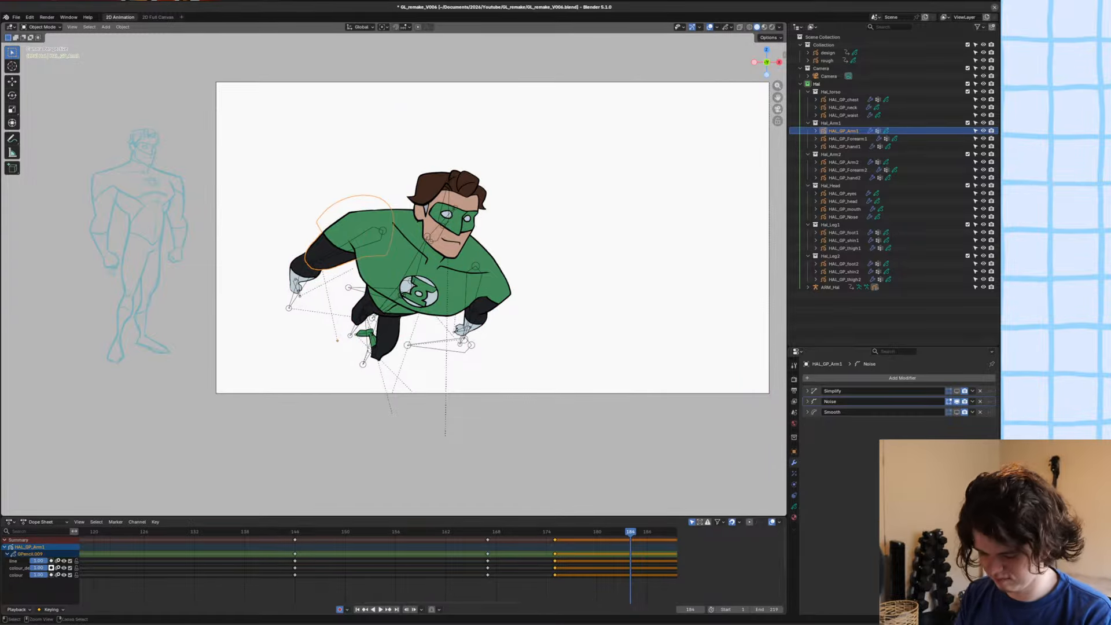
scroll(489, 240, "down", 3)
key("ctrl+s")
At frame 183, scale the body control bone up in Pose Mode and move the enlarged character over the large rough sketch.
key("Left")
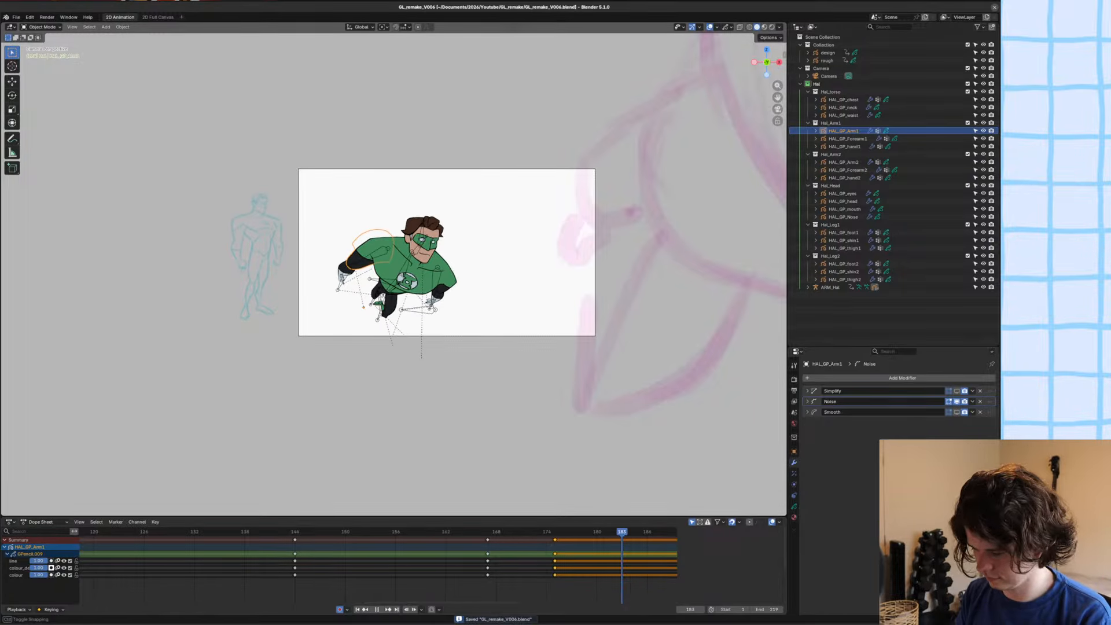
left_click(380, 289)
key("ctrl+Tab")
key("s")
left_click(644, 296)
scroll(465, 290, "down", 4)
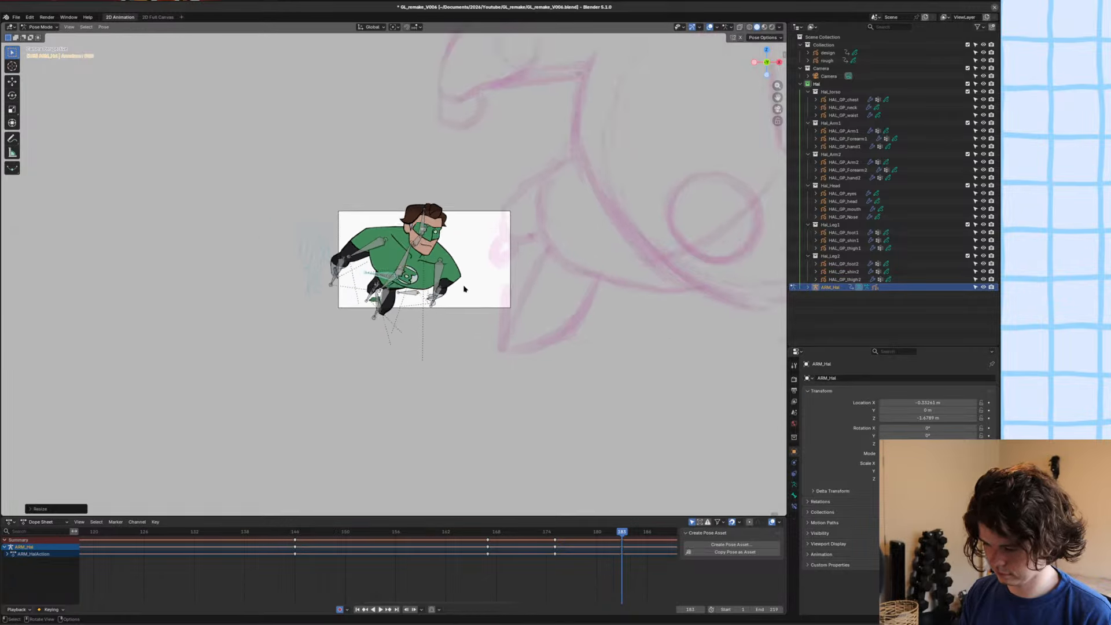
key("s")
left_click(563, 288)
key("g")
left_click(678, 175)
Enlarge the body further at frame 183, then tilt and reposition it to line up with the rough sketch.
key("s")
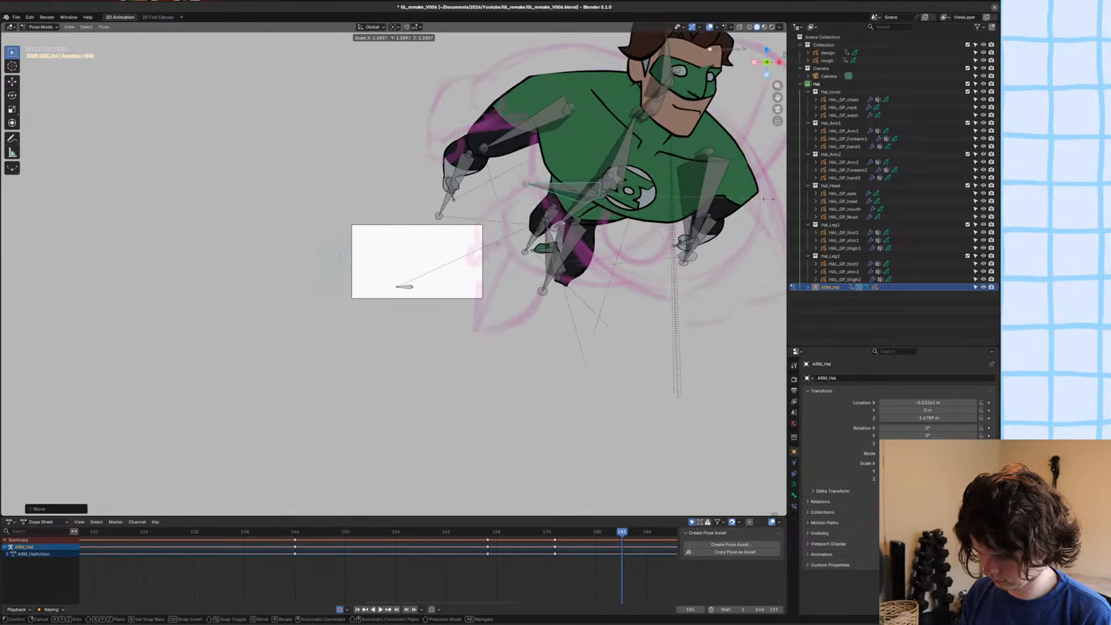
left_click(186, 340)
key("r")
left_click(608, 317)
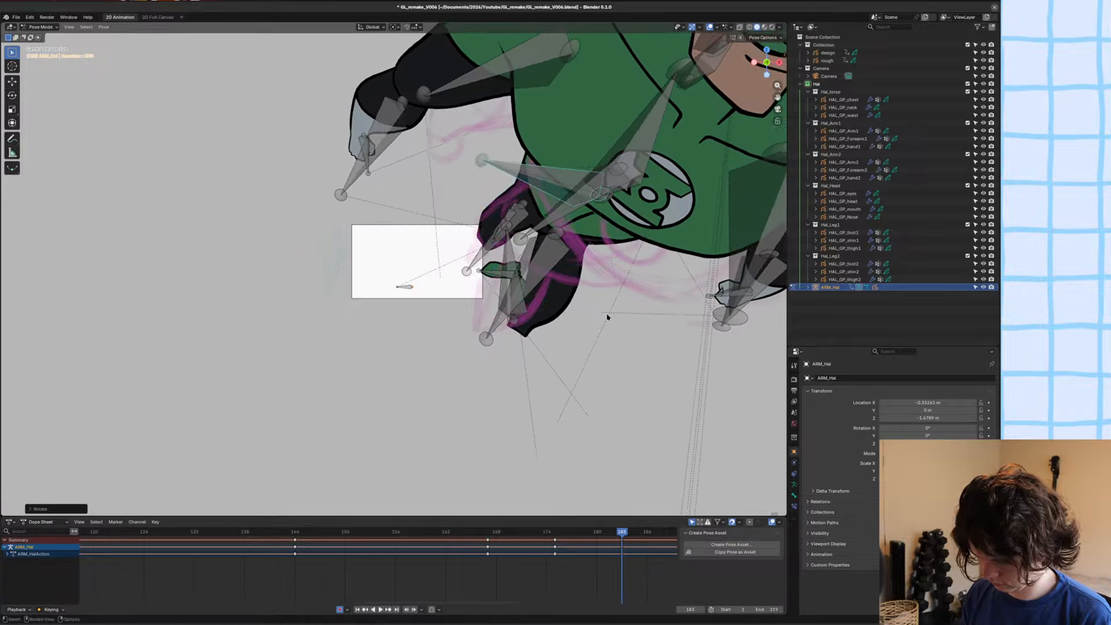
key("g")
left_click(602, 330)
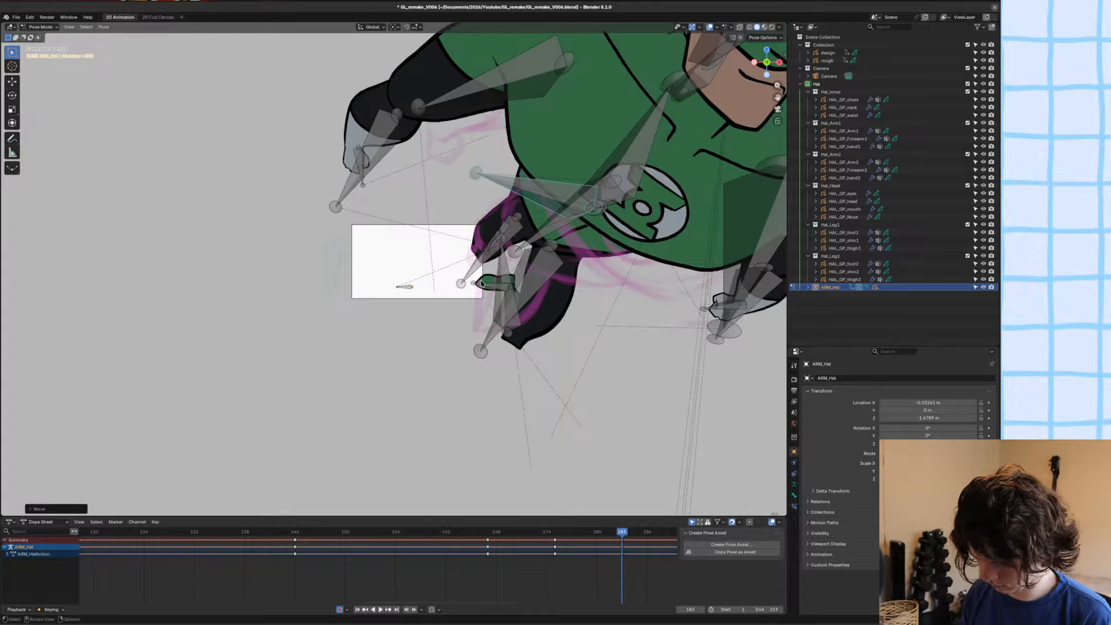
Make an in-between pose at frame 178 with the Breakdowner, keeping it close to the frame 175 pose.
middle_click_drag(499, 252, 484, 319, "shift")
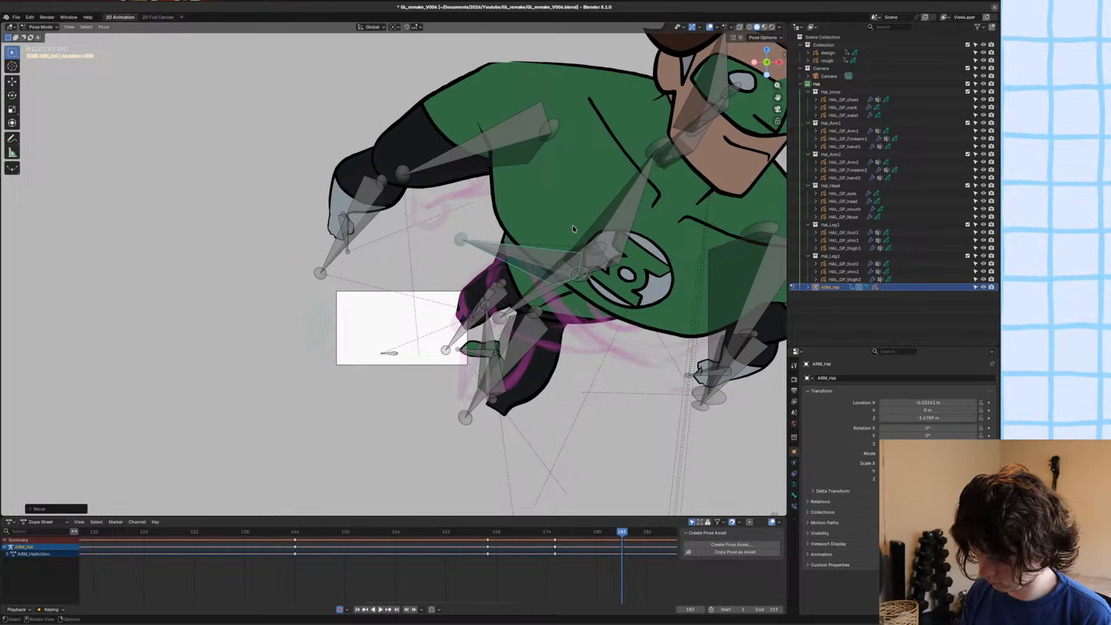
middle_click_drag(573, 226, 551, 228, "alt")
key("shift+e")
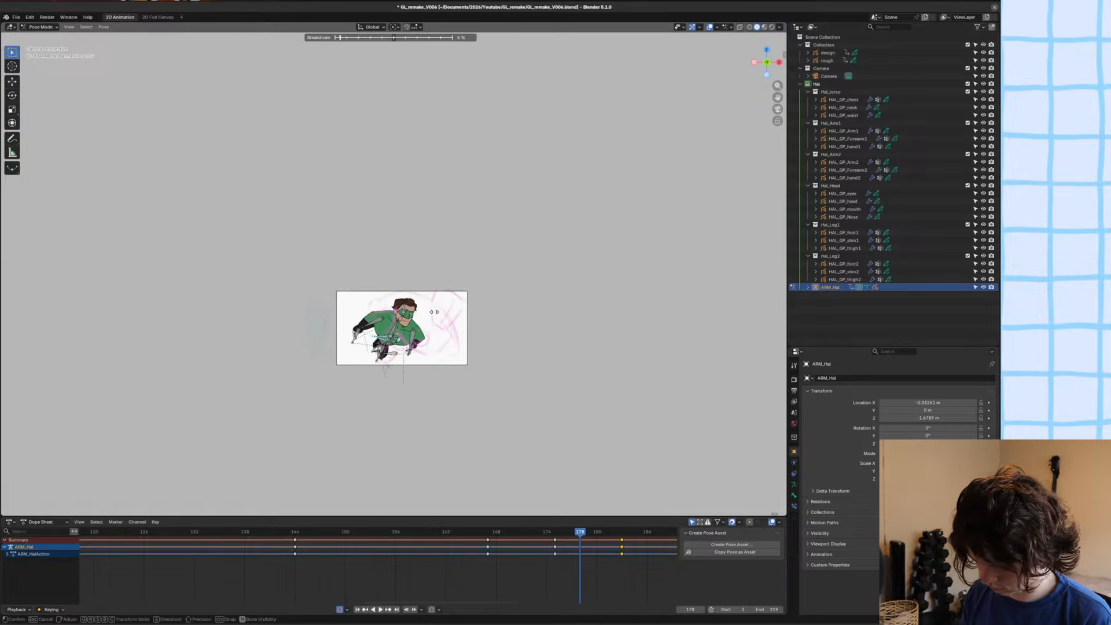
left_click(454, 317)
middle_click_drag(457, 318, 508, 209, "ctrl")
middle_click_drag(509, 209, 588, 201, "ctrl")
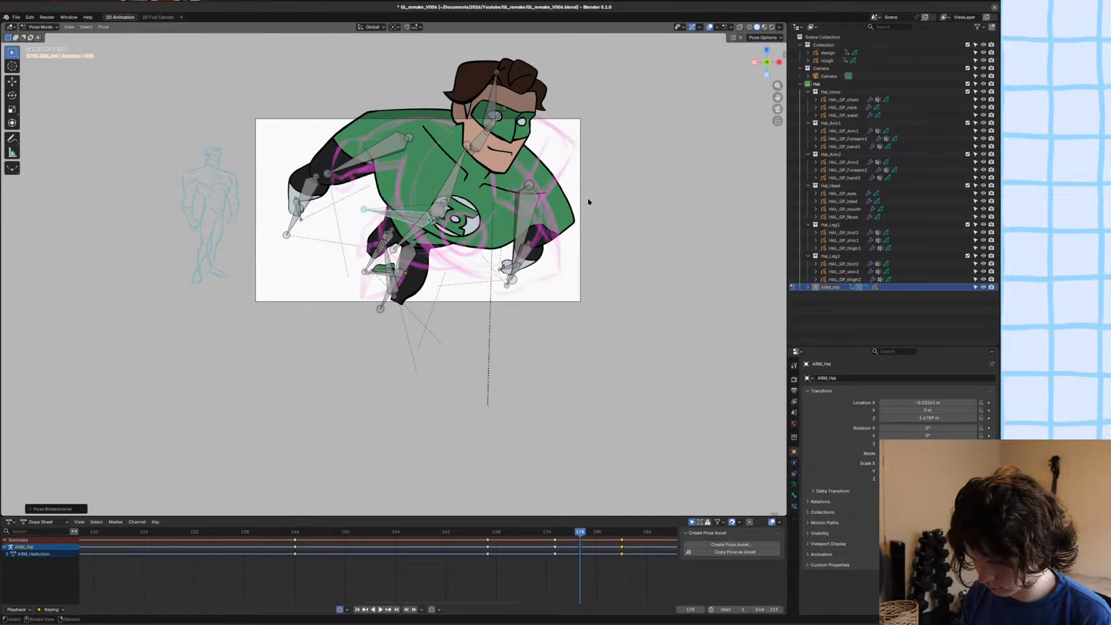
key("shift+e")
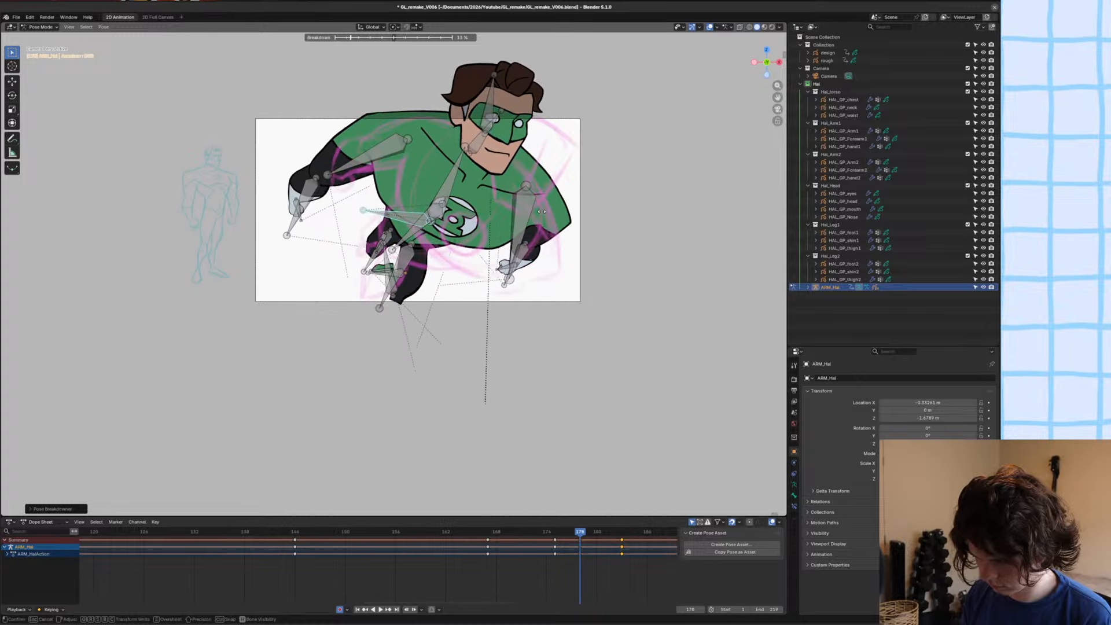
left_click(588, 203)
Tilt the whole body forward at frame 178 and move it to fit the rough sketch.
key("r")
left_click(589, 231)
key("g")
left_click(598, 253)
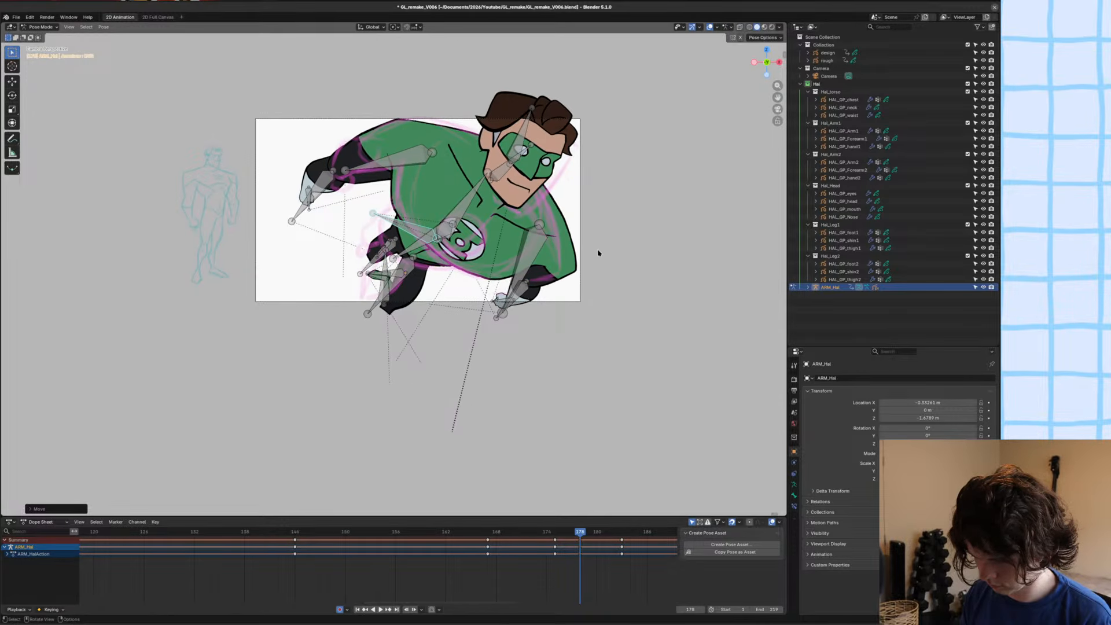
key("g")
left_click(597, 251)
Rotate and reposition the head and face bones at frame 178 so the head sits more upright.
left_click(531, 120)
key("r")
left_click(525, 118)
key("g")
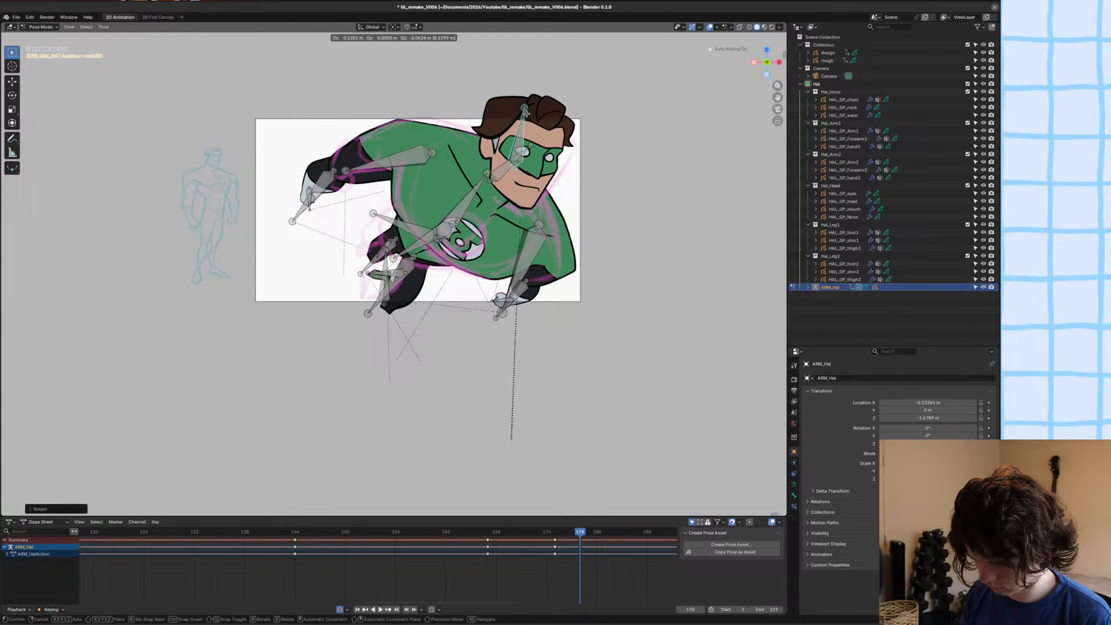
left_click(536, 115)
key("g")
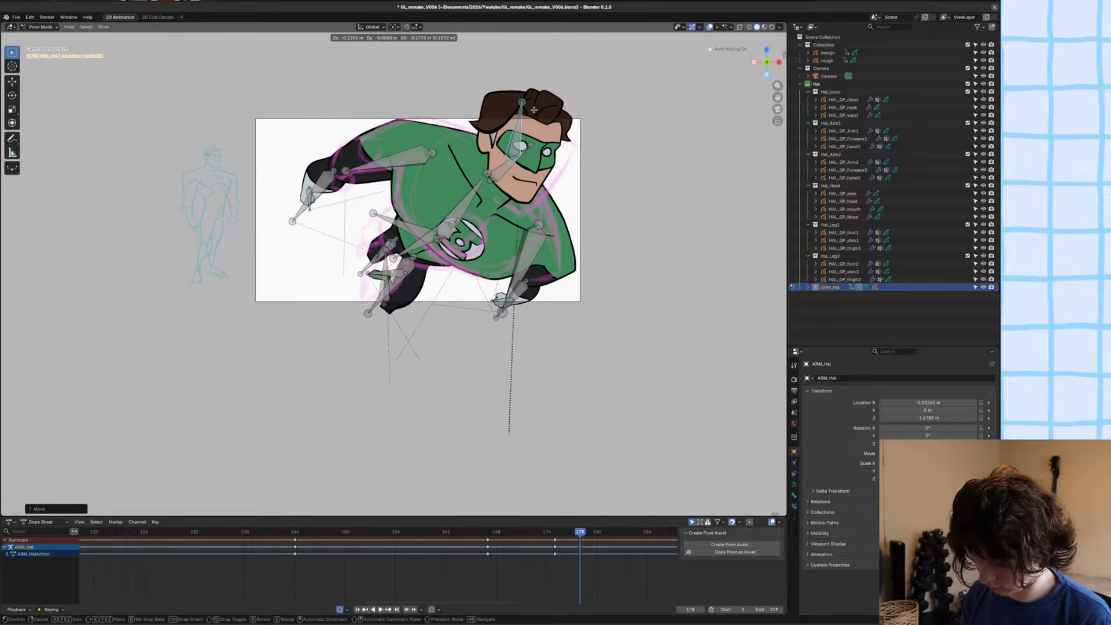
left_click(536, 110)
key("r")
left_click(524, 134)
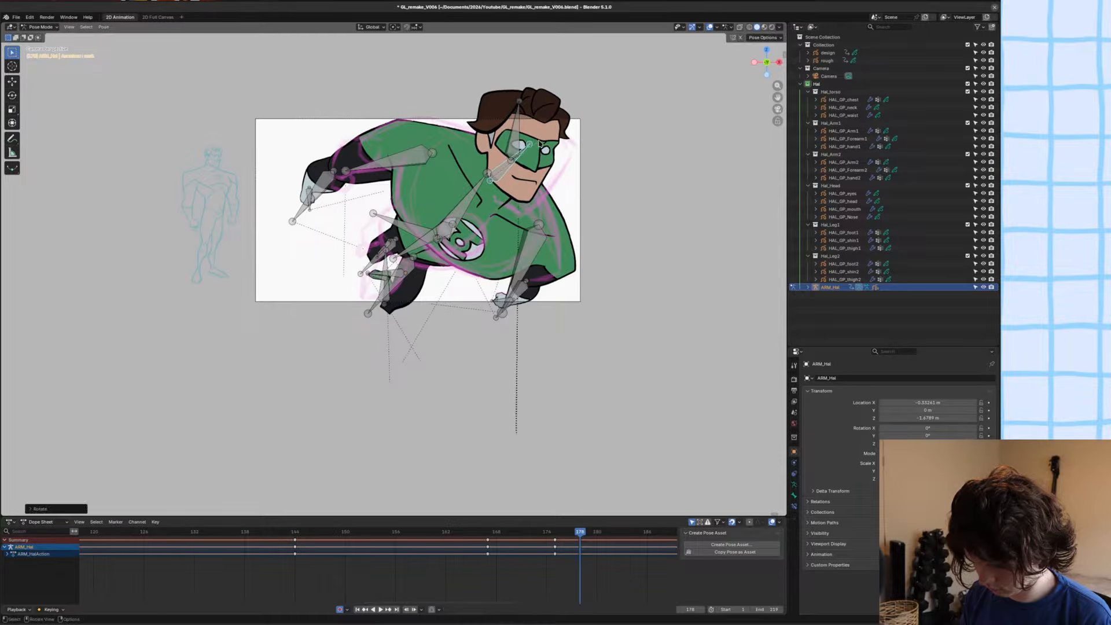
Step through the frames around 178 to 181 to compare the new pose with the rough sketches.
key("Left")
key("Right")
key("Right")
key("Right")
key("Right")
key("Right")
key("Right")
key("Right")
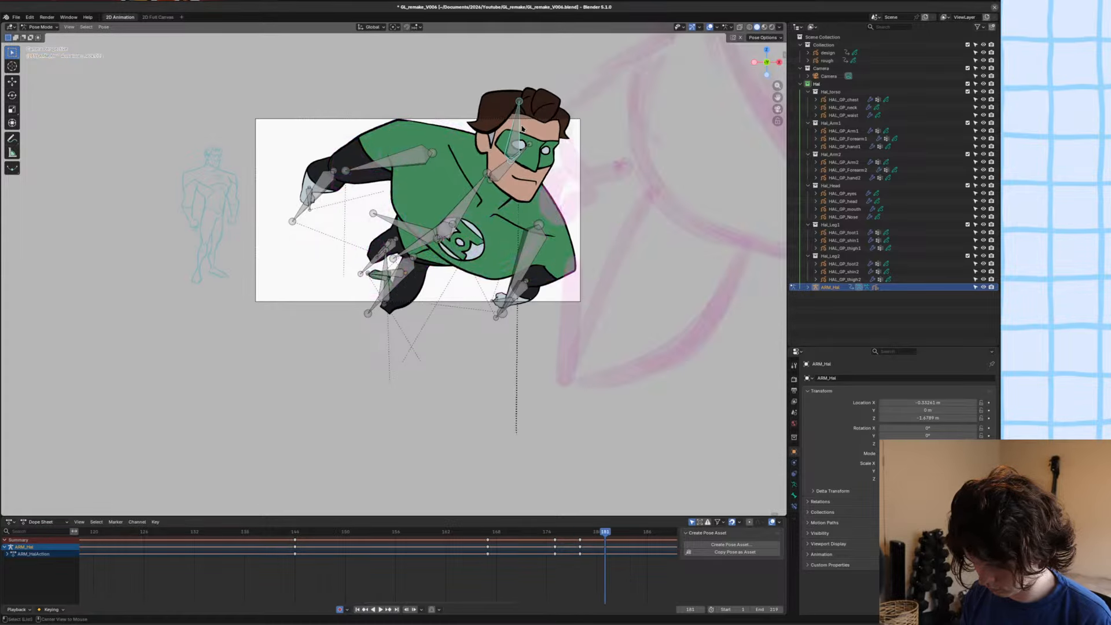
key("Left")
Play the animation with the viewport overlays hidden, save the file, and review the motion within the camera frame.
middle_click_drag(528, 131, 454, 134, "alt")
key("space")
scroll(480, 153, "down", 5)
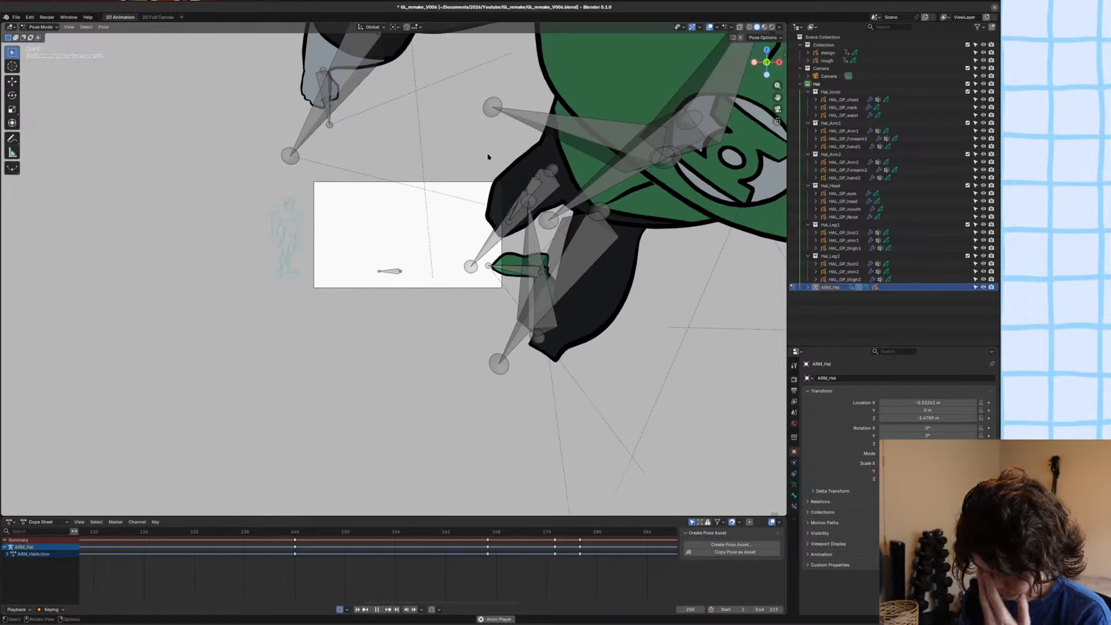
left_click(710, 27)
key("ctrl+s")
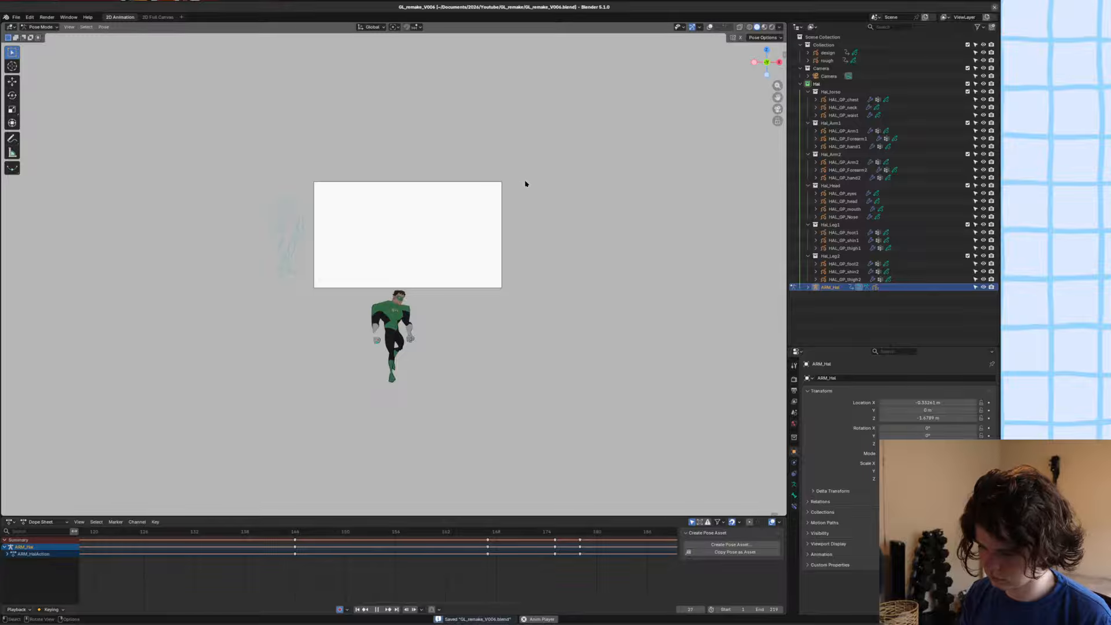
scroll(521, 191, "up", 6)
middle_click_drag(564, 159, 561, 183, "shift")
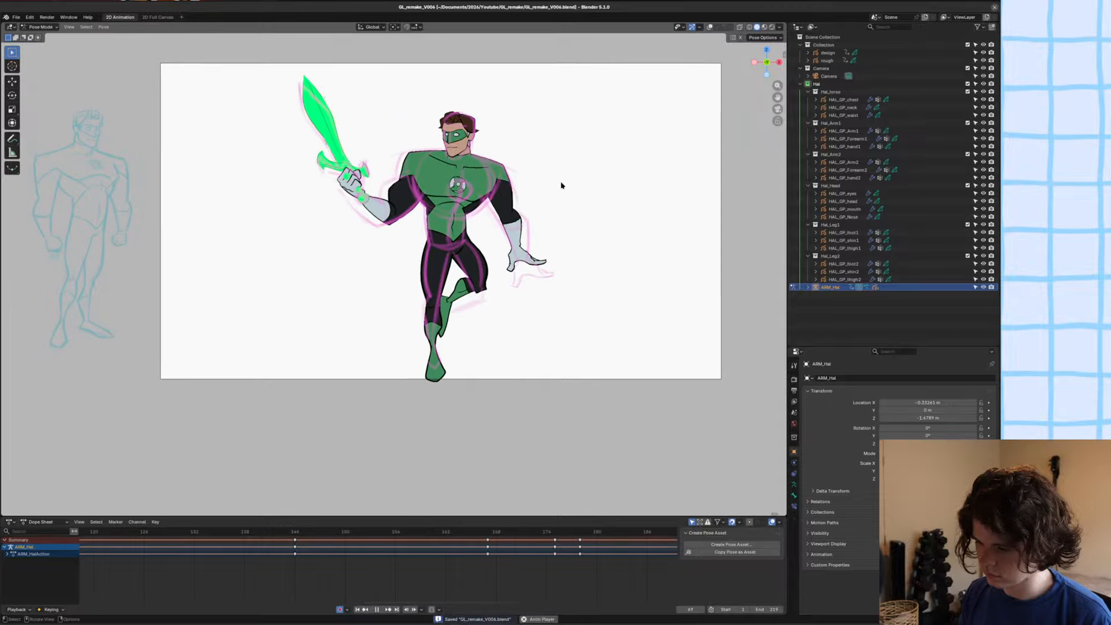
key("space")
Return to Object Mode, hide the rough sketch object and the viewport overlays, and save the file.
left_click(473, 213)
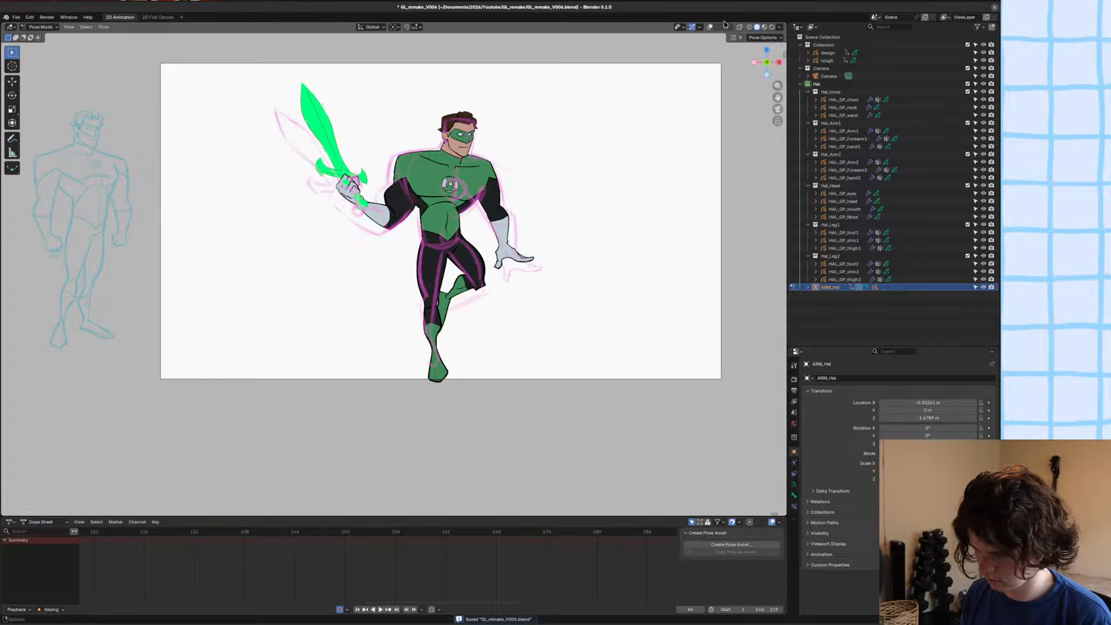
left_click(710, 27)
key("ctrl+Tab")
left_click(476, 204)
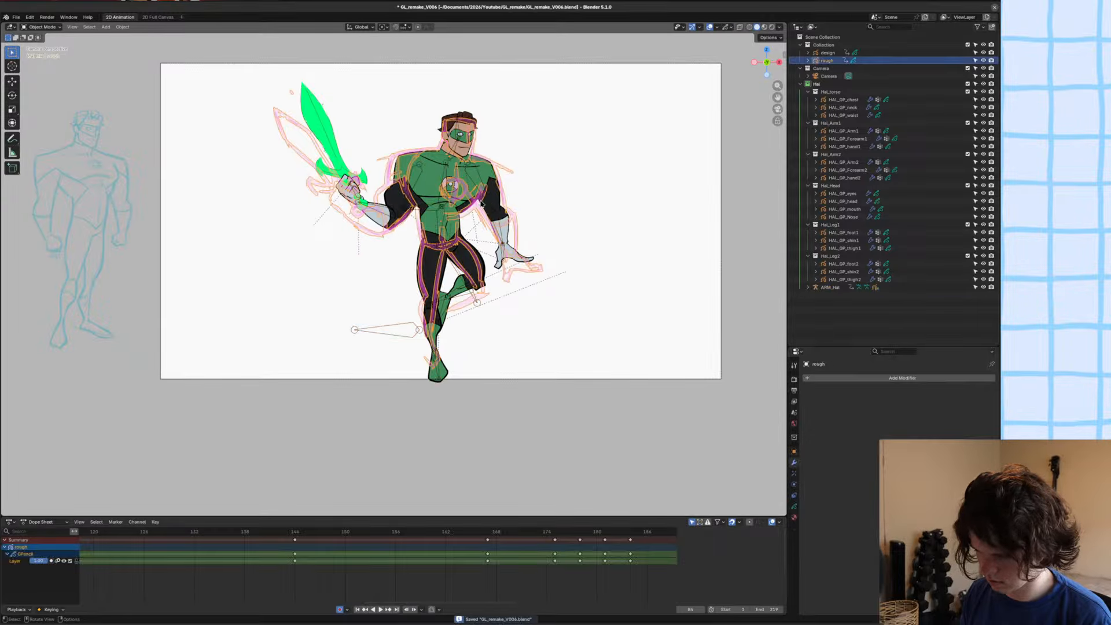
key("h")
key("shift+alt+z")
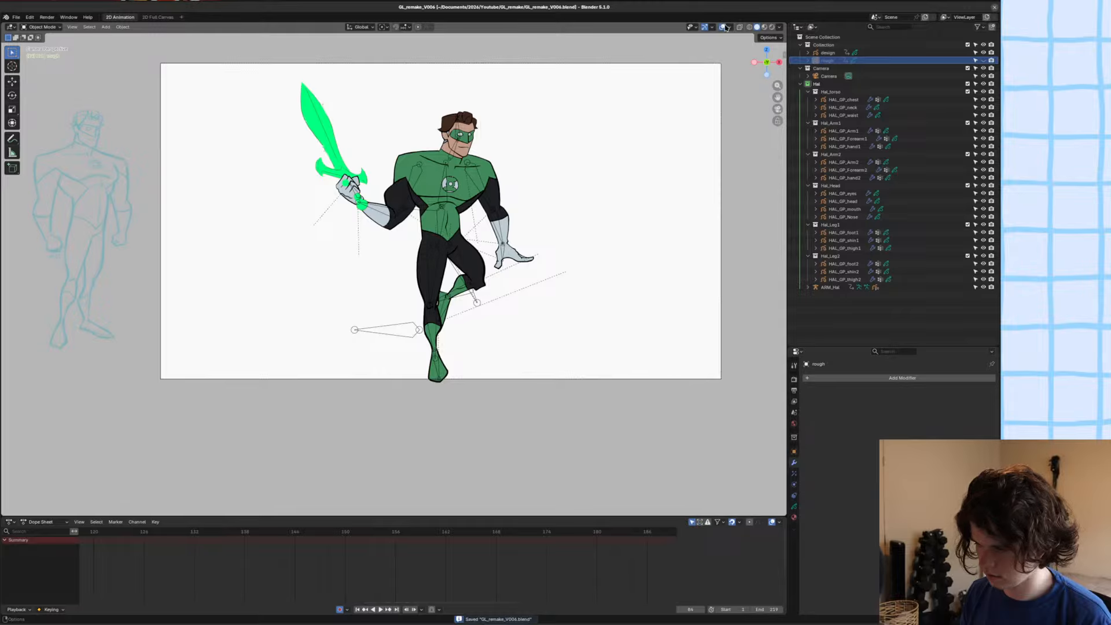
key("ctrl+s")
Play the animation from frame 1 with the whole camera frame in view and no rough sketch.
key("shift+Left")
scroll(612, 125, "up", 2)
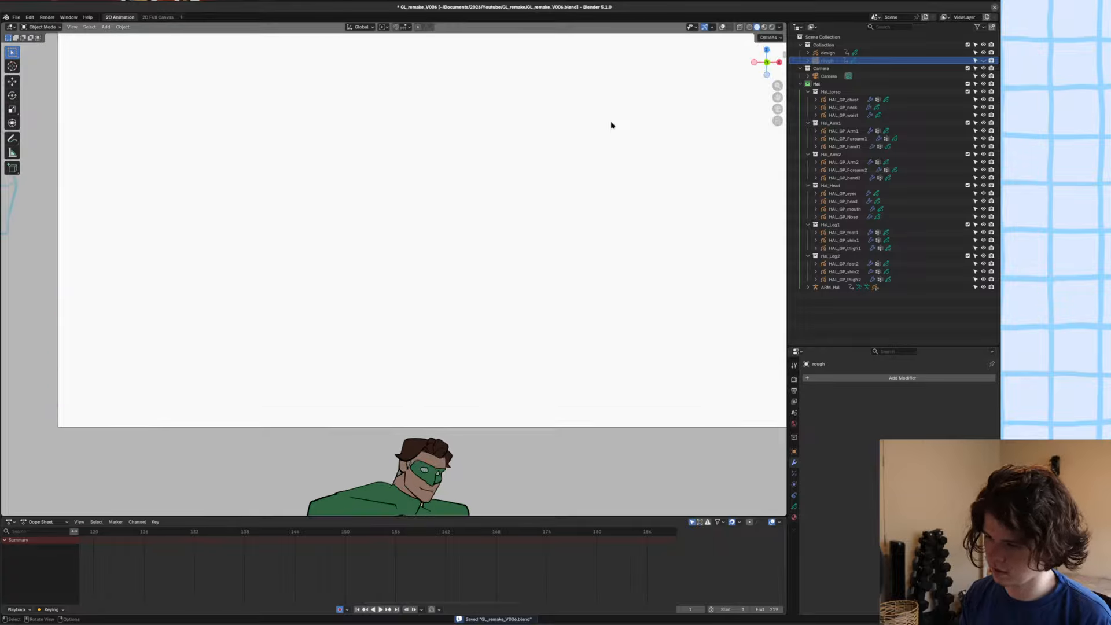
middle_click_drag(549, 168, 503, 245, "shift")
scroll(474, 258, "down", 1)
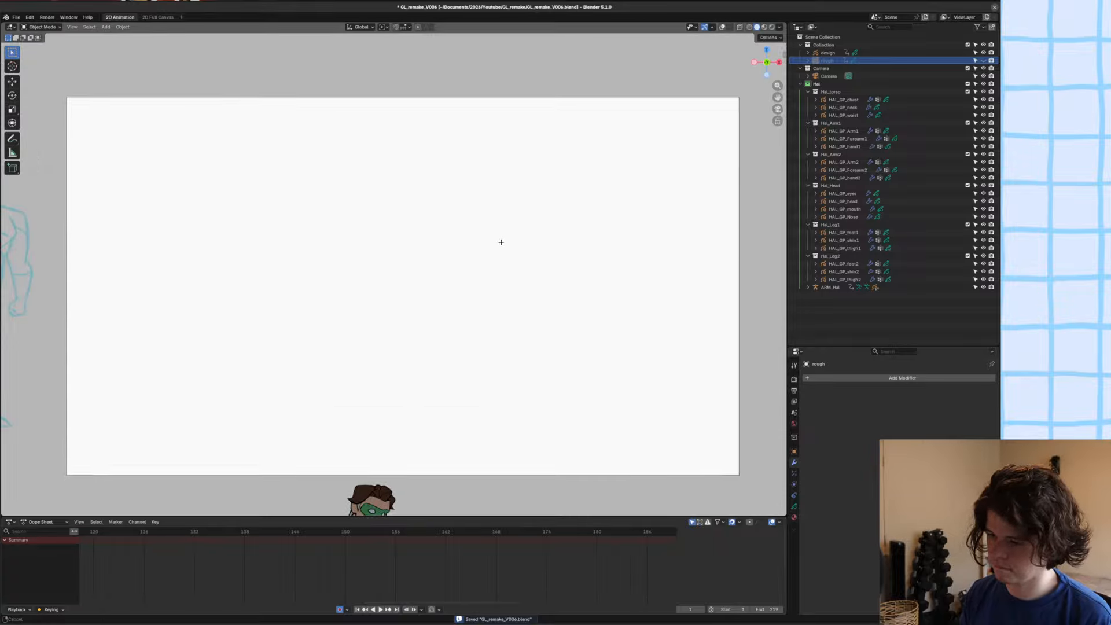
key("space")
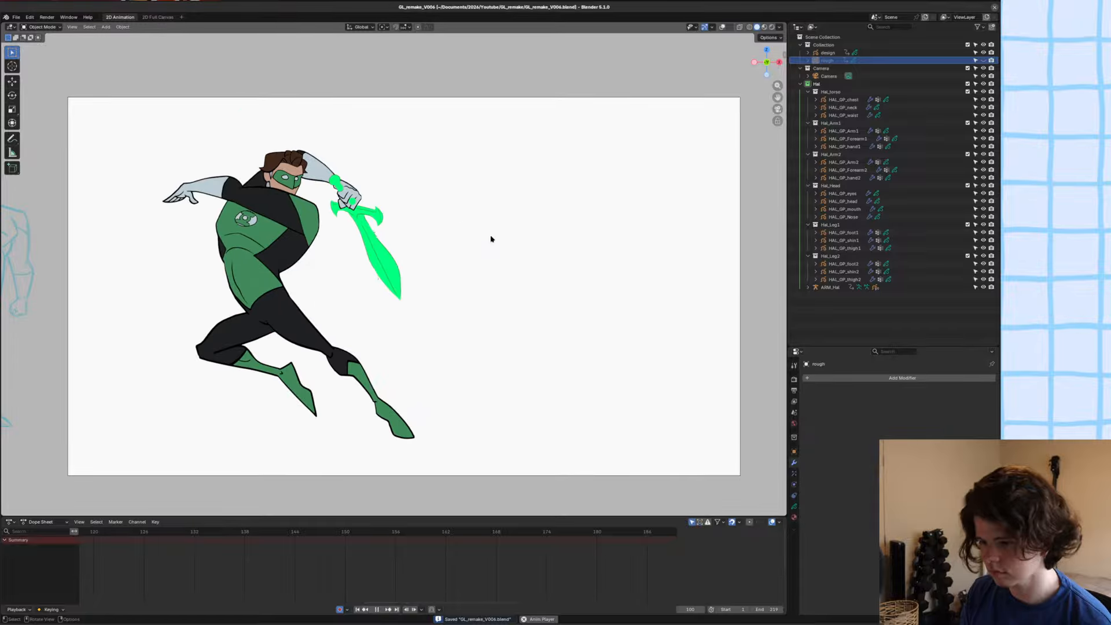
Stop the playback and save the file.
key("space")
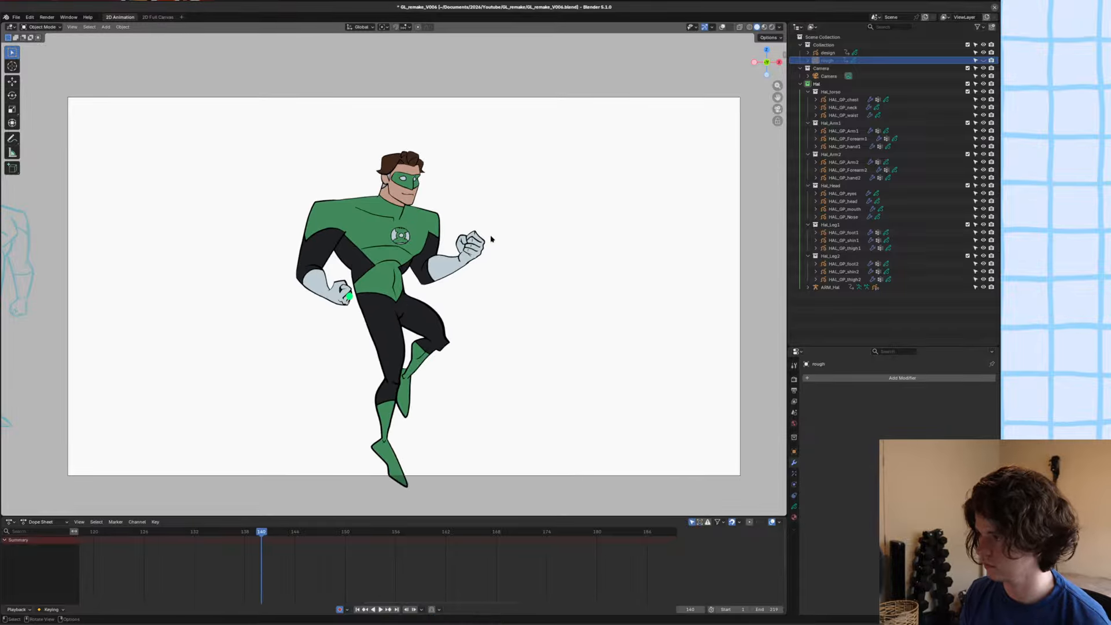
key("ctrl+s")
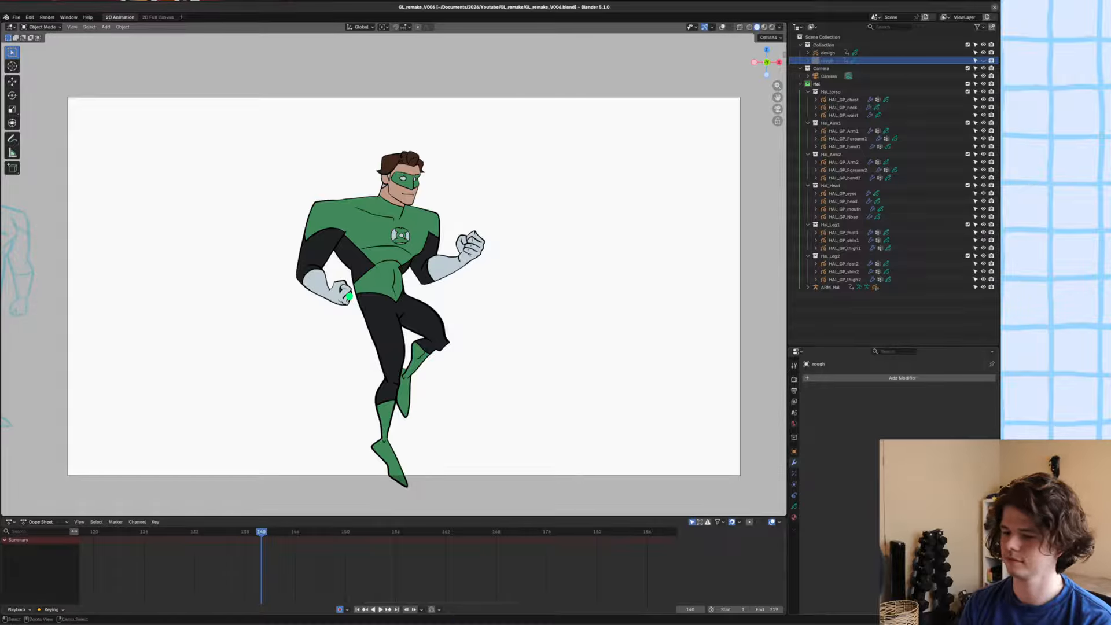
key("ctrl+s")
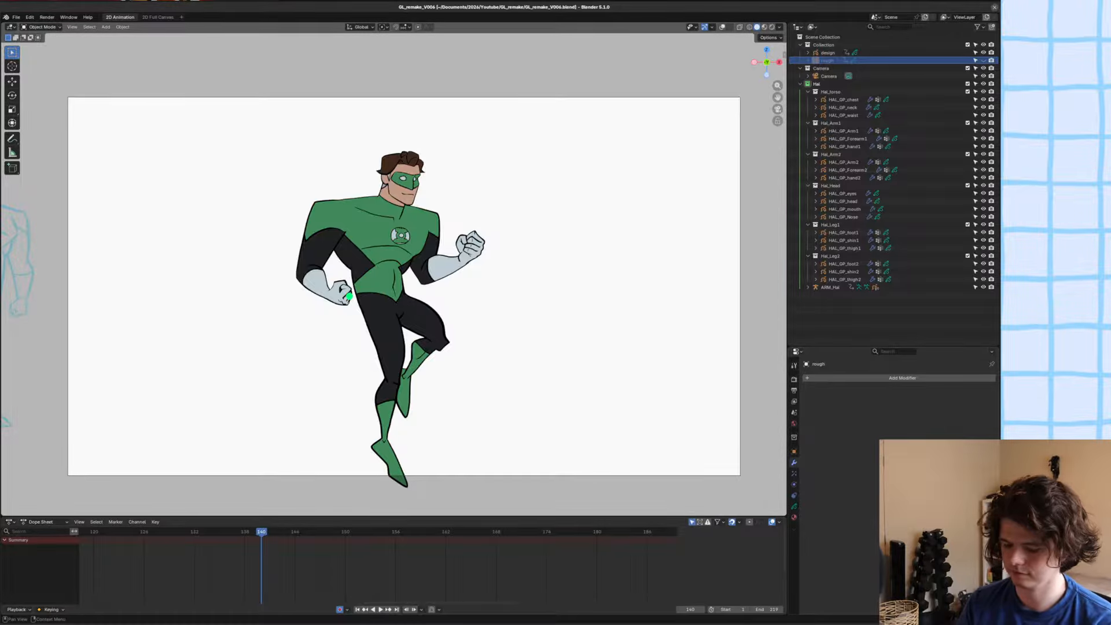
key("ctrl+s")
Go to frame 98, show the viewport overlays again and unhide the rough sketch object.
key("shift+ctrl+space")
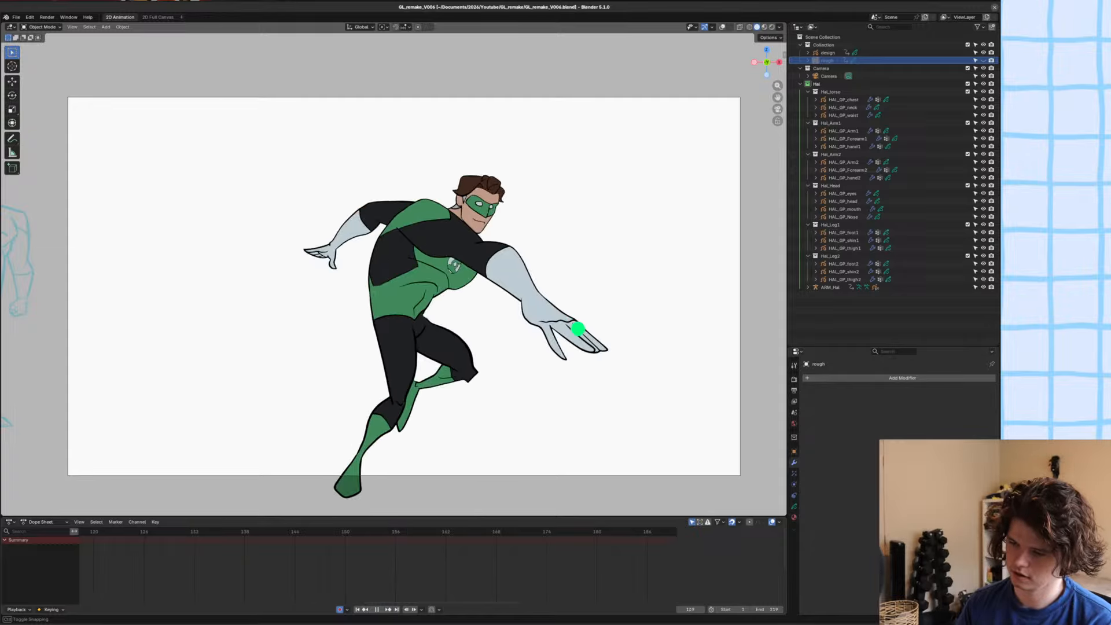
key("Escape")
right_click(210, 565)
middle_click_drag(210, 566, 577, 566)
left_click(309, 531)
left_click_drag(309, 531, 276, 532)
key("shift+alt+z")
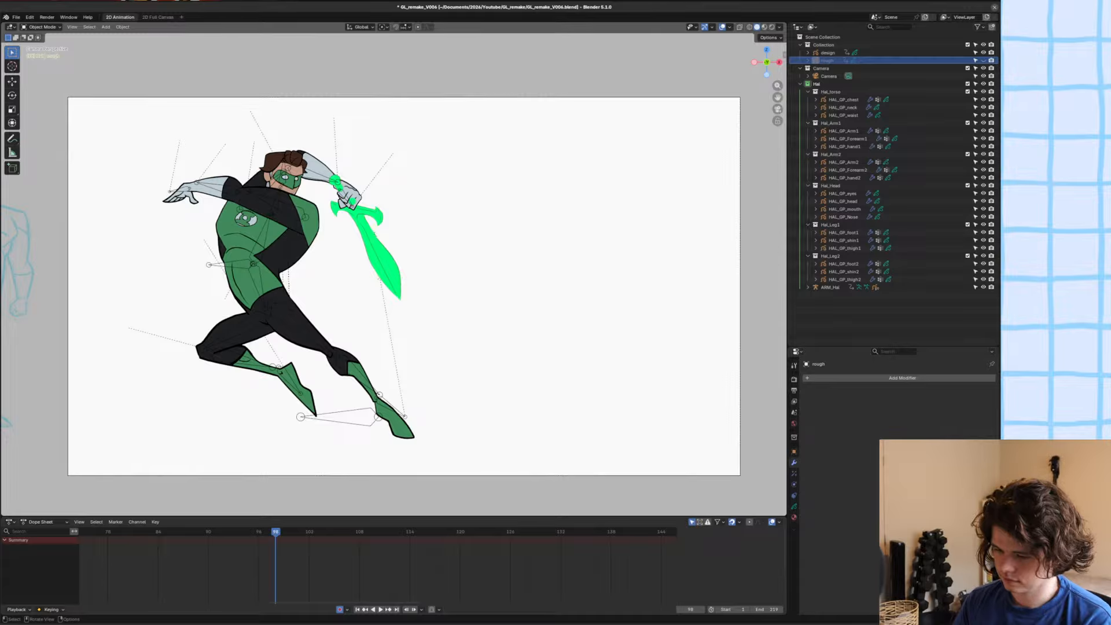
key("alt+h")
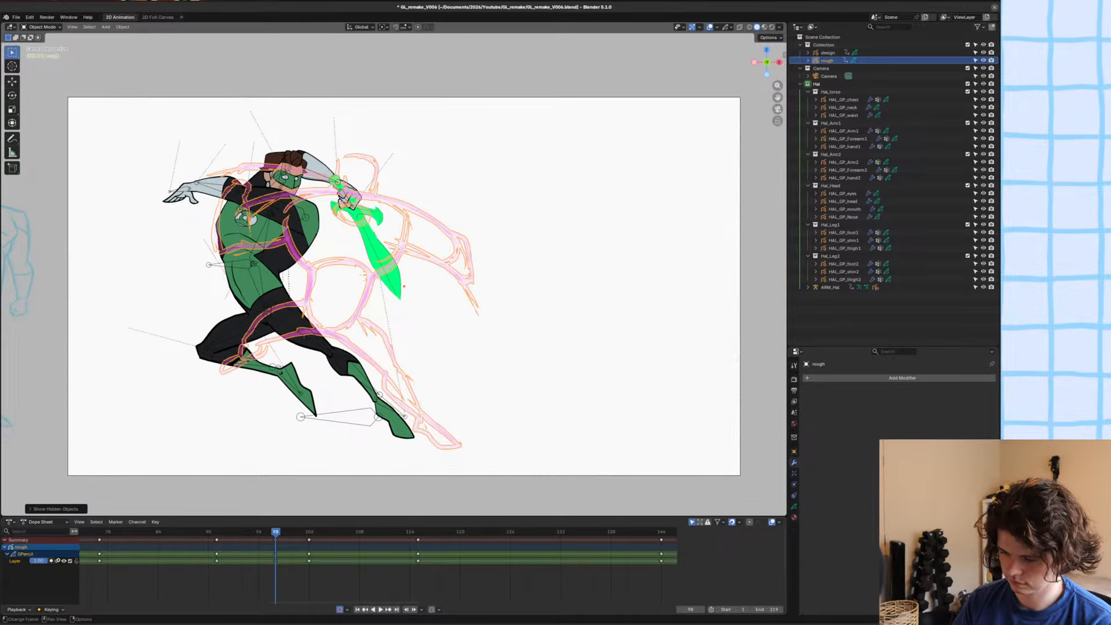
mouse_move(276, 531)
left_mouse_down()
mouse_move(251, 532)
mouse_move(275, 531)
left_mouse_up()
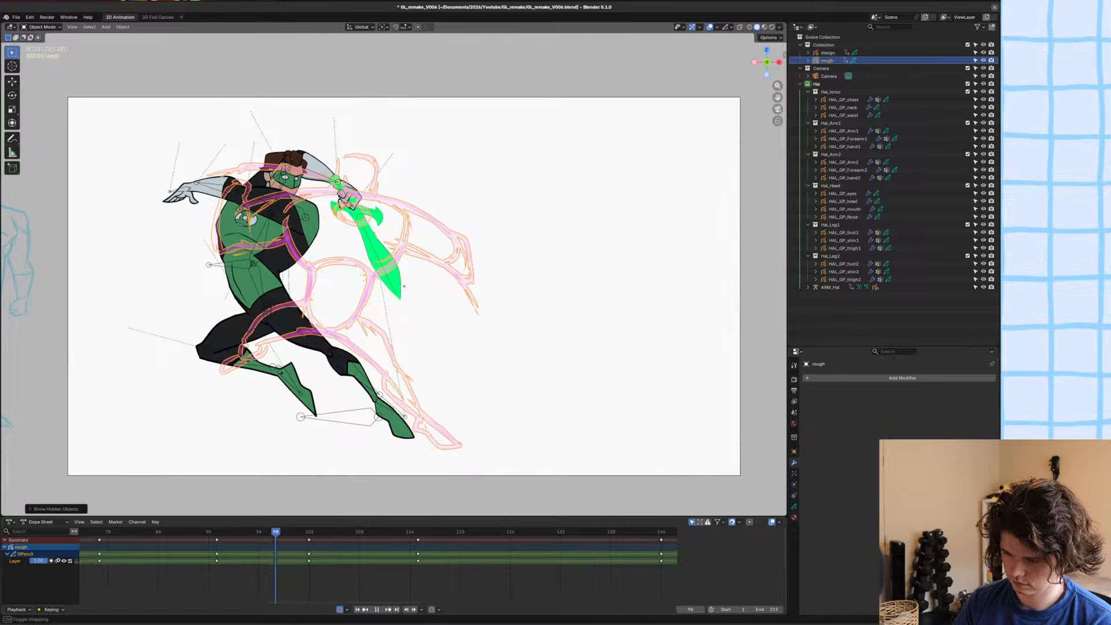
Select the character's armature, enter Pose Mode and select all of its bones.
left_click(254, 272)
left_click(255, 272)
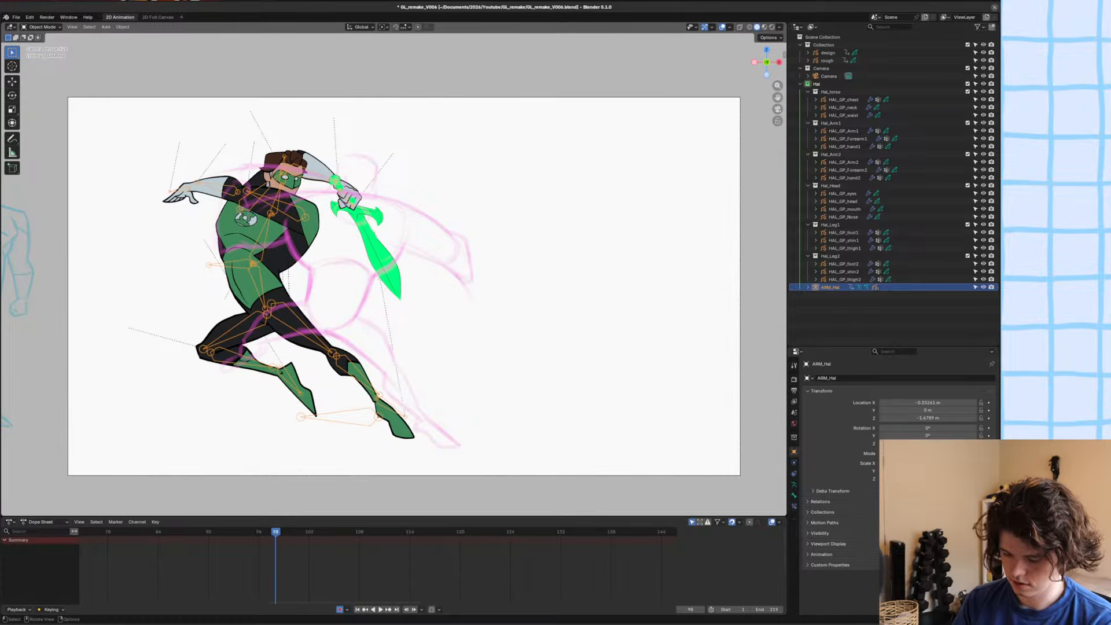
key("ctrl+Tab")
key("a")
key("shift+e")
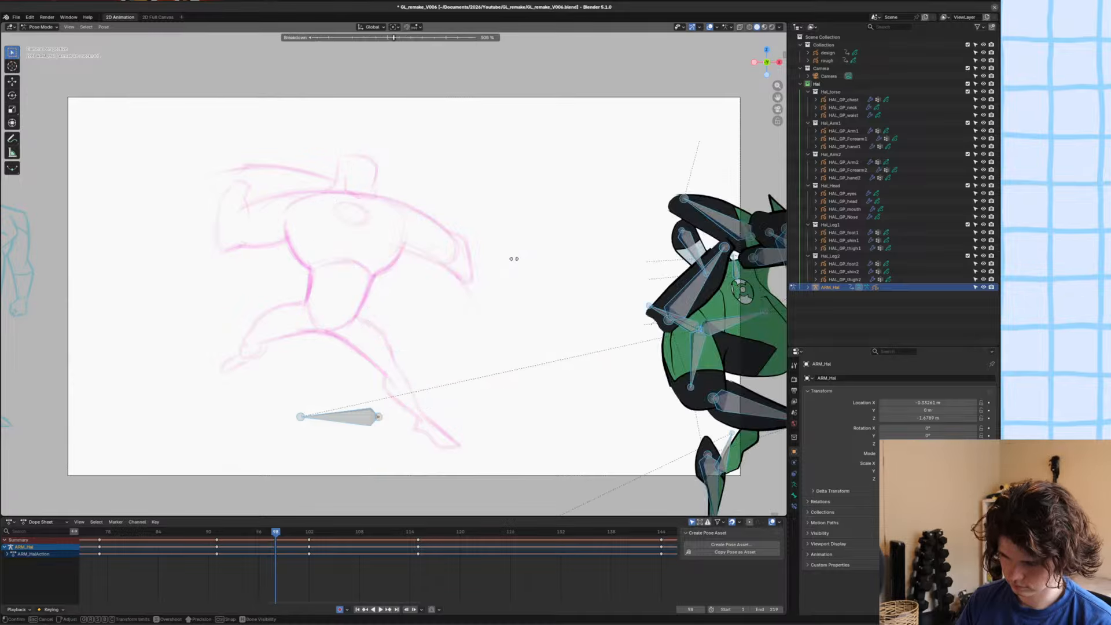
left_click(509, 261)
key("ctrl+z")
Apply a breakdown pose to all bones at frame 98 and rotate the chest bone toward the rough sketch.
key("shift+e")
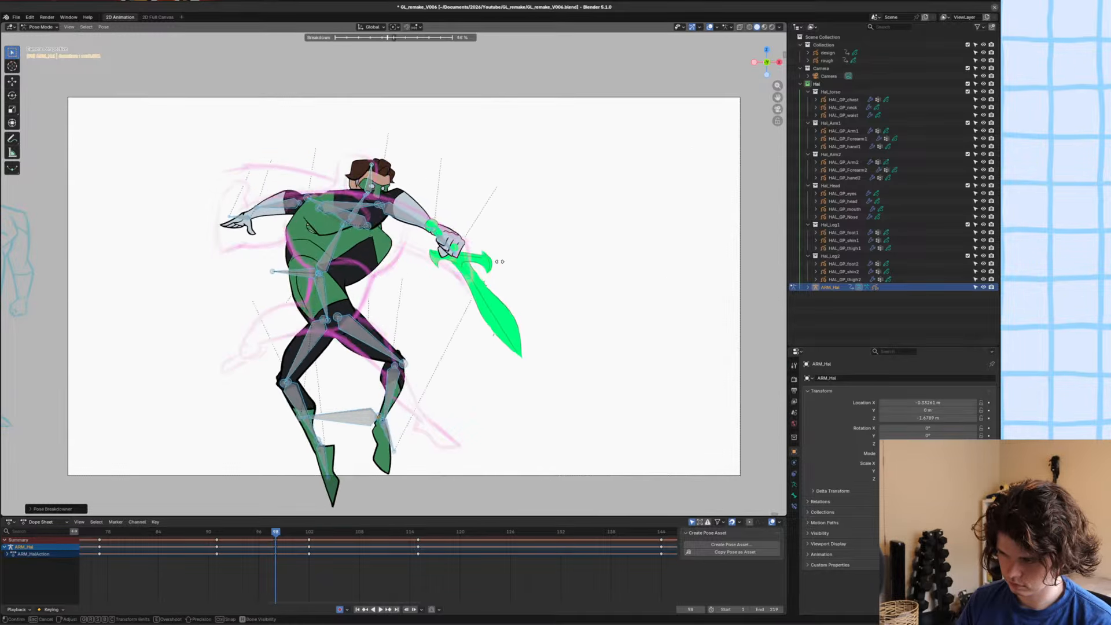
left_click(508, 263)
scroll(374, 277, "up", 1)
middle_click_drag(373, 276, 377, 288, "shift")
left_click(341, 258)
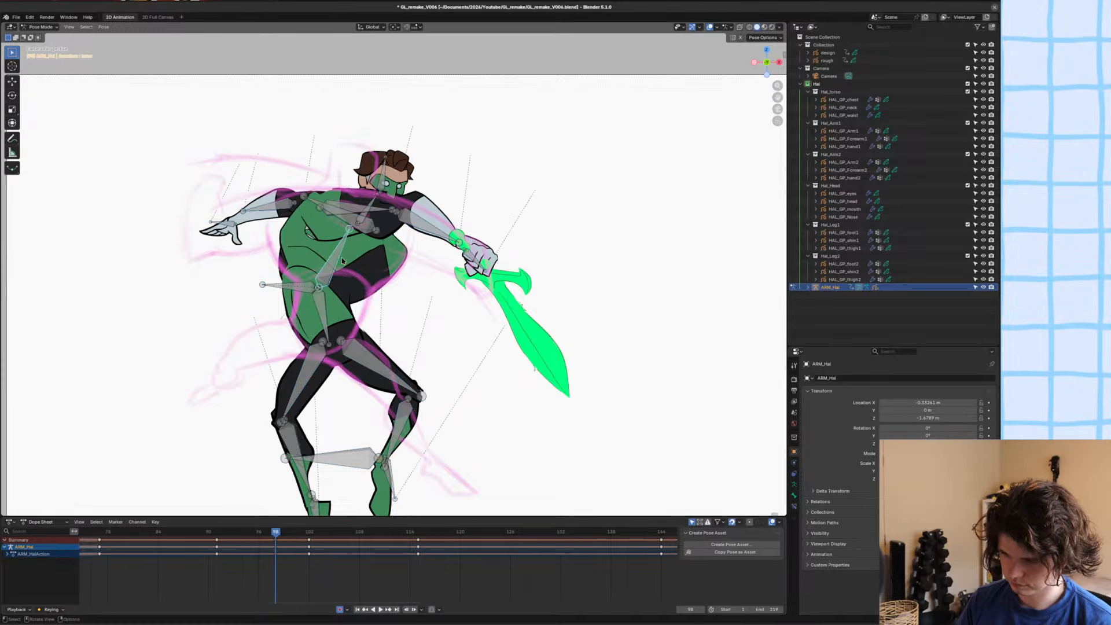
key("r")
left_click(346, 234)
Rotate the waist and chest bones and move the torso control to line the body up with the rough sketch.
left_click(324, 306)
key("r")
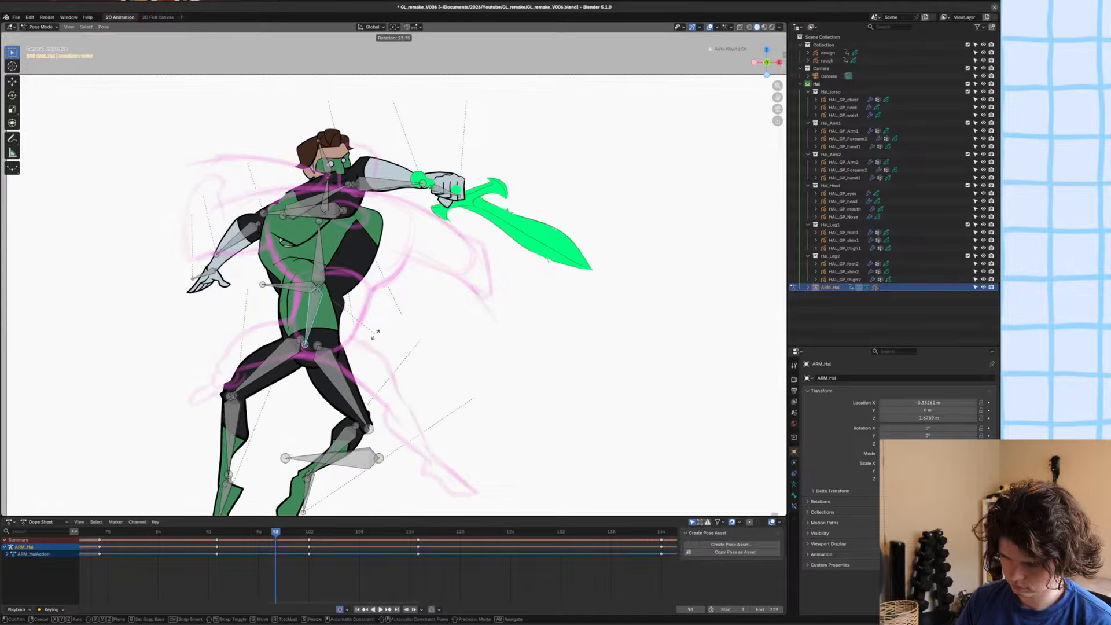
left_click(377, 334)
left_click(298, 285)
key("g")
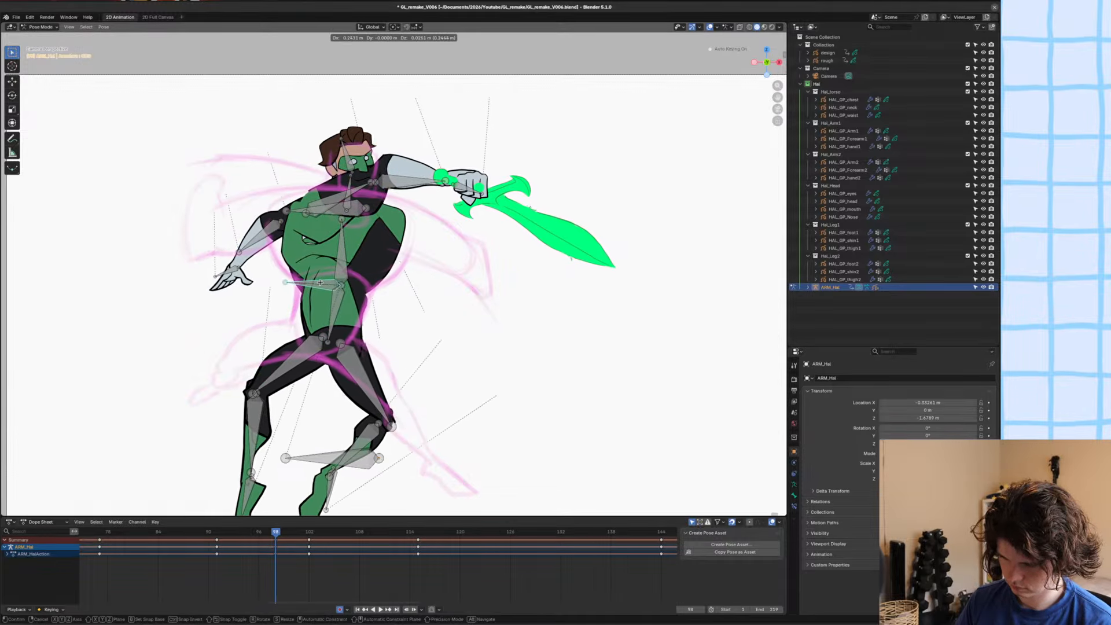
left_click(321, 283)
left_click(350, 258)
key("r")
left_click(353, 249)
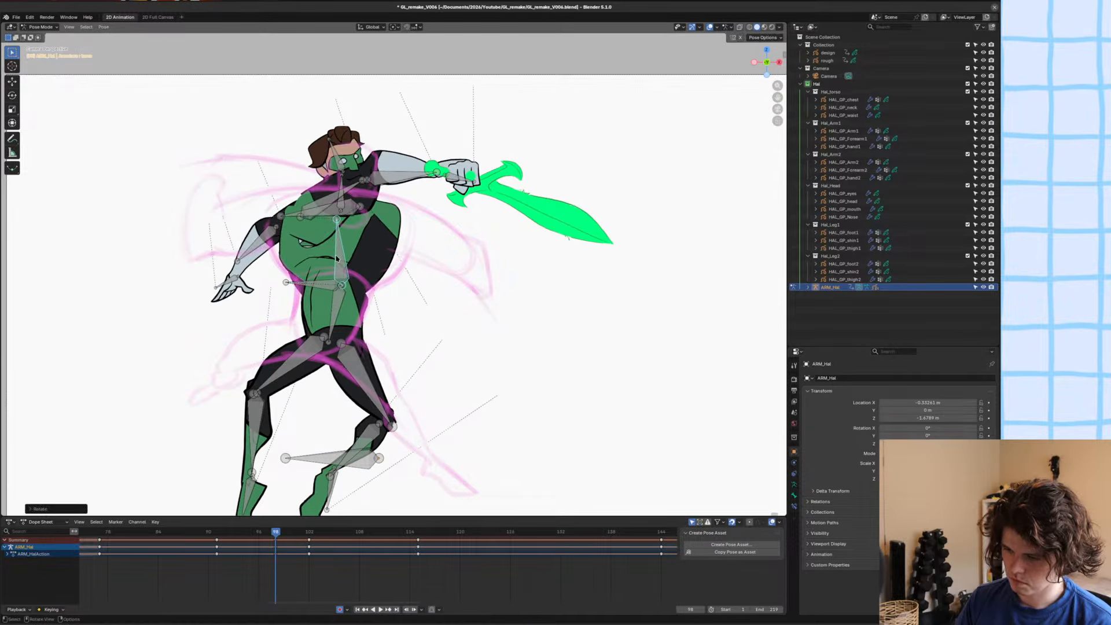
Try a breakdown on the upper bone of the open-handed arm.
left_click(348, 224)
key("shift+e")
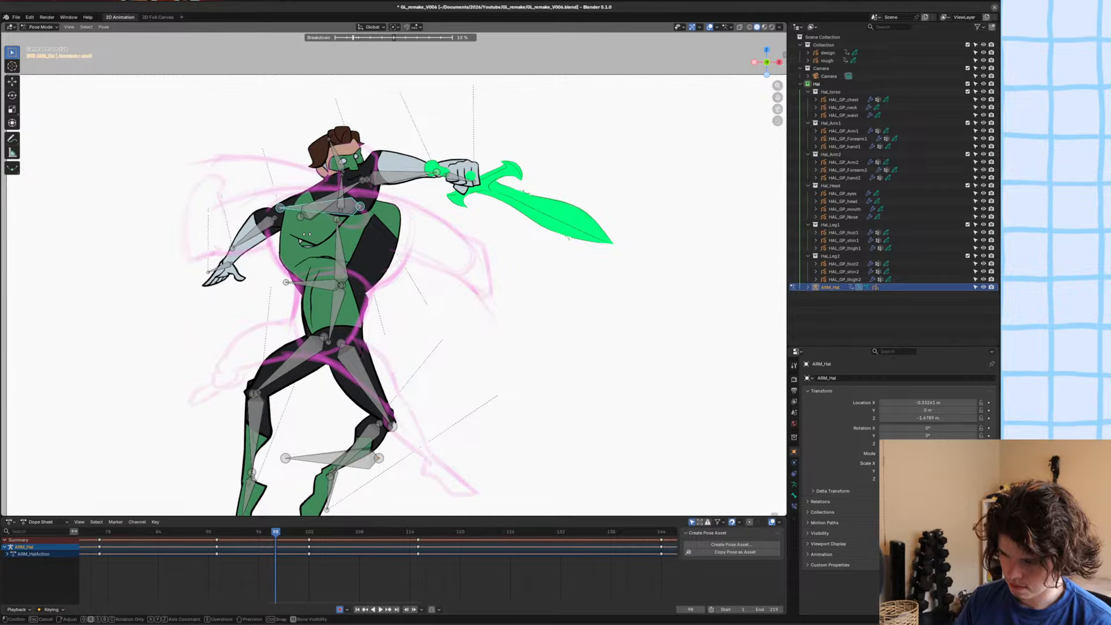
left_click(306, 236)
Step back and forth through the frames around 98 to compare the arm positions with the neighbouring pose.
key("Left")
key("Left")
key("Right")
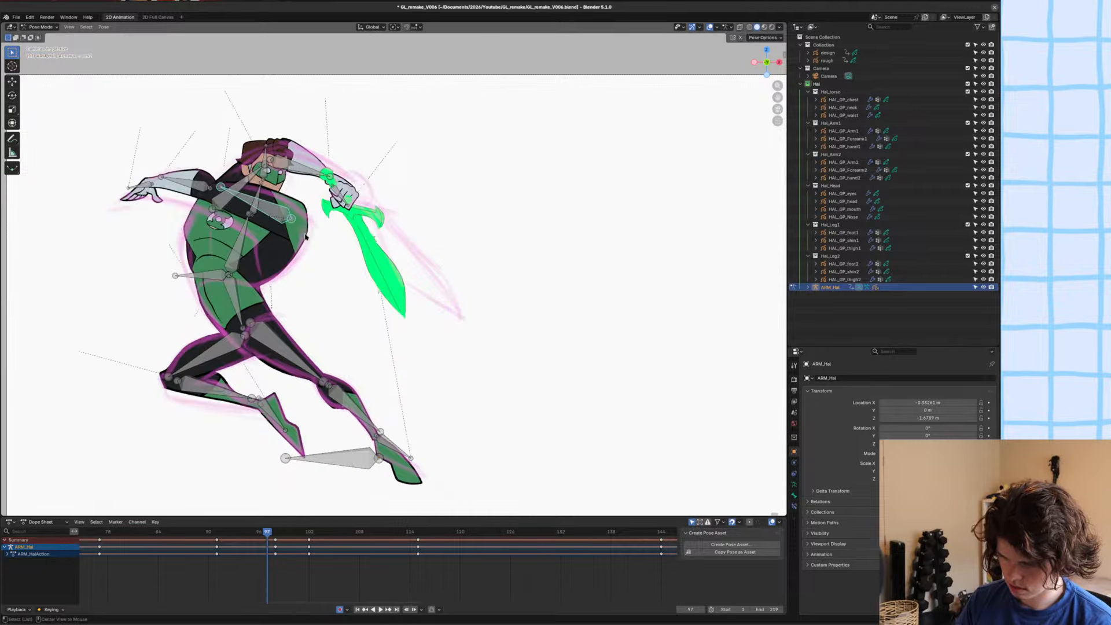
key("Right")
key("Right")
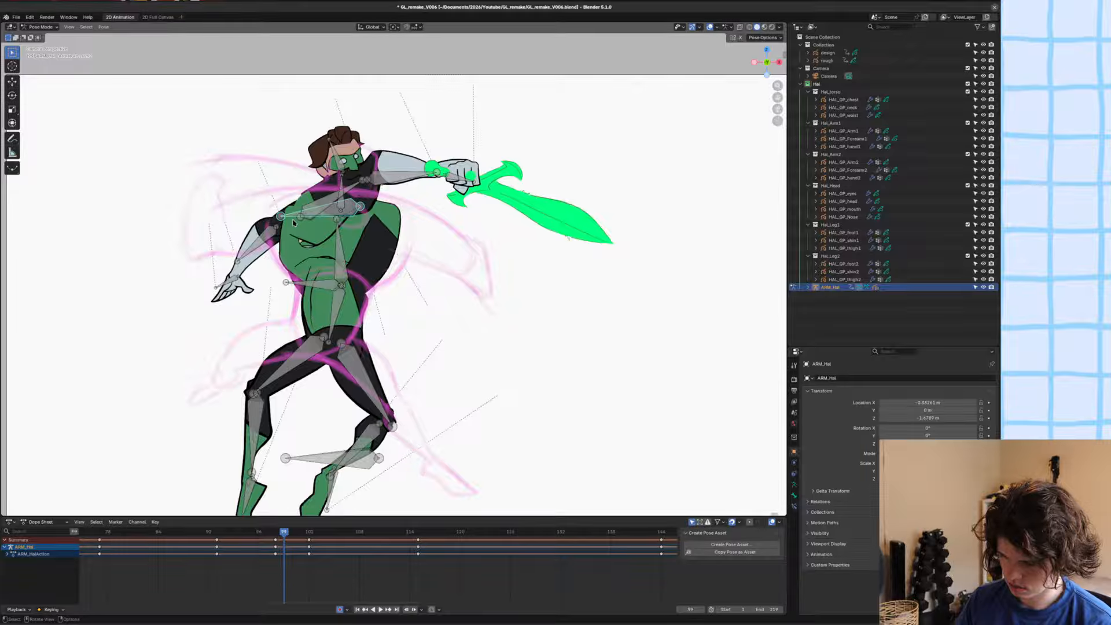
key("Left")
key("Left")
key("Left")
key("Right")
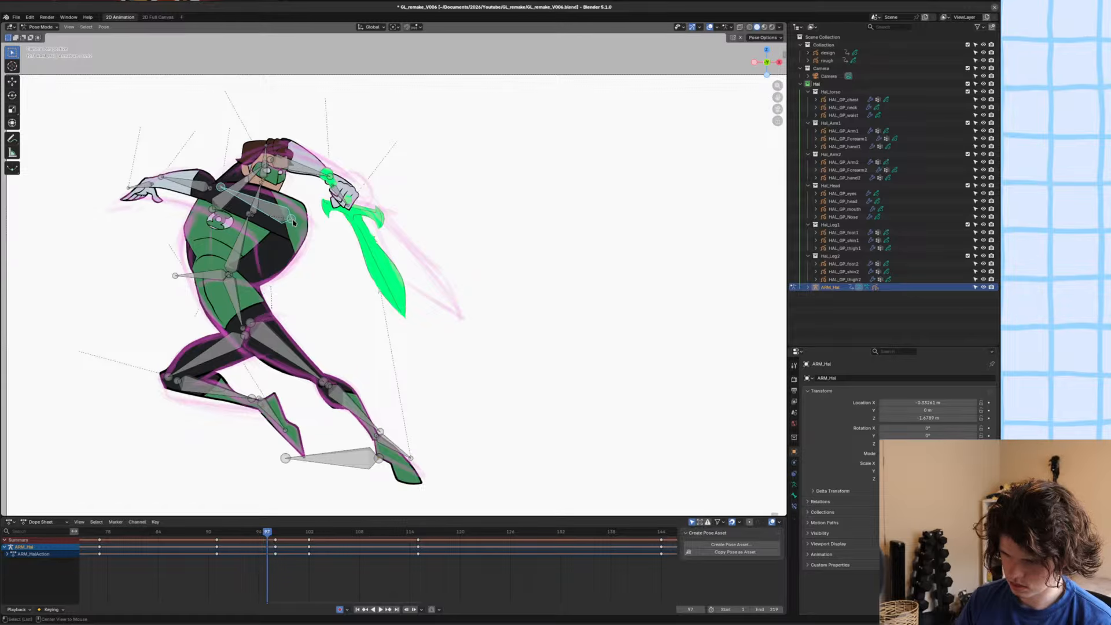
key("Right")
Rotate the open-handed arm out from the other side of the chest, move it onto that shoulder and shift it along Y.
key("r")
left_click(539, 276)
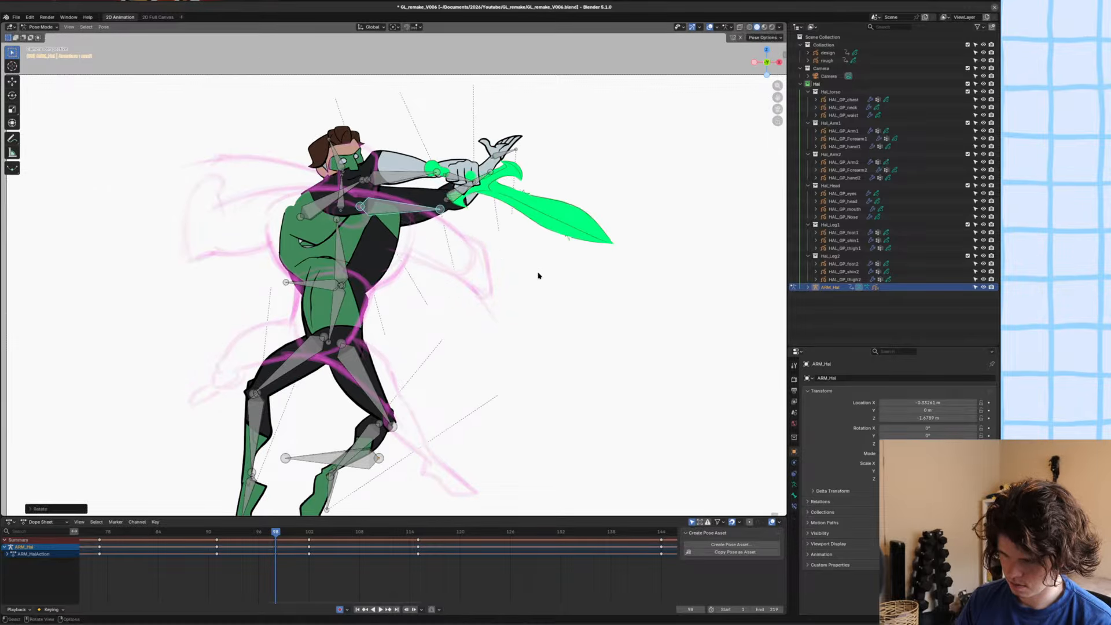
key("g")
key("y")
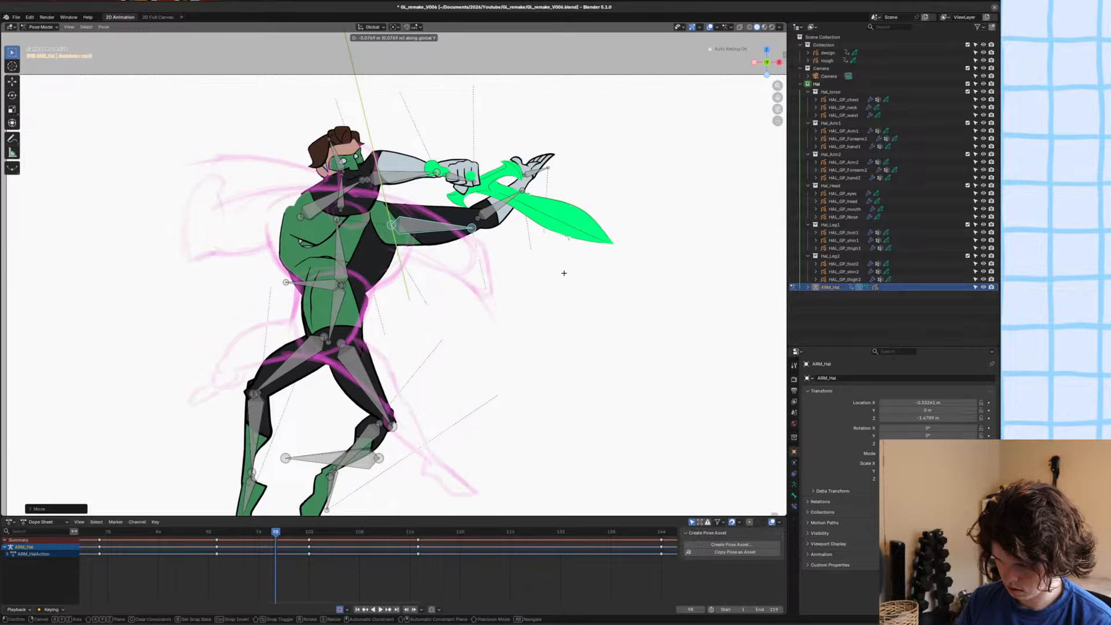
left_click(568, 279)
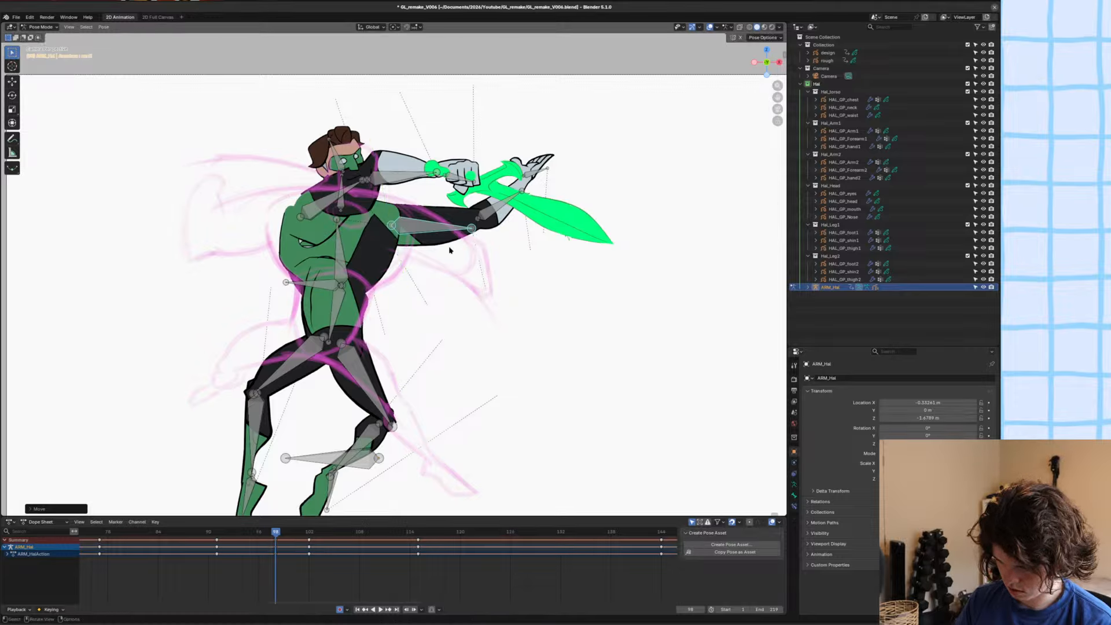
Rotate the open-handed upper arm downward along the rough sketch and shift it along X at the shoulder.
left_click(485, 218)
left_click(454, 237)
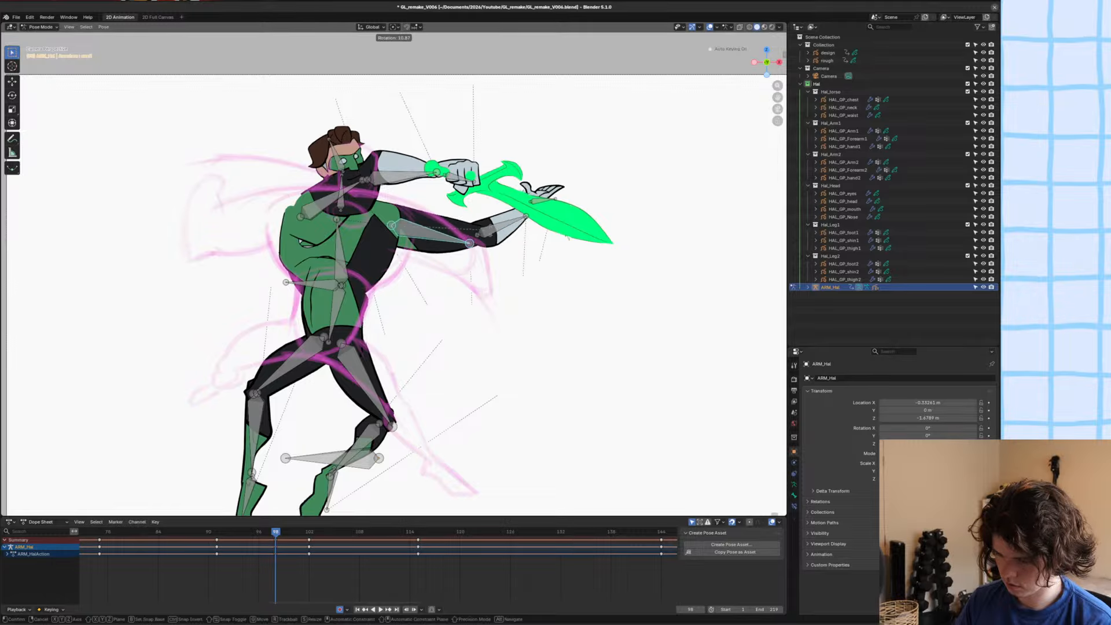
key("r")
left_click(476, 244)
key("g")
key("x")
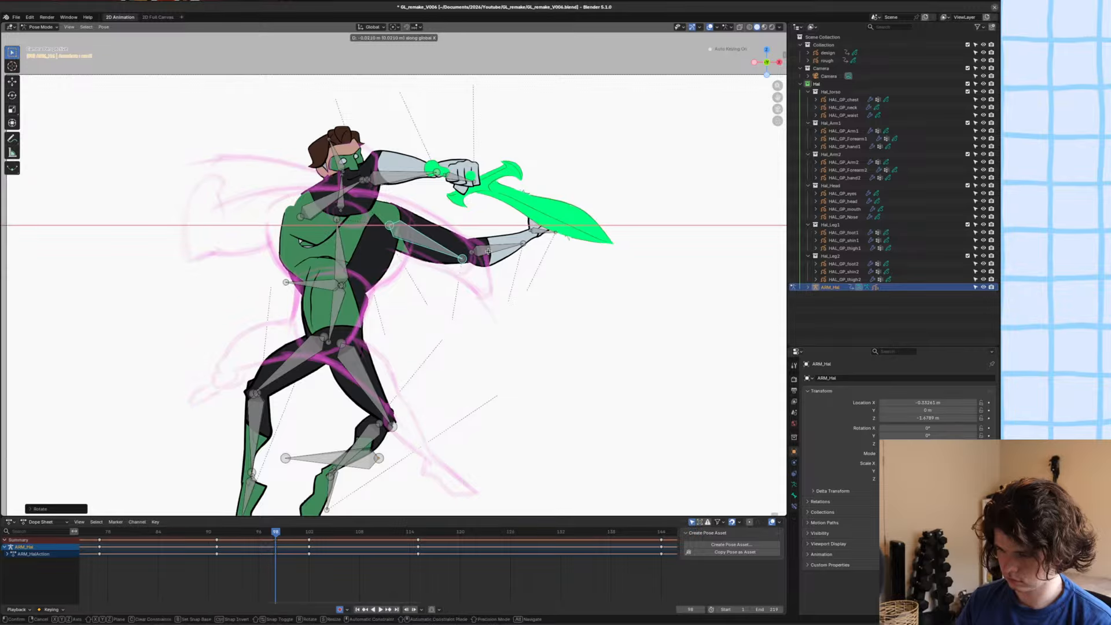
left_click(475, 244)
Rotate the open-handed forearm down to follow the sketch, adjust its position at the elbow and save the file.
left_click(510, 244)
key("r")
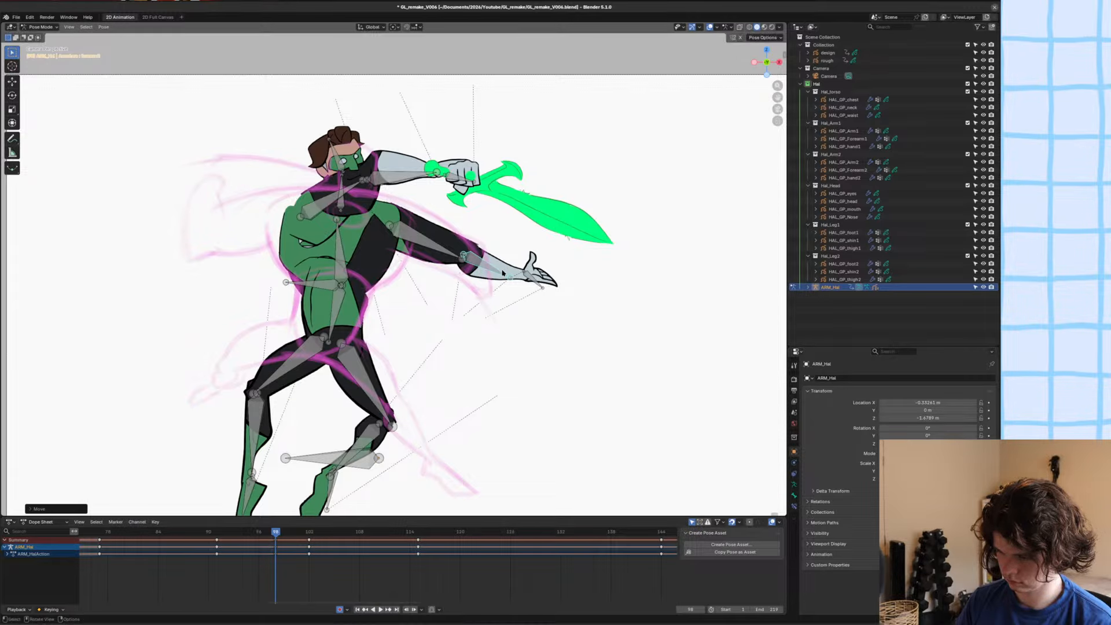
left_click(509, 309)
key("g")
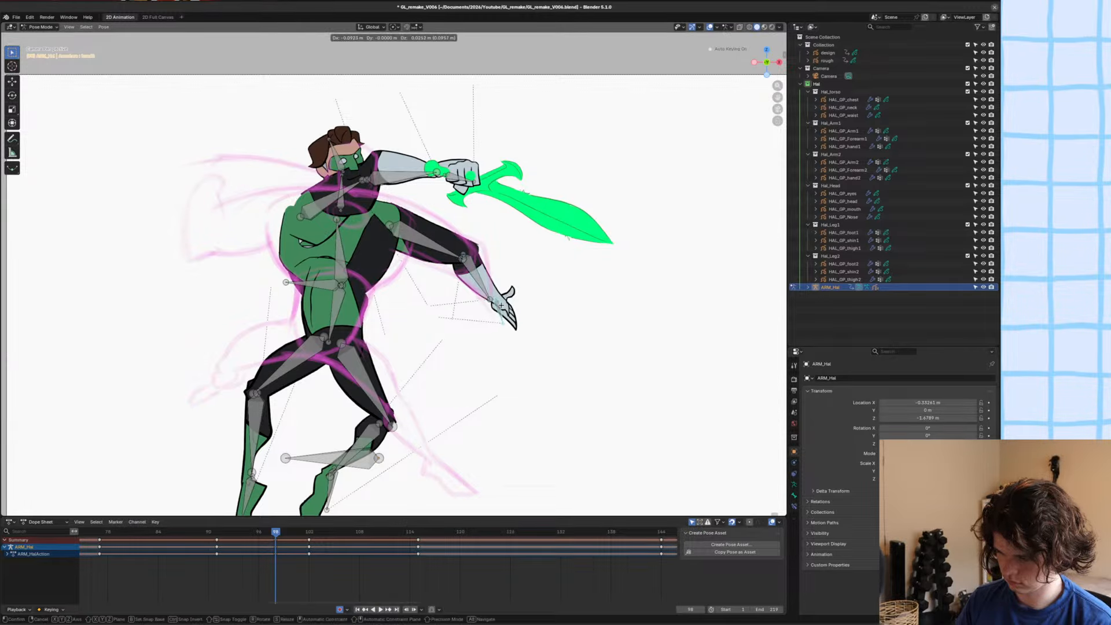
left_click(541, 299)
middle_click_drag(503, 281, 504, 290, "shift")
key("ctrl+s")
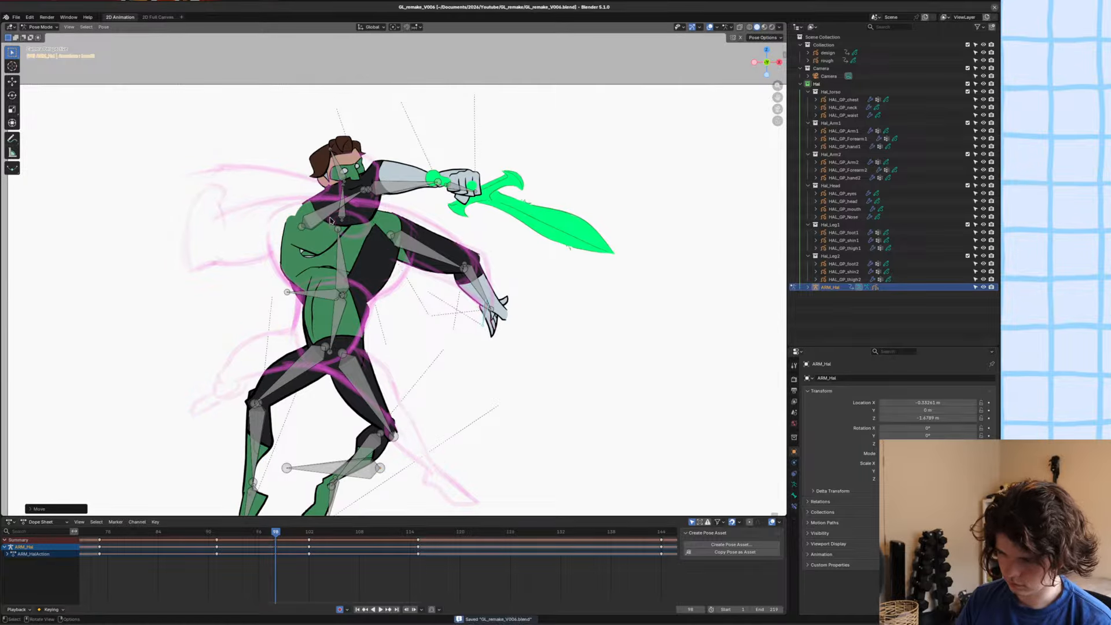
Rotate the sword-holding upper arm out to the opposite side of the body and position it at the shoulder.
left_click(329, 215)
key("r")
left_click(369, 231)
key("shift+e")
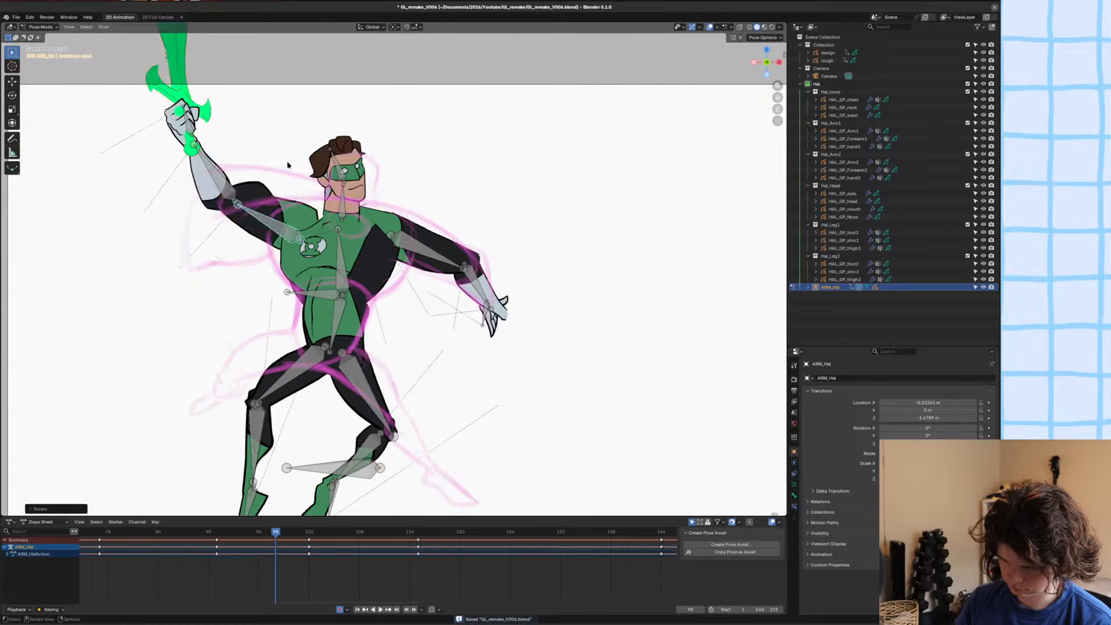
left_click(327, 174)
key("r")
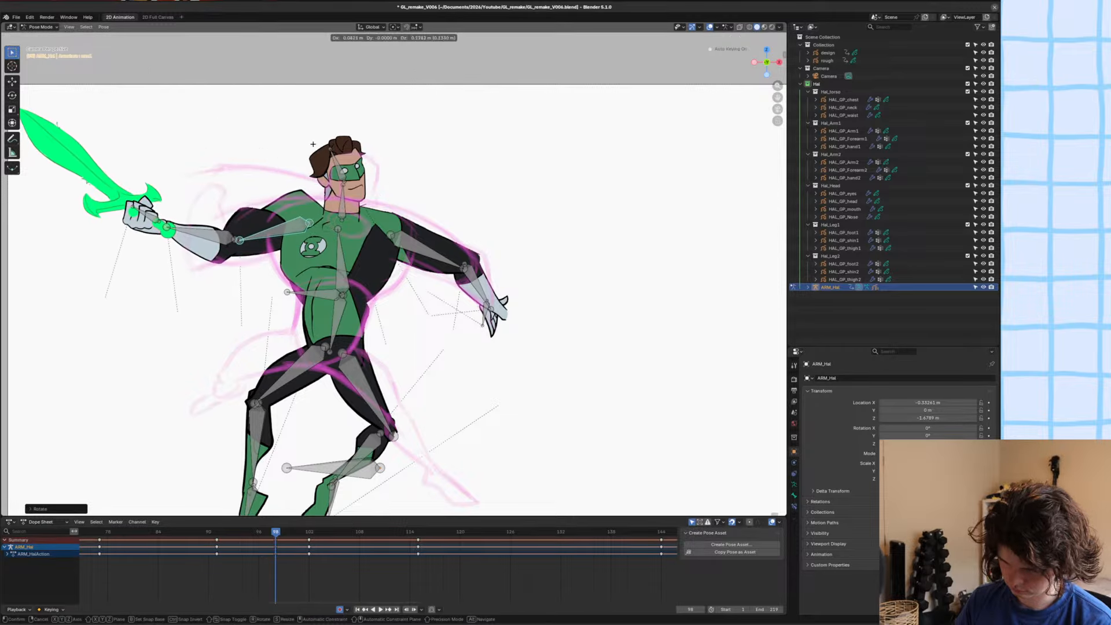
left_click(387, 145)
Move the sword arm's forearm onto the elbow, rotate it to point upward and shift it along Y.
left_click(221, 233)
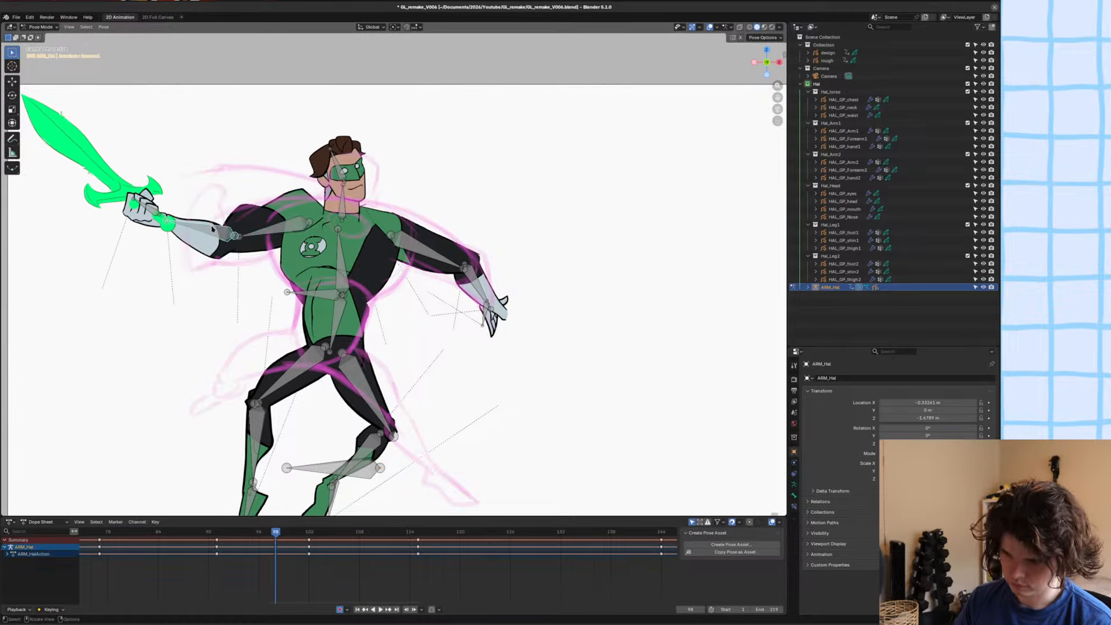
key("g")
left_click(212, 244)
key("r")
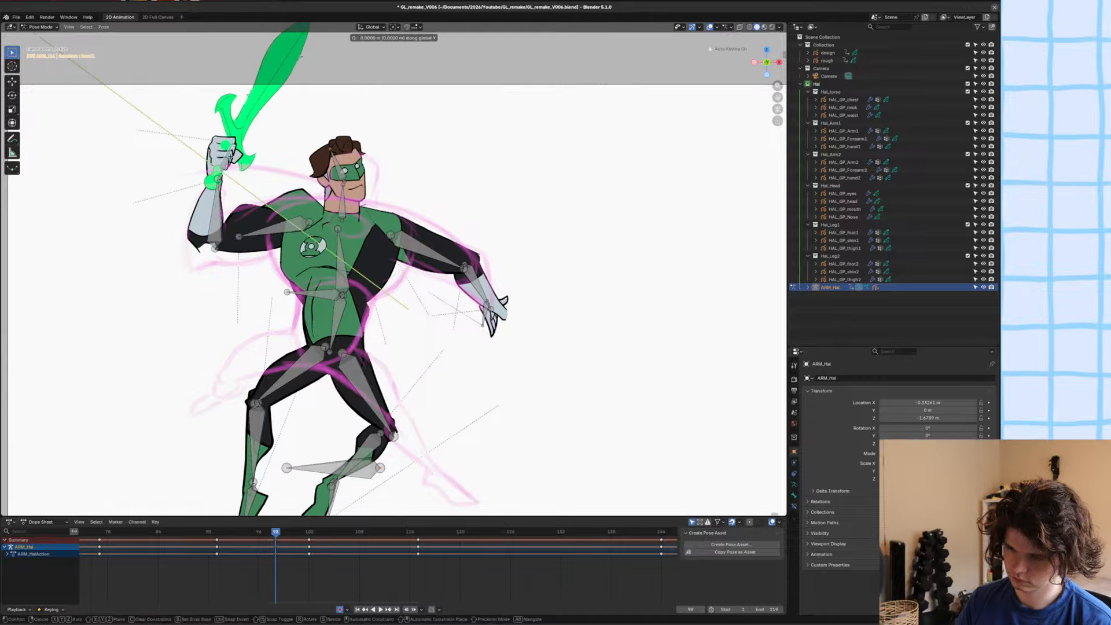
key("y")
left_click(235, 167)
left_click(225, 188)
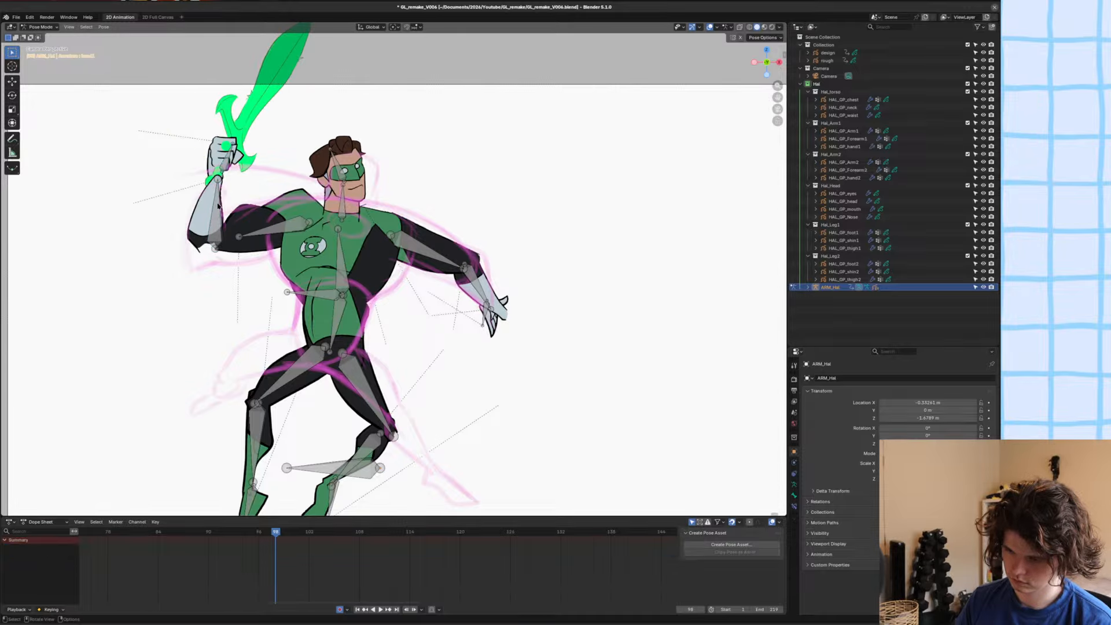
left_click(216, 202)
key("g")
key("y")
left_click(249, 153)
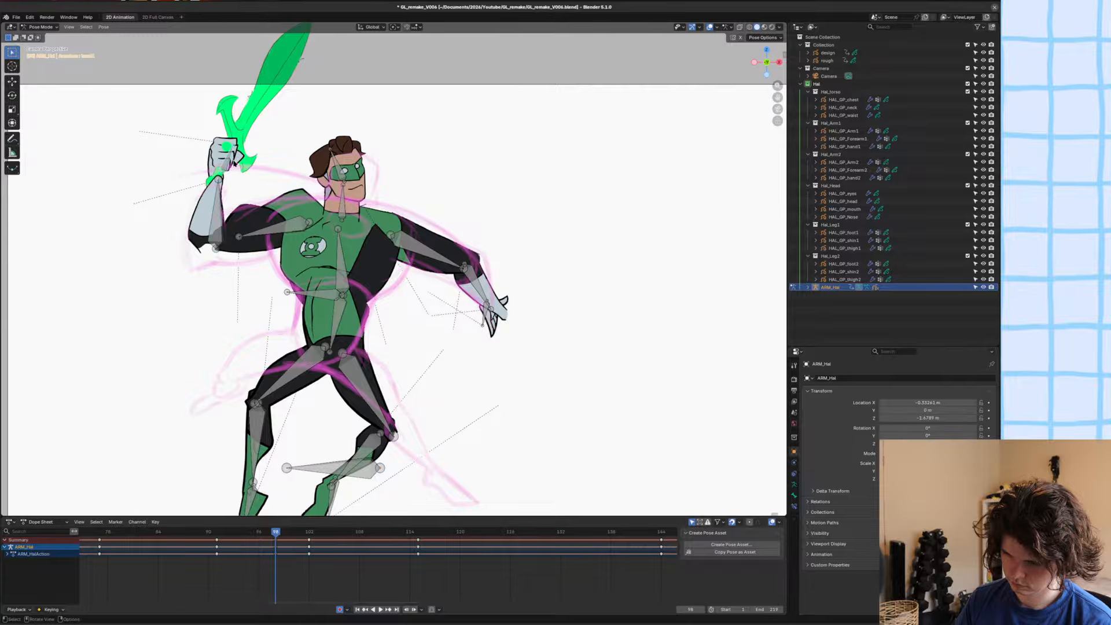
Adjust the rotation and position of the sword hand at the wrist and apply a breakdown to it.
key("r")
left_click(249, 189)
key("g")
left_click(248, 186)
key("shift+e")
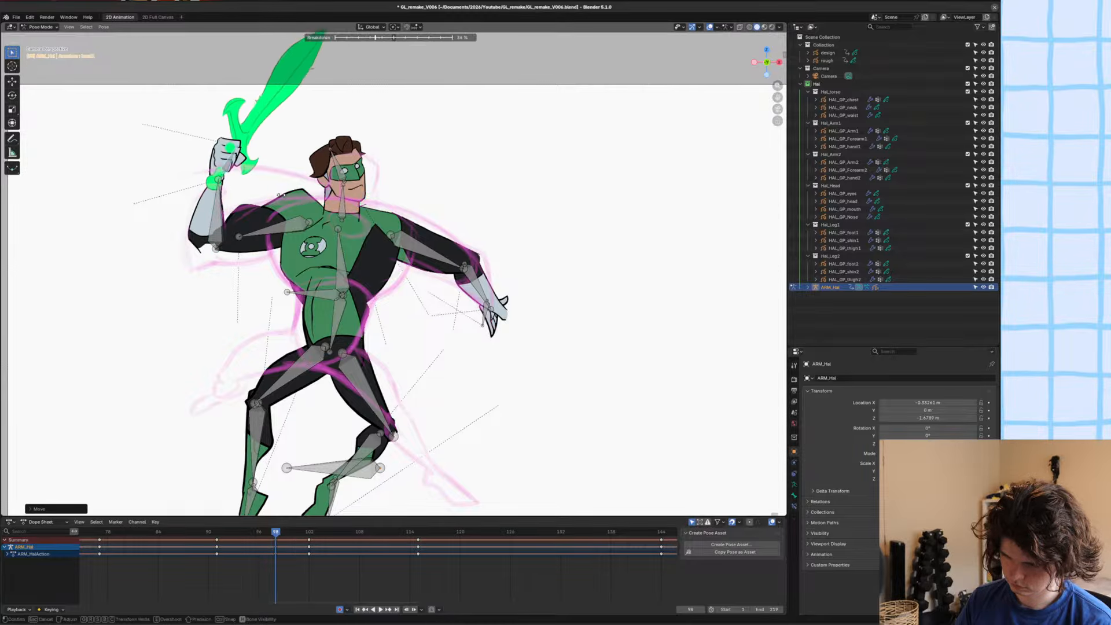
left_click(237, 191)
Rotate the sword hand so the blade points behind the head, adjust its position at the wrist, and keyframe the pose.
key("r")
left_click(399, 196)
key("g")
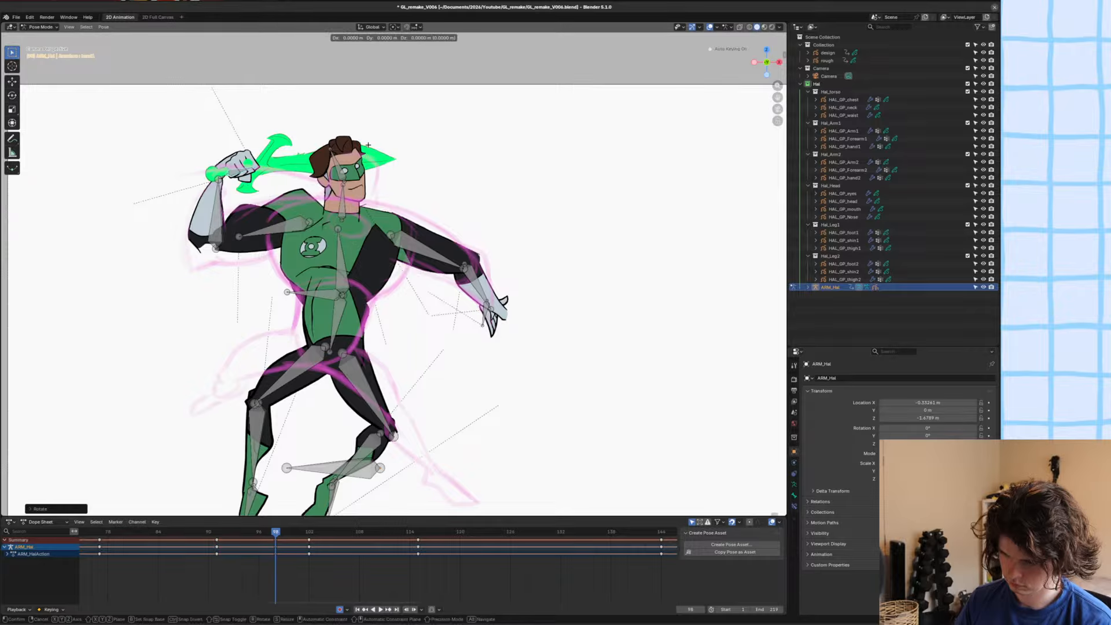
left_click(370, 153)
key("g")
key("y")
left_click(365, 160)
key("r")
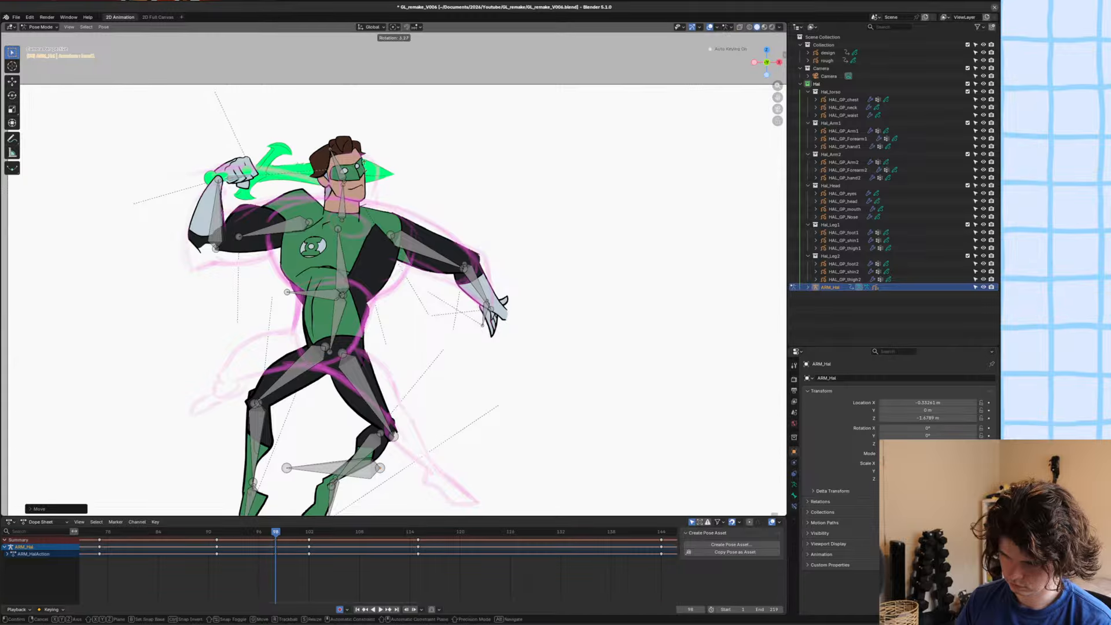
left_click(366, 175)
key("i")
Step through the frames around the new pose and play the animation to examine the sword swing.
key("Right")
key("Right")
key("Right")
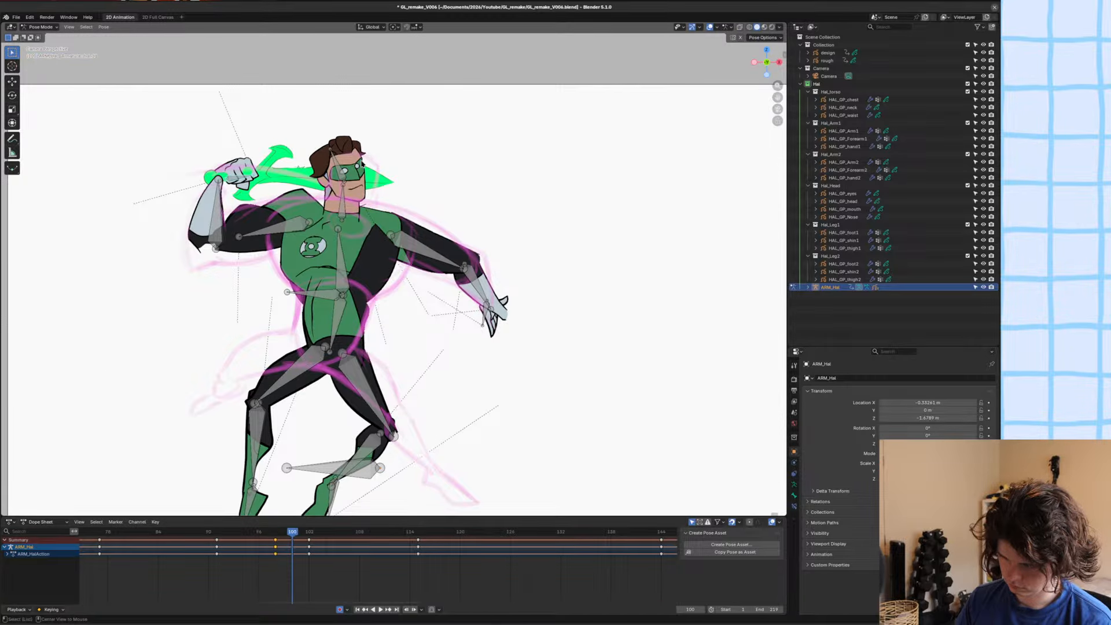
key("Right")
key("Right")
key("Left")
key("Left")
key("Left")
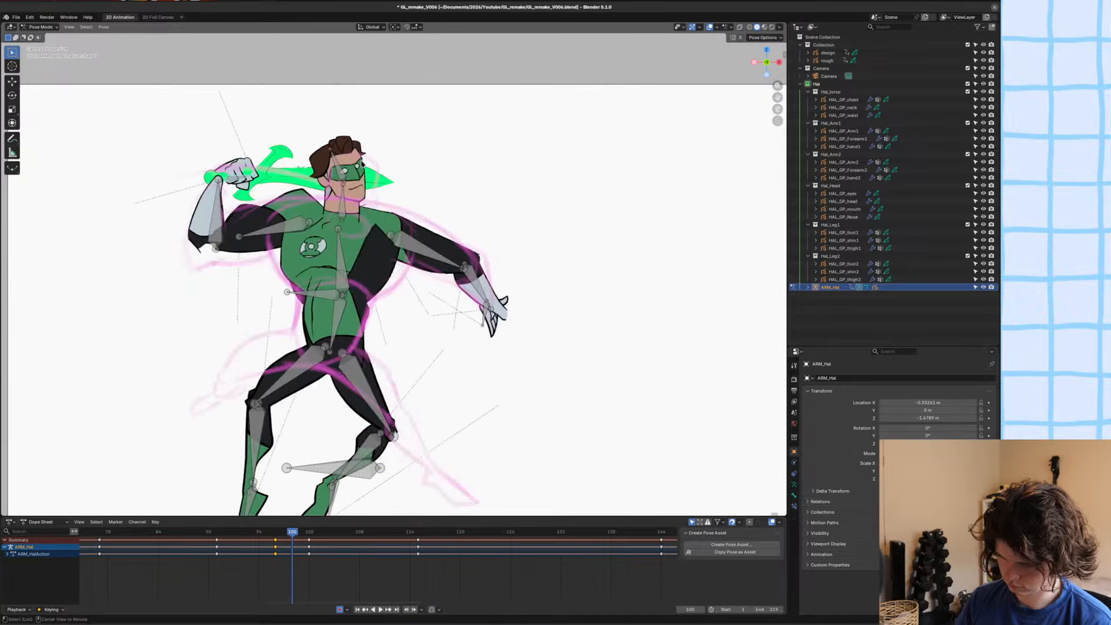
middle_click_drag(358, 164, 342, 162, "alt")
scroll(344, 163, "down", 3)
key("space")
key("space")
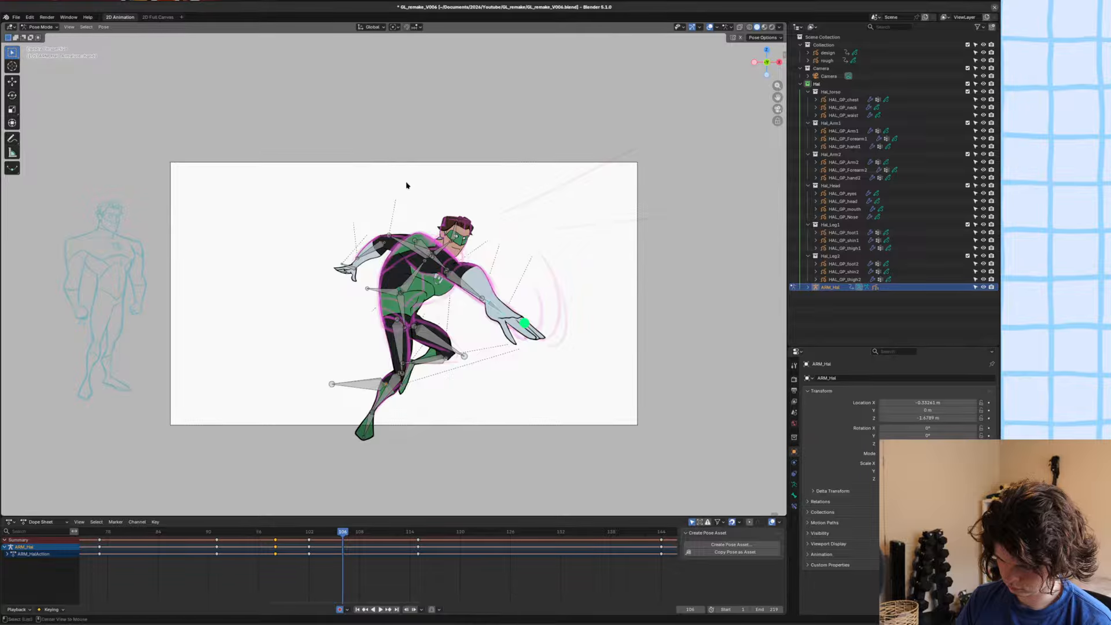
At frame 98, rotate the thigh and shin of the leg nearest the sketch's extended leg to follow its outline.
middle_click_drag(405, 183, 382, 181, "alt")
scroll(388, 326, "up", 3)
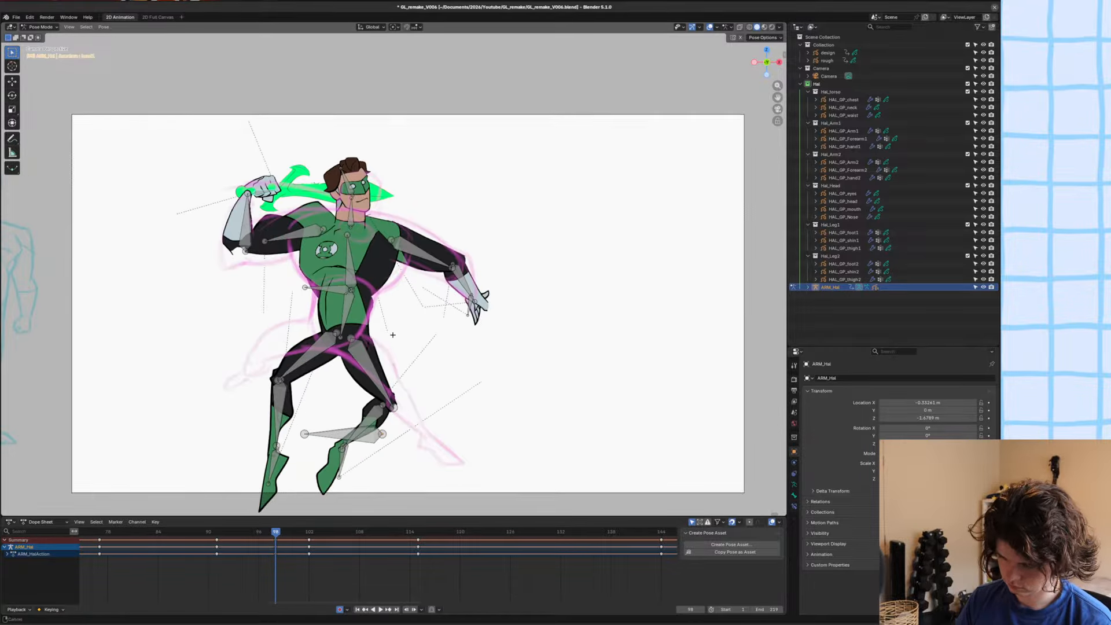
key("r")
left_click(398, 321)
left_click(399, 357)
key("r")
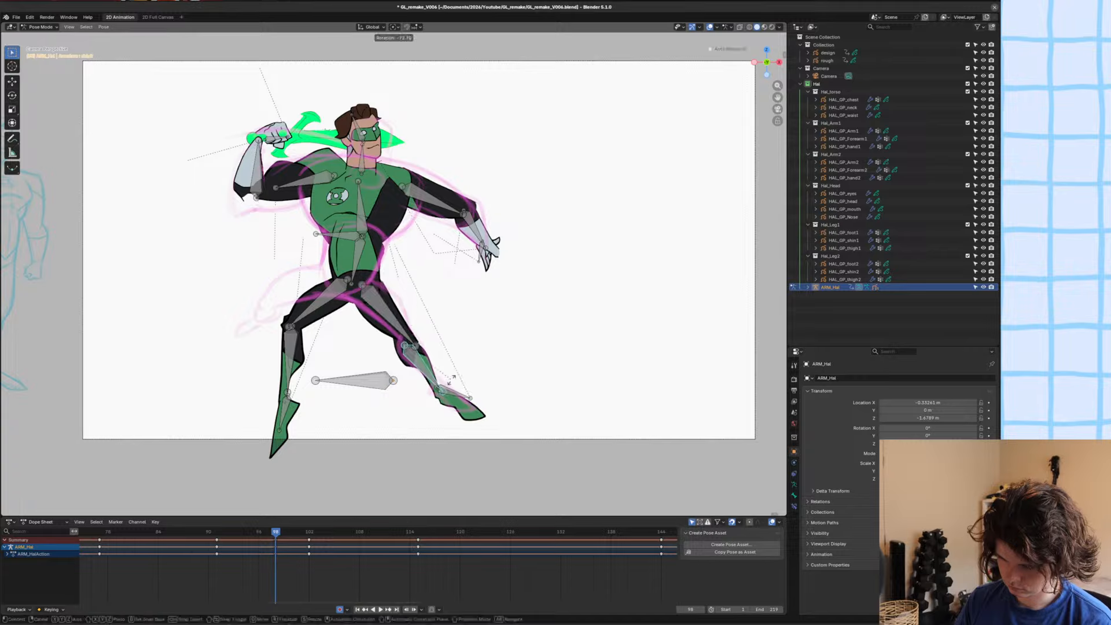
left_click(452, 382)
Move the extended leg's foot onto the ankle and rotate it to match the sketch.
left_click(456, 393)
key("g")
left_click(484, 372)
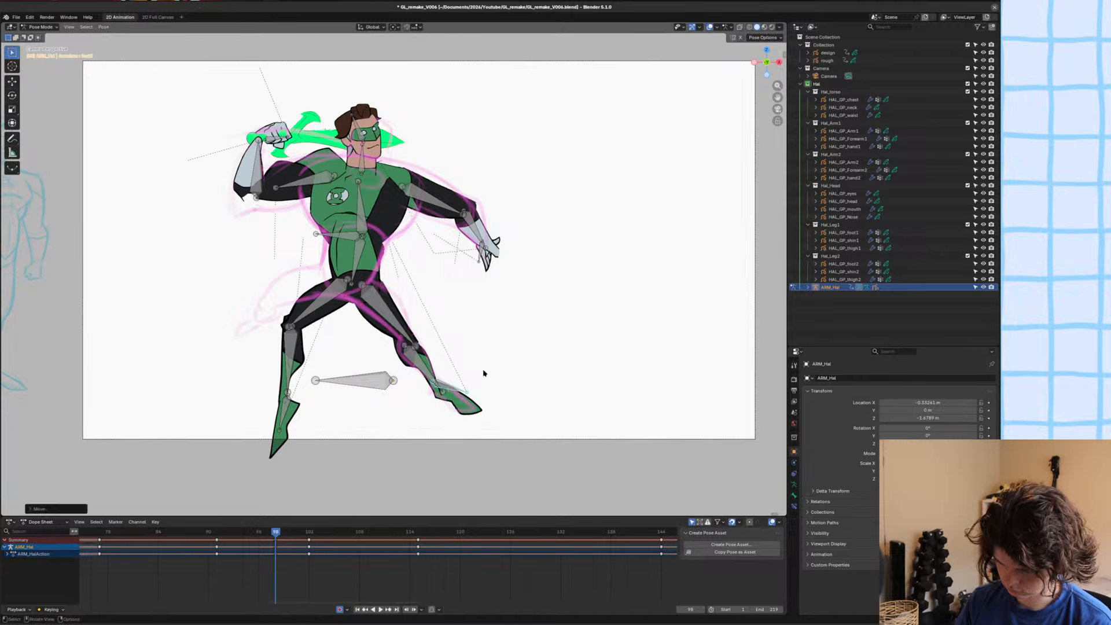
key("r")
left_click(480, 375)
Rotate the other leg's thigh outward to near horizontal, position it at the hip, fine-tune its rotation and save the file.
left_click(321, 297)
key("r")
left_click(303, 286)
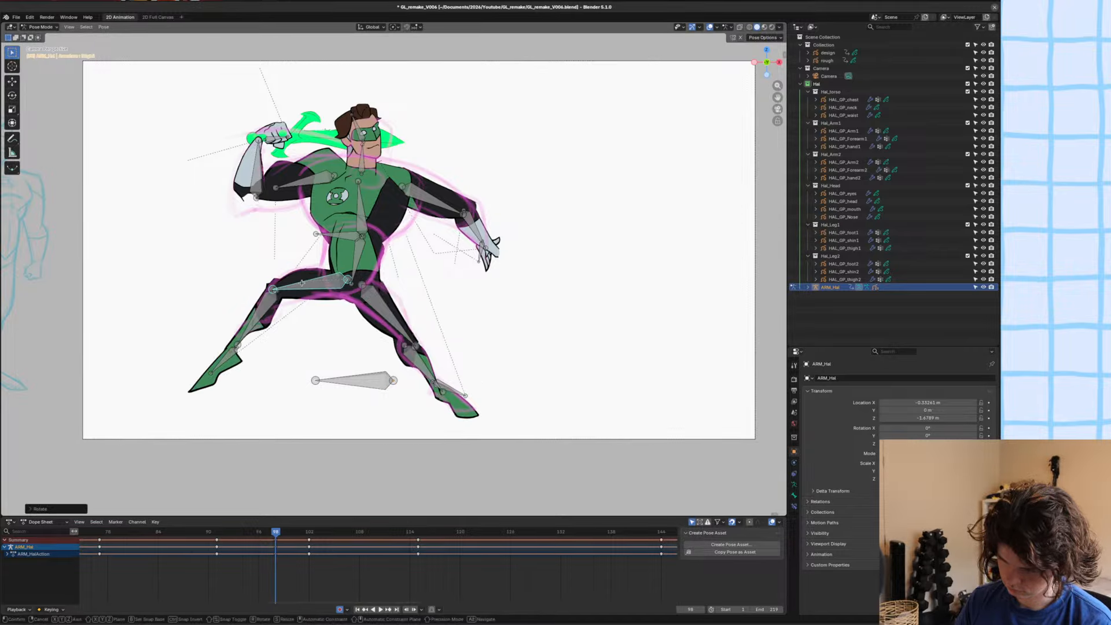
key("g")
left_click(302, 282)
key("r")
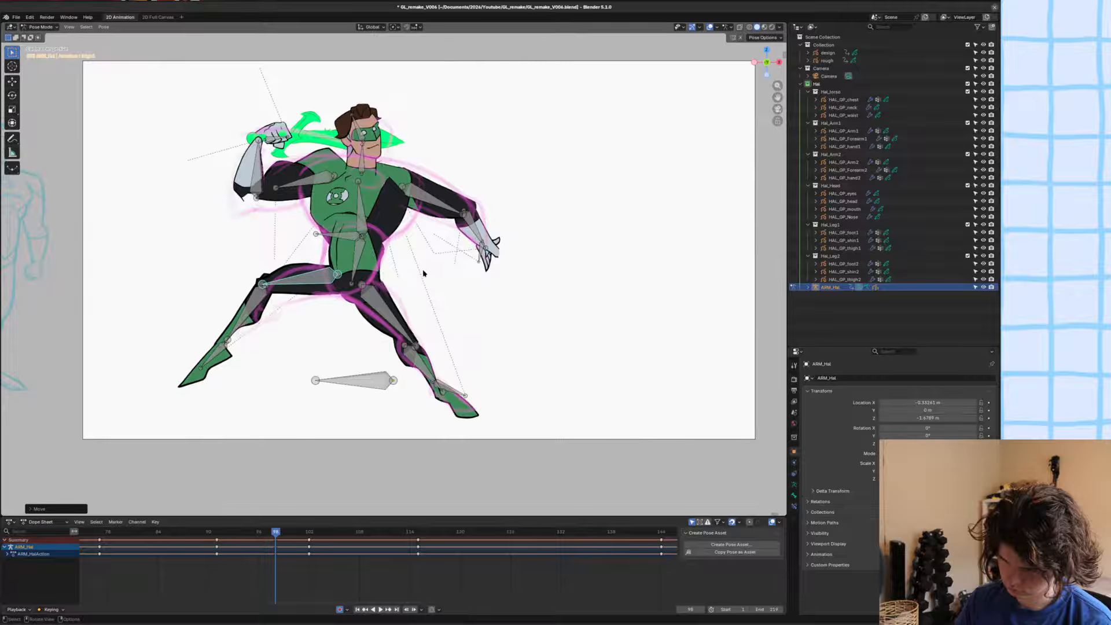
left_click(429, 264)
key("ctrl+s")
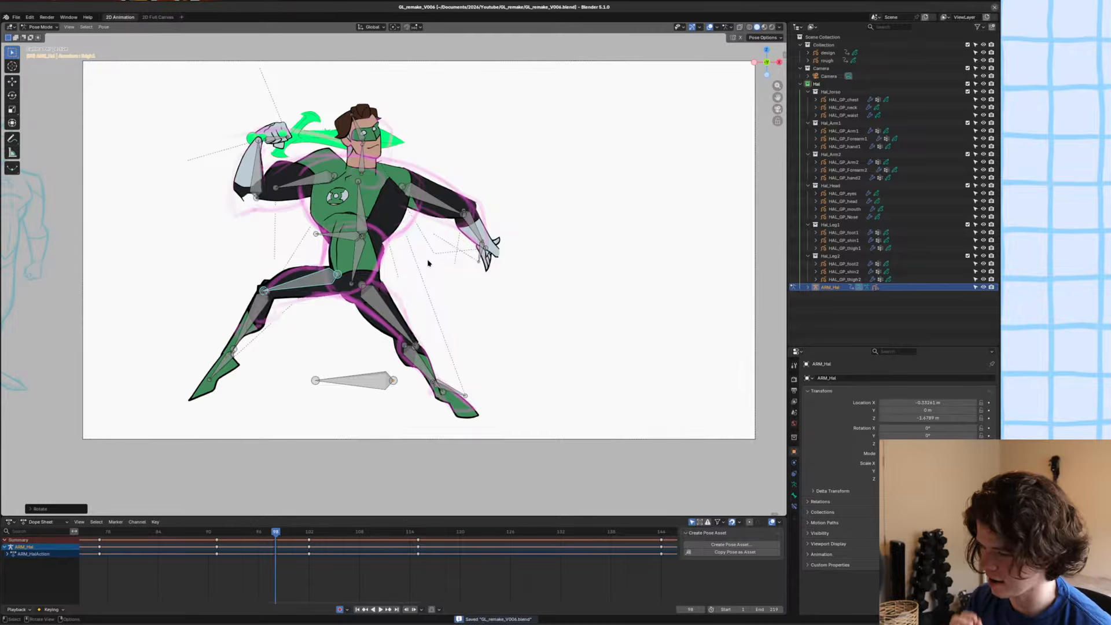
Return the character's armature from Pose Mode to Object Mode.
key("ctrl+Tab")
scroll(491, 189, "down", 3)
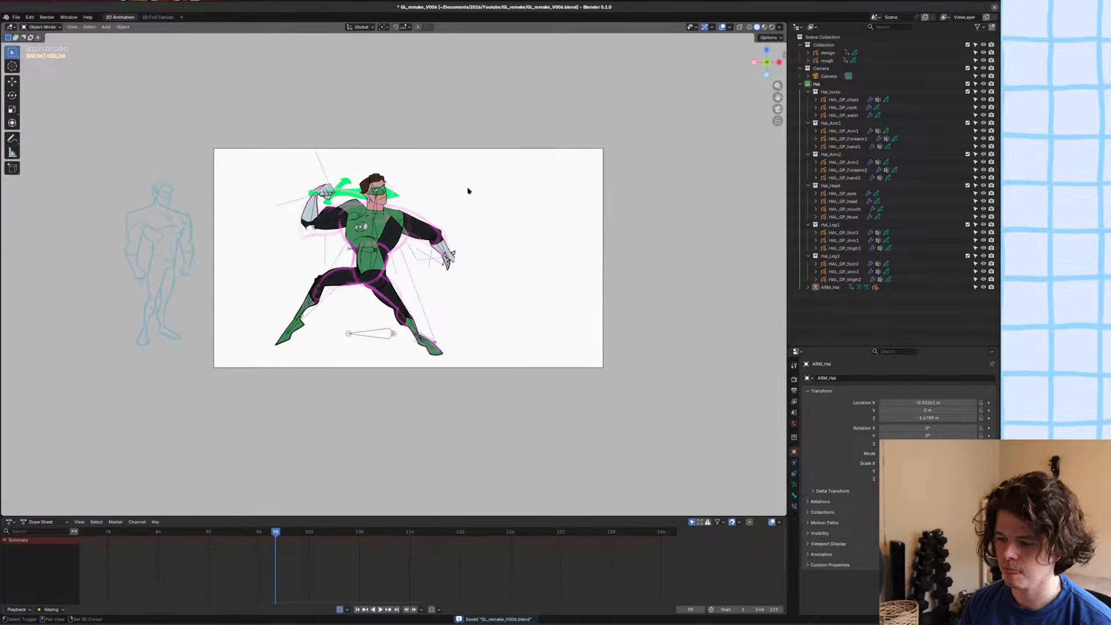
scroll(468, 215, "up", 3)
middle_click_drag(501, 241, 489, 243, "shift")
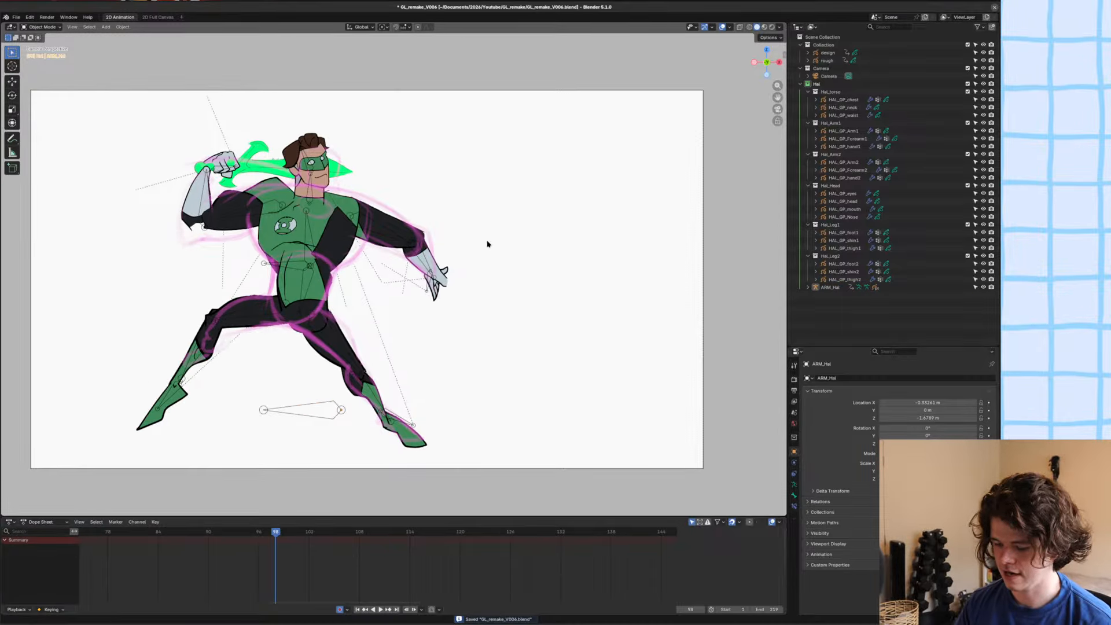
Switch to InfiniPaint and draw a vertical line crossed by a horizontal line with the brush.
key("alt+Tab")
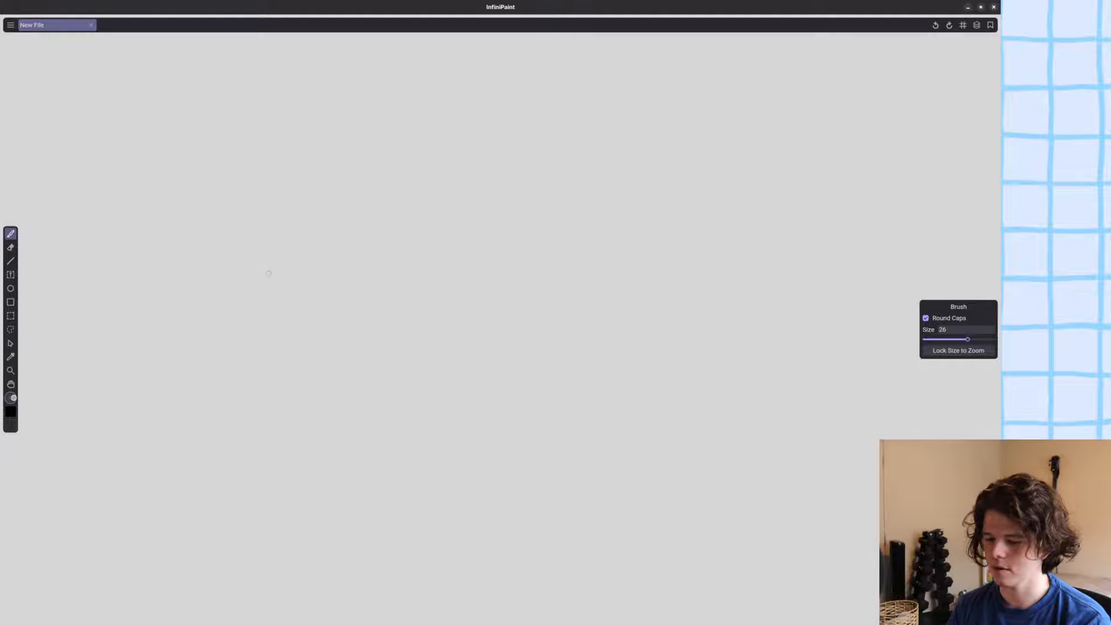
left_click_drag(333, 132, 332, 436)
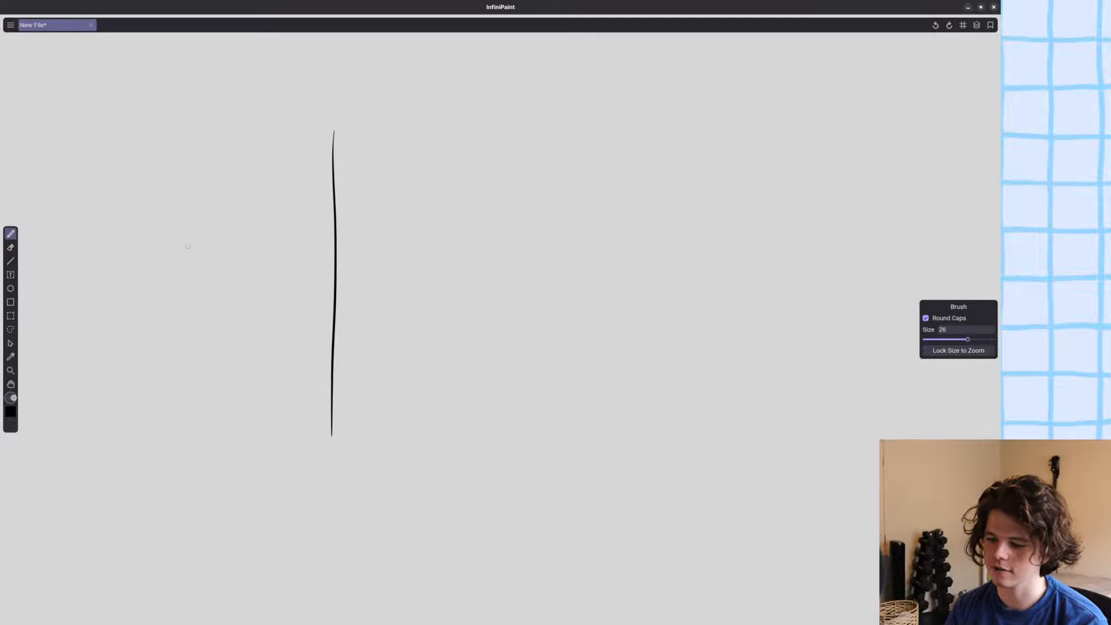
left_click_drag(157, 272, 548, 288)
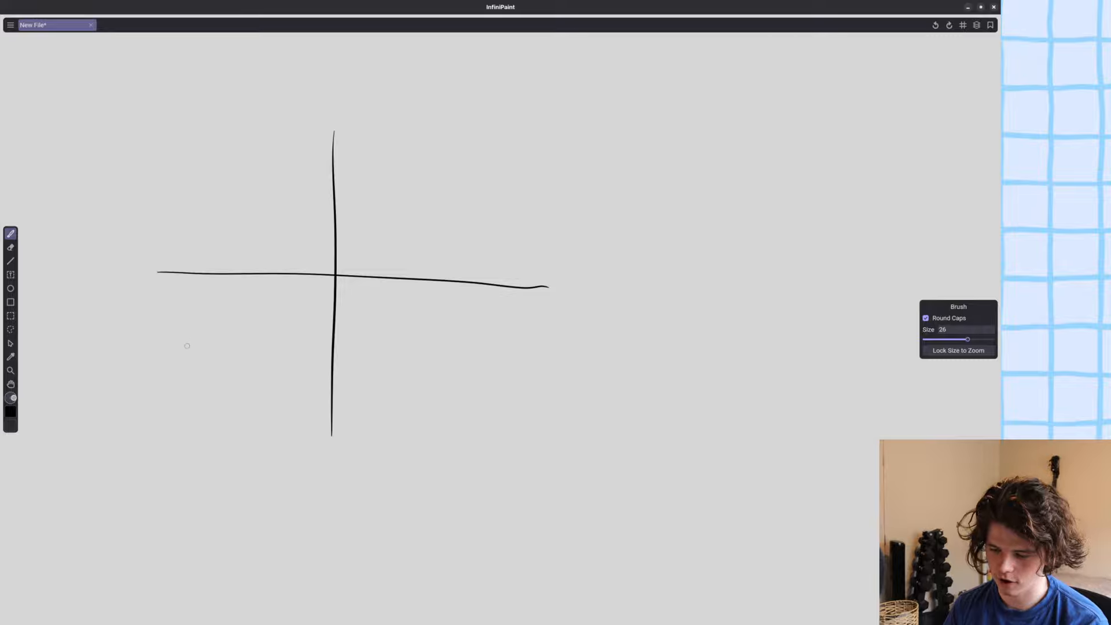
Draw three small circles around the cross and join them with lines into a triangle.
left_click_drag(187, 346, 185, 343)
mouse_move(432, 378)
left_mouse_down()
mouse_move(446, 386)
mouse_move(425, 381)
left_mouse_up()
mouse_move(292, 157)
left_mouse_down()
mouse_move(307, 174)
mouse_move(296, 156)
left_mouse_up()
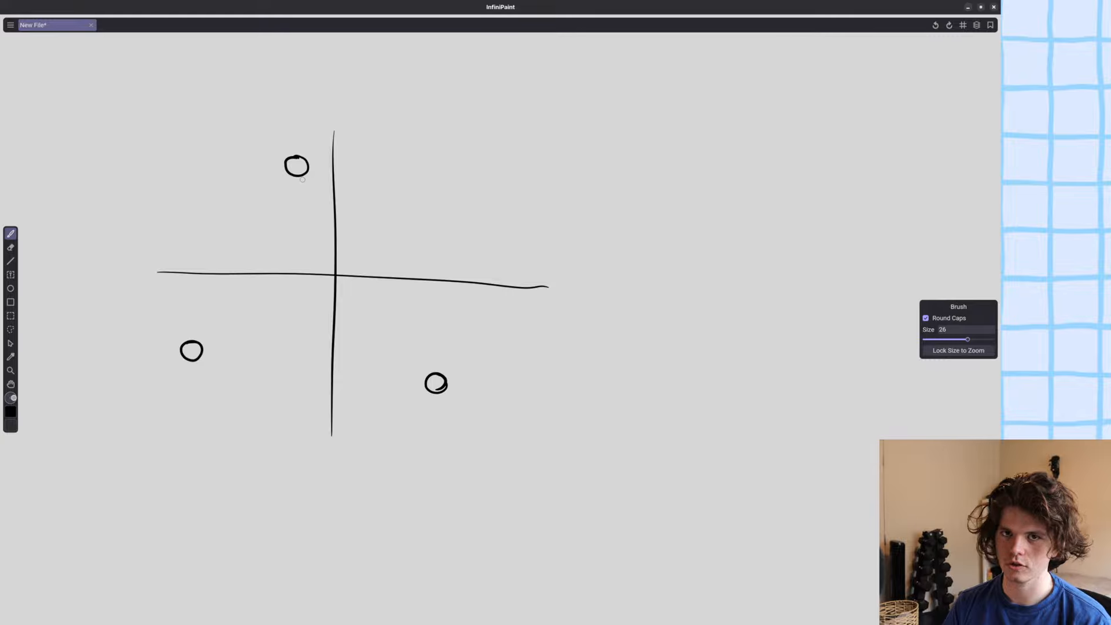
mouse_move(288, 172)
left_mouse_down()
mouse_move(192, 341)
mouse_move(435, 377)
mouse_move(298, 163)
left_mouse_up()
Hatch the triangle, draw a hatched circle around it through its corners, and mark a fourth point on that circle.
mouse_move(415, 360)
left_mouse_down()
mouse_move(338, 238)
mouse_move(297, 198)
mouse_move(205, 337)
left_mouse_up()
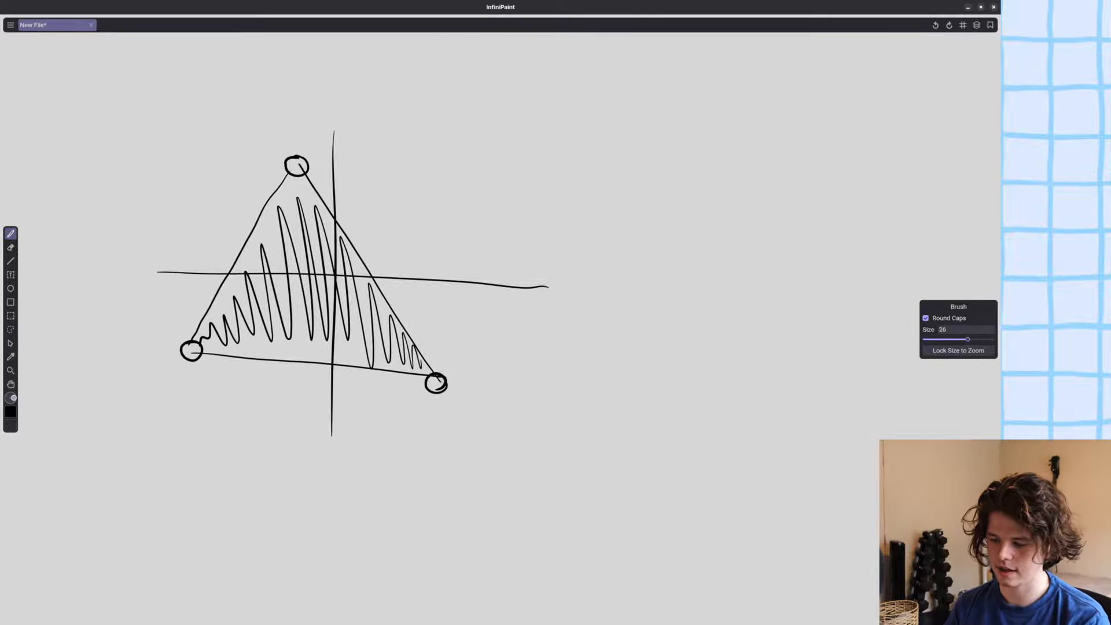
mouse_move(442, 378)
left_mouse_down()
mouse_move(451, 339)
mouse_move(402, 212)
mouse_move(307, 160)
mouse_move(197, 221)
mouse_move(172, 336)
mouse_move(300, 416)
mouse_move(432, 387)
left_mouse_up()
left_click_drag(443, 317, 440, 351)
mouse_move(408, 284)
left_mouse_down()
mouse_move(350, 191)
mouse_move(316, 177)
mouse_move(259, 195)
mouse_move(186, 324)
left_mouse_up()
mouse_move(412, 220)
left_mouse_down()
mouse_move(427, 215)
mouse_move(417, 215)
left_mouse_up()
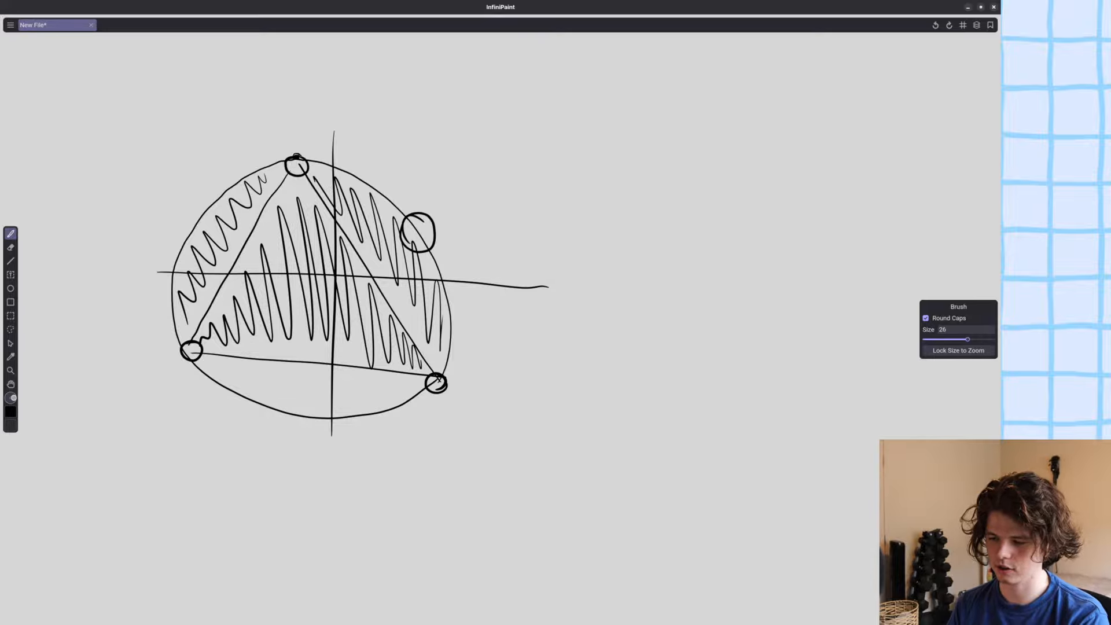
Retrace the upper, lower-right and fourth points and draw a closed loop through them.
left_click_drag(296, 155, 293, 156)
left_click_drag(437, 375, 433, 376)
mouse_move(417, 216)
left_mouse_down()
mouse_move(405, 234)
mouse_move(420, 215)
left_mouse_up()
mouse_move(296, 168)
left_mouse_down()
mouse_move(319, 281)
mouse_move(426, 388)
mouse_move(441, 275)
mouse_move(340, 149)
mouse_move(302, 184)
left_mouse_up()
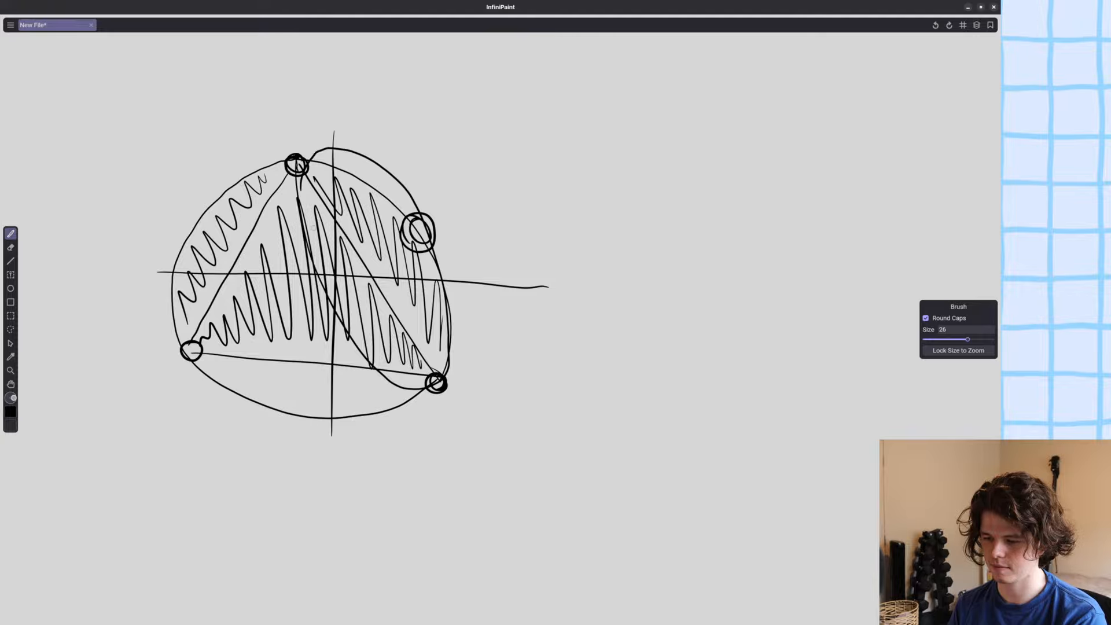
Undo the loop, the fourth point, the outer hatching and the surrounding circle.
key("ctrl+z")
key("ctrl+z")
key("ctrl+z")
key("ctrl+z")
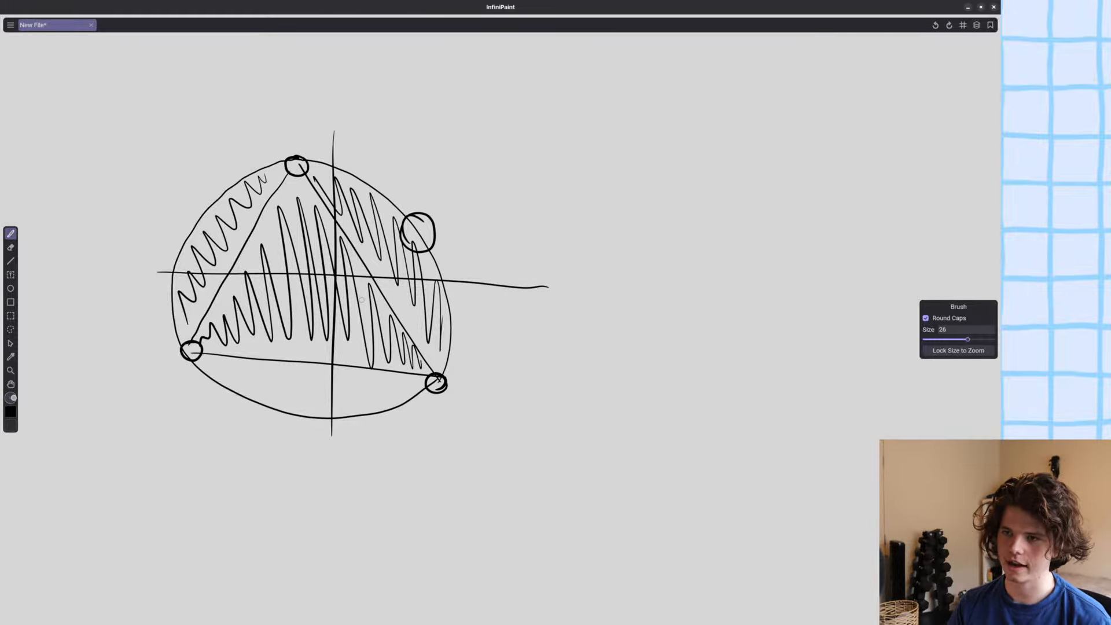
key("ctrl+z")
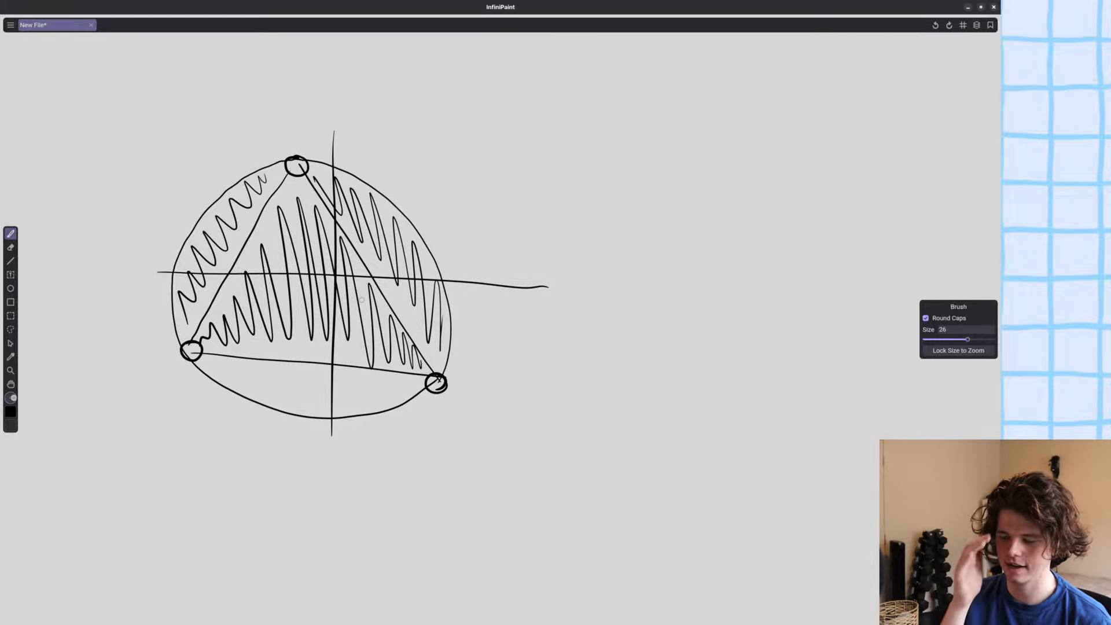
key("ctrl+z")
key("ctrl+z")
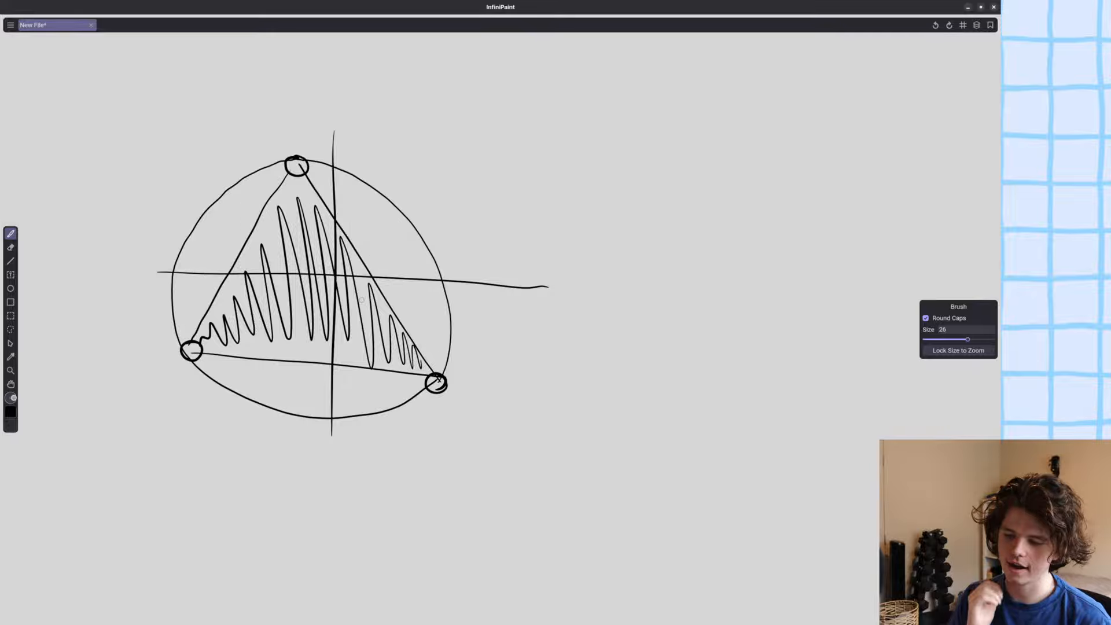
key("ctrl+z")
key("ctrl+z")
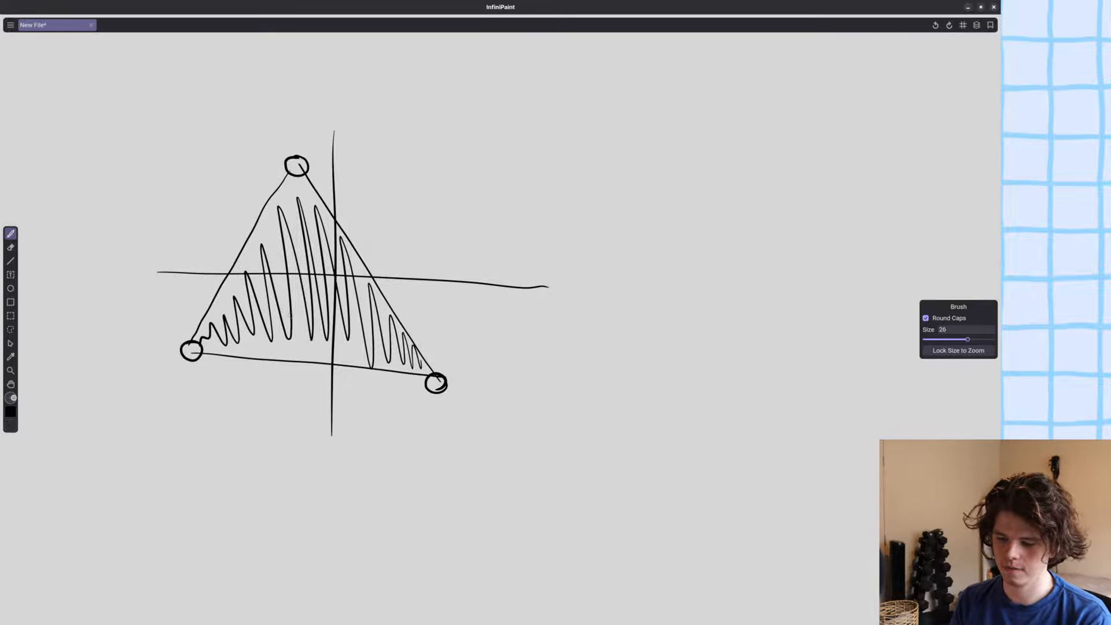
Try brush strokes inside the triangle, undo them, and retrace the triangle's three sides.
left_click_drag(414, 362, 271, 248)
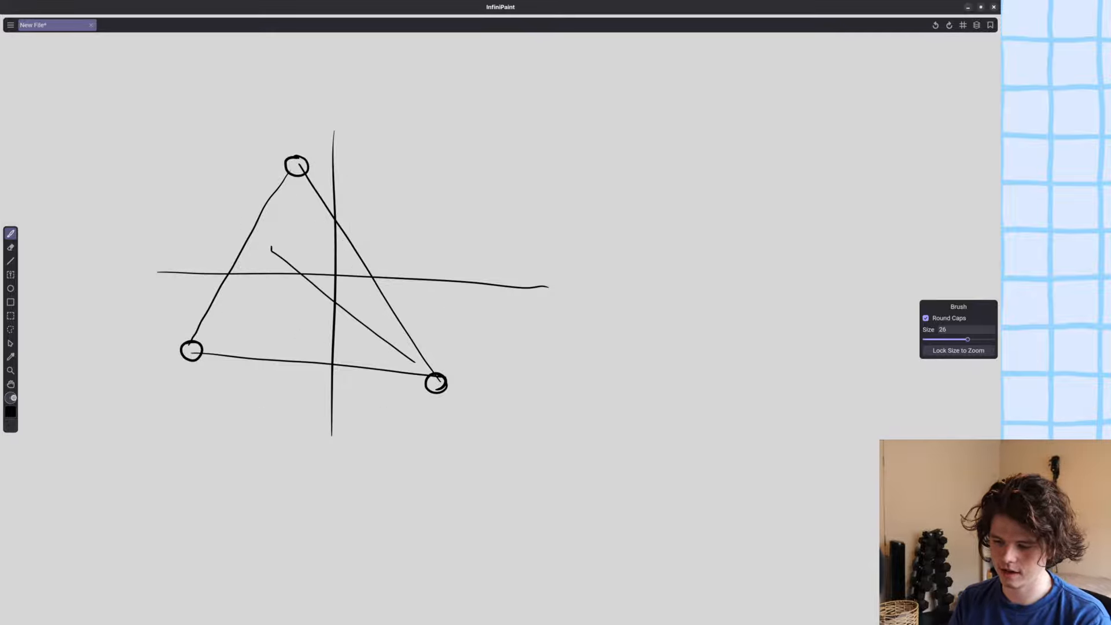
key("ctrl+z")
mouse_move(415, 363)
left_mouse_down()
mouse_move(305, 214)
mouse_move(240, 340)
mouse_move(397, 355)
mouse_move(195, 341)
mouse_move(223, 279)
mouse_move(387, 302)
mouse_move(440, 385)
mouse_move(194, 354)
mouse_move(294, 162)
mouse_move(442, 380)
left_mouse_up()
key("ctrl+z")
key("ctrl+z")
key("ctrl+z")
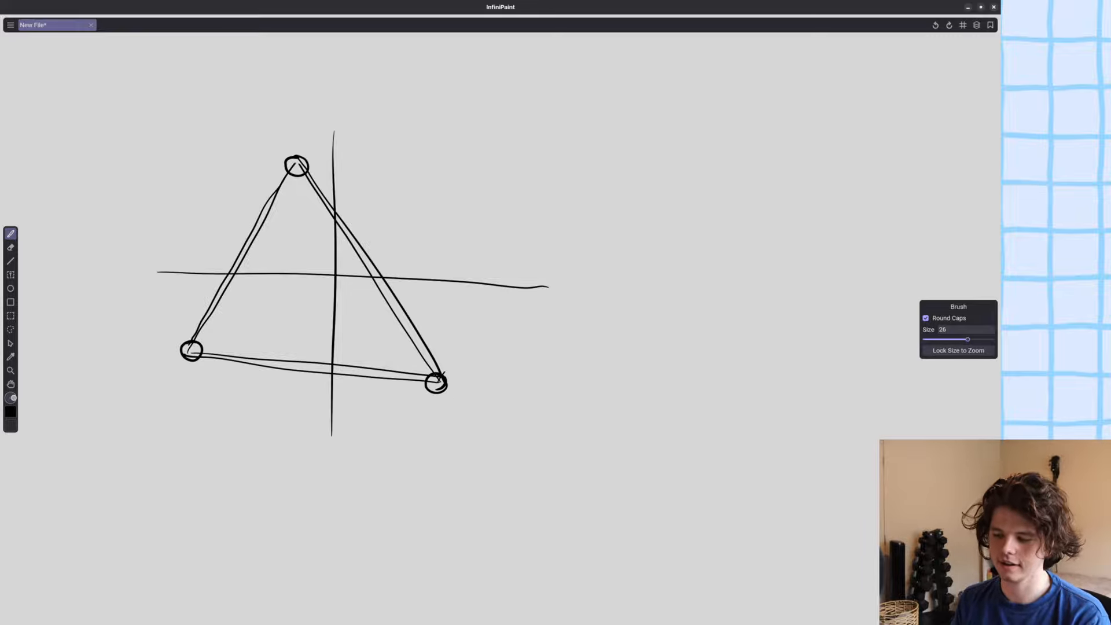
Draw a circle through the triangle's corners, add two more points outside the triangle, and connect them with curves.
mouse_move(442, 376)
left_mouse_down()
mouse_move(323, 154)
mouse_move(289, 161)
mouse_move(204, 278)
mouse_move(251, 388)
mouse_move(443, 383)
left_mouse_up()
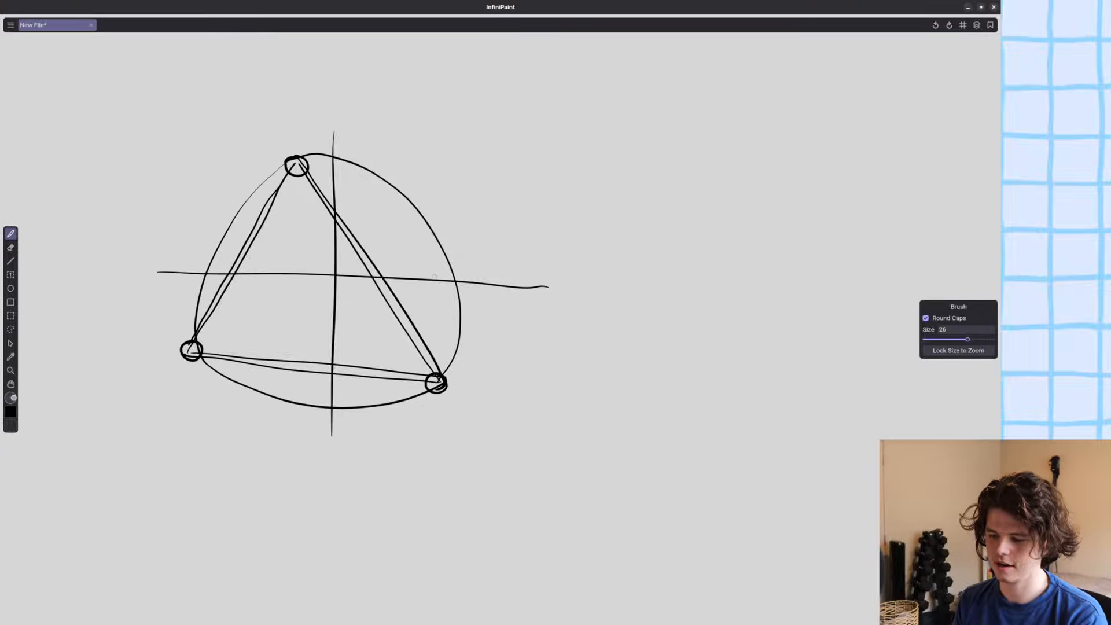
mouse_move(457, 284)
left_mouse_down()
mouse_move(466, 290)
mouse_move(457, 286)
left_mouse_up()
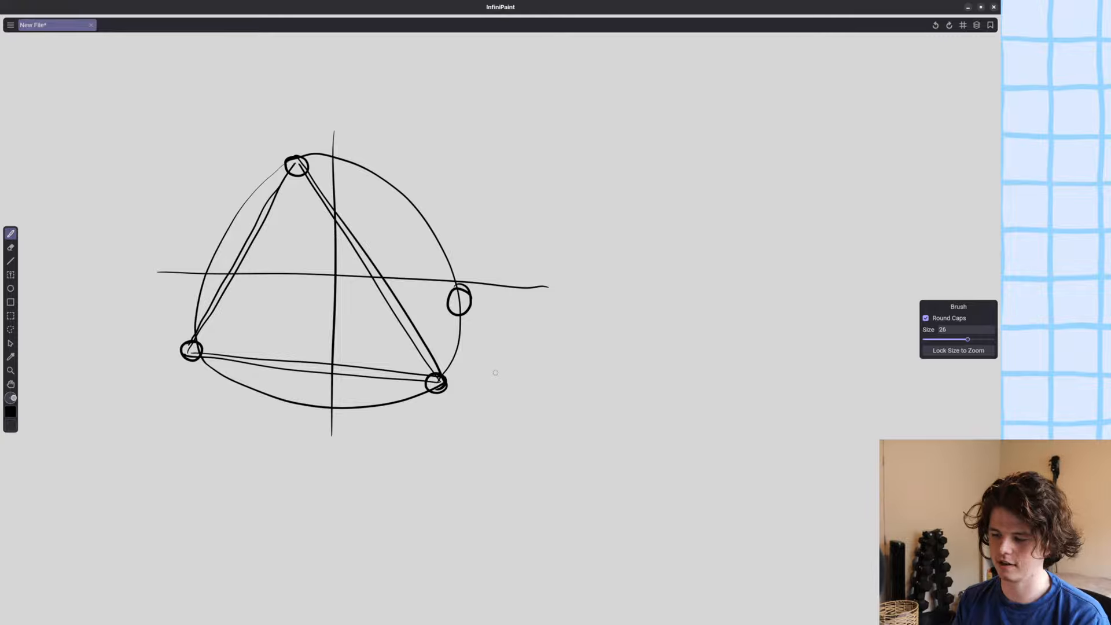
mouse_move(464, 298)
left_mouse_down()
mouse_move(415, 160)
mouse_move(301, 162)
mouse_move(270, 209)
mouse_move(381, 365)
mouse_move(471, 338)
mouse_move(468, 290)
left_mouse_up()
mouse_move(470, 335)
left_mouse_down()
mouse_move(441, 201)
mouse_move(350, 142)
mouse_move(399, 146)
mouse_move(390, 156)
left_mouse_up()
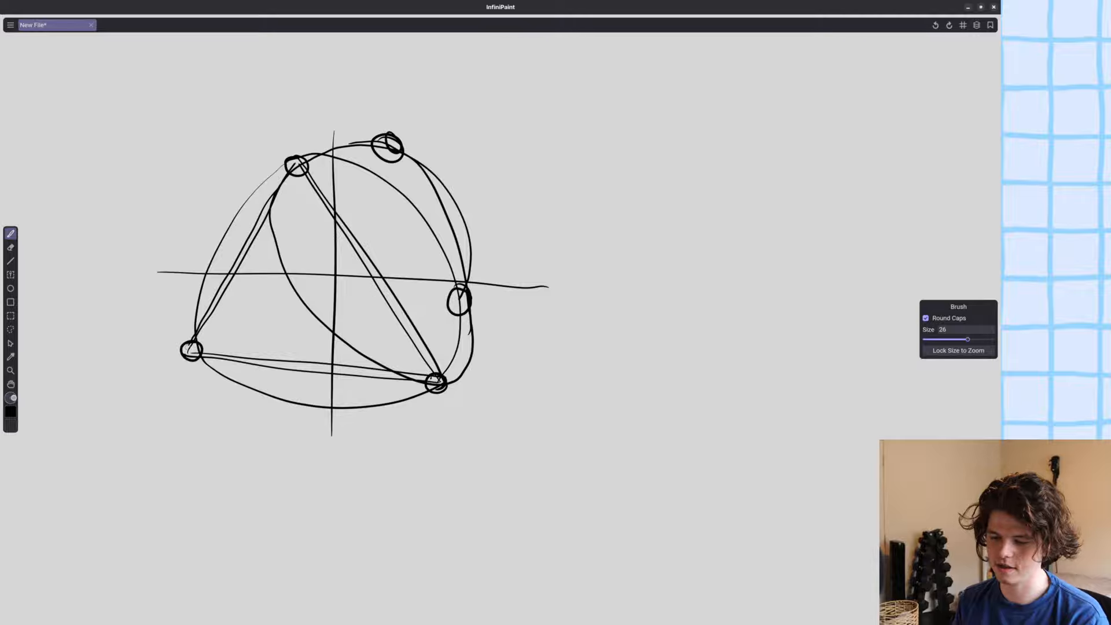
Add a stroke from the triangle's lower-left corner, and undo it together with the extra points, curves and surrounding circle.
mouse_move(193, 339)
left_mouse_down()
mouse_move(249, 223)
mouse_move(406, 110)
mouse_move(526, 116)
mouse_move(284, 308)
left_mouse_up()
key("ctrl+z")
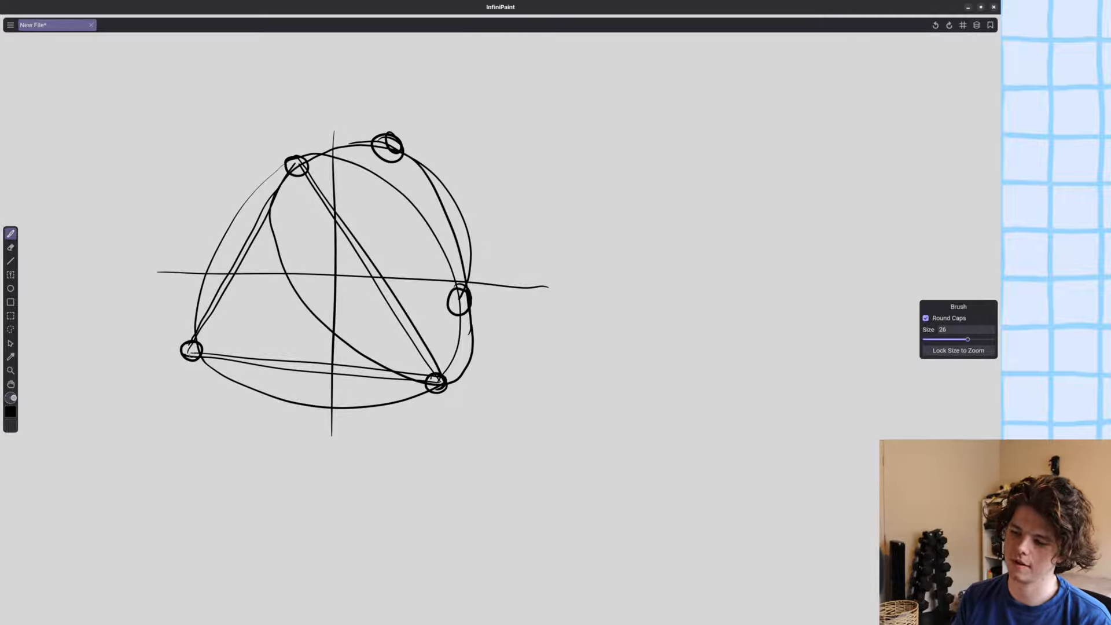
key("ctrl+z")
key("ctrl+z")
key("ctrl+z")
key("ctrl+z")
key("ctrl+z")
key("ctrl+z")
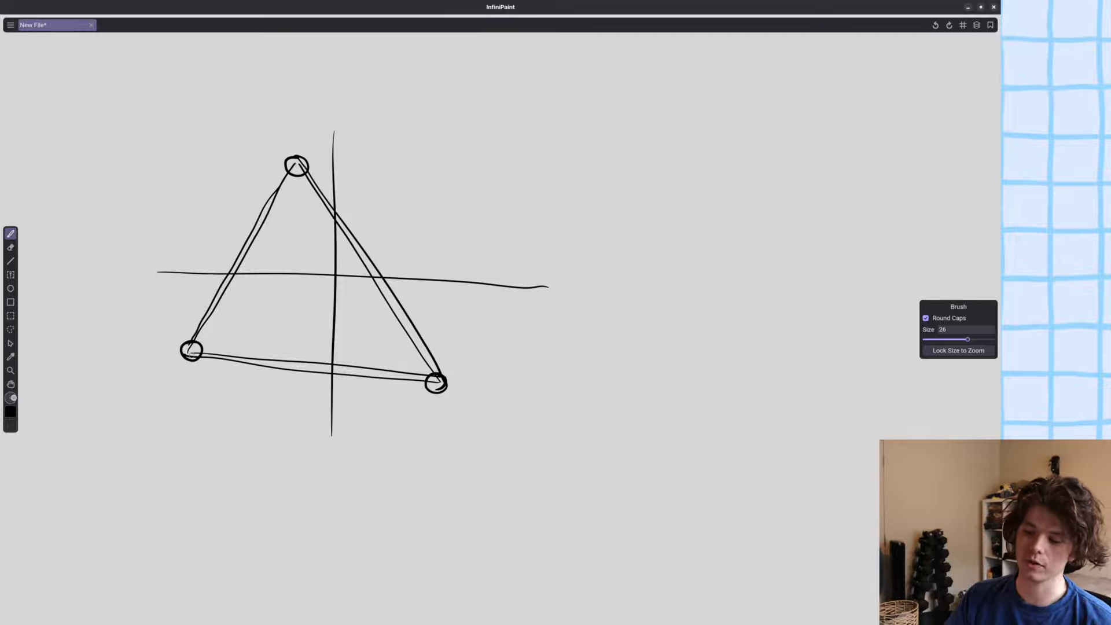
Hatch the triangle's interior, undo the hatching, and close InfiniPaint, discarding the unsaved drawing.
mouse_move(424, 329)
left_mouse_down()
mouse_move(405, 341)
mouse_move(286, 197)
mouse_move(271, 355)
mouse_move(204, 343)
left_mouse_up()
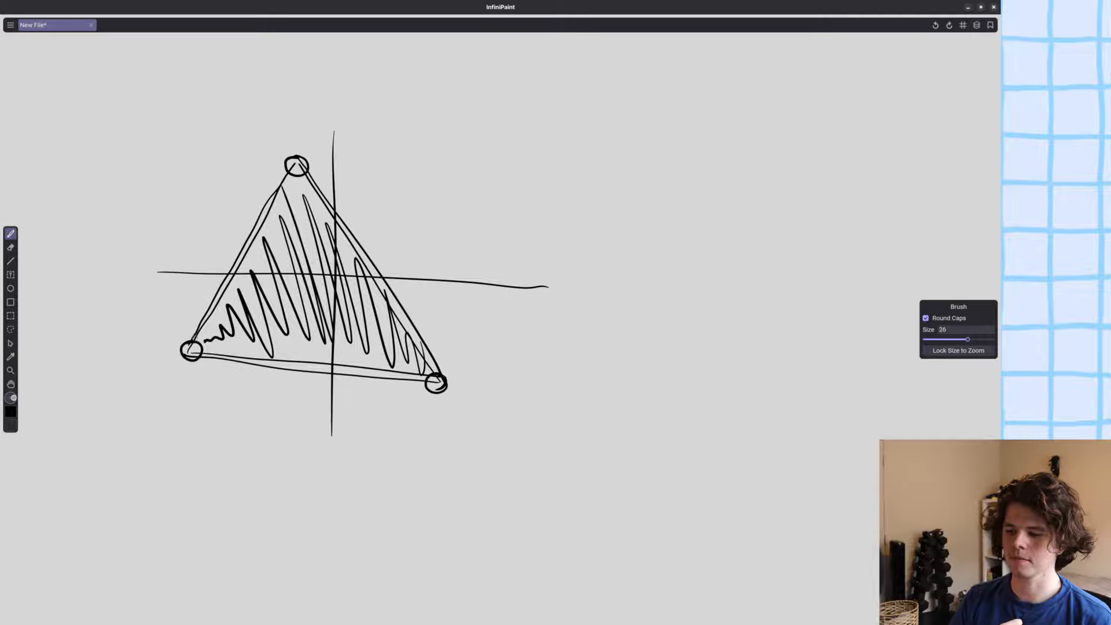
key("ctrl+z")
key("ctrl+q")
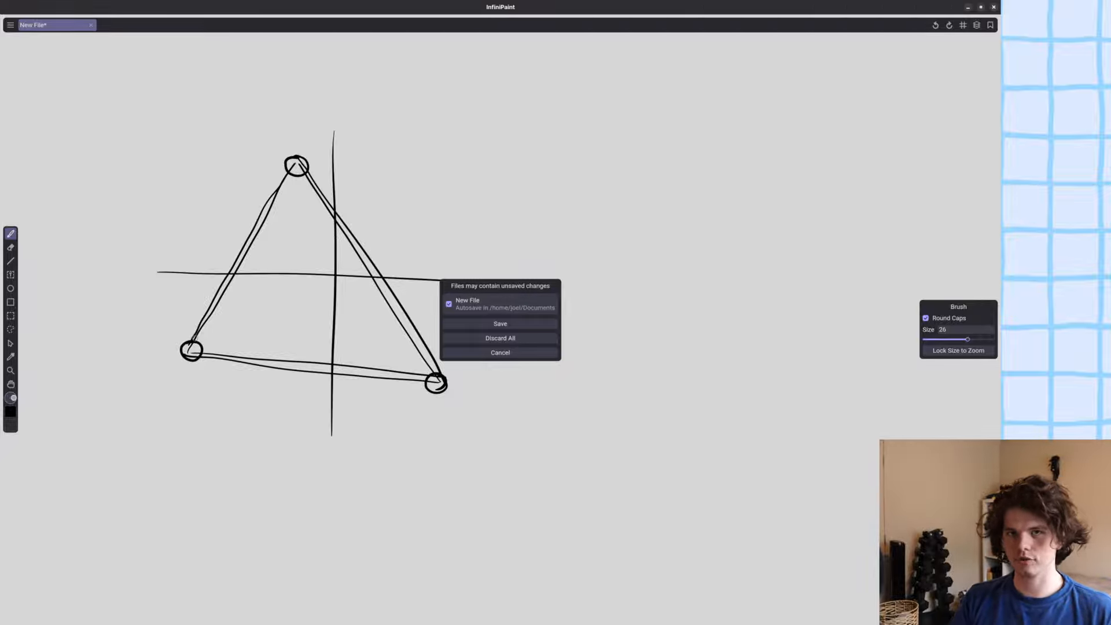
left_click(501, 338)
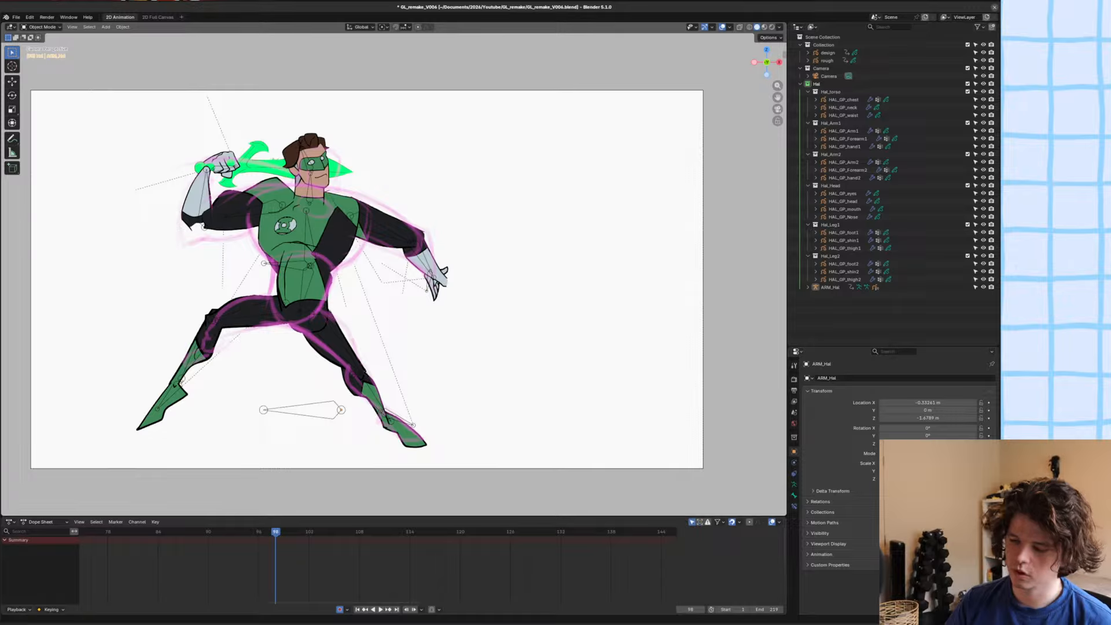
Switch to InfiniPaint and draw five small circles as separate points on the blank canvas.
left_click(603, 624)
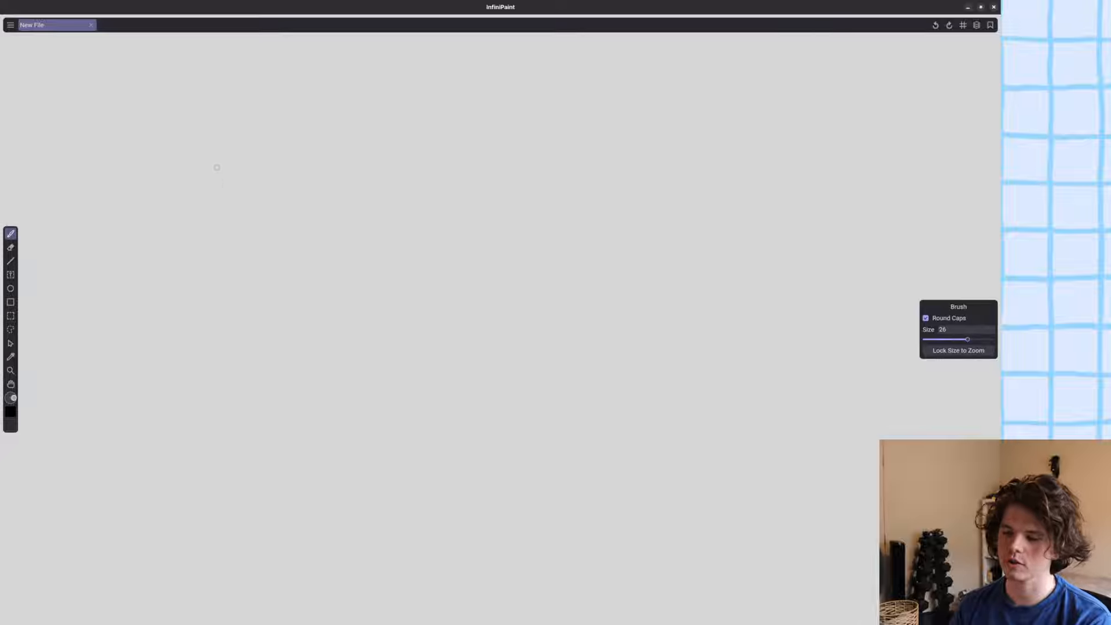
mouse_move(216, 167)
left_mouse_down()
mouse_move(236, 177)
mouse_move(223, 166)
left_mouse_up()
mouse_move(337, 321)
left_mouse_down()
mouse_move(342, 355)
mouse_move(335, 321)
left_mouse_up()
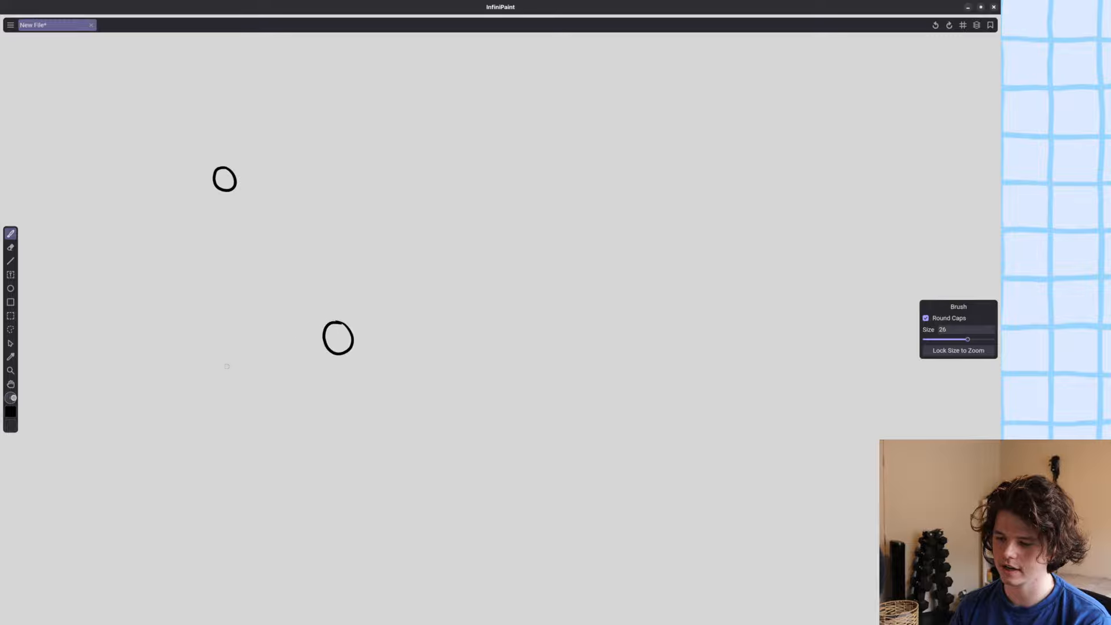
mouse_move(167, 344)
left_mouse_down()
mouse_move(183, 350)
mouse_move(172, 341)
left_mouse_up()
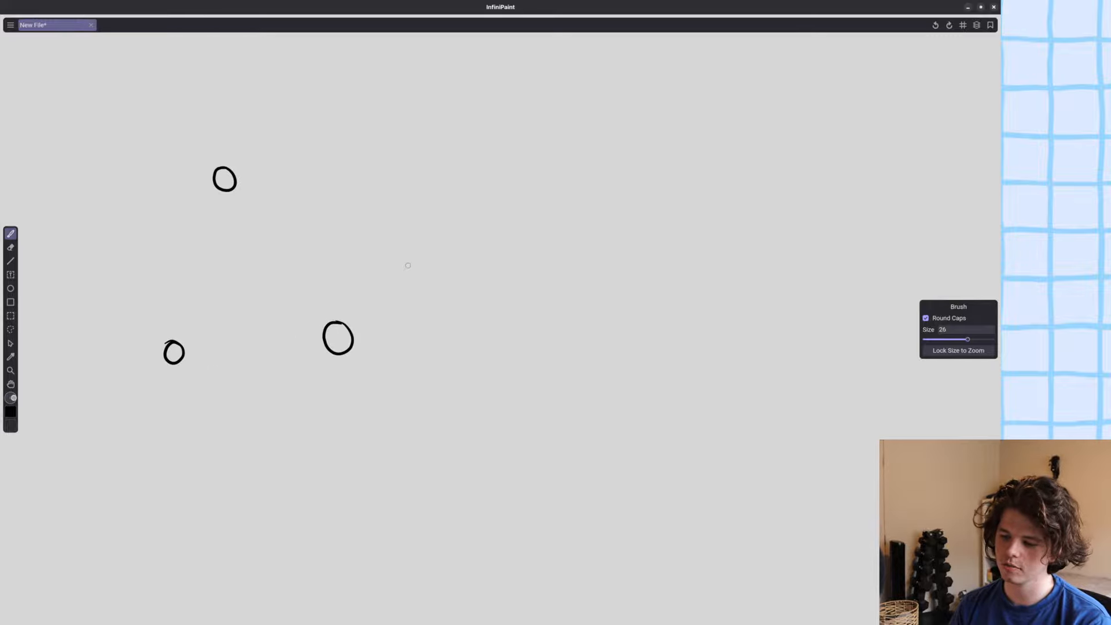
left_click_drag(408, 265, 400, 283)
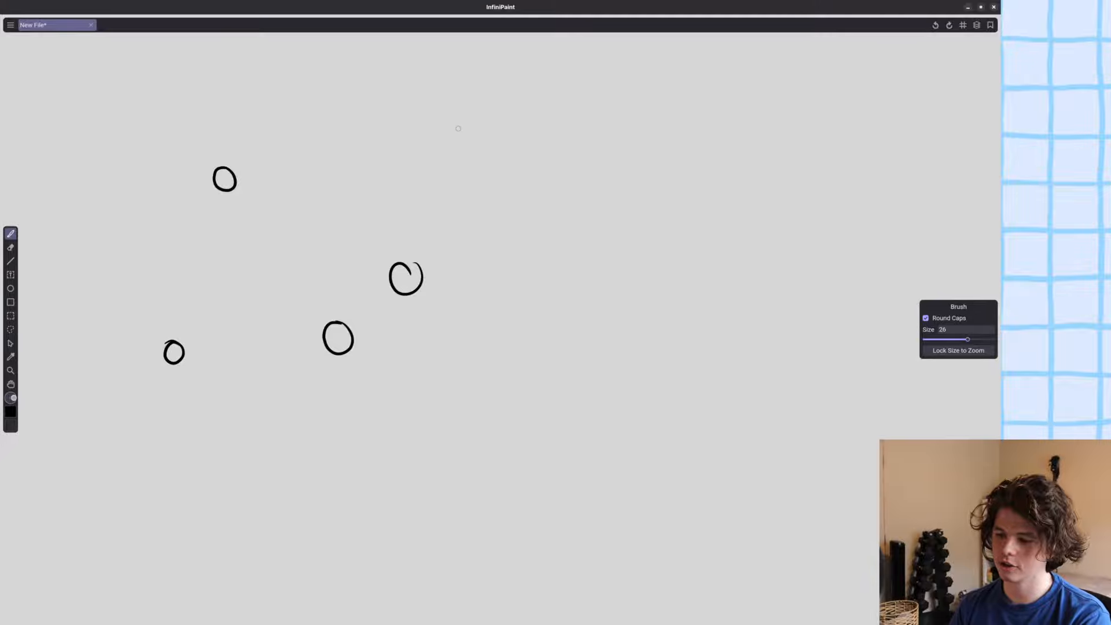
mouse_move(458, 129)
left_mouse_down()
mouse_move(448, 123)
mouse_move(460, 131)
left_mouse_up()
Connect the points with curves and lines, including a sixth point higher up, and close InfiniPaint, discarding the drawing.
mouse_move(185, 348)
left_mouse_down()
mouse_move(266, 346)
mouse_move(445, 113)
left_mouse_up()
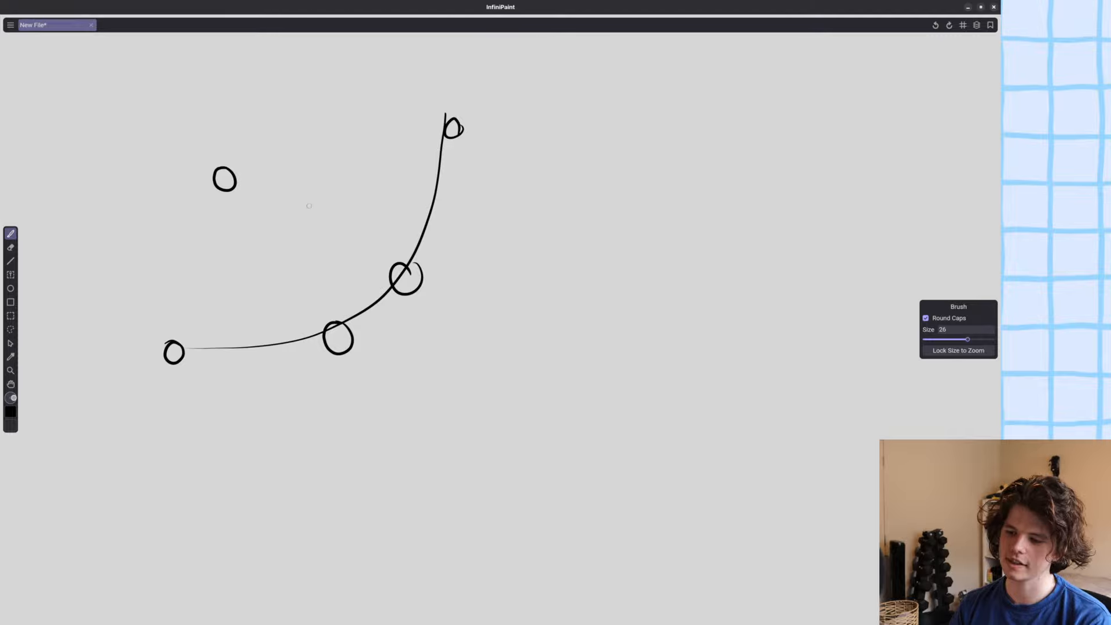
mouse_move(448, 135)
left_mouse_down()
mouse_move(268, 174)
mouse_move(174, 345)
mouse_move(346, 333)
mouse_move(421, 220)
mouse_move(452, 111)
left_mouse_up()
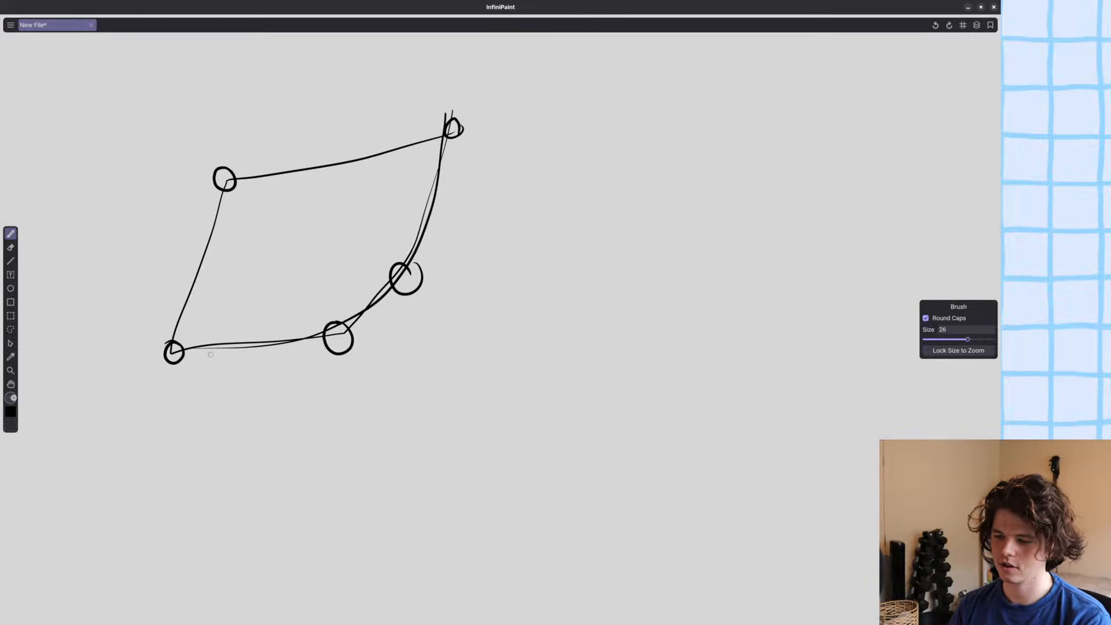
mouse_move(353, 324)
left_mouse_down()
mouse_move(403, 272)
mouse_move(475, 51)
left_mouse_up()
mouse_move(471, 50)
left_mouse_down()
mouse_move(229, 182)
mouse_move(198, 331)
mouse_move(299, 339)
mouse_move(481, 72)
mouse_move(485, 48)
left_mouse_up()
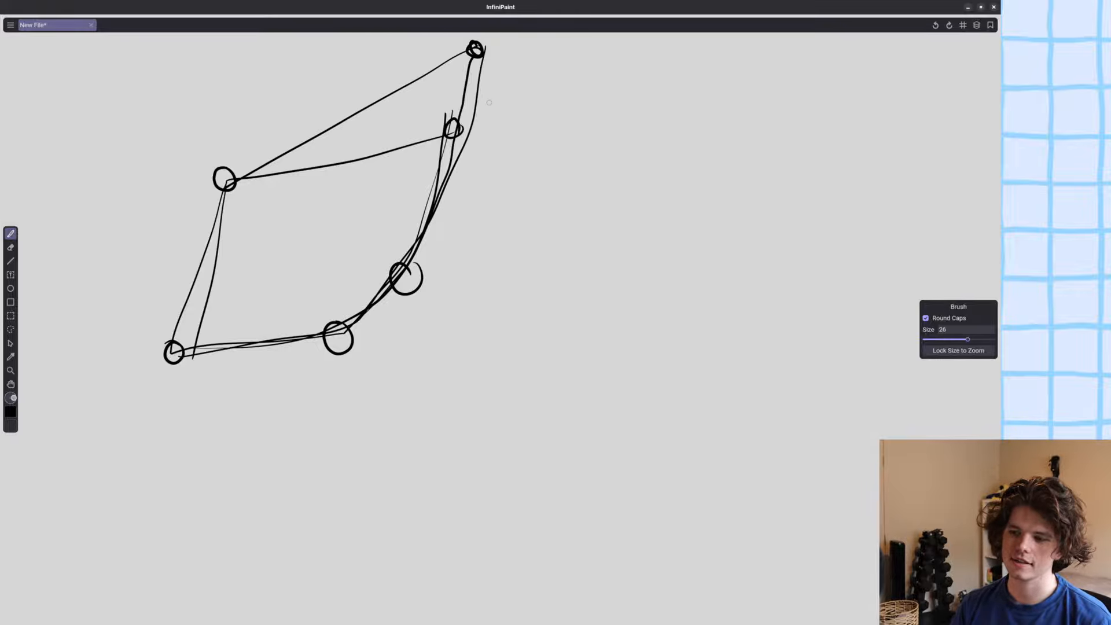
key("ctrl+q")
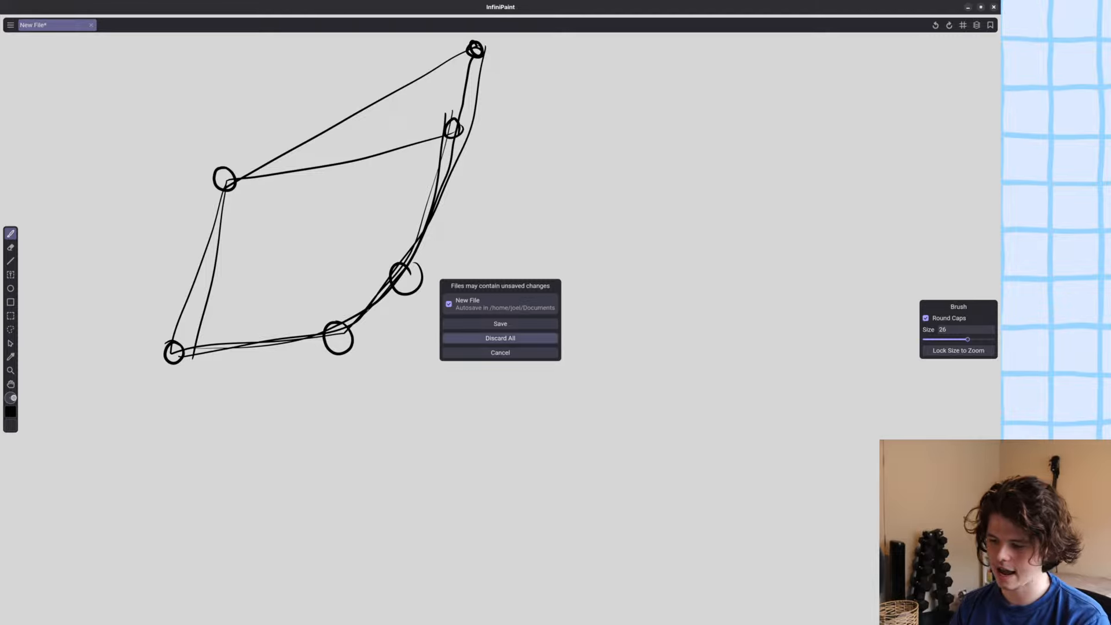
left_click(500, 338)
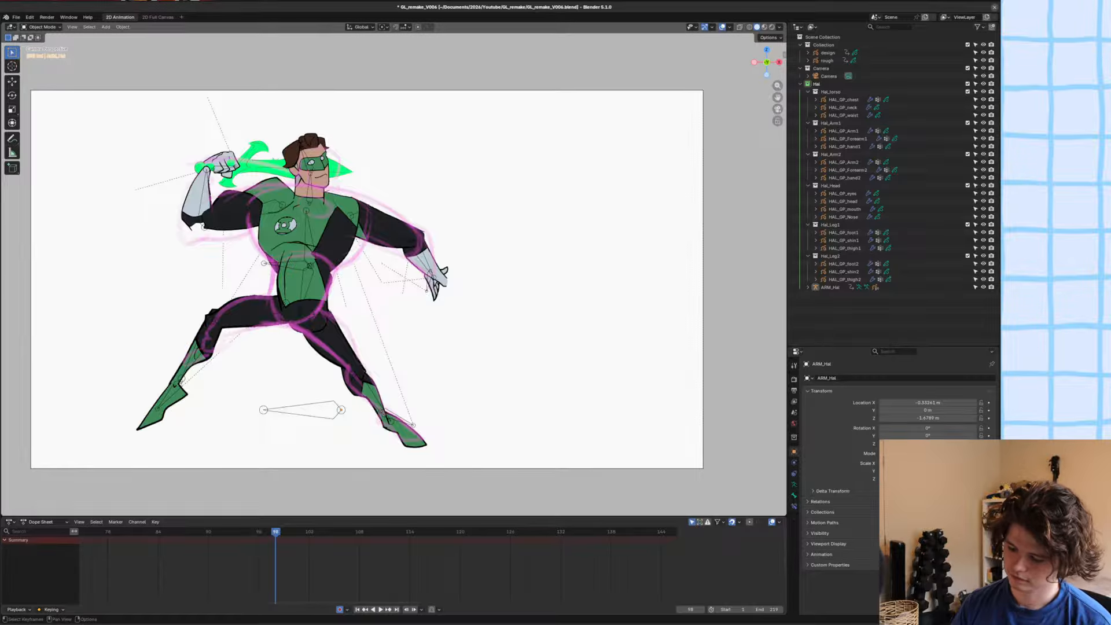
Flip between frame 98 and the frame before it to compare the poses, and save the file.
key("Left")
key("Right")
key("Left")
key("Right")
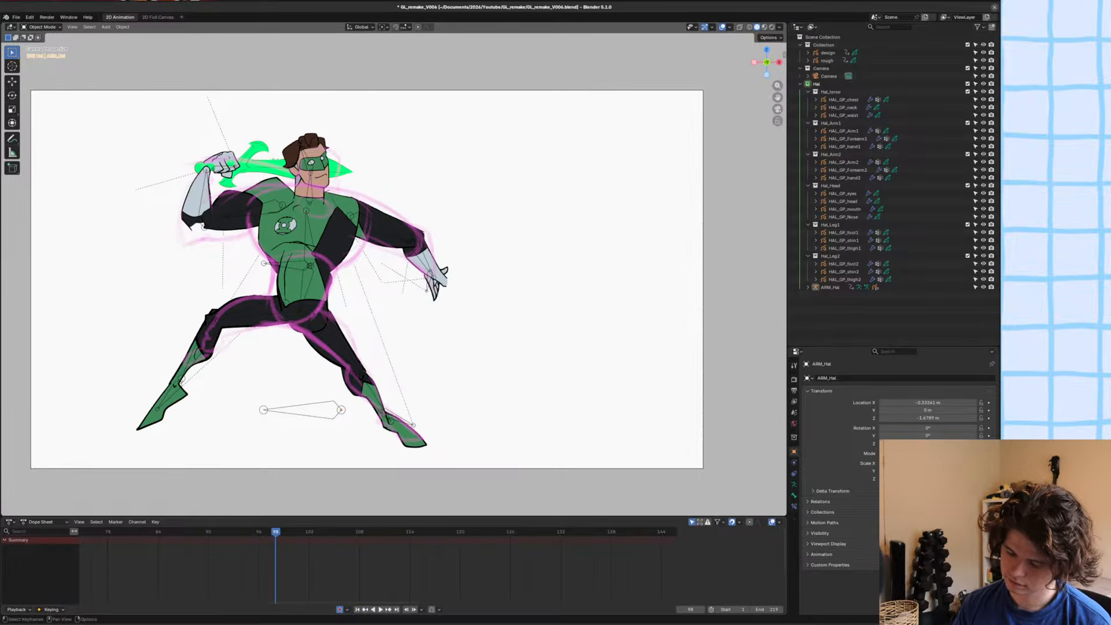
key("ctrl+s")
Put the character's armature in Pose Mode and rotate the thigh bone of the leg below the sword arm at frame 98.
left_click(248, 310)
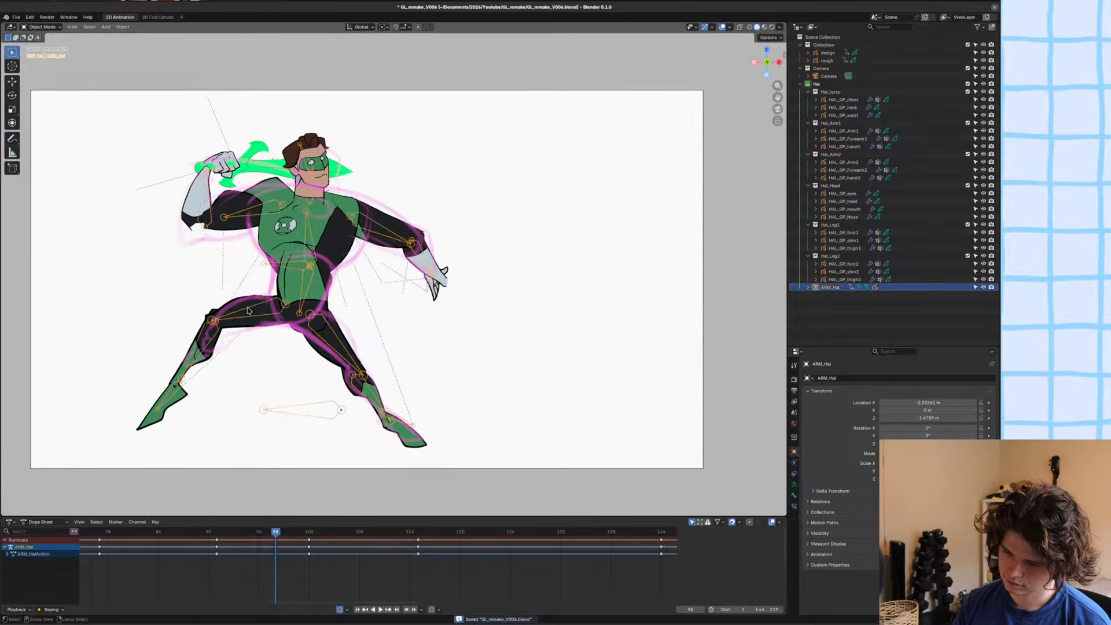
key("ctrl+Tab")
left_click(248, 311)
key("r")
left_click(229, 320)
key("g")
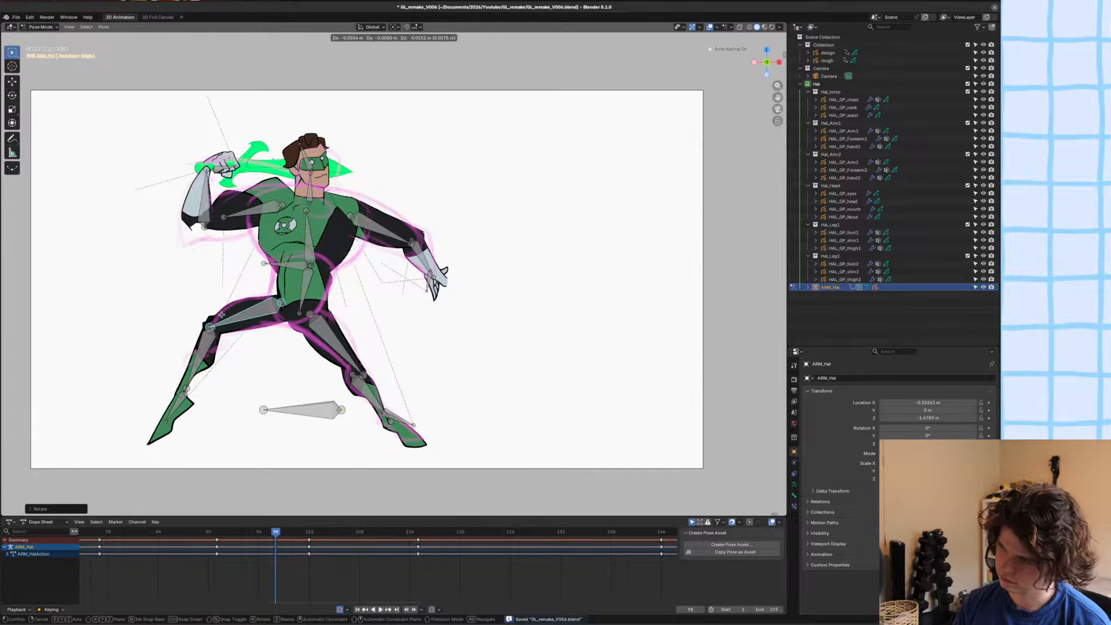
key("Escape")
key("g")
key("Escape")
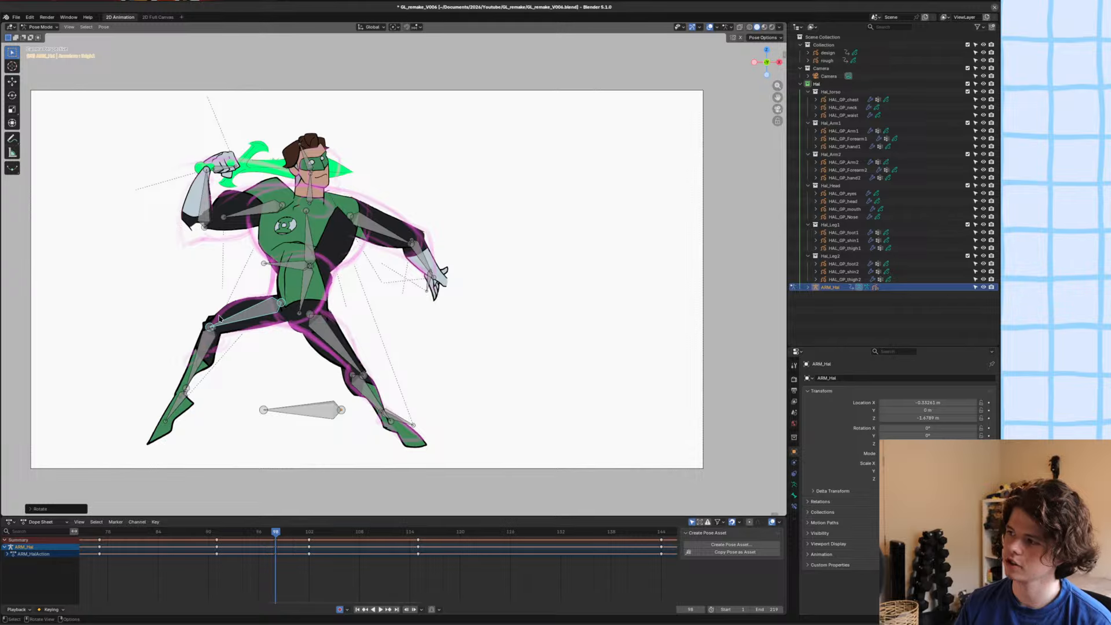
Move and rotate that leg's shin to meet the thigh at the knee and follow the rough sketch.
left_click(190, 366)
left_click(209, 357)
key("g")
left_click(245, 340)
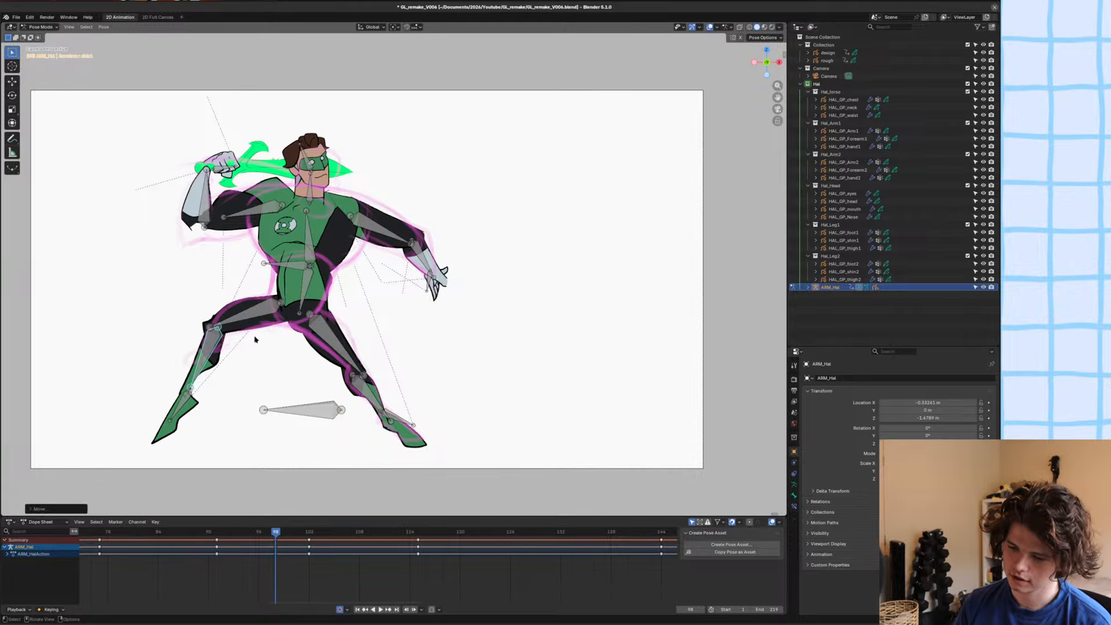
key("r")
left_click(260, 350)
key("g")
left_click(260, 349)
Flip between frames 97 and 98 to check the adjusted leg pose, and save the file.
scroll(259, 349, "up", 1, "alt")
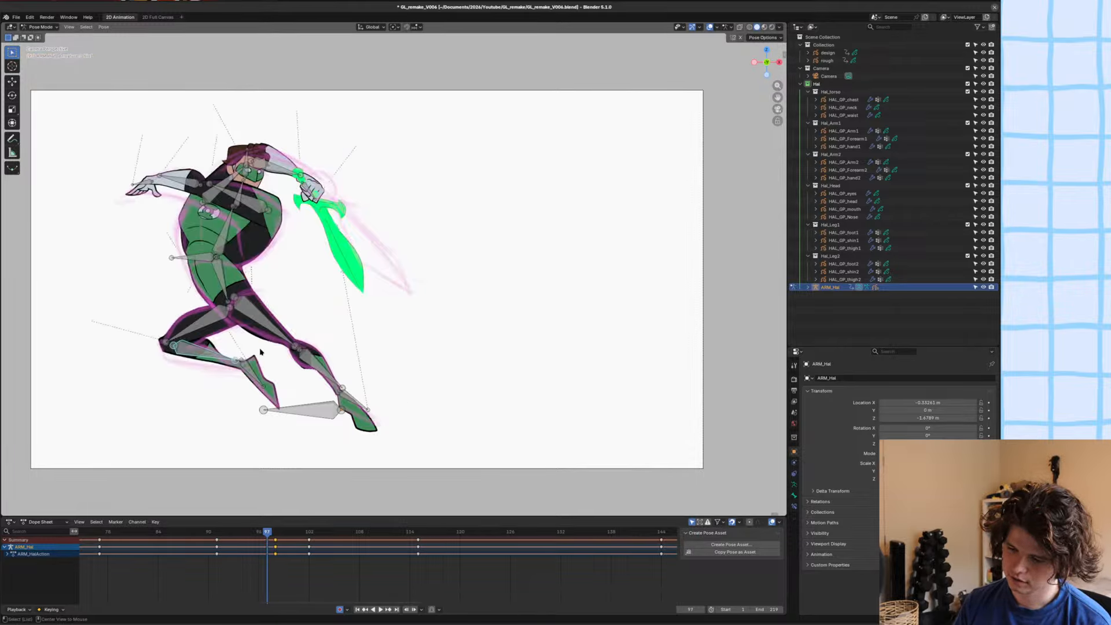
scroll(260, 350, "down", 2, "alt")
scroll(260, 350, "up", 2, "alt")
scroll(260, 350, "down", 2, "alt")
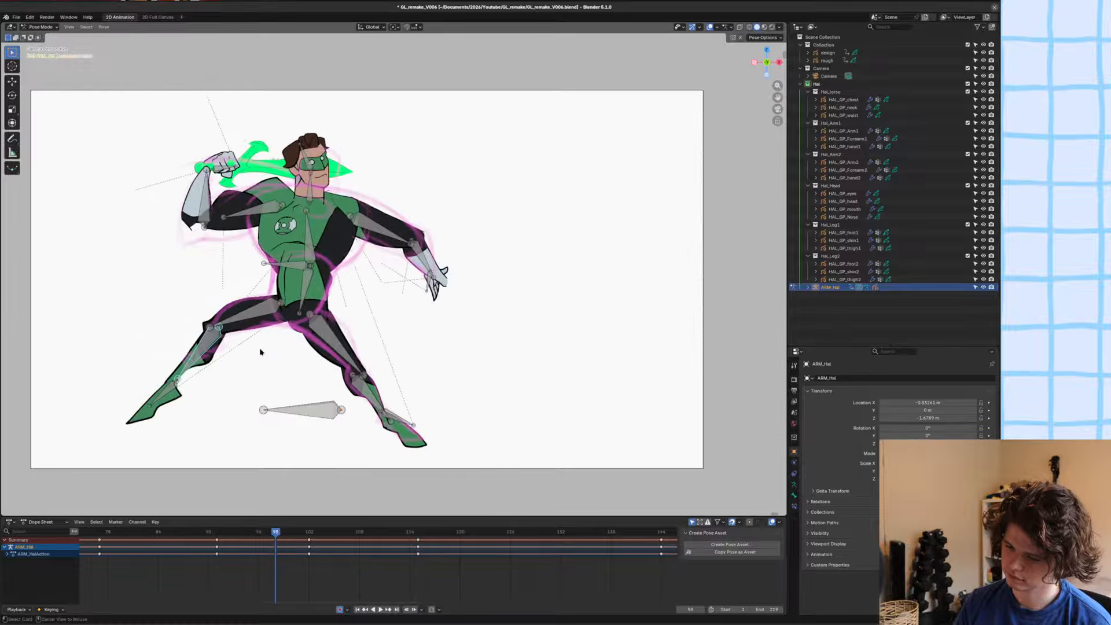
scroll(260, 351, "down", 3, "alt")
scroll(260, 350, "up", 1, "alt")
scroll(260, 350, "up", 3, "alt")
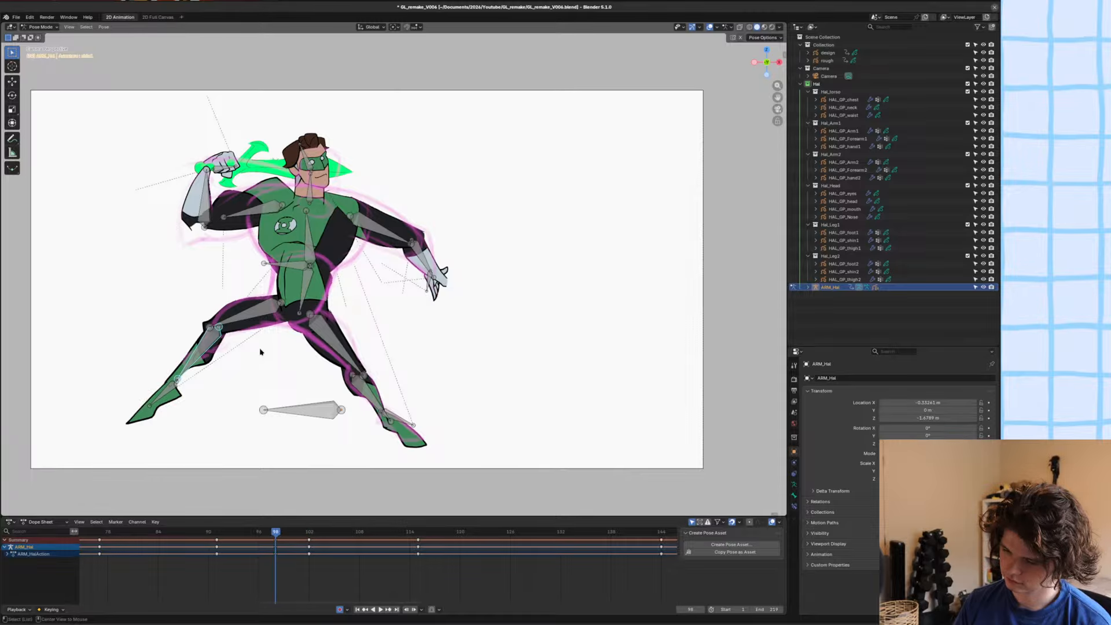
scroll(260, 350, "up", 1, "alt")
scroll(260, 350, "down", 1, "alt")
key("ctrl+s")
Rotate the upper-arm bone of the raised sword arm downward toward the rough sketch, and save the file.
scroll(286, 296, "up", 1, "shift")
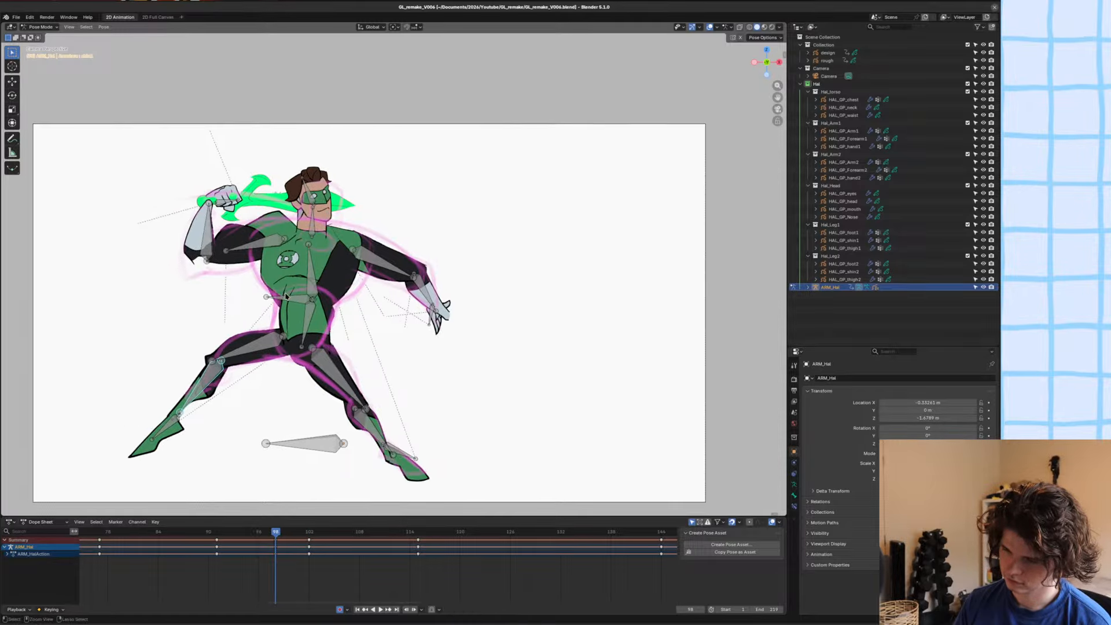
scroll(286, 296, "down", 1)
scroll(286, 296, "down", 1)
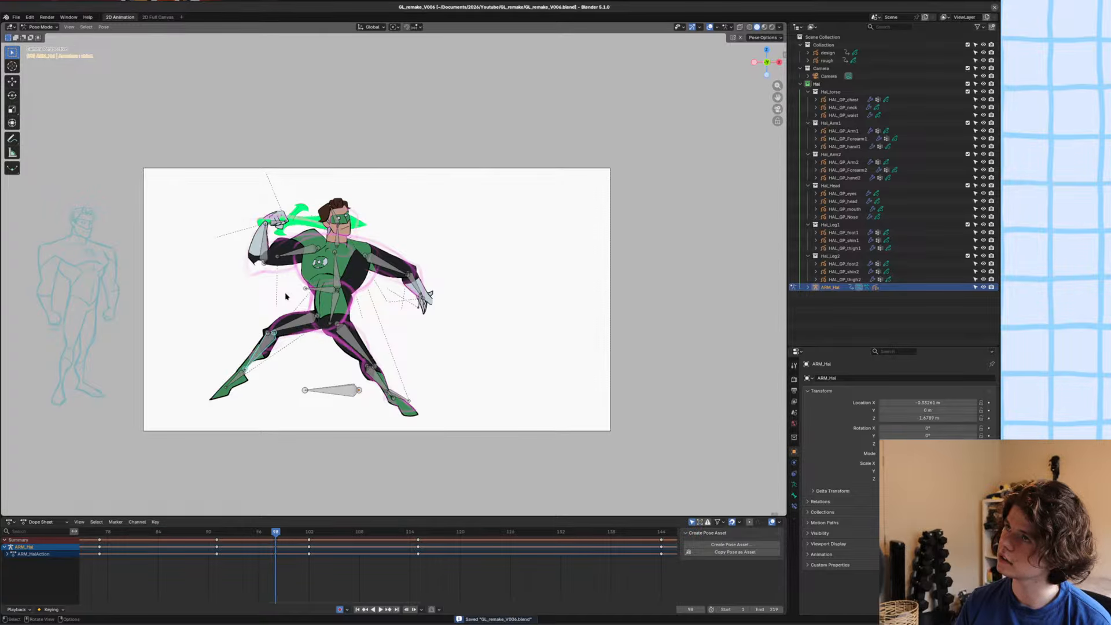
scroll(286, 295, "up", 3)
middle_click_drag(193, 237, 400, 230, "shift")
scroll(398, 223, "up", 2)
left_click(414, 225)
key("r")
left_click(415, 227)
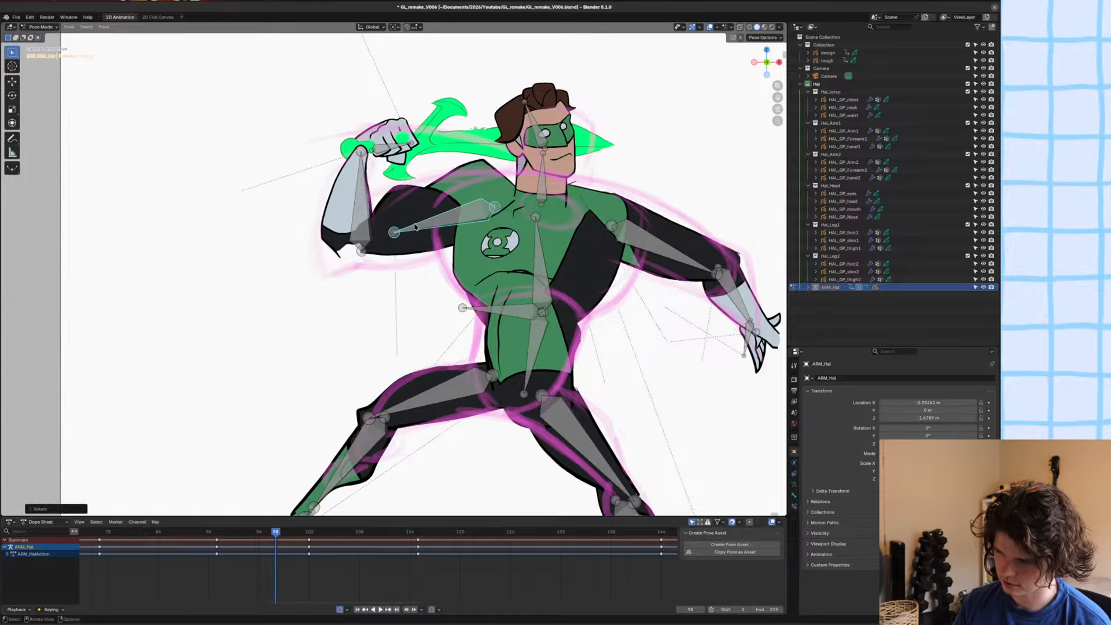
key("r")
left_click(412, 235)
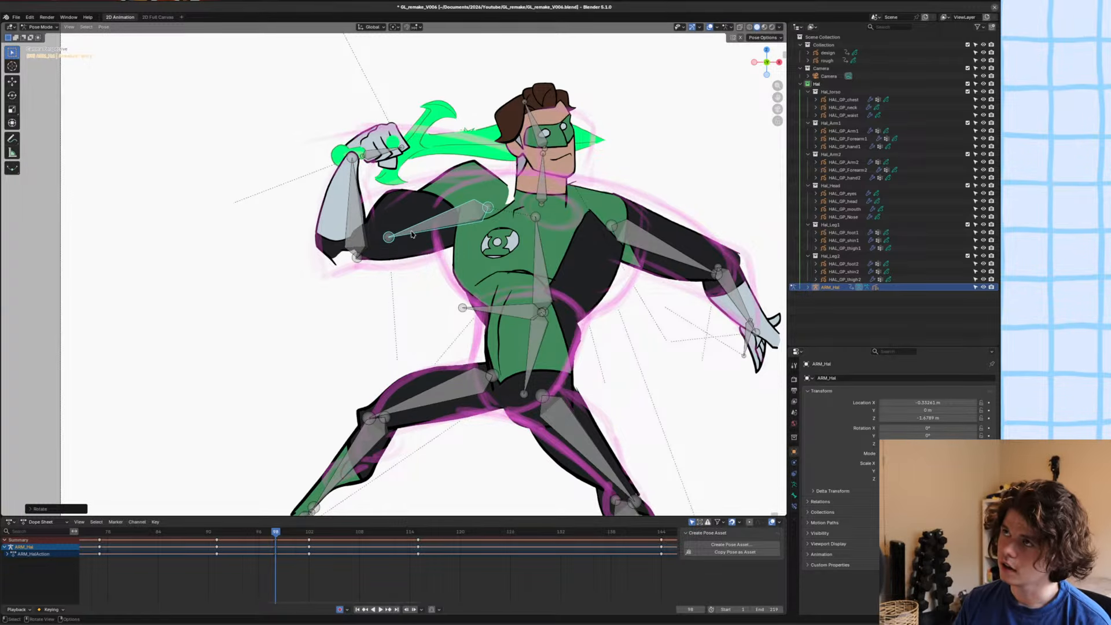
middle_click_drag(412, 235, 422, 237, "shift")
key("ctrl+s")
Rotate the forearm and hand bones of the raised sword arm to fit the rough sketch.
left_click(379, 220)
key("r")
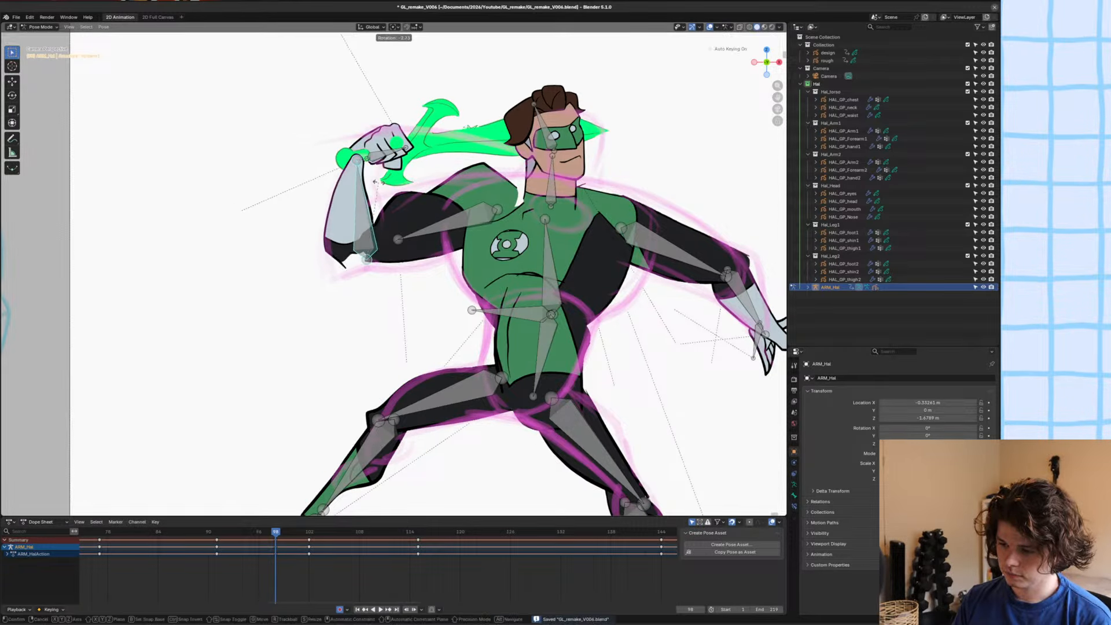
left_click(380, 180)
left_click(386, 163)
key("r")
left_click(394, 169)
Step back and forth through frames 96 to 99 to check the sword-swing pose, and save the file.
middle_click_drag(419, 124, 424, 168, "ctrl")
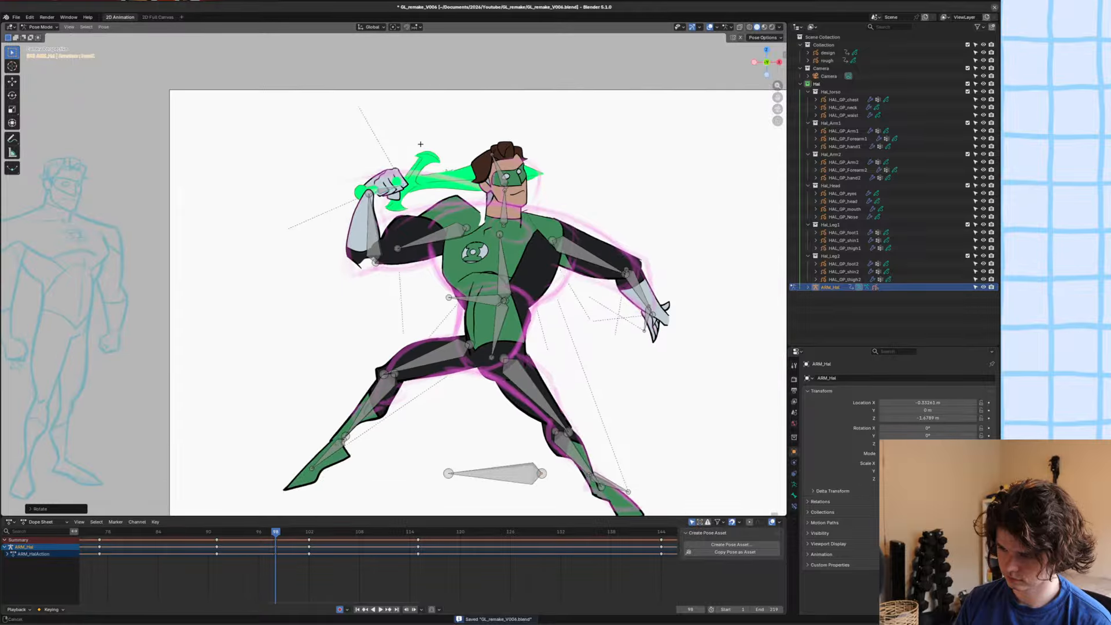
key("Left")
key("Left")
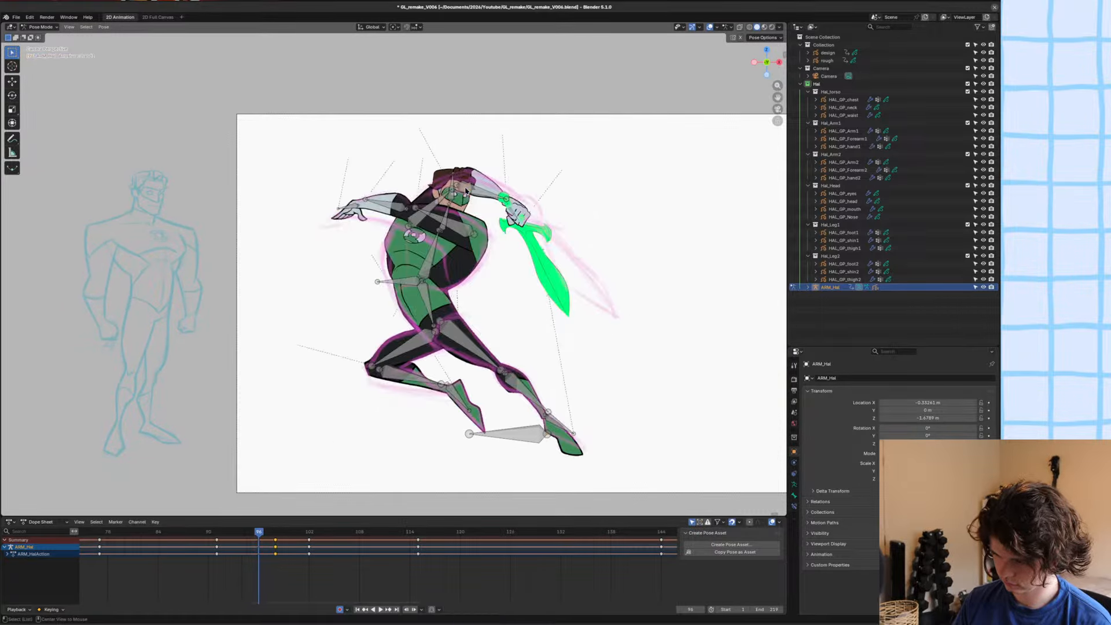
key("Right")
key("Right")
key("Left")
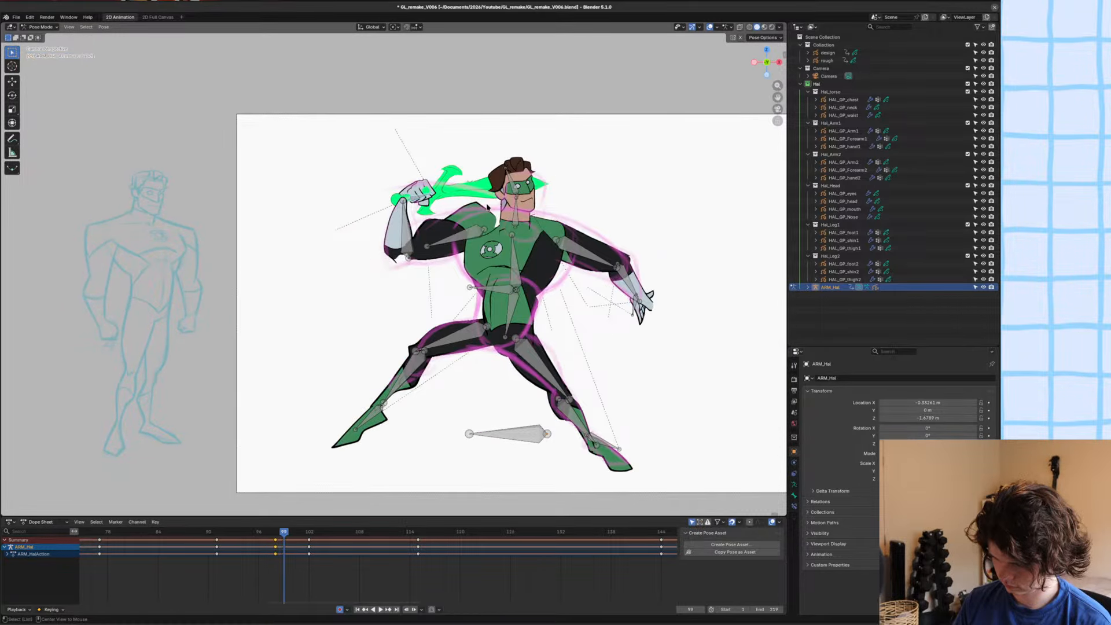
key("Right")
key("Left")
key("Right")
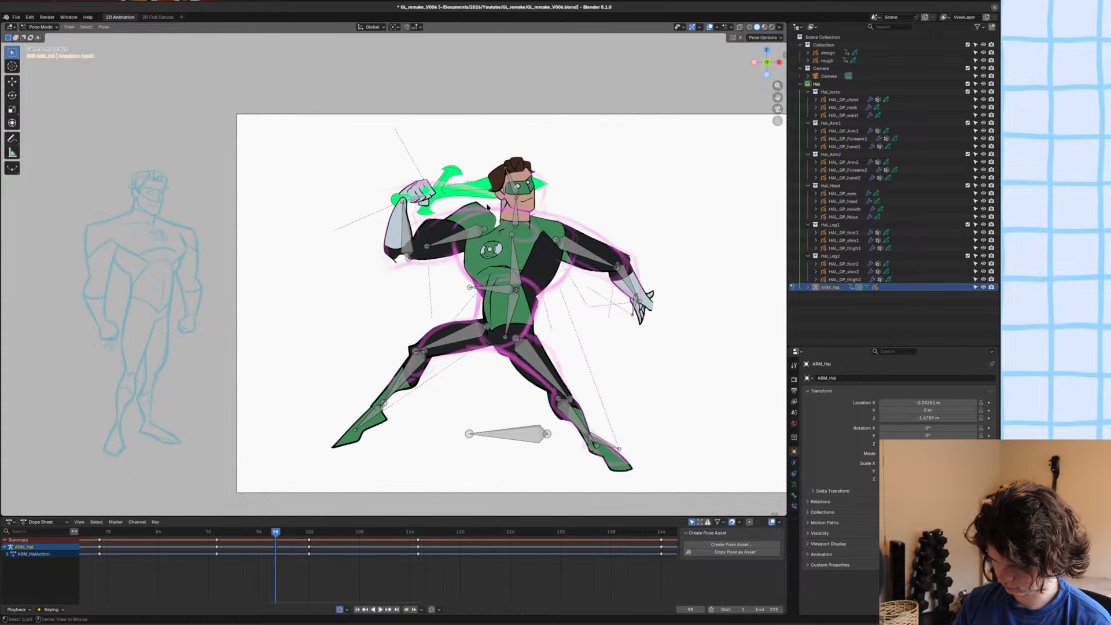
middle_click_drag(487, 207, 585, 278, "ctrl")
key("ctrl+s")
Leave Pose Mode and isolate the HAL_GP_chest drawing and the rough sketch in local view.
key("alt+a")
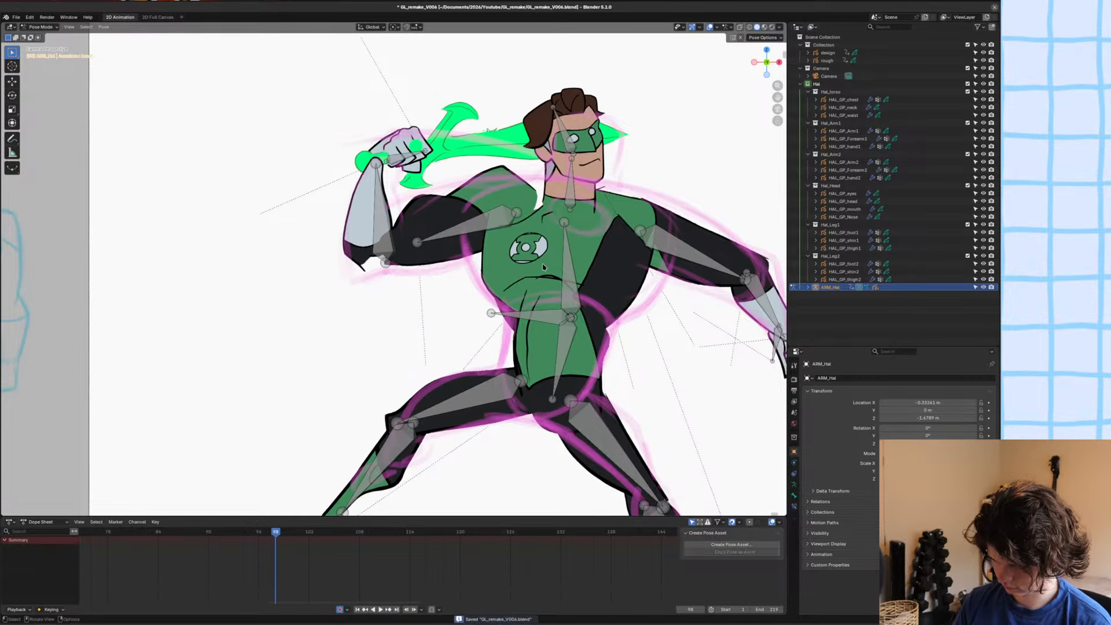
key("ctrl+Tab")
left_click(584, 277)
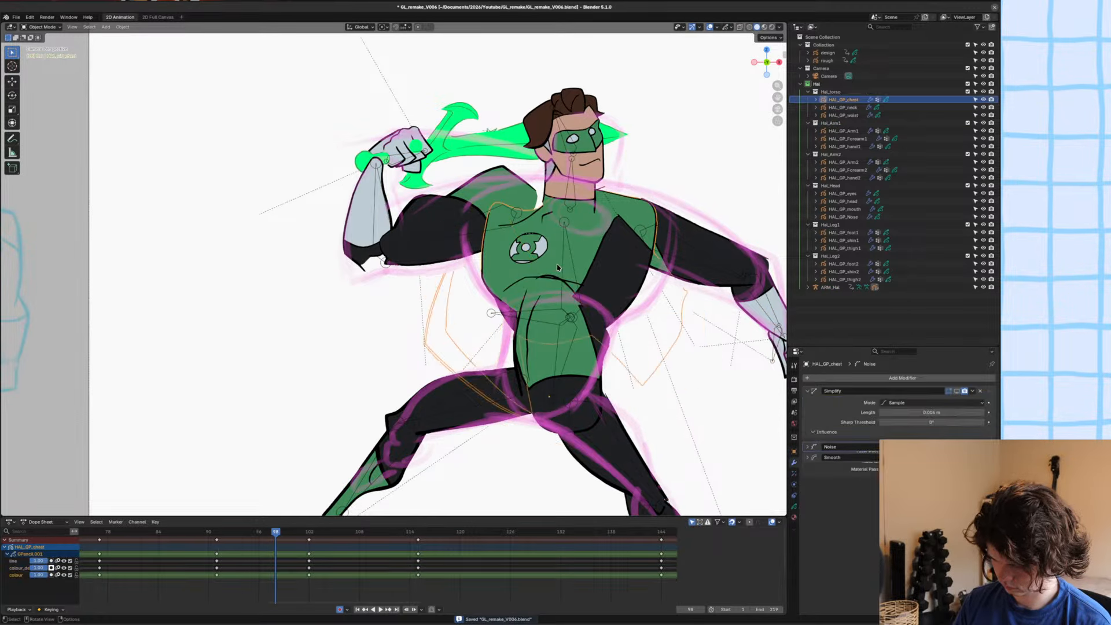
left_click(563, 266, "shift")
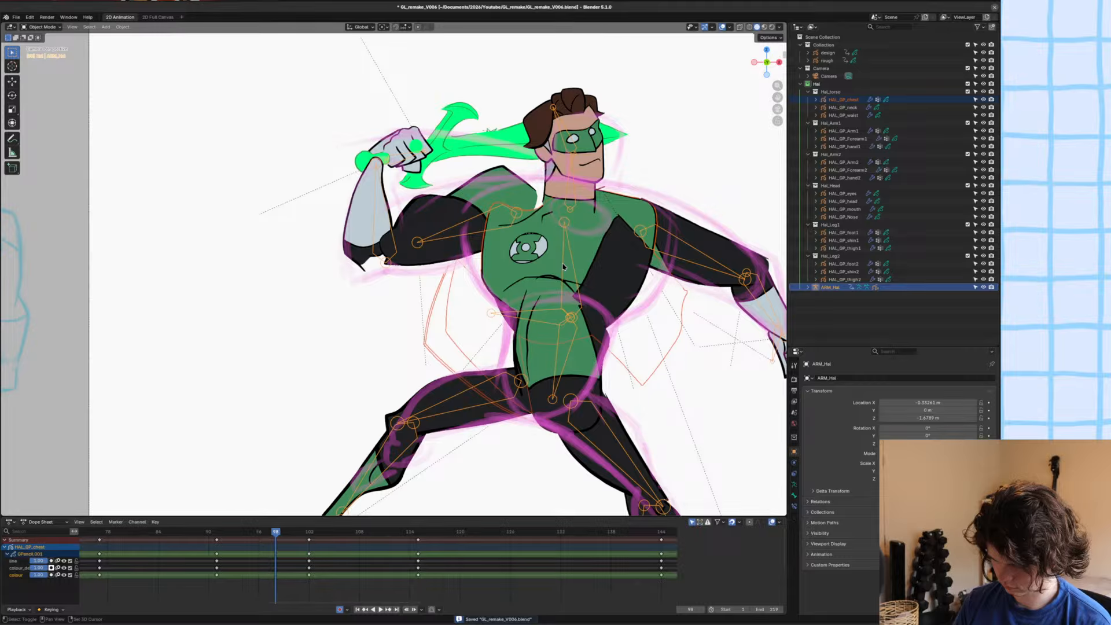
left_click(614, 290)
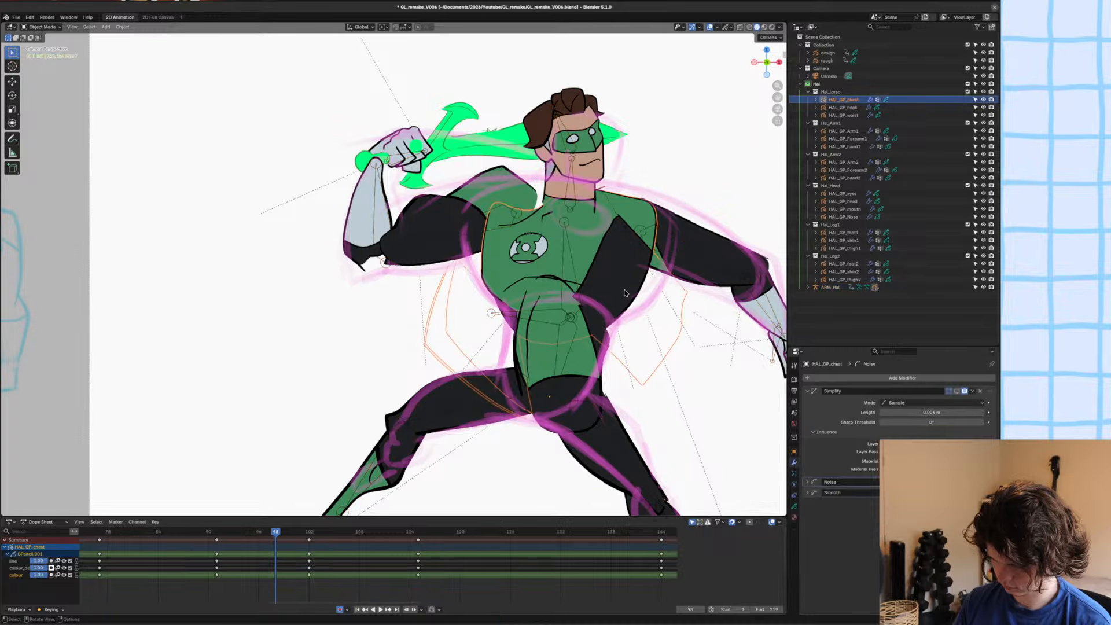
left_click(649, 302, "shift")
key("KP_Divide")
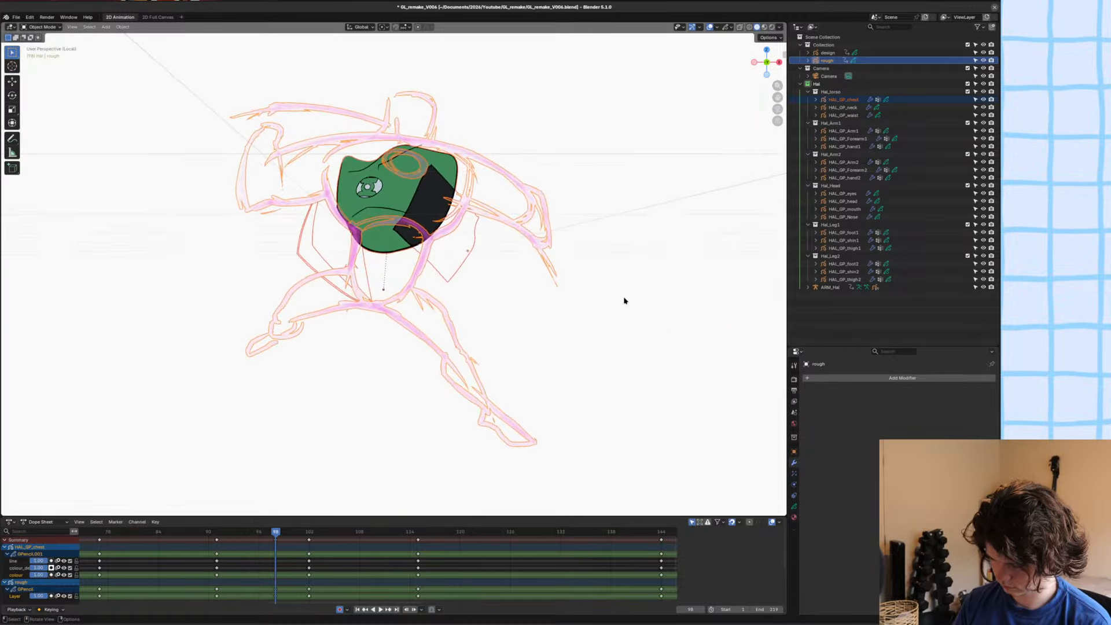
Delete the HAL_GP_chest strokes at frame 98 in Edit Mode and return to the camera view.
left_click(409, 208)
key("Tab")
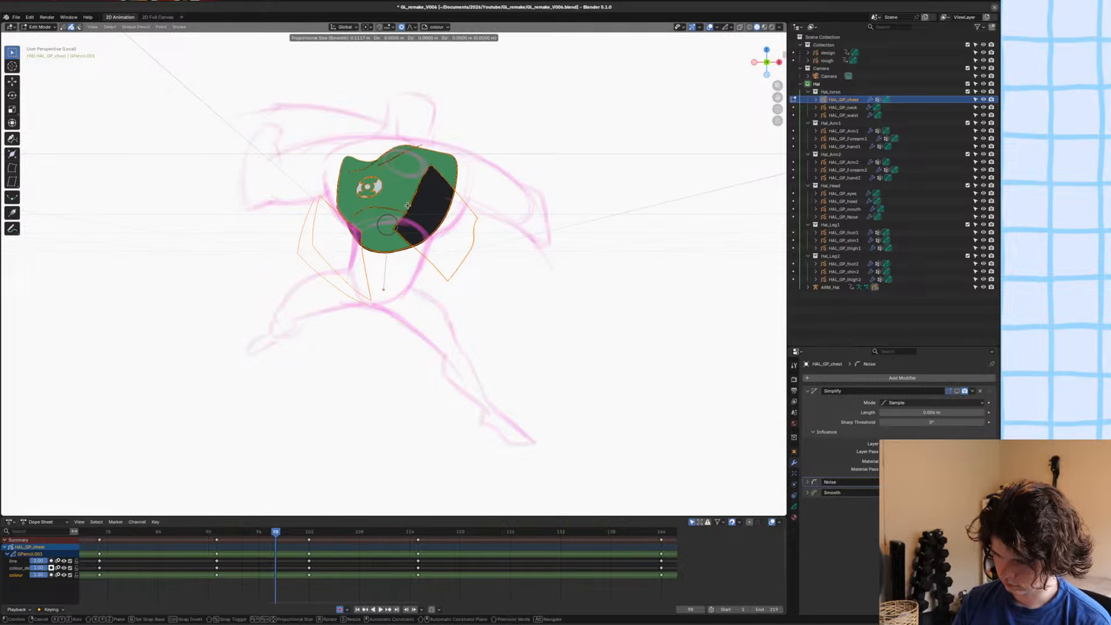
key("x")
left_click(405, 203)
scroll(426, 284, "up", 2)
key("KP_0")
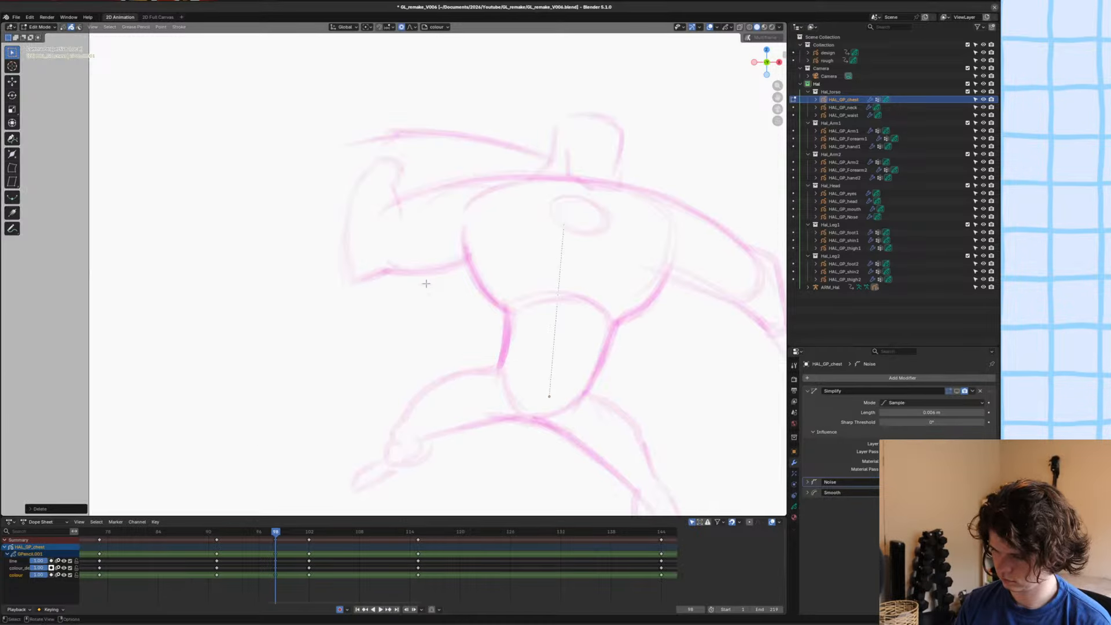
Set the transform orientation to Cursor, display the chest's neighbouring drawings as onion skins, and save the file.
key("comma")
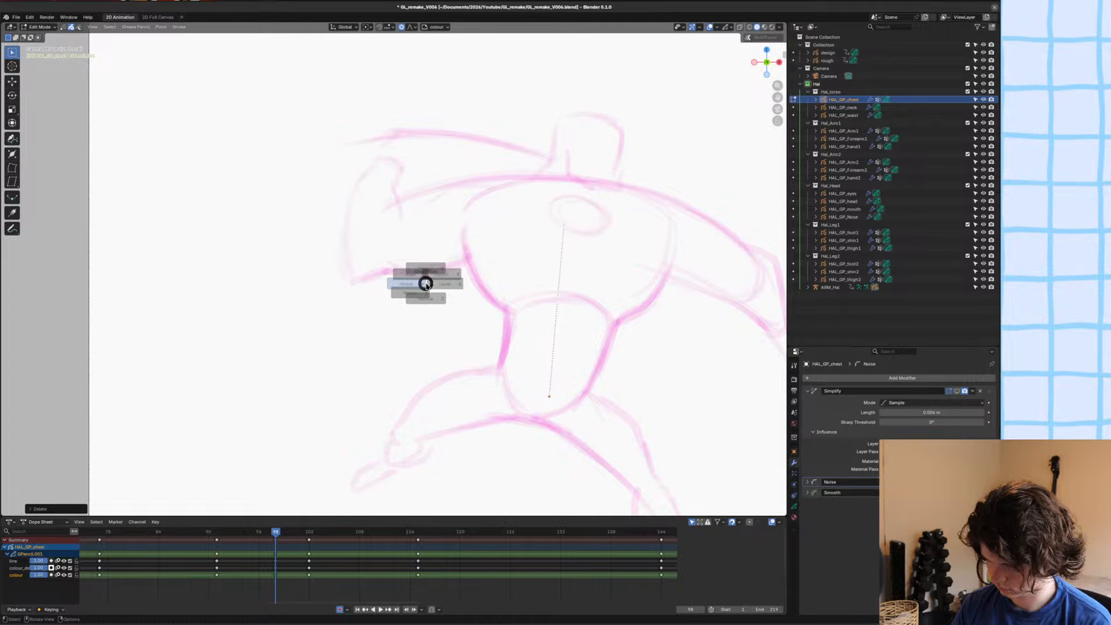
left_click(429, 281)
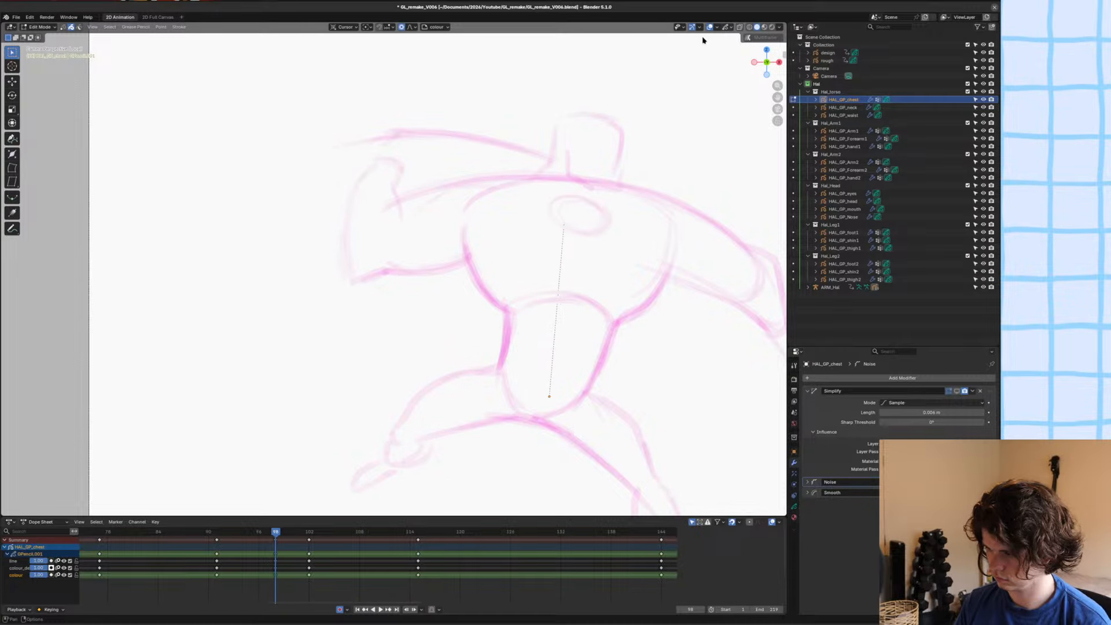
left_click(728, 27)
left_click(690, 49)
middle_click_drag(558, 343, 505, 371, "shift")
key("ctrl+s")
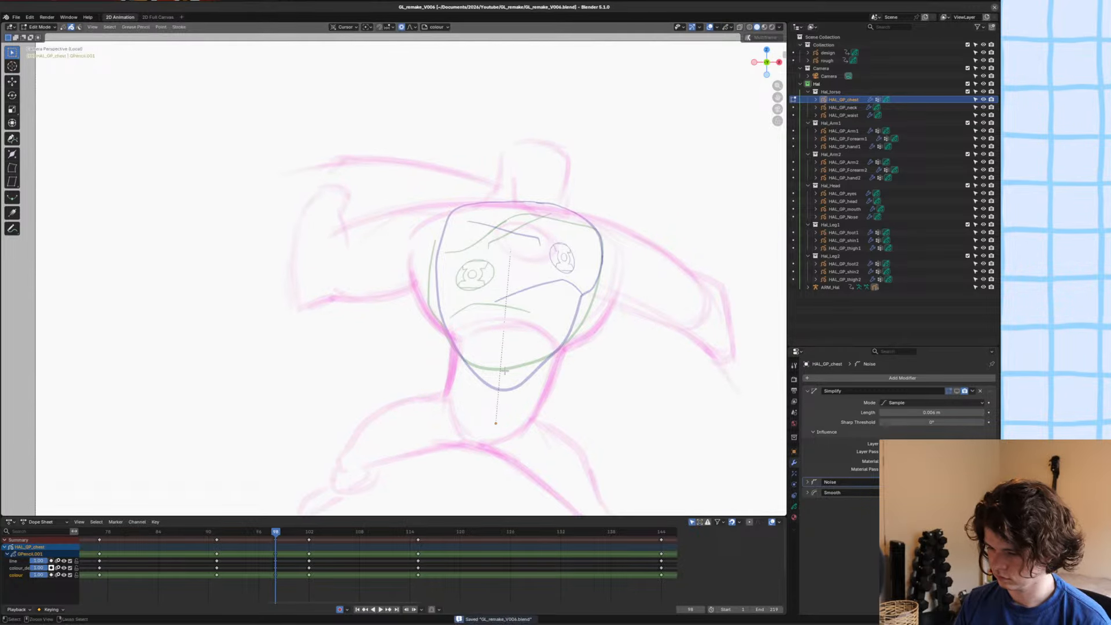
Make the chest's line layer active and enter Draw Mode with the Ink Pen brush and the Hal_Linework.001 material.
key("y")
left_click(480, 351)
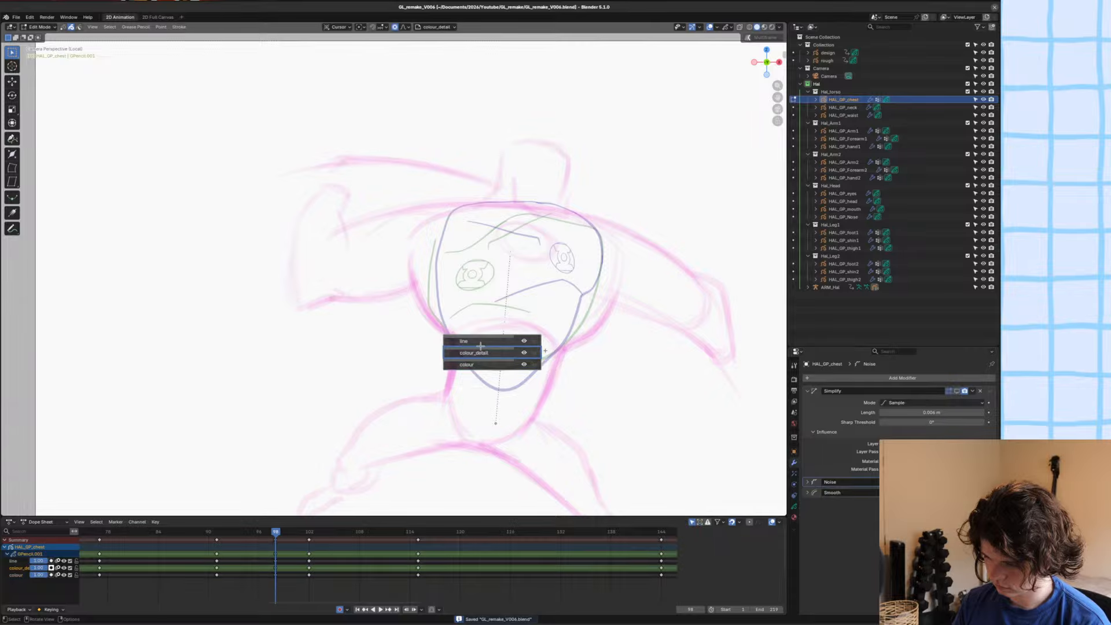
left_click(477, 341)
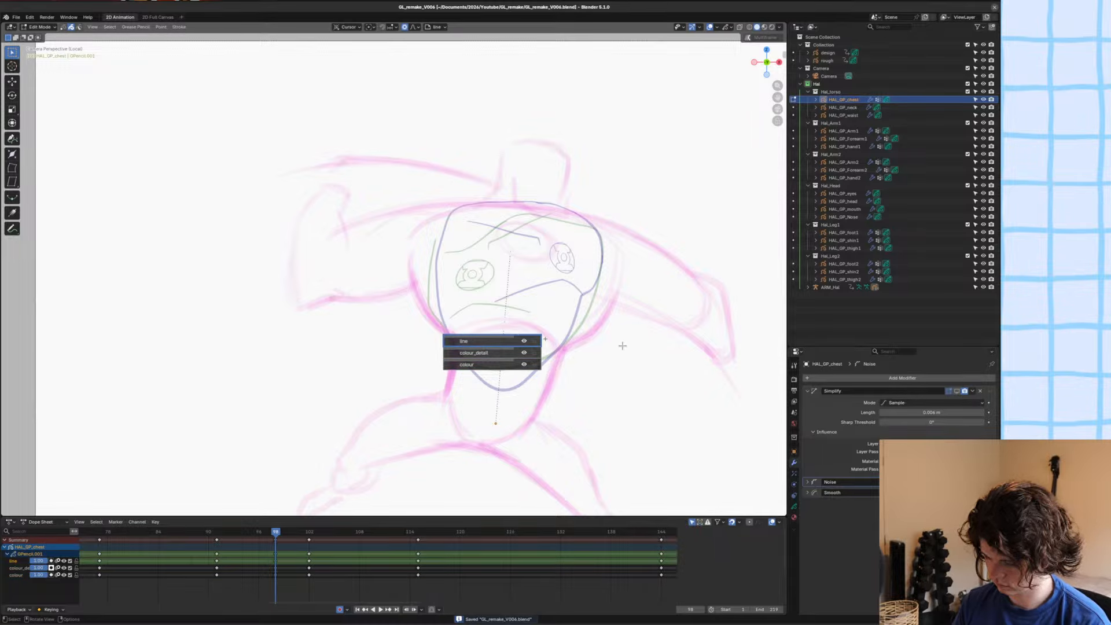
key("Tab")
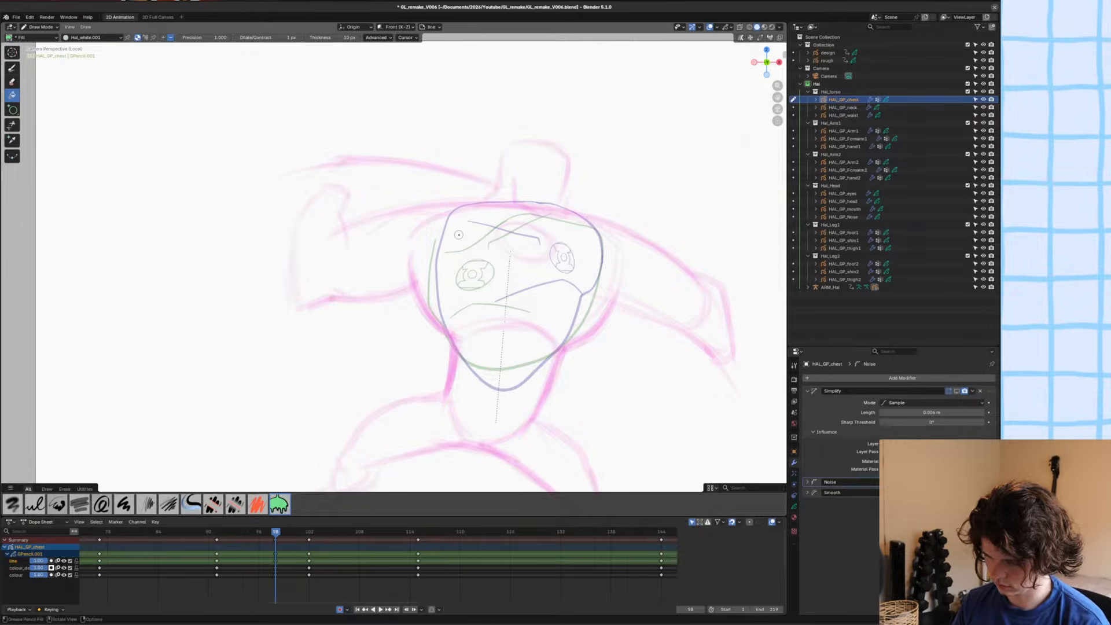
left_click(458, 235)
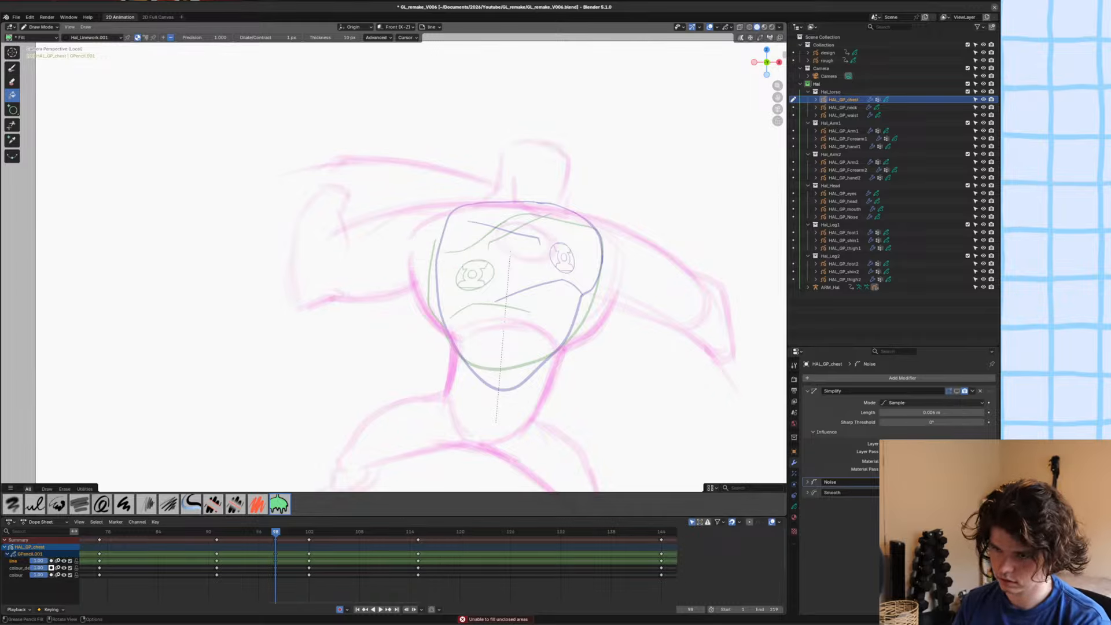
left_click(12, 68)
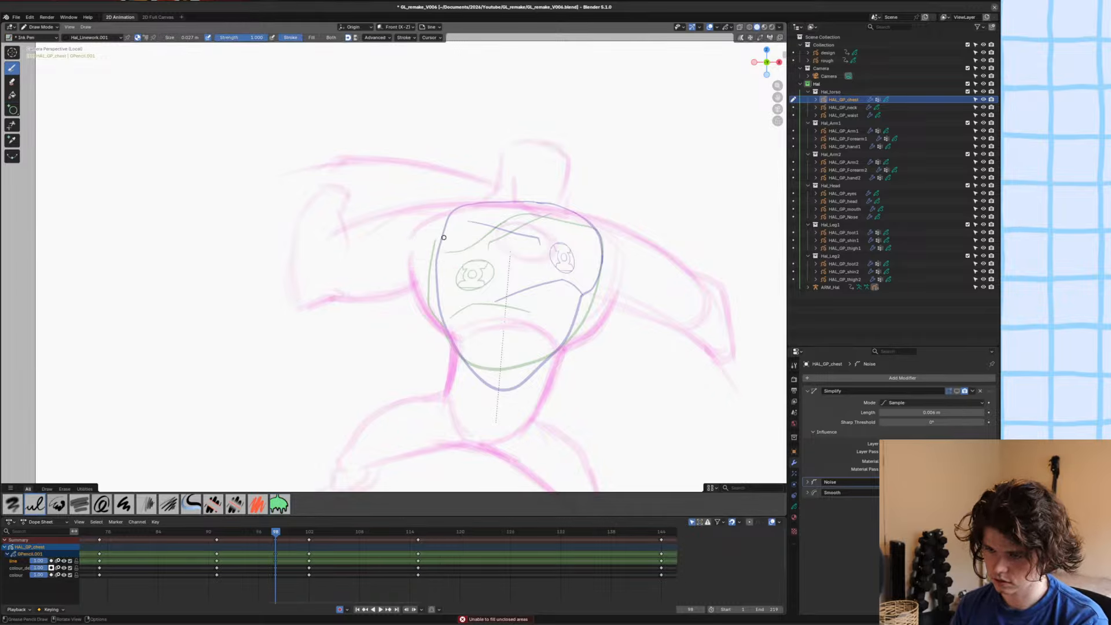
Undo a test stroke beside the chest and reduce the Ink Pen's brush size.
mouse_move(443, 238)
left_mouse_down()
mouse_move(453, 275)
mouse_move(397, 321)
left_mouse_up()
key("ctrl+z")
scroll(440, 199, "up", 3)
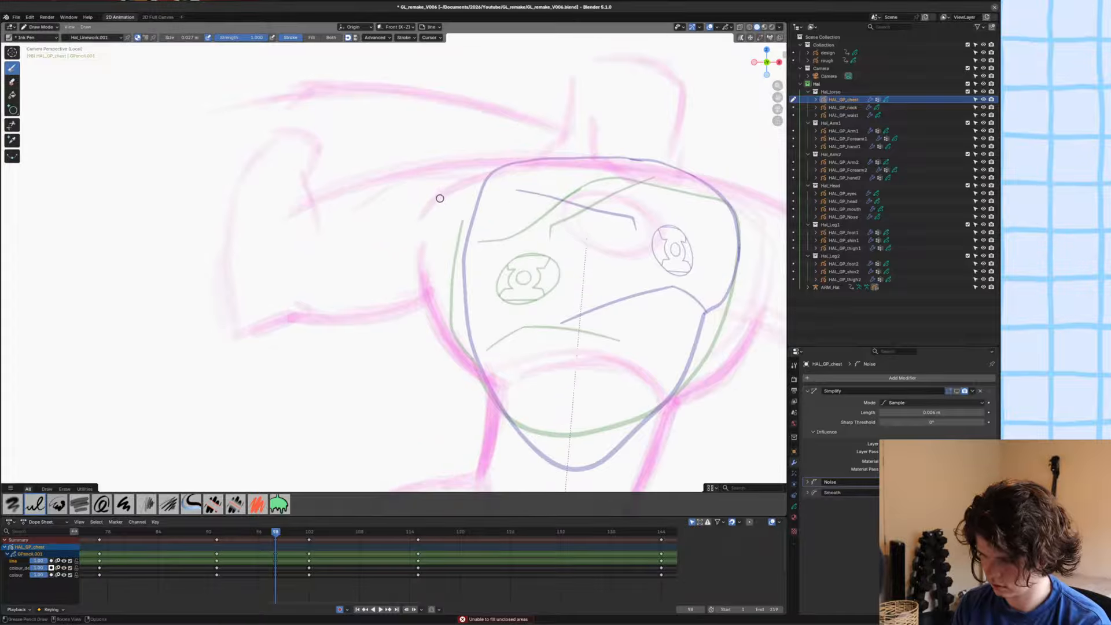
mouse_move(440, 199)
middle_mouse_down("shift")
mouse_move(318, 206)
mouse_move(301, 219)
middle_mouse_up("shift")
key("f")
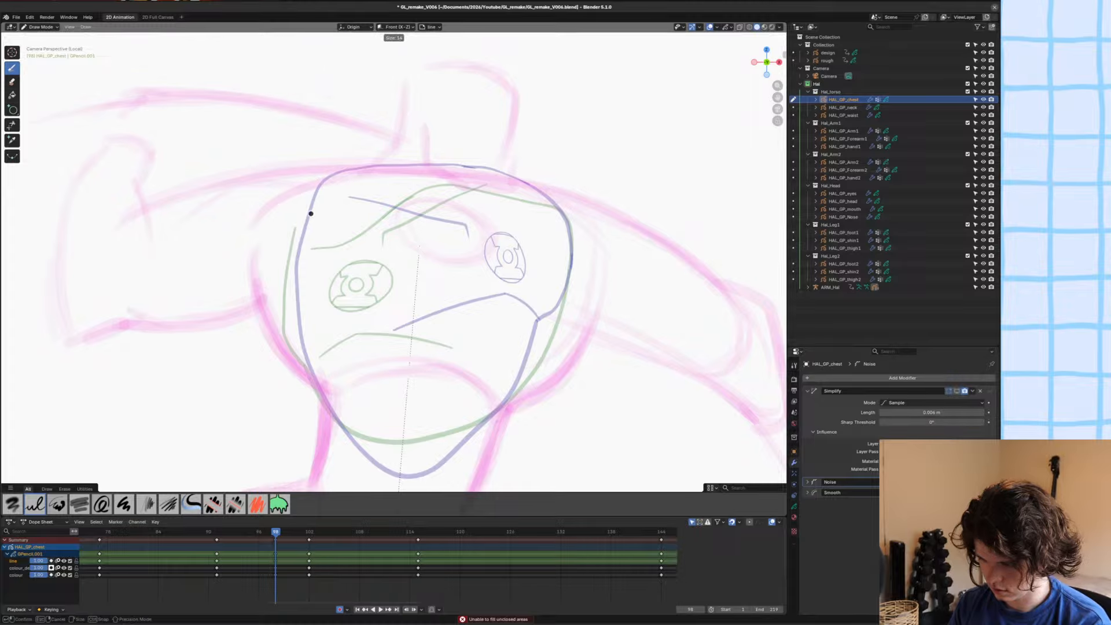
left_click(311, 213)
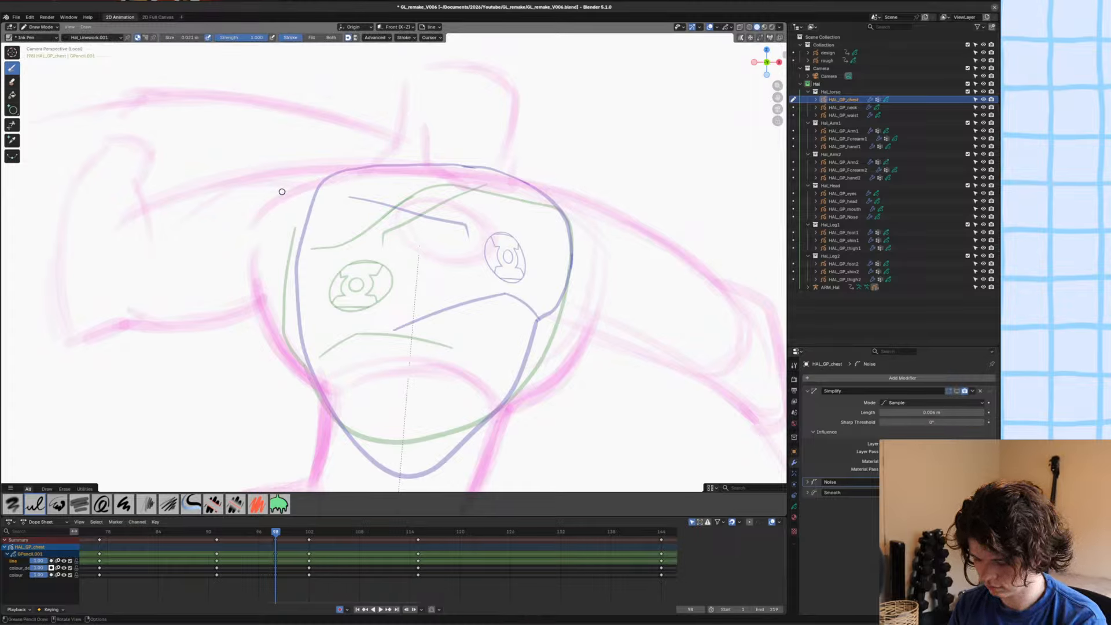
Draw the chest's notched shoulder line and its rounded side and lower outline over the rough sketch, and save the file.
mouse_move(282, 184)
left_mouse_down()
mouse_move(404, 164)
mouse_move(427, 184)
mouse_move(444, 167)
mouse_move(518, 179)
mouse_move(608, 216)
left_mouse_up()
middle_click_drag(574, 341, 602, 306, "shift")
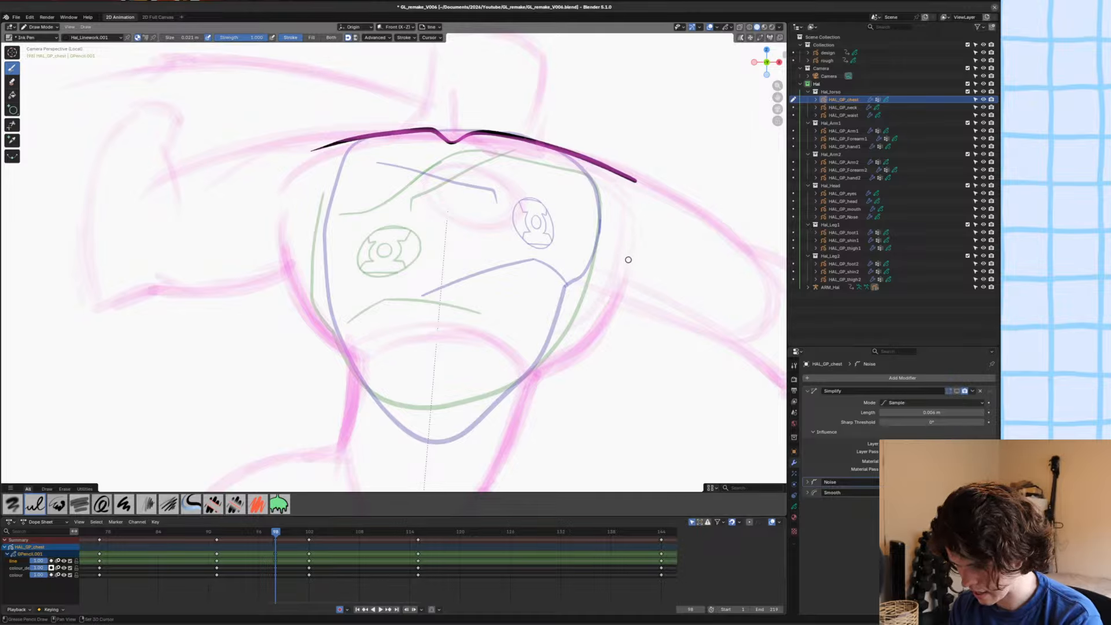
mouse_move(634, 238)
left_mouse_down()
mouse_move(565, 362)
mouse_move(489, 379)
mouse_move(414, 379)
mouse_move(356, 363)
mouse_move(309, 316)
mouse_move(286, 216)
left_mouse_up()
mouse_move(272, 308)
middle_mouse_down("shift")
mouse_move(275, 277)
mouse_move(305, 333)
middle_mouse_up("shift")
key("ctrl+s")
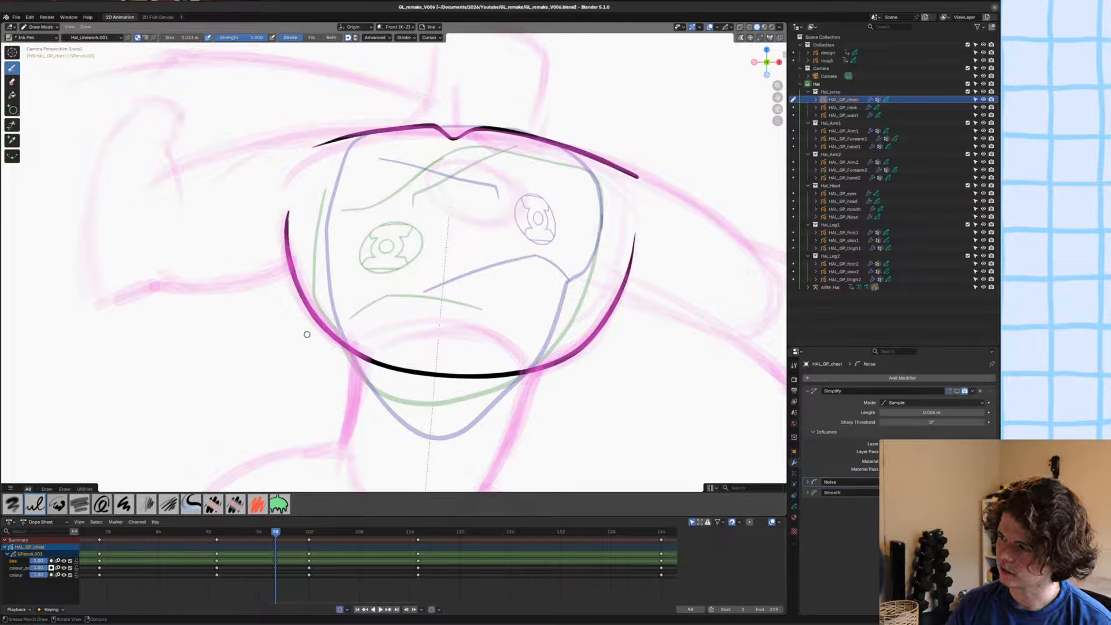
key("ctrl+s")
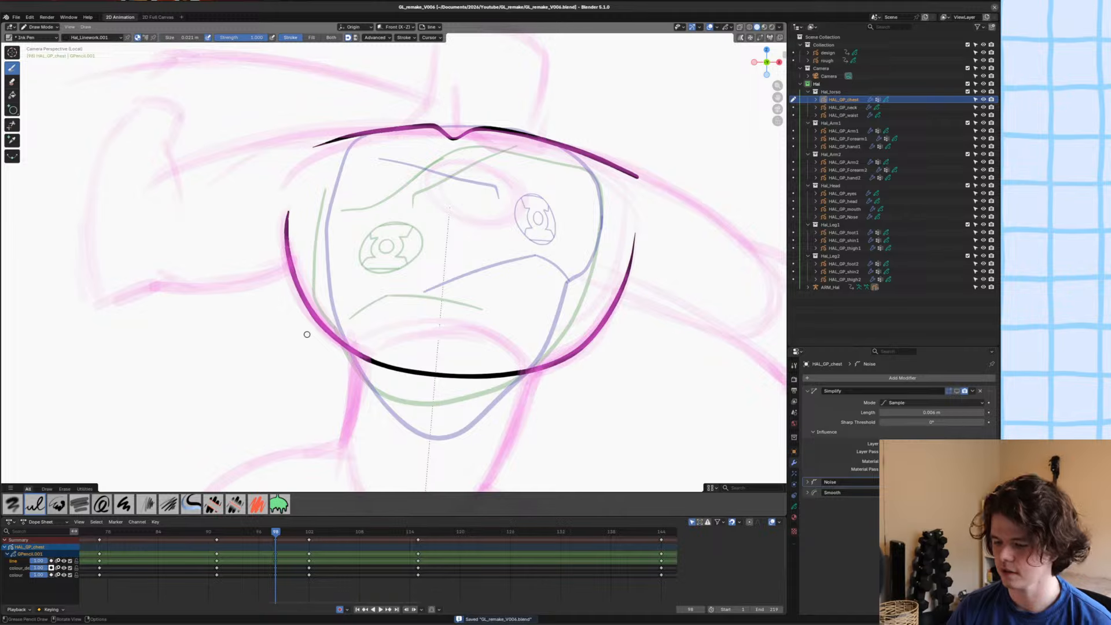
Draw a closed oval for the emblem on the upper chest just below the neckline notch, undoing the unwanted strokes.
mouse_move(487, 318)
middle_mouse_down("shift")
mouse_move(473, 324)
mouse_move(462, 372)
middle_mouse_up("shift")
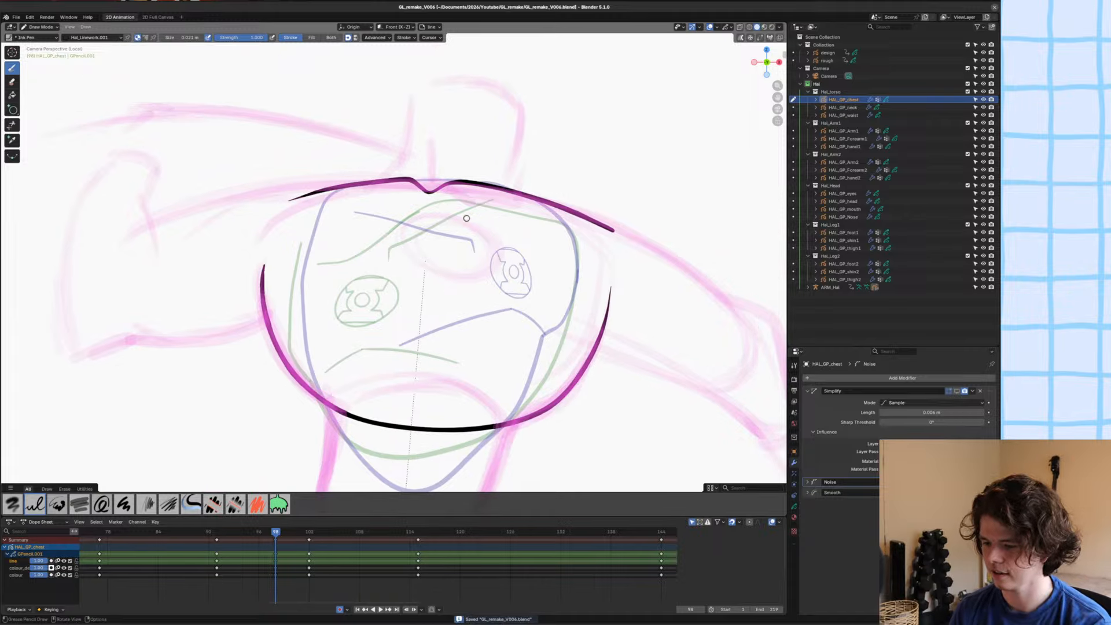
left_click_drag(429, 206, 431, 200)
key("ctrl+z")
mouse_move(380, 246)
middle_mouse_down("ctrl")
mouse_move(384, 154)
mouse_move(366, 274)
mouse_move(410, 231)
middle_mouse_up("ctrl")
mouse_move(360, 262)
left_mouse_down()
mouse_move(525, 273)
mouse_move(351, 285)
mouse_move(516, 290)
left_mouse_up()
key("ctrl+z")
mouse_move(518, 347)
left_mouse_down()
mouse_move(340, 295)
mouse_move(553, 307)
left_mouse_up()
key("ctrl+z")
mouse_move(533, 348)
left_mouse_down()
mouse_move(405, 359)
mouse_move(441, 254)
mouse_move(533, 348)
mouse_move(485, 346)
mouse_move(408, 249)
mouse_move(483, 350)
mouse_move(356, 338)
mouse_move(509, 265)
mouse_move(383, 362)
mouse_move(346, 324)
mouse_move(340, 299)
left_mouse_up()
key("ctrl+z")
key("ctrl+z")
Adjust the emblem oval's shape with the Grab brush in Sculpt Mode, return to Draw Mode and save the file.
key("ctrl+Tab")
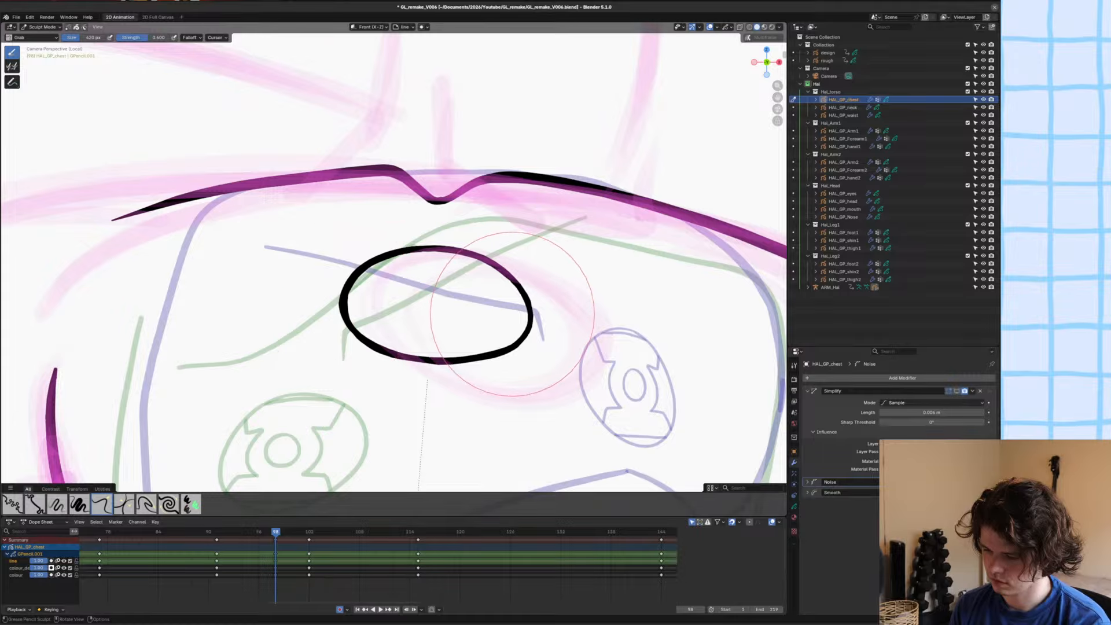
left_click_drag(512, 317, 517, 304)
key("ctrl+Tab")
middle_click_drag(294, 349, 324, 229, "shift")
mouse_move(324, 229)
middle_mouse_down("ctrl")
mouse_move(327, 347)
mouse_move(312, 379)
mouse_move(337, 312)
middle_mouse_up("ctrl")
key("ctrl+s")
Draw a wavy line across the chest below the emblem oval, curving up at both sides, and save the file.
middle_click_drag(337, 313, 327, 381, "shift")
mouse_move(328, 381)
middle_mouse_down("ctrl")
mouse_move(331, 313)
mouse_move(415, 303)
middle_mouse_up("ctrl")
mouse_move(567, 341)
left_mouse_down()
mouse_move(334, 324)
mouse_move(310, 313)
mouse_move(296, 273)
left_mouse_up()
left_click_drag(581, 342, 636, 301)
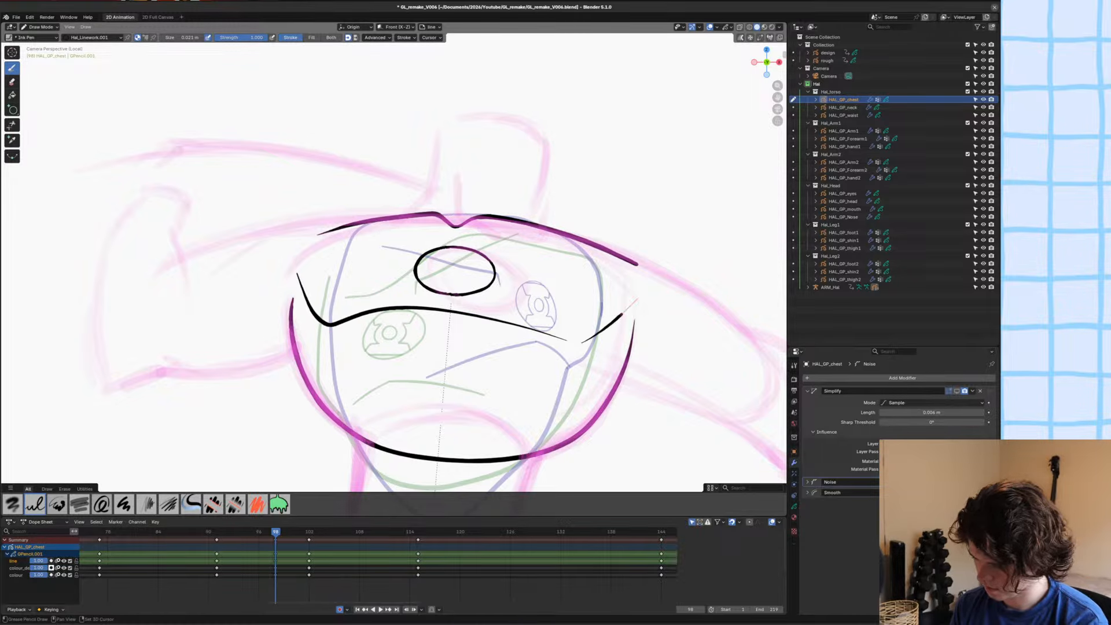
key("ctrl+s")
mouse_move(511, 372)
middle_mouse_down("shift")
mouse_move(376, 348)
mouse_move(379, 311)
mouse_move(363, 336)
mouse_move(377, 329)
middle_mouse_up("shift")
scroll(475, 335, "up", 3)
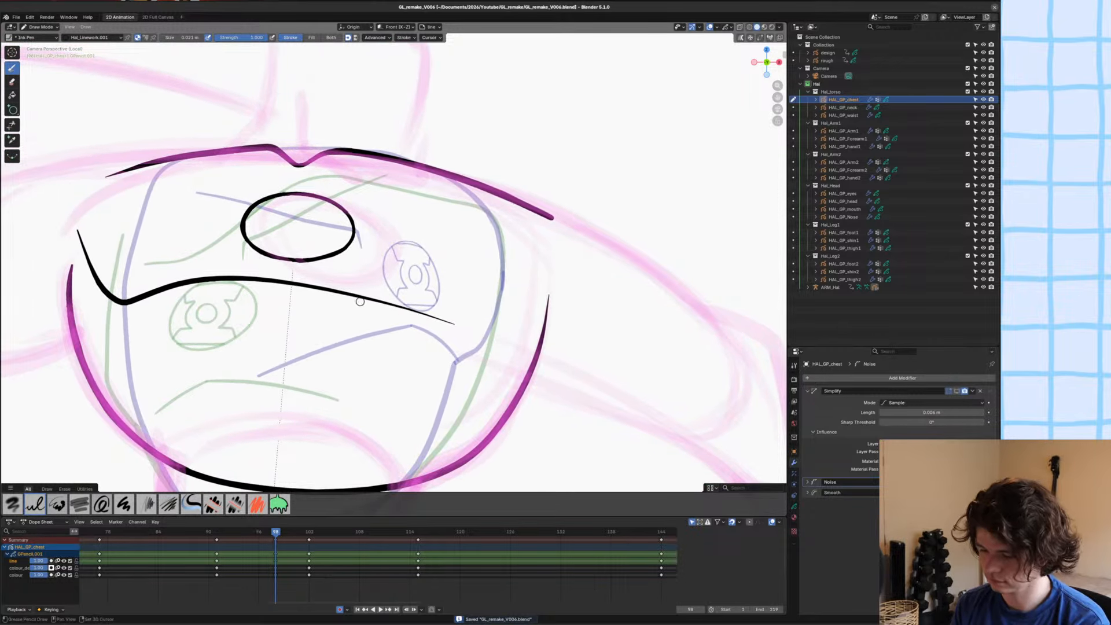
mouse_move(338, 290)
left_mouse_down("shift")
mouse_move(492, 321)
mouse_move(548, 269)
left_mouse_up("shift")
scroll(531, 231, "down", 1)
key("ctrl+s")
Draw a short arched line in the middle of the chest beneath the wavy line and save the file.
middle_click_drag(266, 331, 390, 316, "ctrl")
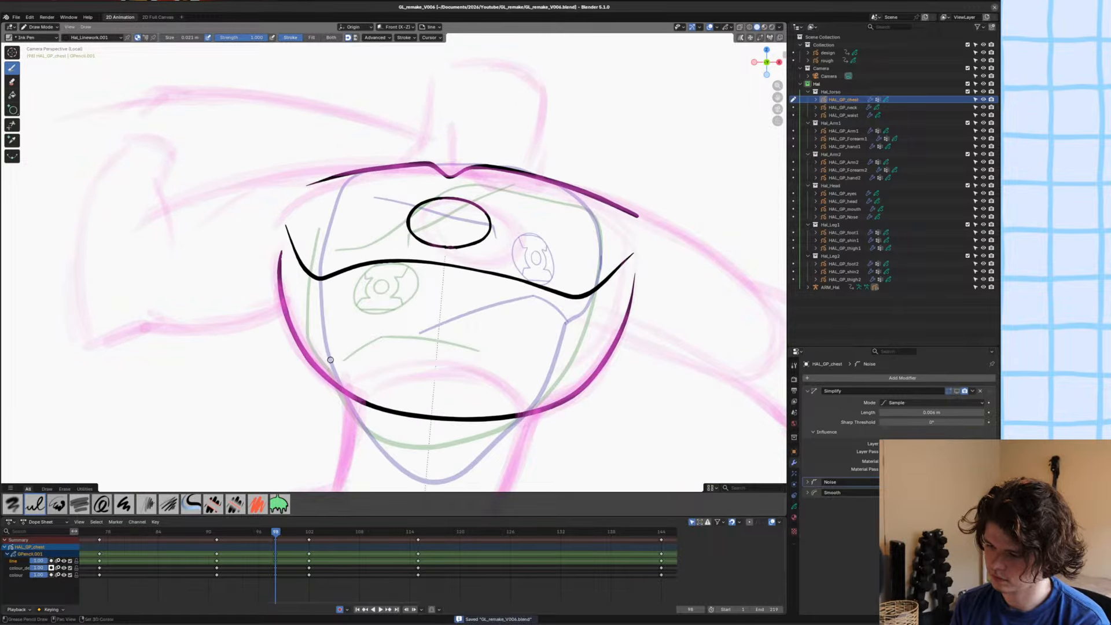
middle_click_drag(330, 359, 331, 348, "shift")
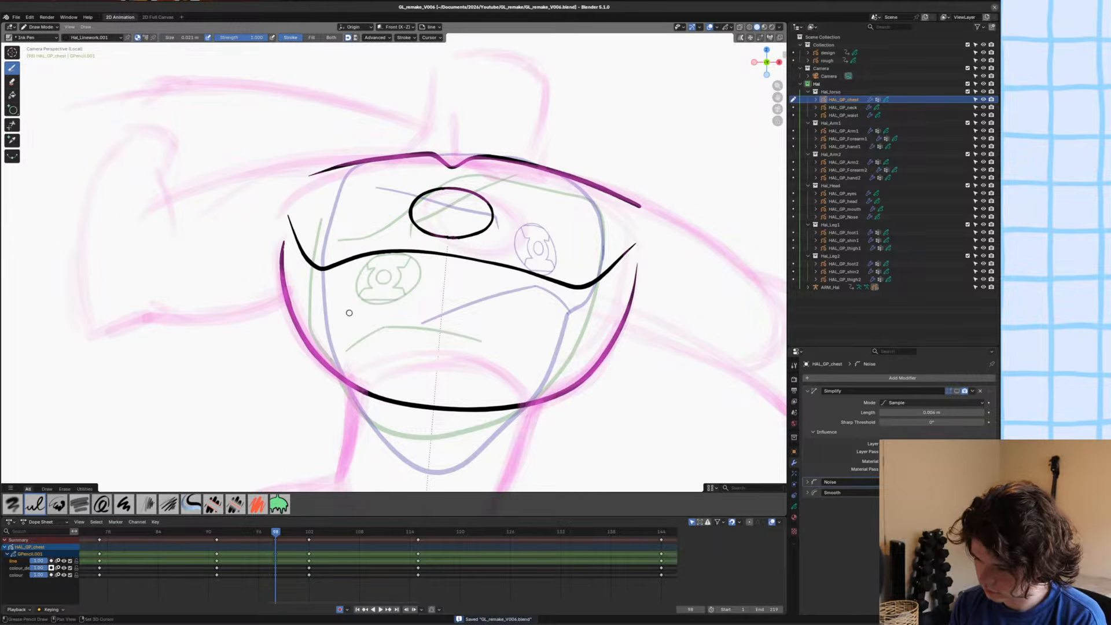
mouse_move(360, 302)
left_mouse_down()
mouse_move(469, 275)
mouse_move(507, 305)
left_mouse_up()
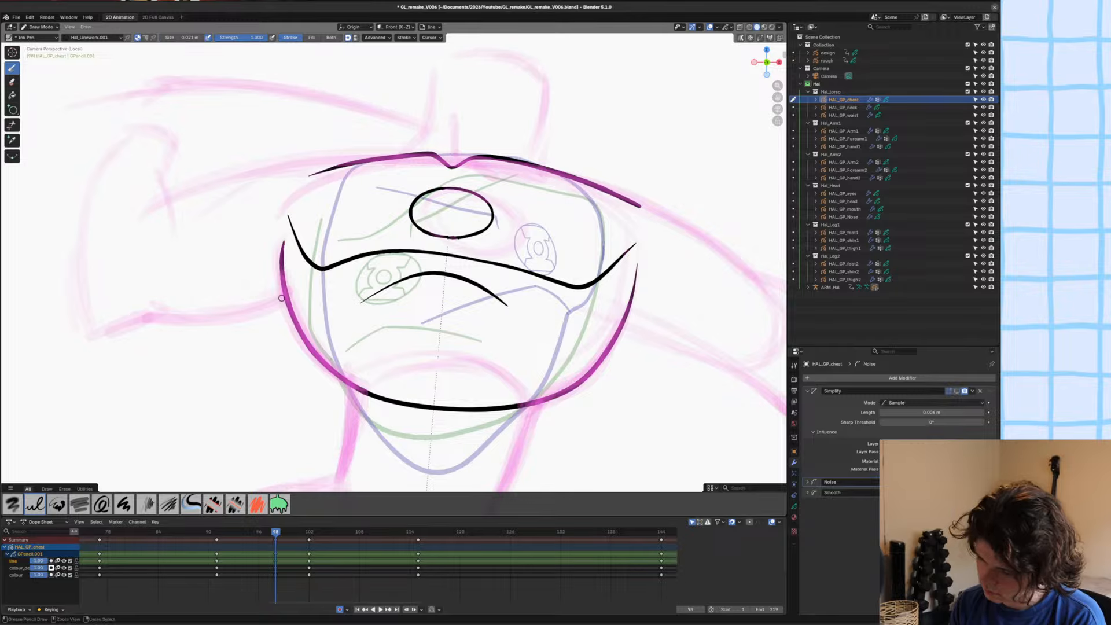
key("ctrl+s")
mouse_move(282, 298)
middle_mouse_down("ctrl")
mouse_move(305, 377)
mouse_move(342, 340)
mouse_move(348, 372)
mouse_move(410, 388)
middle_mouse_up("ctrl")
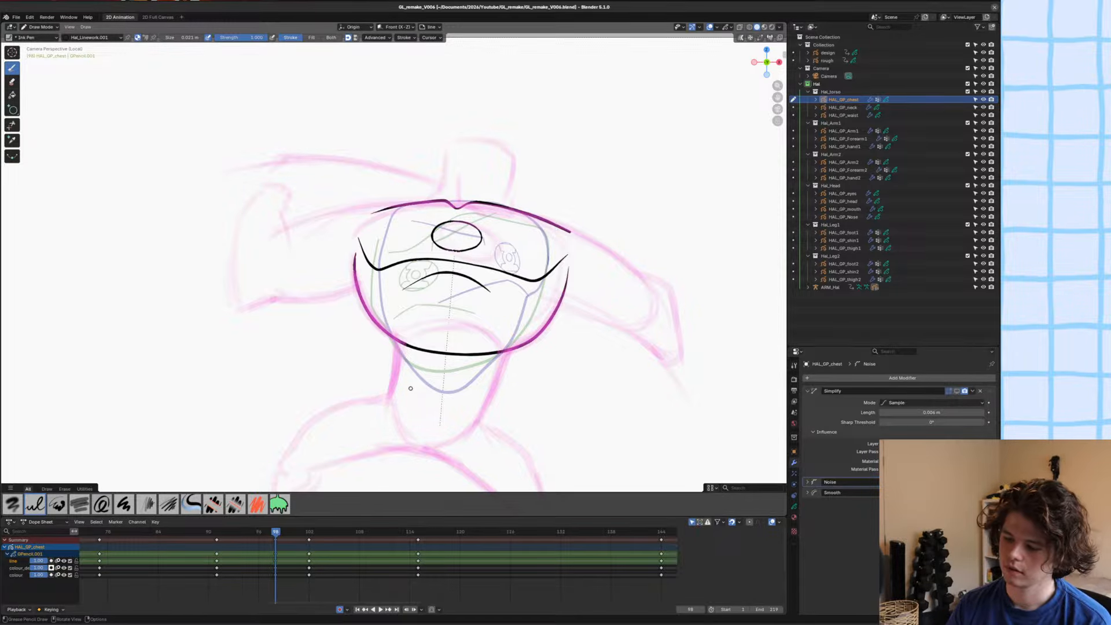
key("ctrl+s")
Draw the curved upper and lower inner lines of the lantern emblem inside the oval.
mouse_move(410, 388)
middle_mouse_down("shift")
mouse_move(435, 443)
mouse_move(357, 302)
middle_mouse_up("shift")
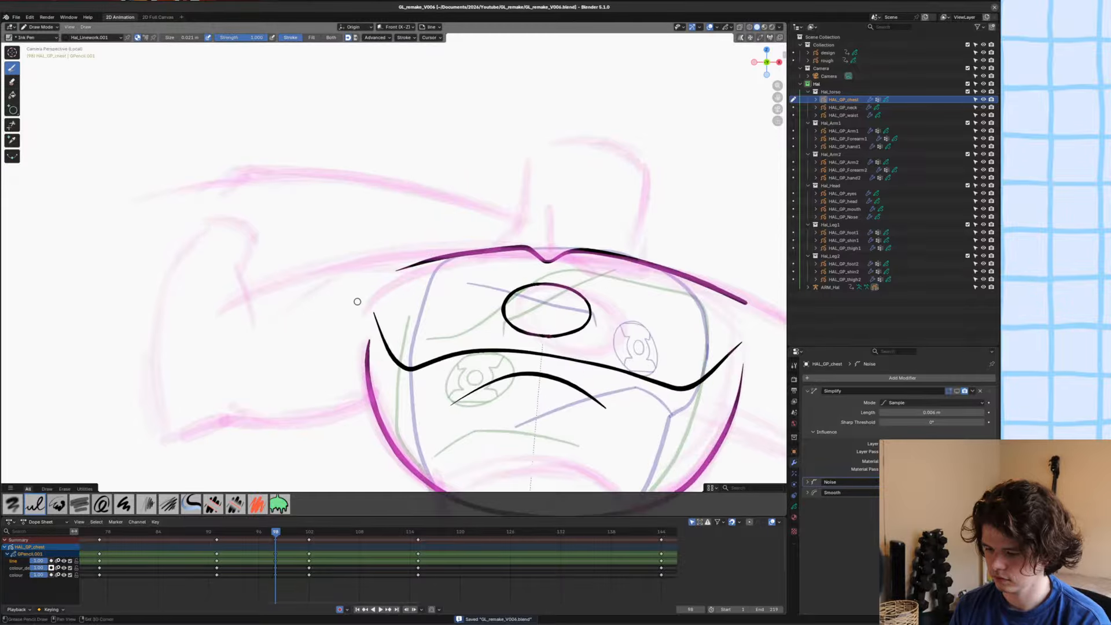
mouse_move(349, 426)
middle_mouse_down("shift")
mouse_move(318, 309)
mouse_move(395, 325)
mouse_move(292, 314)
mouse_move(313, 236)
mouse_move(356, 363)
mouse_move(374, 210)
middle_mouse_up("shift")
mouse_move(311, 318)
left_mouse_down()
mouse_move(322, 307)
mouse_move(456, 298)
mouse_move(528, 317)
left_mouse_up()
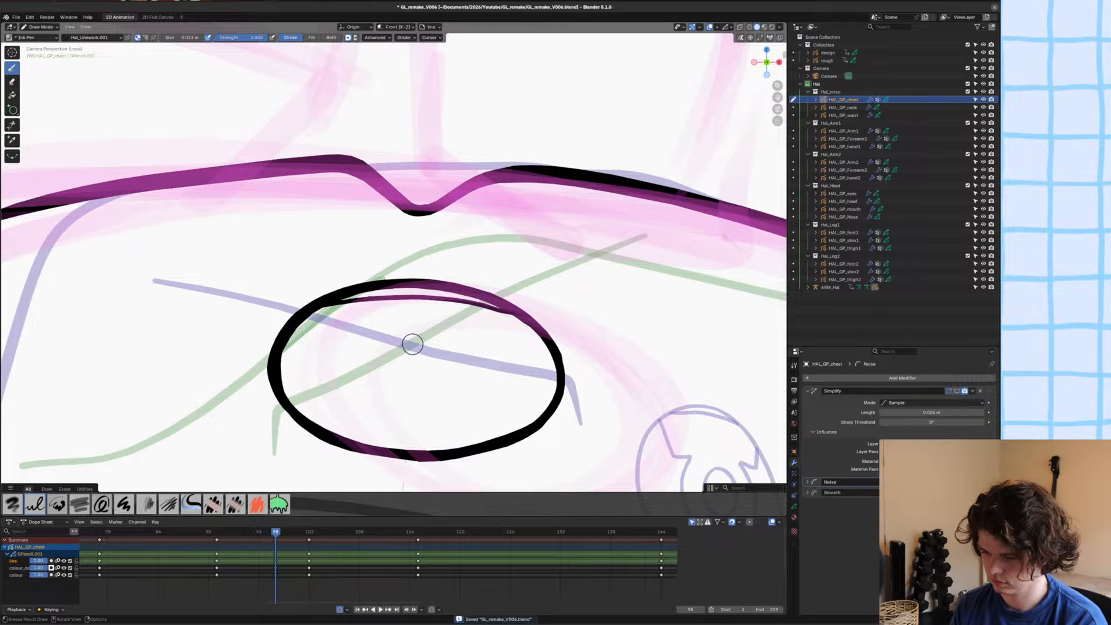
left_click_drag(326, 429, 516, 435)
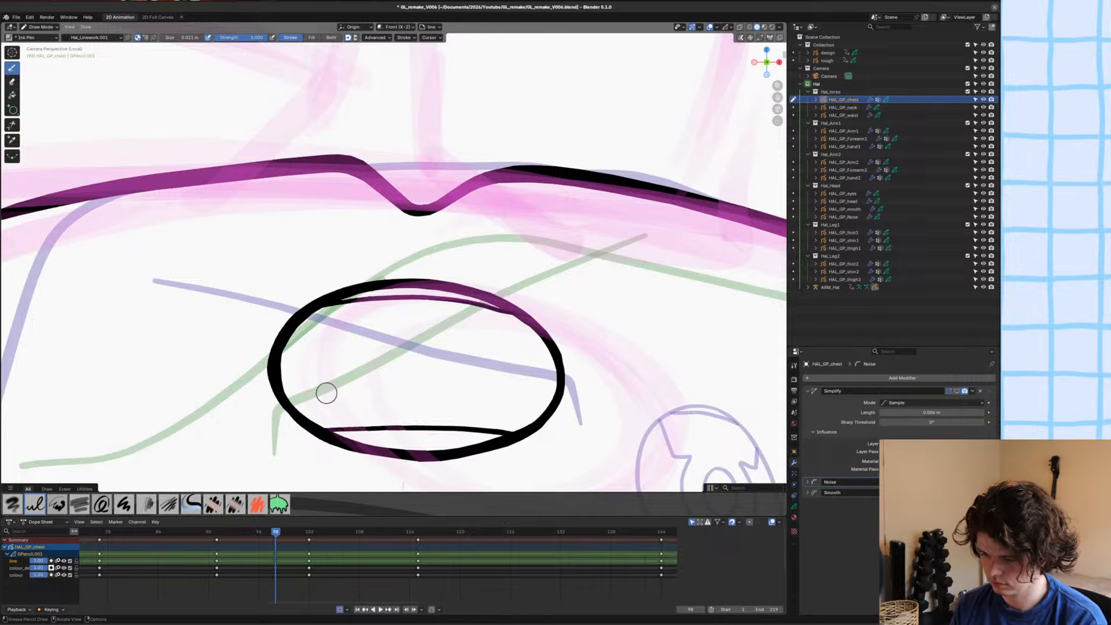
Draw the lantern's curved sides, flared corners and small centre oval inside the emblem, and save the file.
left_click_drag(361, 376, 374, 380)
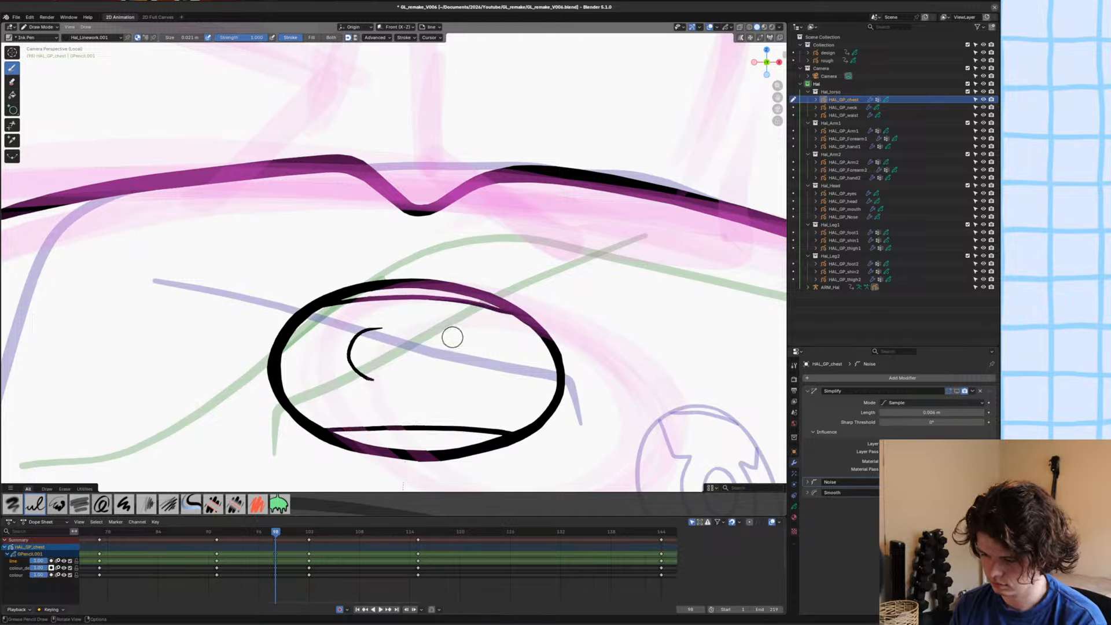
mouse_move(444, 330)
left_mouse_down()
mouse_move(471, 361)
mouse_move(455, 379)
left_mouse_up()
key("ctrl+z")
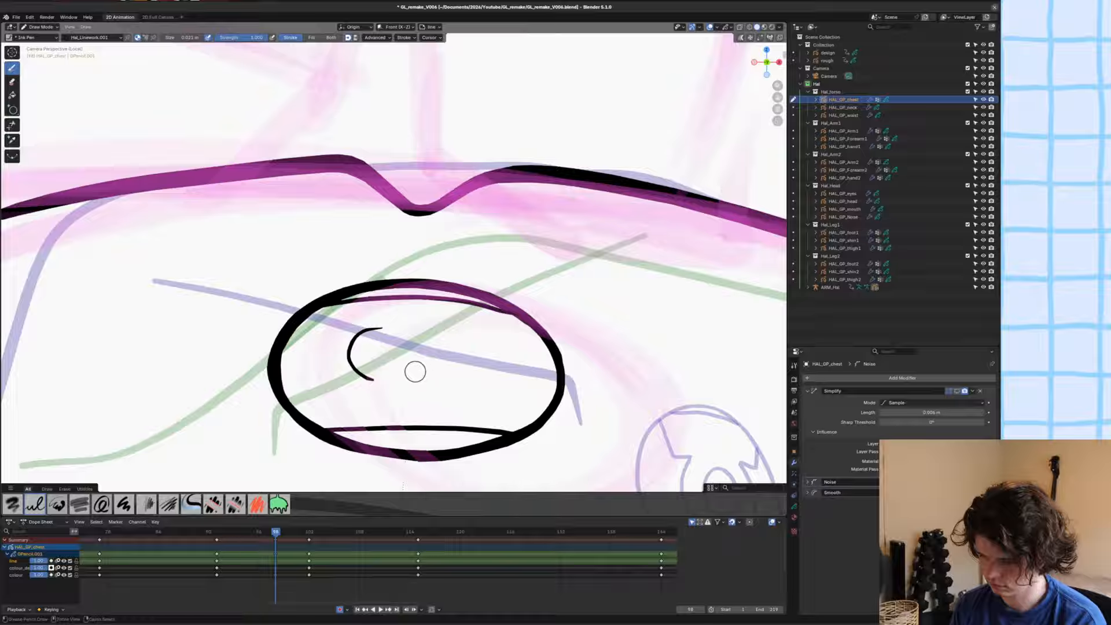
mouse_move(437, 329)
left_mouse_down()
mouse_move(471, 356)
mouse_move(444, 381)
mouse_move(524, 428)
left_mouse_up()
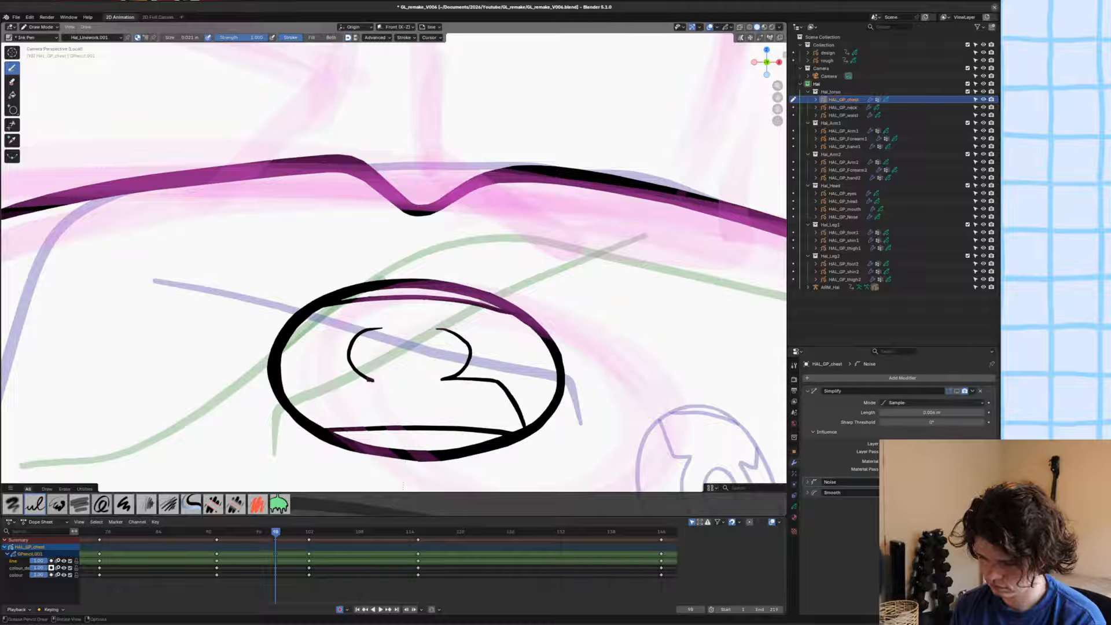
left_click_drag(318, 391, 302, 414)
mouse_move(364, 331)
left_mouse_down()
mouse_move(322, 339)
mouse_move(296, 309)
mouse_move(306, 318)
left_mouse_up()
key("ctrl+z")
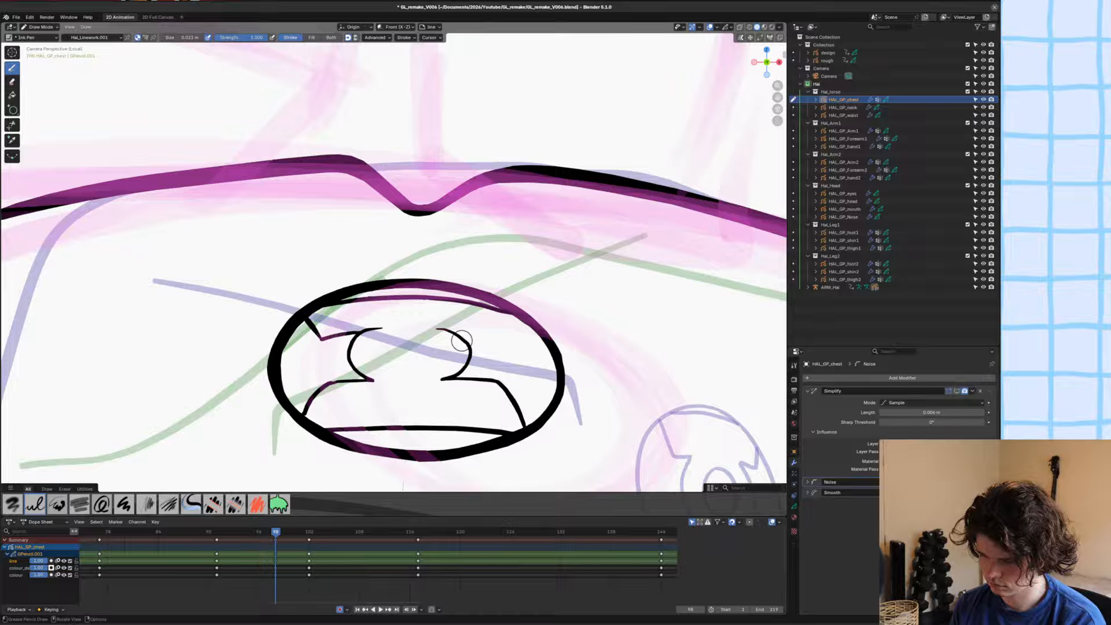
mouse_move(451, 335)
left_mouse_down()
mouse_move(489, 337)
mouse_move(515, 315)
left_mouse_up()
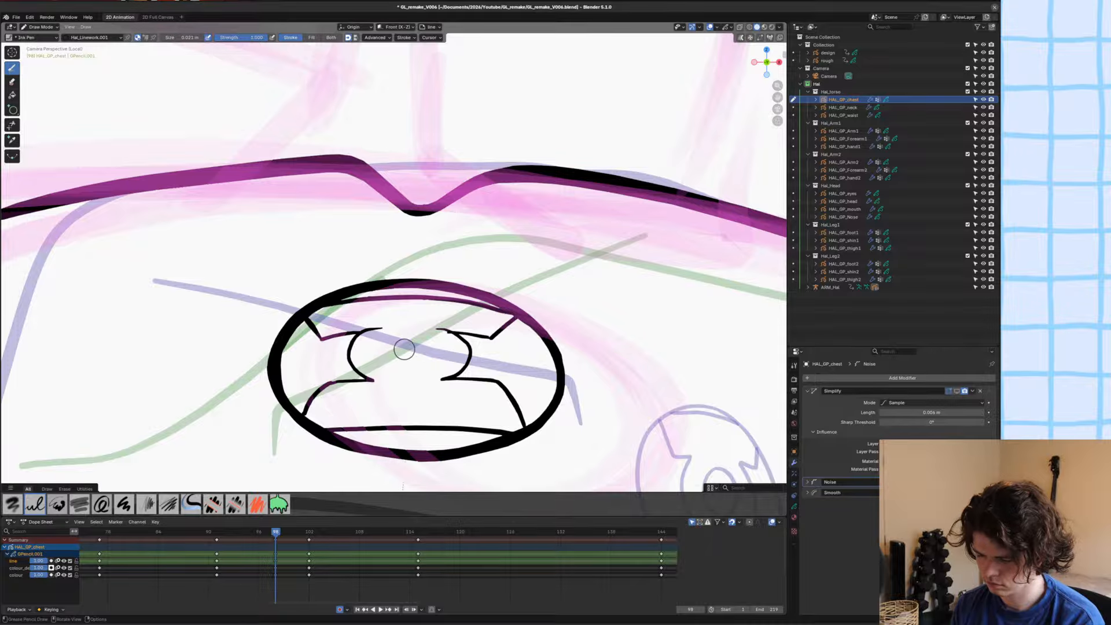
mouse_move(394, 346)
left_mouse_down()
mouse_move(418, 341)
mouse_move(398, 343)
left_mouse_up()
key("ctrl+s")
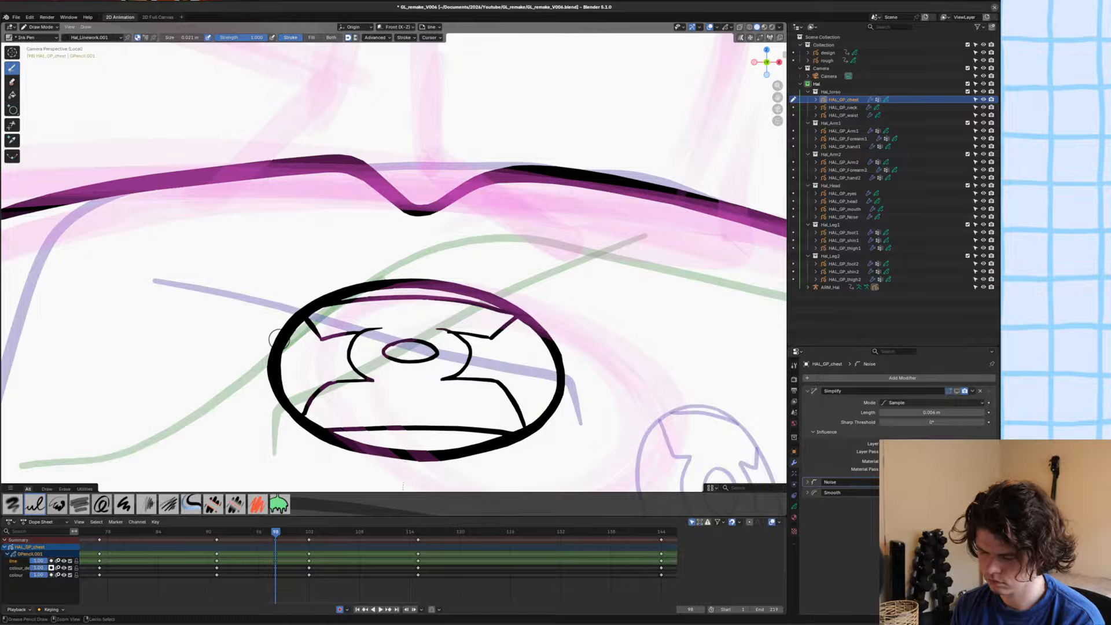
Select the separator.001 material and make the chest's colour layer active.
scroll(287, 393, "down", 2)
middle_click_drag(287, 393, 314, 381, "ctrl")
mouse_move(314, 381)
middle_mouse_down("ctrl")
mouse_move(364, 414)
mouse_move(371, 319)
mouse_move(380, 278)
mouse_move(385, 321)
mouse_move(377, 302)
mouse_move(392, 253)
mouse_move(367, 315)
mouse_move(372, 264)
middle_mouse_up("ctrl")
middle_click_drag(362, 310, 358, 390, "shift")
middle_click_drag(467, 388, 461, 375, "shift")
middle_click_drag(392, 354, 396, 301, "ctrl")
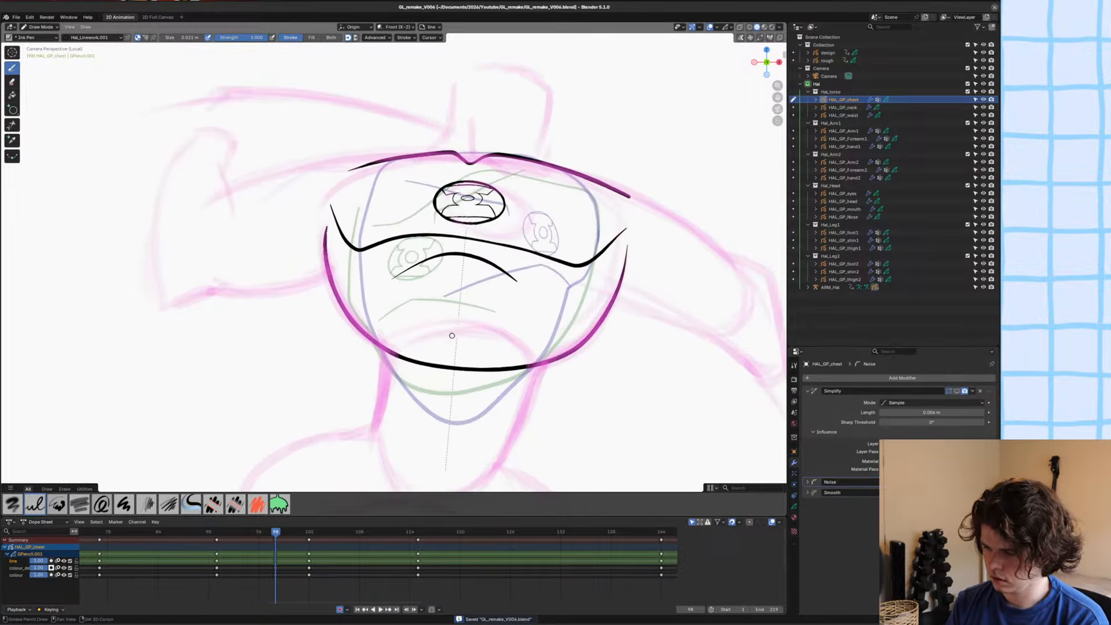
mouse_move(431, 374)
middle_mouse_down("shift")
mouse_move(422, 405)
mouse_move(430, 378)
middle_mouse_up("shift")
mouse_move(454, 375)
middle_mouse_down("shift")
mouse_move(353, 399)
mouse_move(341, 340)
mouse_move(353, 362)
middle_mouse_up("shift")
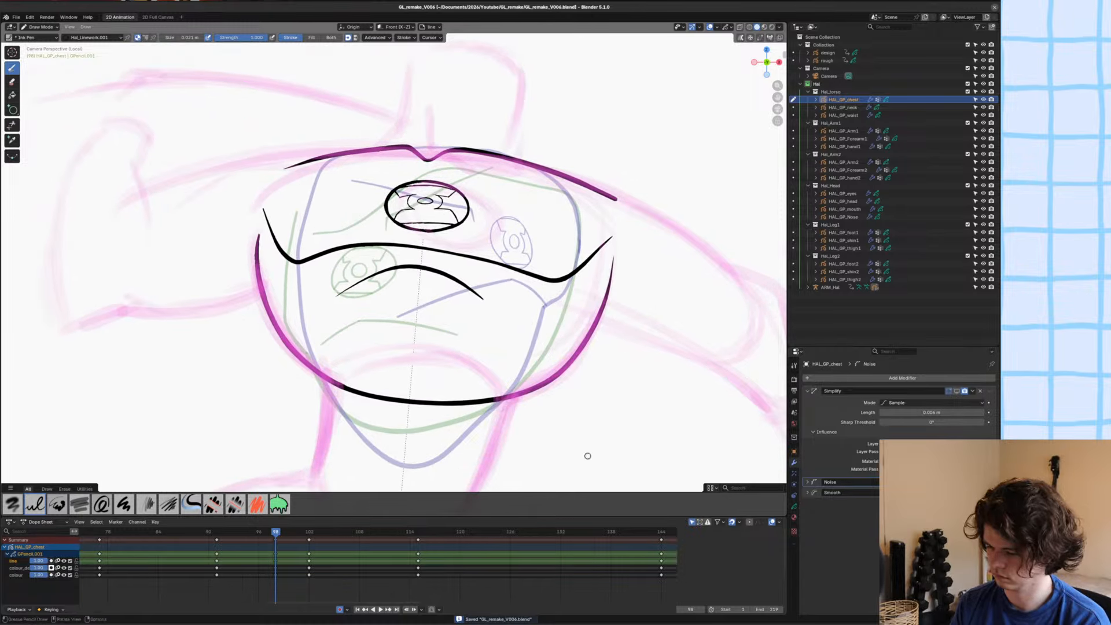
left_click(795, 517)
left_click(832, 412)
middle_click_drag(267, 320, 338, 387, "shift")
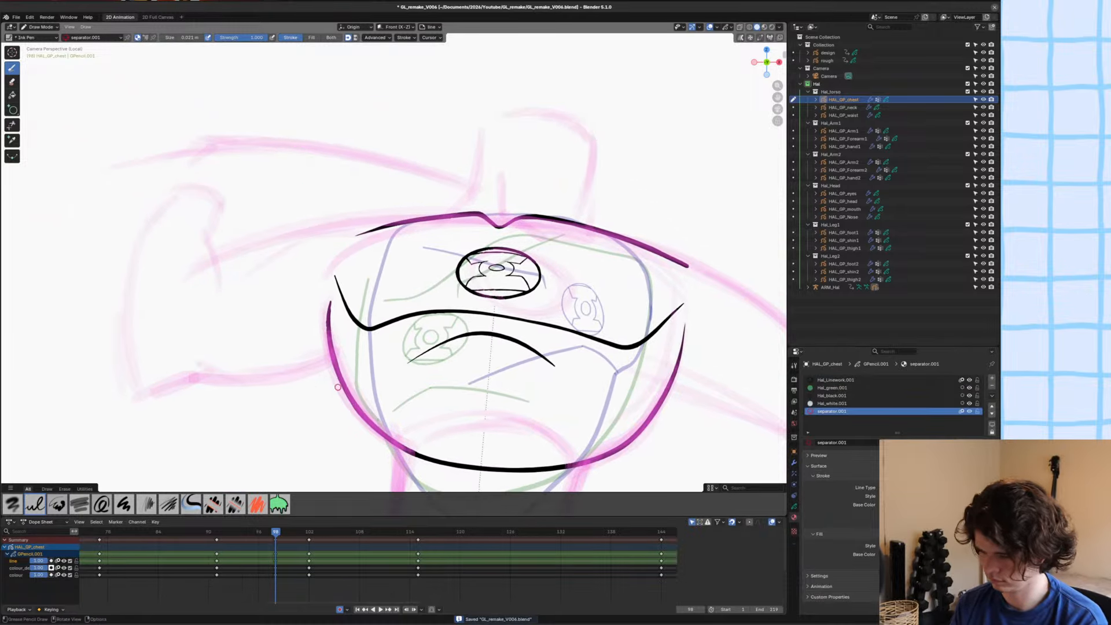
key("y")
left_click(298, 416)
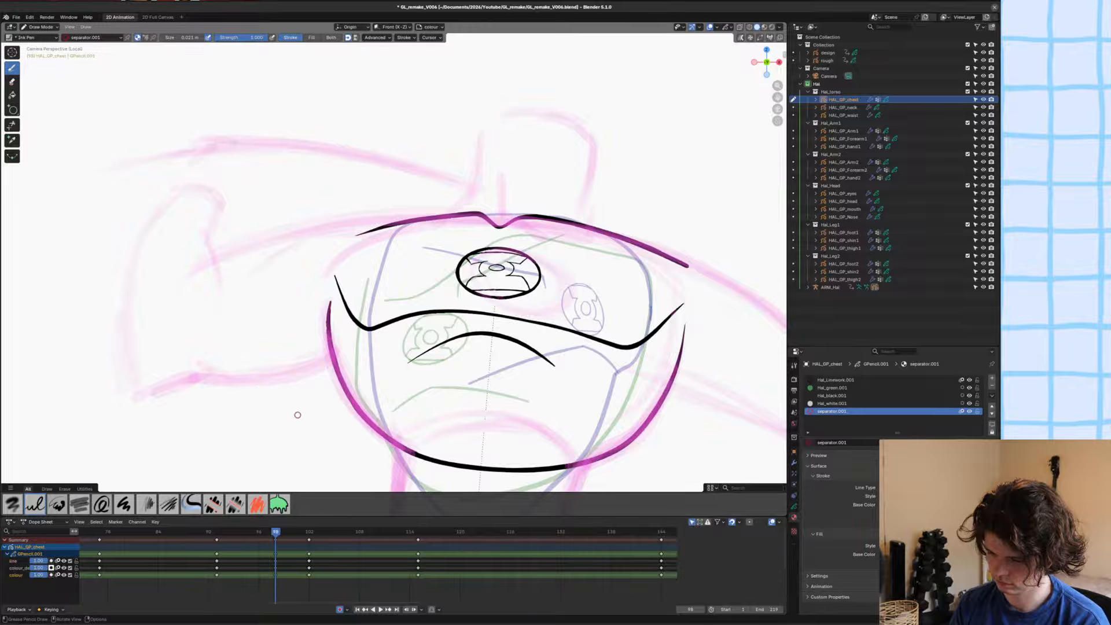
Draw separator lines closing the gaps between the shoulder line and the side outlines on both sides of the chest, and save the file.
middle_click_drag(315, 346, 318, 353, "shift")
scroll(350, 259, "up", 3)
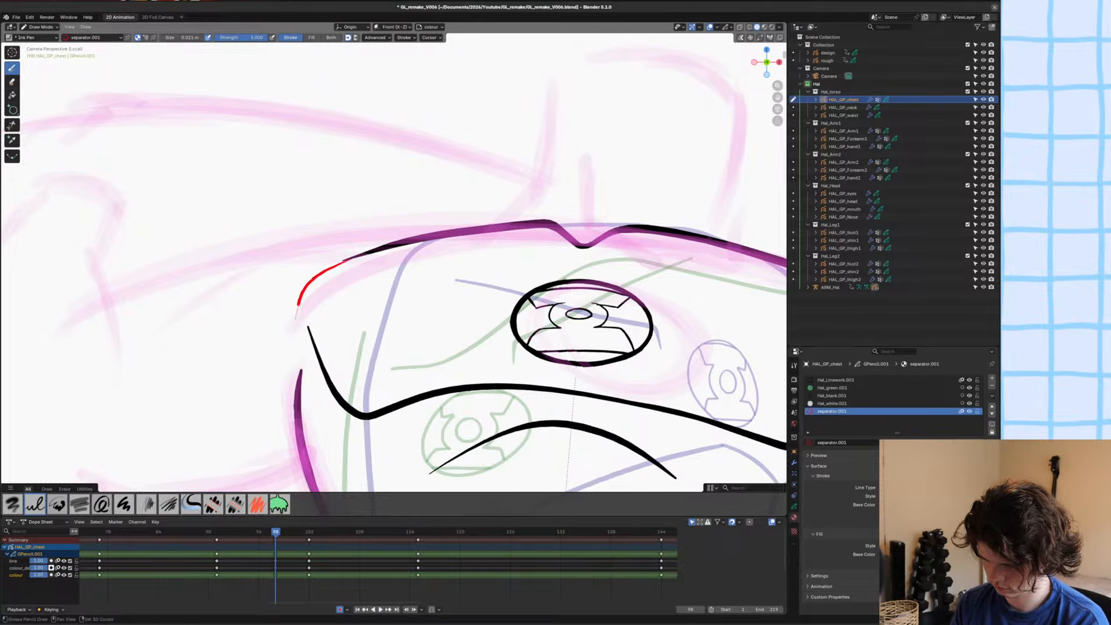
mouse_move(572, 437)
middle_mouse_down("shift")
mouse_move(374, 392)
mouse_move(190, 377)
middle_mouse_up("shift")
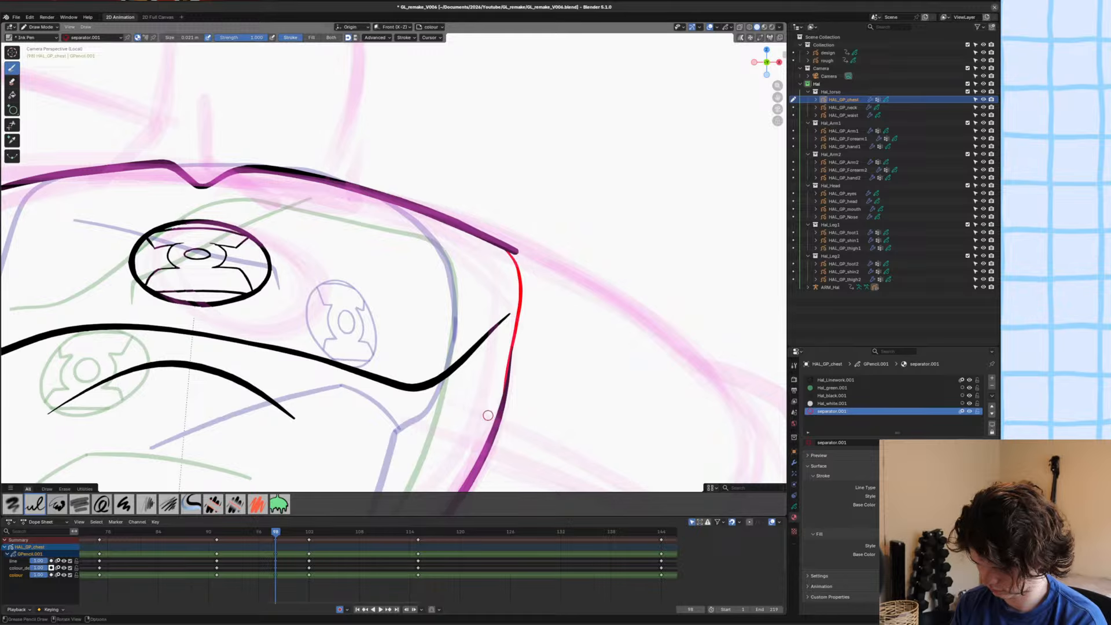
middle_click_drag(372, 412, 388, 400, "shift")
key("ctrl+z")
left_click_drag(520, 234, 534, 301)
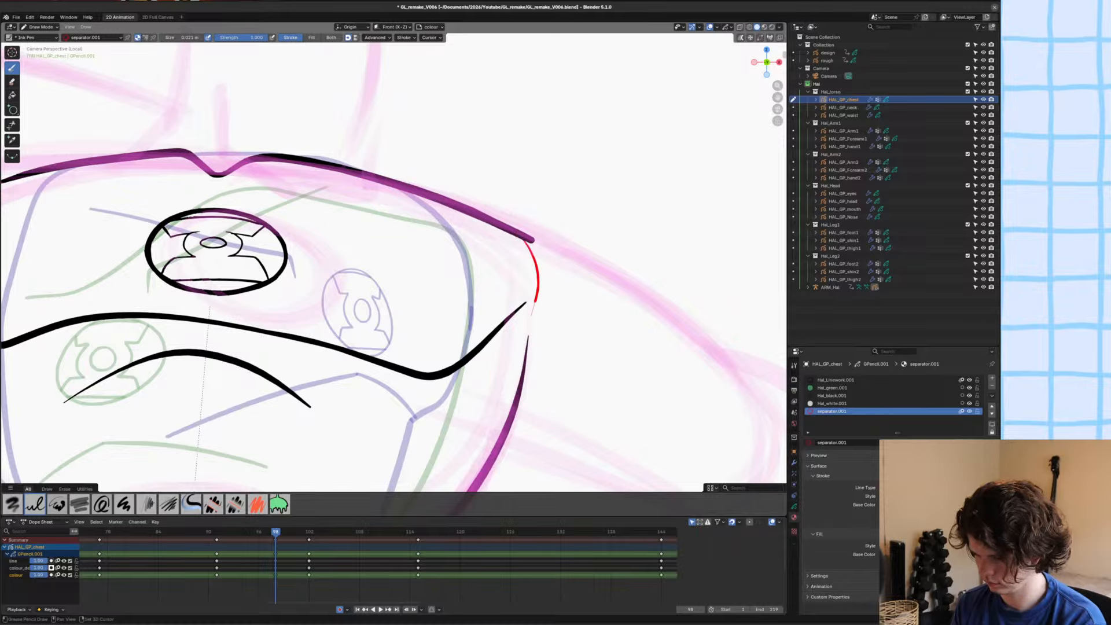
key("ctrl+z")
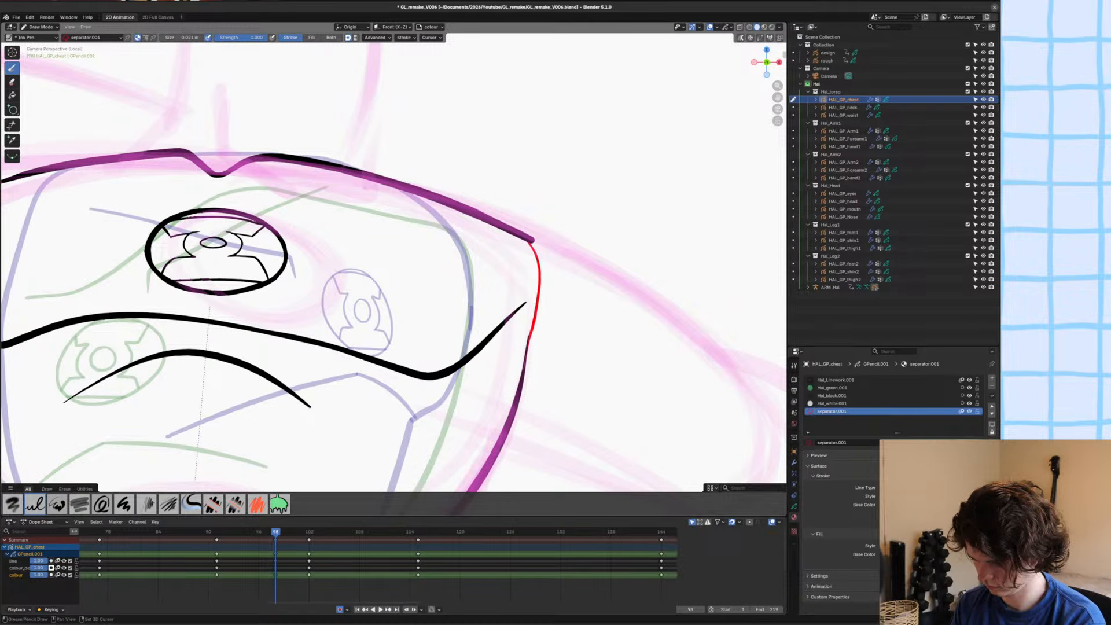
key("ctrl+s")
middle_click_drag(332, 362, 554, 380, "ctrl")
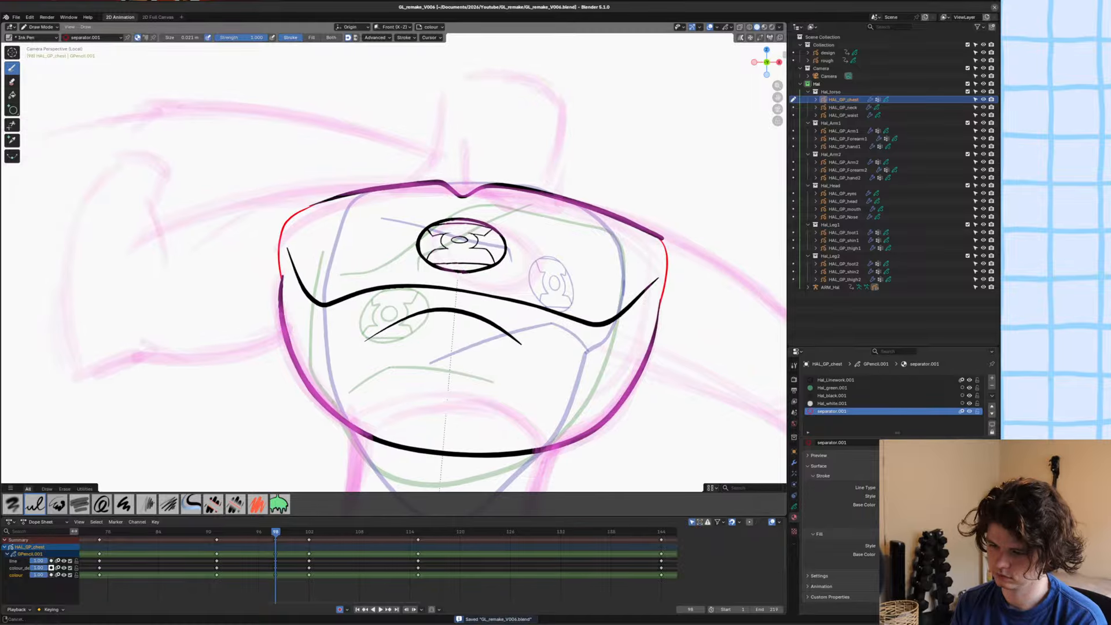
Fill the enclosed chest area with the Hal_green.001 material and save the file.
middle_click_drag(423, 333, 424, 372, "ctrl")
left_click(834, 388)
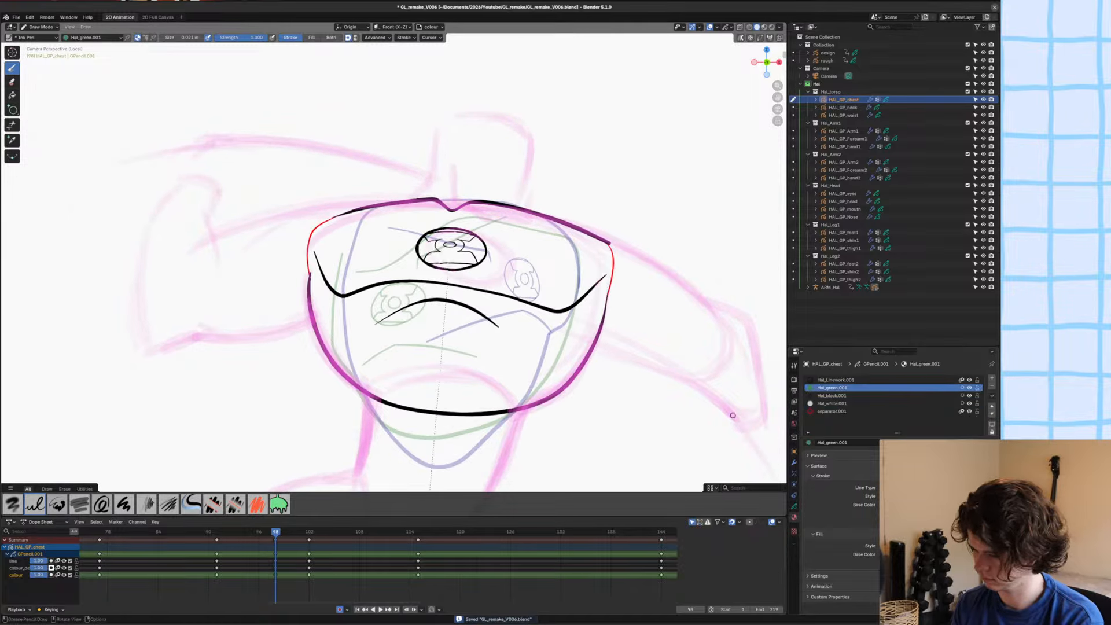
key("u")
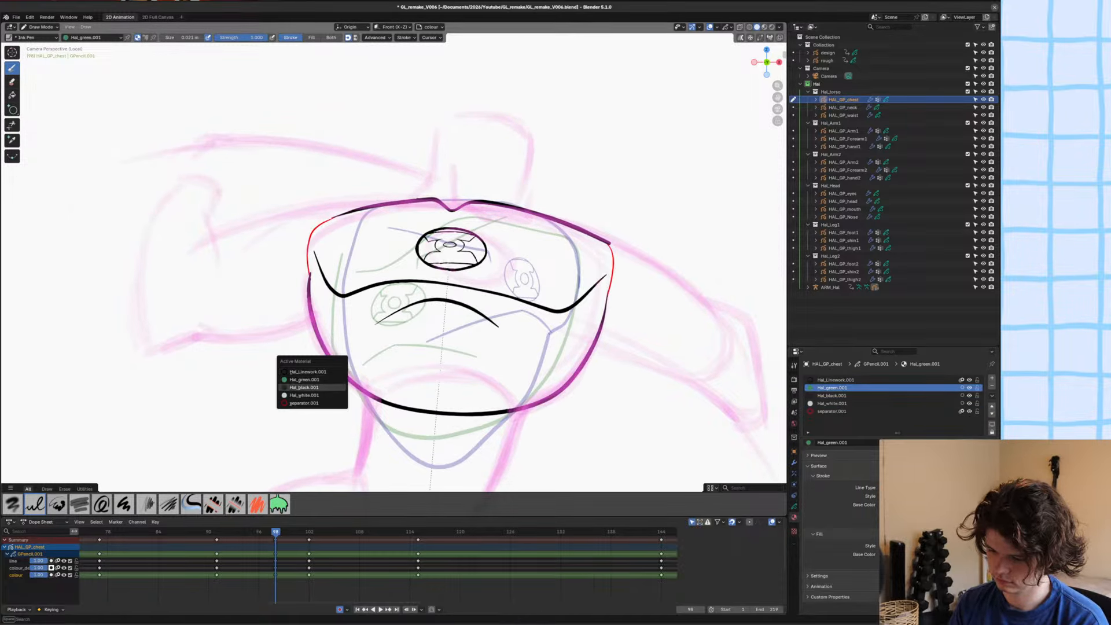
left_click(305, 380)
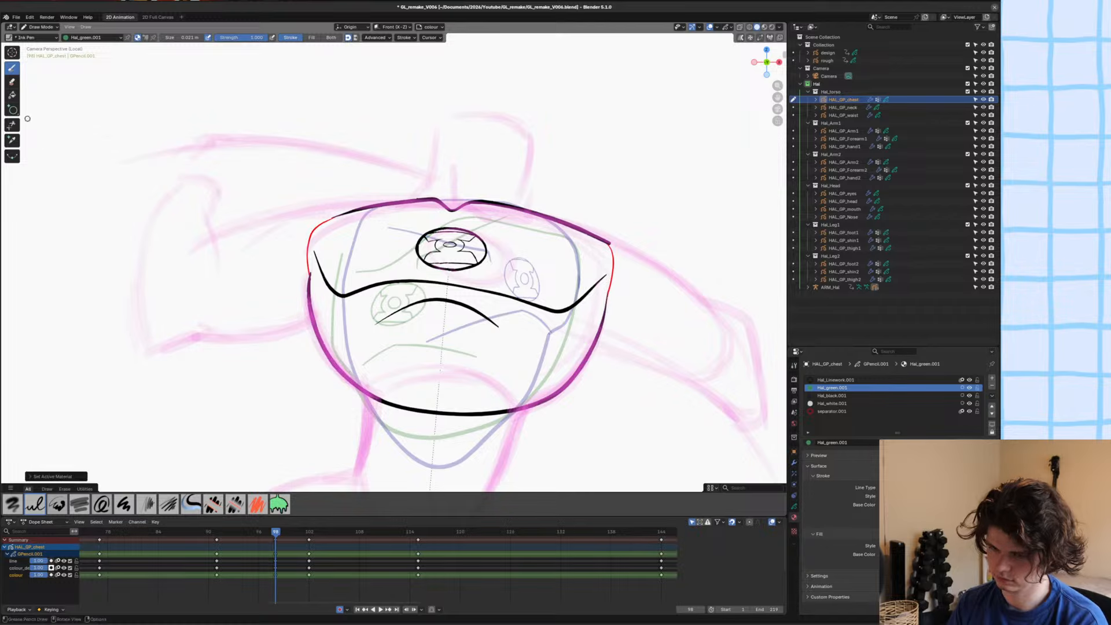
left_click(13, 95)
left_click(387, 355)
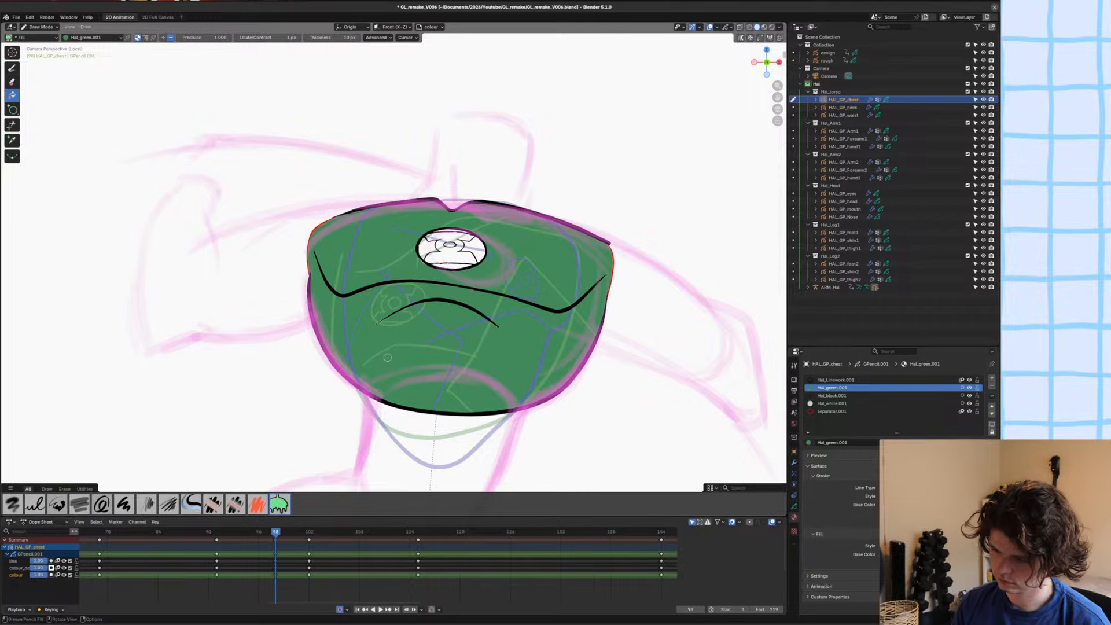
key("ctrl+s")
Delete the fill's inner boundary strokes around the wavy line, emblem oval and arched line in Edit Mode, and save the file.
middle_click_drag(586, 270, 550, 200, "ctrl")
middle_click_drag(492, 204, 467, 256, "shift")
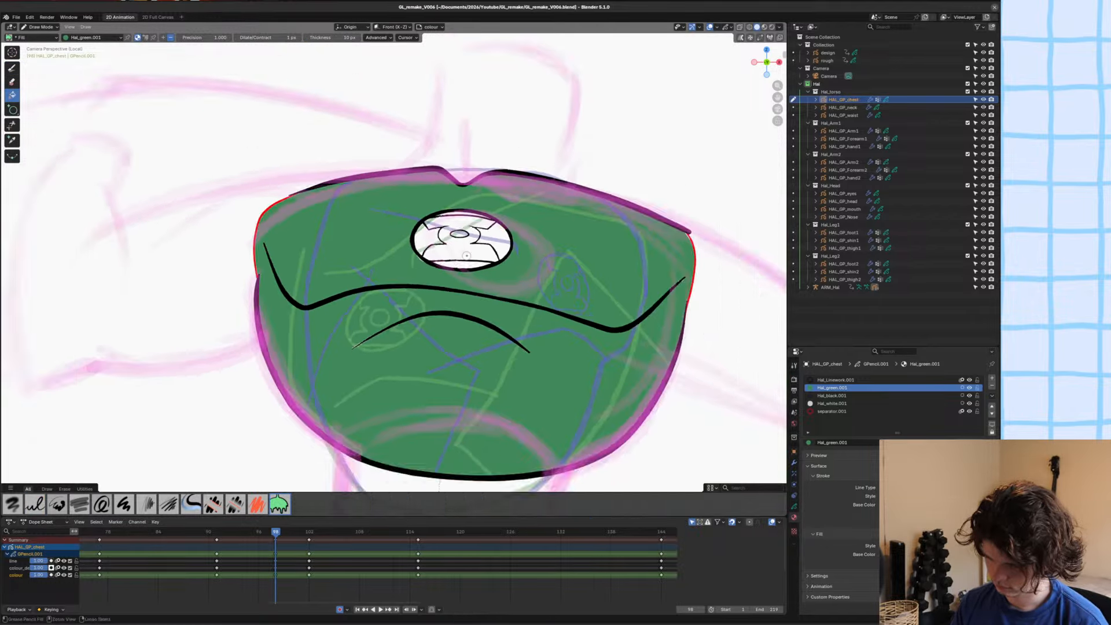
scroll(467, 256, "up", 5)
scroll(471, 297, "down", 4)
key("Tab")
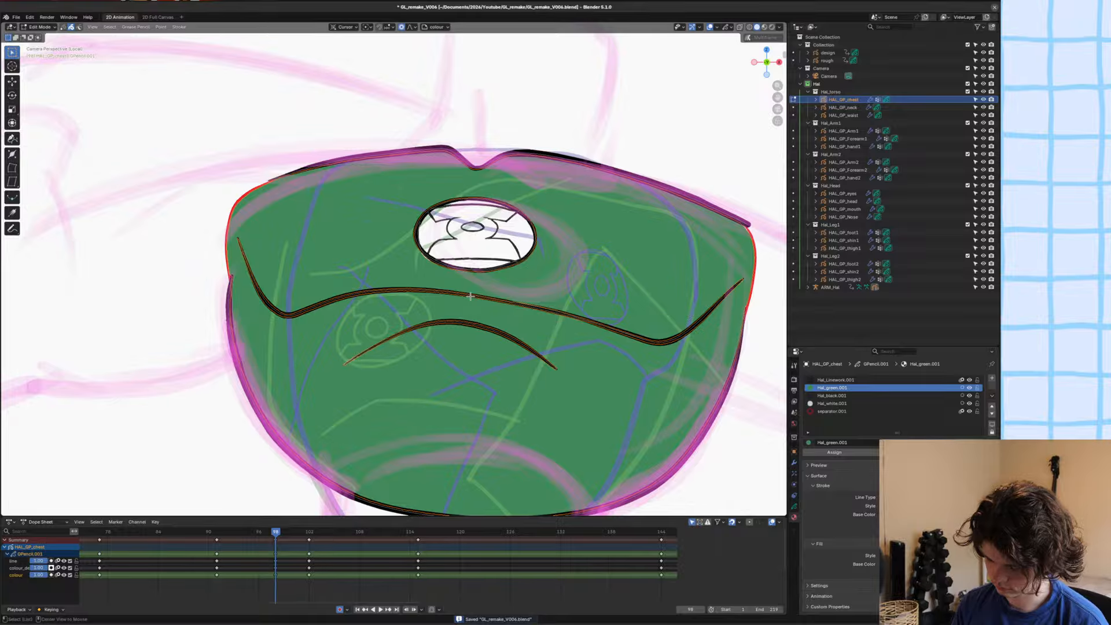
scroll(470, 293, "up", 4)
key("x")
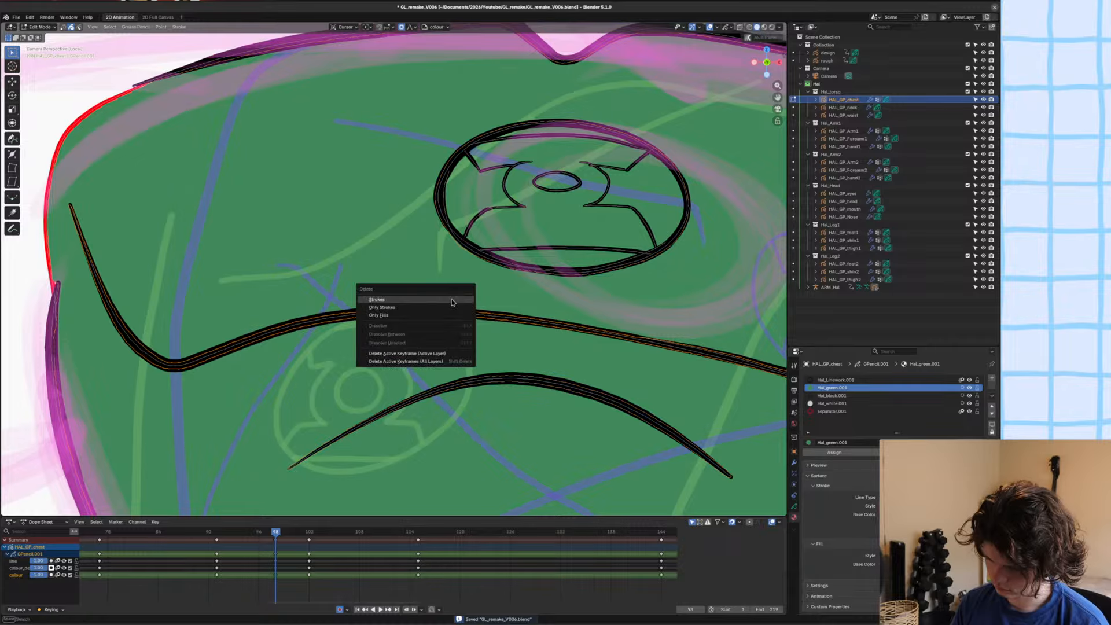
left_click(453, 302)
left_click(474, 258)
key("x")
left_click(475, 259)
scroll(474, 258, "down", 4)
left_click(456, 346)
key("x")
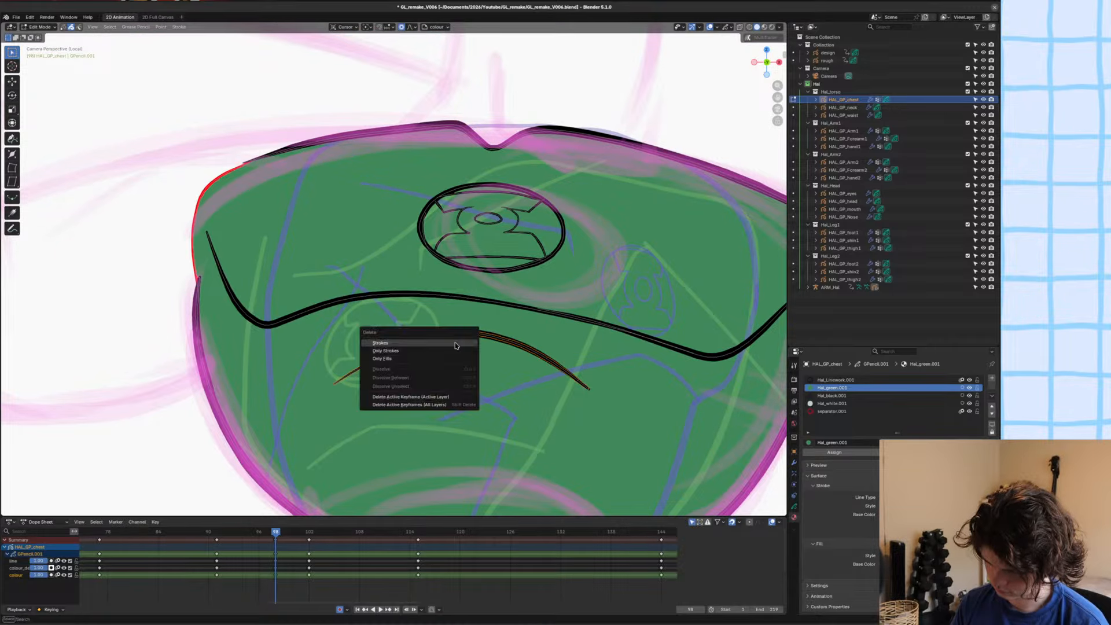
left_click(456, 345)
scroll(456, 345, "down", 4)
key("ctrl+s")
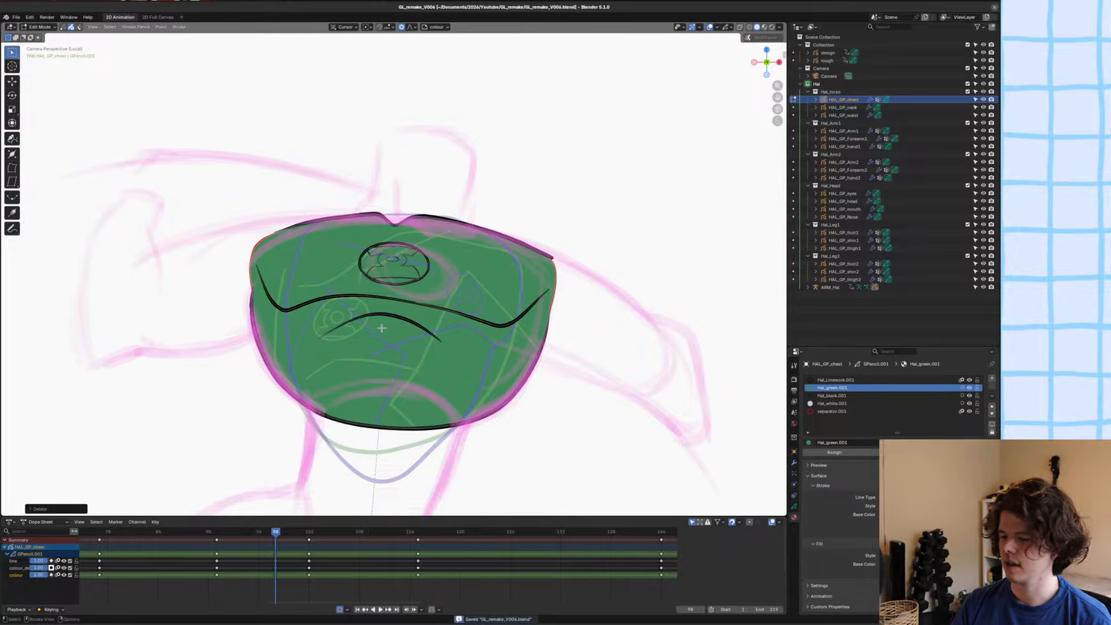
Delete the red separator lines on both sides of the chest and save the file.
scroll(295, 292, "up", 4)
left_click(78, 215)
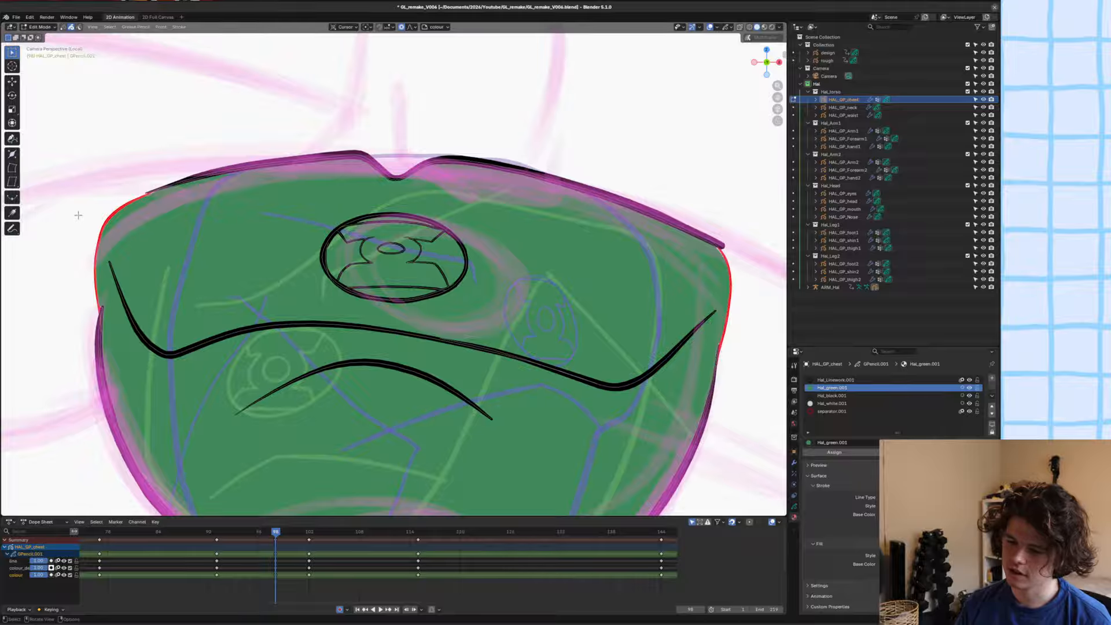
key("Delete")
left_click(748, 269)
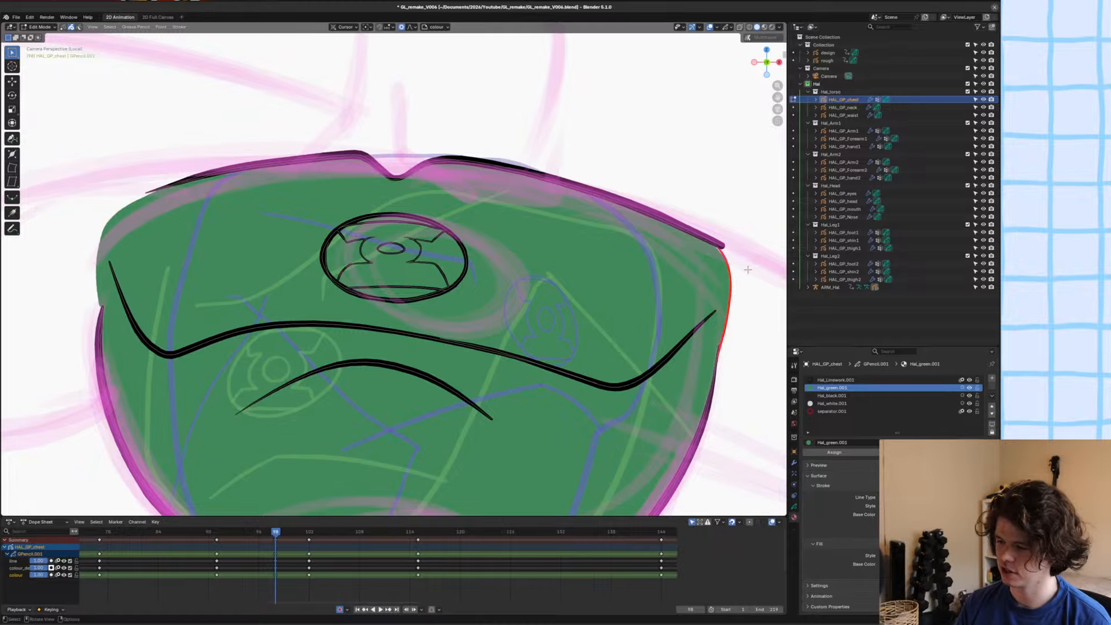
key("Delete")
scroll(693, 290, "down", 3)
key("ctrl+s")
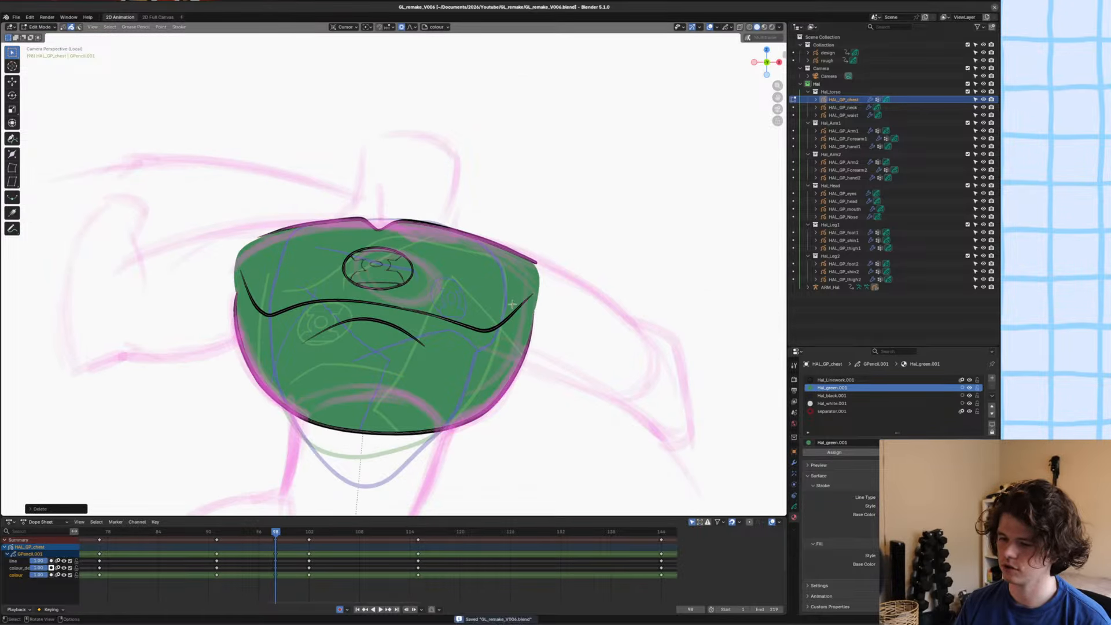
middle_click_drag(480, 318, 493, 316, "shift")
scroll(479, 328, "down", 1)
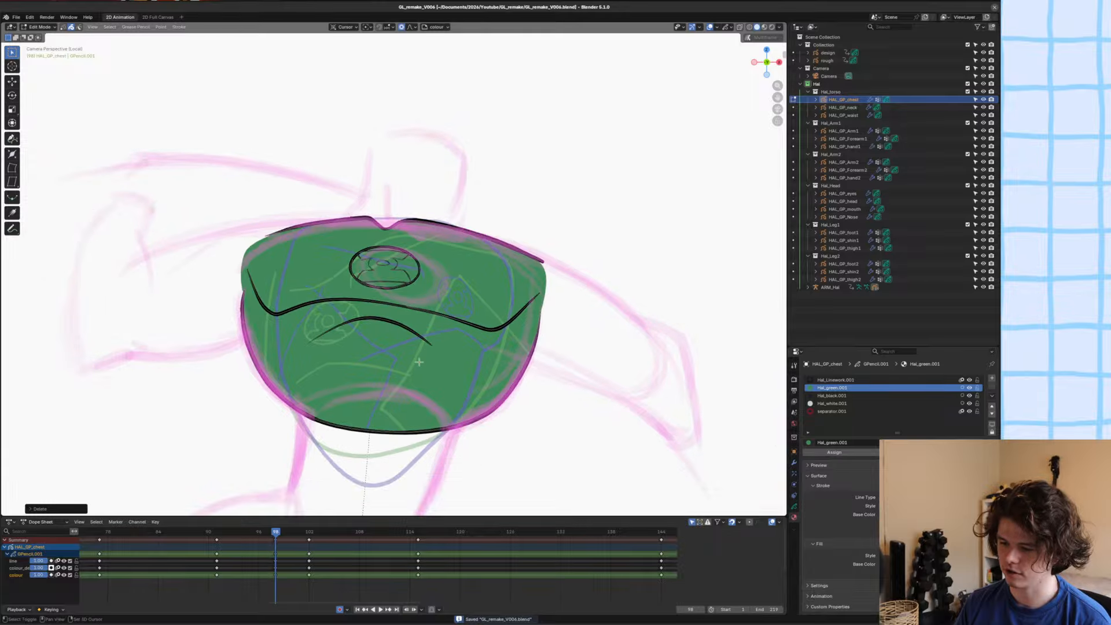
middle_click_drag(417, 362, 491, 319, "shift")
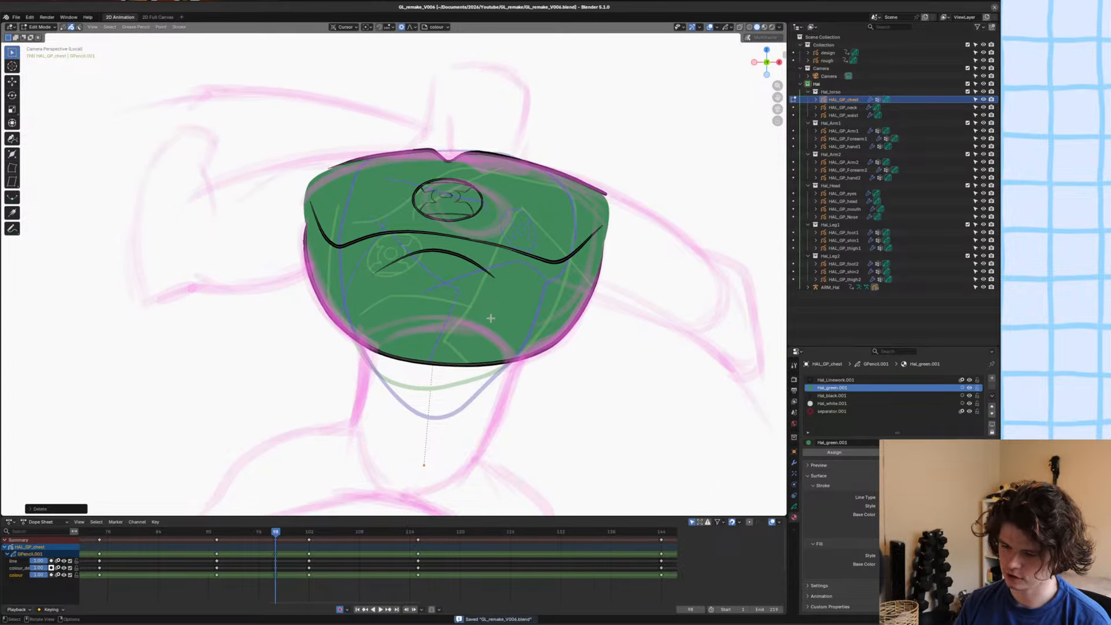
scroll(491, 319, "down", 1)
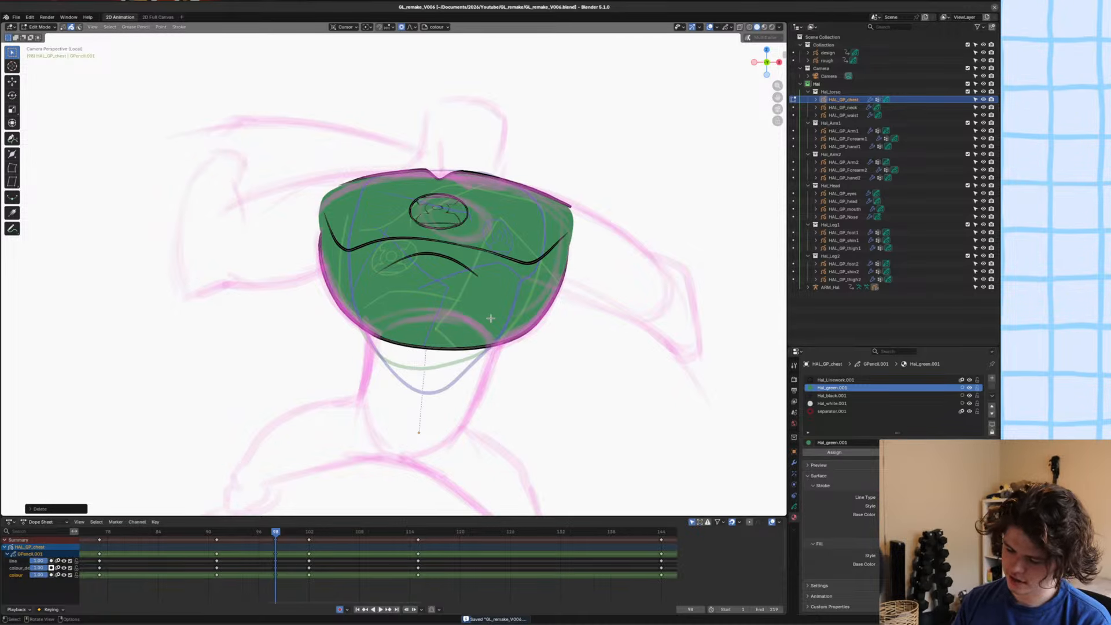
scroll(491, 318, "down", 1)
scroll(481, 326, "up", 3)
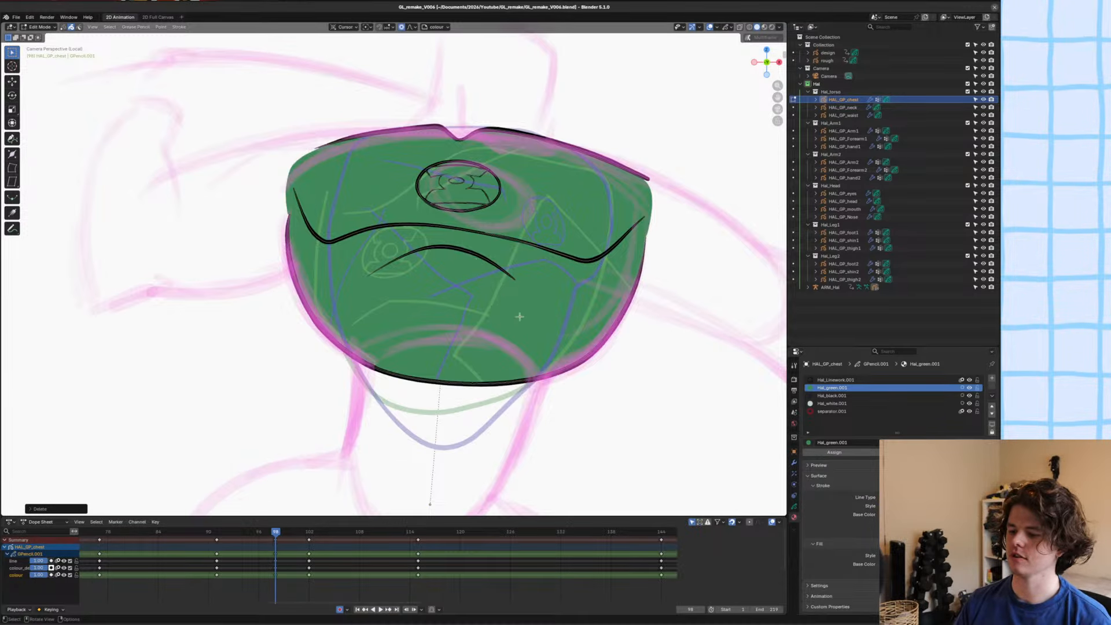
key("ctrl+Tab")
left_click(617, 275)
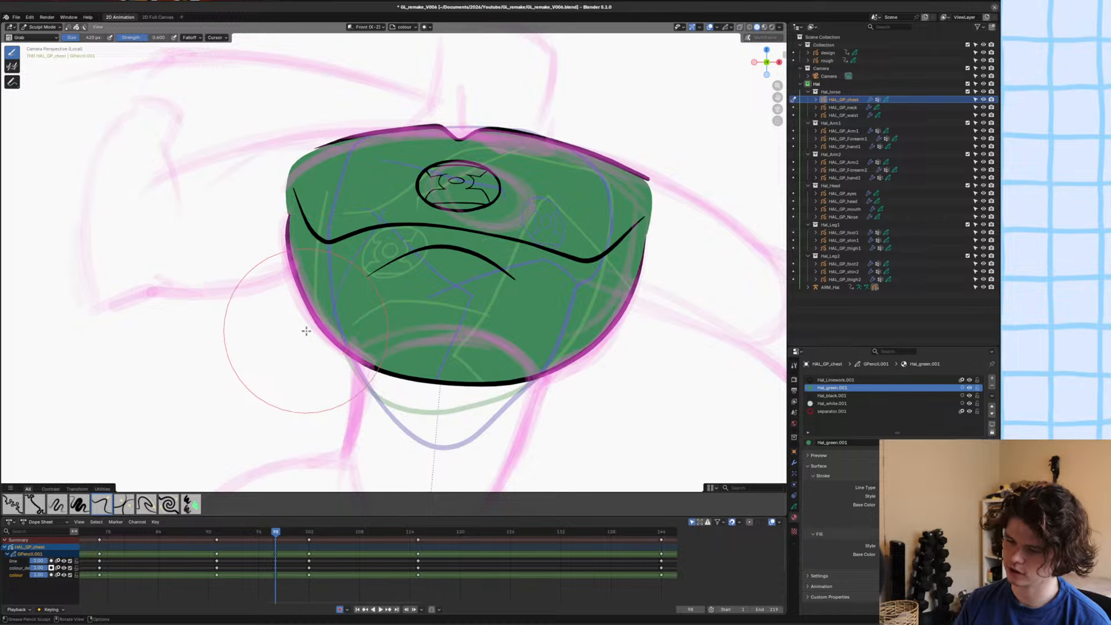
scroll(327, 344, "up", 3)
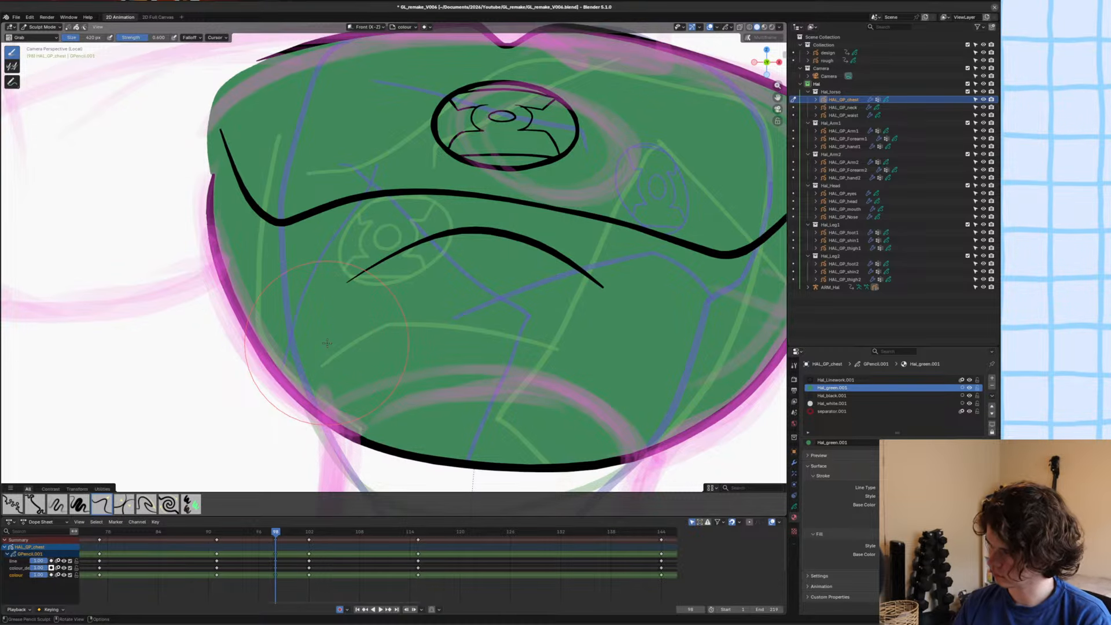
scroll(336, 362, "down", 4)
scroll(376, 384, "up", 3)
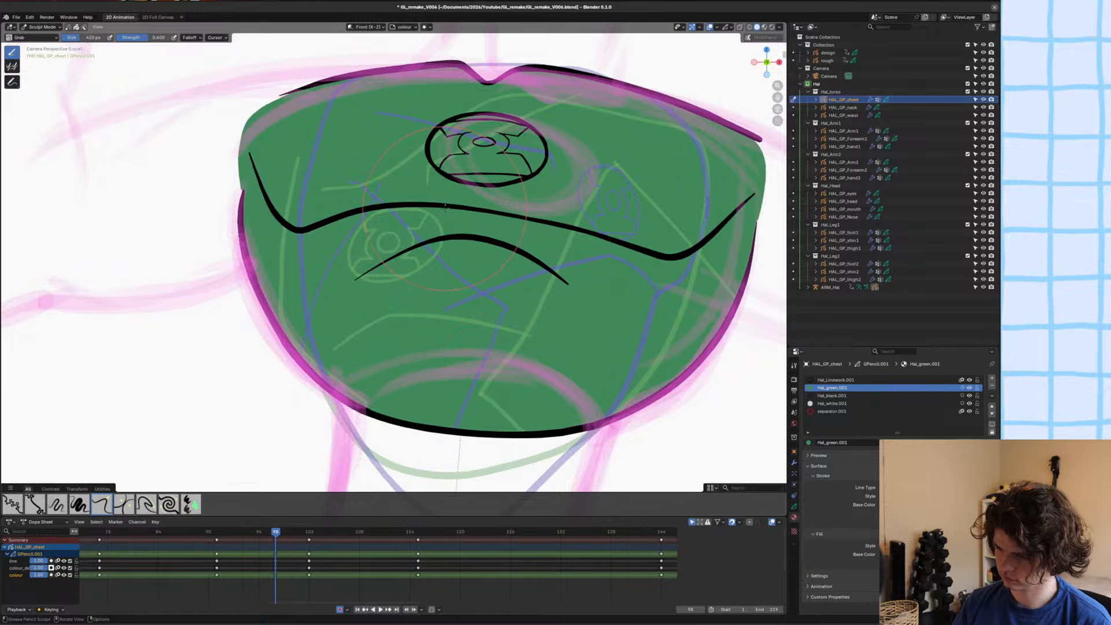
scroll(441, 277, "up", 4)
mouse_move(465, 195)
middle_mouse_down("shift")
mouse_move(442, 278)
mouse_move(422, 291)
middle_mouse_up("shift")
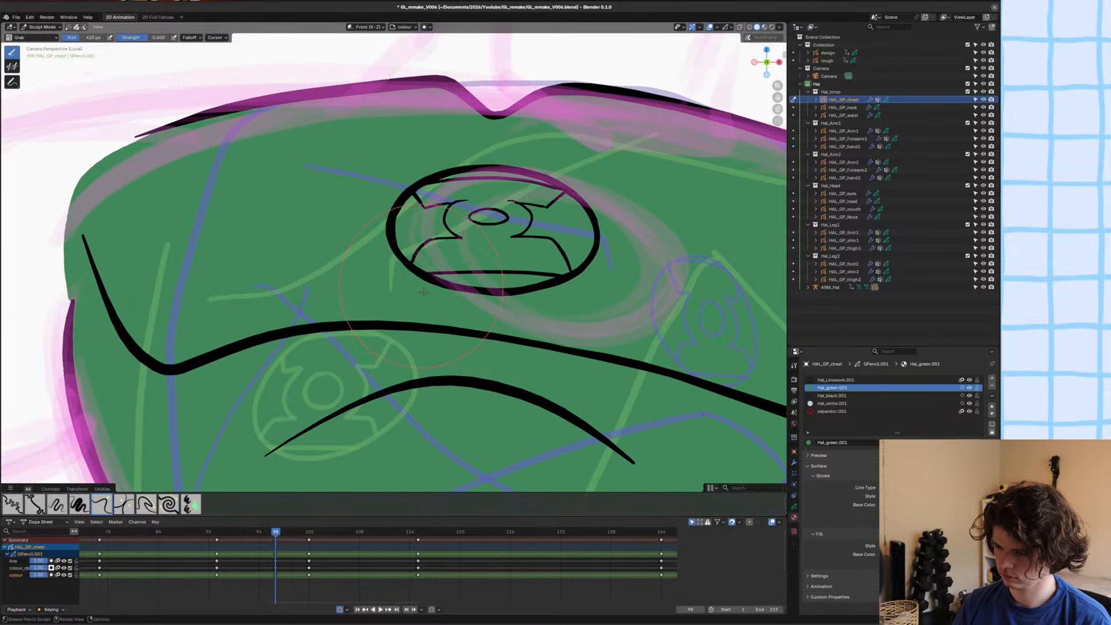
Return the chest object to Draw Mode and make the Hal_white.001 material active.
key("ctrl+Tab")
left_click(431, 220)
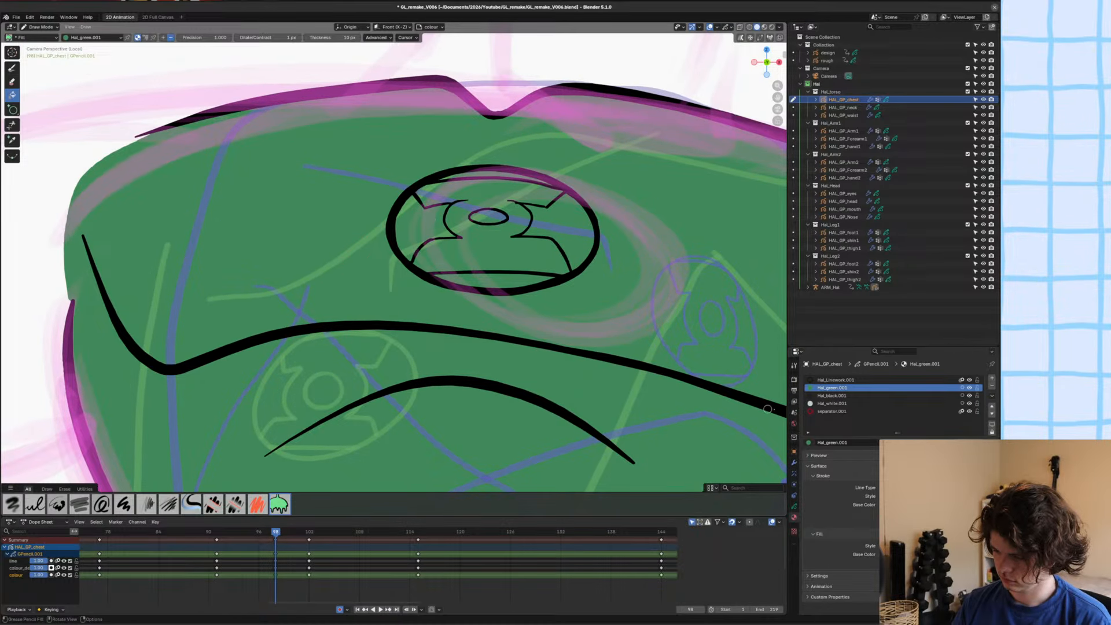
left_click(838, 396)
left_click(837, 404)
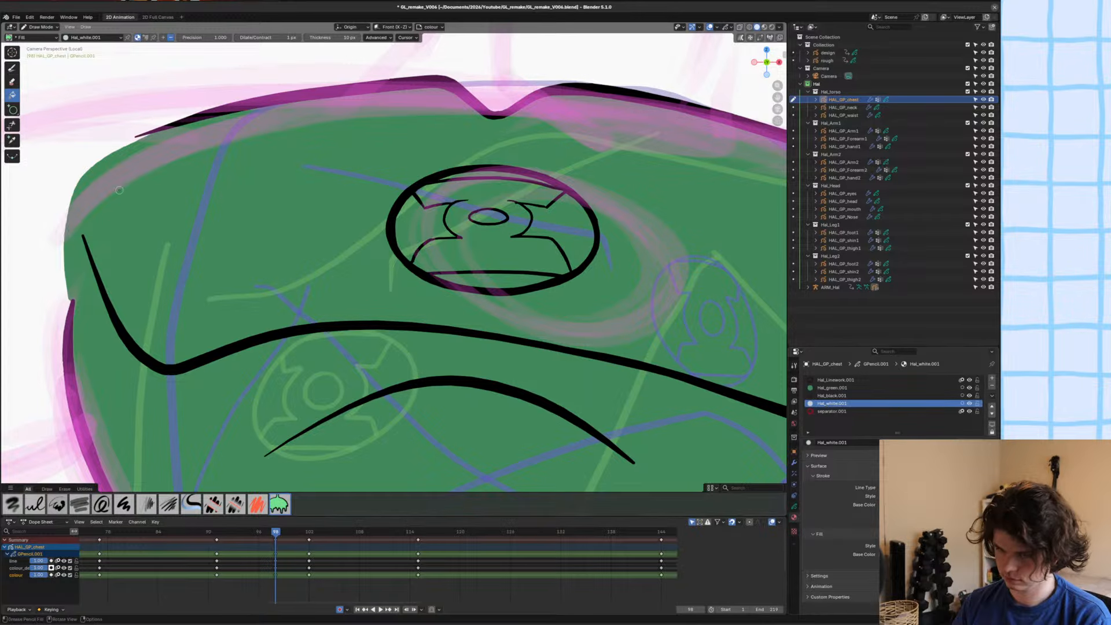
left_click(459, 238)
scroll(463, 232, "up", 5)
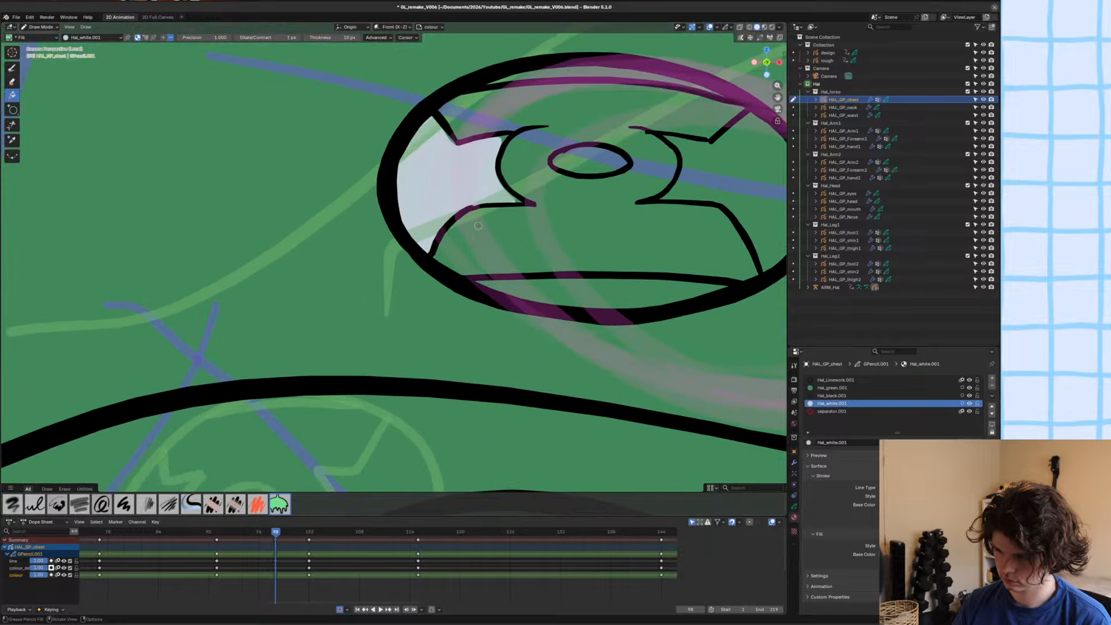
key("ctrl+z")
scroll(464, 230, "down", 3)
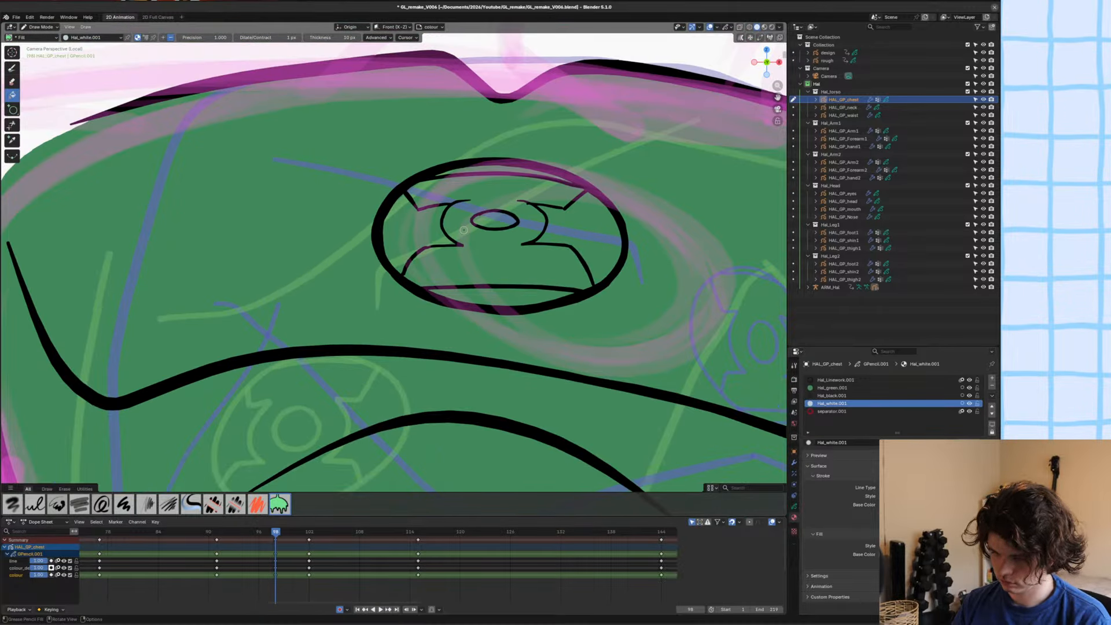
Trace the emblem's oval with the Ink Pen set to fill only, covering it in Hal_white.001, and save the file.
left_click(12, 68)
left_click_drag(438, 285, 485, 301)
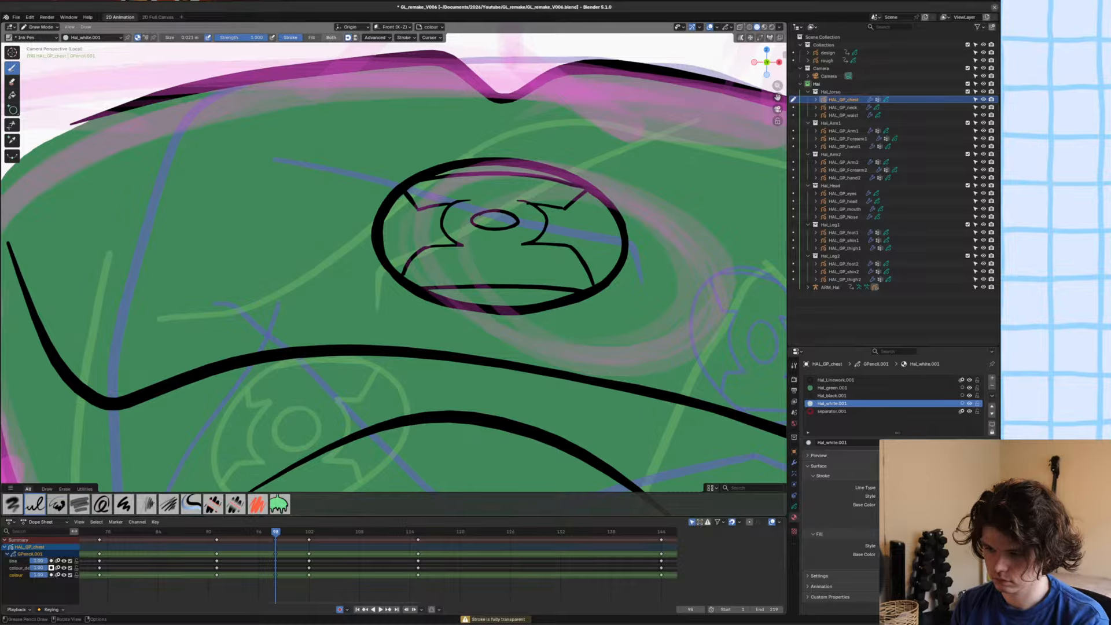
left_click(311, 37)
mouse_move(434, 290)
left_mouse_down()
mouse_move(385, 250)
mouse_move(389, 213)
mouse_move(475, 171)
mouse_move(570, 185)
mouse_move(610, 226)
mouse_move(618, 264)
mouse_move(556, 298)
mouse_move(506, 304)
left_mouse_up()
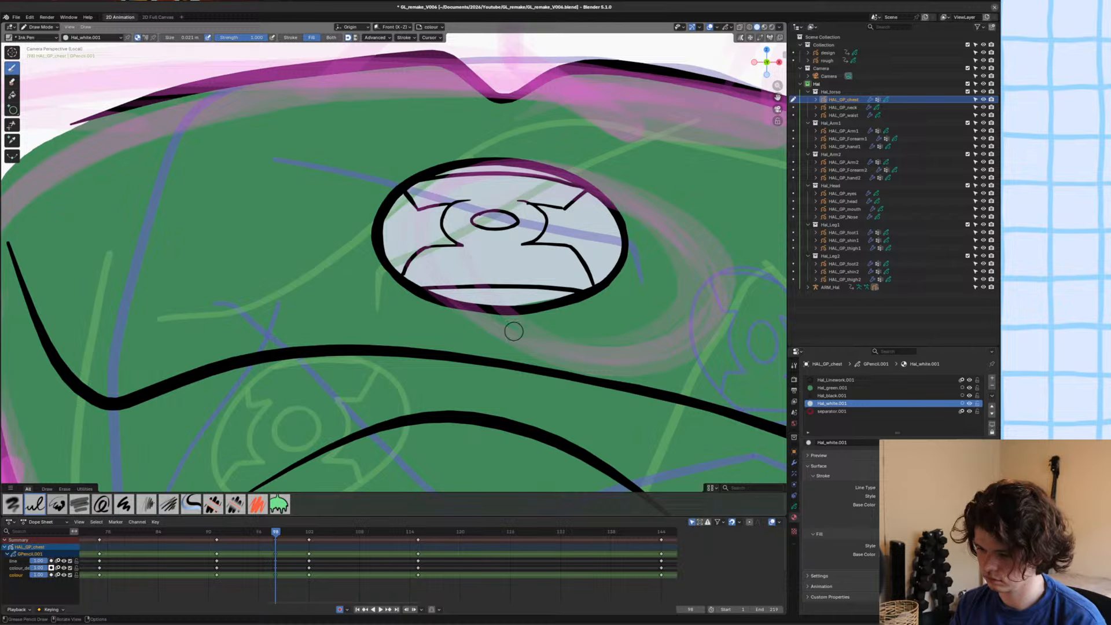
key("Tab")
key("Tab")
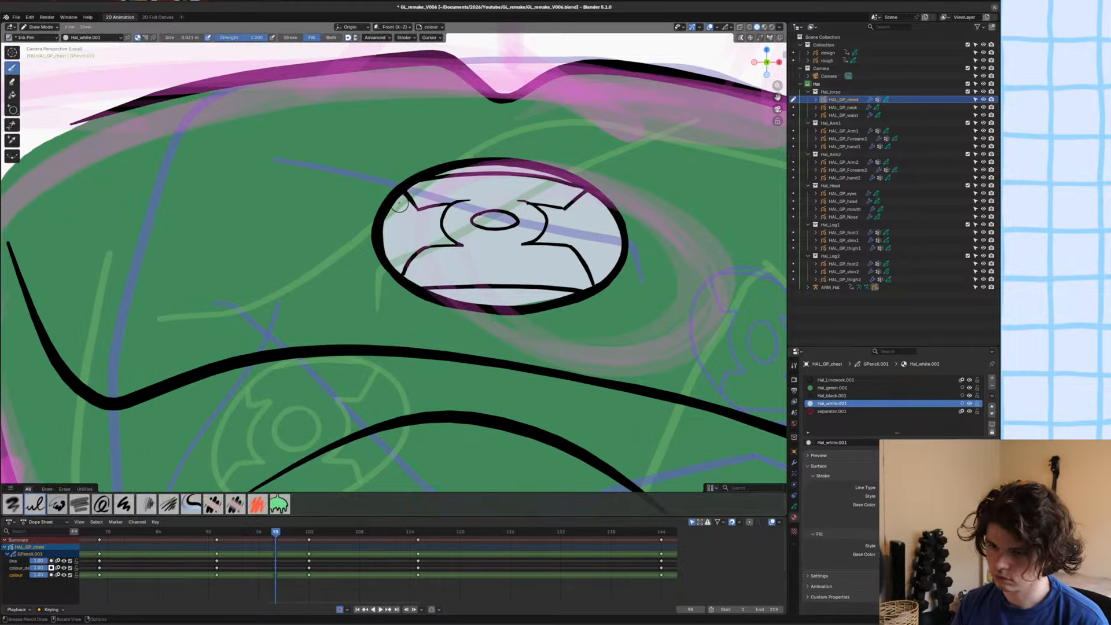
scroll(435, 288, "down", 1)
scroll(434, 288, "down", 2)
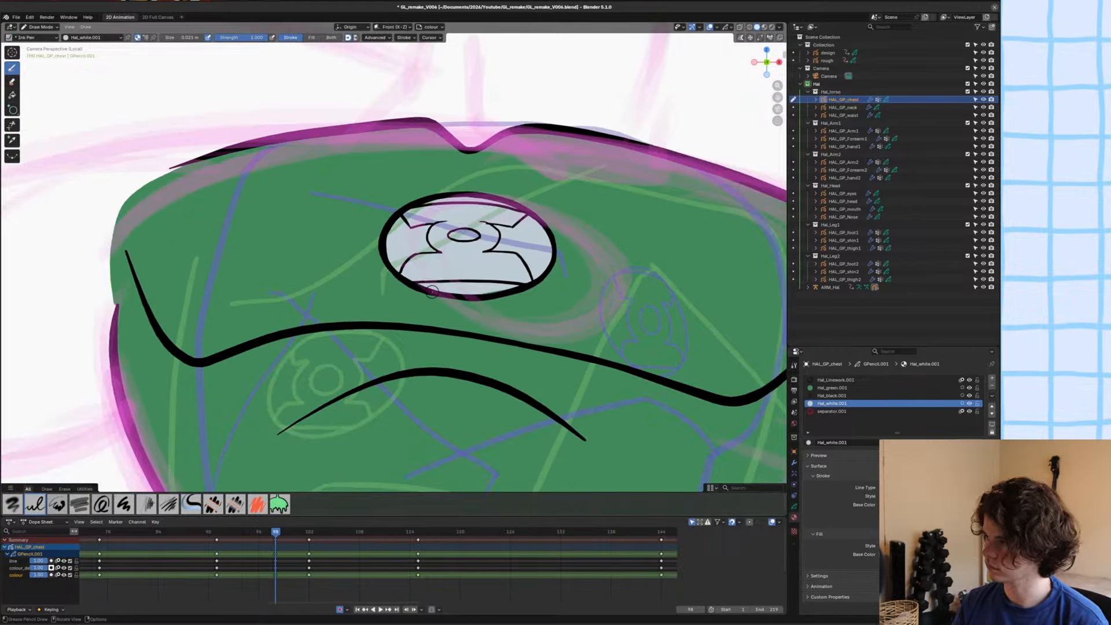
key("ctrl+s")
Choose the Fill tool and make the Hal_green.001 material active for the chest emblem.
scroll(458, 324, "down", 1)
scroll(463, 346, "up", 4)
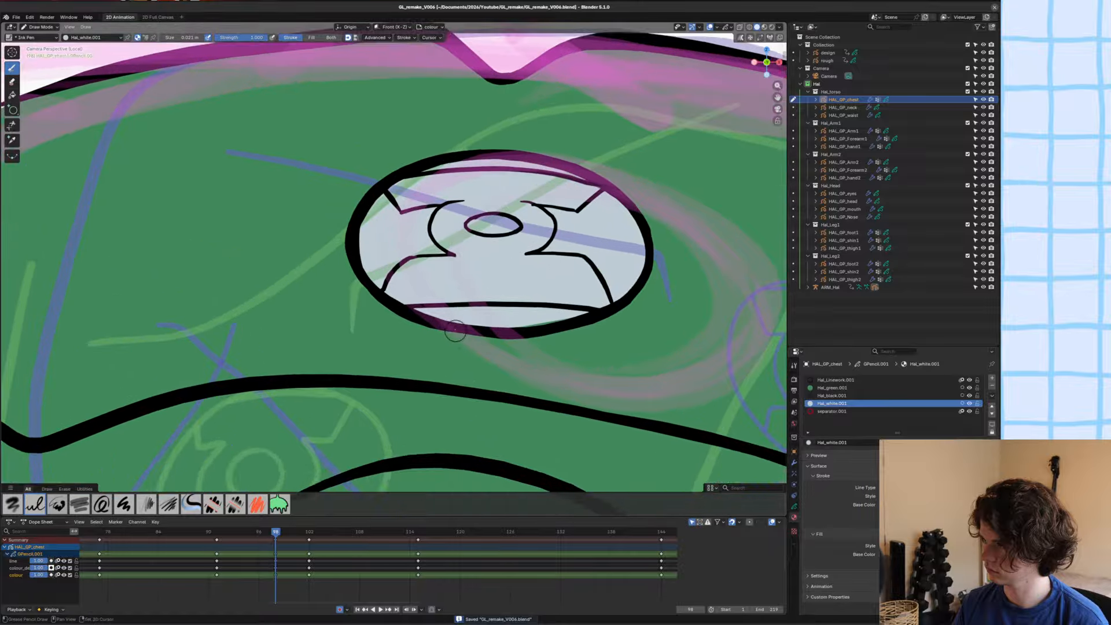
middle_click_drag(482, 315, 465, 358, "shift")
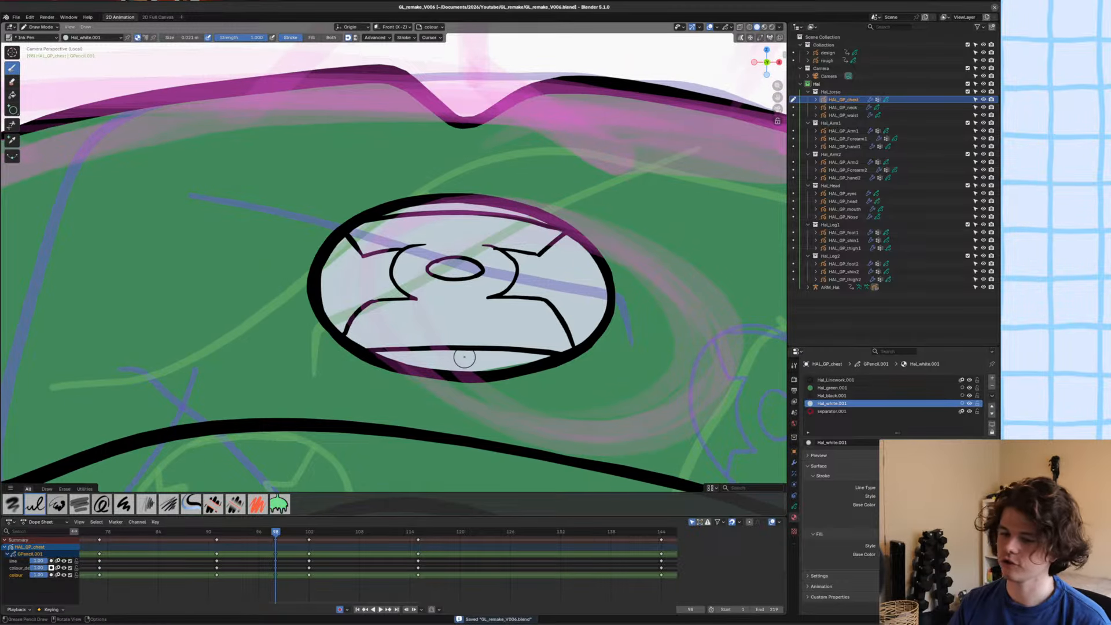
left_click(12, 95)
left_click(832, 388)
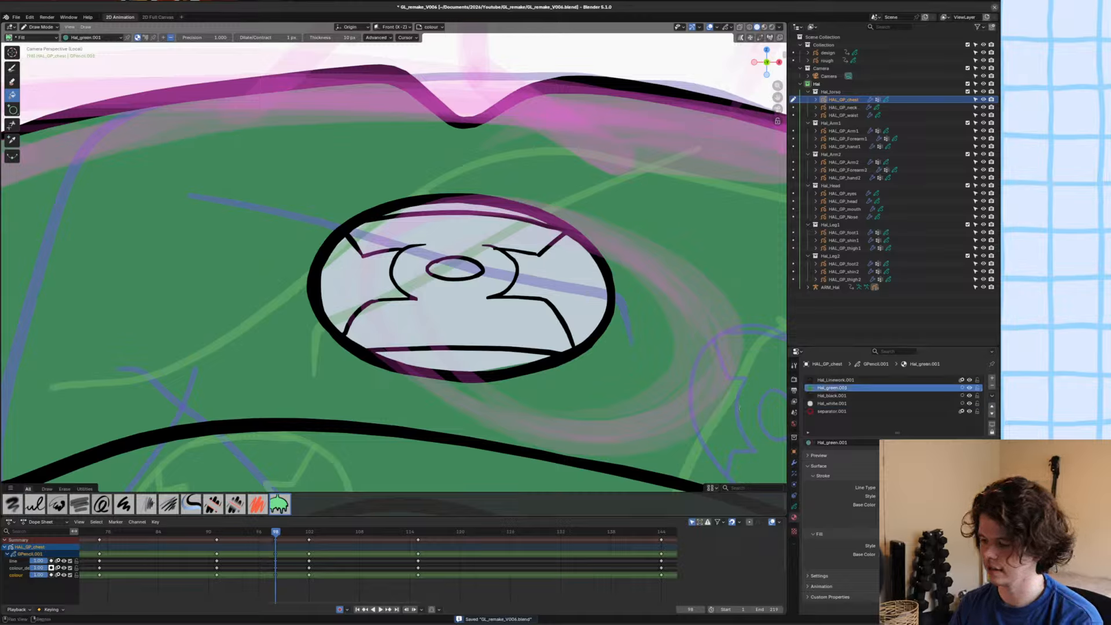
Try to fill the emblem's lantern shape with the Fill tool.
left_click(476, 323)
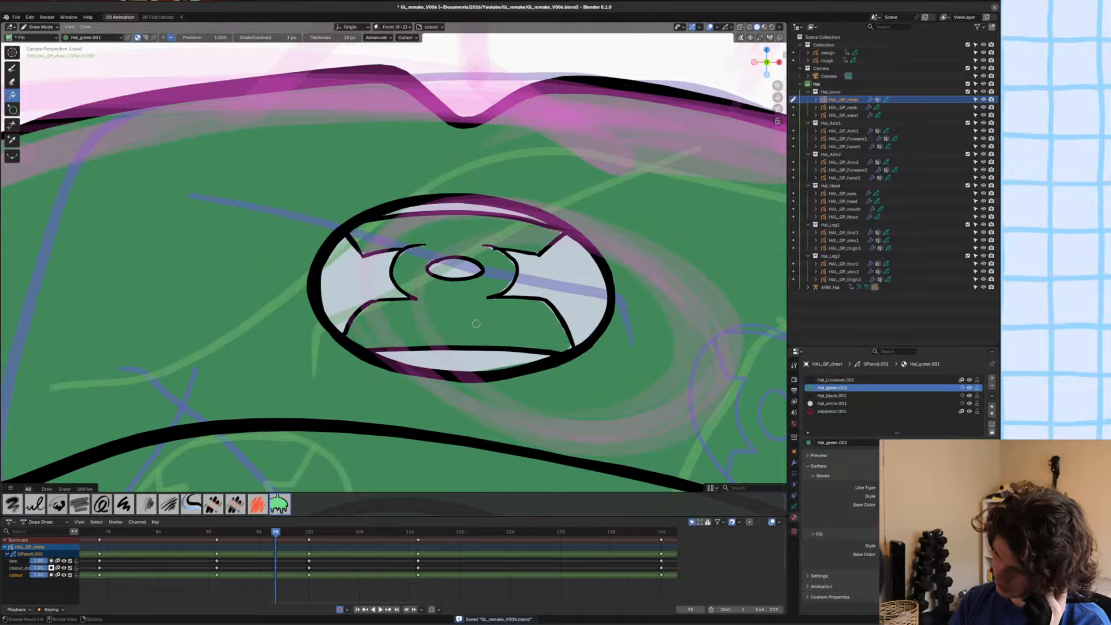
key("ctrl+z")
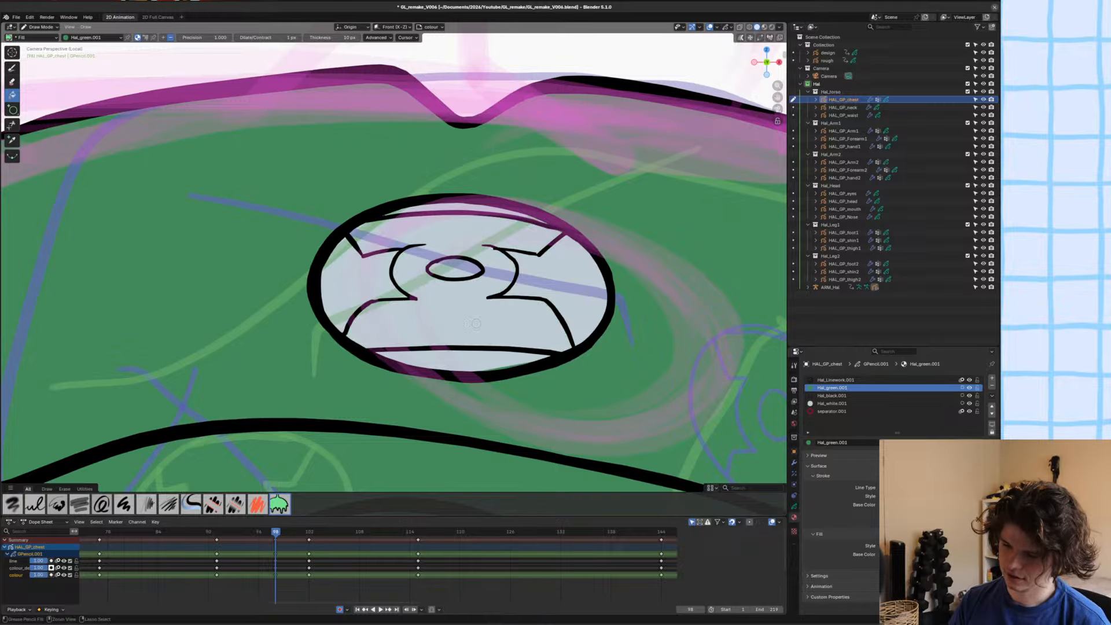
key("ctrl+s")
Trace the emblem's lantern shape with the Ink Pen set to fill only, covering it in Hal_green.001, and save the file.
key("d")
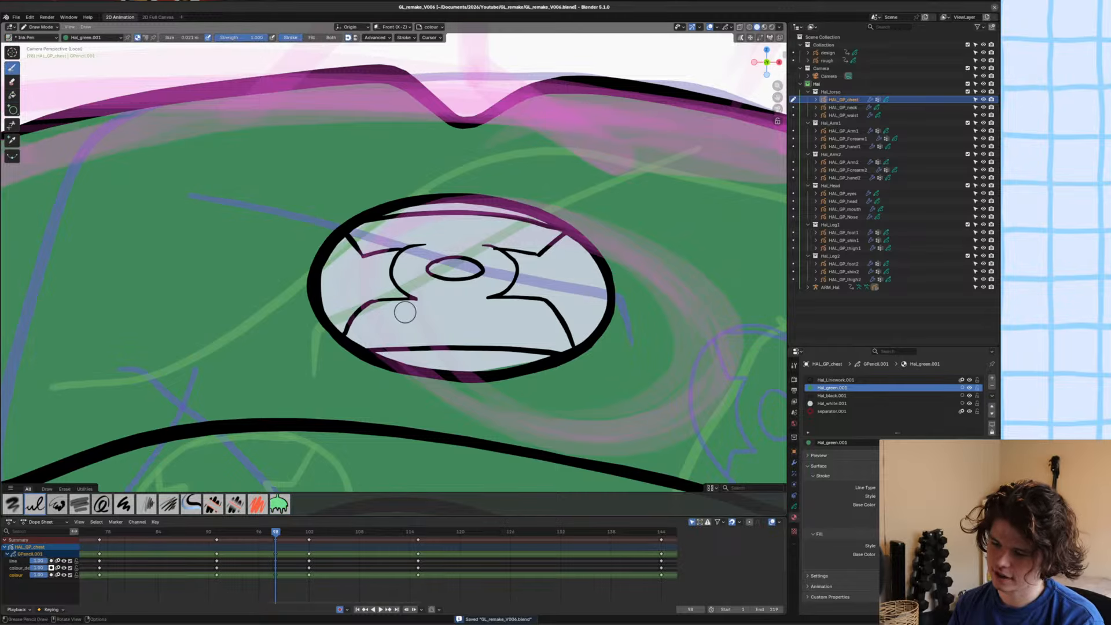
mouse_move(407, 383)
middle_mouse_down("ctrl")
mouse_move(380, 324)
mouse_move(373, 367)
mouse_move(275, 364)
middle_mouse_up("ctrl")
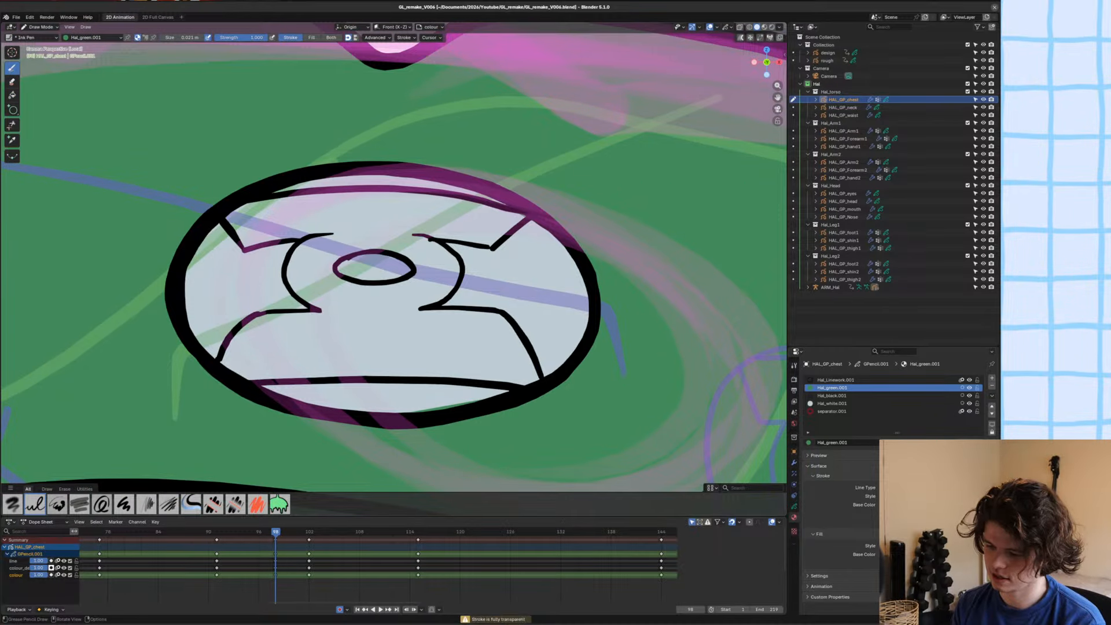
left_click(360, 372)
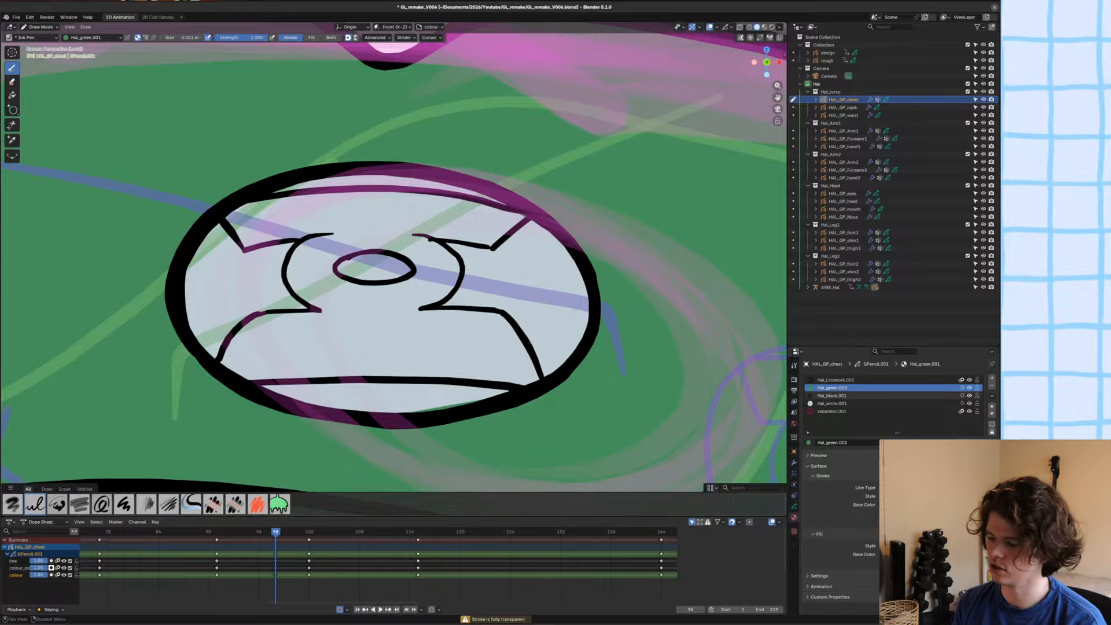
left_click(311, 37)
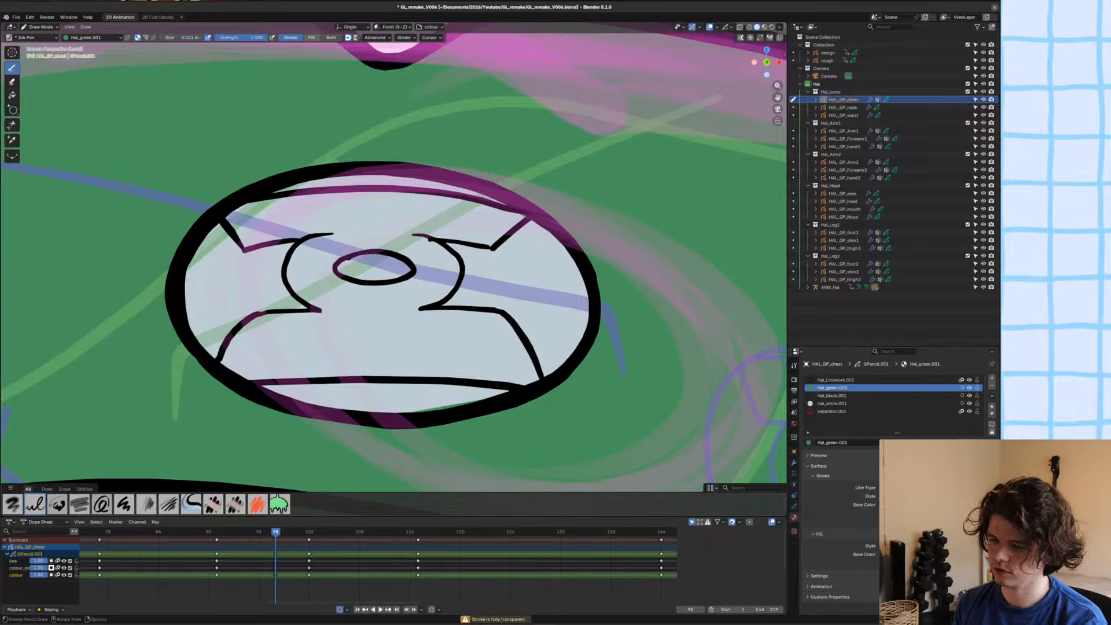
mouse_move(515, 390)
left_mouse_down()
mouse_move(261, 385)
mouse_move(223, 368)
mouse_move(258, 319)
mouse_move(321, 310)
mouse_move(301, 246)
mouse_move(255, 258)
mouse_move(243, 226)
mouse_move(269, 203)
mouse_move(377, 194)
mouse_move(463, 199)
mouse_move(524, 220)
mouse_move(495, 249)
mouse_move(451, 246)
mouse_move(463, 287)
mouse_move(443, 304)
mouse_move(508, 321)
mouse_move(535, 382)
mouse_move(521, 367)
left_mouse_up()
key("ctrl+s")
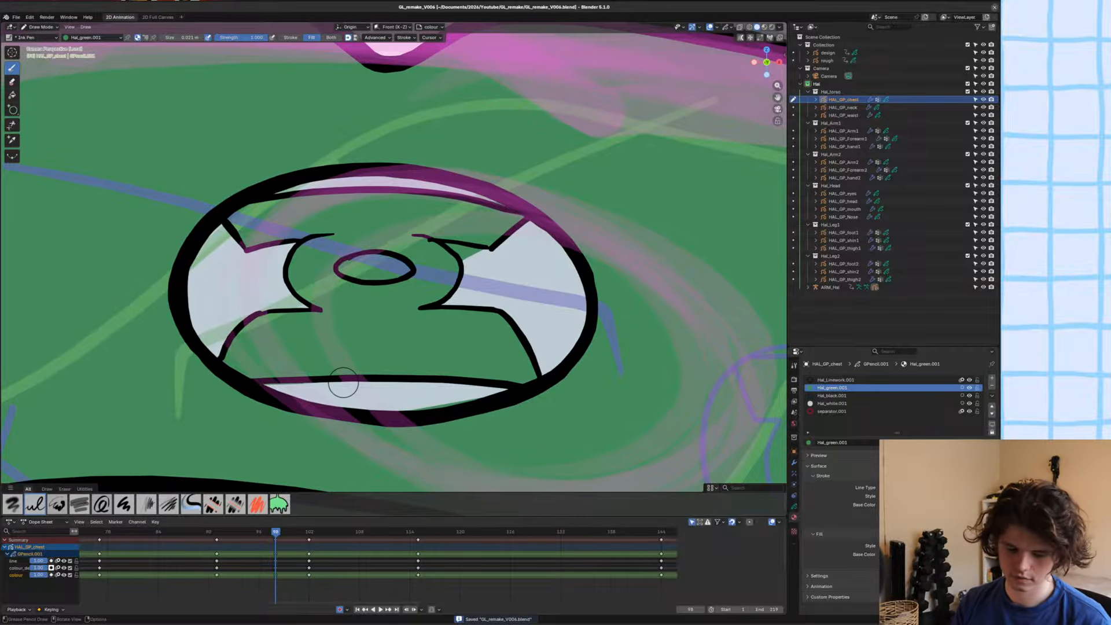
Make the green lantern fill stroke cyclic in Edit Mode and save the file.
key("Tab")
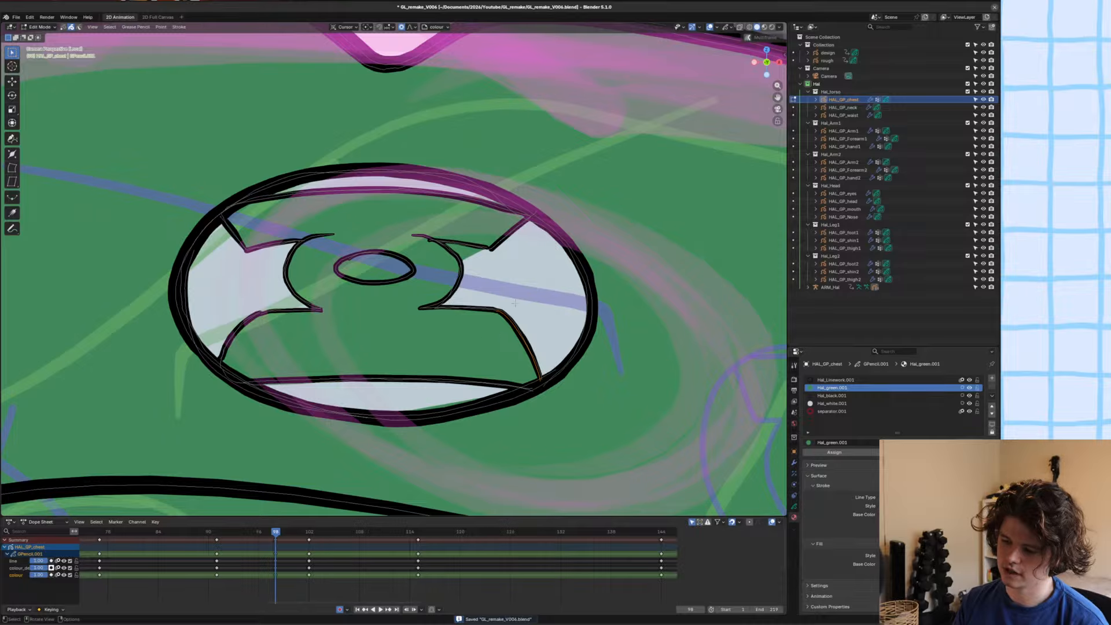
key("alt+c")
scroll(510, 302, "up", 5)
scroll(501, 310, "down", 2)
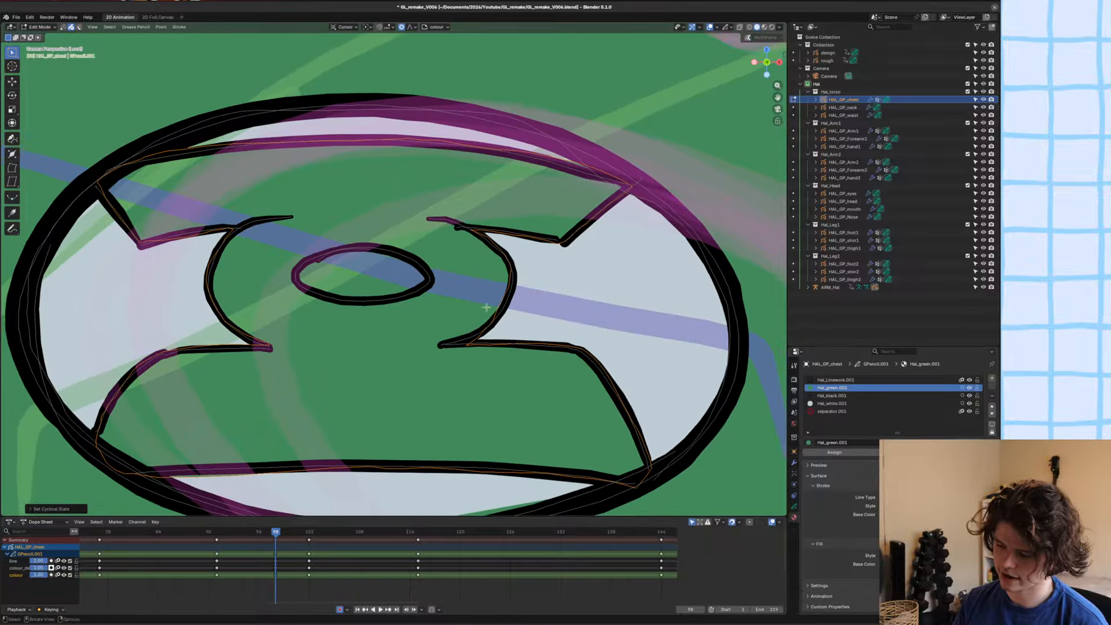
scroll(498, 314, "down", 2)
key("ctrl+s")
Return to Draw Mode, cover the emblem's small central oval in Hal_white.001 with the Ink Pen, and save the file.
scroll(488, 345, "up", 4)
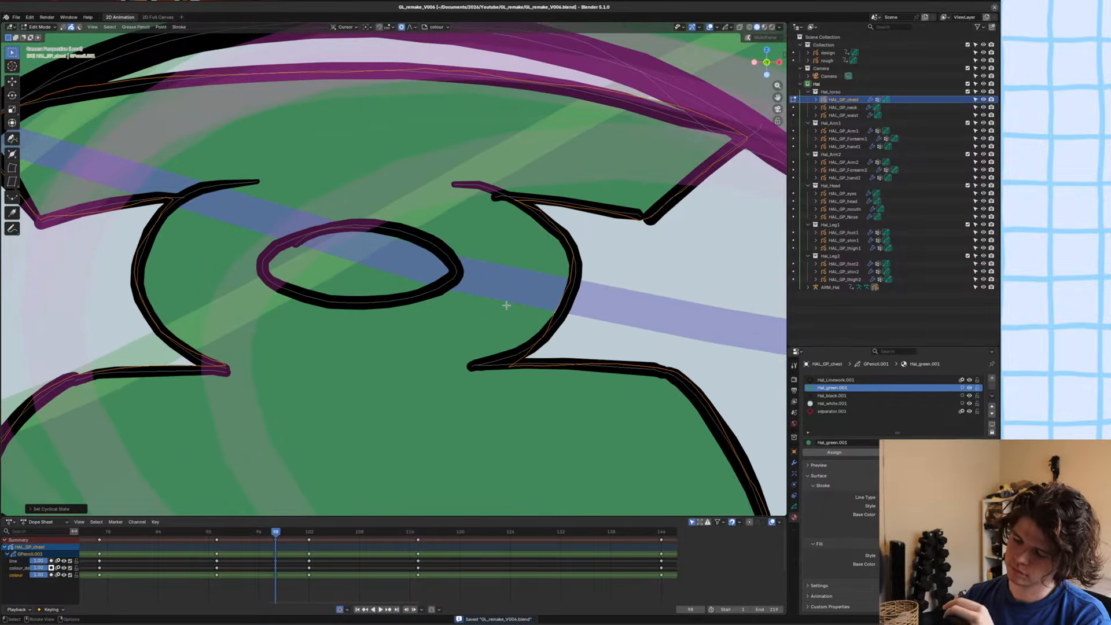
scroll(463, 216, "down", 1)
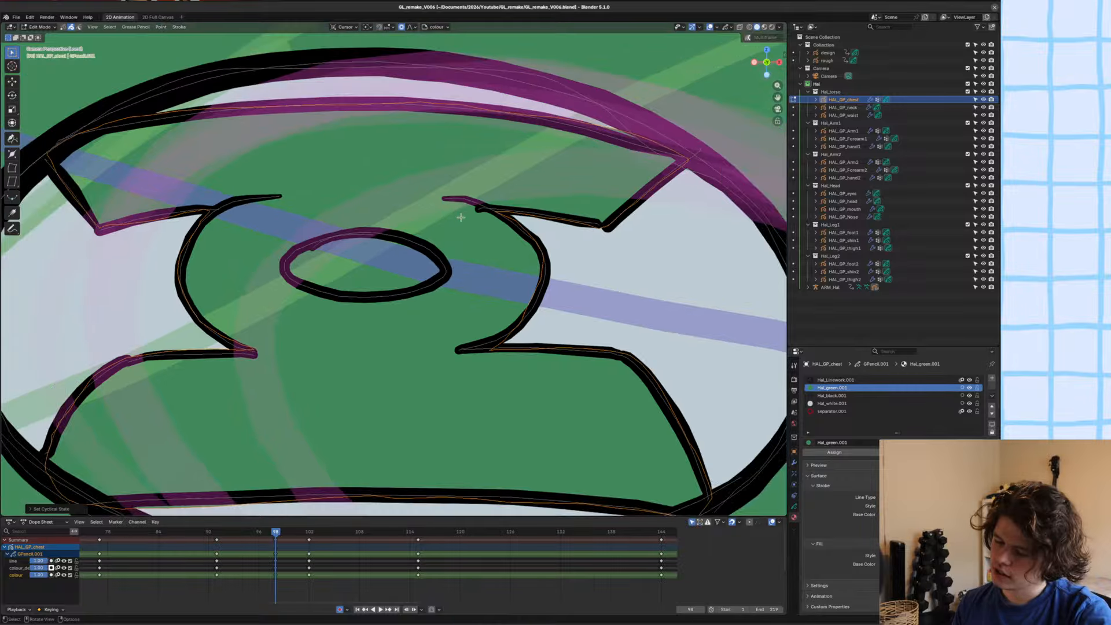
scroll(457, 220, "up", 3)
scroll(454, 249, "down", 2)
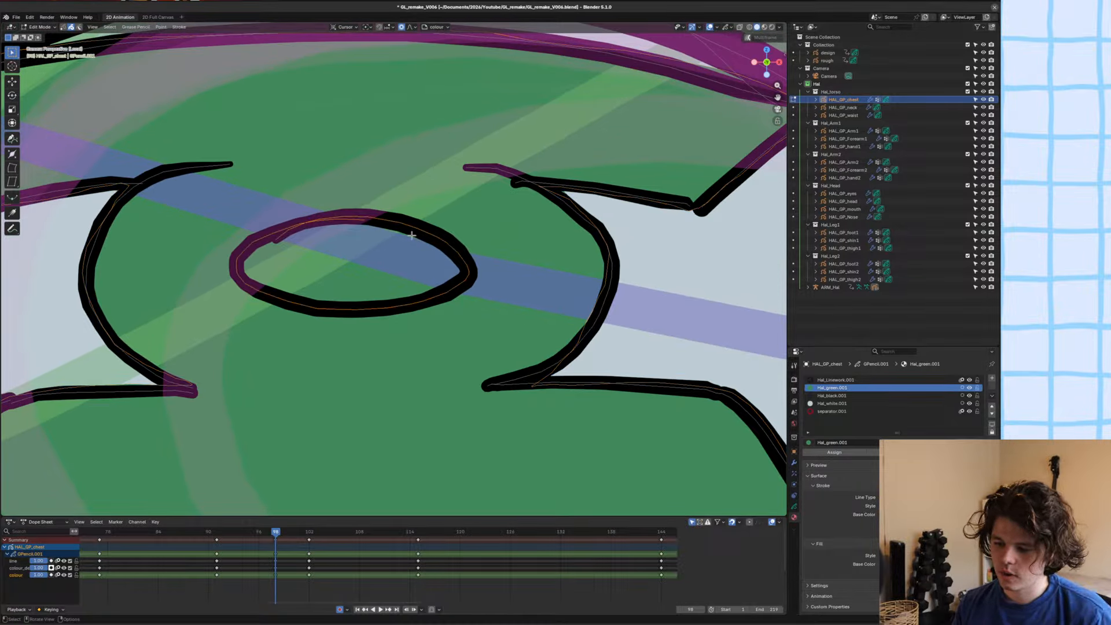
key("ctrl+Tab")
left_click(366, 286)
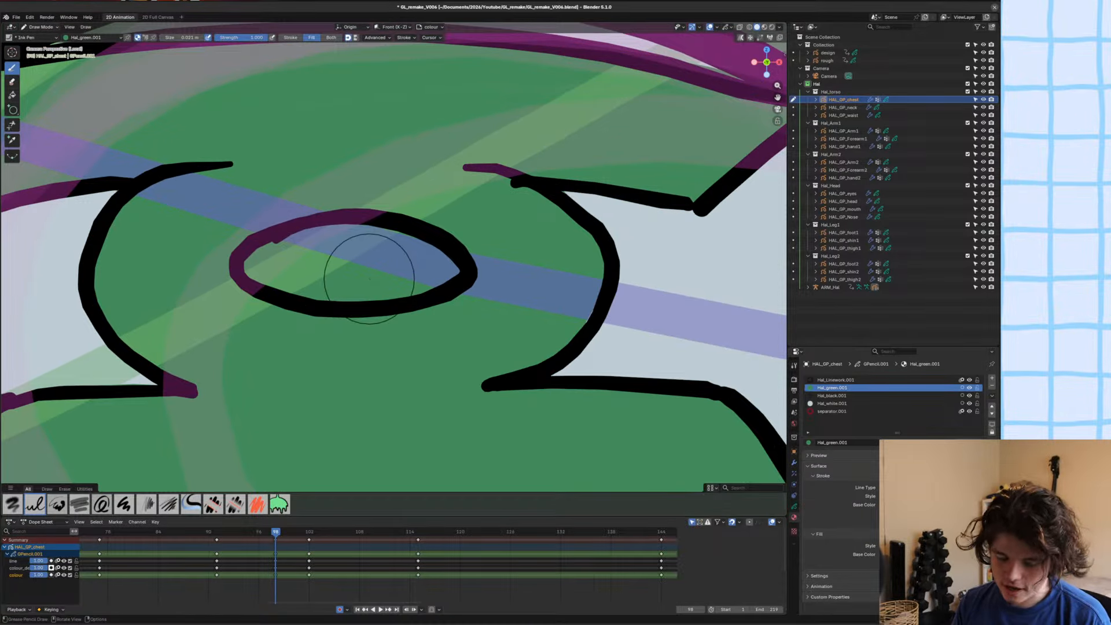
key("ctrl+s")
left_click(833, 403)
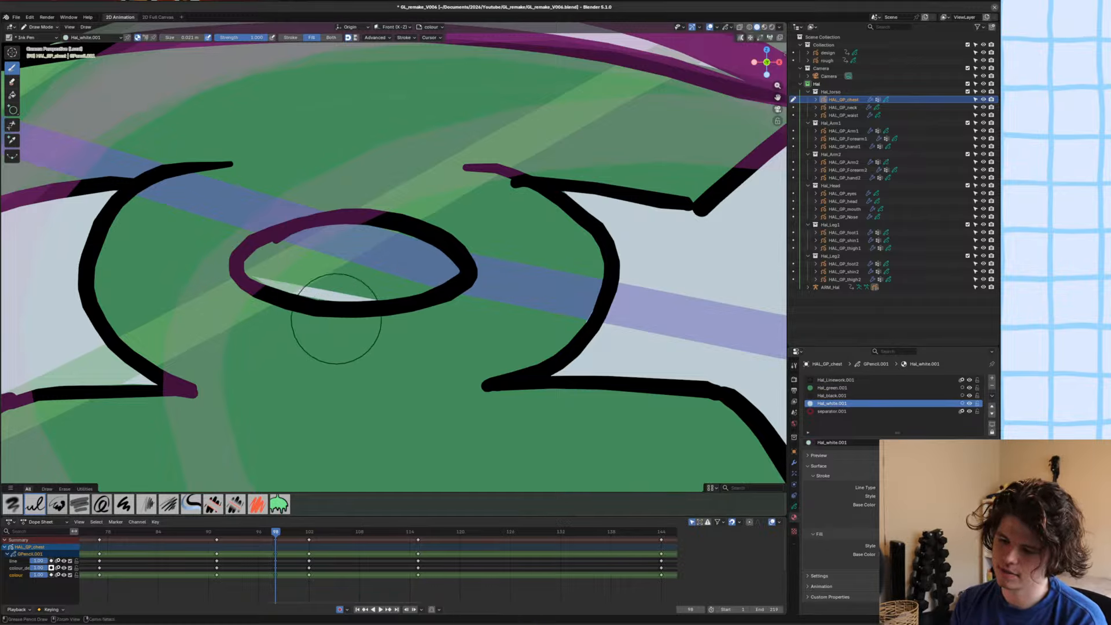
mouse_move(400, 298)
left_mouse_down()
mouse_move(249, 277)
mouse_move(347, 227)
mouse_move(417, 235)
mouse_move(446, 288)
left_mouse_up()
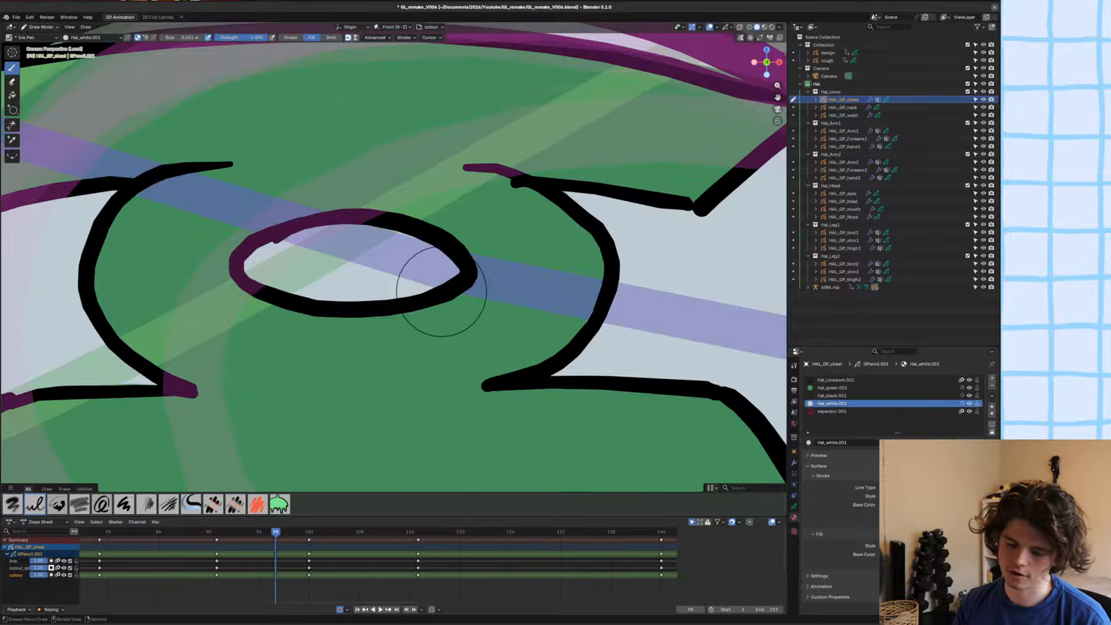
scroll(441, 291, "down", 10)
key("ctrl+s")
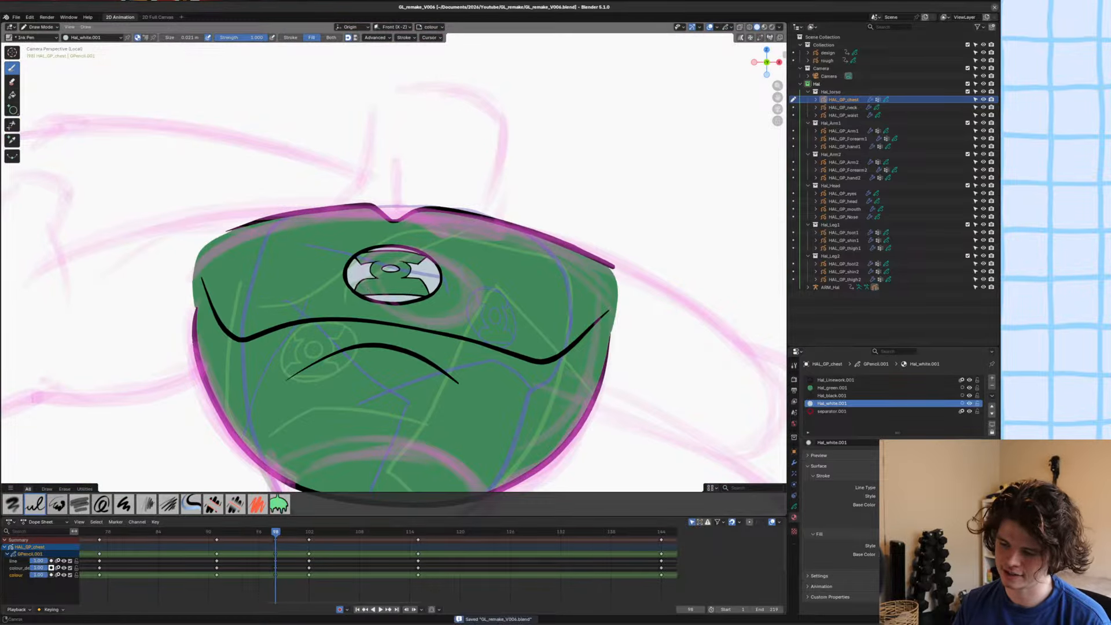
Save the file, then make the Hal_Linework.001 material and the colour_detail layer active on the chest.
scroll(444, 245, "up", 7)
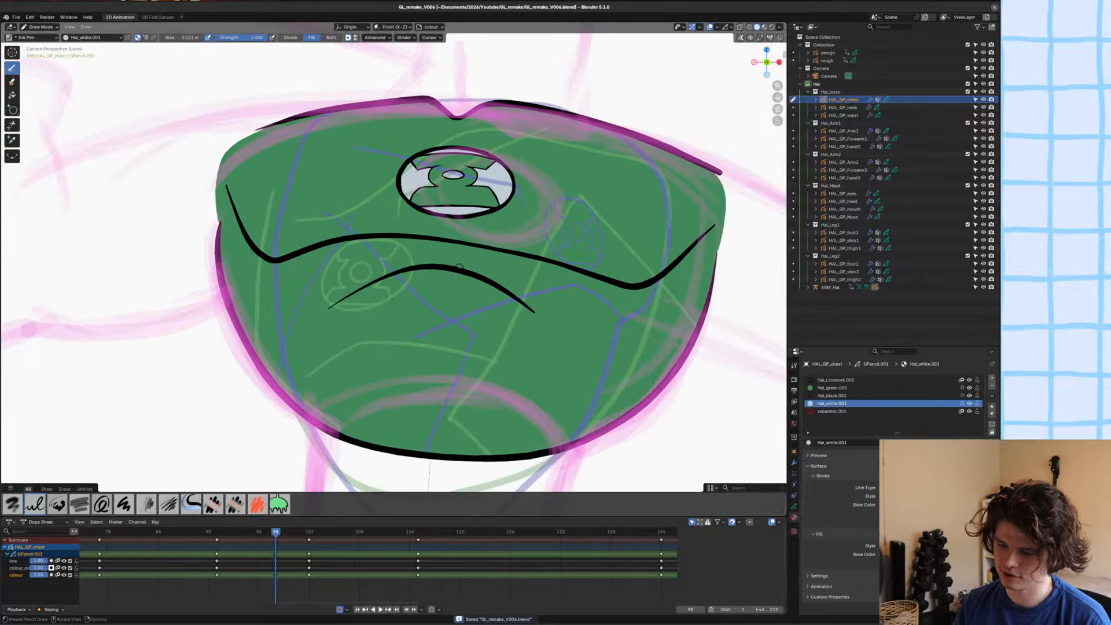
scroll(459, 267, "down", 5)
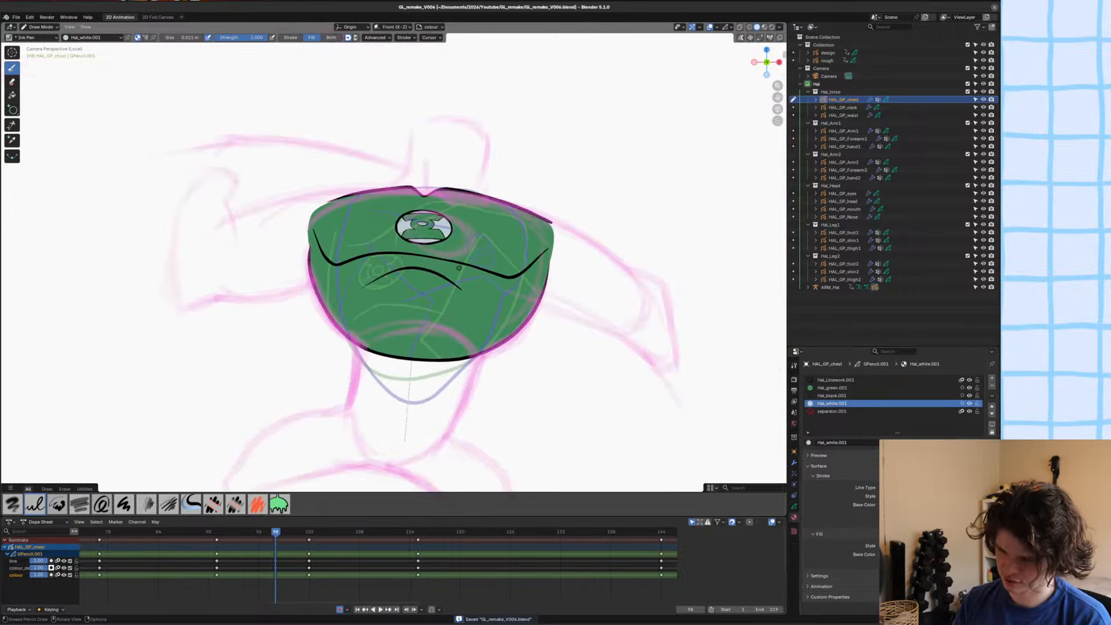
scroll(469, 264, "up", 2)
middle_click_drag(507, 254, 566, 237, "shift")
scroll(562, 247, "up", 1, "alt")
scroll(562, 248, "down", 1, "alt")
scroll(561, 246, "down", 2)
key("ctrl+s")
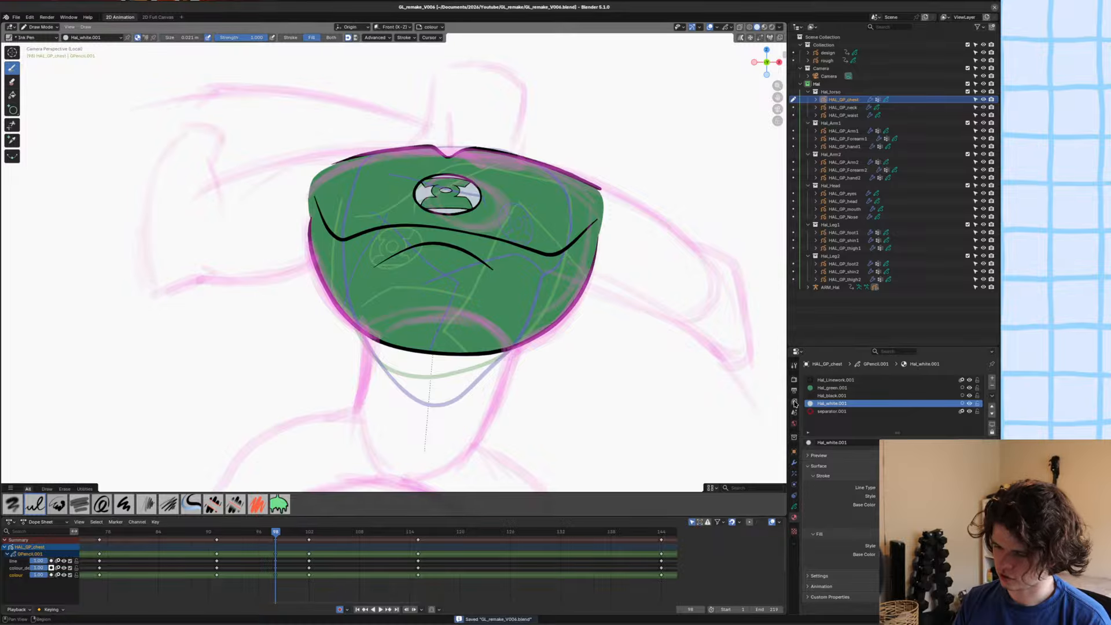
left_click(834, 381)
left_click(794, 506)
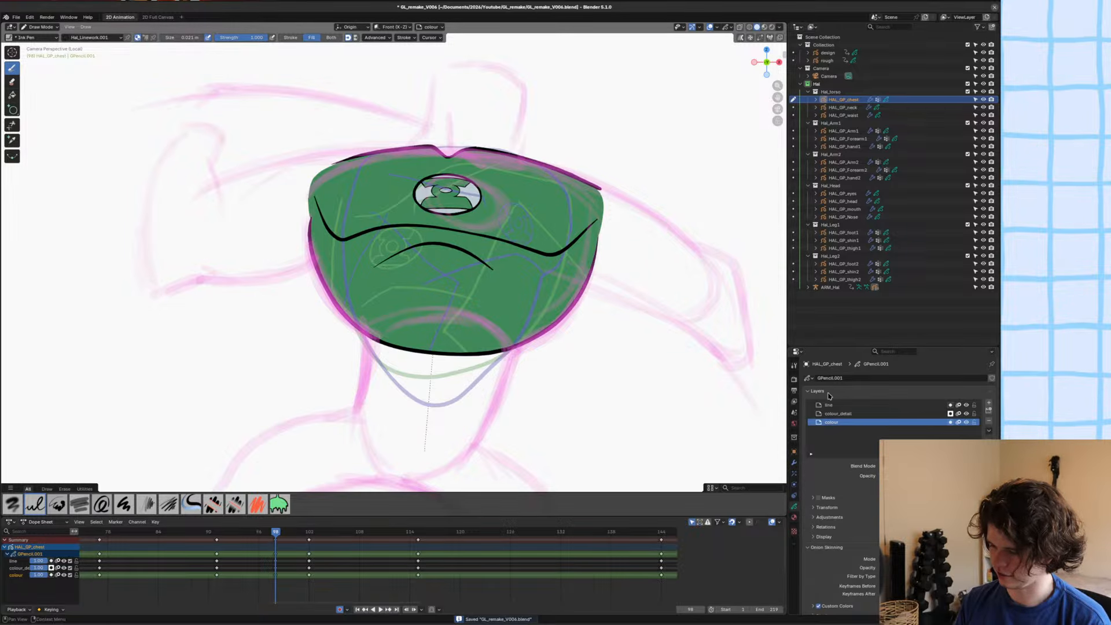
left_click(838, 413)
scroll(520, 296, "up", 3)
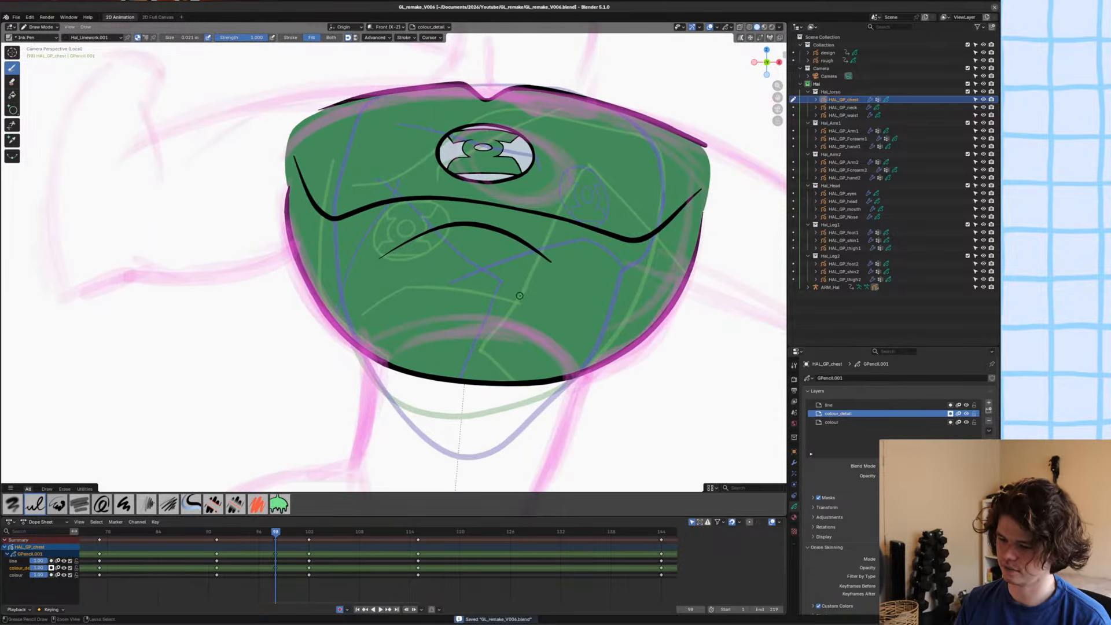
Draw a diamond outline over each side edge of the chest with the Ink Pen set to stroke only.
middle_click_drag(541, 227, 479, 228, "shift")
middle_click_drag(404, 226, 355, 231, "shift")
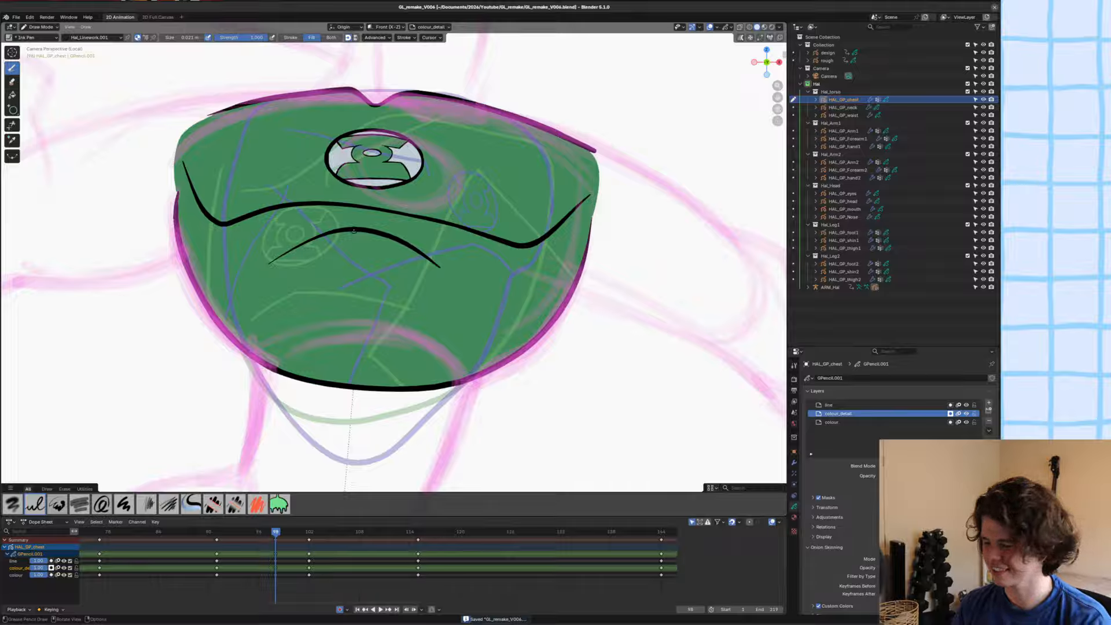
left_click_drag(165, 131, 220, 225)
left_click(290, 37)
key("ctrl+z")
mouse_move(180, 140)
left_mouse_down()
mouse_move(246, 283)
mouse_move(226, 323)
left_mouse_up()
key("ctrl+z")
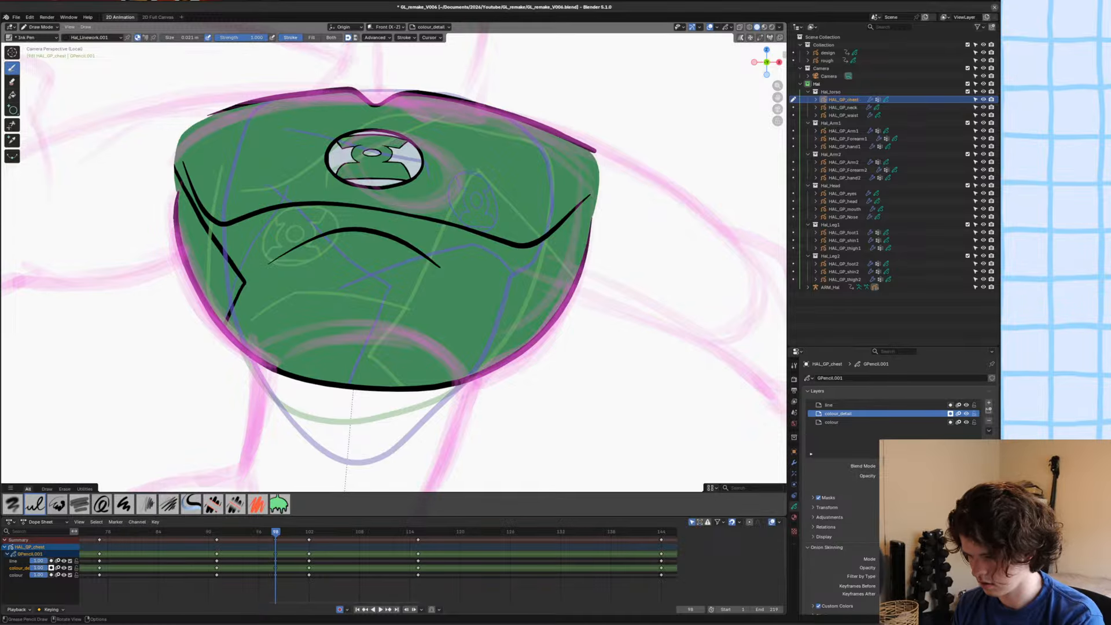
mouse_move(592, 209)
left_mouse_down()
mouse_move(502, 301)
mouse_move(510, 354)
left_mouse_up()
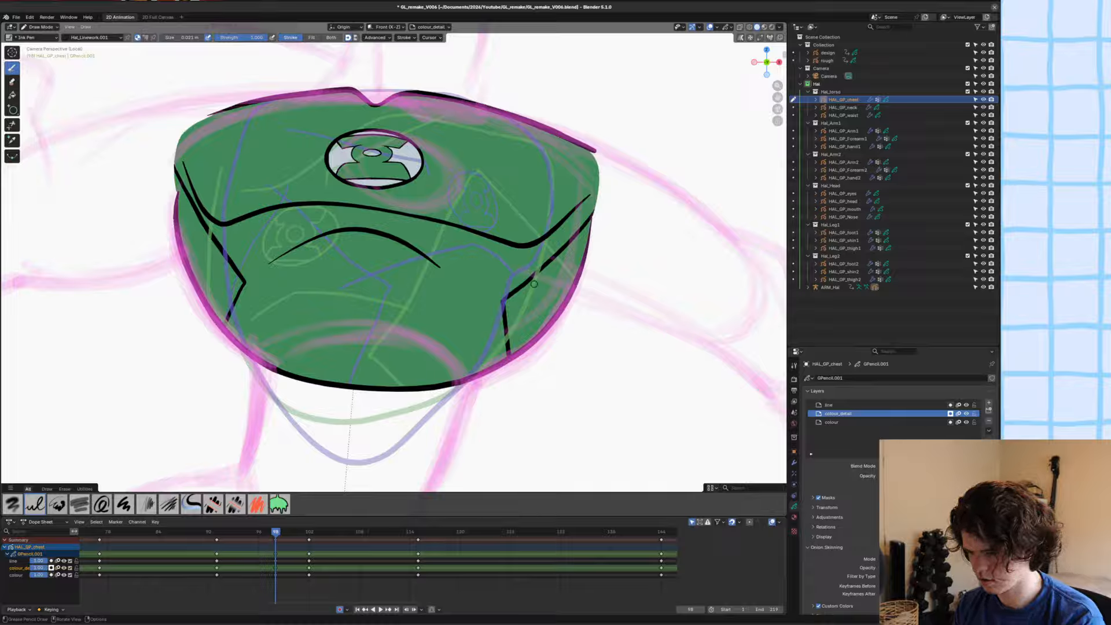
Hide the colour and line layers and trim the overshooting line ends at the tops of both diamonds.
left_click(833, 422)
left_click(839, 414)
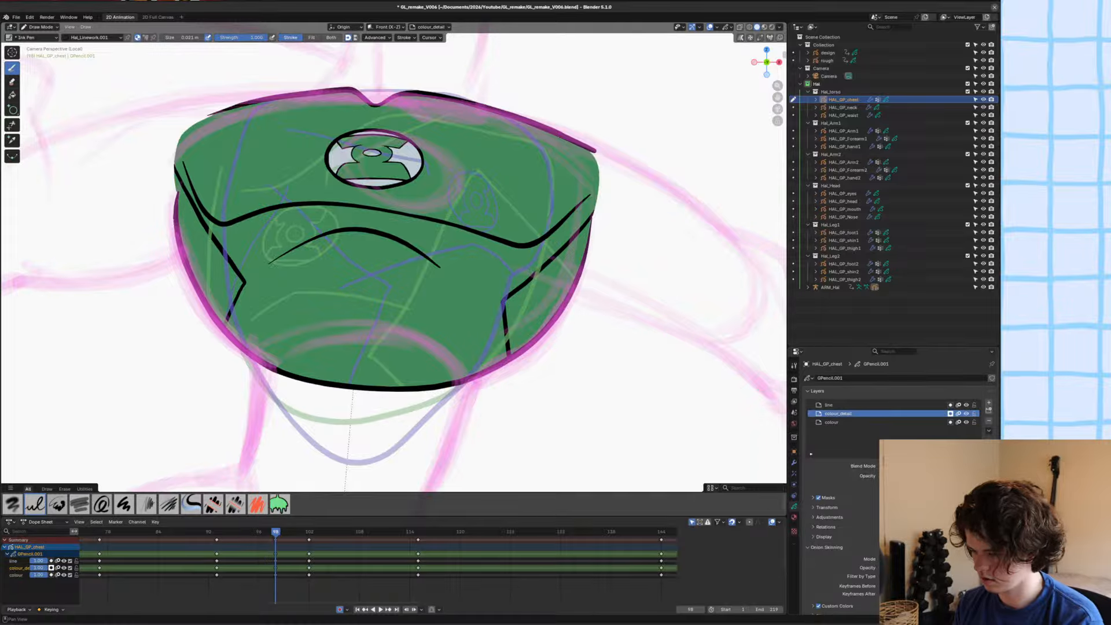
left_click(966, 423)
left_click(966, 405)
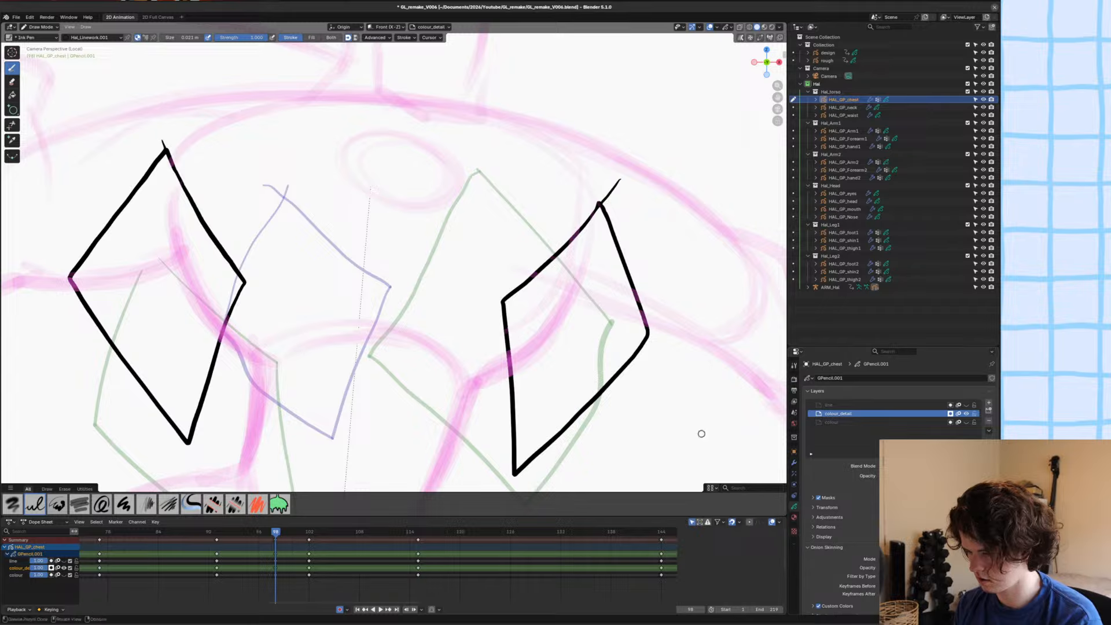
left_click(12, 125)
left_click_drag(160, 141, 165, 144)
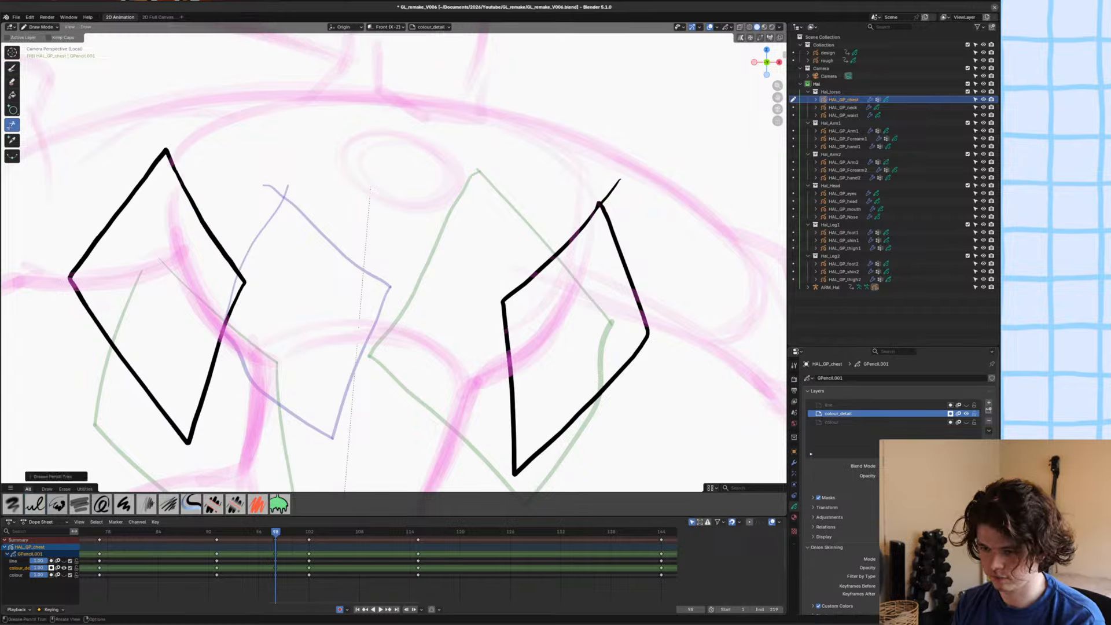
left_click_drag(608, 187, 617, 193)
Fill both diamonds with the Hal_black.001 material on the colour_detail layer.
left_click(794, 518)
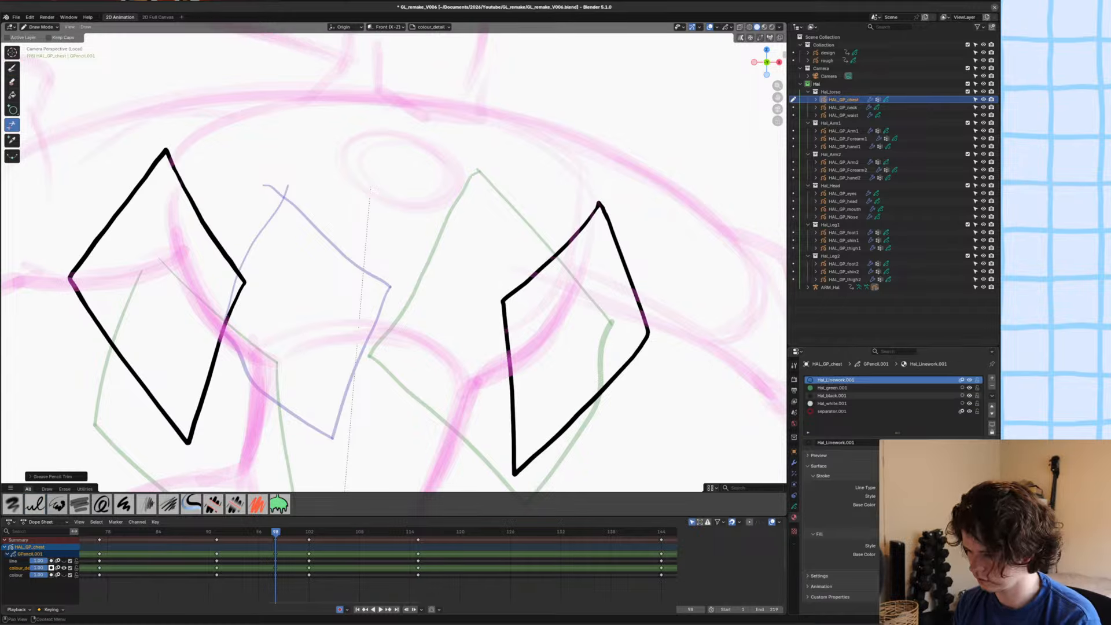
left_click(833, 396)
left_click(12, 94)
left_click(131, 241)
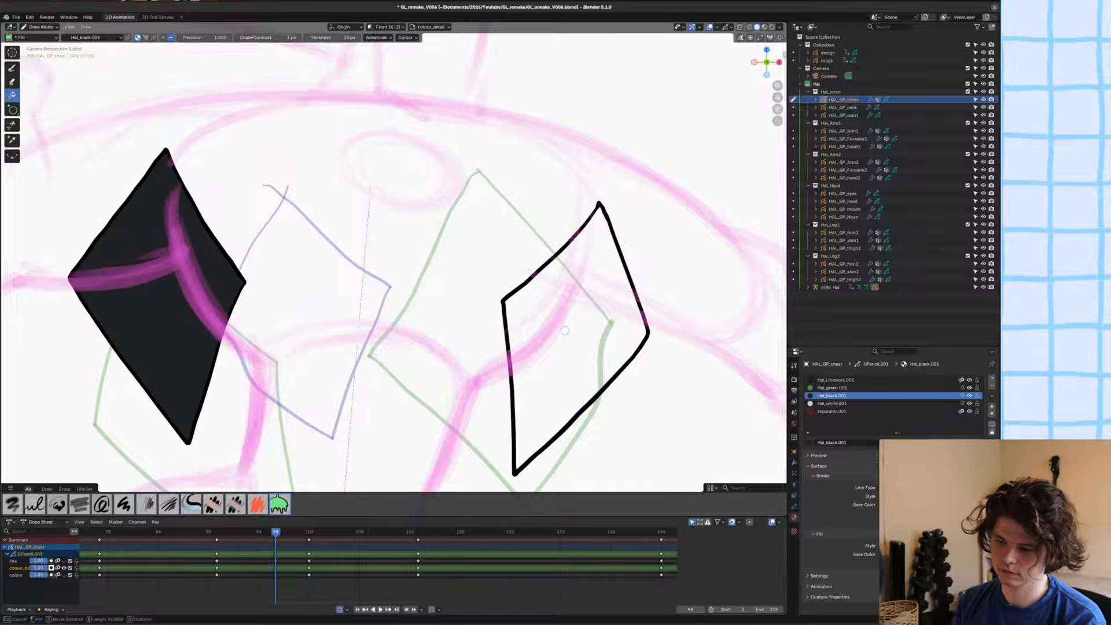
left_click(564, 338)
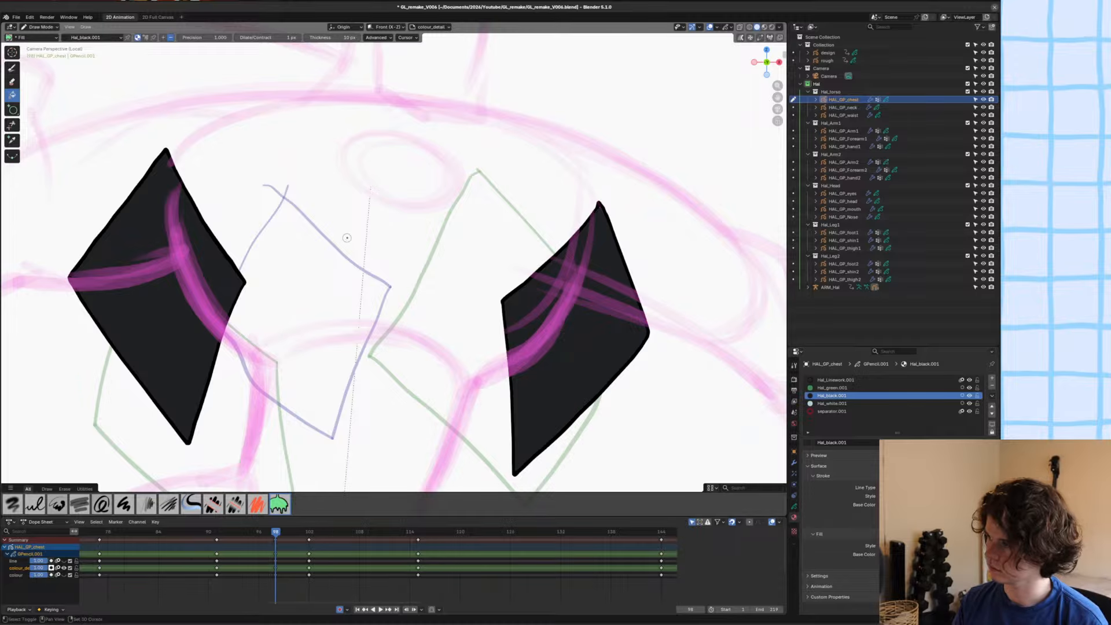
Save the file and switch the chest object to Edit Mode.
scroll(339, 243, "down", 2)
scroll(338, 243, "right", 2)
key("ctrl+s")
key("Tab")
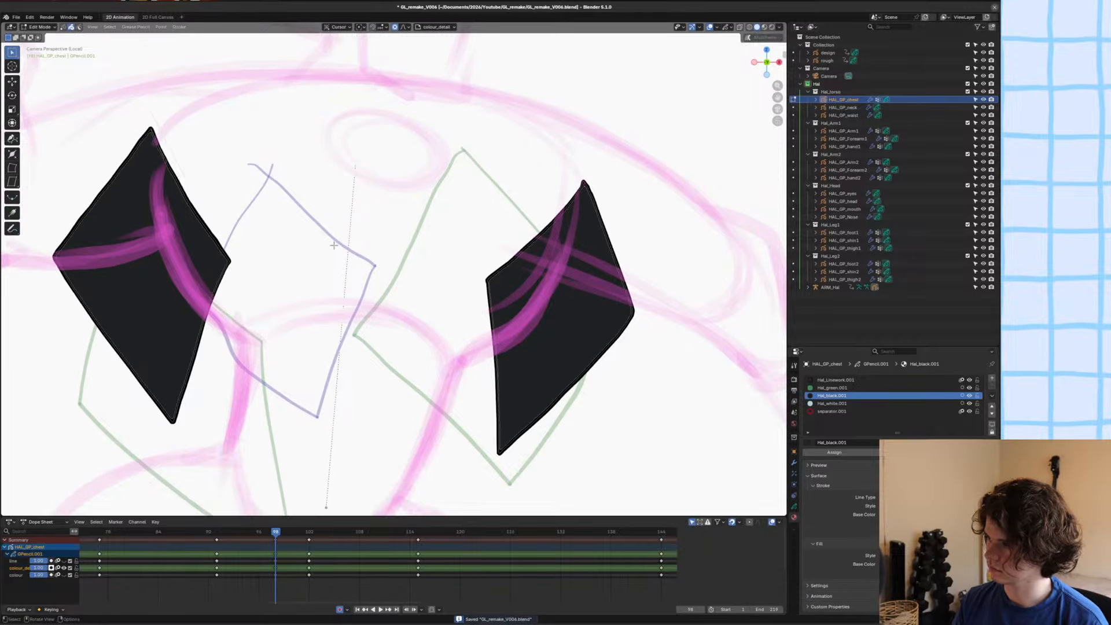
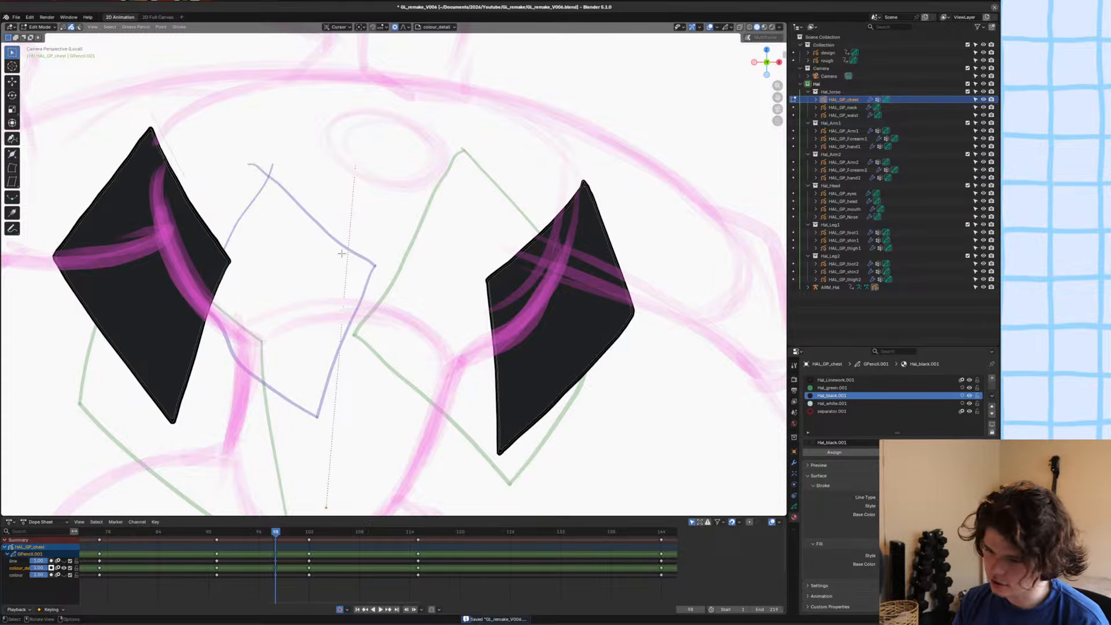
Select both black diamonds on the chest's side edges.
scroll(342, 254, "up", 1)
left_click(533, 263, "shift")
middle_click_drag(533, 262, 550, 259, "shift")
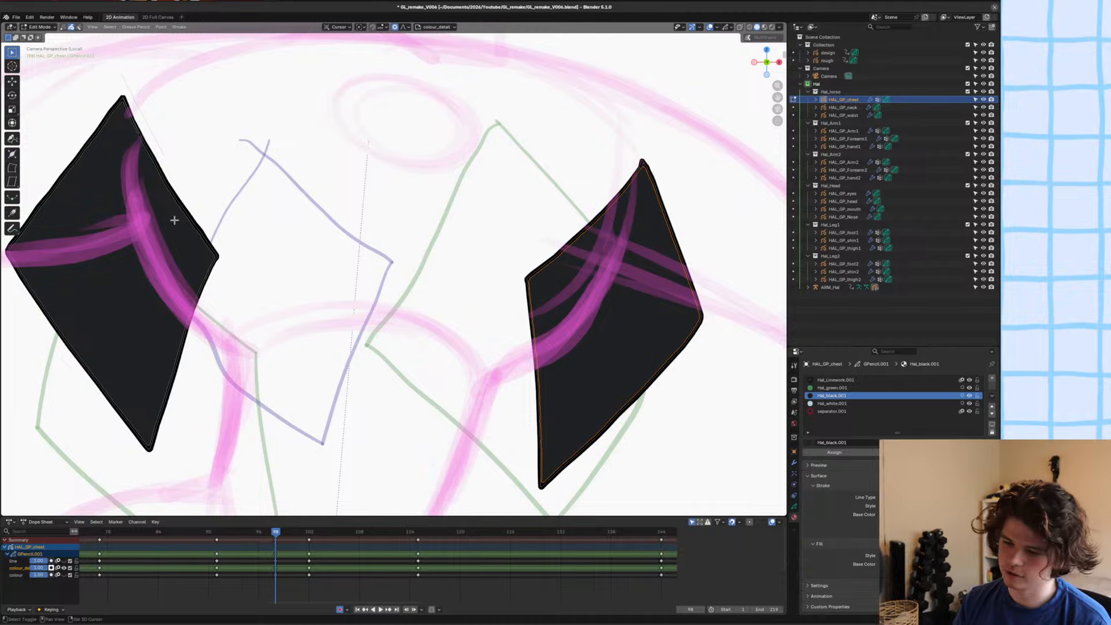
scroll(286, 278, "down", 2)
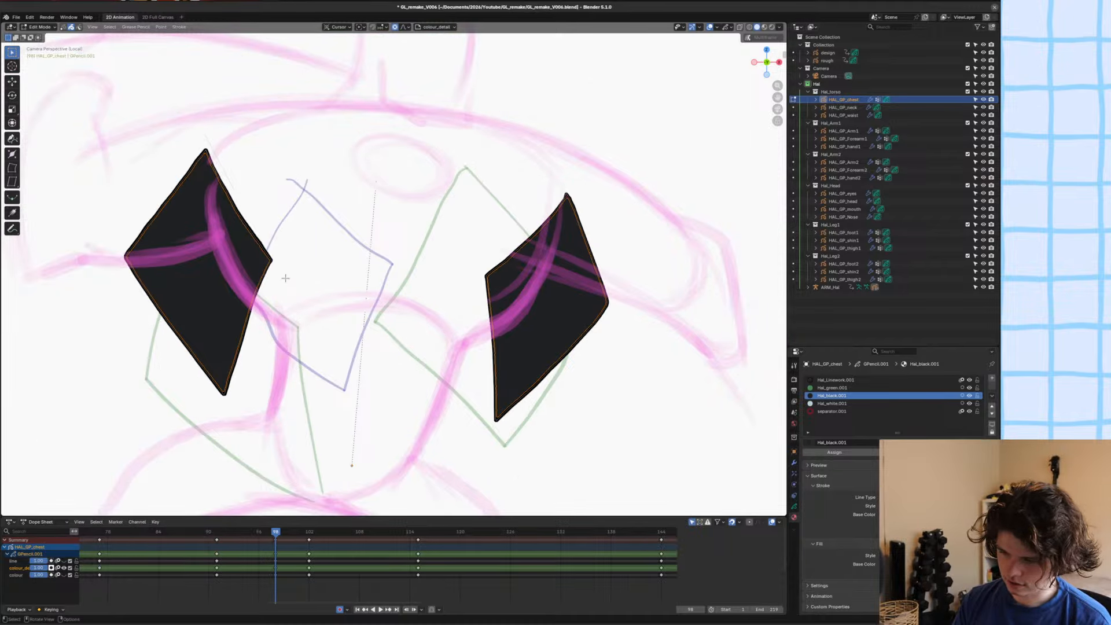
Open a terminal window and run fastfetch to display the system information.
key("ctrl+alt+t")
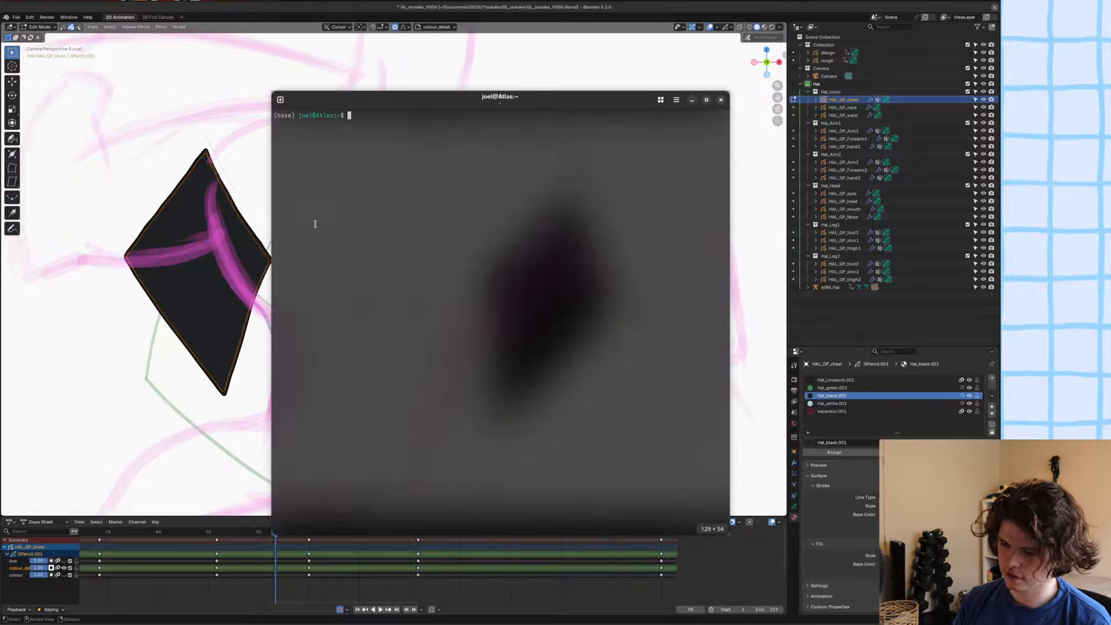
type("fastfetch")
key("Return")
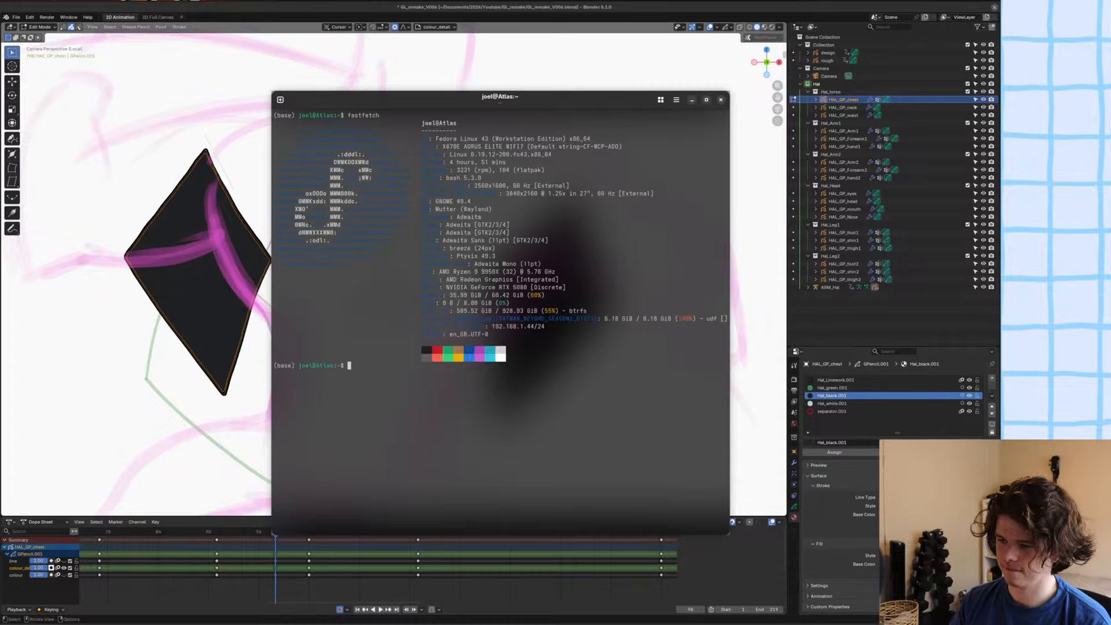
Try the Dracula and Tango colour palettes in the terminal preferences and set the palette to VS Code.
left_click(676, 100)
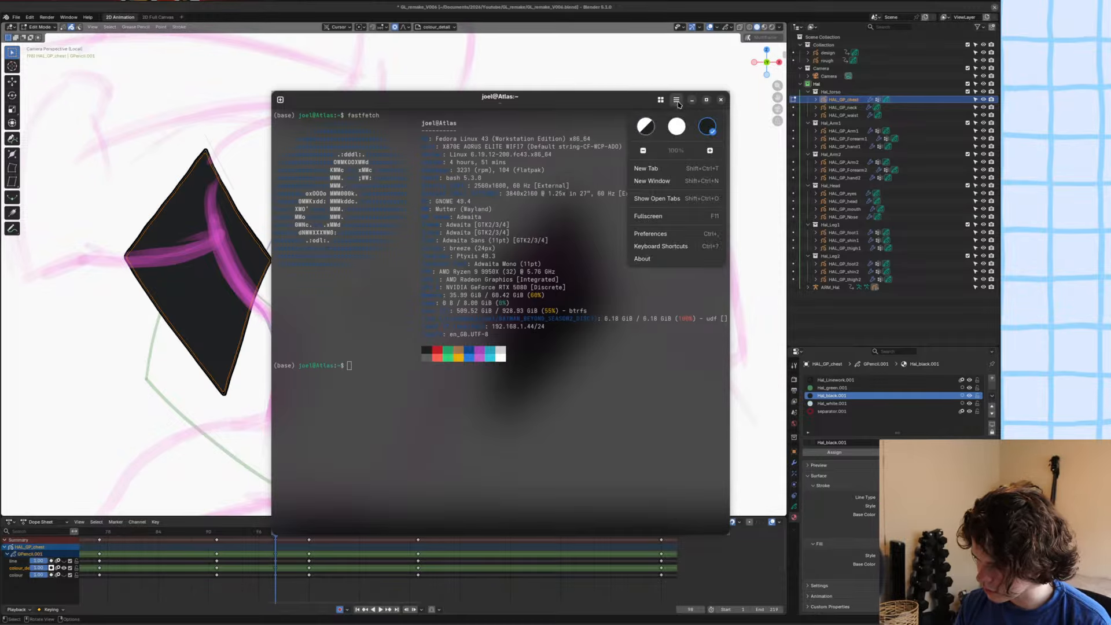
left_click(666, 234)
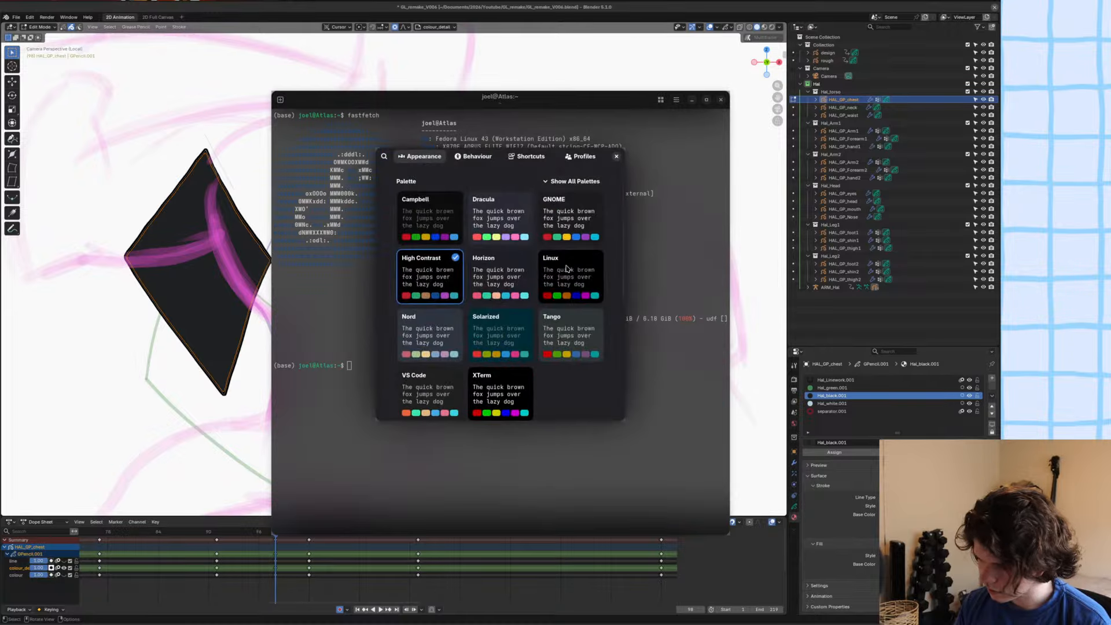
left_click(514, 218)
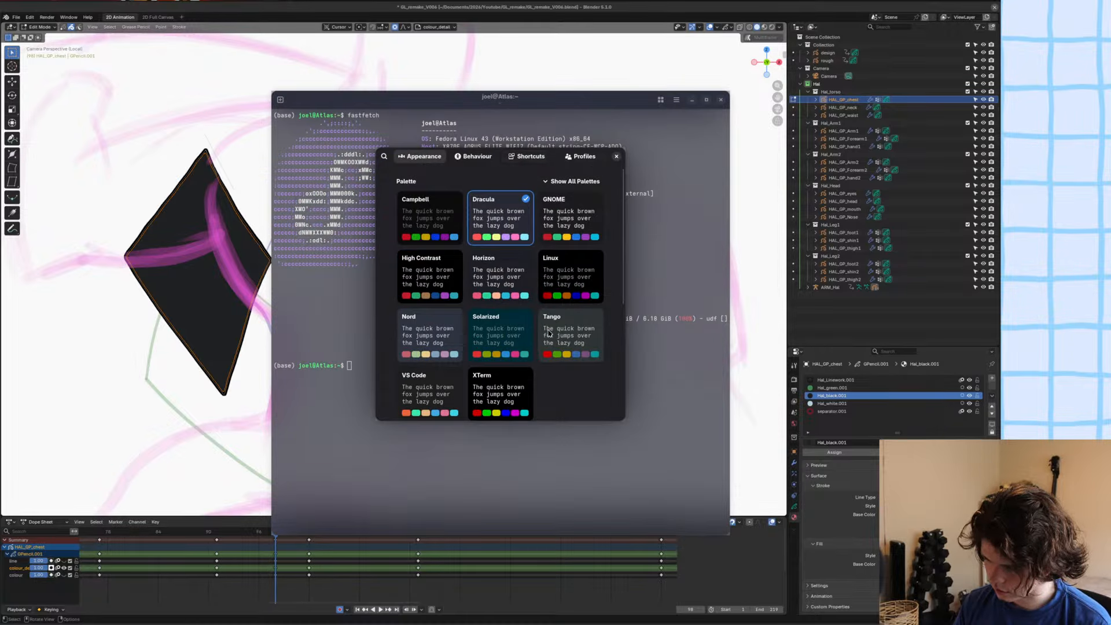
left_click(551, 335)
left_click(453, 376)
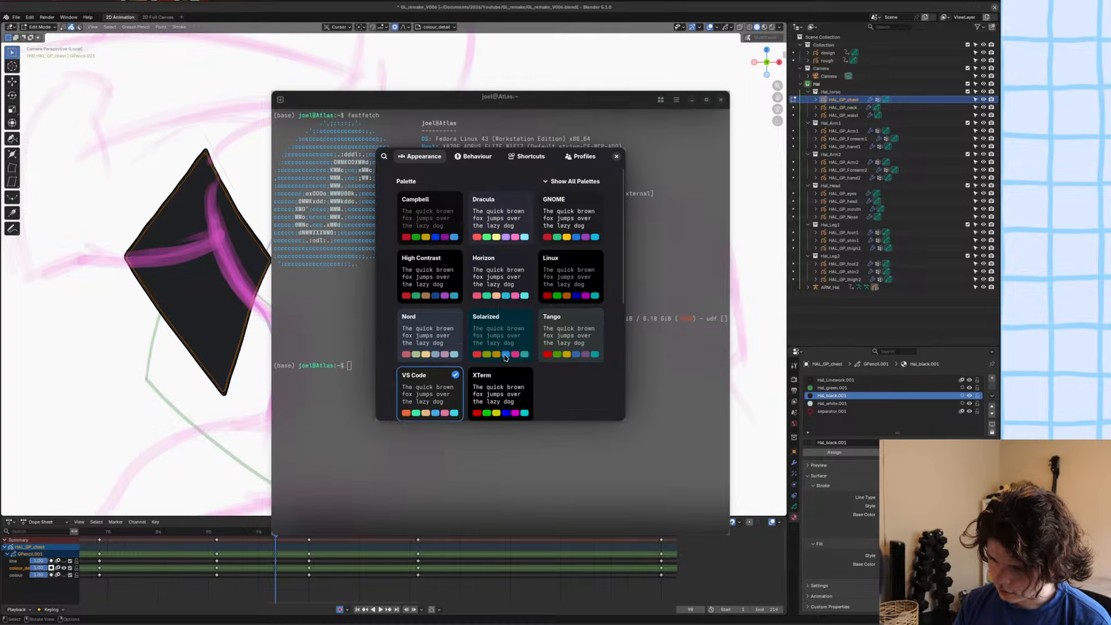
left_click(616, 156)
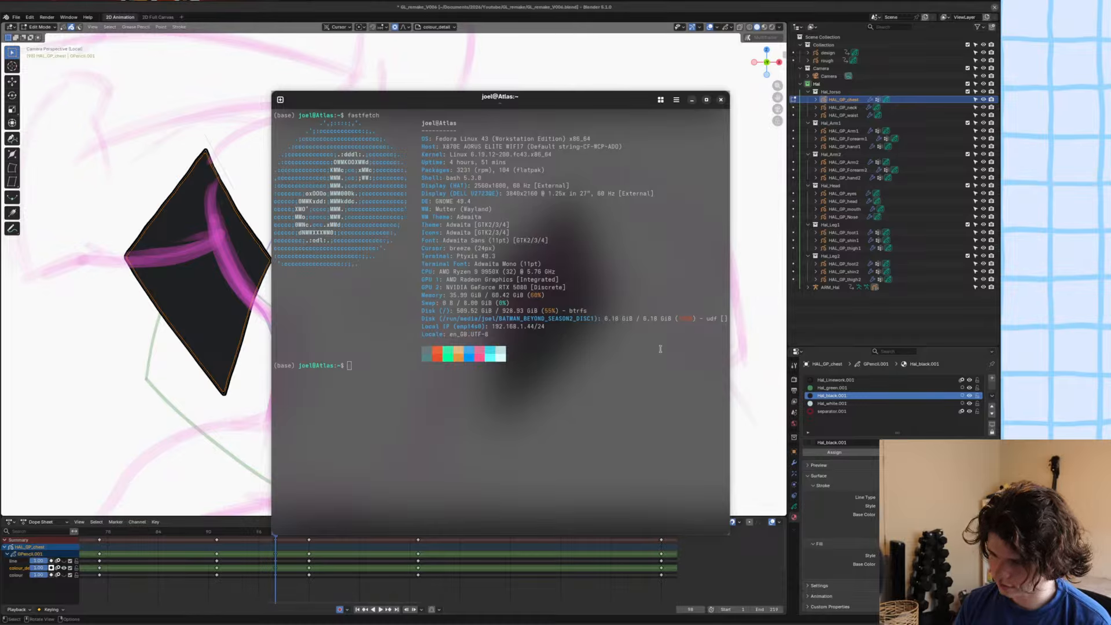
Reposition and shorten the terminal window, and switch back to Blender.
mouse_move(588, 387)
left_mouse_down("super")
mouse_move(492, 385)
mouse_move(605, 390)
left_mouse_up("super")
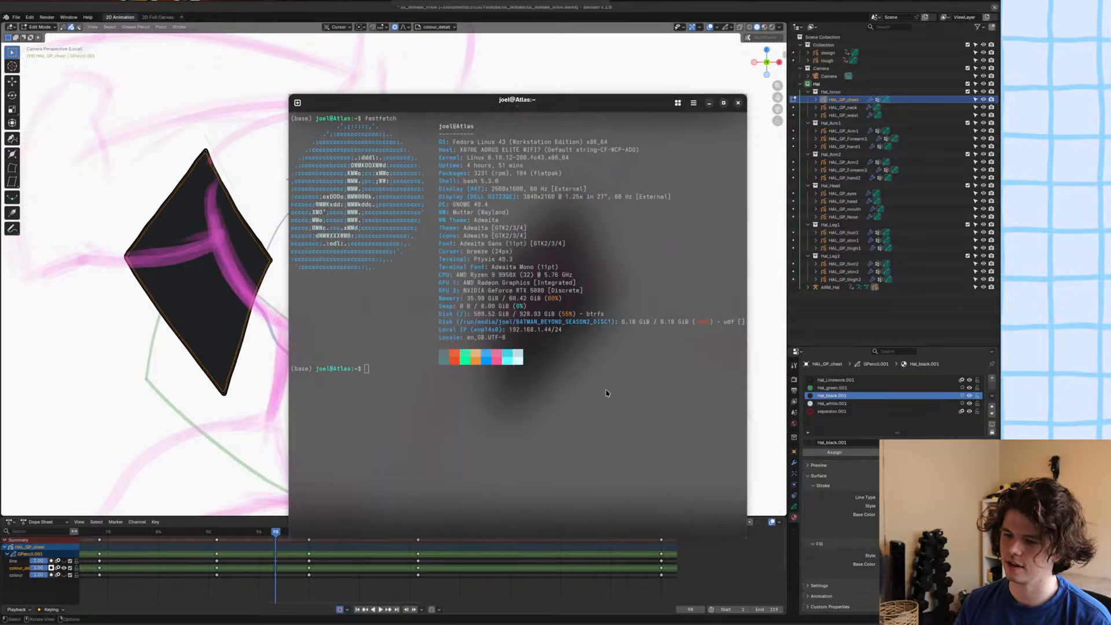
middle_click_drag(610, 390, 624, 262, "super")
left_click_drag(617, 278, 644, 340, "super")
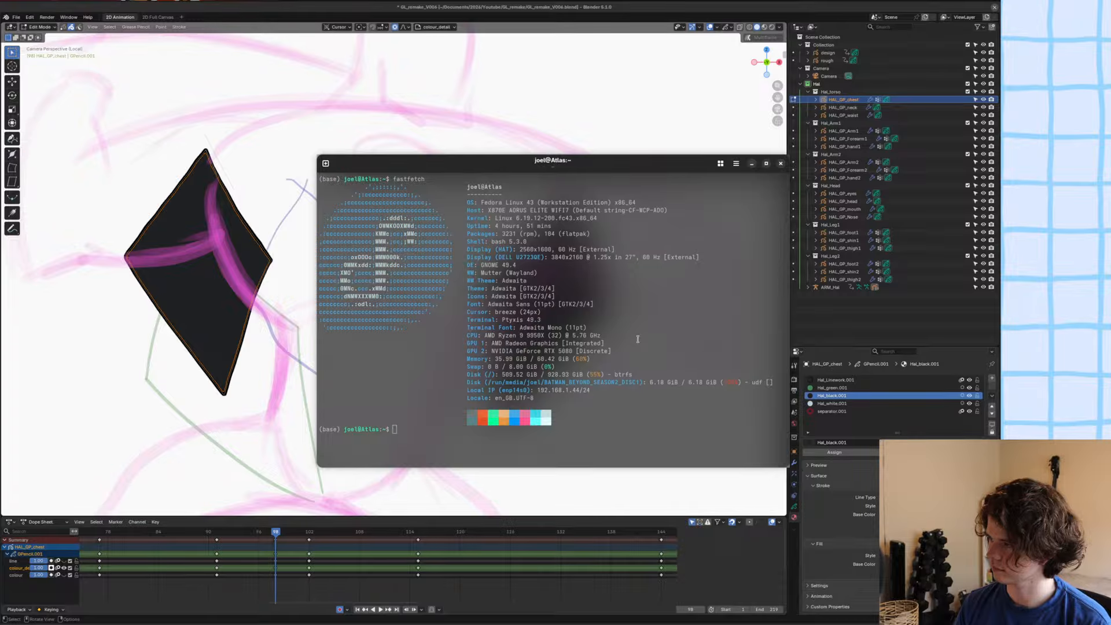
left_click_drag(677, 409, 669, 410, "super")
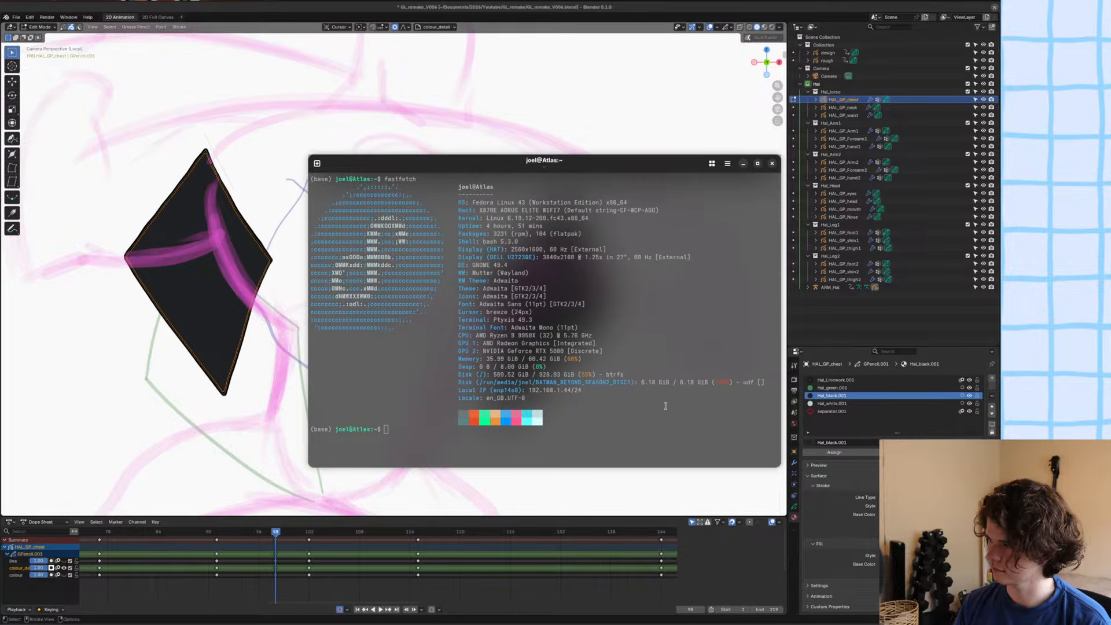
key("alt+Tab")
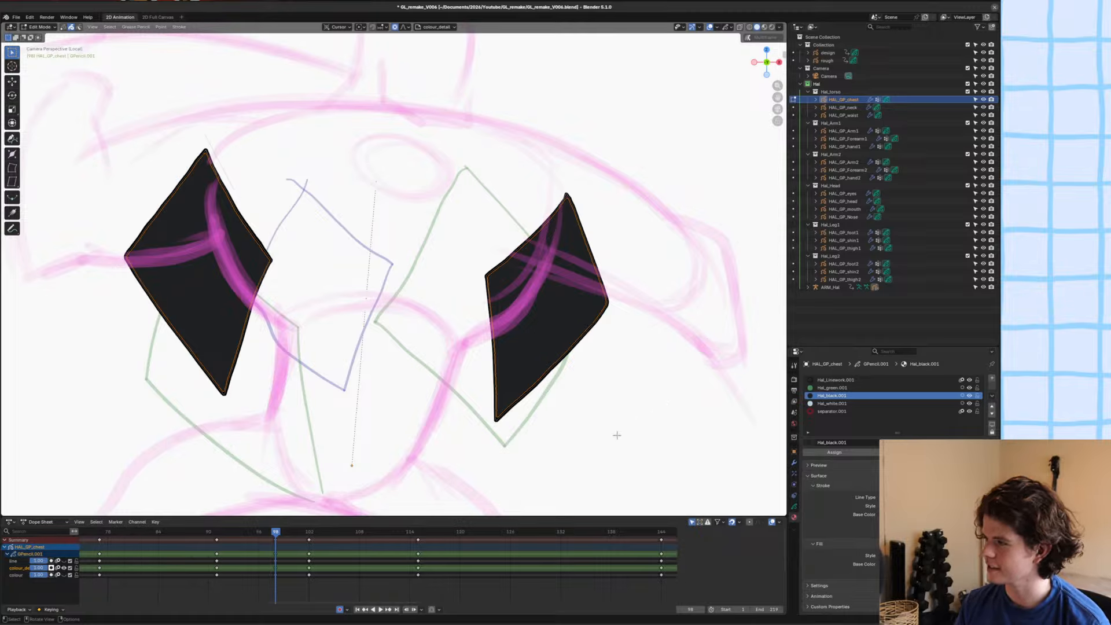
Leave the isolated chest view to show the whole character and save the file.
scroll(500, 340, "down", 4)
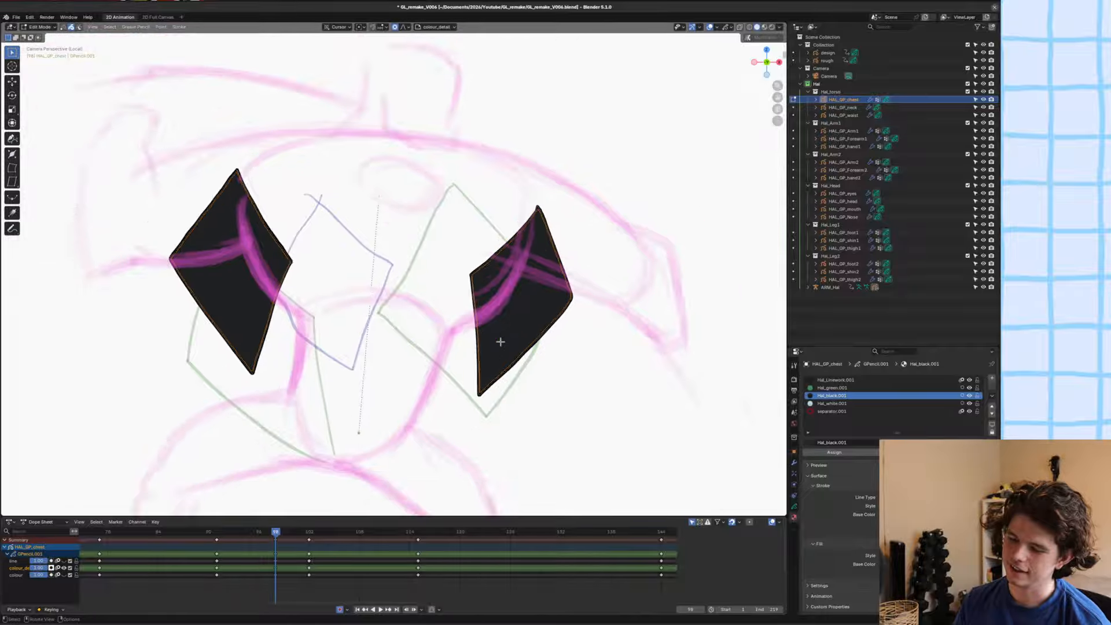
key("ctrl+s")
scroll(500, 340, "up", 5)
key("slash")
key("KP_0")
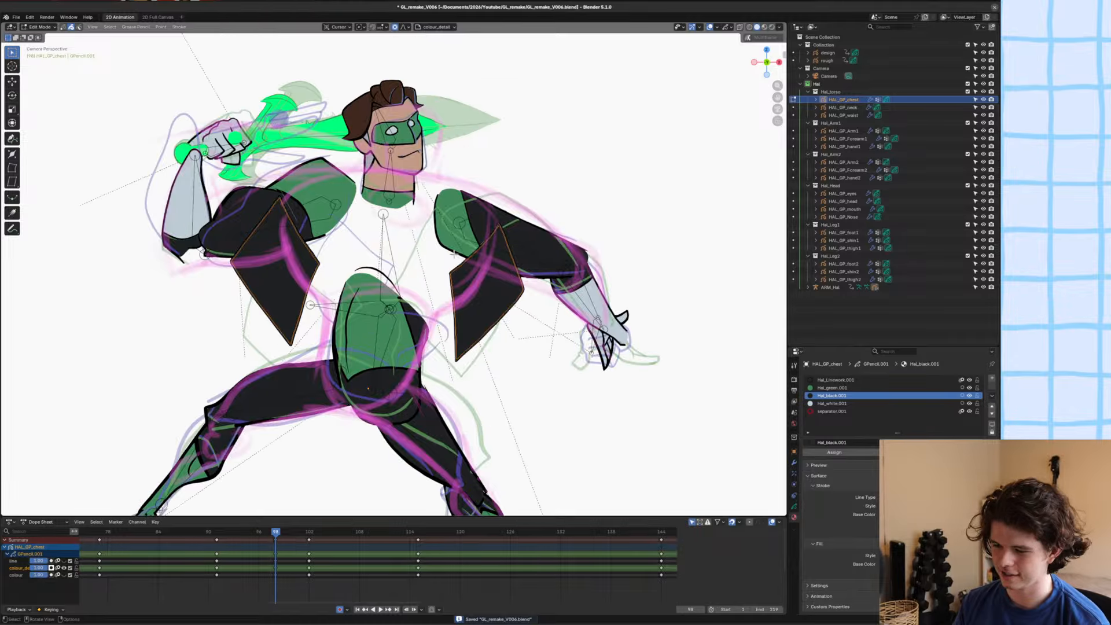
key("ctrl+s")
Show the hidden line and colour layers of the chest object.
left_click(794, 506)
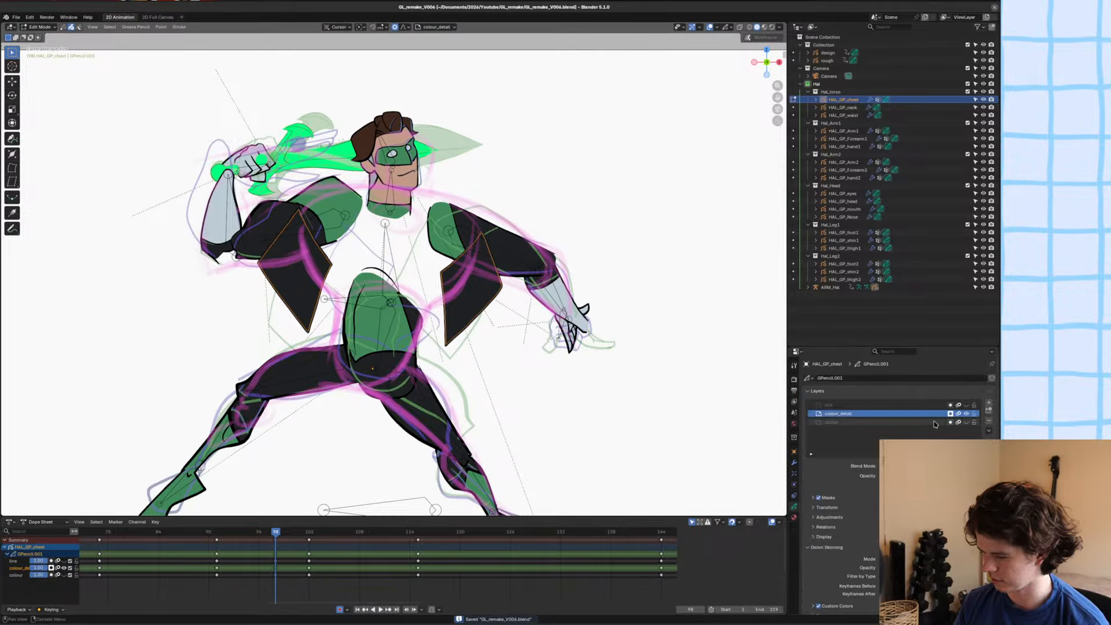
left_click(966, 405)
left_click(966, 423)
scroll(473, 264, "up", 5)
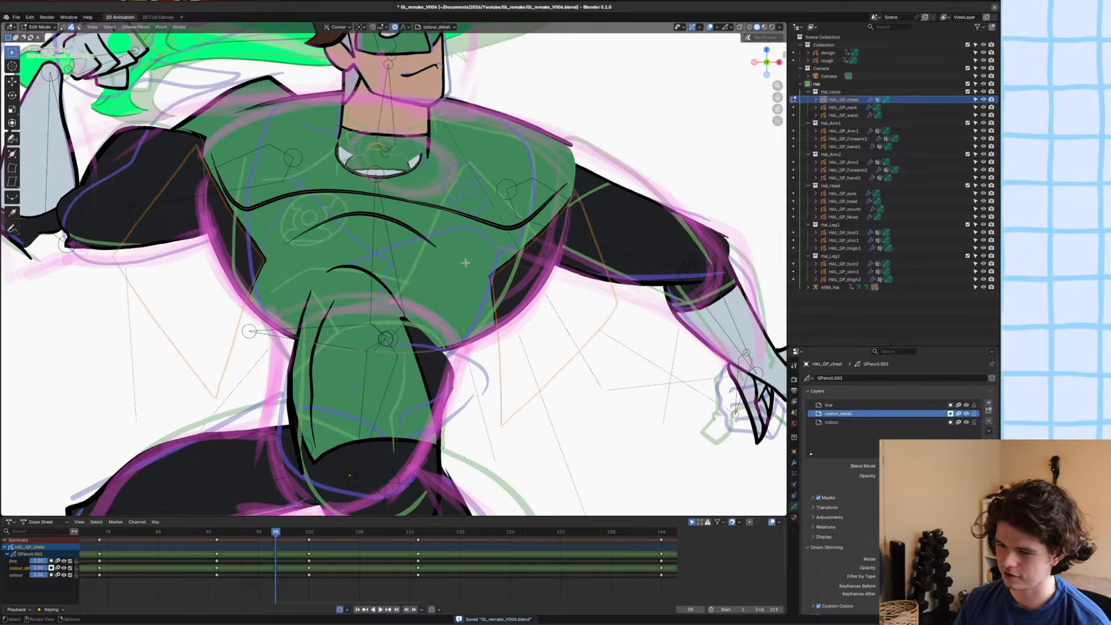
scroll(480, 256, "down", 3)
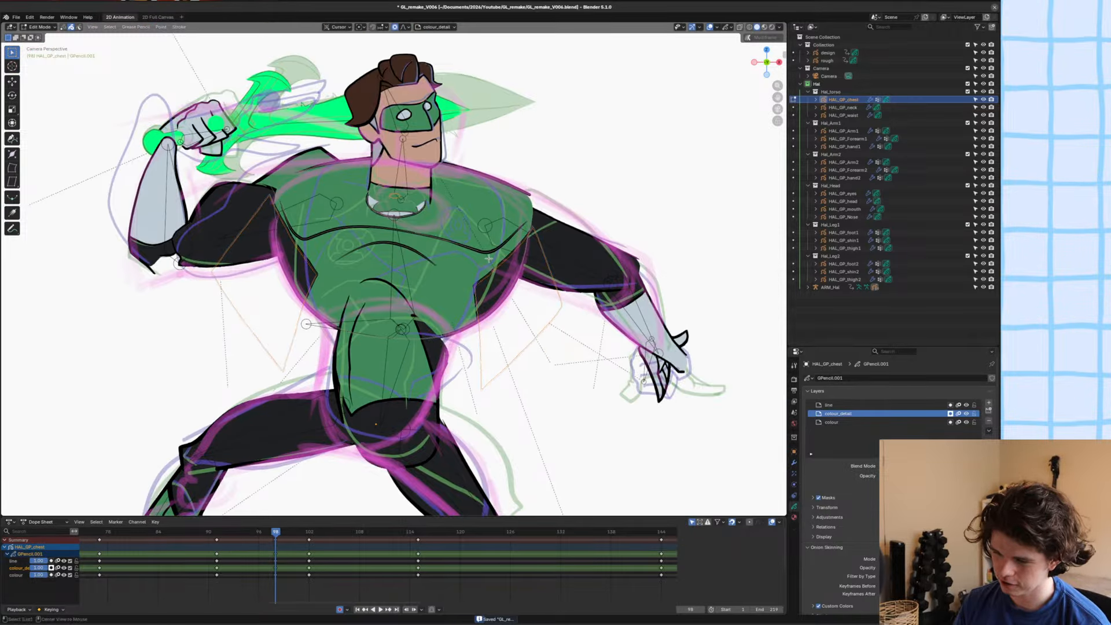
scroll(484, 258, "up", 2)
scroll(487, 259, "down", 1)
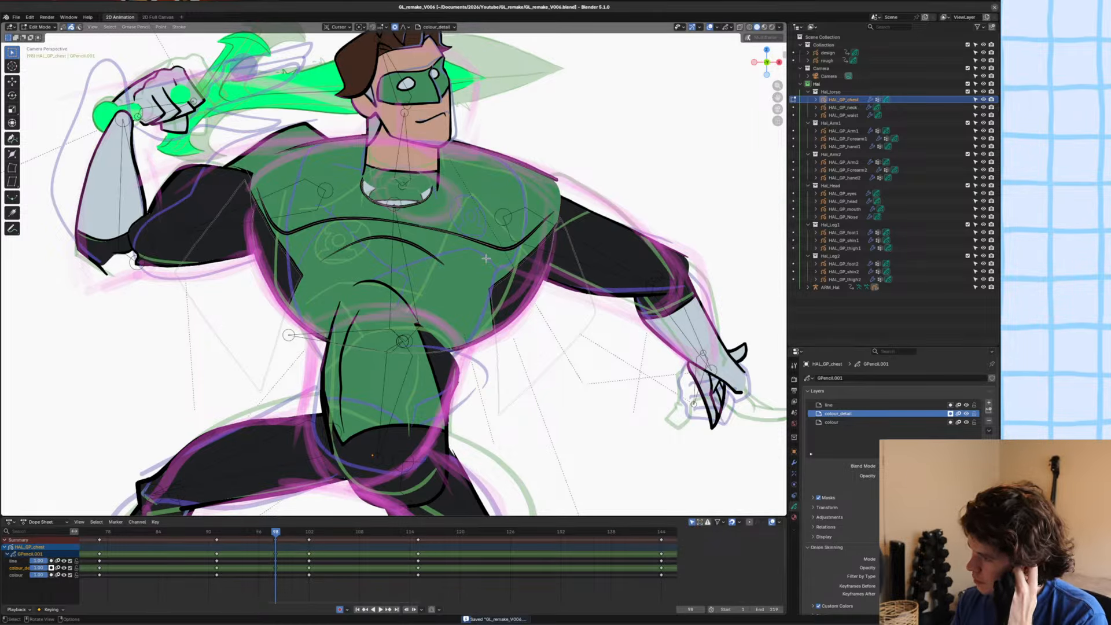
scroll(486, 259, "down", 5)
scroll(488, 262, "up", 8)
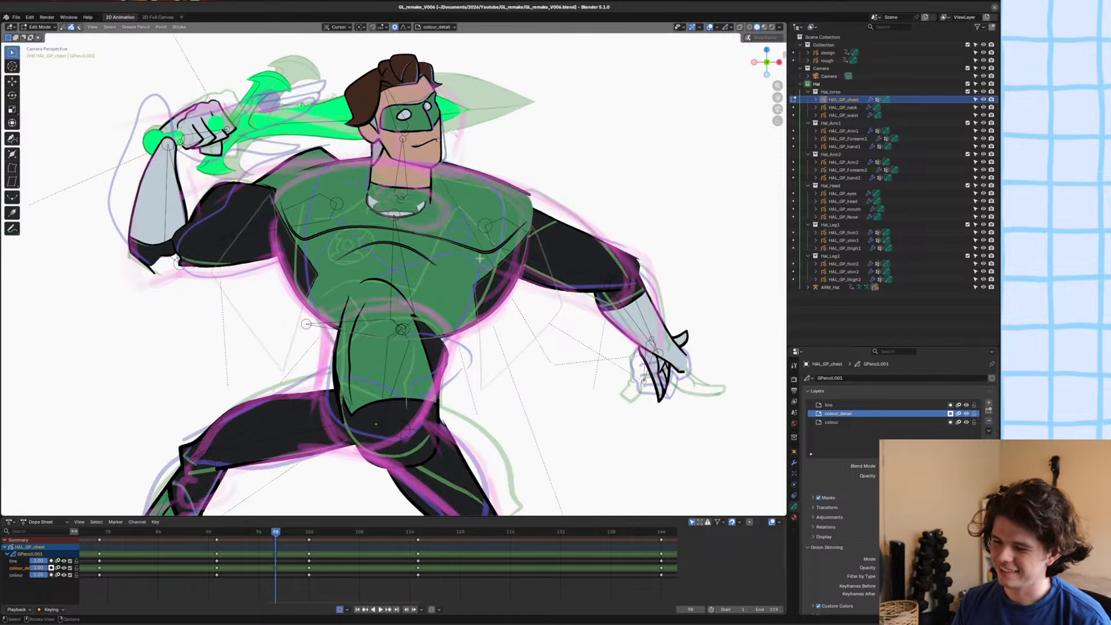
Nudge the black side shape under the lowered arm slightly, deselect it and save the file.
left_click(564, 303, "alt")
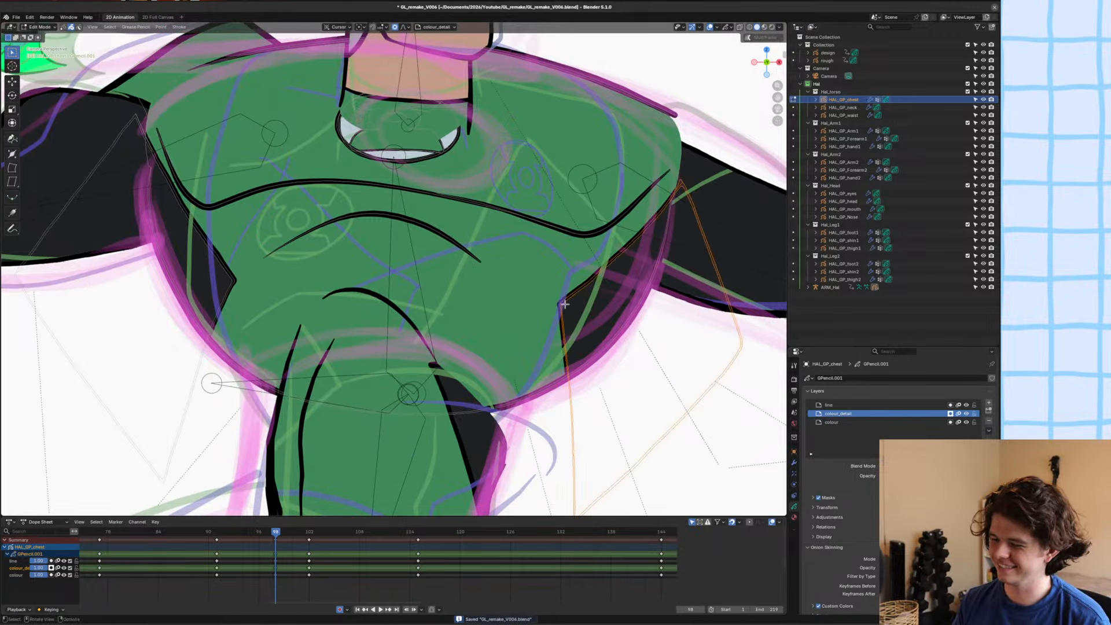
key("g")
left_click(692, 270)
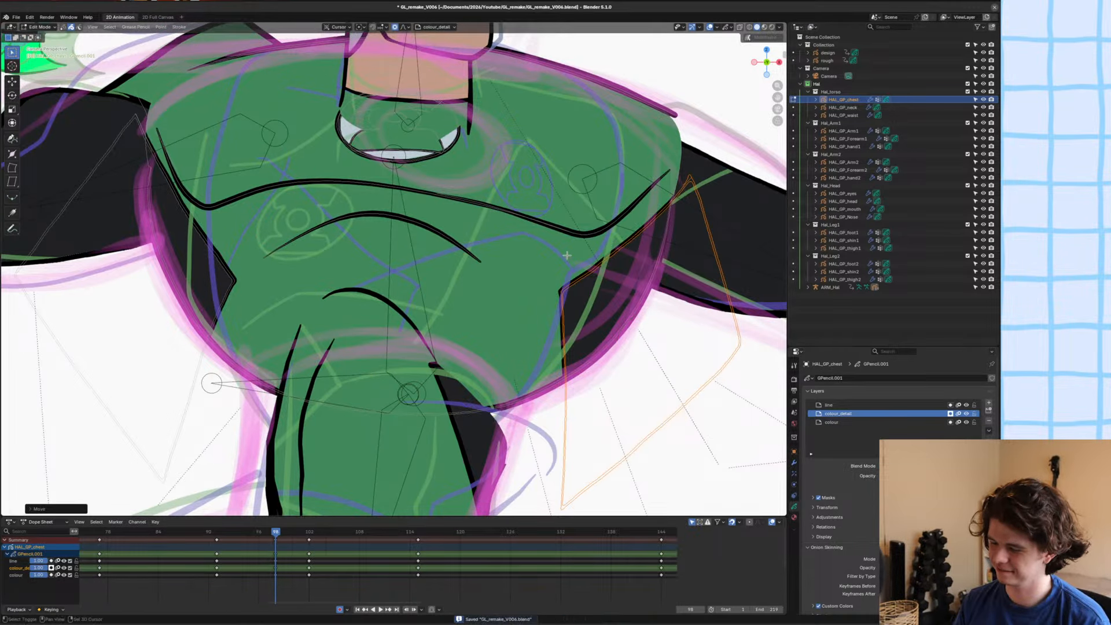
middle_click_drag(566, 255, 569, 265, "shift")
key("alt+a")
middle_click_drag(367, 272, 318, 280, "shift")
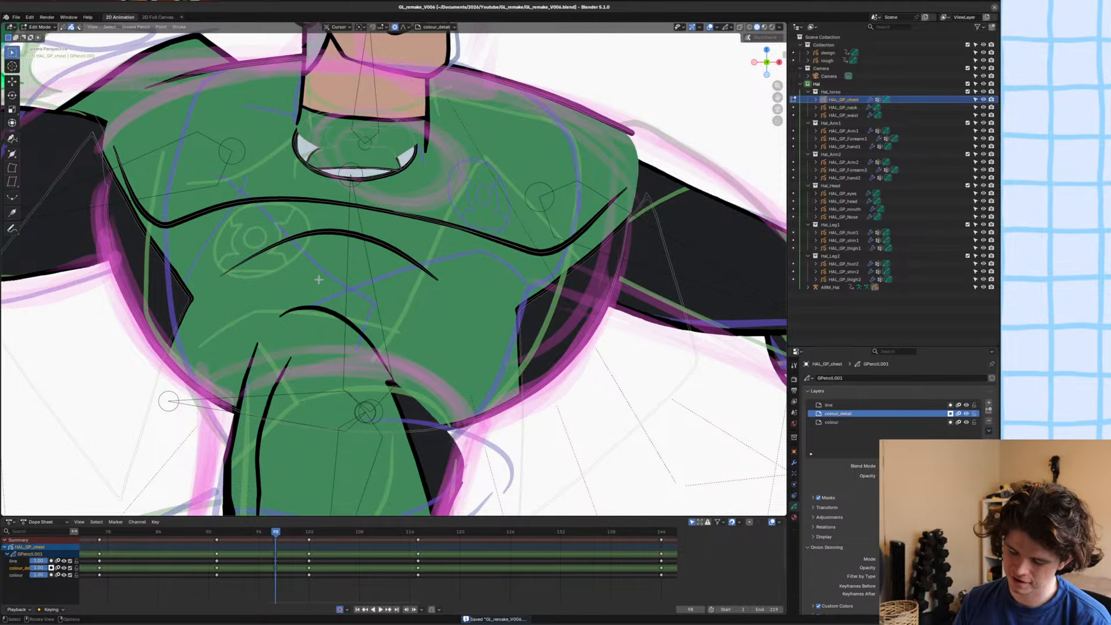
scroll(319, 280, "down", 4)
middle_click_drag(315, 292, 317, 318, "shift")
scroll(453, 337, "up", 2)
scroll(451, 342, "down", 2)
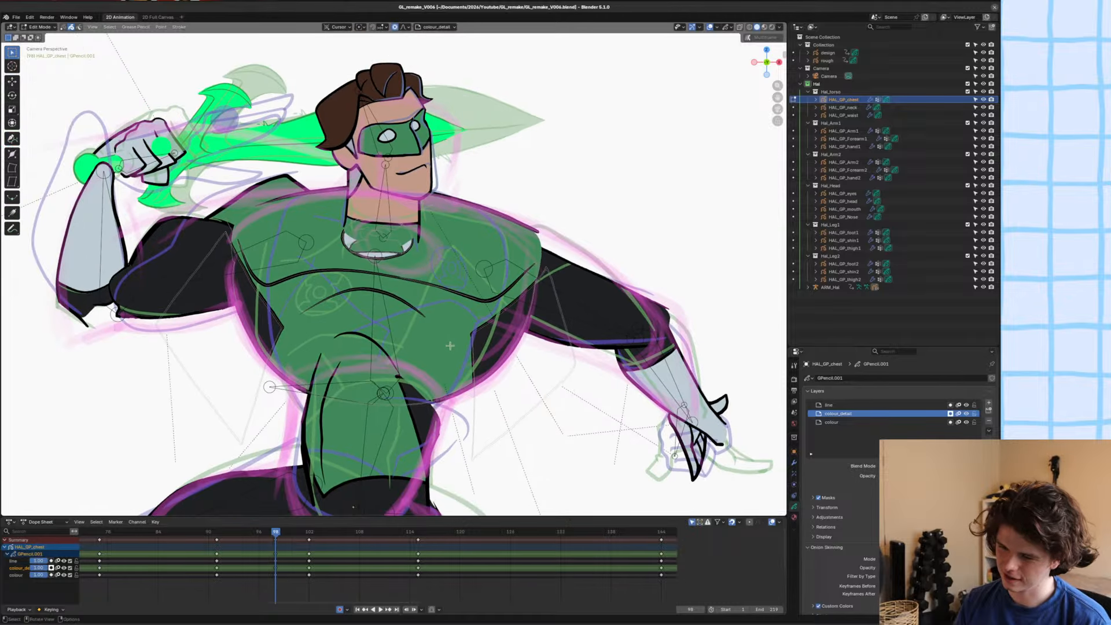
key("ctrl+s")
Examine the chest's side shapes and emblem area against the rough sketch, and save the file.
scroll(449, 344, "up", 5)
middle_click_drag(228, 343, 346, 330, "shift")
left_click(346, 330)
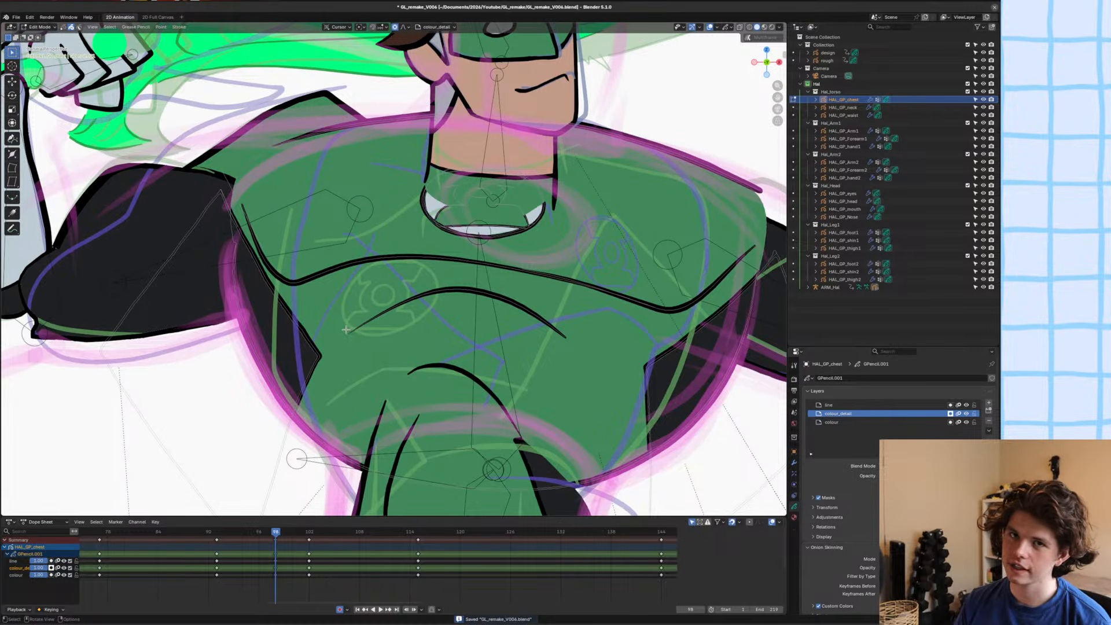
scroll(346, 330, "down", 4)
scroll(343, 328, "up", 4)
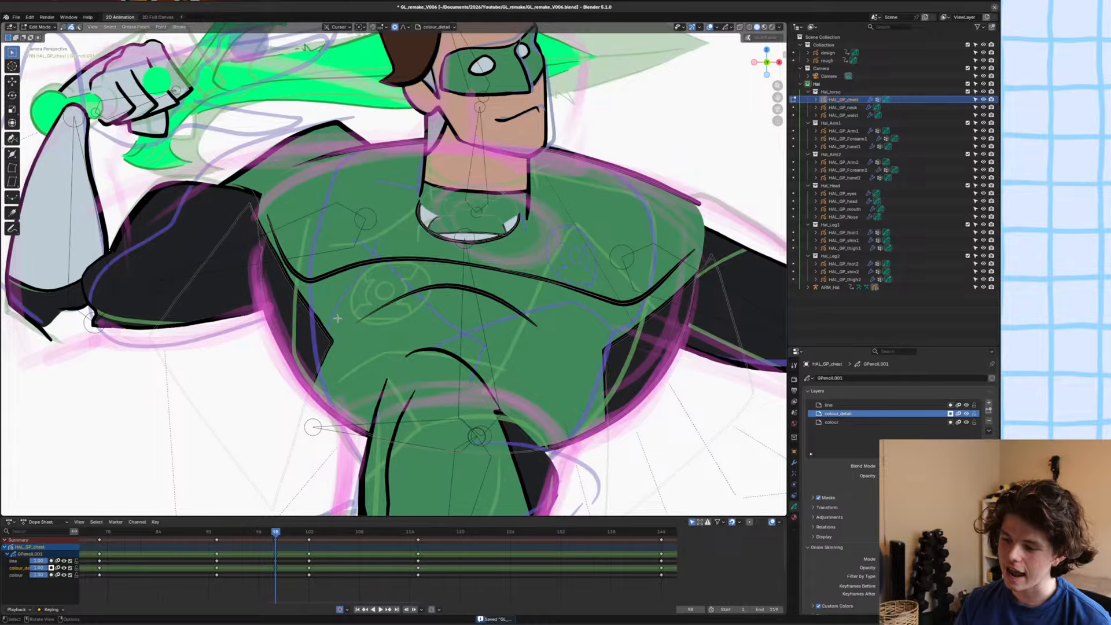
scroll(337, 318, "down", 4)
scroll(337, 318, "up", 2)
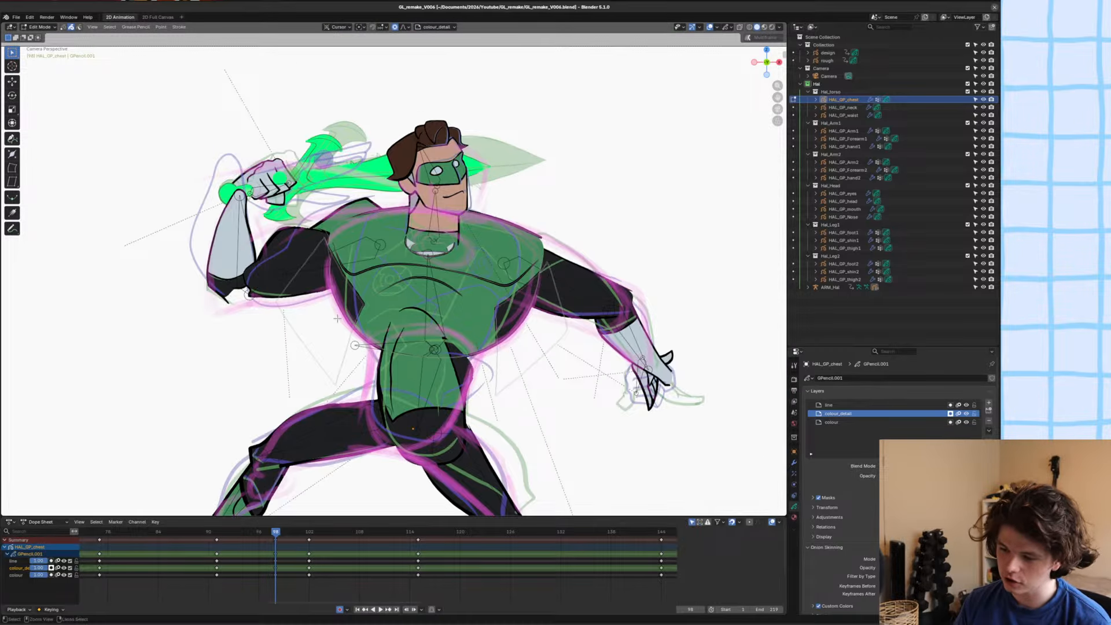
key("ctrl+s")
mouse_move(438, 358)
middle_mouse_down("shift")
mouse_move(450, 355)
mouse_move(433, 350)
middle_mouse_up("shift")
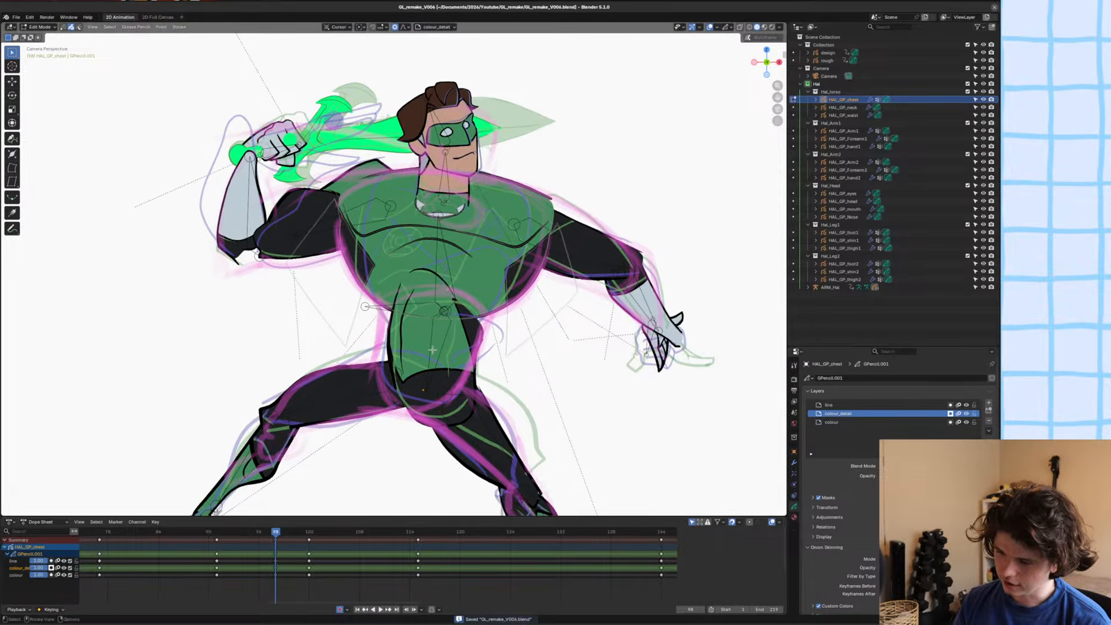
Delete the curved stroke just below the pectoral line on the chest and save the file.
scroll(432, 350, "up", 1)
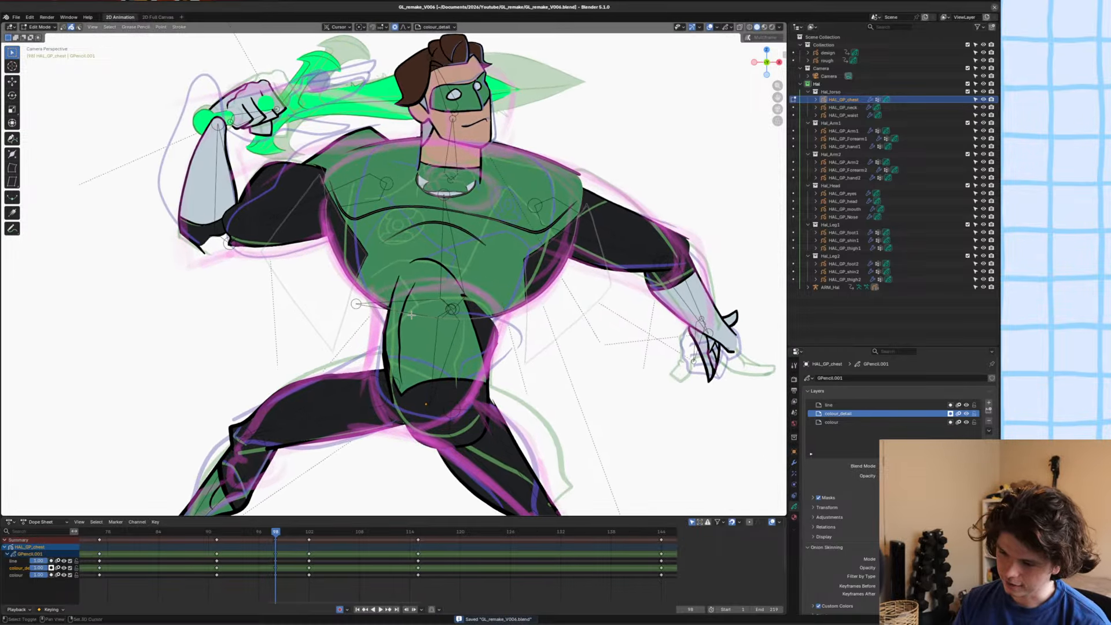
key("x")
left_click(416, 232)
middle_click_drag(437, 319, 446, 320, "shift")
key("ctrl+s")
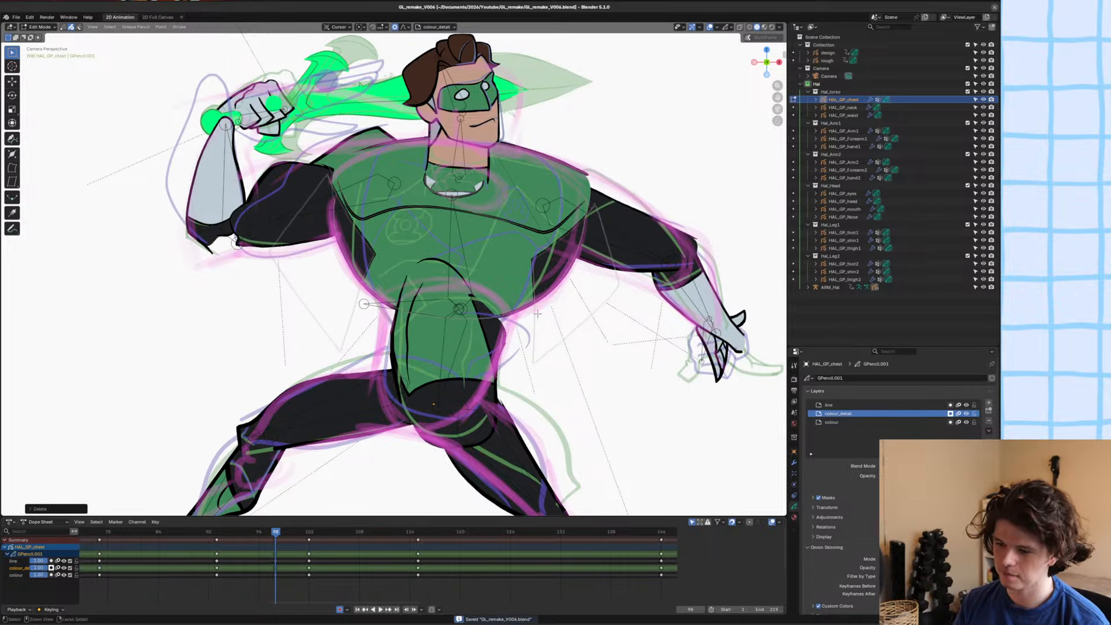
key("Tab")
key("alt+a")
left_click(431, 326)
scroll(500, 273, "down", 1)
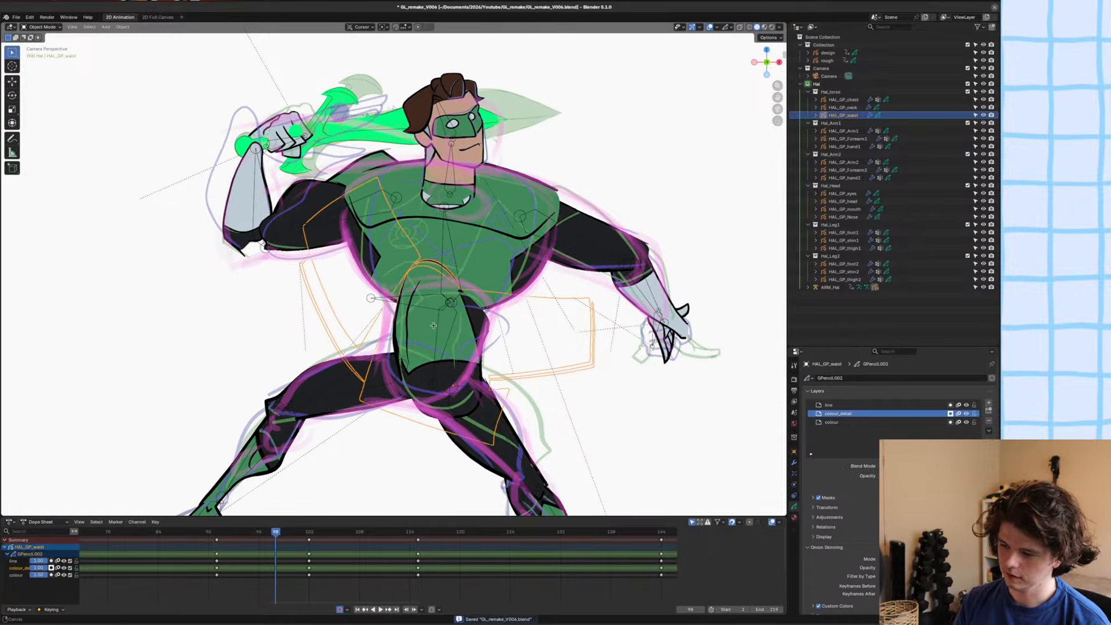
left_click(500, 234)
key("Tab")
key("c")
left_click(516, 266)
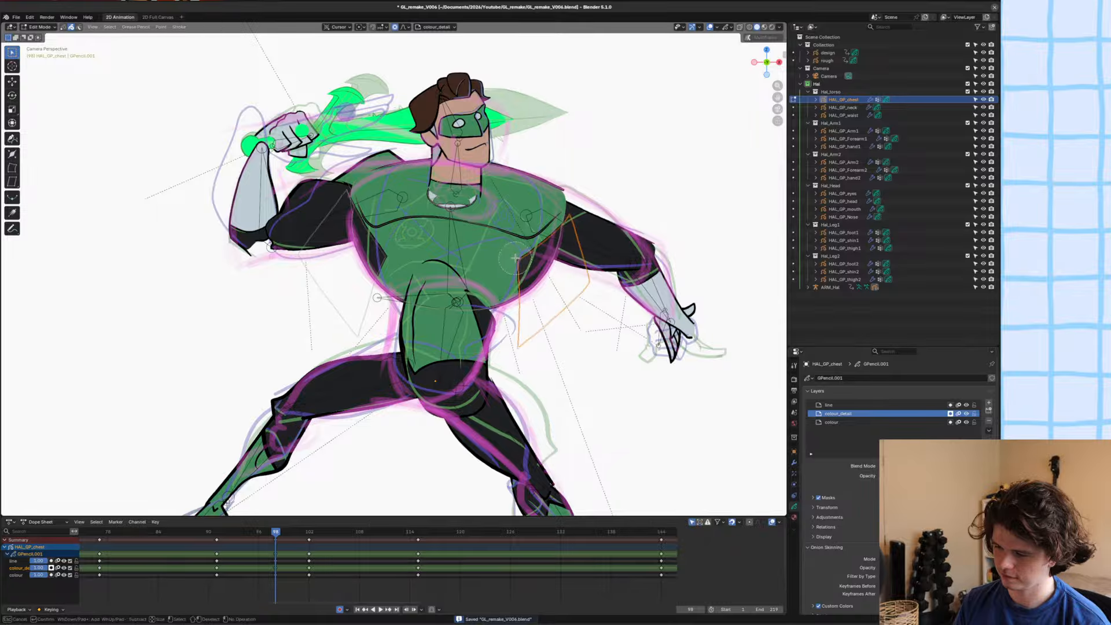
left_click(376, 265)
key("Escape")
key("g")
key("Escape")
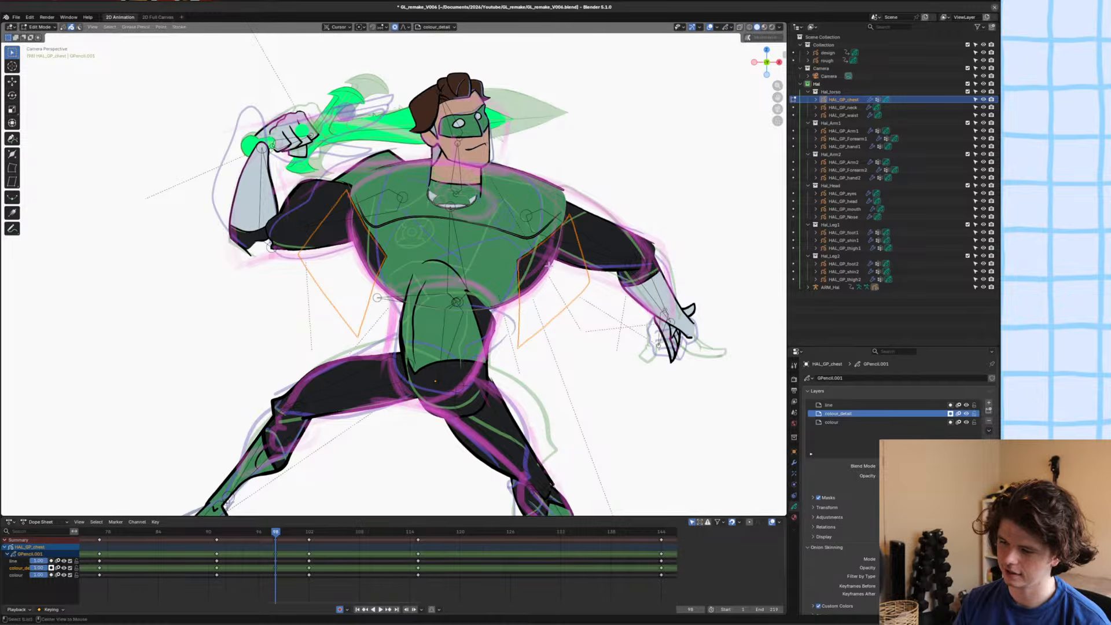
Select only the black side shape under the lowered arm and widen it along X by about 1.2 times.
key("alt+a")
key("c")
left_click(516, 265)
key("Escape")
key("s")
key("x")
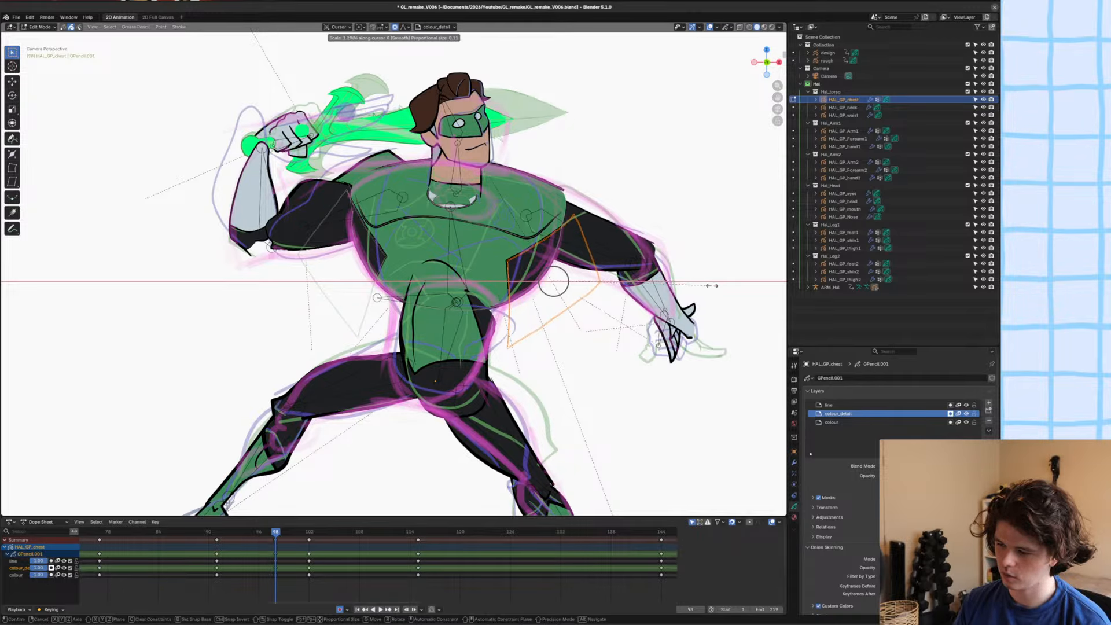
left_click(712, 286)
Move and slightly rotate the black side shape under the lowered arm to fit the chest edge in the rough sketch.
key("g")
left_click(704, 288)
key("g")
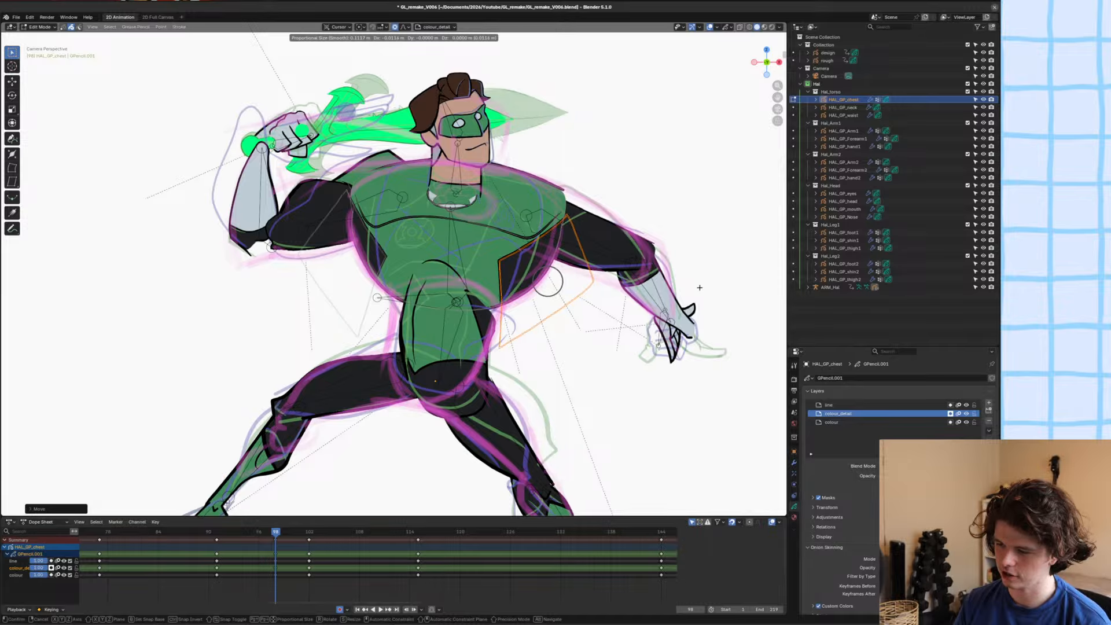
key("r")
key("g")
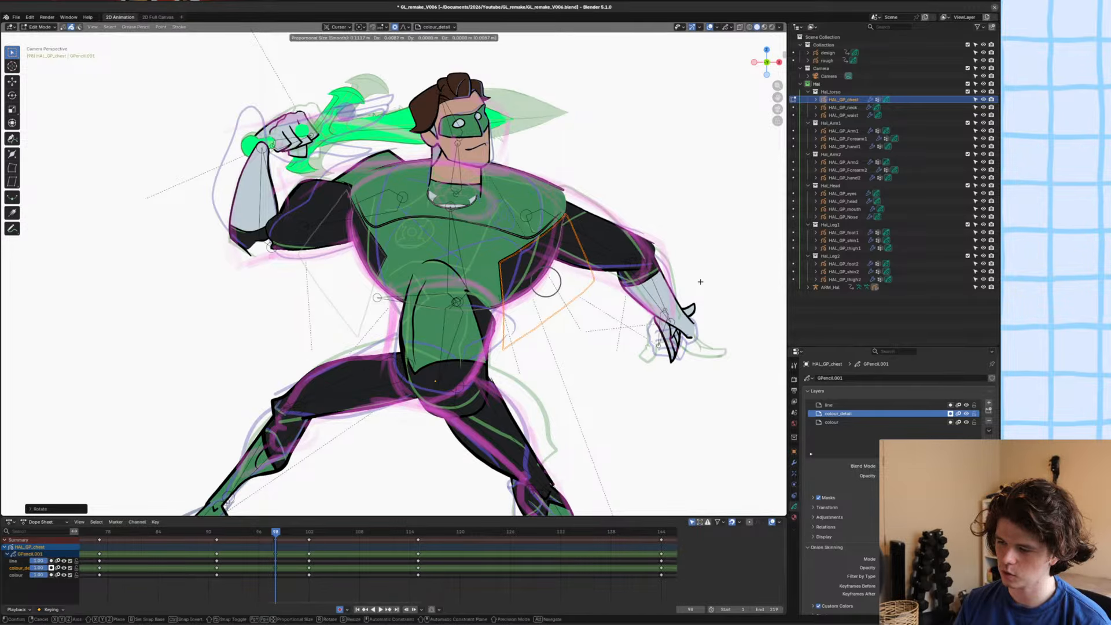
left_click(700, 282)
key("g")
left_click(701, 282)
scroll(414, 257, "down", 1, "ctrl")
Select the black side shape under the raised arm, then scale it along X and rotate it to fit the chest side.
left_click(408, 257)
left_click(408, 257, "alt")
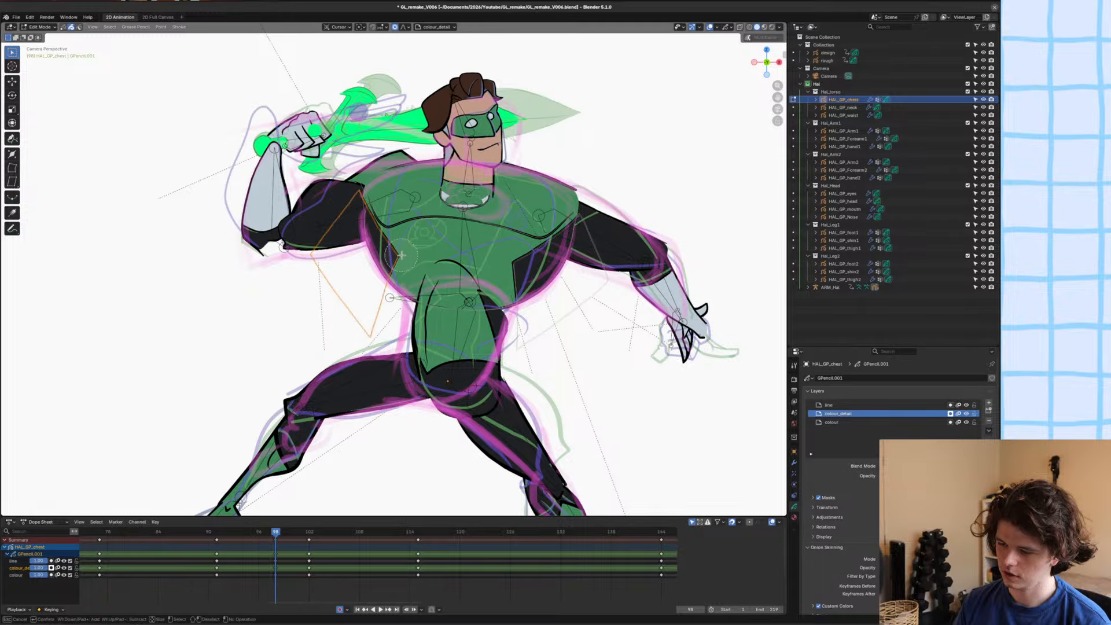
key("s")
key("x")
key("r")
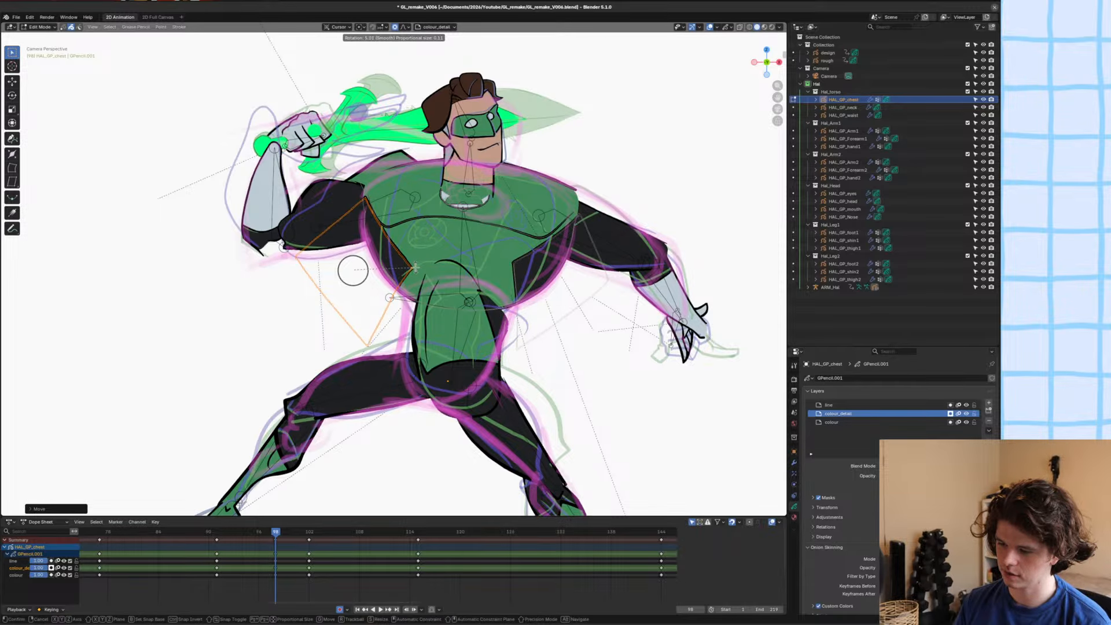
left_click(423, 250)
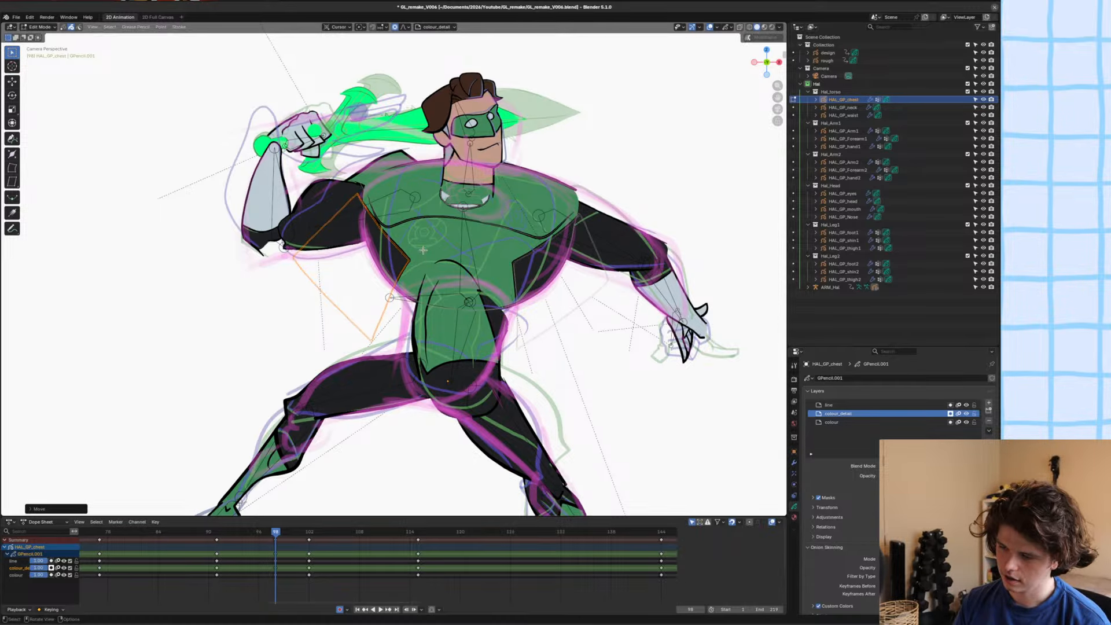
Nudge the point where the pectoral line meets the black side shape under the raised arm, and save the file.
middle_click_drag(423, 250, 347, 133, "ctrl")
middle_click_drag(347, 133, 414, 173, "shift")
key("ctrl+Tab")
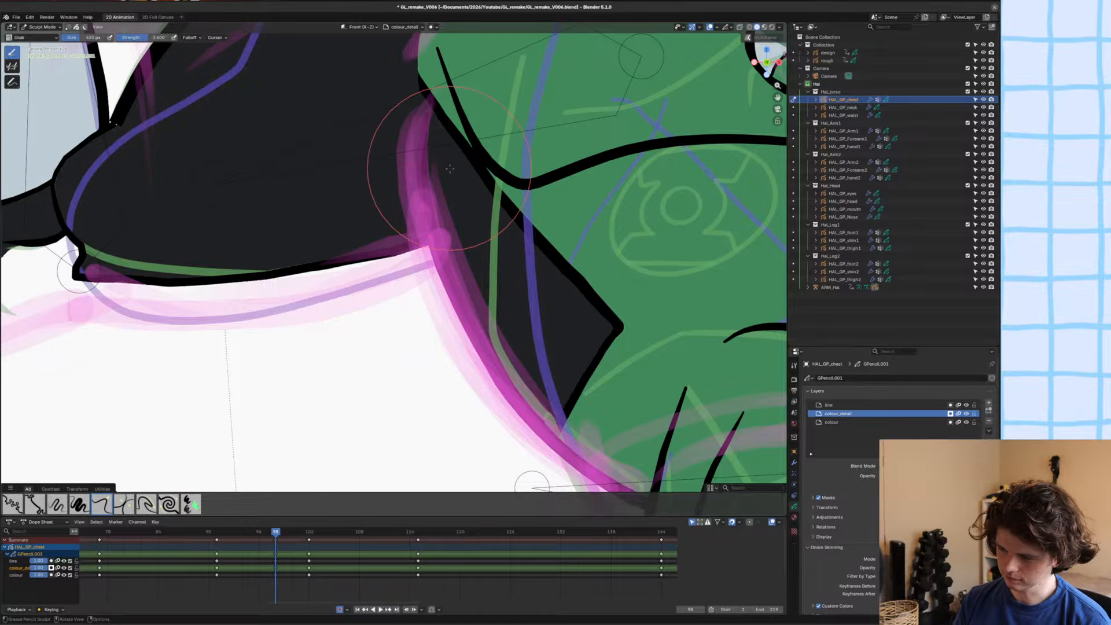
key("Tab")
left_click(502, 151)
key("g")
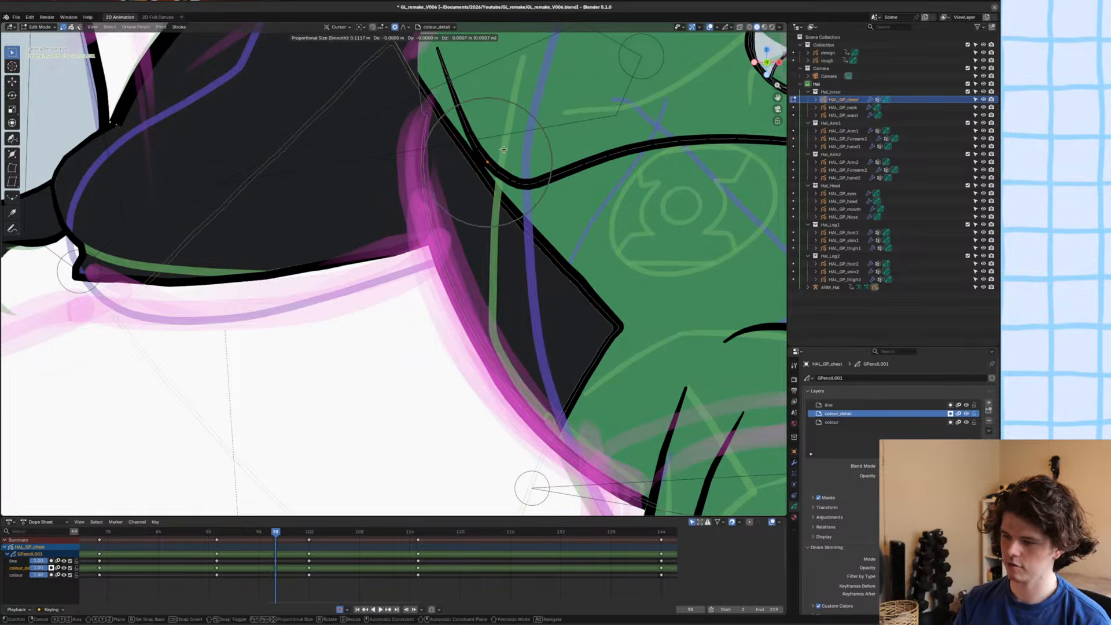
left_click(501, 153)
scroll(500, 155, "down", 5)
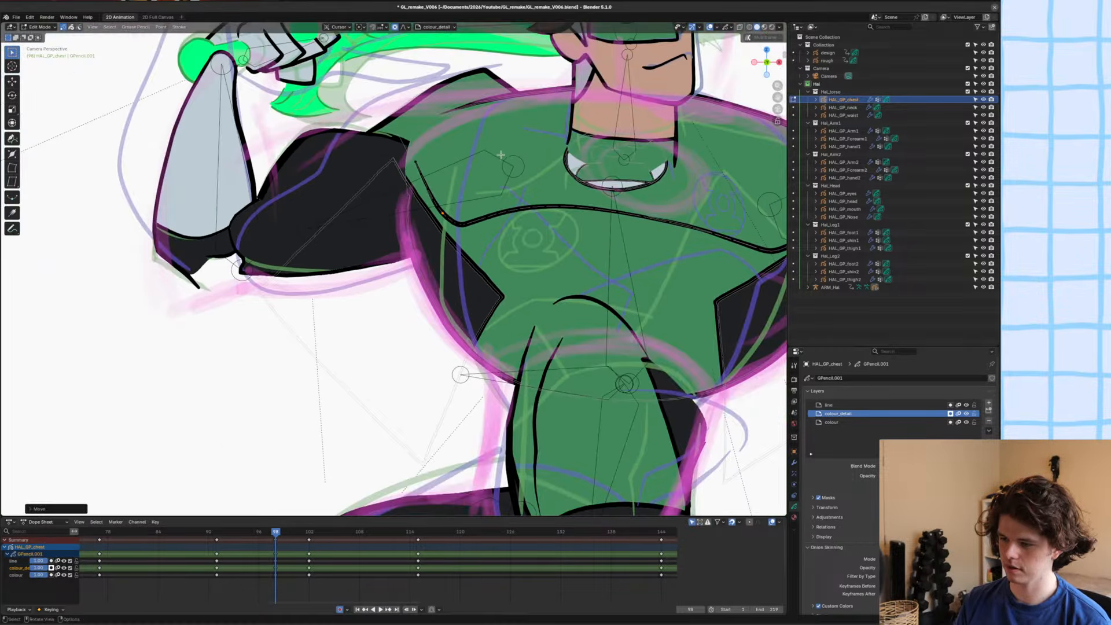
middle_click_drag(501, 156, 477, 195, "shift")
key("ctrl+s")
Put the character's armature in Pose Mode and move the neck bone along Y so the neck sits behind the chest.
key("ctrl+Tab")
left_click(429, 258)
scroll(379, 263, "down", 8)
left_click(376, 265)
scroll(377, 264, "up", 6)
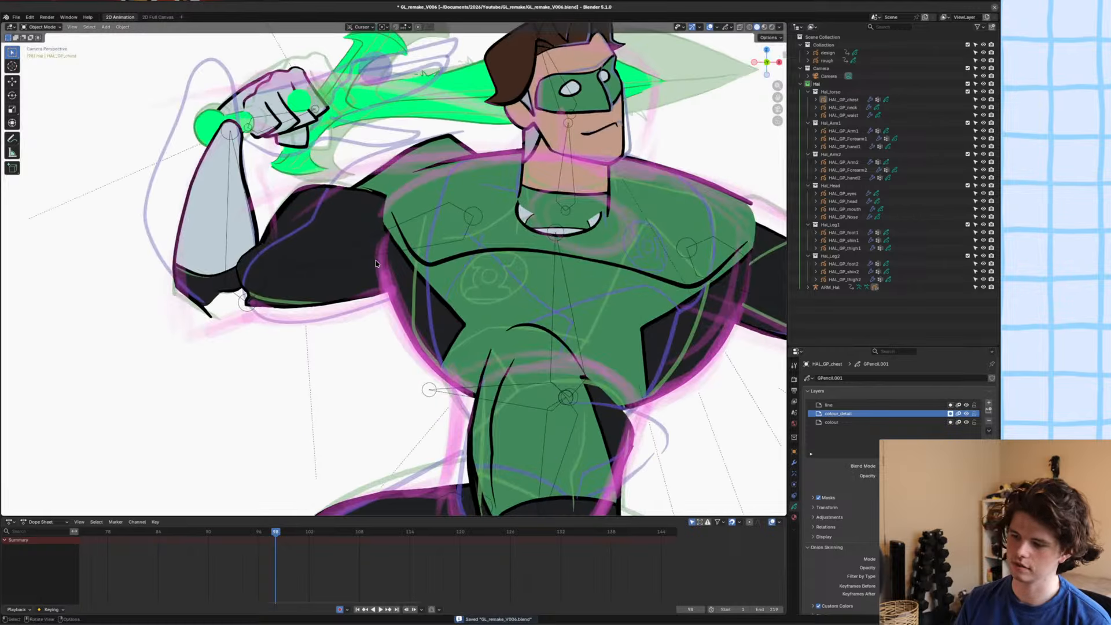
middle_click_drag(375, 263, 324, 289, "shift")
left_click(512, 192)
key("ctrl+Tab")
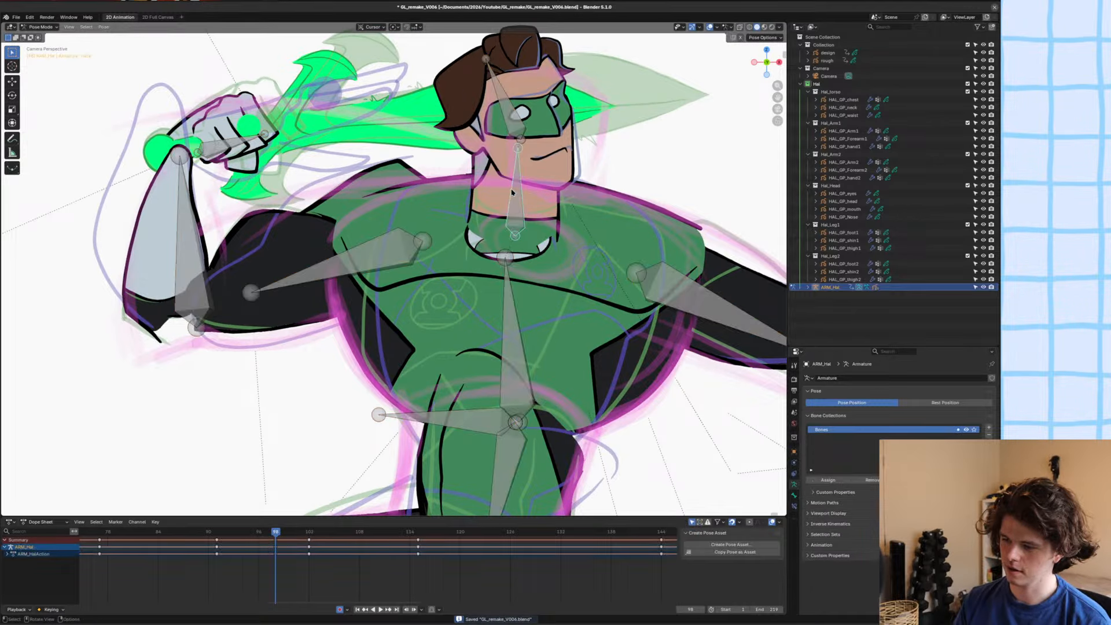
key("g")
key("y")
left_click(516, 206)
key("g")
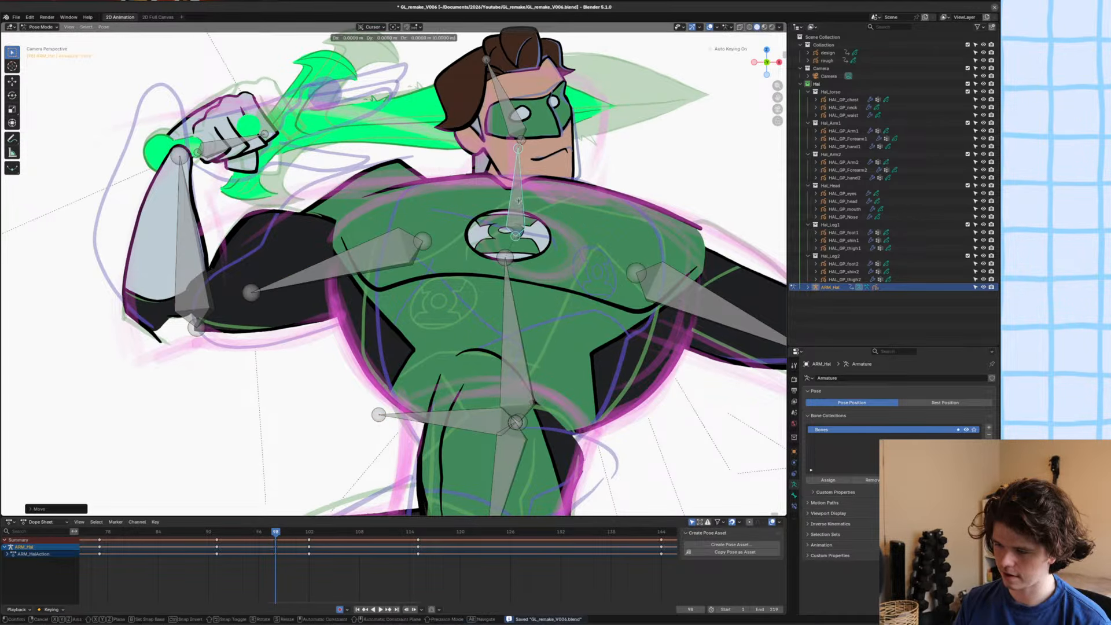
key("y")
left_click(519, 197)
Tilt the head bone to match the rough sketch and shift the neck bone along Y to lower the head.
left_click(517, 112)
key("r")
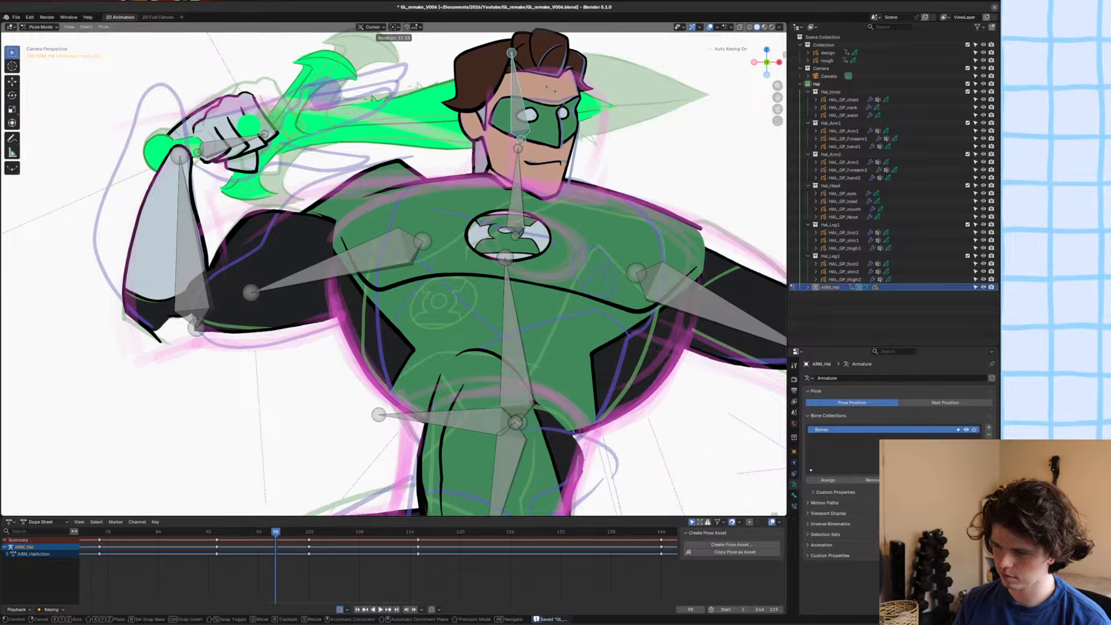
left_click(566, 89)
left_click(519, 181)
key("g")
key("y")
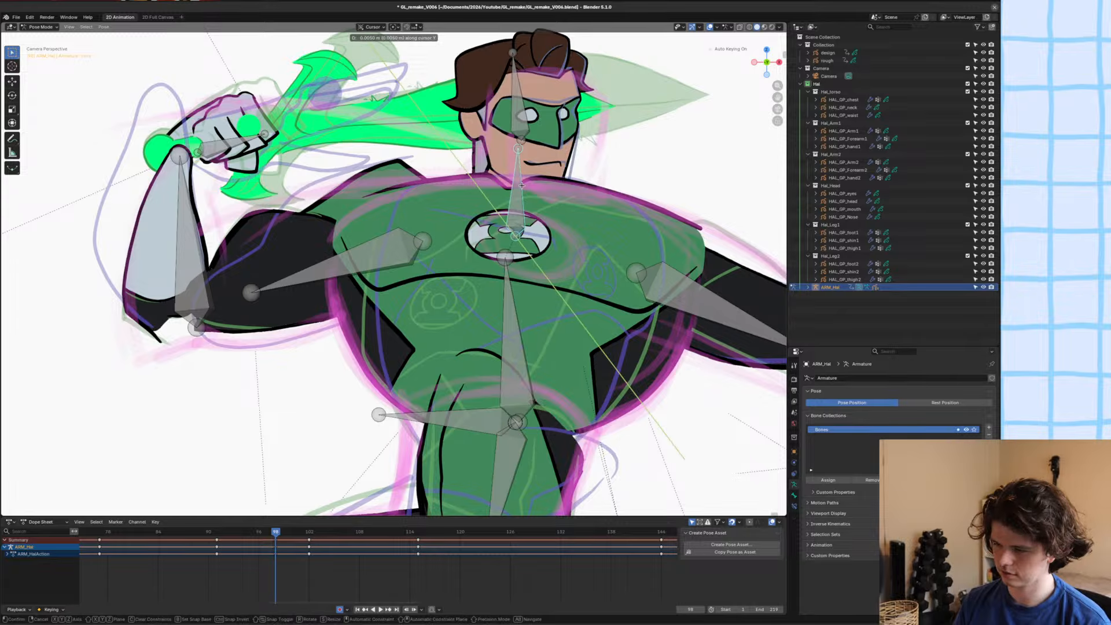
left_click(520, 174)
left_click(539, 90)
left_click(518, 98)
key("r")
left_click(523, 99)
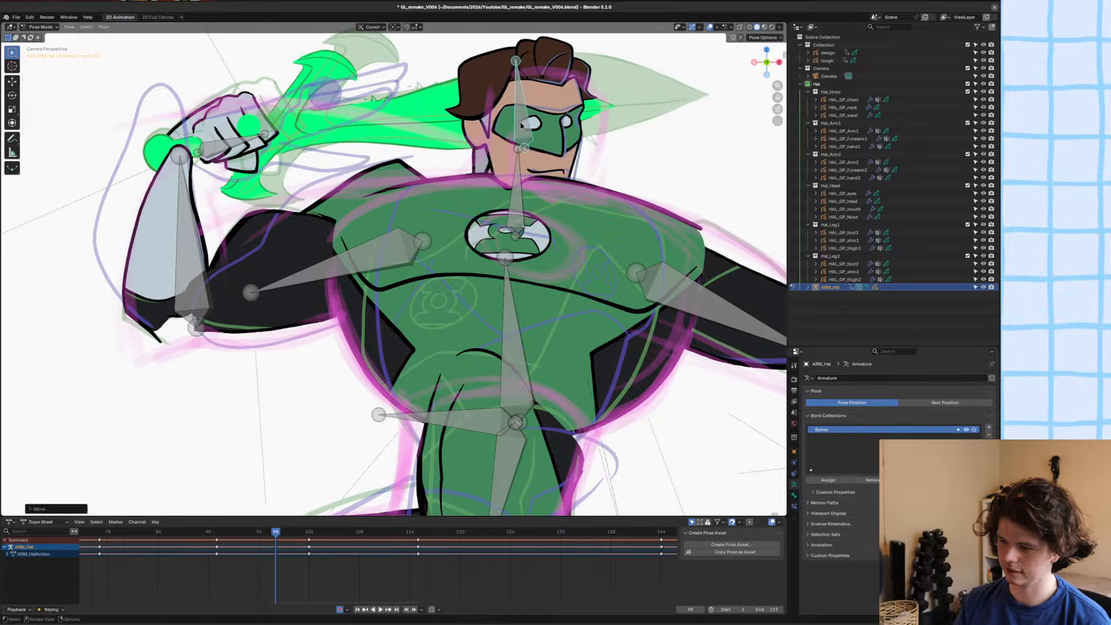
Rotate the neck bone to lean toward the lowered arm and nudge it into position on the chest.
left_click(519, 176)
key("r")
left_click(536, 165)
key("g")
left_click(531, 165)
key("g")
left_click(536, 161)
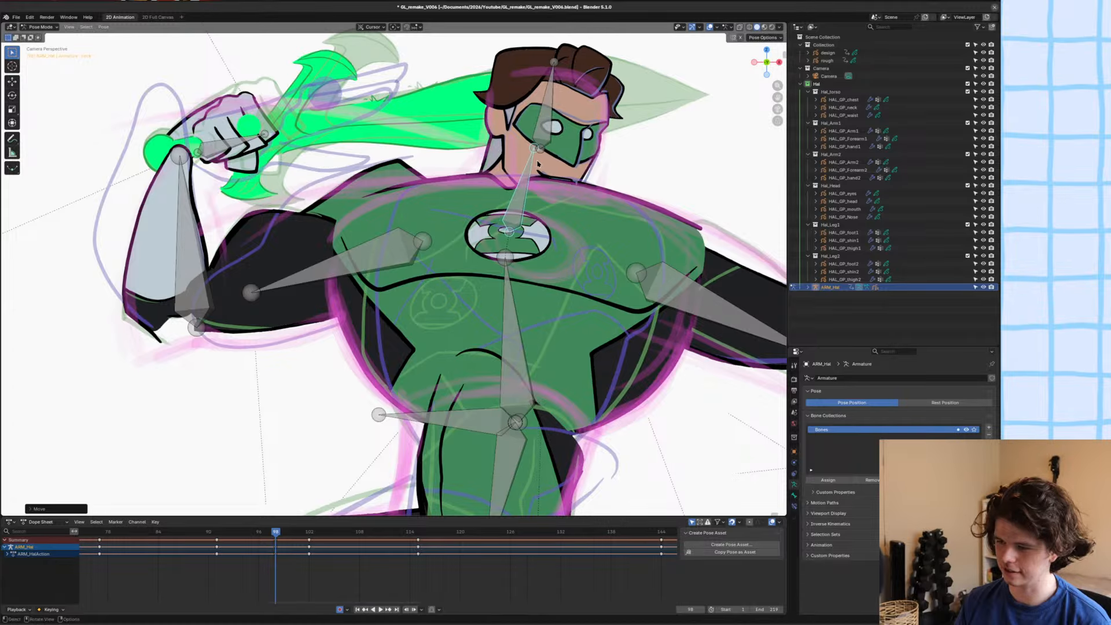
Rotate the head bone back upright above the leaning neck and save the file.
scroll(536, 163, "down", 2)
middle_click_drag(536, 165, 505, 204, "shift")
scroll(505, 205, "up", 1)
scroll(504, 204, "up", 1)
key("r")
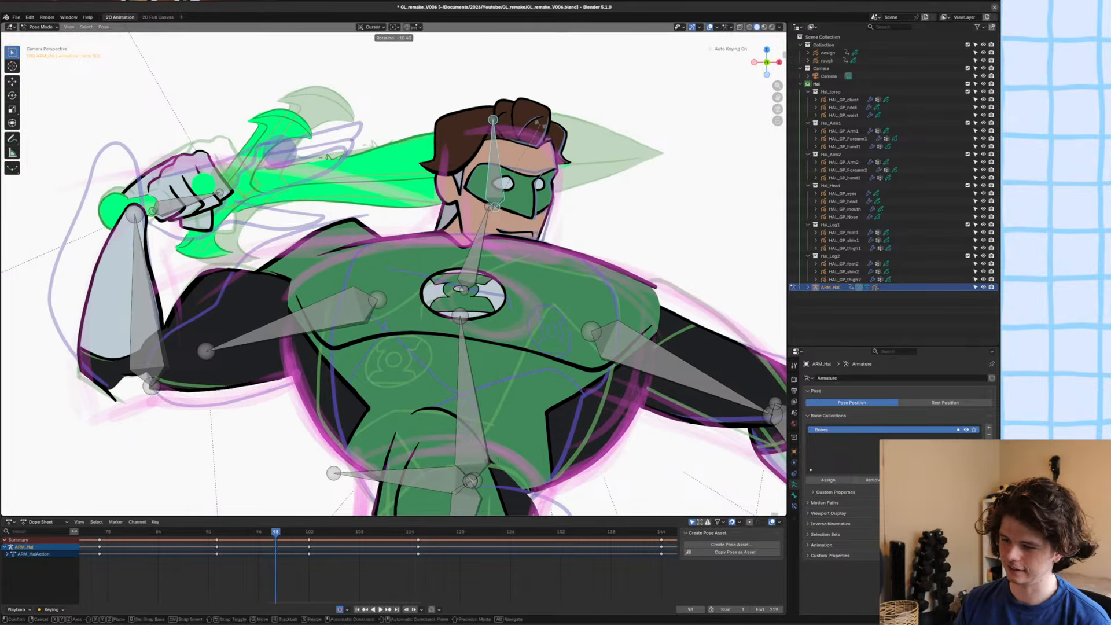
left_click(504, 209)
scroll(504, 210, "down", 2)
scroll(504, 210, "down", 3)
key("ctrl+s")
Step between frames 97 and 98 to compare the two poses.
scroll(518, 251, "up", 2)
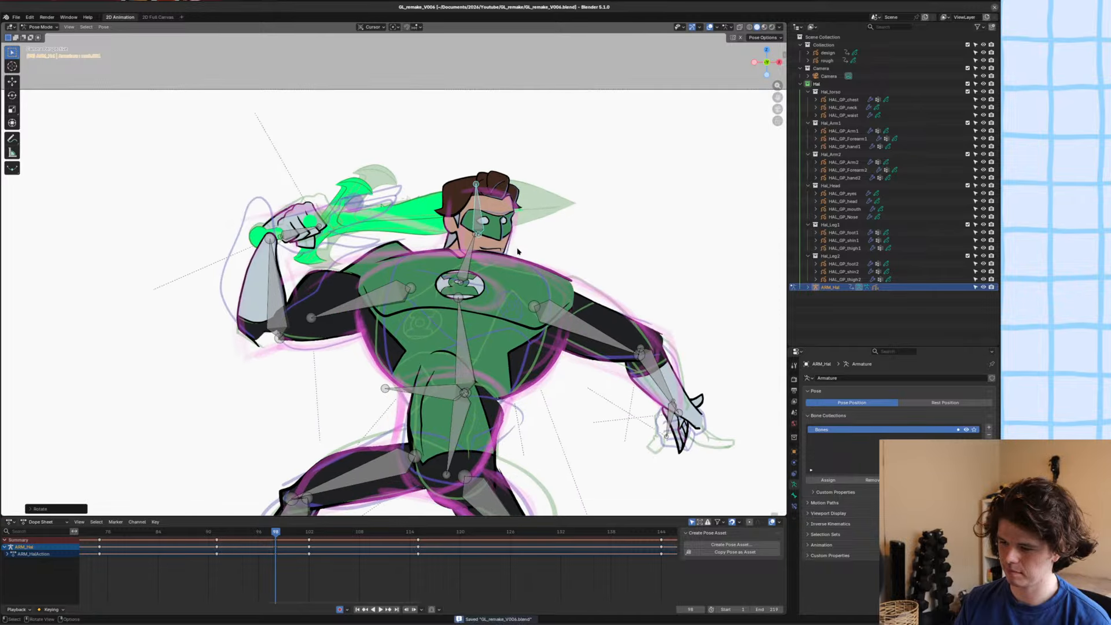
scroll(518, 235, "down", 1)
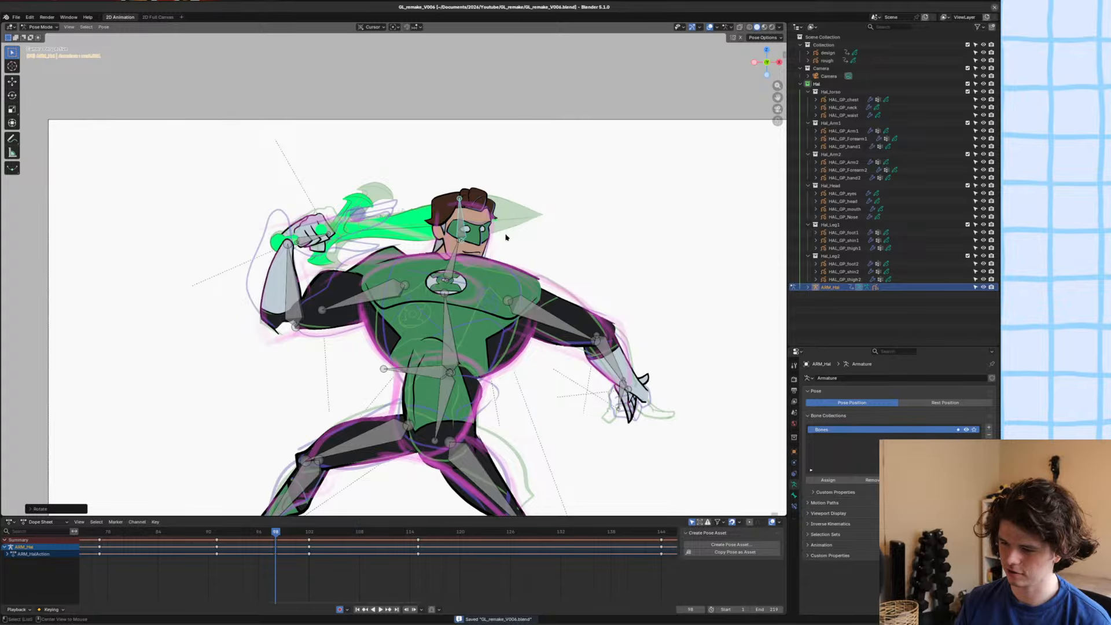
key("Left")
key("Right")
key("Left")
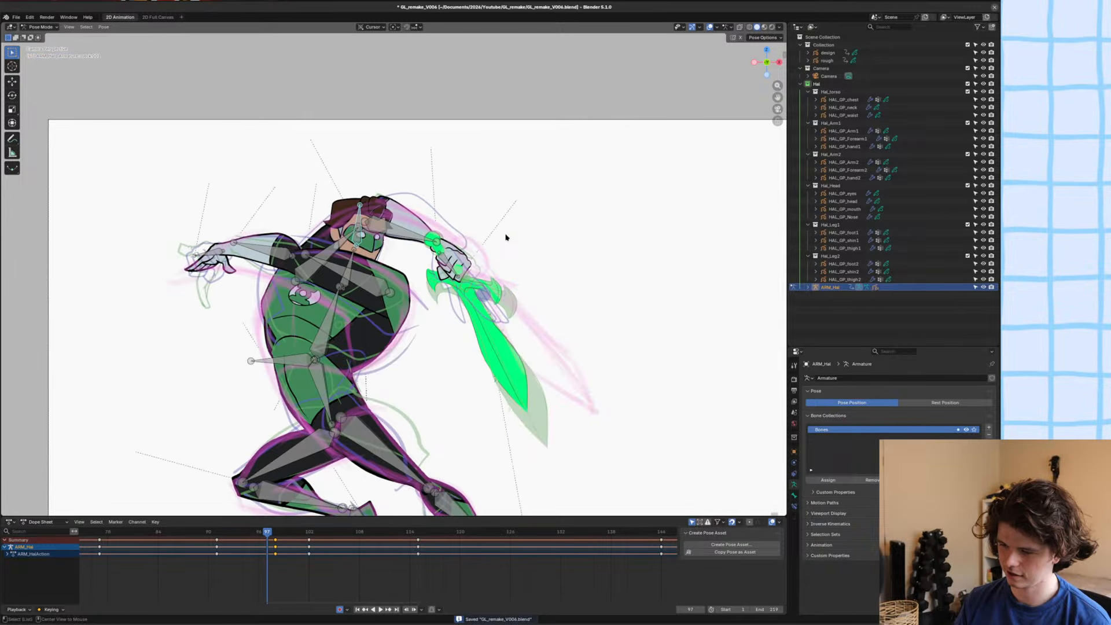
key("Right")
Try to move the lowered arm's upper-arm bone outward, and save the file.
scroll(527, 279, "up", 1)
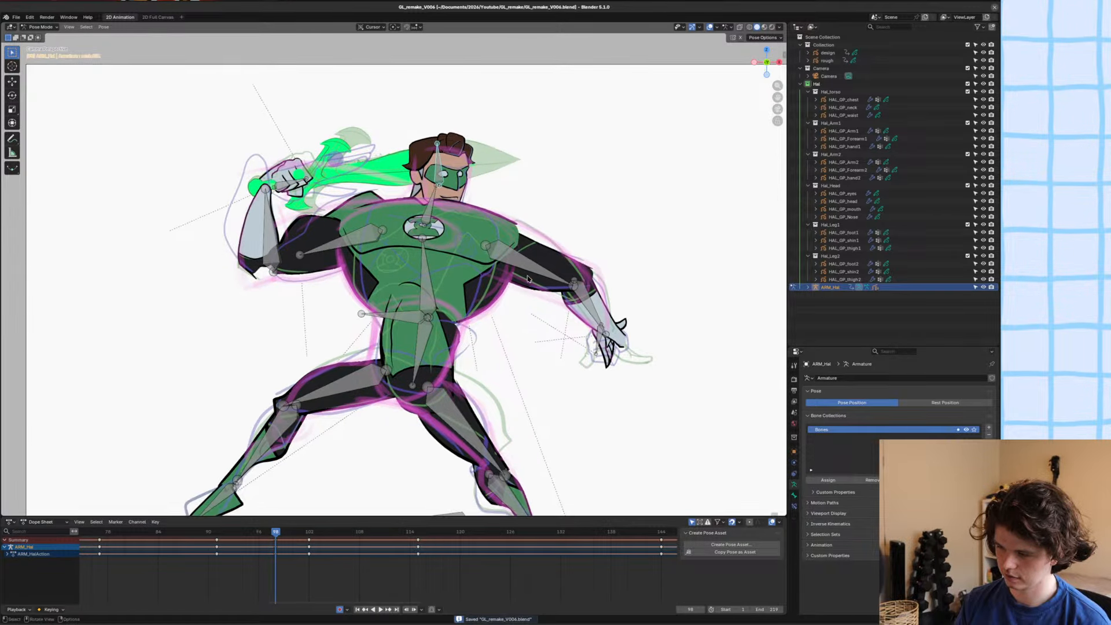
left_click(528, 279)
key("g")
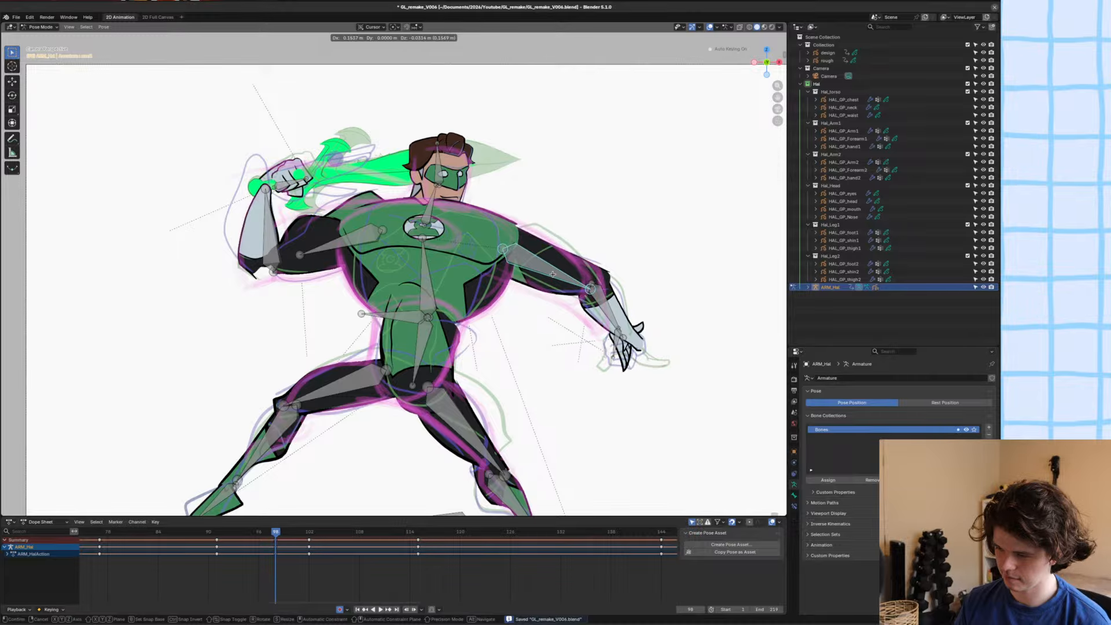
left_click(548, 278)
key("ctrl+s")
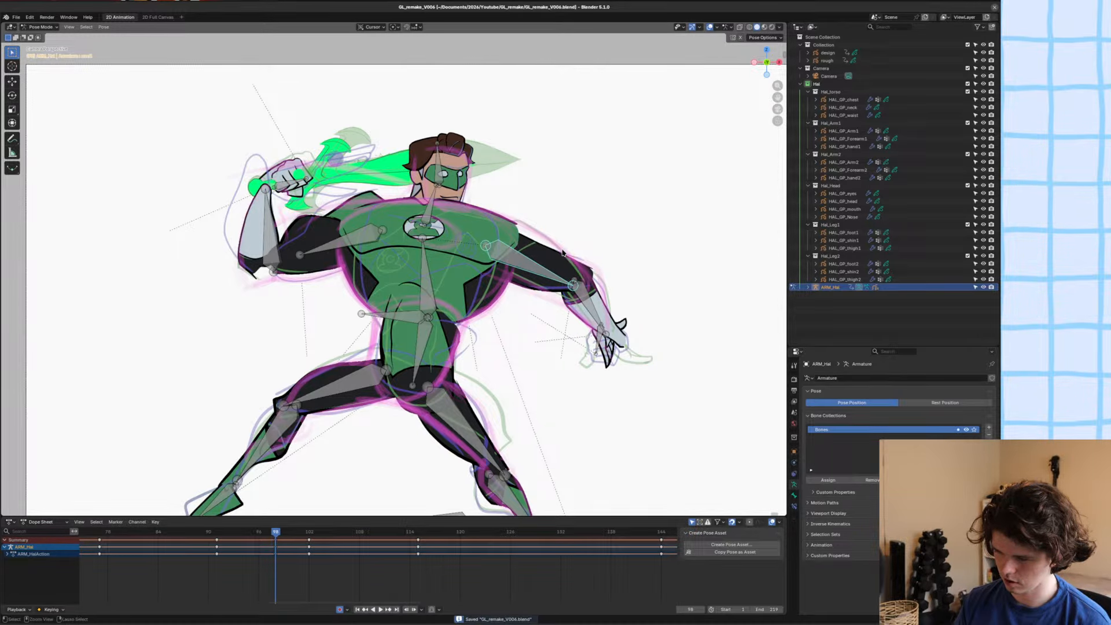
Return the armature to Object Mode, deselect everything and save the file.
mouse_move(469, 334)
middle_mouse_down("shift")
mouse_move(510, 194)
mouse_move(466, 330)
middle_mouse_up("shift")
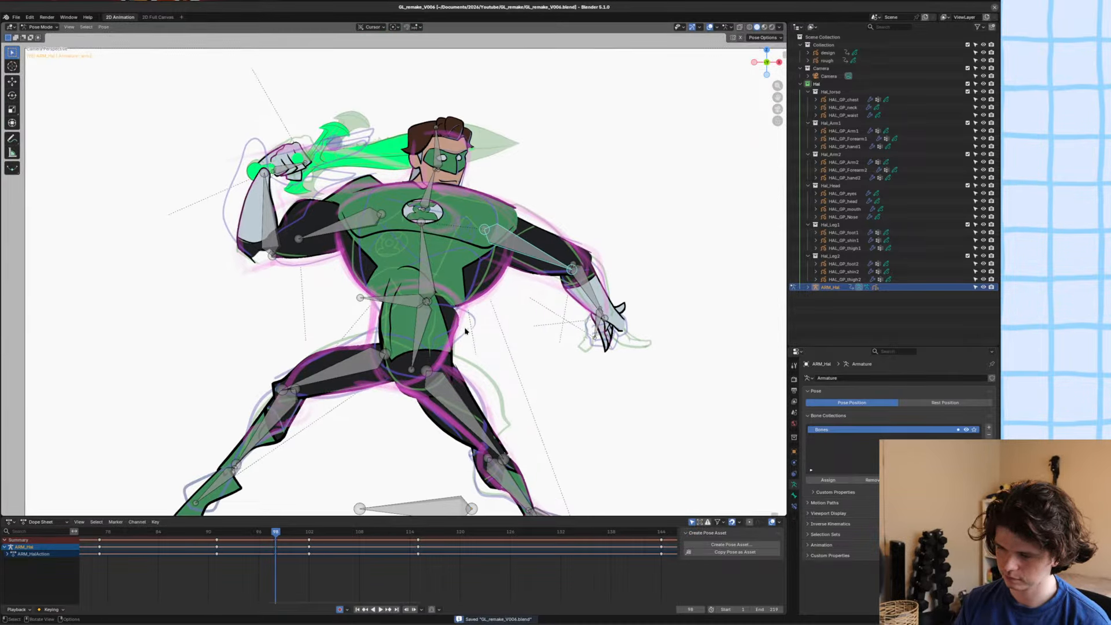
left_click(451, 338)
left_click(426, 320)
key("ctrl+s")
key("ctrl+Tab")
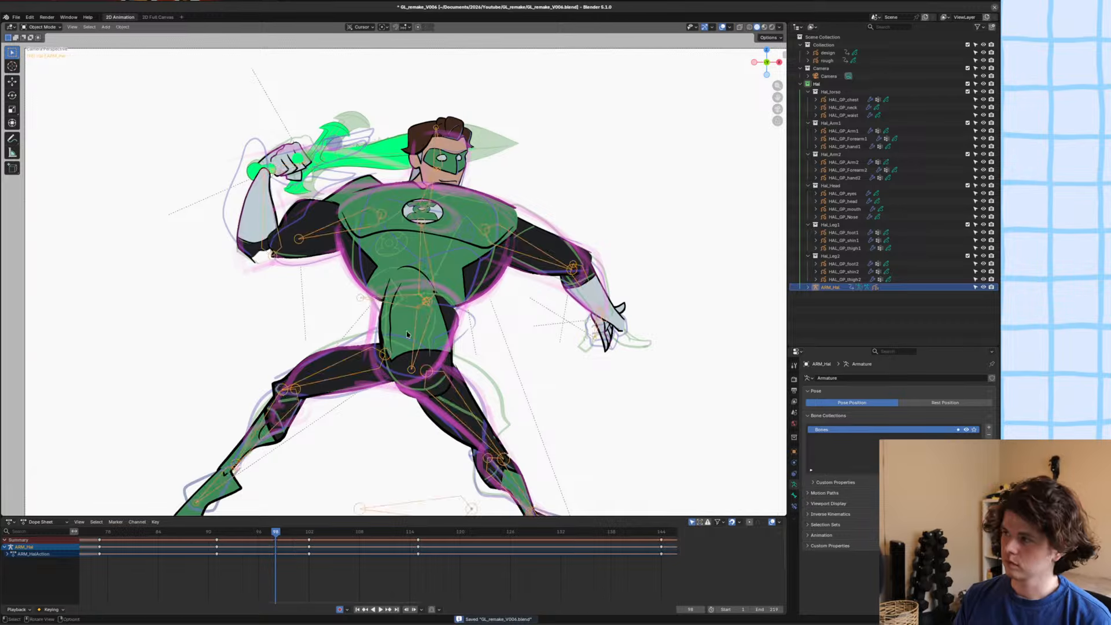
key("alt+a")
middle_click_drag(407, 334, 393, 313, "shift")
key("ctrl+s")
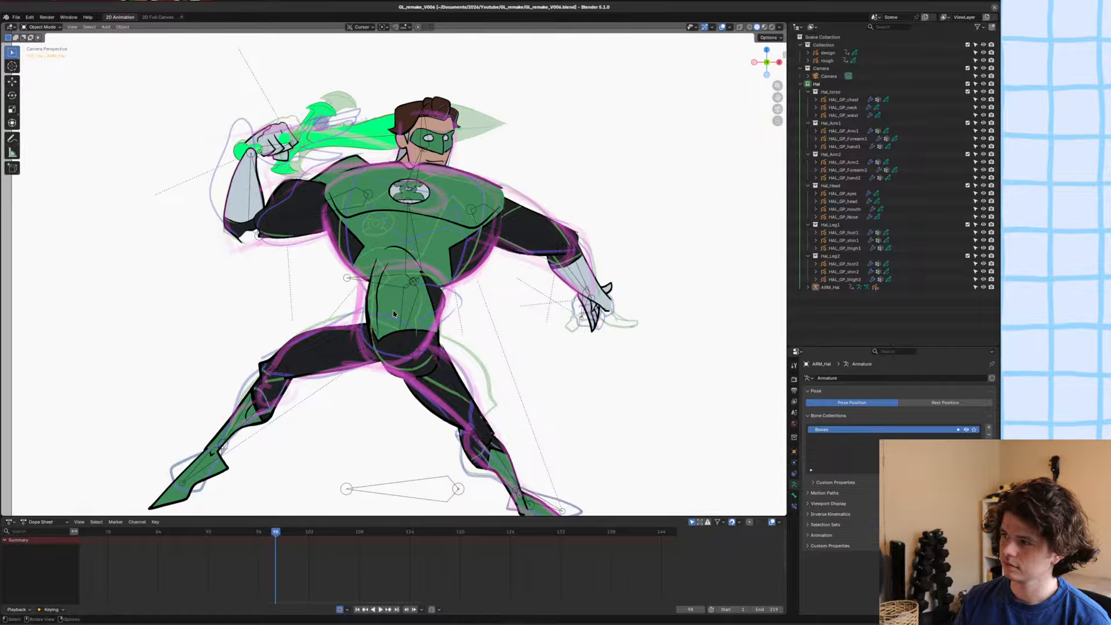
Select the waist drawing HAL_GP_waist, enter Edit Mode and delete all of its strokes at frame 98.
scroll(385, 317, "up", 1)
left_click(377, 320)
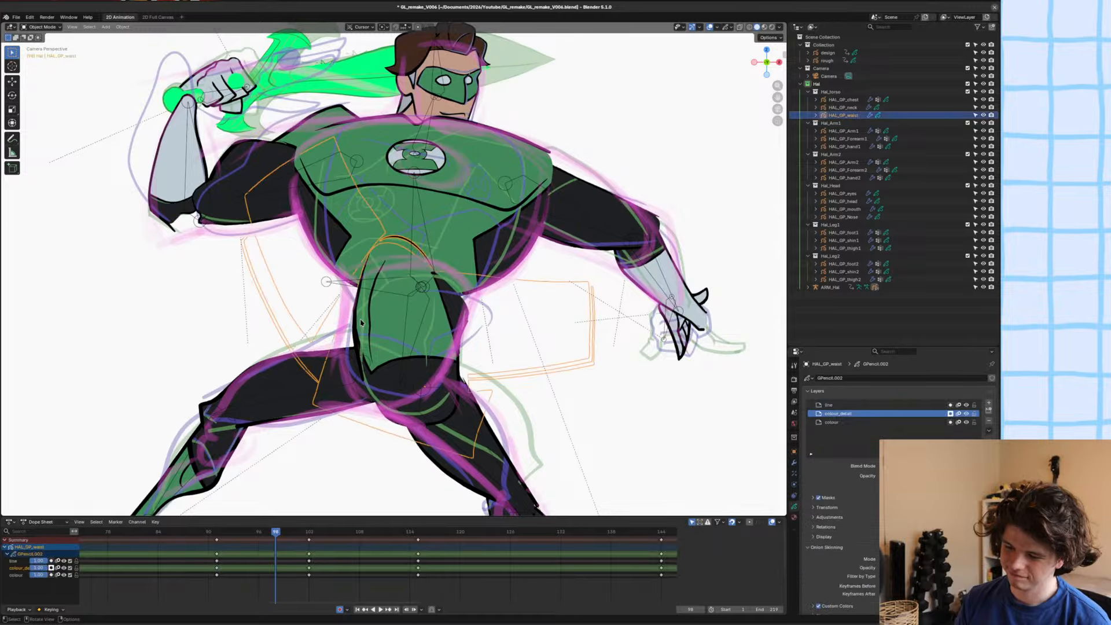
scroll(378, 319, "up", 4)
scroll(378, 320, "down", 2)
key("Tab")
key("a")
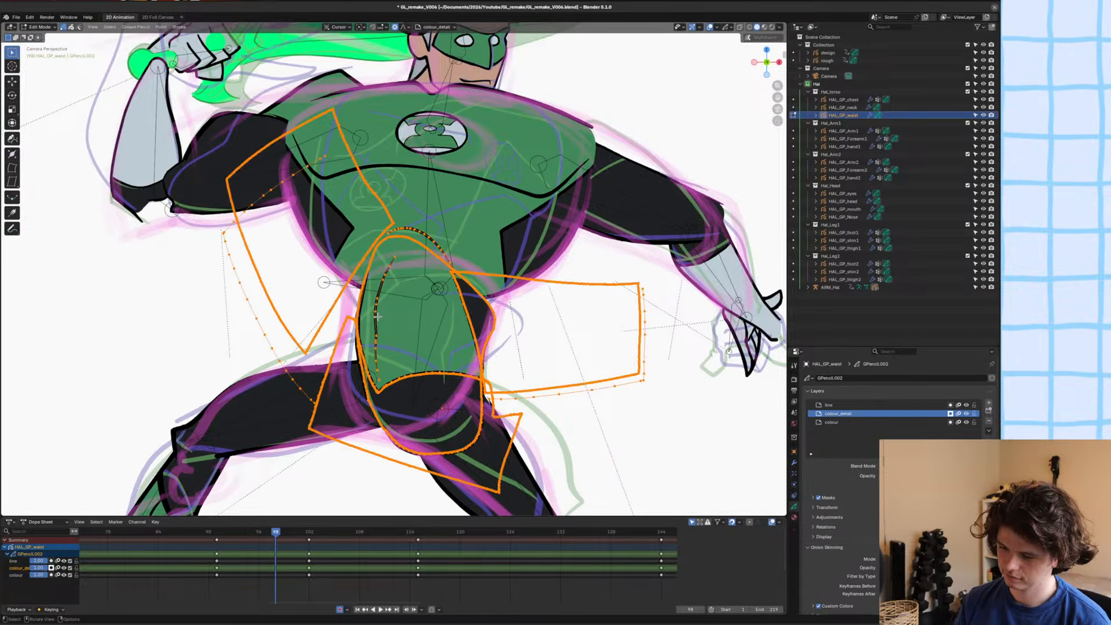
key("g")
left_click(371, 315)
key("x")
left_click(371, 316)
Set the waist drawing to Draw Mode with the Hal_Linework material and the line layer active, and save the file.
key("ctrl+Tab")
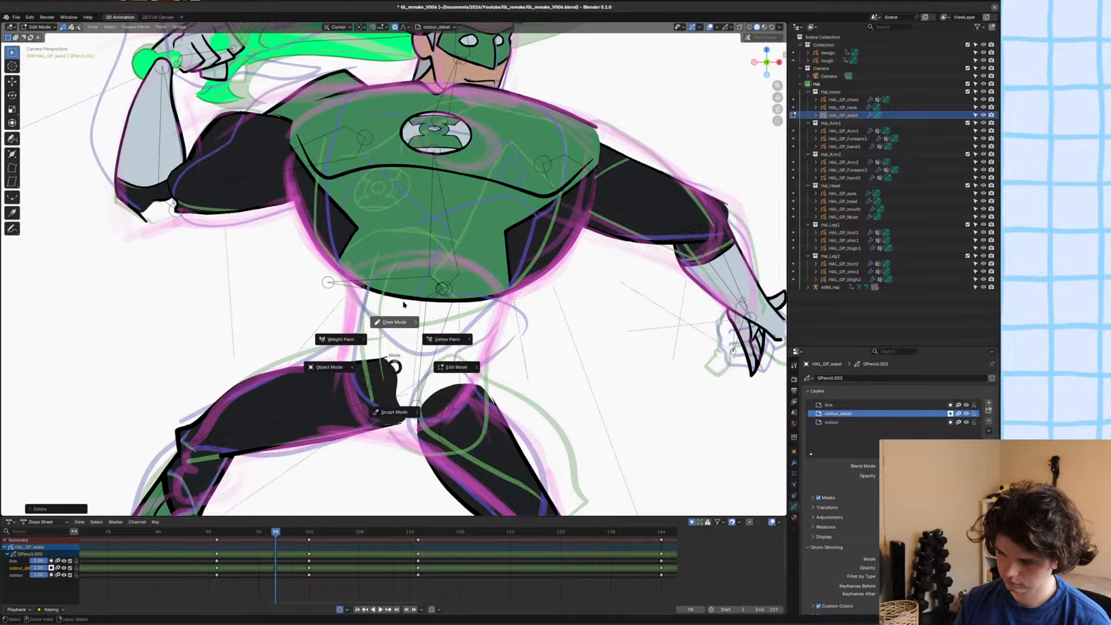
left_click(404, 305)
scroll(405, 316, "up", 1)
middle_click_drag(406, 320, 411, 282, "shift")
key("u")
left_click(406, 286)
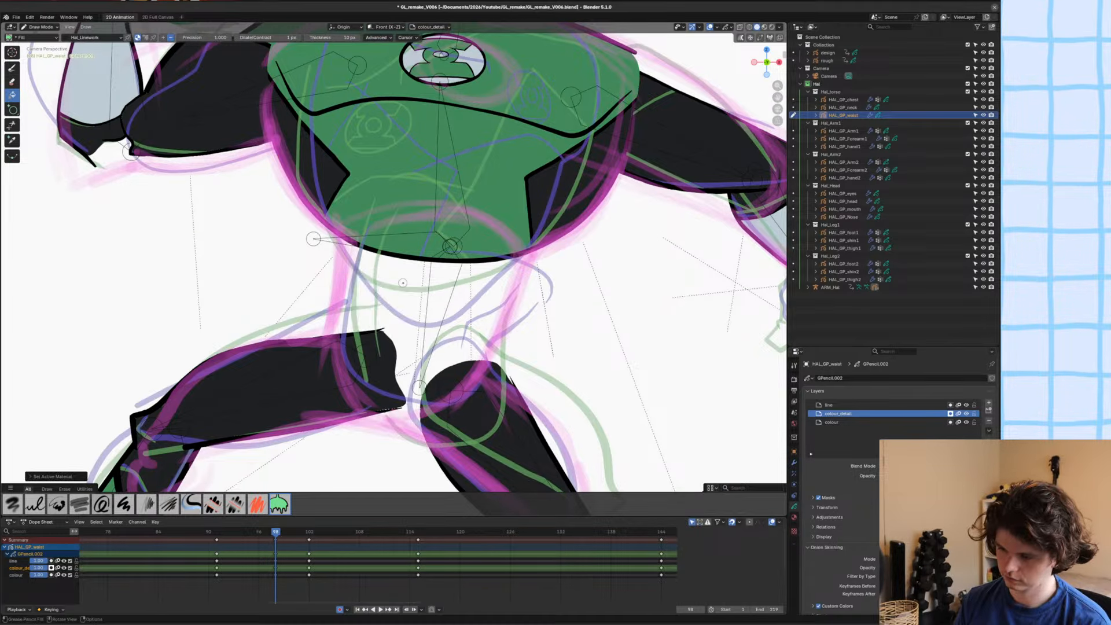
key("y")
left_click(403, 275)
key("ctrl+s")
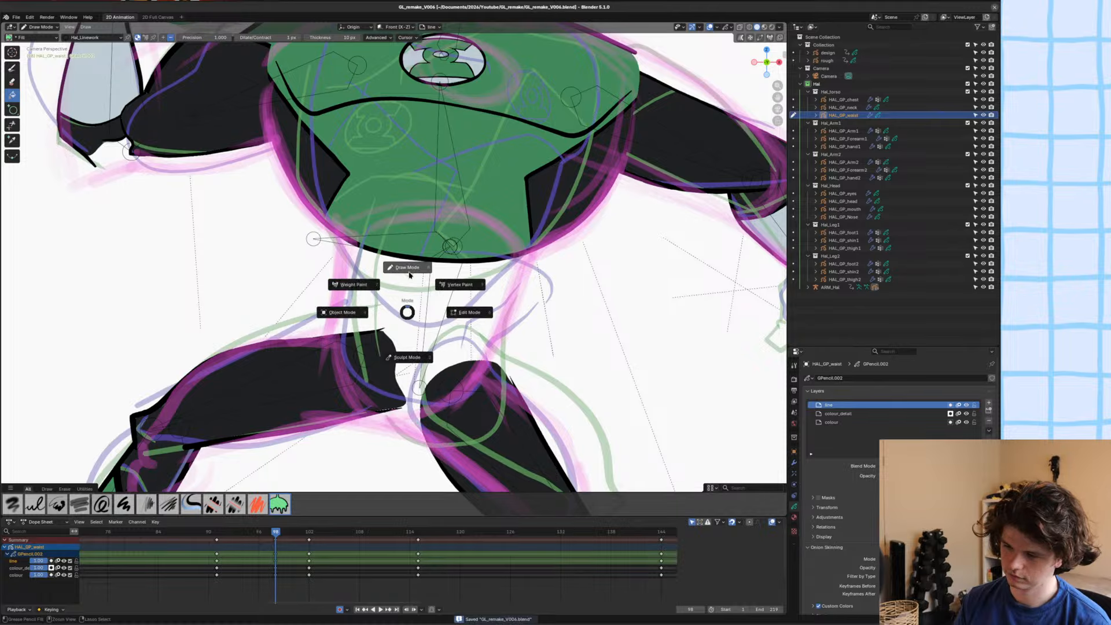
Ink the waist's side outlines over the rough with the Ink Pen, plus a rib arch above and a curved centre line.
scroll(405, 307, "up", 2)
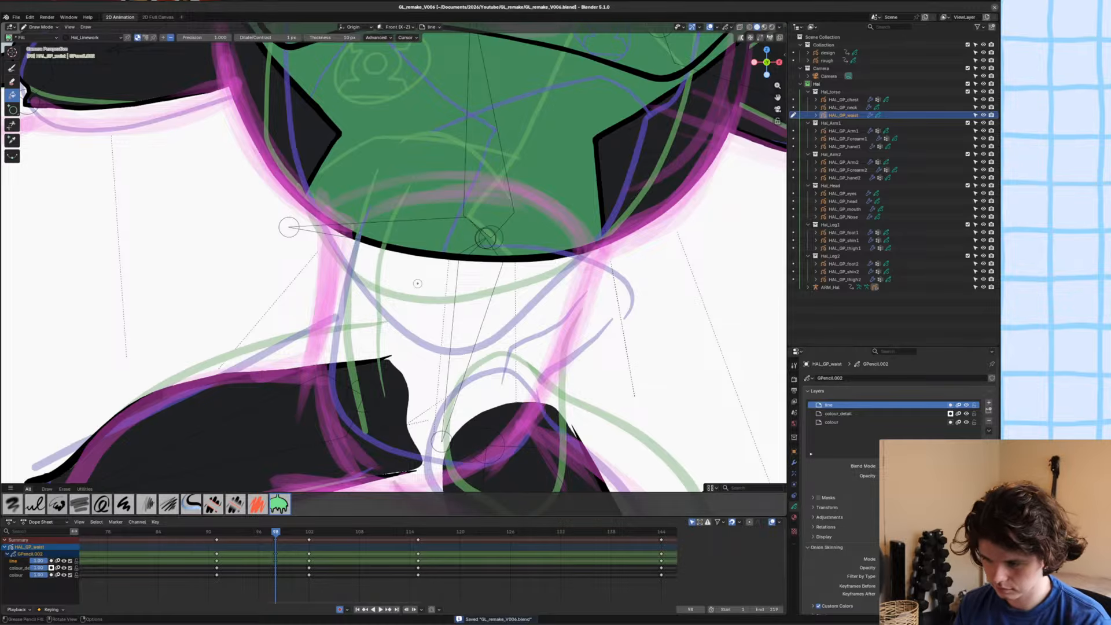
key("d")
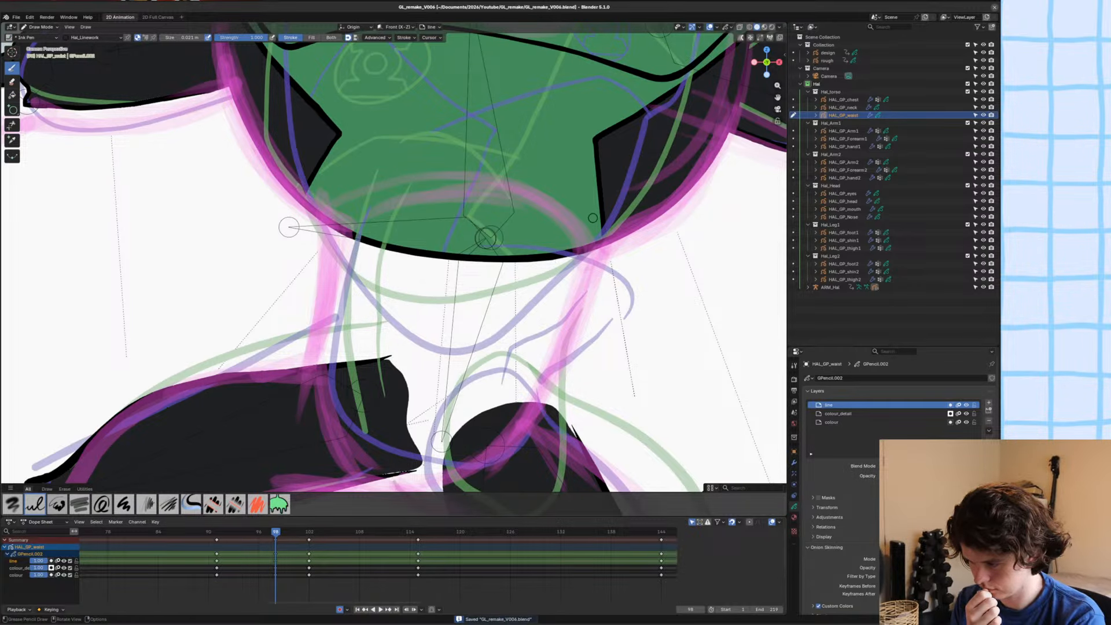
mouse_move(592, 215)
left_mouse_down()
mouse_move(584, 281)
mouse_move(544, 387)
left_mouse_up()
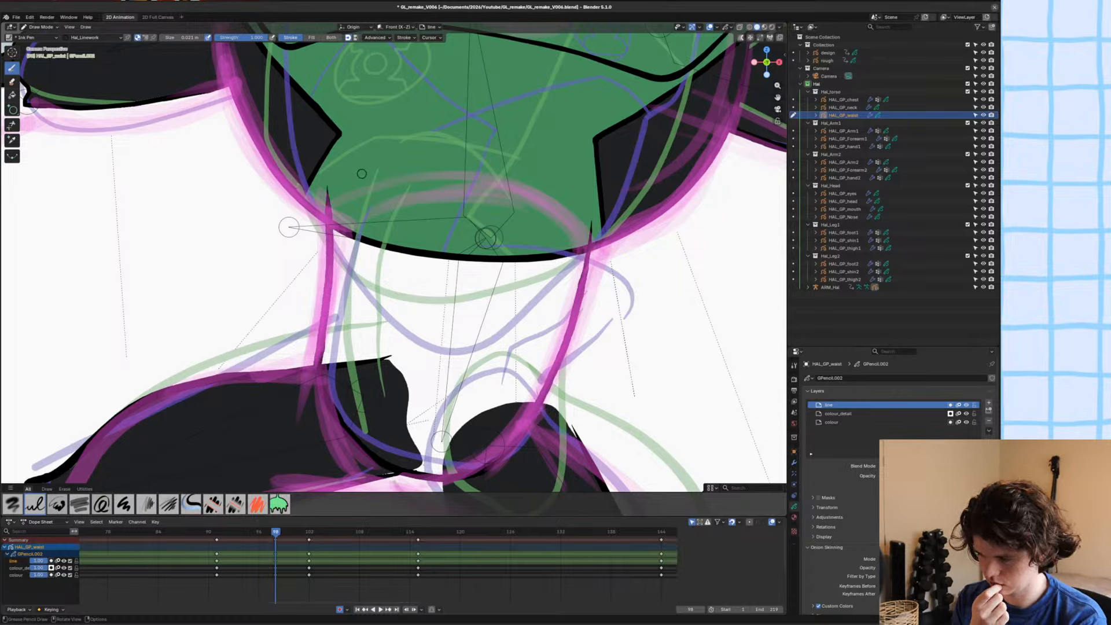
mouse_move(378, 136)
left_mouse_down()
mouse_move(466, 77)
mouse_move(564, 142)
left_mouse_up()
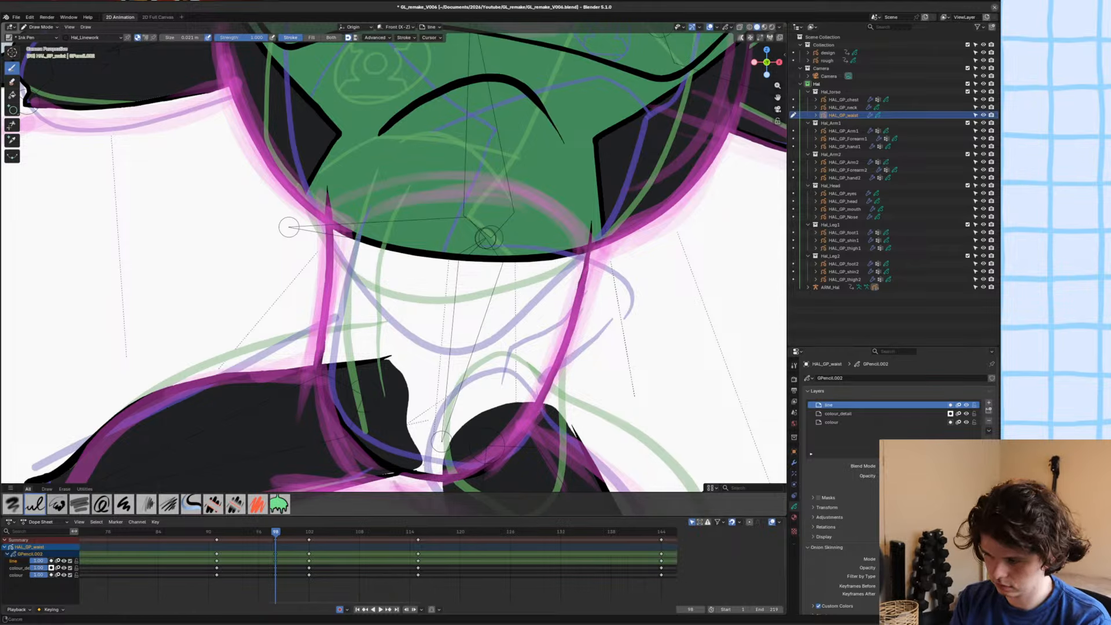
mouse_move(489, 121)
middle_mouse_down("shift")
mouse_move(493, 184)
mouse_move(507, 114)
middle_mouse_up("shift")
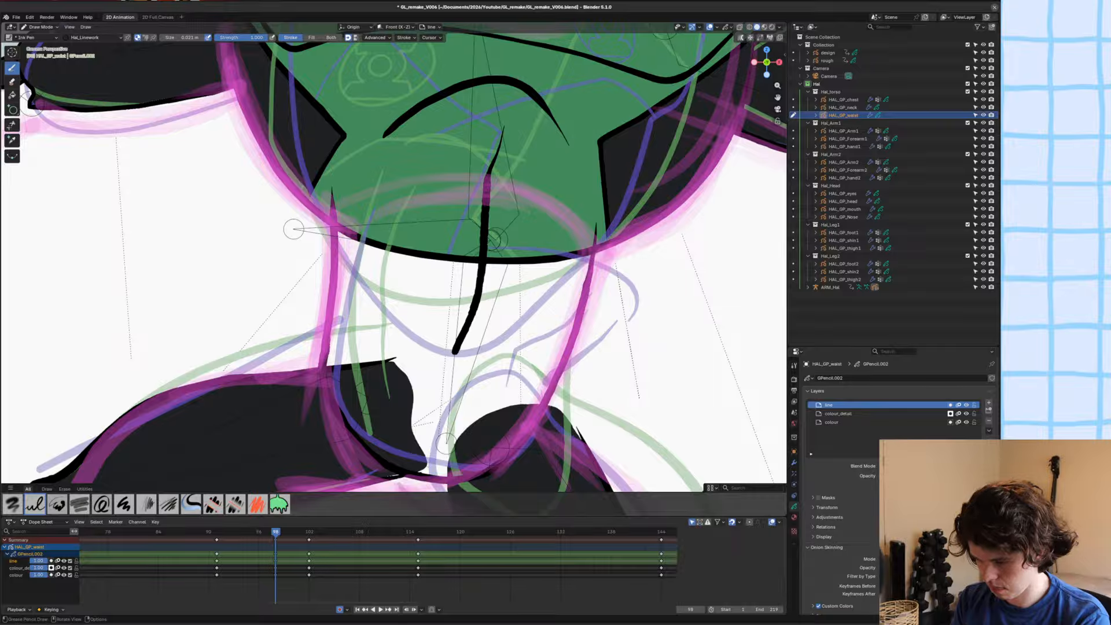
Extend the waist's centre line to a tapered end, ink a shorter curved muscle line beside it, and save the file.
left_click_drag(451, 375, 444, 408)
middle_click_drag(374, 279, 381, 337, "shift")
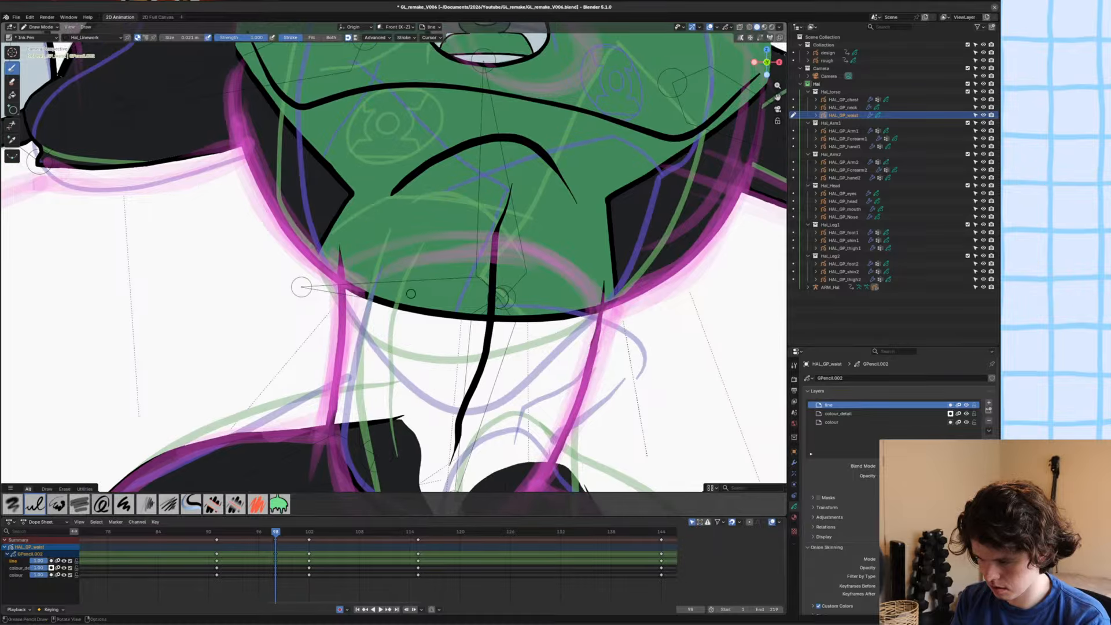
left_click_drag(559, 297, 526, 405)
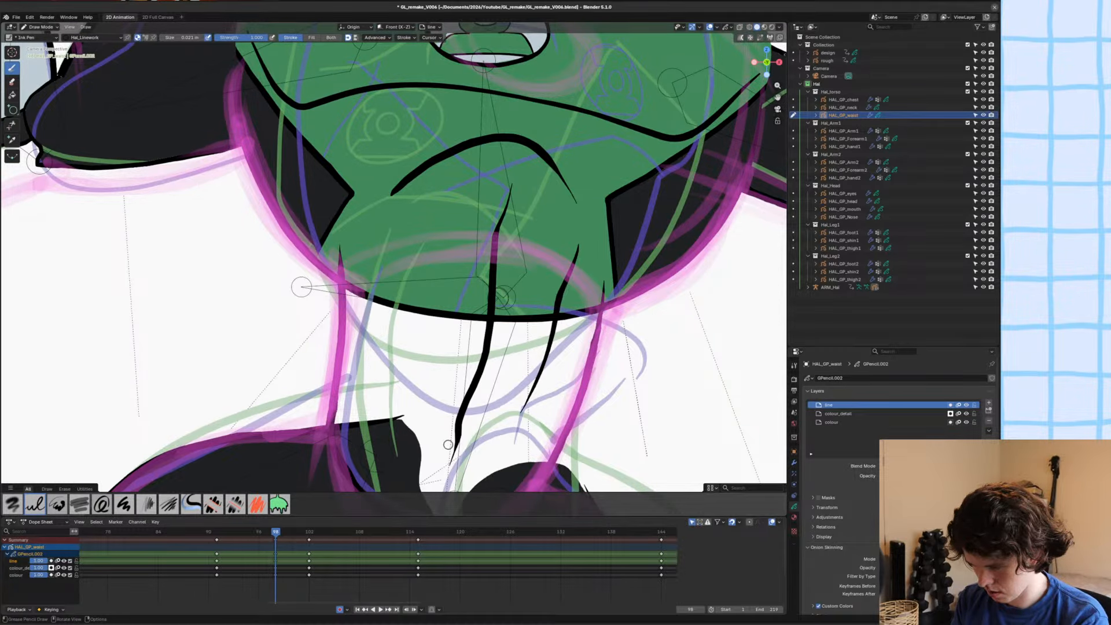
middle_click_drag(360, 295, 376, 324, "shift")
mouse_move(376, 324)
middle_mouse_down("ctrl")
mouse_move(372, 388)
mouse_move(371, 364)
mouse_move(394, 360)
mouse_move(393, 393)
mouse_move(418, 351)
mouse_move(446, 367)
middle_mouse_up("ctrl")
key("ctrl+s")
scroll(371, 365, "down", 2)
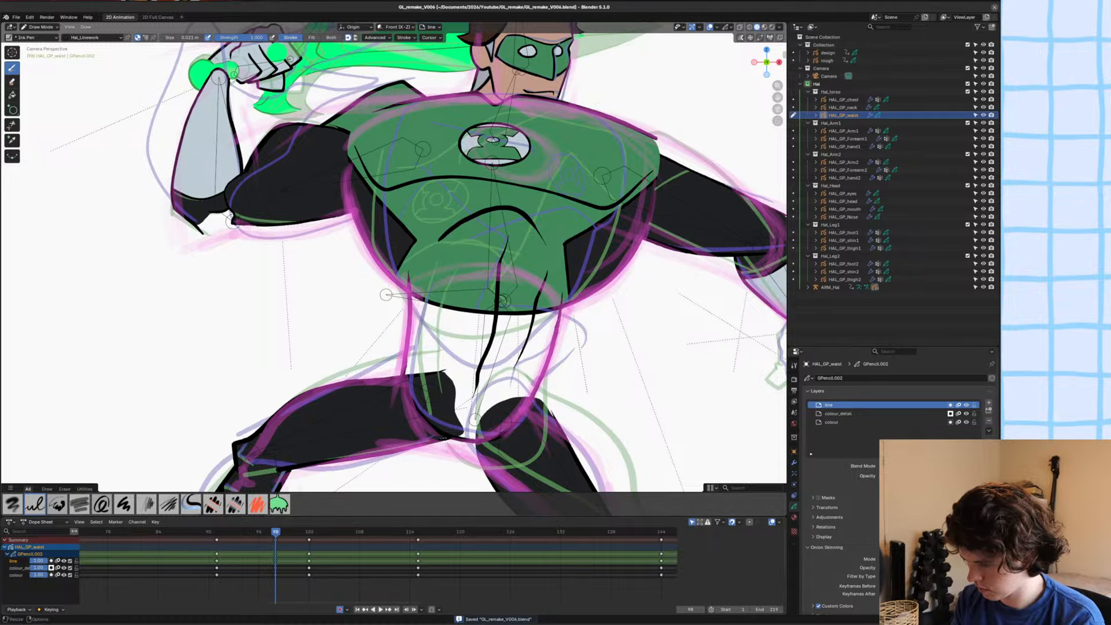
On the colour layer, close the waist's top with a separator arch and fill the enclosed shape with Hal_green.
left_click(840, 422)
left_click(794, 517)
left_click(839, 412)
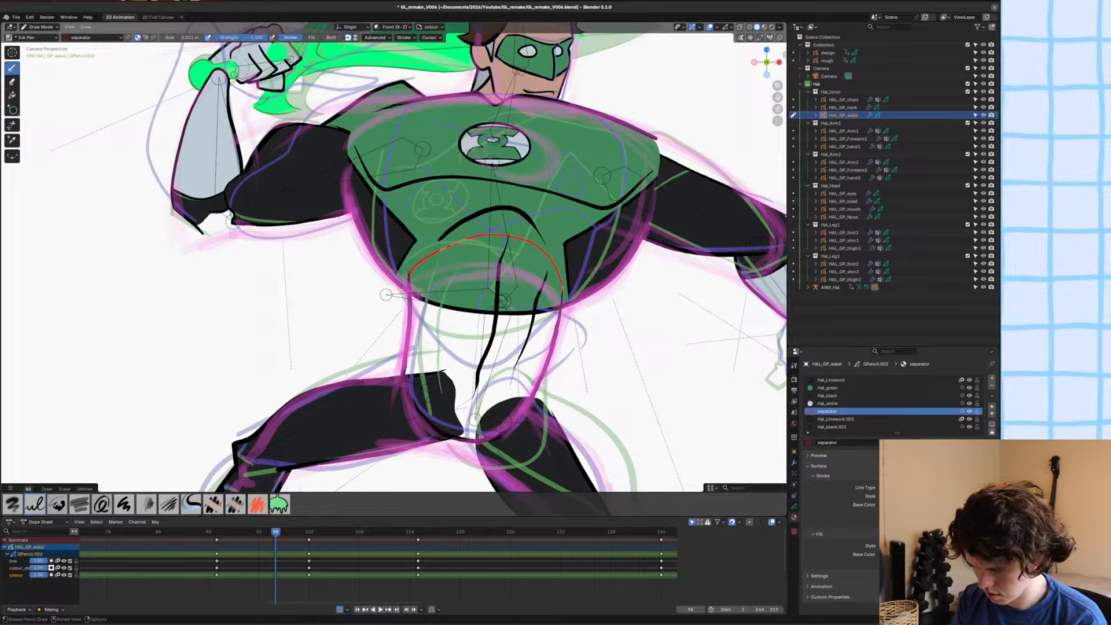
left_click(839, 388)
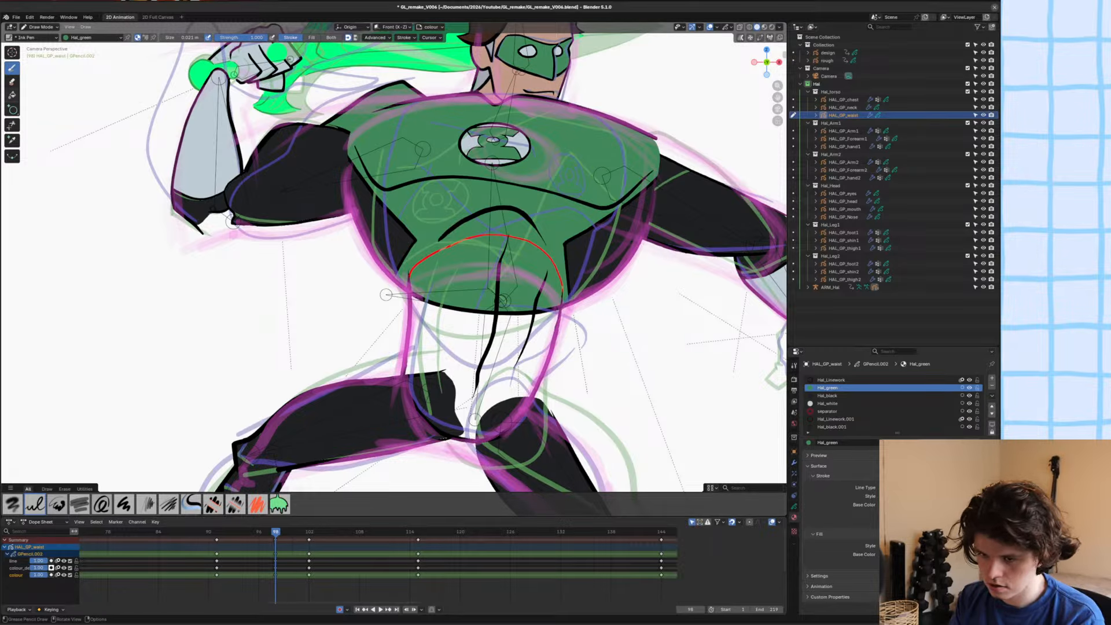
key("shift+f")
left_click(443, 377)
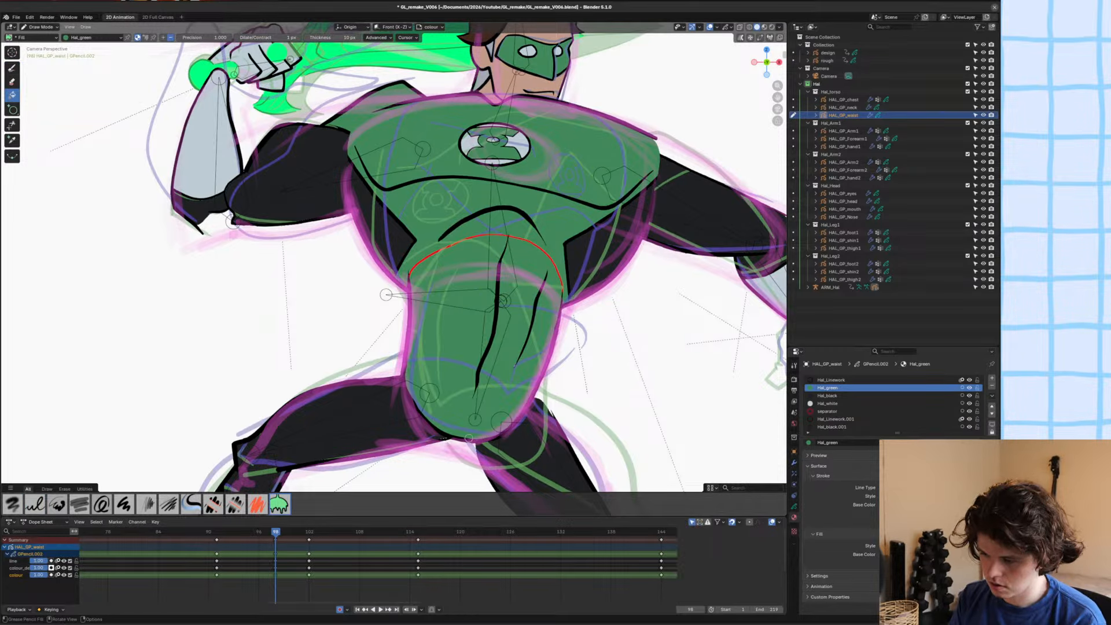
Delete the separator arch stroke from the waist drawing in Edit Mode and save the file.
key("Tab")
key("a")
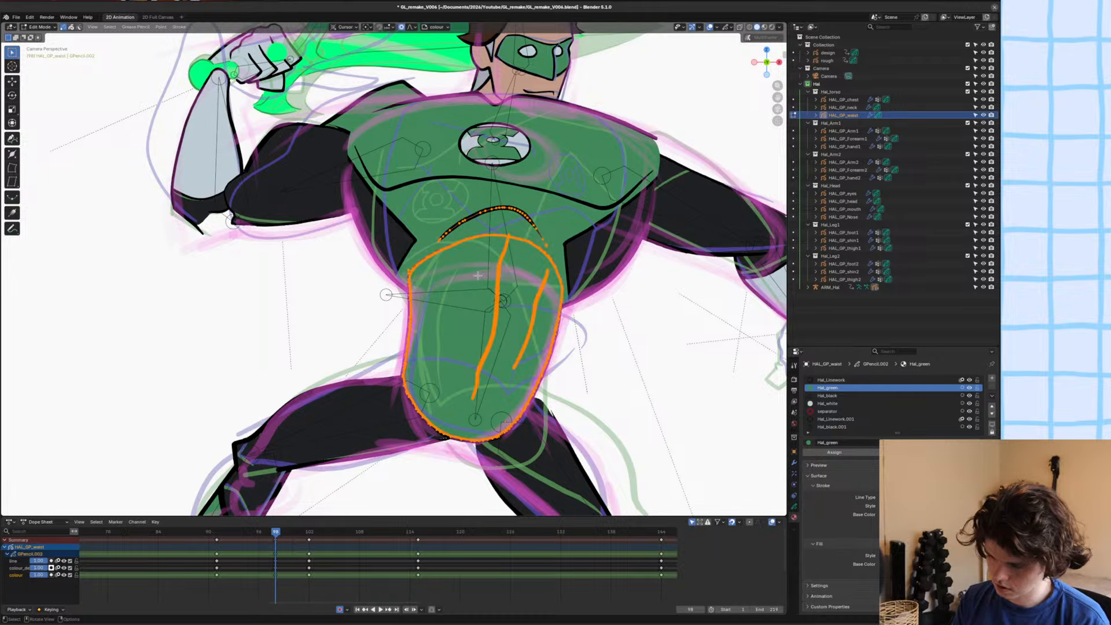
key("alt+a")
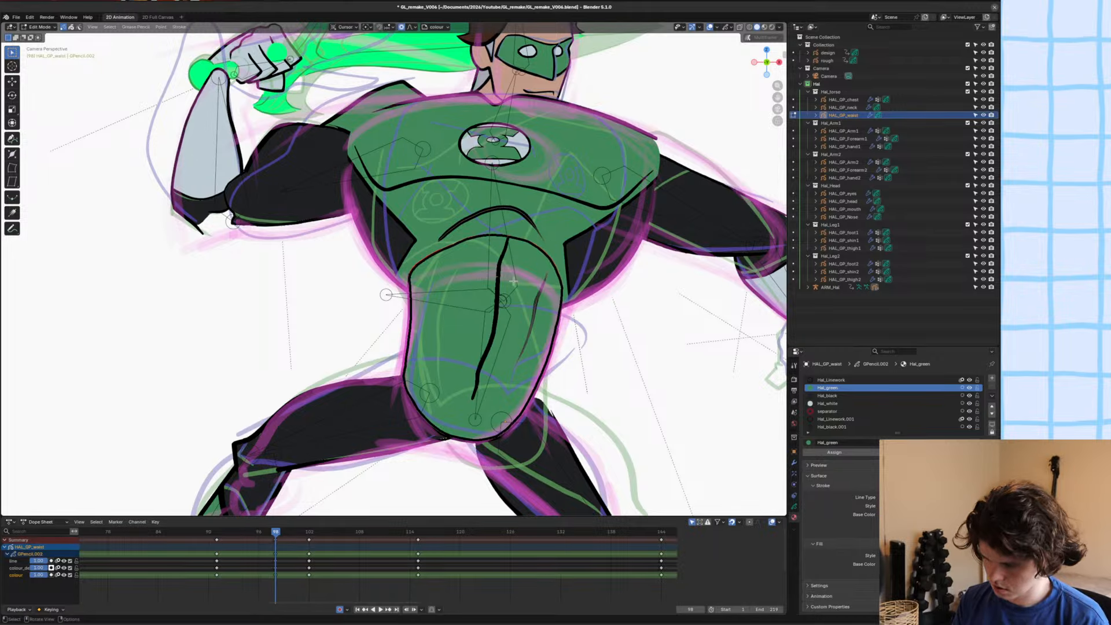
key("2")
scroll(523, 278, "up", 3)
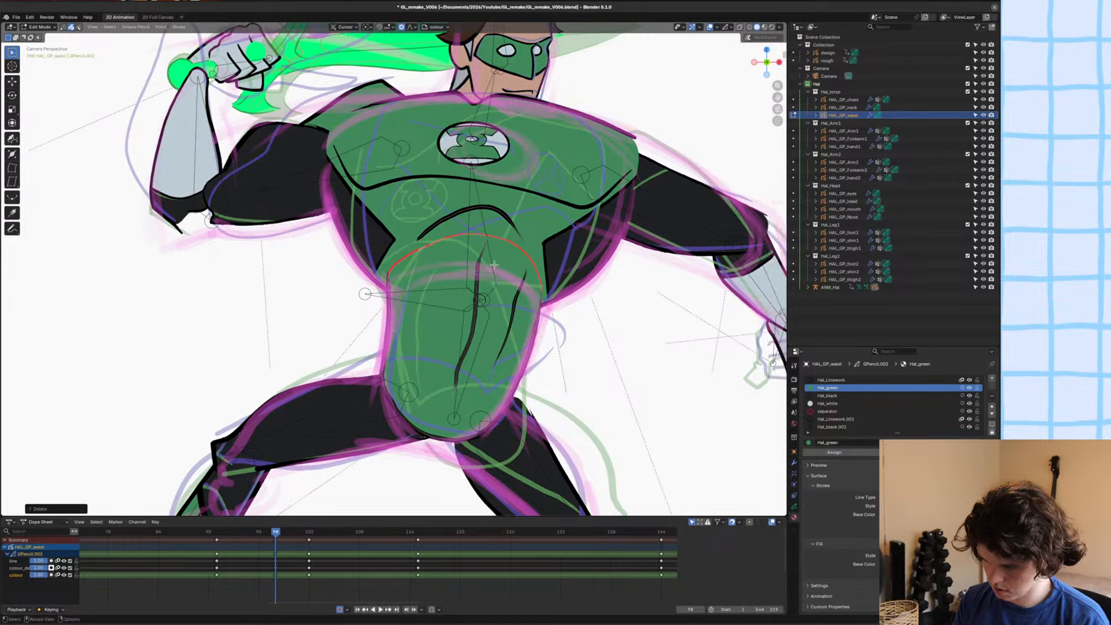
key("Delete")
scroll(510, 198, "down", 3)
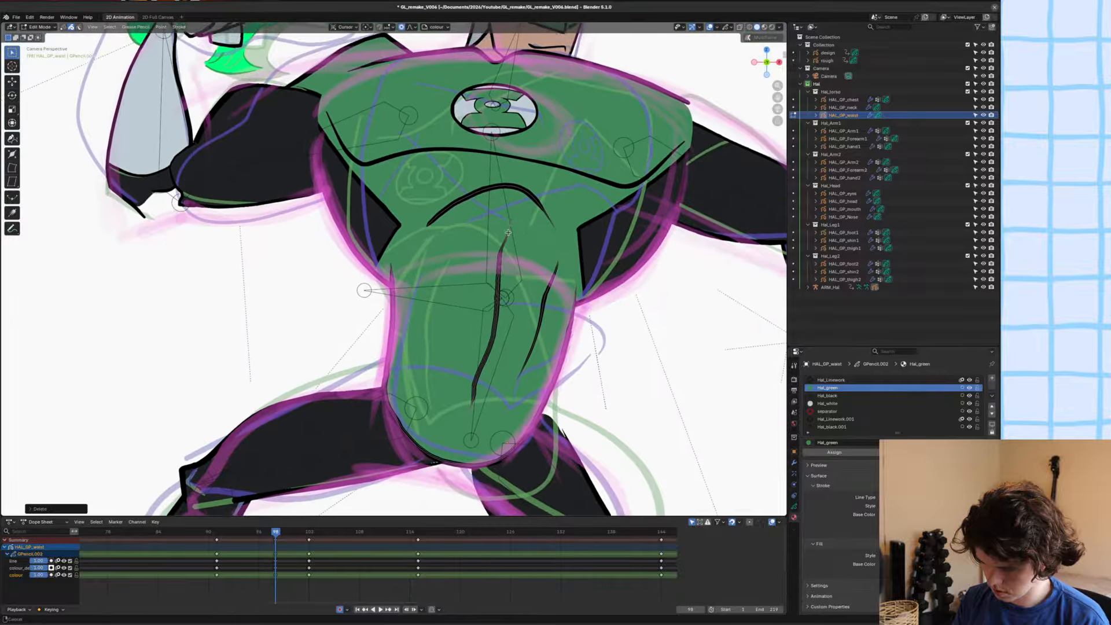
key("ctrl+s")
scroll(483, 328, "up", 2)
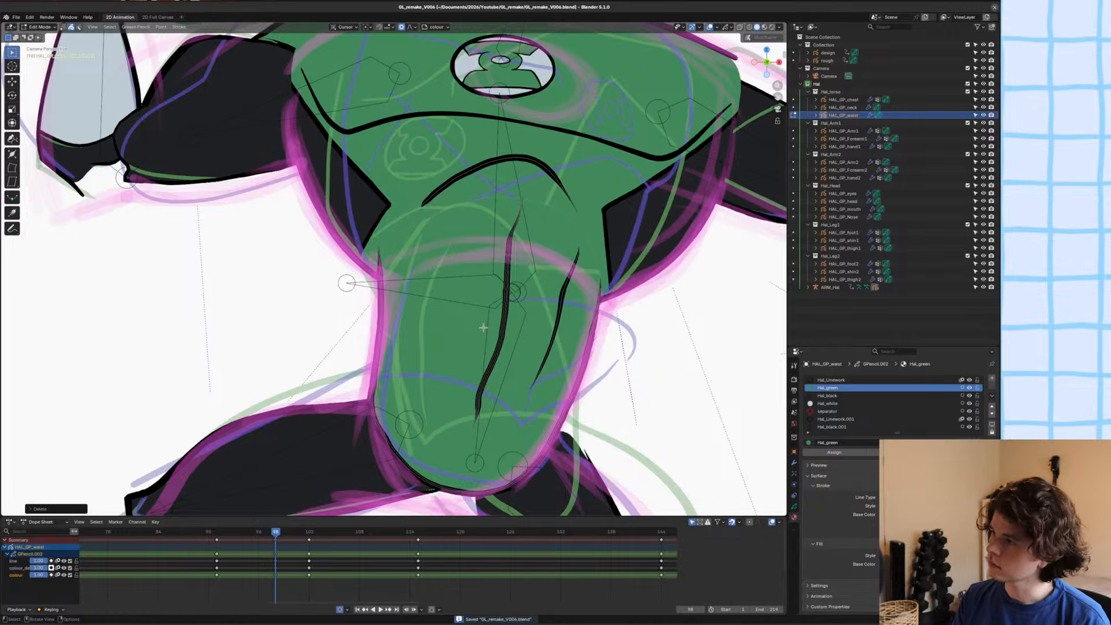
Save the file and return the waist drawing to Draw Mode.
scroll(484, 328, "down", 1)
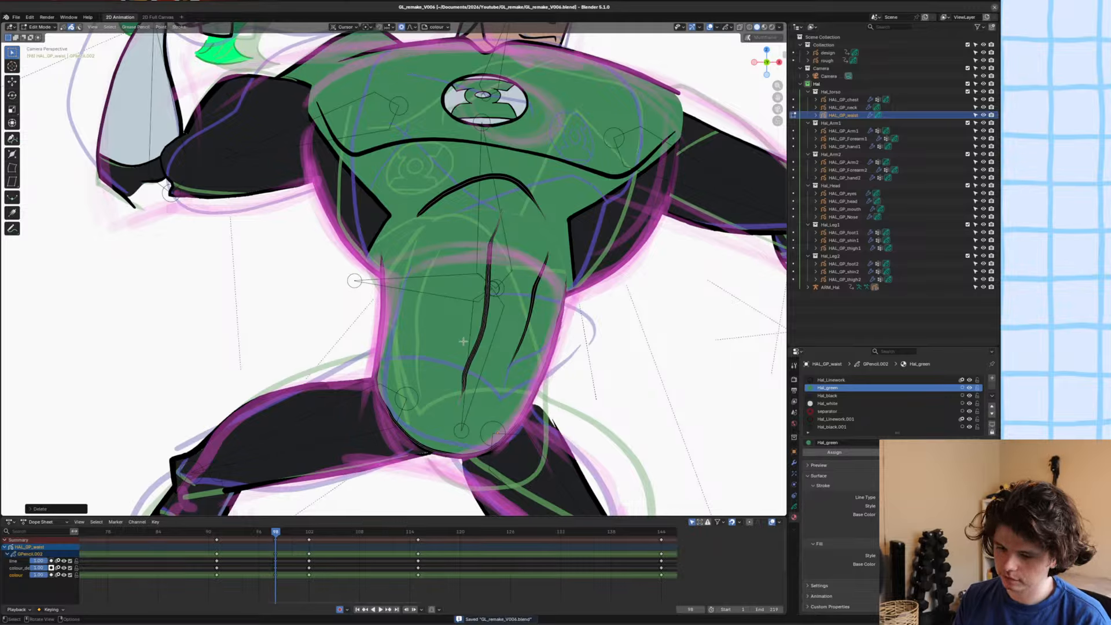
scroll(463, 342, "down", 3)
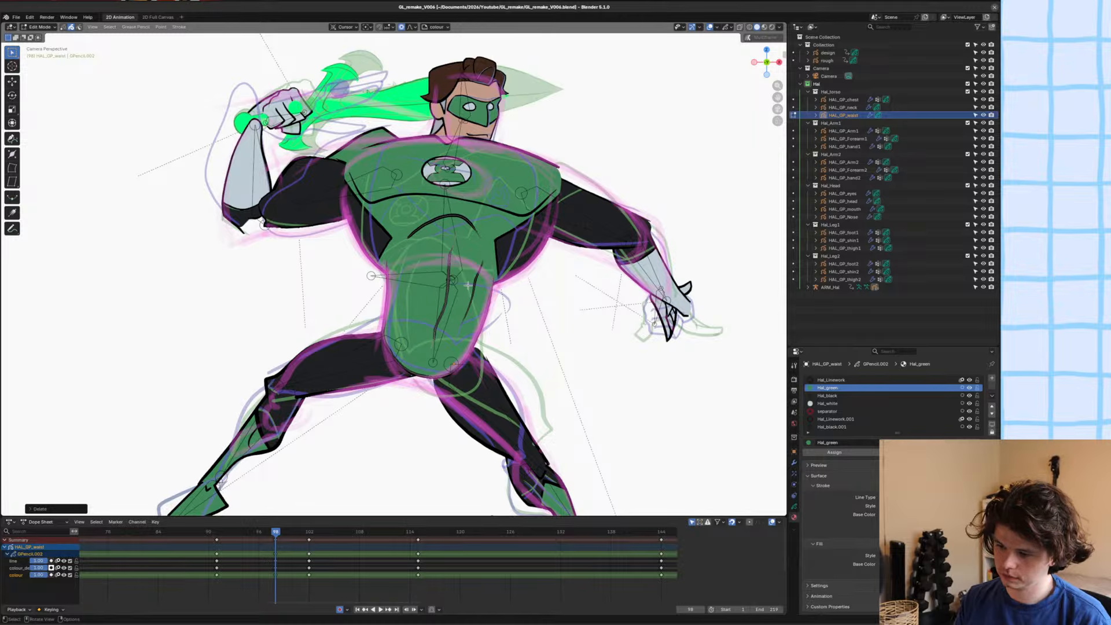
scroll(442, 283, "up", 4)
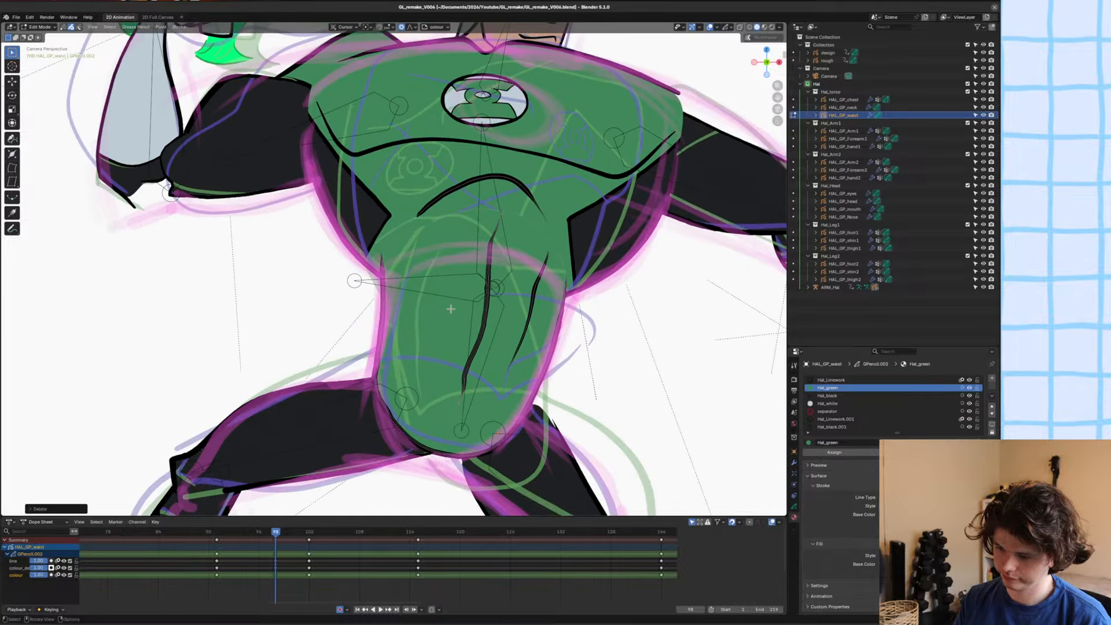
scroll(451, 309, "down", 3)
key("ctrl+s")
scroll(451, 309, "up", 3)
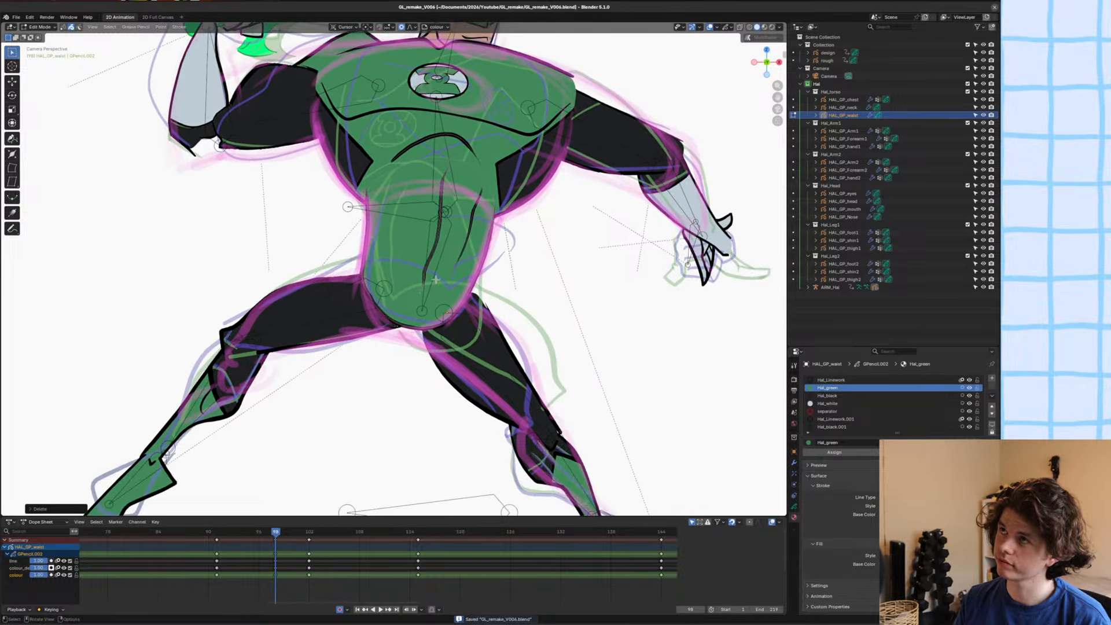
key("Tab")
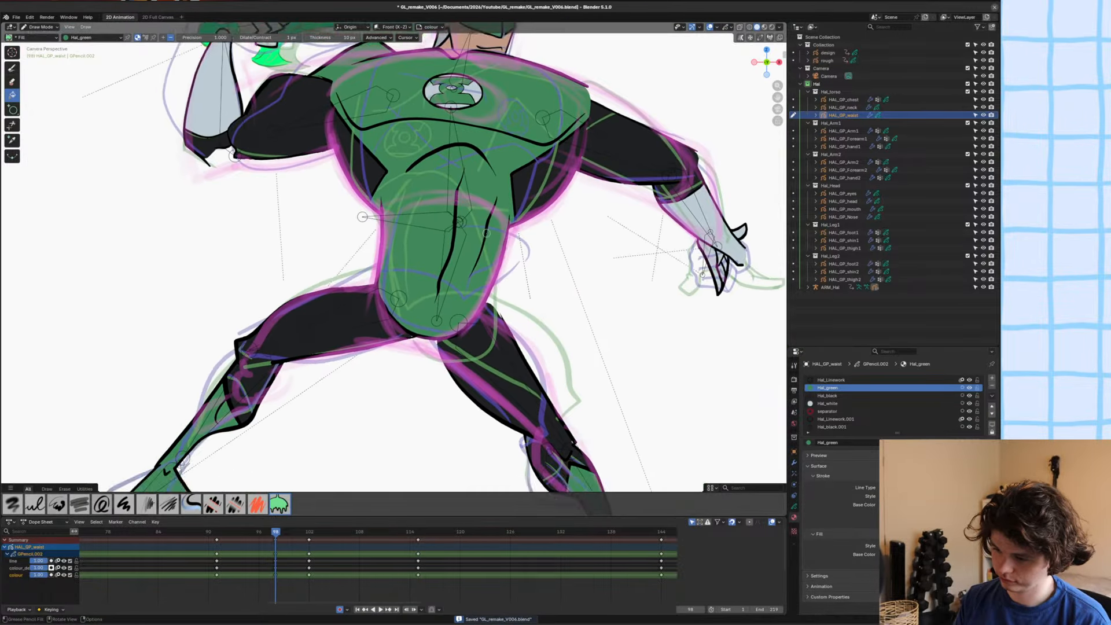
Flip repeatedly between frames 97 and 98 to check the redrawn waist against the previous pose.
scroll(494, 267, "down", 4)
middle_click_drag(494, 267, 500, 282, "shift")
scroll(501, 281, "up", 1, "alt")
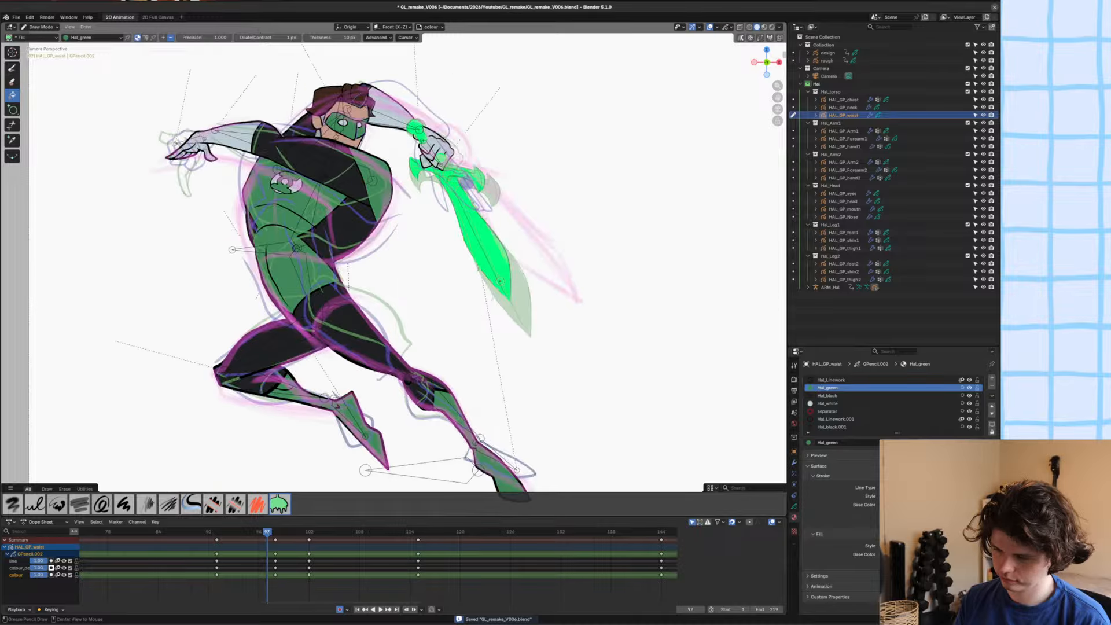
scroll(500, 281, "down", 1, "alt")
scroll(501, 281, "up", 1, "alt")
scroll(500, 281, "down", 1, "alt")
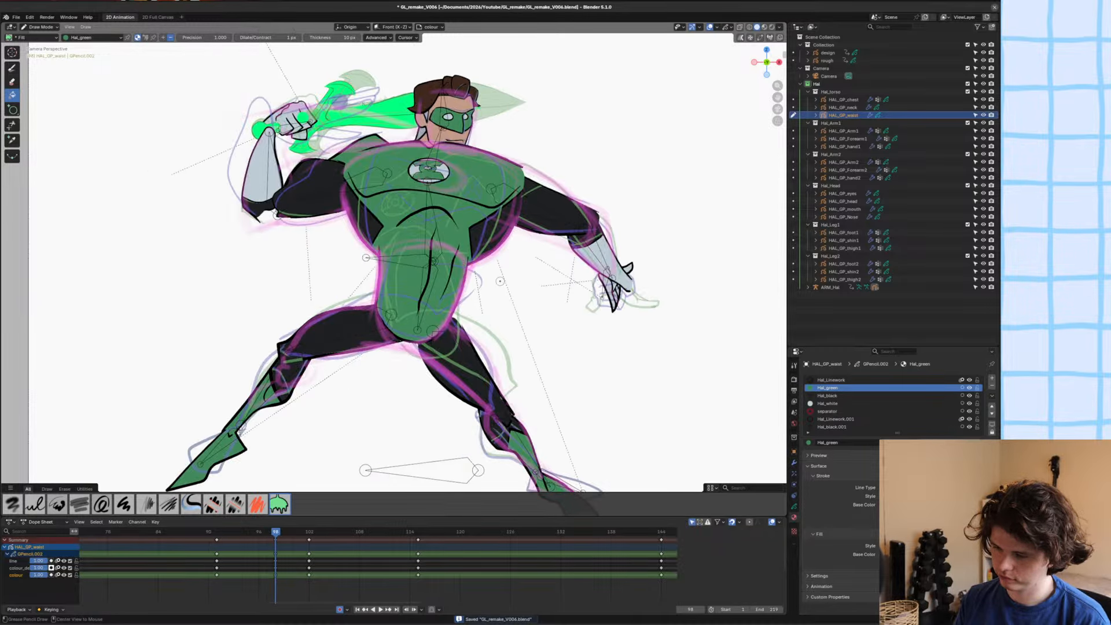
scroll(500, 281, "up", 1, "alt")
scroll(500, 282, "down", 1, "alt")
scroll(500, 282, "up", 1, "alt")
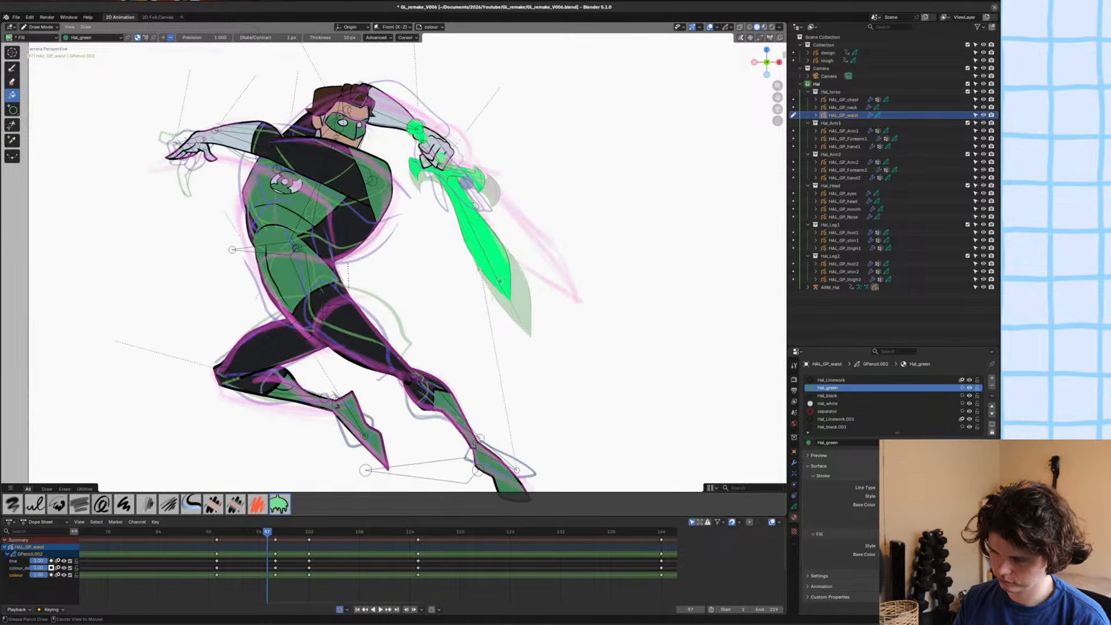
scroll(500, 282, "down", 1, "alt")
scroll(500, 282, "up", 1, "alt")
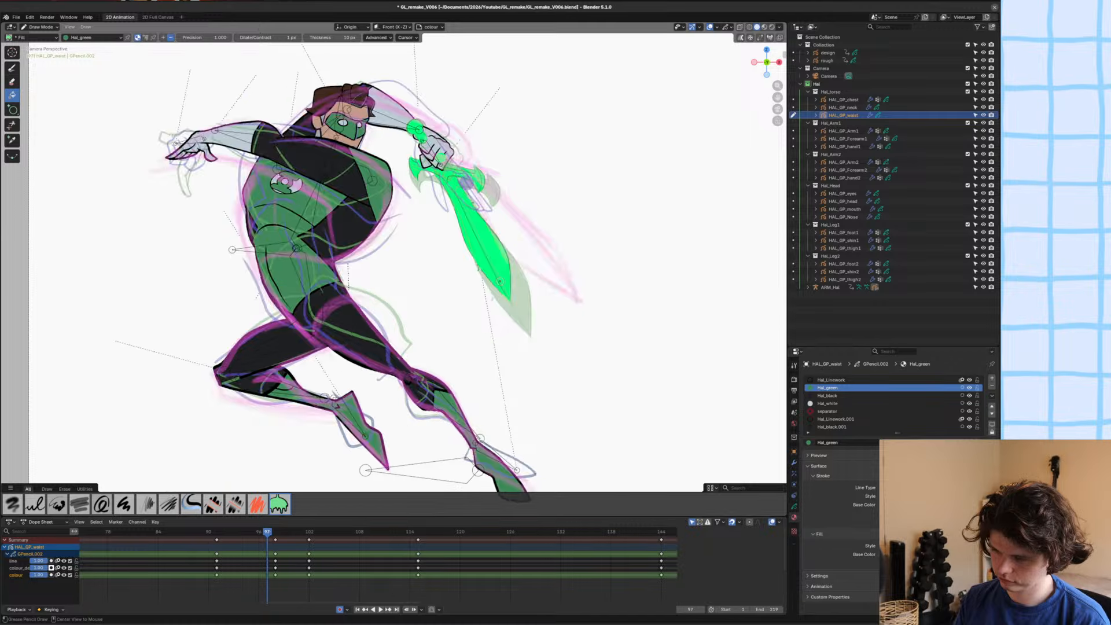
scroll(500, 281, "down", 1, "alt")
scroll(463, 231, "up", 1)
scroll(436, 206, "down", 2)
middle_click_drag(440, 169, 421, 207, "shift")
Save the file, select the chest drawing HAL_GP_chest and switch it to Sculpt Mode.
key("ctrl+s")
key("ctrl+Tab")
left_click(472, 217)
left_click(454, 213)
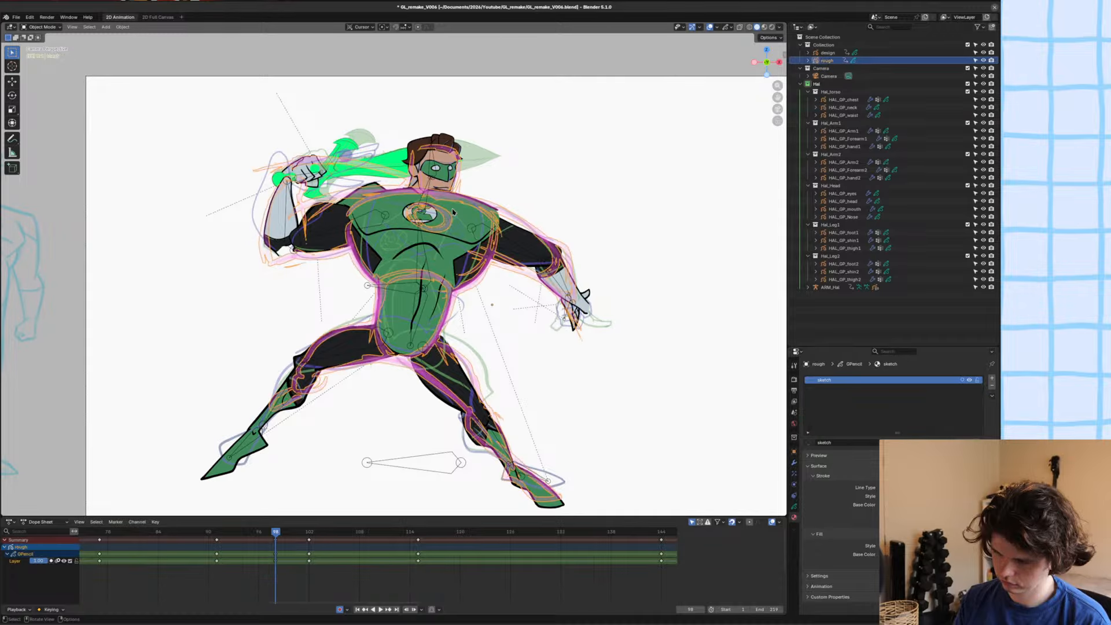
left_click(454, 212)
key("ctrl+Tab")
left_click(453, 259)
Adjust the chest's neckline and shoulder outline with the Grab brush, save the file, return to Object Mode and deselect everything.
scroll(445, 200, "up", 2)
left_click_drag(444, 162, 442, 169)
scroll(443, 169, "up", 3)
middle_click_drag(443, 169, 422, 235, "shift")
left_click_drag(617, 161, 622, 180)
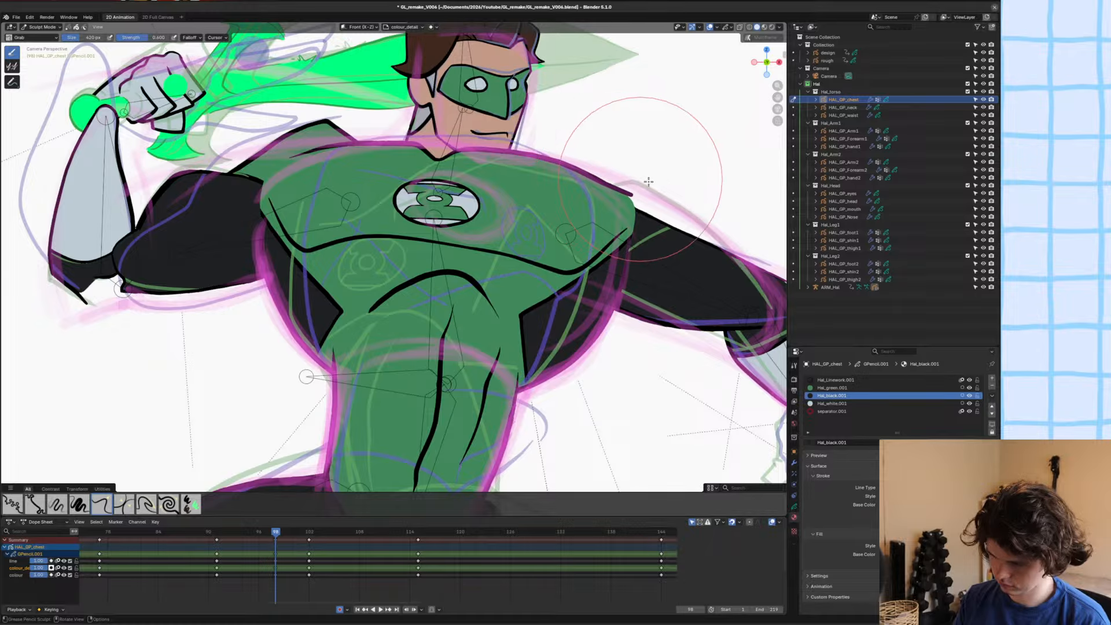
key("Home")
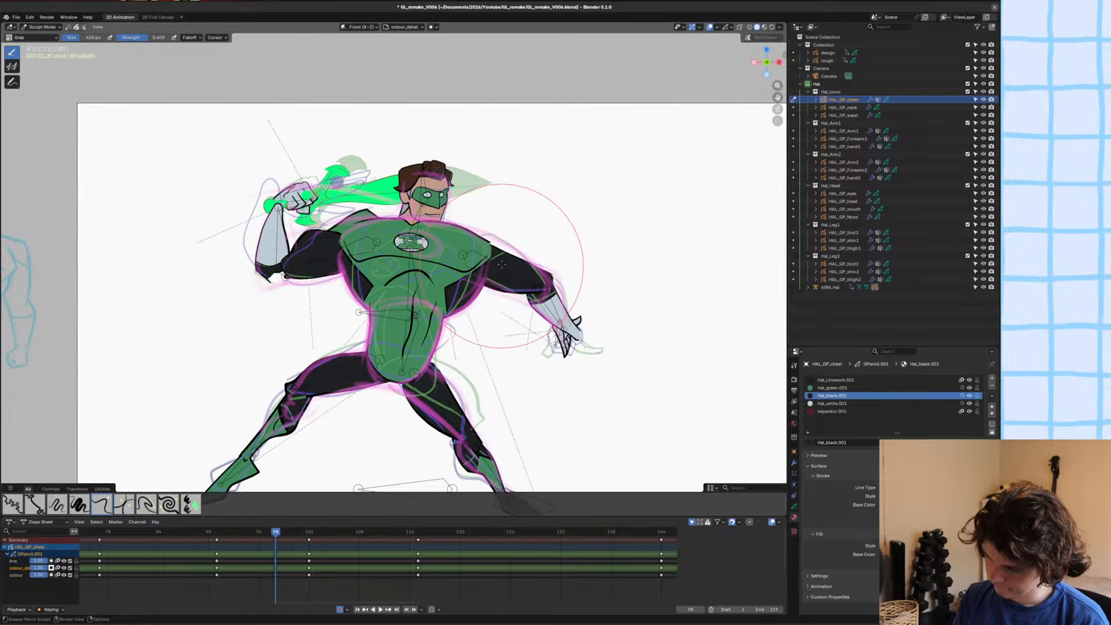
scroll(501, 264, "up", 3)
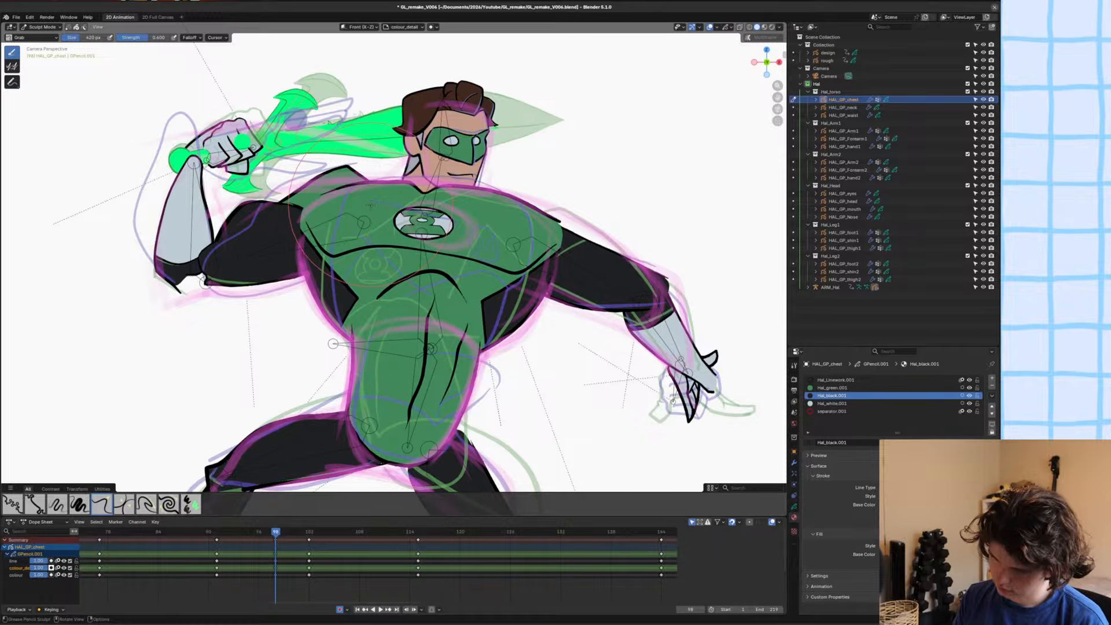
key("ctrl+s")
key("ctrl+Tab")
key("alt+a")
Flip between frames 97 and 98 and review the whole figure after the chest adjustment.
scroll(409, 223, "down", 2)
key("Left")
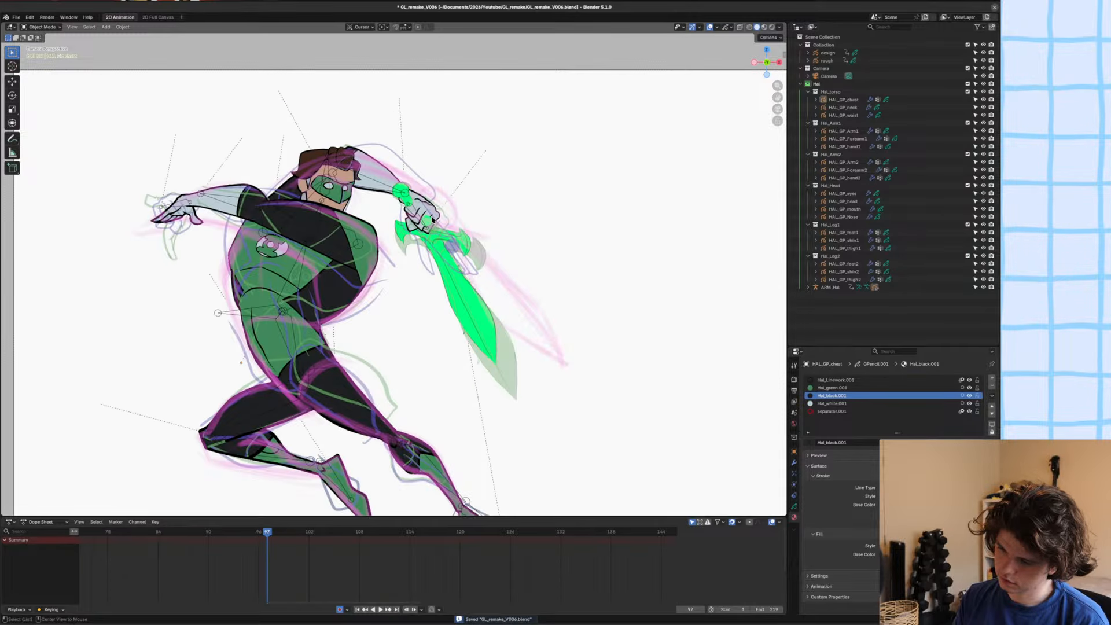
key("Right")
key("Left")
key("Right")
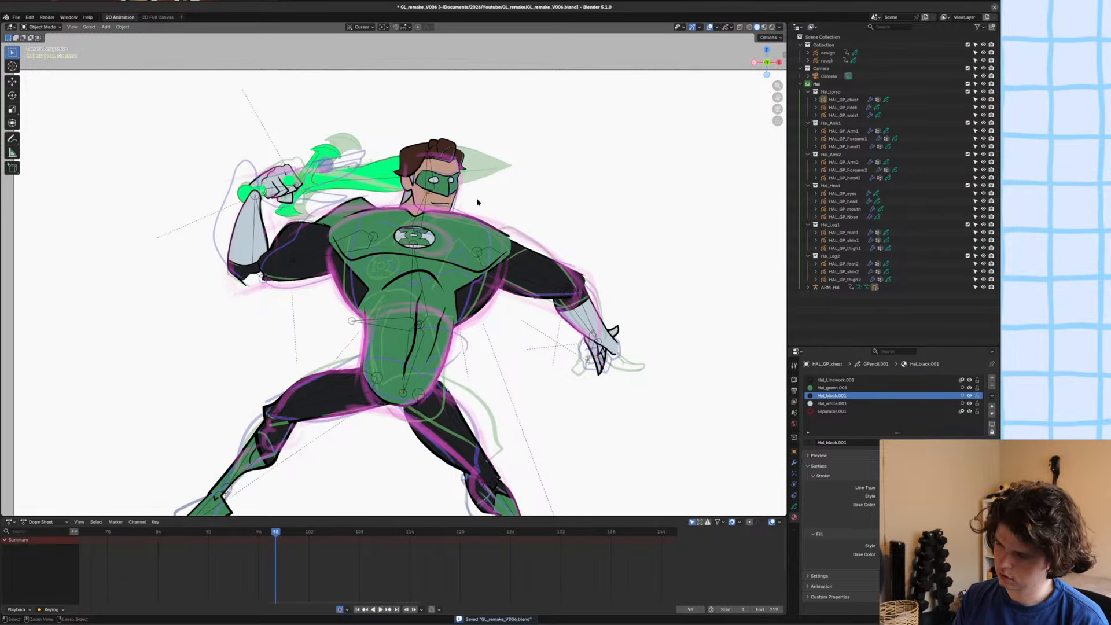
middle_click_drag(478, 202, 481, 224, "ctrl")
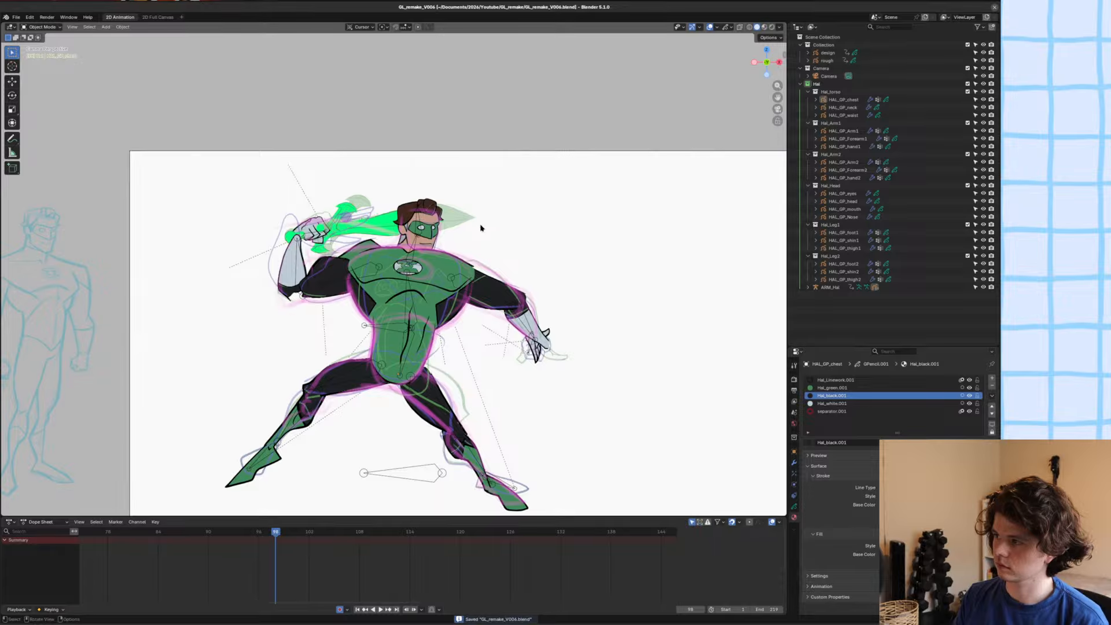
scroll(456, 232, "down", 1)
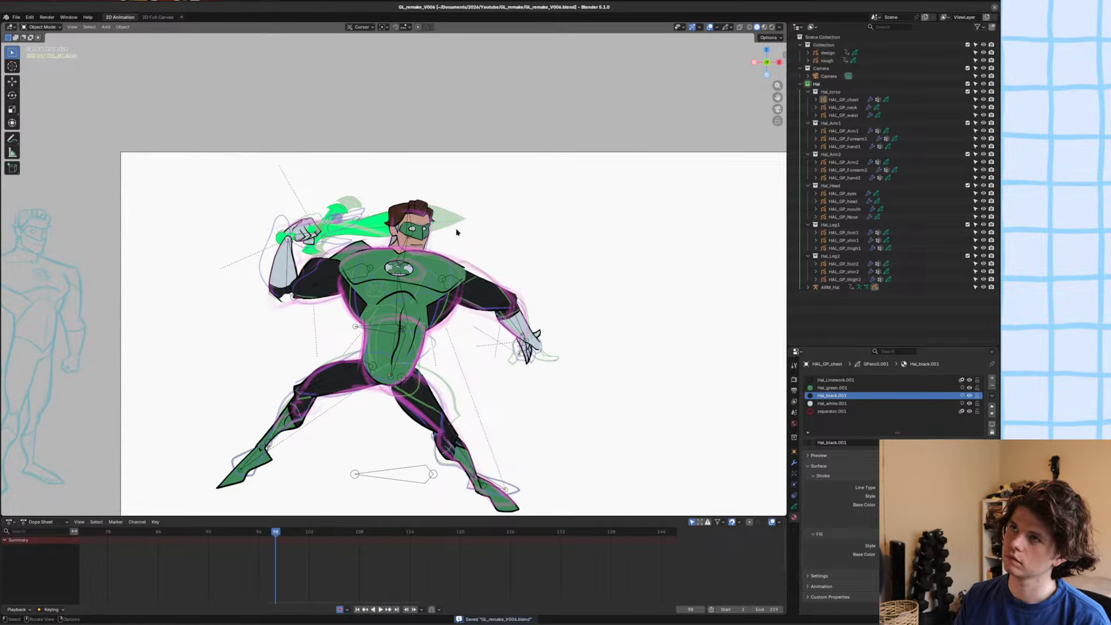
scroll(456, 232, "down", 1)
scroll(457, 264, "up", 3)
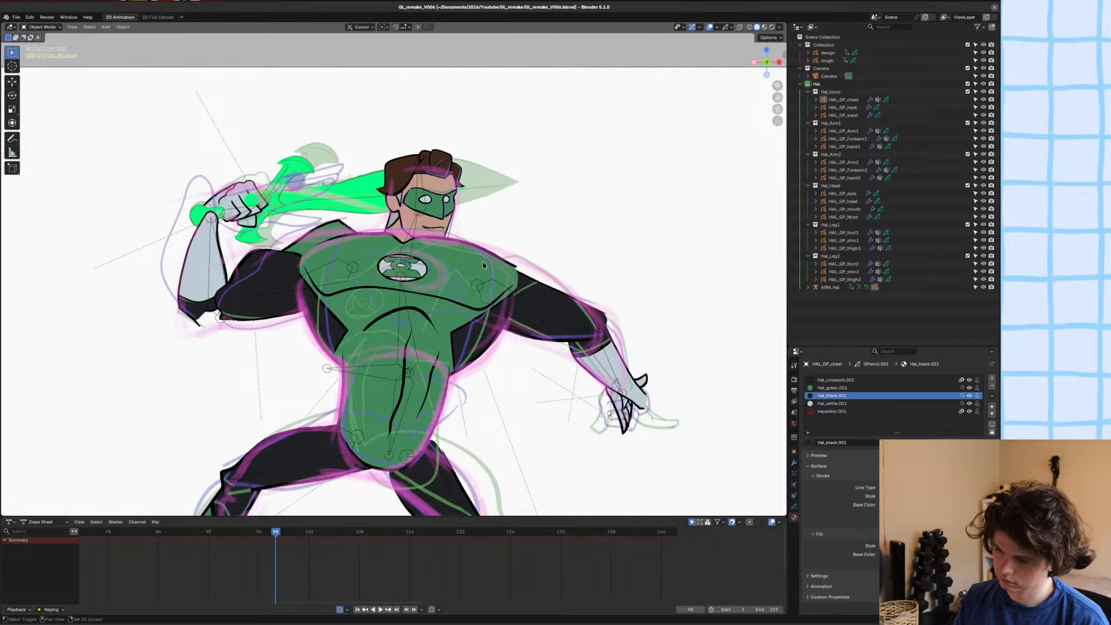
Nudge the chest emblem's strokes slightly upward in Edit Mode, save the file and return to Object Mode.
key("ctrl+s")
scroll(423, 225, "up", 5)
key("Tab")
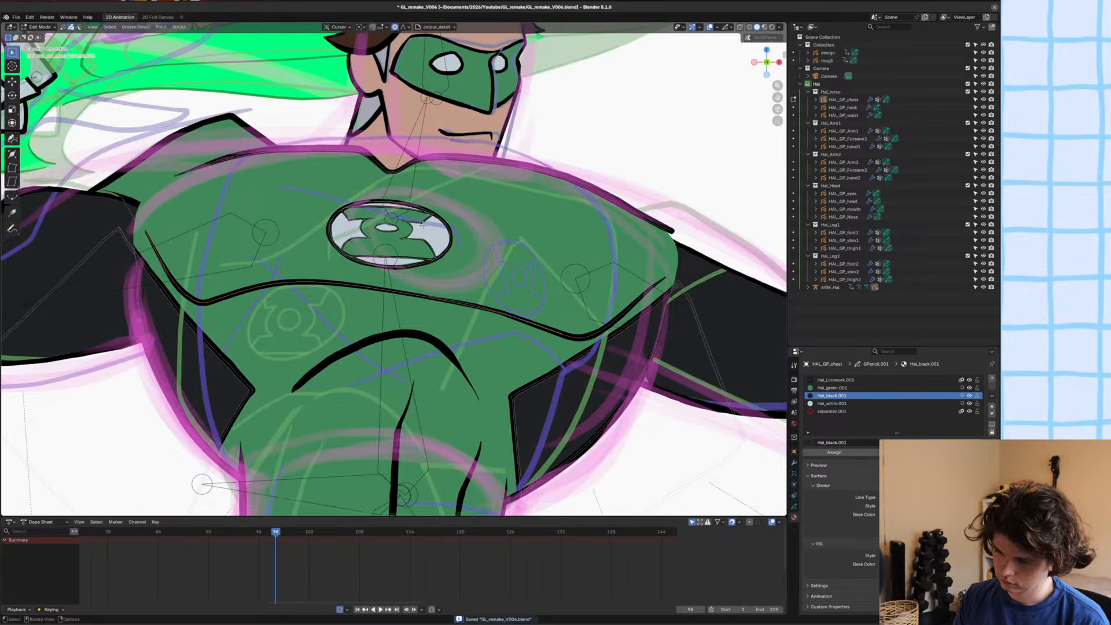
key("c")
mouse_move(450, 224)
left_mouse_down()
mouse_move(311, 224)
mouse_move(395, 243)
left_mouse_up()
key("Escape")
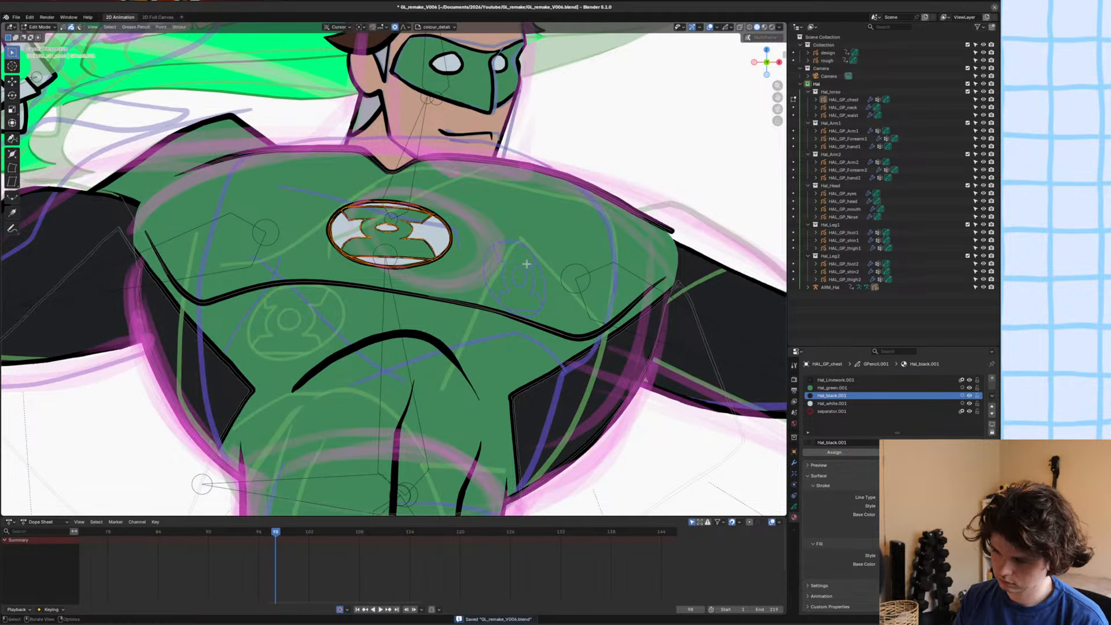
key("g")
left_click(589, 246)
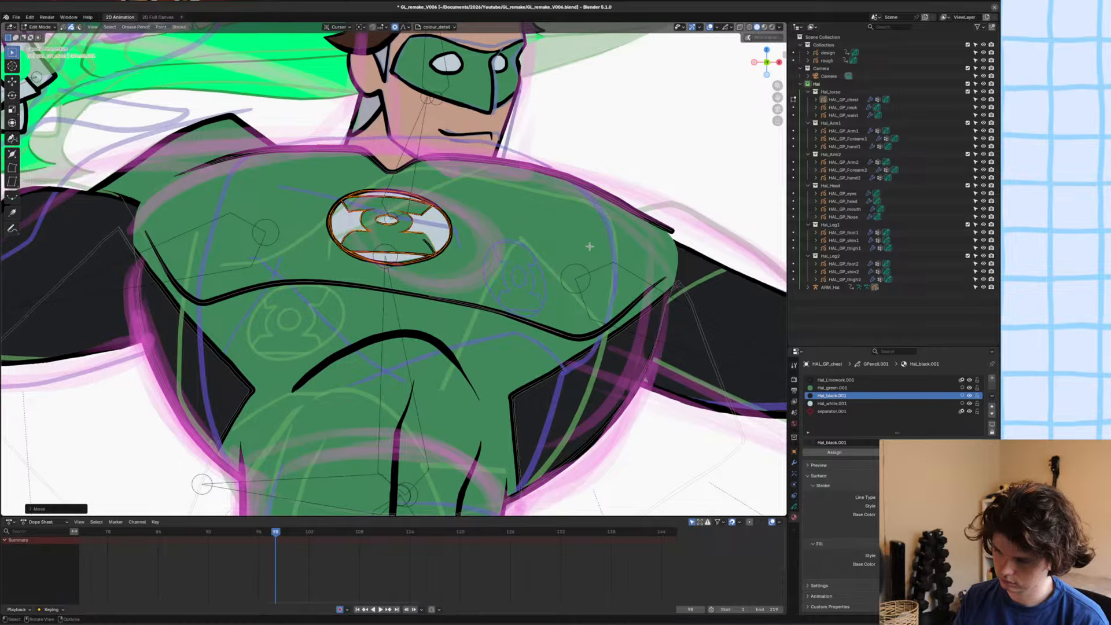
key("ctrl+s")
key("ctrl+Tab")
left_click(532, 243)
Flip between frames 97 and 98 to check the moved chest emblem, and save the file.
scroll(482, 234, "down", 5)
middle_click_drag(441, 249, 452, 204, "shift")
scroll(452, 204, "up", 1, "alt")
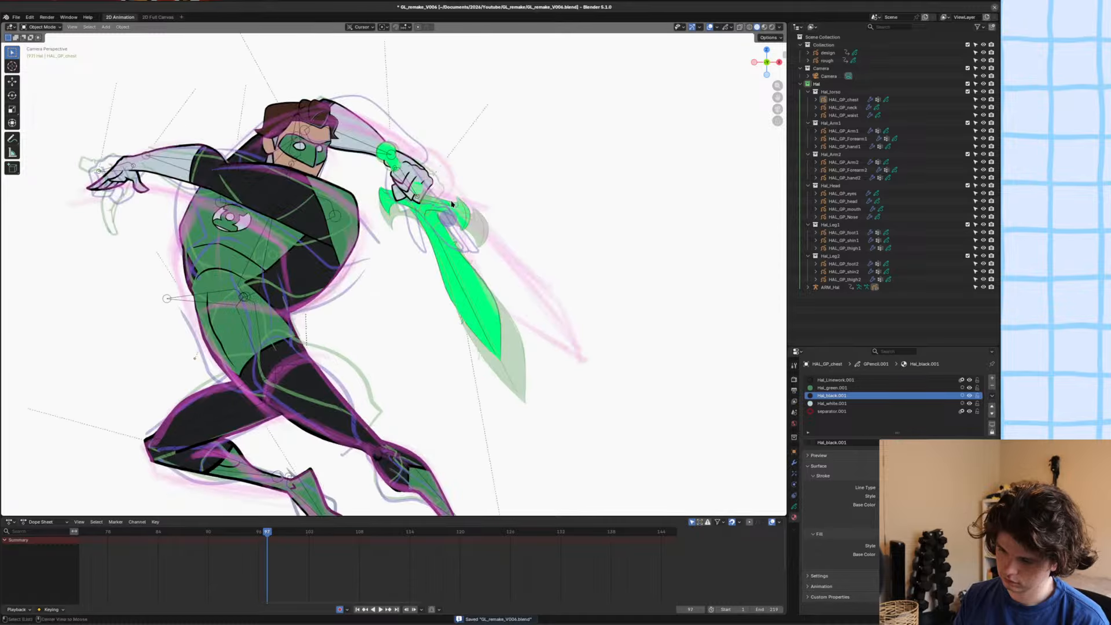
scroll(452, 204, "down", 1, "alt")
scroll(452, 203, "up", 1, "alt")
scroll(452, 204, "down", 1, "alt")
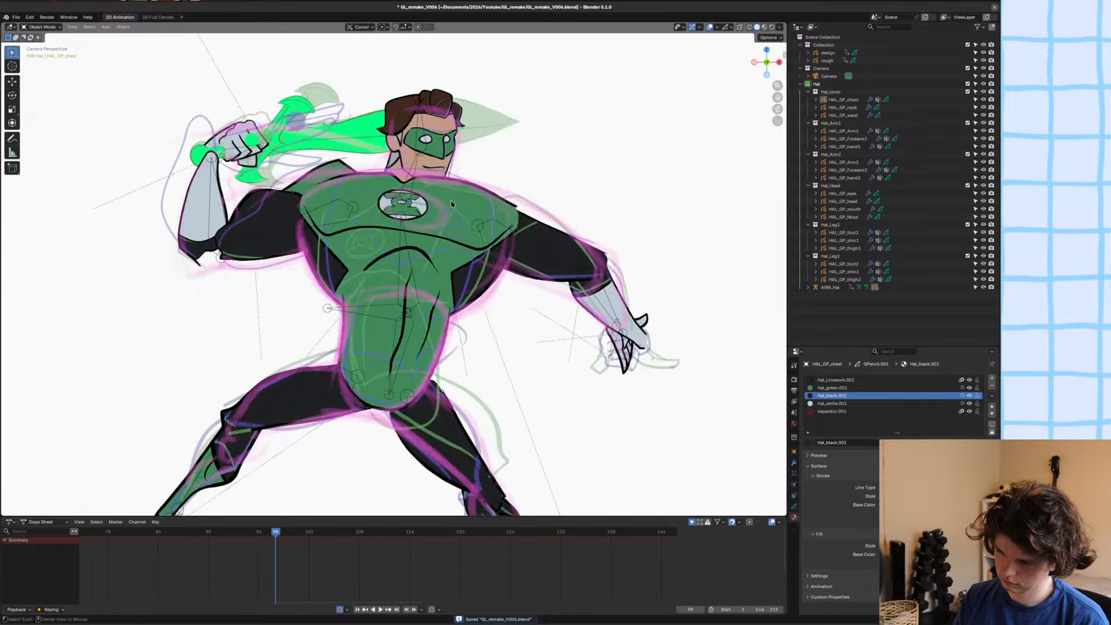
key("ctrl+s")
scroll(261, 232, "up", 5)
scroll(261, 232, "down", 3)
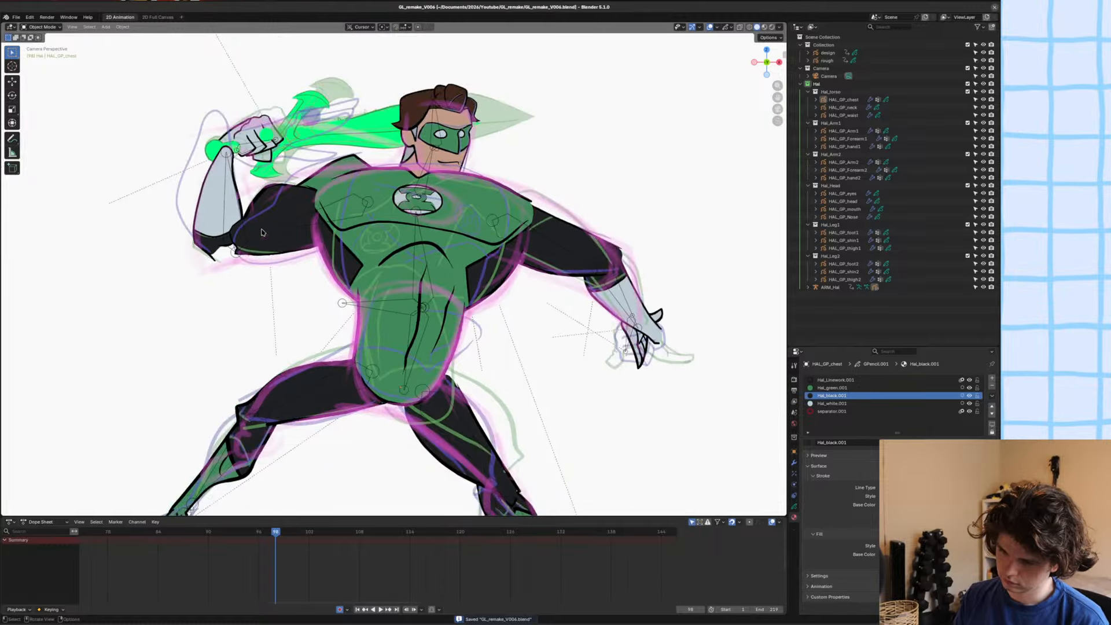
Select HAL_GP_Arm1, the drawing of the raised upper arm, so its keyframes are shown.
scroll(294, 230, "down", 4)
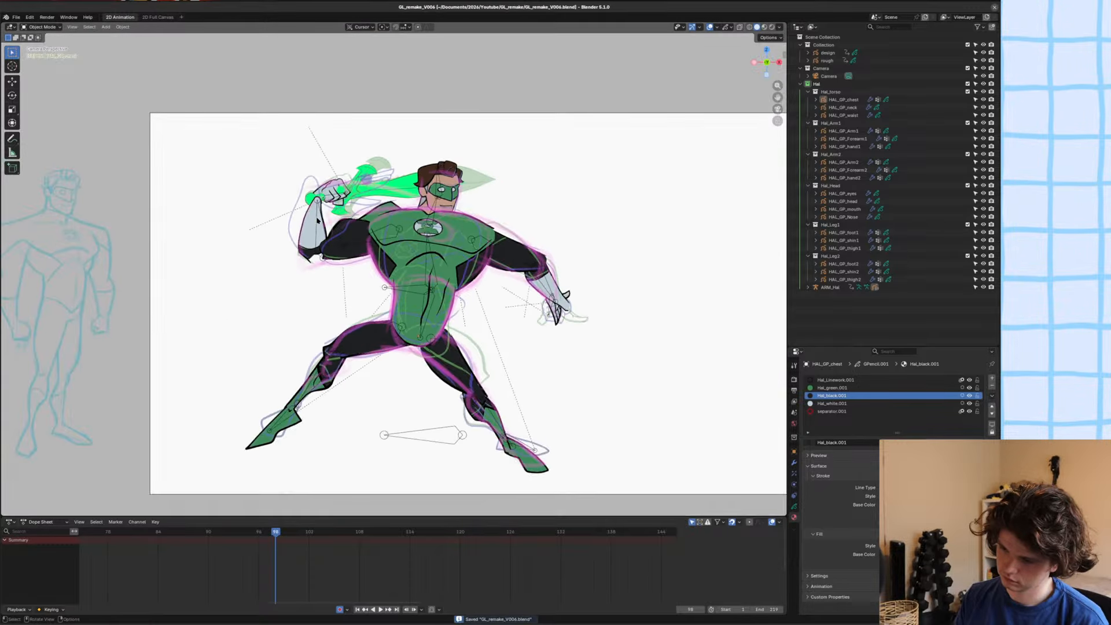
scroll(323, 225, "up", 3)
left_click(332, 237)
left_click(321, 236)
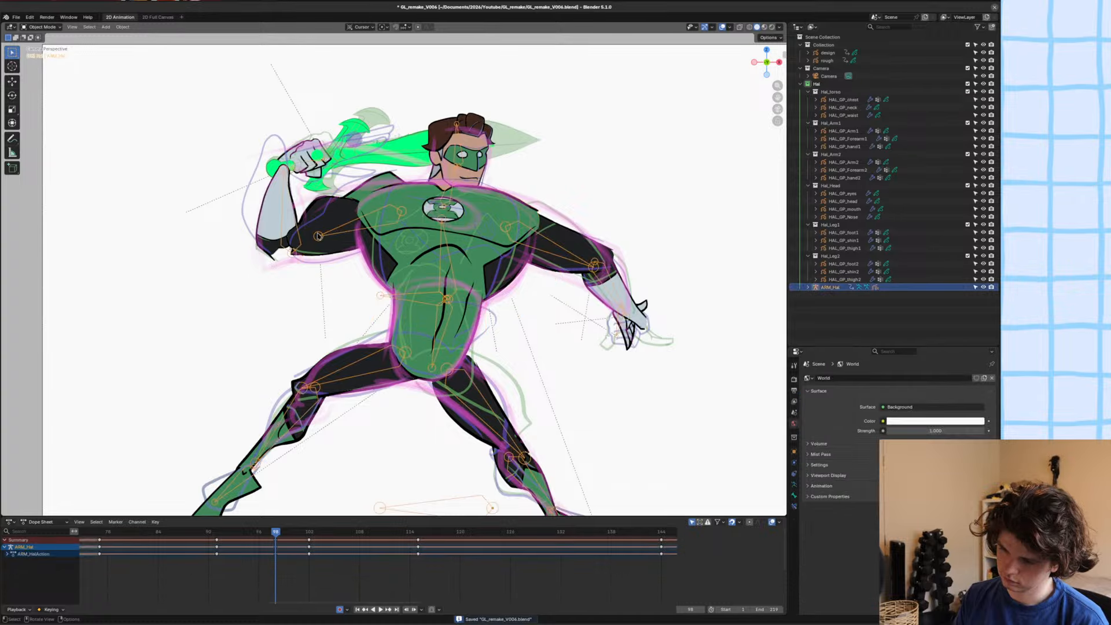
left_click(316, 231)
Try earlier HAL_GP_Arm1 drawings at frame 98 by duplicating their keyframes onto the current frame, and undo the attempts.
middle_click_drag(202, 590, 314, 592)
left_click_drag(279, 591, 198, 539)
key("shift+d")
left_click(233, 549)
key("shift+s")
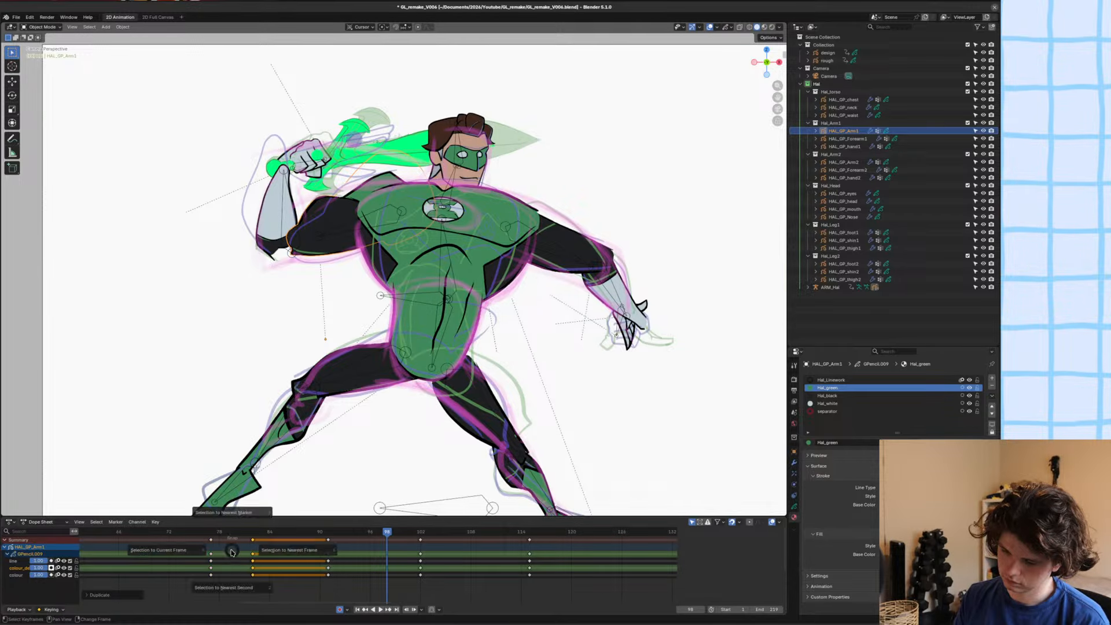
left_click(173, 550)
middle_click_drag(243, 579, 365, 582)
left_click_drag(255, 588, 156, 541)
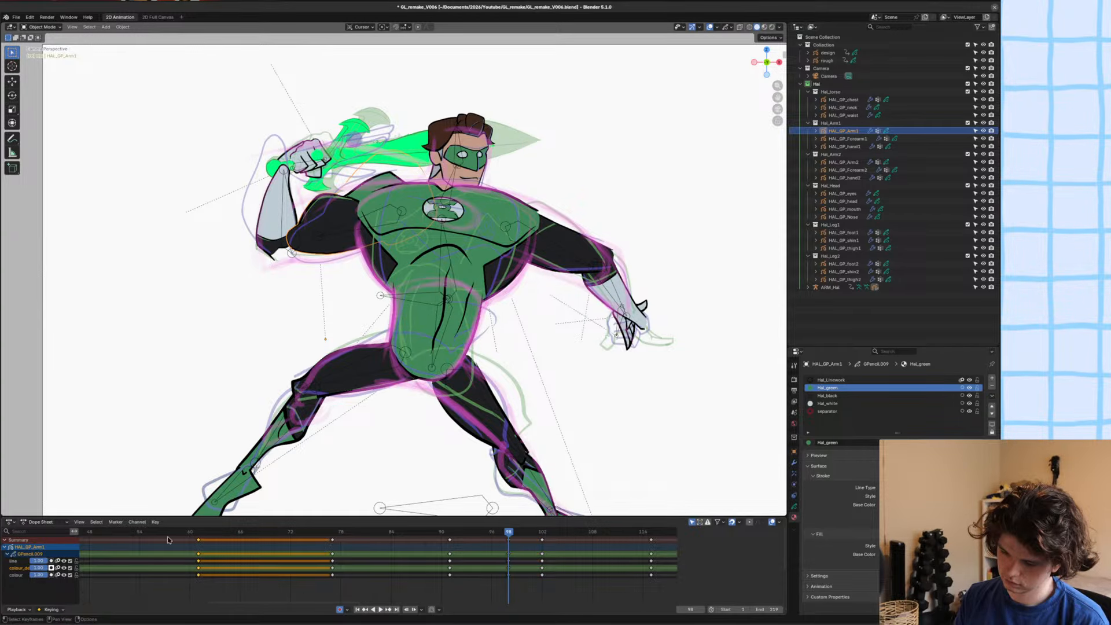
key("shift+d")
left_click(179, 553)
key("ctrl+z")
key("ctrl+z")
Duplicate an early HAL_GP_Arm1 keyframe and snap the copy to frame 98 as the new arm drawing.
middle_click_drag(179, 550, 395, 576)
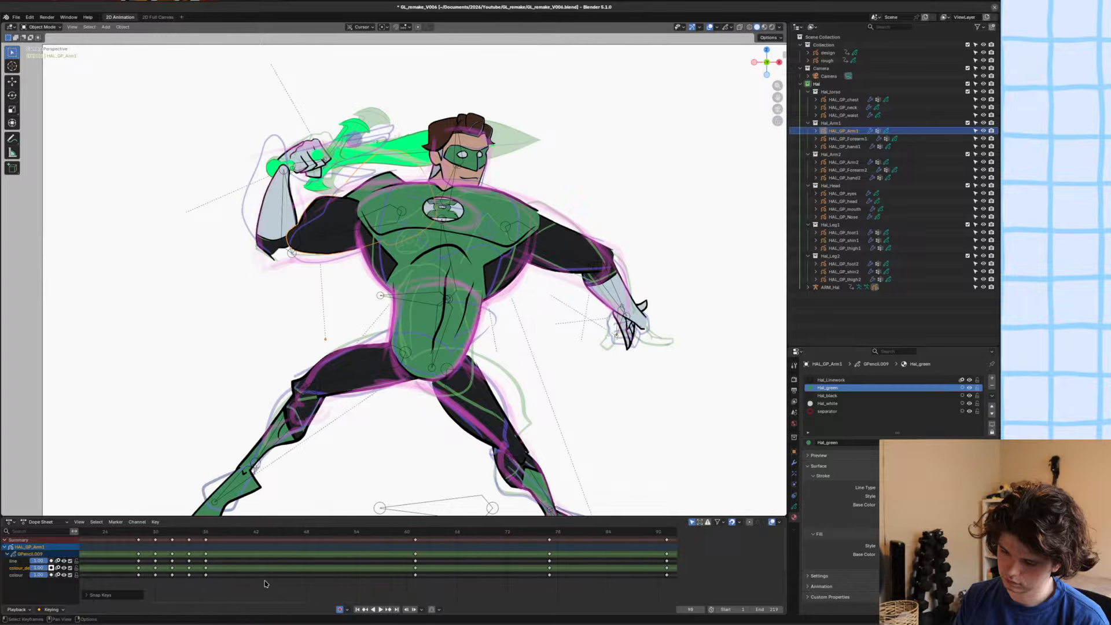
left_click_drag(267, 581, 198, 529)
key("shift+d")
left_click(255, 559)
key("ctrl+z")
key("ctrl+z")
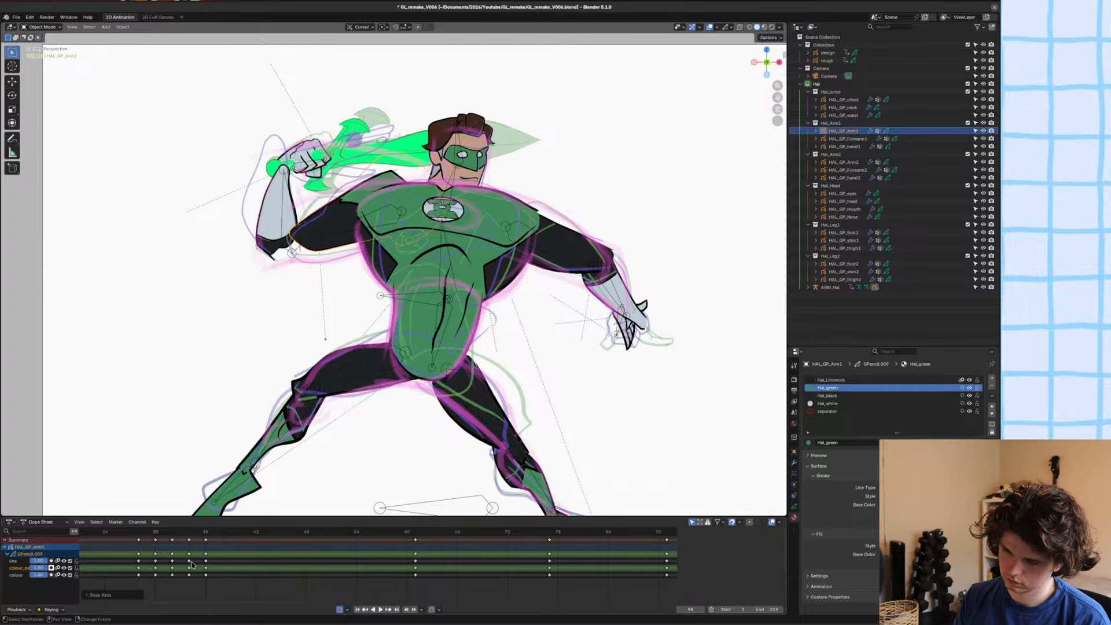
Save the file, flip between frames 97 and 98 to review the replaced arm drawing, and deselect everything.
scroll(352, 324, "down", 1)
mouse_move(348, 288)
middle_mouse_down("shift")
mouse_move(352, 324)
mouse_move(332, 288)
middle_mouse_up("shift")
scroll(351, 324, "down", 1)
scroll(348, 307, "up", 2)
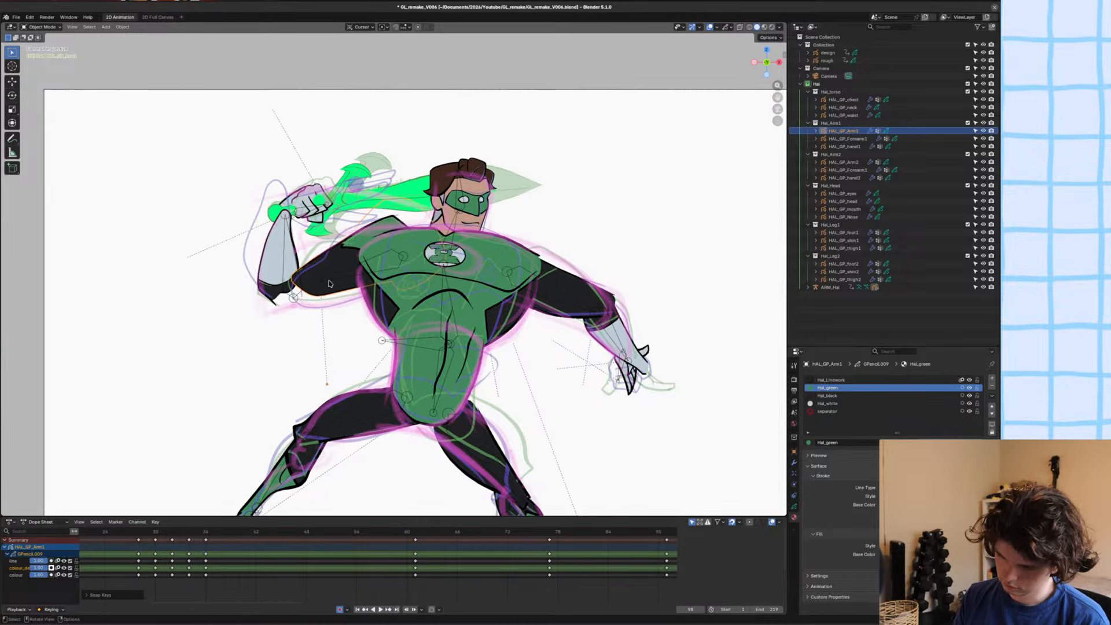
scroll(331, 257, "up", 10)
middle_click_drag(203, 195, 249, 230, "shift")
scroll(249, 229, "down", 12)
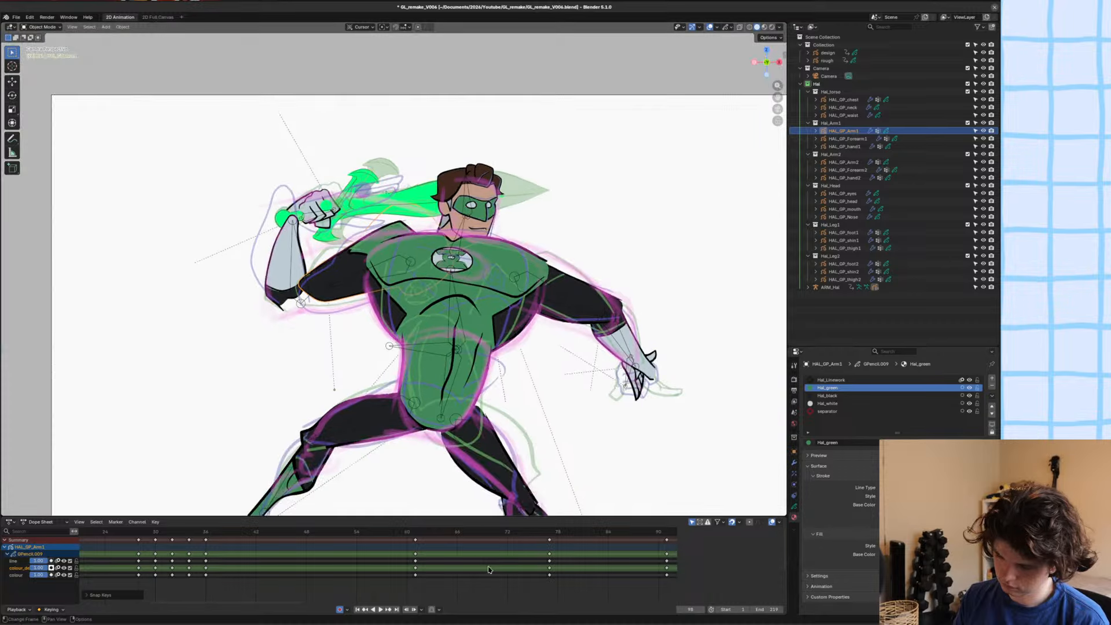
scroll(440, 573, "down", 8)
scroll(556, 581, "up", 3)
middle_click_drag(555, 582, 422, 587)
key("ctrl+s")
key("Left")
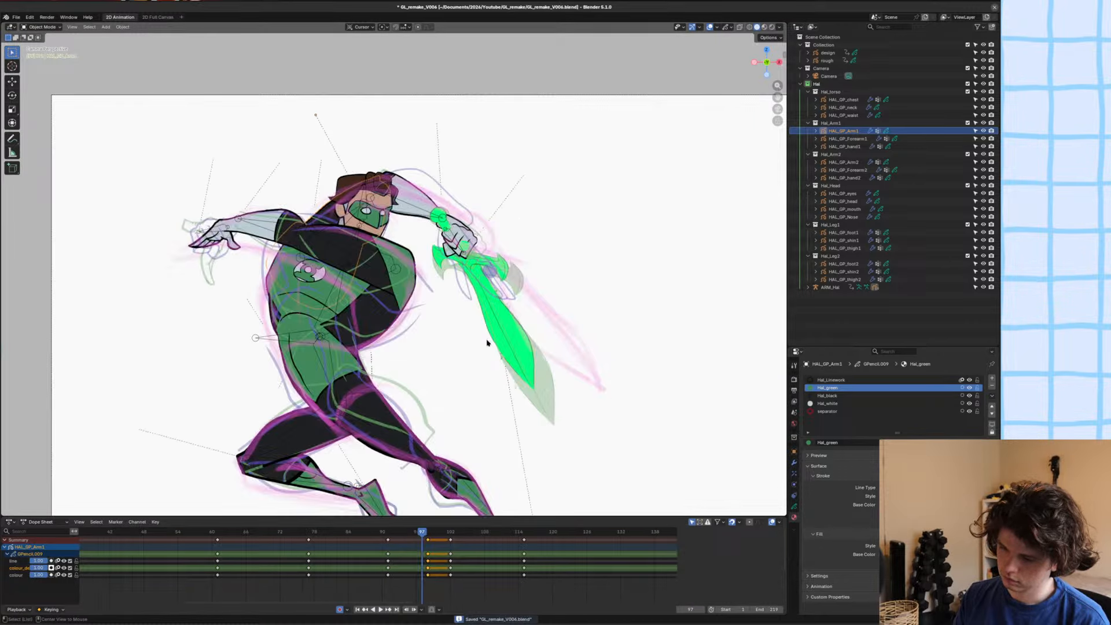
key("Right")
key("alt+a")
Select HAL_GP_Arm1 at frame 98 and reshape the upper arm's elbow end and underside with the Grab brush in Sculpt Mode.
scroll(477, 340, "down", 1)
scroll(413, 305, "up", 3)
left_click(348, 282)
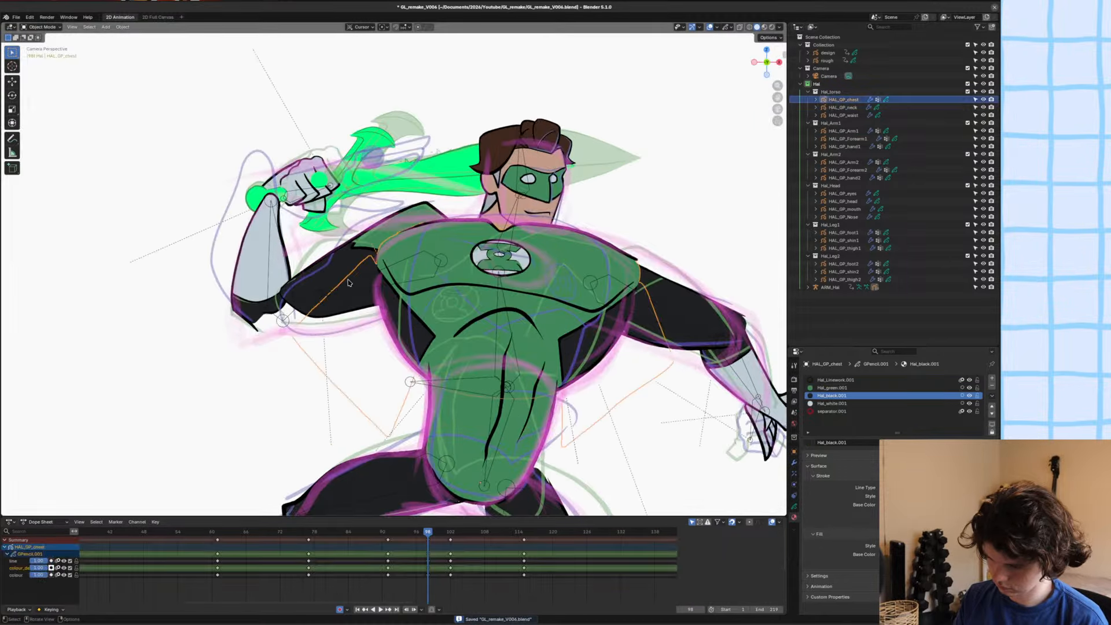
left_click(346, 257)
key("ctrl+Tab")
scroll(367, 277, "down", 1)
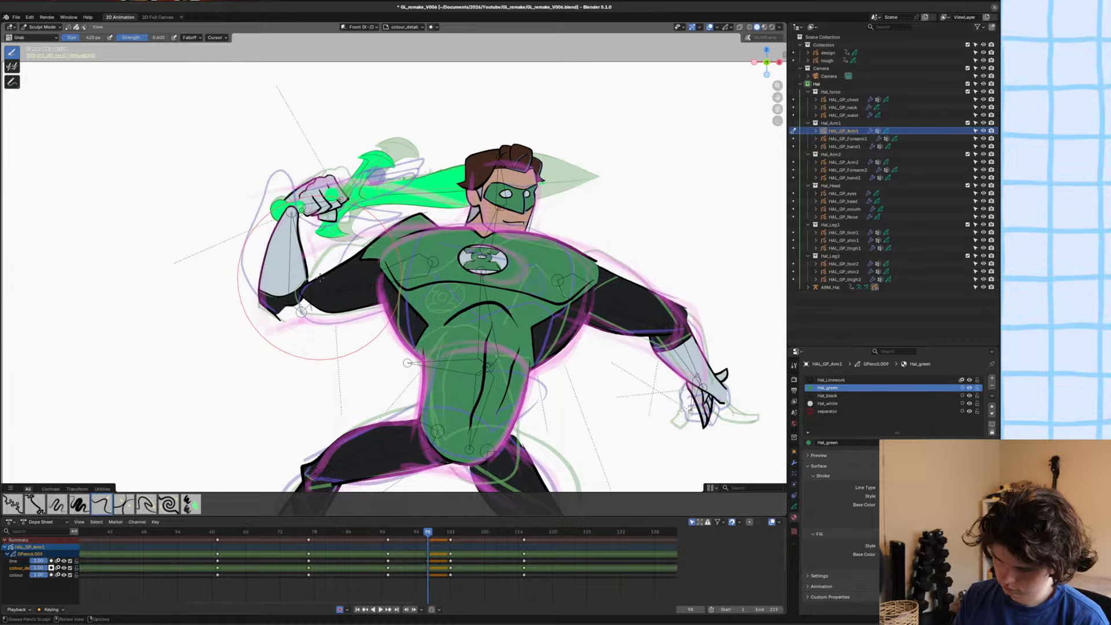
scroll(310, 324, "up", 2)
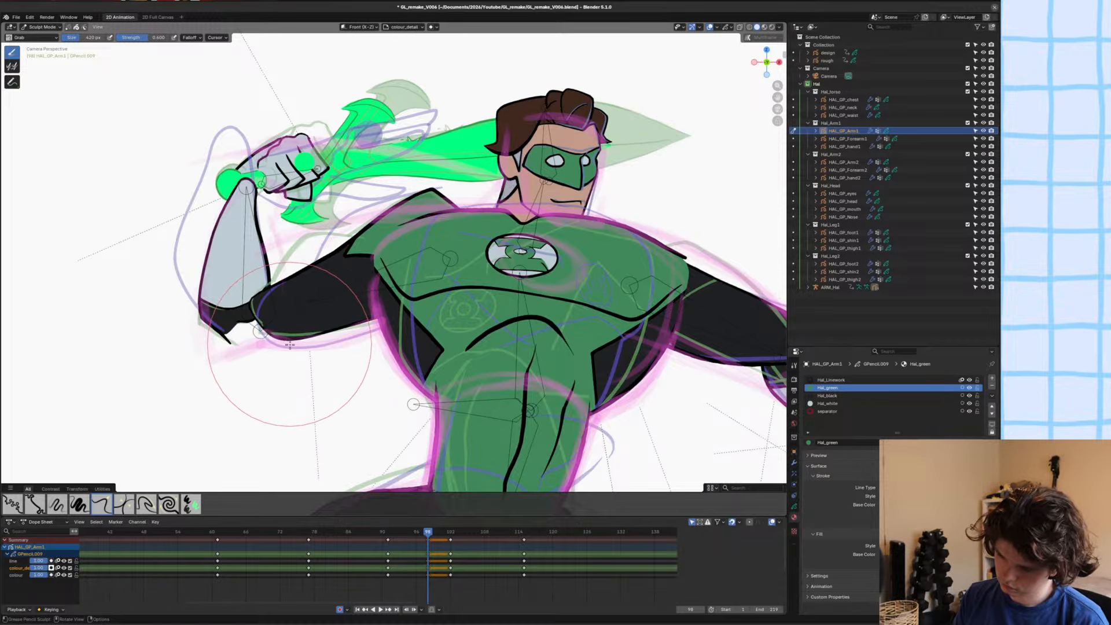
left_click_drag(275, 338, 248, 343)
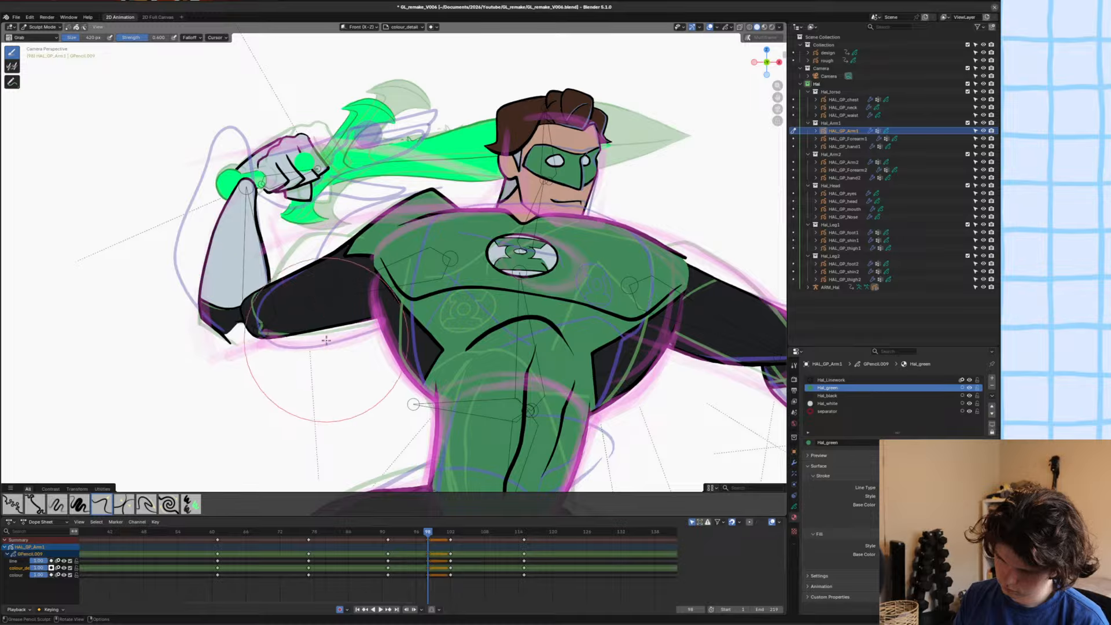
left_click_drag(319, 340, 331, 356)
scroll(333, 354, "up", 4)
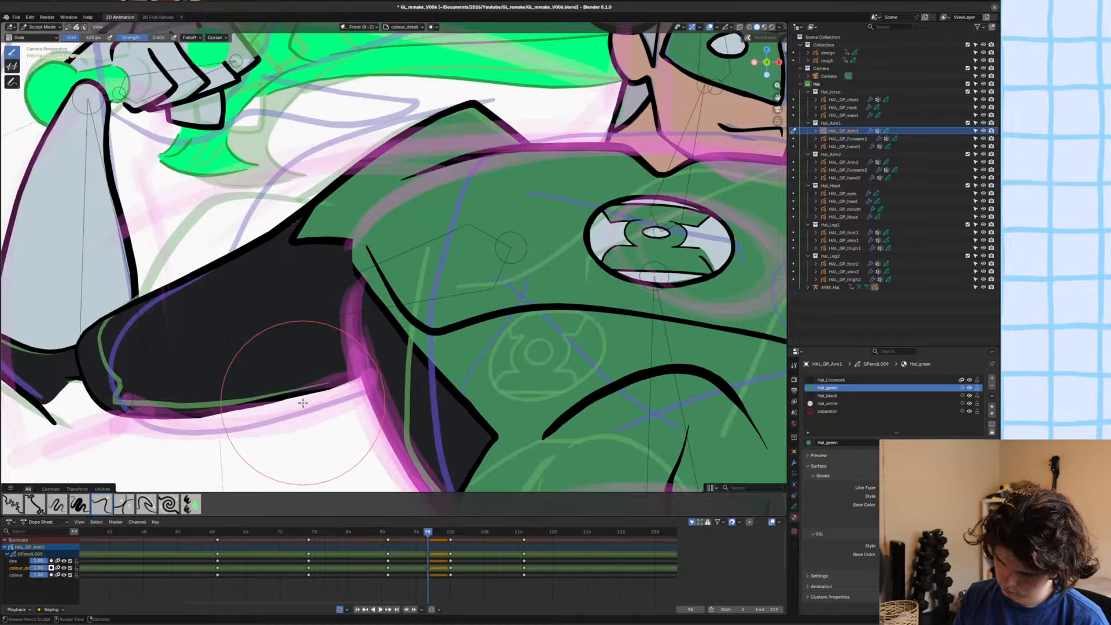
Duplicate one of HAL_GP_Arm1's modifiers and apply the copy, and pull the arm's underside down with the Grab brush.
key("ctrl+Tab")
left_click(794, 463)
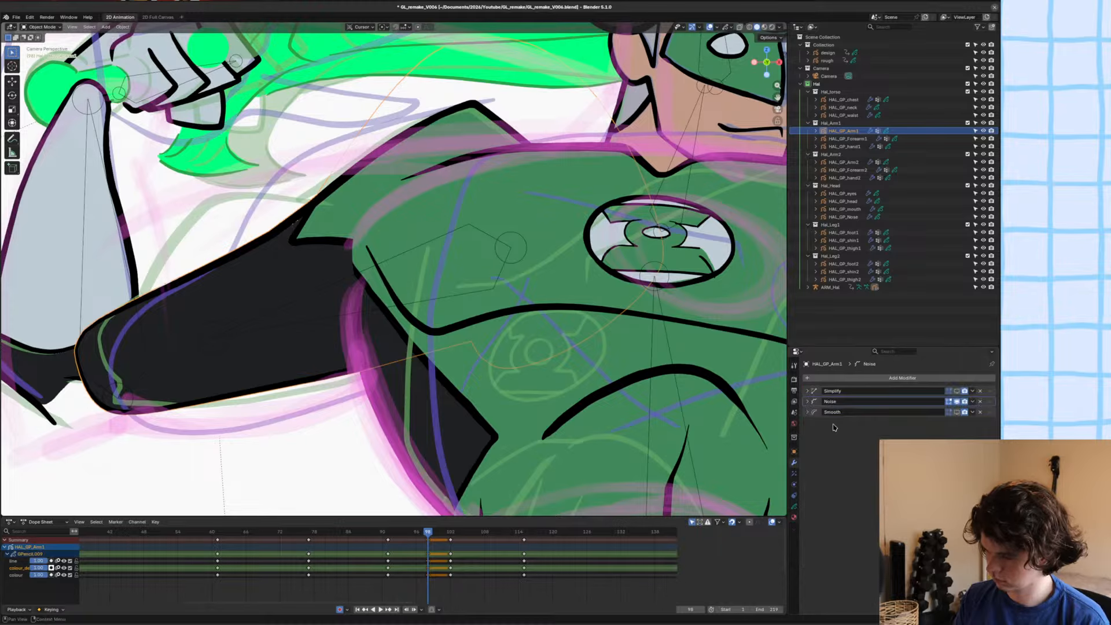
key("shift+d")
key("ctrl+a")
key("Tab")
key("ctrl+Tab")
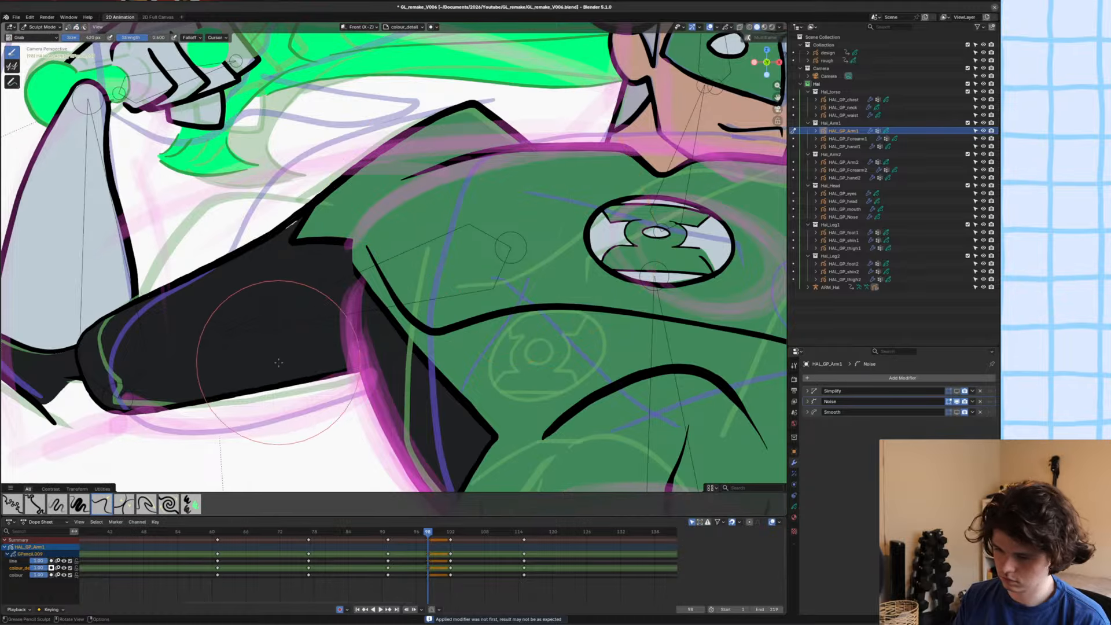
left_click_drag(278, 362, 275, 385)
scroll(275, 385, "down", 5)
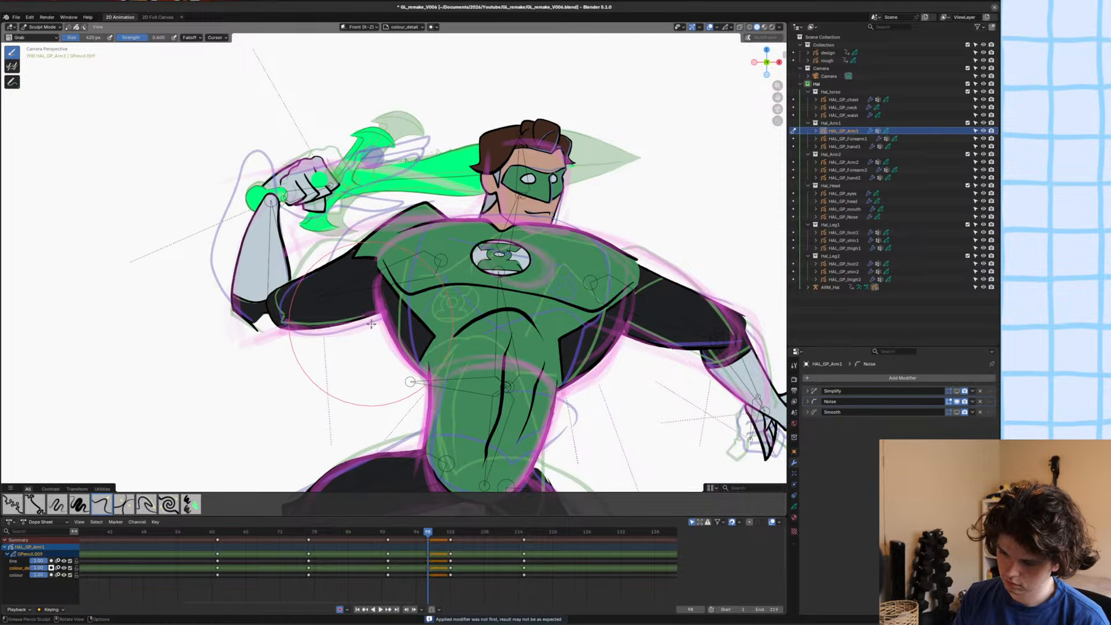
Move and slightly rotate the upper arm's strokes with proportional editing in Edit Mode, return to Object Mode and save the file.
key("Tab")
scroll(361, 272, "up", 5)
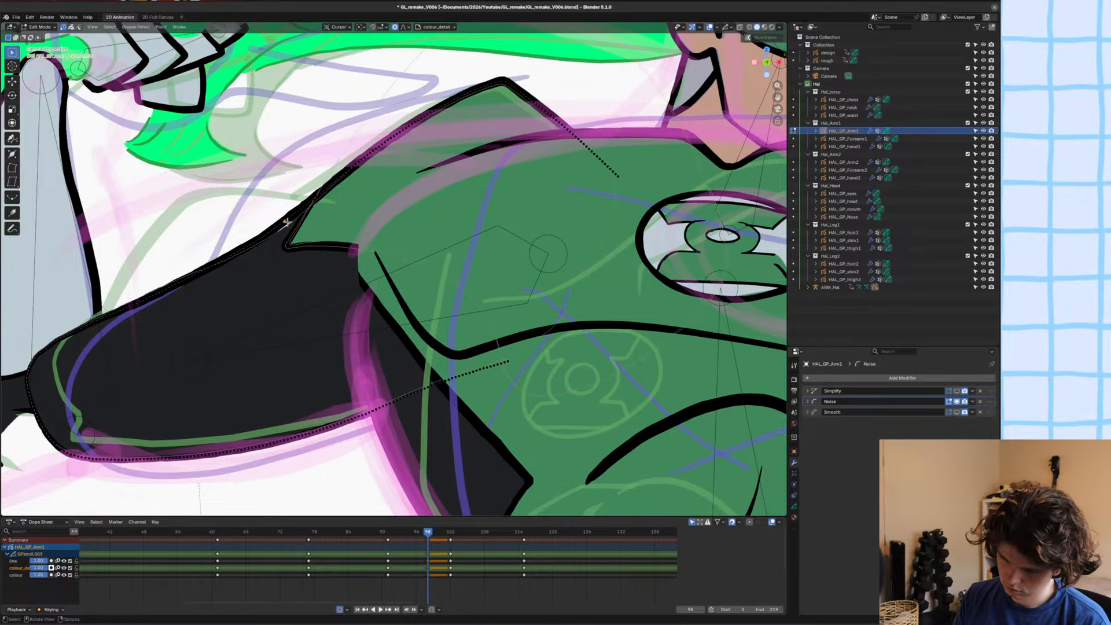
key("g")
left_click(289, 218)
key("r")
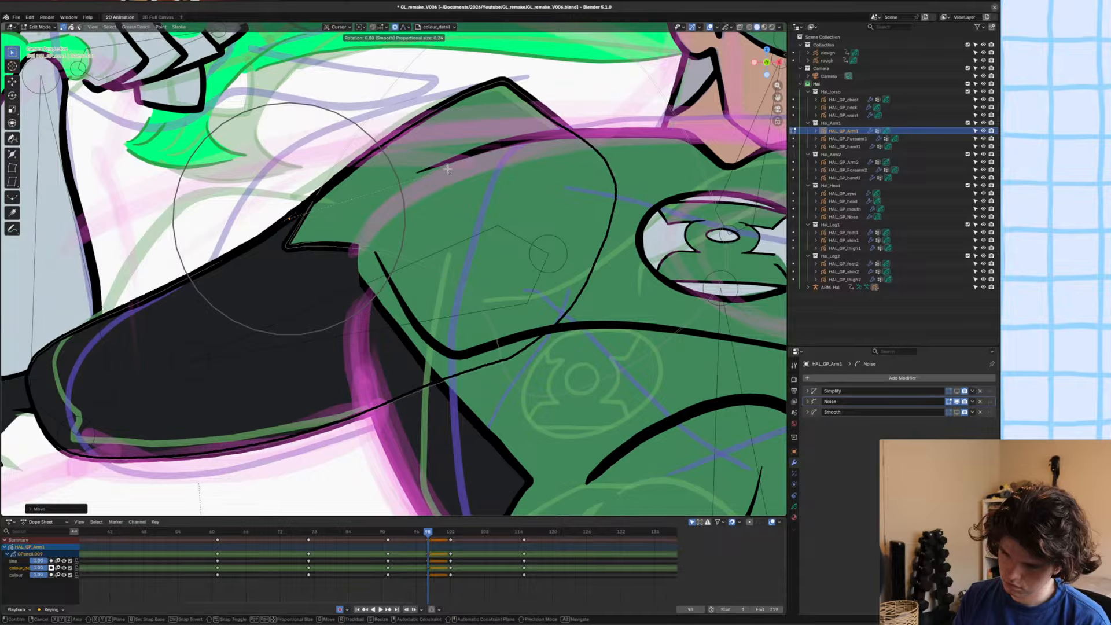
left_click(447, 168)
key("Tab")
scroll(378, 190, "down", 5)
key("ctrl+s")
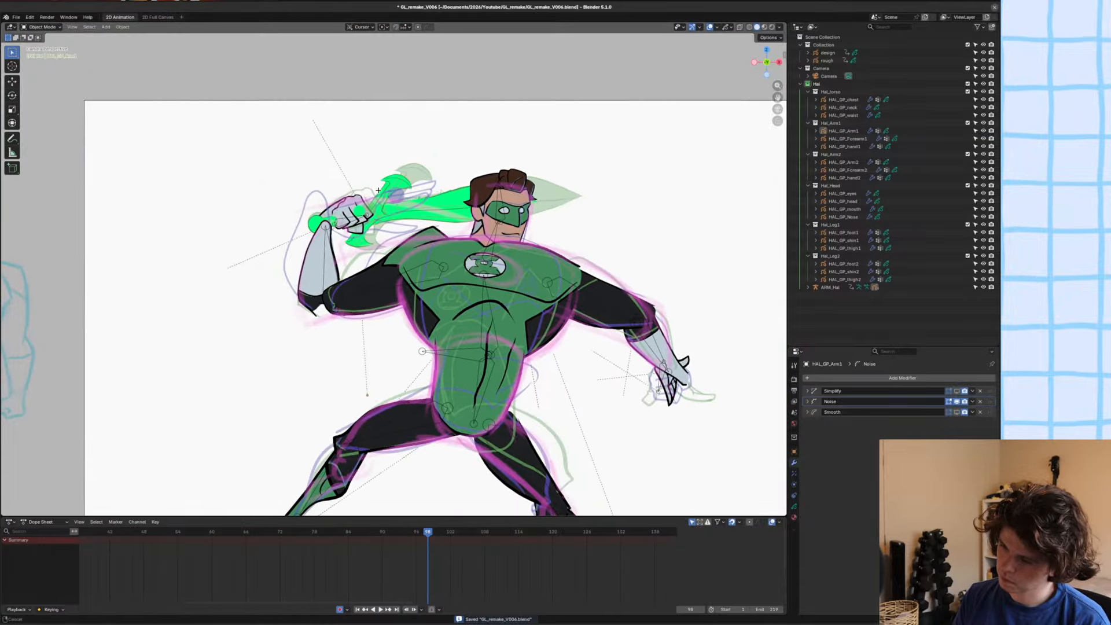
Reshape the raised arm's pointed shoulder outline and sleeve edge with the Grab brush in Sculpt Mode.
mouse_move(378, 190)
middle_mouse_down("ctrl")
mouse_move(391, 221)
mouse_move(463, 176)
middle_mouse_up("ctrl")
key("ctrl+Tab")
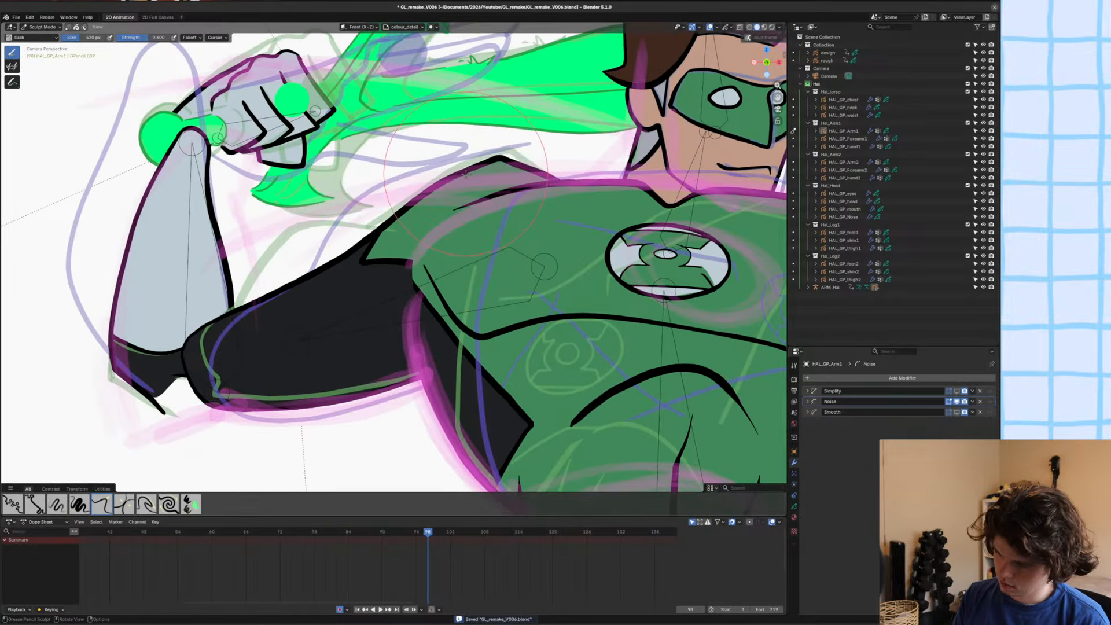
key("ctrl+s")
middle_click_drag(477, 171, 480, 198, "shift")
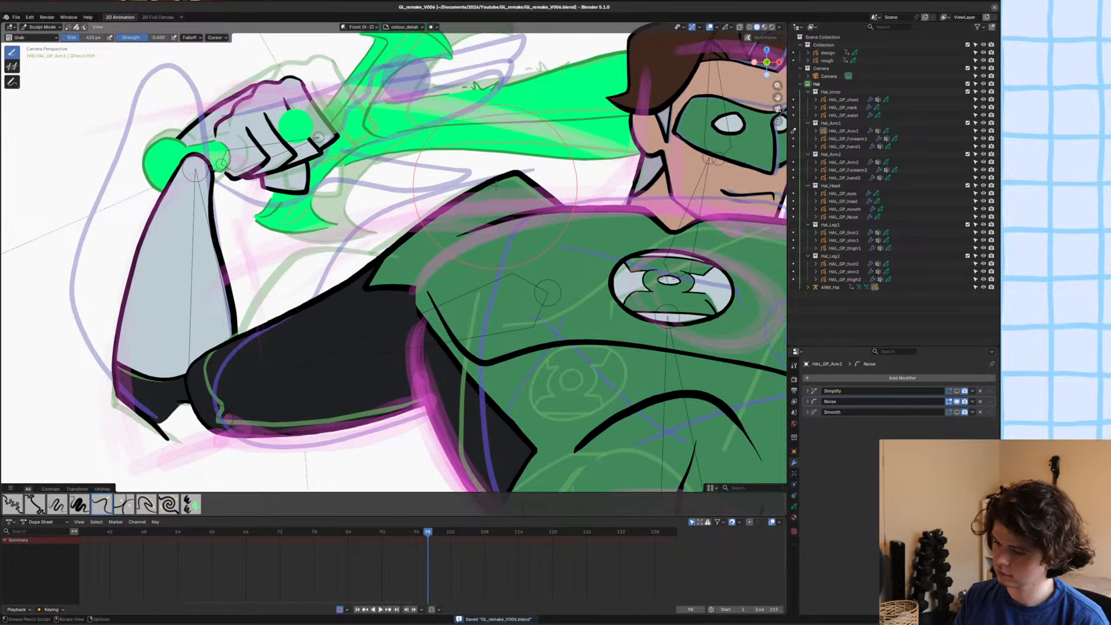
left_click_drag(509, 182, 509, 175)
mouse_move(509, 175)
middle_mouse_down("ctrl")
mouse_move(484, 255)
mouse_move(499, 253)
middle_mouse_up("ctrl")
middle_click_drag(438, 272, 441, 255, "ctrl")
Move the whole upper-arm drawing down toward the rough elbow in Edit Mode, rotate it slightly and save the file.
key("Tab")
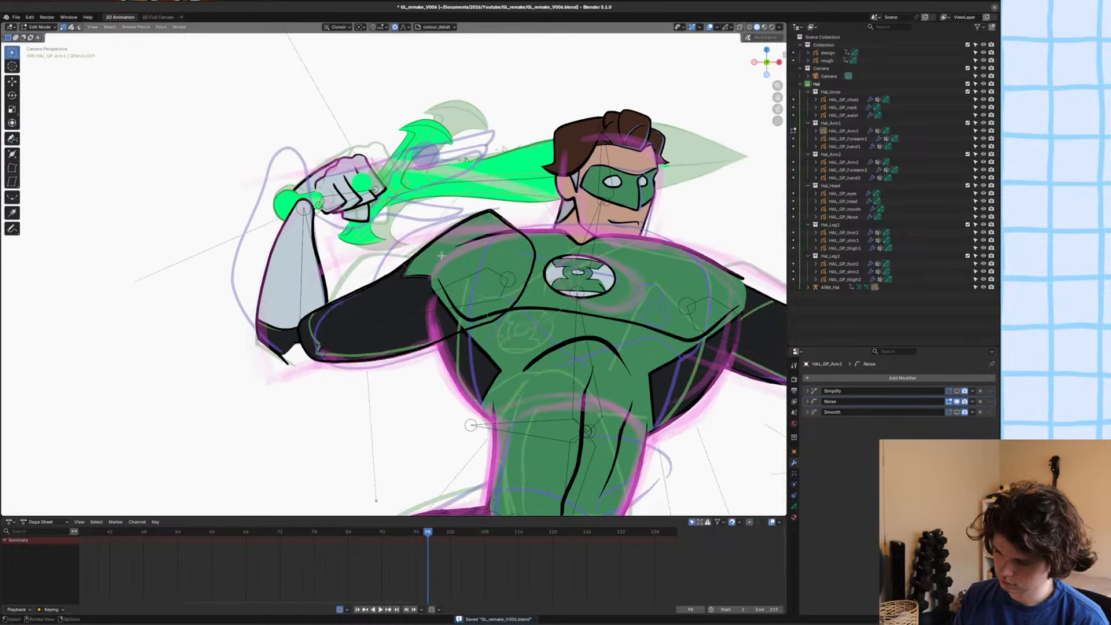
left_click(441, 255)
key("g")
left_click(536, 248)
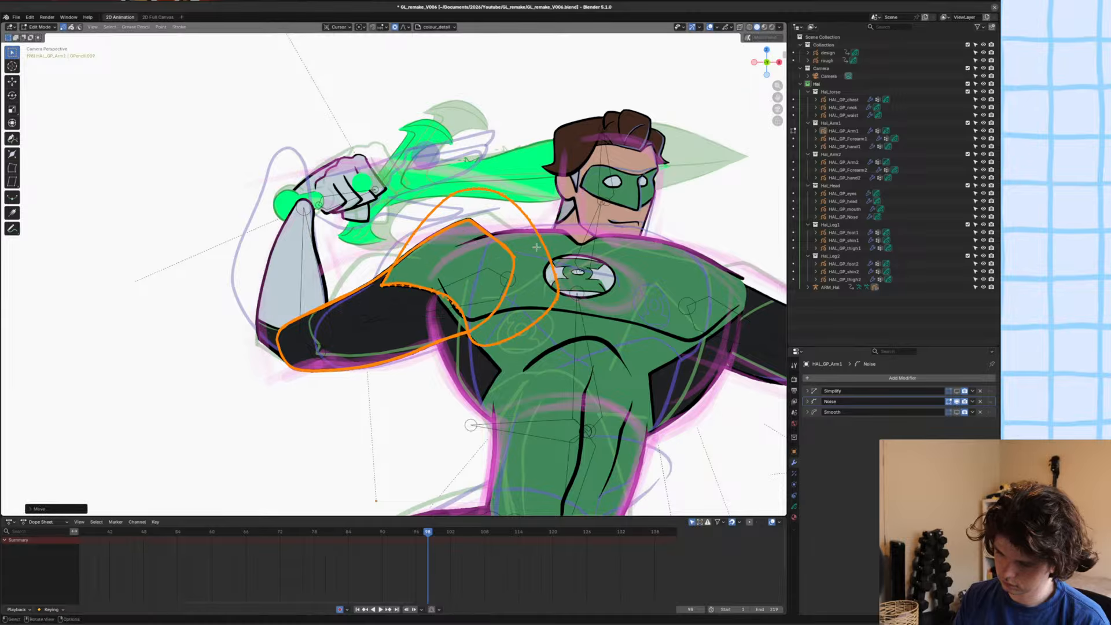
key("r")
left_click(539, 250)
key("ctrl+s")
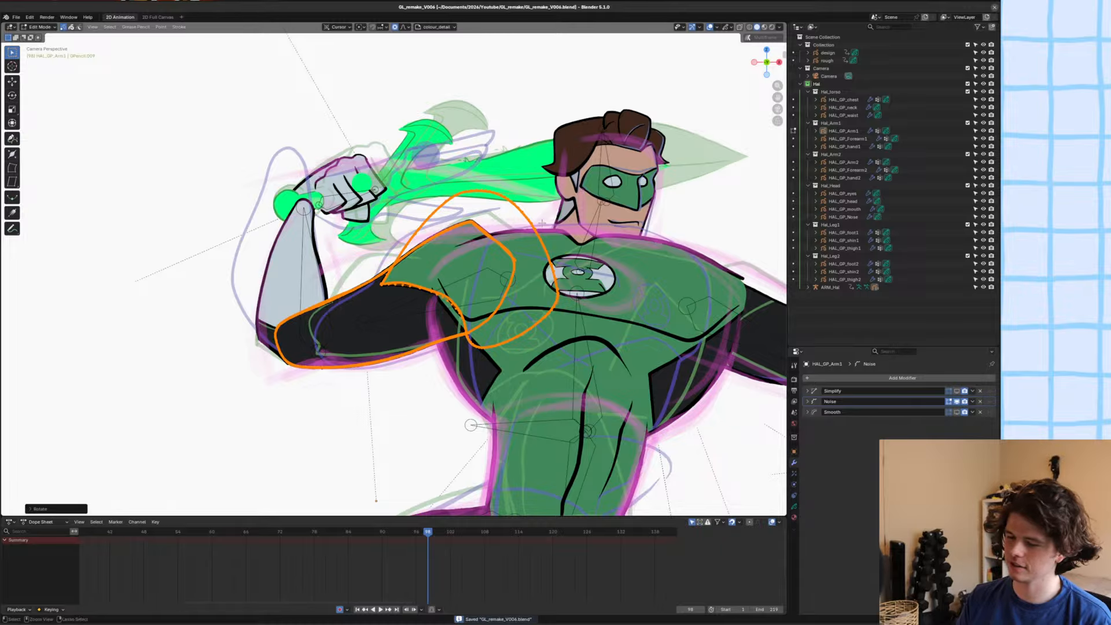
Lower and round off the shoulder peak with the Grab and Smooth brushes so it follows the rough sketch.
key("Tab")
scroll(553, 189, "up", 5)
middle_click_drag(554, 187, 540, 207, "shift")
scroll(538, 206, "down", 5)
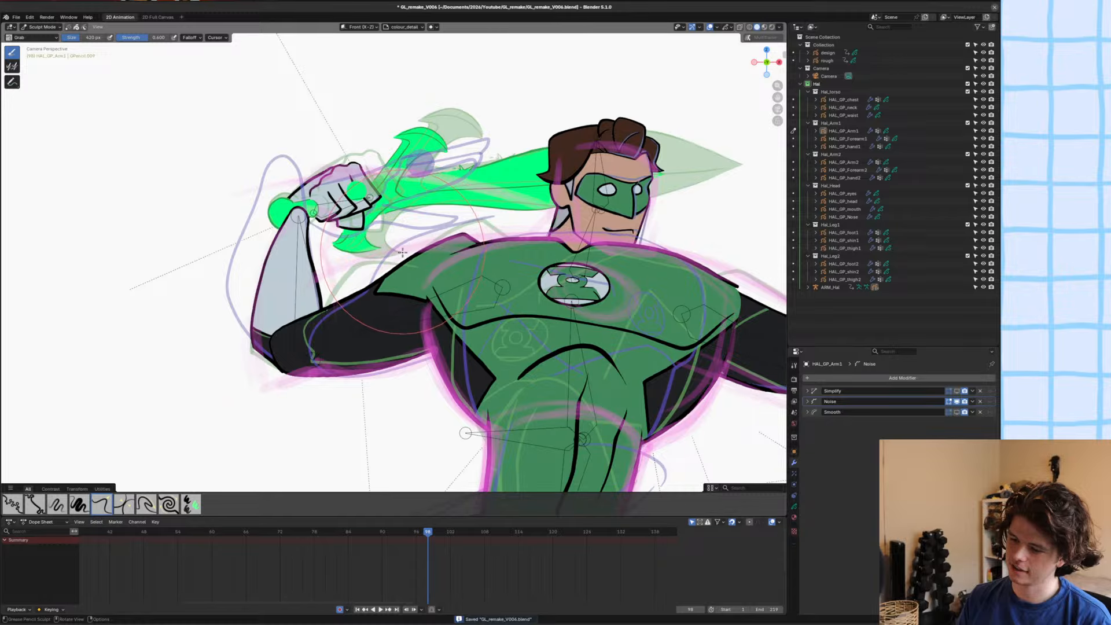
scroll(498, 228, "up", 2)
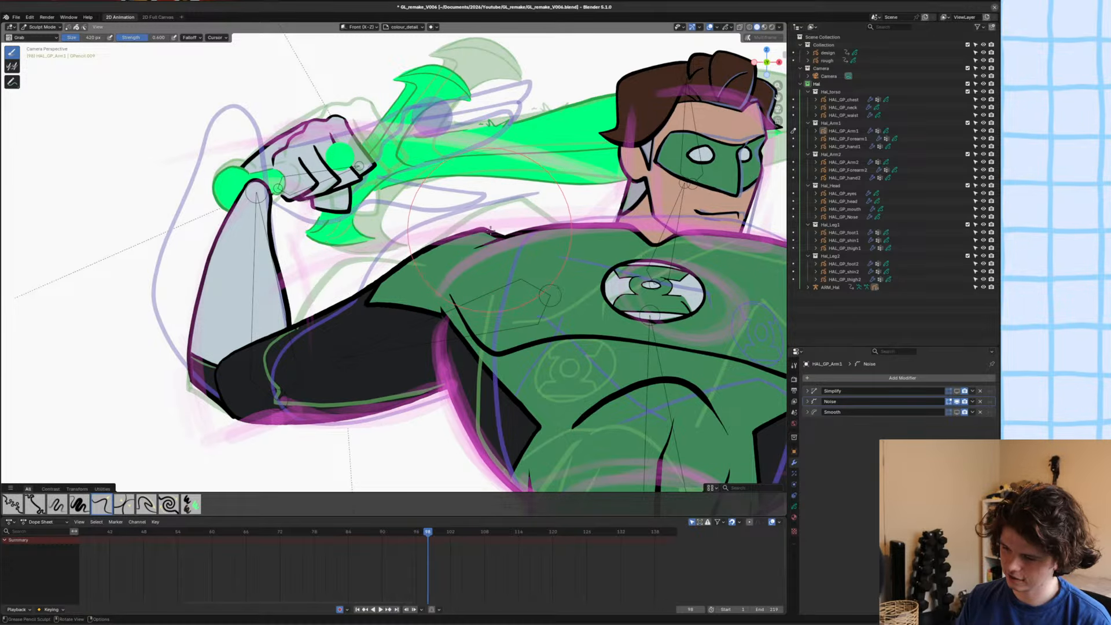
scroll(492, 229, "up", 2)
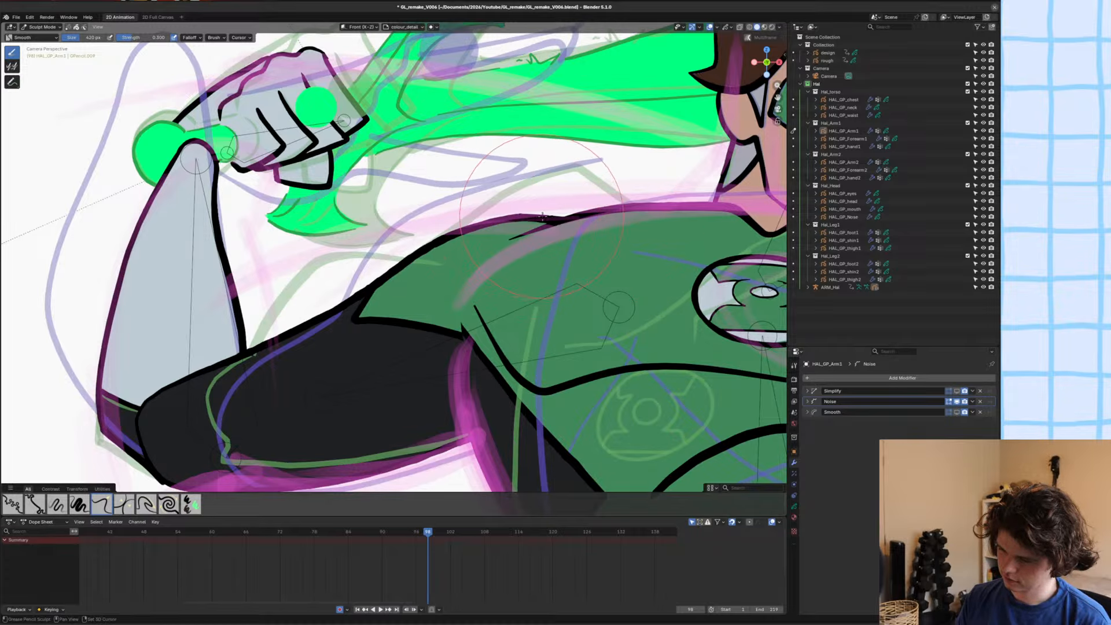
scroll(510, 215, "down", 3)
scroll(510, 215, "up", 3)
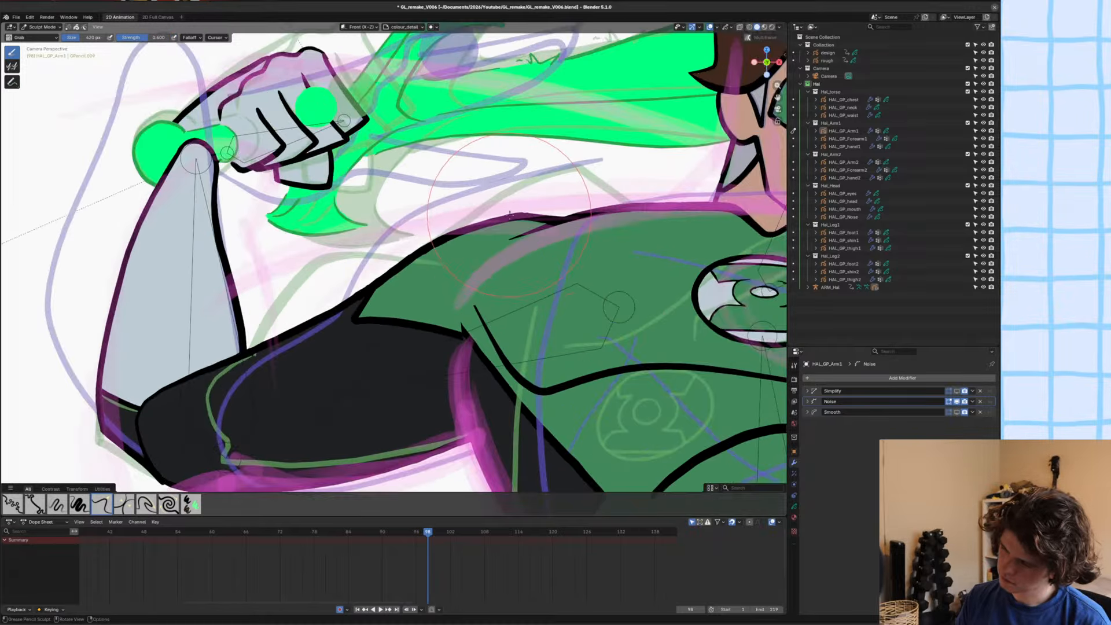
scroll(437, 247, "down", 1)
scroll(437, 248, "up", 2)
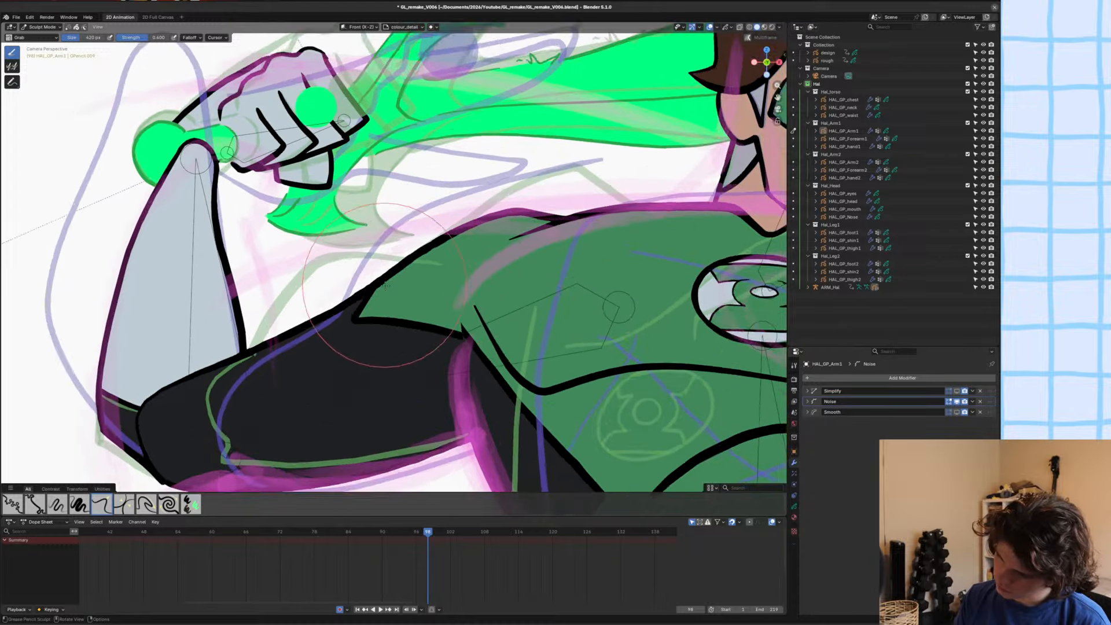
Select the stroke dividing the green shoulder from the black sleeve in Edit Mode and adjust its placement.
key("Tab")
key("c")
left_click(411, 342)
key("Escape")
key("2")
key("r")
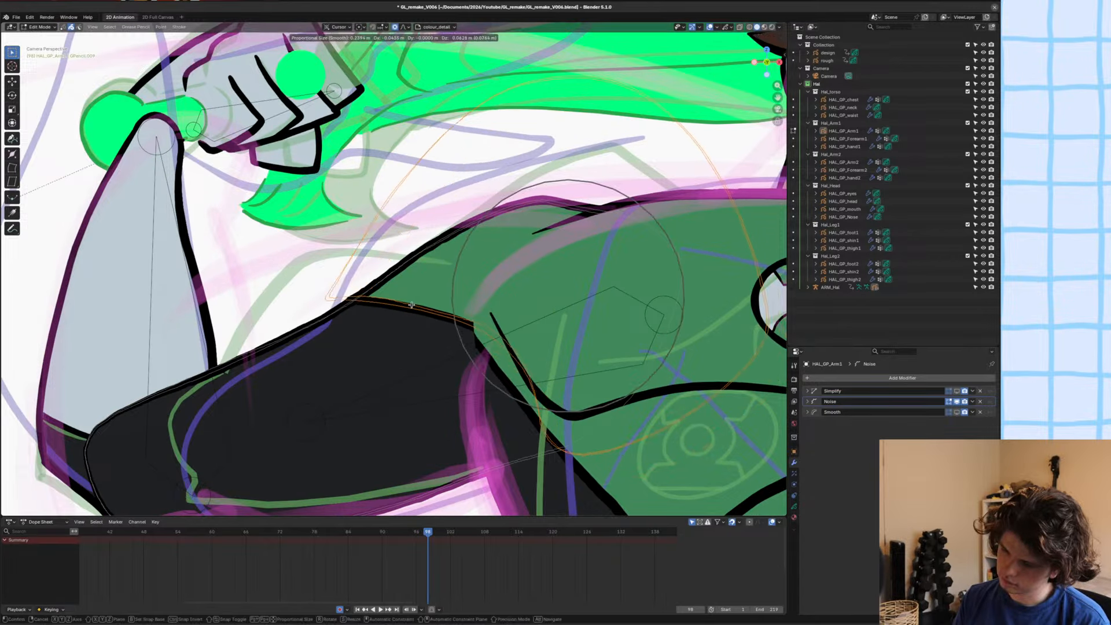
left_click(557, 271)
key("ctrl+z")
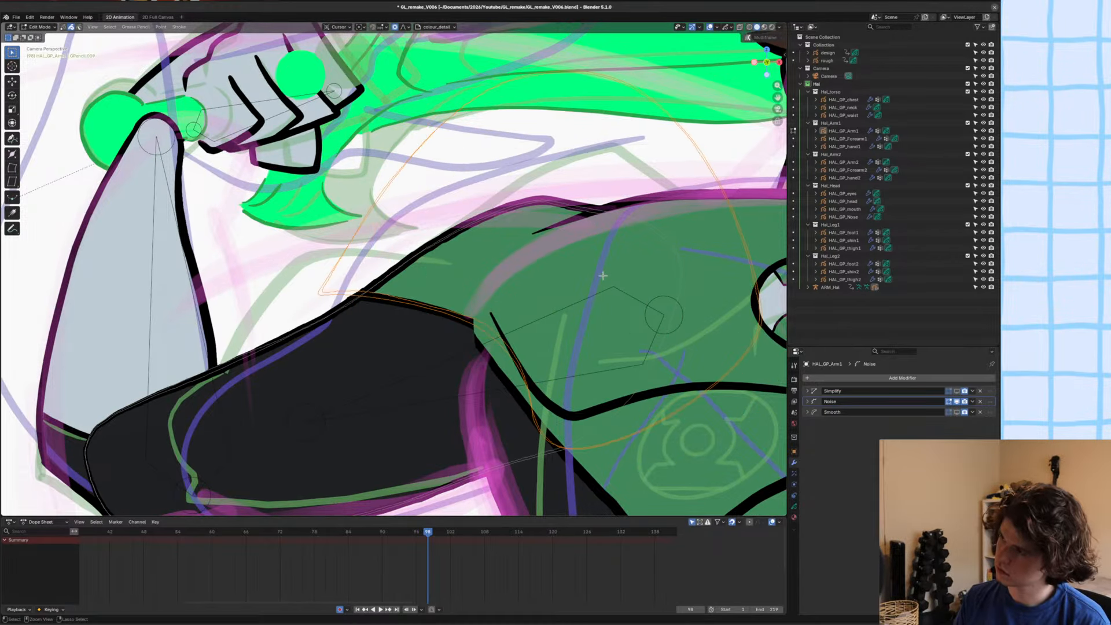
Move the sleeve's dividing stroke so it curves across the upper arm, save the file and return to Object Mode.
key("g")
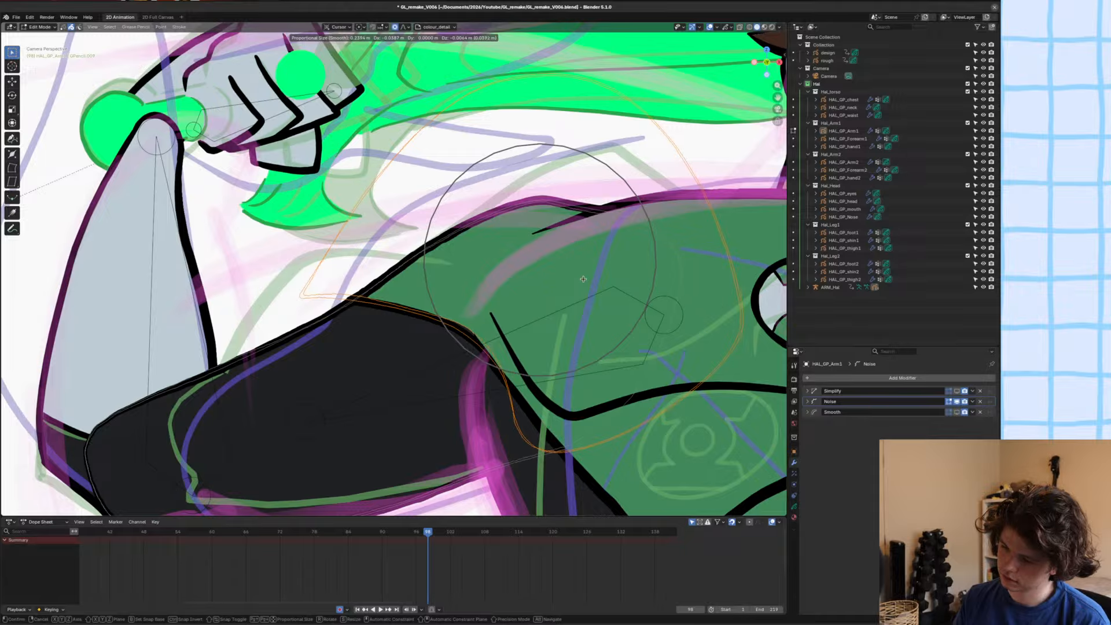
left_click(569, 282)
scroll(502, 307, "up", 4)
scroll(504, 306, "down", 5)
key("ctrl+s")
key("Tab")
scroll(538, 304, "down", 3)
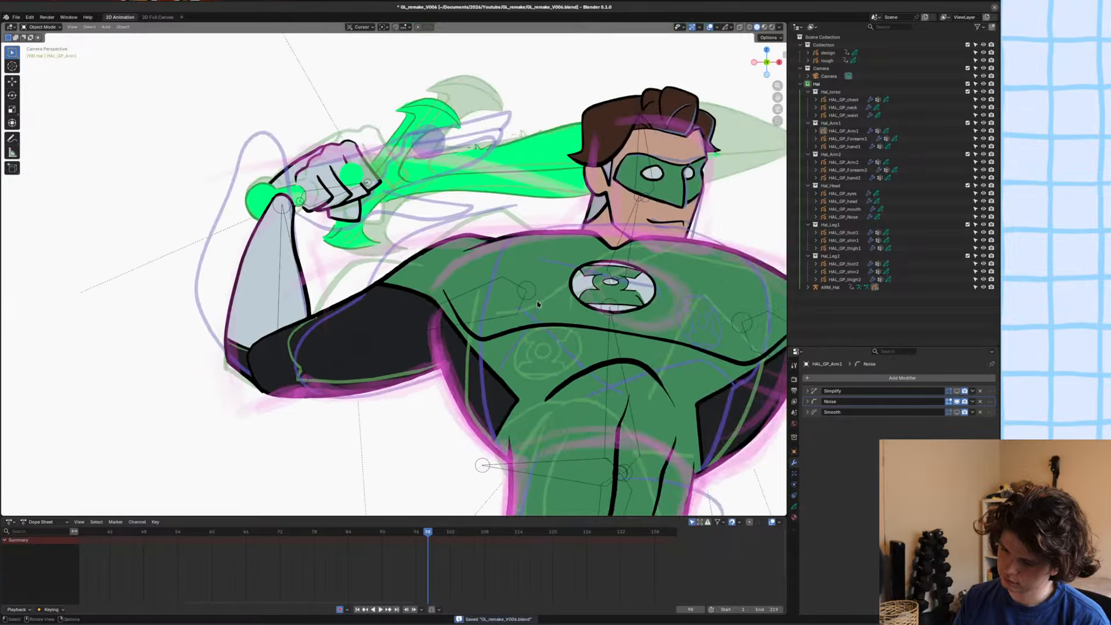
Review the reshaped raised arm against the rest of the figure and save the file.
scroll(538, 304, "down", 5)
middle_click_drag(480, 298, 464, 307, "shift")
scroll(465, 300, "up", 1, "alt")
scroll(464, 300, "down", 1, "alt")
key("ctrl+s")
scroll(464, 299, "down", 3)
scroll(406, 312, "up", 6)
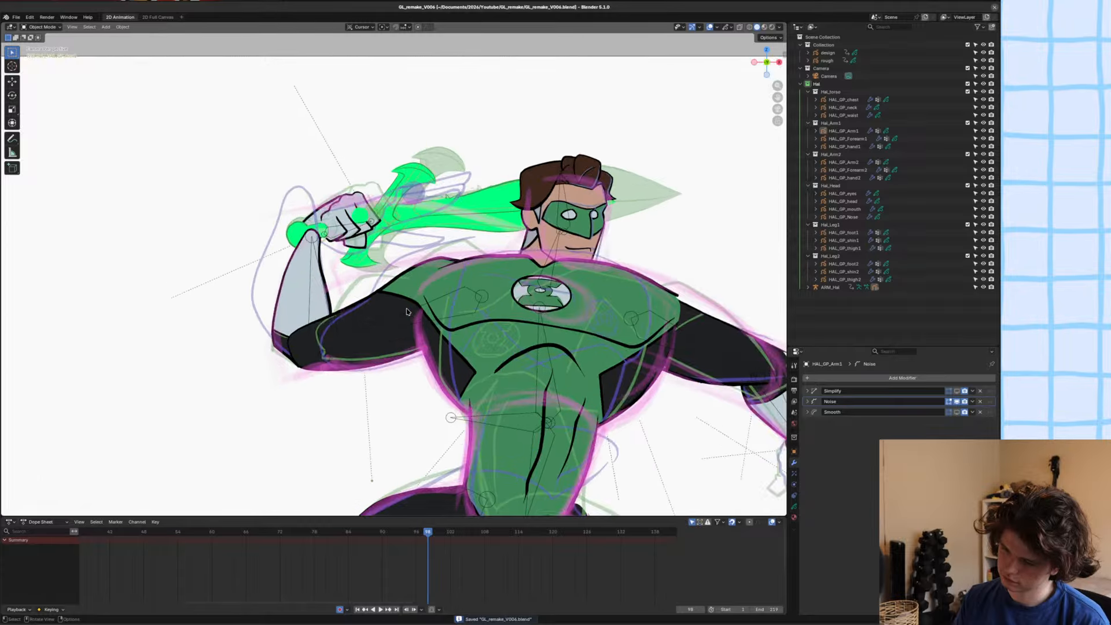
Review the whole figure at frame 98 against the rough sketch and save the file.
scroll(402, 311, "down", 2)
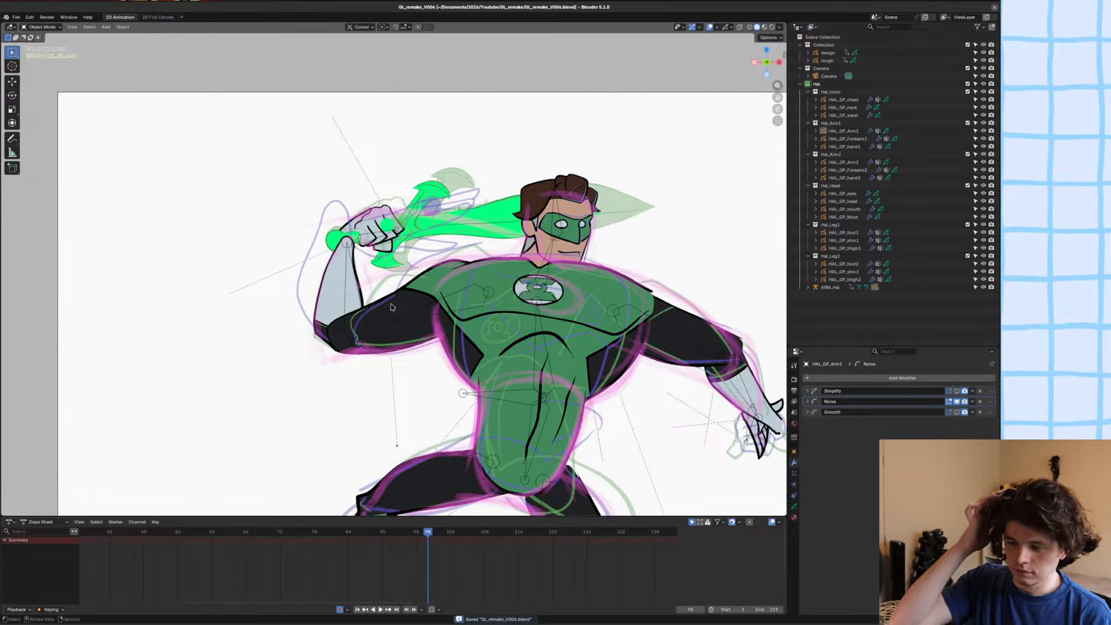
scroll(391, 306, "down", 1)
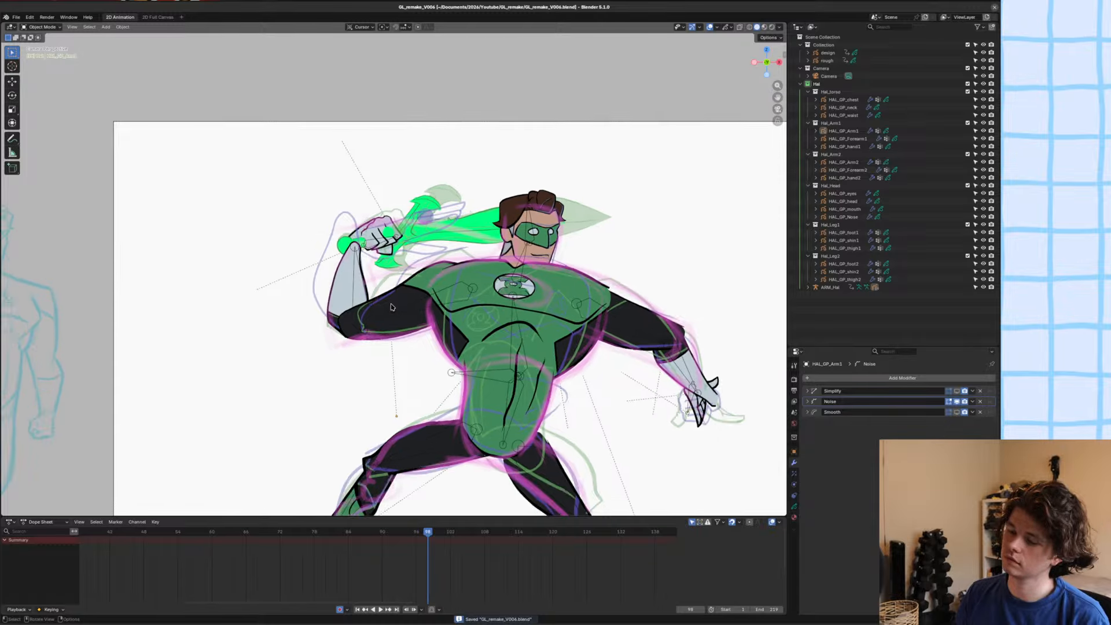
scroll(391, 307, "down", 1)
scroll(404, 287, "up", 1, "alt")
scroll(403, 287, "down", 1, "alt")
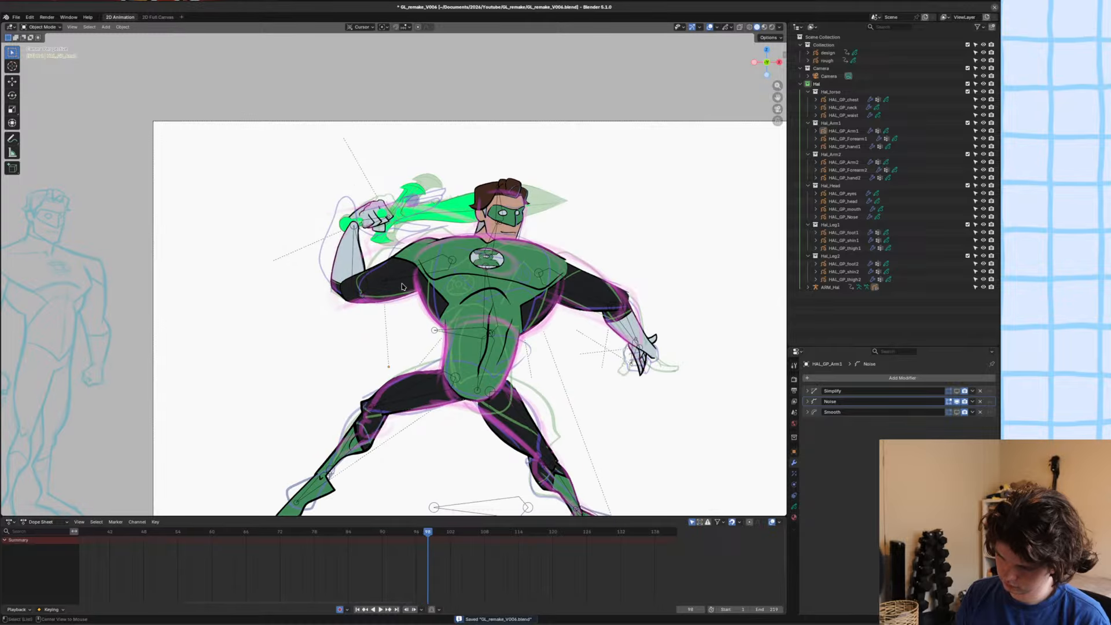
middle_click_drag(435, 286, 397, 279, "shift")
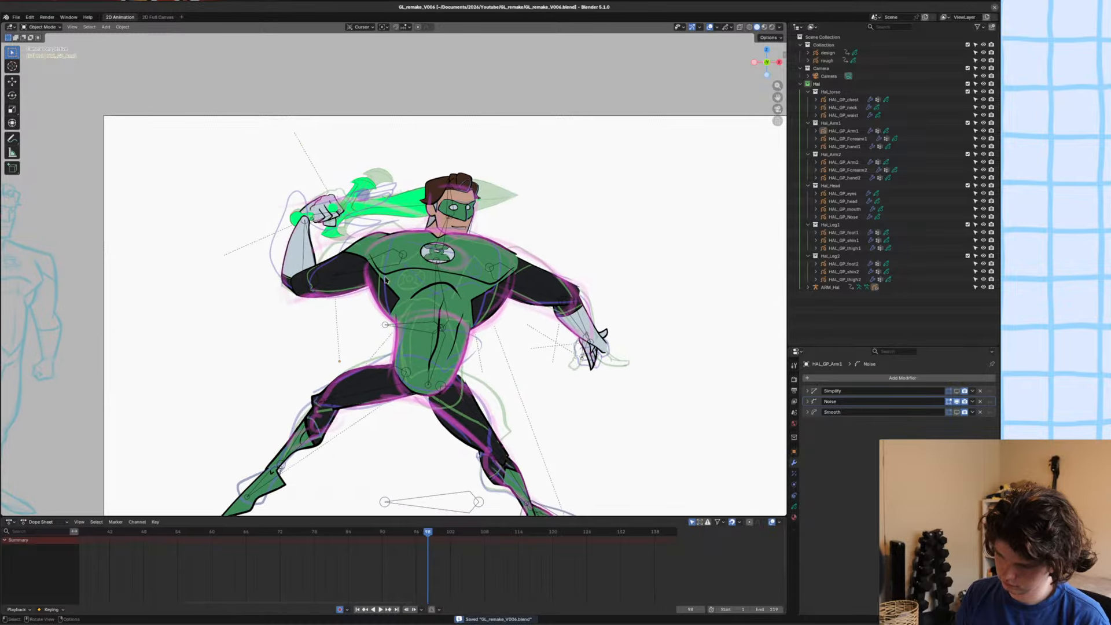
scroll(387, 280, "up", 1)
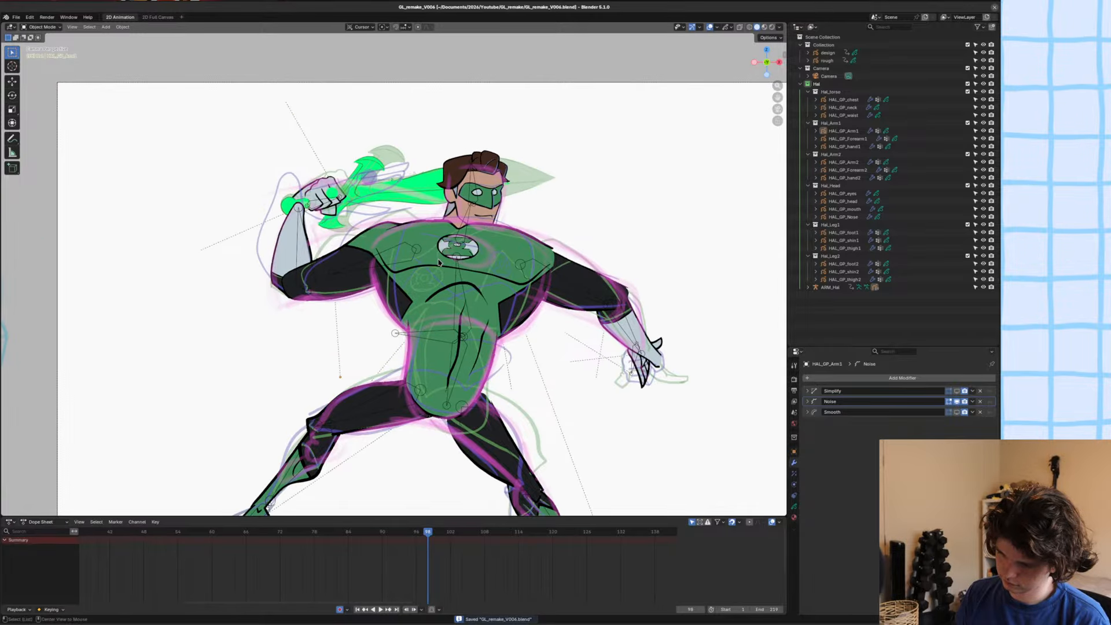
scroll(439, 261, "up", 1, "alt")
scroll(438, 262, "down", 1, "alt")
scroll(438, 263, "up", 1, "alt")
scroll(439, 263, "down", 1, "alt")
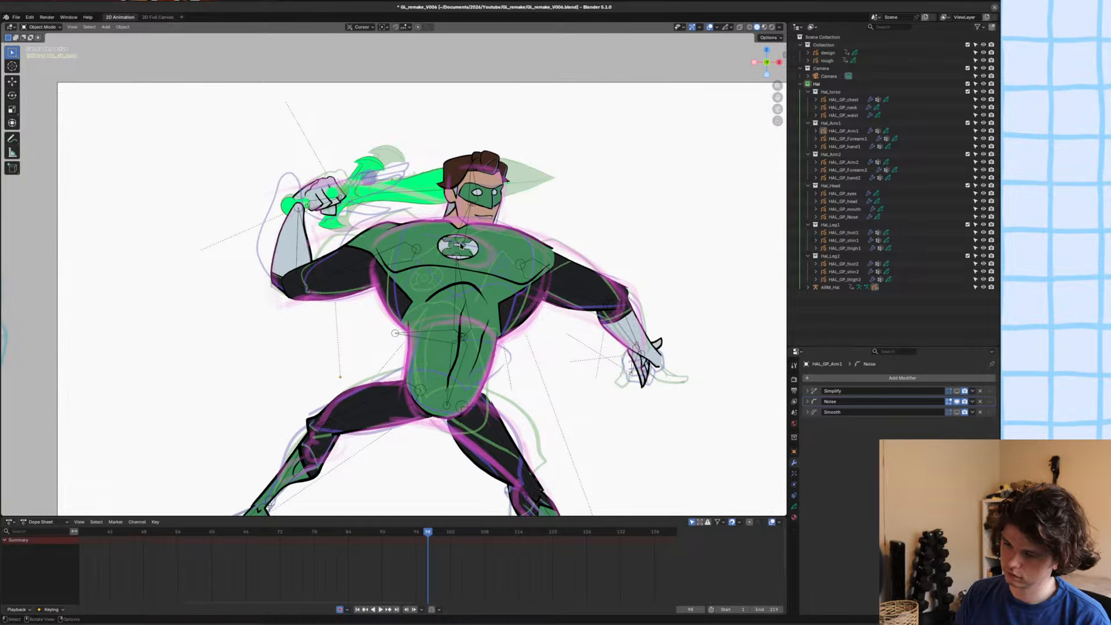
key("ctrl+s")
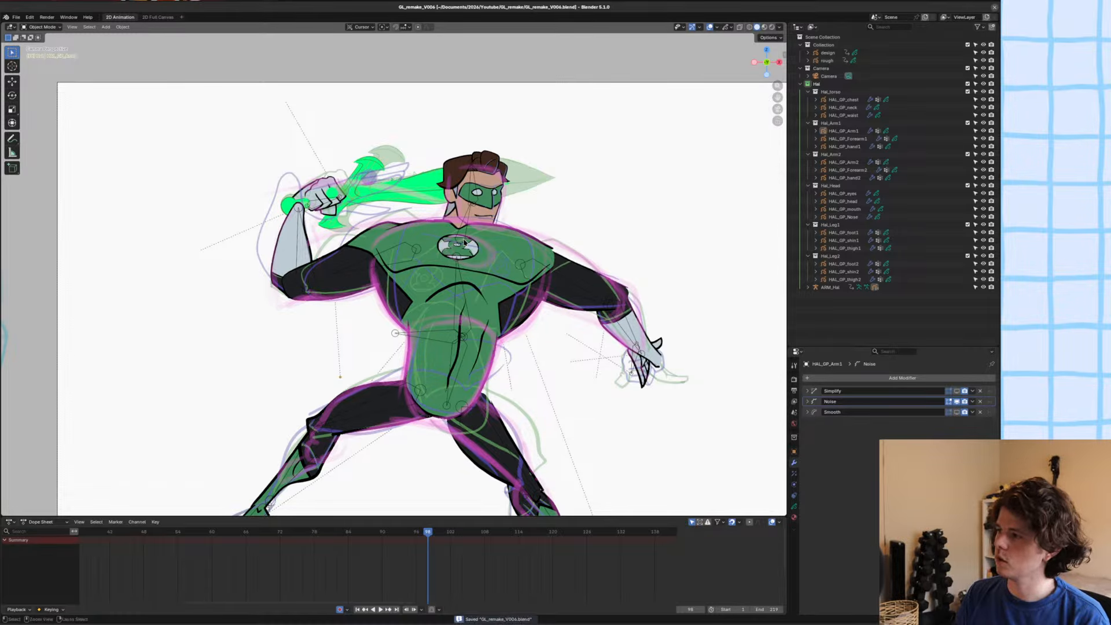
Compare the pose at frame 98 with frame 97 and save the file.
scroll(464, 242, "up", 1)
scroll(464, 243, "down", 3)
scroll(464, 245, "up", 1, "alt")
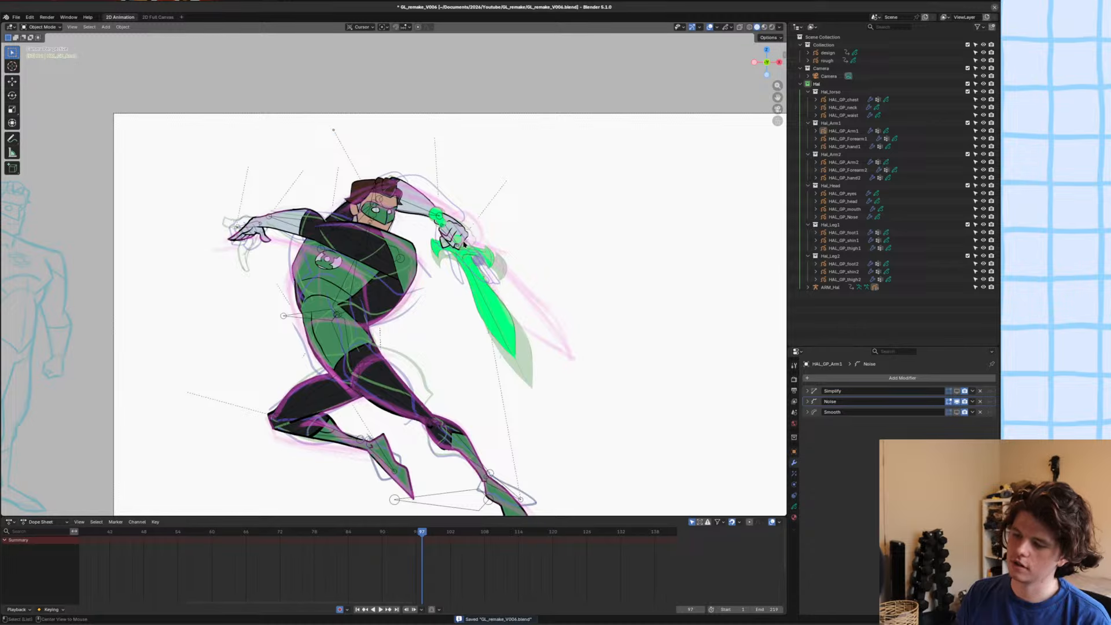
scroll(464, 243, "down", 1, "alt")
key("ctrl+s")
scroll(481, 278, "up", 1)
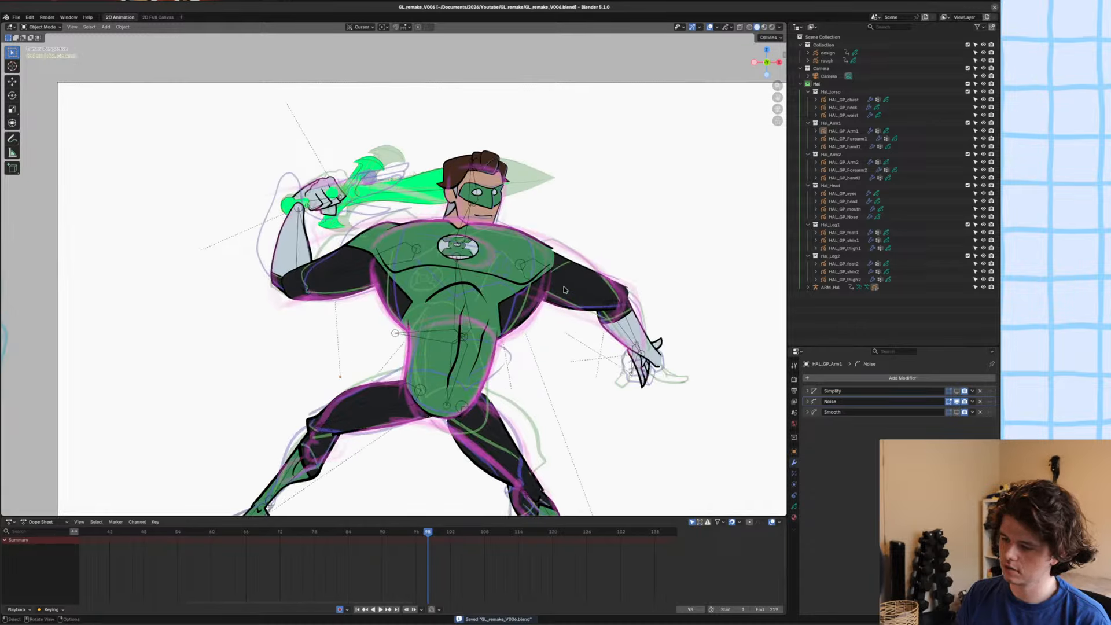
Examine the lowered arm and the torso up close against the rough sketch, leave nothing selected and save the file.
left_click(565, 289)
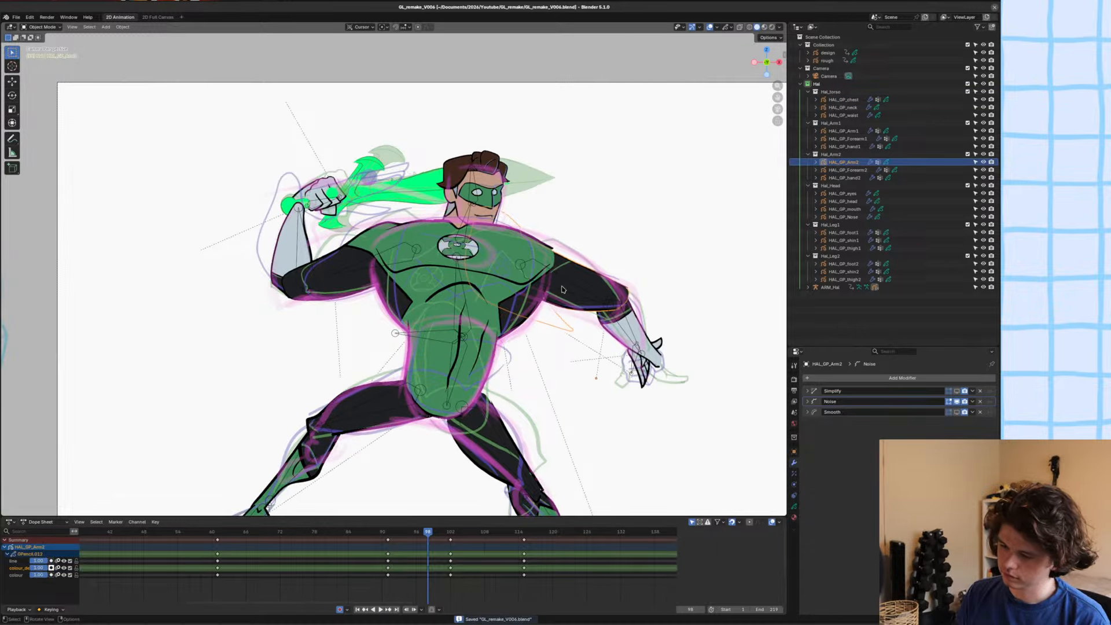
scroll(564, 261, "up", 2)
scroll(562, 261, "up", 1, "alt")
scroll(560, 263, "down", 1, "alt")
key("alt+a")
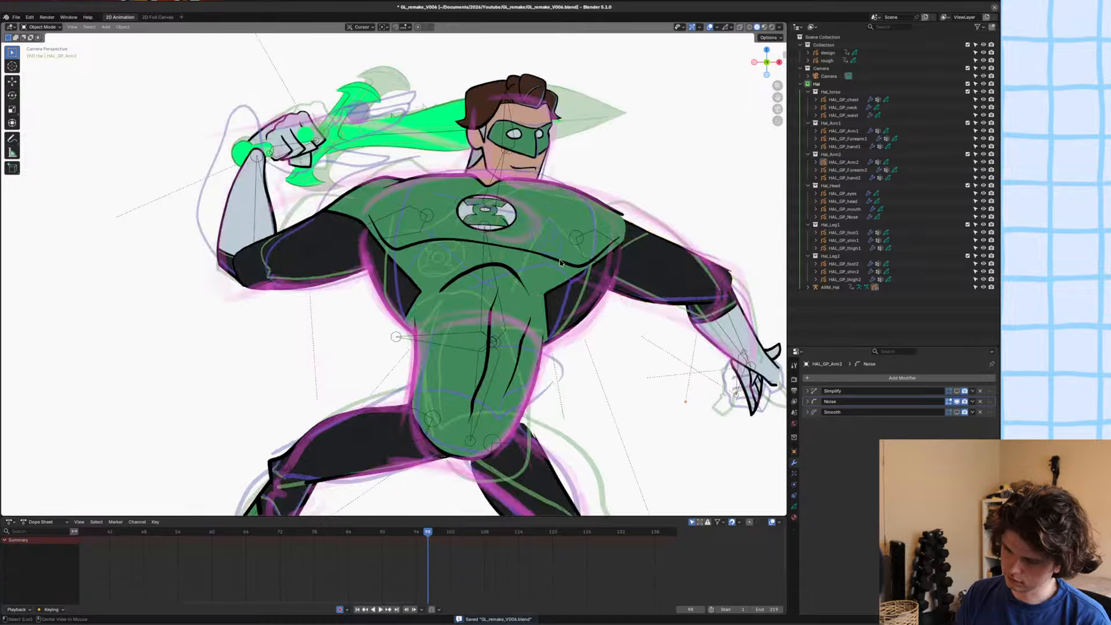
scroll(371, 274, "down", 2)
middle_click_drag(360, 275, 329, 302, "shift")
key("ctrl+s")
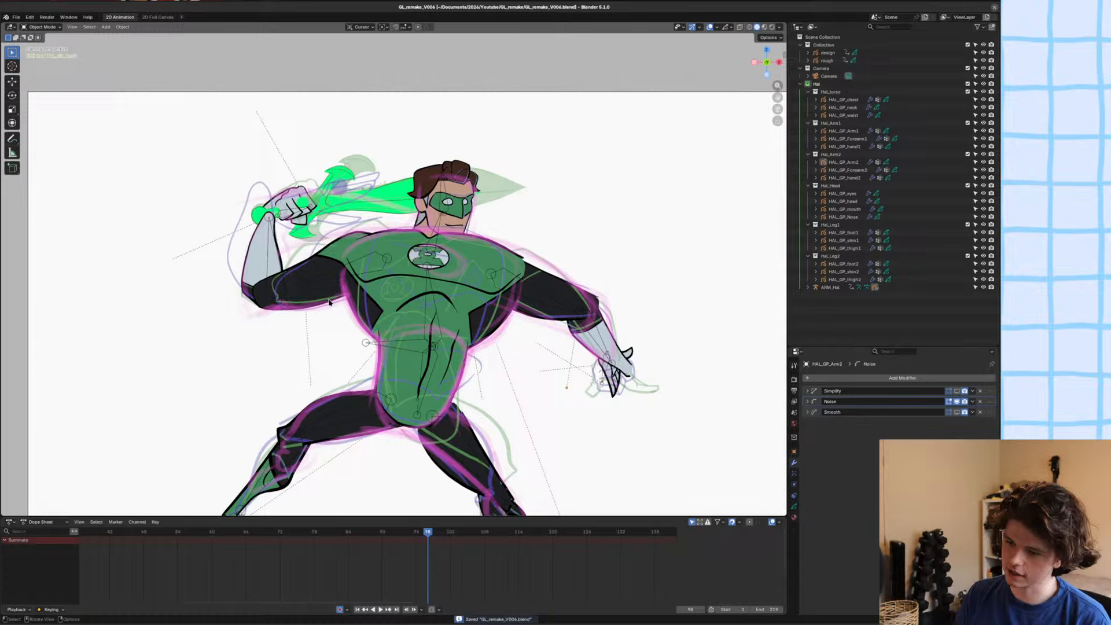
scroll(330, 302, "up", 2)
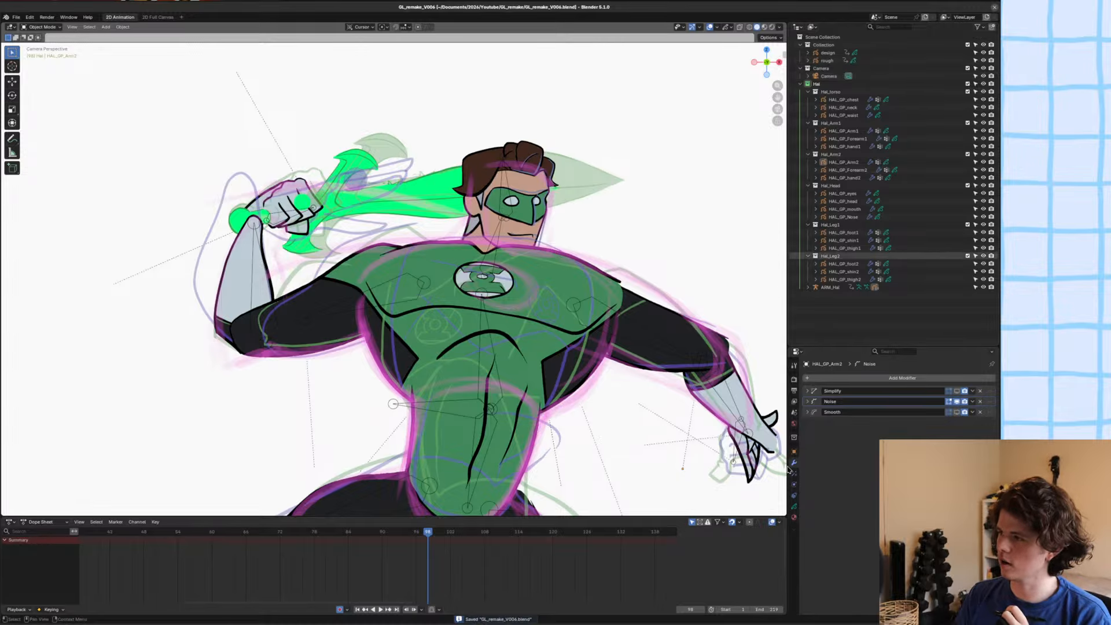
Switch Edit Mode to HAL_GP_waist and thicken the abdomen arch stroke's tapered end on the raised-arm side.
scroll(533, 376, "down", 1)
middle_click_drag(496, 349, 504, 265, "shift")
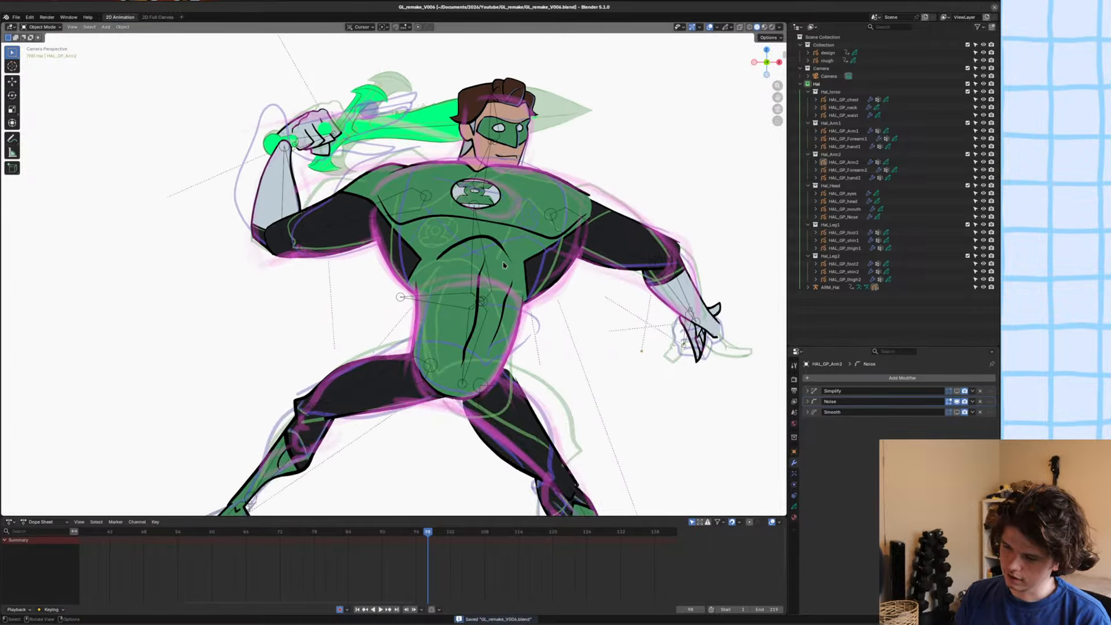
scroll(504, 265, "up", 3)
key("Tab")
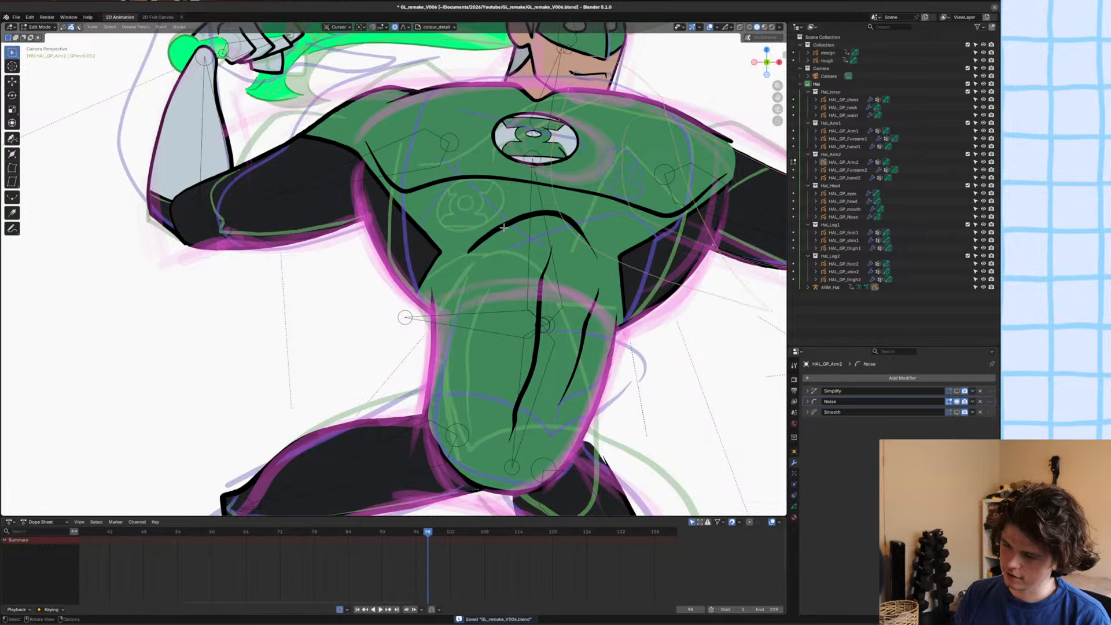
scroll(520, 227, "up", 4)
middle_click_drag(520, 227, 493, 261, "shift")
key("alt+q")
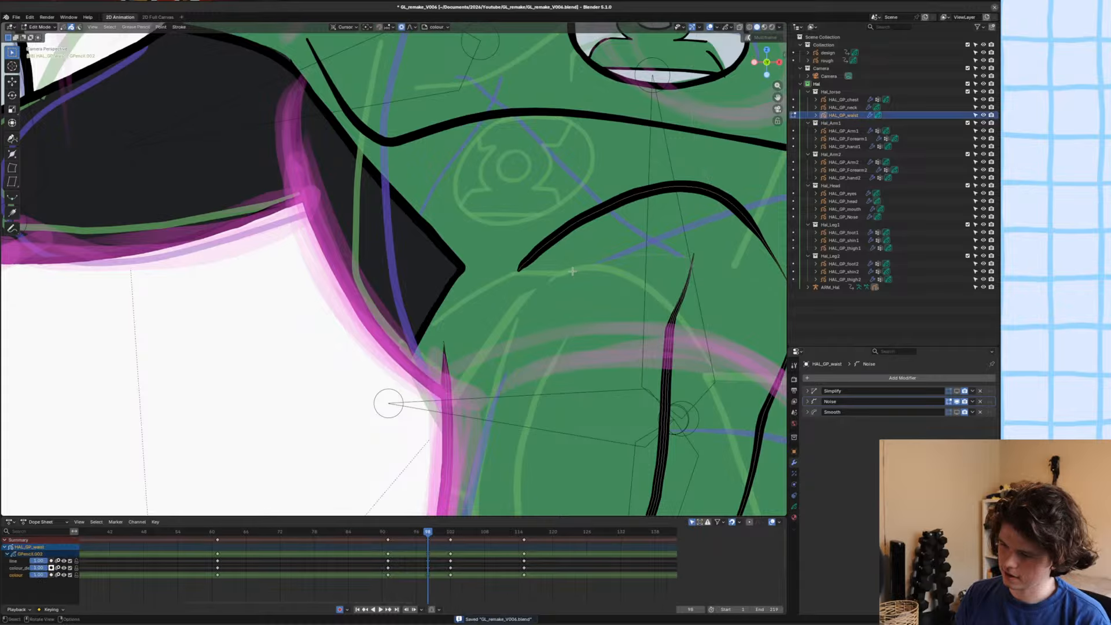
scroll(724, 197, "up", 3)
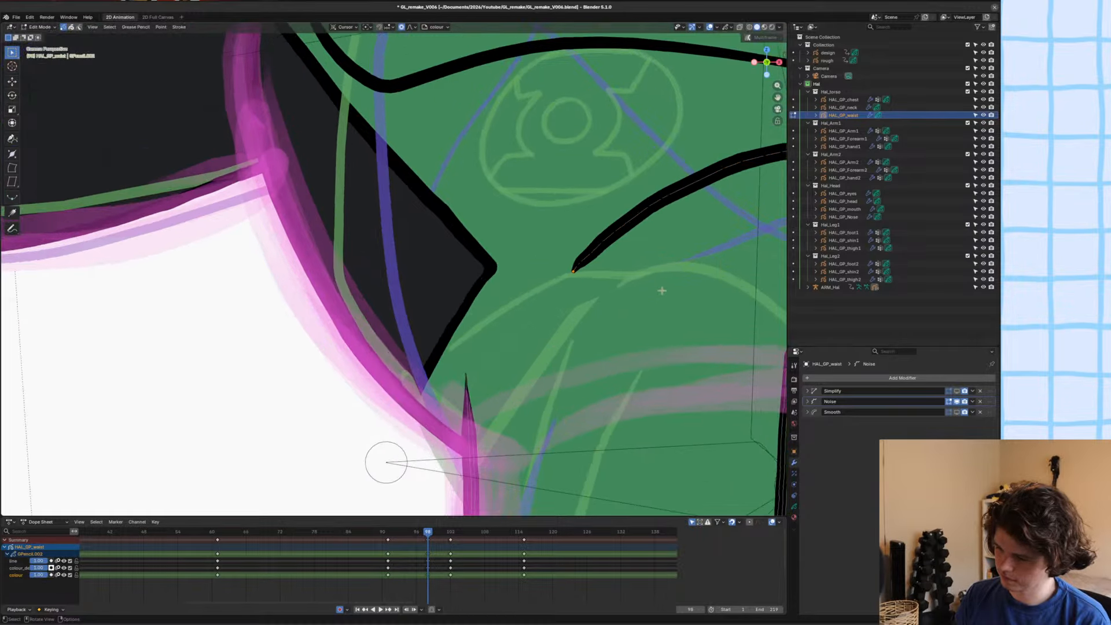
key("alt+s")
scroll(725, 323, "up", 10)
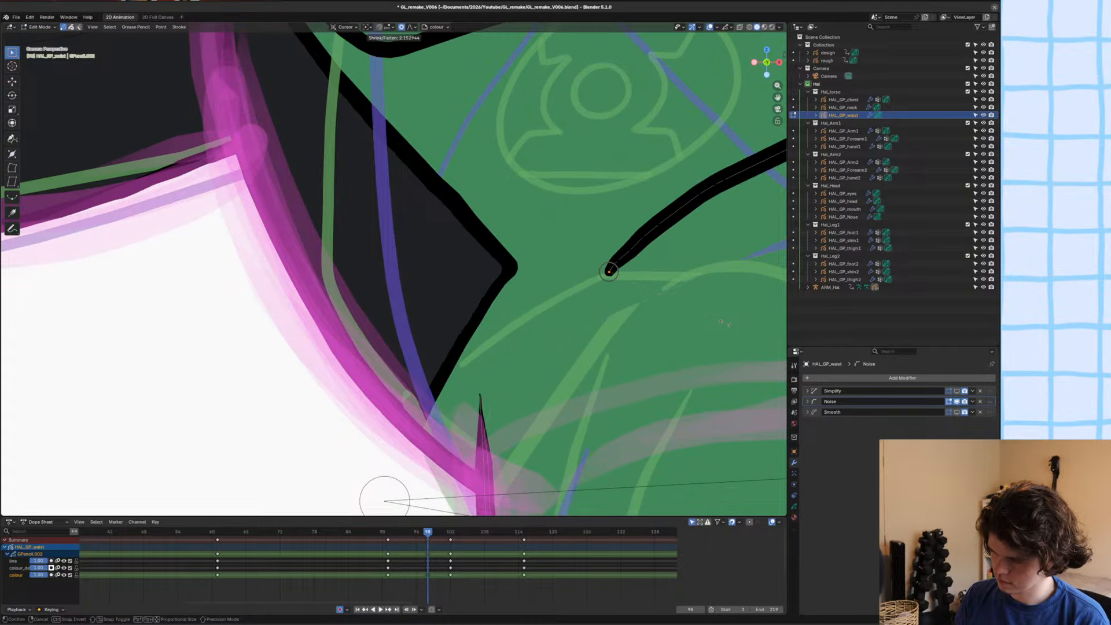
left_click(725, 323)
scroll(725, 323, "down", 5)
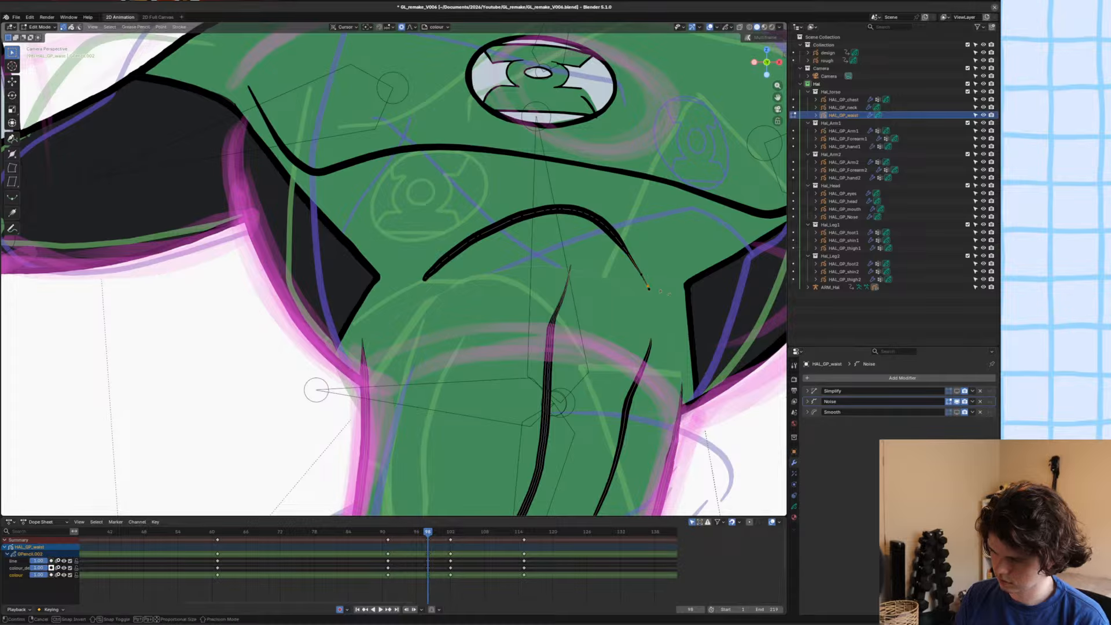
Thicken the arch's other end and move it slightly down and outward with proportional editing, save the file and return to Object Mode.
key("alt+s")
scroll(675, 295, "down", 8)
left_click(722, 308)
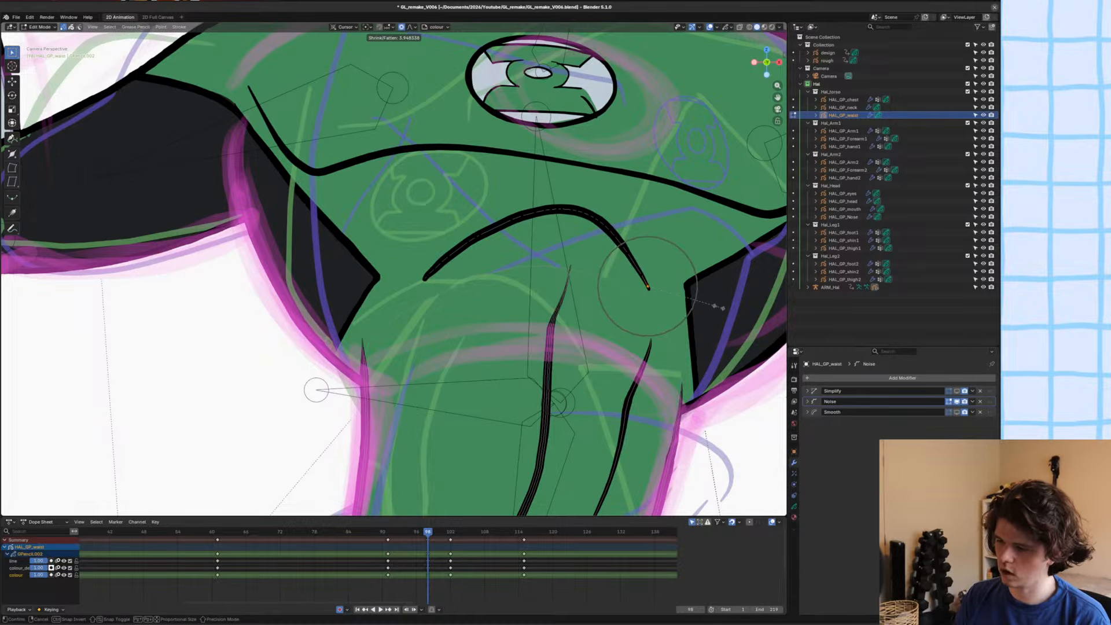
key("g")
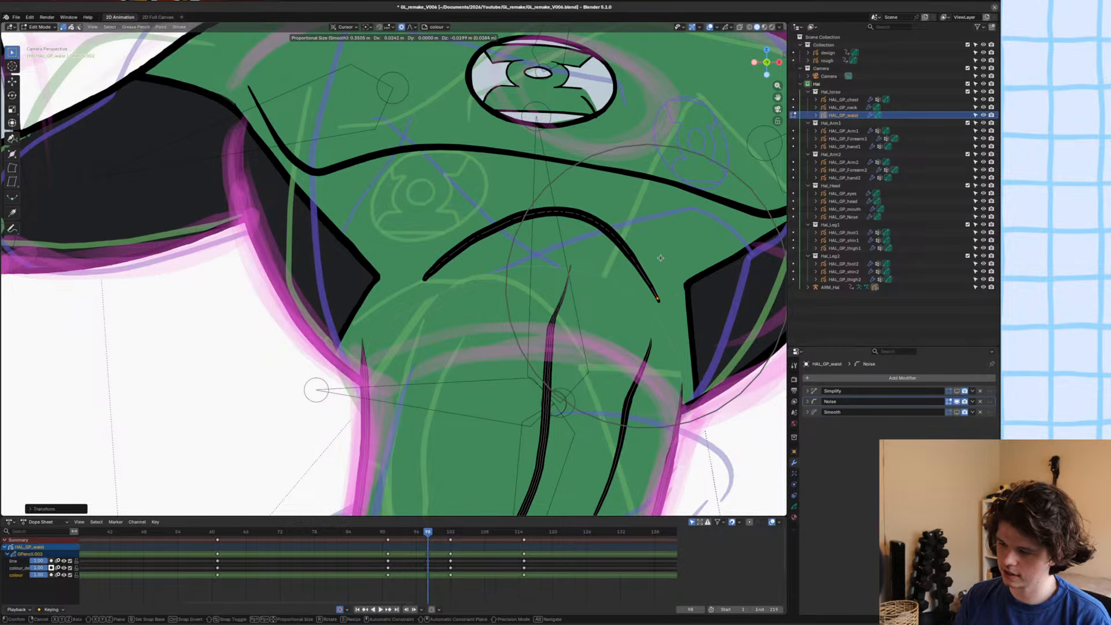
left_click(662, 256)
scroll(663, 255, "down", 5)
key("ctrl+s")
key("Tab")
scroll(429, 307, "down", 5)
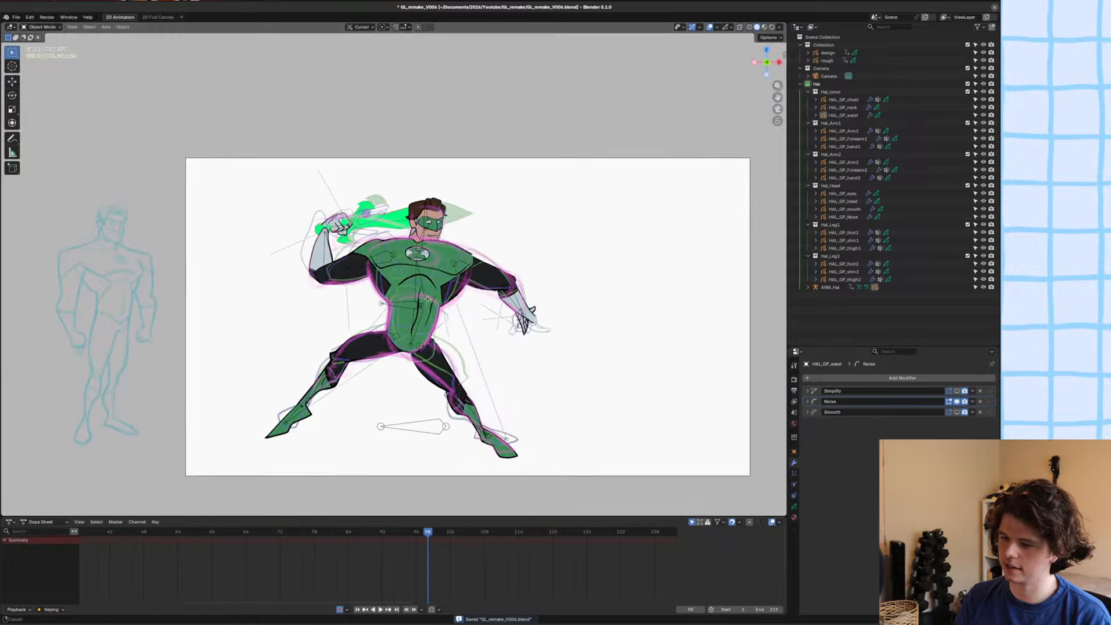
Round off the chest's shoulder above the lowered arm with the Grab brush in Sculpt Mode, save the file and return to Object Mode.
scroll(429, 306, "up", 5)
scroll(429, 306, "down", 4)
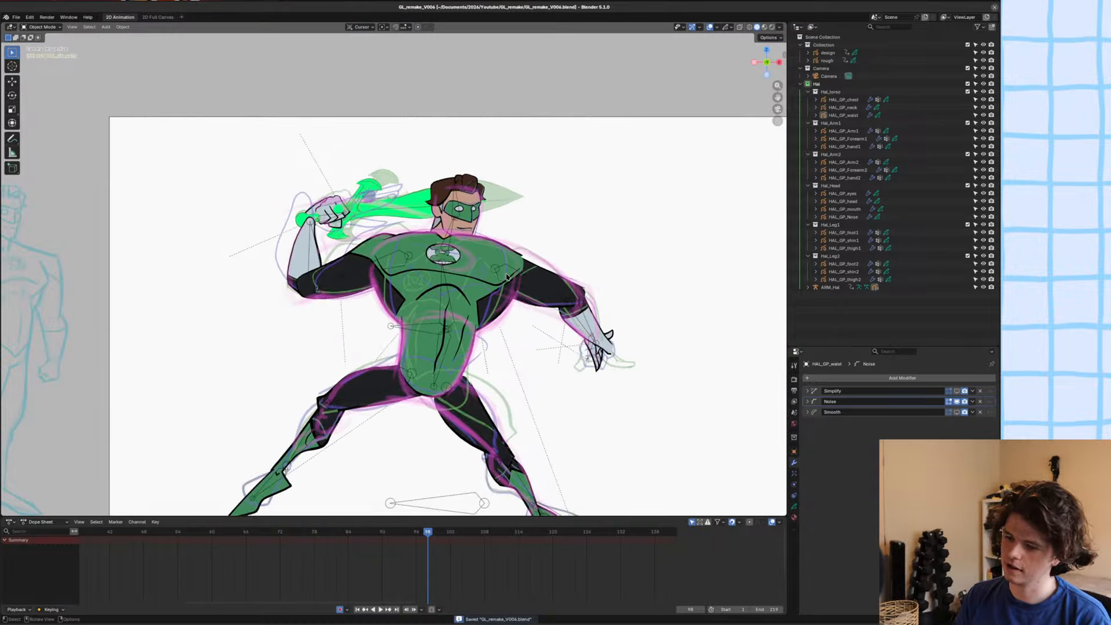
middle_click_drag(429, 307, 438, 307, "shift")
left_click(510, 292)
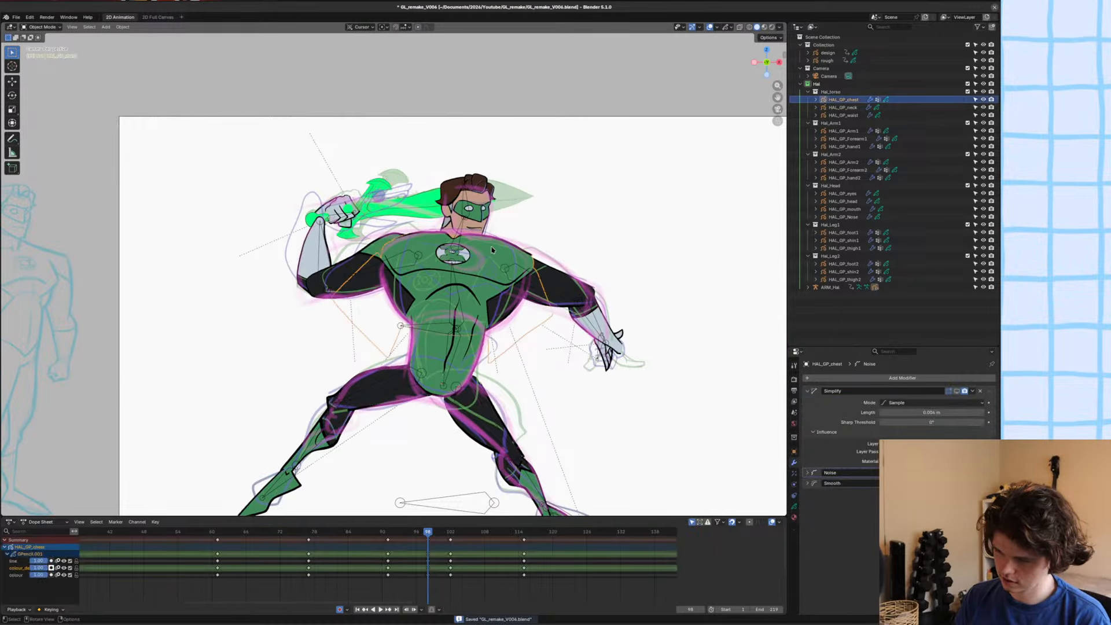
key("ctrl+Tab")
scroll(556, 232, "up", 2)
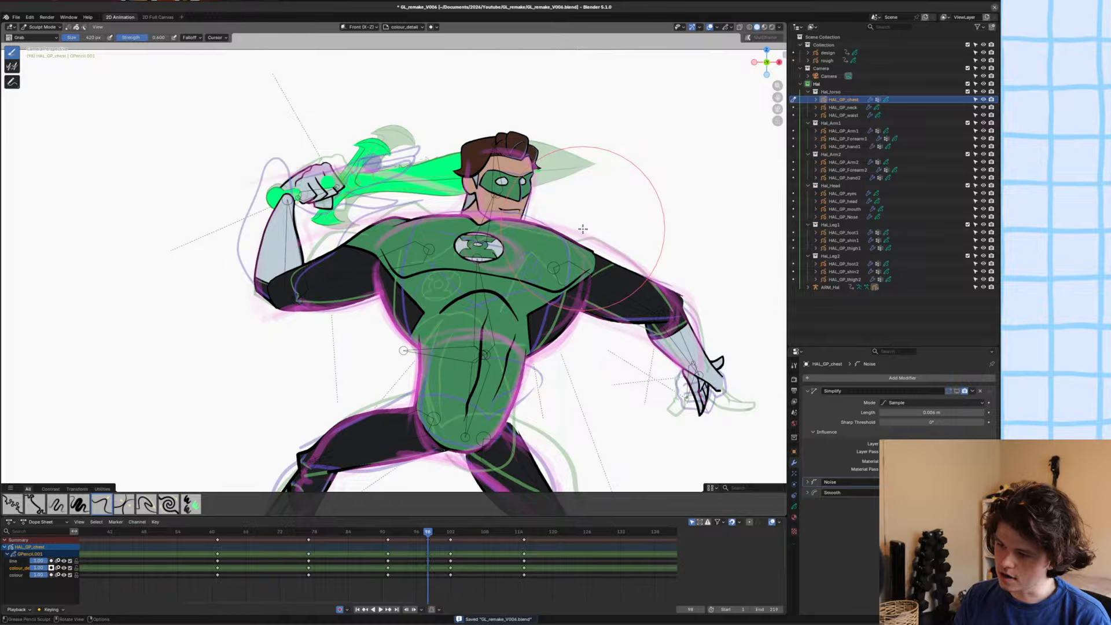
scroll(637, 232, "up", 2)
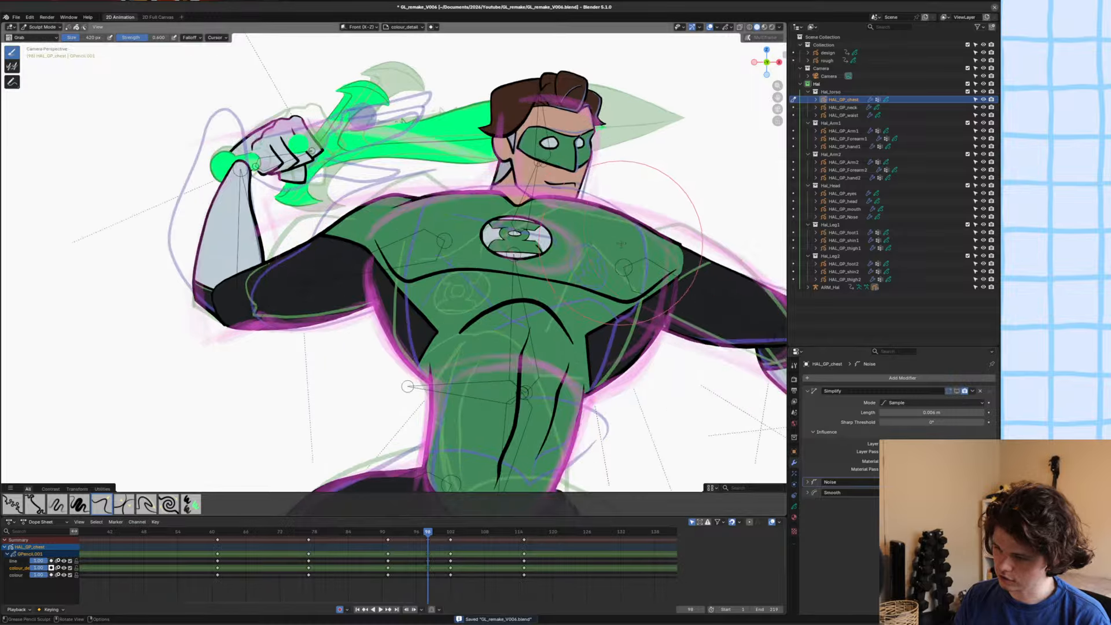
key("ctrl+s")
key("ctrl+Tab")
scroll(680, 242, "down", 3)
left_click(672, 241)
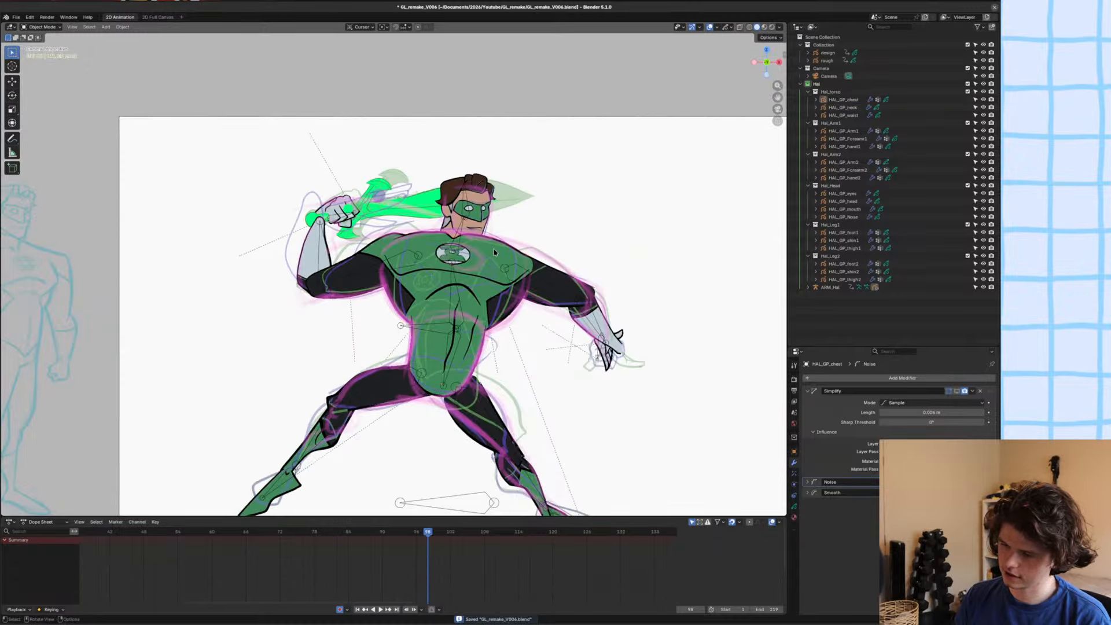
Compare the poses across frames 97 to 103, examine the torso at frame 102 and save the file.
key("Left")
key("Right")
key("Left")
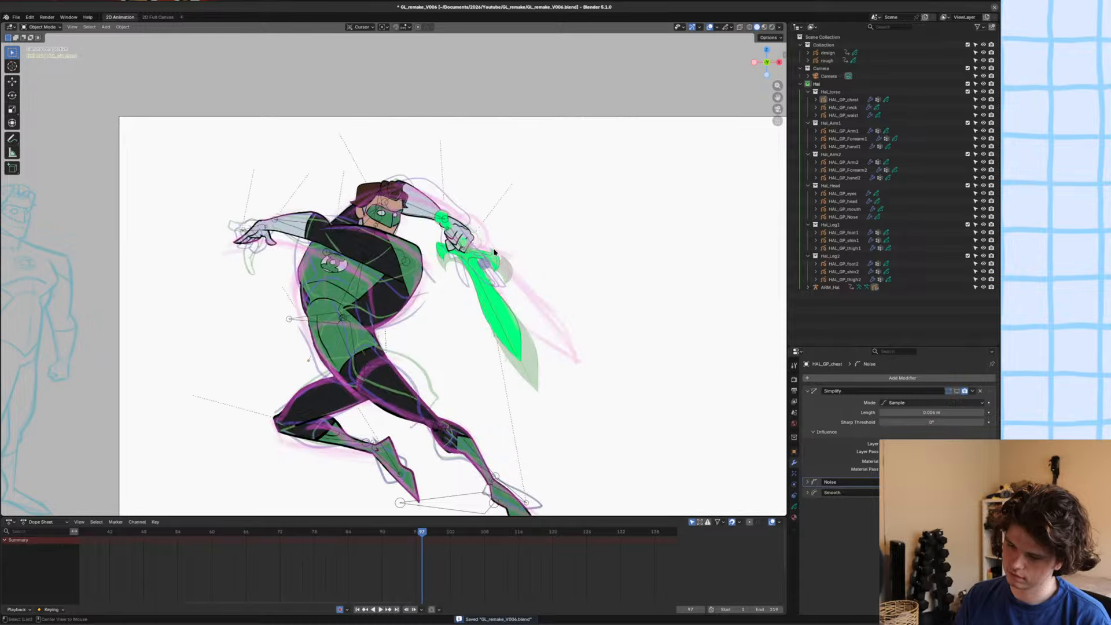
key("Right")
scroll(494, 253, "up", 3)
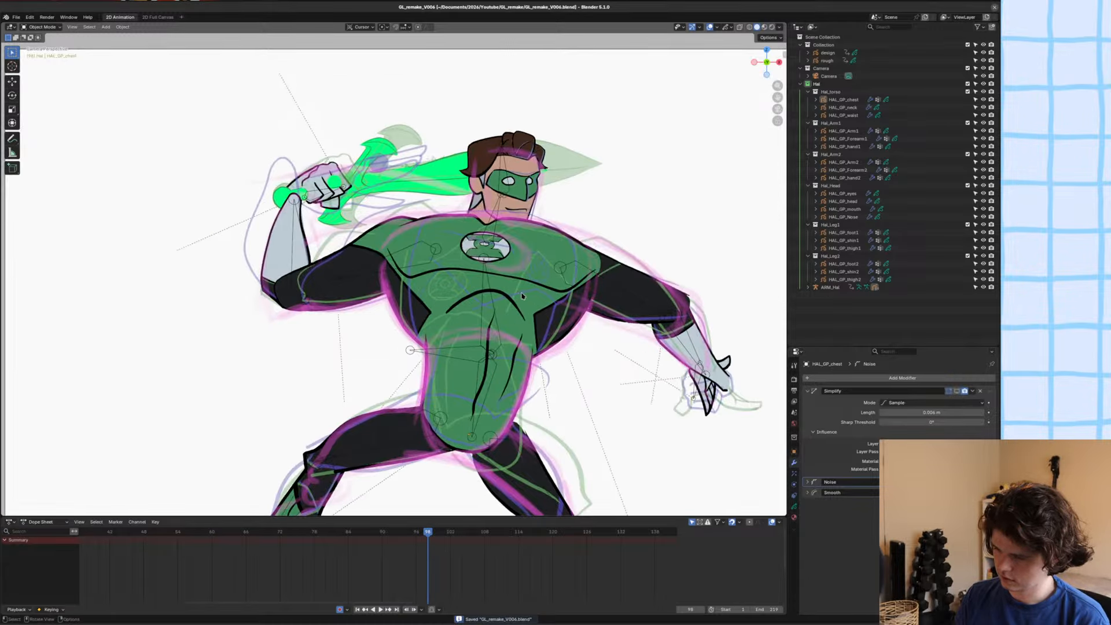
key("Left")
key("Right")
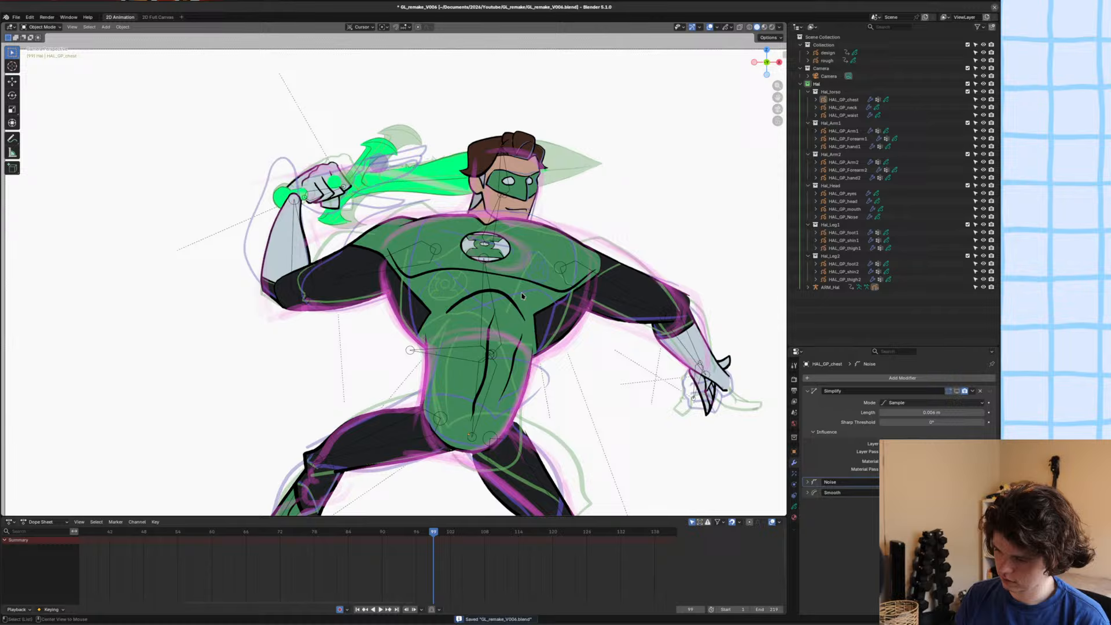
key("Right")
key("Right")
key("Right")
key("Right")
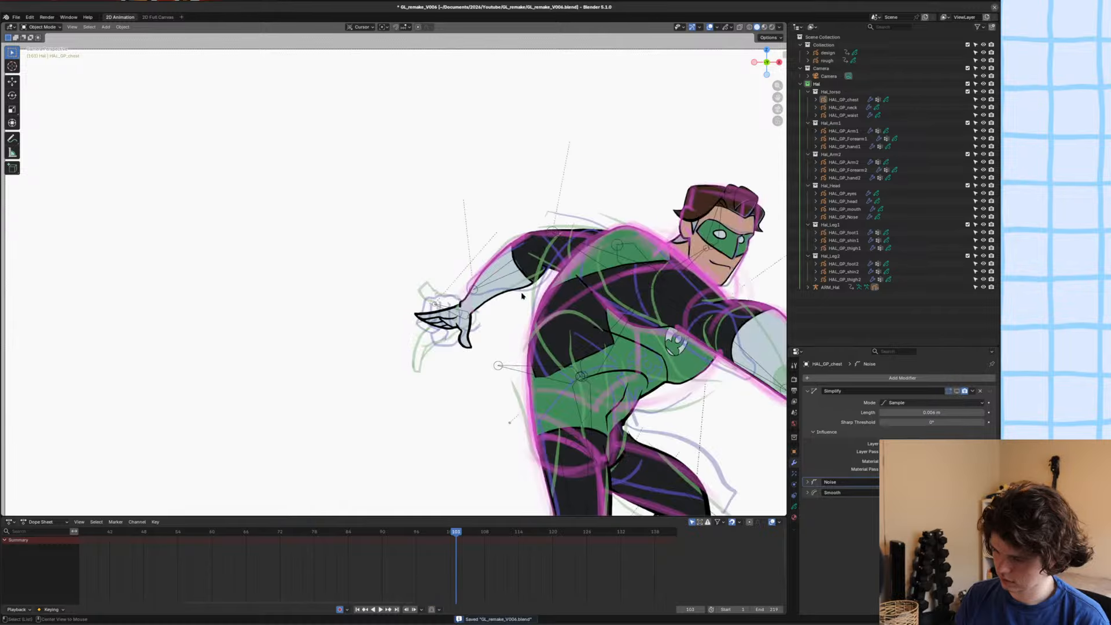
key("Left")
key("Left")
key("Left")
key("Right")
key("Right")
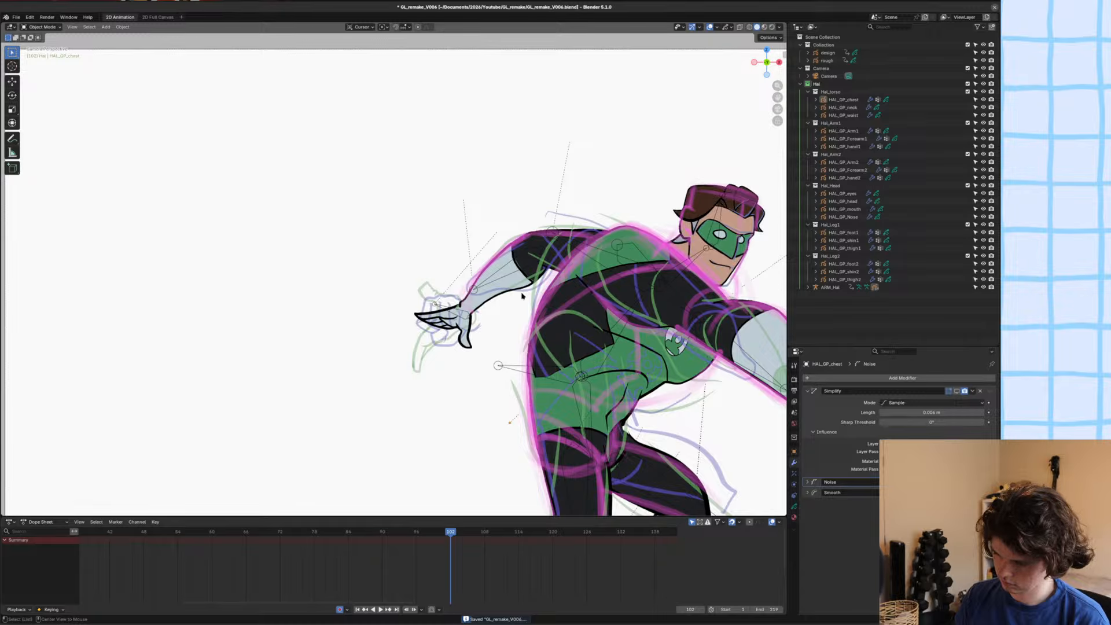
key("Left")
key("Right")
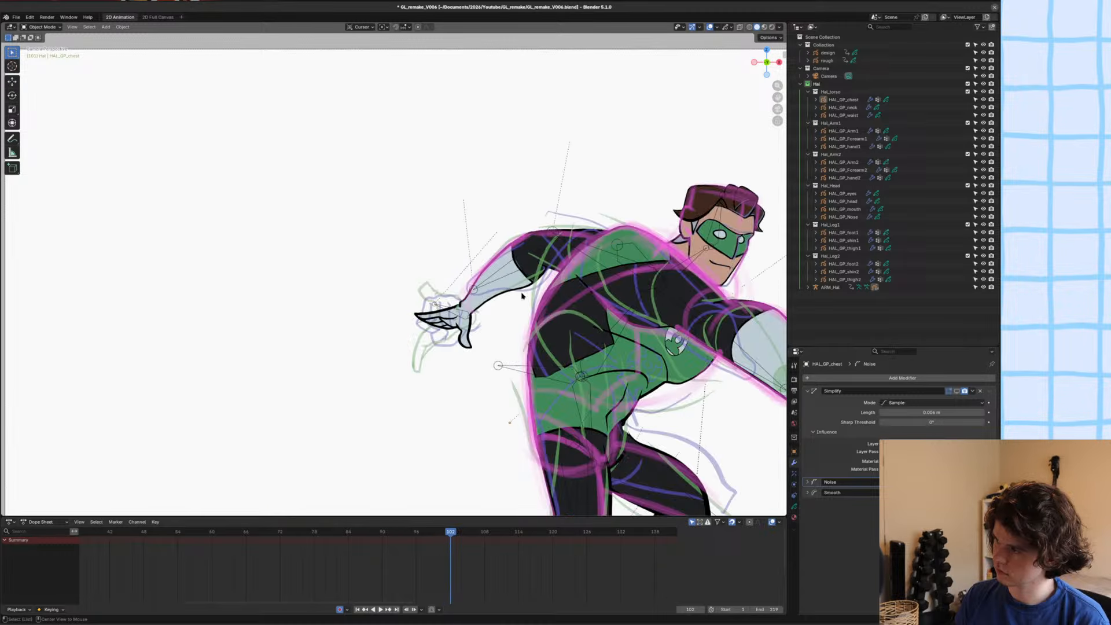
middle_click_drag(531, 327, 410, 282, "shift")
key("ctrl+s")
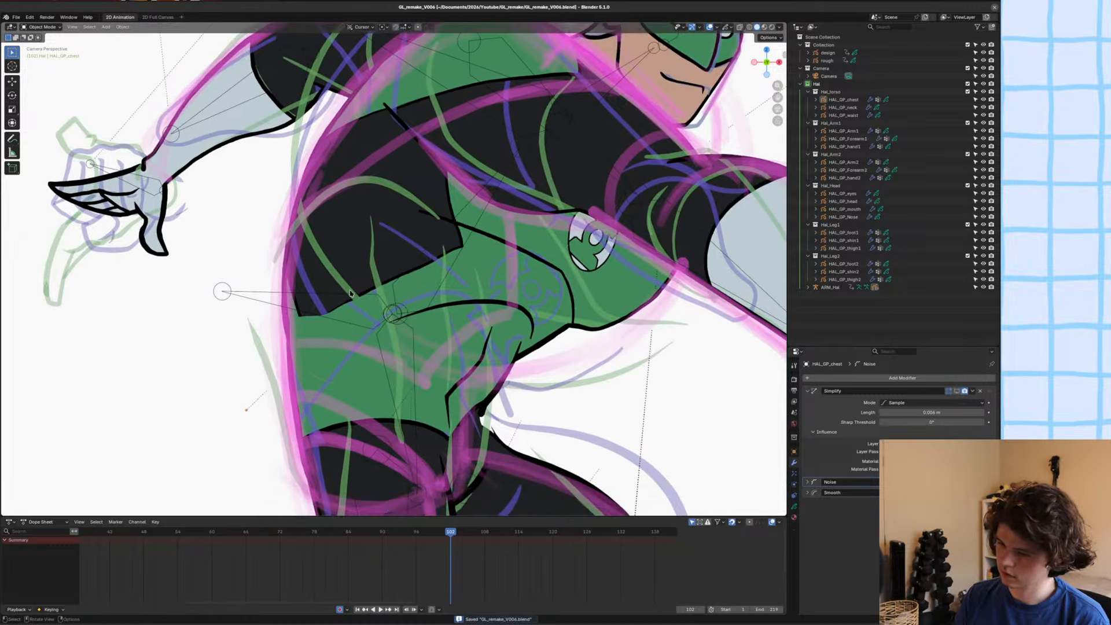
left_click(410, 282)
key("Tab")
scroll(414, 281, "up", 7)
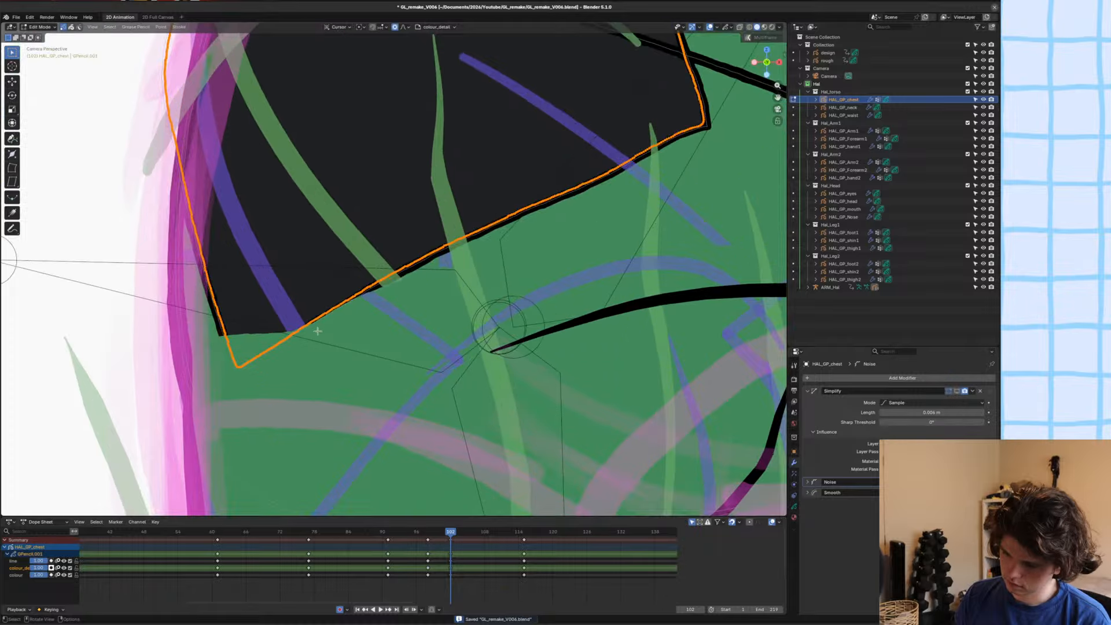
key("a")
scroll(458, 241, "down", 1)
key("alt+a")
key("c")
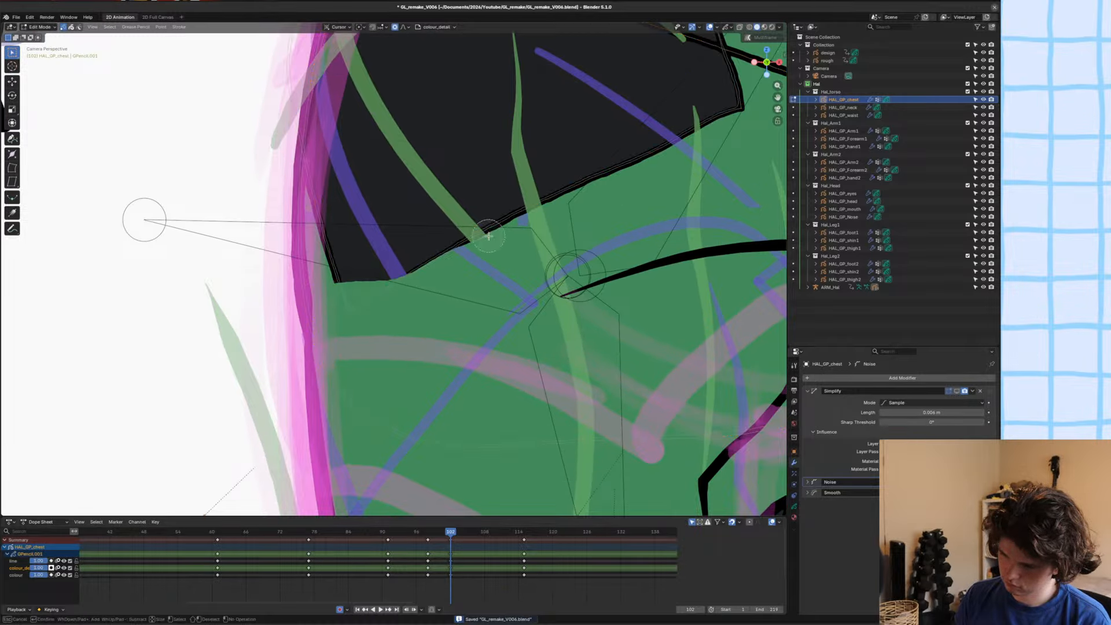
left_click_drag(488, 231, 451, 251)
key("Escape")
key("2")
scroll(392, 313, "down", 2)
scroll(392, 313, "down", 3)
middle_click_drag(427, 262, 429, 297, "shift")
key("c")
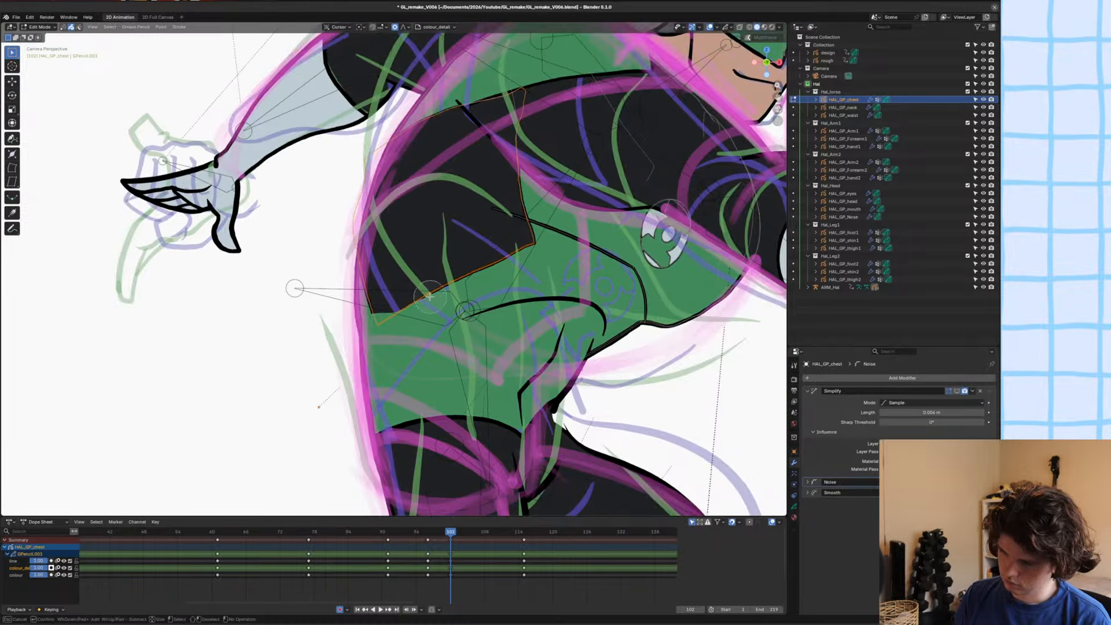
key("Escape")
key("ctrl+Tab")
Select HAL_GP_waist and pull its upper edge down with the Grab brush to uncover the black side panel's lower corner at frame 102.
left_click(427, 341)
left_click(392, 343)
scroll(394, 350, "up", 3)
left_click(396, 360)
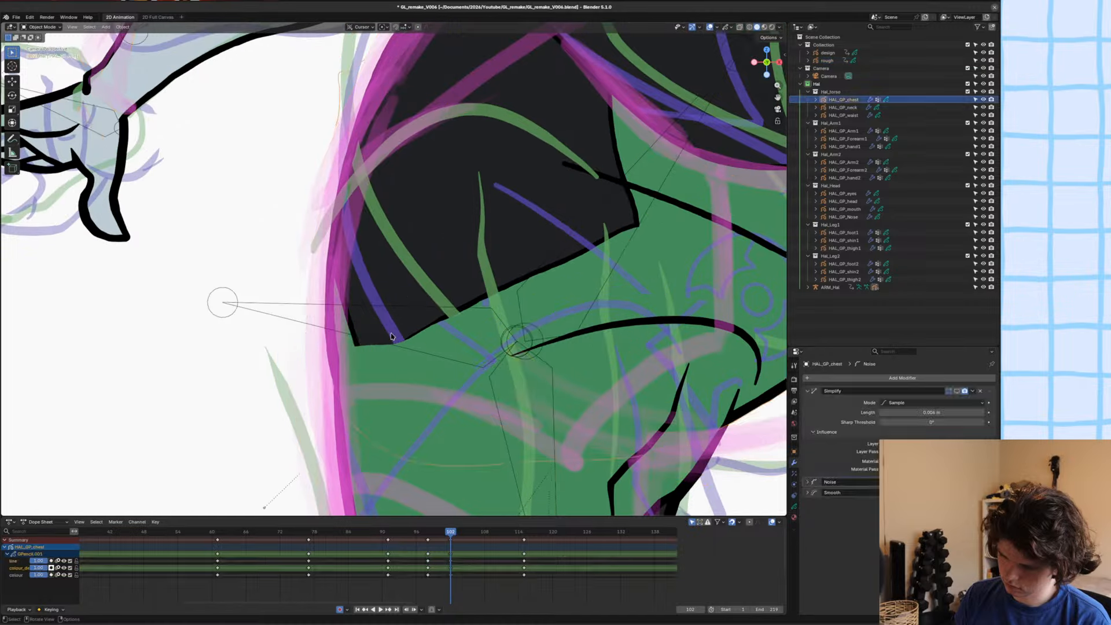
left_click(397, 364)
left_click(397, 364)
key("ctrl+Tab")
scroll(392, 339, "up", 4)
middle_click_drag(392, 339, 429, 264, "shift")
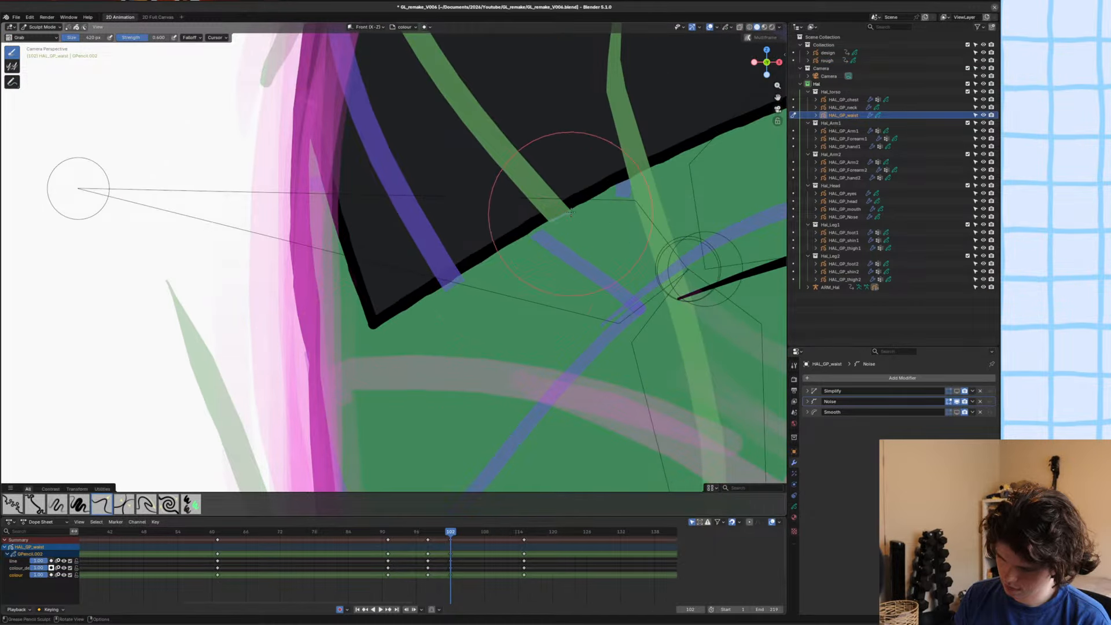
Save the file, return to Object Mode and clear the selection.
scroll(572, 213, "down", 3)
key("ctrl+s")
key("ctrl+Tab")
scroll(491, 237, "down", 3)
key("alt+a")
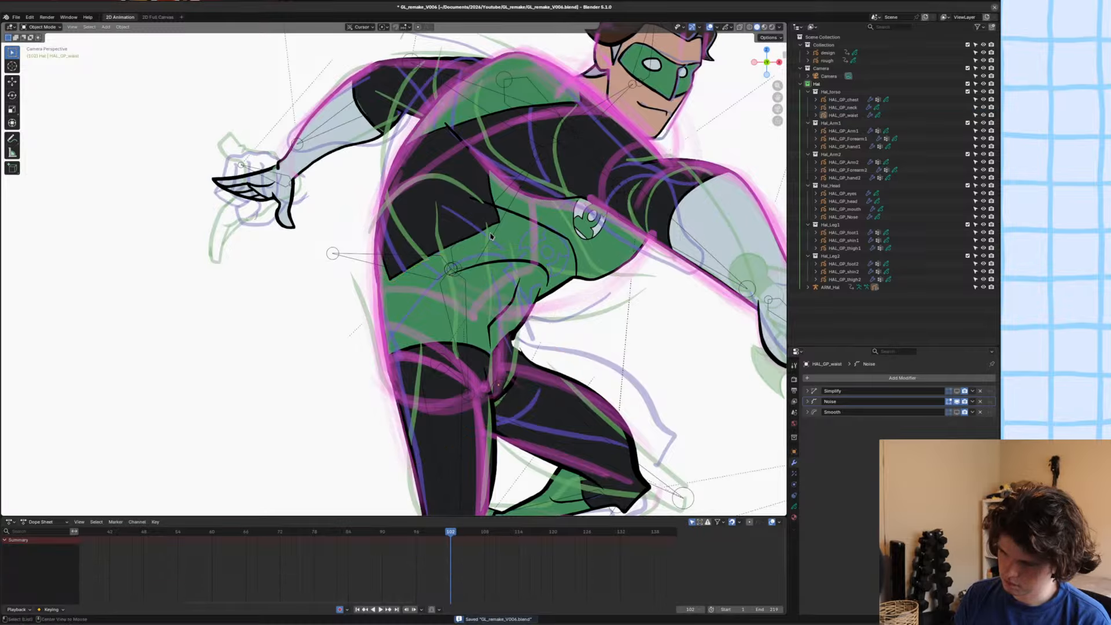
Step through the frames around and after 102, and play back the animation to review the poses.
key("Left")
key("Right")
key("Right")
key("Right")
key("Right")
key("Right")
key("Right")
key("Right")
key("Right")
key("Right")
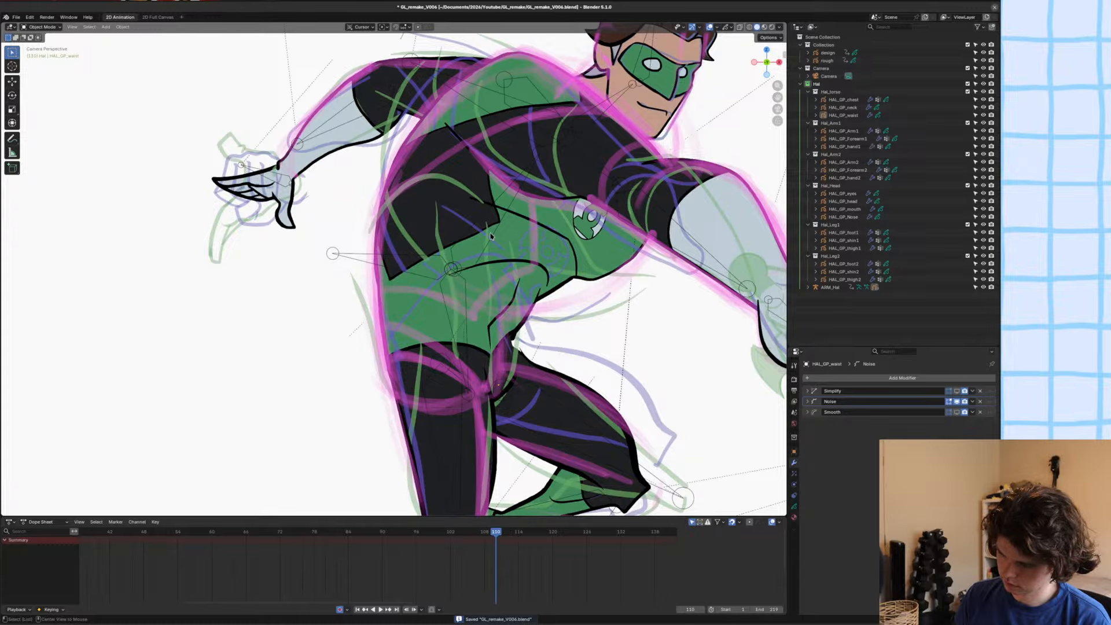
key("Right")
key("Right")
key("Right")
key("Right")
key("Right")
key("Right")
key("Right")
key("Right")
scroll(491, 237, "down", 7)
middle_click_drag(520, 248, 372, 257, "alt")
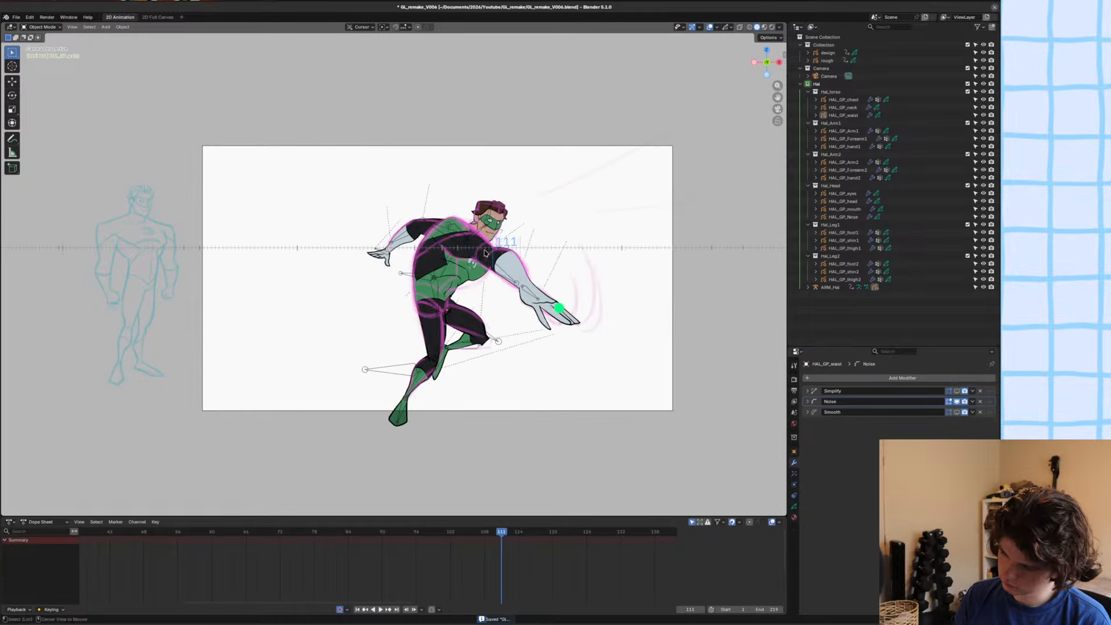
key("space")
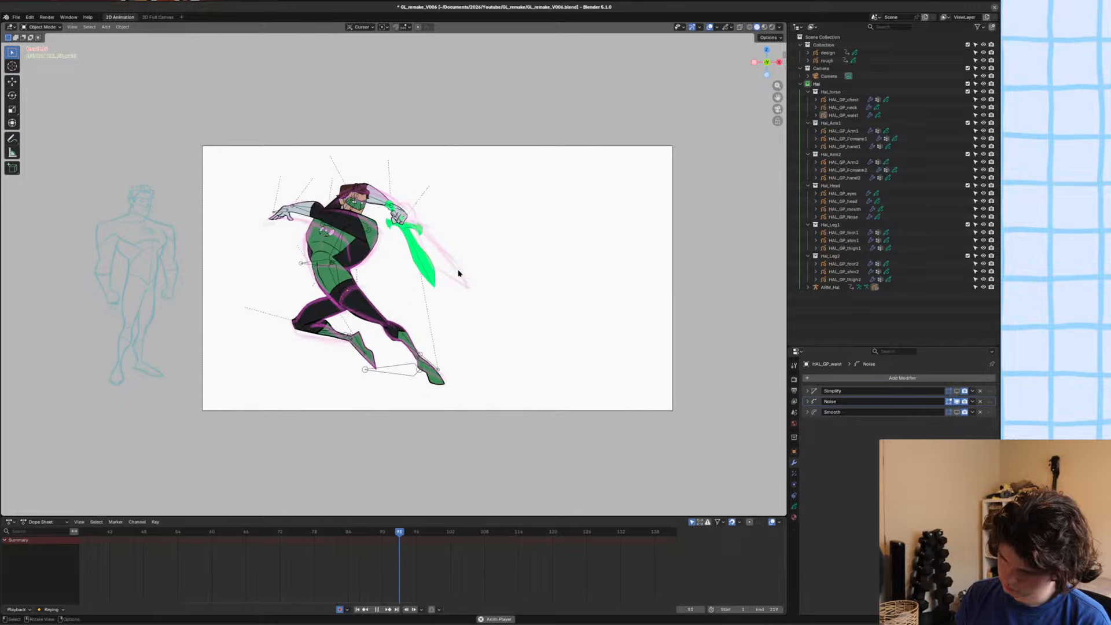
mouse_move(461, 273)
middle_mouse_down("alt")
mouse_move(427, 278)
mouse_move(441, 282)
middle_mouse_up("alt")
scroll(278, 236, "up", 6)
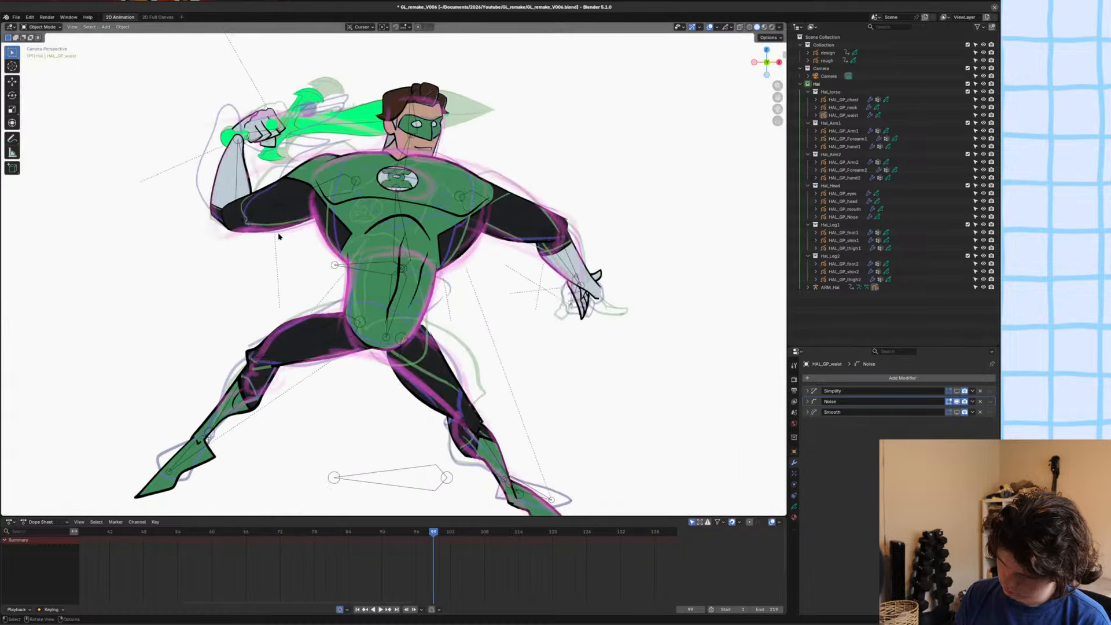
Examine the raised arm with HAL_GP_Forearm1 selected at frame 99, and save the file.
scroll(279, 237, "up", 6)
key("ctrl+s")
left_click(320, 298)
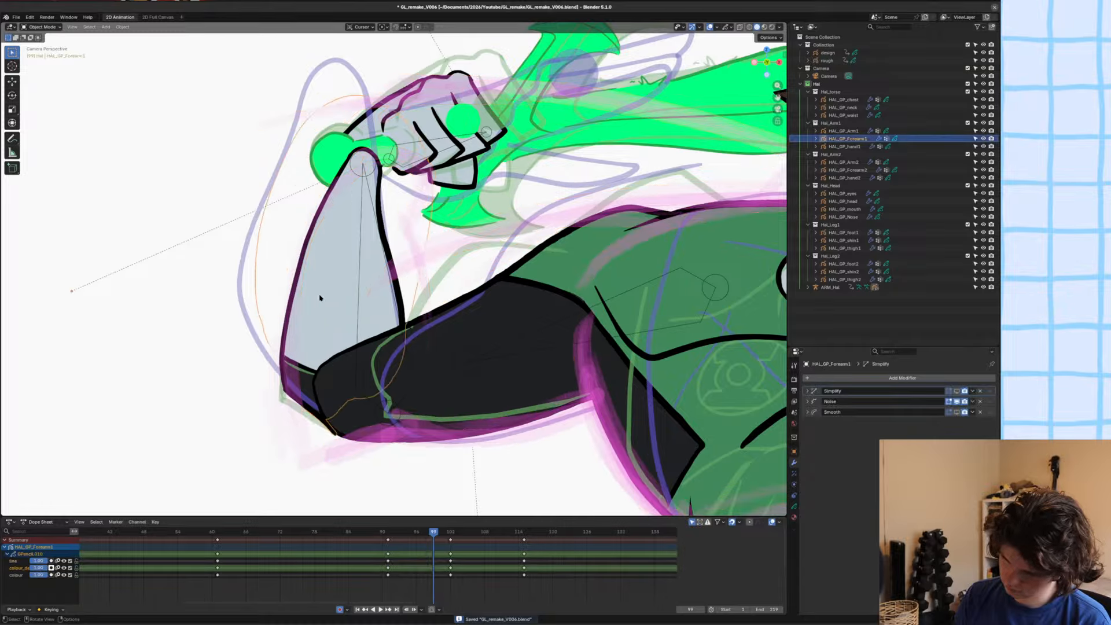
scroll(321, 297, "down", 2)
key("ctrl+s")
scroll(347, 291, "up", 2)
scroll(364, 287, "down", 3)
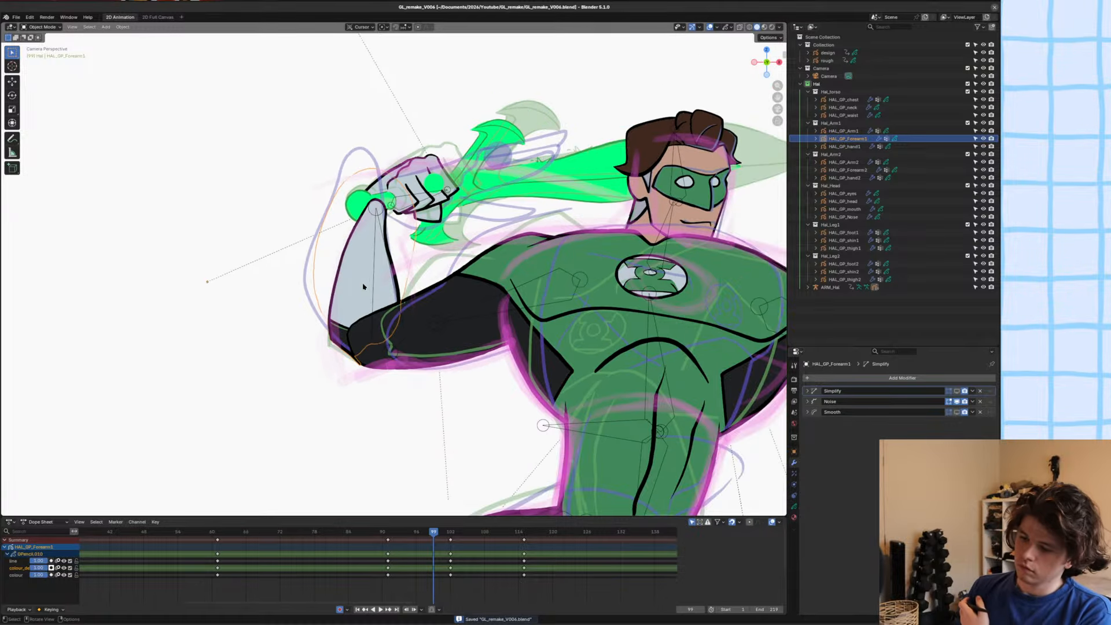
scroll(360, 309, "down", 3)
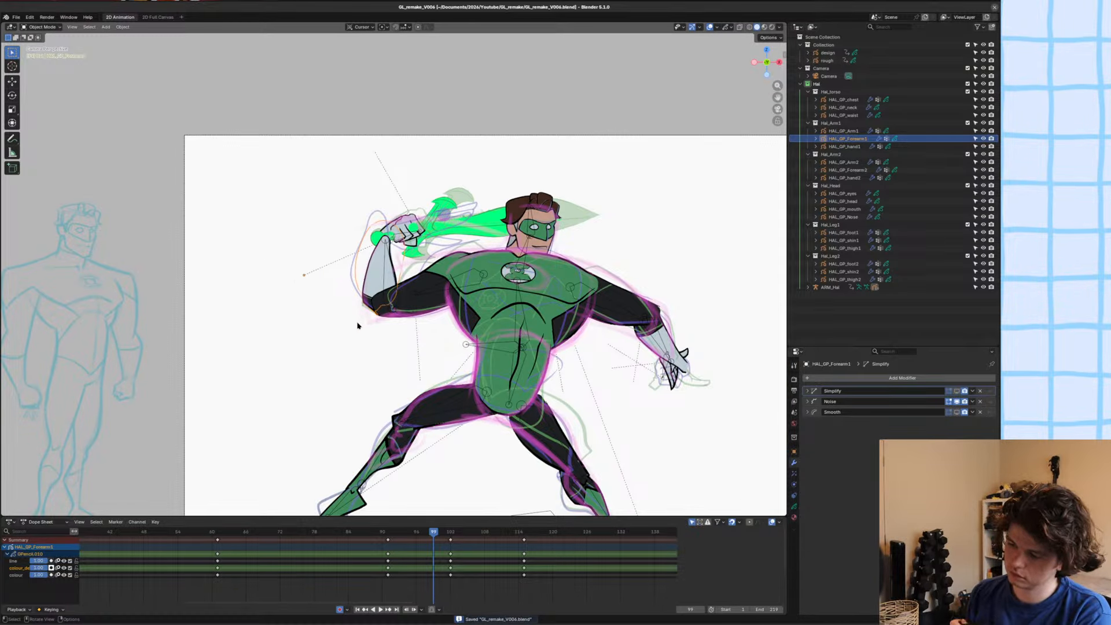
scroll(358, 326, "down", 2)
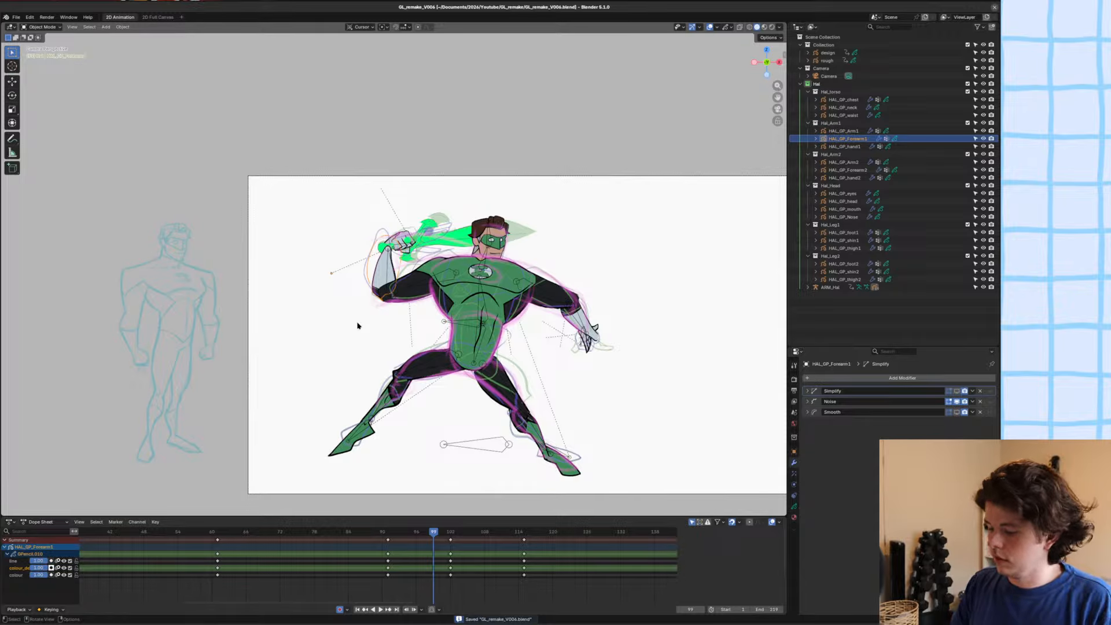
Switch the viewport to Rendered shading and save the file.
scroll(537, 300, "up", 3)
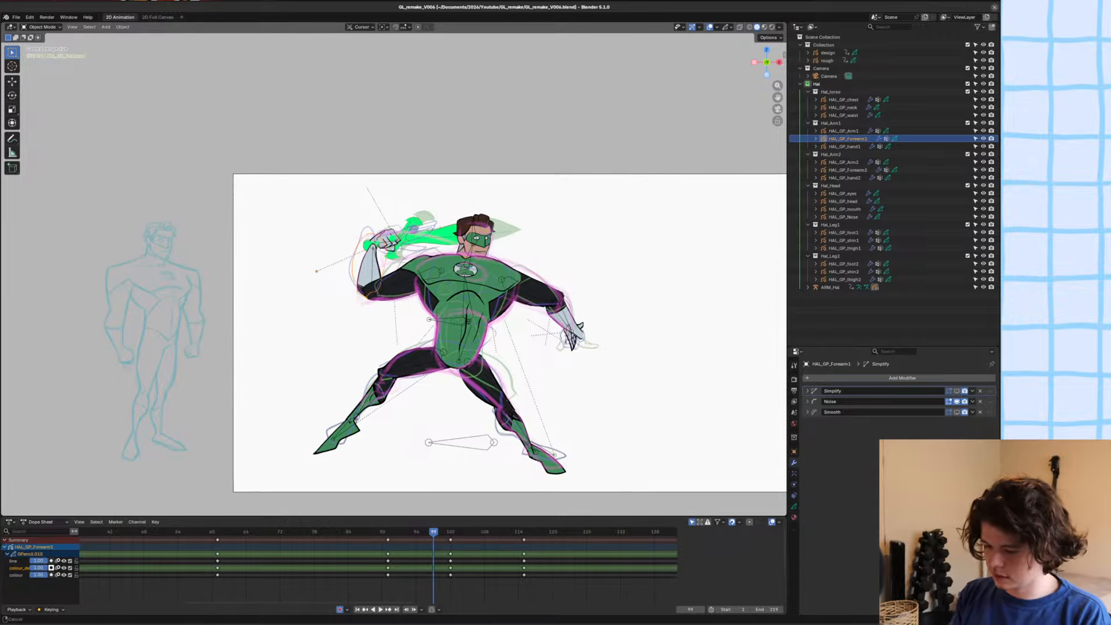
key("z")
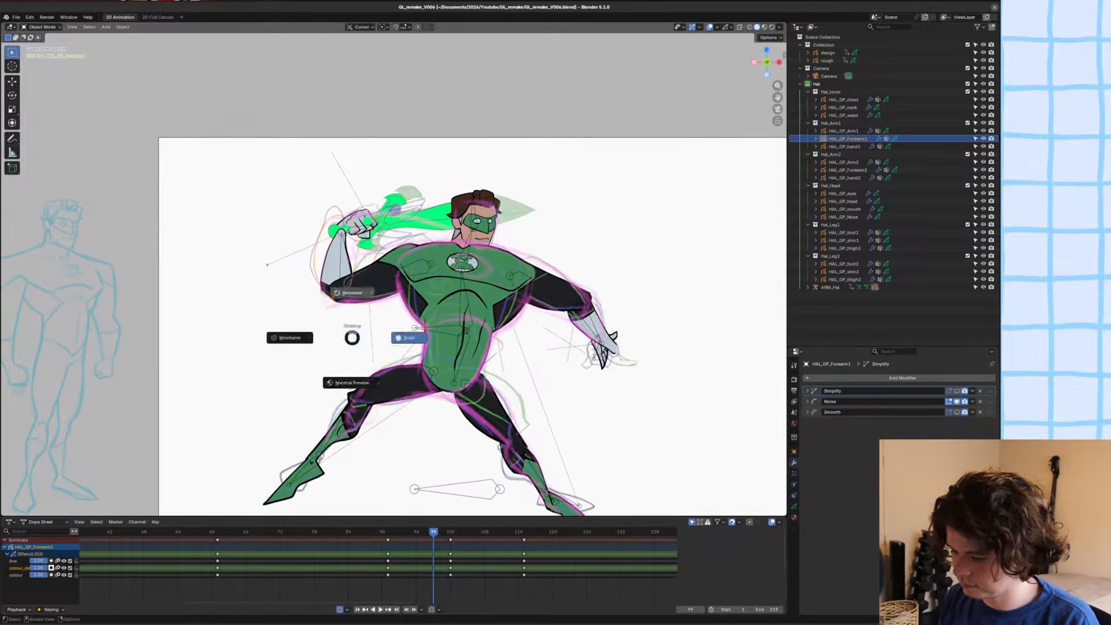
scroll(537, 300, "up", 6)
key("ctrl+s")
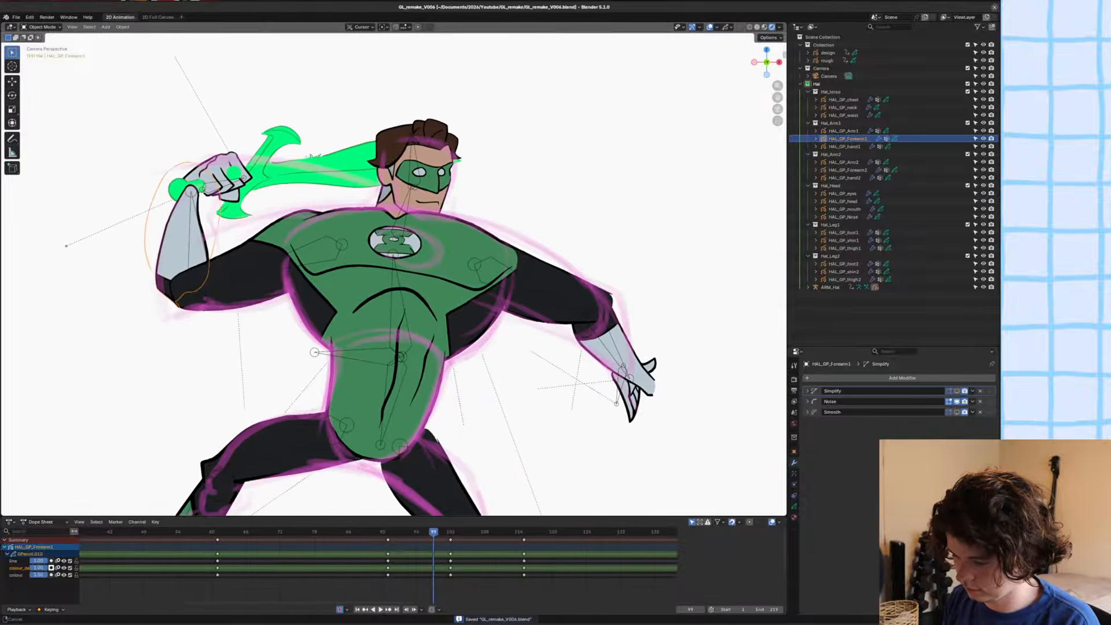
Select HAL_GP_Arm2 and round off its outer elbow outline with the Grab brush in Sculpt Mode at frame 99.
middle_click_drag(516, 249, 512, 253, "shift")
left_click(517, 256)
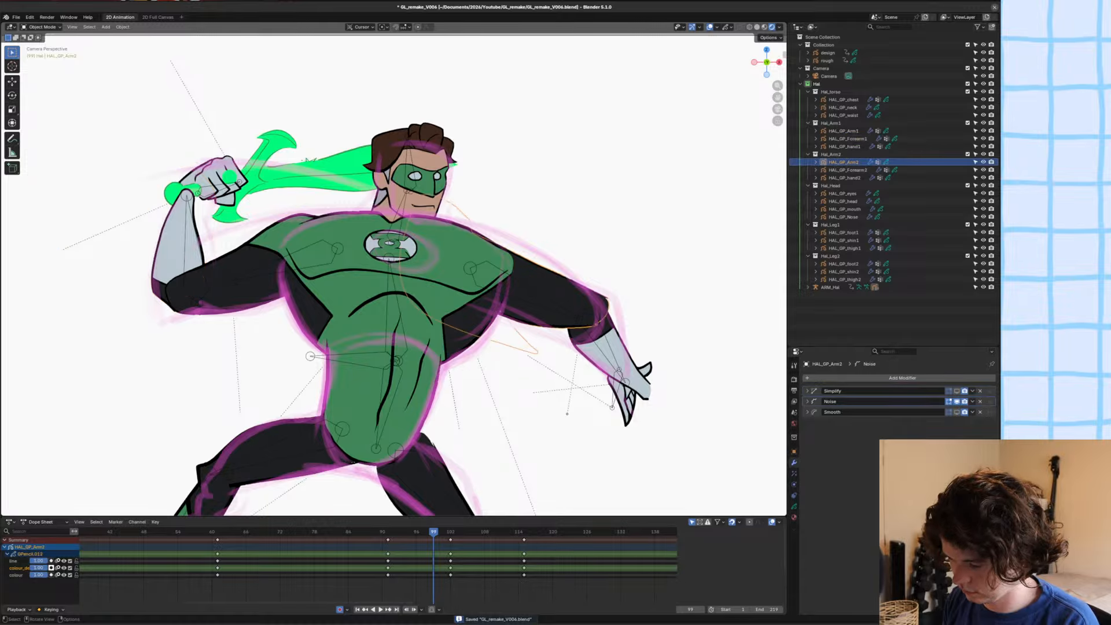
key("ctrl+Tab")
left_click(510, 299)
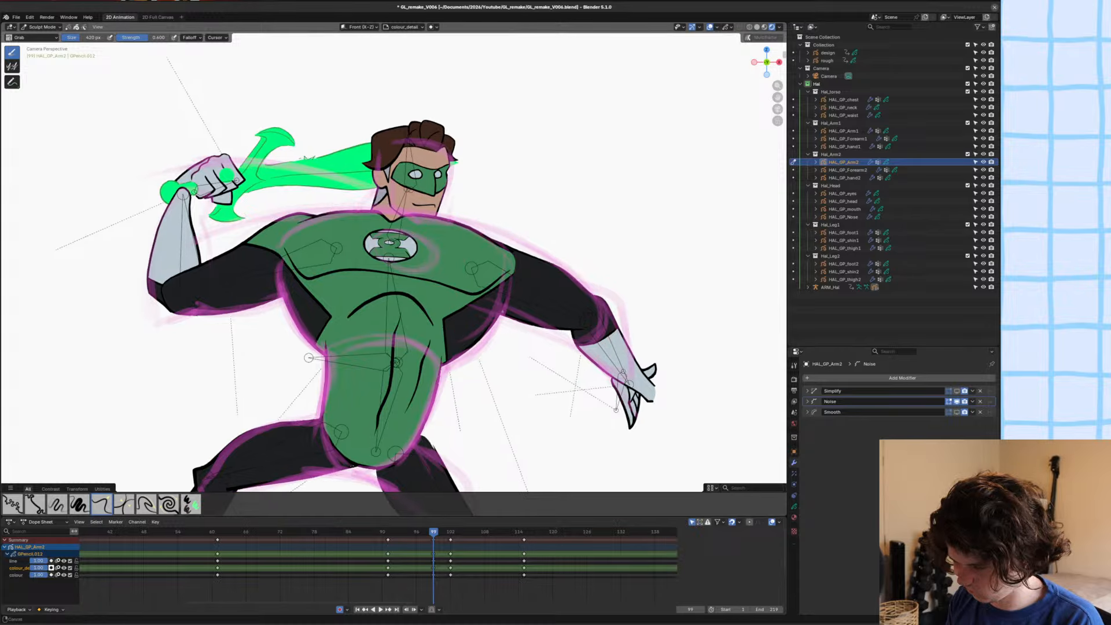
scroll(590, 283, "up", 3)
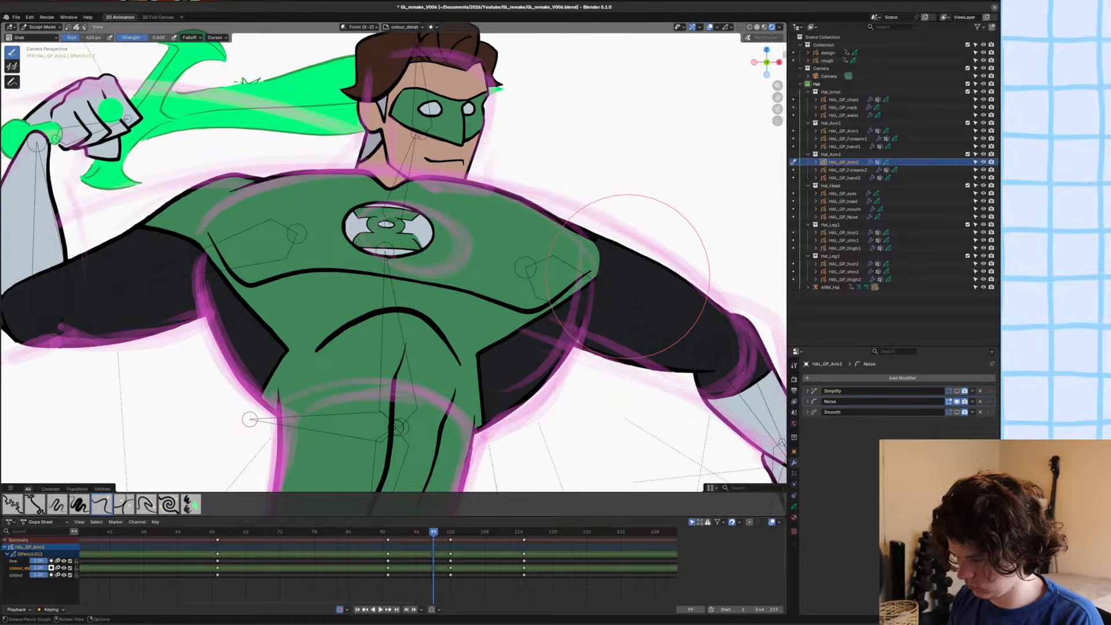
middle_click_drag(579, 237, 528, 236, "shift")
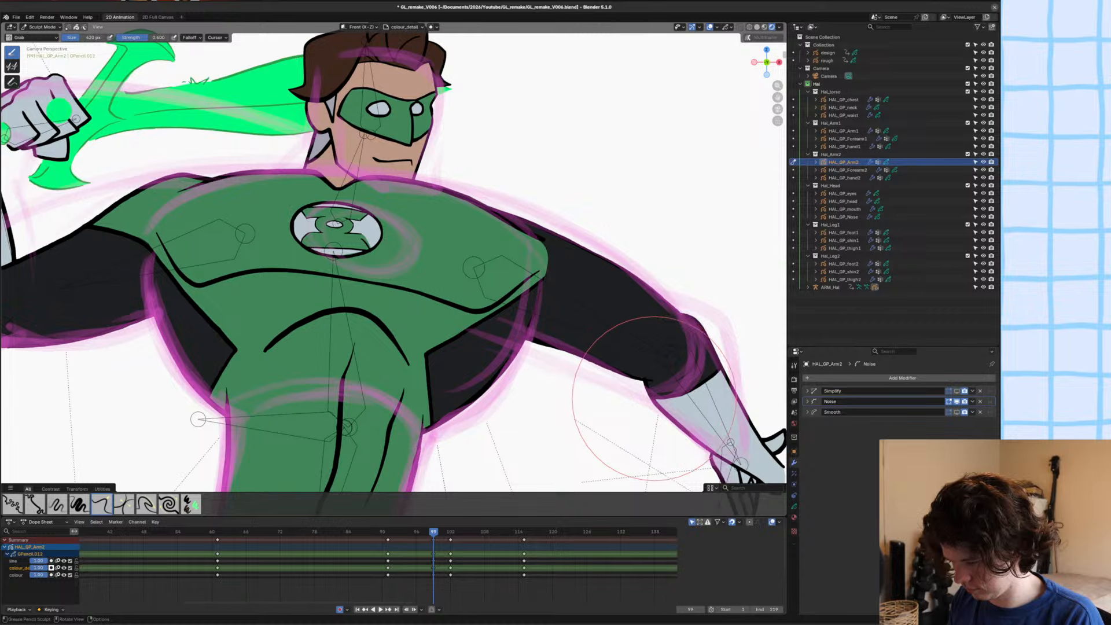
Reduce the Grab brush size to 274 px, tidy the lowered arm's inner elbow corner and save the file.
mouse_move(645, 401)
middle_mouse_down("ctrl")
mouse_move(645, 341)
mouse_move(474, 330)
middle_mouse_up("ctrl")
key("f")
left_click(543, 344)
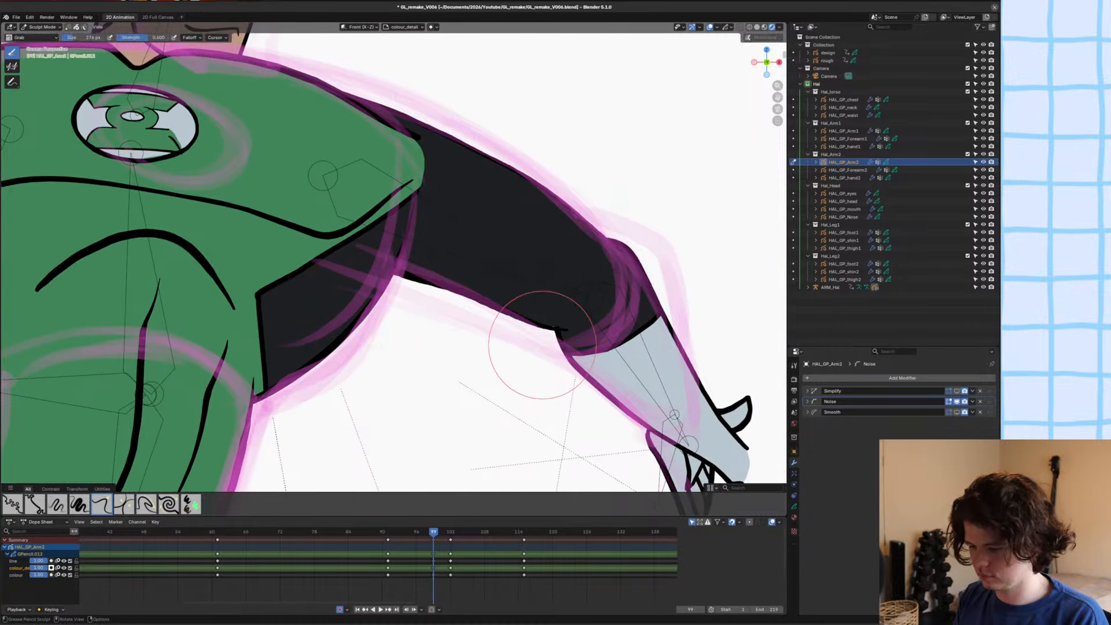
left_click_drag(551, 335, 553, 346)
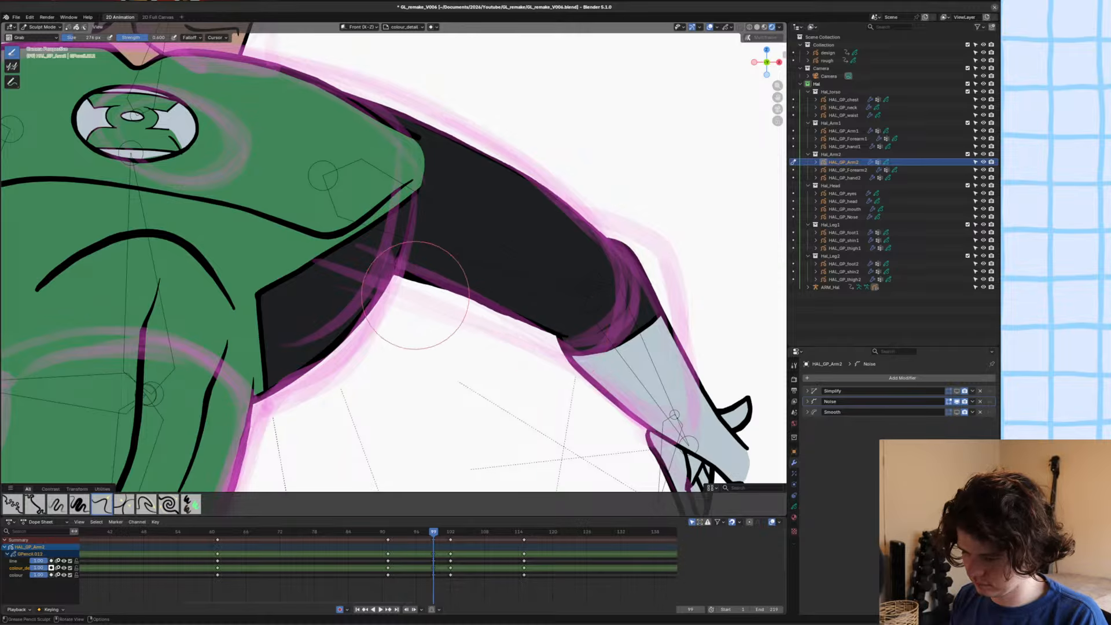
scroll(553, 335, "down", 4)
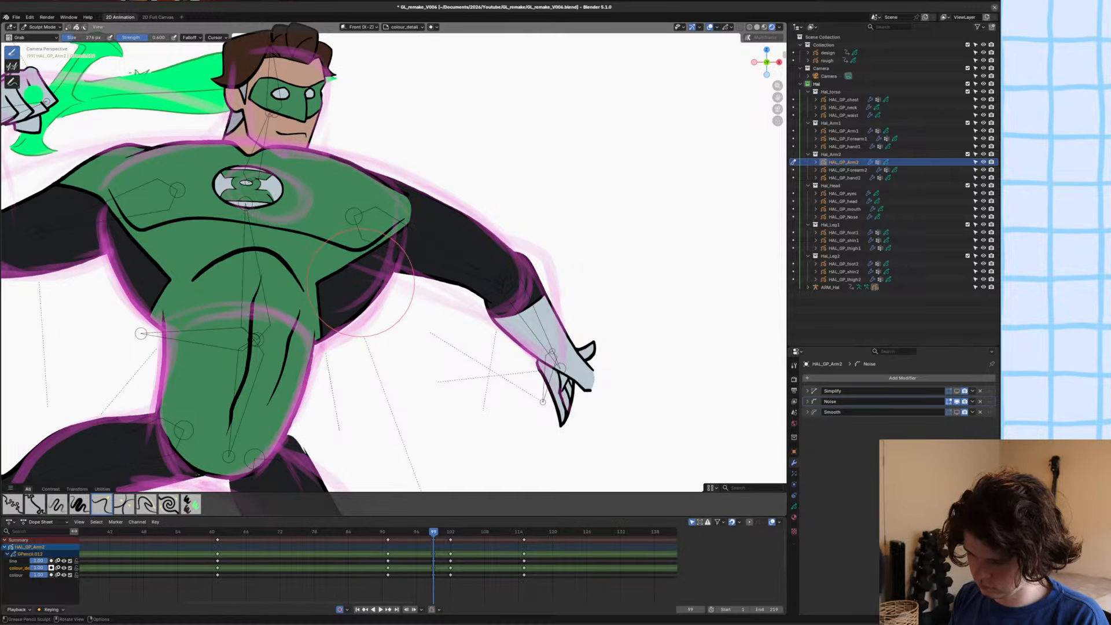
scroll(360, 281, "down", 6)
key("ctrl+s")
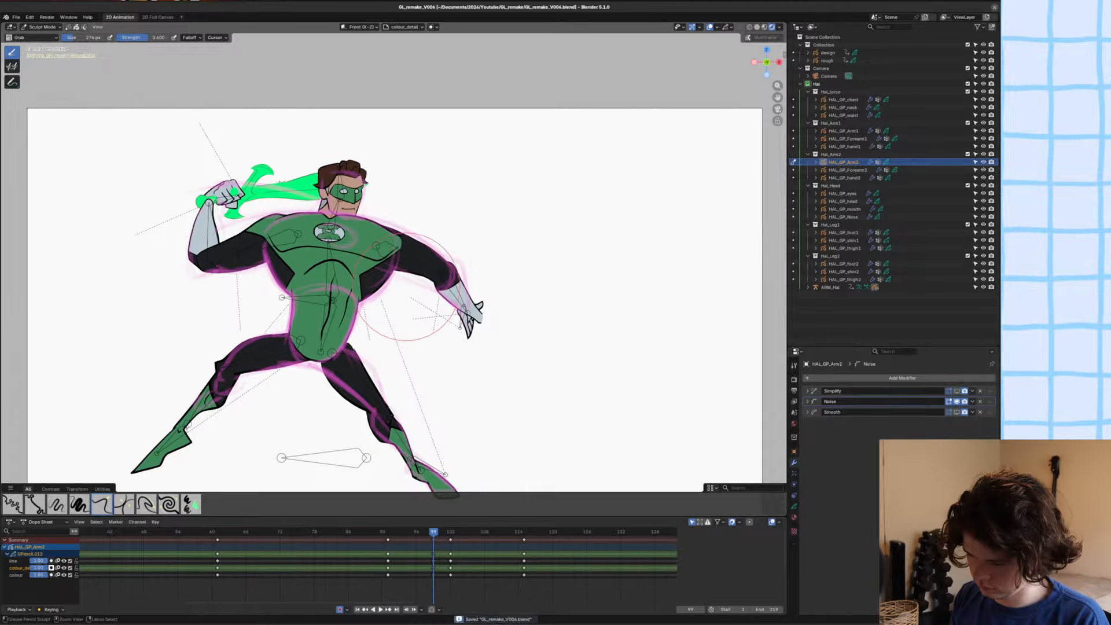
Curve the underside of the lowered upper arm near the elbow with the Grab brush and save the file.
middle_click_drag(406, 287, 418, 228, "ctrl")
left_click_drag(490, 224, 457, 225)
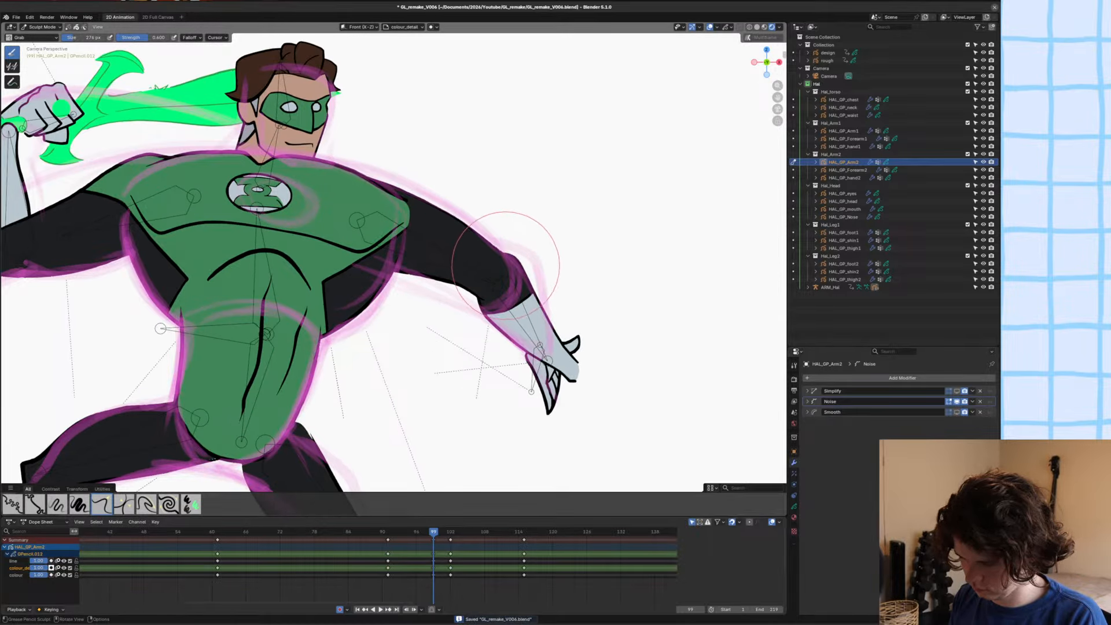
scroll(492, 272, "up", 2)
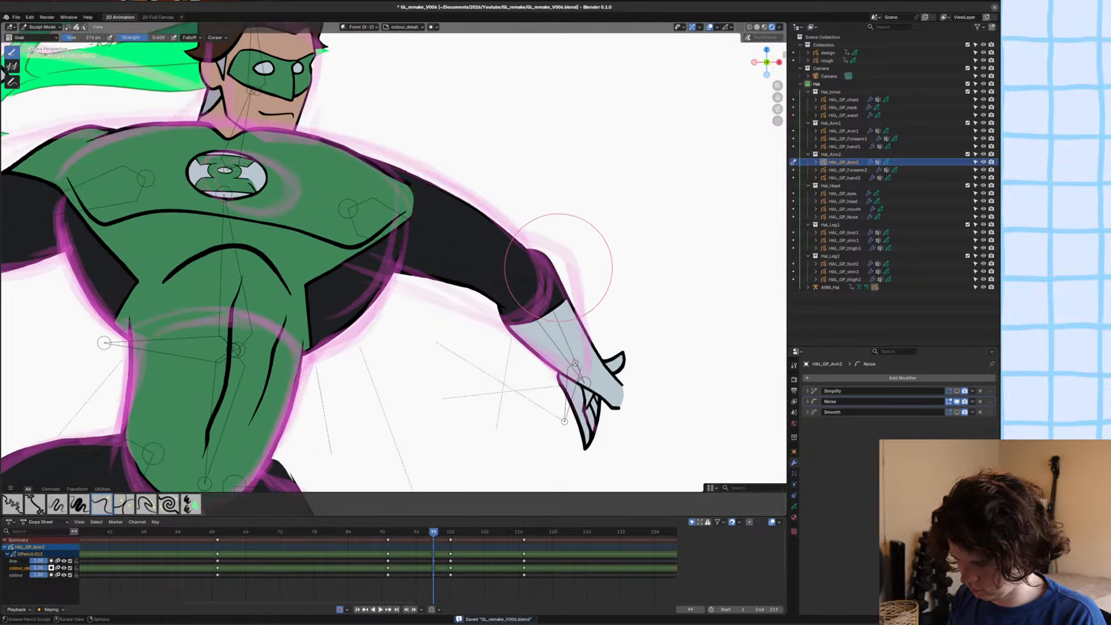
scroll(559, 267, "up", 3)
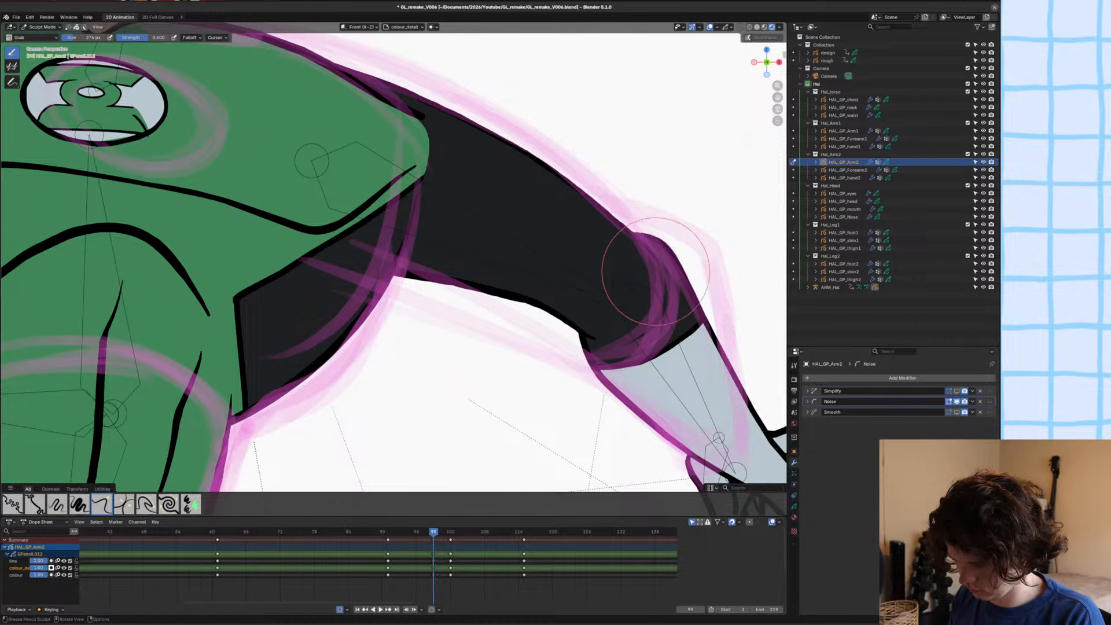
scroll(579, 313, "down", 4)
key("ctrl+s")
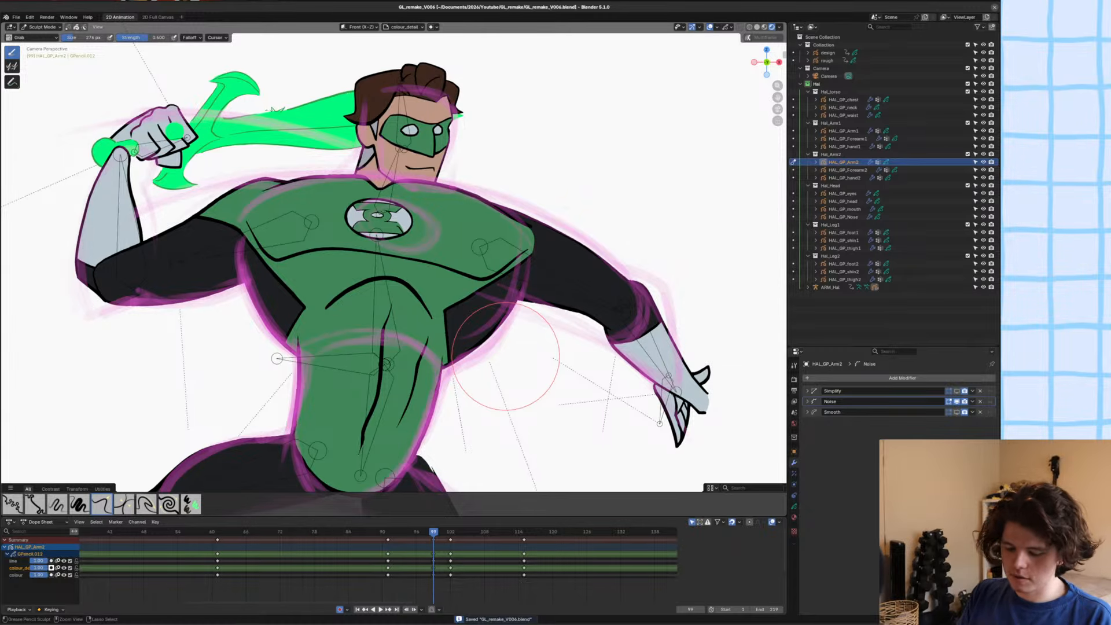
scroll(506, 356, "down", 4)
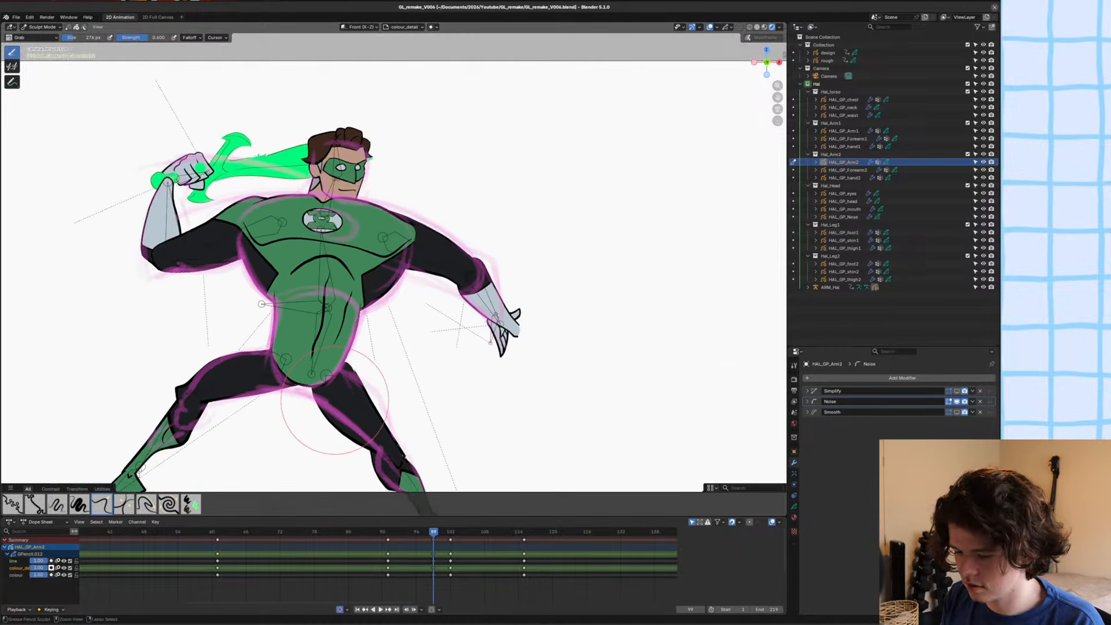
key("ctrl+s")
Rotate and move the green shoulder shape of HAL_GP_Arm2 in Edit Mode so its edge slants across the upper arm.
middle_click_drag(335, 401, 371, 407, "shift")
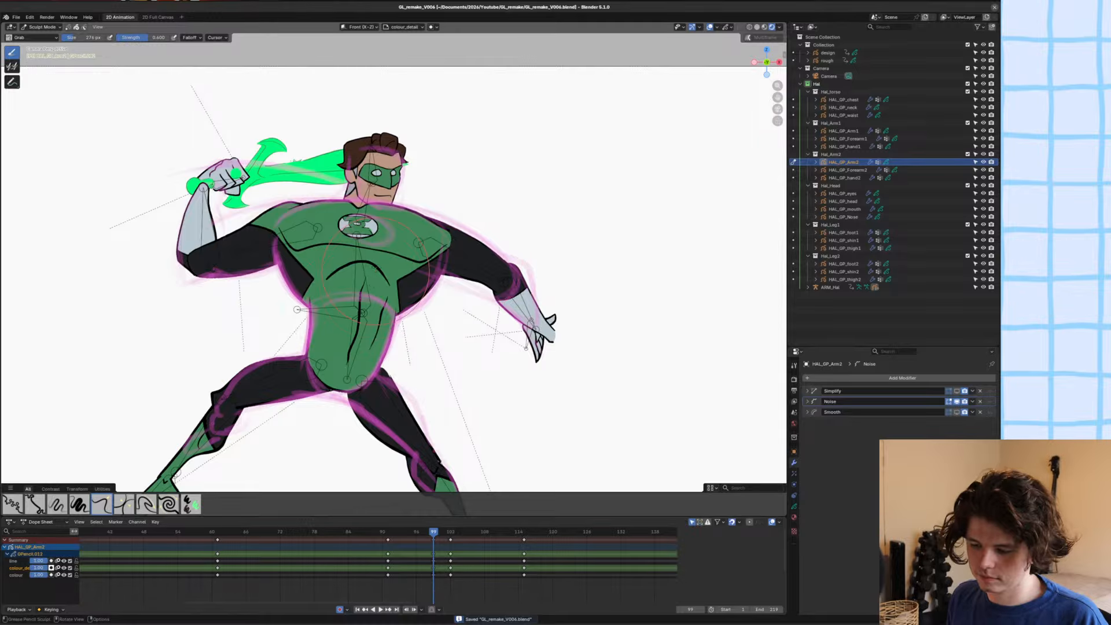
scroll(468, 262, "up", 5)
key("Tab")
left_click(446, 106)
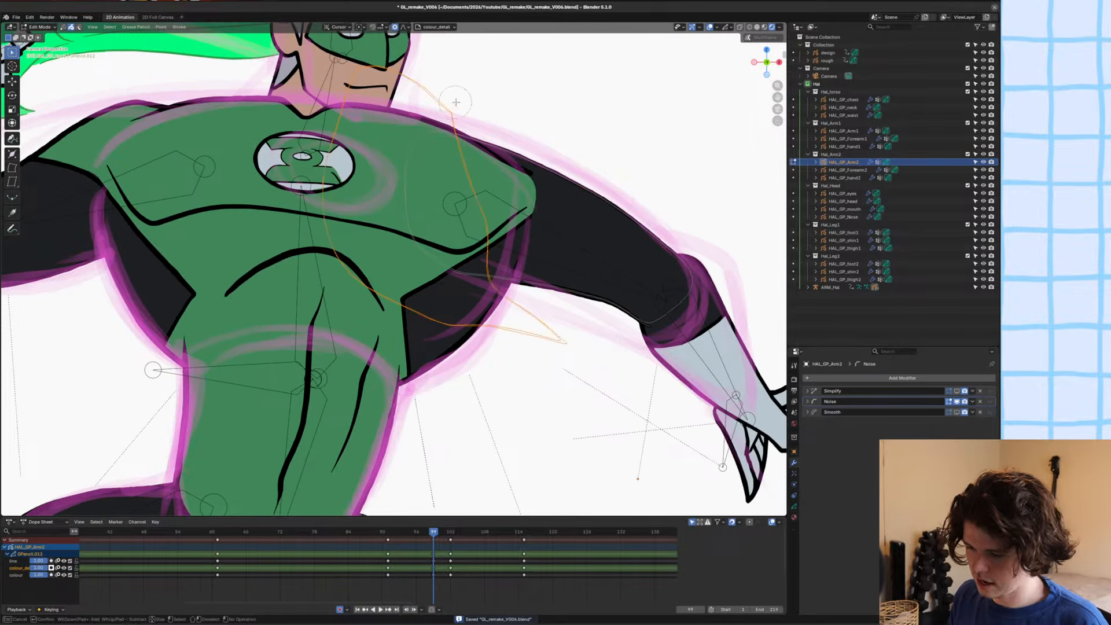
key("Escape")
key("r")
left_click(634, 493)
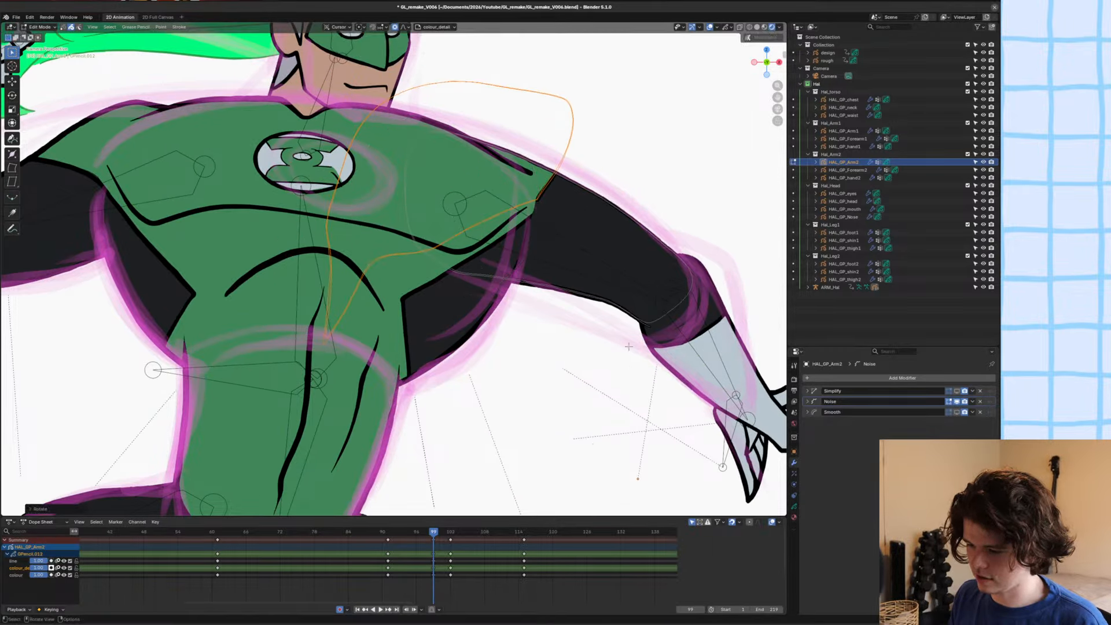
key("g")
left_click(640, 260)
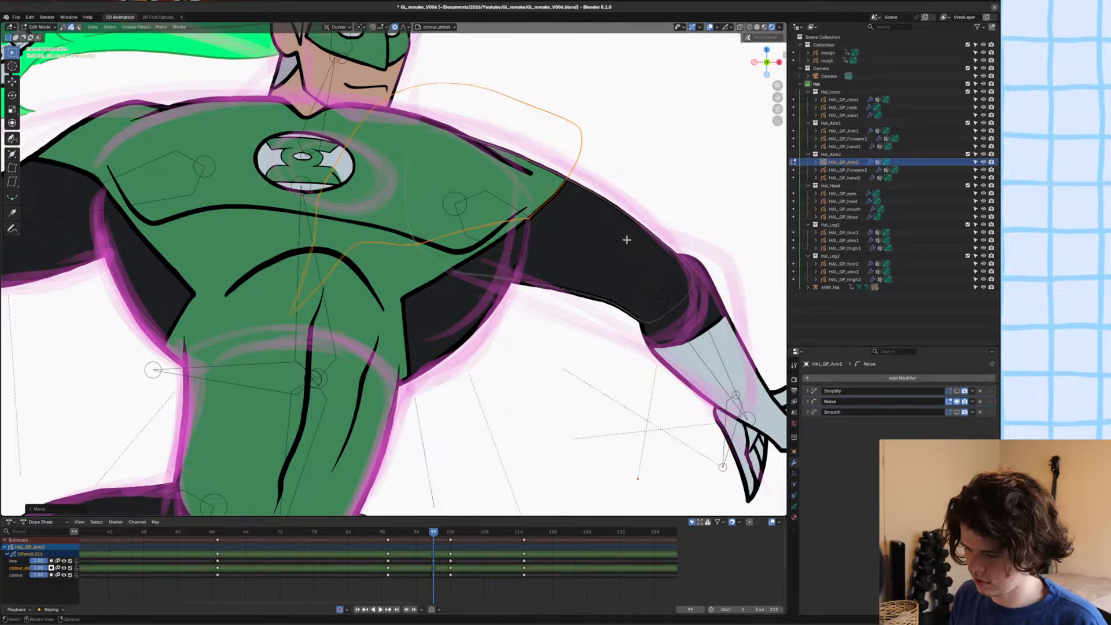
Nudge the shoulder shape's edge with proportional editing and adjust its stroke thickness, save the file and return to Object Mode.
scroll(631, 252, "up", 7)
key("g")
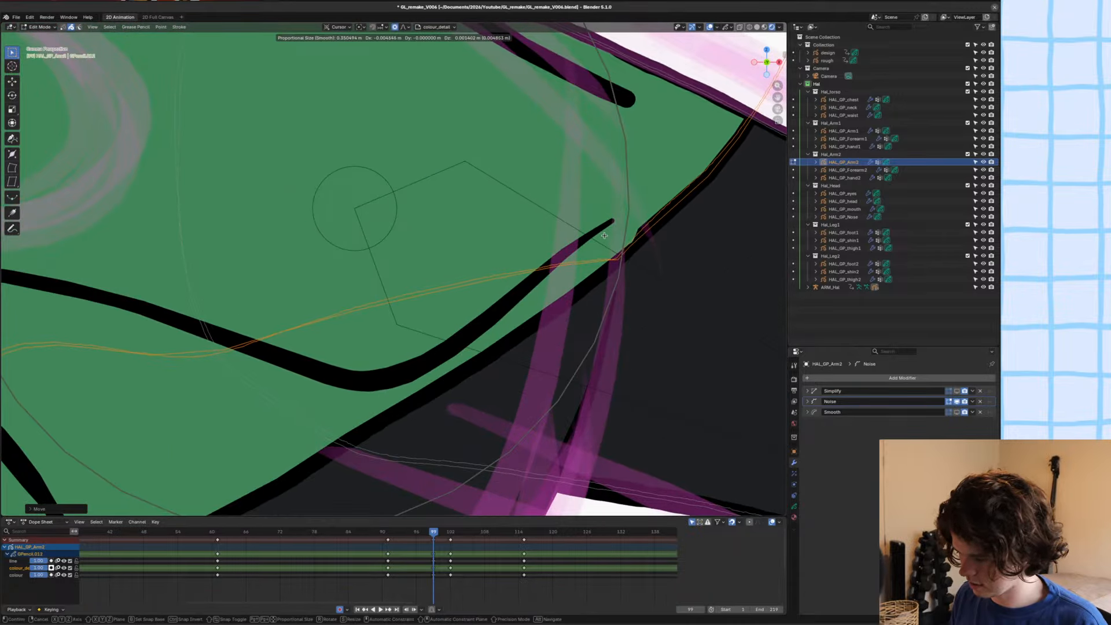
left_click(604, 235)
key("alt+s")
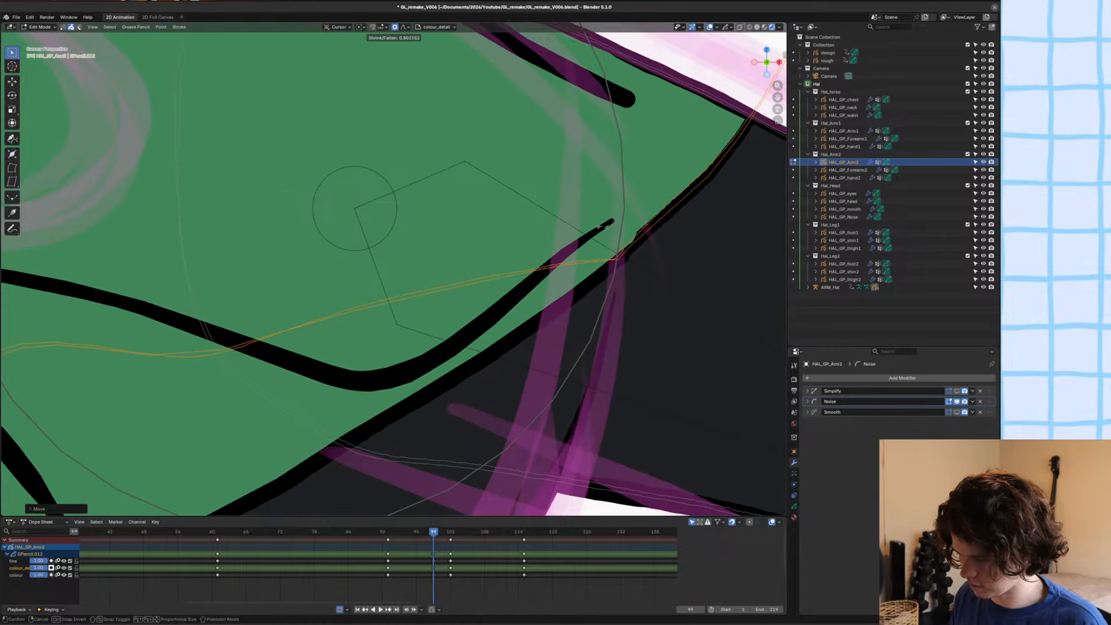
left_click(605, 227)
key("g")
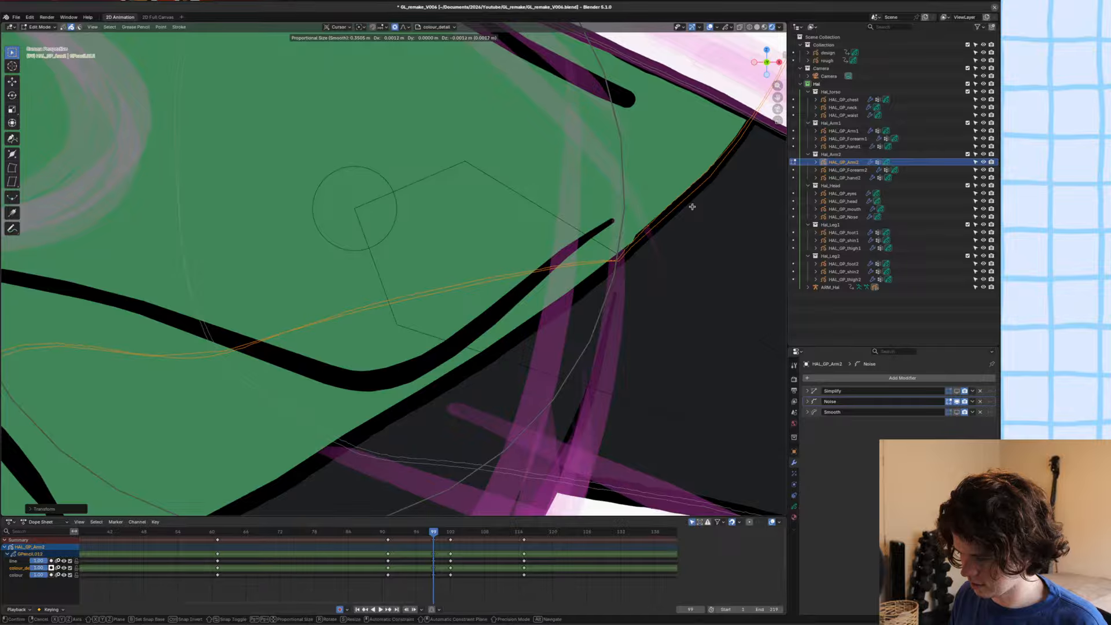
left_click(692, 207)
scroll(692, 207, "down", 4)
key("ctrl+s")
scroll(531, 218, "down", 5)
key("Tab")
left_click(530, 220)
scroll(496, 234, "down", 3)
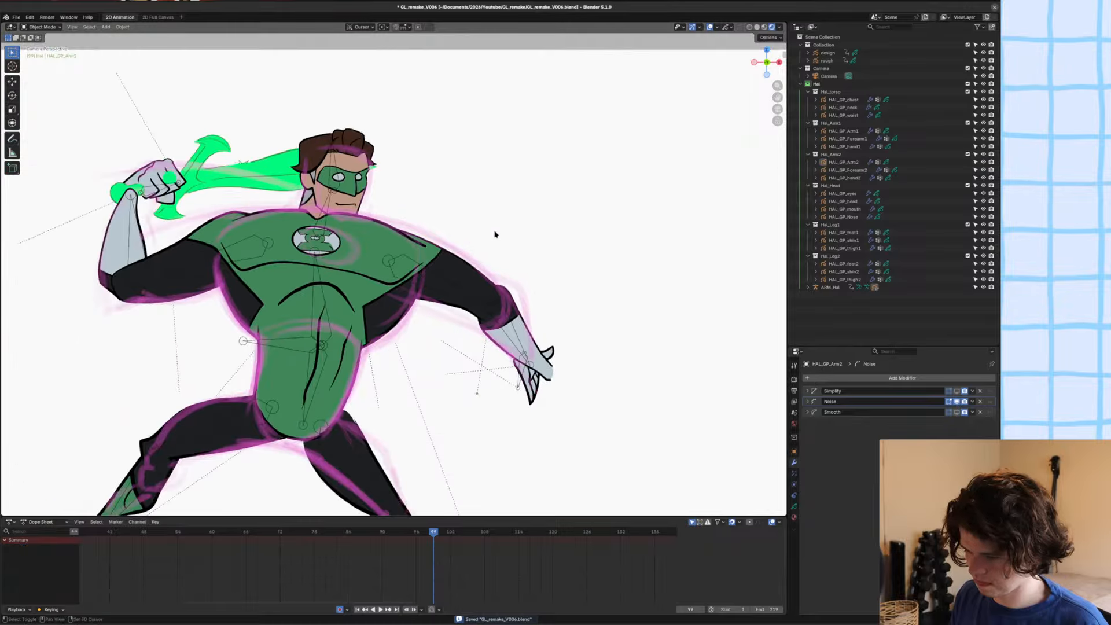
Select HAL_GP_Arm2, move its new keyframes to frame 98, clear the selection and save the file.
left_click(441, 290)
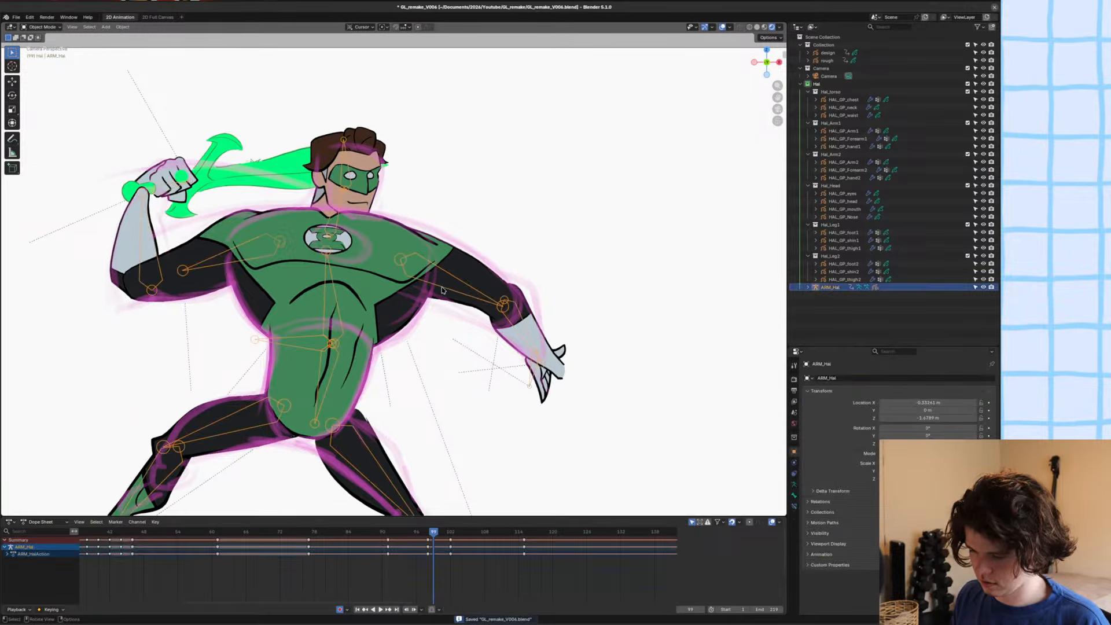
left_click(466, 268)
scroll(466, 268, "up", 3, "alt")
scroll(466, 268, "down", 2, "alt")
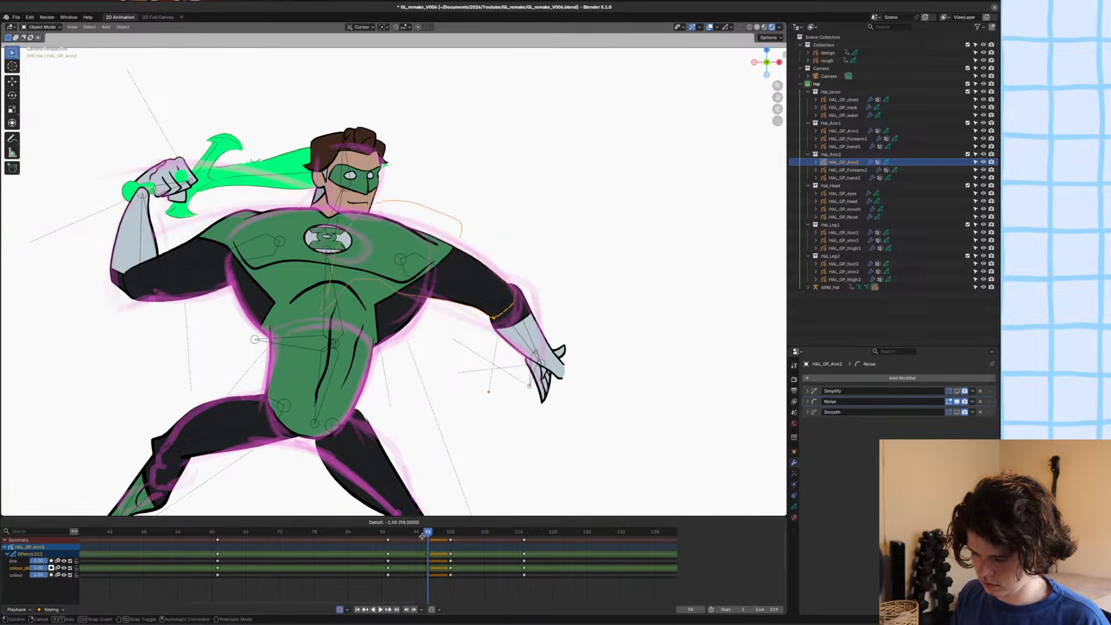
key("alt+a")
scroll(457, 295, "up", 1, "alt")
scroll(457, 296, "down", 1, "alt")
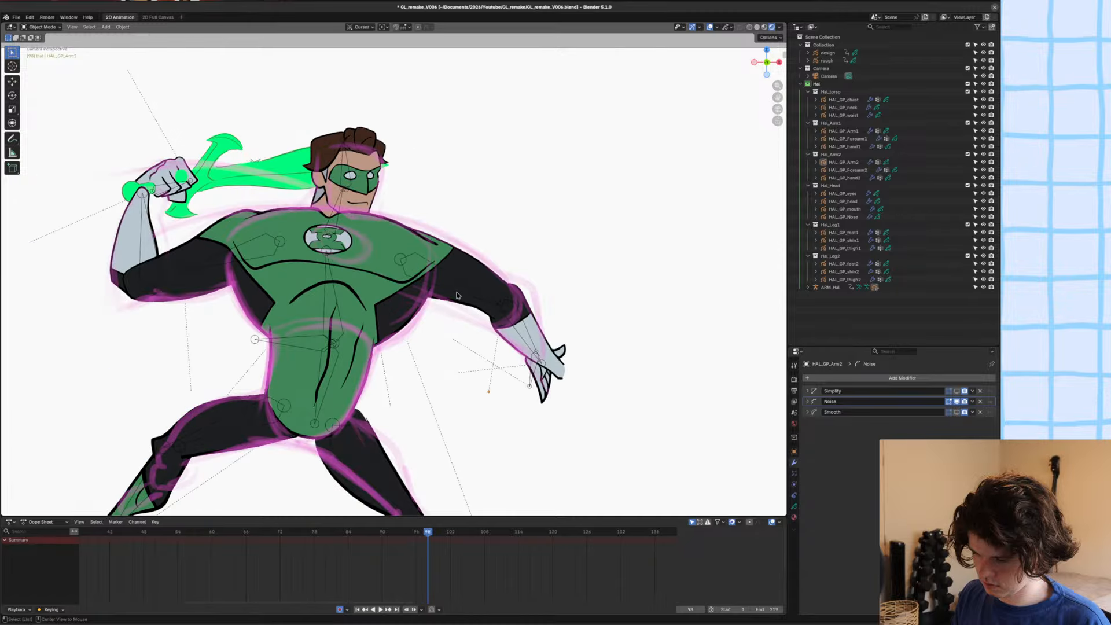
scroll(521, 304, "up", 2)
key("ctrl+s")
scroll(533, 309, "up", 2)
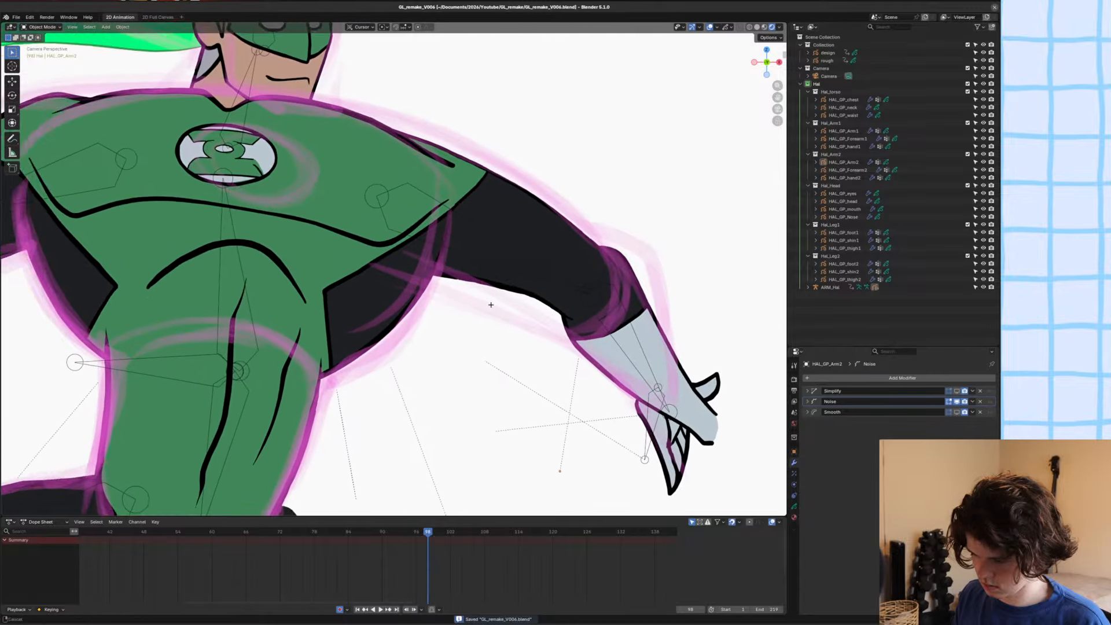
Select HAL_GP_Arm2 and refine the underside of the lowered upper arm with the Grab brush in Sculpt Mode.
left_click(521, 306)
scroll(521, 307, "up", 3)
key("ctrl+Tab")
left_click(574, 312)
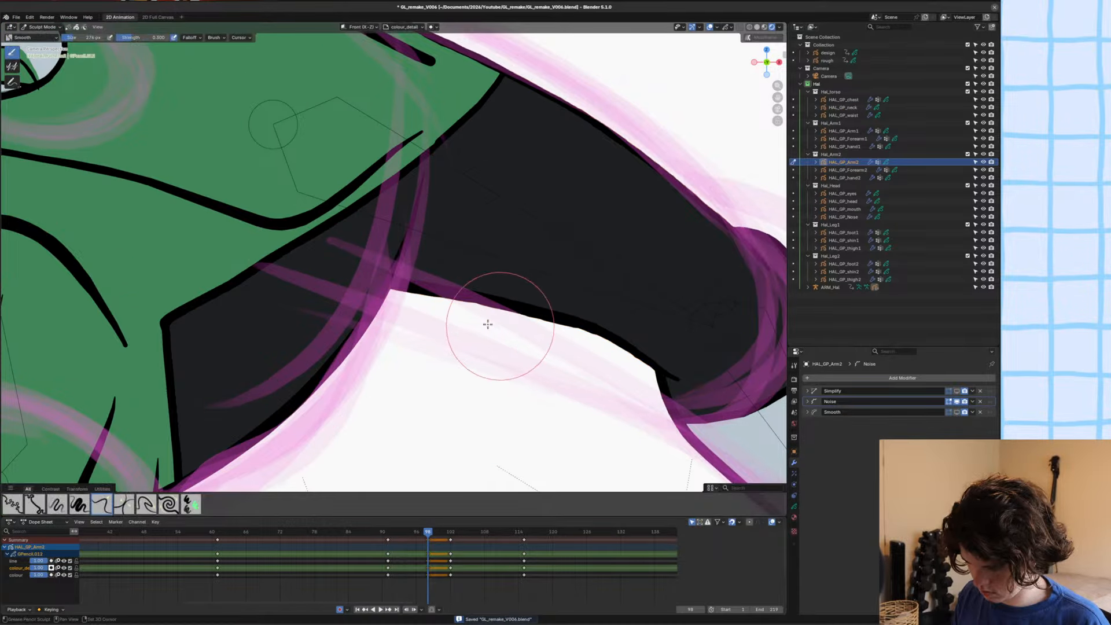
scroll(489, 317, "down", 8)
middle_click_drag(389, 338, 434, 355, "shift")
scroll(402, 253, "up", 3)
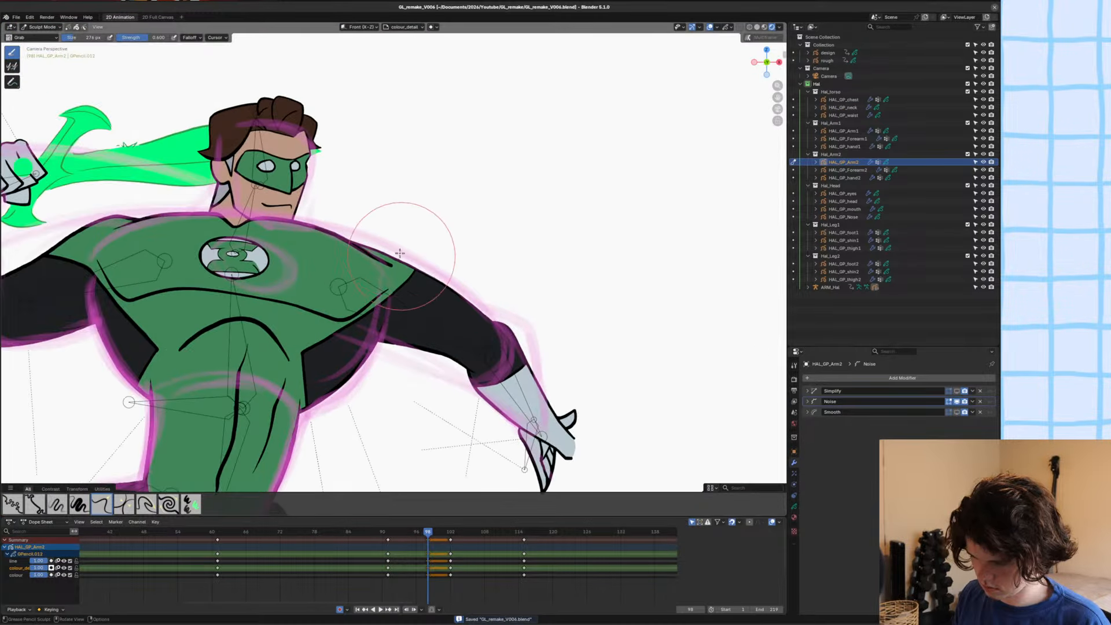
Select HAL_GP_chest and move and rotate the free end of its shoulder line in Edit Mode toward the outer shoulder contour.
middle_click_drag(401, 253, 472, 309, "shift")
scroll(440, 301, "up", 4)
key("ctrl+Tab")
left_click(350, 387)
key("Tab")
left_click(504, 377)
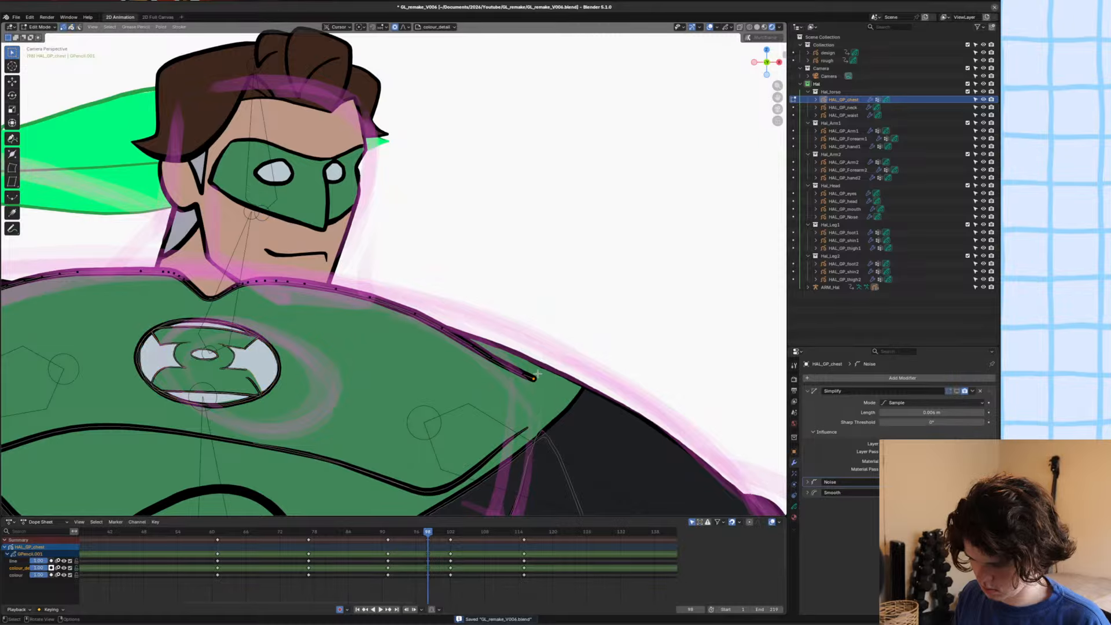
key("g")
left_click(523, 347)
key("g")
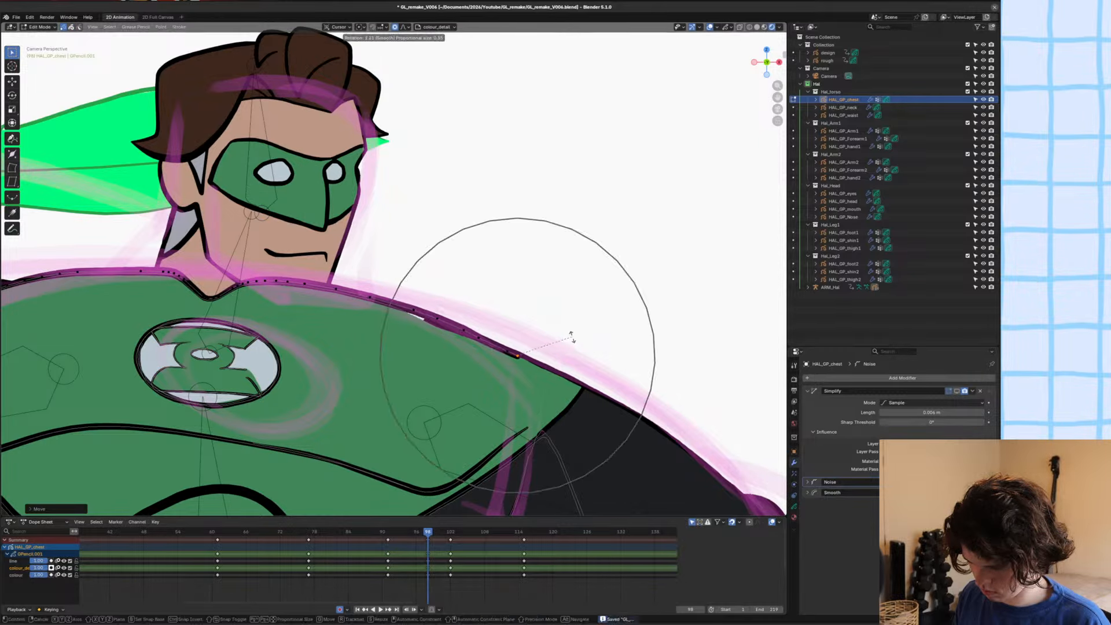
left_click(606, 349)
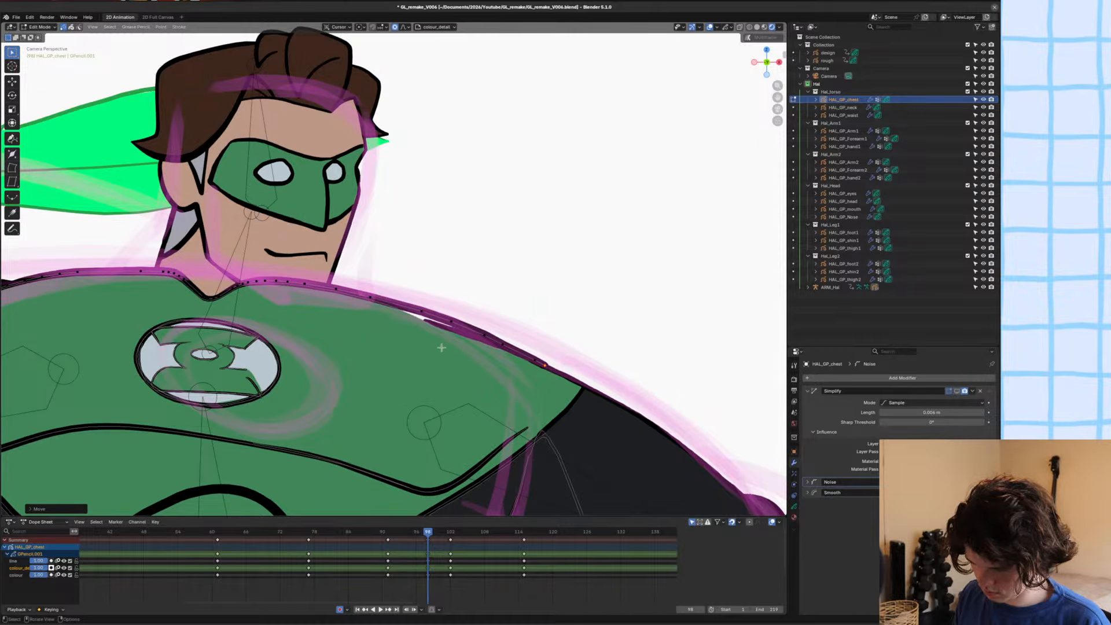
Fit the chest's shoulder line to the upper shoulder contour with proportional editing, save the file and return to Object Mode.
key("g")
left_click(524, 356)
scroll(532, 363, "up", 3)
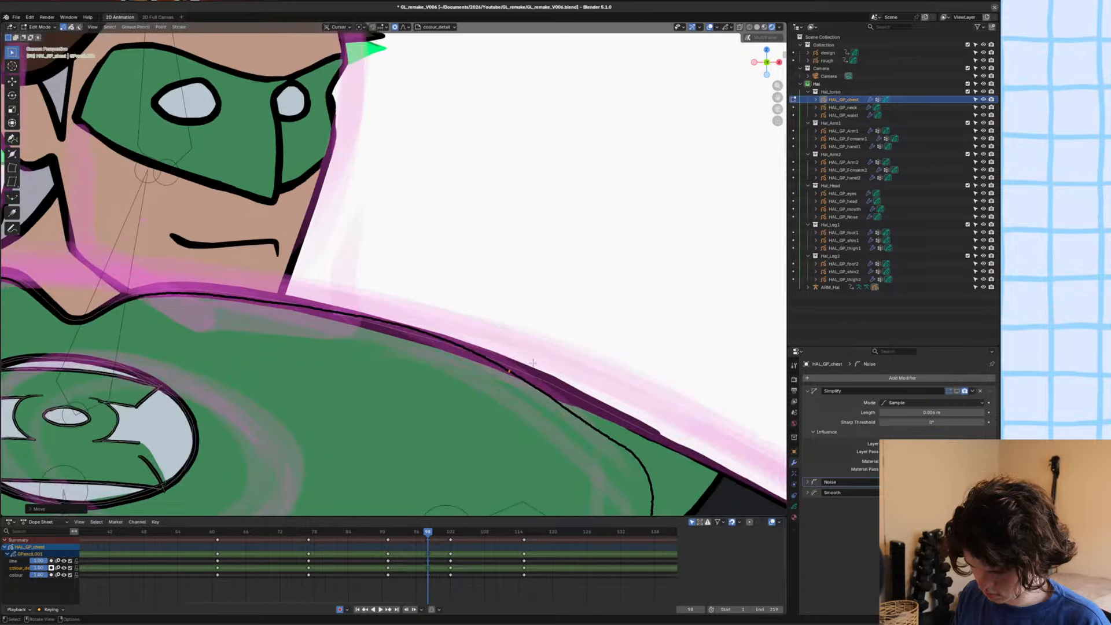
key("g")
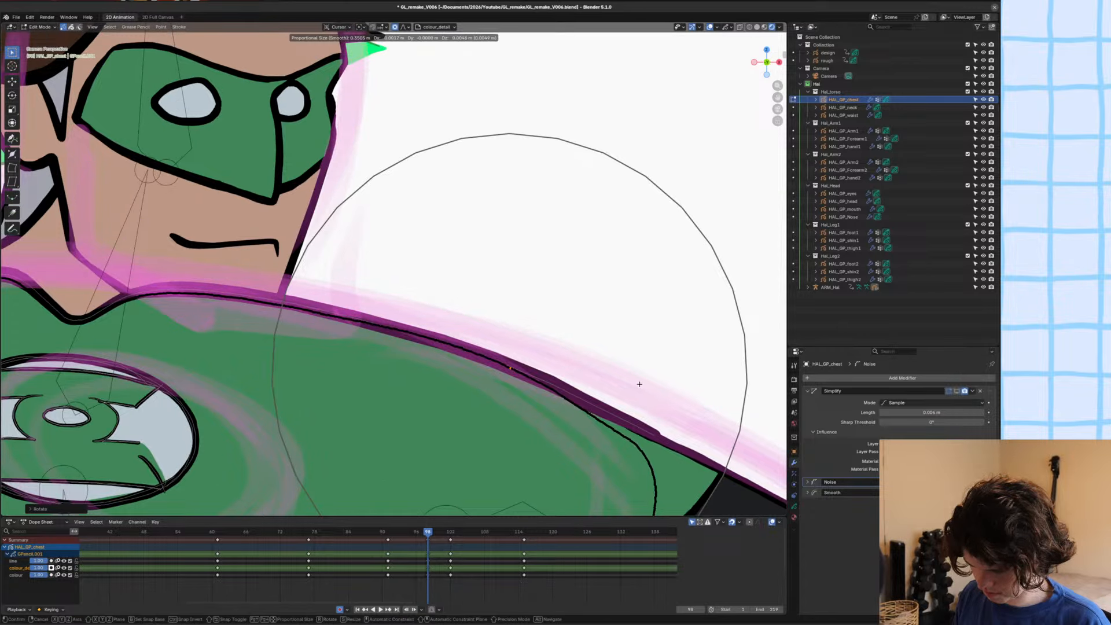
left_click(686, 384)
key("ctrl+s")
scroll(685, 385, "down", 8)
key("Tab")
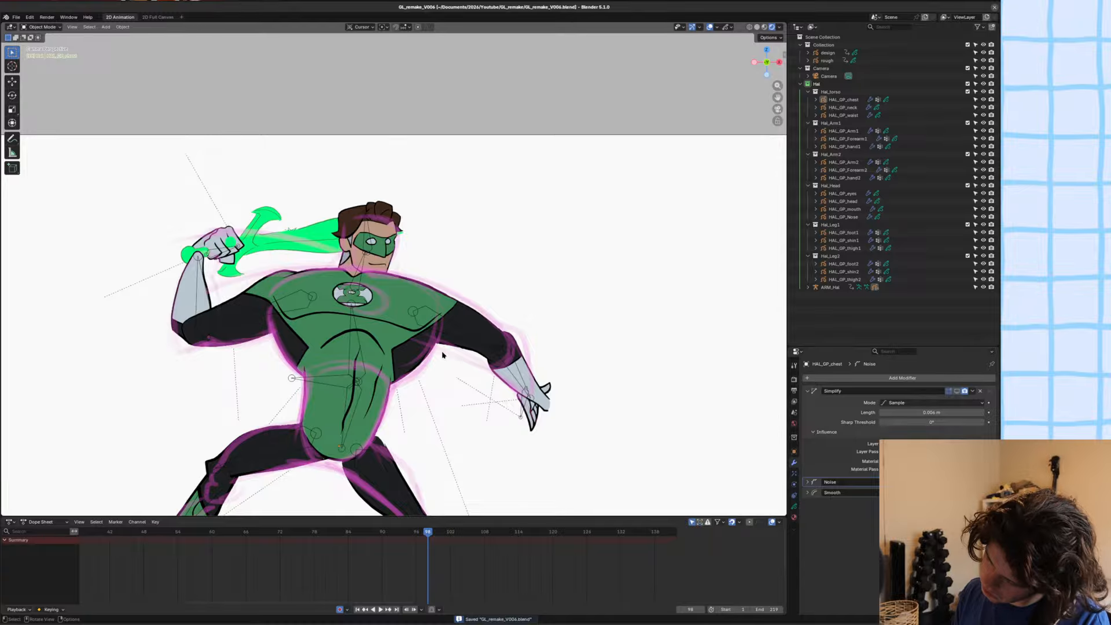
Scrub and play the animation through the sword swing, return to frame 98 and examine the pose against the rough sketch.
scroll(443, 328, "up", 4)
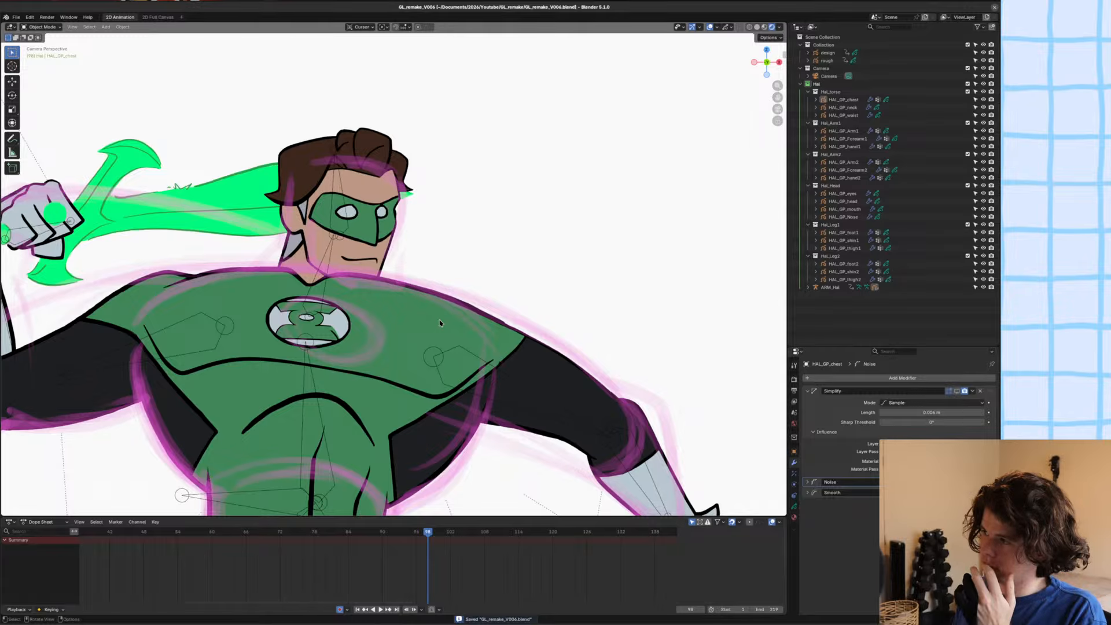
scroll(440, 323, "down", 5)
scroll(450, 237, "up", 2)
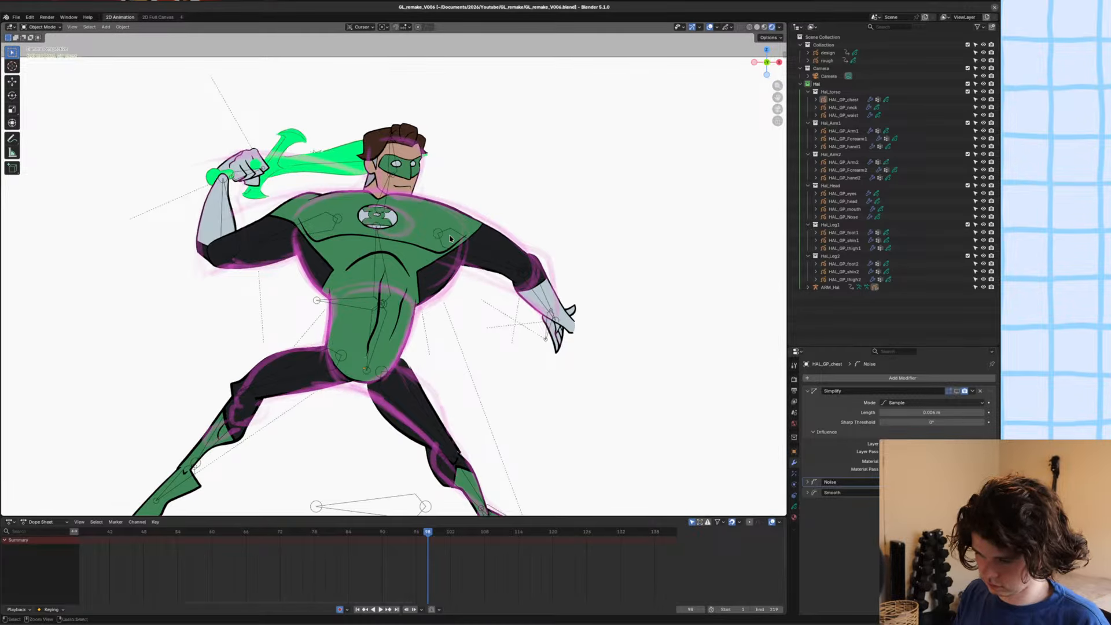
key("ctrl+s")
scroll(450, 236, "down", 3)
middle_click_drag(450, 237, 314, 280, "shift")
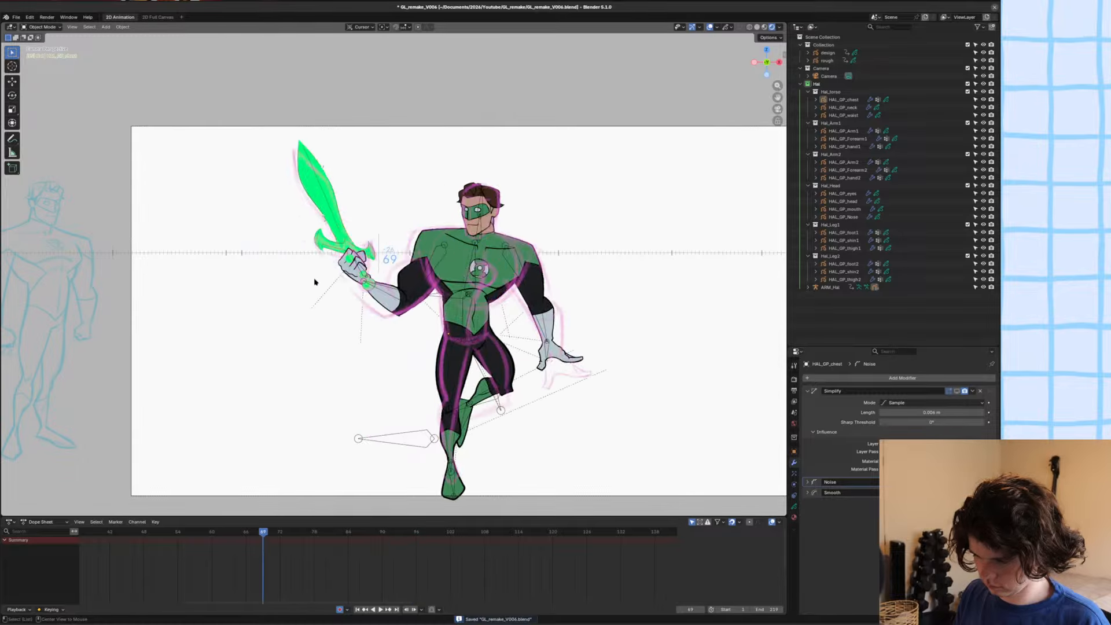
scroll(314, 282, "down", 2)
key("space")
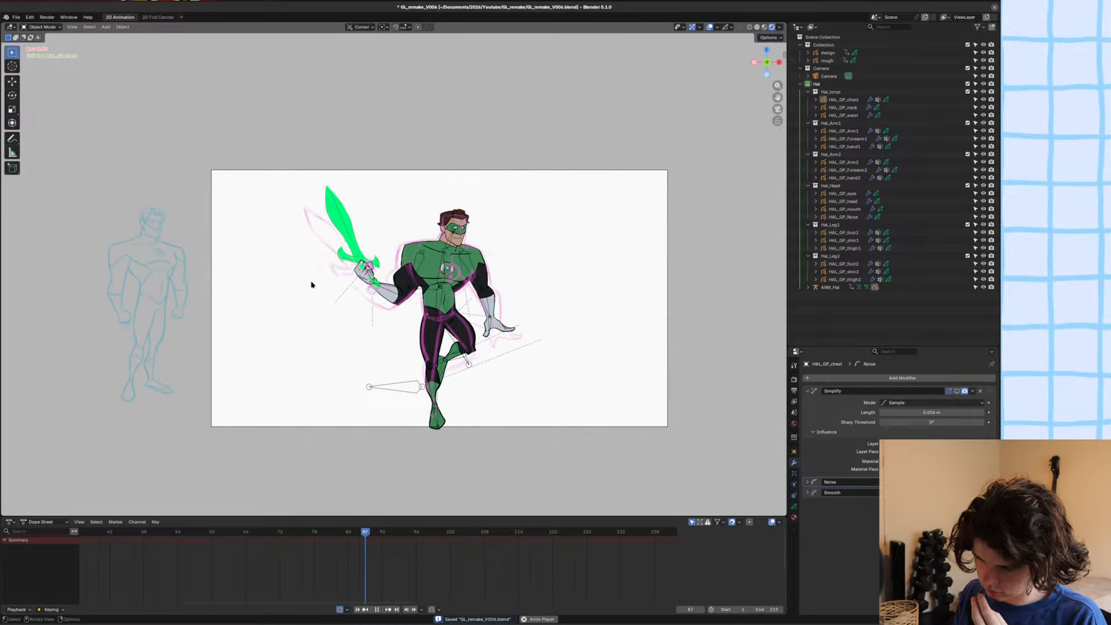
key("space")
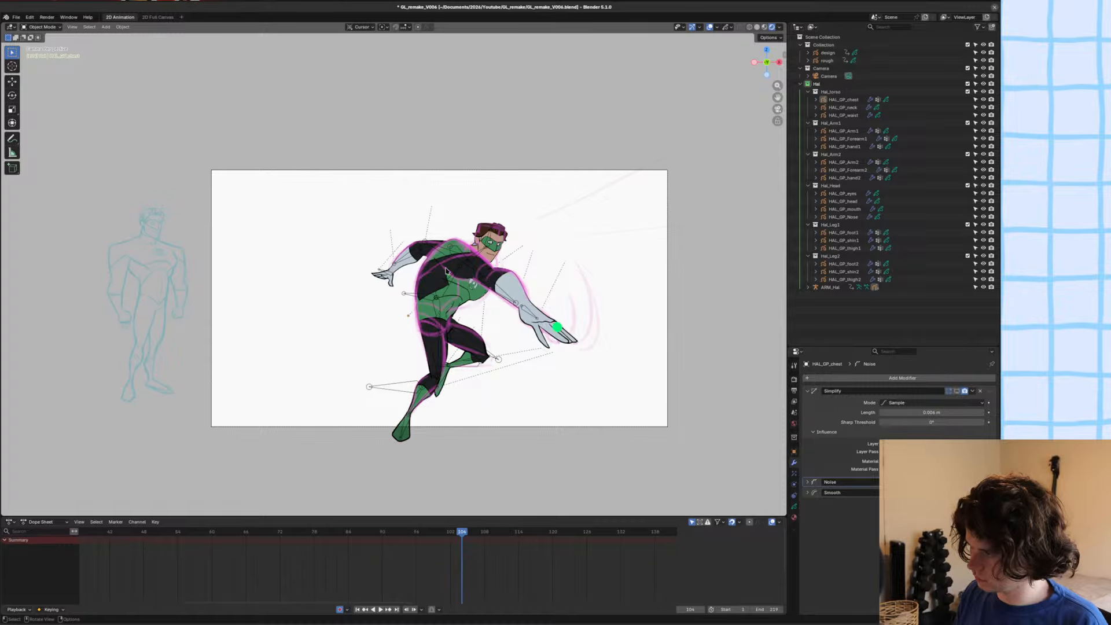
middle_click_drag(446, 270, 420, 275, "alt")
key("ctrl+s")
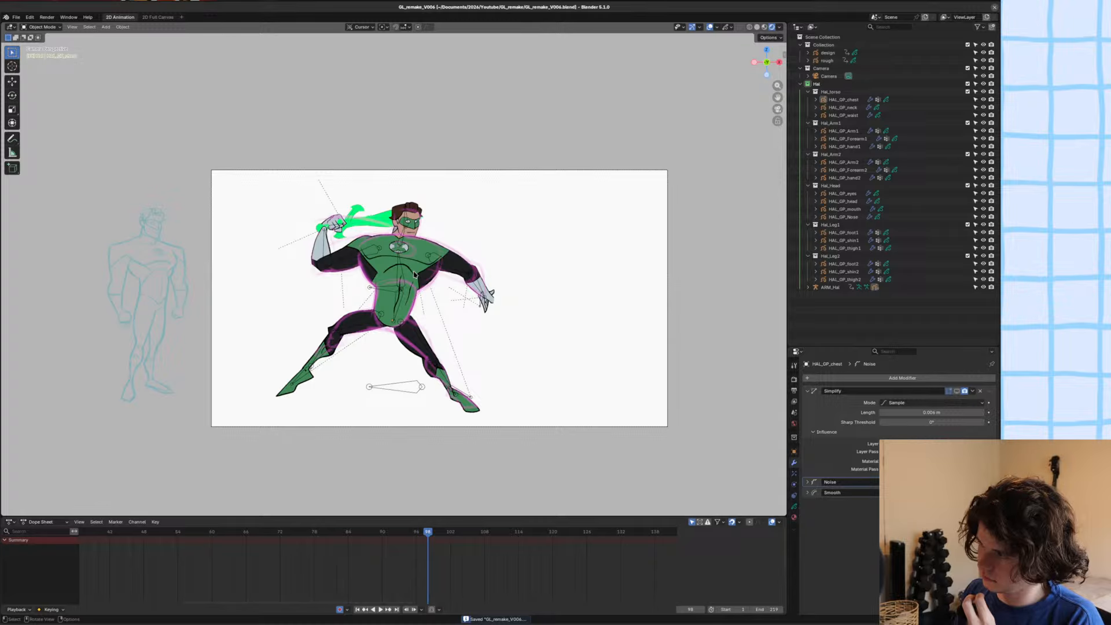
scroll(415, 275, "up", 3)
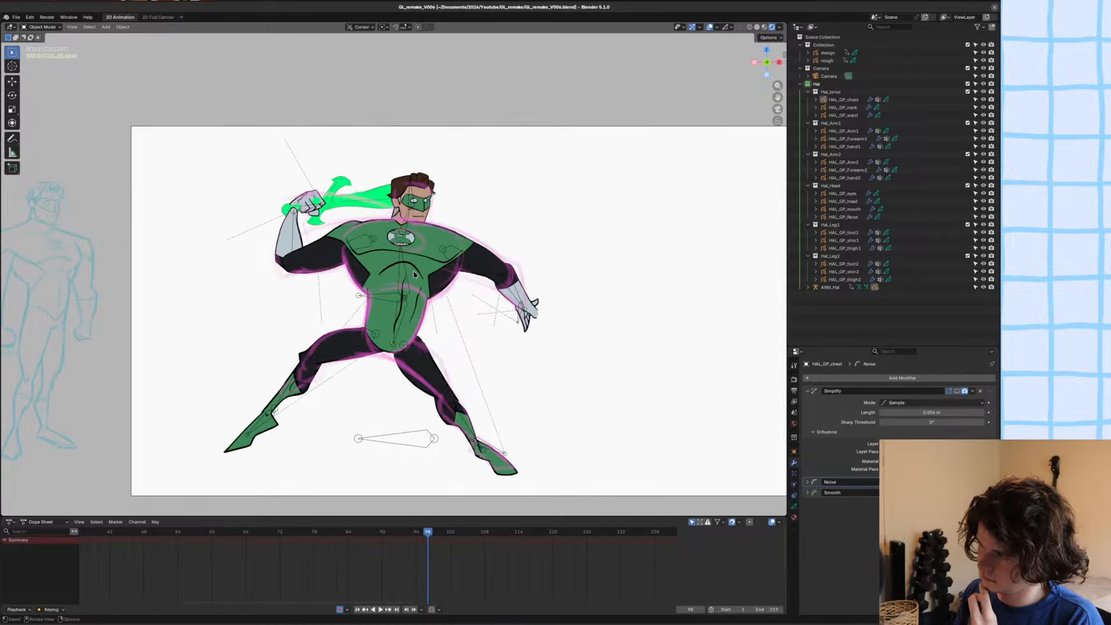
scroll(414, 274, "down", 2)
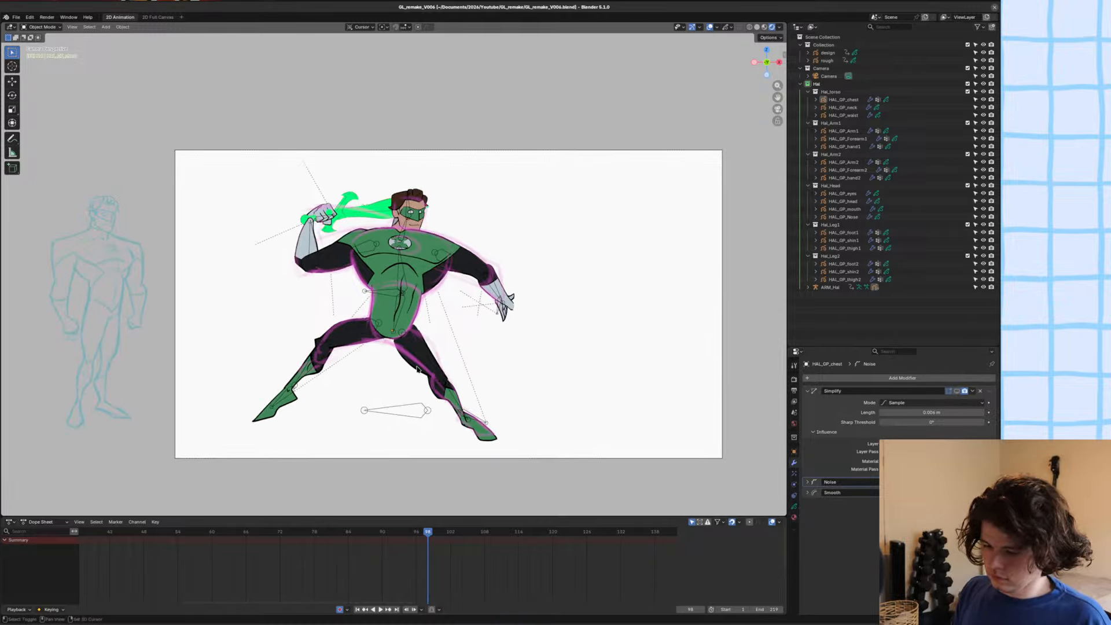
Select HAL_GP_waist, switch it to Draw Mode, compare its neighbouring frames and save the file at frame 98.
scroll(416, 368, "up", 6)
key("ctrl+s")
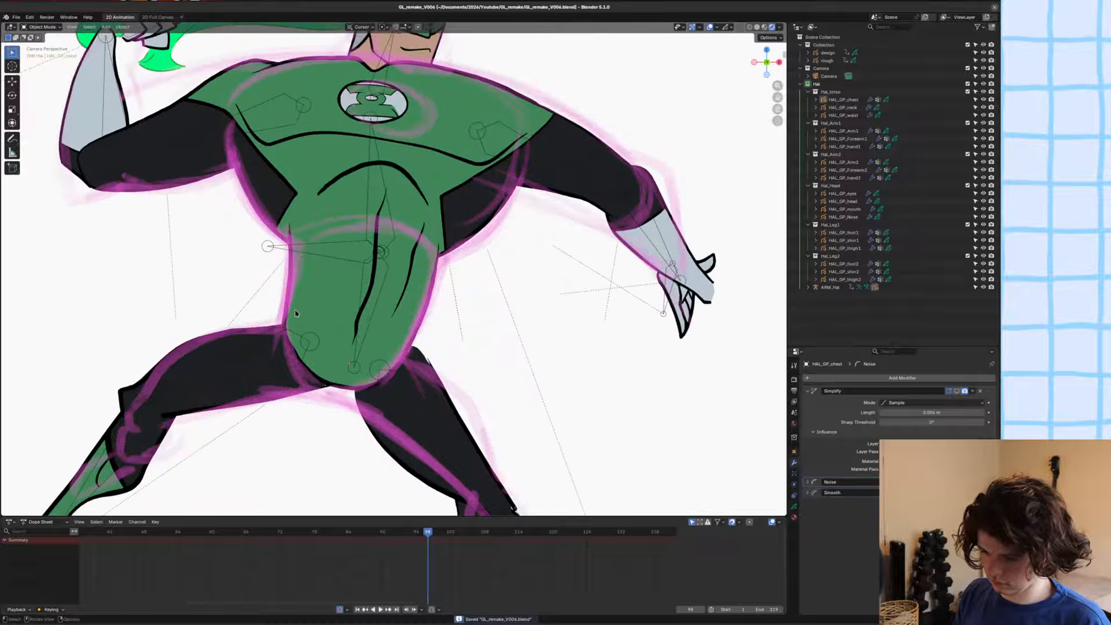
left_click(296, 313)
key("ctrl+Tab")
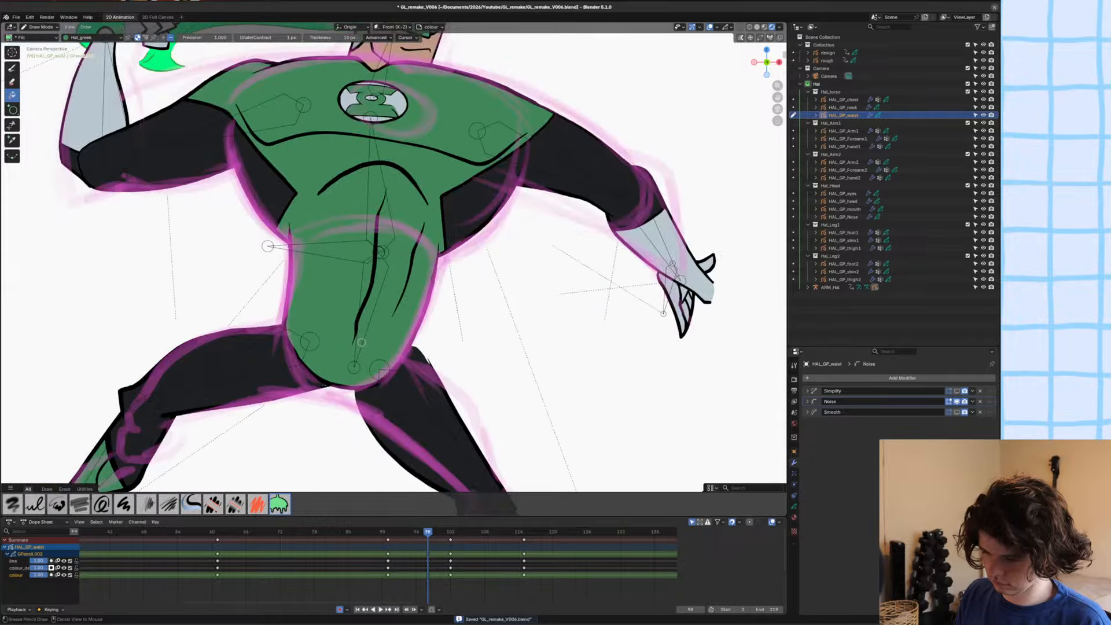
key("Left")
key("Right")
key("ctrl+s")
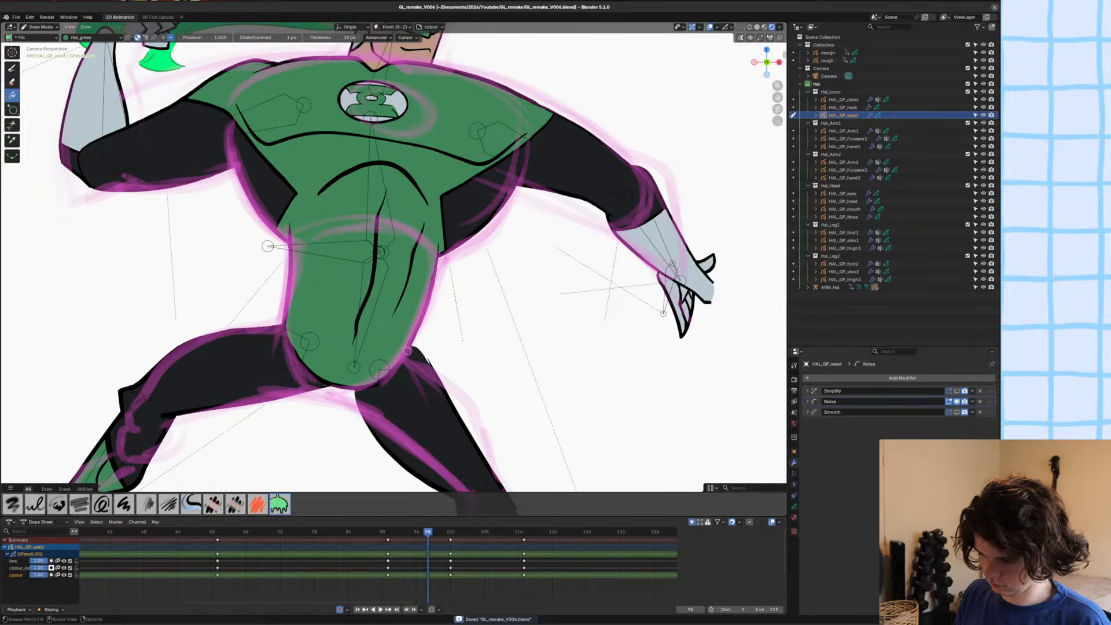
Draw a V-shaped line across the lower waist on the colour_detail layer with the Hal_Linework material and the Ink Pen brush.
key("u")
left_click(409, 352)
key("y")
left_click(404, 341)
left_click(401, 332)
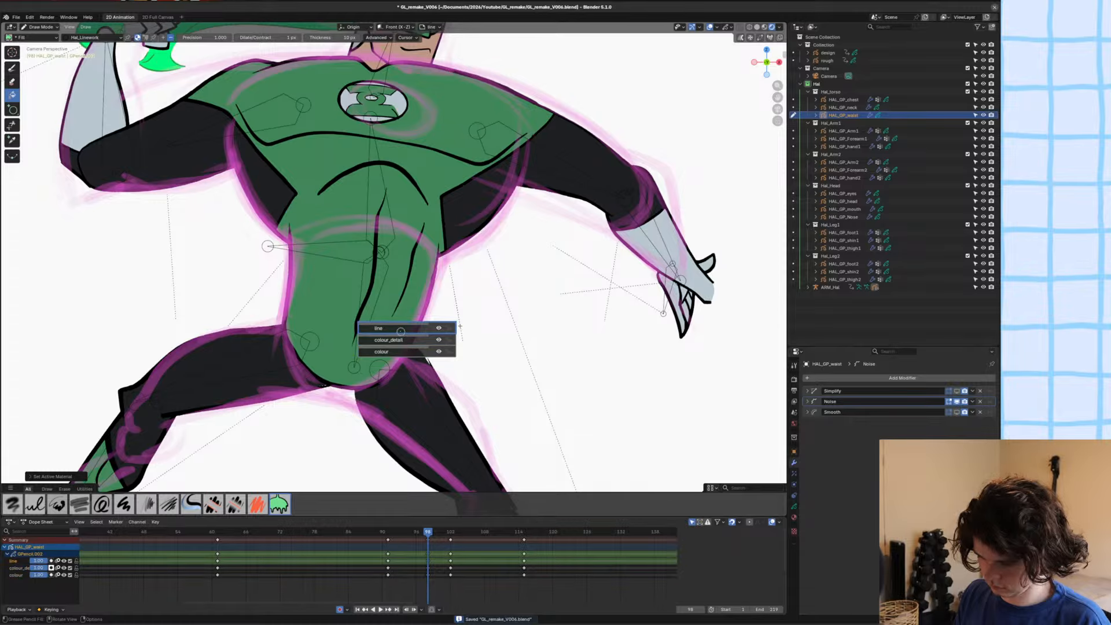
left_click(400, 340)
key("ctrl+s")
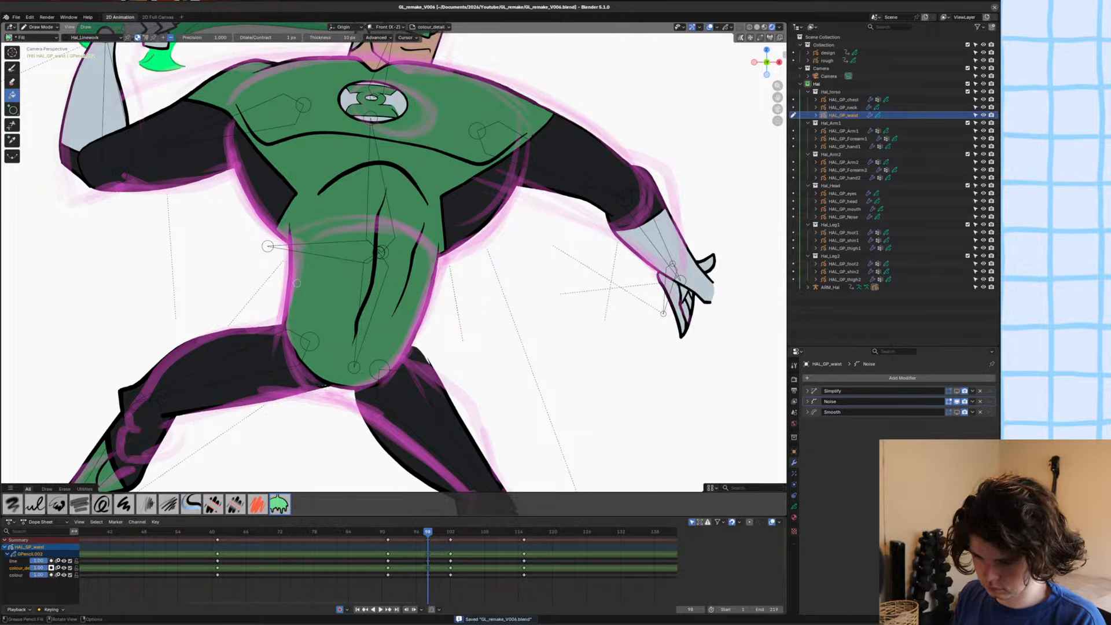
left_click(279, 270)
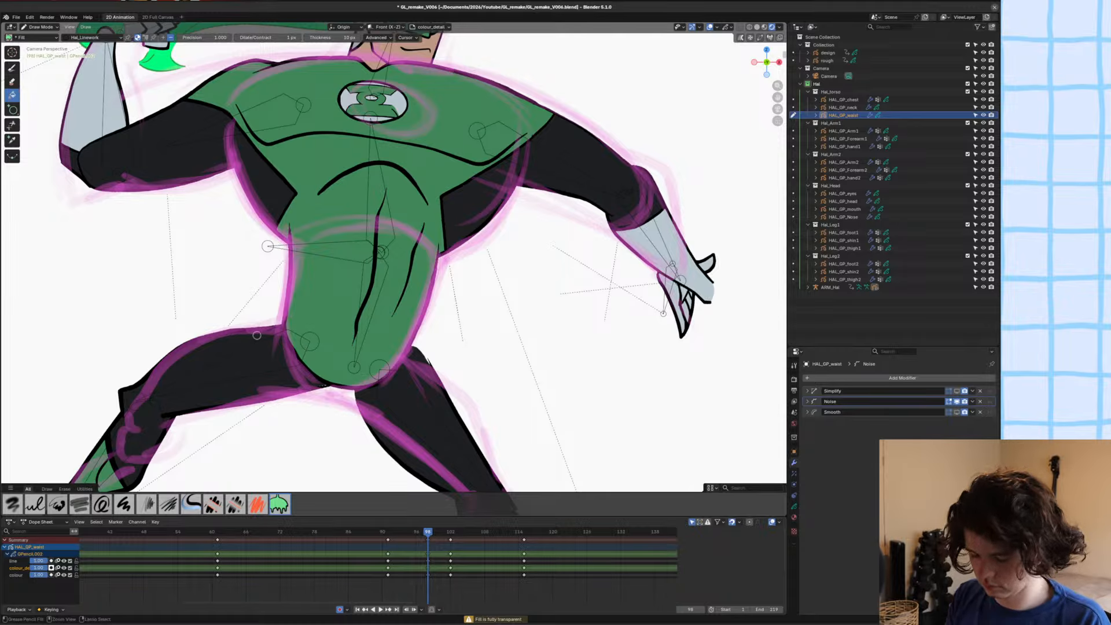
left_click(12, 68)
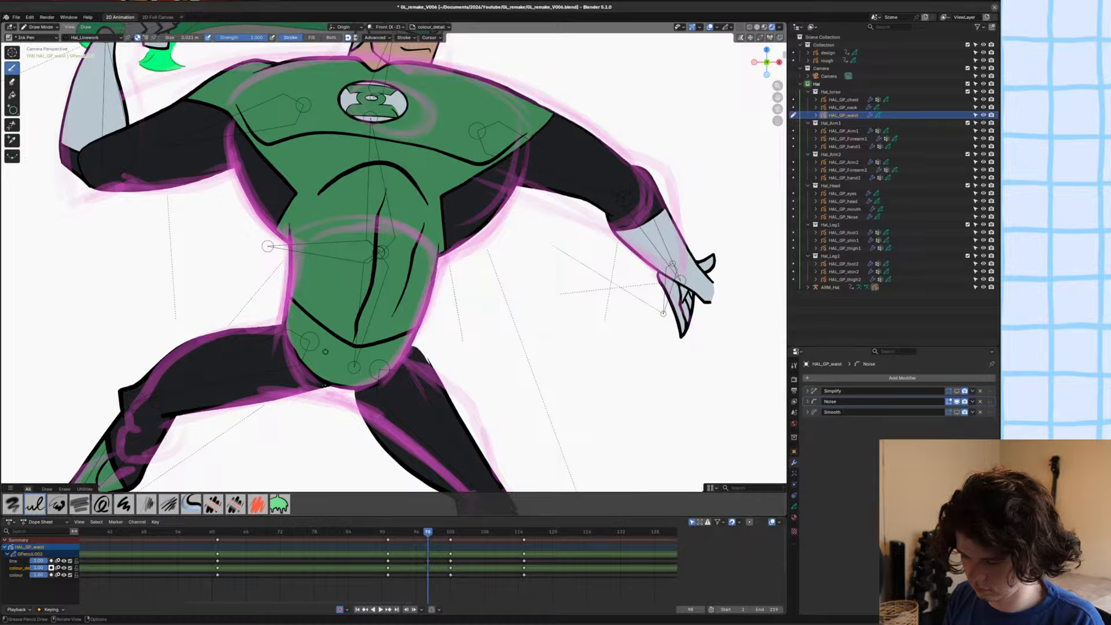
Draw a filled Hal_black shape over the pelvis below the V-shaped line on the colour_detail layer.
key("y")
left_click(312, 362)
left_click(308, 353)
key("u")
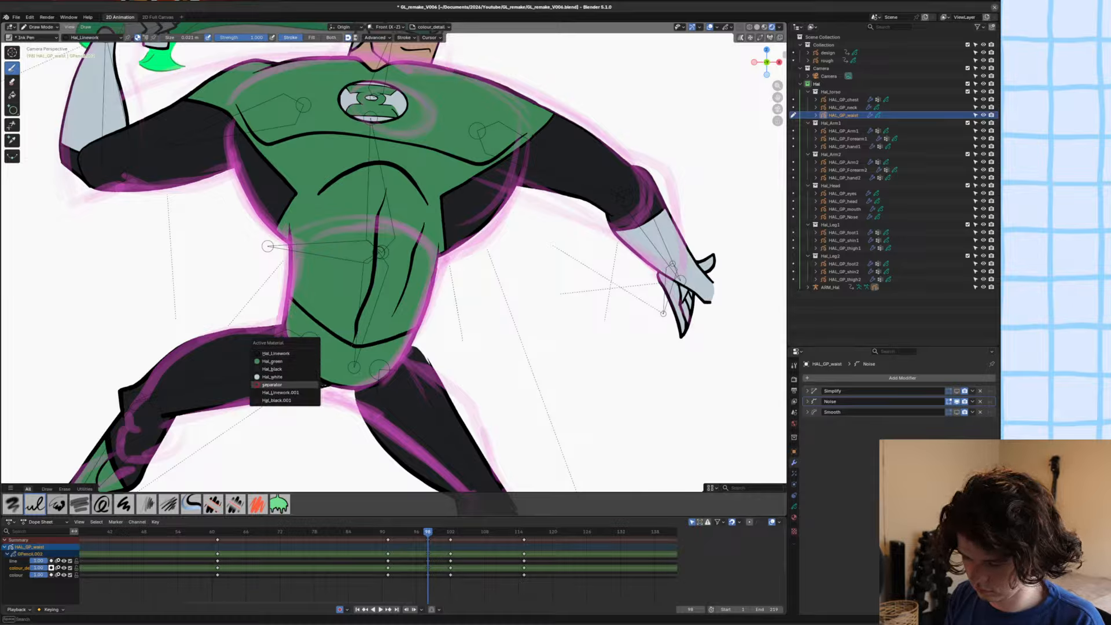
left_click(272, 369)
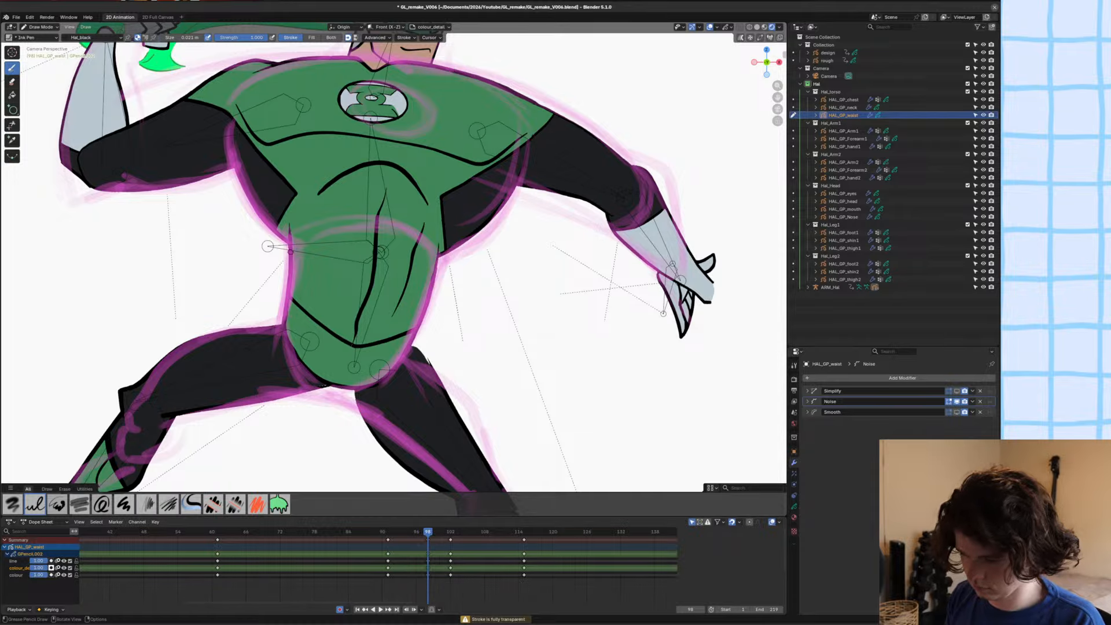
middle_click_drag(255, 344, 256, 258, "ctrl")
middle_click_drag(222, 329, 317, 173, "shift")
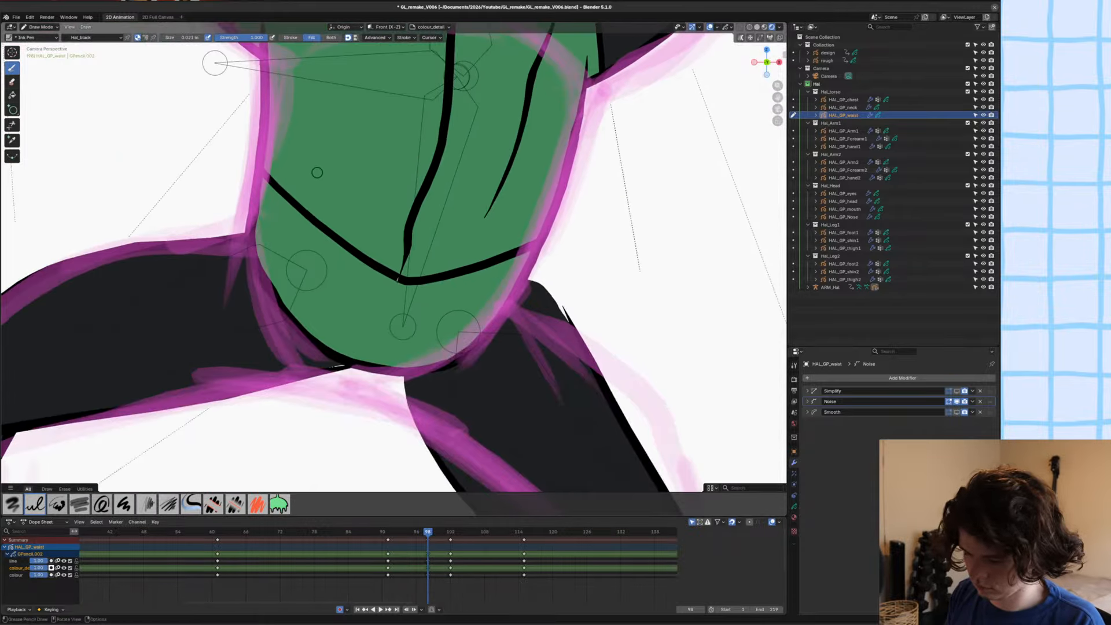
mouse_move(313, 215)
left_mouse_down()
mouse_move(414, 277)
mouse_move(436, 256)
left_mouse_up()
key("ctrl+z")
mouse_move(270, 151)
left_mouse_down()
mouse_move(394, 277)
mouse_move(443, 276)
mouse_move(507, 255)
mouse_move(550, 202)
mouse_move(260, 197)
left_mouse_up()
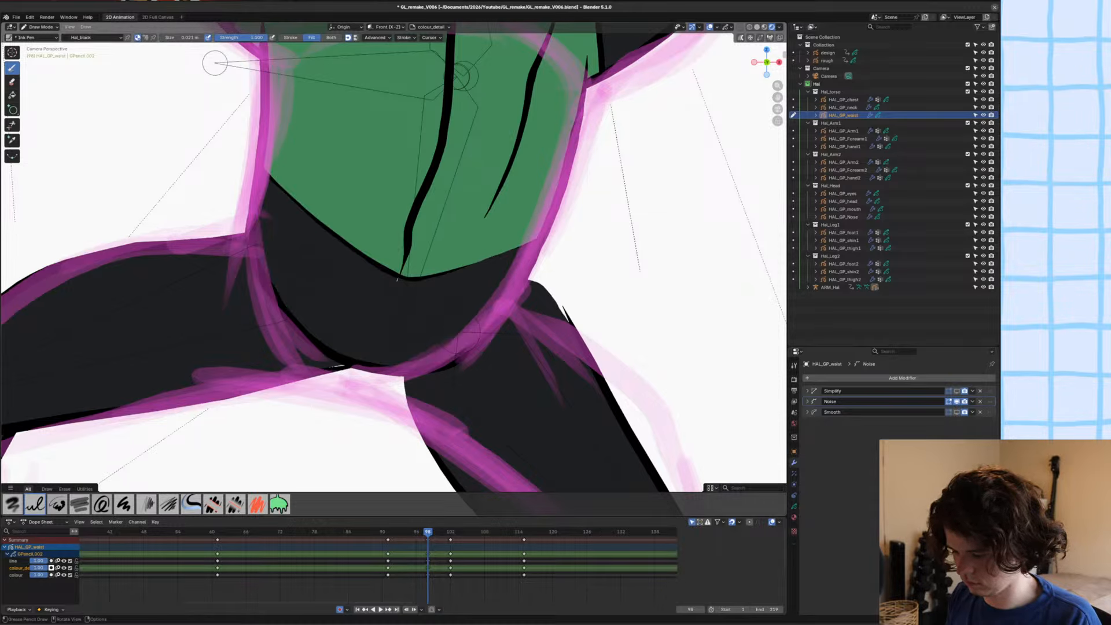
Select the whole black fill stroke in Edit Mode and reorder it behind the V-shaped line.
key("Tab")
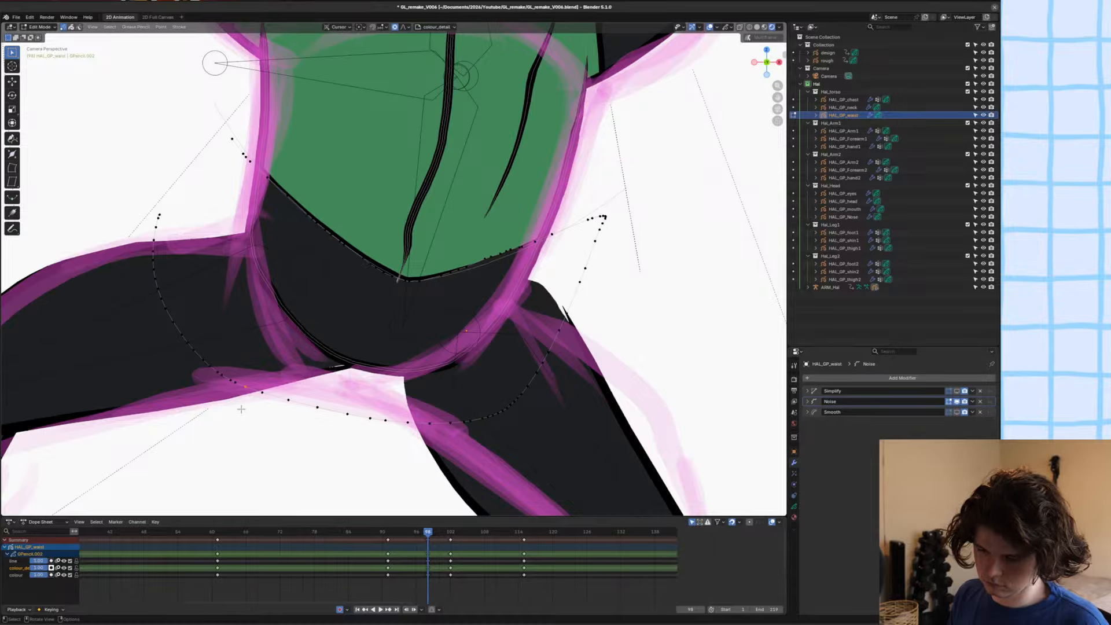
key("2")
scroll(241, 409, "up", 8)
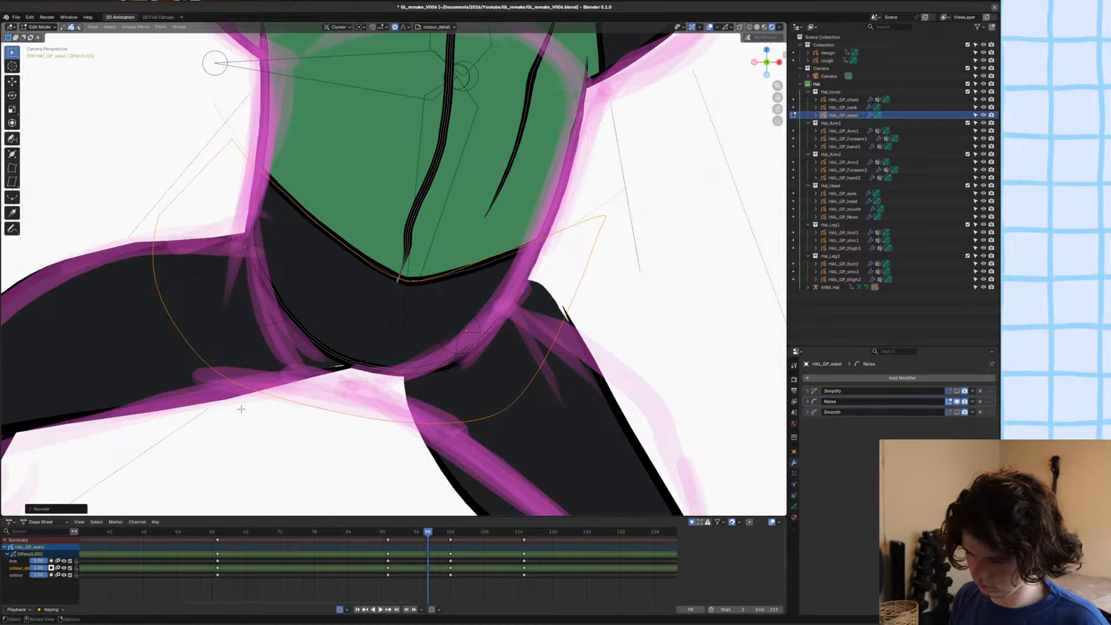
Select the central abdomen line's points from its lower tip up to the top of the waist and dissolve them.
key("1")
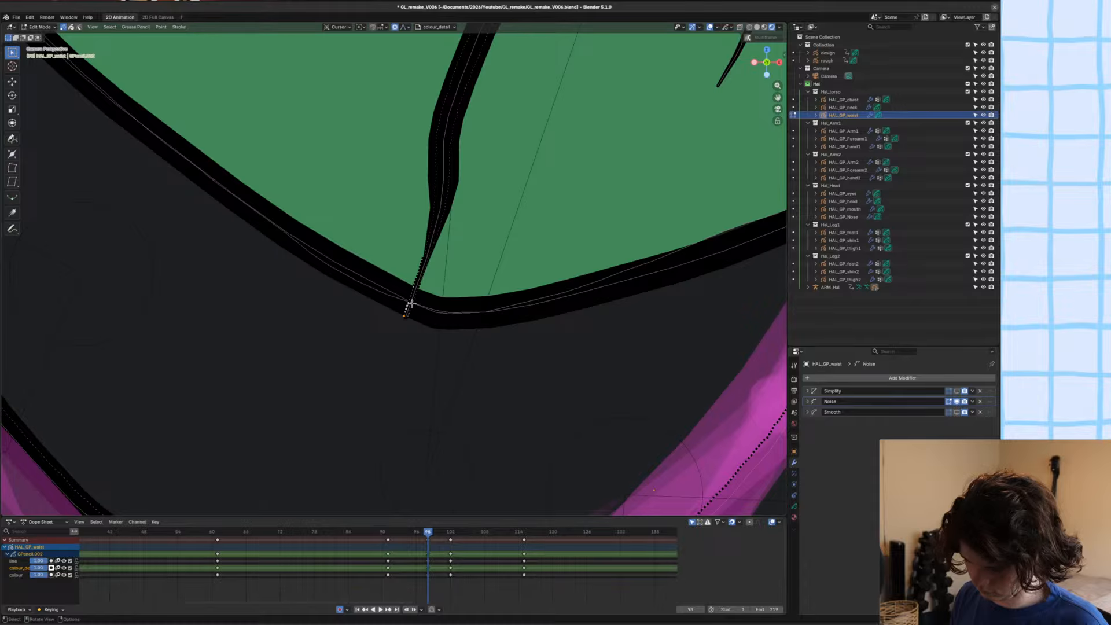
scroll(408, 307, "down", 5)
key("ctrl+KP_Add")
key("ctrl+KP_Add")
key("ctrl+KP_Add")
key("ctrl+KP_Add")
key("ctrl+KP_Add")
key("ctrl+KP_Add")
key("ctrl+KP_Add")
key("ctrl+KP_Add")
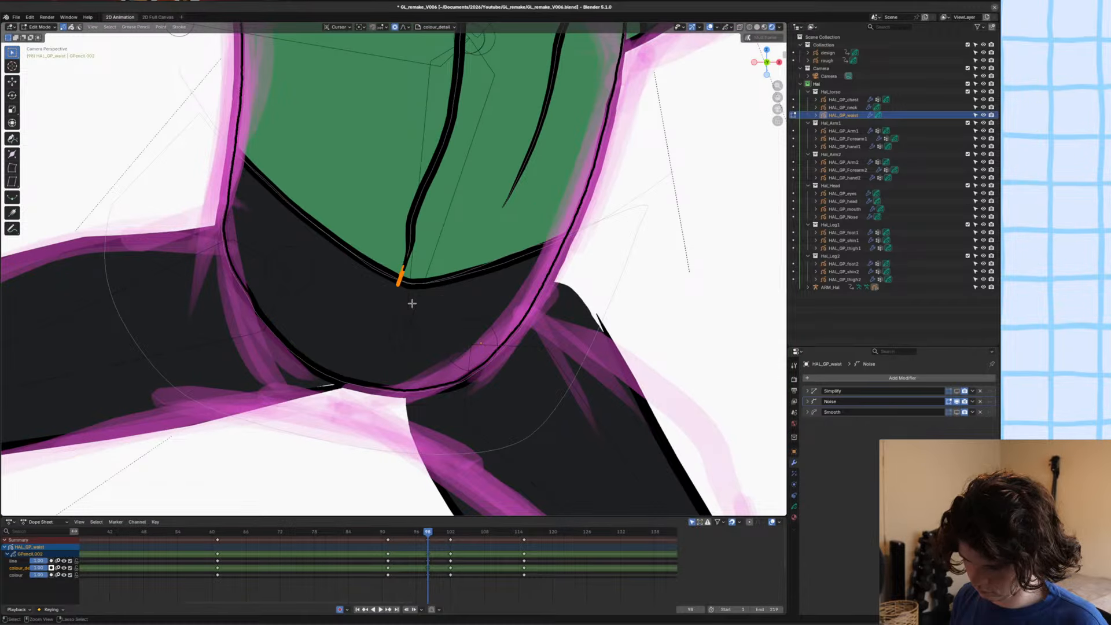
key("ctrl+KP_Add")
key("ctrl+KP_Add")
key("ctrl+KP_Add")
key("ctrl+KP_Add")
key("ctrl+KP_Add")
key("ctrl+KP_Add")
key("ctrl+KP_Add")
key("ctrl+KP_Add")
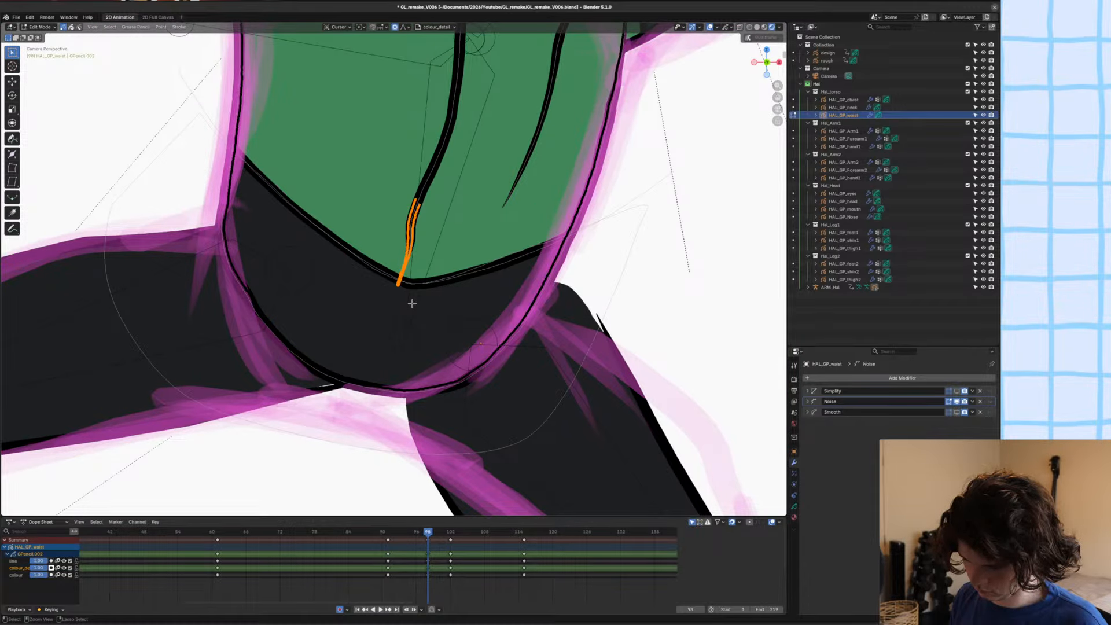
key("ctrl+KP_Add")
key("ctrl+KP_Add")
key("ctrl+KP_Add")
key("ctrl+KP_Add")
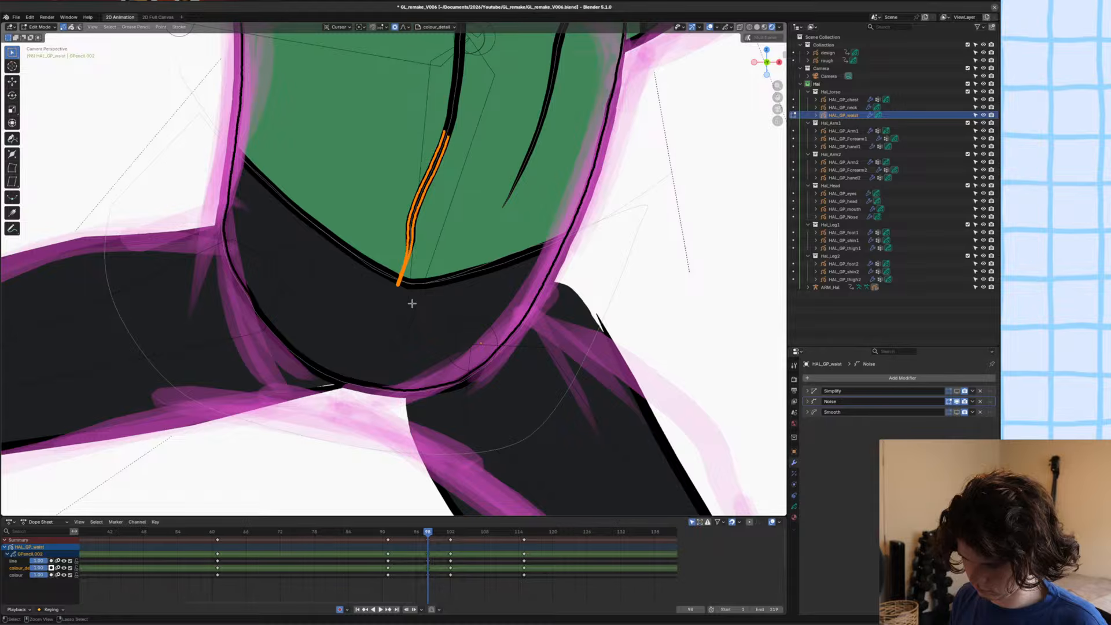
scroll(420, 228, "down", 3)
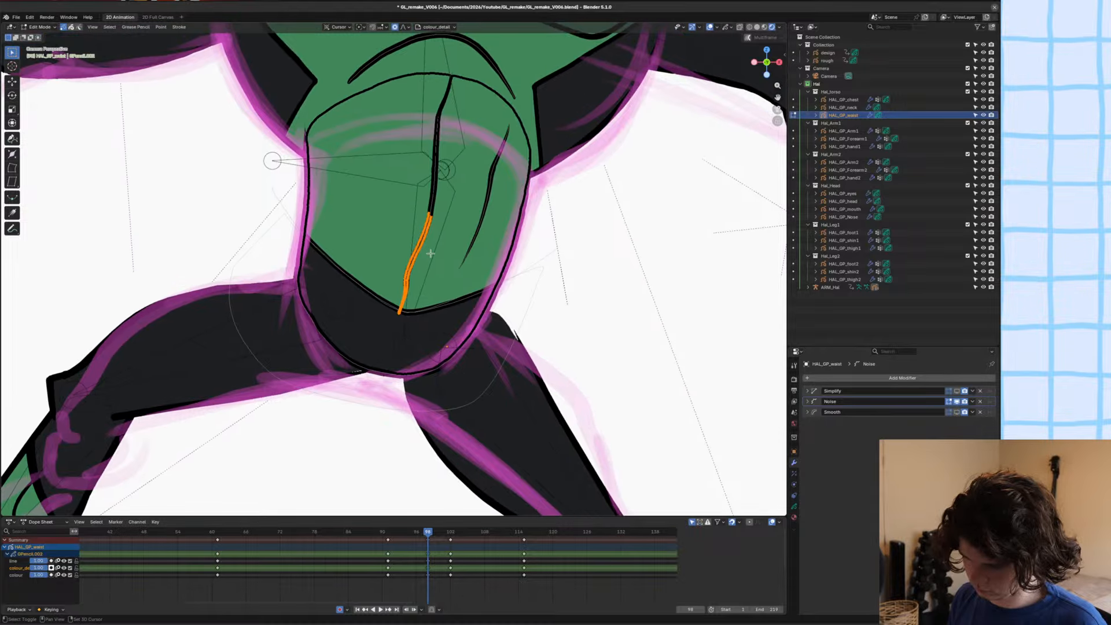
middle_click_drag(421, 228, 430, 253, "shift")
key("ctrl+KP_Add")
key("ctrl+KP_Add")
key("ctrl+KP_Add")
key("ctrl+KP_Add")
key("ctrl+KP_Add")
key("ctrl+KP_Add")
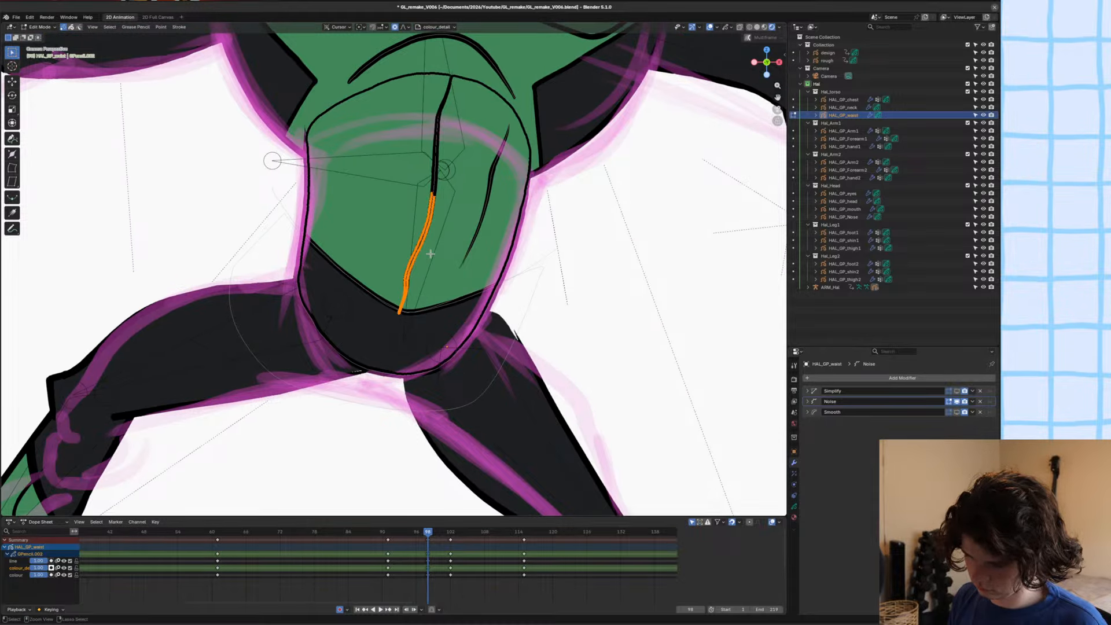
key("ctrl+KP_Add")
key("ctrl+KP_Add")
key("ctrl+KP_Add")
key("ctrl+KP_Add")
key("ctrl+KP_Add")
key("ctrl+KP_Add")
key("ctrl+KP_Add")
key("ctrl+KP_Add")
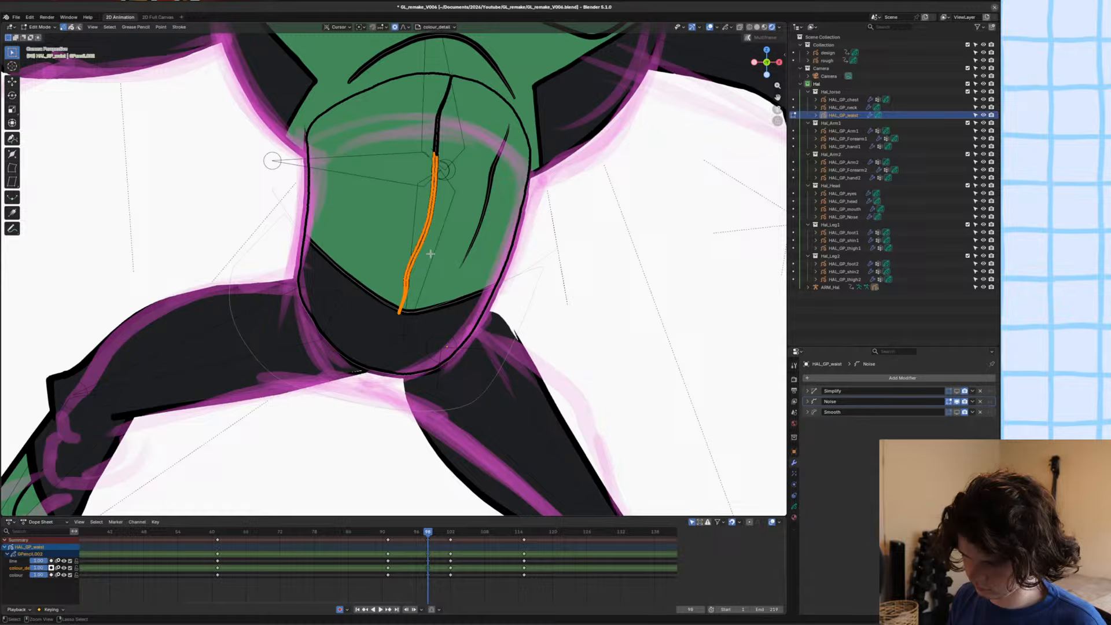
key("ctrl+KP_Add")
key("ctrl+KP_Add")
key("ctrl+KP_Add")
key("ctrl+KP_Add")
key("ctrl+KP_Add")
key("ctrl+KP_Add")
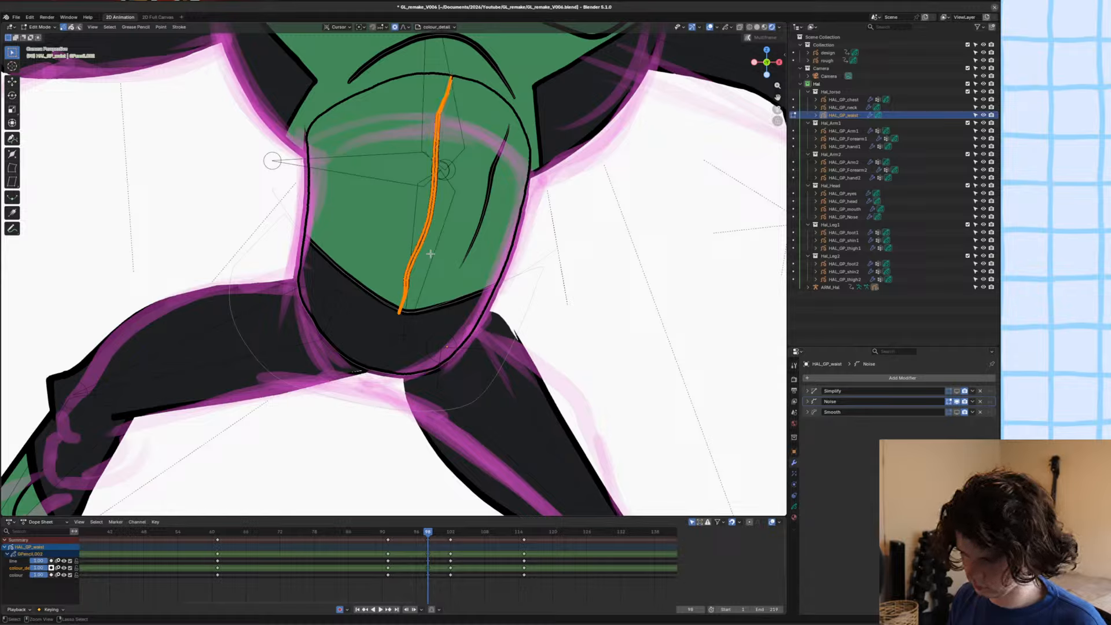
key("x")
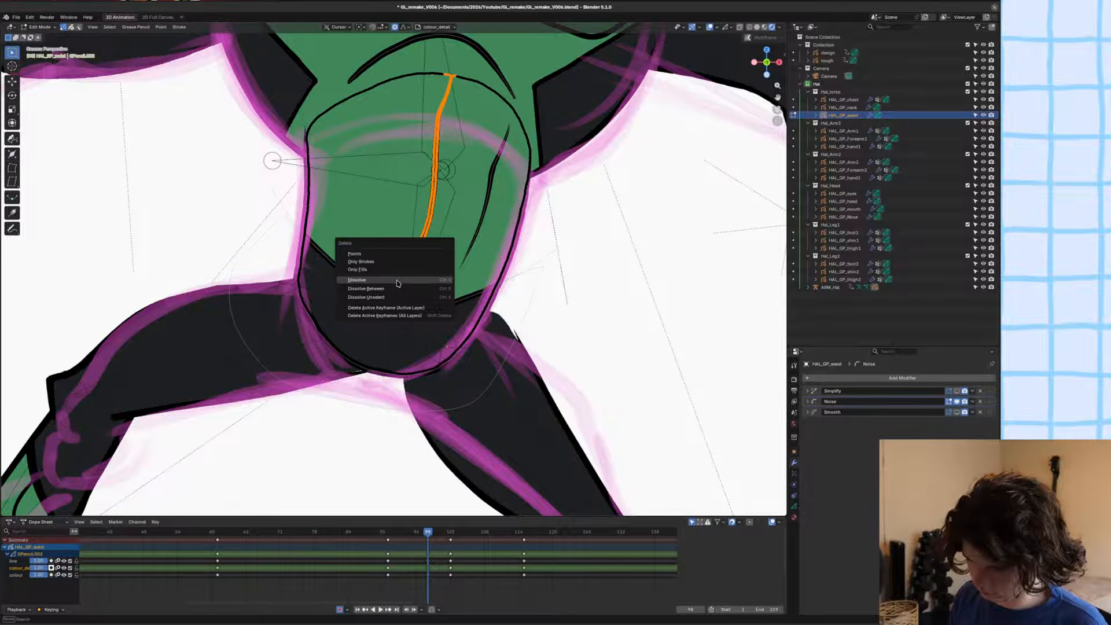
left_click(398, 283)
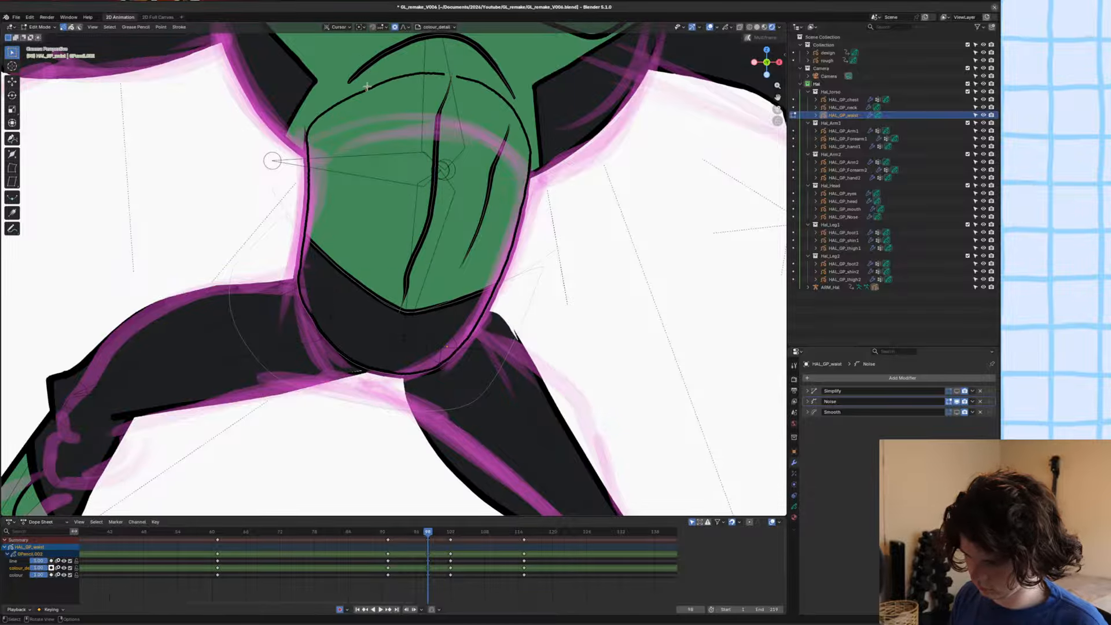
Undo the last cyclic-state change on the waist strokes, deselect everything and save the file.
key("2")
scroll(422, 139, "up", 3)
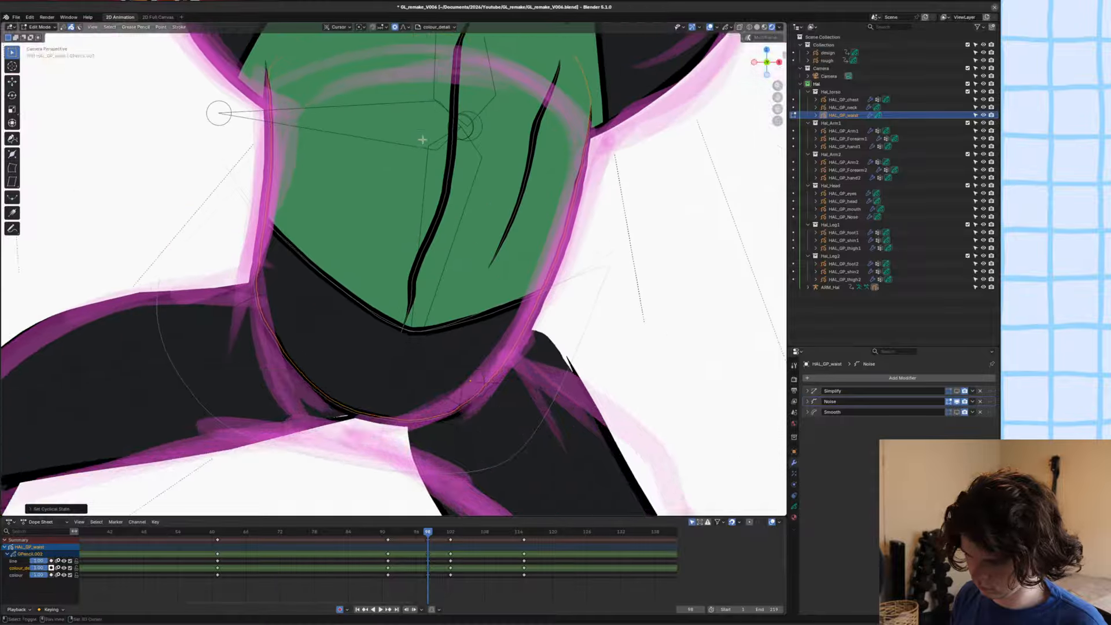
key("ctrl+z")
middle_click_drag(422, 139, 417, 213, "shift")
scroll(415, 240, "down", 2)
key("alt+a")
key("ctrl+s")
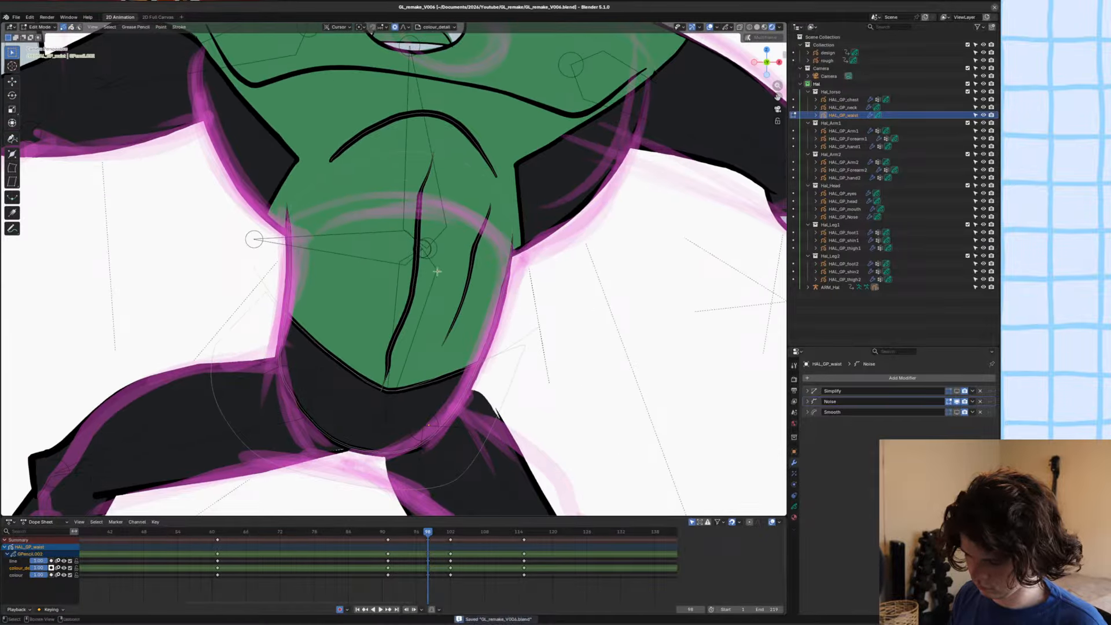
Leave Edit Mode on the waist object and put the ARM_Hal armature into Pose Mode.
scroll(438, 271, "down", 2)
middle_click_drag(437, 272, 460, 261, "shift")
scroll(449, 235, "up", 3)
scroll(451, 259, "down", 5)
key("Tab")
key("alt+a")
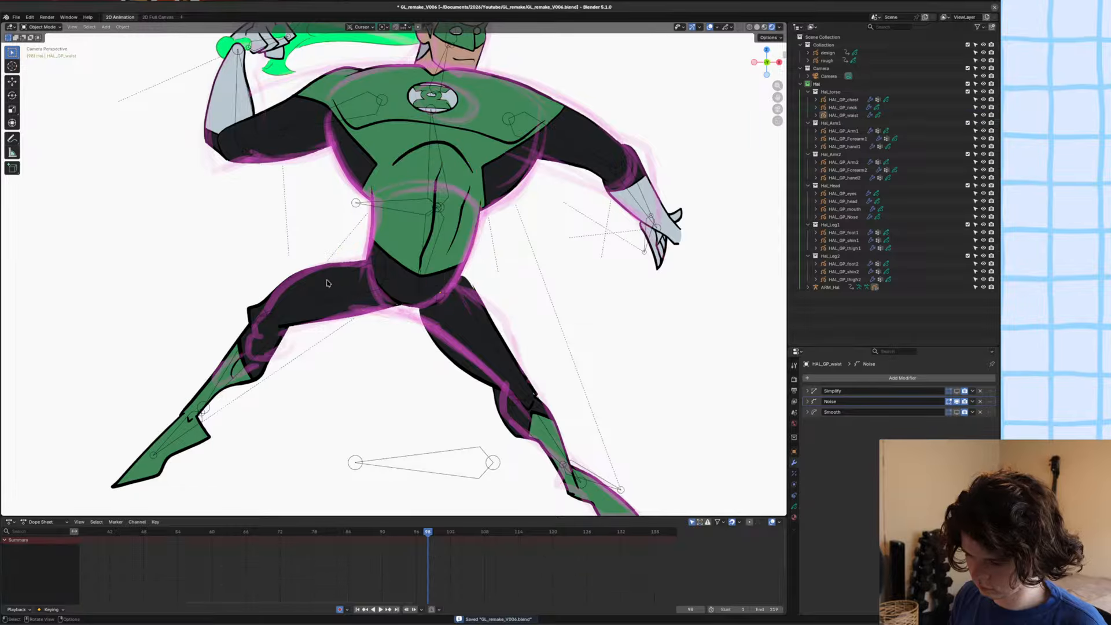
left_click(333, 287)
left_click(334, 284)
key("ctrl+Tab")
Move the thigh bone on the sword-arm side along Y, shift it slightly at the hip to fit the sketch, and save.
left_click(334, 284)
key("g")
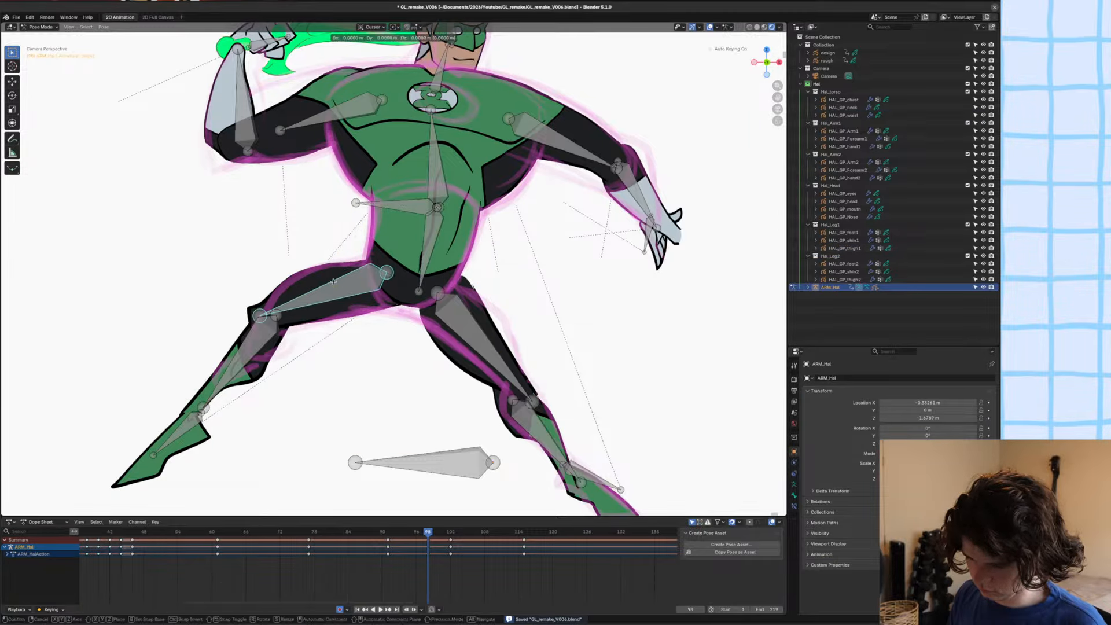
key("y")
left_click(332, 278)
scroll(334, 278, "up", 2)
key("g")
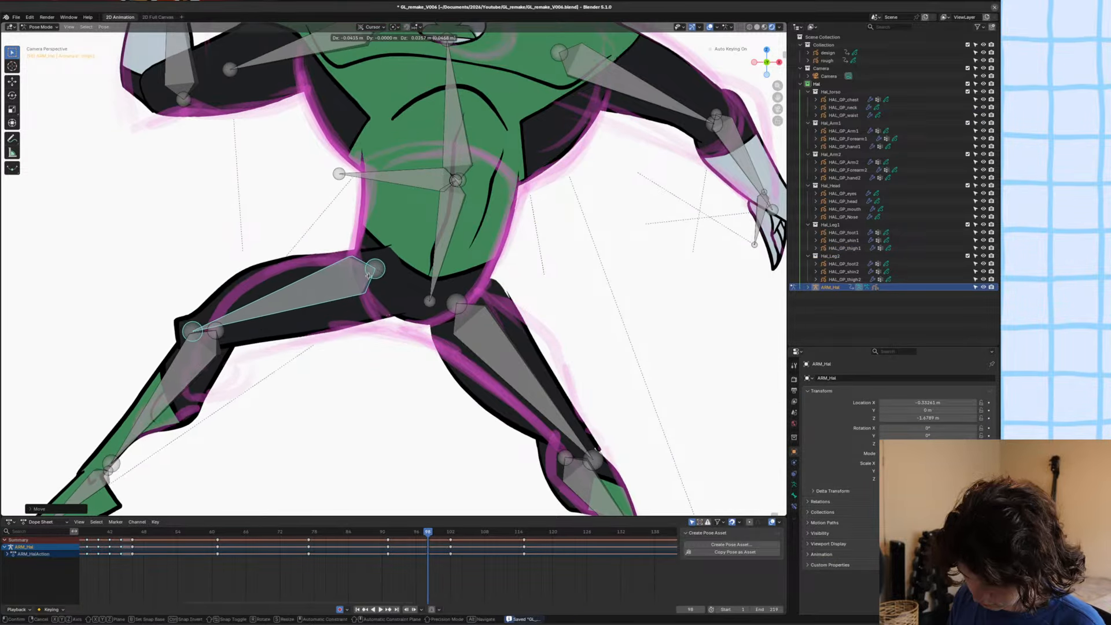
left_click(372, 281)
scroll(372, 280, "down", 6)
key("ctrl+s")
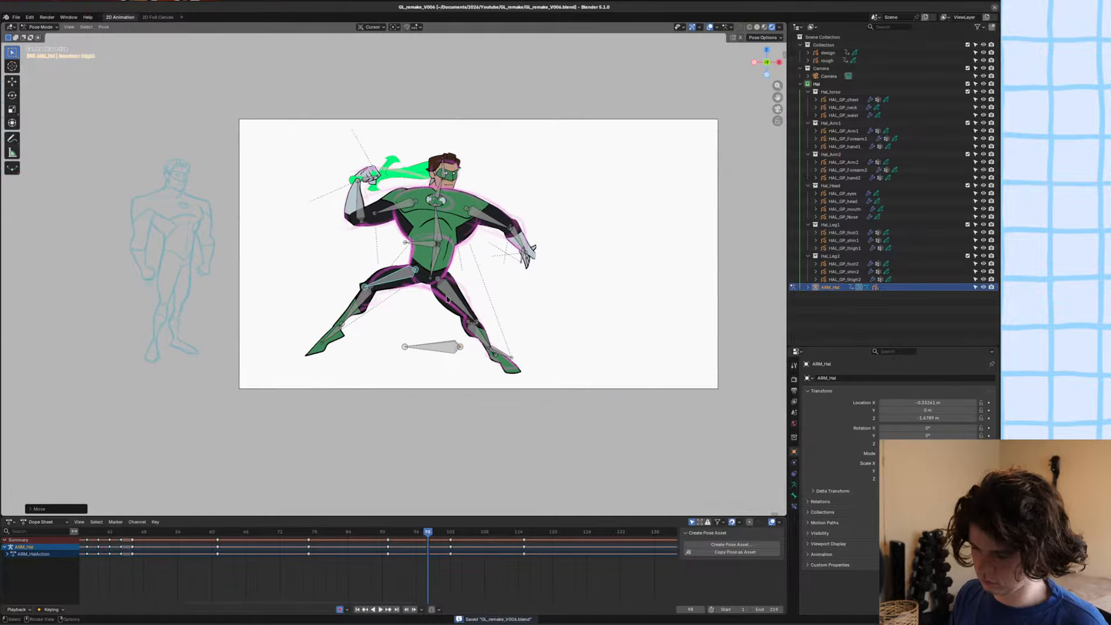
Compare the pose at frame 98 with its neighbouring frames and scrub back through the animation.
key("Left")
key("Right")
key("Left")
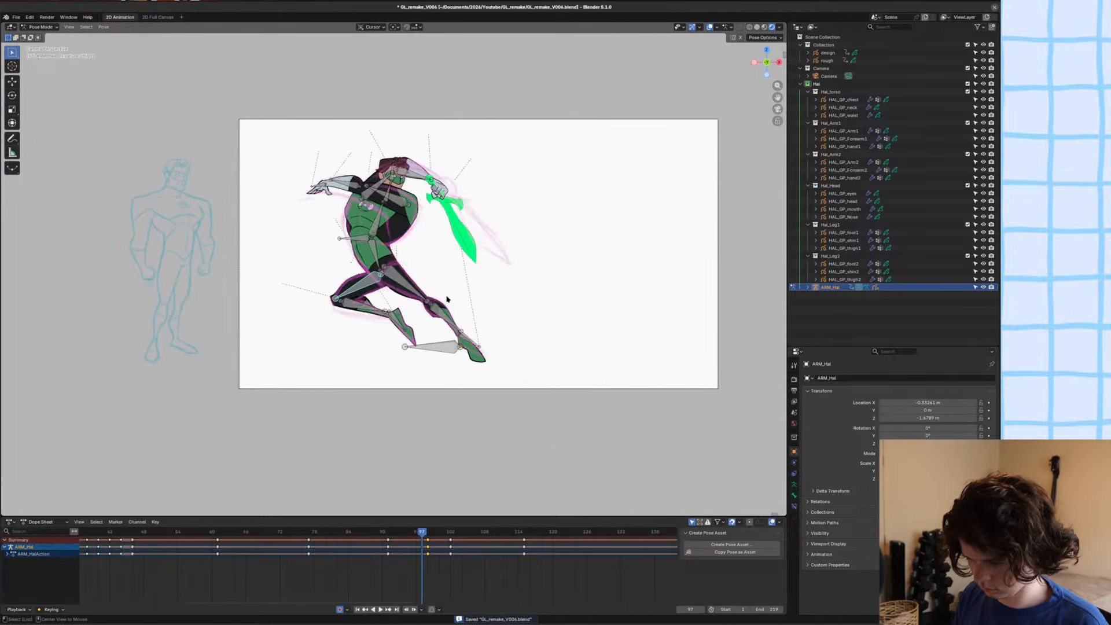
key("Right")
key("Right")
key("Right")
key("Right")
key("Right")
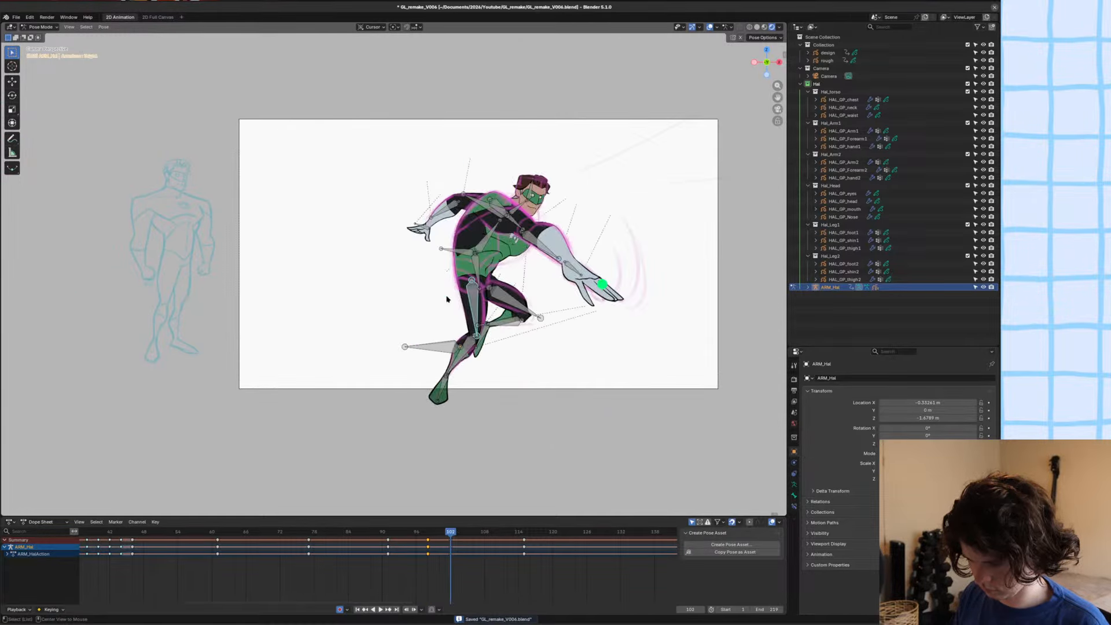
key("Left")
left_click_drag(446, 297, 430, 296, "alt")
middle_click_drag(431, 296, 359, 291, "alt")
Play back the animation to review the motion and extend the visible keyframe range in the Dope Sheet.
key("space")
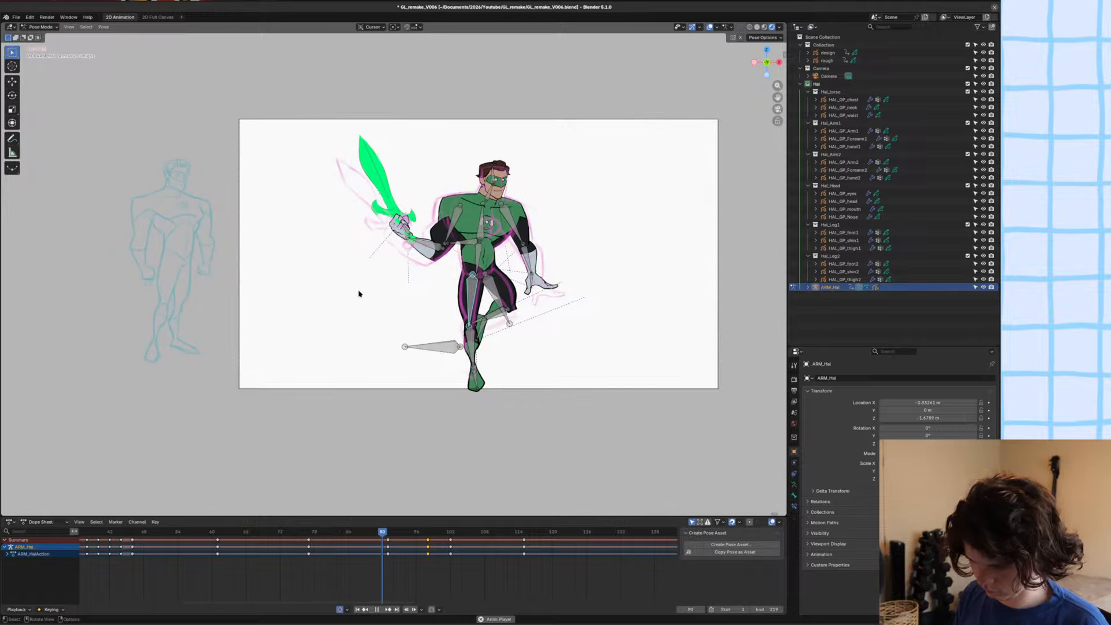
key("space")
middle_click_drag(457, 293, 340, 310, "alt")
key("space")
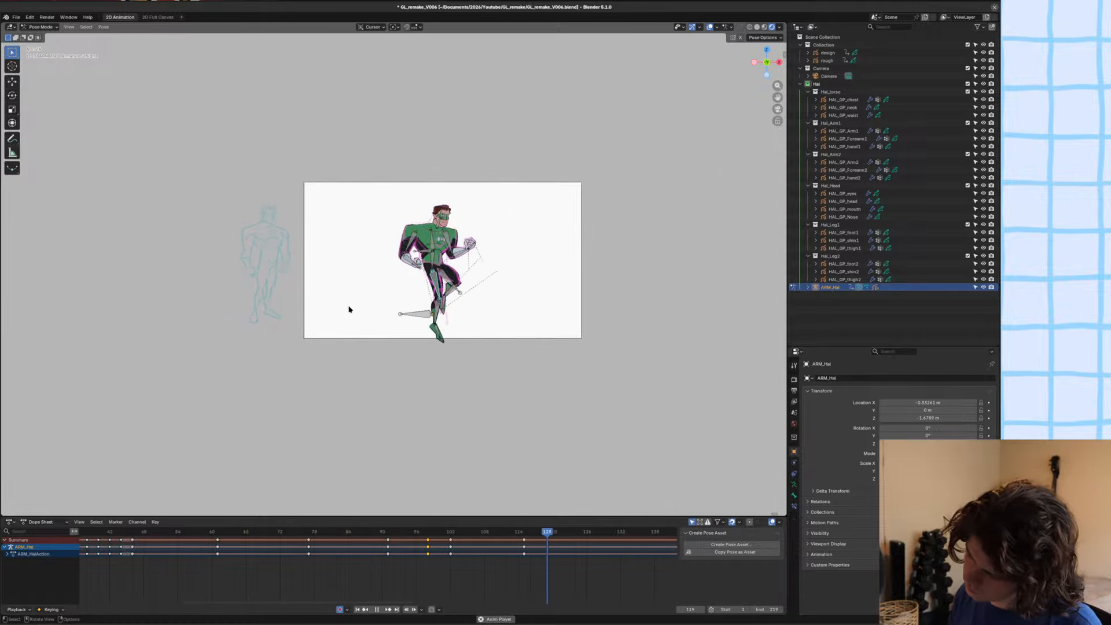
scroll(378, 594, "down", 5)
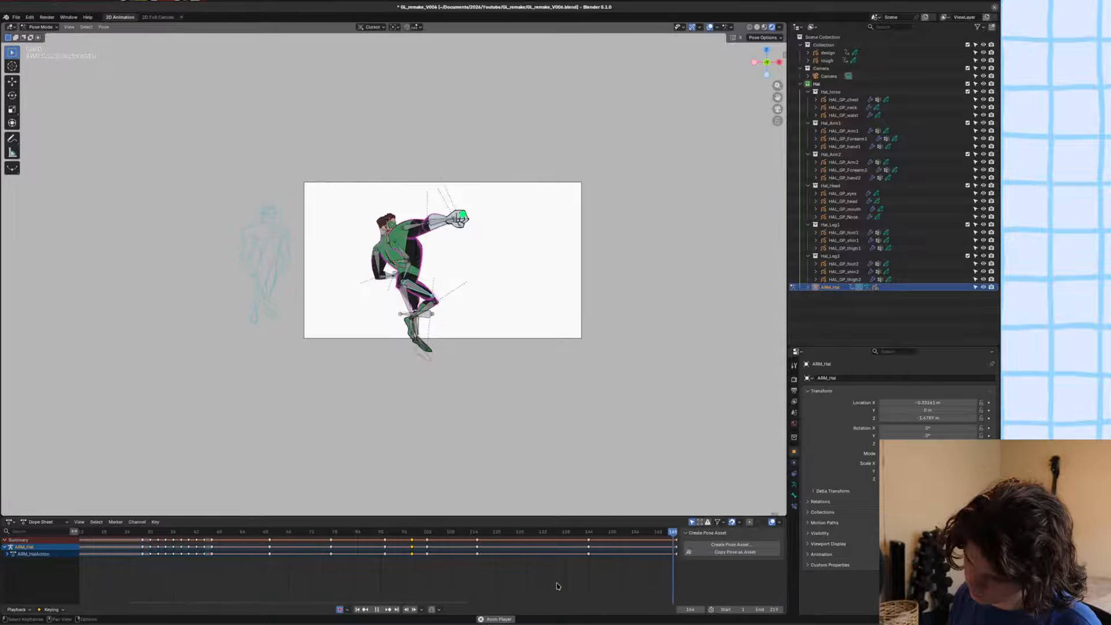
middle_click_drag(560, 588, 478, 585)
key("space")
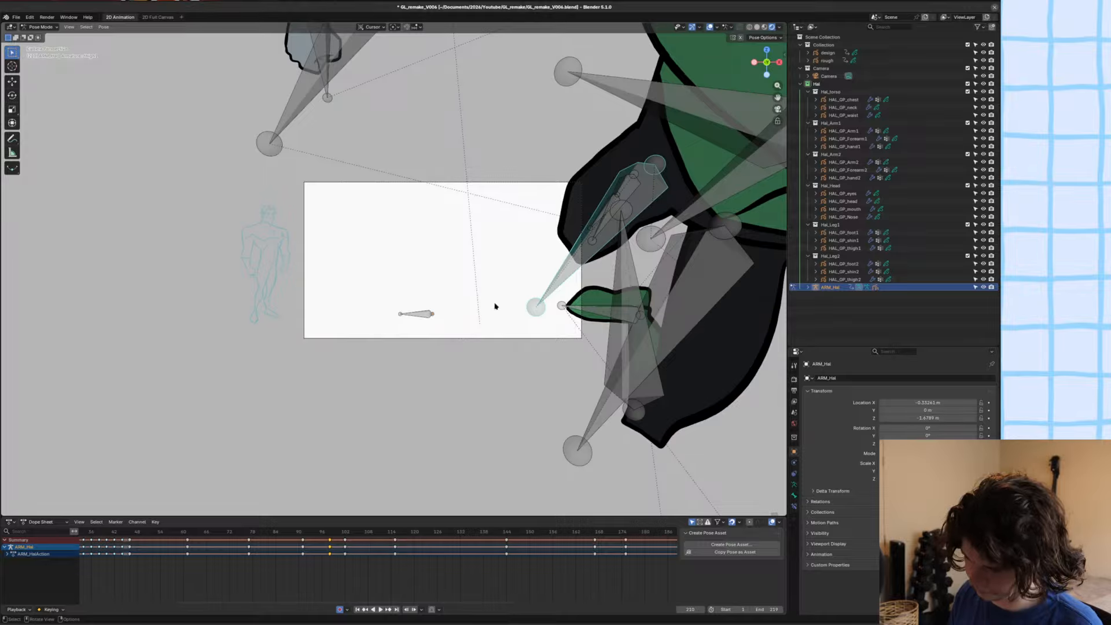
Play the animation with the viewport overlays hidden, stop it and save the file.
key("space")
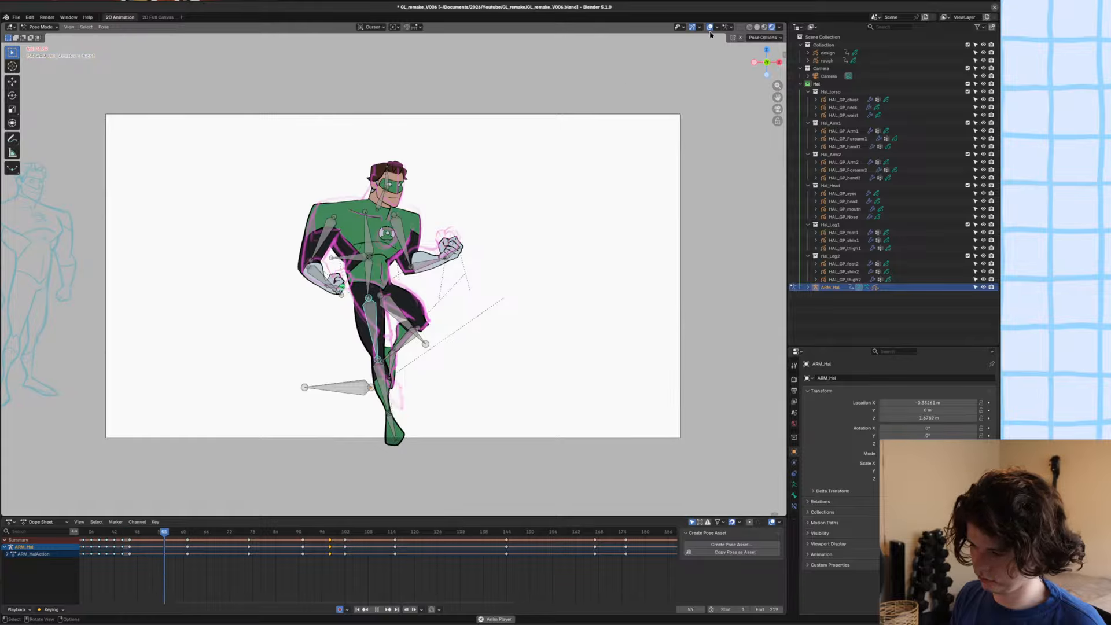
key("ctrl+s")
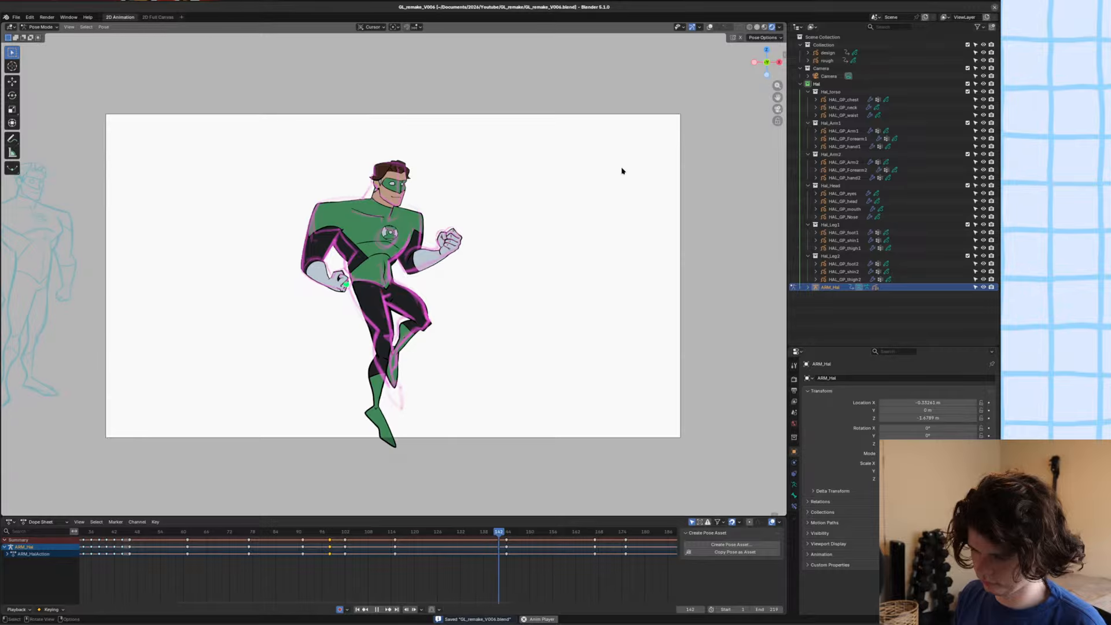
key("space")
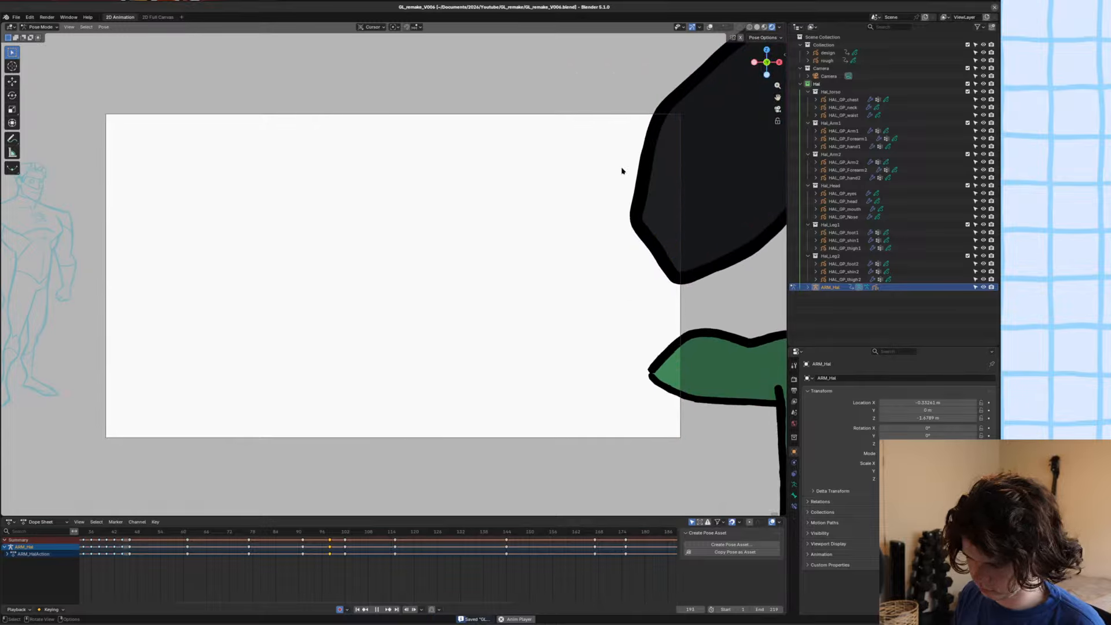
key("ctrl+s")
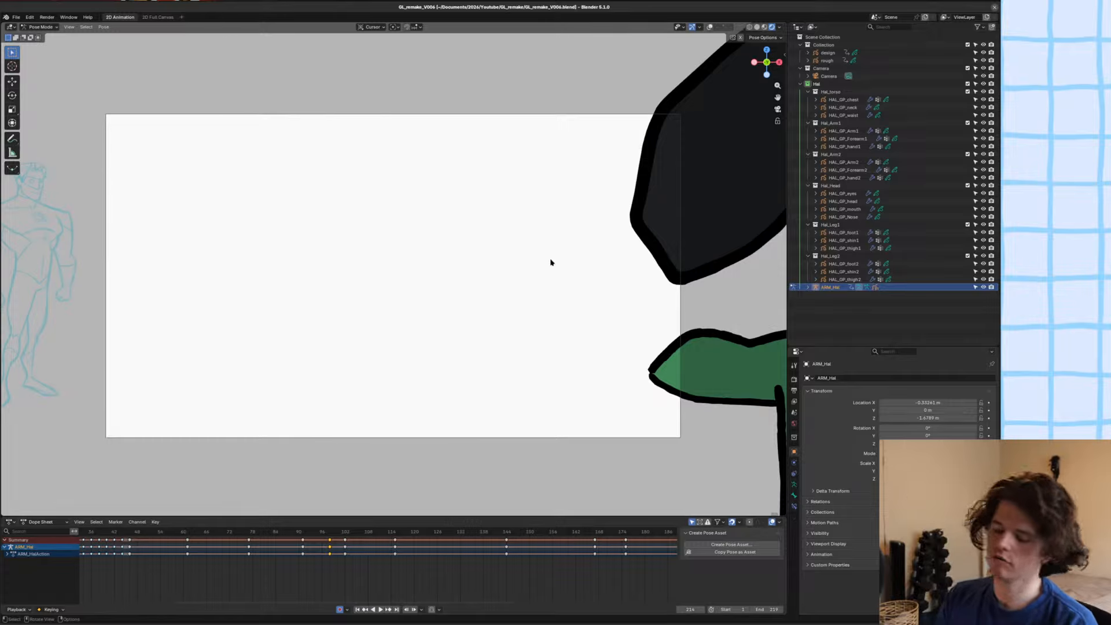
key("ctrl+s")
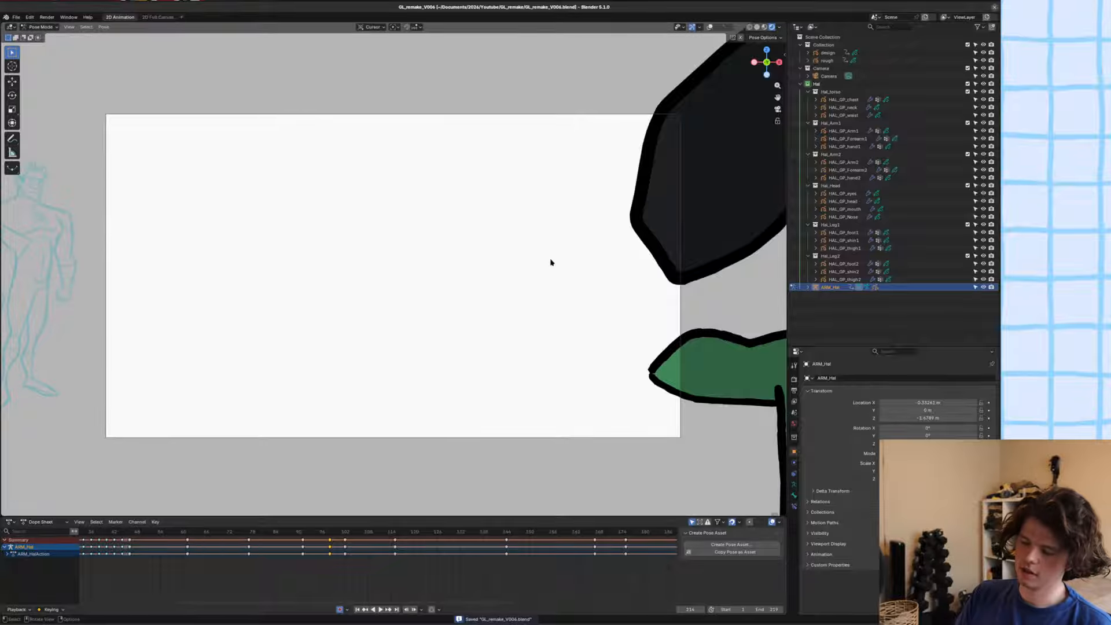
Return to frame 1, scrub to the sword-holding pose at frame 77 to examine it, and save the file.
key("shift")
key("shift+Left")
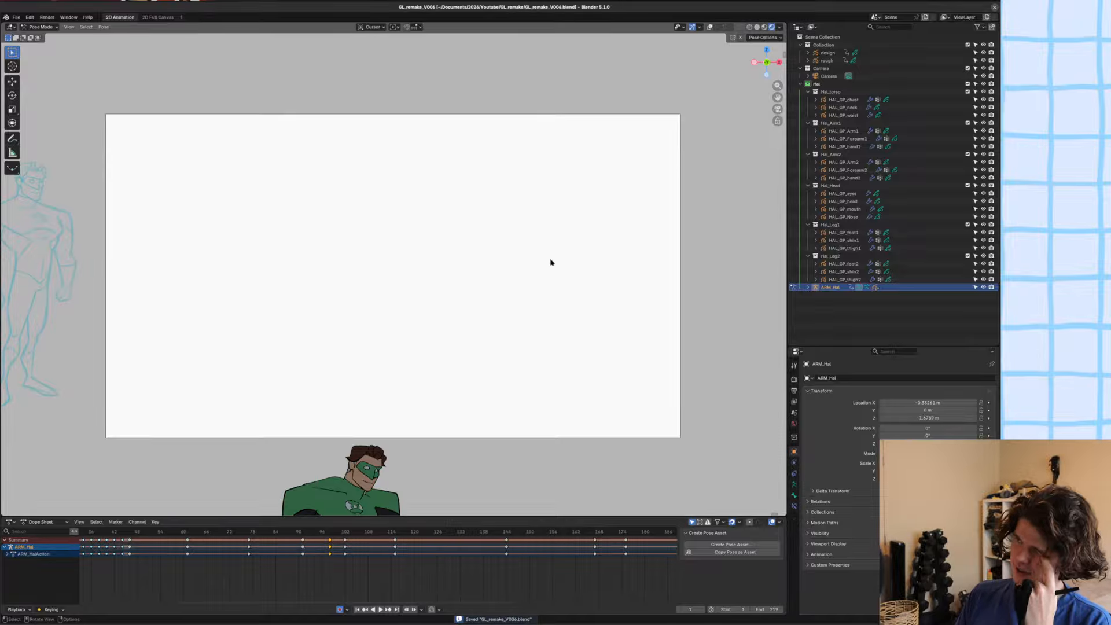
scroll(550, 265, "down", 1)
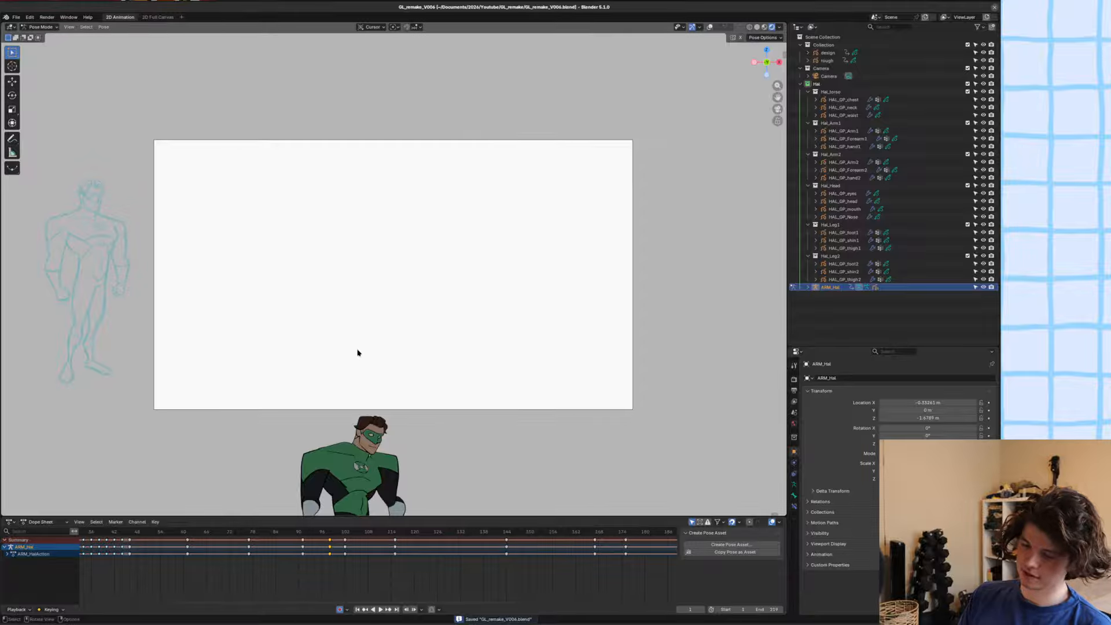
middle_click_drag(357, 351, 637, 390, "alt")
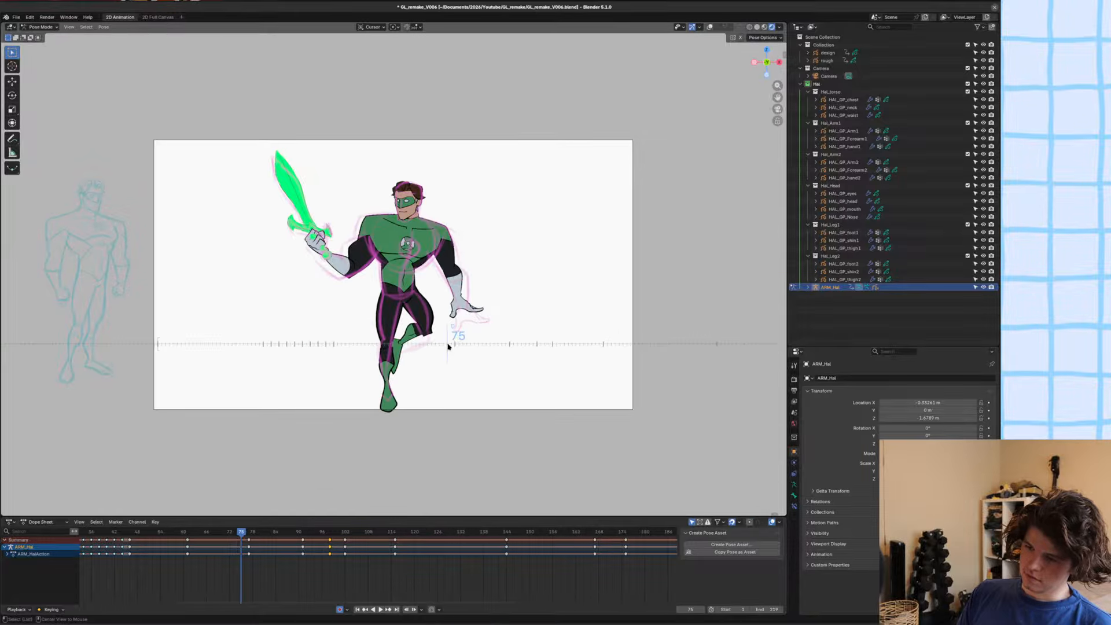
mouse_move(450, 345)
middle_mouse_down("alt")
mouse_move(491, 345)
mouse_move(437, 348)
mouse_move(467, 348)
middle_mouse_up("alt")
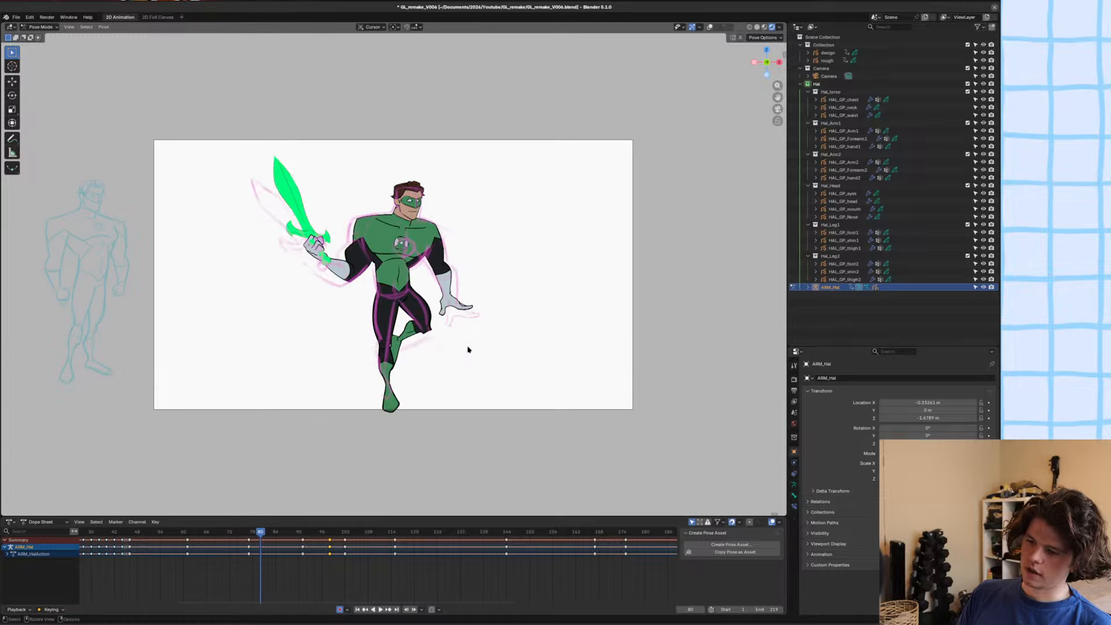
key("ctrl+s")
scroll(433, 345, "up", 1)
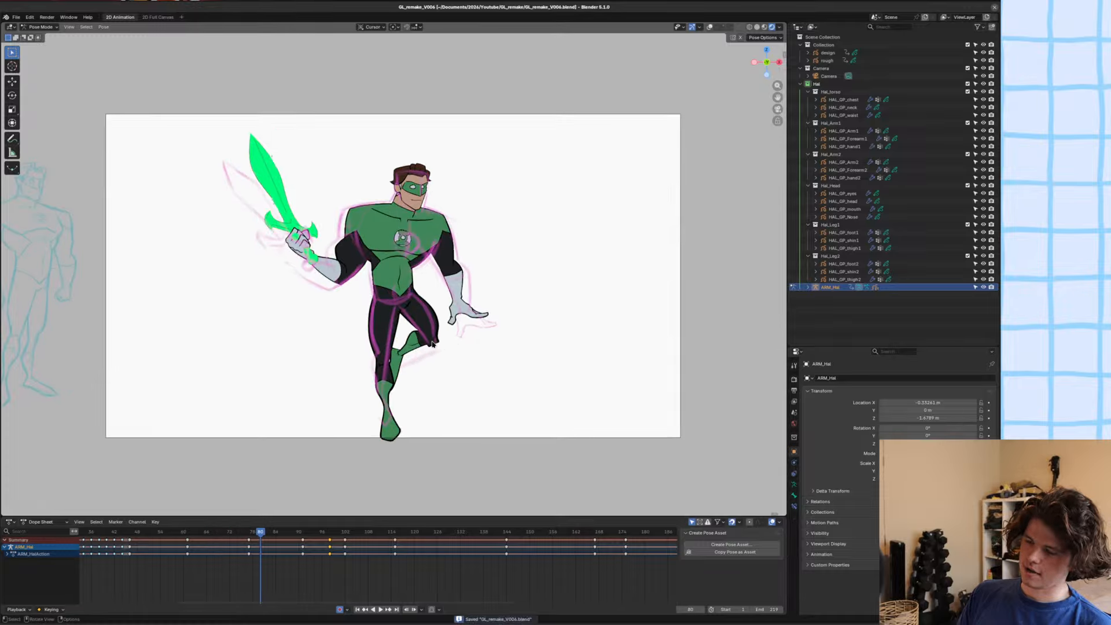
scroll(433, 344, "up", 4, "alt")
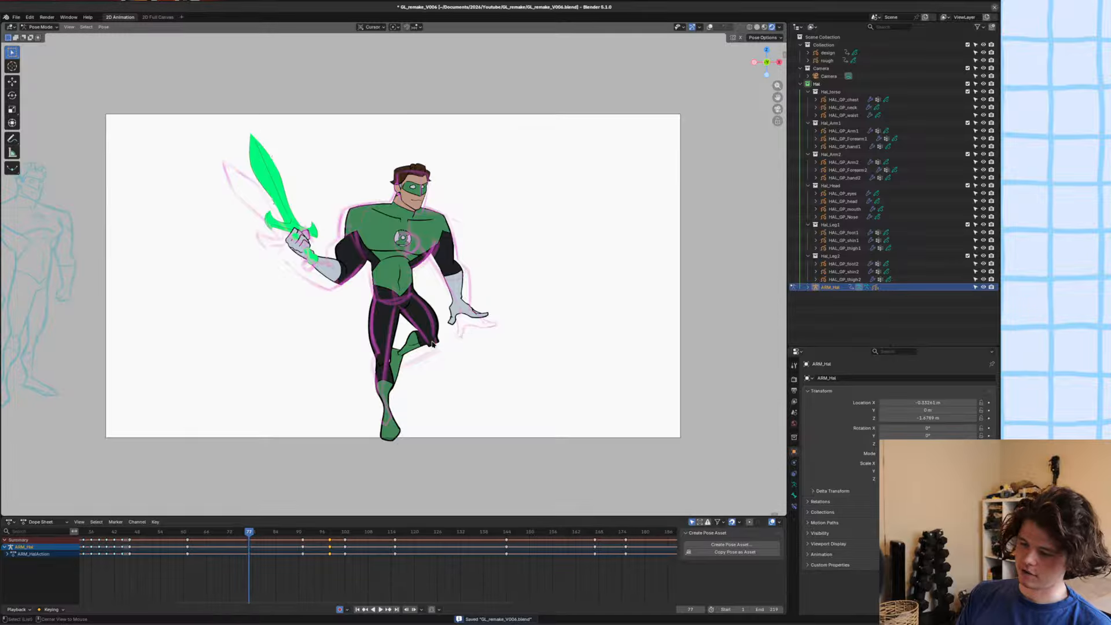
scroll(433, 344, "down", 1, "alt")
key("ctrl+s")
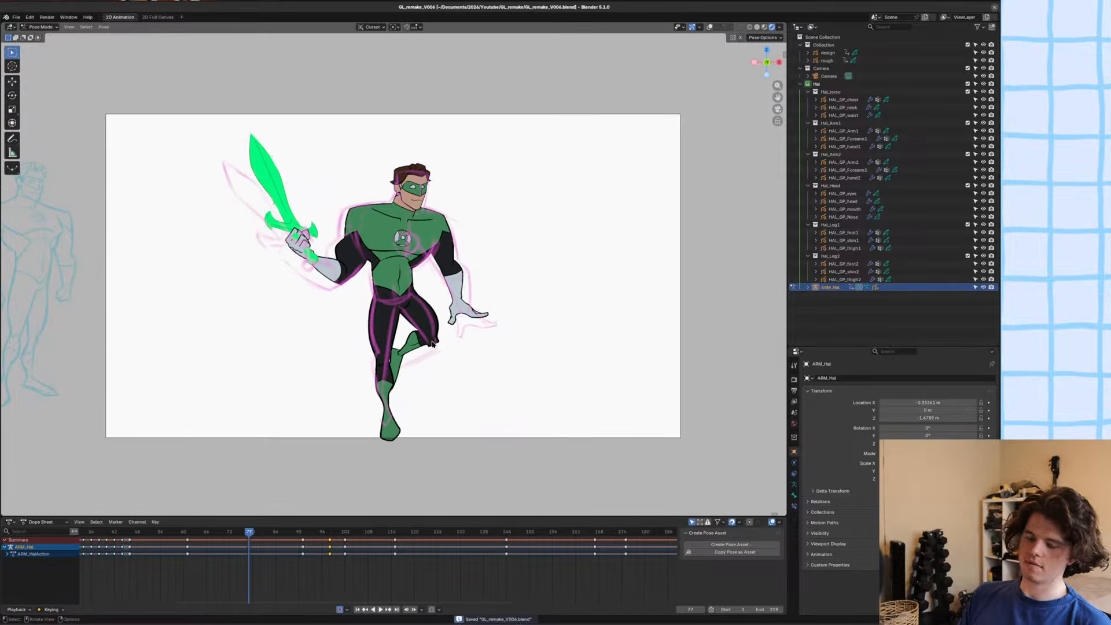
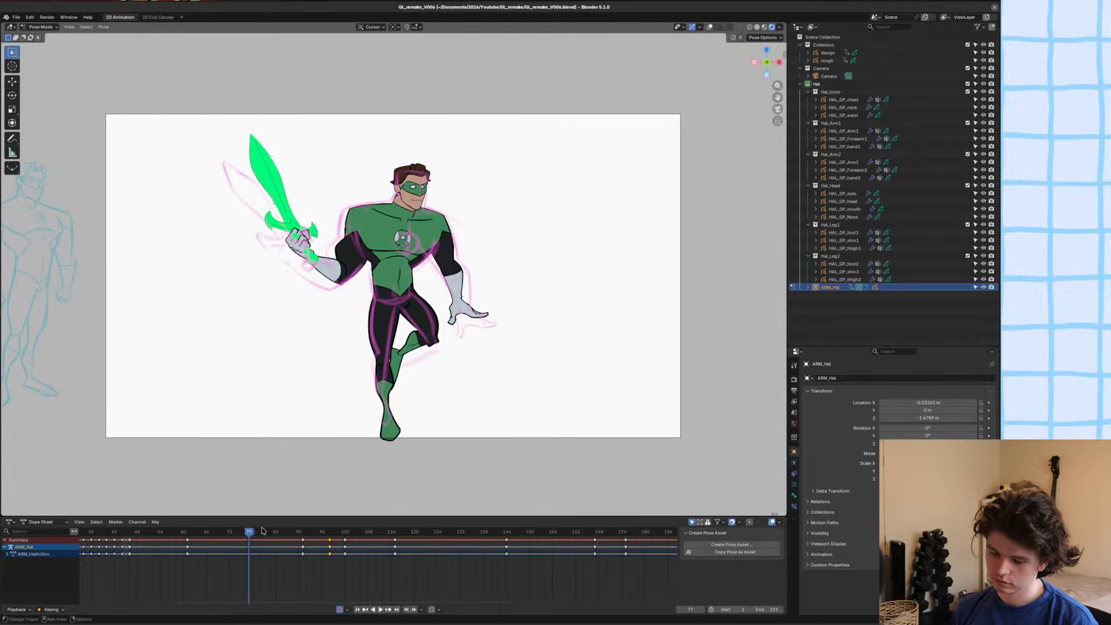
Go to frame 98, deselect the armature's keys, and show the viewport overlays around the outstretched arm.
left_click_drag(261, 531, 330, 533)
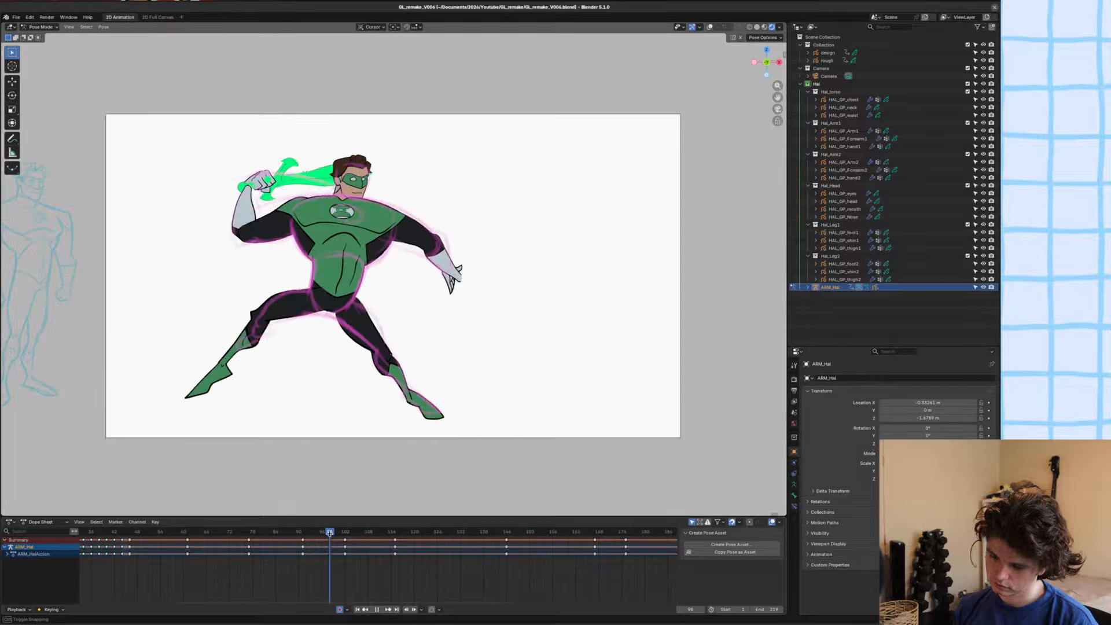
scroll(307, 285, "up", 4)
left_click(426, 171)
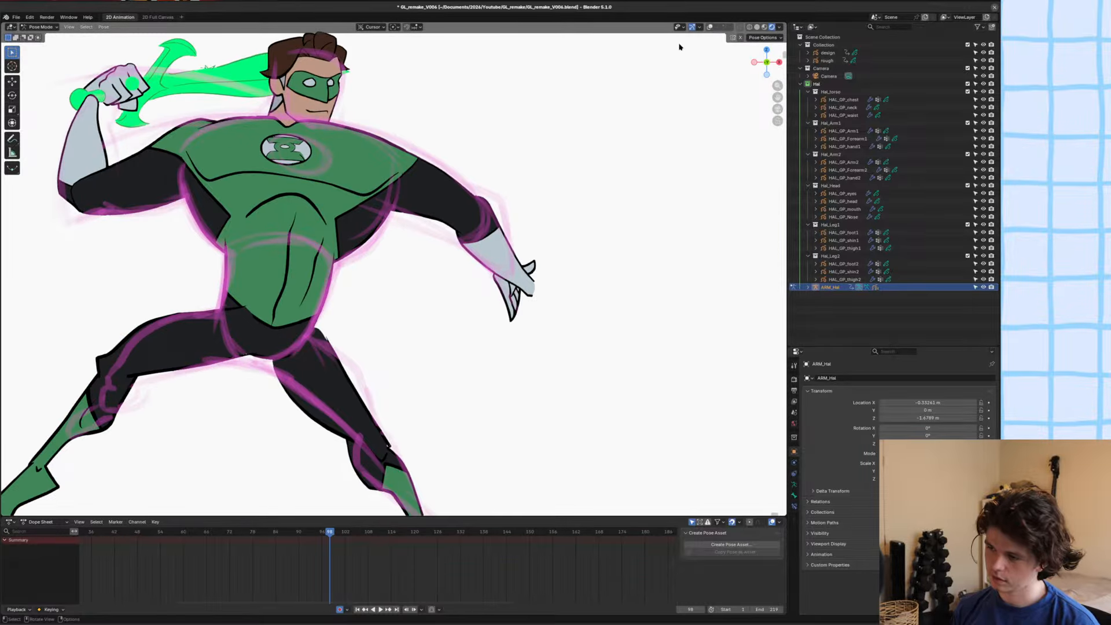
left_click(710, 27)
scroll(521, 194, "up", 2)
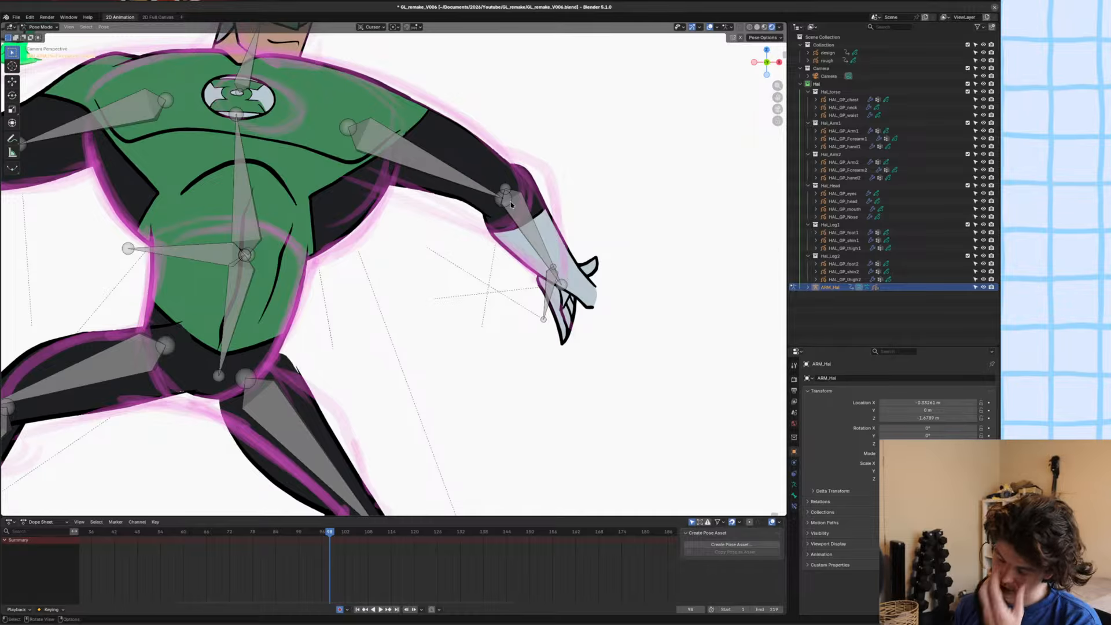
Save the file, switch to Object Mode and select the HAL_GP_Forearm2 drawing.
scroll(510, 202, "up", 1)
key("ctrl+s")
key("ctrl+Tab")
left_click(533, 242)
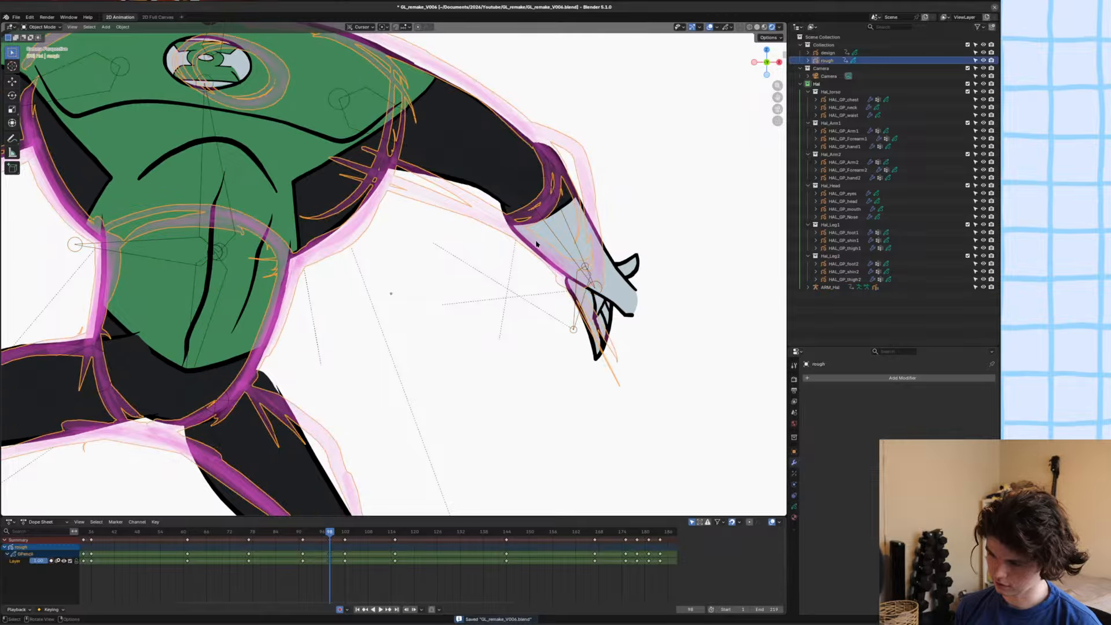
left_click(536, 236)
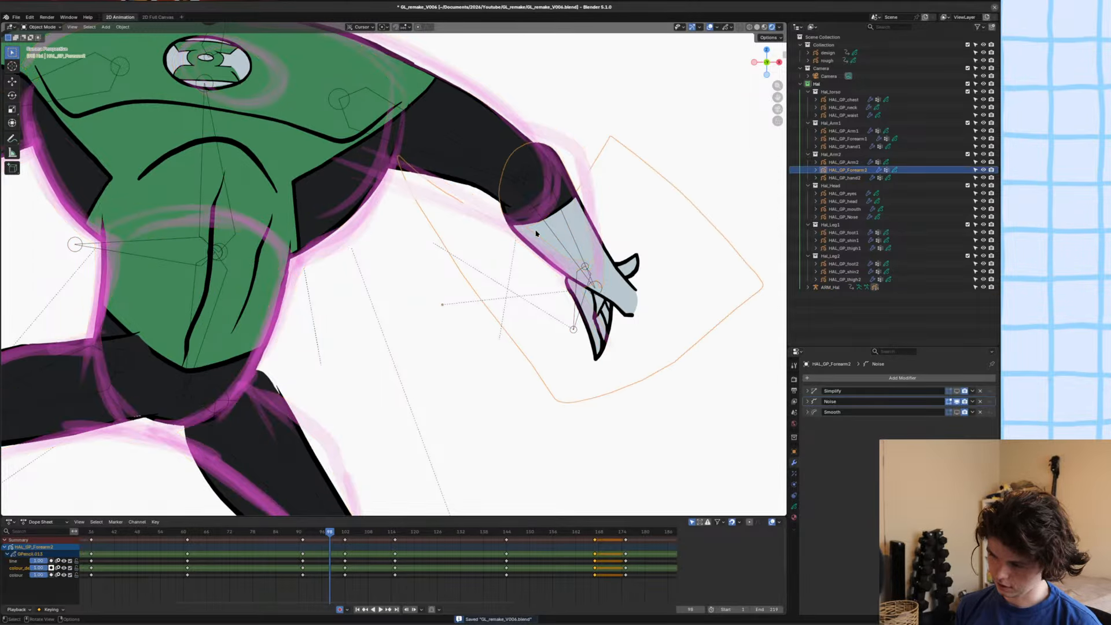
Delete all the forearm strokes on the current frame in Edit Mode.
key("Tab")
scroll(537, 231, "down", 3)
mouse_move(533, 224)
middle_mouse_down("shift")
mouse_move(487, 250)
mouse_move(412, 250)
middle_mouse_up("shift")
scroll(517, 222, "up", 2)
key("x")
left_click(500, 246)
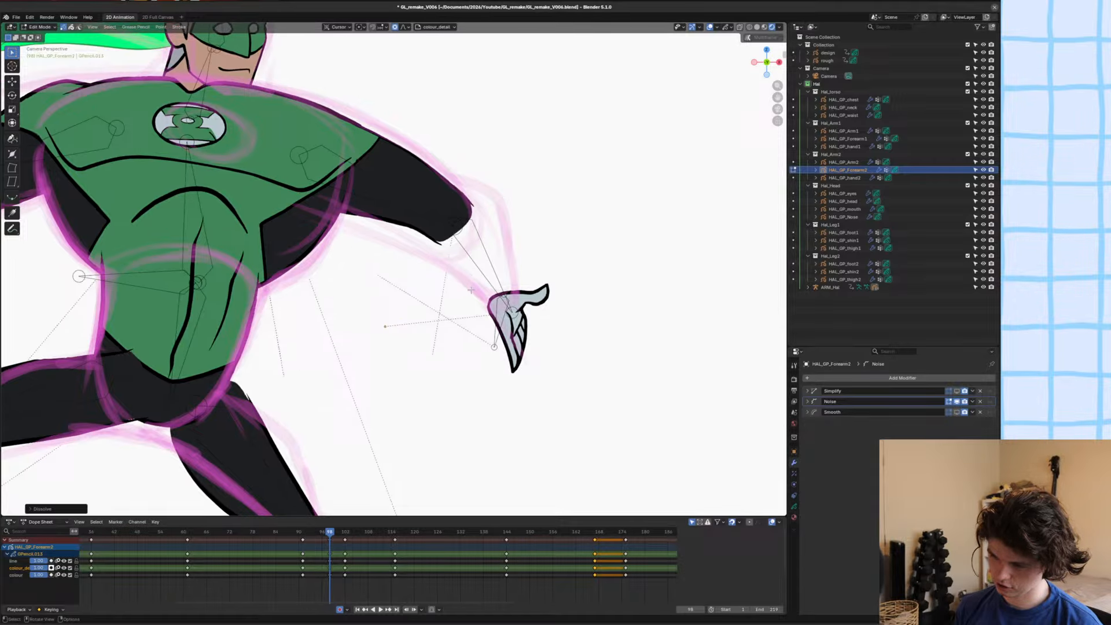
Set up Draw Mode for stroke-only drawing with the Hal_Linework material on the line layer.
key("ctrl+Tab")
scroll(476, 231, "up", 3)
key("ctrl+Tab")
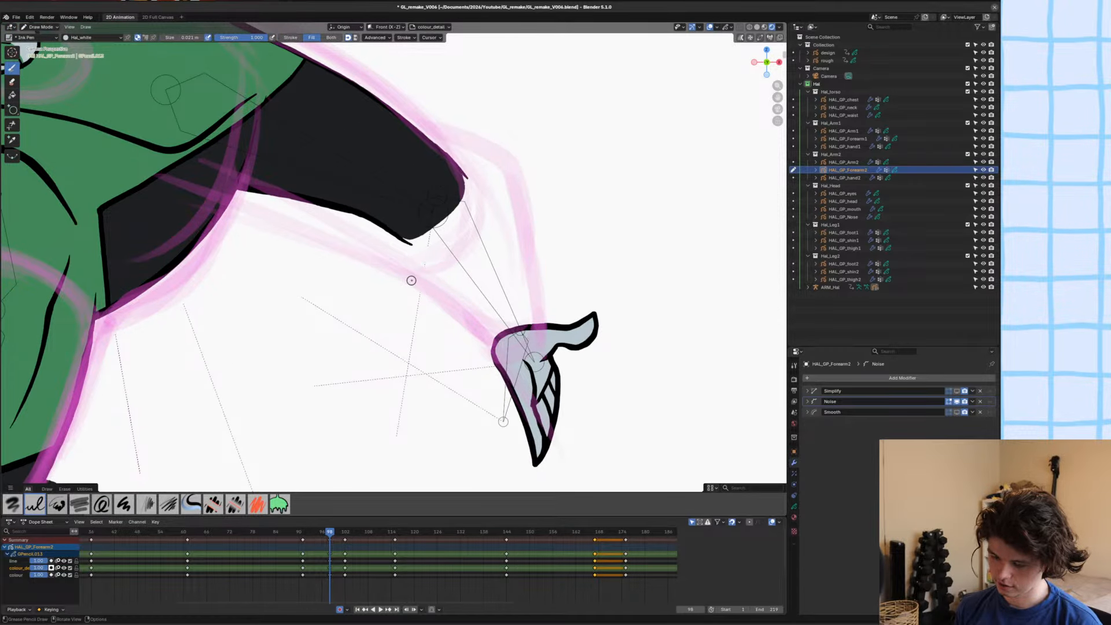
key("u")
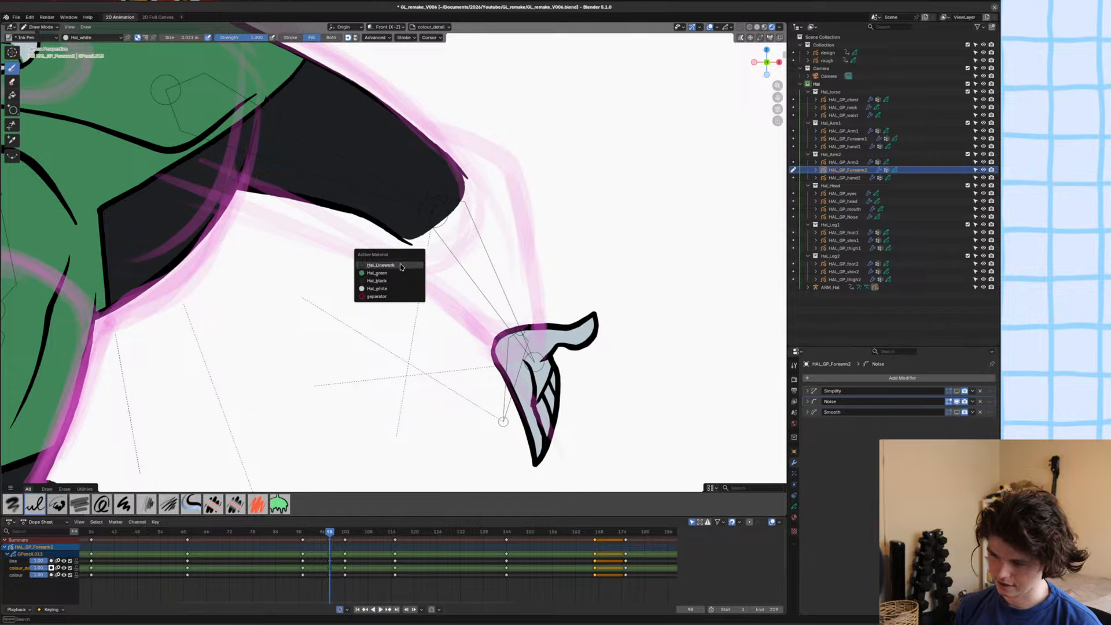
left_click(401, 267)
mouse_move(427, 272)
middle_mouse_down("shift")
mouse_move(377, 261)
mouse_move(387, 243)
mouse_move(407, 311)
mouse_move(439, 238)
middle_mouse_up("shift")
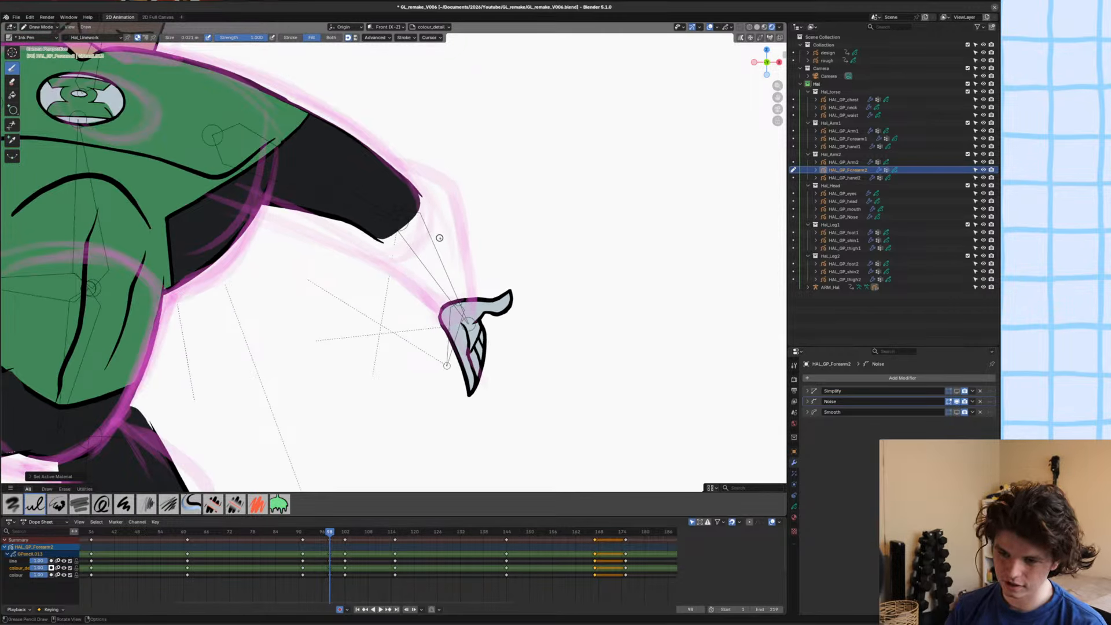
left_click(290, 37)
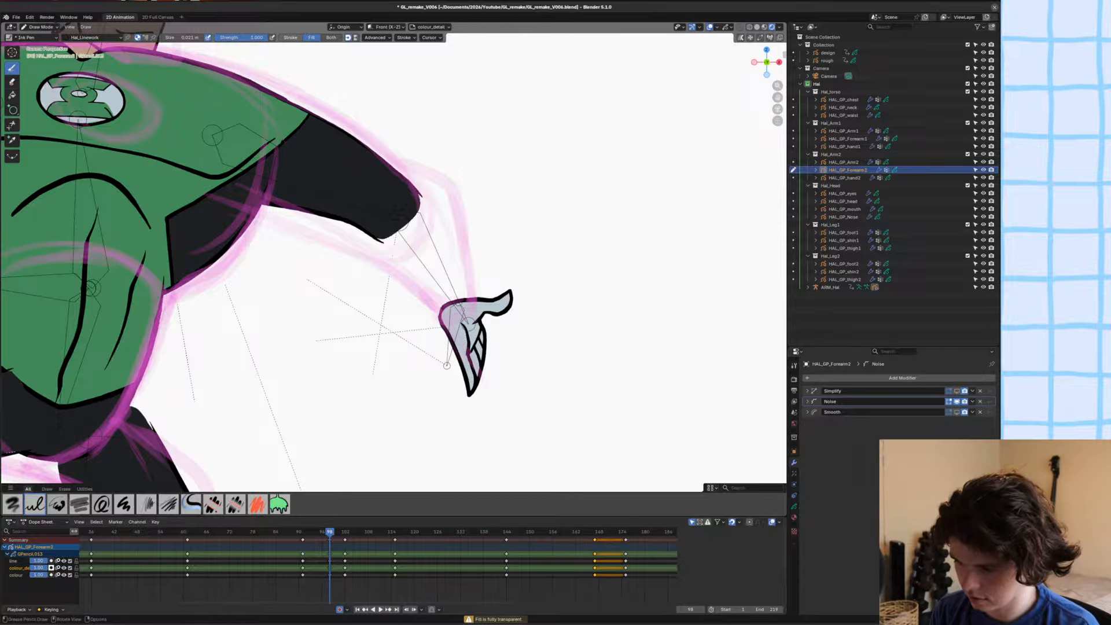
key("u")
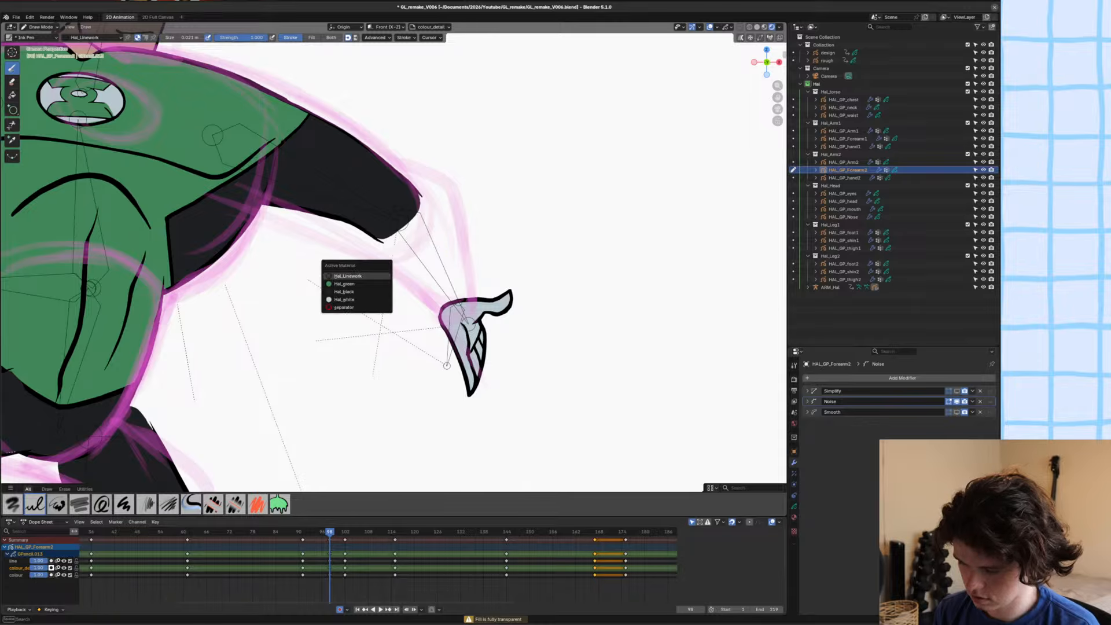
left_click(349, 274)
key("y")
left_click(343, 263)
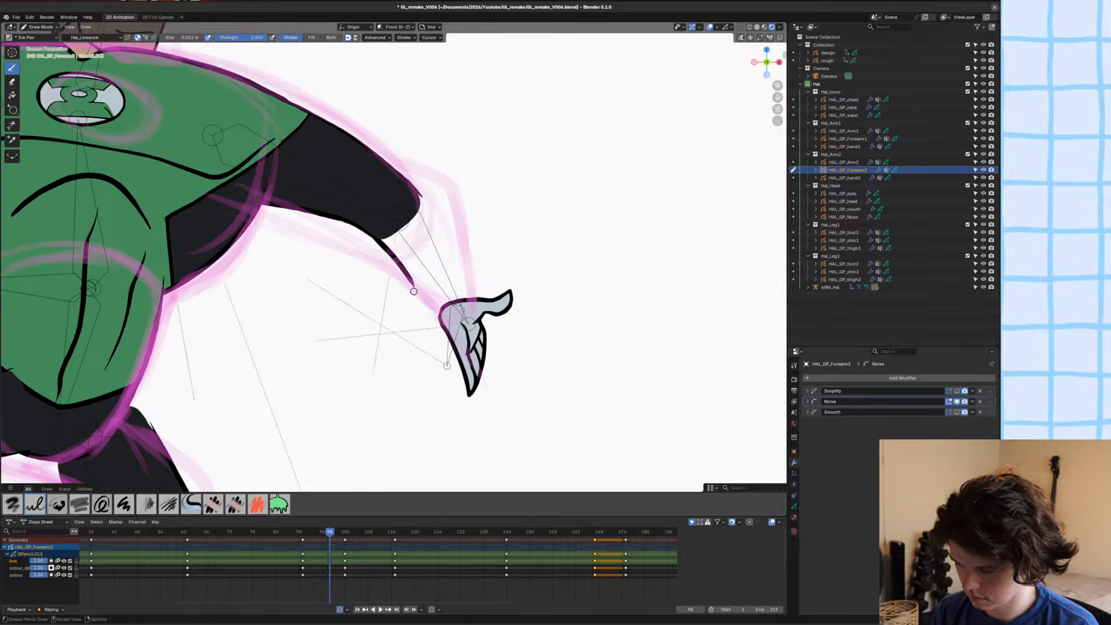
Draw the forearm's lower and upper contour lines from the elbow to the wrist, following the rough sketch.
scroll(347, 214, "up", 3)
left_click_drag(347, 210, 487, 345)
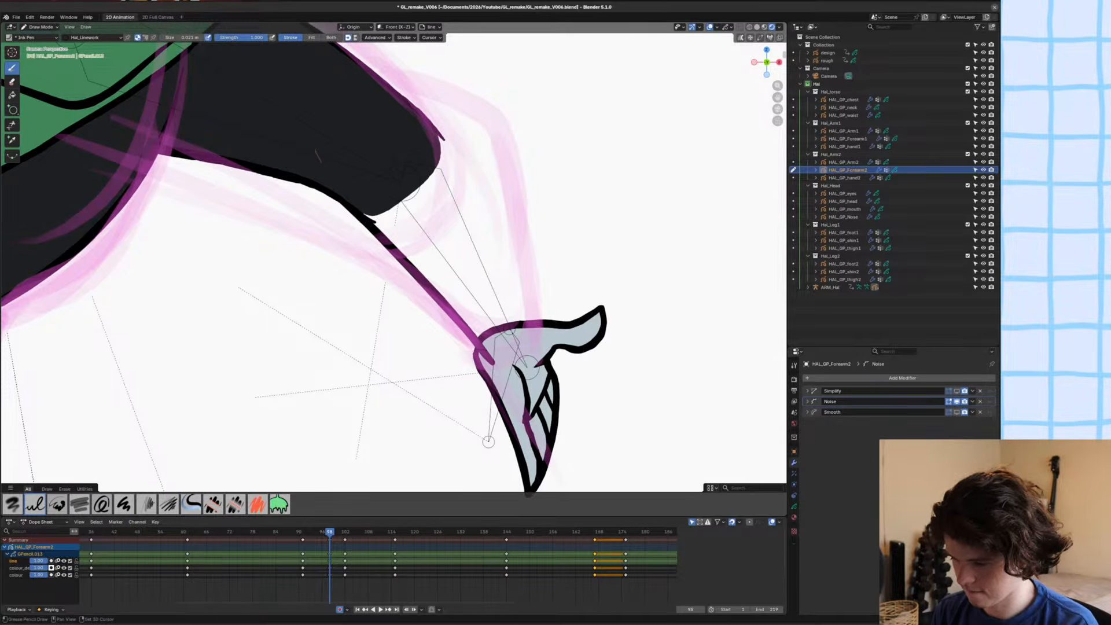
mouse_move(389, 86)
left_mouse_down()
mouse_move(479, 114)
mouse_move(518, 167)
mouse_move(533, 334)
left_mouse_up()
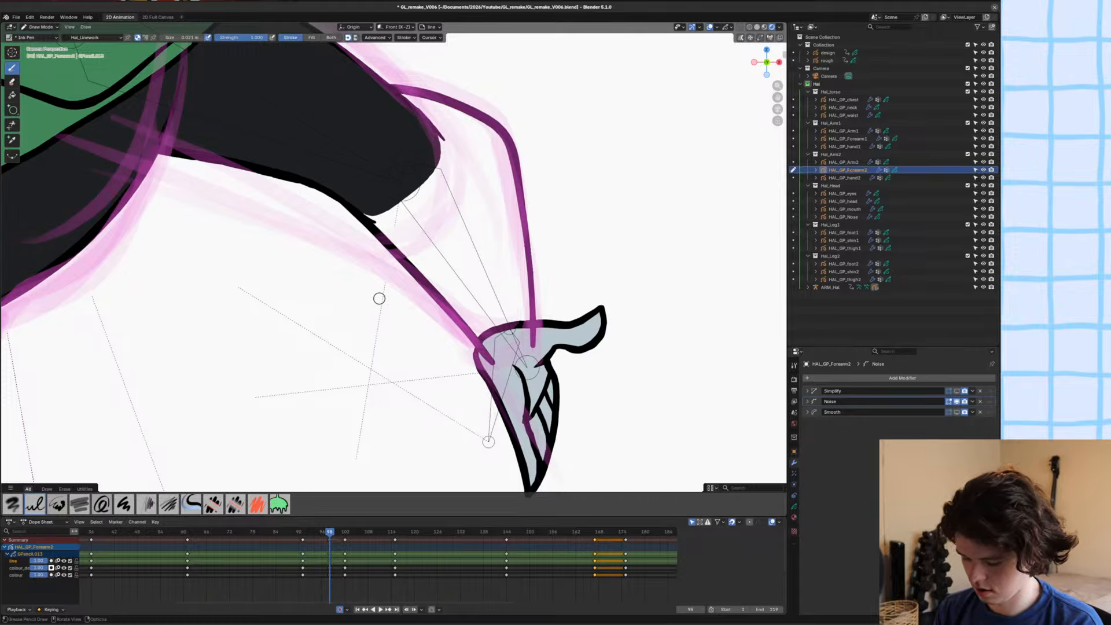
Close off the forearm at the wrist with a separator-material line on the colour layer.
key("u")
left_click(310, 334)
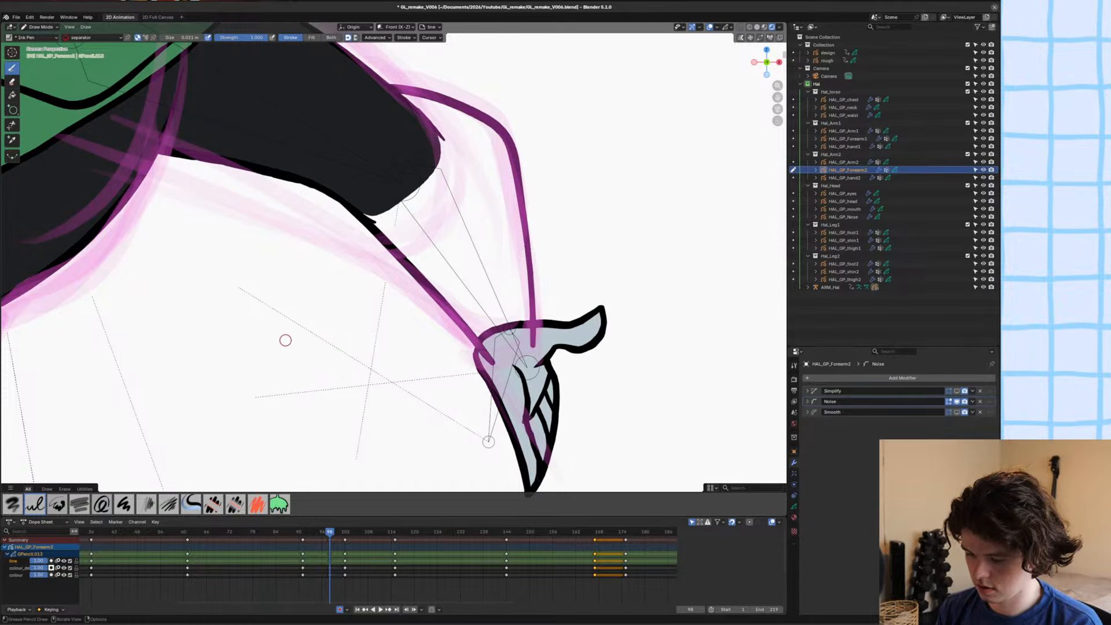
key("y")
left_click(267, 379)
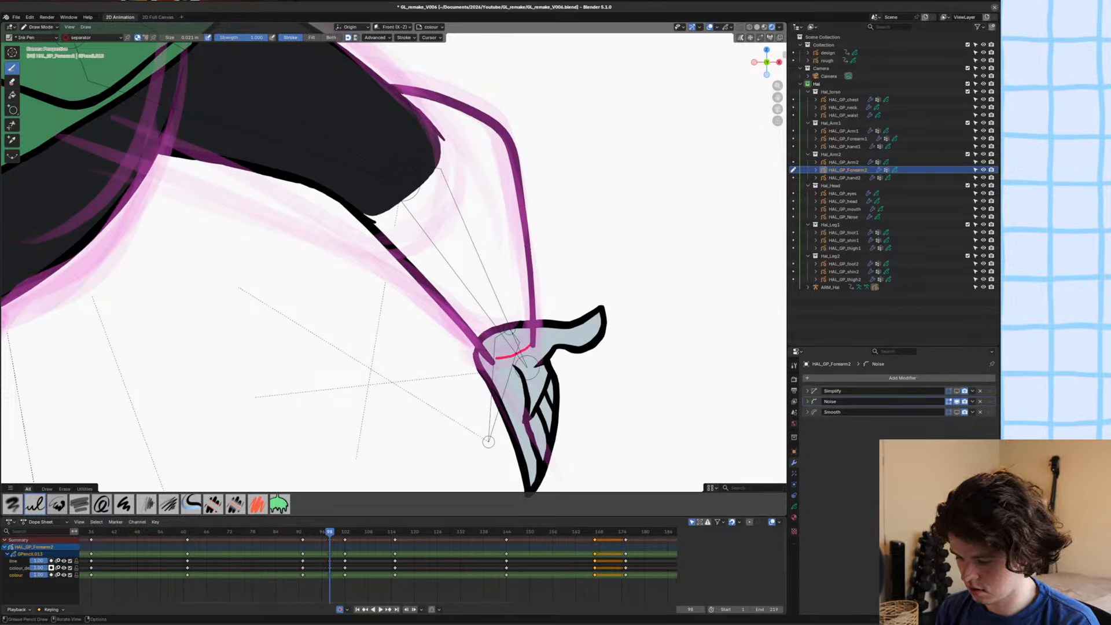
Fill the forearm outline with the Hal_black material on the colour layer.
key("u")
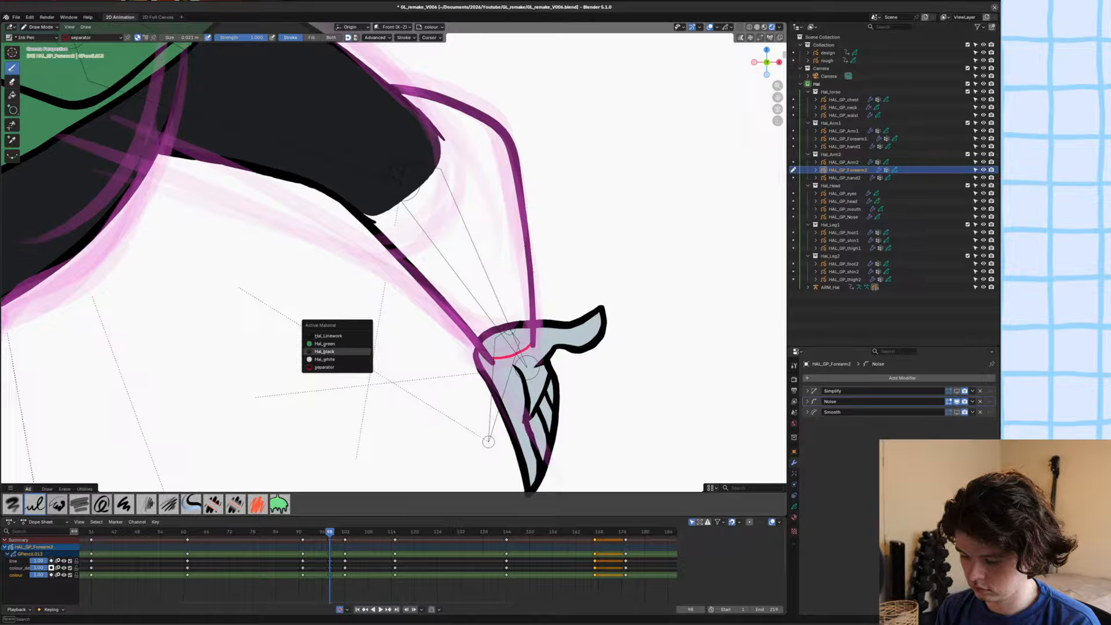
left_click(319, 360)
key("u")
left_click(305, 354)
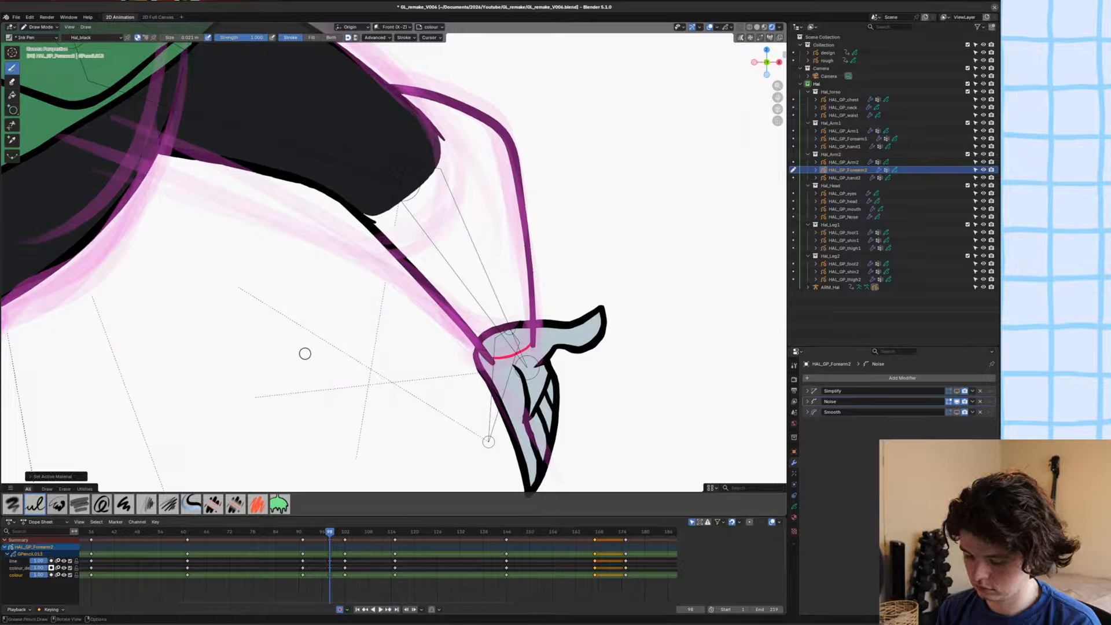
key("y")
left_click(304, 345)
key("y")
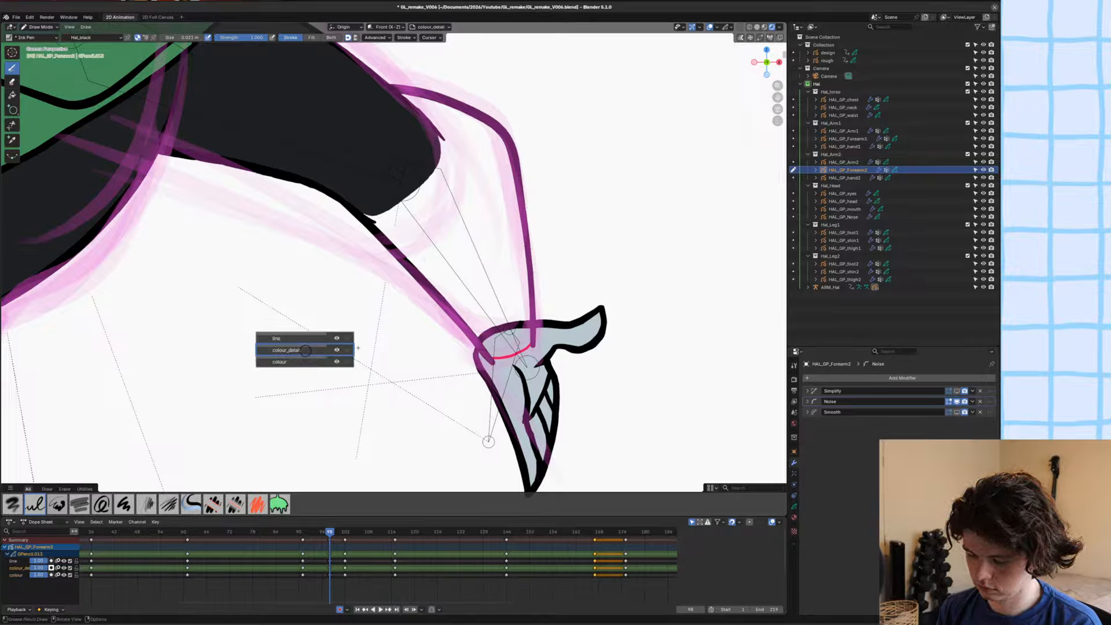
left_click(303, 360)
key("shift+space")
key("f")
left_click(453, 243)
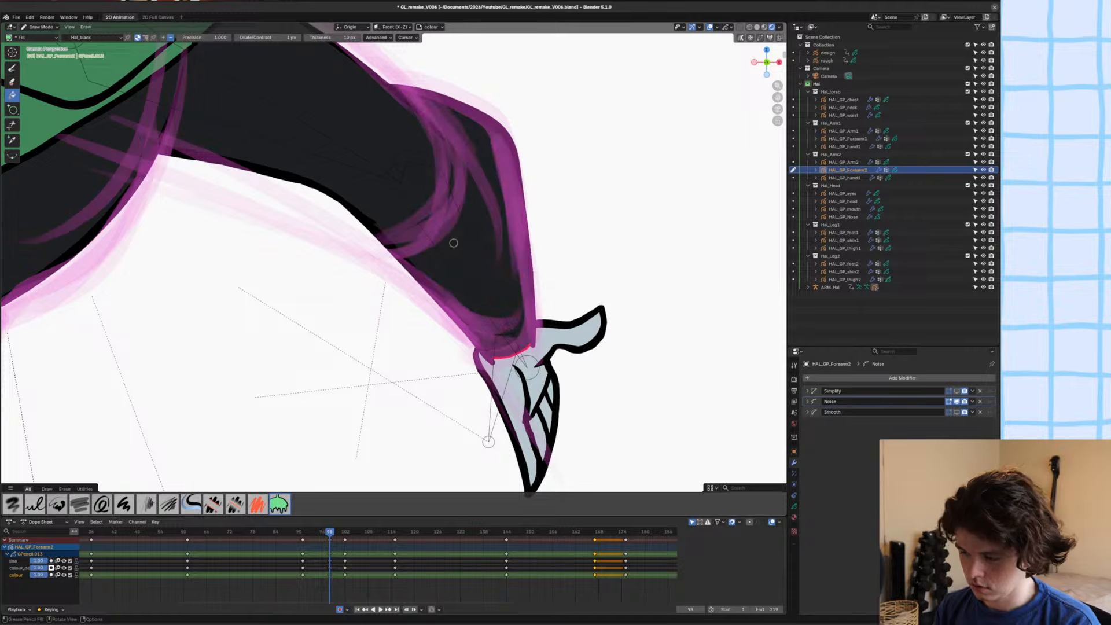
Delete the separator line at the wrist in Edit Mode, return to Draw Mode and save the file.
key("Tab")
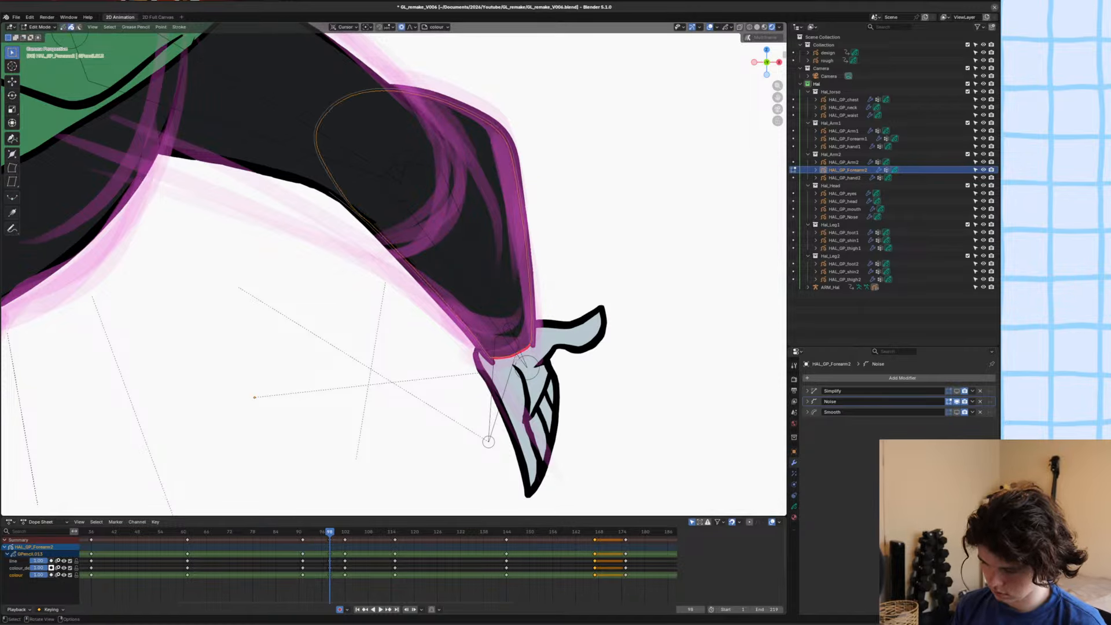
key("x")
left_click(498, 336)
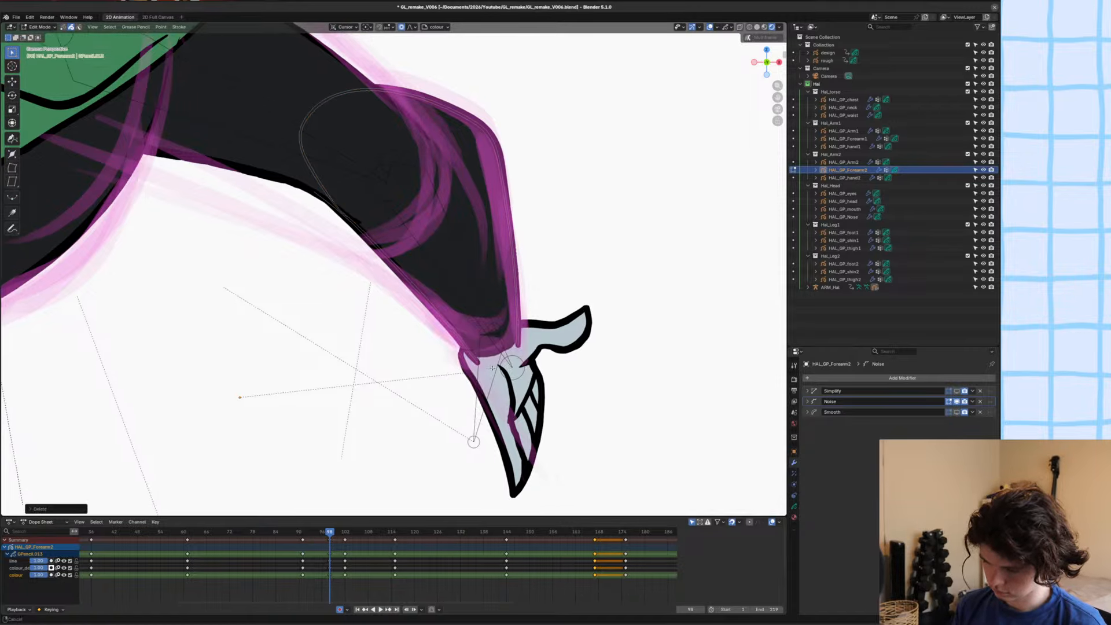
key("Tab")
key("ctrl+s")
Draw a curved glove cuff line across the forearm with the Ink Pen, using Hal_Linework on the colour_detail layer.
key("u")
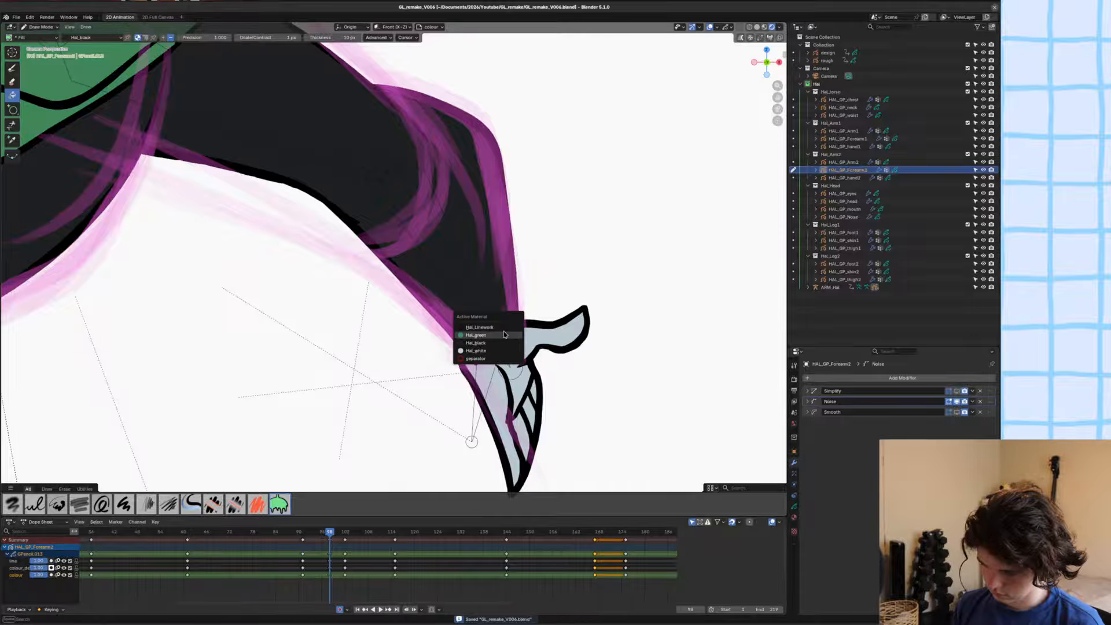
left_click(499, 327)
key("u")
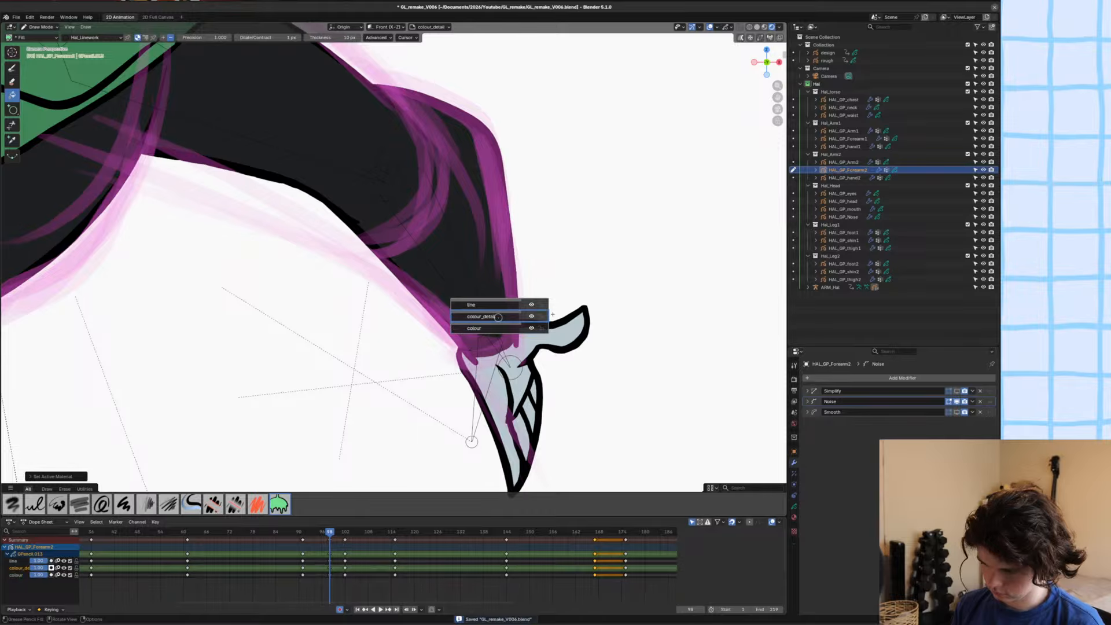
left_click(499, 319)
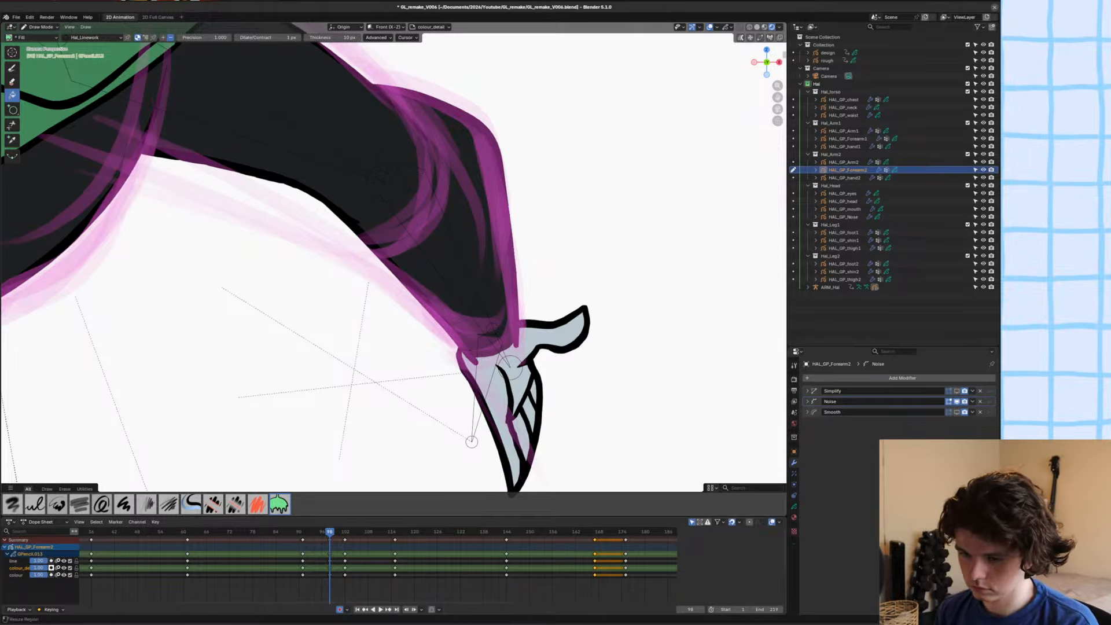
left_click(35, 505)
mouse_move(493, 226)
left_mouse_down()
mouse_move(422, 285)
mouse_move(450, 283)
left_mouse_up()
key("ctrl+z")
left_click_drag(496, 251, 450, 283)
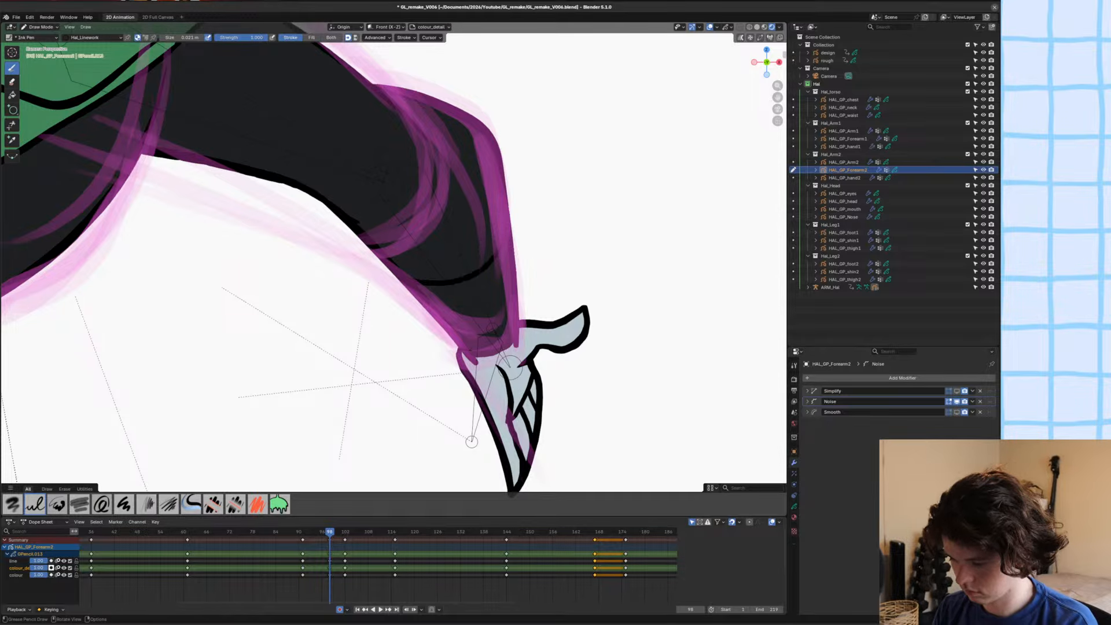
Isolate the forearm in local view and draw a fill-only Hal_white glove shape covering the area from the cuff line to the wrist.
key("u")
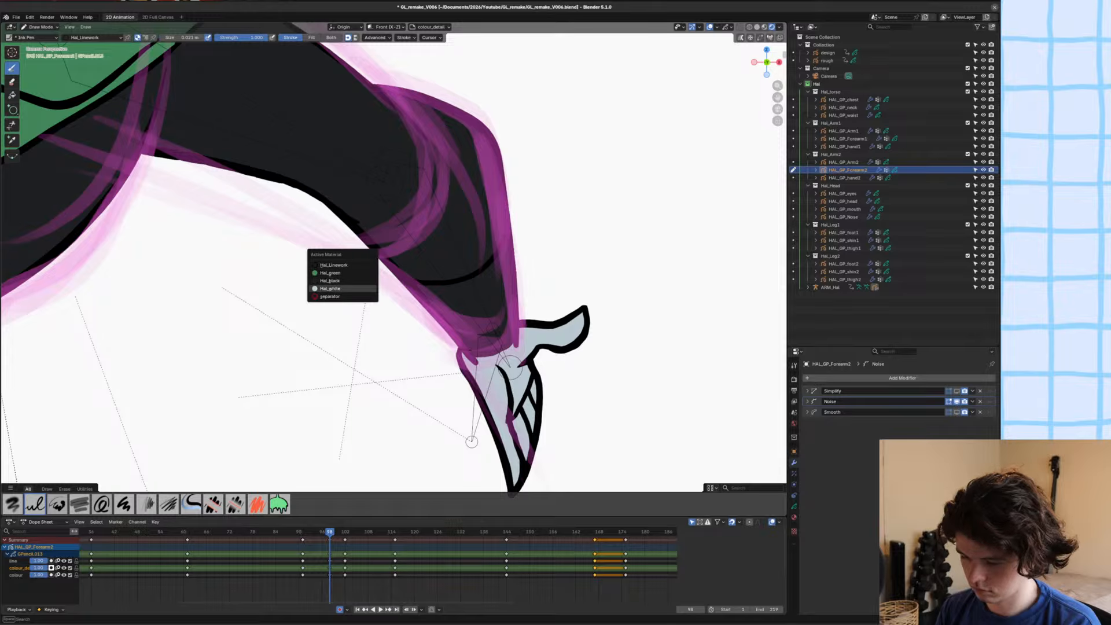
left_click(323, 289)
key("slash")
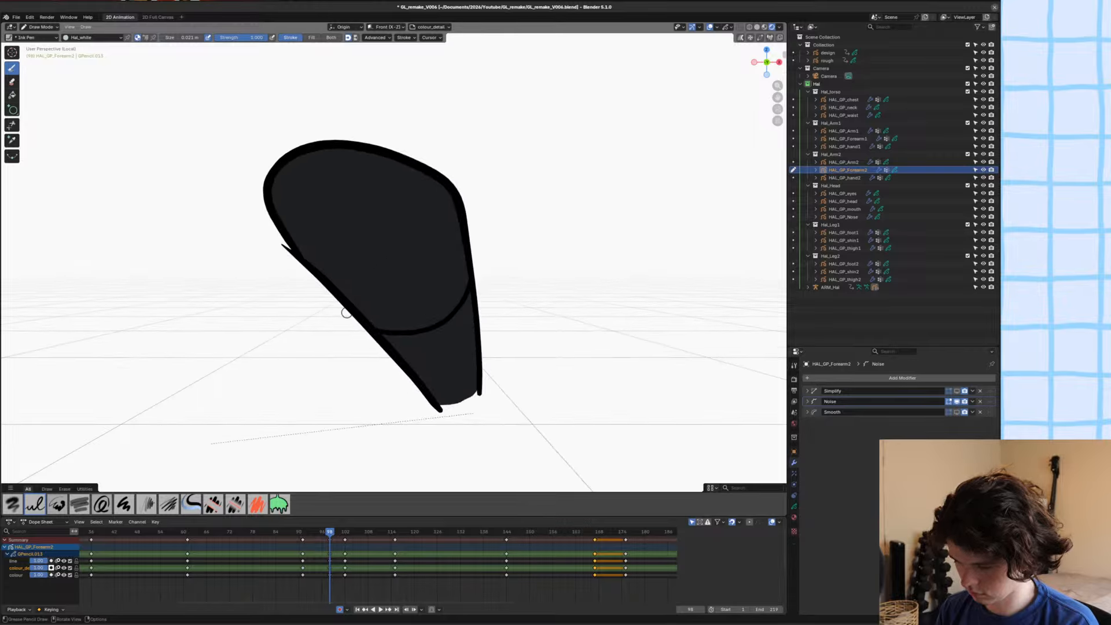
left_click_drag(356, 329, 378, 333)
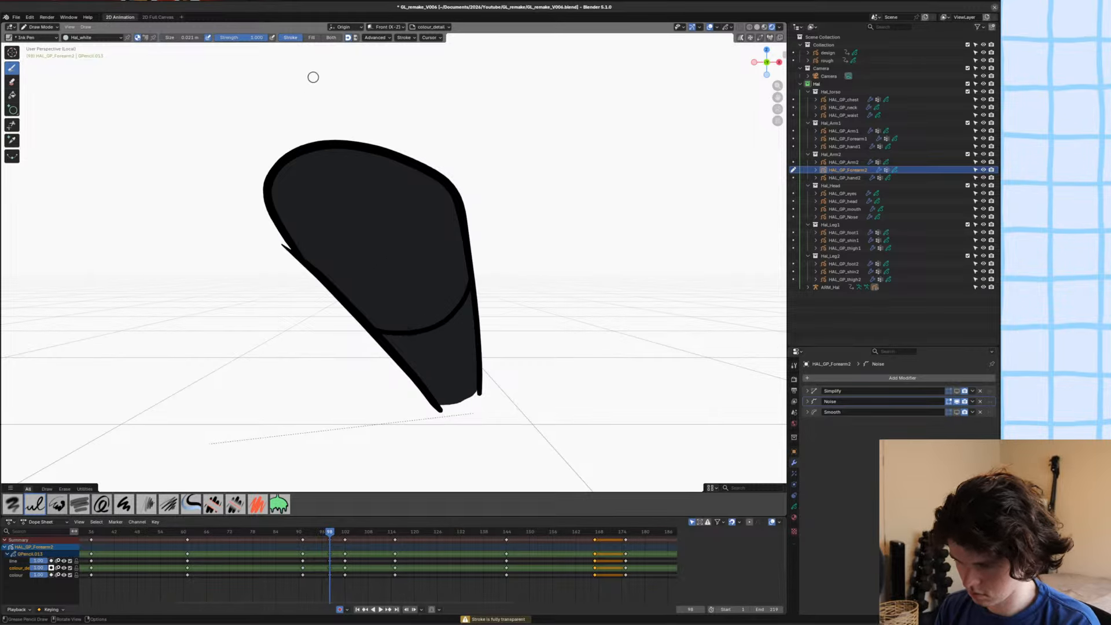
left_click(312, 37)
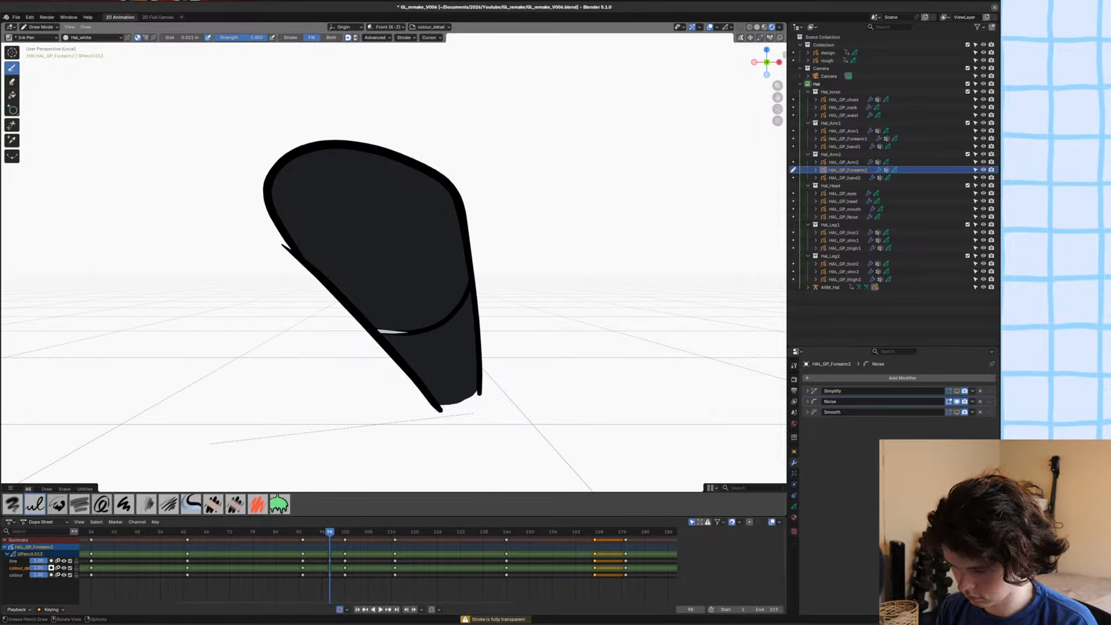
mouse_move(378, 333)
left_mouse_down()
mouse_move(447, 321)
mouse_move(470, 285)
left_mouse_up()
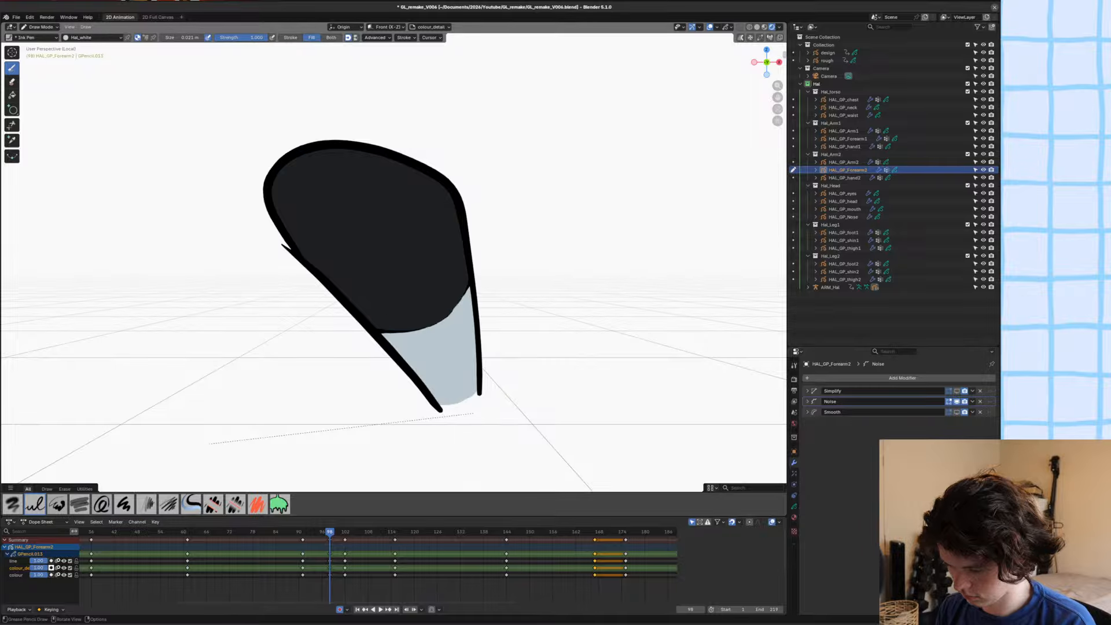
Select the white glove shape in Edit Mode and send it behind the cuff line.
key("Tab")
left_click(528, 311)
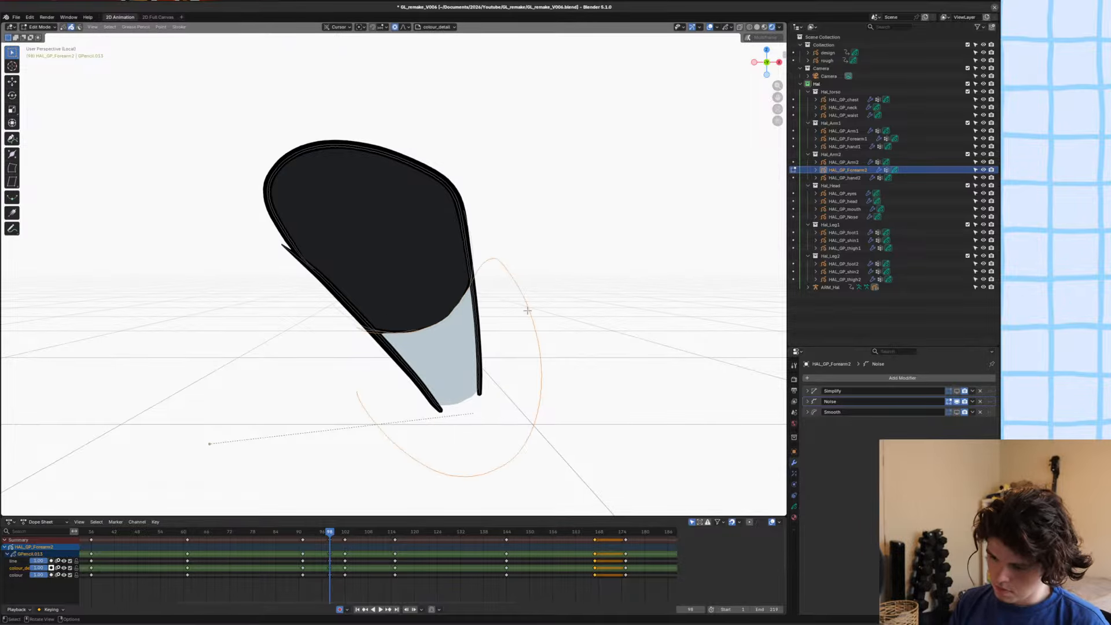
key("ctrl+shift+Down")
In camera view, move the white glove shape's upper edge with proportional editing so it follows the cuff line.
key("KP_0")
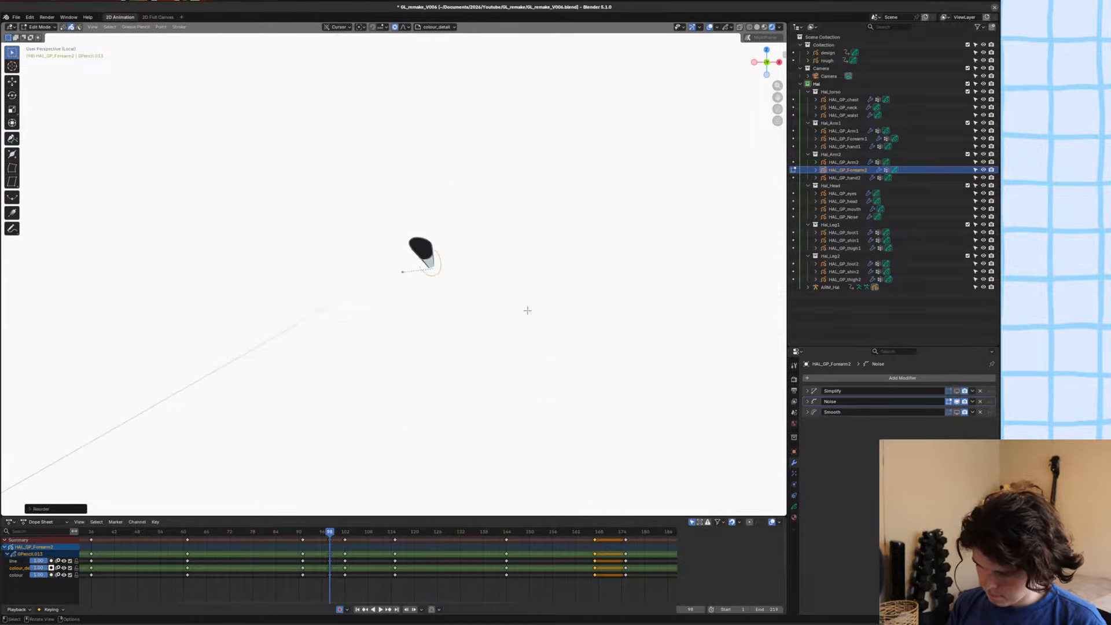
key("g")
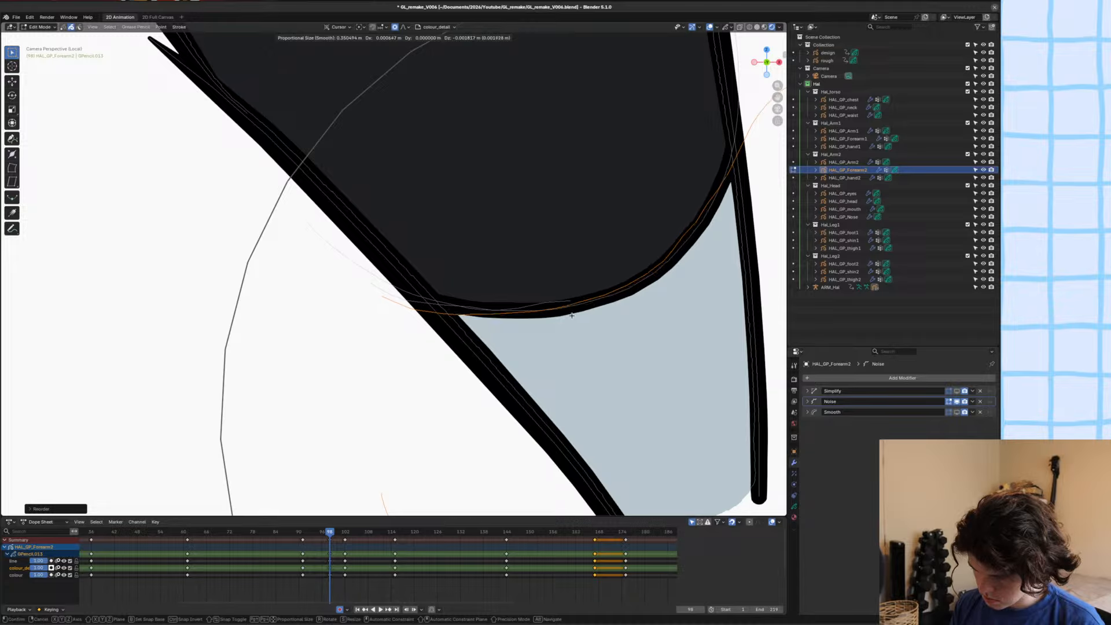
scroll(619, 288, "up", 10)
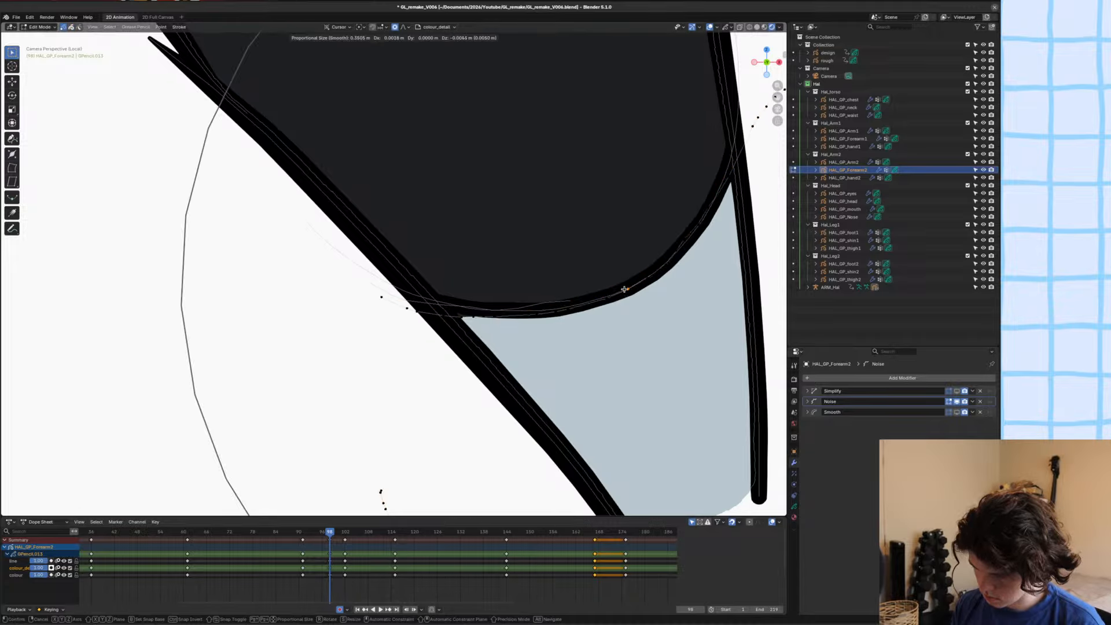
left_click(619, 286)
scroll(620, 287, "down", 6)
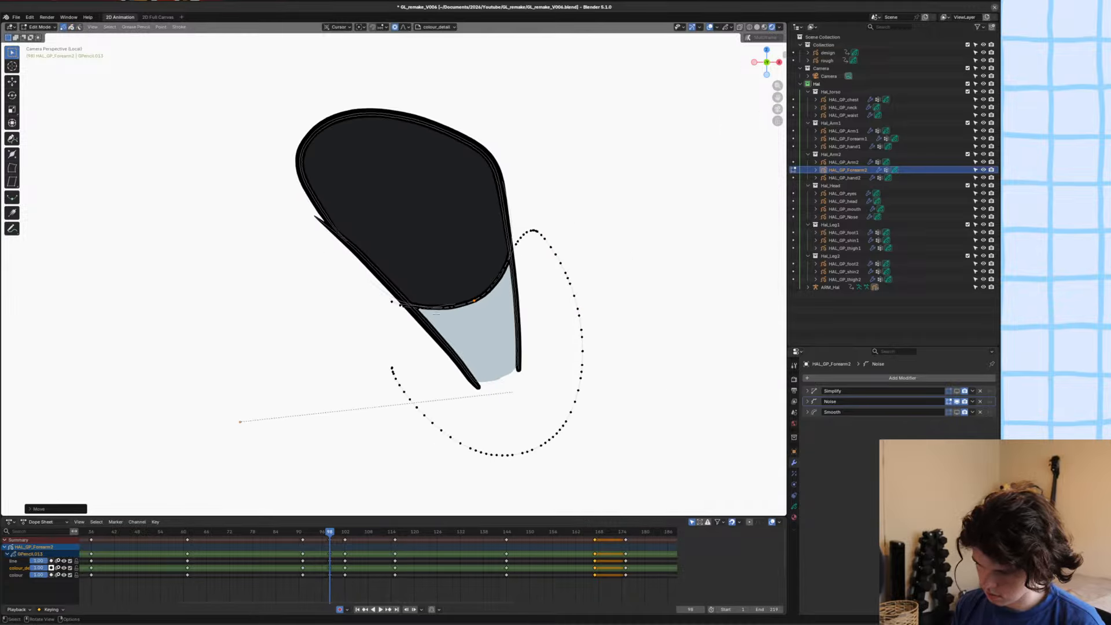
Move the stray end point of the forearm outline onto the opposite outline with proportional editing, exit local view and save the file.
left_click(316, 218)
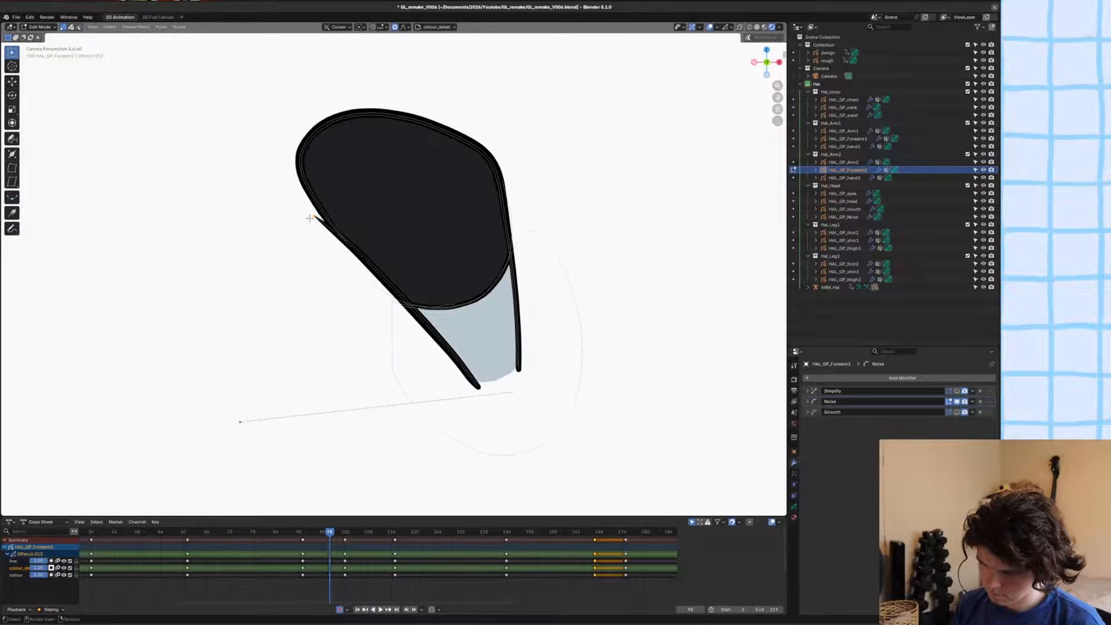
scroll(313, 218, "up", 2)
key("g")
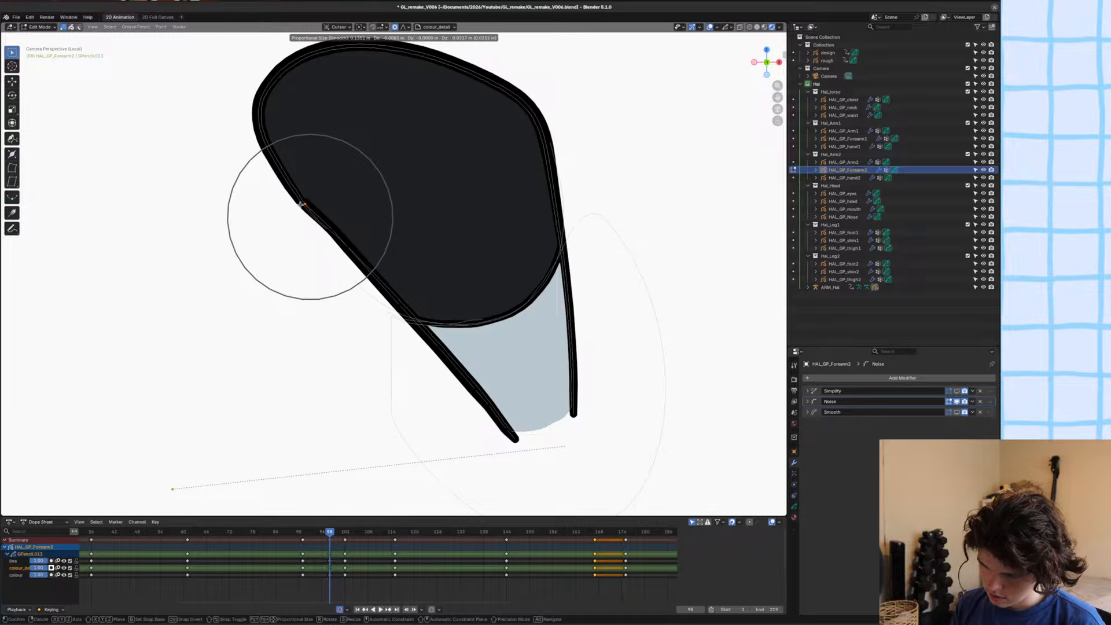
scroll(307, 214, "up", 3)
left_click(296, 200)
scroll(295, 200, "down", 2)
scroll(296, 201, "down", 1)
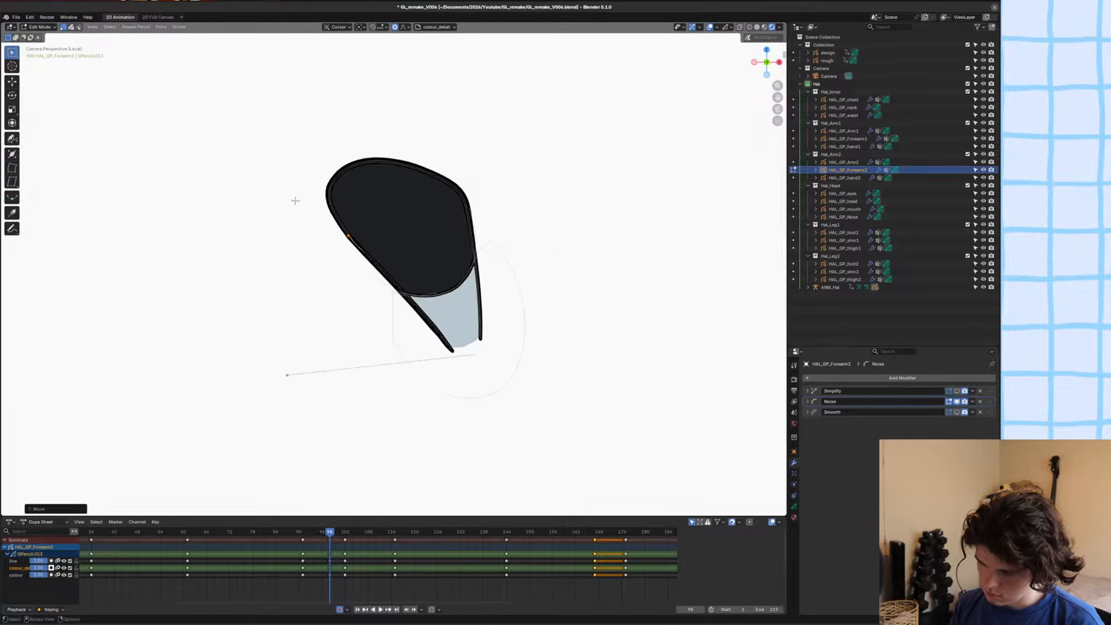
scroll(359, 249, "up", 6)
key("ctrl+s")
scroll(492, 268, "down", 5)
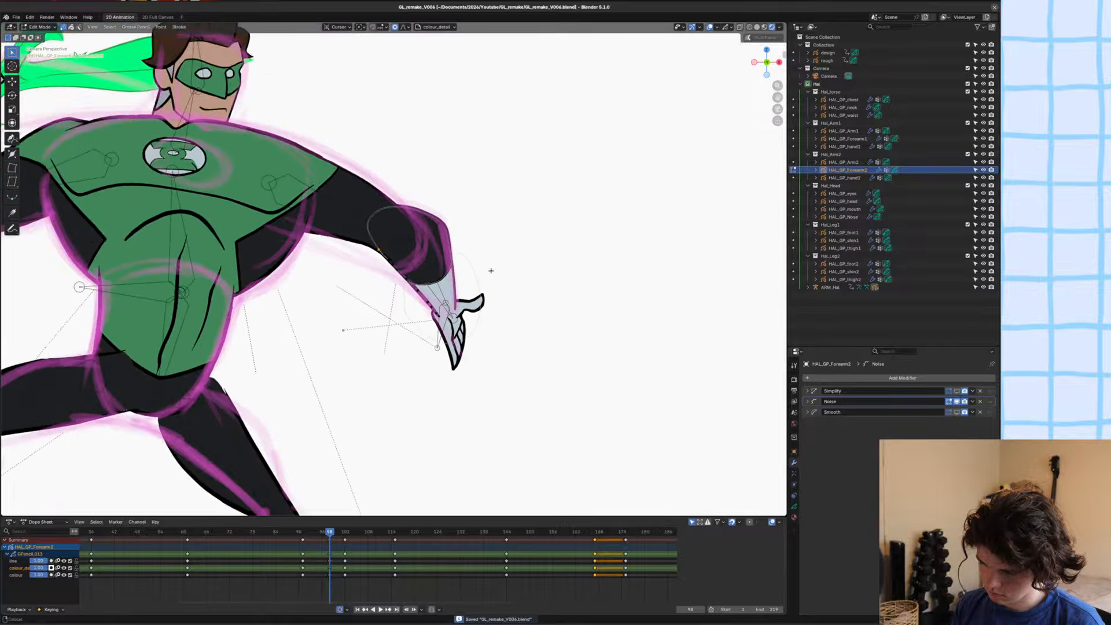
Return the forearm to Object Mode, deselect it and save the file.
scroll(489, 280, "up", 5)
key("ctrl+Tab")
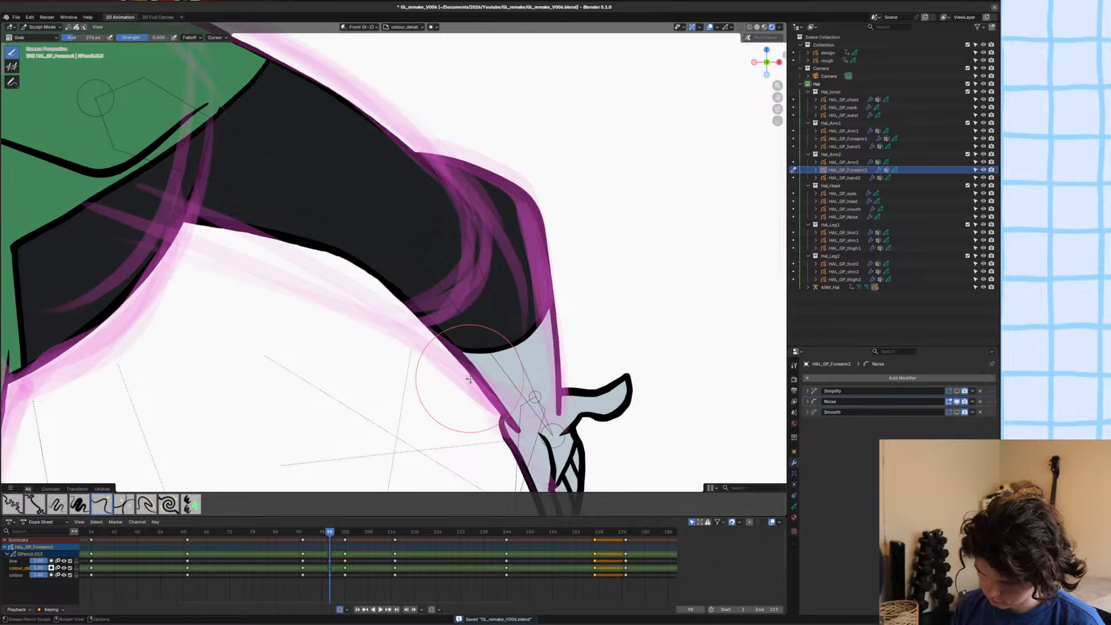
scroll(511, 376, "down", 3)
key("ctrl+s")
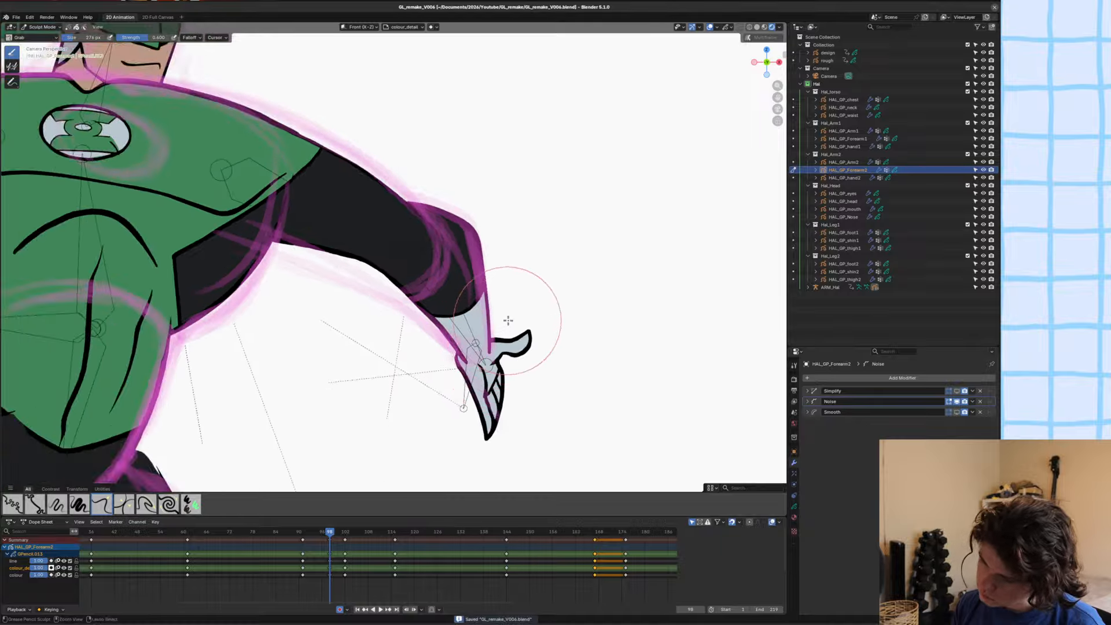
key("ctrl+Tab")
scroll(370, 311, "down", 4)
left_click(357, 310)
scroll(356, 309, "up", 3)
middle_click_drag(356, 309, 433, 293, "shift")
scroll(419, 294, "up", 1, "alt")
scroll(419, 295, "down", 1, "alt")
key("ctrl+s")
scroll(513, 389, "up", 2)
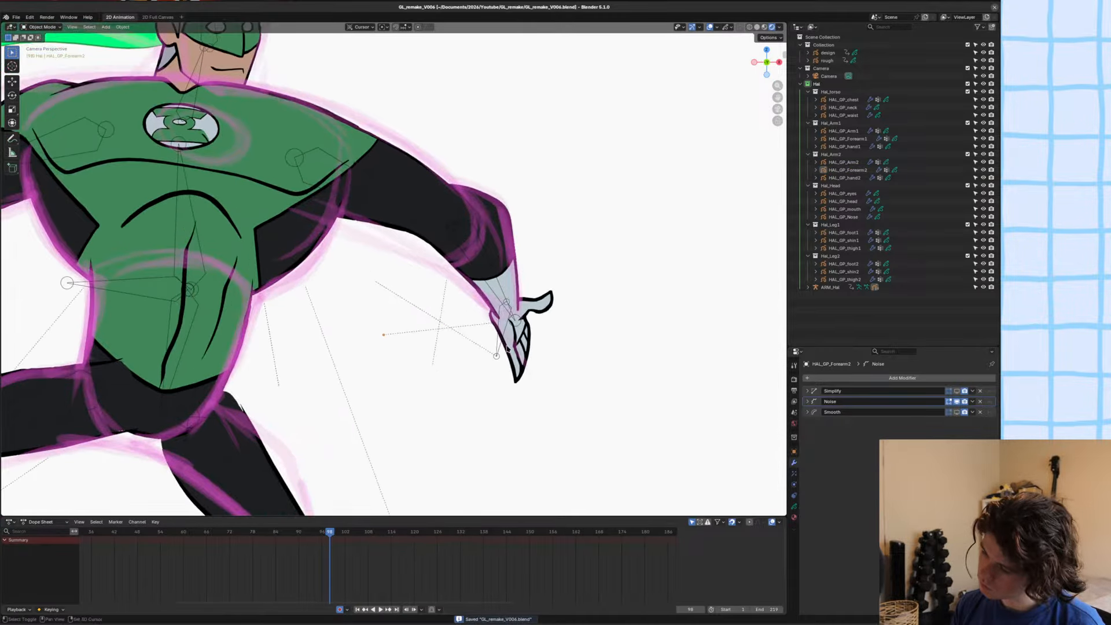
Delete all strokes of the HAL_GP_hand2 drawing at frame 98 in Edit Mode and save the file.
left_click(521, 341)
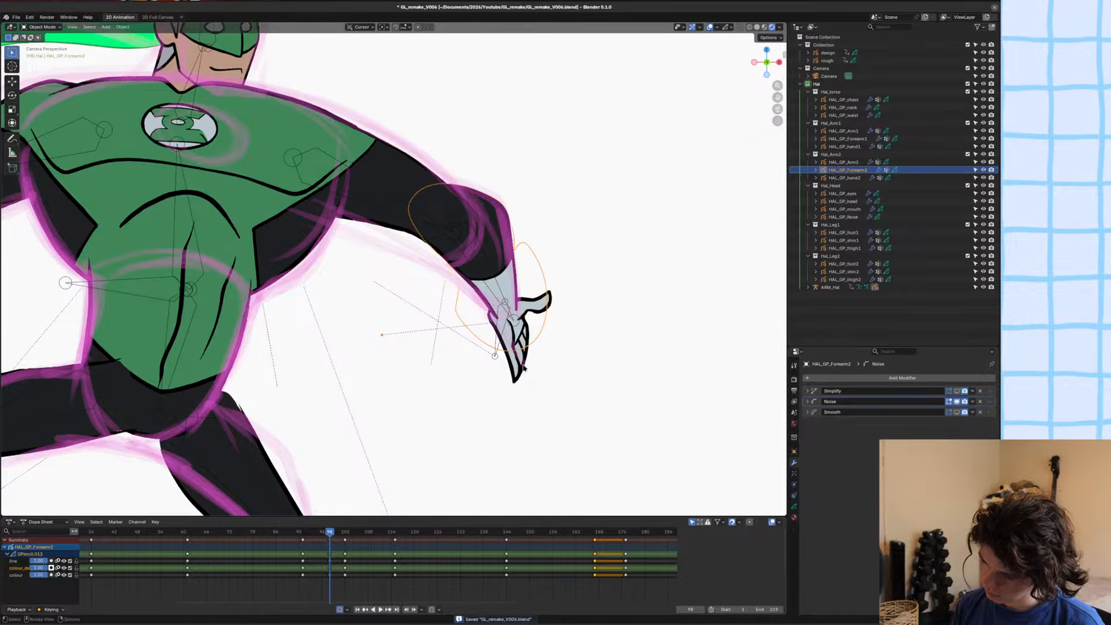
left_click(524, 367)
key("Tab")
key("a")
key("g")
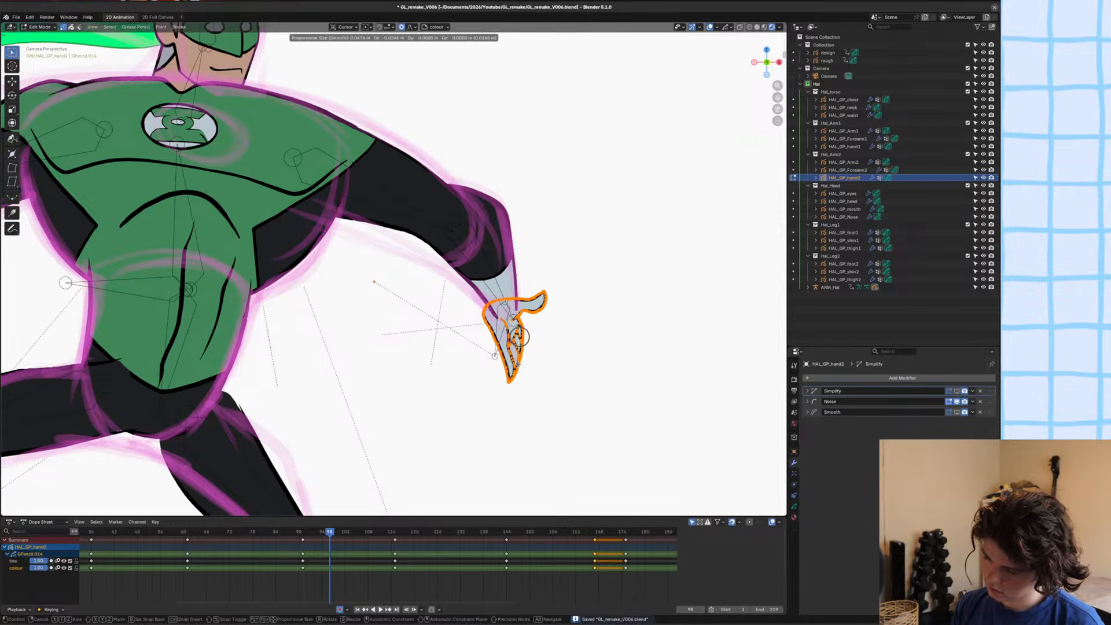
left_click(519, 360)
key("x")
left_click(520, 358)
middle_click_drag(527, 391, 470, 367, "shift")
key("ctrl+s")
In Draw Mode, sketch a rough open hand below the wrist using the separator material with stroke only, including the thumb and lower finger arc.
key("Tab")
scroll(405, 312, "up", 4)
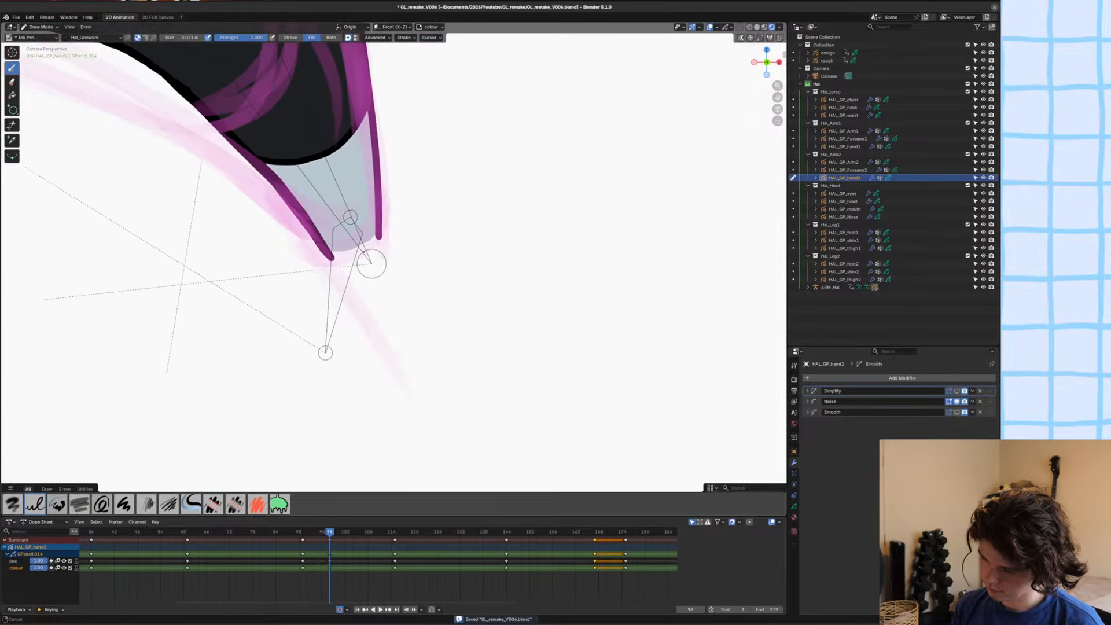
scroll(385, 293, "down", 2)
scroll(385, 293, "up", 3)
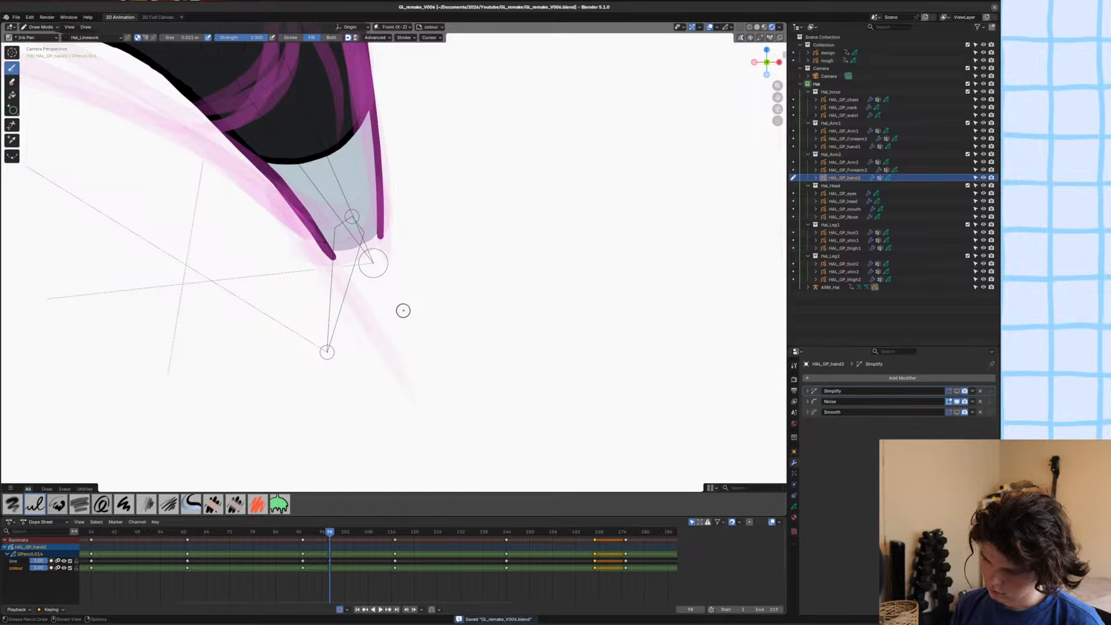
key("u")
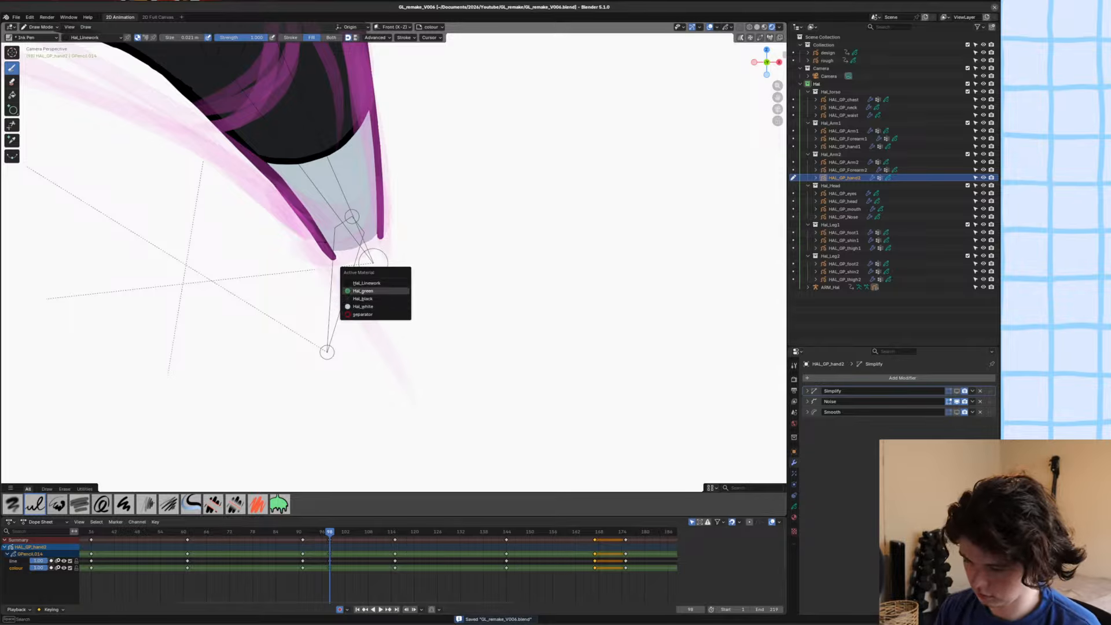
left_click(363, 315)
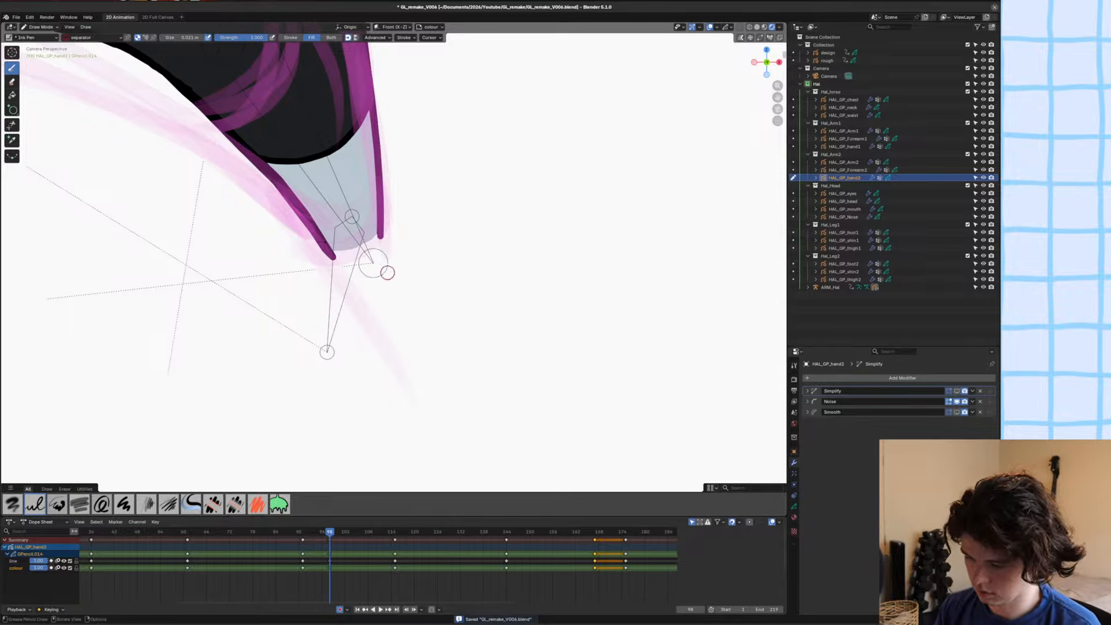
mouse_move(386, 229)
left_mouse_down()
mouse_move(341, 254)
mouse_move(415, 245)
mouse_move(526, 312)
left_mouse_up()
left_click(290, 38)
mouse_move(318, 253)
left_mouse_down()
mouse_move(274, 351)
mouse_move(380, 375)
mouse_move(397, 363)
left_mouse_up()
mouse_move(265, 360)
left_mouse_down()
mouse_move(356, 373)
mouse_move(404, 352)
left_mouse_up()
mouse_move(403, 351)
left_mouse_down()
mouse_move(272, 364)
mouse_move(451, 301)
mouse_move(481, 324)
mouse_move(531, 310)
mouse_move(461, 323)
left_mouse_up()
left_click_drag(535, 308, 515, 317)
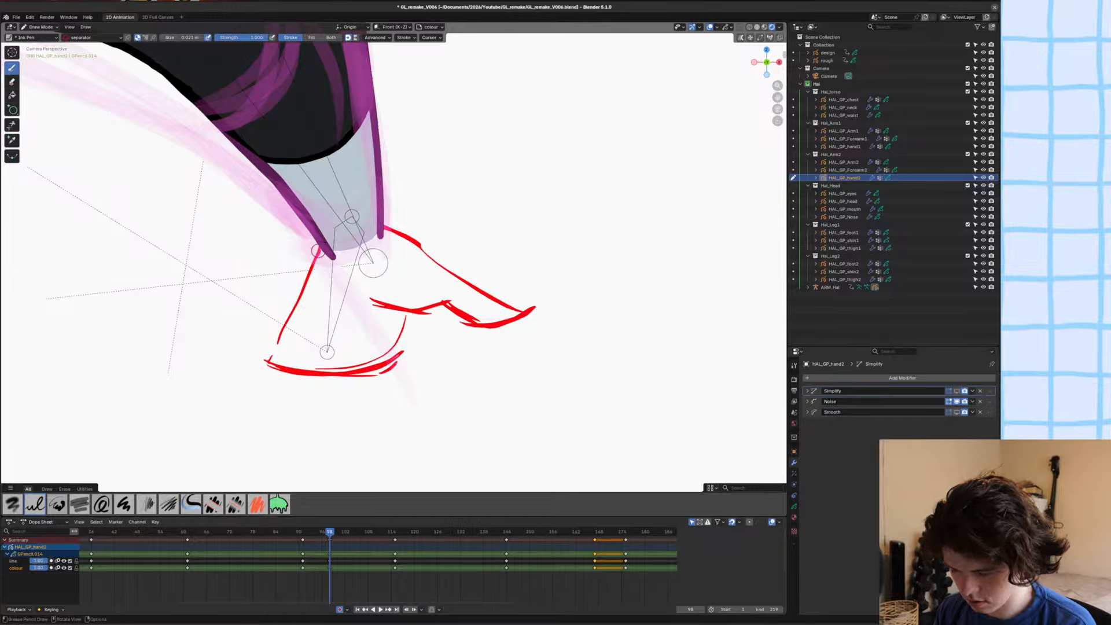
Add a pointed outer finger opposite the thumb, thicken the thumb's upper edge, tidy its tip and save the file.
mouse_move(318, 252)
left_mouse_down()
mouse_move(305, 289)
mouse_move(239, 355)
mouse_move(312, 322)
mouse_move(304, 330)
left_mouse_up()
left_click_drag(237, 352, 291, 308)
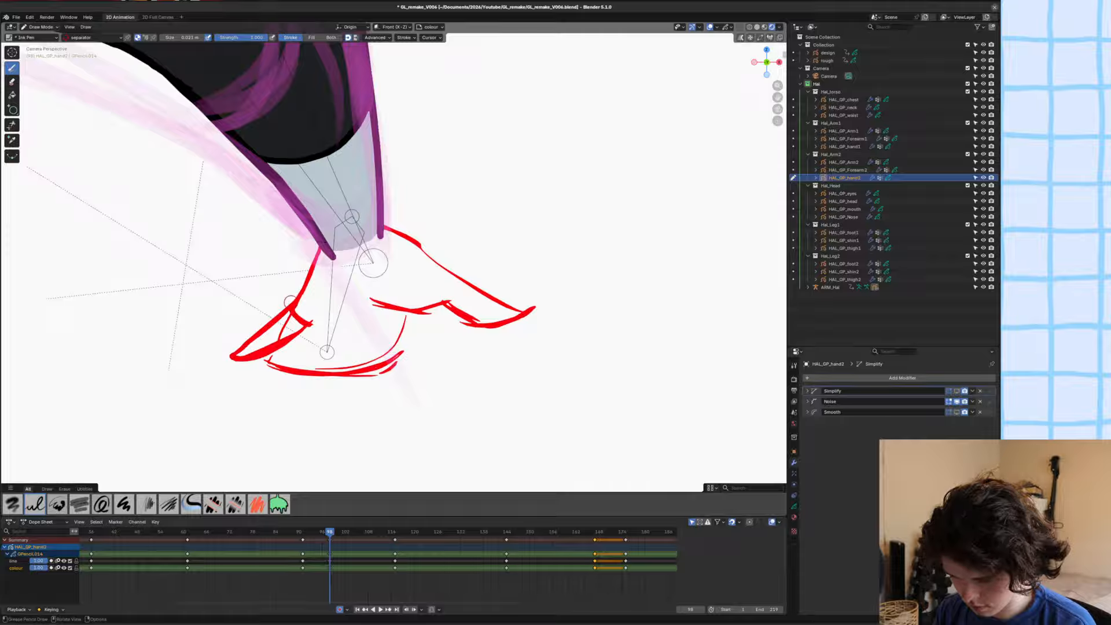
left_click_drag(379, 229, 527, 311)
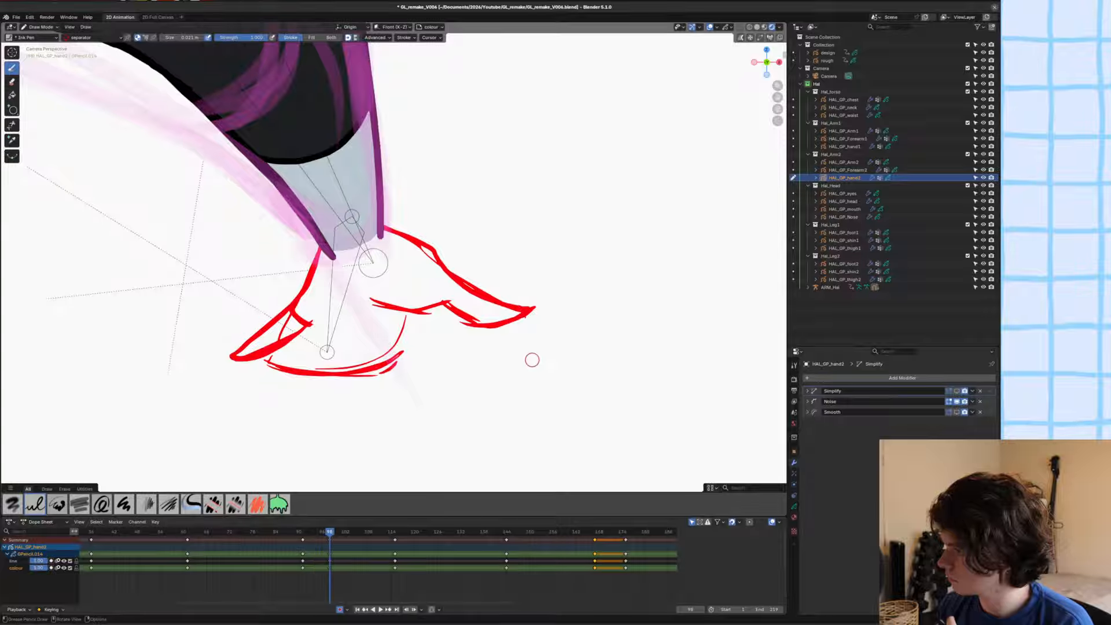
key("ctrl+s")
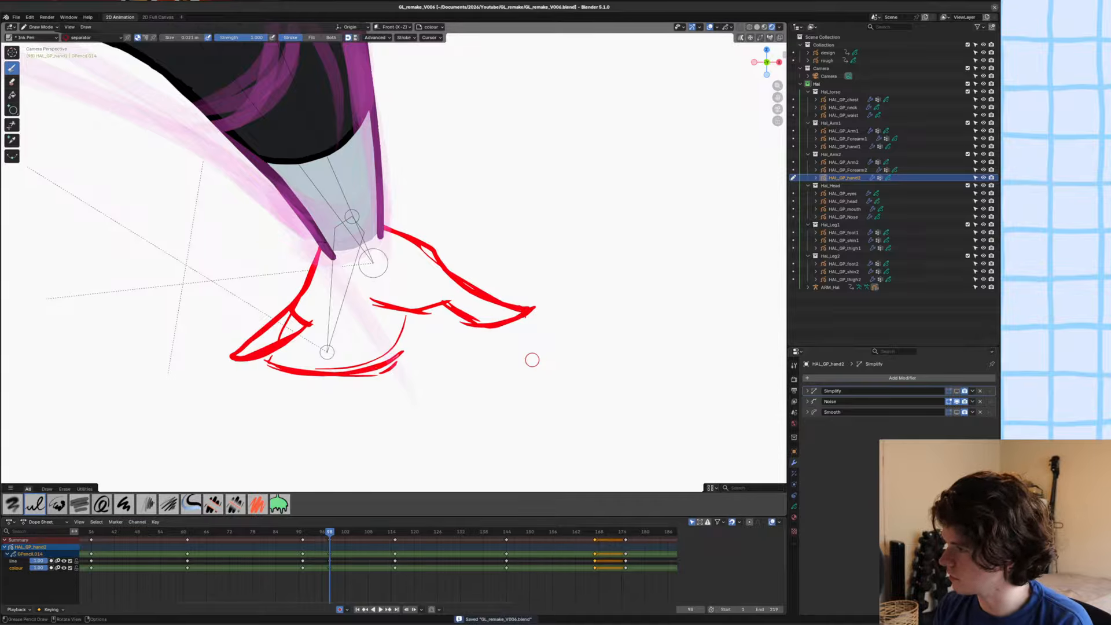
left_click_drag(532, 300, 537, 325, "ctrl")
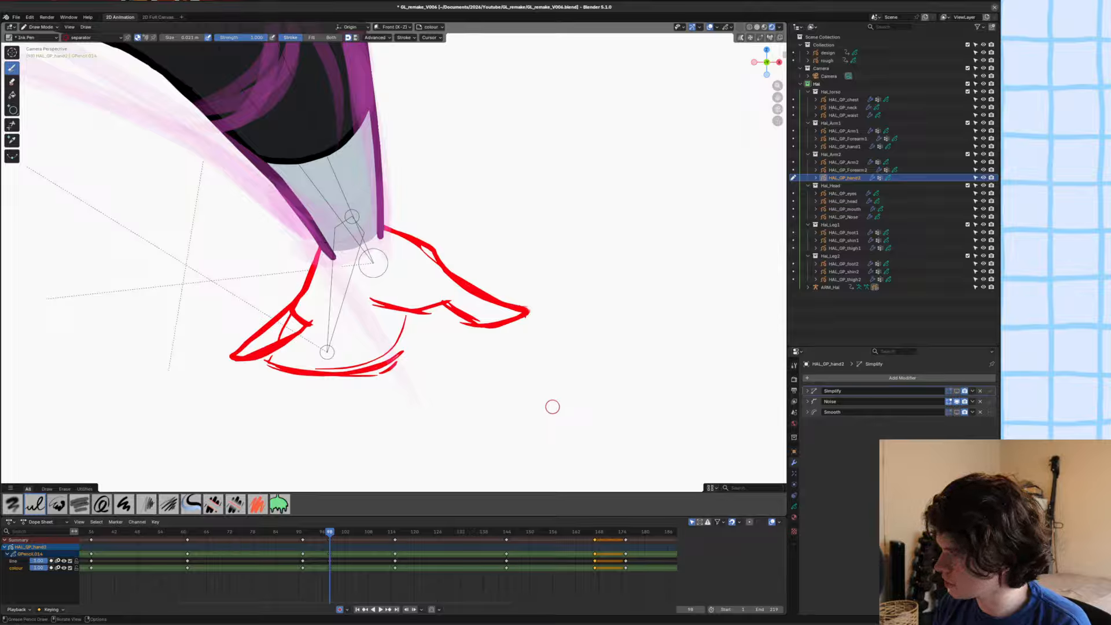
key("ctrl+s")
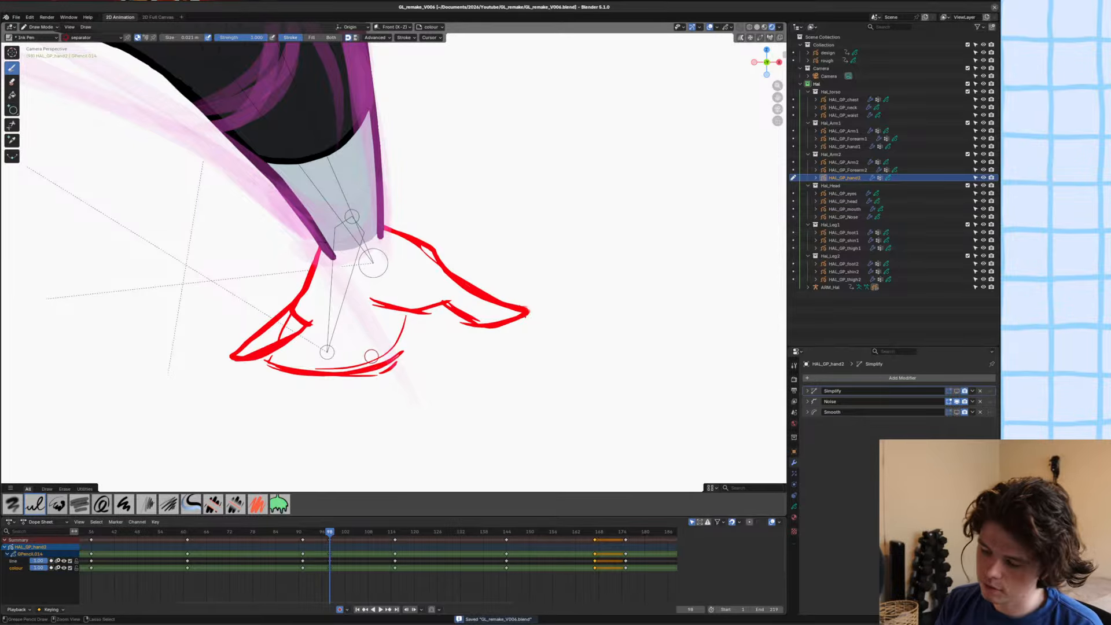
Sketch the knuckle line and divide the area beneath it into separate curled fingers with redrawn fingertips, then save the file.
mouse_move(415, 313)
left_mouse_down()
mouse_move(411, 329)
mouse_move(353, 342)
mouse_move(310, 333)
mouse_move(412, 333)
mouse_move(389, 367)
left_mouse_up()
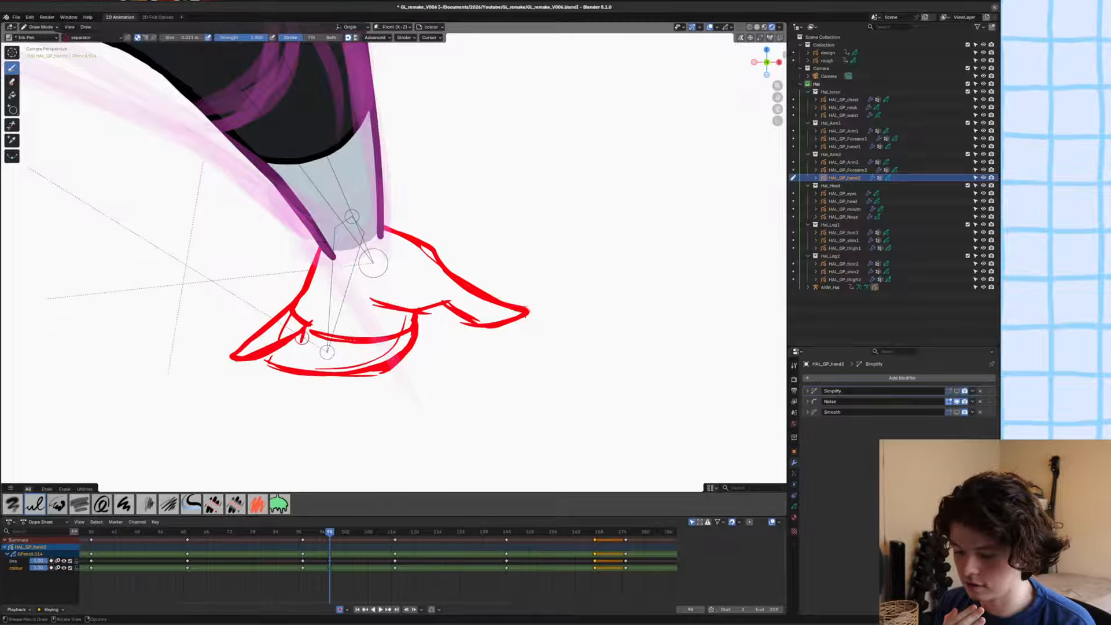
left_click_drag(294, 353, 289, 365)
mouse_move(305, 328)
left_mouse_down()
mouse_move(291, 369)
mouse_move(324, 382)
mouse_move(375, 377)
mouse_move(412, 350)
mouse_move(381, 333)
mouse_move(335, 372)
left_mouse_up()
left_click_drag(351, 342, 349, 370)
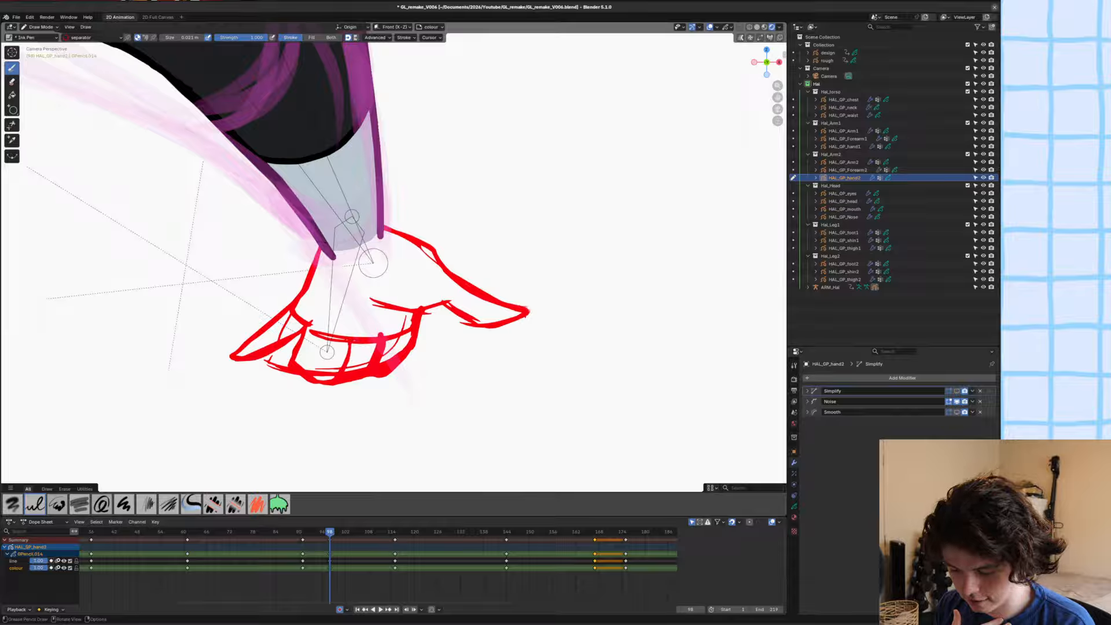
mouse_move(311, 334)
left_mouse_down()
mouse_move(322, 382)
mouse_move(312, 388)
mouse_move(314, 360)
mouse_move(323, 384)
mouse_move(335, 372)
mouse_move(361, 389)
mouse_move(357, 374)
mouse_move(335, 386)
left_mouse_up()
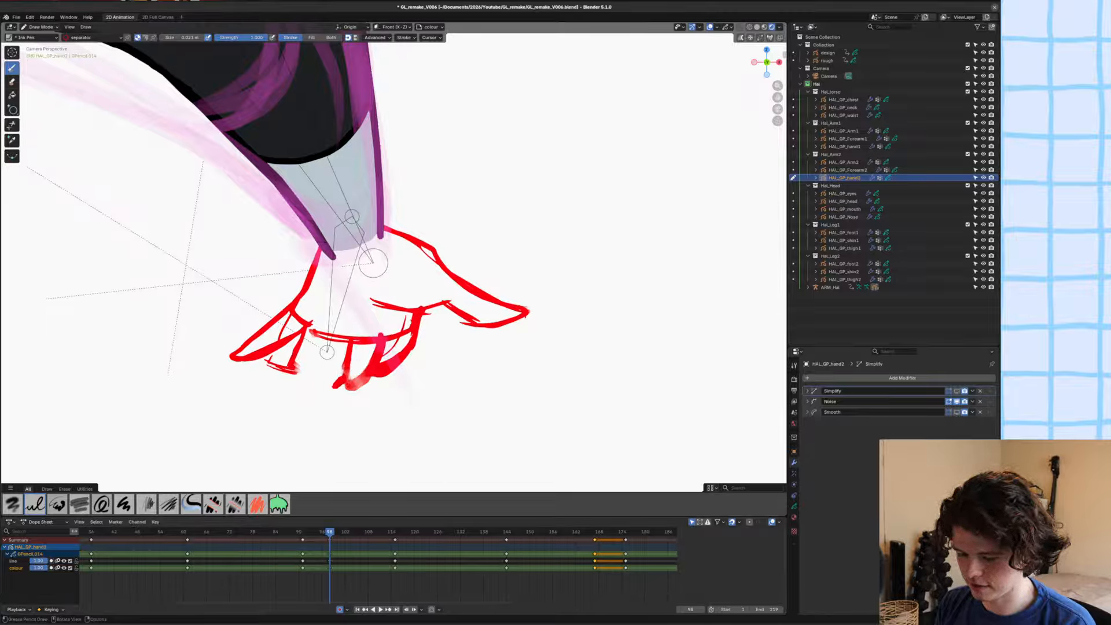
left_click_drag(313, 331, 324, 380)
key("ctrl+z")
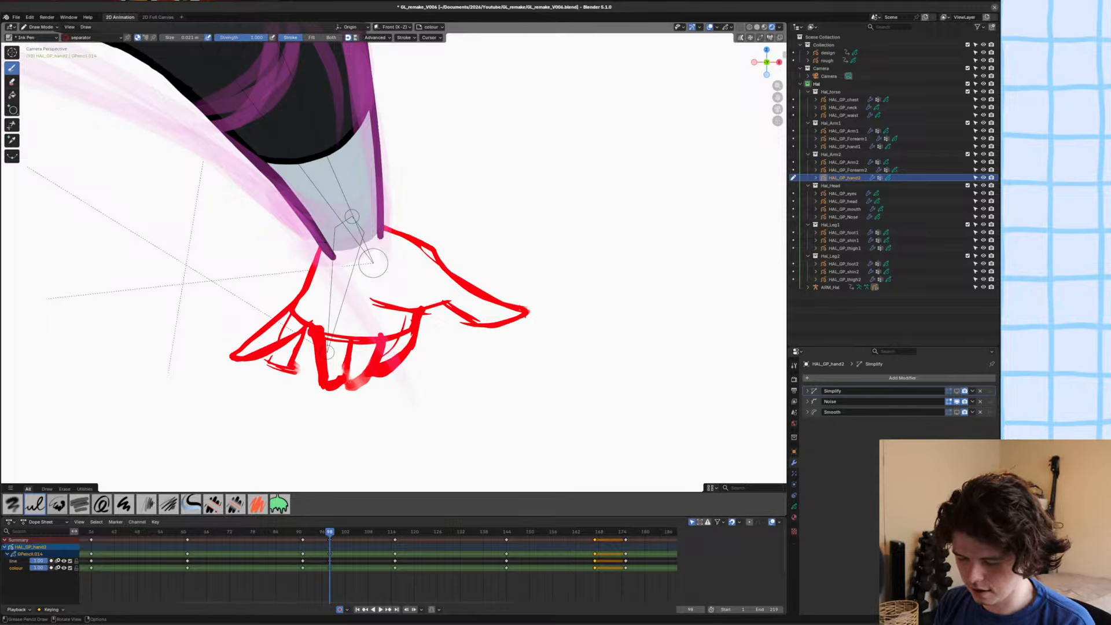
mouse_move(314, 330)
left_mouse_down()
mouse_move(242, 356)
mouse_move(264, 374)
mouse_move(291, 359)
mouse_move(295, 377)
left_mouse_up()
mouse_move(195, 318)
middle_mouse_down("ctrl")
mouse_move(261, 386)
mouse_move(301, 315)
mouse_move(233, 319)
mouse_move(216, 357)
mouse_move(329, 393)
mouse_move(349, 411)
middle_mouse_up("ctrl")
key("ctrl+s")
Draw a curved crease line across the palm of the hand sketch and save the file.
middle_click_drag(330, 375, 451, 397, "shift")
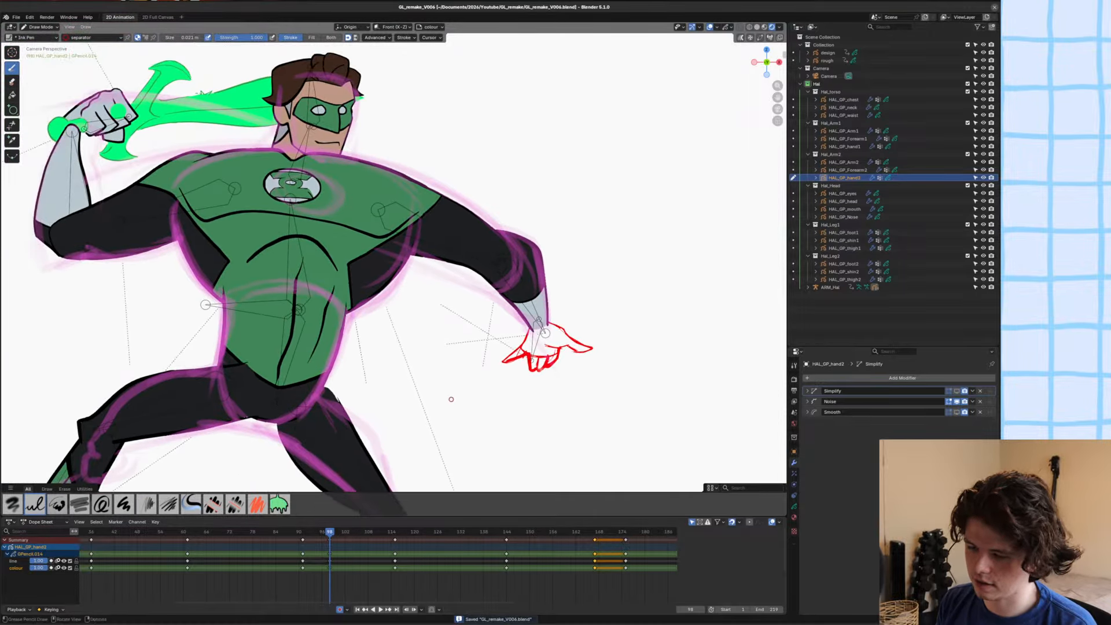
middle_click_drag(397, 371, 398, 340, "ctrl")
mouse_move(567, 414)
middle_mouse_down("shift")
mouse_move(446, 344)
mouse_move(438, 278)
middle_mouse_up("shift")
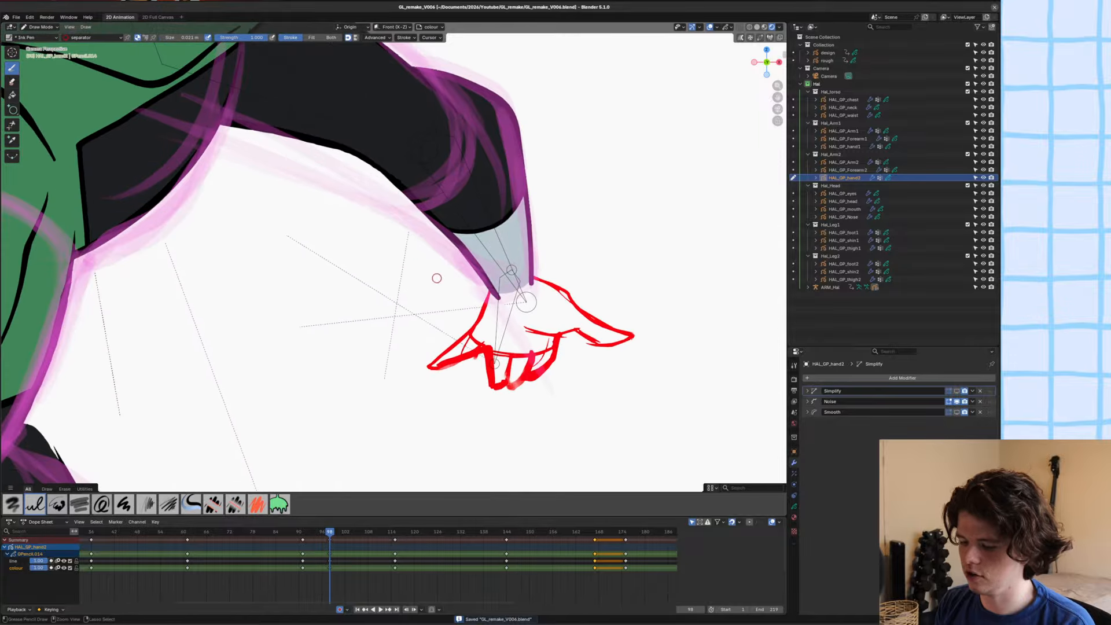
mouse_move(447, 382)
middle_mouse_down("shift")
mouse_move(349, 355)
mouse_move(356, 308)
middle_mouse_up("shift")
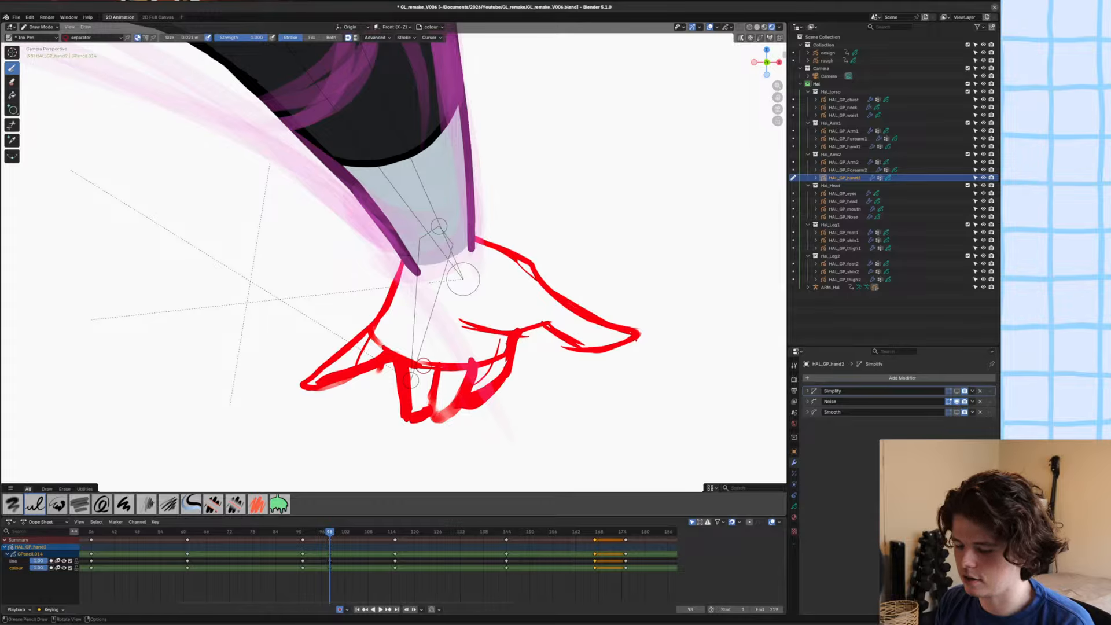
key("ctrl+s")
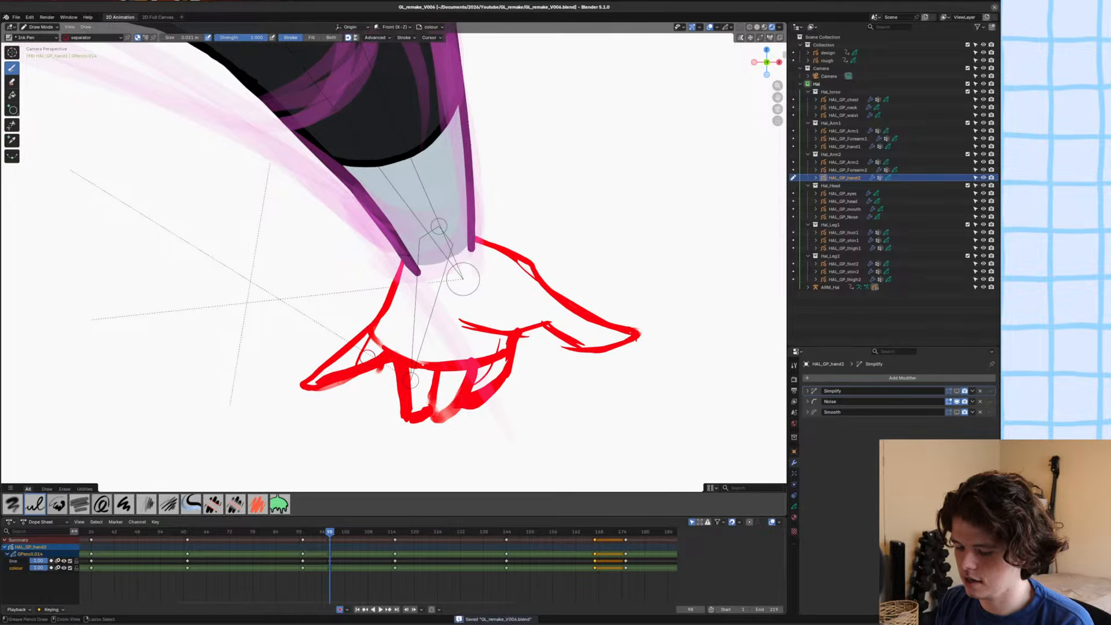
mouse_move(365, 334)
middle_mouse_down("ctrl")
mouse_move(391, 388)
mouse_move(431, 316)
middle_mouse_up("ctrl")
left_click_drag(462, 312, 403, 333)
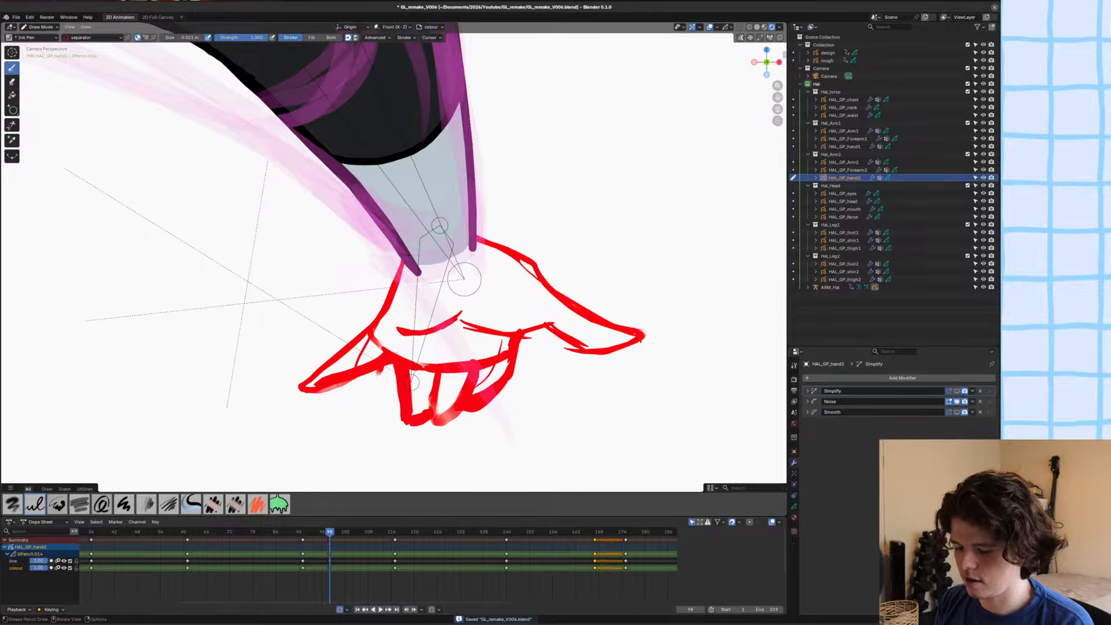
key("ctrl+s")
Pull the outer fingertip and thumb tip inward with a smaller Grab brush in Sculpt Mode, return to Draw Mode and save the file.
middle_click_drag(338, 346, 321, 365, "ctrl")
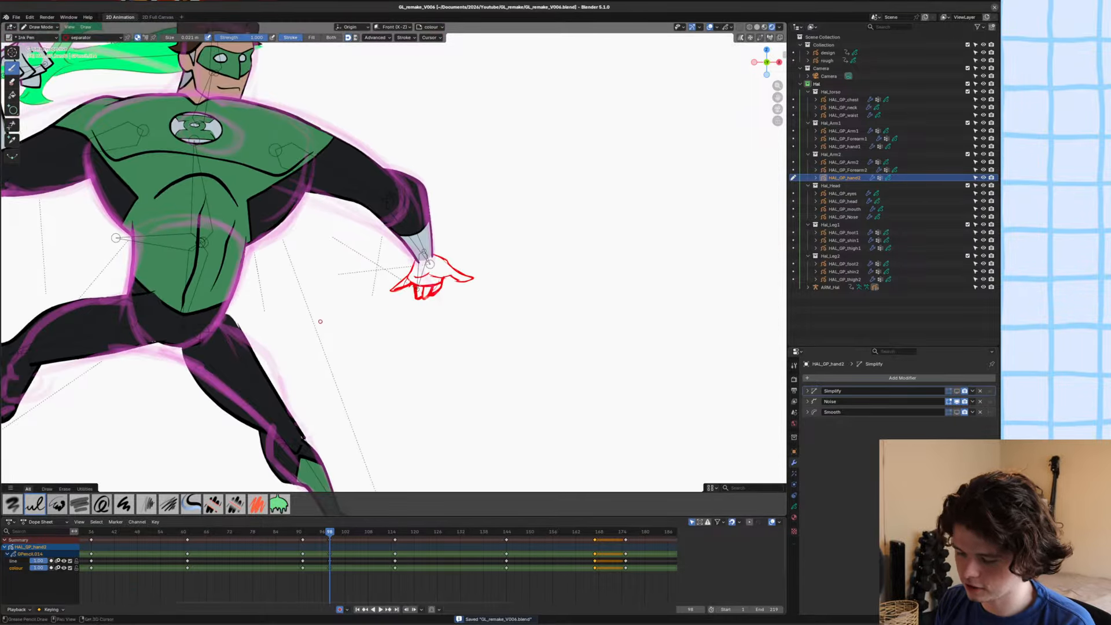
mouse_move(339, 320)
middle_mouse_down("shift")
mouse_move(358, 375)
mouse_move(414, 328)
middle_mouse_up("shift")
key("ctrl+Tab")
left_click(422, 380)
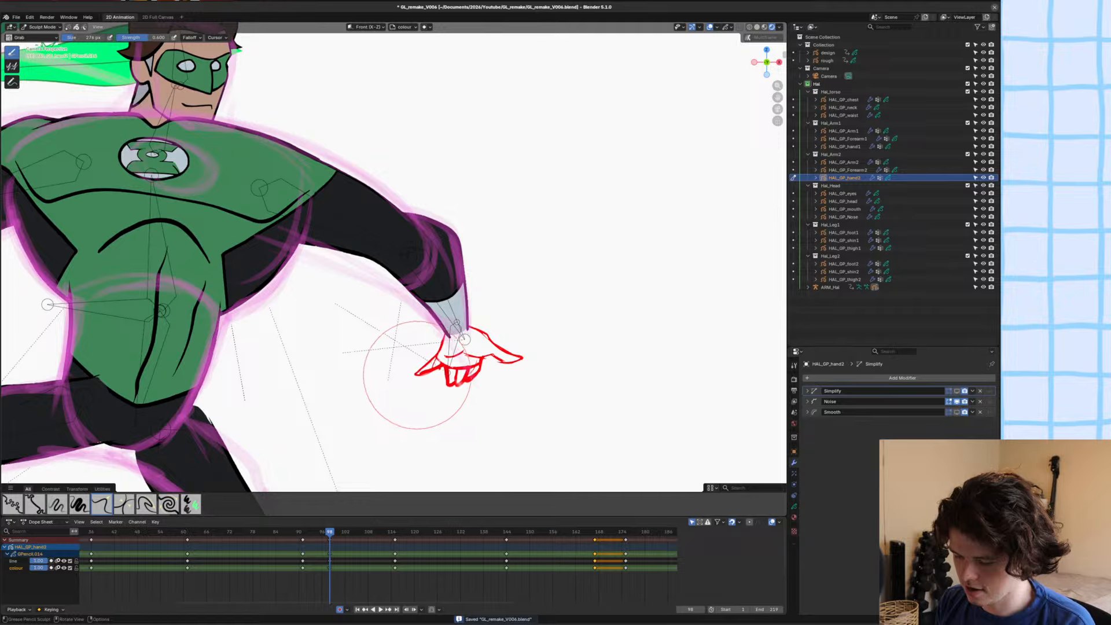
left_click_drag(417, 368, 420, 376)
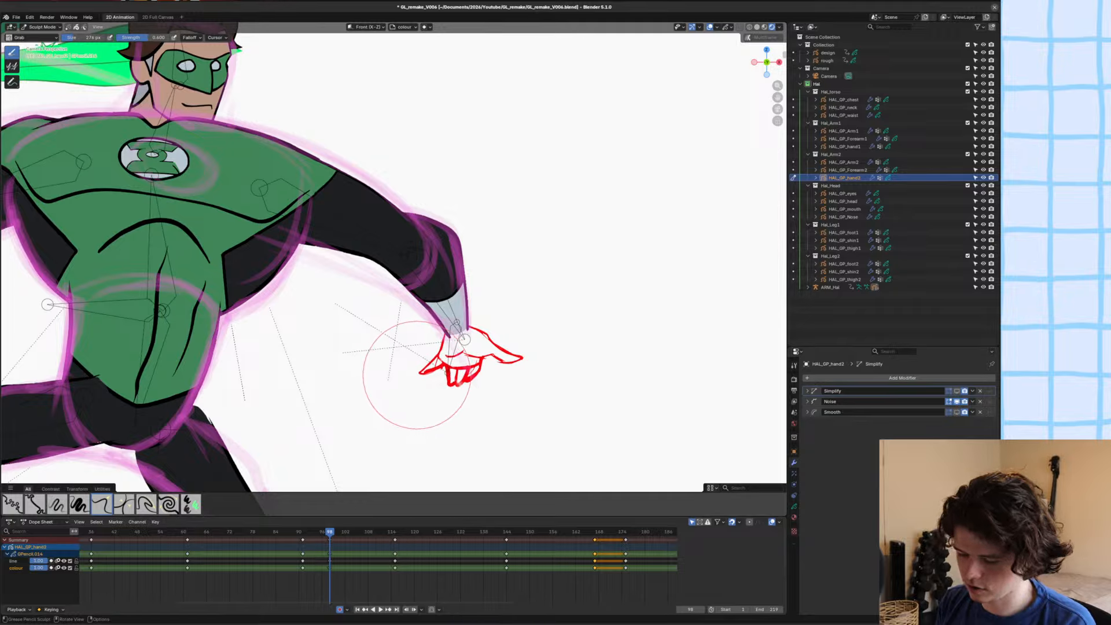
key("f")
left_click(402, 376)
left_click_drag(414, 372, 420, 373)
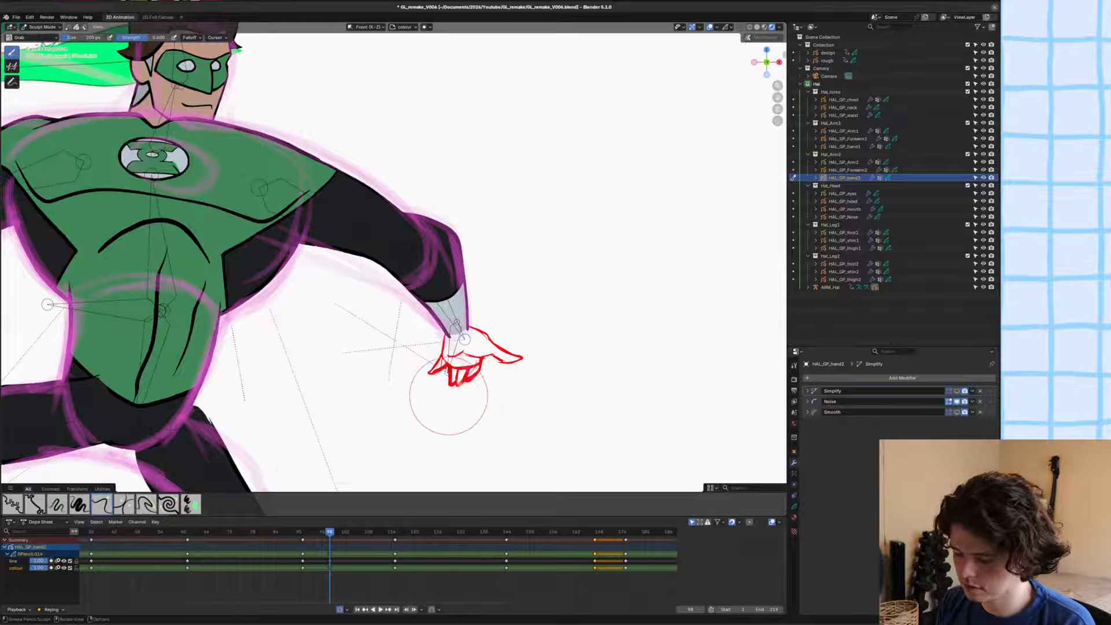
key("ctrl+Tab")
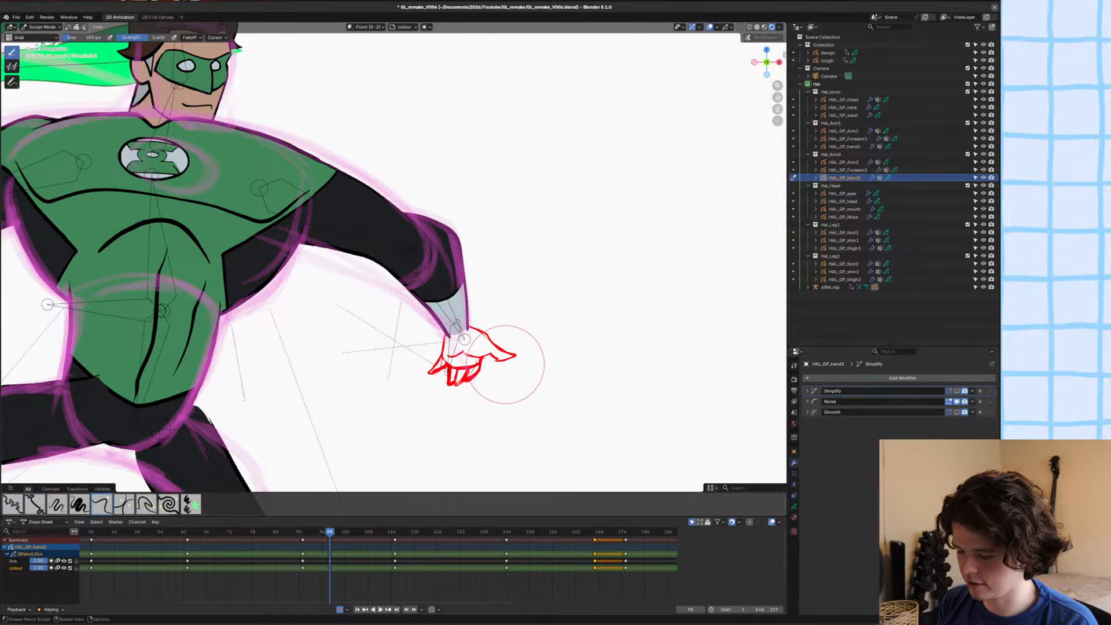
left_click_drag(521, 360, 513, 360)
key("ctrl+Tab")
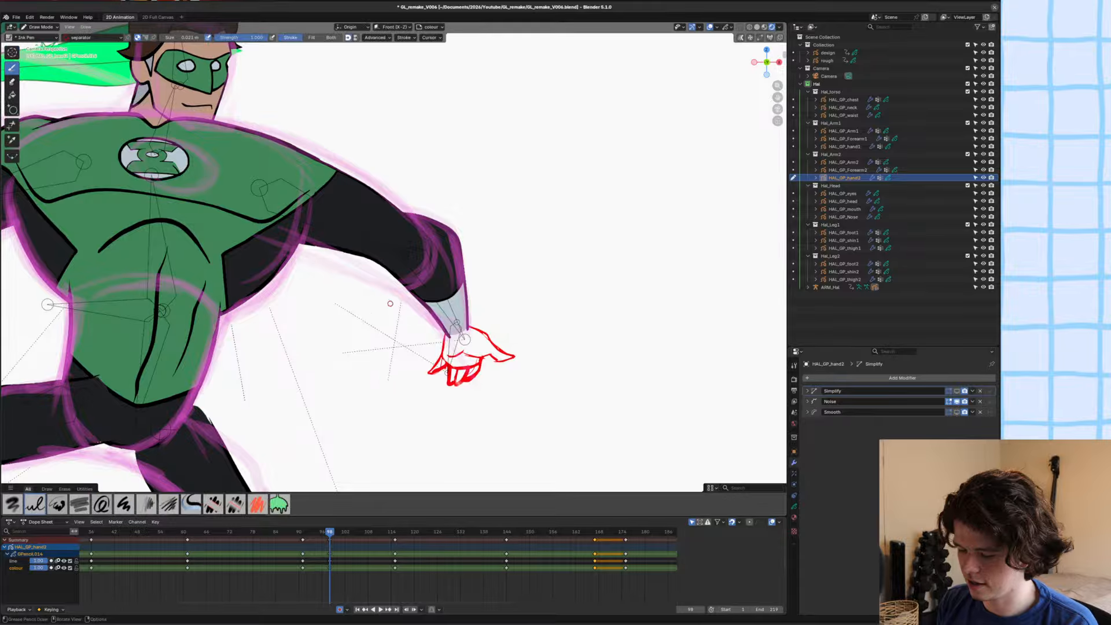
scroll(406, 382, "down", 3)
key("ctrl+s")
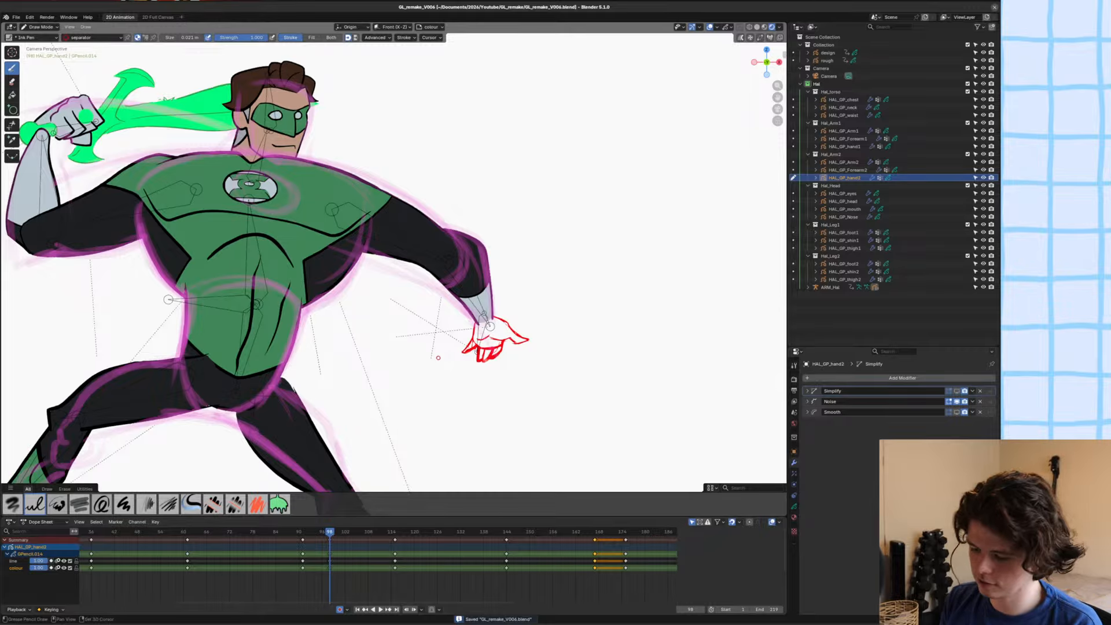
Reshape the curled fingers of the hand sketch with the Grab brush in camera view, save the file and return to Draw Mode.
scroll(440, 361, "up", 5)
middle_click_drag(411, 210, 418, 330, "ctrl")
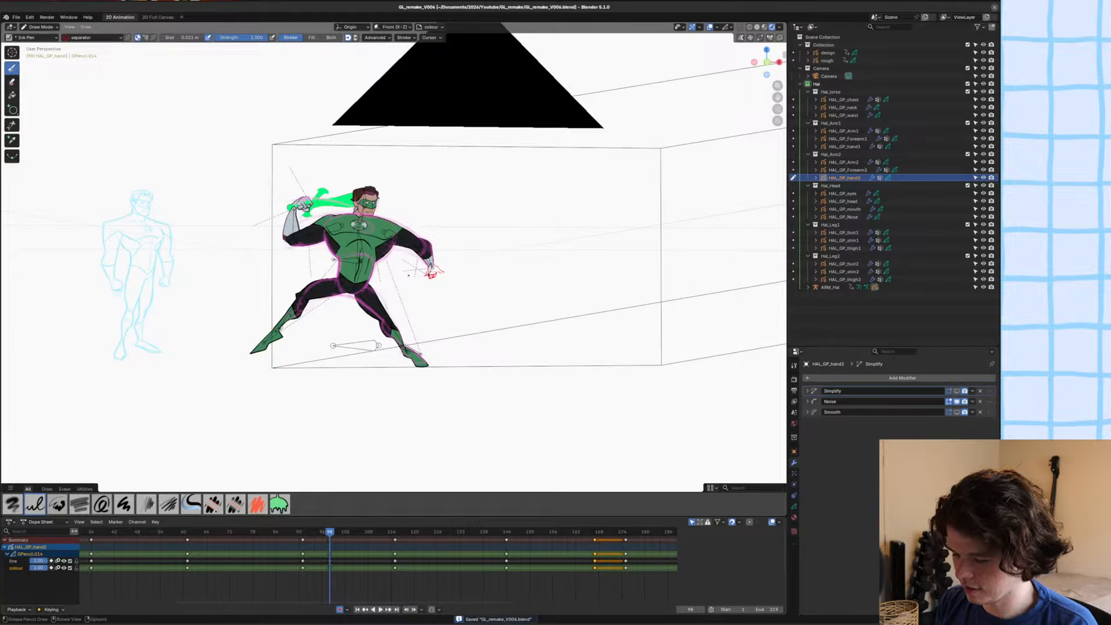
key("KP_0")
key("ctrl+Tab")
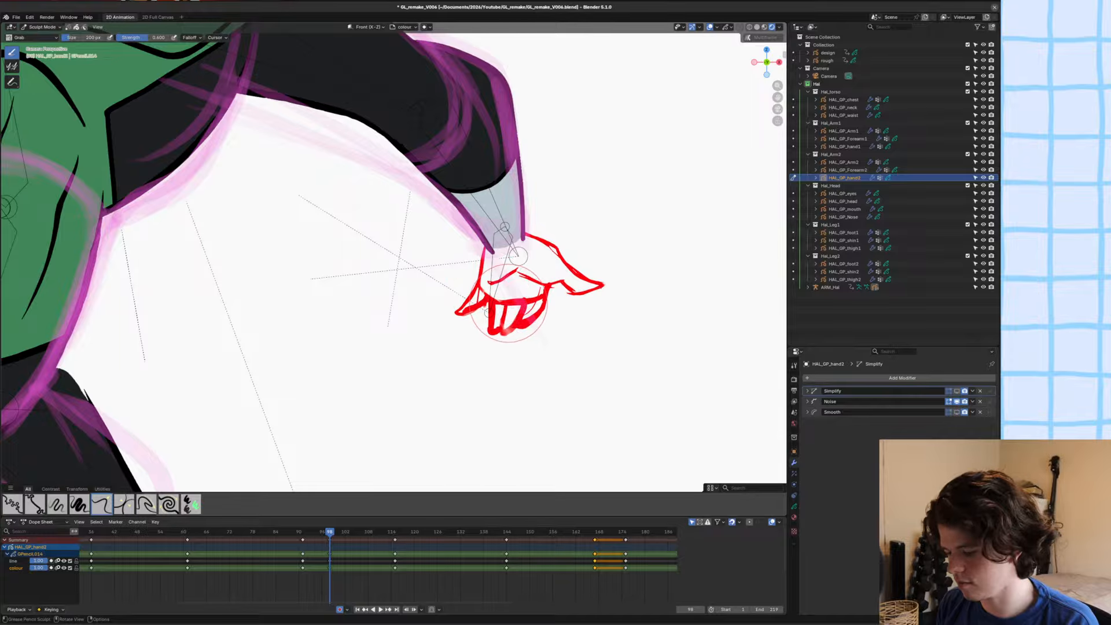
middle_click_drag(398, 263, 391, 274, "shift")
scroll(370, 279, "down", 6)
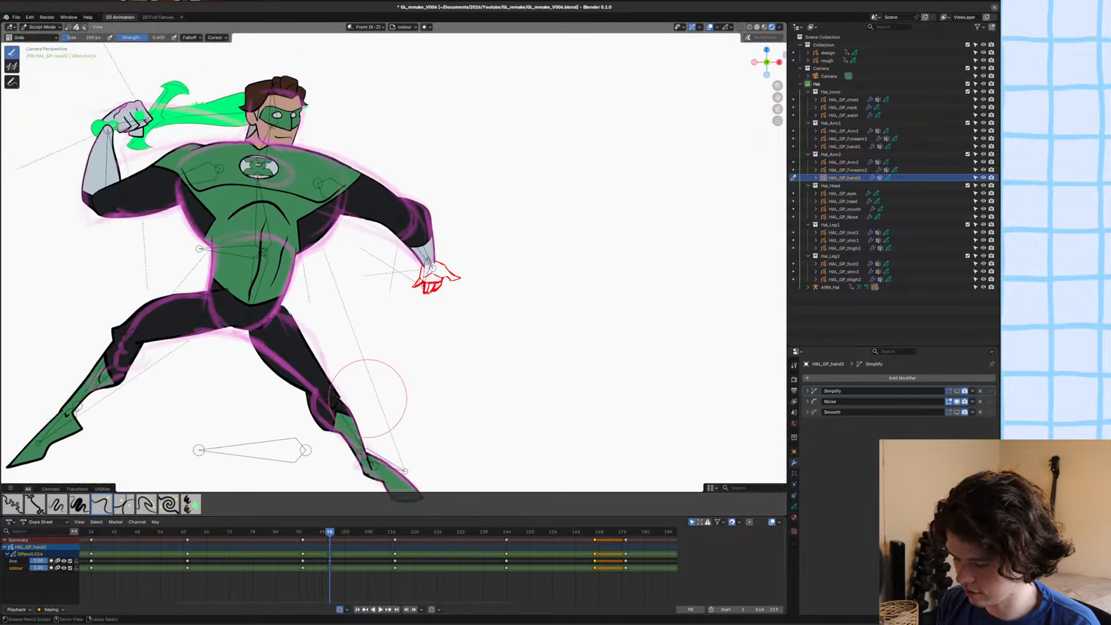
key("ctrl+s")
scroll(367, 371, "up", 3)
key("ctrl+Tab")
left_click(449, 319)
middle_click_drag(443, 363, 409, 335, "shift")
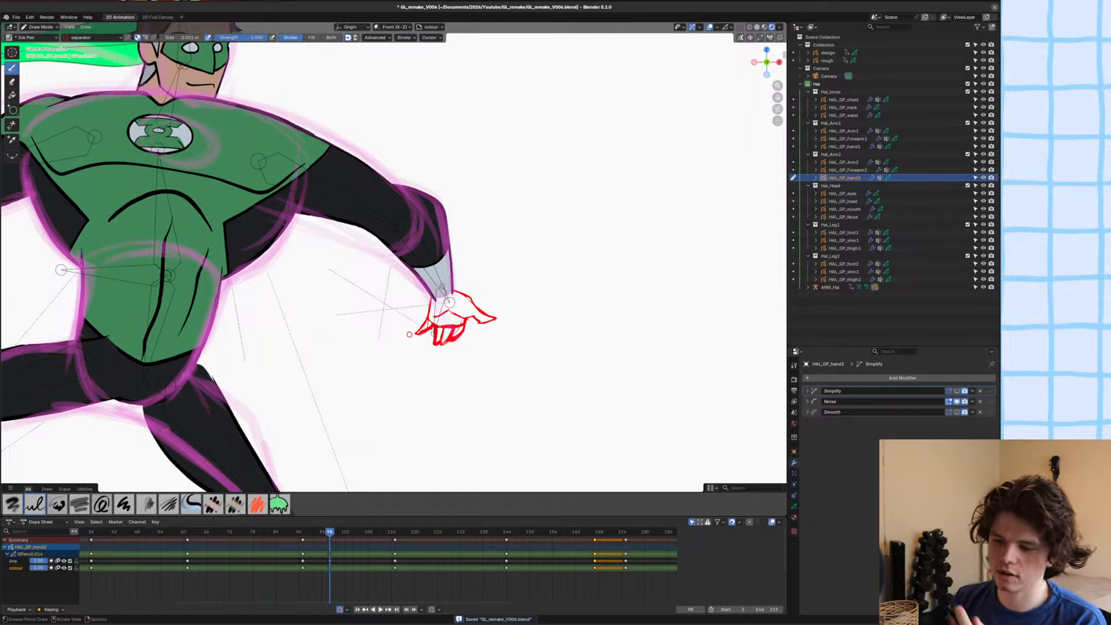
Ink the hand's outer edge, pointed outer finger and knuckle line on the line layer with the Hal_Linework material.
left_click(91, 37)
left_click(75, 54)
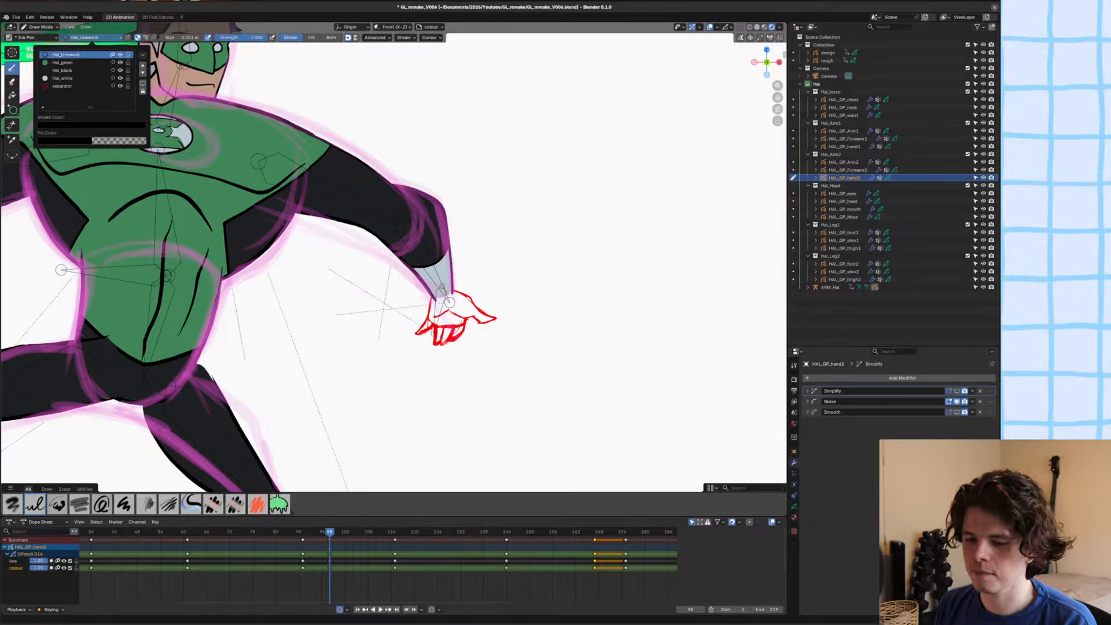
left_click_drag(418, 288, 370, 362)
key("ctrl+z")
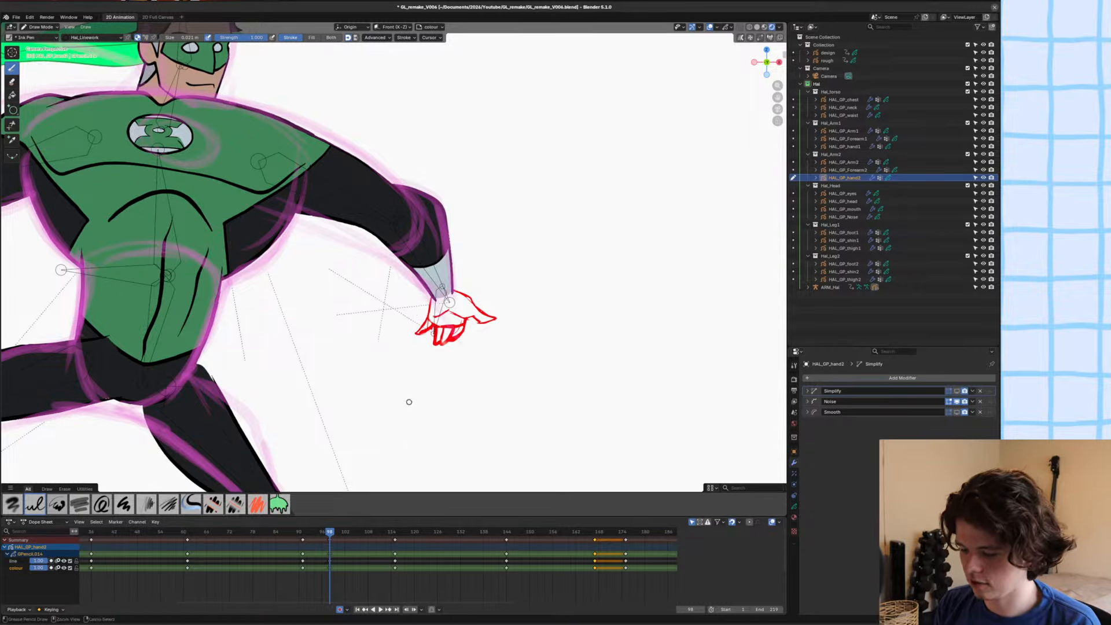
scroll(408, 306, "up", 3)
key("y")
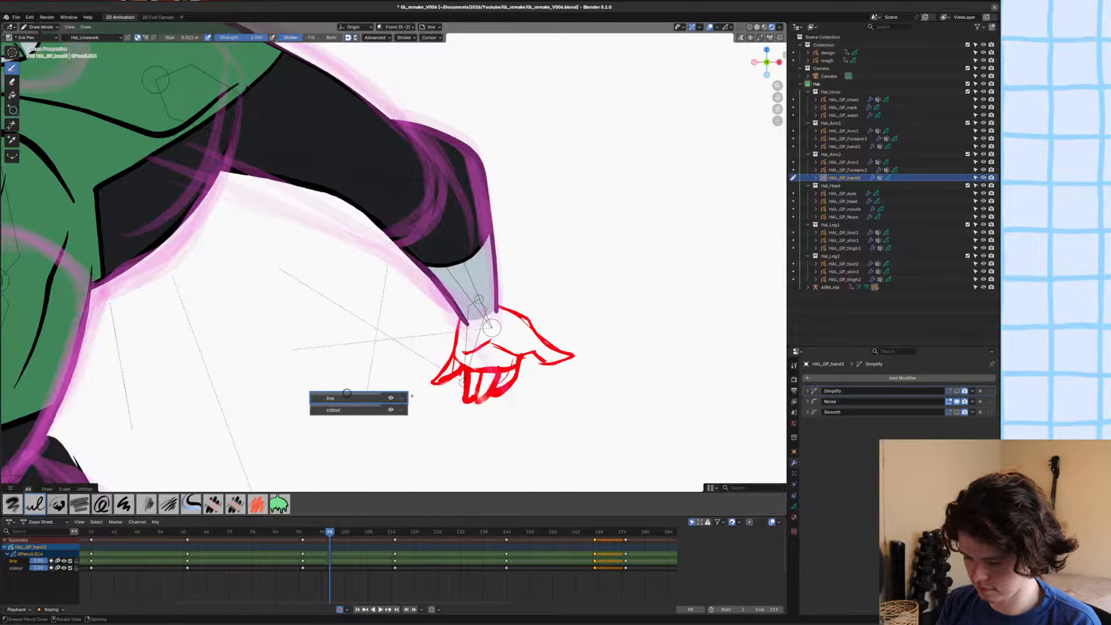
left_click(345, 398)
scroll(479, 337, "up", 5)
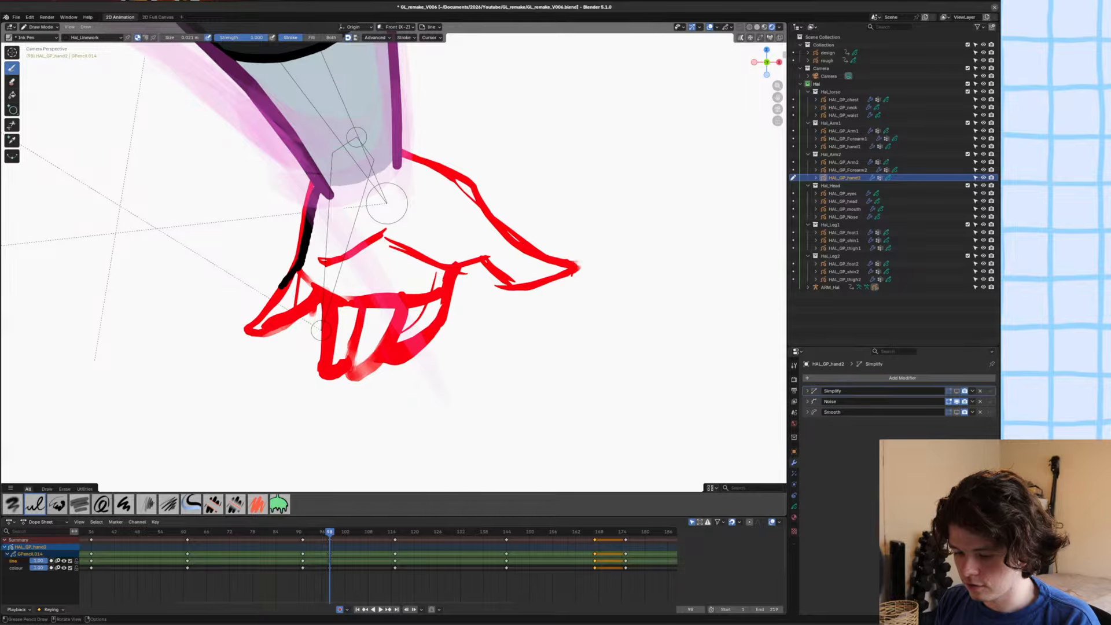
mouse_move(282, 286)
left_mouse_down()
mouse_move(245, 333)
mouse_move(319, 293)
mouse_move(414, 303)
left_mouse_up()
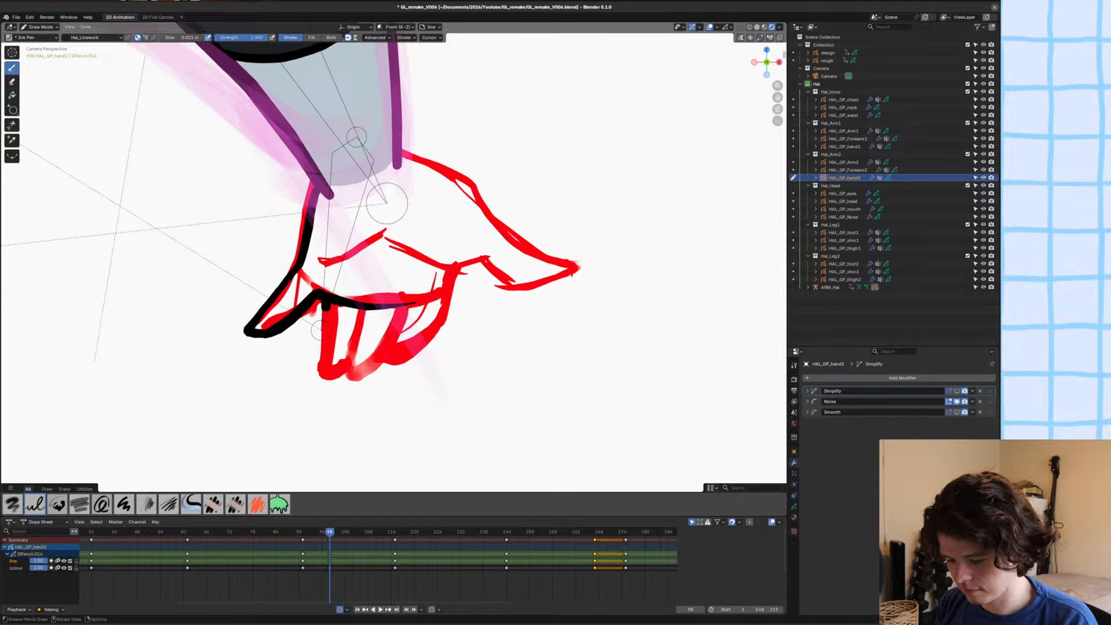
Ink the outlines and dividing lines of the three curled fingers beneath the knuckle line.
mouse_move(325, 307)
left_mouse_down()
mouse_move(326, 357)
mouse_move(364, 317)
left_mouse_up()
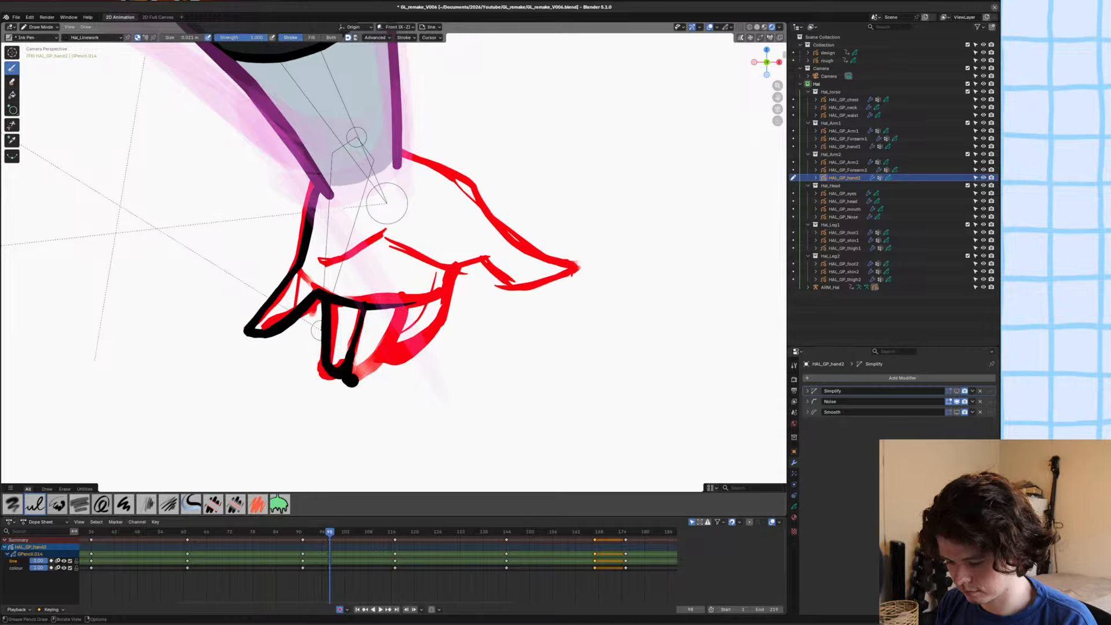
left_click_drag(373, 365, 403, 312)
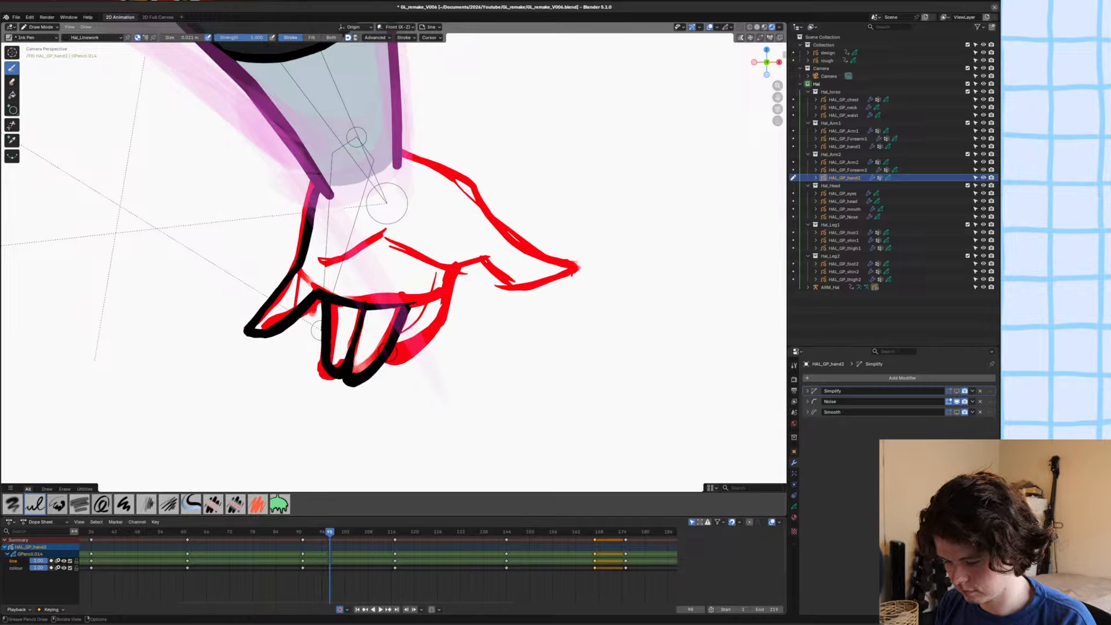
left_click_drag(385, 366, 416, 350)
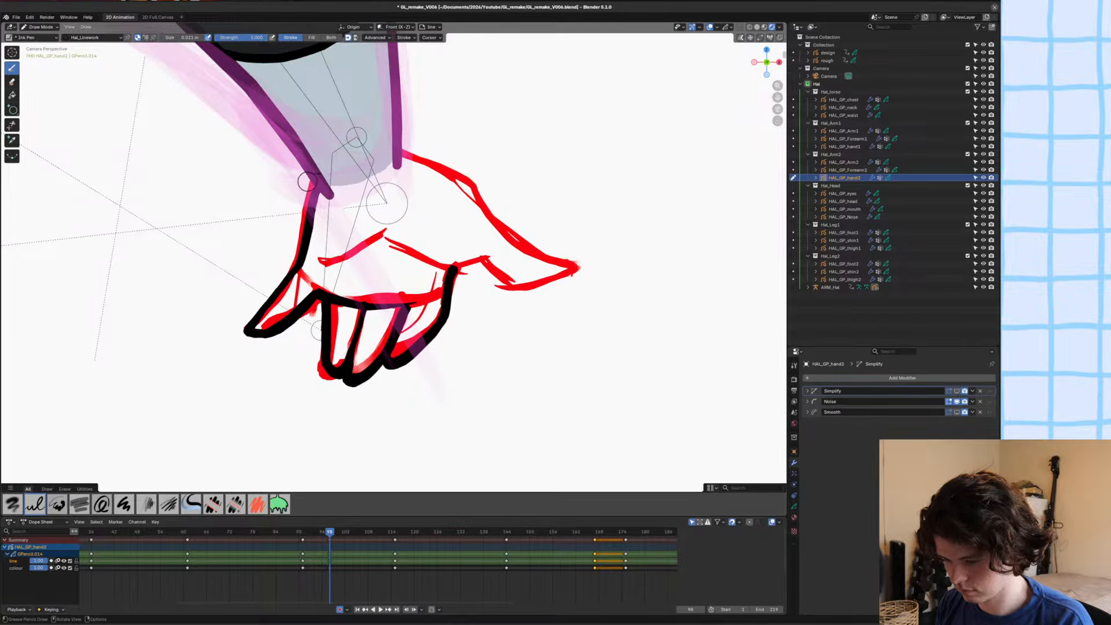
Ink the thumb outline and the palm crease running from its base, undo the extra crease strokes and save the file.
mouse_move(408, 156)
left_mouse_down()
mouse_move(474, 188)
mouse_move(492, 223)
mouse_move(535, 258)
mouse_move(573, 268)
mouse_move(497, 282)
mouse_move(386, 237)
mouse_move(334, 252)
left_mouse_up()
key("ctrl+z")
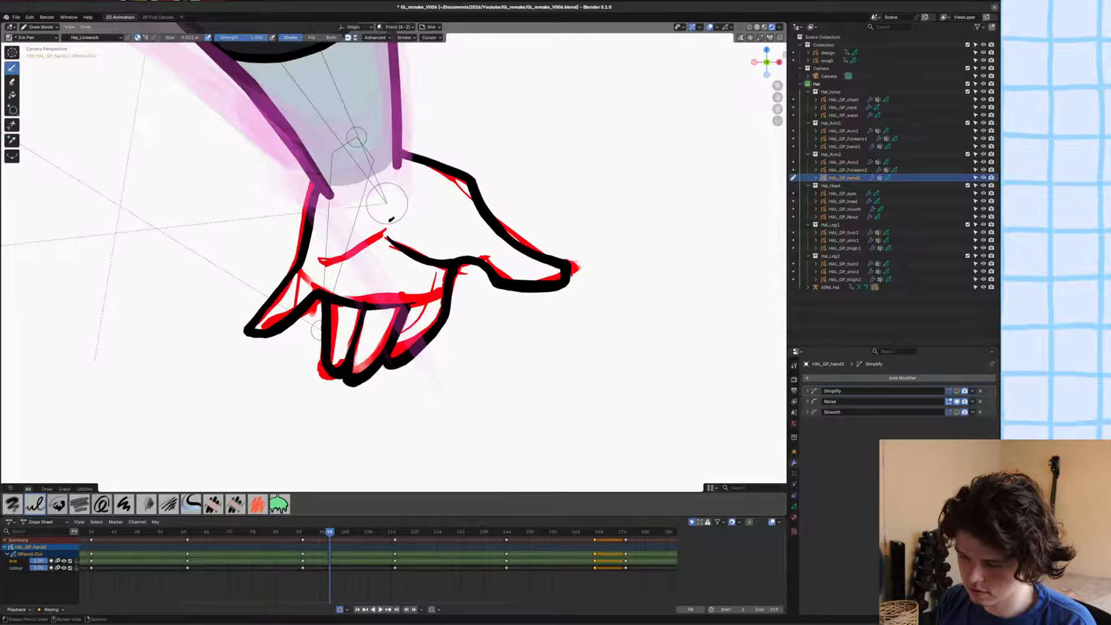
left_click_drag(384, 221, 338, 249)
key("ctrl+z")
scroll(295, 293, "down", 3)
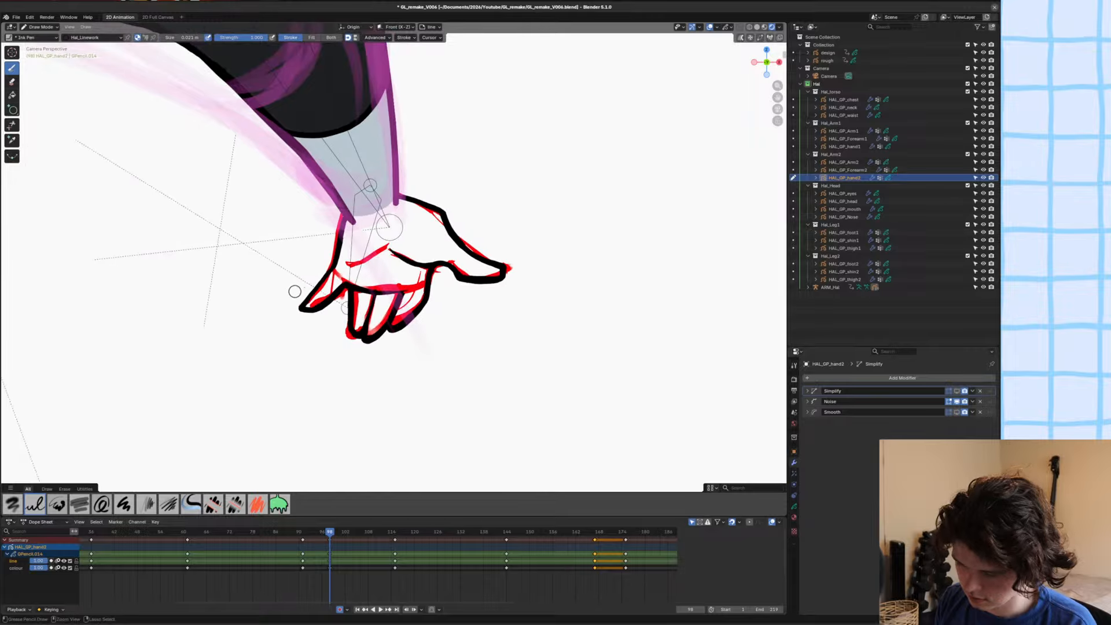
key("ctrl+s")
scroll(277, 335, "down", 2)
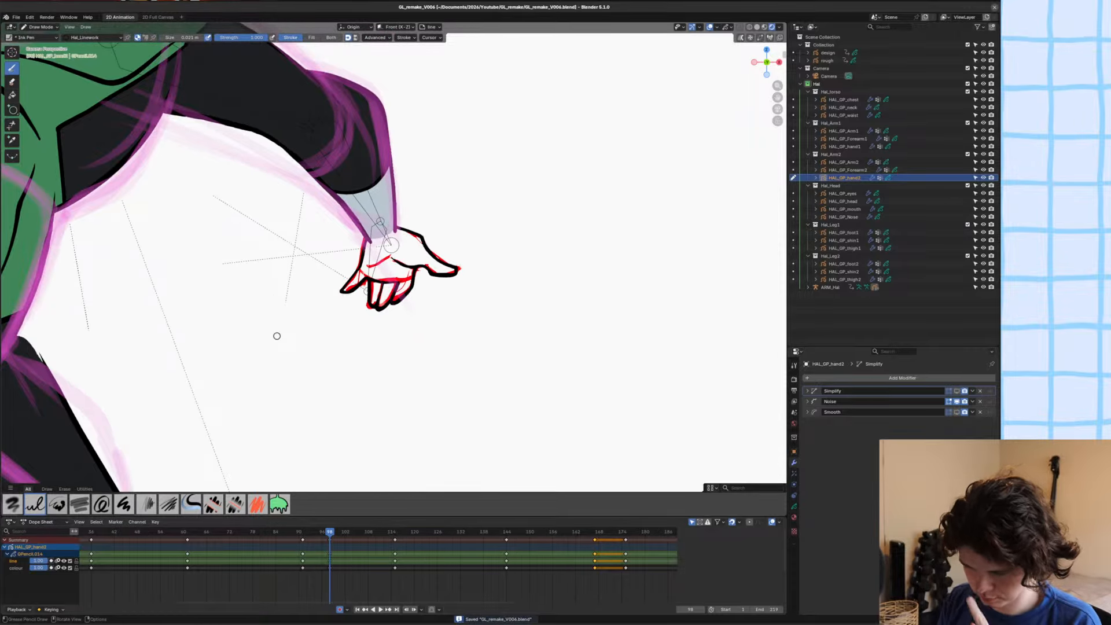
Isolate the hand in local view, trim the overshooting line ends at the wrist, redraw the joint and save the file.
key("KP_Divide")
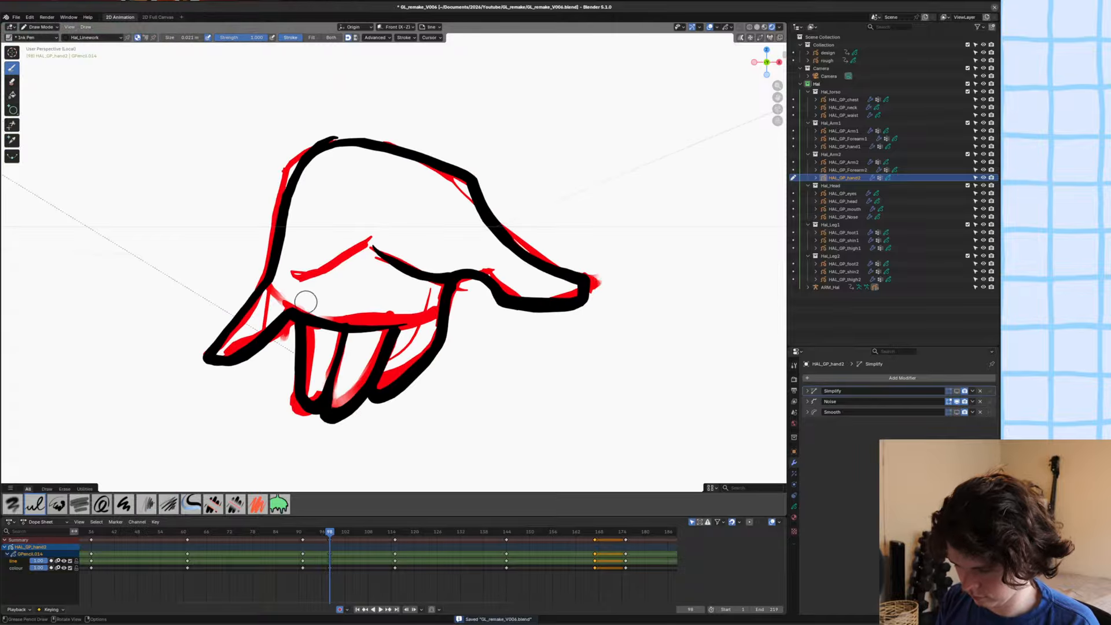
left_click(12, 125)
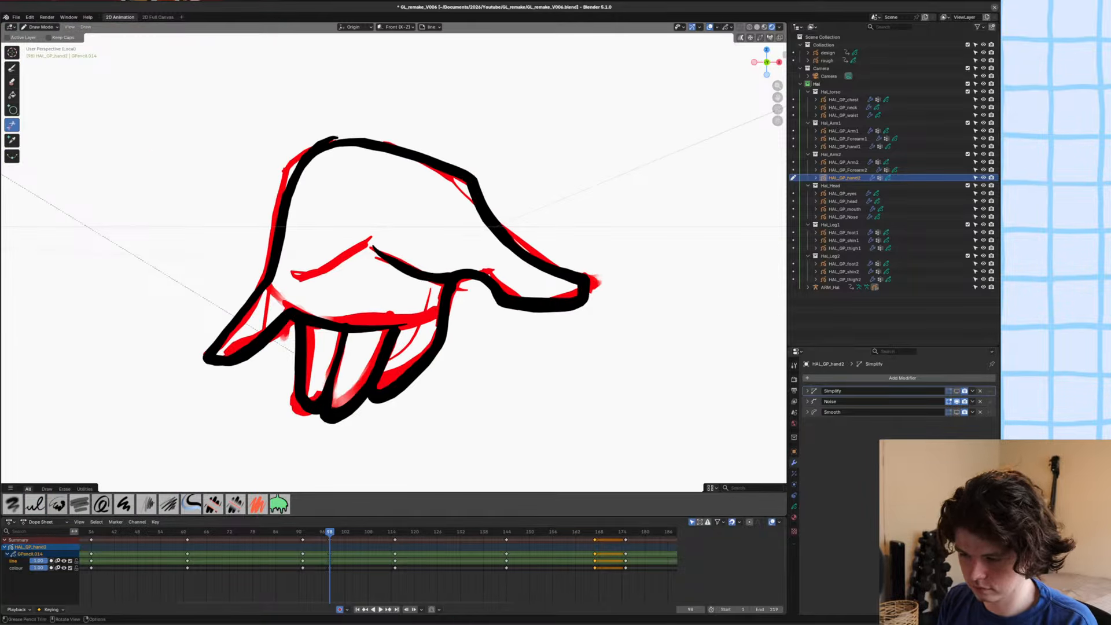
left_click_drag(331, 133, 338, 142)
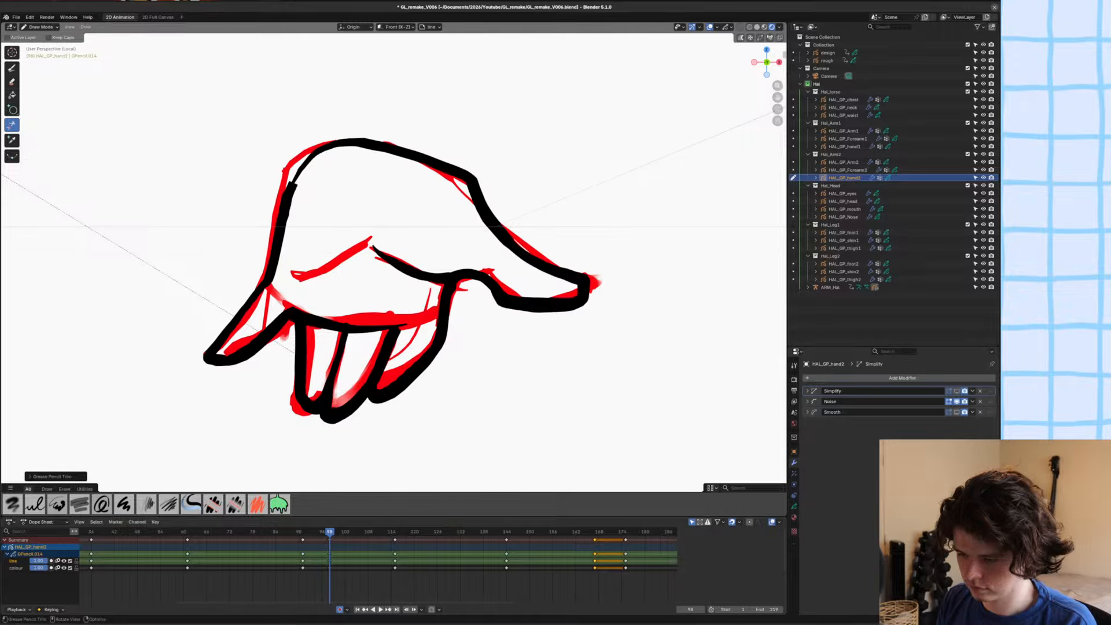
left_click(12, 68)
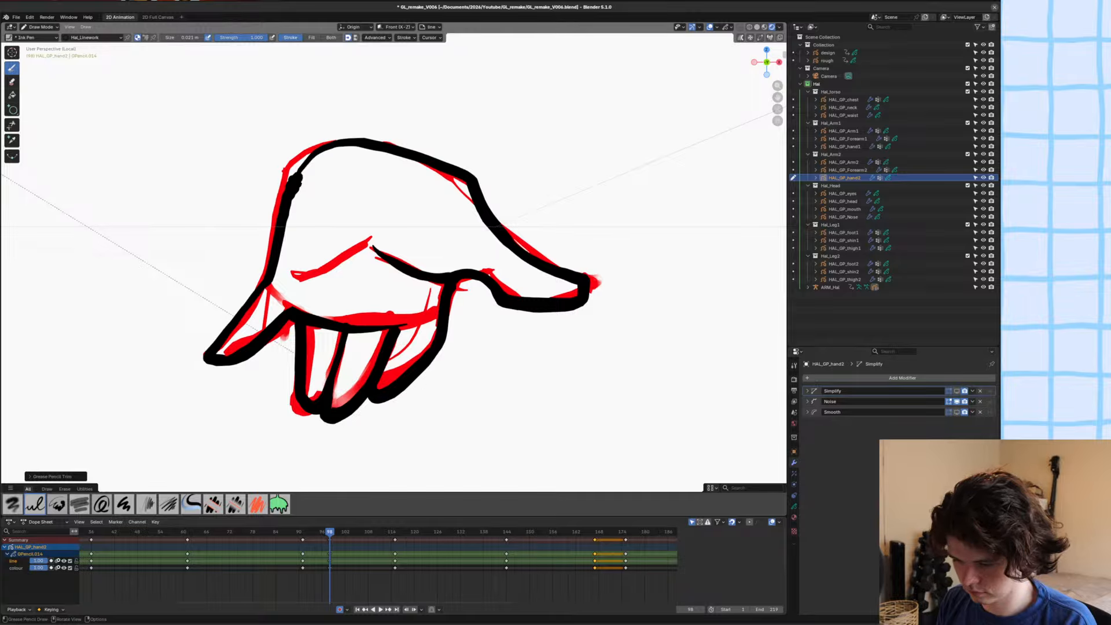
scroll(217, 237, "down", 2)
key("ctrl+s")
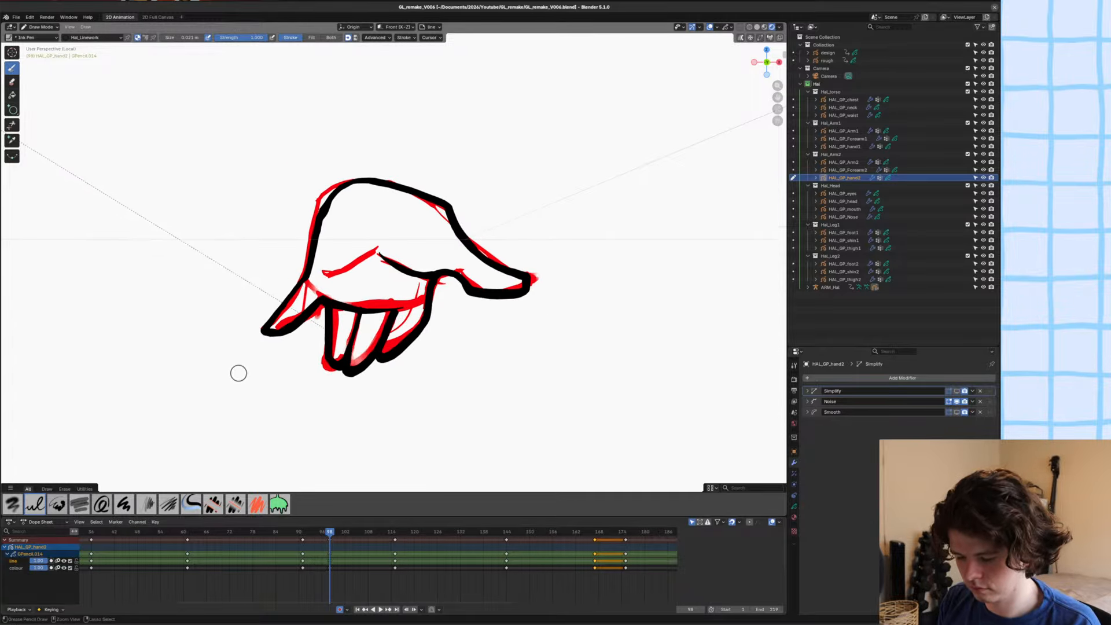
Make colour the active layer and delete all its red separator sketch strokes in Edit Mode, then return to Draw Mode.
key("u")
left_click(249, 358)
key("y")
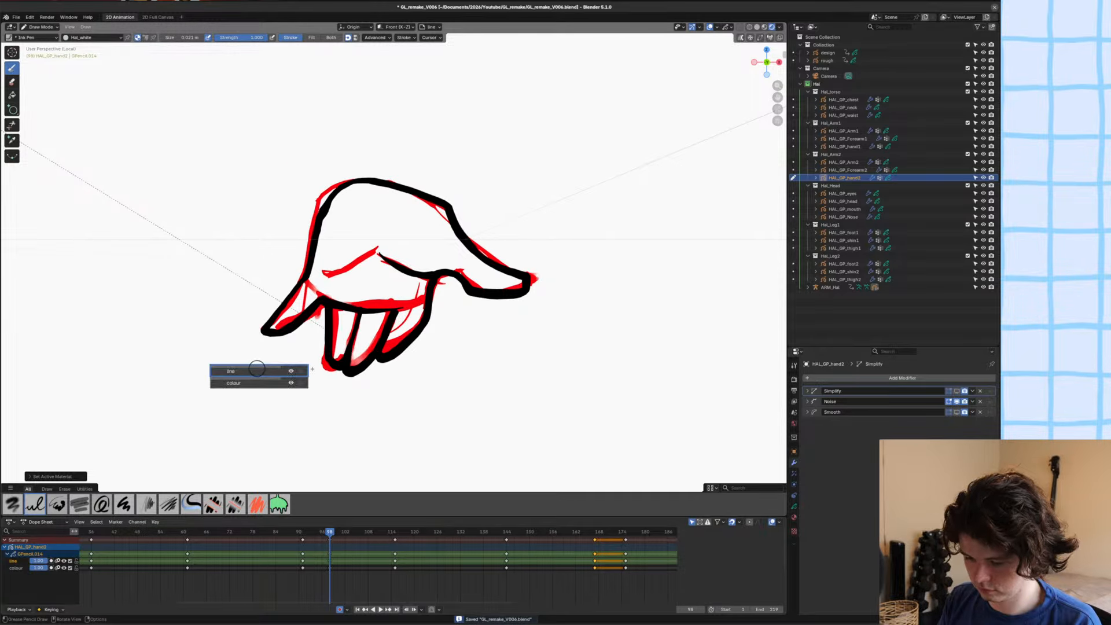
left_click(228, 383)
left_click(794, 517)
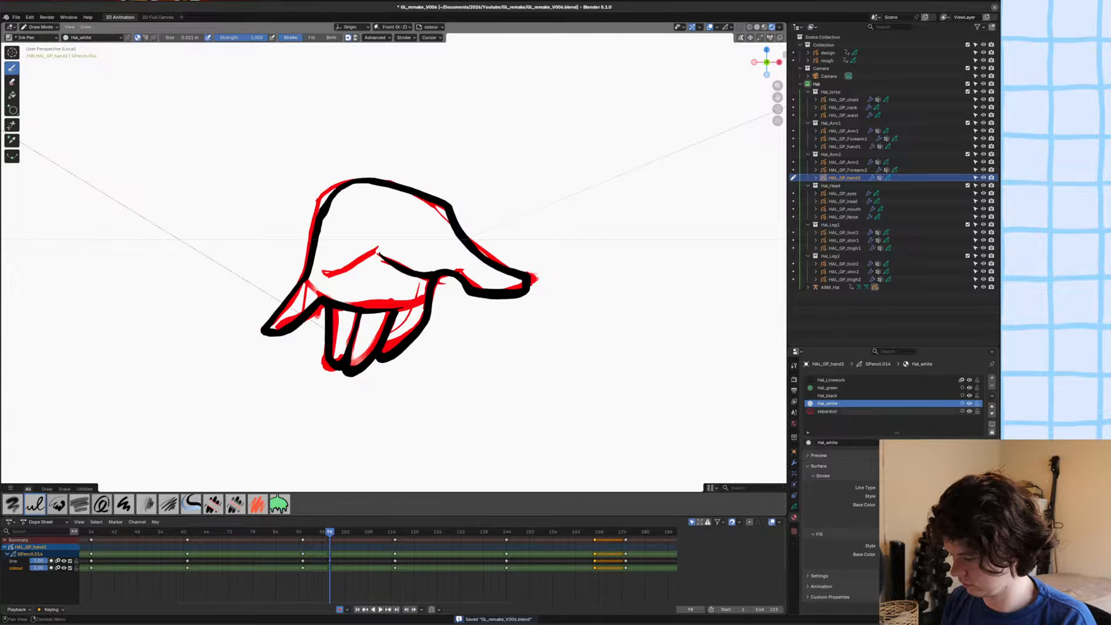
left_click(828, 411)
key("Tab")
key("a")
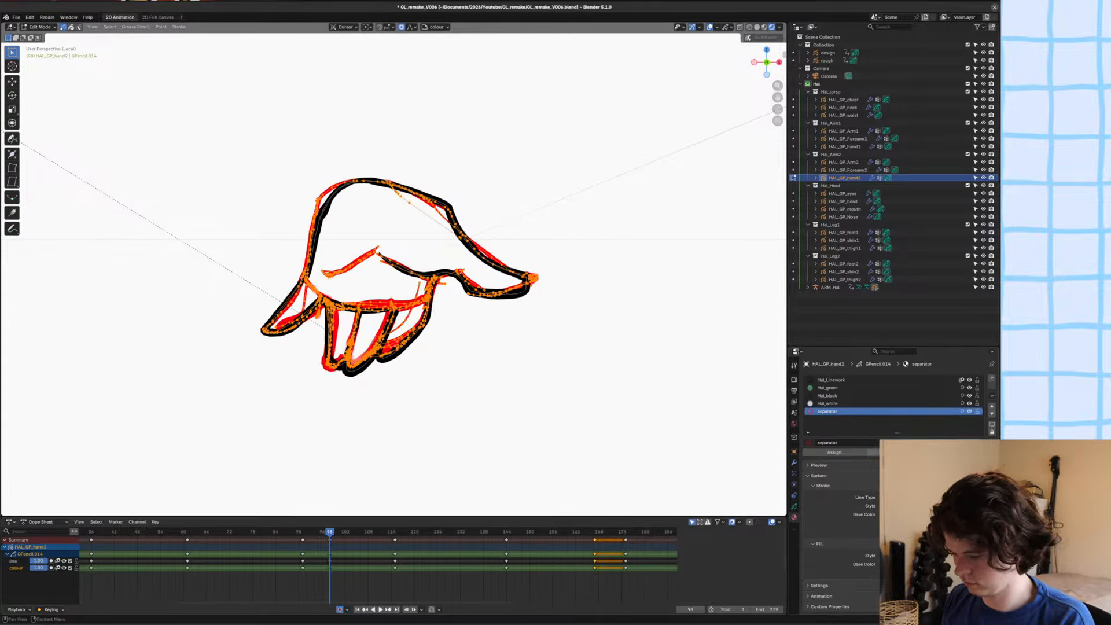
key("x")
left_click(261, 347)
key("ctrl+Tab")
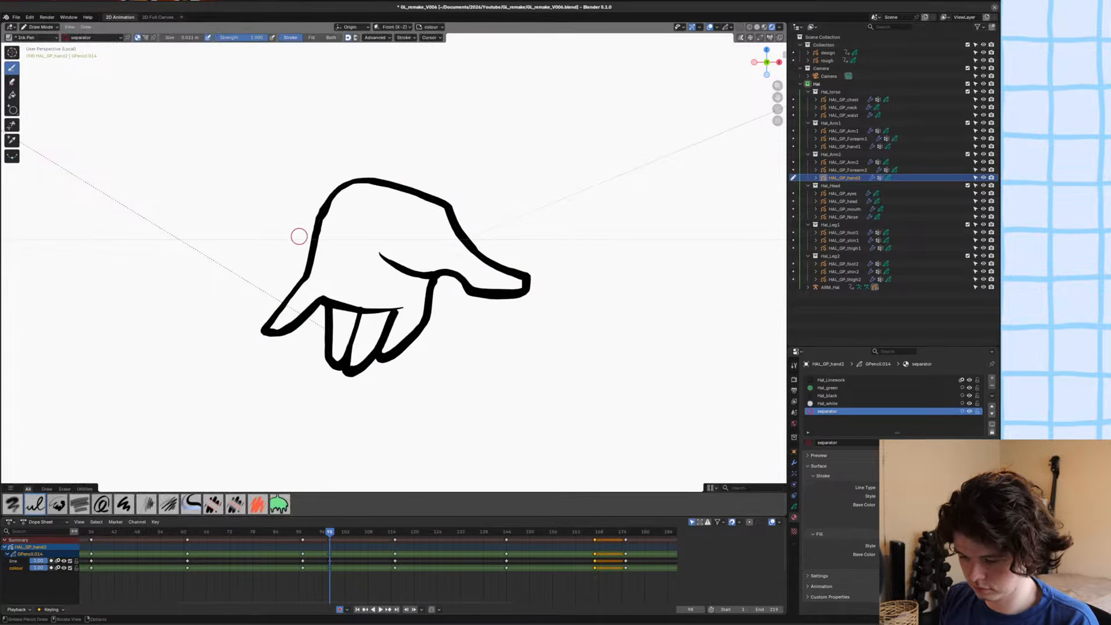
Fill the palm, thumb and fingers with the Hal_white material on the colour layer, exit local view and save the file.
left_click(794, 379)
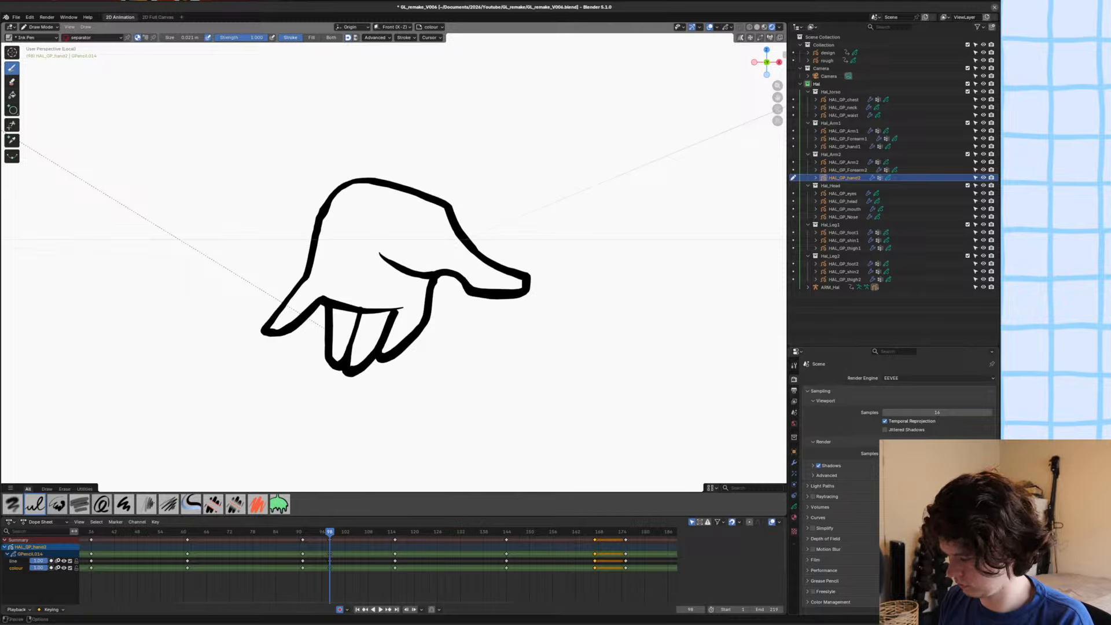
left_click(11, 95)
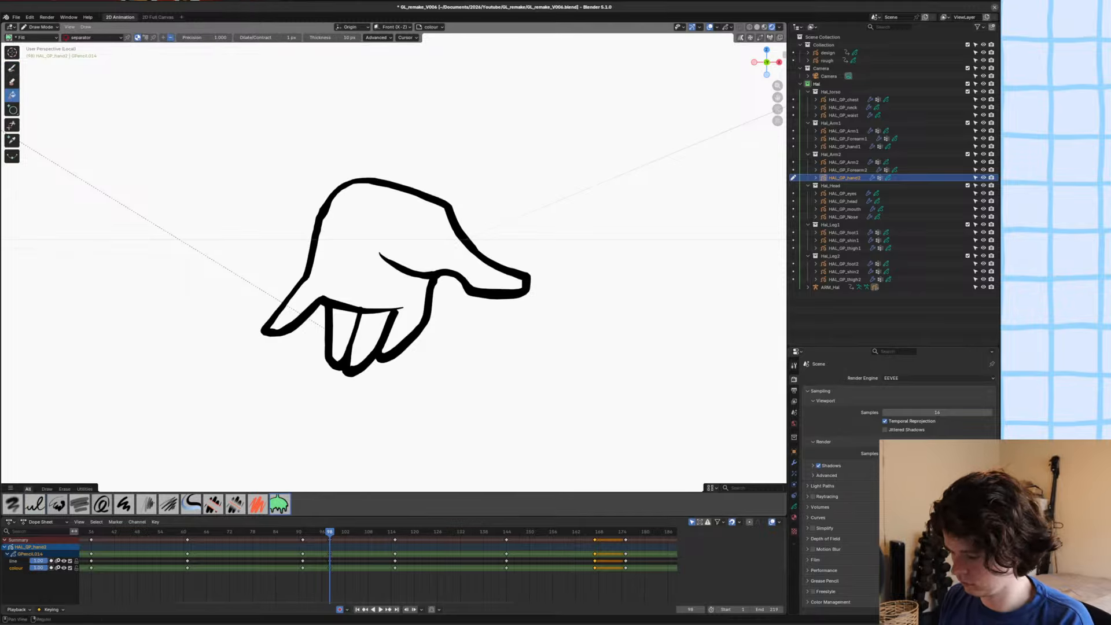
left_click(292, 359)
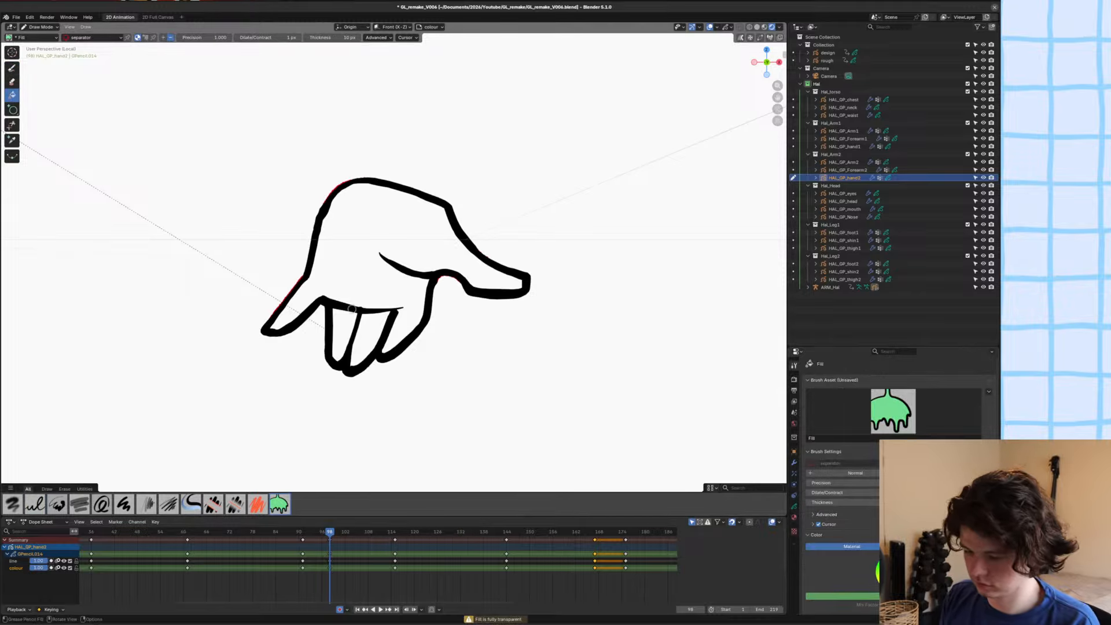
scroll(352, 309, "up", 4)
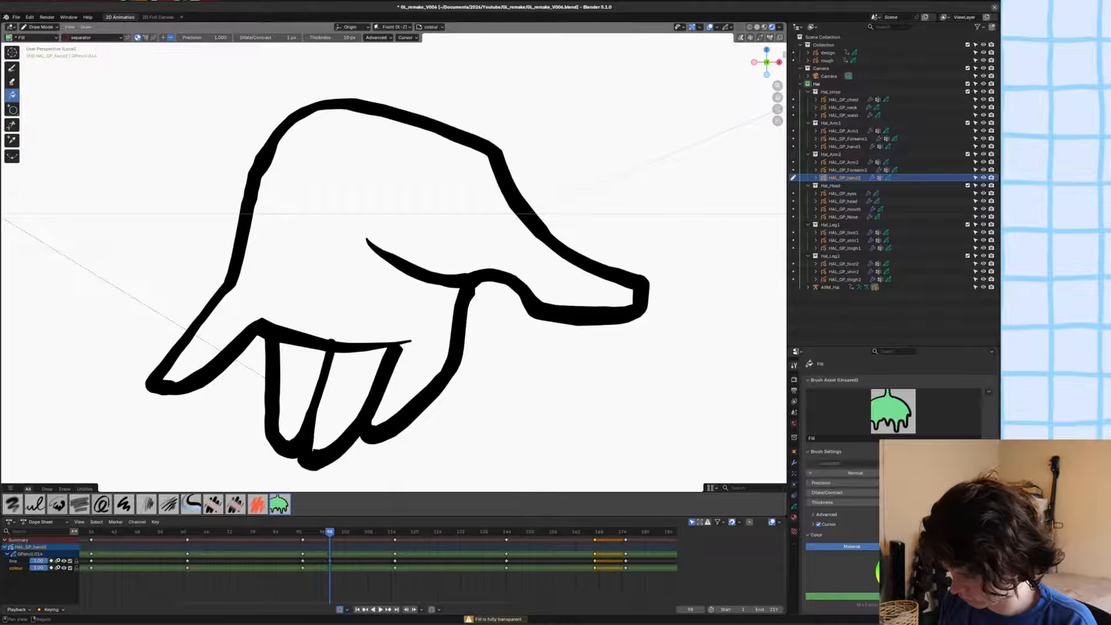
left_click(794, 517)
left_click(839, 403)
left_click(549, 384)
middle_click_drag(462, 366, 255, 346, "ctrl")
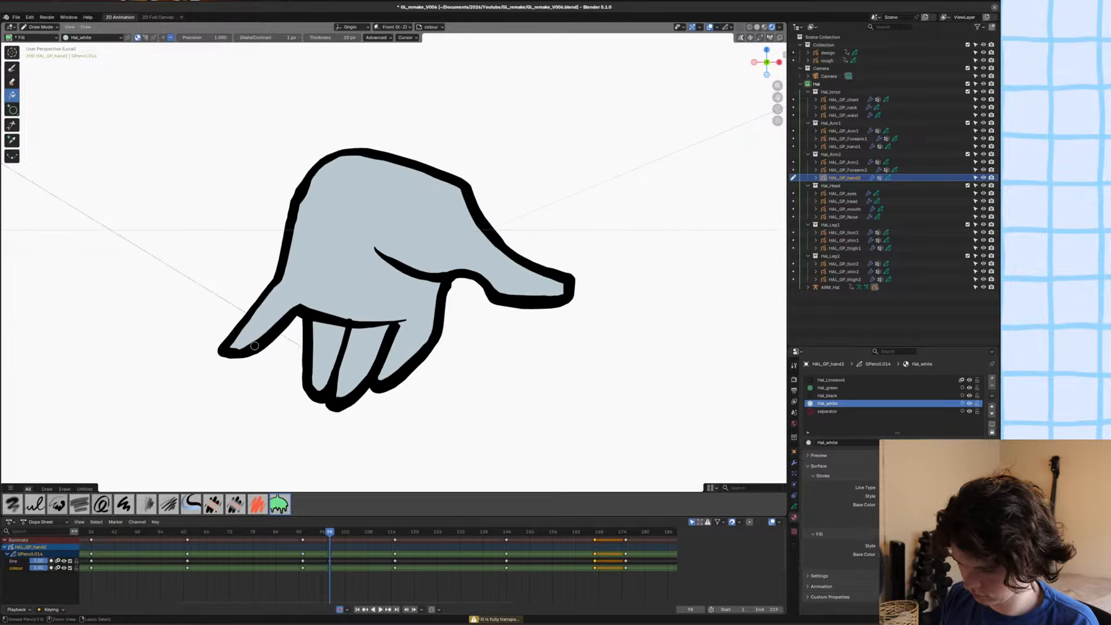
key("KP_Divide")
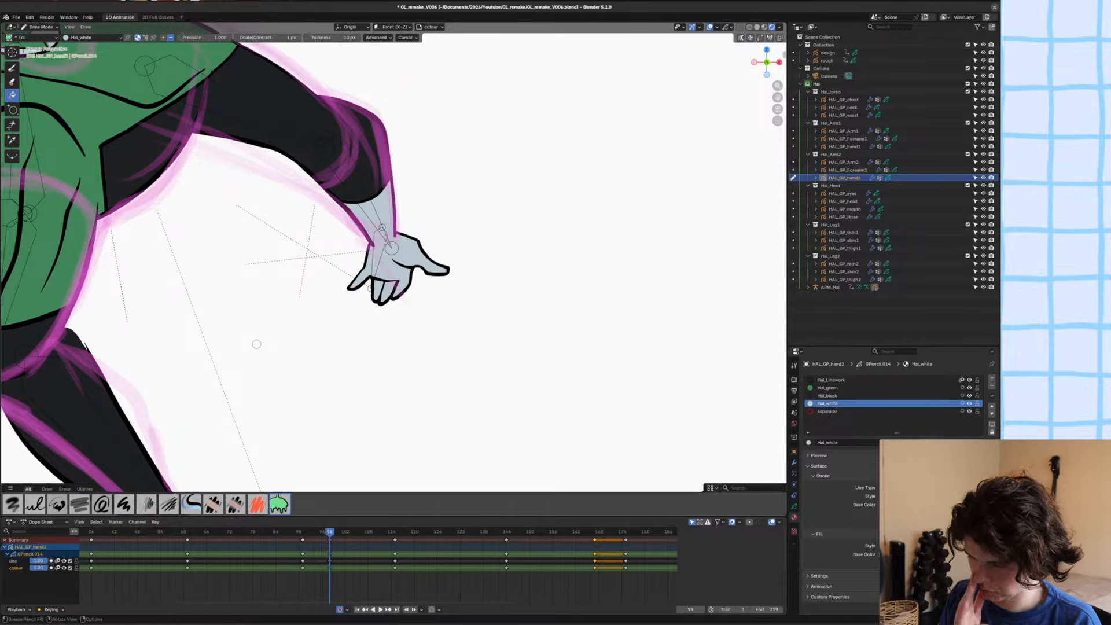
key("ctrl+s")
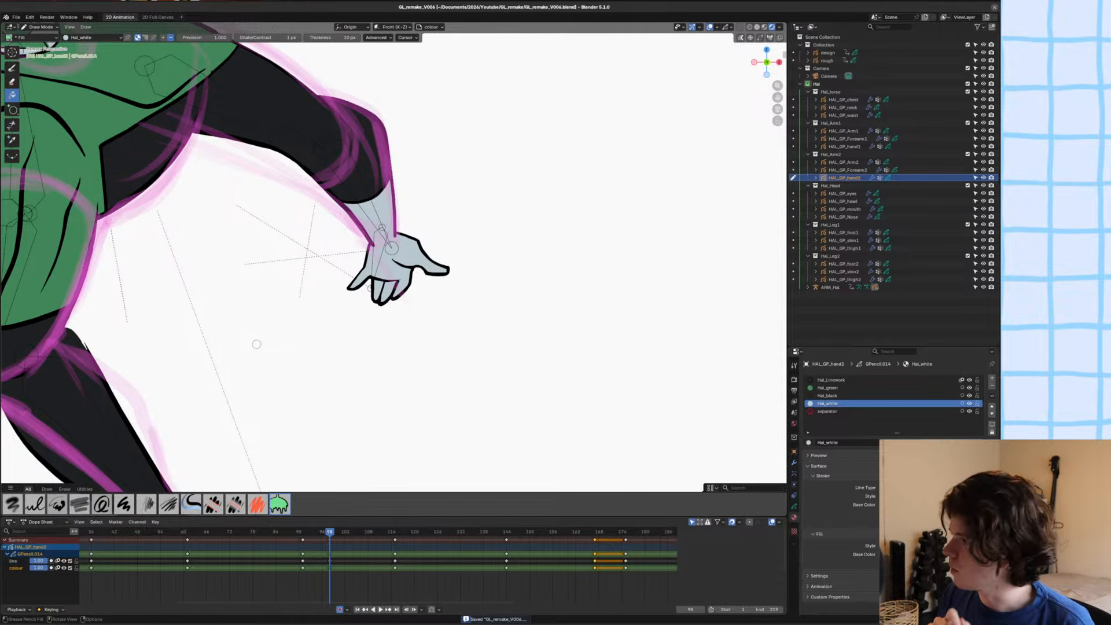
Save the file, switch to Object Mode and deselect the finished hand with the whole character in view.
scroll(379, 344, "down", 3)
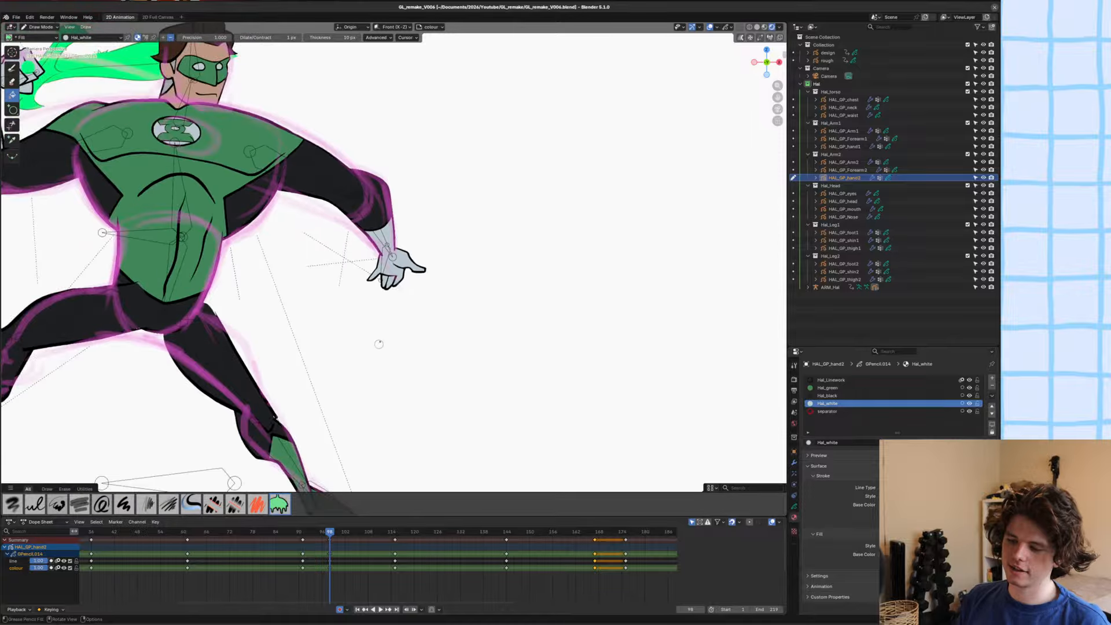
key("ctrl+s")
key("ctrl+Tab")
scroll(431, 278, "up", 3)
mouse_move(417, 278)
middle_mouse_down("shift")
mouse_move(469, 301)
mouse_move(480, 286)
middle_mouse_up("shift")
scroll(463, 303, "down", 3)
left_click(461, 303)
scroll(457, 298, "down", 2)
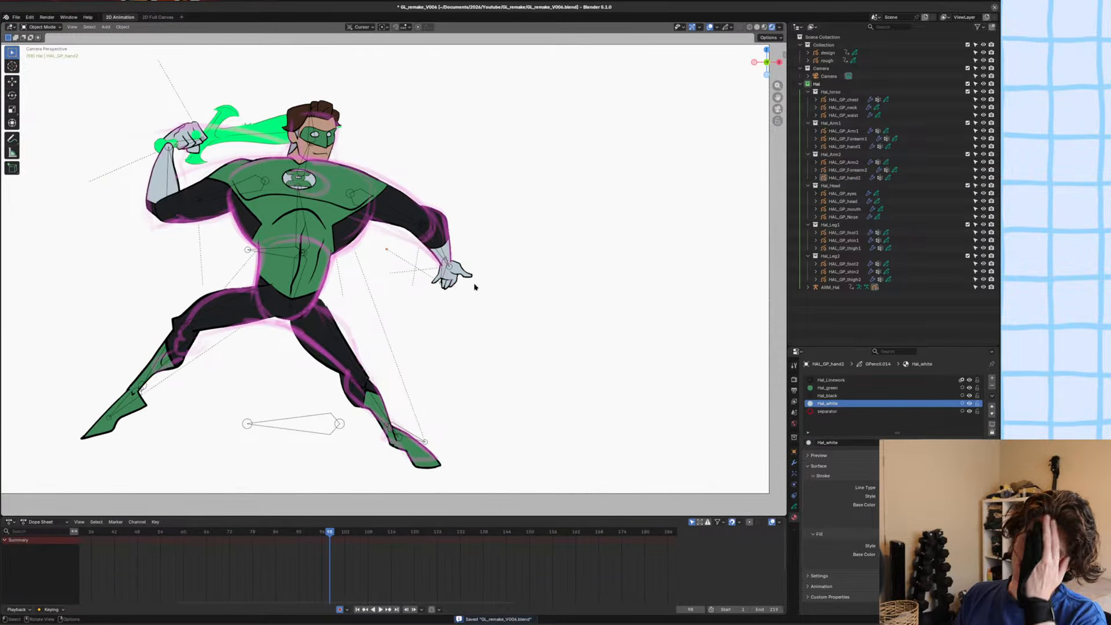
scroll(494, 255, "down", 1)
scroll(493, 255, "up", 2)
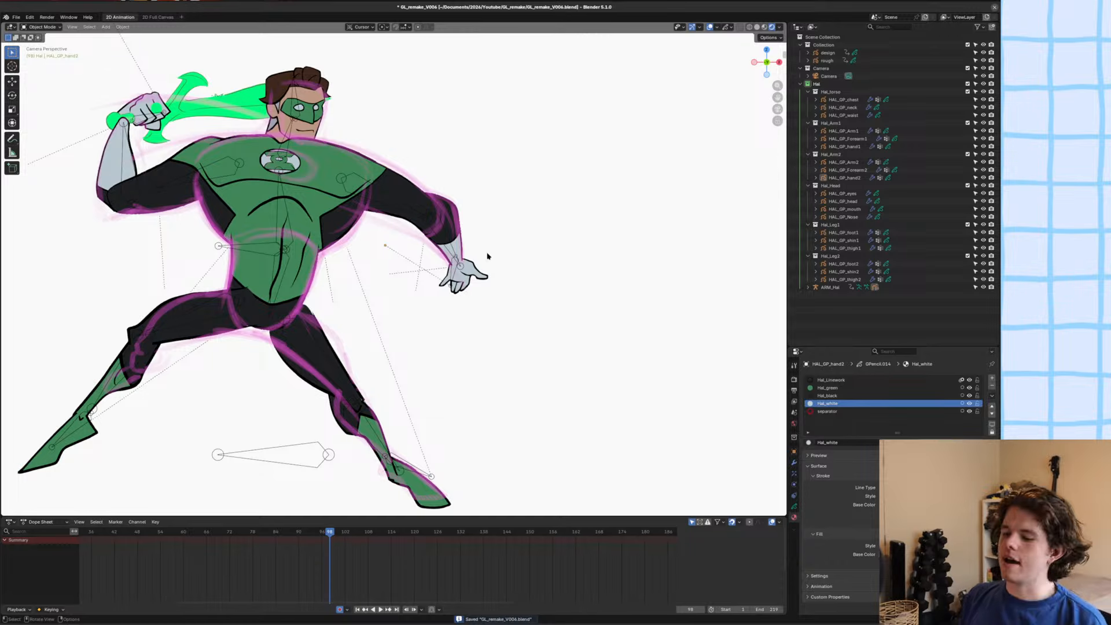
scroll(488, 280, "up", 3)
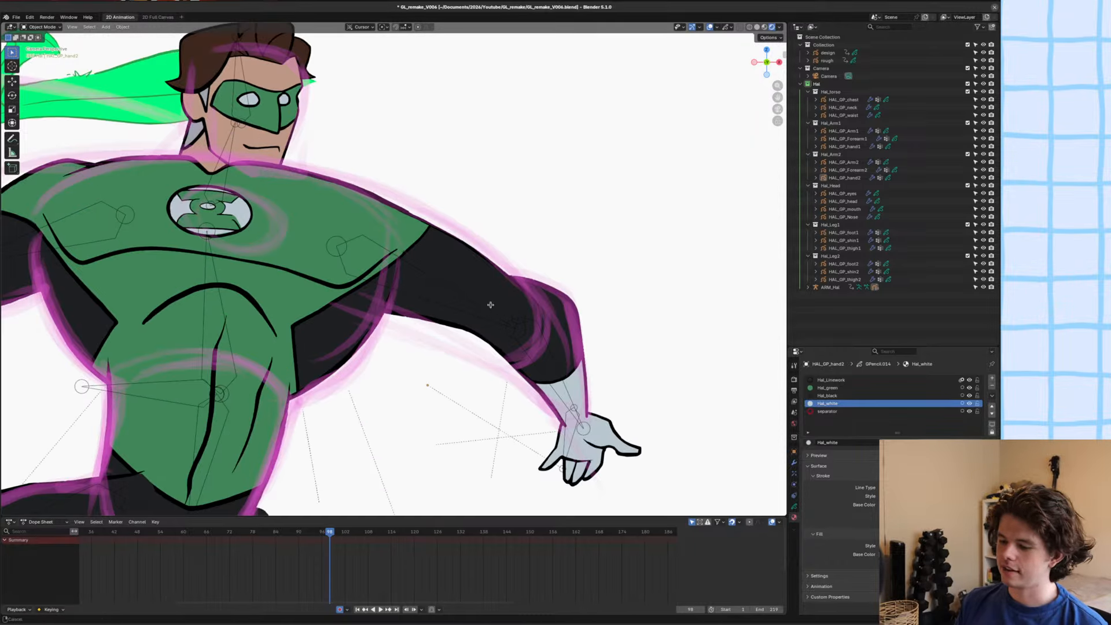
Select the second arm's upper arm and forearm, enter Sculpt Mode, enlarge the Grab brush and adjust the forearm outline at the inner elbow.
left_click(473, 295)
left_click(530, 348, "shift")
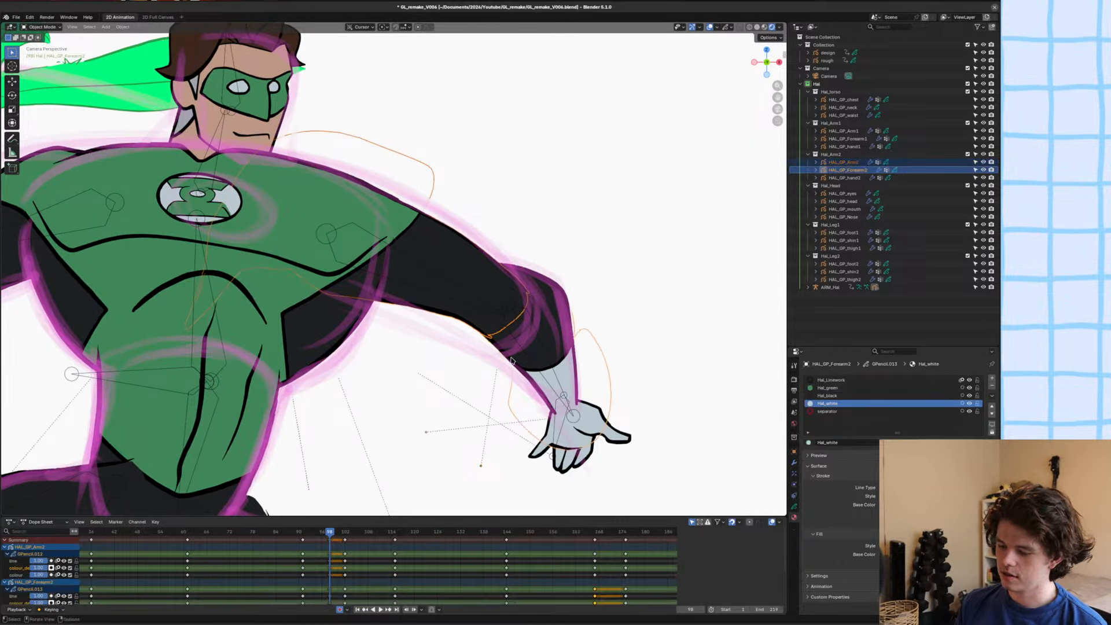
middle_click_drag(518, 284, 493, 268, "shift")
scroll(494, 268, "up", 1)
key("ctrl+Tab")
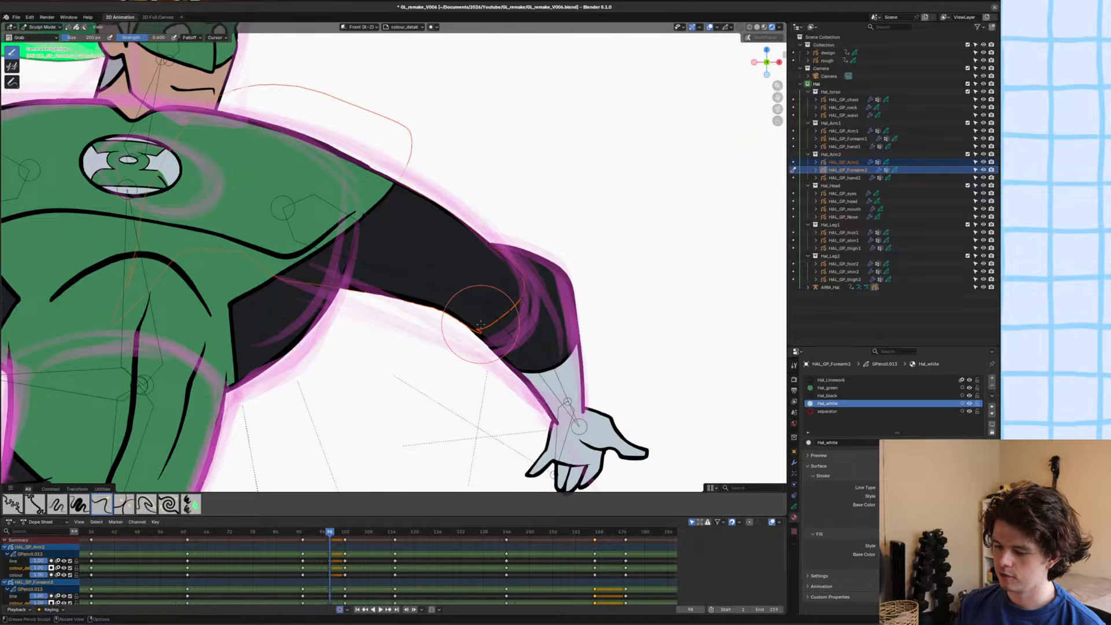
key("f")
left_click(537, 327)
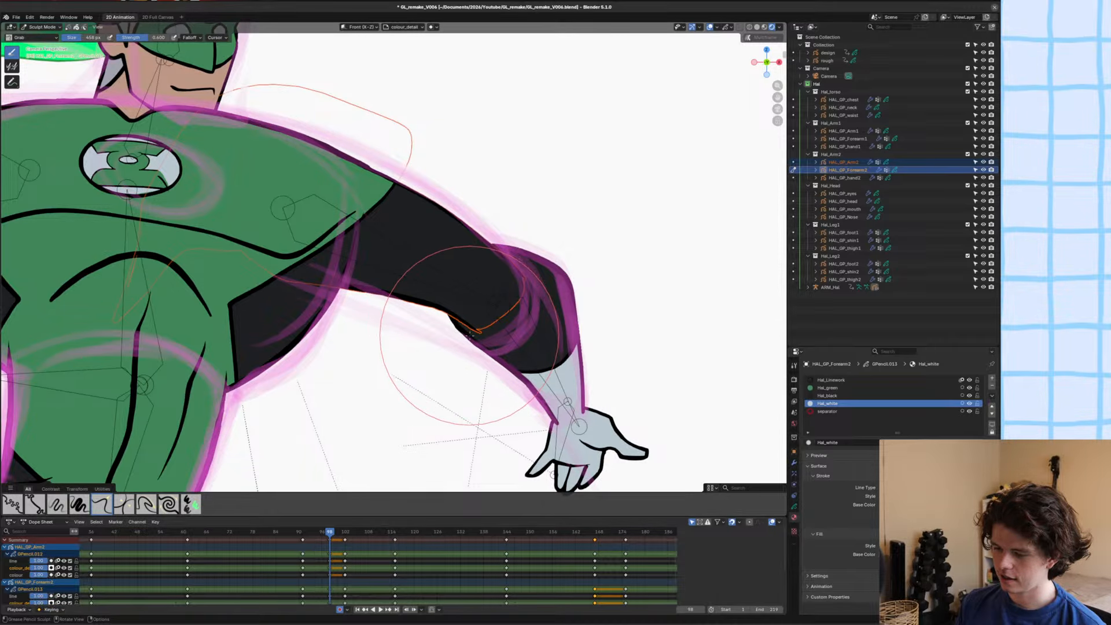
scroll(469, 331, "up", 2)
middle_click_drag(514, 386, 493, 334, "shift")
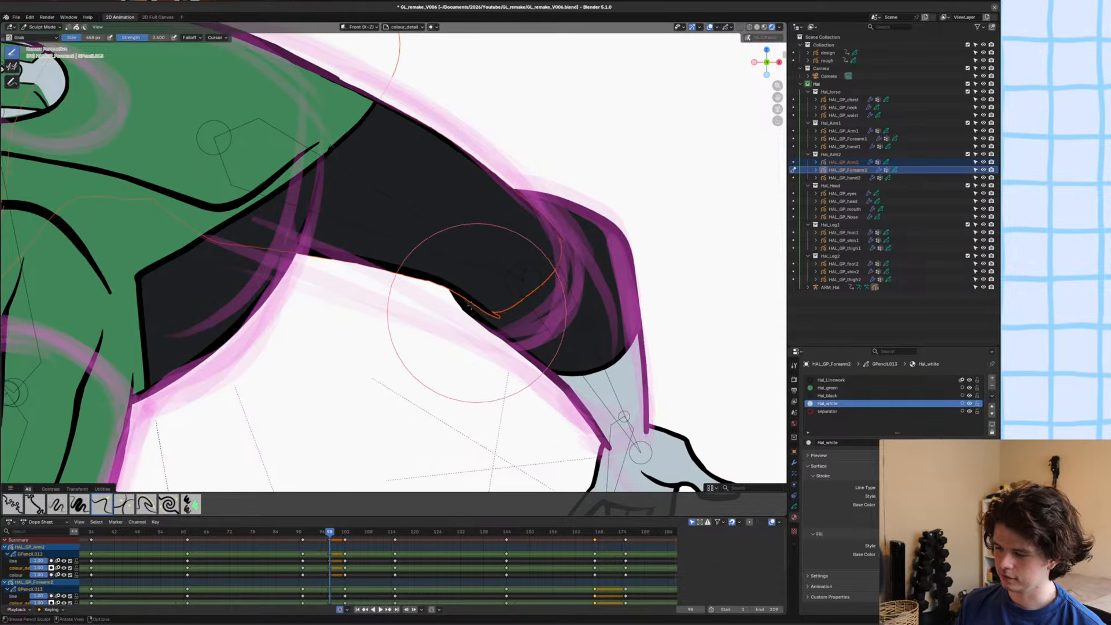
Switch sculpting to the second upper arm, pull its underside line smoothly into the forearm at the elbow, save and return to Object Mode.
key("ctrl+shift+Tab")
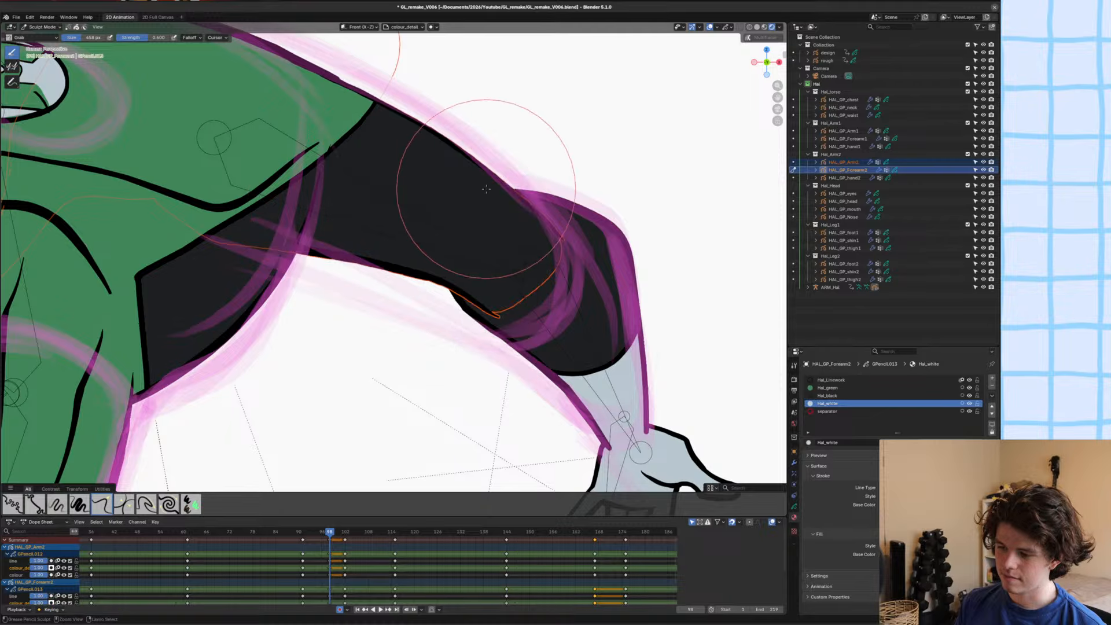
key("alt+q")
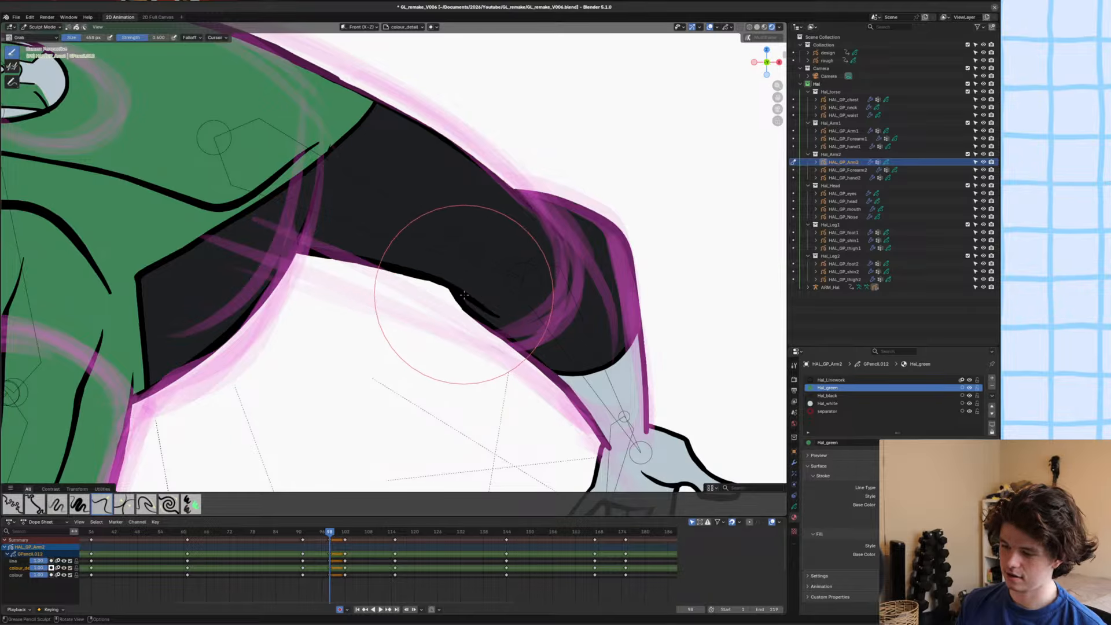
scroll(457, 289, "up", 2)
scroll(438, 264, "down", 3)
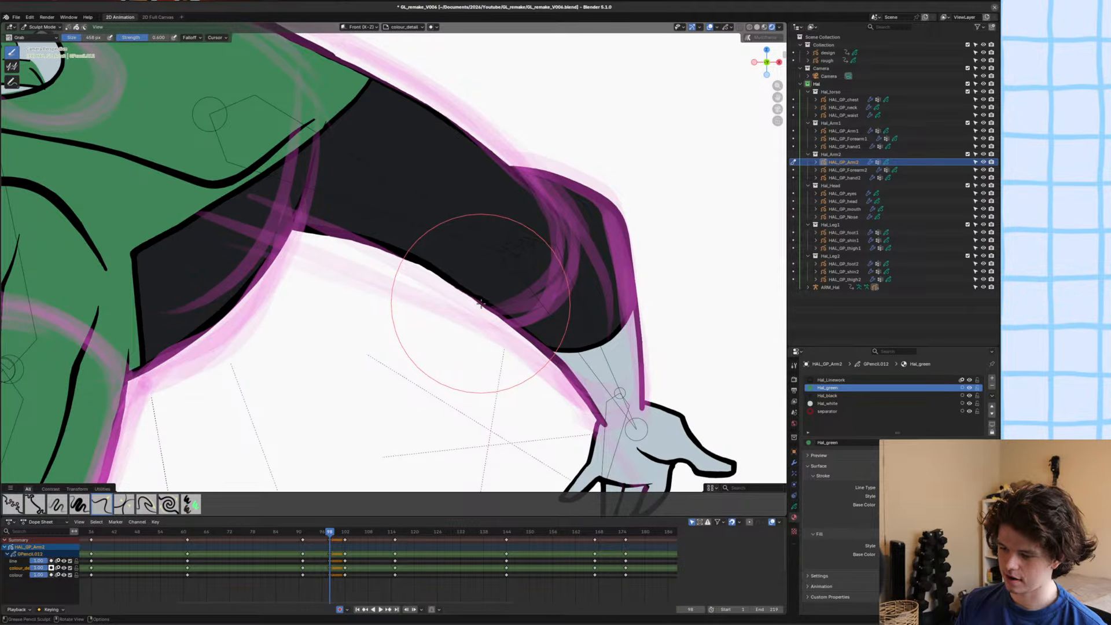
scroll(422, 293, "up", 2)
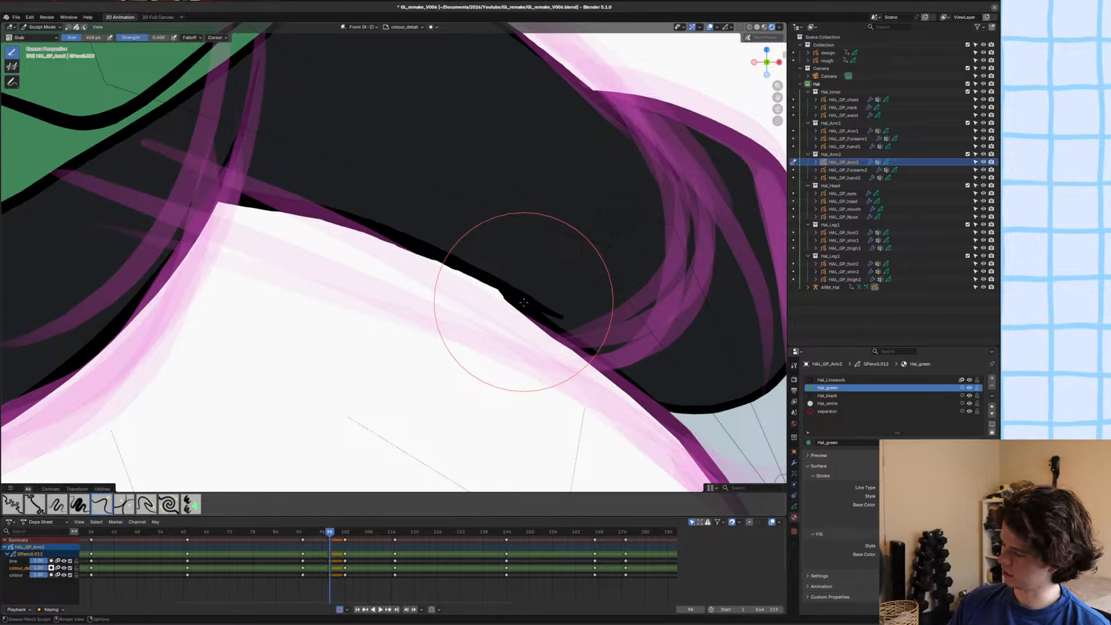
scroll(524, 302, "down", 1)
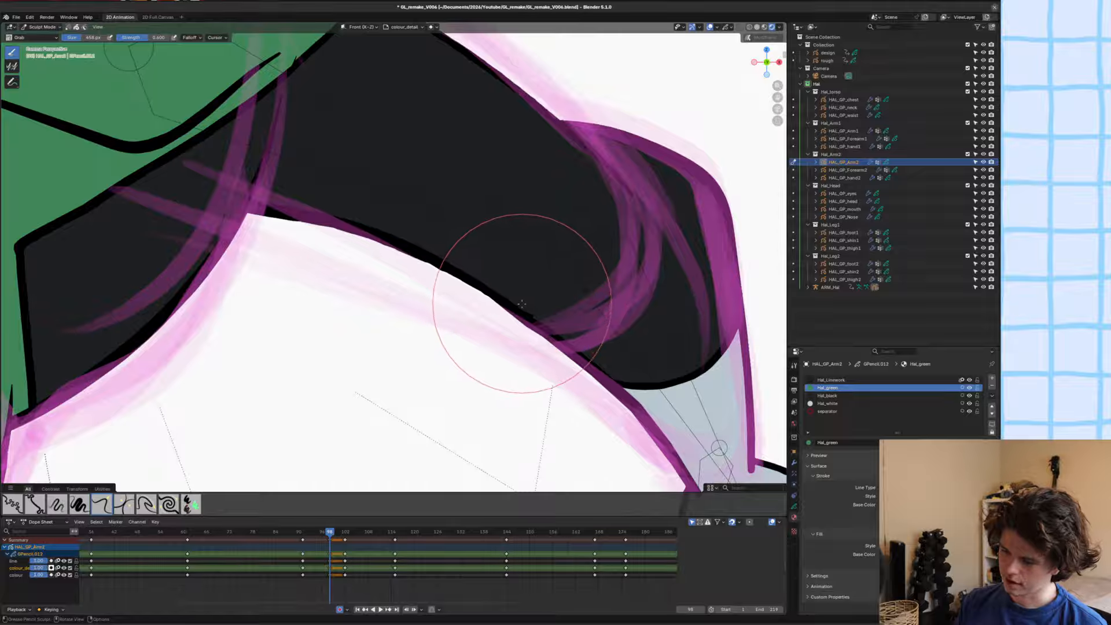
scroll(517, 304, "down", 5)
key("ctrl+s")
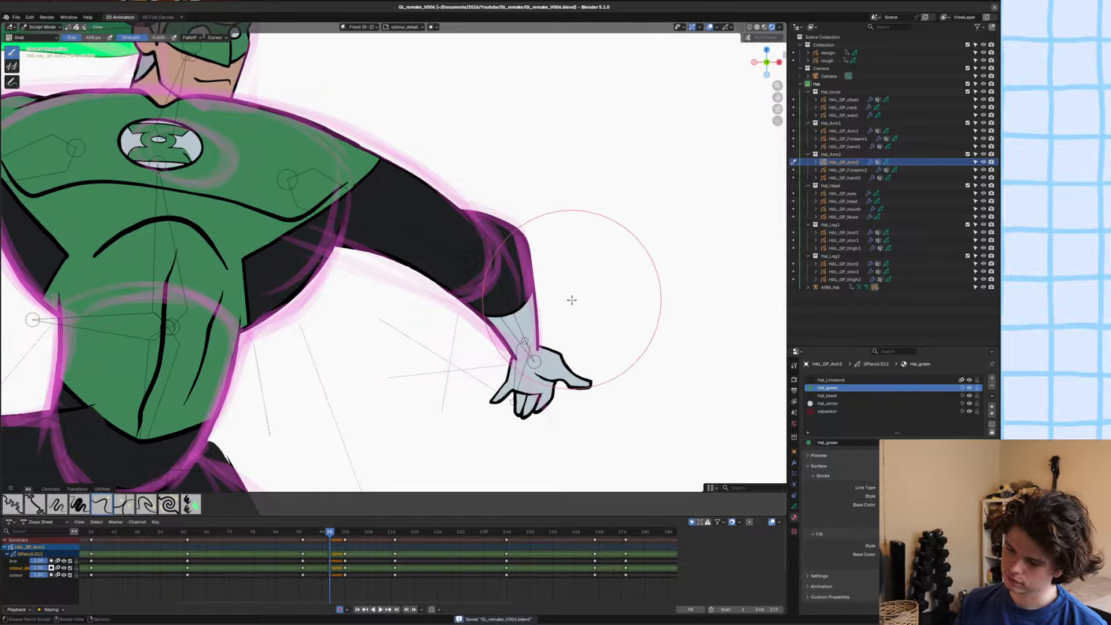
key("ctrl+Tab")
scroll(421, 291, "down", 1)
middle_click_drag(422, 290, 443, 335, "shift")
scroll(457, 312, "up", 1)
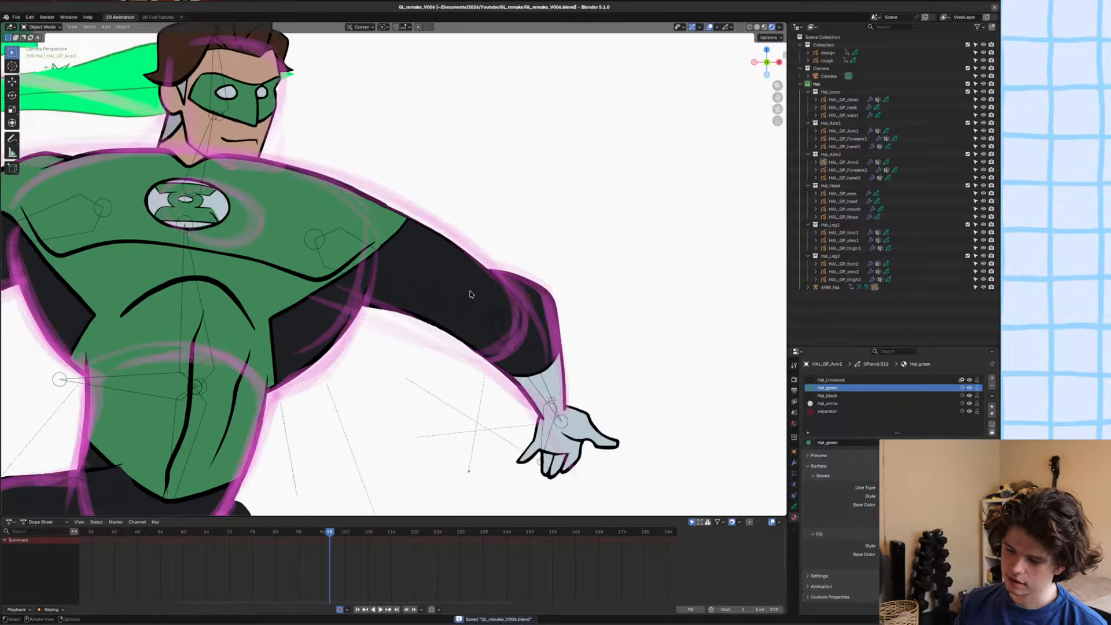
In the chest's Edit Mode, move and slightly enlarge the emblem's loose curved stroke so it borders the white area, then save the file.
left_click(437, 291)
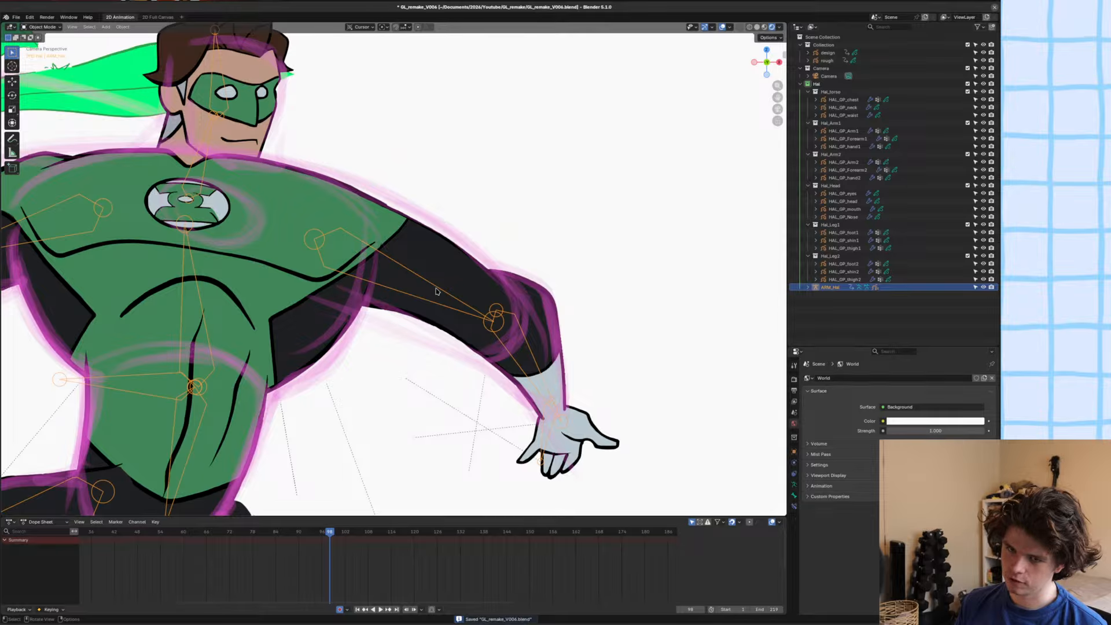
scroll(437, 292, "down", 1)
scroll(292, 290, "up", 9)
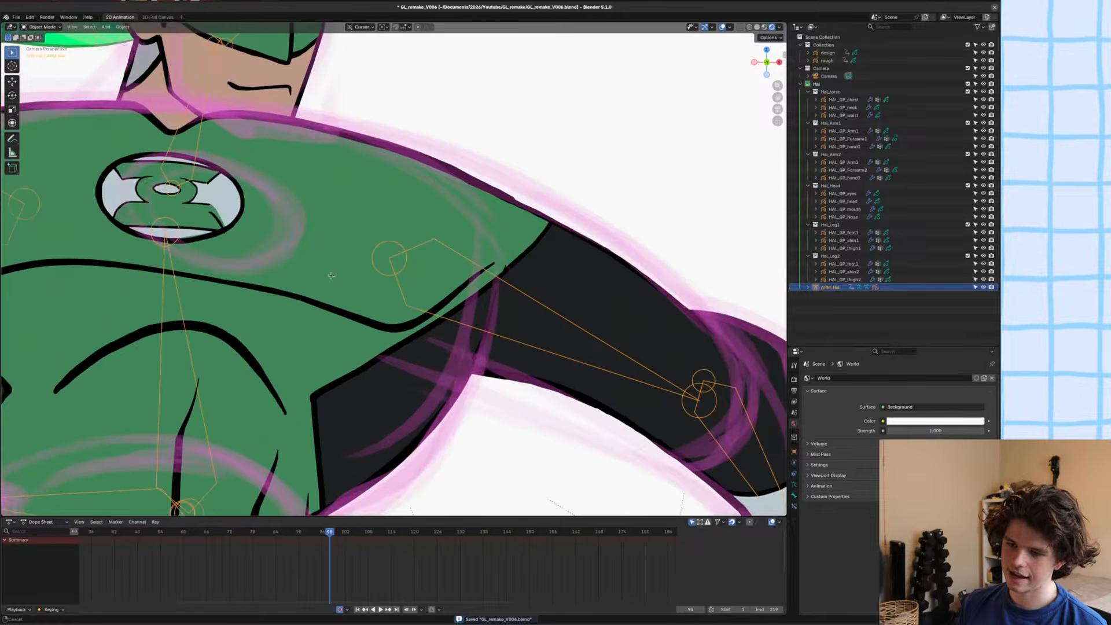
left_click(387, 292)
scroll(387, 292, "up", 3)
key("Tab")
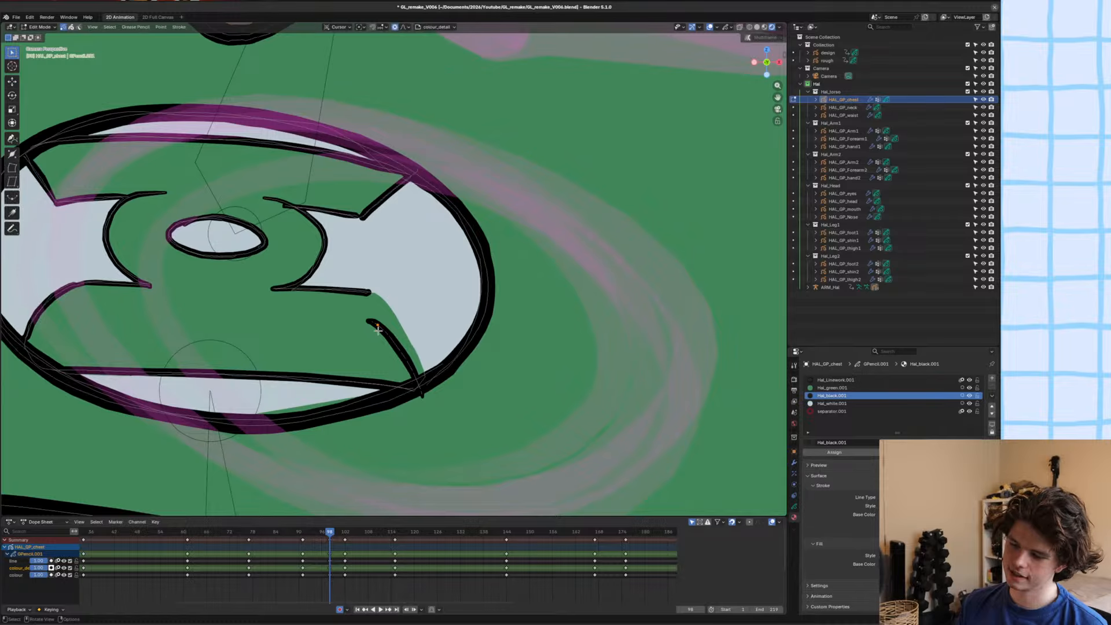
key("g")
left_click(418, 306)
key("s")
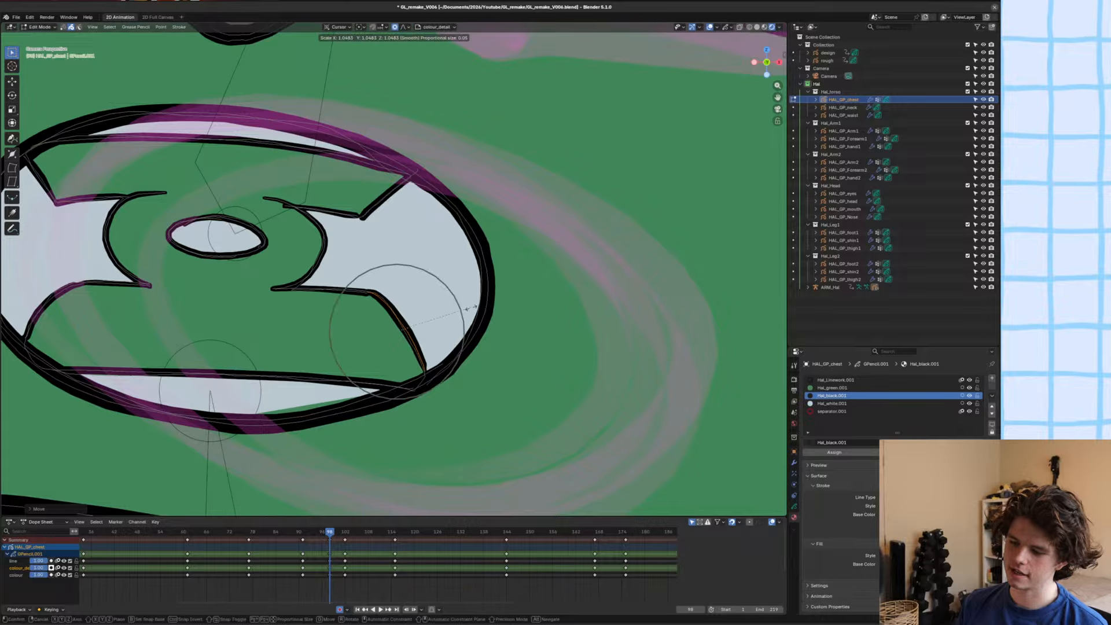
left_click(458, 313)
scroll(458, 312, "down", 3)
scroll(459, 313, "down", 8)
key("ctrl+s")
key("Tab")
Replace the all-objects selection with the armature, save the file and review the full pose.
key("a")
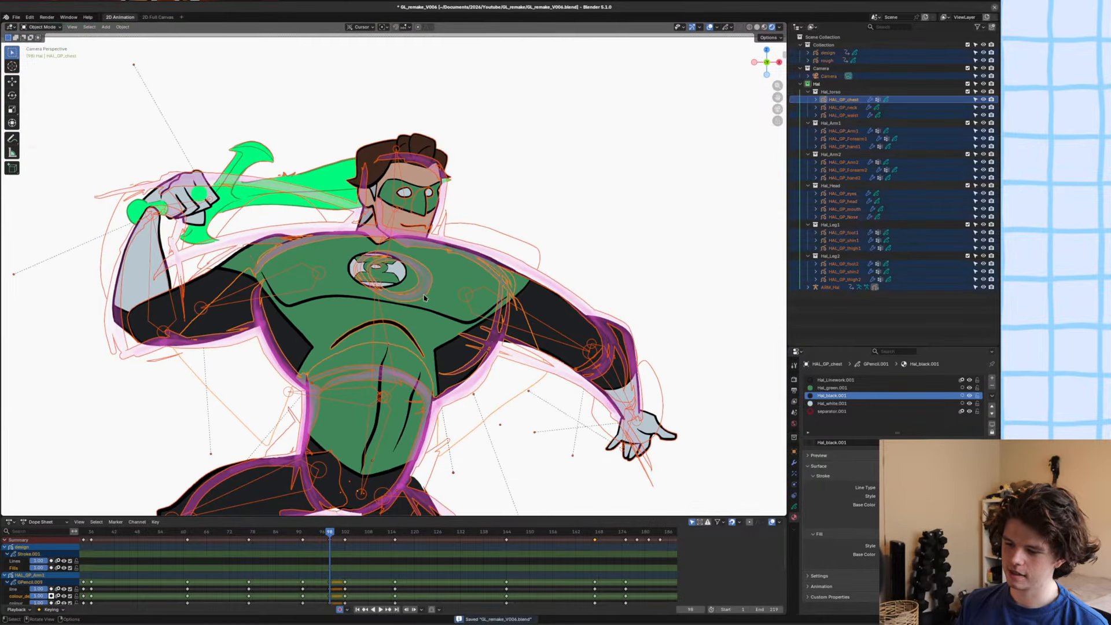
left_click(469, 266)
left_click(494, 271)
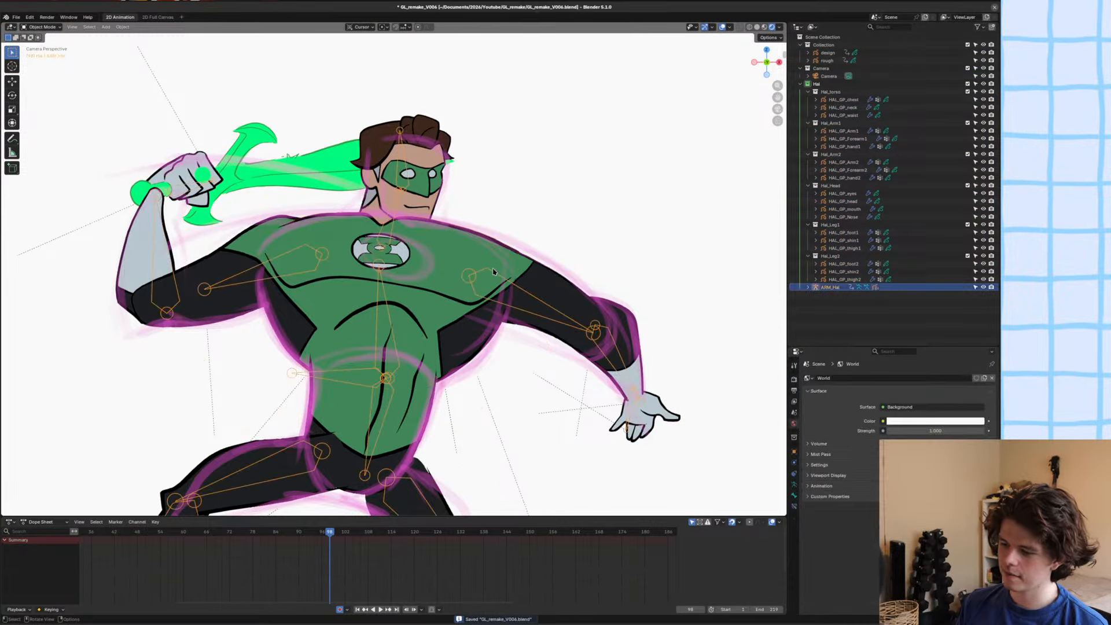
key("ctrl+s")
scroll(494, 270, "up", 2)
scroll(501, 268, "down", 3)
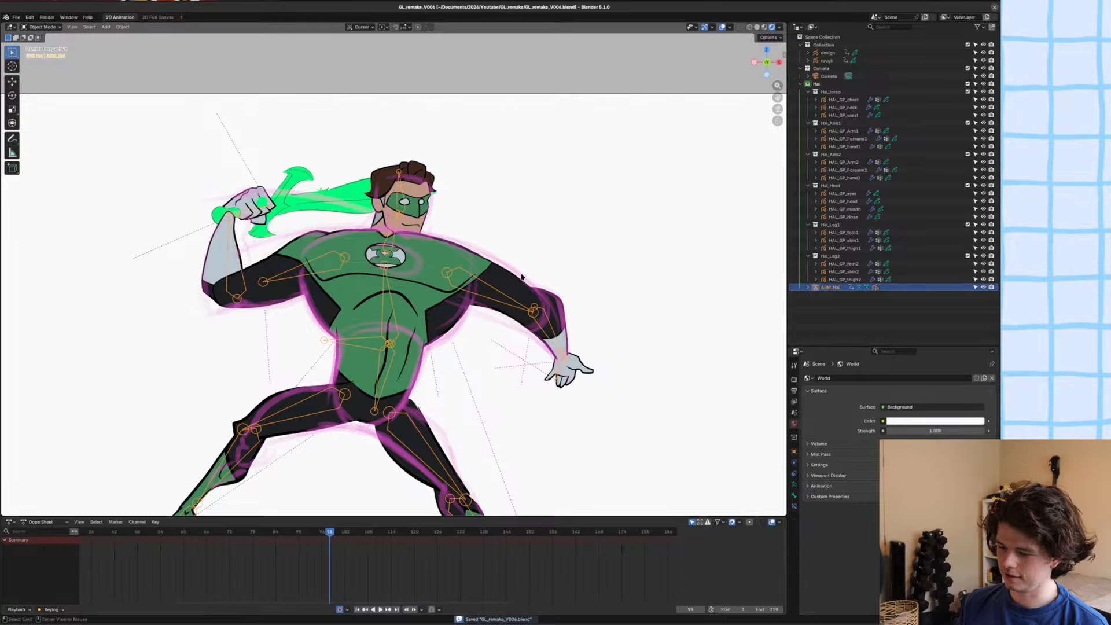
scroll(522, 275, "up", 1, "alt")
scroll(521, 275, "down", 1, "alt")
middle_click_drag(523, 275, 534, 276, "shift")
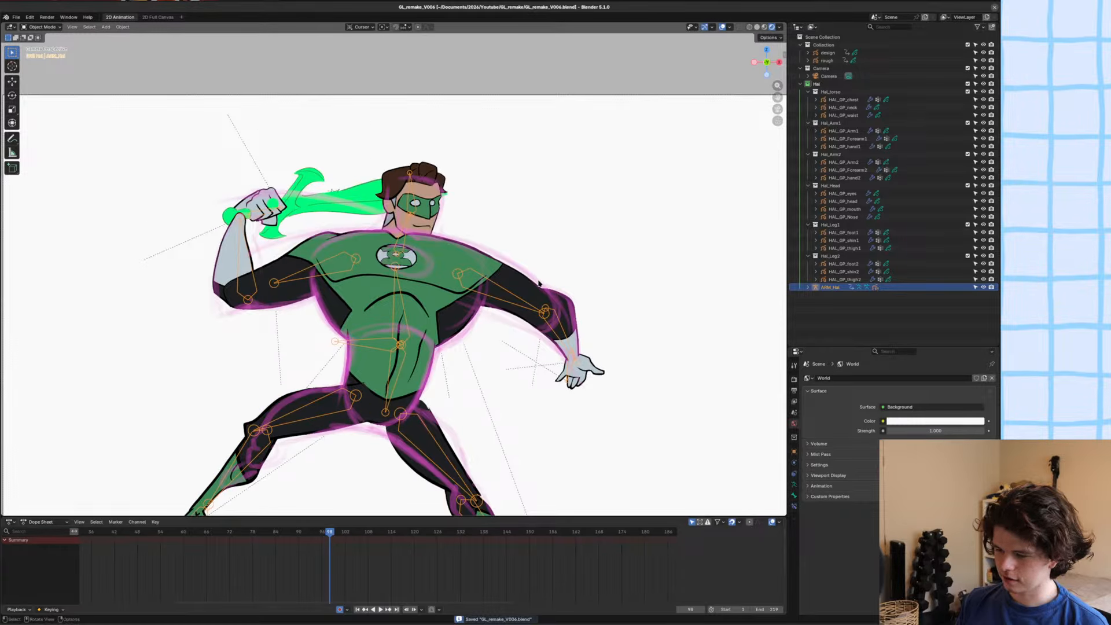
Move the end point of the chest's shoulder outline onto the upper arm line with proportional editing, save and return to Object Mode.
scroll(539, 284, "up", 4)
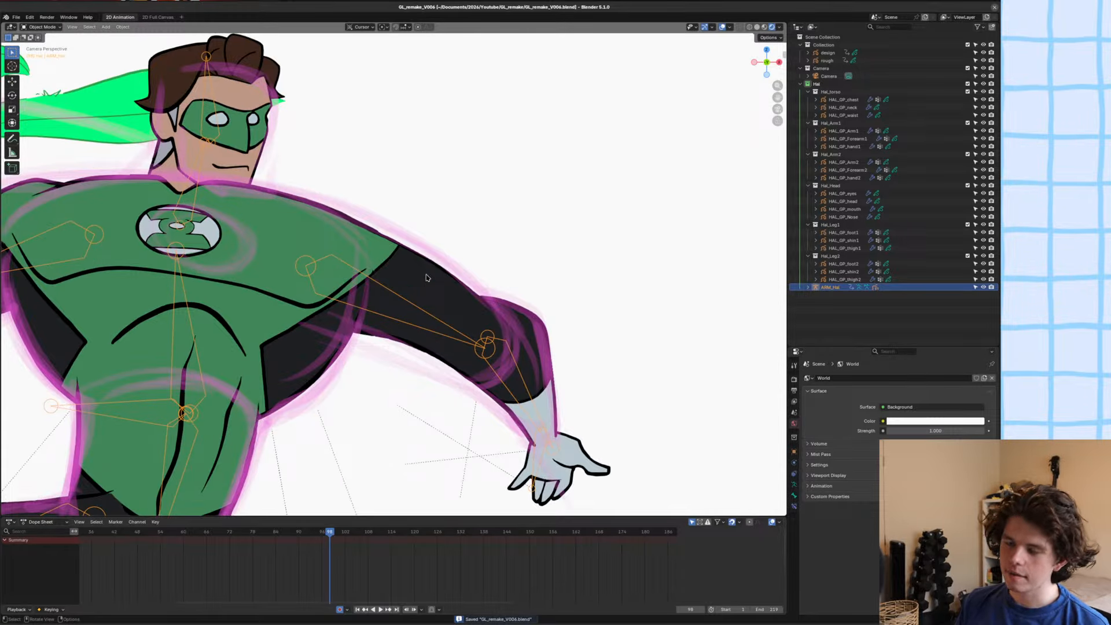
scroll(409, 296, "up", 5)
middle_click_drag(345, 175, 379, 216, "shift")
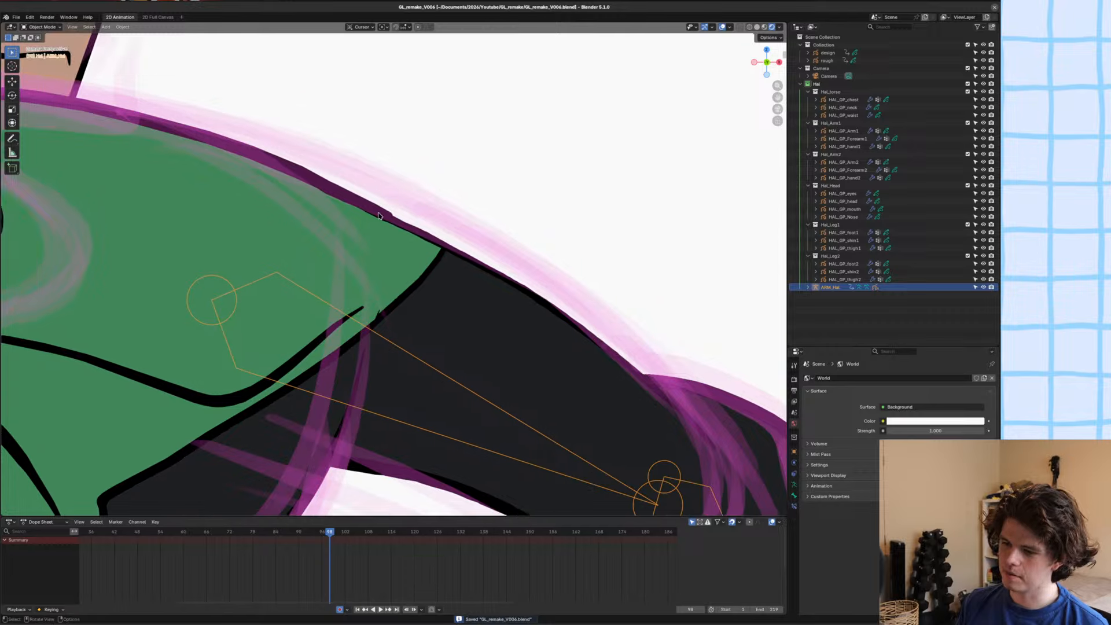
left_click(379, 216)
key("Tab")
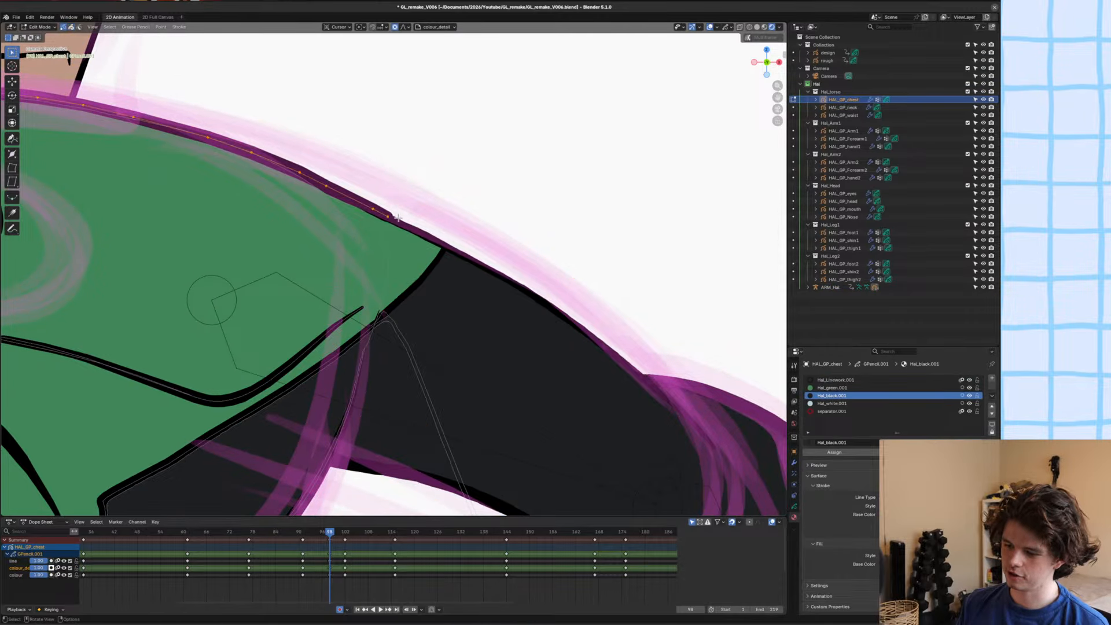
left_click(389, 217)
key("g")
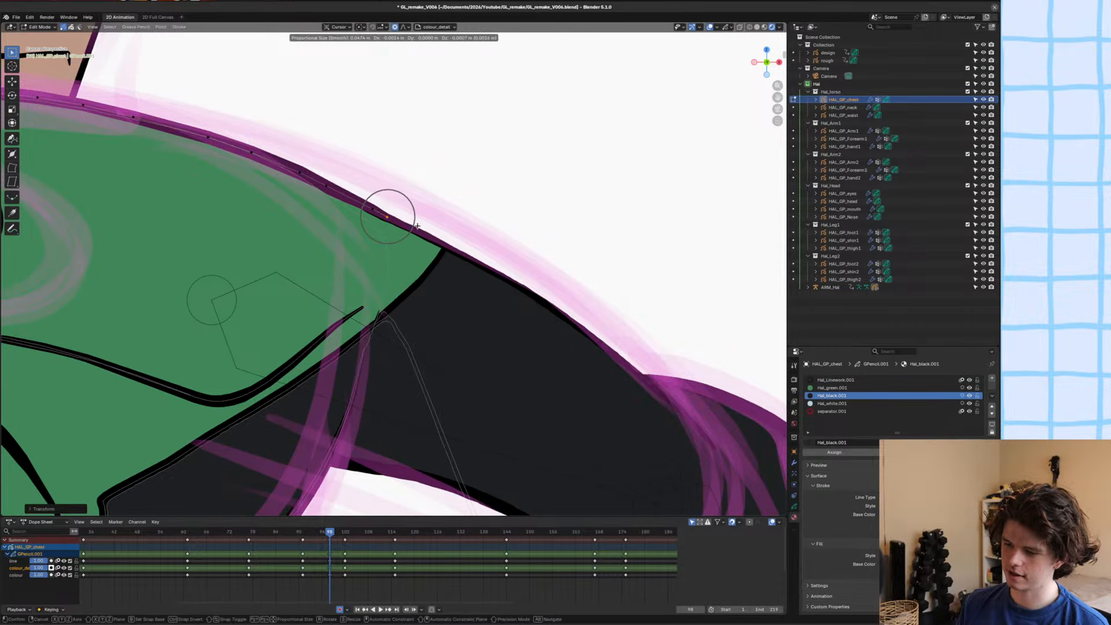
left_click(417, 229)
scroll(463, 249, "down", 5)
key("ctrl+s")
key("Tab")
scroll(475, 251, "down", 3)
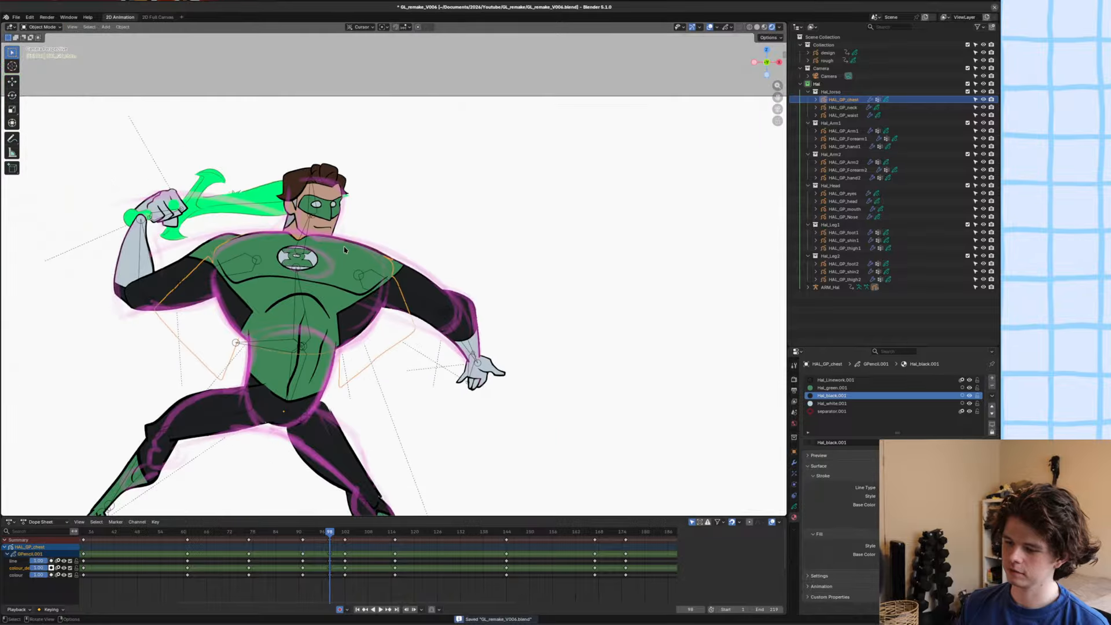
left_click(509, 246)
middle_click_drag(341, 248, 476, 246, "shift")
left_click(334, 269)
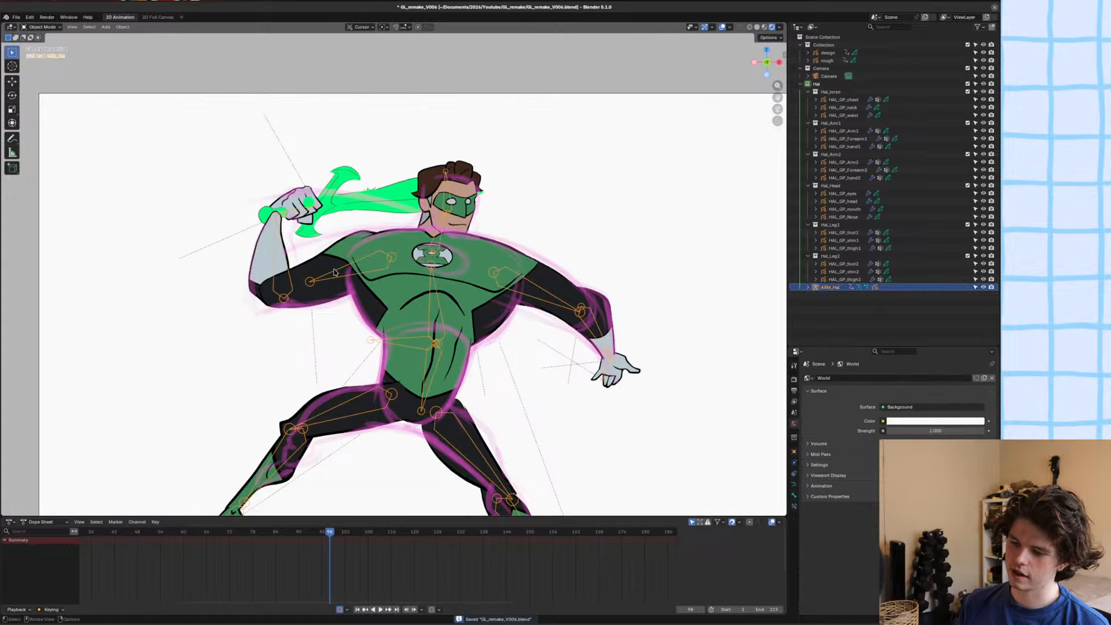
key("ctrl+Tab")
left_click(327, 271)
key("r")
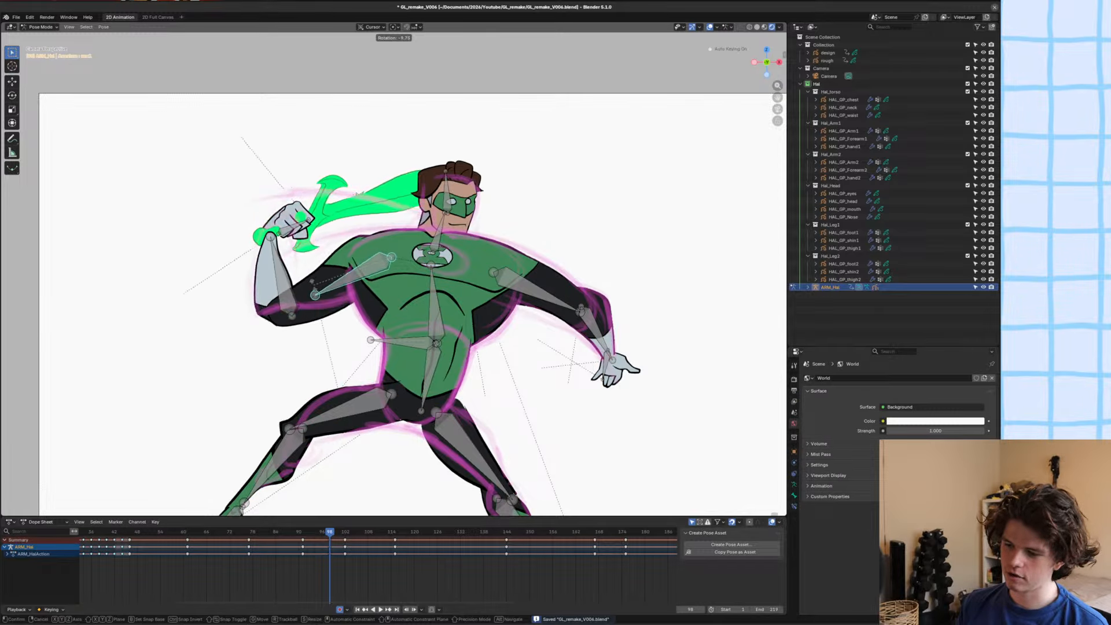
right_click(313, 286)
middle_click_drag(313, 287, 337, 284, "shift")
scroll(371, 269, "up", 4)
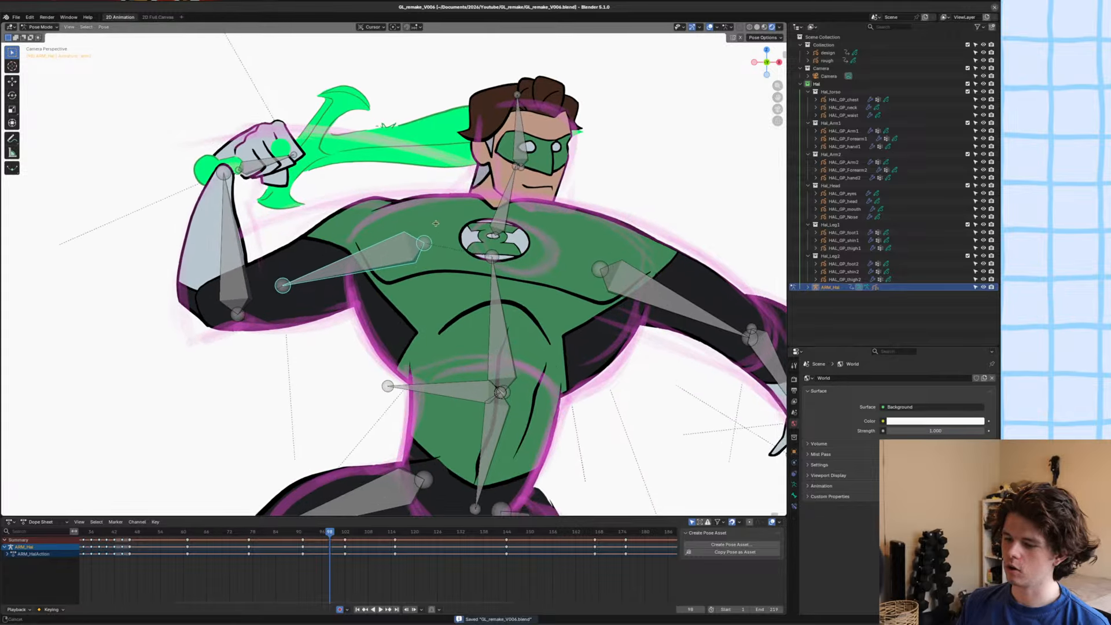
middle_click_drag(484, 217, 492, 225, "shift")
Save the file and examine the torso, legs and overall pose against the rough sketch.
key("ctrl+s")
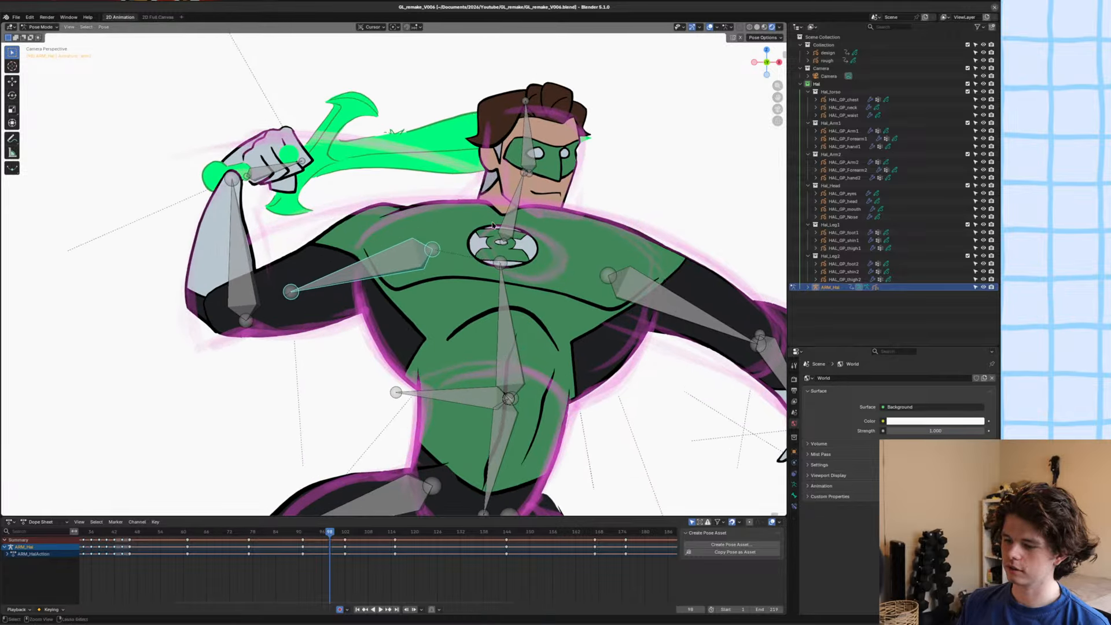
key("ctrl+s")
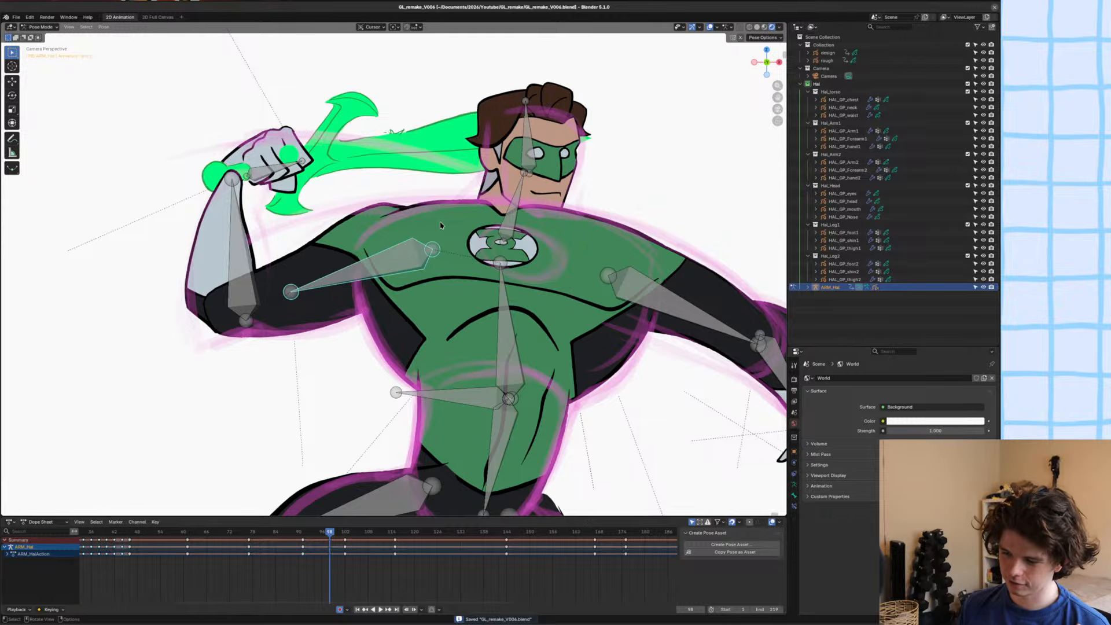
scroll(440, 226, "down", 3)
scroll(402, 162, "down", 2)
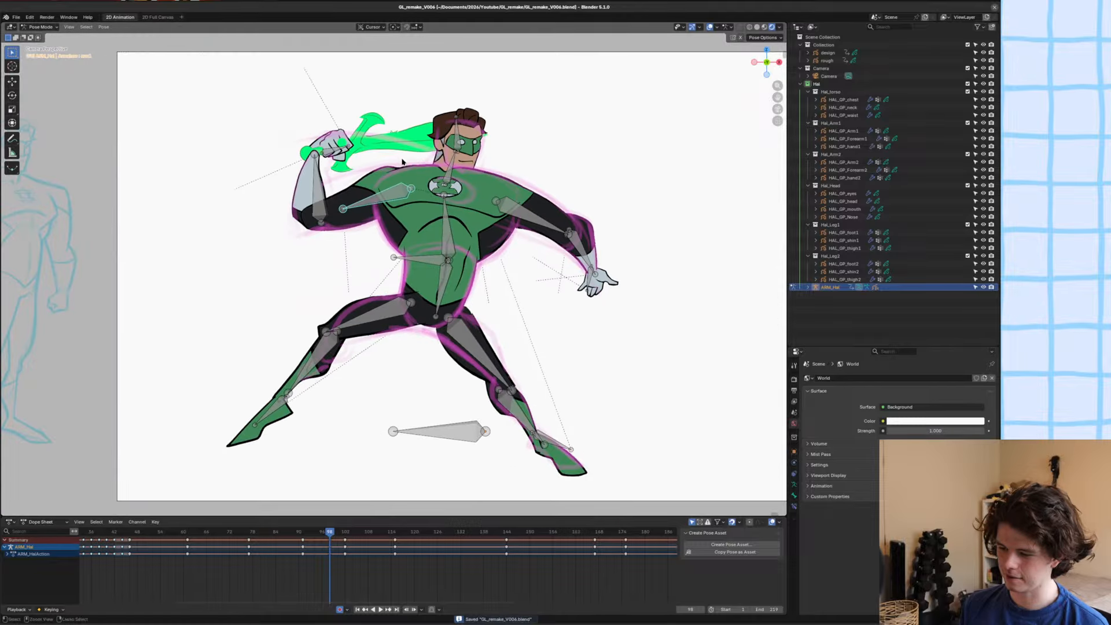
scroll(402, 162, "up", 4)
scroll(580, 238, "up", 1)
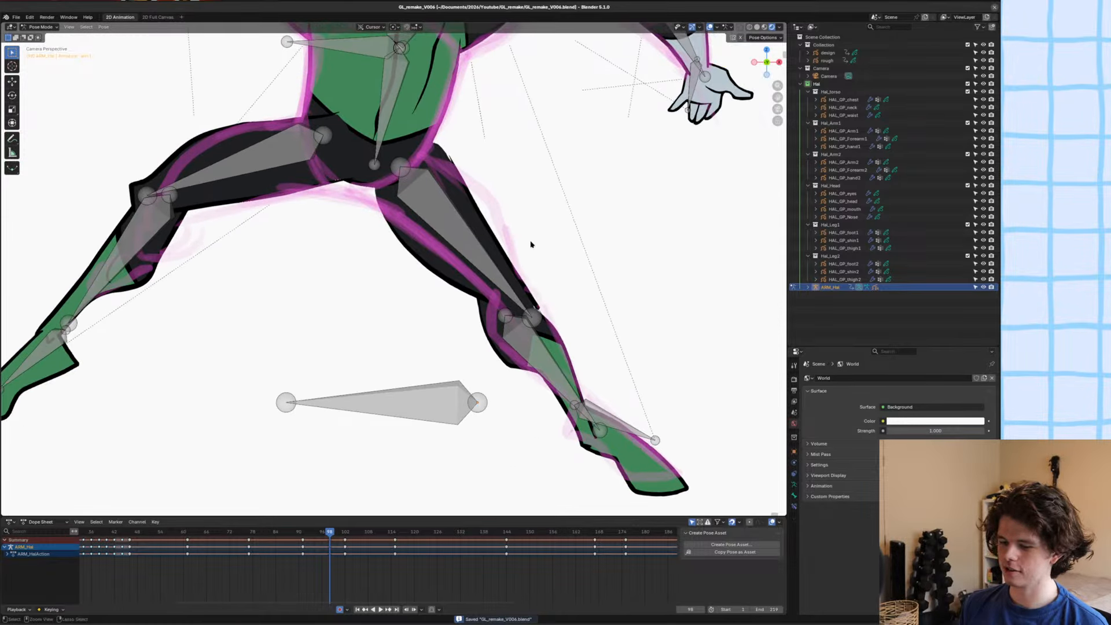
scroll(503, 228, "down", 3)
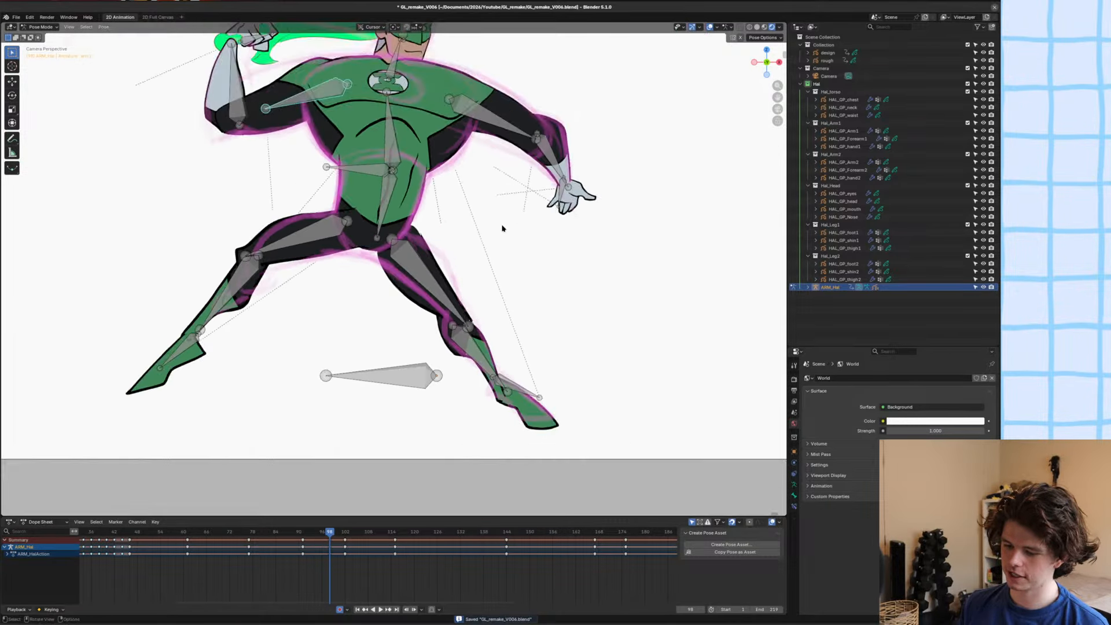
scroll(503, 228, "down", 2)
Return the armature to Object Mode, deselect it and save the file.
key("ctrl+Tab")
left_click(268, 218)
middle_click_drag(454, 114, 434, 217, "shift")
scroll(432, 224, "up", 5)
key("ctrl+s")
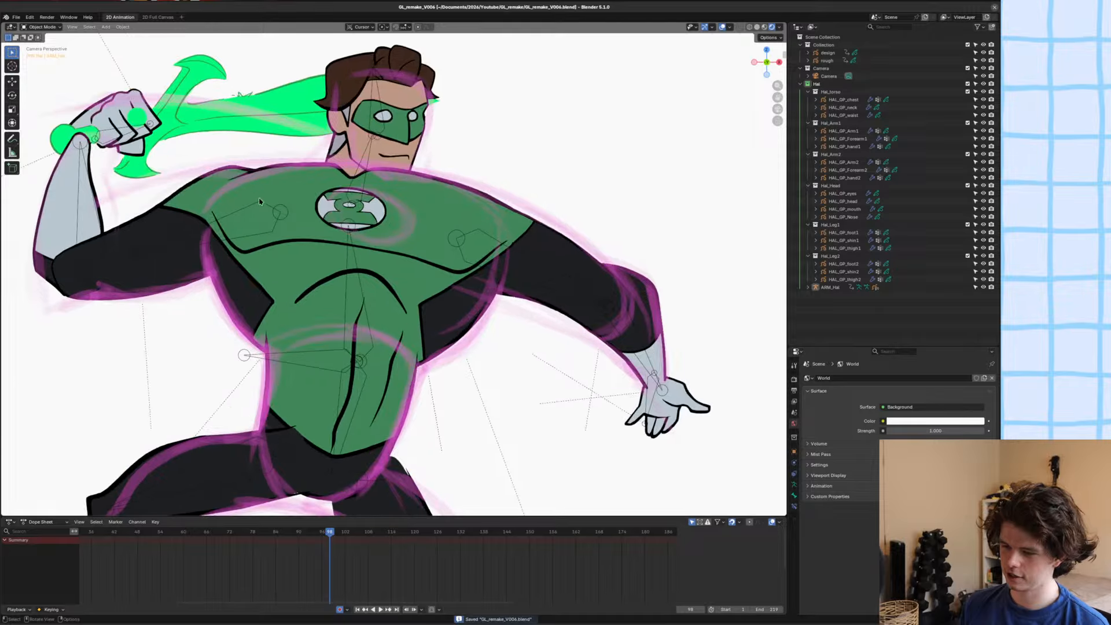
scroll(260, 202, "down", 4)
scroll(396, 245, "up", 6)
left_click(395, 245)
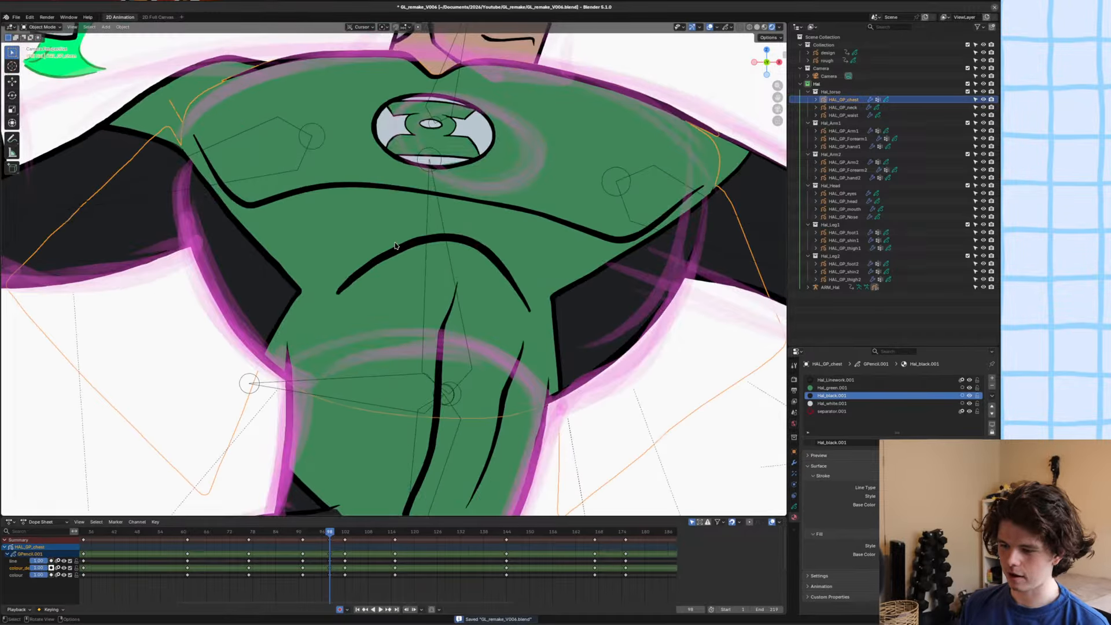
key("Tab")
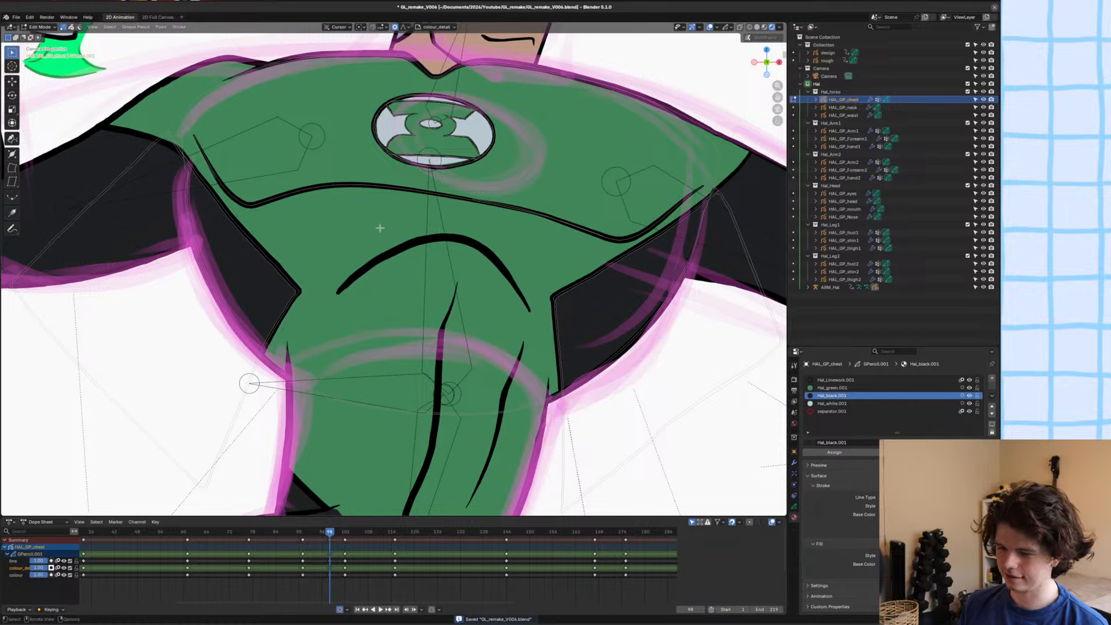
key("Tab")
Select the whole rib arch stroke on the waist object in Edit Mode and widen it along X.
left_click(392, 252)
key("Tab")
left_click(391, 252)
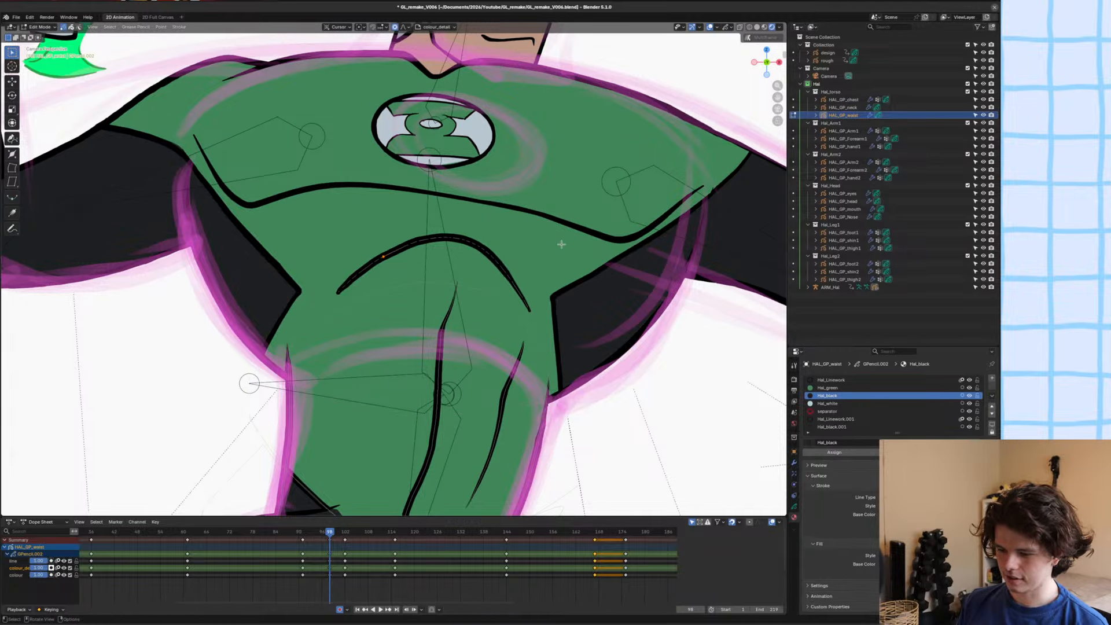
key("2")
key("s")
key("x")
left_click(589, 247)
Adjust the rib arch stroke's thickness, move it slightly upward and save the file.
key("alt+s")
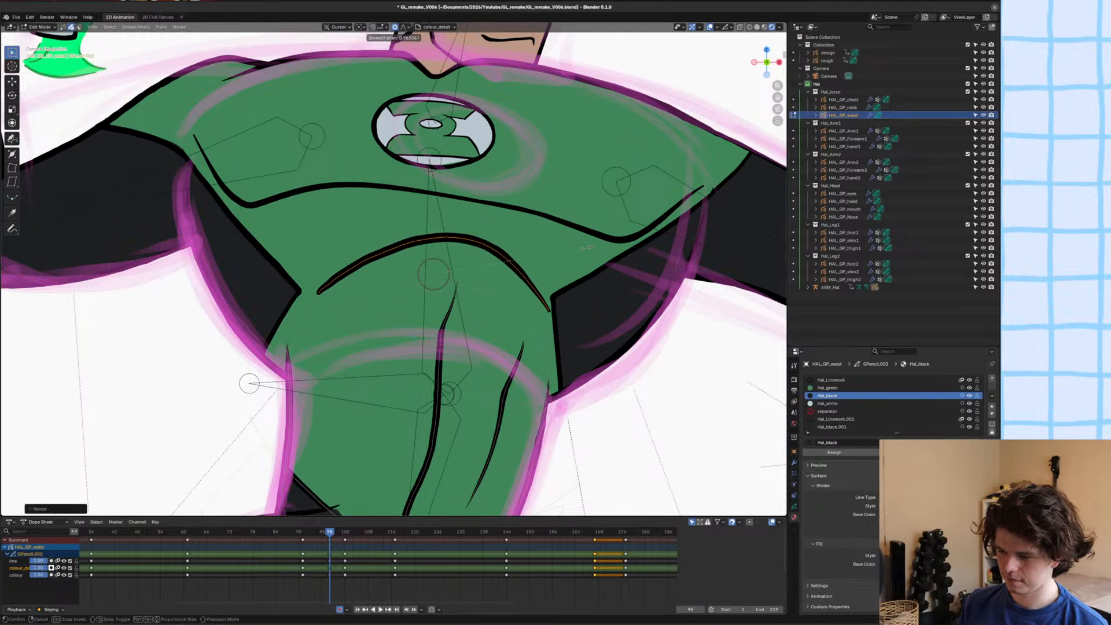
left_click(554, 247)
key("g")
left_click(550, 239)
key("ctrl+s")
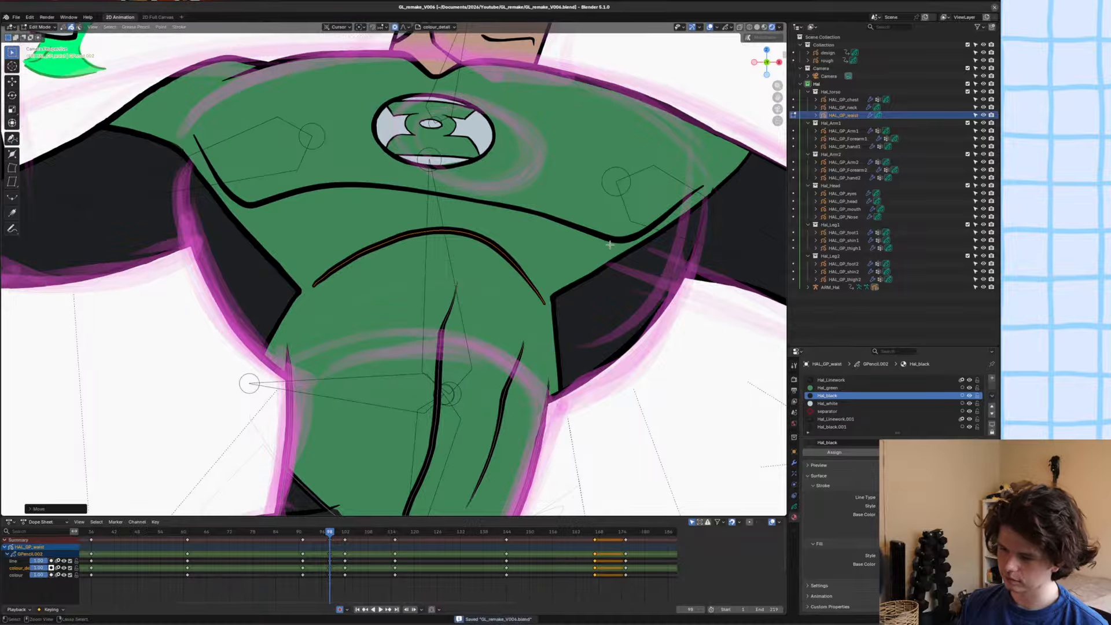
Return the waist to Object Mode, deselect it and review the torso and full pose.
key("Tab")
key("alt+a")
scroll(410, 246, "down", 7)
middle_click_drag(423, 244, 457, 238, "shift")
scroll(440, 242, "up", 1, "alt")
scroll(440, 242, "down", 1, "alt")
scroll(440, 242, "up", 1, "alt")
scroll(440, 242, "down", 1, "alt")
scroll(456, 238, "down", 1)
Move the armature's neck bone sideways in Pose Mode to shift the head slightly away from the raised sword arm.
left_click(440, 211)
left_click(440, 209)
left_click(438, 208)
key("g")
key("x")
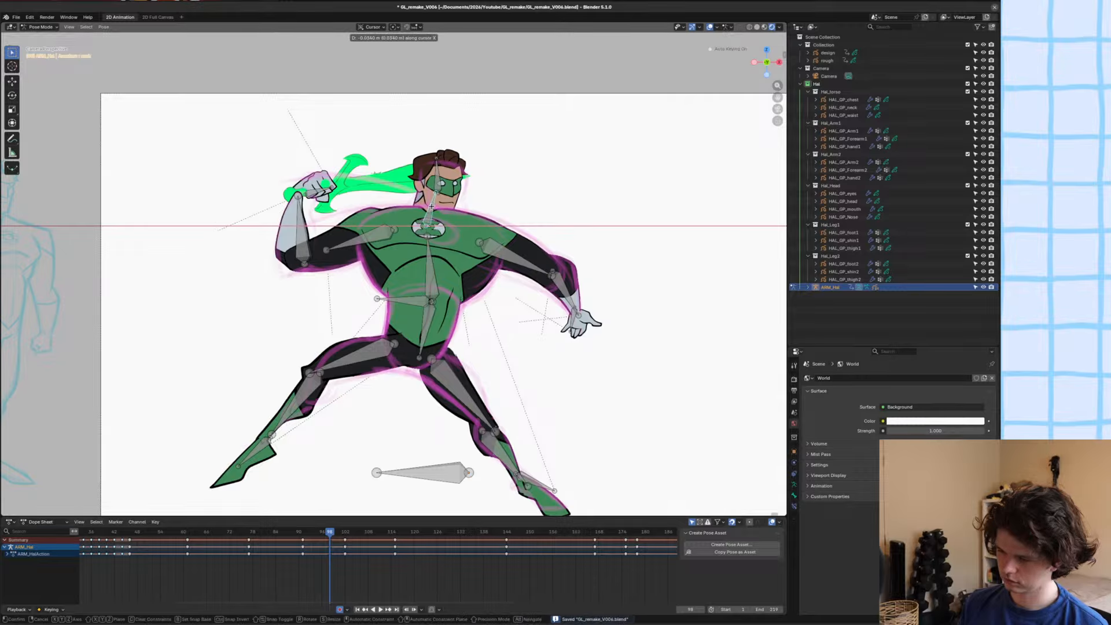
left_click(445, 207)
key("g")
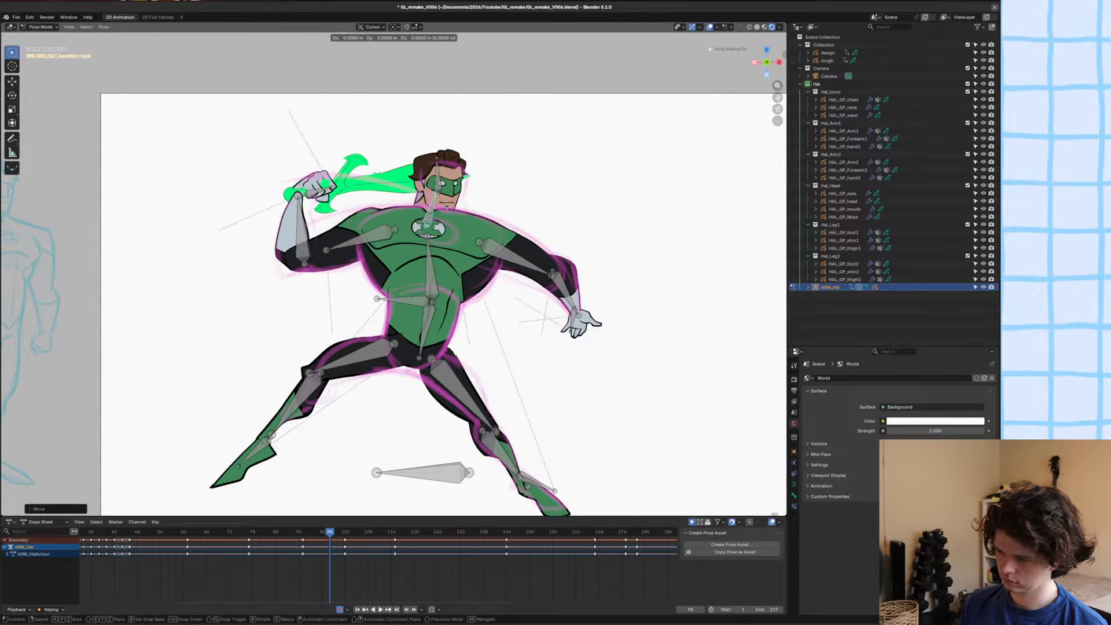
left_click(451, 209)
Compare the pose with frame 97, save the file, review the full figure and leave Pose Mode.
scroll(451, 209, "up", 1, "alt")
scroll(451, 209, "down", 1, "alt")
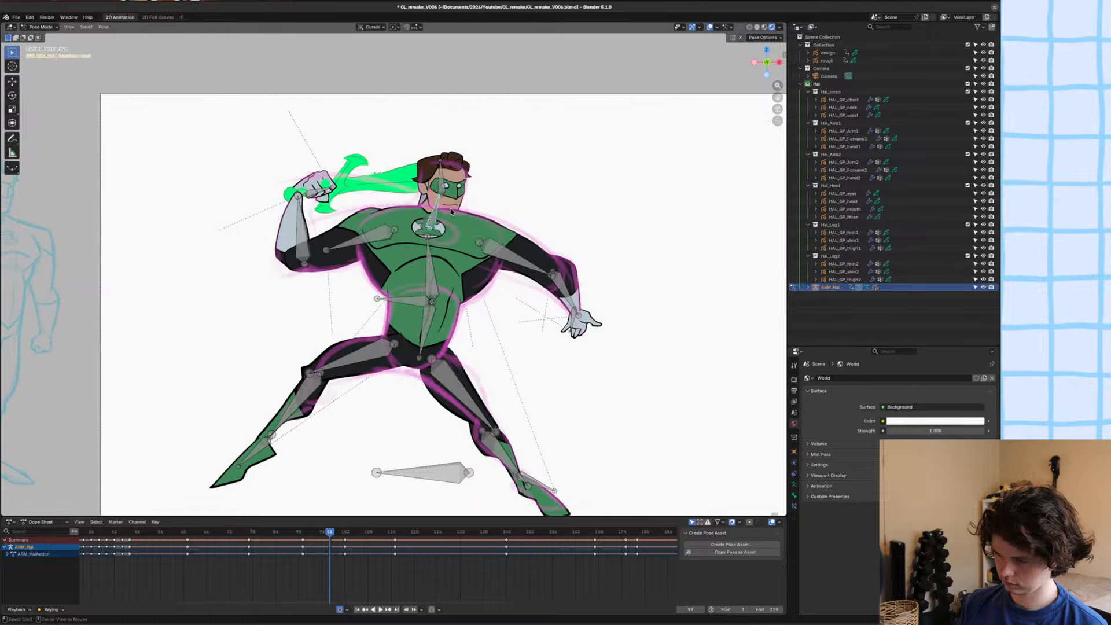
scroll(451, 211, "down", 6, "alt")
scroll(451, 212, "up", 7, "alt")
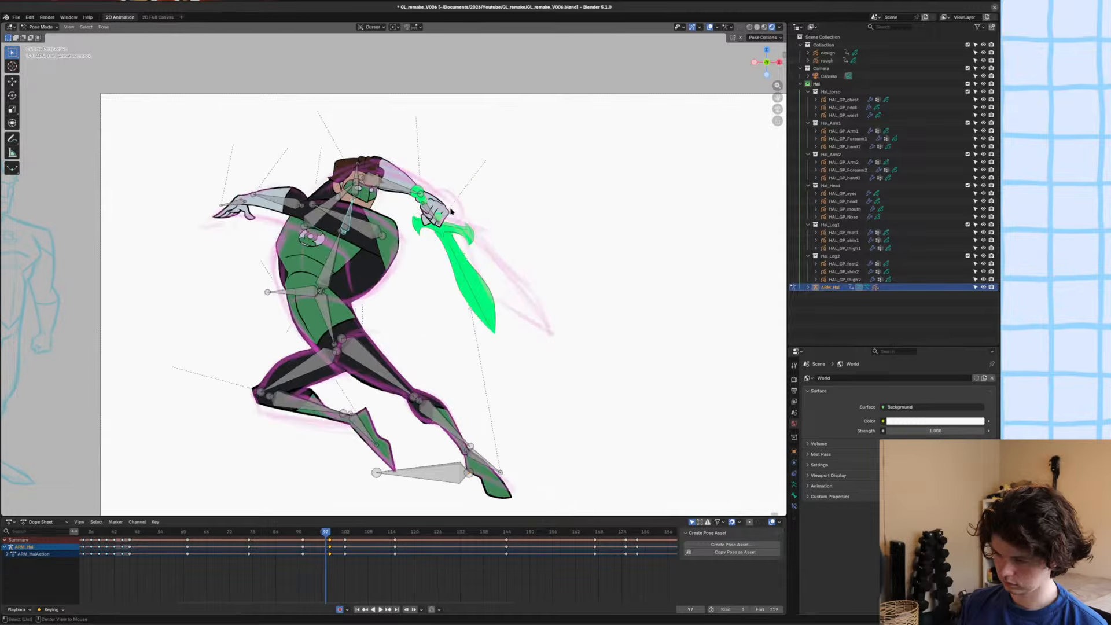
scroll(451, 212, "up", 1, "alt")
key("ctrl+s")
scroll(451, 212, "down", 2)
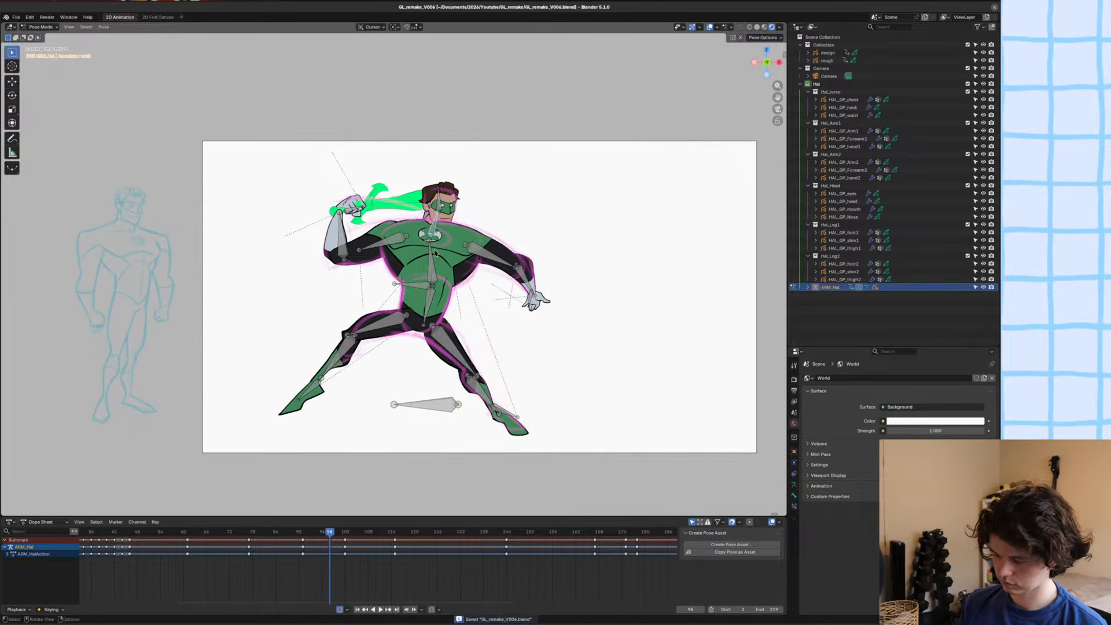
scroll(387, 242, "up", 6)
scroll(388, 242, "down", 1)
key("ctrl+Tab")
Delete all strokes of the raised upper arm, HAL_GP_Arm1, at frame 98.
left_click(341, 217)
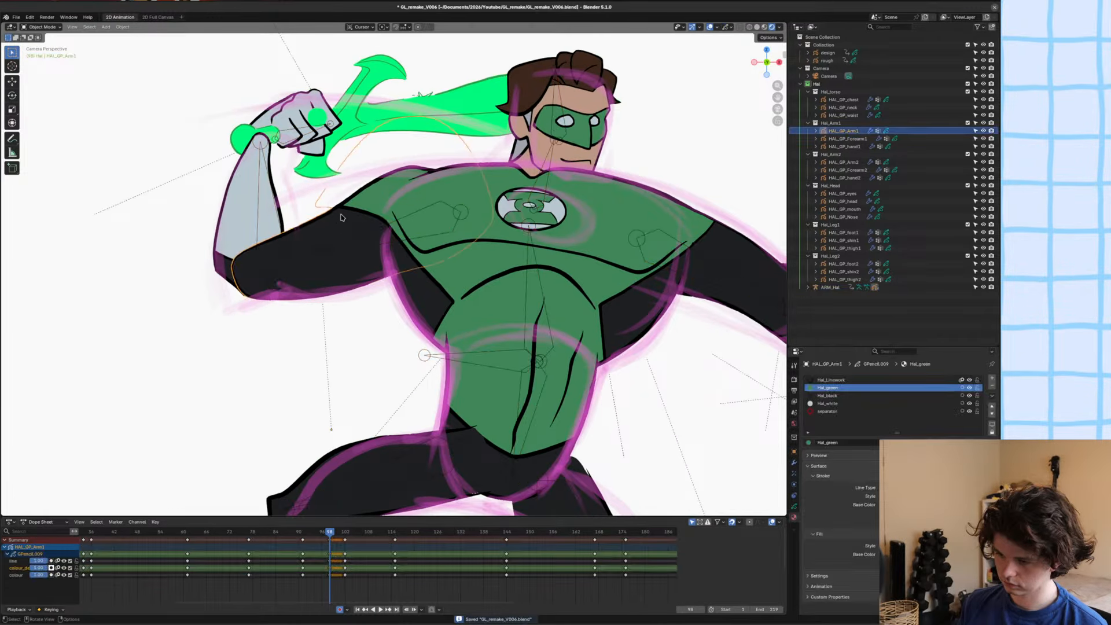
key("Tab")
key("a")
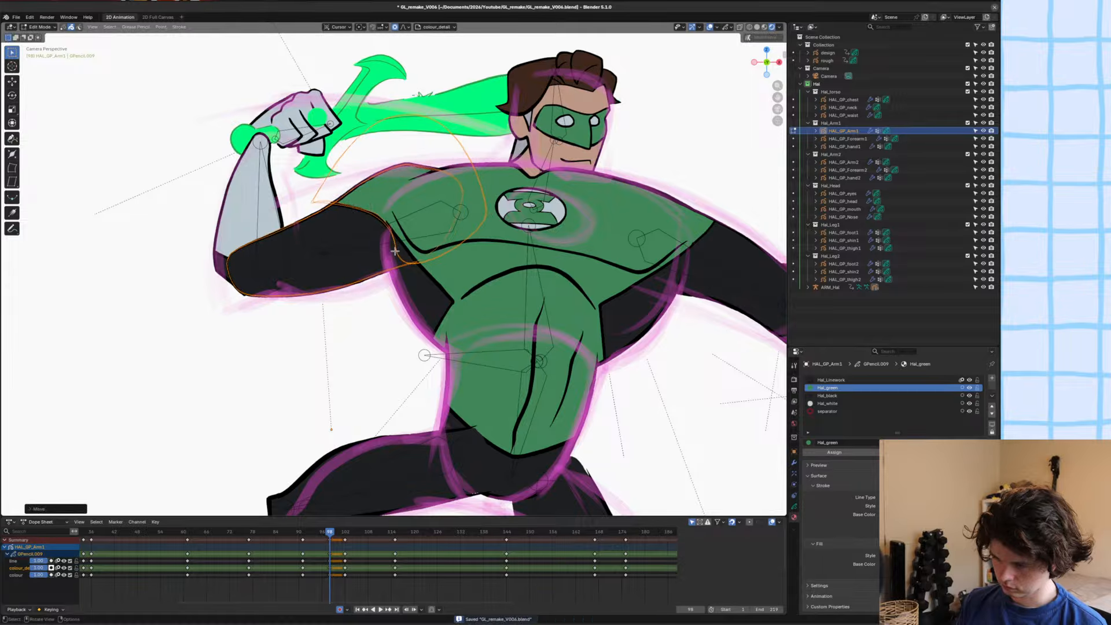
key("x")
left_click(401, 256)
middle_click_drag(386, 235, 429, 313, "shift")
Switch the upper arm to Draw Mode with the Hal_Linework material and the Ink Pen brush, and save the file.
key("ctrl+Tab")
scroll(425, 287, "up", 4)
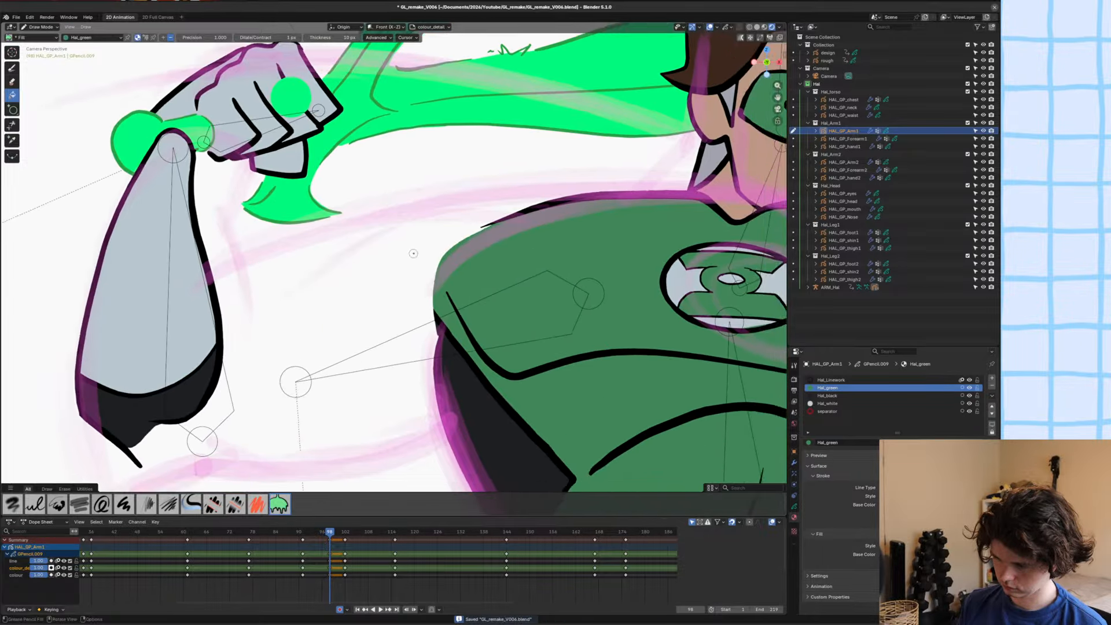
scroll(396, 268, "down", 3)
left_click(846, 382)
key("y")
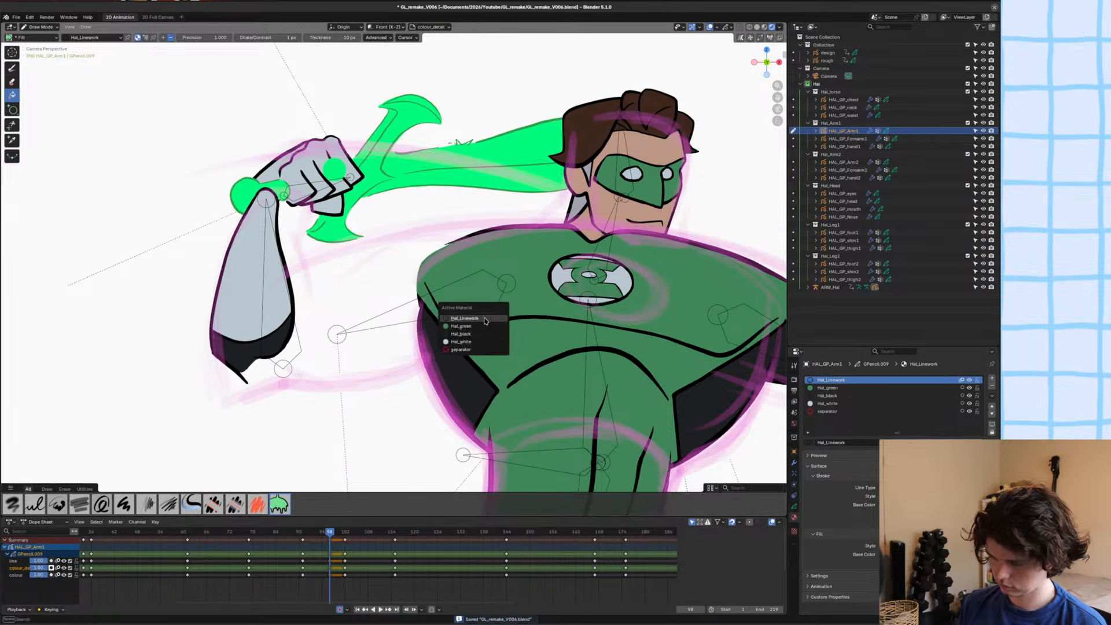
left_click(482, 320)
key("ctrl+s")
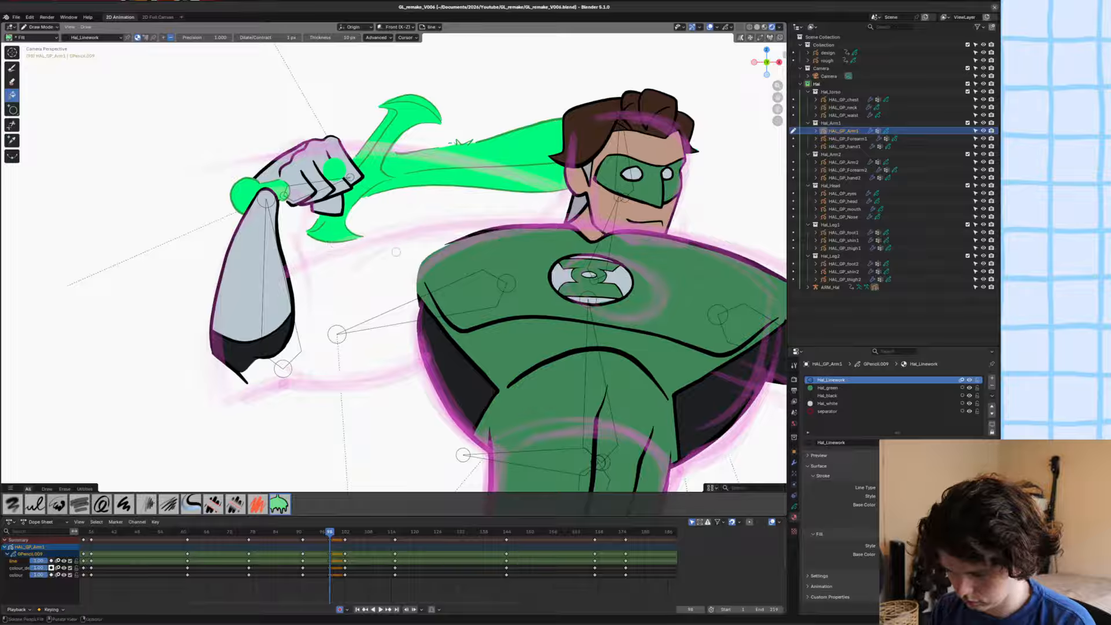
key("Page_Down")
left_click(11, 68)
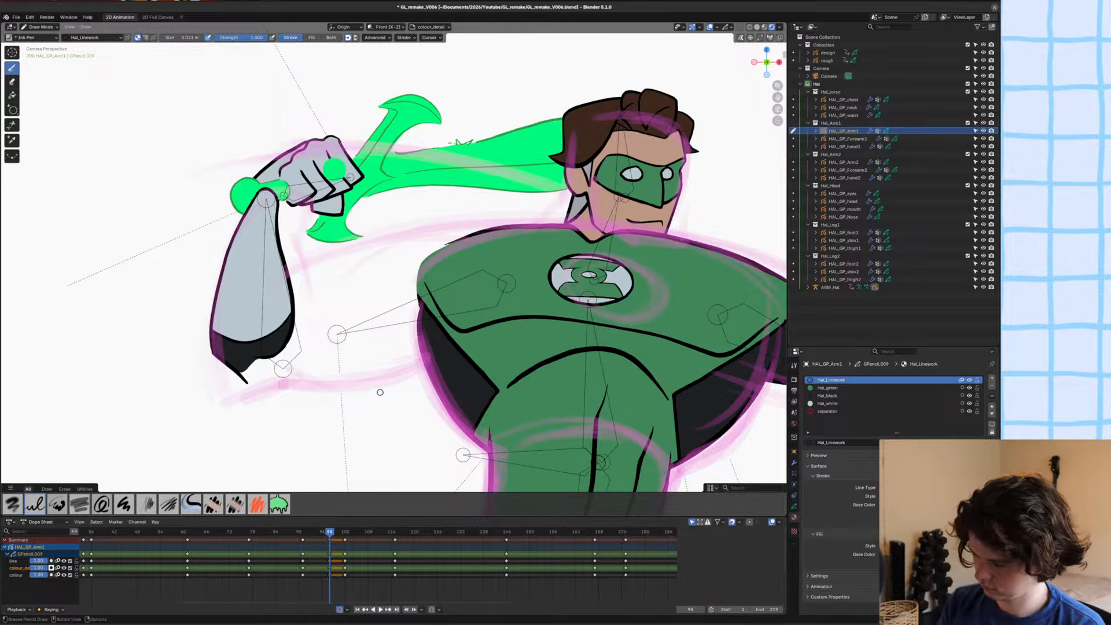
Draw the raised upper arm's upper and lower outlines between shoulder and elbow on the line layer in Hal_Linework, and save.
key("u")
left_click(308, 372)
key("y")
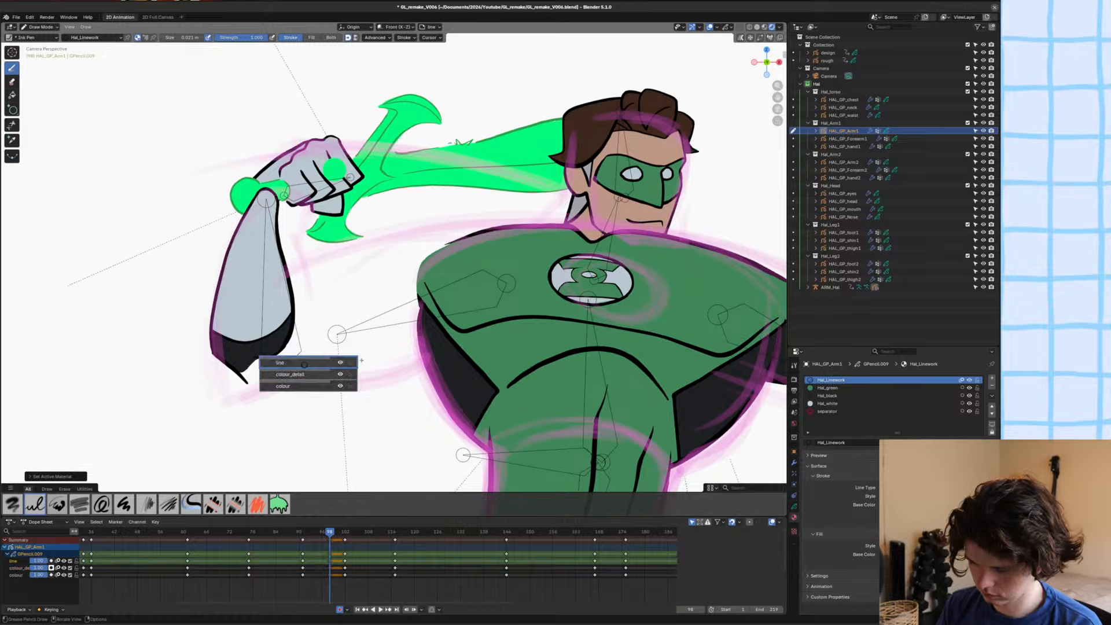
left_click(305, 363)
mouse_move(272, 298)
left_mouse_down()
mouse_move(359, 253)
mouse_move(397, 262)
left_mouse_up()
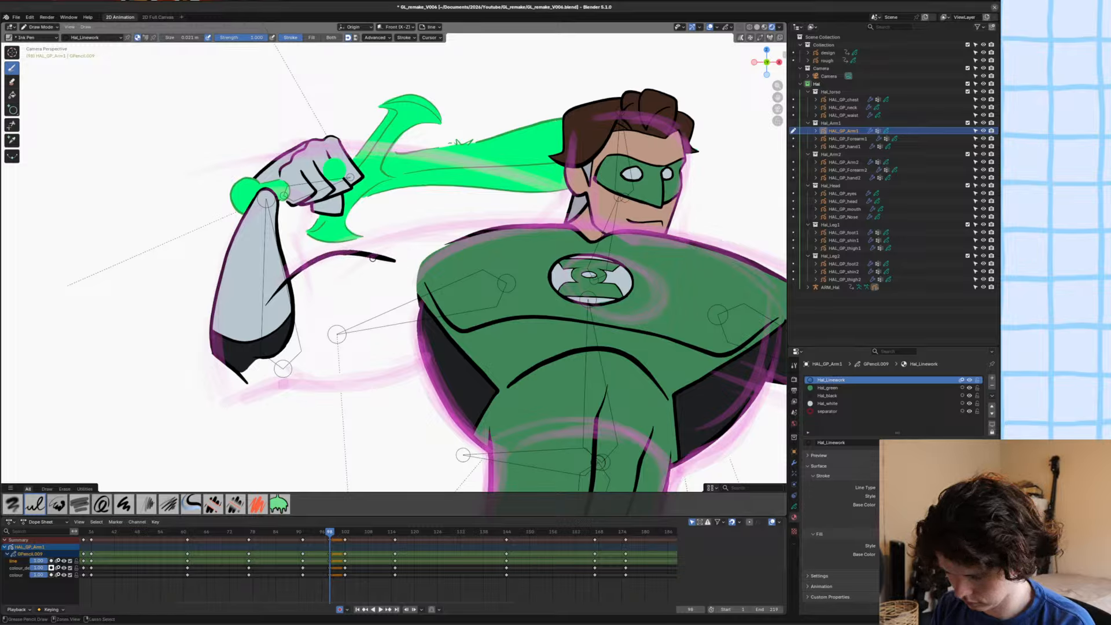
key("ctrl+z")
mouse_move(473, 233)
left_mouse_down()
mouse_move(347, 253)
mouse_move(280, 278)
mouse_move(258, 291)
mouse_move(246, 335)
left_mouse_up()
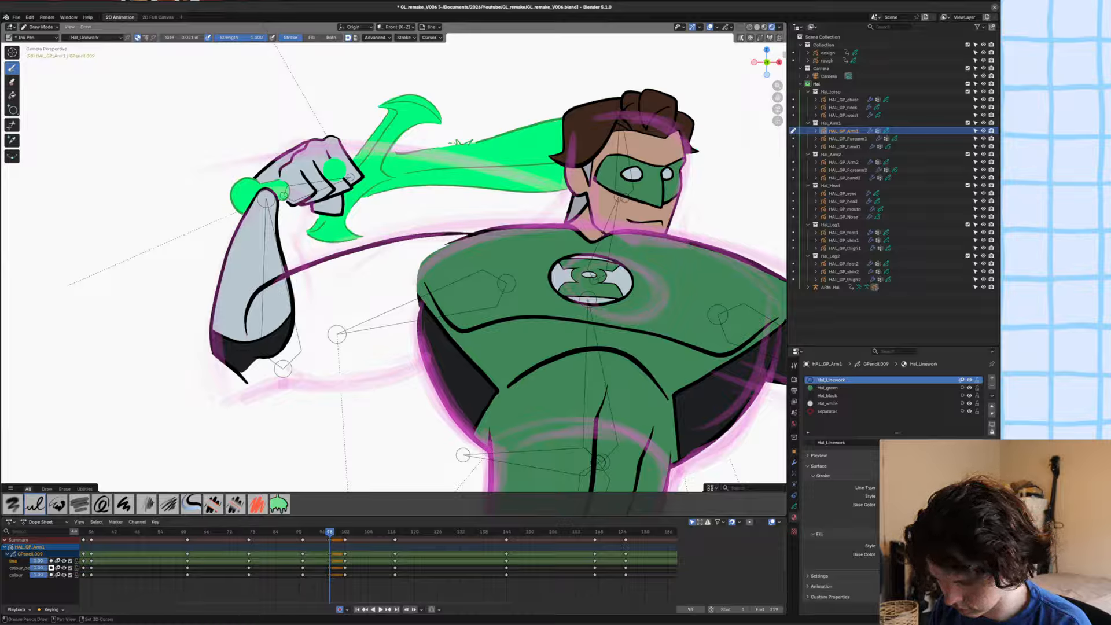
mouse_move(422, 360)
left_mouse_down()
mouse_move(251, 380)
mouse_move(248, 368)
left_mouse_up()
mouse_move(216, 362)
middle_mouse_down("shift")
mouse_move(261, 290)
mouse_move(272, 311)
middle_mouse_up("shift")
key("ctrl+s")
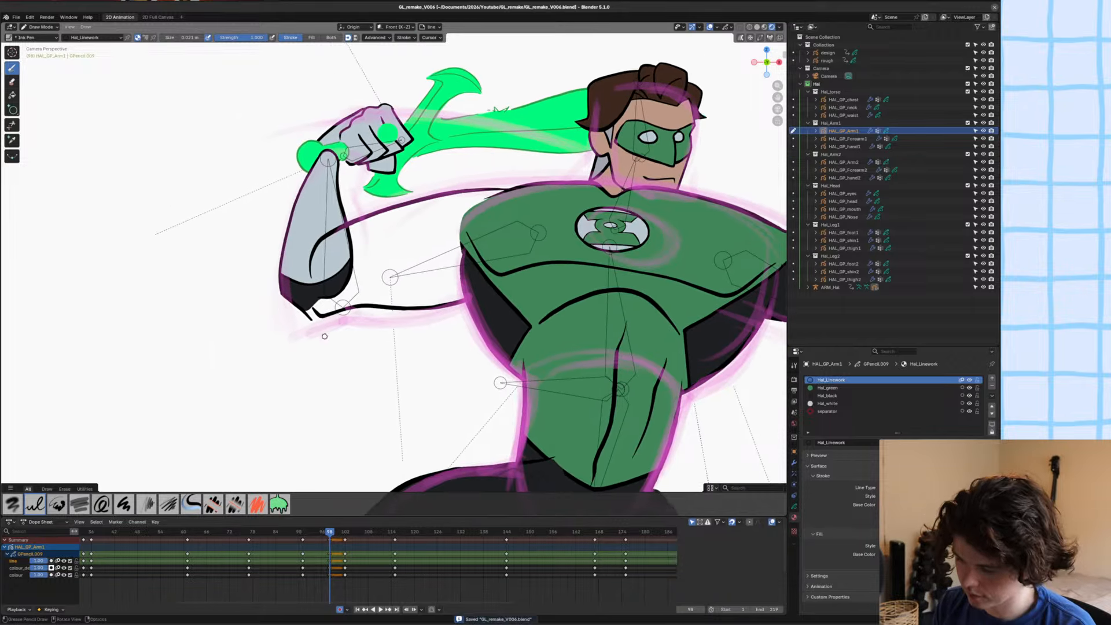
mouse_move(347, 337)
middle_mouse_down("shift")
mouse_move(372, 327)
mouse_move(379, 340)
middle_mouse_up("shift")
key("ctrl+Tab")
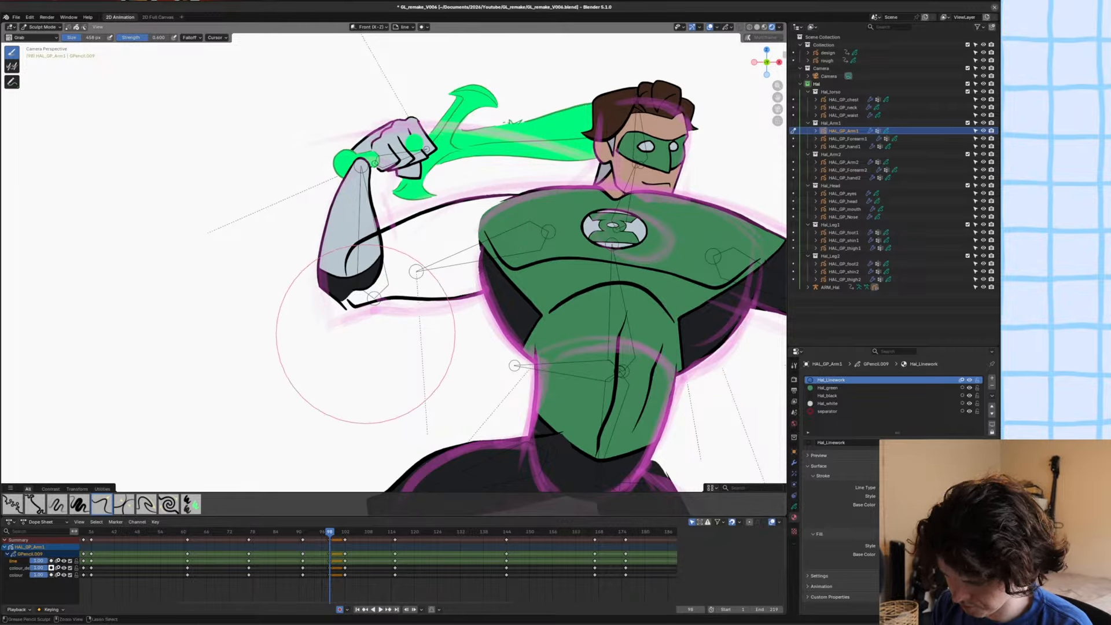
key("ctrl+Tab")
middle_click_drag(361, 320, 365, 319, "shift")
key("ctrl+s")
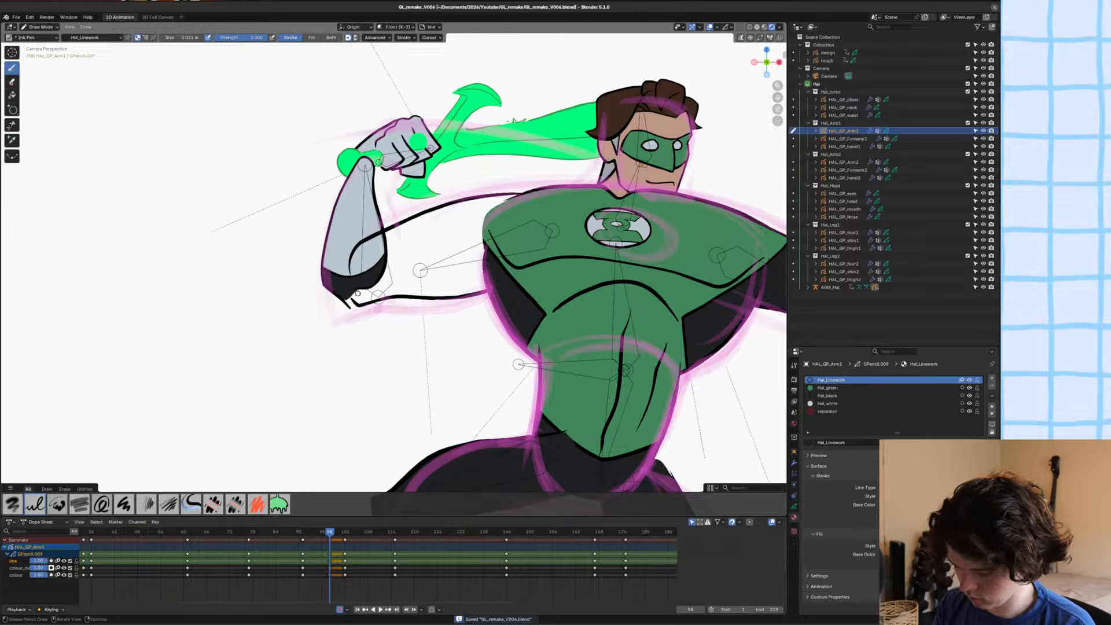
Close the elbow gap between the upper arm's two outlines with a separator-material stroke on the colour layer.
key("u")
left_click(341, 325)
key("y")
left_click(336, 343)
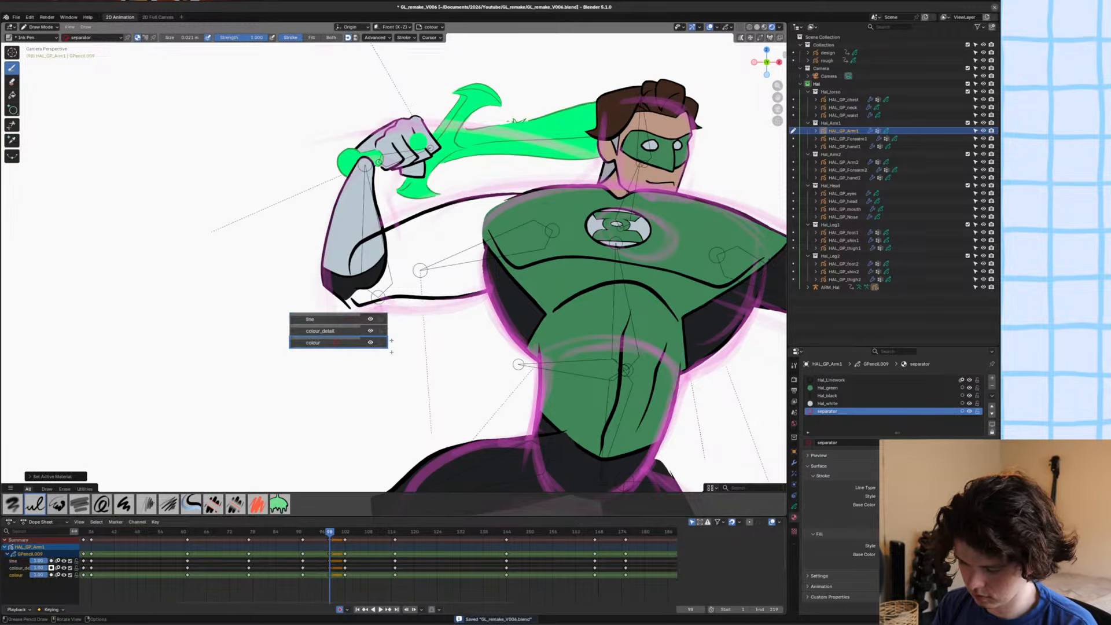
scroll(339, 341, "up", 6)
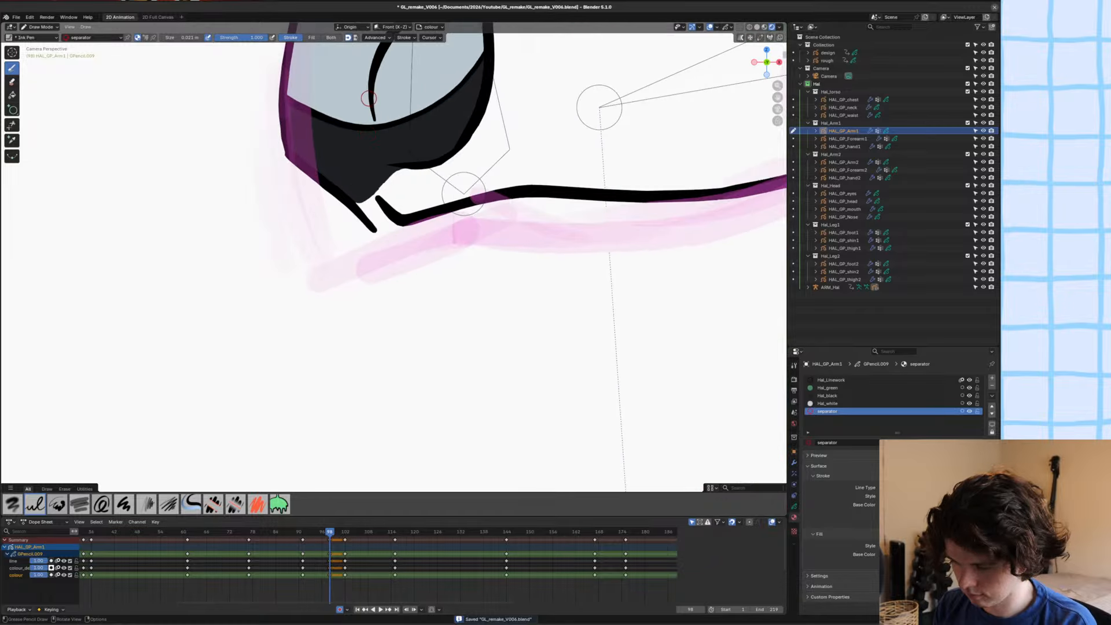
left_click_drag(369, 98, 386, 213)
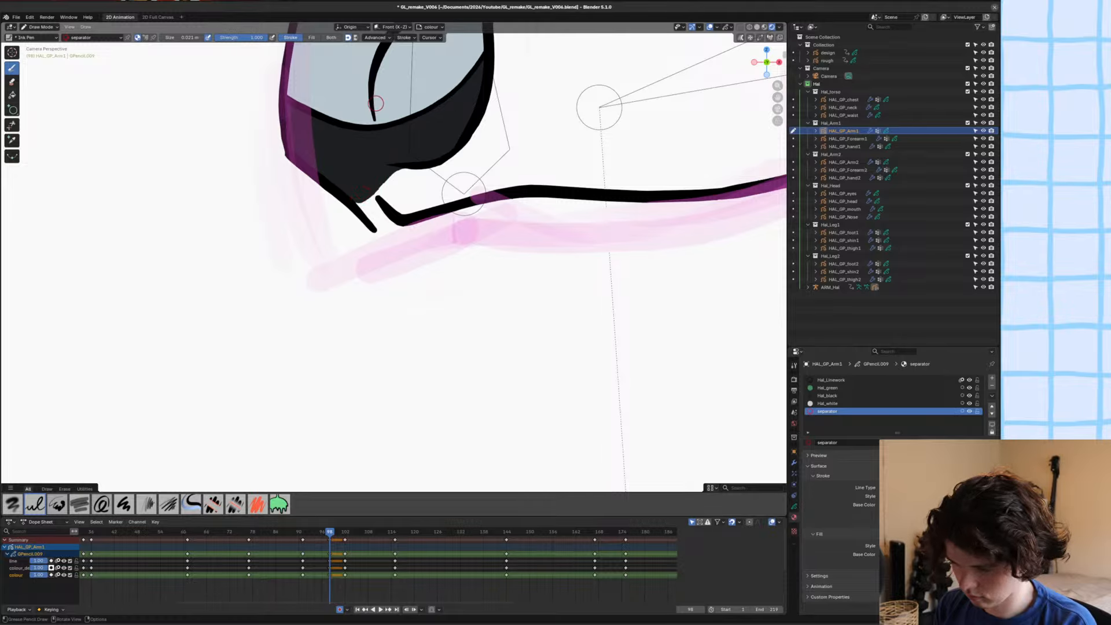
left_click_drag(375, 111, 388, 202)
middle_click_drag(332, 204, 325, 307, "shift")
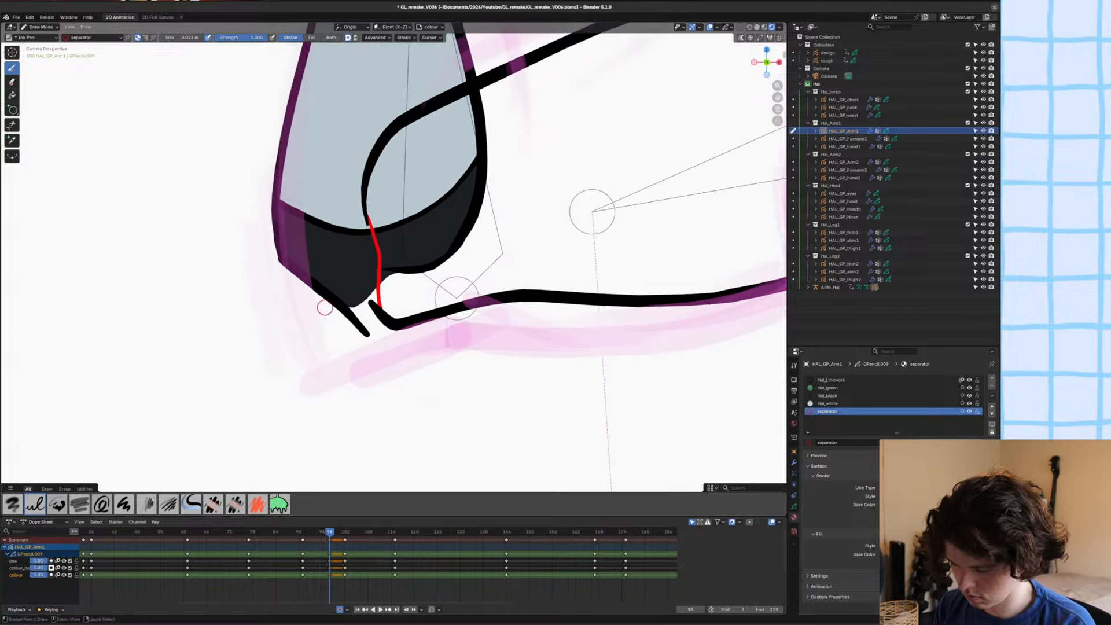
scroll(330, 324, "down", 5)
Fill the enclosed upper arm shape with the Hal_black material.
key("u")
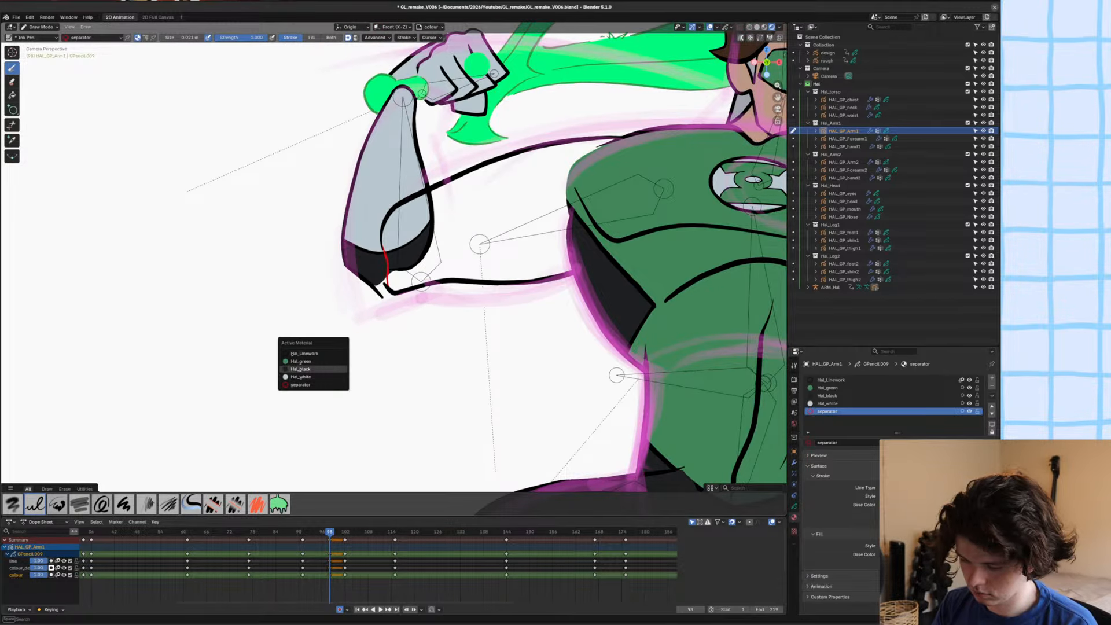
left_click(299, 369)
key("f")
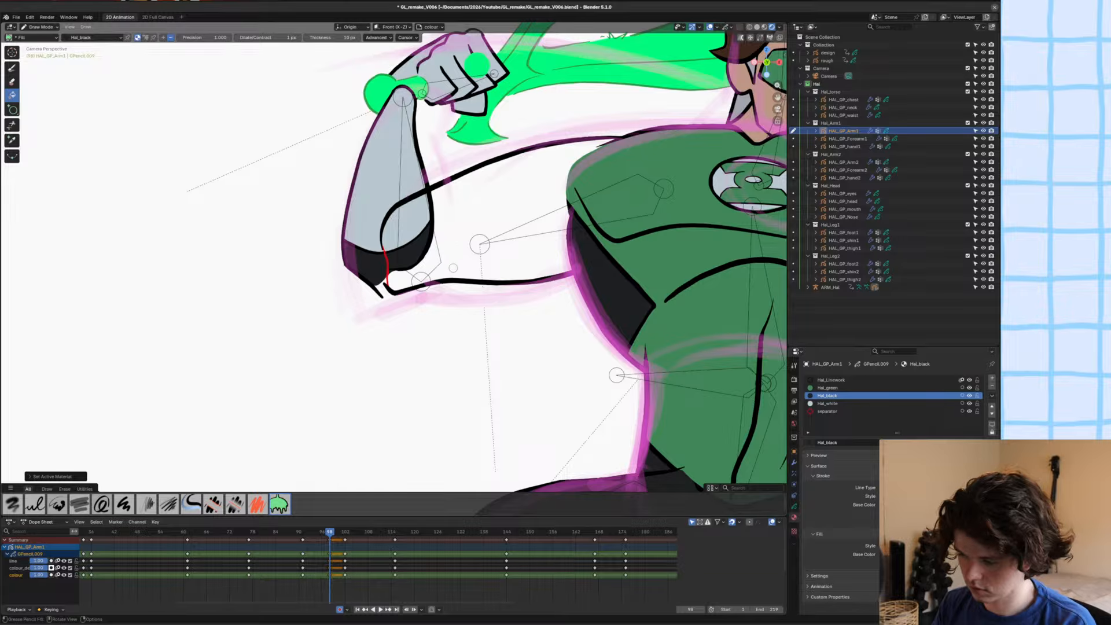
left_click(450, 276)
Delete the red separator stroke at the elbow in Edit Mode and save the file.
key("Tab")
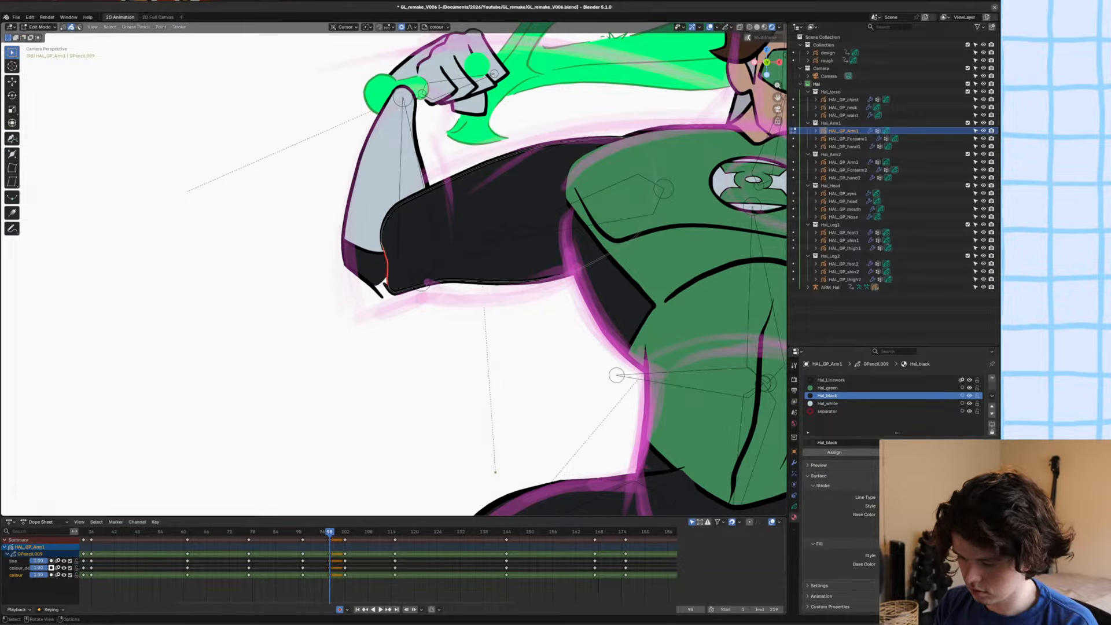
key("Delete")
scroll(418, 366, "down", 3)
key("ctrl+s")
Return the upper arm to Draw Mode with the Ink Pen, Hal_Linework material and colour_detail layer active.
key("ctrl+Tab")
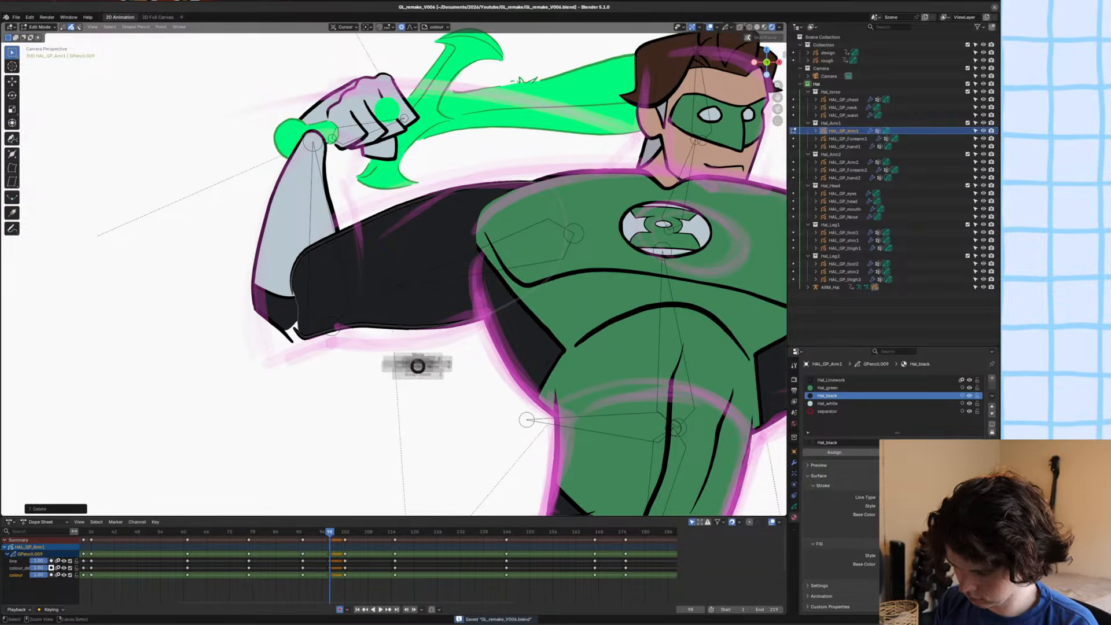
left_click(406, 318)
middle_click_drag(427, 337, 415, 335, "shift")
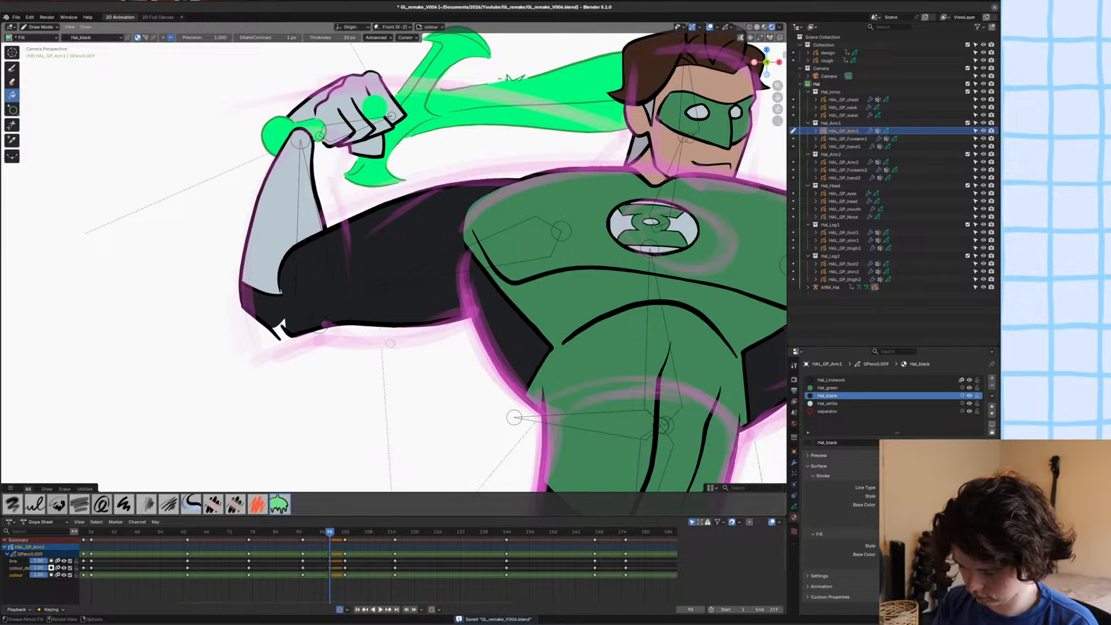
key("u")
left_click(333, 330)
key("y")
left_click(323, 340)
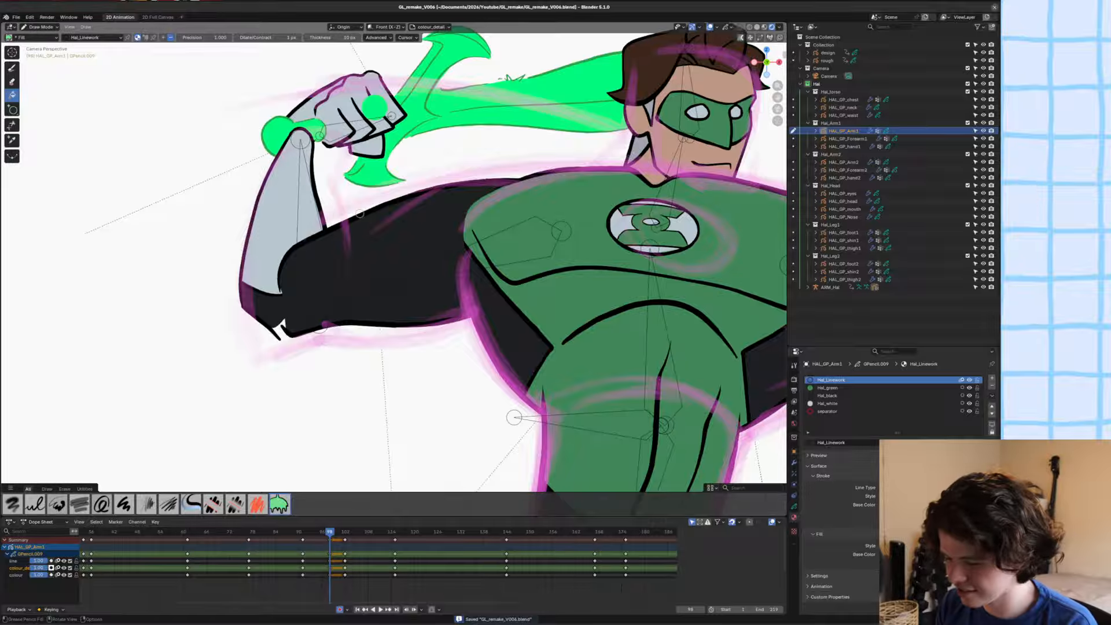
left_click(11, 69)
left_click_drag(399, 202, 466, 251)
key("ctrl+z")
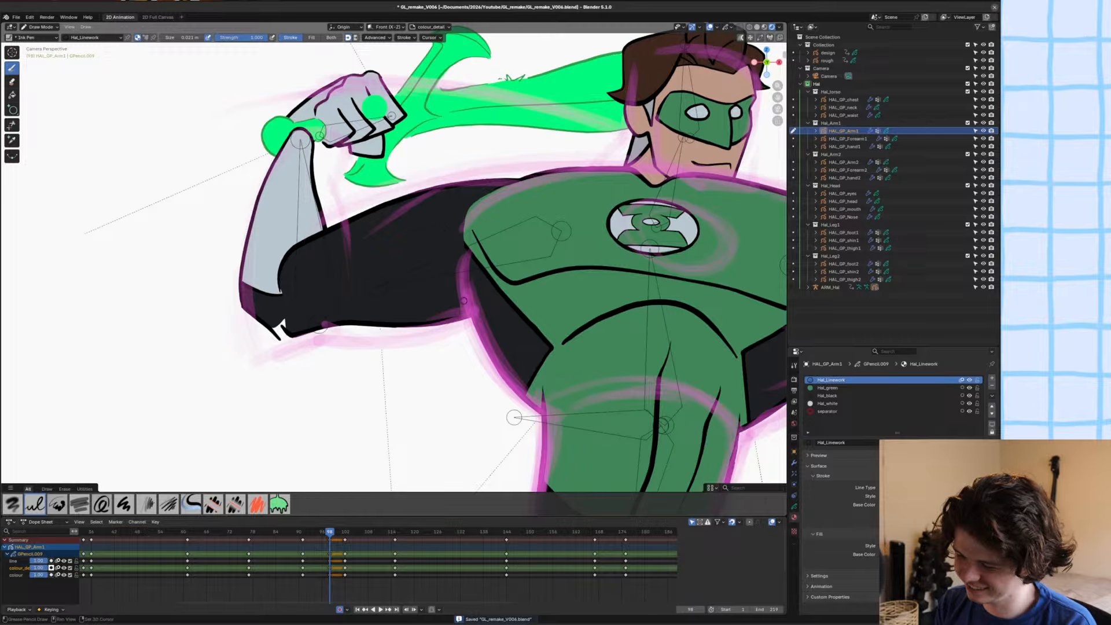
mouse_move(405, 232)
middle_mouse_down("shift")
mouse_move(492, 285)
mouse_move(492, 197)
mouse_move(280, 102)
middle_mouse_up("shift")
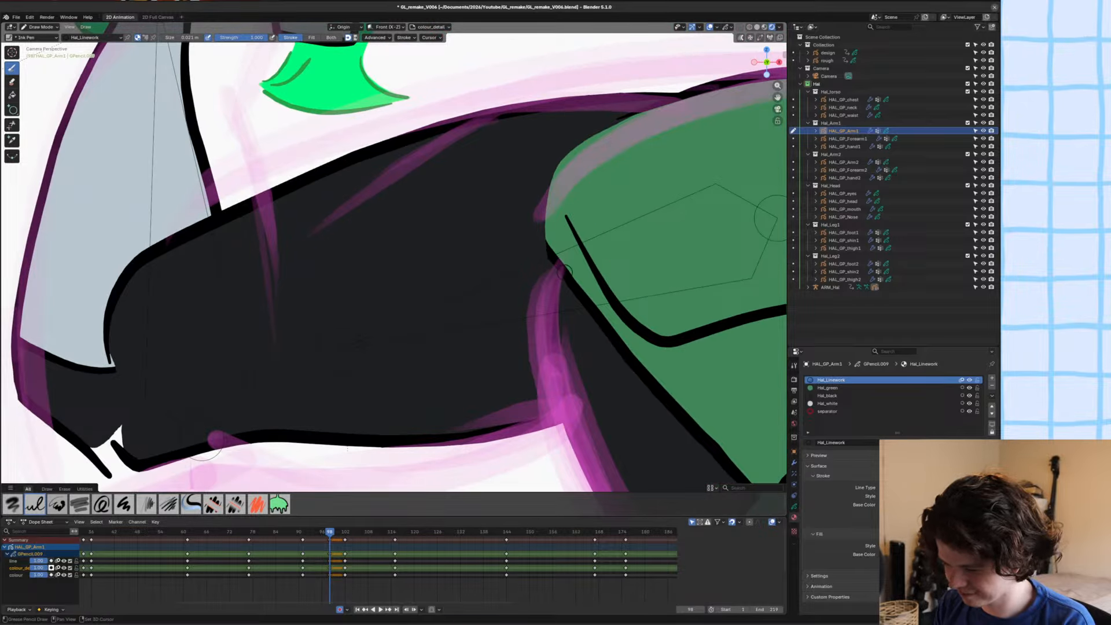
left_click_drag(565, 272, 524, 216)
key("ctrl+z")
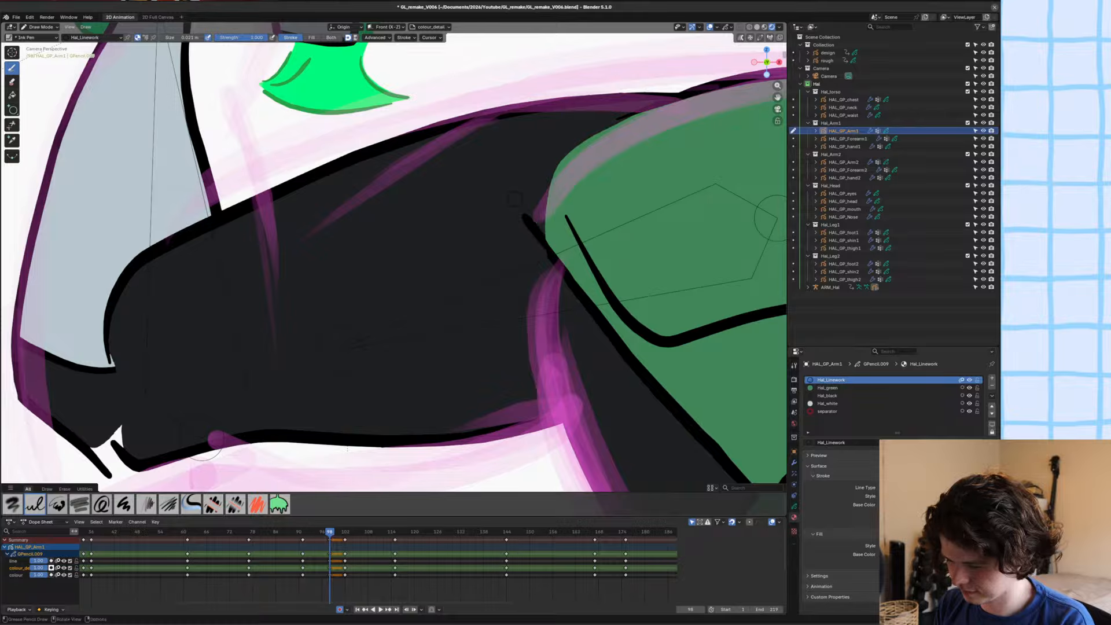
key("ctrl+z")
mouse_move(565, 270)
left_mouse_down()
mouse_move(421, 139)
mouse_move(554, 257)
left_mouse_up()
key("ctrl+z")
Draw an ink line across the raised arm's shoulder from its upper outline to the chest edge on the colour_detail layer, and save the file.
middle_click_drag(556, 261, 556, 347, "ctrl")
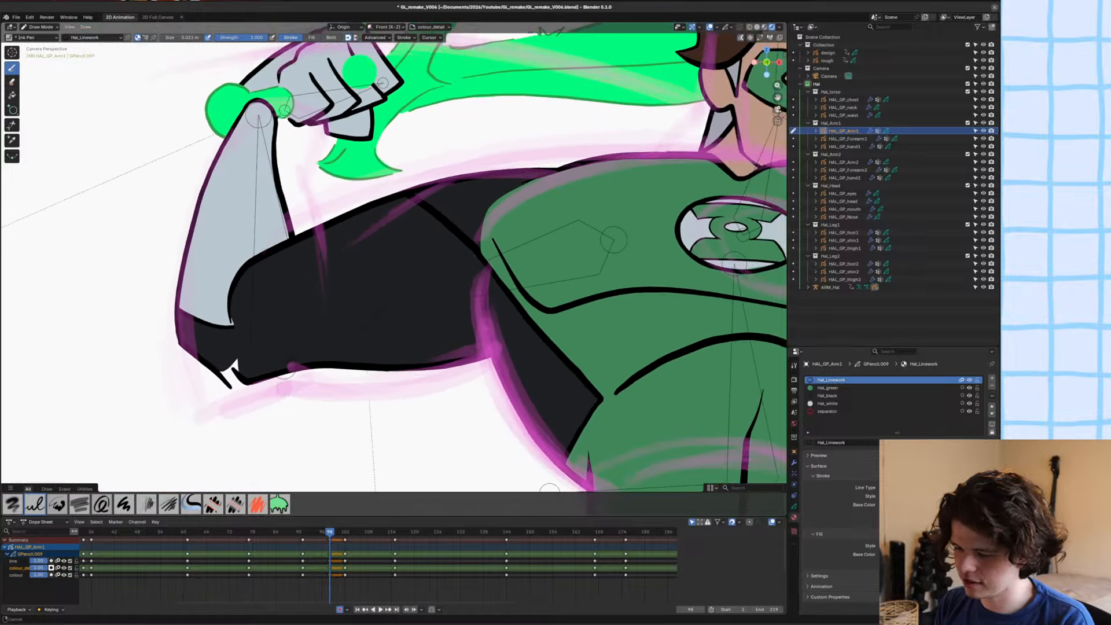
middle_click_drag(549, 490, 536, 474, "ctrl")
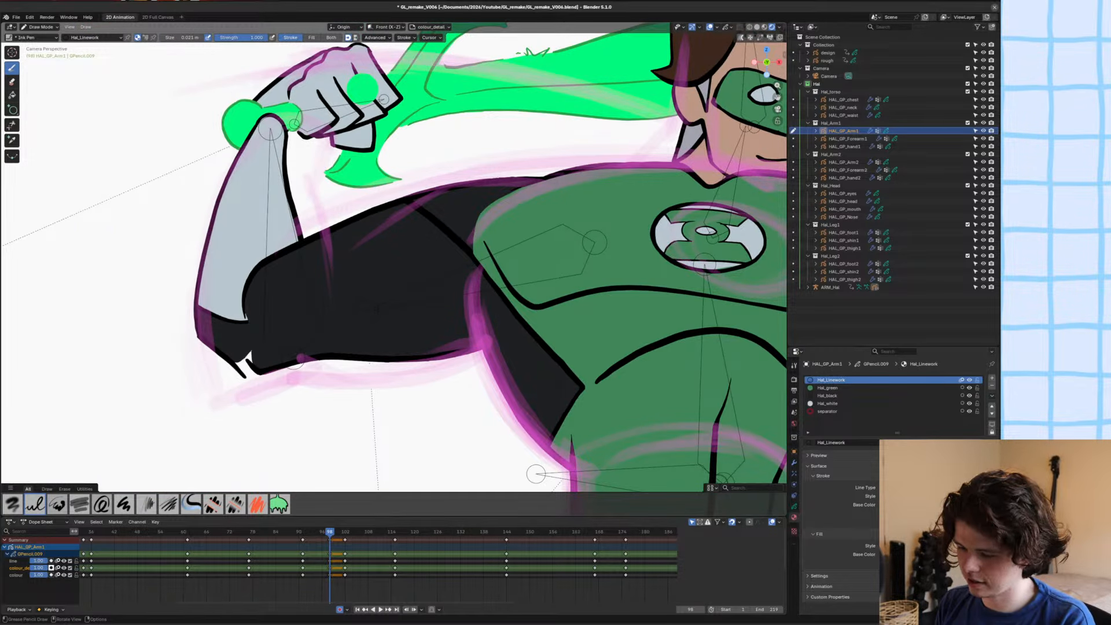
key("ctrl+s")
middle_click_drag(297, 360, 375, 340, "ctrl")
Hide the upper arm's line and colour layers and fill the shoulder area above the new seam line with Hal_green.
left_click(828, 388)
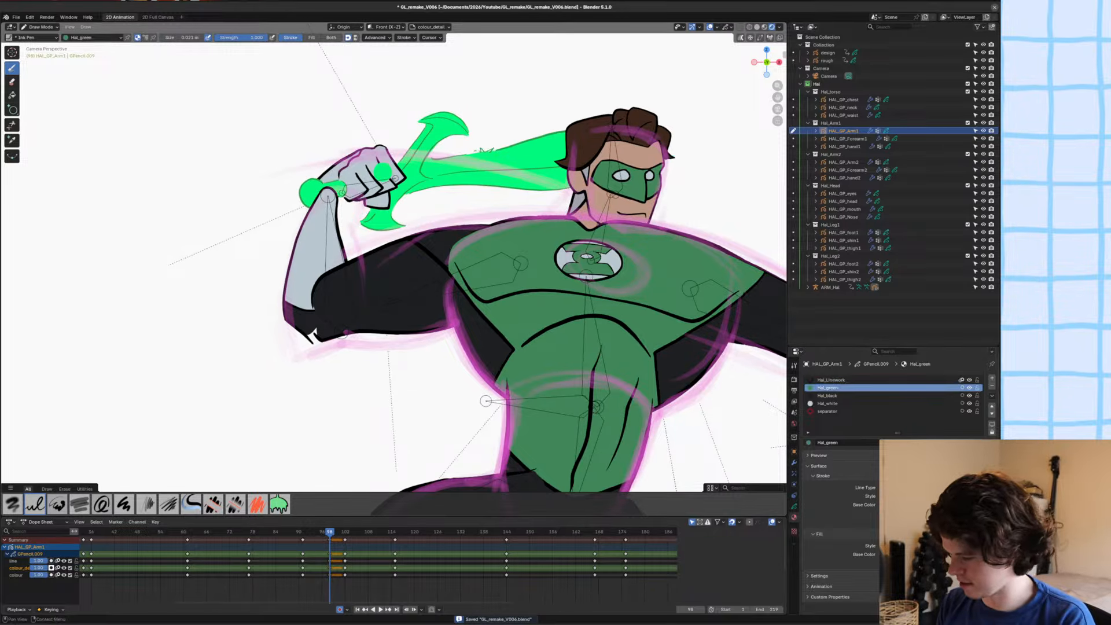
left_click(794, 507)
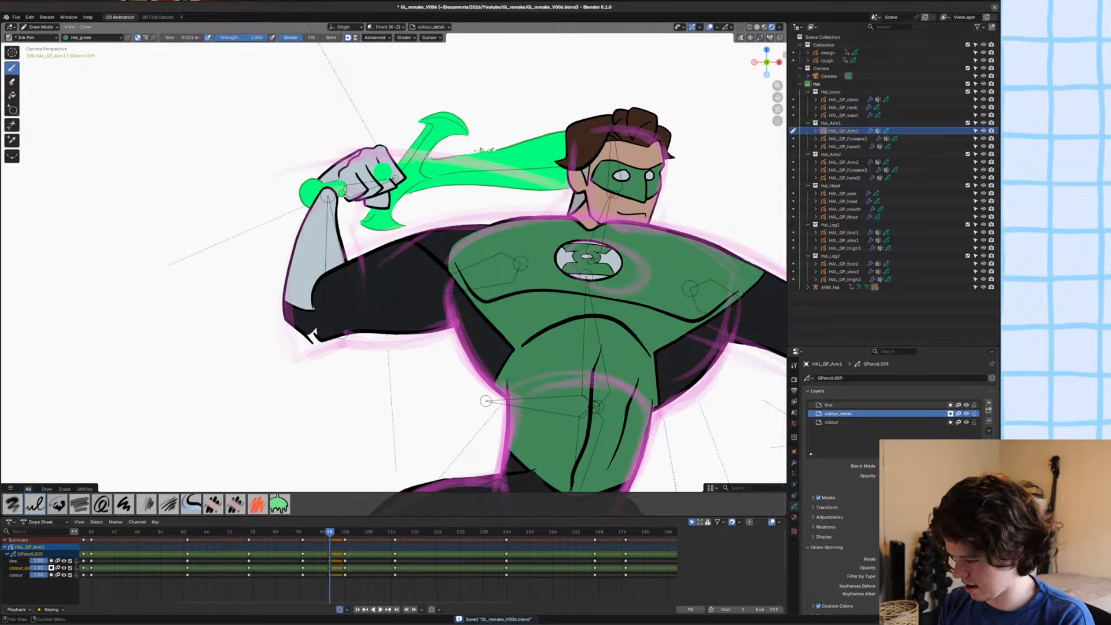
left_click(966, 405)
left_click(966, 422)
left_click(12, 95)
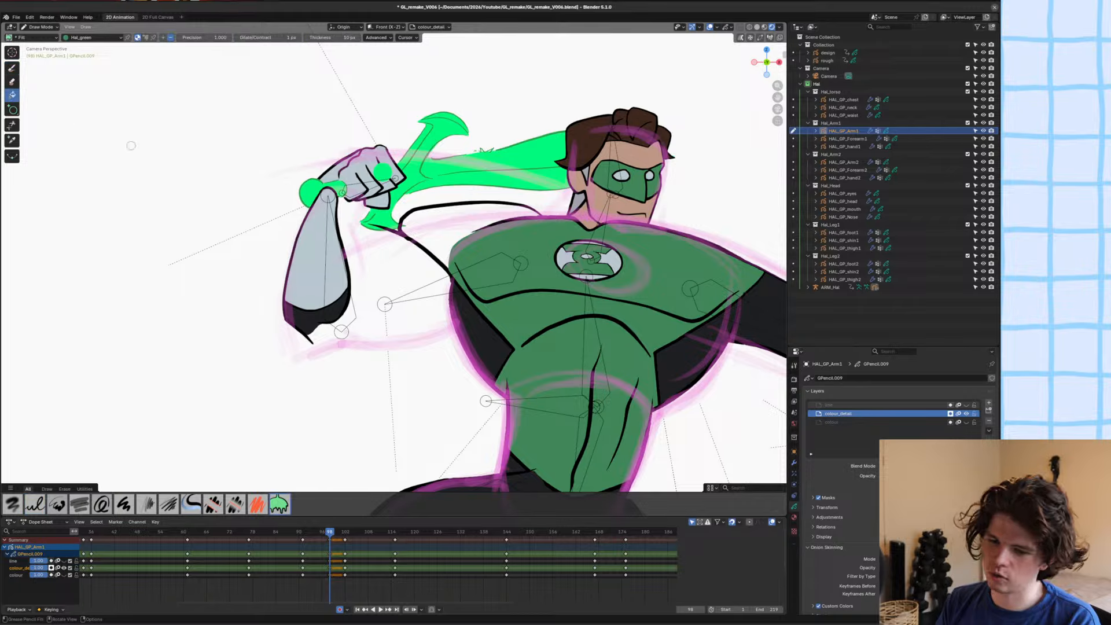
left_click(415, 211)
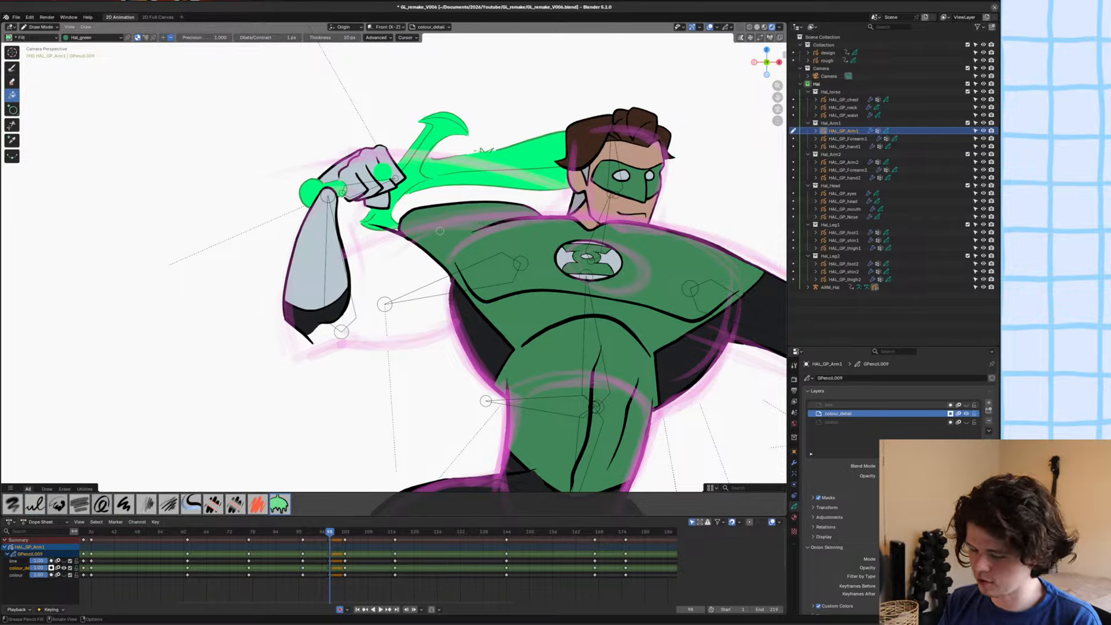
Return the upper arm to Object Mode, show its line and colour layers again, and save the file.
key("ctrl+Tab")
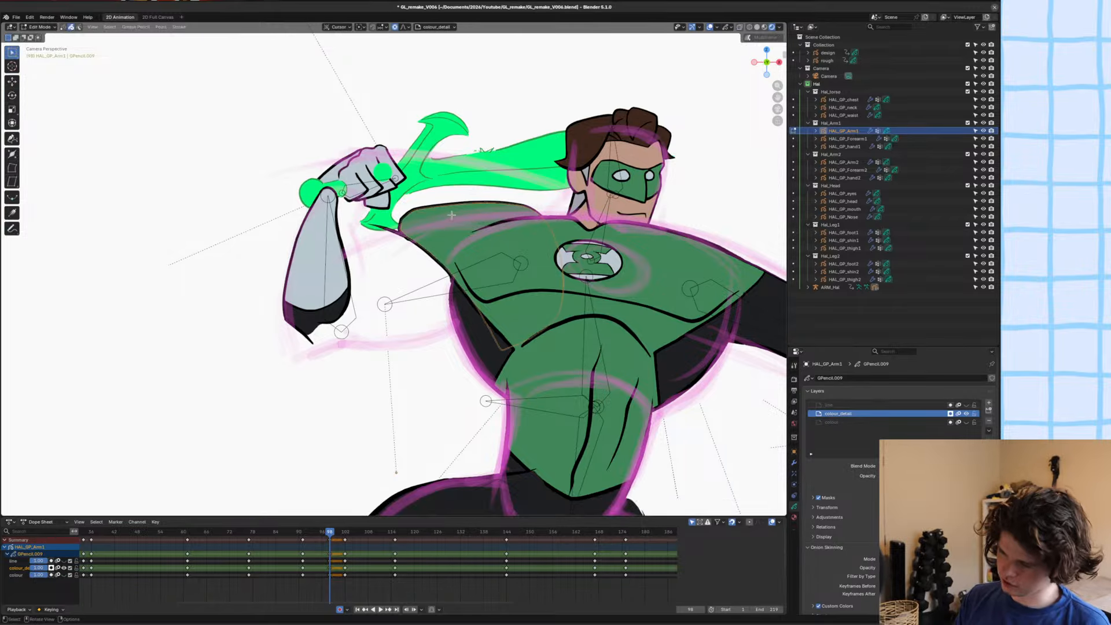
key("ctrl+s")
key("alt+a")
scroll(408, 212, "down", 2)
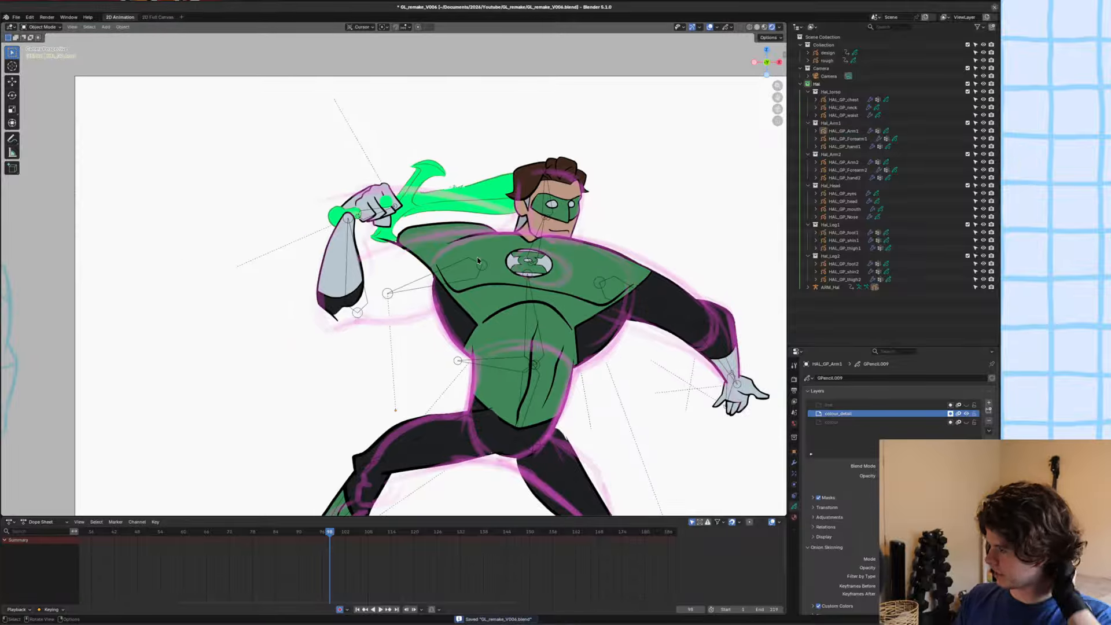
left_click(967, 422)
left_click(966, 405)
scroll(318, 243, "up", 3)
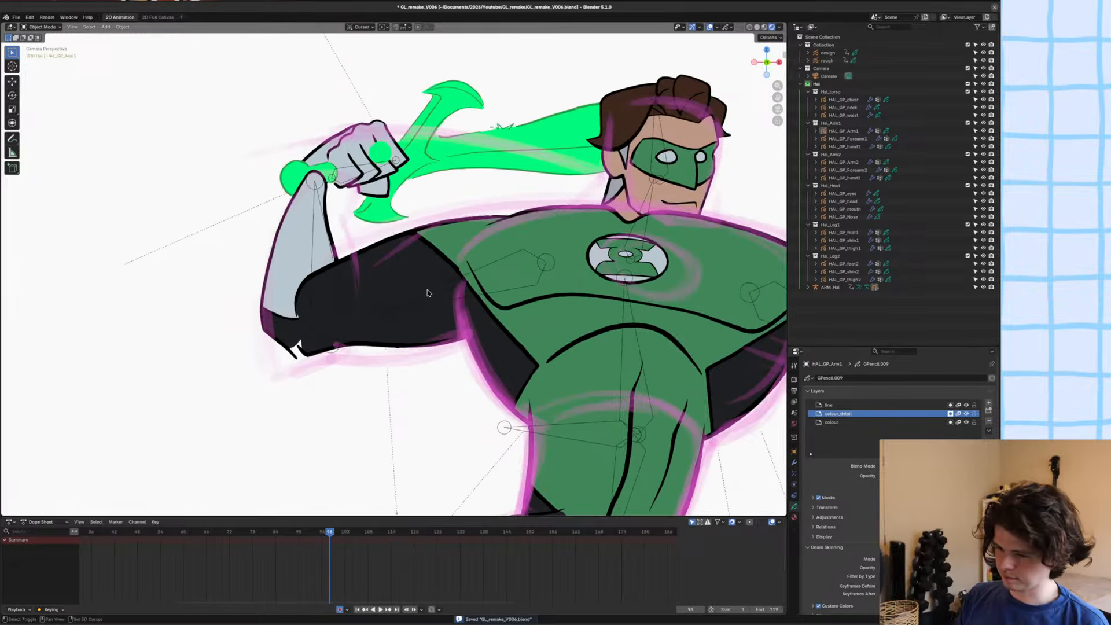
key("ctrl+s")
Move the raised arm's forearm bone slightly towards the body in Pose Mode so the elbow gap closes, and save the file.
left_click(345, 234)
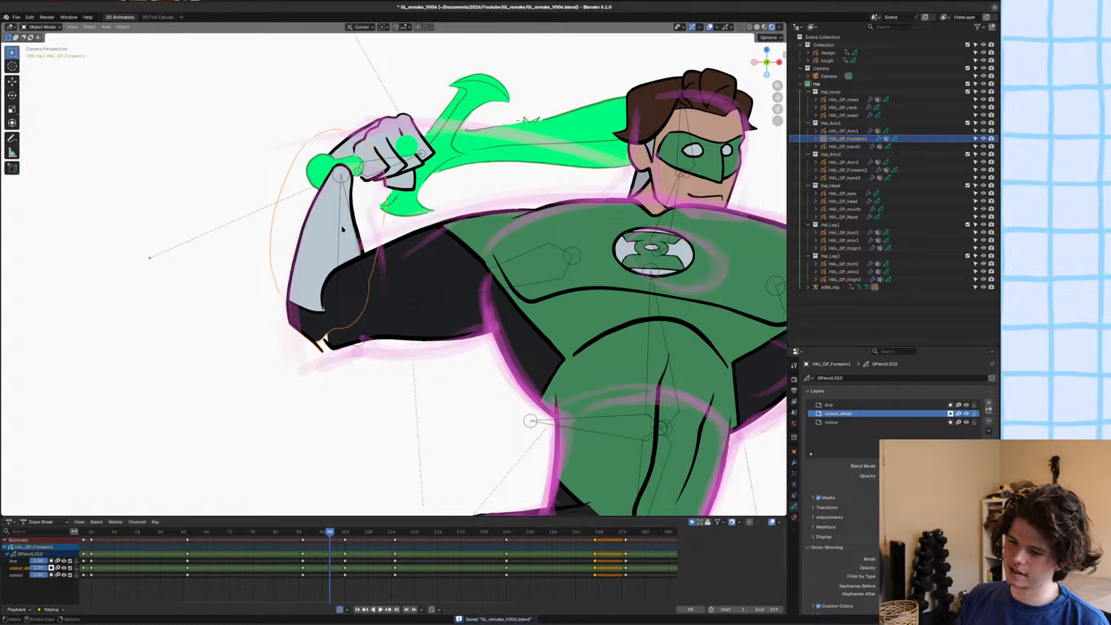
left_click(341, 229)
key("ctrl+Tab")
left_click(340, 226)
key("g")
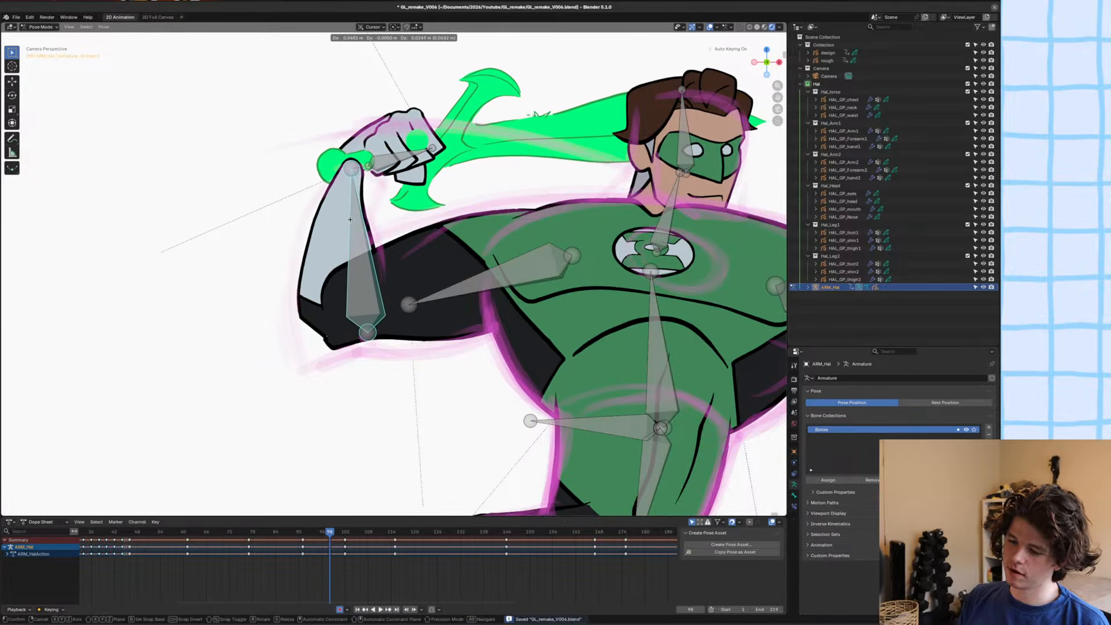
left_click(351, 223)
scroll(352, 225, "up", 2)
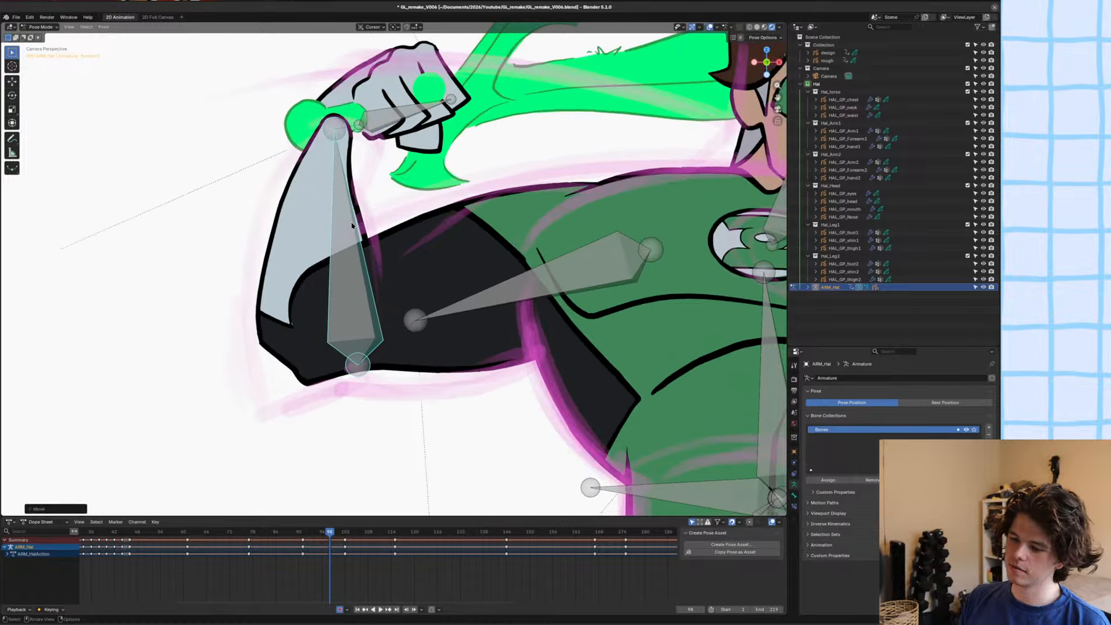
scroll(352, 226, "up", 1, "shift")
key("ctrl+s")
Return to Object Mode, select the raised arm's forearm drawing, and save the file.
key("ctrl+Tab")
left_click(294, 207)
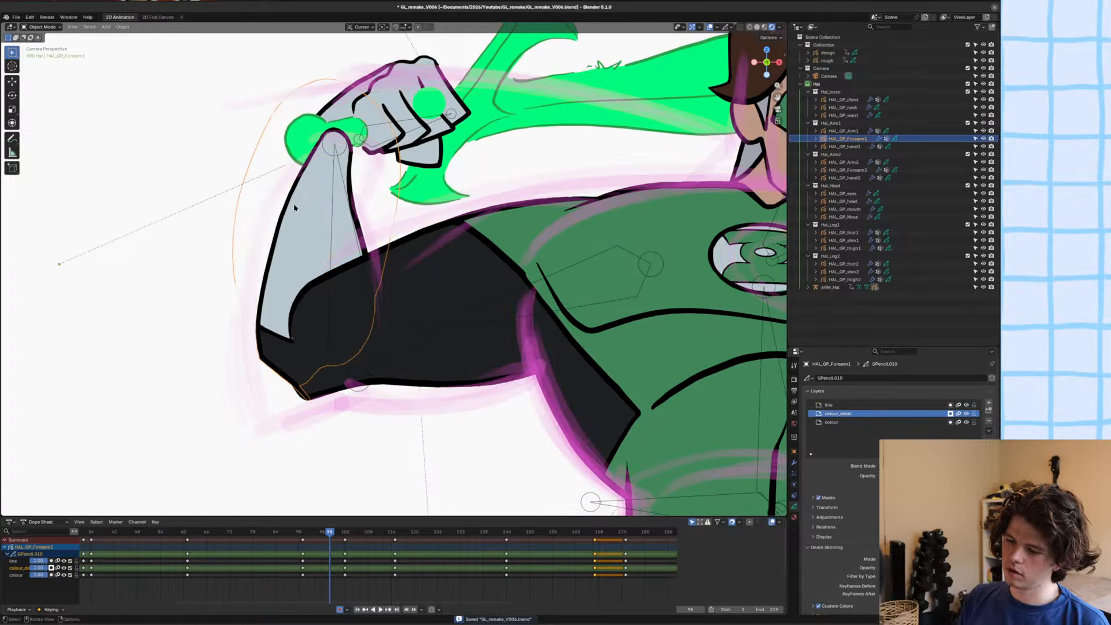
key("ctrl+s")
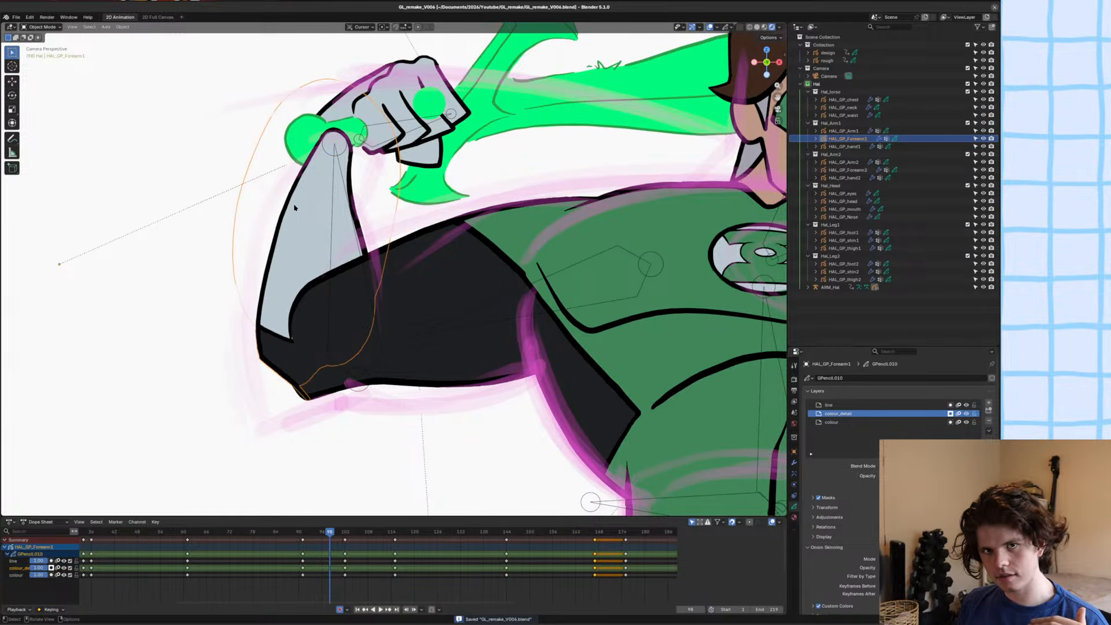
scroll(293, 220, "up", 2)
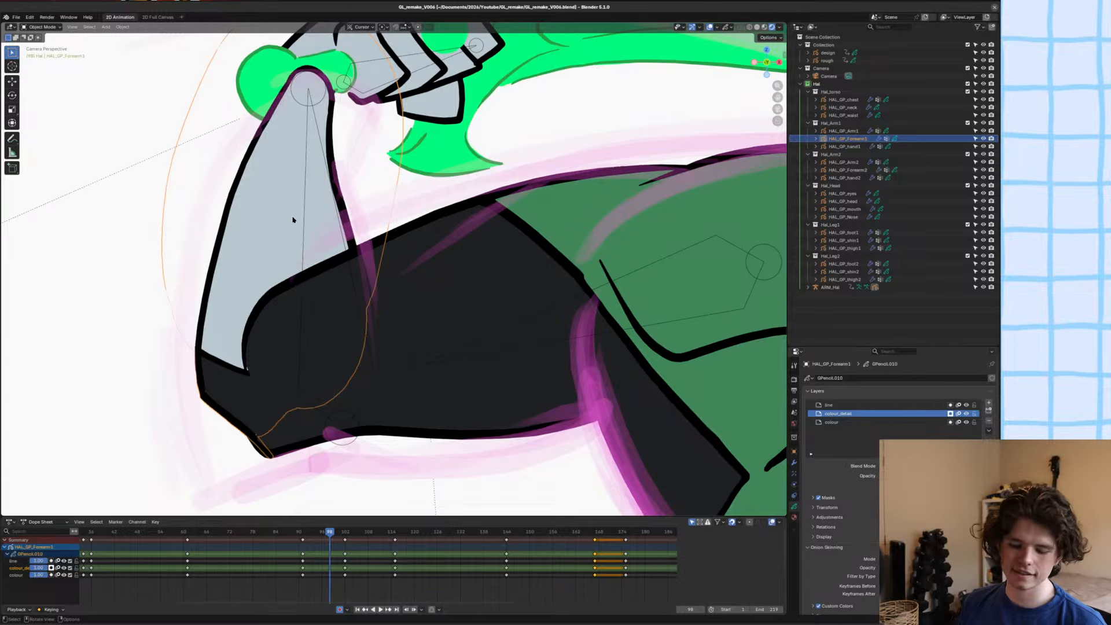
key("ctrl+s")
scroll(323, 245, "down", 3)
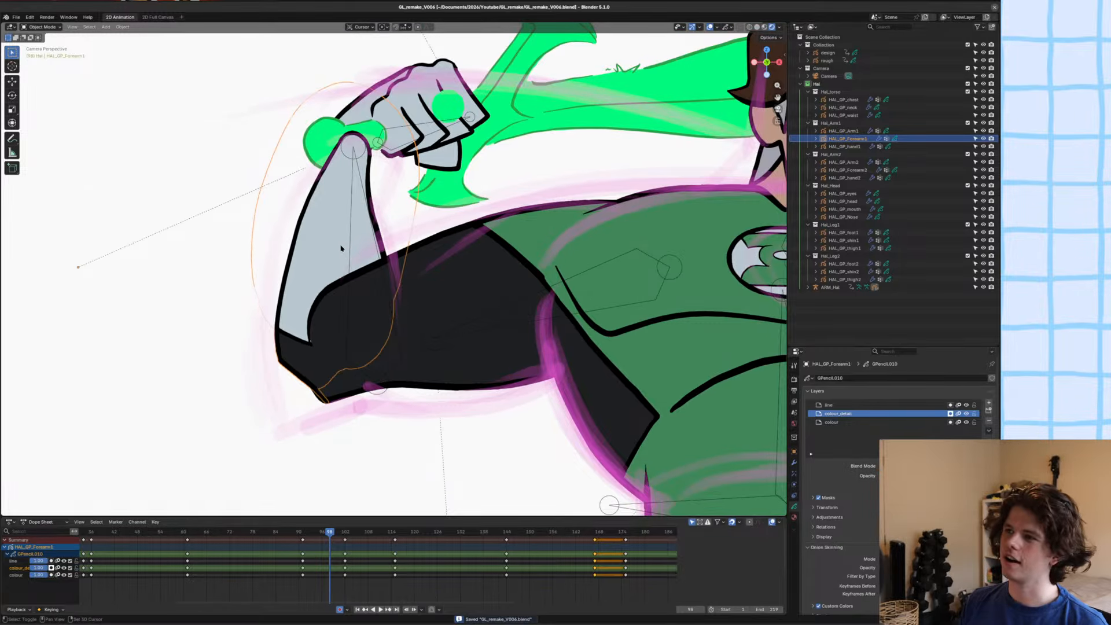
scroll(330, 249, "down", 1)
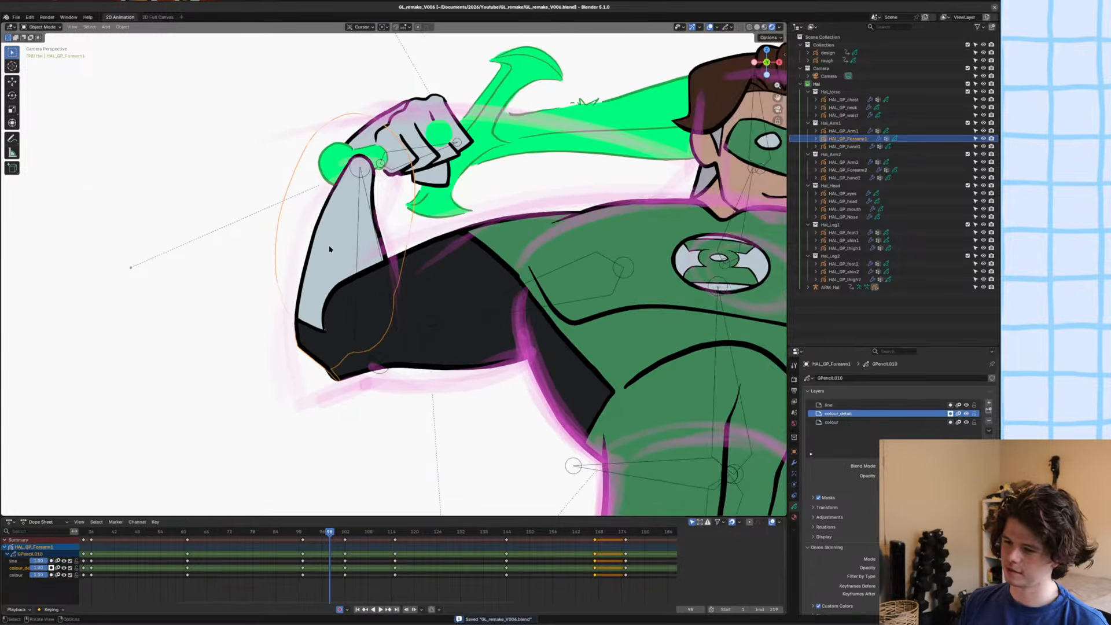
Delete all of the forearm's existing strokes at frame 98 in Edit Mode and save the file.
scroll(336, 255, "up", 1)
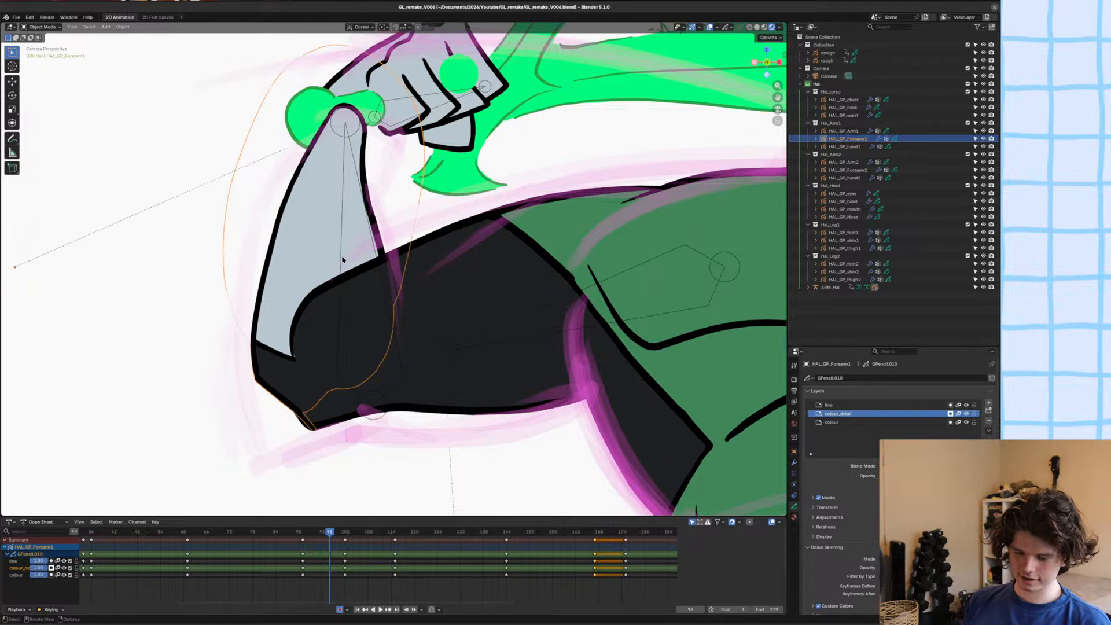
scroll(342, 258, "down", 1)
scroll(342, 257, "up", 3)
key("Tab")
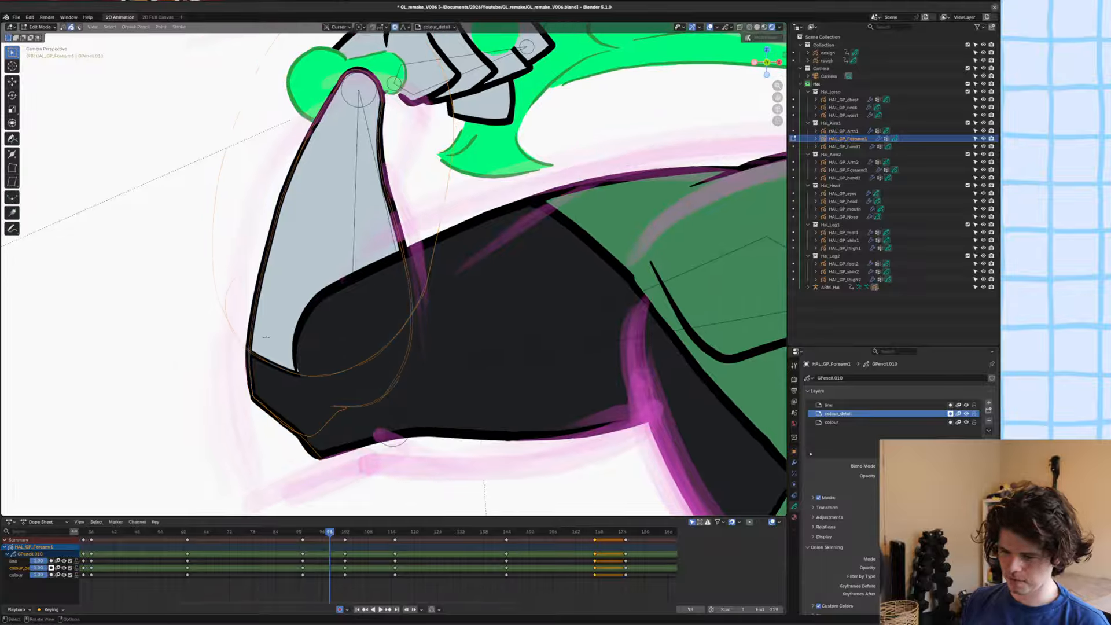
key("g")
right_click(306, 340)
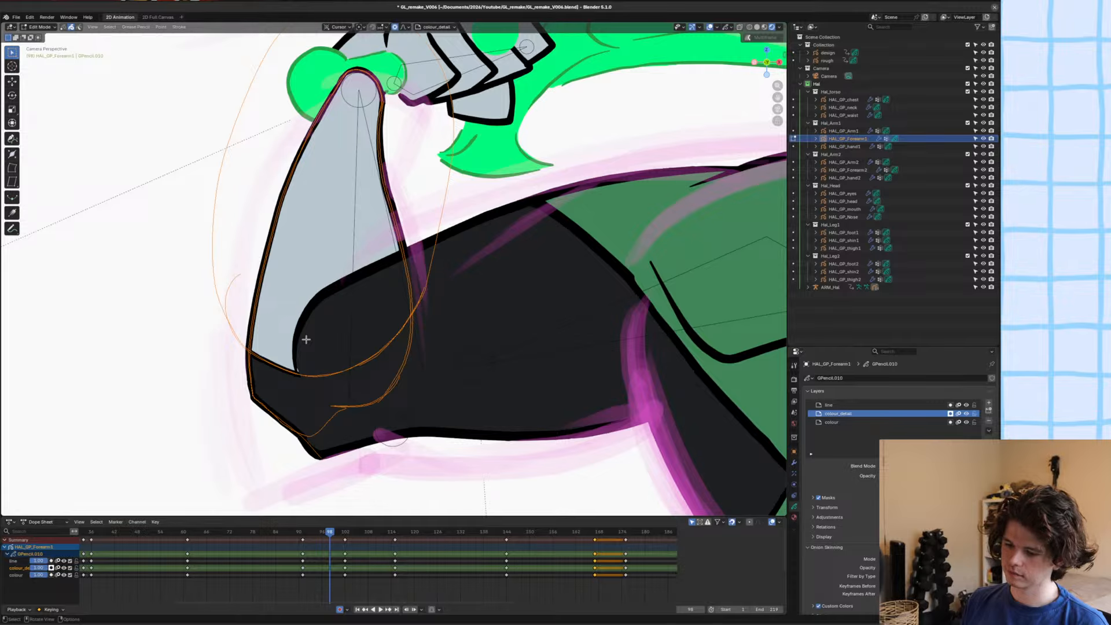
key("x")
left_click(306, 340)
key("ctrl+s")
Draw new outer and inner forearm outlines between fist and elbow with the Ink Pen, using Hal_Linework on the line layer.
key("Tab")
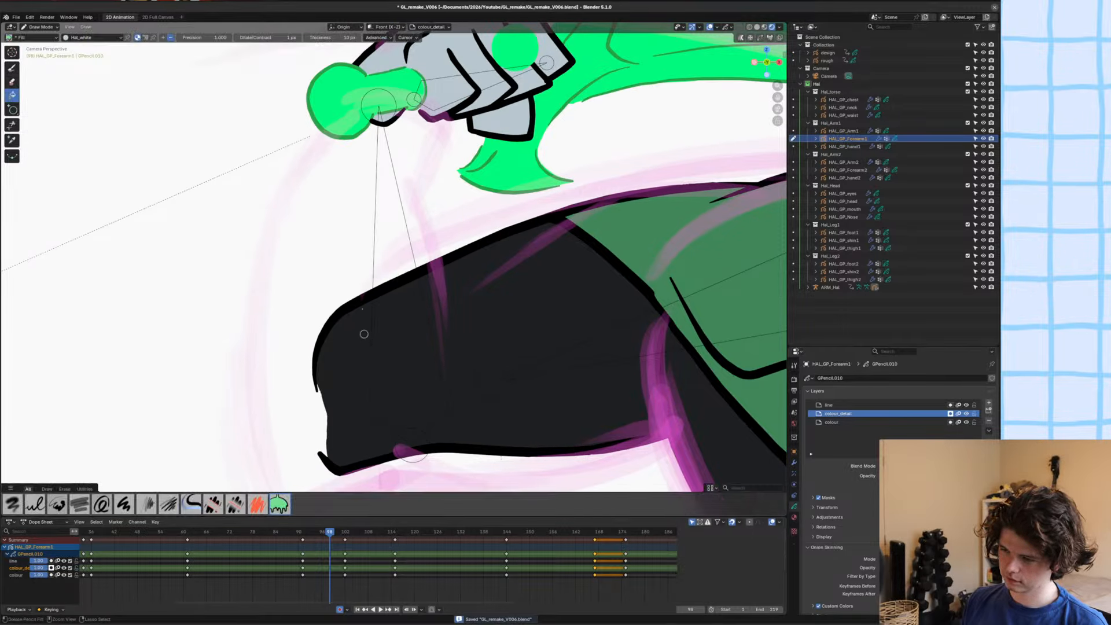
scroll(365, 329, "down", 3)
scroll(360, 278, "up", 3)
scroll(360, 278, "down", 1)
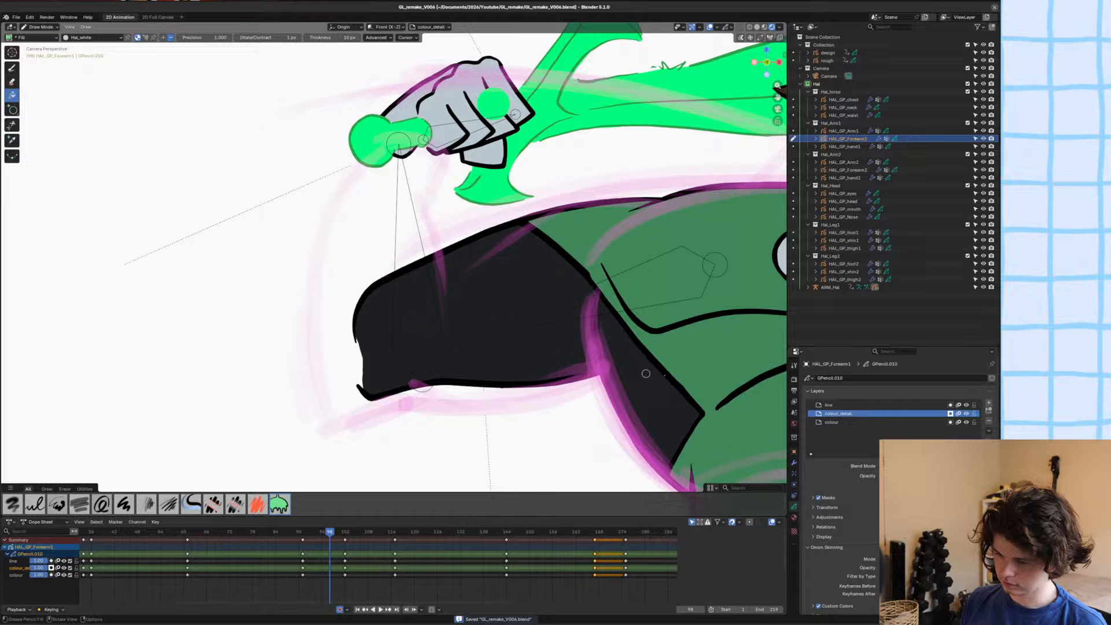
key("u")
left_click(544, 340)
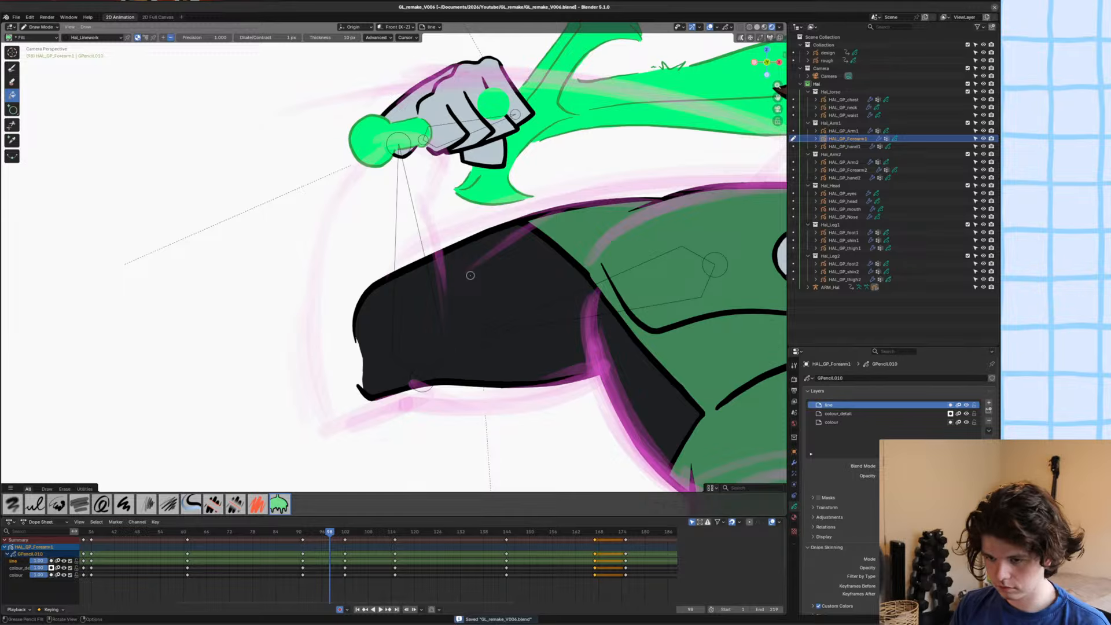
left_click(12, 68)
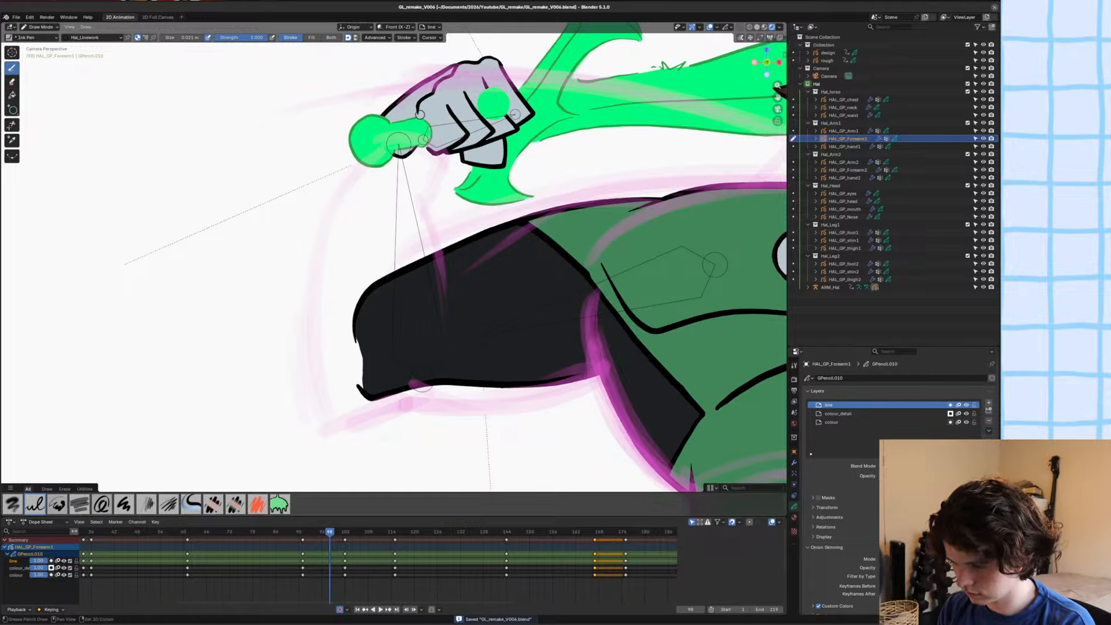
mouse_move(418, 116)
left_mouse_down()
mouse_move(385, 142)
mouse_move(327, 242)
mouse_move(323, 311)
mouse_move(365, 396)
left_mouse_up()
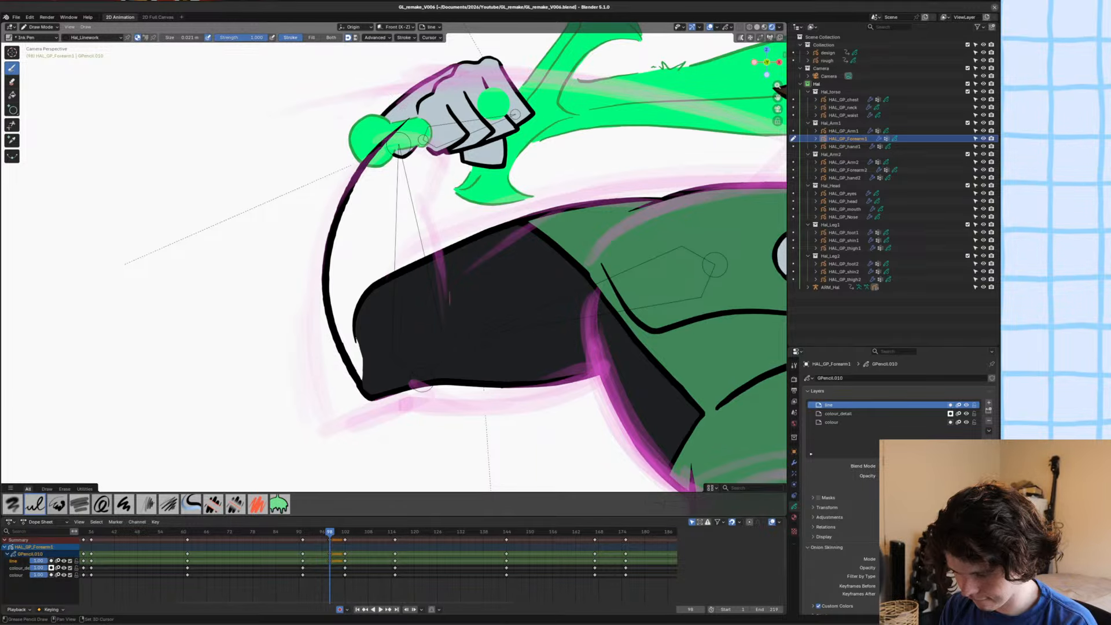
mouse_move(441, 252)
left_mouse_down()
mouse_move(414, 191)
mouse_move(446, 138)
left_mouse_up()
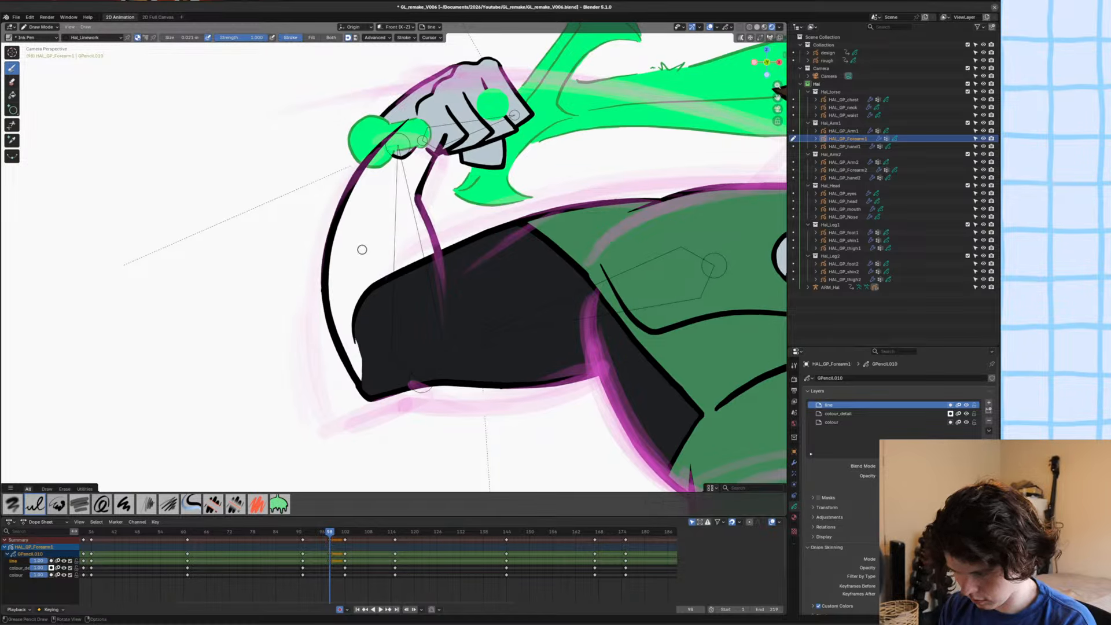
Close the wrist end of the new forearm outline with a curved separator-material stroke on the colour layer.
key("u")
left_click(317, 297)
key("y")
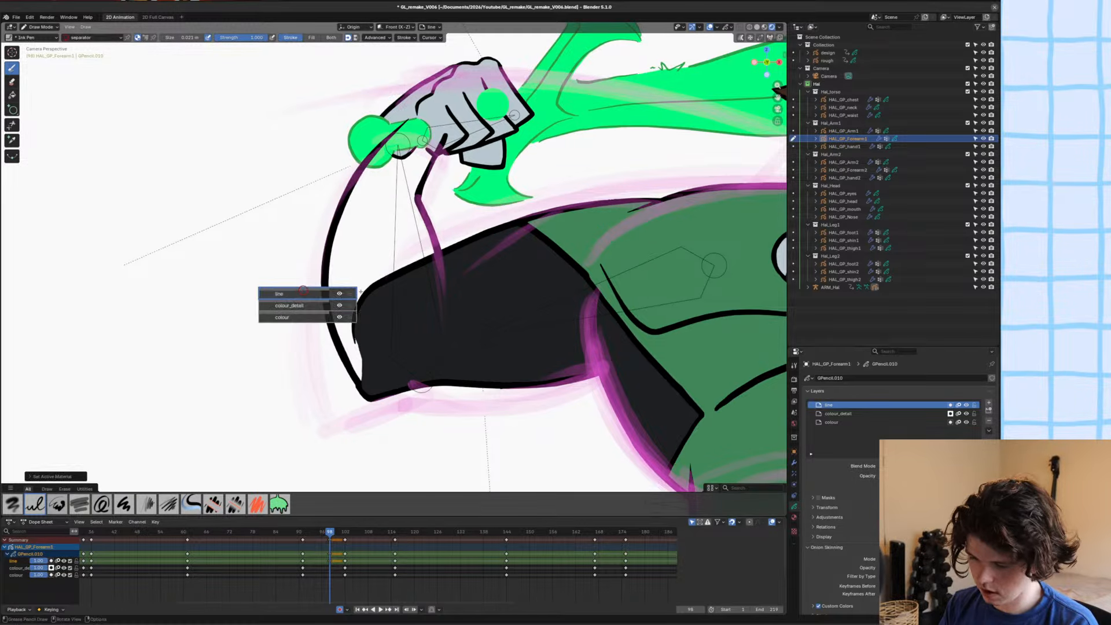
left_click(318, 305)
left_click(319, 318)
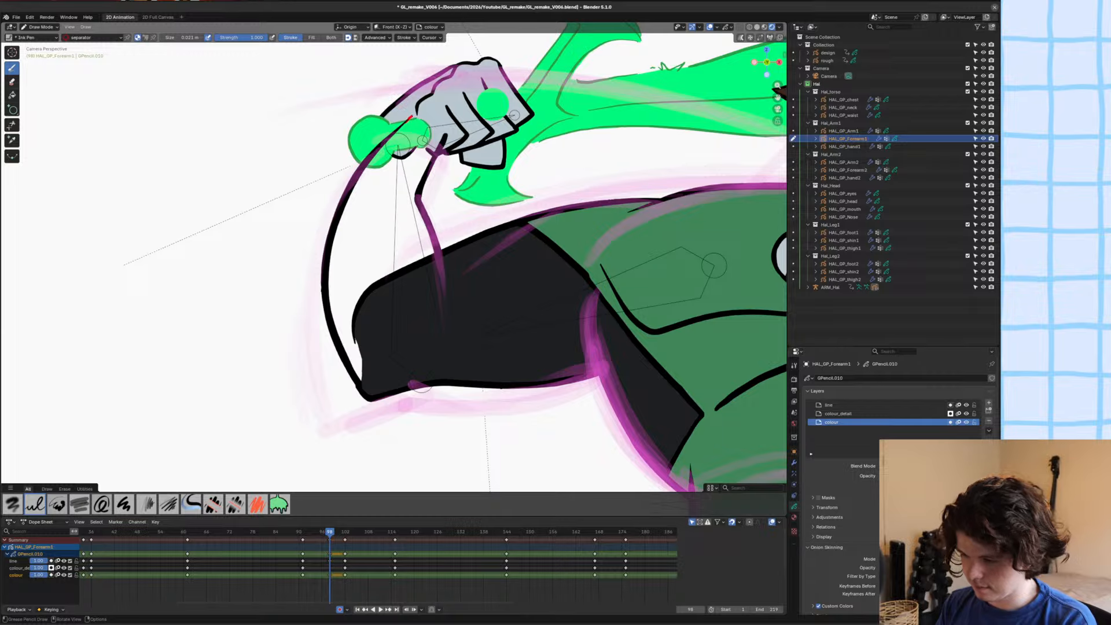
left_click_drag(411, 118, 444, 135)
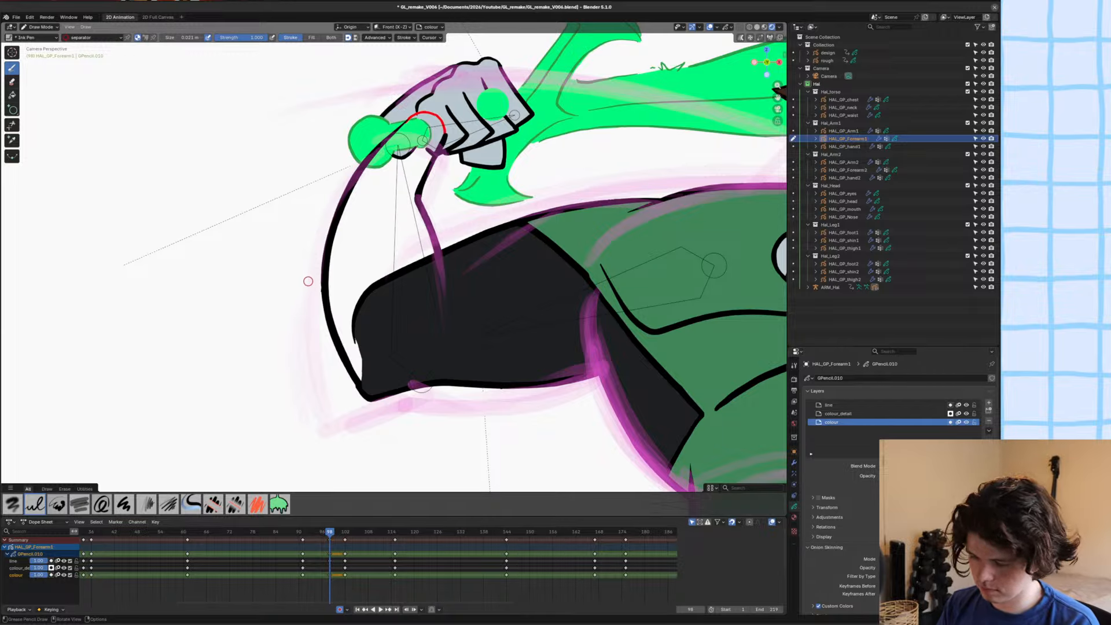
Fill the enclosed forearm shape with the Hal_black material on the colour layer and switch to Edit Mode.
key("u")
left_click(260, 271)
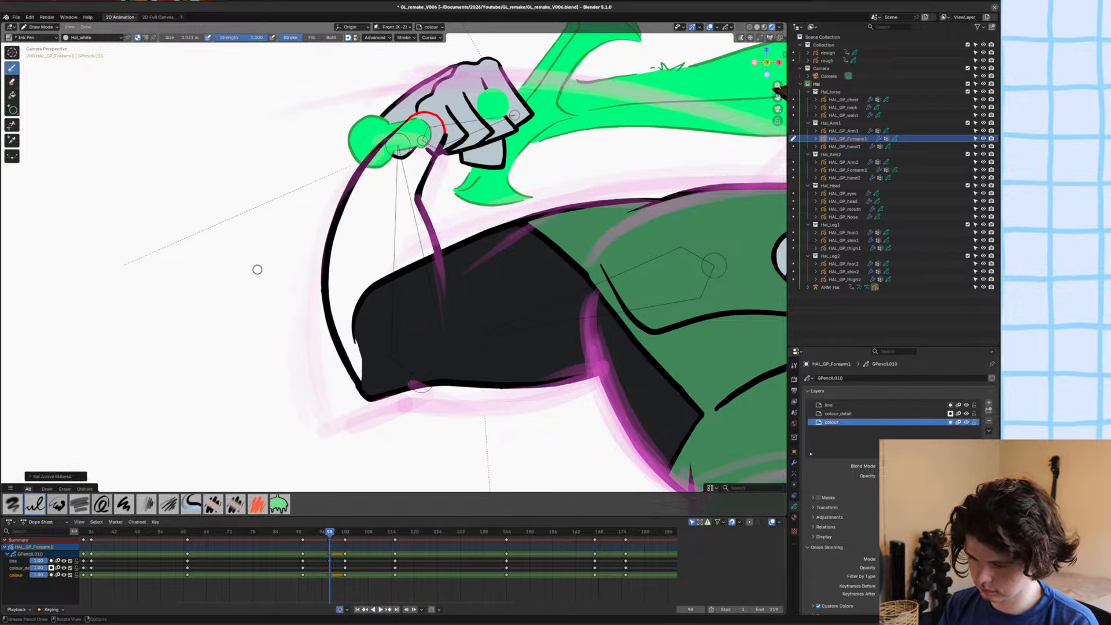
key("u")
left_click(205, 244)
left_click(12, 95)
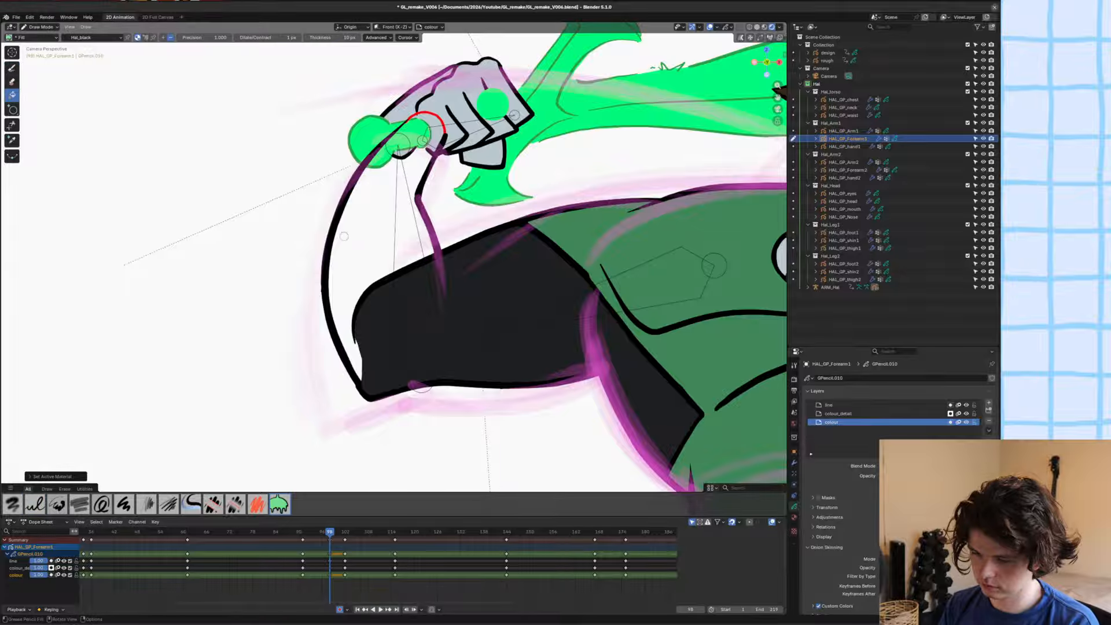
left_click(364, 250)
key("Tab")
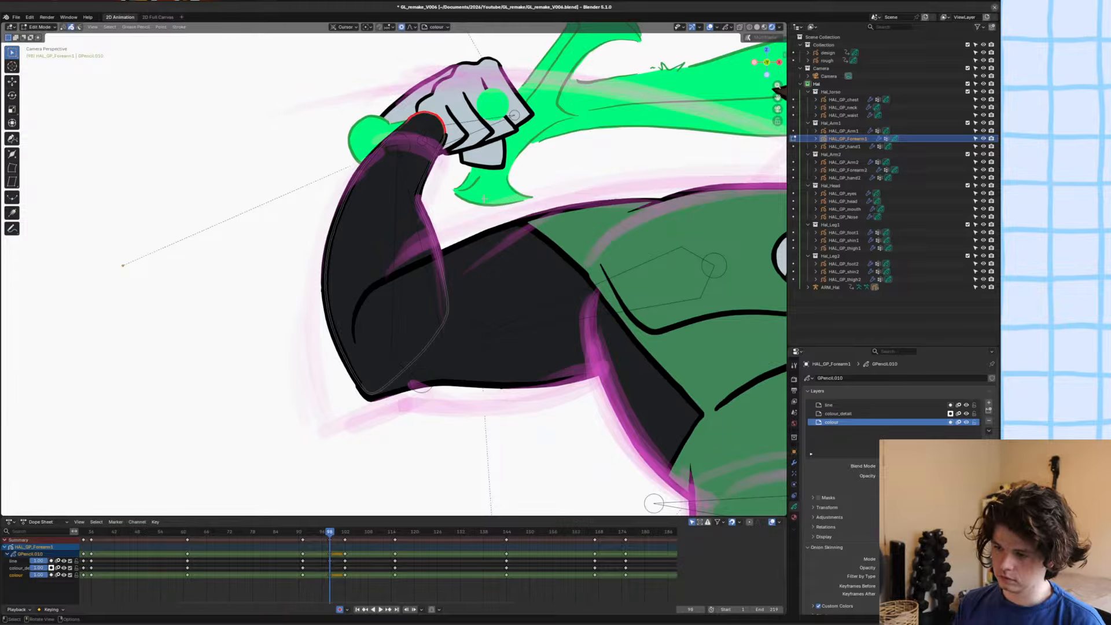
Save the file and draw a curved cuff line across the forearm with the Ink Pen, using Hal_Linework on the colour_detail layer.
key("ctrl+s")
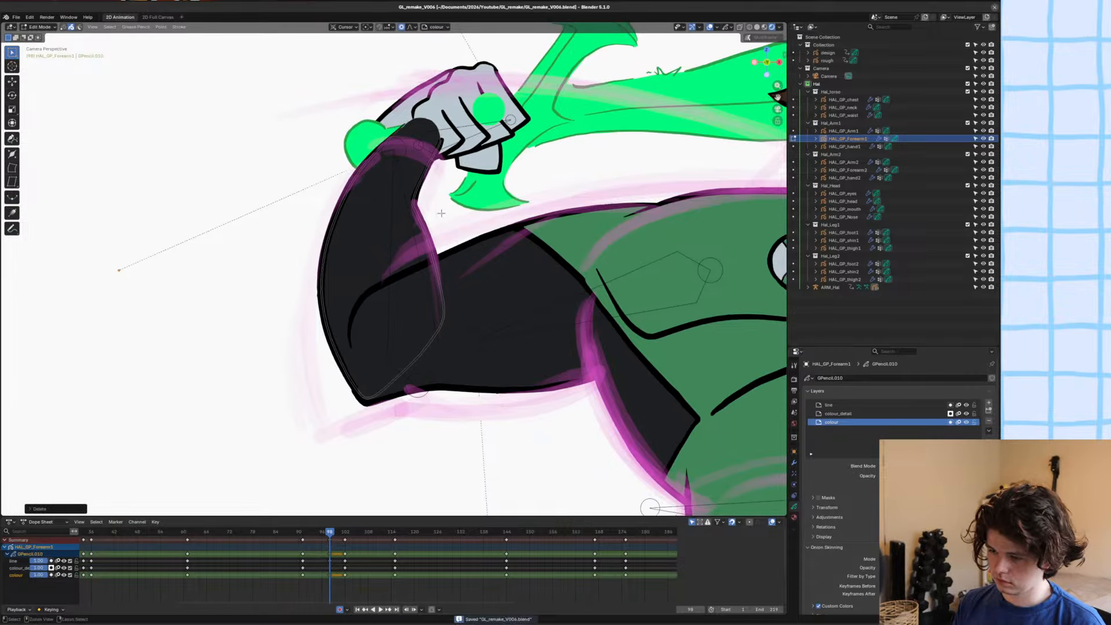
key("Tab")
key("u")
left_click(432, 175)
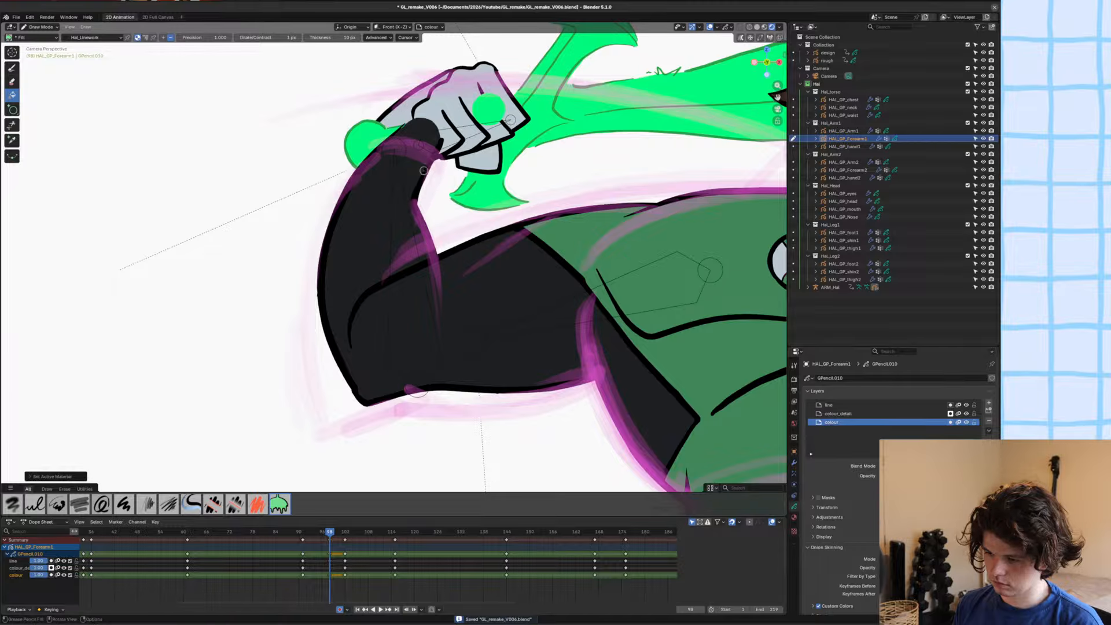
key("y")
left_click(431, 174)
scroll(370, 225, "up", 1)
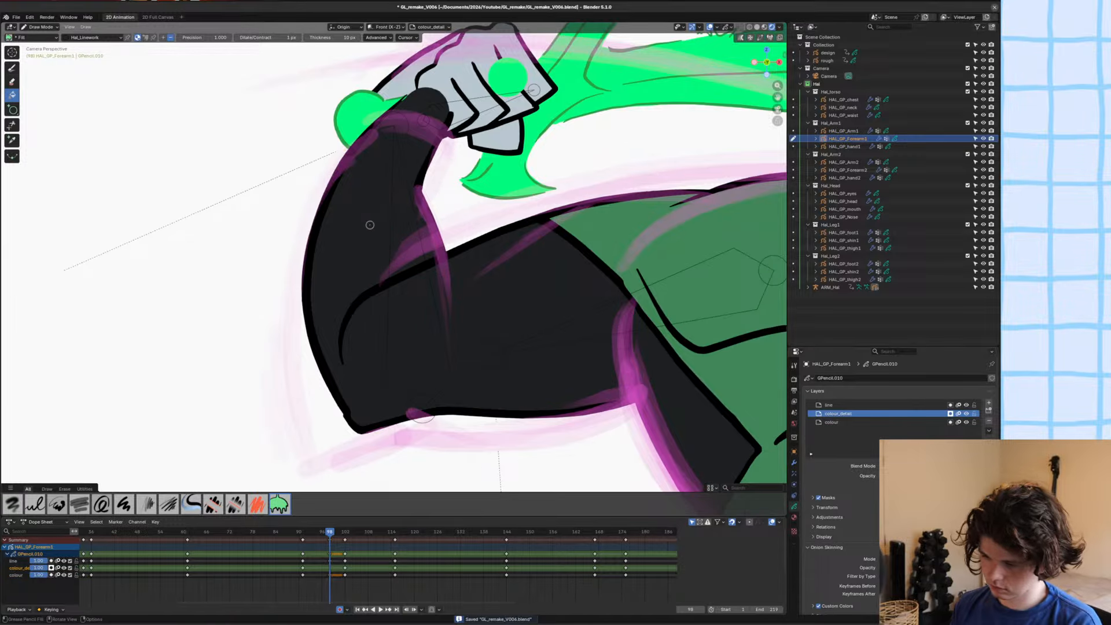
left_click(12, 69)
left_click_drag(312, 269, 429, 236)
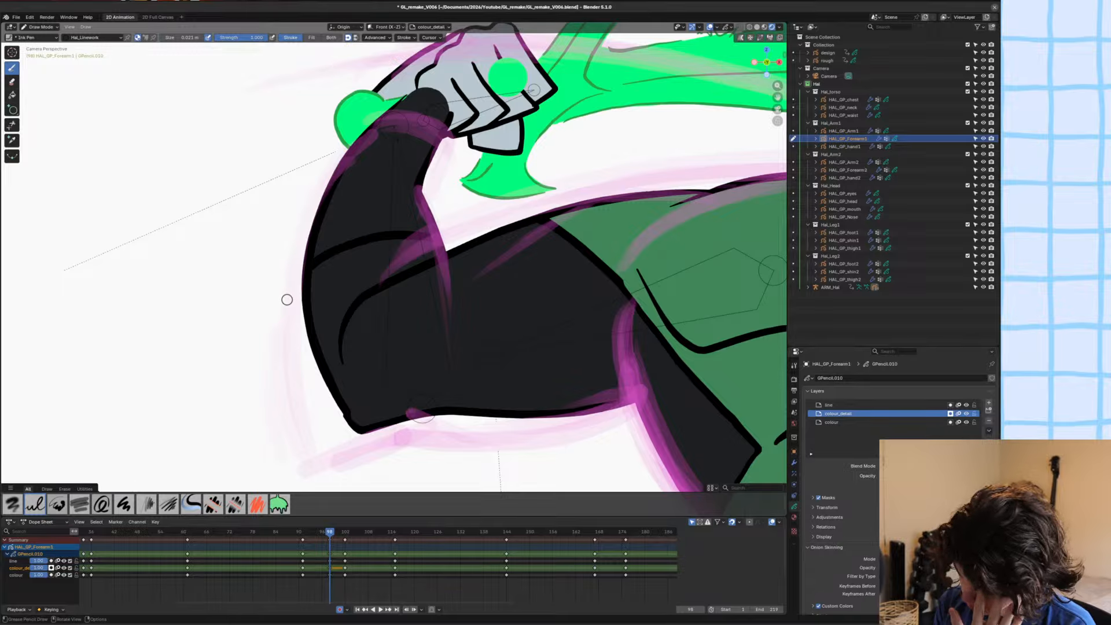
Draw a filled Hal_white glove shape covering the forearm from the cuff line up past the wrist on the colour_detail layer.
key("u")
left_click(266, 318)
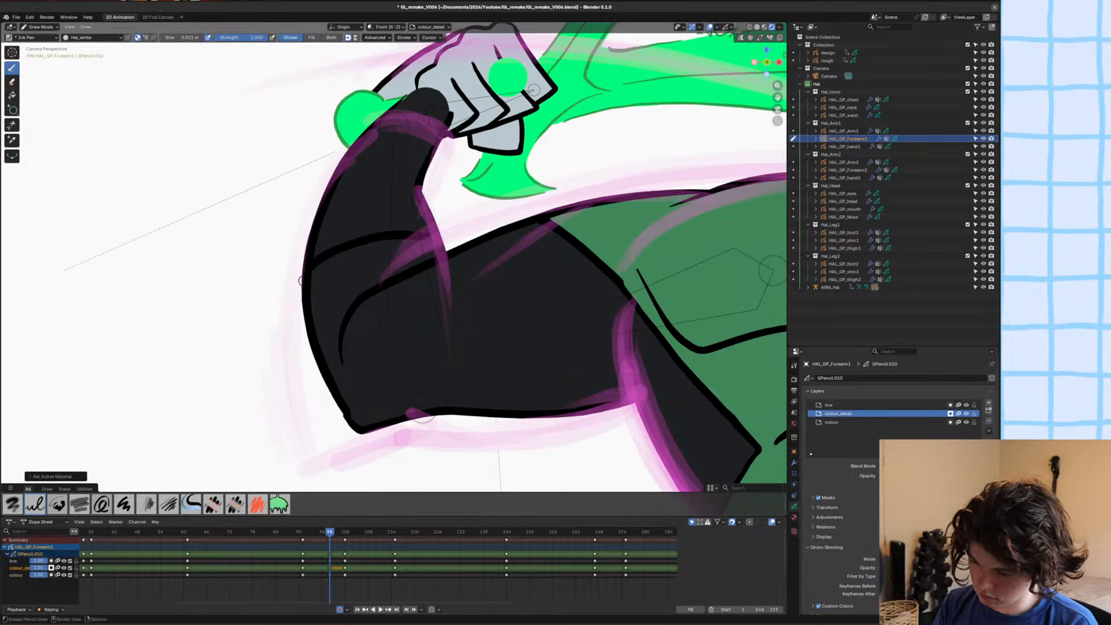
left_click(300, 280)
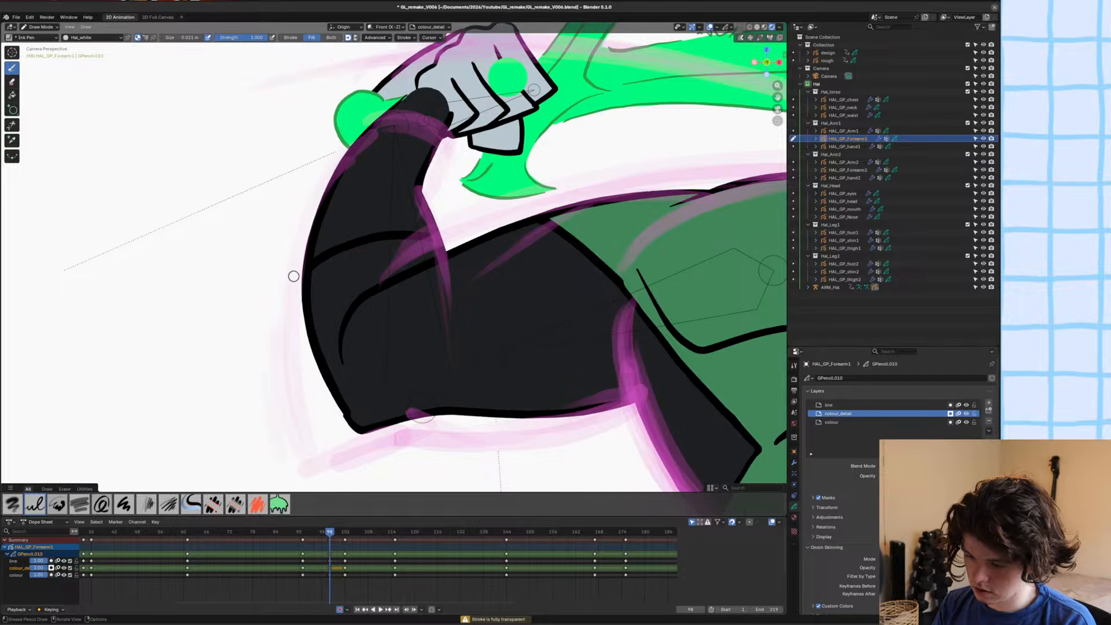
key("Tab")
left_click(331, 100)
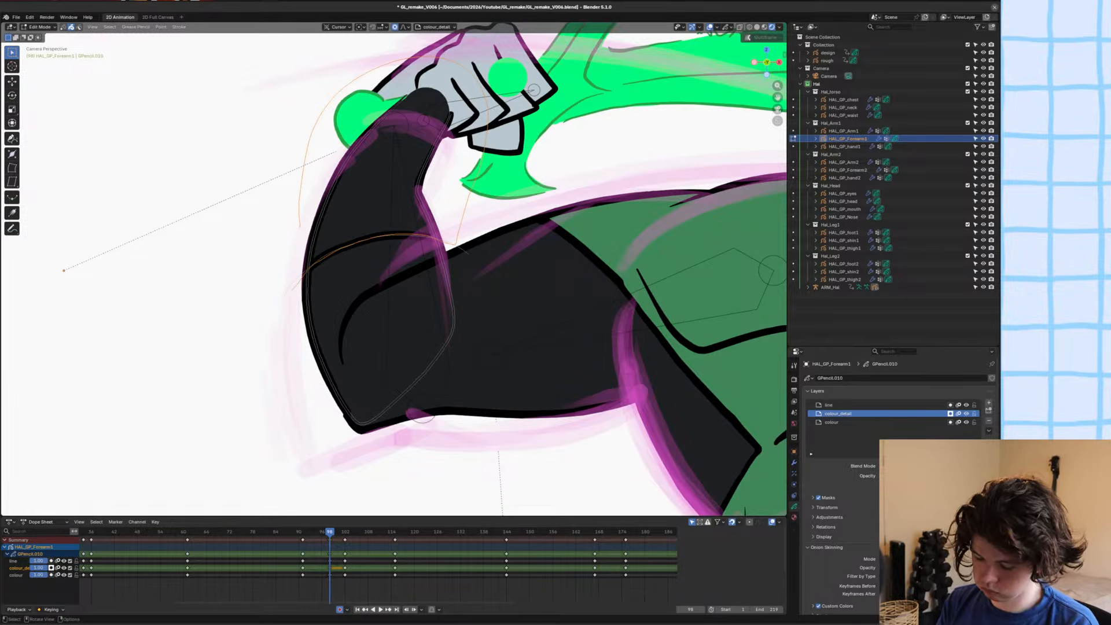
right_click(256, 261)
key("Tab")
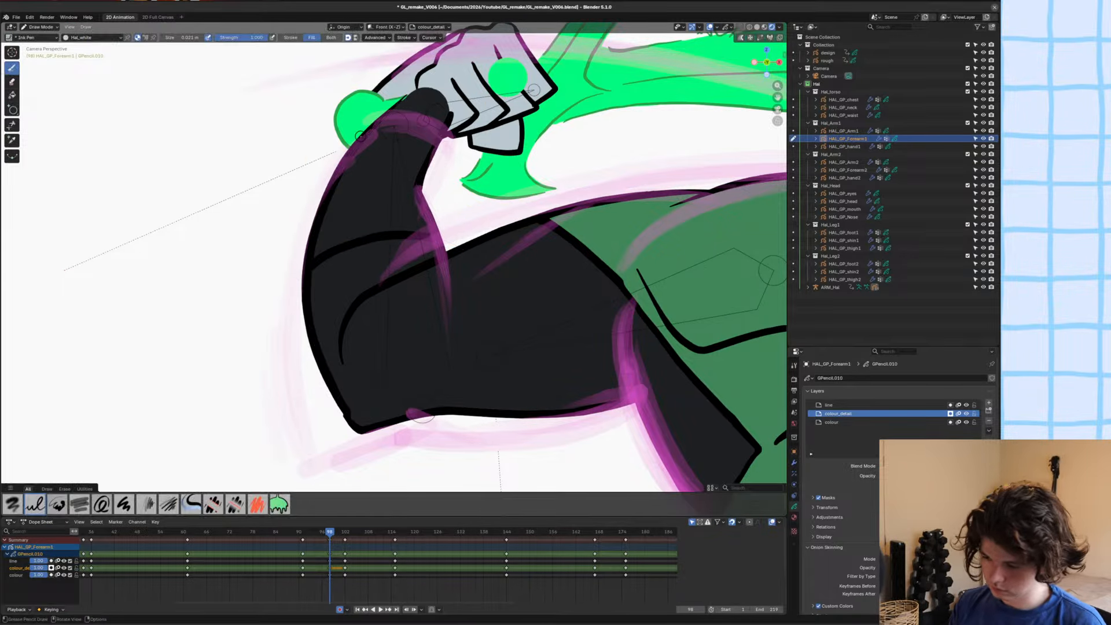
mouse_move(316, 268)
left_mouse_down()
mouse_move(419, 236)
mouse_move(399, 121)
mouse_move(296, 209)
left_mouse_up()
Reorder the white glove shape behind the cuff line in Edit Mode and save the file.
key("Tab")
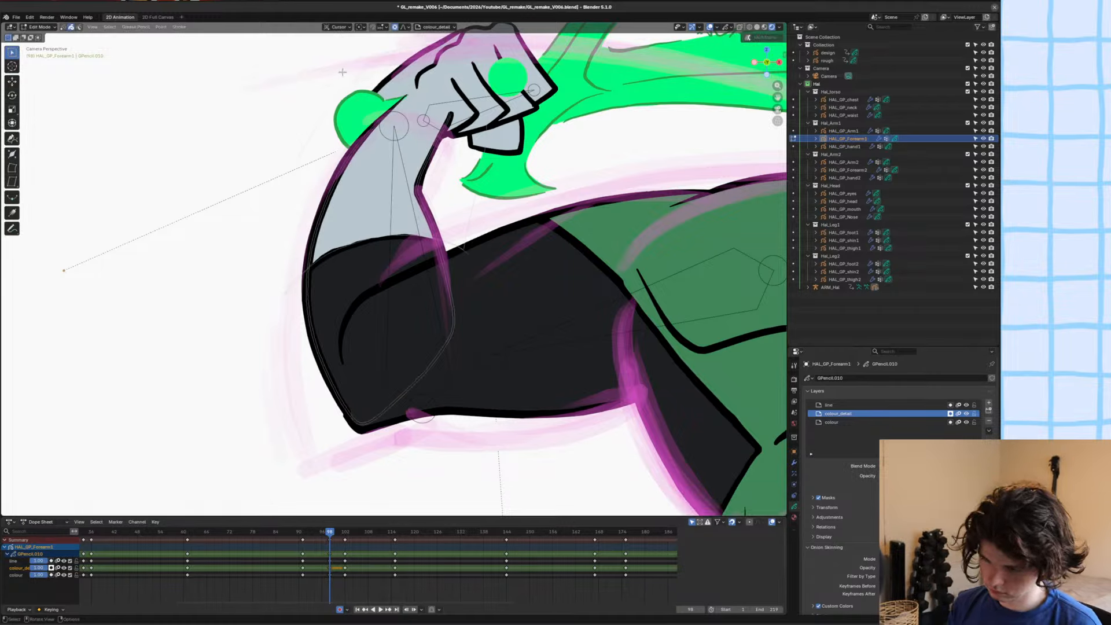
key("ctrl+shift+Down")
key("ctrl+s")
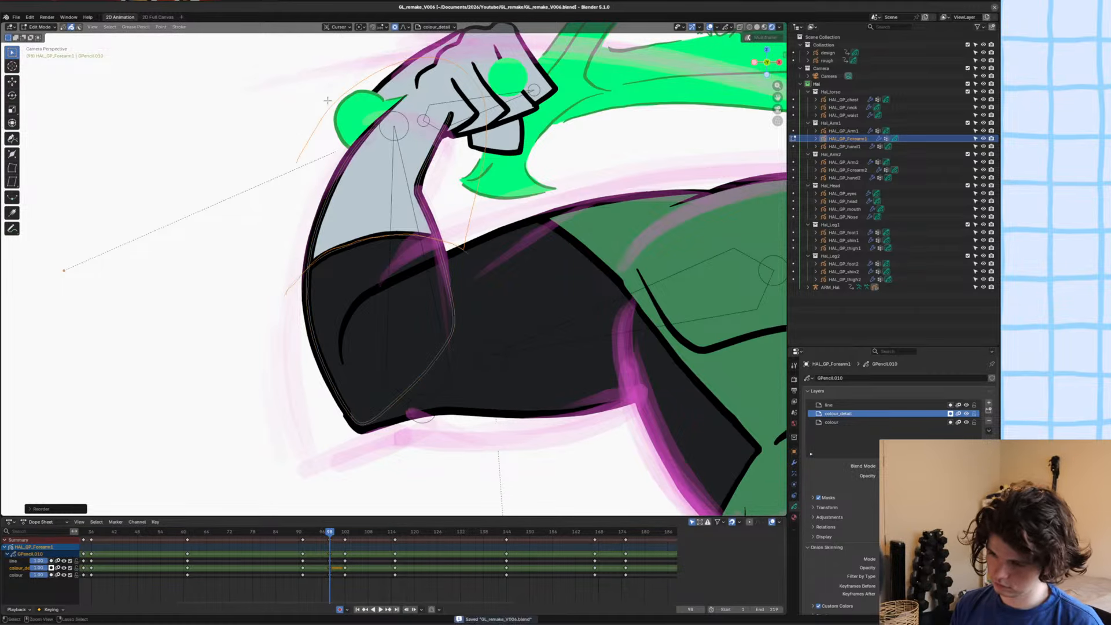
Return to Object Mode and examine the full figure at frame 98 and the neighbouring frames against the rough.
key("Tab")
scroll(373, 169, "down", 5)
key("alt+a")
scroll(392, 183, "down", 4)
scroll(371, 176, "up", 4)
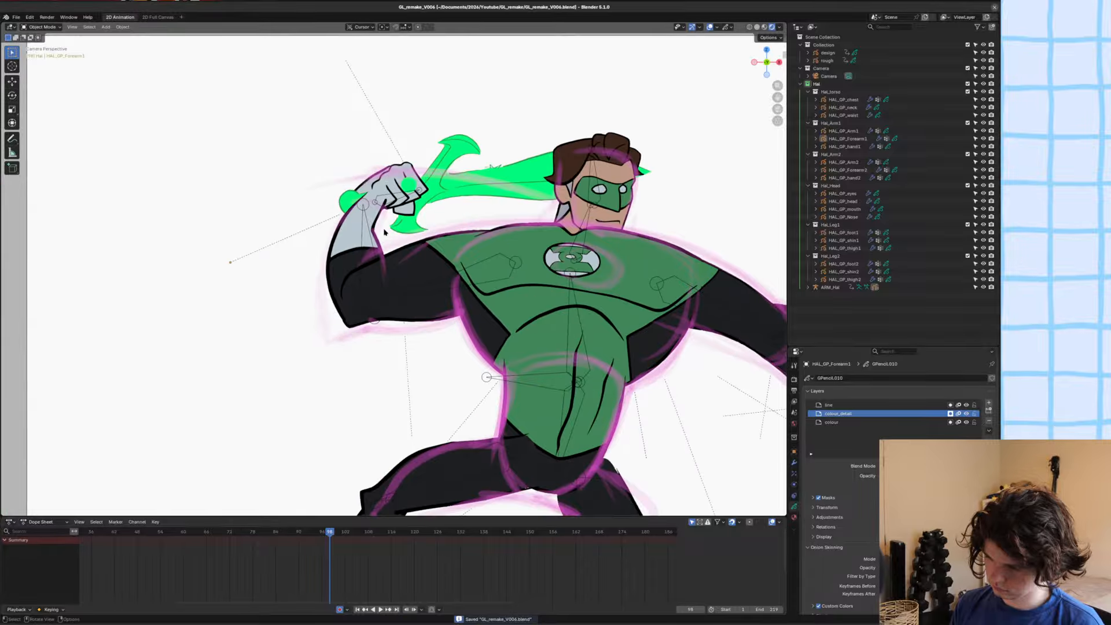
scroll(400, 188, "down", 1)
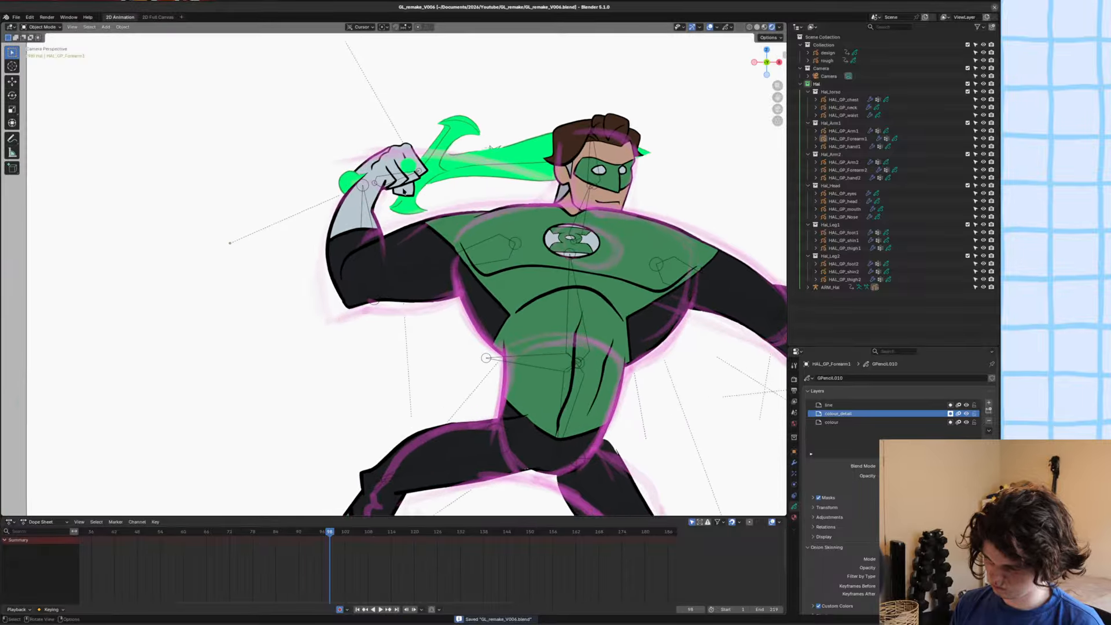
middle_click_drag(404, 191, 400, 150, "shift")
scroll(406, 151, "down", 1)
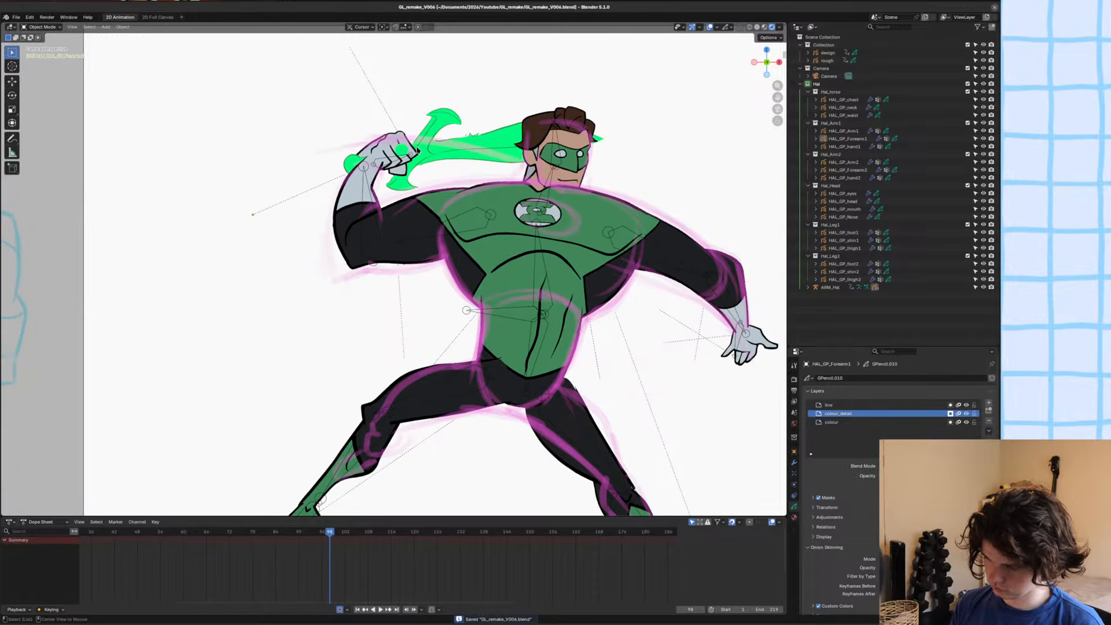
scroll(418, 151, "up", 1, "alt")
scroll(417, 151, "down", 1, "alt")
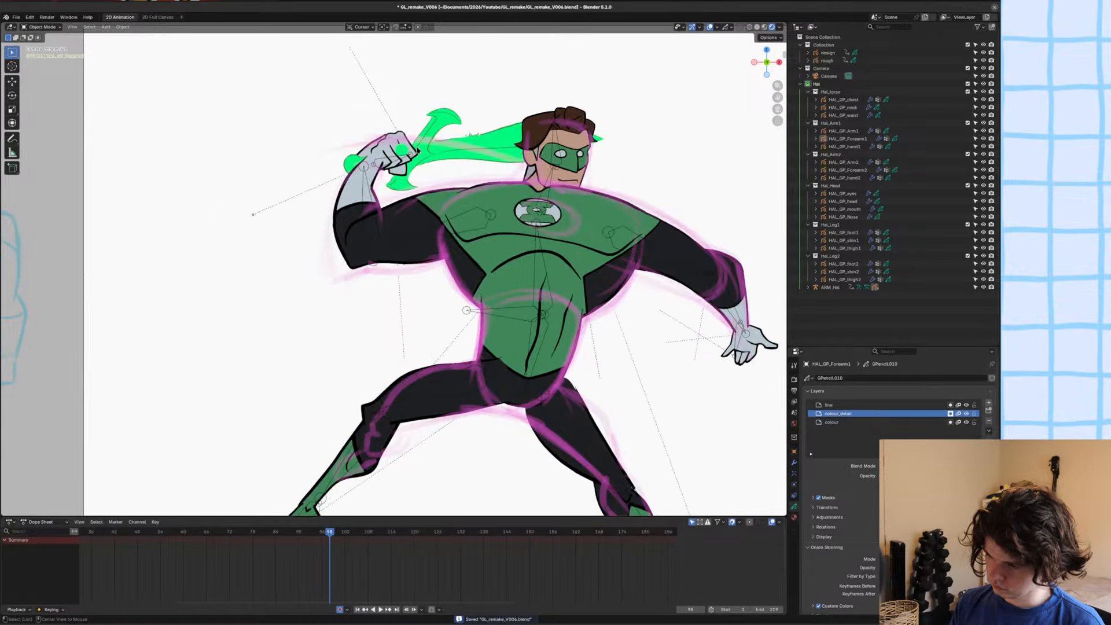
scroll(426, 185, "down", 2)
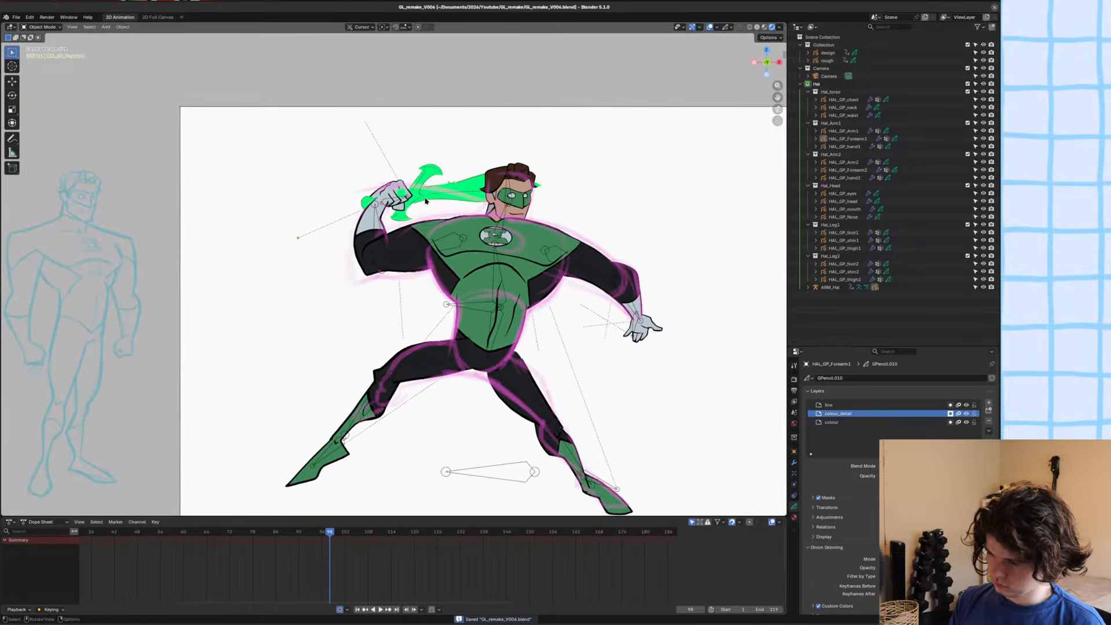
scroll(430, 209, "up", 1, "alt")
scroll(430, 209, "down", 1, "alt")
scroll(429, 210, "down", 1)
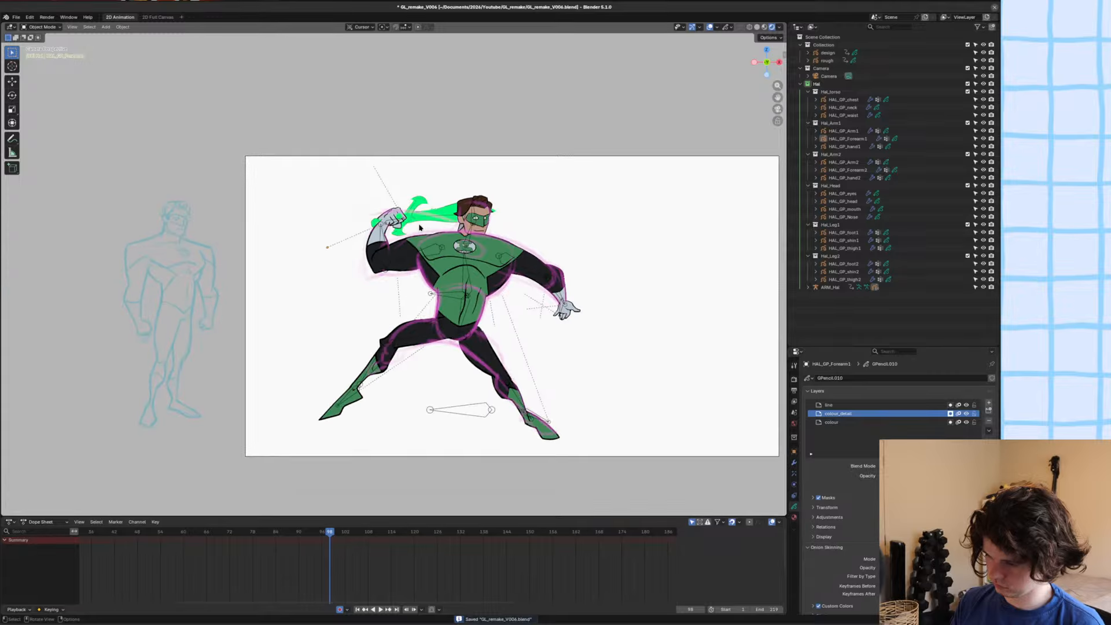
scroll(386, 213, "up", 2, "alt")
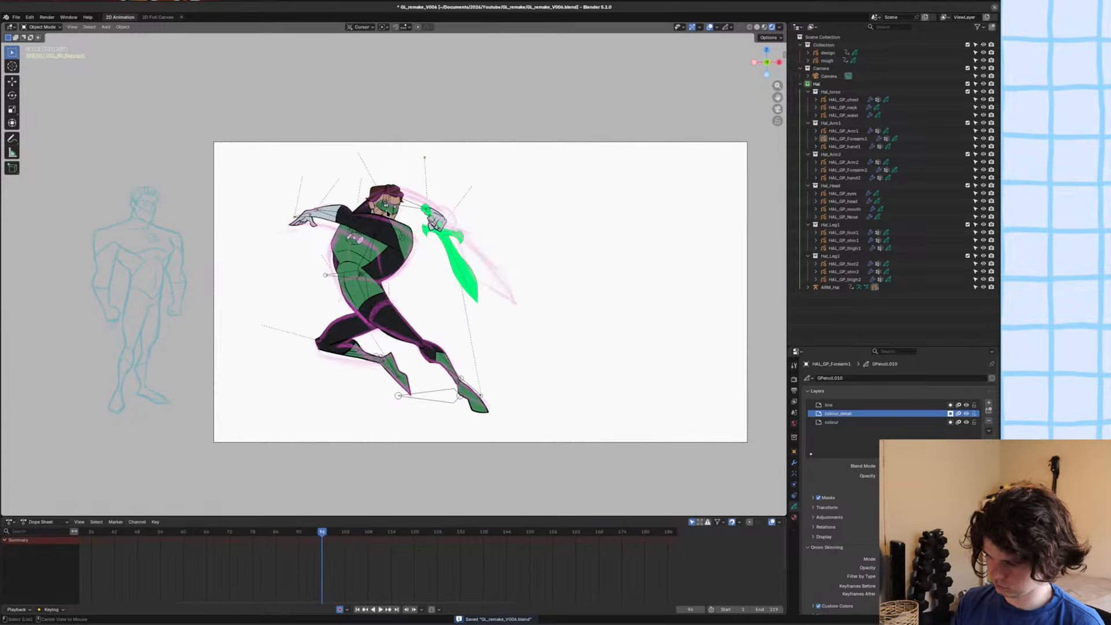
scroll(386, 213, "down", 5, "alt")
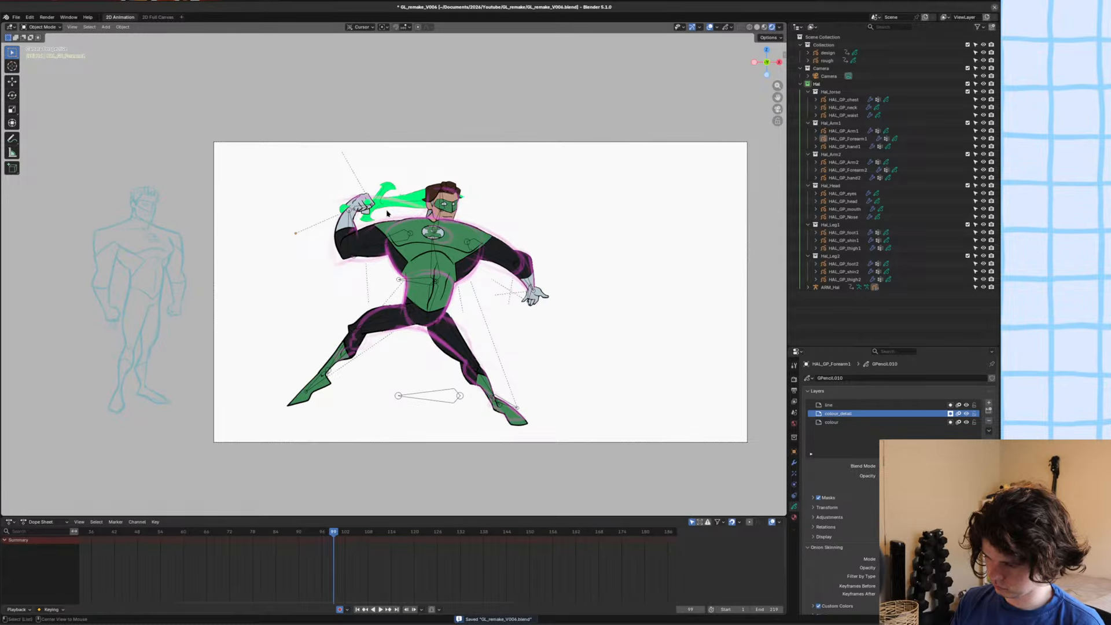
scroll(387, 213, "up", 5, "alt")
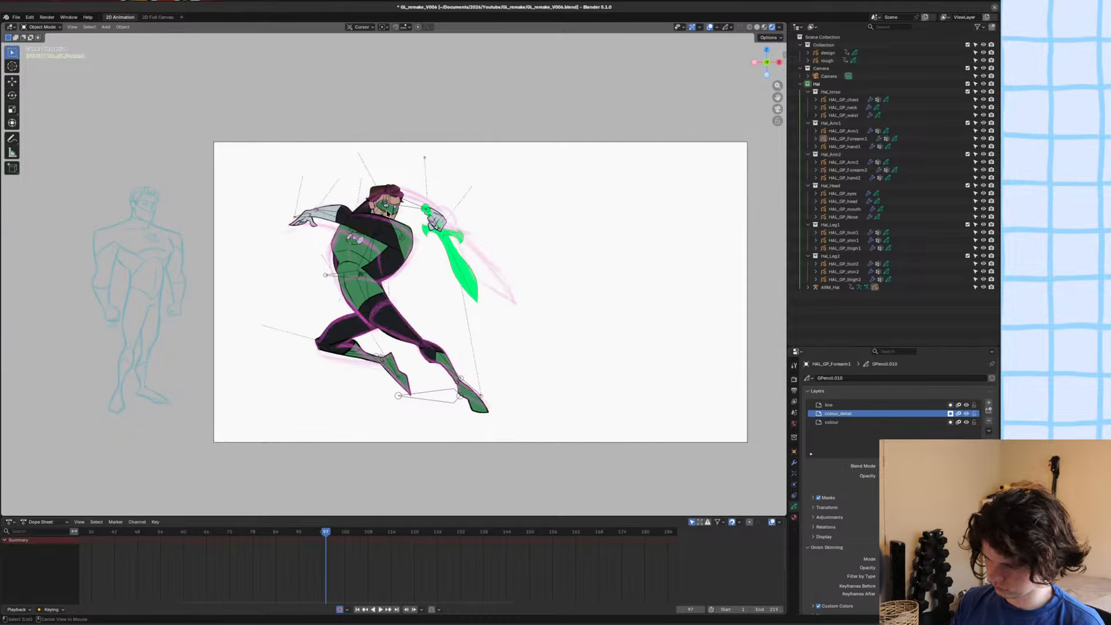
scroll(386, 213, "down", 6, "alt")
scroll(388, 214, "down", 4, "alt")
middle_click_drag(439, 239, 404, 240, "alt")
scroll(400, 234, "up", 3)
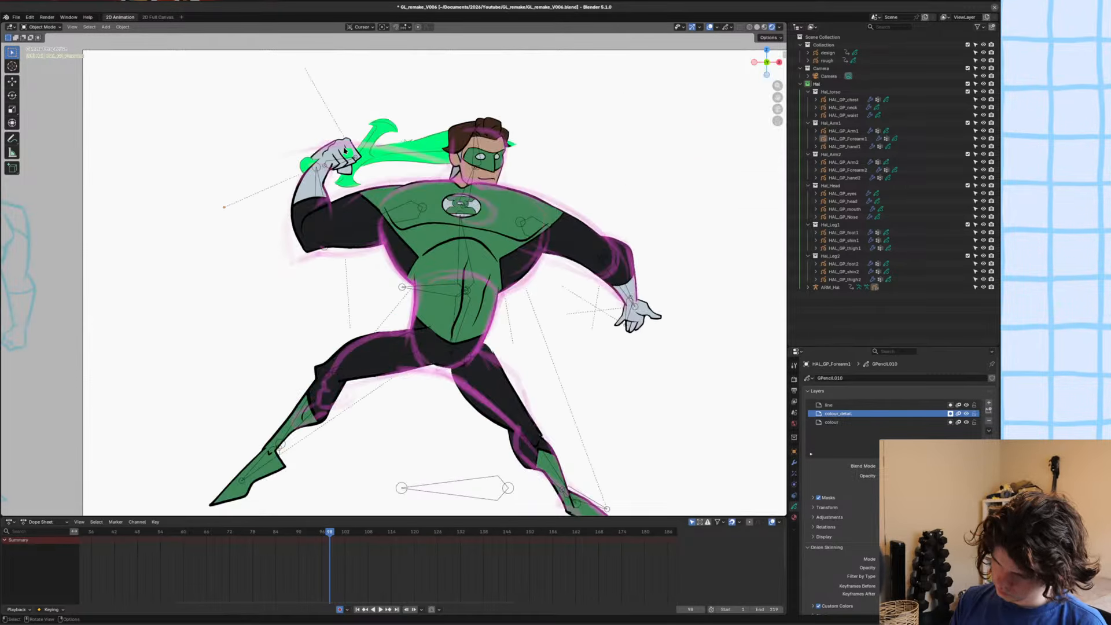
In Pose Mode on ARM_Hal, move the sword bone along Y at frame 98 so the sword sits behind the head but over the forearm.
left_click(344, 150)
key("ctrl+Tab")
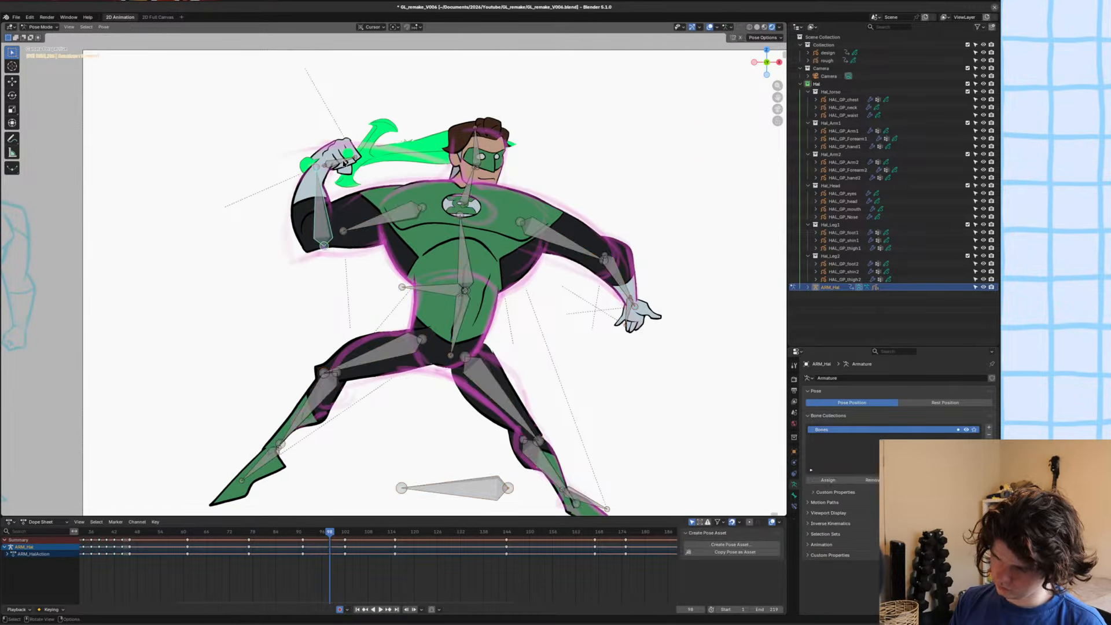
key("g")
scroll(355, 159, "up", 3, "alt")
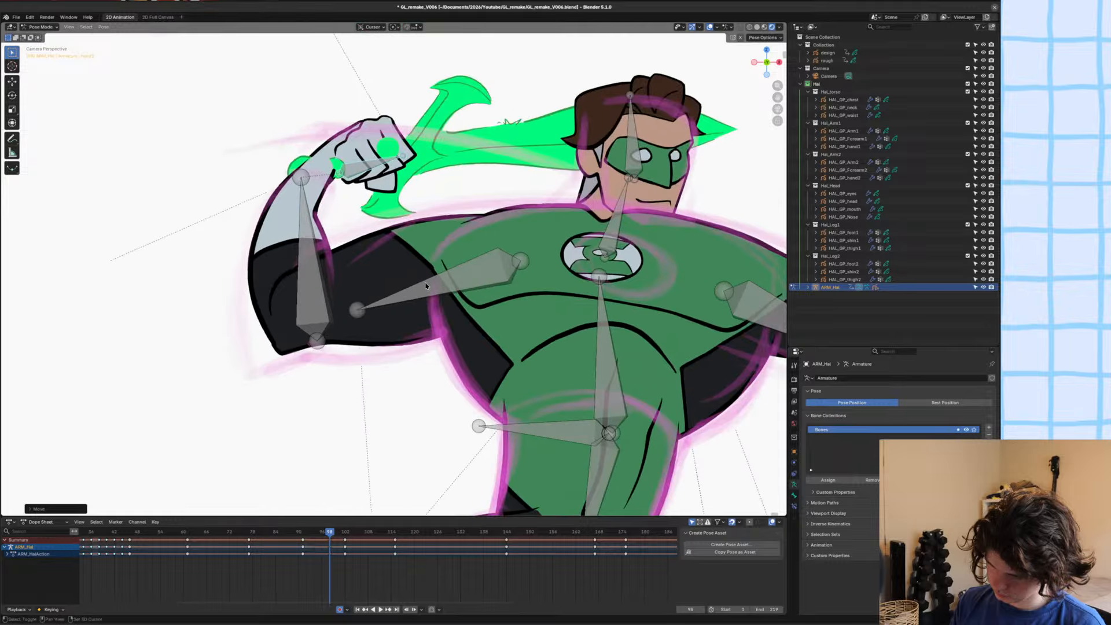
key("y")
left_click(408, 204)
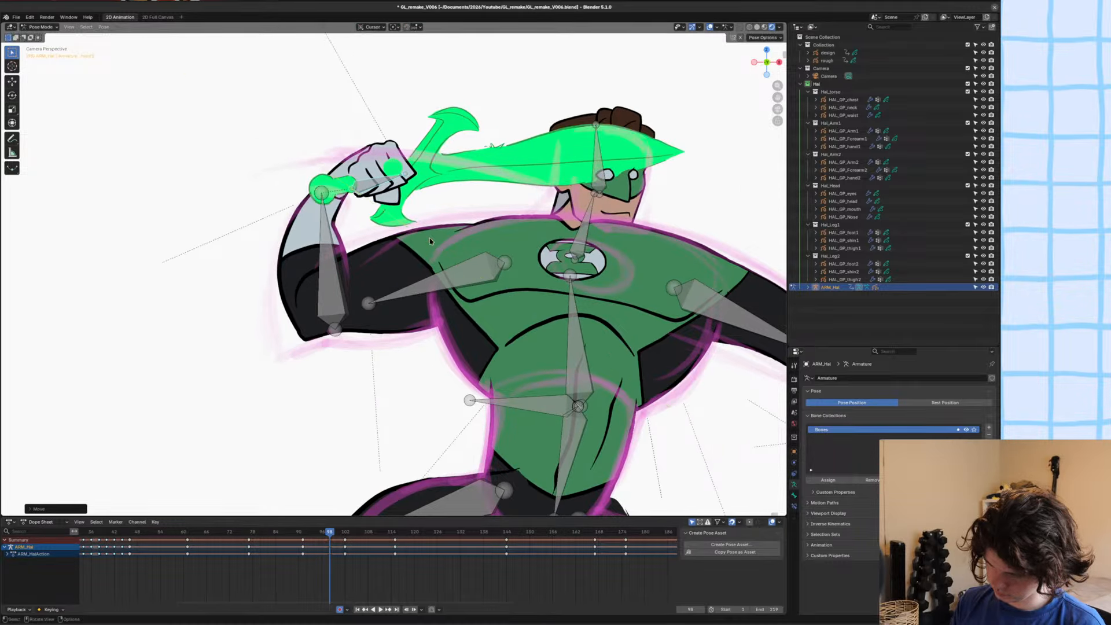
scroll(407, 203, "up", 1)
key("g")
key("y")
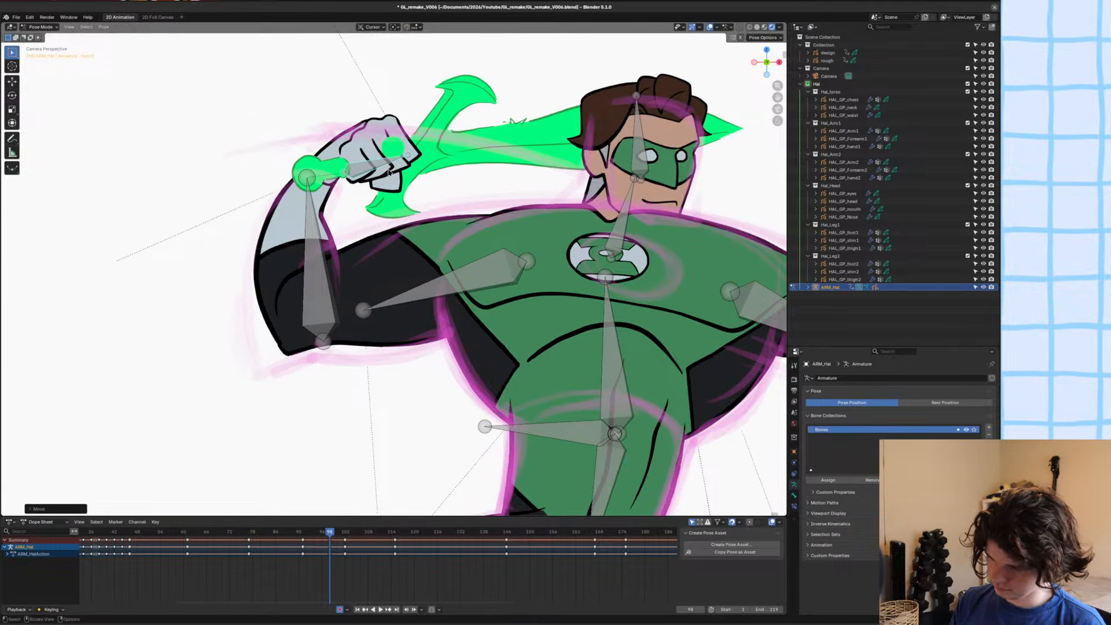
left_click(391, 175)
Scrub through the frames around 98 to check the arm and sword layering in the whole pose.
key("Home")
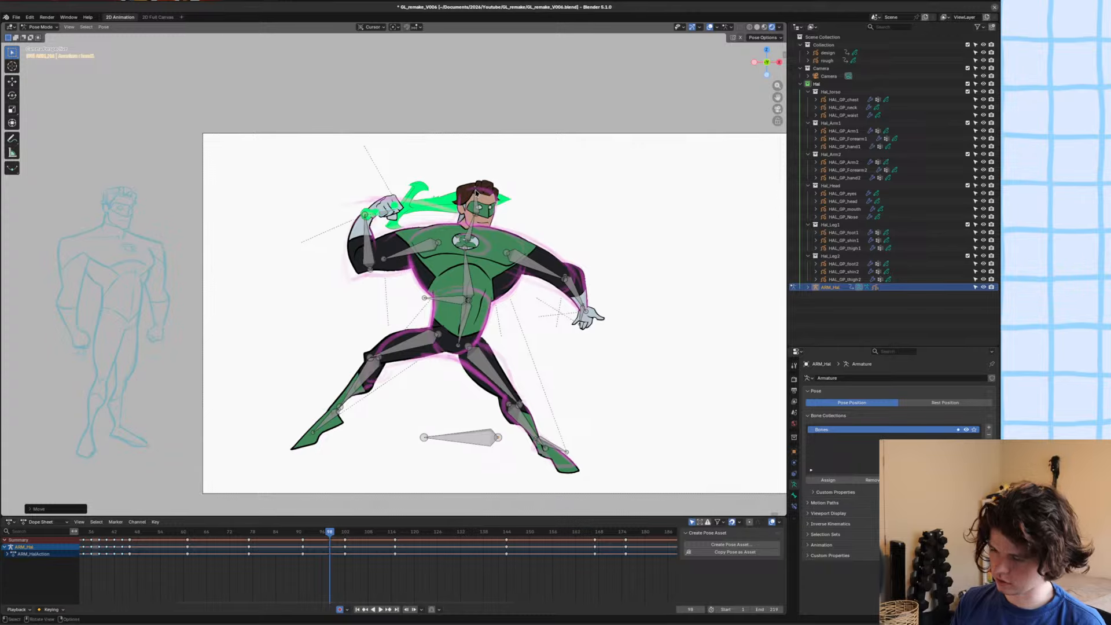
scroll(476, 193, "up", 1, "alt")
scroll(476, 193, "down", 5, "alt")
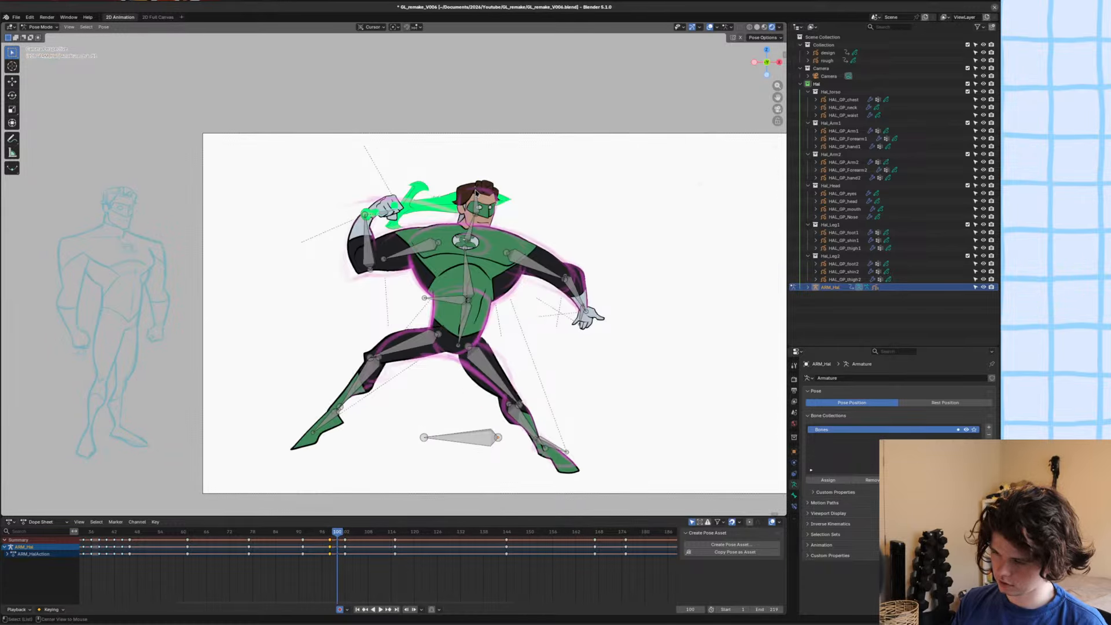
scroll(492, 237, "down", 3, "alt")
scroll(496, 257, "up", 11, "alt")
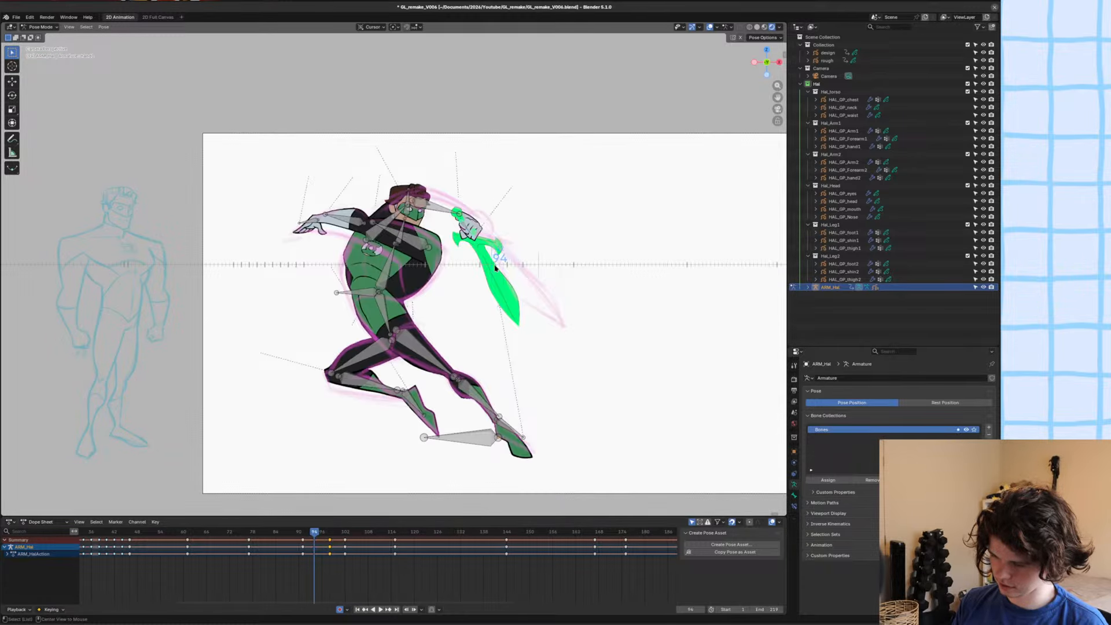
scroll(509, 267, "down", 5, "alt")
scroll(506, 266, "up", 1, "alt")
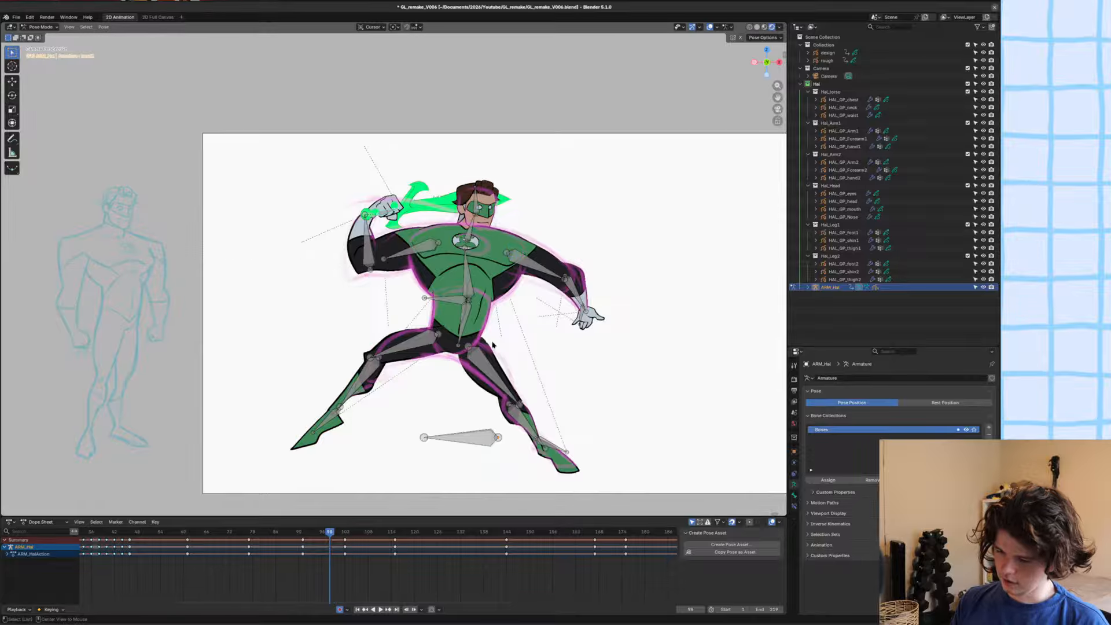
Save the file, leave Pose Mode and delete all existing strokes of HAL_GP_thigh2 at frame 98 in Edit Mode.
key("ctrl+s")
scroll(509, 272, "up", 6)
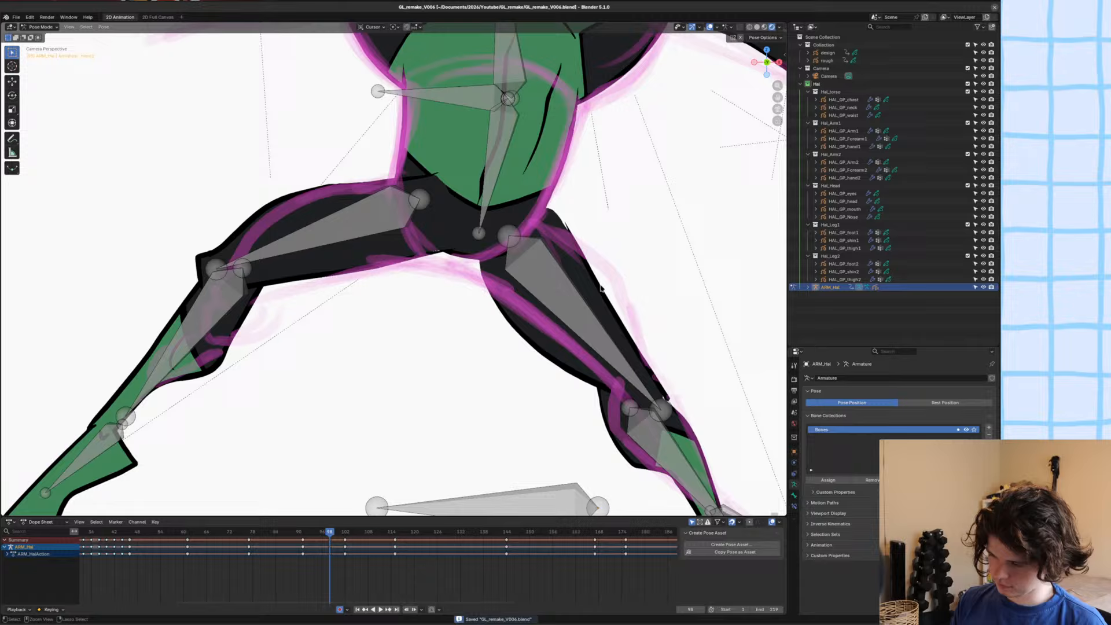
key("ctrl+Tab")
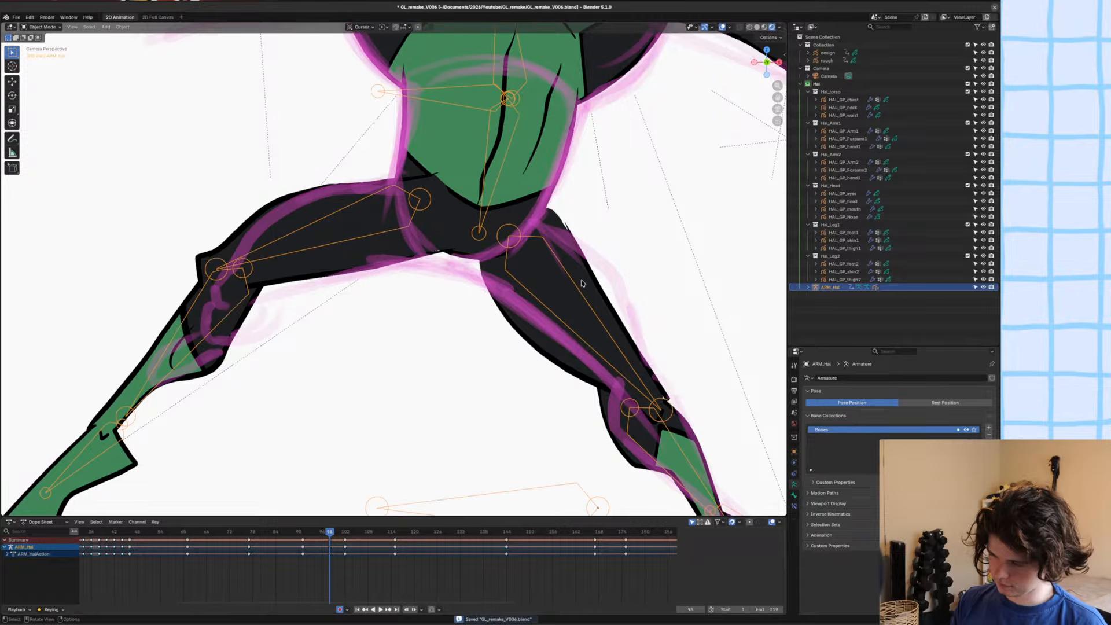
left_click(584, 284)
key("Tab")
key("g")
left_click(579, 276)
key("Delete")
mouse_move(615, 373)
middle_mouse_down("shift")
mouse_move(550, 282)
mouse_move(503, 290)
middle_mouse_up("shift")
Switch HAL_GP_thigh2 to Draw Mode and set the Ink Pen to stroke-only drawing with Hal_Linework on the line layer.
key("ctrl+Tab")
left_click(543, 231)
scroll(538, 223, "up", 3)
scroll(550, 235, "down", 2)
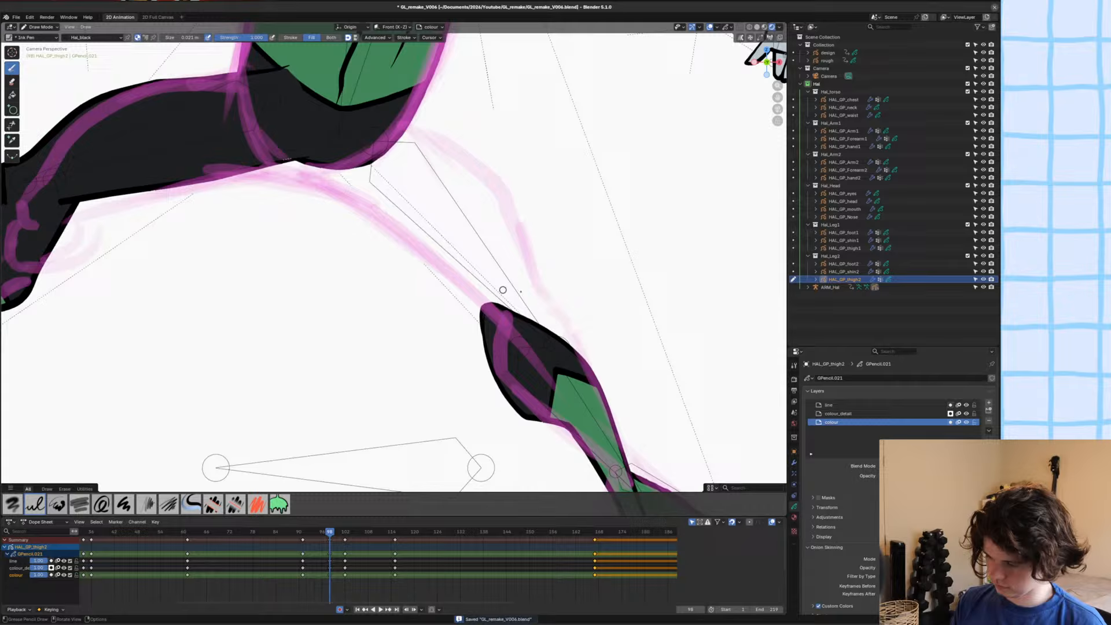
left_click(829, 405)
key("u")
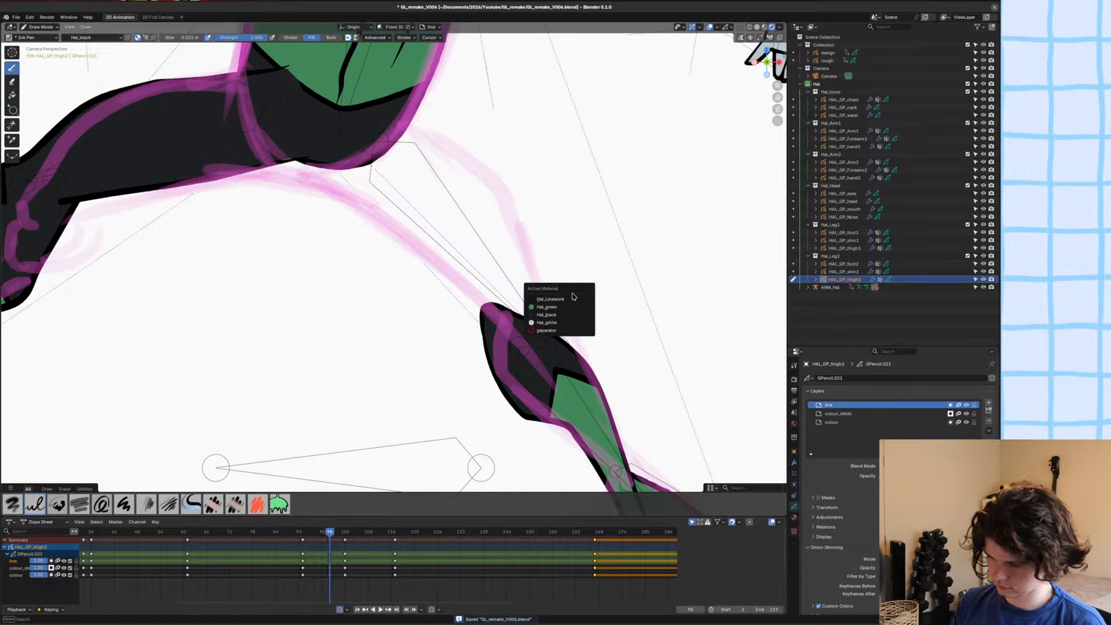
left_click(572, 298)
middle_click_drag(316, 213, 282, 244, "shift")
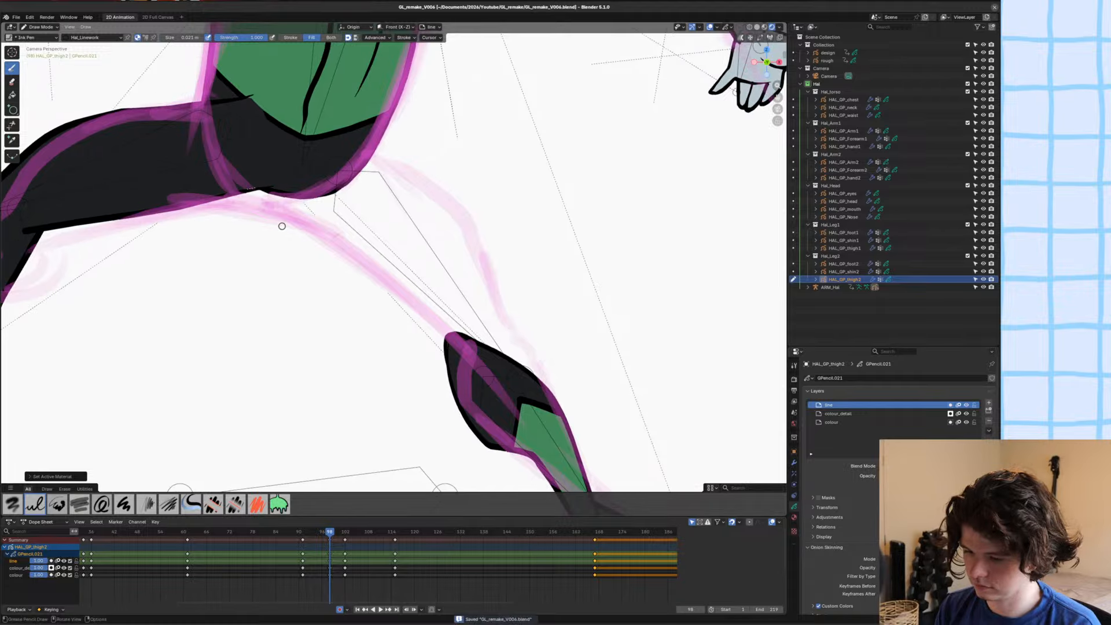
left_click_drag(264, 203, 259, 196, "shift")
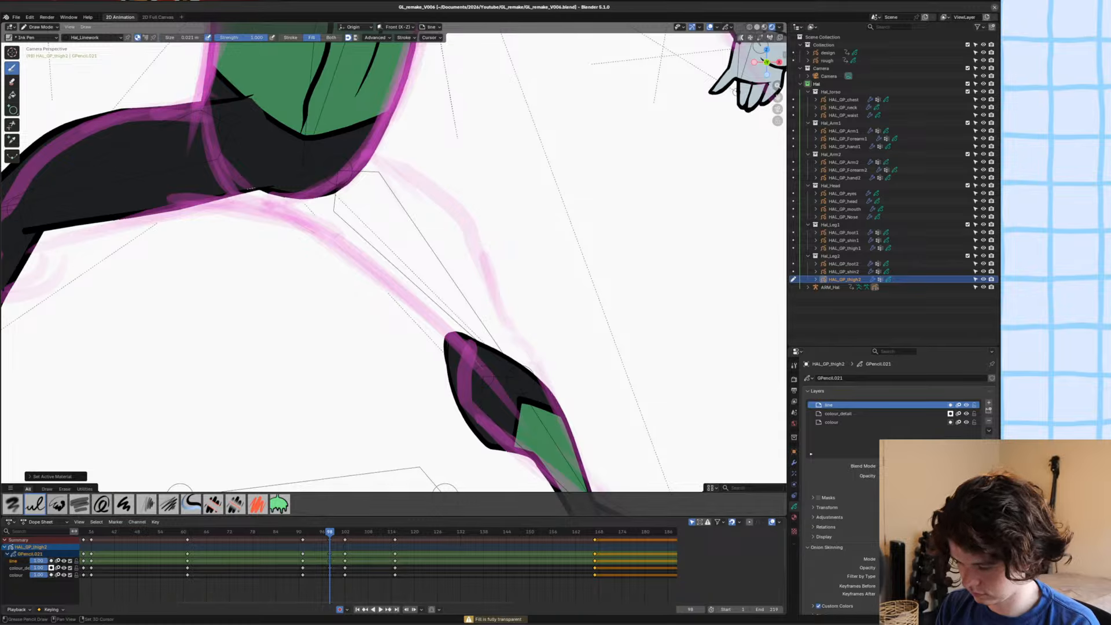
key("y")
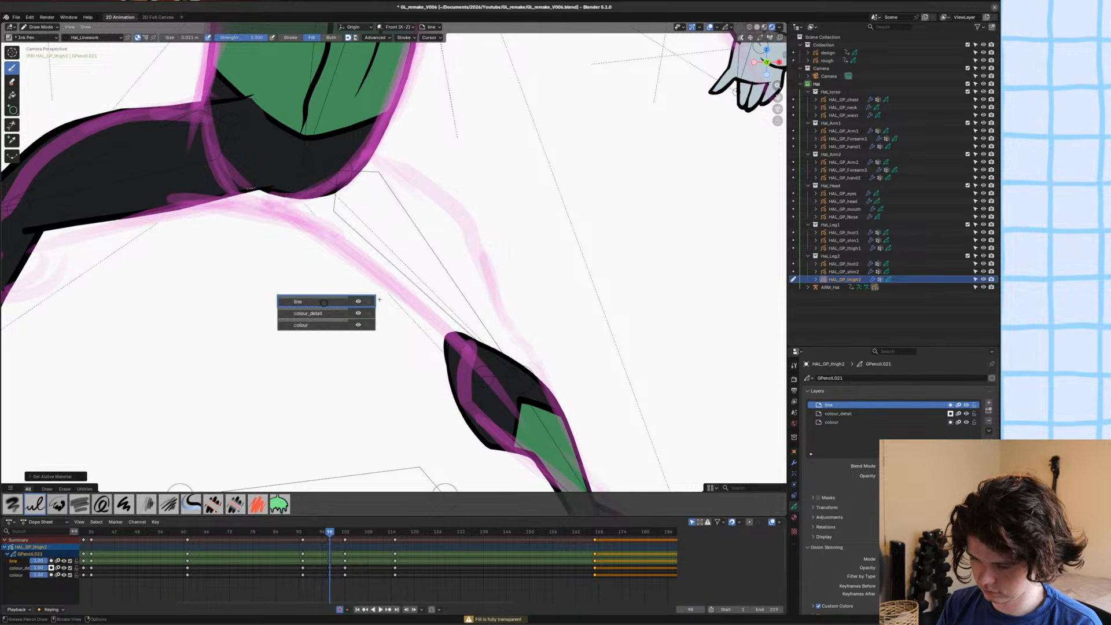
left_click(323, 302)
left_click(291, 38)
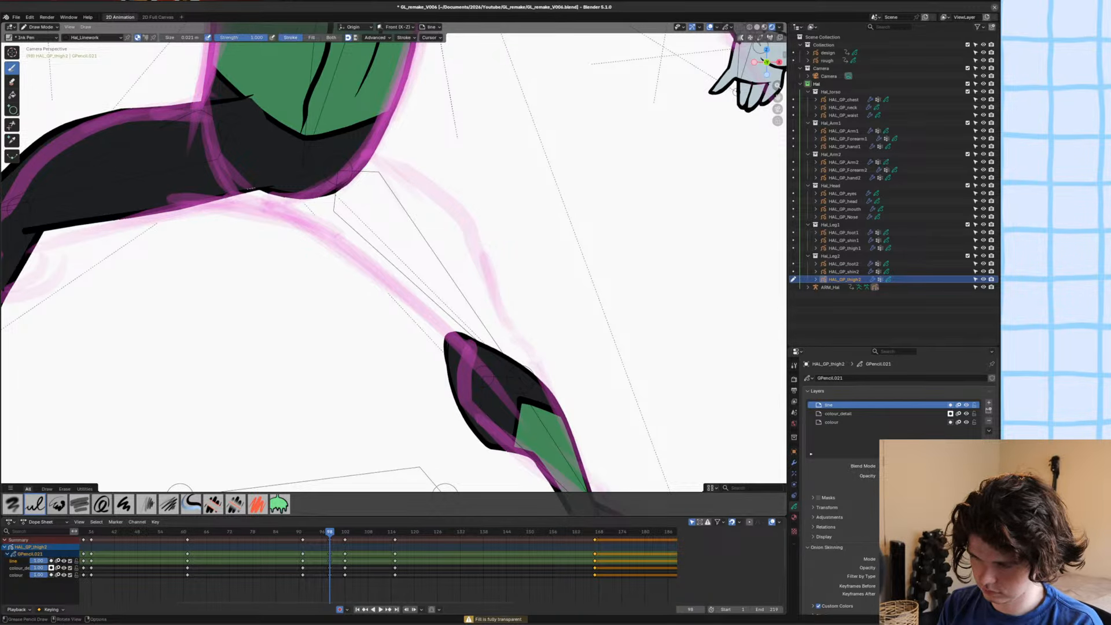
Draw the inner and outer thigh outlines along the rough from hip to knee, save the file and switch to Sculpt Mode.
left_click_drag(295, 221, 307, 379)
key("ctrl+z")
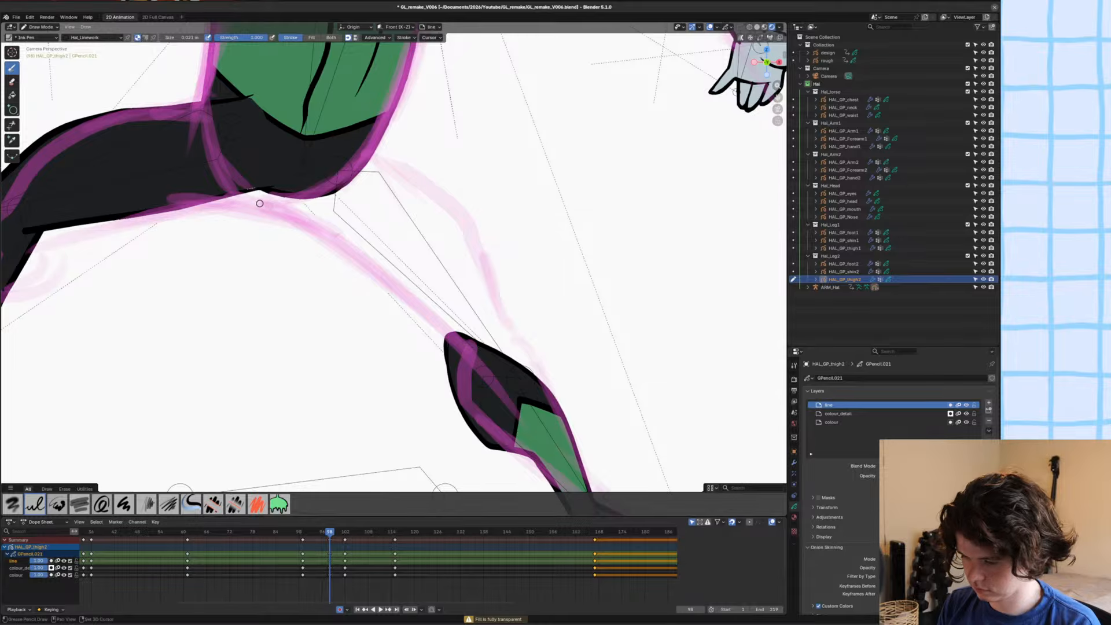
mouse_move(261, 203)
left_mouse_down("shift")
mouse_move(333, 242)
mouse_move(481, 365)
mouse_move(536, 380)
mouse_move(455, 203)
mouse_move(374, 153)
left_mouse_up("shift")
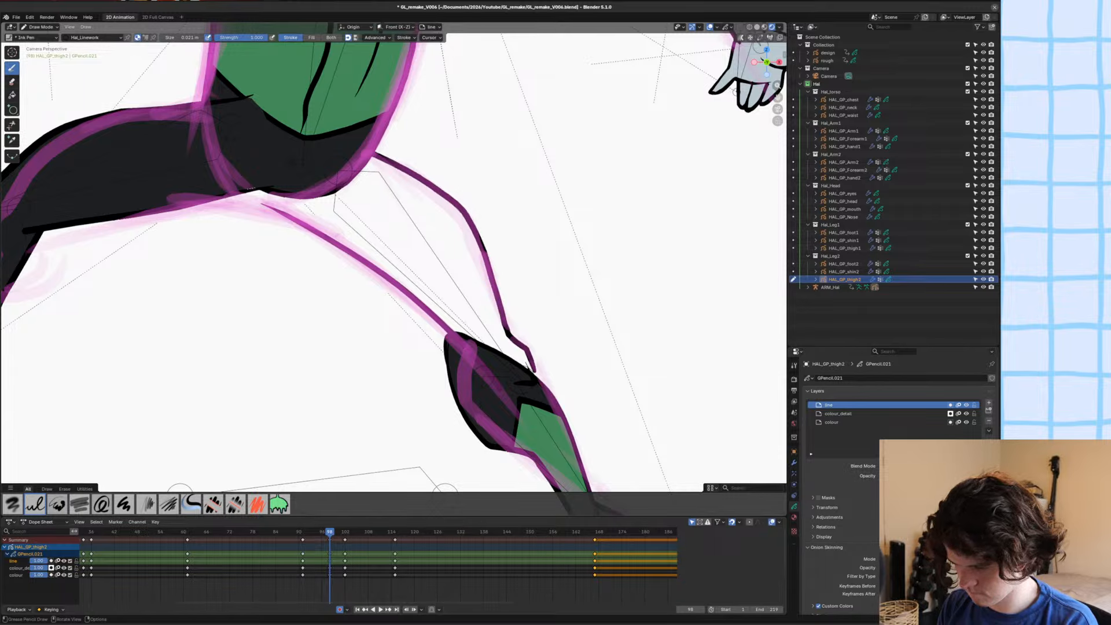
middle_click_drag(252, 236, 268, 241, "shift")
key("ctrl+s")
key("ctrl+Tab")
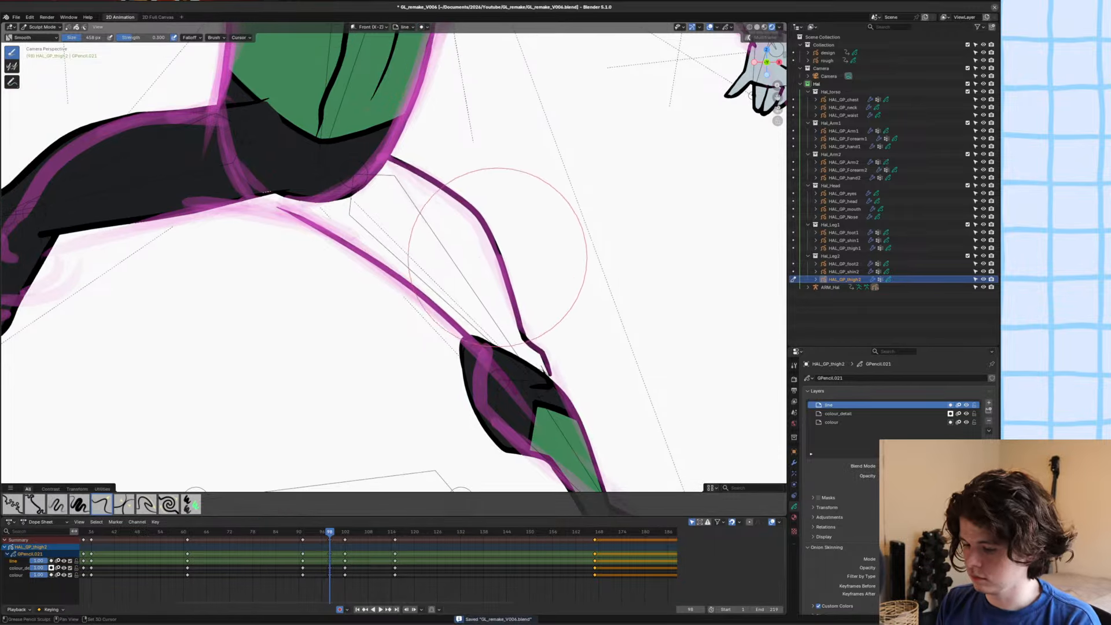
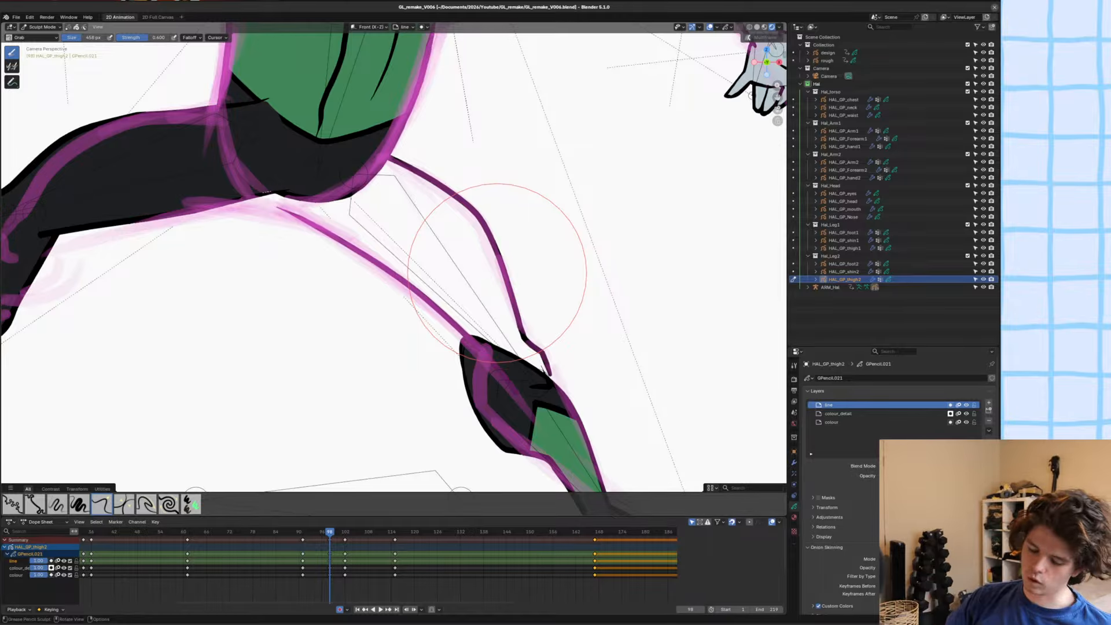
Switch to HAL_GP_waist in Sculpt Mode, nudge its line near the crotch with the Grab brush and save the file.
key("ctrl+s")
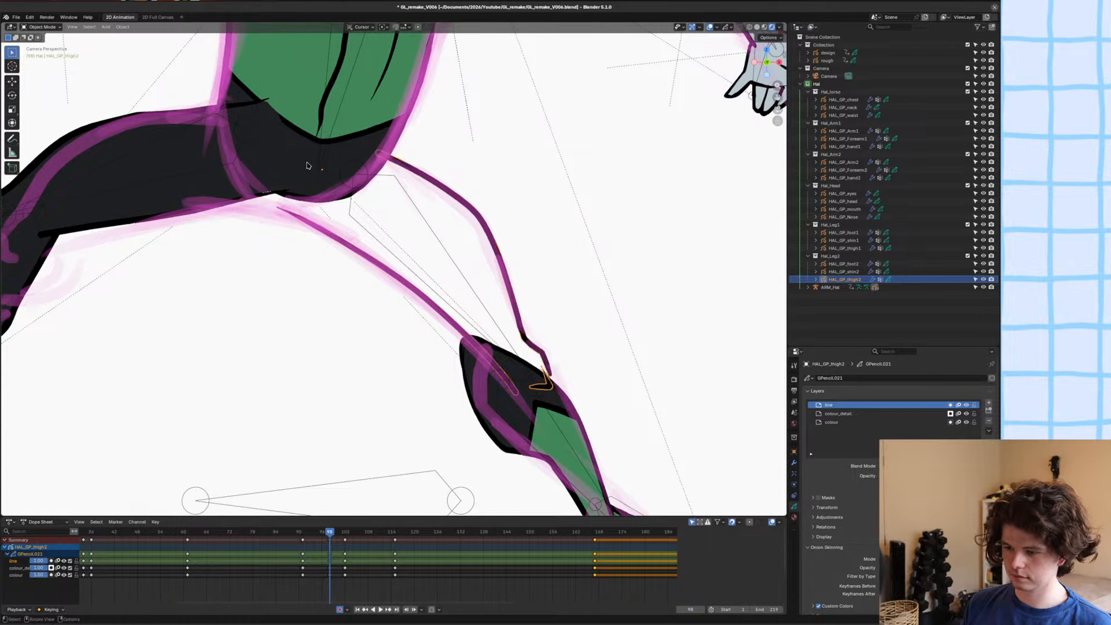
key("alt+q")
left_click_drag(295, 191, 270, 196)
scroll(483, 227, "down", 6)
key("ctrl+s")
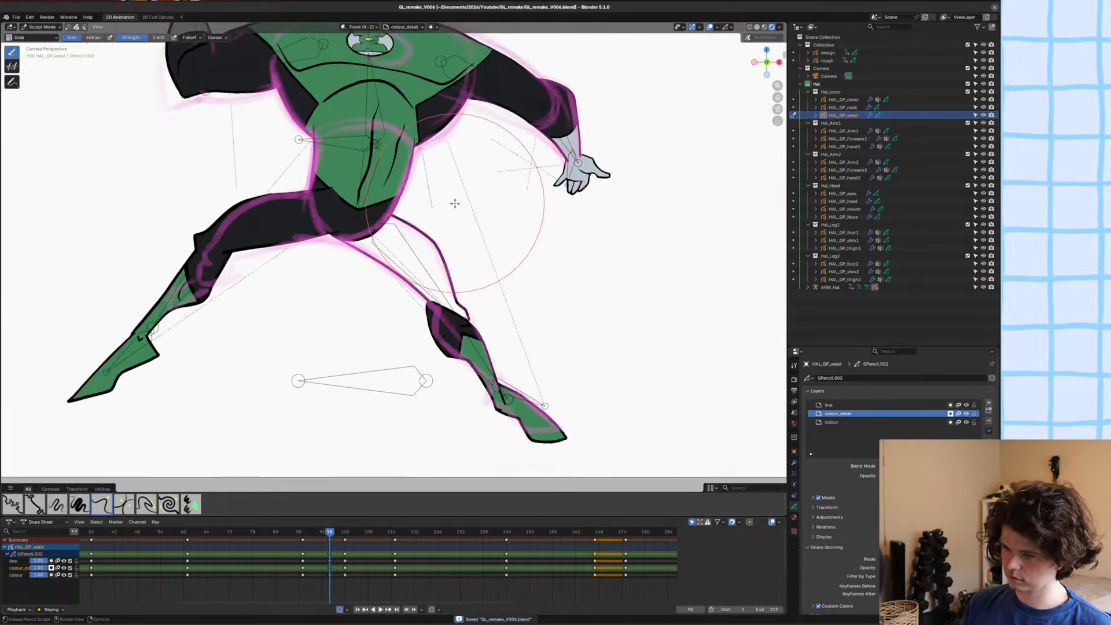
key("Left")
key("Right")
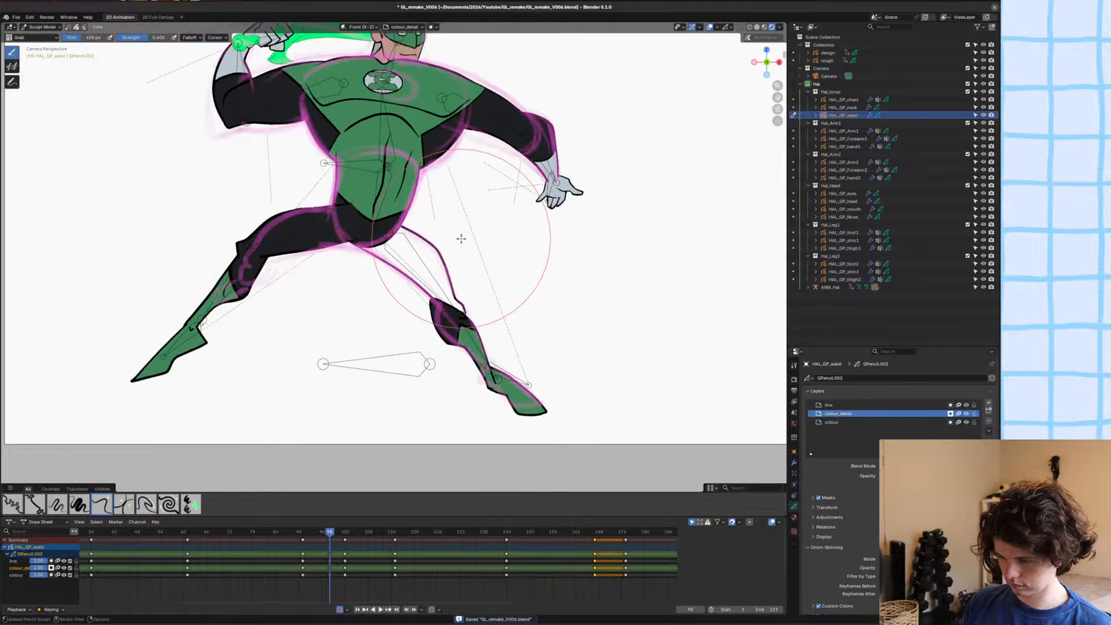
Put HAL_GP_thigh2 in Draw Mode with the colour layer active and set the Ink Pen's material to separator.
key("ctrl+Tab")
left_click(439, 252)
left_click(439, 252)
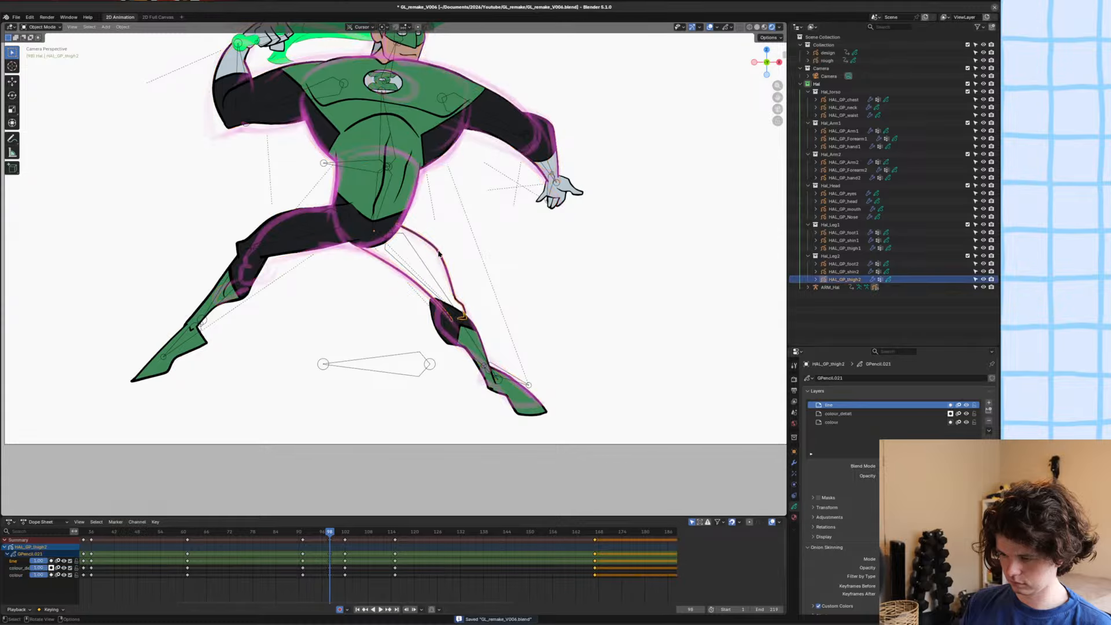
key("ctrl+Tab")
scroll(454, 191, "up", 8)
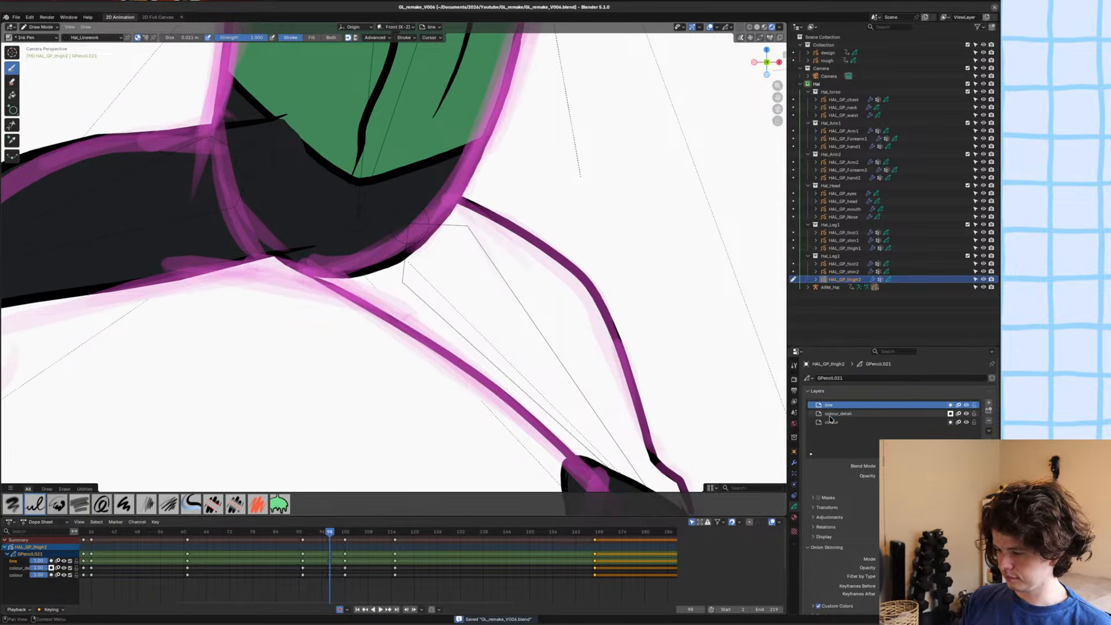
left_click(831, 414)
left_click(832, 422)
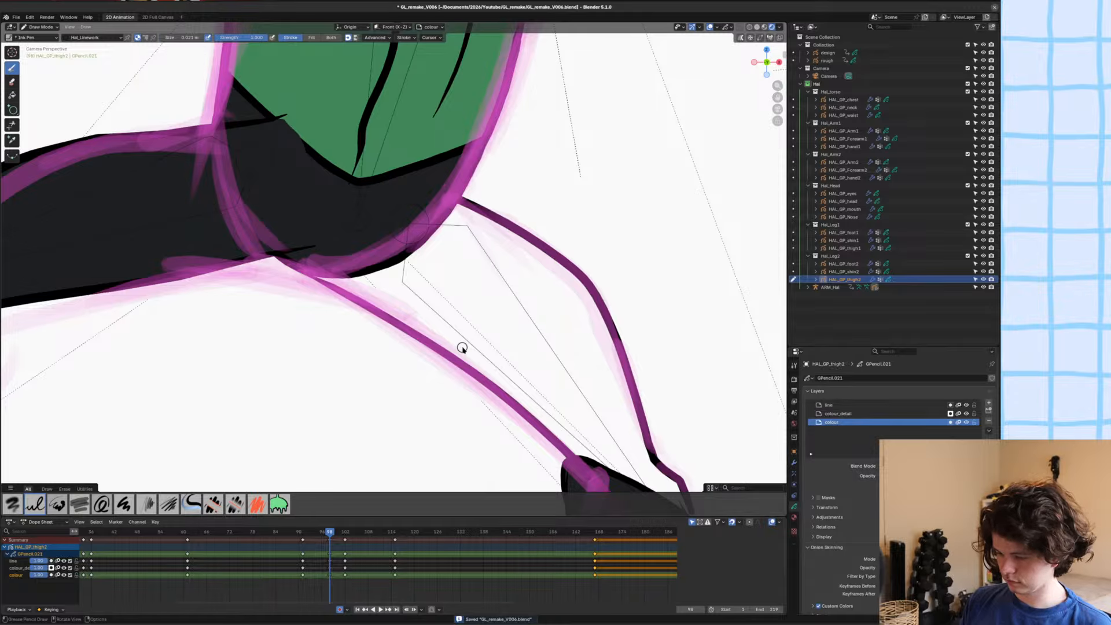
key("u")
left_click(422, 383)
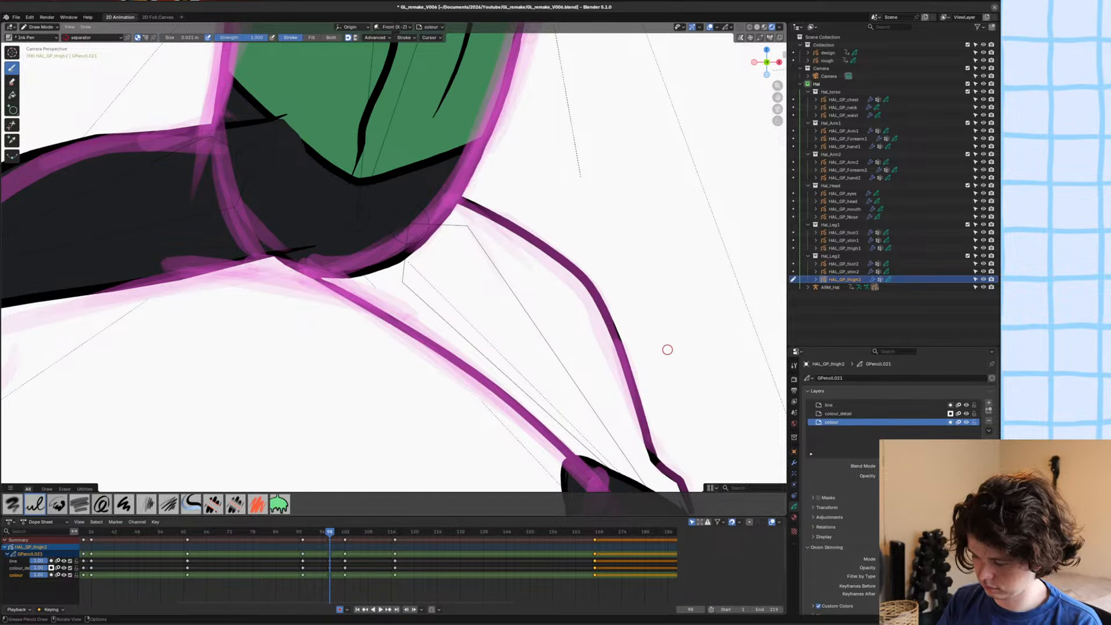
key("u")
left_click(539, 311)
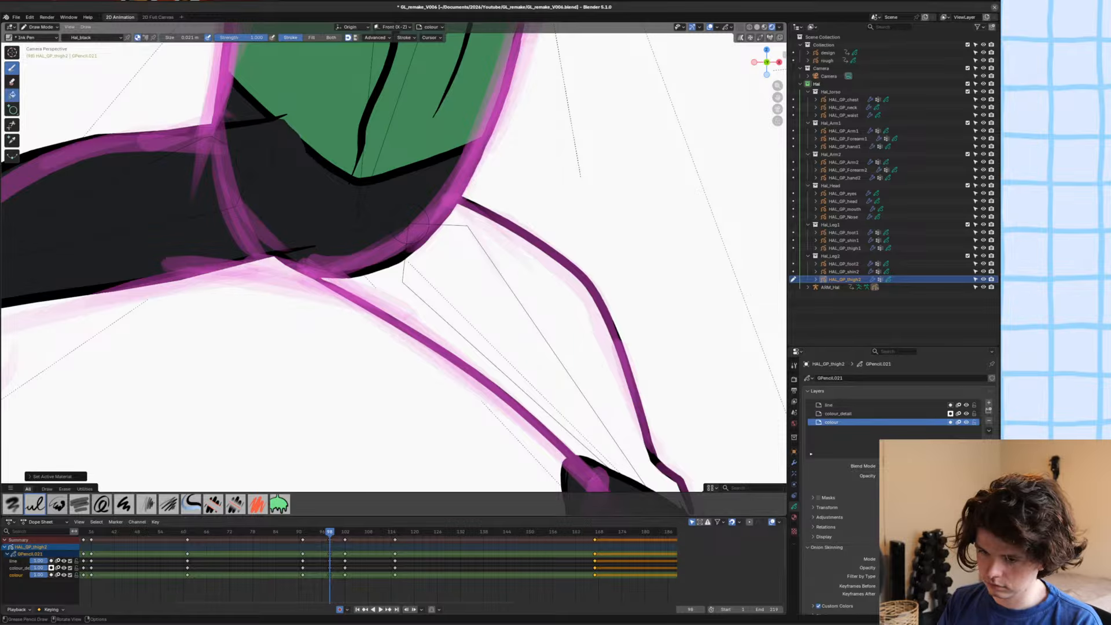
left_click(278, 504)
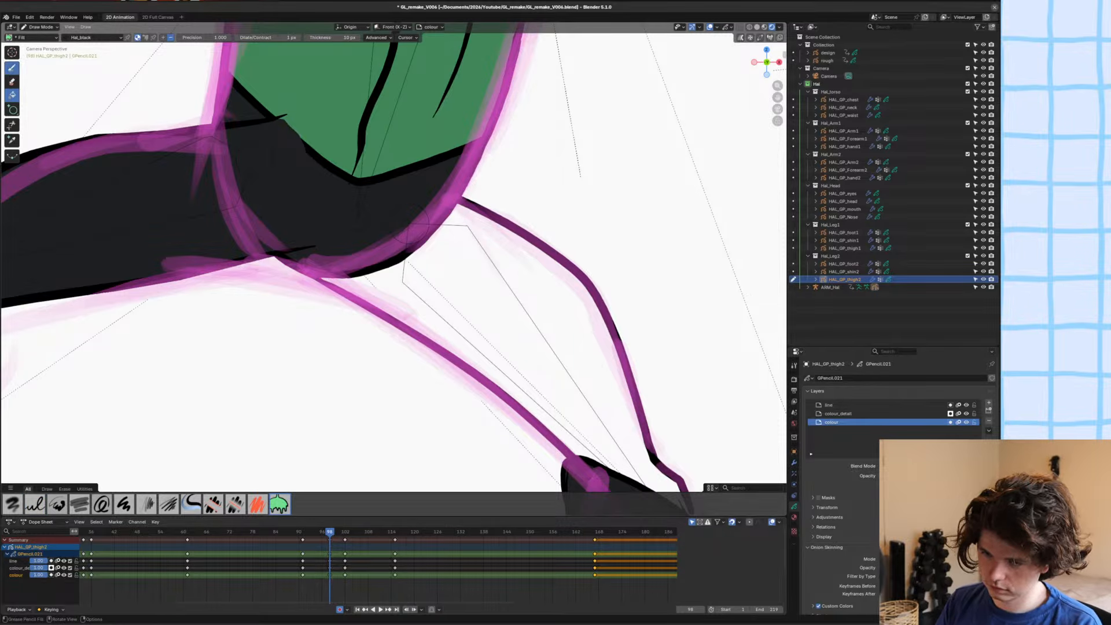
Draw a curved separator stroke with the Ink Pen to close the thigh outline at the knee.
left_click(12, 68)
key("u")
left_click(368, 326)
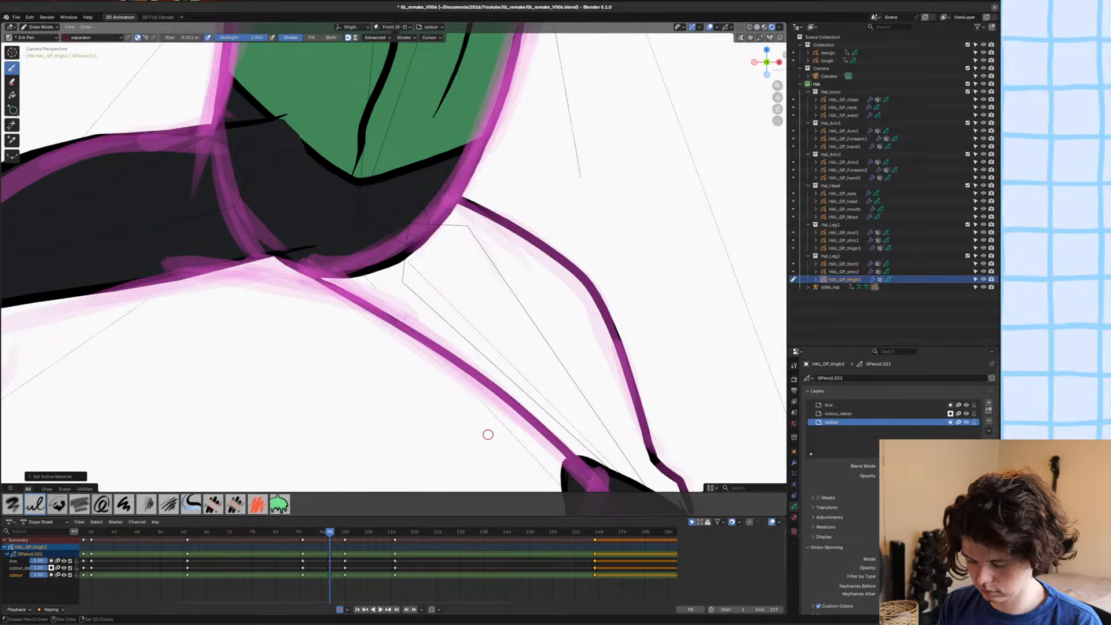
middle_click_drag(489, 435, 232, 278, "shift")
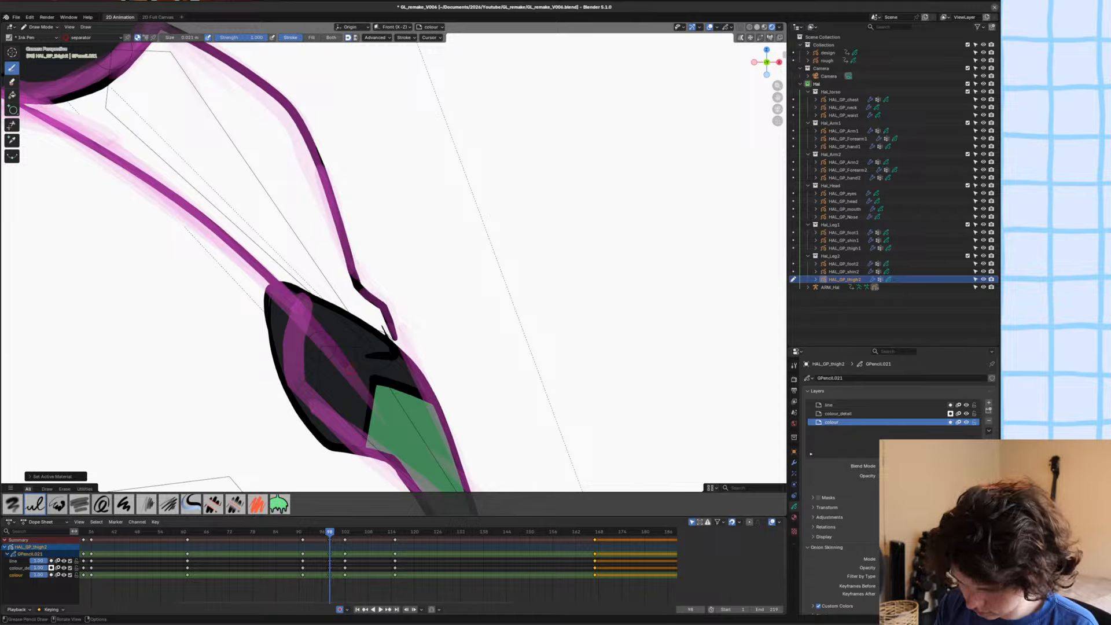
left_click_drag(402, 348, 395, 339)
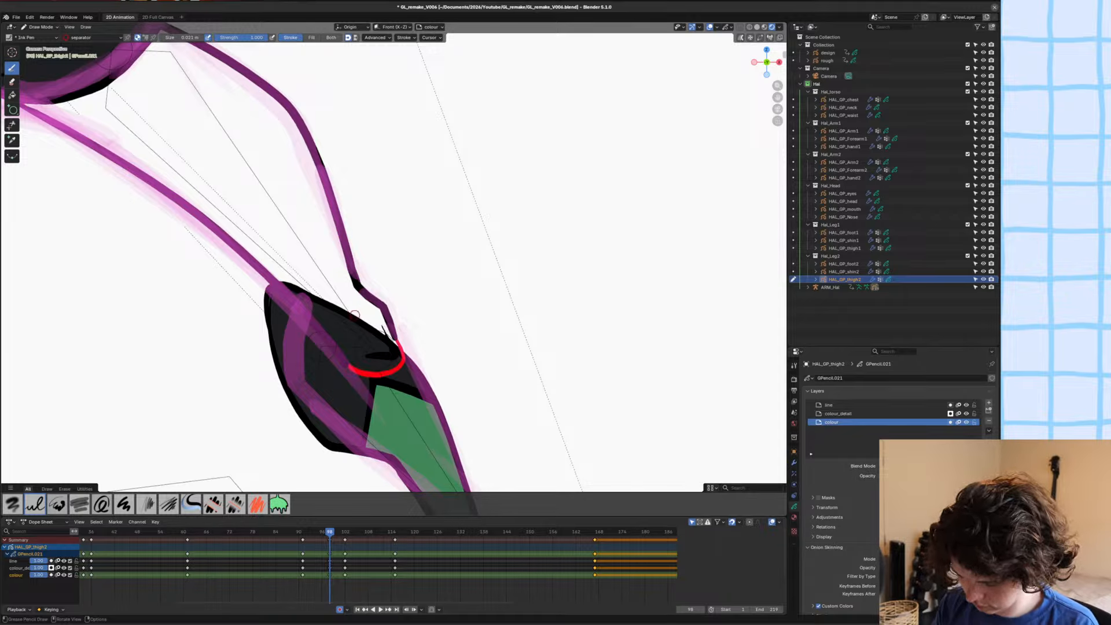
Fill the closed thigh shape with Hal_black on the colour layer using the Fill tool.
key("u")
left_click(299, 320)
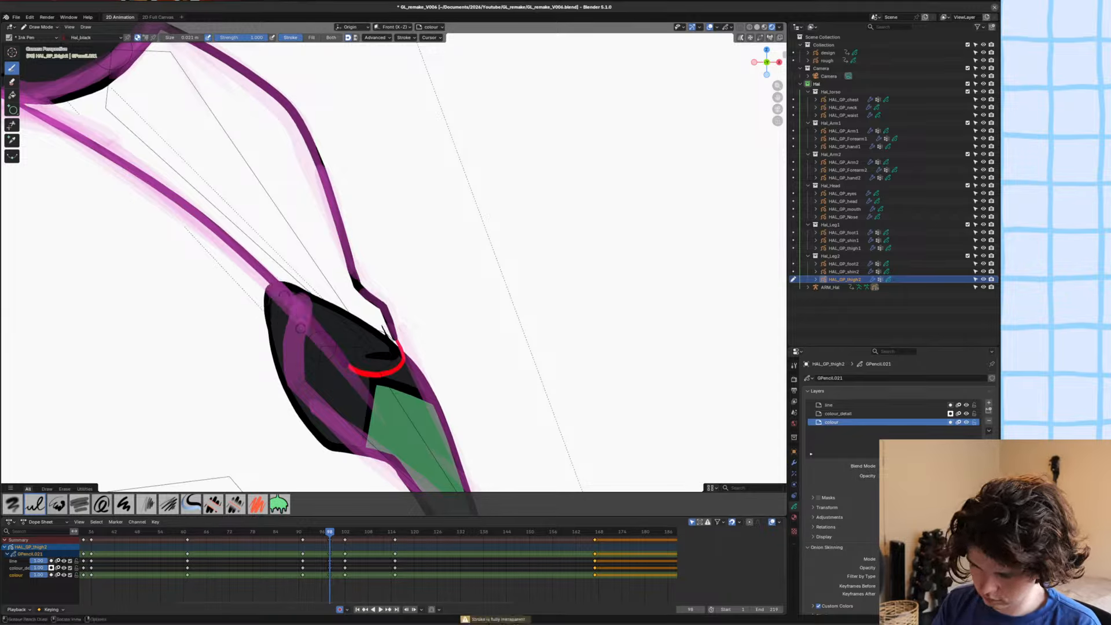
left_click(12, 94)
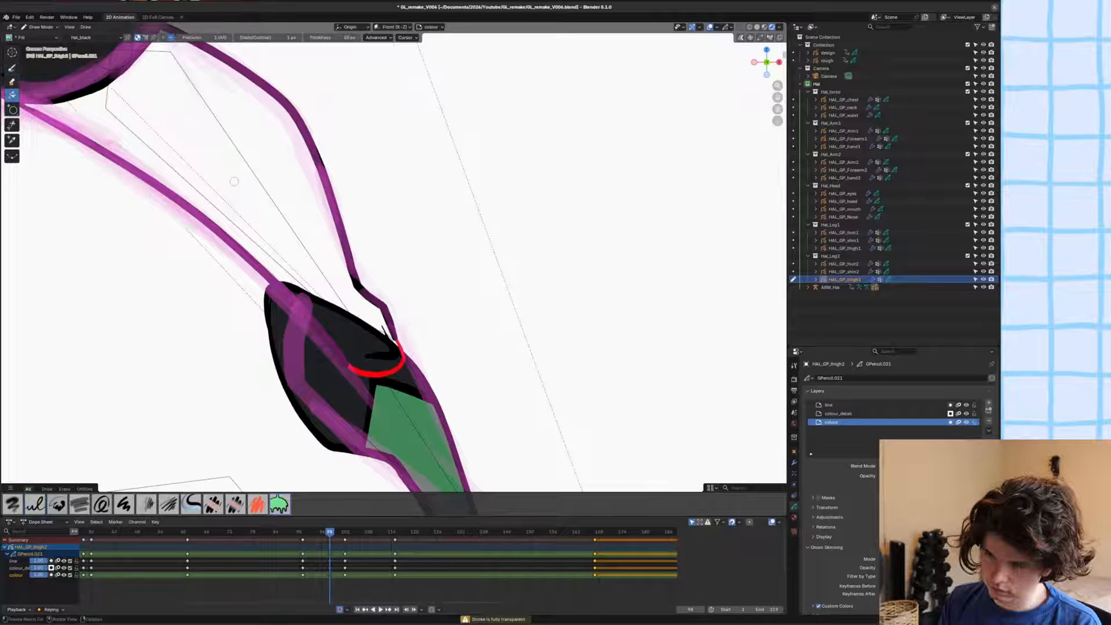
left_click(247, 197)
In Edit Mode, select and delete the stray stroke around the knee crease of HAL_GP_thigh2 and save the file.
key("Tab")
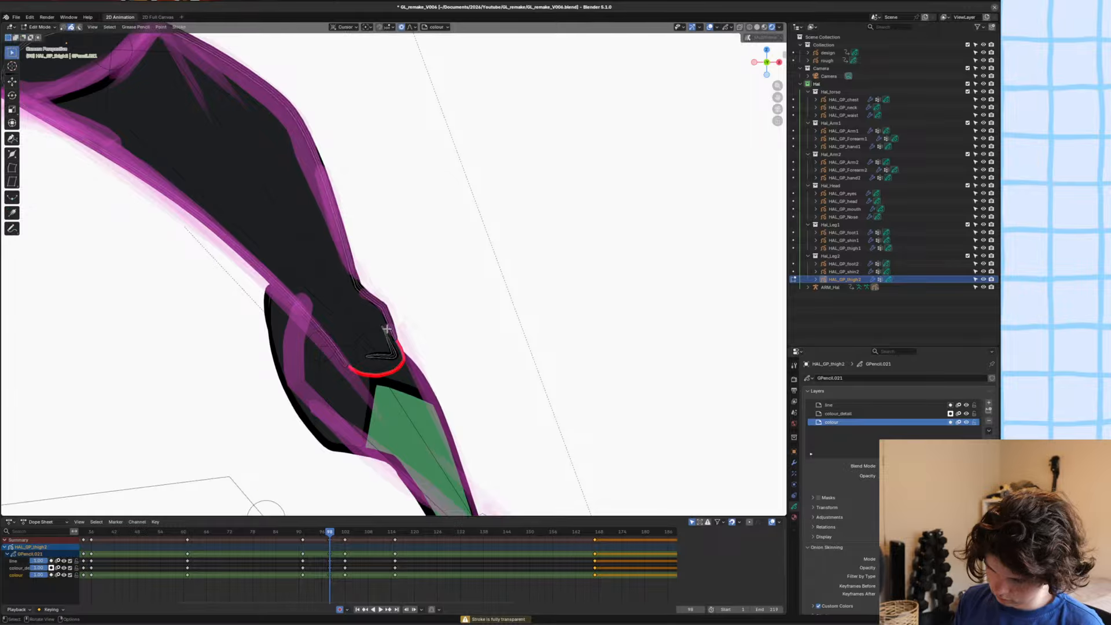
key("alt+f")
key("ctrl+z")
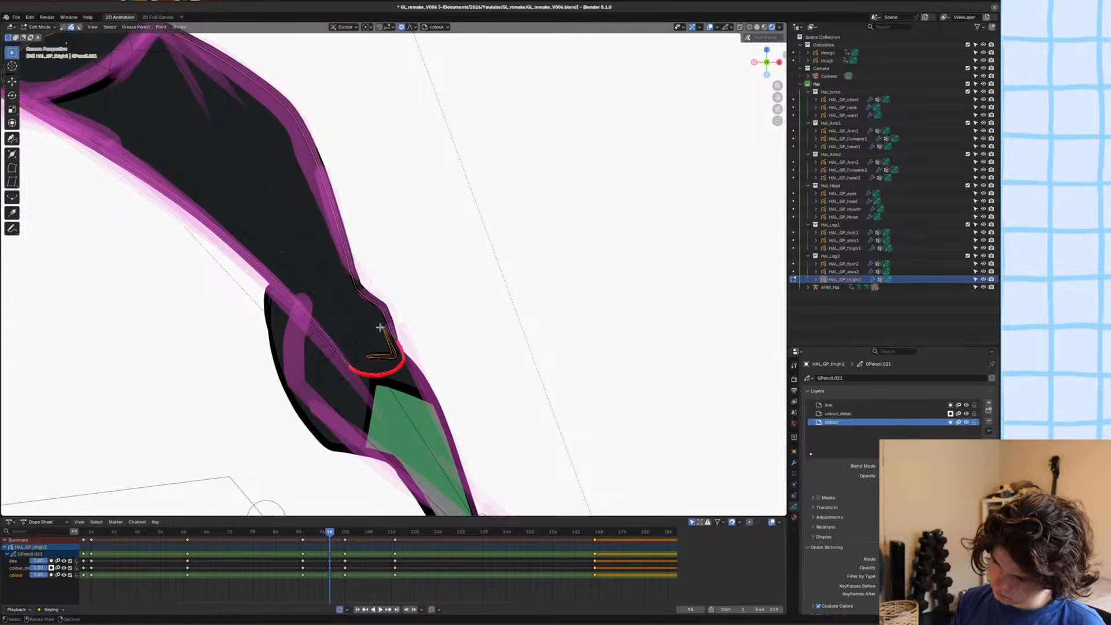
key("x")
left_click(380, 327)
middle_click_drag(405, 323, 474, 321, "shift")
key("ctrl+s")
scroll(405, 269, "down", 3)
scroll(406, 268, "up", 10)
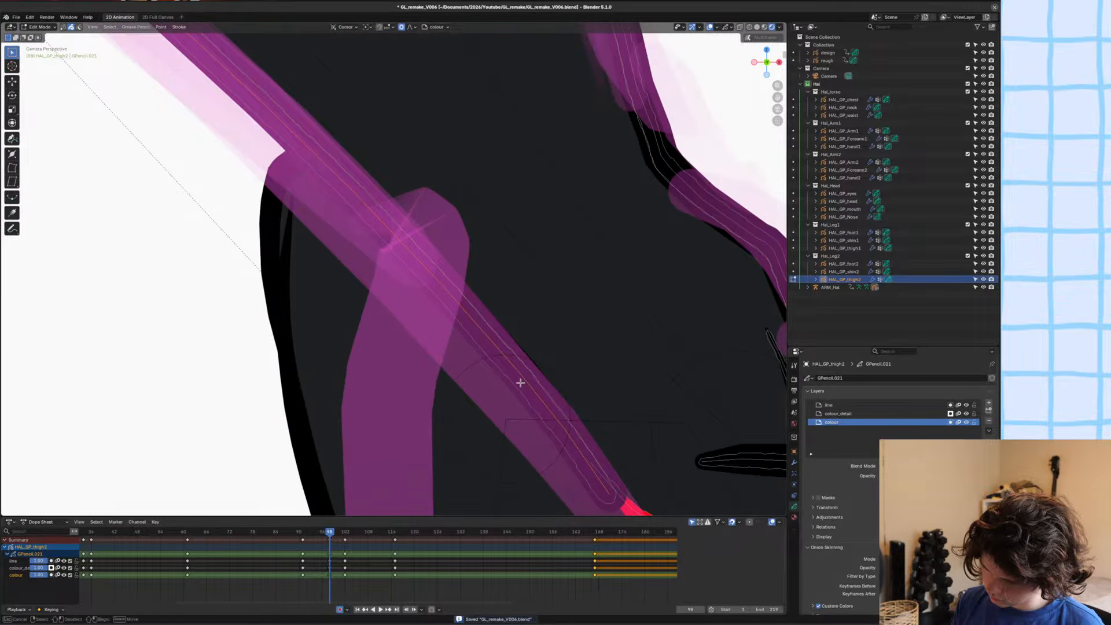
scroll(515, 371, "down", 3)
scroll(512, 369, "down", 3)
left_click(511, 367)
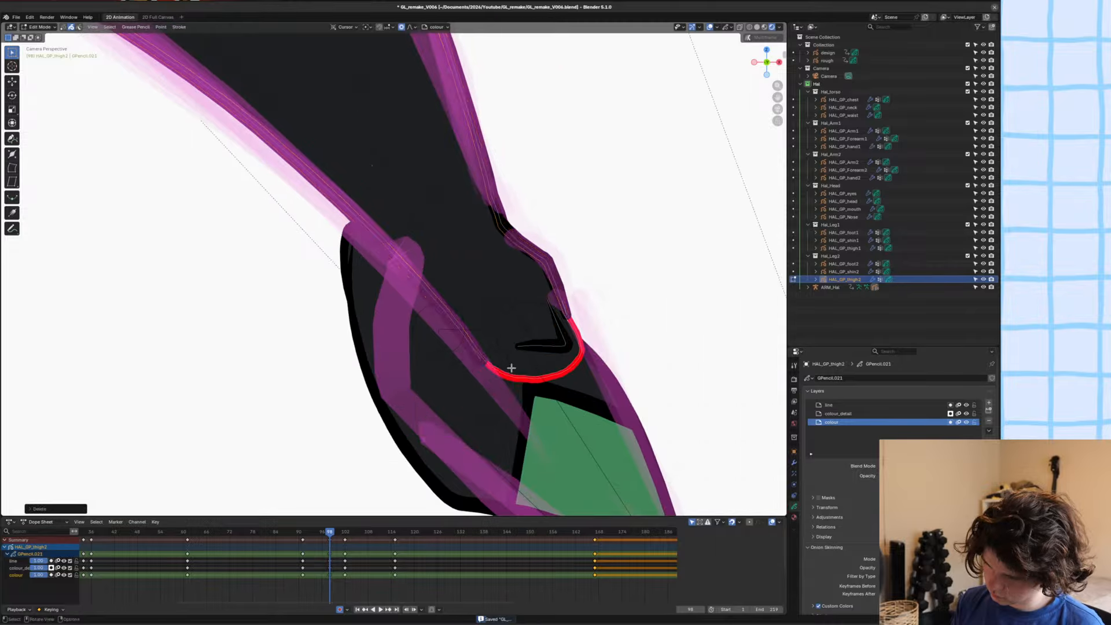
scroll(512, 368, "down", 4)
middle_click_drag(459, 277, 486, 334, "shift")
key("ctrl+s")
Delete the red separator stroke at the knee of HAL_GP_thigh2 in Edit Mode and save the file.
key("Tab")
scroll(389, 223, "up", 2)
scroll(389, 223, "down", 4)
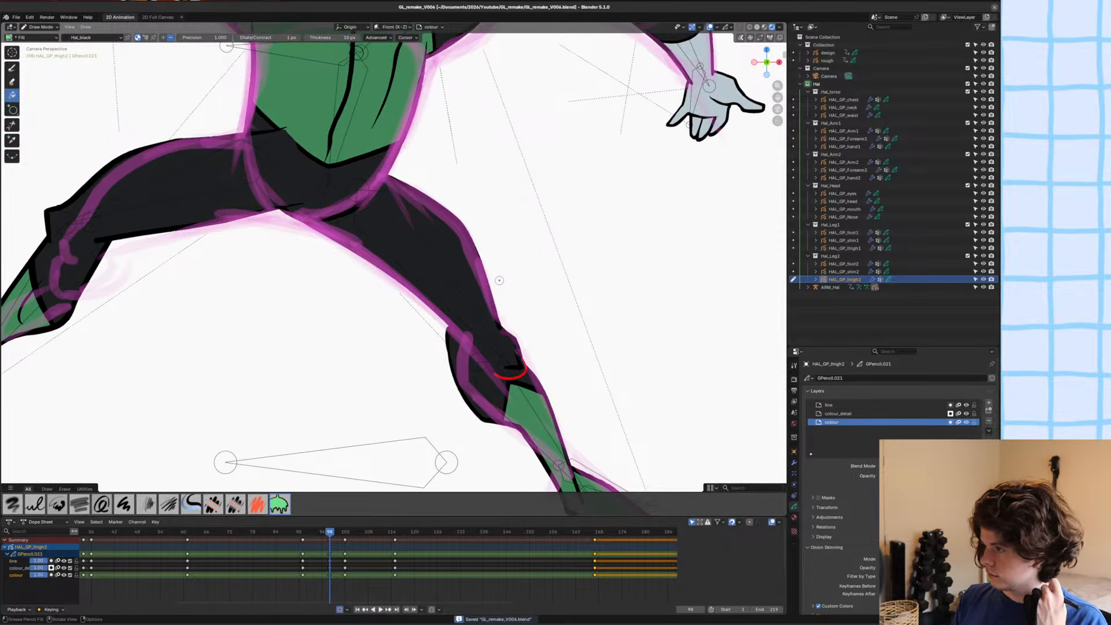
scroll(499, 280, "down", 4)
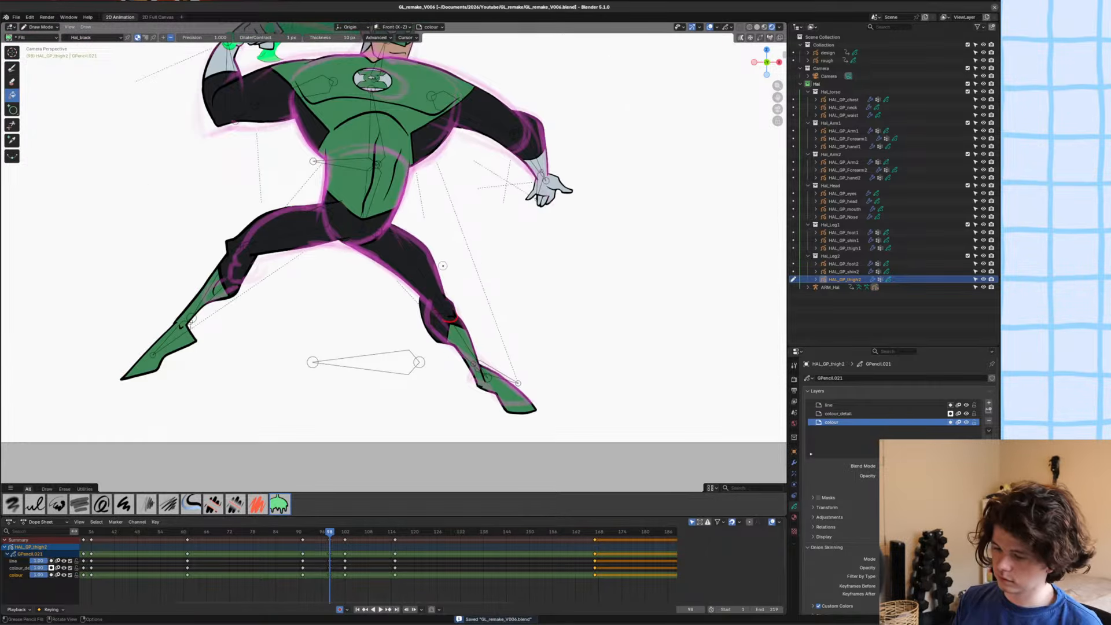
scroll(405, 269, "up", 4)
key("Tab")
key("Delete")
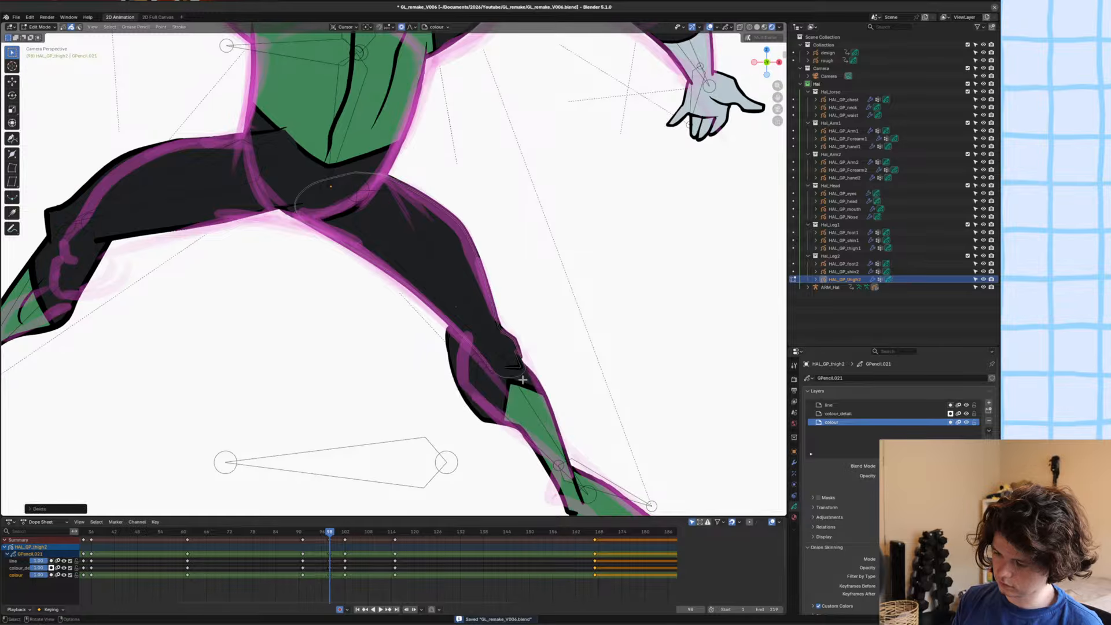
scroll(492, 353, "down", 3)
key("ctrl+s")
scroll(461, 333, "up", 4)
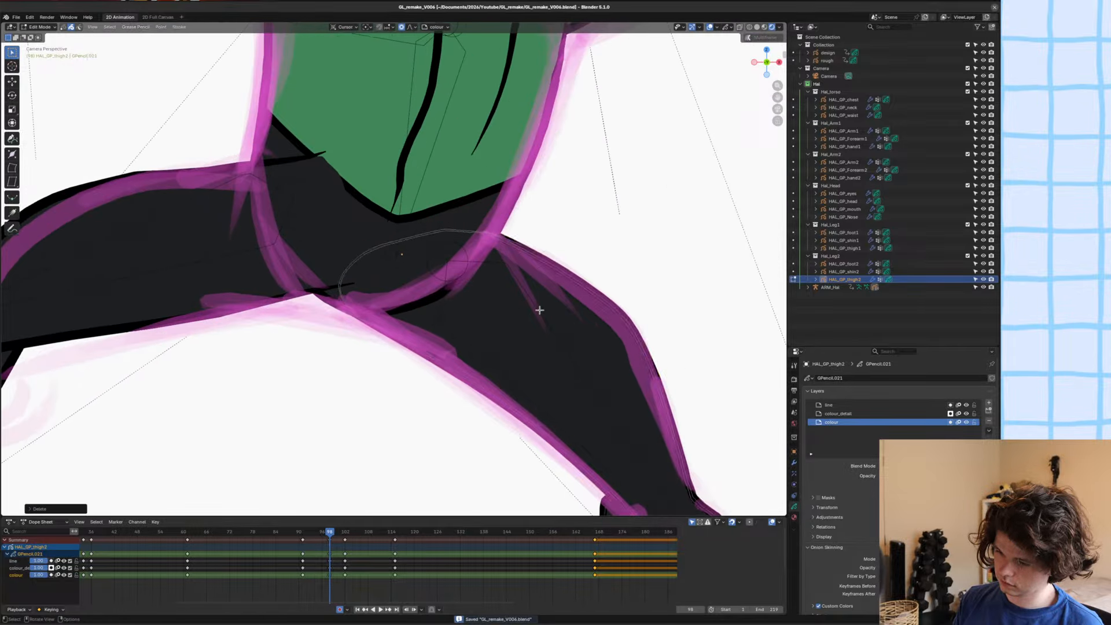
Switch to ARM_Hal in Pose Mode and move the thigh bone along Y to bring the thigh in front of the waist.
key("Tab")
left_click(468, 265)
key("ctrl+Tab")
left_click(467, 265)
key("g")
key("y")
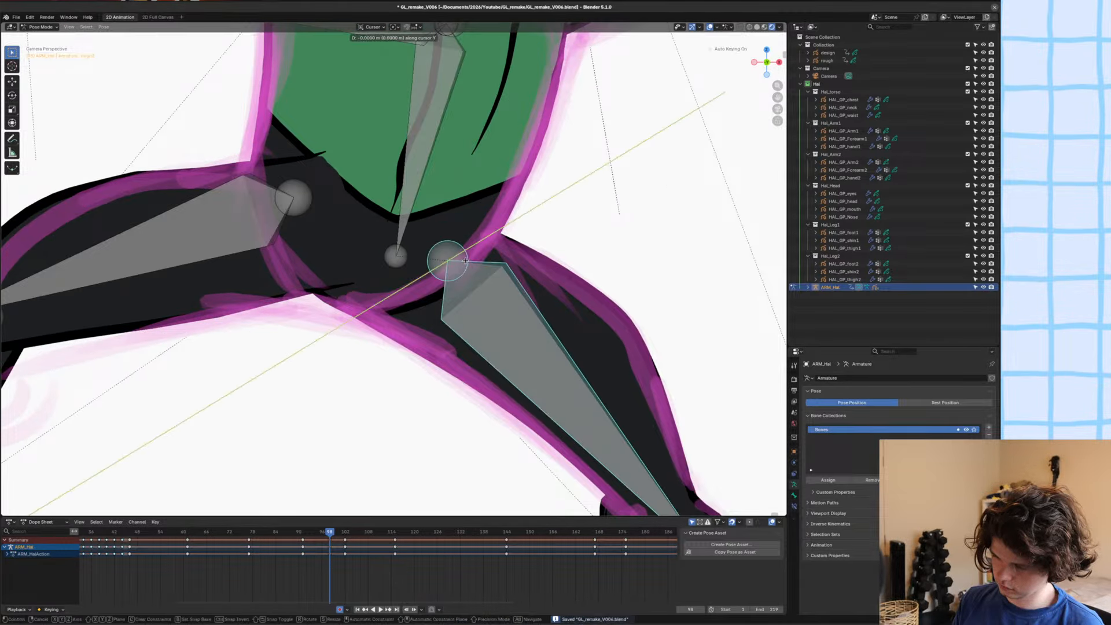
left_click(466, 240)
key("Tab")
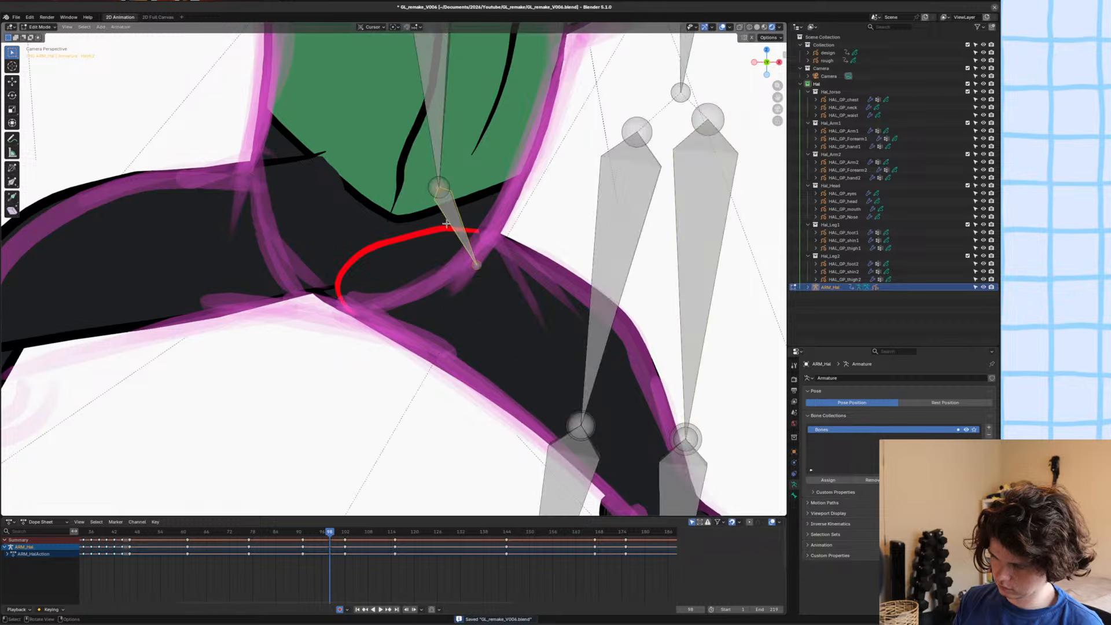
Return to HAL_GP_thigh2 in Edit Mode, delete the red separator stroke across the hip and save the file.
key("ctrl+Tab")
left_click(440, 236)
key("Tab")
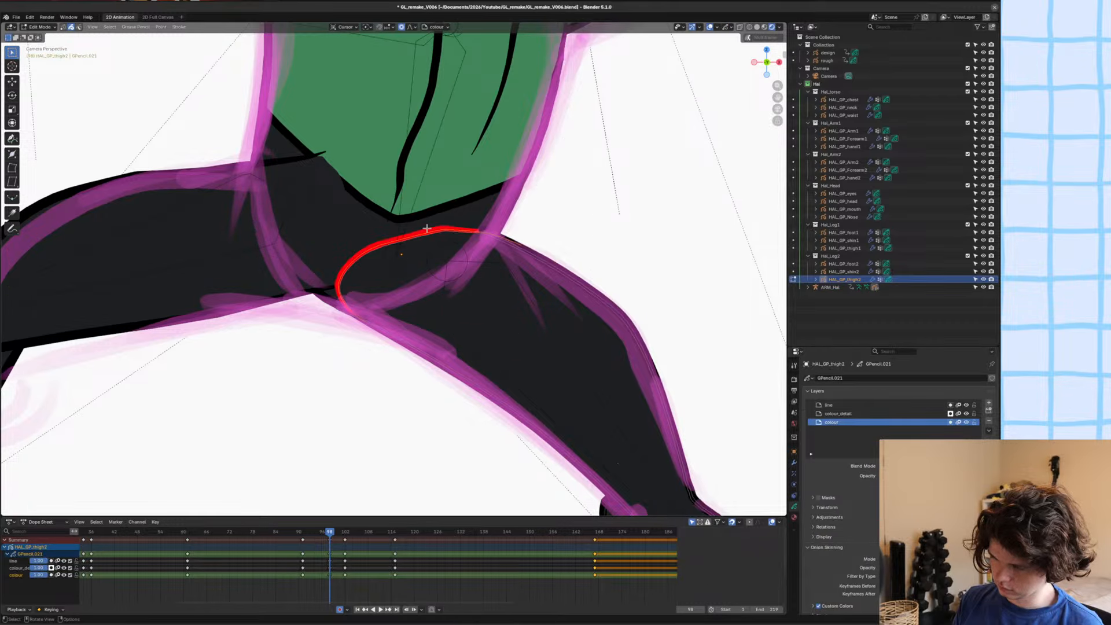
key("Tab")
scroll(428, 229, "down", 4)
scroll(452, 276, "up", 4)
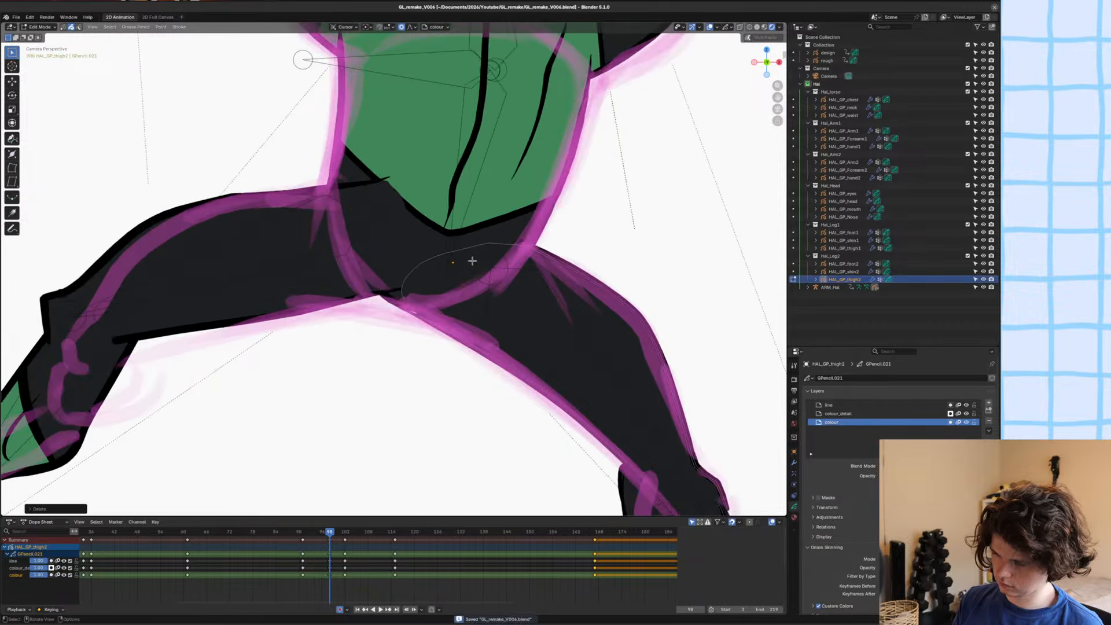
key("ctrl+s")
Switch HAL_GP_thigh2 to Sculpt Mode and nudge the inner thigh edge upward at the crotch with the Grab brush.
scroll(452, 276, "up", 4)
key("ctrl+Tab")
left_click_drag(461, 400, 460, 386)
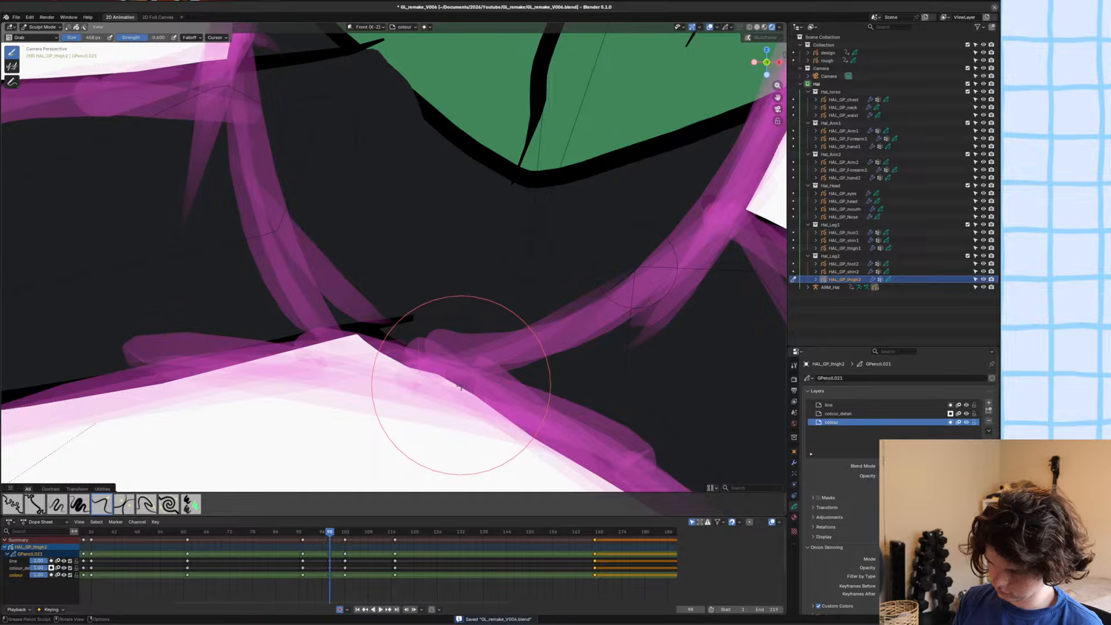
scroll(484, 387, "down", 4)
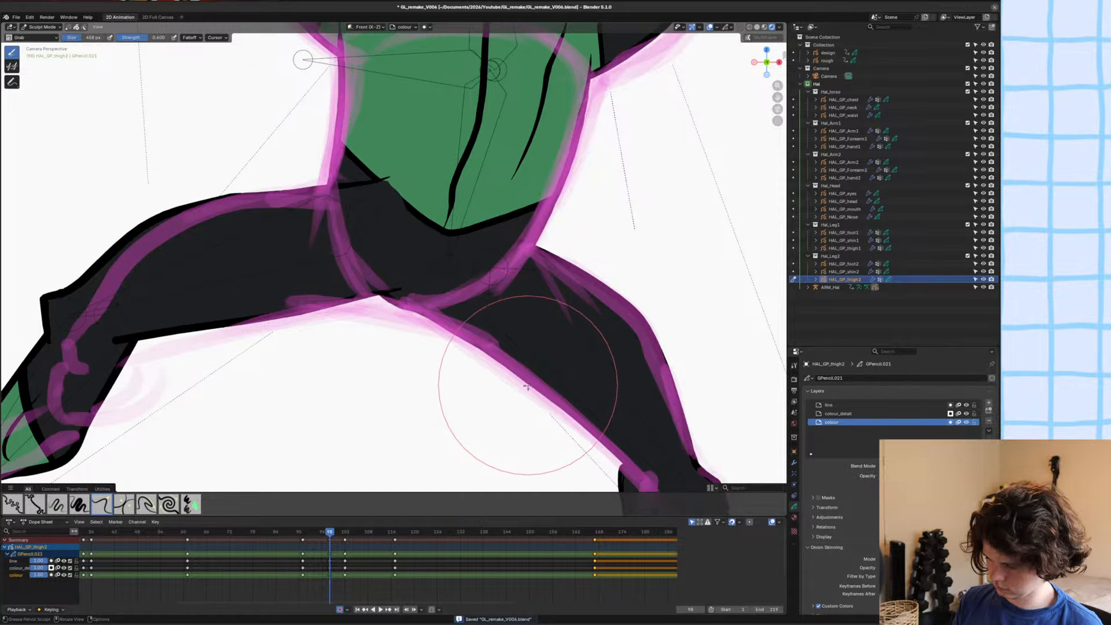
scroll(559, 338, "down", 5)
Return to Object Mode, deselect everything and flip between frames 97 and 98 to compare the leg poses.
key("ctrl+Tab")
key("alt+a")
key("Left")
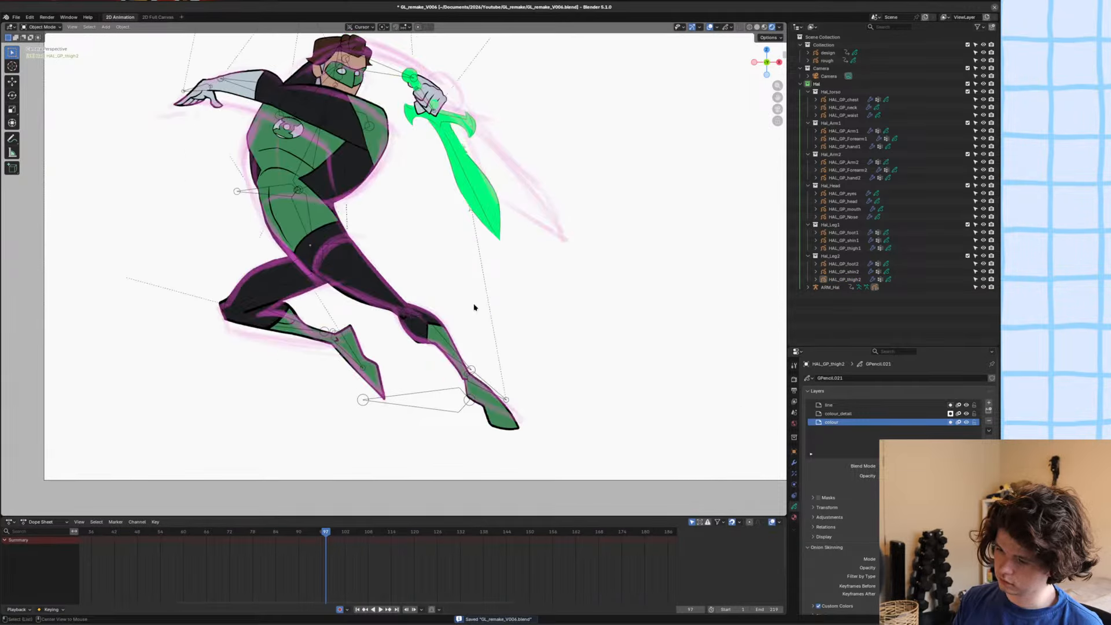
key("Right")
key("Left")
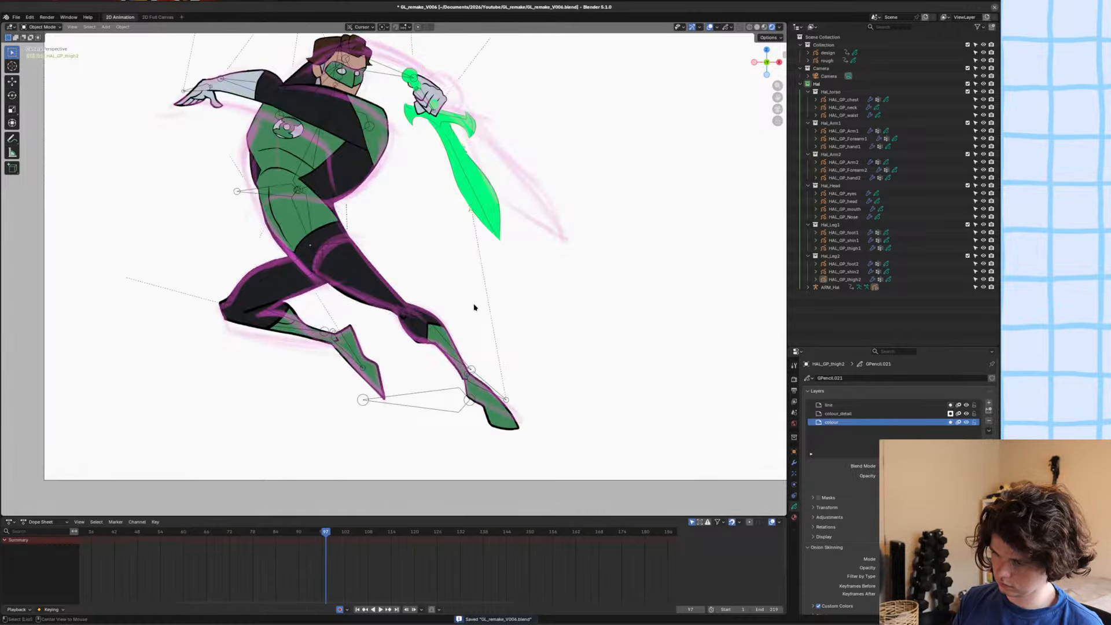
key("Right")
key("Left")
key("Right")
key("Left")
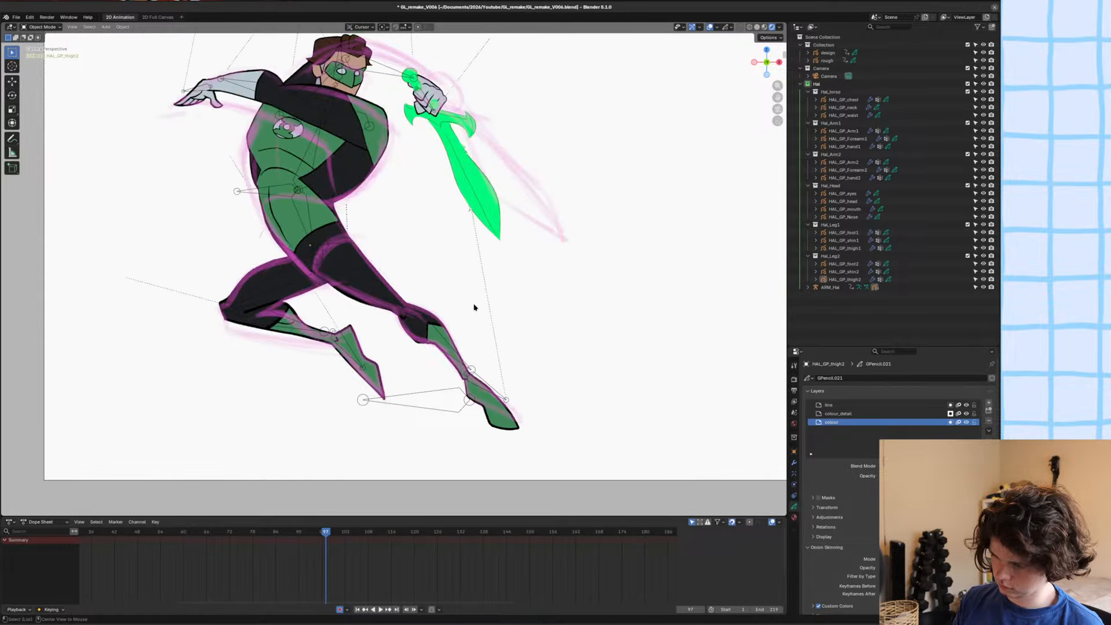
key("Right")
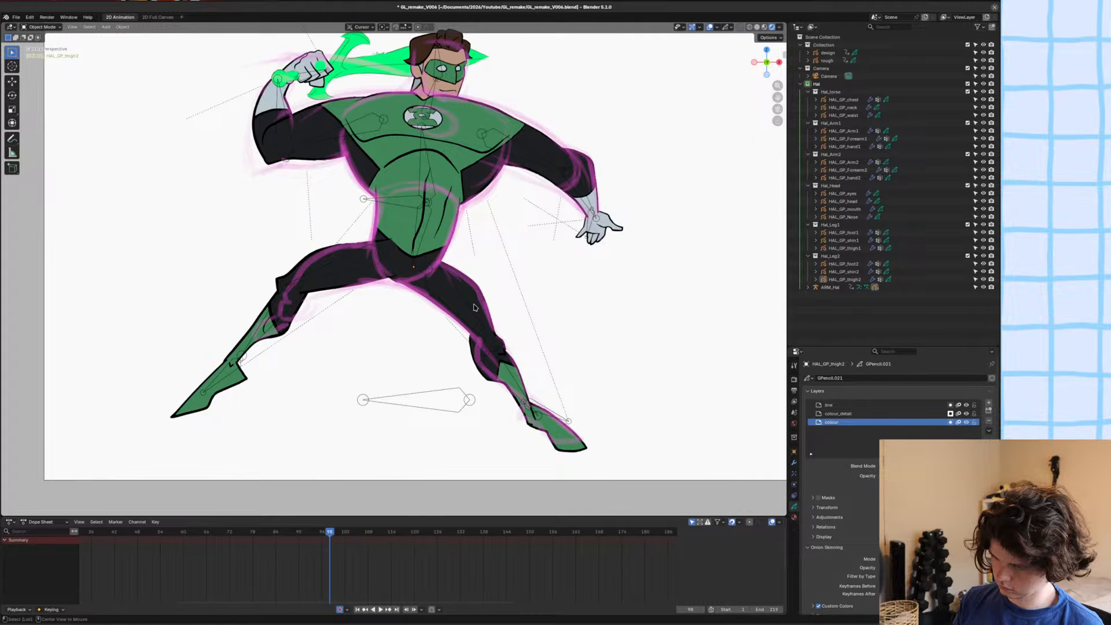
key("Left")
key("Right")
Save the file and recheck the full character by flipping between frames 97 and 98.
scroll(474, 307, "down", 5)
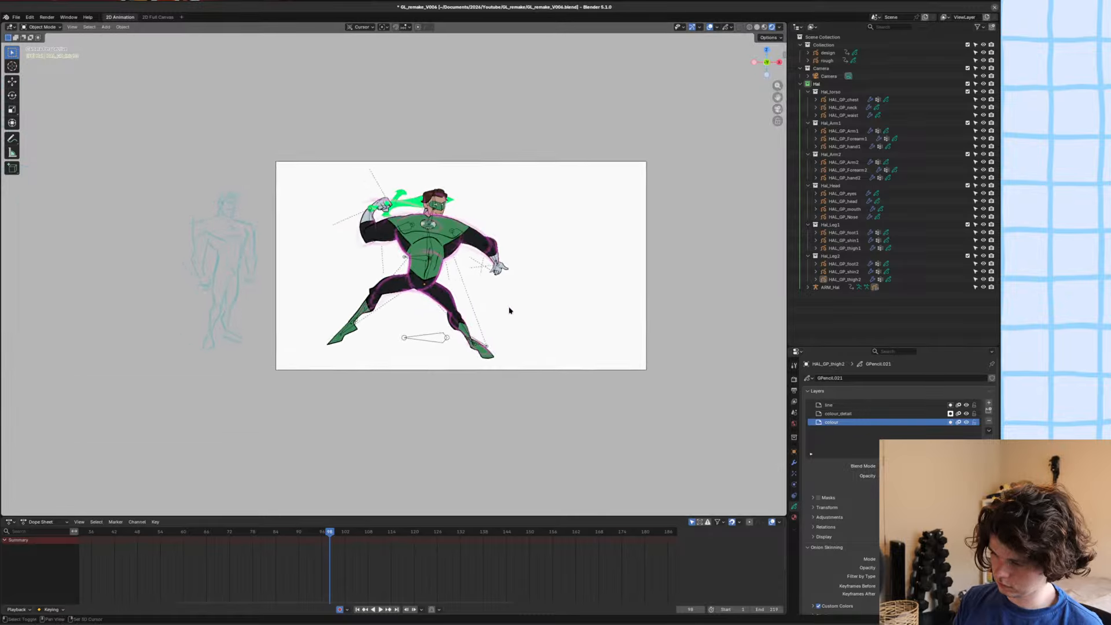
scroll(509, 311, "up", 3)
key("ctrl+s")
scroll(516, 282, "up", 2, "shift")
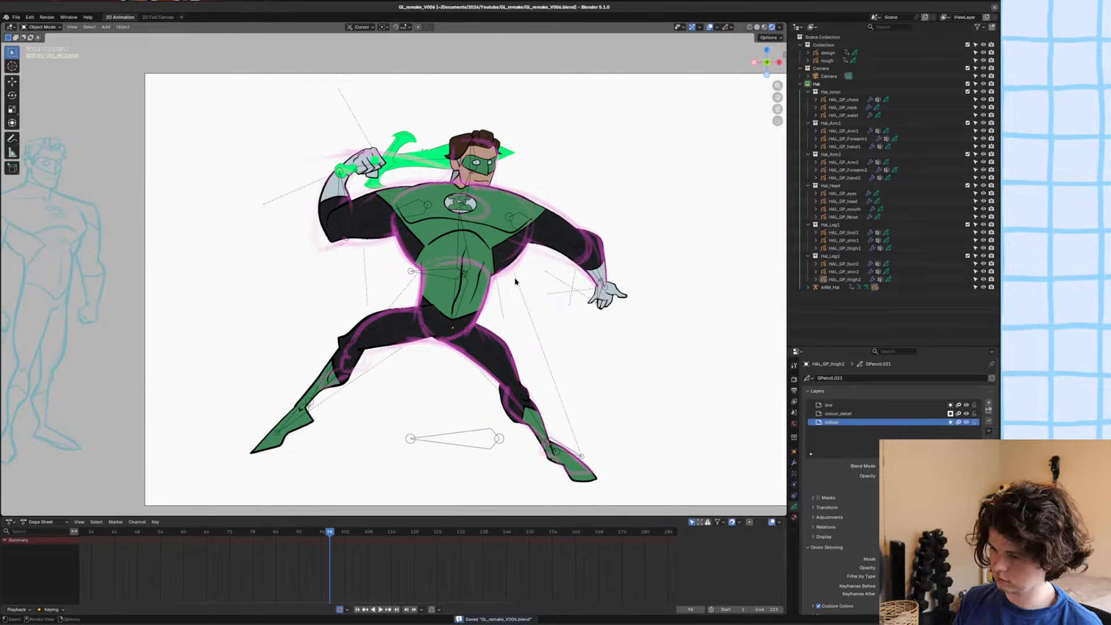
key("Left")
key("Right")
key("Left")
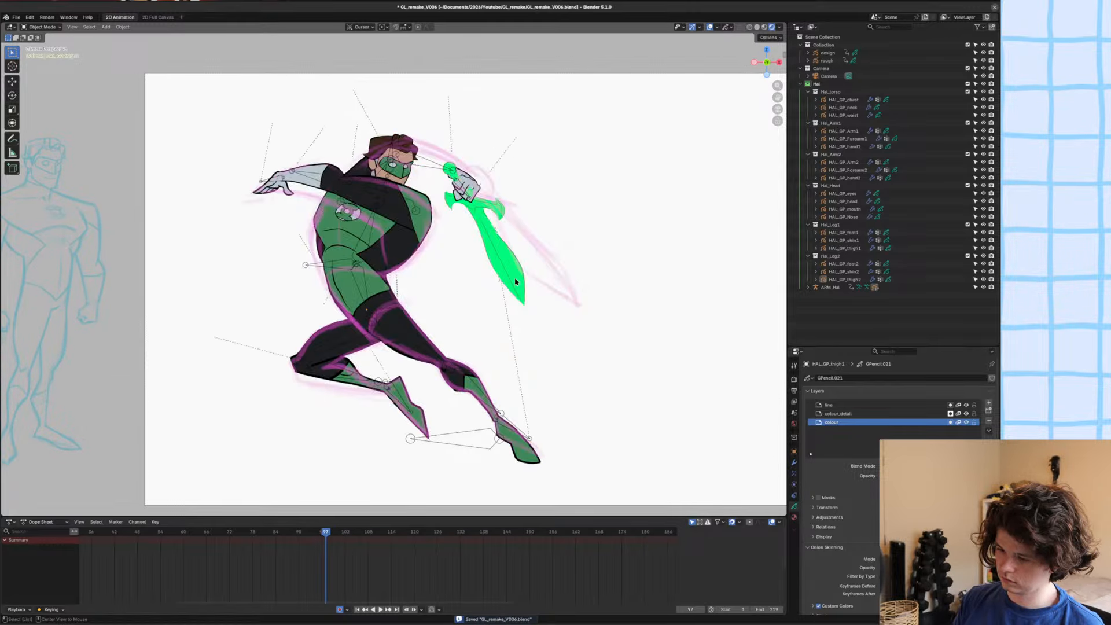
At frame 98, put the ARM_Hal armature in Pose Mode and move the front leg's shin bone toward the thigh's knee joint.
key("Right")
scroll(517, 279, "down", 2, "shift")
scroll(531, 300, "up", 4)
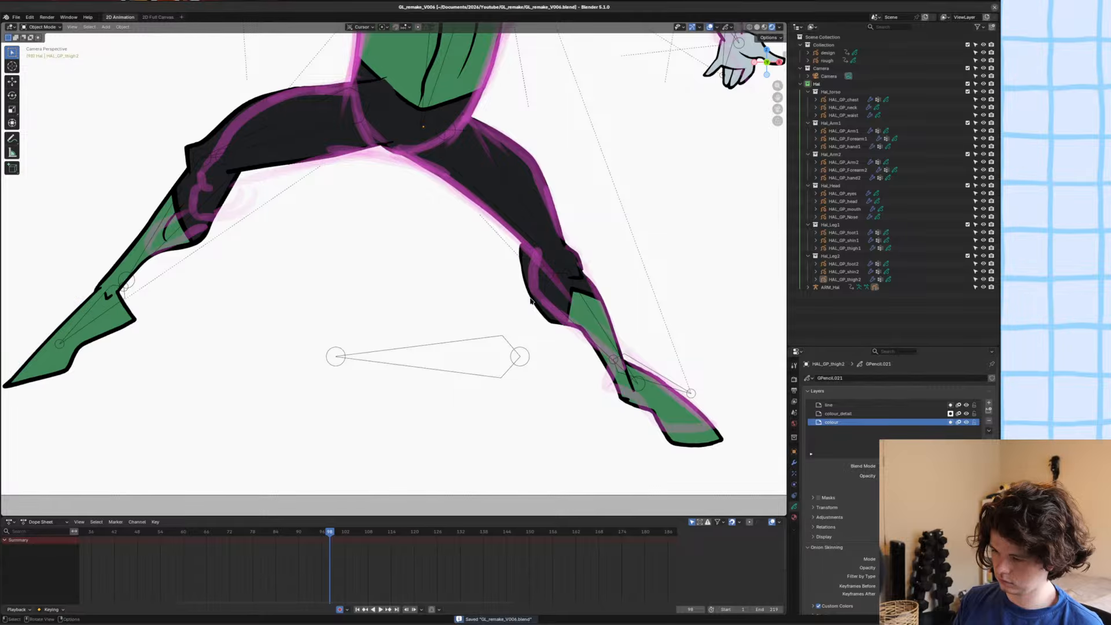
left_click(530, 301)
left_click(551, 280)
left_click(561, 284)
key("ctrl+Tab")
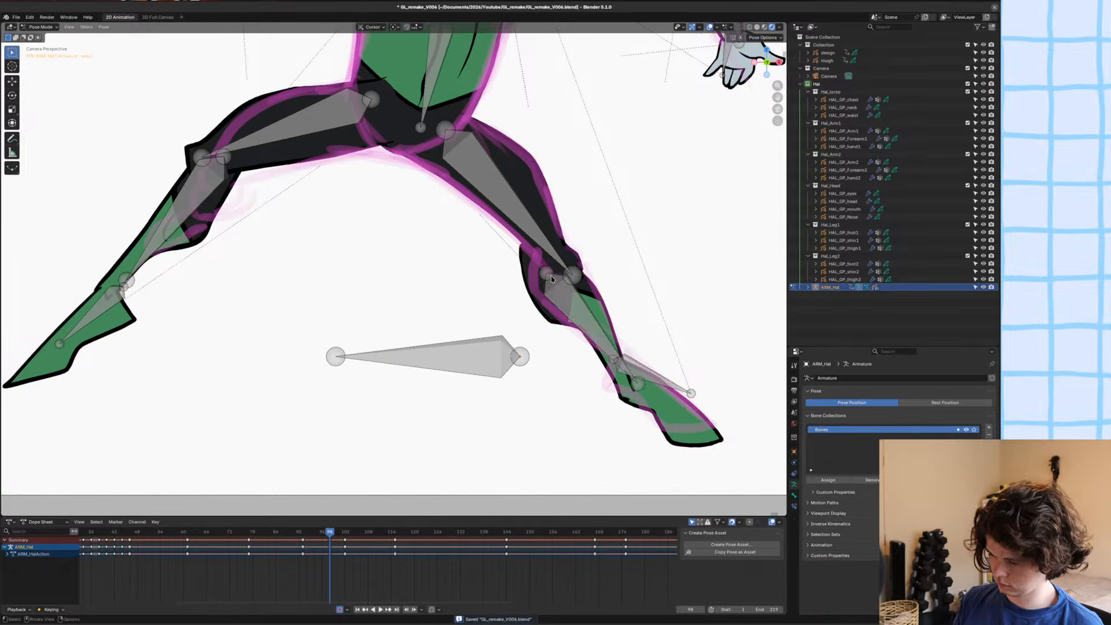
left_click(556, 279)
key("g")
left_click(585, 293)
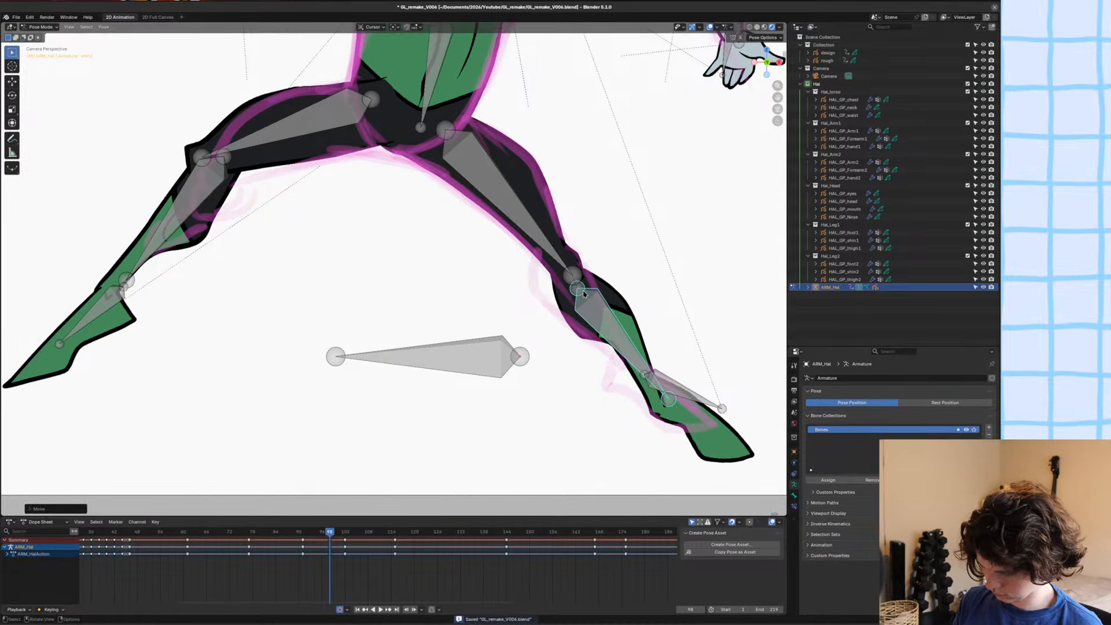
Compare the moved shin with the adjacent frames and inspect its knee overlap with the thigh in Object Mode.
key("Up")
key("Left")
key("Left")
key("Left")
key("Left")
key("Left")
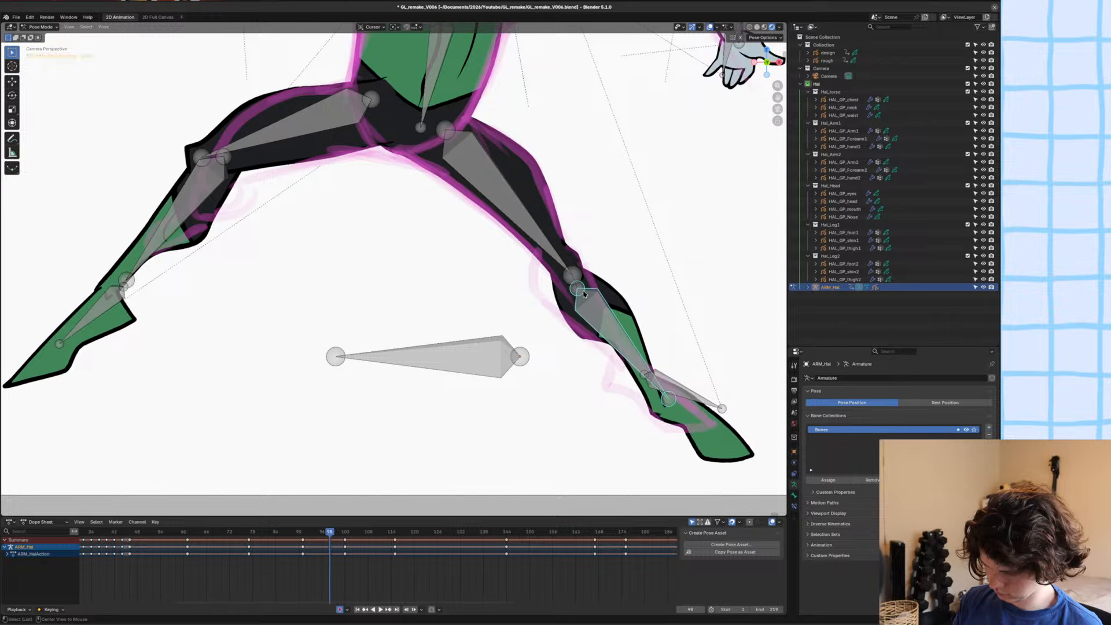
key("Right")
key("ctrl+Tab")
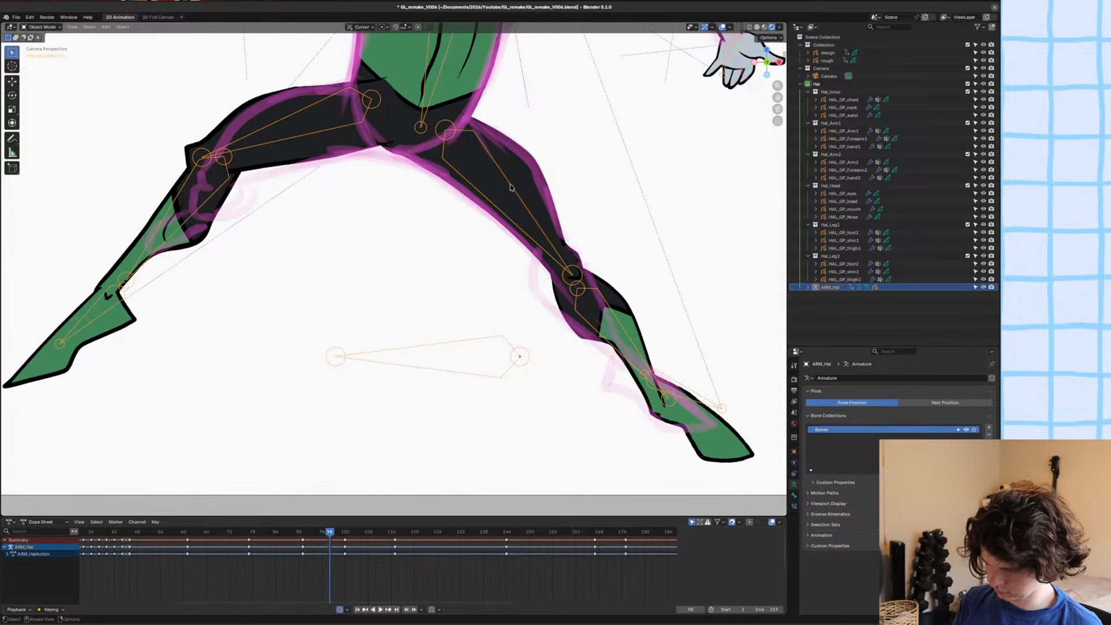
left_click(523, 180)
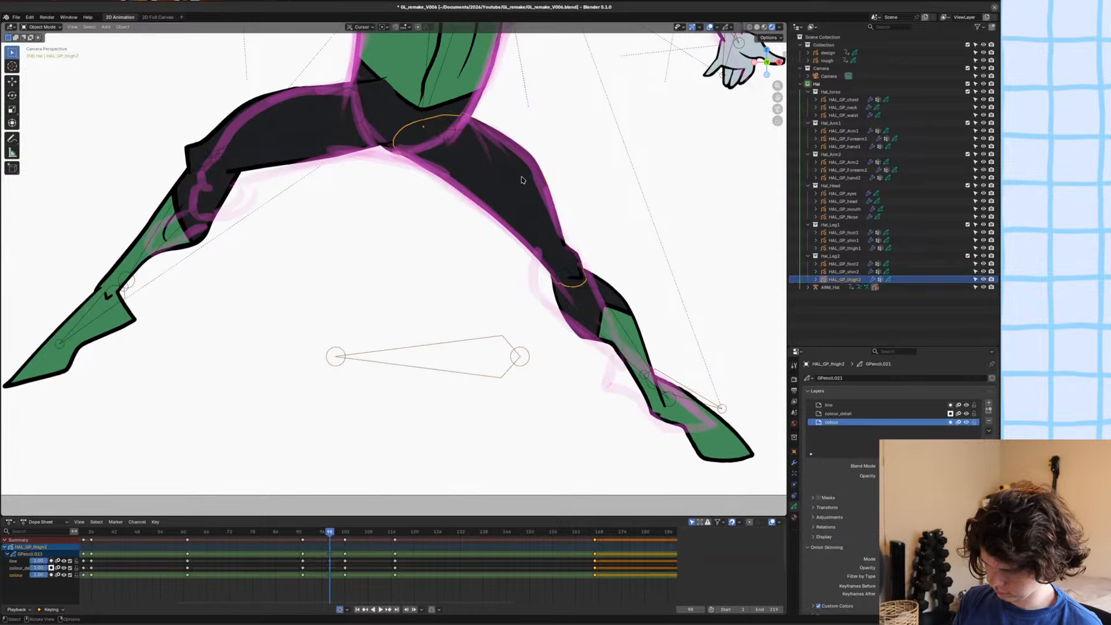
left_click(585, 292)
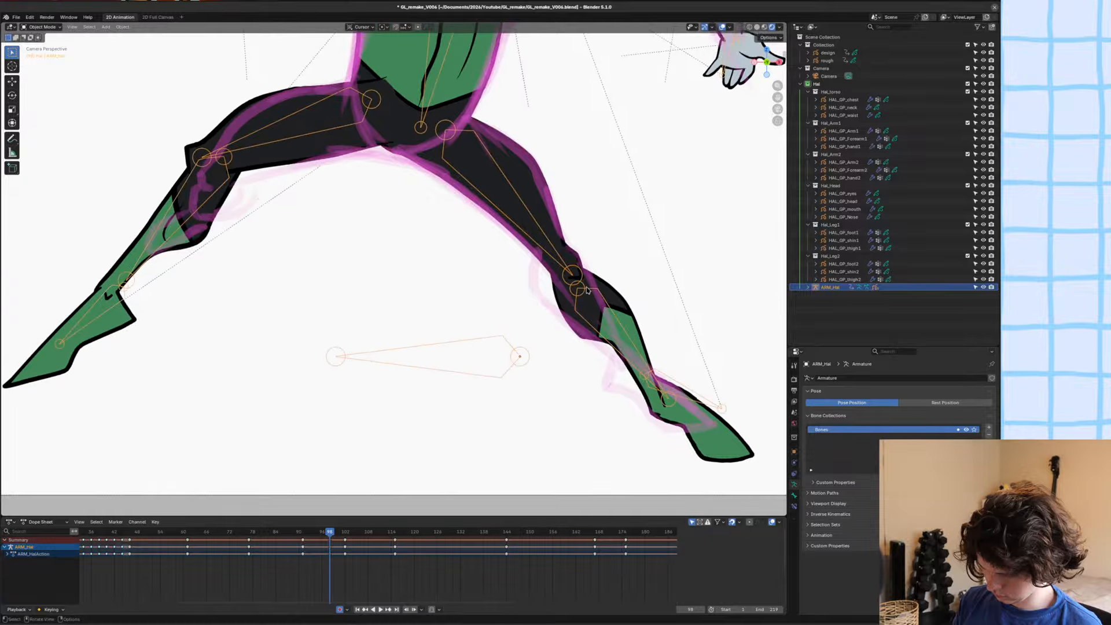
Back in Pose Mode, move the front shin bone up onto the knee joint, rotate it toward the rough, and return to Object Mode.
key("ctrl+Tab")
key("g")
left_click(583, 283)
key("r")
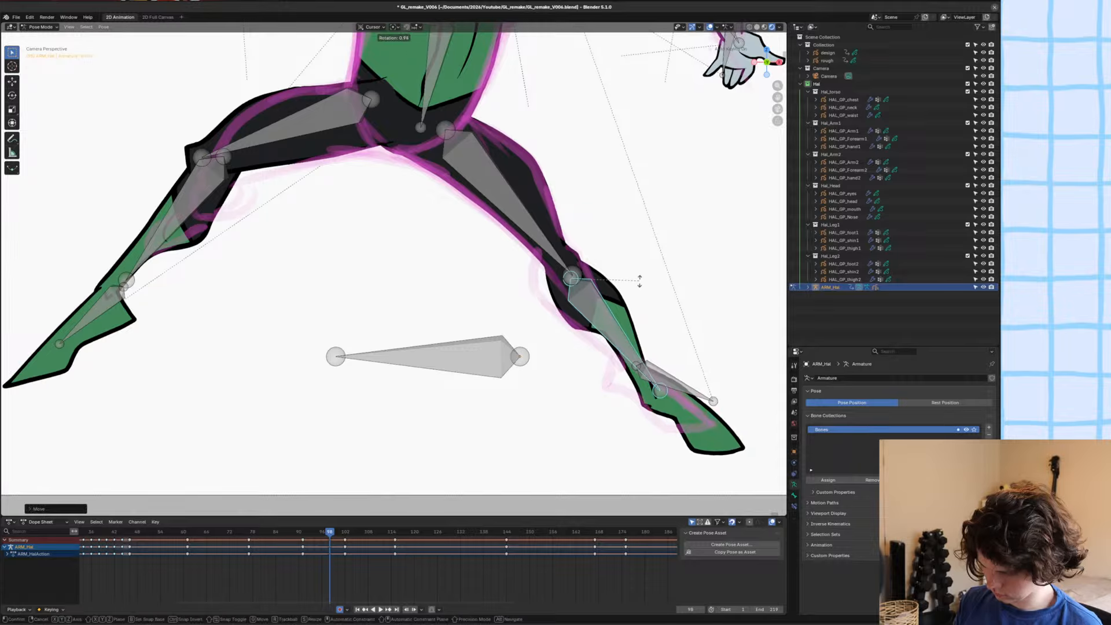
left_click(649, 289)
key("ctrl+Tab")
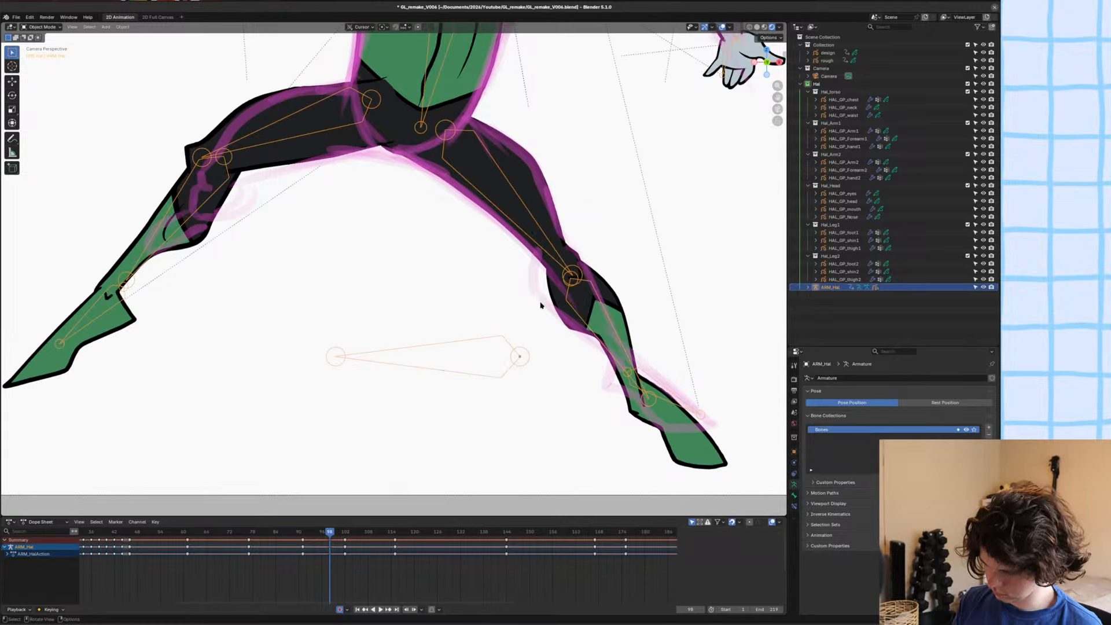
Sculpt HAL_GP_shin2 with the Grab brush, pulling the knee and calf outlines toward the rough, and save the file.
left_click(552, 286)
key("ctrl+Tab")
left_click(569, 320)
scroll(569, 320, "down", 5)
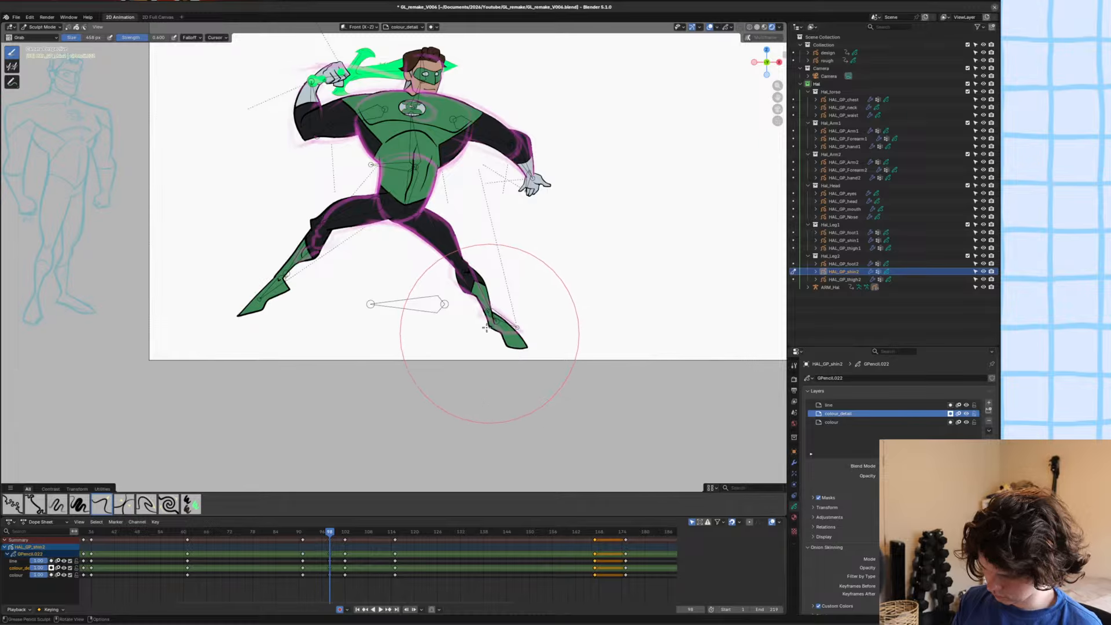
scroll(483, 308, "up", 9)
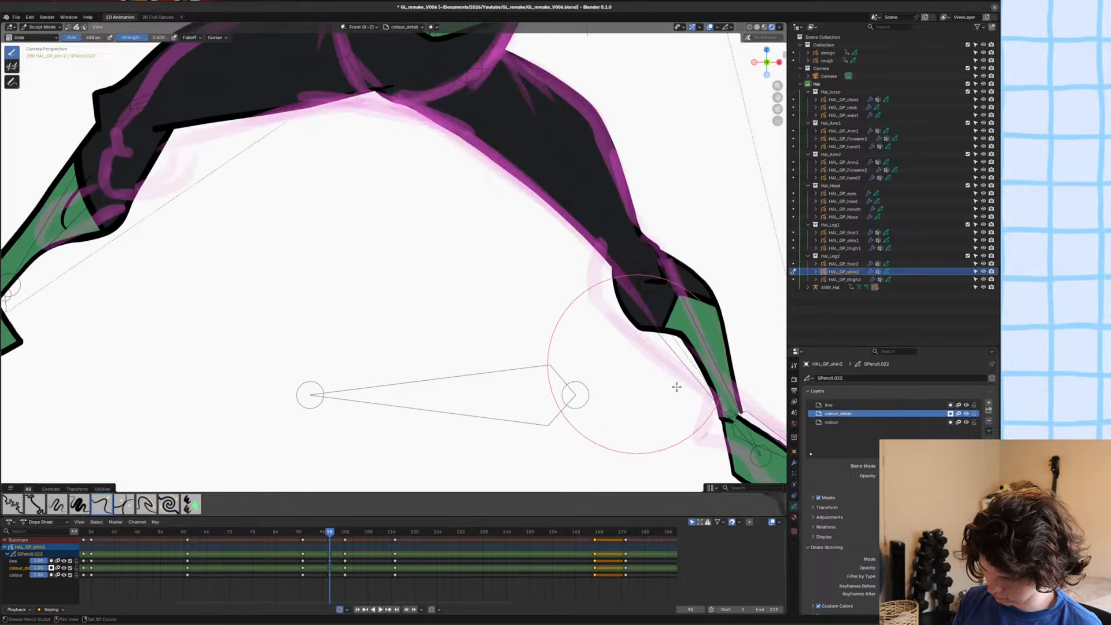
scroll(564, 295, "down", 1)
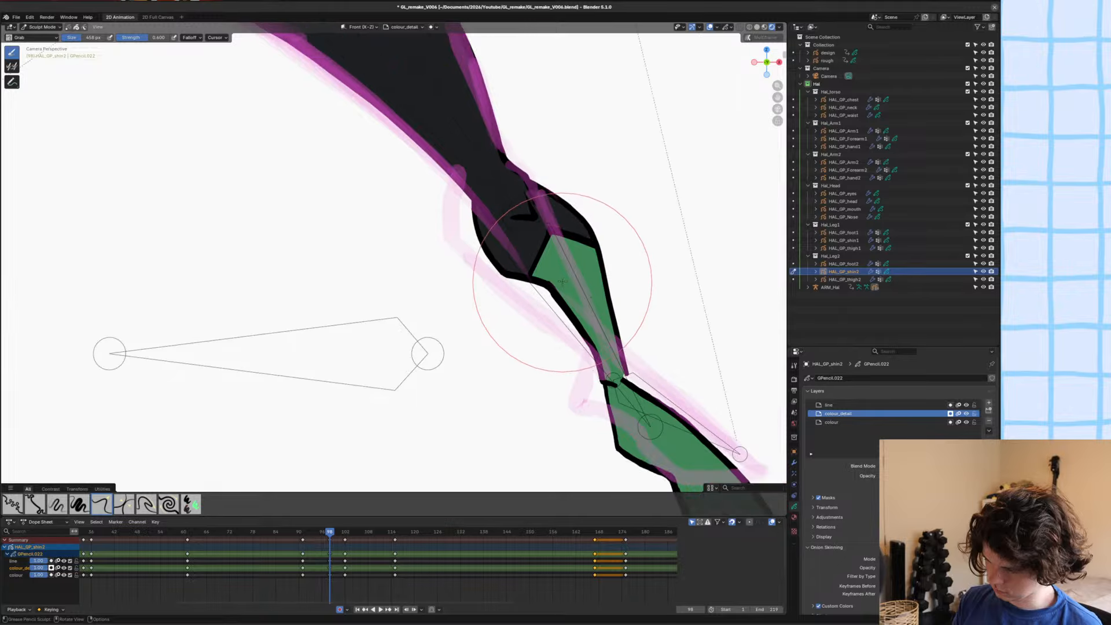
left_click_drag(488, 255, 479, 246)
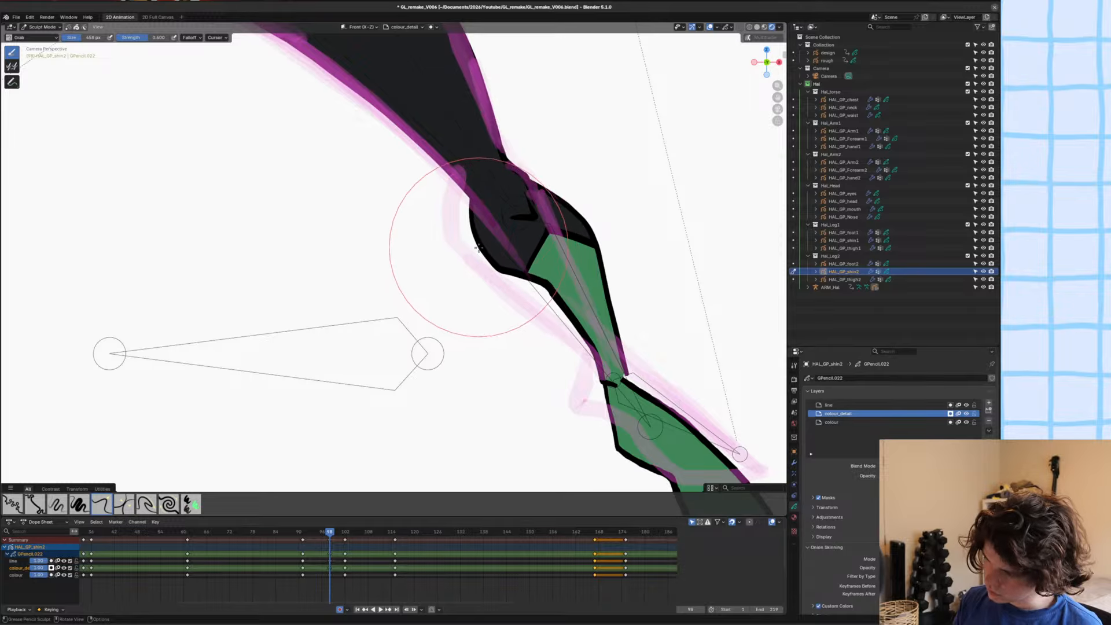
mouse_move(481, 203)
left_mouse_down()
mouse_move(474, 191)
mouse_move(539, 171)
left_mouse_up()
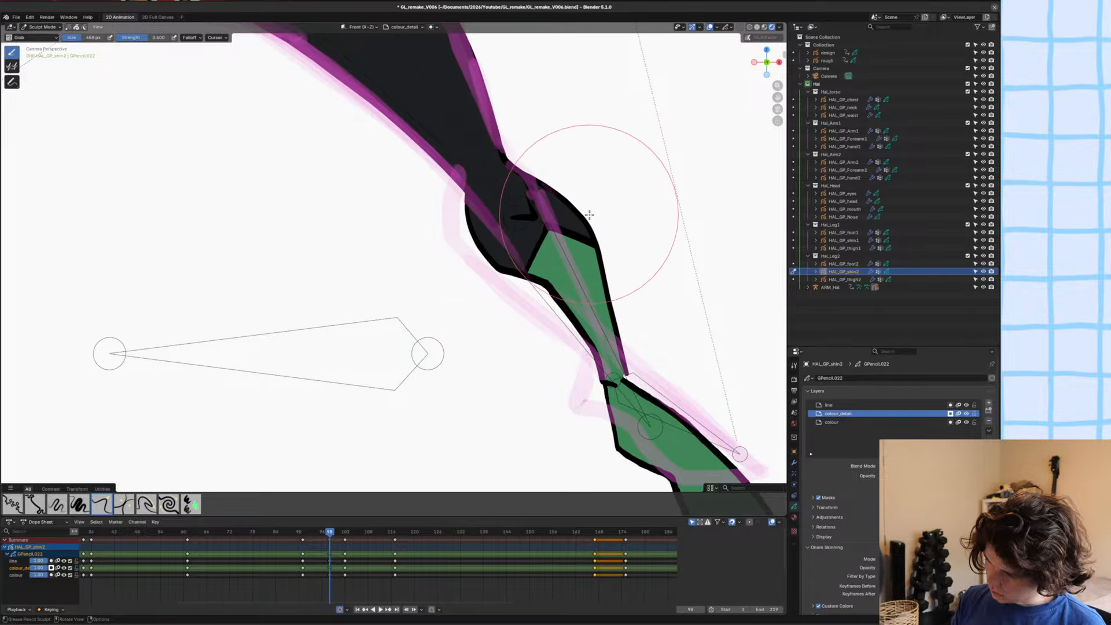
left_click_drag(594, 229, 580, 223)
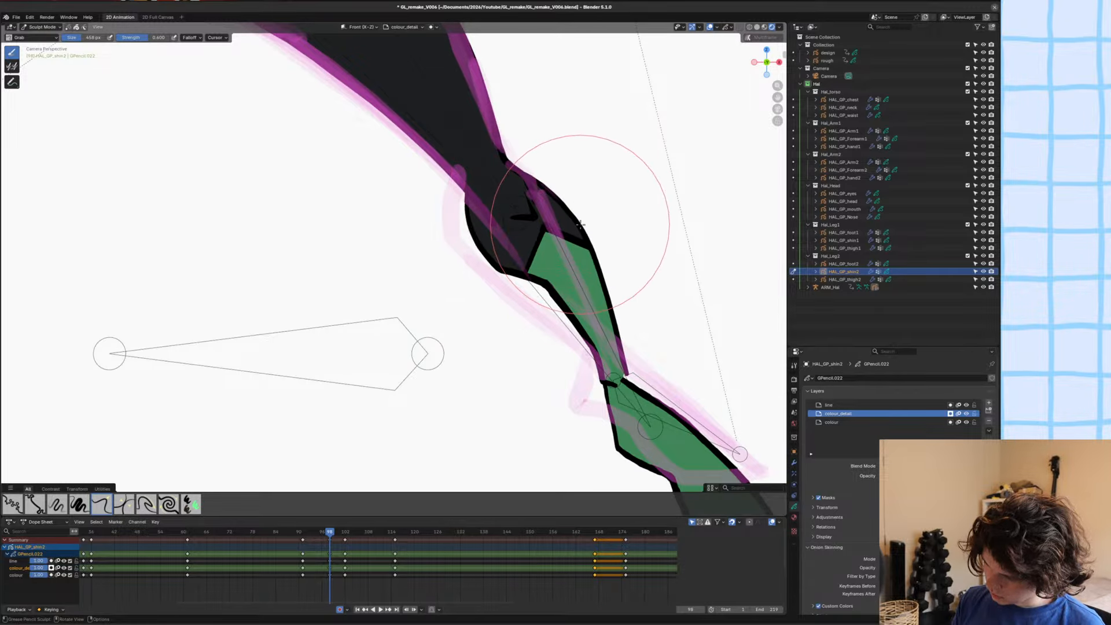
scroll(561, 347, "down", 4)
key("ctrl+s")
Select the armature in Pose Mode, then move and rotate the front foot bone to line the foot up with the rough.
left_click(560, 350)
left_click(535, 342)
left_click(534, 342)
key("ctrl+Tab")
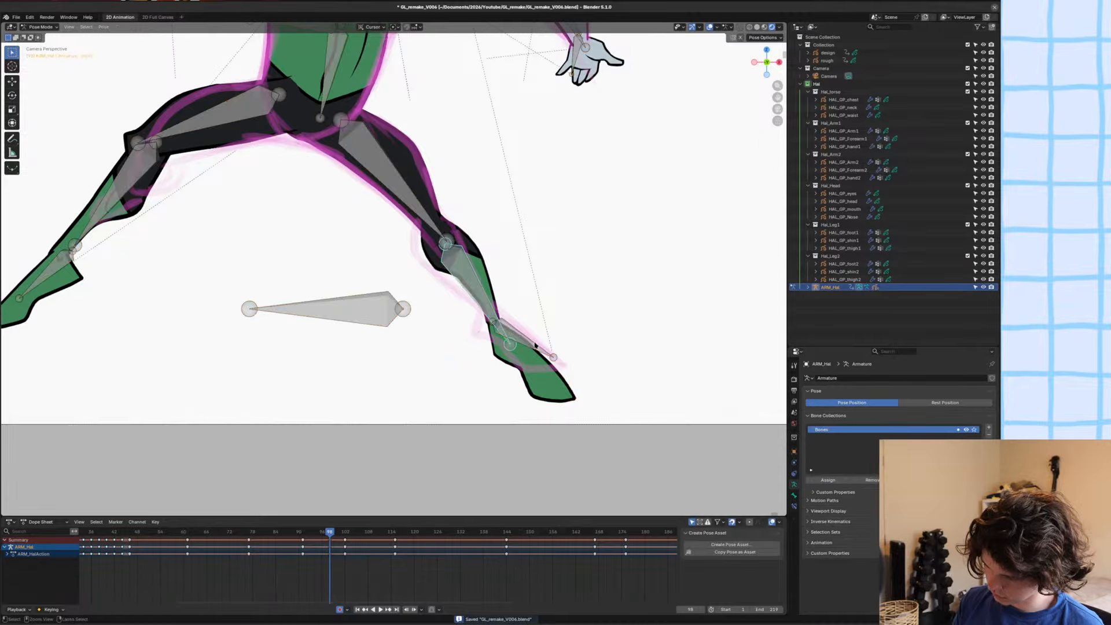
left_click(534, 342)
key("g")
left_click(532, 335)
key("r")
left_click(583, 334)
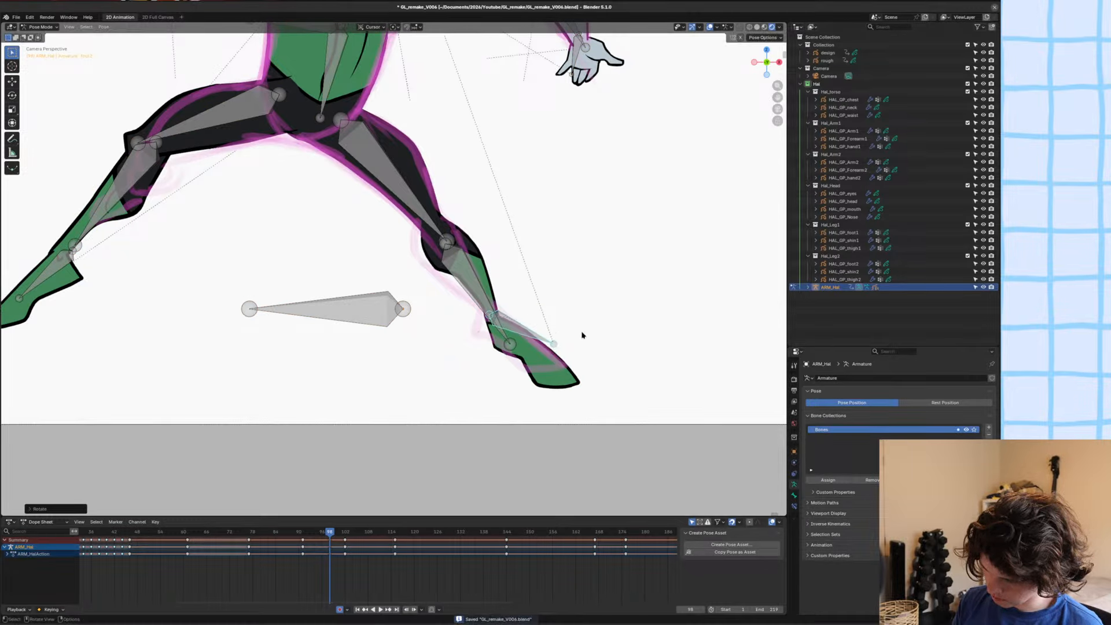
scroll(582, 334, "down", 3)
Pull the toe of HAL_GP_foot2 inward with the Grab brush in Sculpt Mode, return to Object Mode and save the file.
key("ctrl+Tab")
left_click(475, 325)
key("ctrl+Tab")
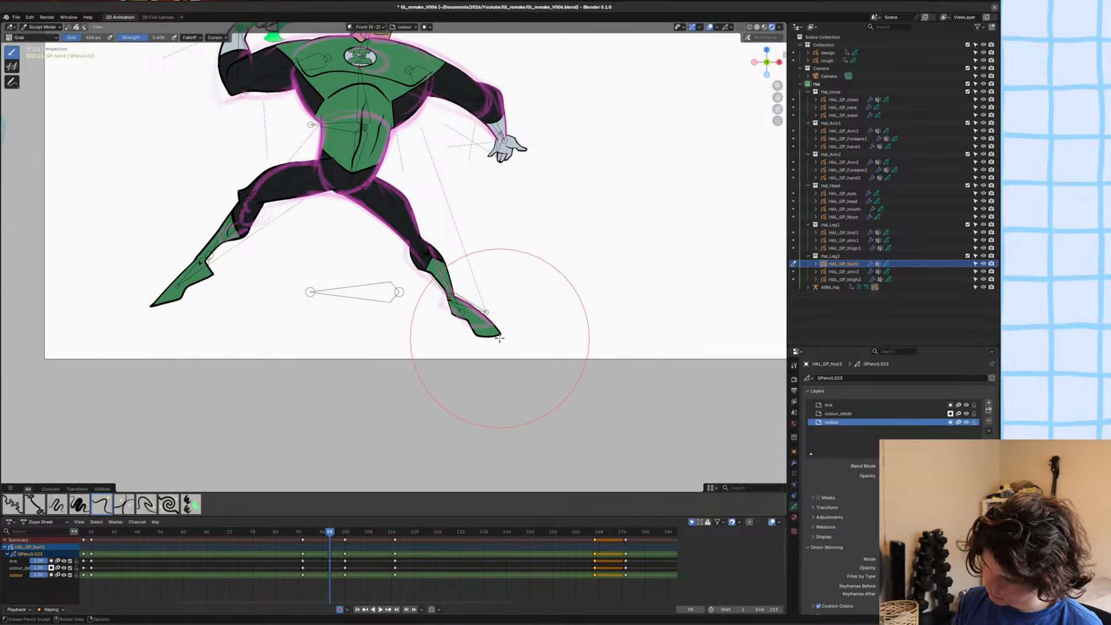
left_click_drag(499, 338, 488, 327)
key("ctrl+s")
key("ctrl+Tab")
left_click(476, 310)
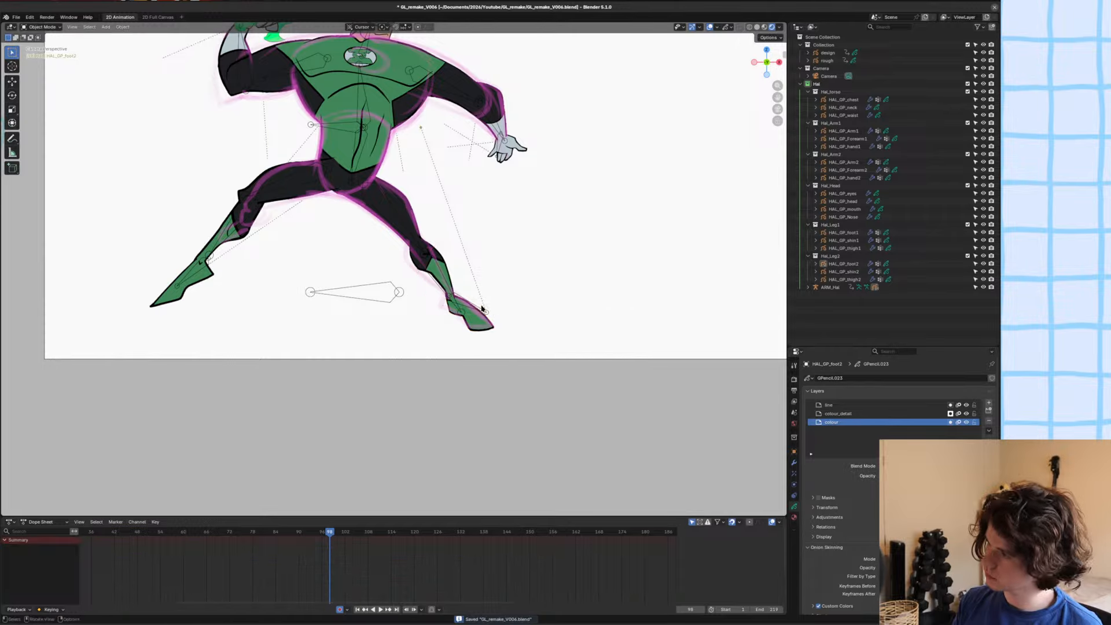
scroll(492, 333, "up", 2)
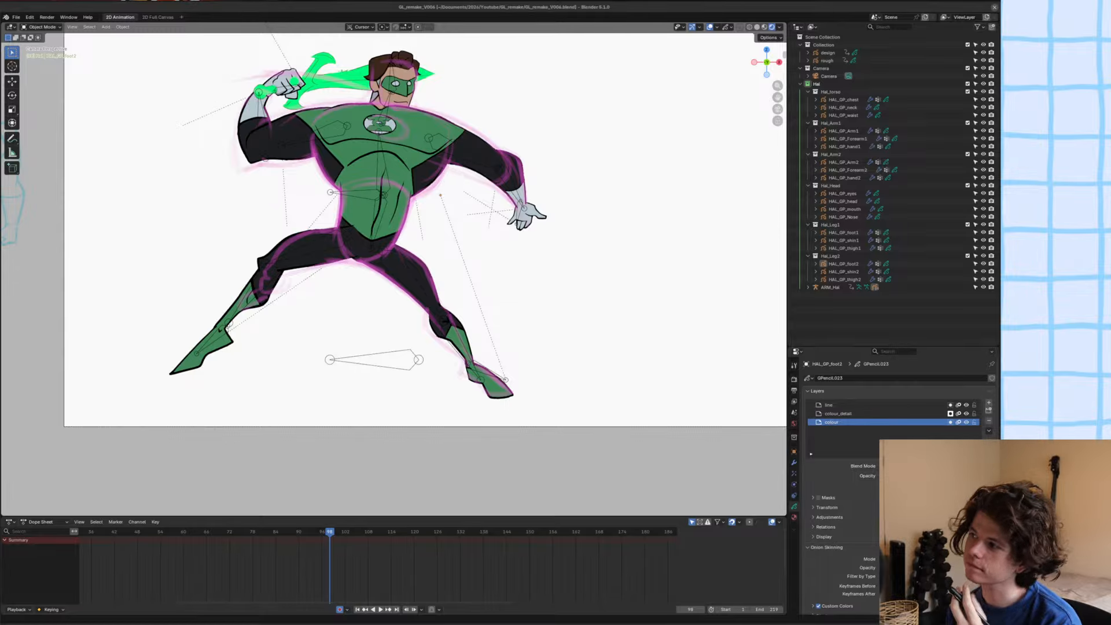
key("ctrl+s")
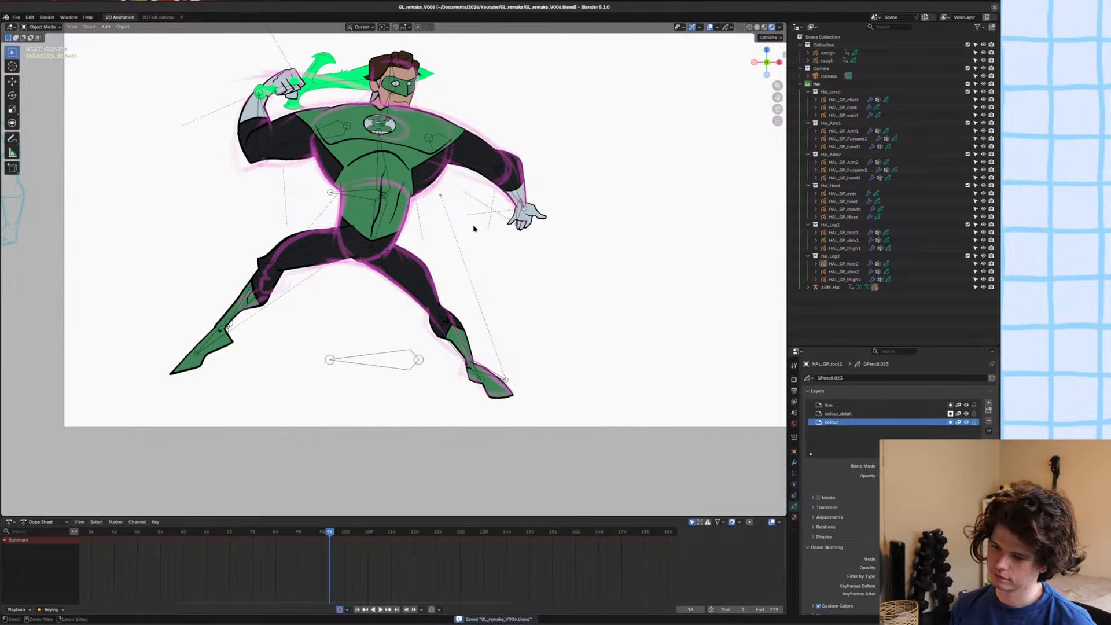
Flip repeatedly between frames 97 and 98 to compare the full-body poses, finishing on frame 98 with the file saved.
scroll(425, 226, "down", 1)
scroll(434, 228, "down", 1, "ctrl")
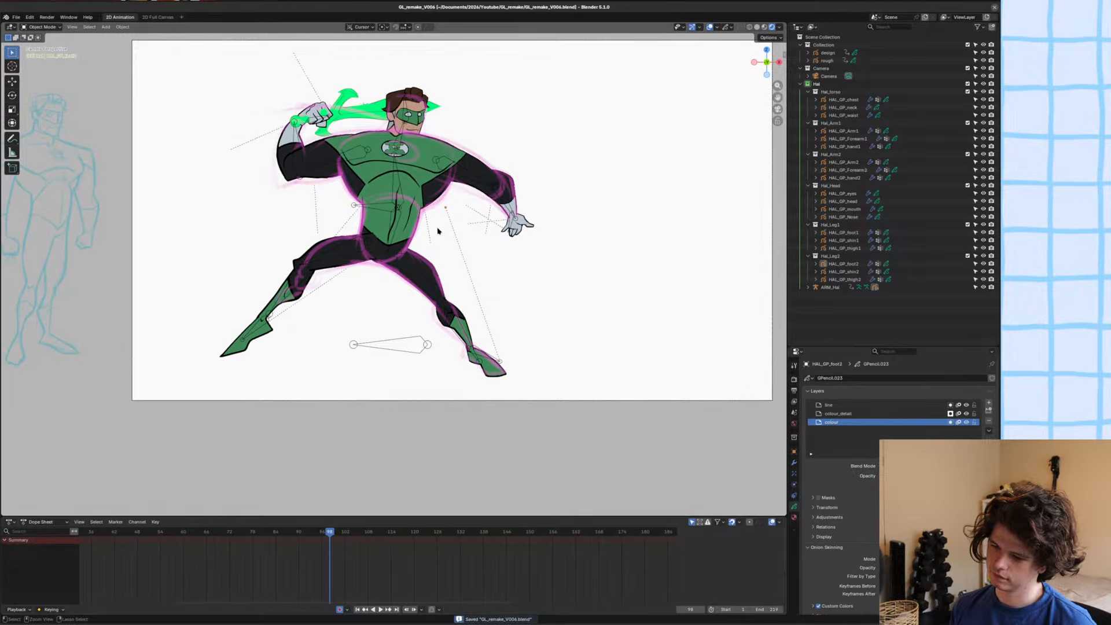
scroll(438, 231, "up", 1, "alt")
scroll(438, 231, "down", 1, "alt")
scroll(438, 231, "up", 1, "alt")
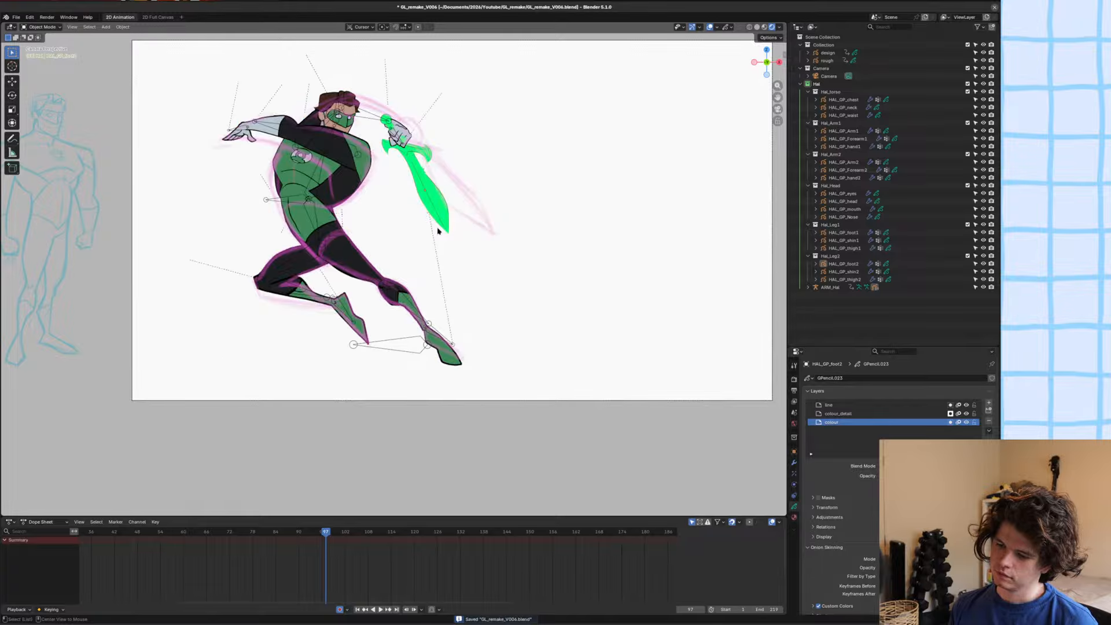
scroll(437, 231, "down", 1, "alt")
scroll(437, 231, "up", 1, "alt")
scroll(438, 231, "down", 1, "alt")
scroll(437, 231, "up", 1, "alt")
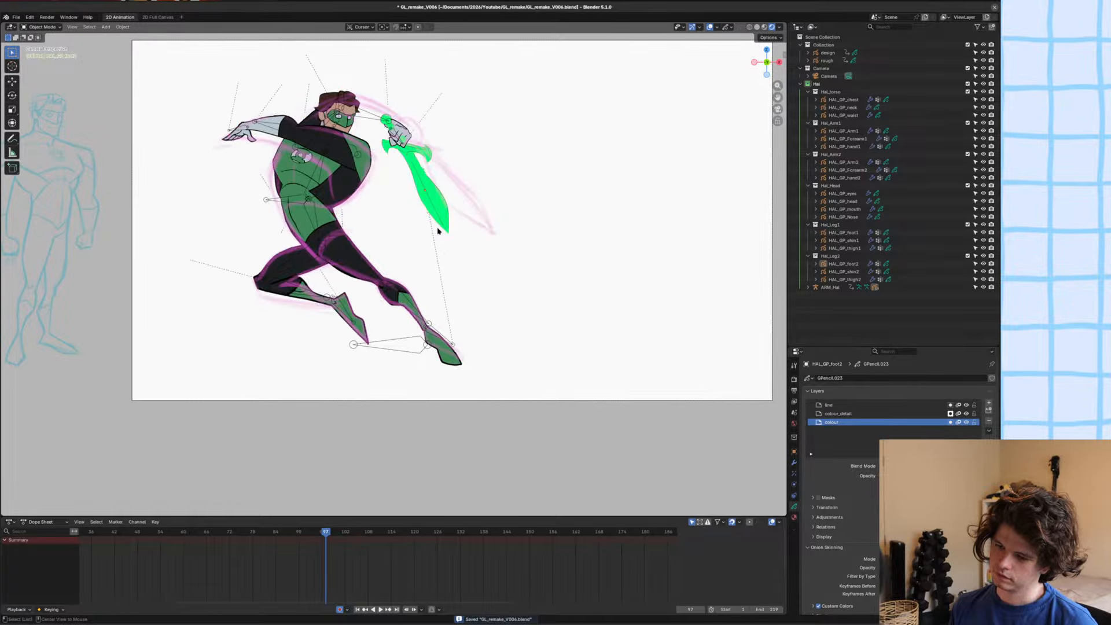
scroll(438, 231, "down", 1, "alt")
scroll(437, 231, "up", 1, "alt")
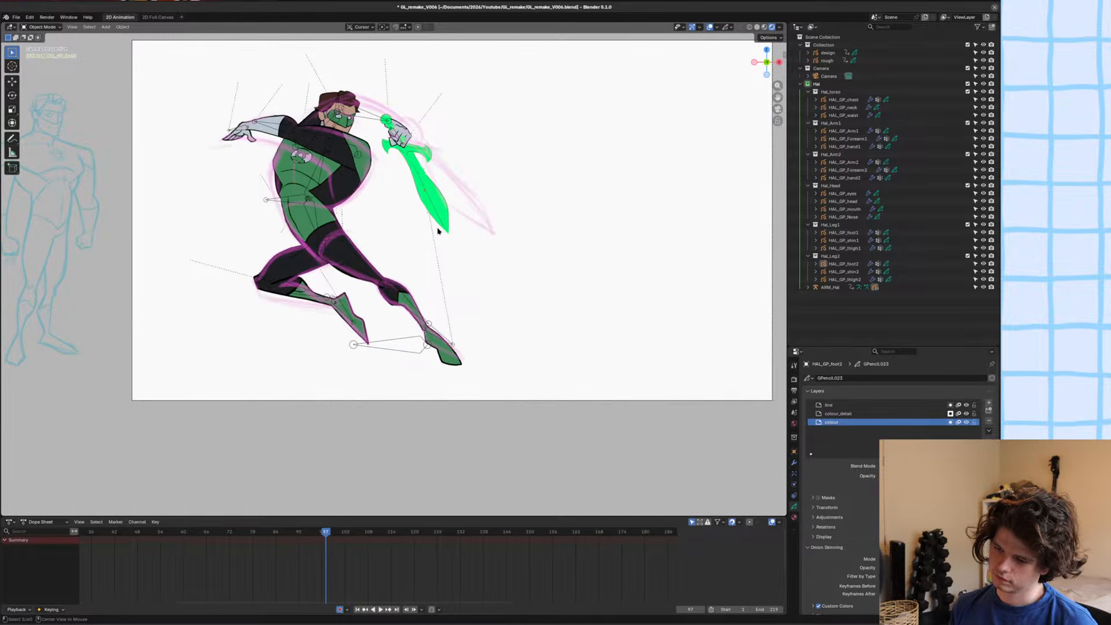
scroll(437, 231, "down", 1, "alt")
scroll(438, 231, "up", 3)
middle_click_drag(438, 231, 484, 312, "shift")
key("ctrl+s")
Switch the armature to Pose Mode and slightly rotate the back leg's shin bone, the one driving HAL_GP_shin1.
middle_click_drag(356, 332, 441, 244, "shift")
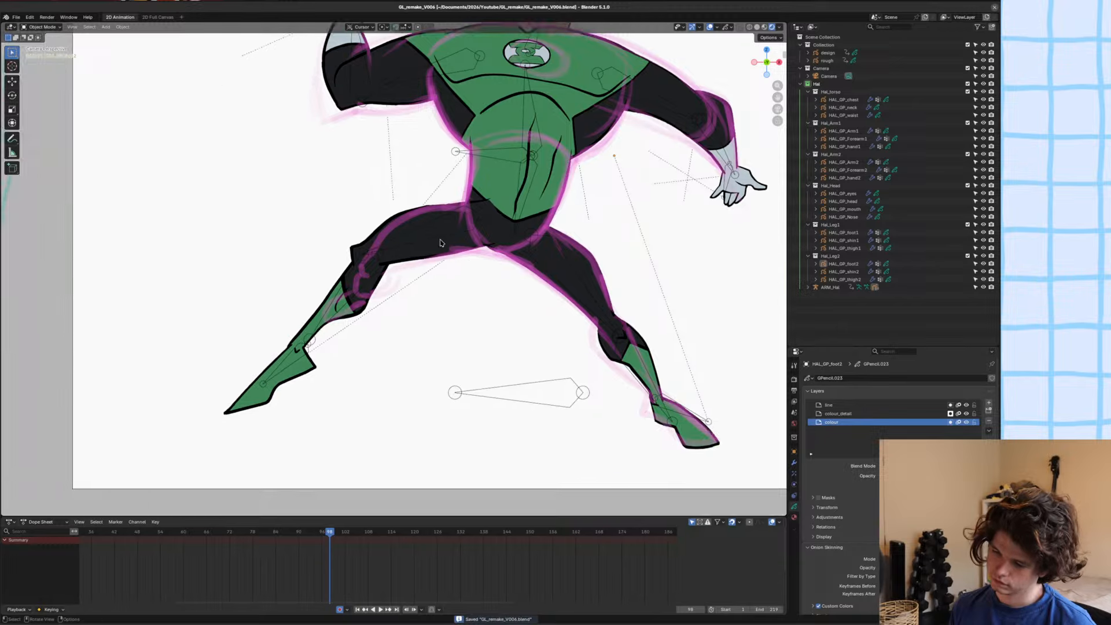
scroll(440, 240, "up", 3)
left_click(413, 224)
scroll(400, 237, "down", 1)
left_click(337, 295)
left_click(323, 298)
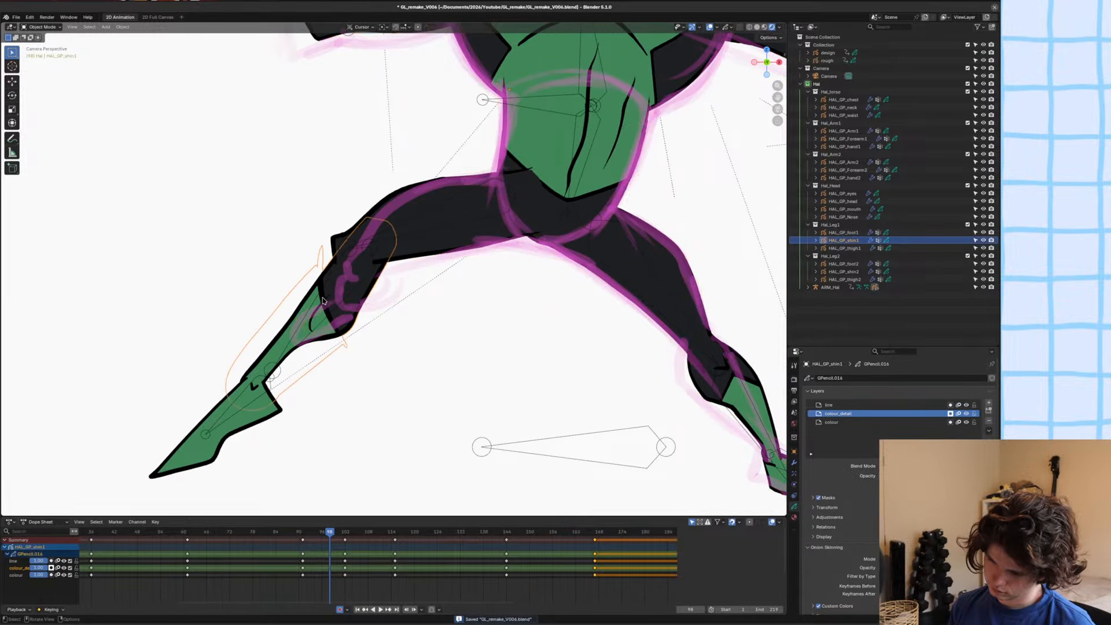
left_click(320, 300)
key("ctrl+Tab")
left_click(319, 301)
key("r")
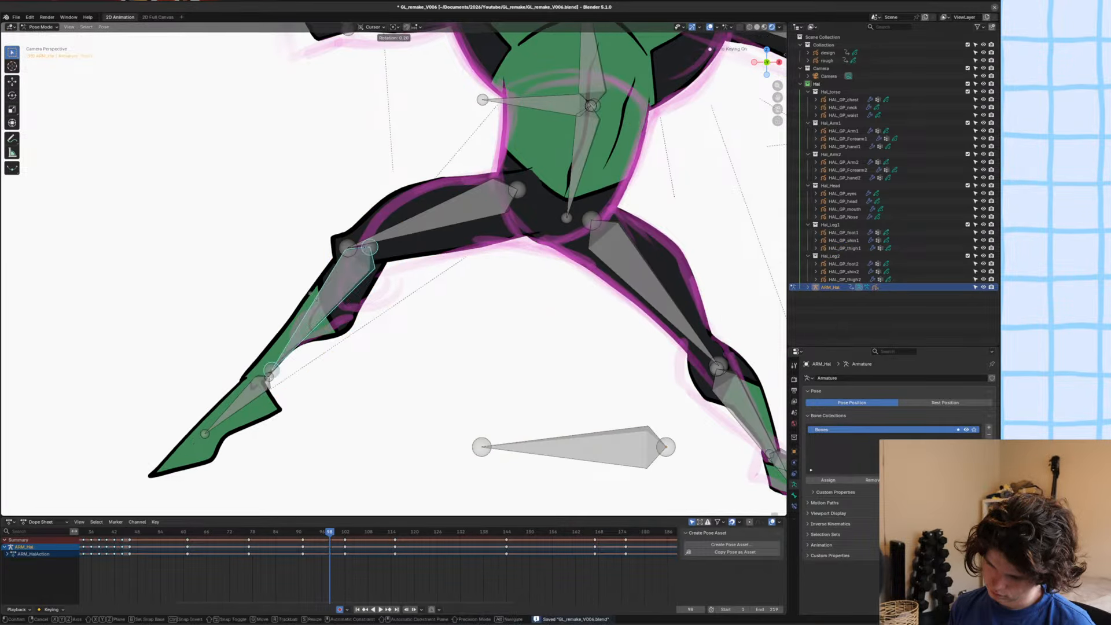
left_click(312, 298)
Rotate the back leg's thigh bone so the thigh outline follows the rough.
left_click(422, 250)
key("r")
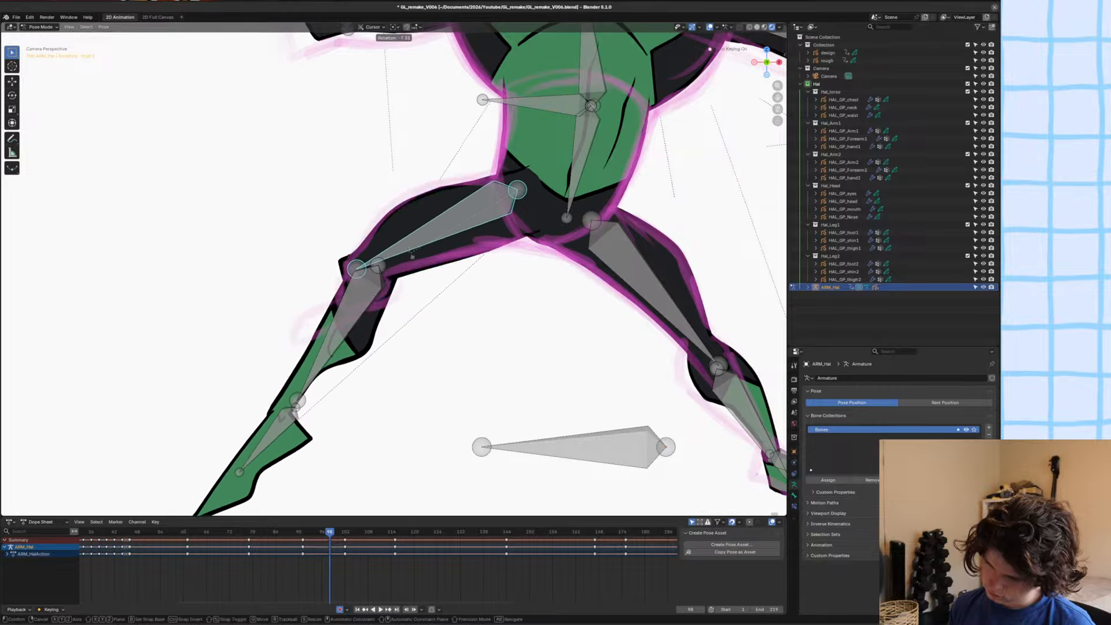
left_click(414, 246)
scroll(423, 243, "up", 3)
Sculpt HAL_GP_thigh1 with the Grab brush, tucking in its upper hip line and its lower end at the crotch.
key("ctrl+Tab")
left_click(429, 179)
key("ctrl+Tab")
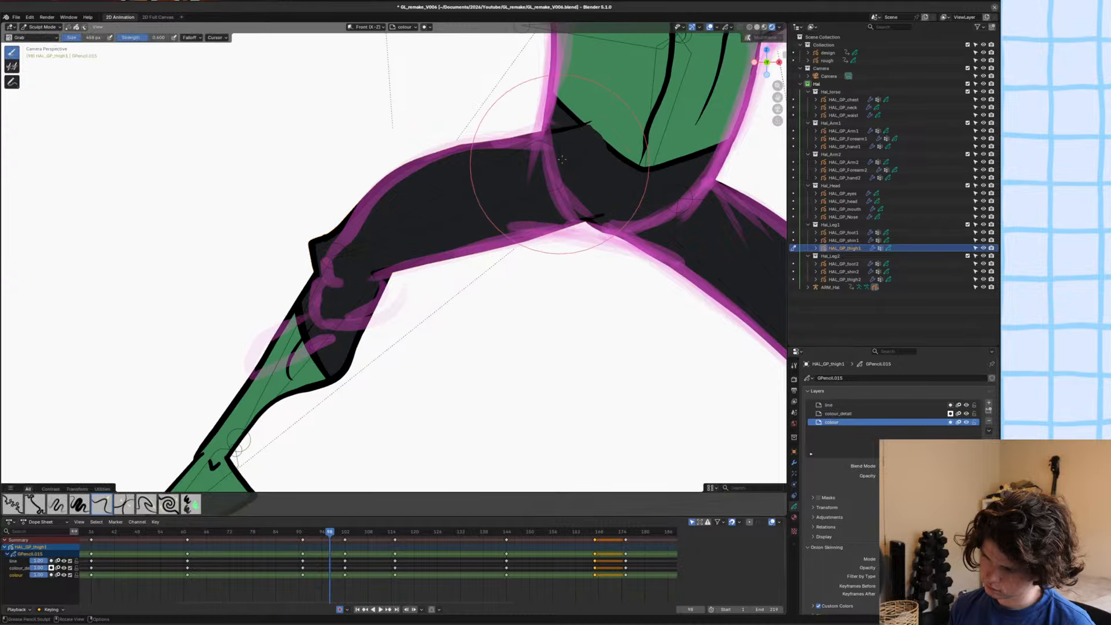
left_click_drag(574, 114, 514, 126)
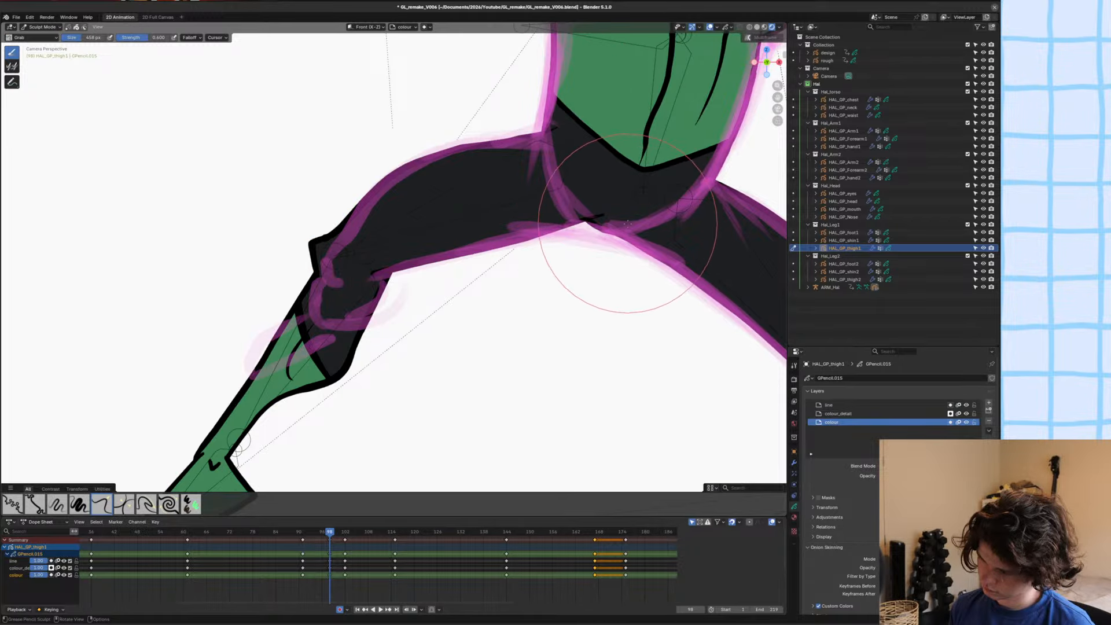
mouse_move(615, 227)
left_mouse_down()
mouse_move(604, 246)
mouse_move(594, 223)
left_mouse_up()
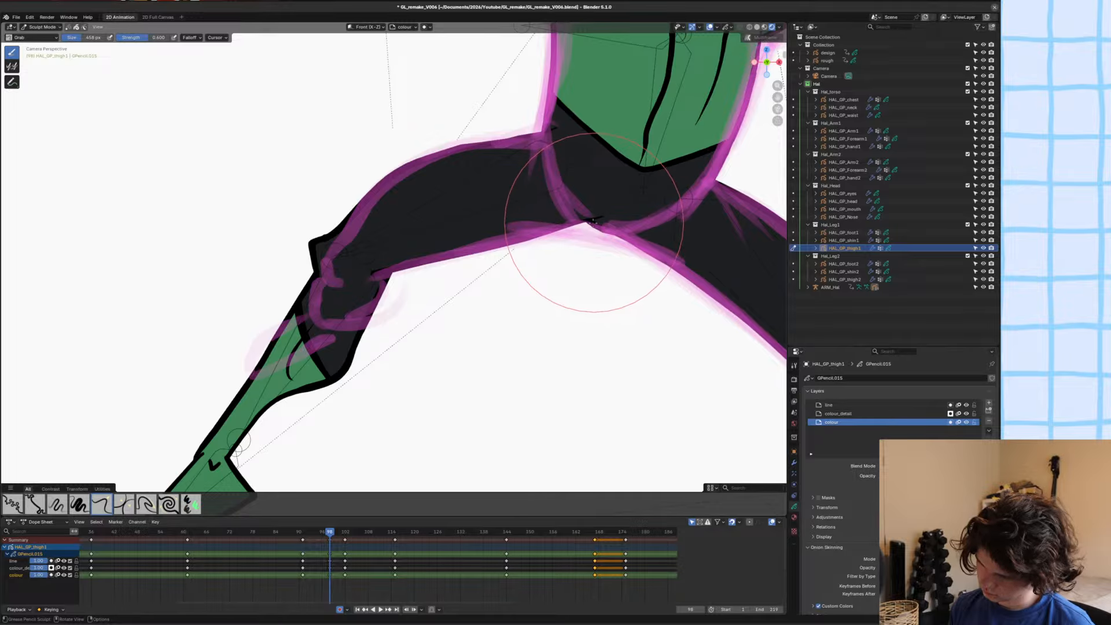
Switch HAL_GP_thigh1 to Edit Mode, move its stroke slightly inward at the crotch, and save the file.
scroll(558, 185, "up", 2)
key("Tab")
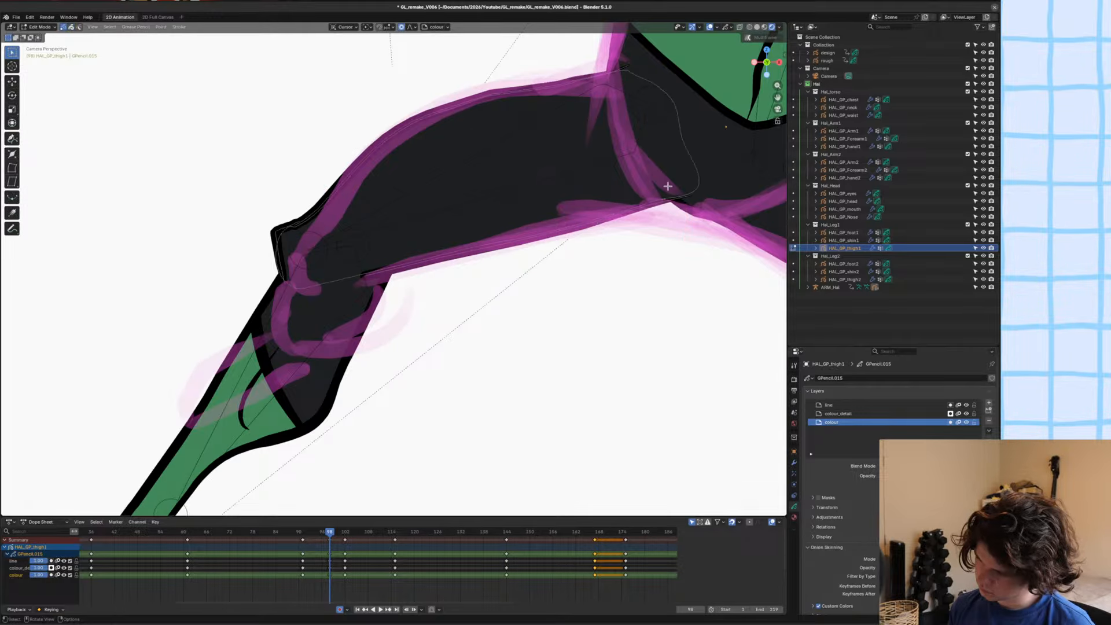
key("g")
left_click(659, 190)
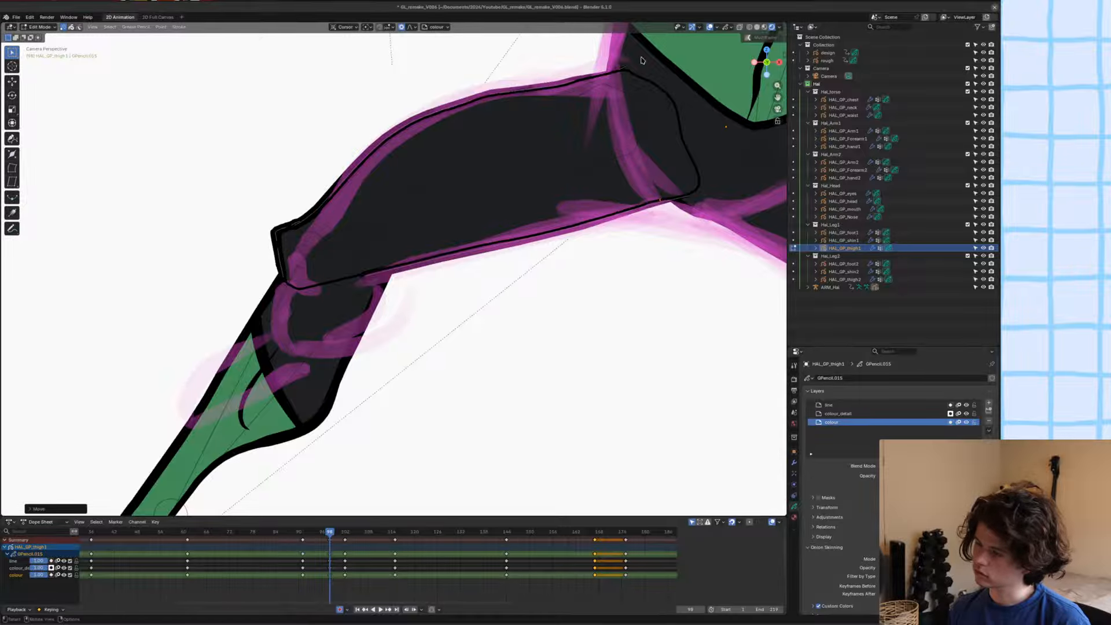
scroll(553, 250, "down", 2)
scroll(553, 250, "down", 5)
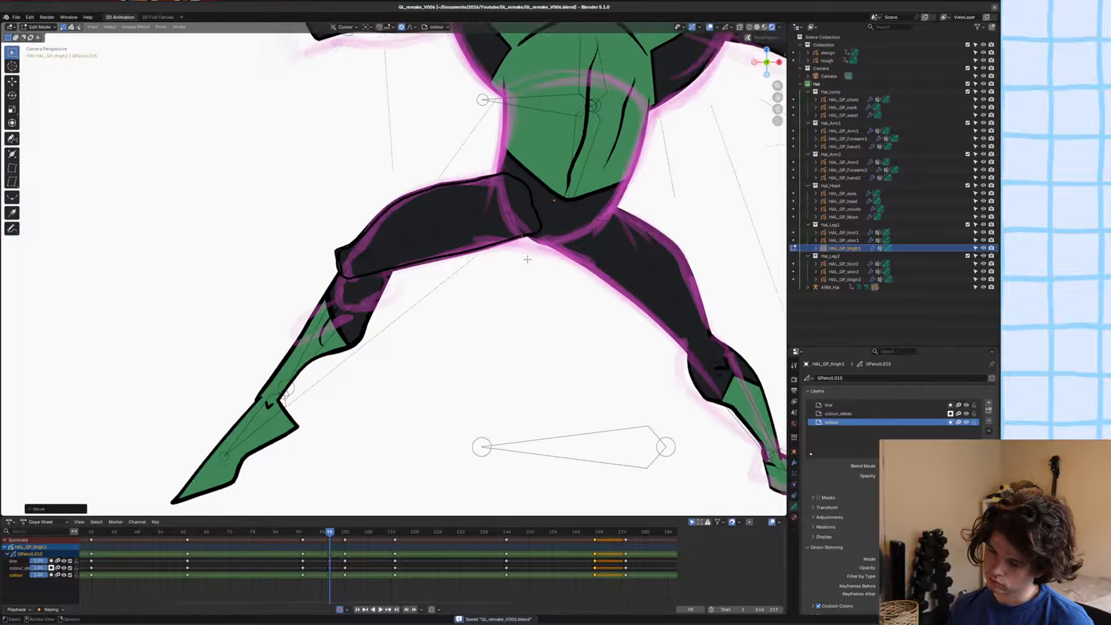
Save the file, switch the armature to Pose Mode, and rotate the back leg's shin bone up toward the rough.
key("ctrl+s")
key("Tab")
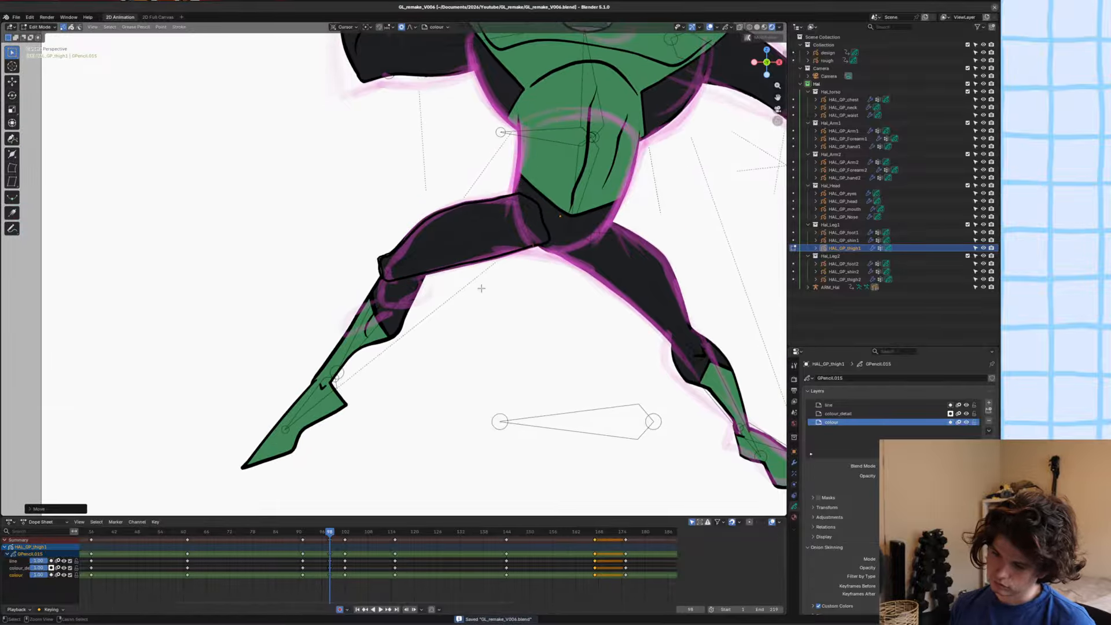
left_click(375, 297)
key("ctrl+Tab")
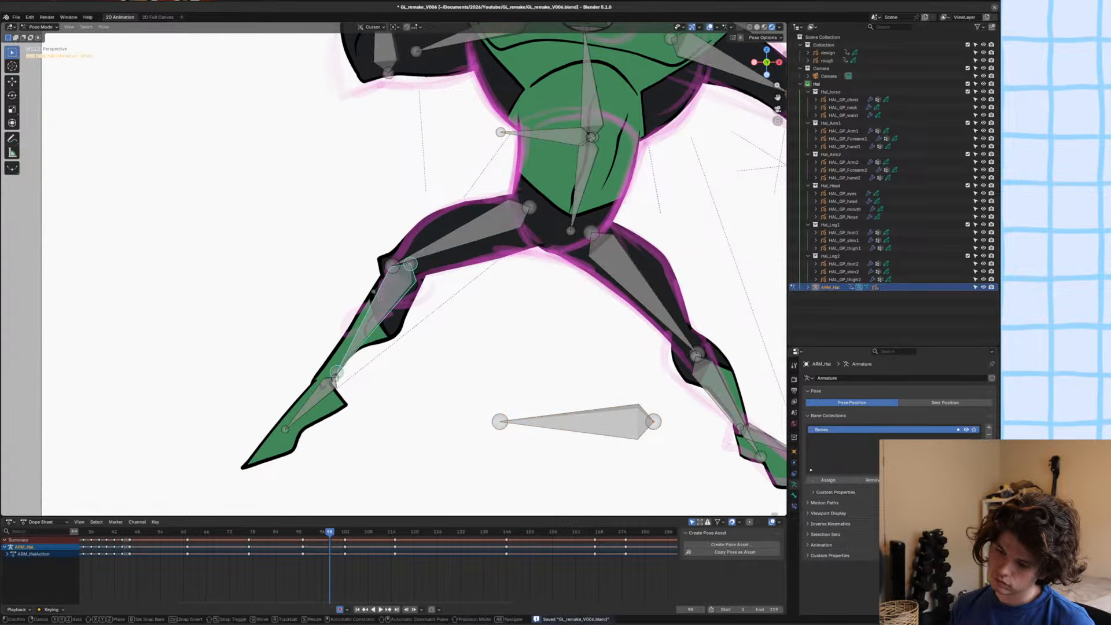
left_click_drag(376, 297, 360, 289)
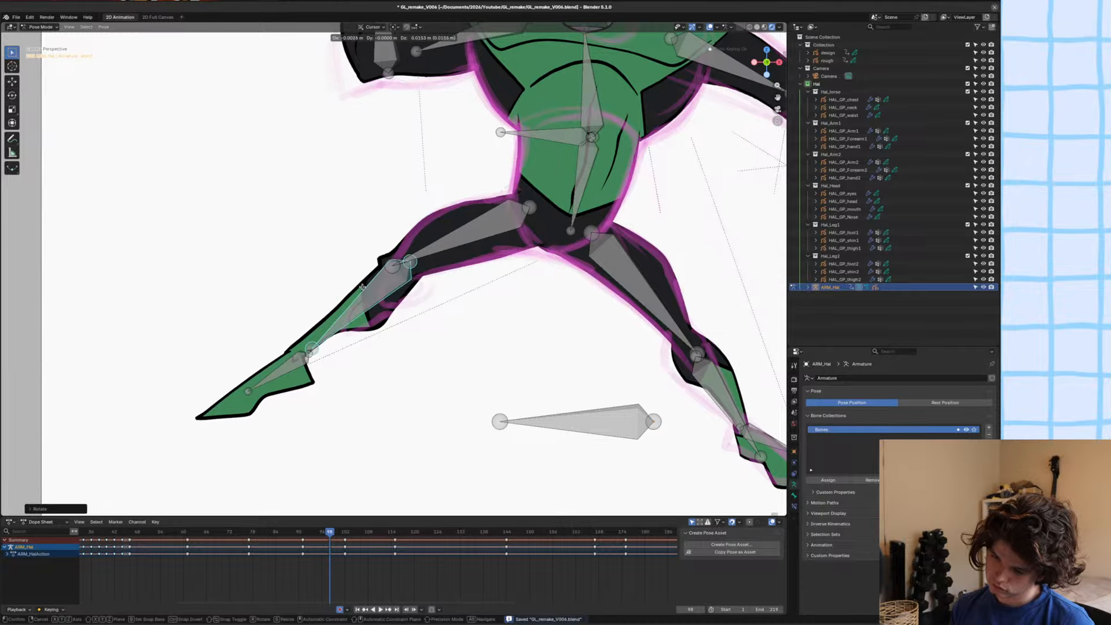
left_click(362, 287)
Move the back leg's foot bone up the shin to shorten the lower leg, save the file, and leave Pose Mode.
left_click(302, 360)
key("g")
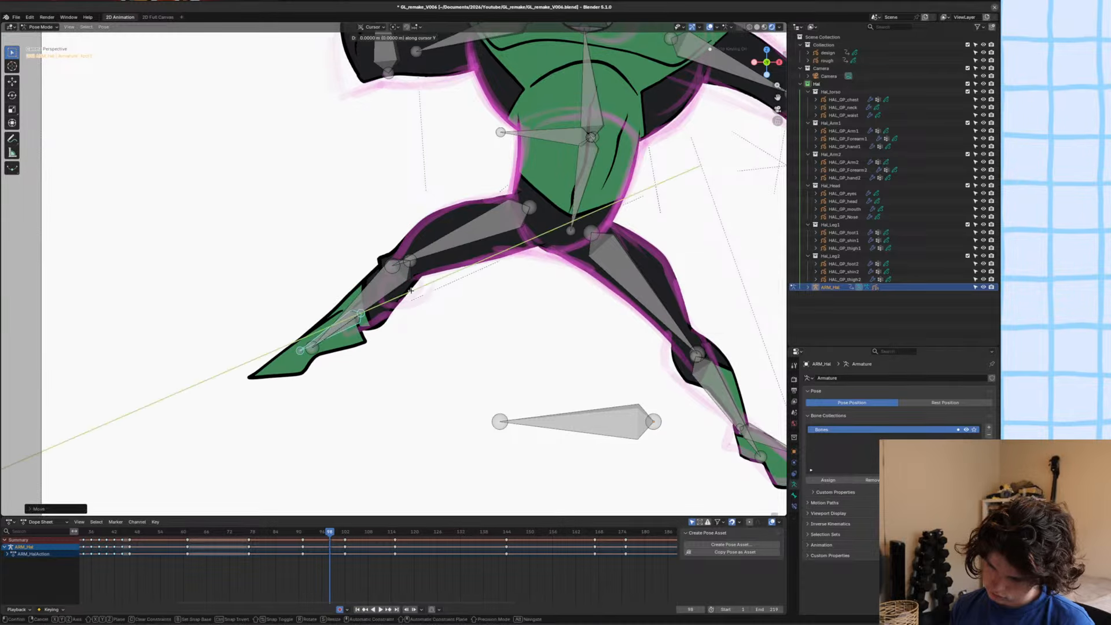
left_click(411, 304)
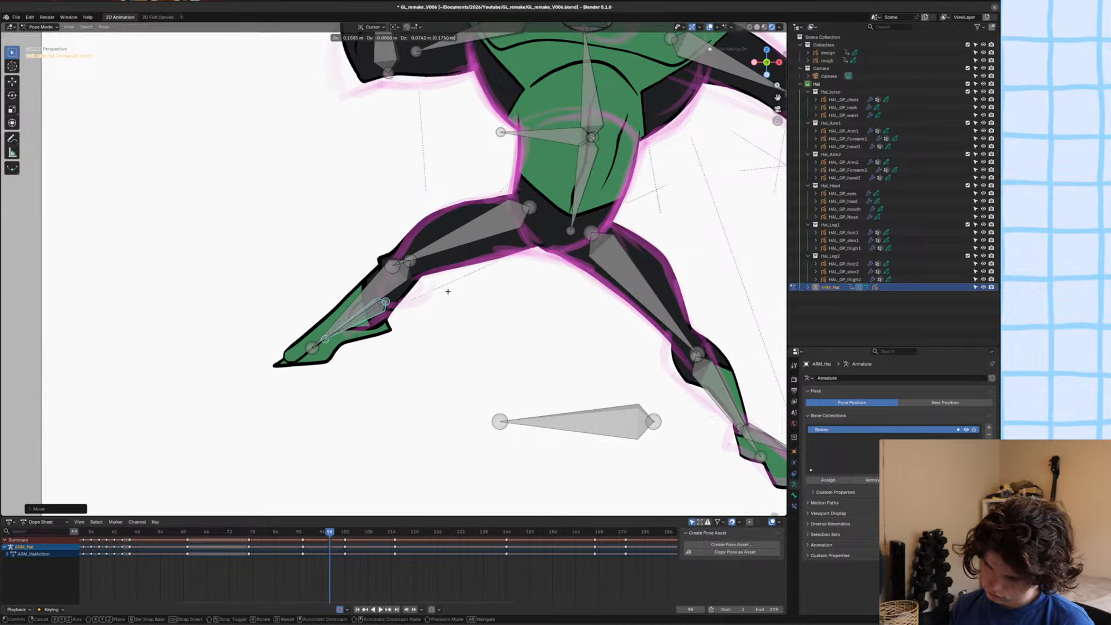
scroll(417, 307, "up", 6)
key("ctrl+s")
key("ctrl+Tab")
Delete the existing strokes of HAL_GP_shin1 at this frame in Edit Mode.
left_click(313, 321)
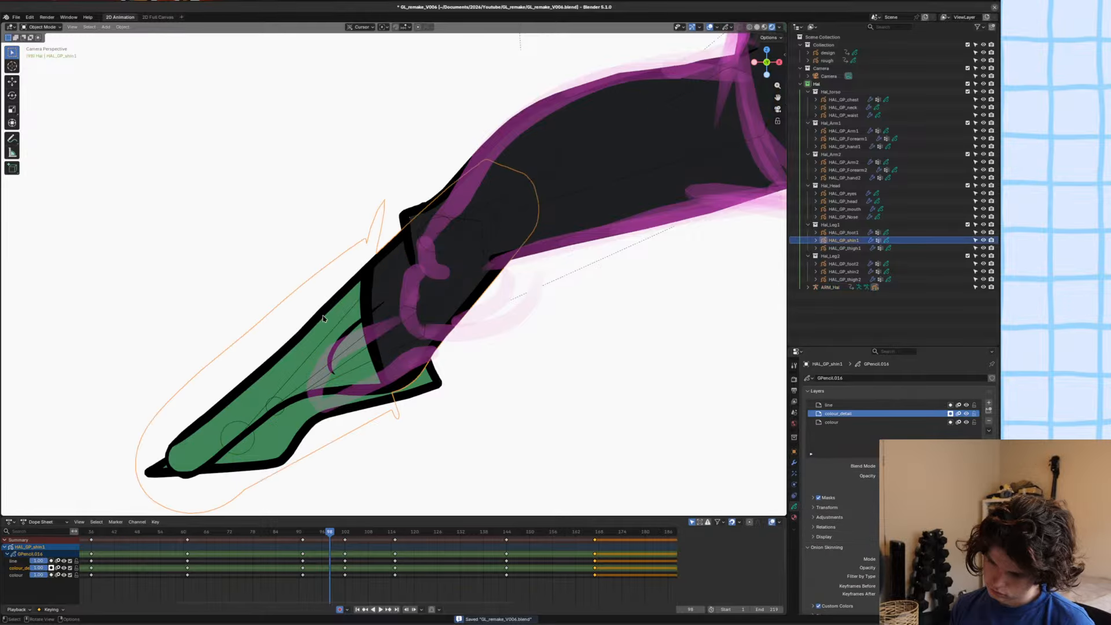
key("Tab")
key("x")
left_click(334, 314)
Draw the foreshortened shin and calf outline on HAL_GP_shin1's line layer with the Ink Pen and Hal_Linework material, following the rough.
key("ctrl+Tab")
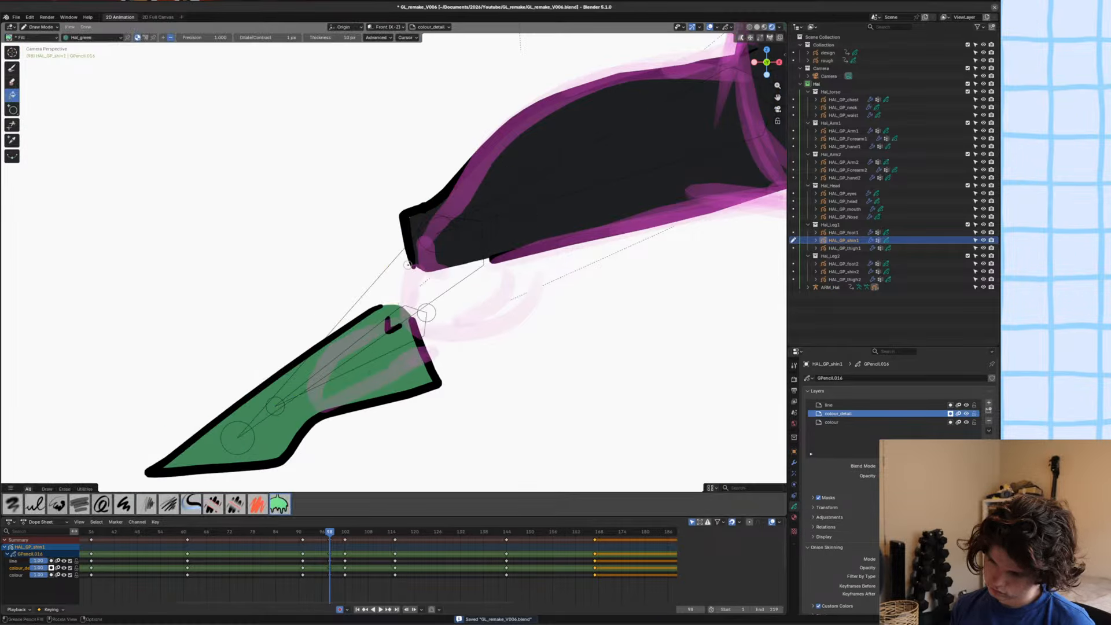
scroll(427, 308, "up", 3)
left_click(857, 405)
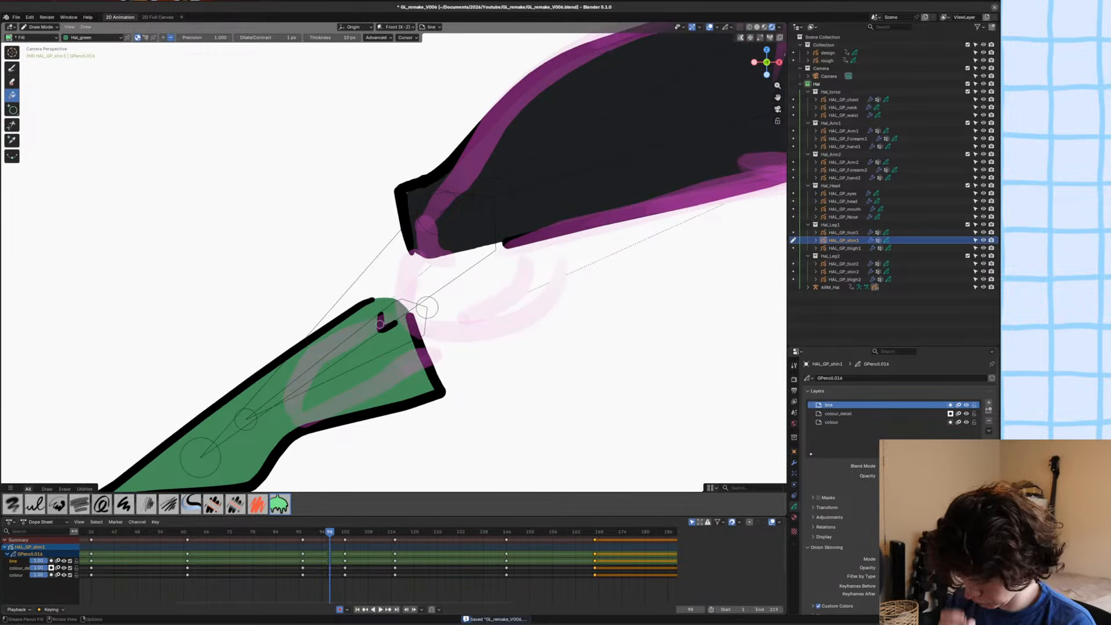
key("u")
left_click(354, 322)
left_click(415, 213)
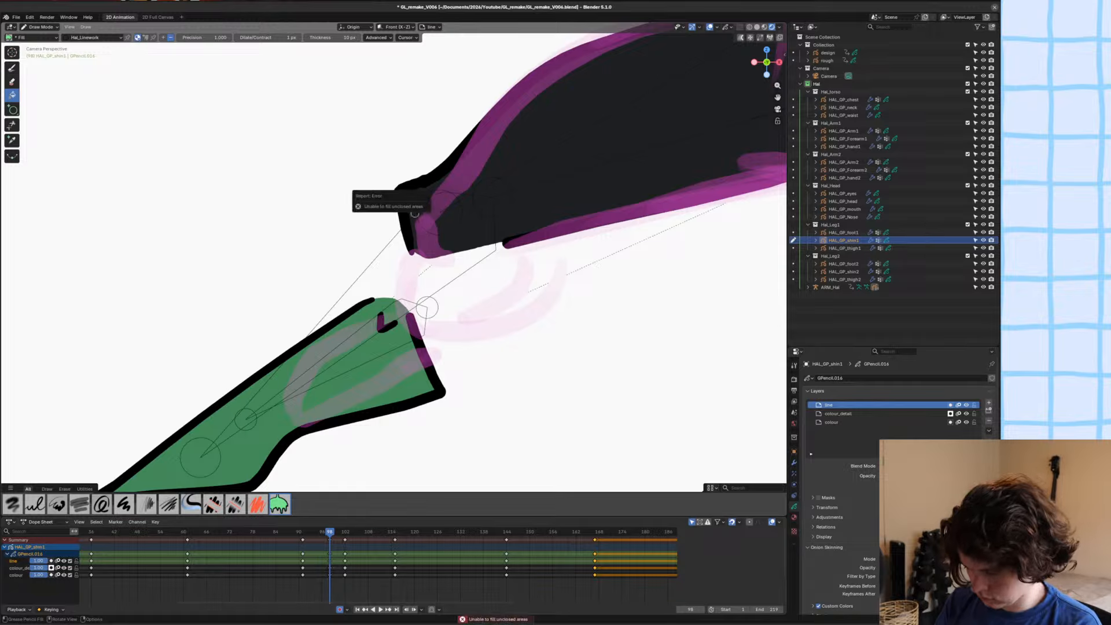
left_click(416, 212)
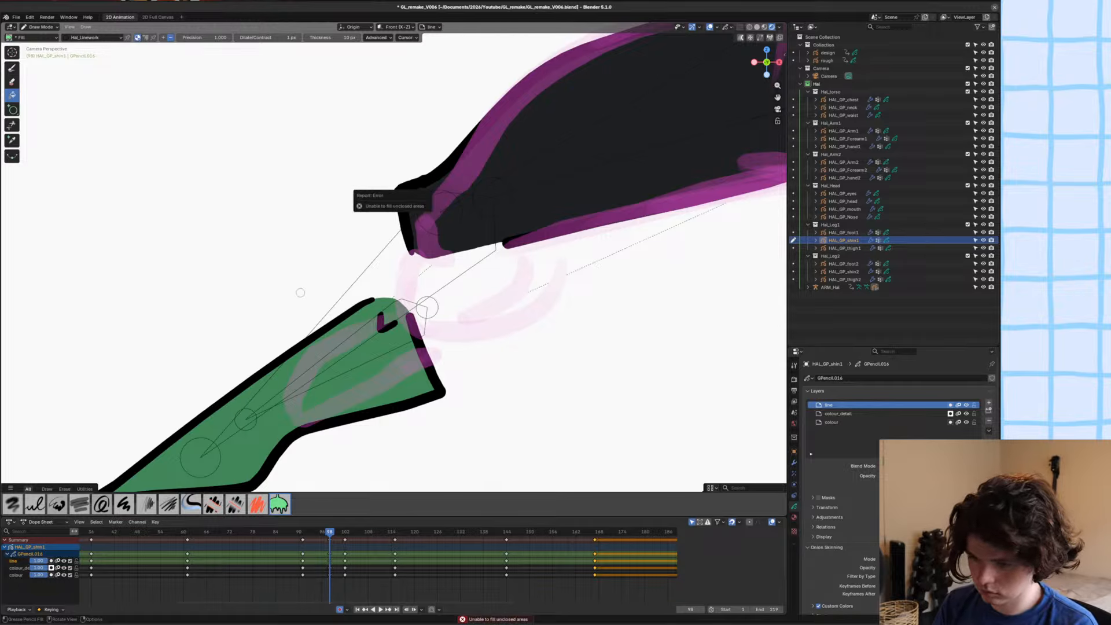
left_click(35, 504)
mouse_move(411, 250)
left_mouse_down()
mouse_move(394, 303)
mouse_move(472, 322)
mouse_move(528, 299)
mouse_move(550, 239)
left_mouse_up()
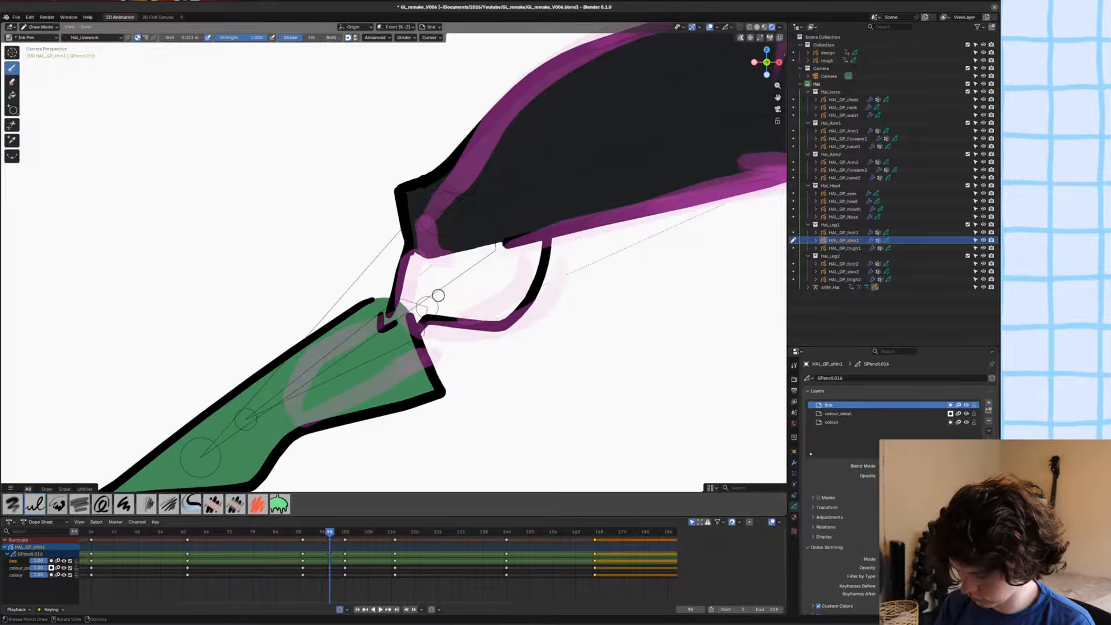
Close the shin outline's lower gap with a separator stroke on the colour layer, fill the shape with Hal_black, and save the file.
key("u")
left_click(371, 343)
key("y")
left_click(358, 365)
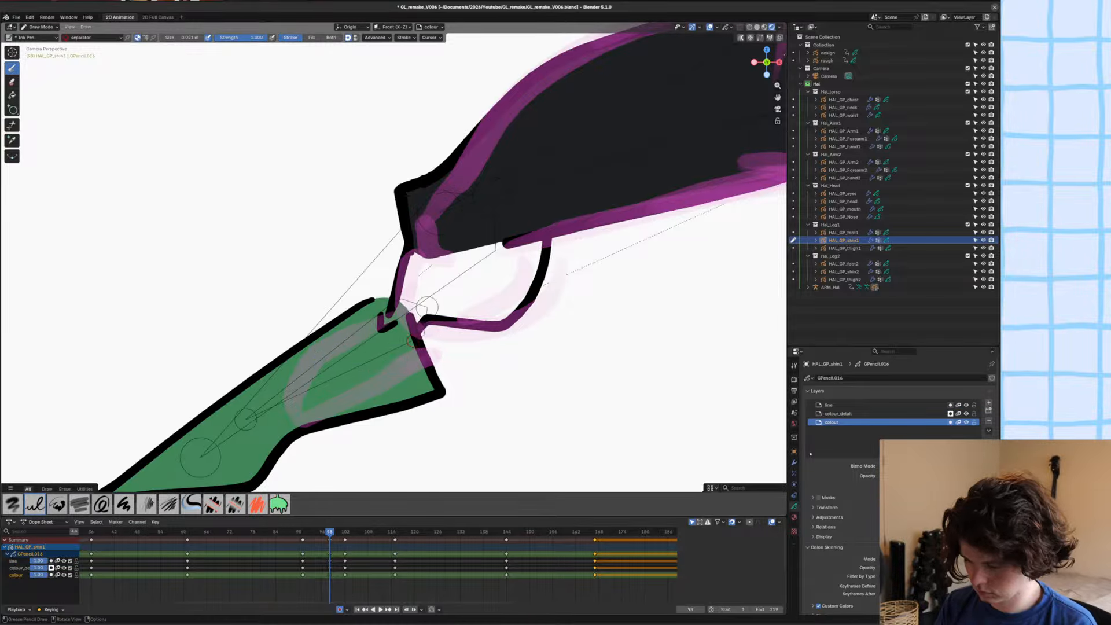
key("u")
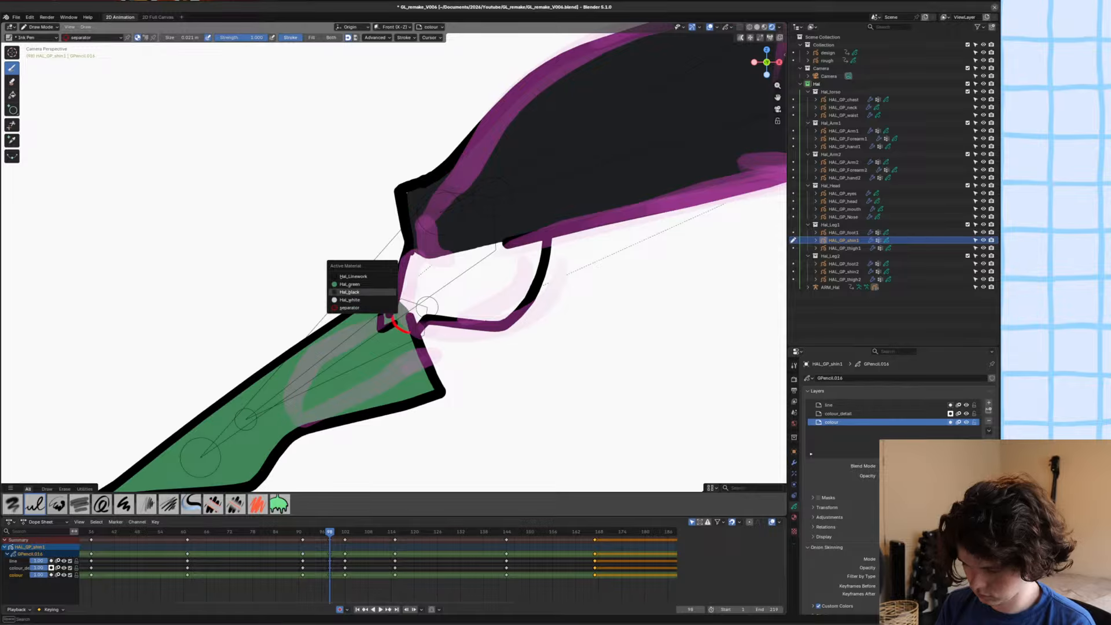
left_click(340, 292)
left_click(12, 95)
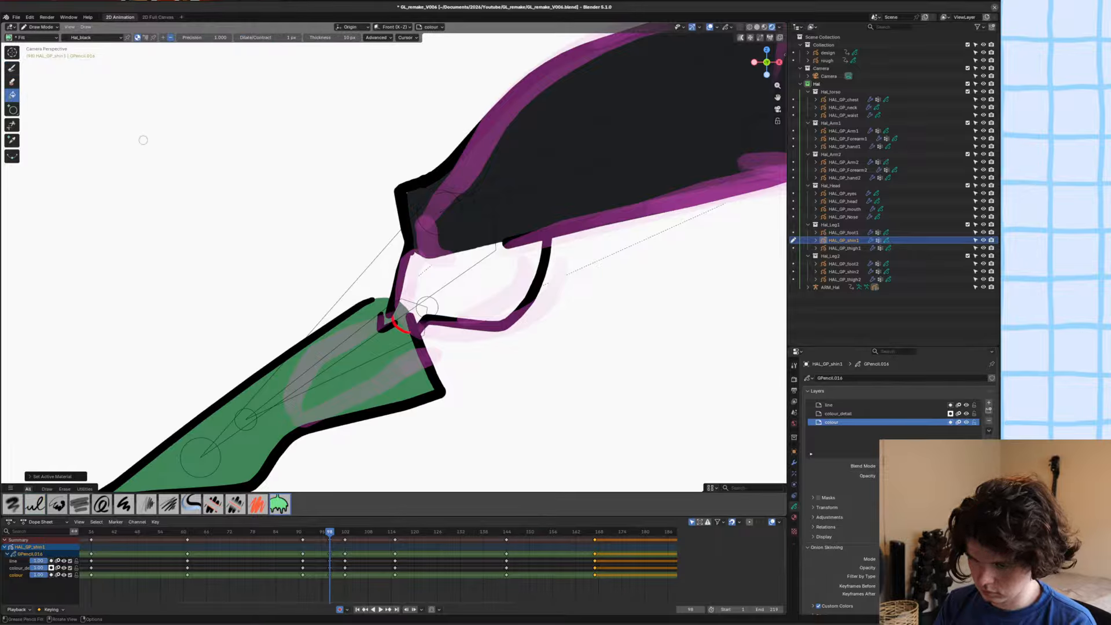
left_click(461, 298)
key("ctrl+s")
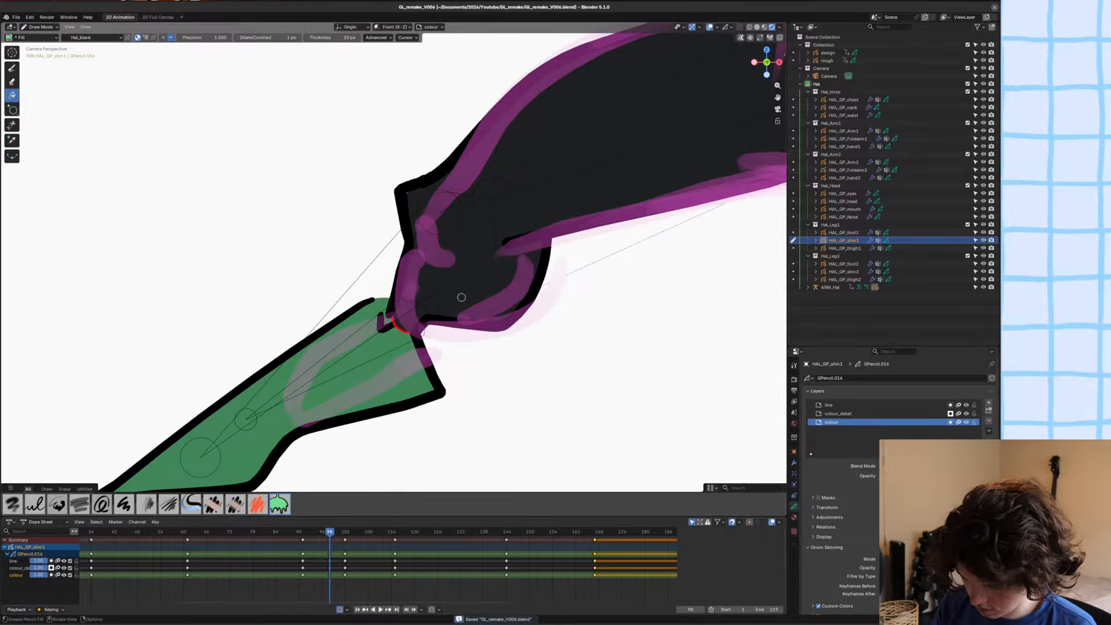
Delete the red separator stroke at the ankle gap in Edit Mode and return to Draw Mode.
key("Tab")
key("x")
left_click(393, 334)
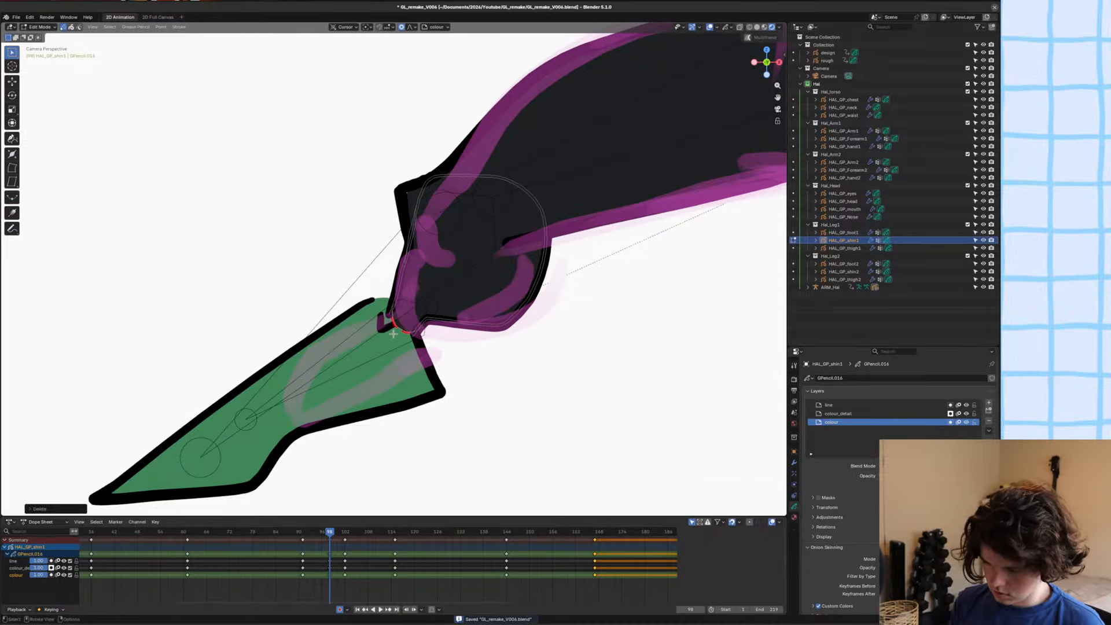
key("2")
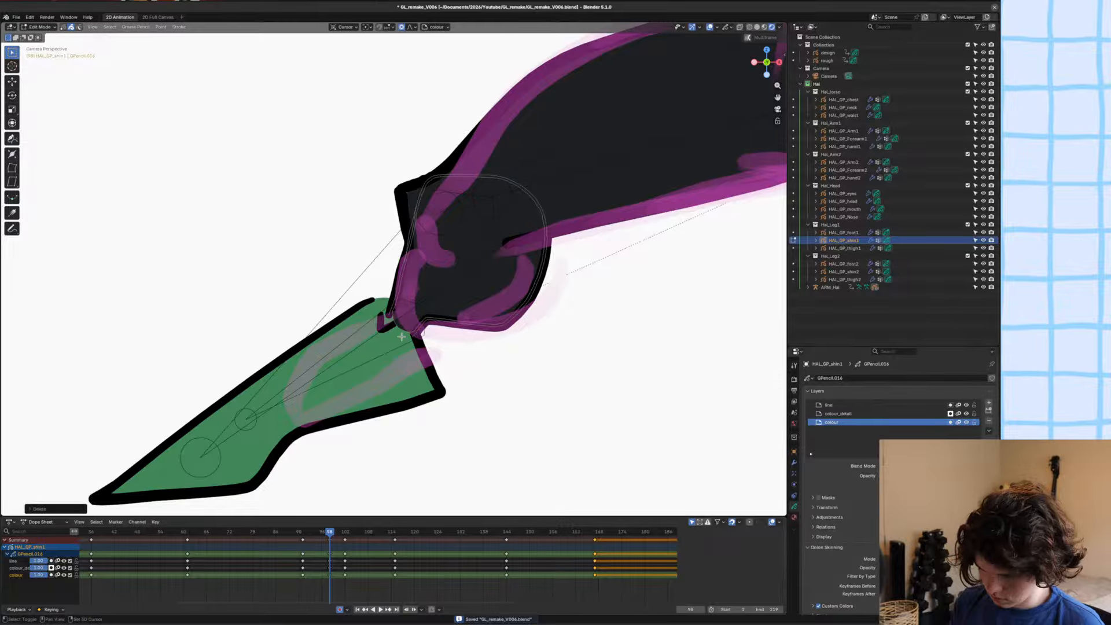
key("Tab")
Draw a curved boot cuff line across the shin on the colour_detail layer with the Ink Pen and Hal_Linework material.
key("y")
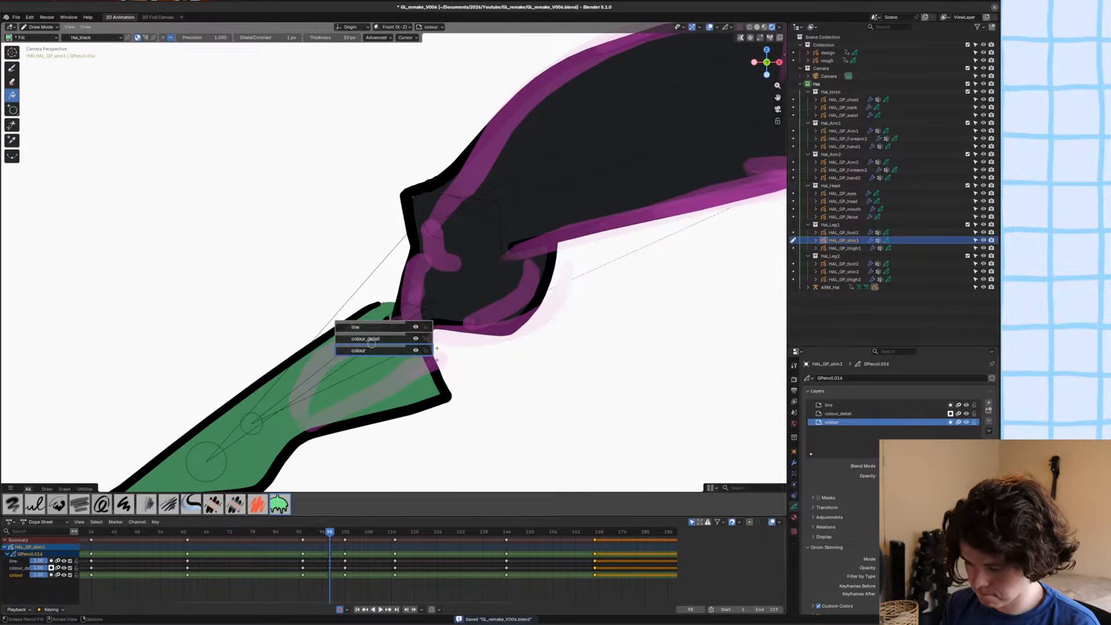
left_click(371, 333)
key("u")
left_click(367, 329)
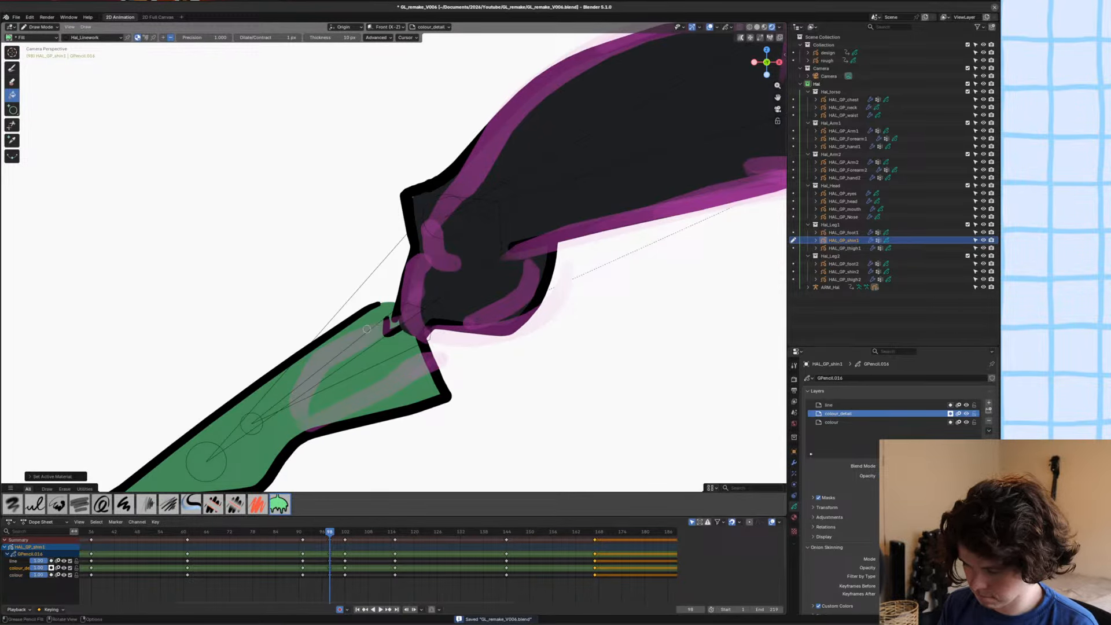
left_click(408, 258)
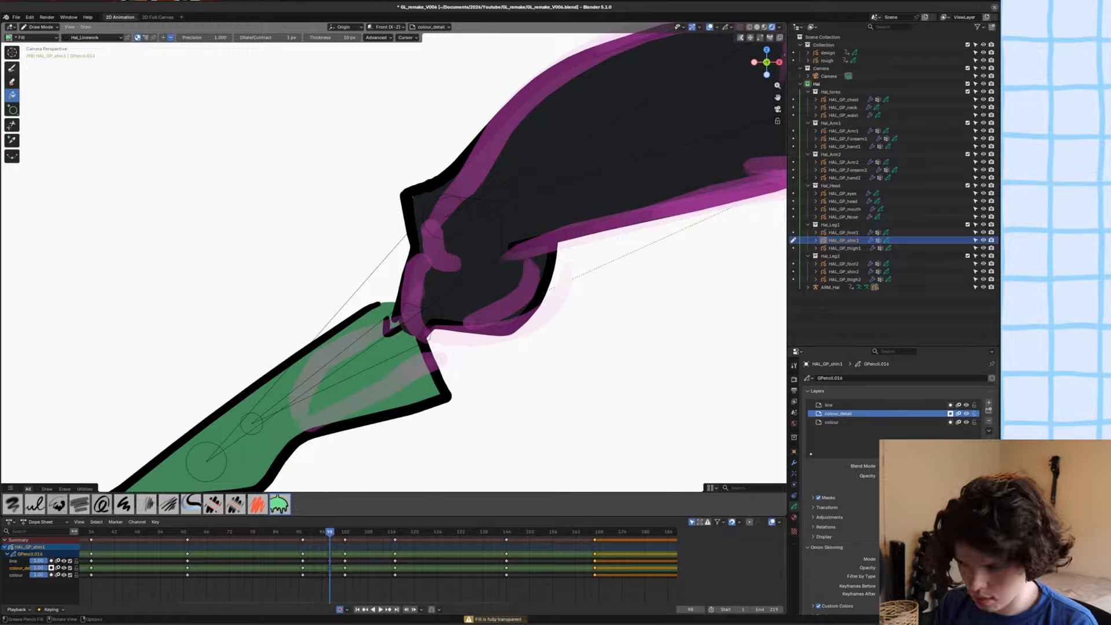
key("d")
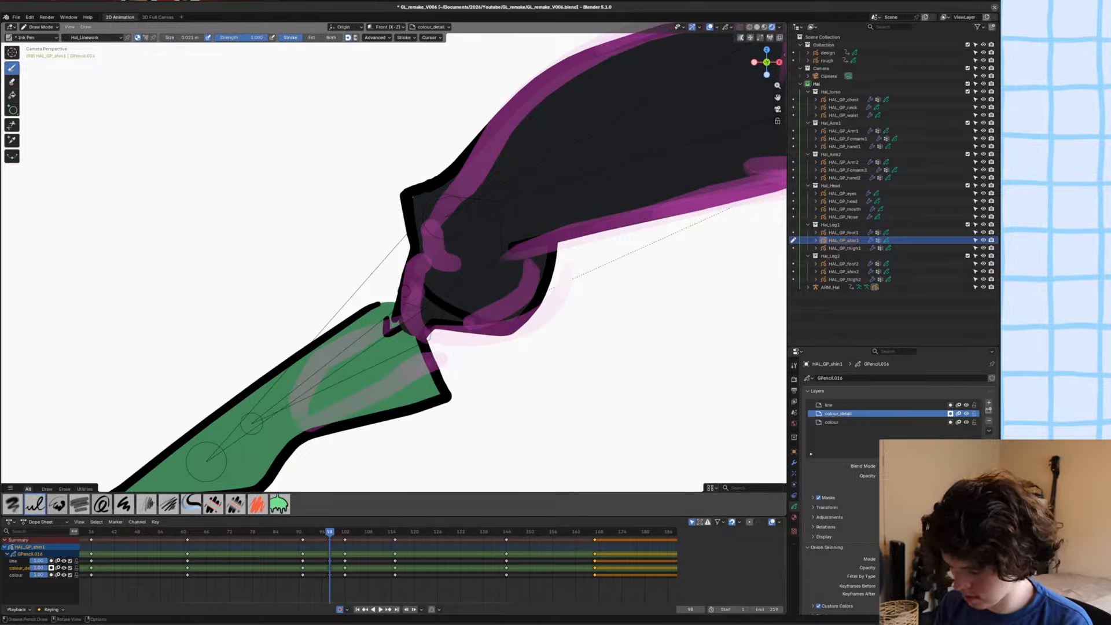
Draw a fill-only Hal_green shape below the cuff line on the colour_detail layer to colour the boot.
key("u")
left_click(367, 334)
left_click(311, 38)
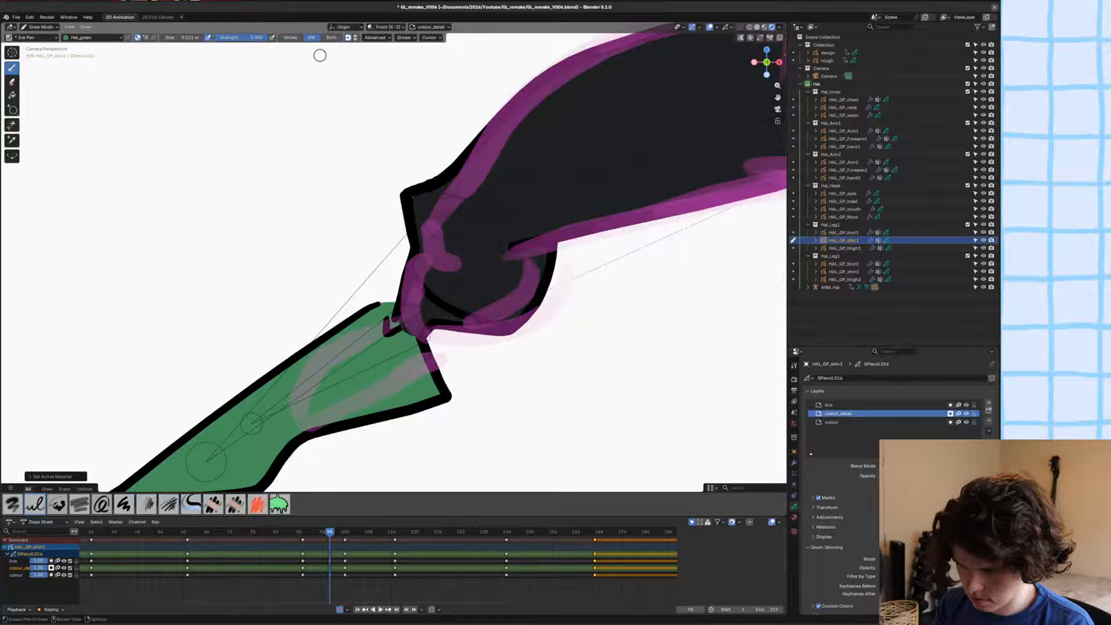
mouse_move(417, 267)
left_mouse_down()
mouse_move(493, 320)
mouse_move(432, 272)
mouse_move(405, 333)
mouse_move(376, 293)
left_mouse_up()
Reorder the green boot shape behind the cuff line in Edit Mode and save the file.
key("Tab")
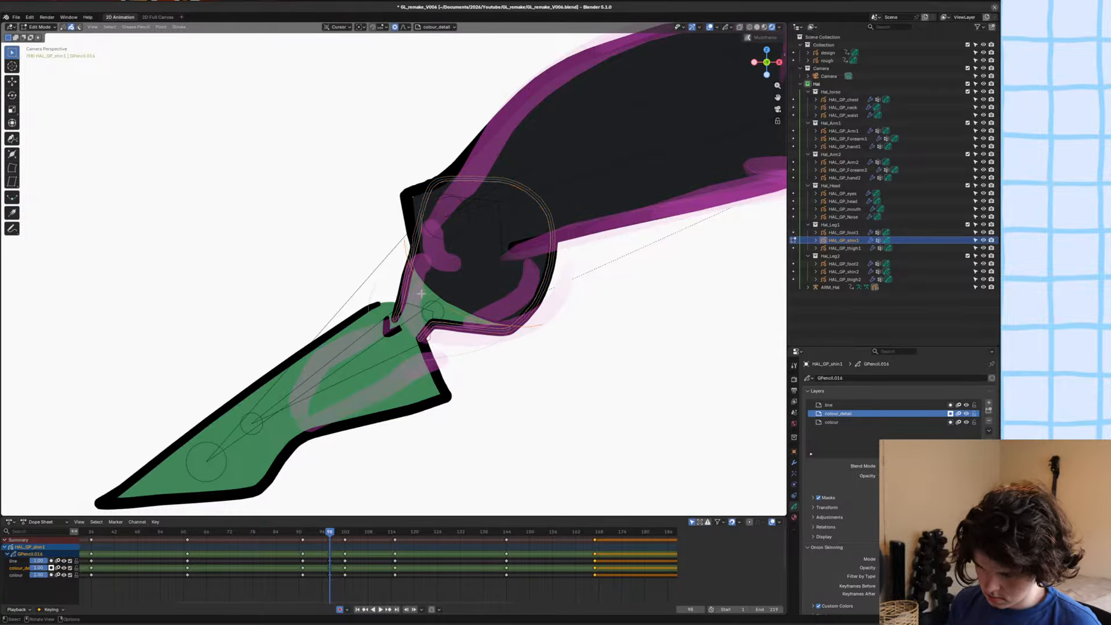
key("ctrl+shift+Down")
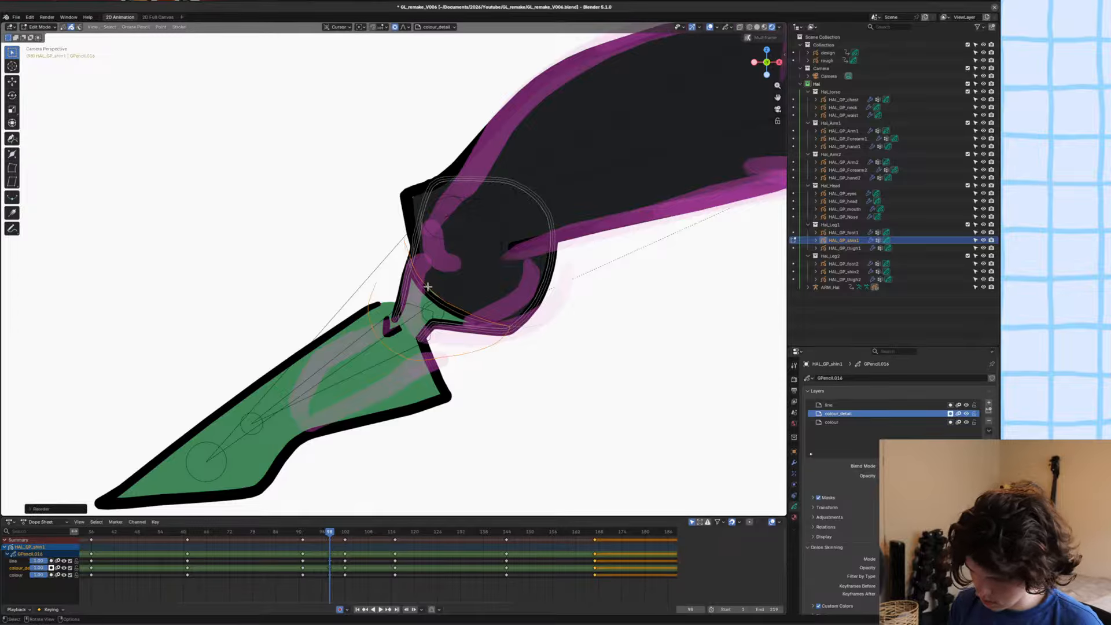
middle_click_drag(428, 286, 510, 205, "ctrl")
key("g")
left_click(490, 252)
middle_click_drag(489, 252, 422, 304, "ctrl")
key("ctrl+s")
Return the armature to Pose Mode, then move and rotate the back leg's foot bone closer to the rough foot.
key("Tab")
key("alt+a")
left_click(378, 313)
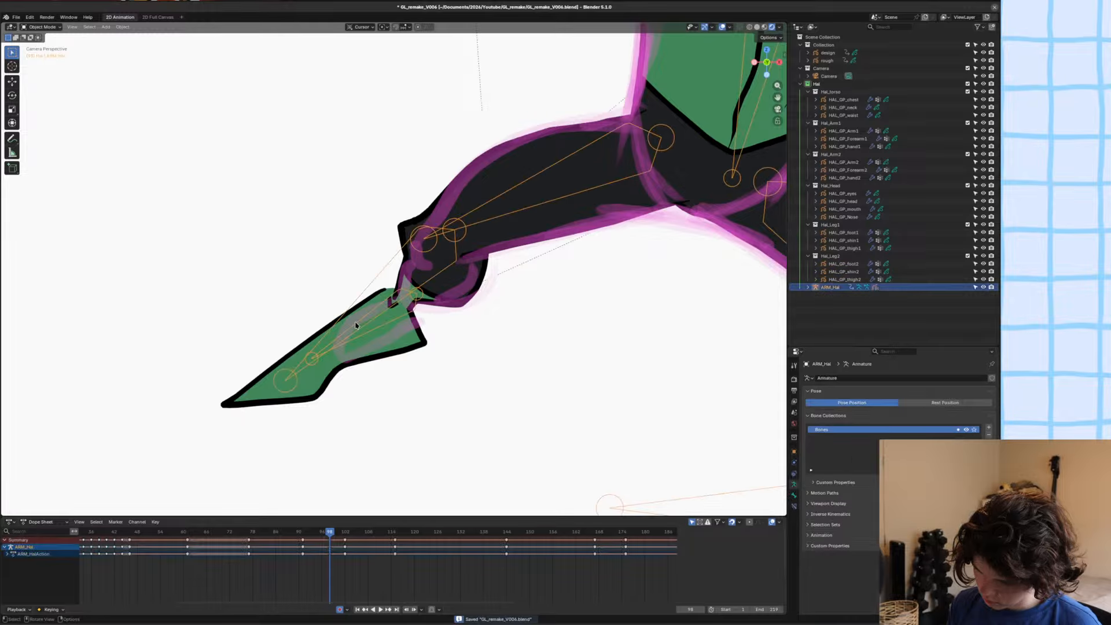
key("ctrl+Tab")
left_click(374, 325)
left_click(374, 326)
key("g")
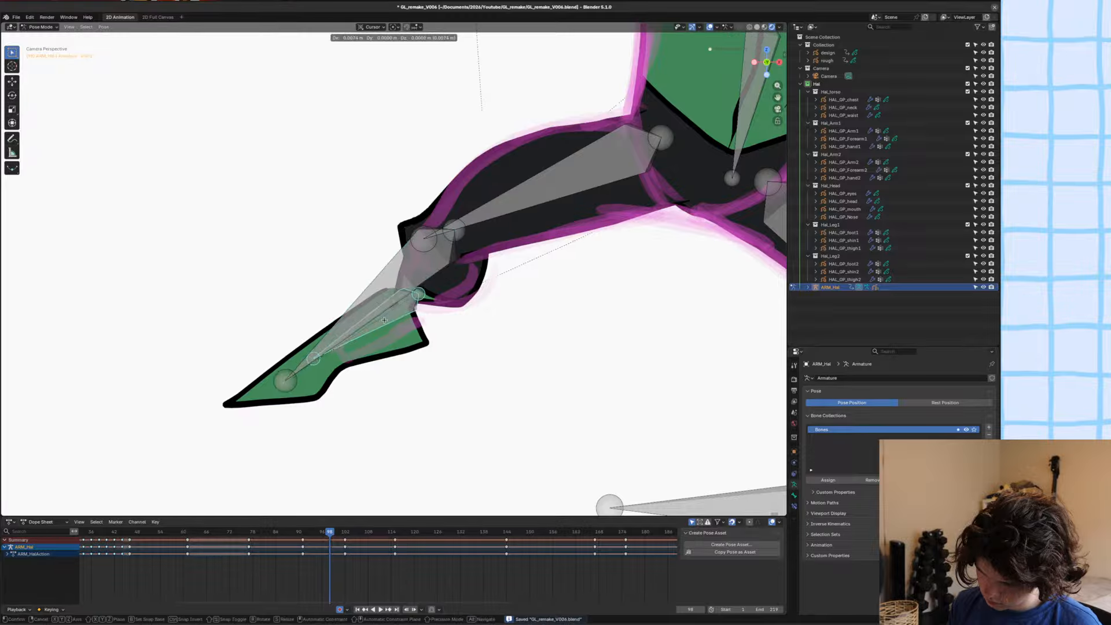
left_click(390, 326)
key("r")
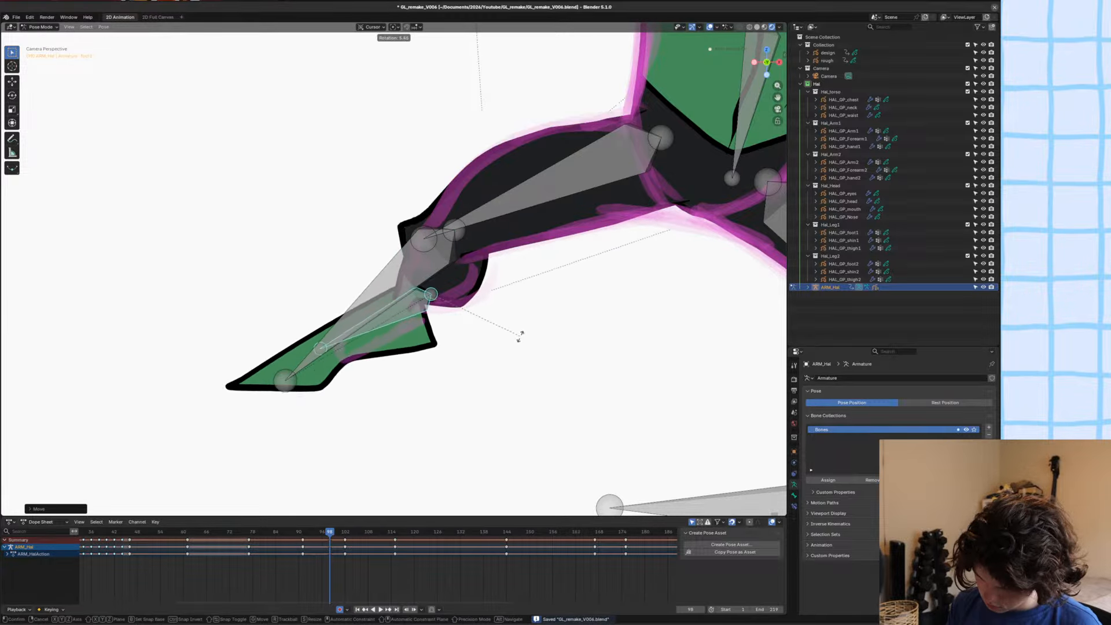
left_click(521, 334)
Rotate and shift the back leg's shin bone to fit the knee, and rotate the foot bone to match the rough.
left_click(391, 306)
key("r")
left_click(410, 322)
key("g")
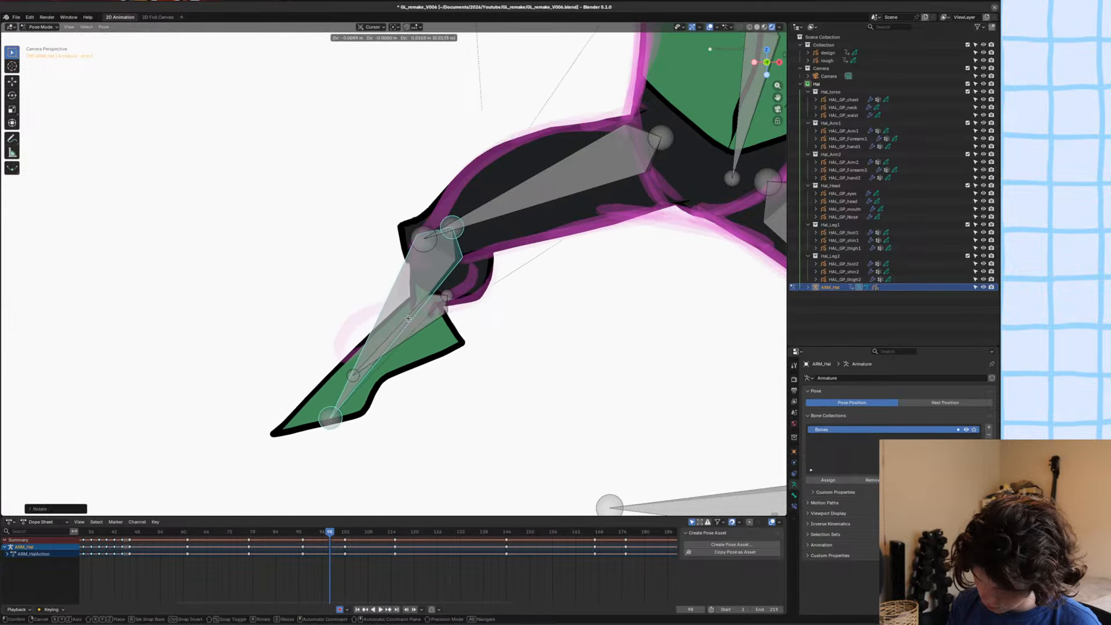
left_click(404, 317)
left_click(341, 363)
left_click(342, 364)
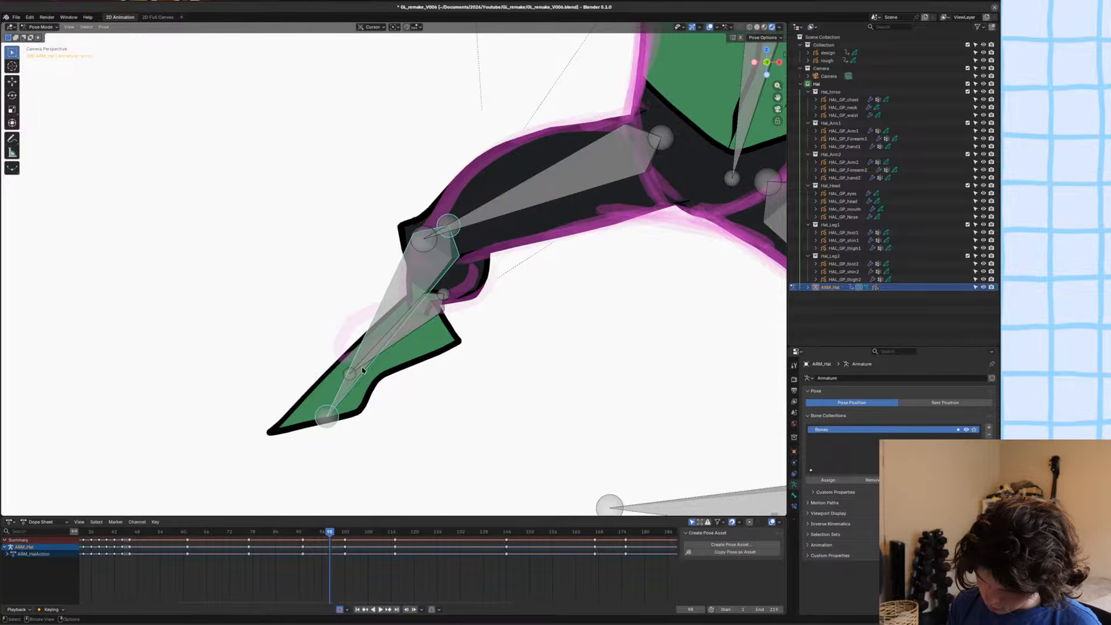
key("r")
left_click(524, 330)
Select HAL_GP_foot1, delete all its strokes at this frame in Edit Mode, and save the file.
key("ctrl+Tab")
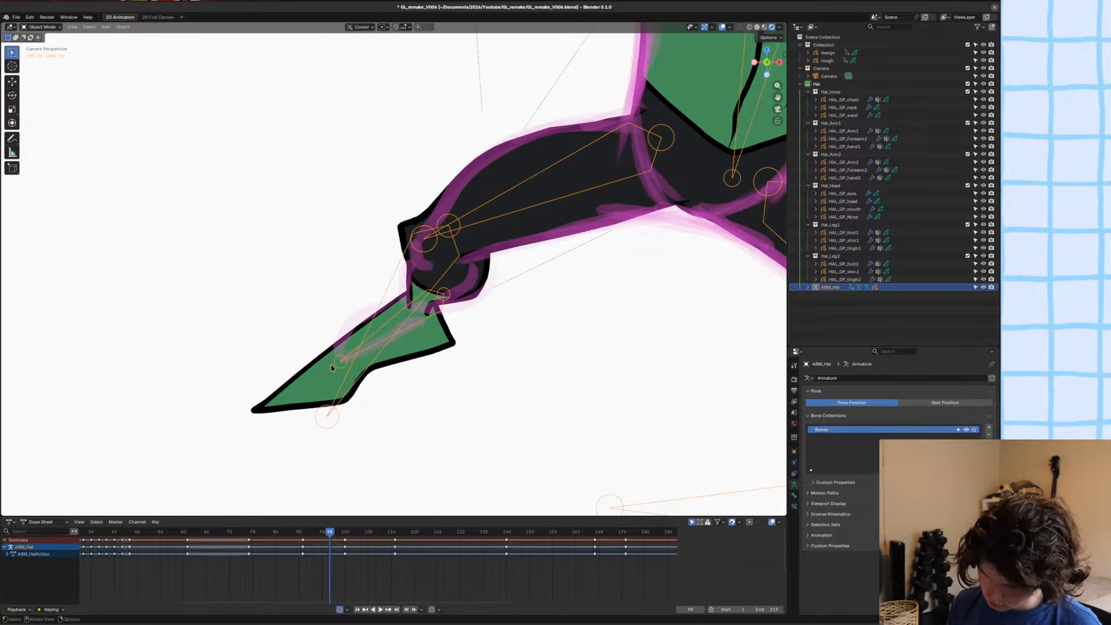
left_click(324, 371)
key("Tab")
key("a")
key("g")
left_click(475, 340)
key("x")
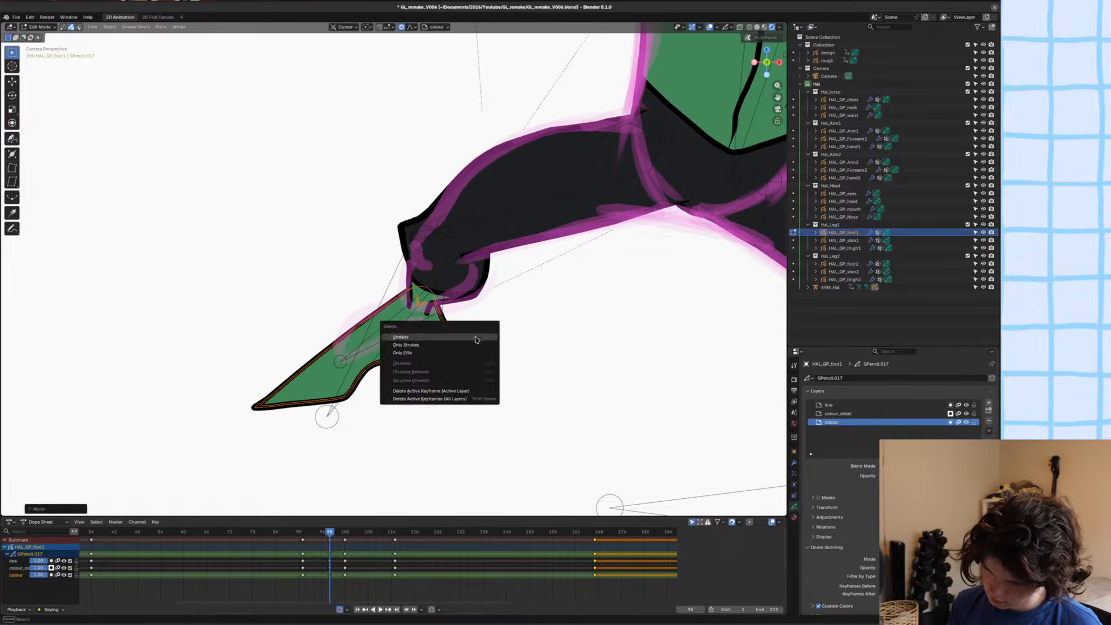
left_click(475, 340)
middle_click_drag(425, 347, 456, 246, "ctrl")
key("ctrl+s")
In Draw Mode, draw HAL_GP_foot1's outline over the rough on the line layer, using the Hal_Linework material in Stroke mode.
key("ctrl+Tab")
scroll(456, 246, "up", 2)
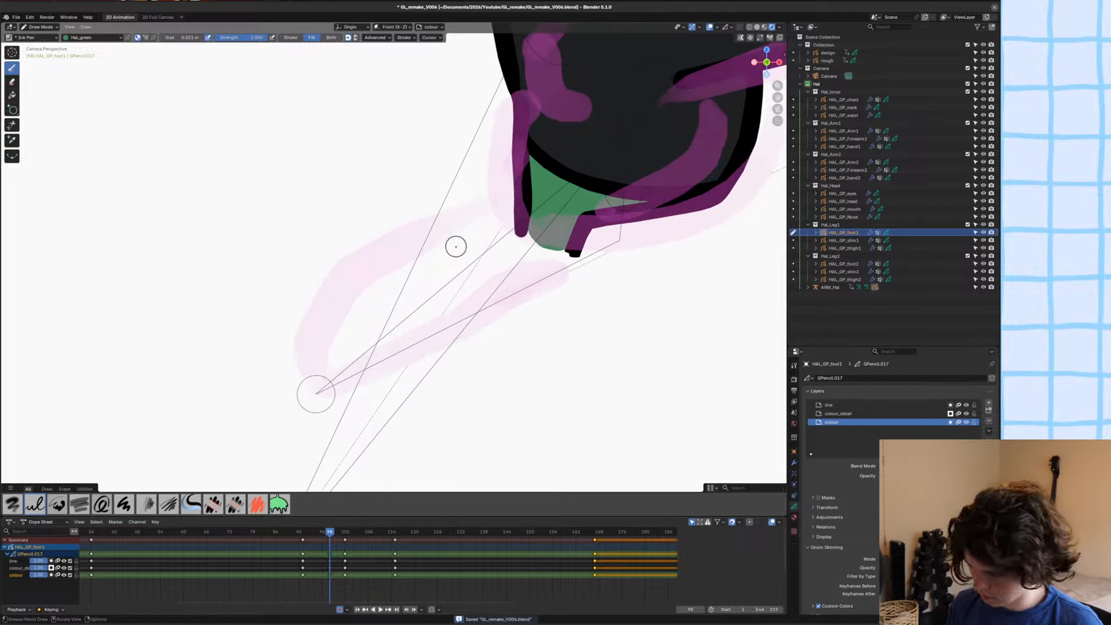
left_click(830, 405)
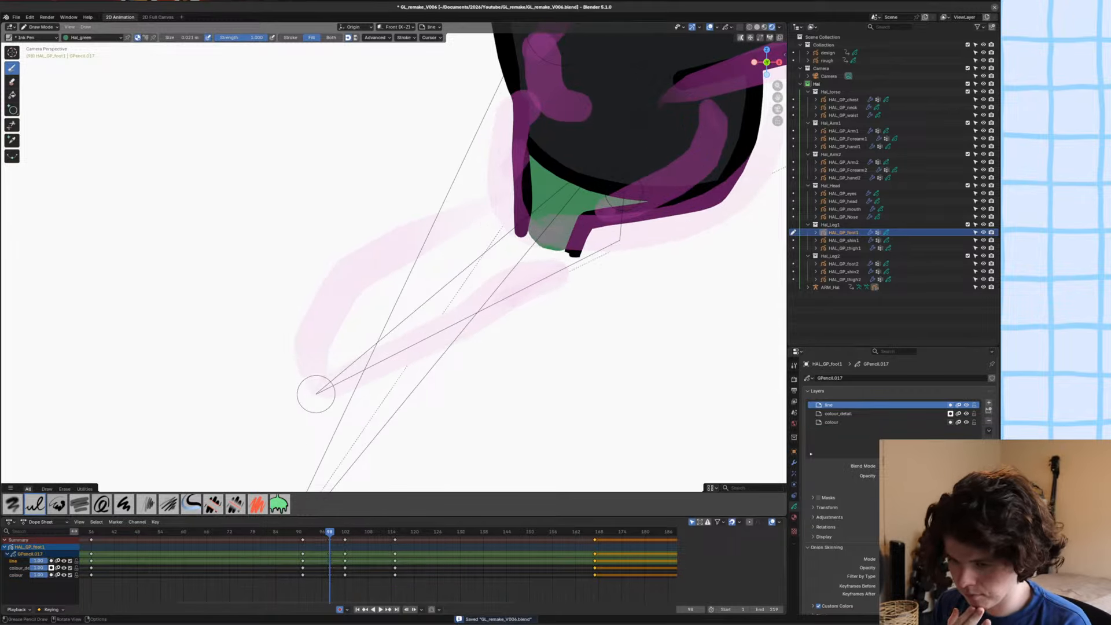
key("u")
left_click(322, 294)
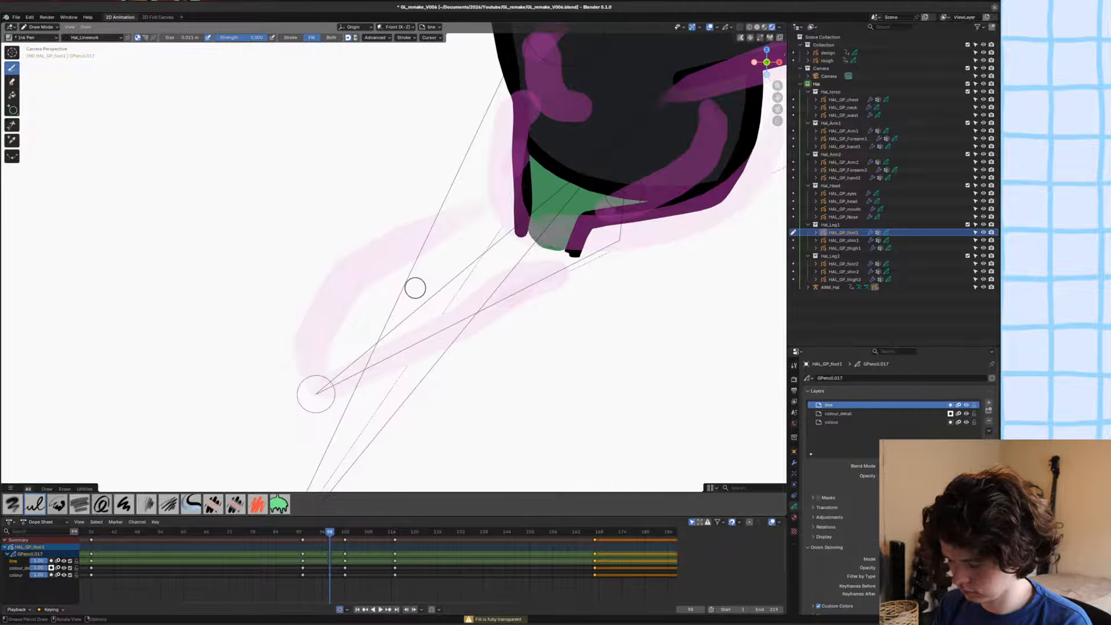
left_click(291, 37)
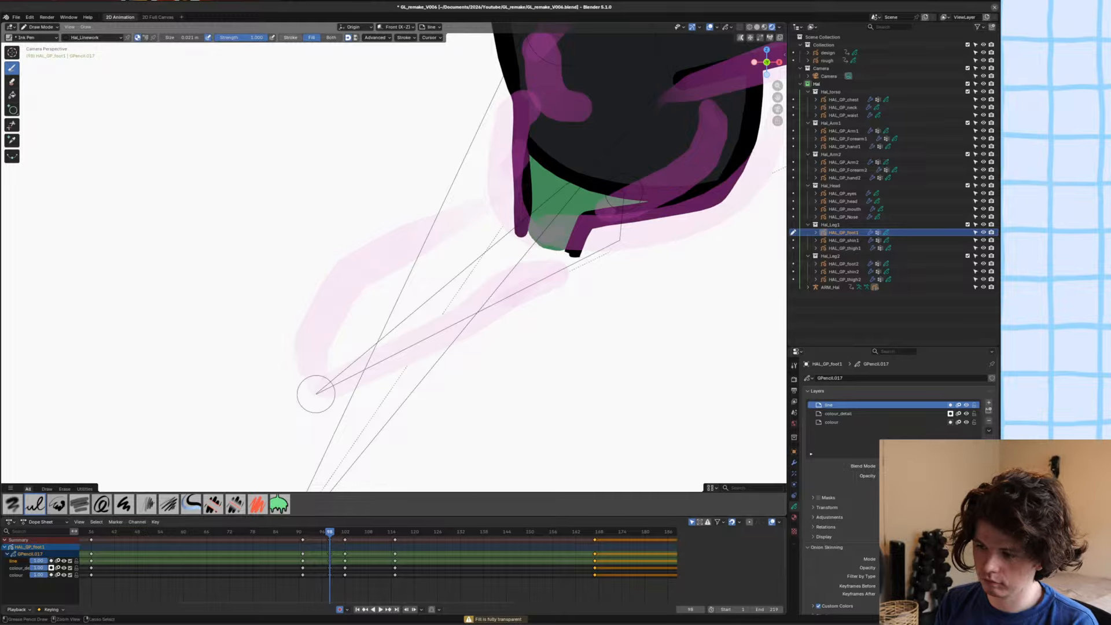
mouse_move(576, 246)
left_mouse_down()
mouse_move(599, 289)
mouse_move(472, 331)
mouse_move(399, 385)
left_mouse_up()
mouse_move(316, 394)
left_mouse_down()
mouse_move(408, 263)
mouse_move(515, 211)
left_mouse_up()
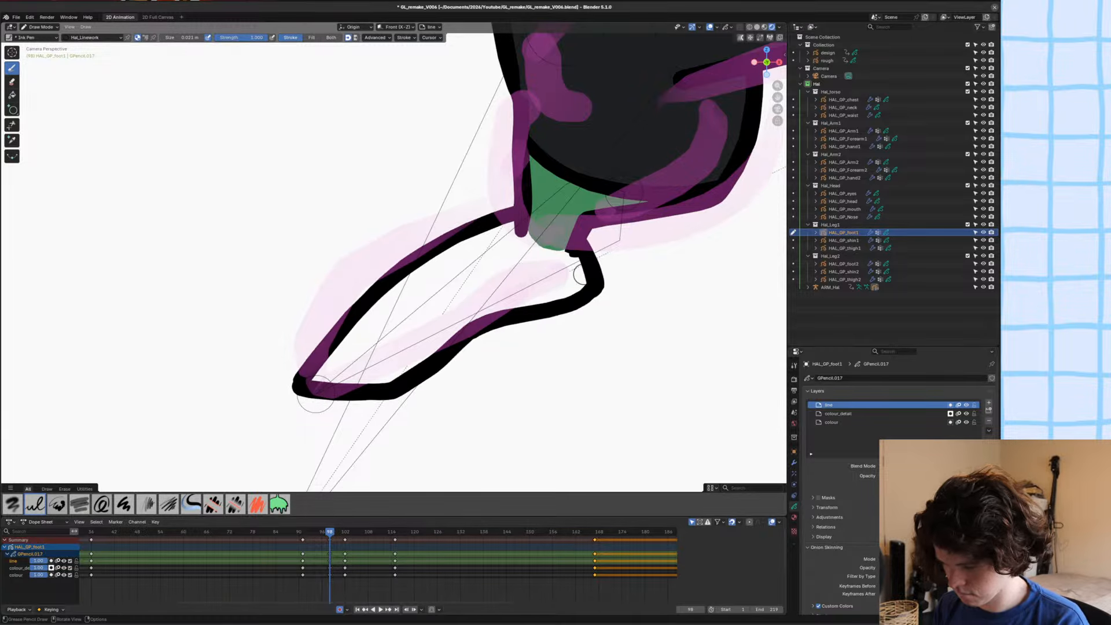
scroll(426, 265, "down", 4)
scroll(430, 295, "up", 6)
middle_click_drag(458, 318, 437, 283, "shift")
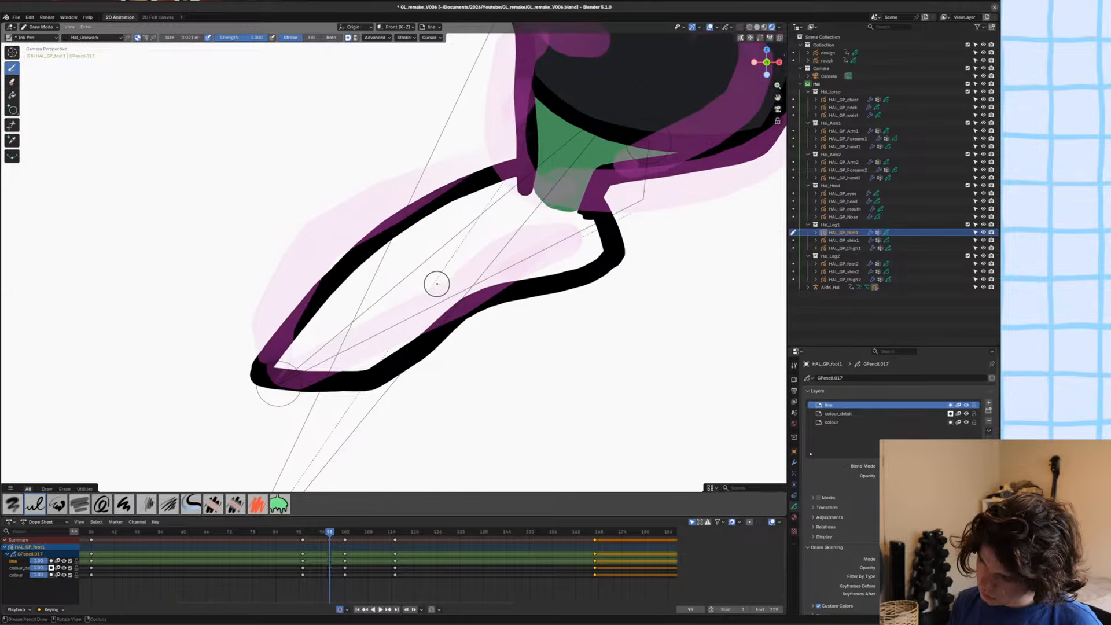
Fill the foot outline with the Hal_green material on the colour layer.
key("Tab")
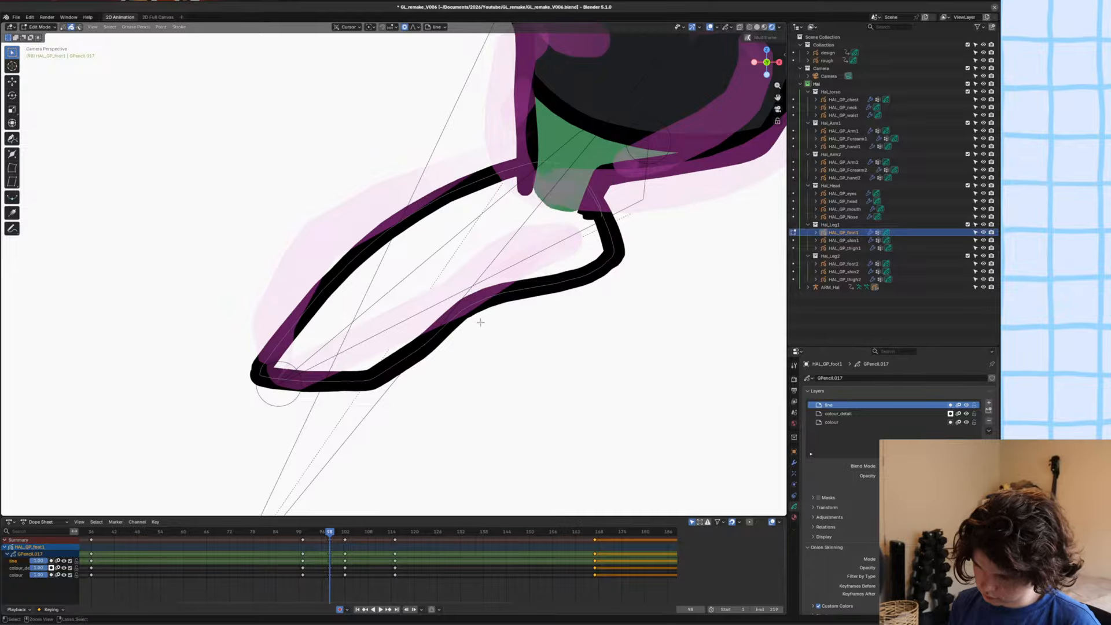
key("Tab")
key("u")
left_click(463, 276)
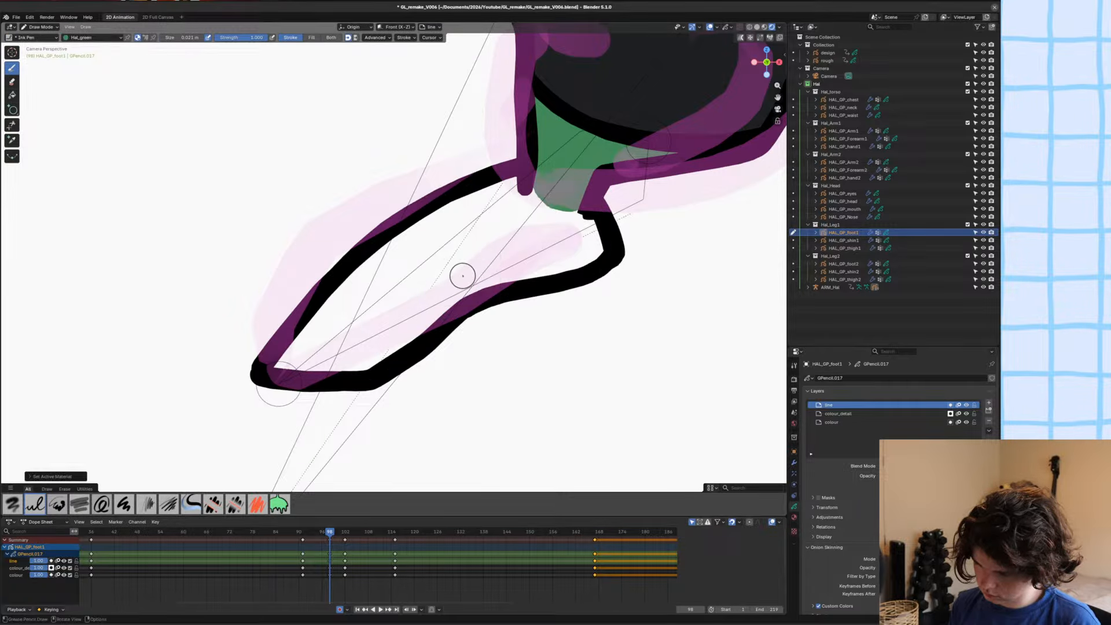
key("y")
left_click(454, 298)
scroll(455, 255, "down", 2)
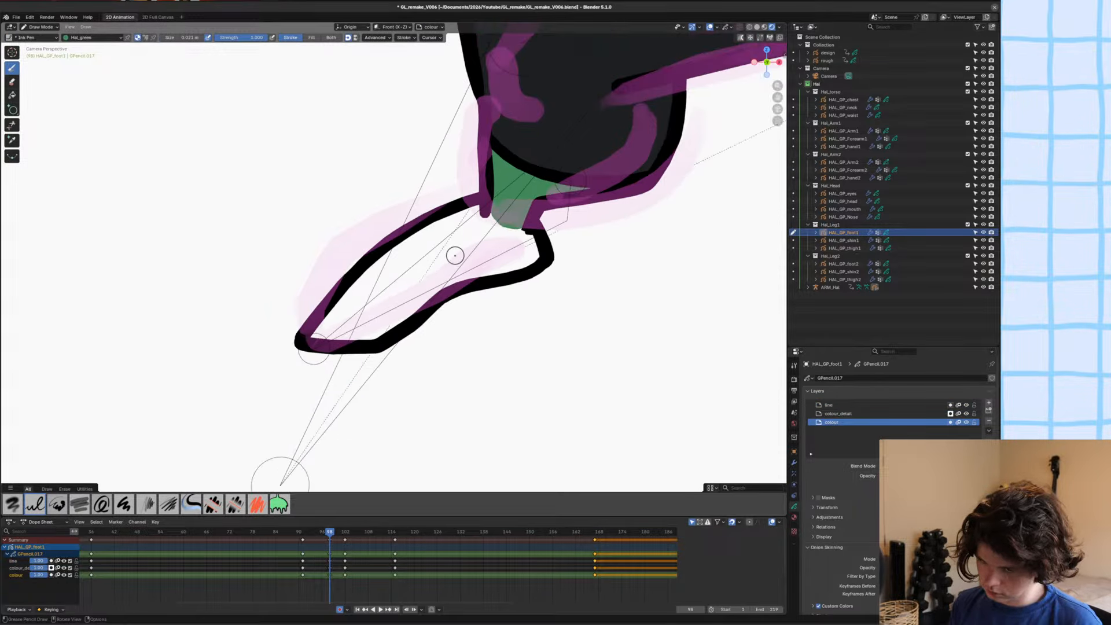
left_click(12, 95)
left_click(368, 291)
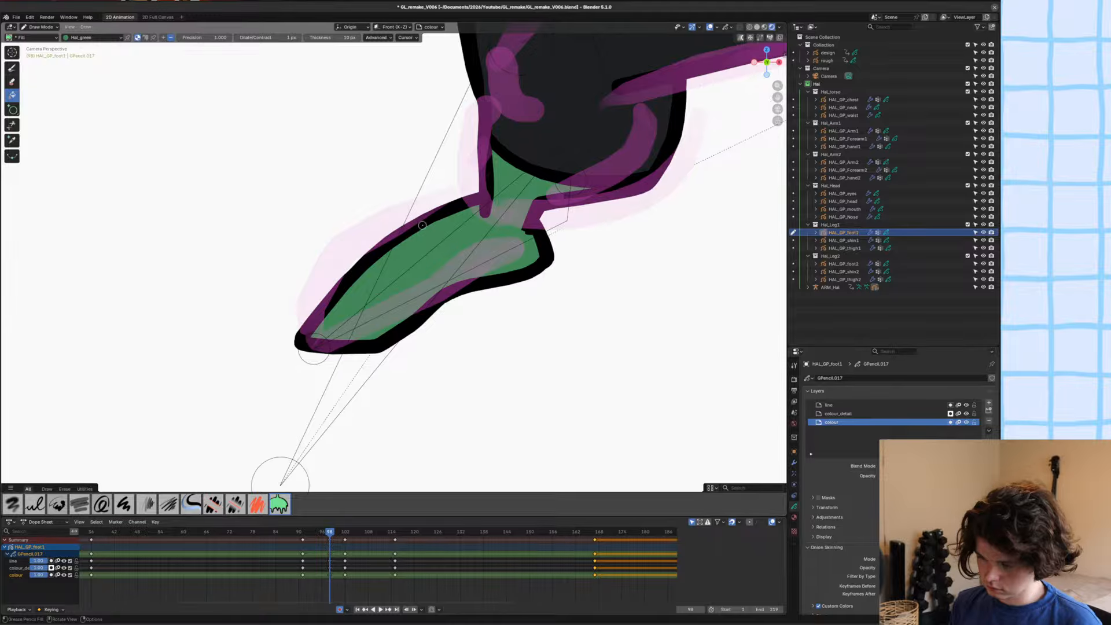
Save the file and return to Object Mode with the whole character in view.
key("Tab")
scroll(410, 225, "down", 5)
key("ctrl+s")
key("Tab")
scroll(431, 250, "down", 6)
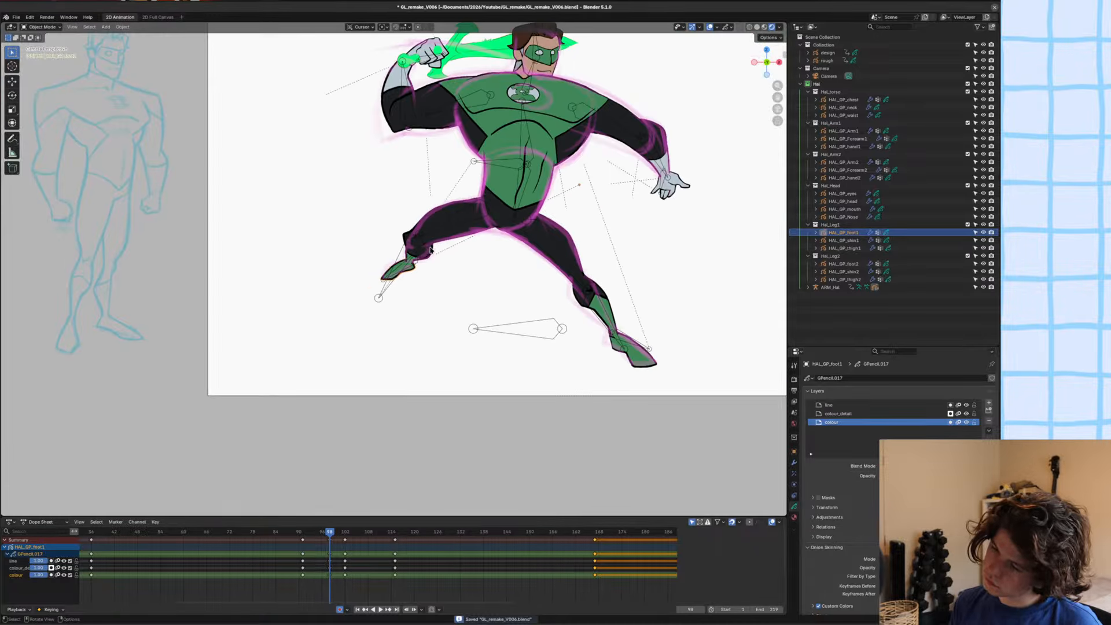
Examine the character's pose on the frames surrounding frame 98 and save the file.
left_click(453, 244)
scroll(453, 245, "up", 1, "alt")
scroll(454, 245, "down", 5, "alt")
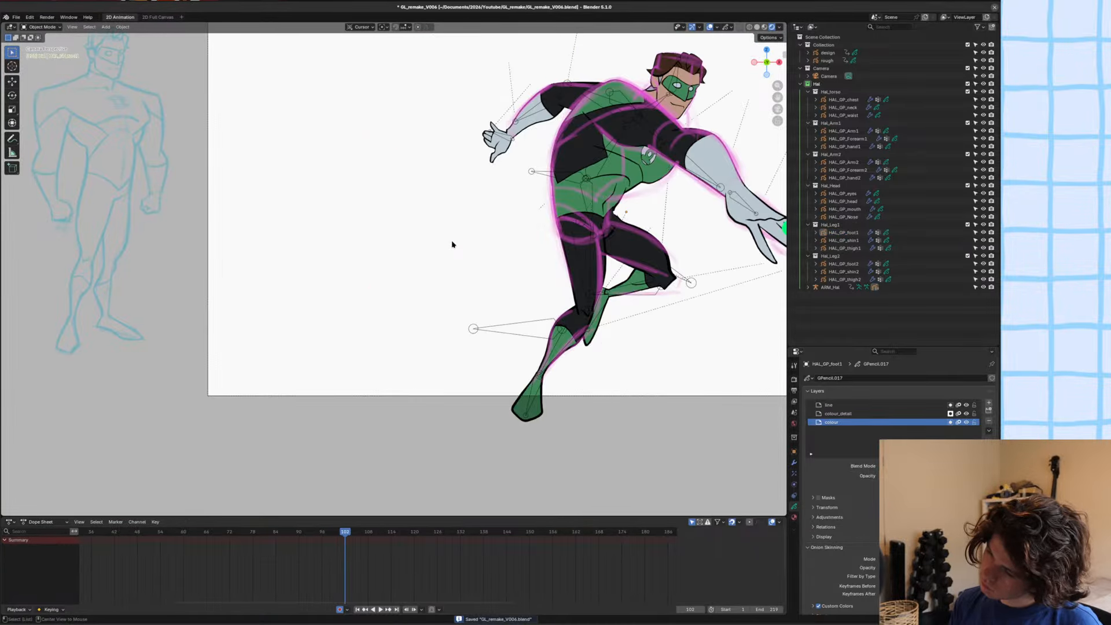
scroll(453, 242, "up", 2, "alt")
mouse_move(452, 242)
middle_mouse_down("alt")
mouse_move(432, 242)
mouse_move(469, 243)
mouse_move(454, 247)
middle_mouse_up("alt")
scroll(454, 248, "down", 2)
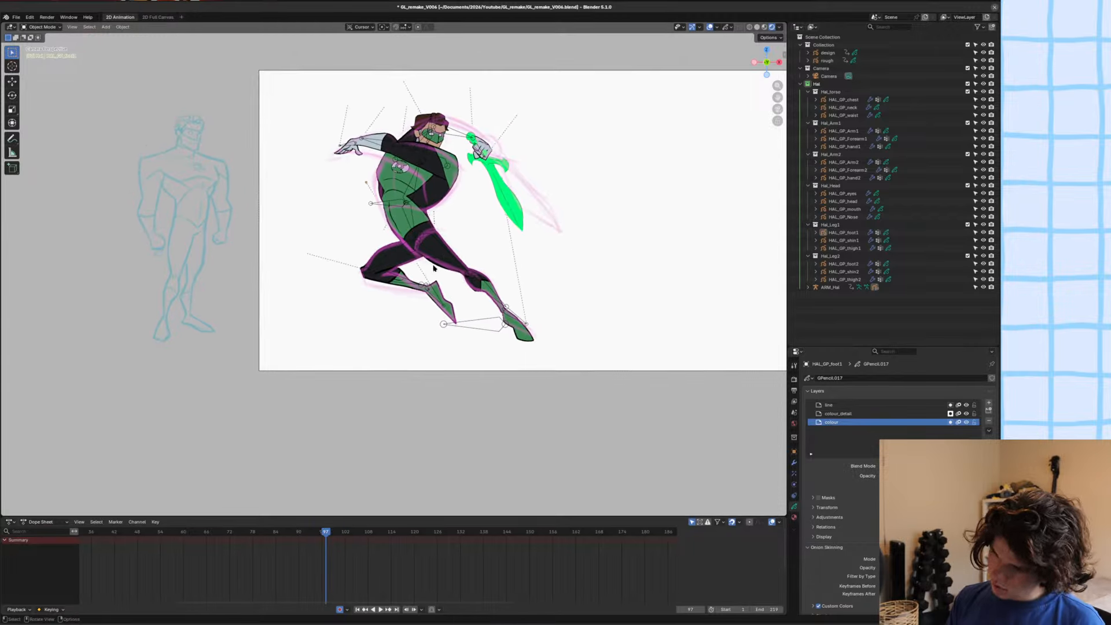
key("ctrl+s")
Select HAL_GP_Forearm1, compare its drawings on neighbouring frames, select its keyframes at frame 91, and save the file.
scroll(450, 247, "up", 2, "alt")
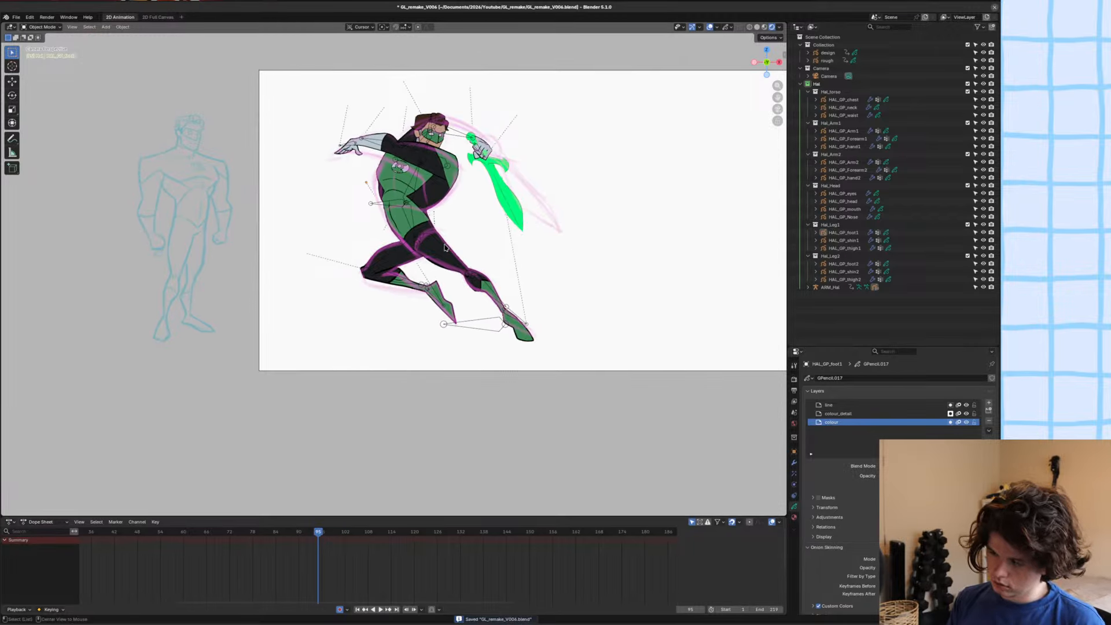
scroll(489, 161, "up", 2)
middle_click_drag(503, 85, 445, 178, "shift")
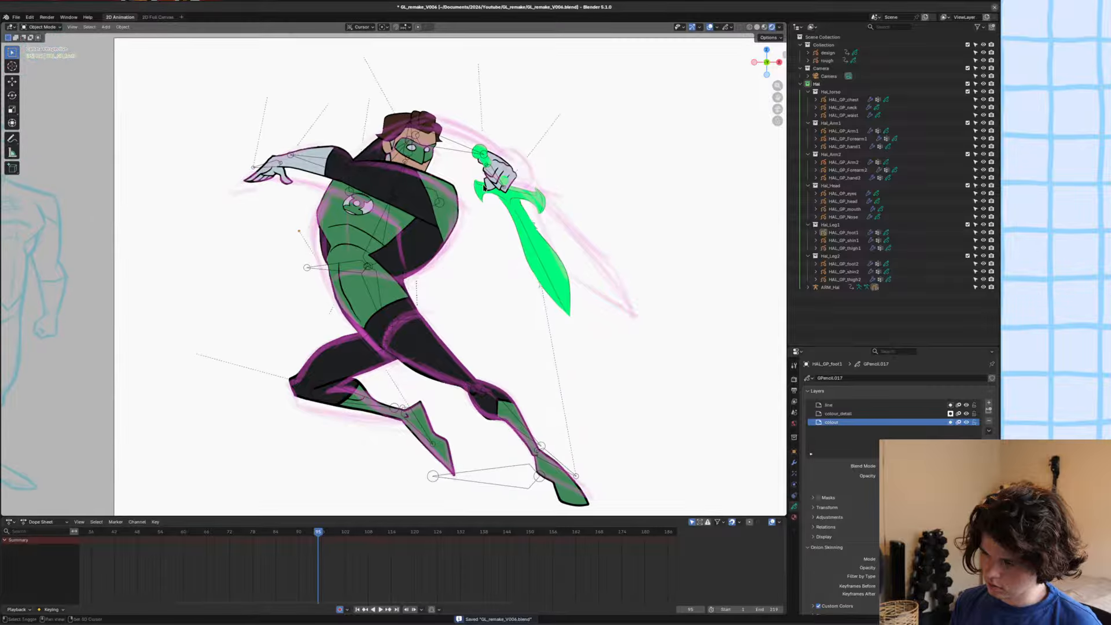
scroll(331, 187, "up", 3, "alt")
left_click(331, 187)
scroll(374, 187, "up", 2, "alt")
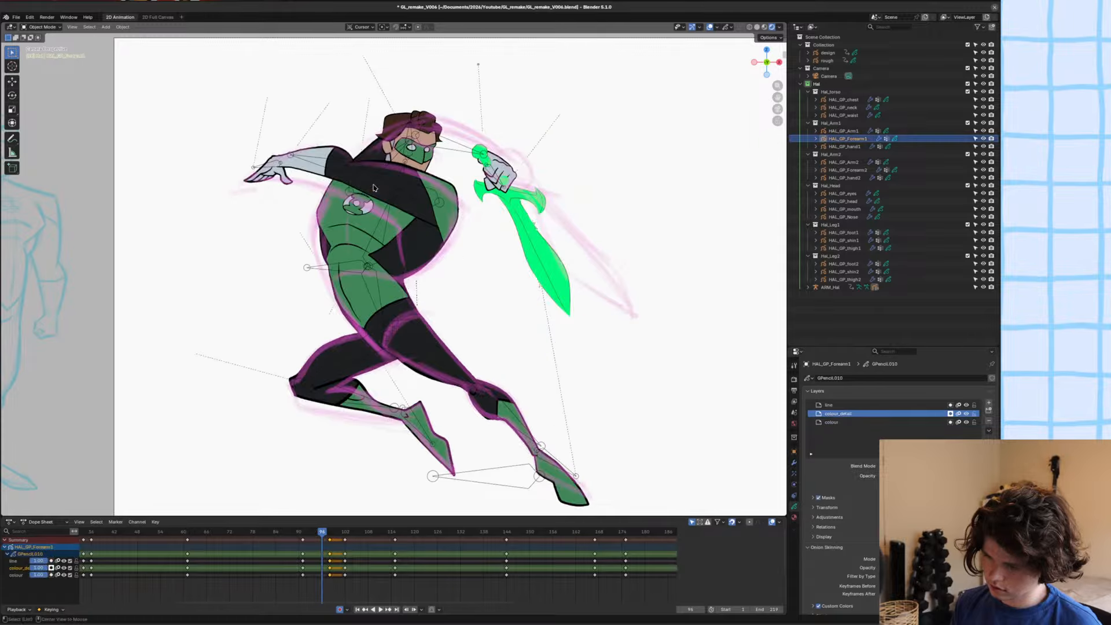
scroll(374, 188, "up", 7, "alt")
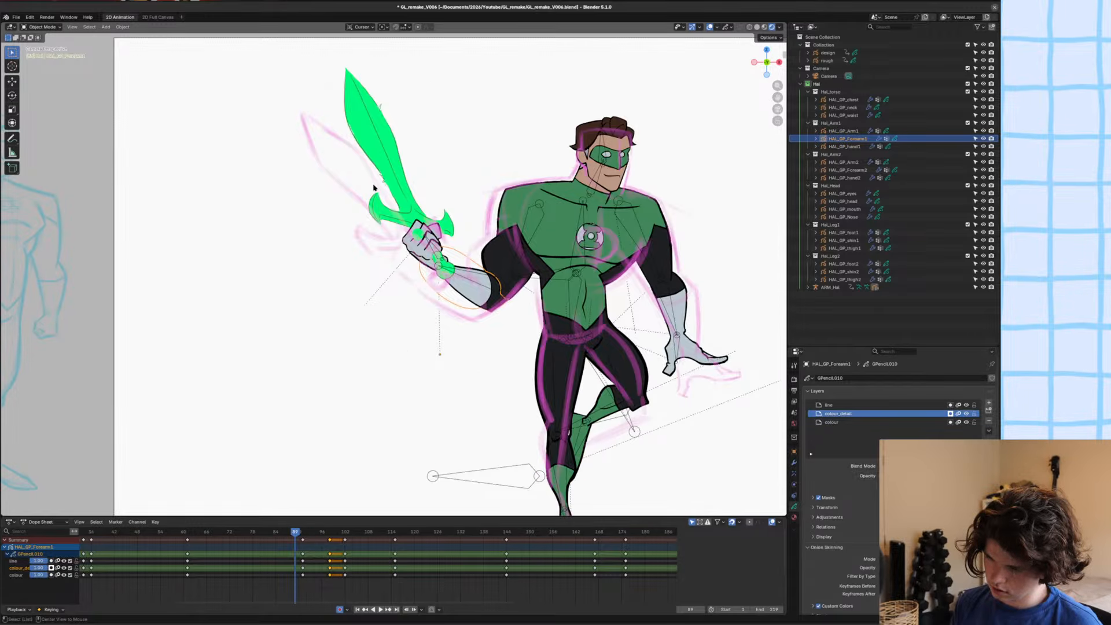
scroll(374, 188, "down", 2, "alt")
scroll(374, 187, "up", 1, "alt")
scroll(374, 187, "down", 1, "alt")
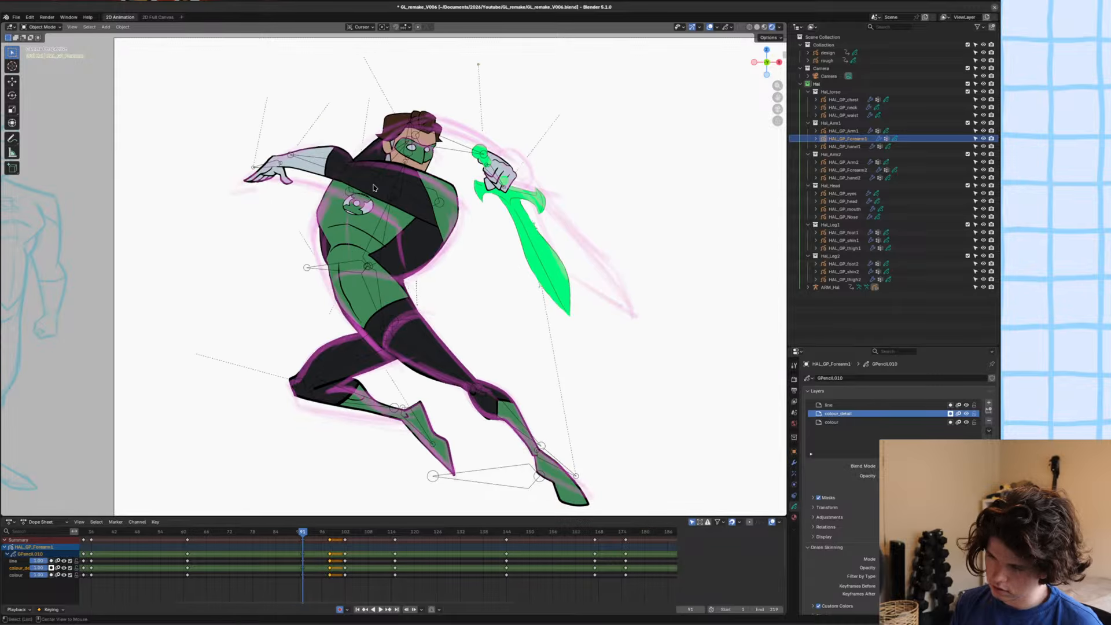
middle_click_drag(435, 166, 427, 197, "shift")
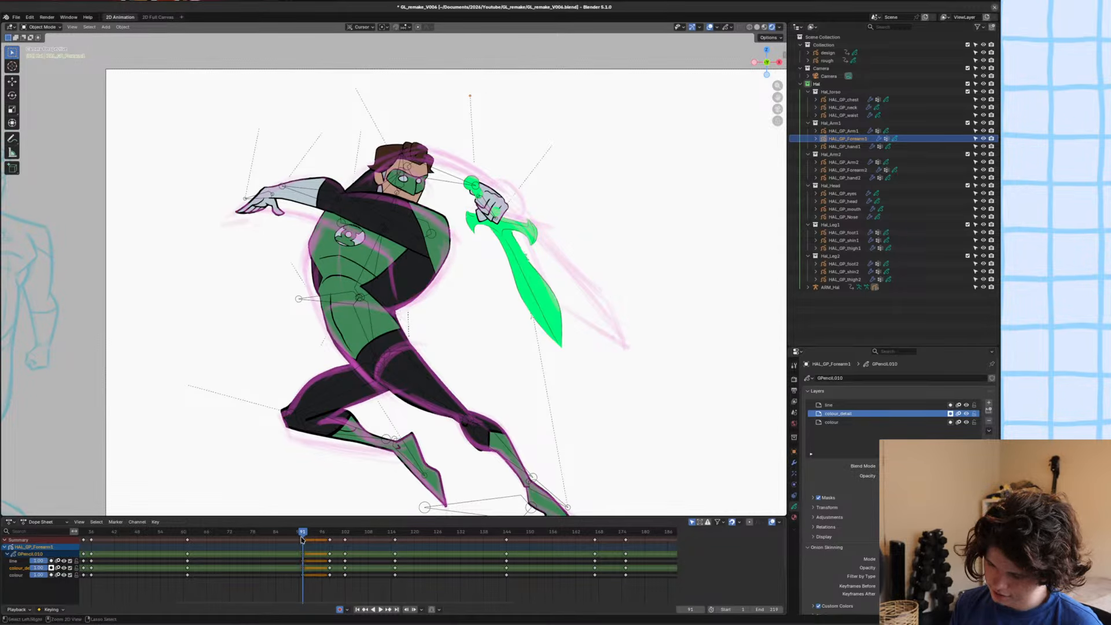
key("ctrl+s")
scroll(305, 550, "up", 1)
middle_click_drag(308, 558, 315, 545)
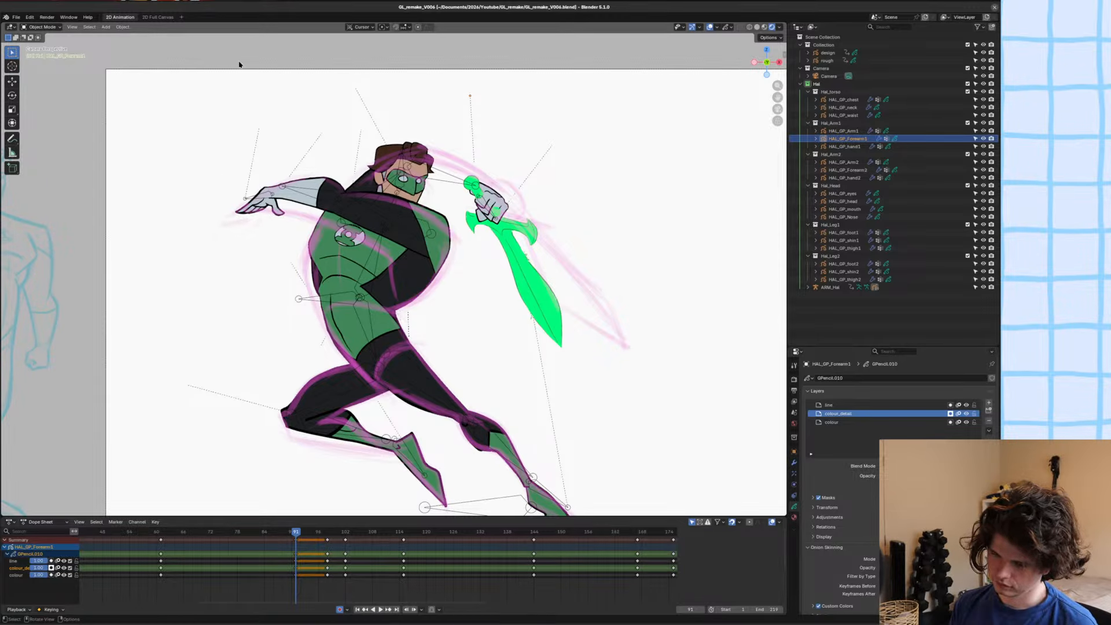
Open GL_remake_V005.blend, bring the raised arm into view, save the file, and switch to Object Mode.
left_click(16, 16)
left_click(32, 34)
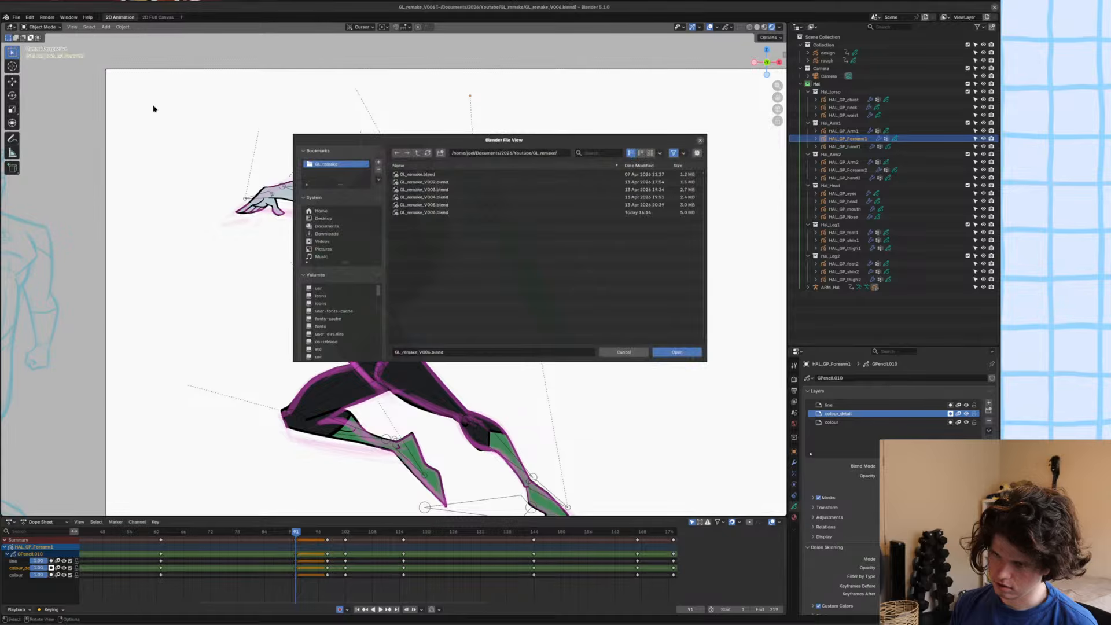
double_click(425, 205)
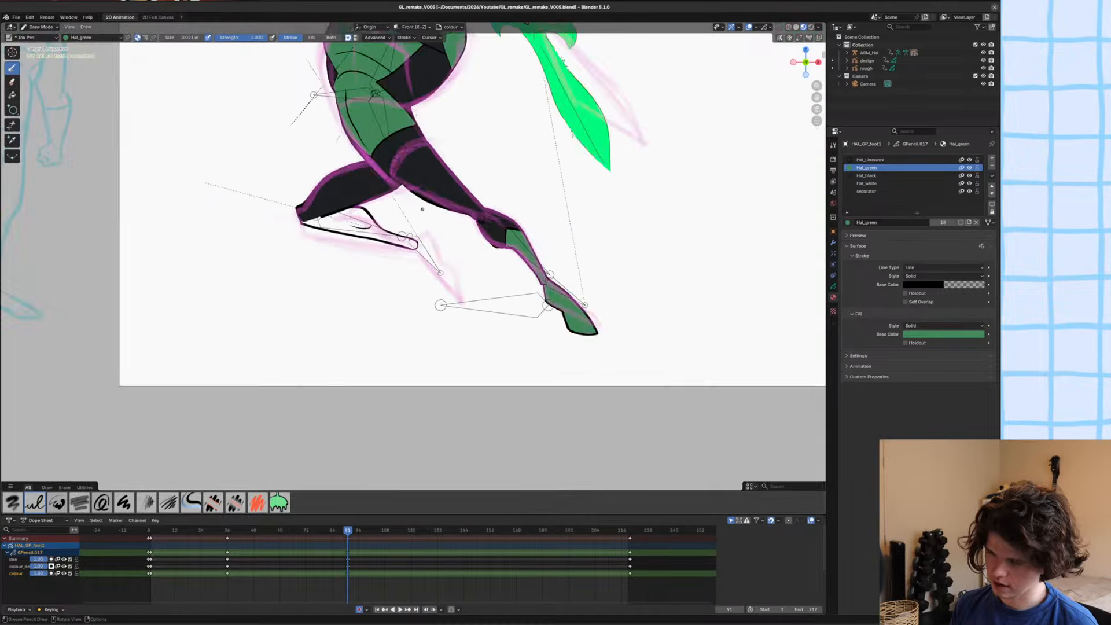
scroll(423, 209, "down", 5)
scroll(423, 209, "up", 2)
middle_click_drag(422, 209, 426, 331, "shift")
scroll(432, 266, "up", 3)
key("ctrl+s")
key("ctrl+Tab")
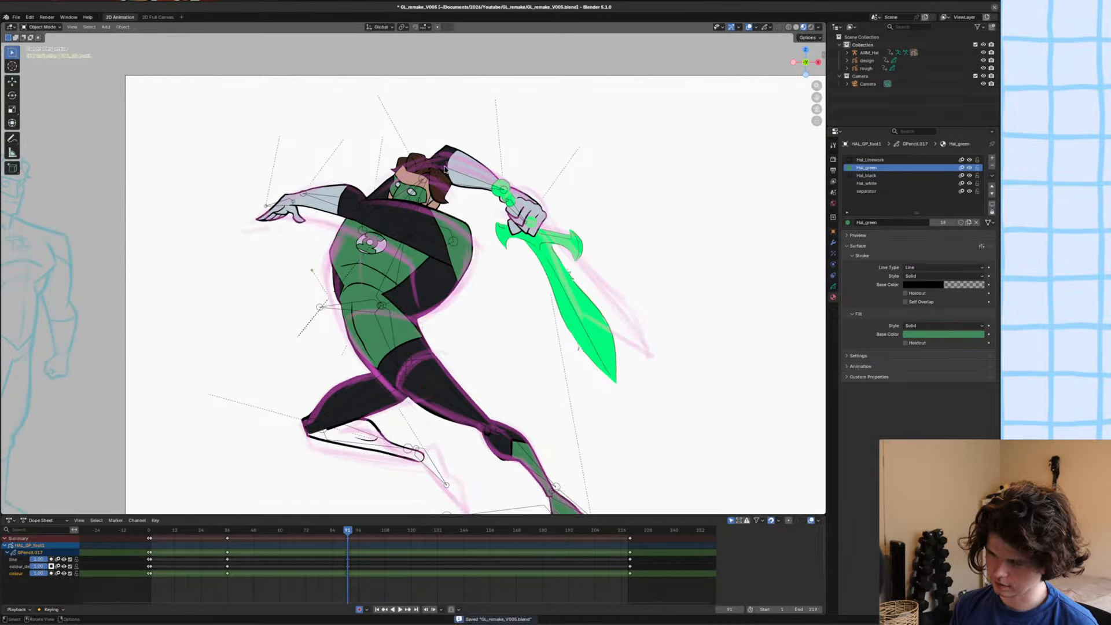
Copy all of HAL_GP_Forearm1's strokes in Edit Mode and reopen GL_remake_V006.blend without saving the V005 changes.
left_click(445, 169)
key("Tab")
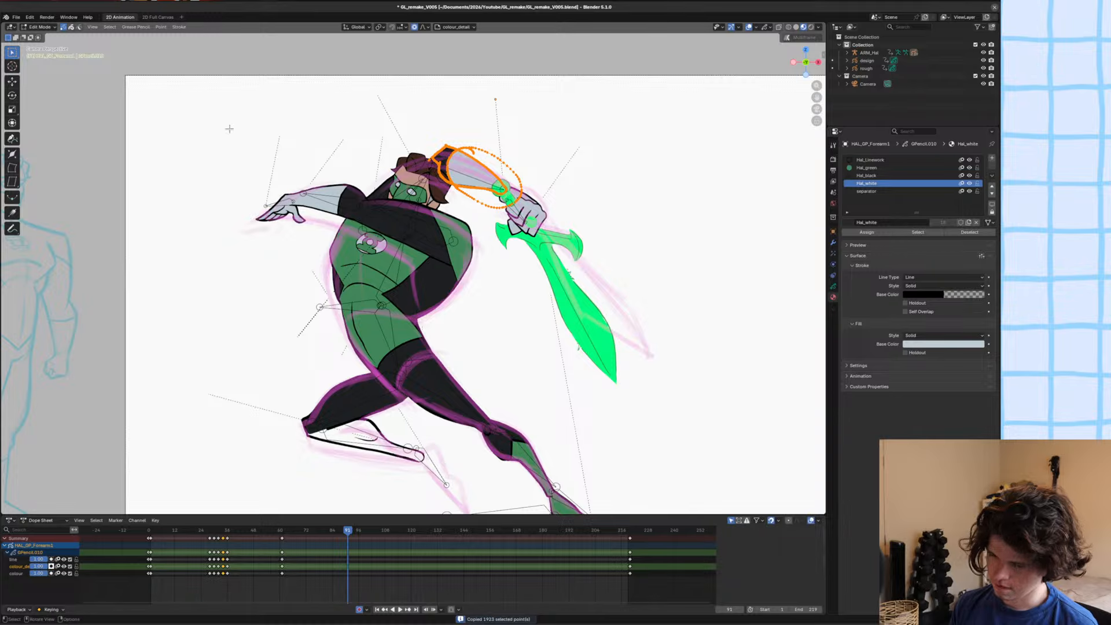
left_click(17, 17)
mouse_move(40, 42)
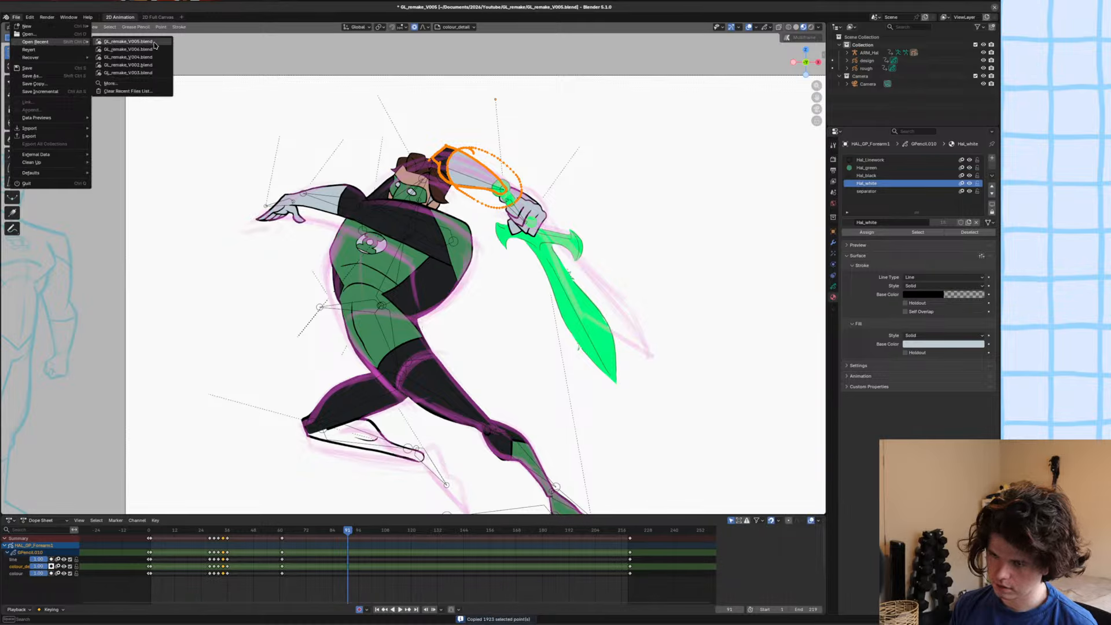
left_click(139, 42)
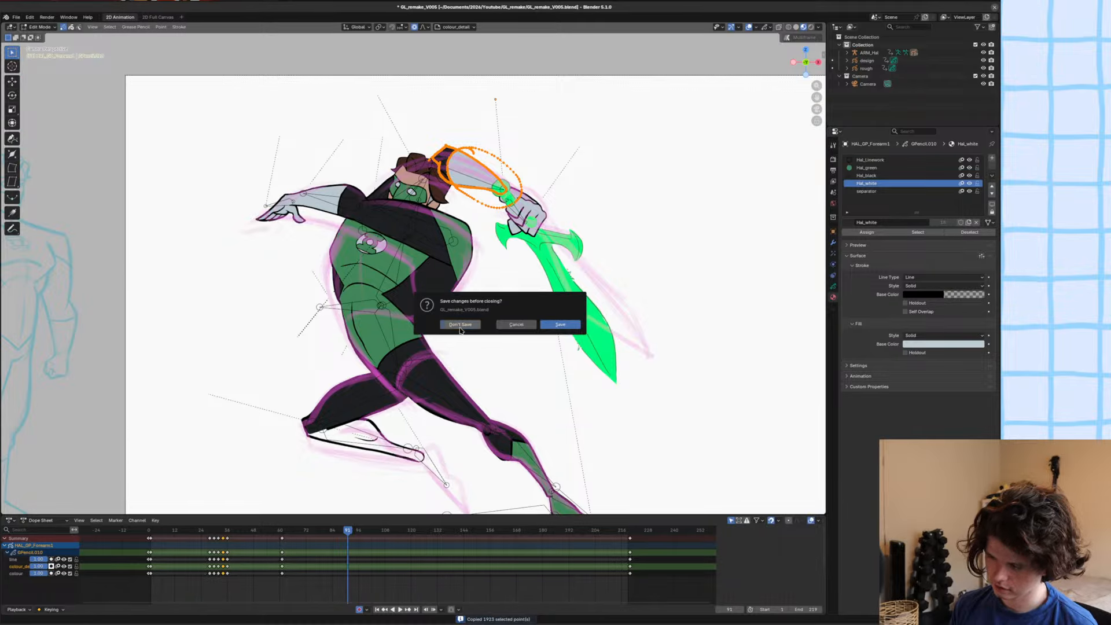
left_click(460, 325)
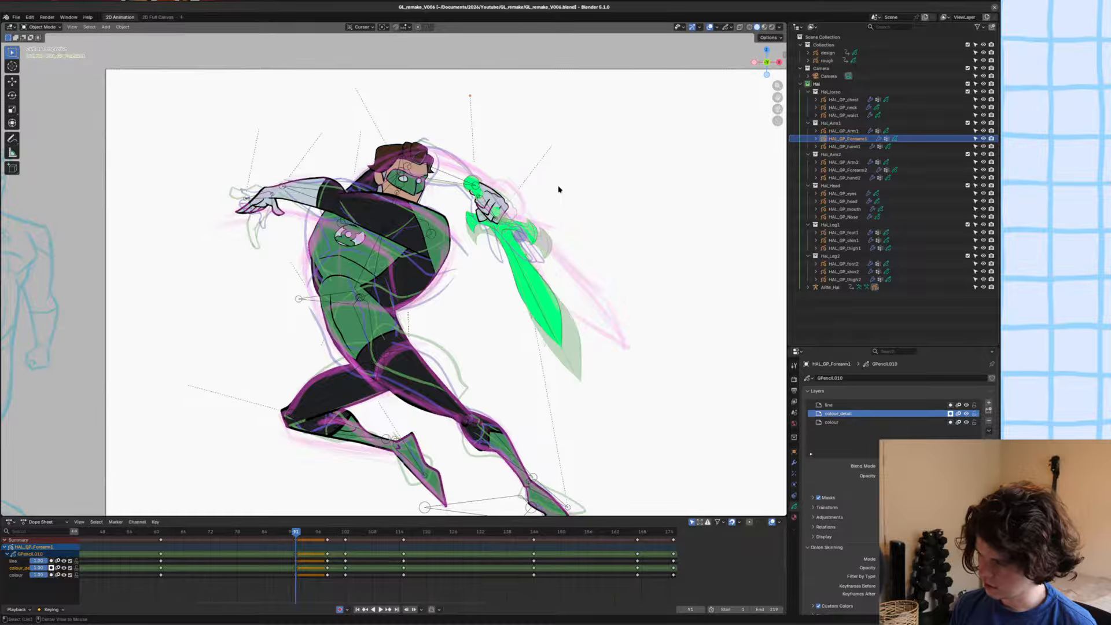
Paste the copied forearm strokes into HAL_GP_Forearm1 at frame 91 in Edit Mode.
scroll(558, 189, "up", 5, "alt")
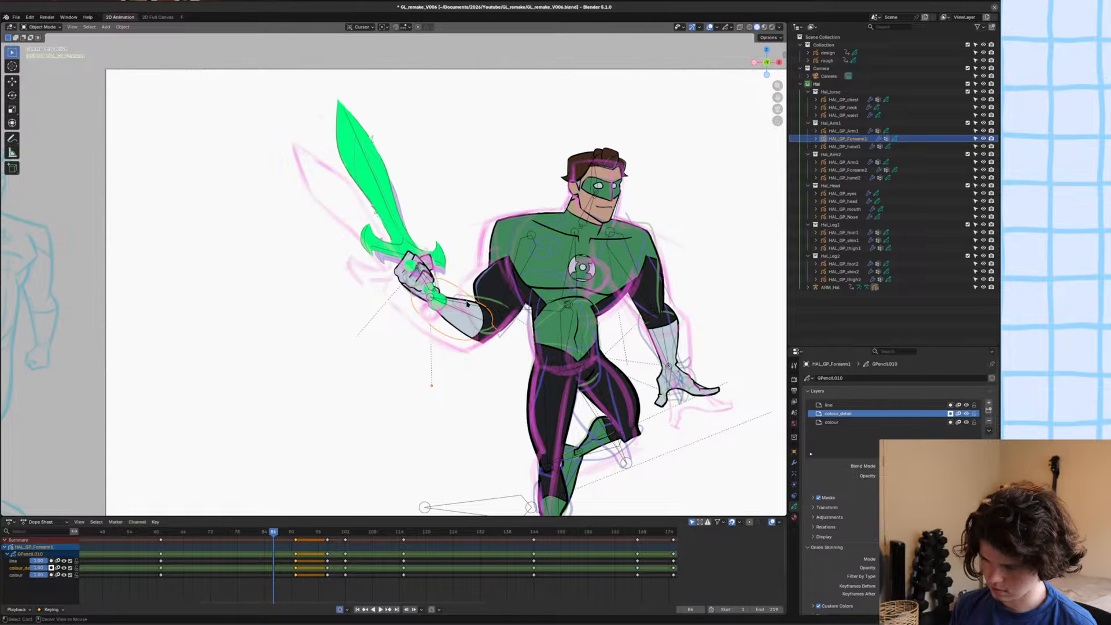
scroll(467, 303, "down", 5, "alt")
key("Tab")
key("ctrl+v")
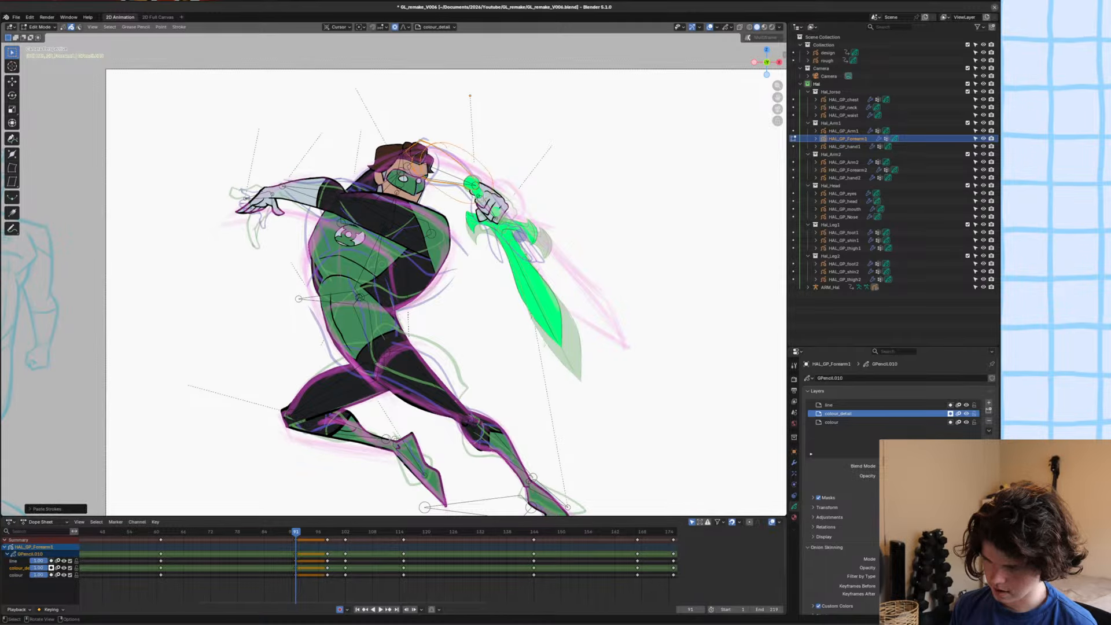
Move the pasted forearm strokes to another layer and save the file.
scroll(499, 207, "up", 5)
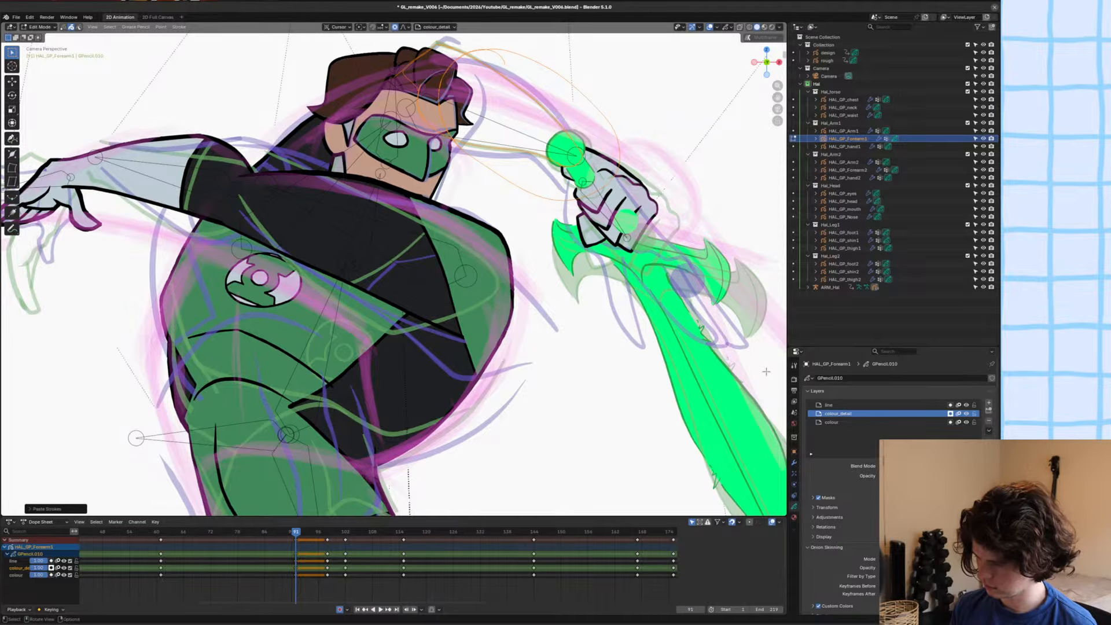
key("m")
left_click(546, 306)
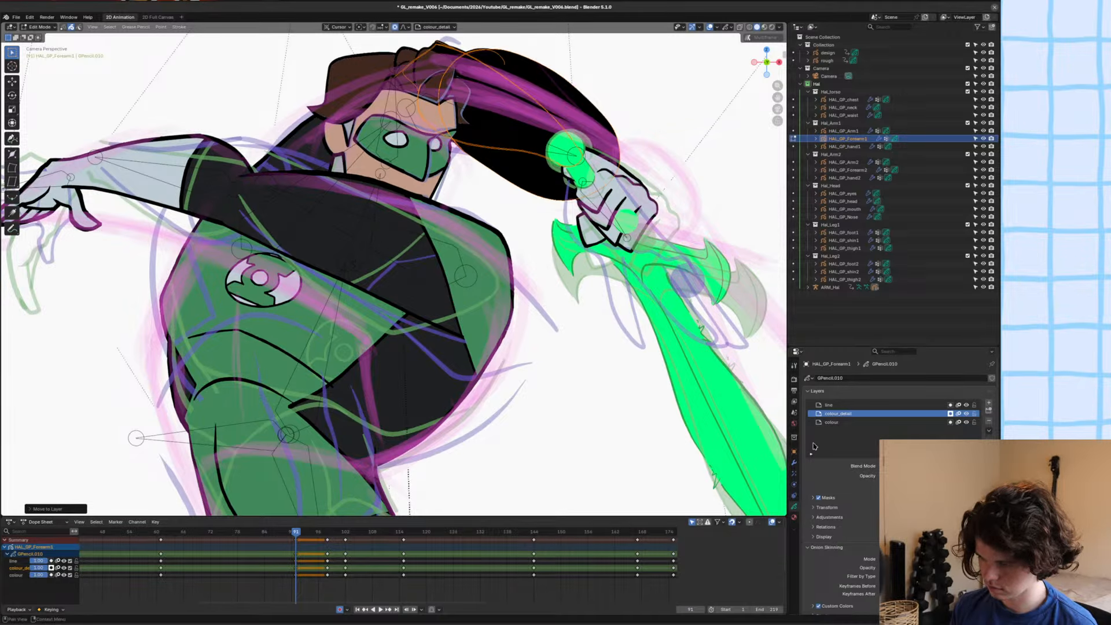
scroll(454, 181, "up", 5)
key("ctrl+s")
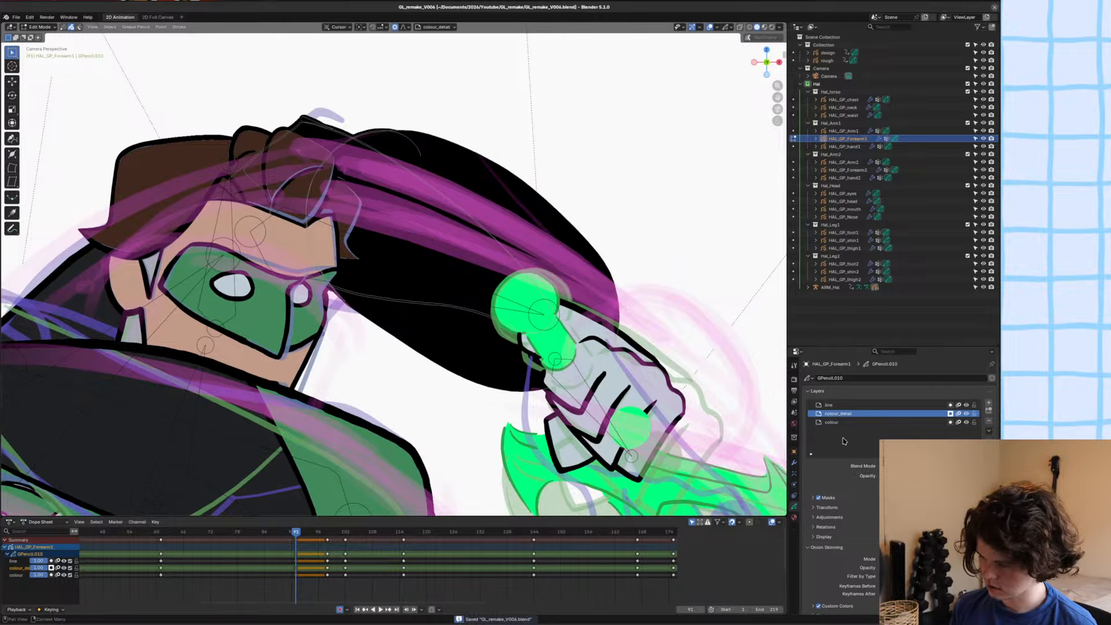
Isolate HAL_GP_Forearm1 in local view, make its line layer active, and remove the three extra materials Material, Material.001 and Material.002 in Object Mode.
left_click(840, 404)
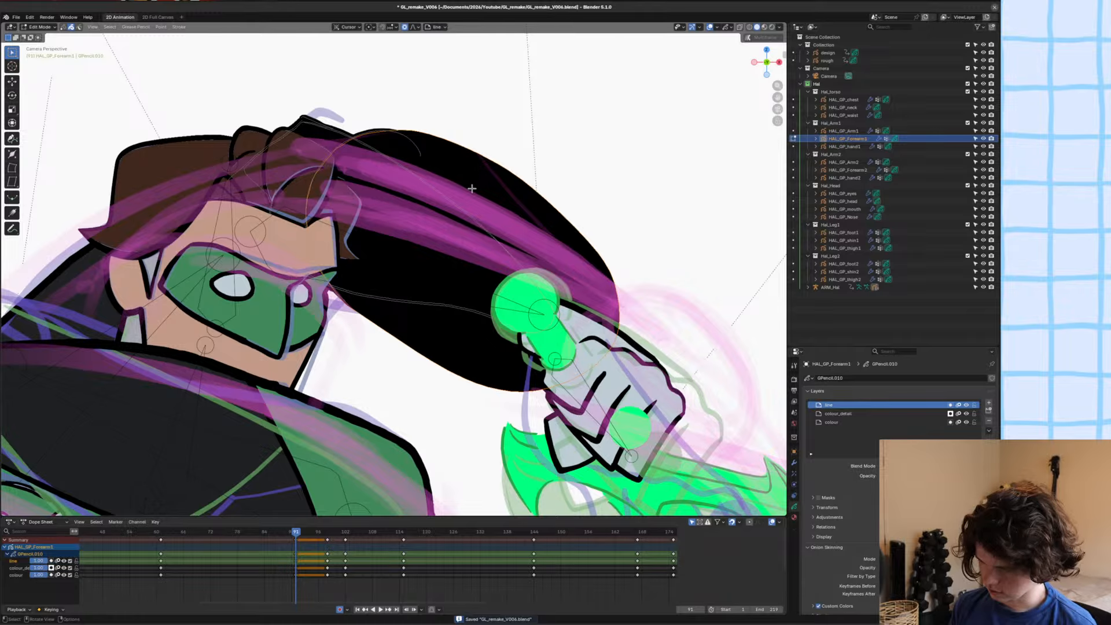
key("KP_Divide")
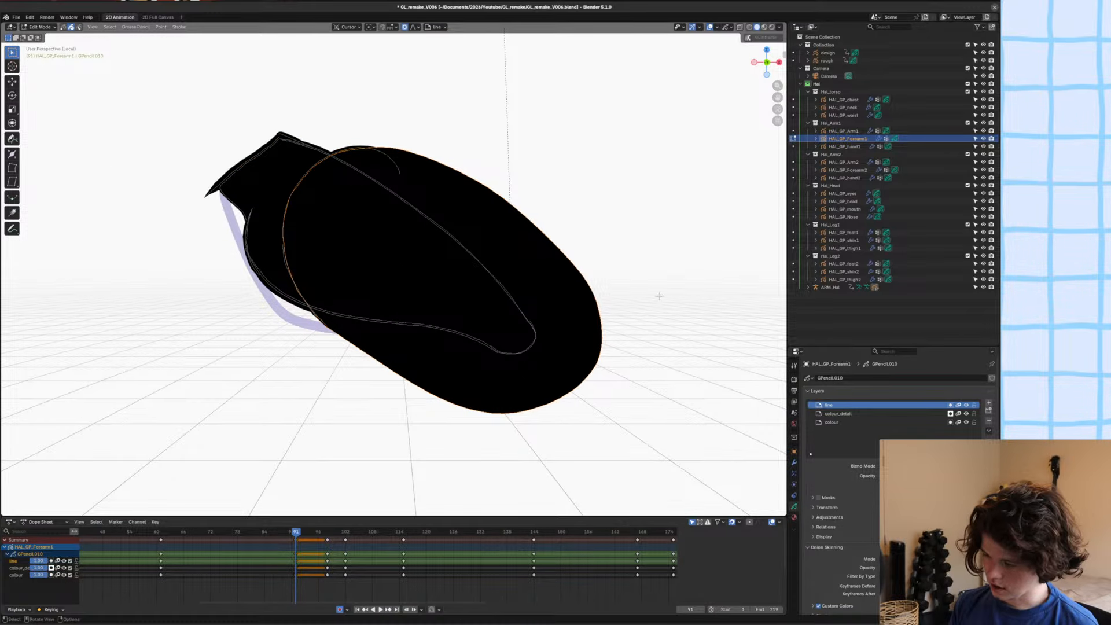
left_click(794, 517)
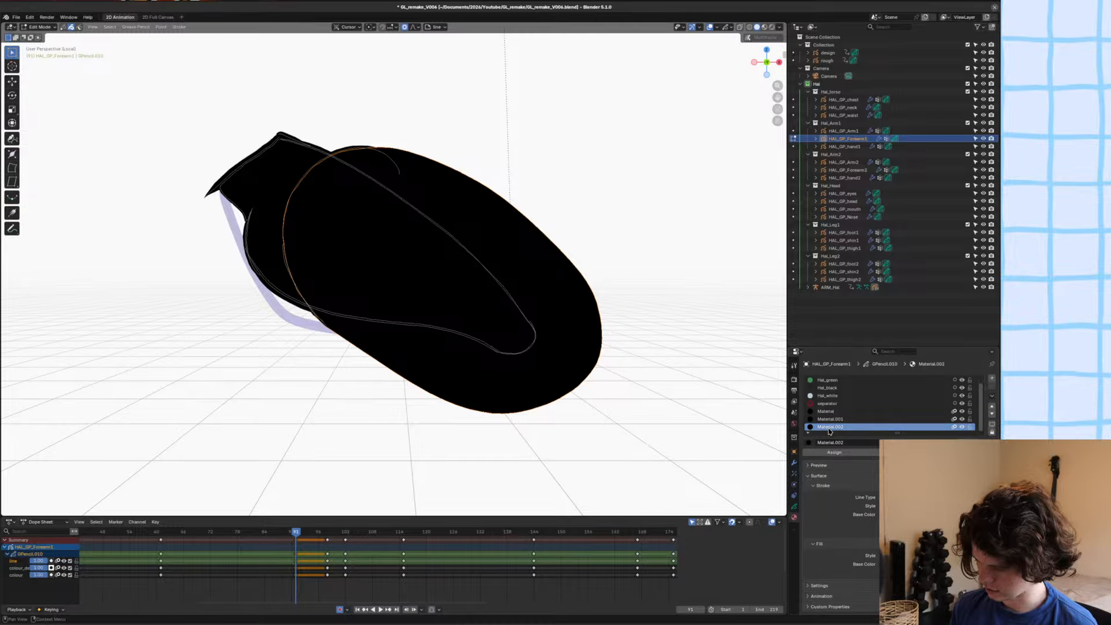
scroll(988, 401, "up", 2, "ctrl")
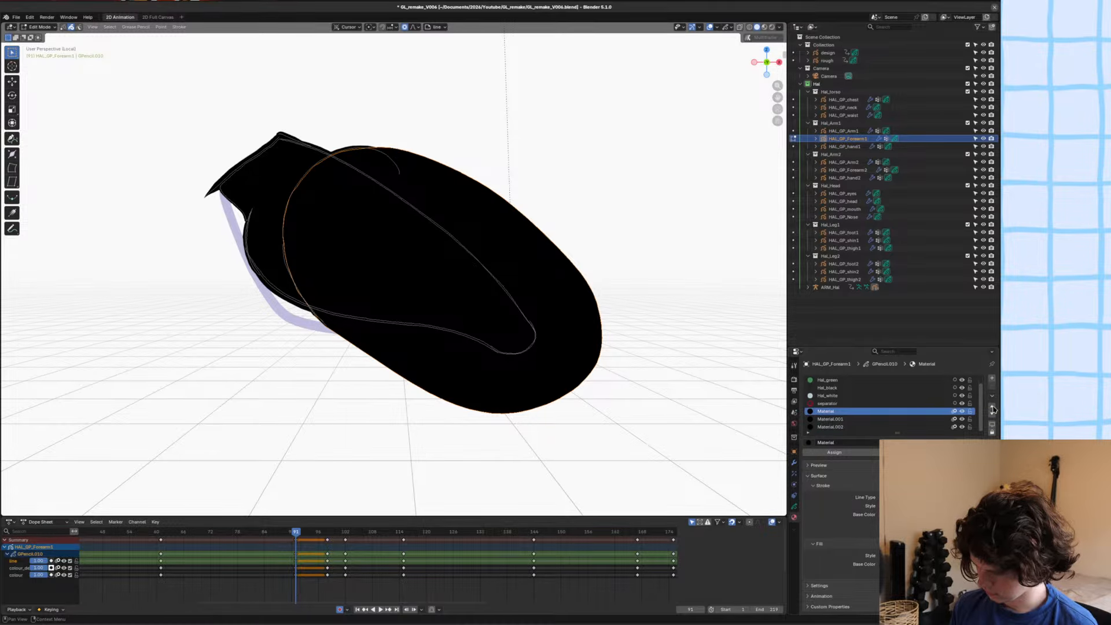
key("Tab")
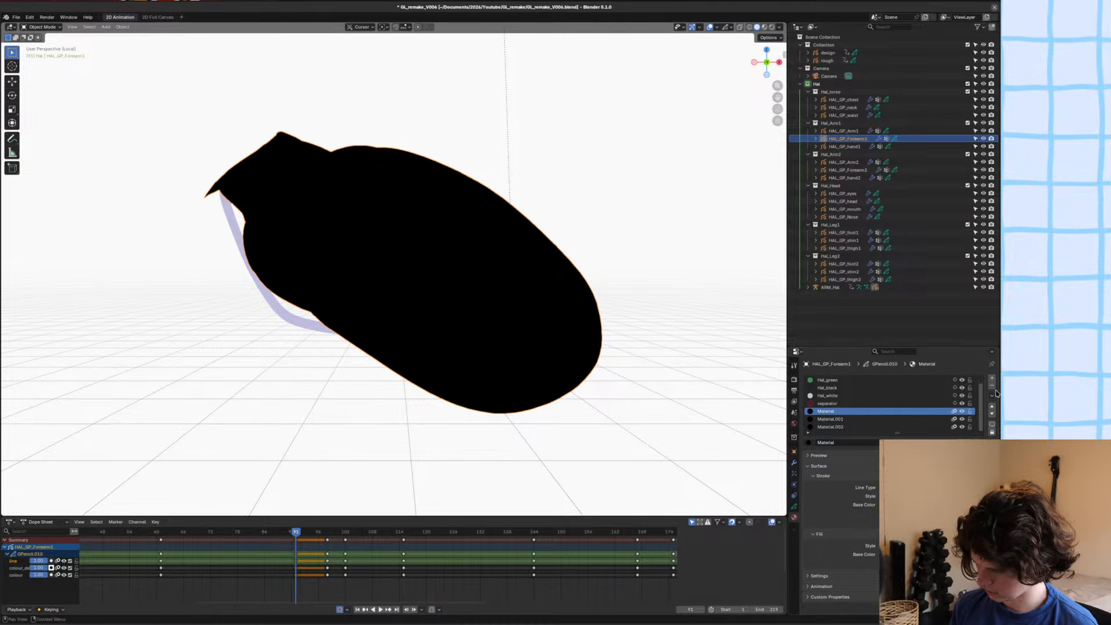
left_click(993, 386)
left_click(993, 386)
left_click(993, 387)
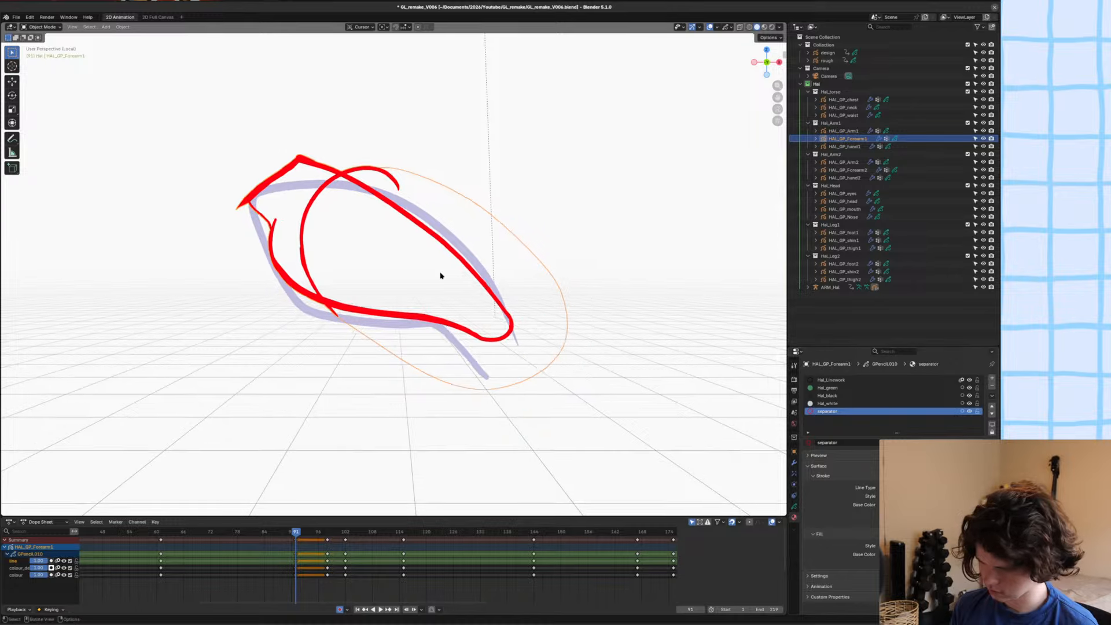
Select all of the forearm's strokes in Edit Mode and assign the Hal_Linework material to them.
key("Tab")
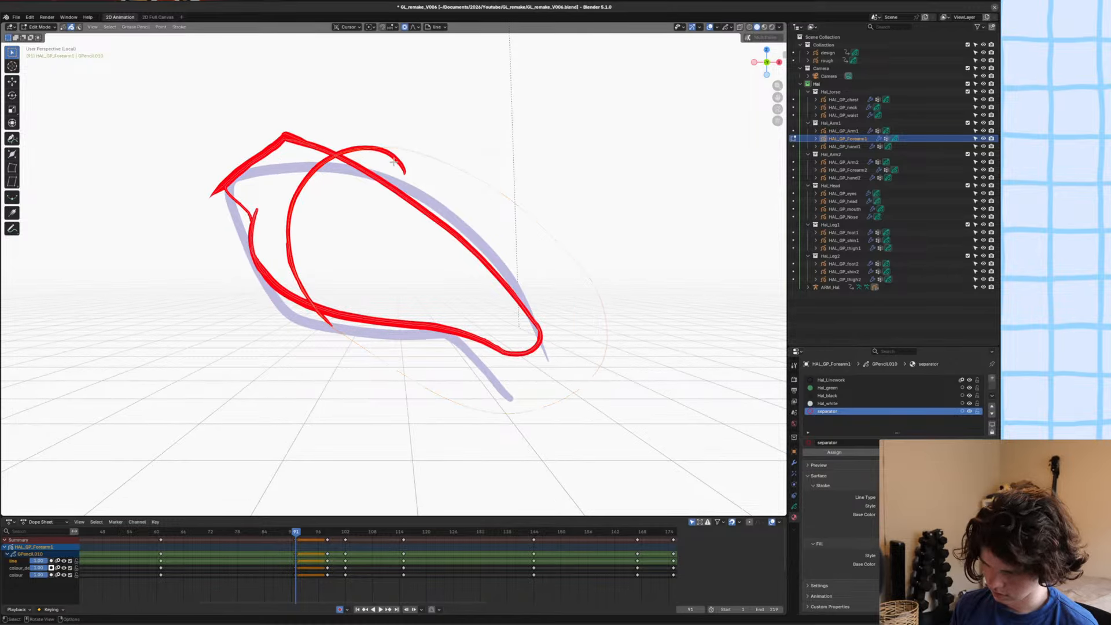
right_click(402, 167)
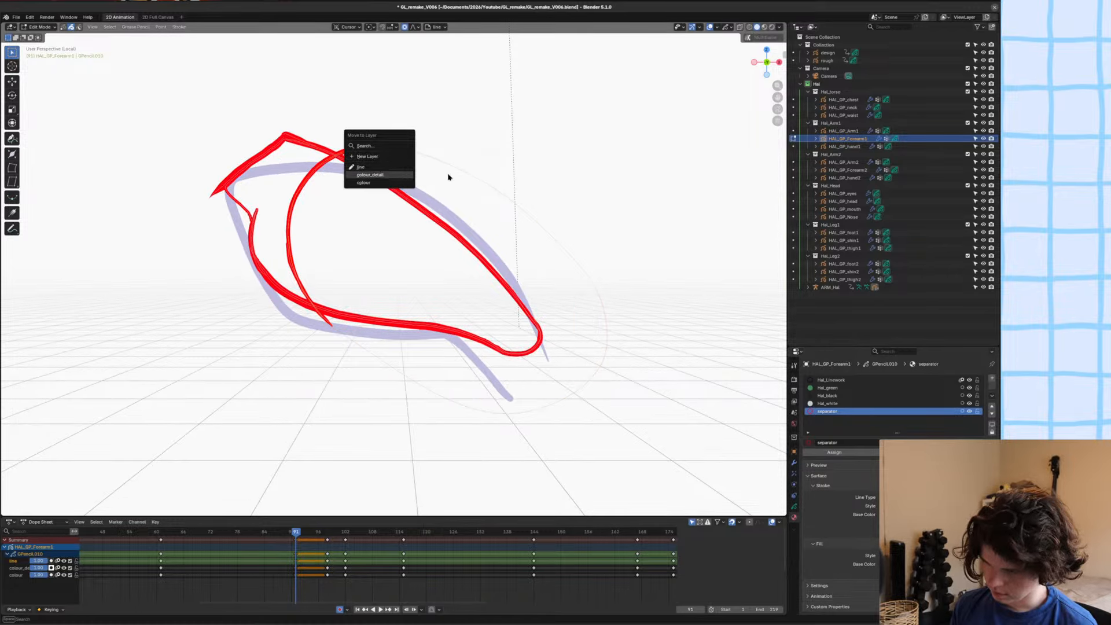
left_click(829, 404)
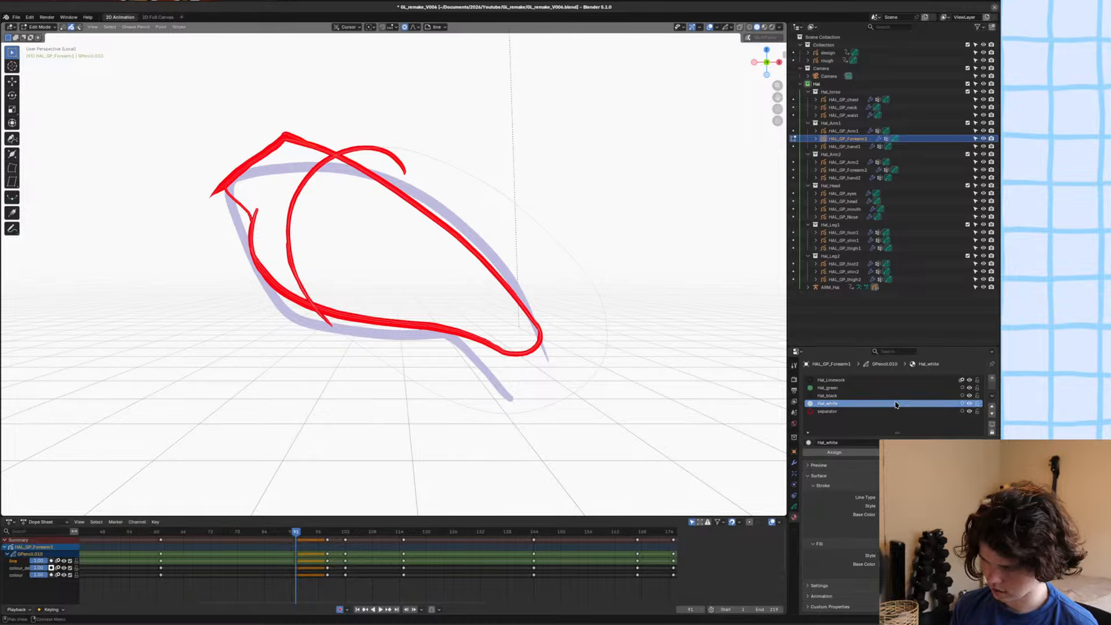
left_click(834, 379)
left_click(837, 456)
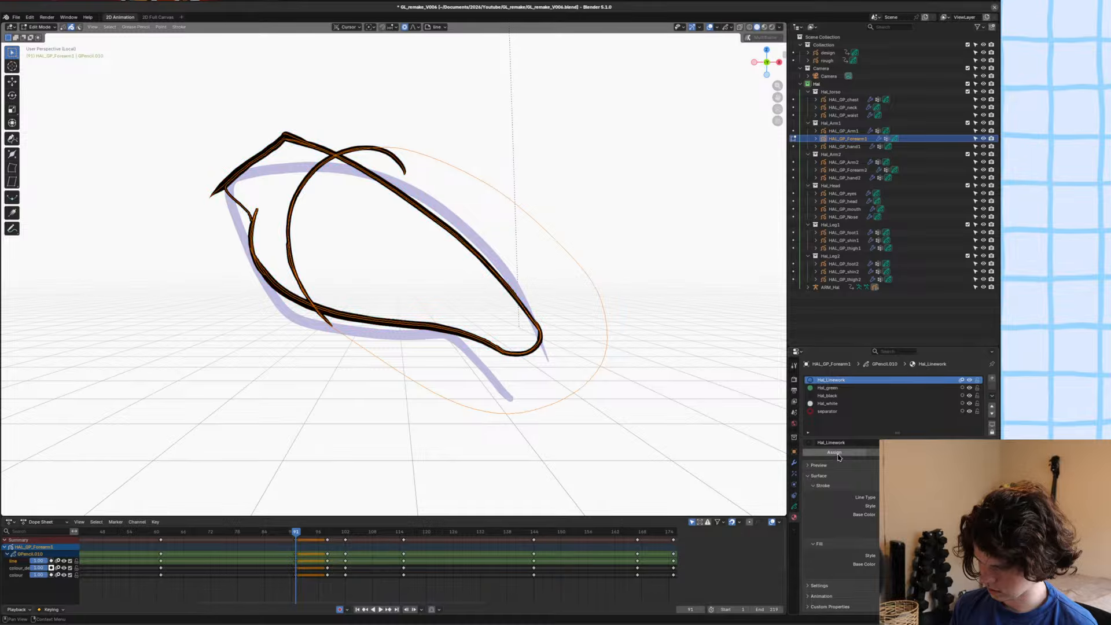
Duplicate the forearm outline in place and assign the Hal_black material to the copy as its fill.
scroll(445, 183, "up", 2)
left_click(441, 179, "shift")
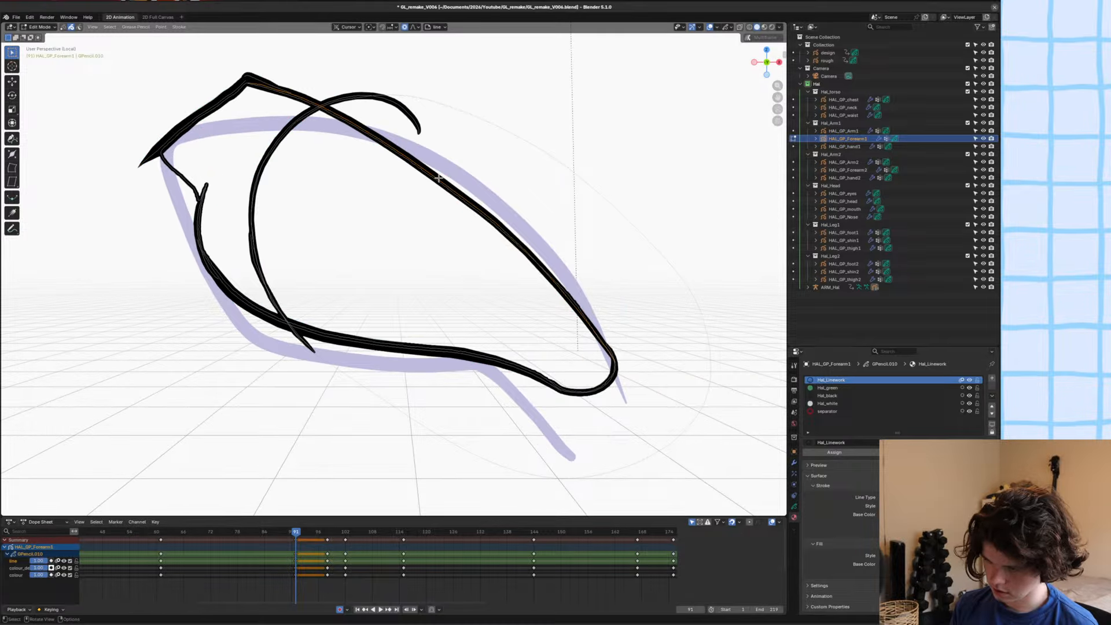
key("g")
key("Escape")
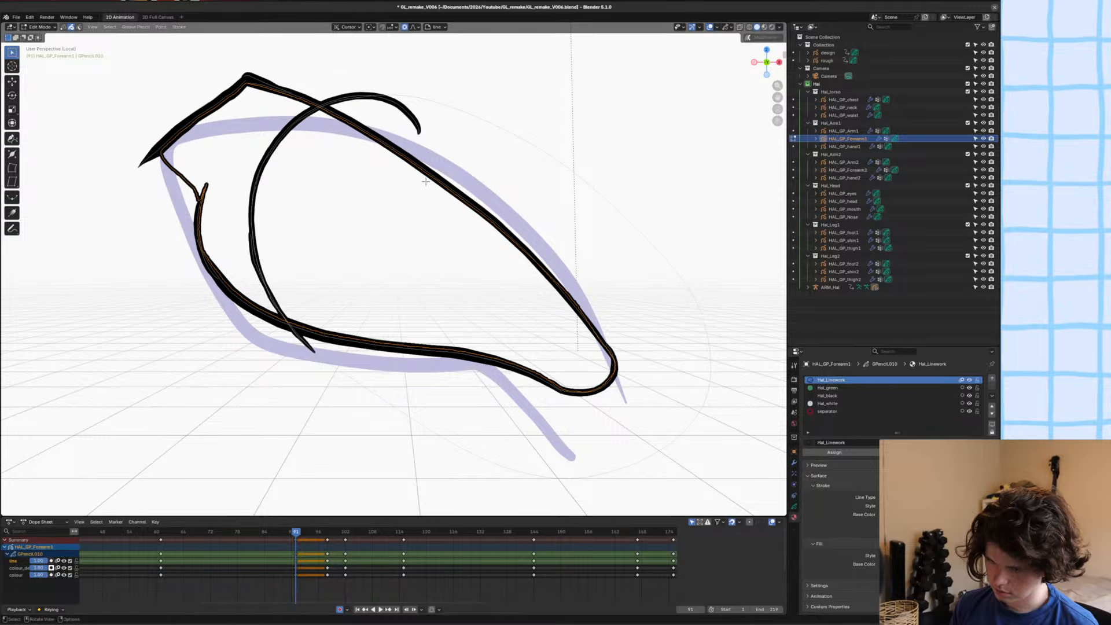
left_click(827, 387)
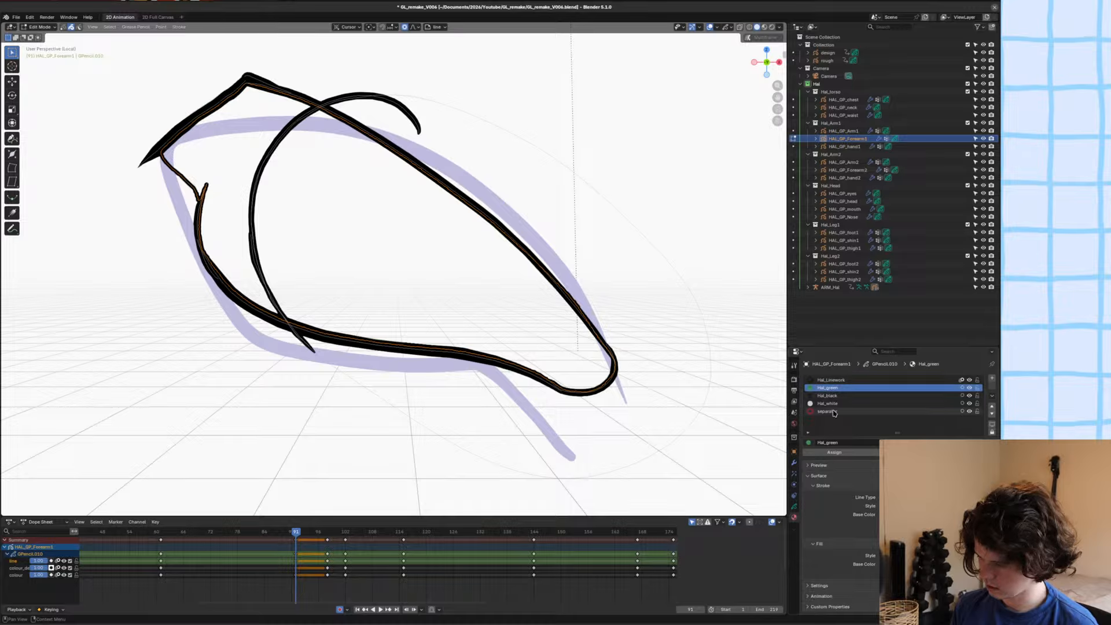
left_click(828, 395)
left_click(834, 452)
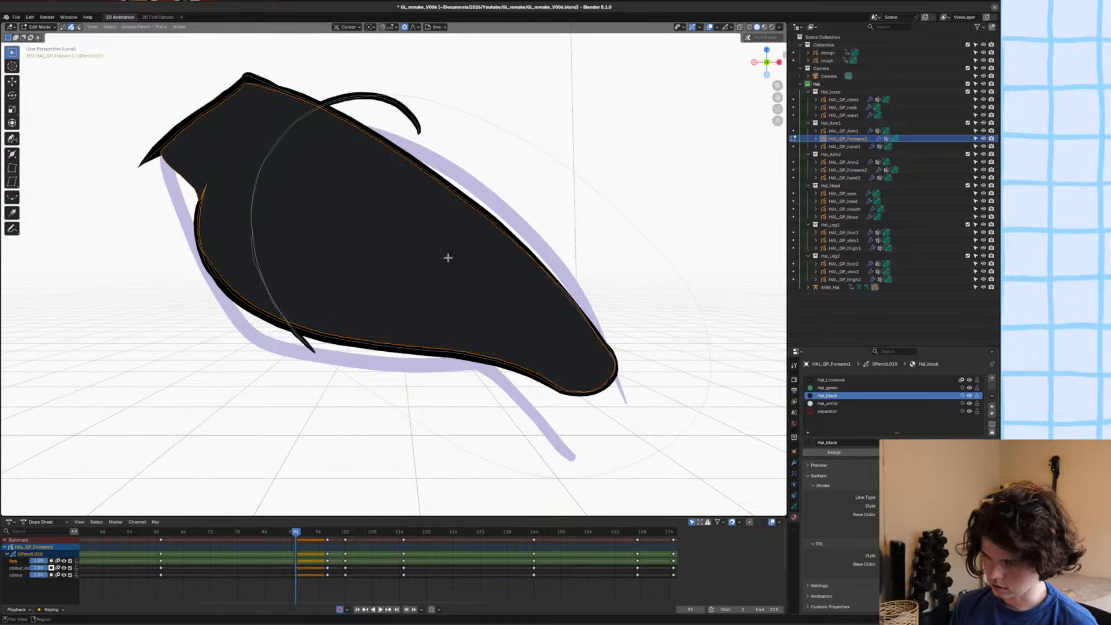
Assign the Hal_white material to the large oval stroke overlapping the forearm.
left_click(268, 154)
left_click(828, 403)
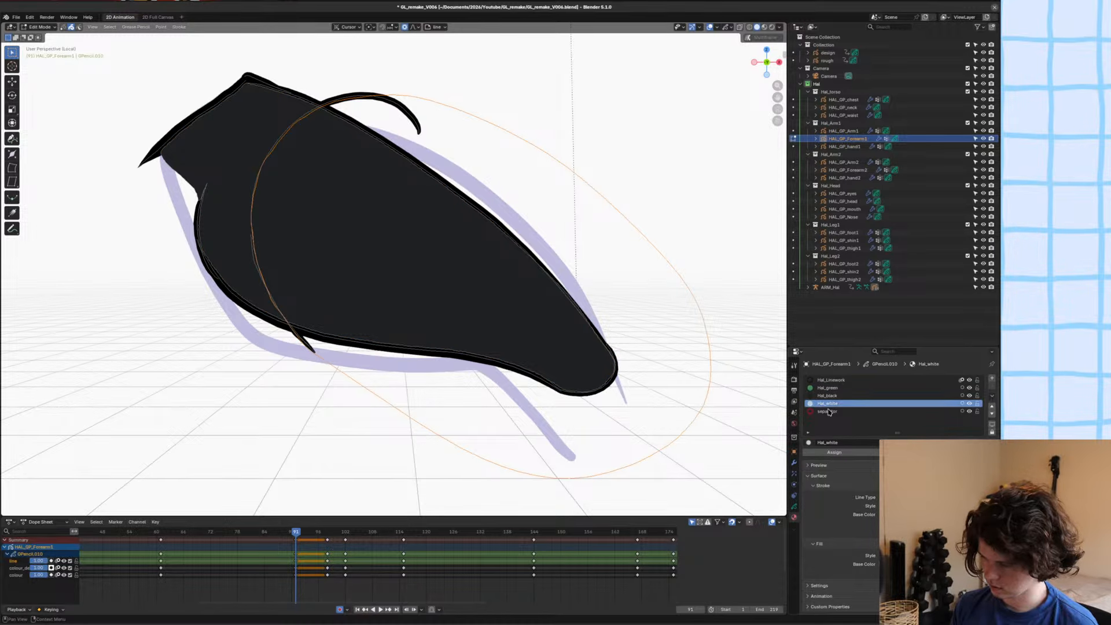
left_click(839, 453)
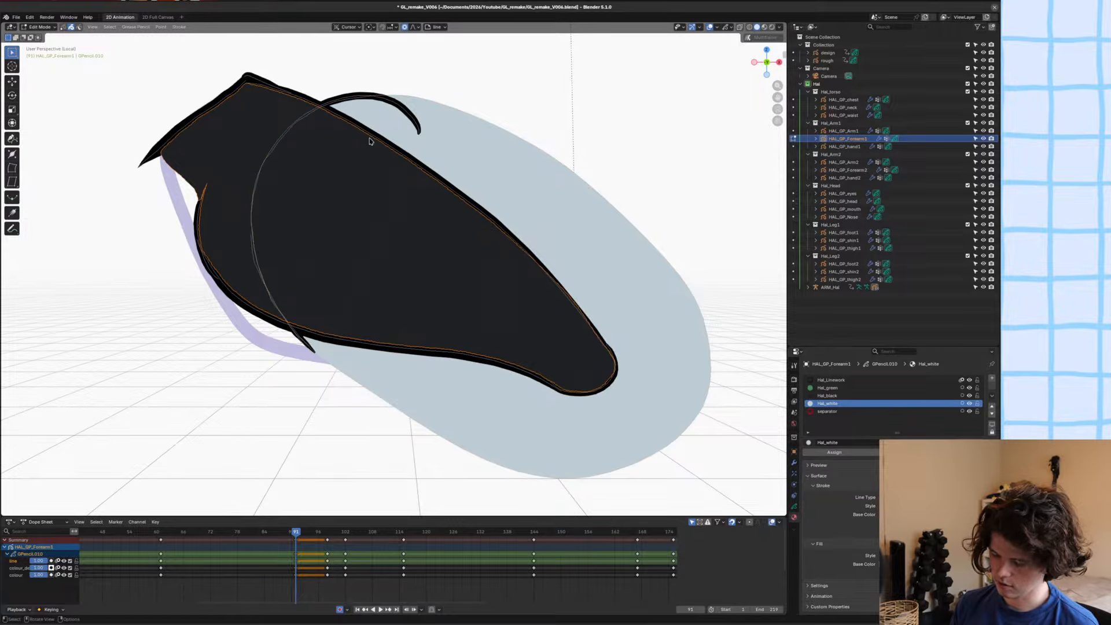
Move the black fill to the colour layer, and the white oval with its arc line to the masked colour_detail layer.
key("m")
left_click(341, 146)
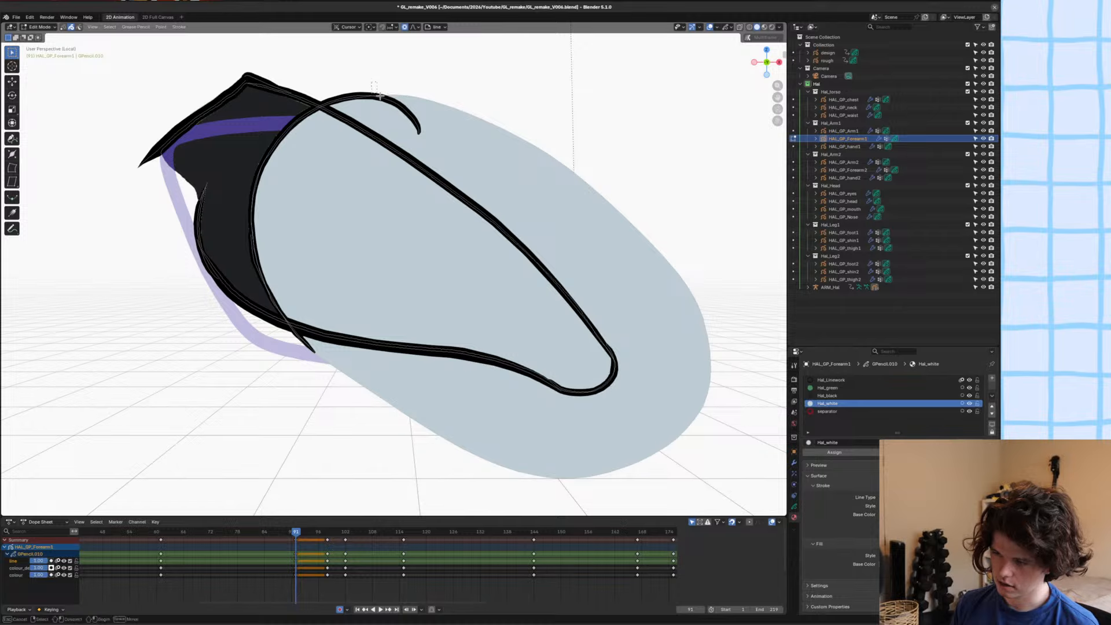
left_click(400, 109)
key("m")
left_click(368, 107)
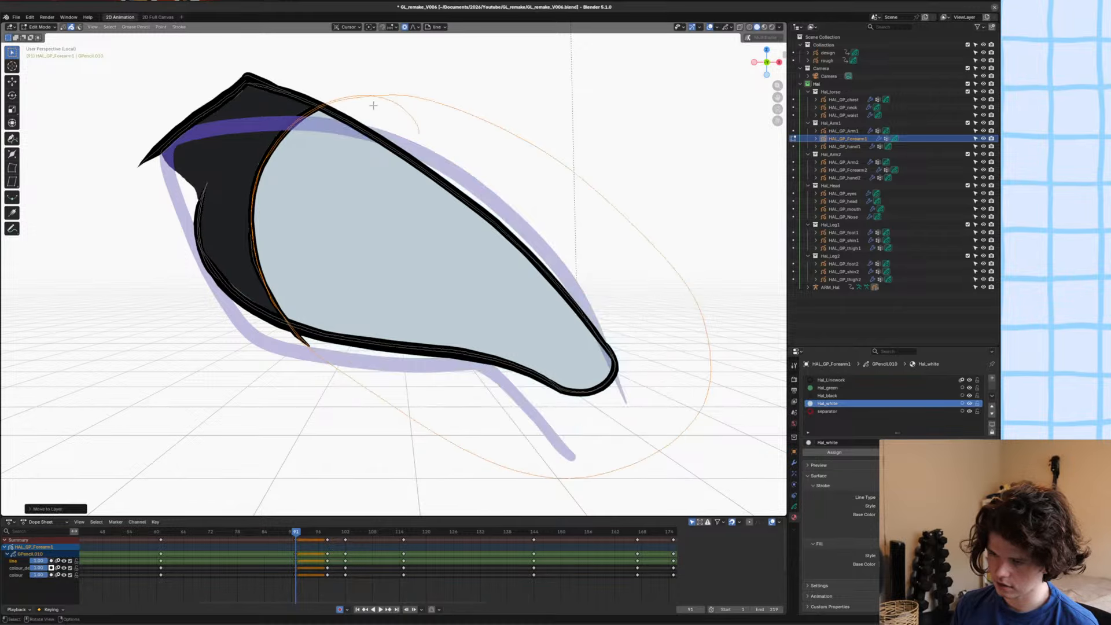
Leave local view, return to Object Mode, and save the file as the new version GL_remake_V007.blend.
key("ctrl+s")
key("KP_Divide")
scroll(435, 164, "down", 4)
middle_click_drag(436, 166, 447, 174, "shift")
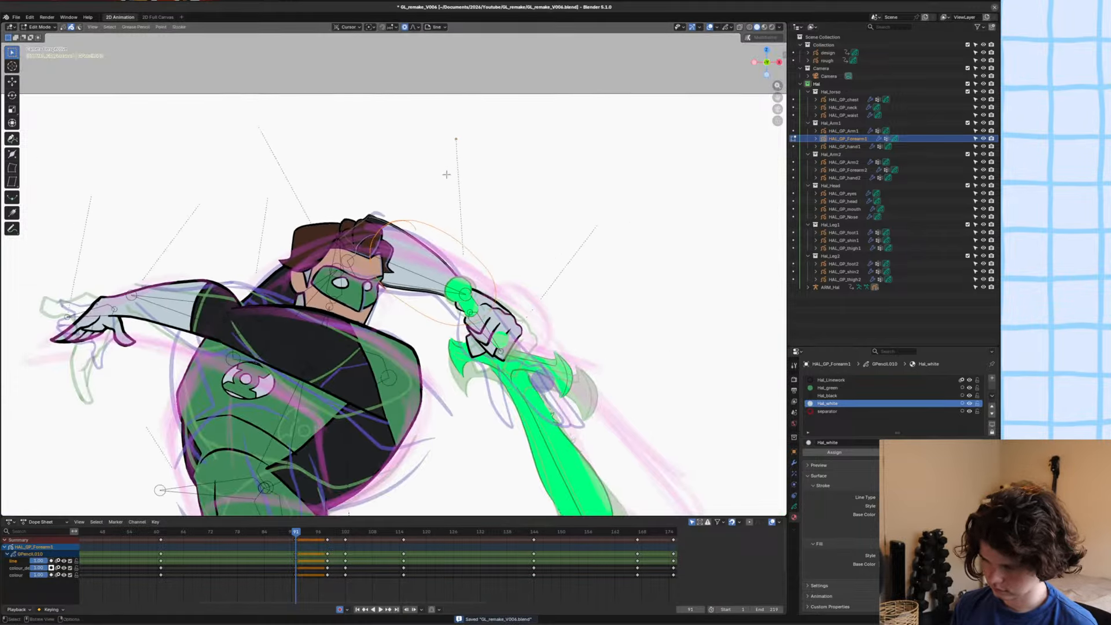
key("ctrl+s")
key("ctrl+Tab")
left_click(481, 211)
key("ctrl+s")
key("ctrl+shift+s")
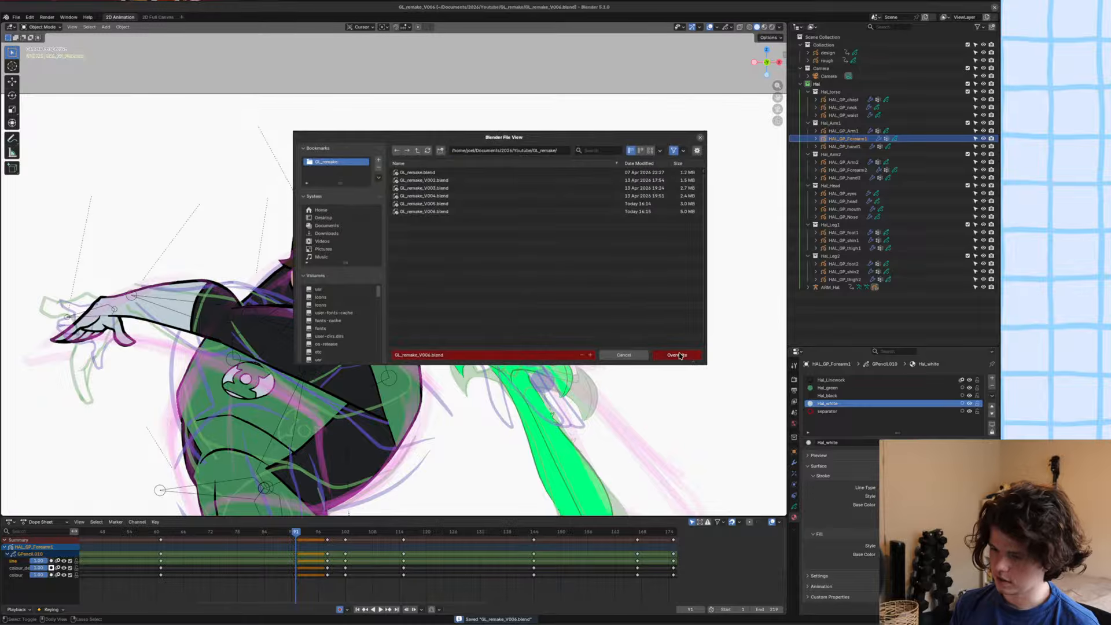
left_click(590, 354)
left_click(666, 359)
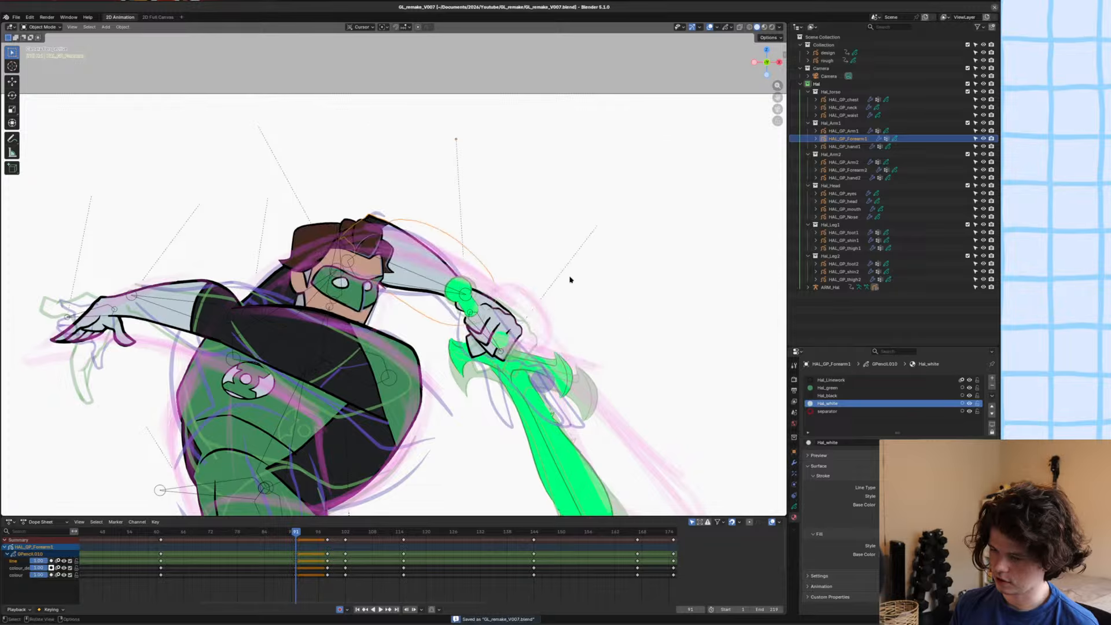
At frame 102, rotate and move the trailing open hand's bone in Pose Mode to match the rough sketch.
scroll(521, 261, "down", 5)
key("alt+a")
scroll(429, 221, "up", 1)
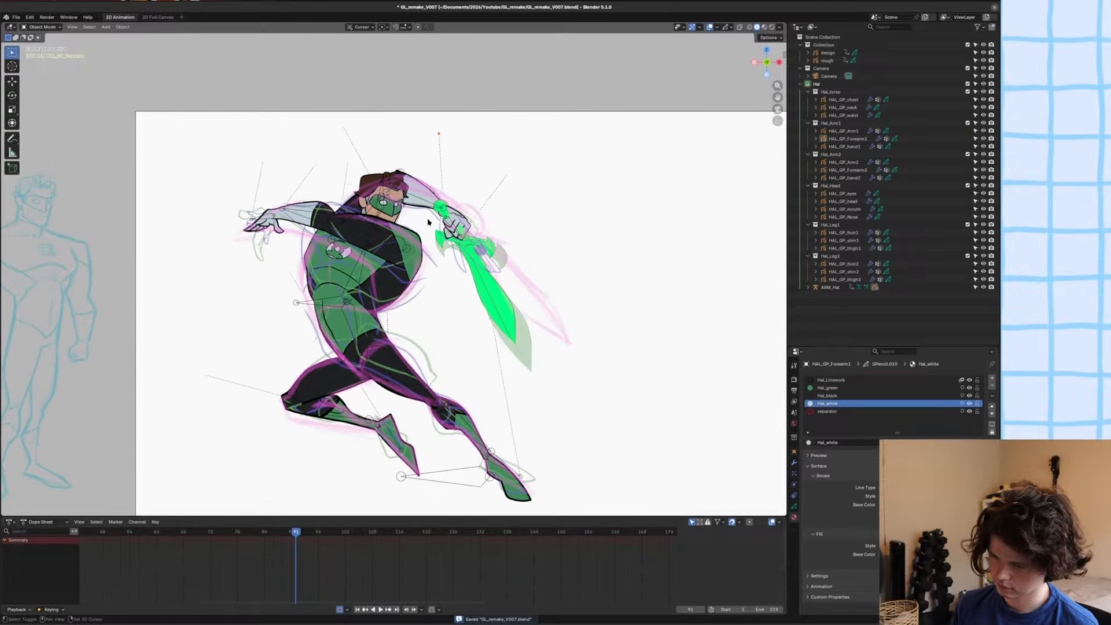
middle_click_drag(429, 221, 470, 139, "shift")
scroll(458, 160, "up", 4)
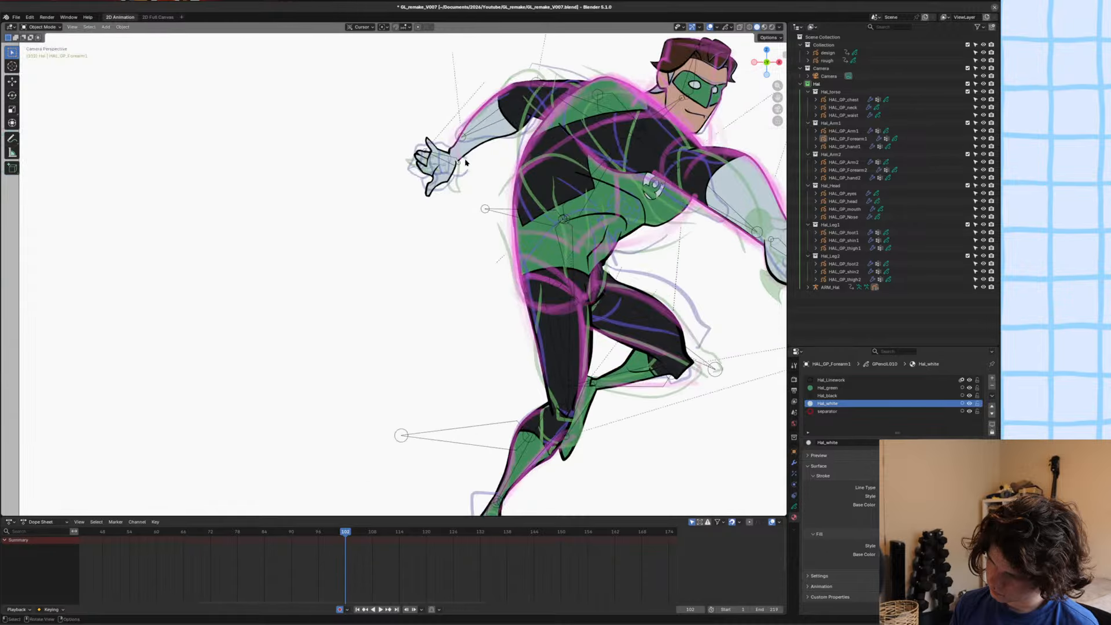
left_click(465, 111)
left_click(462, 109)
key("ctrl+Tab")
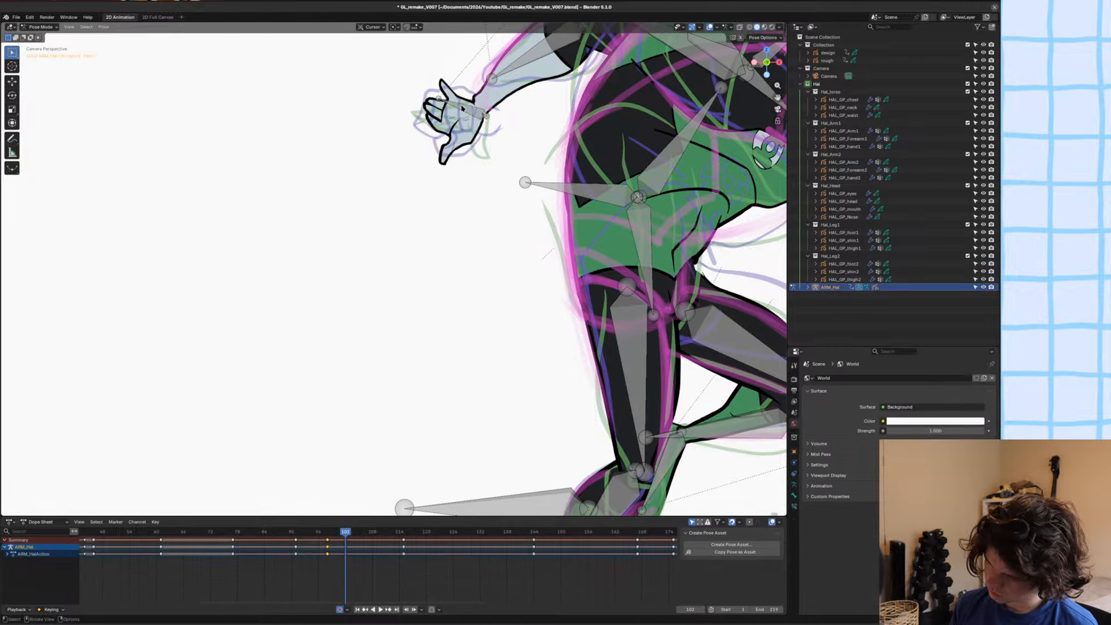
left_click(461, 109)
key("r")
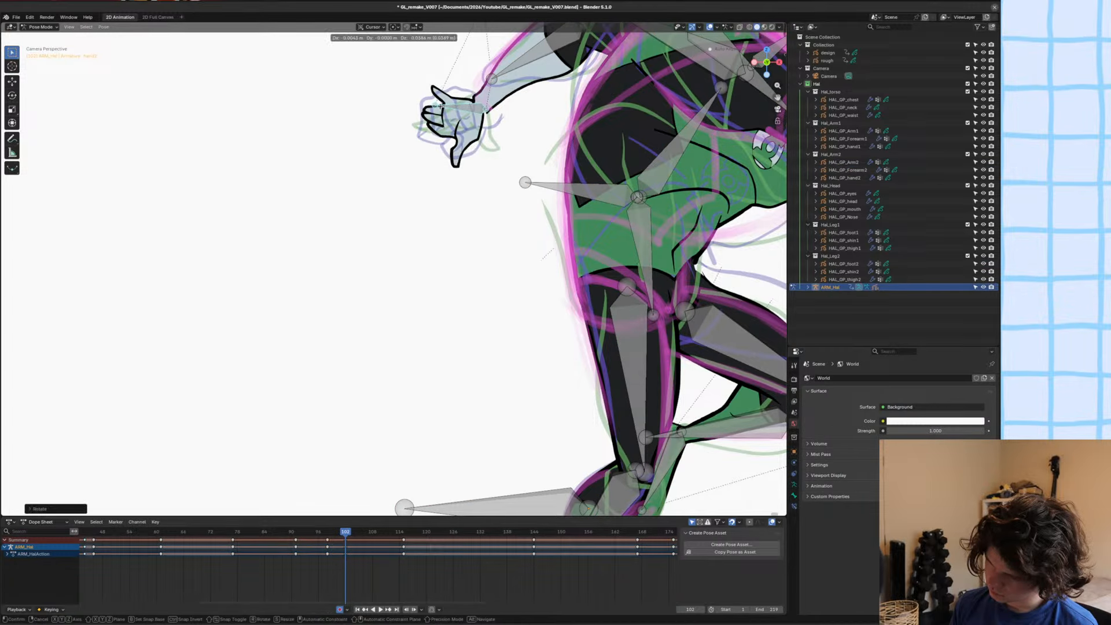
left_click(440, 122)
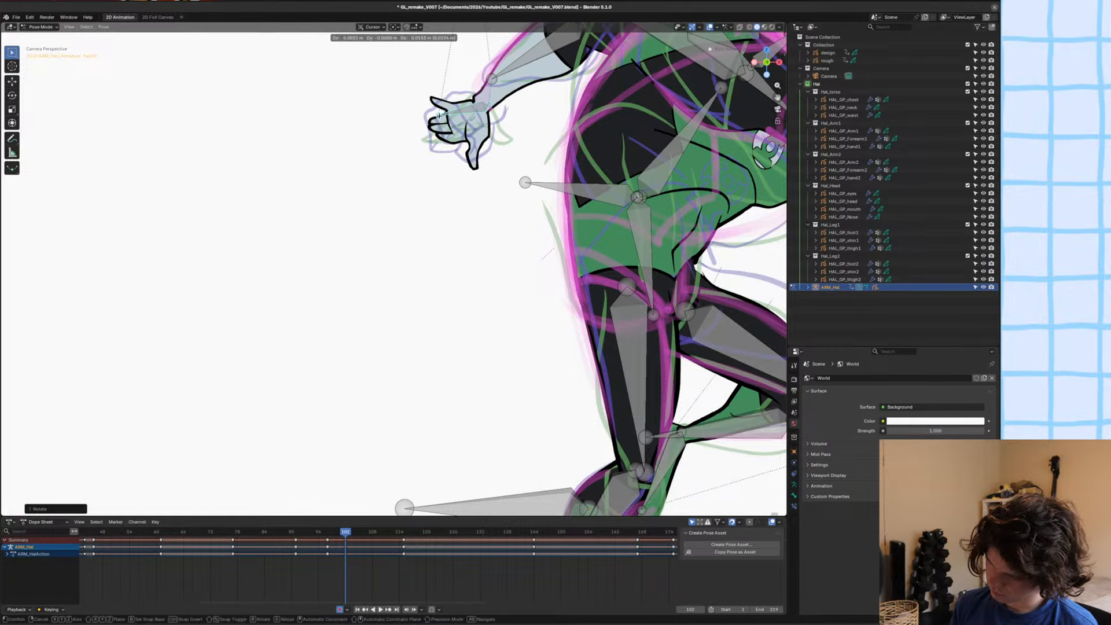
Duplicate HAL_GP_hand2's frame 91 keyframes to frame 102 in the Dope Sheet.
key("ctrl+Tab")
left_click(450, 135)
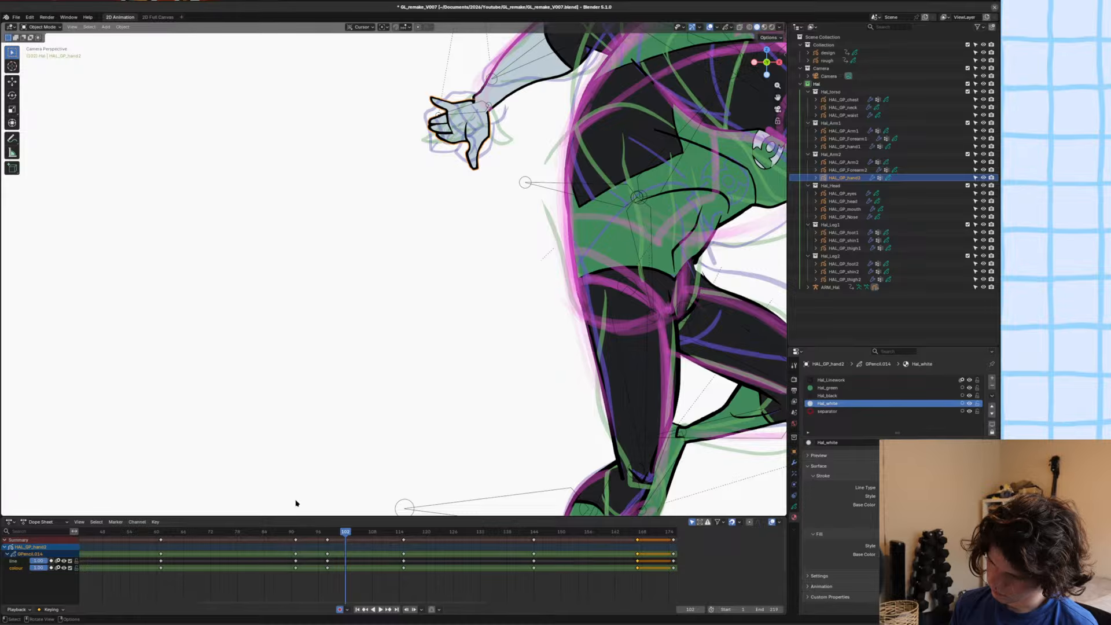
middle_click_drag(305, 538, 324, 541)
left_click_drag(335, 553, 309, 530)
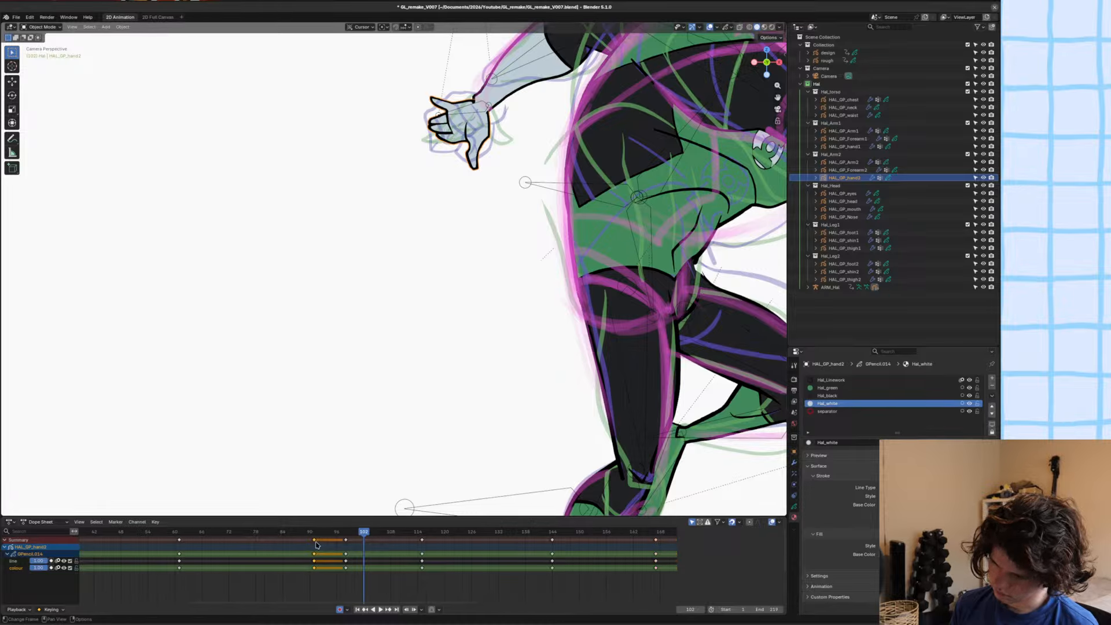
key("shift+d")
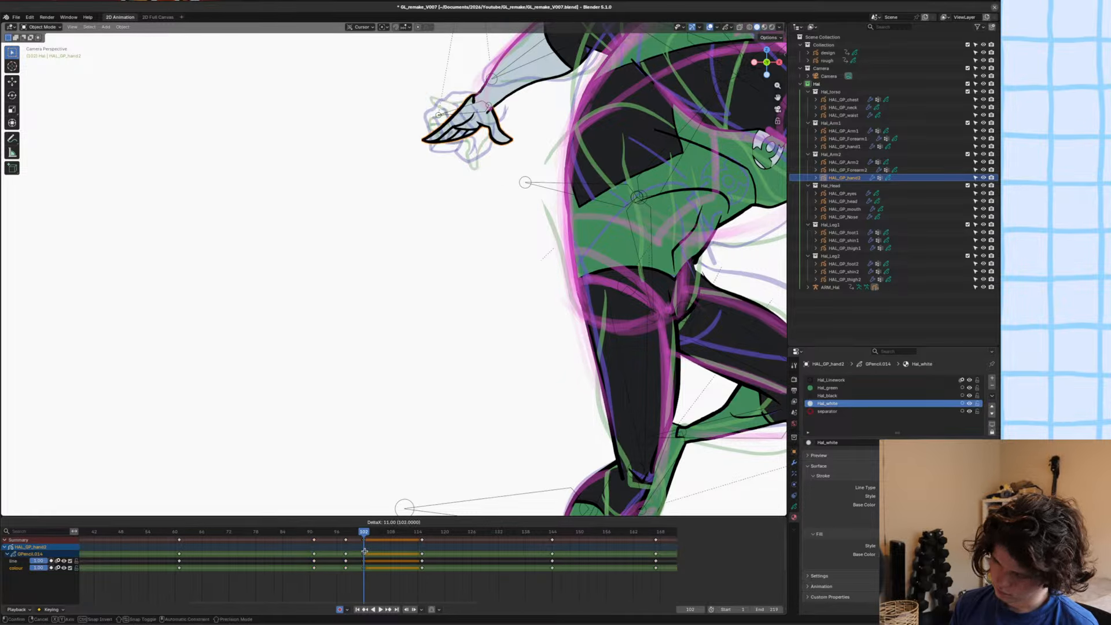
left_click(365, 551)
Rotate and move the hand bone to fit the swapped hand drawing at frame 102, save the file, and return to Object Mode.
left_click(445, 117)
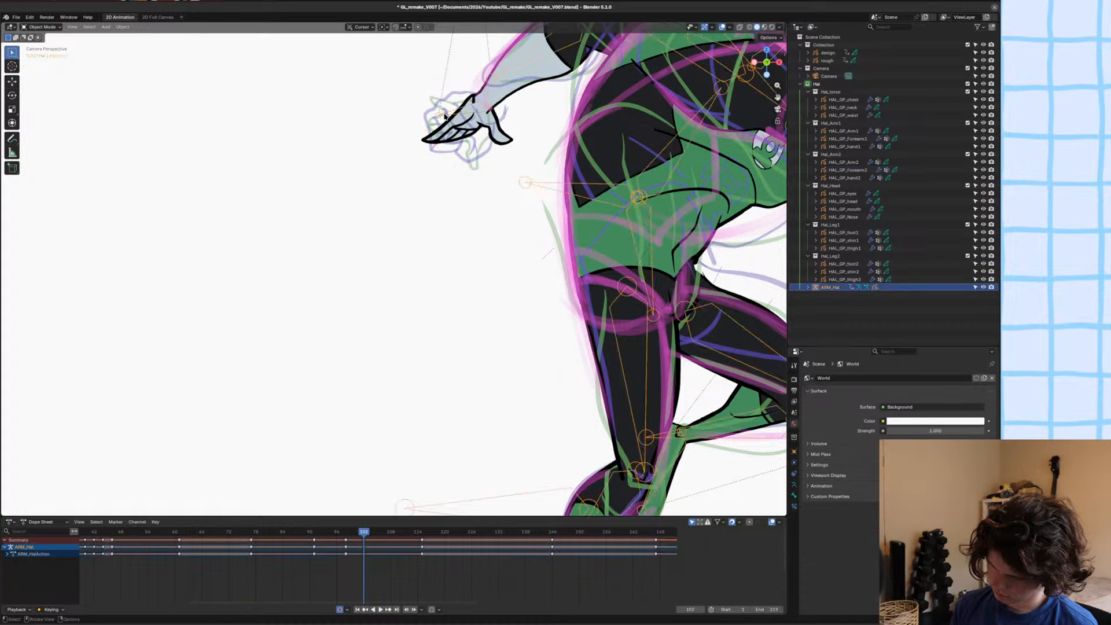
key("ctrl+Tab")
key("r")
left_click(444, 97)
key("g")
left_click(450, 99)
middle_click_drag(469, 110, 546, 223, "ctrl")
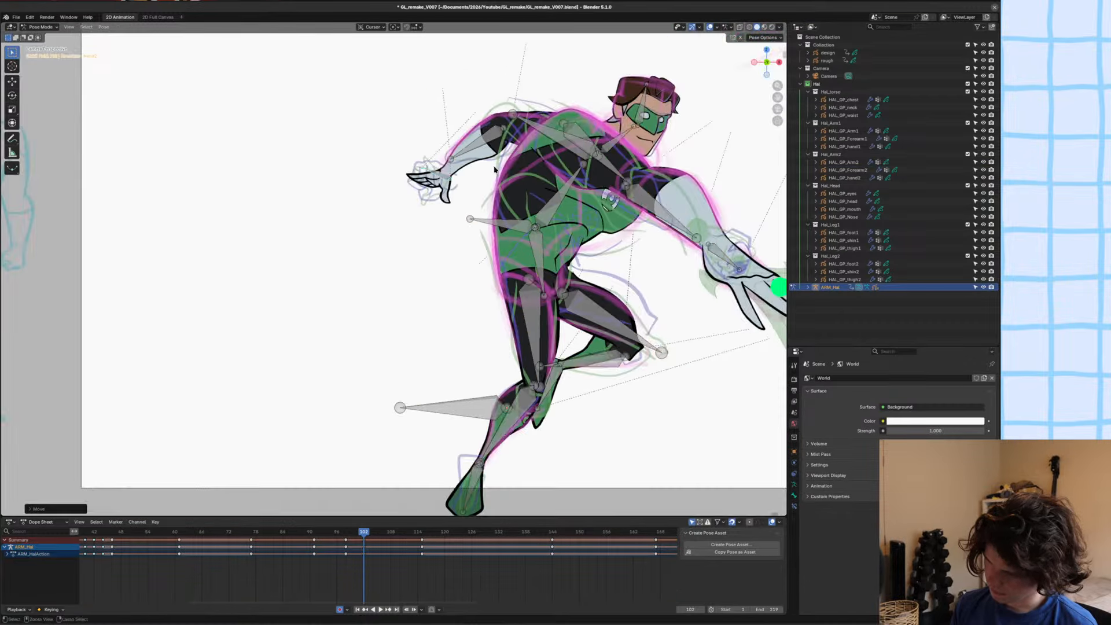
key("ctrl+s")
key("ctrl+Tab")
key("alt+a")
Scrub through the animation back to frame 44 and save the file.
middle_click_drag(547, 224, 760, 207, "alt")
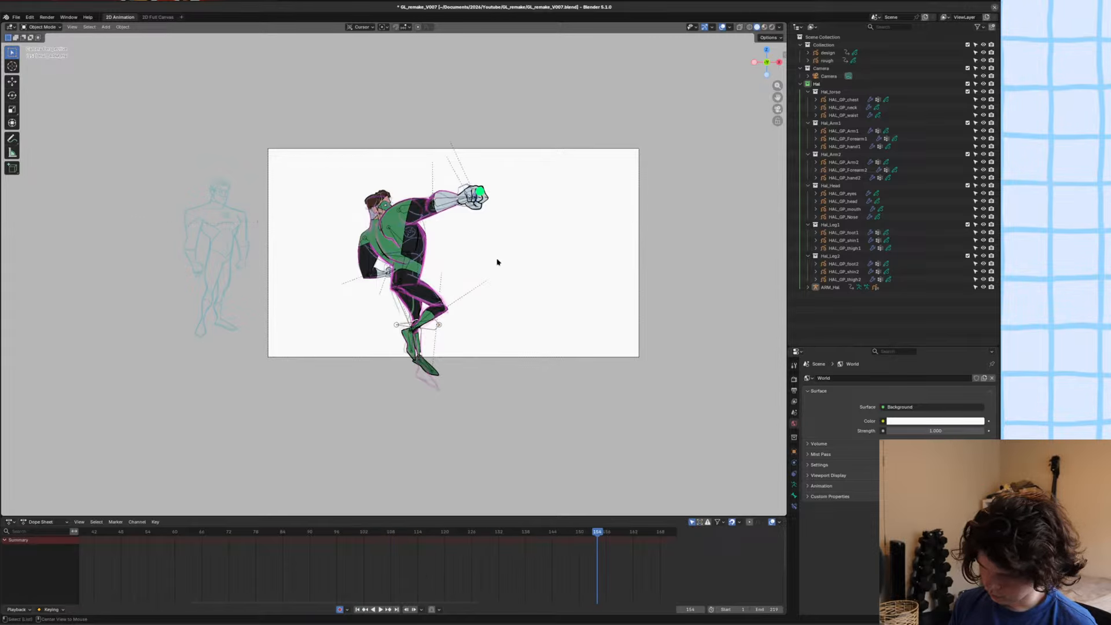
middle_click_drag(497, 263, 2, 292, "alt")
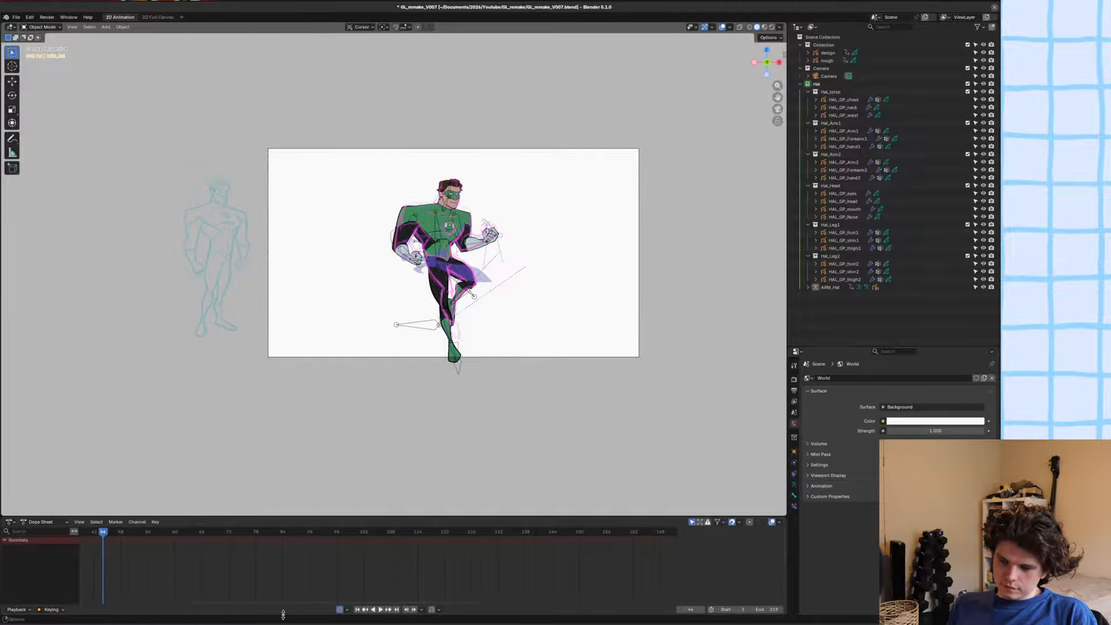
key("ctrl+s")
Play the animation with the character framed in the camera view to review the motion.
scroll(296, 257, "up", 2)
scroll(296, 258, "up", 1)
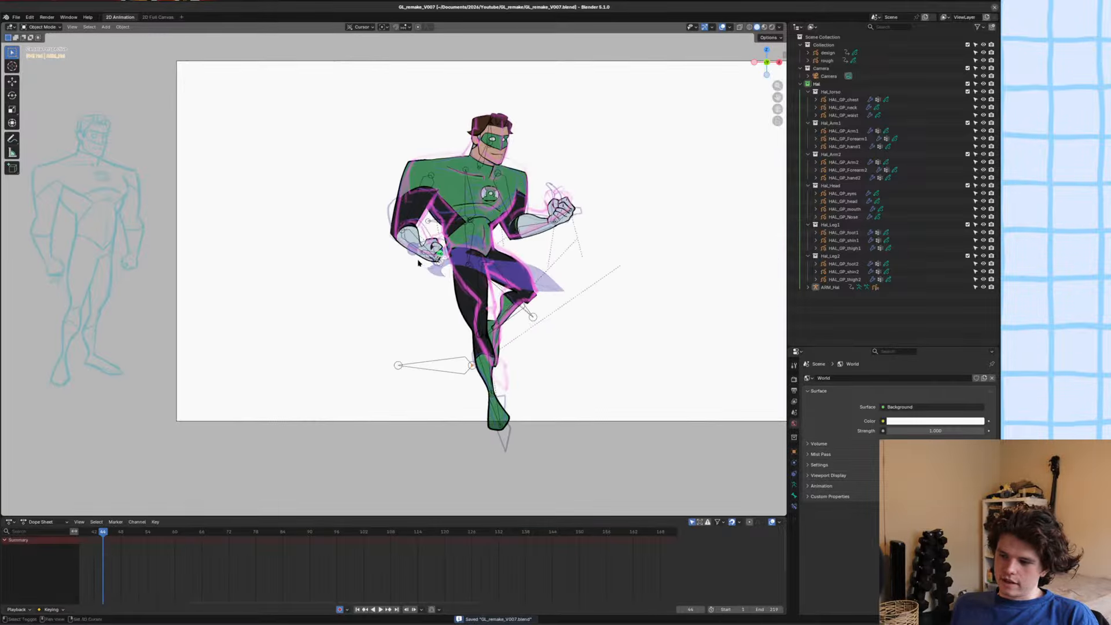
middle_click_drag(421, 262, 360, 322, "shift")
scroll(367, 322, "up", 1)
key("space")
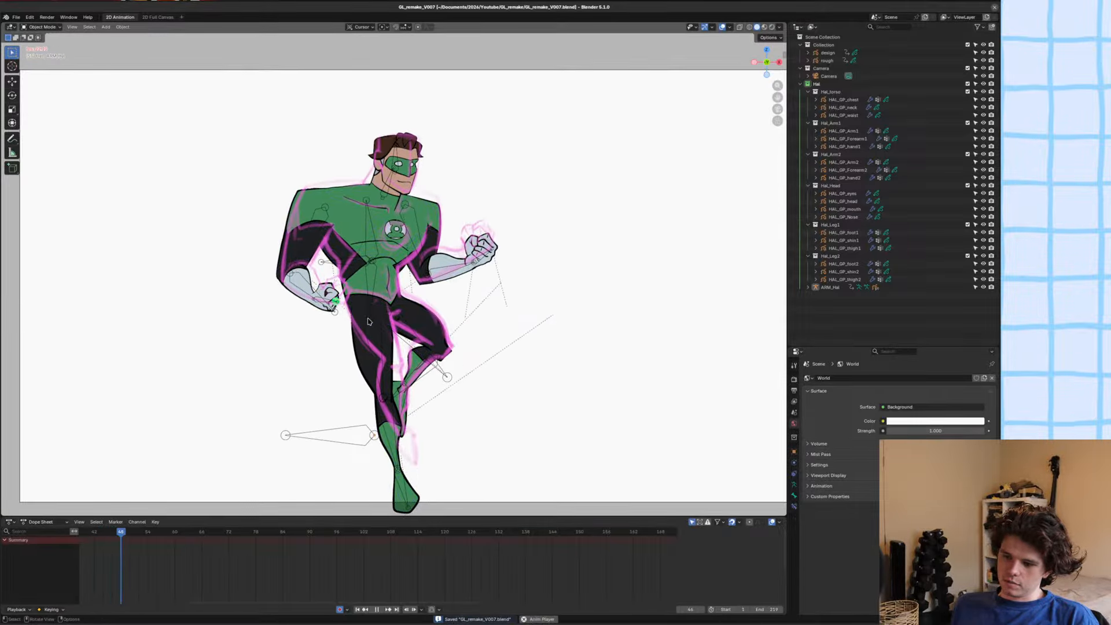
scroll(388, 320, "down", 1)
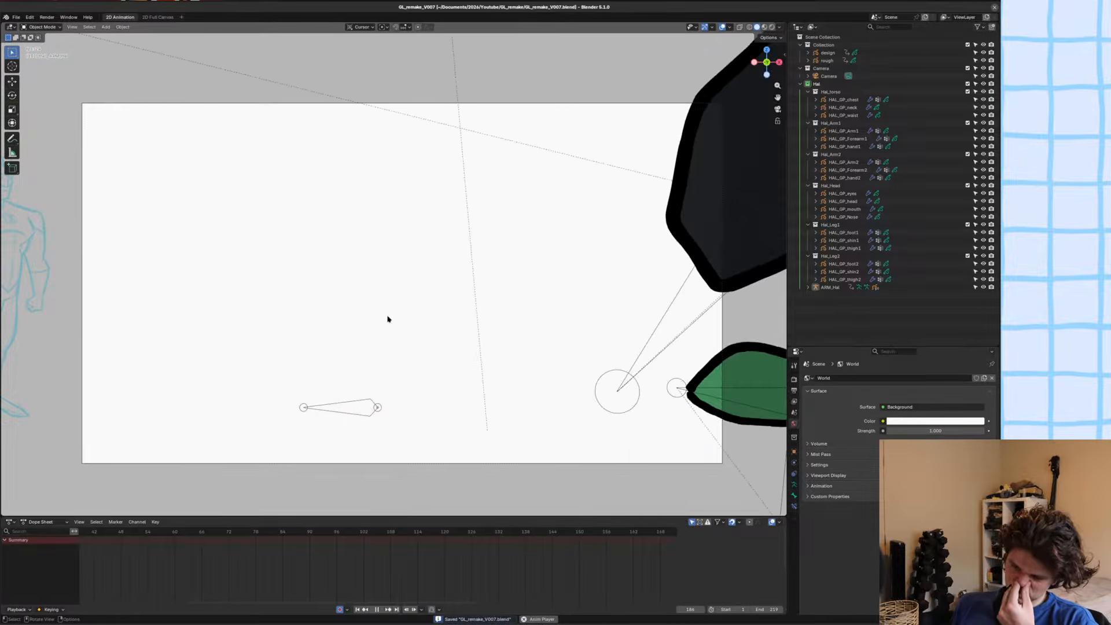
Hide the viewport overlays and frame the character in the camera view during playback.
scroll(650, 157, "down", 1)
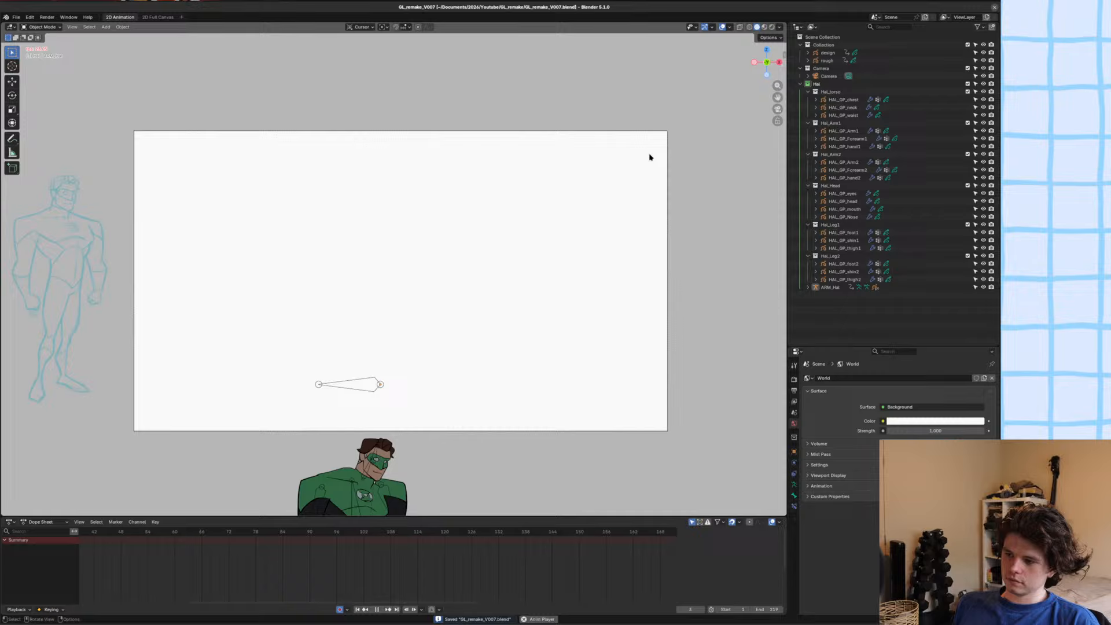
left_click(723, 26)
middle_click_drag(592, 174, 581, 182, "shift")
scroll(581, 182, "up", 1)
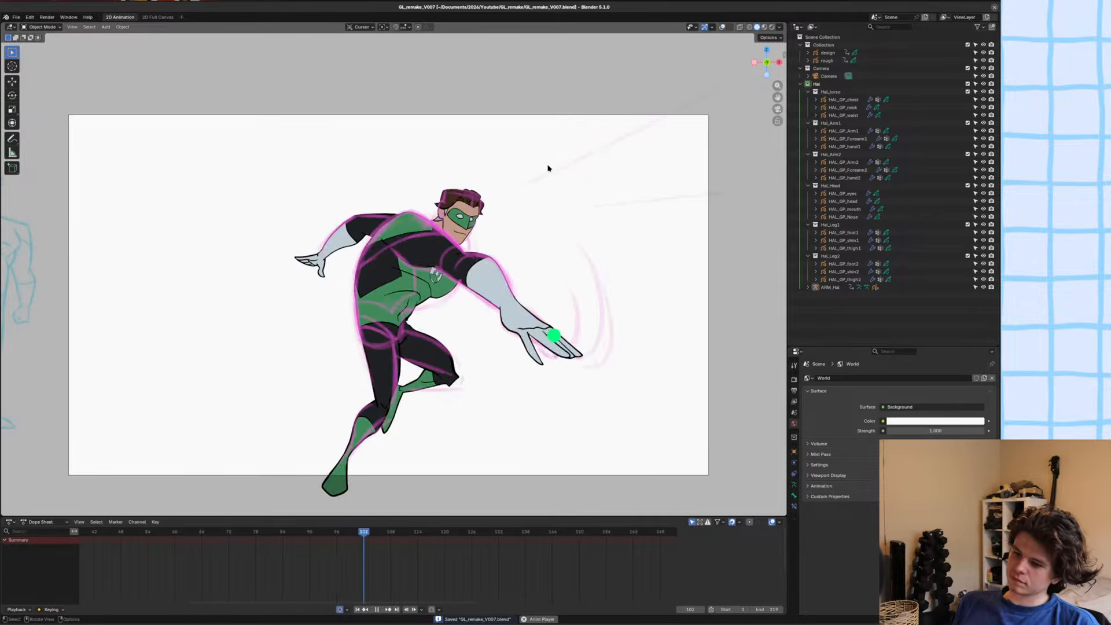
Hide the rough sketch object in the viewport and play the animation to review the clean cut-out artwork.
key("space")
left_click(983, 61)
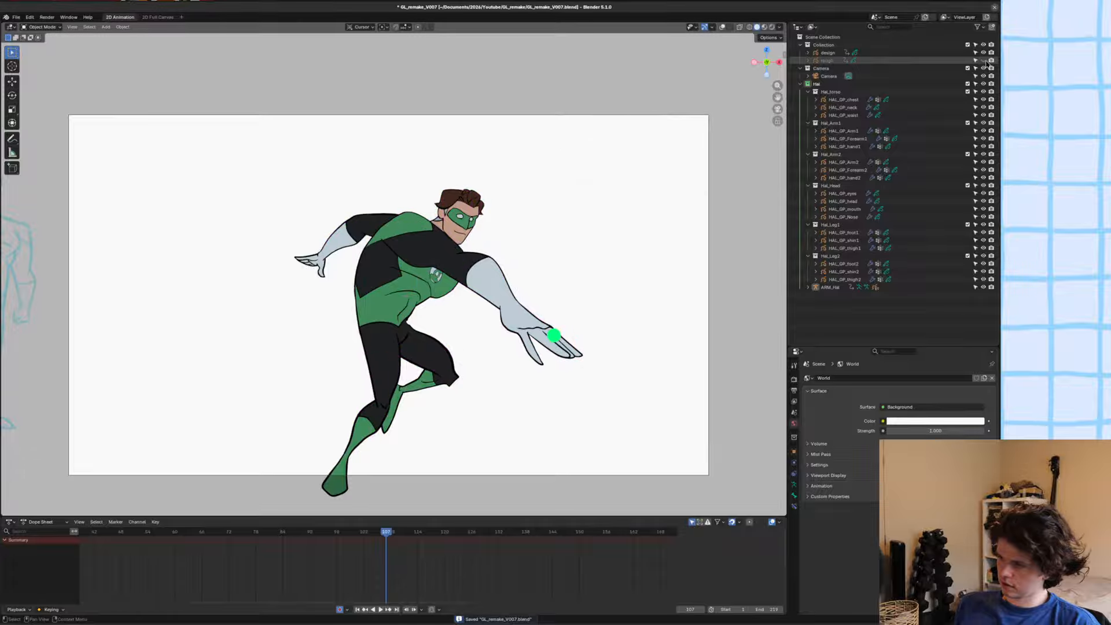
key("space")
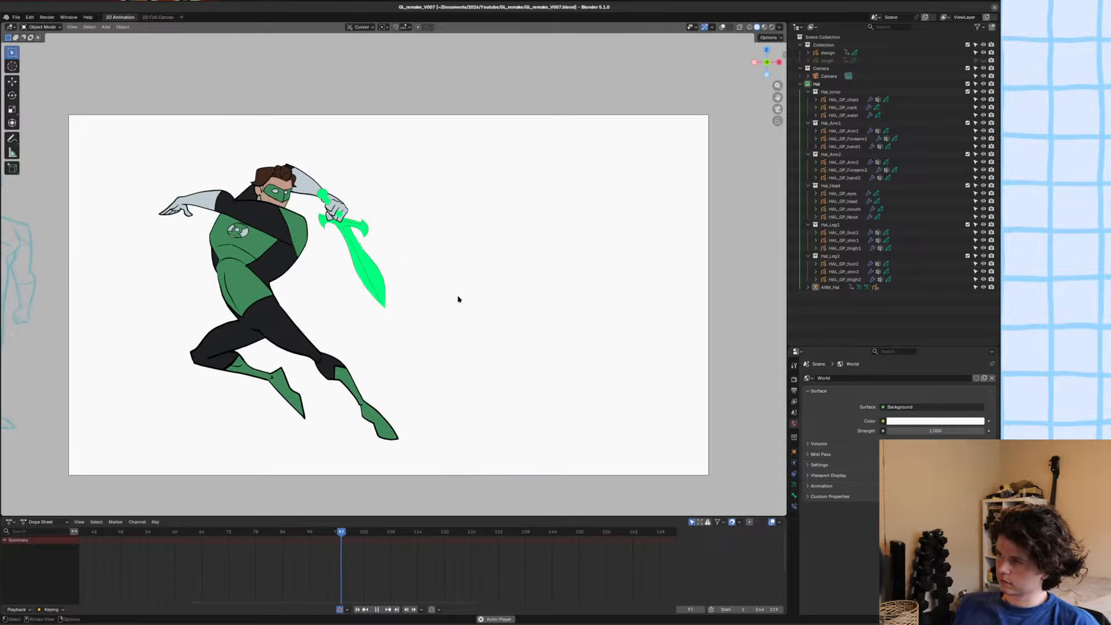
key("space")
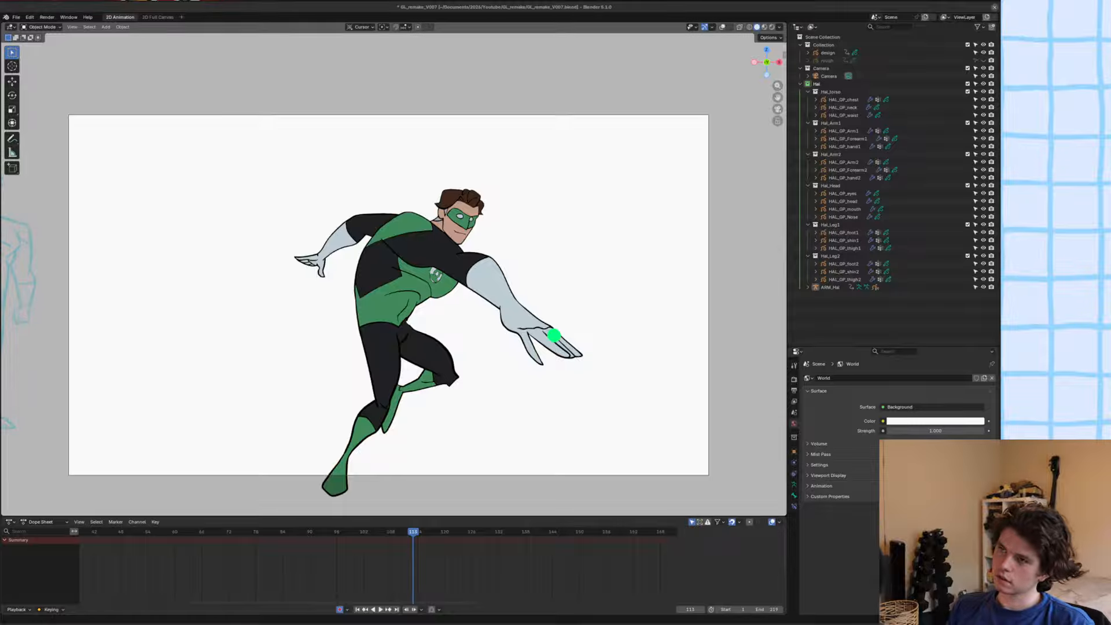
Switch to the Files window at Documents/2026/Spyfx and check the opening options for Spyfx_2.1.3_x64_en-US.msi.
key("super+shift+Down")
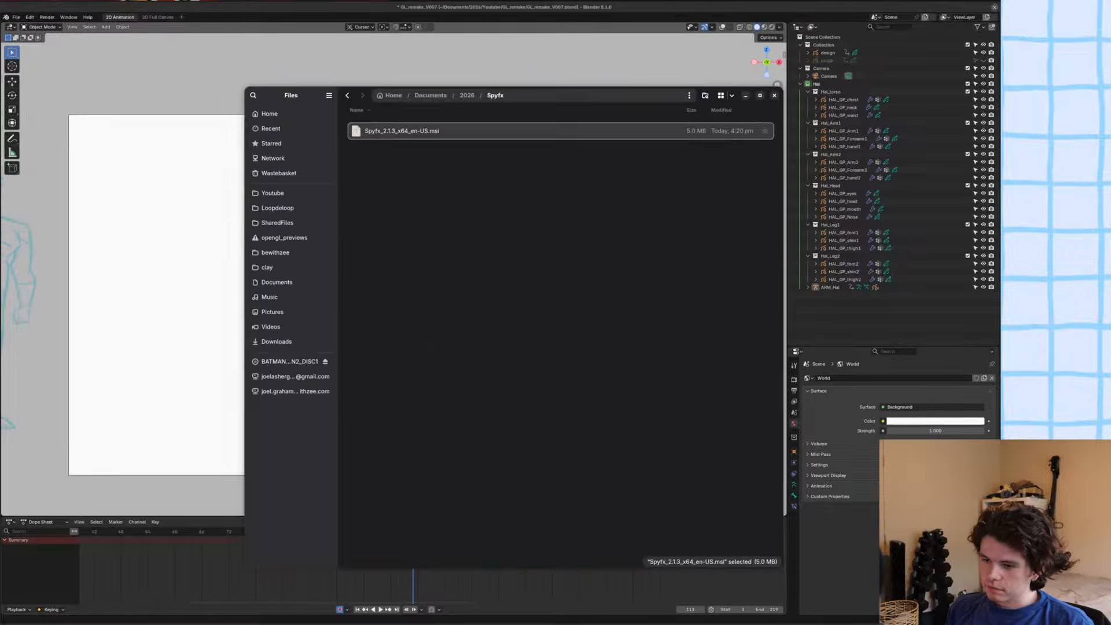
right_click(435, 129)
key("Escape")
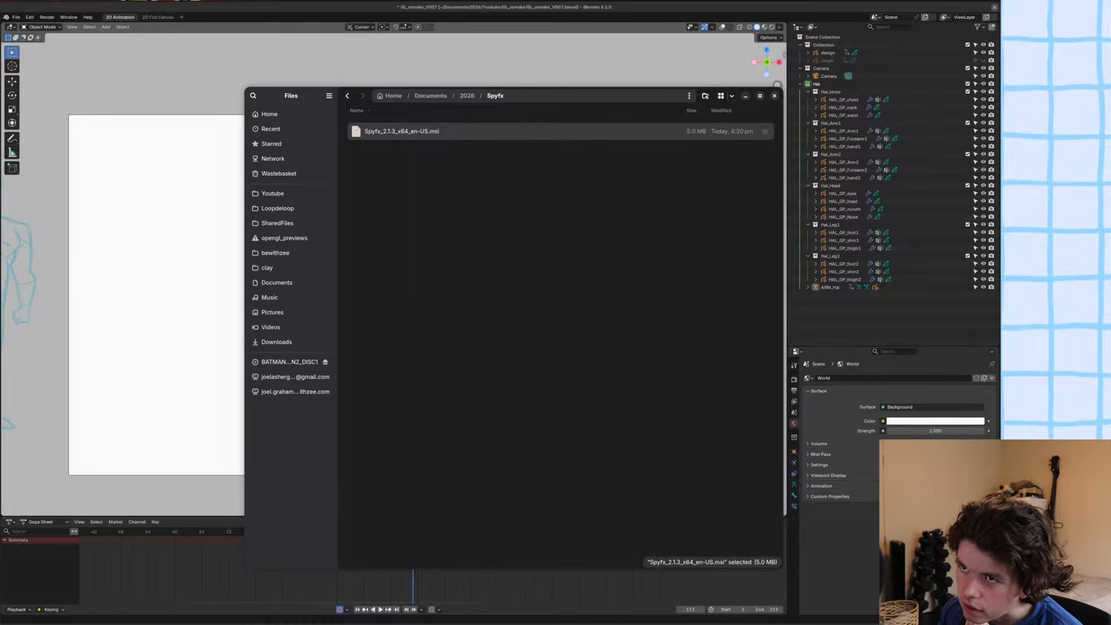
right_click(415, 134)
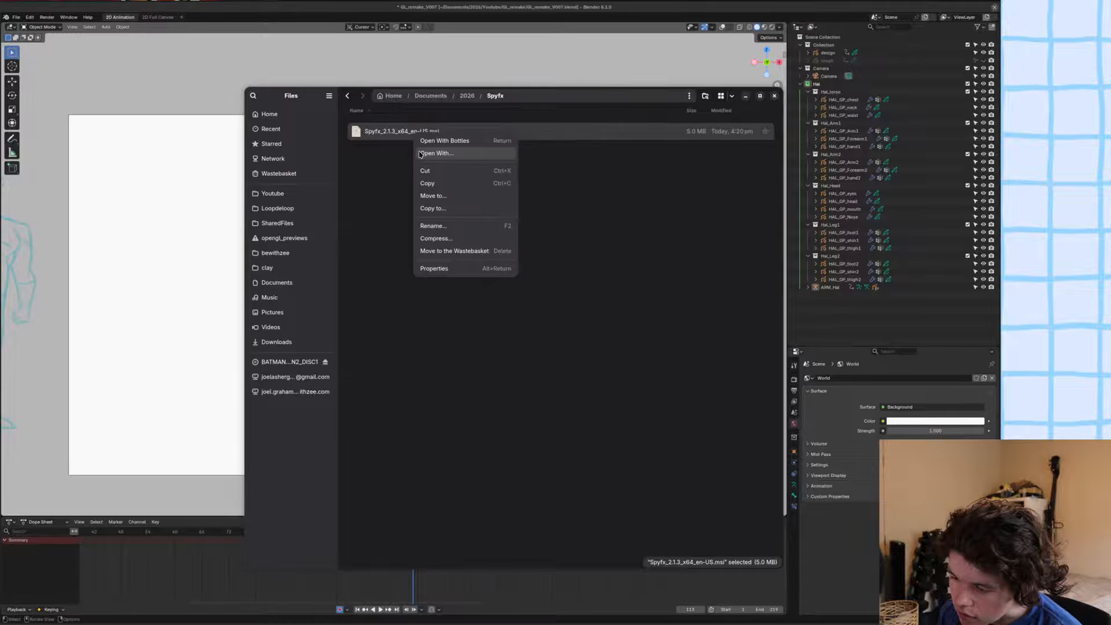
left_click(394, 185)
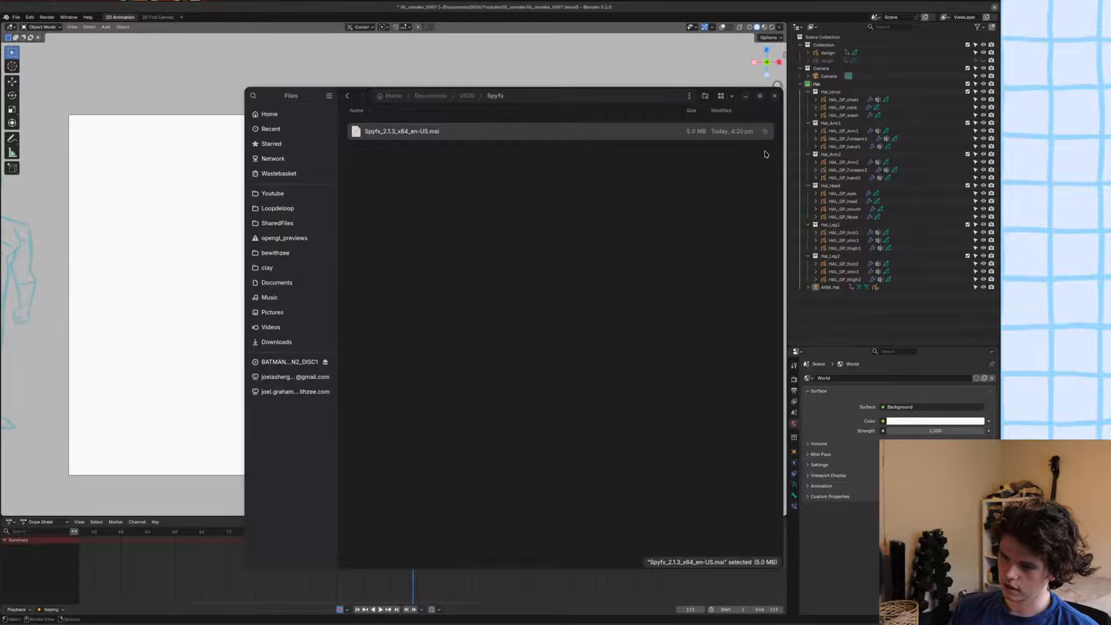
left_click(633, 286)
Launch Bottles from the desktop overview and continue its startup offline.
key("super")
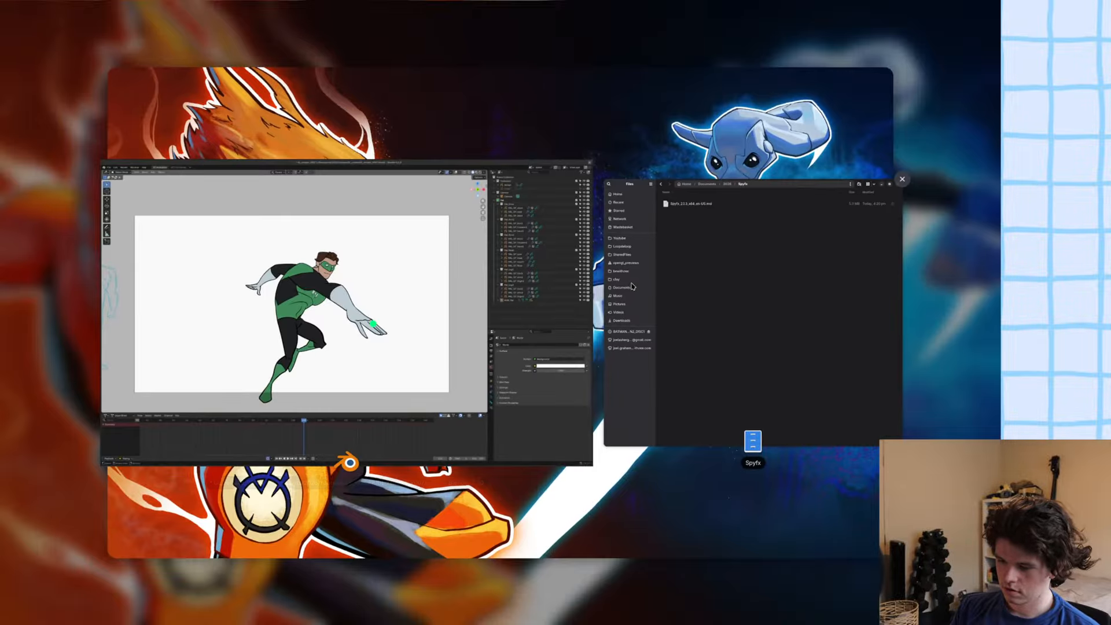
left_click(632, 284)
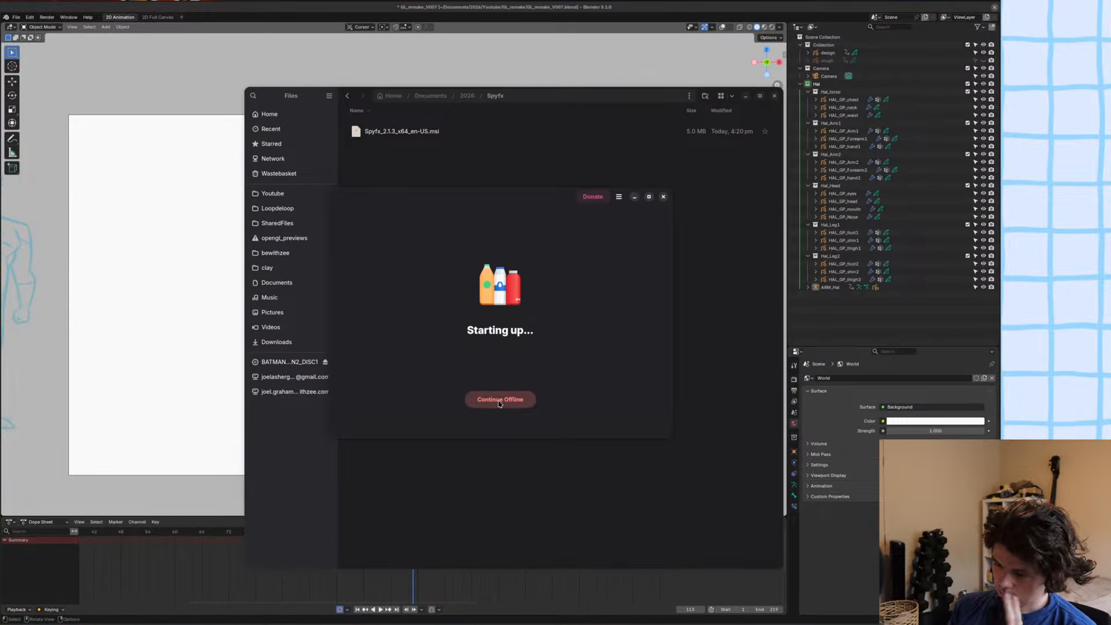
left_click(501, 401)
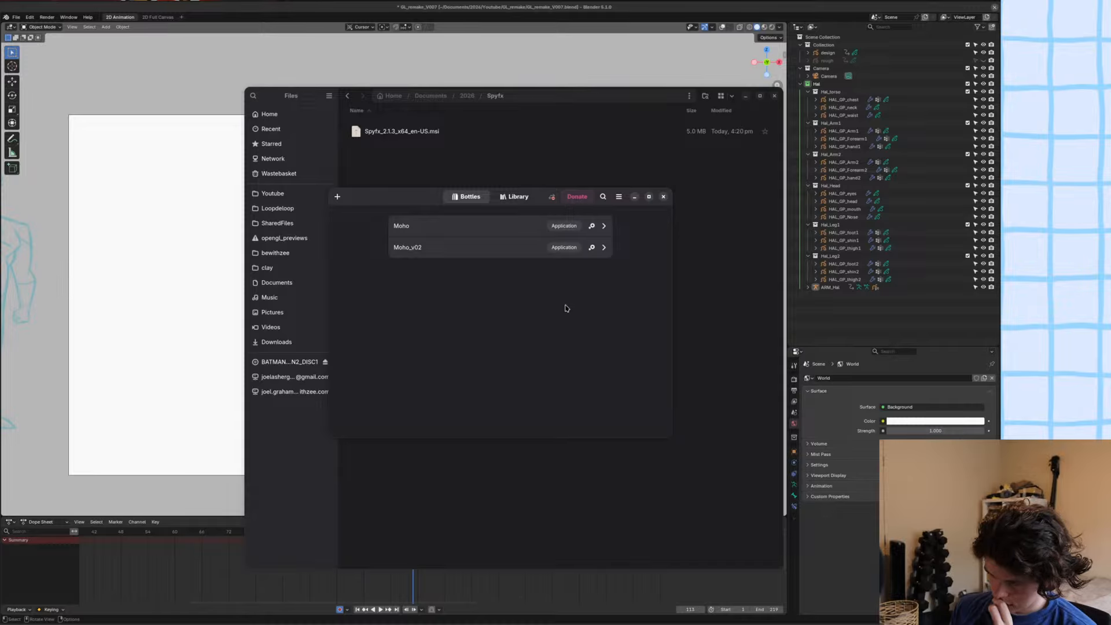
left_click(512, 199)
left_click(492, 200)
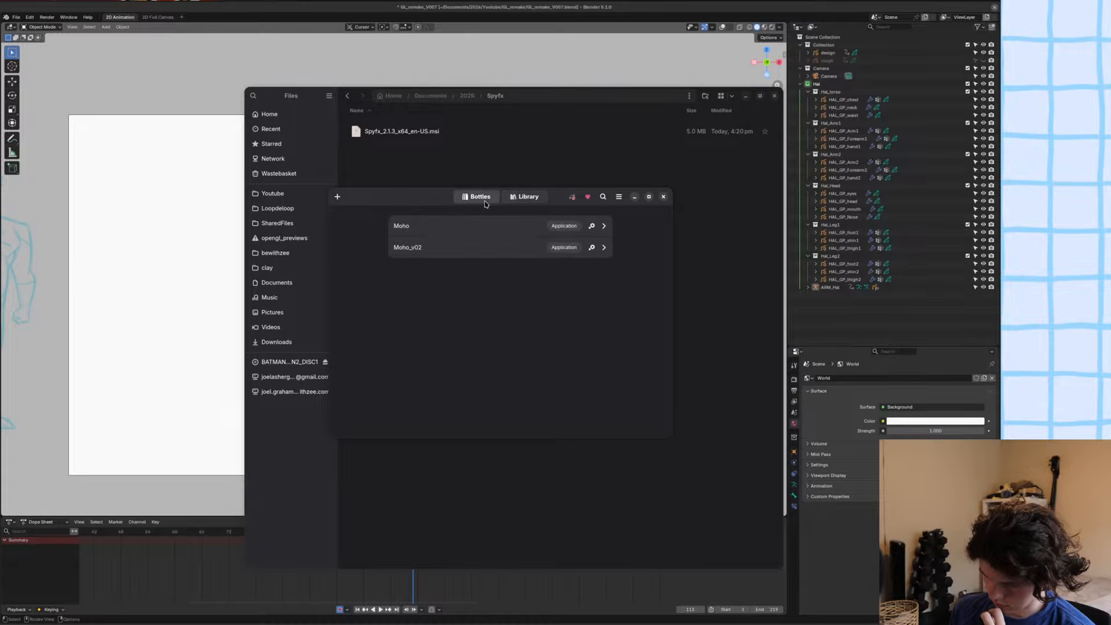
left_click(619, 202)
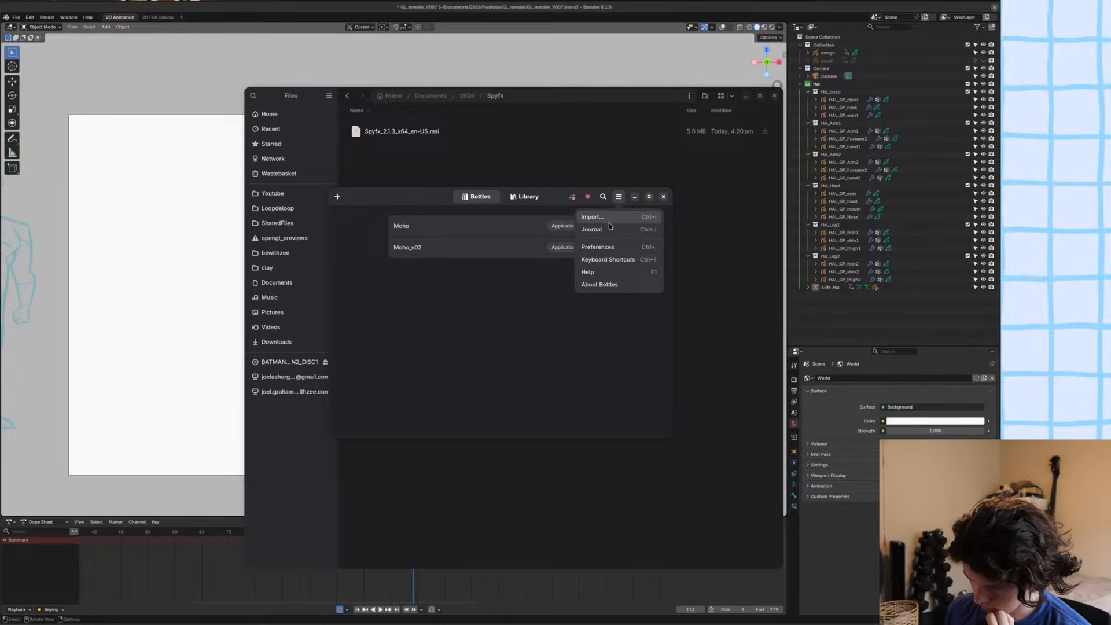
left_click(497, 296)
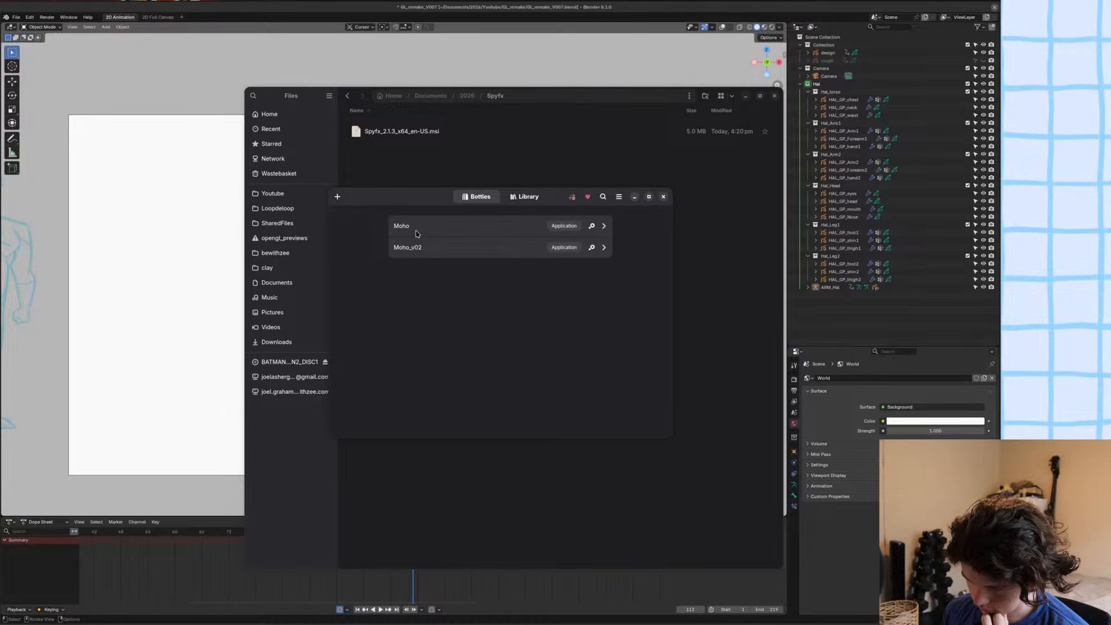
left_click(337, 197)
type("Spyfx")
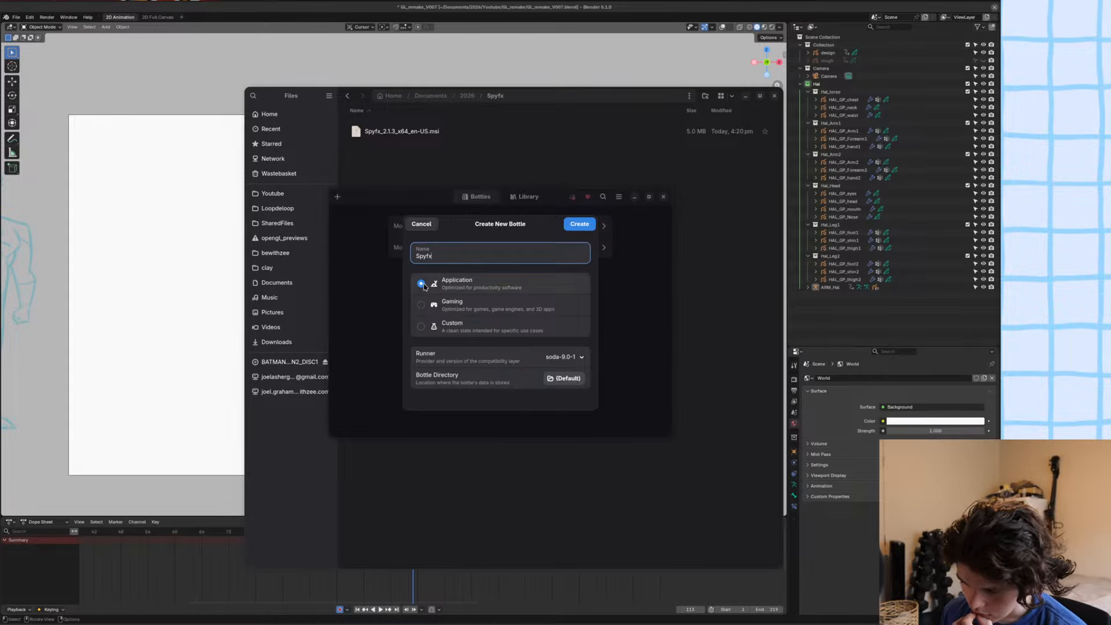
key("Tab")
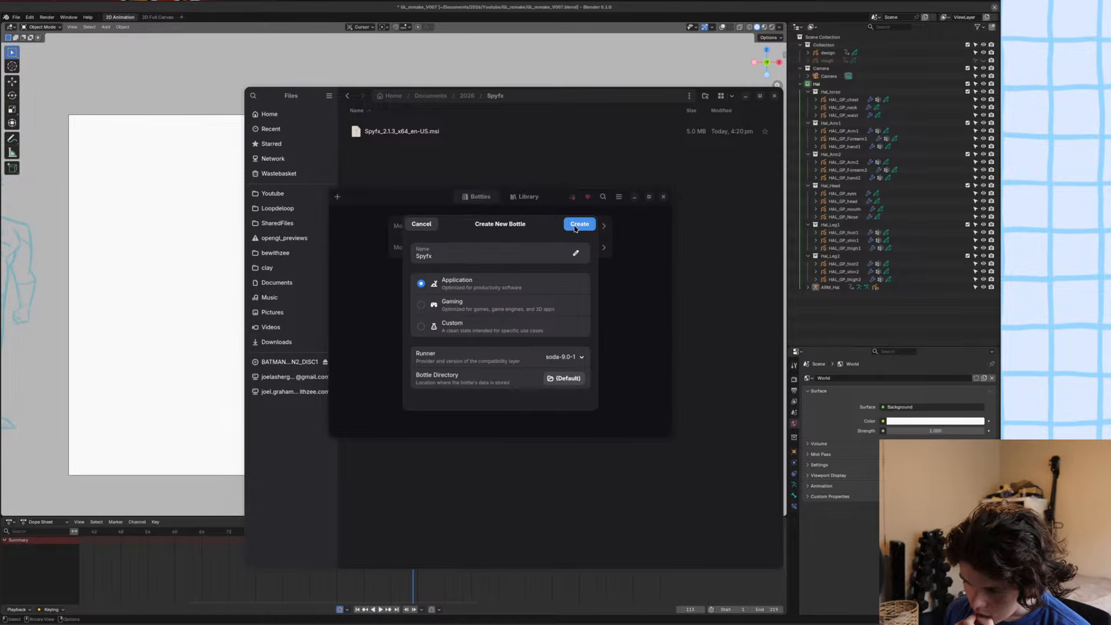
left_click(577, 227)
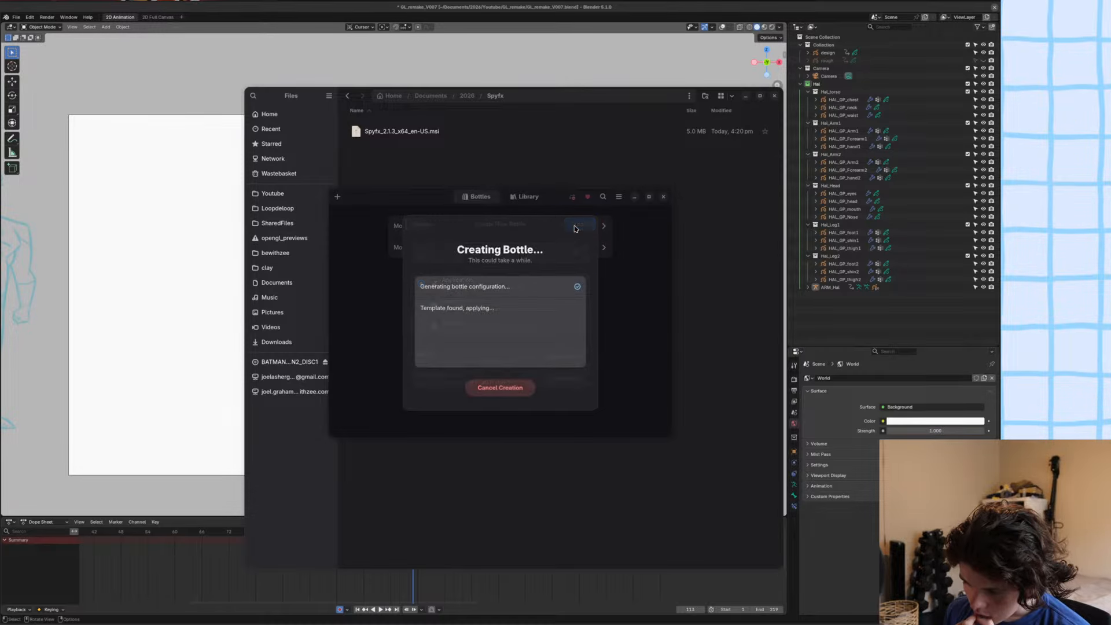
left_click(497, 389)
left_click(498, 328)
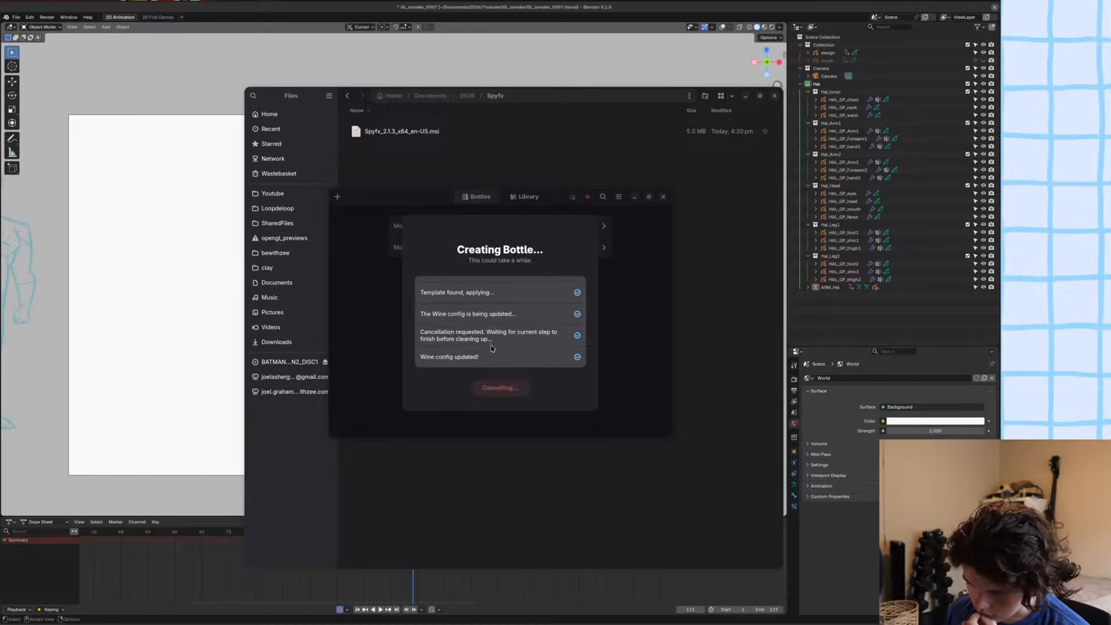
Set up a new Application bottle named Spyfx, keeping soda-9.0-1 as the runner.
left_click(337, 197)
type("Spyfx")
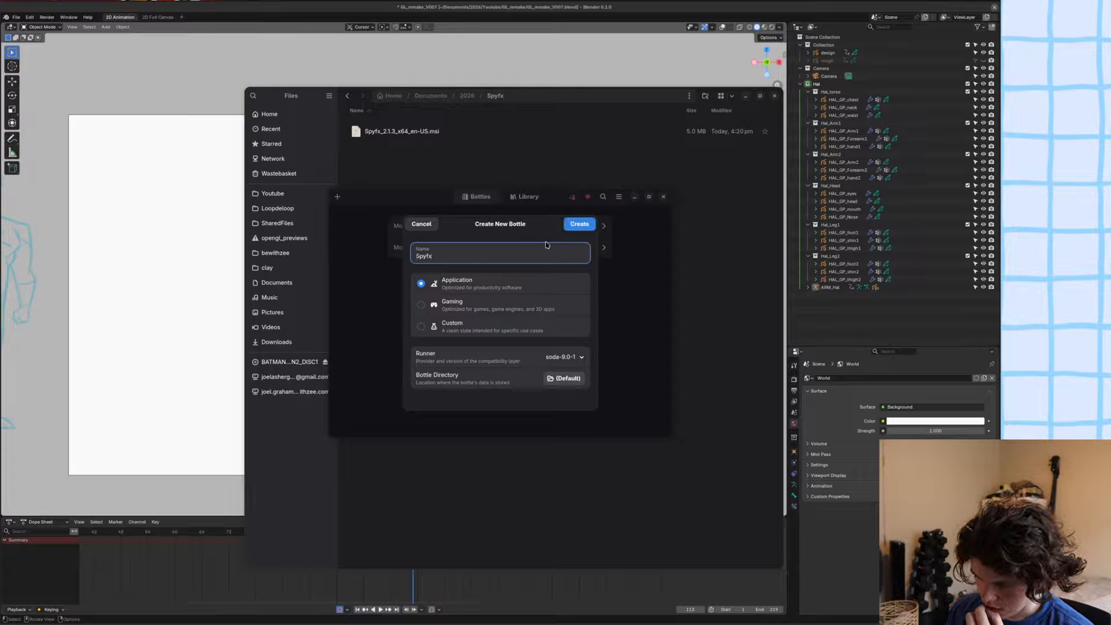
left_click(564, 358)
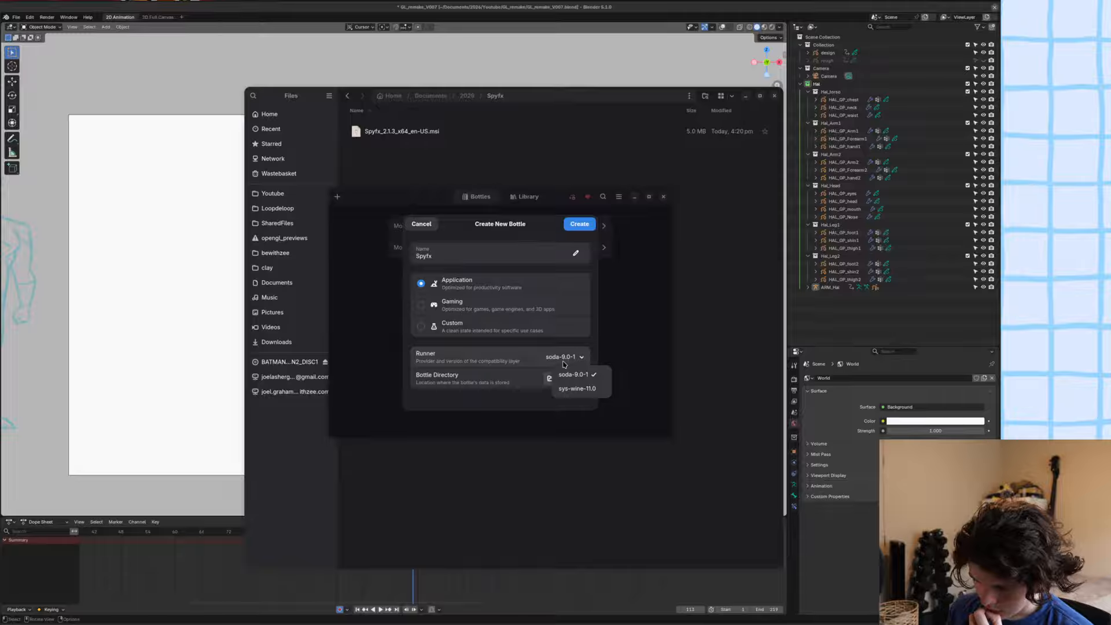
left_click(560, 357)
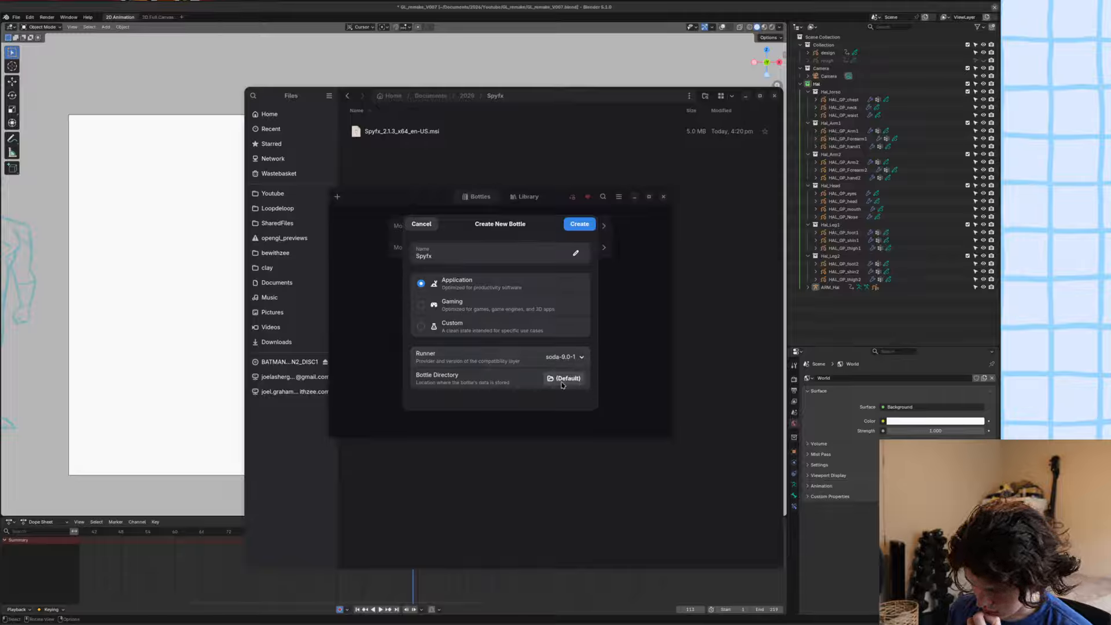
Set the bottle directory to the Documents/2026/Spyfx folder and create the bottle.
left_click(551, 378)
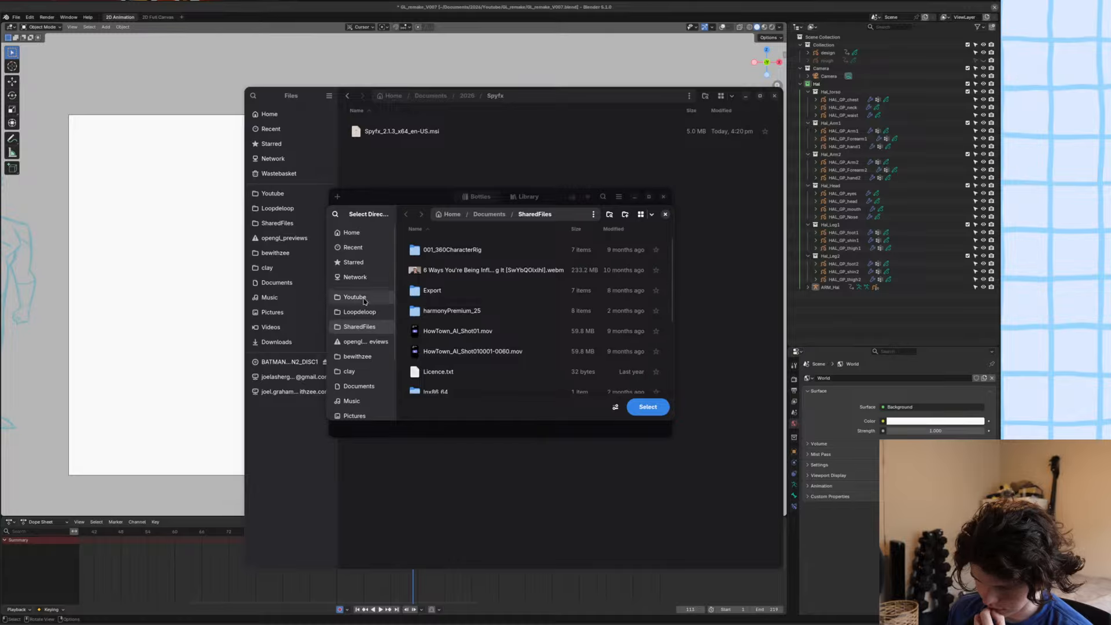
left_click(358, 385)
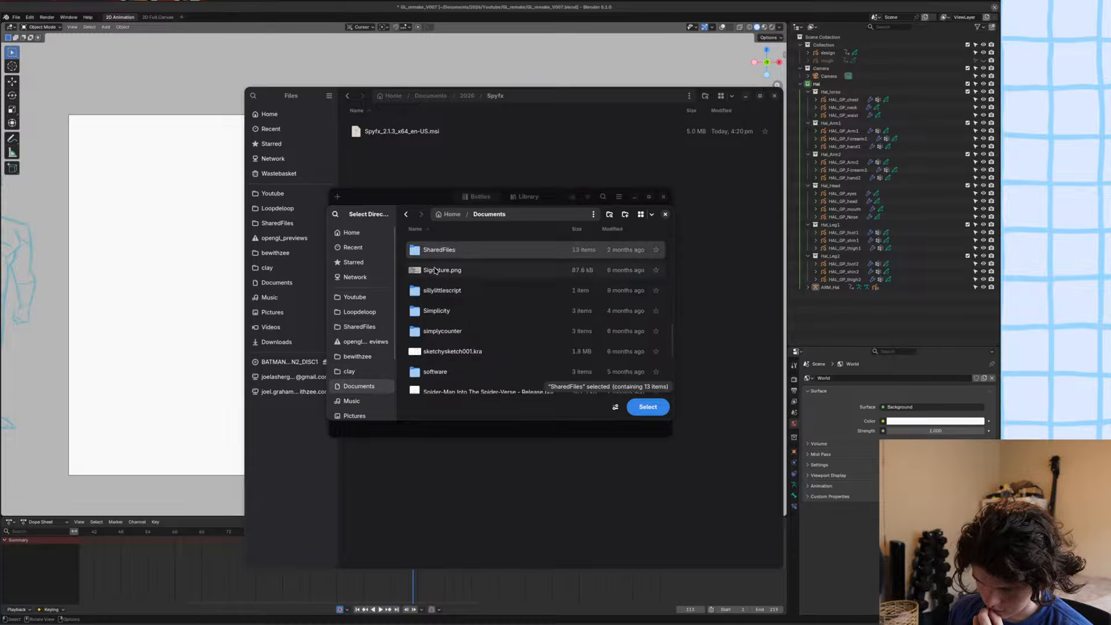
scroll(448, 280, "down", 10)
scroll(447, 284, "up", 2)
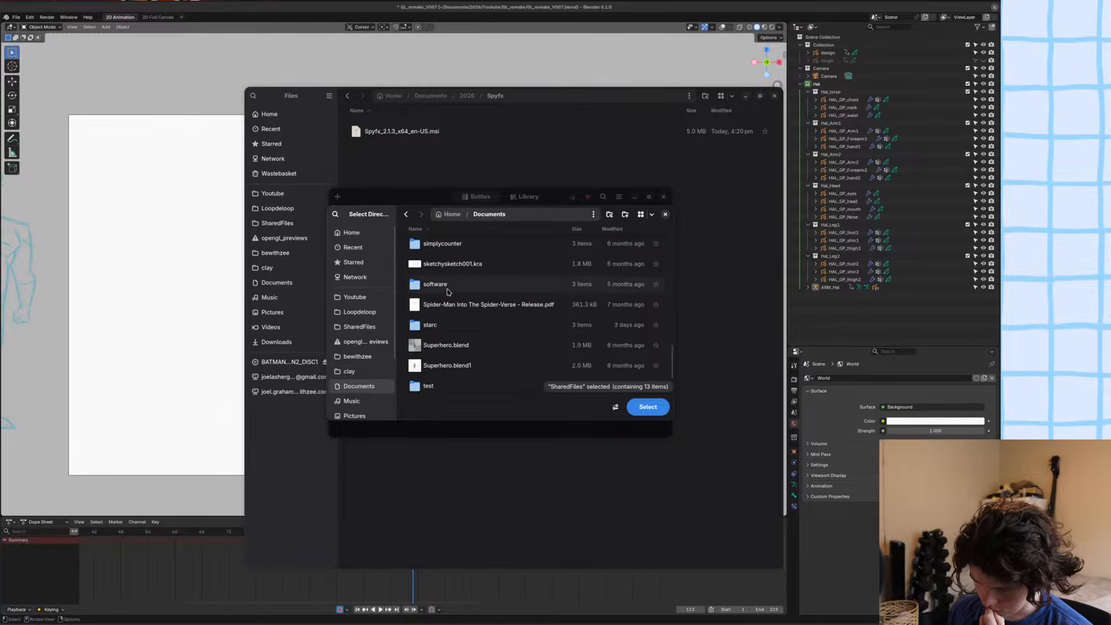
scroll(448, 292, "up", 3)
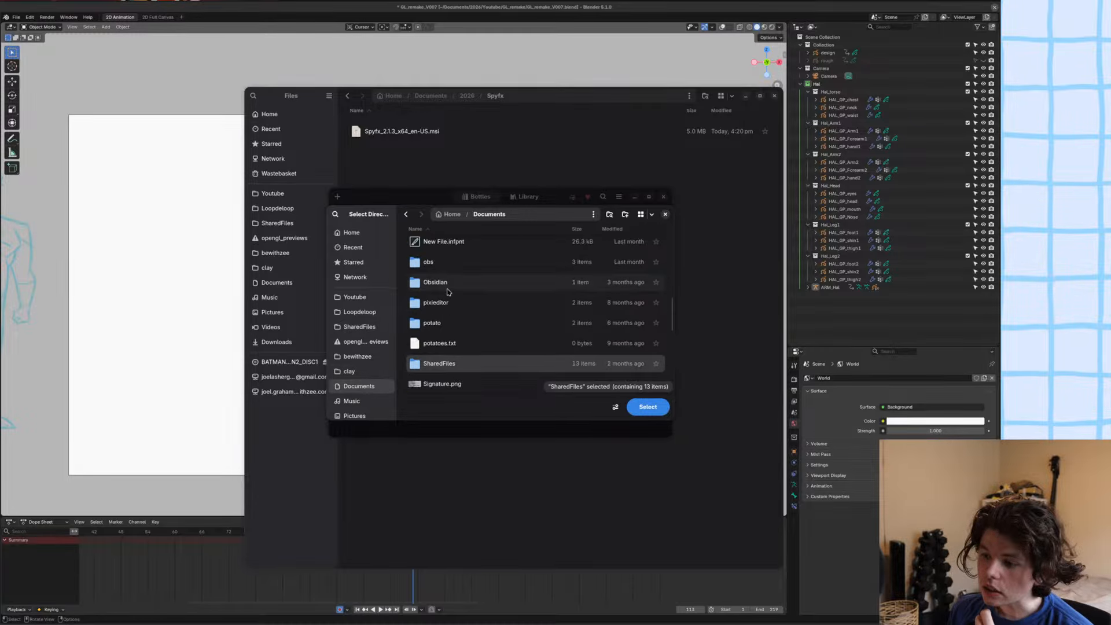
scroll(447, 293, "down", 7)
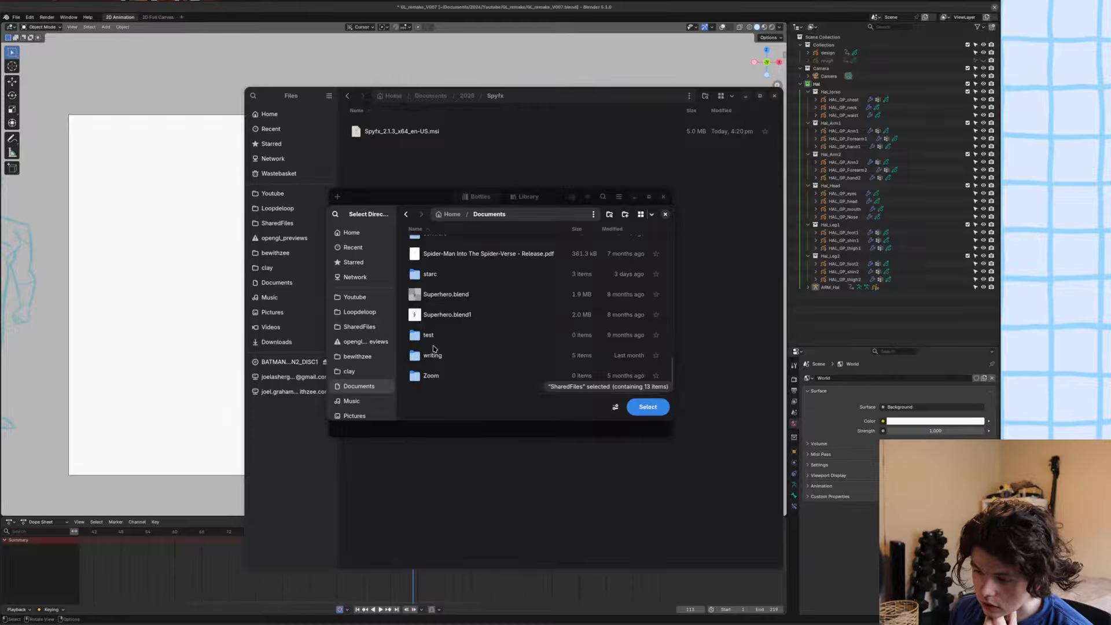
scroll(433, 348, "up", 5)
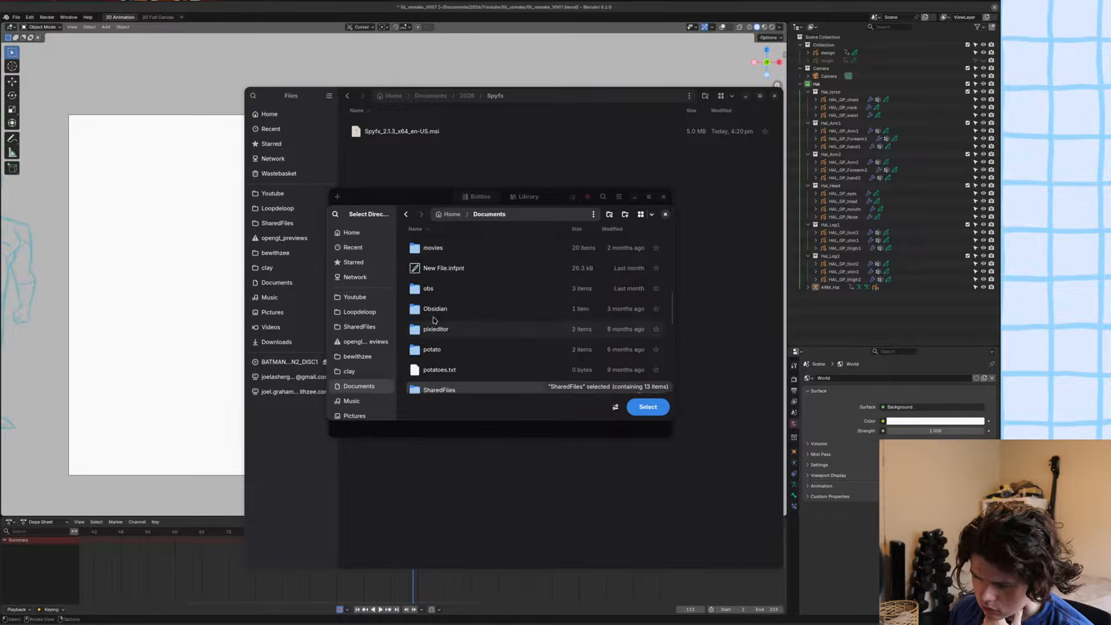
key("ctrl+l")
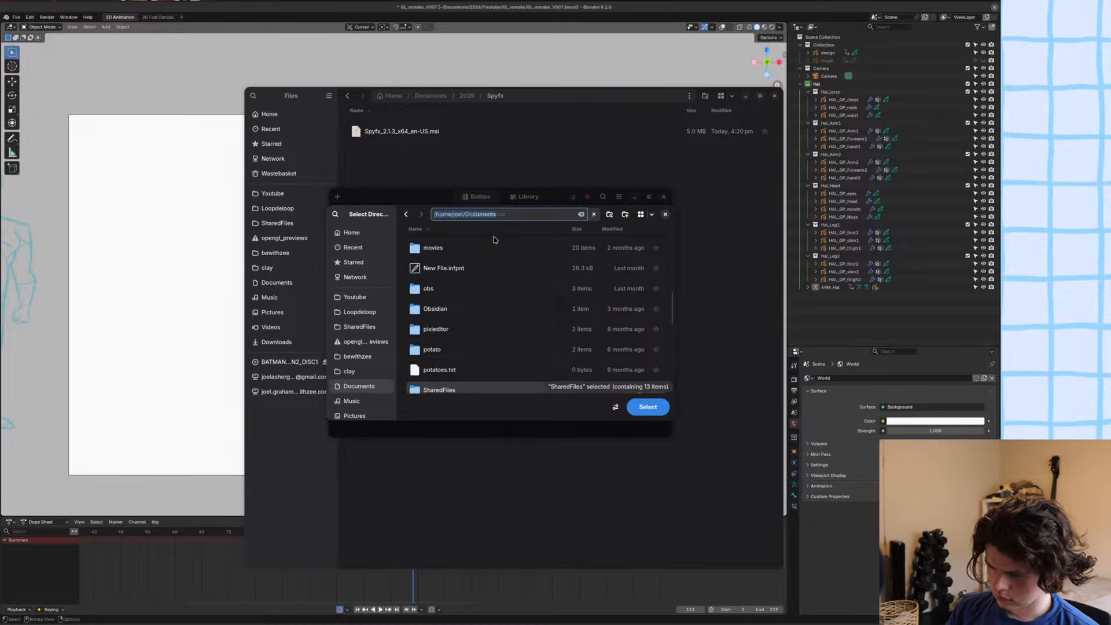
key("End")
type("/202")
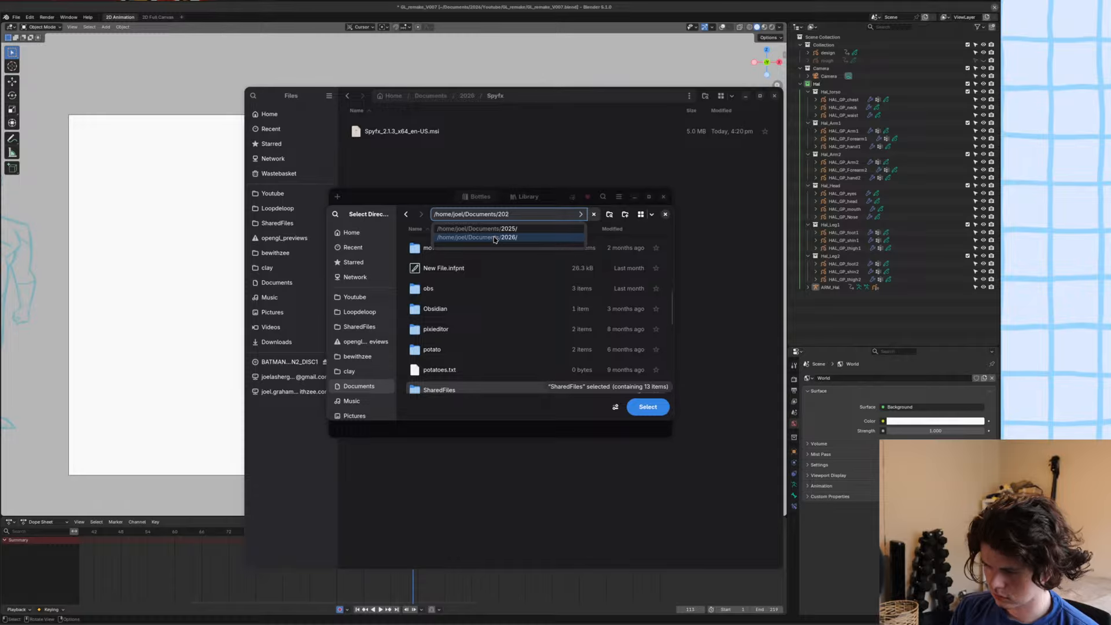
left_click(495, 238)
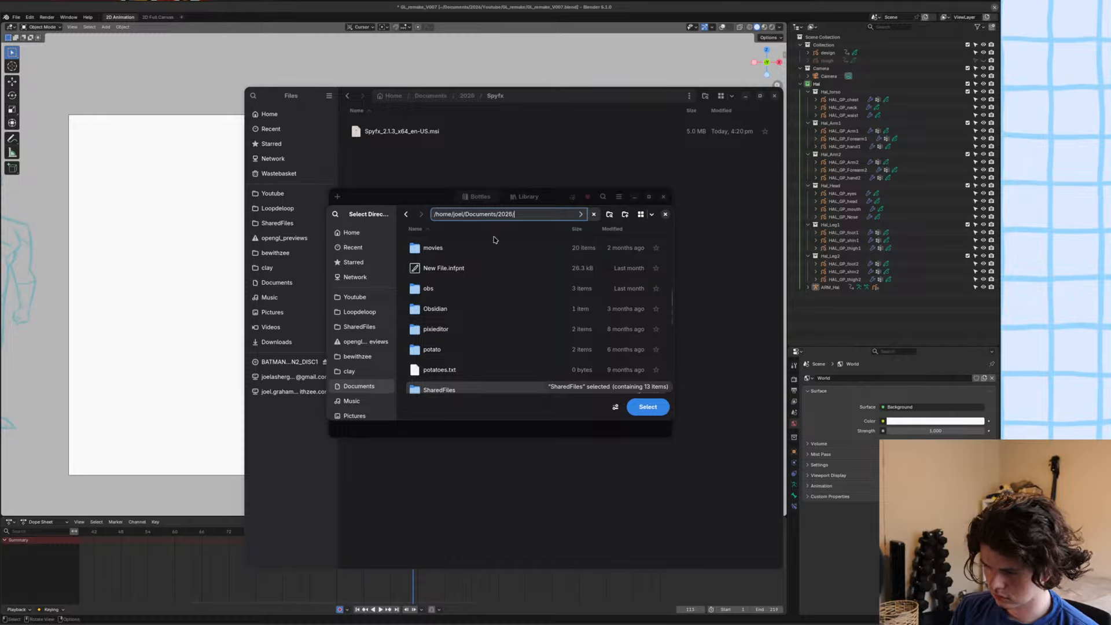
type("Spyfx/")
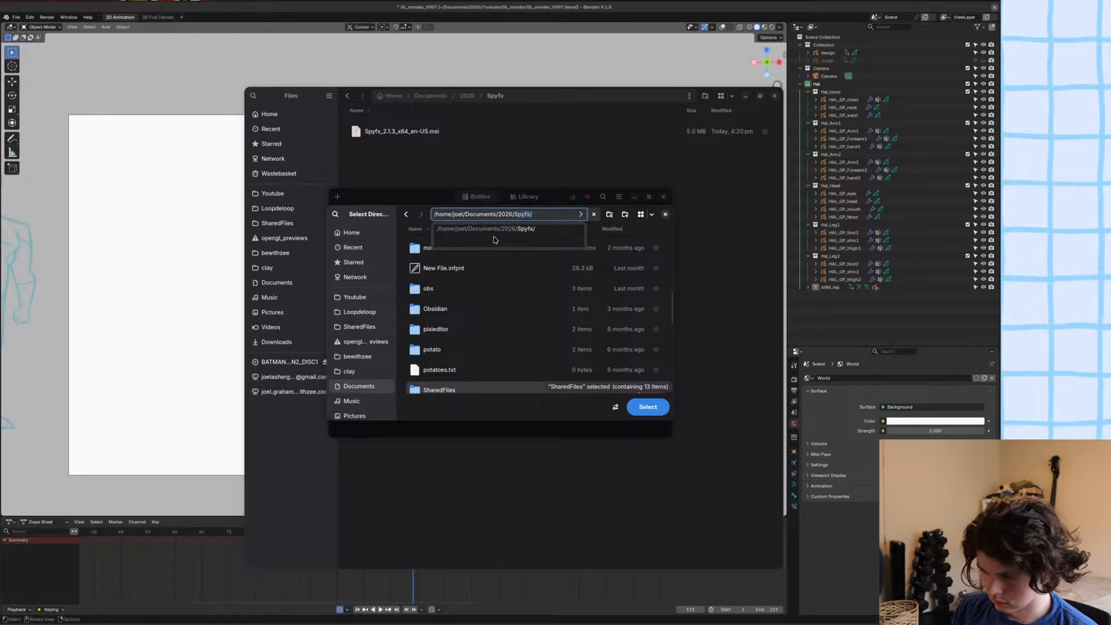
key("Tab")
key("Return")
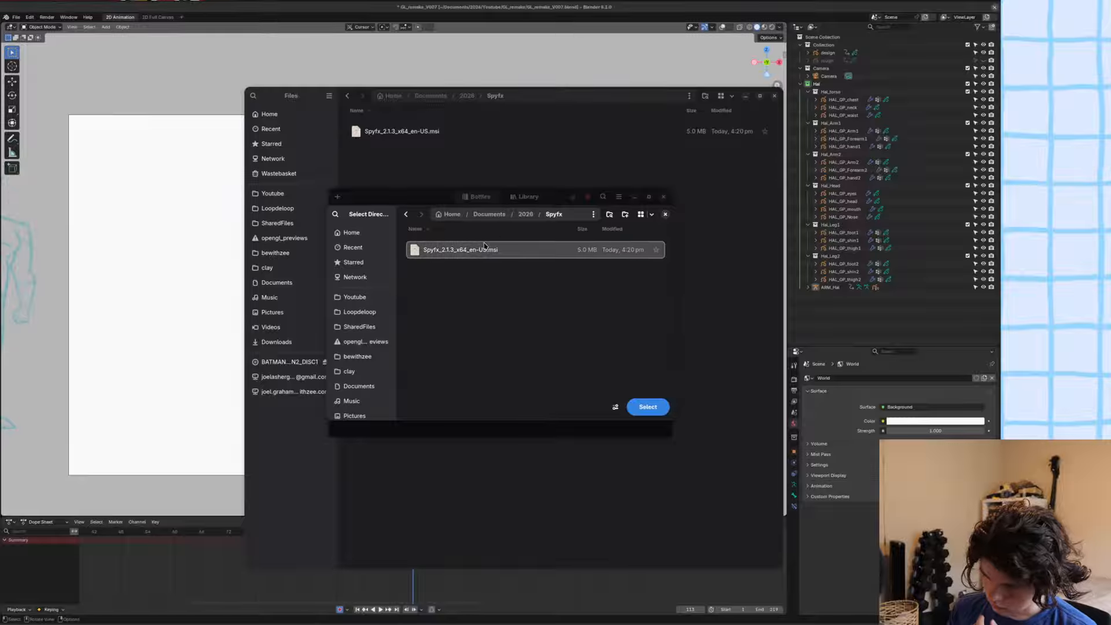
left_click(649, 409)
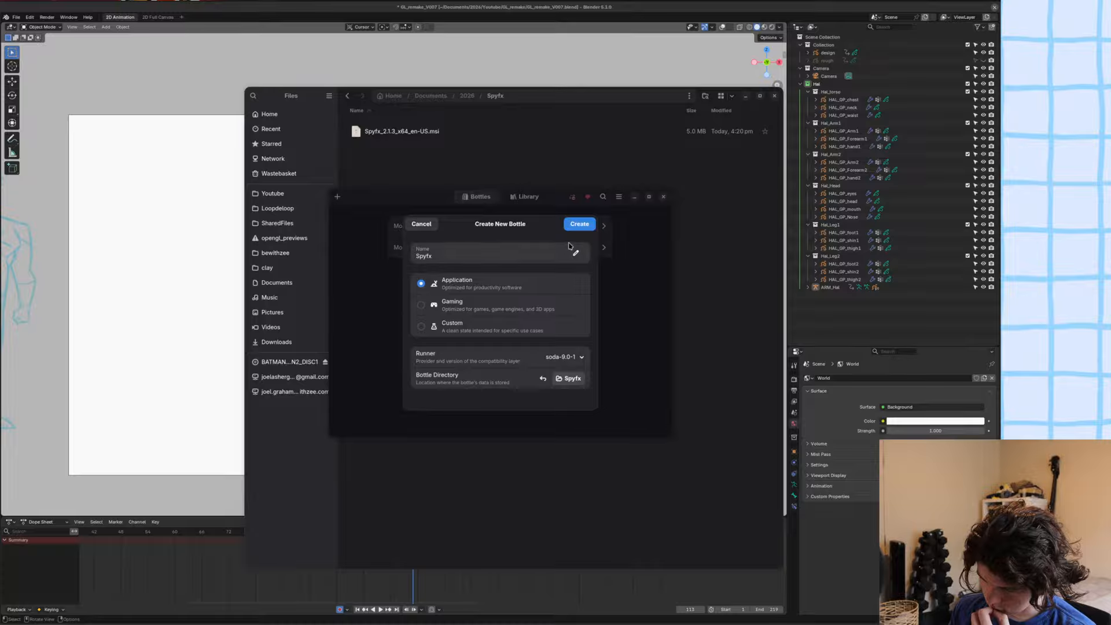
left_click(575, 227)
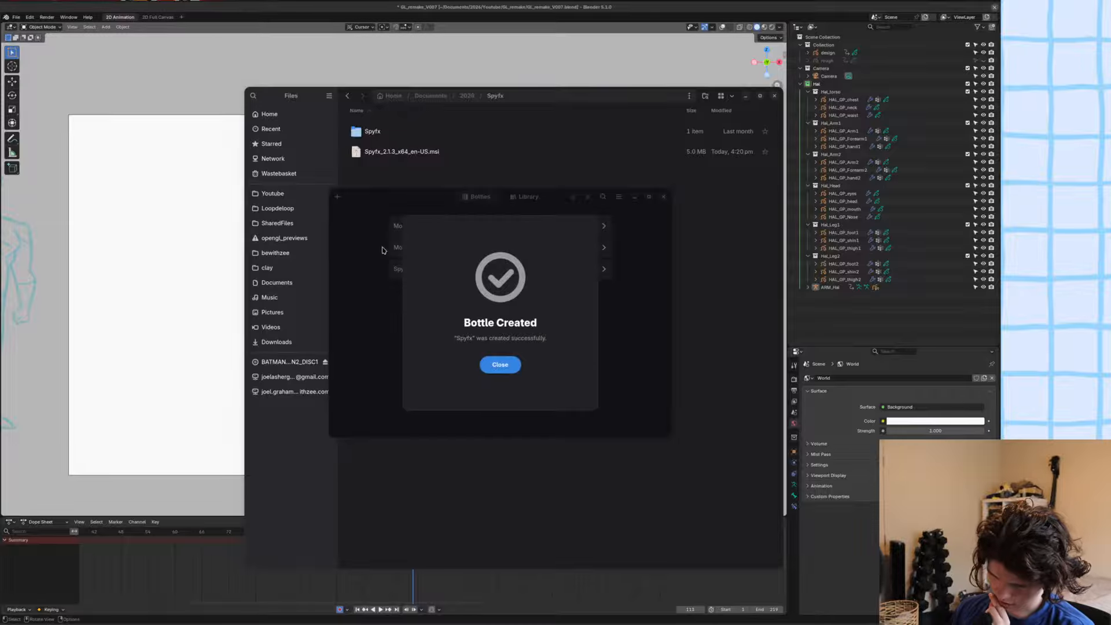
Open the new Spyfx bottle and run Spyfx_2.1.3_x64_en-US.msi from Documents/2026/Spyfx in it.
left_click(504, 365)
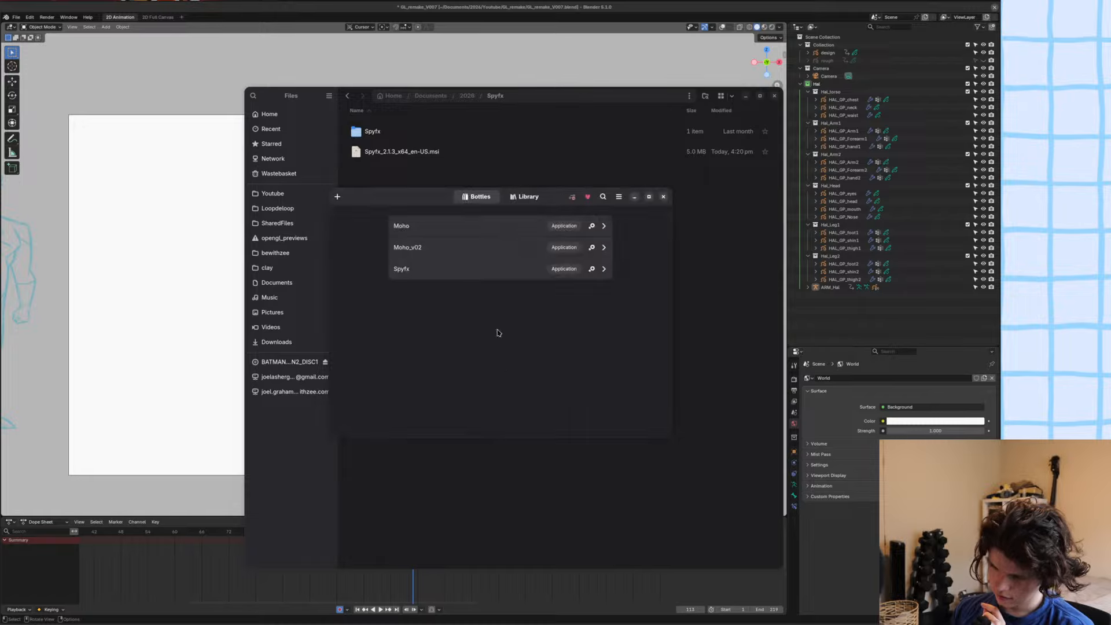
left_click(555, 272)
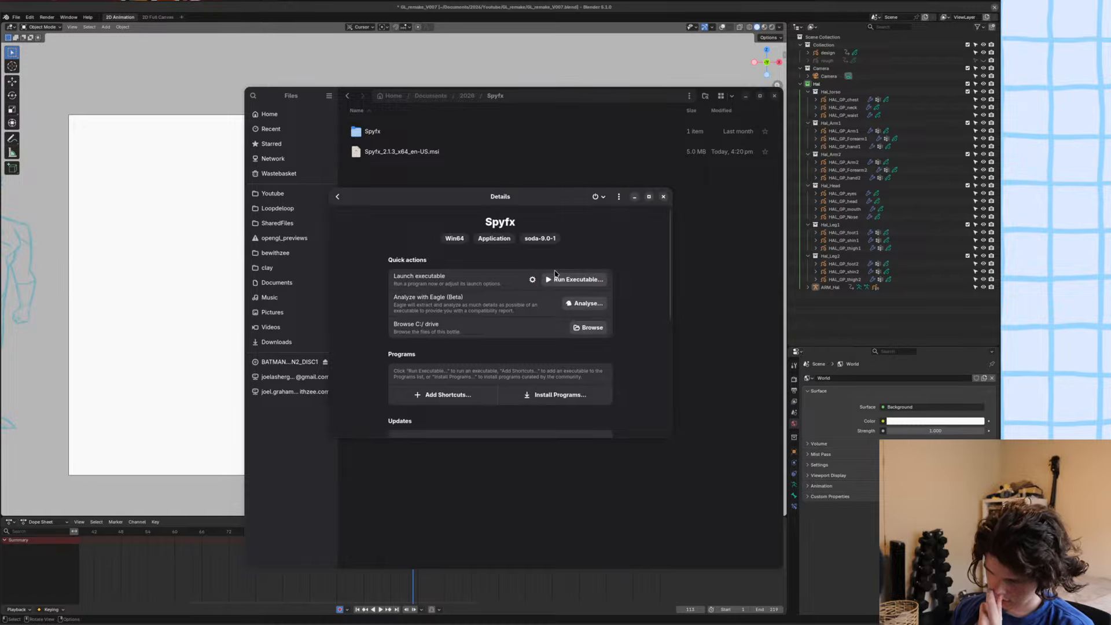
left_click(558, 280)
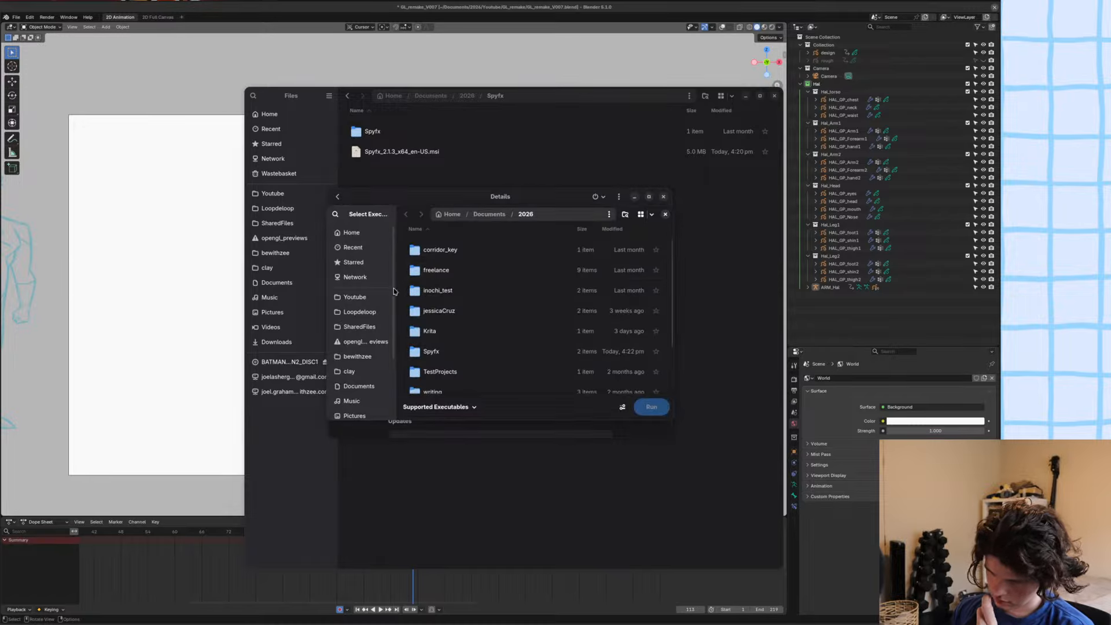
key("ctrl+l")
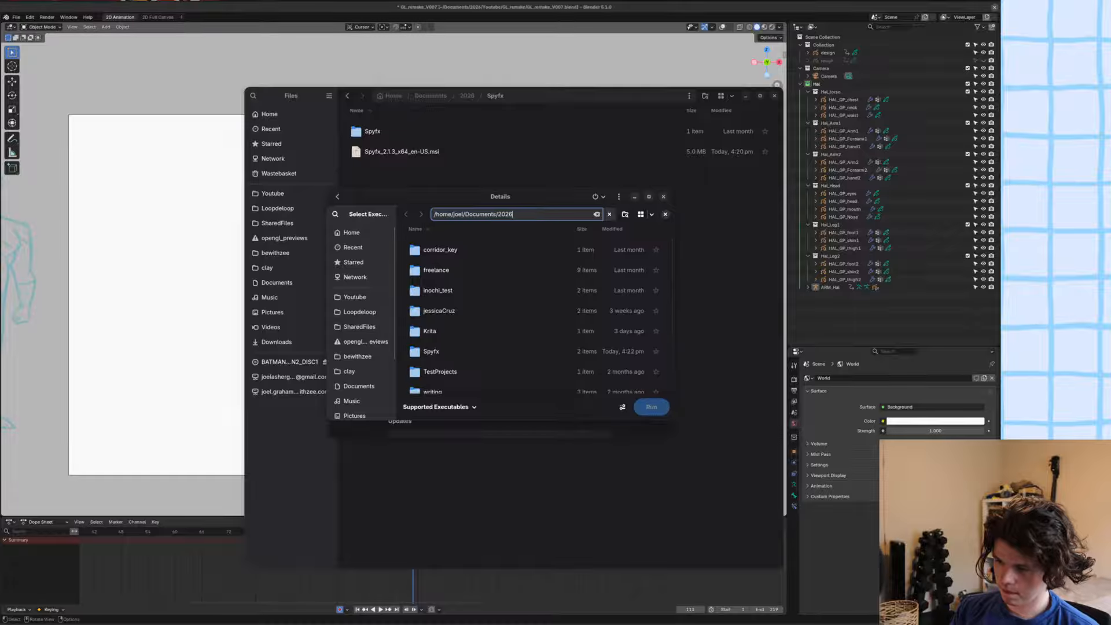
type("/Spyfx/")
key("Return")
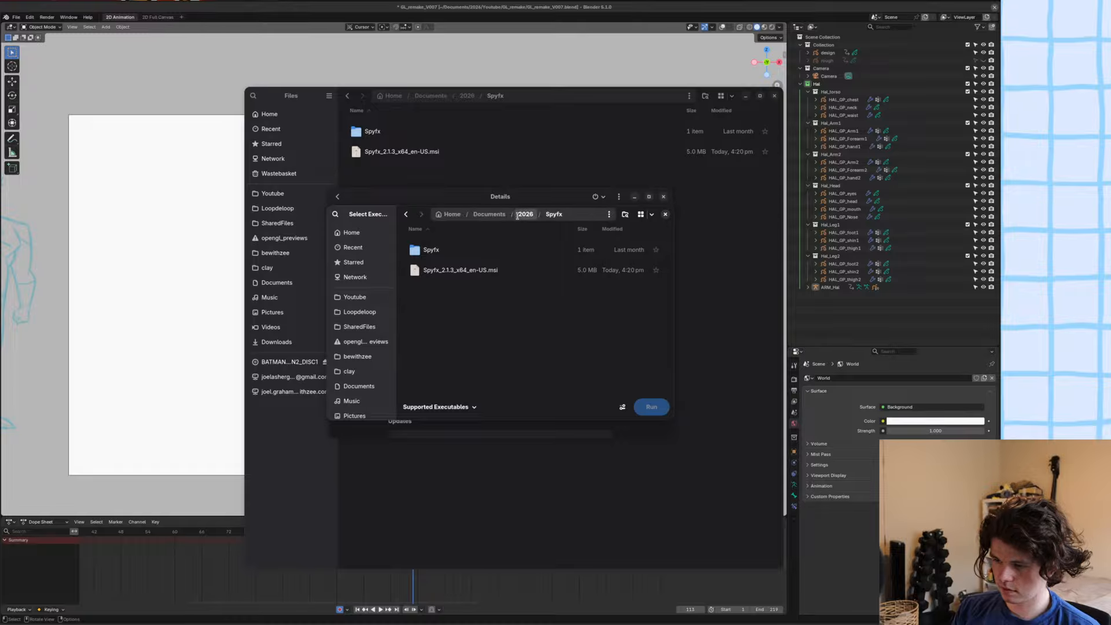
double_click(449, 270)
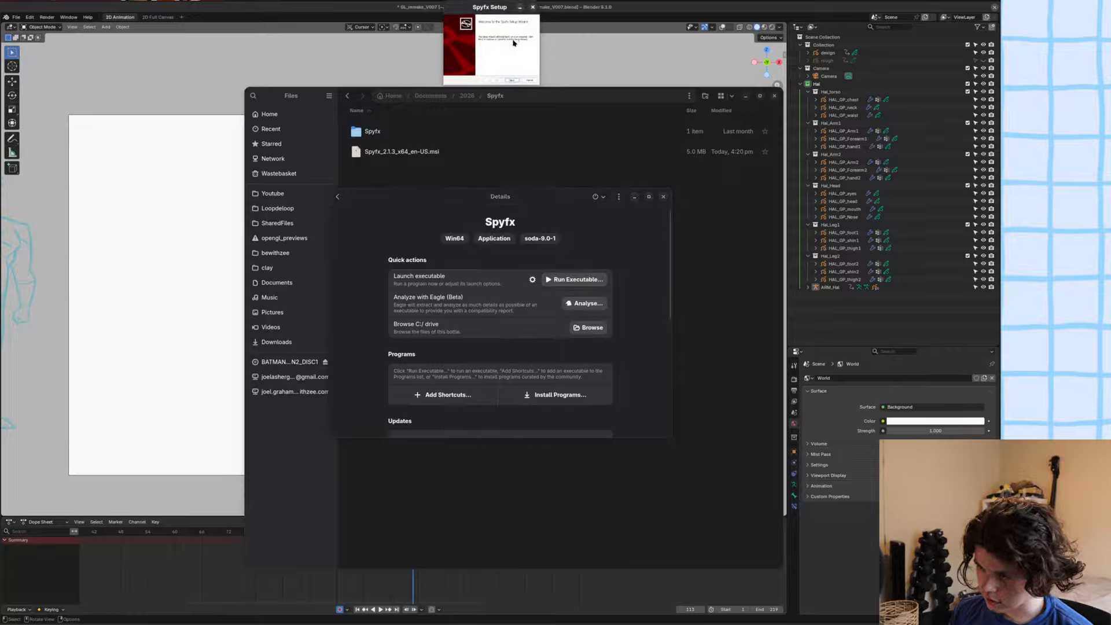
Install Spyfx through its setup wizard and finish the wizard.
left_click(502, 398)
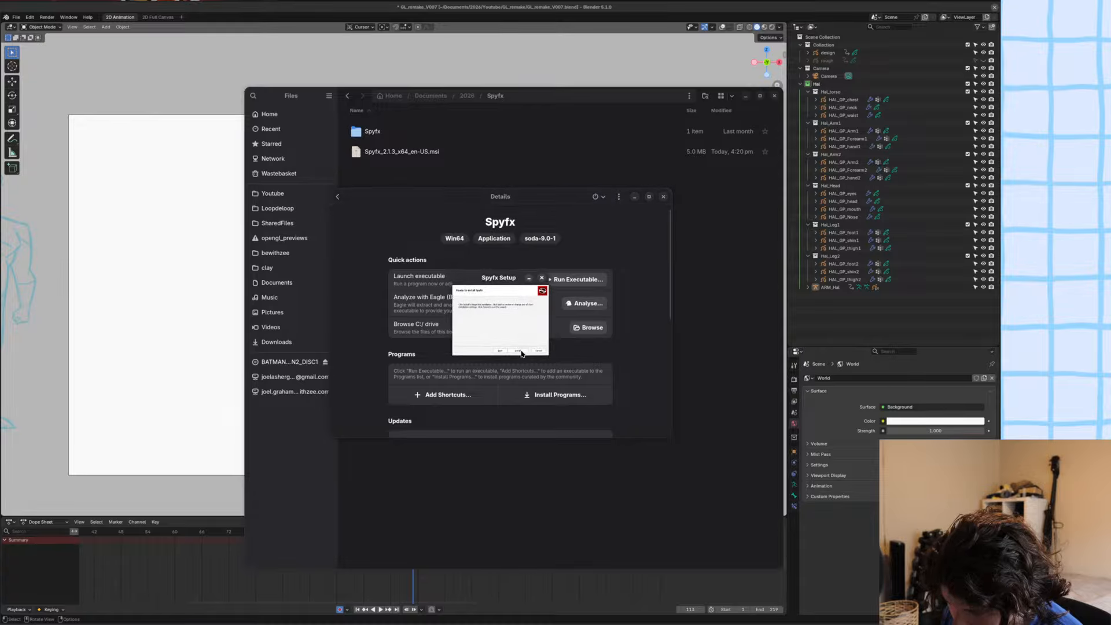
left_click(520, 354)
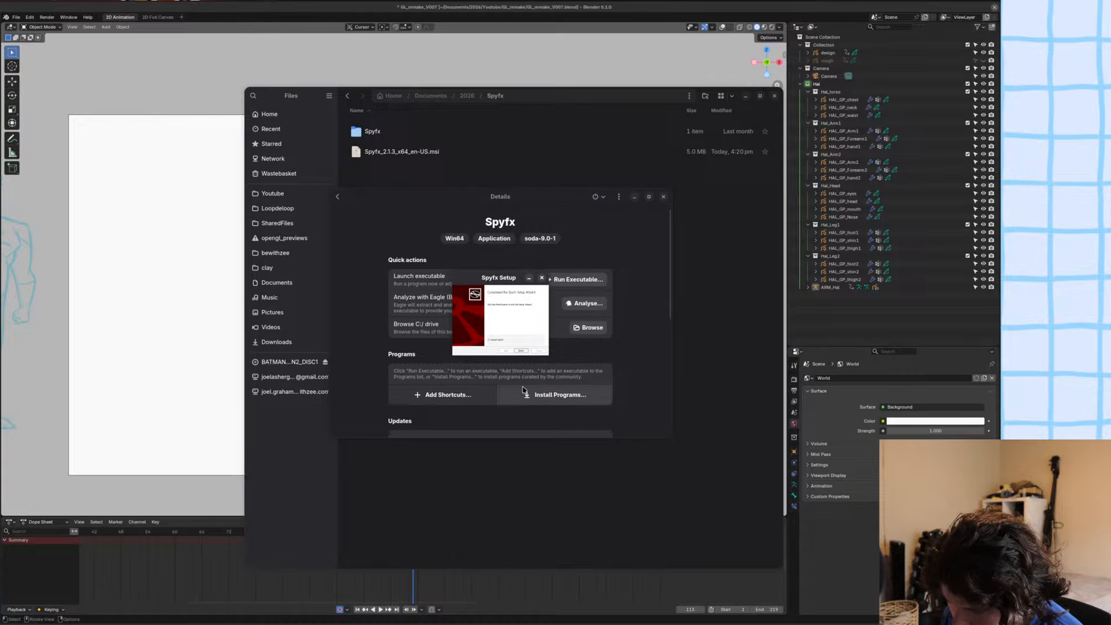
left_click(521, 351)
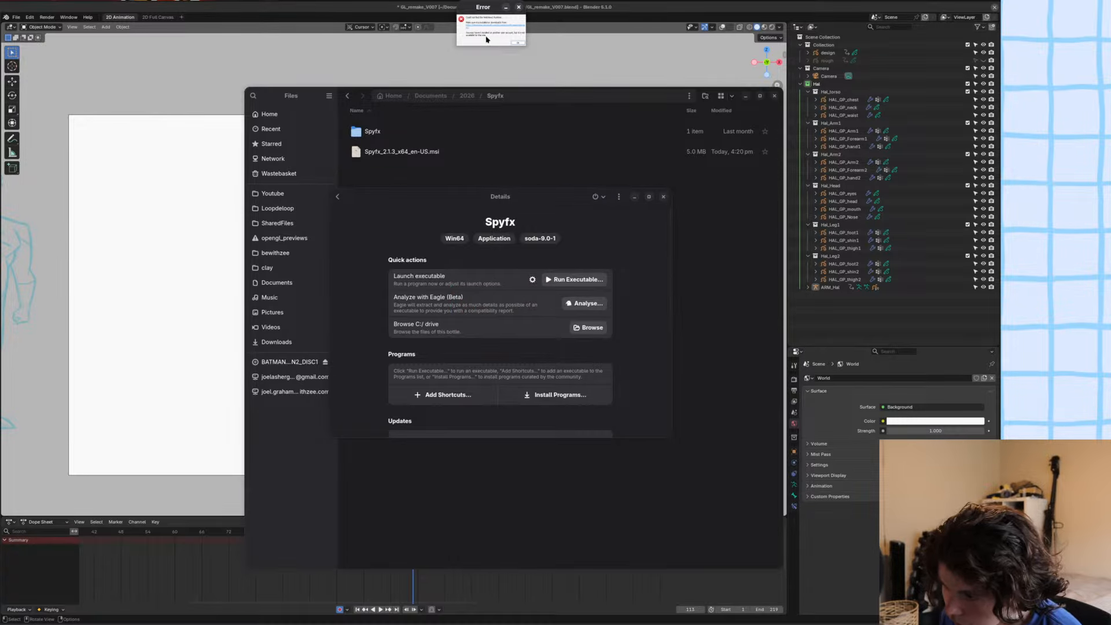
Move the Spyfx error dialog over the bottle details window and dismiss it.
left_click_drag(487, 40, 498, 336)
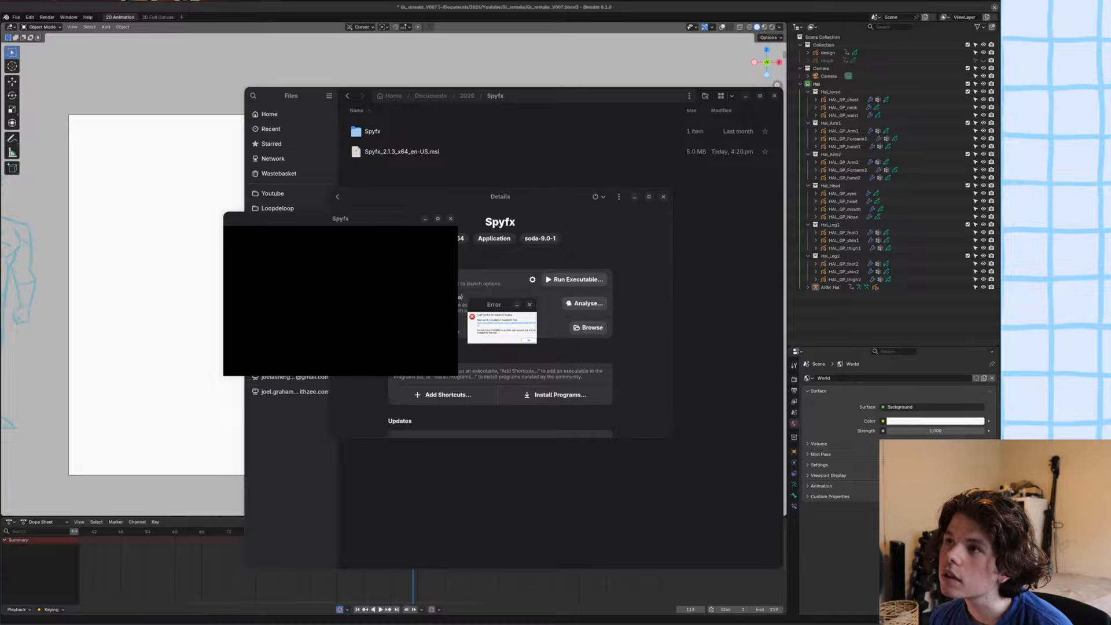
left_click(420, 267)
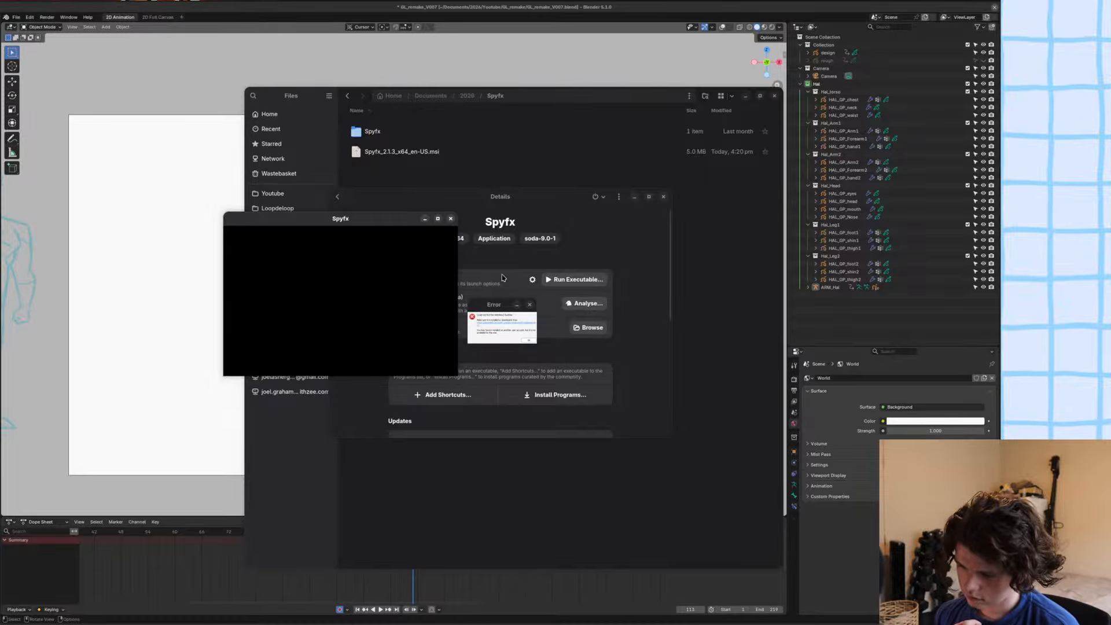
left_click(529, 342)
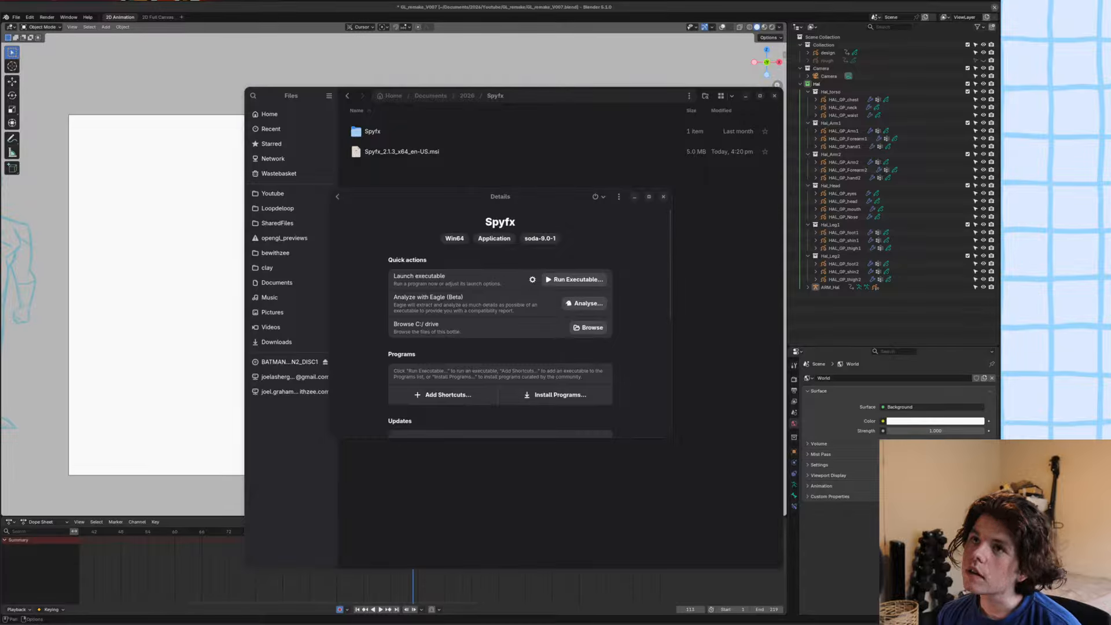
key("XF86AudioRaiseVolume")
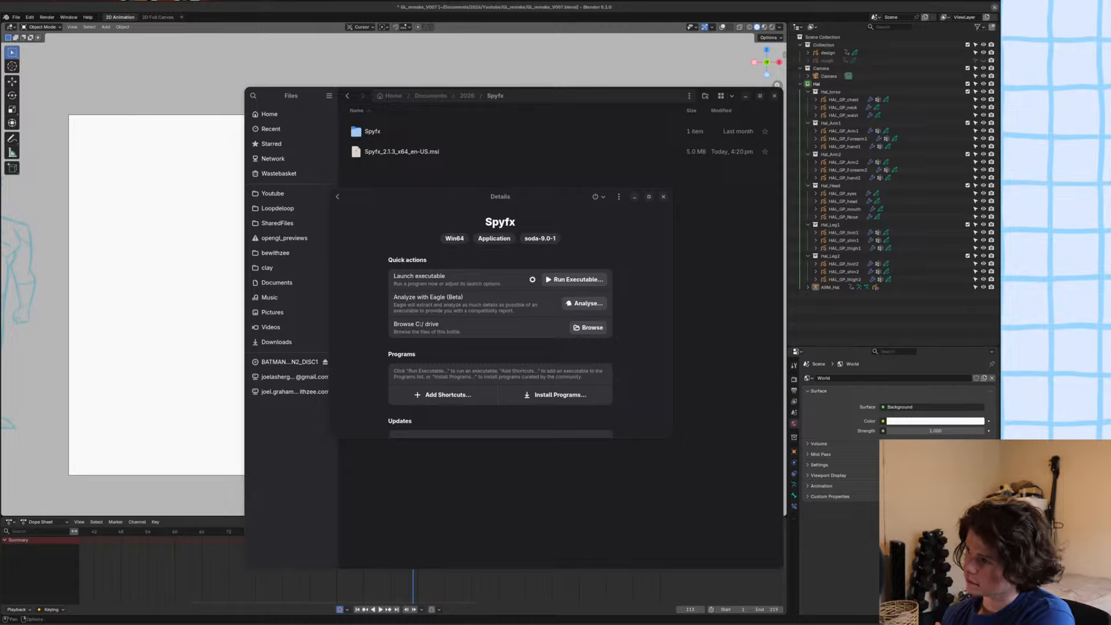
Browse the bottle's C: drive down to ProgramData/Microsoft/Windows/Start Menu, and close that file window.
left_click(582, 283)
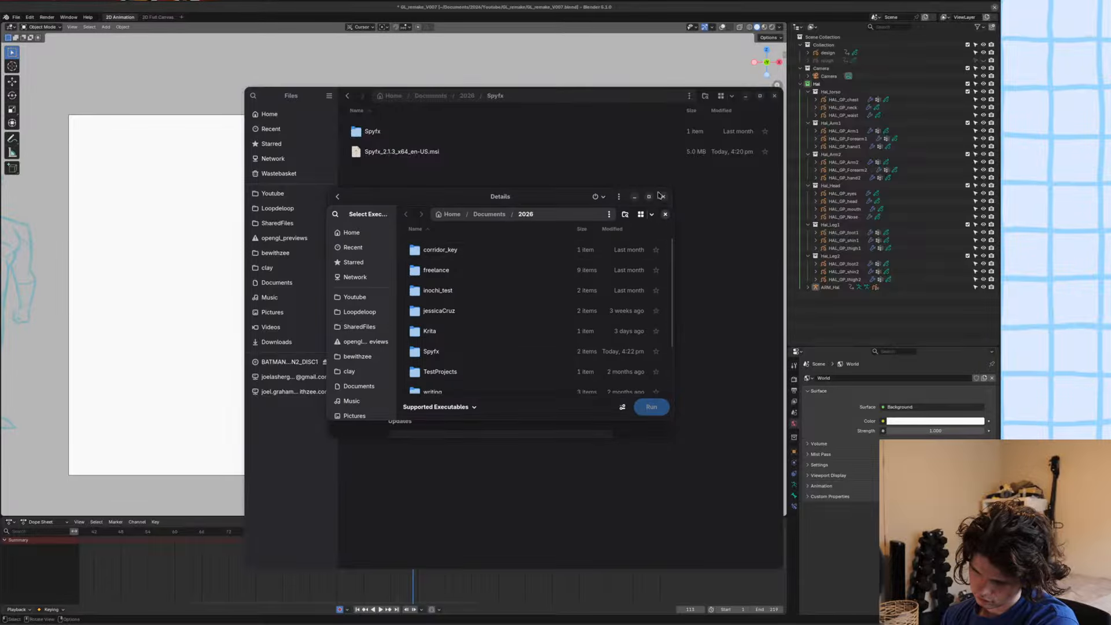
left_click(666, 215)
left_click(589, 326)
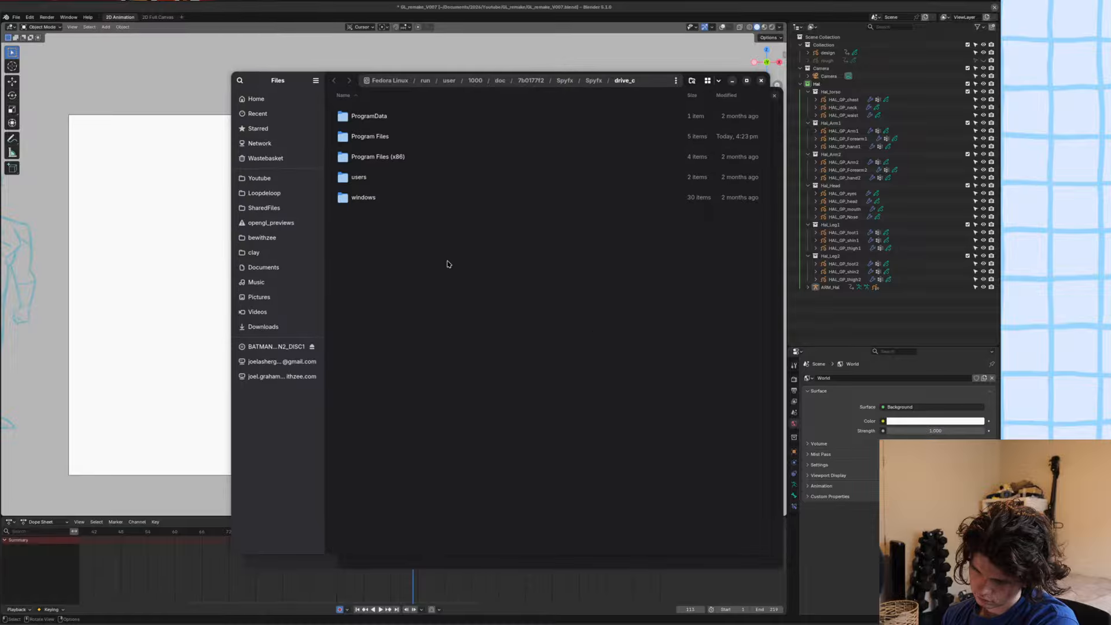
double_click(370, 116)
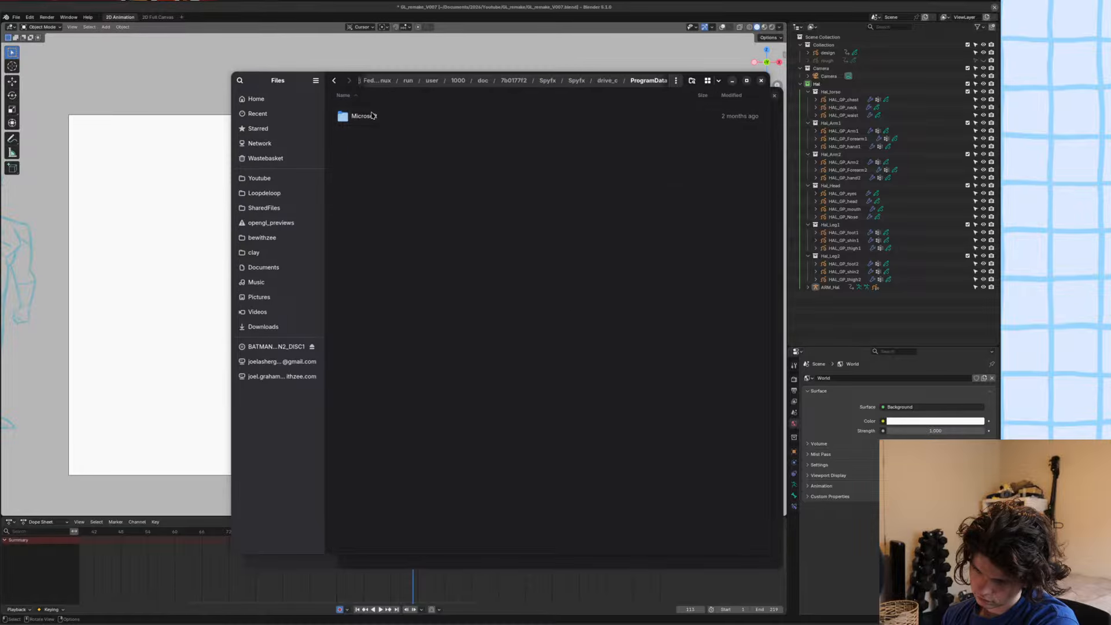
double_click(373, 115)
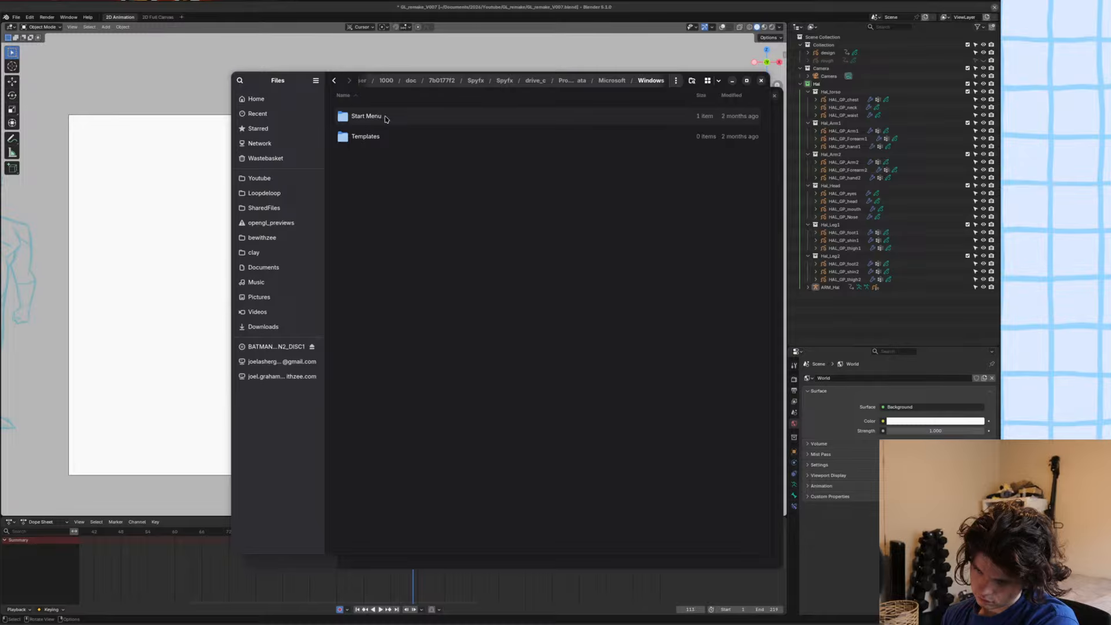
double_click(384, 117)
left_click(761, 80)
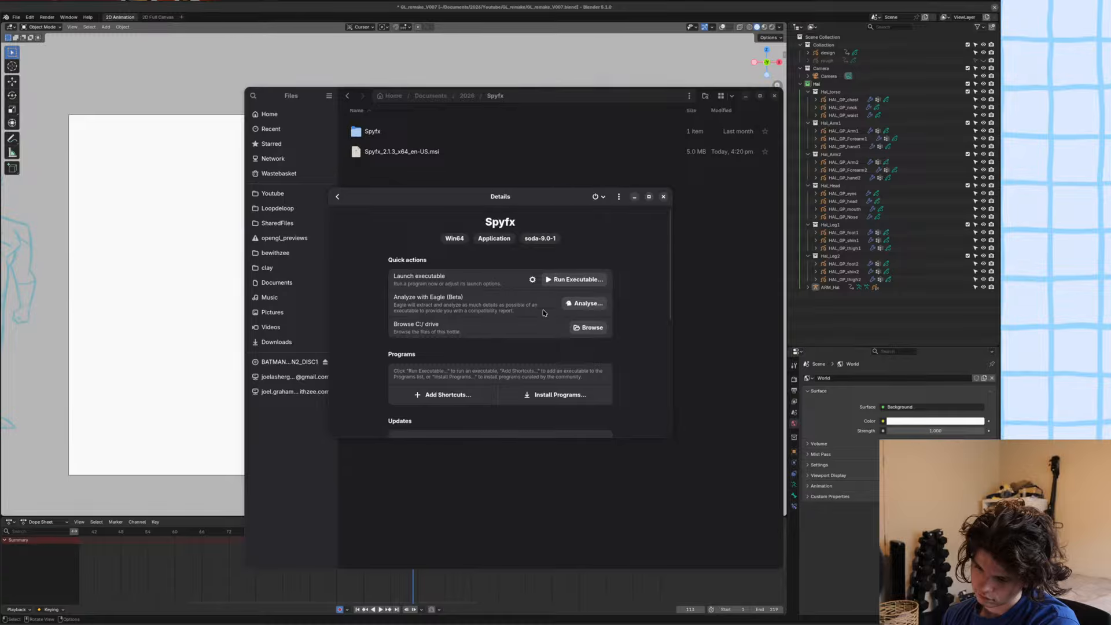
Run Spyfx_2.1.3_x64_en-US.msi from the Documents/2026/Spyfx folder again in the Spyfx bottle.
left_click(576, 280)
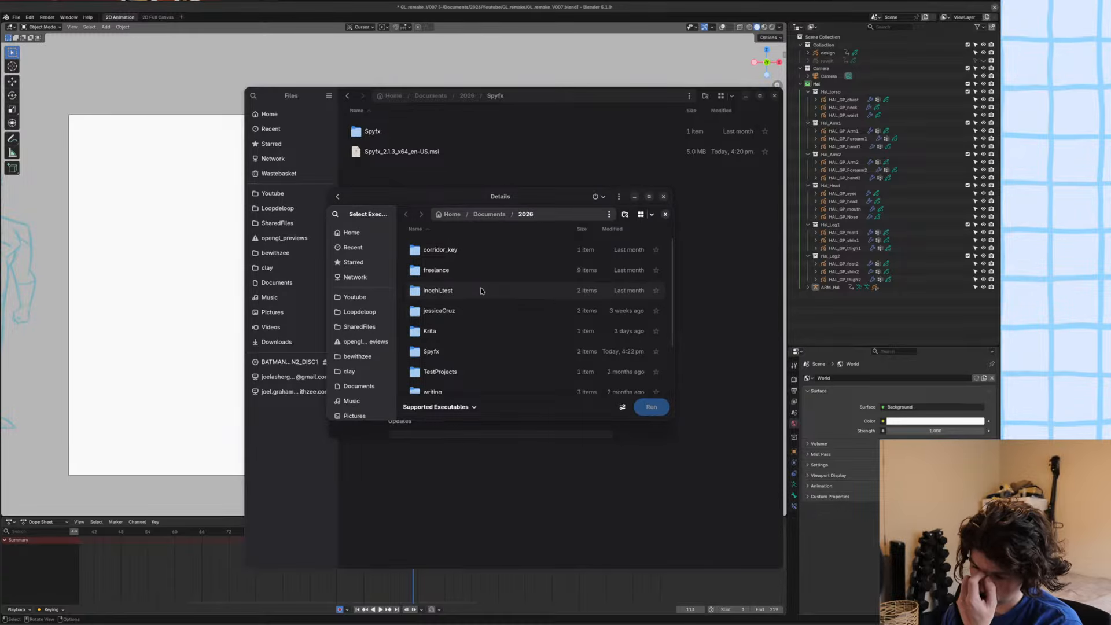
scroll(480, 290, "down", 1)
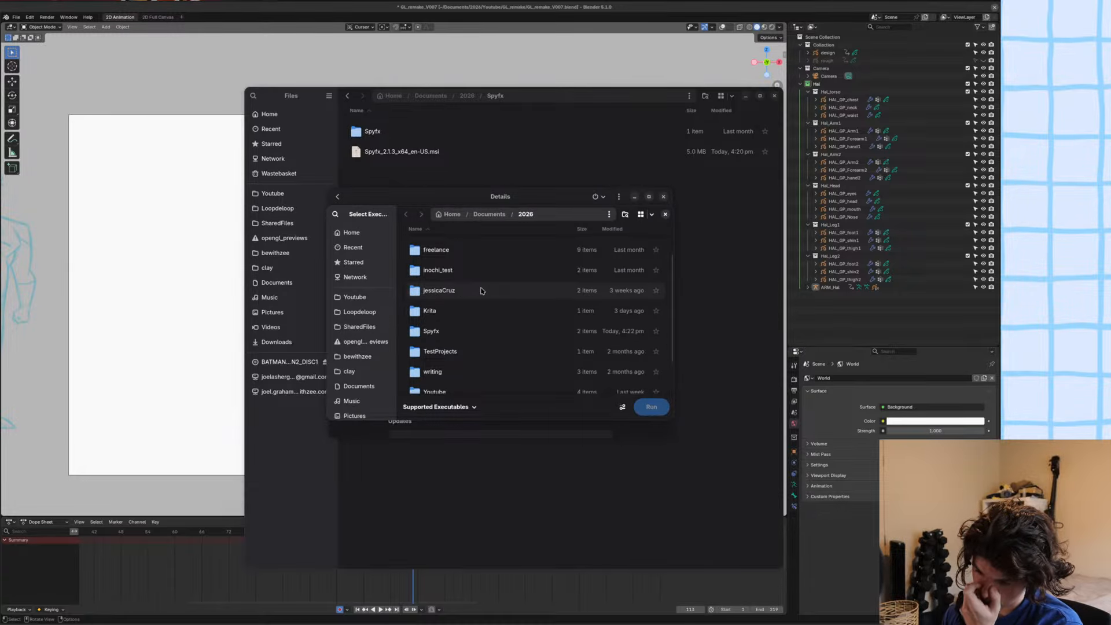
scroll(457, 319, "down", 2)
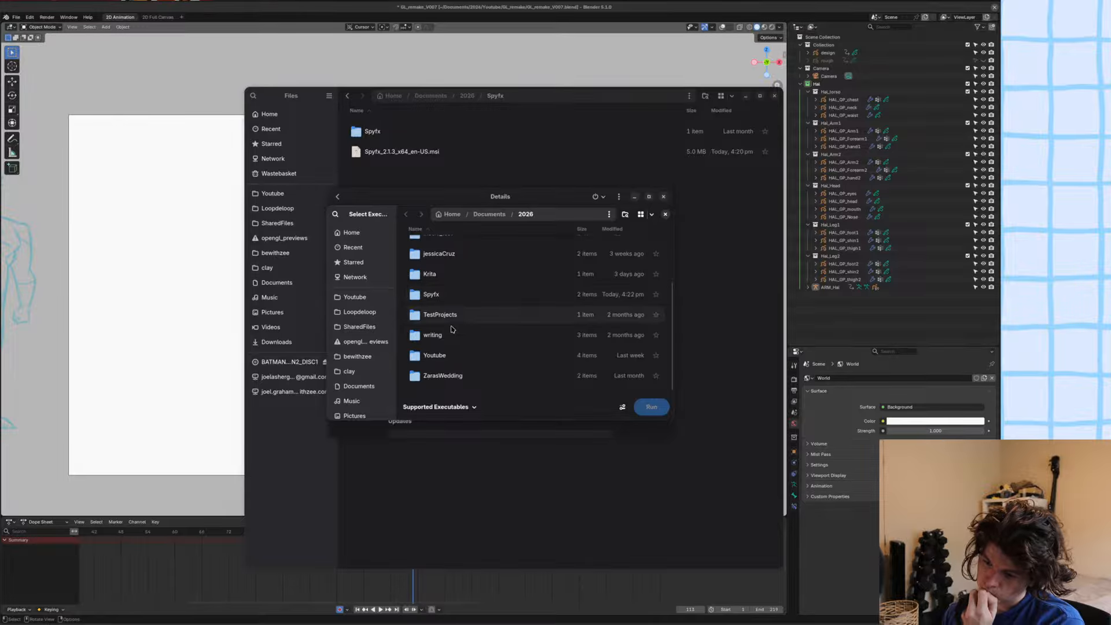
scroll(450, 323, "up", 3)
scroll(449, 324, "down", 3)
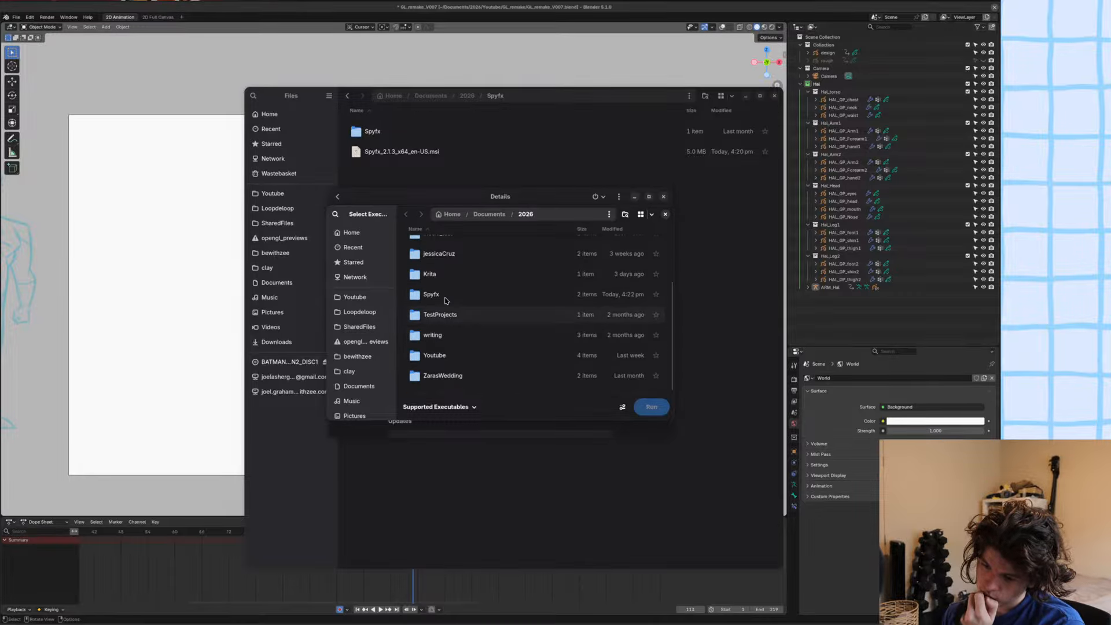
double_click(446, 300)
double_click(438, 274)
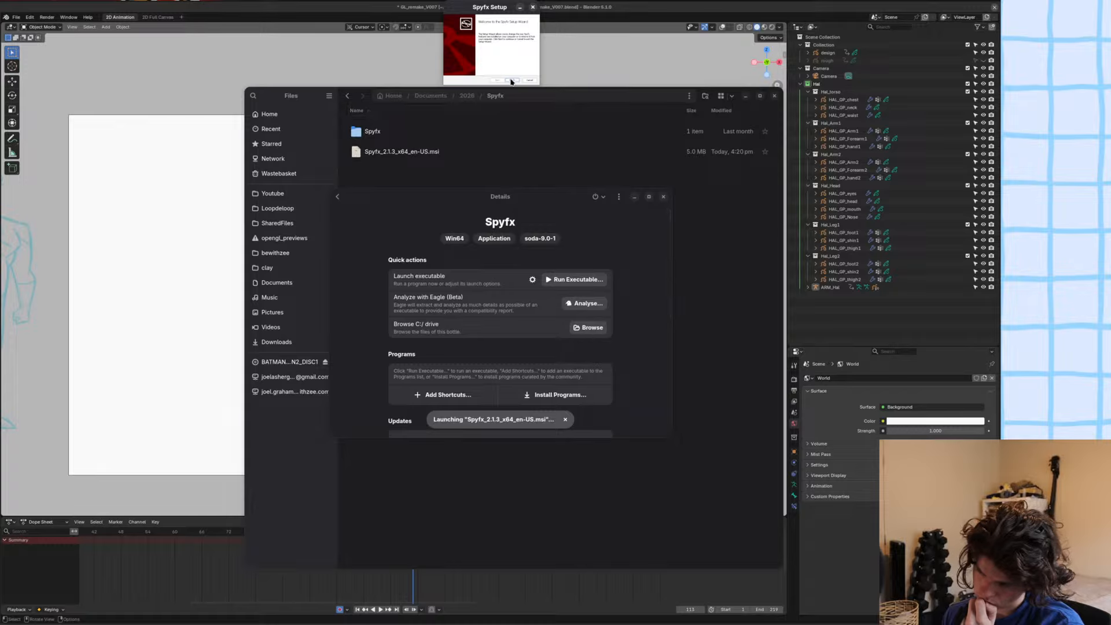
Remove the Spyfx installation through the setup wizard's maintenance options and finish the wizard.
left_click(512, 81)
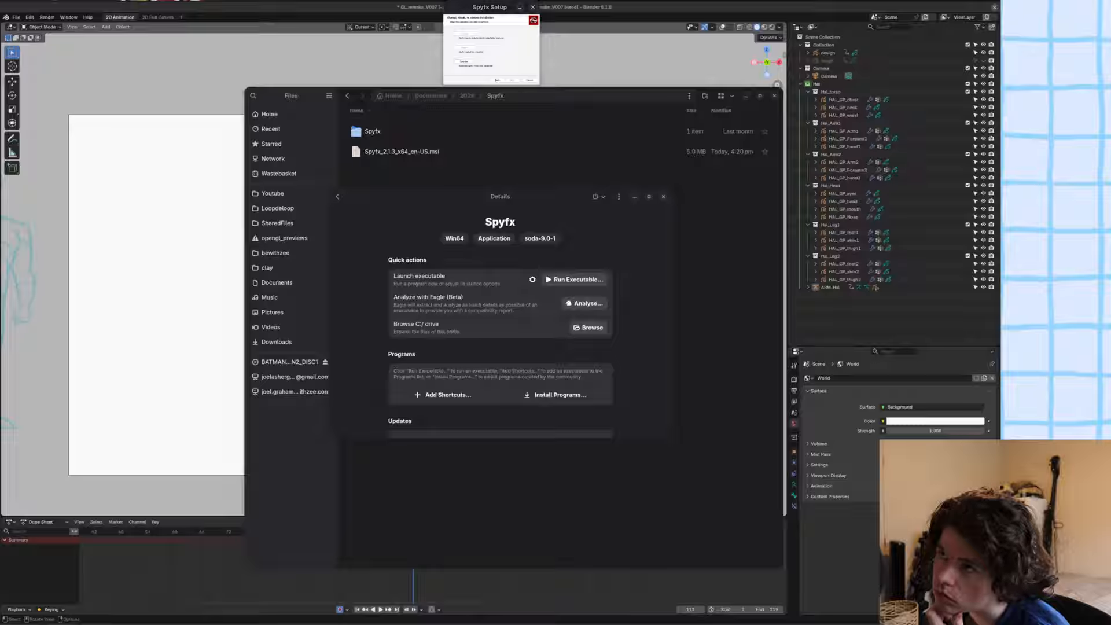
left_click(497, 52)
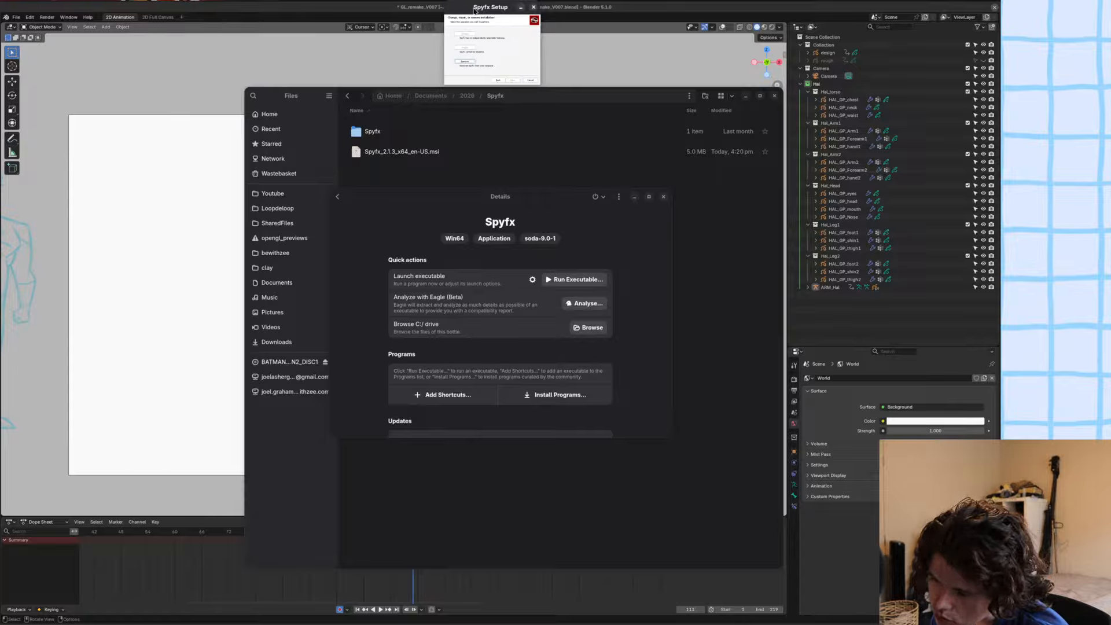
left_click_drag(474, 9, 511, 146)
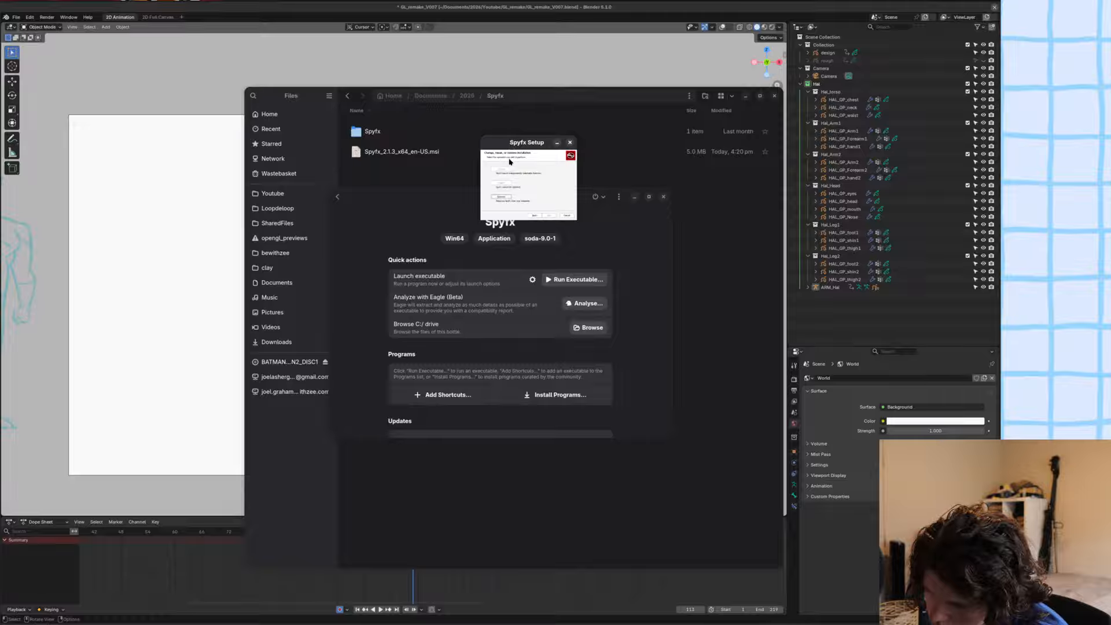
left_click(502, 197)
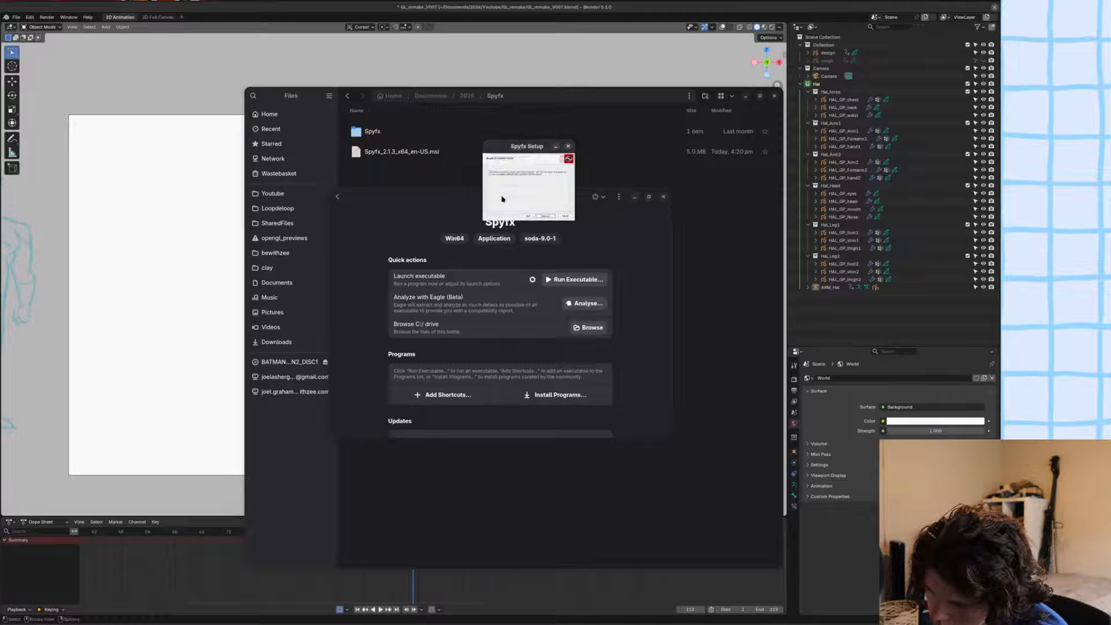
left_click(545, 217)
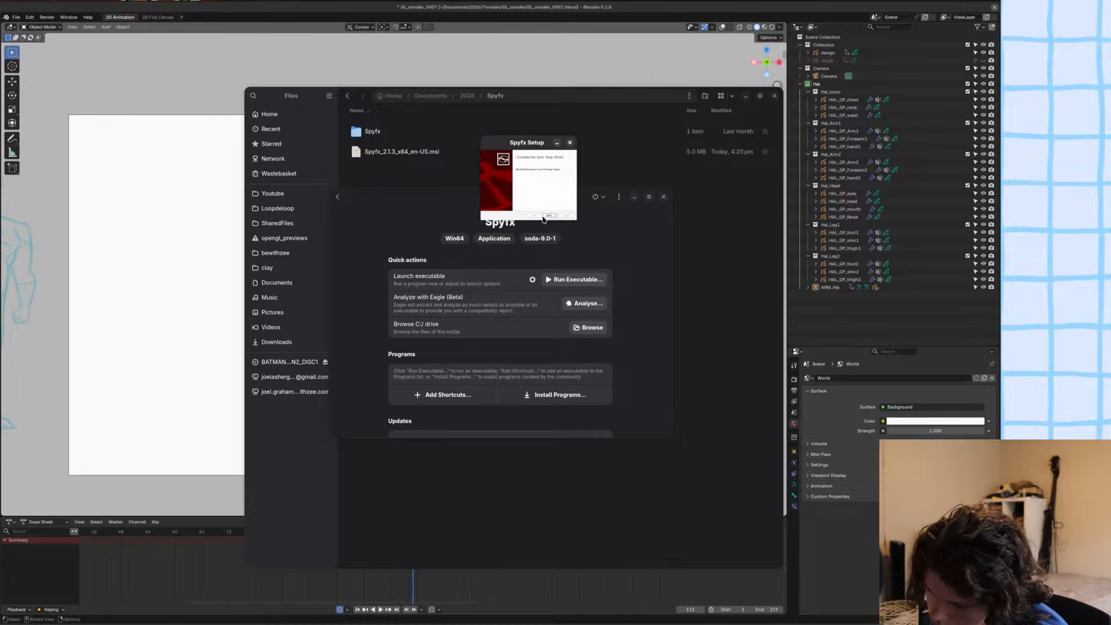
left_click(544, 218)
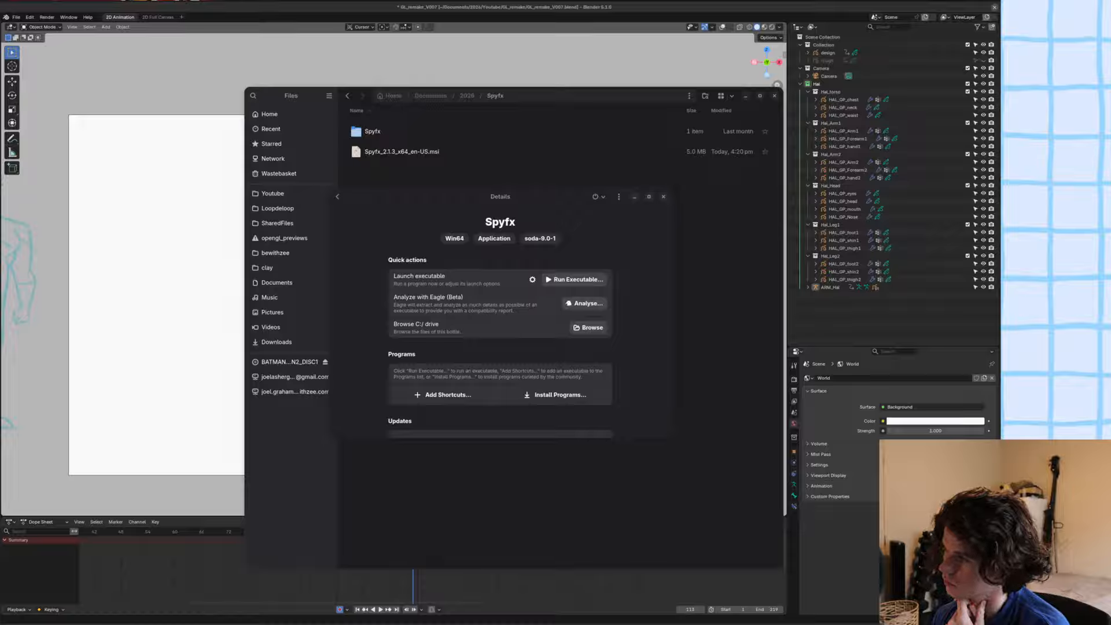
Close the Bottles and Files windows to return to Blender, and play back the superhero animation.
left_click(663, 196)
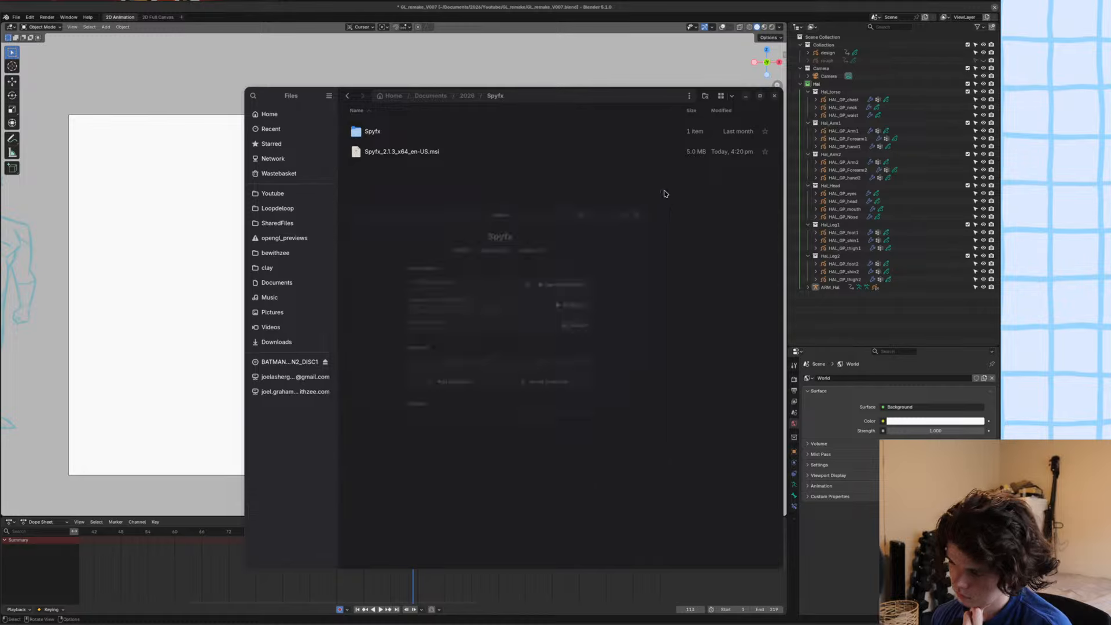
left_click(774, 95)
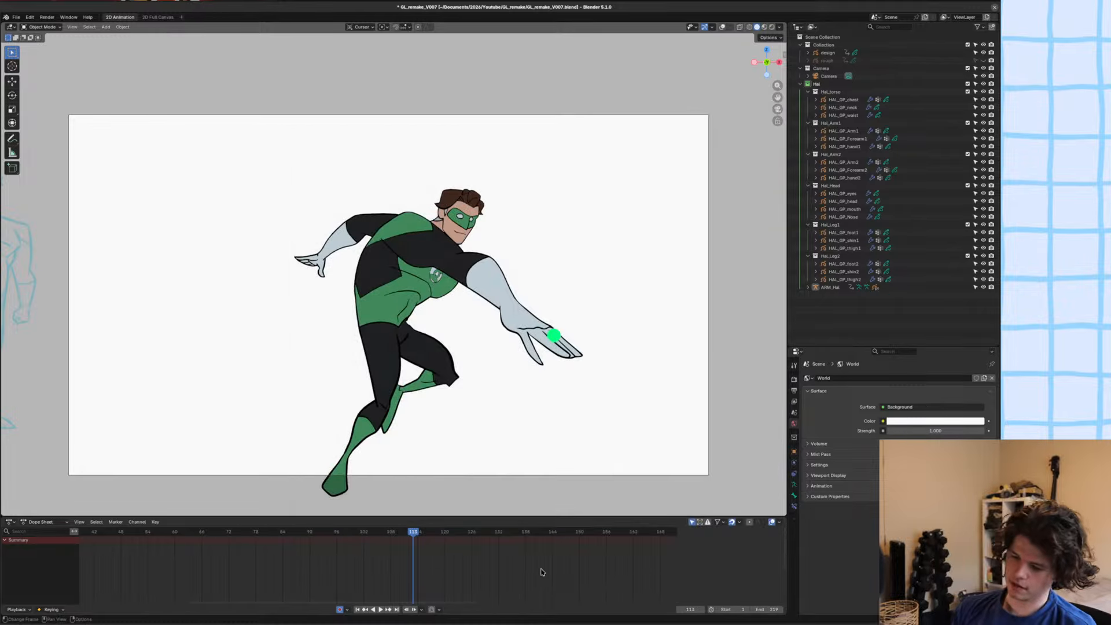
key("space")
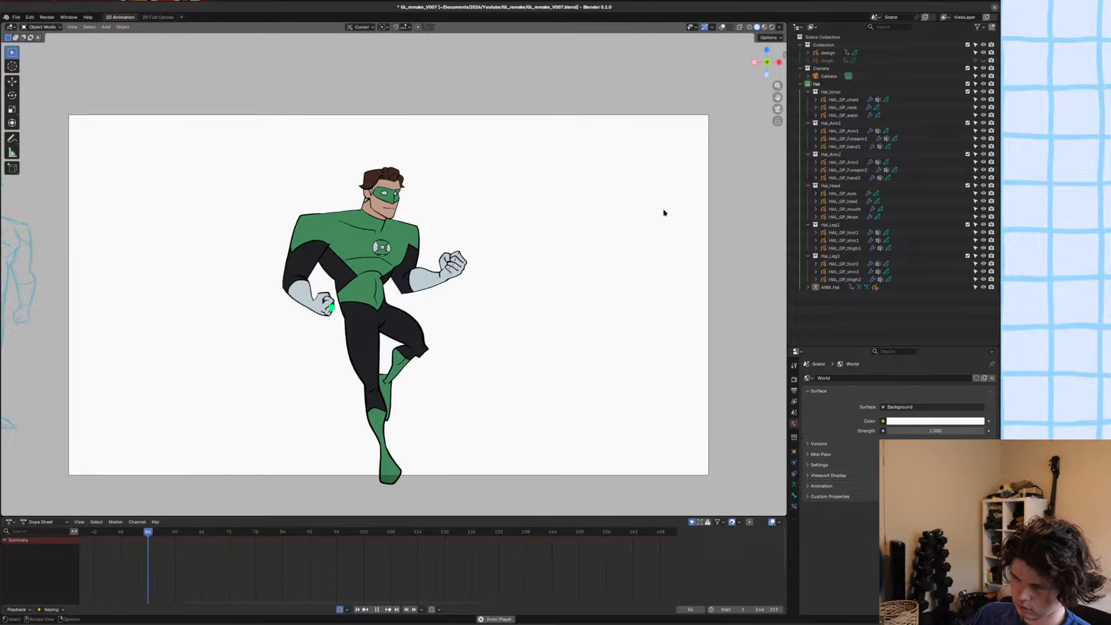
key("space")
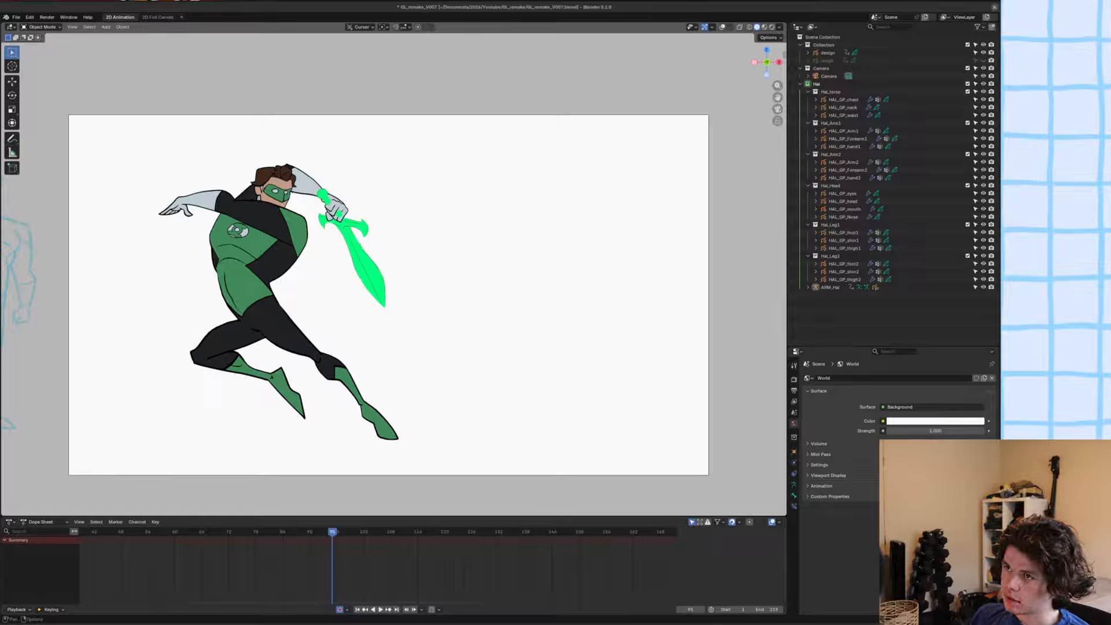
Proceed through the Spyfx Setup wizard with the preselected options, keep the default destination folder, and start the installation.
left_click(537, 507)
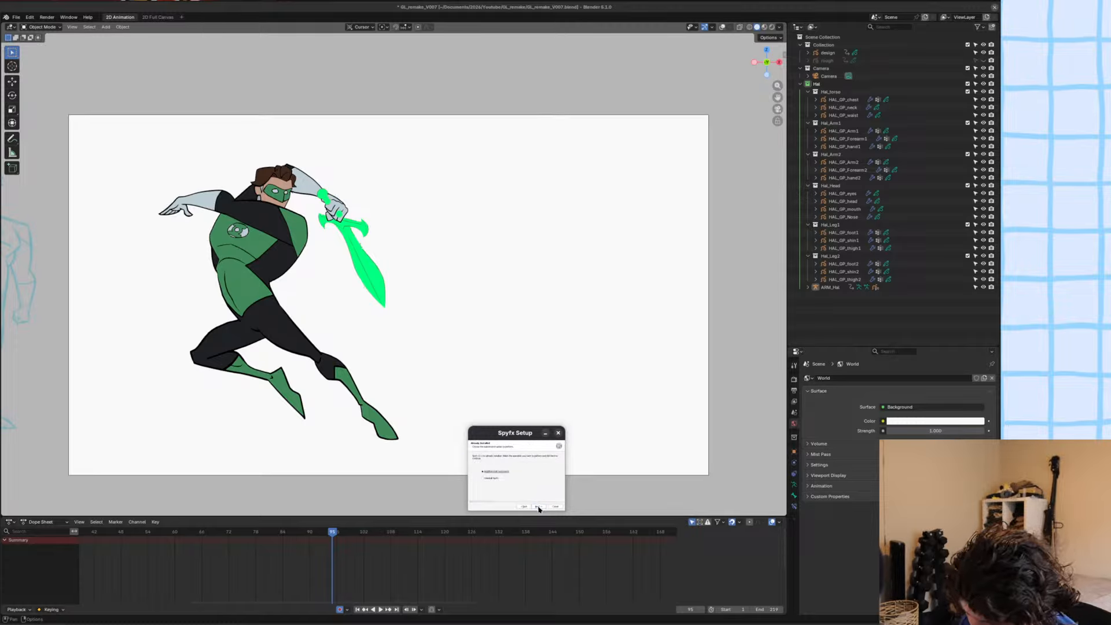
left_click(538, 507)
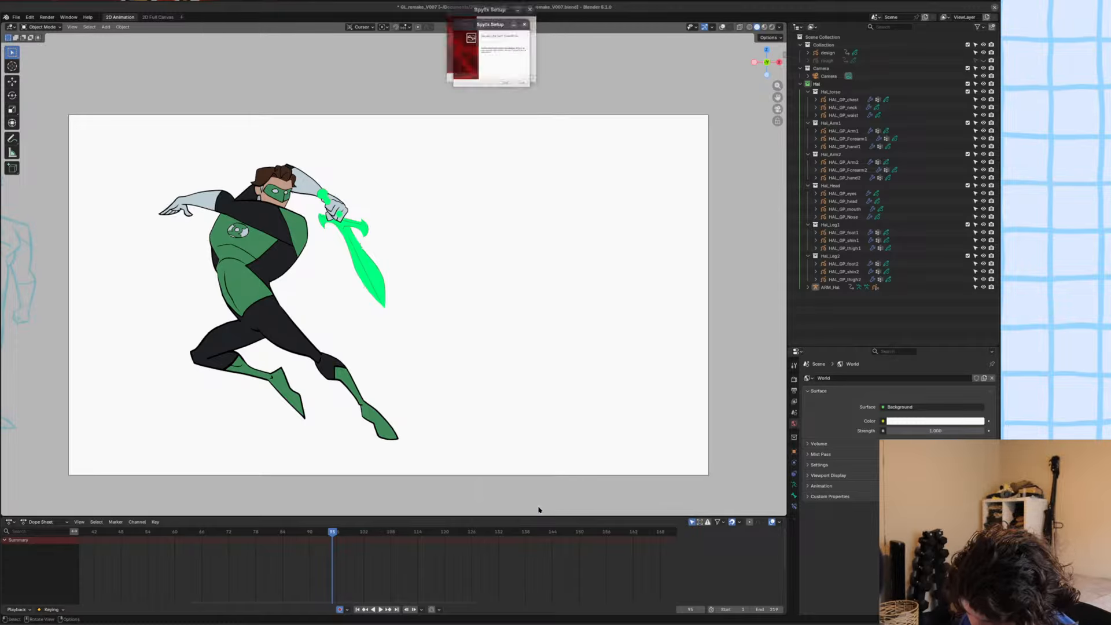
left_click(507, 80)
left_click(511, 81)
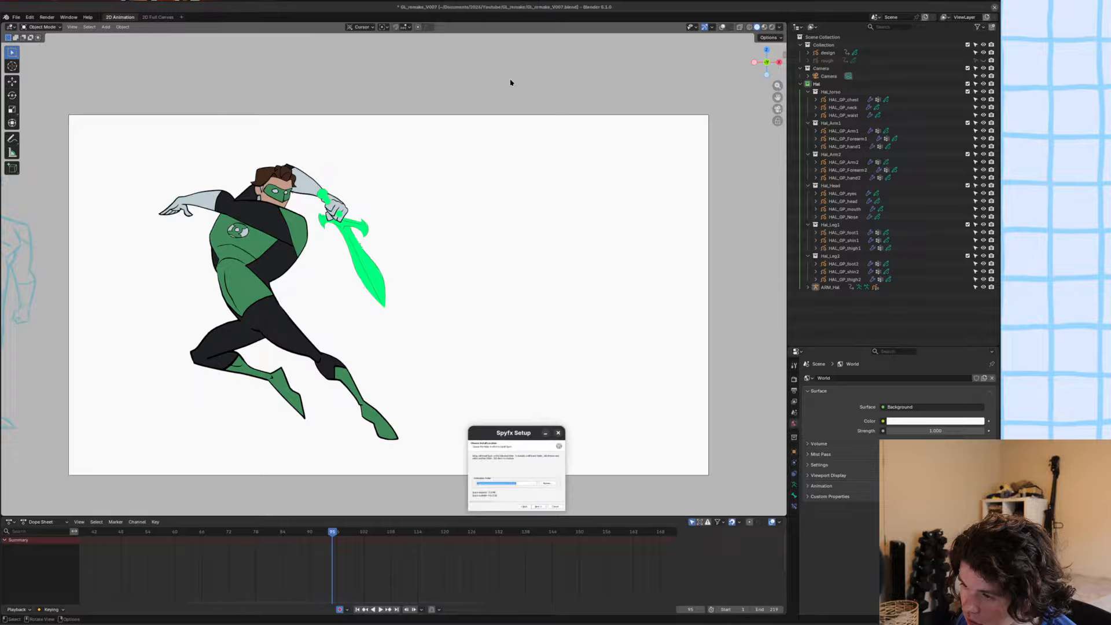
left_click(537, 506)
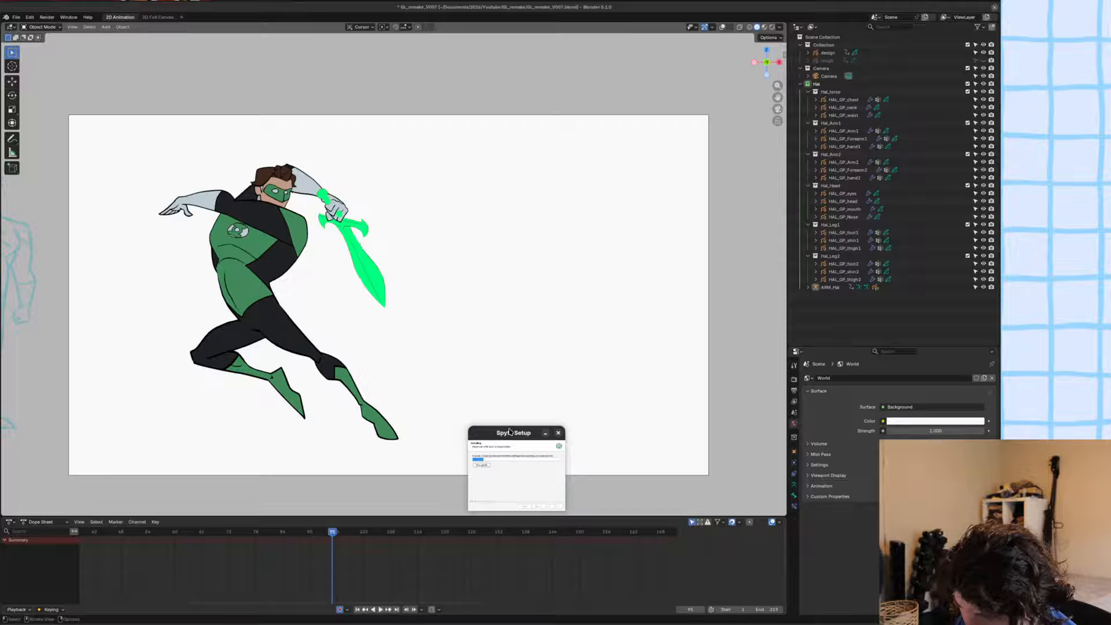
Reposition the Spyfx Setup window and play the superhero animation during the installation, then close the wizard.
left_click_drag(511, 439, 493, 383)
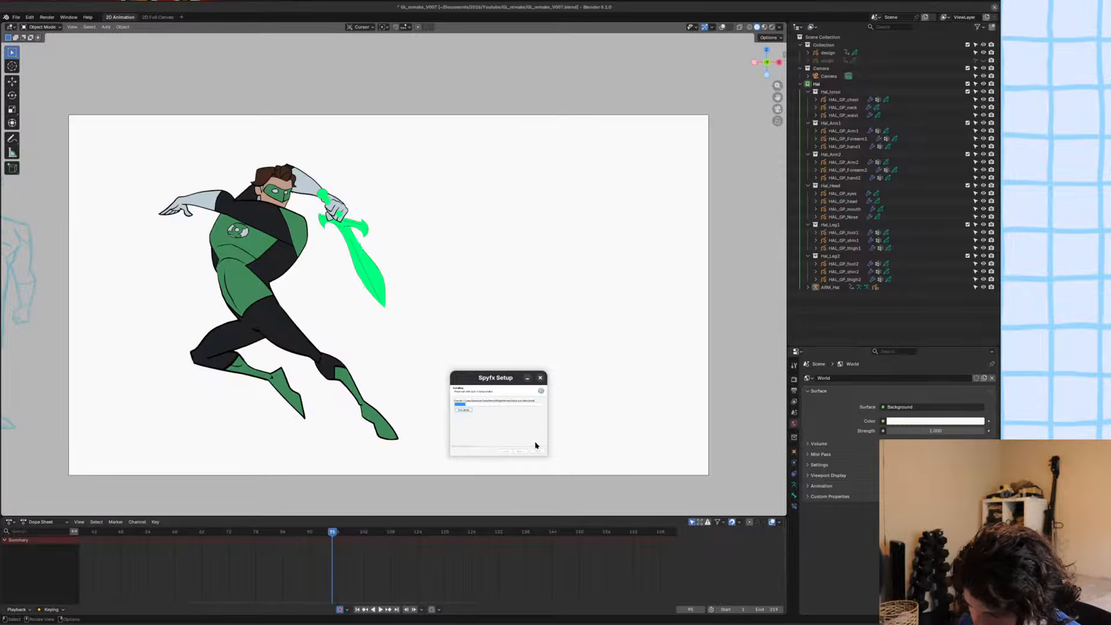
left_click_drag(516, 427, 528, 358)
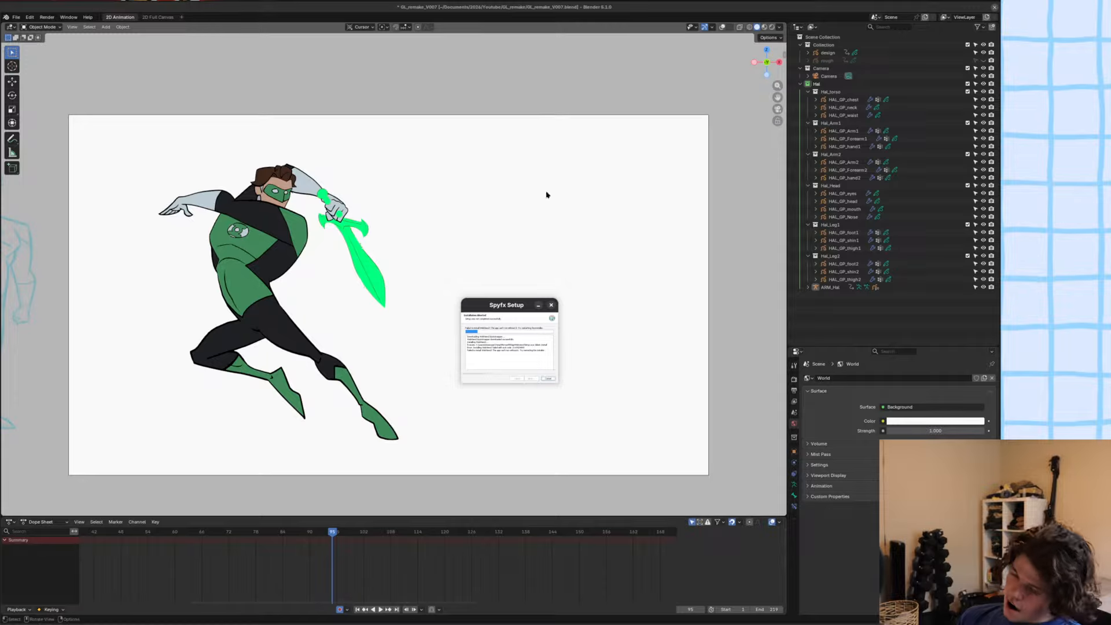
left_click_drag(506, 301, 497, 303)
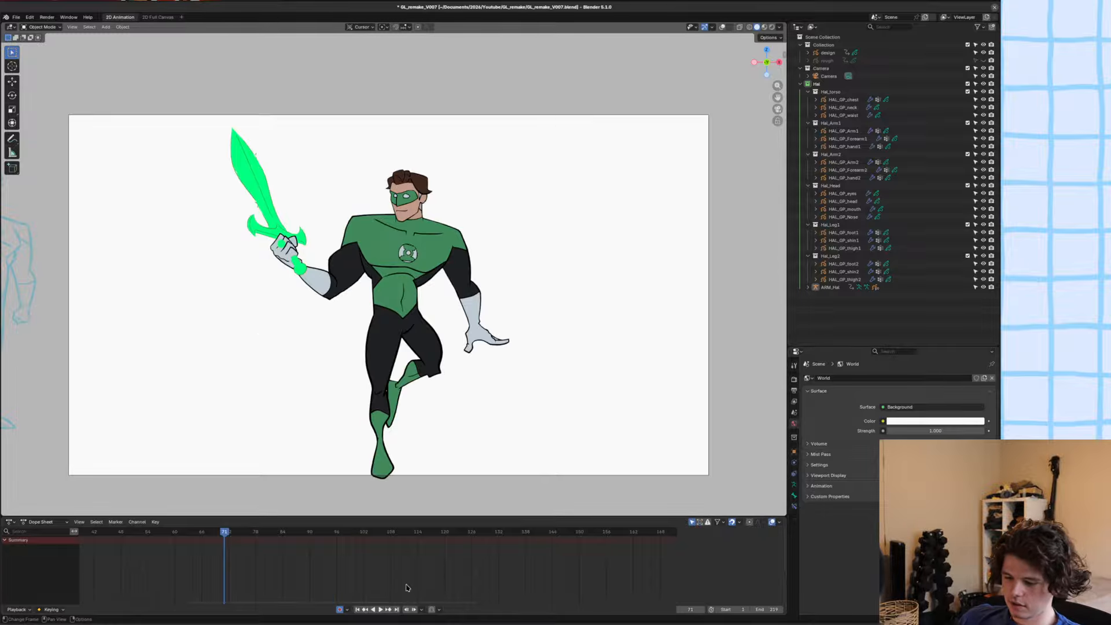
key("space")
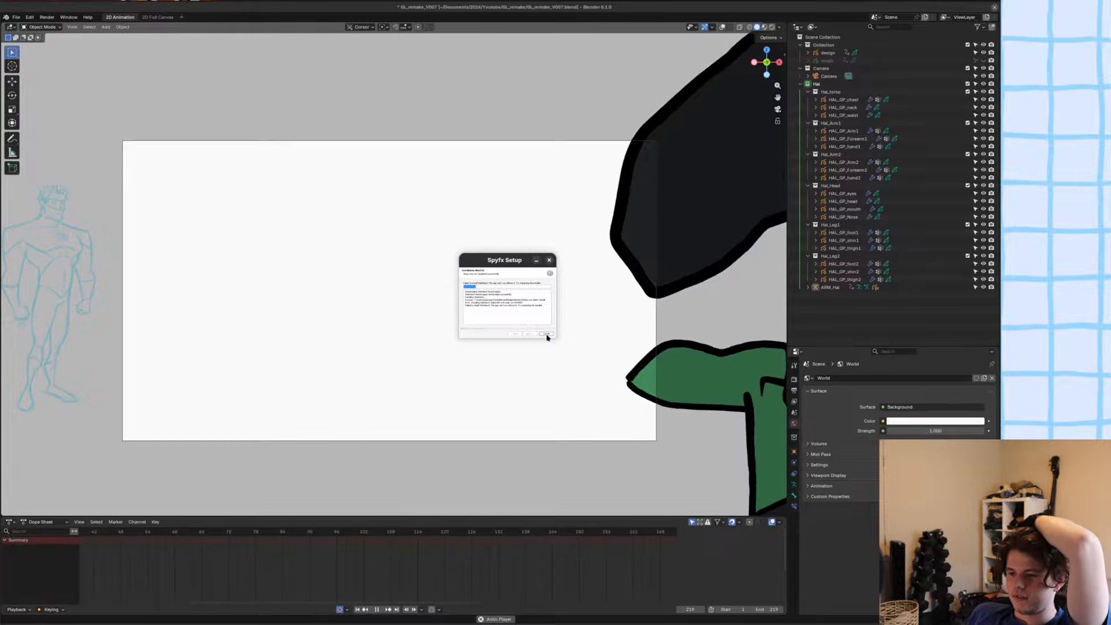
left_click(547, 335)
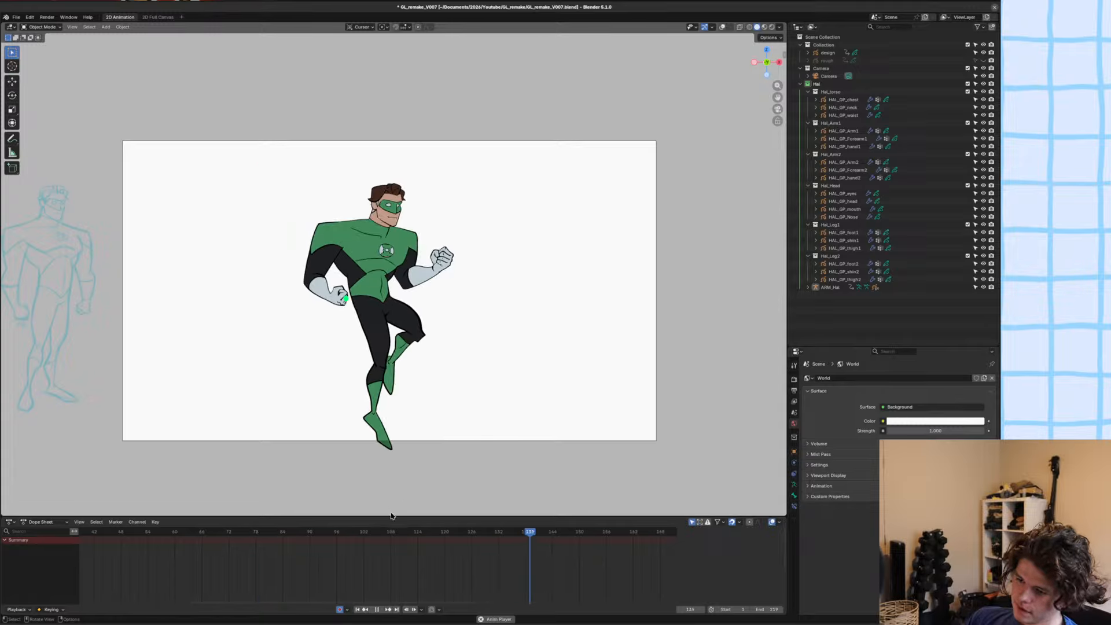
Stop the animation playback and save the GL_remake_V007.blend file.
key("space")
key("ctrl+s")
Play back the superhero animation again with the whole frame range shown in the Dope Sheet, and stop at frame 52.
scroll(410, 244, "down", 1)
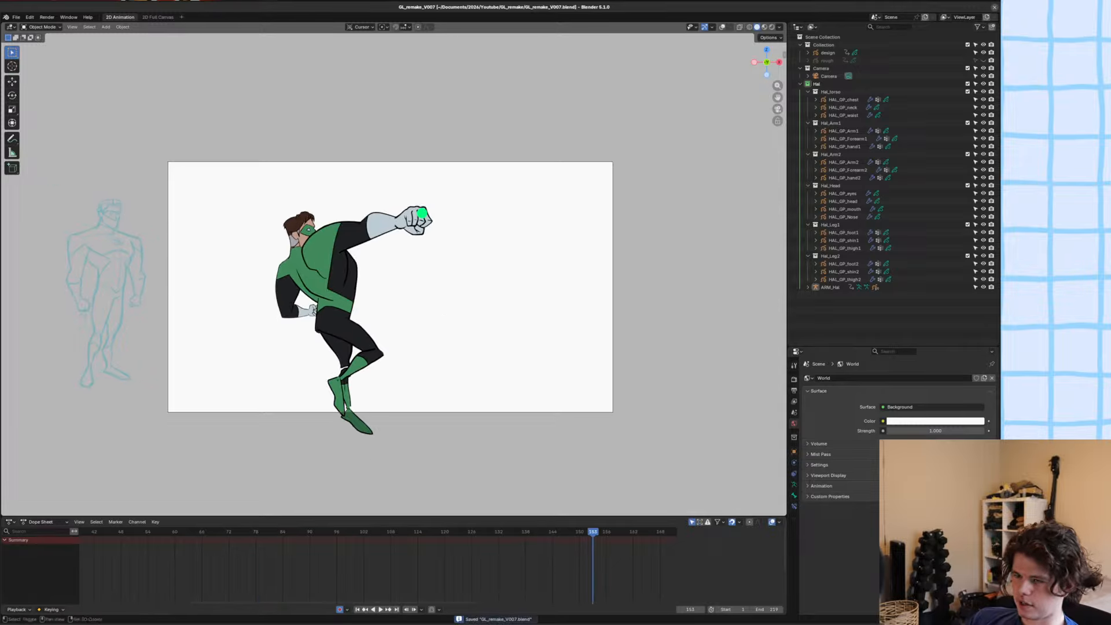
middle_click_drag(375, 213, 393, 262, "shift")
scroll(393, 262, "up", 1)
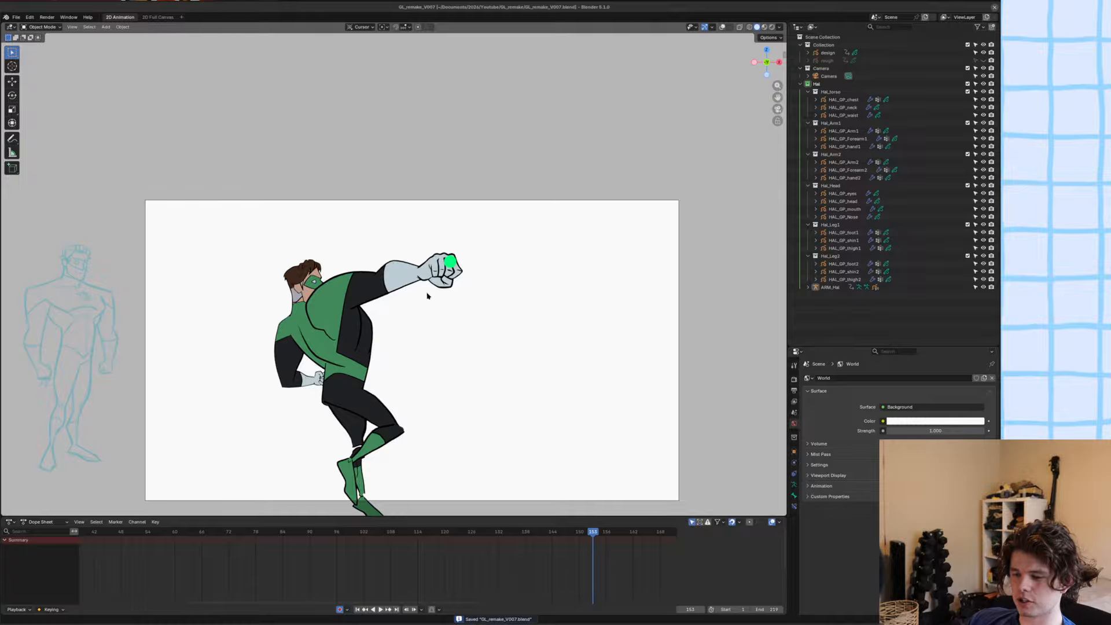
scroll(436, 376, "down", 1)
mouse_move(436, 379)
middle_mouse_down("shift")
mouse_move(449, 352)
mouse_move(442, 377)
middle_mouse_up("shift")
scroll(446, 359, "up", 1)
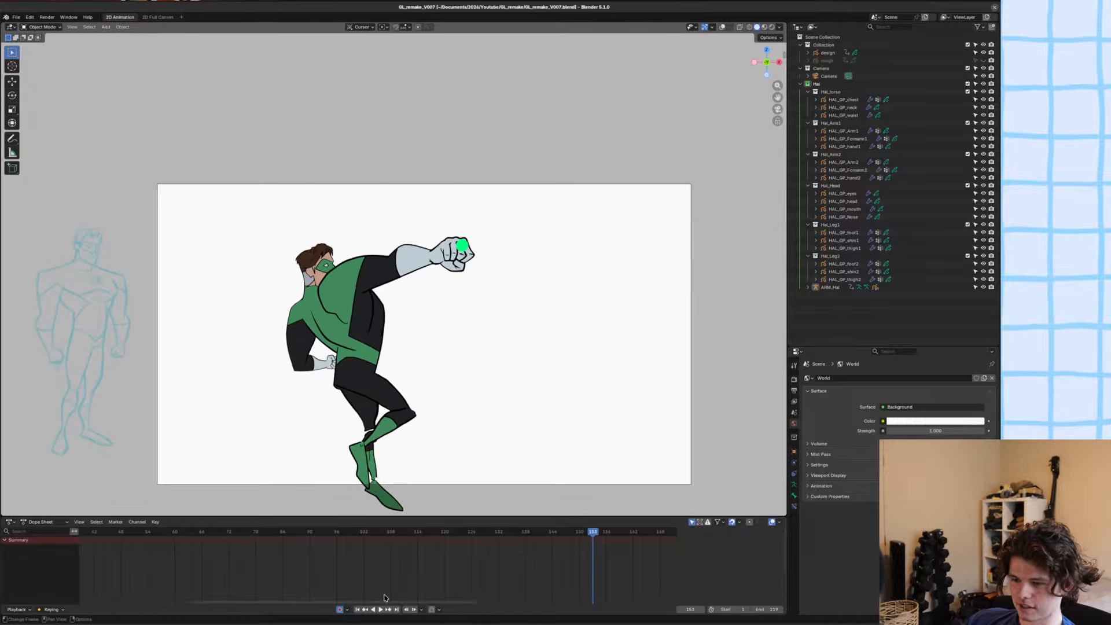
key("space")
scroll(353, 572, "down", 4)
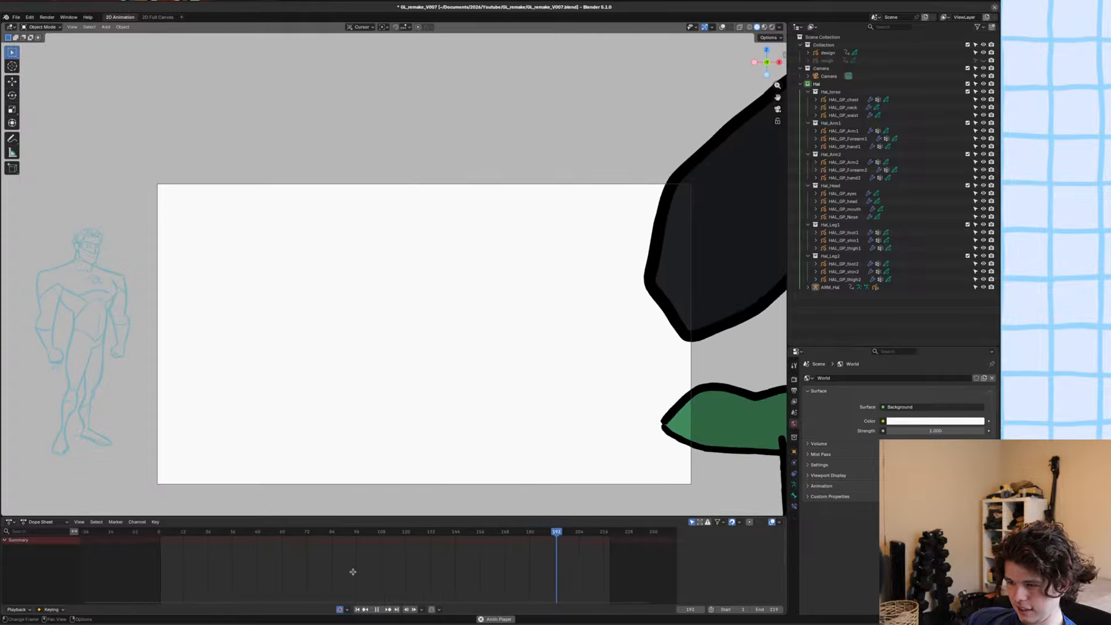
scroll(273, 587, "up", 1)
mouse_move(354, 572)
middle_mouse_down()
mouse_move(272, 587)
mouse_move(353, 578)
middle_mouse_up()
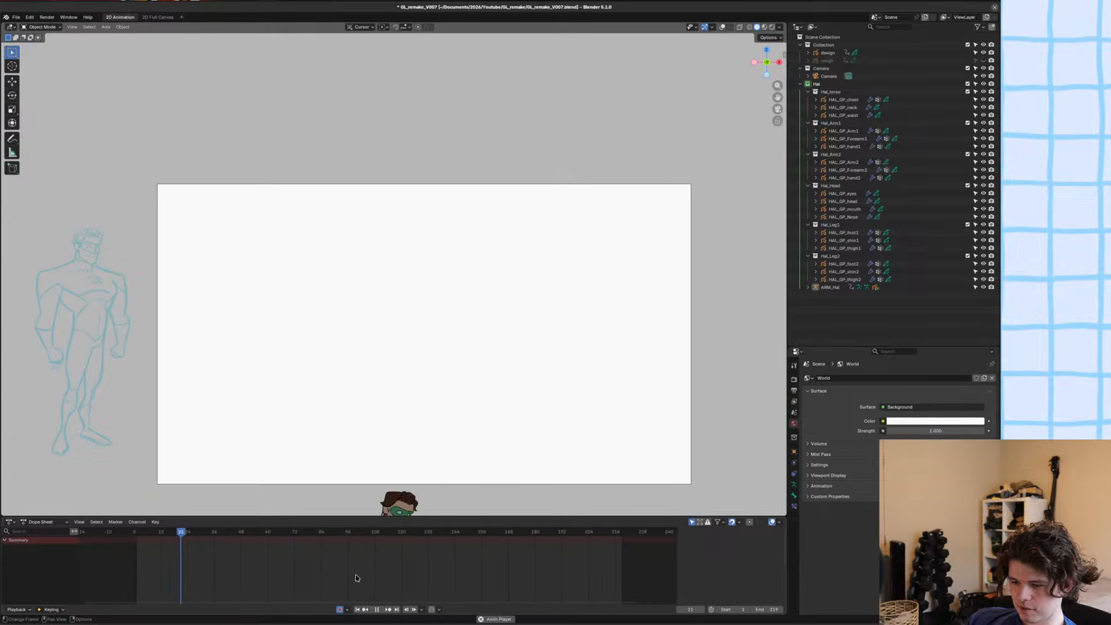
key("space")
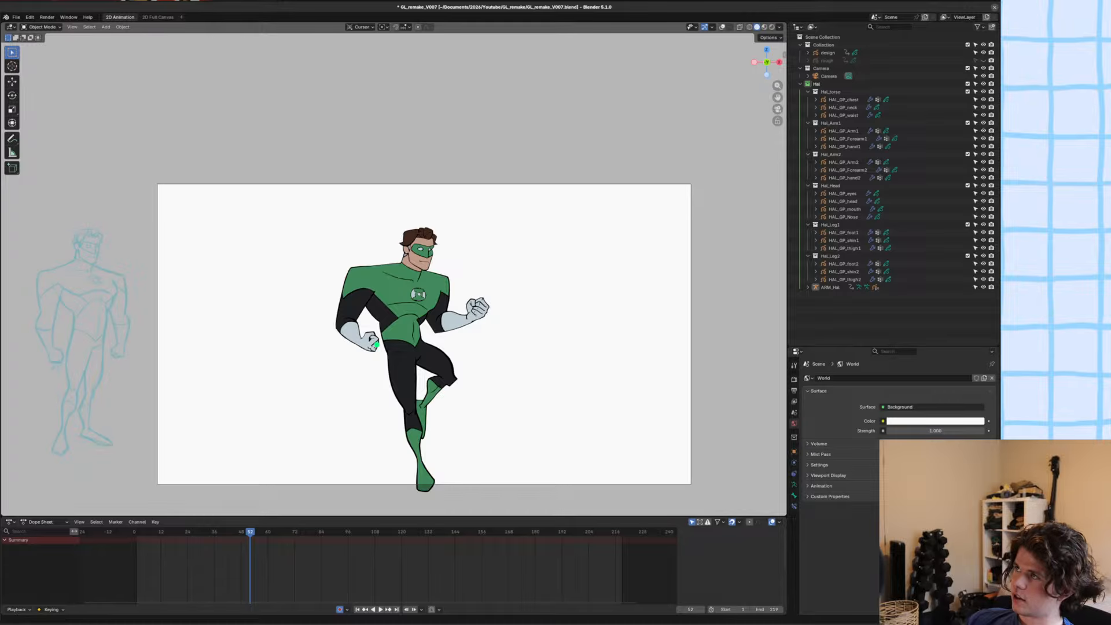